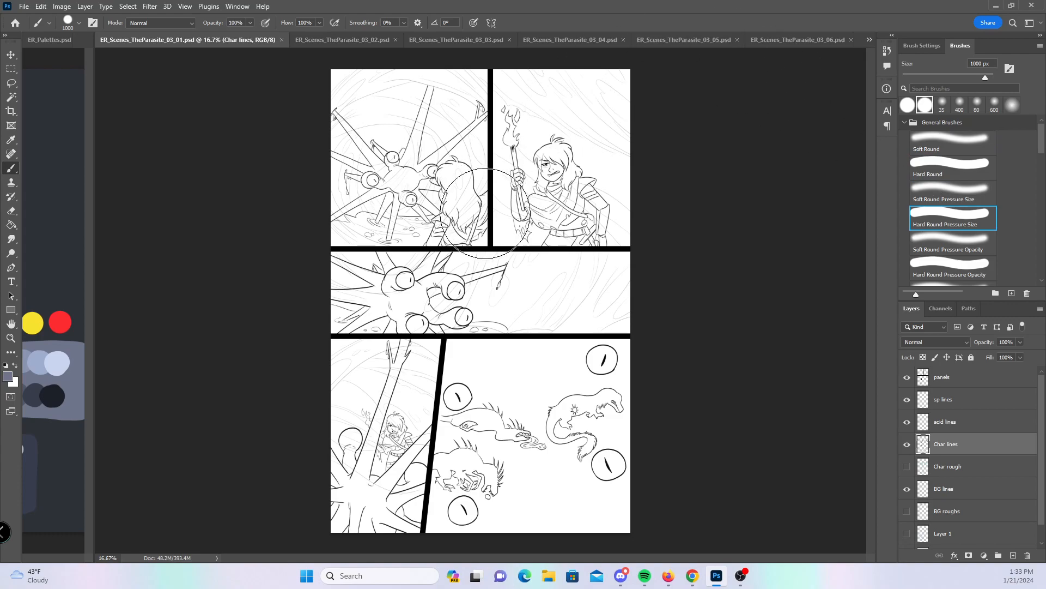
# - Add a new layer directly above the Char rough layer and name it Char base
pyautogui.click(954, 468)
pyautogui.click(1015, 557)
pyautogui.doubleClick(941, 467)
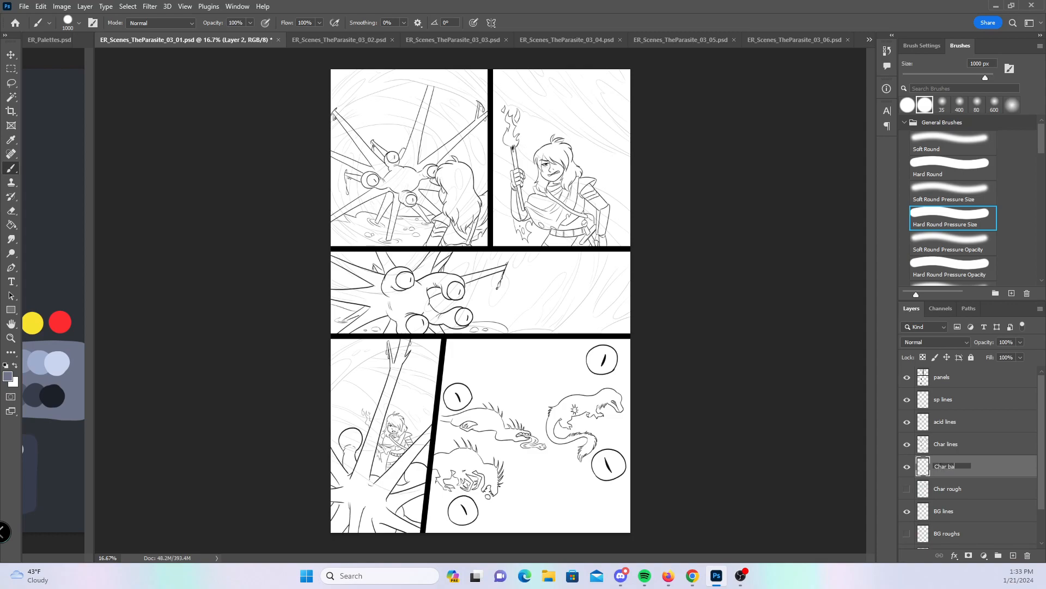
pyautogui.press('Return')
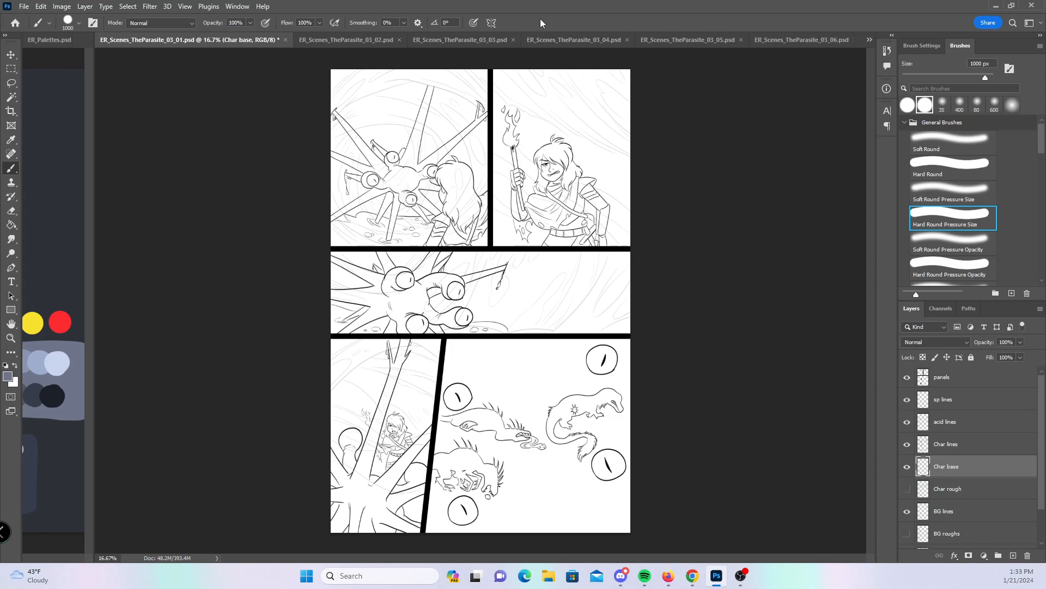
# - Reduce the brush to 15 px and fill the claw tips and drips on the creature's two upper-left spikes with blue-grey in panel one
pyautogui.press('z')
pyautogui.moveTo(399, 147); pyautogui.dragTo(472, 144)
pyautogui.press('b')
pyautogui.moveTo(334, 151); pyautogui.dragTo(494, 276)
pyautogui.press('z')
pyautogui.moveTo(290, 147); pyautogui.dragTo(311, 145)
pyautogui.press('b')
pyautogui.moveTo(322, 171); pyautogui.dragTo(346, 244)
pyautogui.press('[')
pyautogui.press('[')
pyautogui.press('[')
pyautogui.press('[')
pyautogui.press('[')
pyautogui.press('[')
pyautogui.press('[')
pyautogui.press('[')
pyautogui.press('[')
pyautogui.press('[')
pyautogui.press('[')
pyautogui.press('[')
pyautogui.press('[')
pyautogui.press('[')
pyautogui.press('[')
pyautogui.press('[')
pyautogui.press('[')
pyautogui.press('[')
pyautogui.press('[')
pyautogui.press('[')
pyautogui.moveTo(208, 110)
pyautogui.mouseDown()
pyautogui.moveTo(188, 135)
pyautogui.moveTo(195, 115)
pyautogui.moveTo(183, 141)
pyautogui.moveTo(199, 159)
pyautogui.moveTo(198, 191)
pyautogui.moveTo(208, 157)
pyautogui.moveTo(213, 186)
pyautogui.mouseUp()
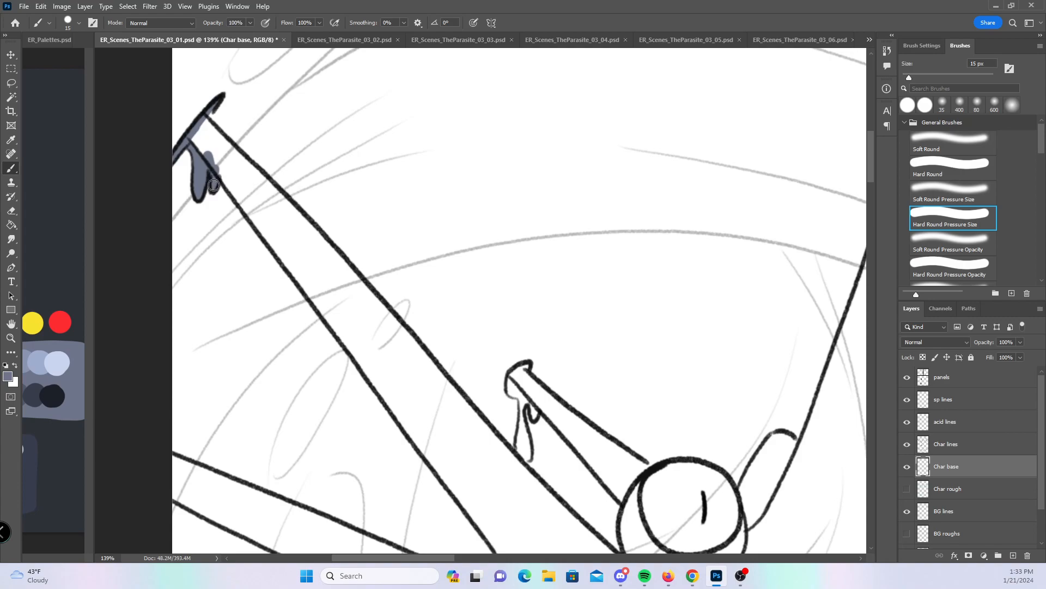
pyautogui.moveTo(514, 389)
pyautogui.mouseDown()
pyautogui.moveTo(526, 458)
pyautogui.moveTo(519, 393)
pyautogui.moveTo(534, 417)
pyautogui.mouseUp()
# - With the Hard Round brush, trace blue-grey inside both edges of the creature's long upper-left spike
pyautogui.click(939, 164)
pyautogui.moveTo(194, 139); pyautogui.dragTo(258, 221)
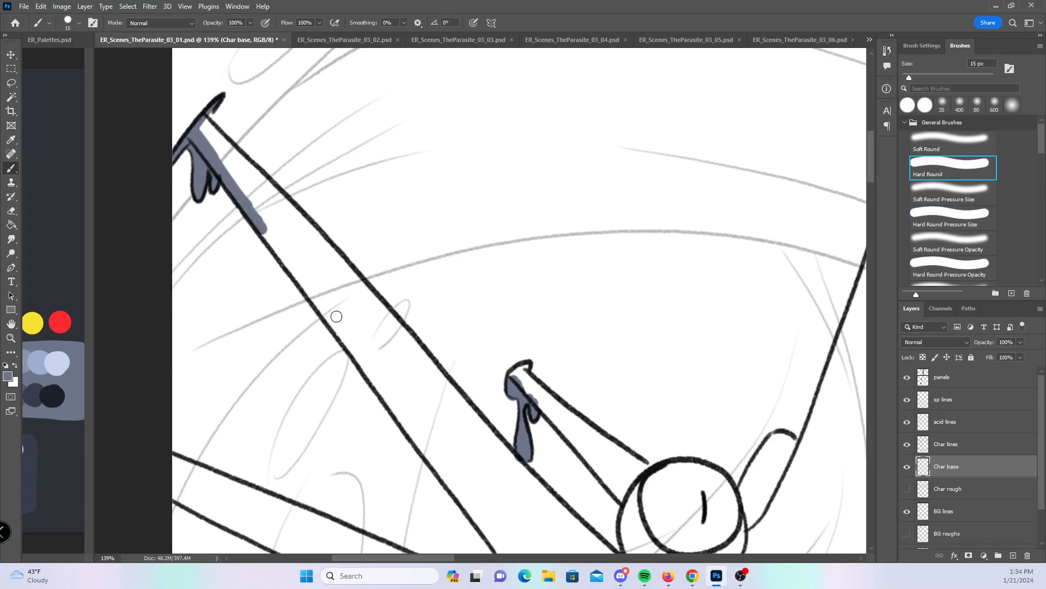
pyautogui.moveTo(333, 311); pyautogui.dragTo(363, 358)
pyautogui.moveTo(390, 402); pyautogui.dragTo(475, 516)
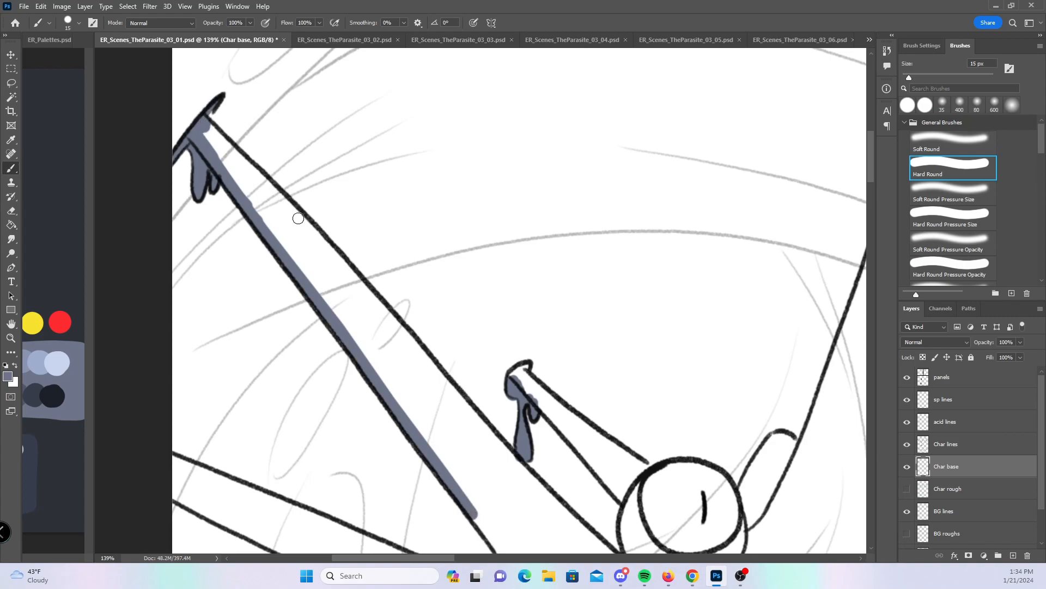
pyautogui.keyDown('shift'); pyautogui.click(334, 253); pyautogui.keyUp('shift')
pyautogui.keyDown('shift'); pyautogui.click(396, 321); pyautogui.keyUp('shift')
pyautogui.keyDown('shift'); pyautogui.click(456, 397); pyautogui.keyUp('shift')
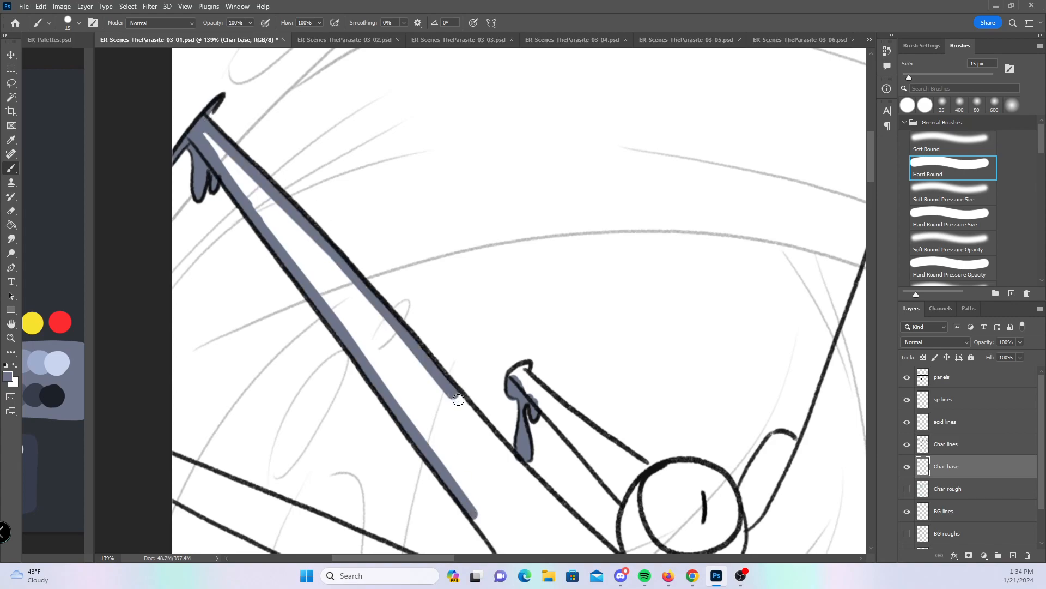
pyautogui.keyDown('shift'); pyautogui.click(506, 452); pyautogui.keyUp('shift')
pyautogui.keyDown('shift'); pyautogui.click(549, 500); pyautogui.keyUp('shift')
pyautogui.moveTo(644, 402); pyautogui.dragTo(574, 192)
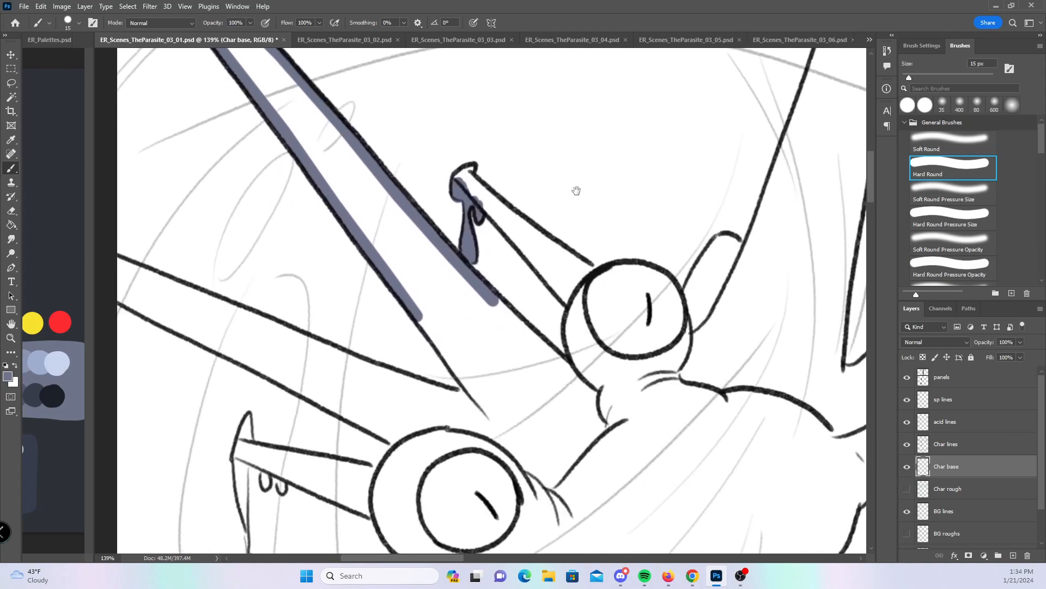
pyautogui.moveTo(416, 314); pyautogui.dragTo(474, 392)
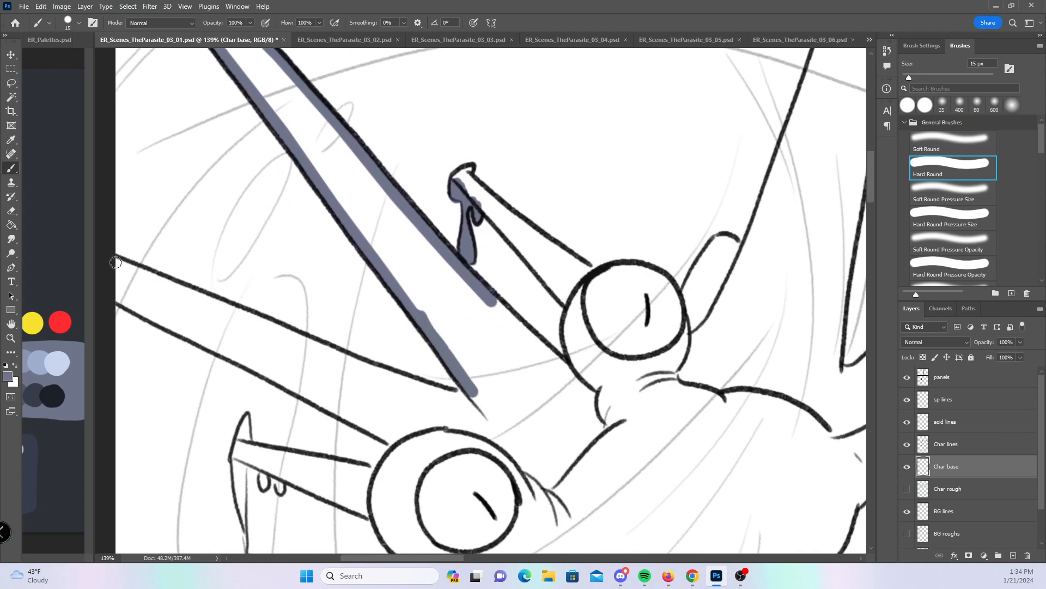
# - Trace blue-grey along the inside of both edges of the spike extending above the creature's left eyeball
pyautogui.keyDown('shift'); pyautogui.click(234, 312); pyautogui.keyUp('shift')
pyautogui.keyDown('shift'); pyautogui.click(315, 345); pyautogui.keyUp('shift')
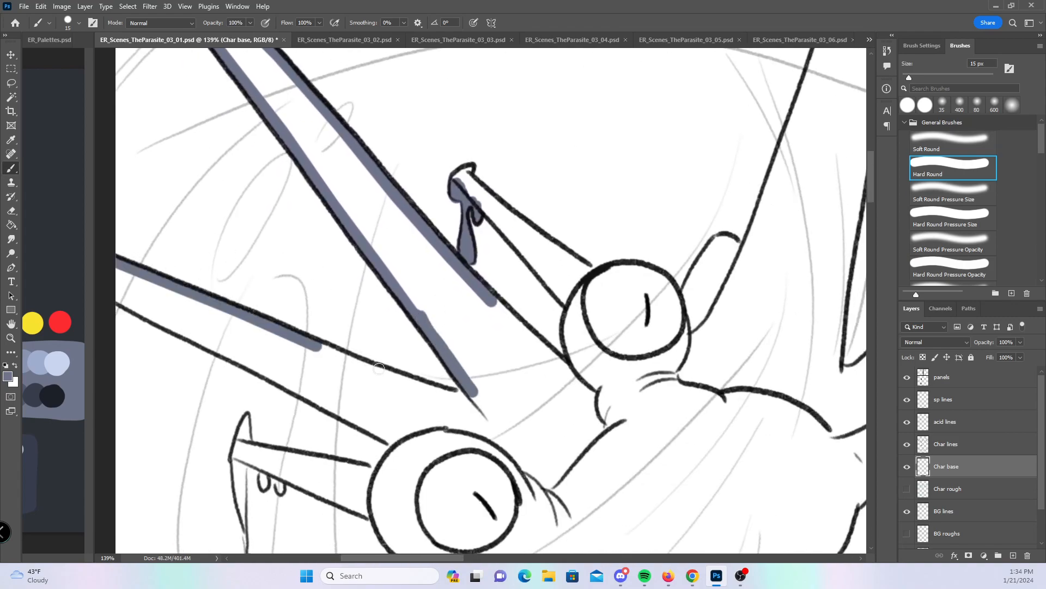
pyautogui.keyDown('shift'); pyautogui.click(381, 370); pyautogui.keyUp('shift')
pyautogui.keyDown('shift'); pyautogui.click(444, 393); pyautogui.keyUp('shift')
pyautogui.keyDown('shift'); pyautogui.click(475, 391); pyautogui.keyUp('shift')
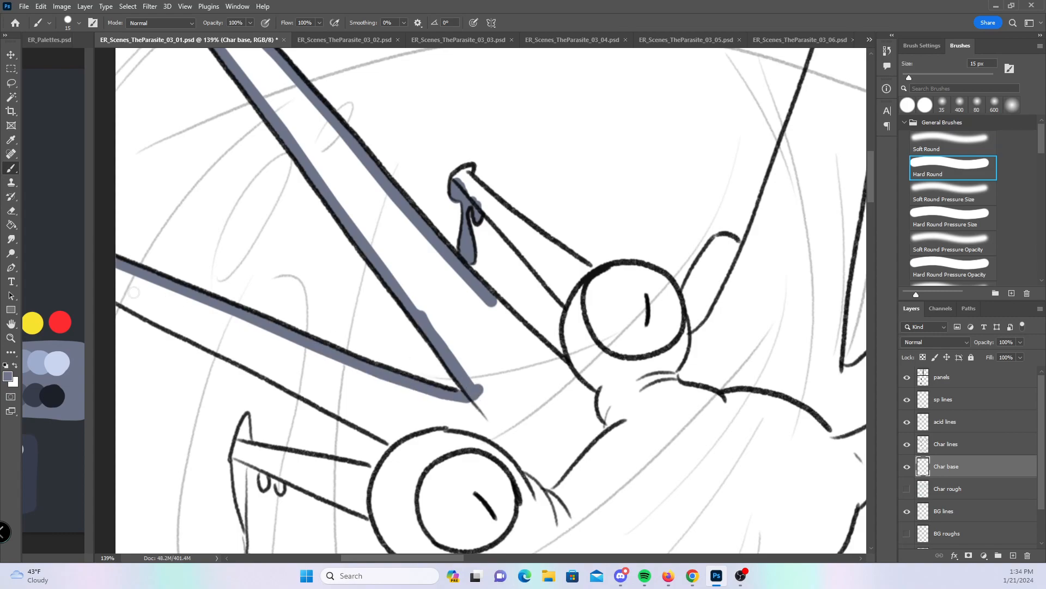
pyautogui.keyDown('shift'); pyautogui.click(219, 349); pyautogui.keyUp('shift')
pyautogui.keyDown('shift'); pyautogui.click(283, 383); pyautogui.keyUp('shift')
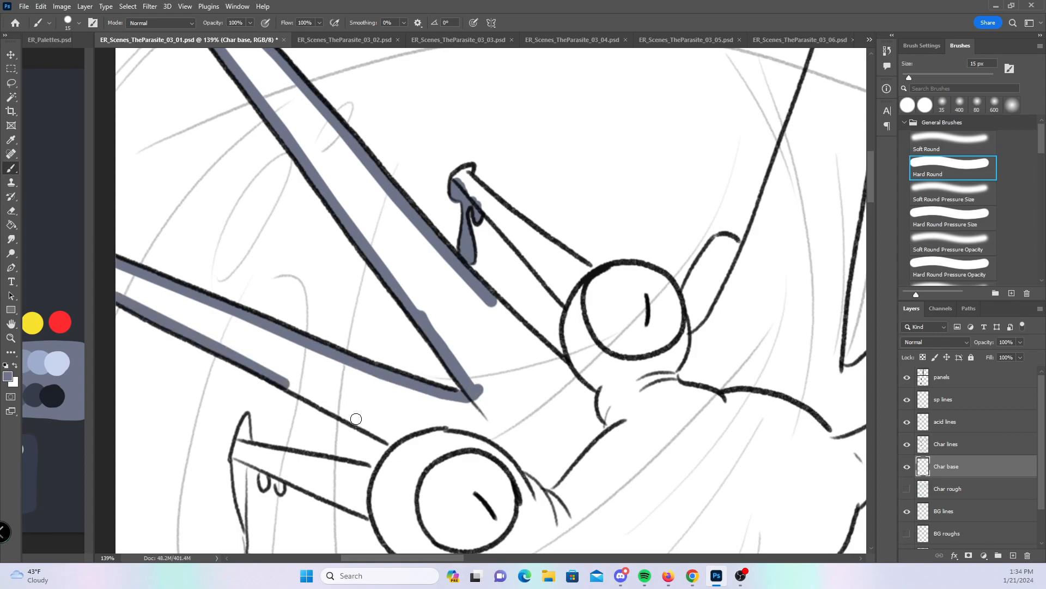
pyautogui.keyDown('shift'); pyautogui.click(356, 419); pyautogui.keyUp('shift')
pyautogui.keyDown('shift'); pyautogui.click(402, 442); pyautogui.keyUp('shift')
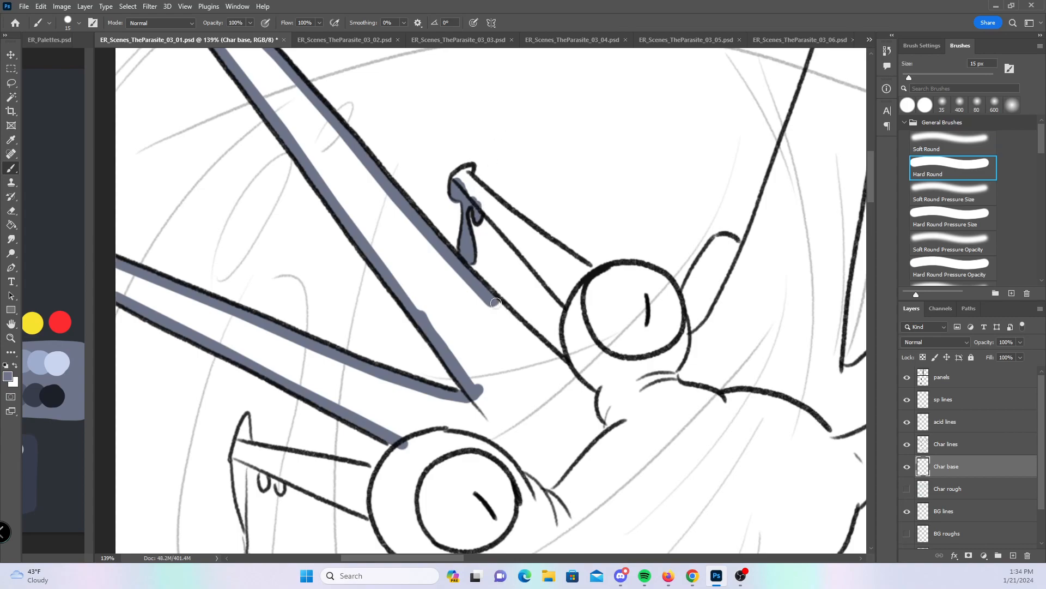
# - Extend the blue-grey along the long upper-left spike's edge to the upper eyeball and up that eyeball's outer rim
pyautogui.keyDown('shift'); pyautogui.click(549, 350); pyautogui.keyUp('shift')
pyautogui.keyDown('shift'); pyautogui.click(580, 376); pyautogui.keyUp('shift')
pyautogui.keyDown('shift'); pyautogui.click(581, 371); pyautogui.keyUp('shift')
pyautogui.keyDown('shift'); pyautogui.click(570, 340); pyautogui.keyUp('shift')
pyautogui.keyDown('shift'); pyautogui.click(572, 321); pyautogui.keyUp('shift')
pyautogui.keyDown('shift'); pyautogui.click(576, 308); pyautogui.keyUp('shift')
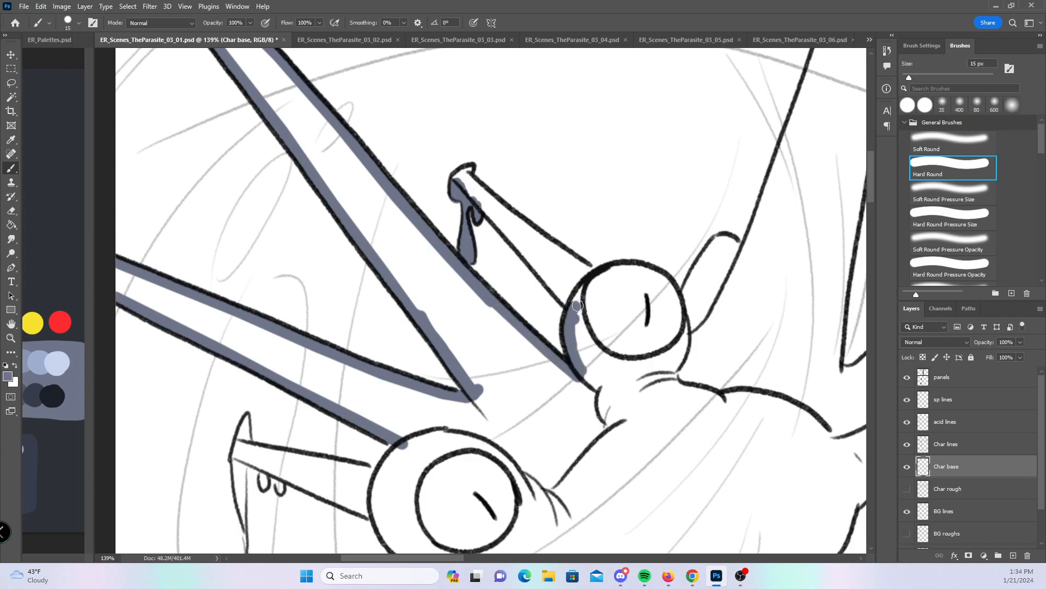
# - Paint blue-grey inside the upper eyeball's small spike, then over the eyeball's top rim and the stub beside it
pyautogui.moveTo(461, 181); pyautogui.dragTo(570, 304)
pyautogui.moveTo(469, 183); pyautogui.dragTo(599, 276)
pyautogui.moveTo(670, 347); pyautogui.dragTo(522, 323)
pyautogui.moveTo(420, 284)
pyautogui.mouseDown()
pyautogui.moveTo(482, 303)
pyautogui.moveTo(489, 314)
pyautogui.moveTo(493, 305)
pyautogui.moveTo(495, 319)
pyautogui.moveTo(540, 258)
pyautogui.moveTo(560, 270)
pyautogui.mouseUp()
pyautogui.moveTo(676, 238); pyautogui.dragTo(550, 358)
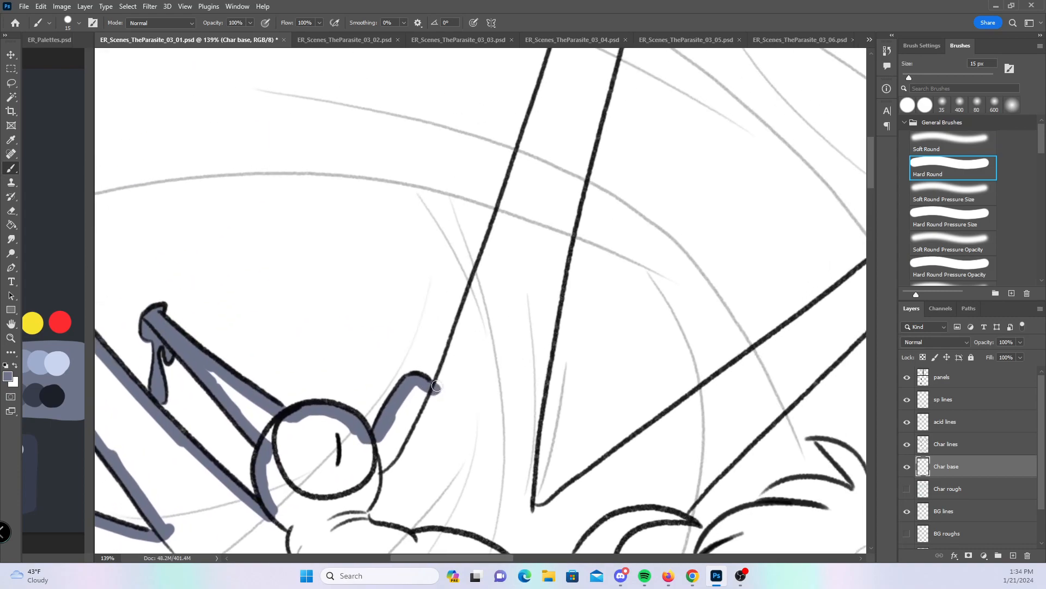
# - Trace blue-grey inside the left edge of the creature's tall central spike up to its tip
pyautogui.moveTo(449, 355); pyautogui.dragTo(542, 85)
pyautogui.moveTo(590, 202); pyautogui.dragTo(485, 424)
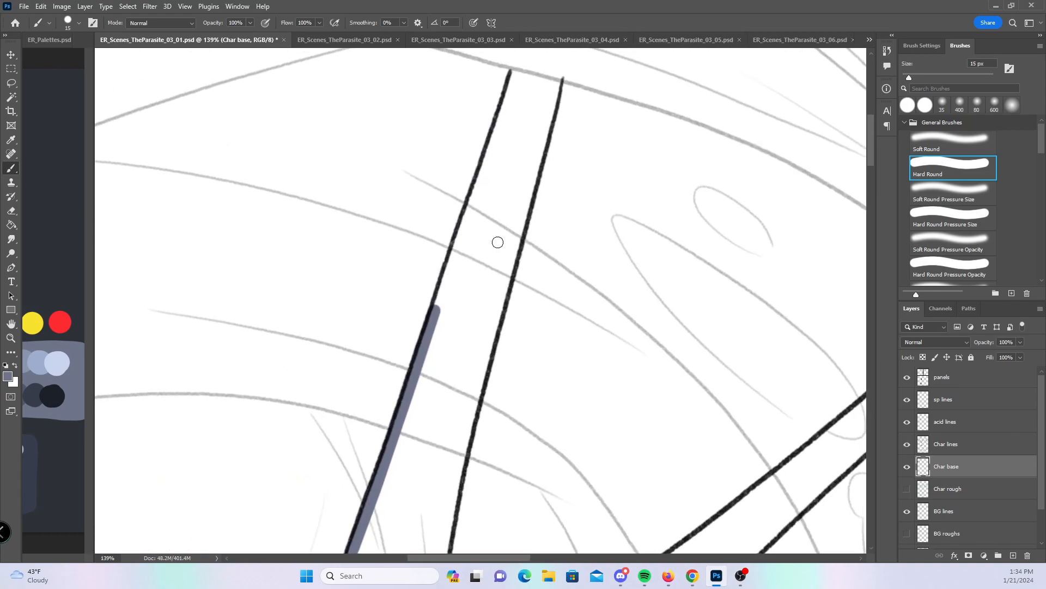
pyautogui.keyDown('shift'); pyautogui.click(471, 209); pyautogui.keyUp('shift')
pyautogui.keyDown('shift'); pyautogui.click(493, 134); pyautogui.keyUp('shift')
pyautogui.keyDown('shift'); pyautogui.click(514, 80); pyautogui.keyUp('shift')
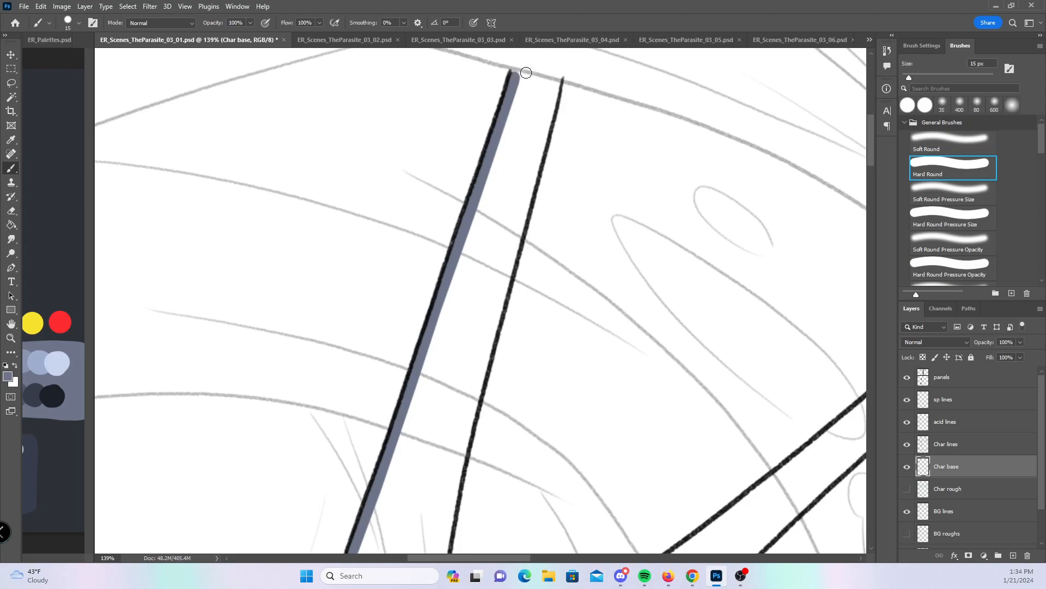
# - Carry the blue-grey across the tall central spike's tip and down inside its right edge to the base
pyautogui.keyDown('shift'); pyautogui.click(546, 89); pyautogui.keyUp('shift')
pyautogui.keyDown('shift'); pyautogui.click(517, 243); pyautogui.keyUp('shift')
pyautogui.keyDown('shift'); pyautogui.click(485, 356); pyautogui.keyUp('shift')
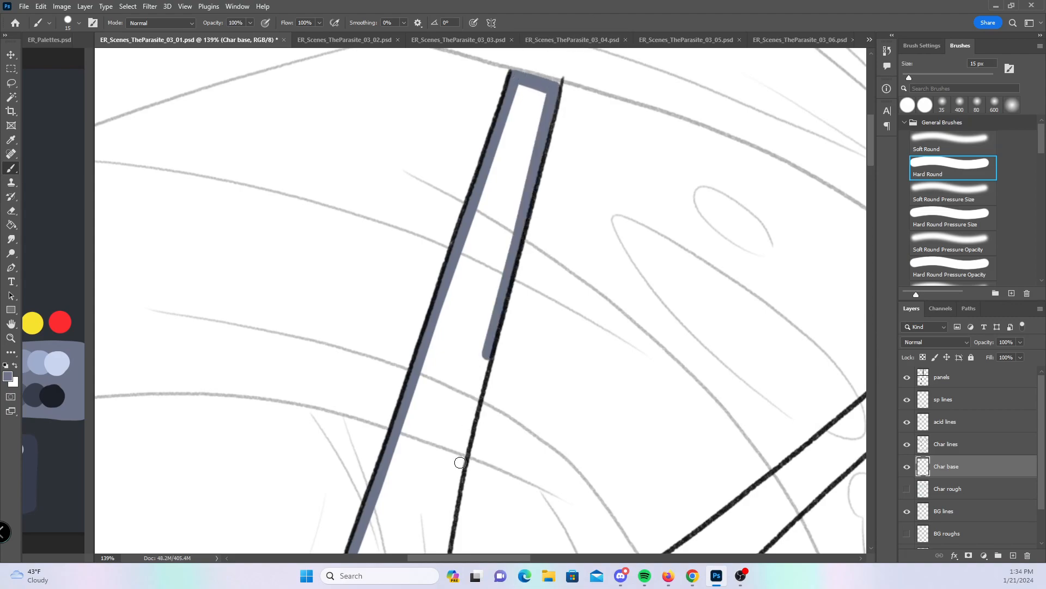
pyautogui.keyDown('shift'); pyautogui.click(457, 470); pyautogui.keyUp('shift')
pyautogui.keyDown('shift'); pyautogui.click(446, 528); pyautogui.keyUp('shift')
pyautogui.moveTo(522, 411); pyautogui.dragTo(504, 117)
pyautogui.keyDown('shift'); pyautogui.click(418, 313); pyautogui.keyUp('shift')
pyautogui.keyDown('shift'); pyautogui.click(405, 380); pyautogui.keyUp('shift')
pyautogui.keyDown('shift'); pyautogui.click(401, 432); pyautogui.keyUp('shift')
pyautogui.keyDown('shift'); pyautogui.click(398, 450); pyautogui.keyUp('shift')
# - Trace blue-grey inside the upper edge of the creature's long right spike, from its base to the fork
pyautogui.keyDown('shift'); pyautogui.click(409, 459); pyautogui.keyUp('shift')
pyautogui.keyDown('shift'); pyautogui.click(418, 456); pyautogui.keyUp('shift')
pyautogui.keyDown('shift'); pyautogui.click(437, 440); pyautogui.keyUp('shift')
pyautogui.keyDown('shift'); pyautogui.click(460, 422); pyautogui.keyUp('shift')
pyautogui.keyDown('shift'); pyautogui.click(505, 389); pyautogui.keyUp('shift')
pyautogui.keyDown('shift'); pyautogui.click(586, 327); pyautogui.keyUp('shift')
pyautogui.keyDown('shift'); pyautogui.click(675, 263); pyautogui.keyUp('shift')
pyautogui.moveTo(811, 212); pyautogui.dragTo(465, 387)
pyautogui.keyDown('shift'); pyautogui.click(456, 336); pyautogui.keyUp('shift')
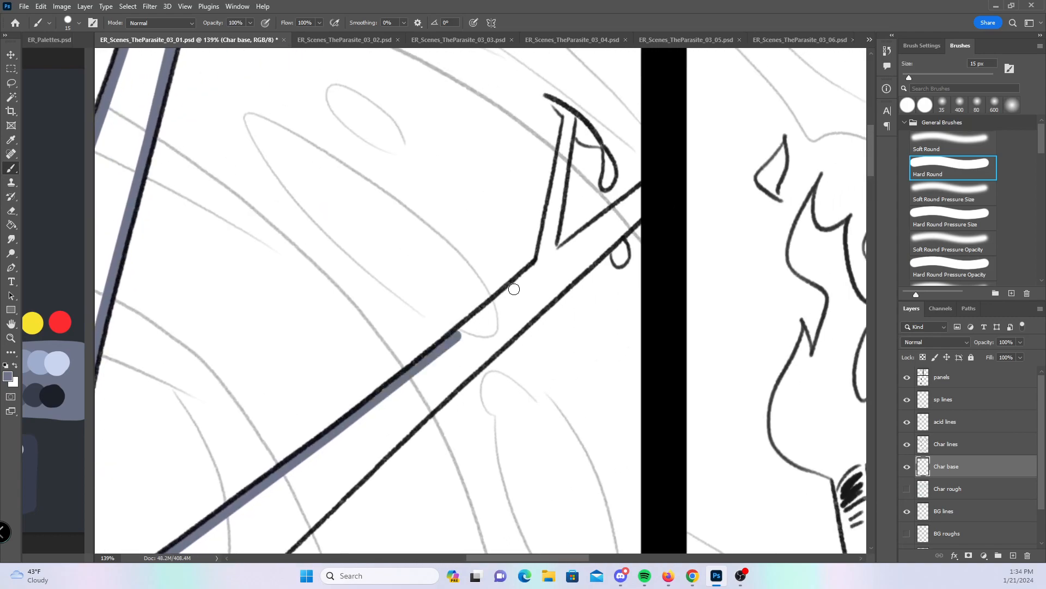
pyautogui.keyDown('shift'); pyautogui.click(541, 262); pyautogui.keyUp('shift')
# - With the Hard Round Pressure Size brush, fill the right spike's claw tip and hanging drips with blue-grey
pyautogui.click(949, 218)
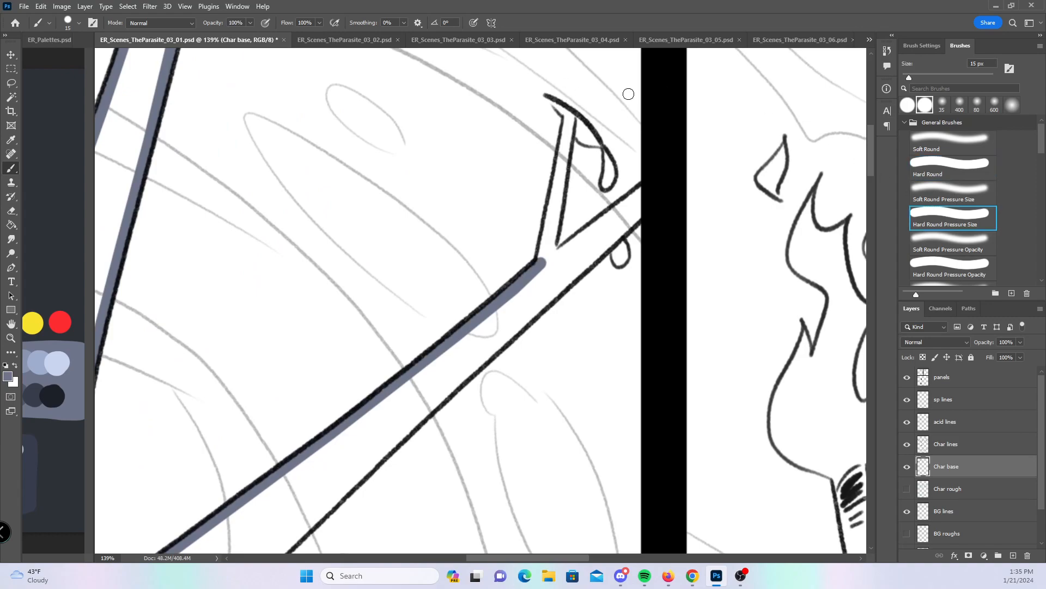
pyautogui.moveTo(558, 102)
pyautogui.mouseDown()
pyautogui.moveTo(607, 163)
pyautogui.moveTo(553, 101)
pyautogui.moveTo(570, 117)
pyautogui.mouseUp()
pyautogui.hotkey('ctrl', 'z')
pyautogui.moveTo(609, 157); pyautogui.dragTo(611, 179)
pyautogui.moveTo(620, 260); pyautogui.dragTo(619, 262)
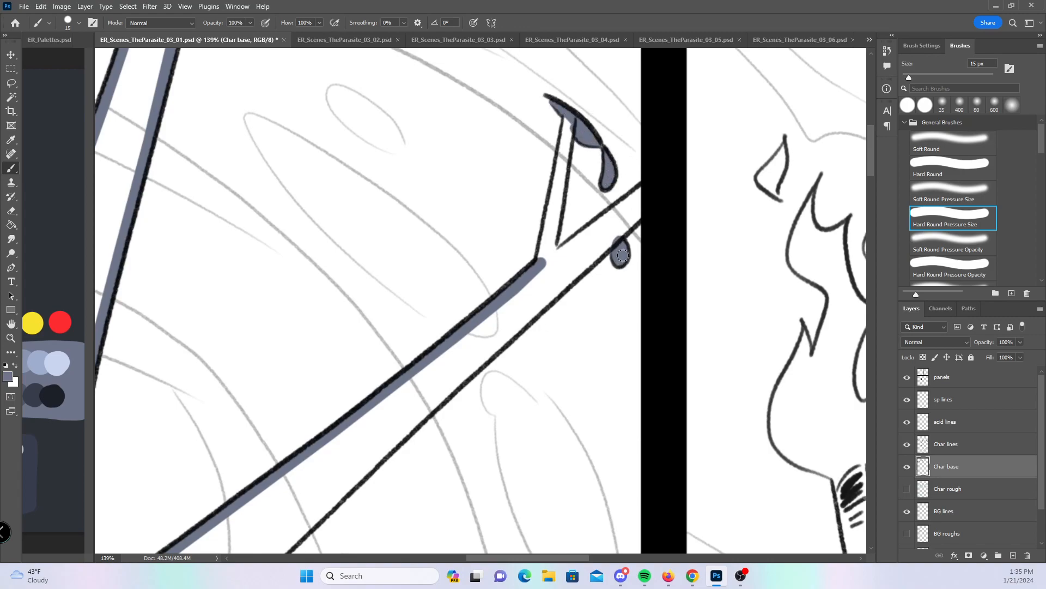
pyautogui.moveTo(567, 120); pyautogui.dragTo(567, 147)
# - With the Hard Round brush, fill the right spike's forked branch and trace its upper edge to the panel border
pyautogui.click(966, 170)
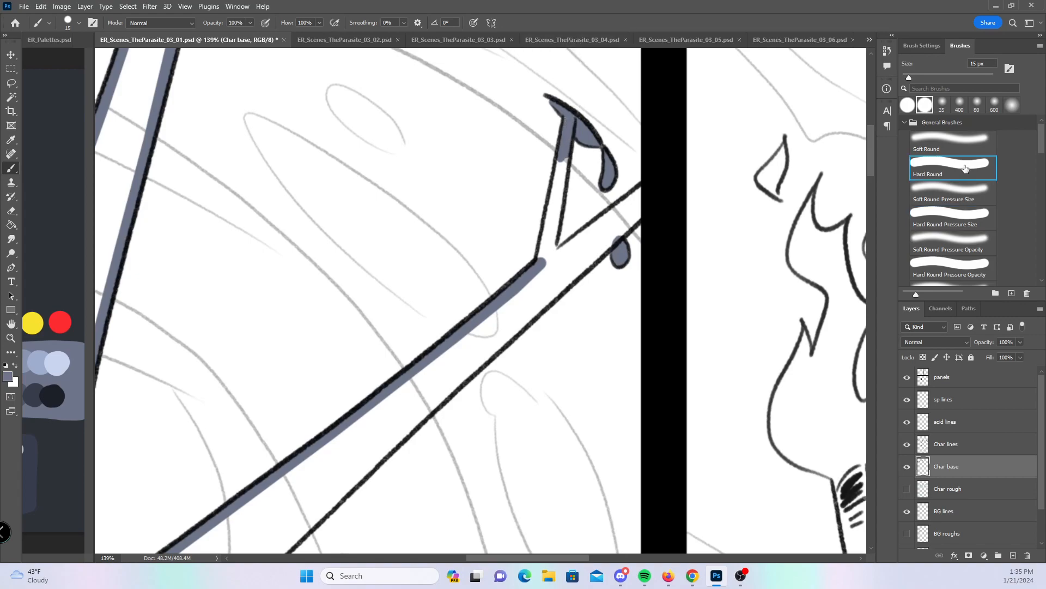
pyautogui.moveTo(560, 166); pyautogui.dragTo(545, 248)
pyautogui.moveTo(561, 188)
pyautogui.mouseDown()
pyautogui.moveTo(554, 231)
pyautogui.moveTo(573, 140)
pyautogui.moveTo(585, 143)
pyautogui.moveTo(562, 180)
pyautogui.moveTo(565, 248)
pyautogui.mouseUp()
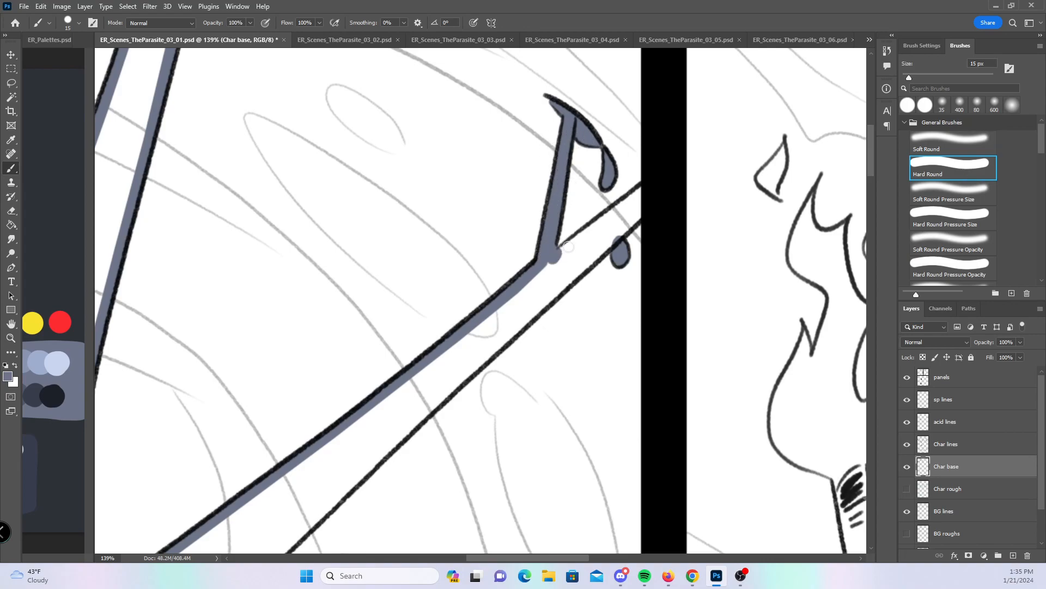
pyautogui.keyDown('shift'); pyautogui.click(645, 191); pyautogui.keyUp('shift')
pyautogui.moveTo(638, 205); pyautogui.dragTo(635, 218)
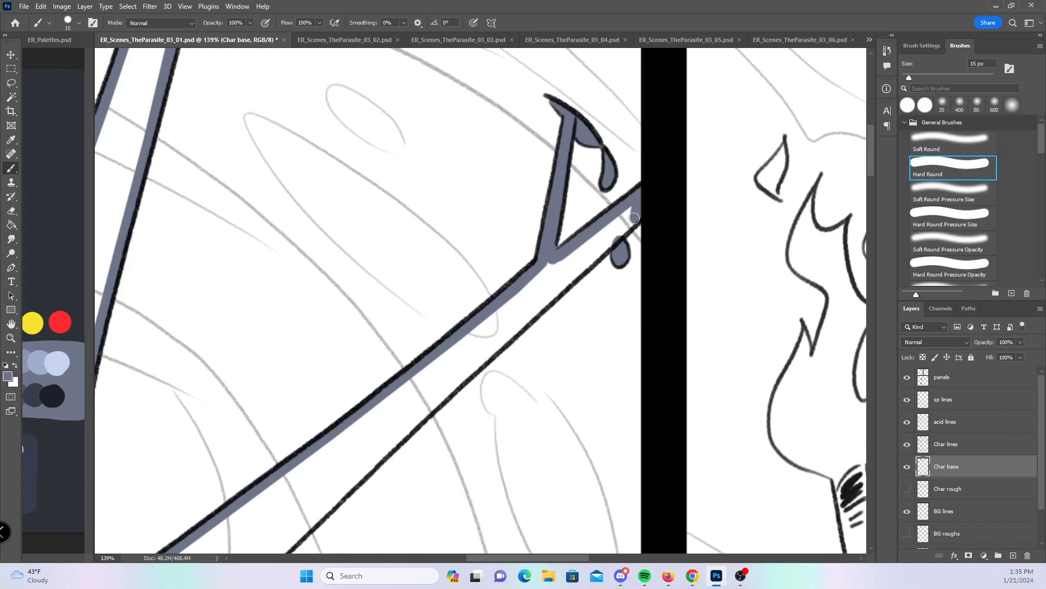
# - Trace blue-grey down the right spike's lower edge to the eyeball, then around the eyeball's underside and the small shape below it
pyautogui.keyDown('shift'); pyautogui.click(460, 374); pyautogui.keyUp('shift')
pyautogui.keyDown('shift'); pyautogui.click(358, 477); pyautogui.keyUp('shift')
pyautogui.keyDown('shift'); pyautogui.click(314, 522); pyautogui.keyUp('shift')
pyautogui.moveTo(373, 482); pyautogui.dragTo(680, 154)
pyautogui.keyDown('shift'); pyautogui.click(543, 270); pyautogui.keyUp('shift')
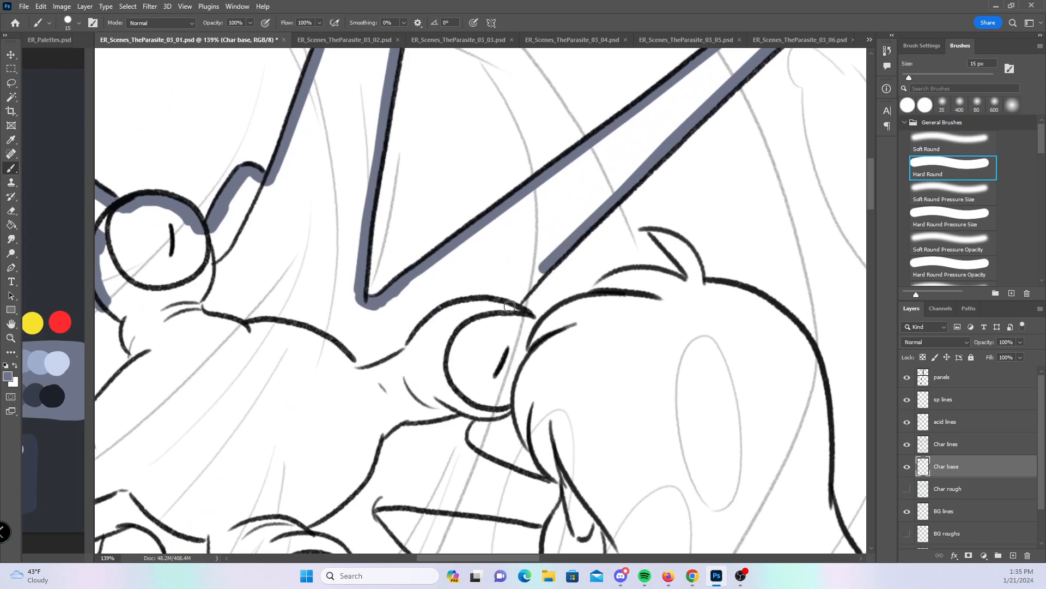
pyautogui.keyDown('shift'); pyautogui.click(514, 312); pyautogui.keyUp('shift')
pyautogui.moveTo(473, 411)
pyautogui.mouseDown()
pyautogui.moveTo(526, 407)
pyautogui.moveTo(561, 477)
pyautogui.moveTo(534, 447)
pyautogui.mouseUp()
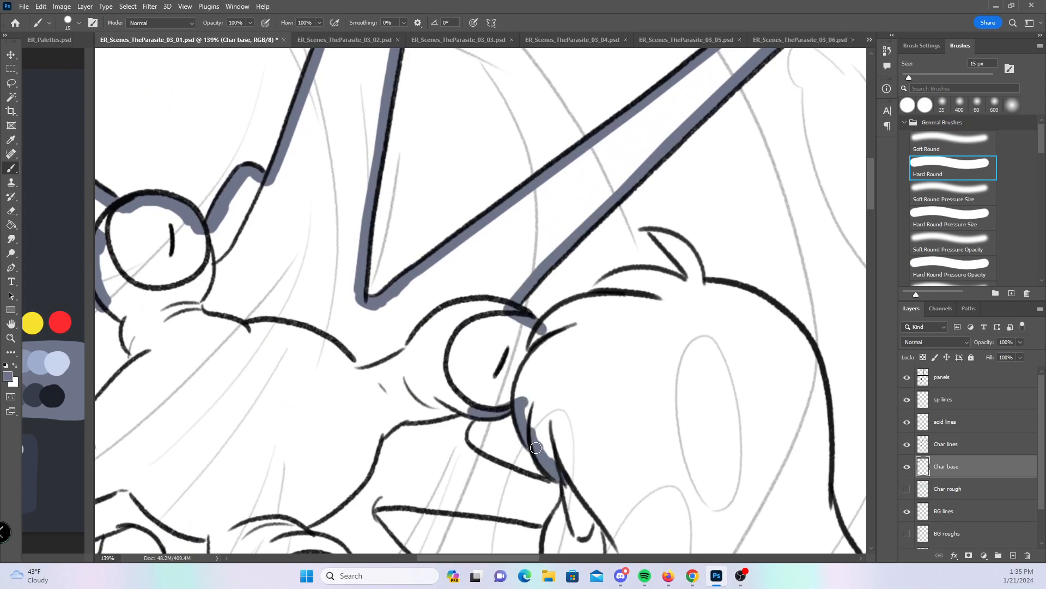
pyautogui.moveTo(468, 414)
pyautogui.mouseDown()
pyautogui.moveTo(467, 449)
pyautogui.moveTo(491, 472)
pyautogui.moveTo(556, 485)
pyautogui.mouseUp()
# - Fill the character's raised hair tuft with the Hard Round Pressure Size brush, then trace the outer hair edge with Hard Round
pyautogui.moveTo(749, 379); pyautogui.dragTo(585, 403)
pyautogui.click(956, 218)
pyautogui.moveTo(491, 259)
pyautogui.mouseDown()
pyautogui.moveTo(510, 272)
pyautogui.moveTo(515, 261)
pyautogui.mouseUp()
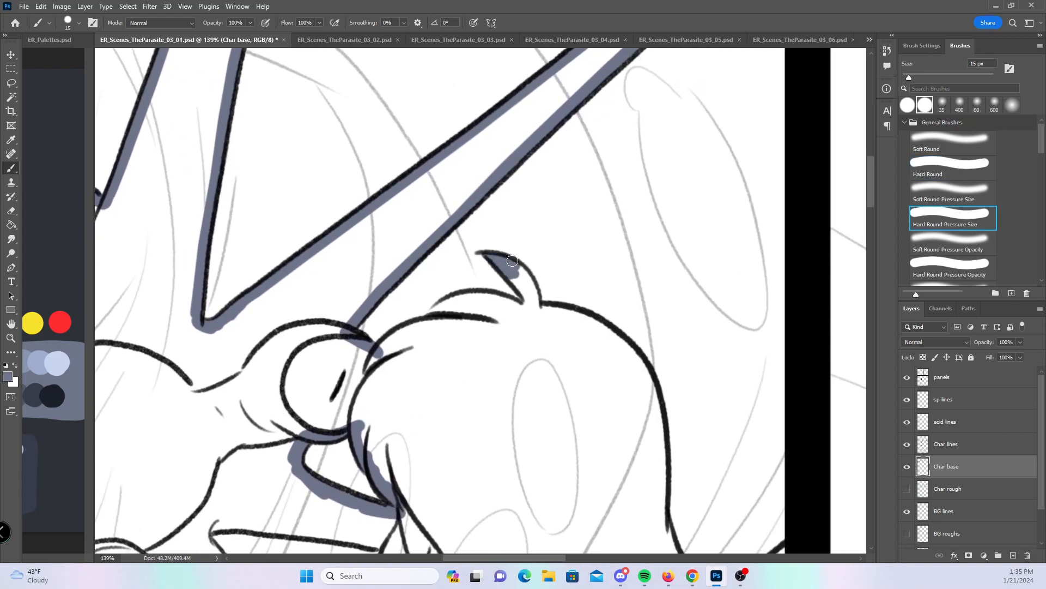
pyautogui.click(954, 167)
pyautogui.moveTo(391, 353)
pyautogui.mouseDown()
pyautogui.moveTo(467, 297)
pyautogui.moveTo(448, 305)
pyautogui.moveTo(533, 309)
pyautogui.moveTo(516, 266)
pyautogui.moveTo(542, 319)
pyautogui.moveTo(574, 320)
pyautogui.moveTo(547, 307)
pyautogui.moveTo(639, 370)
pyautogui.mouseUp()
# - Trace blue-grey along the character's back hair edge and shoulder, then straight down the first panel's right border
pyautogui.moveTo(715, 380); pyautogui.dragTo(586, 156)
pyautogui.moveTo(513, 150)
pyautogui.mouseDown()
pyautogui.moveTo(531, 175)
pyautogui.moveTo(532, 288)
pyautogui.moveTo(553, 349)
pyautogui.moveTo(582, 383)
pyautogui.moveTo(631, 361)
pyautogui.moveTo(641, 342)
pyautogui.moveTo(640, 175)
pyautogui.mouseUp()
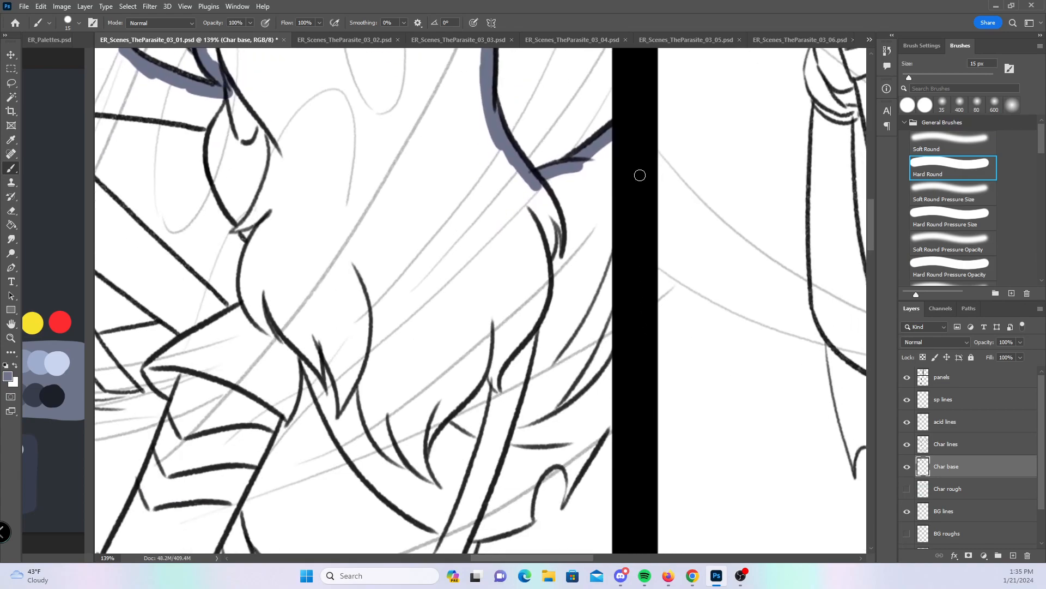
pyautogui.keyDown('shift'); pyautogui.click(606, 426); pyautogui.keyUp('shift')
# - Trace blue-grey along the jagged lower-right edge of the character's outfit, using the Hard Round Pressure Size and Hard Round brushes
pyautogui.click(945, 217)
pyautogui.moveTo(619, 320); pyautogui.dragTo(623, 200)
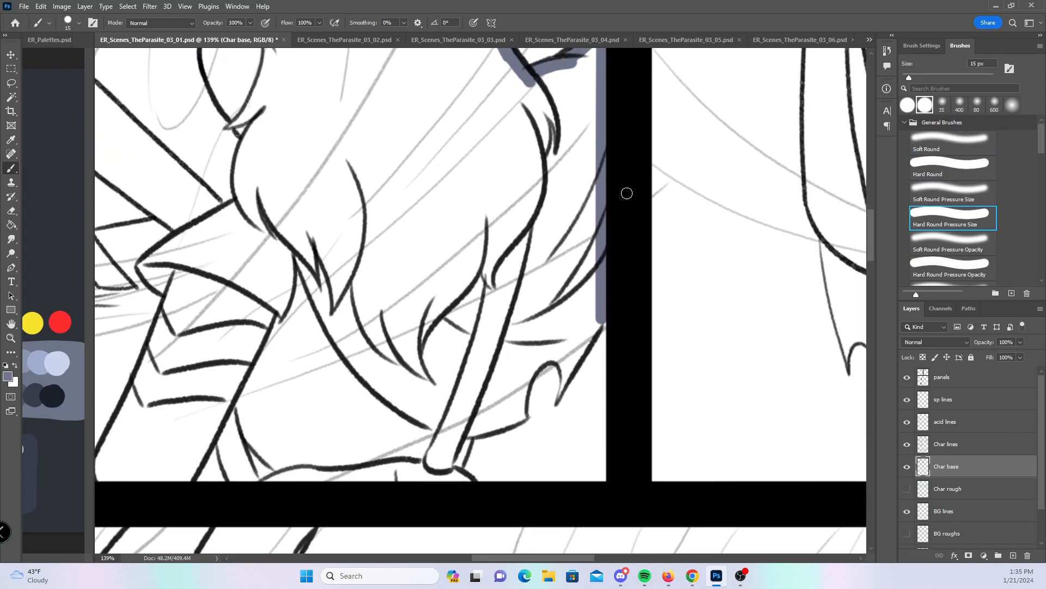
pyautogui.moveTo(563, 388)
pyautogui.mouseDown()
pyautogui.moveTo(570, 355)
pyautogui.moveTo(605, 315)
pyautogui.mouseUp()
pyautogui.click(941, 170)
pyautogui.moveTo(480, 422)
pyautogui.mouseDown()
pyautogui.moveTo(470, 430)
pyautogui.moveTo(510, 418)
pyautogui.moveTo(517, 382)
pyautogui.moveTo(542, 355)
pyautogui.moveTo(565, 359)
pyautogui.mouseUp()
pyautogui.moveTo(453, 338); pyautogui.dragTo(647, 313)
# - Trace blue-grey along the panel's bottom border beneath the character only, and up the outer edge of the banded arm
pyautogui.moveTo(639, 409)
pyautogui.mouseDown()
pyautogui.moveTo(638, 452)
pyautogui.moveTo(173, 450)
pyautogui.mouseUp()
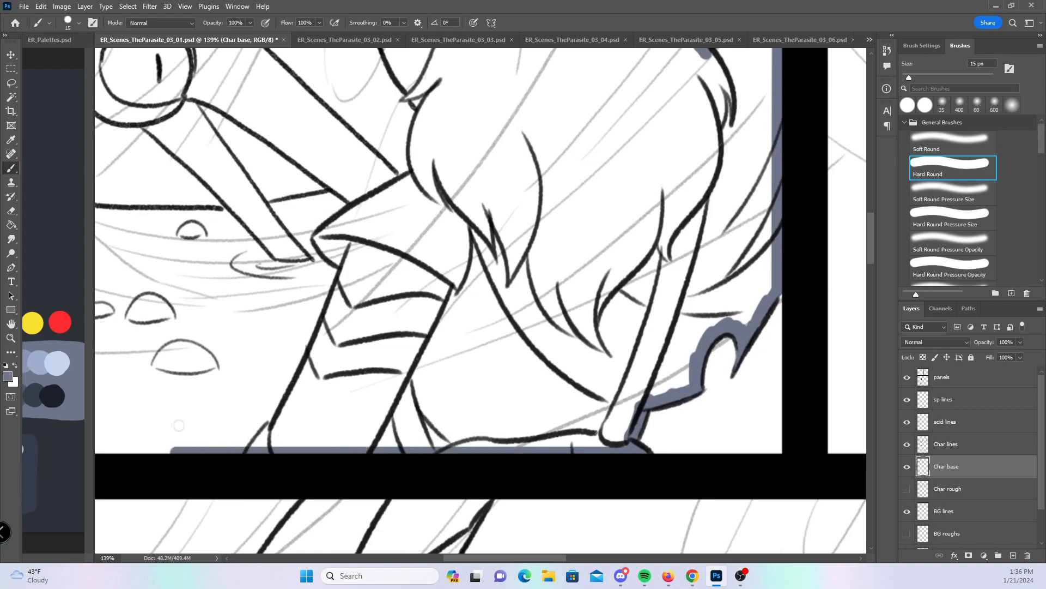
pyautogui.hotkey('ctrl', 'z')
pyautogui.moveTo(250, 452); pyautogui.dragTo(638, 443)
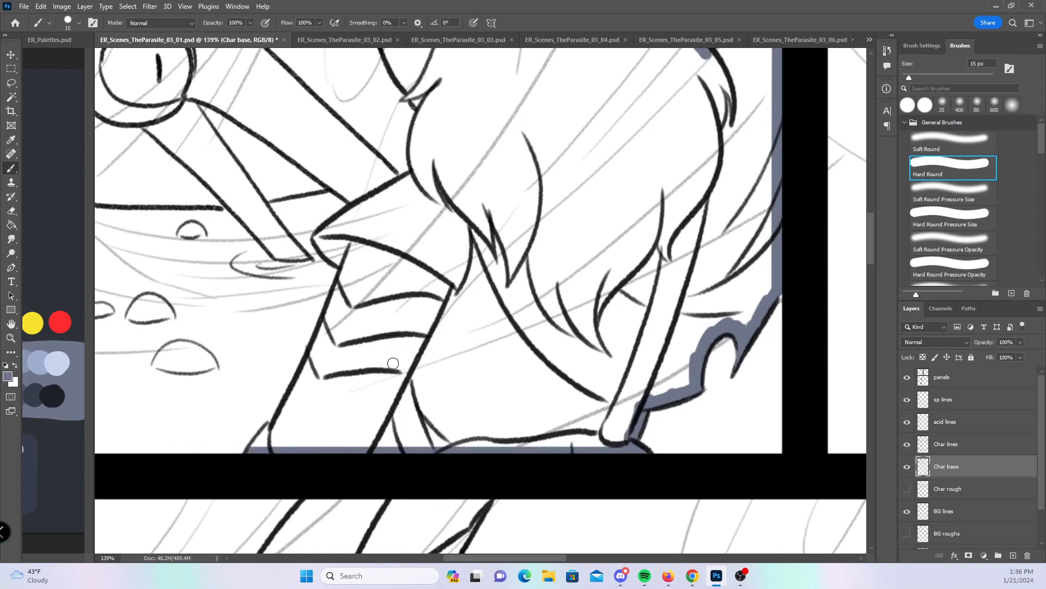
pyautogui.moveTo(256, 450)
pyautogui.mouseDown()
pyautogui.moveTo(301, 385)
pyautogui.moveTo(347, 270)
pyautogui.mouseUp()
# - Trace blue-grey along the spikes beside the character and down the character's face, hair and sleeve edges
pyautogui.moveTo(397, 185)
pyautogui.mouseDown()
pyautogui.moveTo(426, 229)
pyautogui.moveTo(479, 401)
pyautogui.mouseUp()
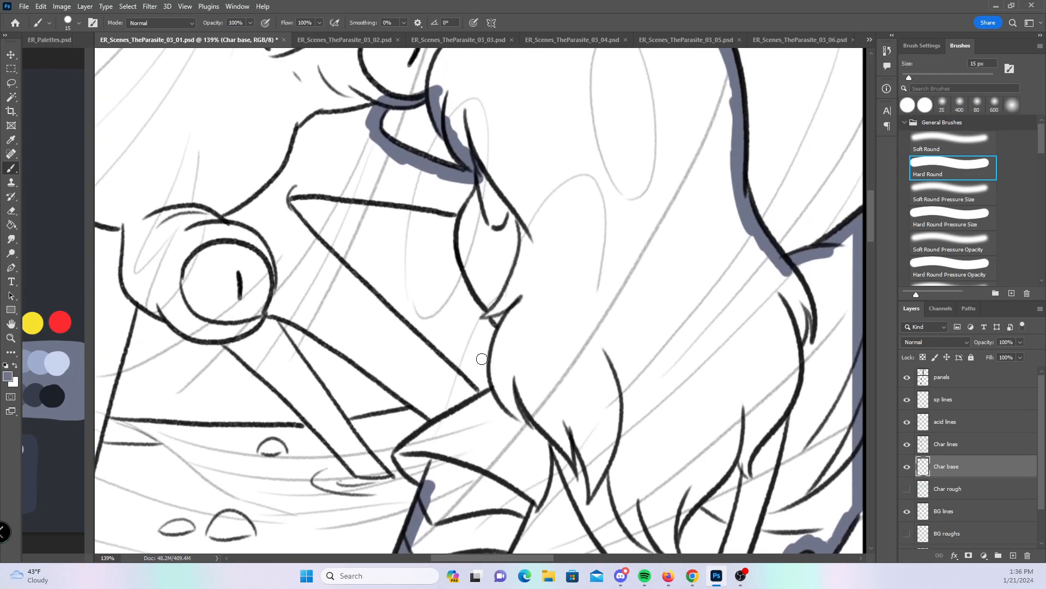
pyautogui.moveTo(279, 196)
pyautogui.mouseDown()
pyautogui.moveTo(366, 194)
pyautogui.moveTo(460, 211)
pyautogui.mouseUp()
pyautogui.moveTo(468, 214)
pyautogui.mouseDown()
pyautogui.moveTo(464, 265)
pyautogui.moveTo(507, 334)
pyautogui.moveTo(498, 312)
pyautogui.moveTo(493, 381)
pyautogui.moveTo(504, 401)
pyautogui.mouseUp()
pyautogui.click(949, 213)
pyautogui.click(953, 168)
pyautogui.moveTo(279, 194)
pyautogui.mouseDown()
pyautogui.moveTo(299, 227)
pyautogui.moveTo(457, 377)
pyautogui.moveTo(481, 400)
pyautogui.moveTo(493, 398)
pyautogui.mouseUp()
pyautogui.moveTo(257, 305)
pyautogui.mouseDown()
pyautogui.moveTo(316, 326)
pyautogui.moveTo(444, 424)
pyautogui.mouseUp()
pyautogui.moveTo(399, 458)
pyautogui.mouseDown()
pyautogui.moveTo(442, 424)
pyautogui.moveTo(417, 474)
pyautogui.mouseUp()
# - Trace blue-grey inside the edges of the creature's left and central spikes that stand in the pool
pyautogui.moveTo(398, 384); pyautogui.dragTo(568, 305)
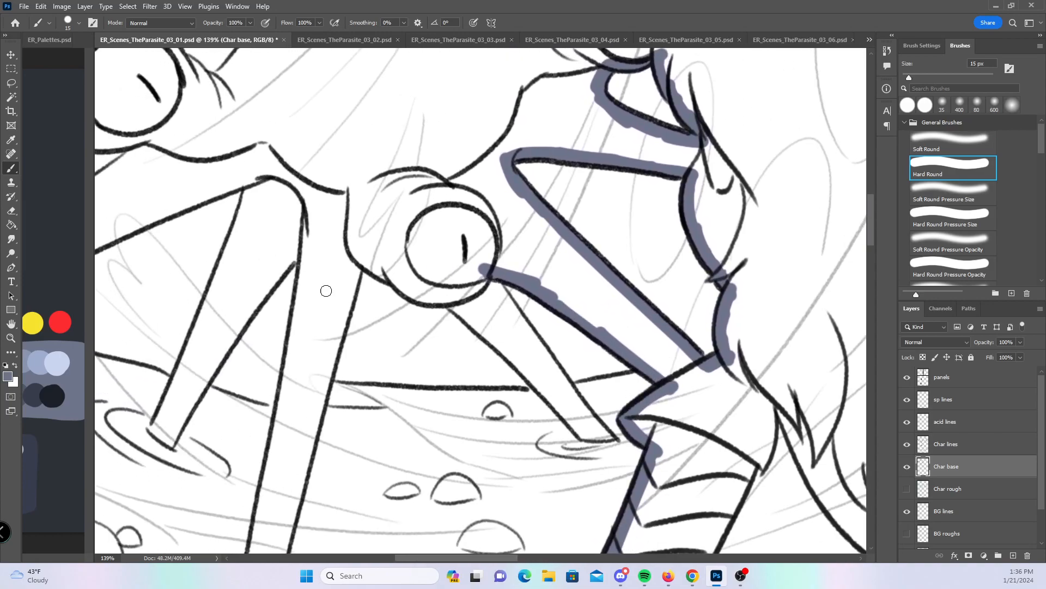
pyautogui.moveTo(154, 428); pyautogui.dragTo(237, 206)
pyautogui.moveTo(156, 433)
pyautogui.mouseDown()
pyautogui.moveTo(172, 439)
pyautogui.moveTo(250, 311)
pyautogui.mouseUp()
pyautogui.moveTo(208, 371); pyautogui.dragTo(299, 253)
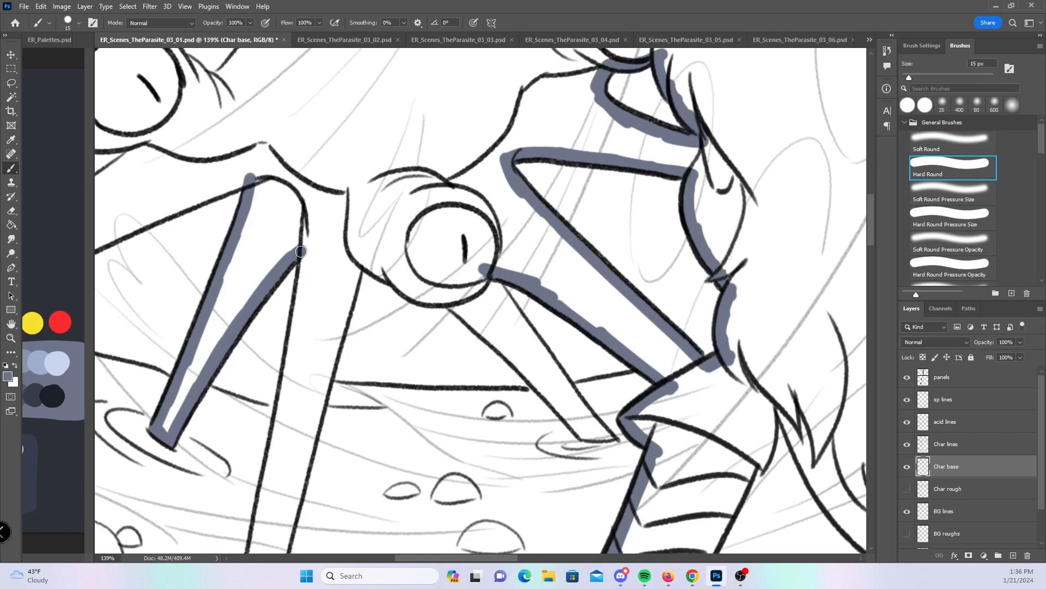
pyautogui.moveTo(414, 275); pyautogui.dragTo(382, 193)
pyautogui.moveTo(279, 164); pyautogui.dragTo(254, 303)
pyautogui.moveTo(264, 246)
pyautogui.mouseDown()
pyautogui.moveTo(217, 494)
pyautogui.moveTo(247, 491)
pyautogui.moveTo(292, 308)
pyautogui.mouseUp()
# - Trace blue-grey along the lower eyeball's underside and inside both edges of the spike planted in the pool beneath it
pyautogui.moveTo(315, 240)
pyautogui.mouseDown()
pyautogui.moveTo(330, 174)
pyautogui.moveTo(424, 216)
pyautogui.moveTo(561, 350)
pyautogui.mouseUp()
pyautogui.moveTo(465, 189)
pyautogui.mouseDown()
pyautogui.moveTo(569, 342)
pyautogui.moveTo(560, 339)
pyautogui.mouseUp()
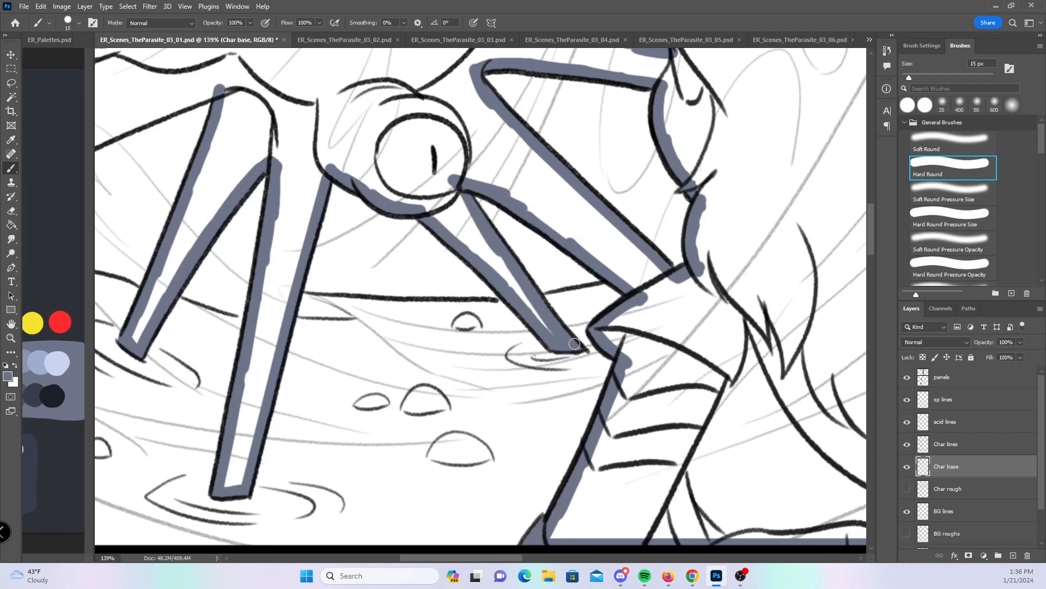
pyautogui.moveTo(364, 238)
pyautogui.mouseDown()
pyautogui.moveTo(634, 397)
pyautogui.moveTo(717, 428)
pyautogui.mouseUp()
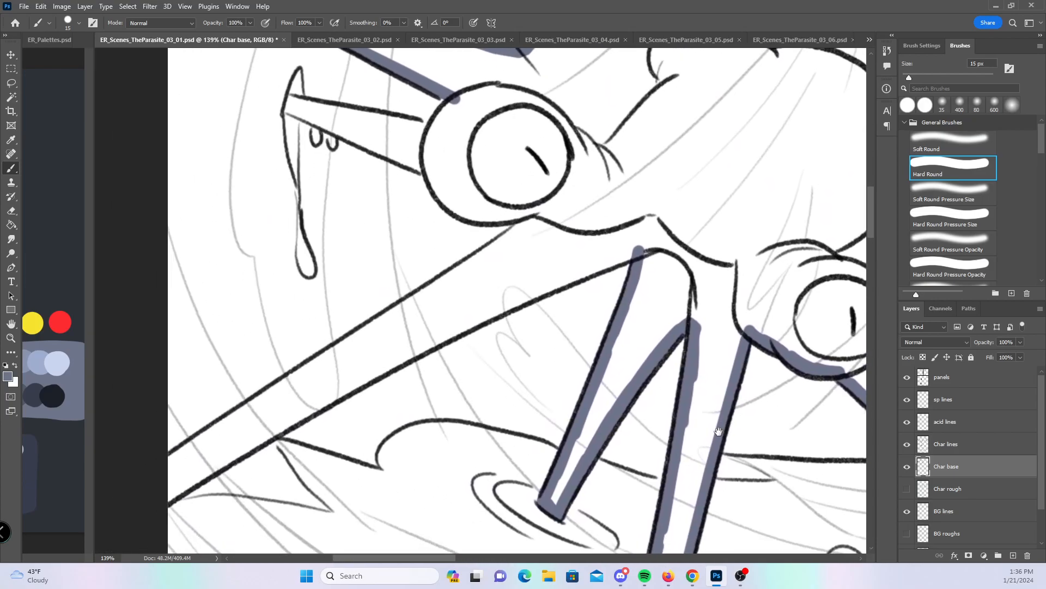
# - Trace blue-grey along the bent spike's lower edge, the left eyeball's underside and the long spike's upper edge
pyautogui.moveTo(391, 160)
pyautogui.mouseDown()
pyautogui.moveTo(428, 179)
pyautogui.moveTo(449, 208)
pyautogui.moveTo(516, 221)
pyautogui.mouseUp()
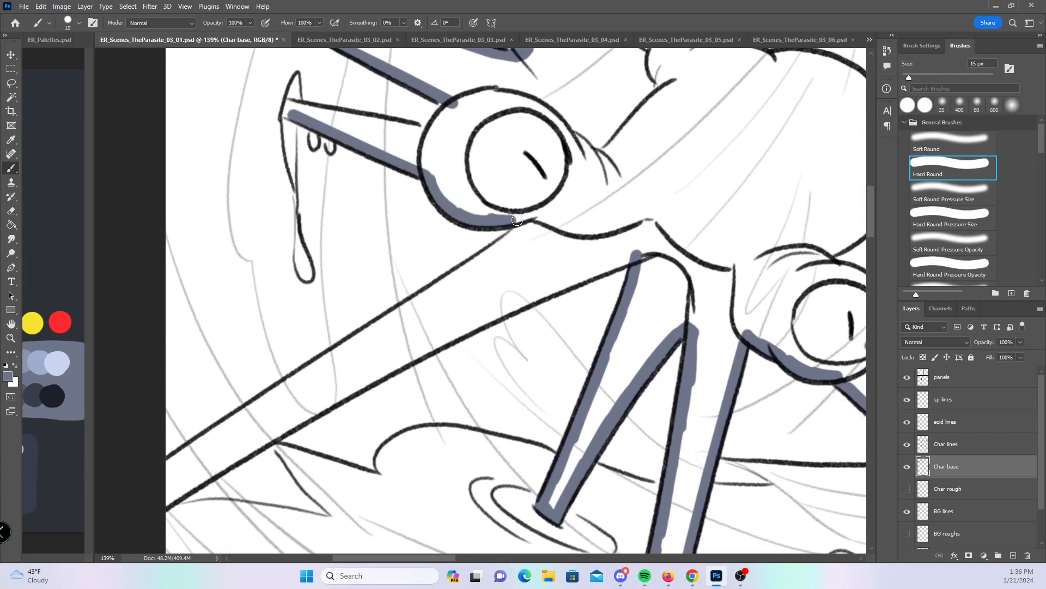
pyautogui.moveTo(167, 458); pyautogui.dragTo(528, 223)
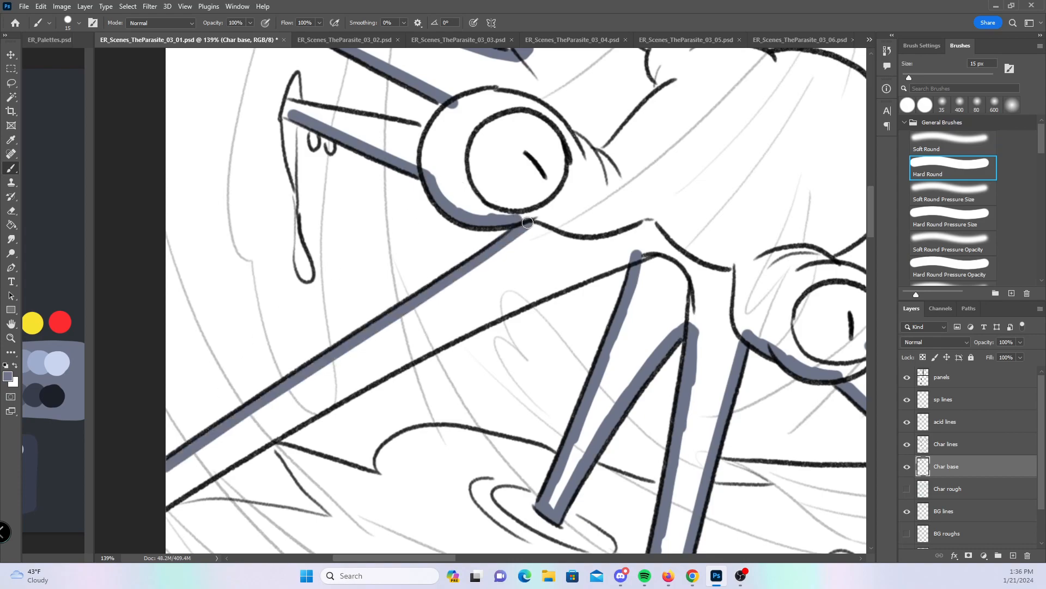
# - Fill the bent spike's thin hanging tip and its two small drips with blue-grey using the Hard Round Pressure Size brush
pyautogui.moveTo(585, 178); pyautogui.dragTo(554, 294)
pyautogui.click(985, 216)
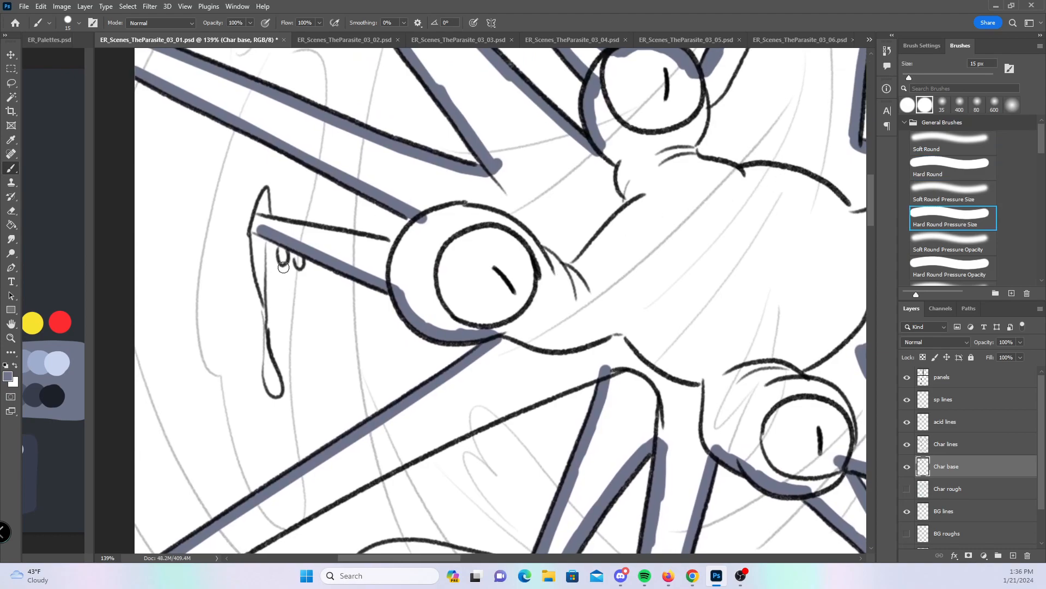
pyautogui.moveTo(266, 332); pyautogui.dragTo(268, 382)
pyautogui.moveTo(266, 331)
pyautogui.mouseDown()
pyautogui.moveTo(252, 225)
pyautogui.moveTo(265, 193)
pyautogui.mouseUp()
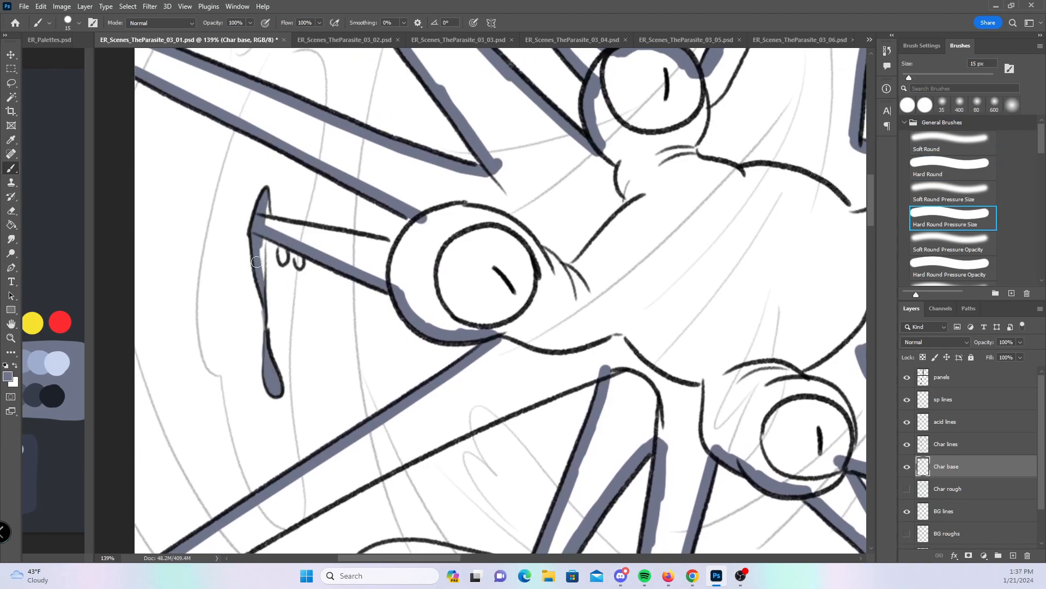
pyautogui.moveTo(263, 289); pyautogui.dragTo(262, 241)
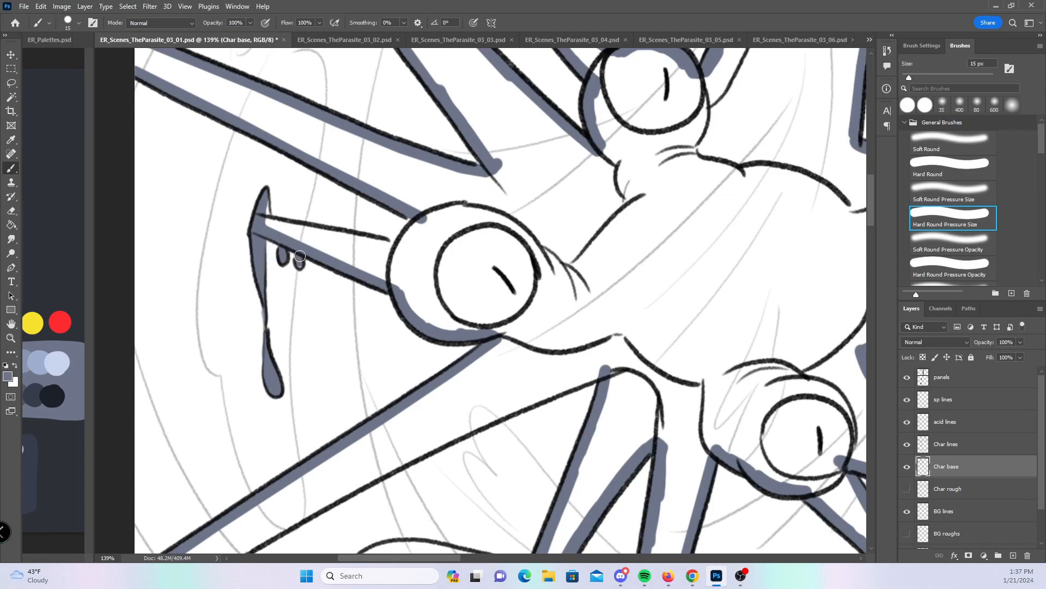
pyautogui.click(933, 166)
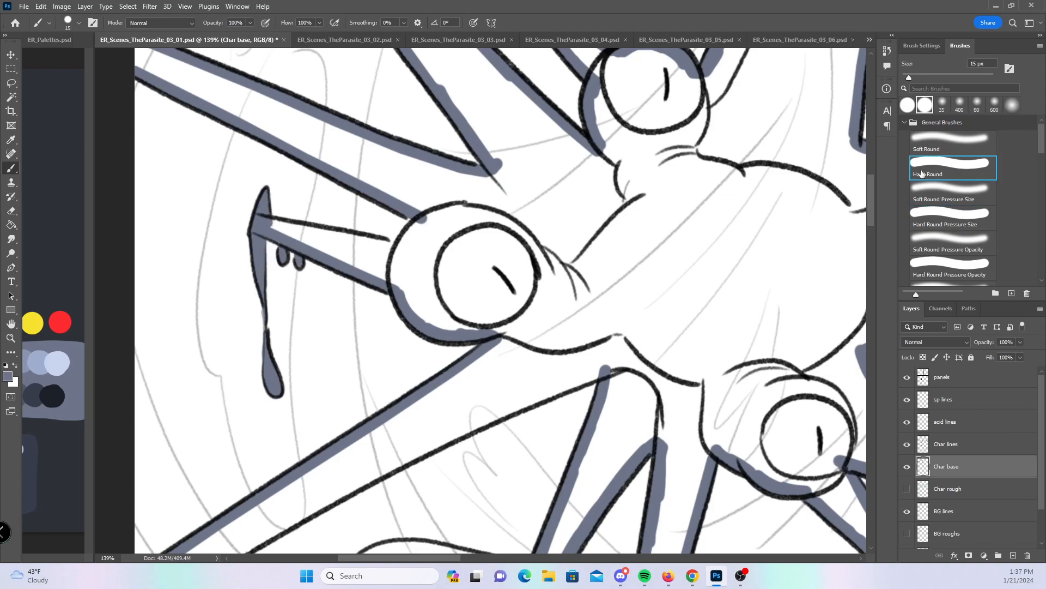
# - Trace blue-grey along the bent spike's upper edge, the adjoining eyeball rim and the long spike's lower edge with the Hard Round brush
pyautogui.moveTo(327, 234)
pyautogui.mouseDown()
pyautogui.moveTo(401, 250)
pyautogui.moveTo(400, 238)
pyautogui.moveTo(406, 250)
pyautogui.moveTo(427, 219)
pyautogui.mouseUp()
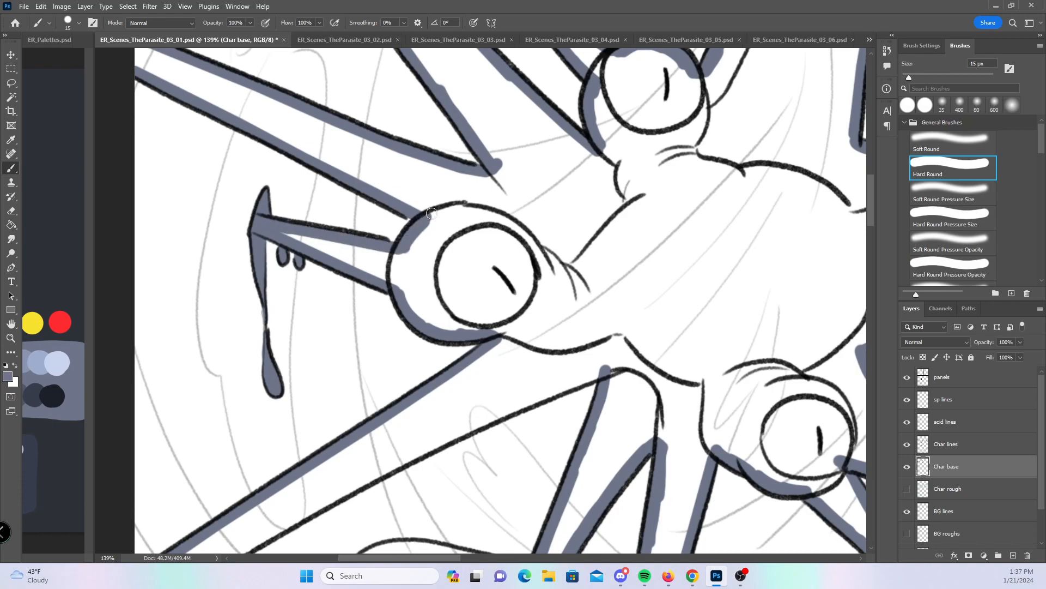
pyautogui.moveTo(488, 433); pyautogui.dragTo(599, 237)
pyautogui.moveTo(330, 362)
pyautogui.mouseDown()
pyautogui.moveTo(587, 215)
pyautogui.moveTo(595, 221)
pyautogui.moveTo(722, 162)
pyautogui.mouseUp()
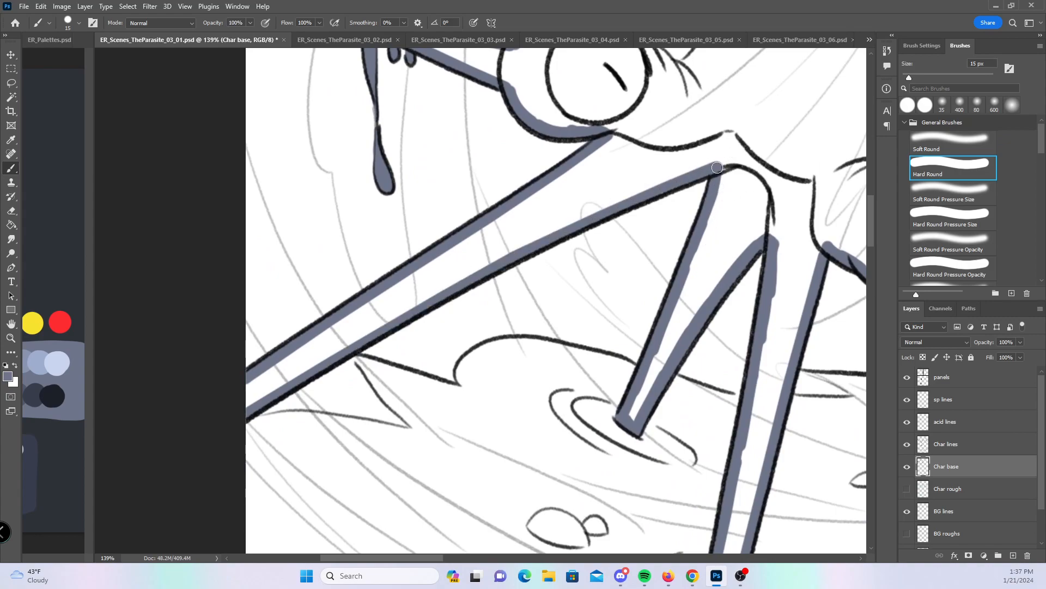
# - Fill the pointed tips of the torch flame and its loose sparks in the second panel using the Hard Round Pressure Size brush
pyautogui.moveTo(716, 286); pyautogui.dragTo(635, 316)
pyautogui.moveTo(814, 403); pyautogui.dragTo(151, 478)
pyautogui.moveTo(405, 137); pyautogui.dragTo(476, 153)
pyautogui.moveTo(494, 220); pyautogui.dragTo(489, 324)
pyautogui.click(973, 212)
pyautogui.moveTo(344, 85)
pyautogui.mouseDown()
pyautogui.moveTo(315, 120)
pyautogui.moveTo(335, 143)
pyautogui.moveTo(329, 108)
pyautogui.moveTo(342, 92)
pyautogui.mouseUp()
pyautogui.moveTo(465, 105)
pyautogui.mouseDown()
pyautogui.moveTo(466, 136)
pyautogui.moveTo(470, 120)
pyautogui.mouseUp()
pyautogui.moveTo(455, 220); pyautogui.dragTo(462, 238)
pyautogui.moveTo(379, 147)
pyautogui.mouseDown()
pyautogui.moveTo(372, 170)
pyautogui.moveTo(414, 183)
pyautogui.moveTo(399, 197)
pyautogui.moveTo(420, 188)
pyautogui.mouseUp()
pyautogui.moveTo(366, 300)
pyautogui.mouseDown()
pyautogui.moveTo(360, 330)
pyautogui.moveTo(370, 316)
pyautogui.mouseUp()
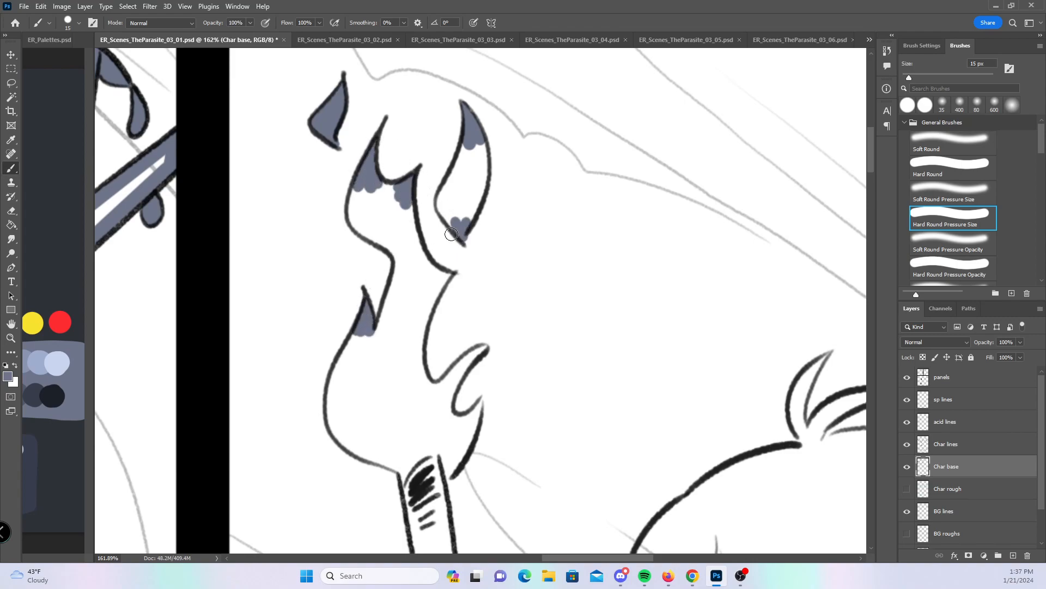
pyautogui.moveTo(450, 275); pyautogui.dragTo(441, 283)
pyautogui.scroll(-4, 501, 251)
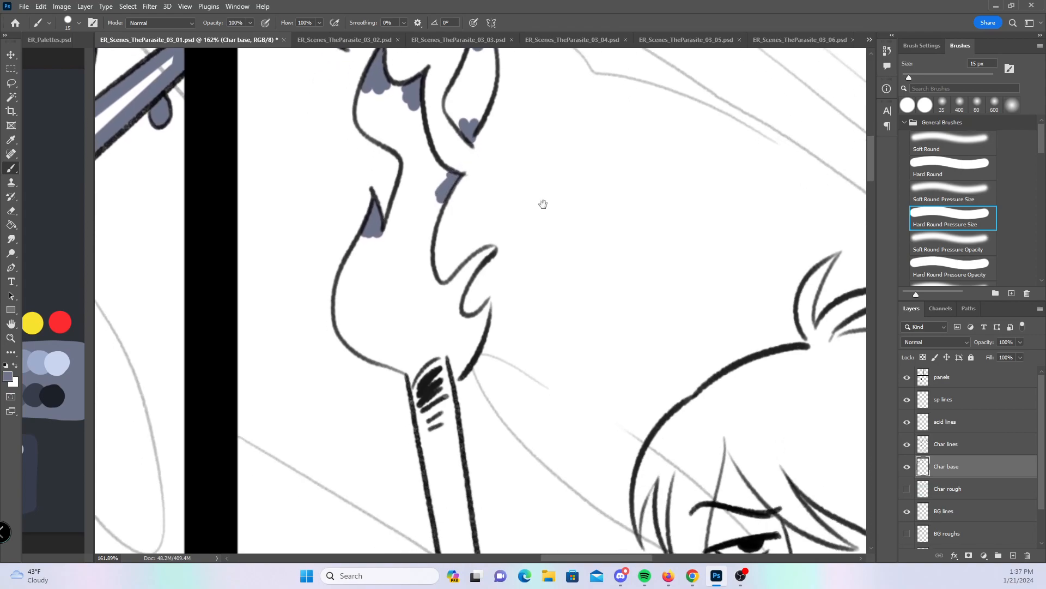
pyautogui.moveTo(484, 252)
pyautogui.mouseDown()
pyautogui.moveTo(453, 279)
pyautogui.moveTo(475, 338)
pyautogui.mouseUp()
# - Trace blue-grey inside the torch flame's remaining edges down to the handle with the Hard Round brush
pyautogui.click(951, 168)
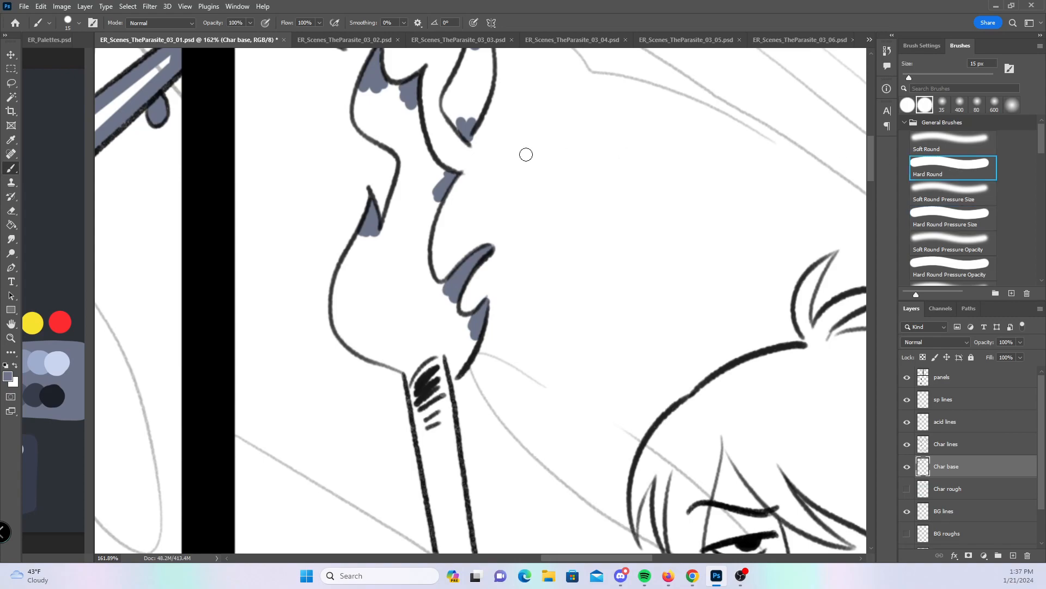
pyautogui.moveTo(363, 231)
pyautogui.mouseDown()
pyautogui.moveTo(339, 315)
pyautogui.moveTo(346, 334)
pyautogui.moveTo(405, 369)
pyautogui.moveTo(414, 390)
pyautogui.mouseUp()
pyautogui.moveTo(342, 315)
pyautogui.mouseDown()
pyautogui.moveTo(348, 336)
pyautogui.moveTo(413, 379)
pyautogui.mouseUp()
pyautogui.moveTo(449, 299)
pyautogui.mouseDown()
pyautogui.moveTo(465, 322)
pyautogui.moveTo(444, 384)
pyautogui.mouseUp()
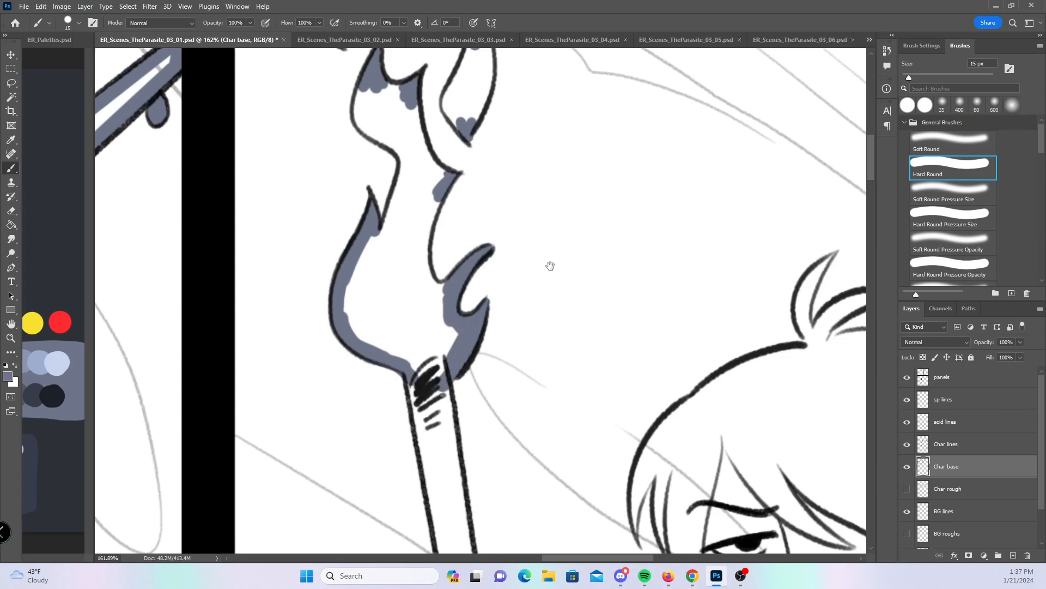
pyautogui.moveTo(555, 249); pyautogui.dragTo(498, 386)
pyautogui.moveTo(417, 178)
pyautogui.mouseDown()
pyautogui.moveTo(394, 247)
pyautogui.moveTo(420, 215)
pyautogui.moveTo(418, 250)
pyautogui.moveTo(423, 180)
pyautogui.mouseUp()
pyautogui.moveTo(307, 220)
pyautogui.mouseDown()
pyautogui.moveTo(308, 263)
pyautogui.moveTo(352, 296)
pyautogui.moveTo(327, 275)
pyautogui.moveTo(349, 297)
pyautogui.moveTo(324, 382)
pyautogui.mouseUp()
pyautogui.moveTo(310, 226)
pyautogui.mouseDown()
pyautogui.moveTo(337, 230)
pyautogui.moveTo(334, 270)
pyautogui.moveTo(380, 309)
pyautogui.moveTo(387, 258)
pyautogui.moveTo(382, 332)
pyautogui.moveTo(363, 375)
pyautogui.moveTo(384, 433)
pyautogui.mouseUp()
# - Trace blue-grey along both edges of the torch handle above the hand and around the gripping fist
pyautogui.moveTo(488, 377); pyautogui.dragTo(509, 121)
pyautogui.moveTo(411, 392); pyautogui.dragTo(405, 184)
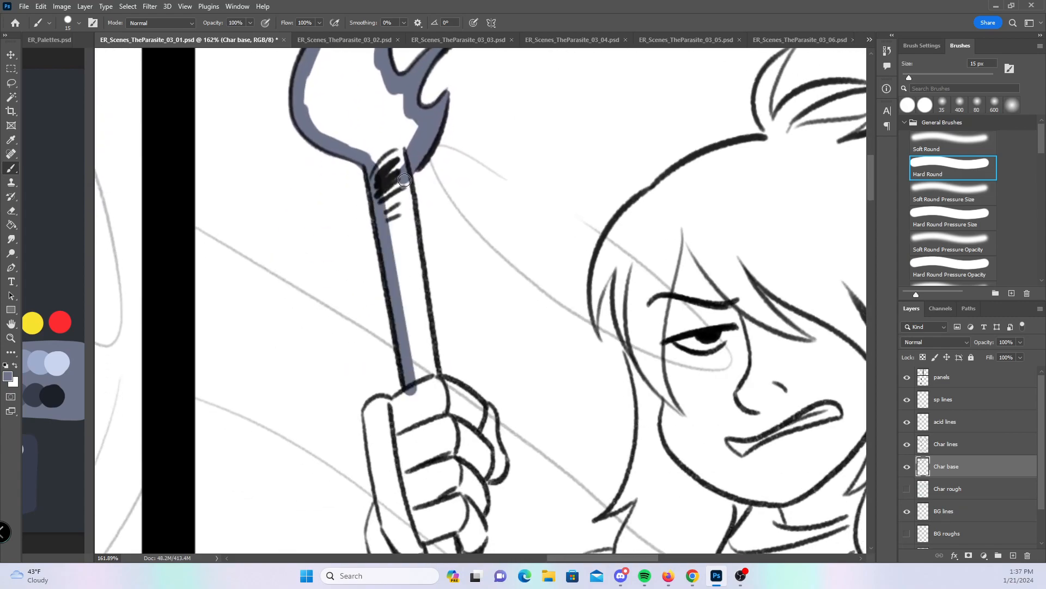
pyautogui.keyDown('shift'); pyautogui.click(435, 377); pyautogui.keyUp('shift')
pyautogui.moveTo(480, 322); pyautogui.dragTo(457, 140)
pyautogui.moveTo(397, 209)
pyautogui.mouseDown()
pyautogui.moveTo(351, 228)
pyautogui.moveTo(360, 315)
pyautogui.moveTo(366, 270)
pyautogui.moveTo(367, 316)
pyautogui.moveTo(352, 354)
pyautogui.moveTo(366, 386)
pyautogui.mouseUp()
pyautogui.moveTo(430, 203)
pyautogui.mouseDown()
pyautogui.moveTo(466, 228)
pyautogui.moveTo(479, 274)
pyautogui.moveTo(475, 290)
pyautogui.moveTo(456, 288)
pyautogui.moveTo(459, 346)
pyautogui.moveTo(444, 370)
pyautogui.mouseUp()
# - Trace blue-grey along the torch handle below the fist, the adjoining clothing edge and the forearm's outer edge
pyautogui.moveTo(557, 418); pyautogui.dragTo(513, 205)
pyautogui.moveTo(404, 164); pyautogui.dragTo(395, 164)
pyautogui.keyDown('shift'); pyautogui.click(435, 363); pyautogui.keyUp('shift')
pyautogui.moveTo(435, 363)
pyautogui.mouseDown()
pyautogui.moveTo(455, 315)
pyautogui.moveTo(467, 318)
pyautogui.moveTo(489, 293)
pyautogui.moveTo(488, 265)
pyautogui.moveTo(475, 318)
pyautogui.moveTo(501, 254)
pyautogui.moveTo(561, 238)
pyautogui.mouseUp()
pyautogui.moveTo(528, 167)
pyautogui.mouseDown()
pyautogui.moveTo(562, 235)
pyautogui.moveTo(556, 162)
pyautogui.moveTo(569, 162)
pyautogui.mouseUp()
pyautogui.moveTo(326, 173)
pyautogui.mouseDown()
pyautogui.moveTo(320, 417)
pyautogui.moveTo(330, 396)
pyautogui.moveTo(321, 417)
pyautogui.moveTo(349, 469)
pyautogui.mouseUp()
# - Paint blue-grey around the holes and into the torn points of the hanging cloth with the Hard Round Pressure Size brush
pyautogui.moveTo(523, 452); pyautogui.dragTo(504, 227)
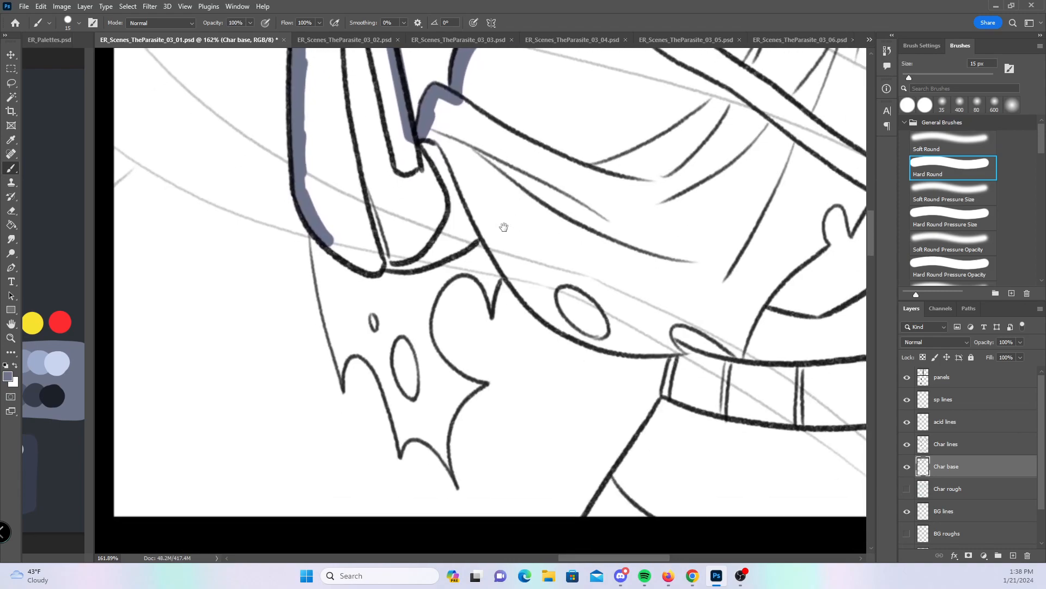
pyautogui.click(947, 221)
pyautogui.moveTo(551, 314)
pyautogui.mouseDown()
pyautogui.moveTo(601, 346)
pyautogui.moveTo(564, 325)
pyautogui.moveTo(555, 287)
pyautogui.moveTo(583, 280)
pyautogui.moveTo(615, 335)
pyautogui.mouseUp()
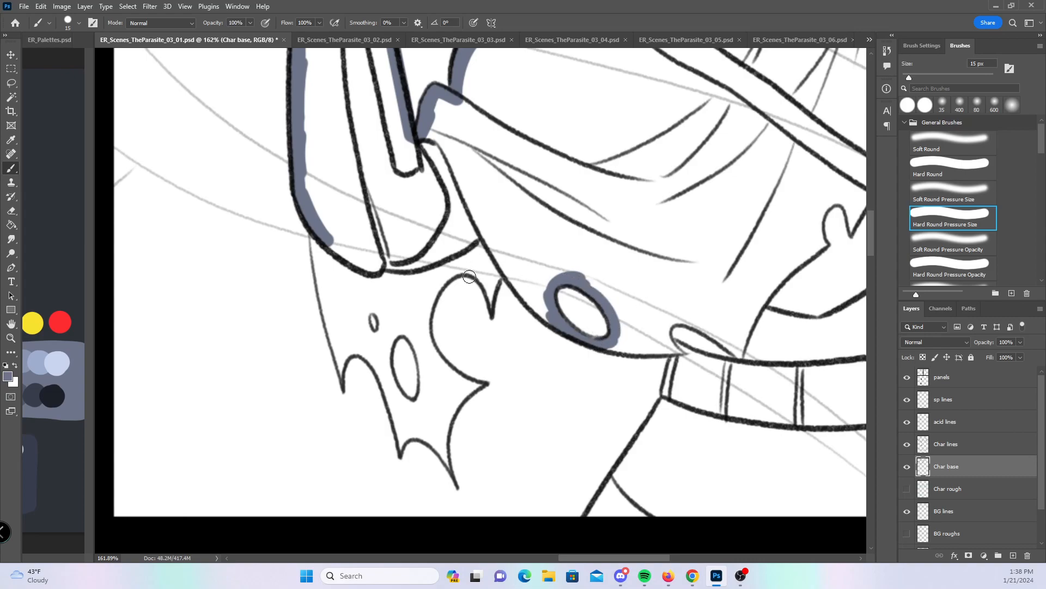
pyautogui.moveTo(488, 291); pyautogui.dragTo(494, 274)
pyautogui.moveTo(343, 376)
pyautogui.mouseDown()
pyautogui.moveTo(345, 351)
pyautogui.moveTo(366, 354)
pyautogui.moveTo(382, 372)
pyautogui.moveTo(362, 351)
pyautogui.moveTo(401, 447)
pyautogui.moveTo(420, 438)
pyautogui.moveTo(451, 468)
pyautogui.moveTo(443, 454)
pyautogui.moveTo(455, 407)
pyautogui.moveTo(474, 388)
pyautogui.moveTo(449, 371)
pyautogui.mouseUp()
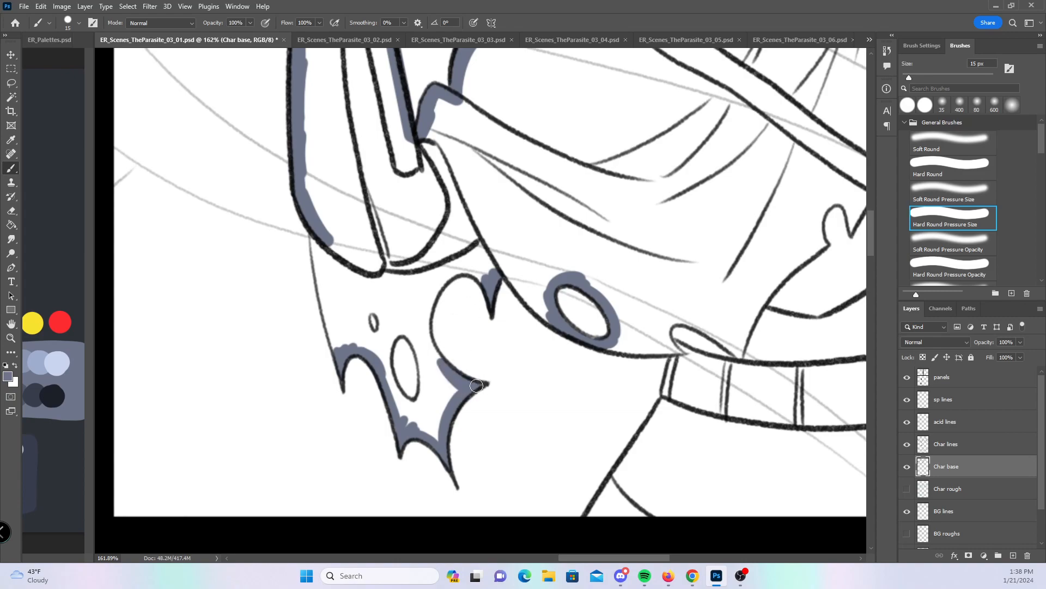
pyautogui.moveTo(368, 325)
pyautogui.mouseDown()
pyautogui.moveTo(370, 336)
pyautogui.moveTo(369, 312)
pyautogui.mouseUp()
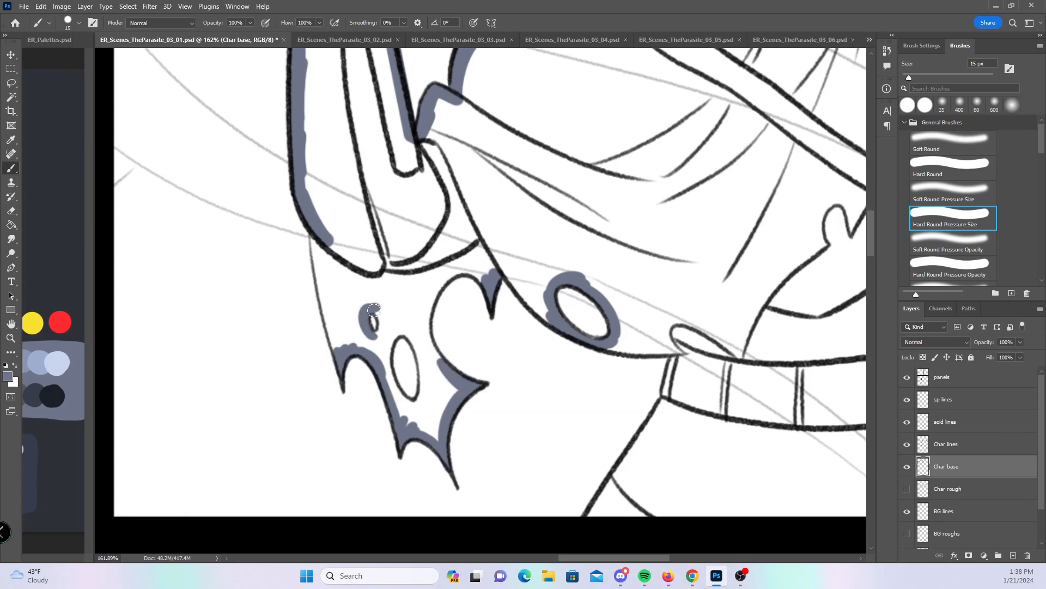
pyautogui.moveTo(391, 355)
pyautogui.mouseDown()
pyautogui.moveTo(396, 393)
pyautogui.moveTo(387, 363)
pyautogui.moveTo(396, 328)
pyautogui.moveTo(423, 385)
pyautogui.mouseUp()
# - Trace blue-grey along the torn cloth's remaining edges and the garment's lower hem with the Hard Round brush
pyautogui.click(937, 171)
pyautogui.moveTo(320, 261)
pyautogui.mouseDown()
pyautogui.moveTo(341, 349)
pyautogui.moveTo(365, 324)
pyautogui.moveTo(385, 339)
pyautogui.moveTo(419, 421)
pyautogui.moveTo(440, 406)
pyautogui.moveTo(422, 353)
pyautogui.mouseUp()
pyautogui.moveTo(456, 391)
pyautogui.mouseDown()
pyautogui.moveTo(421, 319)
pyautogui.moveTo(428, 278)
pyautogui.moveTo(466, 261)
pyautogui.moveTo(485, 276)
pyautogui.moveTo(500, 252)
pyautogui.moveTo(551, 315)
pyautogui.mouseUp()
pyautogui.moveTo(628, 349); pyautogui.dragTo(698, 343)
# - Trace blue-grey below the belt along the character's outer leg and the second panel's bottom border
pyautogui.moveTo(721, 391)
pyautogui.mouseDown()
pyautogui.moveTo(449, 319)
pyautogui.moveTo(422, 296)
pyautogui.mouseUp()
pyautogui.moveTo(391, 252)
pyautogui.mouseDown()
pyautogui.moveTo(335, 362)
pyautogui.moveTo(289, 418)
pyautogui.moveTo(698, 416)
pyautogui.mouseUp()
pyautogui.moveTo(613, 441); pyautogui.dragTo(359, 428)
# - Trace blue-grey along the back of the waist, the gap between sheath and arm, the bottom border and the lower forearm
pyautogui.moveTo(520, 198); pyautogui.dragTo(523, 283)
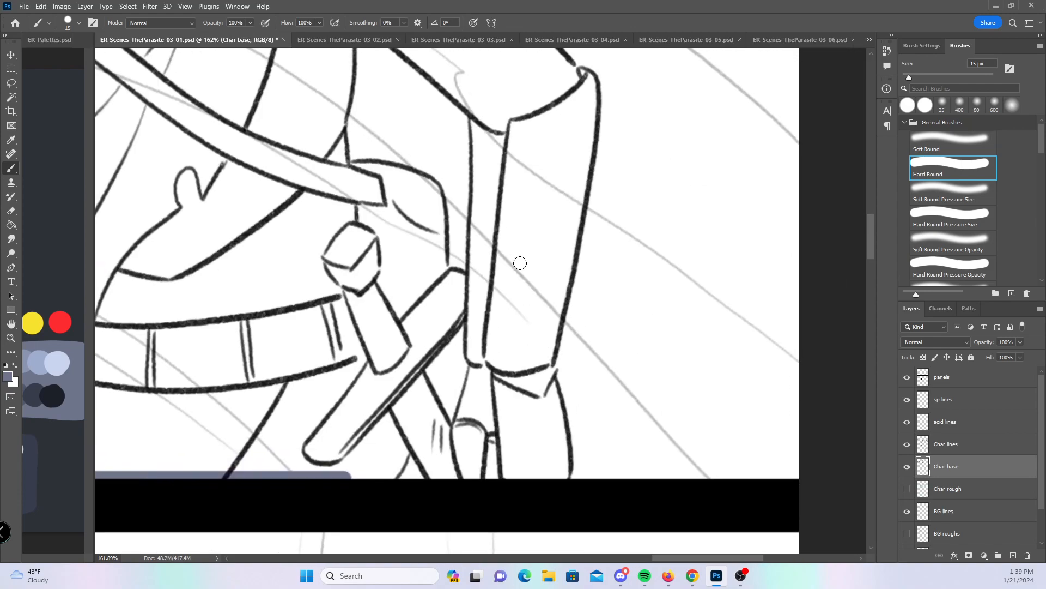
pyautogui.moveTo(353, 171)
pyautogui.mouseDown()
pyautogui.moveTo(433, 182)
pyautogui.moveTo(441, 286)
pyautogui.moveTo(459, 277)
pyautogui.mouseUp()
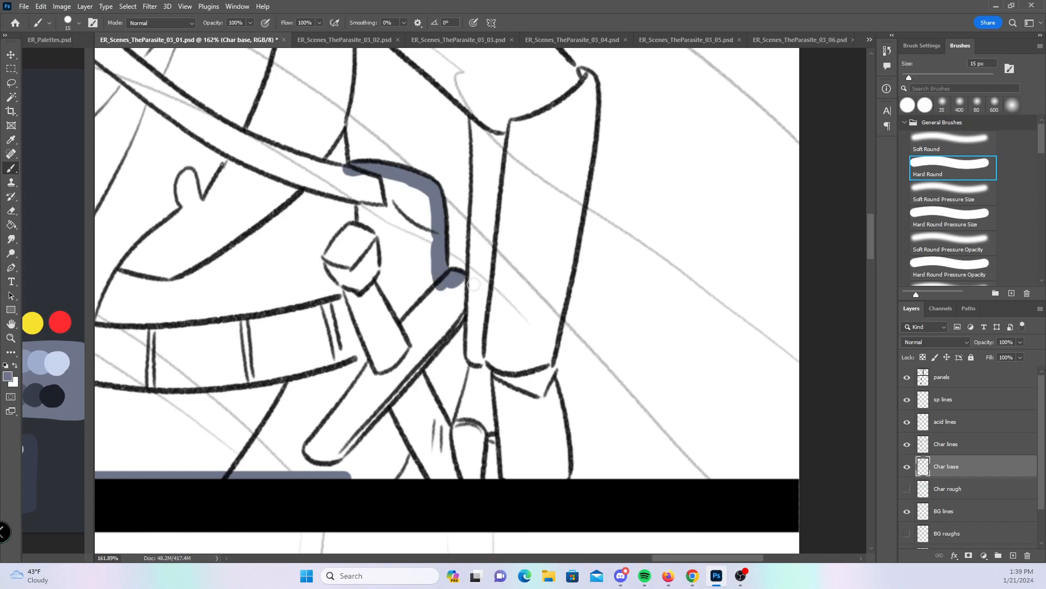
pyautogui.moveTo(413, 373)
pyautogui.mouseDown()
pyautogui.moveTo(472, 298)
pyautogui.moveTo(475, 347)
pyautogui.mouseUp()
pyautogui.moveTo(417, 374)
pyautogui.mouseDown()
pyautogui.moveTo(436, 425)
pyautogui.moveTo(461, 439)
pyautogui.moveTo(472, 382)
pyautogui.mouseUp()
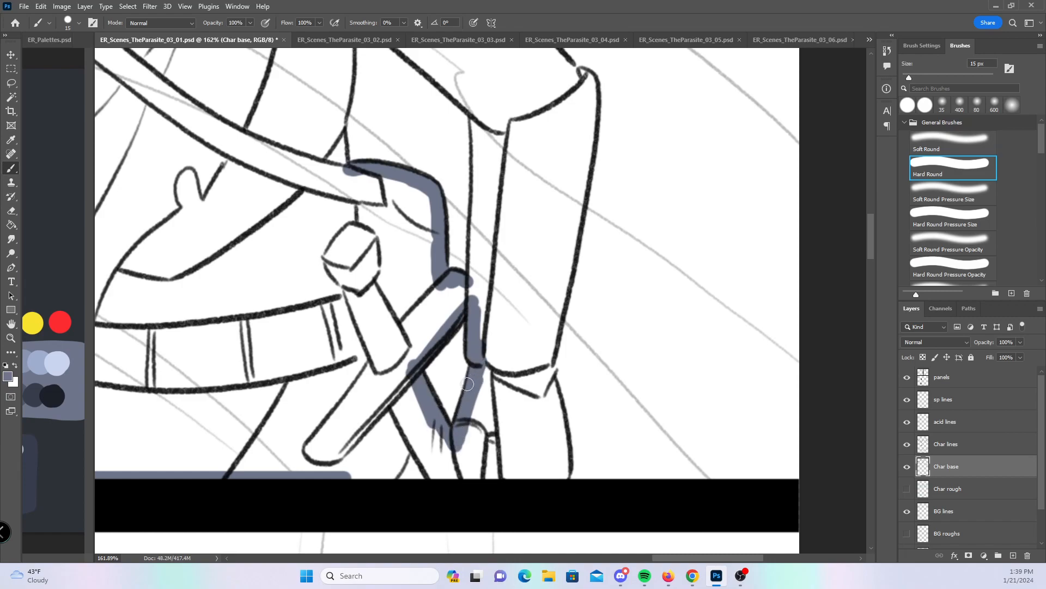
pyautogui.moveTo(342, 480); pyautogui.dragTo(559, 466)
pyautogui.moveTo(545, 363); pyautogui.dragTo(563, 452)
# - Trace blue-grey along the torso's side and the inner and outer edges of the lowered arm up to above the elbow
pyautogui.moveTo(582, 335)
pyautogui.mouseDown()
pyautogui.moveTo(589, 398)
pyautogui.moveTo(560, 431)
pyautogui.mouseUp()
pyautogui.moveTo(456, 201); pyautogui.dragTo(453, 376)
pyautogui.moveTo(315, 238)
pyautogui.mouseDown()
pyautogui.moveTo(325, 112)
pyautogui.moveTo(335, 106)
pyautogui.moveTo(470, 218)
pyautogui.mouseUp()
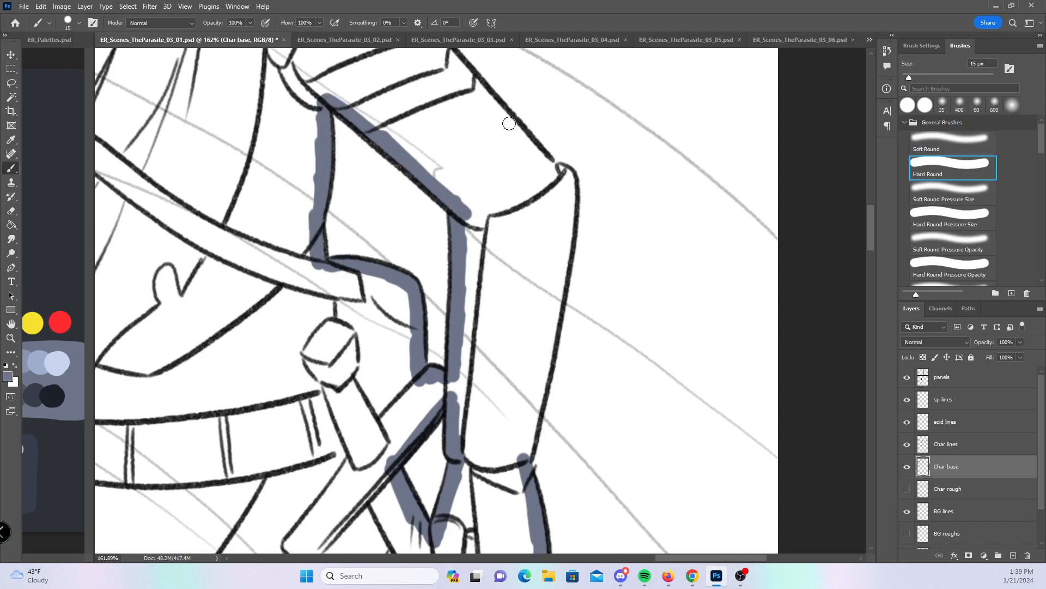
pyautogui.keyDown('shift'); pyautogui.click(551, 167); pyautogui.keyUp('shift')
pyautogui.moveTo(565, 175); pyautogui.dragTo(553, 306)
pyautogui.moveTo(563, 260); pyautogui.dragTo(518, 467)
# - Trace blue-grey along the side and top edges of the flared shoulder piece
pyautogui.moveTo(484, 233)
pyautogui.mouseDown()
pyautogui.moveTo(508, 287)
pyautogui.moveTo(510, 389)
pyautogui.mouseUp()
pyautogui.moveTo(524, 239)
pyautogui.mouseDown()
pyautogui.moveTo(480, 315)
pyautogui.moveTo(563, 404)
pyautogui.moveTo(553, 398)
pyautogui.mouseUp()
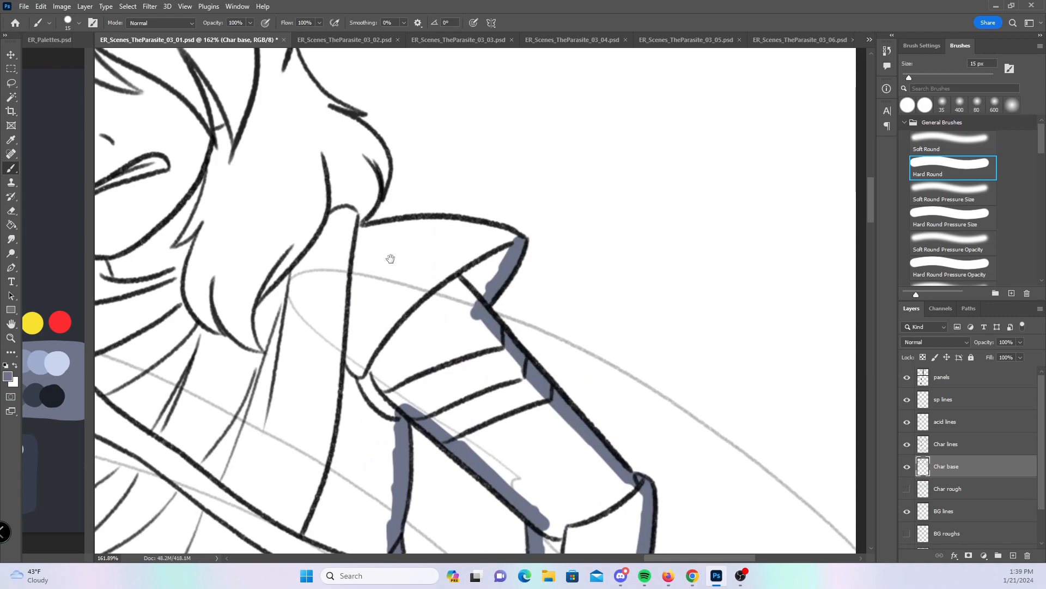
pyautogui.moveTo(389, 261); pyautogui.dragTo(577, 355)
pyautogui.moveTo(521, 329)
pyautogui.mouseDown()
pyautogui.moveTo(602, 322)
pyautogui.moveTo(670, 338)
pyautogui.mouseUp()
# - Fill the pointed hair tips on both sides of the character's head with the Hard Round Pressure Size brush
pyautogui.click(966, 219)
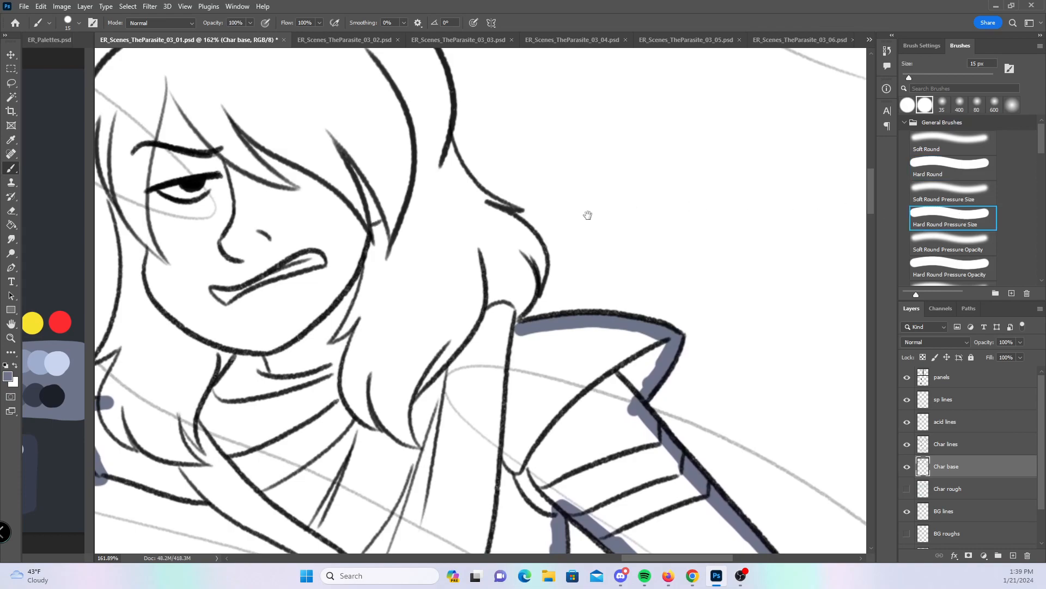
pyautogui.moveTo(592, 213); pyautogui.dragTo(713, 243)
pyautogui.moveTo(243, 385); pyautogui.dragTo(258, 370)
pyautogui.moveTo(216, 212)
pyautogui.mouseDown()
pyautogui.moveTo(214, 179)
pyautogui.moveTo(227, 151)
pyautogui.mouseUp()
pyautogui.moveTo(602, 212); pyautogui.dragTo(639, 241)
pyautogui.moveTo(672, 294); pyautogui.dragTo(677, 298)
# - Trace blue-grey down the outer hair edges on both sides of the face with the Hard Round brush
pyautogui.click(948, 166)
pyautogui.moveTo(217, 155)
pyautogui.mouseDown()
pyautogui.moveTo(231, 126)
pyautogui.moveTo(246, 134)
pyautogui.moveTo(240, 183)
pyautogui.moveTo(263, 256)
pyautogui.moveTo(264, 340)
pyautogui.mouseUp()
pyautogui.moveTo(240, 432); pyautogui.dragTo(271, 293)
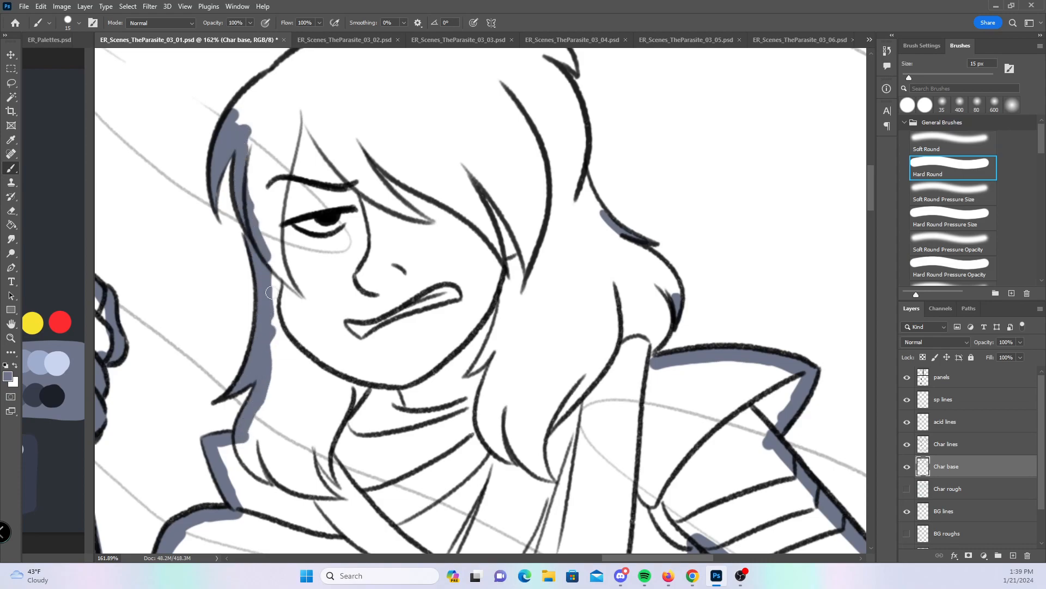
pyautogui.moveTo(579, 173)
pyautogui.mouseDown()
pyautogui.moveTo(618, 240)
pyautogui.moveTo(675, 294)
pyautogui.moveTo(643, 373)
pyautogui.mouseUp()
# - Fill the tips of the hair tuft and the stray lock at the back of the head using Hard Round Pressure Size
pyautogui.scroll(4, 594, 163)
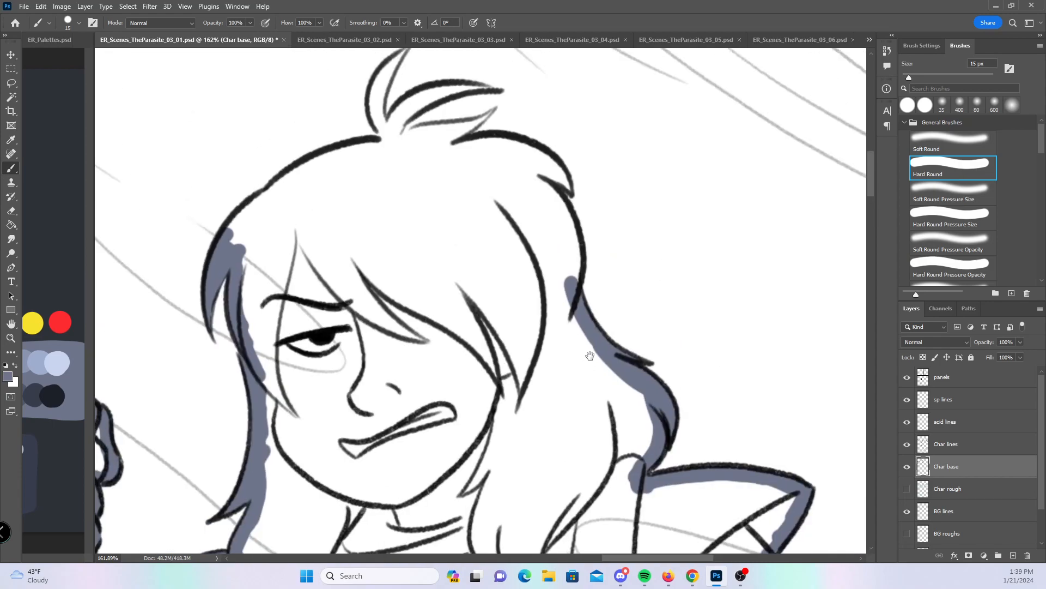
pyautogui.click(953, 214)
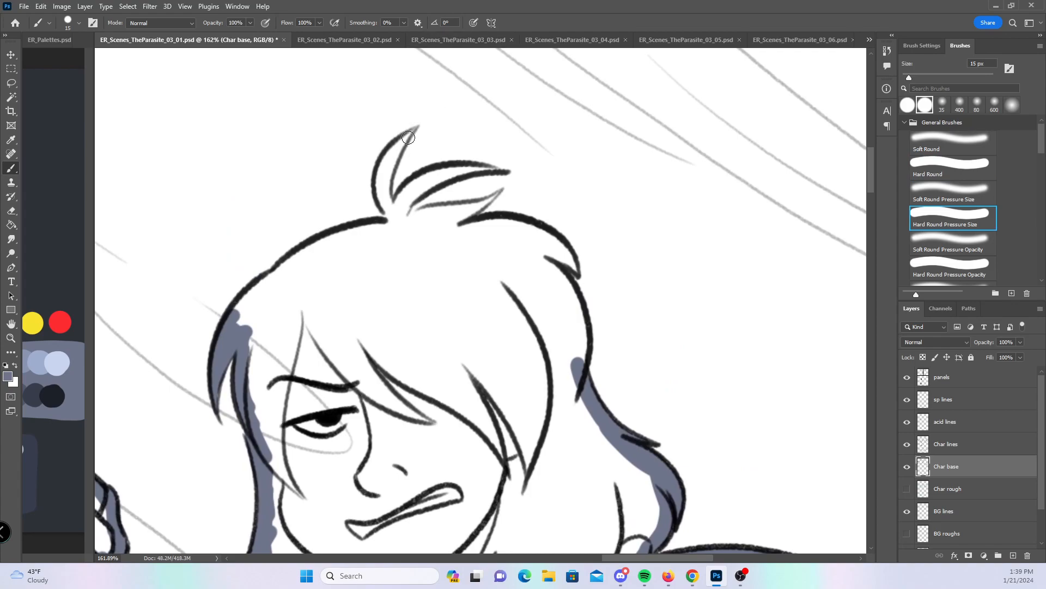
pyautogui.moveTo(398, 149)
pyautogui.mouseDown()
pyautogui.moveTo(403, 138)
pyautogui.moveTo(382, 183)
pyautogui.moveTo(399, 152)
pyautogui.mouseUp()
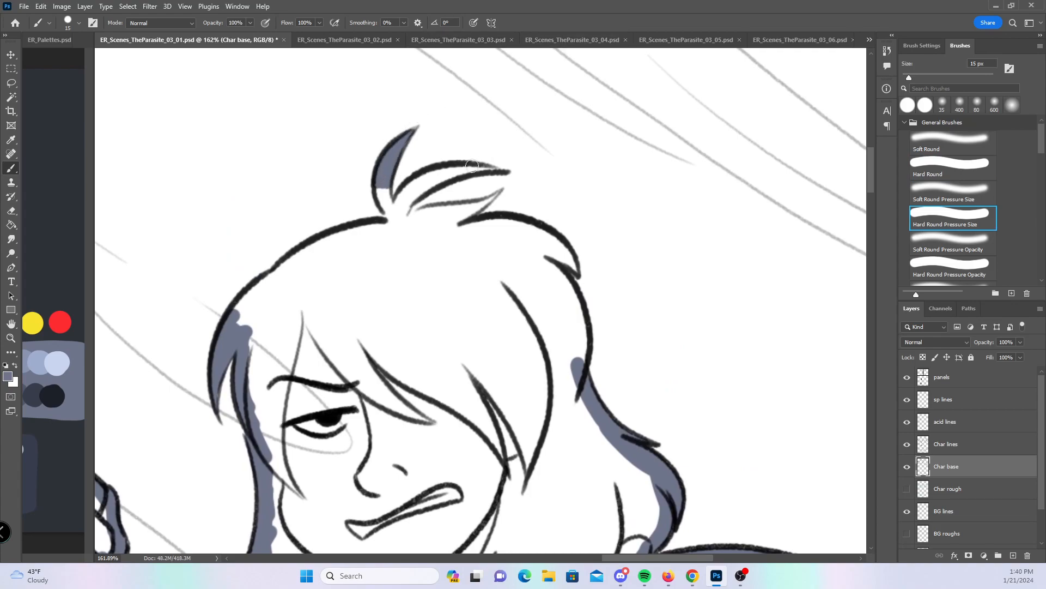
pyautogui.moveTo(475, 169)
pyautogui.mouseDown()
pyautogui.moveTo(439, 176)
pyautogui.moveTo(509, 171)
pyautogui.moveTo(465, 209)
pyautogui.moveTo(482, 210)
pyautogui.mouseUp()
pyautogui.moveTo(567, 256); pyautogui.dragTo(576, 272)
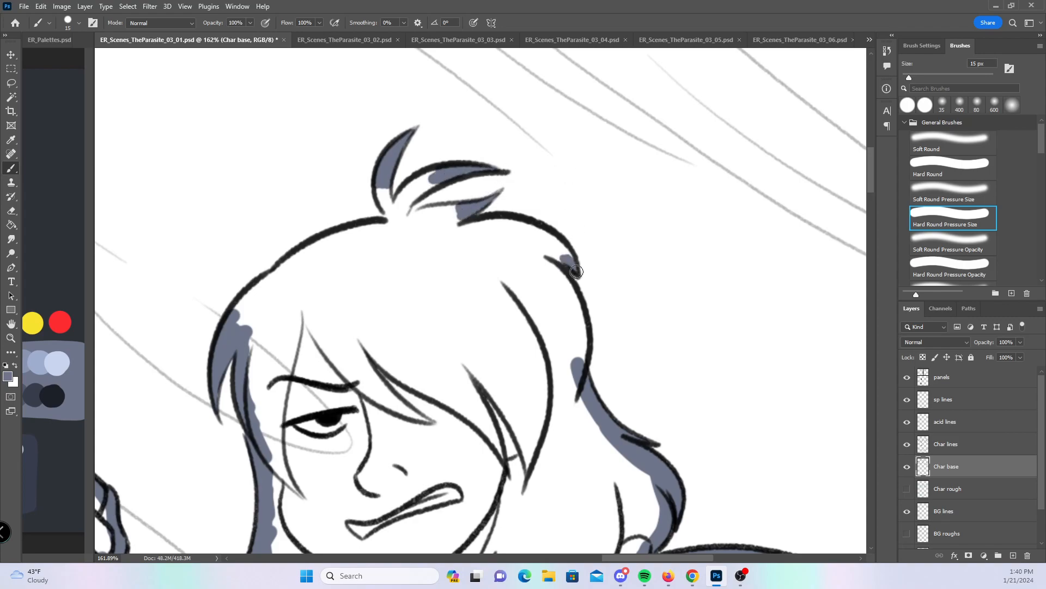
# - Trace blue-grey over the crown of the hair, the base of the tuft and the back of the head with Hard Round
pyautogui.click(964, 169)
pyautogui.moveTo(237, 311)
pyautogui.mouseDown()
pyautogui.moveTo(357, 224)
pyautogui.moveTo(406, 139)
pyautogui.moveTo(392, 220)
pyautogui.moveTo(437, 179)
pyautogui.mouseUp()
pyautogui.moveTo(425, 218)
pyautogui.mouseDown()
pyautogui.moveTo(452, 210)
pyautogui.moveTo(473, 229)
pyautogui.moveTo(548, 245)
pyautogui.moveTo(567, 260)
pyautogui.moveTo(582, 338)
pyautogui.moveTo(586, 312)
pyautogui.mouseUp()
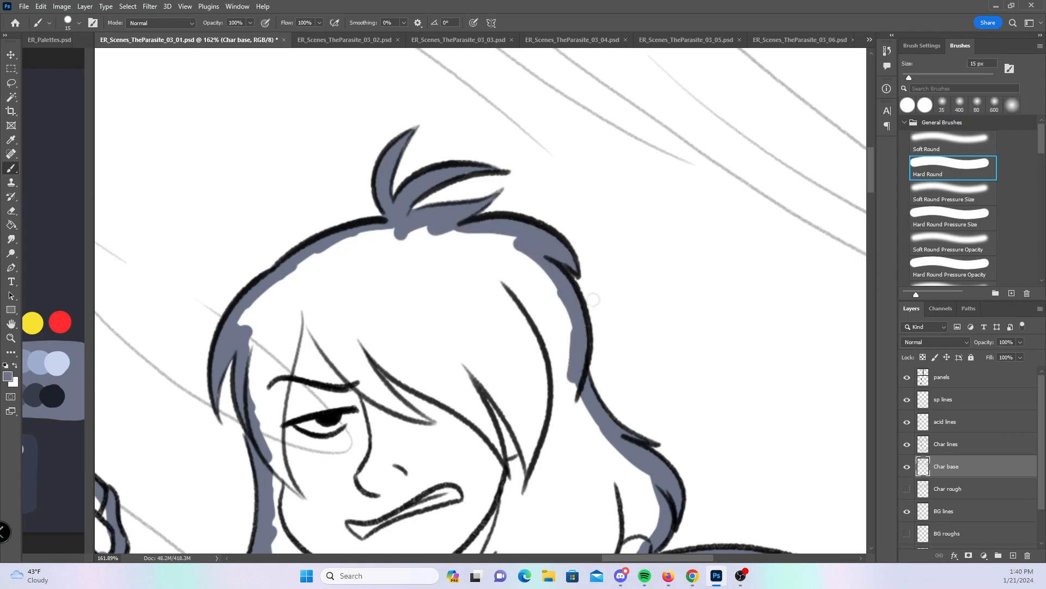
# - Save the comic page file
pyautogui.press('z')
pyautogui.moveTo(691, 318); pyautogui.dragTo(620, 343)
pyautogui.hotkey('ctrl', 's')
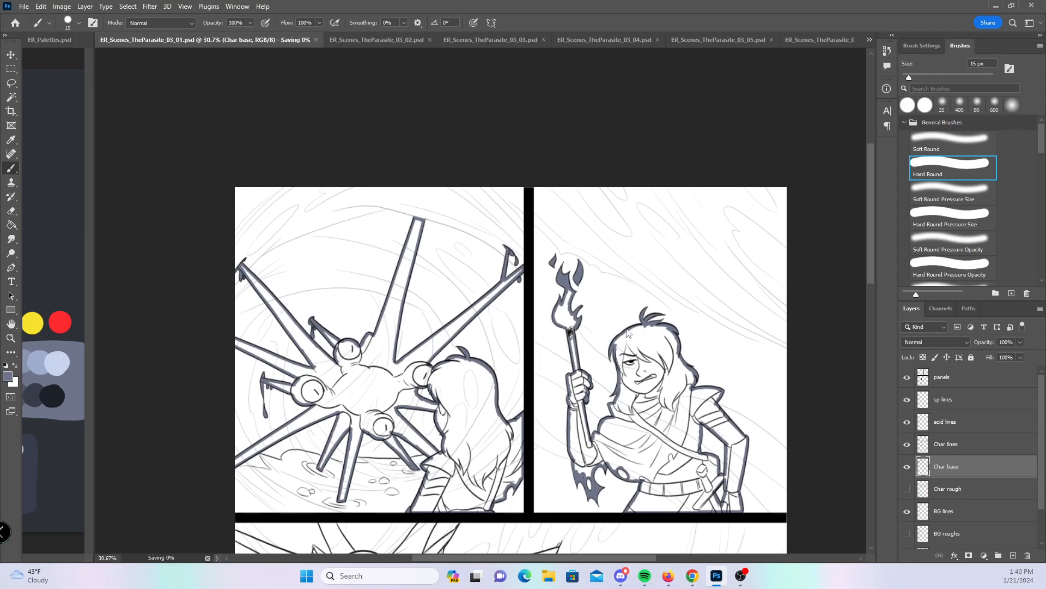
# - Set the brush to 20 px and trace blue-grey inside both edges of the lower left spike in the panel below
pyautogui.moveTo(523, 493); pyautogui.dragTo(495, 248)
pyautogui.moveTo(229, 354); pyautogui.dragTo(318, 343)
pyautogui.press(']')
pyautogui.moveTo(161, 379); pyautogui.dragTo(384, 425)
pyautogui.moveTo(161, 336); pyautogui.dragTo(259, 338)
pyautogui.moveTo(323, 329); pyautogui.dragTo(424, 313)
# - Trace blue-grey inside both edges of the long spike that runs from the panel's left border to the left eyeball
pyautogui.moveTo(162, 157); pyautogui.dragTo(174, 158)
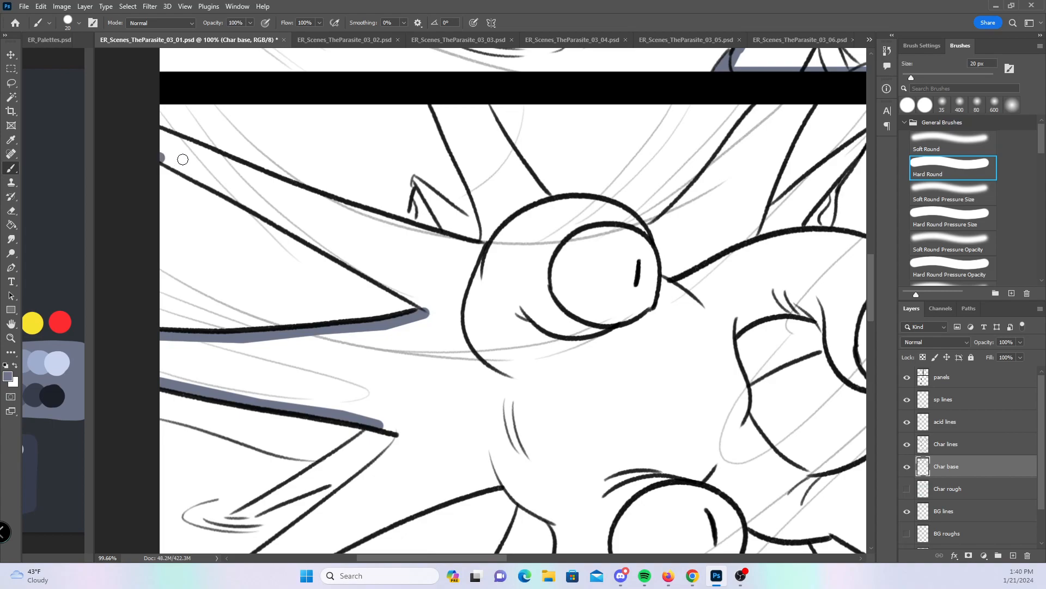
pyautogui.moveTo(276, 219)
pyautogui.mouseDown()
pyautogui.moveTo(424, 300)
pyautogui.moveTo(382, 274)
pyautogui.moveTo(425, 309)
pyautogui.mouseUp()
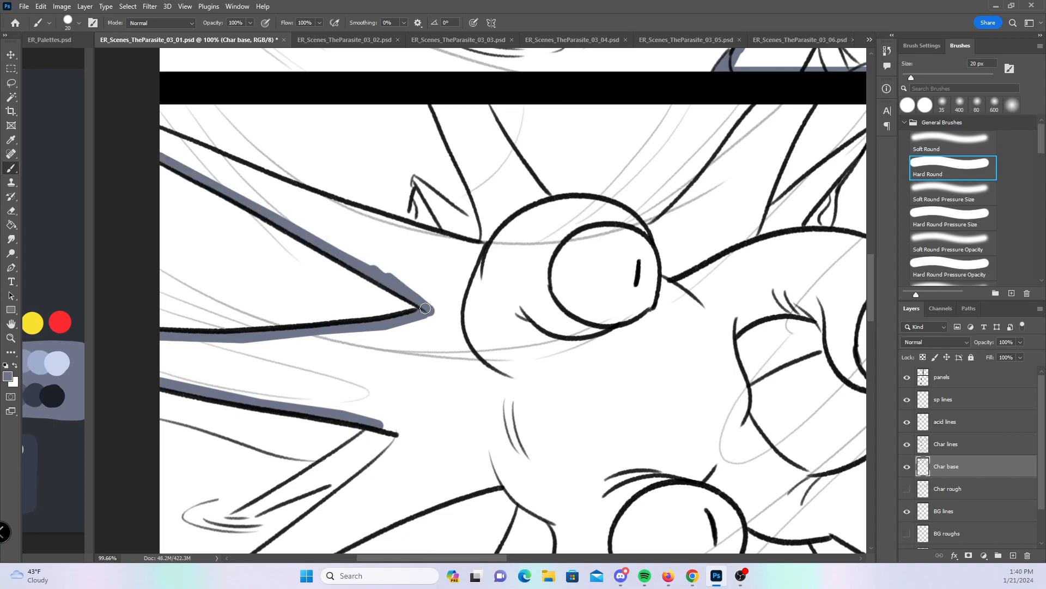
pyautogui.keyDown('shift'); pyautogui.click(258, 175); pyautogui.keyUp('shift')
pyautogui.moveTo(337, 206); pyautogui.dragTo(450, 240)
# - Fill the small spike beside the left eyeball with a smaller brush, and trace the spikes and rim above the eyeball at 15 px
pyautogui.press('[')
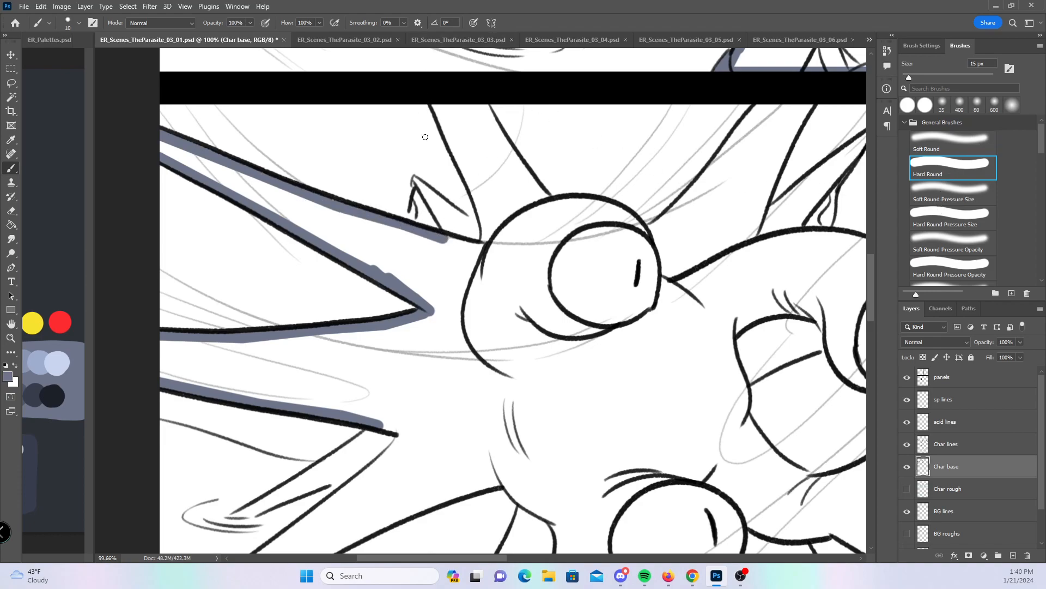
pyautogui.moveTo(415, 179)
pyautogui.mouseDown()
pyautogui.moveTo(452, 236)
pyautogui.moveTo(438, 196)
pyautogui.moveTo(479, 225)
pyautogui.moveTo(474, 198)
pyautogui.mouseUp()
pyautogui.press(']')
pyautogui.moveTo(433, 105); pyautogui.dragTo(477, 203)
pyautogui.moveTo(437, 108)
pyautogui.mouseDown()
pyautogui.moveTo(487, 102)
pyautogui.moveTo(539, 193)
pyautogui.moveTo(629, 217)
pyautogui.moveTo(488, 335)
pyautogui.moveTo(457, 344)
pyautogui.moveTo(362, 304)
pyautogui.moveTo(482, 164)
pyautogui.moveTo(473, 177)
pyautogui.moveTo(521, 170)
pyautogui.moveTo(528, 155)
pyautogui.moveTo(472, 293)
pyautogui.moveTo(599, 182)
pyautogui.mouseUp()
# - Fill the drip on the thin bent spike with Hard Round Pressure Size and trace around it with Hard Round
pyautogui.click(942, 225)
pyautogui.moveTo(547, 273); pyautogui.dragTo(547, 262)
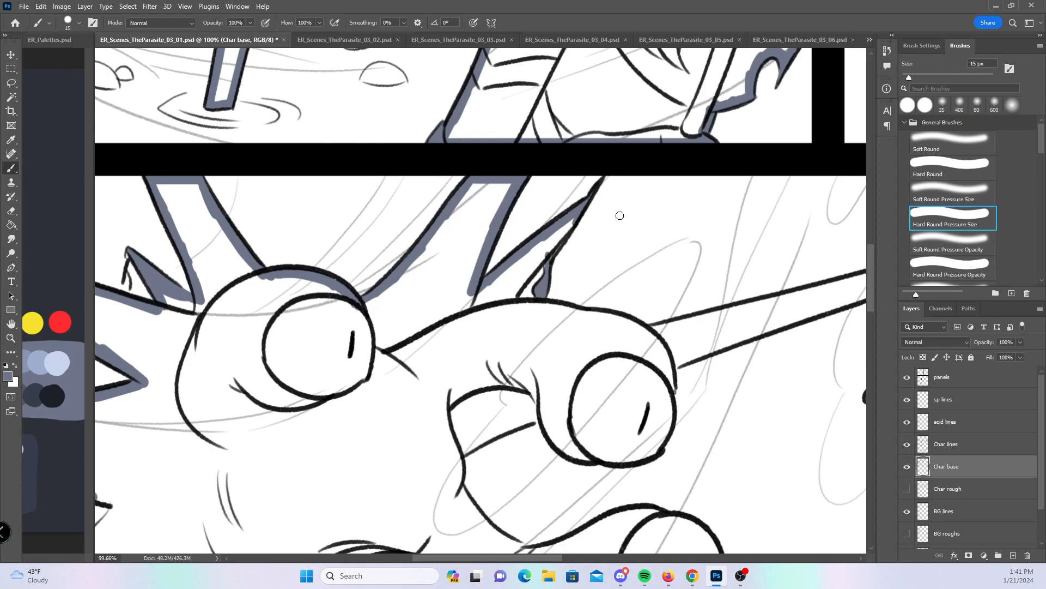
pyautogui.click(954, 167)
pyautogui.moveTo(520, 282); pyautogui.dragTo(562, 231)
pyautogui.moveTo(521, 281); pyautogui.dragTo(509, 303)
pyautogui.moveTo(633, 407)
pyautogui.mouseDown()
pyautogui.moveTo(752, 289)
pyautogui.moveTo(809, 269)
pyautogui.mouseUp()
pyautogui.moveTo(414, 341); pyautogui.dragTo(556, 286)
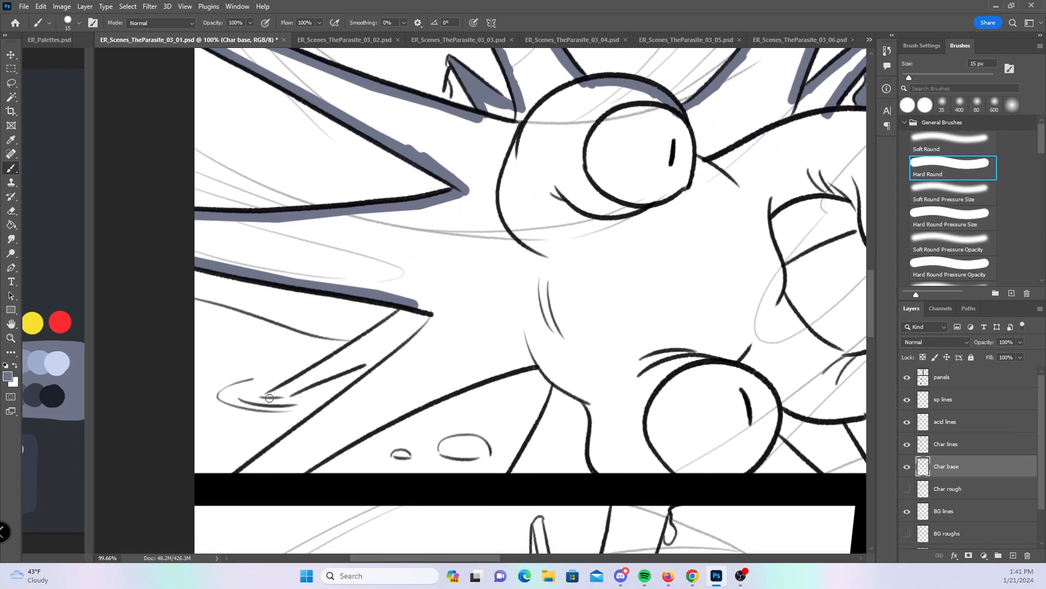
# - Trace blue-grey along the bent, forked limb beneath the long spike, down to the panel's lower border
pyautogui.moveTo(269, 394); pyautogui.dragTo(390, 325)
pyautogui.moveTo(345, 364)
pyautogui.mouseDown()
pyautogui.moveTo(374, 359)
pyautogui.moveTo(360, 361)
pyautogui.moveTo(375, 373)
pyautogui.mouseUp()
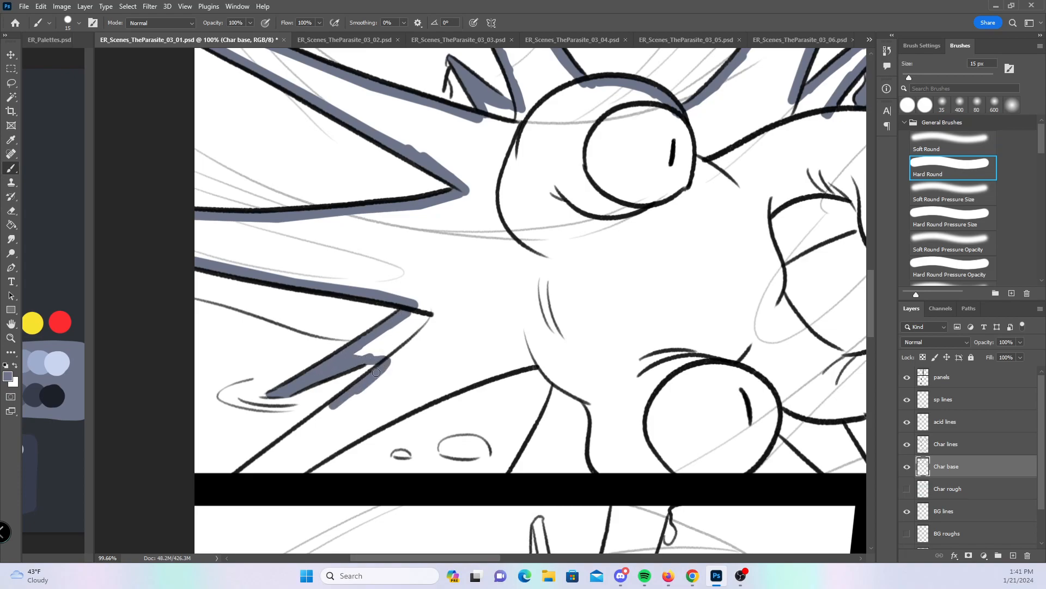
pyautogui.moveTo(242, 471)
pyautogui.mouseDown()
pyautogui.moveTo(335, 401)
pyautogui.moveTo(321, 405)
pyautogui.mouseUp()
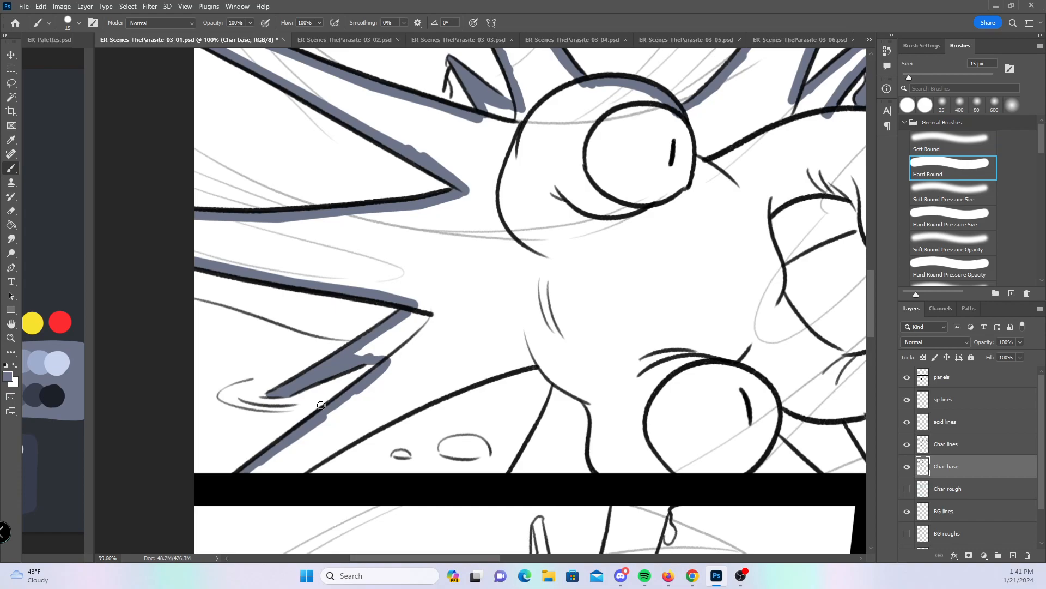
# - Trace blue-grey along the lowest limb, the panel's bottom border, the lower left eyeball and the narrow shape beside it
pyautogui.moveTo(258, 467)
pyautogui.mouseDown()
pyautogui.moveTo(299, 471)
pyautogui.moveTo(463, 379)
pyautogui.moveTo(539, 361)
pyautogui.mouseUp()
pyautogui.moveTo(714, 379)
pyautogui.mouseDown()
pyautogui.moveTo(526, 333)
pyautogui.moveTo(445, 328)
pyautogui.mouseUp()
pyautogui.moveTo(272, 309)
pyautogui.mouseDown()
pyautogui.moveTo(293, 333)
pyautogui.moveTo(248, 419)
pyautogui.moveTo(482, 413)
pyautogui.moveTo(472, 419)
pyautogui.moveTo(490, 405)
pyautogui.moveTo(508, 369)
pyautogui.mouseUp()
pyautogui.moveTo(739, 405); pyautogui.dragTo(565, 428)
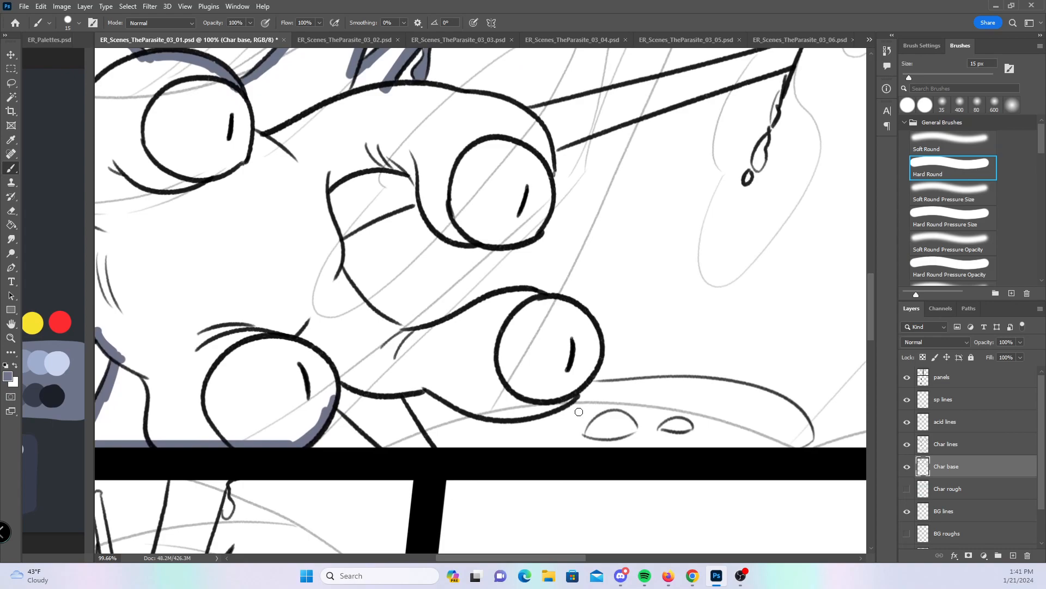
pyautogui.moveTo(332, 399); pyautogui.dragTo(382, 445)
pyautogui.moveTo(395, 390)
pyautogui.mouseDown()
pyautogui.moveTo(421, 440)
pyautogui.moveTo(403, 431)
pyautogui.moveTo(387, 445)
pyautogui.mouseUp()
# - Trace blue-grey inside the lower mouth edge and around the stalk and rim of the lower right eyeball
pyautogui.moveTo(336, 235)
pyautogui.mouseDown()
pyautogui.moveTo(338, 278)
pyautogui.moveTo(376, 322)
pyautogui.moveTo(409, 333)
pyautogui.moveTo(493, 304)
pyautogui.mouseUp()
pyautogui.moveTo(394, 390); pyautogui.dragTo(465, 407)
pyautogui.moveTo(500, 299)
pyautogui.mouseDown()
pyautogui.moveTo(558, 302)
pyautogui.moveTo(591, 322)
pyautogui.moveTo(597, 343)
pyautogui.mouseUp()
pyautogui.moveTo(468, 408)
pyautogui.mouseDown()
pyautogui.moveTo(515, 419)
pyautogui.moveTo(572, 395)
pyautogui.moveTo(597, 336)
pyautogui.mouseUp()
# - Trace blue-grey inside the top rim of the head, the mouth fold and the underside of the upper right eyeball
pyautogui.scroll(3, 607, 245)
pyautogui.moveTo(363, 243)
pyautogui.mouseDown()
pyautogui.moveTo(411, 240)
pyautogui.moveTo(380, 238)
pyautogui.moveTo(496, 265)
pyautogui.mouseUp()
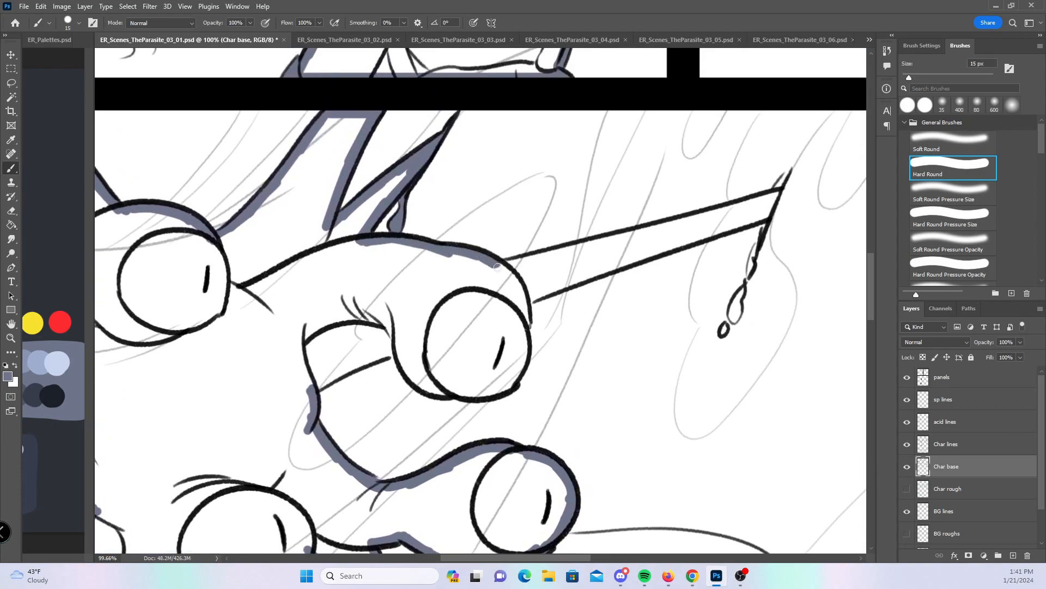
pyautogui.moveTo(314, 388)
pyautogui.mouseDown()
pyautogui.moveTo(375, 354)
pyautogui.moveTo(362, 365)
pyautogui.moveTo(406, 367)
pyautogui.moveTo(440, 393)
pyautogui.moveTo(432, 389)
pyautogui.moveTo(488, 391)
pyautogui.moveTo(515, 380)
pyautogui.mouseUp()
# - Line the long thin spike's upper edge with a straight blue-grey stroke and fill its tip and drips with Hard Round Pressure Size
pyautogui.moveTo(497, 268); pyautogui.dragTo(524, 260)
pyautogui.keyDown('shift'); pyautogui.click(775, 196); pyautogui.keyUp('shift')
pyautogui.click(943, 217)
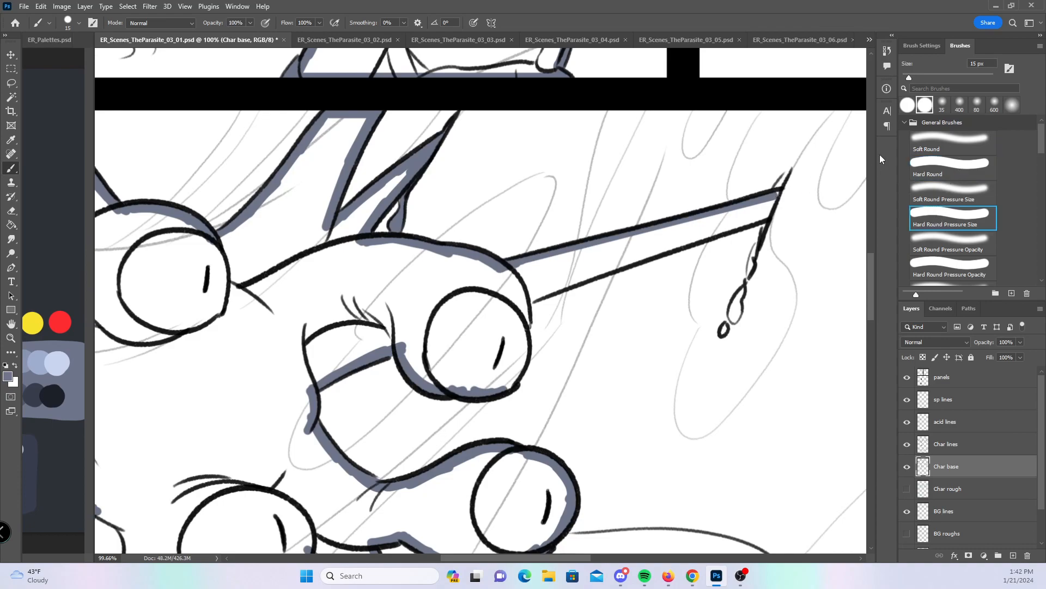
pyautogui.moveTo(777, 186); pyautogui.dragTo(772, 206)
pyautogui.moveTo(756, 248); pyautogui.dragTo(737, 306)
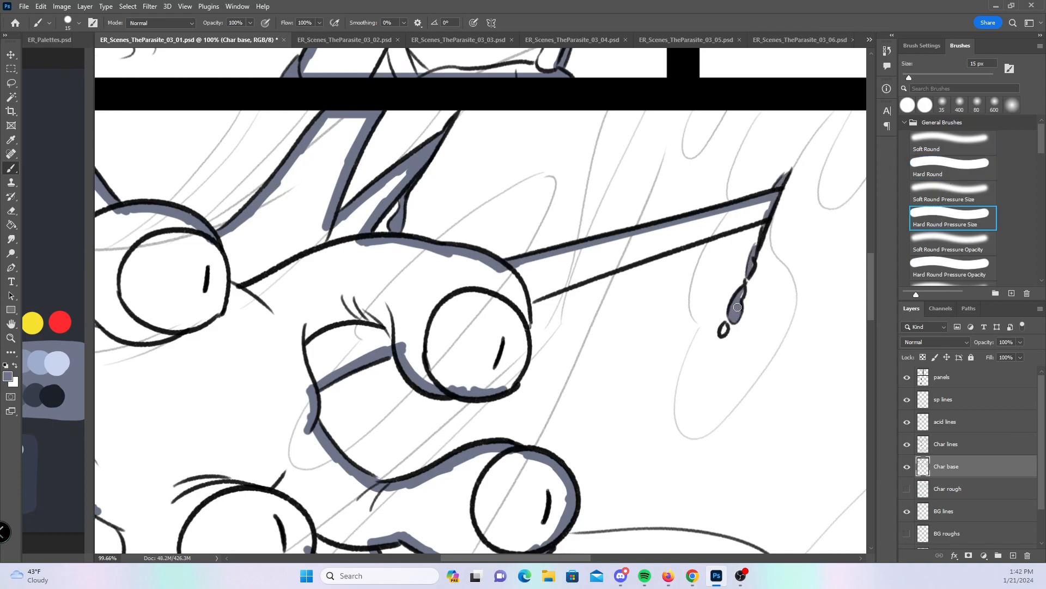
# - Trace the upper right eyeball's outer edge and the long spike's lower edge with Hard Round, and save the file
pyautogui.click(961, 170)
pyautogui.moveTo(504, 386)
pyautogui.mouseDown()
pyautogui.moveTo(525, 344)
pyautogui.moveTo(526, 286)
pyautogui.moveTo(532, 300)
pyautogui.moveTo(772, 210)
pyautogui.mouseUp()
pyautogui.hotkey('ctrl', 's')
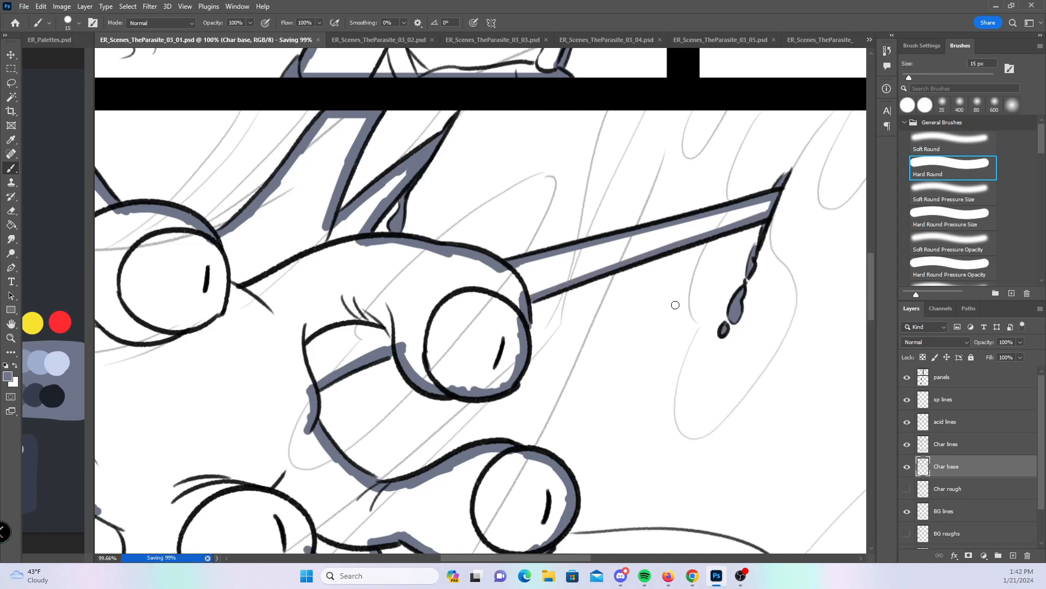
# - In the lower left panel, trace blue-grey inside the round bulb-shaped limb and along the spike at the left border
pyautogui.moveTo(671, 350); pyautogui.dragTo(575, 376)
pyautogui.moveTo(668, 456); pyautogui.dragTo(554, 295)
pyautogui.moveTo(424, 373)
pyautogui.mouseDown()
pyautogui.moveTo(506, 373)
pyautogui.moveTo(456, 350)
pyautogui.moveTo(501, 236)
pyautogui.mouseUp()
pyautogui.moveTo(224, 265)
pyautogui.mouseDown()
pyautogui.moveTo(313, 409)
pyautogui.moveTo(321, 291)
pyautogui.mouseUp()
pyautogui.moveTo(303, 176)
pyautogui.mouseDown()
pyautogui.moveTo(290, 222)
pyautogui.moveTo(315, 309)
pyautogui.moveTo(352, 144)
pyautogui.moveTo(397, 154)
pyautogui.moveTo(416, 175)
pyautogui.moveTo(420, 240)
pyautogui.moveTo(375, 305)
pyautogui.moveTo(395, 361)
pyautogui.mouseUp()
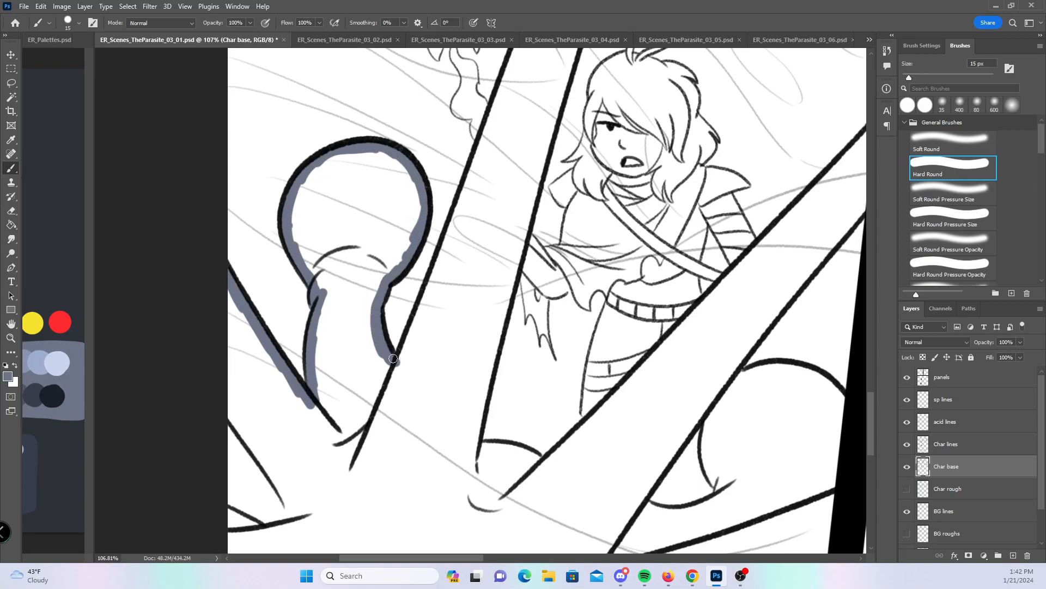
# - Trace blue-grey around the tips of the gaps between the limbs at the panel's left and bottom borders
pyautogui.moveTo(481, 417); pyautogui.dragTo(489, 242)
pyautogui.moveTo(238, 359)
pyautogui.mouseDown()
pyautogui.moveTo(290, 354)
pyautogui.moveTo(236, 324)
pyautogui.mouseUp()
pyautogui.moveTo(409, 335)
pyautogui.mouseDown()
pyautogui.moveTo(496, 213)
pyautogui.moveTo(472, 248)
pyautogui.mouseUp()
pyautogui.moveTo(294, 299)
pyautogui.mouseDown()
pyautogui.moveTo(333, 307)
pyautogui.moveTo(312, 327)
pyautogui.mouseUp()
pyautogui.moveTo(369, 509)
pyautogui.mouseDown()
pyautogui.moveTo(425, 439)
pyautogui.moveTo(413, 485)
pyautogui.mouseUp()
# - Trace blue-grey along the limb edges and borders in the panel's lower right corner
pyautogui.moveTo(735, 400); pyautogui.dragTo(536, 389)
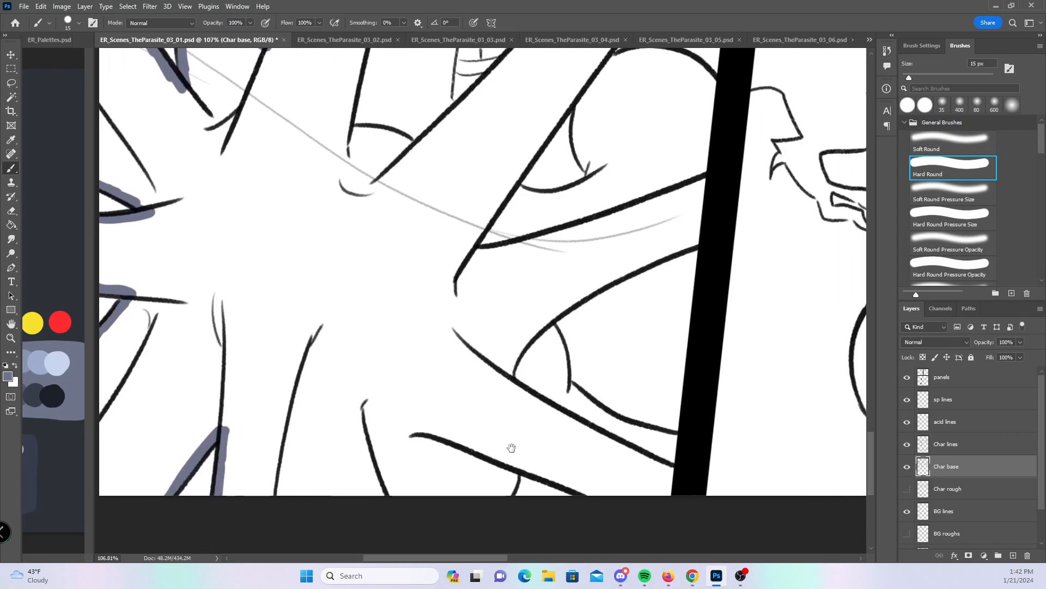
pyautogui.moveTo(510, 485)
pyautogui.mouseDown()
pyautogui.moveTo(515, 468)
pyautogui.moveTo(510, 494)
pyautogui.moveTo(548, 478)
pyautogui.moveTo(609, 498)
pyautogui.mouseUp()
pyautogui.moveTo(547, 322)
pyautogui.mouseDown()
pyautogui.moveTo(572, 393)
pyautogui.moveTo(639, 433)
pyautogui.moveTo(682, 440)
pyautogui.moveTo(622, 492)
pyautogui.moveTo(596, 486)
pyautogui.mouseUp()
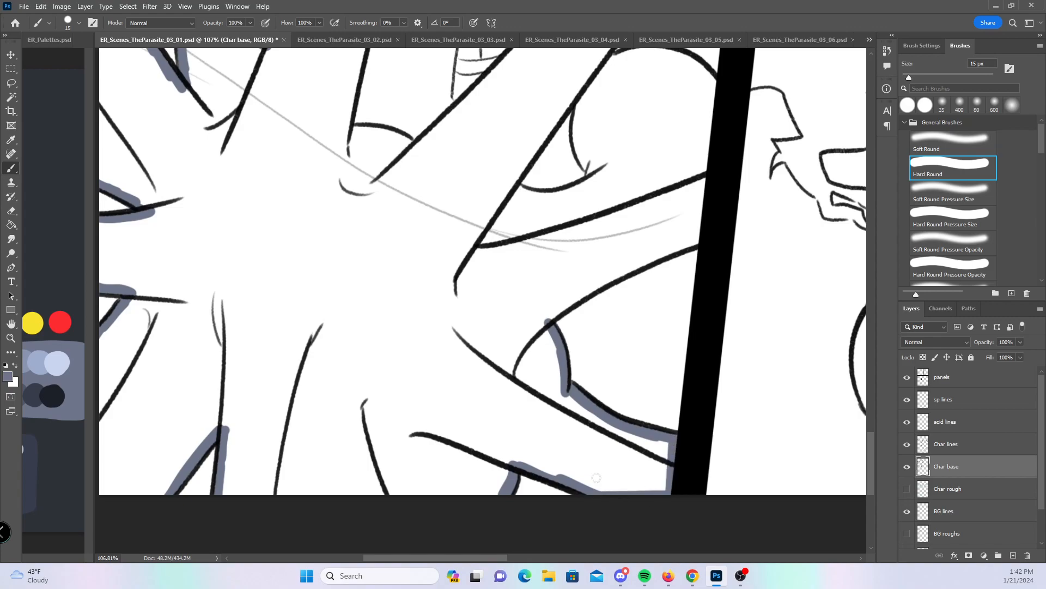
# - Trace blue-grey around the curved base and the rounded top of the bulb at the panel's right border
pyautogui.moveTo(616, 239); pyautogui.dragTo(569, 388)
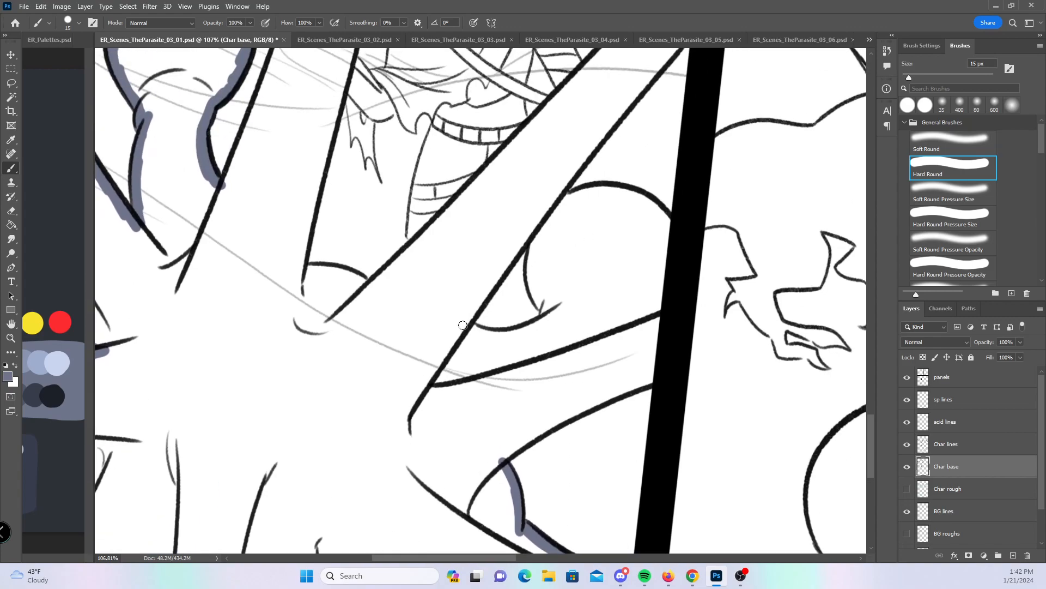
pyautogui.moveTo(534, 228)
pyautogui.mouseDown()
pyautogui.moveTo(461, 325)
pyautogui.moveTo(533, 240)
pyautogui.moveTo(546, 309)
pyautogui.mouseUp()
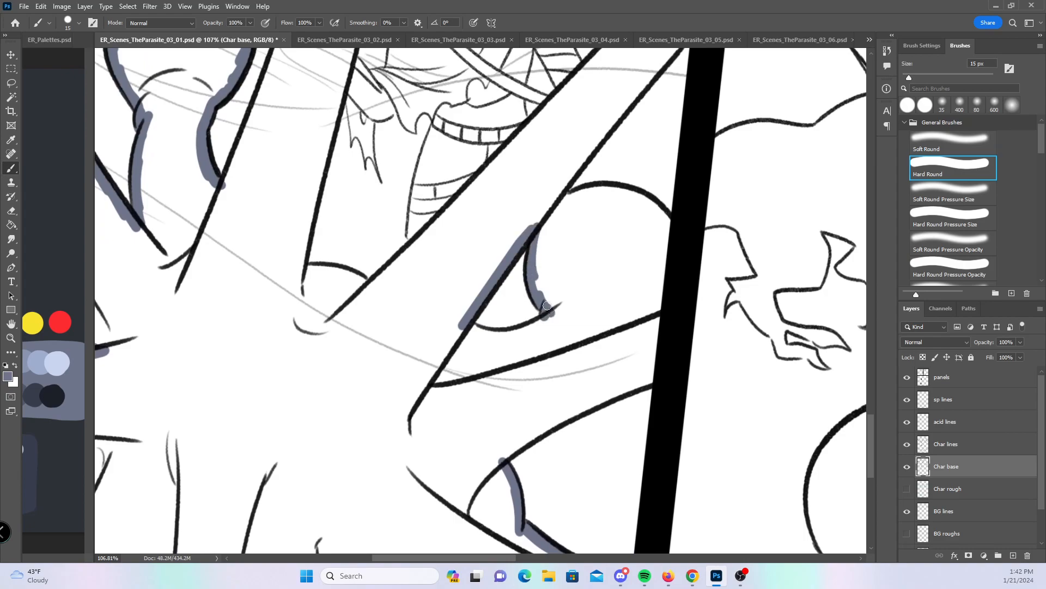
pyautogui.moveTo(475, 333); pyautogui.dragTo(536, 327)
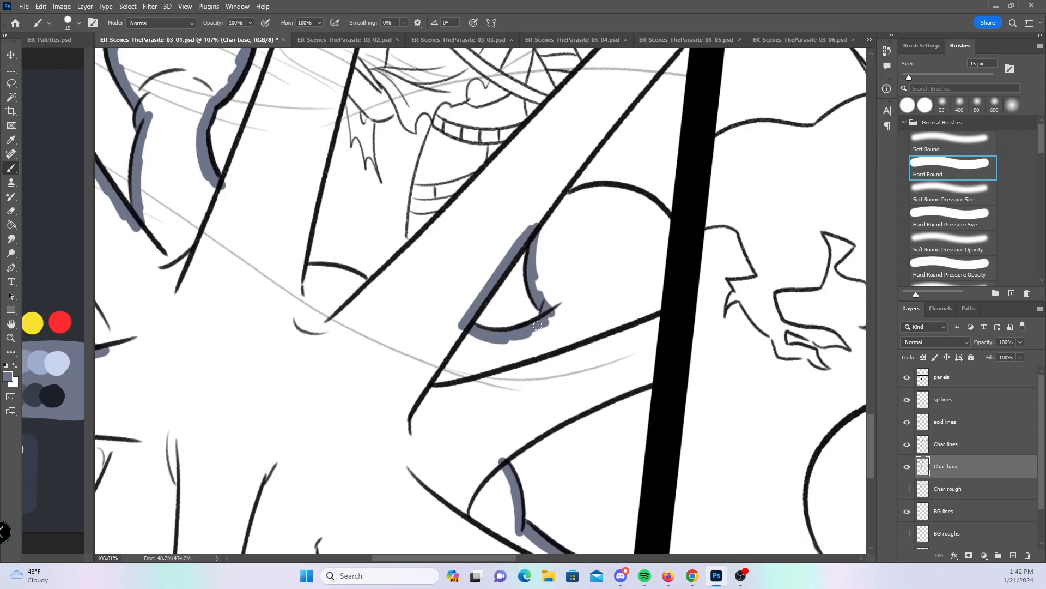
pyautogui.moveTo(571, 194)
pyautogui.mouseDown()
pyautogui.moveTo(634, 195)
pyautogui.moveTo(661, 221)
pyautogui.mouseUp()
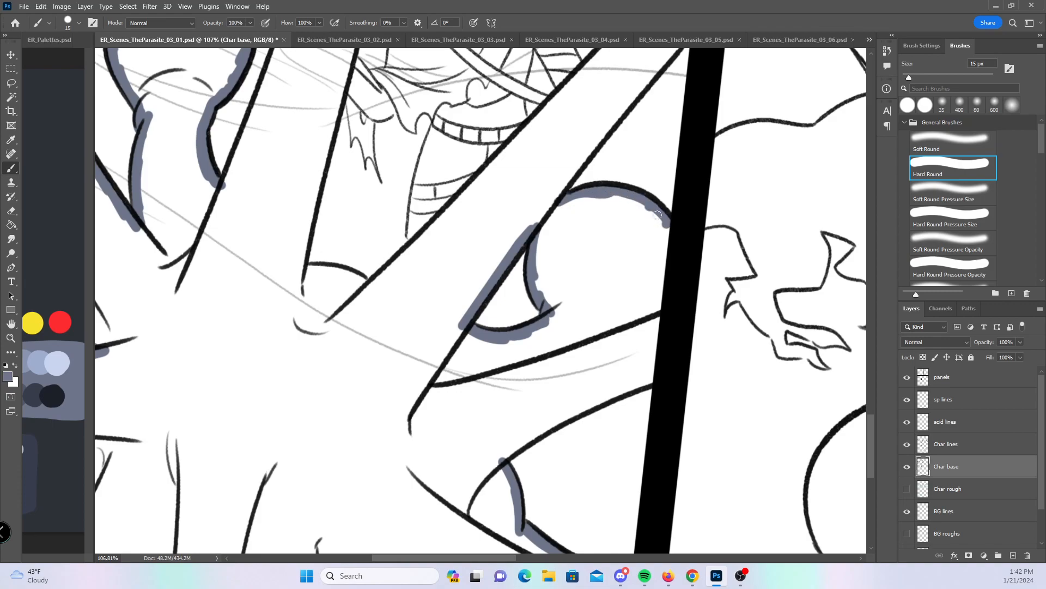
# - Trace blue-grey along the panel's right border and the limb edge below the bulb, redoing the faulty stroke
pyautogui.moveTo(652, 386); pyautogui.dragTo(666, 319)
pyautogui.moveTo(500, 462)
pyautogui.mouseDown()
pyautogui.moveTo(648, 382)
pyautogui.moveTo(634, 384)
pyautogui.mouseUp()
pyautogui.hotkey('ctrl', 'z')
pyautogui.hotkey('ctrl', 'z')
pyautogui.moveTo(556, 425); pyautogui.dragTo(649, 381)
# - Trace blue-grey along the arch and leg below the character, and inside both edges of the long limb beside the left bulb
pyautogui.moveTo(492, 204); pyautogui.dragTo(526, 307)
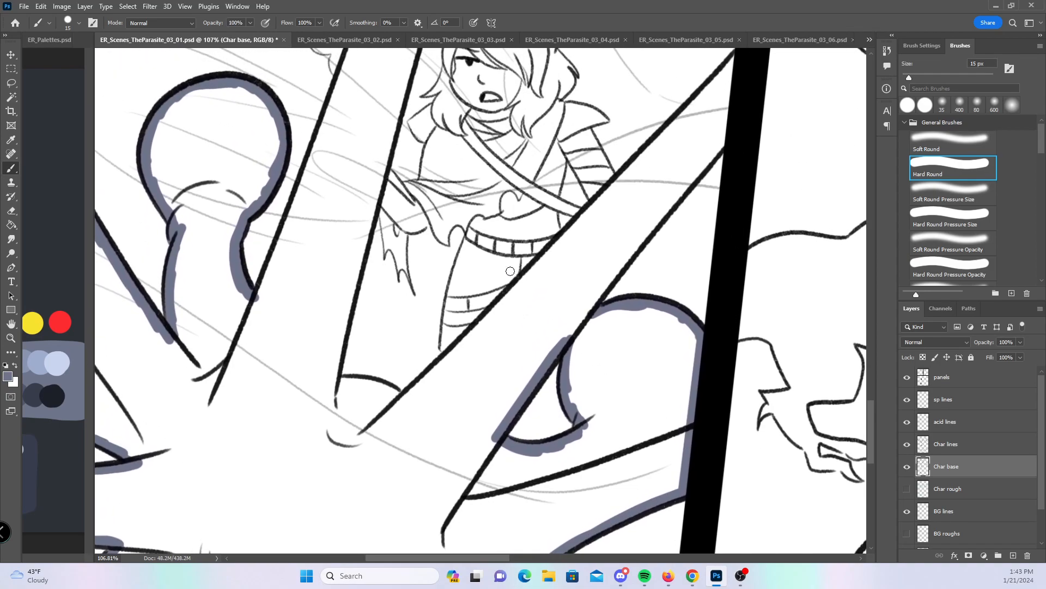
pyautogui.moveTo(446, 285); pyautogui.dragTo(471, 370)
pyautogui.moveTo(361, 466)
pyautogui.mouseDown()
pyautogui.moveTo(400, 474)
pyautogui.moveTo(473, 441)
pyautogui.mouseUp()
pyautogui.moveTo(496, 318); pyautogui.dragTo(472, 422)
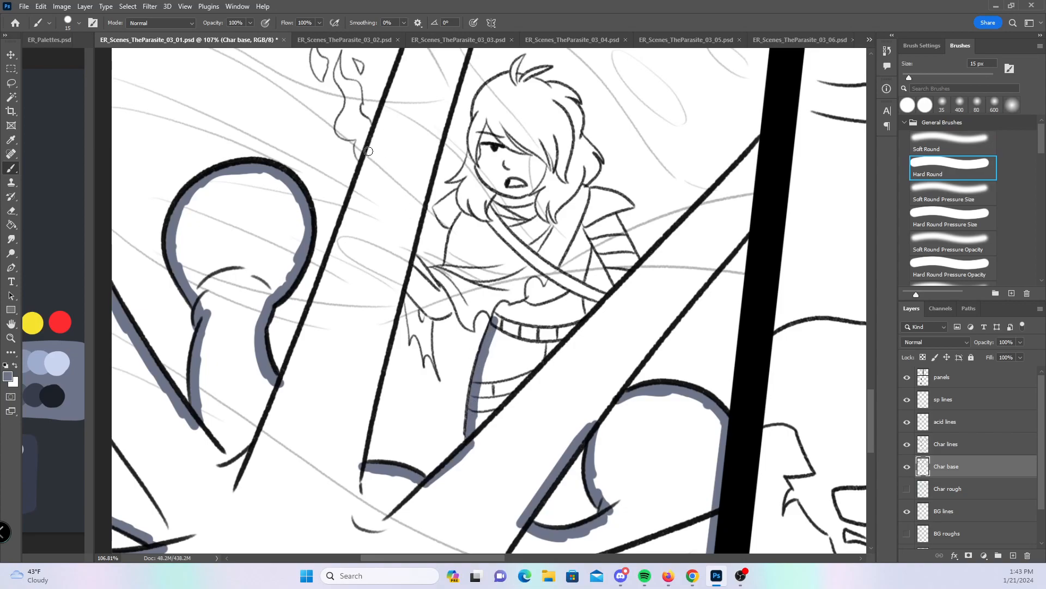
pyautogui.moveTo(329, 265); pyautogui.dragTo(282, 379)
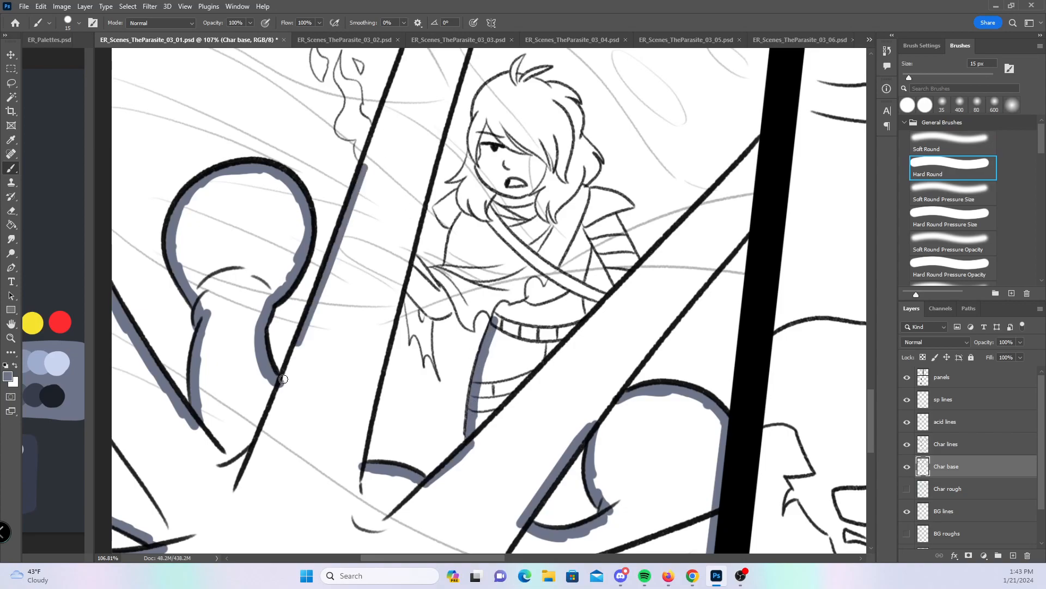
pyautogui.moveTo(400, 293); pyautogui.dragTo(360, 469)
# - Fill the flame shapes beside the long limb with blue-grey using Hard Round Pressure Size
pyautogui.moveTo(377, 139); pyautogui.dragTo(419, 163)
pyautogui.moveTo(424, 210); pyautogui.dragTo(428, 354)
pyautogui.click(942, 217)
pyautogui.moveTo(283, 135)
pyautogui.mouseDown()
pyautogui.moveTo(286, 182)
pyautogui.moveTo(300, 165)
pyautogui.moveTo(284, 153)
pyautogui.moveTo(305, 141)
pyautogui.moveTo(353, 174)
pyautogui.moveTo(349, 164)
pyautogui.moveTo(314, 177)
pyautogui.moveTo(337, 201)
pyautogui.moveTo(352, 194)
pyautogui.moveTo(353, 253)
pyautogui.moveTo(372, 268)
pyautogui.mouseUp()
pyautogui.moveTo(327, 198)
pyautogui.mouseDown()
pyautogui.moveTo(333, 234)
pyautogui.moveTo(320, 278)
pyautogui.moveTo(351, 280)
pyautogui.moveTo(348, 313)
pyautogui.moveTo(360, 292)
pyautogui.mouseUp()
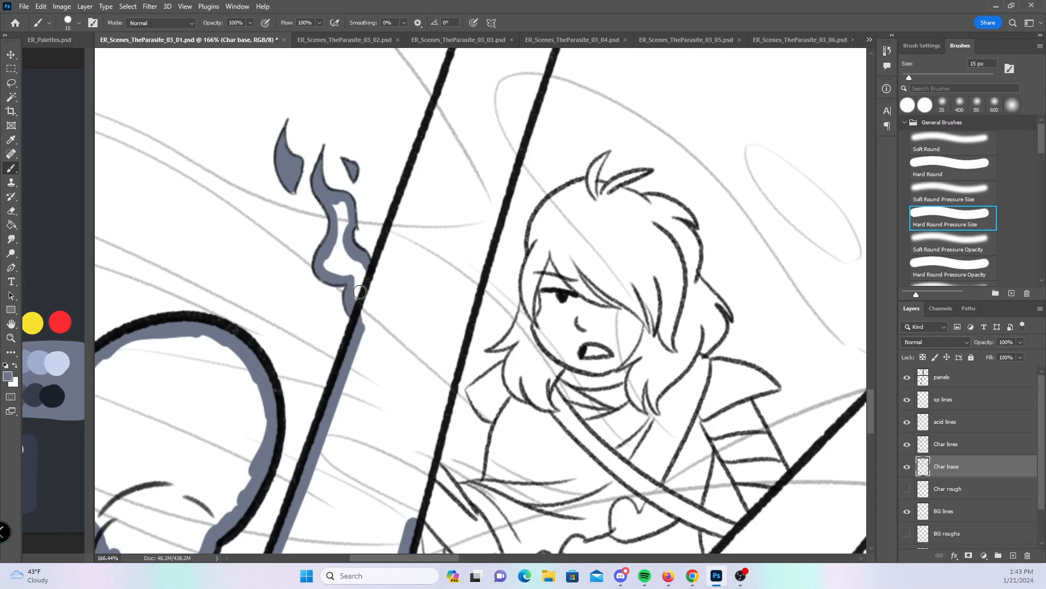
# - Switch to Hard Round and extend the blue-grey lines along both inner edges of the long limb beside the character
pyautogui.click(962, 174)
pyautogui.moveTo(341, 213)
pyautogui.mouseDown()
pyautogui.moveTo(336, 251)
pyautogui.moveTo(360, 319)
pyautogui.moveTo(383, 264)
pyautogui.moveTo(455, 359)
pyautogui.moveTo(447, 372)
pyautogui.moveTo(375, 245)
pyautogui.moveTo(424, 85)
pyautogui.mouseUp()
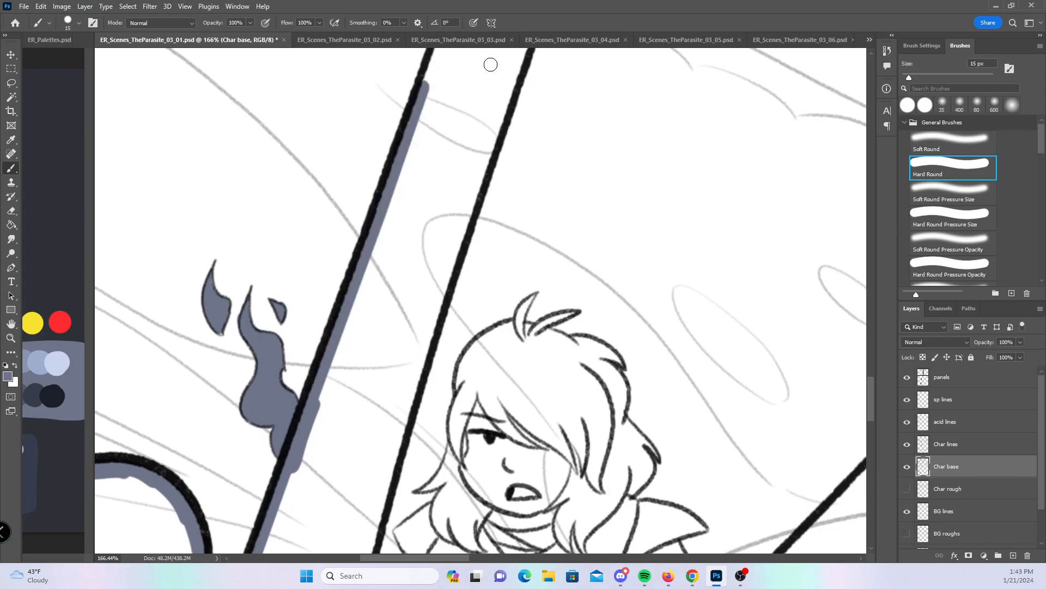
pyautogui.keyDown('shift'); pyautogui.click(427, 343); pyautogui.keyUp('shift')
pyautogui.keyDown('shift'); pyautogui.click(391, 472); pyautogui.keyUp('shift')
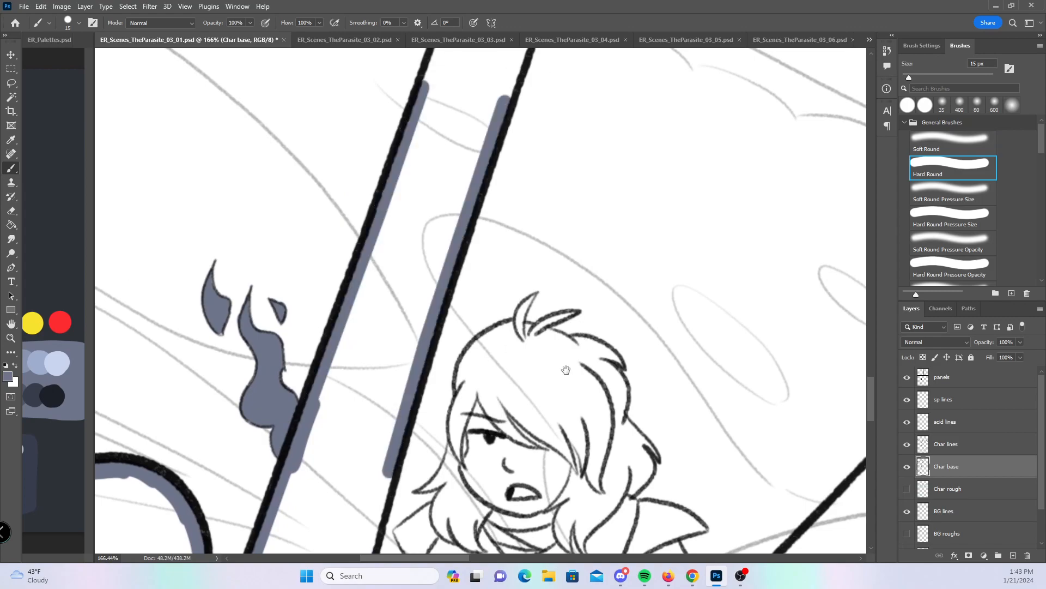
pyautogui.scroll(-5, 374, 344)
pyautogui.keyDown('shift'); pyautogui.click(373, 343); pyautogui.keyUp('shift')
pyautogui.moveTo(372, 346); pyautogui.dragTo(364, 374)
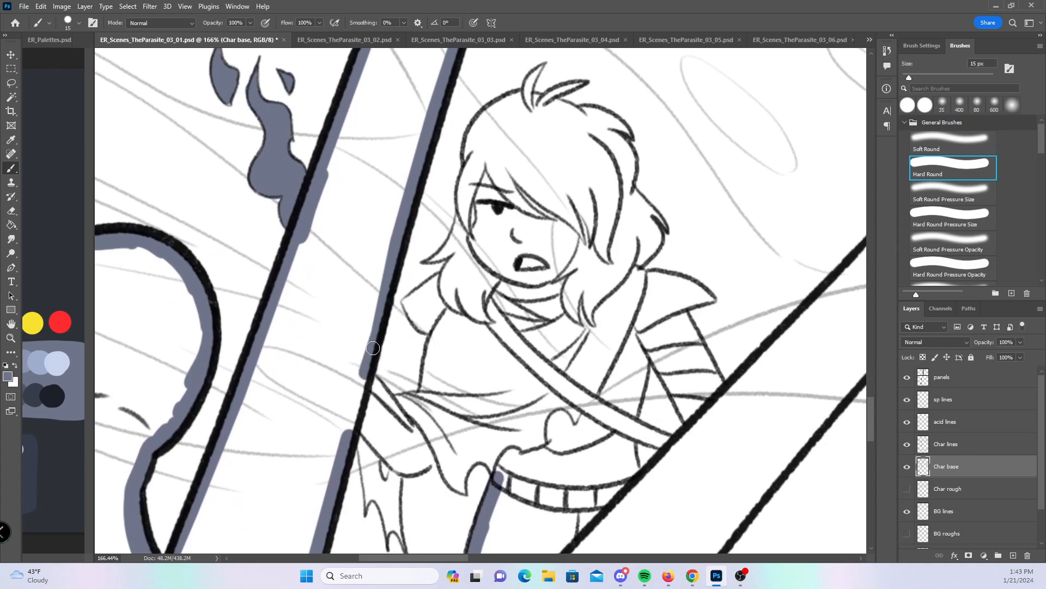
# - Fill the character's pointed hair tufts and the shoulder tip with blue-grey using Hard Round Pressure Size
pyautogui.click(950, 218)
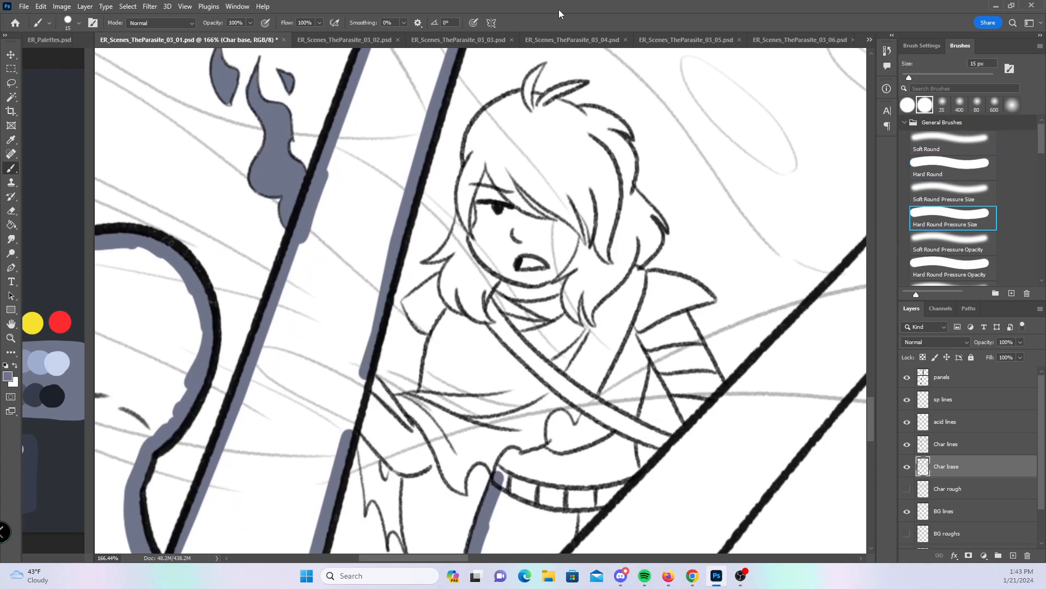
pyautogui.moveTo(546, 62)
pyautogui.mouseDown()
pyautogui.moveTo(532, 98)
pyautogui.moveTo(552, 93)
pyautogui.moveTo(532, 98)
pyautogui.mouseUp()
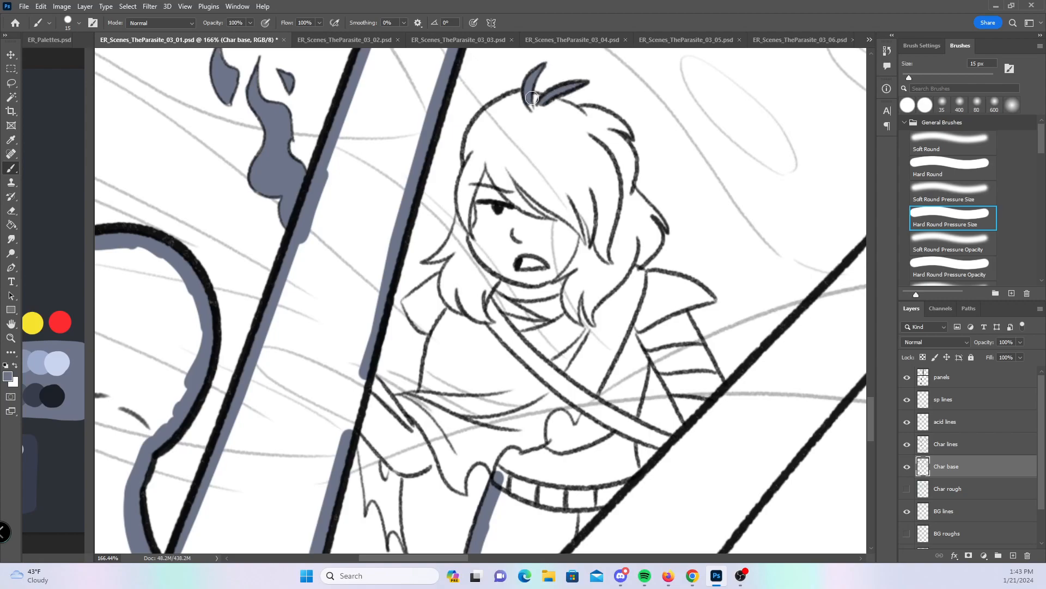
pyautogui.moveTo(439, 257)
pyautogui.mouseDown()
pyautogui.moveTo(431, 260)
pyautogui.moveTo(460, 221)
pyautogui.mouseUp()
pyautogui.moveTo(616, 127)
pyautogui.mouseDown()
pyautogui.moveTo(627, 131)
pyautogui.moveTo(618, 120)
pyautogui.mouseUp()
pyautogui.moveTo(651, 216)
pyautogui.mouseDown()
pyautogui.moveTo(643, 204)
pyautogui.moveTo(667, 228)
pyautogui.mouseUp()
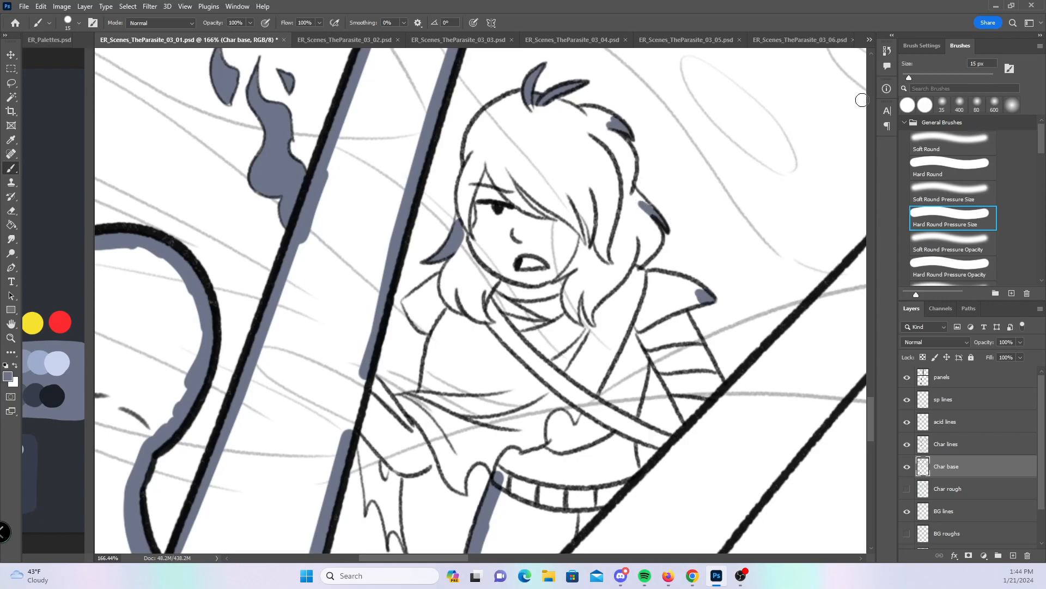
# - Trace blue-grey inside the character's hair outline and the collar beside the hair with Hard Round
pyautogui.click(957, 168)
pyautogui.moveTo(461, 220)
pyautogui.mouseDown()
pyautogui.moveTo(457, 188)
pyautogui.moveTo(480, 128)
pyautogui.moveTo(501, 106)
pyautogui.moveTo(532, 103)
pyautogui.moveTo(606, 115)
pyautogui.moveTo(595, 116)
pyautogui.moveTo(614, 132)
pyautogui.moveTo(657, 221)
pyautogui.mouseUp()
pyautogui.moveTo(409, 303)
pyautogui.mouseDown()
pyautogui.moveTo(443, 333)
pyautogui.moveTo(443, 281)
pyautogui.moveTo(473, 206)
pyautogui.mouseUp()
pyautogui.moveTo(642, 223)
pyautogui.mouseDown()
pyautogui.moveTo(656, 239)
pyautogui.moveTo(630, 273)
pyautogui.mouseUp()
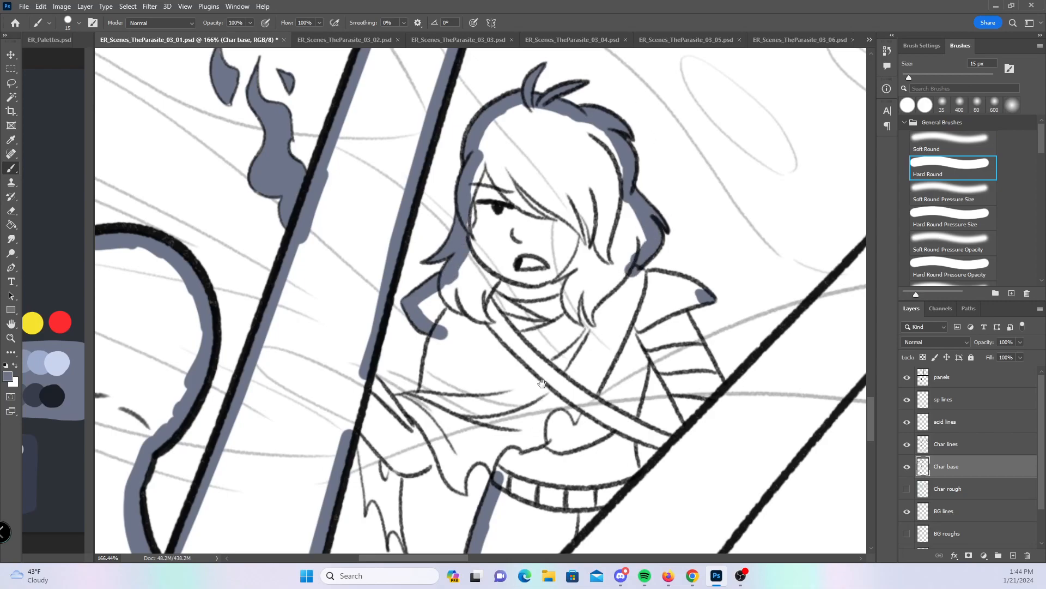
# - Fill the torn points of the character's hanging cloth using Hard Round Pressure Size at 9 px
pyautogui.moveTo(542, 386); pyautogui.dragTo(500, 269)
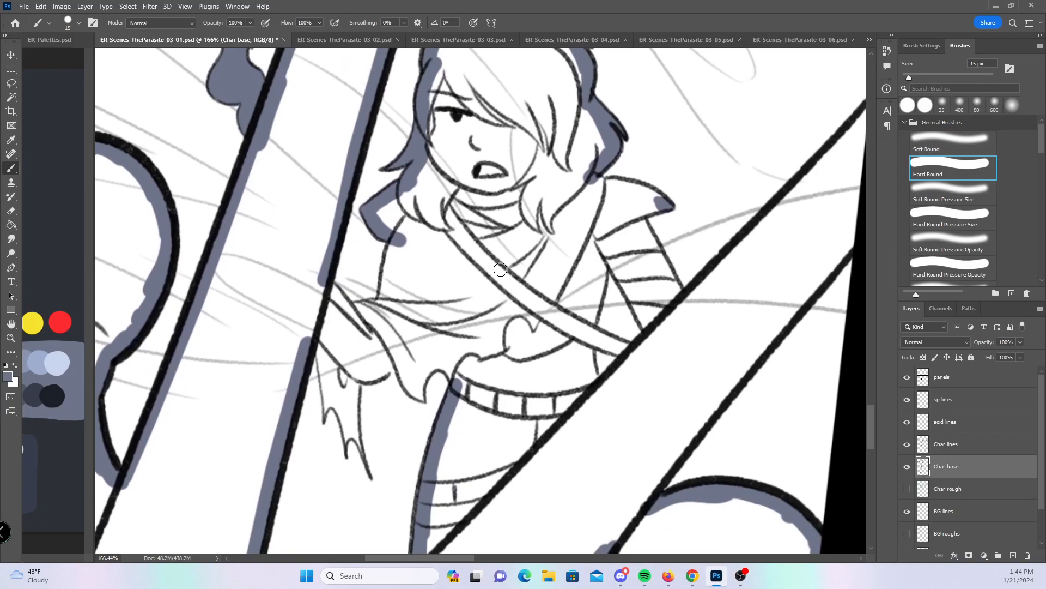
pyautogui.click(956, 218)
pyautogui.press('[')
pyautogui.press('[')
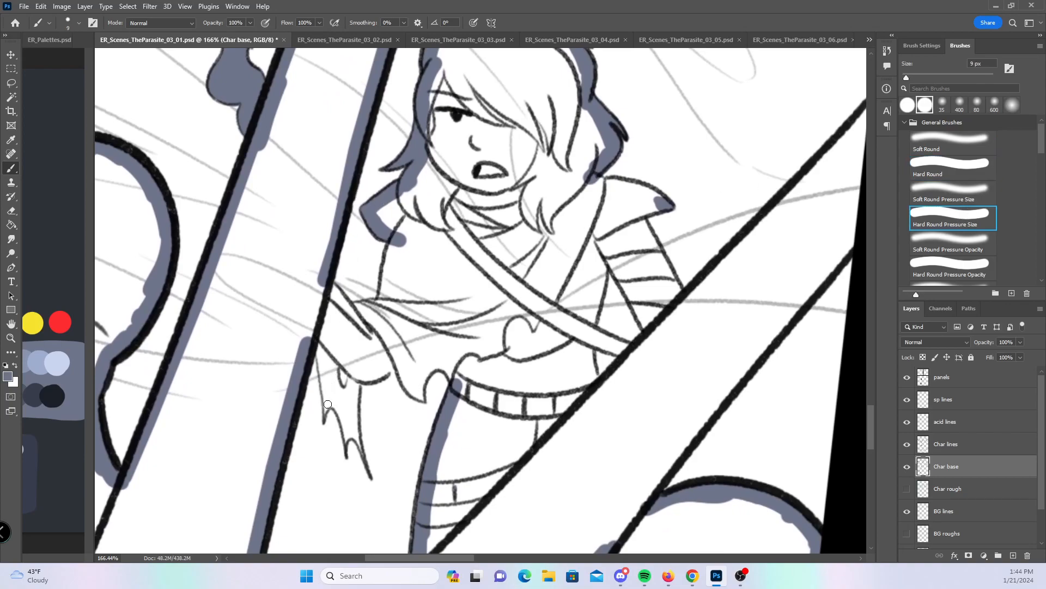
pyautogui.moveTo(328, 407); pyautogui.dragTo(343, 419)
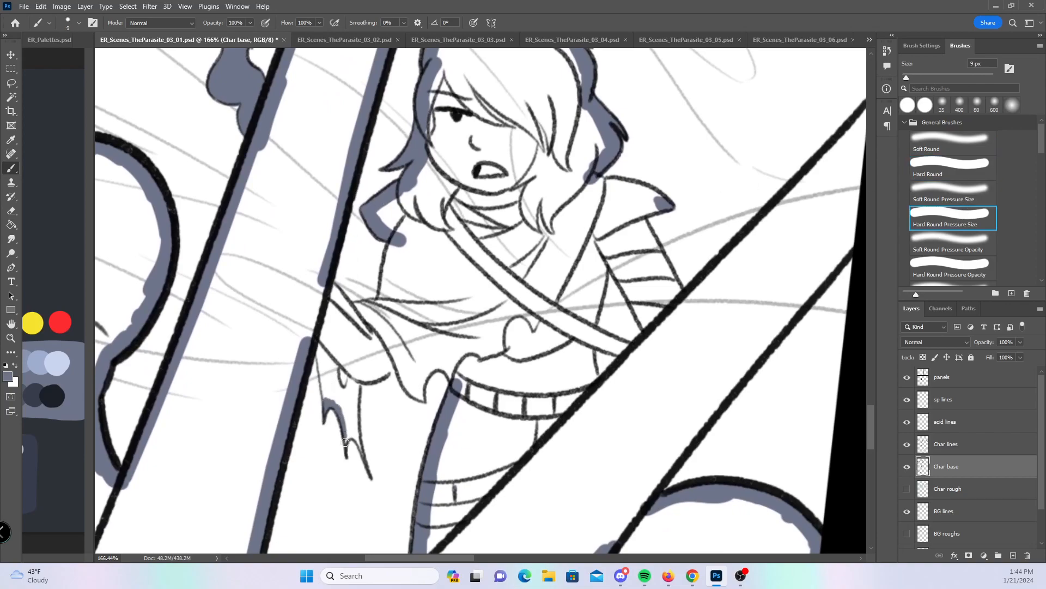
pyautogui.moveTo(364, 456); pyautogui.dragTo(355, 423)
pyautogui.moveTo(339, 354)
pyautogui.mouseDown()
pyautogui.moveTo(343, 392)
pyautogui.moveTo(349, 371)
pyautogui.mouseUp()
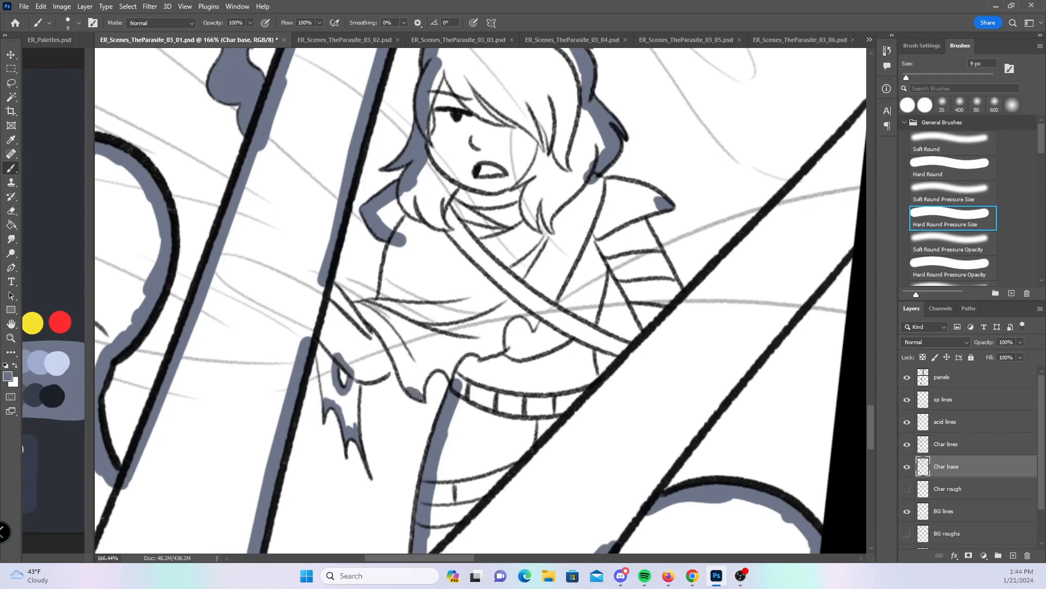
# - Trace blue-grey inside the character's sleeve, tattered cloth, armoured shoulder and far arm with Hard Round
pyautogui.click(963, 169)
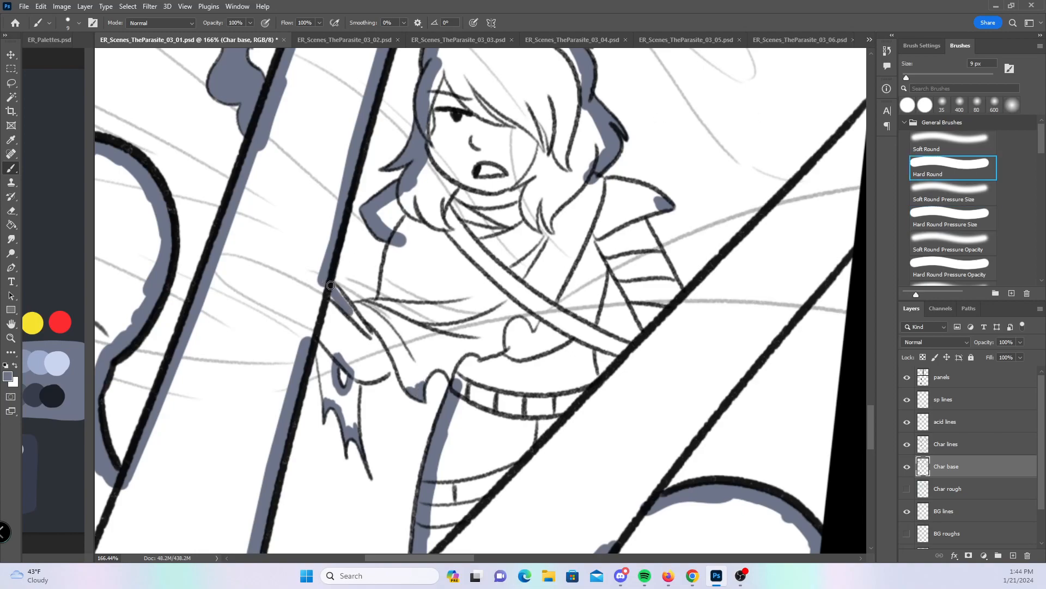
pyautogui.moveTo(359, 305)
pyautogui.mouseDown()
pyautogui.moveTo(400, 274)
pyautogui.moveTo(381, 297)
pyautogui.moveTo(387, 260)
pyautogui.mouseUp()
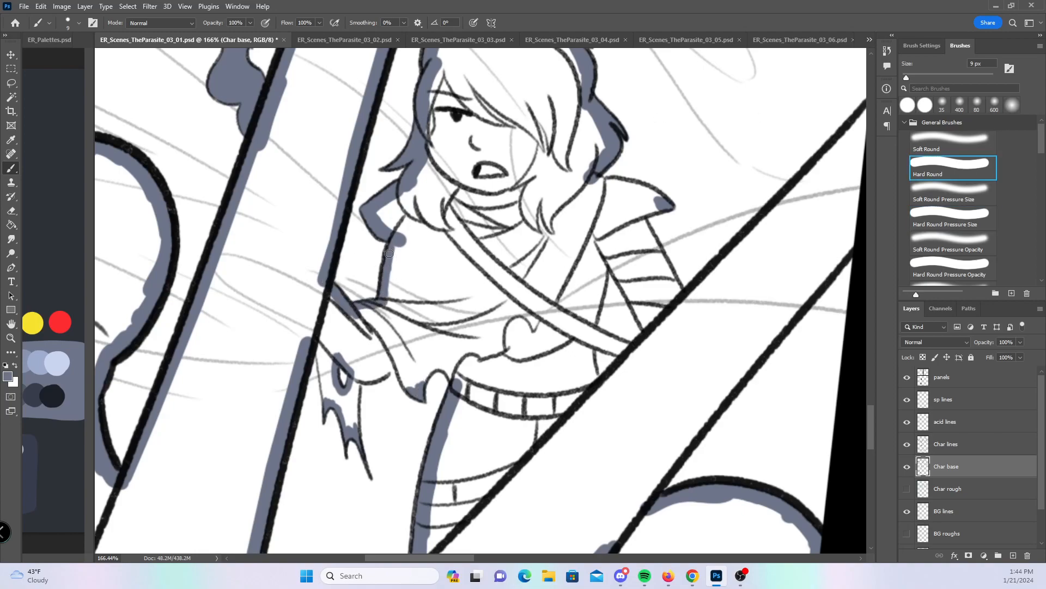
pyautogui.moveTo(316, 348)
pyautogui.mouseDown()
pyautogui.moveTo(351, 430)
pyautogui.moveTo(363, 357)
pyautogui.moveTo(353, 372)
pyautogui.moveTo(361, 377)
pyautogui.moveTo(394, 357)
pyautogui.moveTo(406, 384)
pyautogui.moveTo(446, 370)
pyautogui.mouseUp()
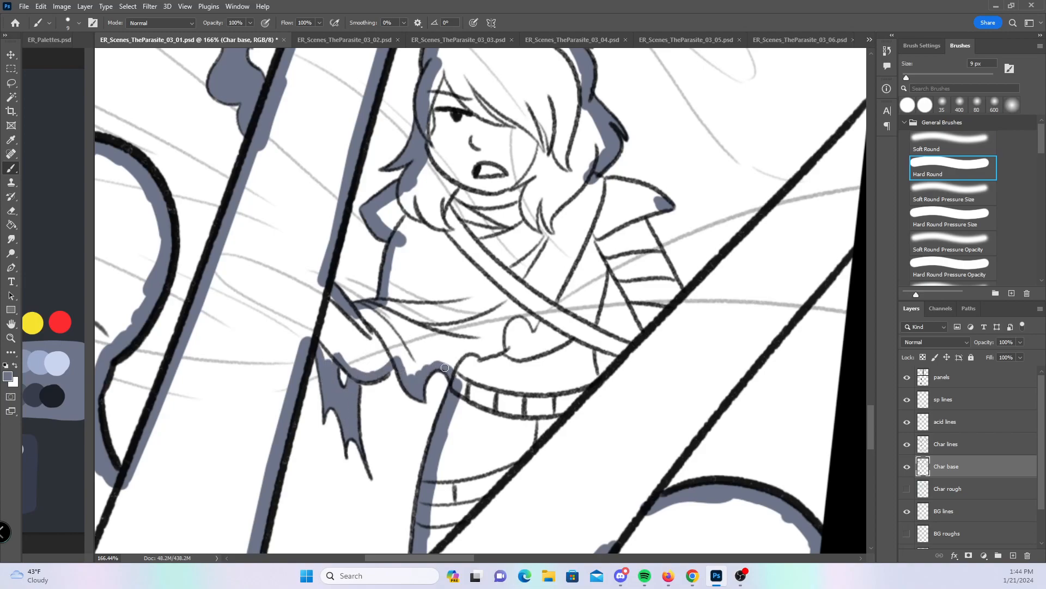
pyautogui.moveTo(593, 178)
pyautogui.mouseDown()
pyautogui.moveTo(649, 193)
pyautogui.moveTo(623, 182)
pyautogui.moveTo(664, 205)
pyautogui.moveTo(643, 213)
pyautogui.moveTo(666, 275)
pyautogui.mouseUp()
pyautogui.moveTo(591, 326)
pyautogui.mouseDown()
pyautogui.moveTo(604, 266)
pyautogui.moveTo(600, 283)
pyautogui.moveTo(616, 274)
pyautogui.moveTo(625, 288)
pyautogui.moveTo(613, 267)
pyautogui.moveTo(638, 313)
pyautogui.moveTo(605, 333)
pyautogui.moveTo(586, 328)
pyautogui.moveTo(623, 350)
pyautogui.moveTo(600, 344)
pyautogui.moveTo(600, 288)
pyautogui.moveTo(588, 338)
pyautogui.moveTo(599, 383)
pyautogui.moveTo(620, 370)
pyautogui.moveTo(628, 342)
pyautogui.moveTo(636, 351)
pyautogui.moveTo(651, 334)
pyautogui.mouseUp()
# - Set the brush to 20 px and line the upper edge of the large diagonal limb and its end at the panel border
pyautogui.moveTo(790, 285)
pyautogui.mouseDown()
pyautogui.moveTo(535, 327)
pyautogui.moveTo(507, 310)
pyautogui.mouseUp()
pyautogui.press(']')
pyautogui.press(']')
pyautogui.moveTo(387, 319); pyautogui.dragTo(406, 334)
pyautogui.keyDown('shift'); pyautogui.click(469, 268); pyautogui.keyUp('shift')
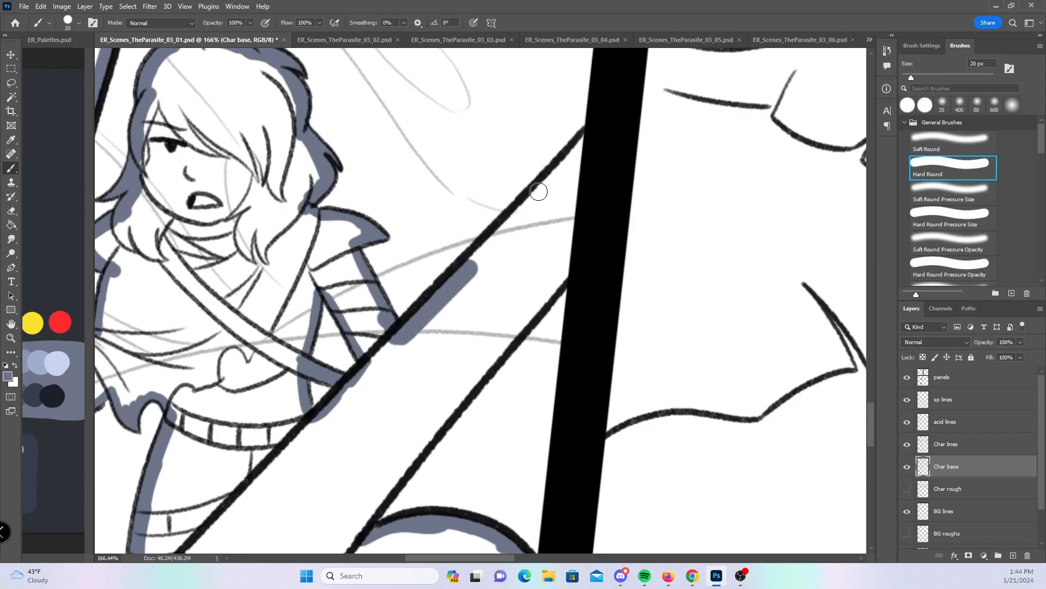
pyautogui.keyDown('shift'); pyautogui.click(539, 192); pyautogui.keyUp('shift')
pyautogui.keyDown('shift'); pyautogui.click(586, 140); pyautogui.keyUp('shift')
pyautogui.keyDown('shift'); pyautogui.click(562, 274); pyautogui.keyUp('shift')
# - Line the lower edge of the large diagonal limb with straight blue-grey strokes from the bulb to the panel border
pyautogui.moveTo(552, 354); pyautogui.dragTo(584, 266)
pyautogui.moveTo(388, 451); pyautogui.dragTo(405, 417)
pyautogui.keyDown('shift'); pyautogui.click(480, 322); pyautogui.keyUp('shift')
pyautogui.keyDown('shift'); pyautogui.click(550, 239); pyautogui.keyUp('shift')
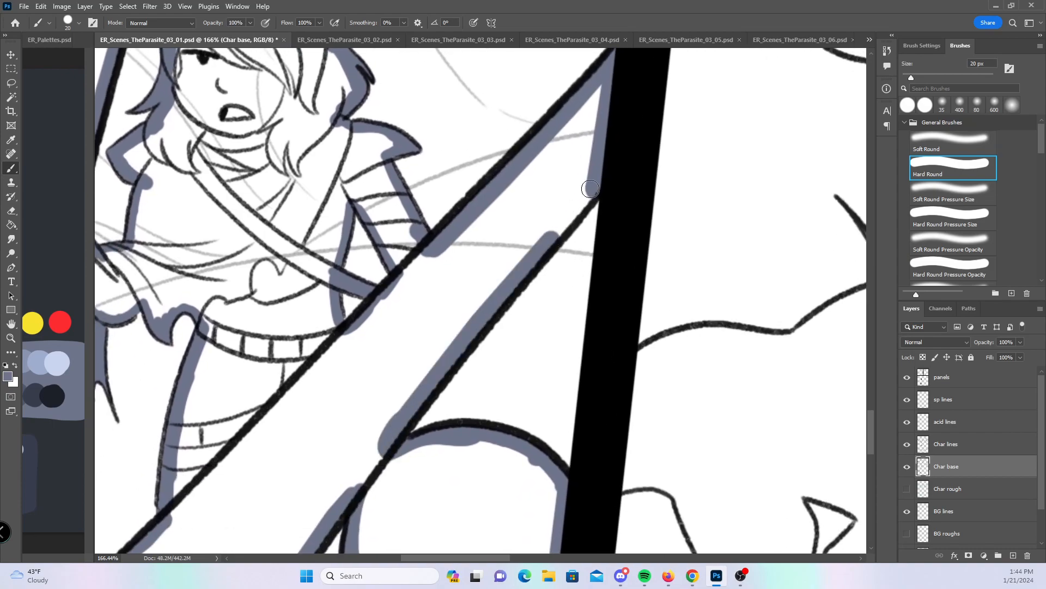
pyautogui.keyDown('shift'); pyautogui.click(590, 190); pyautogui.keyUp('shift')
pyautogui.press('z')
pyautogui.moveTo(598, 263); pyautogui.dragTo(535, 275)
pyautogui.press('b')
pyautogui.moveTo(742, 328); pyautogui.dragTo(596, 348)
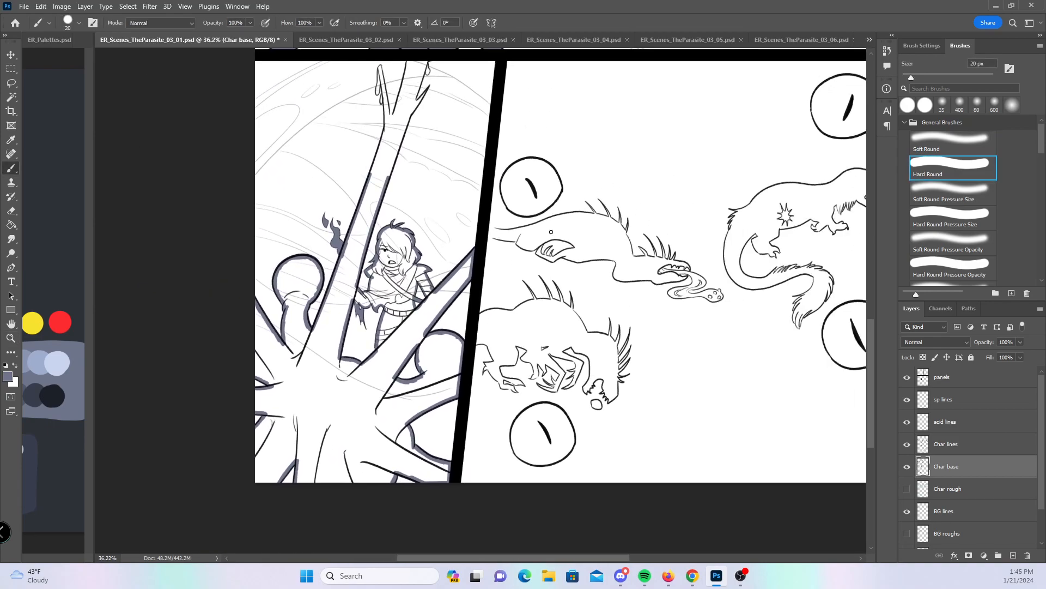
# - Extend the blue-grey lining along both edges of the upright limb up to its fork
pyautogui.scroll(3, 398, 158)
pyautogui.press('z')
pyautogui.moveTo(412, 163); pyautogui.dragTo(460, 161)
pyautogui.press('b')
pyautogui.moveTo(318, 324); pyautogui.dragTo(294, 394)
pyautogui.moveTo(400, 222); pyautogui.dragTo(338, 403)
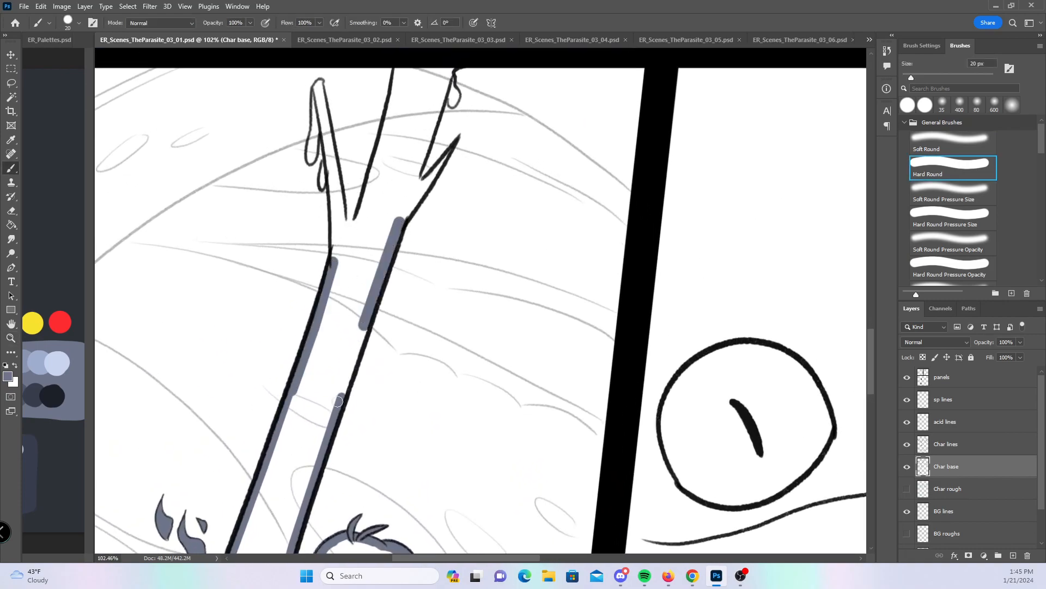
# - Fill the pointed tips and hanging drips of the forked limb with blue-grey using Hard Round Pressure Size
pyautogui.press('z')
pyautogui.moveTo(353, 158); pyautogui.dragTo(371, 164)
pyautogui.press('b')
pyautogui.scroll(2, 498, 261)
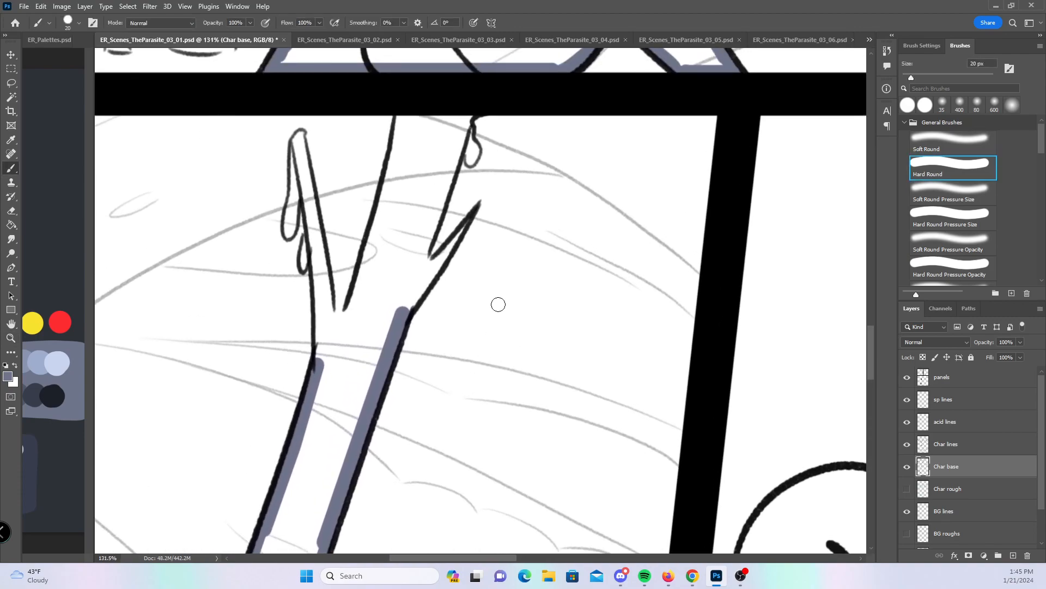
pyautogui.click(958, 217)
pyautogui.moveTo(292, 150)
pyautogui.mouseDown()
pyautogui.moveTo(288, 233)
pyautogui.moveTo(296, 189)
pyautogui.moveTo(309, 185)
pyautogui.moveTo(300, 134)
pyautogui.moveTo(314, 228)
pyautogui.moveTo(313, 244)
pyautogui.moveTo(307, 210)
pyautogui.moveTo(303, 266)
pyautogui.moveTo(315, 207)
pyautogui.mouseUp()
pyautogui.moveTo(473, 219)
pyautogui.mouseDown()
pyautogui.moveTo(445, 257)
pyautogui.moveTo(423, 265)
pyautogui.mouseUp()
pyautogui.moveTo(477, 117)
pyautogui.mouseDown()
pyautogui.moveTo(474, 154)
pyautogui.moveTo(468, 115)
pyautogui.mouseUp()
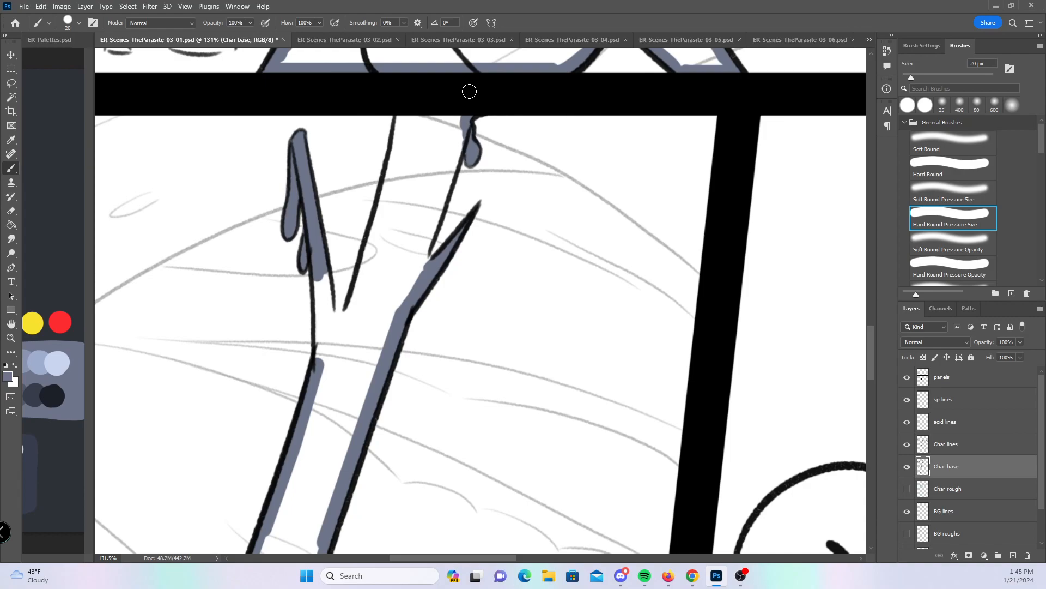
# - Line the forked limb's inner edges up to the panel border with Hard Round, and save the document
pyautogui.click(957, 165)
pyautogui.moveTo(318, 272)
pyautogui.mouseDown()
pyautogui.moveTo(322, 336)
pyautogui.moveTo(322, 268)
pyautogui.moveTo(337, 333)
pyautogui.moveTo(399, 143)
pyautogui.moveTo(417, 116)
pyautogui.moveTo(465, 119)
pyautogui.moveTo(417, 260)
pyautogui.mouseUp()
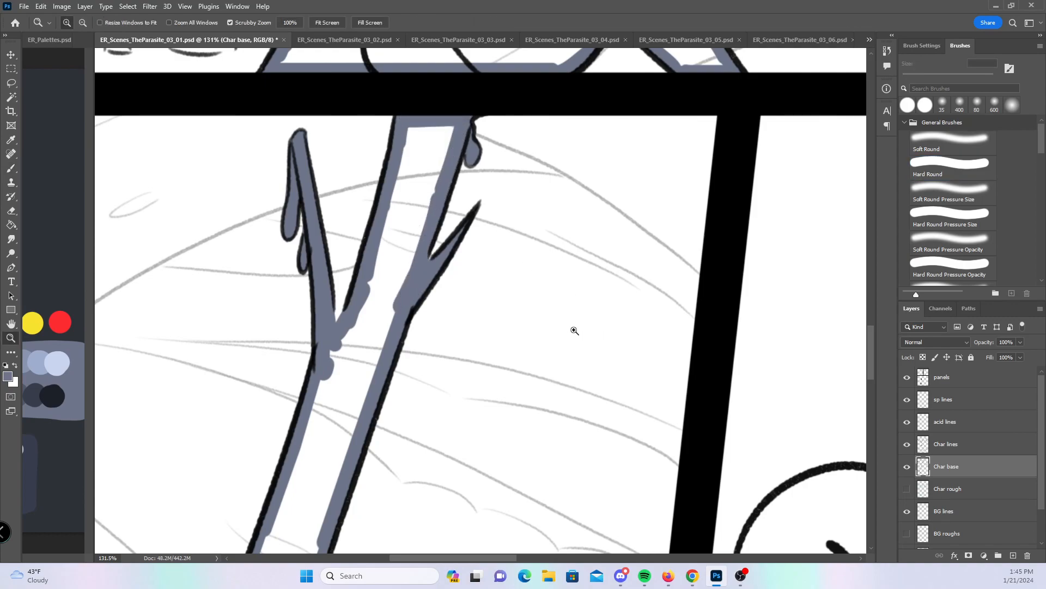
pyautogui.scroll(-5, 592, 329)
pyautogui.moveTo(770, 453); pyautogui.dragTo(478, 271)
pyautogui.hotkey('ctrl', 's')
# - Trace a blue-grey band inside the outline of the eye beside the slanted panel border
pyautogui.press('z')
pyautogui.moveTo(387, 192)
pyautogui.mouseDown()
pyautogui.moveTo(420, 190)
pyautogui.moveTo(401, 203)
pyautogui.mouseUp()
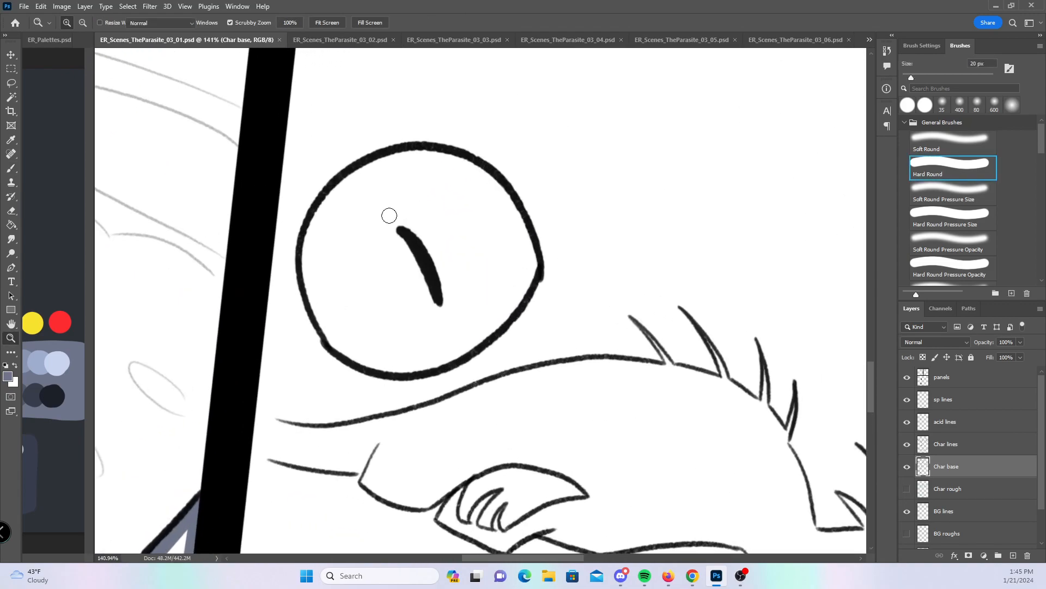
pyautogui.press('b')
pyautogui.moveTo(339, 347)
pyautogui.mouseDown()
pyautogui.moveTo(310, 265)
pyautogui.moveTo(315, 293)
pyautogui.moveTo(342, 192)
pyautogui.moveTo(364, 173)
pyautogui.moveTo(468, 167)
pyautogui.moveTo(528, 263)
pyautogui.moveTo(396, 361)
pyautogui.moveTo(466, 347)
pyautogui.moveTo(517, 291)
pyautogui.moveTo(530, 256)
pyautogui.mouseUp()
# - Fill the clawed foot of the creature below the eye using Hard Round Pressure Size
pyautogui.moveTo(615, 404); pyautogui.dragTo(584, 234)
pyautogui.click(952, 216)
pyautogui.press('[')
pyautogui.moveTo(433, 323)
pyautogui.mouseDown()
pyautogui.moveTo(412, 348)
pyautogui.moveTo(427, 328)
pyautogui.moveTo(442, 364)
pyautogui.mouseUp()
pyautogui.moveTo(462, 326)
pyautogui.mouseDown()
pyautogui.moveTo(443, 354)
pyautogui.moveTo(446, 366)
pyautogui.moveTo(472, 353)
pyautogui.moveTo(470, 338)
pyautogui.moveTo(473, 368)
pyautogui.moveTo(464, 370)
pyautogui.moveTo(474, 381)
pyautogui.moveTo(531, 338)
pyautogui.mouseUp()
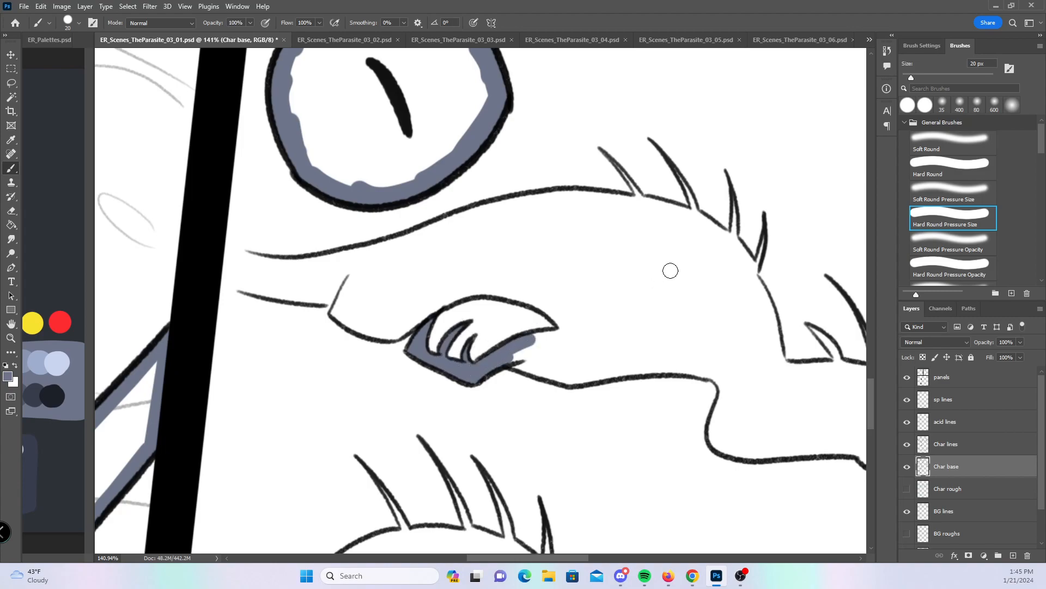
# - Fill the spines on the creature's back and head and its toothed upper jaw with blue-grey
pyautogui.moveTo(609, 161)
pyautogui.mouseDown()
pyautogui.moveTo(644, 205)
pyautogui.moveTo(693, 211)
pyautogui.moveTo(733, 238)
pyautogui.mouseUp()
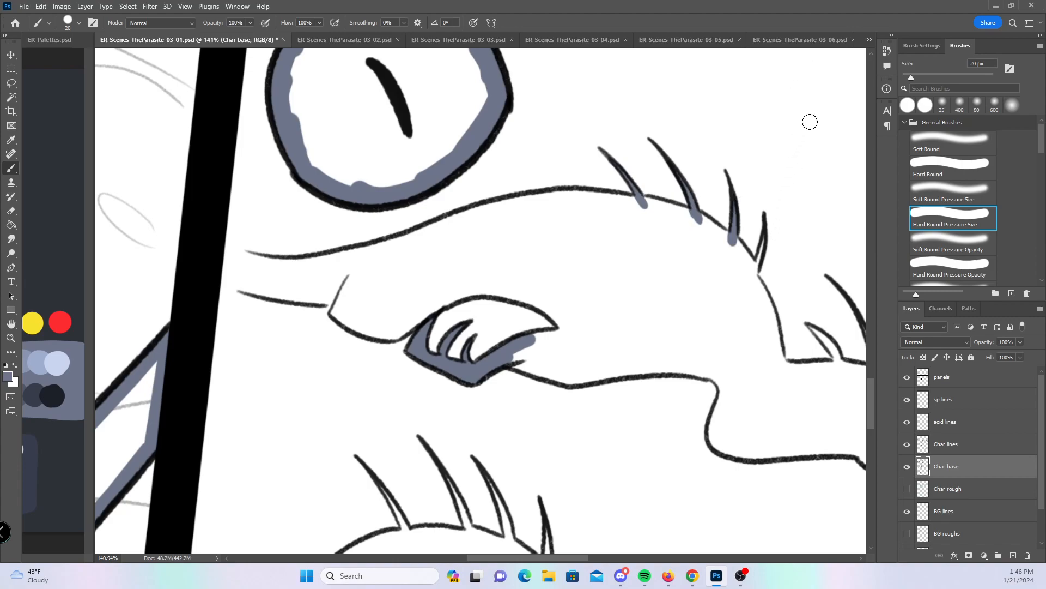
pyautogui.moveTo(762, 246); pyautogui.dragTo(757, 273)
pyautogui.moveTo(808, 326); pyautogui.dragTo(839, 363)
pyautogui.moveTo(568, 420); pyautogui.dragTo(378, 387)
pyautogui.moveTo(674, 295); pyautogui.dragTo(683, 334)
pyautogui.moveTo(701, 271); pyautogui.dragTo(712, 345)
pyautogui.moveTo(742, 310)
pyautogui.mouseDown()
pyautogui.moveTo(734, 347)
pyautogui.moveTo(804, 368)
pyautogui.moveTo(744, 350)
pyautogui.mouseUp()
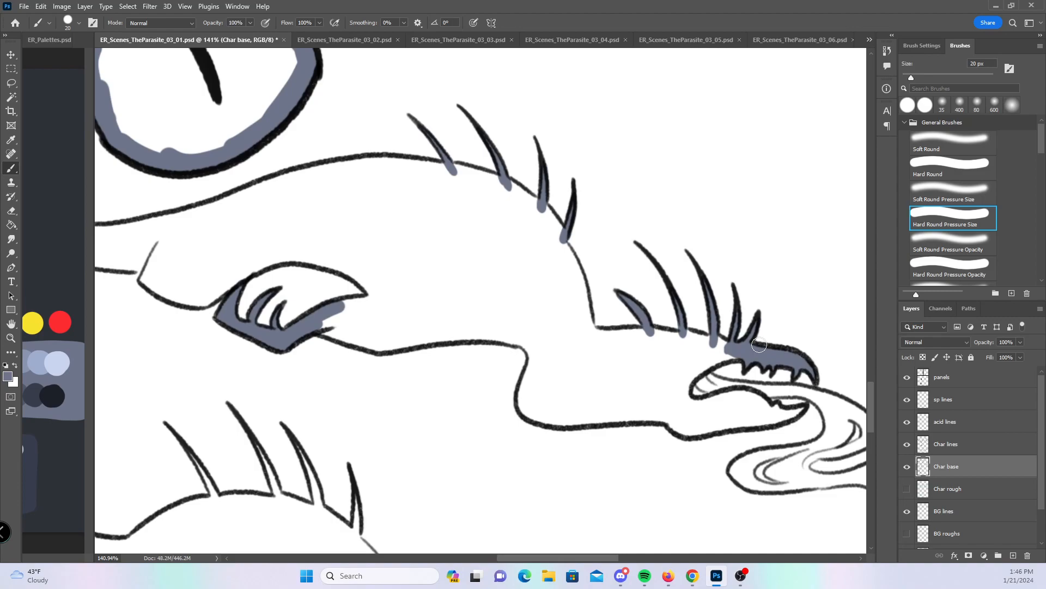
# - Start the blue-grey lining along the belly beside the foot and around the corner of the mouth
pyautogui.moveTo(323, 329)
pyautogui.mouseDown()
pyautogui.moveTo(376, 346)
pyautogui.moveTo(436, 339)
pyautogui.mouseUp()
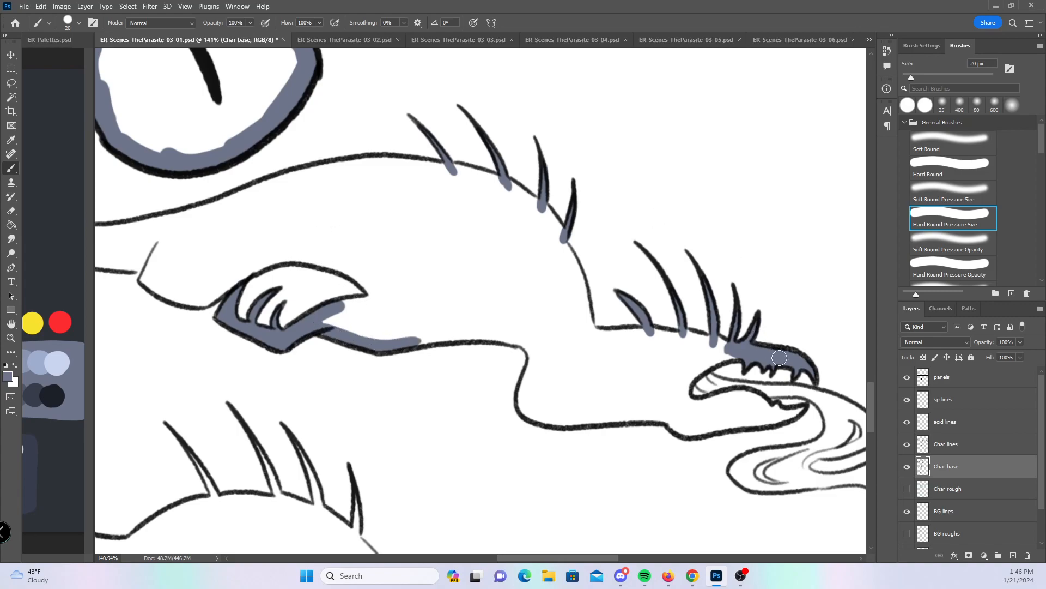
pyautogui.moveTo(695, 378); pyautogui.dragTo(712, 341)
pyautogui.moveTo(592, 335)
pyautogui.mouseDown()
pyautogui.moveTo(703, 339)
pyautogui.moveTo(712, 301)
pyautogui.mouseUp()
# - Line the creature's back, neck, leg and underside with Hard Round
pyautogui.click(957, 163)
pyautogui.moveTo(259, 183)
pyautogui.mouseDown()
pyautogui.moveTo(406, 170)
pyautogui.moveTo(518, 194)
pyautogui.moveTo(548, 219)
pyautogui.moveTo(591, 335)
pyautogui.mouseUp()
pyautogui.moveTo(386, 278); pyautogui.dragTo(544, 309)
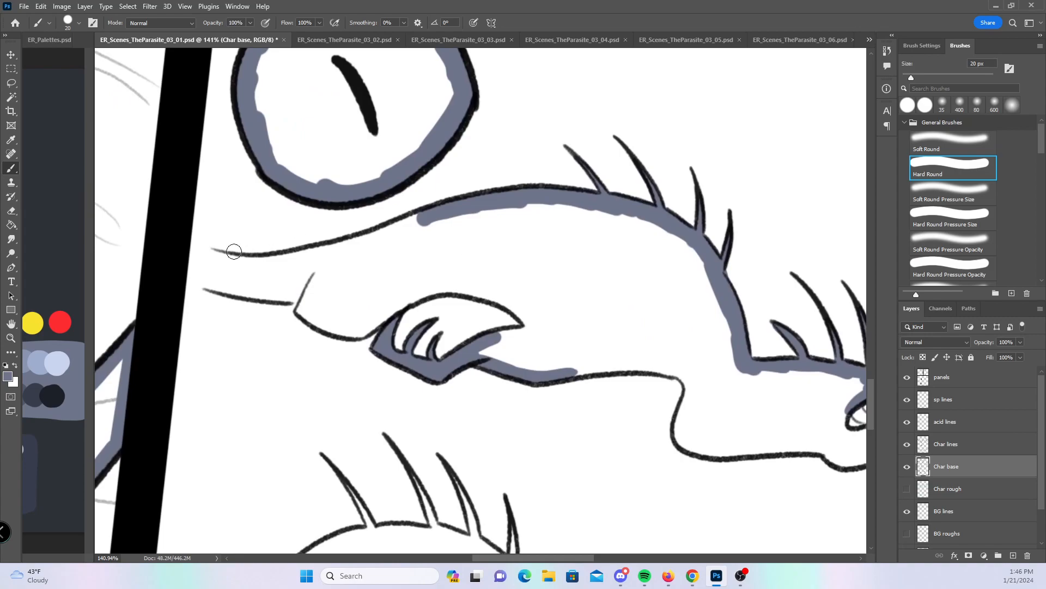
pyautogui.moveTo(214, 255)
pyautogui.mouseDown()
pyautogui.moveTo(206, 285)
pyautogui.moveTo(309, 299)
pyautogui.moveTo(349, 334)
pyautogui.moveTo(454, 285)
pyautogui.moveTo(541, 327)
pyautogui.mouseUp()
pyautogui.moveTo(482, 352); pyautogui.dragTo(529, 329)
pyautogui.moveTo(217, 259)
pyautogui.mouseDown()
pyautogui.moveTo(305, 258)
pyautogui.moveTo(444, 209)
pyautogui.moveTo(261, 271)
pyautogui.moveTo(313, 298)
pyautogui.moveTo(318, 287)
pyautogui.mouseUp()
pyautogui.moveTo(778, 428); pyautogui.dragTo(461, 333)
pyautogui.moveTo(251, 258)
pyautogui.mouseDown()
pyautogui.moveTo(380, 263)
pyautogui.moveTo(373, 303)
pyautogui.moveTo(411, 335)
pyautogui.moveTo(520, 344)
pyautogui.moveTo(528, 323)
pyautogui.mouseUp()
# - Fill the winding tongue with its knobbed end and the lower jaw using Hard Round Pressure Size
pyautogui.click(908, 209)
pyautogui.moveTo(559, 297)
pyautogui.mouseDown()
pyautogui.moveTo(533, 313)
pyautogui.moveTo(575, 316)
pyautogui.moveTo(561, 303)
pyautogui.moveTo(601, 312)
pyautogui.moveTo(573, 321)
pyautogui.moveTo(646, 315)
pyautogui.moveTo(628, 315)
pyautogui.moveTo(675, 340)
pyautogui.mouseUp()
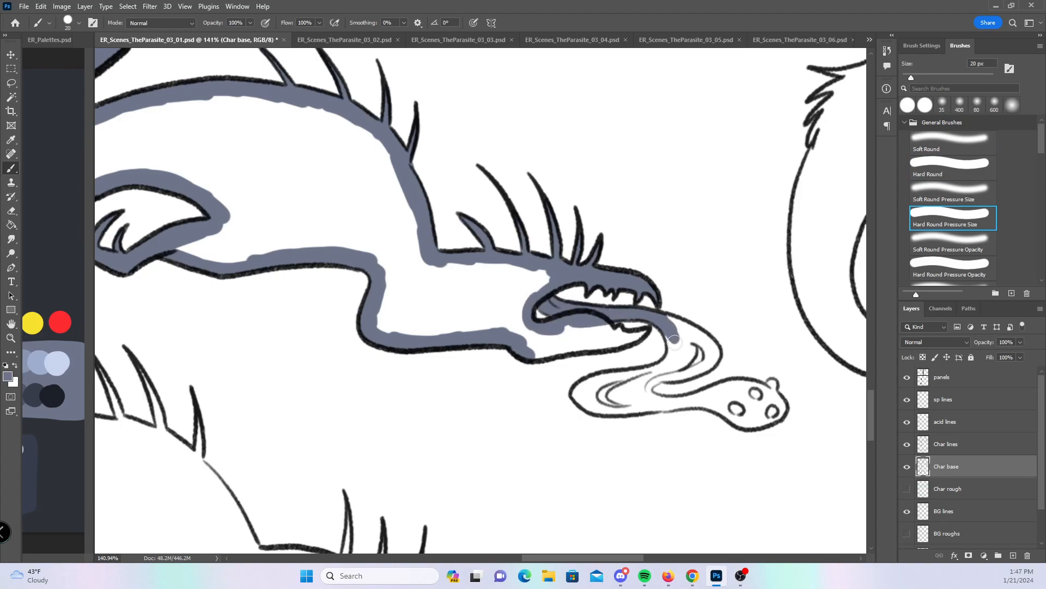
pyautogui.moveTo(580, 394)
pyautogui.mouseDown()
pyautogui.moveTo(662, 362)
pyautogui.moveTo(674, 342)
pyautogui.mouseUp()
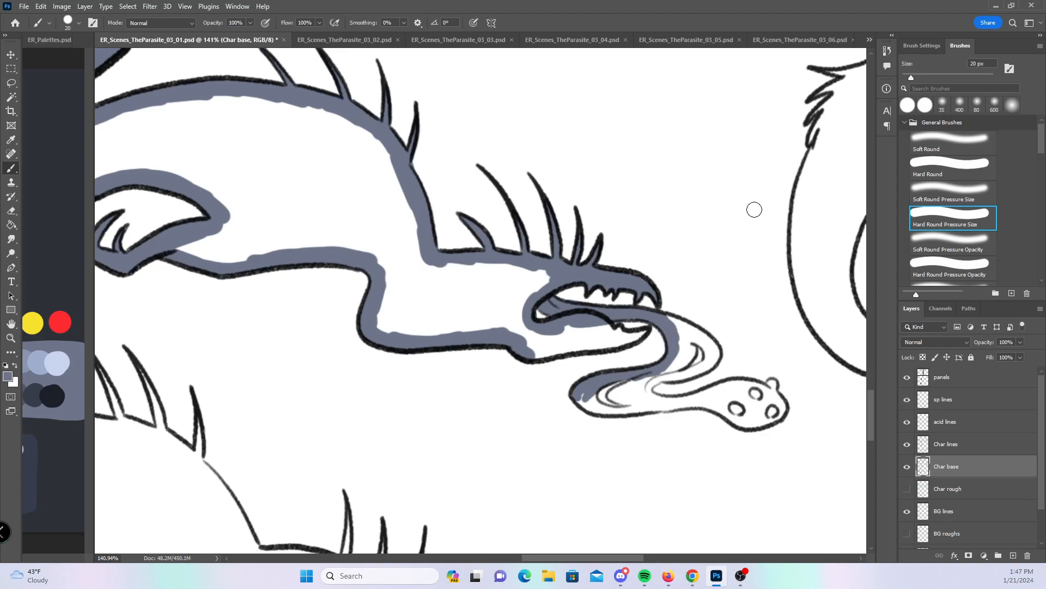
pyautogui.moveTo(691, 335)
pyautogui.mouseDown()
pyautogui.moveTo(671, 376)
pyautogui.moveTo(707, 361)
pyautogui.moveTo(694, 333)
pyautogui.moveTo(711, 359)
pyautogui.moveTo(709, 344)
pyautogui.moveTo(662, 316)
pyautogui.moveTo(713, 348)
pyautogui.moveTo(680, 328)
pyautogui.moveTo(687, 346)
pyautogui.moveTo(675, 363)
pyautogui.moveTo(585, 396)
pyautogui.moveTo(594, 410)
pyautogui.moveTo(593, 397)
pyautogui.moveTo(640, 405)
pyautogui.moveTo(643, 378)
pyautogui.moveTo(619, 392)
pyautogui.moveTo(639, 404)
pyautogui.moveTo(639, 388)
pyautogui.moveTo(671, 372)
pyautogui.moveTo(658, 388)
pyautogui.moveTo(674, 403)
pyautogui.moveTo(644, 395)
pyautogui.moveTo(676, 401)
pyautogui.moveTo(647, 407)
pyautogui.moveTo(772, 384)
pyautogui.moveTo(699, 404)
pyautogui.moveTo(761, 421)
pyautogui.moveTo(782, 410)
pyautogui.moveTo(761, 392)
pyautogui.moveTo(721, 395)
pyautogui.moveTo(740, 413)
pyautogui.moveTo(763, 416)
pyautogui.mouseUp()
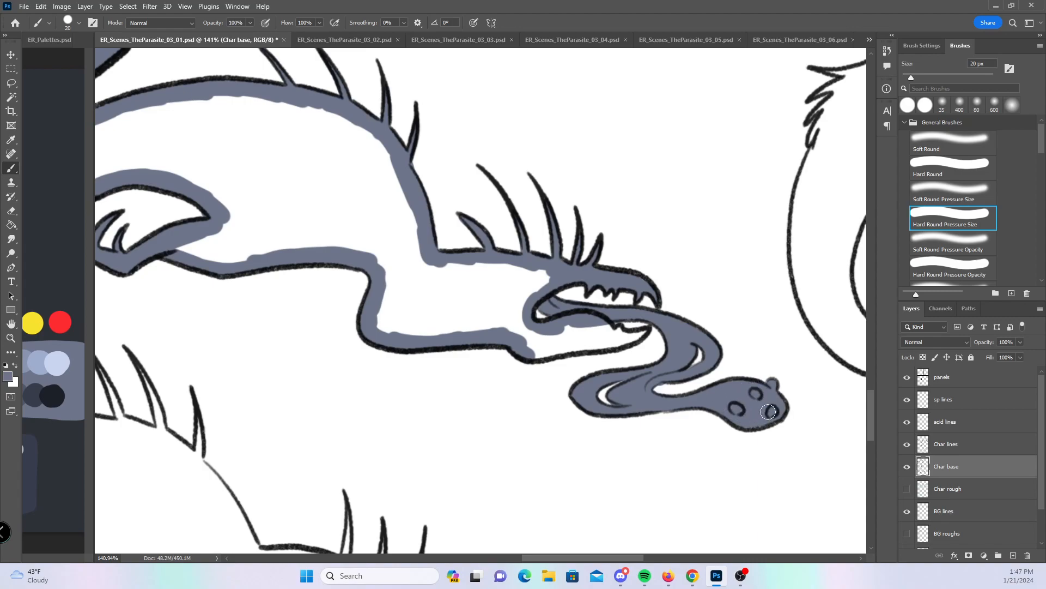
pyautogui.moveTo(568, 318)
pyautogui.mouseDown()
pyautogui.moveTo(572, 347)
pyautogui.moveTo(642, 332)
pyautogui.mouseUp()
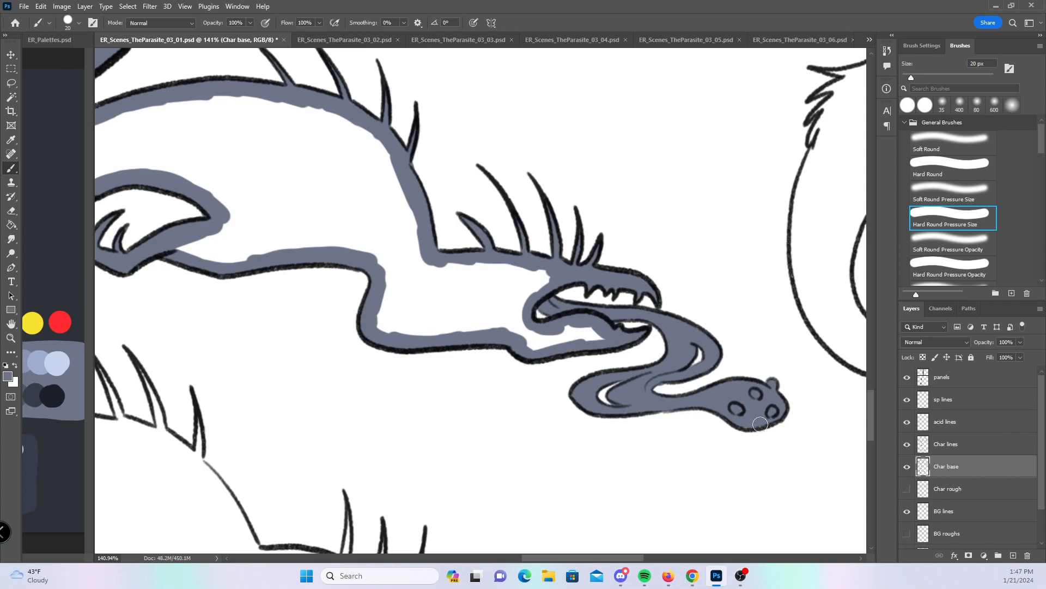
pyautogui.moveTo(620, 325); pyautogui.dragTo(567, 329)
# - Fill the four back spines of the lower creature with blue-grey
pyautogui.moveTo(409, 375); pyautogui.dragTo(493, 266)
pyautogui.moveTo(329, 338); pyautogui.dragTo(369, 299)
pyautogui.press('b')
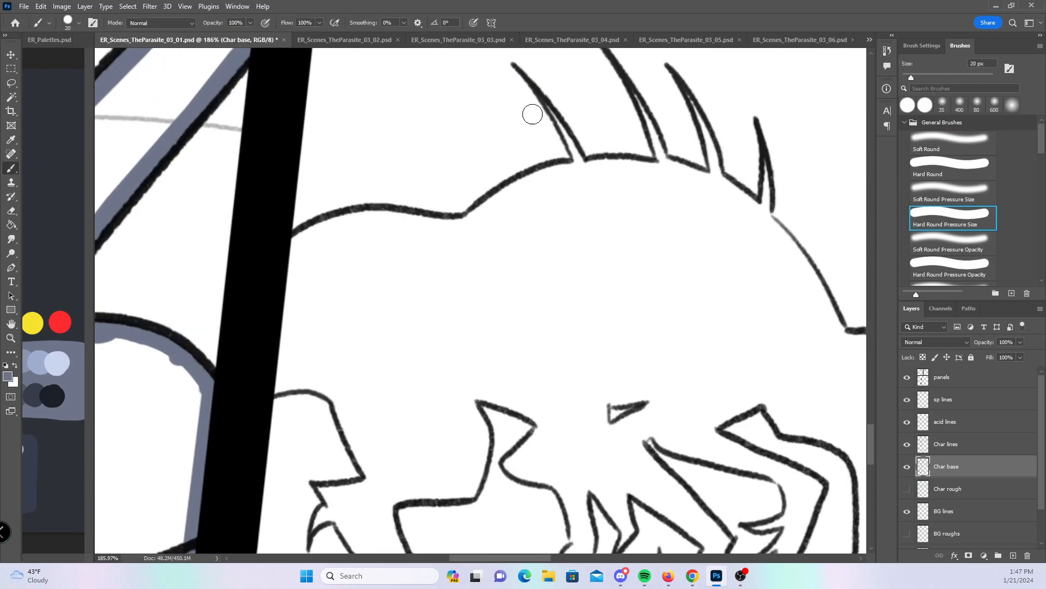
pyautogui.moveTo(547, 101); pyautogui.dragTo(585, 173)
pyautogui.moveTo(629, 83); pyautogui.dragTo(667, 172)
pyautogui.moveTo(690, 97)
pyautogui.mouseDown()
pyautogui.moveTo(718, 179)
pyautogui.moveTo(765, 201)
pyautogui.moveTo(766, 220)
pyautogui.mouseUp()
# - Line the lower creature's back and its edge along the slanted panel border with Hard Round
pyautogui.click(913, 162)
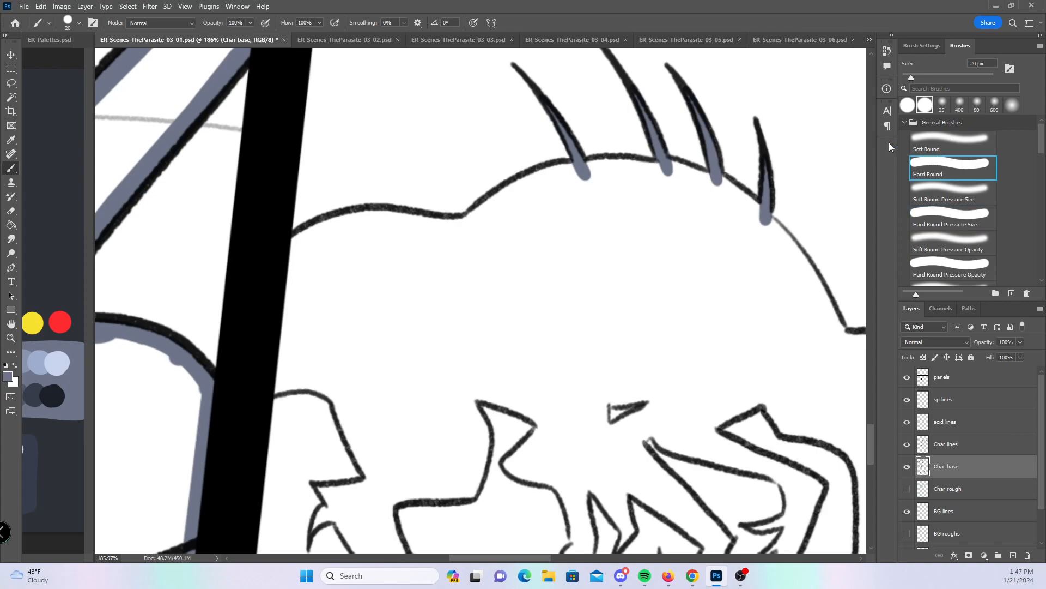
pyautogui.moveTo(297, 246)
pyautogui.mouseDown()
pyautogui.moveTo(320, 230)
pyautogui.moveTo(387, 221)
pyautogui.moveTo(379, 215)
pyautogui.moveTo(455, 227)
pyautogui.moveTo(575, 166)
pyautogui.moveTo(592, 179)
pyautogui.moveTo(569, 172)
pyautogui.moveTo(676, 171)
pyautogui.moveTo(724, 186)
pyautogui.moveTo(780, 241)
pyautogui.mouseUp()
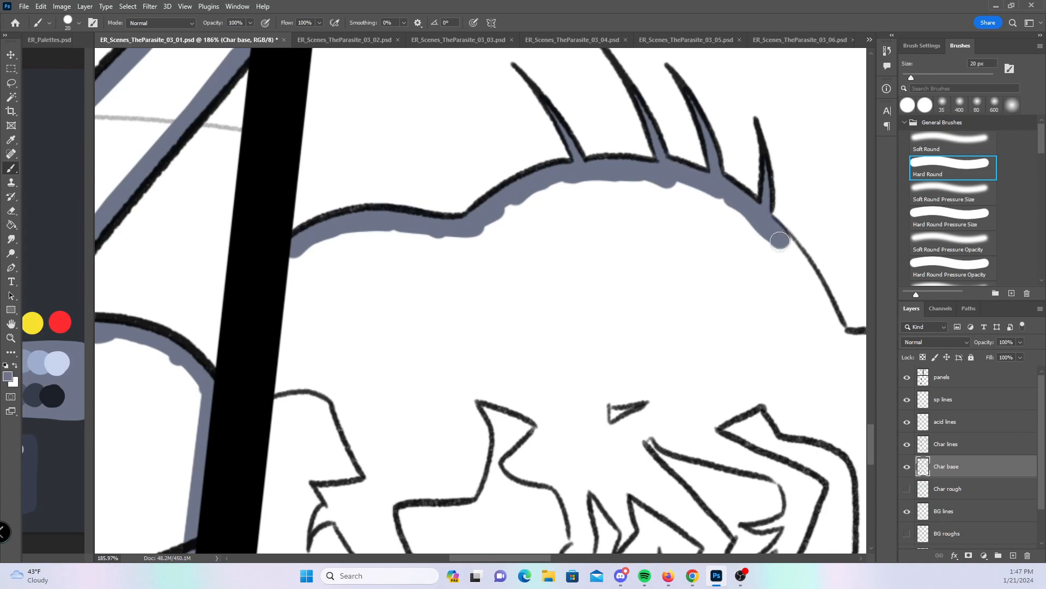
pyautogui.moveTo(463, 348); pyautogui.dragTo(391, 212)
pyautogui.moveTo(279, 168); pyautogui.dragTo(252, 299)
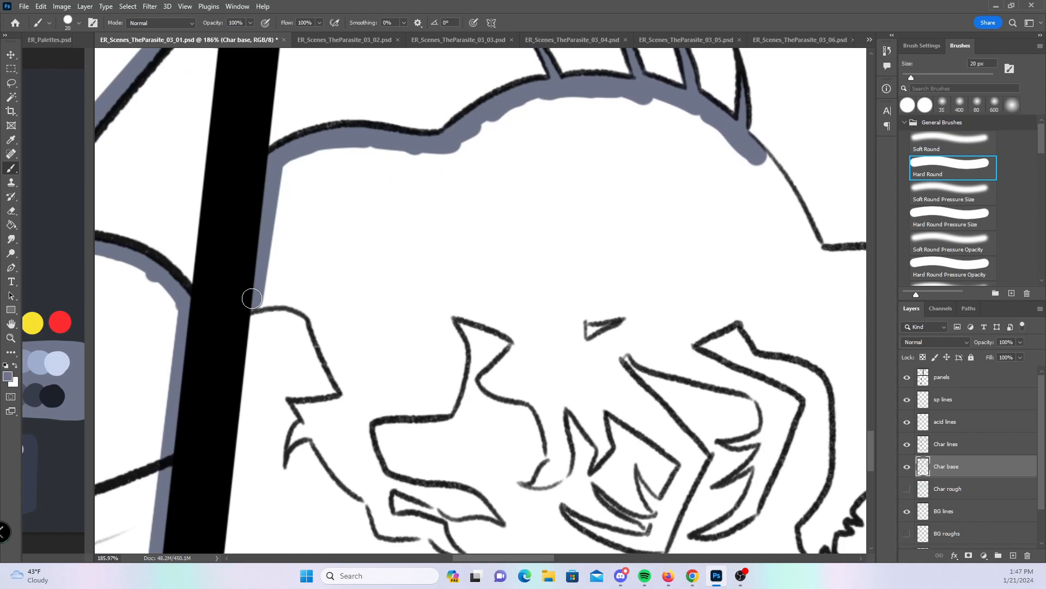
# - Fill the hind foot's claws and middle claws and edge the small triangular gap using Hard Round Pressure Size
pyautogui.click(934, 213)
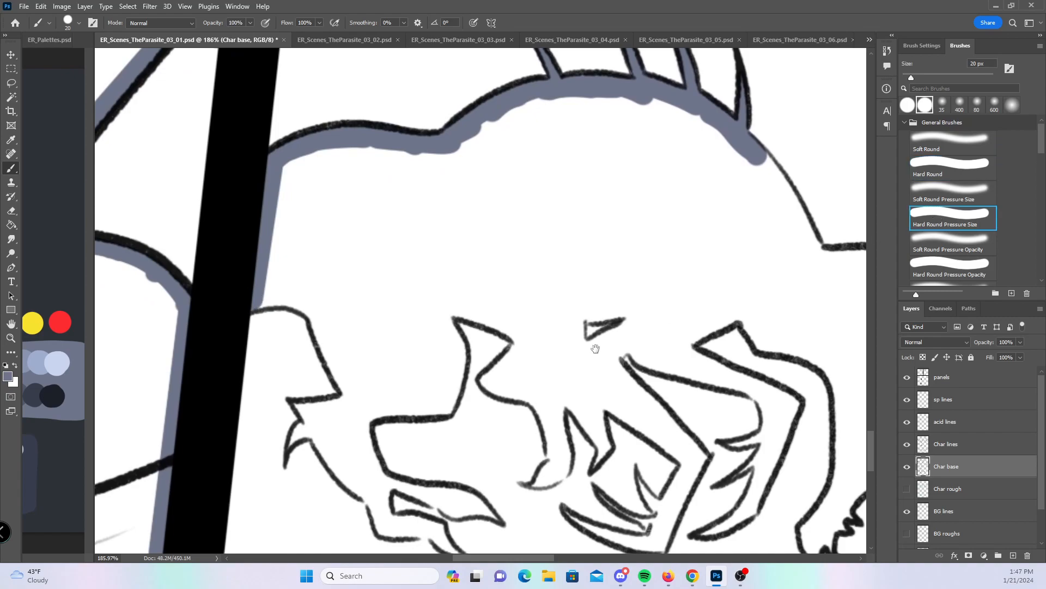
pyautogui.moveTo(598, 351); pyautogui.dragTo(617, 244)
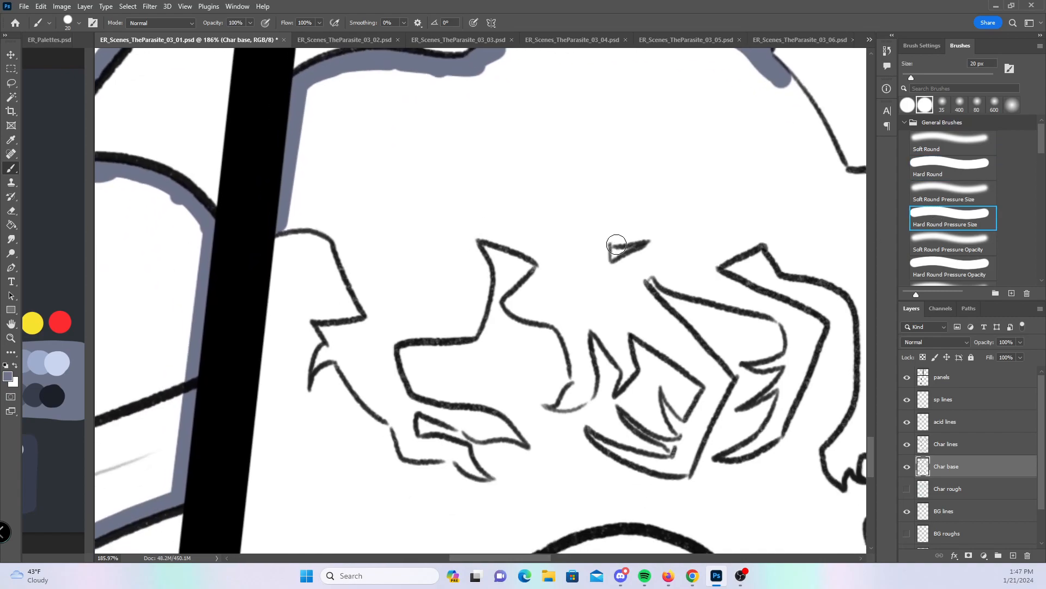
pyautogui.moveTo(315, 372); pyautogui.dragTo(335, 332)
pyautogui.moveTo(442, 456)
pyautogui.mouseDown()
pyautogui.moveTo(487, 475)
pyautogui.moveTo(460, 449)
pyautogui.moveTo(470, 428)
pyautogui.moveTo(517, 436)
pyautogui.moveTo(477, 419)
pyautogui.mouseUp()
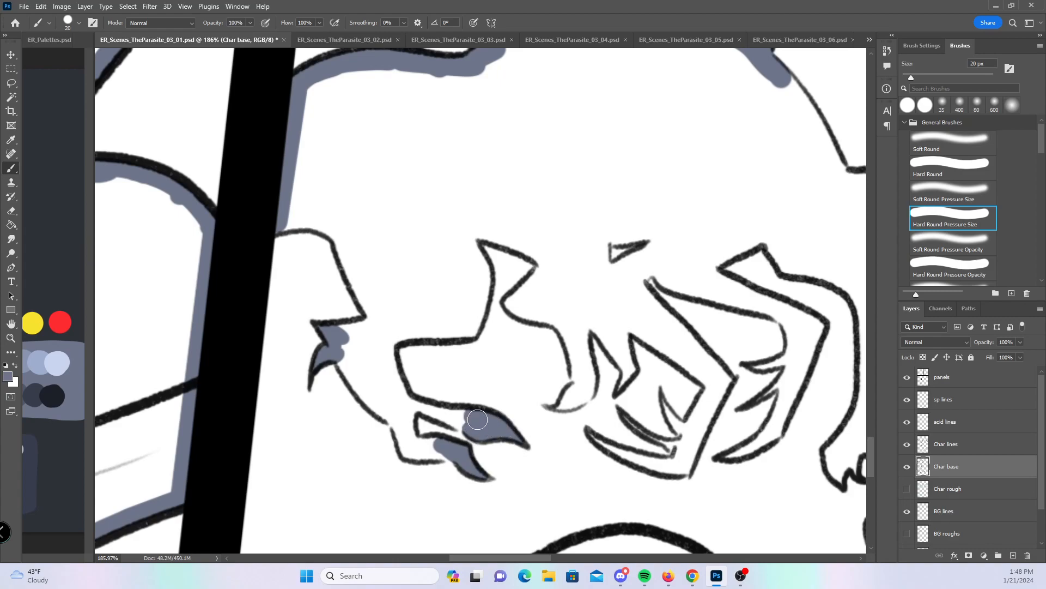
pyautogui.moveTo(601, 261)
pyautogui.mouseDown()
pyautogui.moveTo(607, 236)
pyautogui.moveTo(665, 232)
pyautogui.moveTo(609, 272)
pyautogui.moveTo(666, 235)
pyautogui.mouseUp()
pyautogui.moveTo(562, 418)
pyautogui.mouseDown()
pyautogui.moveTo(575, 388)
pyautogui.moveTo(572, 404)
pyautogui.moveTo(571, 339)
pyautogui.moveTo(585, 349)
pyautogui.moveTo(593, 323)
pyautogui.moveTo(627, 378)
pyautogui.moveTo(619, 393)
pyautogui.moveTo(632, 362)
pyautogui.moveTo(621, 324)
pyautogui.mouseUp()
# - Fill the long claws and fingers of the lower creature's two front limbs with blue-grey
pyautogui.moveTo(723, 434); pyautogui.dragTo(470, 385)
pyautogui.moveTo(382, 406)
pyautogui.mouseDown()
pyautogui.moveTo(417, 427)
pyautogui.moveTo(474, 438)
pyautogui.mouseUp()
pyautogui.moveTo(406, 378); pyautogui.dragTo(466, 432)
pyautogui.moveTo(444, 353)
pyautogui.mouseDown()
pyautogui.moveTo(470, 408)
pyautogui.moveTo(476, 392)
pyautogui.moveTo(471, 424)
pyautogui.mouseUp()
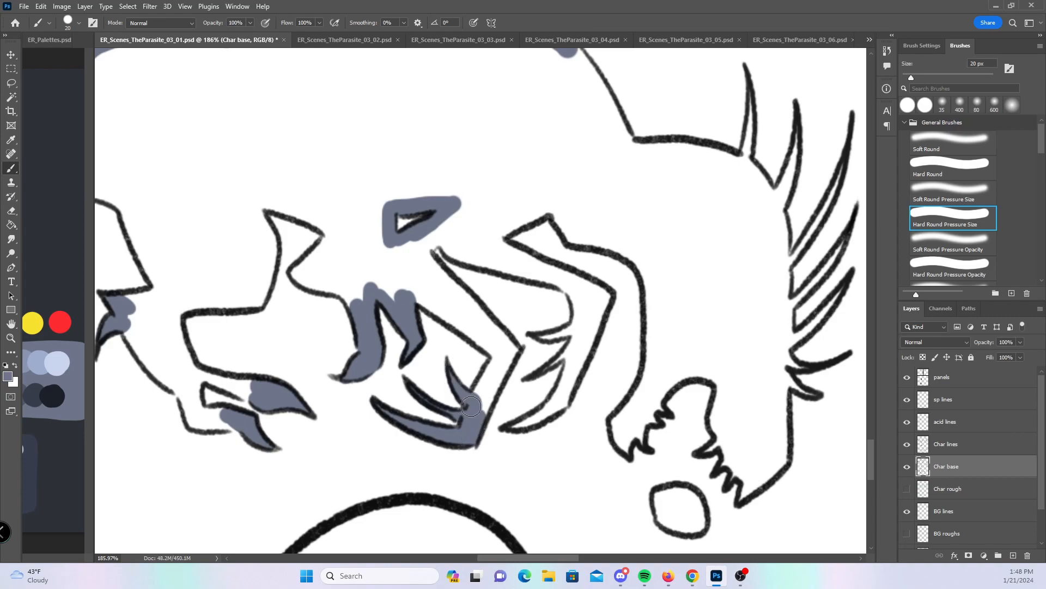
pyautogui.moveTo(542, 335)
pyautogui.mouseDown()
pyautogui.moveTo(574, 324)
pyautogui.moveTo(574, 339)
pyautogui.moveTo(541, 367)
pyautogui.moveTo(569, 347)
pyautogui.moveTo(571, 372)
pyautogui.mouseUp()
pyautogui.moveTo(514, 425)
pyautogui.mouseDown()
pyautogui.moveTo(541, 413)
pyautogui.moveTo(569, 372)
pyautogui.moveTo(561, 403)
pyautogui.moveTo(572, 376)
pyautogui.mouseUp()
# - Fill the spines along the lower creature's head and the teeth of its open jaws, redoing the faulty strokes
pyautogui.moveTo(748, 136)
pyautogui.mouseDown()
pyautogui.moveTo(747, 162)
pyautogui.moveTo(774, 206)
pyautogui.mouseUp()
pyautogui.moveTo(796, 130); pyautogui.dragTo(787, 180)
pyautogui.hotkey('ctrl', 'z')
pyautogui.hotkey('ctrl', 'z')
pyautogui.moveTo(795, 137); pyautogui.dragTo(776, 205)
pyautogui.moveTo(794, 162)
pyautogui.mouseDown()
pyautogui.moveTo(778, 215)
pyautogui.moveTo(781, 269)
pyautogui.mouseUp()
pyautogui.moveTo(849, 150)
pyautogui.mouseDown()
pyautogui.moveTo(784, 275)
pyautogui.moveTo(783, 315)
pyautogui.mouseUp()
pyautogui.moveTo(844, 222)
pyautogui.mouseDown()
pyautogui.moveTo(818, 277)
pyautogui.moveTo(797, 296)
pyautogui.moveTo(788, 353)
pyautogui.mouseUp()
pyautogui.moveTo(846, 289)
pyautogui.mouseDown()
pyautogui.moveTo(784, 360)
pyautogui.moveTo(799, 367)
pyautogui.moveTo(793, 360)
pyautogui.moveTo(798, 390)
pyautogui.mouseUp()
pyautogui.moveTo(624, 434)
pyautogui.mouseDown()
pyautogui.moveTo(644, 444)
pyautogui.moveTo(661, 401)
pyautogui.moveTo(664, 403)
pyautogui.mouseUp()
pyautogui.moveTo(723, 433)
pyautogui.mouseDown()
pyautogui.moveTo(731, 483)
pyautogui.moveTo(743, 498)
pyautogui.mouseUp()
# - Line the lower creature's limbs, mouth and head with Hard Round, and paint the small oval below the jaws
pyautogui.click(960, 169)
pyautogui.moveTo(281, 209)
pyautogui.mouseDown()
pyautogui.moveTo(320, 218)
pyautogui.moveTo(315, 201)
pyautogui.moveTo(333, 234)
pyautogui.moveTo(298, 273)
pyautogui.moveTo(361, 297)
pyautogui.moveTo(350, 298)
pyautogui.moveTo(384, 285)
pyautogui.moveTo(402, 296)
pyautogui.moveTo(438, 293)
pyautogui.moveTo(471, 320)
pyautogui.moveTo(448, 285)
pyautogui.moveTo(498, 350)
pyautogui.moveTo(499, 319)
pyautogui.moveTo(509, 342)
pyautogui.moveTo(482, 409)
pyautogui.moveTo(465, 284)
pyautogui.moveTo(418, 277)
pyautogui.moveTo(430, 238)
pyautogui.moveTo(454, 232)
pyautogui.moveTo(453, 253)
pyautogui.moveTo(586, 278)
pyautogui.moveTo(574, 292)
pyautogui.moveTo(601, 298)
pyautogui.moveTo(577, 356)
pyautogui.moveTo(545, 271)
pyautogui.moveTo(488, 243)
pyautogui.moveTo(551, 275)
pyautogui.moveTo(490, 235)
pyautogui.moveTo(555, 204)
pyautogui.moveTo(575, 237)
pyautogui.moveTo(616, 249)
pyautogui.mouseUp()
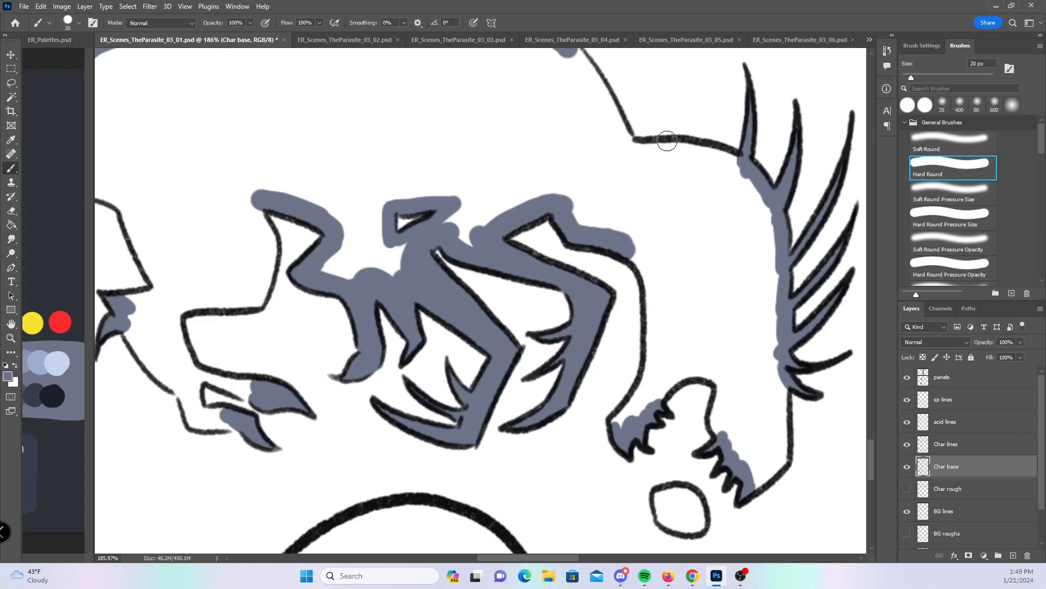
pyautogui.moveTo(641, 257)
pyautogui.mouseDown()
pyautogui.moveTo(655, 289)
pyautogui.moveTo(657, 370)
pyautogui.moveTo(632, 423)
pyautogui.moveTo(698, 364)
pyautogui.moveTo(727, 376)
pyautogui.moveTo(728, 442)
pyautogui.mouseUp()
pyautogui.moveTo(727, 158)
pyautogui.mouseDown()
pyautogui.moveTo(765, 239)
pyautogui.moveTo(780, 433)
pyautogui.moveTo(769, 467)
pyautogui.mouseUp()
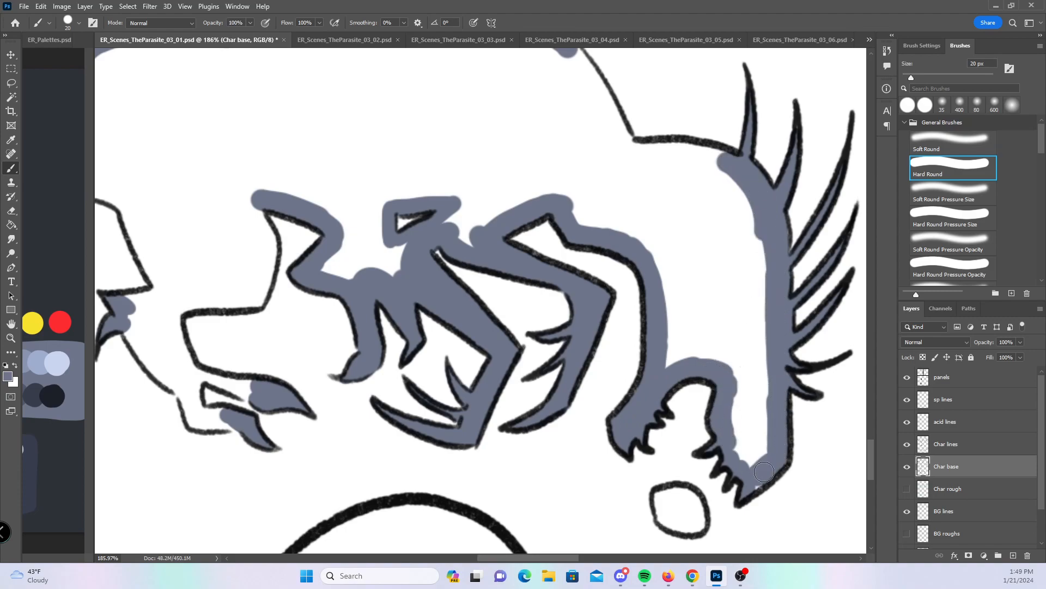
pyautogui.moveTo(675, 505)
pyautogui.mouseDown()
pyautogui.moveTo(666, 518)
pyautogui.moveTo(695, 526)
pyautogui.moveTo(676, 494)
pyautogui.moveTo(694, 505)
pyautogui.mouseUp()
# - Line the lower creature's hind leg and the rest of its back, reducing the Hard Round brush to 15 px
pyautogui.moveTo(404, 247); pyautogui.dragTo(567, 312)
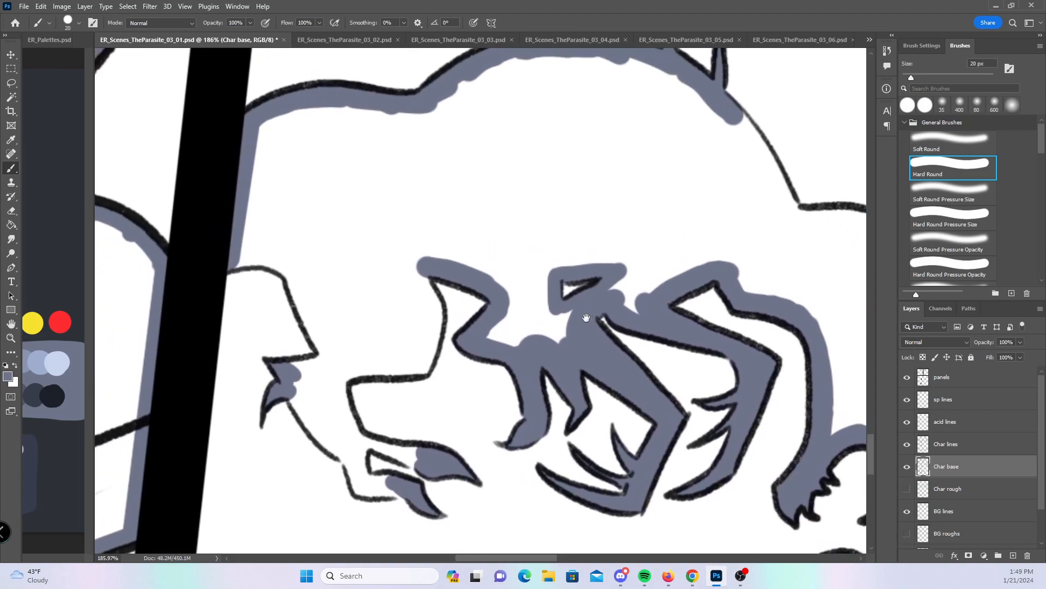
pyautogui.moveTo(240, 260)
pyautogui.mouseDown()
pyautogui.moveTo(297, 275)
pyautogui.moveTo(321, 333)
pyautogui.moveTo(299, 411)
pyautogui.moveTo(357, 466)
pyautogui.moveTo(360, 490)
pyautogui.moveTo(370, 479)
pyautogui.moveTo(361, 440)
pyautogui.moveTo(410, 462)
pyautogui.moveTo(339, 393)
pyautogui.mouseUp()
pyautogui.moveTo(355, 440)
pyautogui.mouseDown()
pyautogui.moveTo(321, 401)
pyautogui.moveTo(350, 360)
pyautogui.moveTo(423, 361)
pyautogui.moveTo(434, 308)
pyautogui.moveTo(422, 261)
pyautogui.mouseUp()
pyautogui.moveTo(790, 290)
pyautogui.mouseDown()
pyautogui.moveTo(457, 339)
pyautogui.moveTo(412, 322)
pyautogui.mouseUp()
pyautogui.moveTo(362, 156)
pyautogui.mouseDown()
pyautogui.moveTo(417, 247)
pyautogui.moveTo(485, 252)
pyautogui.mouseUp()
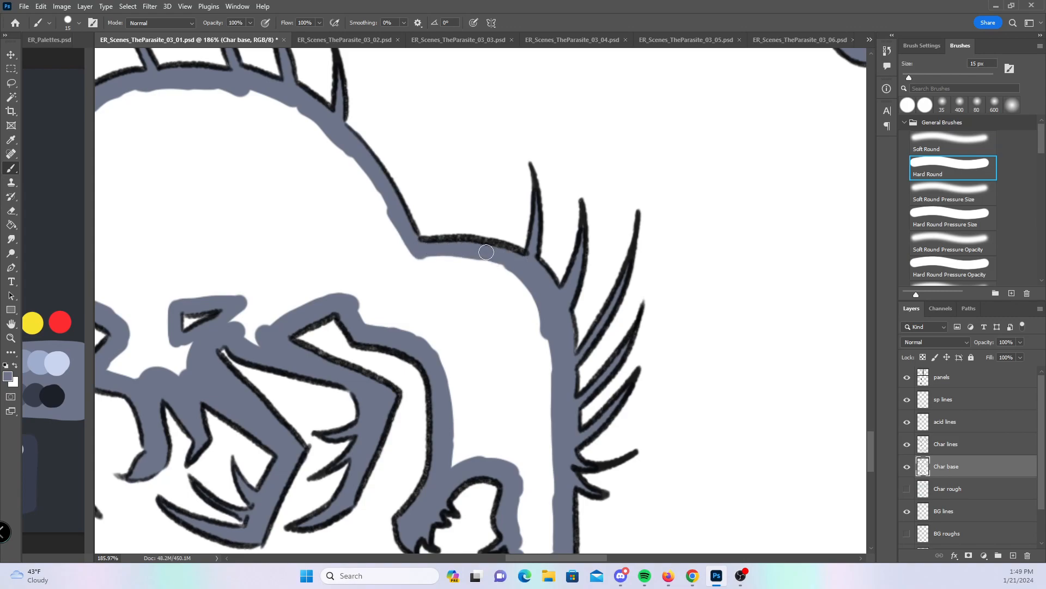
# - Fill the furred creature's rump tufts and foot claws with Hard Round Pressure Size at 15 px
pyautogui.moveTo(644, 306); pyautogui.dragTo(550, 321)
pyautogui.moveTo(784, 327); pyautogui.dragTo(399, 415)
pyautogui.moveTo(413, 220); pyautogui.dragTo(479, 213)
pyautogui.click(956, 218)
pyautogui.moveTo(382, 219); pyautogui.dragTo(424, 220)
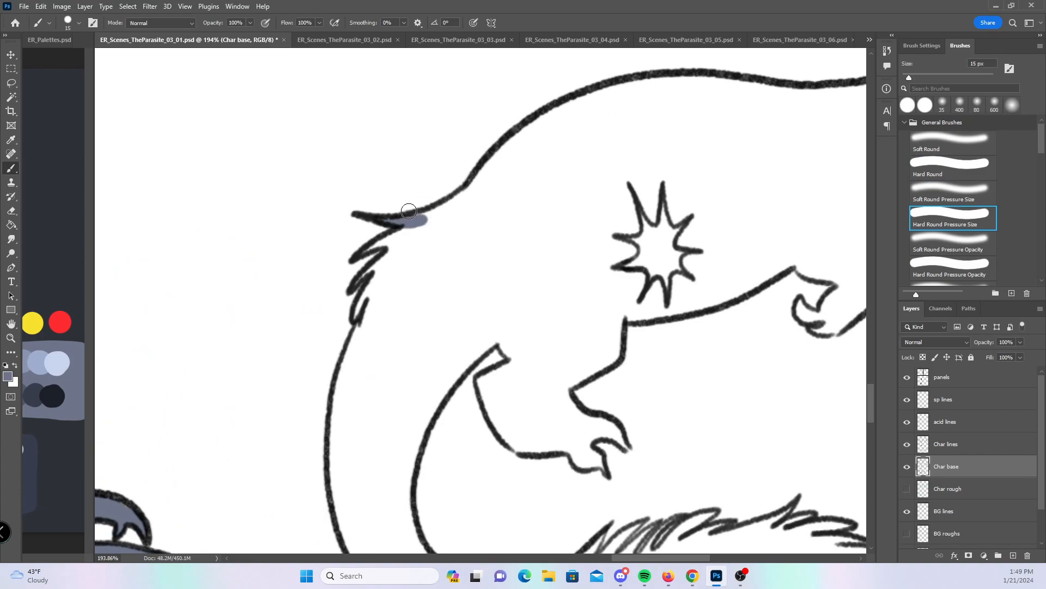
pyautogui.moveTo(362, 255); pyautogui.dragTo(413, 229)
pyautogui.moveTo(354, 289); pyautogui.dragTo(371, 278)
pyautogui.moveTo(590, 456)
pyautogui.mouseDown()
pyautogui.moveTo(578, 456)
pyautogui.moveTo(596, 458)
pyautogui.moveTo(610, 477)
pyautogui.mouseUp()
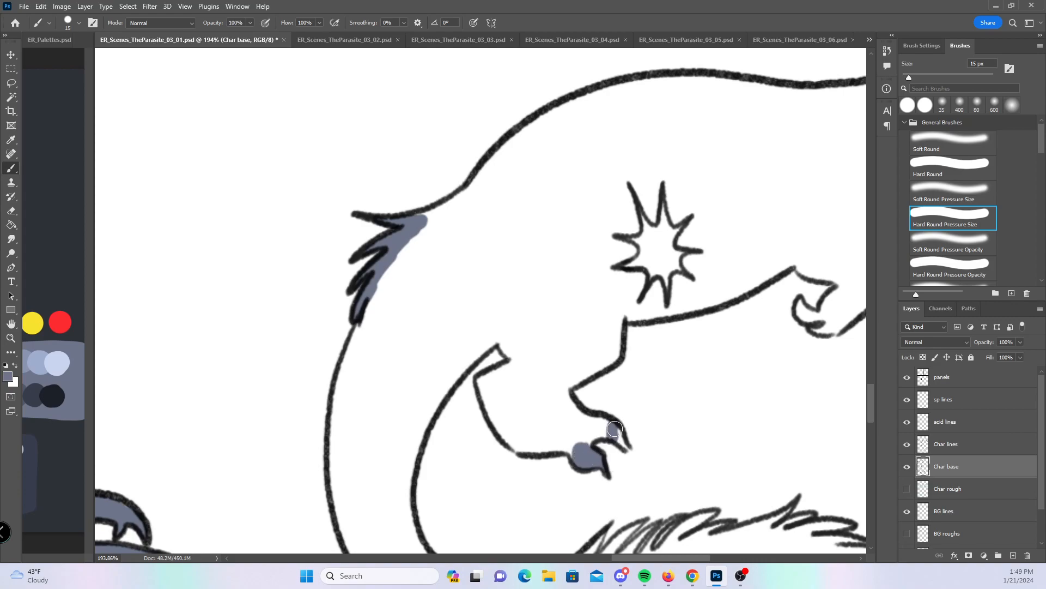
pyautogui.moveTo(801, 305); pyautogui.dragTo(811, 322)
# - Line the furred creature's back, upper tail, hind leg and belly with Hard Round
pyautogui.click(949, 165)
pyautogui.moveTo(419, 221); pyautogui.dragTo(591, 99)
pyautogui.moveTo(543, 127)
pyautogui.mouseDown()
pyautogui.moveTo(675, 85)
pyautogui.moveTo(738, 87)
pyautogui.mouseUp()
pyautogui.moveTo(334, 489)
pyautogui.mouseDown()
pyautogui.moveTo(339, 404)
pyautogui.moveTo(398, 259)
pyautogui.moveTo(457, 224)
pyautogui.mouseUp()
pyautogui.moveTo(405, 511)
pyautogui.mouseDown()
pyautogui.moveTo(431, 397)
pyautogui.moveTo(503, 330)
pyautogui.moveTo(513, 352)
pyautogui.moveTo(481, 388)
pyautogui.moveTo(512, 439)
pyautogui.moveTo(576, 454)
pyautogui.moveTo(600, 431)
pyautogui.moveTo(565, 396)
pyautogui.moveTo(570, 374)
pyautogui.moveTo(606, 364)
pyautogui.moveTo(622, 315)
pyautogui.moveTo(697, 300)
pyautogui.moveTo(801, 256)
pyautogui.moveTo(847, 275)
pyautogui.moveTo(822, 321)
pyautogui.mouseUp()
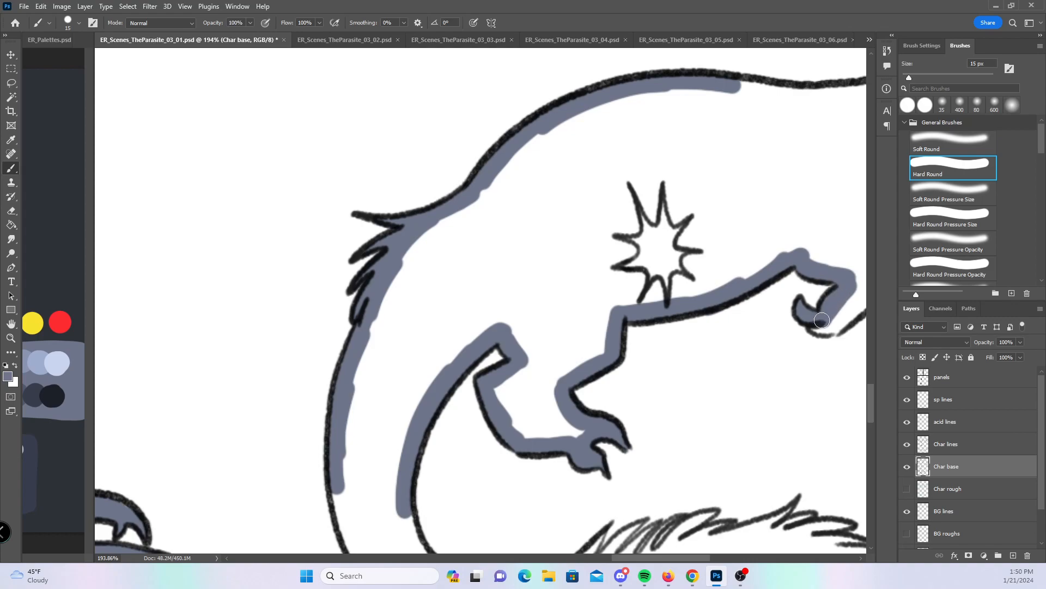
# - Continue the blue-grey lining along both edges of the curving tail
pyautogui.moveTo(623, 394); pyautogui.dragTo(454, 180)
pyautogui.moveTo(186, 282)
pyautogui.mouseDown()
pyautogui.moveTo(235, 389)
pyautogui.moveTo(307, 432)
pyautogui.moveTo(376, 428)
pyautogui.moveTo(590, 352)
pyautogui.moveTo(666, 374)
pyautogui.mouseUp()
pyautogui.moveTo(243, 295)
pyautogui.mouseDown()
pyautogui.moveTo(268, 360)
pyautogui.moveTo(346, 386)
pyautogui.moveTo(412, 370)
pyautogui.mouseUp()
# - Fill the fur tufts along the tail's upper edge using Hard Round Pressure Size
pyautogui.click(953, 216)
pyautogui.moveTo(450, 329); pyautogui.dragTo(417, 375)
pyautogui.moveTo(488, 315)
pyautogui.mouseDown()
pyautogui.moveTo(447, 354)
pyautogui.moveTo(493, 324)
pyautogui.mouseUp()
pyautogui.moveTo(484, 335)
pyautogui.mouseDown()
pyautogui.moveTo(469, 364)
pyautogui.moveTo(523, 311)
pyautogui.moveTo(485, 356)
pyautogui.moveTo(515, 323)
pyautogui.mouseUp()
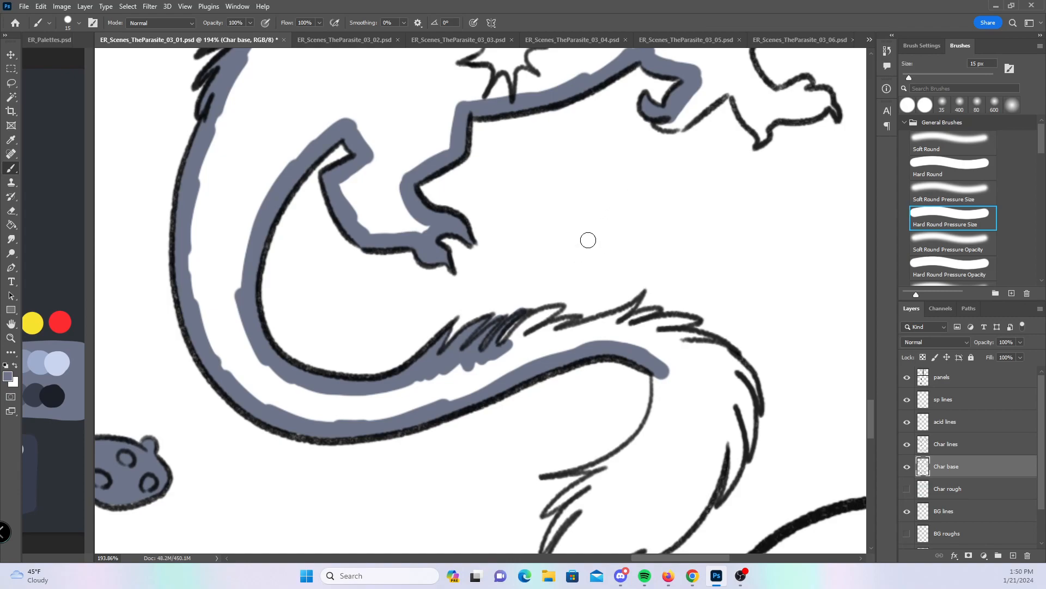
pyautogui.moveTo(544, 315)
pyautogui.mouseDown()
pyautogui.moveTo(529, 333)
pyautogui.moveTo(611, 319)
pyautogui.moveTo(638, 298)
pyautogui.moveTo(654, 313)
pyautogui.moveTo(614, 324)
pyautogui.moveTo(660, 306)
pyautogui.moveTo(645, 330)
pyautogui.moveTo(697, 321)
pyautogui.moveTo(658, 326)
pyautogui.moveTo(709, 340)
pyautogui.moveTo(759, 403)
pyautogui.moveTo(639, 305)
pyautogui.moveTo(555, 202)
pyautogui.mouseUp()
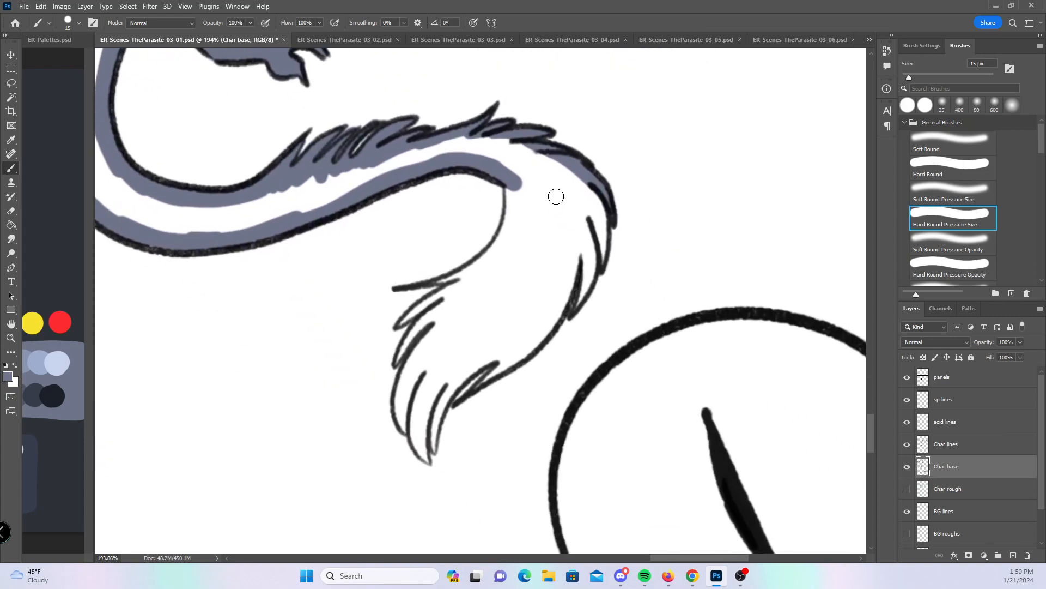
# - Fill the fur tufts of the tail tip, and line the tail's inner bend with Hard Round
pyautogui.moveTo(407, 319)
pyautogui.mouseDown()
pyautogui.moveTo(465, 285)
pyautogui.moveTo(434, 280)
pyautogui.moveTo(467, 275)
pyautogui.moveTo(447, 294)
pyautogui.mouseUp()
pyautogui.moveTo(402, 352)
pyautogui.mouseDown()
pyautogui.moveTo(427, 332)
pyautogui.moveTo(402, 430)
pyautogui.moveTo(401, 392)
pyautogui.moveTo(402, 425)
pyautogui.moveTo(438, 315)
pyautogui.moveTo(417, 376)
pyautogui.moveTo(424, 458)
pyautogui.mouseUp()
pyautogui.moveTo(417, 422)
pyautogui.mouseDown()
pyautogui.moveTo(436, 402)
pyautogui.moveTo(438, 451)
pyautogui.moveTo(434, 431)
pyautogui.moveTo(476, 366)
pyautogui.moveTo(508, 351)
pyautogui.moveTo(471, 392)
pyautogui.moveTo(527, 352)
pyautogui.moveTo(560, 302)
pyautogui.moveTo(550, 323)
pyautogui.moveTo(579, 231)
pyautogui.moveTo(585, 254)
pyautogui.moveTo(574, 310)
pyautogui.moveTo(587, 254)
pyautogui.moveTo(566, 302)
pyautogui.moveTo(585, 217)
pyautogui.moveTo(591, 273)
pyautogui.moveTo(588, 212)
pyautogui.moveTo(600, 252)
pyautogui.moveTo(600, 204)
pyautogui.moveTo(620, 200)
pyautogui.mouseUp()
pyautogui.click(948, 172)
pyautogui.moveTo(489, 255); pyautogui.dragTo(513, 180)
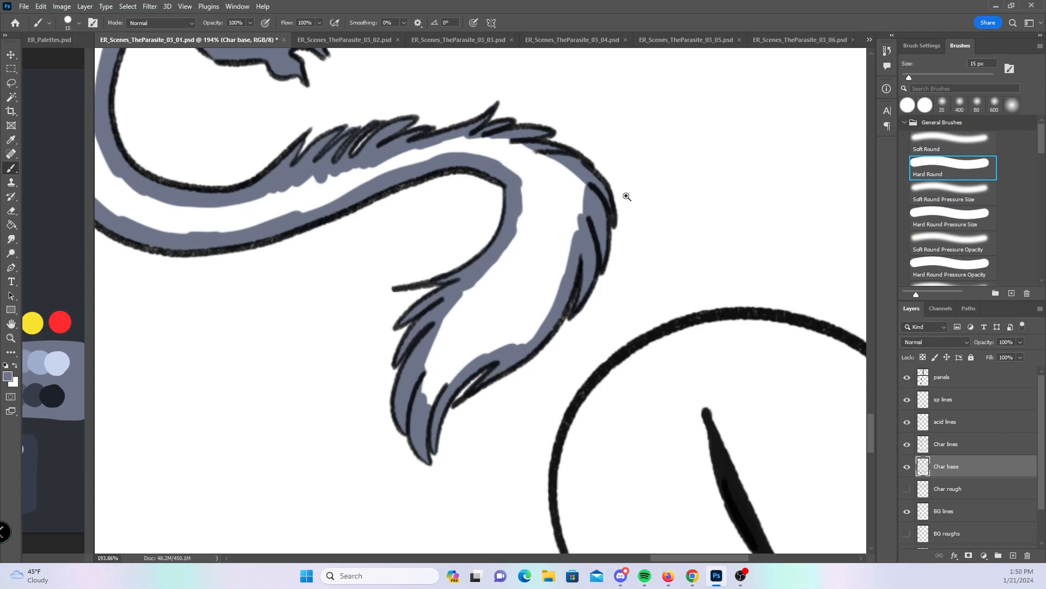
# - Line the furred creature's upper back, head, snout and lower jaw with blue-grey
pyautogui.moveTo(626, 196); pyautogui.dragTo(572, 191)
pyautogui.moveTo(621, 158); pyautogui.dragTo(552, 408)
pyautogui.moveTo(539, 231); pyautogui.dragTo(597, 246)
pyautogui.press('b')
pyautogui.moveTo(273, 195)
pyautogui.mouseDown()
pyautogui.moveTo(350, 205)
pyautogui.moveTo(452, 184)
pyautogui.moveTo(426, 193)
pyautogui.moveTo(504, 138)
pyautogui.moveTo(587, 120)
pyautogui.moveTo(561, 122)
pyautogui.moveTo(651, 154)
pyautogui.moveTo(643, 148)
pyautogui.moveTo(698, 188)
pyautogui.moveTo(703, 266)
pyautogui.mouseUp()
pyautogui.moveTo(566, 264)
pyautogui.mouseDown()
pyautogui.moveTo(623, 301)
pyautogui.moveTo(673, 365)
pyautogui.moveTo(710, 365)
pyautogui.moveTo(731, 335)
pyautogui.moveTo(701, 256)
pyautogui.mouseUp()
# - Fill the fur under the neck and the front foot's claws using Hard Round Pressure Size
pyautogui.press('.')
pyautogui.moveTo(466, 297)
pyautogui.mouseDown()
pyautogui.moveTo(477, 339)
pyautogui.moveTo(483, 293)
pyautogui.moveTo(484, 343)
pyautogui.moveTo(486, 299)
pyautogui.moveTo(497, 280)
pyautogui.moveTo(497, 326)
pyautogui.moveTo(506, 277)
pyautogui.moveTo(519, 316)
pyautogui.moveTo(518, 296)
pyautogui.moveTo(534, 302)
pyautogui.moveTo(529, 327)
pyautogui.moveTo(535, 269)
pyautogui.moveTo(546, 297)
pyautogui.moveTo(559, 255)
pyautogui.mouseUp()
pyautogui.moveTo(446, 439); pyautogui.dragTo(454, 427)
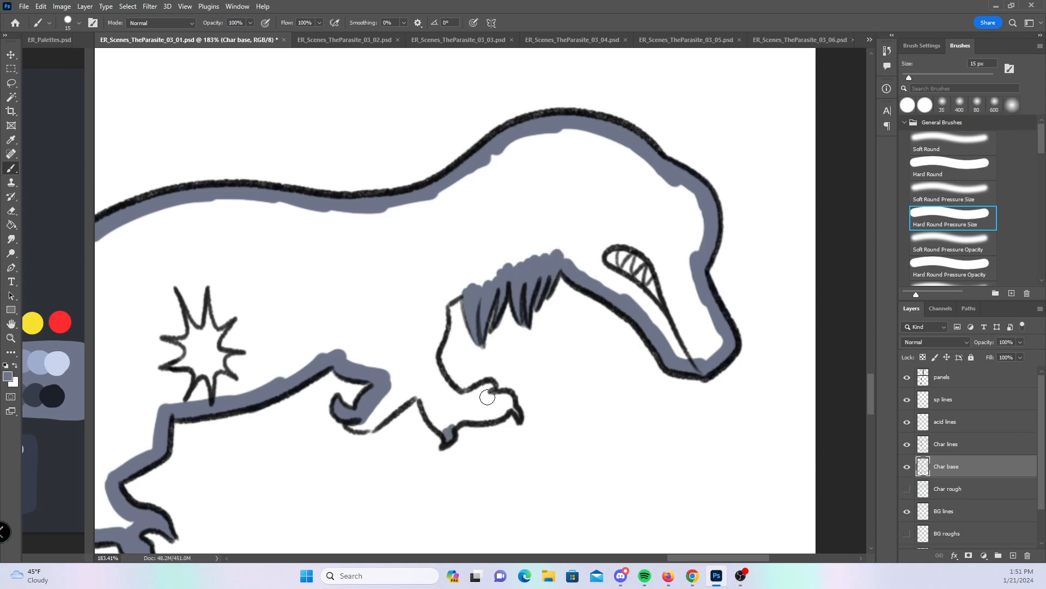
pyautogui.moveTo(490, 391); pyautogui.dragTo(508, 404)
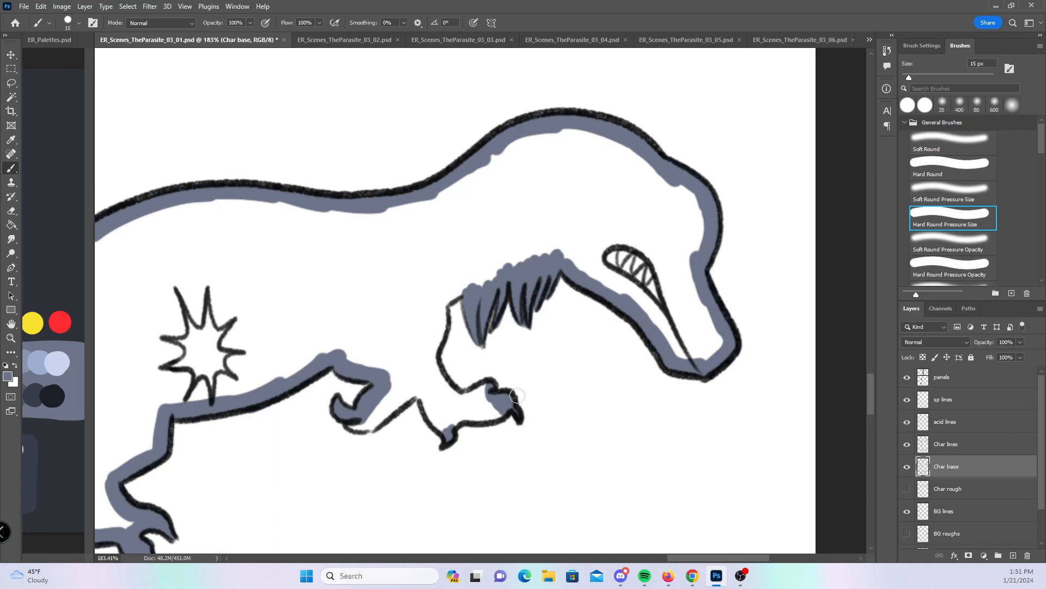
# - Line the furred creature's front leg with Hard Round, and set the brush to 20 px
pyautogui.click(952, 171)
pyautogui.moveTo(348, 418)
pyautogui.mouseDown()
pyautogui.moveTo(361, 422)
pyautogui.moveTo(407, 394)
pyautogui.moveTo(436, 419)
pyautogui.moveTo(428, 364)
pyautogui.moveTo(465, 402)
pyautogui.moveTo(484, 391)
pyautogui.moveTo(445, 420)
pyautogui.moveTo(498, 413)
pyautogui.mouseUp()
pyautogui.moveTo(416, 339)
pyautogui.mouseDown()
pyautogui.moveTo(430, 369)
pyautogui.moveTo(450, 292)
pyautogui.moveTo(496, 273)
pyautogui.moveTo(482, 275)
pyautogui.moveTo(574, 248)
pyautogui.moveTo(551, 255)
pyautogui.moveTo(604, 281)
pyautogui.mouseUp()
pyautogui.moveTo(688, 350); pyautogui.dragTo(603, 358)
pyautogui.moveTo(649, 206)
pyautogui.mouseDown()
pyautogui.moveTo(594, 275)
pyautogui.moveTo(636, 251)
pyautogui.mouseUp()
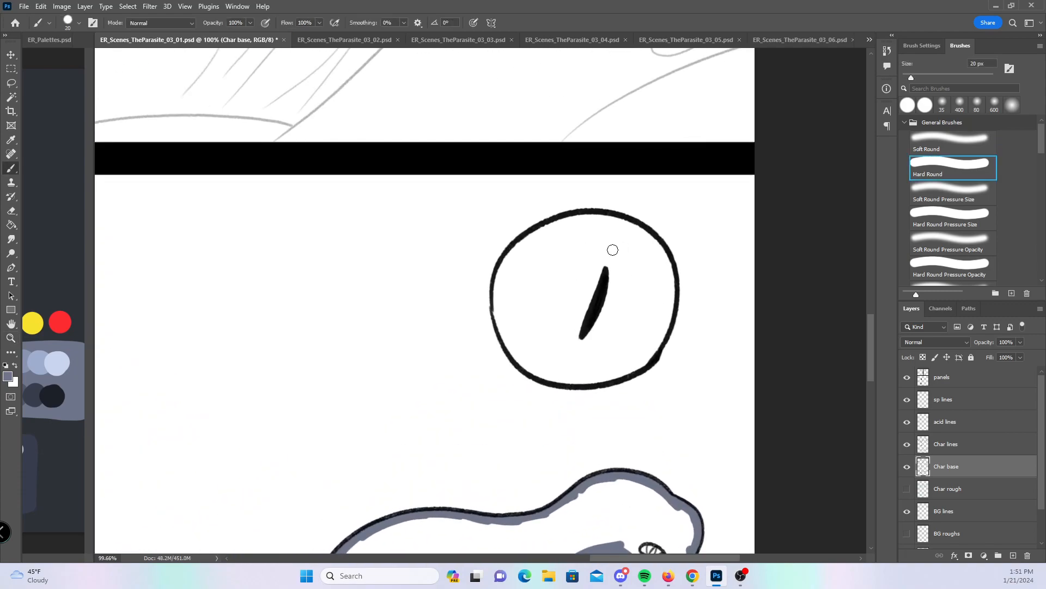
# - Line the inner edge of the large eye above the furred creature with blue-grey, using Hard Round at 25 px
pyautogui.moveTo(500, 316)
pyautogui.mouseDown()
pyautogui.moveTo(518, 248)
pyautogui.moveTo(586, 224)
pyautogui.moveTo(631, 227)
pyautogui.moveTo(518, 353)
pyautogui.moveTo(559, 382)
pyautogui.moveTo(604, 377)
pyautogui.mouseUp()
pyautogui.moveTo(627, 226)
pyautogui.mouseDown()
pyautogui.moveTo(660, 263)
pyautogui.moveTo(667, 301)
pyautogui.mouseUp()
pyautogui.moveTo(599, 376)
pyautogui.mouseDown()
pyautogui.moveTo(643, 360)
pyautogui.moveTo(668, 309)
pyautogui.mouseUp()
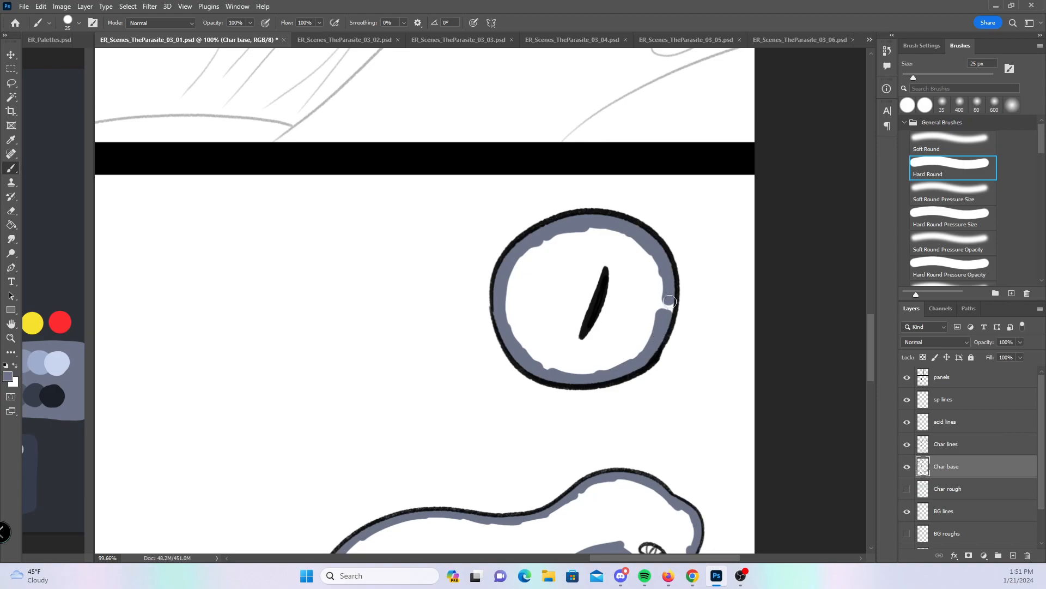
# - Line the inner edge of the slit-pupil eye below the spiny creature's claws with blue-grey
pyautogui.moveTo(873, 325); pyautogui.dragTo(838, 420)
pyautogui.moveTo(341, 325); pyautogui.dragTo(843, 292)
pyautogui.moveTo(474, 387); pyautogui.dragTo(544, 304)
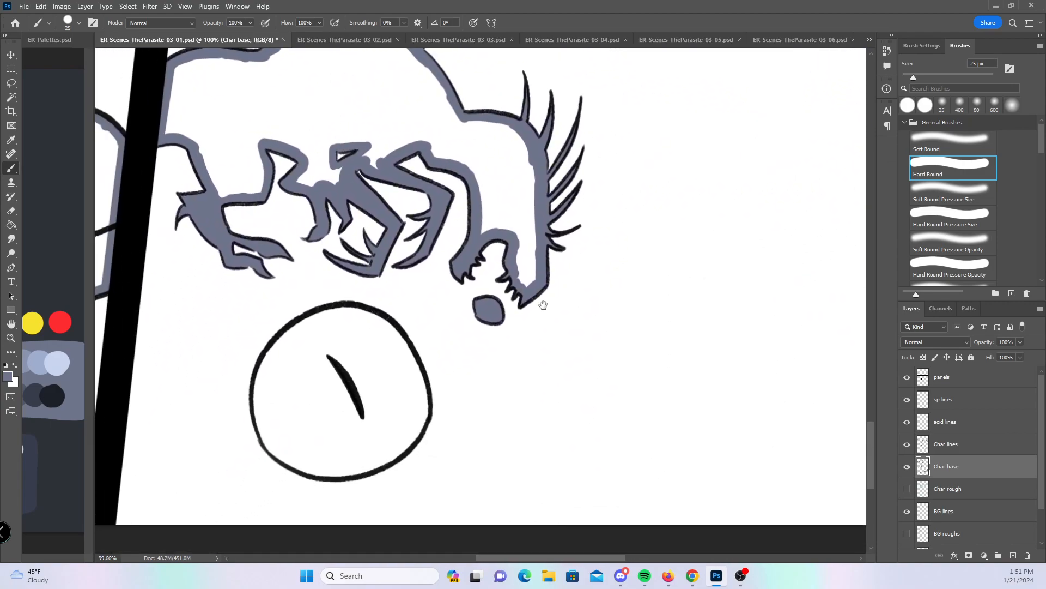
pyautogui.moveTo(271, 444)
pyautogui.mouseDown()
pyautogui.moveTo(260, 408)
pyautogui.moveTo(268, 361)
pyautogui.moveTo(337, 316)
pyautogui.moveTo(321, 316)
pyautogui.moveTo(377, 326)
pyautogui.mouseUp()
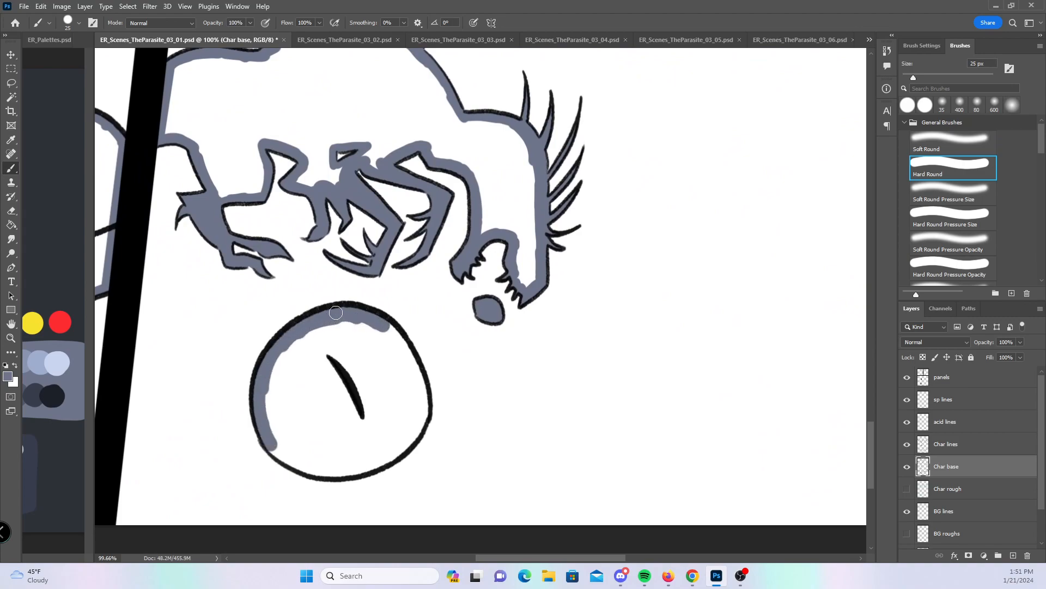
pyautogui.moveTo(272, 446)
pyautogui.mouseDown()
pyautogui.moveTo(305, 468)
pyautogui.moveTo(357, 473)
pyautogui.moveTo(411, 437)
pyautogui.moveTo(413, 375)
pyautogui.moveTo(386, 330)
pyautogui.moveTo(424, 406)
pyautogui.mouseUp()
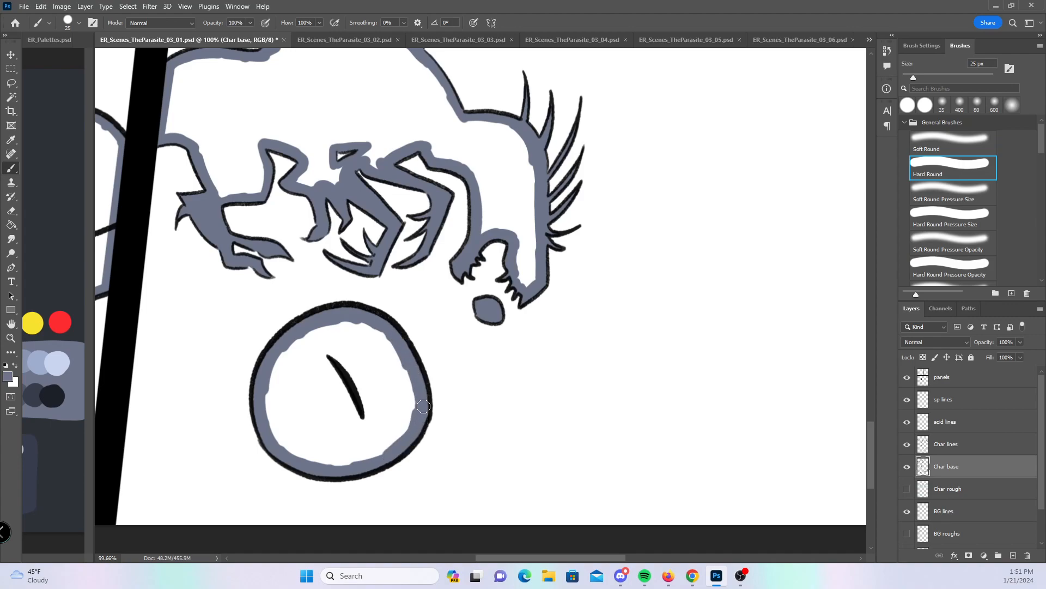
# - Line the inner edge of the slit-pupil eye beside the furred creature's tail tip with blue-grey
pyautogui.moveTo(813, 397); pyautogui.dragTo(332, 385)
pyautogui.moveTo(718, 218); pyautogui.dragTo(468, 415)
pyautogui.moveTo(386, 324)
pyautogui.mouseDown()
pyautogui.moveTo(390, 252)
pyautogui.moveTo(451, 213)
pyautogui.moveTo(478, 202)
pyautogui.mouseUp()
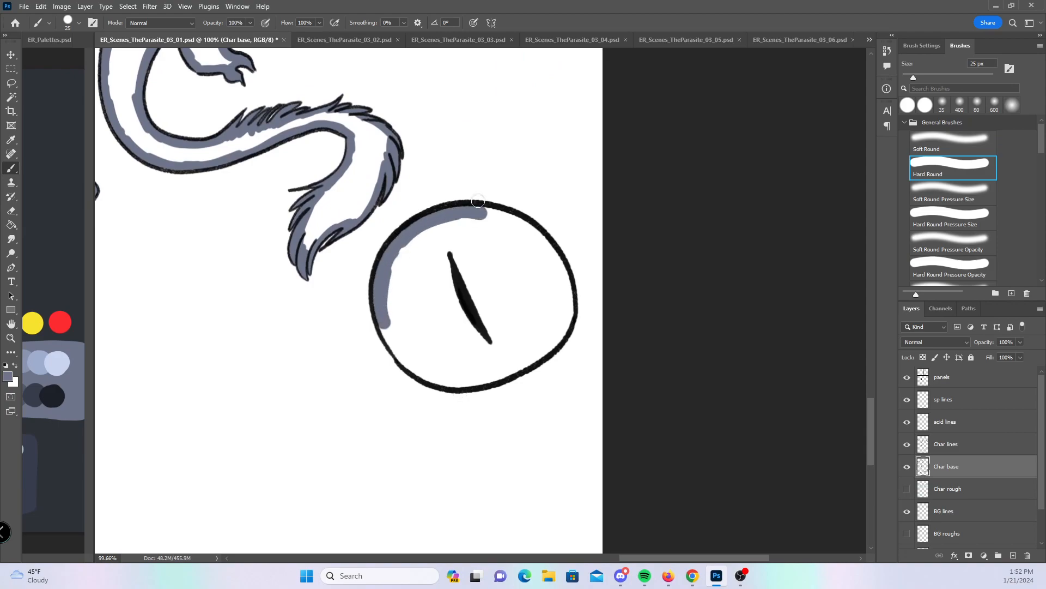
pyautogui.moveTo(394, 338)
pyautogui.mouseDown()
pyautogui.moveTo(406, 361)
pyautogui.moveTo(457, 383)
pyautogui.mouseUp()
pyautogui.moveTo(479, 216)
pyautogui.mouseDown()
pyautogui.moveTo(533, 233)
pyautogui.moveTo(554, 266)
pyautogui.mouseUp()
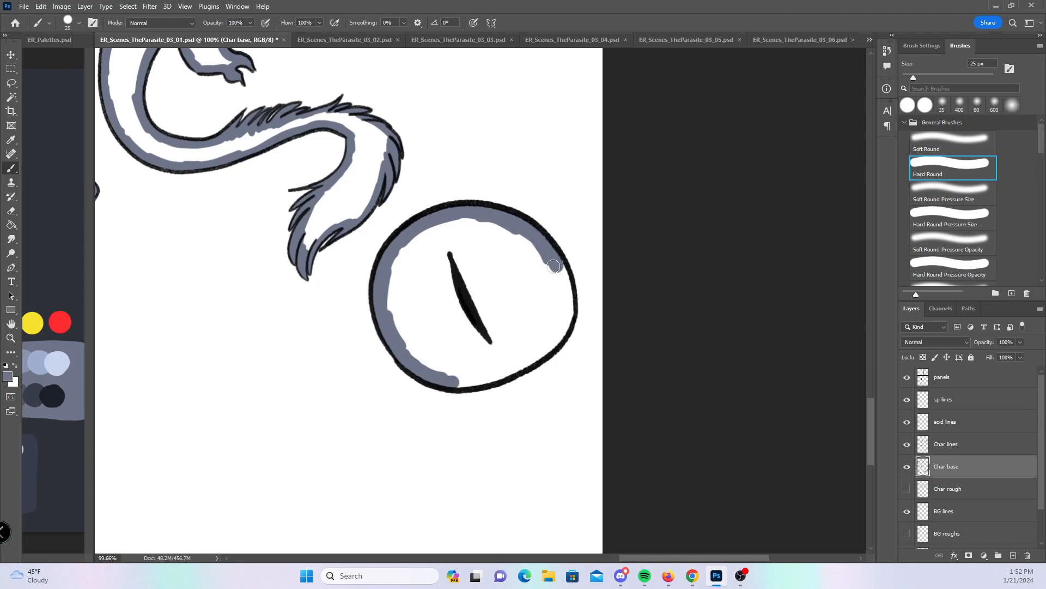
pyautogui.moveTo(457, 383)
pyautogui.mouseDown()
pyautogui.moveTo(515, 368)
pyautogui.moveTo(550, 341)
pyautogui.mouseUp()
pyautogui.moveTo(567, 303)
pyautogui.mouseDown()
pyautogui.moveTo(560, 272)
pyautogui.moveTo(564, 322)
pyautogui.mouseUp()
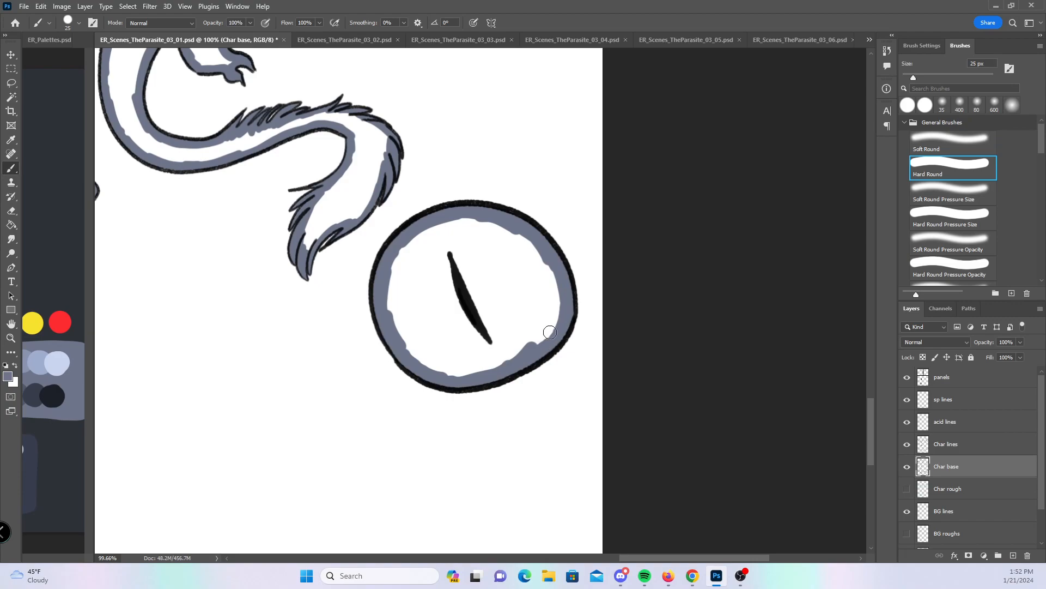
# - Select the unpainted interiors of the creatures and eyes in the lower panels with the Magic Wand, combining them into one selection
pyautogui.hotkey('ctrl', 'space')
pyautogui.moveTo(531, 307); pyautogui.dragTo(450, 318)
pyautogui.moveTo(405, 245); pyautogui.dragTo(421, 297)
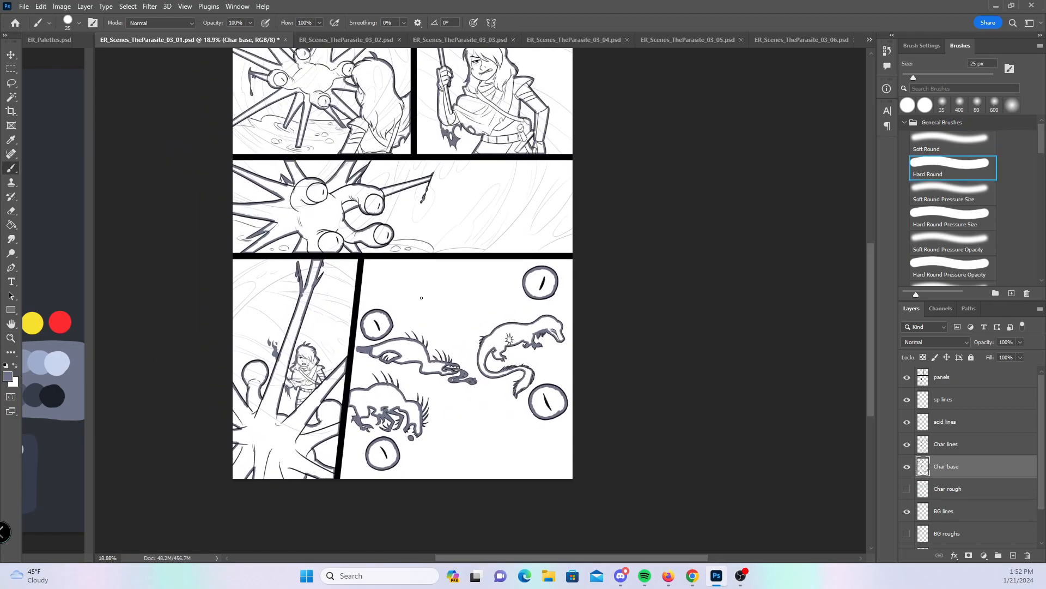
pyautogui.click(12, 97)
pyautogui.click(280, 440)
pyautogui.click(388, 401)
pyautogui.click(384, 453)
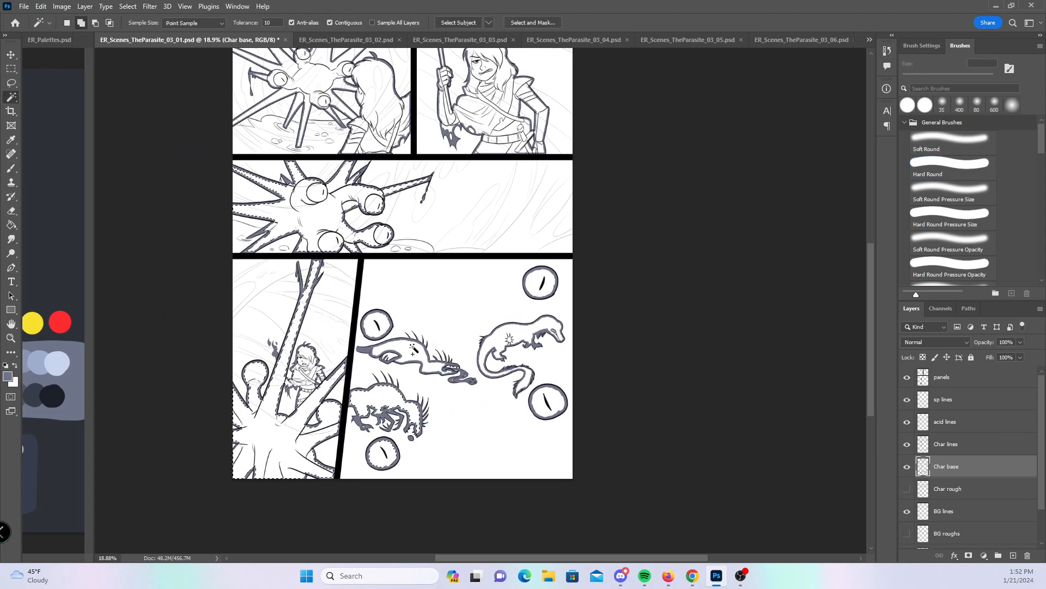
pyautogui.click(378, 327)
pyautogui.click(520, 333)
pyautogui.click(552, 408)
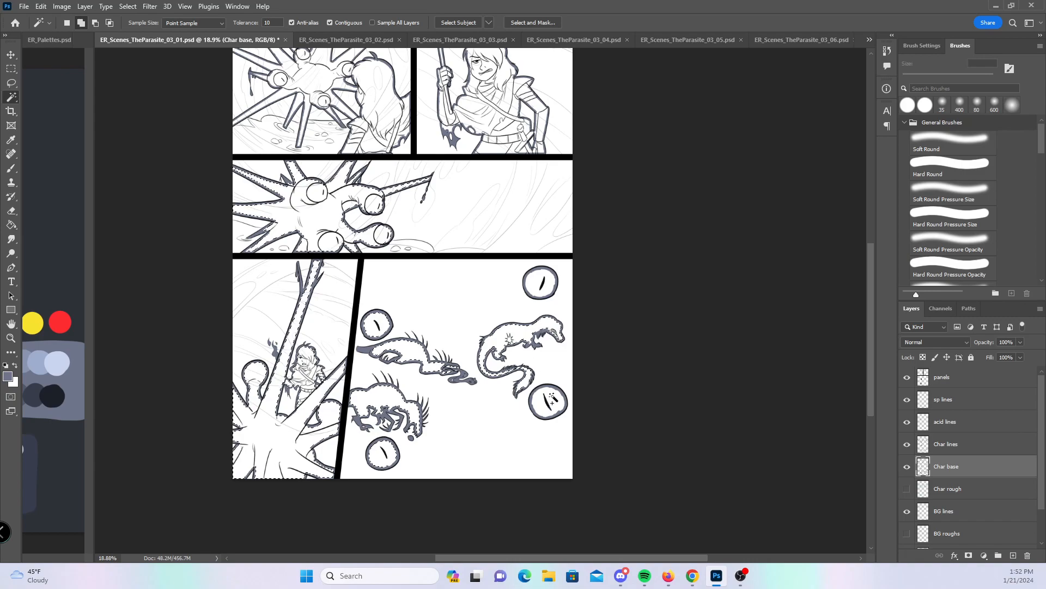
# - Add the unpainted interiors of the figures and torch in the two top panels to the selection
pyautogui.moveTo(871, 303); pyautogui.dragTo(864, 217)
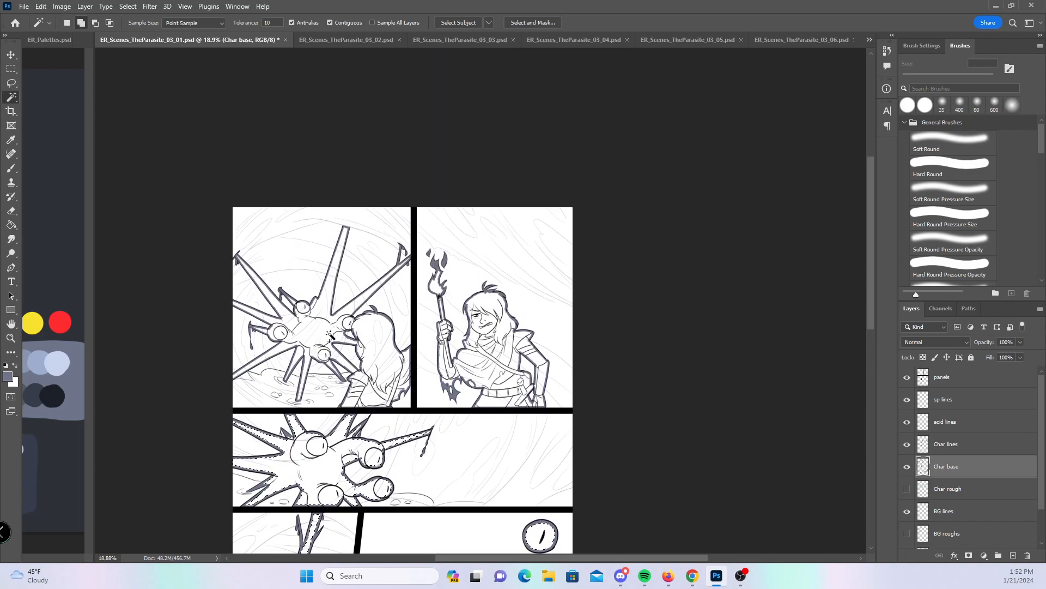
pyautogui.keyDown('shift'); pyautogui.click(491, 344); pyautogui.keyUp('shift')
pyautogui.keyDown('shift'); pyautogui.click(437, 286); pyautogui.keyUp('shift')
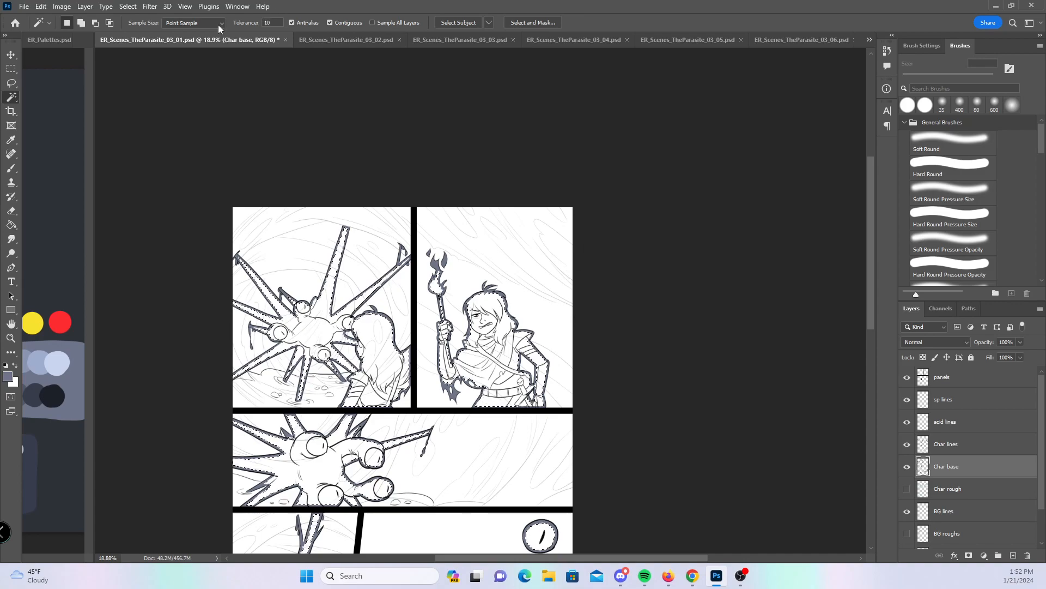
# - Expand the combined selection of the figure interiors
pyautogui.click(130, 7)
pyautogui.moveTo(177, 173)
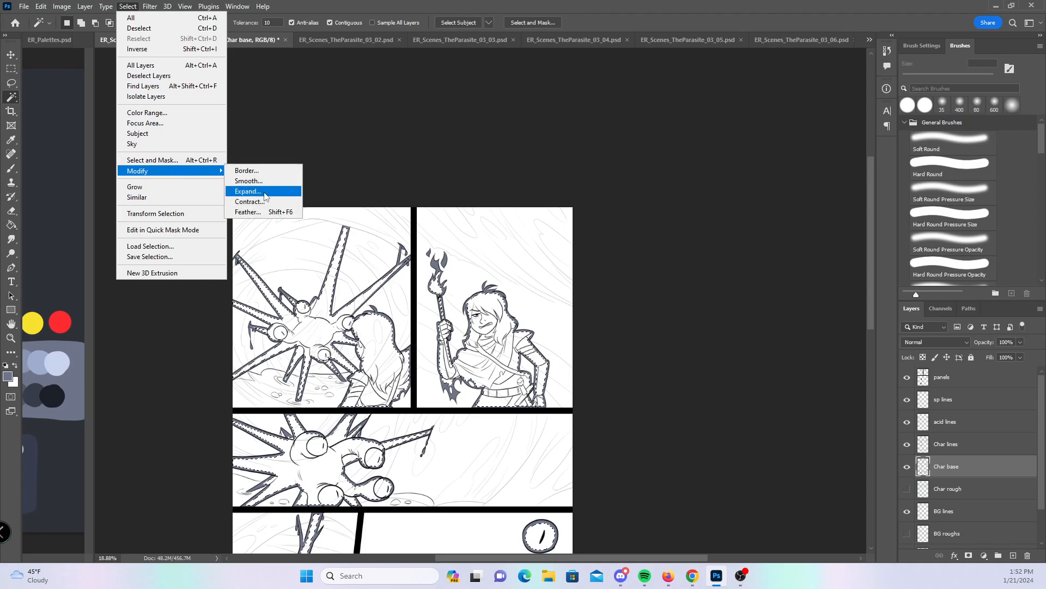
pyautogui.click(272, 191)
pyautogui.click(580, 193)
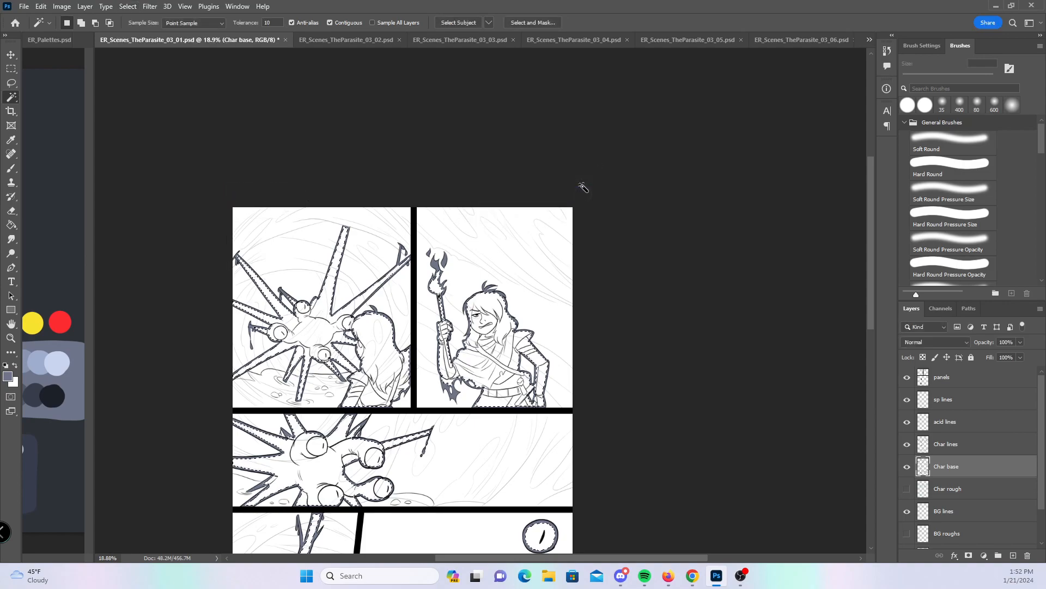
# - Fill the selected figures in the two top panels with blue-grey using the Hard Round brush at 900 px
pyautogui.click(12, 169)
pyautogui.press(']')
pyautogui.press(']')
pyautogui.press(']')
pyautogui.press(']')
pyautogui.press(']')
pyautogui.press(']')
pyautogui.press(']')
pyautogui.press(']')
pyautogui.press(']')
pyautogui.press(']')
pyautogui.press(']')
pyautogui.press(']')
pyautogui.press(']')
pyautogui.press(']')
pyautogui.press(']')
pyautogui.press(']')
pyautogui.press(']')
pyautogui.press(']')
pyautogui.press(']')
pyautogui.press(']')
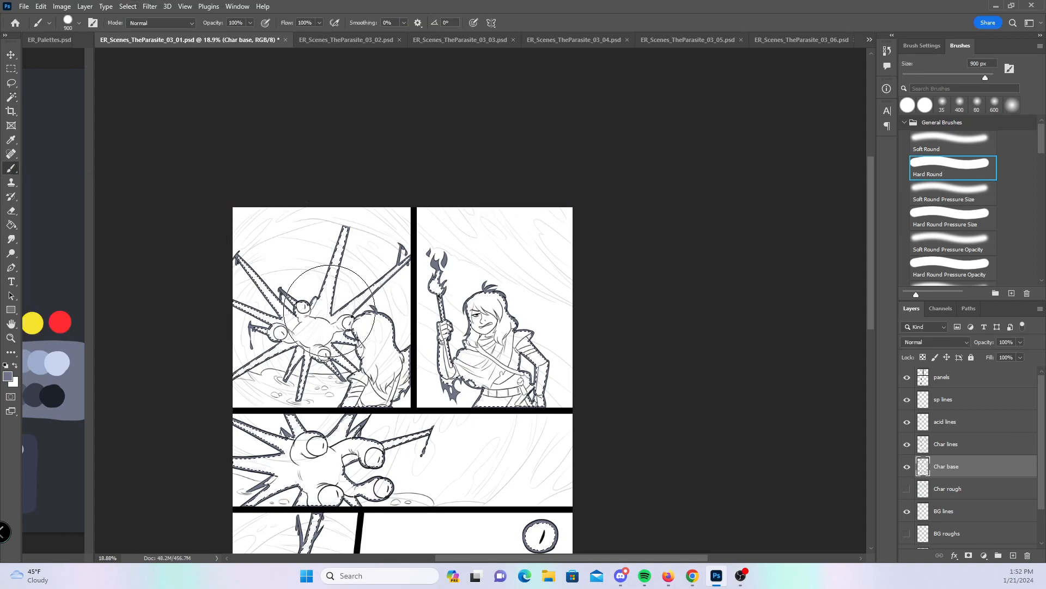
pyautogui.moveTo(251, 294); pyautogui.dragTo(244, 376)
pyautogui.moveTo(458, 305)
pyautogui.mouseDown()
pyautogui.moveTo(514, 234)
pyautogui.moveTo(577, 280)
pyautogui.mouseUp()
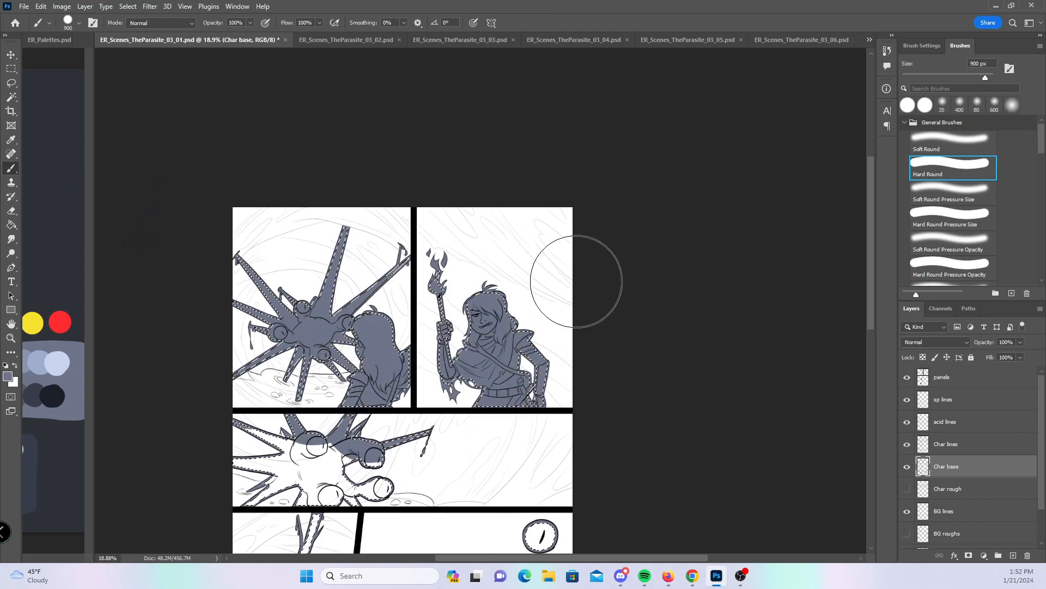
# - Fill the remaining selected figures in the lower panels with blue-grey, clear the selection and save the page
pyautogui.scroll(-3, 864, 321)
pyautogui.moveTo(864, 317); pyautogui.dragTo(863, 344)
pyautogui.moveTo(349, 232)
pyautogui.mouseDown()
pyautogui.moveTo(299, 308)
pyautogui.moveTo(369, 276)
pyautogui.moveTo(346, 316)
pyautogui.moveTo(234, 426)
pyautogui.moveTo(420, 301)
pyautogui.moveTo(479, 479)
pyautogui.moveTo(536, 496)
pyautogui.mouseUp()
pyautogui.hotkey('ctrl', 'd')
pyautogui.hotkey('ctrl', 's')
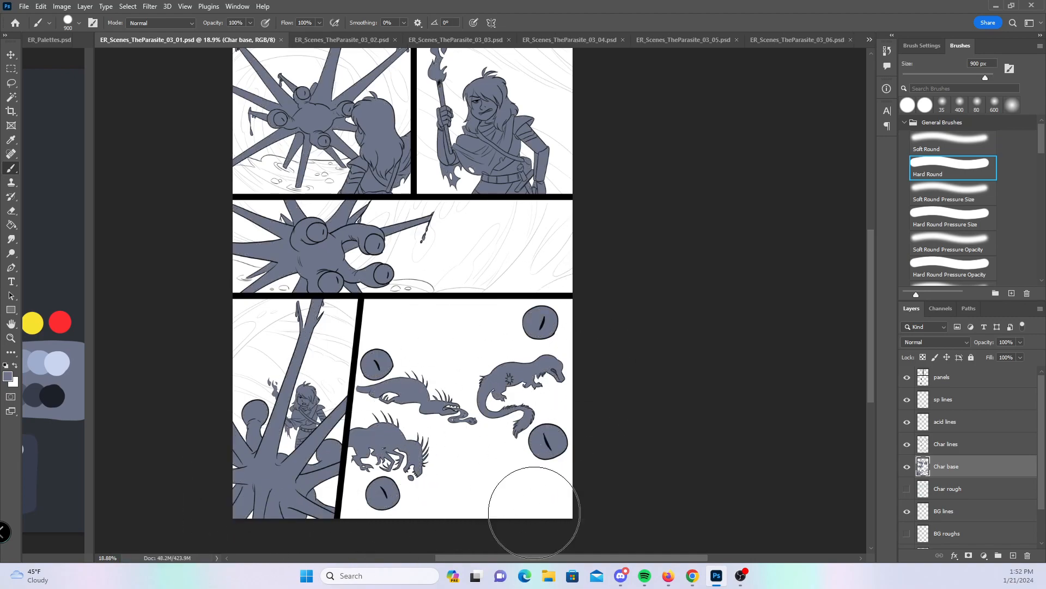
# - Switch to ER_Scenes_TheParasite_03_02.psd and add a layer named Char base between Char lines and Char rough
pyautogui.click(354, 40)
pyautogui.press('z')
pyautogui.moveTo(376, 183); pyautogui.dragTo(469, 143)
pyautogui.press('b')
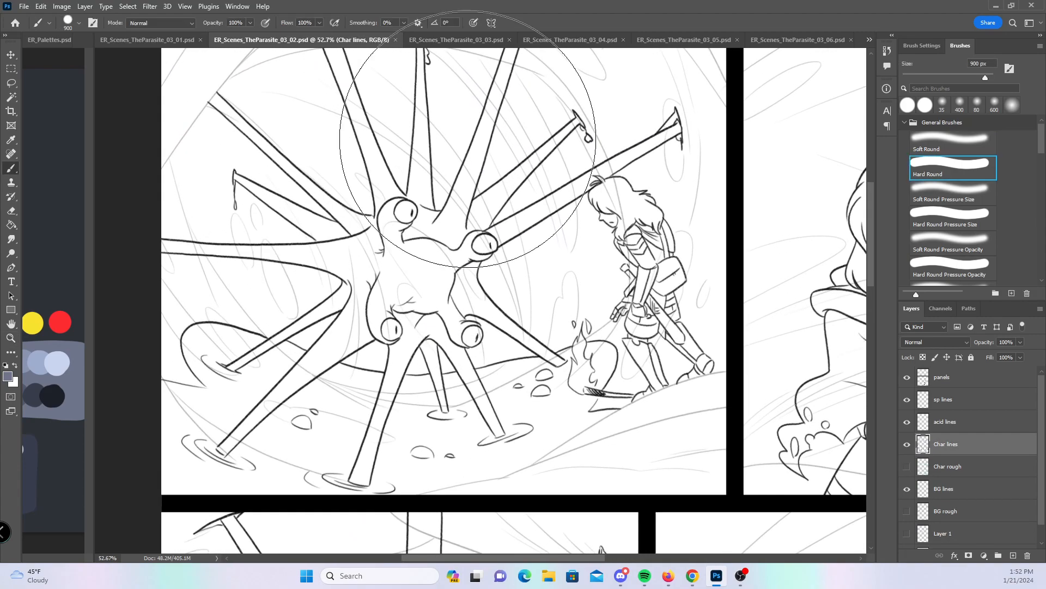
pyautogui.click(992, 473)
pyautogui.click(1014, 554)
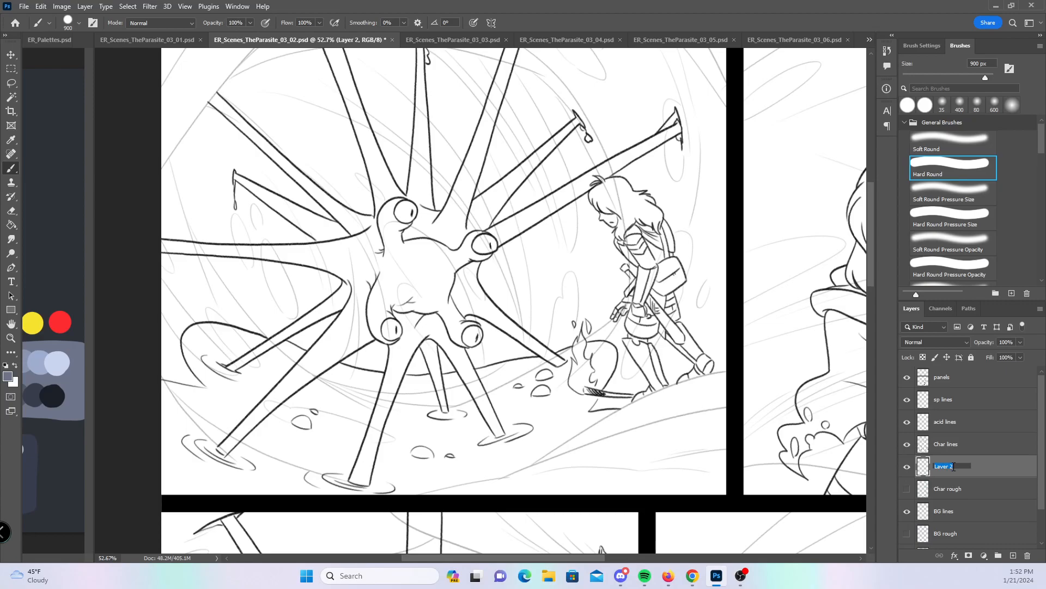
pyautogui.write('Char base')
pyautogui.press('Return')
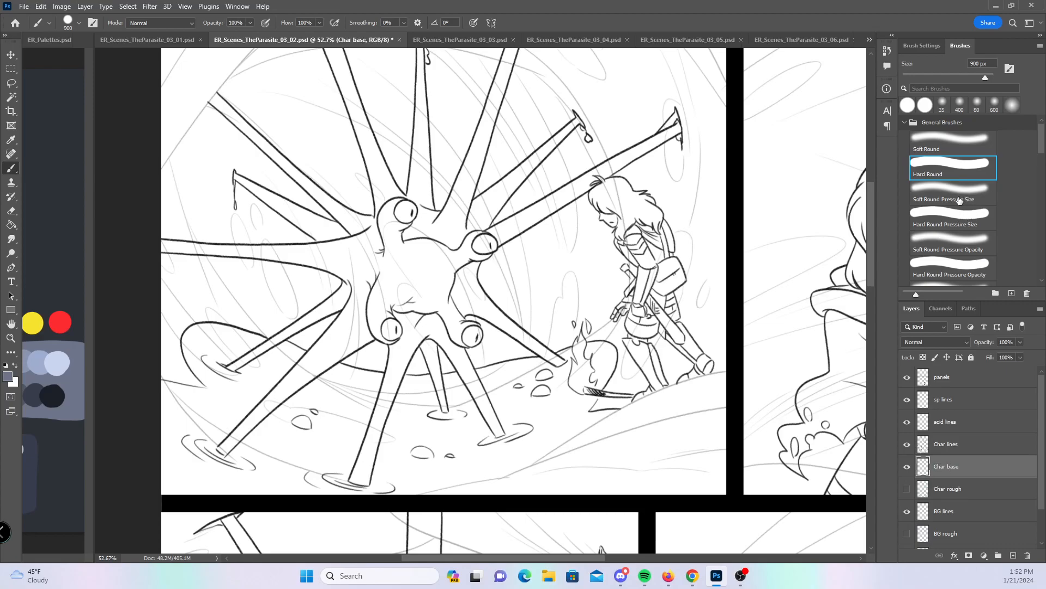
# - Fill the claw and drip on the short left leg's tip using Hard Round Pressure Size at 10 px
pyautogui.press('z')
pyautogui.moveTo(279, 189)
pyautogui.mouseDown()
pyautogui.moveTo(310, 178)
pyautogui.moveTo(346, 209)
pyautogui.moveTo(460, 244)
pyautogui.mouseUp()
pyautogui.press('b')
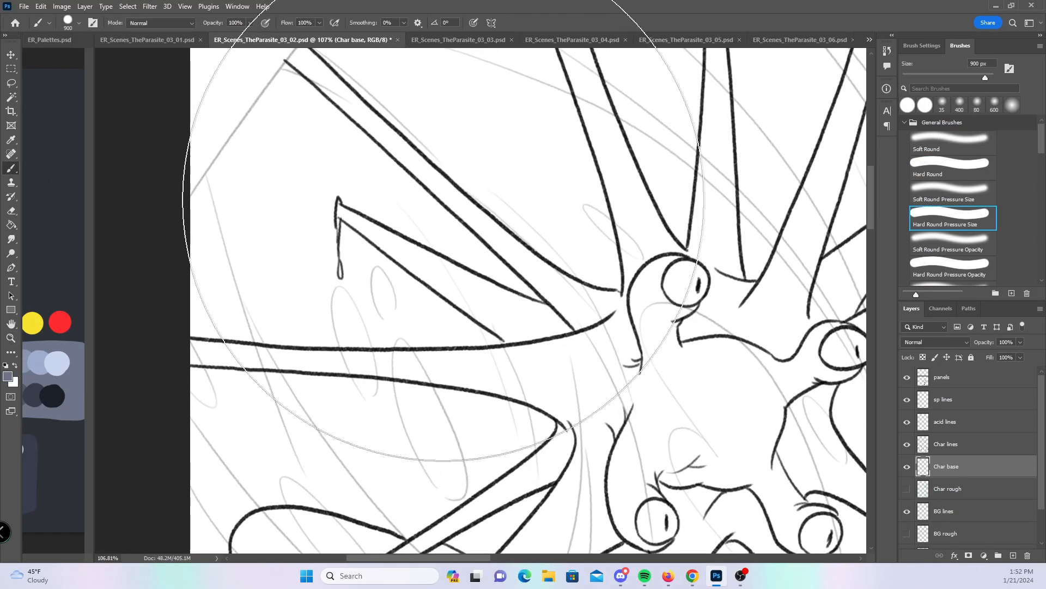
pyautogui.press('[')
pyautogui.press('[')
pyautogui.press('[')
pyautogui.press('[')
pyautogui.press('[')
pyautogui.press('[')
pyautogui.press('[')
pyautogui.press('[')
pyautogui.press('[')
pyautogui.press('[')
pyautogui.press('[')
pyautogui.press('[')
pyautogui.press('[')
pyautogui.press('[')
pyautogui.press('[')
pyautogui.press('[')
pyautogui.press('[')
pyautogui.press('[')
pyautogui.press('[')
pyautogui.press('[')
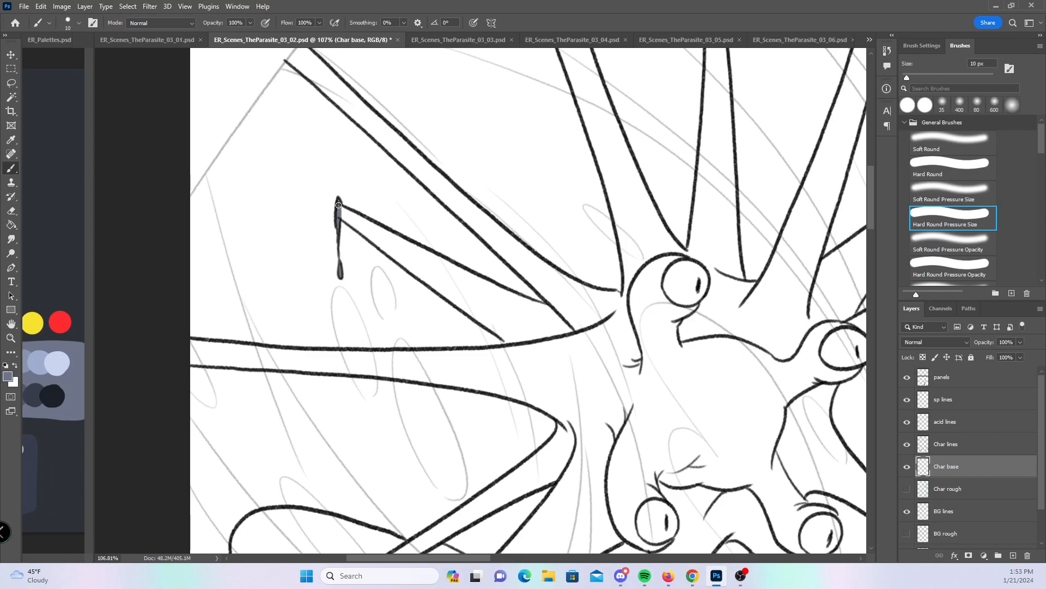
# - Line both edges of the short left leg and the horizontal leg's upper edge with Hard Round at 15 px
pyautogui.click(931, 161)
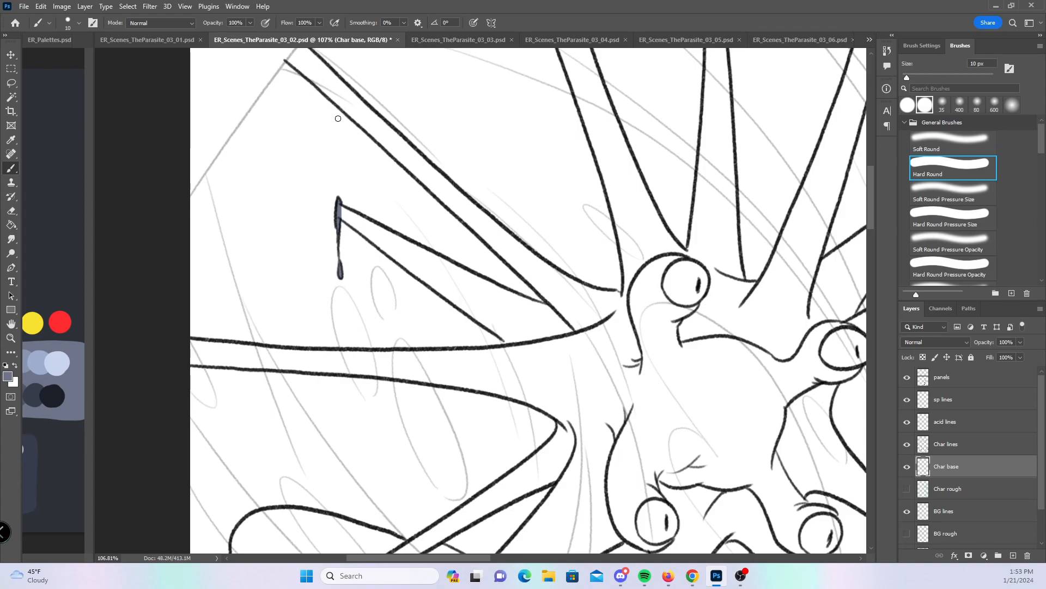
pyautogui.moveTo(339, 213); pyautogui.dragTo(520, 349)
pyautogui.moveTo(192, 342)
pyautogui.mouseDown()
pyautogui.moveTo(412, 356)
pyautogui.moveTo(510, 345)
pyautogui.mouseUp()
pyautogui.moveTo(342, 209)
pyautogui.mouseDown()
pyautogui.moveTo(525, 304)
pyautogui.moveTo(485, 285)
pyautogui.mouseUp()
pyautogui.moveTo(555, 311); pyautogui.dragTo(564, 313)
# - Line both edges of the long diagonal leg above the short one, closing its cut-off outer end with blue-grey
pyautogui.scroll(2, 580, 304)
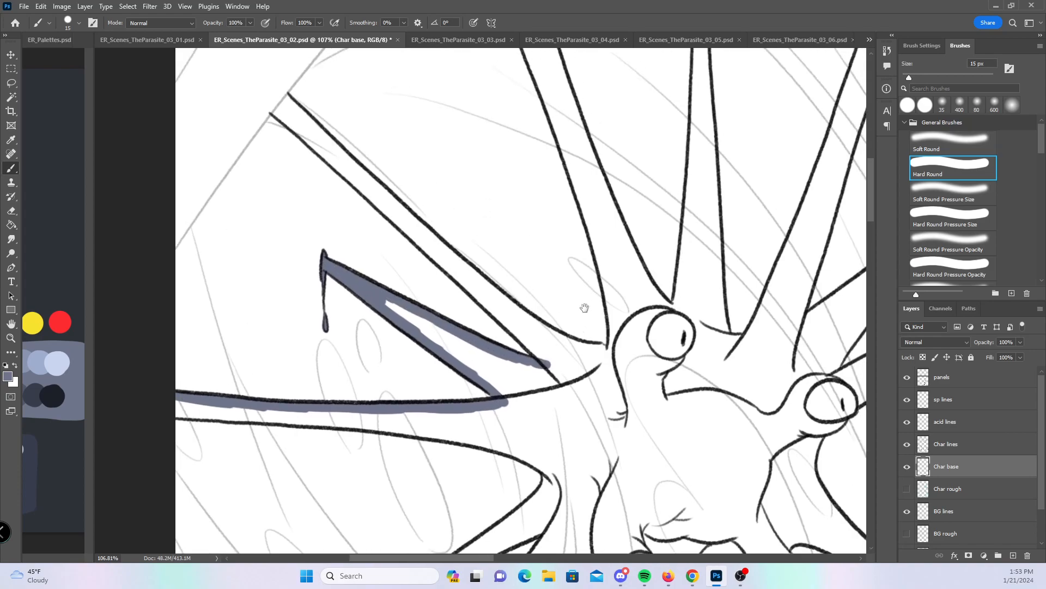
pyautogui.moveTo(312, 155); pyautogui.dragTo(374, 210)
pyautogui.moveTo(414, 249); pyautogui.dragTo(543, 369)
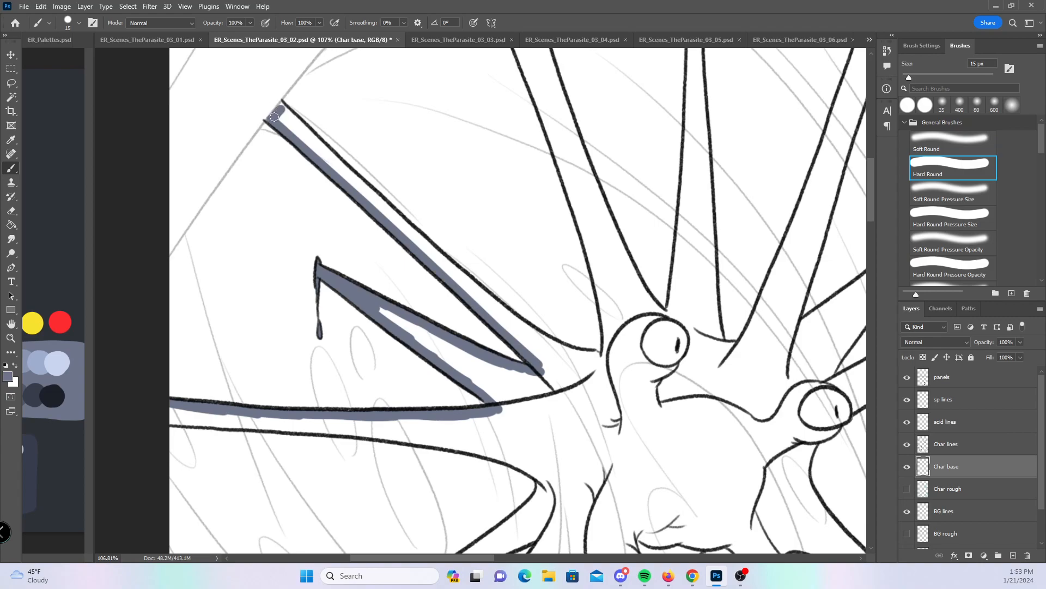
pyautogui.moveTo(289, 101)
pyautogui.mouseDown()
pyautogui.moveTo(311, 136)
pyautogui.moveTo(401, 218)
pyautogui.mouseUp()
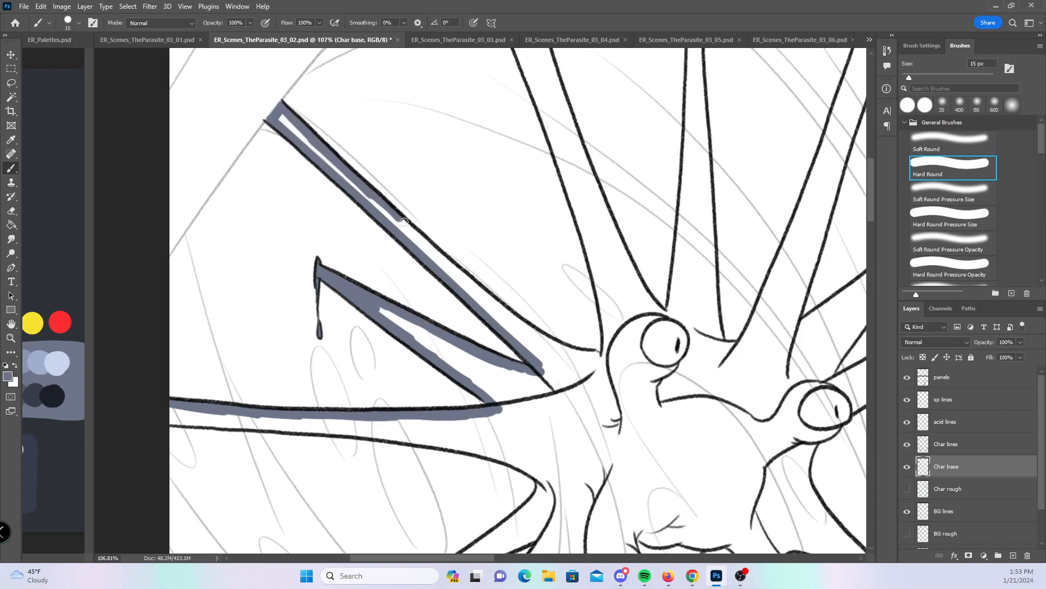
pyautogui.moveTo(281, 120)
pyautogui.mouseDown()
pyautogui.moveTo(537, 335)
pyautogui.moveTo(598, 355)
pyautogui.mouseUp()
# - Line the left edge of the fork-tipped leg from the eye stalk up to its outer end
pyautogui.moveTo(703, 234); pyautogui.dragTo(576, 332)
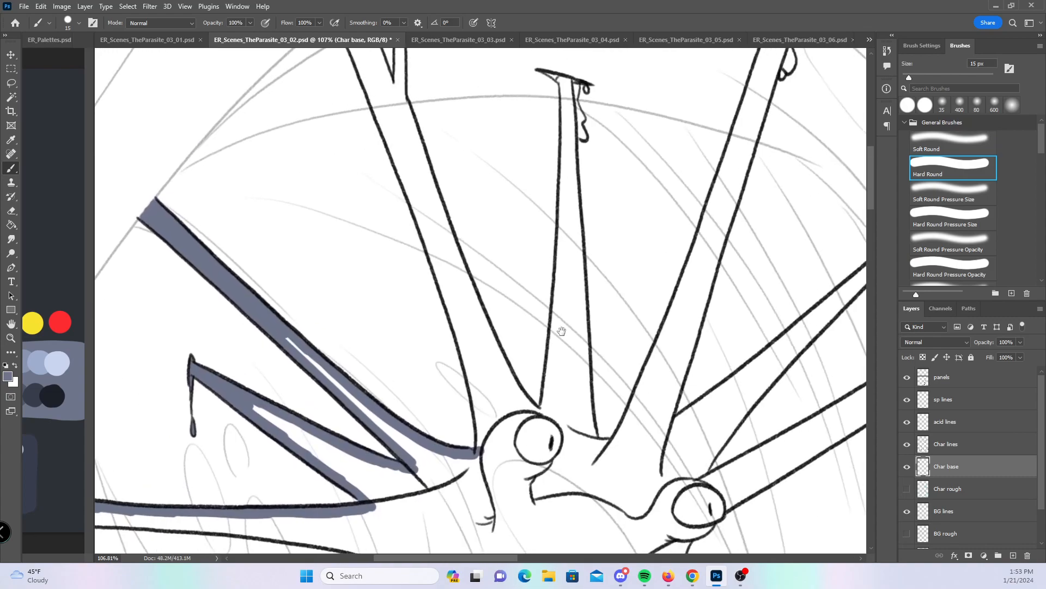
pyautogui.moveTo(421, 219); pyautogui.dragTo(467, 360)
pyautogui.moveTo(477, 414); pyautogui.dragTo(480, 441)
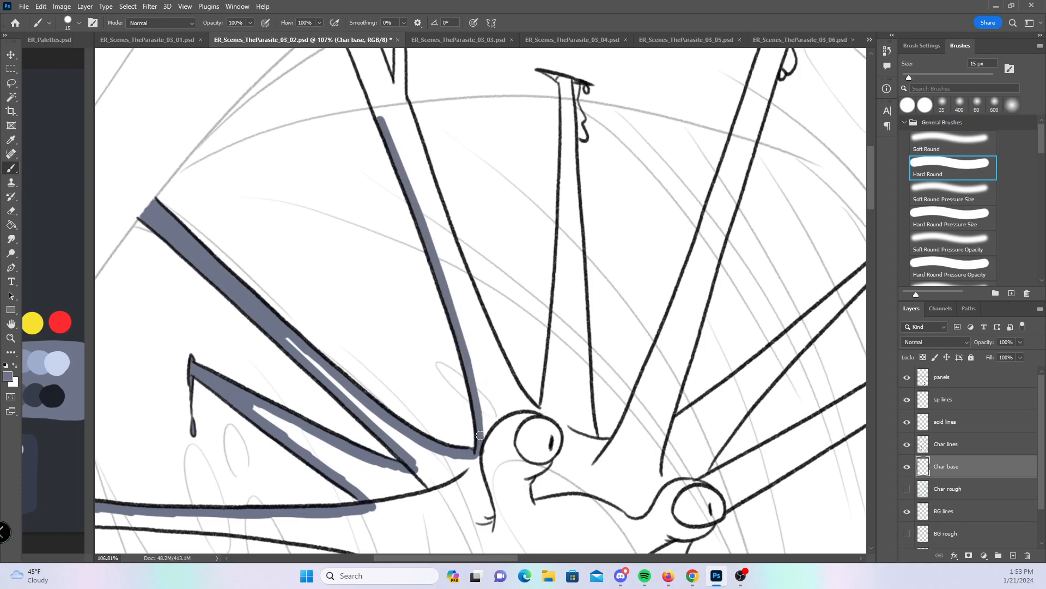
pyautogui.moveTo(511, 148); pyautogui.dragTo(470, 294)
pyautogui.moveTo(334, 206)
pyautogui.mouseDown()
pyautogui.moveTo(356, 253)
pyautogui.moveTo(352, 244)
pyautogui.moveTo(372, 284)
pyautogui.mouseUp()
# - Fill the small fork tips of that leg with Hard Round Pressure Size, and line the inside of the fork with Hard Round
pyautogui.click(949, 219)
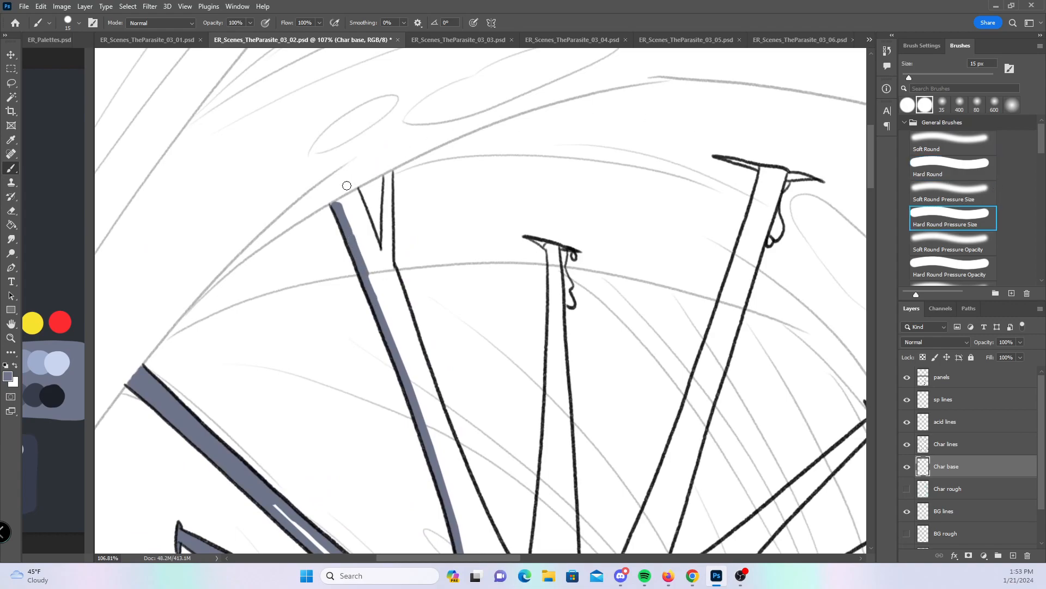
pyautogui.moveTo(342, 200)
pyautogui.mouseDown()
pyautogui.moveTo(360, 189)
pyautogui.moveTo(364, 211)
pyautogui.moveTo(388, 173)
pyautogui.moveTo(389, 195)
pyautogui.mouseUp()
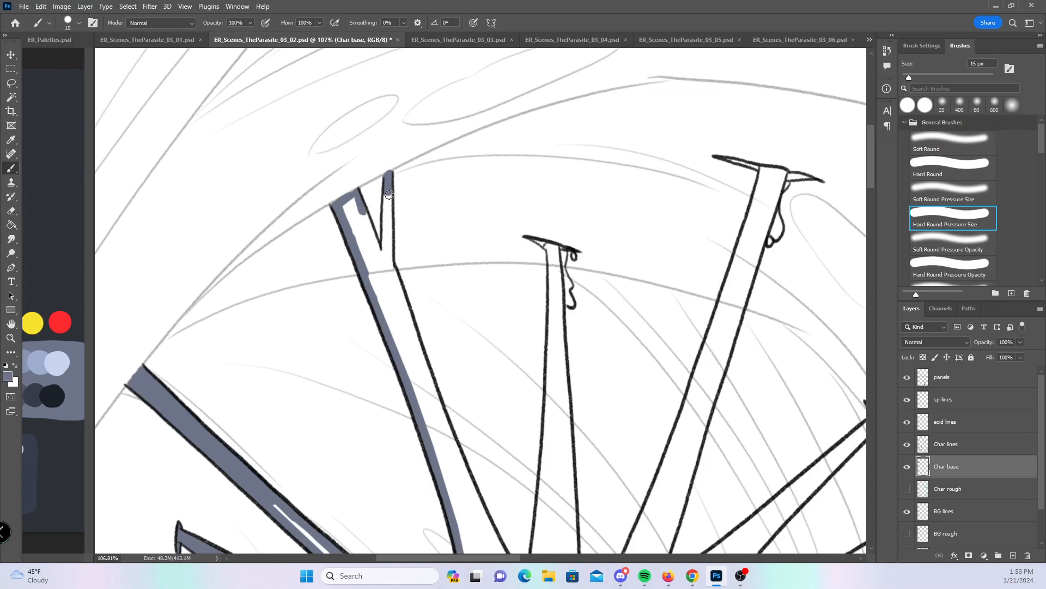
pyautogui.click(956, 176)
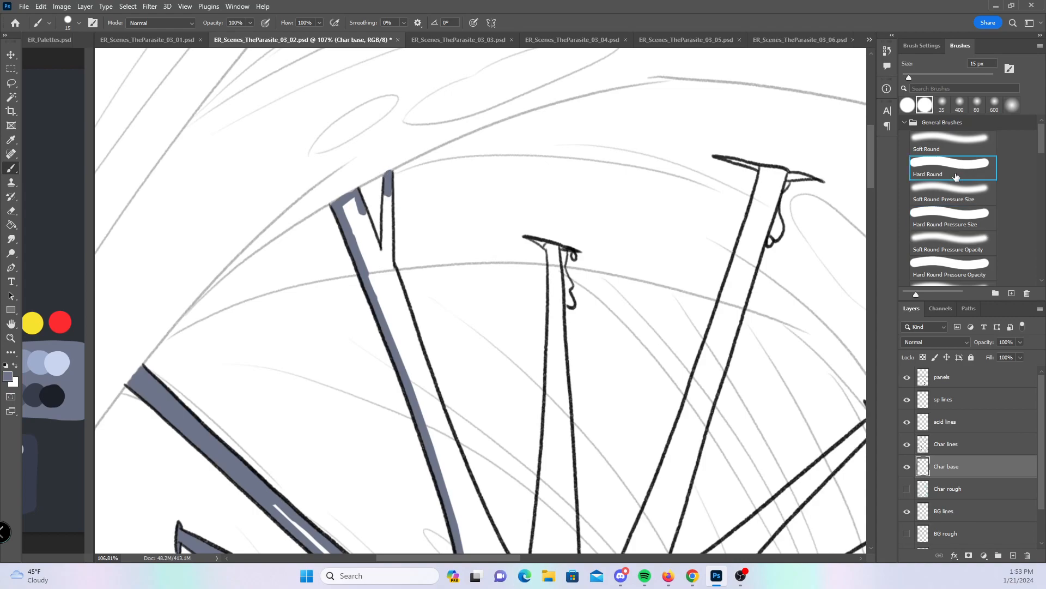
pyautogui.moveTo(354, 200)
pyautogui.mouseDown()
pyautogui.moveTo(376, 249)
pyautogui.moveTo(388, 193)
pyautogui.moveTo(398, 286)
pyautogui.mouseUp()
# - Line the right edge of the fork-tipped leg down to the eye stalk with blue-grey
pyautogui.moveTo(510, 310); pyautogui.dragTo(428, 191)
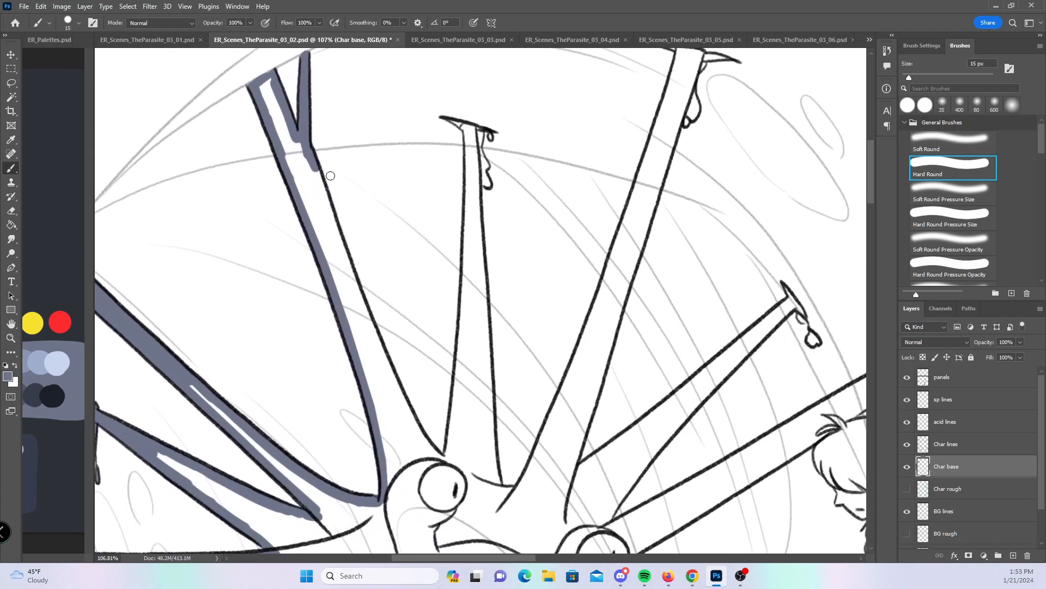
pyautogui.moveTo(345, 257); pyautogui.dragTo(392, 379)
pyautogui.keyDown('shift'); pyautogui.click(414, 425); pyautogui.keyUp('shift')
pyautogui.keyDown('shift'); pyautogui.click(428, 445); pyautogui.keyUp('shift')
pyautogui.keyDown('shift'); pyautogui.click(447, 459); pyautogui.keyUp('shift')
# - Fill the claw and drip of the thin upright middle leg with Hard Round Pressure Size, and line both its edges with Hard Round
pyautogui.click(957, 216)
pyautogui.moveTo(460, 123)
pyautogui.mouseDown()
pyautogui.moveTo(492, 136)
pyautogui.moveTo(479, 130)
pyautogui.moveTo(487, 180)
pyautogui.mouseUp()
pyautogui.click(943, 173)
pyautogui.moveTo(466, 123); pyautogui.dragTo(468, 243)
pyautogui.moveTo(463, 315); pyautogui.dragTo(444, 451)
pyautogui.moveTo(471, 145); pyautogui.dragTo(485, 285)
pyautogui.moveTo(490, 356)
pyautogui.mouseDown()
pyautogui.moveTo(495, 480)
pyautogui.moveTo(494, 467)
pyautogui.moveTo(514, 492)
pyautogui.mouseUp()
# - Line the left edge of the tall slanted leg right of the middle one, from its base up to the claw
pyautogui.moveTo(710, 313)
pyautogui.mouseDown()
pyautogui.moveTo(619, 356)
pyautogui.moveTo(584, 348)
pyautogui.mouseUp()
pyautogui.keyDown('shift'); pyautogui.click(429, 455); pyautogui.keyUp('shift')
pyautogui.keyDown('shift'); pyautogui.click(457, 380); pyautogui.keyUp('shift')
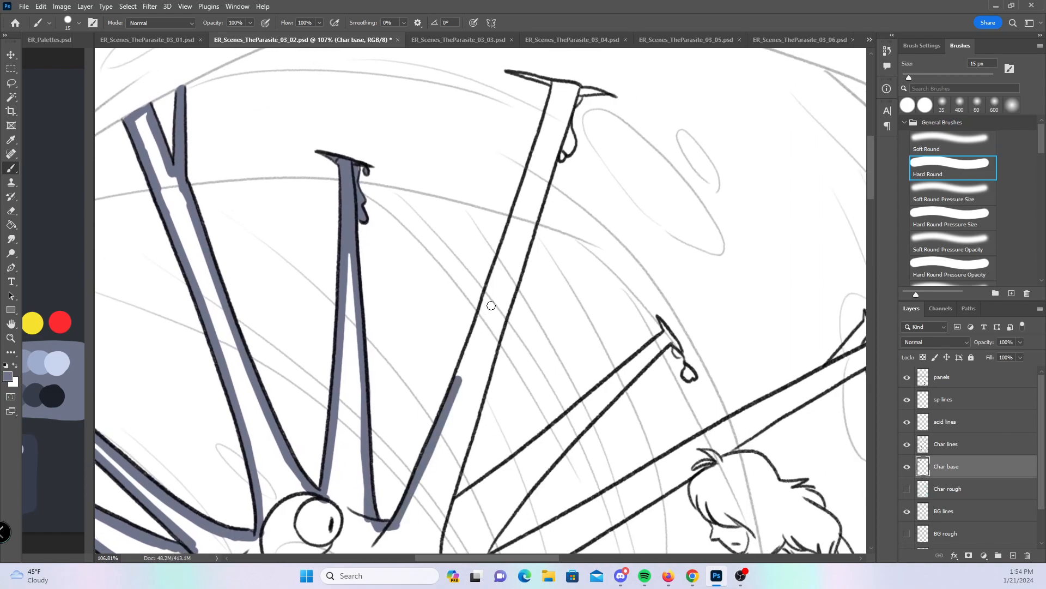
pyautogui.keyDown('shift'); pyautogui.click(491, 286); pyautogui.keyUp('shift')
pyautogui.keyDown('shift'); pyautogui.click(522, 191); pyautogui.keyUp('shift')
pyautogui.keyDown('shift'); pyautogui.click(551, 112); pyautogui.keyUp('shift')
pyautogui.keyDown('shift'); pyautogui.click(556, 85); pyautogui.keyUp('shift')
# - Fill the tall slanted leg's claw and drip with Hard Round Pressure Size, and line its right edge with Hard Round
pyautogui.moveTo(699, 265); pyautogui.dragTo(630, 325)
pyautogui.click(968, 213)
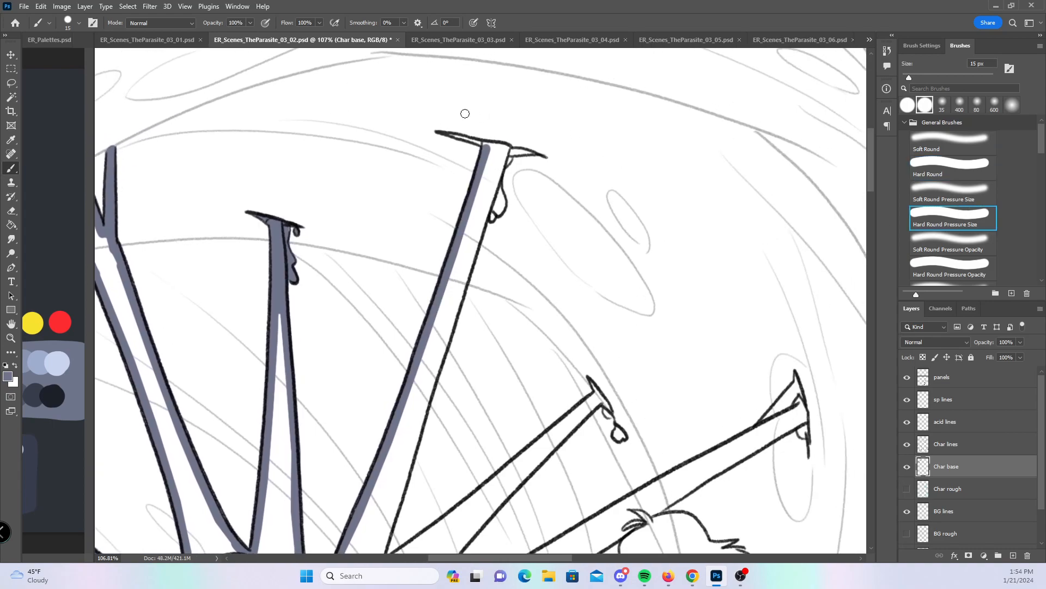
pyautogui.moveTo(448, 134)
pyautogui.mouseDown()
pyautogui.moveTo(533, 152)
pyautogui.moveTo(510, 157)
pyautogui.moveTo(486, 219)
pyautogui.moveTo(499, 210)
pyautogui.moveTo(506, 156)
pyautogui.mouseUp()
pyautogui.click(977, 171)
pyautogui.moveTo(518, 276); pyautogui.dragTo(522, 171)
pyautogui.moveTo(501, 80); pyautogui.dragTo(423, 330)
pyautogui.moveTo(408, 385); pyautogui.dragTo(383, 456)
# - Line the upper edge of the shorter leg above the walking woman, and fill its claw and drip using Hard Round Pressure Size
pyautogui.moveTo(571, 353); pyautogui.dragTo(486, 301)
pyautogui.moveTo(358, 398)
pyautogui.mouseDown()
pyautogui.moveTo(562, 239)
pyautogui.moveTo(578, 224)
pyautogui.moveTo(571, 217)
pyautogui.moveTo(596, 267)
pyautogui.moveTo(602, 254)
pyautogui.mouseUp()
pyautogui.click(944, 207)
pyautogui.click(970, 170)
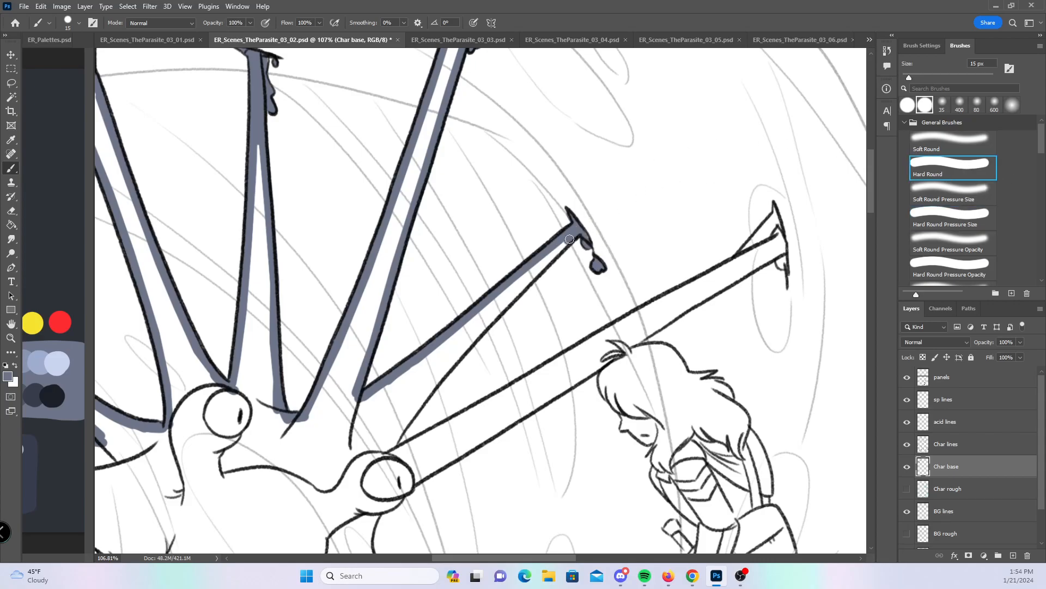
# - Line the lower edge of the shorter leg above the walking woman, down to the corner where it meets the long leg
pyautogui.moveTo(392, 445); pyautogui.dragTo(549, 257)
pyautogui.moveTo(653, 383); pyautogui.dragTo(609, 346)
pyautogui.moveTo(347, 418); pyautogui.dragTo(376, 401)
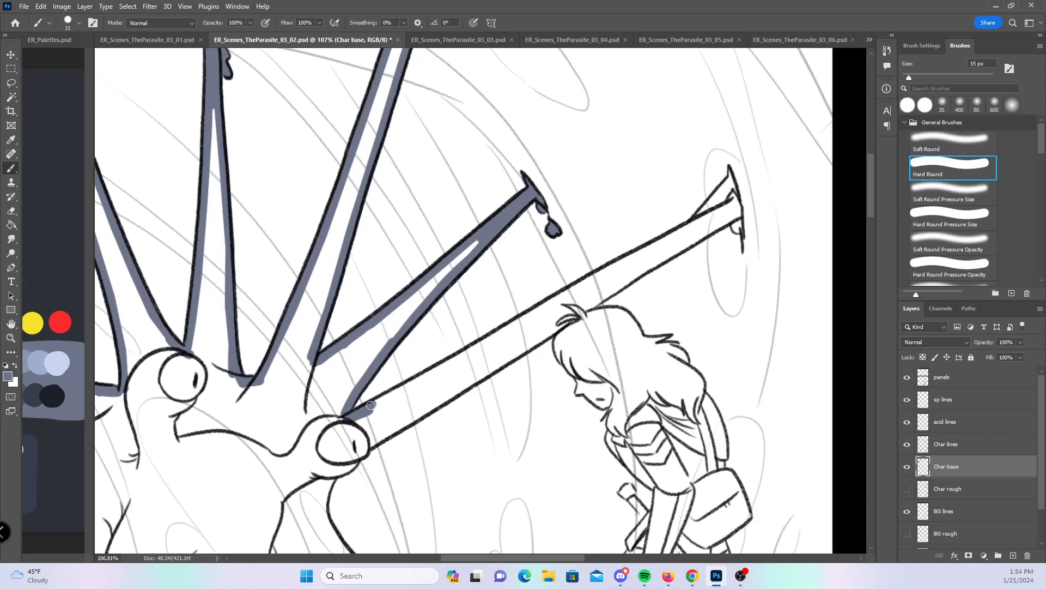
# - Line the upper edge of the long leg behind the walking woman, and fill its claw using Hard Round Pressure Size
pyautogui.moveTo(435, 369); pyautogui.dragTo(698, 219)
pyautogui.click(946, 218)
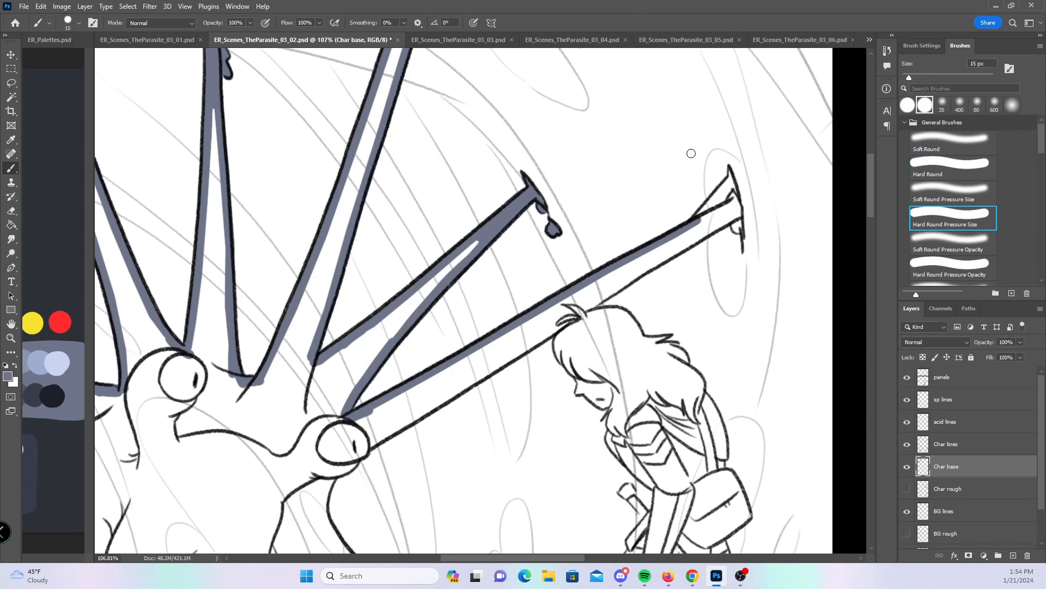
pyautogui.moveTo(729, 169)
pyautogui.mouseDown()
pyautogui.moveTo(736, 192)
pyautogui.moveTo(730, 163)
pyautogui.moveTo(719, 194)
pyautogui.moveTo(736, 200)
pyautogui.moveTo(737, 230)
pyautogui.moveTo(736, 204)
pyautogui.mouseUp()
pyautogui.moveTo(649, 320); pyautogui.dragTo(688, 325)
# - Fill the walking woman's front hair edge, face profile and the pointed hair tips at the back of her head
pyautogui.moveTo(616, 366); pyautogui.dragTo(511, 348)
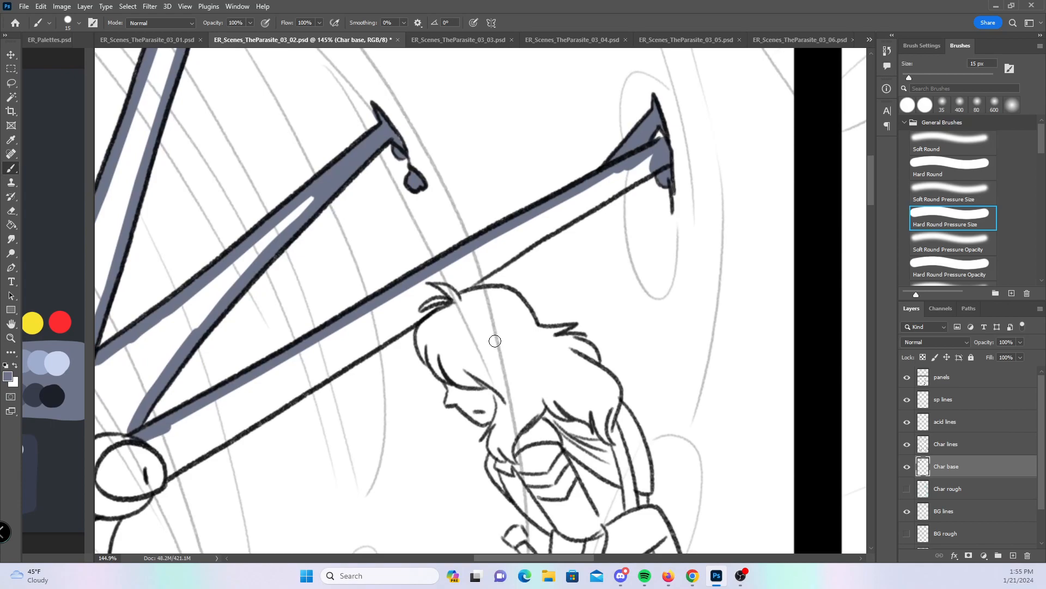
pyautogui.moveTo(563, 328)
pyautogui.mouseDown()
pyautogui.moveTo(544, 333)
pyautogui.moveTo(576, 262)
pyautogui.moveTo(572, 243)
pyautogui.mouseUp()
pyautogui.moveTo(402, 219); pyautogui.dragTo(420, 259)
pyautogui.moveTo(434, 295)
pyautogui.mouseDown()
pyautogui.moveTo(467, 316)
pyautogui.moveTo(483, 307)
pyautogui.moveTo(476, 348)
pyautogui.mouseUp()
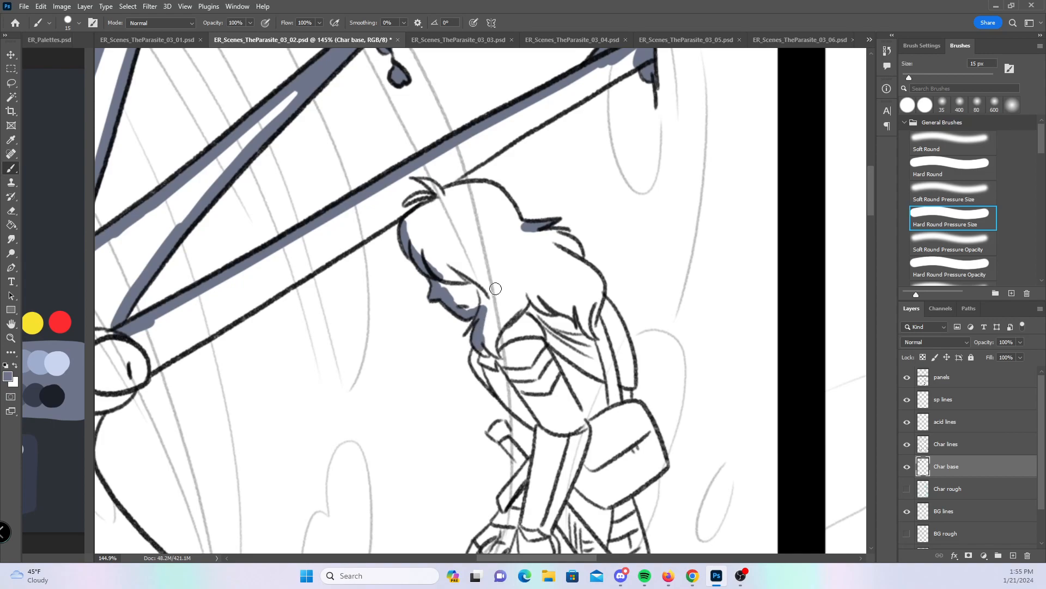
pyautogui.moveTo(543, 236)
pyautogui.mouseDown()
pyautogui.moveTo(549, 233)
pyautogui.moveTo(579, 263)
pyautogui.mouseUp()
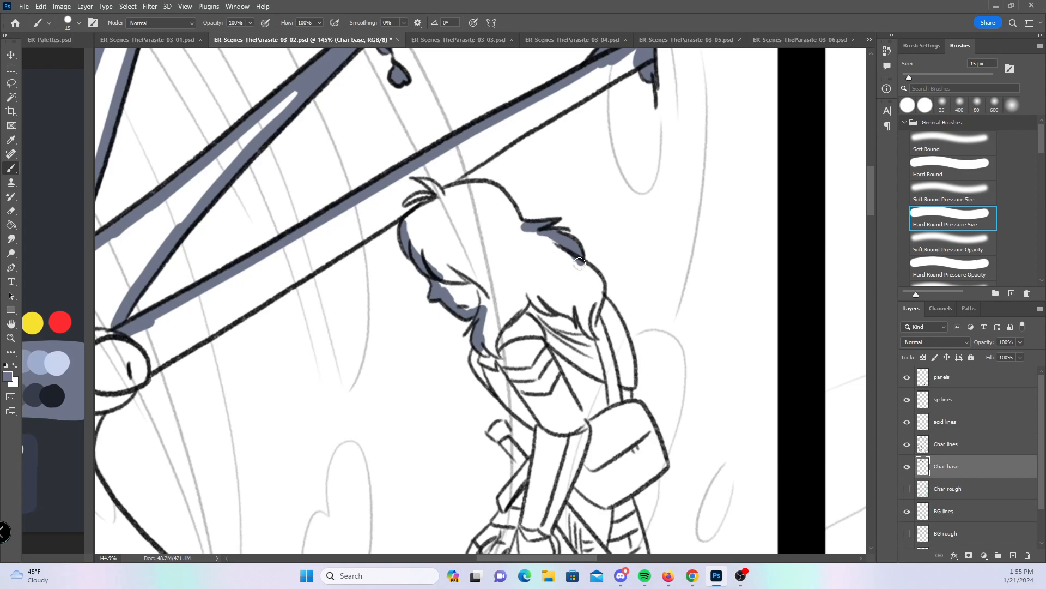
# - Line the lower edge of the long leg from the woman's head out to the claw with Hard Round
pyautogui.click(944, 164)
pyautogui.moveTo(446, 186); pyautogui.dragTo(639, 63)
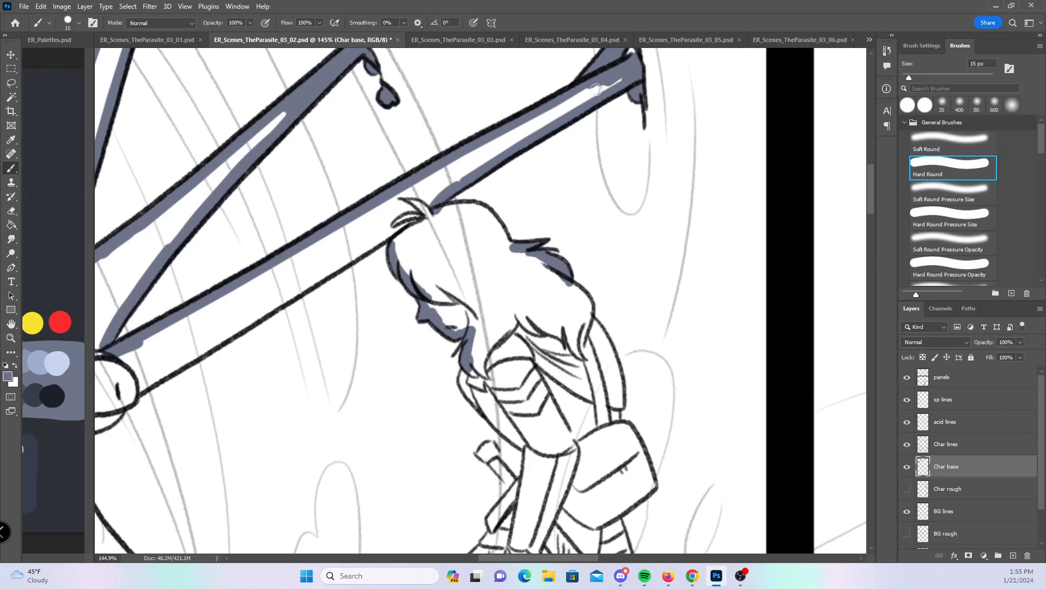
pyautogui.moveTo(597, 92); pyautogui.dragTo(627, 82)
# - Line the top and back of the walking woman's hair, her rear arm and the front of her torso
pyautogui.moveTo(436, 206)
pyautogui.mouseDown()
pyautogui.moveTo(474, 203)
pyautogui.moveTo(508, 246)
pyautogui.moveTo(529, 235)
pyautogui.mouseUp()
pyautogui.moveTo(607, 270); pyautogui.dragTo(550, 201)
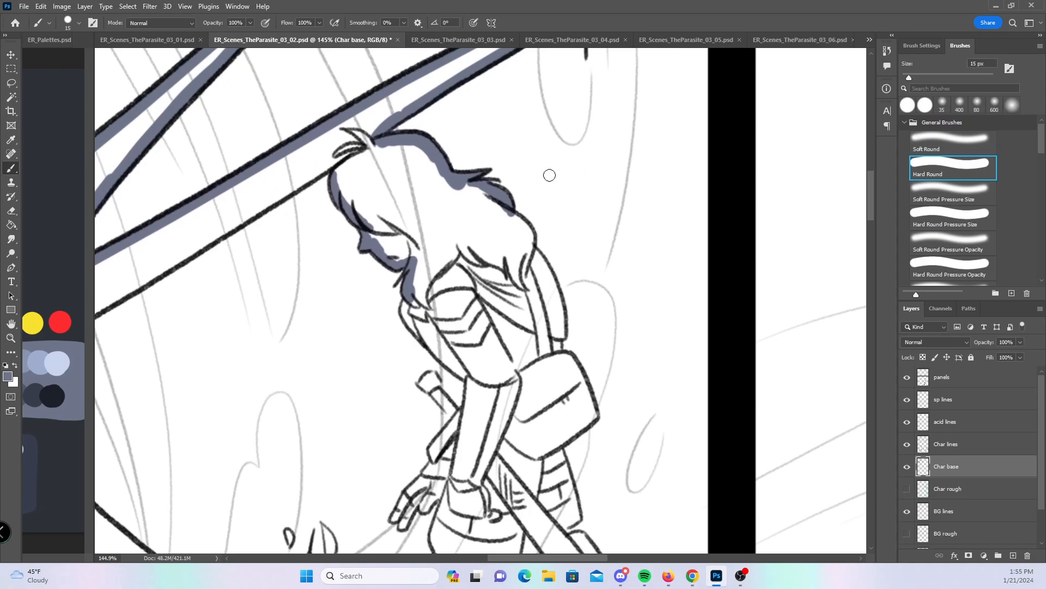
pyautogui.moveTo(493, 198)
pyautogui.mouseDown()
pyautogui.moveTo(526, 231)
pyautogui.moveTo(566, 336)
pyautogui.mouseUp()
pyautogui.moveTo(408, 294)
pyautogui.mouseDown()
pyautogui.moveTo(419, 327)
pyautogui.moveTo(479, 384)
pyautogui.mouseUp()
pyautogui.moveTo(558, 359); pyautogui.dragTo(536, 202)
# - Fill the walking woman's sword hilt, forward hand and front arm edge, using a smaller Hard Round brush for the fingers
pyautogui.moveTo(406, 216)
pyautogui.mouseDown()
pyautogui.moveTo(425, 248)
pyautogui.moveTo(424, 231)
pyautogui.moveTo(412, 296)
pyautogui.moveTo(442, 259)
pyautogui.mouseUp()
pyautogui.moveTo(452, 215); pyautogui.dragTo(445, 267)
pyautogui.moveTo(376, 348)
pyautogui.mouseDown()
pyautogui.moveTo(375, 357)
pyautogui.moveTo(418, 290)
pyautogui.mouseUp()
pyautogui.press('[')
pyautogui.press('[')
pyautogui.moveTo(386, 354)
pyautogui.mouseDown()
pyautogui.moveTo(380, 364)
pyautogui.moveTo(397, 336)
pyautogui.moveTo(405, 330)
pyautogui.moveTo(403, 348)
pyautogui.moveTo(425, 327)
pyautogui.mouseUp()
pyautogui.press(']')
pyautogui.press(']')
pyautogui.moveTo(583, 417); pyautogui.dragTo(518, 363)
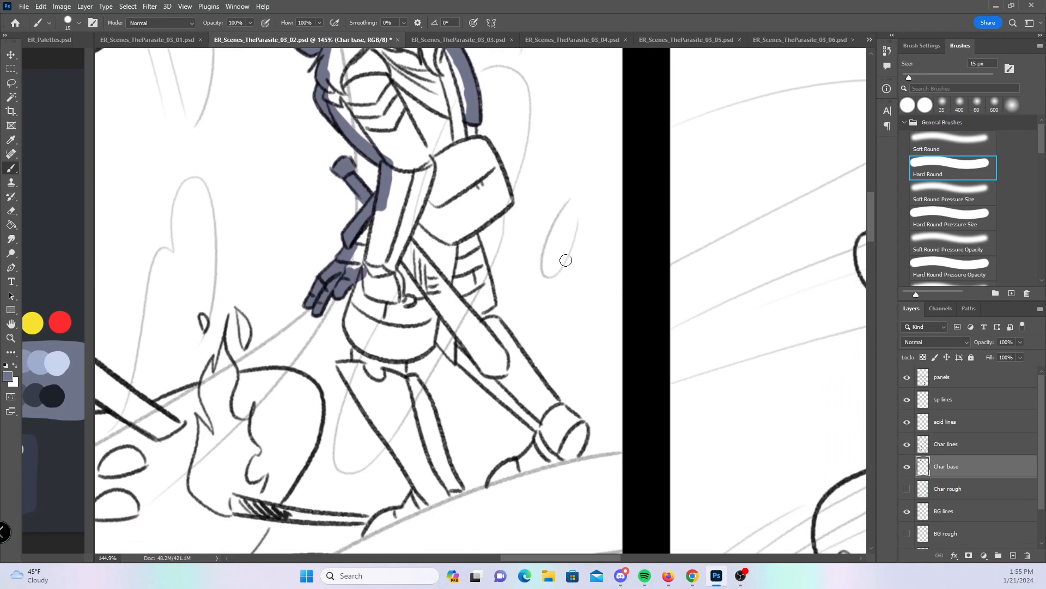
# - Line the outer edge of the walking woman's satchel and the front of her hip down to the upper thigh
pyautogui.press('[')
pyautogui.moveTo(471, 115)
pyautogui.mouseDown()
pyautogui.moveTo(471, 143)
pyautogui.moveTo(483, 146)
pyautogui.moveTo(507, 200)
pyautogui.moveTo(483, 219)
pyautogui.mouseUp()
pyautogui.press(']')
pyautogui.scroll(-2, 489, 219)
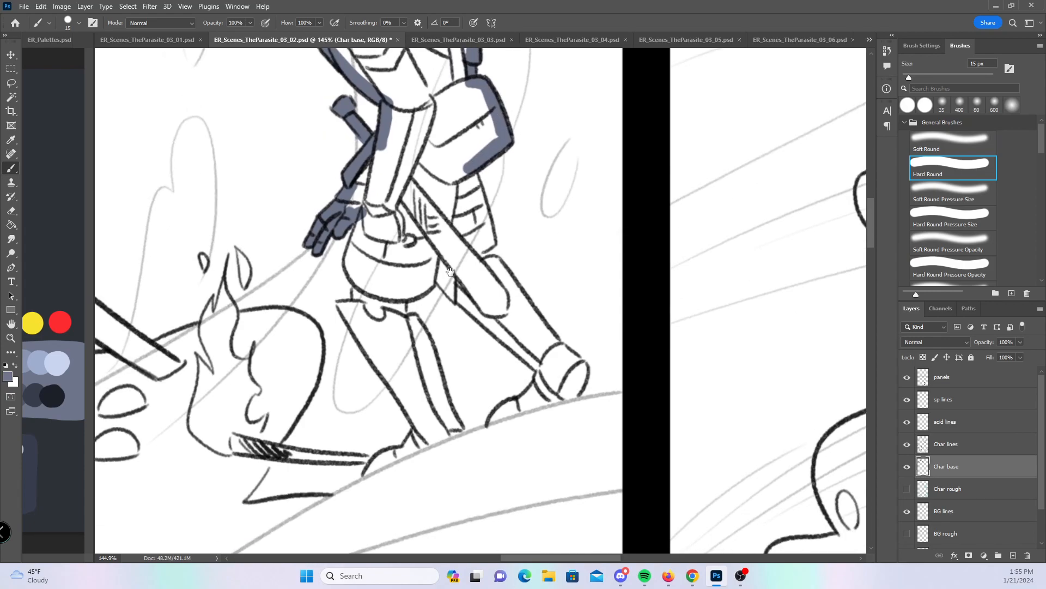
pyautogui.moveTo(362, 206)
pyautogui.mouseDown()
pyautogui.moveTo(349, 267)
pyautogui.moveTo(359, 315)
pyautogui.moveTo(342, 321)
pyautogui.moveTo(348, 306)
pyautogui.mouseUp()
# - Fill the torch handle beside the woman's front foot using Hard Round Pressure Size, with the acid lines layer hidden
pyautogui.click(928, 226)
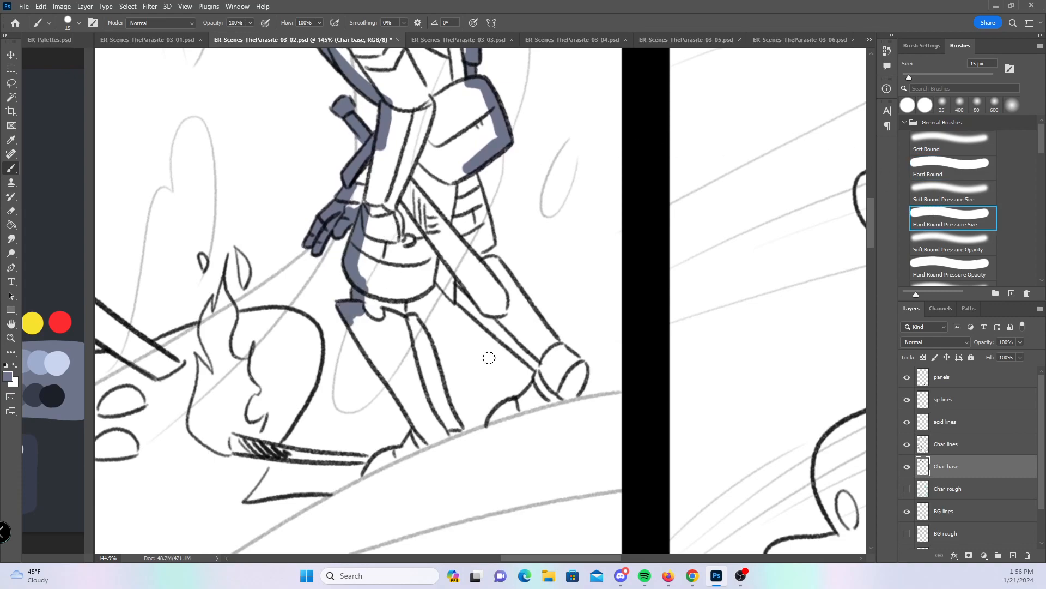
pyautogui.moveTo(289, 453); pyautogui.dragTo(379, 460)
pyautogui.click(908, 422)
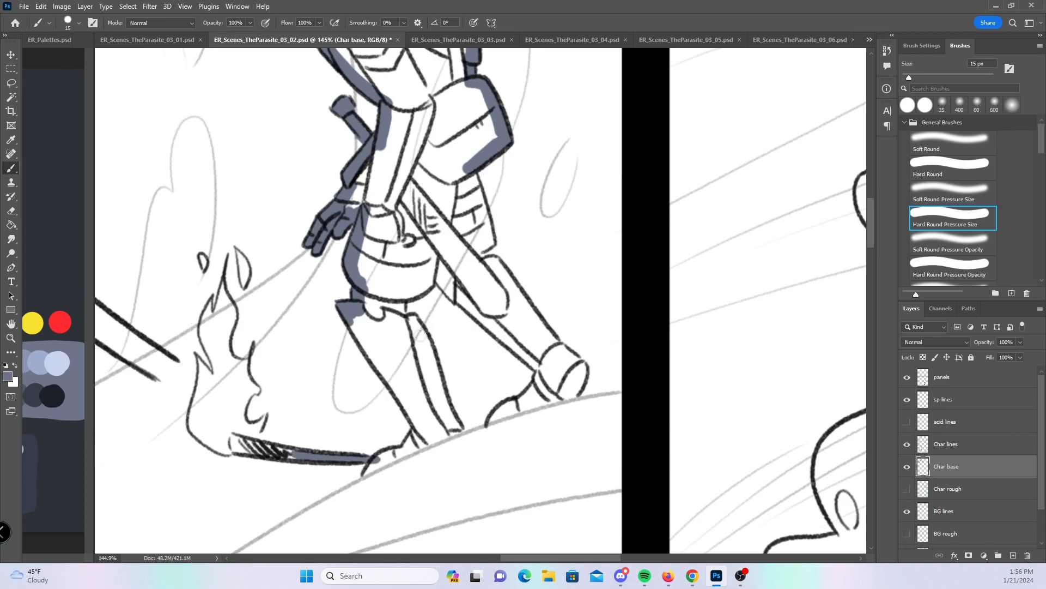
pyautogui.moveTo(234, 447)
pyautogui.mouseDown()
pyautogui.moveTo(284, 453)
pyautogui.moveTo(270, 453)
pyautogui.mouseUp()
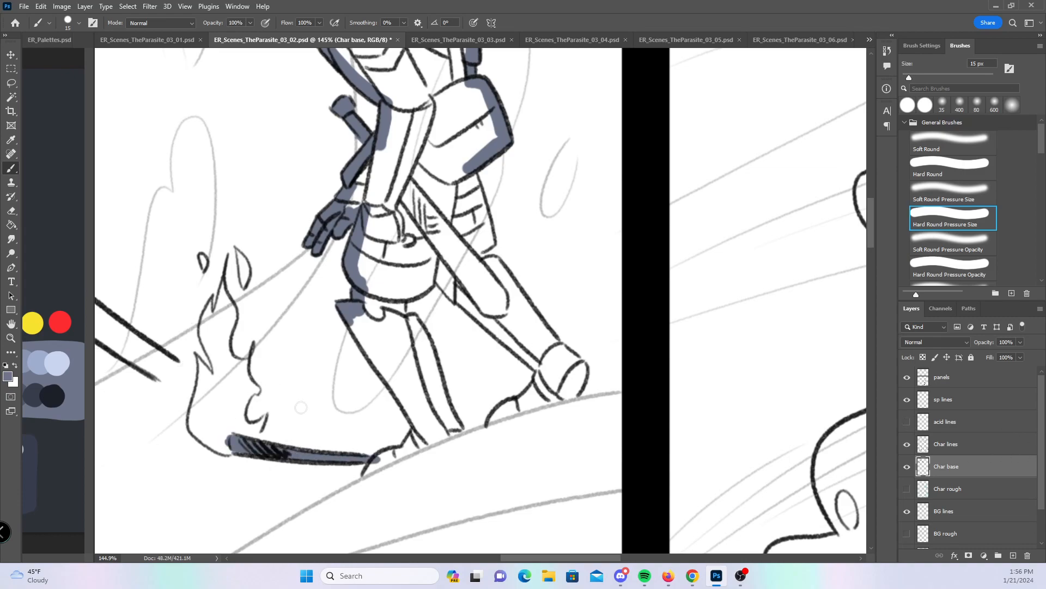
# - Fill the torch flame and its loose sparks, using Hard Round Pressure Size for the tips and Hard Round for the body
pyautogui.moveTo(238, 251)
pyautogui.mouseDown()
pyautogui.moveTo(244, 285)
pyautogui.moveTo(241, 257)
pyautogui.moveTo(203, 262)
pyautogui.moveTo(200, 333)
pyautogui.moveTo(223, 288)
pyautogui.moveTo(230, 318)
pyautogui.mouseUp()
pyautogui.moveTo(197, 355)
pyautogui.mouseDown()
pyautogui.moveTo(203, 376)
pyautogui.moveTo(257, 389)
pyautogui.moveTo(240, 420)
pyautogui.moveTo(243, 433)
pyautogui.moveTo(256, 422)
pyautogui.moveTo(258, 432)
pyautogui.mouseUp()
pyautogui.rightClick(258, 432)
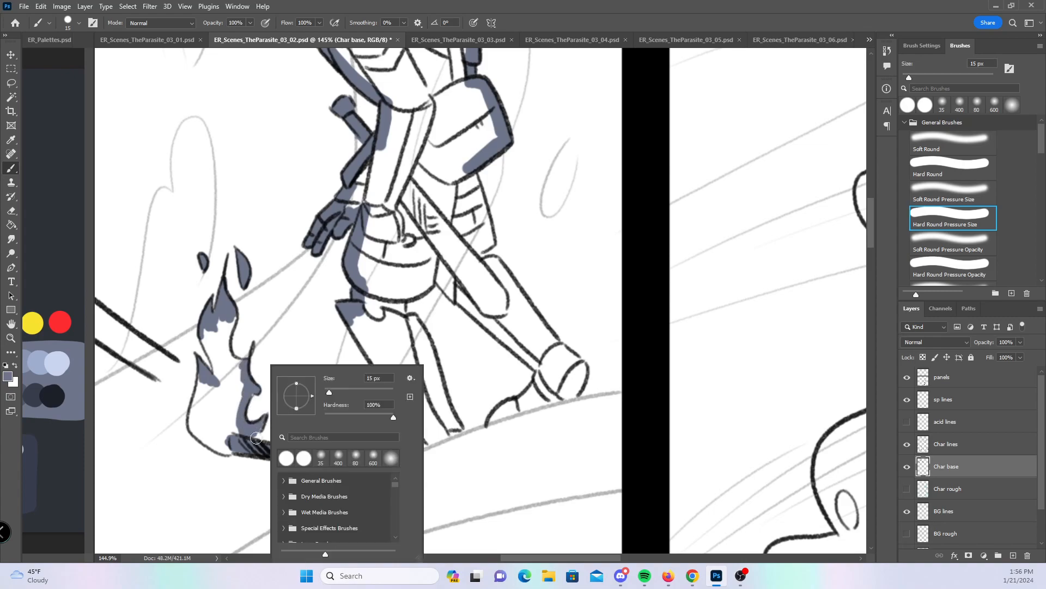
pyautogui.click(242, 363)
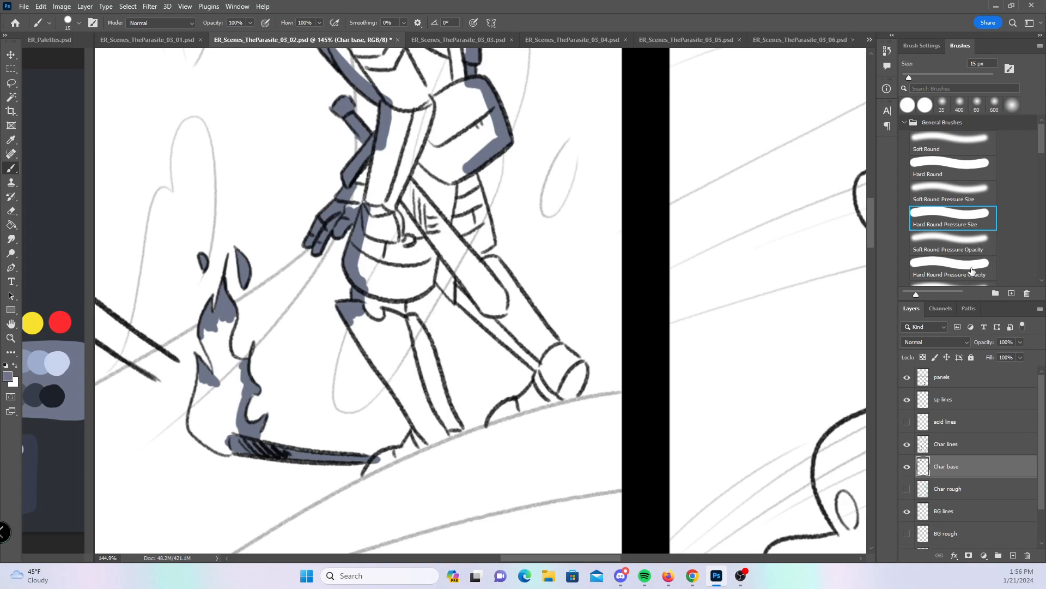
pyautogui.click(946, 158)
pyautogui.moveTo(205, 329)
pyautogui.mouseDown()
pyautogui.moveTo(215, 379)
pyautogui.moveTo(217, 327)
pyautogui.moveTo(231, 313)
pyautogui.moveTo(225, 350)
pyautogui.moveTo(240, 364)
pyautogui.moveTo(194, 422)
pyautogui.moveTo(228, 451)
pyautogui.moveTo(197, 420)
pyautogui.moveTo(211, 388)
pyautogui.moveTo(230, 417)
pyautogui.moveTo(236, 378)
pyautogui.mouseUp()
# - Line both edges of the walking woman's front leg and fill its foot with Hard Round, reducing the brush to 10 px
pyautogui.moveTo(363, 284)
pyautogui.mouseDown()
pyautogui.moveTo(370, 351)
pyautogui.moveTo(408, 402)
pyautogui.mouseUp()
pyautogui.press('[')
pyautogui.moveTo(369, 470)
pyautogui.mouseDown()
pyautogui.moveTo(410, 451)
pyautogui.moveTo(414, 432)
pyautogui.moveTo(457, 432)
pyautogui.mouseUp()
pyautogui.moveTo(405, 298); pyautogui.dragTo(457, 428)
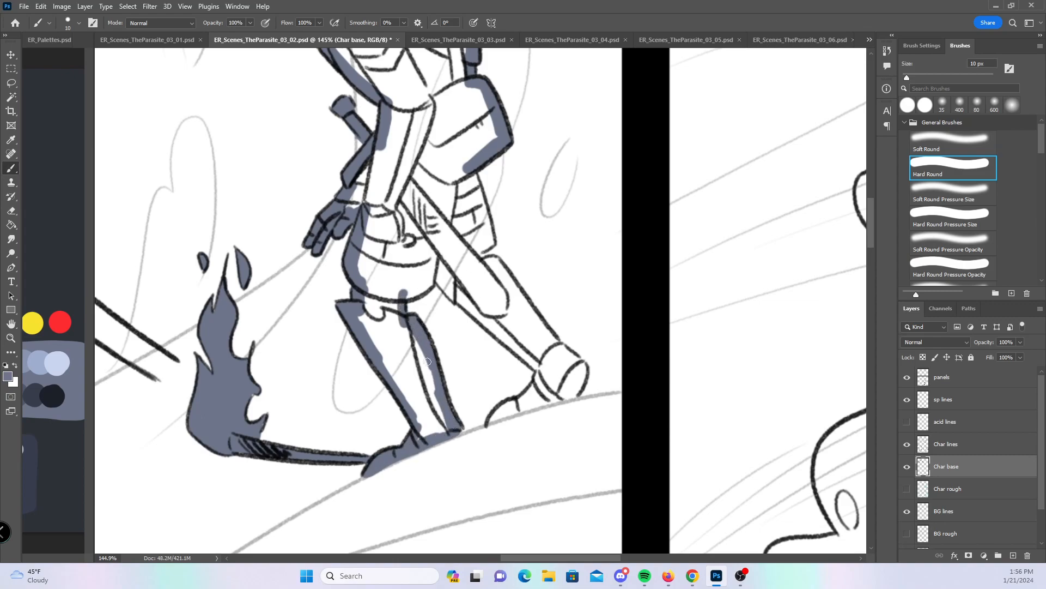
# - Line both edges of the walking woman's rear leg and her back hip, and fill the rear foot
pyautogui.moveTo(402, 296)
pyautogui.mouseDown()
pyautogui.moveTo(442, 275)
pyautogui.moveTo(541, 372)
pyautogui.mouseUp()
pyautogui.moveTo(469, 175)
pyautogui.mouseDown()
pyautogui.moveTo(489, 253)
pyautogui.moveTo(527, 304)
pyautogui.mouseUp()
pyautogui.moveTo(561, 348); pyautogui.dragTo(582, 363)
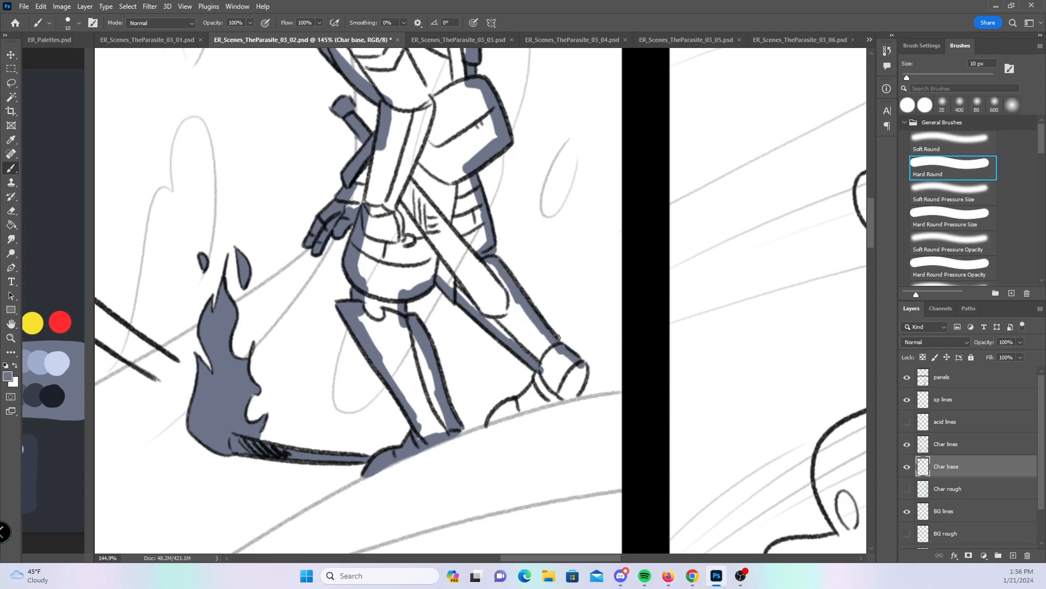
pyautogui.moveTo(486, 423); pyautogui.dragTo(542, 372)
pyautogui.moveTo(493, 420)
pyautogui.mouseDown()
pyautogui.moveTo(564, 398)
pyautogui.moveTo(584, 369)
pyautogui.moveTo(574, 395)
pyautogui.mouseUp()
# - Line the long leg's lower edge from the creature's eye to the woman's head, and the underside of that eye, at 15 px
pyautogui.moveTo(570, 251); pyautogui.dragTo(460, 273)
pyautogui.moveTo(402, 293); pyautogui.dragTo(576, 366)
pyautogui.moveTo(567, 228); pyautogui.dragTo(623, 228)
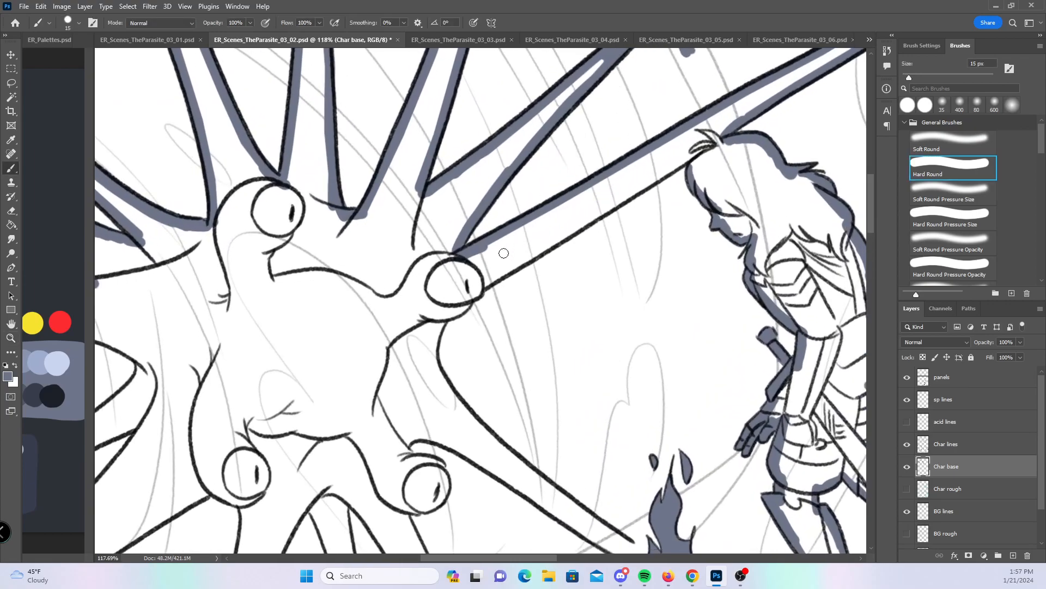
pyautogui.moveTo(480, 287); pyautogui.dragTo(691, 157)
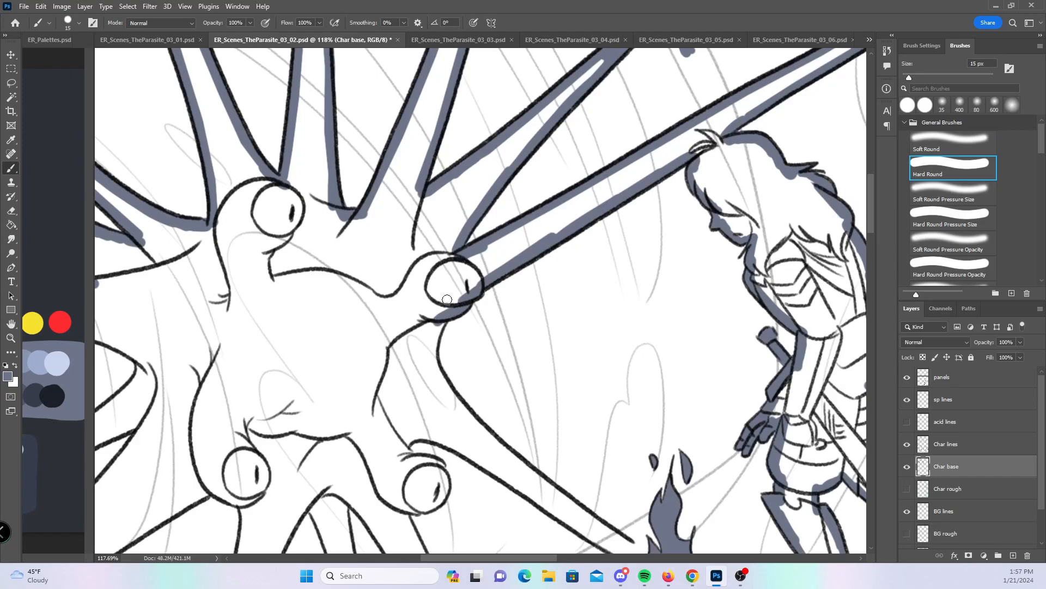
# - Line both edges of the creature's leg reaching toward the torch, and show the acid lines layer again
pyautogui.moveTo(569, 347); pyautogui.dragTo(472, 229)
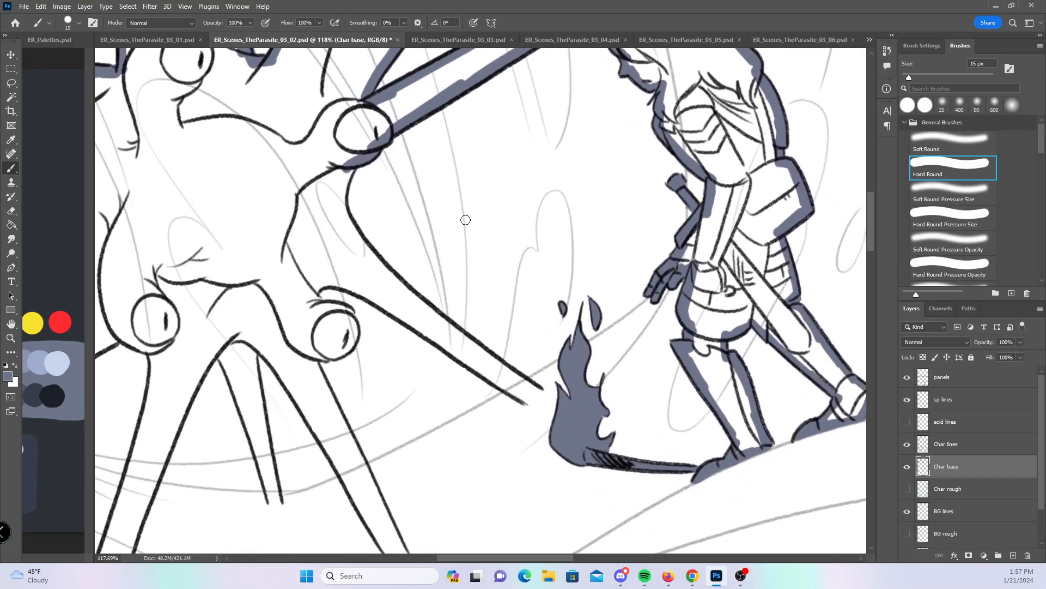
pyautogui.moveTo(354, 170)
pyautogui.mouseDown()
pyautogui.moveTo(353, 235)
pyautogui.moveTo(433, 319)
pyautogui.moveTo(512, 374)
pyautogui.mouseUp()
pyautogui.click(907, 423)
pyautogui.moveTo(311, 297)
pyautogui.mouseDown()
pyautogui.moveTo(347, 283)
pyautogui.moveTo(326, 283)
pyautogui.moveTo(386, 308)
pyautogui.moveTo(496, 379)
pyautogui.moveTo(527, 385)
pyautogui.moveTo(530, 399)
pyautogui.moveTo(541, 392)
pyautogui.moveTo(503, 371)
pyautogui.mouseUp()
pyautogui.hotkey('ctrl', 'z')
pyautogui.hotkey('ctrl', 'z')
# - Line the upper part of the creature's large front leg, and fill the thin leg standing in the puddle behind it
pyautogui.moveTo(547, 266); pyautogui.dragTo(673, 158)
pyautogui.moveTo(267, 229)
pyautogui.mouseDown()
pyautogui.moveTo(252, 237)
pyautogui.moveTo(281, 246)
pyautogui.moveTo(278, 291)
pyautogui.moveTo(240, 424)
pyautogui.moveTo(284, 362)
pyautogui.moveTo(342, 233)
pyautogui.moveTo(374, 320)
pyautogui.mouseUp()
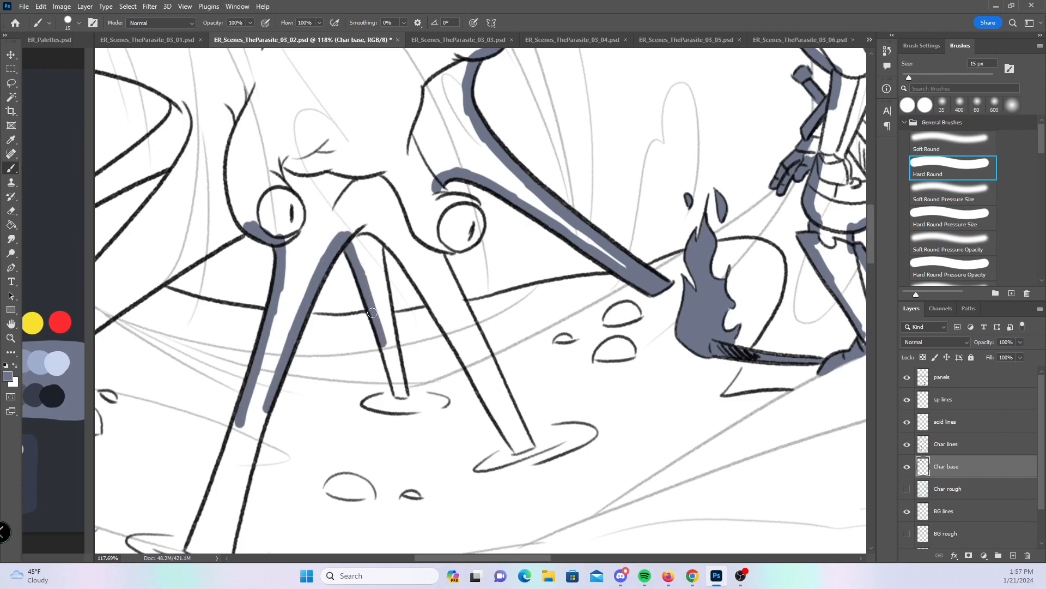
pyautogui.hotkey('ctrl', 'z')
pyautogui.moveTo(355, 254)
pyautogui.mouseDown()
pyautogui.moveTo(399, 394)
pyautogui.moveTo(395, 354)
pyautogui.mouseUp()
pyautogui.moveTo(388, 316)
pyautogui.mouseDown()
pyautogui.moveTo(378, 249)
pyautogui.moveTo(386, 241)
pyautogui.moveTo(414, 268)
pyautogui.mouseUp()
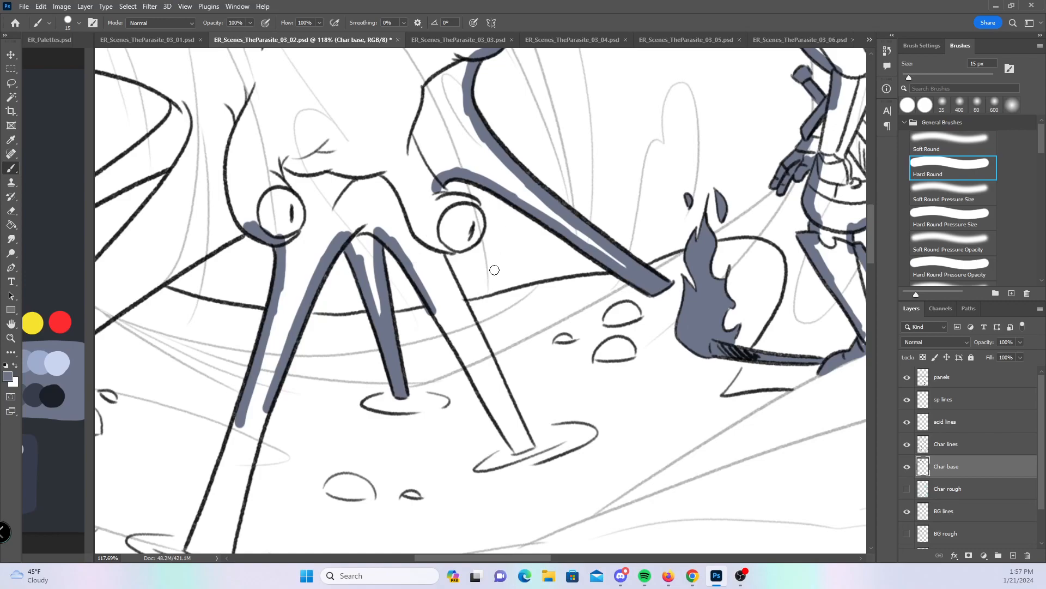
# - Redo the lining on both edges of the front leg right of the thin one, and line the rim of the eye above it
pyautogui.hotkey('ctrl', 'z')
pyautogui.hotkey('ctrl', 'z')
pyautogui.moveTo(401, 251); pyautogui.dragTo(515, 445)
pyautogui.moveTo(436, 243); pyautogui.dragTo(519, 442)
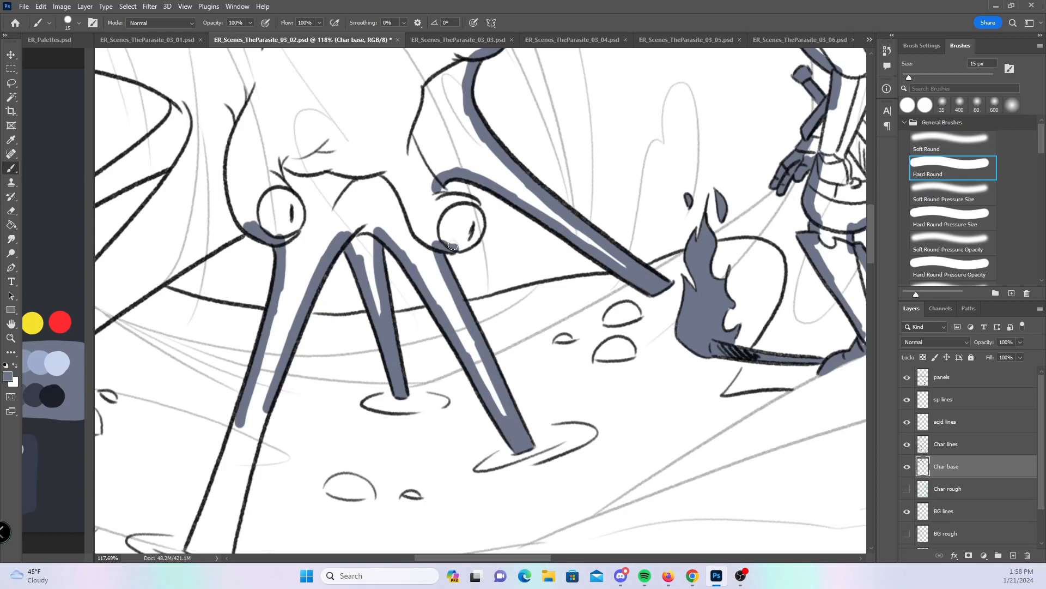
pyautogui.moveTo(440, 198)
pyautogui.mouseDown()
pyautogui.moveTo(476, 207)
pyautogui.moveTo(474, 238)
pyautogui.mouseUp()
# - Extend the lining on both edges of the large front leg down to its base in the water
pyautogui.moveTo(394, 368); pyautogui.dragTo(499, 231)
pyautogui.moveTo(296, 413)
pyautogui.mouseDown()
pyautogui.moveTo(322, 354)
pyautogui.moveTo(335, 261)
pyautogui.mouseUp()
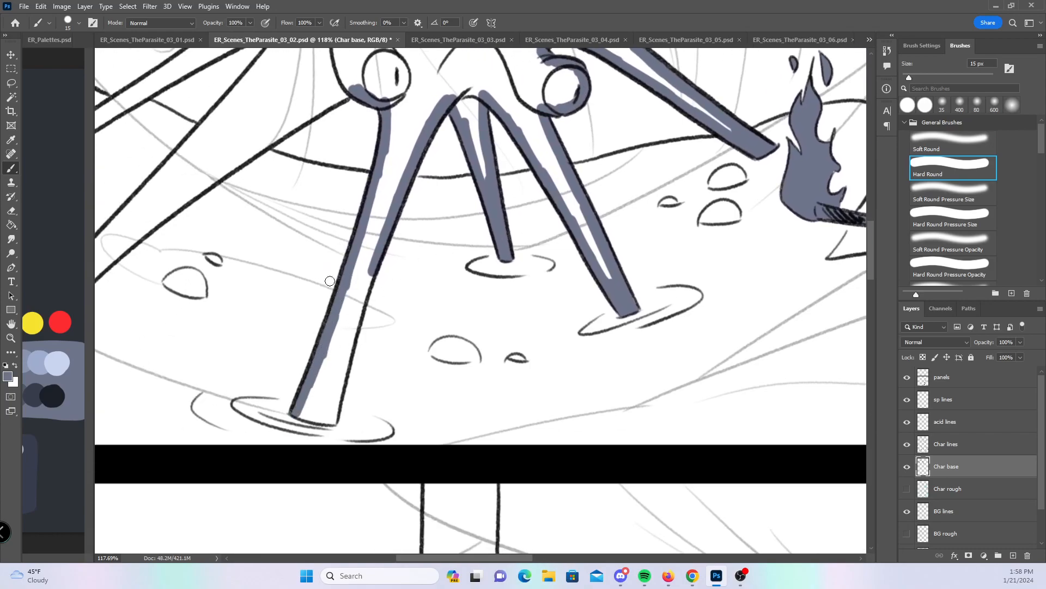
pyautogui.moveTo(303, 415)
pyautogui.mouseDown()
pyautogui.moveTo(329, 407)
pyautogui.moveTo(331, 421)
pyautogui.moveTo(370, 267)
pyautogui.mouseUp()
# - Line both edges of the long diagonal leg at lower left, from its base in the water up to the body
pyautogui.moveTo(273, 170); pyautogui.dragTo(470, 301)
pyautogui.moveTo(199, 469); pyautogui.dragTo(369, 297)
pyautogui.moveTo(483, 154); pyautogui.dragTo(369, 297)
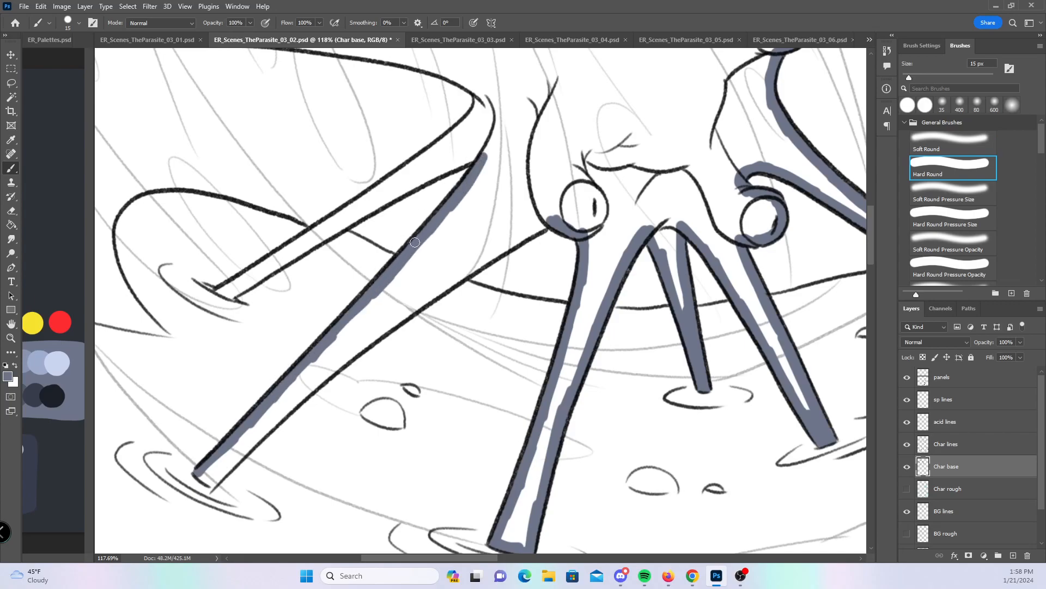
pyautogui.moveTo(210, 461)
pyautogui.mouseDown()
pyautogui.moveTo(213, 482)
pyautogui.moveTo(389, 321)
pyautogui.moveTo(532, 231)
pyautogui.mouseUp()
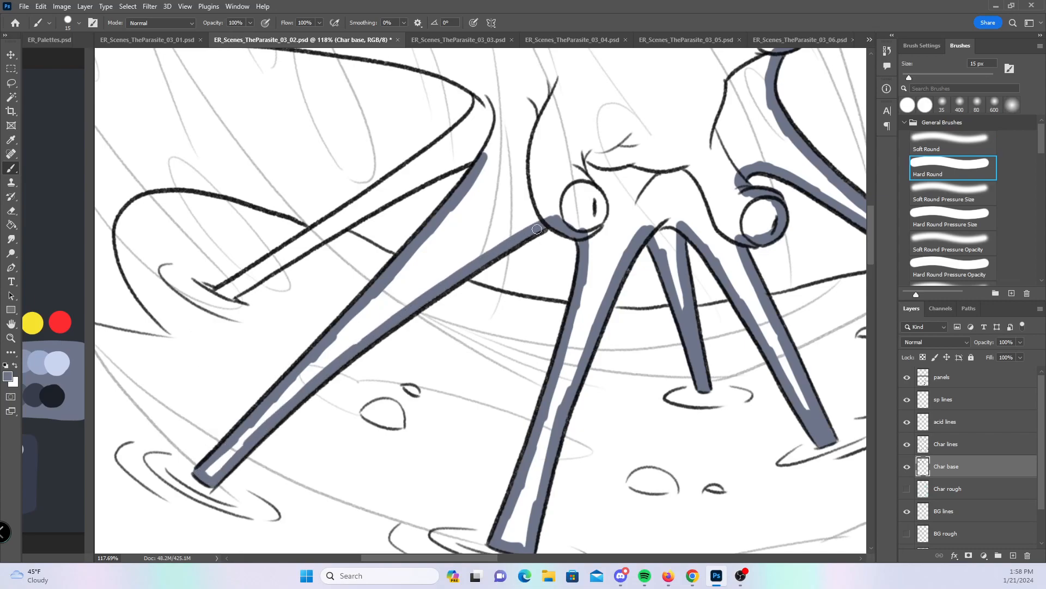
# - Line both edges of the shorter diagonal leg above it, filling it from the water up to the bend
pyautogui.moveTo(328, 199); pyautogui.dragTo(386, 325)
pyautogui.moveTo(284, 436); pyautogui.dragTo(493, 296)
pyautogui.moveTo(424, 344); pyautogui.dragTo(542, 248)
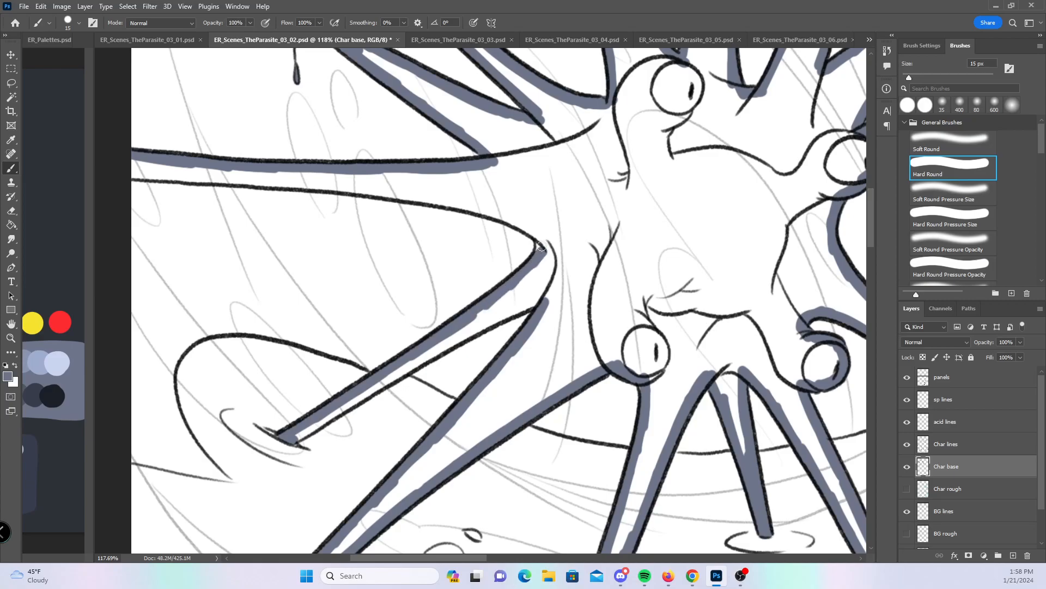
pyautogui.moveTo(294, 438)
pyautogui.mouseDown()
pyautogui.moveTo(438, 342)
pyautogui.moveTo(534, 303)
pyautogui.mouseUp()
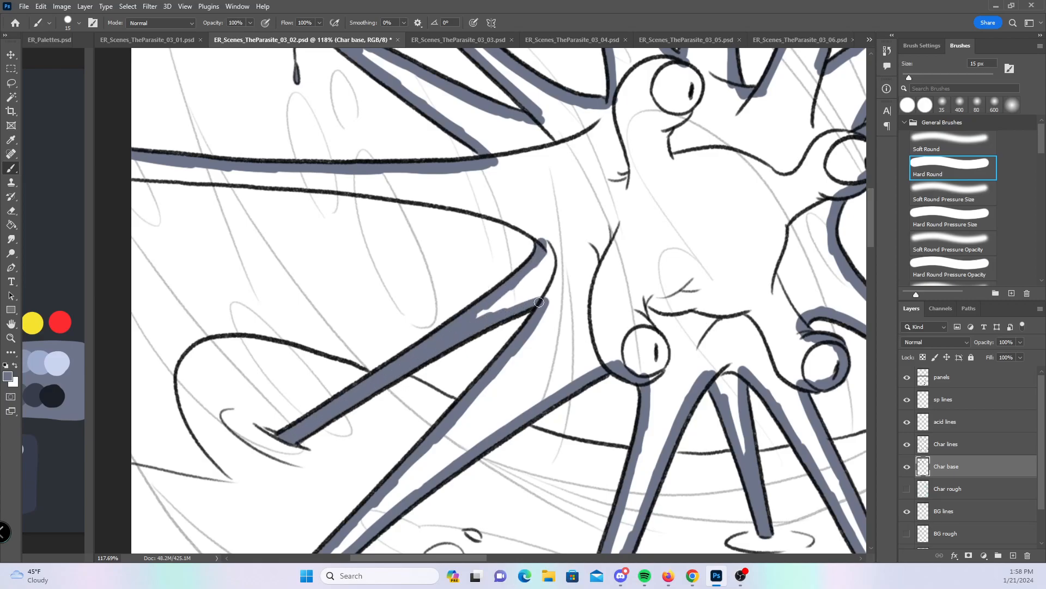
# - Line the lower edge of the horizontal leg at the panel's left border, and save the page file
pyautogui.moveTo(129, 173)
pyautogui.mouseDown()
pyautogui.moveTo(409, 194)
pyautogui.moveTo(368, 190)
pyautogui.moveTo(505, 218)
pyautogui.moveTo(544, 251)
pyautogui.mouseUp()
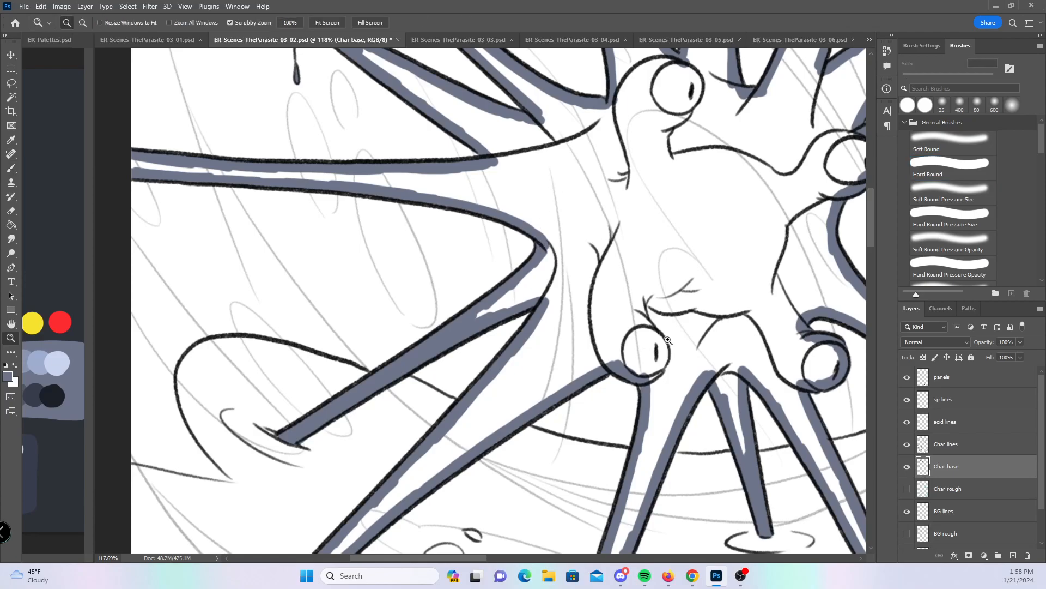
pyautogui.moveTo(664, 345); pyautogui.dragTo(599, 348)
pyautogui.moveTo(723, 355)
pyautogui.mouseDown()
pyautogui.moveTo(747, 399)
pyautogui.moveTo(377, 342)
pyautogui.mouseUp()
pyautogui.hotkey('ctrl', 's')
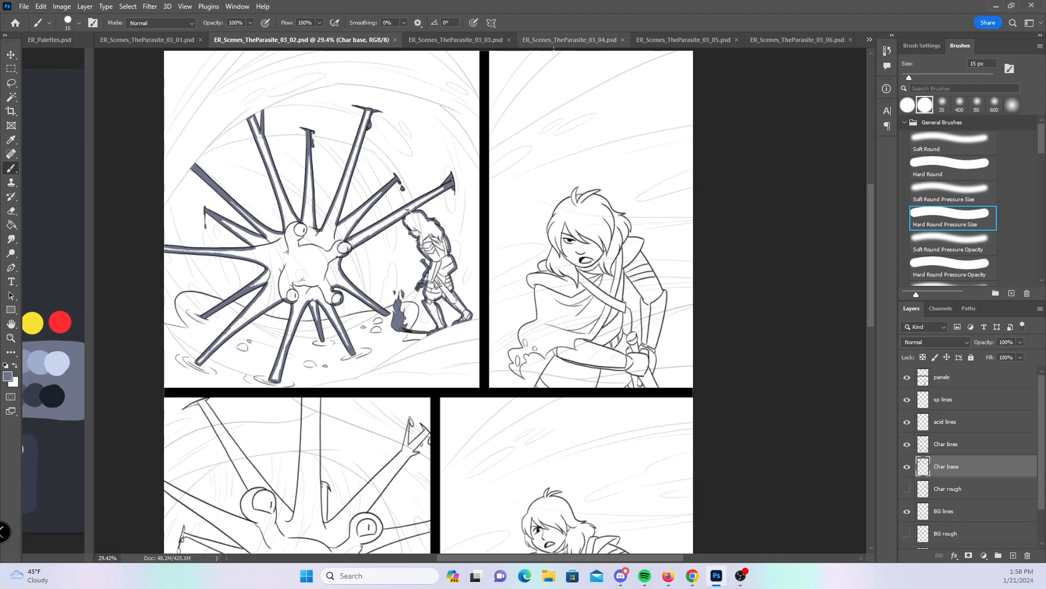
# - Fill the tips of the hair tufts and side locks of the woman in the upper-right panel using Hard Round Pressure Size
pyautogui.press('z')
pyautogui.moveTo(587, 186); pyautogui.dragTo(676, 165)
pyautogui.press('b')
pyautogui.press('z')
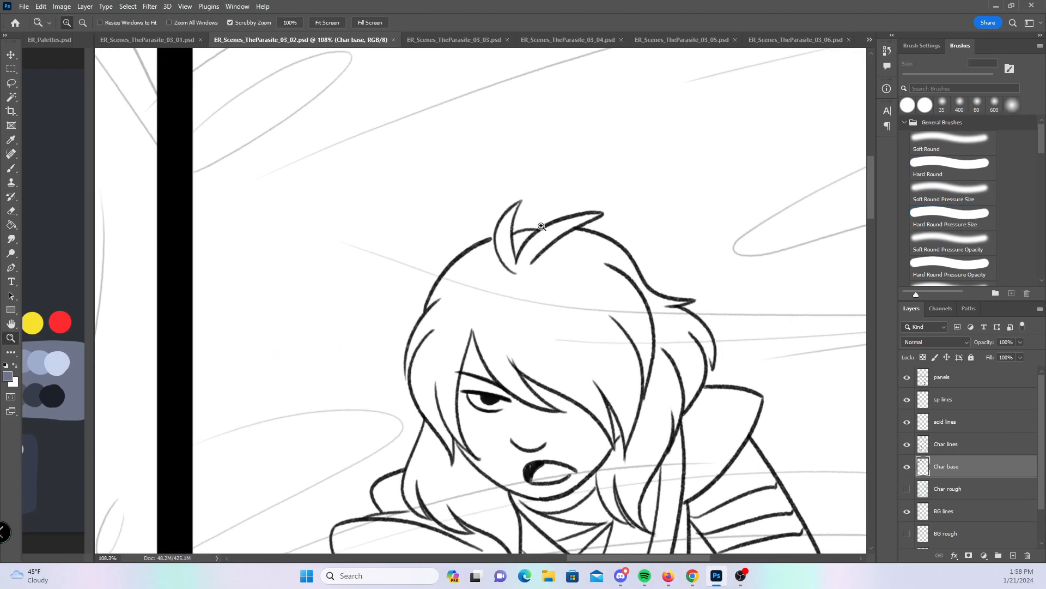
pyautogui.moveTo(539, 228); pyautogui.dragTo(565, 221)
pyautogui.press('b')
pyautogui.moveTo(507, 192)
pyautogui.mouseDown()
pyautogui.moveTo(473, 240)
pyautogui.moveTo(506, 184)
pyautogui.mouseUp()
pyautogui.moveTo(626, 209)
pyautogui.mouseDown()
pyautogui.moveTo(591, 219)
pyautogui.moveTo(605, 215)
pyautogui.mouseUp()
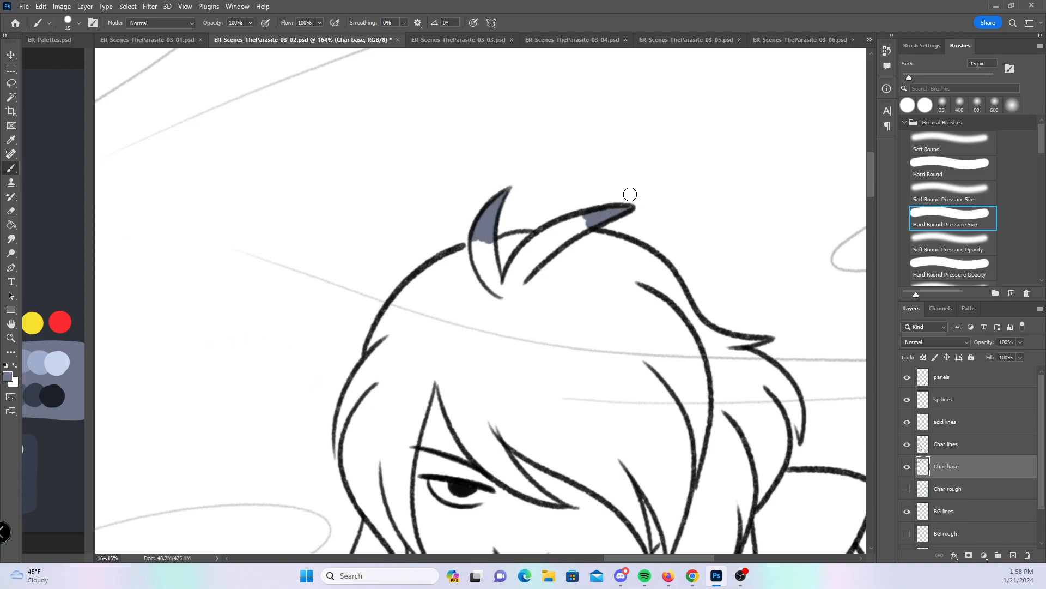
pyautogui.moveTo(766, 340); pyautogui.dragTo(733, 344)
pyautogui.moveTo(786, 407)
pyautogui.mouseDown()
pyautogui.moveTo(799, 432)
pyautogui.moveTo(797, 404)
pyautogui.mouseUp()
# - Line the crown and both outer sides of the woman's hair in the upper-right panel with Hard Round
pyautogui.click(951, 169)
pyautogui.moveTo(369, 357)
pyautogui.mouseDown()
pyautogui.moveTo(393, 313)
pyautogui.moveTo(498, 202)
pyautogui.moveTo(483, 247)
pyautogui.moveTo(484, 234)
pyautogui.moveTo(484, 243)
pyautogui.moveTo(517, 234)
pyautogui.moveTo(498, 246)
pyautogui.moveTo(552, 247)
pyautogui.mouseUp()
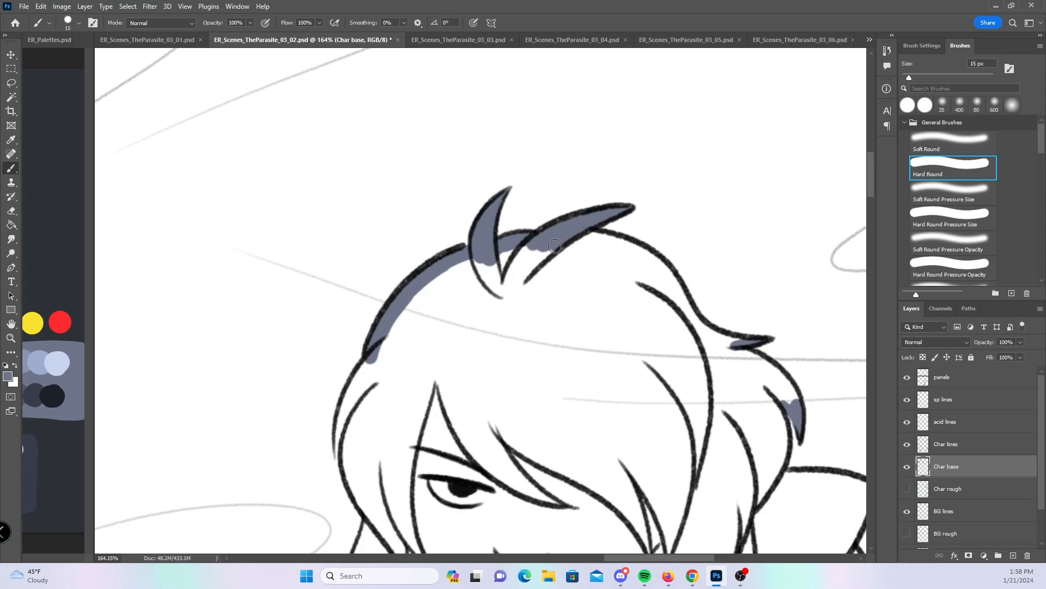
pyautogui.moveTo(549, 381)
pyautogui.mouseDown()
pyautogui.moveTo(434, 271)
pyautogui.moveTo(438, 249)
pyautogui.mouseUp()
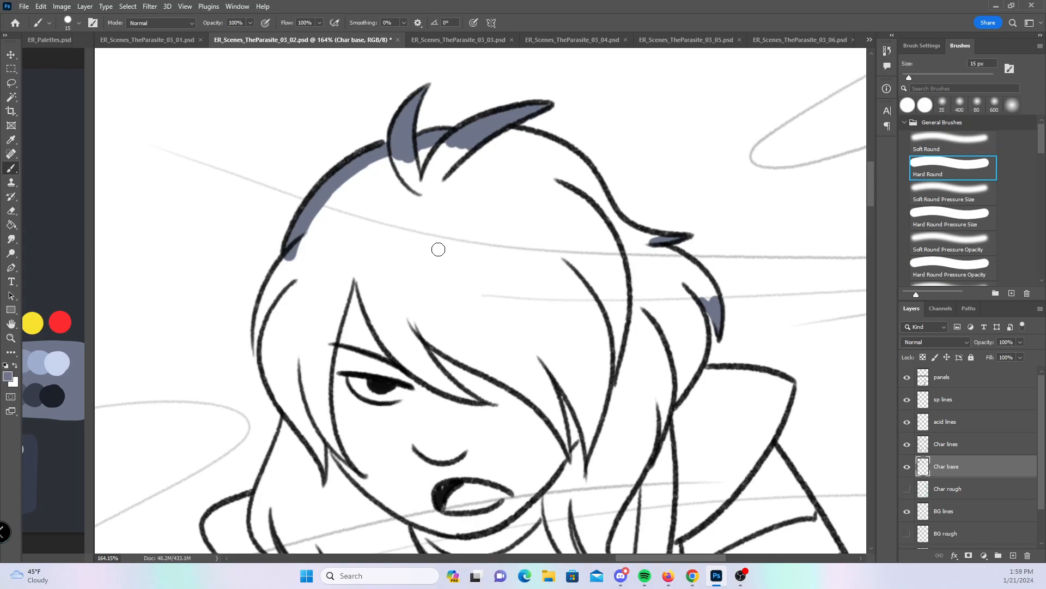
pyautogui.moveTo(481, 112)
pyautogui.mouseDown()
pyautogui.moveTo(579, 165)
pyautogui.moveTo(573, 158)
pyautogui.moveTo(633, 237)
pyautogui.moveTo(664, 240)
pyautogui.mouseUp()
pyautogui.moveTo(257, 353)
pyautogui.mouseDown()
pyautogui.moveTo(259, 317)
pyautogui.moveTo(261, 327)
pyautogui.moveTo(299, 236)
pyautogui.moveTo(282, 368)
pyautogui.mouseUp()
pyautogui.moveTo(653, 246)
pyautogui.mouseDown()
pyautogui.moveTo(704, 285)
pyautogui.moveTo(684, 275)
pyautogui.moveTo(697, 362)
pyautogui.moveTo(668, 272)
pyautogui.mouseUp()
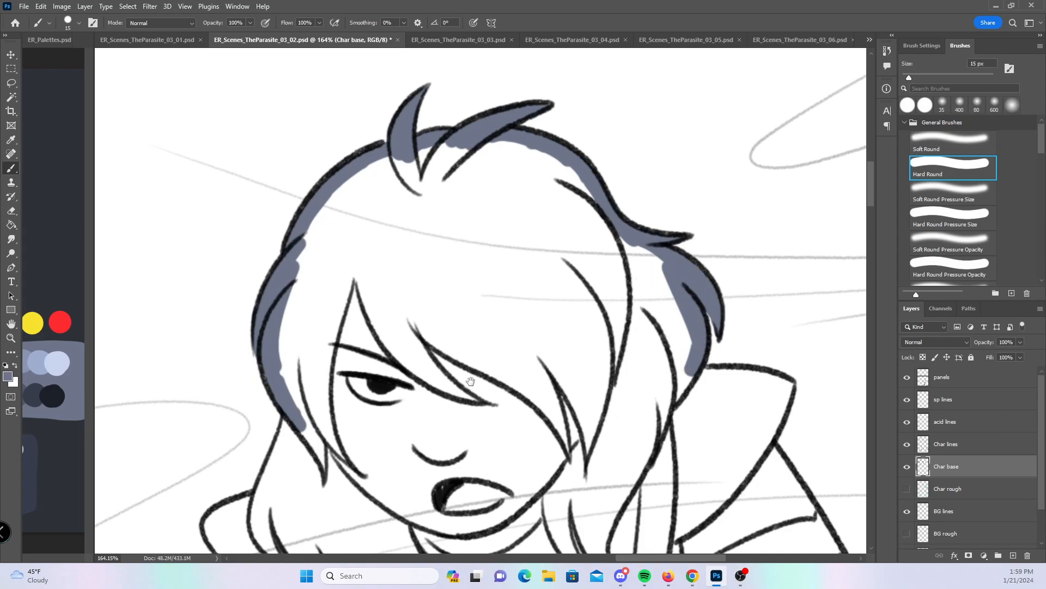
pyautogui.scroll(-5, 473, 382)
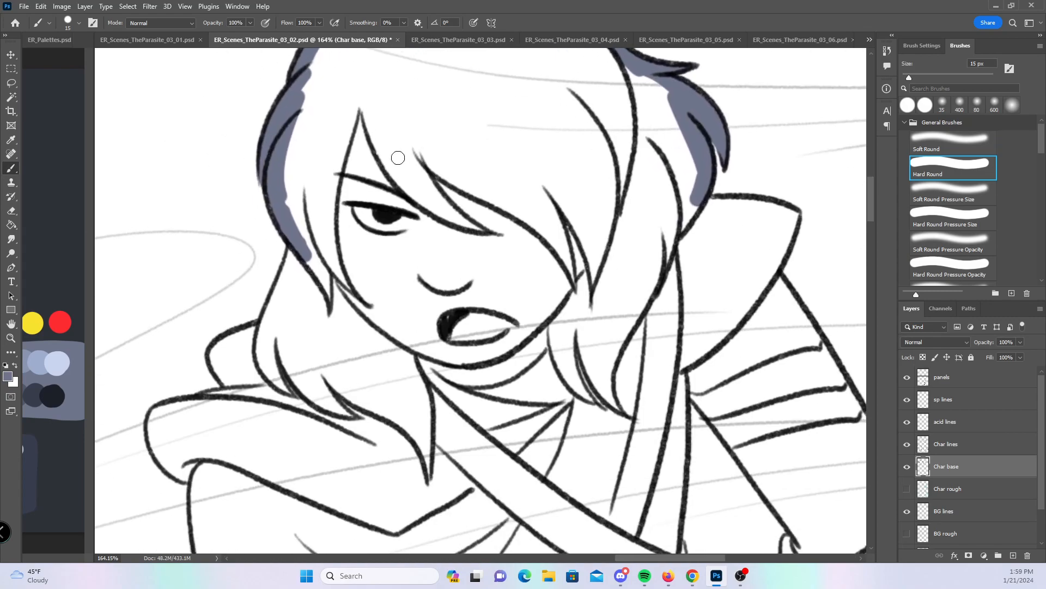
# - Line the woman's collar, shoulder and outer cloth edge in the upper-right panel, down to the ragged cloth end at lower left
pyautogui.moveTo(221, 357)
pyautogui.mouseDown()
pyautogui.moveTo(220, 373)
pyautogui.moveTo(218, 355)
pyautogui.moveTo(259, 331)
pyautogui.moveTo(238, 335)
pyautogui.moveTo(281, 288)
pyautogui.moveTo(300, 242)
pyautogui.mouseUp()
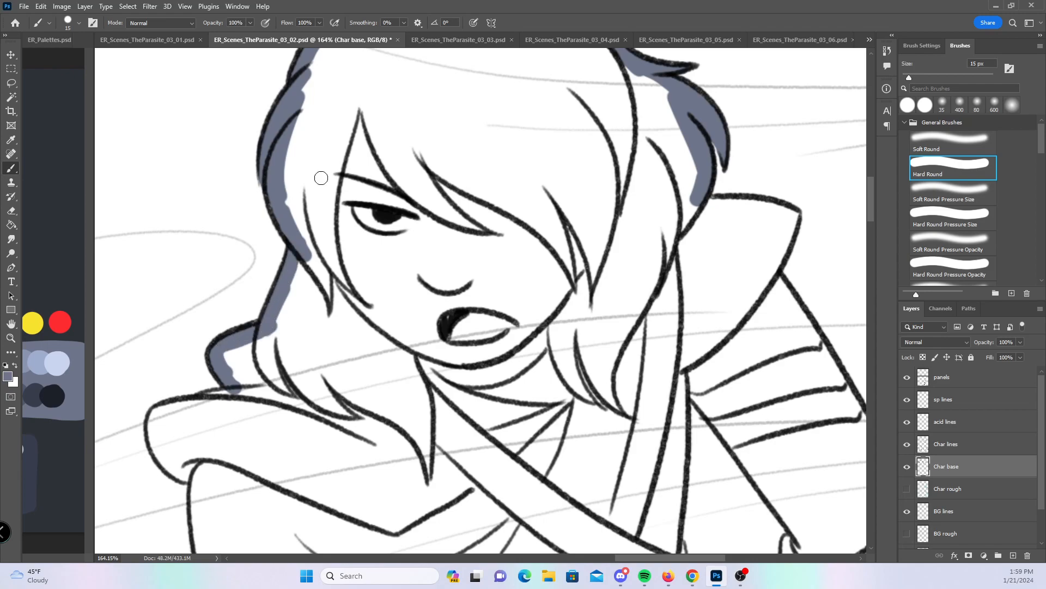
pyautogui.moveTo(702, 204)
pyautogui.mouseDown()
pyautogui.moveTo(793, 217)
pyautogui.moveTo(797, 235)
pyautogui.moveTo(779, 243)
pyautogui.moveTo(768, 279)
pyautogui.mouseUp()
pyautogui.moveTo(406, 347); pyautogui.dragTo(508, 180)
pyautogui.moveTo(258, 249)
pyautogui.mouseDown()
pyautogui.moveTo(289, 311)
pyautogui.moveTo(301, 312)
pyautogui.moveTo(300, 233)
pyautogui.moveTo(335, 225)
pyautogui.mouseUp()
pyautogui.moveTo(376, 278); pyautogui.dragTo(353, 126)
pyautogui.moveTo(276, 164); pyautogui.dragTo(287, 342)
pyautogui.moveTo(397, 341); pyautogui.dragTo(518, 220)
pyautogui.moveTo(304, 303); pyautogui.dragTo(338, 380)
pyautogui.moveTo(318, 324)
pyautogui.mouseDown()
pyautogui.moveTo(317, 272)
pyautogui.moveTo(420, 210)
pyautogui.mouseUp()
pyautogui.moveTo(439, 358); pyautogui.dragTo(419, 260)
# - Fill the ragged cloth end around its holes, using Hard Round Pressure Size for its points and Hard Round for the rest
pyautogui.click(951, 215)
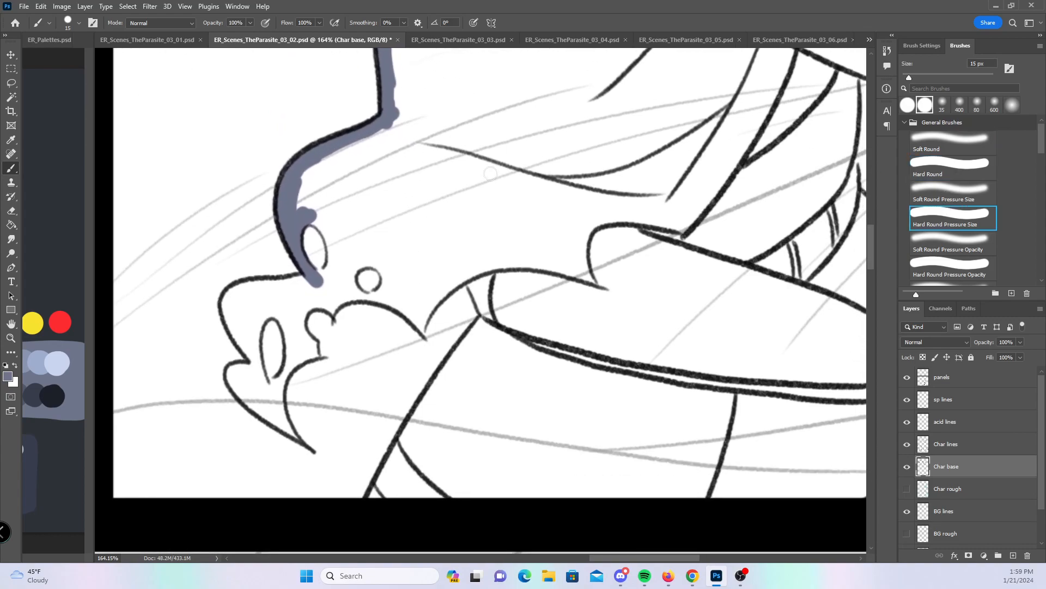
pyautogui.moveTo(276, 381)
pyautogui.mouseDown()
pyautogui.moveTo(279, 417)
pyautogui.moveTo(298, 439)
pyautogui.moveTo(289, 359)
pyautogui.moveTo(254, 333)
pyautogui.moveTo(274, 309)
pyautogui.moveTo(287, 338)
pyautogui.moveTo(274, 312)
pyautogui.mouseUp()
pyautogui.moveTo(298, 354)
pyautogui.mouseDown()
pyautogui.moveTo(311, 348)
pyautogui.moveTo(297, 324)
pyautogui.moveTo(324, 305)
pyautogui.mouseUp()
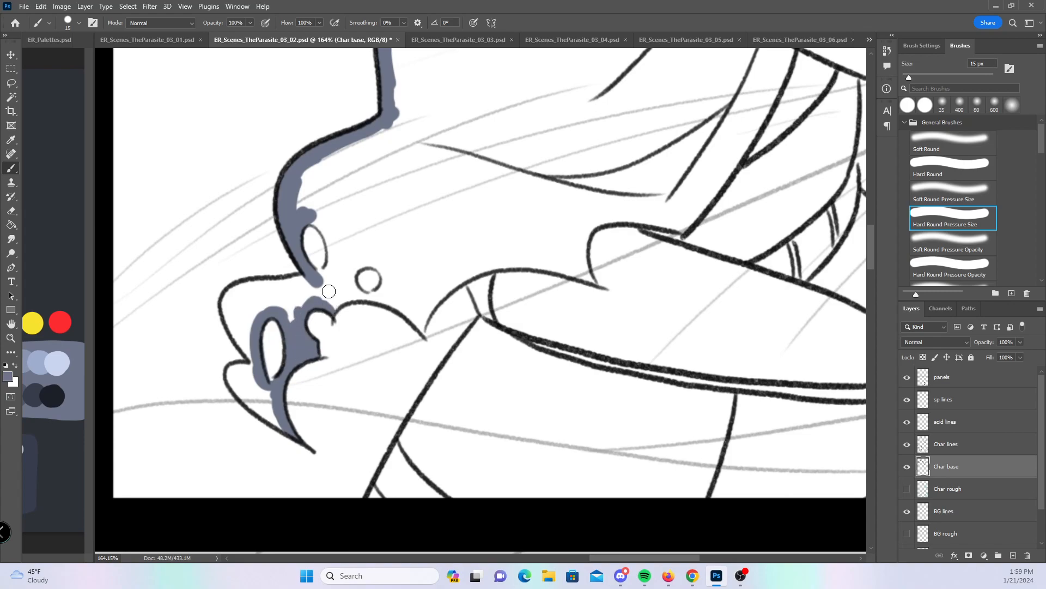
pyautogui.moveTo(332, 310)
pyautogui.mouseDown()
pyautogui.moveTo(360, 297)
pyautogui.moveTo(372, 267)
pyautogui.moveTo(388, 287)
pyautogui.moveTo(378, 292)
pyautogui.moveTo(421, 311)
pyautogui.mouseUp()
pyautogui.moveTo(252, 368)
pyautogui.mouseDown()
pyautogui.moveTo(237, 369)
pyautogui.moveTo(234, 387)
pyautogui.moveTo(234, 370)
pyautogui.moveTo(275, 423)
pyautogui.moveTo(260, 386)
pyautogui.mouseUp()
pyautogui.click(953, 168)
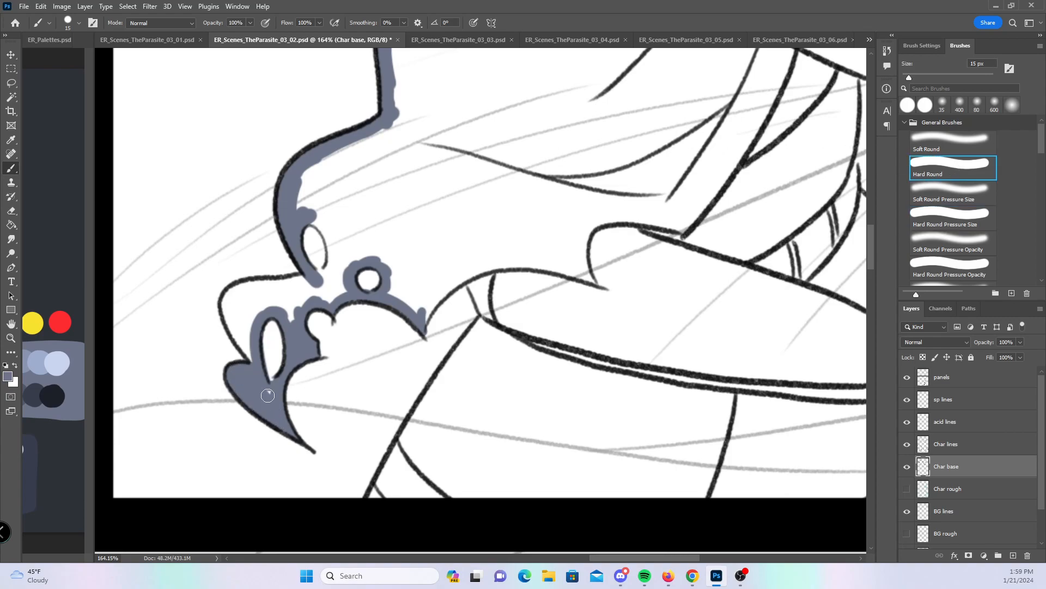
pyautogui.moveTo(232, 317)
pyautogui.mouseDown()
pyautogui.moveTo(244, 352)
pyautogui.moveTo(226, 297)
pyautogui.moveTo(305, 279)
pyautogui.moveTo(242, 327)
pyautogui.moveTo(267, 297)
pyautogui.moveTo(326, 302)
pyautogui.moveTo(327, 226)
pyautogui.moveTo(331, 262)
pyautogui.moveTo(354, 253)
pyautogui.moveTo(395, 270)
pyautogui.moveTo(402, 287)
pyautogui.moveTo(442, 289)
pyautogui.moveTo(480, 271)
pyautogui.moveTo(489, 308)
pyautogui.mouseUp()
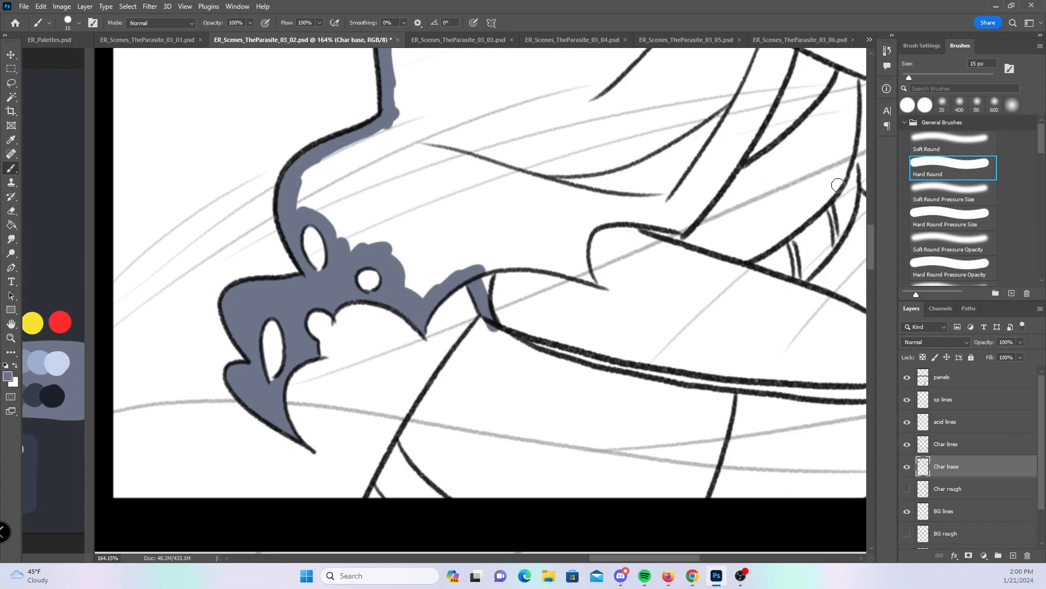
# - Line the woman's hips, legs and the underside of her hand along the upper-right panel's lower border
pyautogui.moveTo(542, 392); pyautogui.dragTo(472, 308)
pyautogui.moveTo(409, 254)
pyautogui.mouseDown()
pyautogui.moveTo(387, 269)
pyautogui.moveTo(302, 412)
pyautogui.moveTo(817, 412)
pyautogui.moveTo(317, 439)
pyautogui.moveTo(377, 418)
pyautogui.moveTo(370, 346)
pyautogui.moveTo(392, 431)
pyautogui.mouseUp()
pyautogui.moveTo(366, 331)
pyautogui.mouseDown()
pyautogui.moveTo(444, 341)
pyautogui.moveTo(424, 398)
pyautogui.mouseUp()
pyautogui.moveTo(441, 397)
pyautogui.mouseDown()
pyautogui.moveTo(467, 387)
pyautogui.moveTo(476, 420)
pyautogui.mouseUp()
pyautogui.moveTo(510, 209)
pyautogui.mouseDown()
pyautogui.moveTo(497, 345)
pyautogui.moveTo(523, 419)
pyautogui.moveTo(481, 422)
pyautogui.mouseUp()
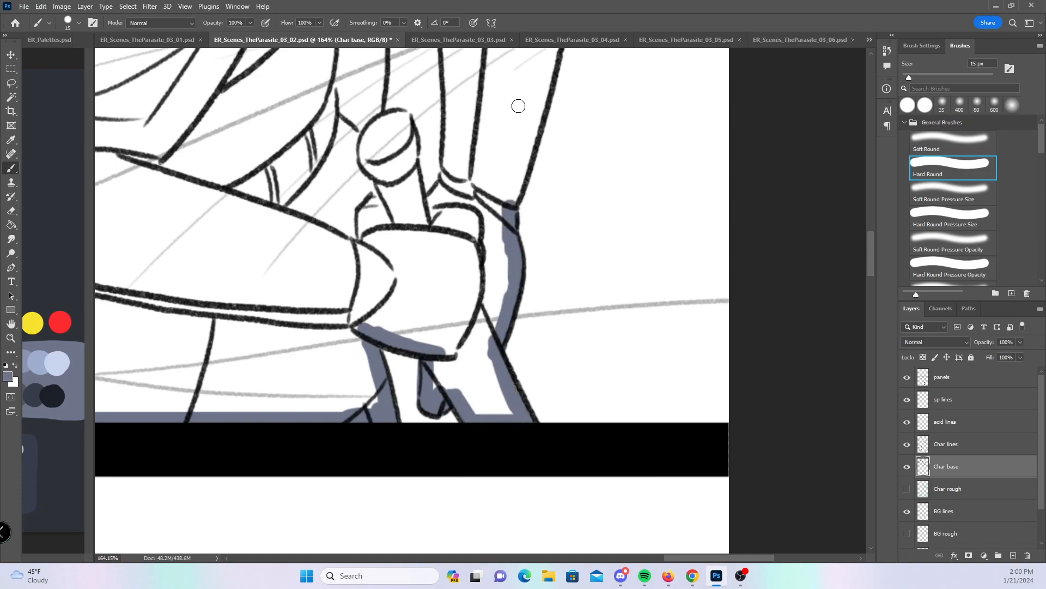
# - Line the inner edge of the woman's bent arm, her facing torso side and the round-topped handle in her hand
pyautogui.scroll(5, 515, 106)
pyautogui.moveTo(420, 118)
pyautogui.mouseDown()
pyautogui.moveTo(420, 373)
pyautogui.moveTo(404, 385)
pyautogui.mouseUp()
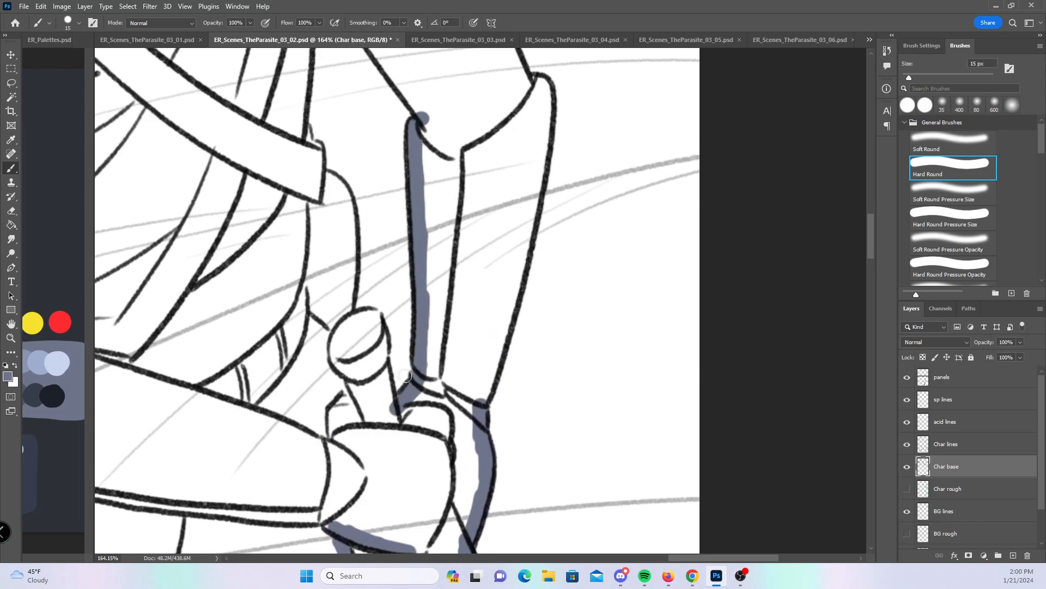
pyautogui.moveTo(314, 174)
pyautogui.mouseDown()
pyautogui.moveTo(350, 209)
pyautogui.moveTo(345, 331)
pyautogui.moveTo(358, 333)
pyautogui.moveTo(370, 315)
pyautogui.moveTo(397, 403)
pyautogui.mouseUp()
pyautogui.press('z')
pyautogui.moveTo(537, 290); pyautogui.dragTo(508, 289)
pyautogui.press('b')
pyautogui.scroll(4, 491, 327)
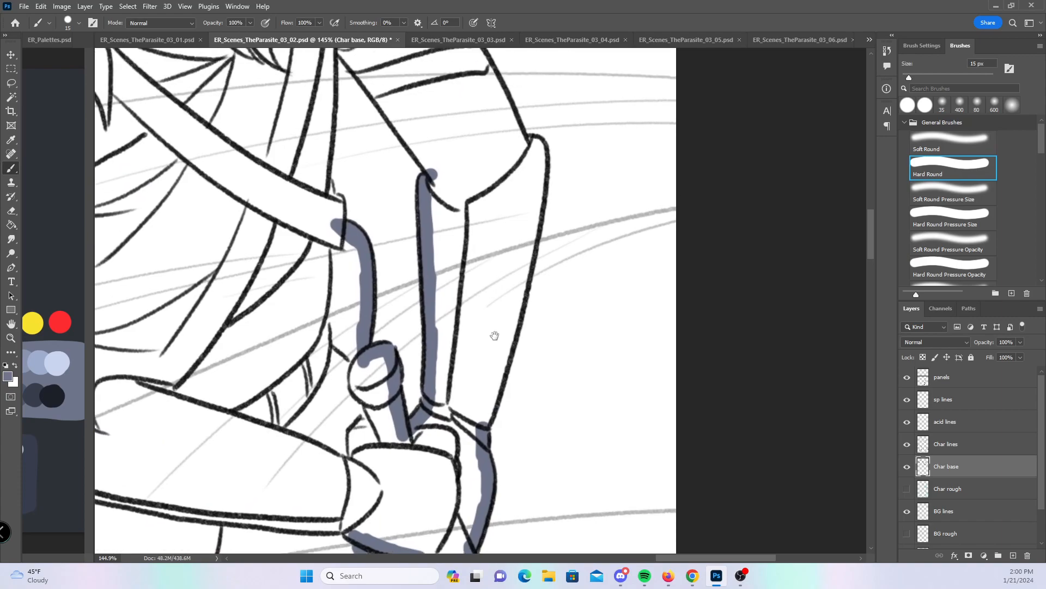
pyautogui.moveTo(332, 131)
pyautogui.mouseDown()
pyautogui.moveTo(334, 101)
pyautogui.moveTo(325, 264)
pyautogui.moveTo(335, 270)
pyautogui.mouseUp()
pyautogui.moveTo(333, 99); pyautogui.dragTo(425, 223)
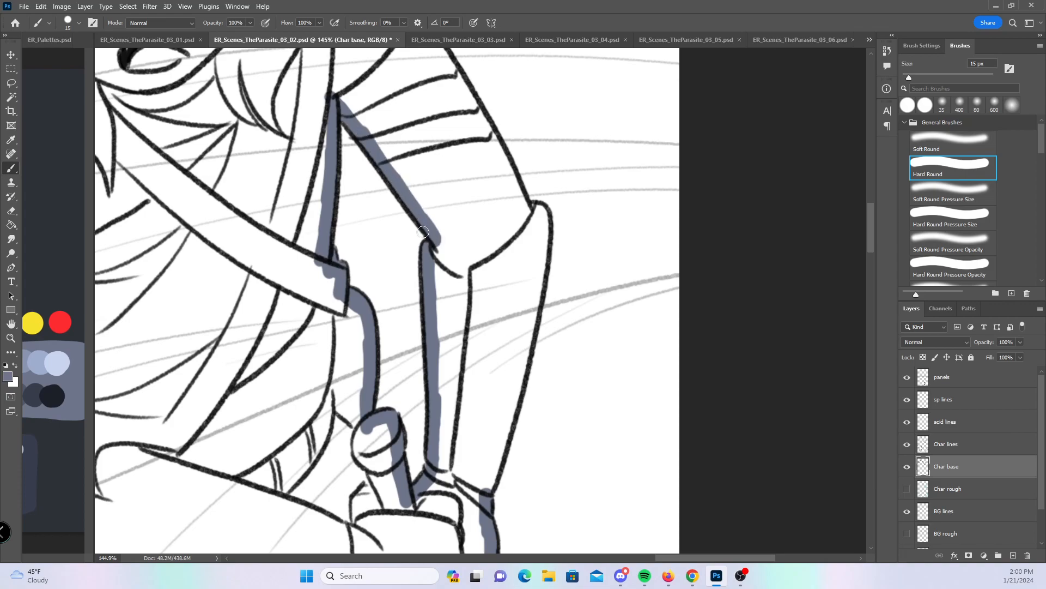
# - Line the outer edge of the woman's bent arm from the collar over the elbow to the wrist
pyautogui.moveTo(479, 115); pyautogui.dragTo(525, 217)
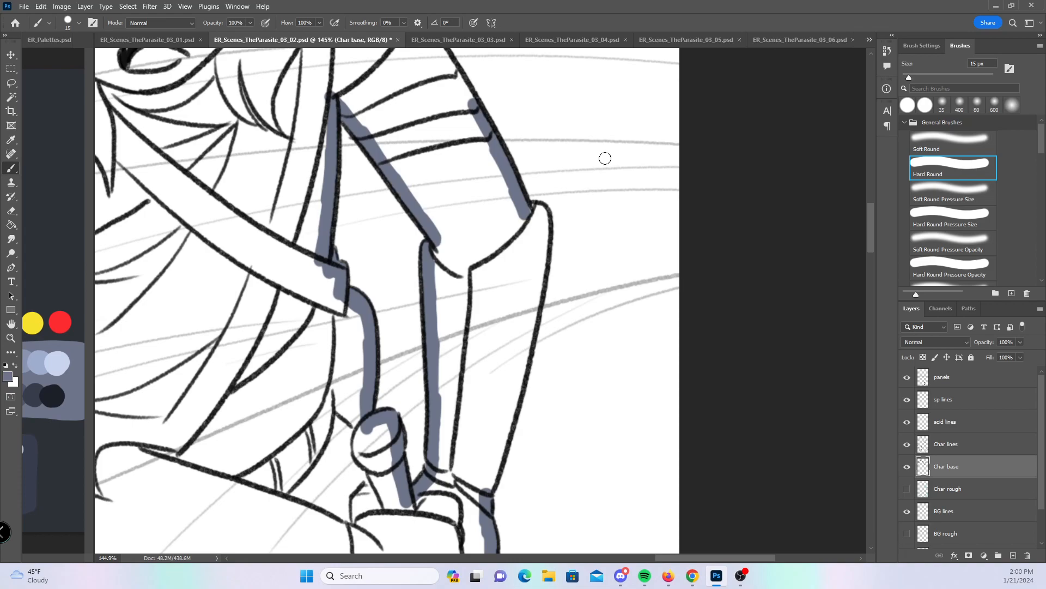
pyautogui.moveTo(531, 209)
pyautogui.mouseDown()
pyautogui.moveTo(543, 216)
pyautogui.moveTo(535, 285)
pyautogui.moveTo(484, 493)
pyautogui.mouseUp()
pyautogui.moveTo(868, 230); pyautogui.dragTo(866, 188)
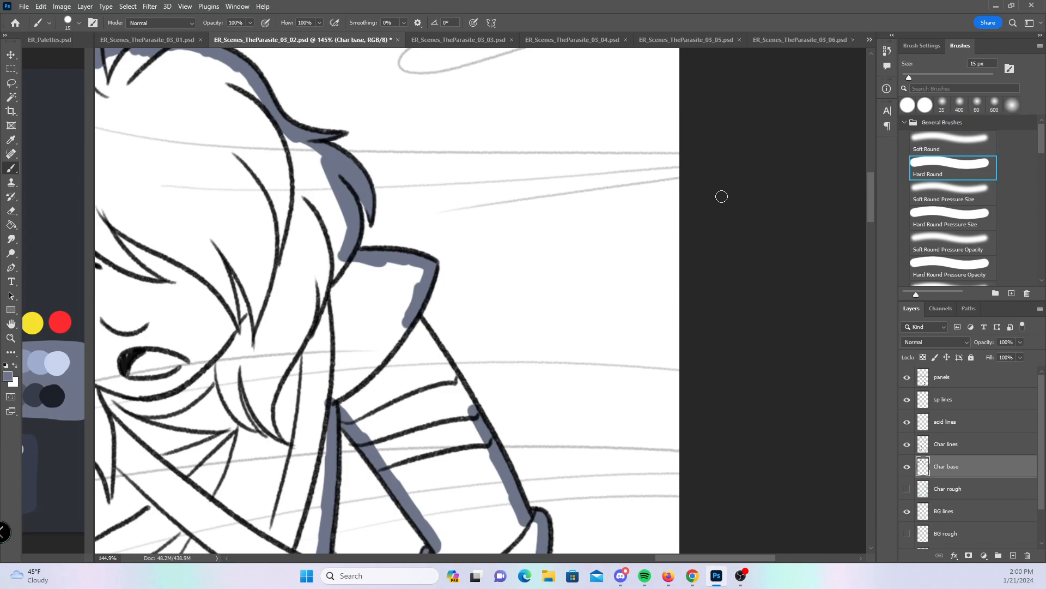
pyautogui.moveTo(409, 319); pyautogui.dragTo(473, 415)
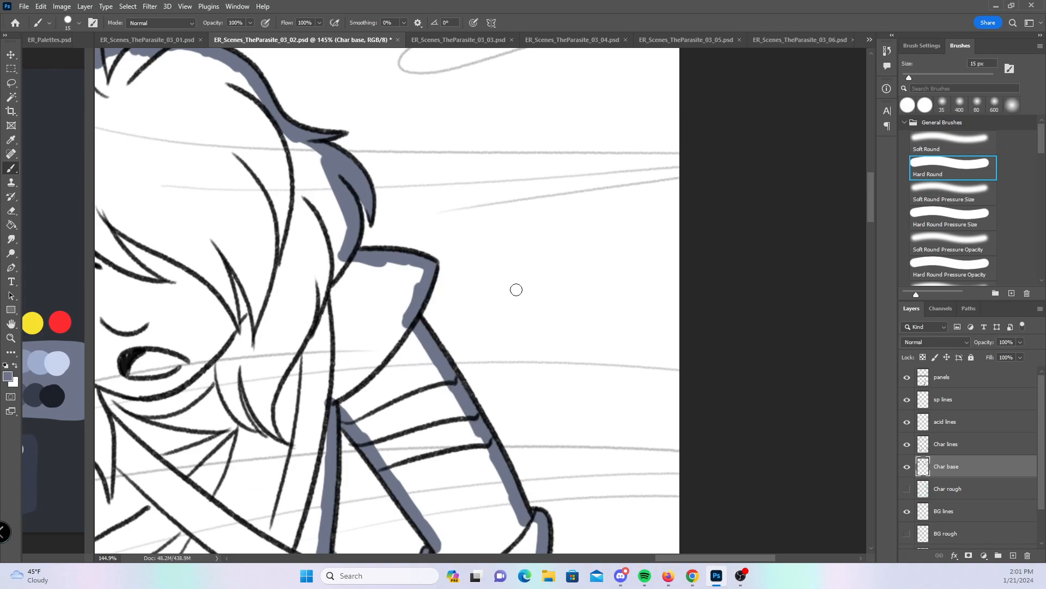
# - In the middle-left panel, fill the creature's upper-left leg tip, then line both leg edges and the outer curve of the adjoining eye
pyautogui.scroll(-10, 593, 308)
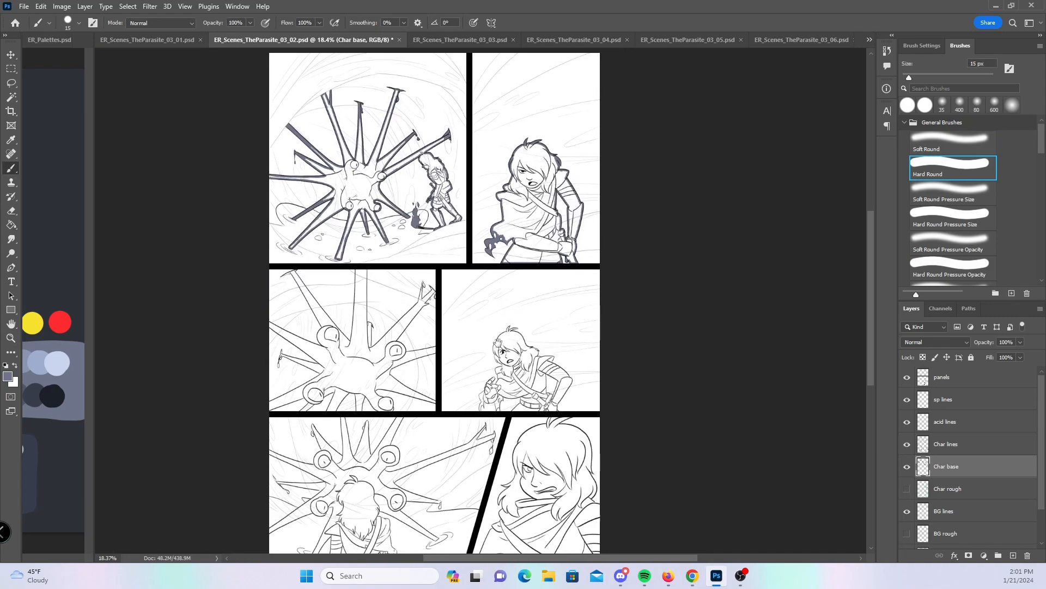
pyautogui.press('z')
pyautogui.moveTo(349, 261); pyautogui.dragTo(413, 242)
pyautogui.press('b')
pyautogui.moveTo(267, 358); pyautogui.dragTo(509, 258)
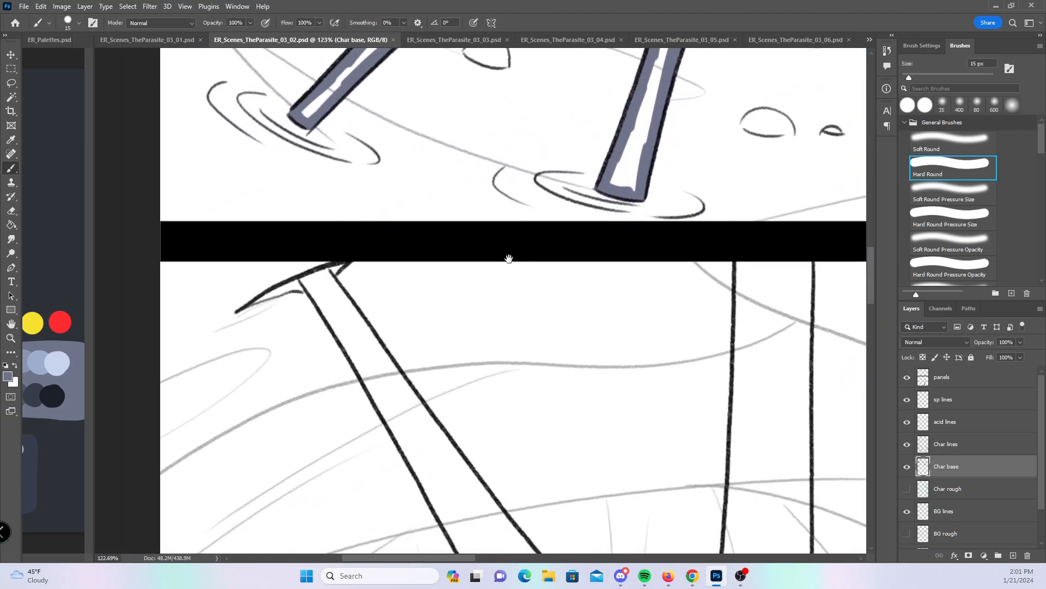
pyautogui.click(956, 211)
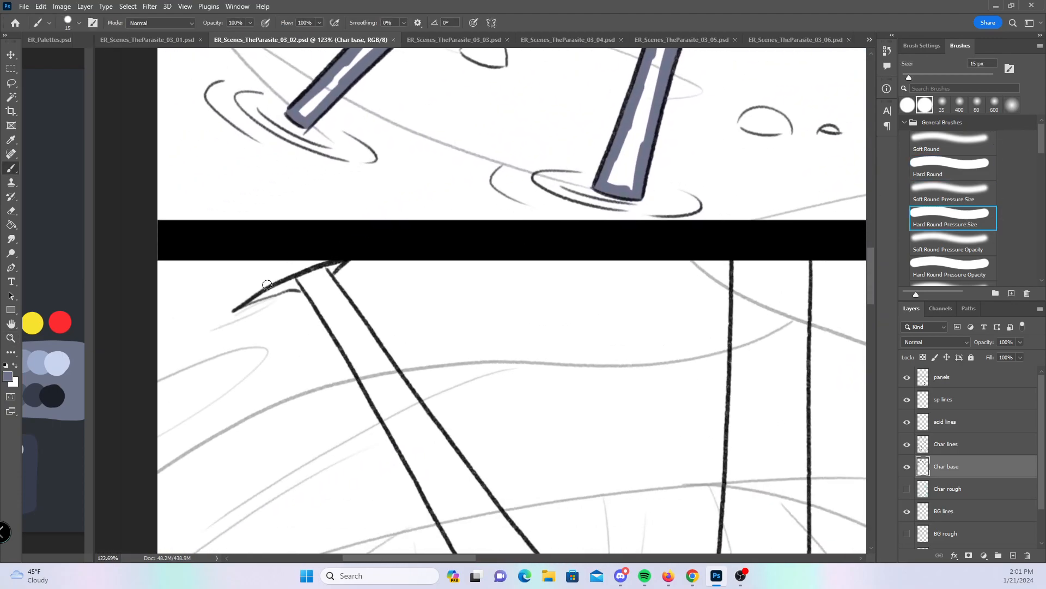
pyautogui.moveTo(257, 298)
pyautogui.mouseDown()
pyautogui.moveTo(334, 267)
pyautogui.moveTo(310, 286)
pyautogui.moveTo(438, 506)
pyautogui.mouseUp()
pyautogui.click(957, 168)
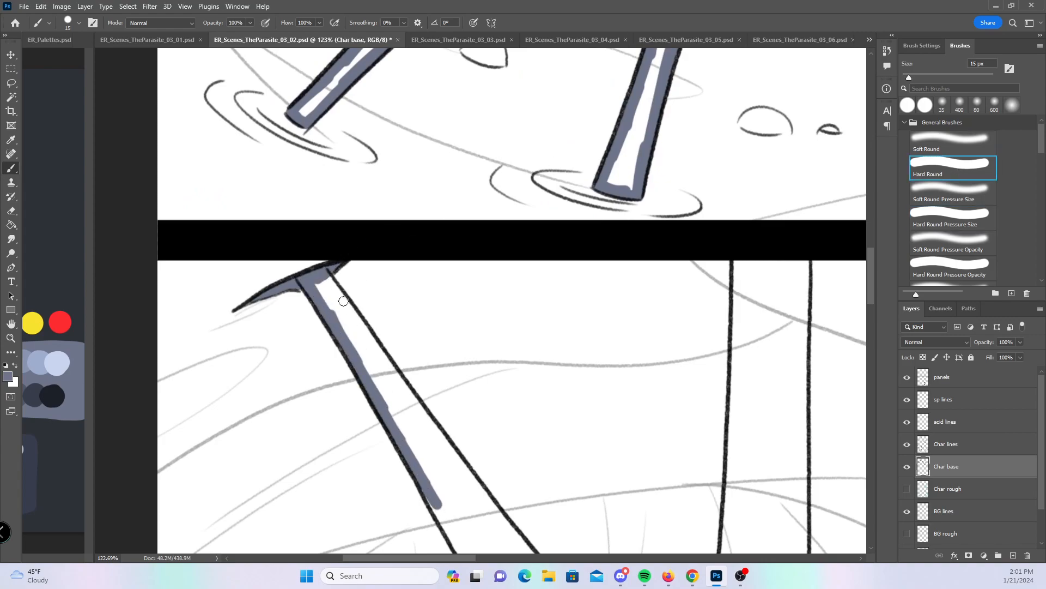
pyautogui.moveTo(326, 279); pyautogui.dragTo(484, 497)
pyautogui.moveTo(587, 422); pyautogui.dragTo(452, 138)
pyautogui.moveTo(283, 186)
pyautogui.mouseDown()
pyautogui.moveTo(379, 365)
pyautogui.moveTo(350, 404)
pyautogui.moveTo(345, 436)
pyautogui.moveTo(366, 478)
pyautogui.moveTo(397, 497)
pyautogui.mouseUp()
pyautogui.moveTo(347, 211); pyautogui.dragTo(547, 447)
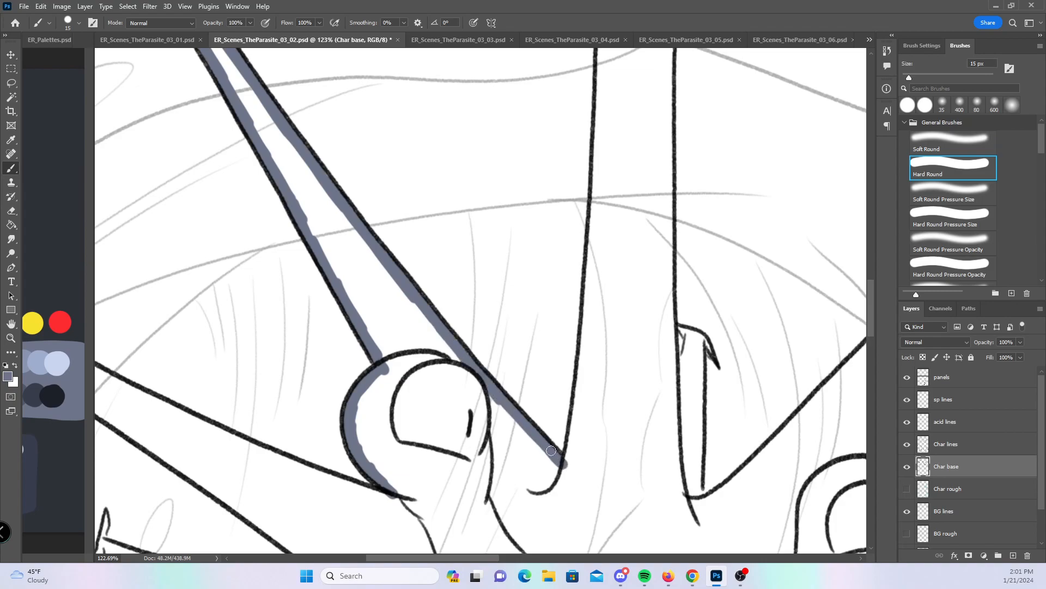
# - Line both inner edges of the creature's vertical leg in the middle-left panel with Hard Round
pyautogui.hscroll(5, 650, 349)
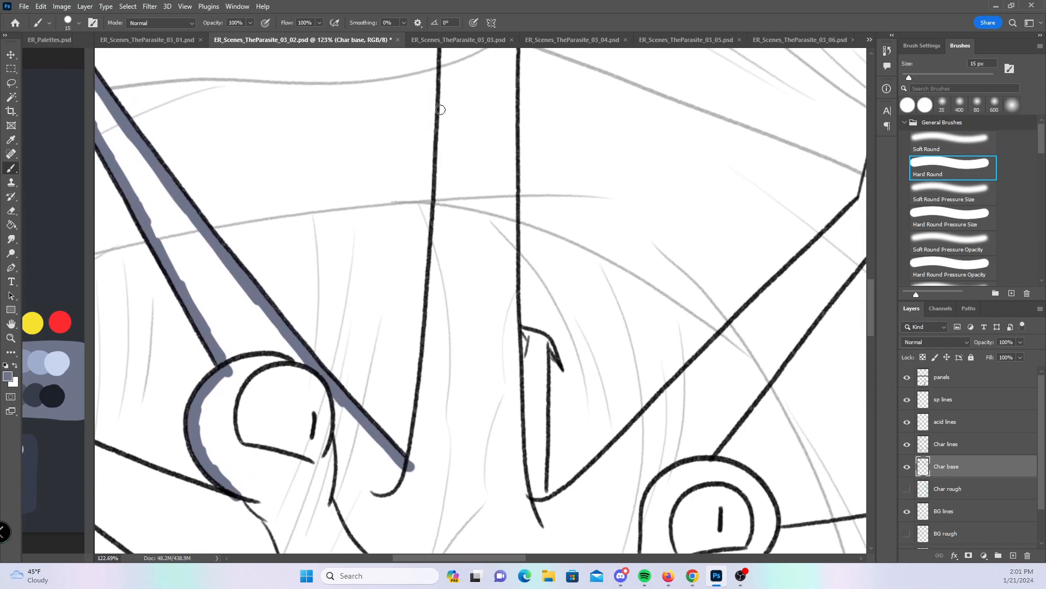
pyautogui.moveTo(442, 131); pyautogui.dragTo(434, 297)
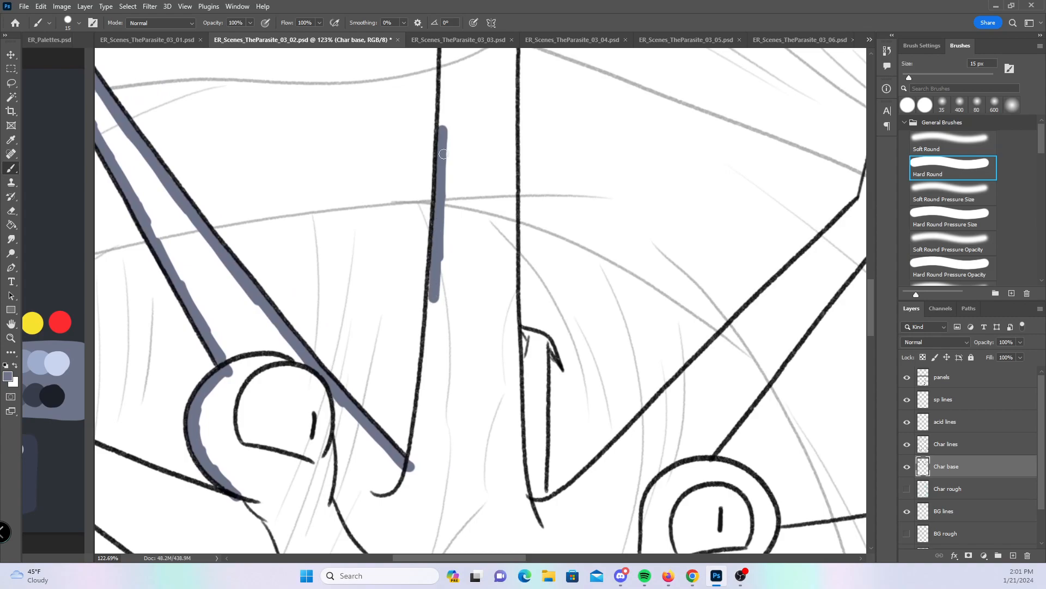
pyautogui.moveTo(438, 235); pyautogui.dragTo(413, 463)
pyautogui.moveTo(448, 65); pyautogui.dragTo(446, 145)
pyautogui.moveTo(509, 66); pyautogui.dragTo(519, 393)
# - Fill the small hooked leg beside the vertical leg with a 20 px brush, and close the vertical leg along the panel's upper border
pyautogui.click(945, 220)
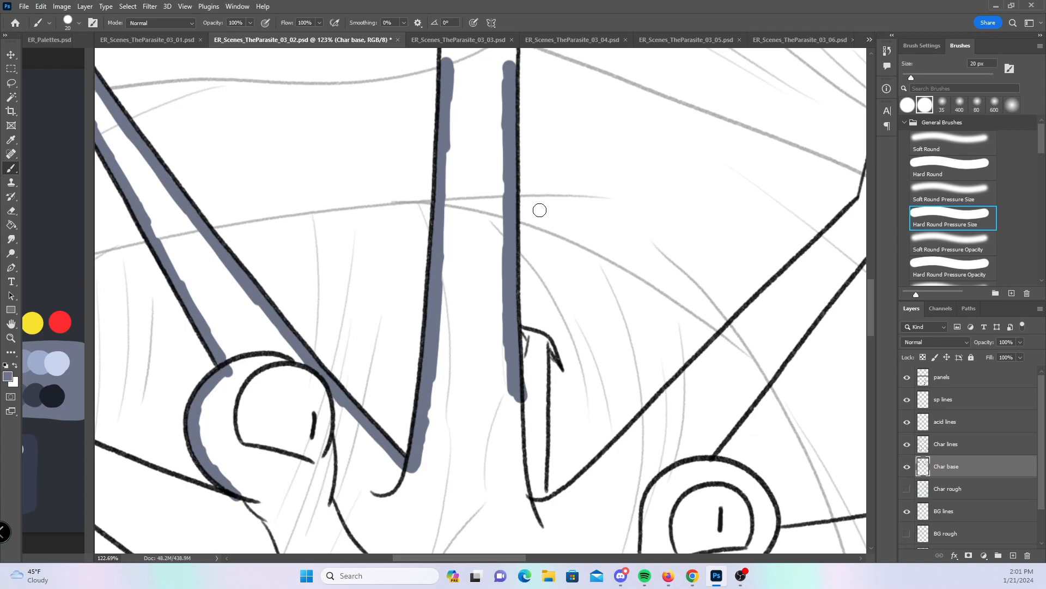
pyautogui.moveTo(529, 331); pyautogui.dragTo(542, 340)
pyautogui.click(951, 166)
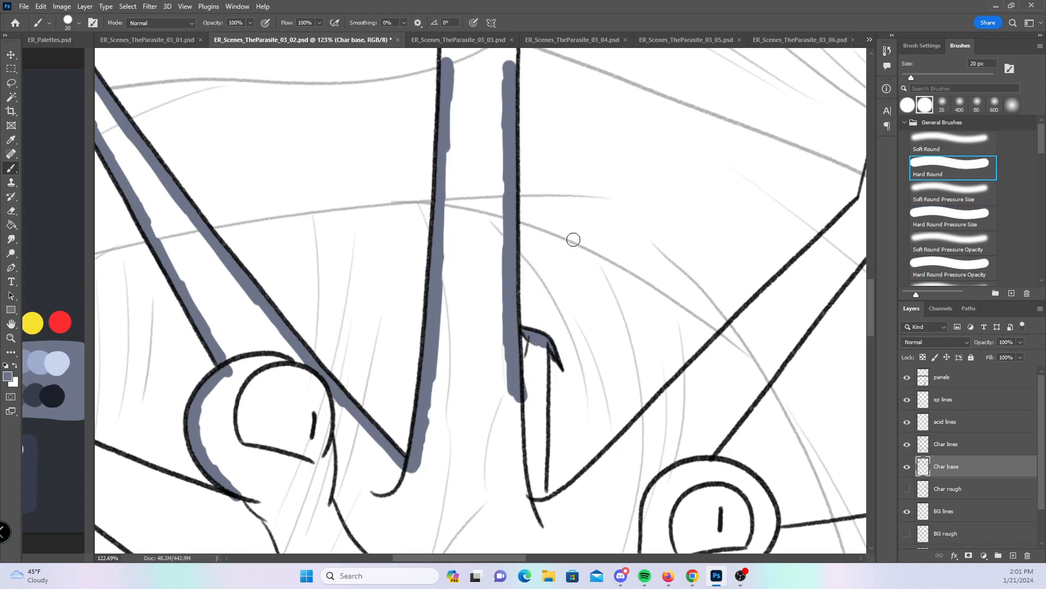
pyautogui.moveTo(536, 337); pyautogui.dragTo(539, 508)
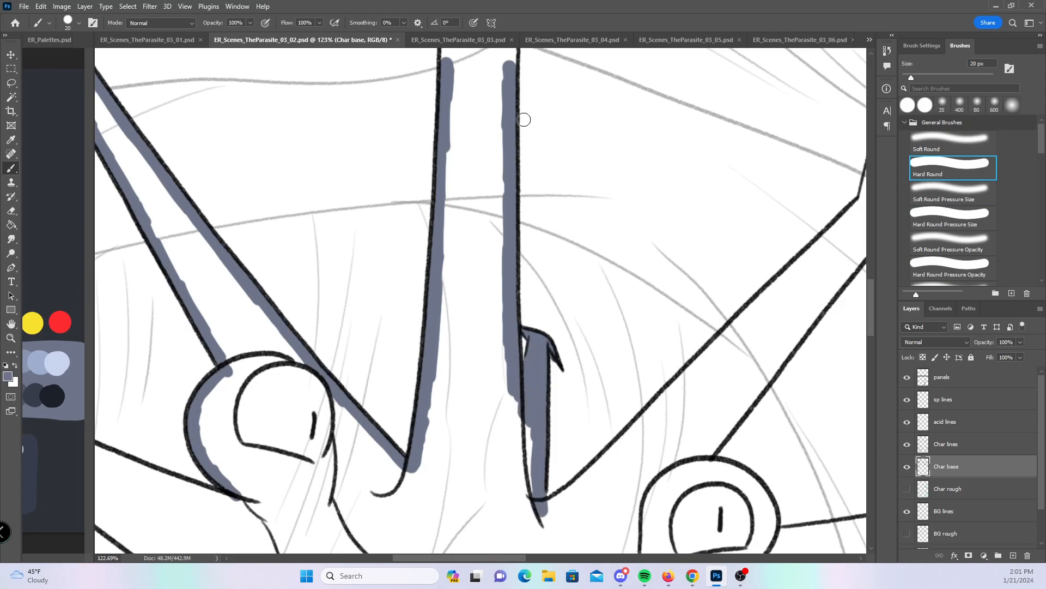
pyautogui.scroll(5, 543, 163)
pyautogui.moveTo(479, 180)
pyautogui.mouseDown()
pyautogui.moveTo(480, 282)
pyautogui.moveTo(489, 195)
pyautogui.moveTo(549, 192)
pyautogui.moveTo(541, 288)
pyautogui.mouseUp()
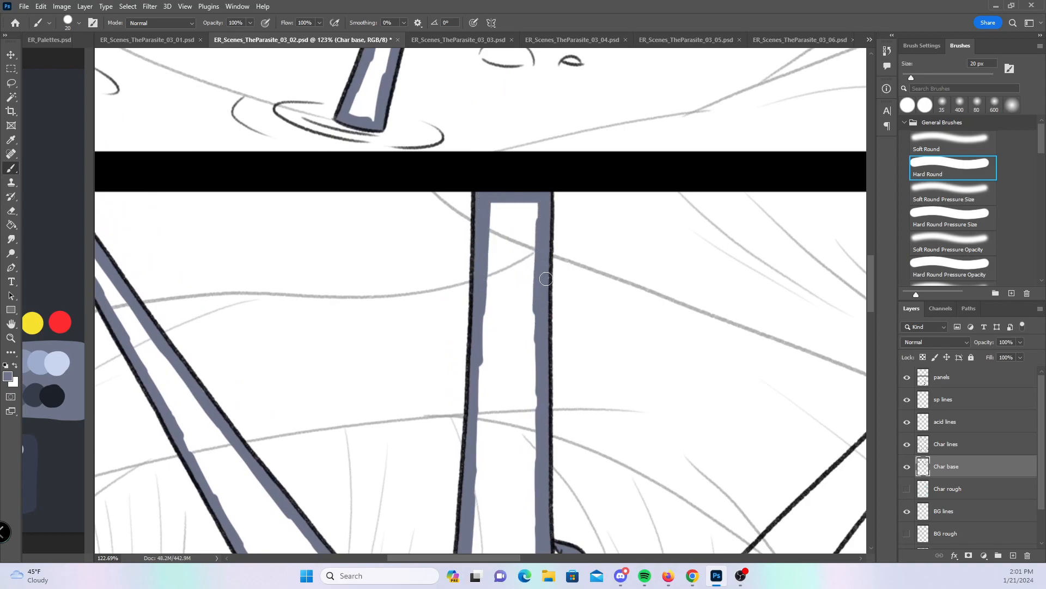
# - Line both edges of the leg running from the panel's left border to the creature's upper-left eye
pyautogui.moveTo(657, 314); pyautogui.dragTo(540, 349)
pyautogui.moveTo(566, 414); pyautogui.dragTo(508, 295)
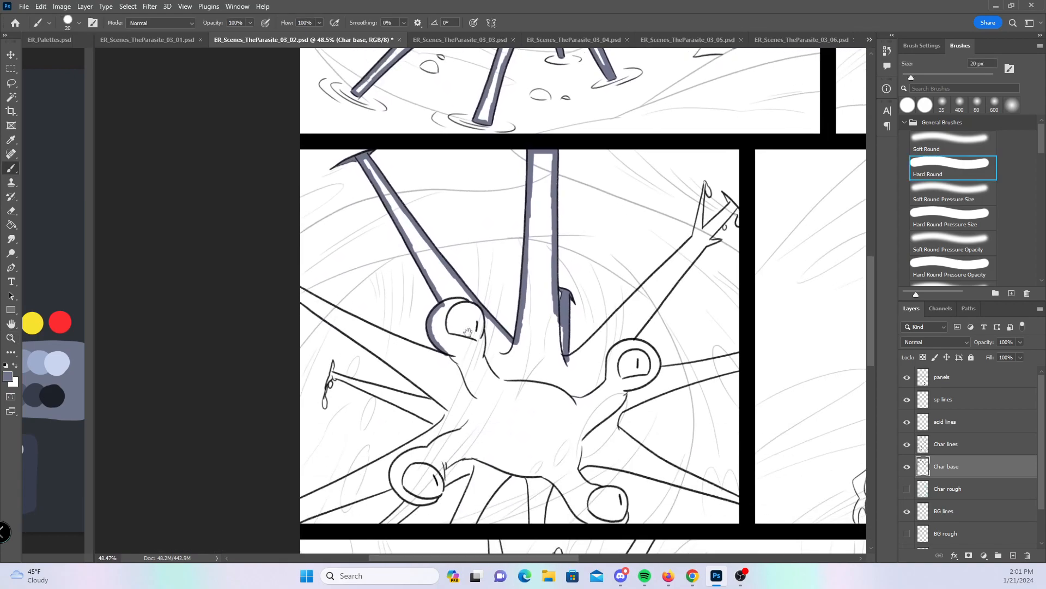
pyautogui.moveTo(392, 318); pyautogui.dragTo(444, 308)
pyautogui.moveTo(400, 342); pyautogui.dragTo(383, 285)
pyautogui.moveTo(129, 199); pyautogui.dragTo(505, 472)
pyautogui.moveTo(126, 176)
pyautogui.mouseDown()
pyautogui.moveTo(406, 317)
pyautogui.moveTo(500, 349)
pyautogui.moveTo(521, 339)
pyautogui.mouseUp()
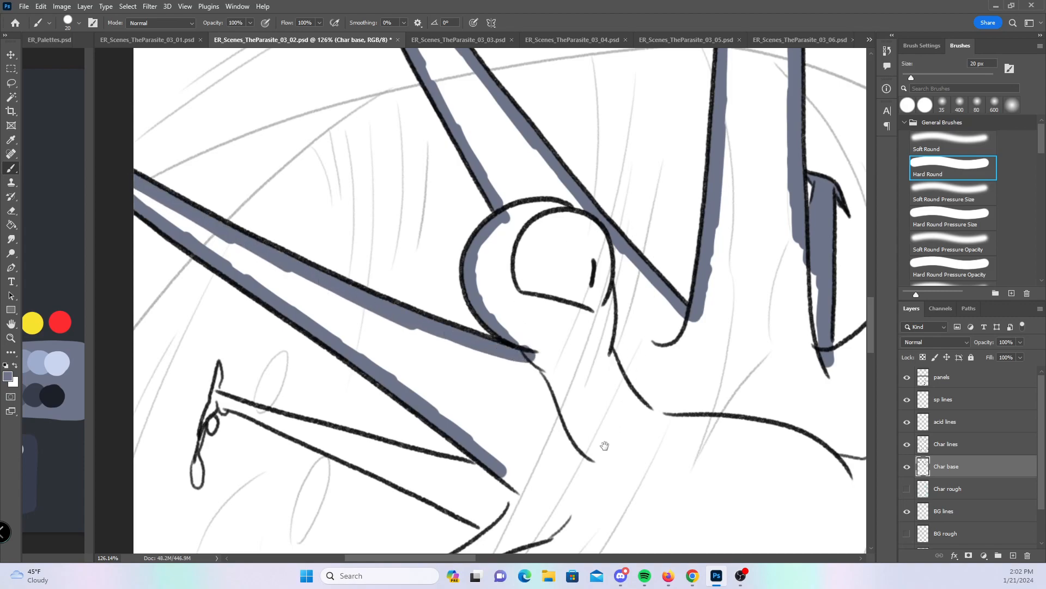
# - Fill the dripping tip of the short left leg with Hard Round Pressure Size, then cover its shaft edges with Hard Round
pyautogui.moveTo(604, 445); pyautogui.dragTo(601, 260)
pyautogui.click(949, 219)
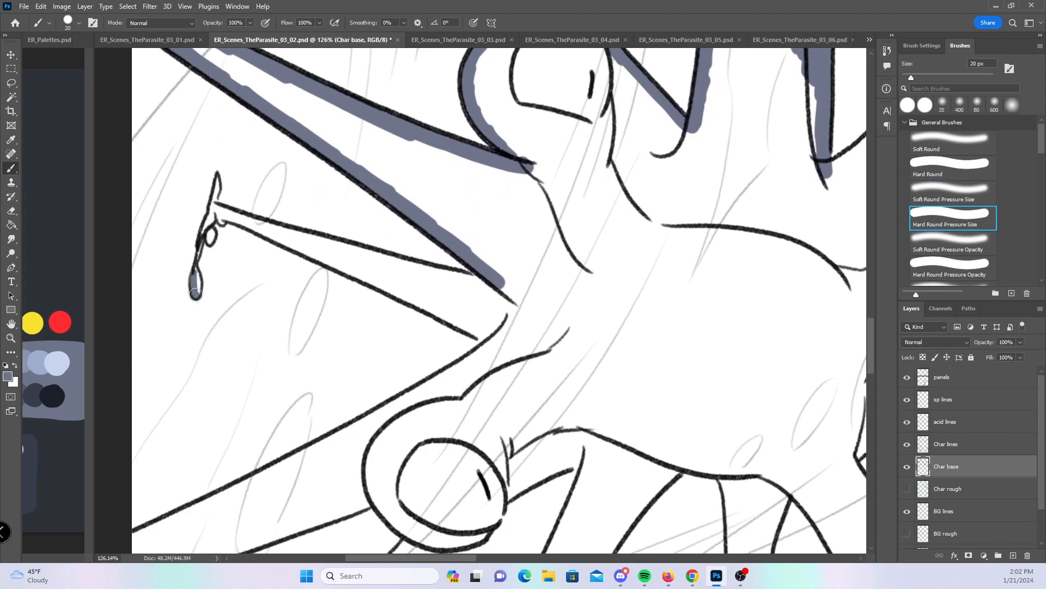
pyautogui.moveTo(196, 261)
pyautogui.mouseDown()
pyautogui.moveTo(216, 180)
pyautogui.moveTo(221, 221)
pyautogui.moveTo(258, 227)
pyautogui.mouseUp()
pyautogui.click(956, 172)
pyautogui.moveTo(267, 230)
pyautogui.mouseDown()
pyautogui.moveTo(498, 342)
pyautogui.moveTo(344, 248)
pyautogui.mouseUp()
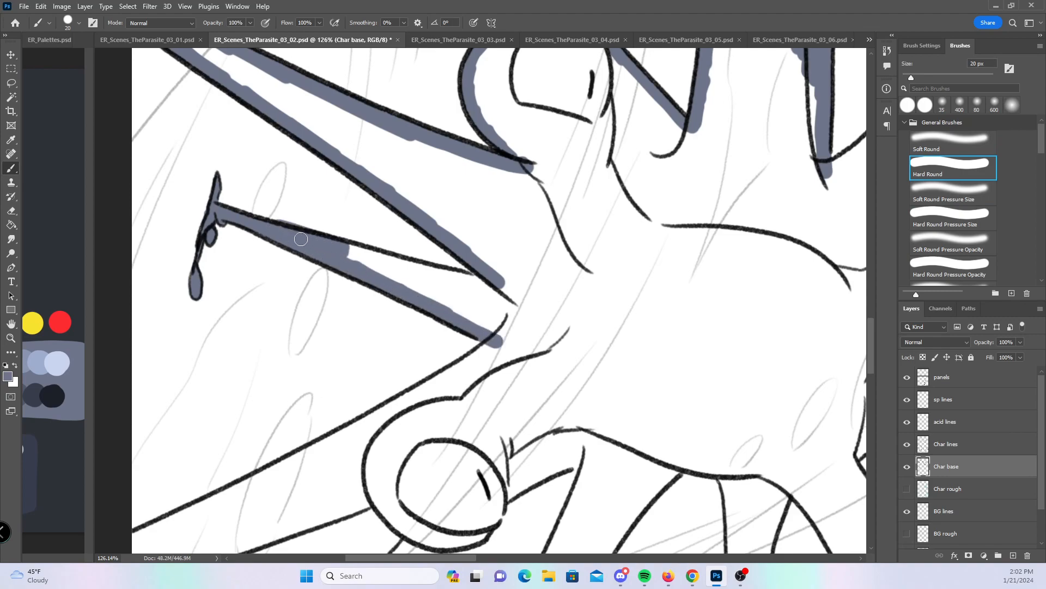
pyautogui.moveTo(273, 228)
pyautogui.mouseDown()
pyautogui.moveTo(474, 283)
pyautogui.moveTo(467, 271)
pyautogui.mouseUp()
# - Line the upper and lower edges of the lower-left leg that passes behind the creature's lower-left eye
pyautogui.moveTo(582, 367); pyautogui.dragTo(667, 222)
pyautogui.moveTo(218, 393)
pyautogui.mouseDown()
pyautogui.moveTo(427, 296)
pyautogui.moveTo(398, 307)
pyautogui.moveTo(582, 189)
pyautogui.mouseUp()
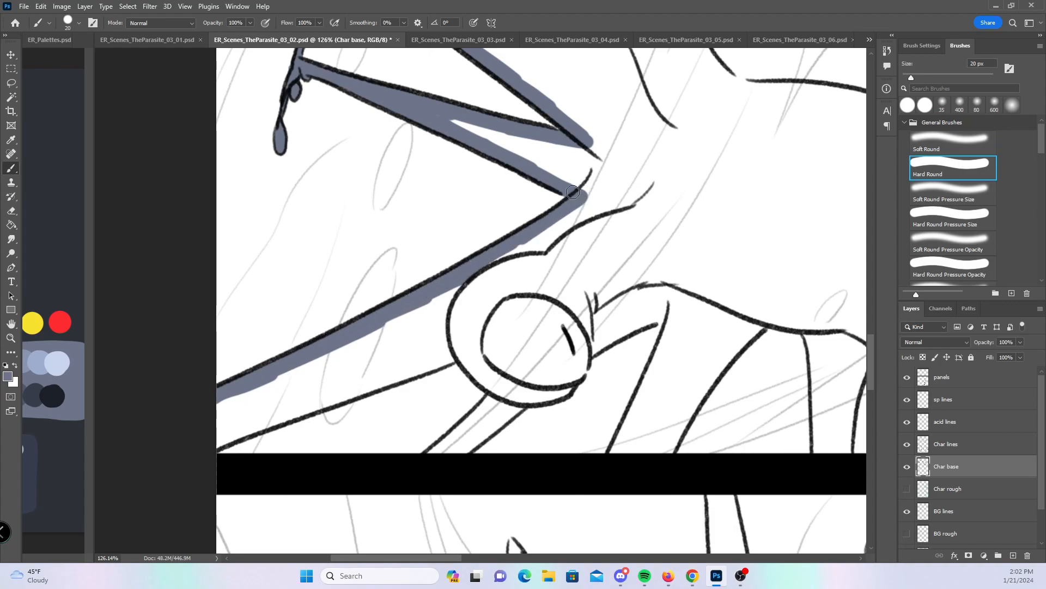
pyautogui.moveTo(221, 441)
pyautogui.mouseDown()
pyautogui.moveTo(471, 352)
pyautogui.moveTo(504, 392)
pyautogui.mouseUp()
# - Line the short legs under the creature's body down to the panel's lower border, as far as the lower-right eye
pyautogui.moveTo(691, 345); pyautogui.dragTo(532, 312)
pyautogui.moveTo(331, 370)
pyautogui.mouseDown()
pyautogui.moveTo(297, 401)
pyautogui.moveTo(323, 403)
pyautogui.moveTo(354, 363)
pyautogui.moveTo(406, 355)
pyautogui.moveTo(508, 275)
pyautogui.moveTo(505, 320)
pyautogui.moveTo(464, 413)
pyautogui.moveTo(498, 412)
pyautogui.moveTo(522, 399)
pyautogui.moveTo(610, 285)
pyautogui.mouseUp()
pyautogui.moveTo(782, 306)
pyautogui.mouseDown()
pyautogui.moveTo(548, 334)
pyautogui.moveTo(444, 314)
pyautogui.mouseUp()
pyautogui.moveTo(273, 293)
pyautogui.mouseDown()
pyautogui.moveTo(314, 294)
pyautogui.moveTo(323, 430)
pyautogui.moveTo(349, 423)
pyautogui.moveTo(378, 316)
pyautogui.mouseUp()
pyautogui.moveTo(545, 381); pyautogui.dragTo(421, 373)
pyautogui.moveTo(257, 310)
pyautogui.mouseDown()
pyautogui.moveTo(348, 415)
pyautogui.moveTo(379, 414)
pyautogui.mouseUp()
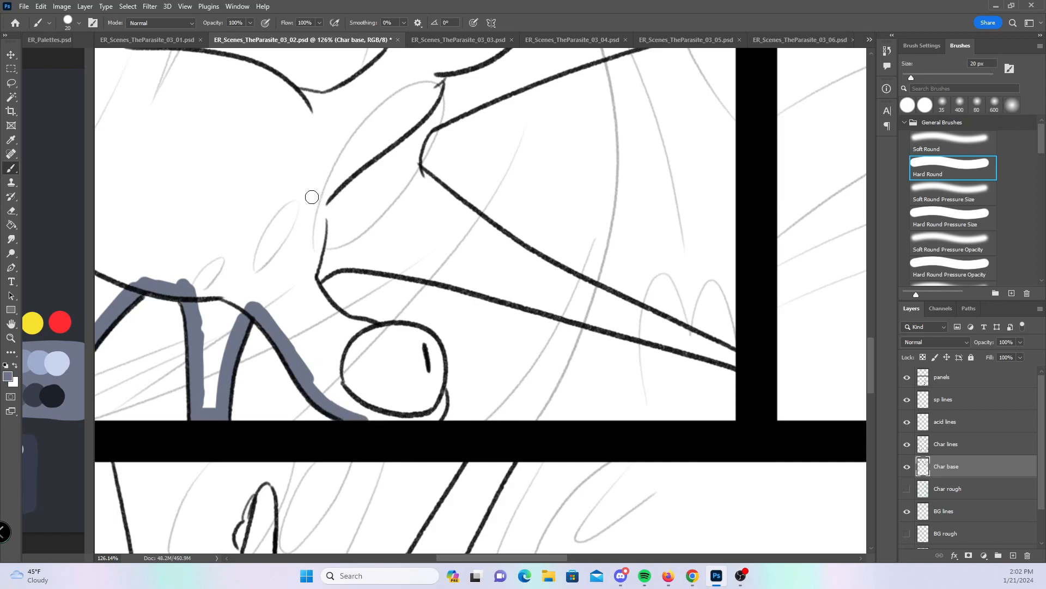
pyautogui.moveTo(311, 279)
pyautogui.mouseDown()
pyautogui.moveTo(344, 325)
pyautogui.moveTo(414, 341)
pyautogui.moveTo(438, 362)
pyautogui.moveTo(436, 405)
pyautogui.moveTo(441, 397)
pyautogui.moveTo(349, 414)
pyautogui.mouseUp()
# - Line the upper edge of the creature's upper-right leg from the body up to its forked end
pyautogui.moveTo(513, 240)
pyautogui.mouseDown()
pyautogui.moveTo(484, 423)
pyautogui.moveTo(429, 583)
pyautogui.mouseUp()
pyautogui.moveTo(249, 360)
pyautogui.mouseDown()
pyautogui.moveTo(305, 319)
pyautogui.moveTo(391, 224)
pyautogui.mouseUp()
pyautogui.moveTo(536, 146); pyautogui.dragTo(392, 301)
pyautogui.moveTo(243, 388); pyautogui.dragTo(428, 203)
# - Fill the prongs, claw tips and drips at the upper-right leg's forked end using Hard Round Pressure Size
pyautogui.click(935, 216)
pyautogui.moveTo(514, 192); pyautogui.dragTo(502, 238)
pyautogui.moveTo(451, 99)
pyautogui.mouseDown()
pyautogui.moveTo(439, 217)
pyautogui.moveTo(426, 222)
pyautogui.moveTo(464, 251)
pyautogui.moveTo(450, 265)
pyautogui.moveTo(490, 249)
pyautogui.mouseUp()
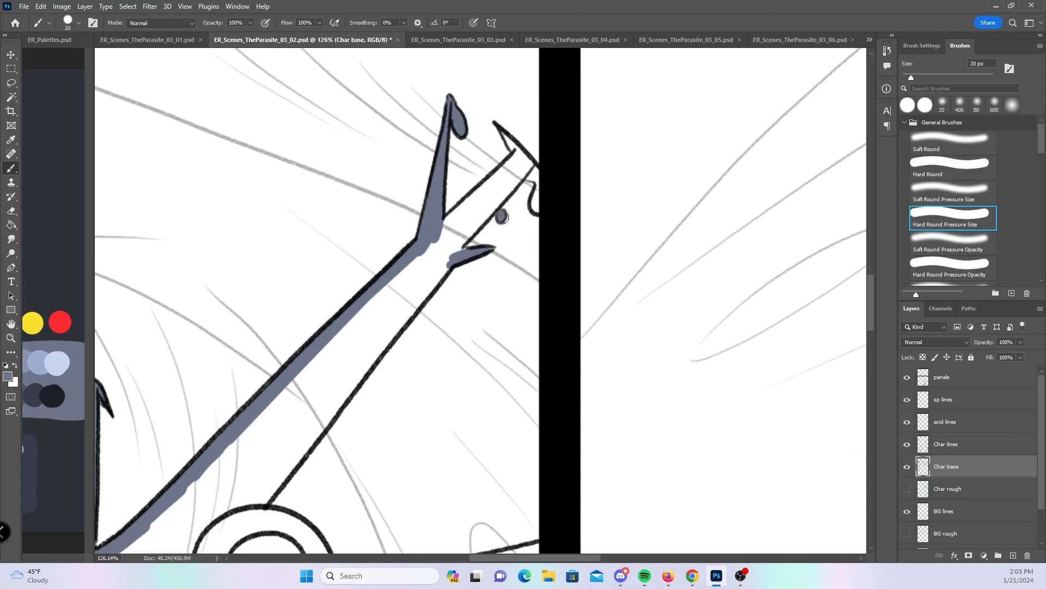
pyautogui.moveTo(508, 130); pyautogui.dragTo(525, 166)
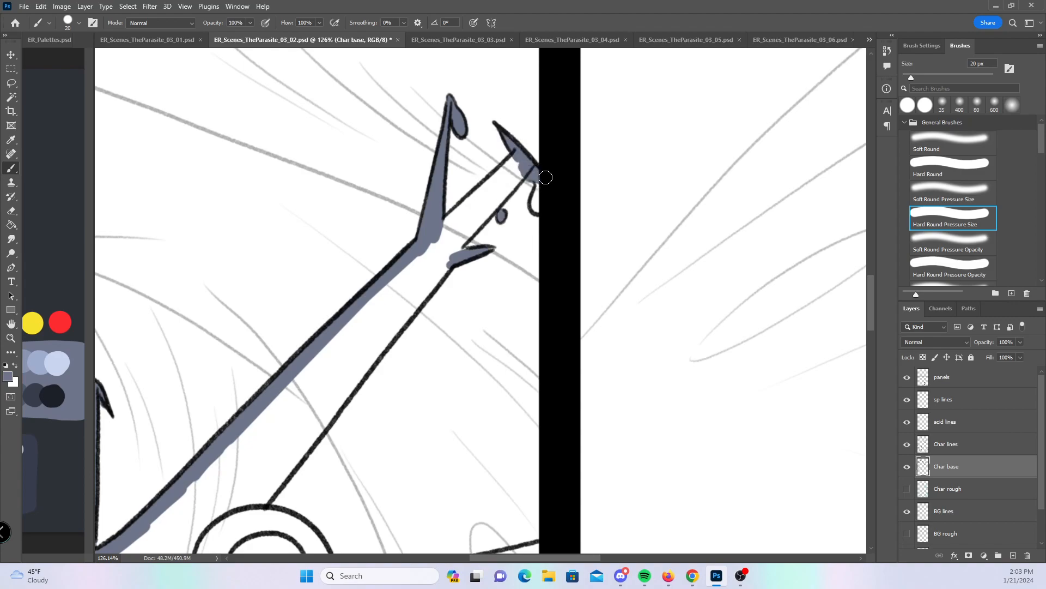
# - Cover the forked end's connecting branch and line the upper-right leg's lower edge down to the eye with Hard Round
pyautogui.click(969, 163)
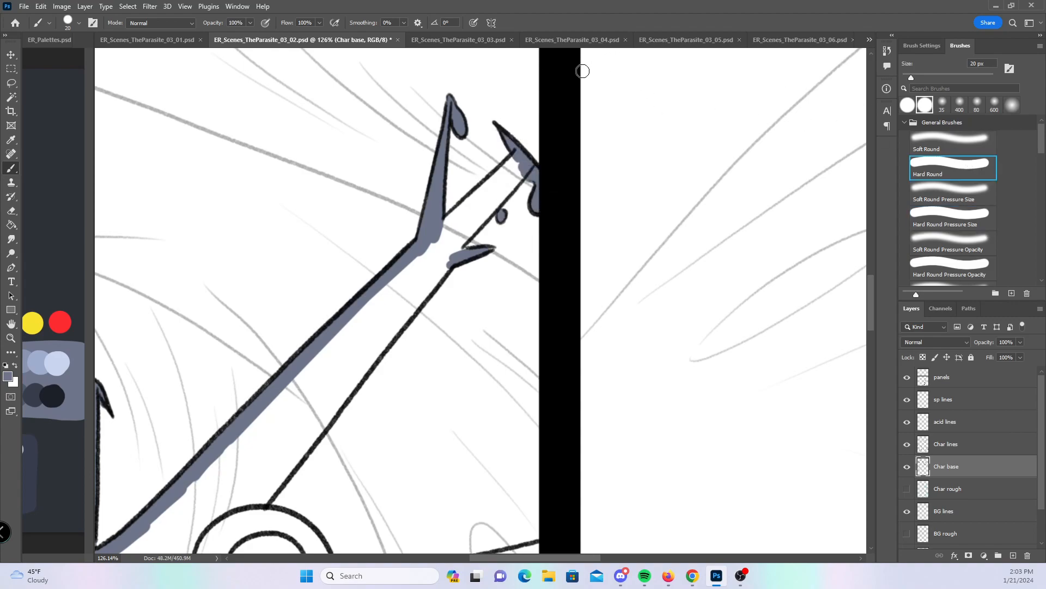
pyautogui.moveTo(484, 203)
pyautogui.mouseDown()
pyautogui.moveTo(453, 224)
pyautogui.moveTo(507, 174)
pyautogui.moveTo(447, 262)
pyautogui.moveTo(455, 233)
pyautogui.mouseUp()
pyautogui.moveTo(464, 344); pyautogui.dragTo(539, 195)
pyautogui.moveTo(335, 357); pyautogui.dragTo(528, 104)
# - Line the upper-right eye's outer edge and both edges of the leg beside it out to the panel's right border
pyautogui.scroll(-5, 493, 204)
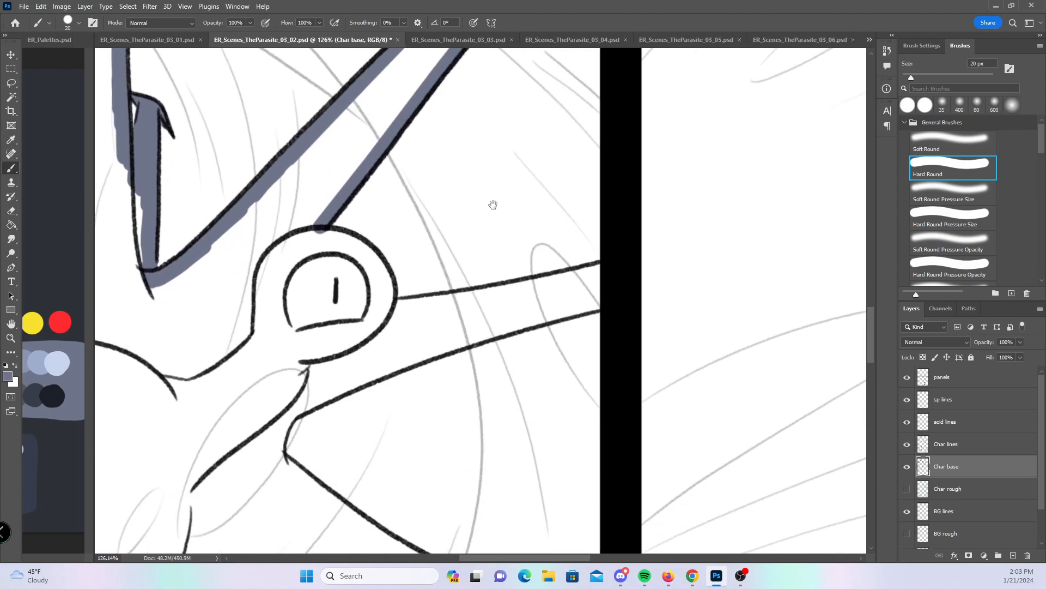
pyautogui.moveTo(324, 213)
pyautogui.mouseDown()
pyautogui.moveTo(357, 227)
pyautogui.moveTo(387, 280)
pyautogui.mouseUp()
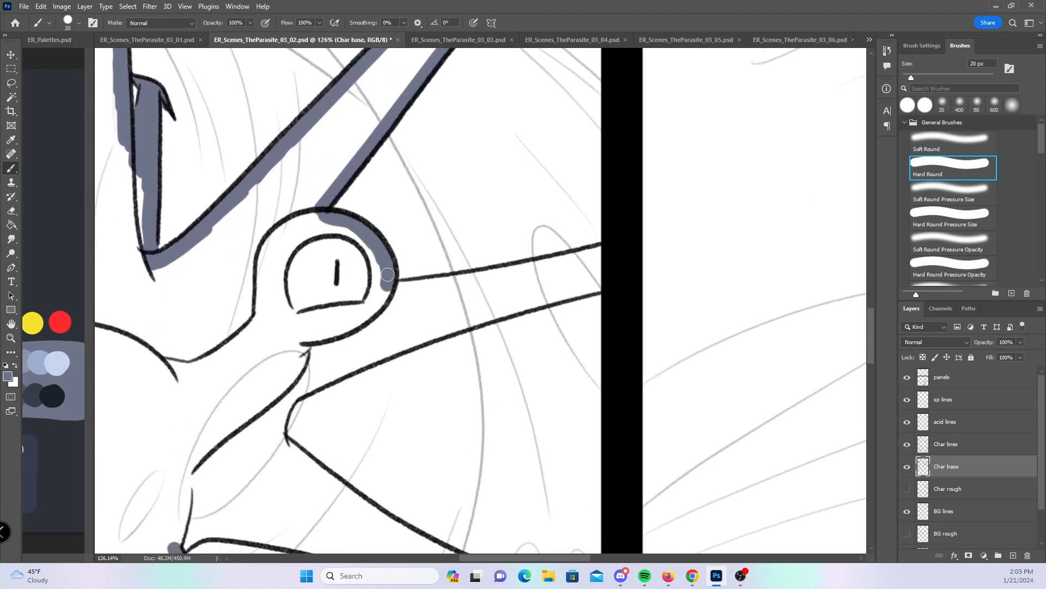
pyautogui.moveTo(482, 270)
pyautogui.mouseDown()
pyautogui.moveTo(604, 248)
pyautogui.moveTo(598, 267)
pyautogui.mouseUp()
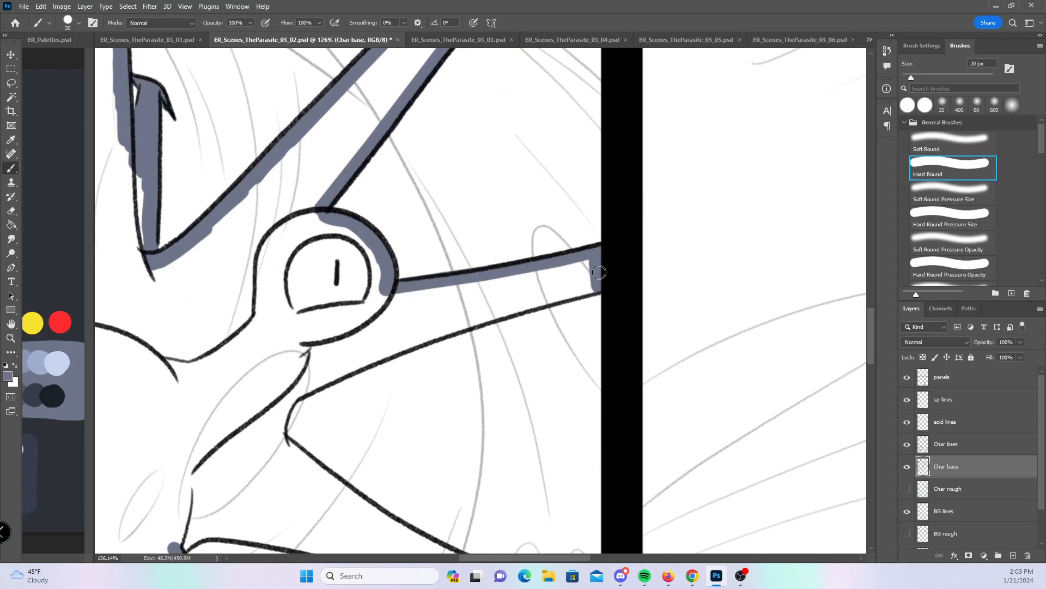
pyautogui.moveTo(278, 442)
pyautogui.mouseDown()
pyautogui.moveTo(293, 393)
pyautogui.moveTo(389, 349)
pyautogui.mouseUp()
pyautogui.moveTo(456, 329); pyautogui.dragTo(463, 327)
pyautogui.moveTo(542, 301); pyautogui.dragTo(602, 290)
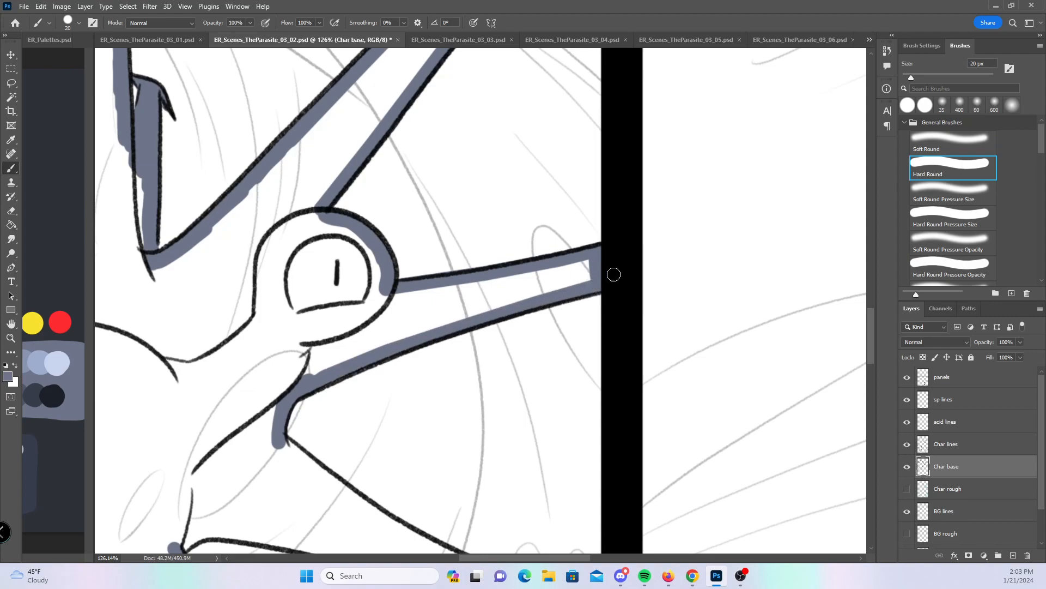
# - Line both edges of the lower-right leg out to its point at the panel's right border and save the file
pyautogui.scroll(-5, 509, 332)
pyautogui.moveTo(187, 350)
pyautogui.mouseDown()
pyautogui.moveTo(208, 338)
pyautogui.moveTo(351, 361)
pyautogui.mouseUp()
pyautogui.moveTo(419, 381); pyautogui.dragTo(598, 427)
pyautogui.moveTo(285, 246)
pyautogui.mouseDown()
pyautogui.moveTo(395, 327)
pyautogui.moveTo(378, 320)
pyautogui.moveTo(511, 397)
pyautogui.moveTo(474, 374)
pyautogui.moveTo(595, 426)
pyautogui.mouseUp()
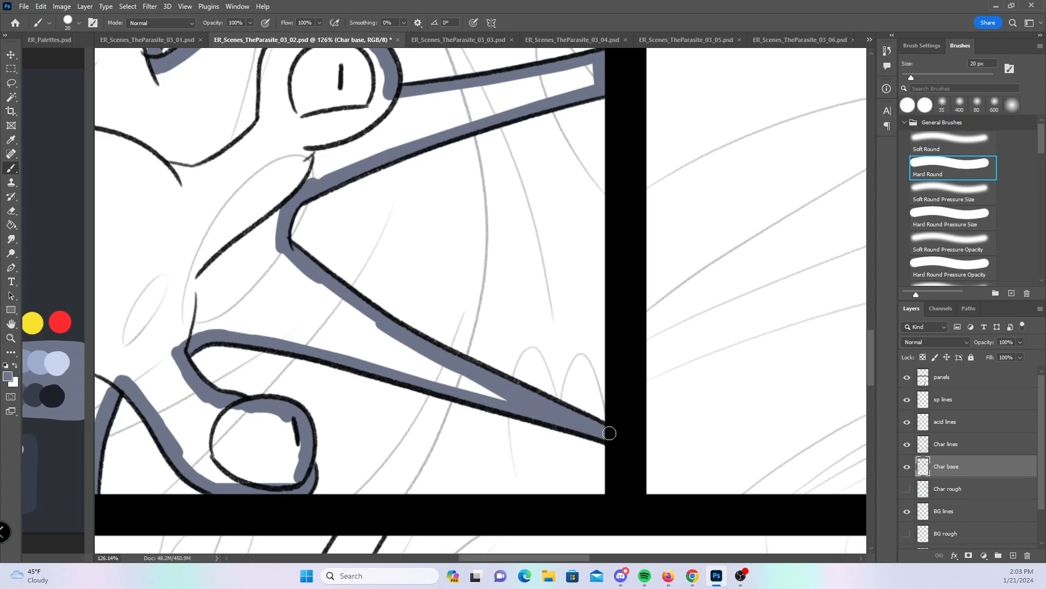
pyautogui.press('z')
pyautogui.moveTo(656, 353); pyautogui.dragTo(561, 377)
pyautogui.press('b')
pyautogui.moveTo(738, 427)
pyautogui.mouseDown()
pyautogui.moveTo(505, 412)
pyautogui.moveTo(513, 424)
pyautogui.mouseUp()
pyautogui.hotkey('ctrl', 's')
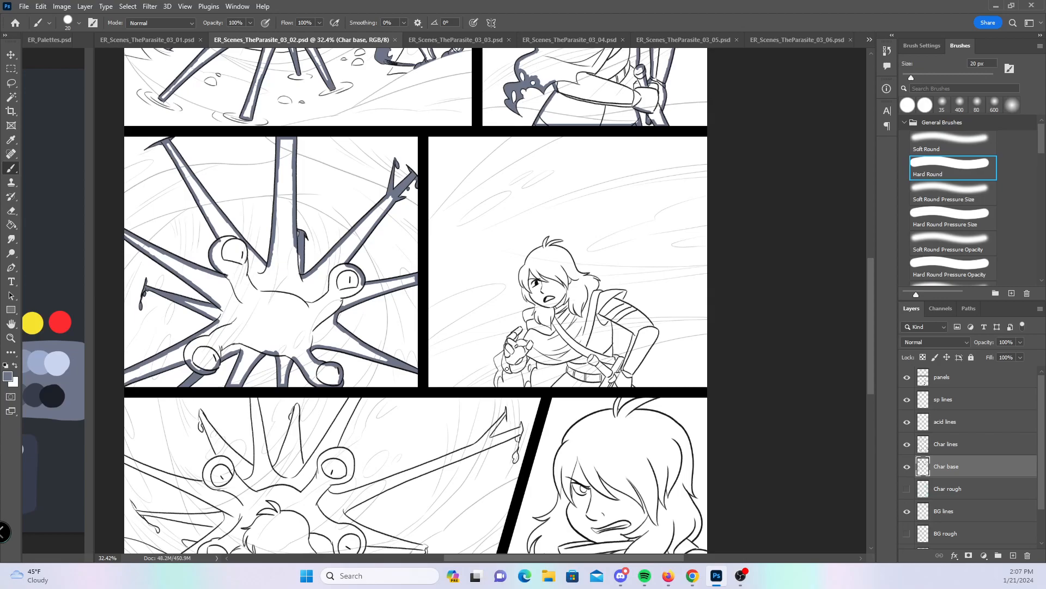
# - Fill the tuft on top of the character's head in the neighbouring panel using Hard Round Pressure Size
pyautogui.click(946, 220)
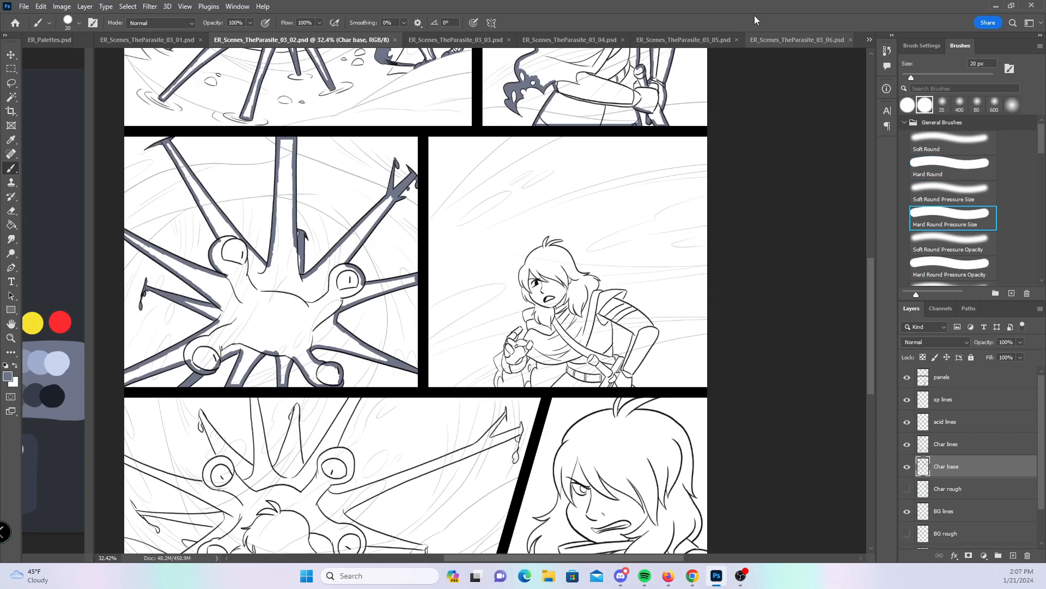
pyautogui.moveTo(599, 294); pyautogui.dragTo(673, 278)
pyautogui.moveTo(355, 202); pyautogui.dragTo(499, 341)
pyautogui.moveTo(446, 99)
pyautogui.mouseDown()
pyautogui.moveTo(424, 158)
pyautogui.moveTo(434, 131)
pyautogui.mouseUp()
pyautogui.moveTo(523, 117)
pyautogui.mouseDown()
pyautogui.moveTo(458, 137)
pyautogui.moveTo(480, 140)
pyautogui.mouseUp()
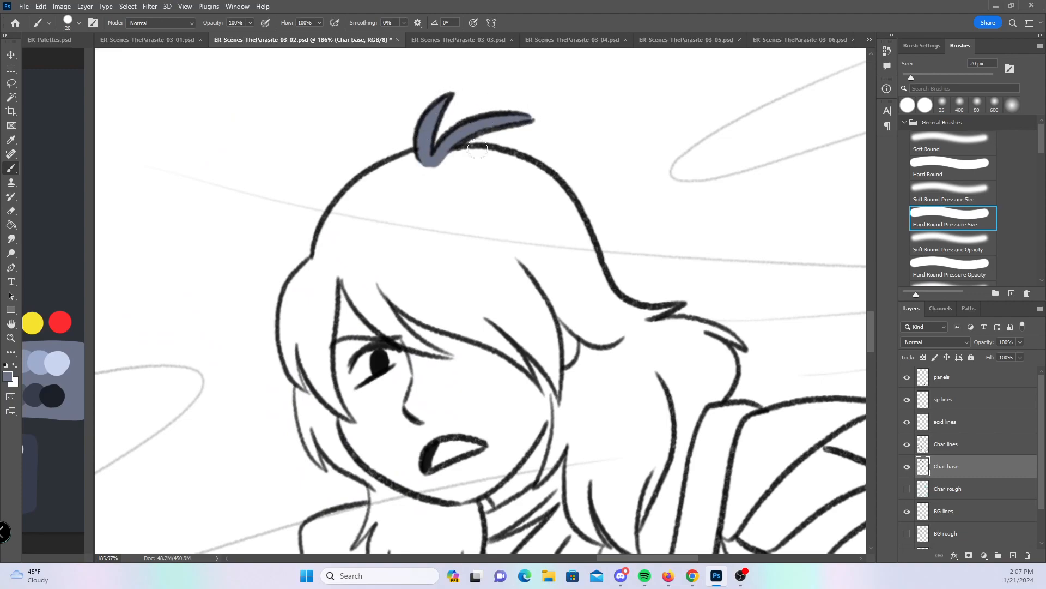
# - Fill the hair locks on the left side of the character's face and the pointed hair tip on the right
pyautogui.scroll(-2, 469, 169)
pyautogui.moveTo(300, 259)
pyautogui.mouseDown()
pyautogui.moveTo(308, 297)
pyautogui.moveTo(314, 279)
pyautogui.mouseUp()
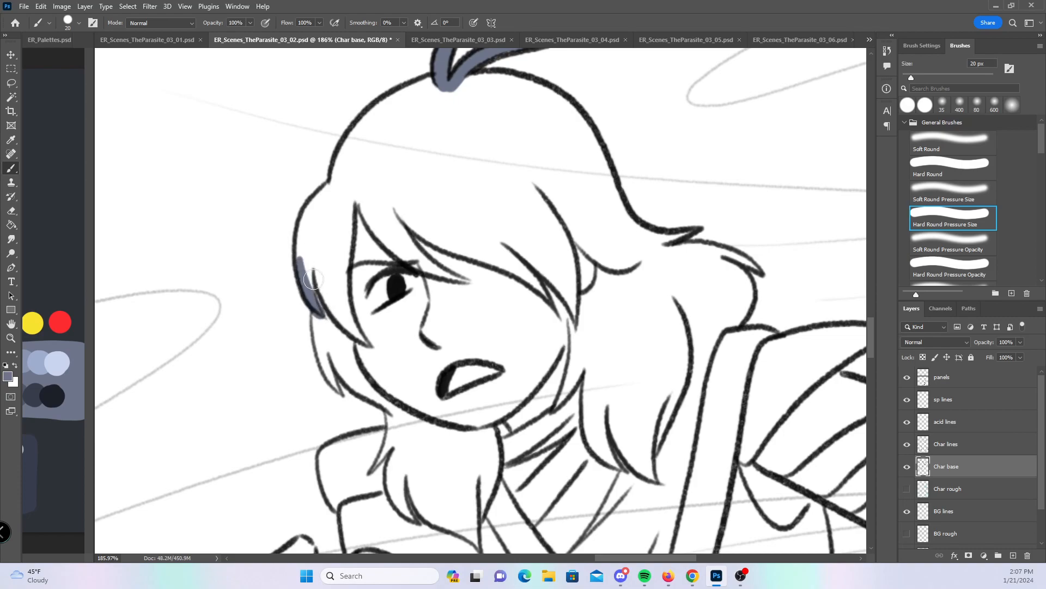
pyautogui.moveTo(336, 388)
pyautogui.mouseDown()
pyautogui.moveTo(320, 345)
pyautogui.moveTo(334, 381)
pyautogui.moveTo(321, 298)
pyautogui.moveTo(362, 386)
pyautogui.moveTo(391, 391)
pyautogui.mouseUp()
pyautogui.moveTo(686, 235); pyautogui.dragTo(654, 240)
# - Line the hair's left side with Hard Round at 15 px and its crown at 10 px
pyautogui.click(957, 167)
pyautogui.press('[')
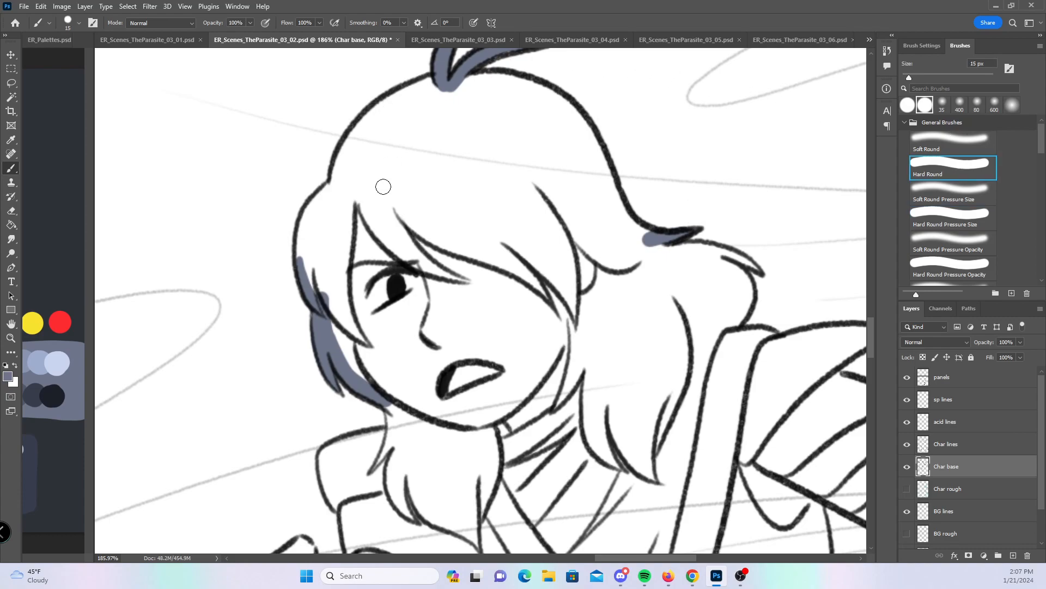
pyautogui.moveTo(306, 276)
pyautogui.mouseDown()
pyautogui.moveTo(303, 221)
pyautogui.moveTo(335, 184)
pyautogui.mouseUp()
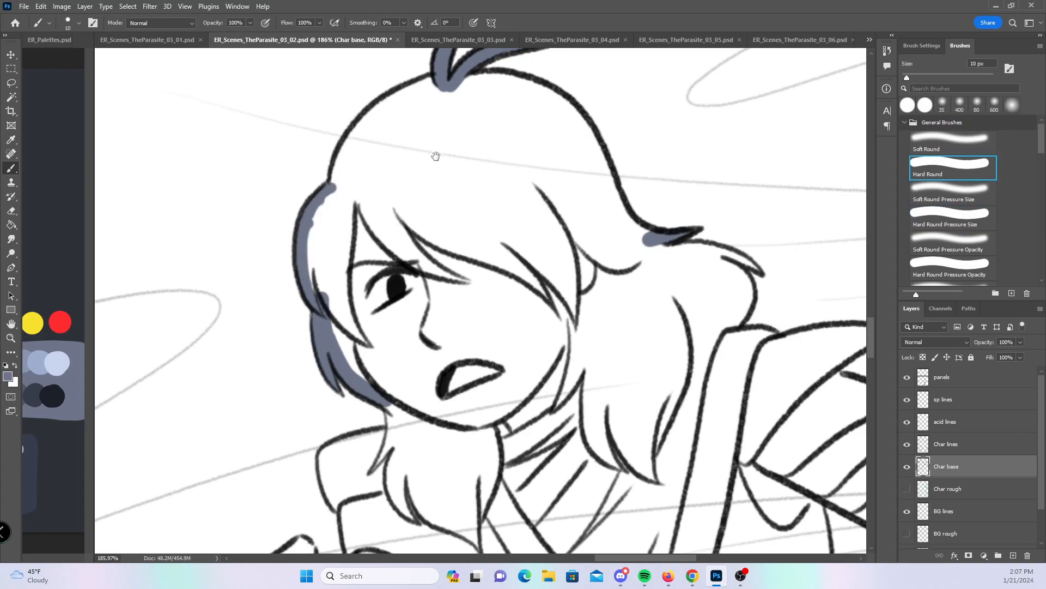
pyautogui.scroll(3, 375, 167)
pyautogui.moveTo(325, 232)
pyautogui.mouseDown()
pyautogui.moveTo(370, 172)
pyautogui.moveTo(416, 144)
pyautogui.moveTo(477, 142)
pyautogui.moveTo(467, 140)
pyautogui.moveTo(543, 160)
pyautogui.moveTo(648, 301)
pyautogui.mouseUp()
# - Cover the character's raised hand and line the adjoining shoulder, sleeve and forearm edges at 15 px
pyautogui.press(']')
pyautogui.scroll(-5, 543, 318)
pyautogui.moveTo(333, 318)
pyautogui.mouseDown()
pyautogui.moveTo(362, 431)
pyautogui.moveTo(371, 303)
pyautogui.moveTo(401, 292)
pyautogui.moveTo(406, 267)
pyautogui.moveTo(409, 284)
pyautogui.mouseUp()
pyautogui.moveTo(457, 363); pyautogui.dragTo(504, 178)
pyautogui.moveTo(302, 295)
pyautogui.mouseDown()
pyautogui.moveTo(291, 289)
pyautogui.moveTo(368, 236)
pyautogui.moveTo(322, 286)
pyautogui.moveTo(327, 313)
pyautogui.moveTo(341, 277)
pyautogui.moveTo(357, 315)
pyautogui.moveTo(403, 289)
pyautogui.moveTo(425, 240)
pyautogui.mouseUp()
pyautogui.moveTo(412, 337); pyautogui.dragTo(487, 212)
pyautogui.moveTo(297, 281); pyautogui.dragTo(325, 345)
pyautogui.moveTo(295, 278)
pyautogui.mouseDown()
pyautogui.moveTo(364, 210)
pyautogui.moveTo(355, 220)
pyautogui.moveTo(377, 161)
pyautogui.mouseUp()
# - Fill the ragged cloth ends hanging below the raised hand using Hard Round Pressure Size
pyautogui.click(950, 215)
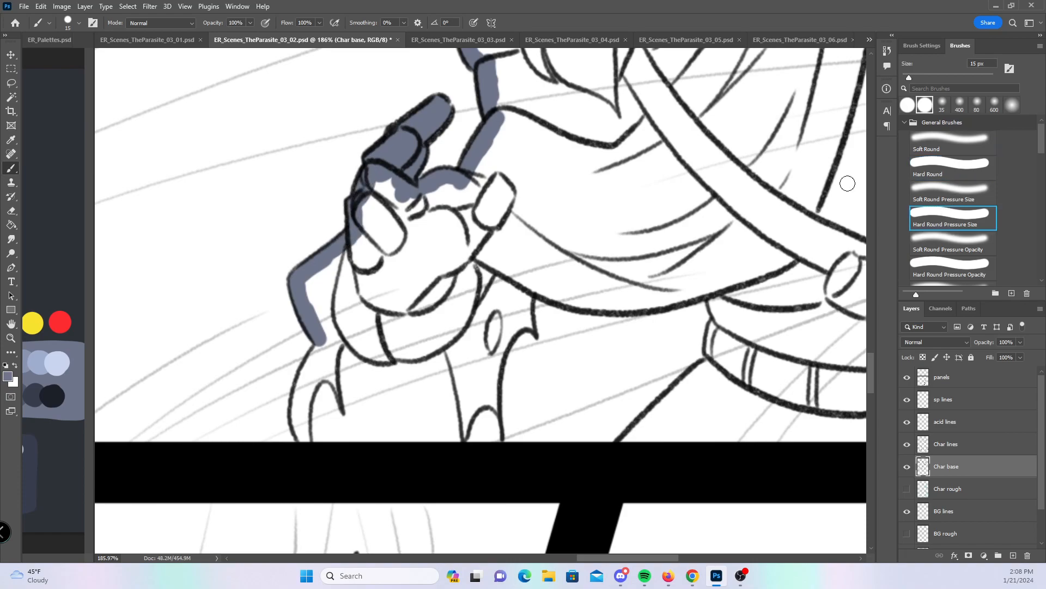
pyautogui.moveTo(308, 423)
pyautogui.mouseDown()
pyautogui.moveTo(314, 377)
pyautogui.moveTo(332, 380)
pyautogui.moveTo(340, 403)
pyautogui.moveTo(327, 344)
pyautogui.mouseUp()
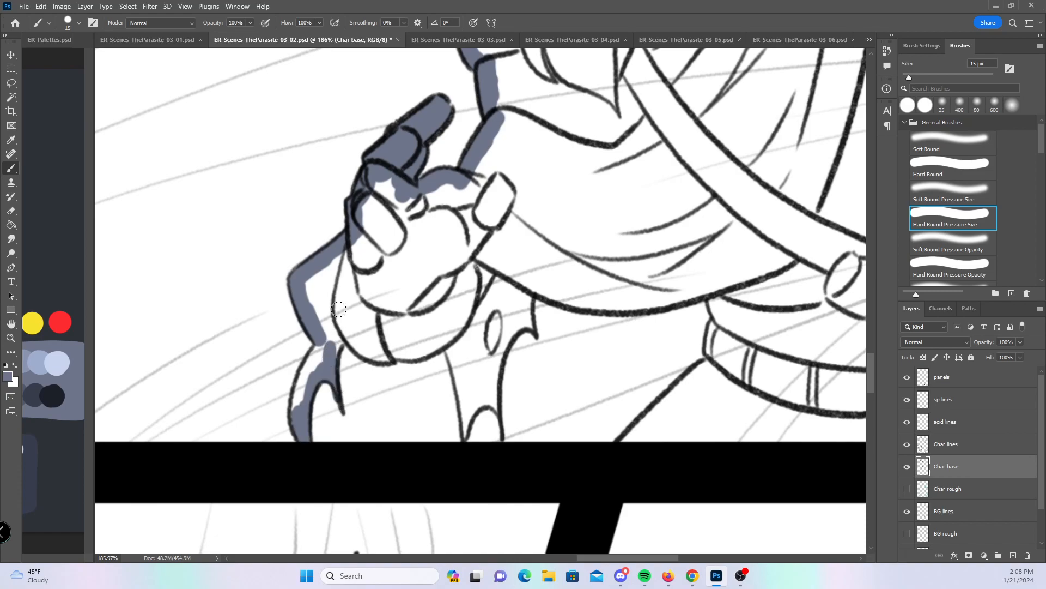
pyautogui.hotkey('ctrl', 'z')
pyautogui.moveTo(336, 384)
pyautogui.mouseDown()
pyautogui.moveTo(327, 354)
pyautogui.moveTo(358, 316)
pyautogui.mouseUp()
pyautogui.moveTo(460, 386)
pyautogui.mouseDown()
pyautogui.moveTo(462, 428)
pyautogui.moveTo(478, 391)
pyautogui.moveTo(485, 397)
pyautogui.mouseUp()
pyautogui.moveTo(485, 358)
pyautogui.mouseDown()
pyautogui.moveTo(481, 317)
pyautogui.moveTo(500, 306)
pyautogui.moveTo(507, 323)
pyautogui.moveTo(488, 357)
pyautogui.moveTo(495, 329)
pyautogui.mouseUp()
pyautogui.moveTo(495, 406)
pyautogui.mouseDown()
pyautogui.moveTo(493, 363)
pyautogui.moveTo(522, 311)
pyautogui.moveTo(509, 332)
pyautogui.moveTo(531, 324)
pyautogui.moveTo(530, 277)
pyautogui.moveTo(522, 302)
pyautogui.mouseUp()
# - Fill the gaps around the ragged cloth and line the tunic hem and waist along the panel's lower border with Hard Round
pyautogui.click(953, 169)
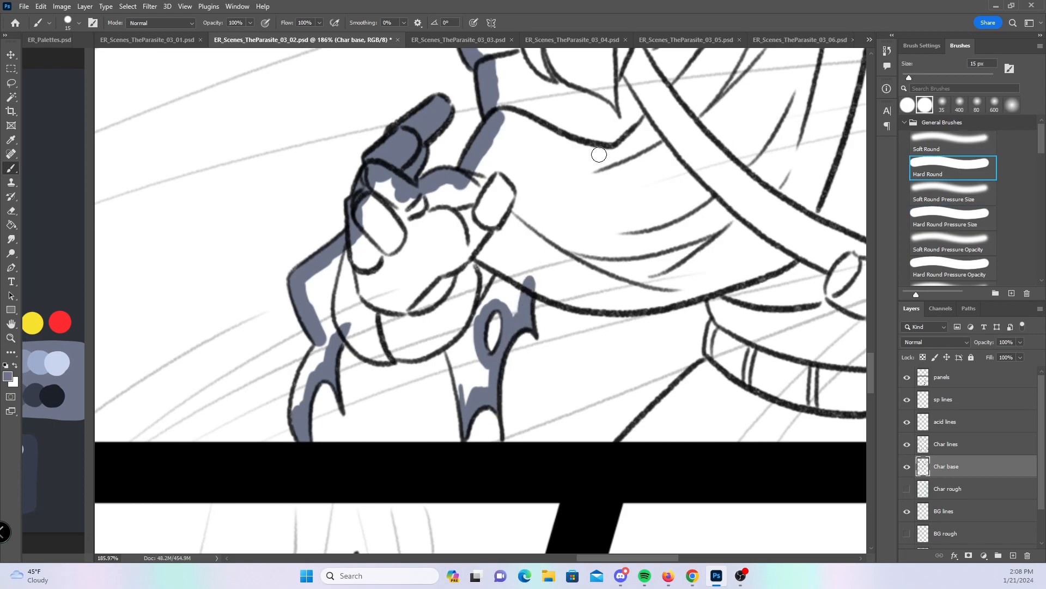
pyautogui.moveTo(304, 397)
pyautogui.mouseDown()
pyautogui.moveTo(334, 286)
pyautogui.moveTo(327, 334)
pyautogui.moveTo(424, 349)
pyautogui.moveTo(444, 273)
pyautogui.moveTo(468, 407)
pyautogui.moveTo(475, 383)
pyautogui.moveTo(489, 386)
pyautogui.moveTo(462, 332)
pyautogui.moveTo(508, 275)
pyautogui.moveTo(476, 329)
pyautogui.moveTo(525, 276)
pyautogui.mouseUp()
pyautogui.moveTo(738, 351); pyautogui.dragTo(400, 385)
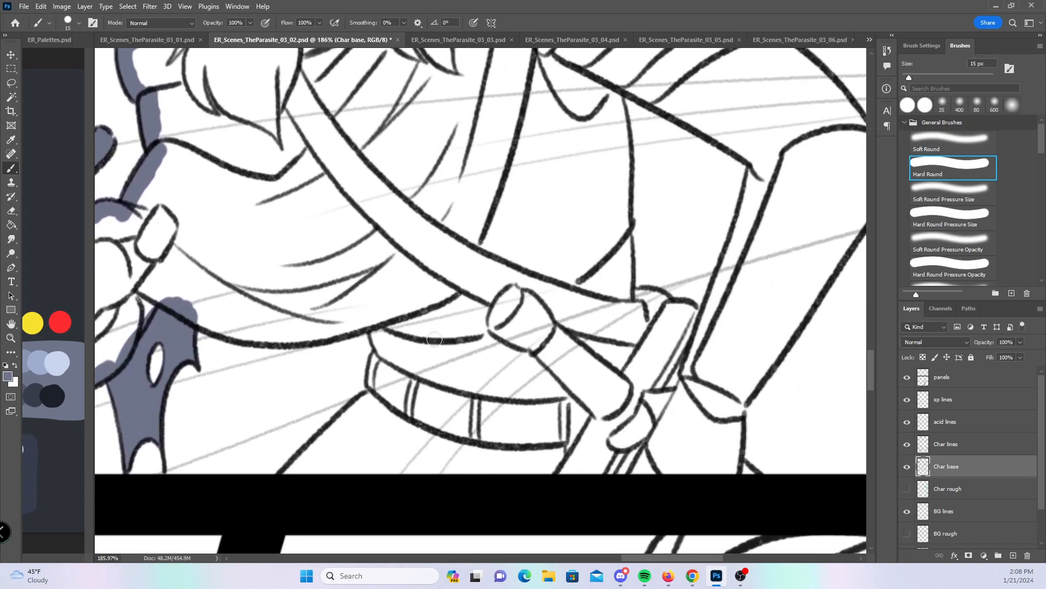
pyautogui.moveTo(182, 309)
pyautogui.mouseDown()
pyautogui.moveTo(269, 337)
pyautogui.moveTo(253, 336)
pyautogui.moveTo(371, 323)
pyautogui.moveTo(350, 323)
pyautogui.moveTo(359, 313)
pyautogui.moveTo(389, 348)
pyautogui.moveTo(380, 402)
pyautogui.mouseUp()
pyautogui.moveTo(334, 433)
pyautogui.mouseDown()
pyautogui.moveTo(370, 396)
pyautogui.moveTo(291, 477)
pyautogui.moveTo(719, 470)
pyautogui.mouseUp()
# - Line the inner and outer edges of the character's bent right-hand arm and the side of the torso
pyautogui.moveTo(796, 346); pyautogui.dragTo(565, 343)
pyautogui.moveTo(384, 84); pyautogui.dragTo(389, 176)
pyautogui.moveTo(389, 129)
pyautogui.mouseDown()
pyautogui.moveTo(397, 308)
pyautogui.moveTo(433, 306)
pyautogui.moveTo(470, 322)
pyautogui.mouseUp()
pyautogui.moveTo(384, 79)
pyautogui.mouseDown()
pyautogui.moveTo(526, 161)
pyautogui.moveTo(467, 331)
pyautogui.mouseUp()
pyautogui.moveTo(651, 139)
pyautogui.mouseDown()
pyautogui.moveTo(641, 203)
pyautogui.moveTo(648, 184)
pyautogui.moveTo(509, 395)
pyautogui.moveTo(517, 473)
pyautogui.mouseUp()
pyautogui.moveTo(650, 157); pyautogui.dragTo(589, 416)
pyautogui.moveTo(388, 239)
pyautogui.mouseDown()
pyautogui.moveTo(496, 307)
pyautogui.moveTo(575, 408)
pyautogui.mouseUp()
pyautogui.moveTo(527, 221)
pyautogui.mouseDown()
pyautogui.moveTo(685, 338)
pyautogui.moveTo(693, 360)
pyautogui.mouseUp()
# - Fill the hair tips above the shoulder with Hard Round Pressure Size and line the hair and pointed shoulder armour with Hard Round
pyautogui.click(945, 213)
pyautogui.moveTo(330, 223)
pyautogui.mouseDown()
pyautogui.moveTo(388, 232)
pyautogui.moveTo(425, 255)
pyautogui.moveTo(420, 249)
pyautogui.mouseUp()
pyautogui.moveTo(579, 331)
pyautogui.mouseDown()
pyautogui.moveTo(559, 318)
pyautogui.moveTo(573, 322)
pyautogui.moveTo(564, 338)
pyautogui.mouseUp()
pyautogui.click(964, 169)
pyautogui.moveTo(350, 231)
pyautogui.mouseDown()
pyautogui.moveTo(408, 258)
pyautogui.moveTo(401, 325)
pyautogui.moveTo(449, 331)
pyautogui.moveTo(513, 317)
pyautogui.mouseUp()
pyautogui.moveTo(557, 347); pyautogui.dragTo(560, 350)
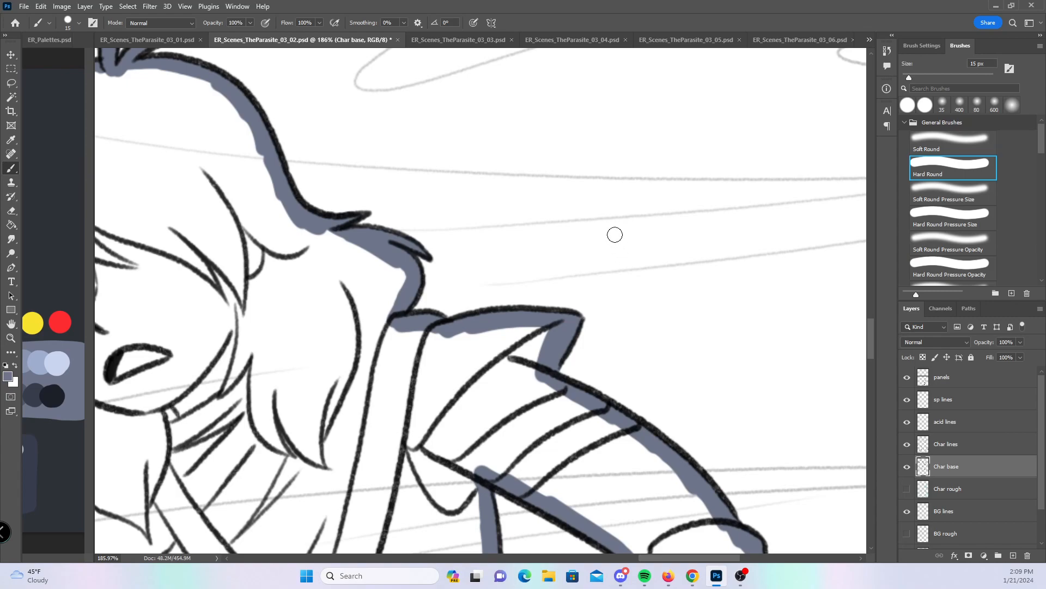
# - Fill the claw tip and drips on the creature's two upper legs in the lower-left panel using Hard Round Pressure Size
pyautogui.scroll(-6, 581, 230)
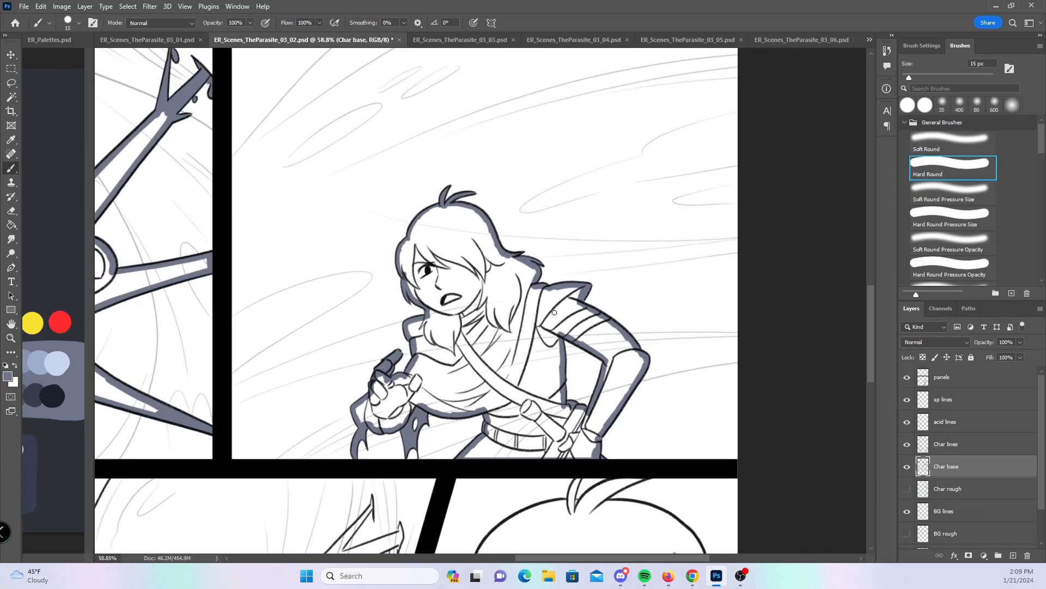
pyautogui.moveTo(553, 248); pyautogui.dragTo(636, 237)
pyautogui.scroll(-5, 338, 366)
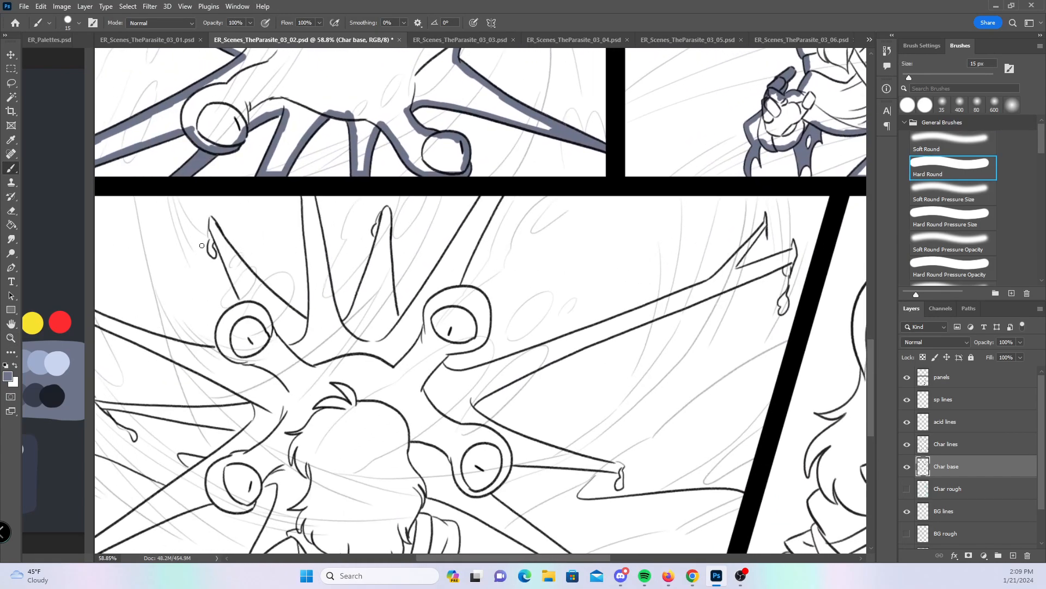
pyautogui.press('z')
pyautogui.click(250, 233)
pyautogui.press('b')
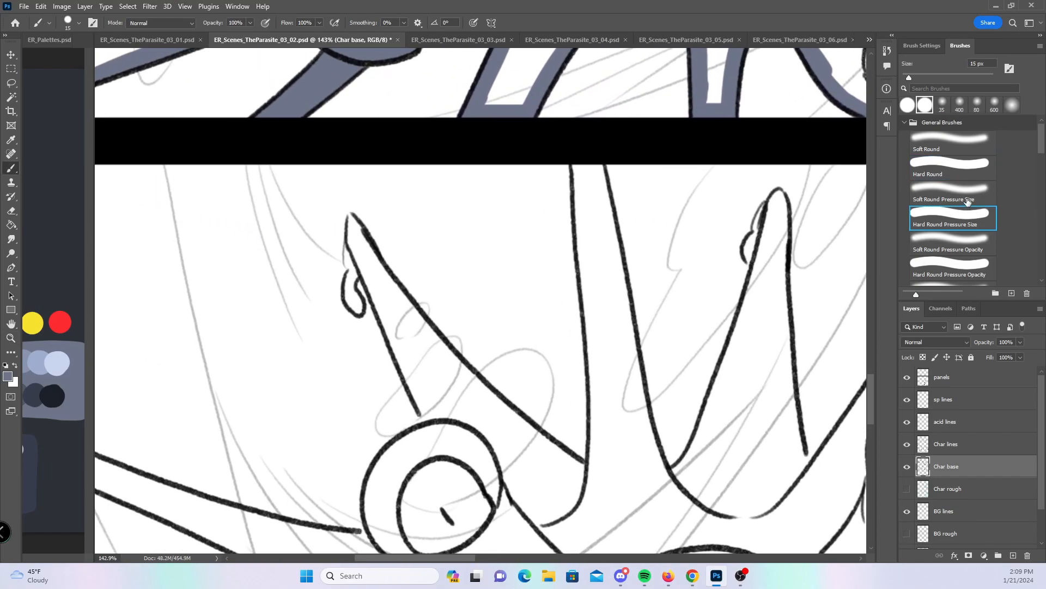
pyautogui.moveTo(346, 228)
pyautogui.mouseDown()
pyautogui.moveTo(357, 311)
pyautogui.moveTo(353, 274)
pyautogui.moveTo(374, 234)
pyautogui.mouseUp()
pyautogui.moveTo(771, 204)
pyautogui.mouseDown()
pyautogui.moveTo(752, 262)
pyautogui.moveTo(760, 240)
pyautogui.mouseUp()
# - Line both edges of the upper-left clawed leg and the neighbouring leg running to the panel's upper border with Hard Round
pyautogui.click(939, 170)
pyautogui.moveTo(349, 217); pyautogui.dragTo(431, 426)
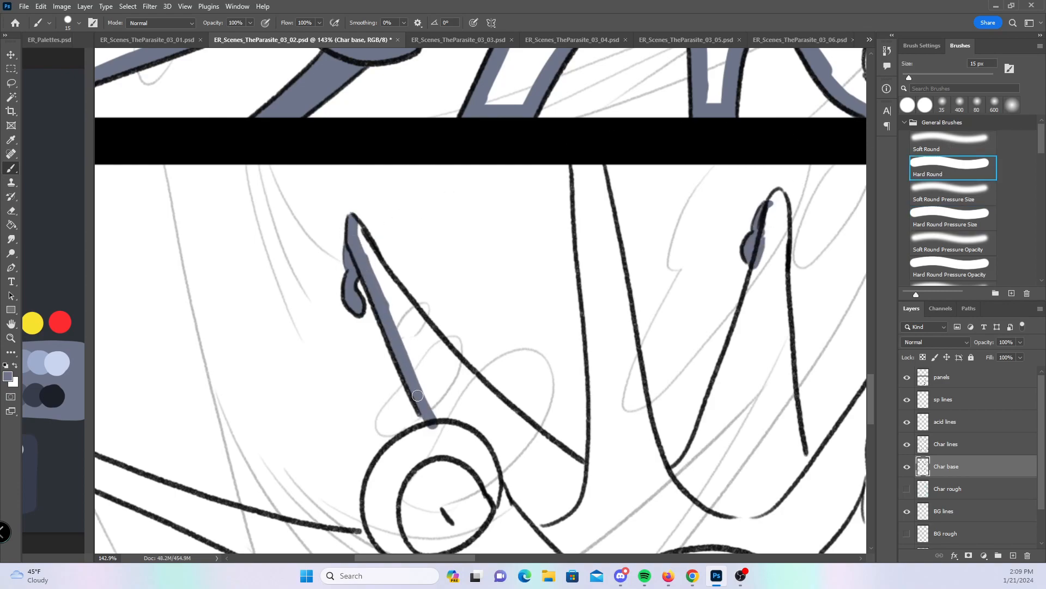
pyautogui.moveTo(356, 223)
pyautogui.mouseDown()
pyautogui.moveTo(381, 275)
pyautogui.moveTo(479, 391)
pyautogui.moveTo(589, 474)
pyautogui.mouseUp()
pyautogui.moveTo(637, 321)
pyautogui.mouseDown()
pyautogui.moveTo(513, 304)
pyautogui.moveTo(443, 279)
pyautogui.mouseUp()
pyautogui.moveTo(381, 131); pyautogui.dragTo(404, 432)
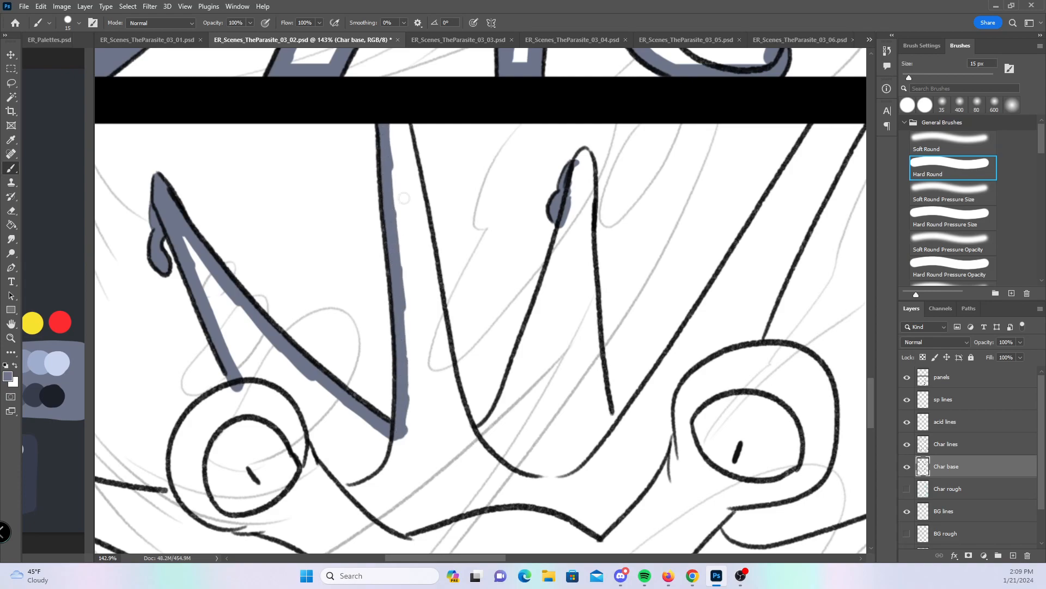
pyautogui.moveTo(394, 131); pyautogui.dragTo(430, 270)
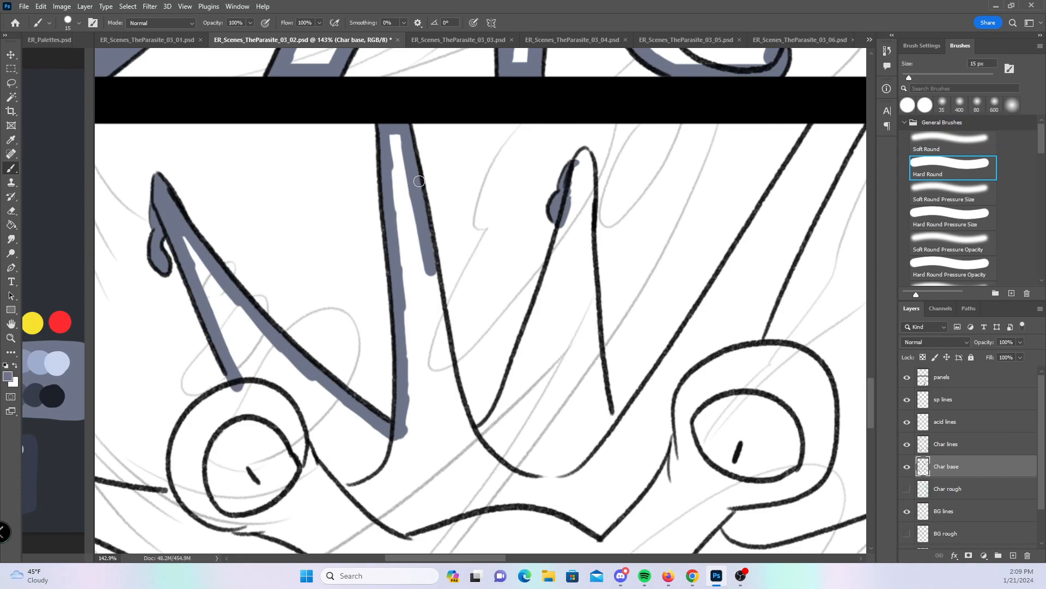
pyautogui.moveTo(428, 249)
pyautogui.mouseDown()
pyautogui.moveTo(453, 392)
pyautogui.moveTo(480, 439)
pyautogui.moveTo(537, 324)
pyautogui.moveTo(584, 155)
pyautogui.moveTo(615, 437)
pyautogui.mouseUp()
# - Line the remaining upper legs of the creature and the outer edge of its upper-right eye
pyautogui.moveTo(799, 309); pyautogui.dragTo(461, 296)
pyautogui.moveTo(406, 339)
pyautogui.mouseDown()
pyautogui.moveTo(551, 112)
pyautogui.moveTo(590, 109)
pyautogui.mouseUp()
pyautogui.moveTo(547, 196)
pyautogui.mouseDown()
pyautogui.moveTo(485, 341)
pyautogui.moveTo(532, 355)
pyautogui.moveTo(564, 391)
pyautogui.mouseUp()
pyautogui.moveTo(626, 315); pyautogui.dragTo(609, 225)
pyautogui.moveTo(442, 353)
pyautogui.mouseDown()
pyautogui.moveTo(517, 329)
pyautogui.moveTo(536, 267)
pyautogui.mouseUp()
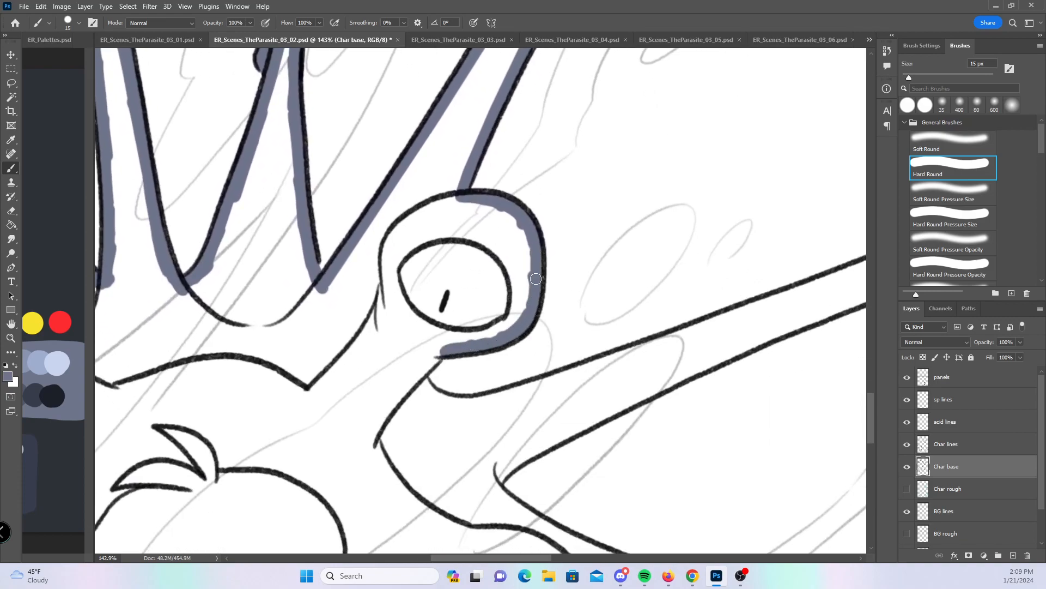
# - Line the upper edge of the long right leg from below the eye out to its fork with straight strokes
pyautogui.moveTo(446, 343)
pyautogui.mouseDown()
pyautogui.moveTo(410, 386)
pyautogui.moveTo(444, 408)
pyautogui.moveTo(512, 403)
pyautogui.moveTo(545, 385)
pyautogui.mouseUp()
pyautogui.keyDown('shift'); pyautogui.click(592, 366); pyautogui.keyUp('shift')
pyautogui.keyDown('shift'); pyautogui.click(693, 328); pyautogui.keyUp('shift')
pyautogui.keyDown('shift'); pyautogui.click(779, 297); pyautogui.keyUp('shift')
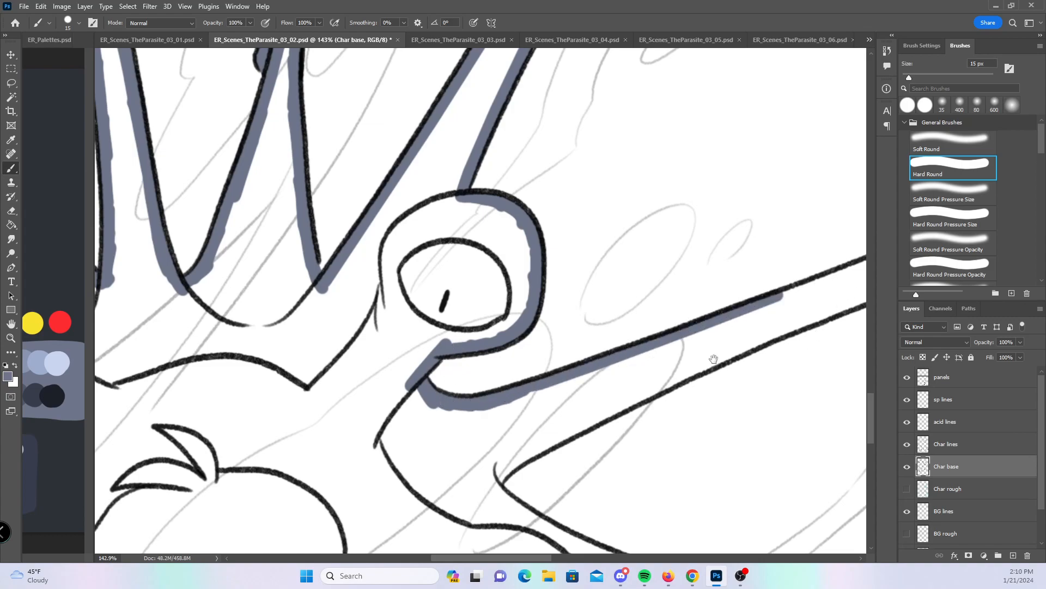
pyautogui.moveTo(795, 318); pyautogui.dragTo(616, 311)
pyautogui.keyDown('shift'); pyautogui.click(748, 231); pyautogui.keyUp('shift')
pyautogui.keyDown('shift'); pyautogui.click(830, 199); pyautogui.keyUp('shift')
pyautogui.moveTo(822, 258); pyautogui.dragTo(385, 394)
pyautogui.keyDown('shift'); pyautogui.click(461, 312); pyautogui.keyUp('shift')
# - Fill the long right leg's two claw tips and hanging drips using Hard Round Pressure Size
pyautogui.click(964, 209)
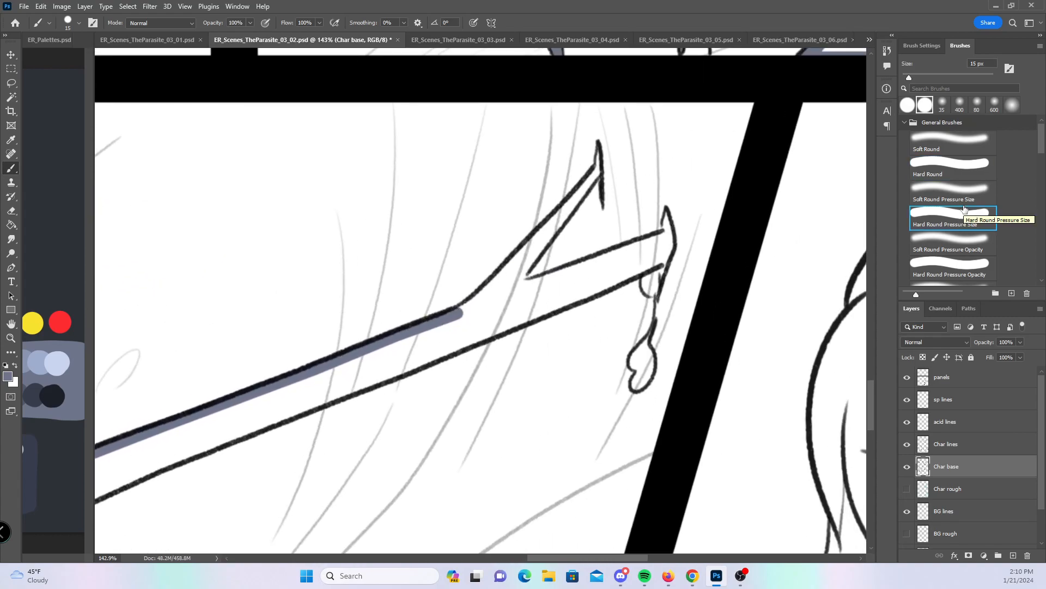
pyautogui.moveTo(598, 149); pyautogui.dragTo(600, 179)
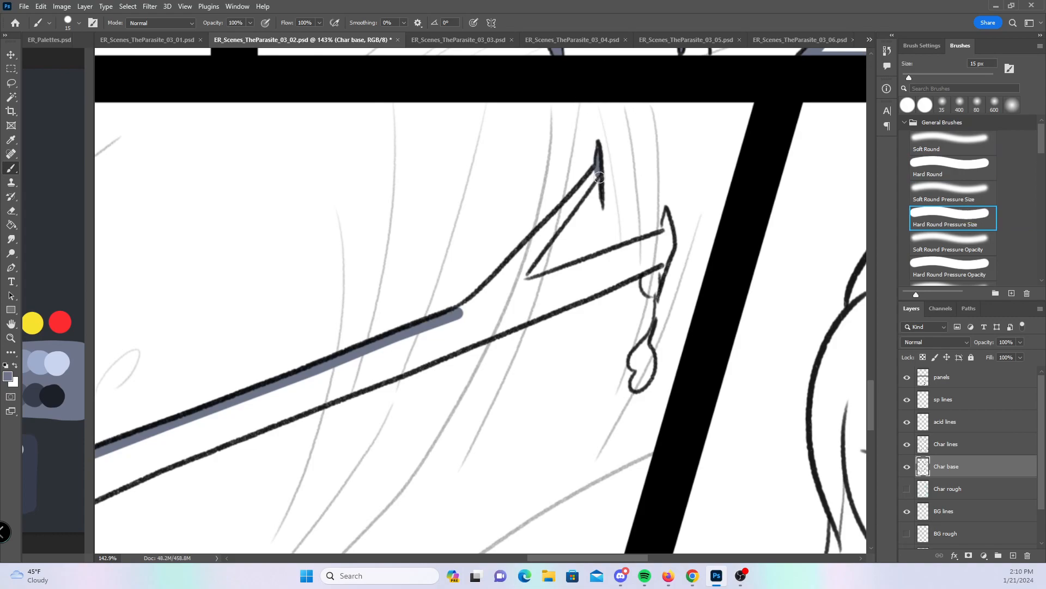
pyautogui.moveTo(667, 210)
pyautogui.mouseDown()
pyautogui.moveTo(666, 240)
pyautogui.moveTo(669, 214)
pyautogui.mouseUp()
pyautogui.moveTo(650, 284)
pyautogui.mouseDown()
pyautogui.moveTo(644, 291)
pyautogui.moveTo(666, 257)
pyautogui.mouseUp()
pyautogui.moveTo(644, 356)
pyautogui.mouseDown()
pyautogui.moveTo(642, 384)
pyautogui.moveTo(646, 348)
pyautogui.mouseUp()
# - Cover the long right leg's forked branches and the outer part of its lower edge with Hard Round
pyautogui.click(951, 178)
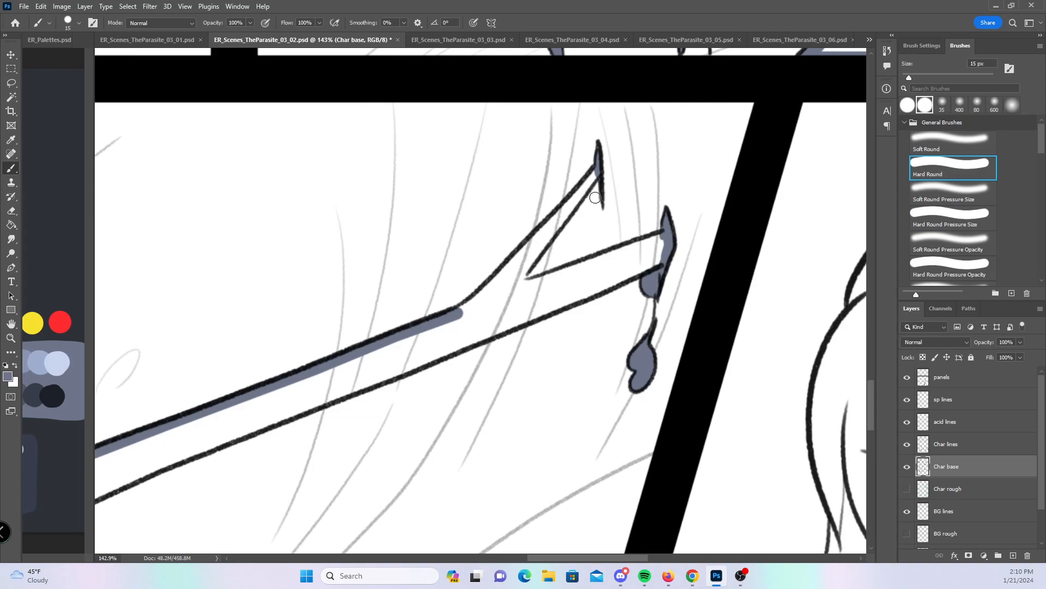
pyautogui.moveTo(597, 169)
pyautogui.mouseDown()
pyautogui.moveTo(463, 311)
pyautogui.moveTo(533, 253)
pyautogui.moveTo(502, 291)
pyautogui.moveTo(511, 288)
pyautogui.moveTo(574, 201)
pyautogui.moveTo(560, 222)
pyautogui.mouseUp()
pyautogui.moveTo(519, 281)
pyautogui.mouseDown()
pyautogui.moveTo(627, 252)
pyautogui.moveTo(612, 252)
pyautogui.mouseUp()
pyautogui.moveTo(402, 369)
pyautogui.mouseDown()
pyautogui.moveTo(447, 340)
pyautogui.moveTo(530, 318)
pyautogui.moveTo(663, 259)
pyautogui.mouseUp()
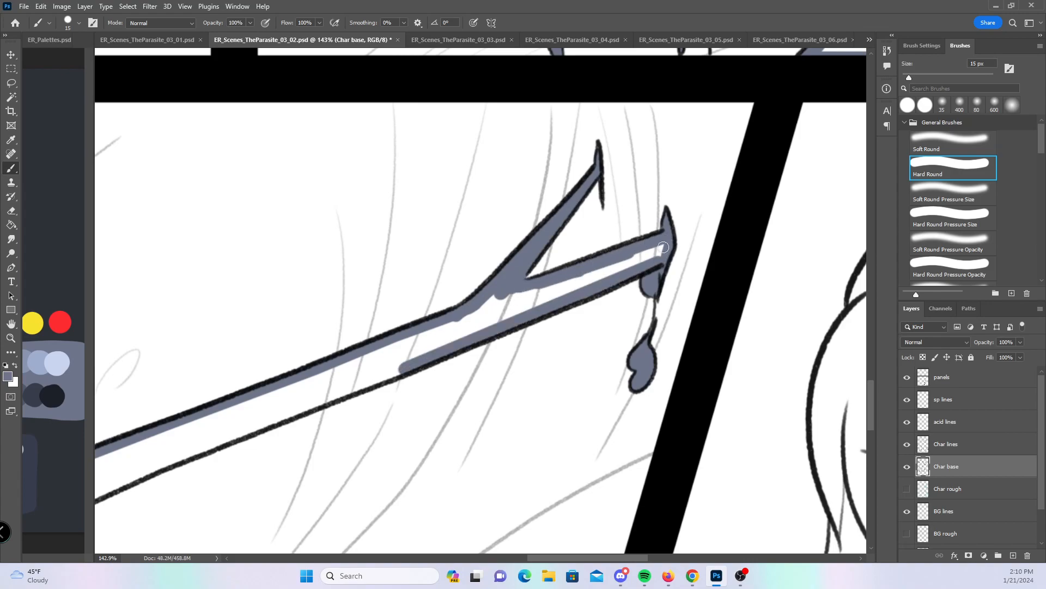
# - Line the rest of the long right leg's lower edge back to the body corner with straight strokes
pyautogui.moveTo(416, 421); pyautogui.dragTo(726, 257)
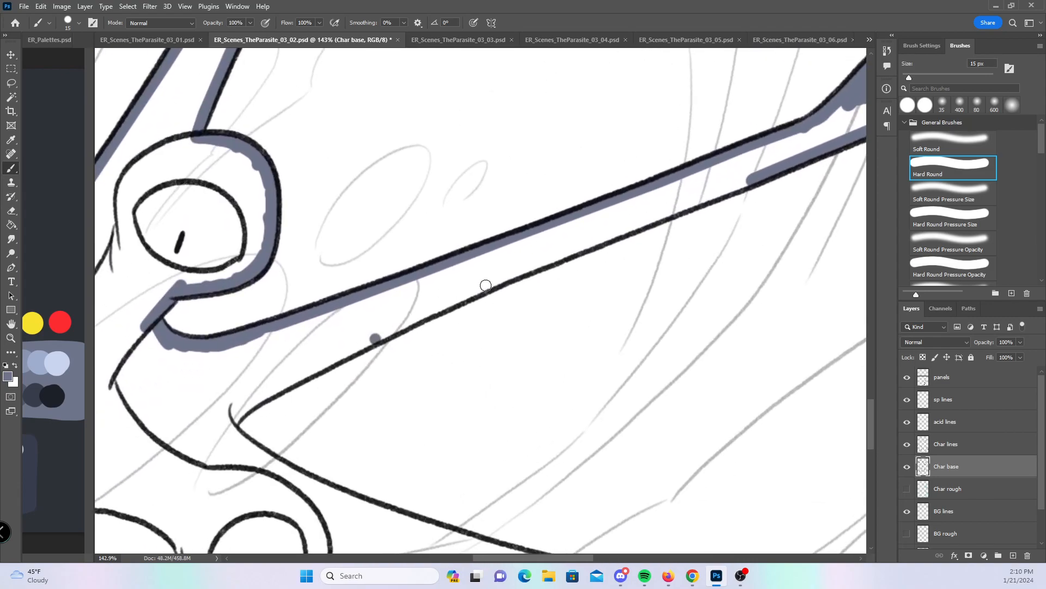
pyautogui.keyDown('shift'); pyautogui.click(507, 276); pyautogui.keyUp('shift')
pyautogui.keyDown('shift'); pyautogui.click(620, 230); pyautogui.keyUp('shift')
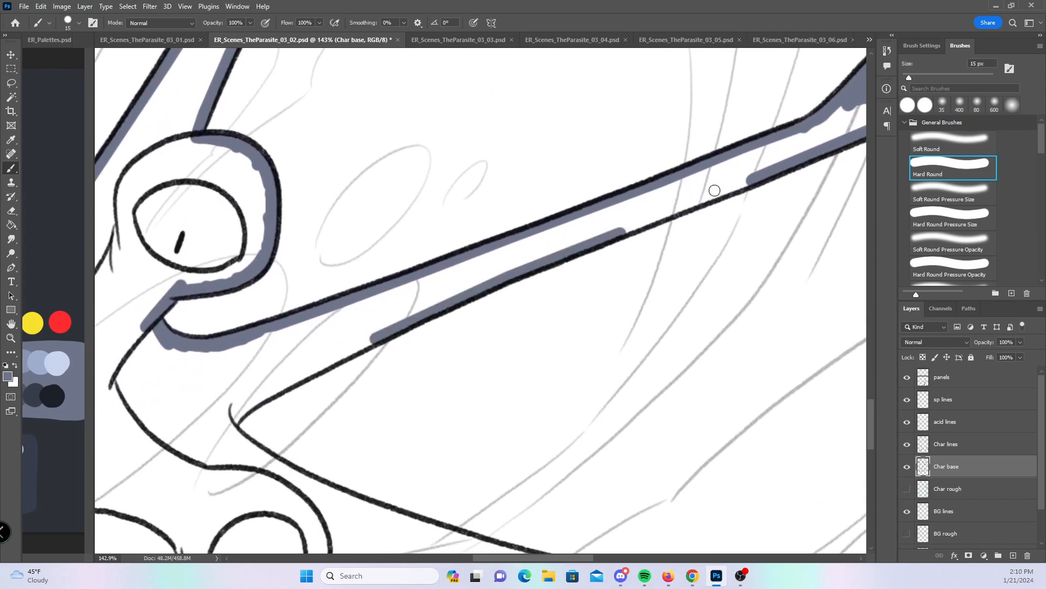
pyautogui.keyDown('shift'); pyautogui.click(706, 191); pyautogui.keyUp('shift')
pyautogui.keyDown('shift'); pyautogui.click(758, 163); pyautogui.keyUp('shift')
pyautogui.moveTo(223, 426)
pyautogui.mouseDown()
pyautogui.moveTo(263, 394)
pyautogui.moveTo(390, 328)
pyautogui.mouseUp()
# - Line the short lower-right leg and the eye edge beneath it, and fill the drip at the leg's tip
pyautogui.moveTo(432, 383)
pyautogui.mouseDown()
pyautogui.moveTo(398, 337)
pyautogui.moveTo(346, 195)
pyautogui.mouseUp()
pyautogui.moveTo(167, 259); pyautogui.dragTo(323, 336)
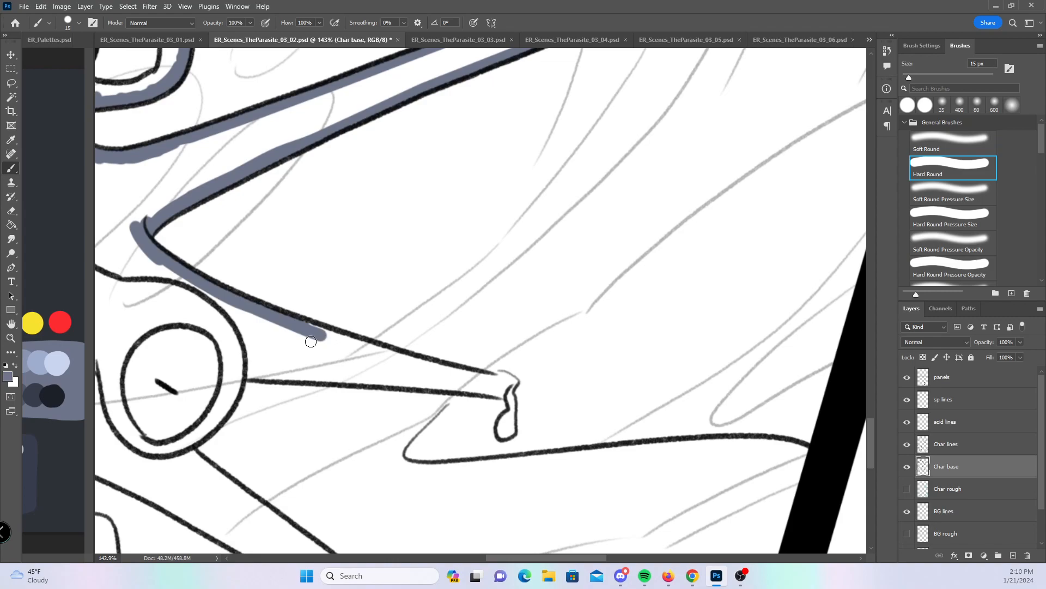
pyautogui.moveTo(187, 443)
pyautogui.mouseDown()
pyautogui.moveTo(228, 399)
pyautogui.moveTo(217, 420)
pyautogui.moveTo(242, 375)
pyautogui.mouseUp()
pyautogui.moveTo(368, 383); pyautogui.dragTo(374, 383)
pyautogui.moveTo(487, 389); pyautogui.dragTo(372, 381)
pyautogui.moveTo(294, 324)
pyautogui.mouseDown()
pyautogui.moveTo(432, 368)
pyautogui.moveTo(497, 376)
pyautogui.moveTo(485, 374)
pyautogui.mouseUp()
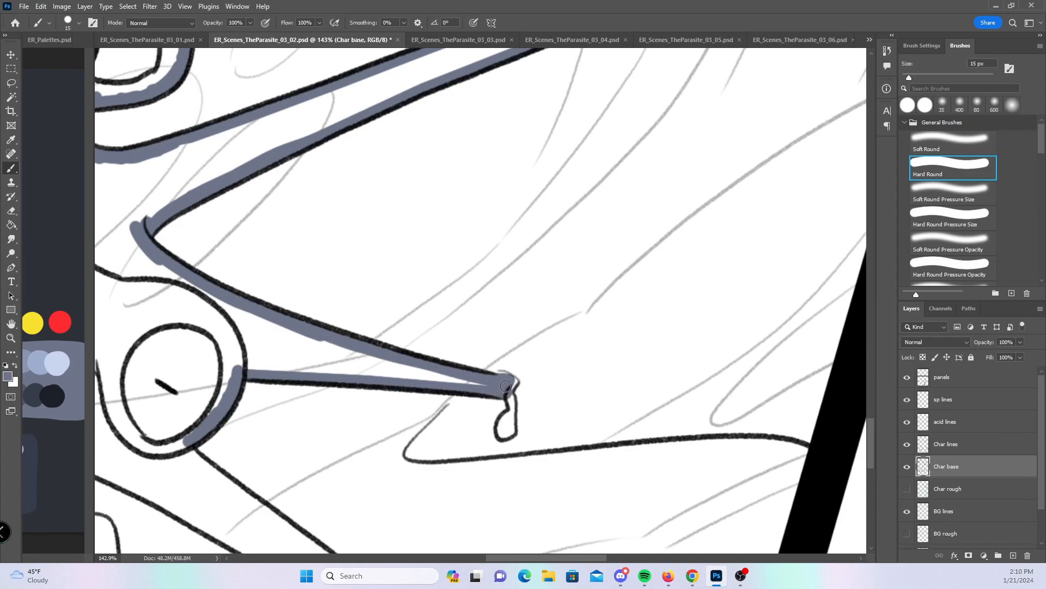
pyautogui.moveTo(450, 387)
pyautogui.mouseDown()
pyautogui.moveTo(508, 377)
pyautogui.moveTo(505, 425)
pyautogui.moveTo(509, 415)
pyautogui.mouseUp()
pyautogui.click(957, 223)
# - Line both edges of the leg below the lower-right eye down to its foot in the ripple using Hard Round
pyautogui.moveTo(460, 462); pyautogui.dragTo(629, 255)
pyautogui.click(957, 162)
pyautogui.moveTo(198, 233)
pyautogui.mouseDown()
pyautogui.moveTo(339, 289)
pyautogui.moveTo(296, 268)
pyautogui.moveTo(594, 437)
pyautogui.mouseUp()
pyautogui.moveTo(349, 228)
pyautogui.mouseDown()
pyautogui.moveTo(622, 436)
pyautogui.moveTo(588, 436)
pyautogui.moveTo(646, 475)
pyautogui.moveTo(653, 455)
pyautogui.mouseUp()
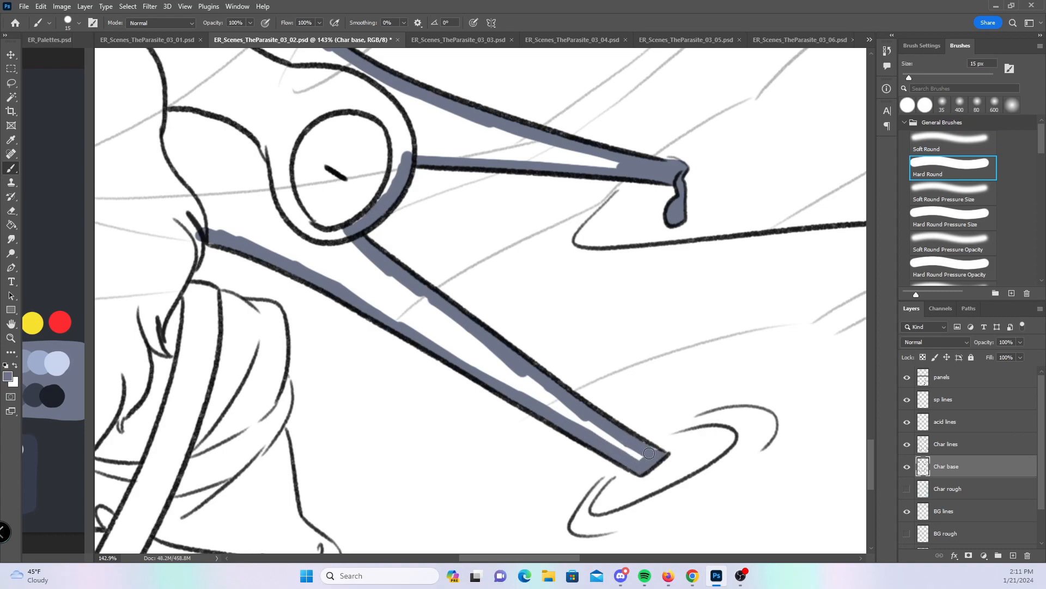
# - Line the underside of the lower-left eye and the leg curving down beside it
pyautogui.moveTo(263, 395)
pyautogui.mouseDown()
pyautogui.moveTo(669, 347)
pyautogui.moveTo(710, 378)
pyautogui.mouseUp()
pyautogui.moveTo(128, 214)
pyautogui.mouseDown()
pyautogui.moveTo(184, 254)
pyautogui.moveTo(225, 218)
pyautogui.moveTo(231, 244)
pyautogui.moveTo(251, 181)
pyautogui.moveTo(245, 211)
pyautogui.moveTo(263, 187)
pyautogui.mouseUp()
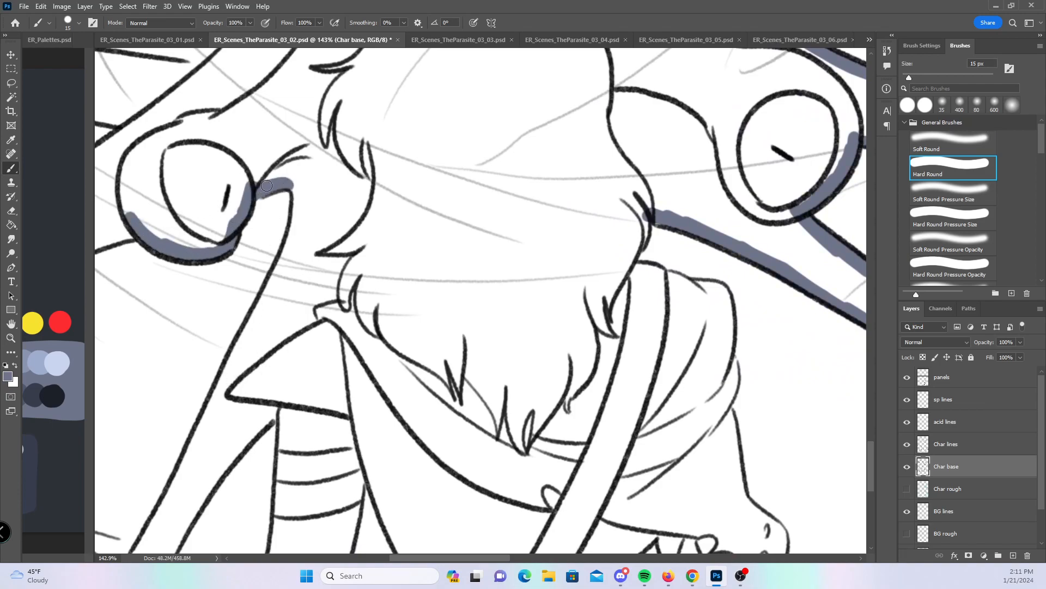
pyautogui.moveTo(221, 385); pyautogui.dragTo(297, 232)
pyautogui.moveTo(294, 181); pyautogui.dragTo(294, 248)
# - Line the back-view character's right outline from the hair over the shoulder and down the arm, including the gap beneath the sleeve
pyautogui.moveTo(641, 219)
pyautogui.mouseDown()
pyautogui.moveTo(628, 271)
pyautogui.moveTo(711, 288)
pyautogui.moveTo(684, 295)
pyautogui.moveTo(585, 178)
pyautogui.moveTo(575, 149)
pyautogui.moveTo(551, 184)
pyautogui.moveTo(552, 347)
pyautogui.mouseUp()
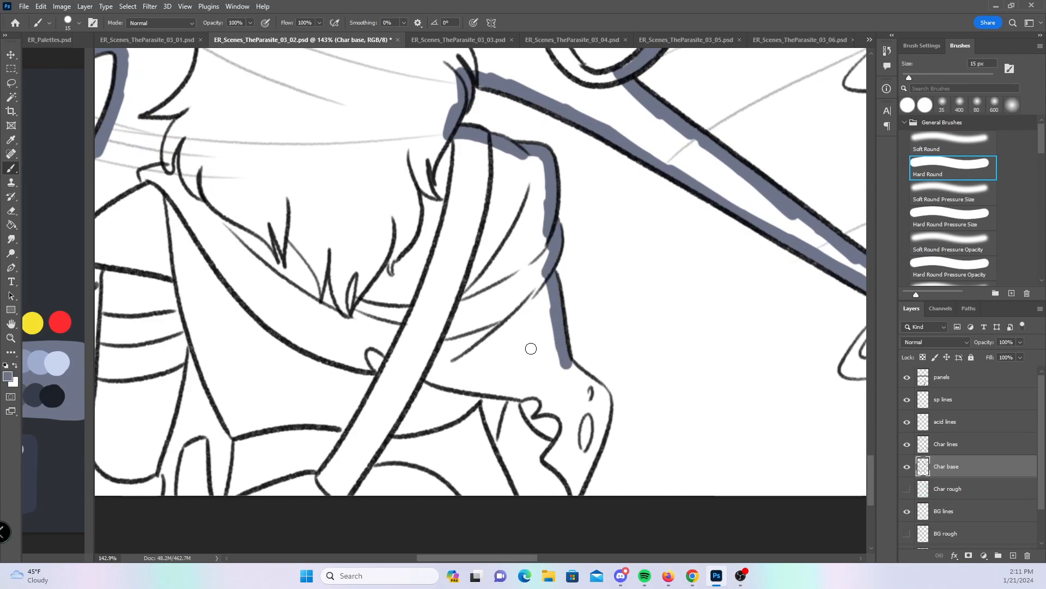
pyautogui.moveTo(470, 384)
pyautogui.mouseDown()
pyautogui.moveTo(493, 461)
pyautogui.moveTo(521, 388)
pyautogui.mouseUp()
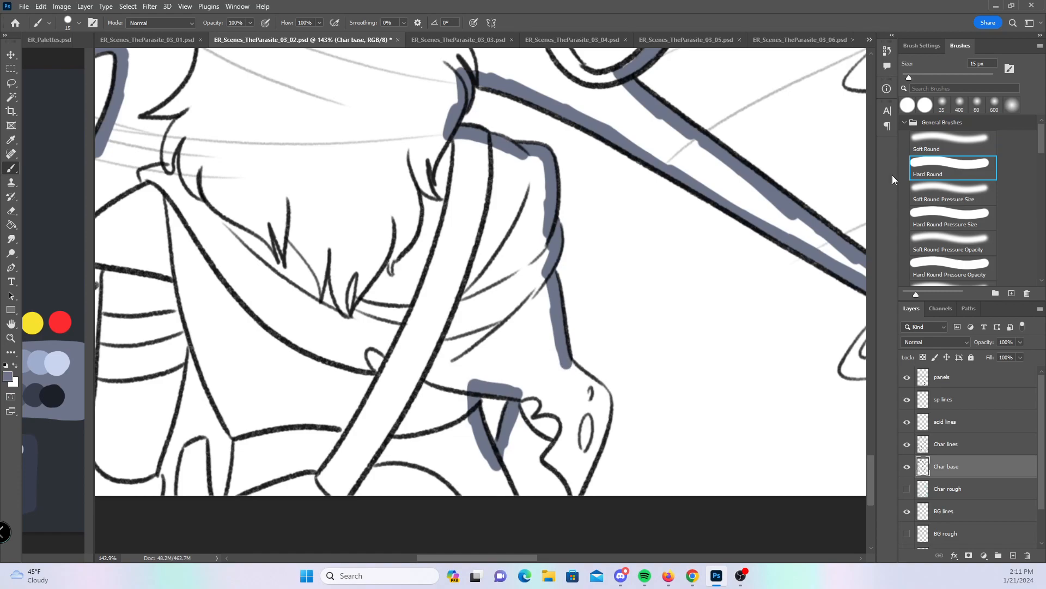
pyautogui.moveTo(568, 363)
pyautogui.mouseDown()
pyautogui.moveTo(603, 405)
pyautogui.moveTo(573, 491)
pyautogui.mouseUp()
# - Fill the small upright shape at the panel's lower edge, and line the character's left waist edge and both sides of the left arm
pyautogui.moveTo(303, 333); pyautogui.dragTo(662, 300)
pyautogui.moveTo(555, 431); pyautogui.dragTo(546, 467)
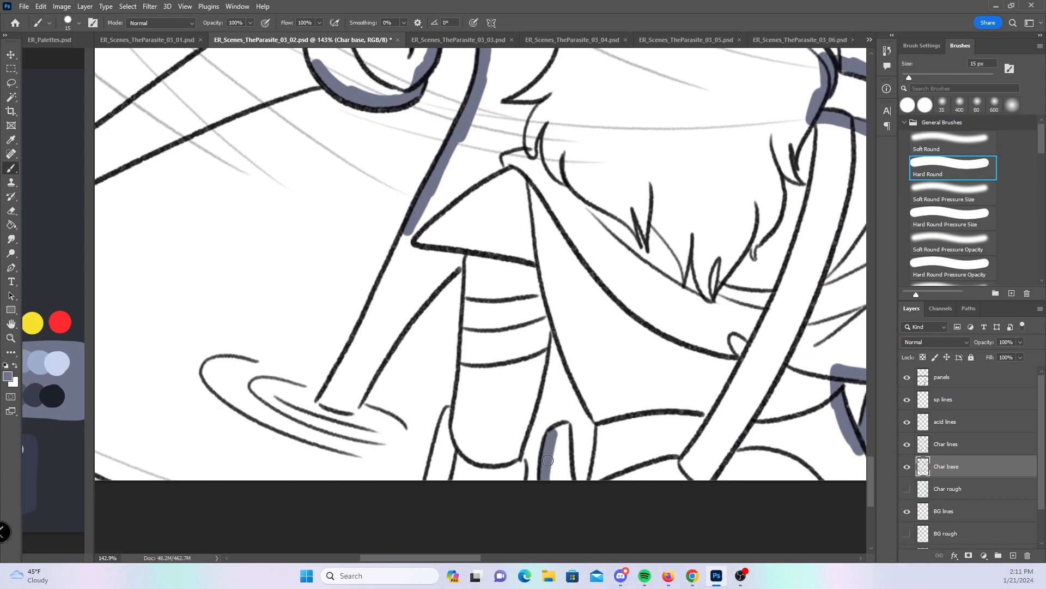
pyautogui.moveTo(563, 429); pyautogui.dragTo(557, 476)
pyautogui.moveTo(549, 321)
pyautogui.mouseDown()
pyautogui.moveTo(601, 421)
pyautogui.moveTo(596, 366)
pyautogui.moveTo(598, 479)
pyautogui.mouseUp()
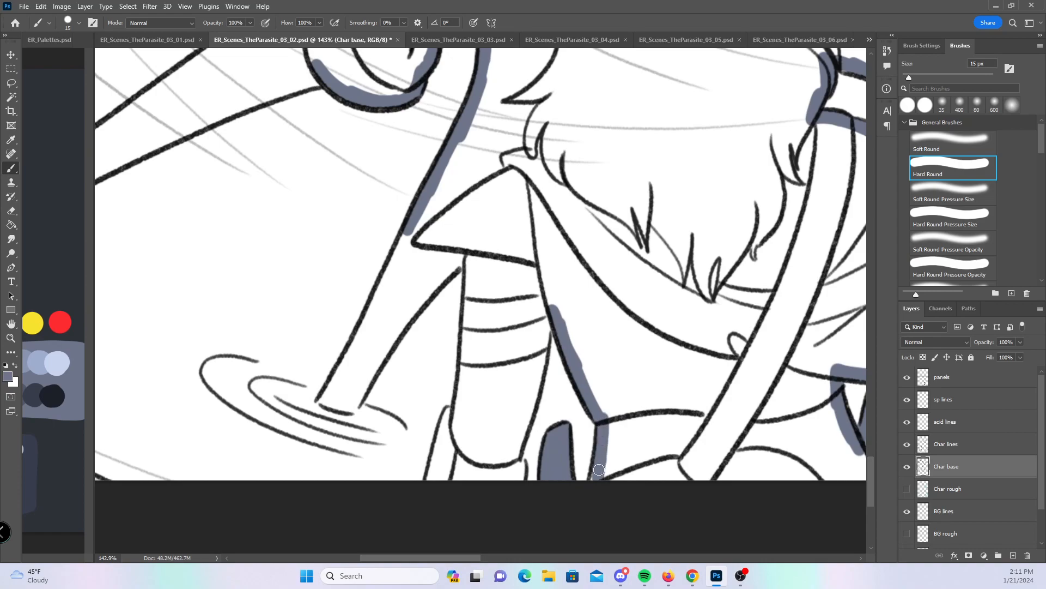
pyautogui.moveTo(548, 308)
pyautogui.mouseDown()
pyautogui.moveTo(519, 483)
pyautogui.moveTo(512, 451)
pyautogui.mouseUp()
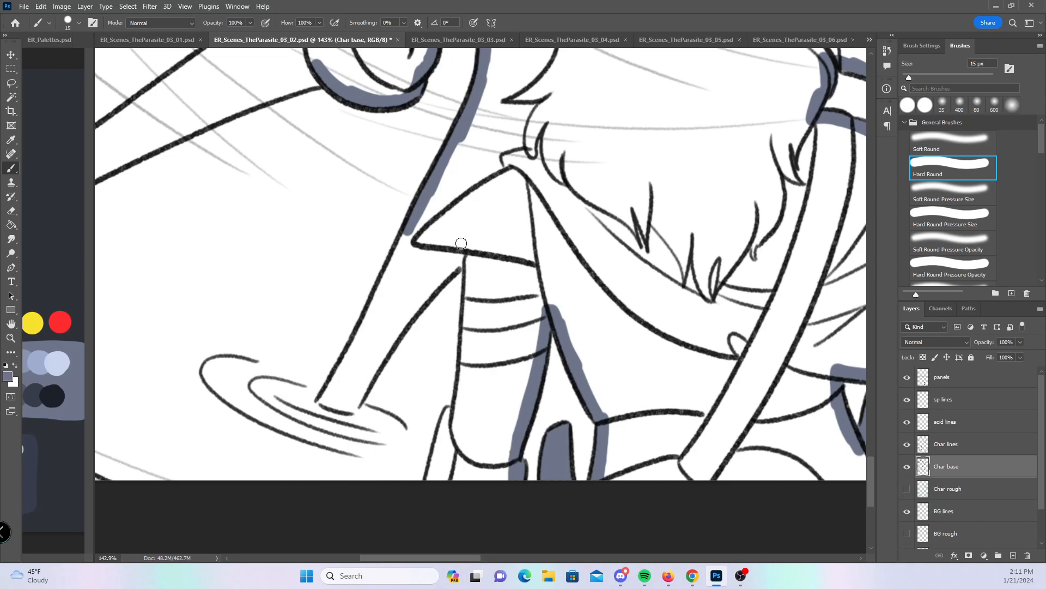
pyautogui.moveTo(471, 250)
pyautogui.mouseDown()
pyautogui.moveTo(460, 417)
pyautogui.moveTo(449, 412)
pyautogui.moveTo(428, 482)
pyautogui.mouseUp()
# - Line both edges of the creature leg beside the character's left arm down to its foot in the ripple
pyautogui.moveTo(323, 401)
pyautogui.mouseDown()
pyautogui.moveTo(353, 407)
pyautogui.moveTo(348, 353)
pyautogui.moveTo(417, 204)
pyautogui.moveTo(353, 402)
pyautogui.moveTo(377, 360)
pyautogui.mouseUp()
pyautogui.moveTo(362, 398); pyautogui.dragTo(402, 318)
pyautogui.moveTo(382, 358); pyautogui.dragTo(464, 257)
# - Line both edges of the long lower-left leg and begin the lower edge of the upper-left leg with straight strokes
pyautogui.moveTo(265, 229); pyautogui.dragTo(556, 371)
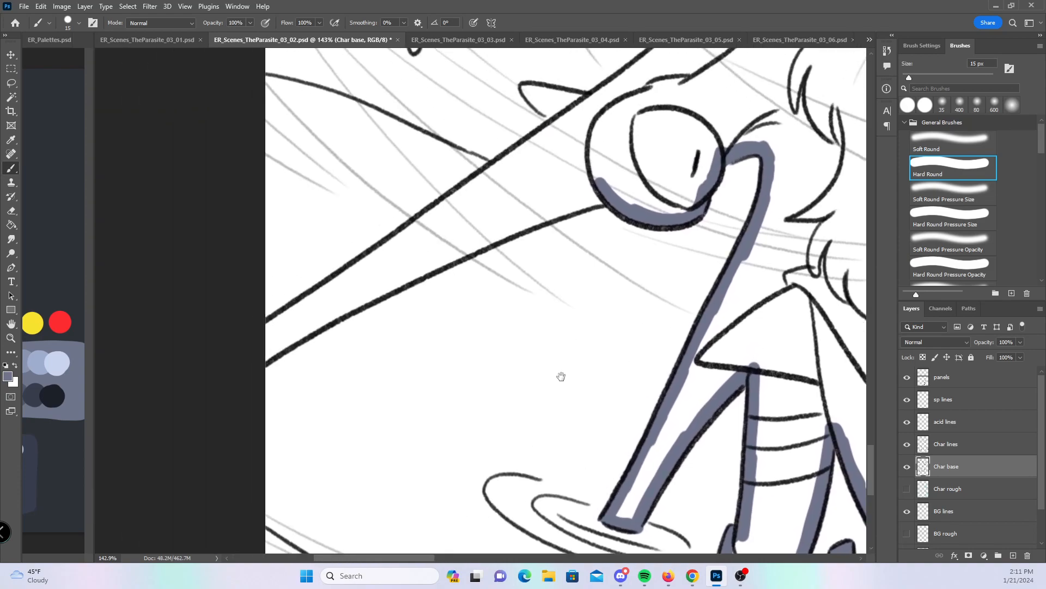
pyautogui.moveTo(291, 354)
pyautogui.mouseDown()
pyautogui.moveTo(551, 175)
pyautogui.moveTo(523, 198)
pyautogui.mouseUp()
pyautogui.moveTo(280, 392)
pyautogui.mouseDown()
pyautogui.moveTo(404, 319)
pyautogui.moveTo(635, 231)
pyautogui.mouseUp()
pyautogui.moveTo(760, 114)
pyautogui.mouseDown()
pyautogui.moveTo(652, 196)
pyautogui.moveTo(543, 407)
pyautogui.moveTo(578, 401)
pyautogui.mouseUp()
pyautogui.moveTo(405, 439)
pyautogui.mouseDown()
pyautogui.moveTo(483, 381)
pyautogui.moveTo(469, 395)
pyautogui.moveTo(526, 354)
pyautogui.mouseUp()
pyautogui.moveTo(357, 181)
pyautogui.mouseDown()
pyautogui.moveTo(507, 251)
pyautogui.moveTo(550, 288)
pyautogui.mouseUp()
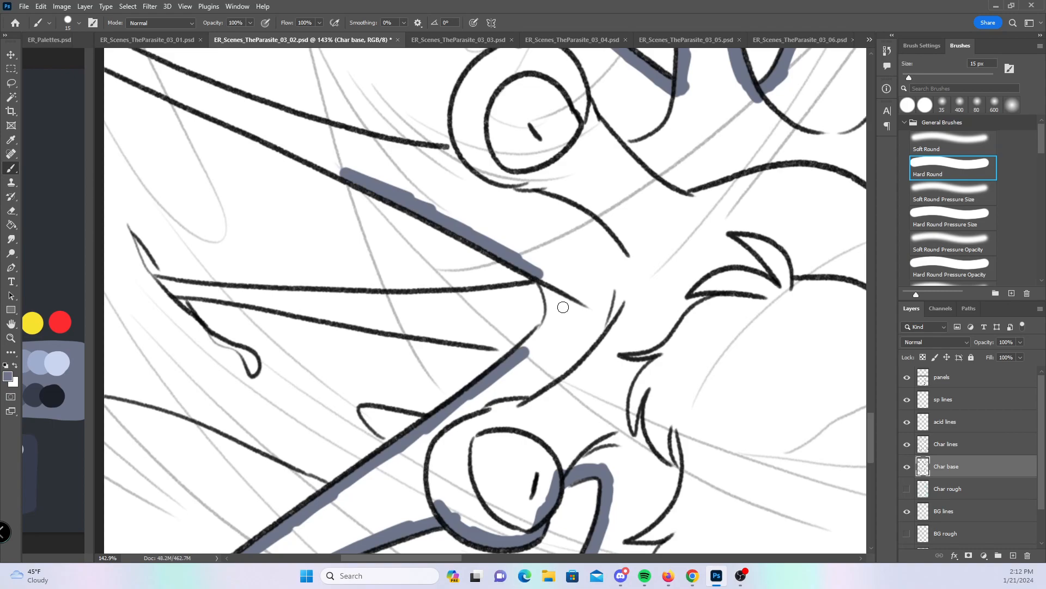
# - Fill the thin left leg's dripping tip with Hard Round Pressure Size, and line both of the leg's edges with Hard Round
pyautogui.click(959, 218)
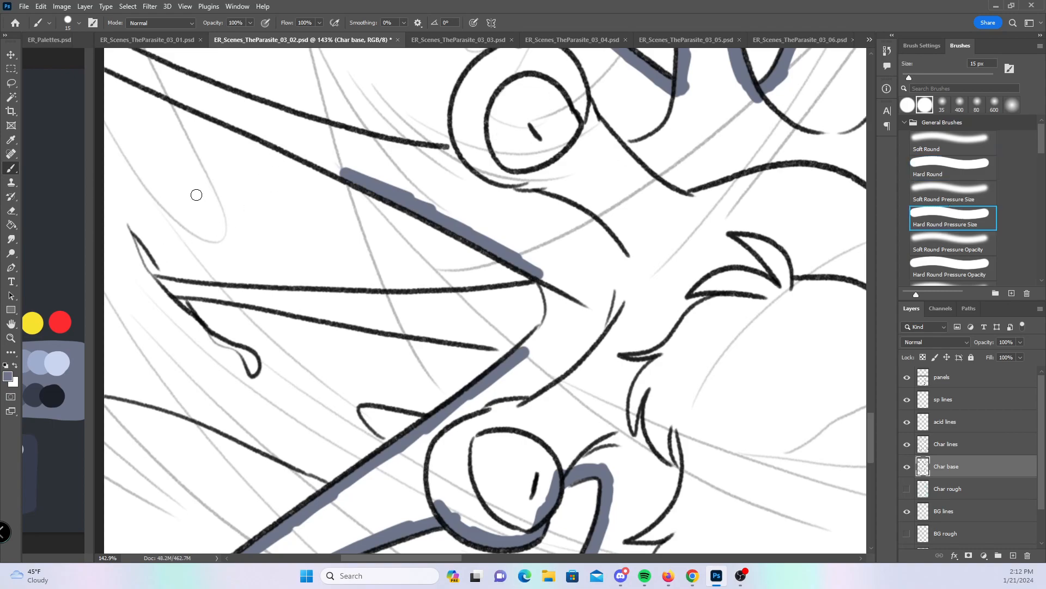
pyautogui.moveTo(133, 235)
pyautogui.mouseDown()
pyautogui.moveTo(213, 336)
pyautogui.moveTo(251, 363)
pyautogui.mouseUp()
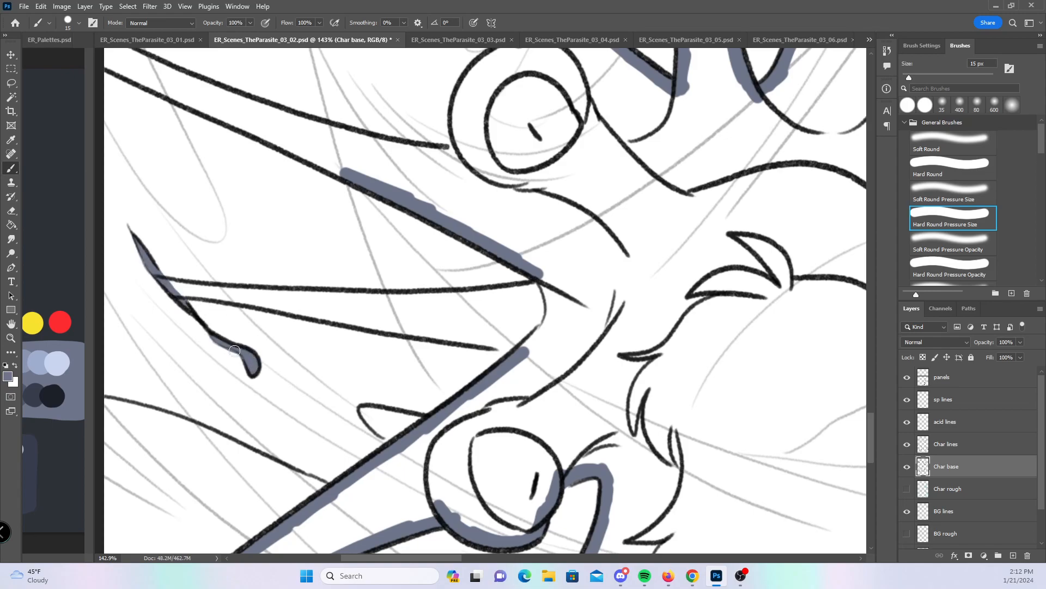
pyautogui.click(955, 167)
pyautogui.moveTo(169, 288); pyautogui.dragTo(521, 353)
pyautogui.hotkey('ctrl', 'z')
pyautogui.moveTo(219, 295)
pyautogui.mouseDown()
pyautogui.moveTo(497, 299)
pyautogui.moveTo(542, 275)
pyautogui.mouseUp()
# - Line the remaining lower edge of the long upper-left leg and its upper edge back to the eye
pyautogui.moveTo(622, 214)
pyautogui.mouseDown()
pyautogui.moveTo(682, 385)
pyautogui.moveTo(667, 368)
pyautogui.mouseUp()
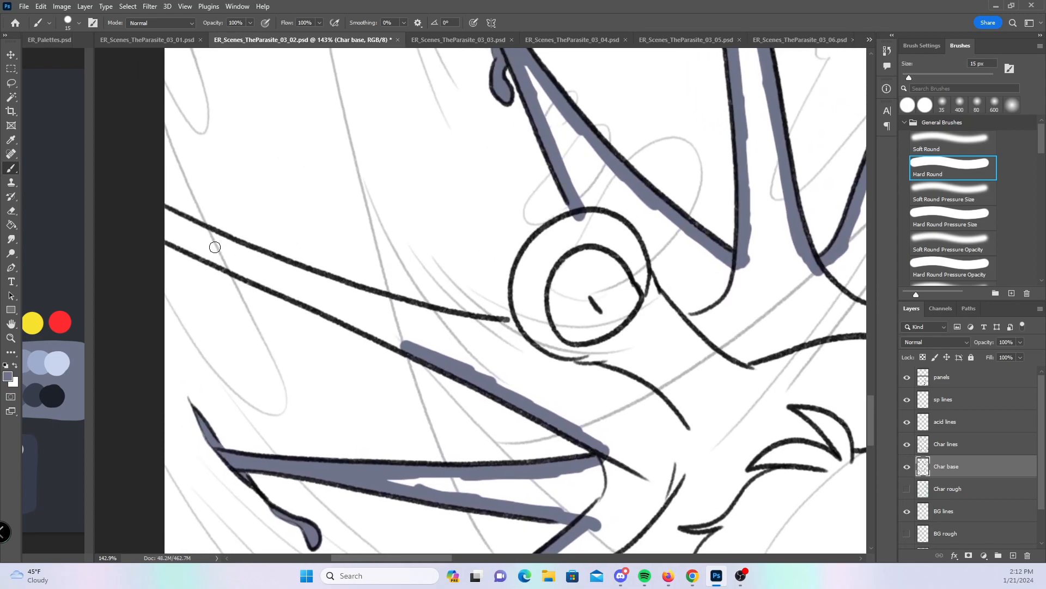
pyautogui.moveTo(166, 233); pyautogui.dragTo(404, 347)
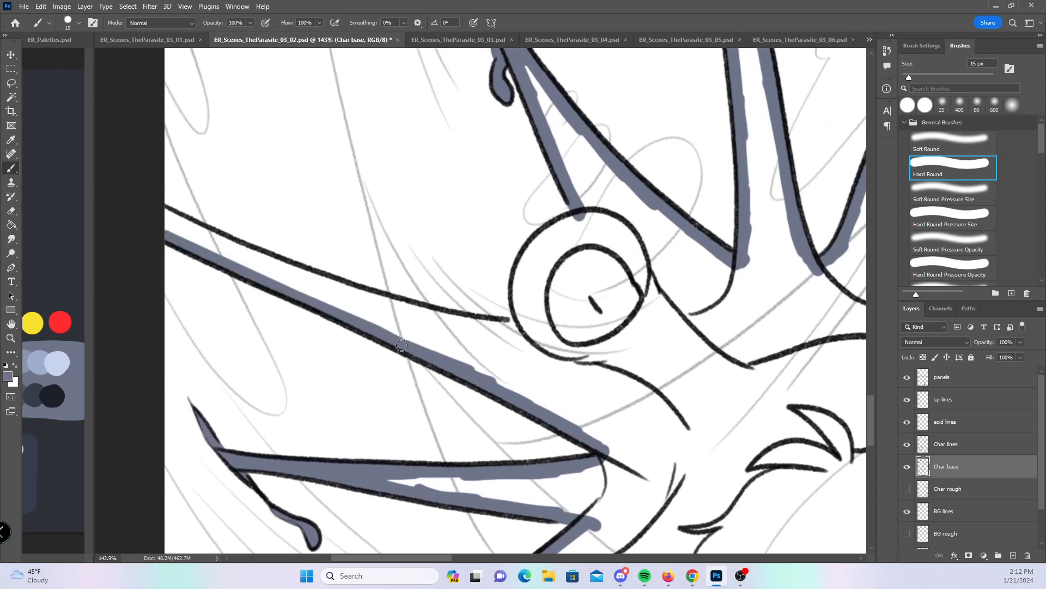
pyautogui.moveTo(167, 214)
pyautogui.mouseDown()
pyautogui.moveTo(376, 294)
pyautogui.moveTo(506, 326)
pyautogui.moveTo(525, 322)
pyautogui.moveTo(526, 255)
pyautogui.moveTo(570, 222)
pyautogui.mouseUp()
pyautogui.moveTo(742, 350); pyautogui.dragTo(666, 382)
pyautogui.moveTo(755, 407); pyautogui.dragTo(358, 367)
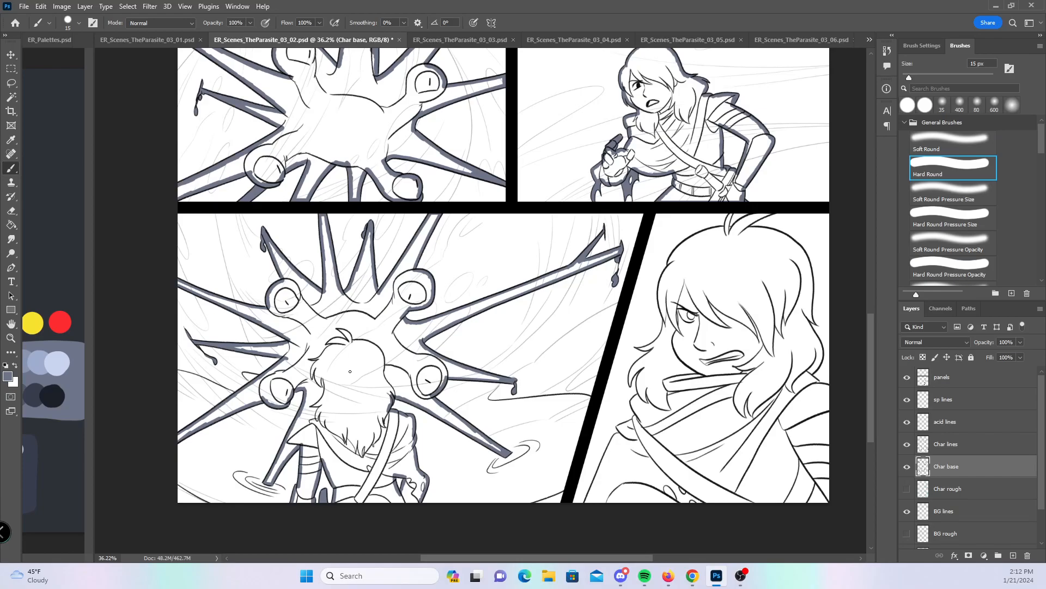
# - Fill the pointed hair tips left of the face in the last close-up panel using Hard Round Pressure Size at 20 px
pyautogui.moveTo(666, 410); pyautogui.dragTo(506, 378)
pyautogui.click(937, 215)
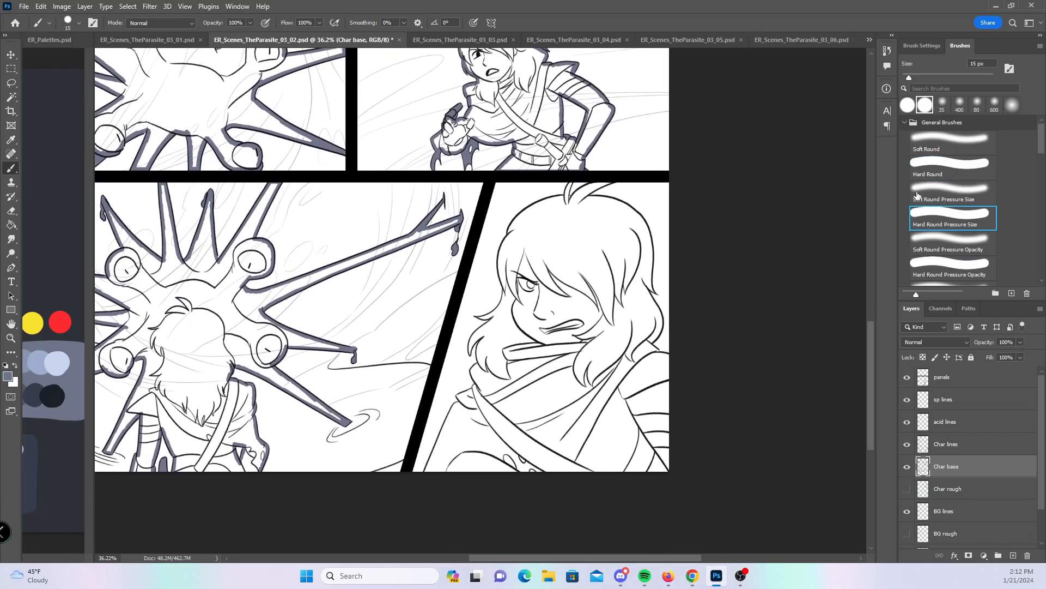
pyautogui.hotkey('ctrl', 'space')
pyautogui.moveTo(527, 294); pyautogui.dragTo(616, 294)
pyautogui.hotkey('ctrl', 'space')
pyautogui.moveTo(497, 372)
pyautogui.mouseDown()
pyautogui.moveTo(517, 373)
pyautogui.moveTo(479, 336)
pyautogui.mouseUp()
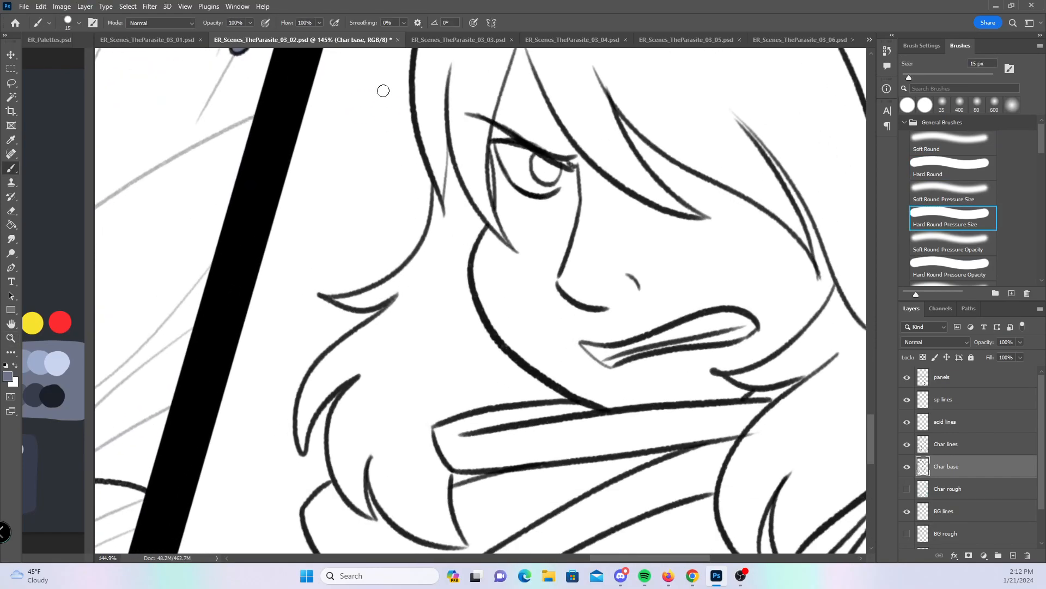
pyautogui.press(']')
pyautogui.moveTo(338, 288)
pyautogui.mouseDown()
pyautogui.moveTo(372, 300)
pyautogui.moveTo(413, 269)
pyautogui.mouseUp()
pyautogui.moveTo(301, 450)
pyautogui.mouseDown()
pyautogui.moveTo(300, 414)
pyautogui.moveTo(315, 389)
pyautogui.moveTo(326, 391)
pyautogui.moveTo(343, 349)
pyautogui.moveTo(406, 299)
pyautogui.moveTo(330, 382)
pyautogui.moveTo(364, 364)
pyautogui.mouseUp()
# - Line the lower-left hair lock, the scarf's left folds and the shoulder down to the panel's lower edge with Hard Round
pyautogui.click(958, 167)
pyautogui.moveTo(430, 426); pyautogui.dragTo(400, 269)
pyautogui.moveTo(341, 209)
pyautogui.mouseDown()
pyautogui.moveTo(305, 272)
pyautogui.moveTo(313, 307)
pyautogui.moveTo(281, 356)
pyautogui.moveTo(287, 390)
pyautogui.moveTo(314, 425)
pyautogui.mouseUp()
pyautogui.moveTo(370, 381); pyautogui.dragTo(454, 233)
pyautogui.moveTo(306, 308)
pyautogui.mouseDown()
pyautogui.moveTo(335, 346)
pyautogui.moveTo(311, 314)
pyautogui.moveTo(374, 281)
pyautogui.moveTo(376, 263)
pyautogui.mouseUp()
pyautogui.moveTo(368, 389); pyautogui.dragTo(414, 231)
pyautogui.moveTo(369, 173)
pyautogui.mouseDown()
pyautogui.moveTo(322, 227)
pyautogui.moveTo(250, 405)
pyautogui.mouseUp()
pyautogui.moveTo(265, 362); pyautogui.dragTo(221, 478)
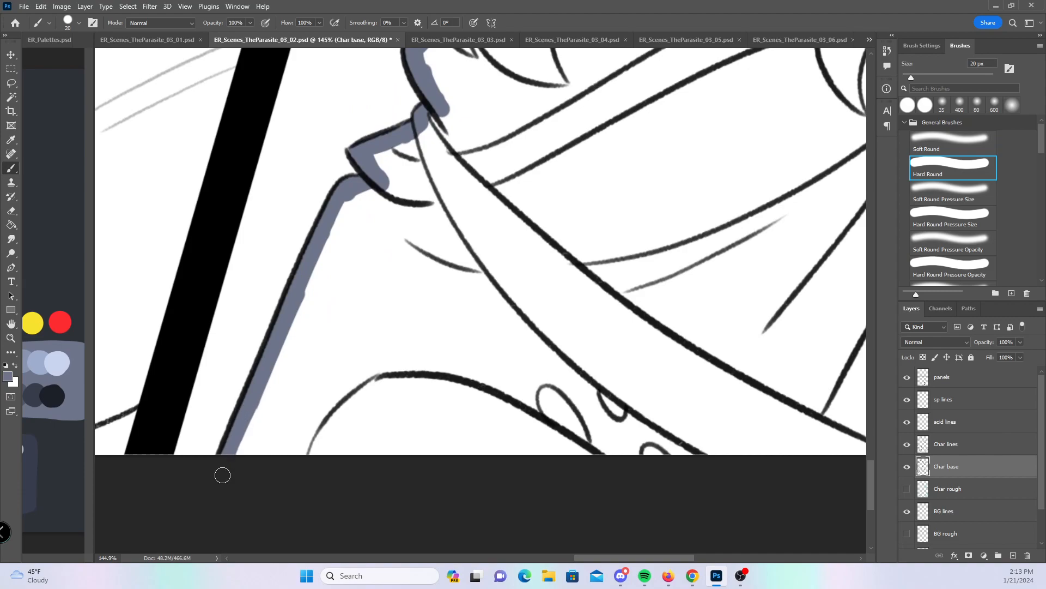
# - Line the left side of the close-up character's hair up over the crown to the cowlick
pyautogui.moveTo(613, 66); pyautogui.dragTo(421, 460)
pyautogui.moveTo(412, 205); pyautogui.dragTo(378, 444)
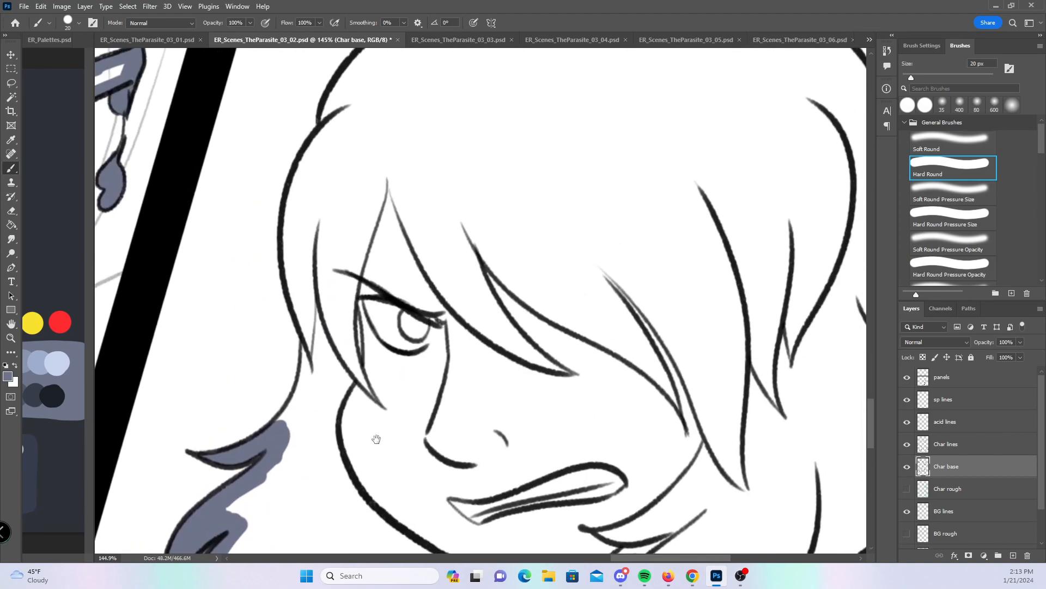
pyautogui.moveTo(349, 110)
pyautogui.mouseDown()
pyautogui.moveTo(327, 133)
pyautogui.moveTo(292, 228)
pyautogui.moveTo(318, 370)
pyautogui.moveTo(287, 418)
pyautogui.mouseUp()
pyautogui.moveTo(435, 138); pyautogui.dragTo(374, 390)
pyautogui.moveTo(267, 364)
pyautogui.mouseDown()
pyautogui.moveTo(354, 264)
pyautogui.moveTo(472, 224)
pyautogui.mouseUp()
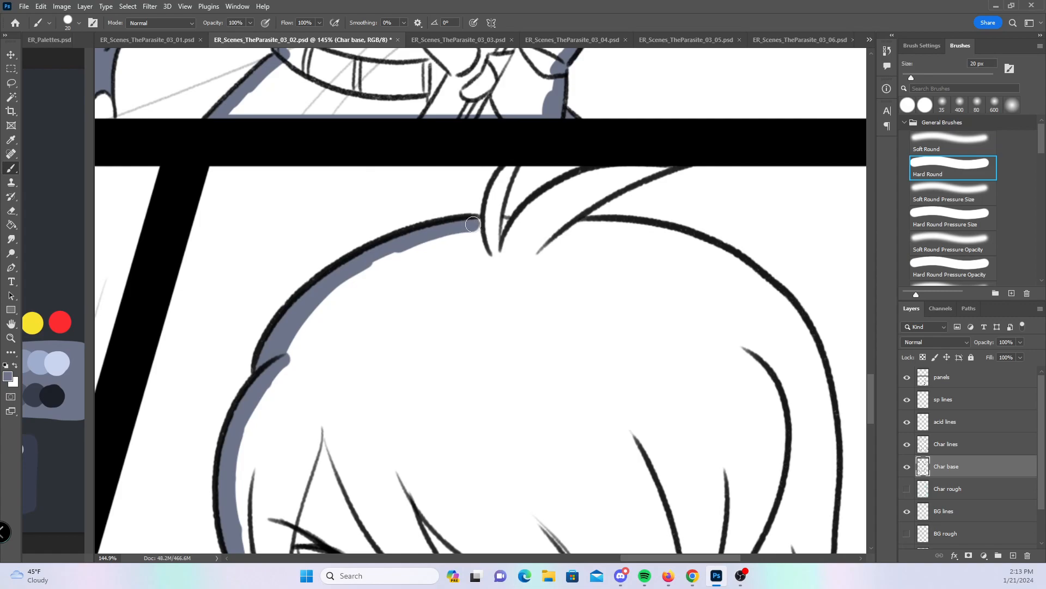
# - Fill both cowlick strands on top of the head using Hard Round Pressure Size for the tips and Hard Round for the rest
pyautogui.click(935, 216)
pyautogui.moveTo(505, 177)
pyautogui.mouseDown()
pyautogui.moveTo(486, 218)
pyautogui.moveTo(488, 240)
pyautogui.moveTo(510, 169)
pyautogui.mouseUp()
pyautogui.moveTo(681, 166); pyautogui.dragTo(625, 179)
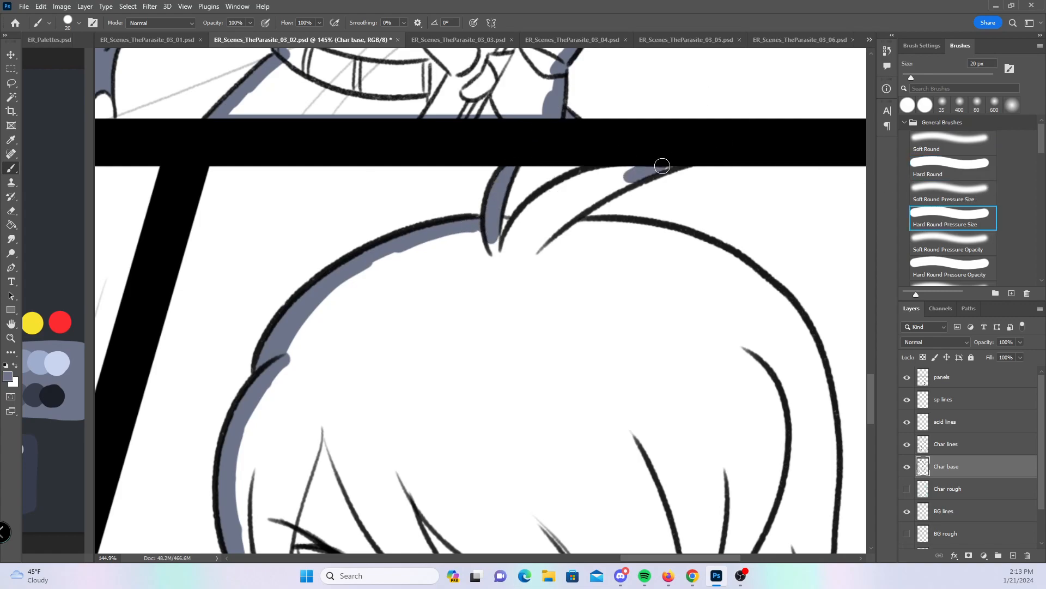
pyautogui.click(919, 158)
pyautogui.moveTo(502, 224)
pyautogui.mouseDown()
pyautogui.moveTo(528, 229)
pyautogui.moveTo(632, 161)
pyautogui.moveTo(539, 232)
pyautogui.moveTo(630, 180)
pyautogui.mouseUp()
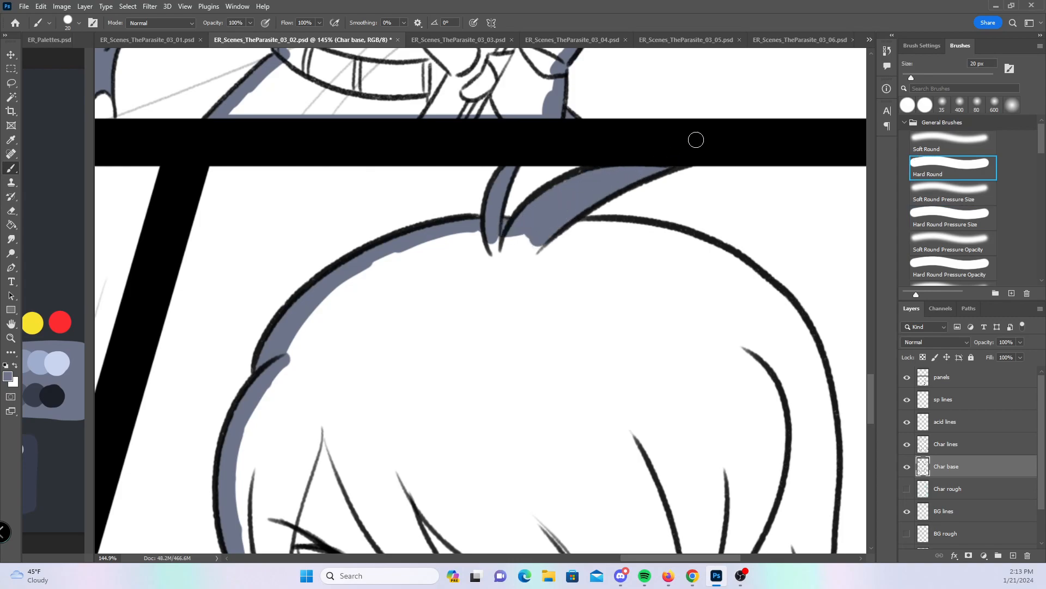
# - Line the hair's right outline from the cowlick down to the flicked tip, filling the tip with Hard Round Pressure Size
pyautogui.moveTo(686, 431); pyautogui.dragTo(434, 313)
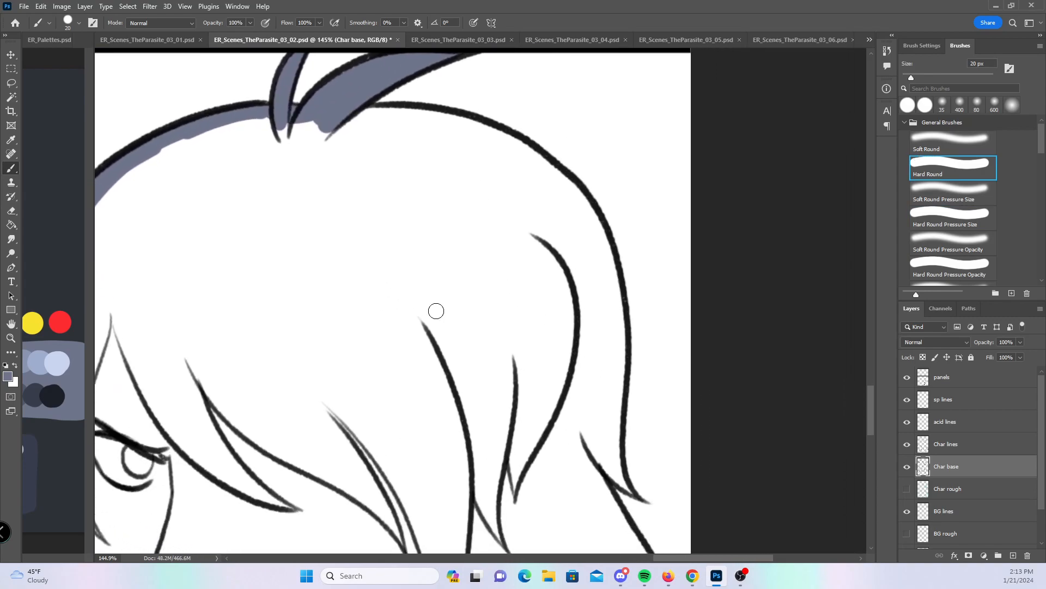
pyautogui.moveTo(355, 128)
pyautogui.mouseDown()
pyautogui.moveTo(432, 124)
pyautogui.moveTo(543, 172)
pyautogui.mouseUp()
pyautogui.moveTo(554, 182)
pyautogui.mouseDown()
pyautogui.moveTo(594, 220)
pyautogui.moveTo(561, 194)
pyautogui.moveTo(615, 291)
pyautogui.moveTo(615, 424)
pyautogui.mouseUp()
pyautogui.moveTo(688, 430); pyautogui.dragTo(620, 303)
pyautogui.click(975, 216)
pyautogui.moveTo(545, 335)
pyautogui.mouseDown()
pyautogui.moveTo(534, 343)
pyautogui.moveTo(561, 363)
pyautogui.moveTo(542, 306)
pyautogui.mouseUp()
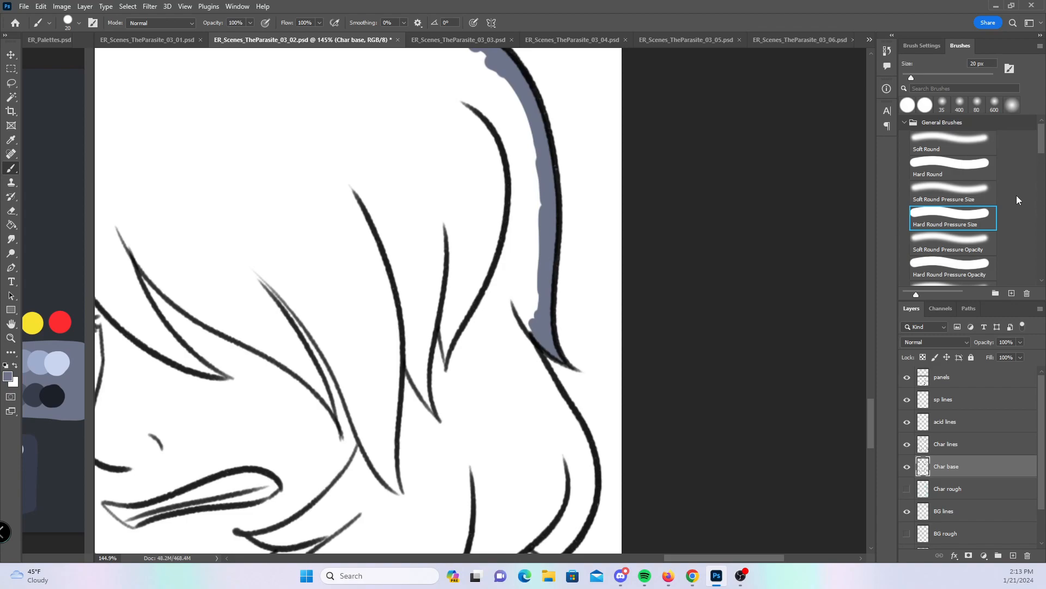
# - Line the lower right hair curl, the scarf corner beneath it and the shoulder out to the panel edge with Hard Round
pyautogui.click(912, 160)
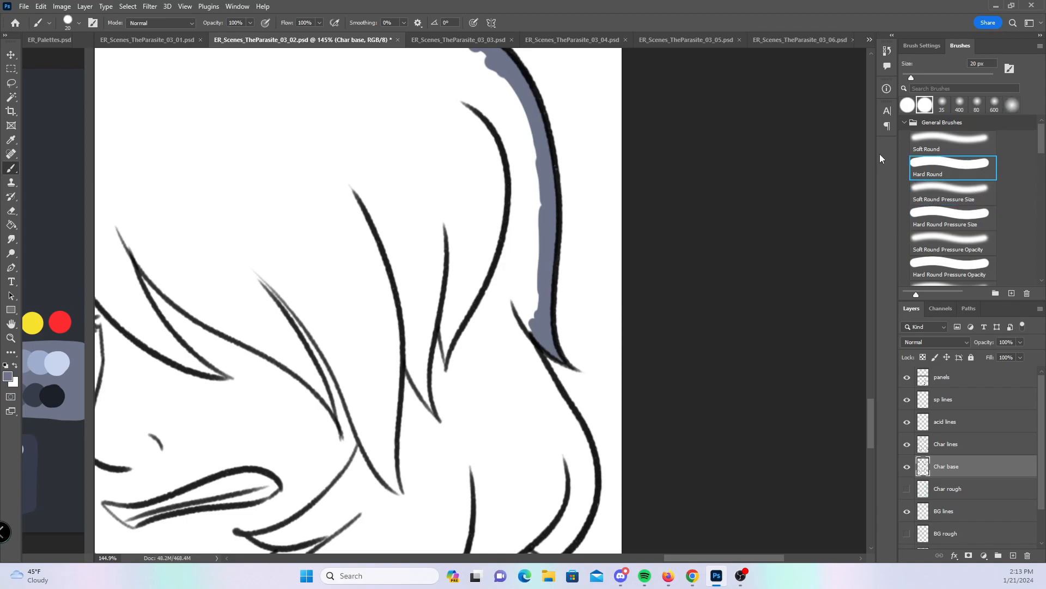
pyautogui.moveTo(542, 297)
pyautogui.mouseDown()
pyautogui.moveTo(525, 318)
pyautogui.moveTo(527, 347)
pyautogui.moveTo(567, 417)
pyautogui.mouseUp()
pyautogui.scroll(-5, 623, 268)
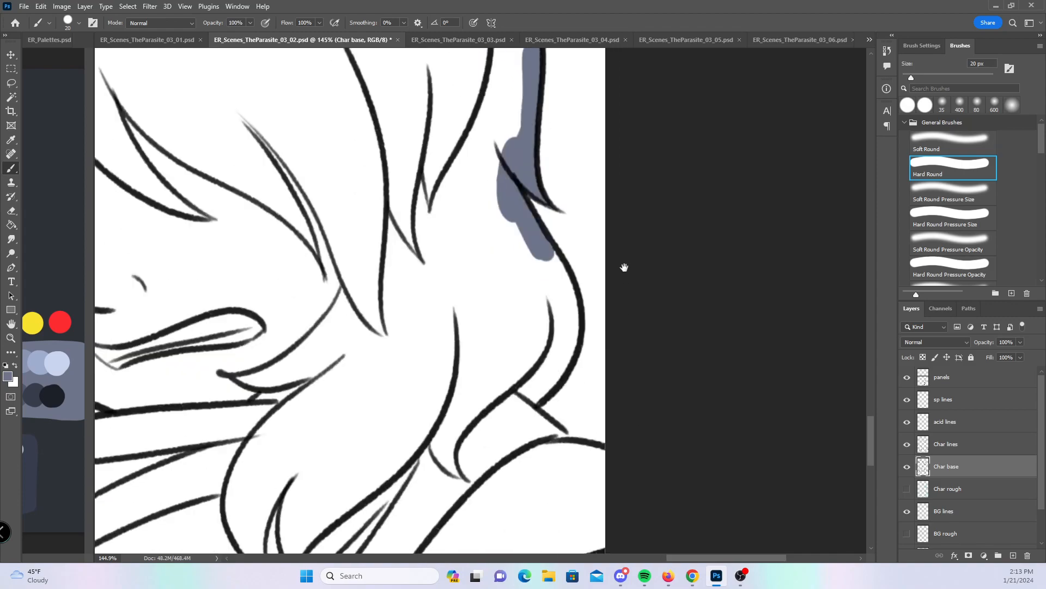
pyautogui.moveTo(520, 359)
pyautogui.mouseDown()
pyautogui.moveTo(562, 316)
pyautogui.moveTo(567, 275)
pyautogui.moveTo(536, 207)
pyautogui.mouseUp()
pyautogui.moveTo(530, 383)
pyautogui.mouseDown()
pyautogui.moveTo(561, 409)
pyautogui.moveTo(612, 425)
pyautogui.mouseUp()
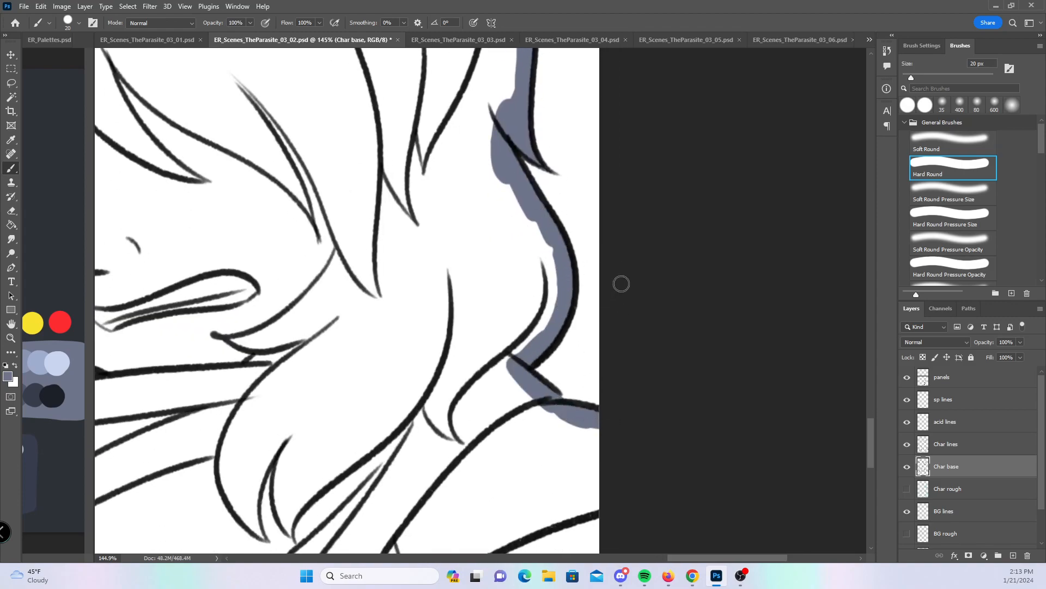
# - Inspect the finished outlines of the last panel and the rest of the page
pyautogui.press('z')
pyautogui.moveTo(673, 290); pyautogui.dragTo(614, 296)
pyautogui.press('b')
pyautogui.moveTo(623, 402)
pyautogui.mouseDown()
pyautogui.moveTo(591, 340)
pyautogui.moveTo(595, 350)
pyautogui.moveTo(617, 346)
pyautogui.mouseUp()
pyautogui.press('z')
pyautogui.press('b')
pyautogui.moveTo(527, 422)
pyautogui.mouseDown()
pyautogui.moveTo(515, 461)
pyautogui.moveTo(527, 419)
pyautogui.moveTo(571, 486)
pyautogui.mouseUp()
pyautogui.press('z')
pyautogui.moveTo(589, 301); pyautogui.dragTo(518, 301)
pyautogui.press('b')
pyautogui.moveTo(536, 208)
pyautogui.mouseDown()
pyautogui.moveTo(639, 308)
pyautogui.moveTo(656, 308)
pyautogui.moveTo(638, 309)
pyautogui.moveTo(562, 371)
pyautogui.mouseUp()
pyautogui.press('z')
pyautogui.press('b')
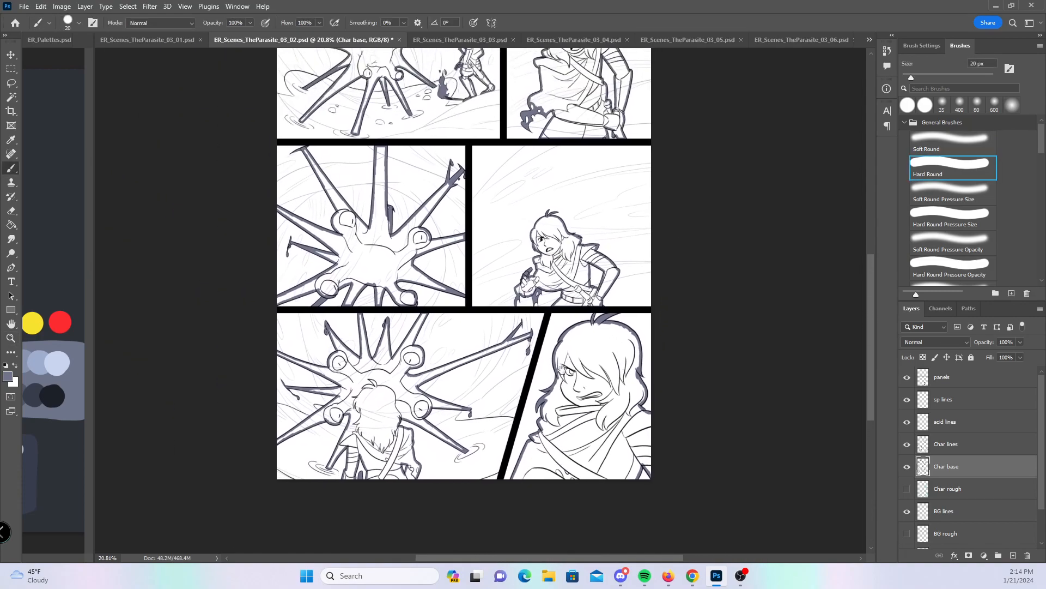
# - Select the enclosed interiors of the creatures and characters in all six panels with the Magic Wand
pyautogui.click(11, 97)
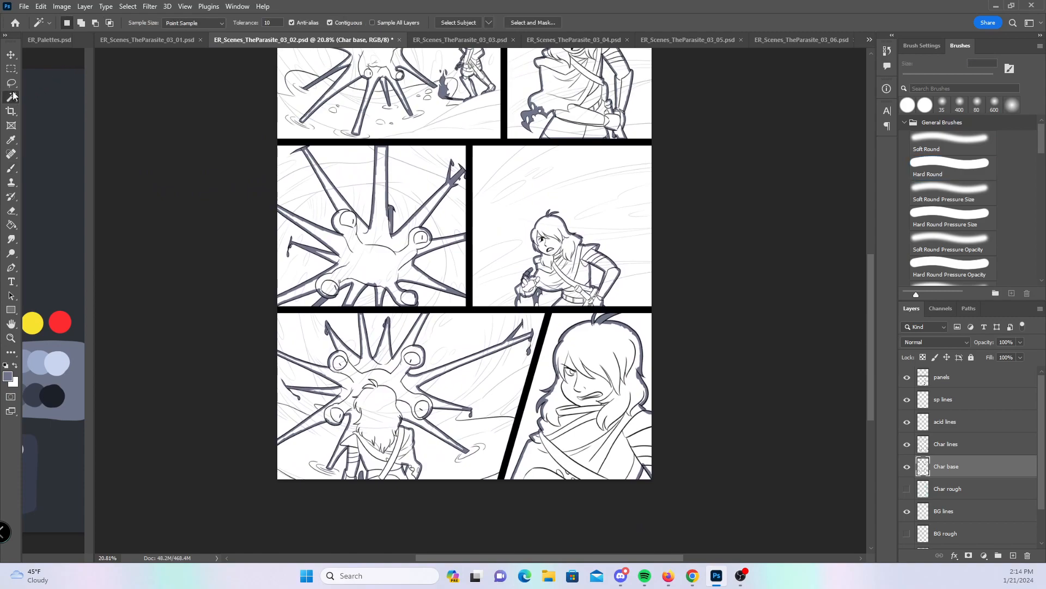
pyautogui.click(383, 404)
pyautogui.keyDown('shift'); pyautogui.click(583, 434); pyautogui.keyUp('shift')
pyautogui.keyDown('shift'); pyautogui.click(565, 268); pyautogui.keyUp('shift')
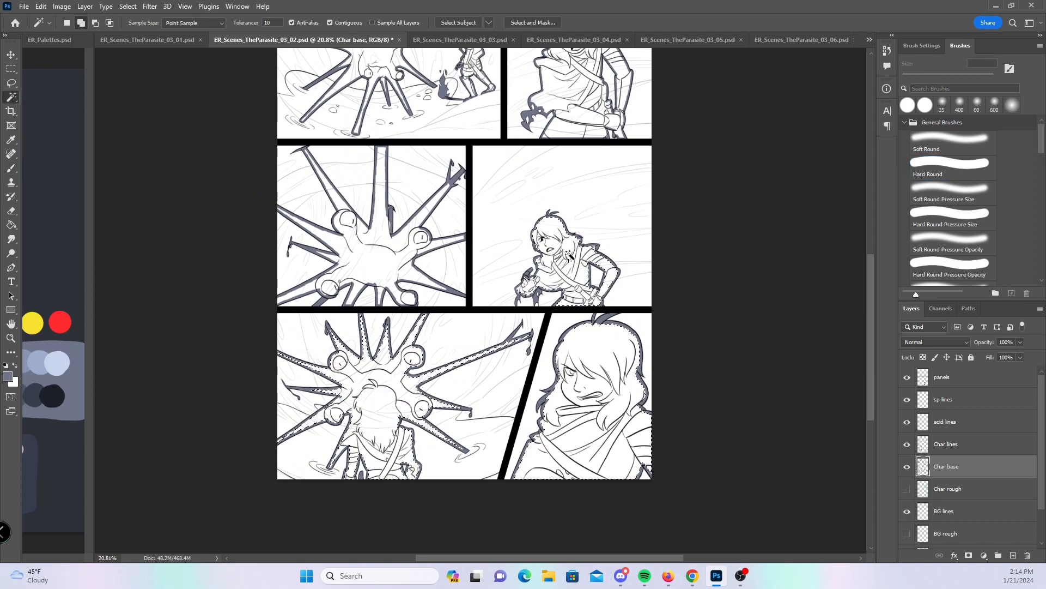
pyautogui.scroll(5, 393, 263)
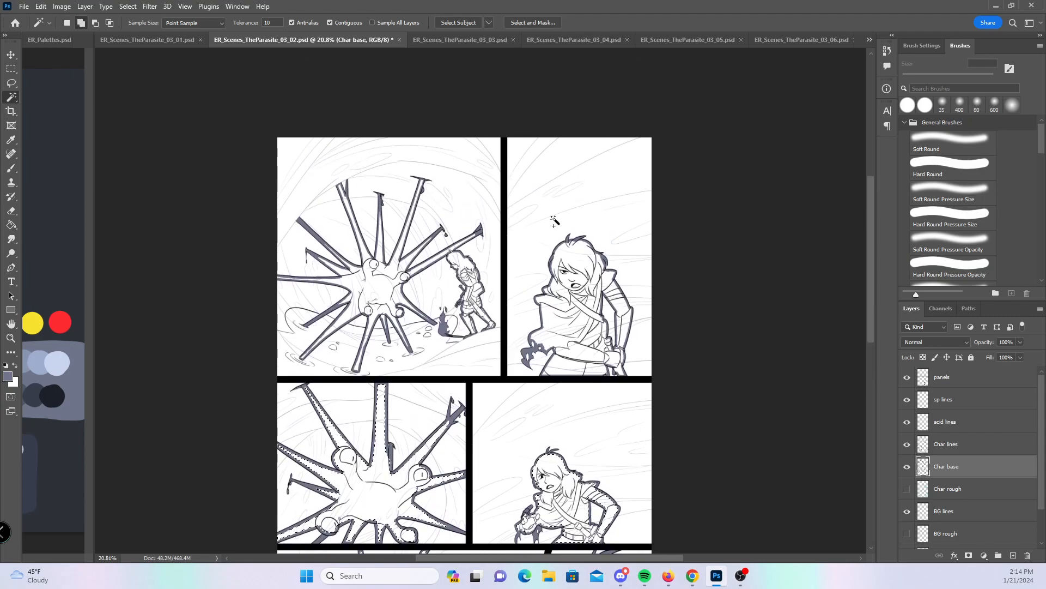
pyautogui.keyDown('shift'); pyautogui.click(385, 286); pyautogui.keyUp('shift')
pyautogui.keyDown('shift'); pyautogui.click(470, 285); pyautogui.keyUp('shift')
pyautogui.keyDown('shift'); pyautogui.click(584, 311); pyautogui.keyUp('shift')
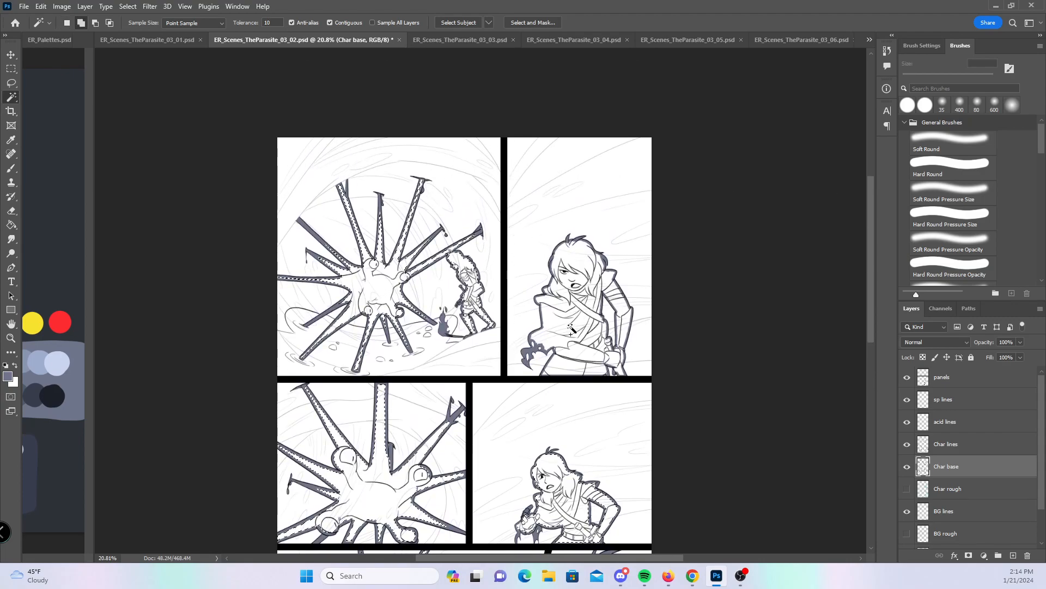
# - Expand the selection by 3 pixels
pyautogui.click(129, 7)
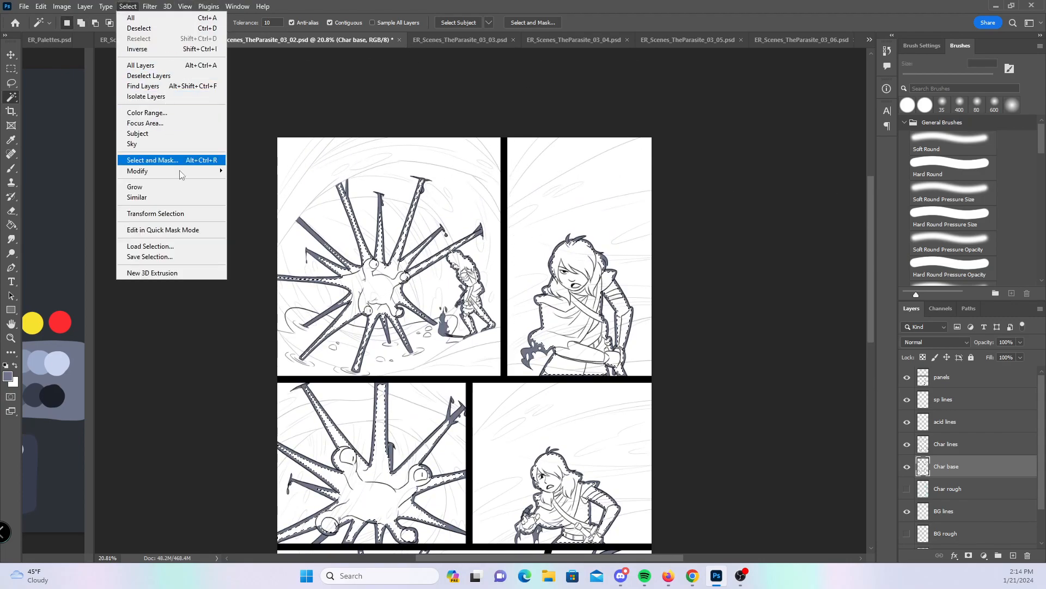
pyautogui.moveTo(185, 173)
pyautogui.click(300, 192)
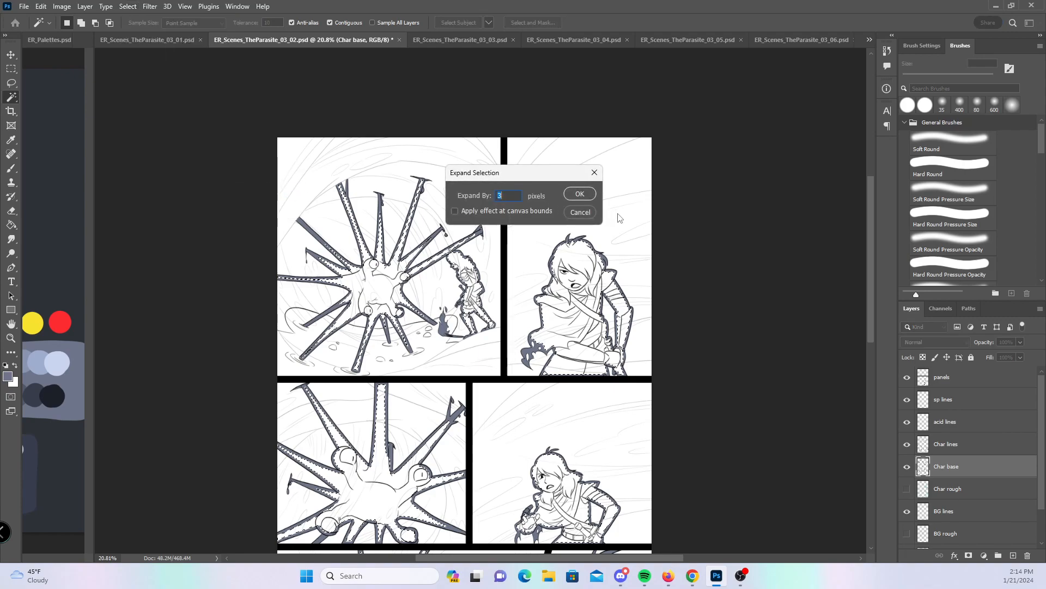
pyautogui.click(580, 194)
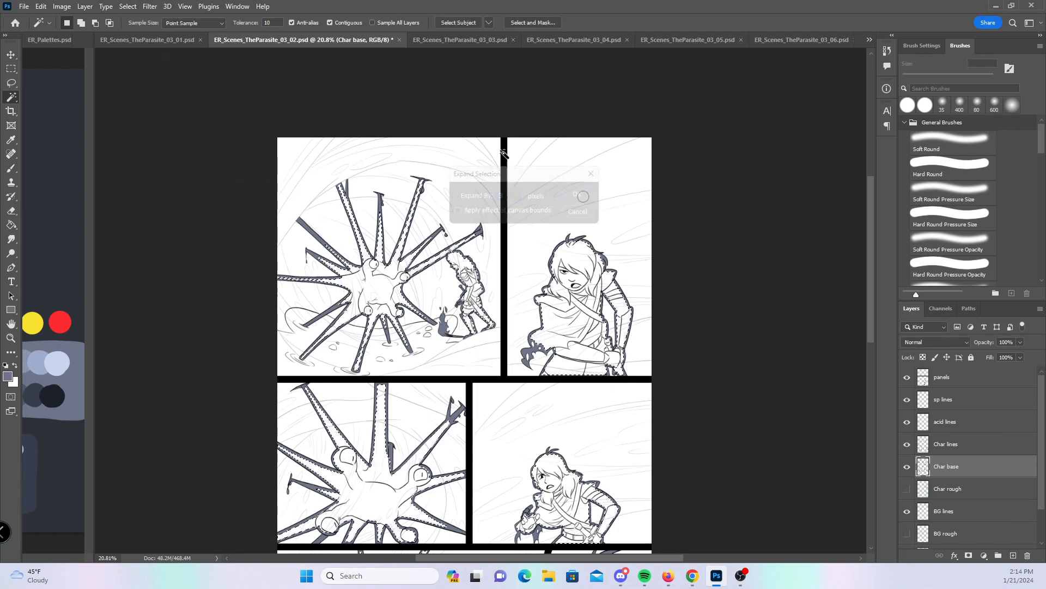
# - Paint all selected figures flat blue-grey with a 900 px Hard Round brush, and deselect and save the page
pyautogui.press('b')
pyautogui.press(']')
pyautogui.press(']')
pyautogui.press(']')
pyautogui.press(']')
pyautogui.press(']')
pyautogui.press(']')
pyautogui.press(']')
pyautogui.press(']')
pyautogui.press(']')
pyautogui.press(']')
pyautogui.press(']')
pyautogui.press(']')
pyautogui.press(']')
pyautogui.press(']')
pyautogui.press(']')
pyautogui.press(']')
pyautogui.press(']')
pyautogui.press(']')
pyautogui.press(']')
pyautogui.press(']')
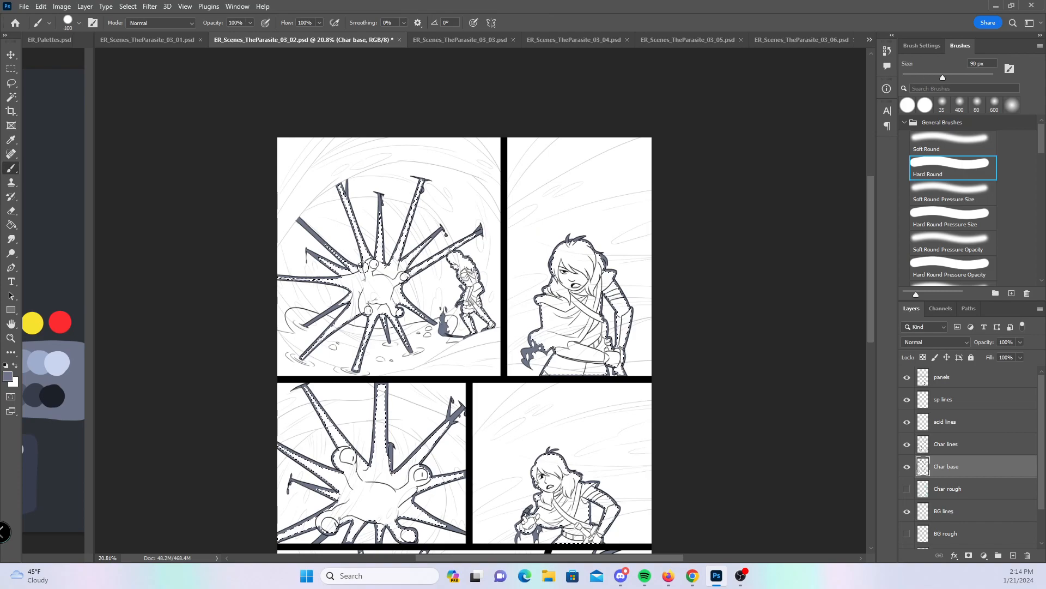
pyautogui.moveTo(349, 245)
pyautogui.mouseDown()
pyautogui.moveTo(332, 322)
pyautogui.moveTo(281, 310)
pyautogui.moveTo(384, 330)
pyautogui.moveTo(478, 264)
pyautogui.moveTo(538, 272)
pyautogui.moveTo(571, 301)
pyautogui.moveTo(619, 350)
pyautogui.mouseUp()
pyautogui.scroll(-1, 870, 256)
pyautogui.scroll(-5, 870, 257)
pyautogui.moveTo(382, 305)
pyautogui.mouseDown()
pyautogui.moveTo(339, 211)
pyautogui.moveTo(339, 260)
pyautogui.moveTo(390, 339)
pyautogui.moveTo(411, 402)
pyautogui.moveTo(410, 487)
pyautogui.moveTo(382, 435)
pyautogui.moveTo(319, 411)
pyautogui.moveTo(307, 373)
pyautogui.moveTo(492, 327)
pyautogui.moveTo(566, 323)
pyautogui.moveTo(605, 243)
pyautogui.moveTo(540, 479)
pyautogui.moveTo(569, 522)
pyautogui.moveTo(631, 509)
pyautogui.mouseUp()
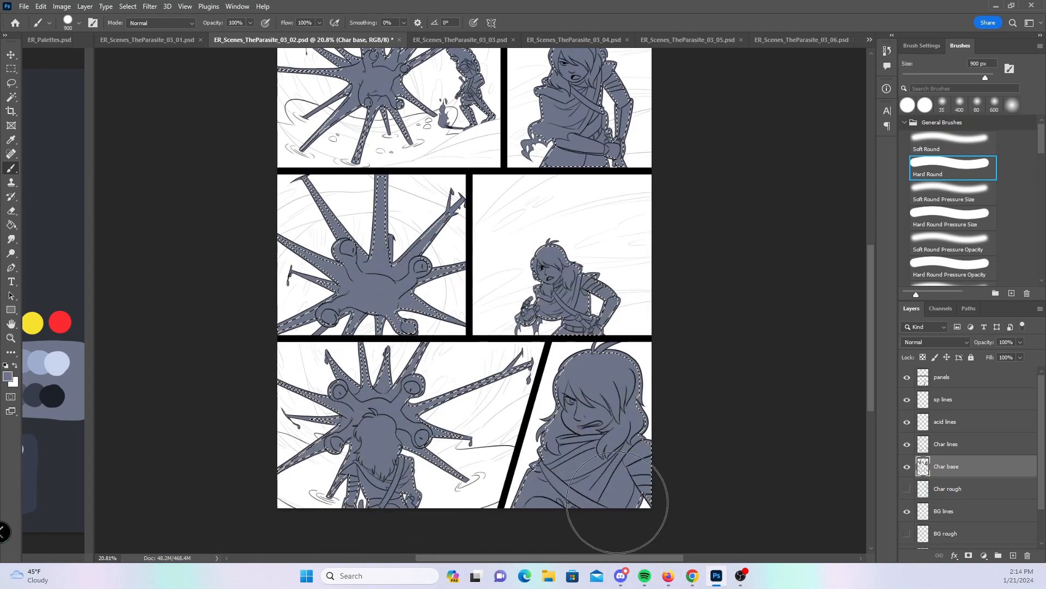
pyautogui.hotkey('ctrl', 'd')
pyautogui.hotkey('ctrl', 's')
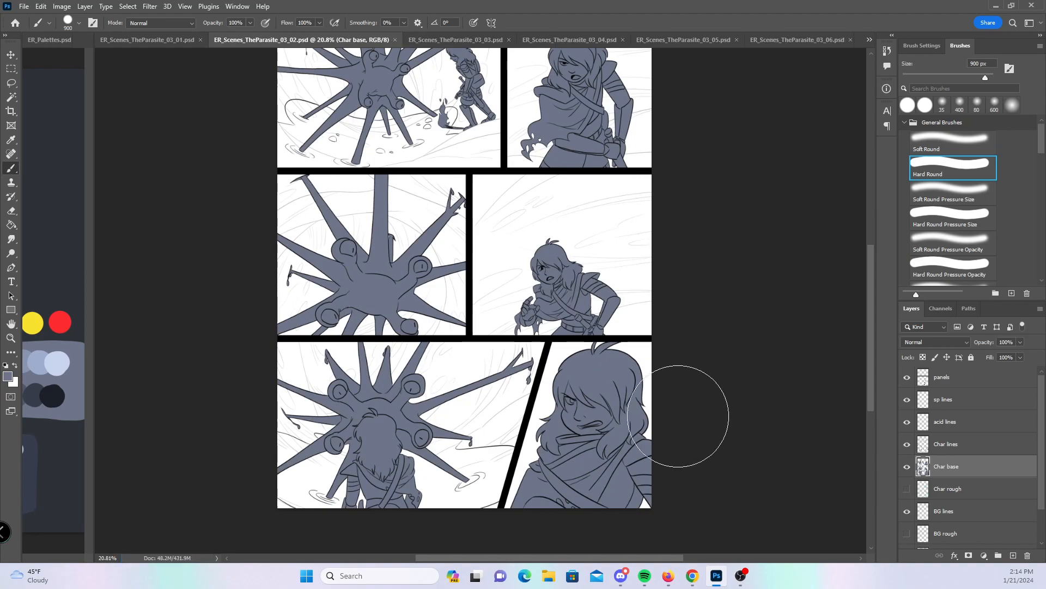
# - On page ER_Scenes_TheParasite_03_03, add a layer named "Char base" directly above Char rough and hide the BG roughs layer
pyautogui.click(480, 37)
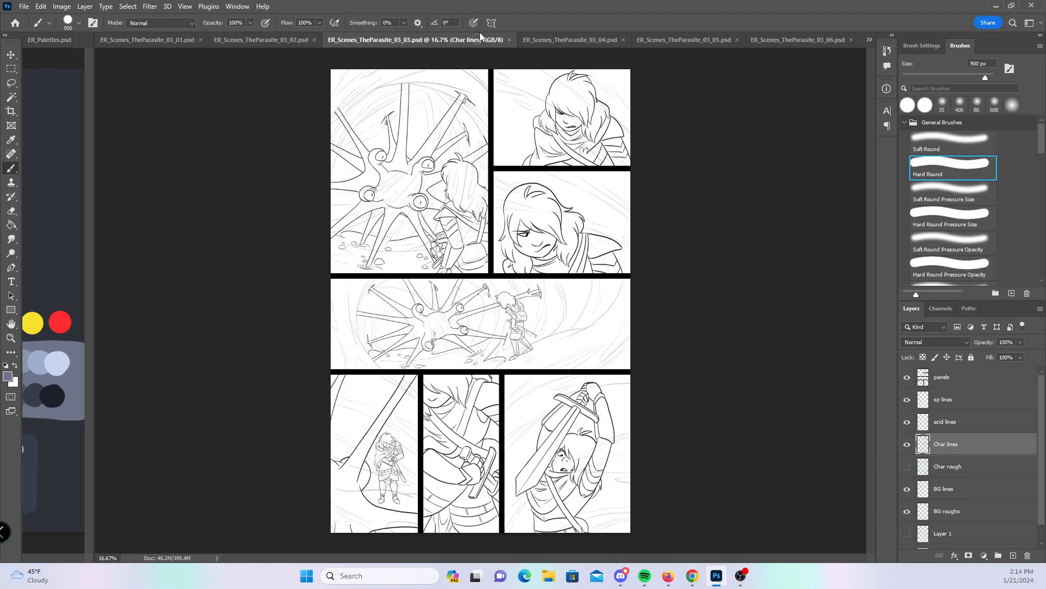
pyautogui.click(1013, 555)
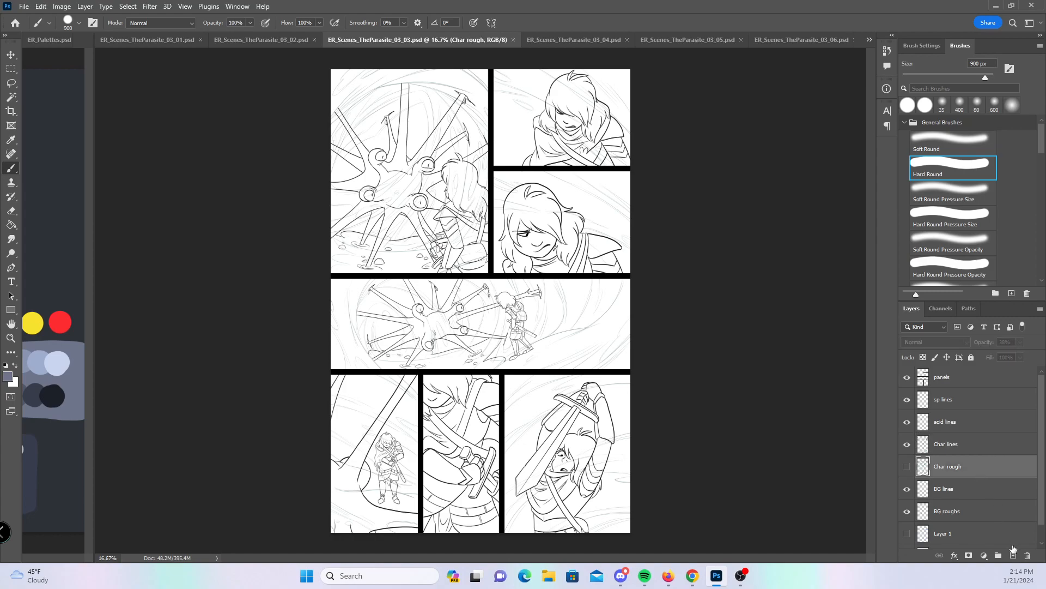
pyautogui.doubleClick(947, 465)
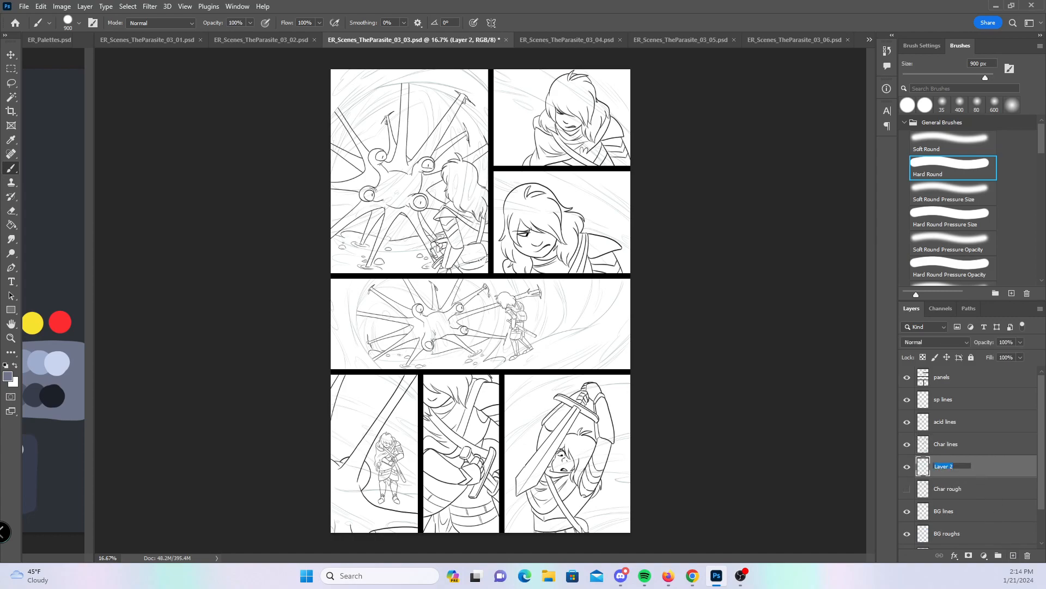
pyautogui.write('Char base')
pyautogui.press('Return')
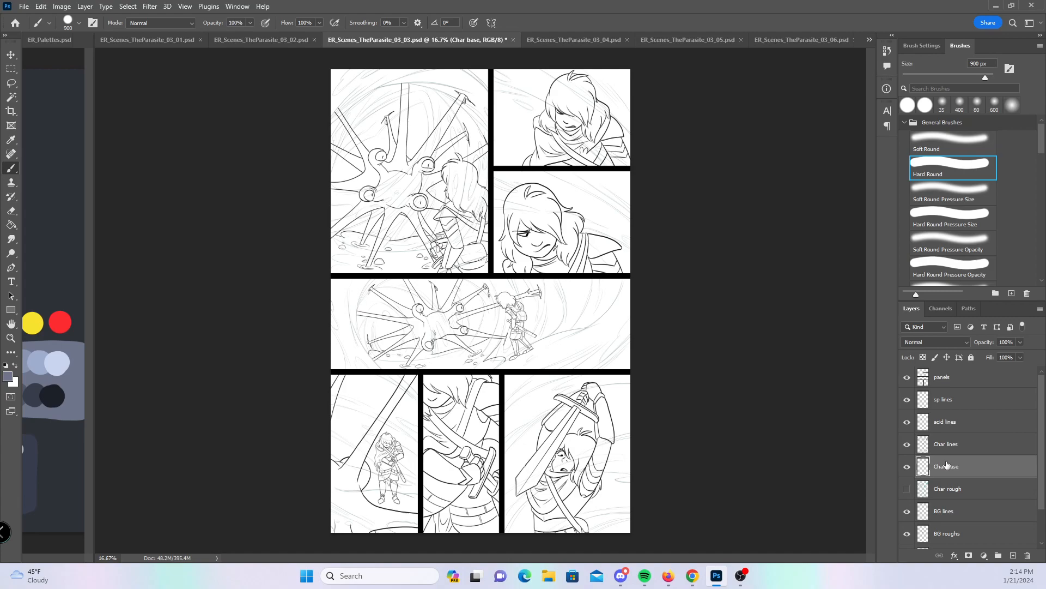
pyautogui.click(907, 533)
# - With a 15 px Hard Round brush, paint blue-grey inside the first panel's upper-left tentacle outline and over the adjoining eye bulge
pyautogui.press('z')
pyautogui.moveTo(423, 139); pyautogui.dragTo(497, 136)
pyautogui.press('space')
pyautogui.moveTo(338, 109)
pyautogui.mouseDown()
pyautogui.moveTo(435, 165)
pyautogui.moveTo(491, 216)
pyautogui.mouseUp()
pyautogui.press('z')
pyautogui.moveTo(271, 172)
pyautogui.mouseDown()
pyautogui.moveTo(308, 173)
pyautogui.moveTo(360, 232)
pyautogui.mouseUp()
pyautogui.press('b')
pyautogui.press('space')
pyautogui.press('[')
pyautogui.press('[')
pyautogui.press('[')
pyautogui.press('[')
pyautogui.press('[')
pyautogui.press('[')
pyautogui.press('[')
pyautogui.press('[')
pyautogui.press('[')
pyautogui.press('[')
pyautogui.press('[')
pyautogui.press('[')
pyautogui.press('[')
pyautogui.press('[')
pyautogui.press('[')
pyautogui.press('[')
pyautogui.press('[')
pyautogui.press('[')
pyautogui.press('[')
pyautogui.press('[')
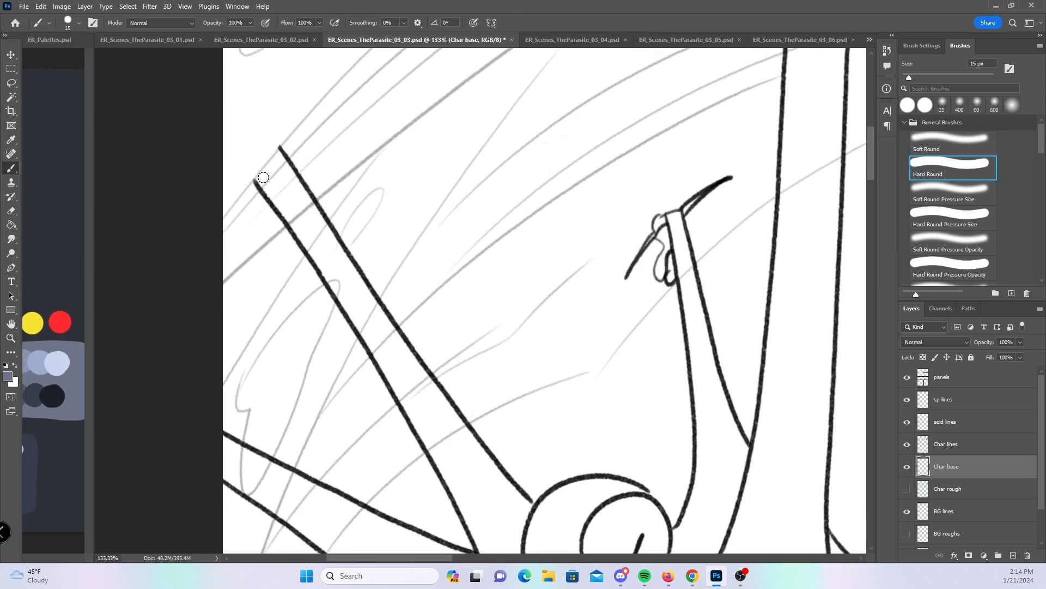
pyautogui.moveTo(262, 181); pyautogui.dragTo(279, 158)
pyautogui.press('space')
pyautogui.moveTo(437, 283); pyautogui.dragTo(423, 244)
pyautogui.moveTo(250, 143); pyautogui.dragTo(386, 362)
pyautogui.moveTo(268, 120)
pyautogui.mouseDown()
pyautogui.moveTo(380, 303)
pyautogui.moveTo(500, 459)
pyautogui.moveTo(526, 481)
pyautogui.moveTo(539, 463)
pyautogui.moveTo(589, 444)
pyautogui.moveTo(648, 470)
pyautogui.mouseUp()
# - Fill the small clawed tip beside the tall tentacle blue-grey with the Hard Round Pressure Size brush
pyautogui.click(958, 215)
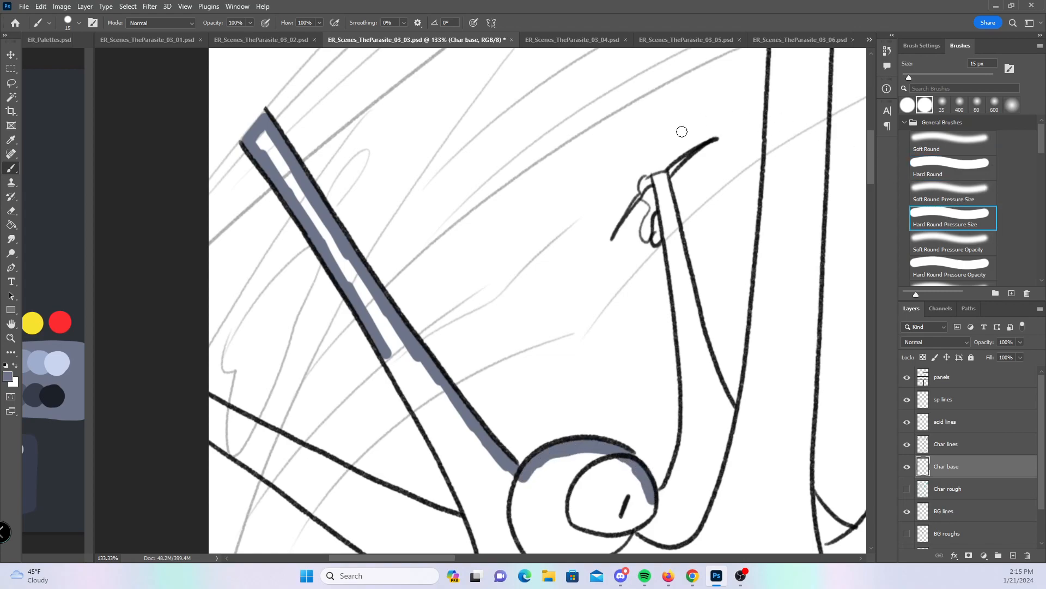
pyautogui.moveTo(644, 183)
pyautogui.mouseDown()
pyautogui.moveTo(690, 155)
pyautogui.moveTo(643, 192)
pyautogui.moveTo(645, 234)
pyautogui.moveTo(653, 218)
pyautogui.moveTo(657, 236)
pyautogui.moveTo(662, 206)
pyautogui.moveTo(648, 198)
pyautogui.moveTo(664, 204)
pyautogui.moveTo(672, 234)
pyautogui.moveTo(673, 211)
pyautogui.mouseUp()
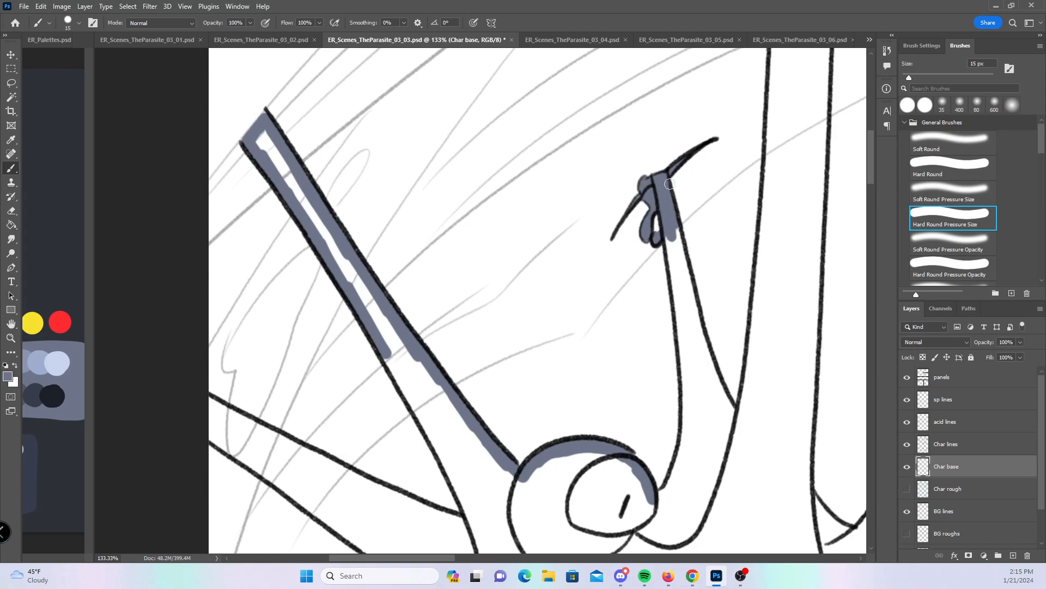
# - Using Hard Round, paint blue-grey along the inner edges of the creature's left tentacles and the short clawed tentacle
pyautogui.click(936, 168)
pyautogui.moveTo(485, 310)
pyautogui.mouseDown()
pyautogui.moveTo(467, 198)
pyautogui.moveTo(360, 183)
pyautogui.mouseUp()
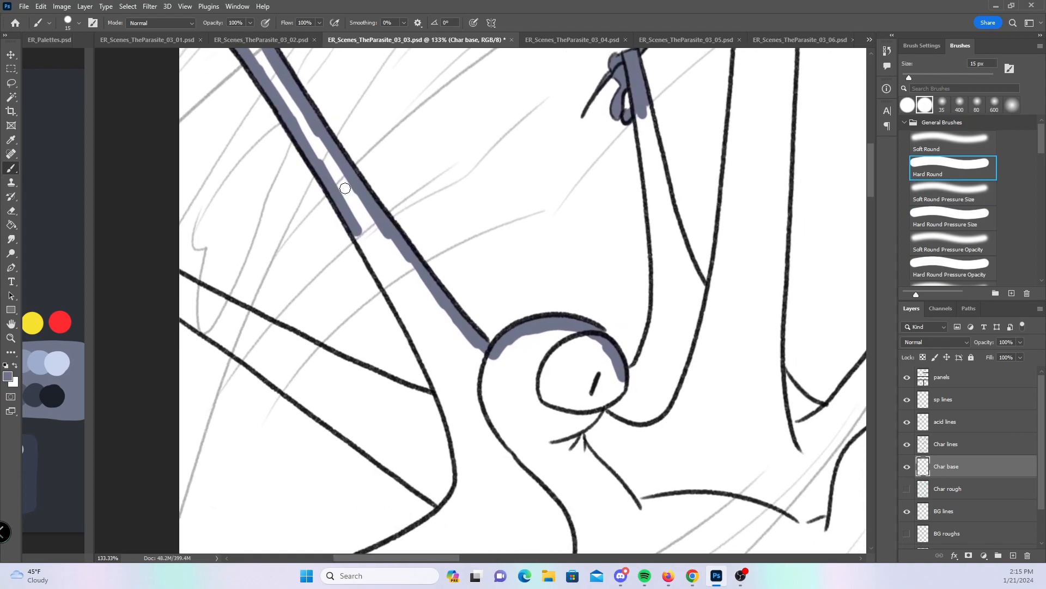
pyautogui.moveTo(191, 287); pyautogui.dragTo(445, 403)
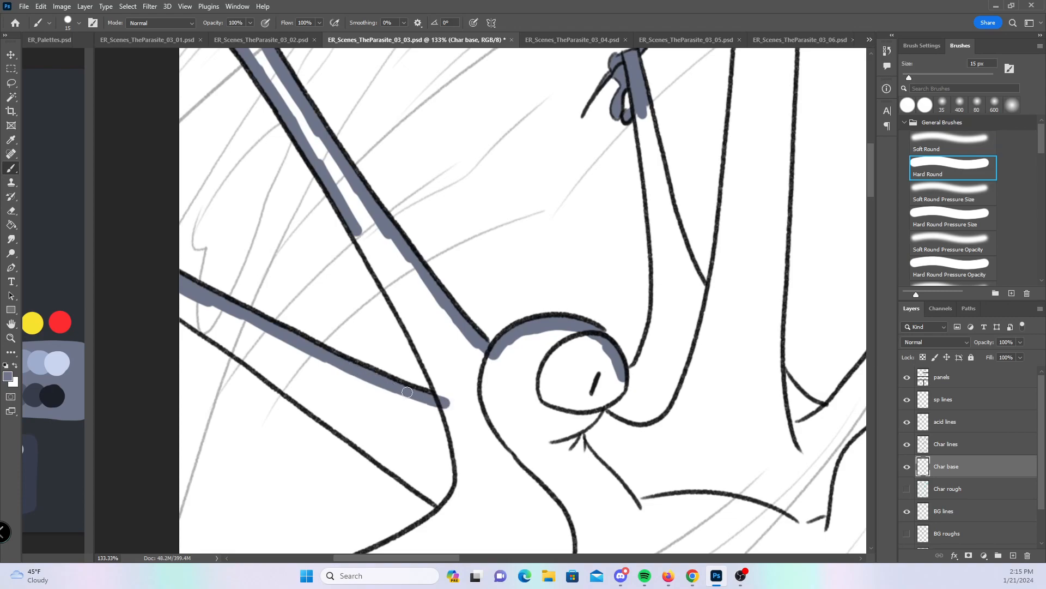
pyautogui.moveTo(359, 236); pyautogui.dragTo(446, 402)
pyautogui.moveTo(214, 331); pyautogui.dragTo(270, 376)
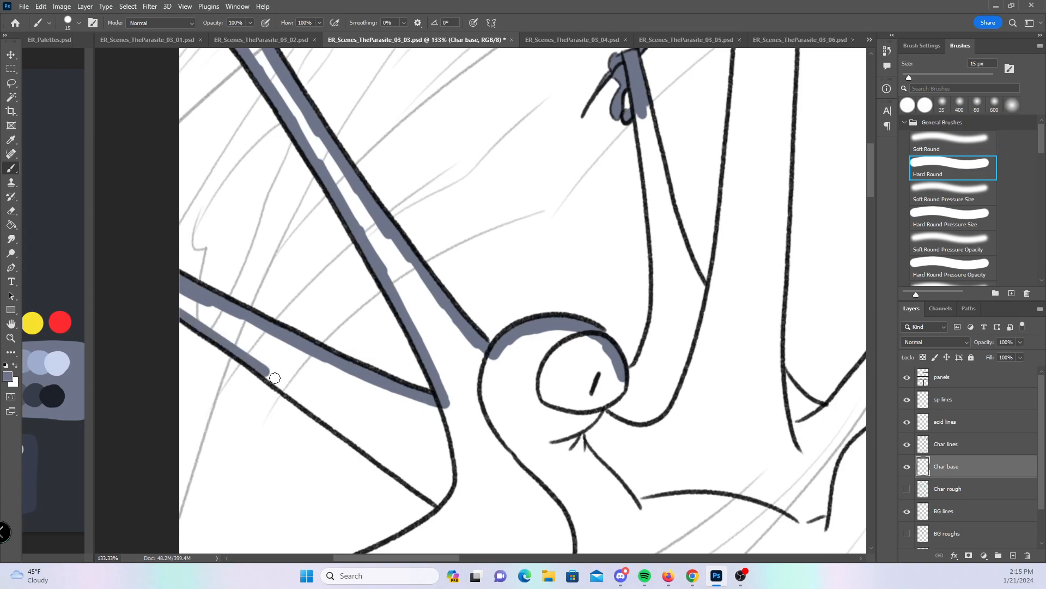
pyautogui.moveTo(351, 437); pyautogui.dragTo(445, 507)
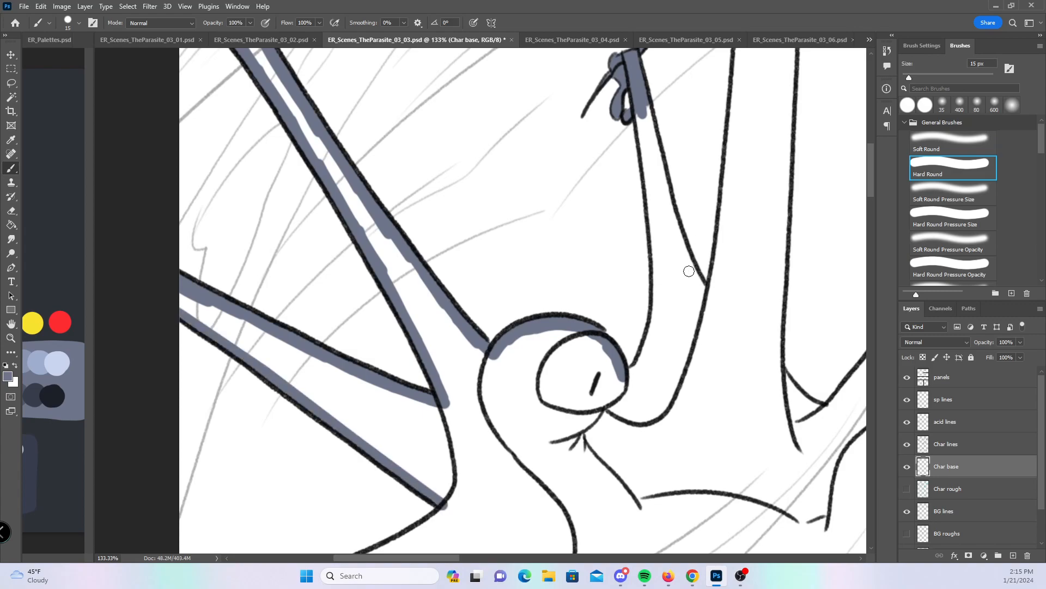
pyautogui.moveTo(635, 108)
pyautogui.mouseDown()
pyautogui.moveTo(659, 267)
pyautogui.moveTo(656, 327)
pyautogui.moveTo(630, 373)
pyautogui.mouseUp()
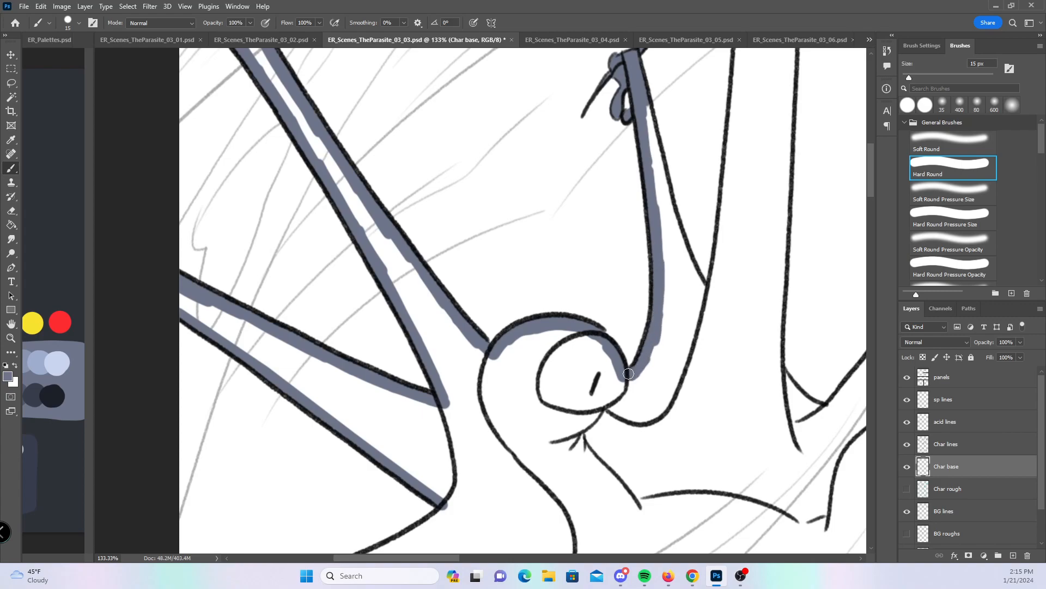
pyautogui.moveTo(639, 106)
pyautogui.mouseDown()
pyautogui.moveTo(689, 267)
pyautogui.moveTo(710, 296)
pyautogui.mouseUp()
# - Paint blue-grey inside both edges and across the cut-off top of the tall vertical tentacle, down to its base junction
pyautogui.moveTo(824, 195); pyautogui.dragTo(521, 392)
pyautogui.moveTo(428, 341); pyautogui.dragTo(407, 490)
pyautogui.moveTo(511, 171); pyautogui.dragTo(471, 370)
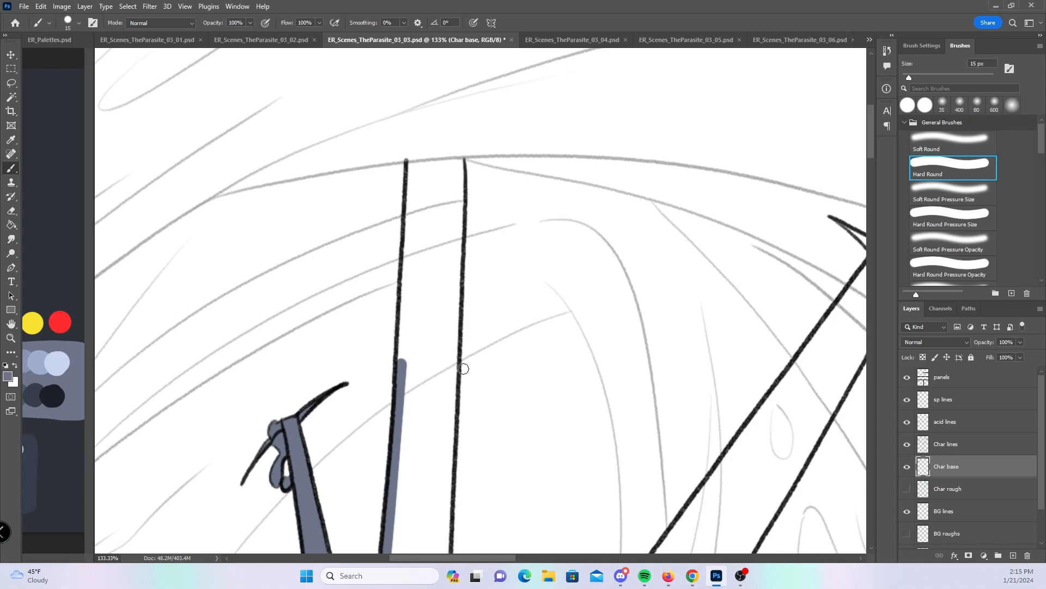
pyautogui.moveTo(411, 168)
pyautogui.mouseDown()
pyautogui.moveTo(400, 372)
pyautogui.moveTo(438, 166)
pyautogui.moveTo(423, 166)
pyautogui.moveTo(463, 162)
pyautogui.mouseUp()
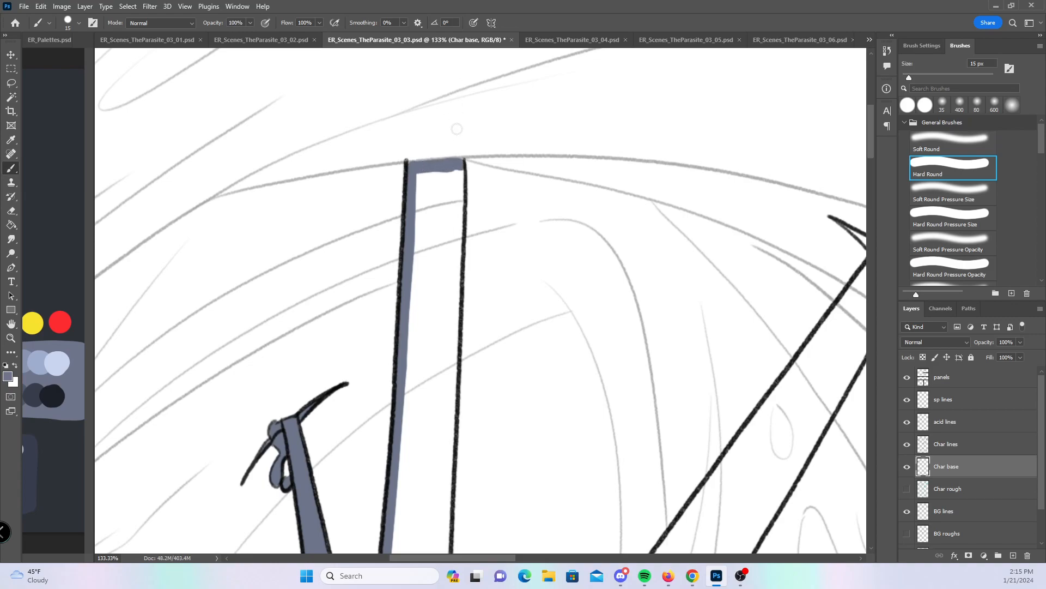
pyautogui.moveTo(458, 170)
pyautogui.mouseDown()
pyautogui.moveTo(450, 452)
pyautogui.moveTo(479, 208)
pyautogui.moveTo(471, 194)
pyautogui.mouseUp()
pyautogui.moveTo(415, 212); pyautogui.dragTo(403, 461)
pyautogui.moveTo(486, 297); pyautogui.dragTo(456, 232)
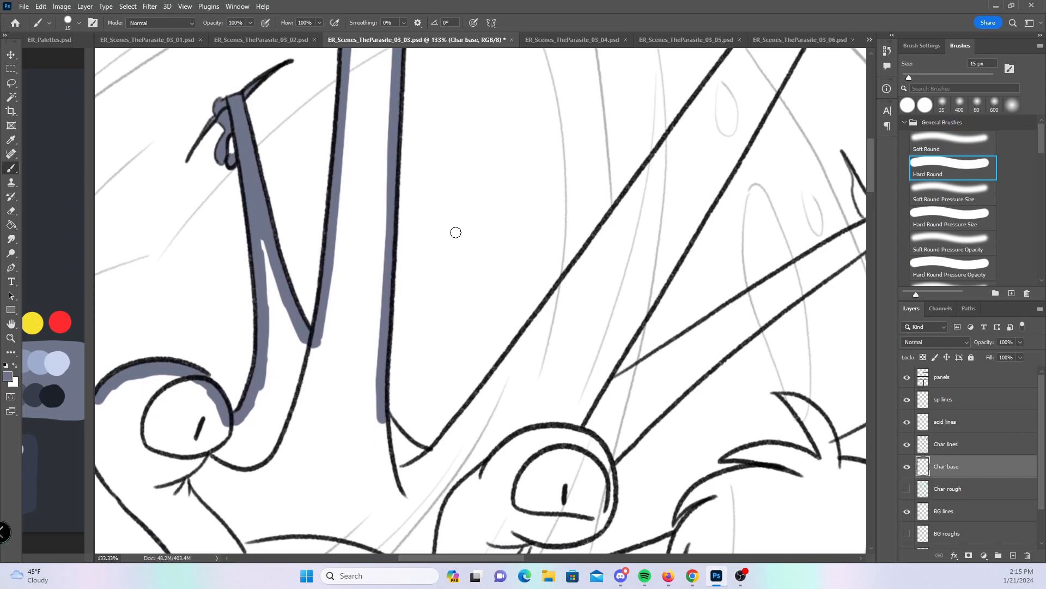
pyautogui.moveTo(392, 397)
pyautogui.mouseDown()
pyautogui.moveTo(406, 442)
pyautogui.moveTo(444, 451)
pyautogui.mouseUp()
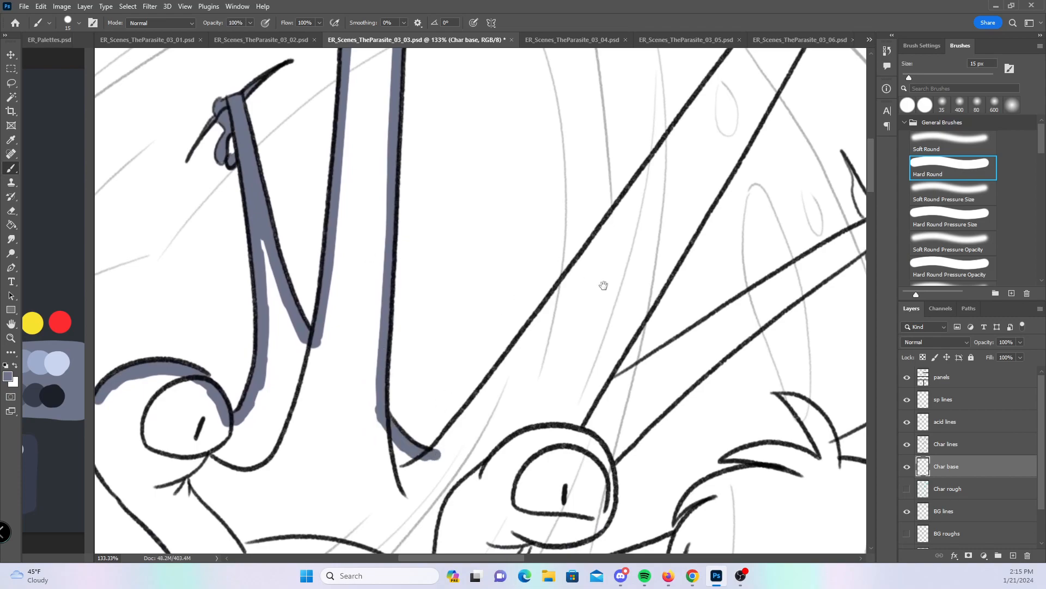
# - Paint blue-grey along the inside of the long upper-right tentacle's upper edge, from its base to its clawed tip
pyautogui.moveTo(591, 283); pyautogui.dragTo(471, 402)
pyautogui.moveTo(332, 482); pyautogui.dragTo(376, 426)
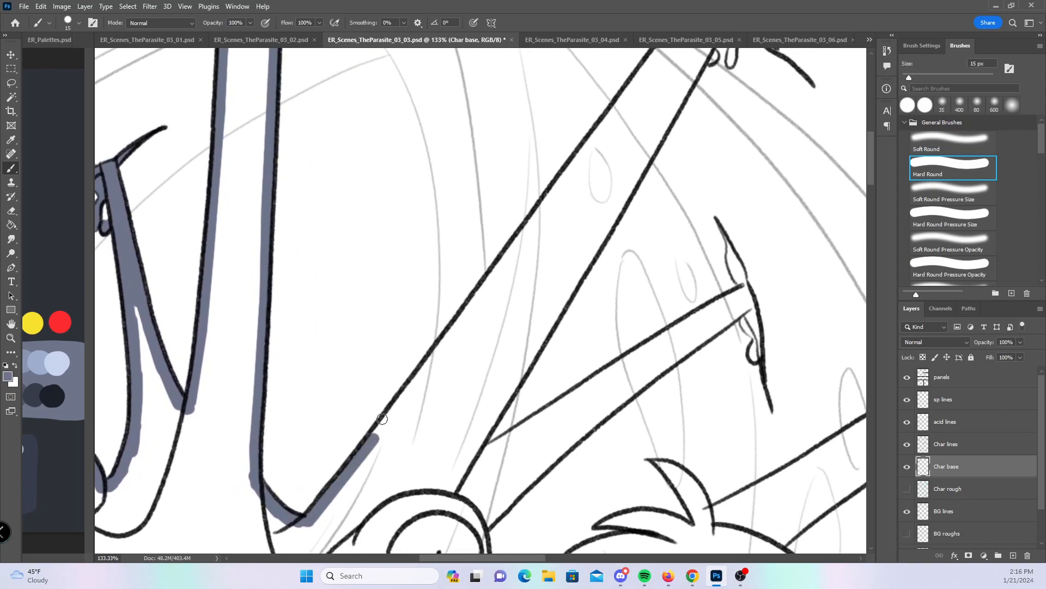
pyautogui.keyDown('shift'); pyautogui.click(460, 322); pyautogui.keyUp('shift')
pyautogui.keyDown('shift'); pyautogui.click(535, 219); pyautogui.keyUp('shift')
pyautogui.keyDown('shift'); pyautogui.click(595, 135); pyautogui.keyUp('shift')
pyautogui.moveTo(677, 151); pyautogui.dragTo(511, 354)
pyautogui.keyDown('shift'); pyautogui.click(519, 214); pyautogui.keyUp('shift')
pyautogui.keyDown('shift'); pyautogui.click(532, 198); pyautogui.keyUp('shift')
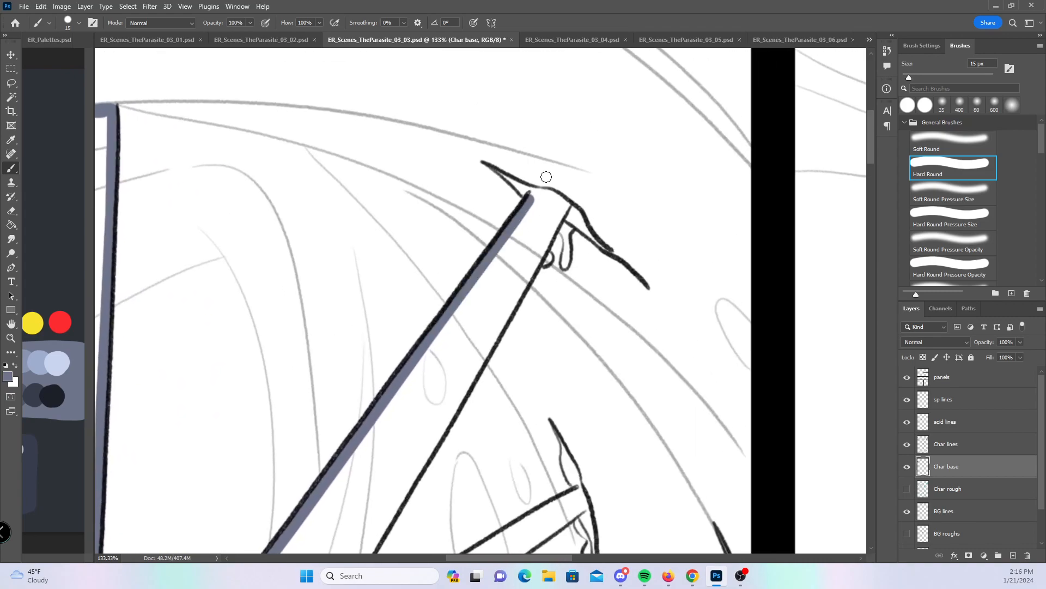
# - Fill the claw and drips at the tip of the long upper-right tentacle with the Hard Round Pressure Size brush
pyautogui.click(954, 220)
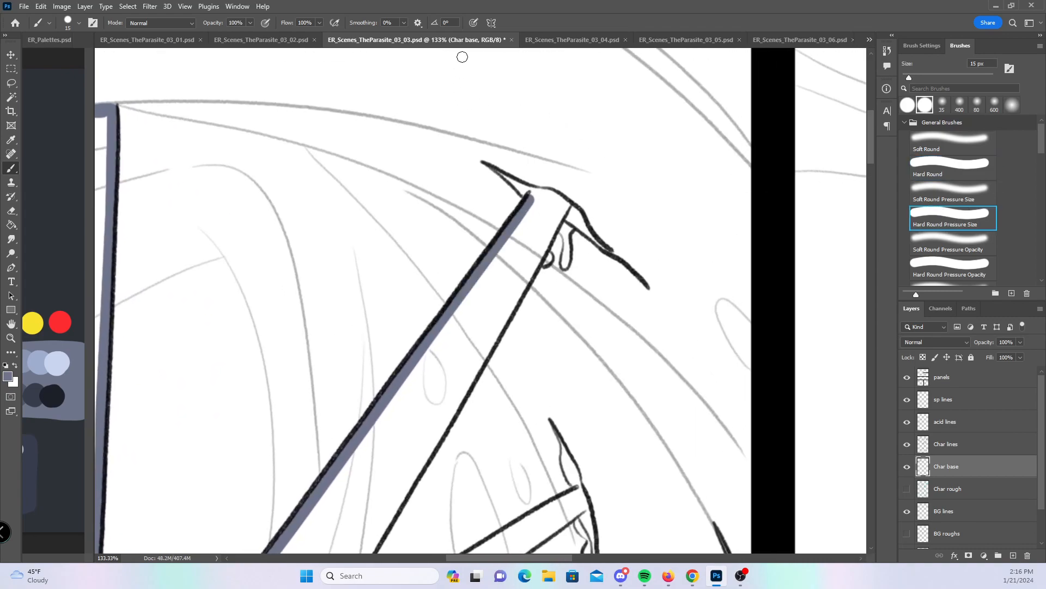
pyautogui.moveTo(509, 173)
pyautogui.mouseDown()
pyautogui.moveTo(526, 197)
pyautogui.moveTo(561, 202)
pyautogui.moveTo(538, 191)
pyautogui.moveTo(595, 241)
pyautogui.moveTo(568, 211)
pyautogui.mouseUp()
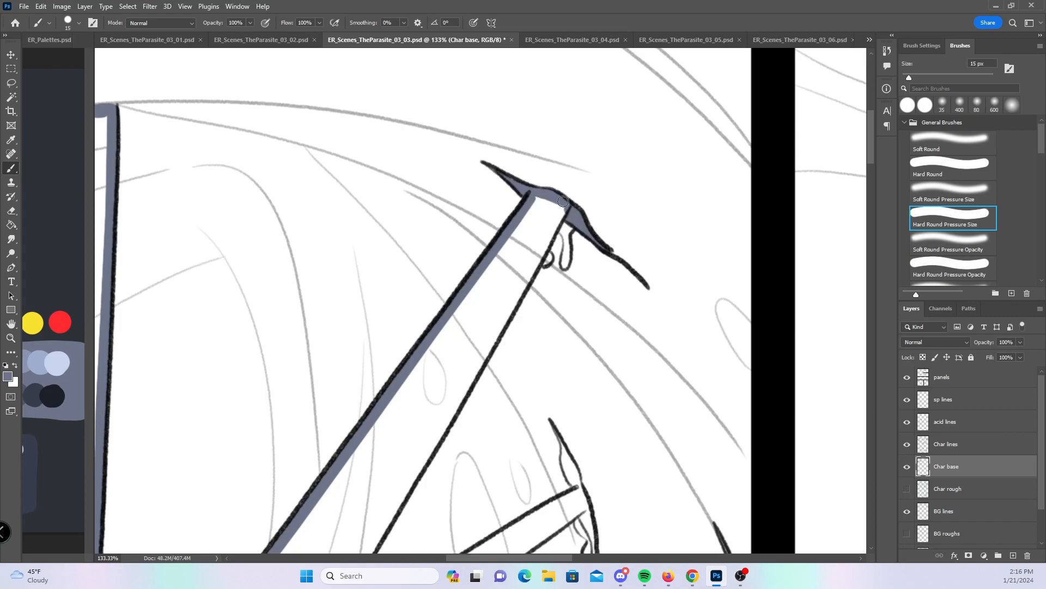
pyautogui.moveTo(545, 258)
pyautogui.mouseDown()
pyautogui.moveTo(568, 241)
pyautogui.moveTo(547, 241)
pyautogui.moveTo(540, 254)
pyautogui.mouseUp()
# - Using Hard Round, paint inside the long tentacle's lower edge and the upper edge of the shorter tentacle beneath it
pyautogui.click(950, 175)
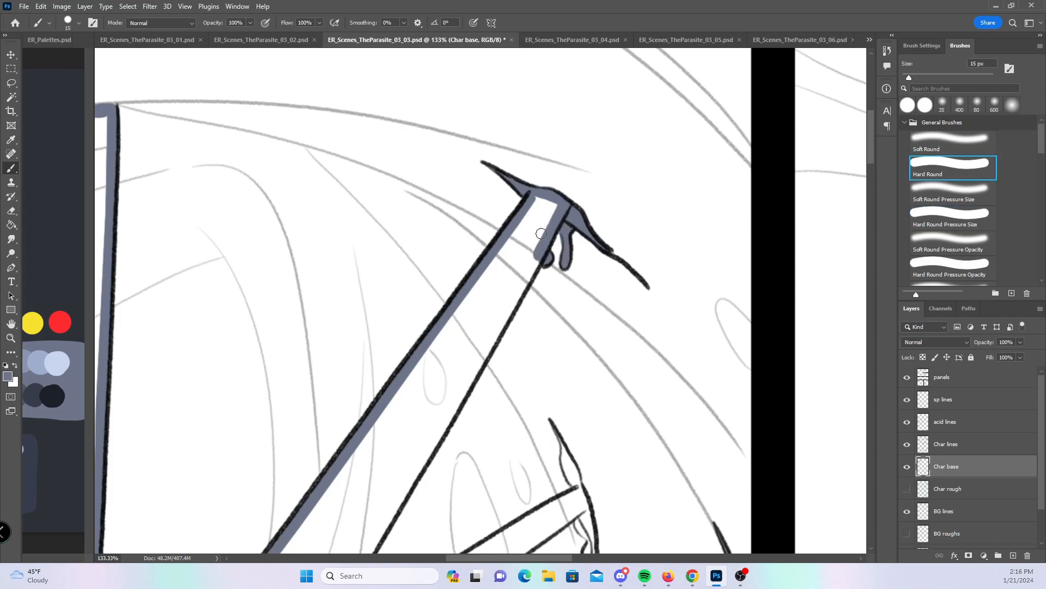
pyautogui.scroll(-4, 541, 233)
pyautogui.moveTo(517, 159); pyautogui.dragTo(319, 503)
pyautogui.moveTo(505, 346)
pyautogui.mouseDown()
pyautogui.moveTo(514, 253)
pyautogui.moveTo(567, 125)
pyautogui.mouseUp()
pyautogui.moveTo(376, 339)
pyautogui.mouseDown()
pyautogui.moveTo(343, 400)
pyautogui.moveTo(610, 232)
pyautogui.mouseUp()
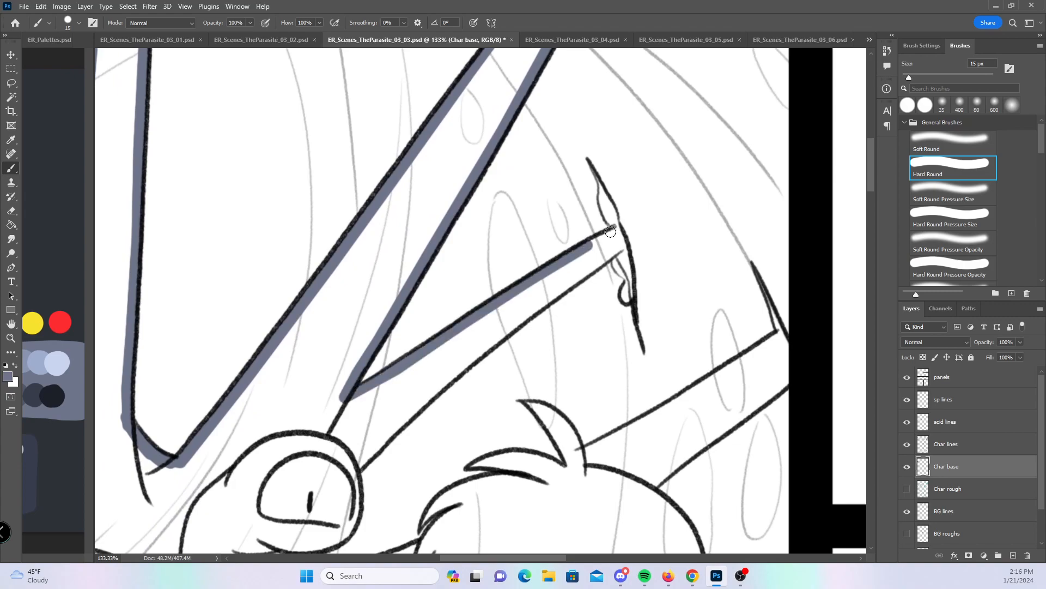
# - Fill the shorter tentacle's clawed tip and the points of the character's hair tufts using Hard Round Pressure Size
pyautogui.click(939, 212)
pyautogui.moveTo(594, 170)
pyautogui.mouseDown()
pyautogui.moveTo(616, 229)
pyautogui.moveTo(608, 198)
pyautogui.mouseUp()
pyautogui.moveTo(616, 236); pyautogui.dragTo(615, 255)
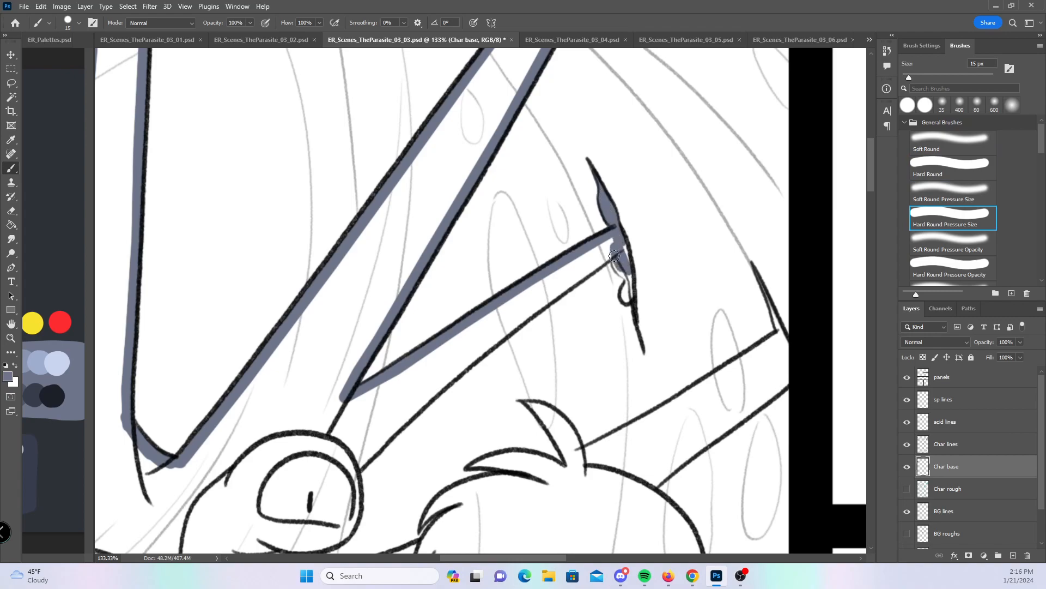
pyautogui.moveTo(628, 297); pyautogui.dragTo(630, 294)
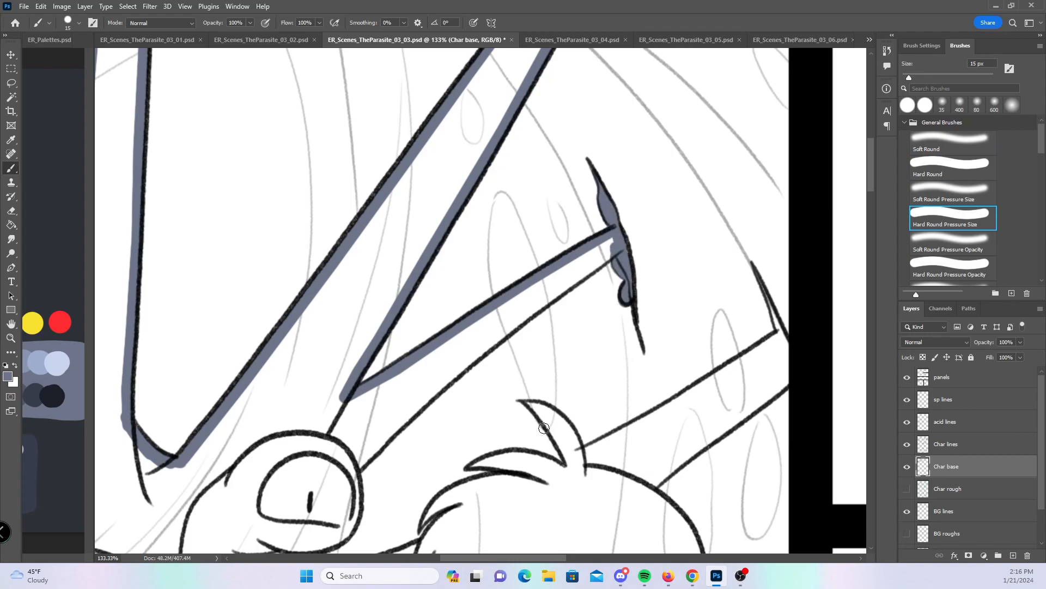
pyautogui.moveTo(527, 402)
pyautogui.mouseDown()
pyautogui.moveTo(543, 420)
pyautogui.moveTo(550, 410)
pyautogui.mouseUp()
pyautogui.moveTo(472, 466); pyautogui.dragTo(487, 465)
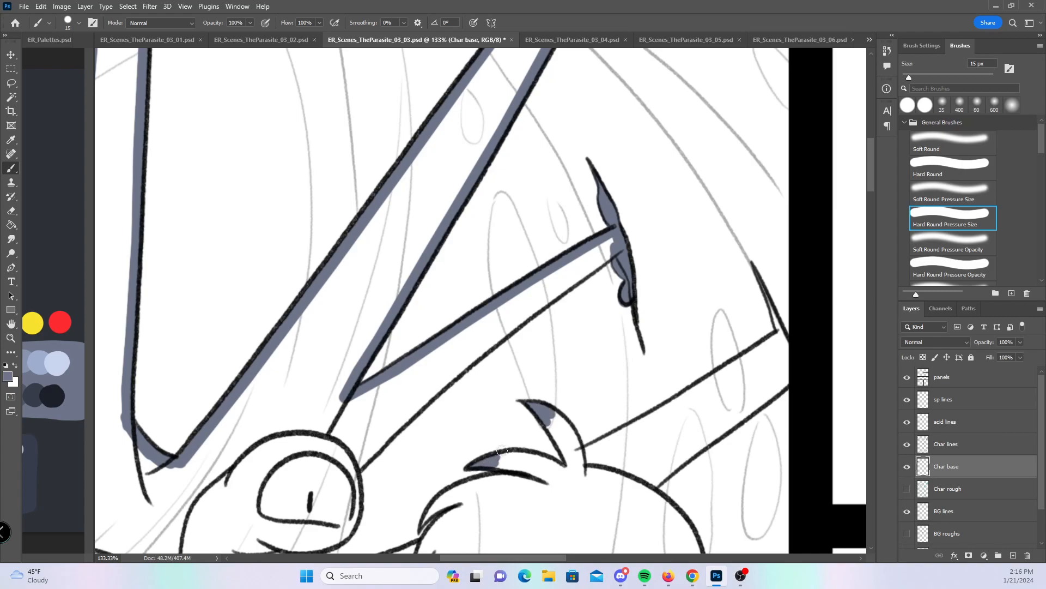
# - Using Hard Round, paint inside the shorter tentacle's lower edge, around the adjacent eye, and along the body edge toward the hair
pyautogui.click(955, 167)
pyautogui.moveTo(353, 472)
pyautogui.mouseDown()
pyautogui.moveTo(611, 245)
pyautogui.moveTo(621, 240)
pyautogui.moveTo(621, 251)
pyautogui.mouseUp()
pyautogui.moveTo(559, 380); pyautogui.dragTo(564, 197)
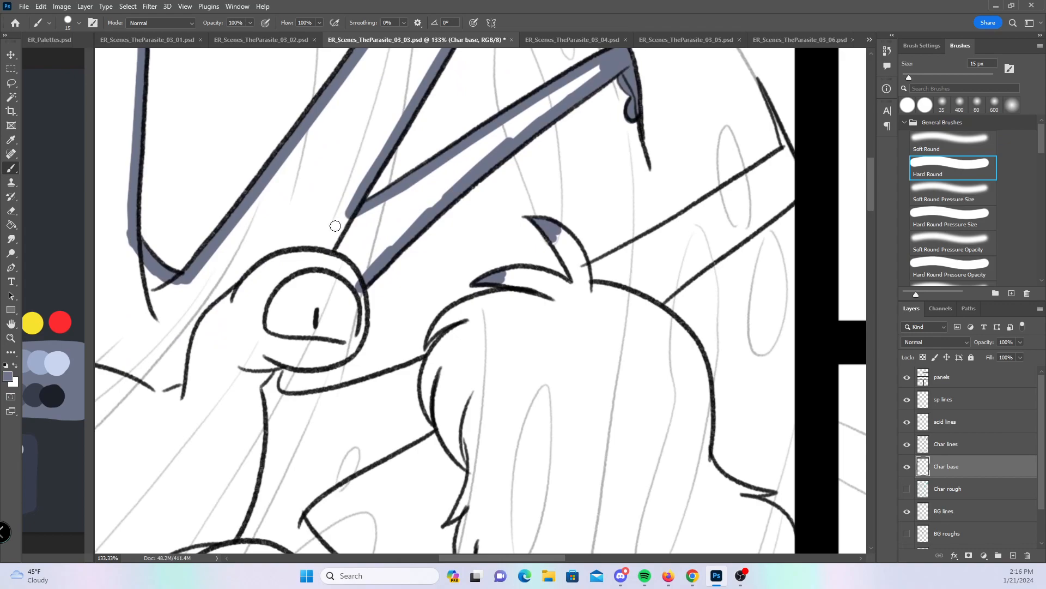
pyautogui.moveTo(283, 362)
pyautogui.mouseDown()
pyautogui.moveTo(349, 348)
pyautogui.moveTo(362, 316)
pyautogui.moveTo(351, 285)
pyautogui.mouseUp()
pyautogui.moveTo(293, 360)
pyautogui.mouseDown()
pyautogui.moveTo(270, 378)
pyautogui.moveTo(278, 403)
pyautogui.moveTo(305, 406)
pyautogui.moveTo(417, 368)
pyautogui.moveTo(488, 316)
pyautogui.mouseUp()
# - Paint blue-grey along the top of the character's hair and fill its raised tufts with Hard Round
pyautogui.click(931, 217)
pyautogui.click(951, 165)
pyautogui.moveTo(463, 320)
pyautogui.mouseDown()
pyautogui.moveTo(454, 305)
pyautogui.moveTo(536, 294)
pyautogui.moveTo(509, 279)
pyautogui.mouseUp()
pyautogui.moveTo(552, 277)
pyautogui.mouseDown()
pyautogui.moveTo(539, 285)
pyautogui.moveTo(575, 287)
pyautogui.mouseUp()
pyautogui.moveTo(560, 239); pyautogui.dragTo(584, 278)
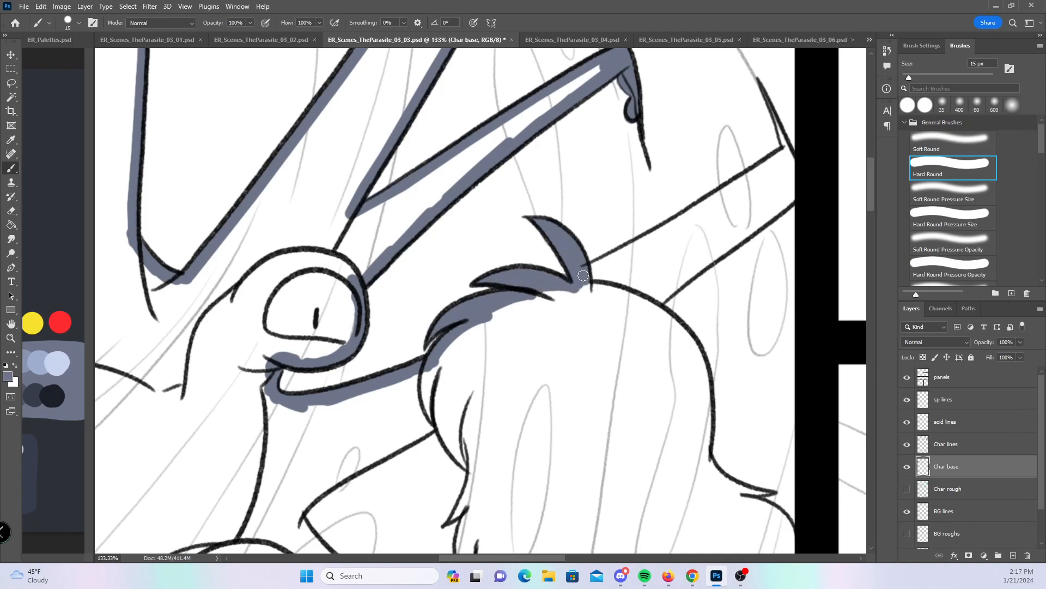
# - Paint blue-grey inside both edges and the clawed tip of the tentacle running behind the hair to the panel border
pyautogui.moveTo(710, 242); pyautogui.dragTo(480, 351)
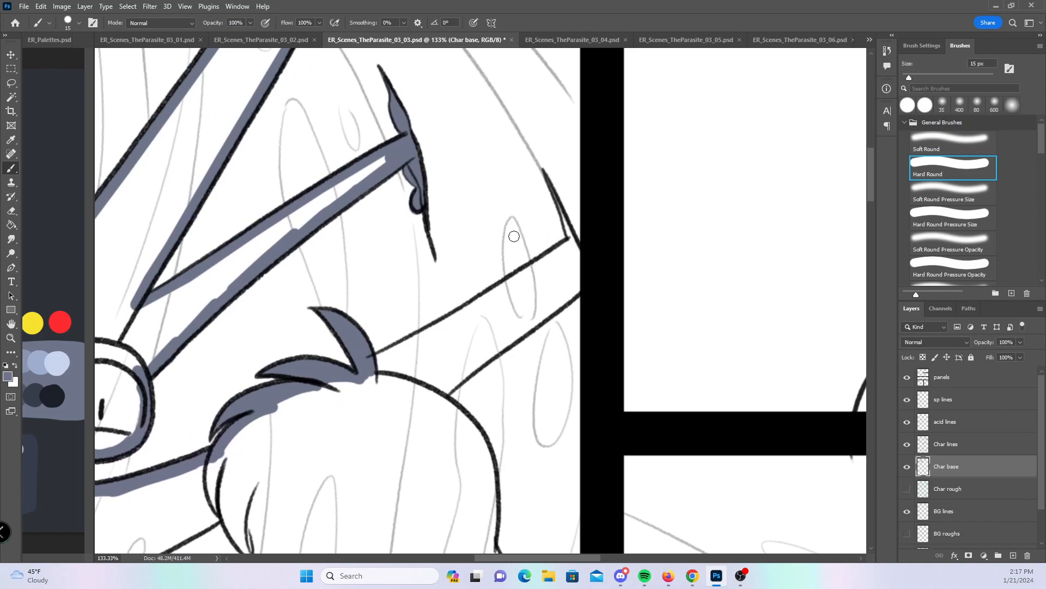
pyautogui.moveTo(388, 370)
pyautogui.mouseDown()
pyautogui.moveTo(396, 350)
pyautogui.moveTo(384, 356)
pyautogui.moveTo(573, 243)
pyautogui.mouseUp()
pyautogui.click(972, 223)
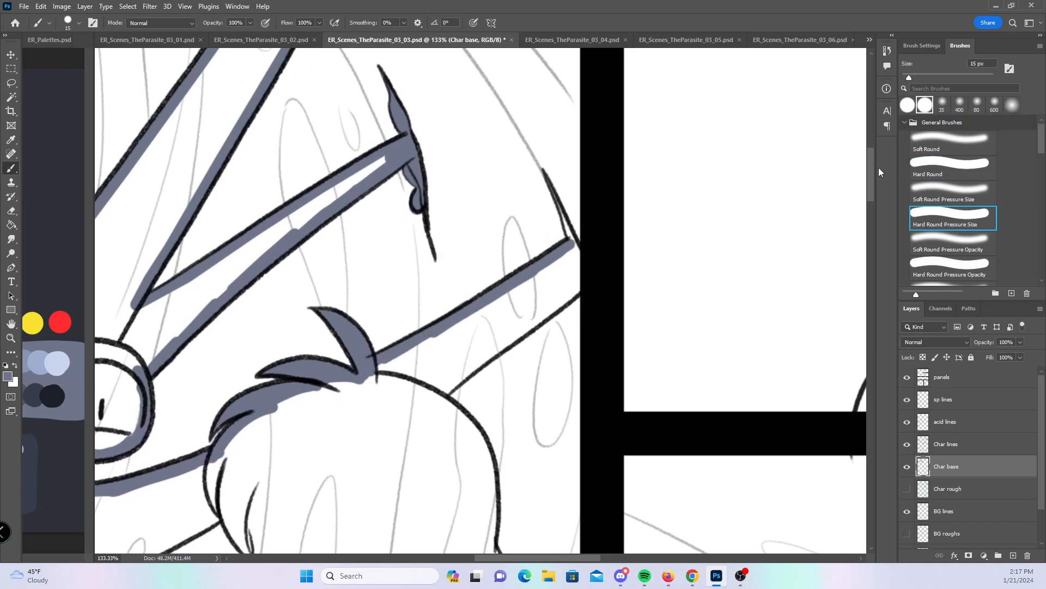
pyautogui.moveTo(549, 185); pyautogui.dragTo(579, 254)
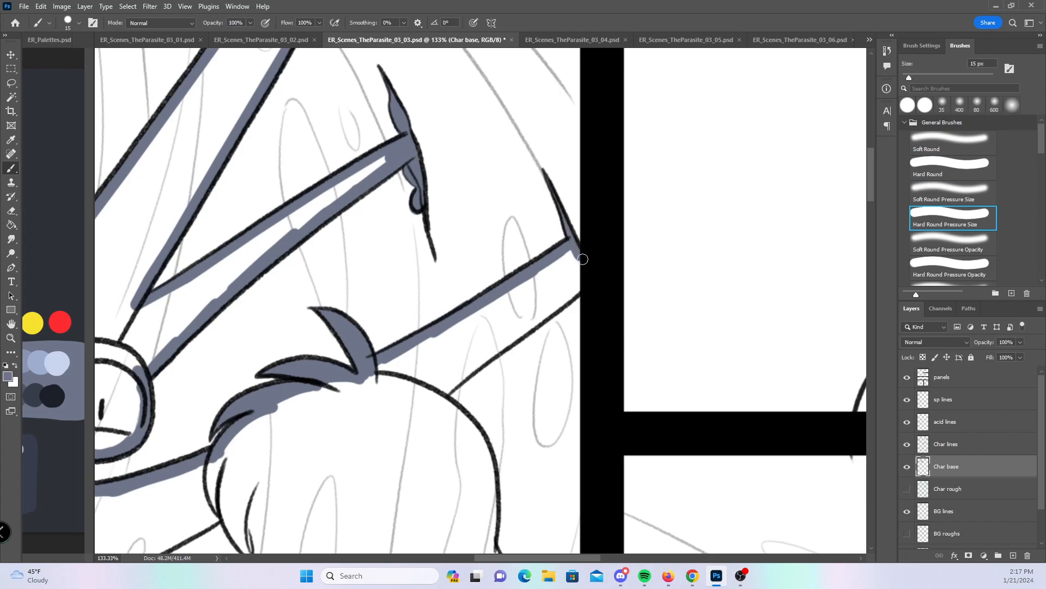
pyautogui.click(966, 167)
pyautogui.moveTo(433, 401); pyautogui.dragTo(576, 296)
# - Paint along the right contour of the character's hair and fill the pointed strand tips with Hard Round Pressure Size
pyautogui.moveTo(526, 417); pyautogui.dragTo(566, 229)
pyautogui.moveTo(483, 226)
pyautogui.mouseDown()
pyautogui.moveTo(529, 289)
pyautogui.moveTo(529, 281)
pyautogui.moveTo(531, 374)
pyautogui.moveTo(573, 407)
pyautogui.mouseUp()
pyautogui.click(950, 222)
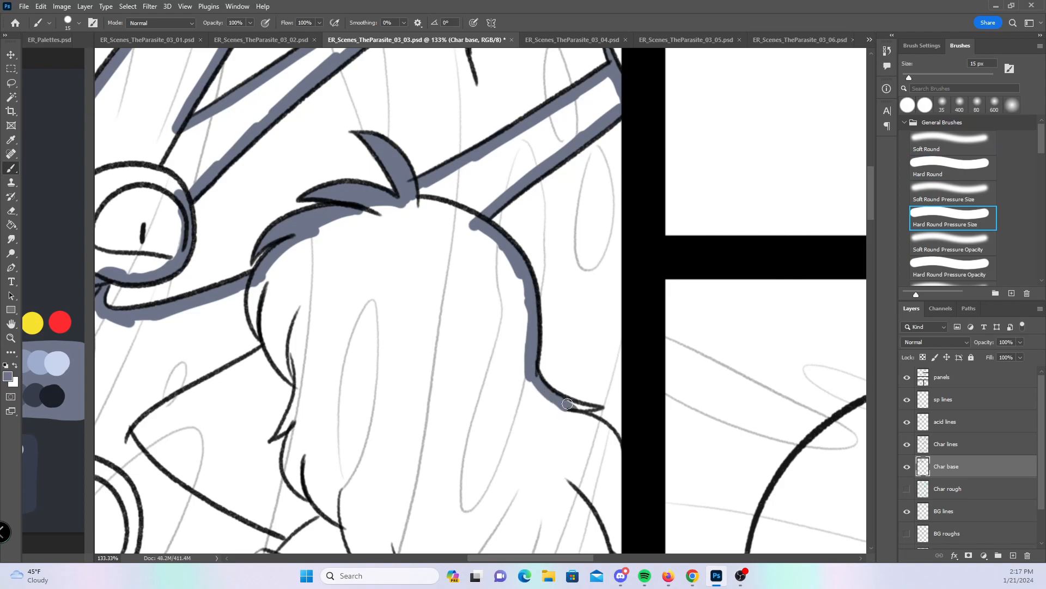
pyautogui.moveTo(457, 392); pyautogui.dragTo(560, 318)
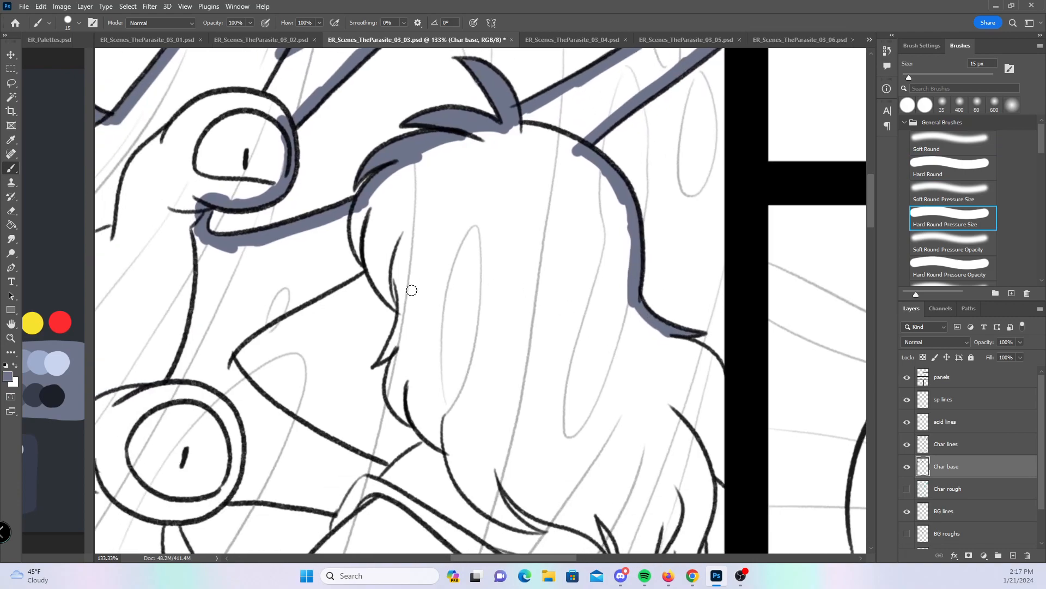
pyautogui.moveTo(400, 328); pyautogui.dragTo(391, 353)
# - Using Hard Round, paint along the hair's left and lower-right contours and the creature's edge around the gap beside the hair
pyautogui.click(958, 169)
pyautogui.moveTo(368, 261)
pyautogui.mouseDown()
pyautogui.moveTo(404, 319)
pyautogui.moveTo(399, 401)
pyautogui.moveTo(439, 445)
pyautogui.mouseUp()
pyautogui.moveTo(224, 369)
pyautogui.mouseDown()
pyautogui.moveTo(256, 325)
pyautogui.moveTo(383, 255)
pyautogui.moveTo(264, 403)
pyautogui.moveTo(303, 433)
pyautogui.moveTo(407, 479)
pyautogui.moveTo(426, 446)
pyautogui.mouseUp()
pyautogui.moveTo(606, 392)
pyautogui.mouseDown()
pyautogui.moveTo(547, 379)
pyautogui.moveTo(480, 338)
pyautogui.mouseUp()
pyautogui.moveTo(543, 280); pyautogui.dragTo(605, 334)
pyautogui.moveTo(538, 406)
pyautogui.mouseDown()
pyautogui.moveTo(653, 269)
pyautogui.moveTo(679, 258)
pyautogui.mouseUp()
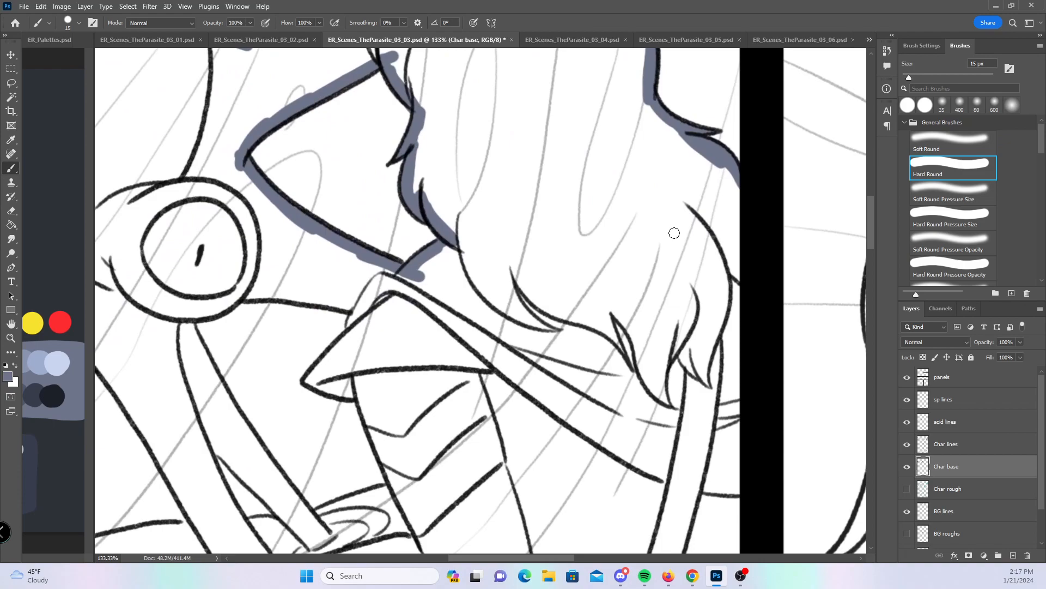
# - Paint blue-grey along the creature's edge below the lower eye and inside the character's shoulder armour and upper arm outline
pyautogui.moveTo(186, 315)
pyautogui.mouseDown()
pyautogui.moveTo(232, 301)
pyautogui.moveTo(237, 283)
pyautogui.moveTo(249, 296)
pyautogui.moveTo(354, 315)
pyautogui.mouseUp()
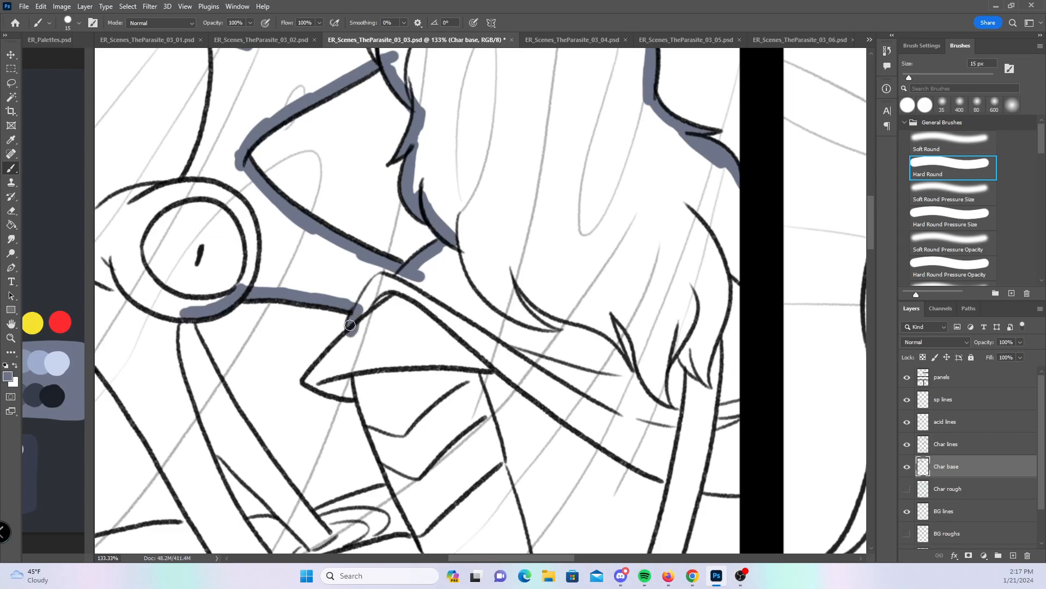
pyautogui.moveTo(316, 381); pyautogui.dragTo(363, 326)
pyautogui.moveTo(314, 381)
pyautogui.mouseDown()
pyautogui.moveTo(369, 397)
pyautogui.moveTo(363, 414)
pyautogui.moveTo(361, 391)
pyautogui.moveTo(394, 478)
pyautogui.mouseUp()
# - Paint blue-grey inside the creature's legs beside the character's arm and along the pointed shoulder armour and upper arm edge
pyautogui.moveTo(504, 403); pyautogui.dragTo(567, 270)
pyautogui.moveTo(383, 260); pyautogui.dragTo(458, 283)
pyautogui.moveTo(180, 231)
pyautogui.mouseDown()
pyautogui.moveTo(250, 263)
pyautogui.moveTo(325, 389)
pyautogui.mouseUp()
pyautogui.moveTo(311, 354); pyautogui.dragTo(362, 454)
pyautogui.moveTo(338, 318); pyautogui.dragTo(397, 443)
pyautogui.moveTo(370, 396); pyautogui.dragTo(424, 475)
pyautogui.moveTo(344, 328)
pyautogui.mouseDown()
pyautogui.moveTo(452, 431)
pyautogui.moveTo(466, 427)
pyautogui.mouseUp()
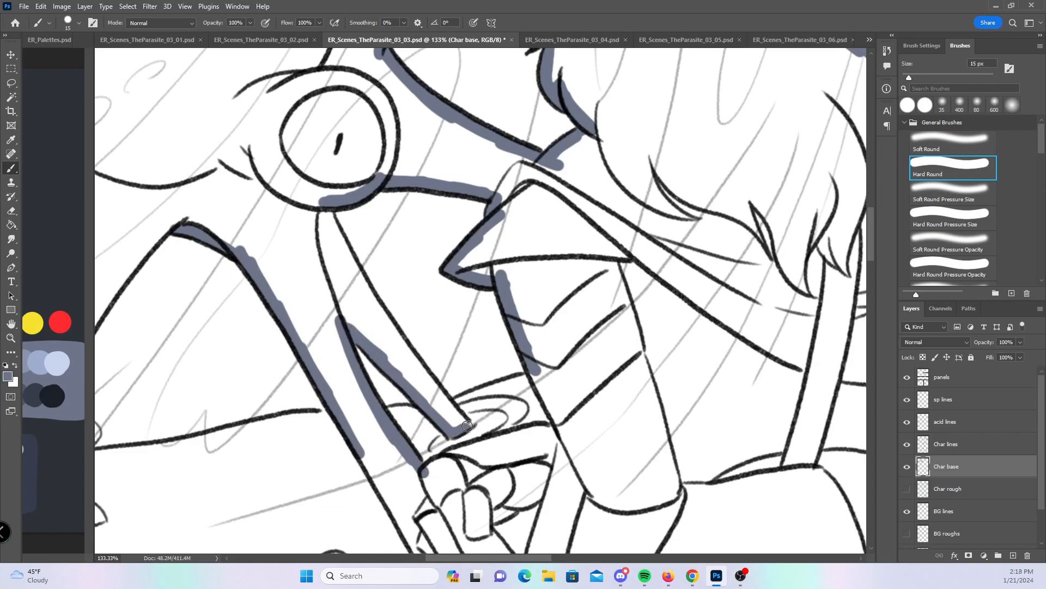
pyautogui.moveTo(332, 206)
pyautogui.mouseDown()
pyautogui.moveTo(395, 342)
pyautogui.moveTo(379, 313)
pyautogui.moveTo(451, 426)
pyautogui.mouseUp()
# - Paint blue-grey around the character's hand, sword hilt and forearm, and along the bottom border of the large creature panel
pyautogui.moveTo(616, 317); pyautogui.dragTo(488, 207)
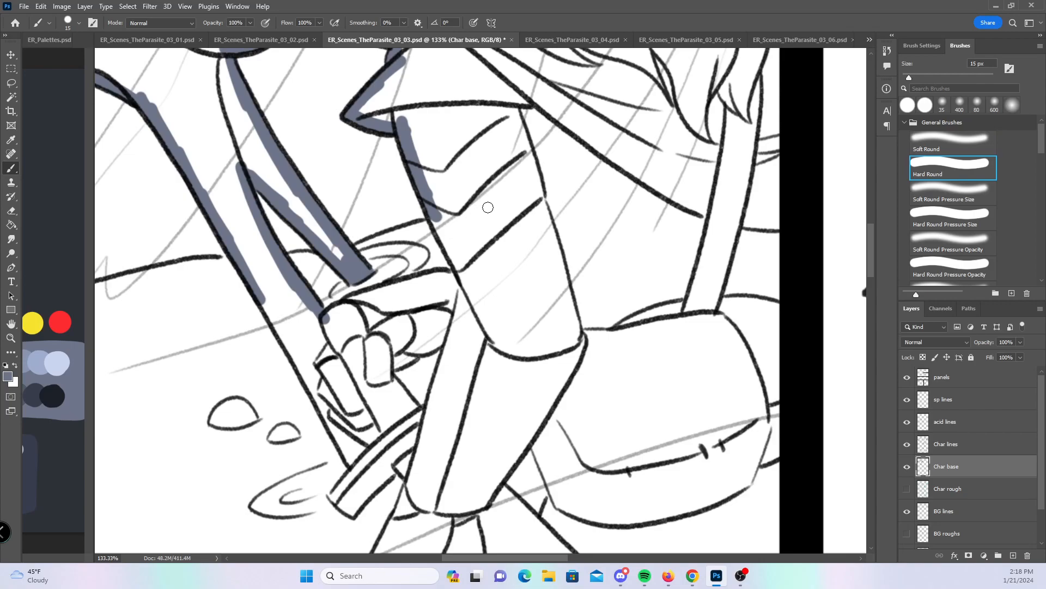
pyautogui.moveTo(270, 318); pyautogui.dragTo(361, 474)
pyautogui.moveTo(324, 321)
pyautogui.mouseDown()
pyautogui.moveTo(376, 292)
pyautogui.moveTo(463, 276)
pyautogui.mouseUp()
pyautogui.moveTo(438, 223); pyautogui.dragTo(466, 275)
pyautogui.moveTo(388, 375)
pyautogui.mouseDown()
pyautogui.moveTo(396, 354)
pyautogui.moveTo(386, 368)
pyautogui.moveTo(452, 335)
pyautogui.moveTo(451, 319)
pyautogui.moveTo(426, 427)
pyautogui.mouseUp()
pyautogui.moveTo(610, 364); pyautogui.dragTo(592, 207)
pyautogui.moveTo(341, 316)
pyautogui.mouseDown()
pyautogui.moveTo(317, 339)
pyautogui.moveTo(330, 352)
pyautogui.moveTo(347, 339)
pyautogui.moveTo(319, 341)
pyautogui.moveTo(342, 338)
pyautogui.moveTo(334, 352)
pyautogui.moveTo(380, 307)
pyautogui.moveTo(393, 322)
pyautogui.moveTo(369, 394)
pyautogui.moveTo(763, 389)
pyautogui.mouseUp()
pyautogui.moveTo(473, 322)
pyautogui.mouseDown()
pyautogui.moveTo(516, 367)
pyautogui.moveTo(483, 323)
pyautogui.moveTo(515, 274)
pyautogui.moveTo(533, 346)
pyautogui.mouseUp()
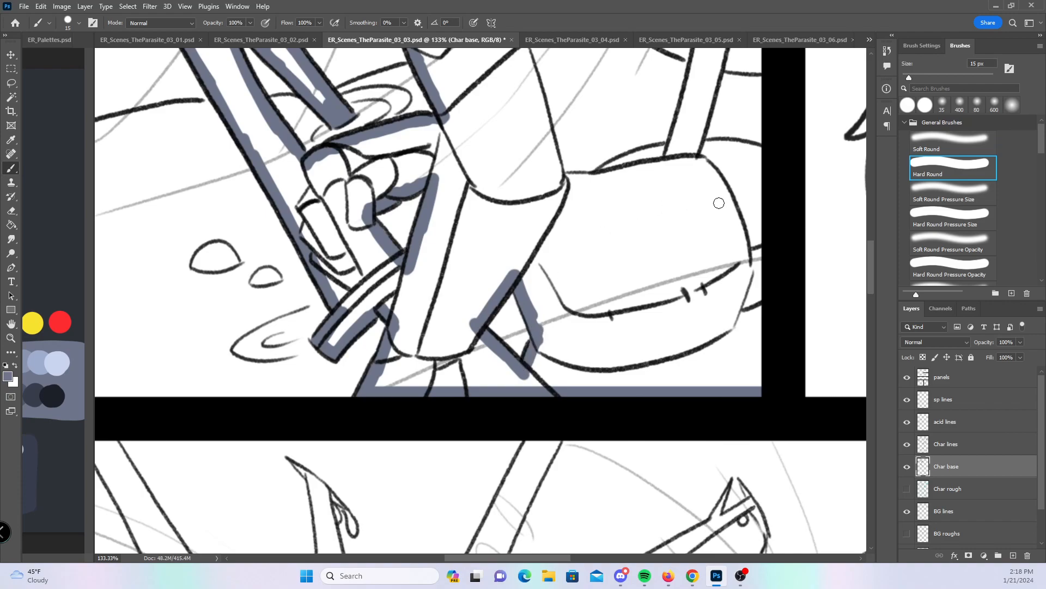
# - Paint a blue-grey strip along the panel's right border, from the bag up to the character's hair
pyautogui.moveTo(715, 264); pyautogui.dragTo(623, 366)
pyautogui.moveTo(666, 484); pyautogui.dragTo(660, 134)
pyautogui.moveTo(714, 90); pyautogui.dragTo(663, 387)
pyautogui.moveTo(612, 146); pyautogui.dragTo(616, 481)
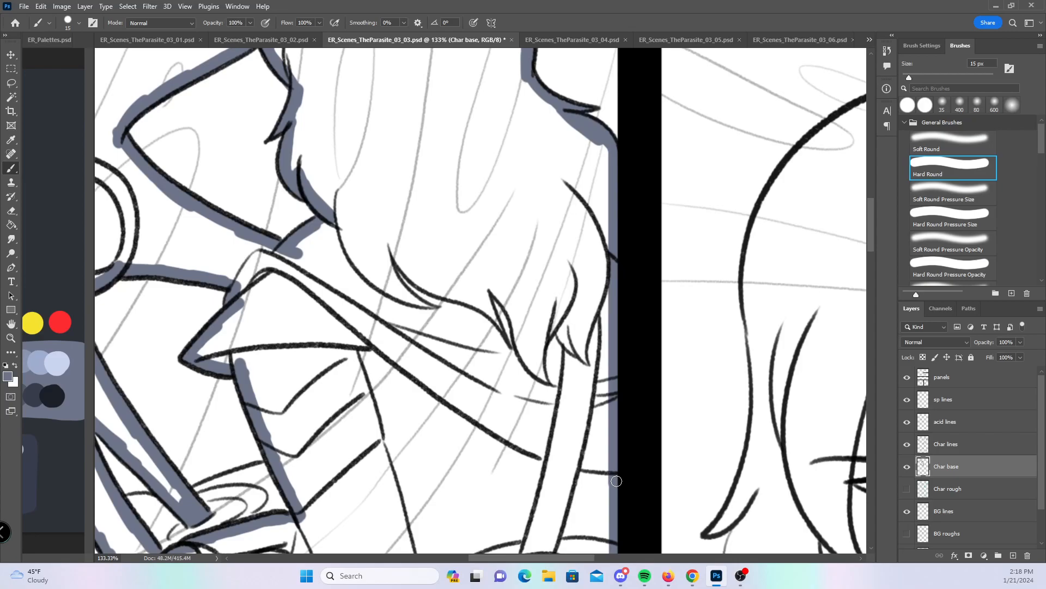
pyautogui.moveTo(472, 246); pyautogui.dragTo(455, 359)
# - Paint blue-grey inside the edges of the creature's left-hand tentacles and around the outer contour of its lower-left eye
pyautogui.moveTo(237, 235); pyautogui.dragTo(285, 222)
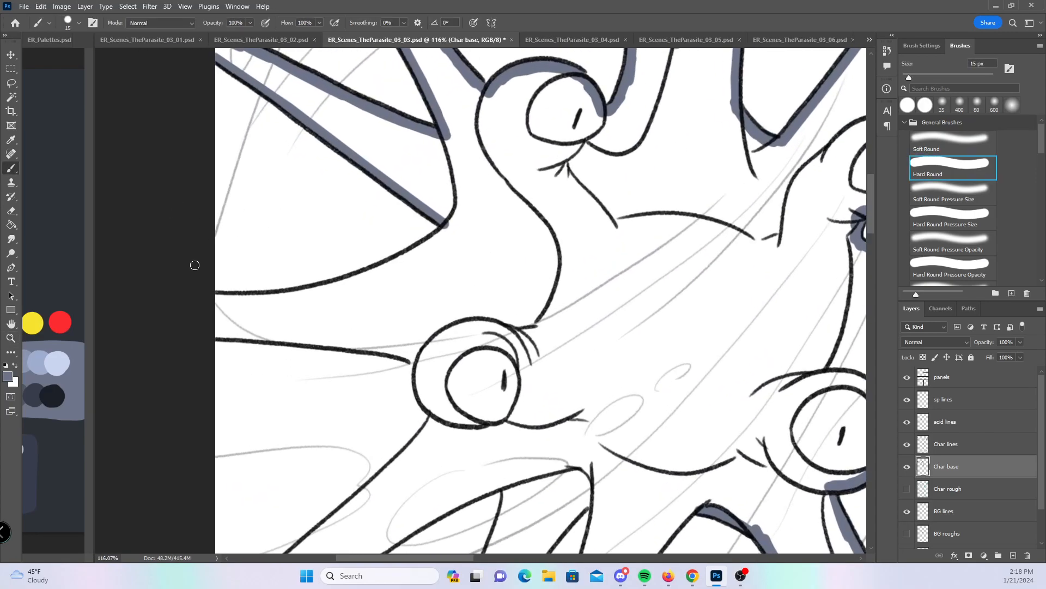
pyautogui.moveTo(233, 299)
pyautogui.mouseDown()
pyautogui.moveTo(288, 299)
pyautogui.moveTo(379, 275)
pyautogui.moveTo(355, 279)
pyautogui.moveTo(448, 225)
pyautogui.mouseUp()
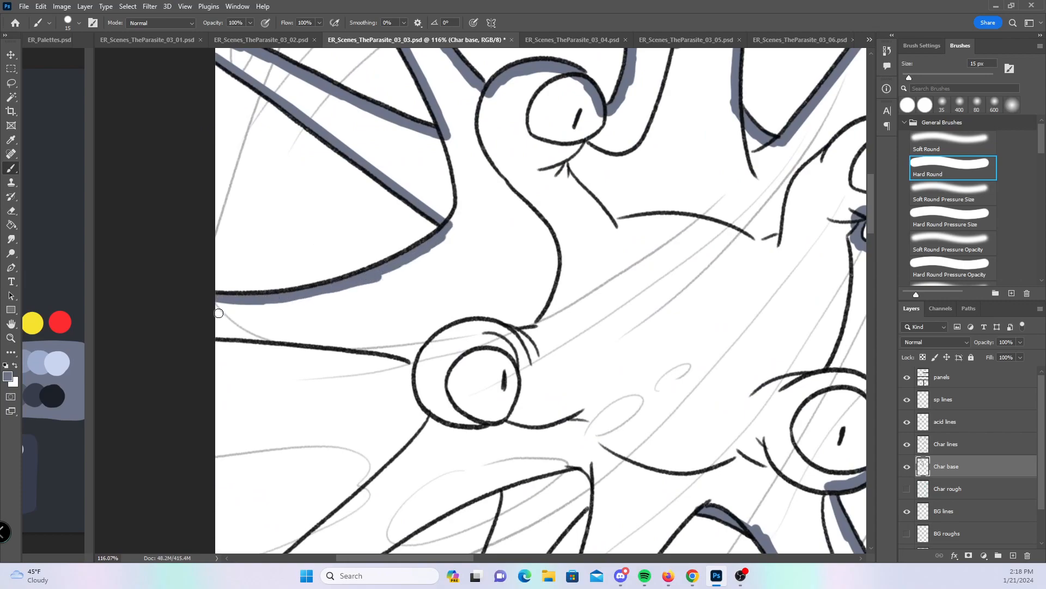
pyautogui.moveTo(211, 333); pyautogui.dragTo(425, 360)
pyautogui.moveTo(548, 338); pyautogui.dragTo(460, 121)
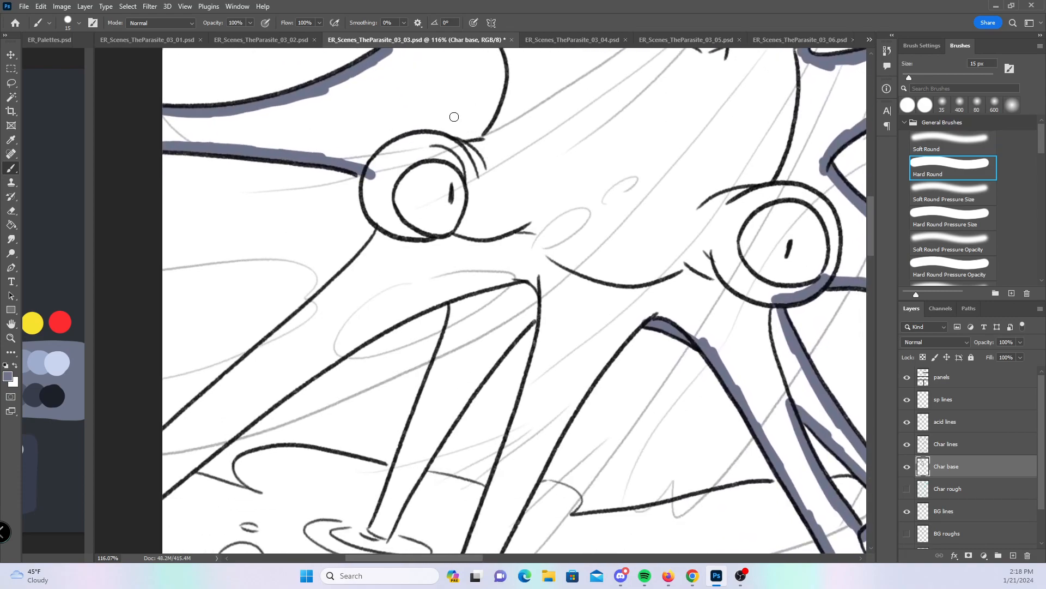
pyautogui.moveTo(372, 172)
pyautogui.mouseDown()
pyautogui.moveTo(387, 228)
pyautogui.moveTo(476, 179)
pyautogui.mouseUp()
pyautogui.moveTo(221, 398); pyautogui.dragTo(422, 216)
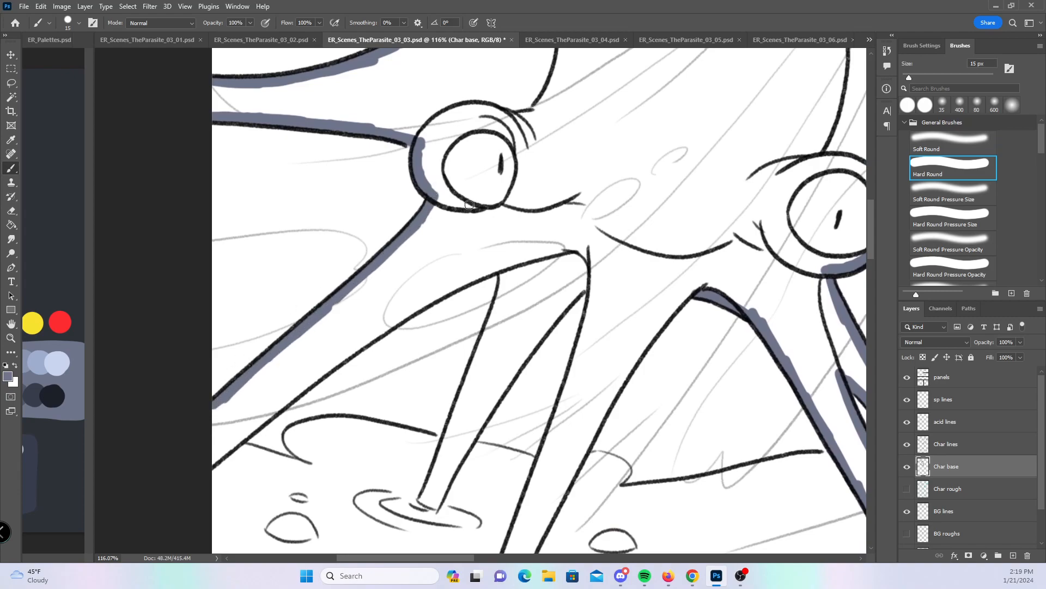
# - Paint blue-grey inside the creature's lower legs down to their tips in the water, and save the page
pyautogui.scroll(-3, 464, 198)
pyautogui.moveTo(205, 381)
pyautogui.mouseDown()
pyautogui.moveTo(425, 214)
pyautogui.moveTo(502, 180)
pyautogui.moveTo(430, 394)
pyautogui.moveTo(585, 194)
pyautogui.mouseUp()
pyautogui.moveTo(687, 359); pyautogui.dragTo(561, 238)
pyautogui.moveTo(465, 84)
pyautogui.mouseDown()
pyautogui.moveTo(417, 256)
pyautogui.moveTo(332, 461)
pyautogui.moveTo(351, 461)
pyautogui.moveTo(493, 174)
pyautogui.moveTo(565, 90)
pyautogui.mouseUp()
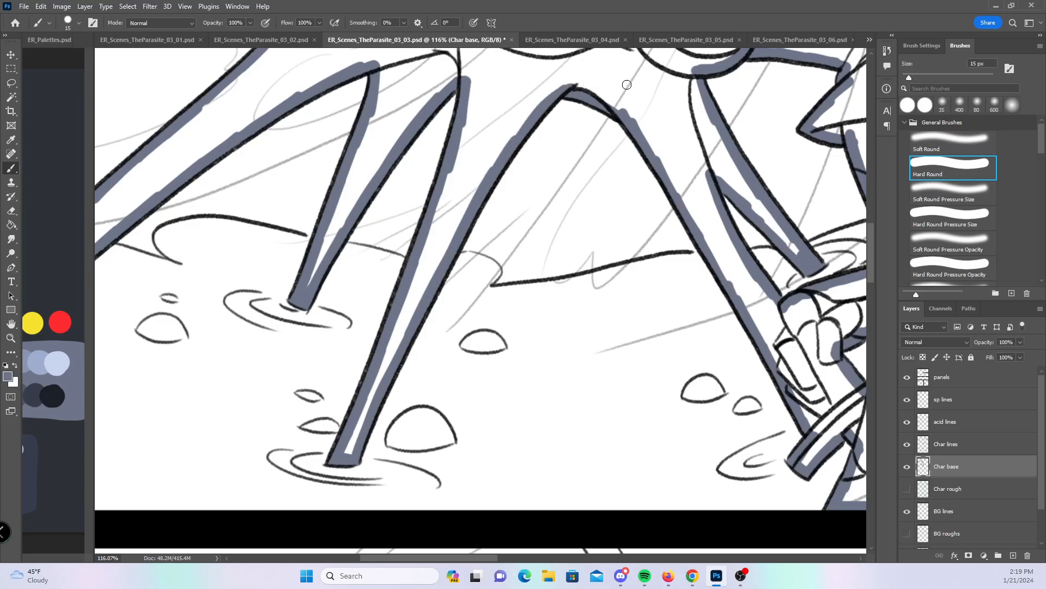
pyautogui.scroll(-6, 671, 225)
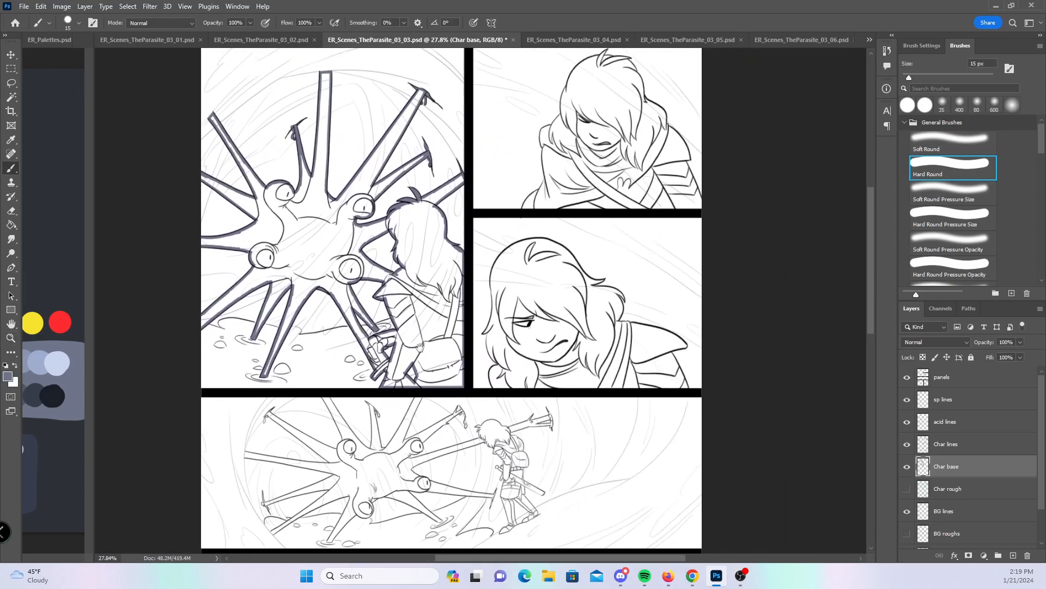
pyautogui.moveTo(525, 249); pyautogui.dragTo(516, 264)
pyautogui.hotkey('ctrl', 's')
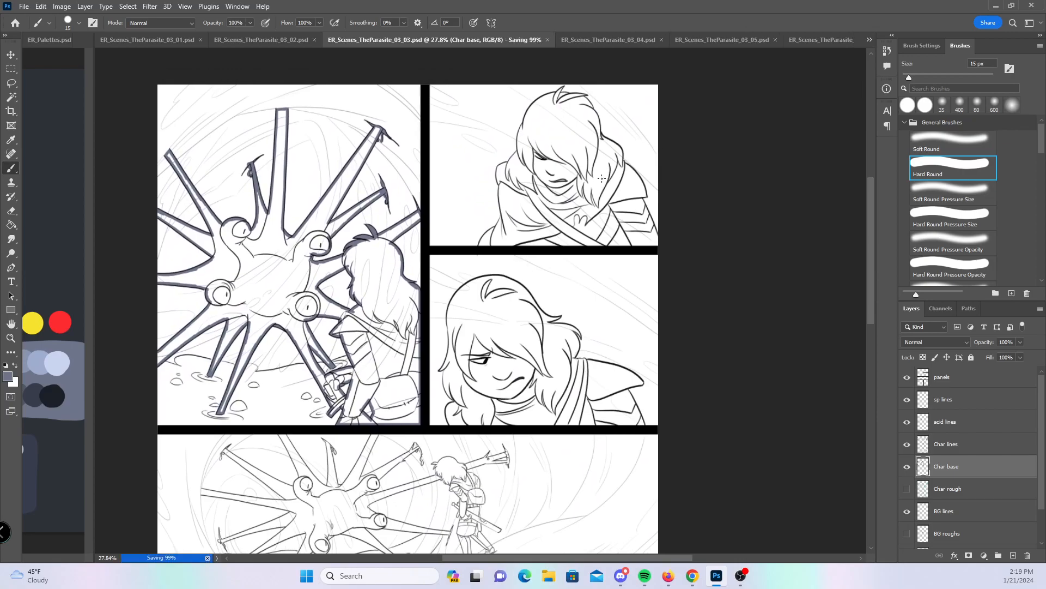
# - Fill the pointed hair tufts on the character's head in the upper-right panel using Hard Round Pressure Size
pyautogui.click(948, 221)
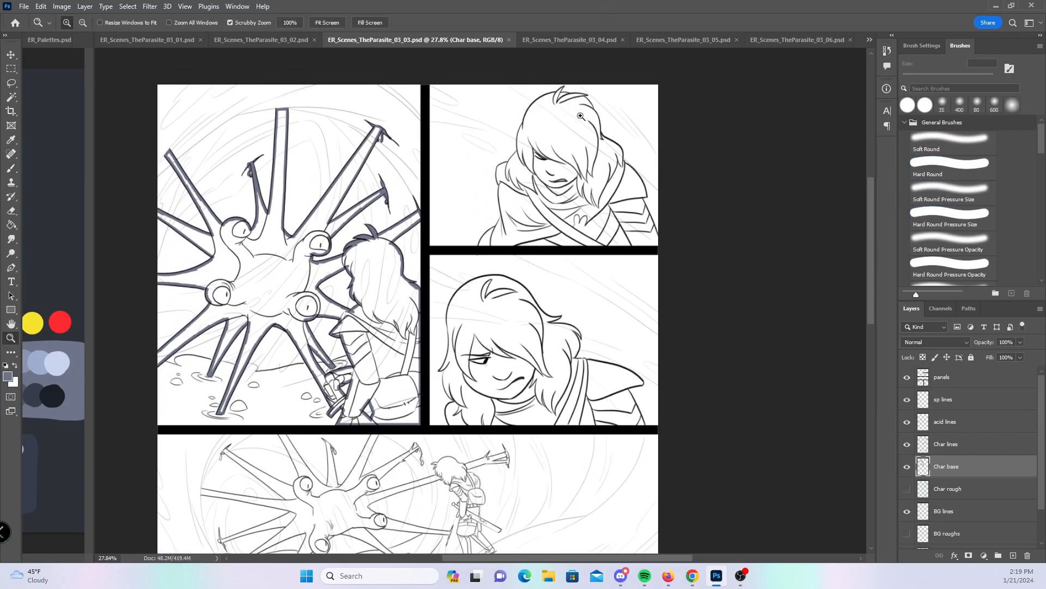
pyautogui.scroll(6, 572, 120)
pyautogui.moveTo(569, 199); pyautogui.dragTo(534, 334)
pyautogui.moveTo(515, 141); pyautogui.dragTo(500, 163)
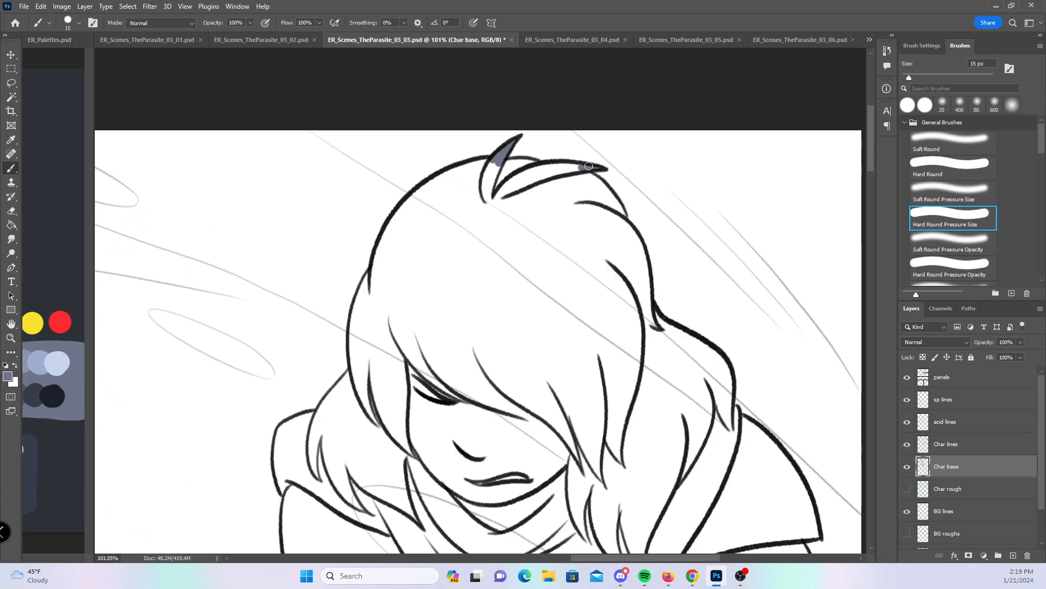
# - With Hard Round at 20 px, paint along the hair's outer contour and the raised collar in the upper-right panel
pyautogui.click(953, 177)
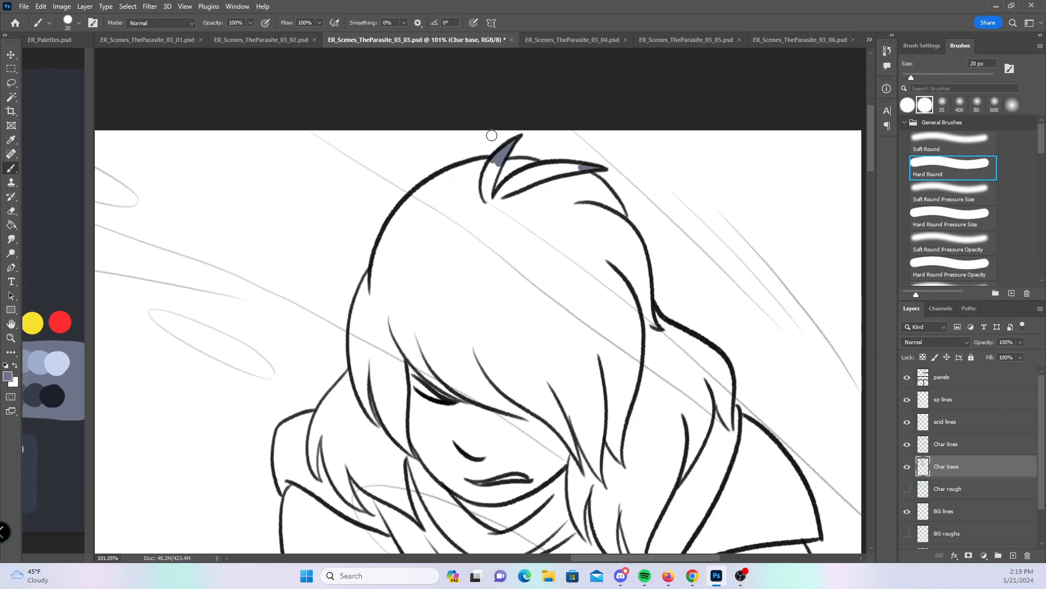
pyautogui.moveTo(375, 283)
pyautogui.mouseDown()
pyautogui.moveTo(421, 204)
pyautogui.moveTo(453, 175)
pyautogui.moveTo(495, 164)
pyautogui.mouseUp()
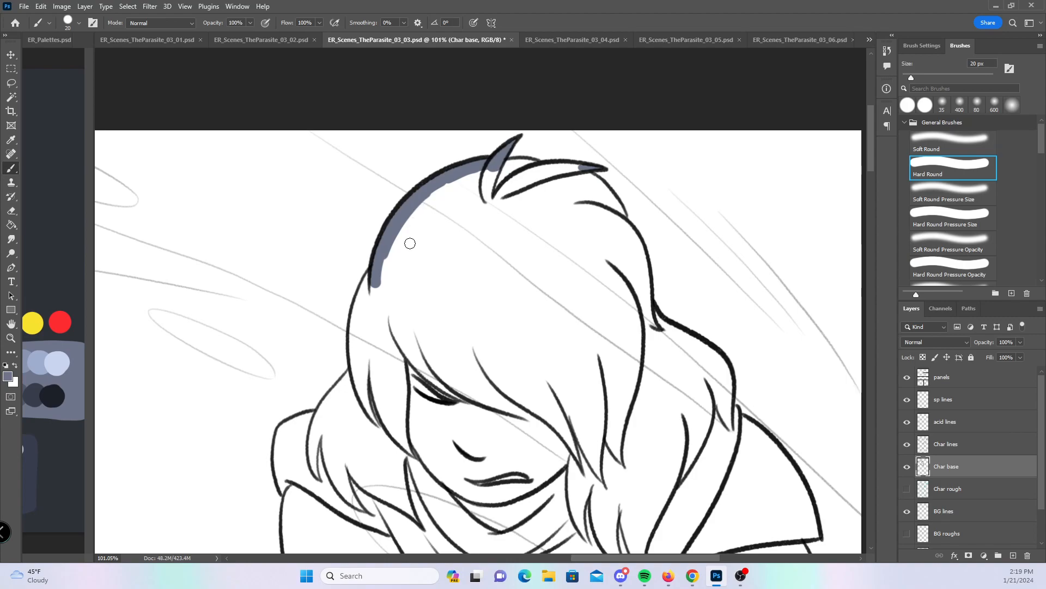
pyautogui.moveTo(371, 284)
pyautogui.mouseDown()
pyautogui.moveTo(355, 314)
pyautogui.moveTo(353, 363)
pyautogui.mouseUp()
pyautogui.moveTo(317, 425); pyautogui.dragTo(358, 362)
pyautogui.moveTo(285, 429)
pyautogui.mouseDown()
pyautogui.moveTo(290, 502)
pyautogui.moveTo(318, 414)
pyautogui.mouseUp()
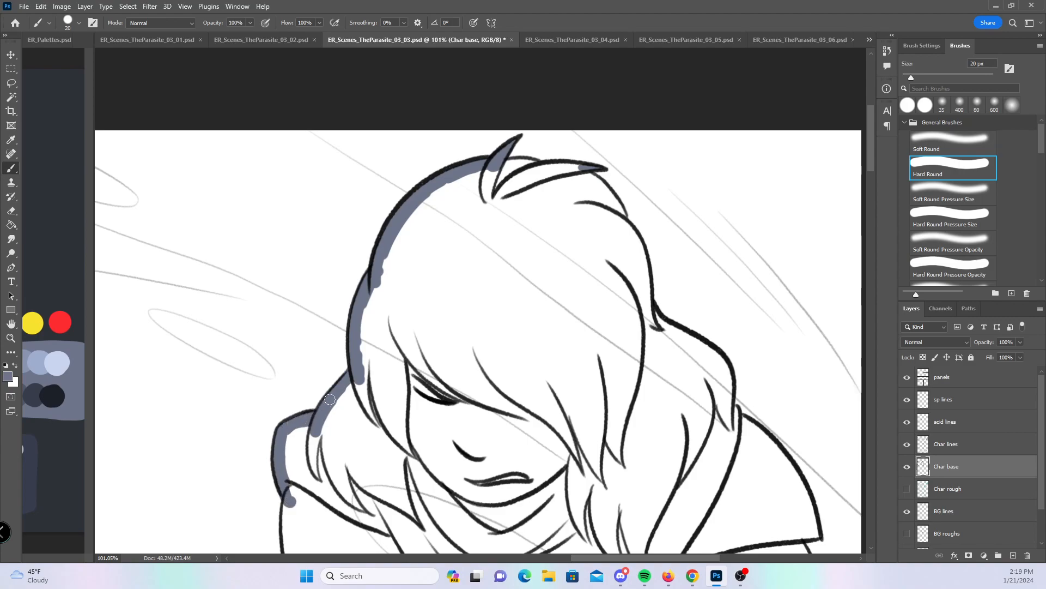
pyautogui.moveTo(513, 156)
pyautogui.mouseDown()
pyautogui.moveTo(567, 169)
pyautogui.moveTo(613, 203)
pyautogui.moveTo(639, 251)
pyautogui.moveTo(644, 310)
pyautogui.moveTo(663, 332)
pyautogui.moveTo(705, 349)
pyautogui.moveTo(740, 414)
pyautogui.moveTo(702, 298)
pyautogui.moveTo(622, 178)
pyautogui.mouseUp()
# - Paint blue-grey inside the cloak's outer edge, the shoulder armour and arm, and along the upper-right panel's bottom border
pyautogui.moveTo(160, 412)
pyautogui.mouseDown()
pyautogui.moveTo(191, 364)
pyautogui.moveTo(226, 344)
pyautogui.moveTo(243, 301)
pyautogui.moveTo(233, 193)
pyautogui.mouseUp()
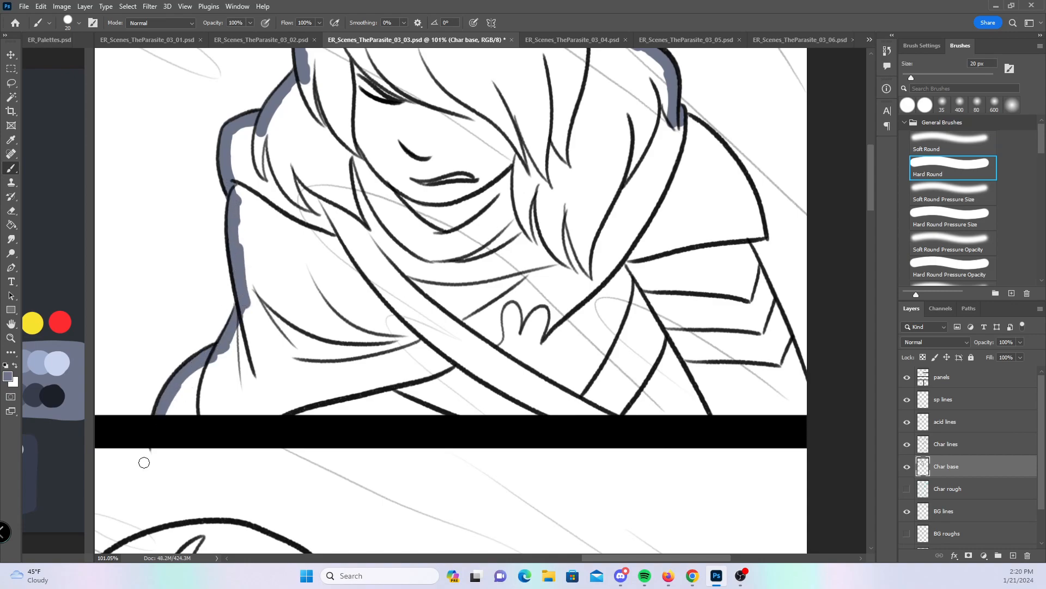
pyautogui.moveTo(162, 412)
pyautogui.mouseDown()
pyautogui.moveTo(622, 410)
pyautogui.moveTo(668, 317)
pyautogui.moveTo(717, 407)
pyautogui.mouseUp()
pyautogui.moveTo(688, 116)
pyautogui.mouseDown()
pyautogui.moveTo(757, 215)
pyautogui.moveTo(761, 238)
pyautogui.moveTo(741, 247)
pyautogui.moveTo(796, 364)
pyautogui.moveTo(807, 422)
pyautogui.mouseUp()
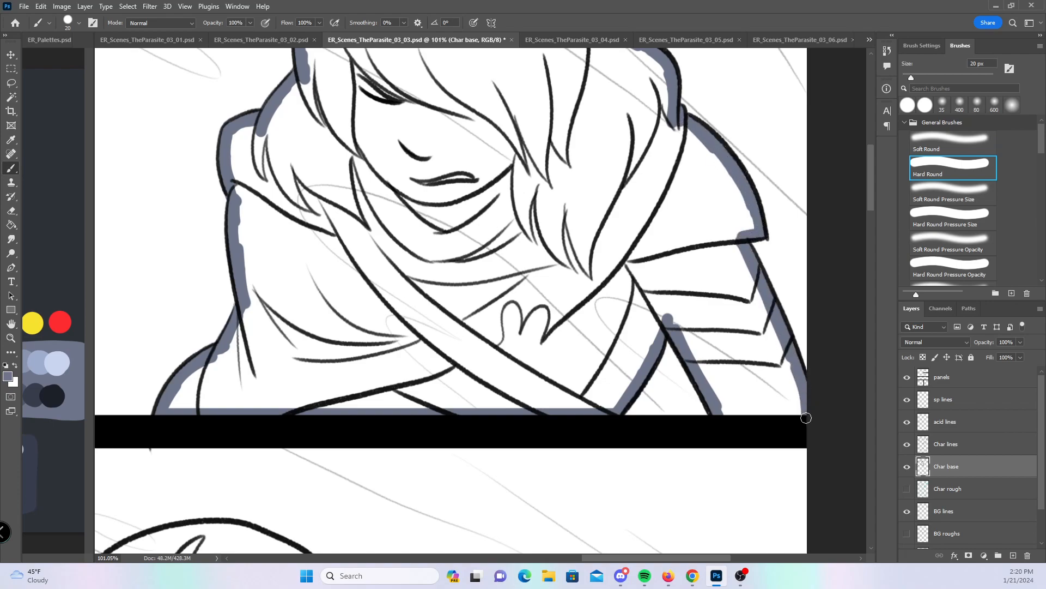
pyautogui.moveTo(728, 416); pyautogui.dragTo(819, 414)
pyautogui.moveTo(670, 264); pyautogui.dragTo(594, 294)
# - Fill the pointed hair strand tips in the close-up panel below using Hard Round Pressure Size
pyautogui.moveTo(493, 396); pyautogui.dragTo(524, 220)
pyautogui.click(935, 212)
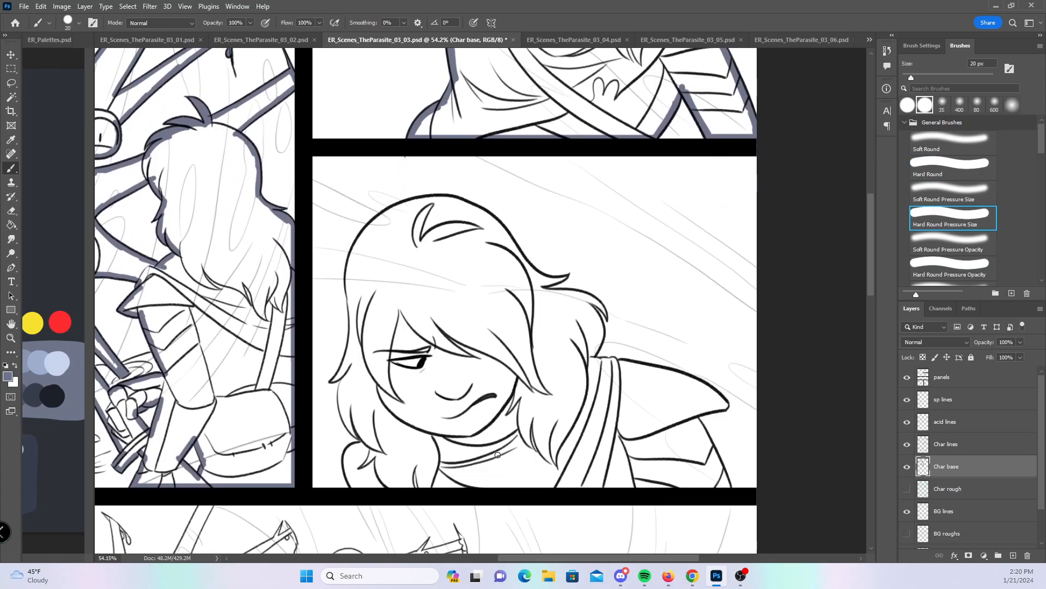
pyautogui.press('z')
pyautogui.moveTo(478, 285); pyautogui.dragTo(512, 289)
pyautogui.press('b')
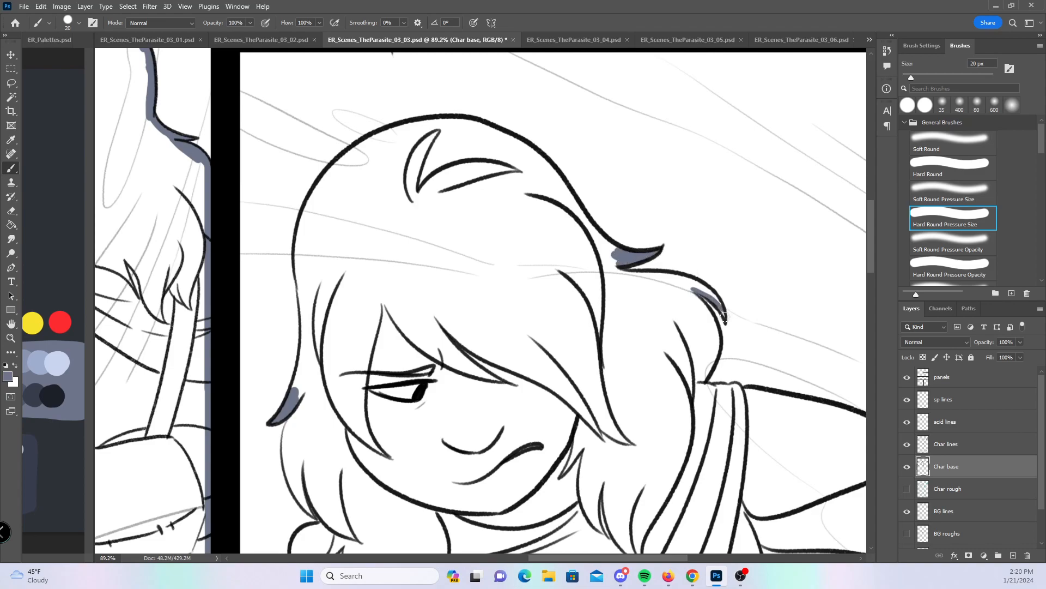
# - Using Hard Round, paint along the close-up character's hair contour from the left strand over the crown to the right flick
pyautogui.click(948, 175)
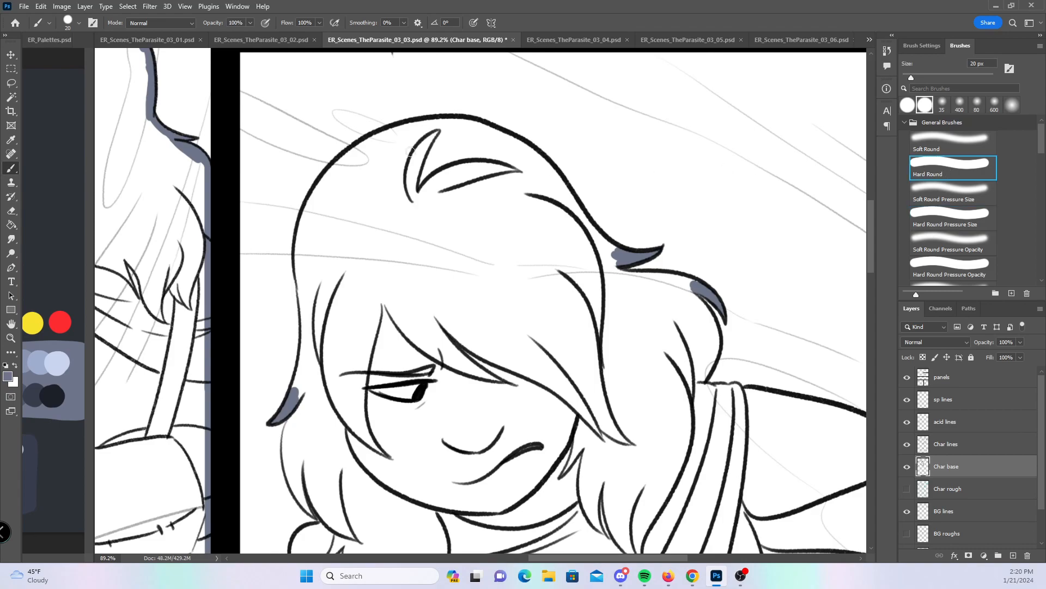
pyautogui.moveTo(292, 398); pyautogui.dragTo(306, 355)
pyautogui.moveTo(308, 209); pyautogui.dragTo(305, 339)
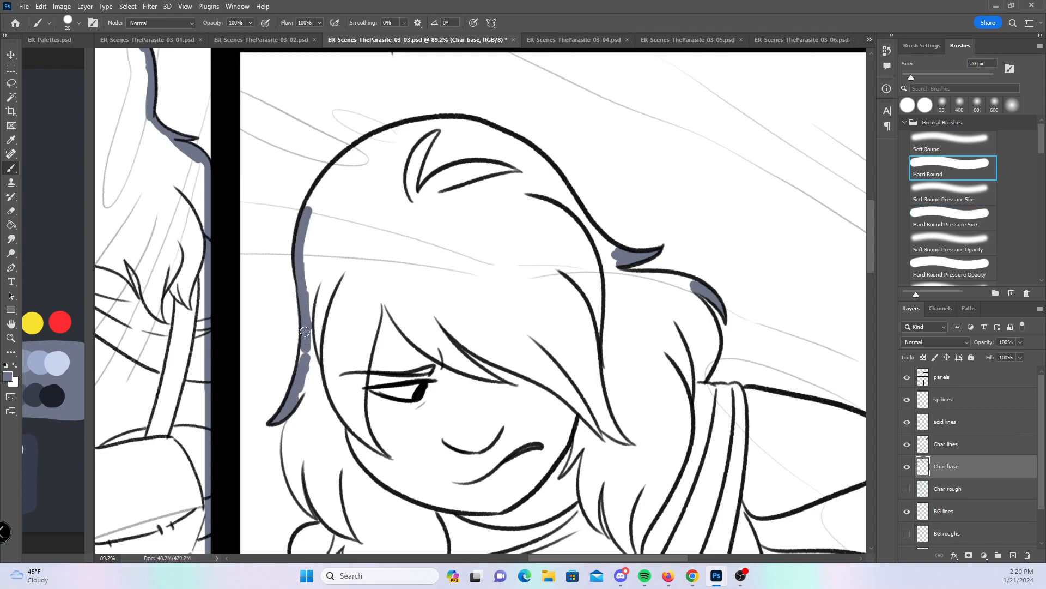
pyautogui.moveTo(310, 216)
pyautogui.mouseDown()
pyautogui.moveTo(338, 163)
pyautogui.moveTo(415, 124)
pyautogui.moveTo(490, 131)
pyautogui.moveTo(560, 186)
pyautogui.moveTo(552, 175)
pyautogui.moveTo(616, 259)
pyautogui.mouseUp()
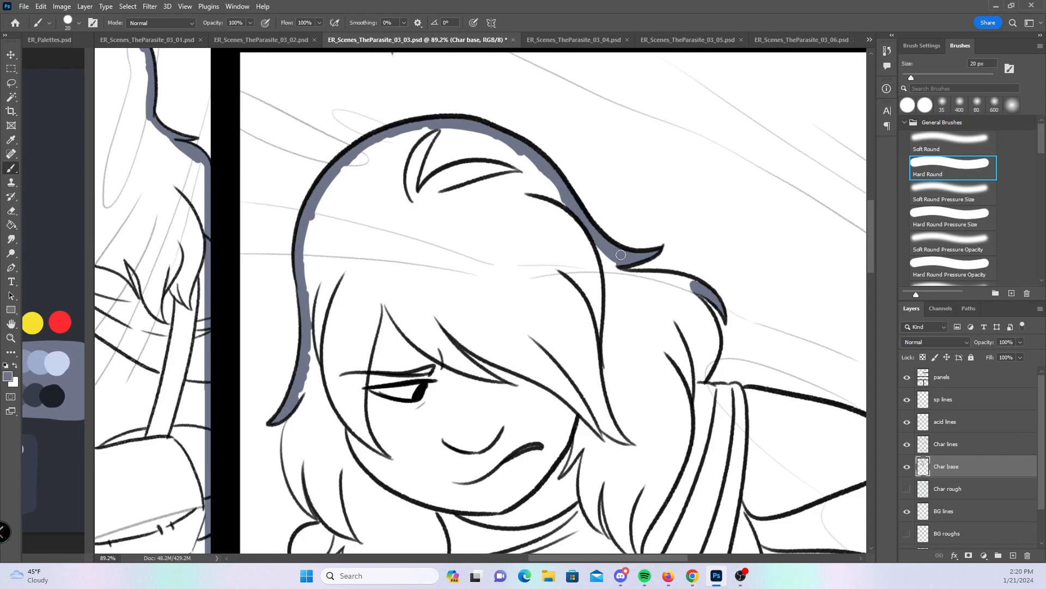
# - Paint blue-grey inside the close-up character's lower-left hair and cloak edge, and along the panel's bottom border
pyautogui.moveTo(482, 353); pyautogui.dragTo(558, 176)
pyautogui.moveTo(390, 203)
pyautogui.mouseDown()
pyautogui.moveTo(372, 292)
pyautogui.moveTo(399, 334)
pyautogui.moveTo(377, 370)
pyautogui.mouseUp()
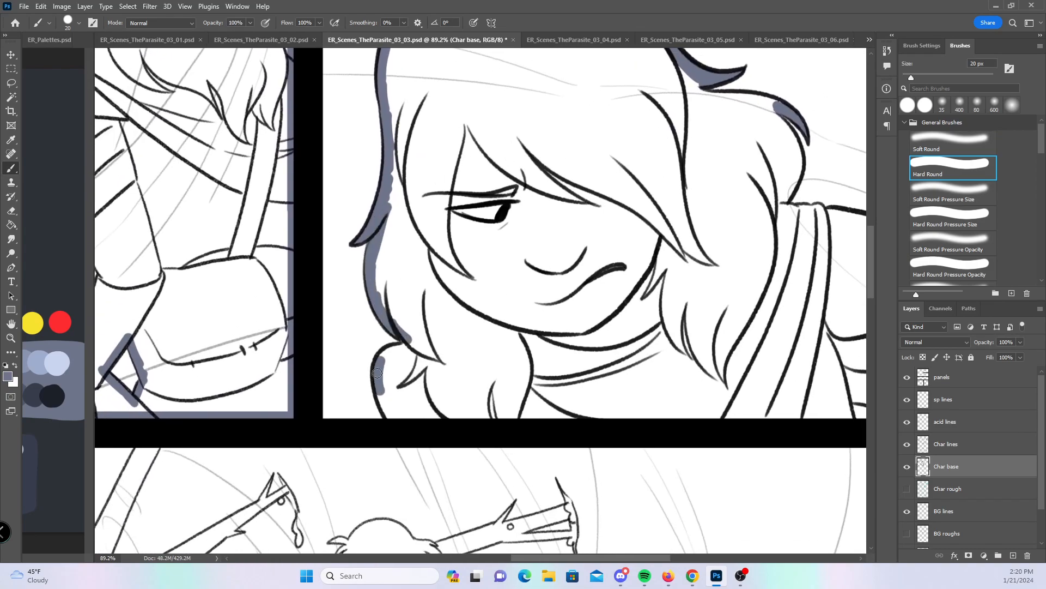
pyautogui.moveTo(467, 250); pyautogui.dragTo(429, 284)
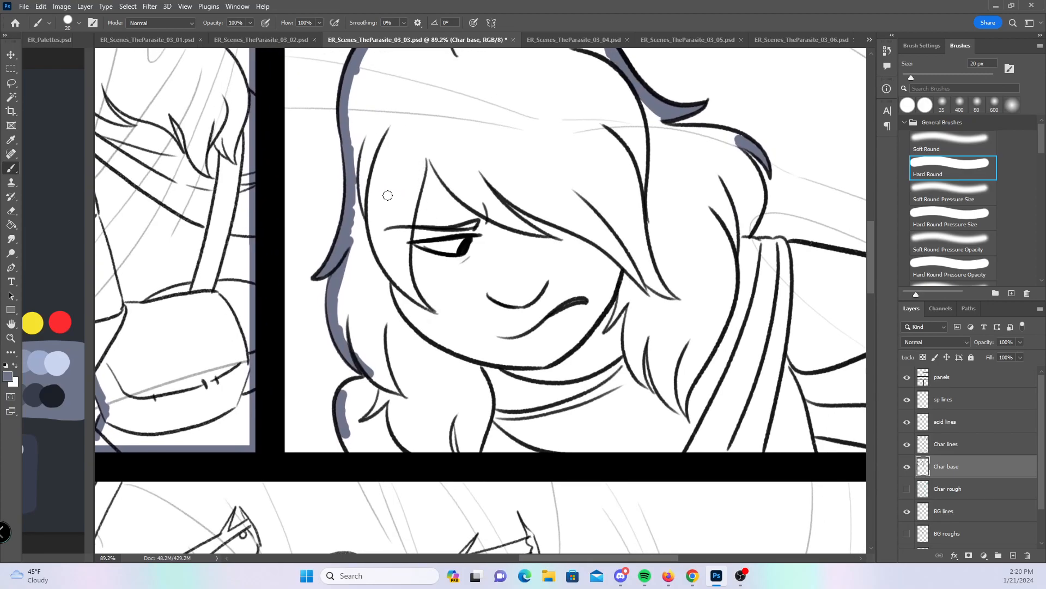
pyautogui.moveTo(344, 389); pyautogui.dragTo(376, 381)
pyautogui.moveTo(345, 430)
pyautogui.mouseDown()
pyautogui.moveTo(357, 454)
pyautogui.moveTo(767, 440)
pyautogui.mouseUp()
# - Paint along the close-up character's right hair contour, scarf top, shoulder armour and arm edge, and save the page
pyautogui.moveTo(793, 341); pyautogui.dragTo(585, 426)
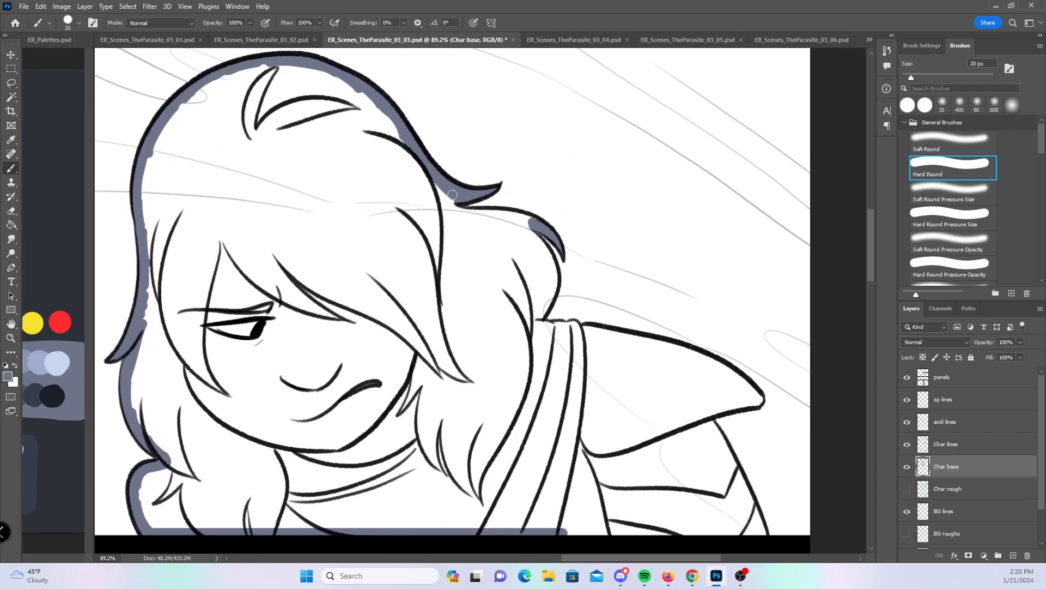
pyautogui.moveTo(465, 215)
pyautogui.mouseDown()
pyautogui.moveTo(503, 216)
pyautogui.moveTo(549, 261)
pyautogui.moveTo(556, 295)
pyautogui.moveTo(543, 319)
pyautogui.moveTo(557, 331)
pyautogui.mouseUp()
pyautogui.moveTo(679, 309); pyautogui.dragTo(559, 277)
pyautogui.moveTo(490, 284)
pyautogui.mouseDown()
pyautogui.moveTo(639, 335)
pyautogui.moveTo(606, 358)
pyautogui.moveTo(641, 349)
pyautogui.moveTo(606, 390)
pyautogui.moveTo(650, 472)
pyautogui.moveTo(461, 483)
pyautogui.mouseUp()
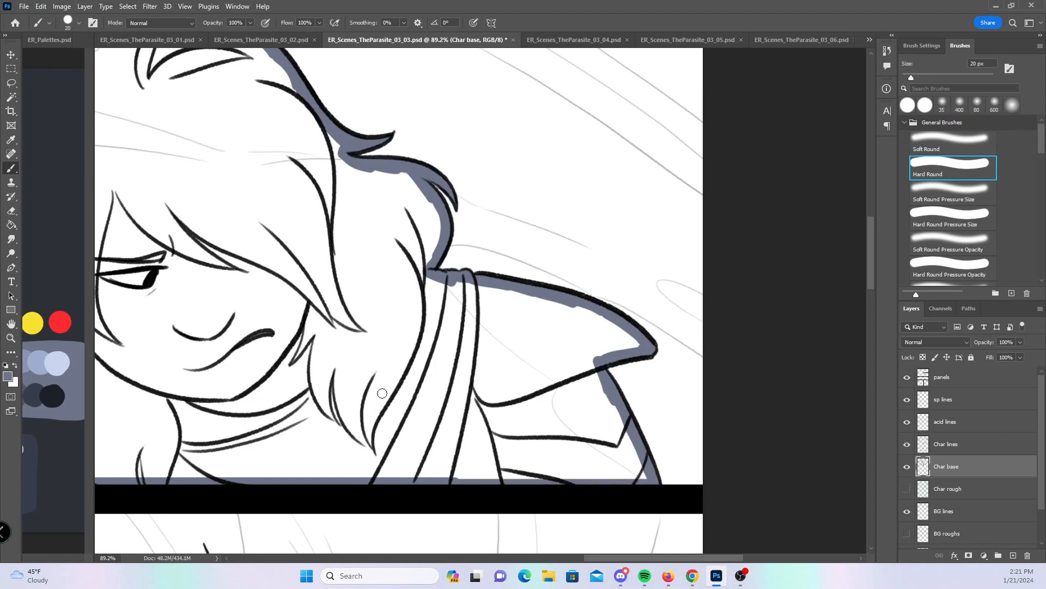
pyautogui.press('z')
pyautogui.moveTo(615, 324); pyautogui.dragTo(569, 326)
pyautogui.moveTo(445, 413); pyautogui.dragTo(574, 309)
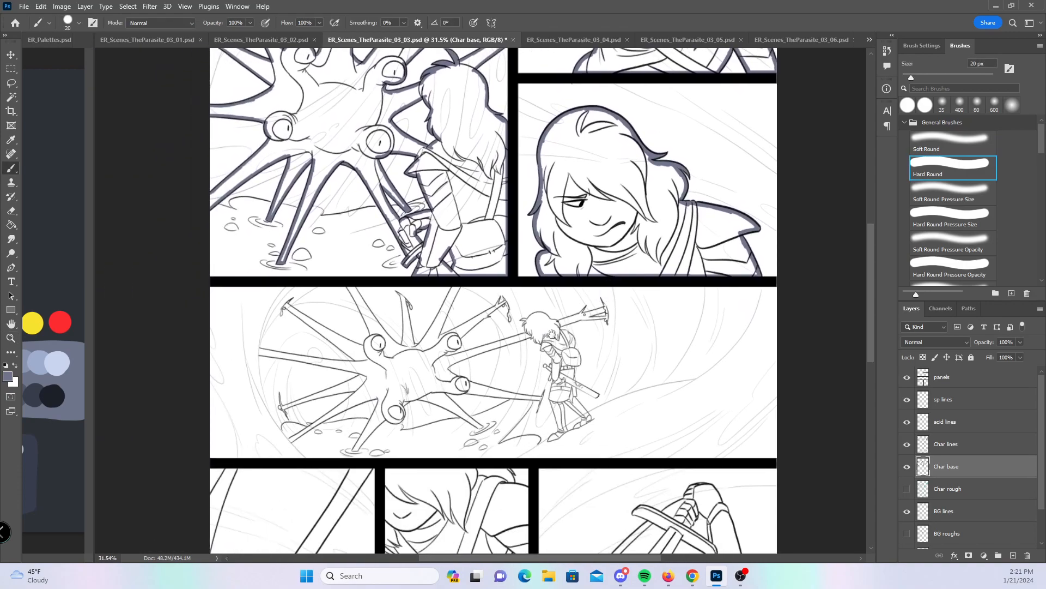
pyautogui.hotkey('ctrl', 's')
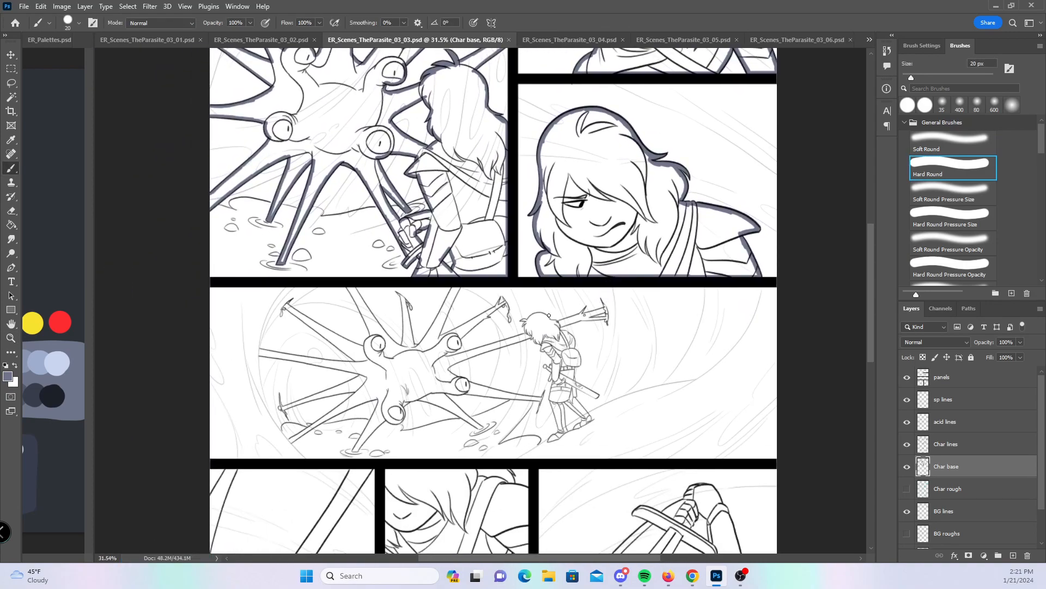
# - Fill the clawed, dripping tip of the wide panel's upper-left tentacle and paint both tentacle edges down to the eye
pyautogui.press('z')
pyautogui.moveTo(302, 331)
pyautogui.mouseDown()
pyautogui.moveTo(382, 296)
pyautogui.moveTo(485, 362)
pyautogui.mouseUp()
pyautogui.click(935, 214)
pyautogui.moveTo(265, 288)
pyautogui.mouseDown()
pyautogui.moveTo(274, 252)
pyautogui.moveTo(283, 254)
pyautogui.moveTo(310, 213)
pyautogui.moveTo(289, 240)
pyautogui.moveTo(646, 510)
pyautogui.mouseUp()
pyautogui.click(966, 176)
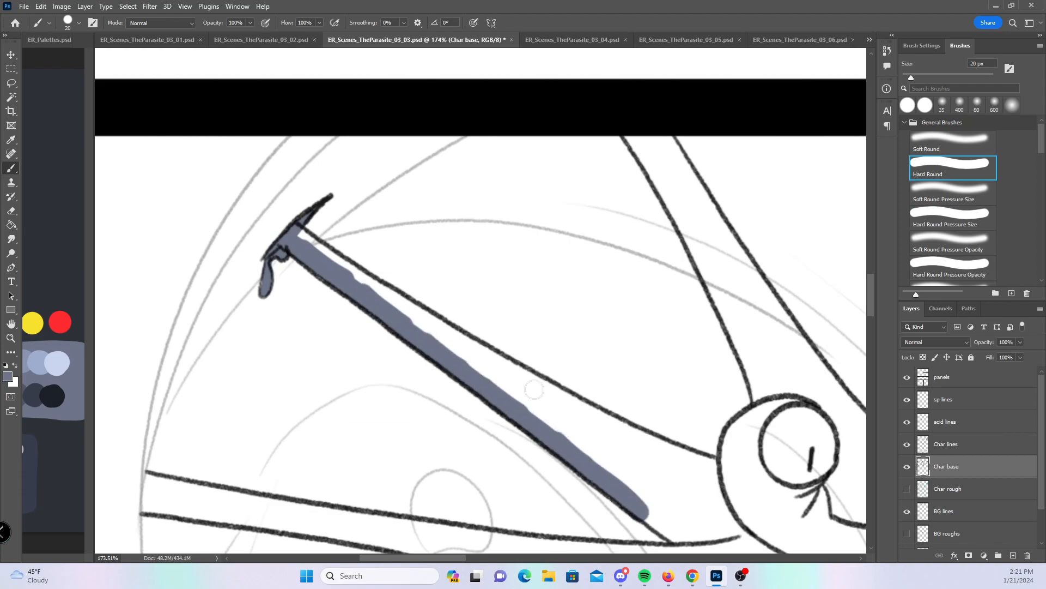
pyautogui.moveTo(307, 240)
pyautogui.mouseDown()
pyautogui.moveTo(430, 322)
pyautogui.moveTo(386, 298)
pyautogui.moveTo(428, 331)
pyautogui.moveTo(619, 434)
pyautogui.moveTo(742, 472)
pyautogui.mouseUp()
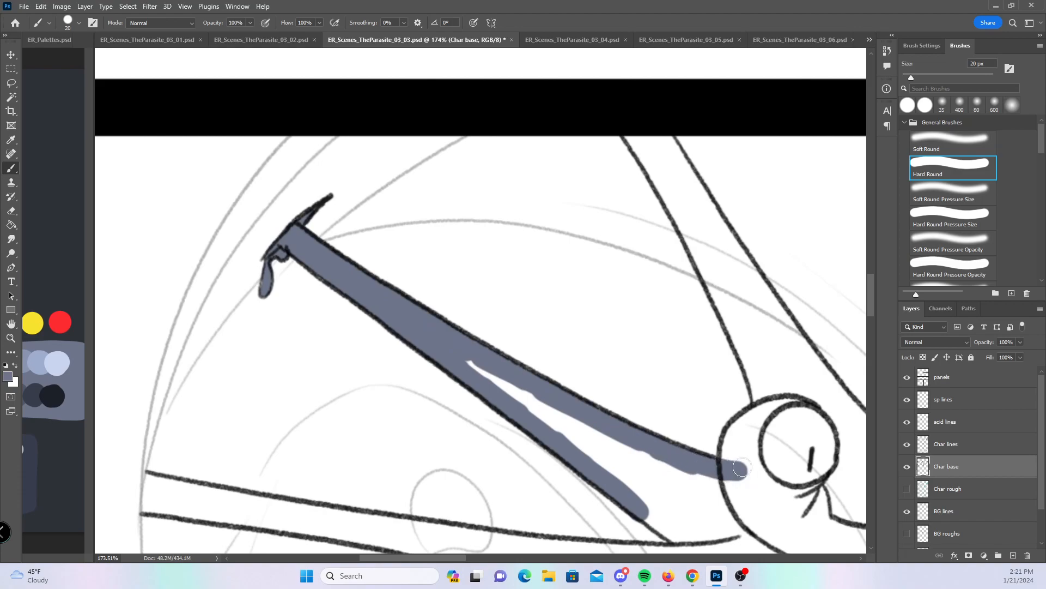
# - Paint blue-grey inside the next tentacle from the panel's top border to the body, and around the upper-left eye's contour
pyautogui.moveTo(764, 361)
pyautogui.mouseDown()
pyautogui.moveTo(540, 311)
pyautogui.moveTo(453, 205)
pyautogui.mouseUp()
pyautogui.moveTo(401, 407); pyautogui.dragTo(435, 350)
pyautogui.moveTo(298, 69)
pyautogui.mouseDown()
pyautogui.moveTo(350, 153)
pyautogui.moveTo(331, 124)
pyautogui.moveTo(428, 326)
pyautogui.mouseUp()
pyautogui.moveTo(312, 78)
pyautogui.mouseDown()
pyautogui.moveTo(340, 87)
pyautogui.moveTo(395, 196)
pyautogui.moveTo(532, 367)
pyautogui.mouseUp()
pyautogui.moveTo(505, 332)
pyautogui.mouseDown()
pyautogui.moveTo(573, 398)
pyautogui.moveTo(602, 411)
pyautogui.mouseUp()
pyautogui.hscroll(3, 570, 301)
# - Fill the short middle tentacle's tip and drips with Hard Round Pressure Size, and paint its edges with Hard Round at 15 px
pyautogui.click(943, 218)
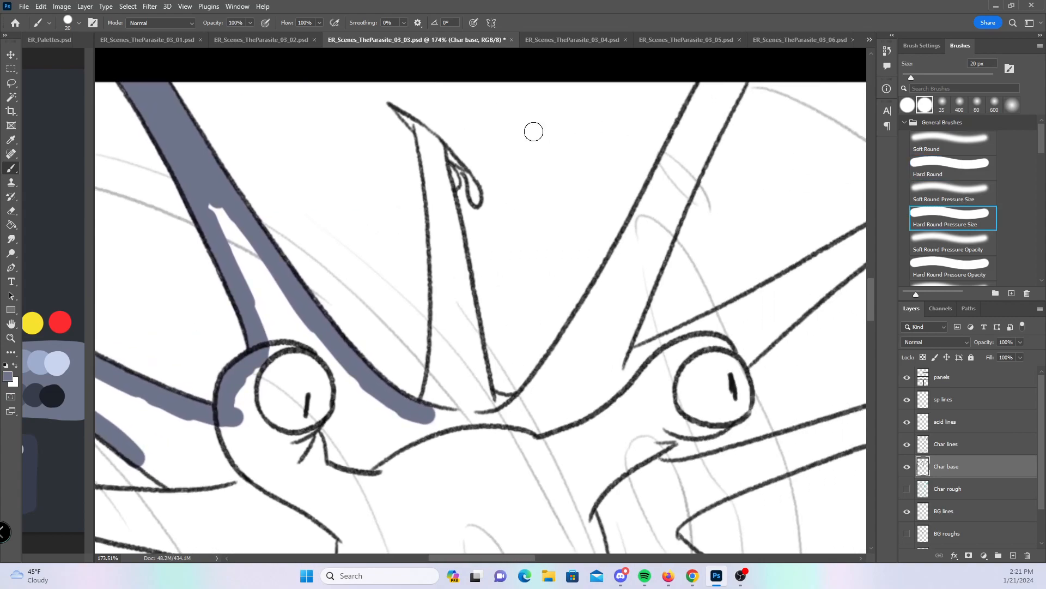
pyautogui.moveTo(395, 112)
pyautogui.mouseDown()
pyautogui.moveTo(462, 167)
pyautogui.moveTo(438, 145)
pyautogui.moveTo(450, 176)
pyautogui.moveTo(445, 149)
pyautogui.moveTo(475, 196)
pyautogui.mouseUp()
pyautogui.click(957, 179)
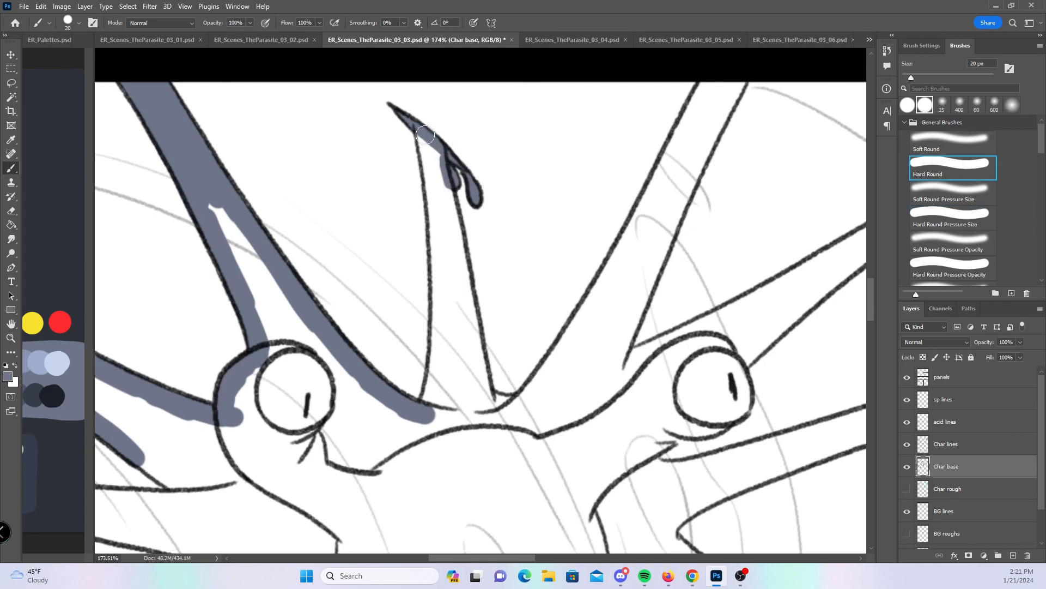
pyautogui.press('[')
pyautogui.moveTo(425, 133); pyautogui.dragTo(444, 299)
pyautogui.moveTo(438, 218)
pyautogui.mouseDown()
pyautogui.moveTo(443, 376)
pyautogui.moveTo(426, 408)
pyautogui.mouseUp()
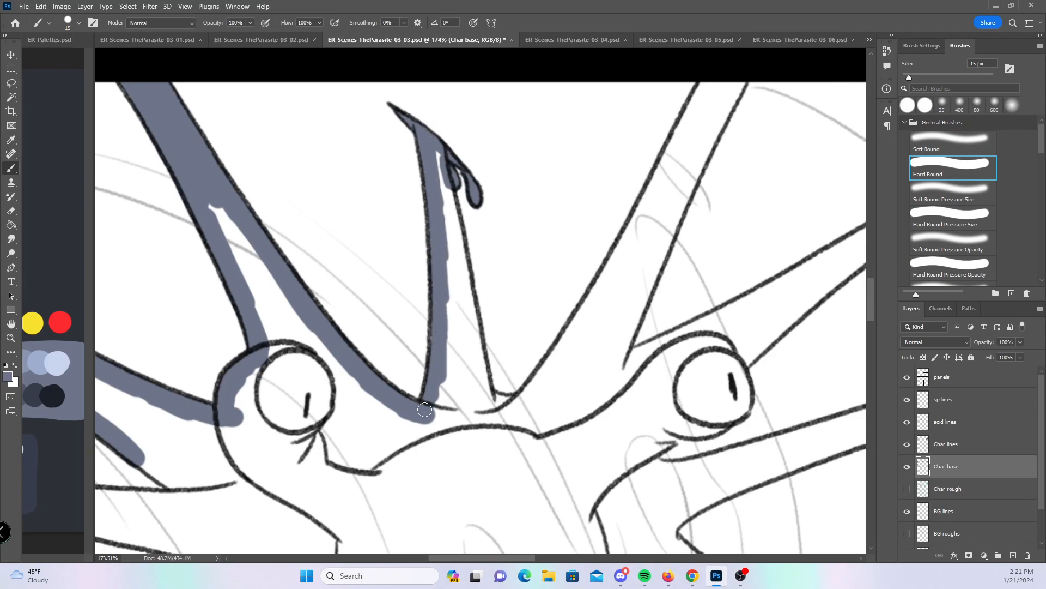
pyautogui.moveTo(432, 145)
pyautogui.mouseDown()
pyautogui.moveTo(488, 384)
pyautogui.moveTo(509, 407)
pyautogui.mouseUp()
pyautogui.moveTo(675, 301); pyautogui.dragTo(492, 366)
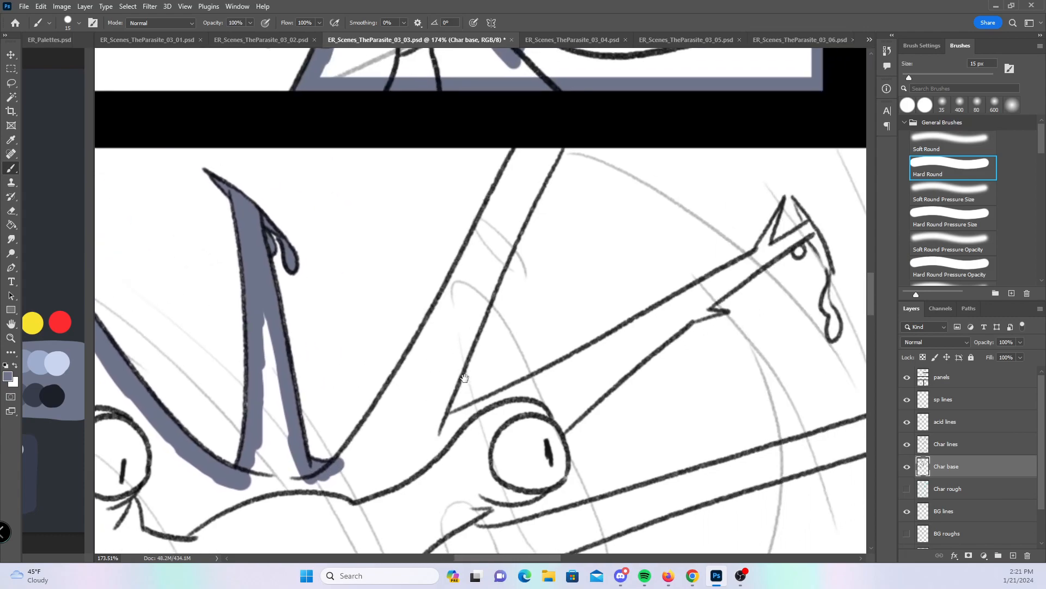
# - Paint blue-grey inside both edges of the thick tentacle reaching the wide panel's top border, and along the adjacent clawed tentacle's upper edge
pyautogui.moveTo(346, 455)
pyautogui.mouseDown()
pyautogui.moveTo(466, 279)
pyautogui.moveTo(530, 136)
pyautogui.moveTo(559, 135)
pyautogui.moveTo(528, 153)
pyautogui.moveTo(560, 149)
pyautogui.moveTo(466, 335)
pyautogui.mouseUp()
pyautogui.moveTo(493, 270)
pyautogui.mouseDown()
pyautogui.moveTo(436, 420)
pyautogui.moveTo(452, 424)
pyautogui.moveTo(496, 402)
pyautogui.moveTo(488, 408)
pyautogui.moveTo(763, 250)
pyautogui.mouseUp()
pyautogui.moveTo(796, 289)
pyautogui.mouseDown()
pyautogui.moveTo(571, 367)
pyautogui.moveTo(509, 366)
pyautogui.mouseUp()
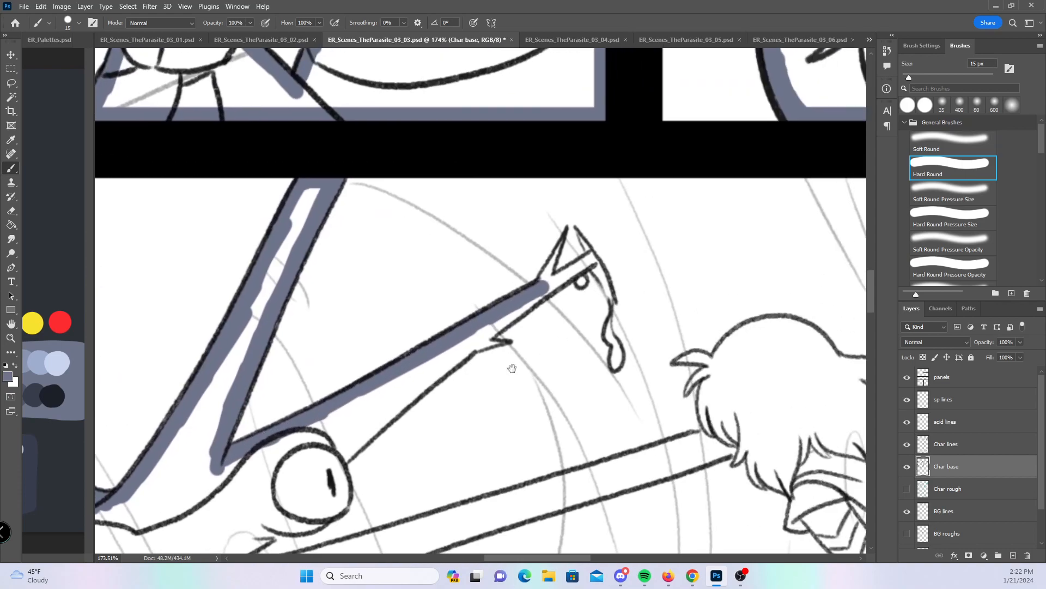
# - Fill the clawed tip, barb and long drip of the tentacle above the eye using Hard Round Pressure Size
pyautogui.click(950, 216)
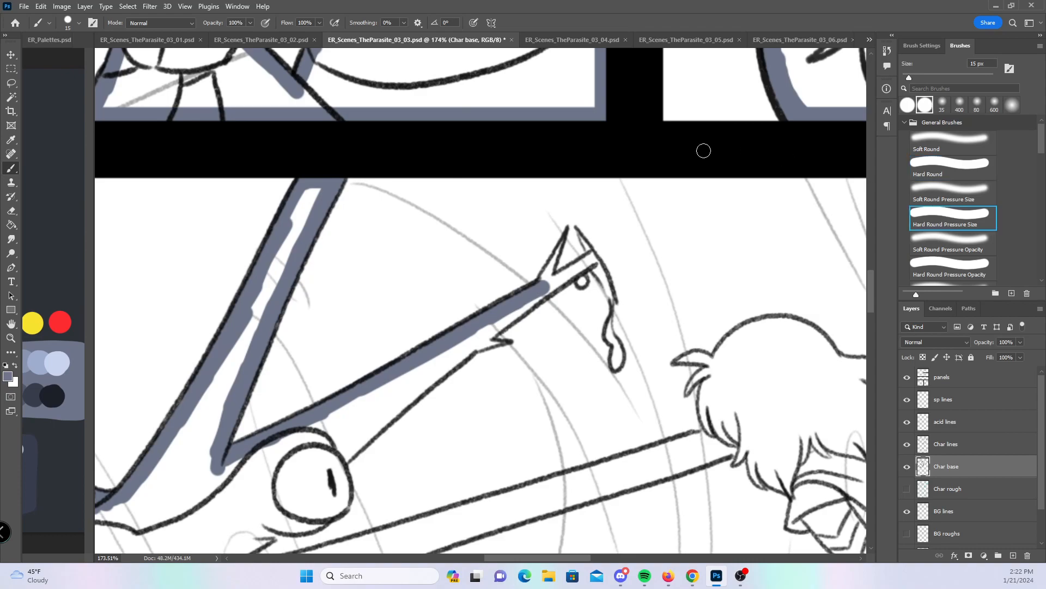
pyautogui.moveTo(563, 234); pyautogui.dragTo(551, 270)
pyautogui.moveTo(497, 343)
pyautogui.mouseDown()
pyautogui.moveTo(470, 351)
pyautogui.moveTo(506, 342)
pyautogui.moveTo(499, 326)
pyautogui.moveTo(591, 261)
pyautogui.moveTo(580, 281)
pyautogui.mouseUp()
pyautogui.moveTo(581, 236)
pyautogui.mouseDown()
pyautogui.moveTo(613, 310)
pyautogui.moveTo(615, 351)
pyautogui.mouseUp()
pyautogui.moveTo(567, 313); pyautogui.dragTo(607, 206)
# - Paint the clawed tentacle's lower edge with Hard Round at 15 px, continuing around the eye's outer contour and the body below it
pyautogui.click(969, 163)
pyautogui.moveTo(308, 415)
pyautogui.mouseDown()
pyautogui.moveTo(357, 415)
pyautogui.moveTo(372, 404)
pyautogui.moveTo(380, 349)
pyautogui.moveTo(524, 223)
pyautogui.moveTo(510, 231)
pyautogui.mouseUp()
pyautogui.moveTo(278, 448); pyautogui.dragTo(301, 429)
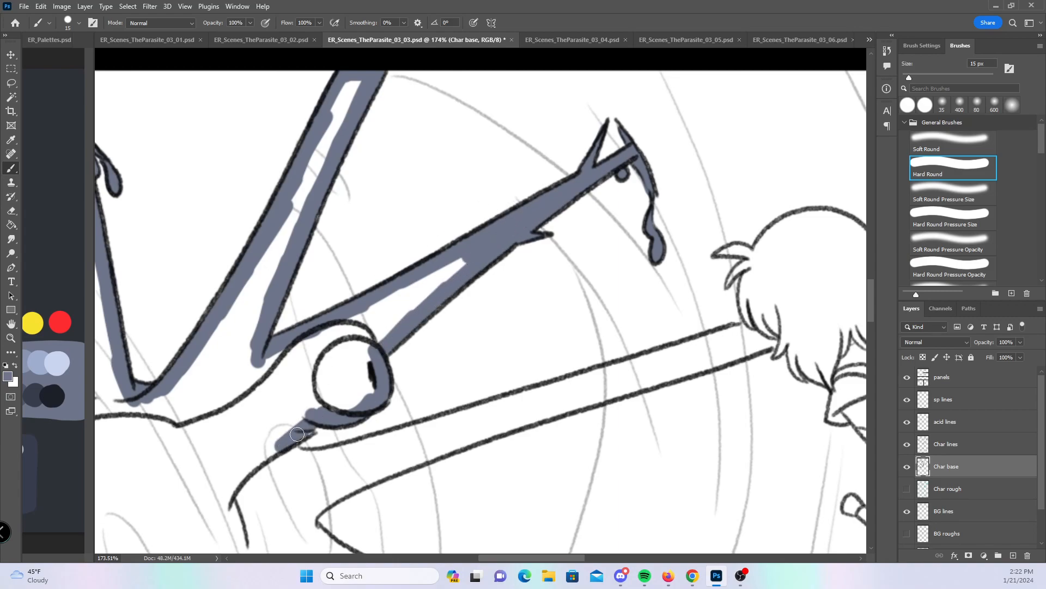
# - Paint blue-grey along both edges of the long tentacle running from below the eye to the character's hair
pyautogui.moveTo(587, 336); pyautogui.dragTo(588, 254)
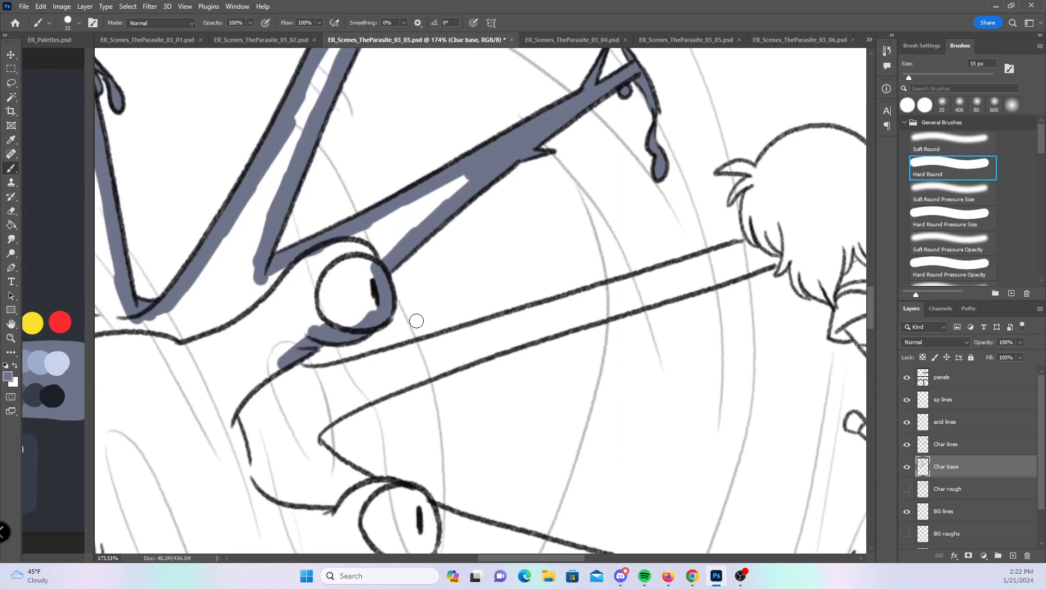
pyautogui.moveTo(295, 369)
pyautogui.mouseDown()
pyautogui.moveTo(486, 332)
pyautogui.moveTo(762, 243)
pyautogui.mouseUp()
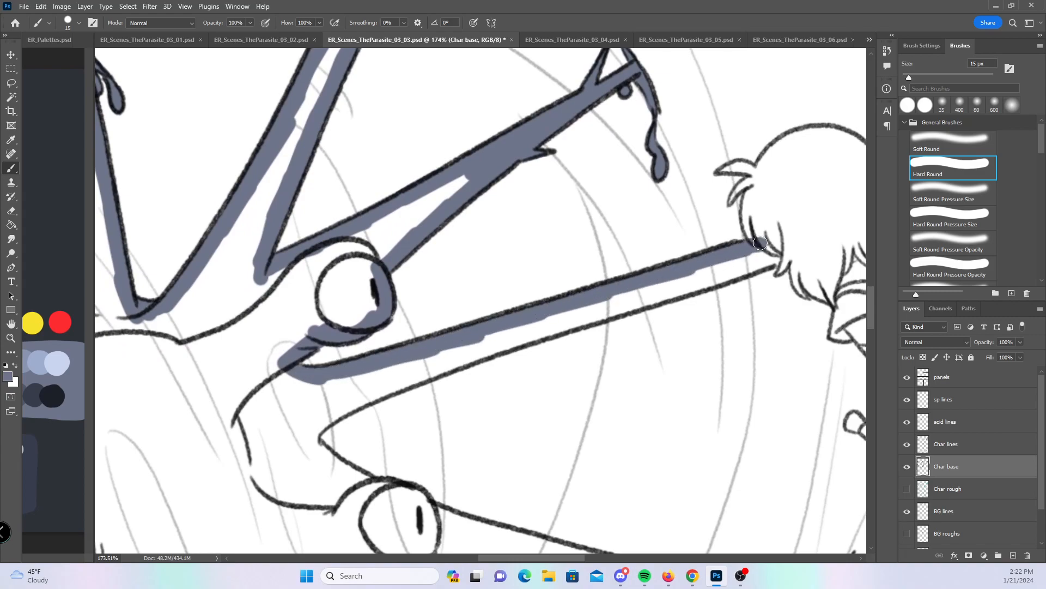
pyautogui.moveTo(299, 434)
pyautogui.mouseDown()
pyautogui.moveTo(384, 385)
pyautogui.moveTo(790, 246)
pyautogui.moveTo(395, 369)
pyautogui.mouseUp()
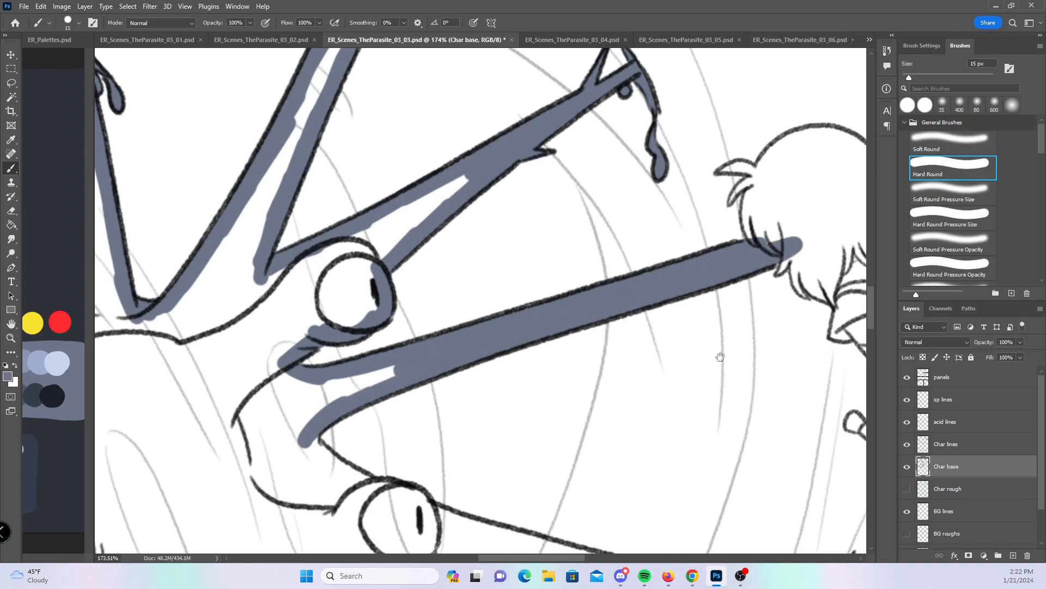
# - Using the Hard Round Pressure Size brush, fill the clawed tip and spike of the limb behind the standing character, plus the character's outer hair tufts
pyautogui.moveTo(761, 342); pyautogui.dragTo(397, 402)
pyautogui.click(962, 218)
pyautogui.moveTo(821, 149)
pyautogui.mouseDown()
pyautogui.moveTo(826, 169)
pyautogui.moveTo(826, 153)
pyautogui.mouseUp()
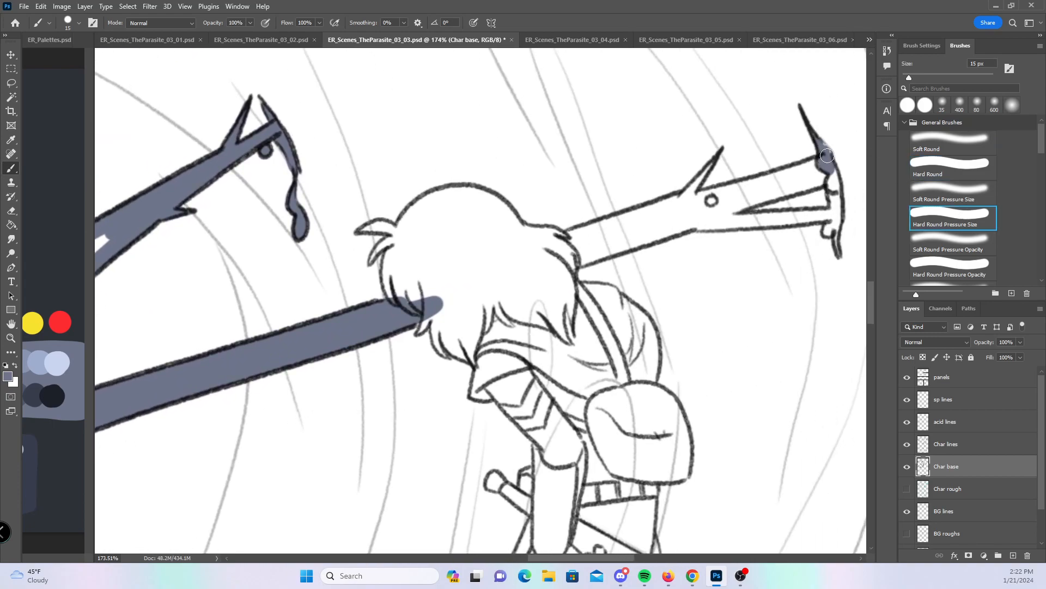
pyautogui.moveTo(715, 163)
pyautogui.mouseDown()
pyautogui.moveTo(686, 196)
pyautogui.moveTo(695, 185)
pyautogui.mouseUp()
pyautogui.moveTo(831, 223)
pyautogui.mouseDown()
pyautogui.moveTo(835, 248)
pyautogui.moveTo(833, 170)
pyautogui.mouseUp()
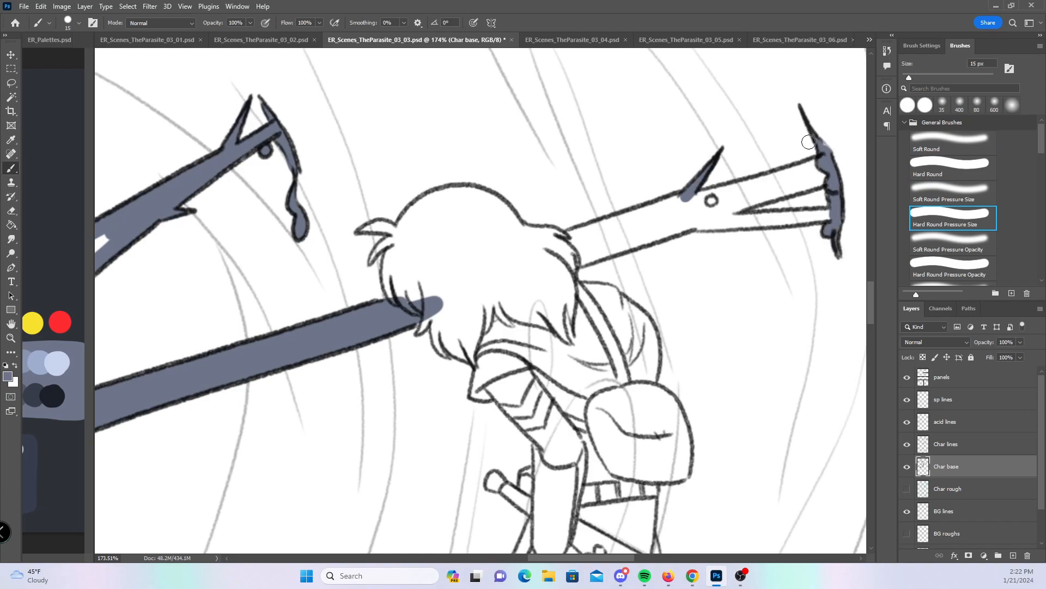
pyautogui.moveTo(361, 231)
pyautogui.mouseDown()
pyautogui.moveTo(403, 238)
pyautogui.moveTo(386, 245)
pyautogui.mouseUp()
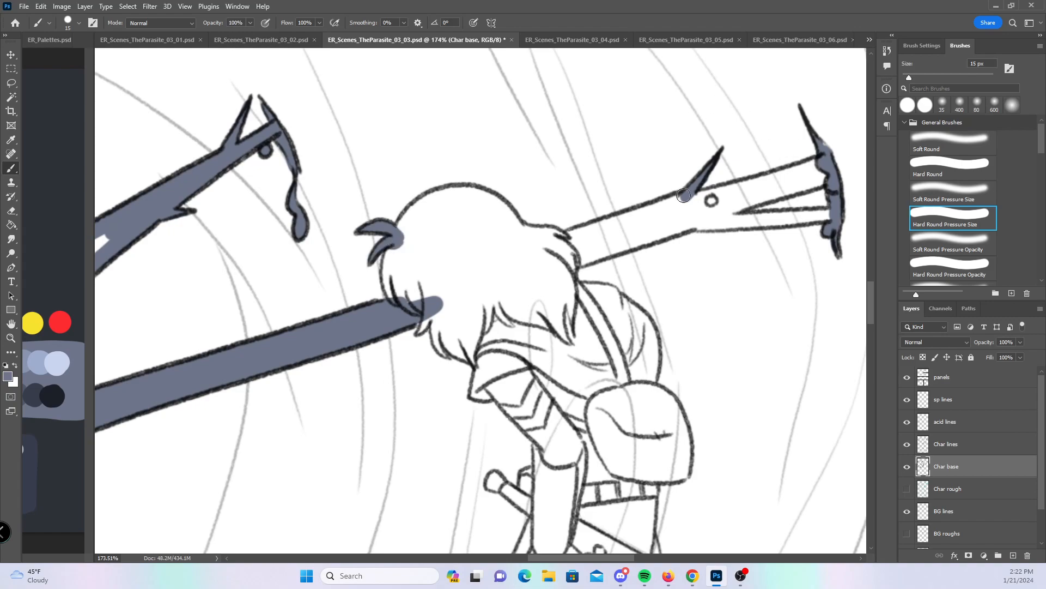
pyautogui.moveTo(423, 328)
pyautogui.mouseDown()
pyautogui.moveTo(433, 326)
pyautogui.moveTo(446, 357)
pyautogui.moveTo(438, 319)
pyautogui.moveTo(475, 366)
pyautogui.mouseUp()
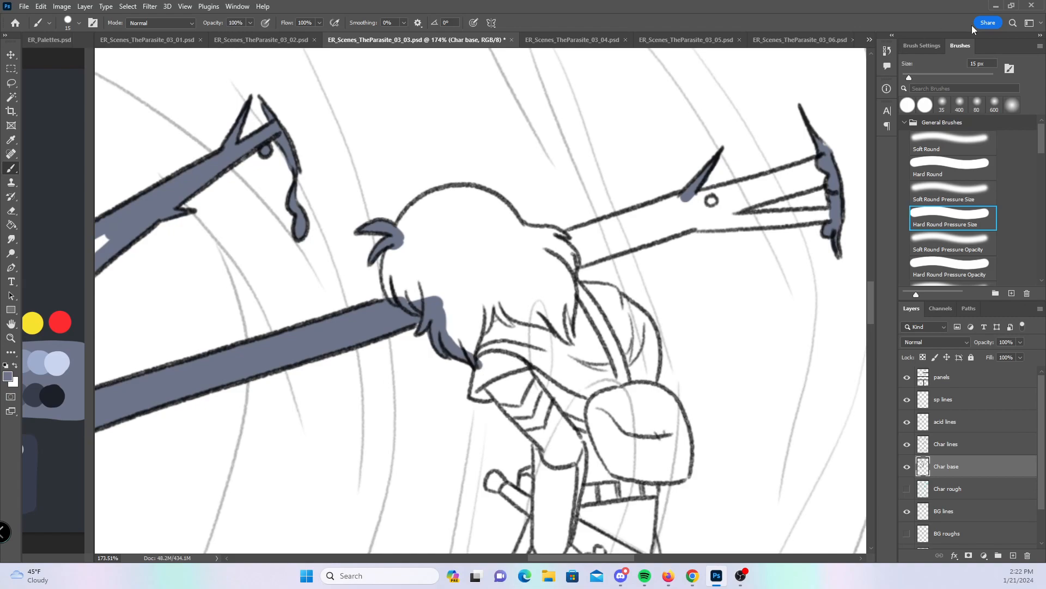
# - Using the Hard Round brush, paint inside the hair outline and fill the creature's limb extending from behind the standing character's head
pyautogui.click(947, 165)
pyautogui.moveTo(393, 260)
pyautogui.mouseDown()
pyautogui.moveTo(389, 289)
pyautogui.moveTo(400, 308)
pyautogui.mouseUp()
pyautogui.moveTo(397, 240)
pyautogui.mouseDown()
pyautogui.moveTo(419, 197)
pyautogui.moveTo(490, 192)
pyautogui.moveTo(565, 240)
pyautogui.moveTo(820, 163)
pyautogui.moveTo(735, 197)
pyautogui.moveTo(826, 179)
pyautogui.mouseUp()
pyautogui.moveTo(757, 210)
pyautogui.mouseDown()
pyautogui.moveTo(703, 223)
pyautogui.moveTo(834, 212)
pyautogui.mouseUp()
pyautogui.moveTo(567, 265)
pyautogui.mouseDown()
pyautogui.moveTo(707, 213)
pyautogui.moveTo(574, 248)
pyautogui.moveTo(586, 239)
pyautogui.mouseUp()
# - Paint base color along the inner edges of the standing character's sleeve, sword hilt and backpack
pyautogui.moveTo(656, 380); pyautogui.dragTo(543, 278)
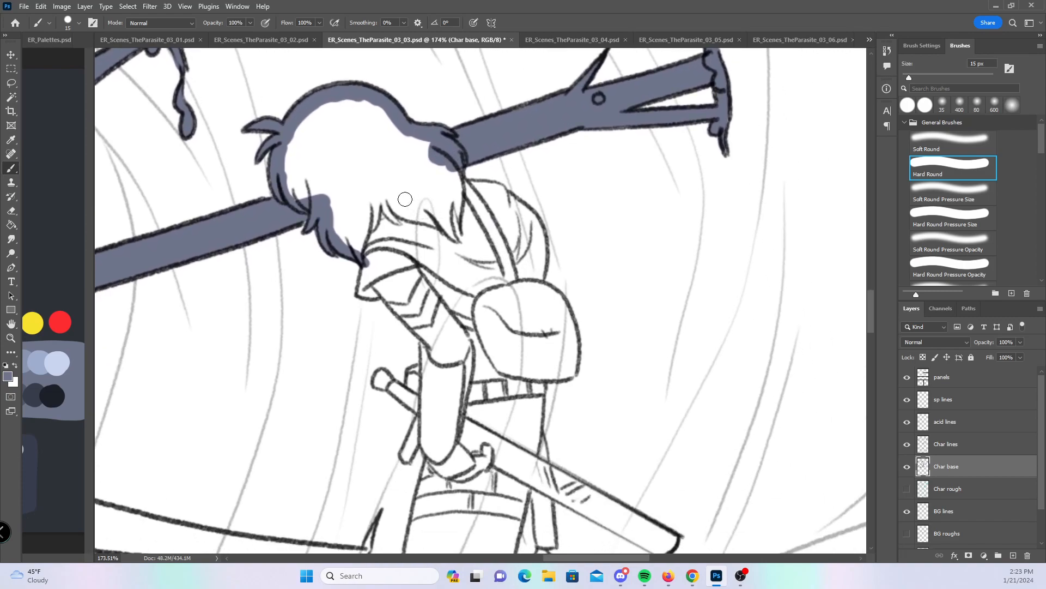
pyautogui.moveTo(365, 281)
pyautogui.mouseDown()
pyautogui.moveTo(358, 293)
pyautogui.moveTo(381, 292)
pyautogui.moveTo(420, 329)
pyautogui.mouseUp()
pyautogui.moveTo(381, 375)
pyautogui.mouseDown()
pyautogui.moveTo(424, 402)
pyautogui.moveTo(426, 368)
pyautogui.mouseUp()
pyautogui.moveTo(471, 153)
pyautogui.mouseDown()
pyautogui.moveTo(461, 180)
pyautogui.moveTo(508, 199)
pyautogui.moveTo(533, 230)
pyautogui.moveTo(536, 284)
pyautogui.moveTo(577, 335)
pyautogui.moveTo(542, 376)
pyautogui.moveTo(571, 352)
pyautogui.mouseUp()
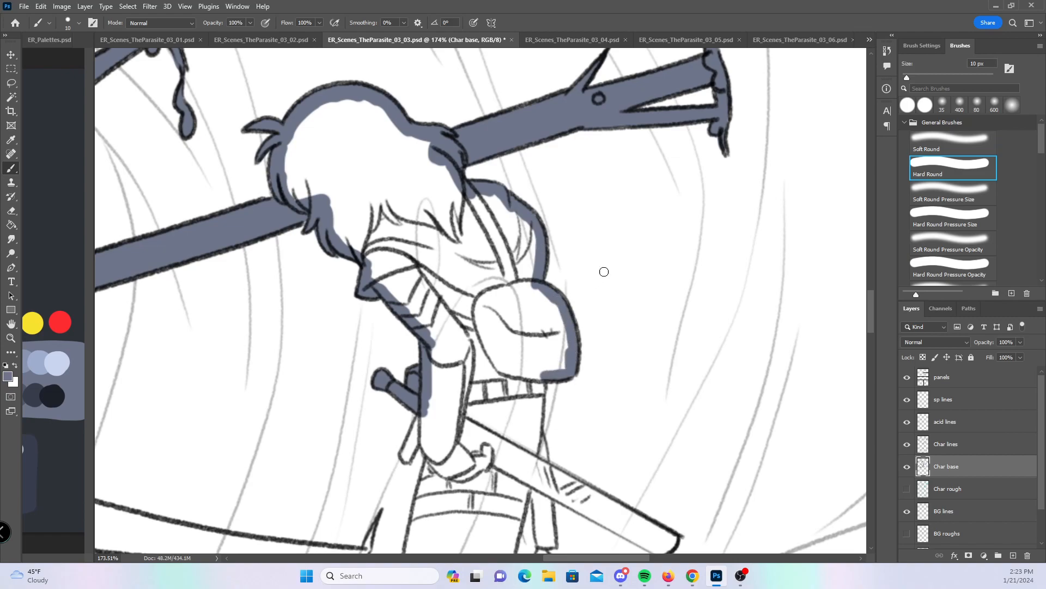
# - With the brush at 10 px, paint base color inside the forearm, sword guard, waist and skirt edges of the standing character
pyautogui.scroll(-5, 601, 272)
pyautogui.moveTo(377, 306)
pyautogui.mouseDown()
pyautogui.moveTo(390, 279)
pyautogui.moveTo(399, 308)
pyautogui.mouseUp()
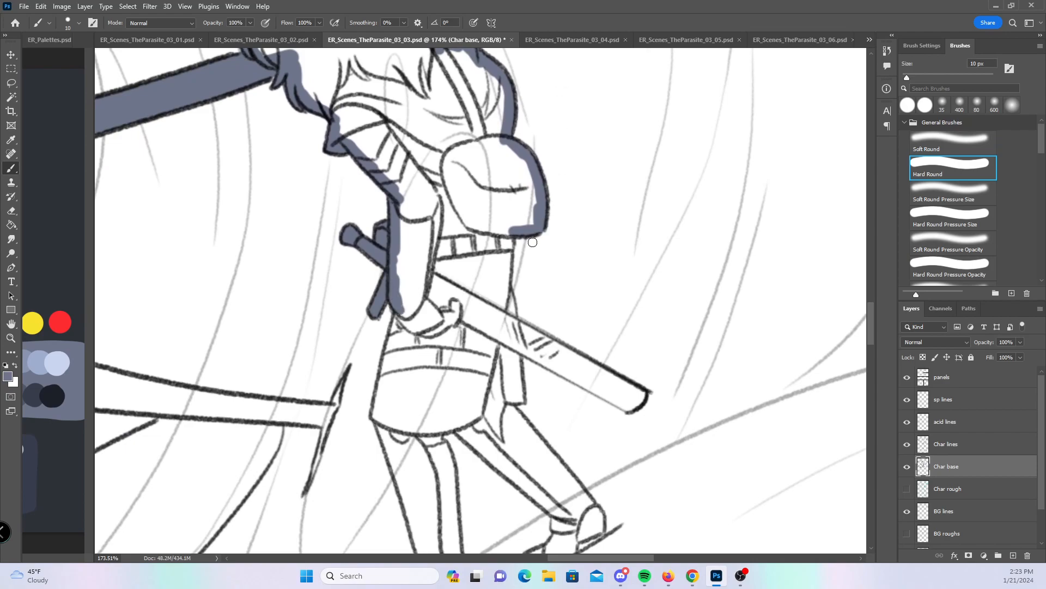
pyautogui.moveTo(505, 287); pyautogui.dragTo(513, 250)
pyautogui.moveTo(506, 290); pyautogui.dragTo(501, 276)
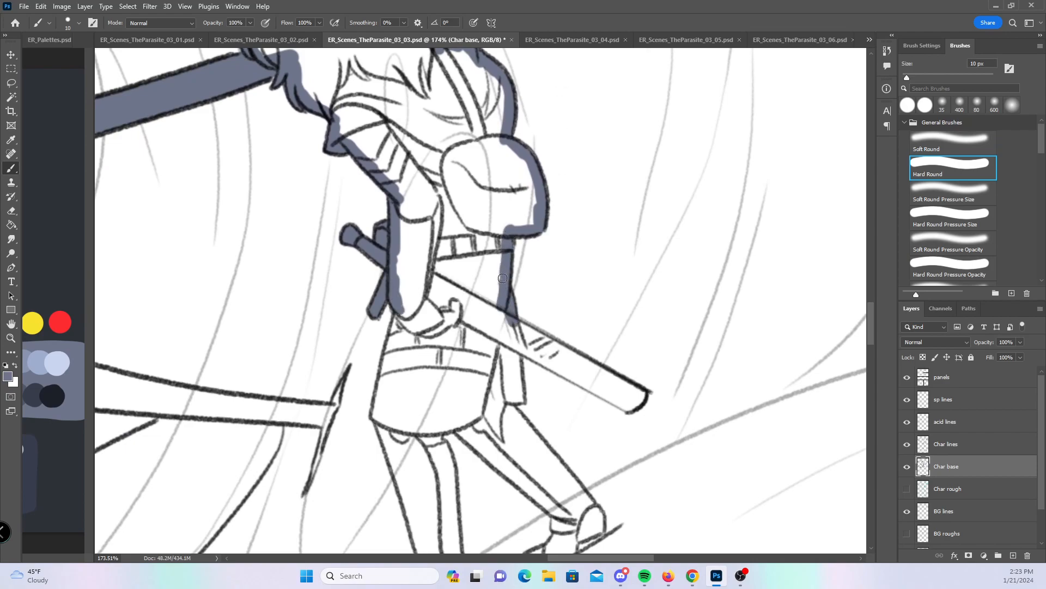
pyautogui.moveTo(377, 414); pyautogui.dragTo(399, 312)
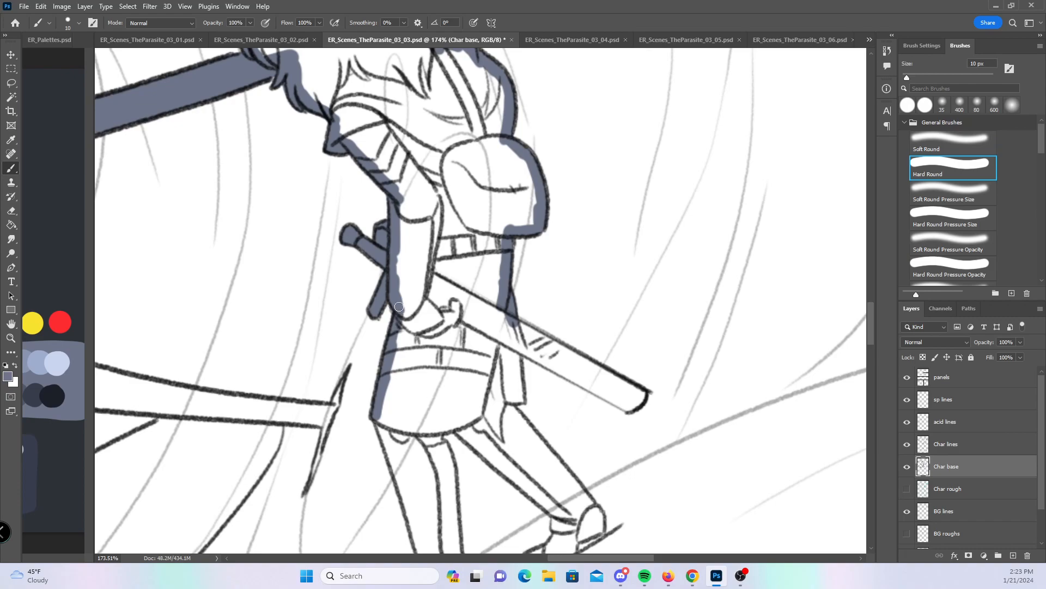
# - Paint base color along the inside edges and rounded end of the standing character's sword
pyautogui.moveTo(520, 347)
pyautogui.mouseDown()
pyautogui.moveTo(632, 408)
pyautogui.moveTo(643, 395)
pyautogui.mouseUp()
pyautogui.moveTo(518, 323); pyautogui.dragTo(518, 322)
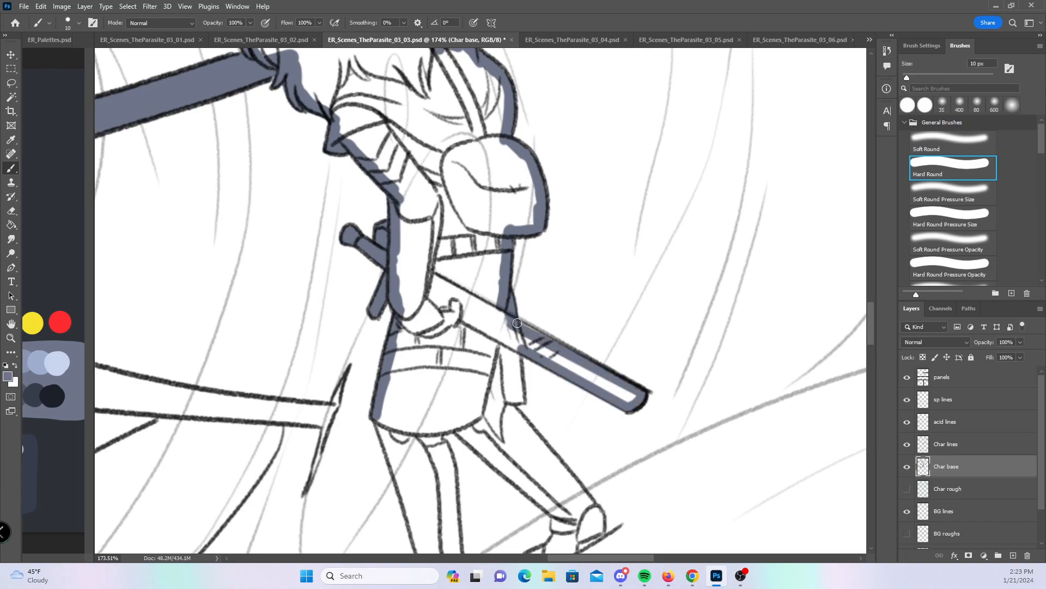
pyautogui.moveTo(638, 392); pyautogui.dragTo(625, 376)
# - Paint base color along the coat tail, rear leg and rear shoe of the standing character
pyautogui.moveTo(554, 256); pyautogui.dragTo(538, 236)
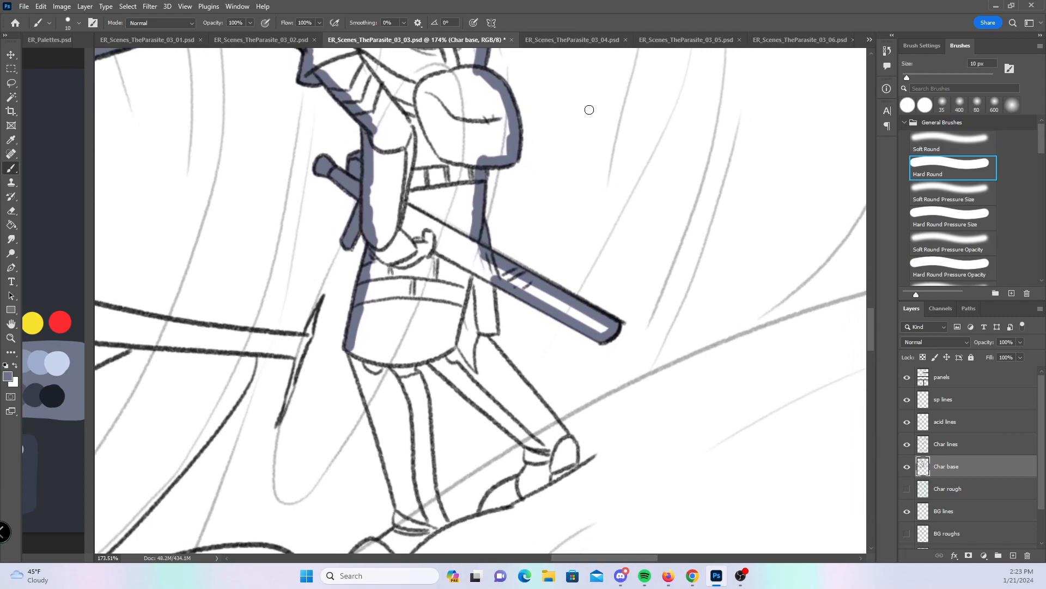
pyautogui.moveTo(540, 290)
pyautogui.mouseDown()
pyautogui.moveTo(545, 141)
pyautogui.moveTo(551, 159)
pyautogui.mouseUp()
pyautogui.moveTo(440, 225); pyautogui.dragTo(547, 316)
pyautogui.moveTo(495, 146)
pyautogui.mouseDown()
pyautogui.moveTo(504, 199)
pyautogui.moveTo(491, 207)
pyautogui.moveTo(579, 313)
pyautogui.mouseUp()
pyautogui.moveTo(495, 376)
pyautogui.mouseDown()
pyautogui.moveTo(543, 332)
pyautogui.moveTo(540, 320)
pyautogui.mouseUp()
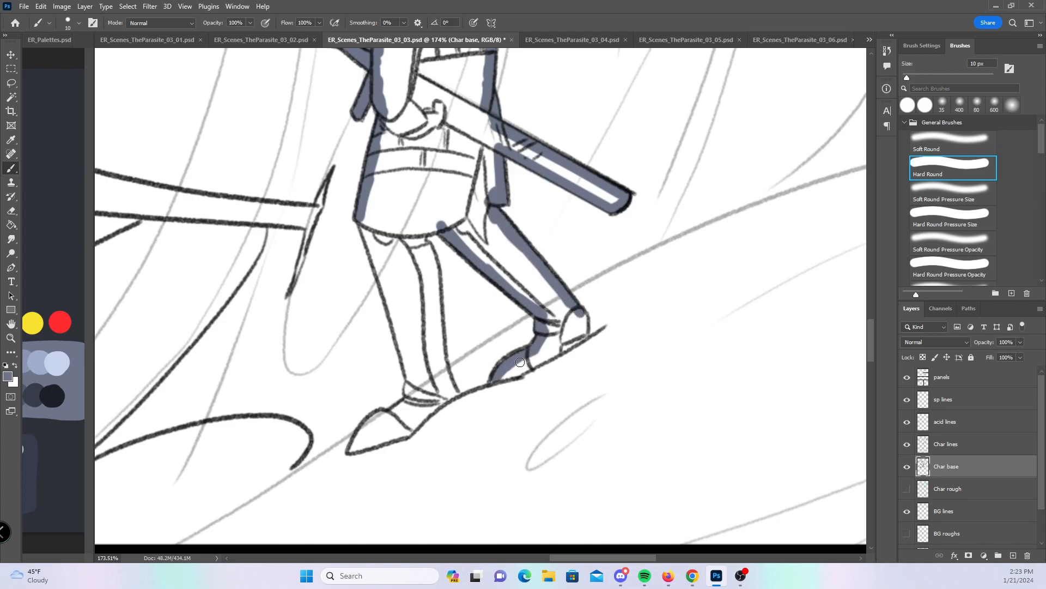
pyautogui.moveTo(496, 377)
pyautogui.mouseDown()
pyautogui.moveTo(578, 336)
pyautogui.moveTo(581, 312)
pyautogui.mouseUp()
# - Paint base color along both edges of the standing character's front leg and inside its front shoe
pyautogui.moveTo(361, 217); pyautogui.dragTo(408, 399)
pyautogui.moveTo(353, 448); pyautogui.dragTo(413, 399)
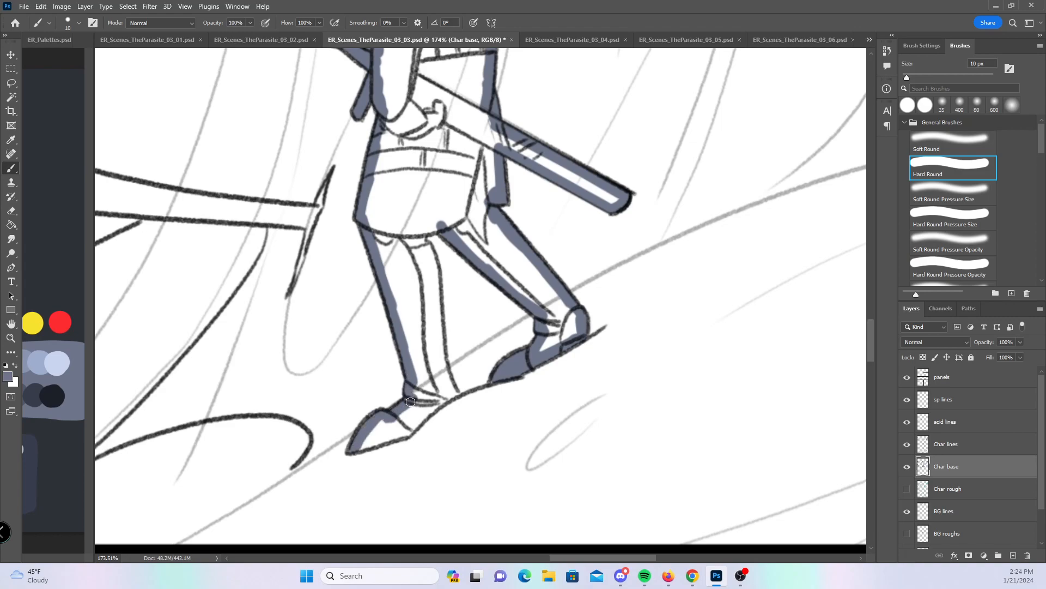
pyautogui.moveTo(352, 449)
pyautogui.mouseDown()
pyautogui.moveTo(410, 430)
pyautogui.moveTo(458, 381)
pyautogui.mouseUp()
pyautogui.moveTo(439, 225)
pyautogui.mouseDown()
pyautogui.moveTo(420, 231)
pyautogui.moveTo(449, 386)
pyautogui.mouseUp()
pyautogui.moveTo(382, 419); pyautogui.dragTo(386, 428)
# - With a 15 px brush, paint base color along the creature's body edge between its two right limbs and around the lower right eye
pyautogui.hotkey('ctrl', 'space')
pyautogui.moveTo(532, 280)
pyautogui.mouseDown()
pyautogui.moveTo(408, 322)
pyautogui.moveTo(701, 386)
pyautogui.moveTo(728, 409)
pyautogui.moveTo(703, 413)
pyautogui.mouseUp()
pyautogui.hotkey('ctrl', 'space')
pyautogui.moveTo(600, 295); pyautogui.dragTo(627, 291)
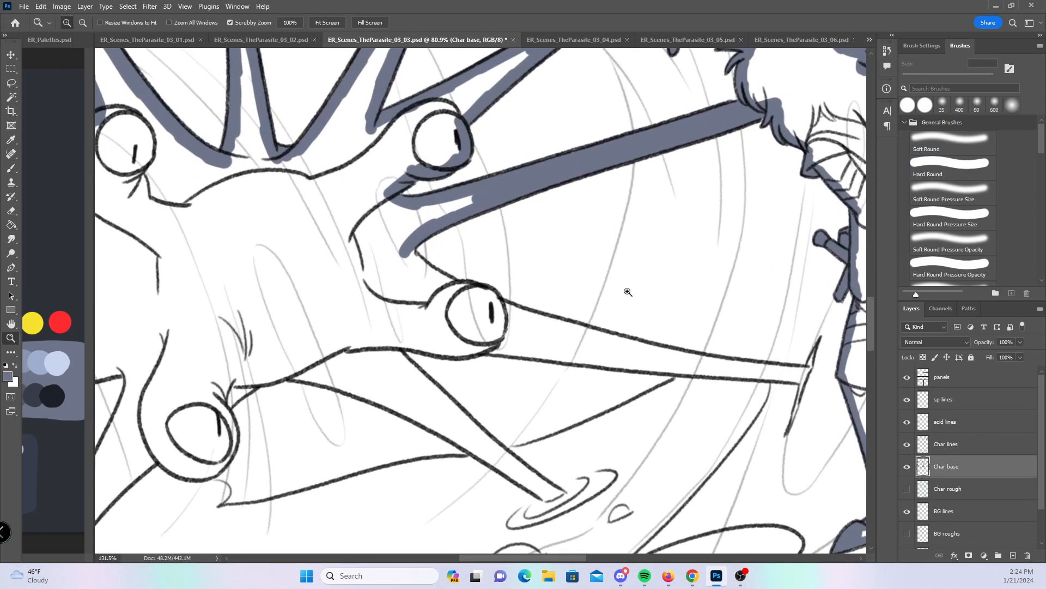
pyautogui.moveTo(417, 249)
pyautogui.mouseDown()
pyautogui.moveTo(430, 275)
pyautogui.moveTo(465, 301)
pyautogui.mouseUp()
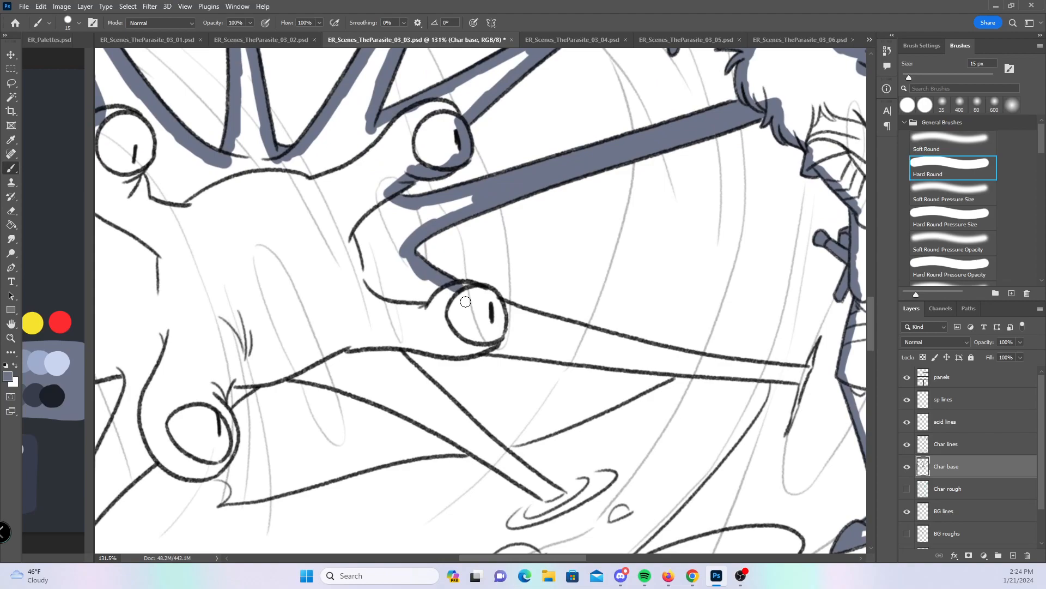
pyautogui.moveTo(458, 284); pyautogui.dragTo(497, 307)
# - Fill the lower right limb's claw with Hard Round Pressure Size and paint the rest of the limb with Hard Round
pyautogui.click(946, 213)
pyautogui.moveTo(819, 341); pyautogui.dragTo(790, 425)
pyautogui.click(965, 169)
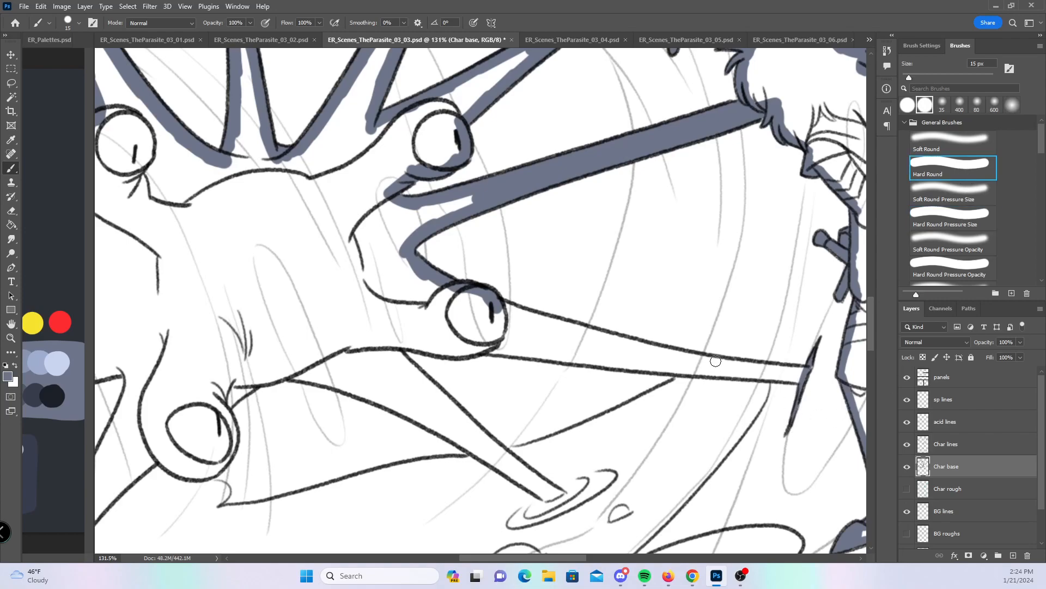
pyautogui.moveTo(457, 349); pyautogui.dragTo(640, 360)
pyautogui.moveTo(500, 306)
pyautogui.mouseDown()
pyautogui.moveTo(714, 365)
pyautogui.moveTo(793, 373)
pyautogui.moveTo(621, 361)
pyautogui.moveTo(692, 370)
pyautogui.moveTo(637, 352)
pyautogui.moveTo(682, 370)
pyautogui.mouseUp()
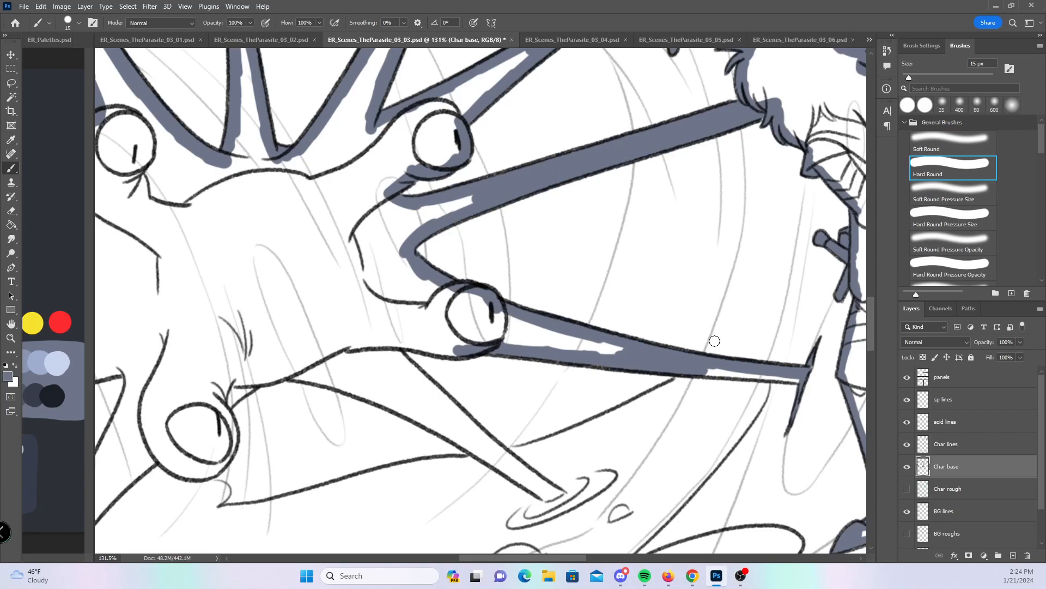
pyautogui.moveTo(705, 371); pyautogui.dragTo(806, 381)
# - Paint base color around the creature's lower left eye, along its belly edge and inside the lower right leg reaching the puddle
pyautogui.scroll(-3, 670, 327)
pyautogui.hscroll(-3, 669, 327)
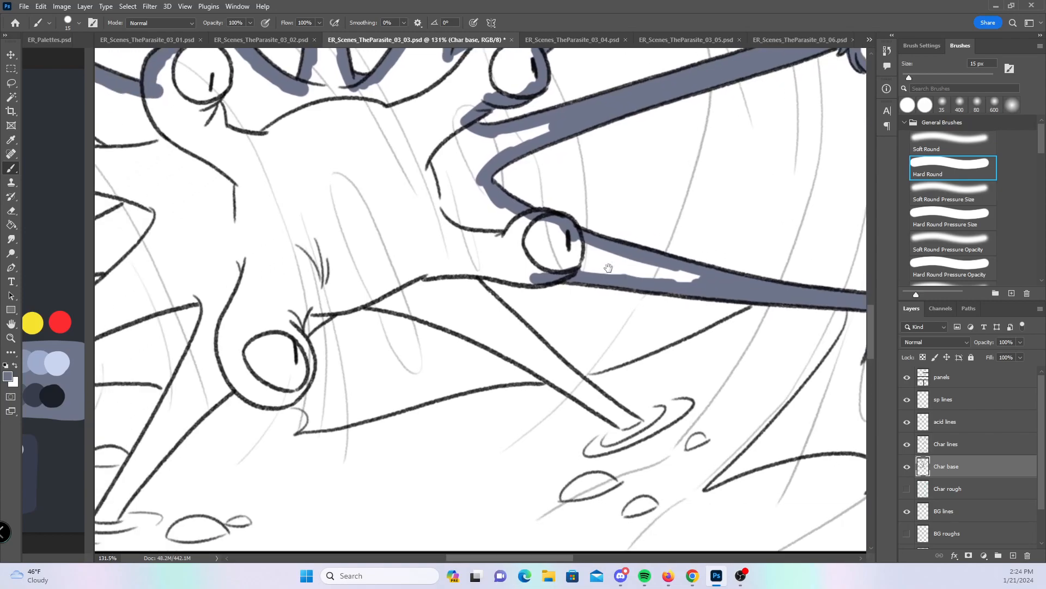
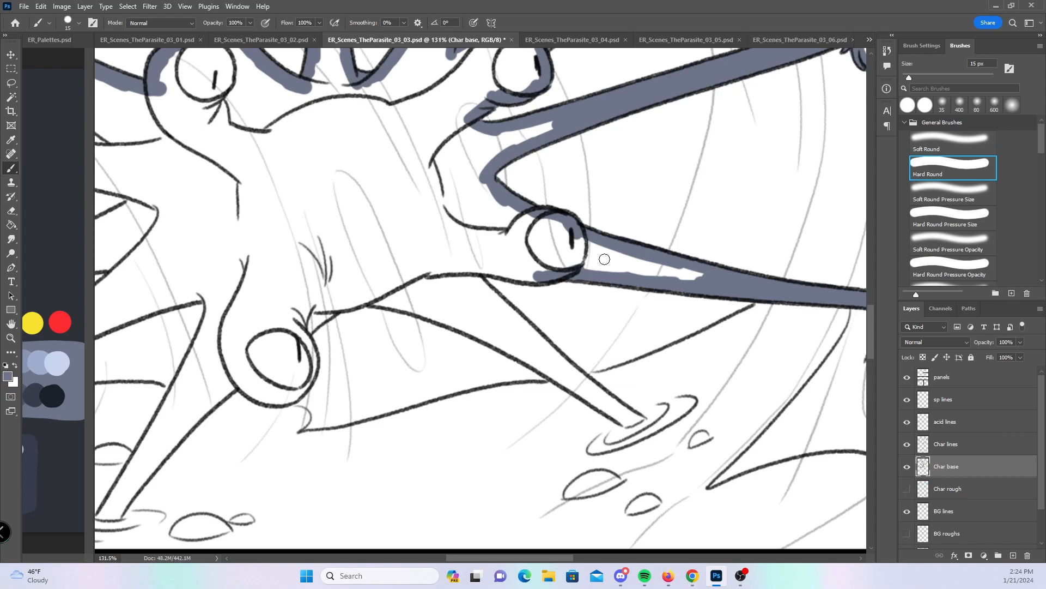
pyautogui.moveTo(232, 372)
pyautogui.mouseDown()
pyautogui.moveTo(266, 402)
pyautogui.moveTo(289, 403)
pyautogui.moveTo(310, 368)
pyautogui.moveTo(308, 326)
pyautogui.moveTo(373, 300)
pyautogui.moveTo(456, 324)
pyautogui.moveTo(569, 381)
pyautogui.mouseUp()
pyautogui.moveTo(471, 267)
pyautogui.mouseDown()
pyautogui.moveTo(508, 275)
pyautogui.moveTo(531, 264)
pyautogui.moveTo(507, 313)
pyautogui.moveTo(572, 379)
pyautogui.moveTo(626, 420)
pyautogui.moveTo(600, 392)
pyautogui.moveTo(633, 415)
pyautogui.mouseUp()
pyautogui.moveTo(352, 297); pyautogui.dragTo(655, 252)
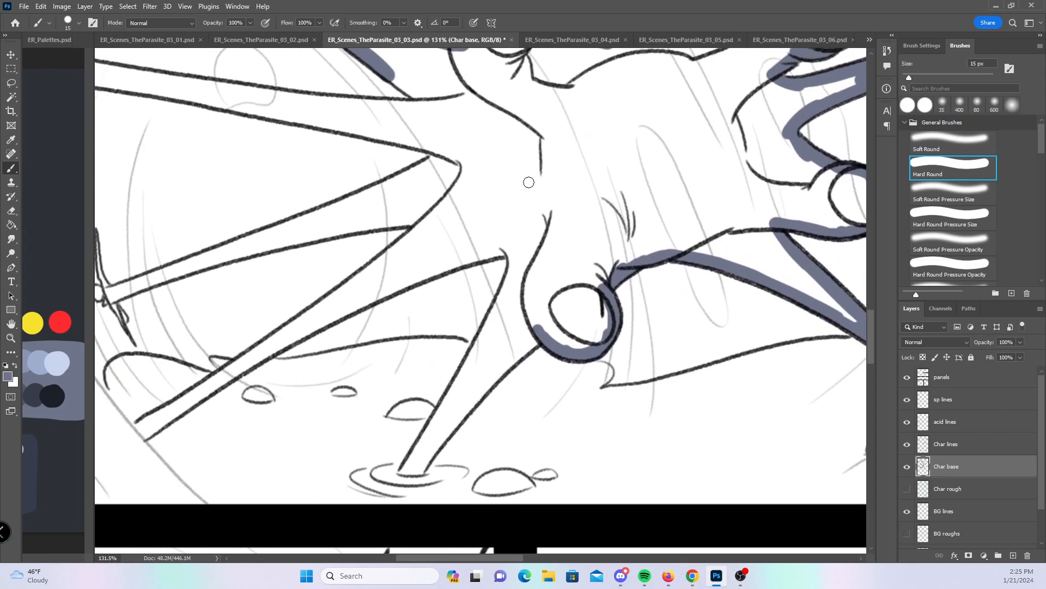
# - Paint base color inside the edges of the creature's bottom left leg standing in the puddle
pyautogui.moveTo(512, 254)
pyautogui.mouseDown()
pyautogui.moveTo(486, 337)
pyautogui.moveTo(498, 313)
pyautogui.moveTo(405, 470)
pyautogui.moveTo(419, 471)
pyautogui.moveTo(461, 408)
pyautogui.moveTo(451, 428)
pyautogui.moveTo(551, 326)
pyautogui.mouseUp()
pyautogui.moveTo(441, 429); pyautogui.dragTo(457, 405)
pyautogui.moveTo(436, 303); pyautogui.dragTo(597, 339)
# - Fill the left limb's claw with Hard Round Pressure Size and paint that limb and the leg below it with Hard Round
pyautogui.click(963, 220)
pyautogui.moveTo(259, 273)
pyautogui.mouseDown()
pyautogui.moveTo(258, 330)
pyautogui.moveTo(286, 360)
pyautogui.moveTo(280, 345)
pyautogui.moveTo(298, 320)
pyautogui.moveTo(274, 327)
pyautogui.moveTo(529, 234)
pyautogui.moveTo(593, 196)
pyautogui.moveTo(483, 246)
pyautogui.mouseUp()
pyautogui.click(958, 174)
pyautogui.moveTo(316, 318)
pyautogui.mouseDown()
pyautogui.moveTo(452, 277)
pyautogui.moveTo(424, 275)
pyautogui.moveTo(578, 256)
pyautogui.mouseUp()
pyautogui.moveTo(311, 450)
pyautogui.mouseDown()
pyautogui.moveTo(482, 345)
pyautogui.moveTo(462, 359)
pyautogui.moveTo(588, 257)
pyautogui.mouseUp()
pyautogui.moveTo(304, 467)
pyautogui.mouseDown()
pyautogui.moveTo(314, 438)
pyautogui.moveTo(330, 441)
pyautogui.moveTo(313, 465)
pyautogui.moveTo(499, 352)
pyautogui.moveTo(449, 379)
pyautogui.moveTo(488, 348)
pyautogui.moveTo(675, 290)
pyautogui.mouseUp()
pyautogui.moveTo(554, 218); pyautogui.dragTo(565, 372)
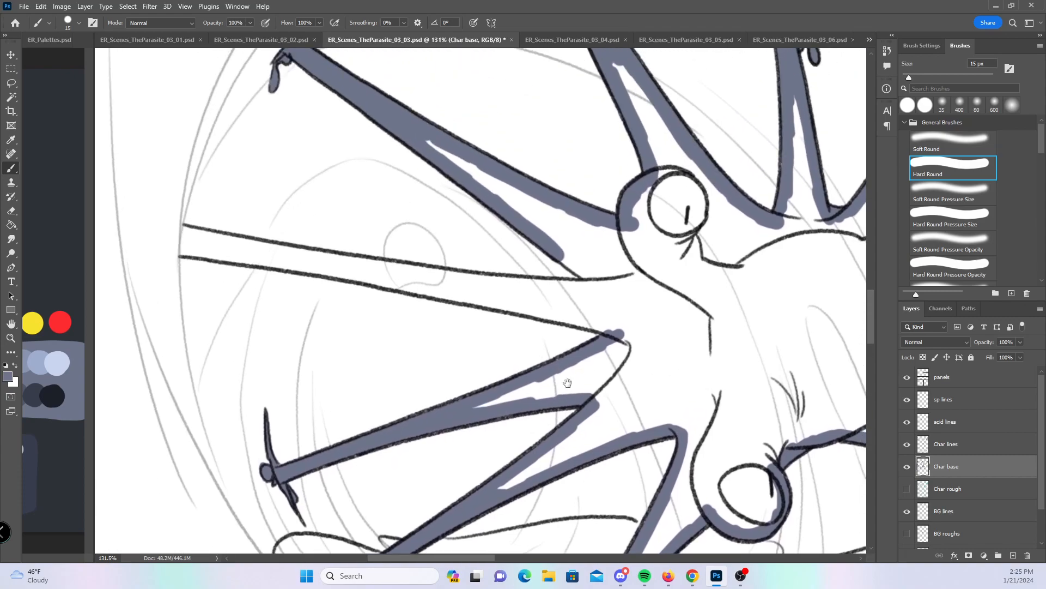
# - Paint base color along both edges and the cut-off end of the creature's long left limb
pyautogui.moveTo(188, 256)
pyautogui.mouseDown()
pyautogui.moveTo(250, 253)
pyautogui.moveTo(224, 247)
pyautogui.moveTo(442, 286)
pyautogui.moveTo(577, 281)
pyautogui.mouseUp()
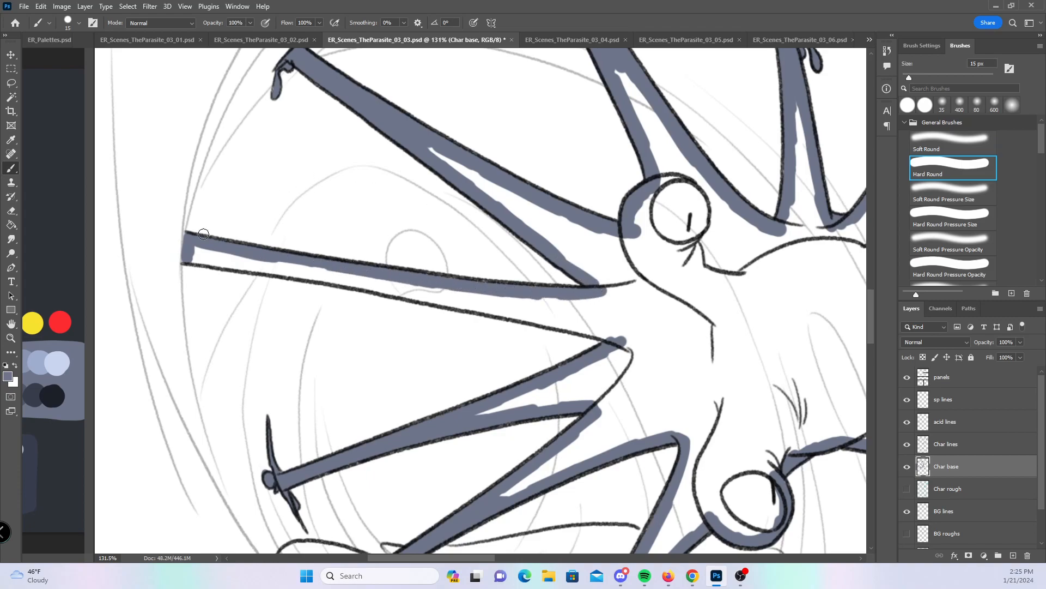
pyautogui.moveTo(192, 258)
pyautogui.mouseDown()
pyautogui.moveTo(239, 265)
pyautogui.moveTo(197, 250)
pyautogui.moveTo(367, 280)
pyautogui.moveTo(301, 273)
pyautogui.moveTo(624, 342)
pyautogui.mouseUp()
pyautogui.moveTo(385, 282); pyautogui.dragTo(397, 285)
# - In the bottom left panel, paint base color inside the edges of the creature's leftmost limb
pyautogui.moveTo(704, 357); pyautogui.dragTo(614, 359)
pyautogui.moveTo(746, 473); pyautogui.dragTo(567, 250)
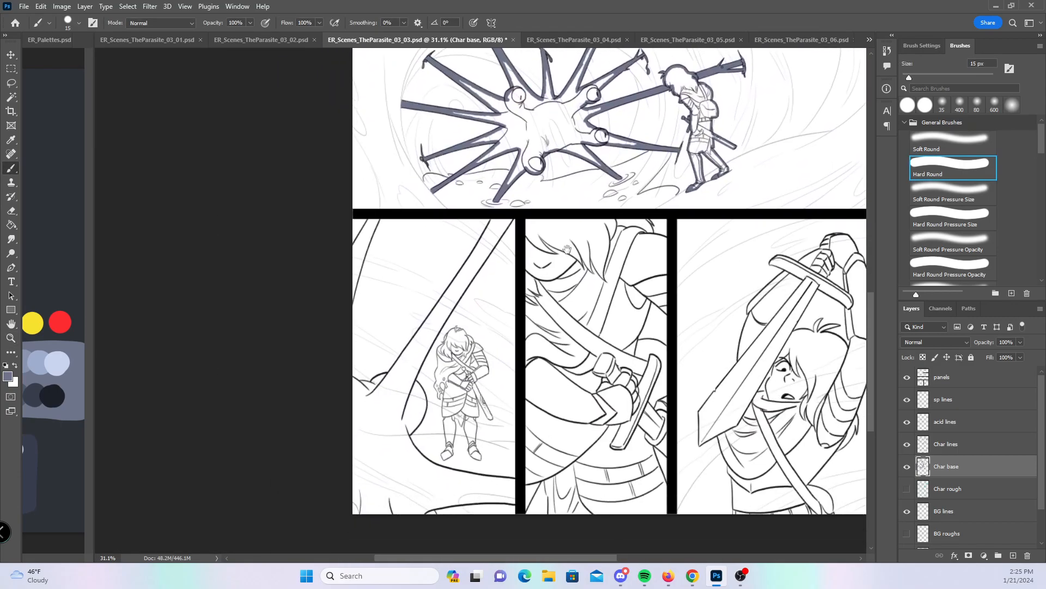
pyautogui.moveTo(379, 286)
pyautogui.mouseDown()
pyautogui.moveTo(416, 274)
pyautogui.moveTo(378, 327)
pyautogui.mouseUp()
pyautogui.moveTo(346, 174); pyautogui.dragTo(295, 264)
pyautogui.moveTo(347, 176)
pyautogui.mouseDown()
pyautogui.moveTo(371, 176)
pyautogui.moveTo(327, 271)
pyautogui.moveTo(300, 389)
pyautogui.moveTo(322, 297)
pyautogui.mouseUp()
pyautogui.moveTo(565, 297); pyautogui.dragTo(450, 257)
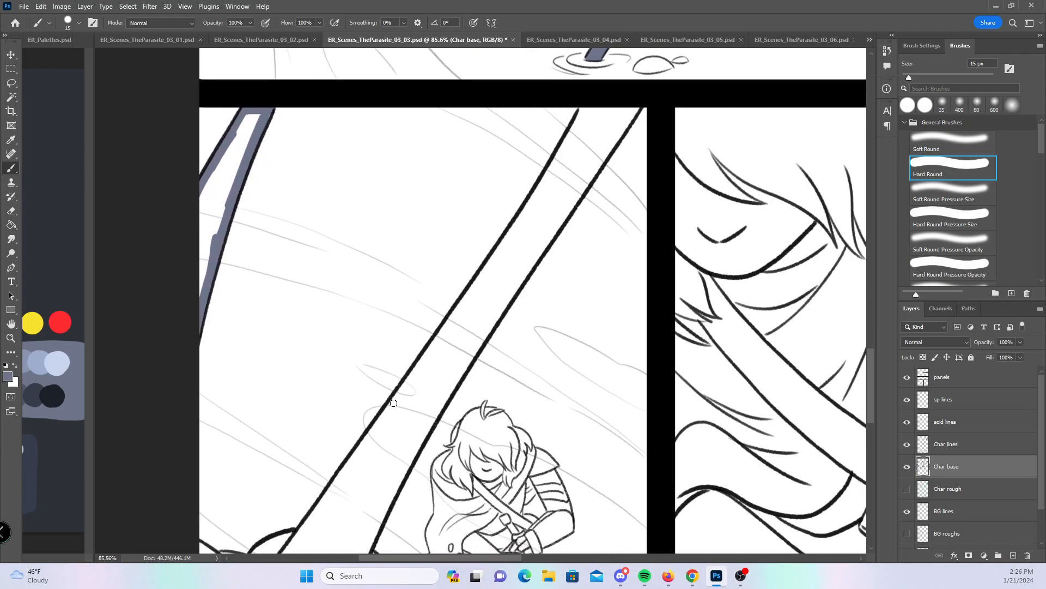
# - With a 20 px brush, paint straight strokes along both inner edges and the top end of the limb nearest the character in the bottom left panel
pyautogui.press(']')
pyautogui.keyDown('shift'); pyautogui.click(460, 308); pyautogui.keyUp('shift')
pyautogui.keyDown('shift'); pyautogui.click(520, 216); pyautogui.keyUp('shift')
pyautogui.keyDown('shift'); pyautogui.click(562, 153); pyautogui.keyUp('shift')
pyautogui.keyDown('shift'); pyautogui.click(586, 106); pyautogui.keyUp('shift')
pyautogui.keyDown('shift'); pyautogui.click(634, 103); pyautogui.keyUp('shift')
pyautogui.keyDown('shift'); pyautogui.click(537, 256); pyautogui.keyUp('shift')
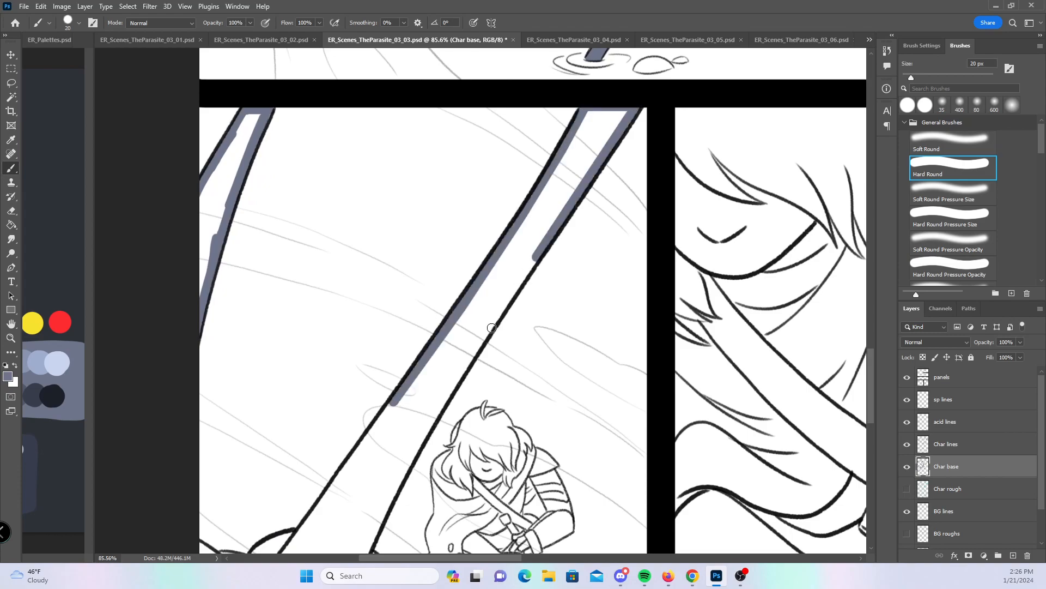
pyautogui.keyDown('shift'); pyautogui.click(483, 339); pyautogui.keyUp('shift')
pyautogui.keyDown('shift'); pyautogui.click(434, 420); pyautogui.keyUp('shift')
pyautogui.keyDown('shift'); pyautogui.click(399, 478); pyautogui.keyUp('shift')
# - Paint under the creature's body bumps and extend the base color down both edges of the limb to where it meets the body
pyautogui.moveTo(406, 411); pyautogui.dragTo(482, 228)
pyautogui.moveTo(269, 361)
pyautogui.mouseDown()
pyautogui.moveTo(308, 384)
pyautogui.moveTo(375, 351)
pyautogui.mouseUp()
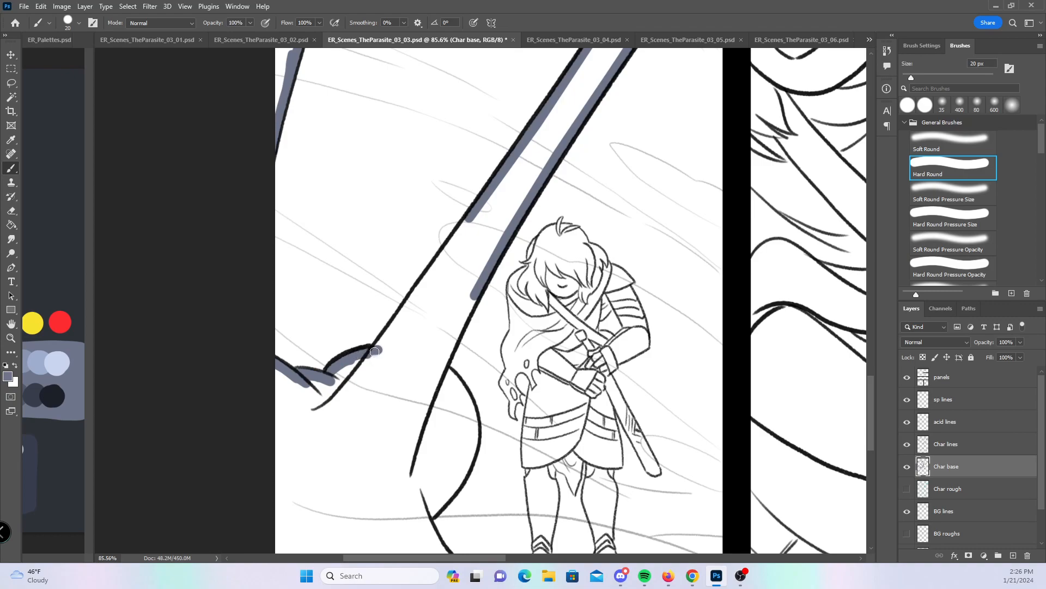
pyautogui.keyDown('shift'); pyautogui.click(419, 294); pyautogui.keyUp('shift')
pyautogui.keyDown('shift'); pyautogui.click(470, 217); pyautogui.keyUp('shift')
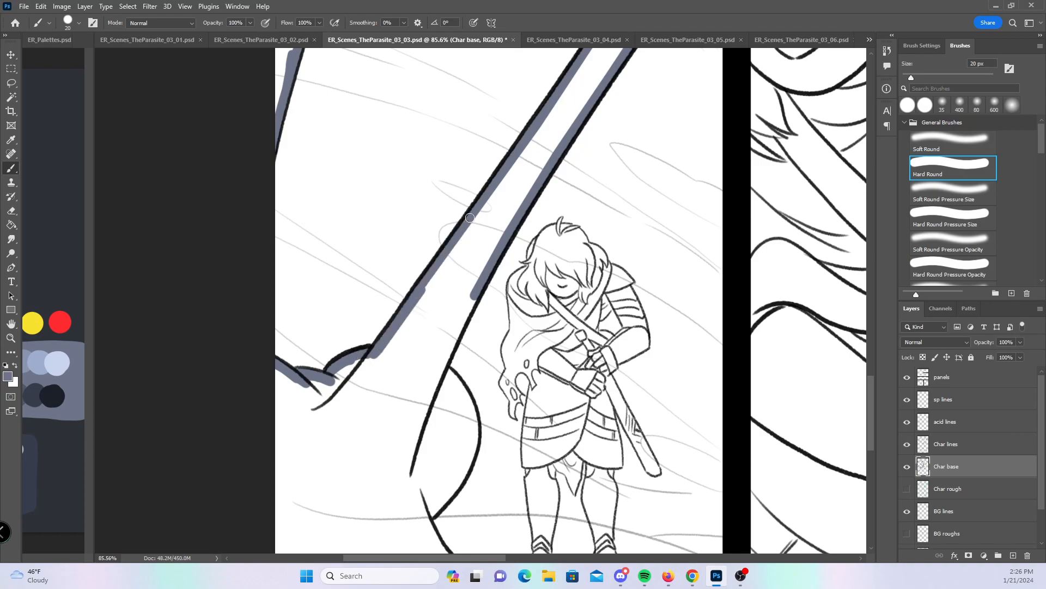
pyautogui.moveTo(474, 294); pyautogui.dragTo(439, 370)
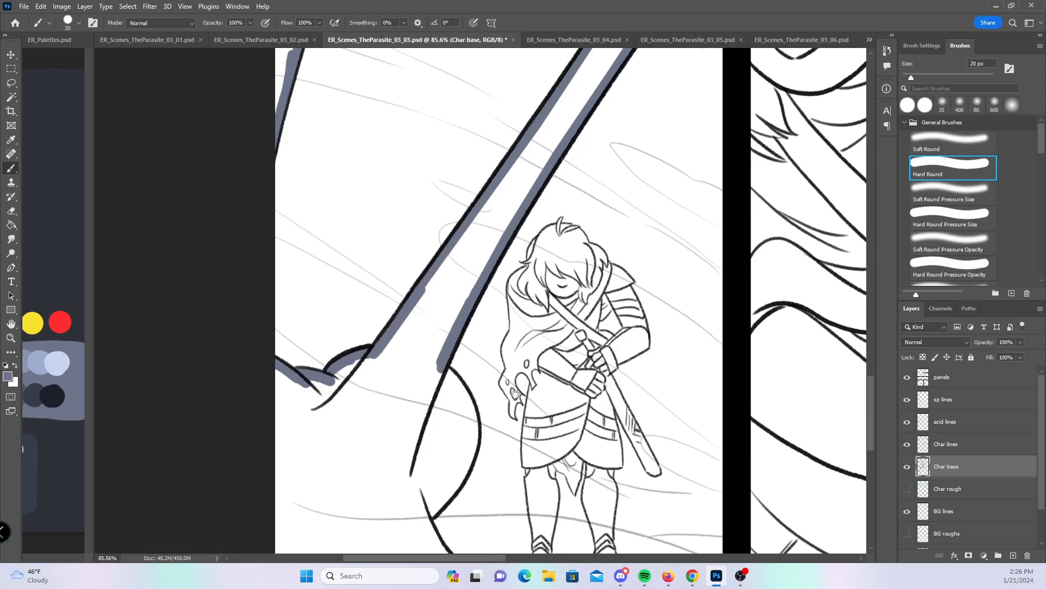
# - Paint base color along the creature's curved body outline beside and below the character, closing it at the panel's right edge
pyautogui.moveTo(520, 410); pyautogui.dragTo(497, 209)
pyautogui.moveTo(416, 201)
pyautogui.mouseDown()
pyautogui.moveTo(449, 267)
pyautogui.moveTo(442, 300)
pyautogui.moveTo(394, 352)
pyautogui.mouseUp()
pyautogui.moveTo(602, 377); pyautogui.dragTo(533, 222)
pyautogui.moveTo(327, 195)
pyautogui.mouseDown()
pyautogui.moveTo(376, 260)
pyautogui.moveTo(417, 286)
pyautogui.moveTo(600, 319)
pyautogui.mouseUp()
pyautogui.moveTo(406, 411)
pyautogui.mouseDown()
pyautogui.moveTo(392, 399)
pyautogui.moveTo(455, 382)
pyautogui.moveTo(624, 379)
pyautogui.moveTo(618, 323)
pyautogui.mouseUp()
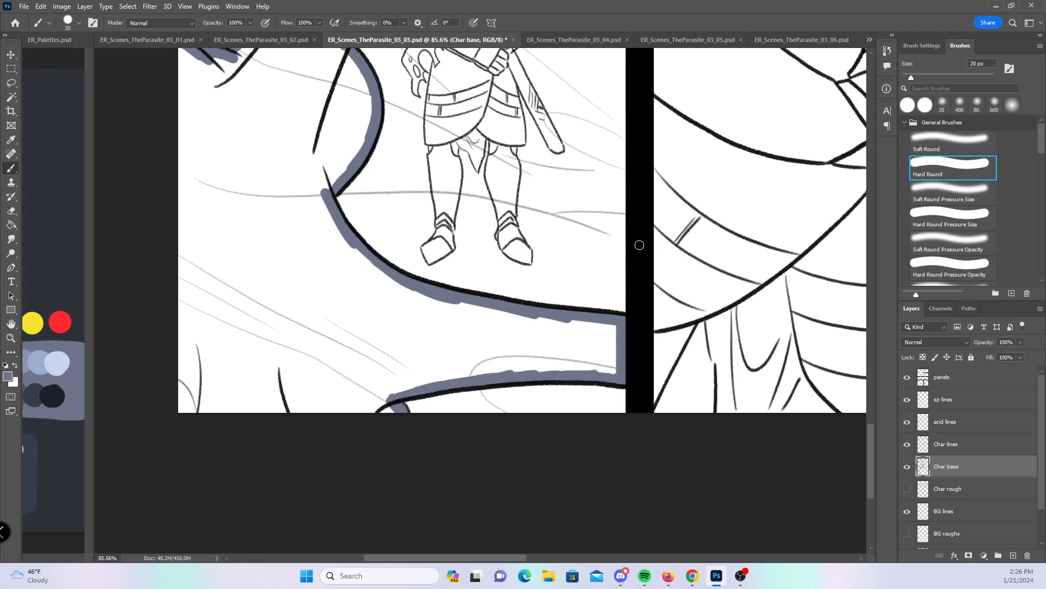
pyautogui.scroll(5, 544, 299)
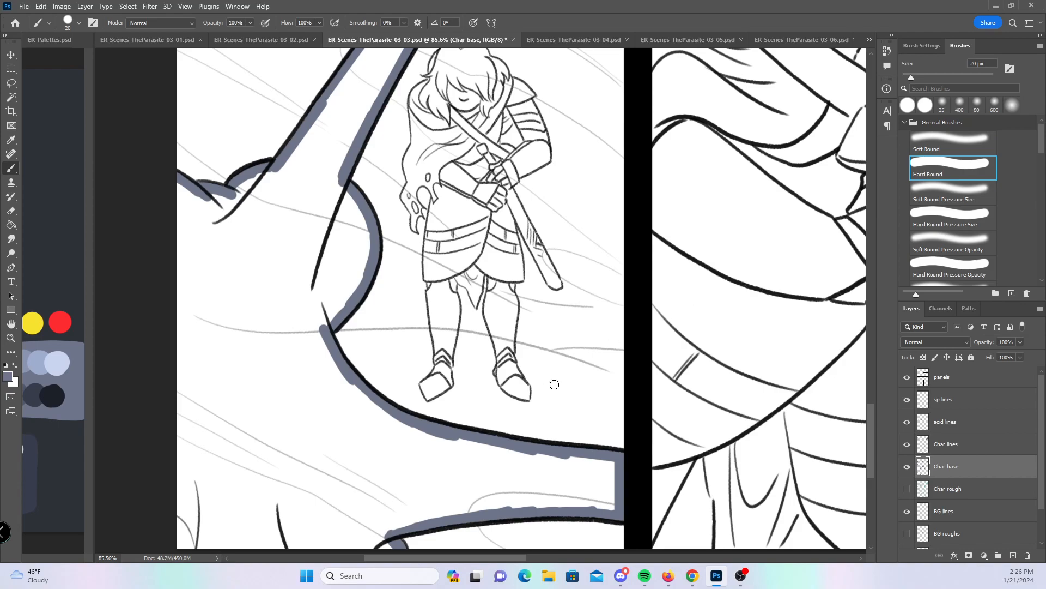
# - Using a 10 px Hard Round Pressure Size brush, fill the hanging cloth tip and both boot toes of the character in the bottom left panel
pyautogui.scroll(5, 545, 305)
pyautogui.press('.')
pyautogui.press('.')
pyautogui.press('[')
pyautogui.moveTo(421, 270)
pyautogui.mouseDown()
pyautogui.moveTo(431, 291)
pyautogui.moveTo(422, 270)
pyautogui.moveTo(436, 278)
pyautogui.mouseUp()
pyautogui.moveTo(338, 449); pyautogui.dragTo(344, 454)
pyautogui.moveTo(513, 454); pyautogui.dragTo(524, 456)
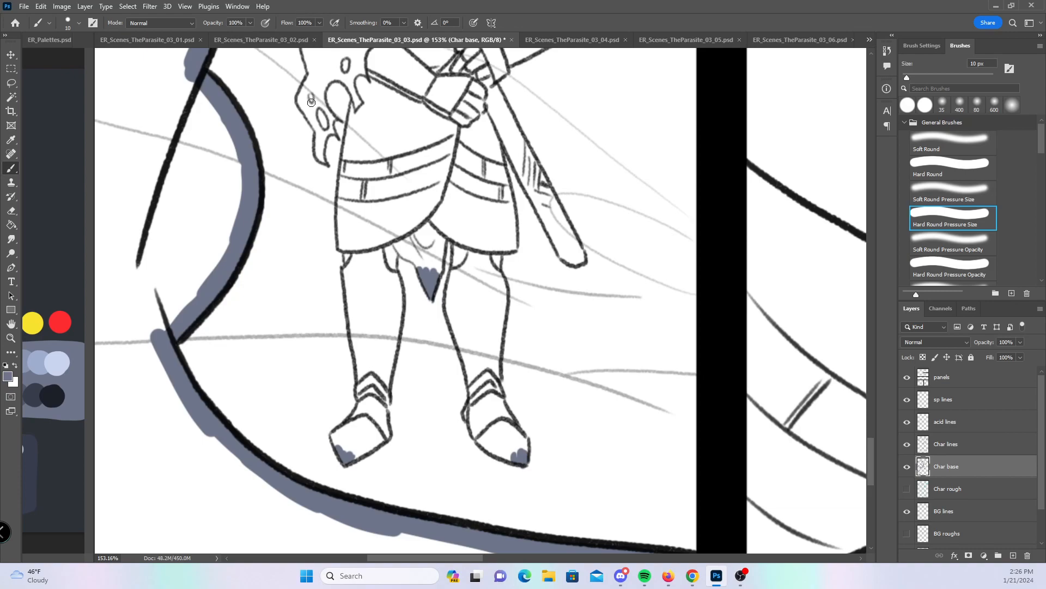
# - Fill the tattered end of the character's cloak, leaving its small holes unpainted
pyautogui.moveTo(324, 108)
pyautogui.mouseDown()
pyautogui.moveTo(334, 133)
pyautogui.moveTo(320, 97)
pyautogui.moveTo(307, 92)
pyautogui.moveTo(321, 129)
pyautogui.mouseUp()
pyautogui.moveTo(297, 87)
pyautogui.mouseDown()
pyautogui.moveTo(304, 81)
pyautogui.moveTo(301, 104)
pyautogui.mouseUp()
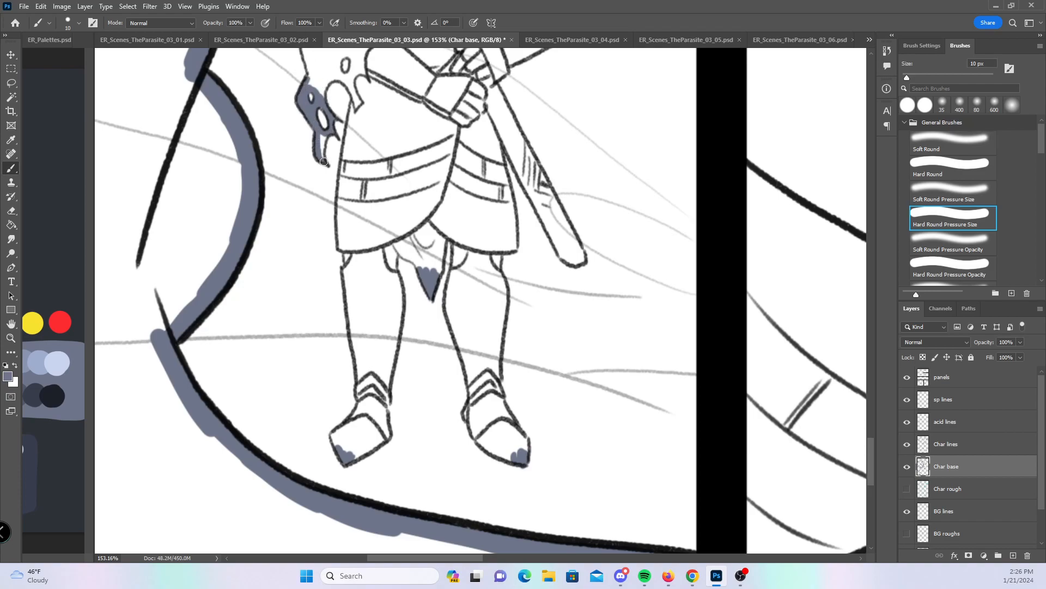
pyautogui.moveTo(484, 160); pyautogui.dragTo(506, 304)
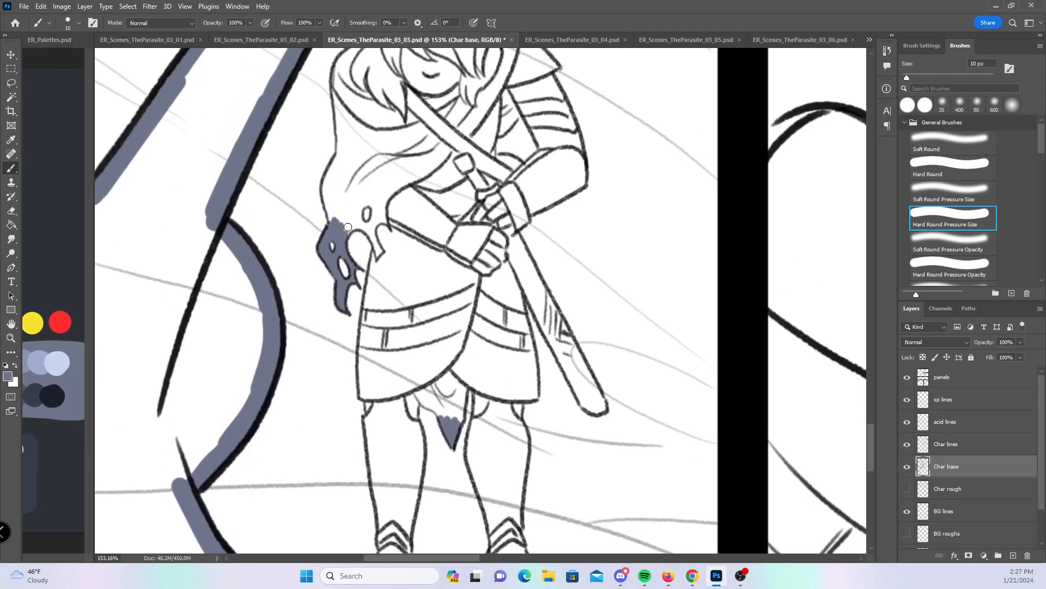
# - Using the Hard Round brush, paint around the cloak's large hole and down the left edge of the character's skirt and leg
pyautogui.click(952, 162)
pyautogui.moveTo(341, 237)
pyautogui.mouseDown()
pyautogui.moveTo(362, 223)
pyautogui.moveTo(372, 234)
pyautogui.mouseUp()
pyautogui.scroll(-3, 458, 175)
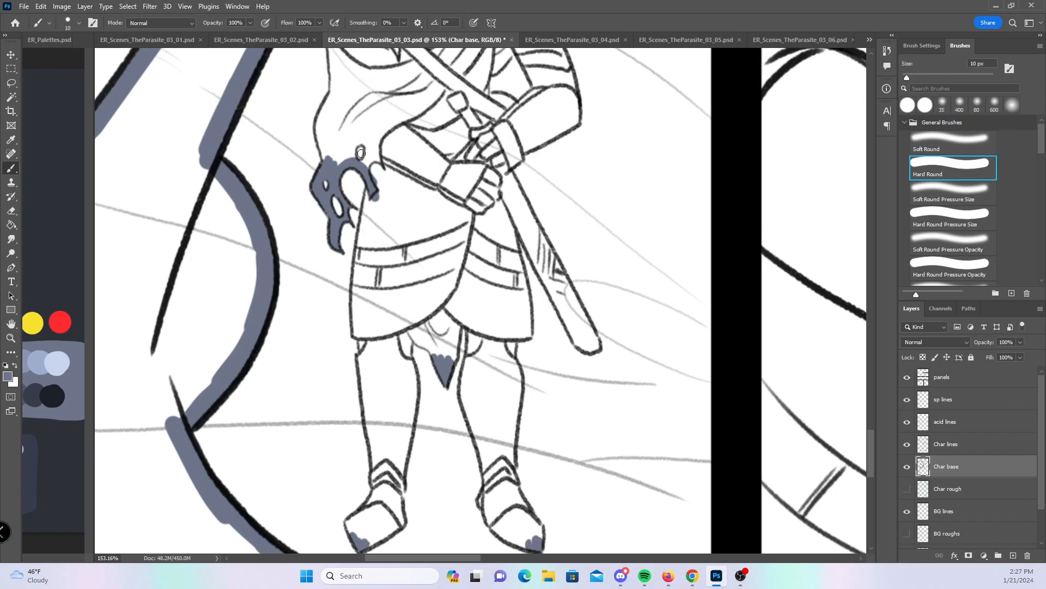
pyautogui.moveTo(373, 198)
pyautogui.mouseDown()
pyautogui.moveTo(356, 327)
pyautogui.moveTo(366, 327)
pyautogui.moveTo(375, 459)
pyautogui.mouseUp()
pyautogui.scroll(-5, 499, 303)
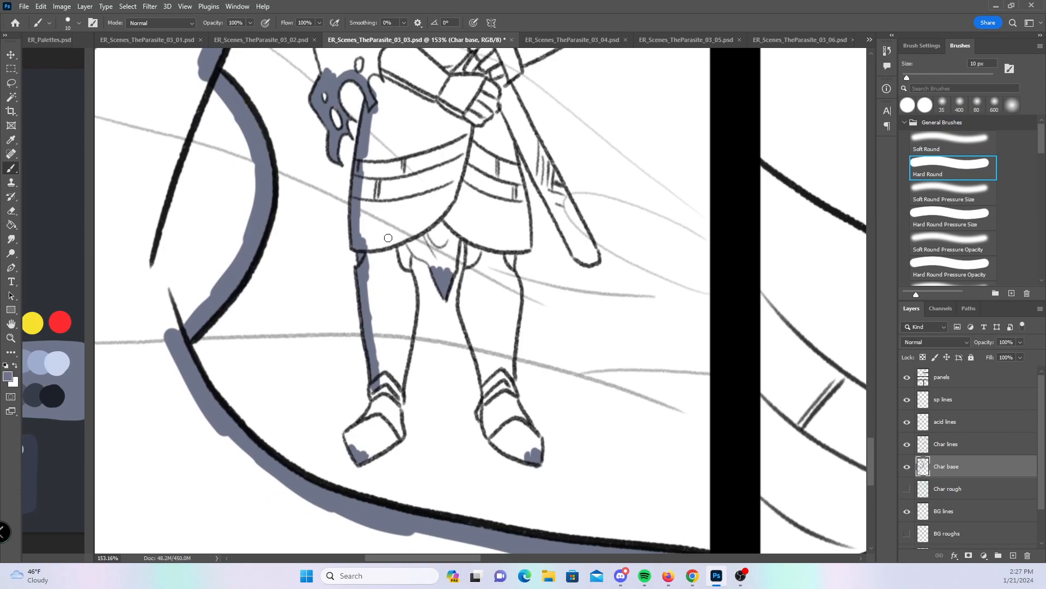
# - Paint base color along the edges of both legs and around the hanging cloth between them
pyautogui.moveTo(353, 432)
pyautogui.mouseDown()
pyautogui.moveTo(373, 390)
pyautogui.moveTo(385, 427)
pyautogui.moveTo(364, 455)
pyautogui.moveTo(400, 433)
pyautogui.moveTo(401, 372)
pyautogui.mouseUp()
pyautogui.moveTo(405, 254); pyautogui.dragTo(408, 339)
pyautogui.moveTo(428, 255)
pyautogui.mouseDown()
pyautogui.moveTo(427, 226)
pyautogui.moveTo(439, 270)
pyautogui.moveTo(457, 231)
pyautogui.moveTo(472, 242)
pyautogui.moveTo(466, 290)
pyautogui.moveTo(486, 382)
pyautogui.moveTo(482, 412)
pyautogui.moveTo(507, 446)
pyautogui.mouseUp()
pyautogui.moveTo(511, 250)
pyautogui.mouseDown()
pyautogui.moveTo(512, 409)
pyautogui.moveTo(539, 448)
pyautogui.mouseUp()
# - Paint base color up the skirt's right edge and along the sword blade to the hands
pyautogui.moveTo(607, 256); pyautogui.dragTo(569, 402)
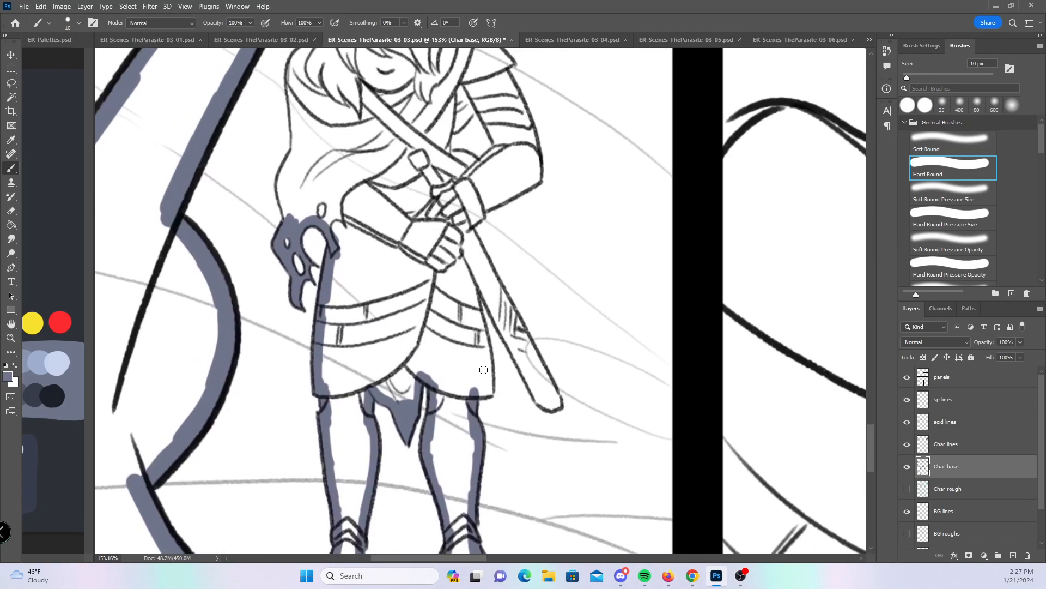
pyautogui.moveTo(485, 392)
pyautogui.mouseDown()
pyautogui.moveTo(469, 274)
pyautogui.moveTo(541, 403)
pyautogui.moveTo(557, 399)
pyautogui.mouseUp()
pyautogui.moveTo(506, 297); pyautogui.dragTo(468, 224)
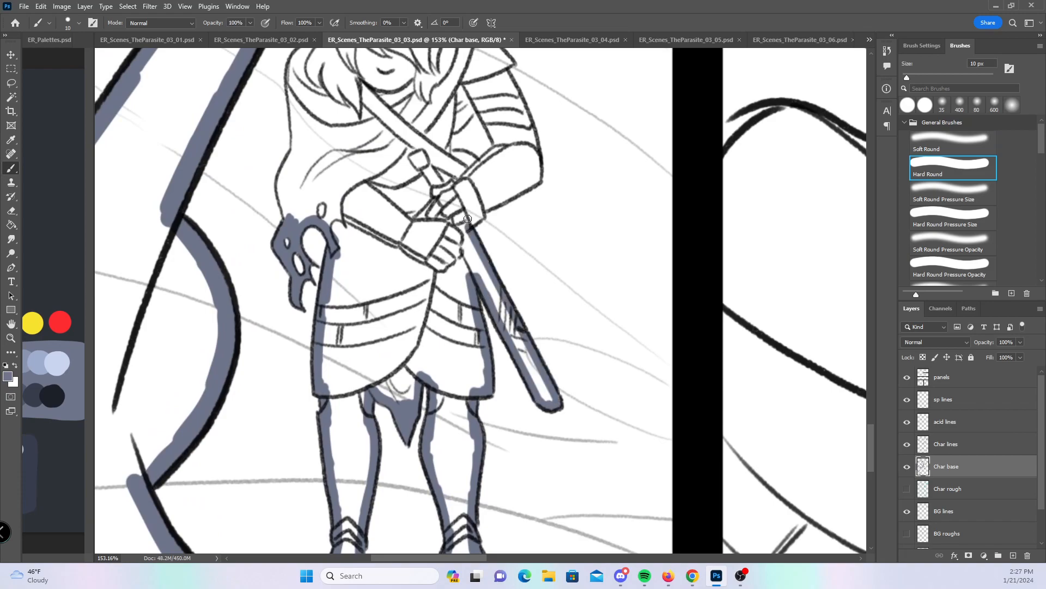
# - Paint base color around the armored arm and shoulder plate and down the cloak's left edge
pyautogui.moveTo(554, 162); pyautogui.dragTo(553, 286)
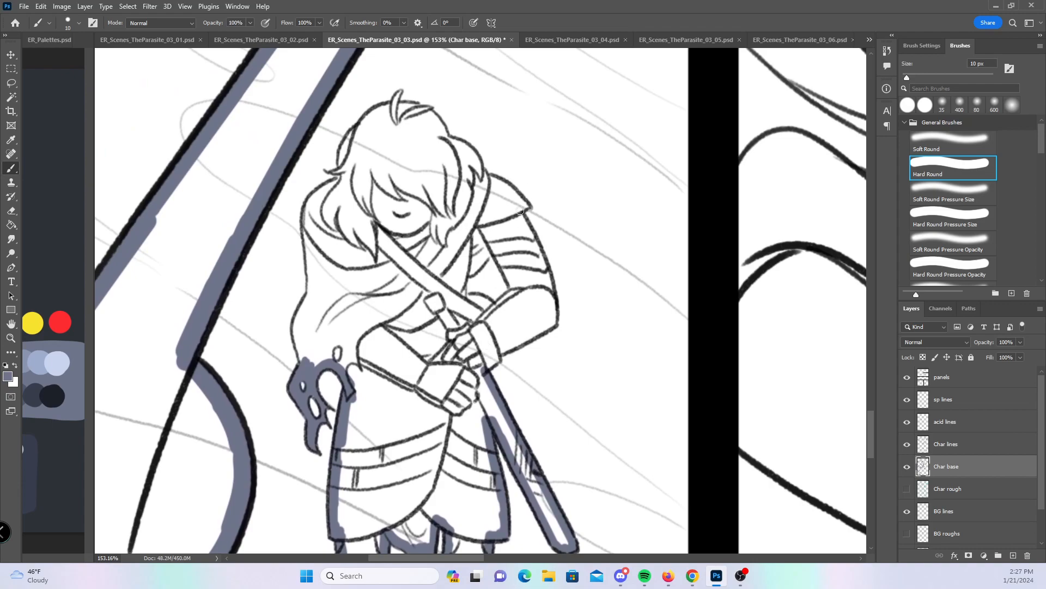
pyautogui.moveTo(477, 263)
pyautogui.mouseDown()
pyautogui.moveTo(494, 242)
pyautogui.moveTo(509, 274)
pyautogui.moveTo(493, 260)
pyautogui.moveTo(461, 288)
pyautogui.moveTo(477, 282)
pyautogui.moveTo(466, 301)
pyautogui.moveTo(494, 312)
pyautogui.moveTo(505, 282)
pyautogui.moveTo(498, 307)
pyautogui.mouseUp()
pyautogui.moveTo(484, 175)
pyautogui.mouseDown()
pyautogui.moveTo(523, 203)
pyautogui.moveTo(514, 214)
pyautogui.moveTo(524, 203)
pyautogui.moveTo(515, 213)
pyautogui.moveTo(550, 286)
pyautogui.mouseUp()
pyautogui.moveTo(488, 370)
pyautogui.mouseDown()
pyautogui.moveTo(554, 322)
pyautogui.moveTo(548, 283)
pyautogui.mouseUp()
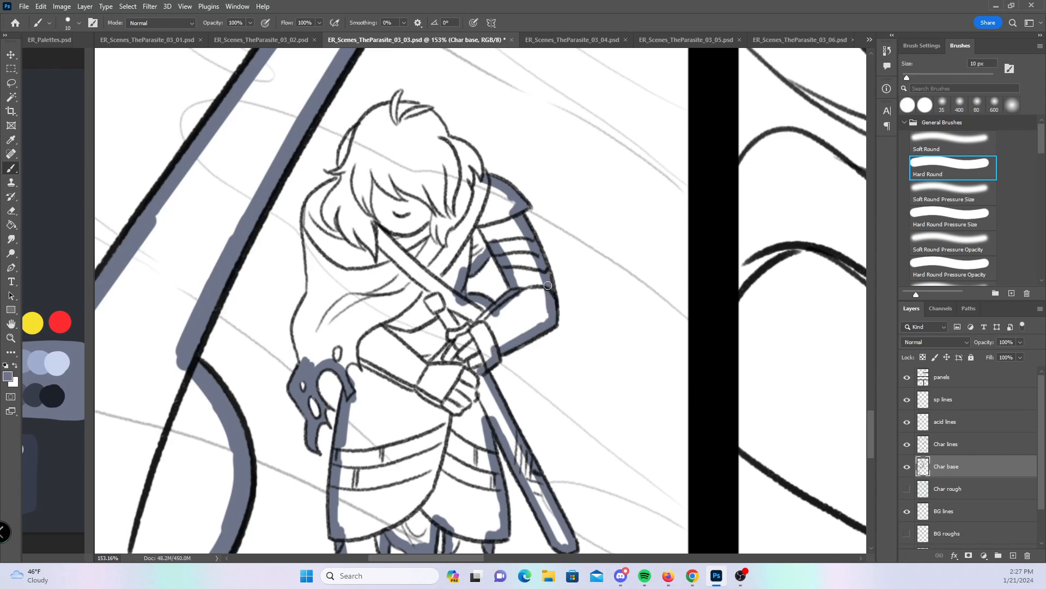
pyautogui.moveTo(312, 198)
pyautogui.mouseDown()
pyautogui.moveTo(311, 302)
pyautogui.moveTo(295, 349)
pyautogui.moveTo(296, 332)
pyautogui.mouseUp()
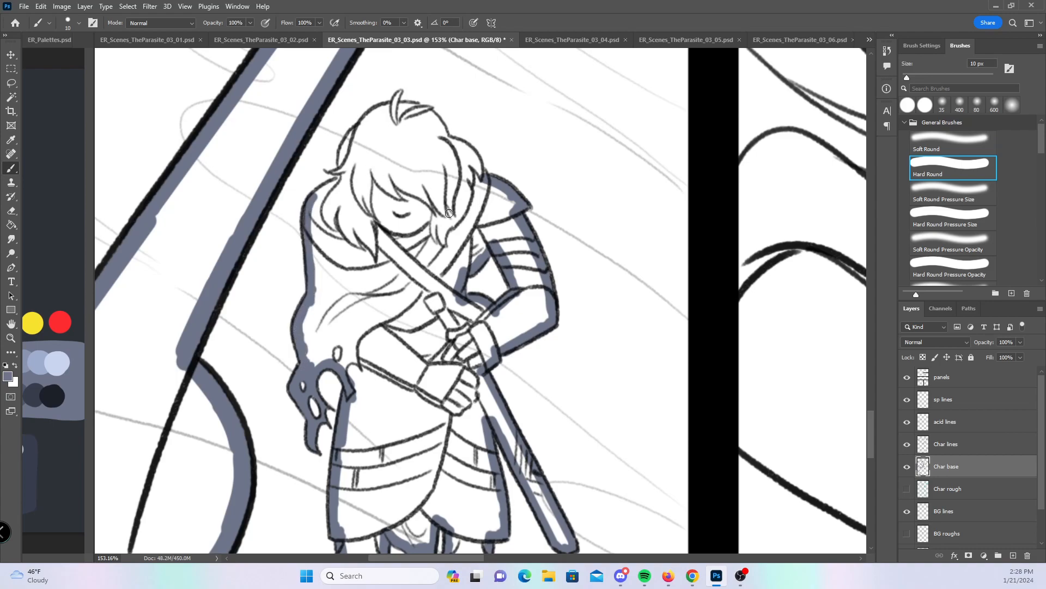
pyautogui.moveTo(458, 236); pyautogui.dragTo(462, 326)
pyautogui.moveTo(318, 262); pyautogui.dragTo(350, 247)
# - Paint around the top of the hair, using Hard Round Pressure Size for fine strands and Hard Round for the main outline
pyautogui.click(954, 219)
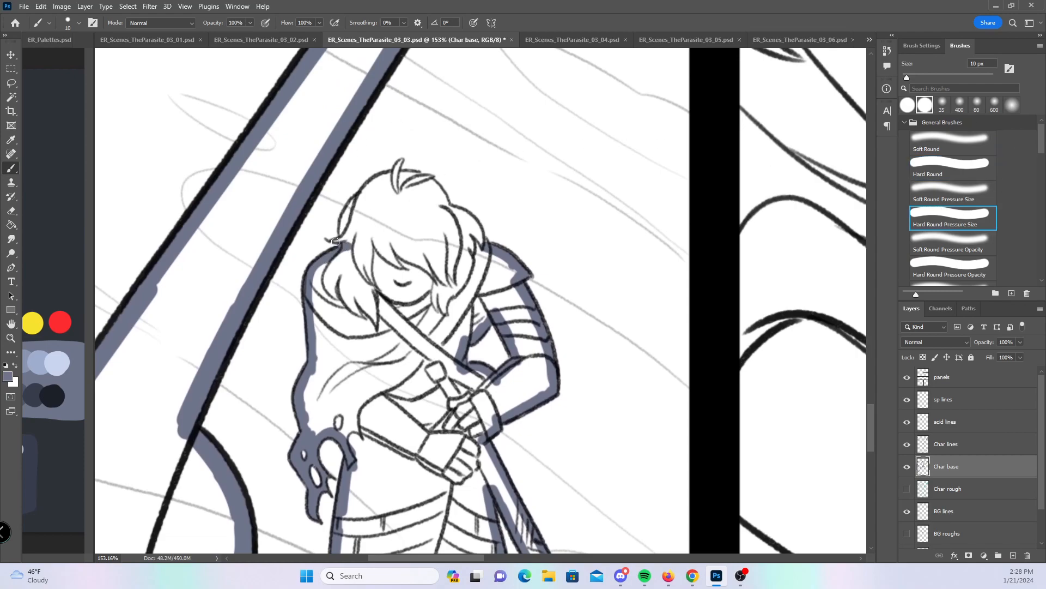
pyautogui.moveTo(346, 217); pyautogui.dragTo(398, 166)
pyautogui.click(949, 160)
pyautogui.moveTo(351, 220)
pyautogui.mouseDown()
pyautogui.moveTo(374, 183)
pyautogui.moveTo(412, 174)
pyautogui.moveTo(483, 250)
pyautogui.mouseUp()
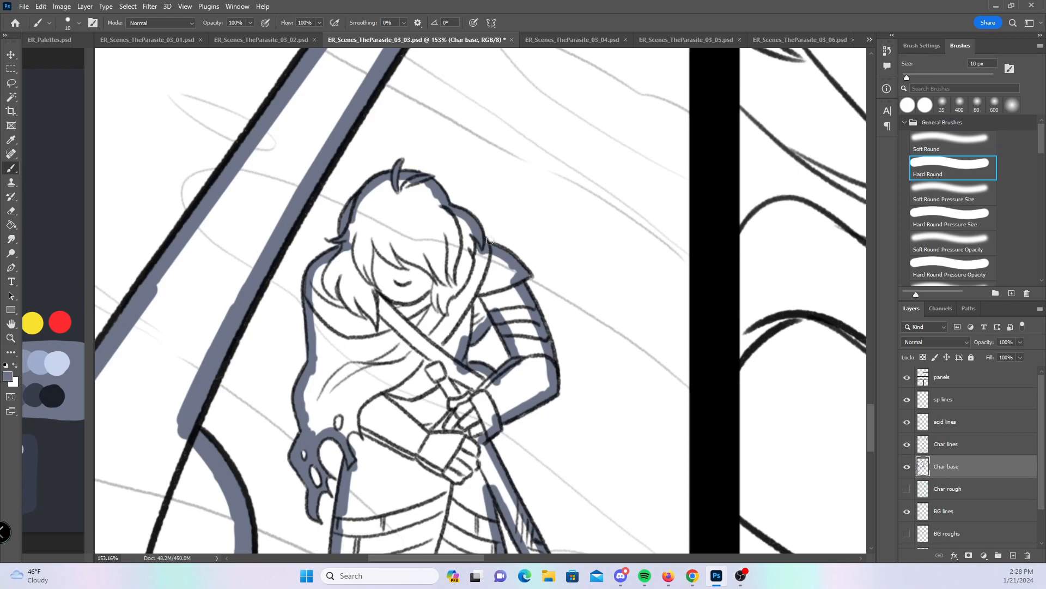
# - Set the Hard Round brush to 25 px and paint base color around the cloth folds below the skirt in the bottom middle panel
pyautogui.moveTo(655, 330); pyautogui.dragTo(626, 309)
pyautogui.moveTo(644, 349); pyautogui.dragTo(502, 402)
pyautogui.moveTo(770, 238); pyautogui.dragTo(551, 215)
pyautogui.moveTo(561, 292); pyautogui.dragTo(566, 199)
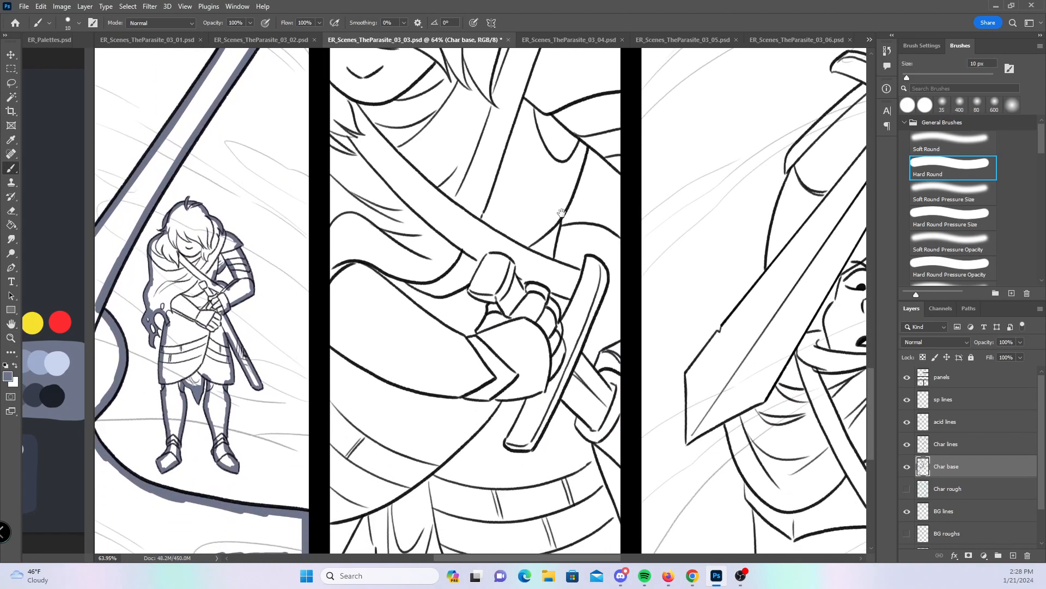
pyautogui.moveTo(552, 343); pyautogui.dragTo(543, 293)
pyautogui.moveTo(387, 461); pyautogui.dragTo(404, 454)
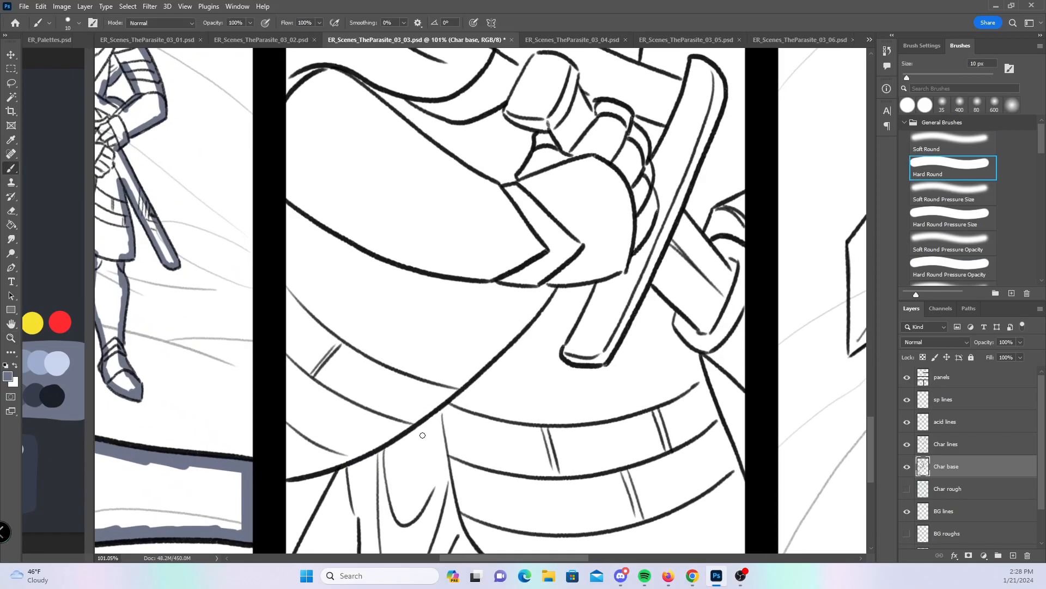
pyautogui.moveTo(416, 405); pyautogui.dragTo(434, 323)
pyautogui.press(']')
pyautogui.press(']')
pyautogui.press(']')
pyautogui.moveTo(306, 482)
pyautogui.mouseDown()
pyautogui.moveTo(360, 360)
pyautogui.moveTo(342, 394)
pyautogui.moveTo(358, 368)
pyautogui.moveTo(385, 366)
pyautogui.moveTo(371, 377)
pyautogui.moveTo(396, 483)
pyautogui.moveTo(452, 481)
pyautogui.moveTo(481, 430)
pyautogui.moveTo(545, 496)
pyautogui.mouseUp()
pyautogui.moveTo(750, 399)
pyautogui.mouseDown()
pyautogui.moveTo(642, 434)
pyautogui.moveTo(589, 410)
pyautogui.mouseUp()
# - Paint base color along the skirt's right edge and around the shapes behind the crossguard at the panel's right border
pyautogui.moveTo(549, 268)
pyautogui.mouseDown()
pyautogui.moveTo(601, 416)
pyautogui.moveTo(593, 518)
pyautogui.mouseUp()
pyautogui.moveTo(605, 173); pyautogui.dragTo(535, 337)
pyautogui.moveTo(485, 431); pyautogui.dragTo(529, 467)
pyautogui.moveTo(464, 295)
pyautogui.mouseDown()
pyautogui.moveTo(481, 330)
pyautogui.moveTo(495, 298)
pyautogui.moveTo(497, 336)
pyautogui.moveTo(534, 288)
pyautogui.moveTo(535, 469)
pyautogui.mouseUp()
pyautogui.moveTo(518, 300); pyautogui.dragTo(520, 450)
pyautogui.moveTo(546, 234); pyautogui.dragTo(561, 351)
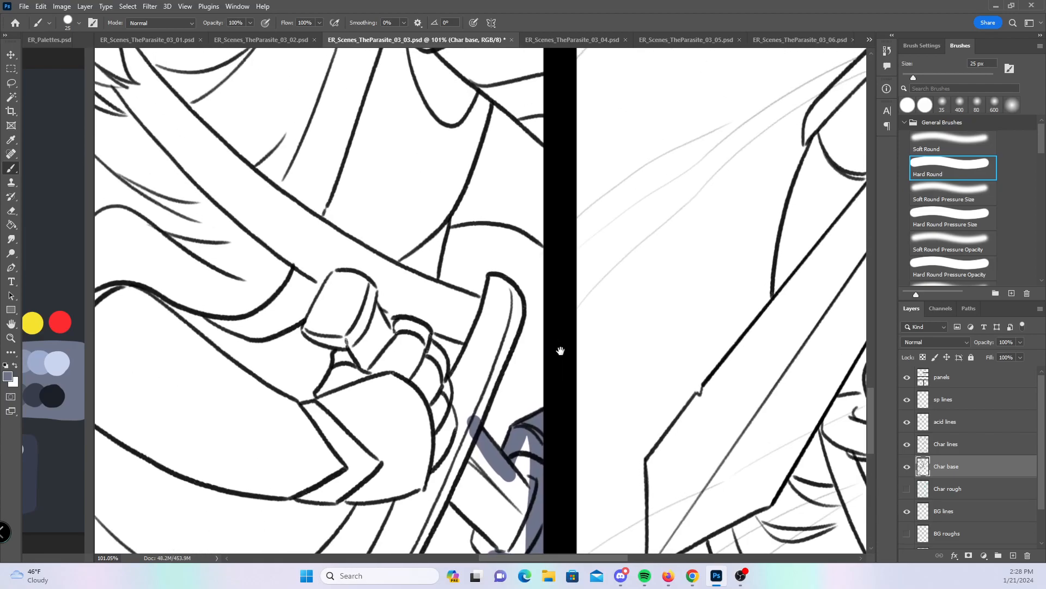
# - Fill the small hair tip using Hard Round Pressure Size and paint the shoulder's top edge using Hard Round
pyautogui.moveTo(574, 159); pyautogui.dragTo(566, 216)
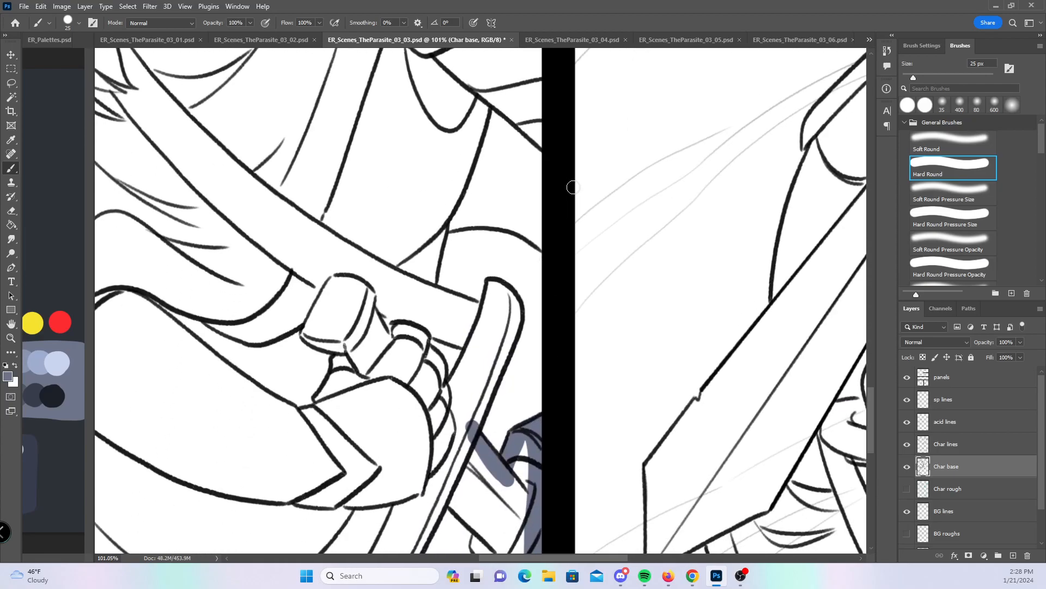
pyautogui.moveTo(531, 245); pyautogui.dragTo(513, 415)
pyautogui.moveTo(531, 254); pyautogui.dragTo(514, 414)
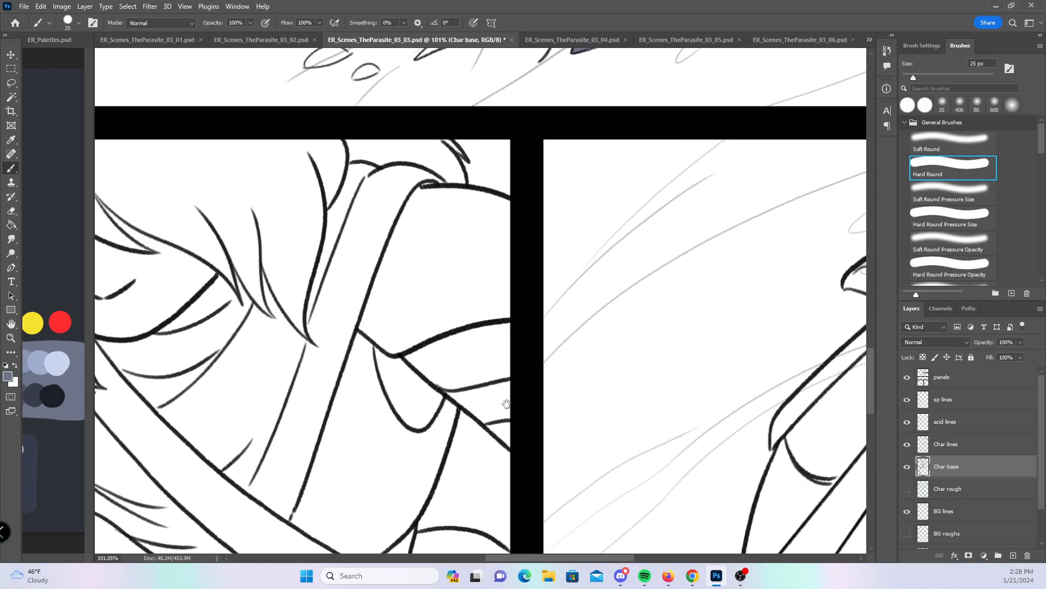
pyautogui.click(965, 219)
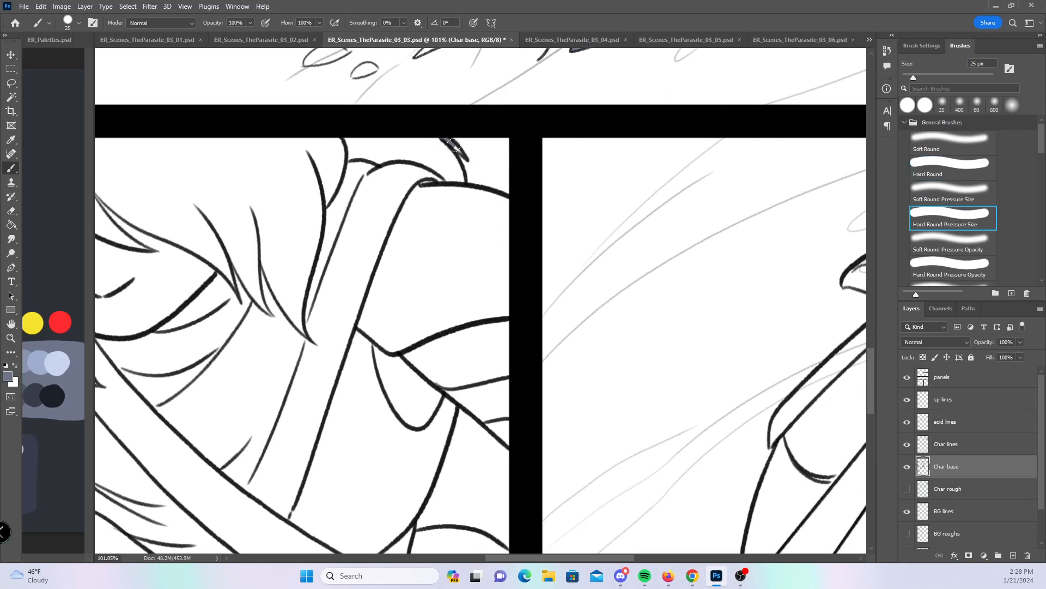
pyautogui.click(954, 165)
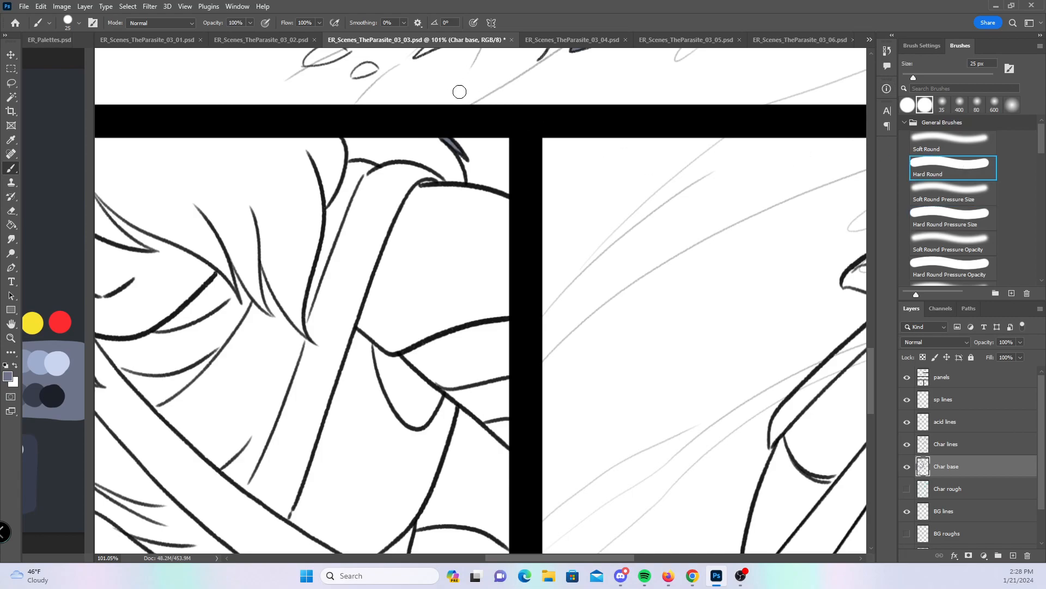
pyautogui.moveTo(433, 128)
pyautogui.mouseDown()
pyautogui.moveTo(458, 188)
pyautogui.moveTo(487, 197)
pyautogui.mouseUp()
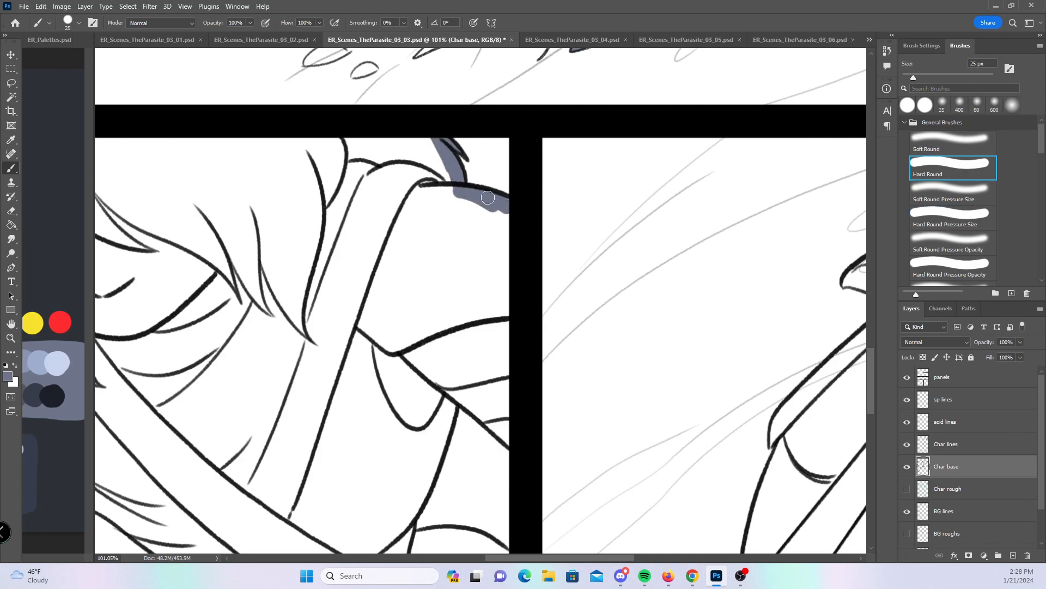
# - Paint base color along the bottom middle panel's top and left borders, undoing the last stray stroke near the cloth
pyautogui.moveTo(403, 257); pyautogui.dragTo(700, 287)
pyautogui.moveTo(733, 166)
pyautogui.mouseDown()
pyautogui.moveTo(351, 161)
pyautogui.moveTo(348, 520)
pyautogui.mouseUp()
pyautogui.moveTo(505, 467); pyautogui.dragTo(467, 161)
pyautogui.moveTo(316, 221); pyautogui.dragTo(314, 466)
pyautogui.moveTo(451, 401); pyautogui.dragTo(454, 191)
pyautogui.moveTo(314, 256); pyautogui.dragTo(315, 501)
pyautogui.moveTo(423, 355); pyautogui.dragTo(437, 237)
pyautogui.moveTo(335, 375)
pyautogui.mouseDown()
pyautogui.moveTo(341, 436)
pyautogui.moveTo(334, 384)
pyautogui.mouseUp()
pyautogui.hotkey('ctrl', 'z')
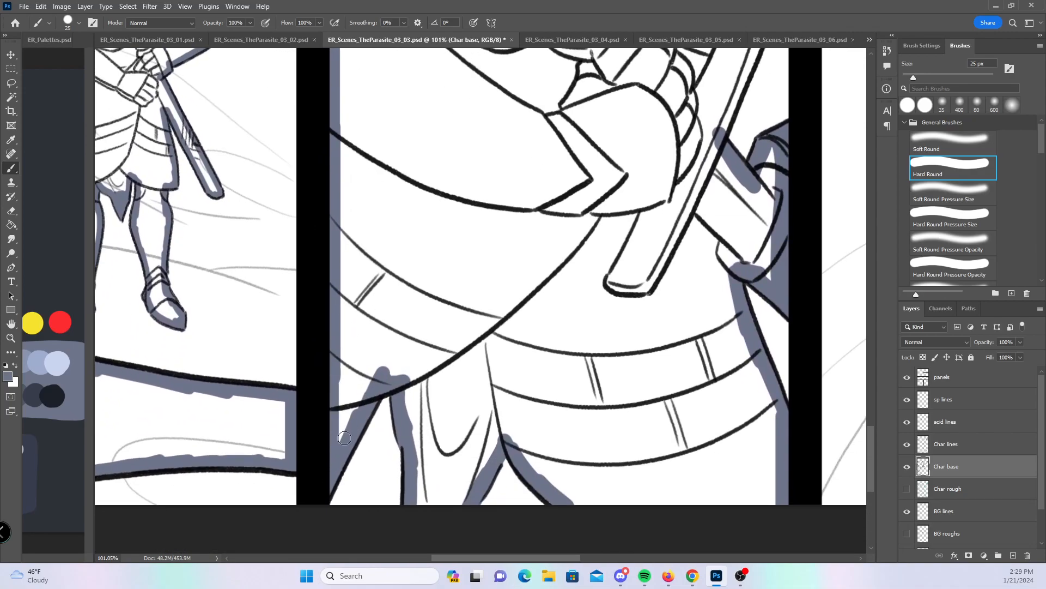
# - Paint base color along the torso's right contour and the armored arm, closing the shape along the panel's right border
pyautogui.moveTo(823, 256)
pyautogui.mouseDown()
pyautogui.moveTo(574, 379)
pyautogui.moveTo(581, 440)
pyautogui.mouseUp()
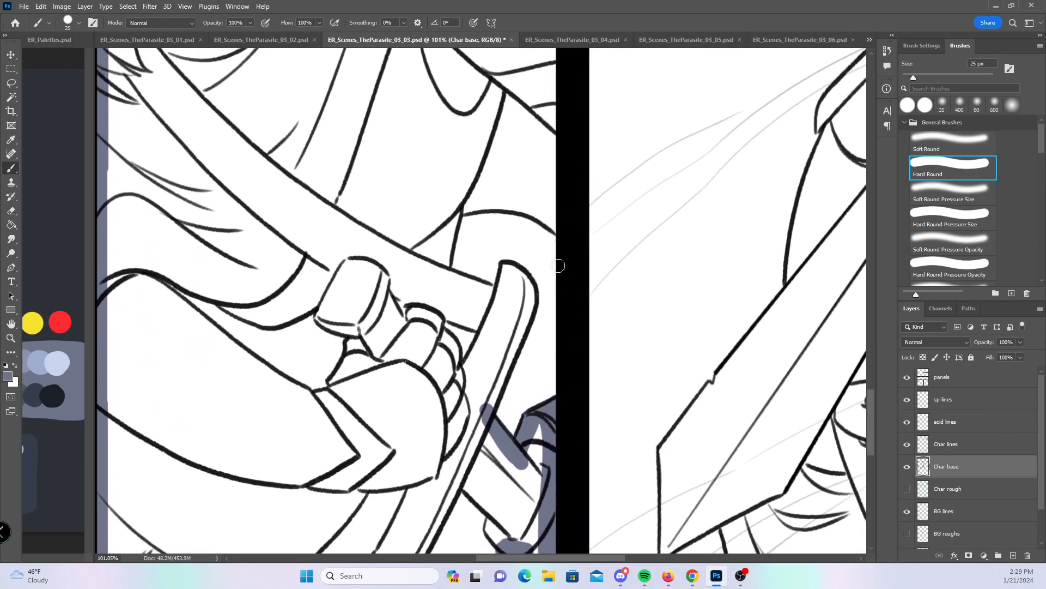
pyautogui.moveTo(453, 225)
pyautogui.mouseDown()
pyautogui.moveTo(513, 219)
pyautogui.moveTo(549, 256)
pyautogui.moveTo(553, 401)
pyautogui.mouseUp()
pyautogui.moveTo(583, 155); pyautogui.dragTo(531, 305)
pyautogui.moveTo(402, 381)
pyautogui.mouseDown()
pyautogui.moveTo(448, 225)
pyautogui.moveTo(515, 286)
pyautogui.mouseUp()
pyautogui.moveTo(552, 207); pyautogui.dragTo(544, 315)
pyautogui.moveTo(492, 154); pyautogui.dragTo(491, 375)
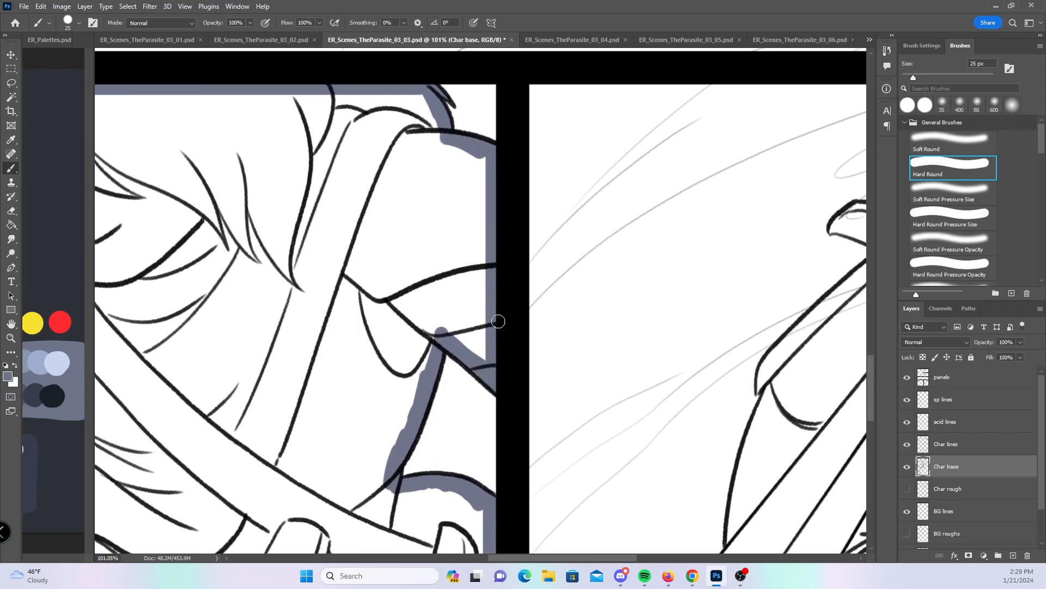
# - Using a 15 px Hard Round brush, paint base color around the end of the raised sword's crossguard in the bottom right panel
pyautogui.press('z')
pyautogui.moveTo(537, 304); pyautogui.dragTo(466, 308)
pyautogui.press('b')
pyautogui.moveTo(581, 426); pyautogui.dragTo(533, 424)
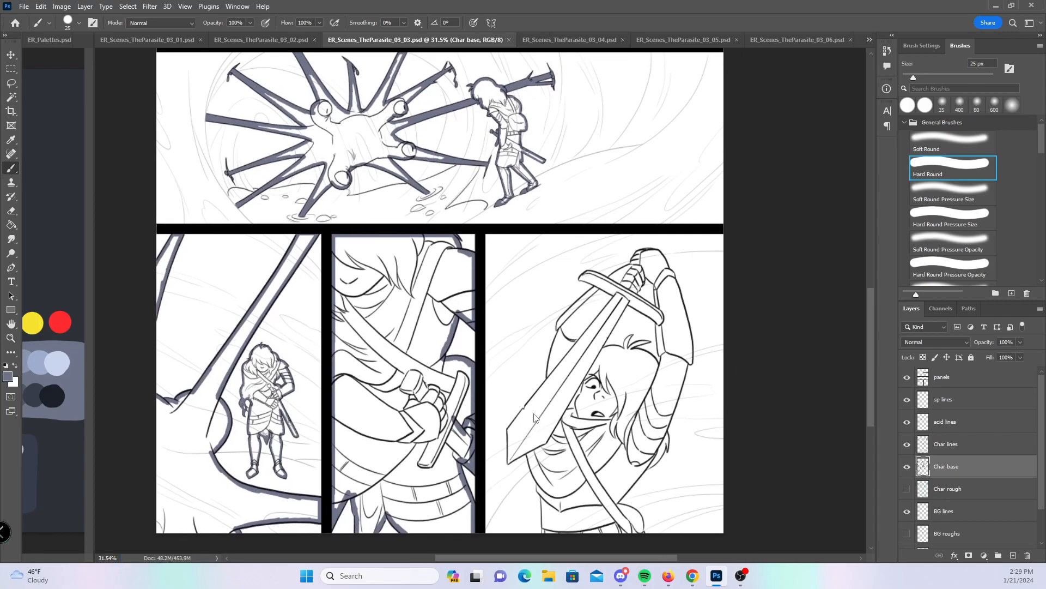
pyautogui.press('z')
pyautogui.moveTo(581, 315); pyautogui.dragTo(666, 298)
pyautogui.press('b')
pyautogui.moveTo(748, 262); pyautogui.dragTo(518, 371)
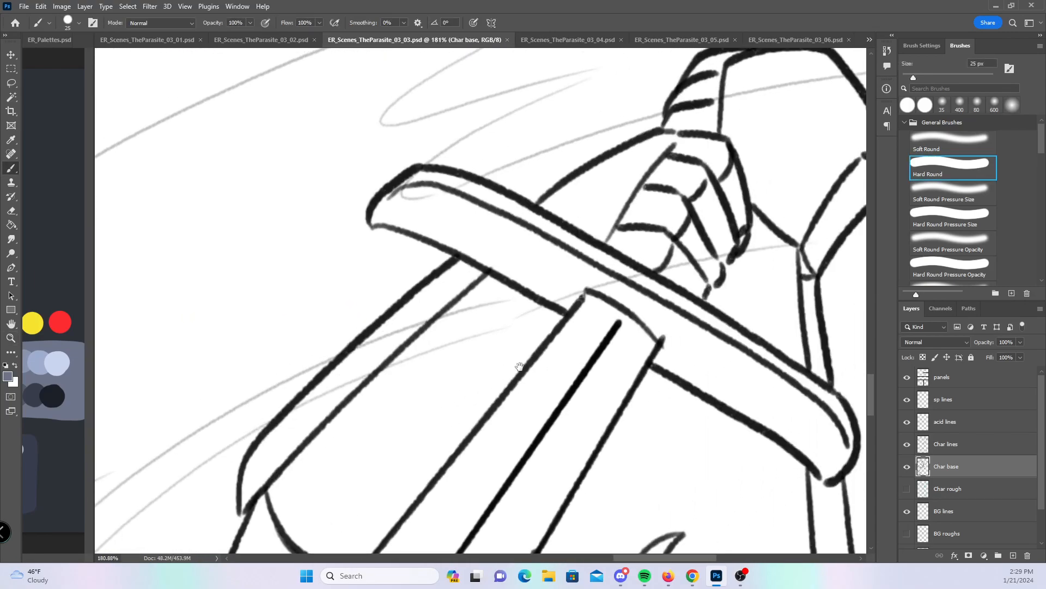
pyautogui.press('[')
pyautogui.press('[')
pyautogui.press('[')
pyautogui.moveTo(381, 205)
pyautogui.mouseDown()
pyautogui.moveTo(377, 220)
pyautogui.moveTo(471, 254)
pyautogui.mouseUp()
pyautogui.press(']')
pyautogui.moveTo(384, 219)
pyautogui.mouseDown()
pyautogui.moveTo(422, 179)
pyautogui.moveTo(509, 207)
pyautogui.mouseUp()
# - Paint base color around the raised hands and wrist and along the crossguard's upper edge, leaving the gap between the arms empty
pyautogui.moveTo(791, 150)
pyautogui.mouseDown()
pyautogui.moveTo(646, 265)
pyautogui.moveTo(634, 289)
pyautogui.mouseUp()
pyautogui.moveTo(384, 356)
pyautogui.mouseDown()
pyautogui.moveTo(521, 268)
pyautogui.moveTo(523, 236)
pyautogui.moveTo(575, 183)
pyautogui.moveTo(646, 189)
pyautogui.moveTo(635, 183)
pyautogui.moveTo(692, 221)
pyautogui.moveTo(725, 304)
pyautogui.mouseUp()
pyautogui.moveTo(658, 341); pyautogui.dragTo(656, 193)
pyautogui.moveTo(533, 295)
pyautogui.mouseDown()
pyautogui.moveTo(582, 209)
pyautogui.moveTo(578, 166)
pyautogui.moveTo(651, 232)
pyautogui.moveTo(667, 373)
pyautogui.moveTo(580, 325)
pyautogui.moveTo(671, 382)
pyautogui.mouseUp()
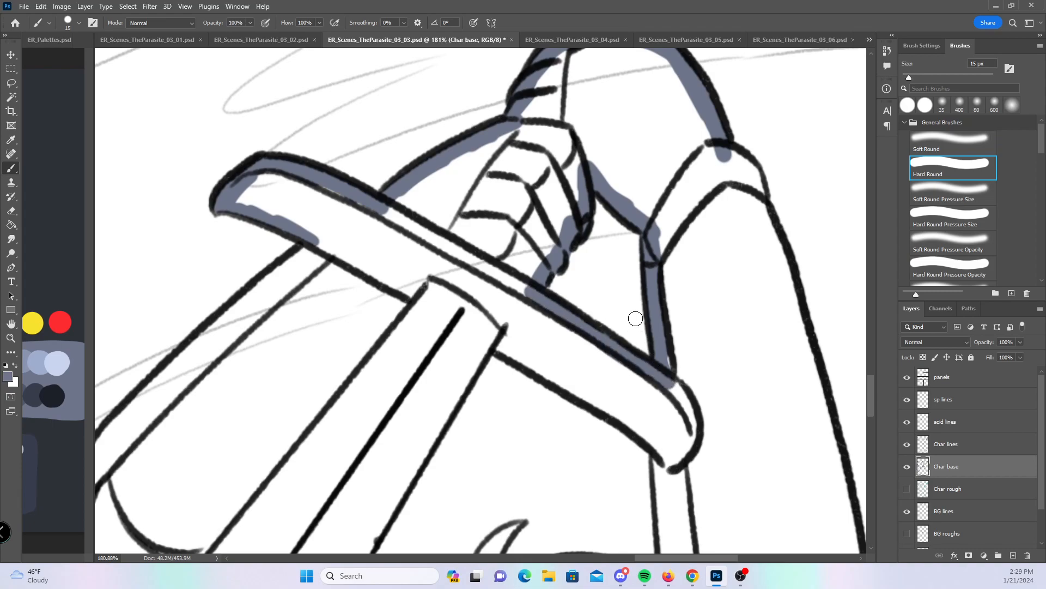
# - Paint base color along the outer edge of the raised arm to the left of the sword blade
pyautogui.moveTo(628, 271)
pyautogui.mouseDown()
pyautogui.moveTo(602, 273)
pyautogui.moveTo(650, 254)
pyautogui.mouseUp()
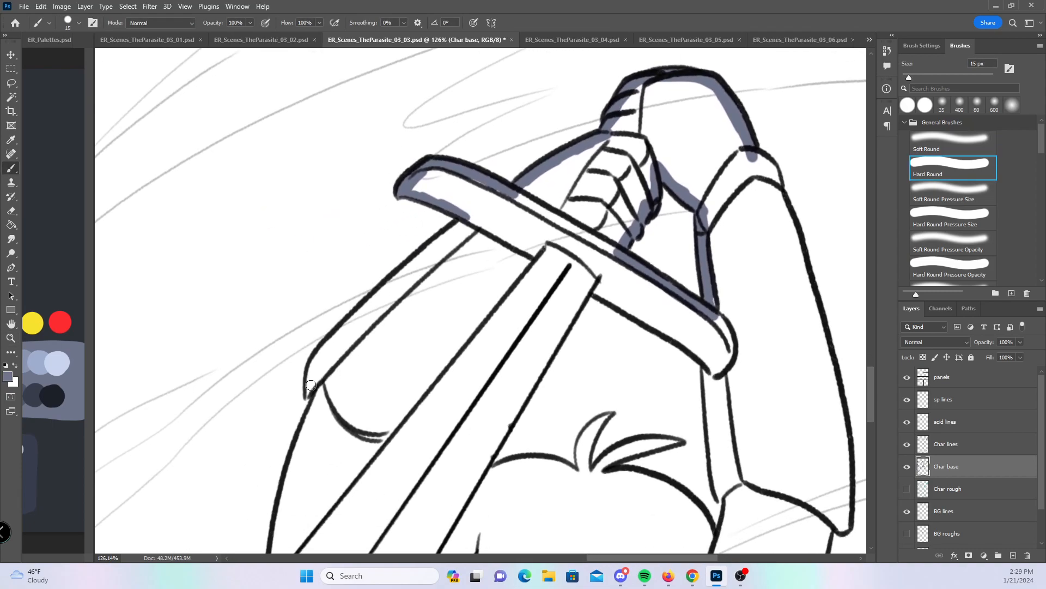
pyautogui.moveTo(309, 388)
pyautogui.mouseDown()
pyautogui.moveTo(334, 340)
pyautogui.moveTo(472, 217)
pyautogui.mouseUp()
pyautogui.moveTo(416, 362)
pyautogui.mouseDown()
pyautogui.moveTo(420, 201)
pyautogui.moveTo(353, 215)
pyautogui.moveTo(304, 415)
pyautogui.mouseUp()
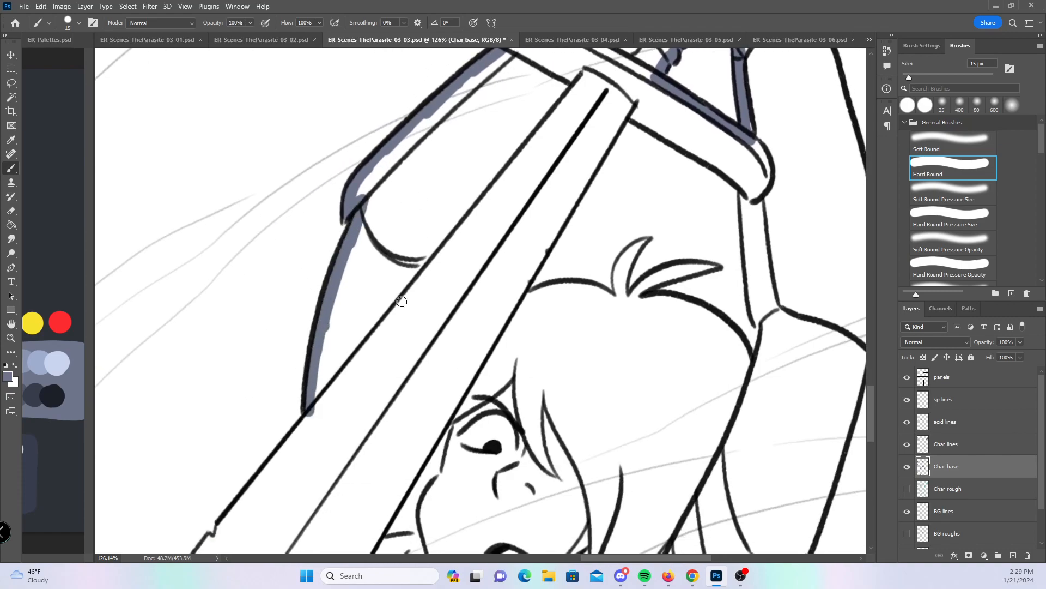
# - Paint base color down the blade's left edge and around its tip, using Hard Round Pressure Size for the small nick
pyautogui.moveTo(407, 389); pyautogui.dragTo(523, 189)
pyautogui.moveTo(272, 402); pyautogui.dragTo(441, 190)
pyautogui.moveTo(453, 377); pyautogui.dragTo(494, 223)
pyautogui.click(953, 217)
pyautogui.moveTo(289, 415)
pyautogui.mouseDown()
pyautogui.moveTo(286, 435)
pyautogui.moveTo(310, 400)
pyautogui.mouseUp()
pyautogui.click(951, 171)
pyautogui.moveTo(297, 300)
pyautogui.mouseDown()
pyautogui.moveTo(293, 408)
pyautogui.moveTo(380, 375)
pyautogui.mouseUp()
# - Paint base color down the left side of the torso and waist from the sword tip to the panel's bottom edge
pyautogui.moveTo(523, 437); pyautogui.dragTo(429, 247)
pyautogui.moveTo(288, 224); pyautogui.dragTo(345, 362)
pyautogui.moveTo(326, 354); pyautogui.dragTo(351, 404)
pyautogui.moveTo(450, 374); pyautogui.dragTo(420, 276)
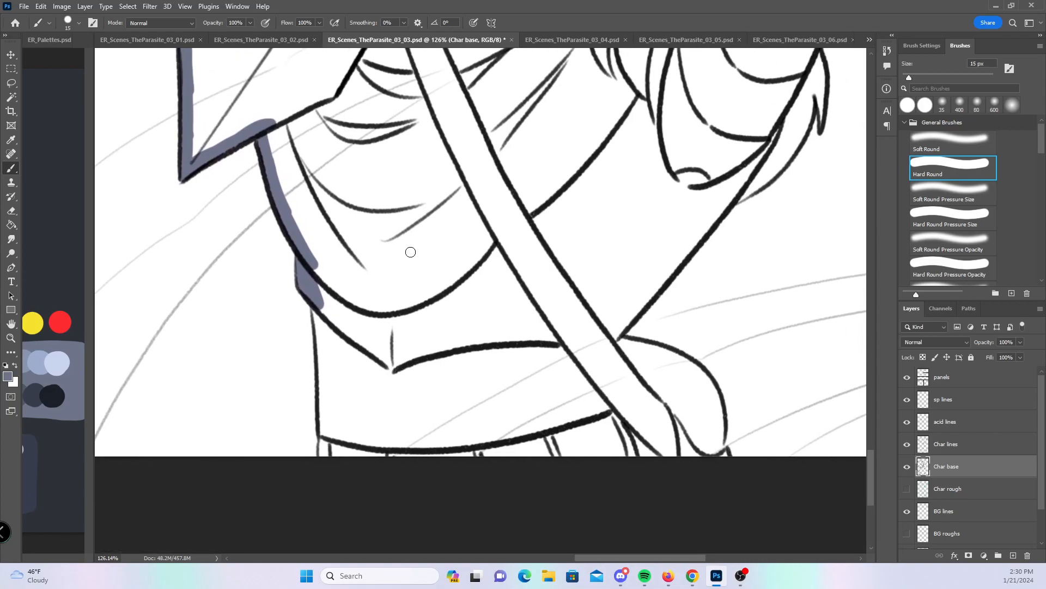
pyautogui.moveTo(311, 290)
pyautogui.mouseDown()
pyautogui.moveTo(326, 383)
pyautogui.moveTo(321, 359)
pyautogui.mouseUp()
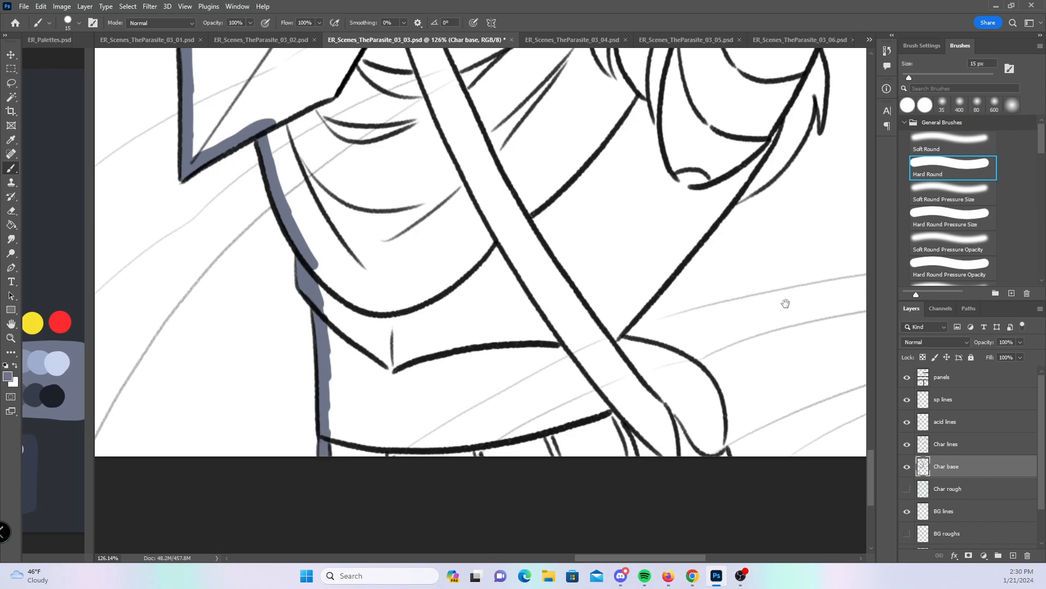
# - Paint base color around the rounded shape at the hip and up the torso's right edge
pyautogui.moveTo(784, 296); pyautogui.dragTo(619, 344)
pyautogui.moveTo(472, 367); pyautogui.dragTo(531, 388)
pyautogui.moveTo(564, 439); pyautogui.dragTo(563, 436)
pyautogui.moveTo(583, 204)
pyautogui.mouseDown()
pyautogui.moveTo(483, 324)
pyautogui.moveTo(496, 300)
pyautogui.mouseUp()
pyautogui.moveTo(668, 210)
pyautogui.mouseDown()
pyautogui.moveTo(563, 324)
pyautogui.moveTo(515, 402)
pyautogui.mouseUp()
# - Fill the pointed cloth tip behind the shoulder using Hard Round Pressure Size and paint its curved edge using Hard Round
pyautogui.click(957, 221)
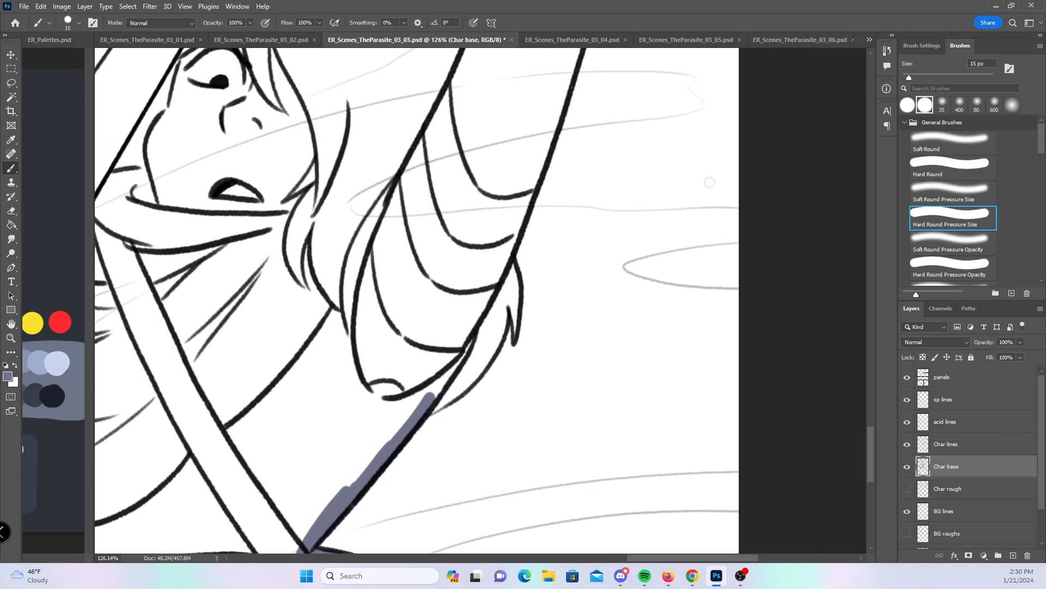
pyautogui.moveTo(514, 339); pyautogui.dragTo(503, 248)
pyautogui.click(950, 165)
pyautogui.moveTo(426, 410)
pyautogui.mouseDown()
pyautogui.moveTo(481, 365)
pyautogui.moveTo(507, 285)
pyautogui.mouseUp()
# - Paint base color along the outer edge of the right raised arm, from the shoulder past the elbow to the wrist
pyautogui.moveTo(599, 187)
pyautogui.mouseDown()
pyautogui.moveTo(561, 336)
pyautogui.moveTo(540, 340)
pyautogui.mouseUp()
pyautogui.moveTo(537, 126)
pyautogui.mouseDown()
pyautogui.moveTo(471, 334)
pyautogui.moveTo(486, 298)
pyautogui.mouseUp()
pyautogui.moveTo(443, 407); pyautogui.dragTo(488, 274)
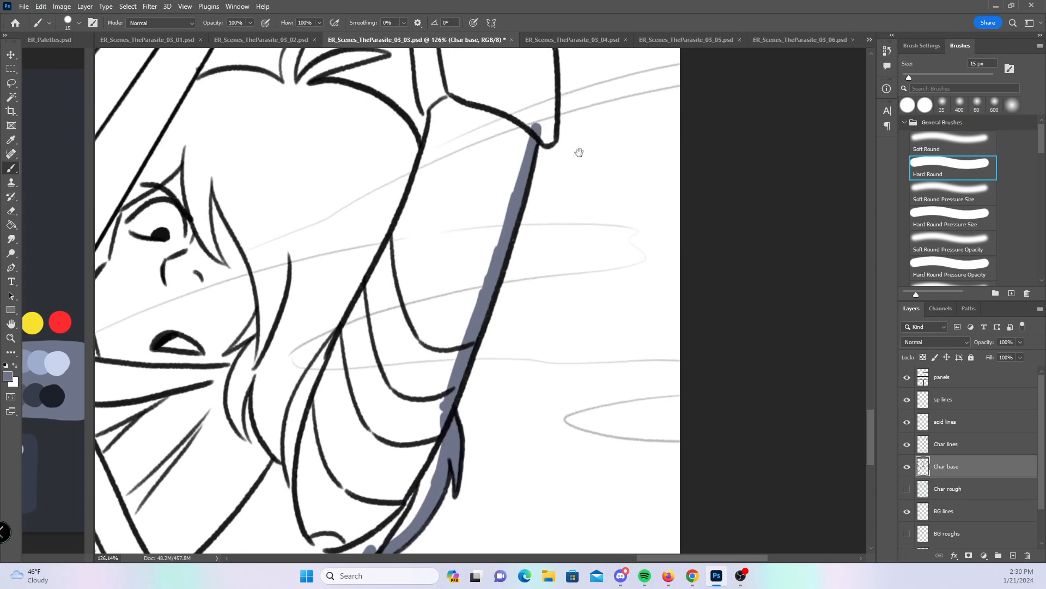
pyautogui.moveTo(575, 155); pyautogui.dragTo(525, 395)
pyautogui.moveTo(240, 132)
pyautogui.mouseDown()
pyautogui.moveTo(315, 177)
pyautogui.moveTo(341, 166)
pyautogui.moveTo(364, 228)
pyautogui.moveTo(360, 213)
pyautogui.moveTo(371, 331)
pyautogui.mouseUp()
pyautogui.moveTo(262, 319)
pyautogui.mouseDown()
pyautogui.moveTo(307, 333)
pyautogui.moveTo(296, 322)
pyautogui.moveTo(327, 319)
pyautogui.moveTo(365, 403)
pyautogui.moveTo(381, 336)
pyautogui.mouseUp()
# - Paint base color along the crossguard's underside, the inner forearm and the right side of the hair
pyautogui.moveTo(513, 241); pyautogui.dragTo(512, 339)
pyautogui.moveTo(404, 103); pyautogui.dragTo(445, 200)
pyautogui.moveTo(432, 160)
pyautogui.mouseDown()
pyautogui.moveTo(485, 360)
pyautogui.moveTo(479, 324)
pyautogui.moveTo(494, 457)
pyautogui.mouseUp()
pyautogui.moveTo(386, 397)
pyautogui.mouseDown()
pyautogui.moveTo(481, 325)
pyautogui.moveTo(626, 349)
pyautogui.mouseUp()
# - Paint the blade's right edge and the top of the head, filling both hair tufts using Hard Round Pressure Size
pyautogui.moveTo(370, 364); pyautogui.dragTo(435, 255)
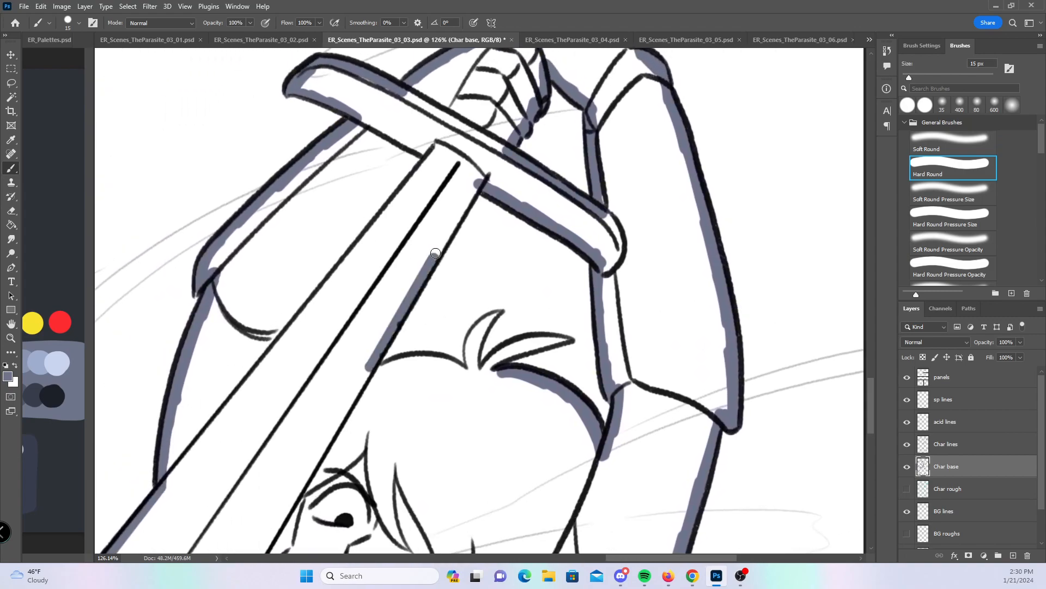
pyautogui.moveTo(477, 183)
pyautogui.mouseDown()
pyautogui.moveTo(408, 339)
pyautogui.moveTo(472, 378)
pyautogui.mouseUp()
pyautogui.click(954, 214)
pyautogui.moveTo(481, 324); pyautogui.dragTo(469, 345)
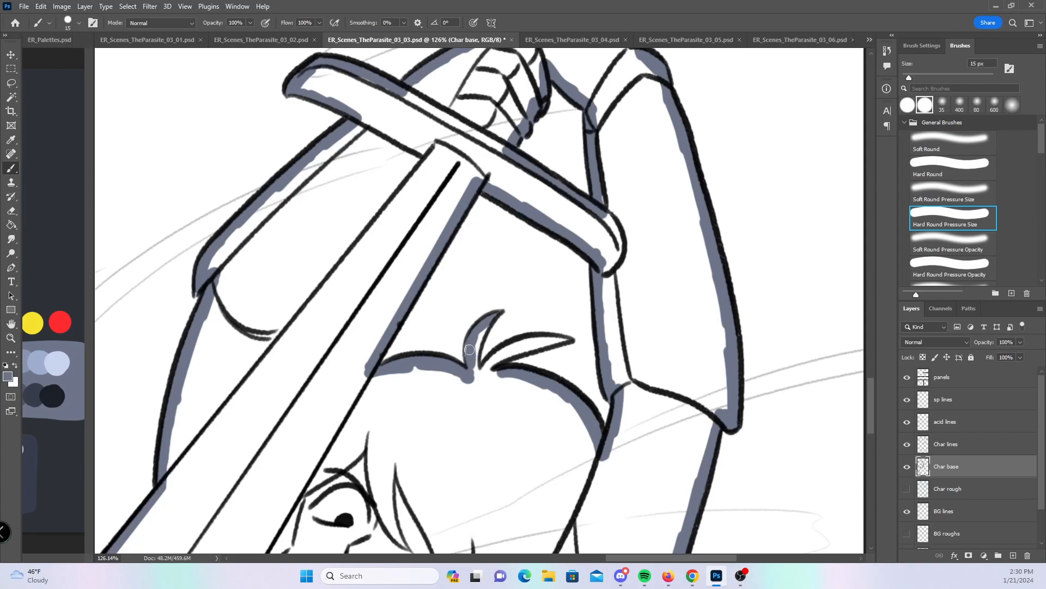
pyautogui.moveTo(540, 339); pyautogui.dragTo(489, 370)
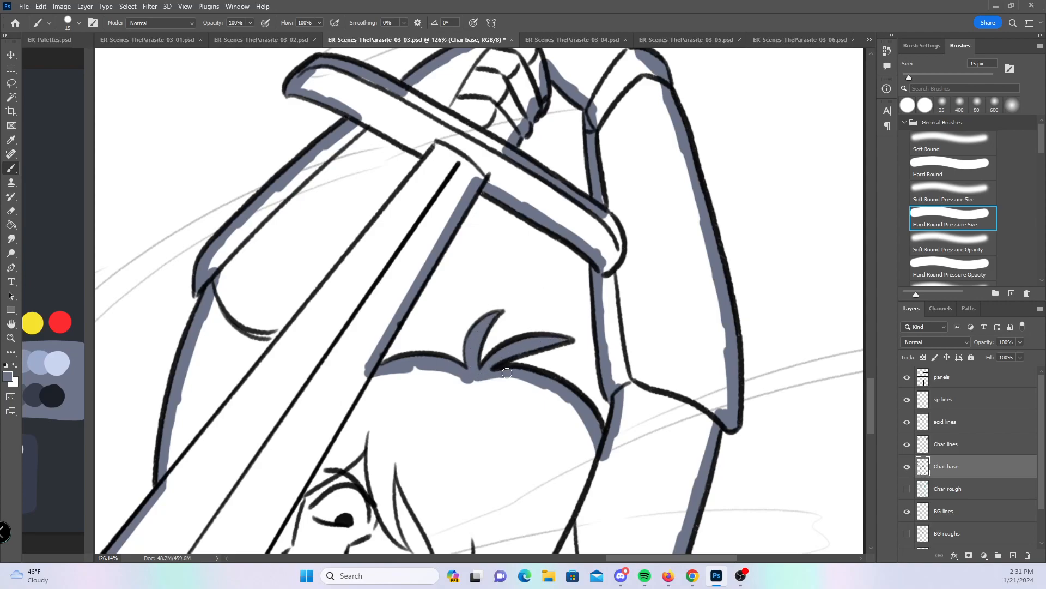
# - Using the Magic Wand, add the unpainted interiors of the outlined characters and creature across the page's panels to one selection
pyautogui.scroll(-10, 692, 353)
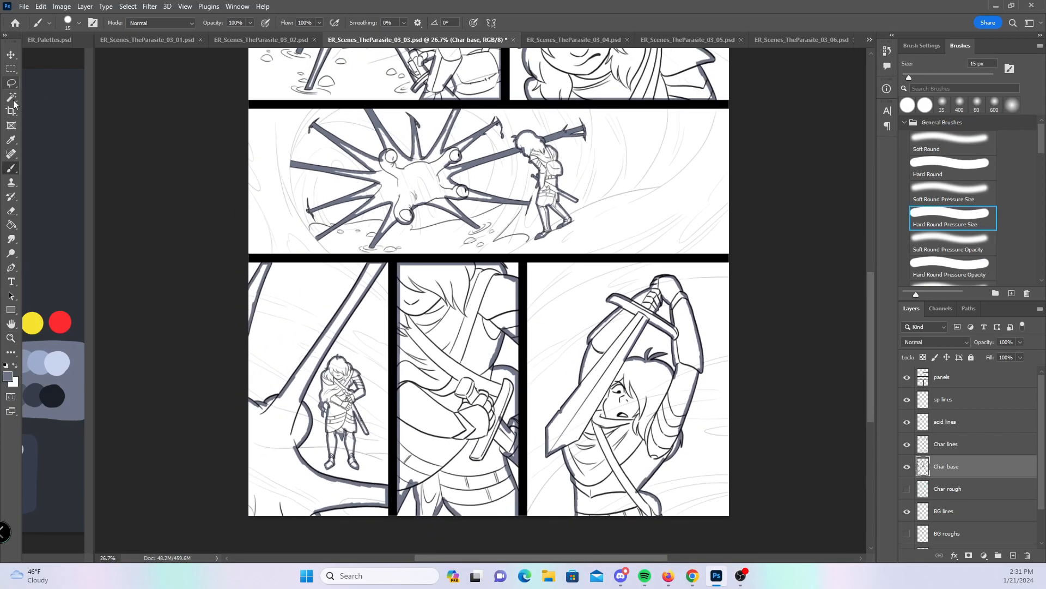
pyautogui.click(13, 100)
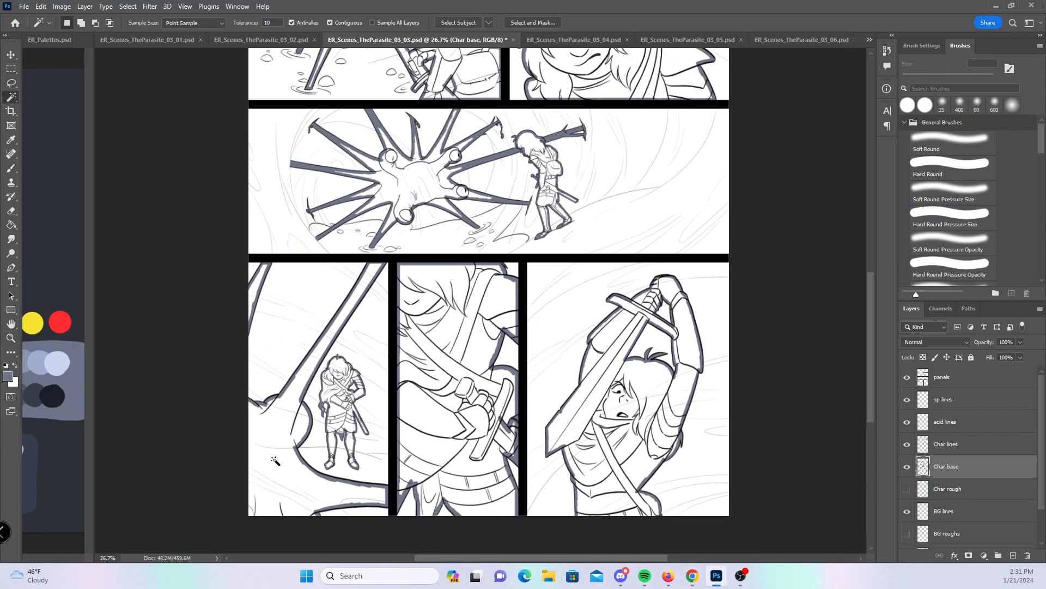
pyautogui.keyDown('shift'); pyautogui.click(466, 431); pyautogui.keyUp('shift')
pyautogui.keyDown('shift'); pyautogui.click(641, 426); pyautogui.keyUp('shift')
pyautogui.moveTo(872, 326); pyautogui.dragTo(867, 258)
pyautogui.keyDown('shift'); pyautogui.click(552, 394); pyautogui.keyUp('shift')
pyautogui.keyDown('shift'); pyautogui.click(602, 244); pyautogui.keyUp('shift')
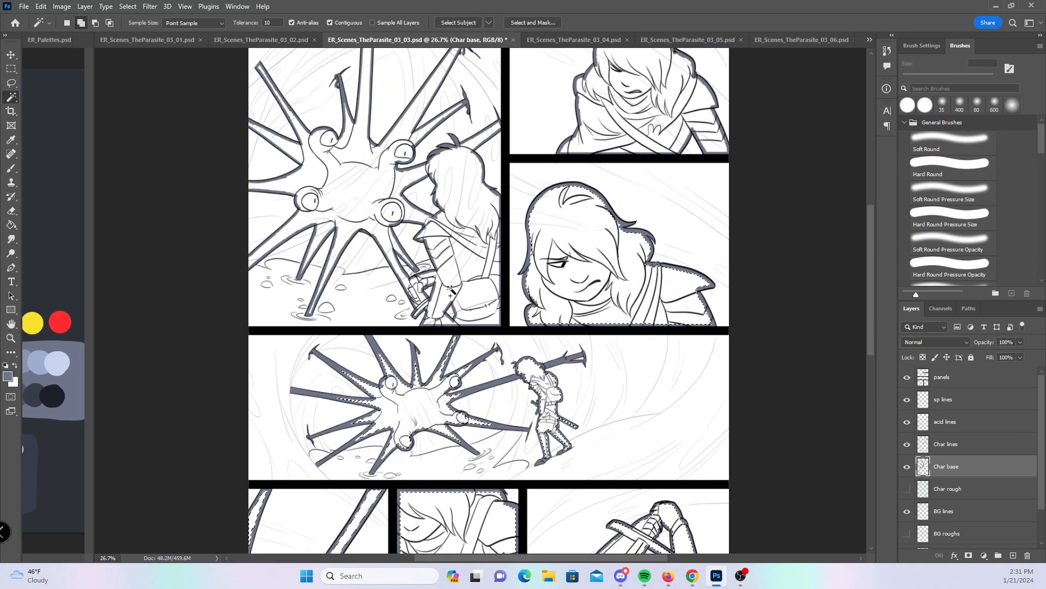
pyautogui.keyDown('shift'); pyautogui.click(468, 278); pyautogui.keyUp('shift')
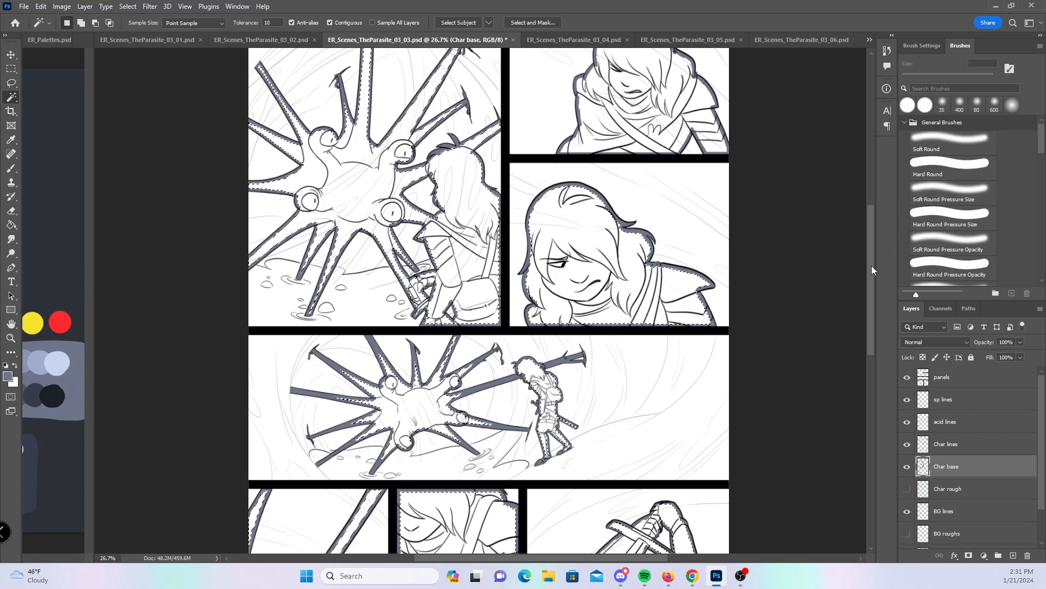
pyautogui.moveTo(871, 265); pyautogui.dragTo(815, 215)
pyautogui.keyDown('shift'); pyautogui.click(613, 159); pyautogui.keyUp('shift')
# - Expand the selection of the outlined characters' and creature's interiors
pyautogui.click(128, 6)
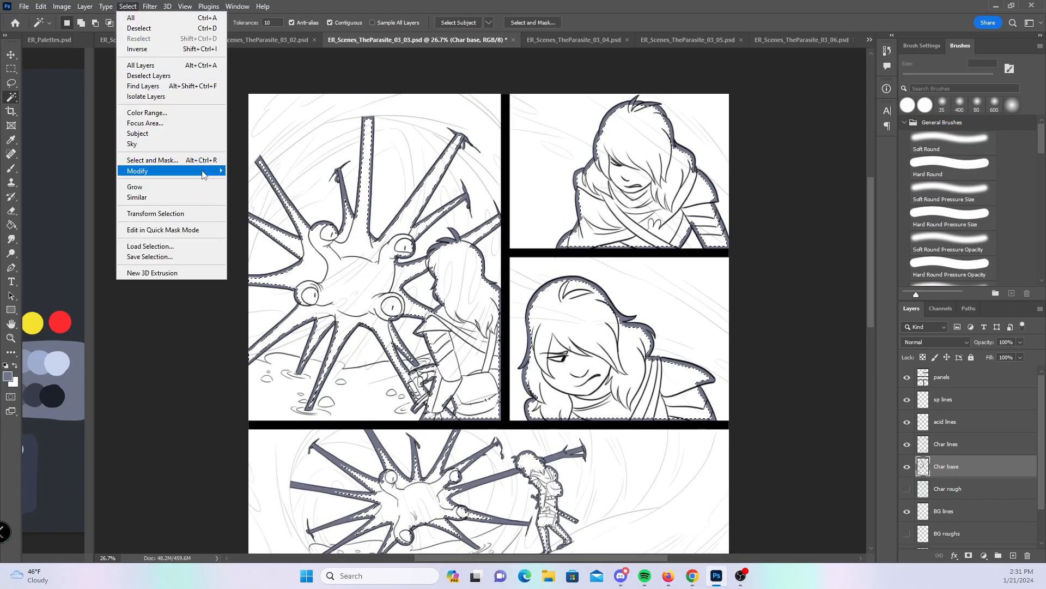
pyautogui.moveTo(207, 170)
pyautogui.click(248, 191)
pyautogui.press('Return')
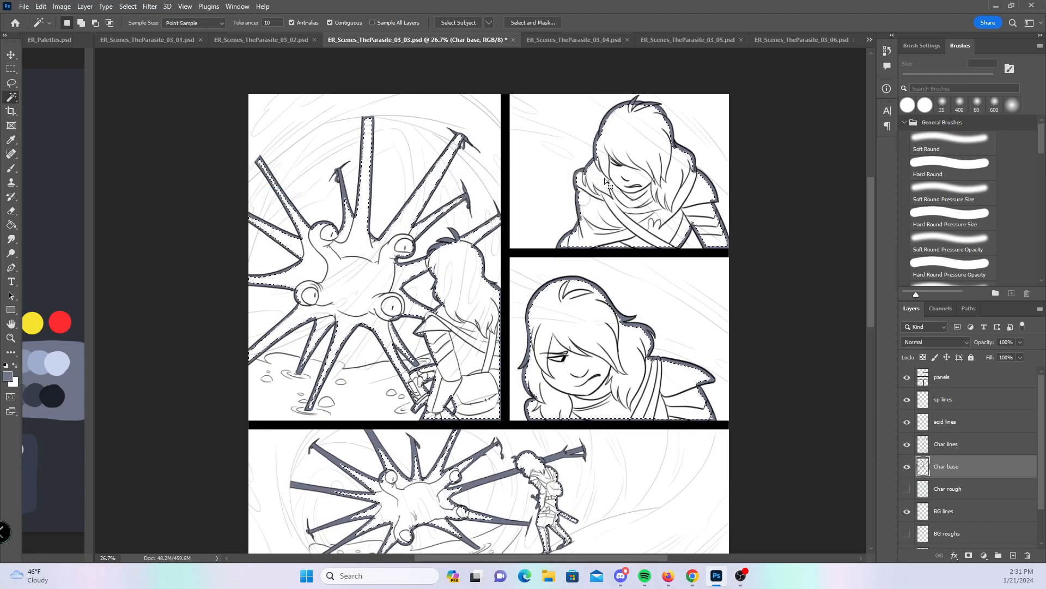
# - Fill the selection across all panels with the base color using a 900 px Hard Round brush, deselect and save the page
pyautogui.press('b')
pyautogui.press(']')
pyautogui.press(']')
pyautogui.press(']')
pyautogui.press(']')
pyautogui.press(']')
pyautogui.press(']')
pyautogui.press(']')
pyautogui.press(']')
pyautogui.press(']')
pyautogui.press(']')
pyautogui.press(']')
pyautogui.press(']')
pyautogui.press(']')
pyautogui.press(']')
pyautogui.press(']')
pyautogui.press(']')
pyautogui.press(']')
pyautogui.press(']')
pyautogui.press(']')
pyautogui.press(']')
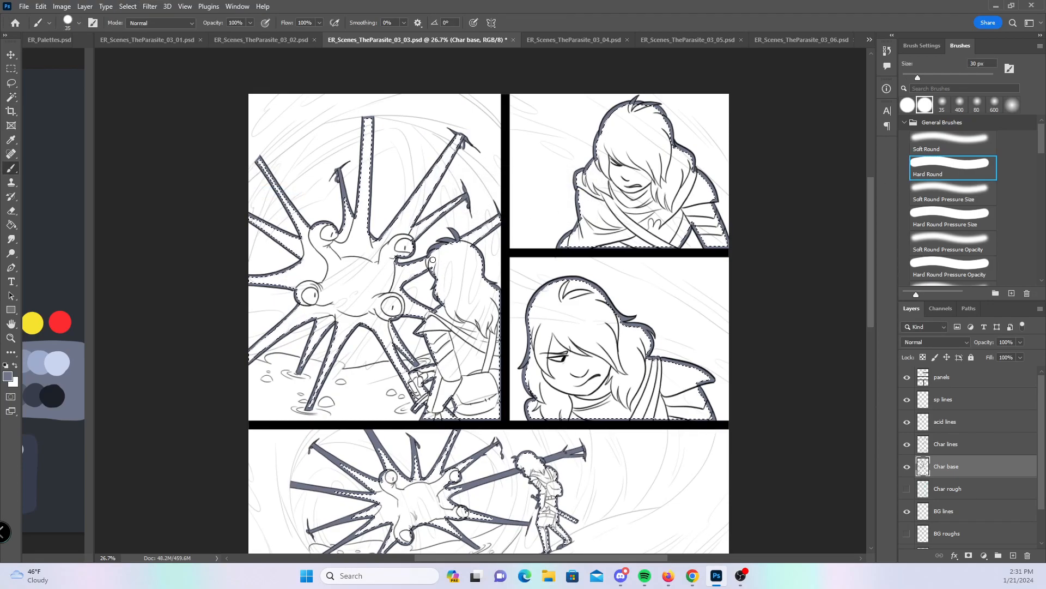
pyautogui.moveTo(295, 389)
pyautogui.mouseDown()
pyautogui.moveTo(289, 180)
pyautogui.moveTo(578, 332)
pyautogui.moveTo(677, 422)
pyautogui.moveTo(665, 160)
pyautogui.moveTo(638, 169)
pyautogui.moveTo(708, 205)
pyautogui.mouseUp()
pyautogui.moveTo(871, 227); pyautogui.dragTo(857, 315)
pyautogui.moveTo(436, 197)
pyautogui.mouseDown()
pyautogui.moveTo(395, 163)
pyautogui.moveTo(551, 184)
pyautogui.moveTo(458, 351)
pyautogui.moveTo(287, 395)
pyautogui.moveTo(327, 458)
pyautogui.moveTo(578, 381)
pyautogui.moveTo(681, 453)
pyautogui.moveTo(543, 440)
pyautogui.mouseUp()
pyautogui.hotkey('ctrl', 'd')
pyautogui.hotkey('ctrl', 's')
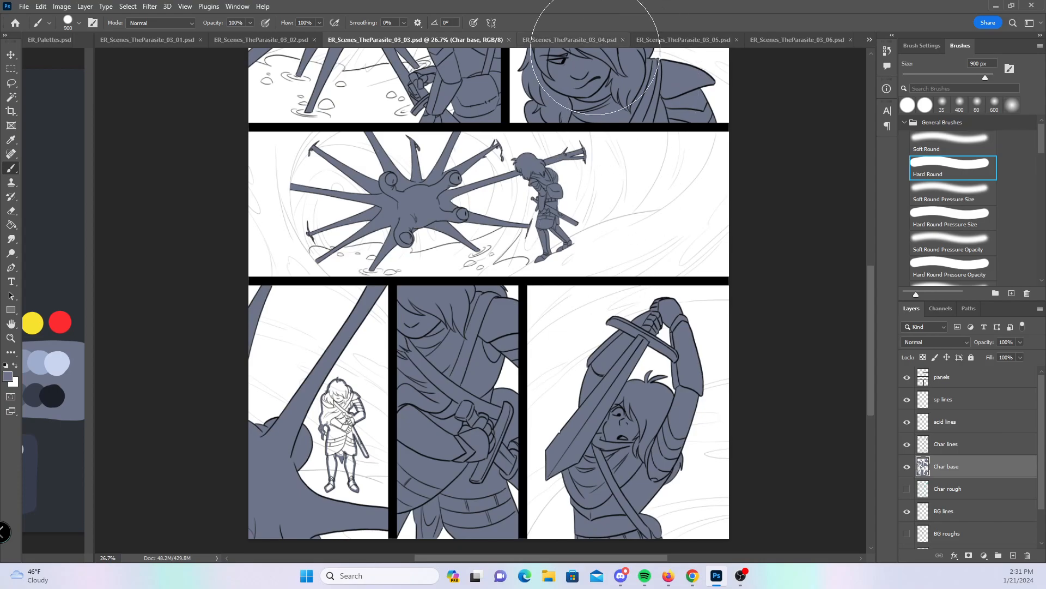
# - In ER_Scenes_TheParasite_03_04.psd, hide the BG rough, Char roughs and acid lines layers
pyautogui.click(591, 38)
pyautogui.press('z')
pyautogui.moveTo(363, 147); pyautogui.dragTo(424, 151)
pyautogui.press('b')
pyautogui.moveTo(430, 180); pyautogui.dragTo(399, 369)
pyautogui.click(907, 512)
pyautogui.click(907, 467)
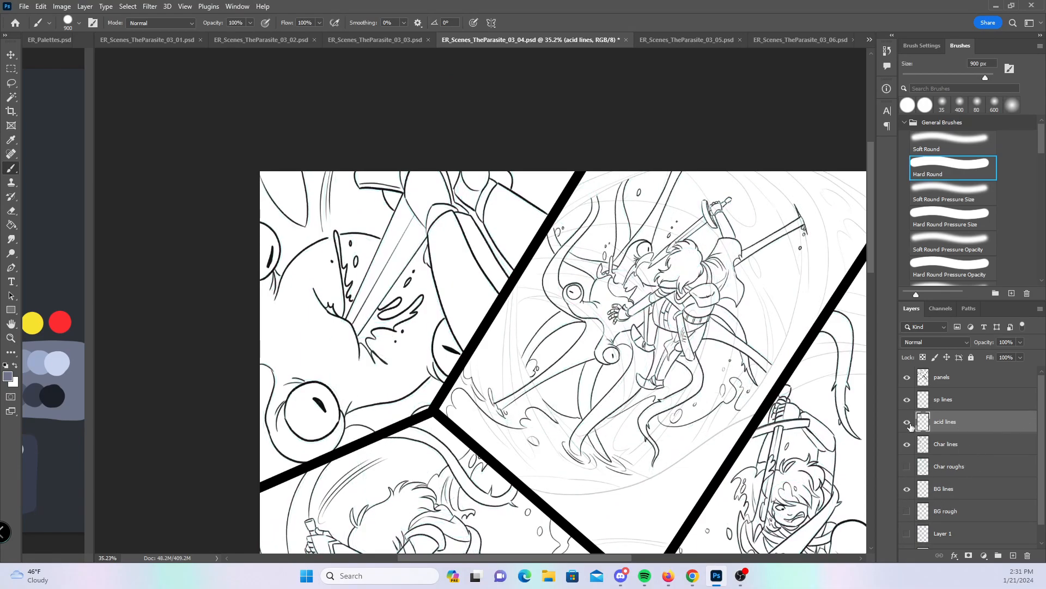
pyautogui.click(908, 422)
pyautogui.click(908, 422)
pyautogui.click(907, 423)
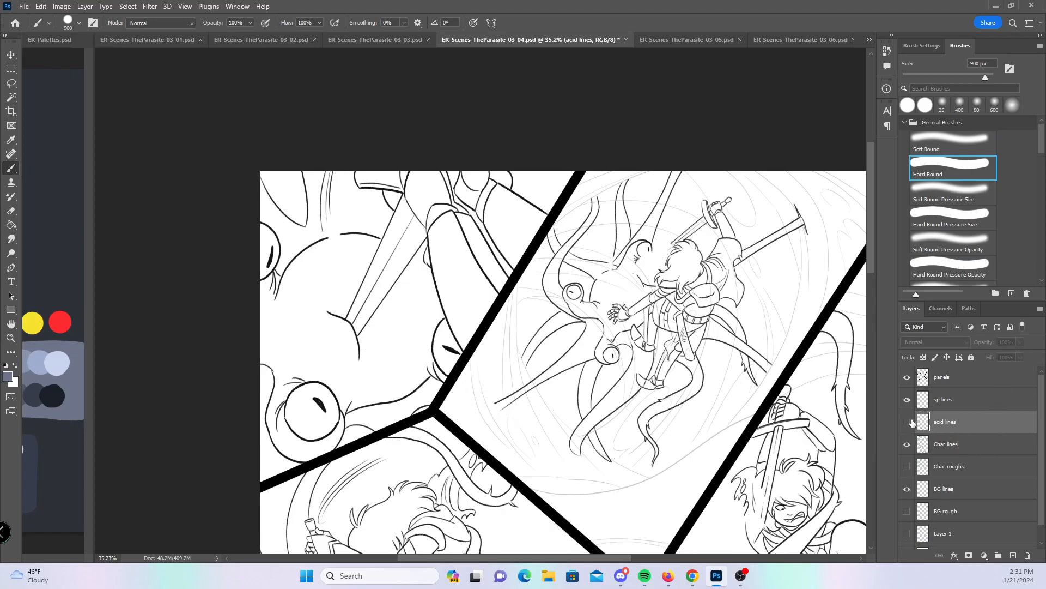
# - Create a new layer directly below Char lines and name it Char base
pyautogui.click(970, 448)
pyautogui.keyDown('ctrl'); pyautogui.click(1013, 555); pyautogui.keyUp('ctrl')
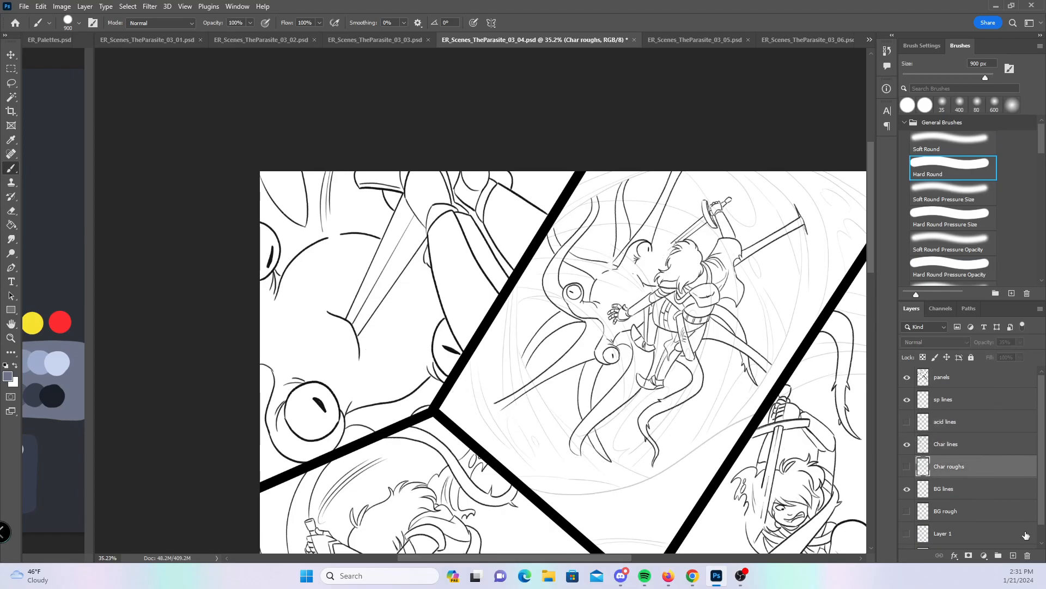
pyautogui.doubleClick(946, 468)
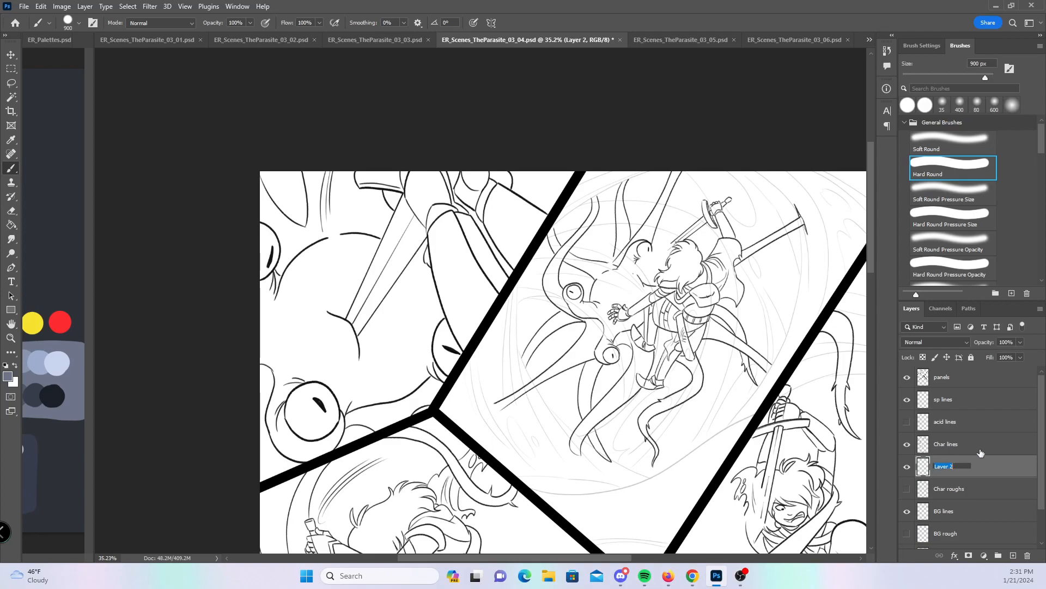
pyautogui.press('Return')
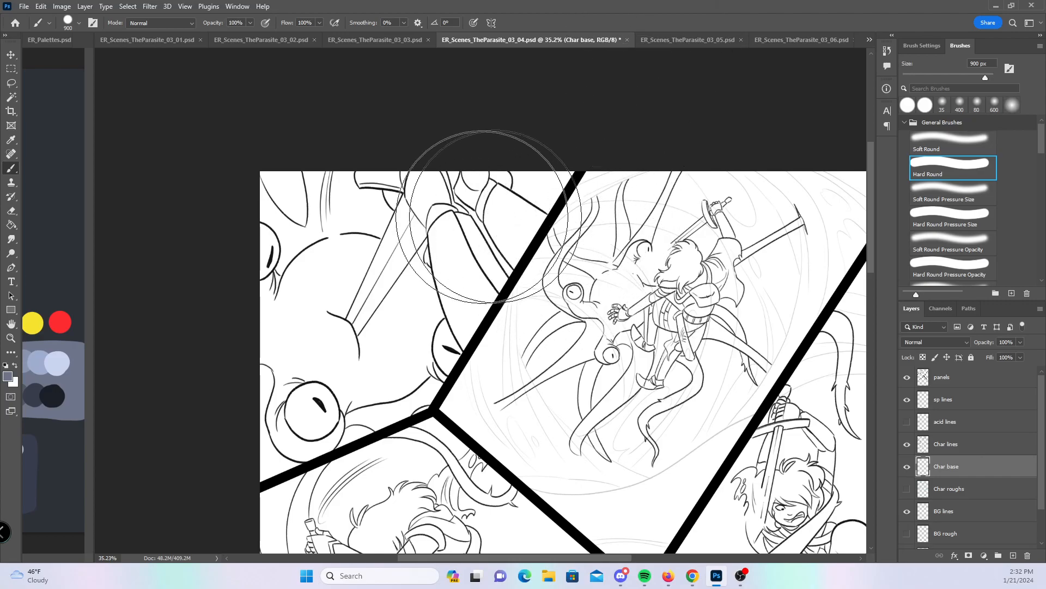
# - Paint base color with a 25 px brush along the creature's lower edge and the first panel's diagonal border
pyautogui.moveTo(376, 331)
pyautogui.mouseDown()
pyautogui.moveTo(414, 322)
pyautogui.moveTo(533, 226)
pyautogui.mouseUp()
pyautogui.press('[')
pyautogui.press('[')
pyautogui.press('[')
pyautogui.press('[')
pyautogui.press('[')
pyautogui.press('[')
pyautogui.press('[')
pyautogui.press('[')
pyautogui.press('[')
pyautogui.press('[')
pyautogui.press('[')
pyautogui.press('[')
pyautogui.press('[')
pyautogui.press('[')
pyautogui.press('[')
pyautogui.press('[')
pyautogui.press('[')
pyautogui.press('[')
pyautogui.press('[')
pyautogui.press('[')
pyautogui.moveTo(462, 360); pyautogui.dragTo(500, 323)
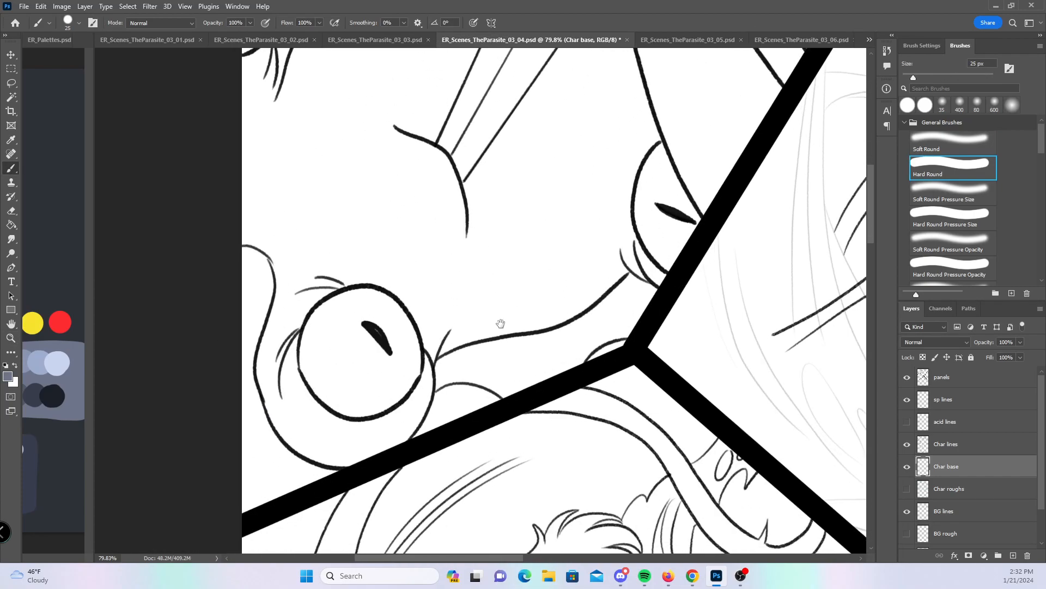
pyautogui.moveTo(402, 441)
pyautogui.mouseDown()
pyautogui.moveTo(427, 396)
pyautogui.moveTo(460, 373)
pyautogui.moveTo(488, 380)
pyautogui.moveTo(582, 360)
pyautogui.moveTo(615, 331)
pyautogui.moveTo(548, 398)
pyautogui.moveTo(462, 450)
pyautogui.mouseUp()
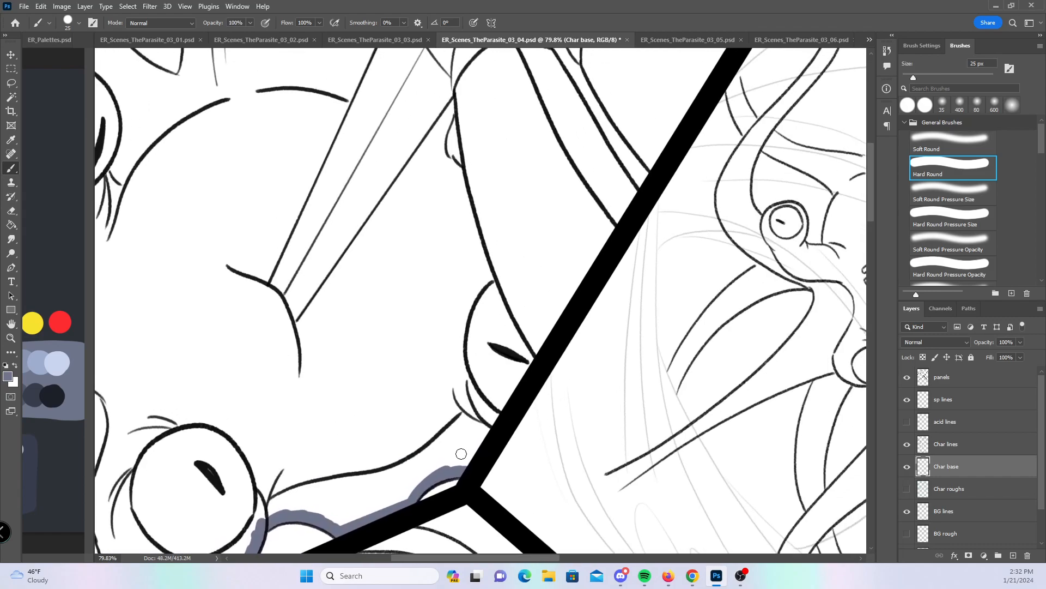
pyautogui.moveTo(661, 152); pyautogui.dragTo(628, 375)
pyautogui.scroll(-2, 608, 369)
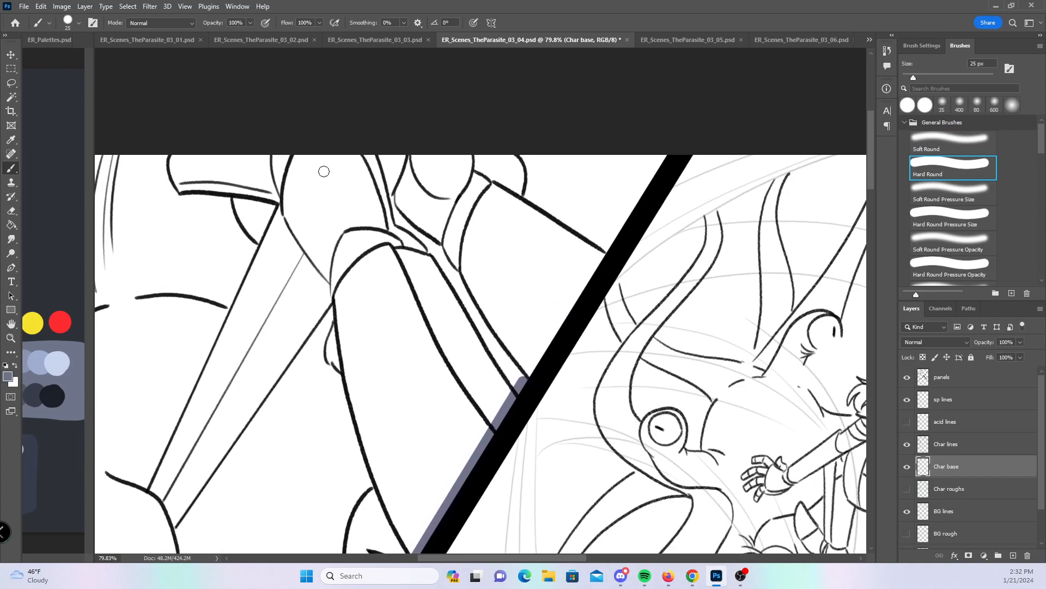
# - Erase the overspill at the diagonal border and paint base color along the edges of the character's limbs in the first panel
pyautogui.press('e')
pyautogui.moveTo(503, 367); pyautogui.dragTo(517, 379)
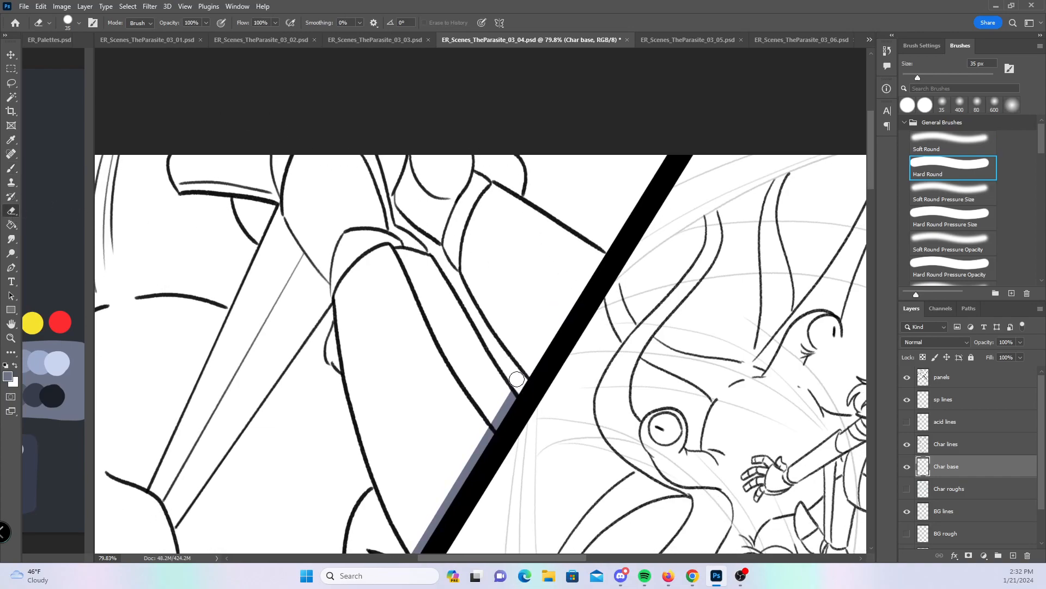
pyautogui.click(9, 171)
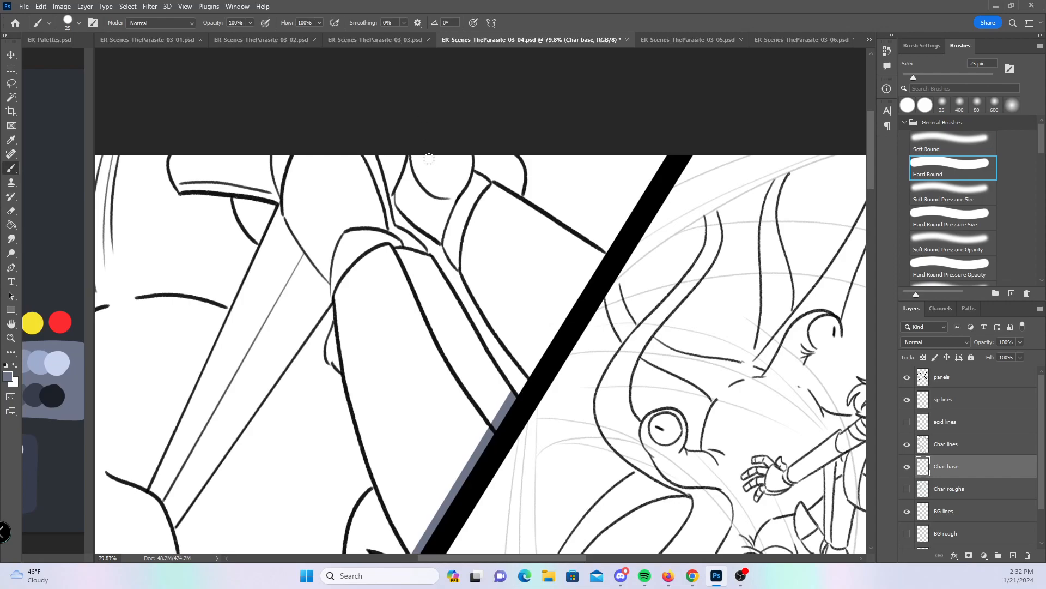
pyautogui.moveTo(380, 194)
pyautogui.mouseDown()
pyautogui.moveTo(392, 236)
pyautogui.moveTo(424, 252)
pyautogui.moveTo(494, 377)
pyautogui.mouseUp()
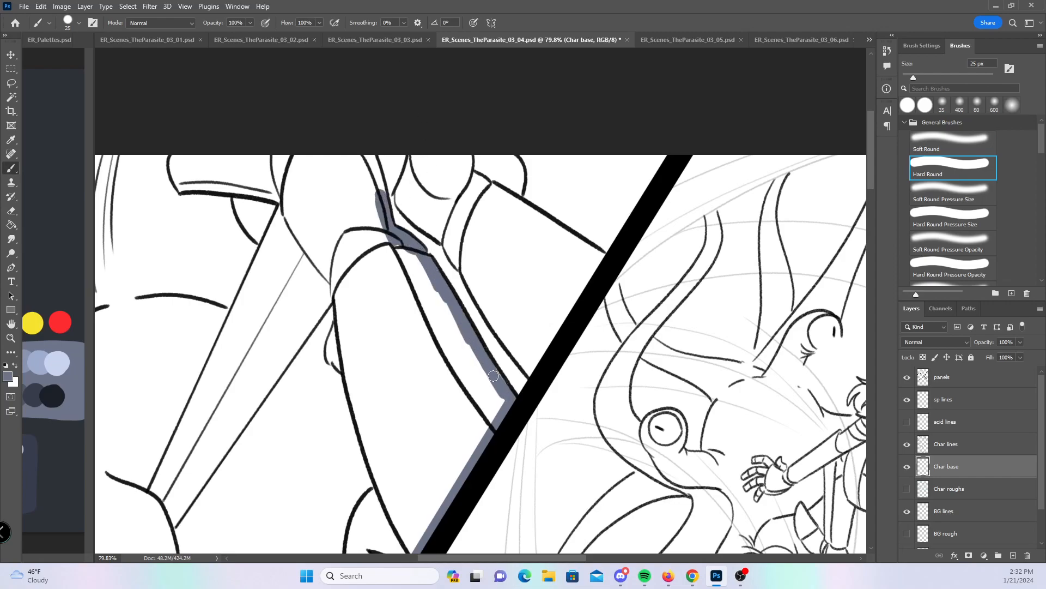
pyautogui.moveTo(388, 187)
pyautogui.mouseDown()
pyautogui.moveTo(452, 247)
pyautogui.moveTo(448, 258)
pyautogui.moveTo(529, 372)
pyautogui.mouseUp()
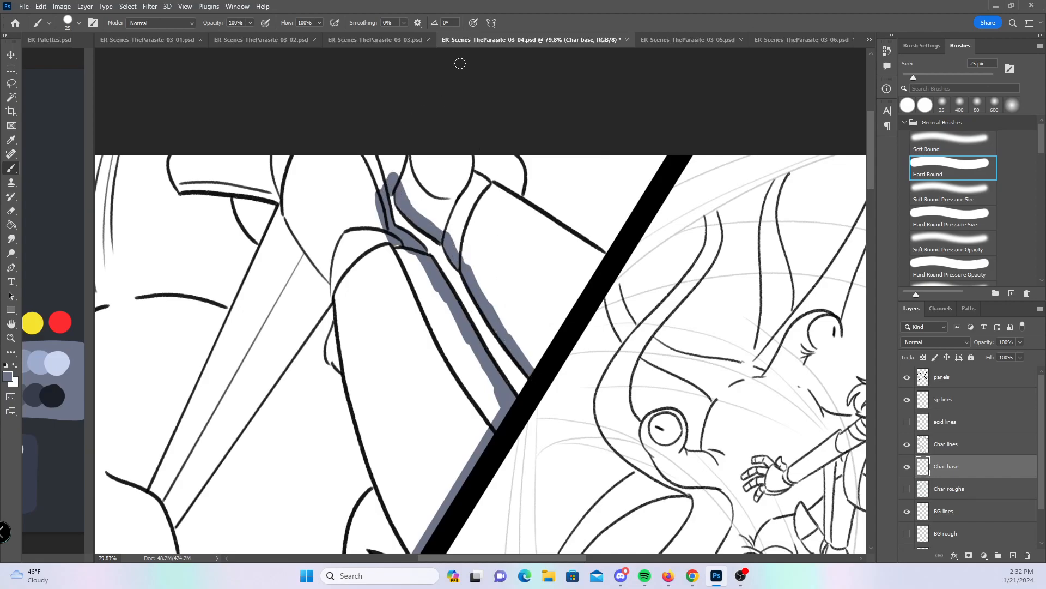
pyautogui.moveTo(504, 155)
pyautogui.mouseDown()
pyautogui.moveTo(516, 164)
pyautogui.moveTo(518, 202)
pyautogui.moveTo(579, 246)
pyautogui.mouseUp()
pyautogui.keyDown('shift'); pyautogui.click(533, 367); pyautogui.keyUp('shift')
# - Paint base color around the curved background gap in the first panel's upper-left corner
pyautogui.moveTo(427, 338)
pyautogui.mouseDown()
pyautogui.moveTo(654, 266)
pyautogui.moveTo(679, 278)
pyautogui.moveTo(663, 339)
pyautogui.mouseUp()
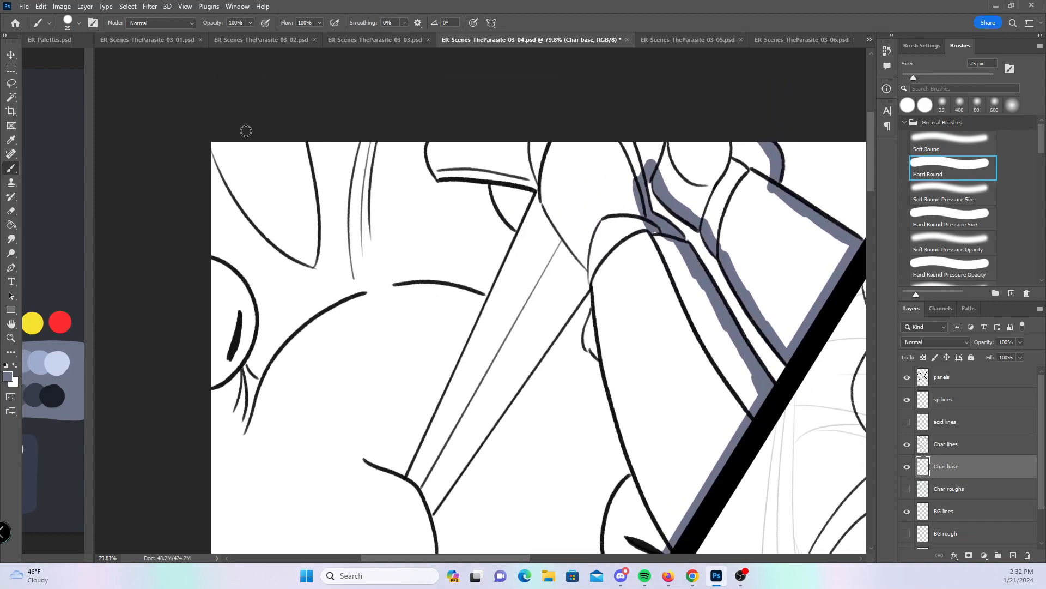
pyautogui.moveTo(204, 158)
pyautogui.mouseDown()
pyautogui.moveTo(249, 232)
pyautogui.moveTo(236, 212)
pyautogui.moveTo(285, 263)
pyautogui.moveTo(333, 277)
pyautogui.mouseUp()
pyautogui.moveTo(308, 136)
pyautogui.mouseDown()
pyautogui.moveTo(326, 201)
pyautogui.moveTo(325, 255)
pyautogui.mouseUp()
# - Paint base color around the small gap above the blade and the small bulge on the blade's other side
pyautogui.moveTo(699, 246); pyautogui.dragTo(628, 284)
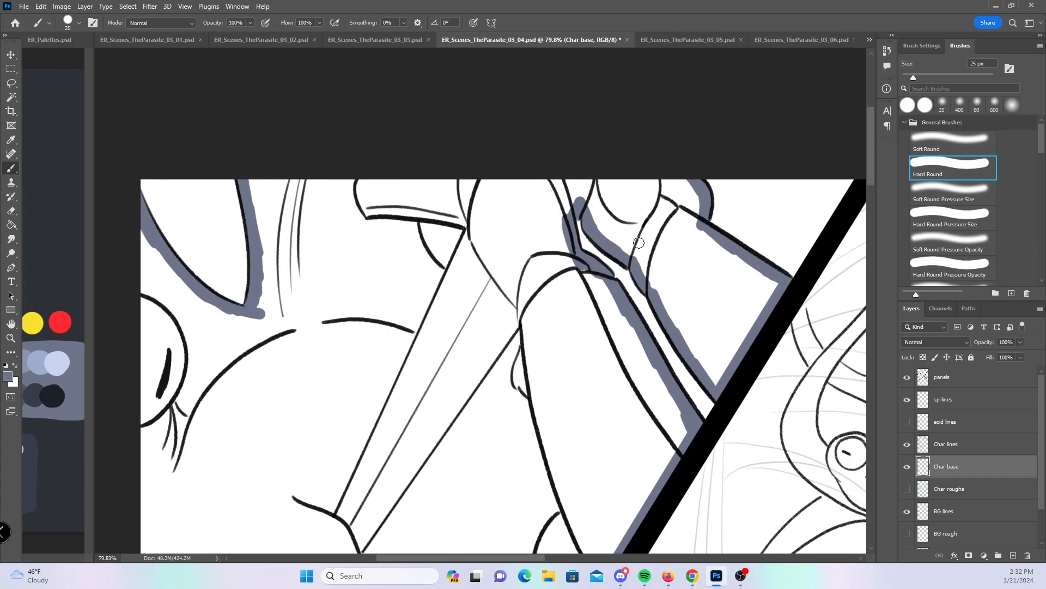
pyautogui.moveTo(408, 205)
pyautogui.mouseDown()
pyautogui.moveTo(434, 268)
pyautogui.moveTo(454, 281)
pyautogui.moveTo(473, 216)
pyautogui.moveTo(468, 224)
pyautogui.mouseUp()
pyautogui.moveTo(656, 317); pyautogui.dragTo(632, 289)
pyautogui.press('z')
pyautogui.press('b')
pyautogui.moveTo(472, 266)
pyautogui.mouseDown()
pyautogui.moveTo(442, 318)
pyautogui.moveTo(458, 350)
pyautogui.mouseUp()
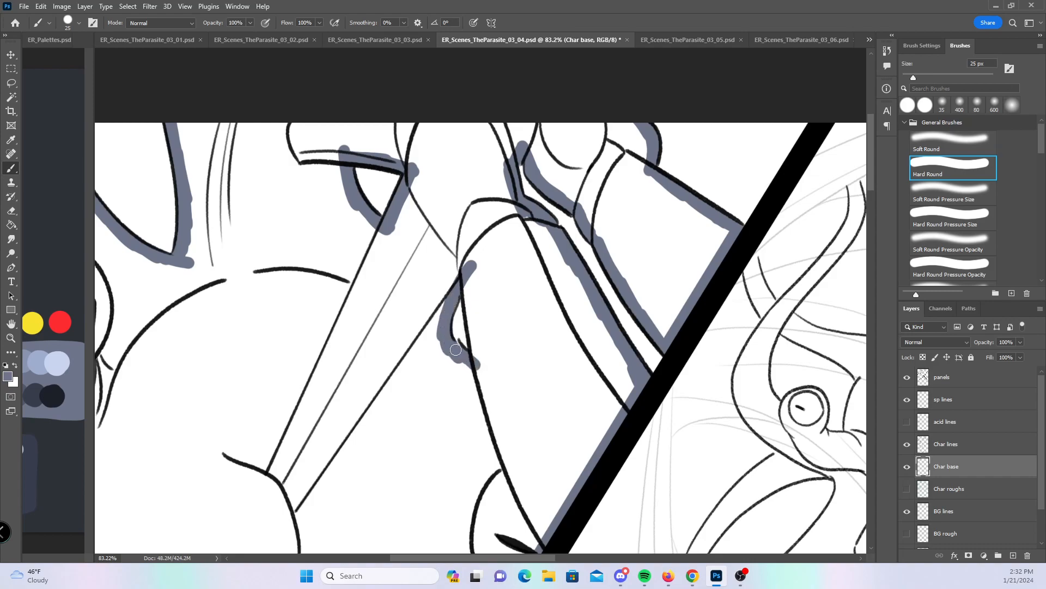
pyautogui.moveTo(472, 267); pyautogui.dragTo(480, 370)
# - Paint the tip of the upright tentacle in the second panel using Hard Round Pressure Size
pyautogui.press('z')
pyautogui.moveTo(697, 368); pyautogui.dragTo(618, 371)
pyautogui.press('b')
pyautogui.moveTo(773, 314)
pyautogui.mouseDown()
pyautogui.moveTo(479, 264)
pyautogui.moveTo(561, 228)
pyautogui.mouseUp()
pyautogui.press('z')
pyautogui.press('b')
pyautogui.click(941, 214)
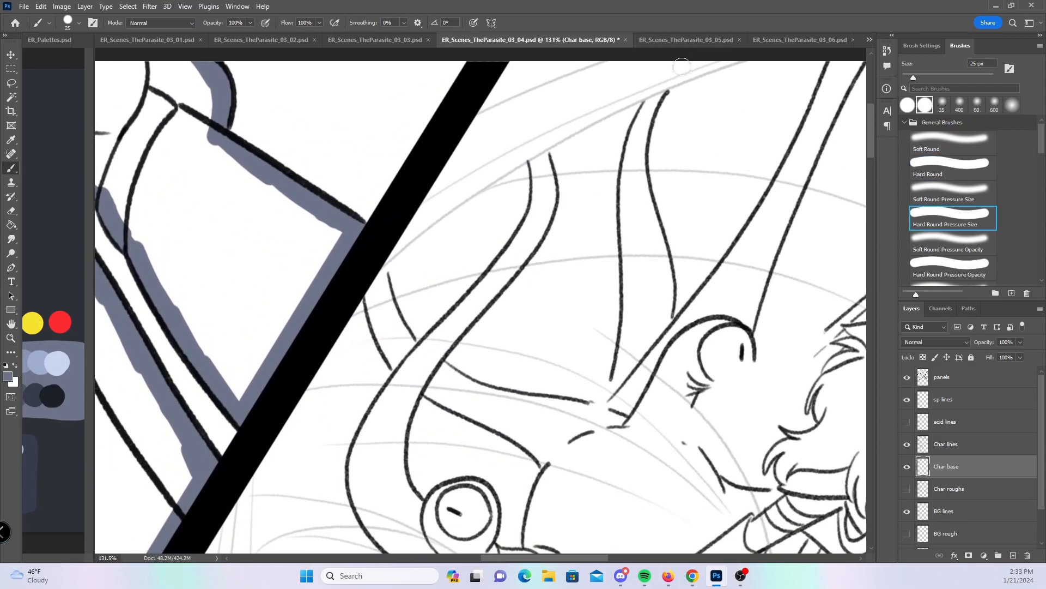
pyautogui.moveTo(649, 105); pyautogui.dragTo(641, 117)
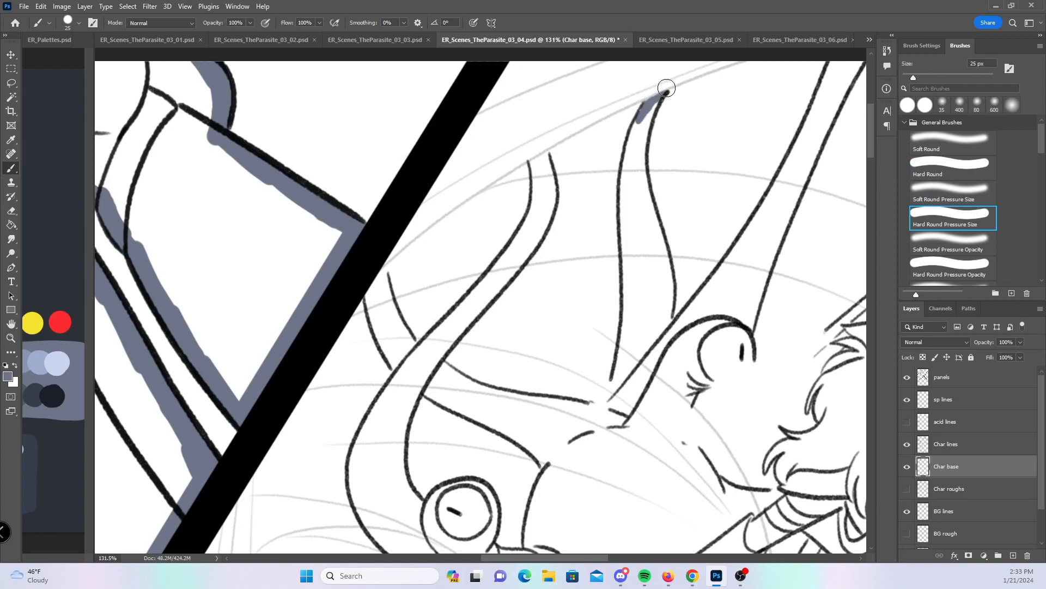
# - Fill the upper part of the curving tentacle and the short one behind it using Hard Round at 20 px
pyautogui.click(956, 174)
pyautogui.moveTo(539, 175); pyautogui.dragTo(538, 202)
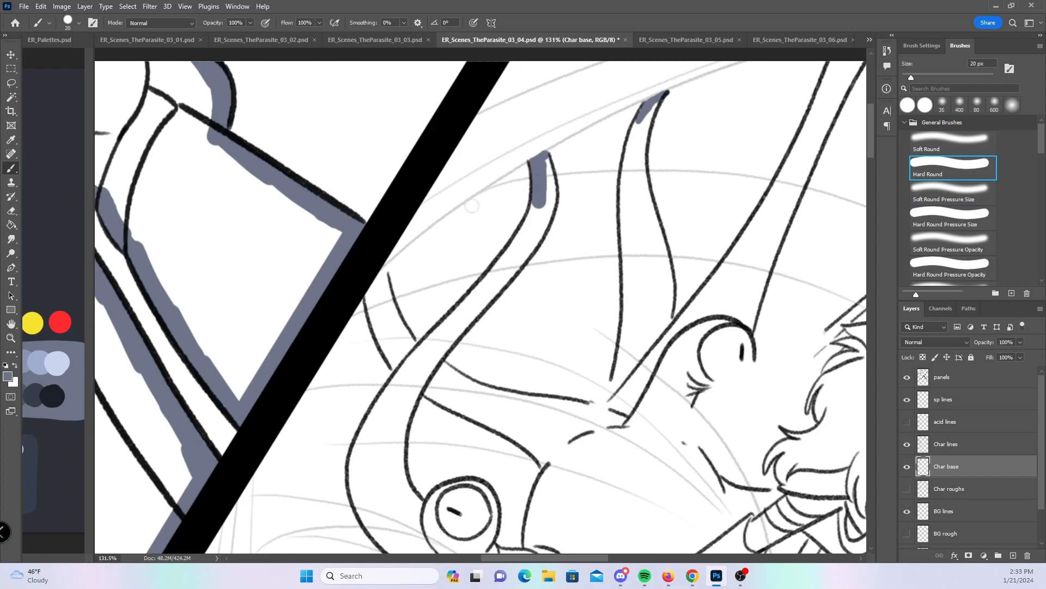
pyautogui.moveTo(374, 299)
pyautogui.mouseDown()
pyautogui.moveTo(382, 313)
pyautogui.moveTo(388, 275)
pyautogui.moveTo(414, 355)
pyautogui.moveTo(376, 311)
pyautogui.moveTo(407, 373)
pyautogui.moveTo(537, 210)
pyautogui.moveTo(516, 244)
pyautogui.mouseUp()
pyautogui.moveTo(545, 164)
pyautogui.mouseDown()
pyautogui.moveTo(530, 234)
pyautogui.moveTo(428, 370)
pyautogui.mouseUp()
# - Paint base color along the curving tentacle's lower edges, around the adjoining eye and up the brow line
pyautogui.moveTo(568, 350); pyautogui.dragTo(524, 252)
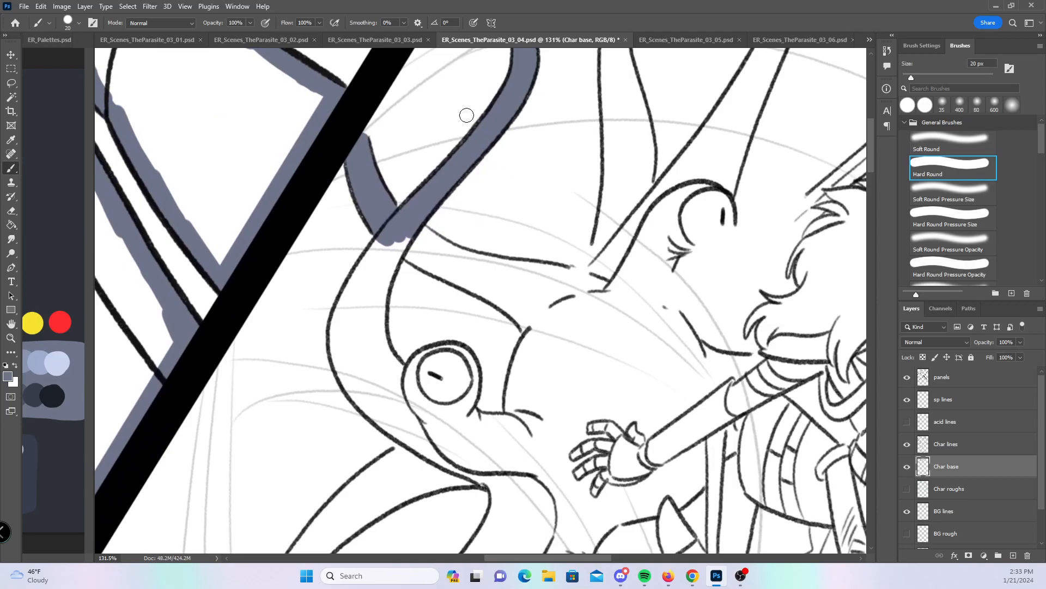
pyautogui.moveTo(393, 240)
pyautogui.mouseDown()
pyautogui.moveTo(353, 286)
pyautogui.moveTo(330, 344)
pyautogui.moveTo(342, 384)
pyautogui.moveTo(409, 437)
pyautogui.mouseUp()
pyautogui.moveTo(414, 229)
pyautogui.mouseDown()
pyautogui.moveTo(375, 306)
pyautogui.moveTo(384, 360)
pyautogui.moveTo(467, 358)
pyautogui.moveTo(465, 414)
pyautogui.moveTo(494, 427)
pyautogui.moveTo(521, 419)
pyautogui.moveTo(515, 388)
pyautogui.moveTo(535, 329)
pyautogui.mouseUp()
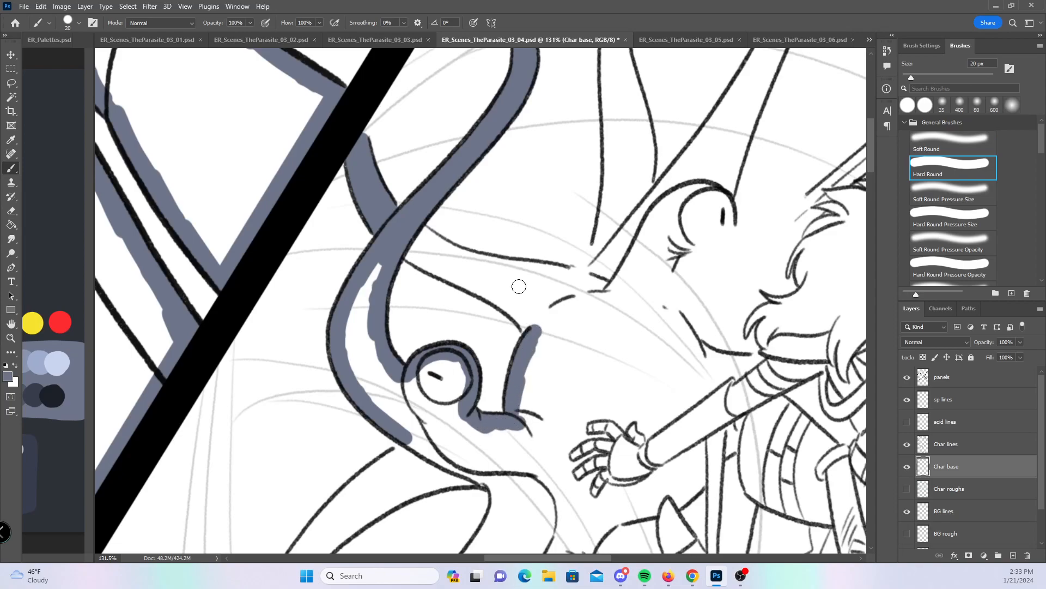
# - Paint both edges of the tentacle running from the curved one to the body, reducing the brush to 15 px
pyautogui.moveTo(409, 249); pyautogui.dragTo(530, 330)
pyautogui.moveTo(418, 231); pyautogui.dragTo(507, 265)
pyautogui.press('[')
pyautogui.moveTo(430, 234)
pyautogui.mouseDown()
pyautogui.moveTo(457, 255)
pyautogui.moveTo(580, 275)
pyautogui.mouseUp()
# - Paint base color along both inner edges of the upright tentacle, from its tip to the body
pyautogui.moveTo(728, 272); pyautogui.dragTo(579, 396)
pyautogui.moveTo(424, 397)
pyautogui.mouseDown()
pyautogui.moveTo(448, 377)
pyautogui.moveTo(454, 347)
pyautogui.mouseUp()
pyautogui.moveTo(481, 92)
pyautogui.mouseDown()
pyautogui.moveTo(457, 186)
pyautogui.moveTo(457, 338)
pyautogui.mouseUp()
pyautogui.moveTo(487, 90)
pyautogui.mouseDown()
pyautogui.moveTo(471, 152)
pyautogui.moveTo(497, 276)
pyautogui.moveTo(500, 259)
pyautogui.moveTo(495, 236)
pyautogui.moveTo(500, 322)
pyautogui.mouseUp()
# - Paint both inner edges of the long diagonal tentacle rising behind the creature's upper eye
pyautogui.moveTo(663, 241); pyautogui.dragTo(549, 351)
pyautogui.moveTo(396, 430)
pyautogui.mouseDown()
pyautogui.moveTo(506, 265)
pyautogui.moveTo(559, 141)
pyautogui.mouseUp()
pyautogui.moveTo(466, 423); pyautogui.dragTo(531, 241)
pyautogui.moveTo(508, 303)
pyautogui.mouseDown()
pyautogui.moveTo(582, 145)
pyautogui.moveTo(561, 153)
pyautogui.moveTo(525, 251)
pyautogui.mouseUp()
# - Show the acid lines layer and paint base color around the upper eye and down the creature's head edge to the character's shoulder
pyautogui.moveTo(561, 394); pyautogui.dragTo(562, 234)
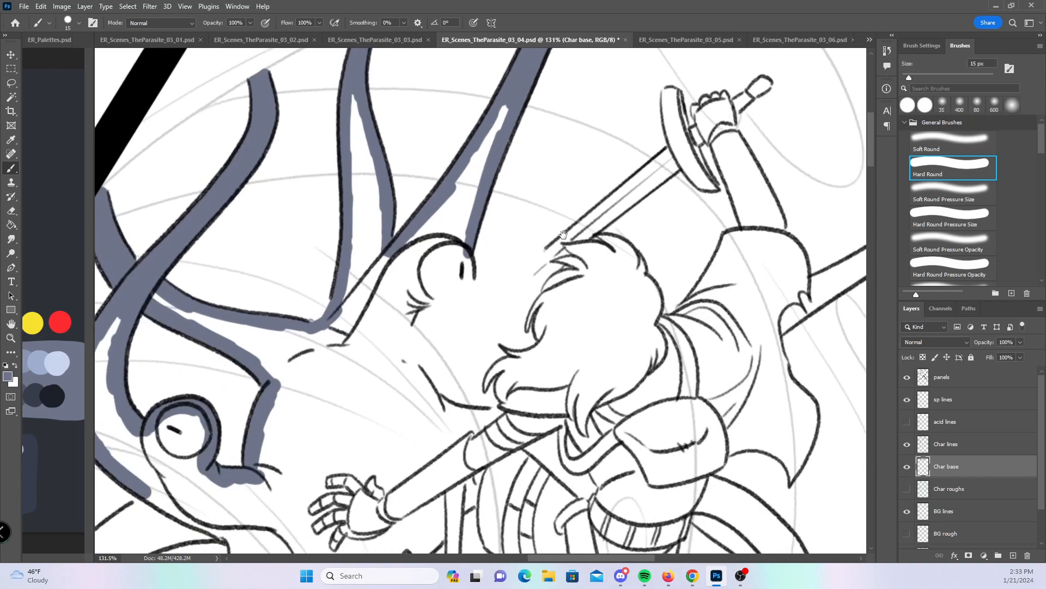
pyautogui.click(907, 423)
pyautogui.moveTo(463, 262)
pyautogui.mouseDown()
pyautogui.moveTo(448, 301)
pyautogui.moveTo(406, 311)
pyautogui.moveTo(415, 379)
pyautogui.moveTo(441, 412)
pyautogui.moveTo(467, 420)
pyautogui.moveTo(526, 404)
pyautogui.mouseUp()
# - Fill the raised sword's blade with base color from the hair up to the crossguard
pyautogui.moveTo(690, 418); pyautogui.dragTo(637, 447)
pyautogui.moveTo(494, 282)
pyautogui.mouseDown()
pyautogui.moveTo(618, 177)
pyautogui.moveTo(482, 307)
pyautogui.moveTo(628, 190)
pyautogui.moveTo(496, 291)
pyautogui.moveTo(631, 183)
pyautogui.mouseUp()
pyautogui.keyDown('shift'); pyautogui.click(620, 178); pyautogui.keyUp('shift')
pyautogui.keyDown('shift'); pyautogui.click(628, 190); pyautogui.keyUp('shift')
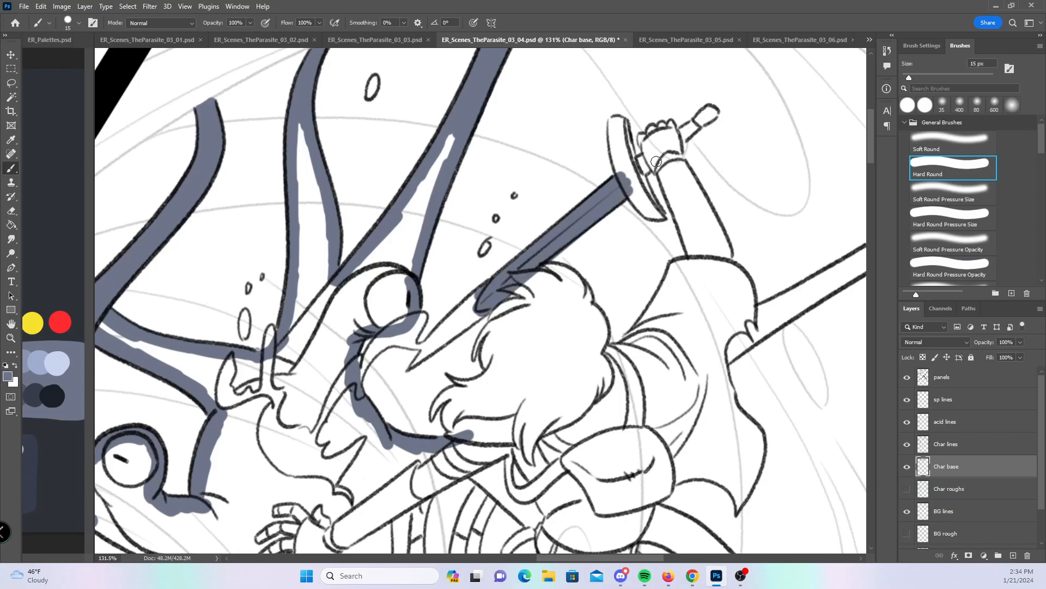
# - Fill the sword's crossguard and the short grip section below the hand, using a 10 px brush for the narrow areas
pyautogui.moveTo(614, 127); pyautogui.dragTo(621, 184)
pyautogui.moveTo(624, 123)
pyautogui.mouseDown()
pyautogui.moveTo(636, 202)
pyautogui.moveTo(659, 216)
pyautogui.moveTo(645, 195)
pyautogui.mouseUp()
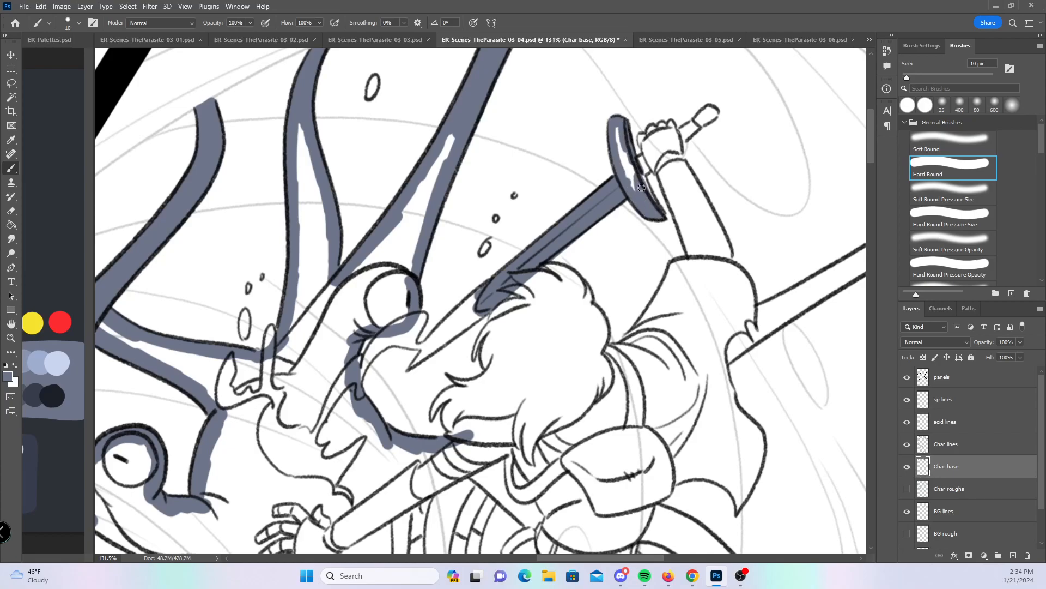
pyautogui.moveTo(686, 312); pyautogui.dragTo(589, 289)
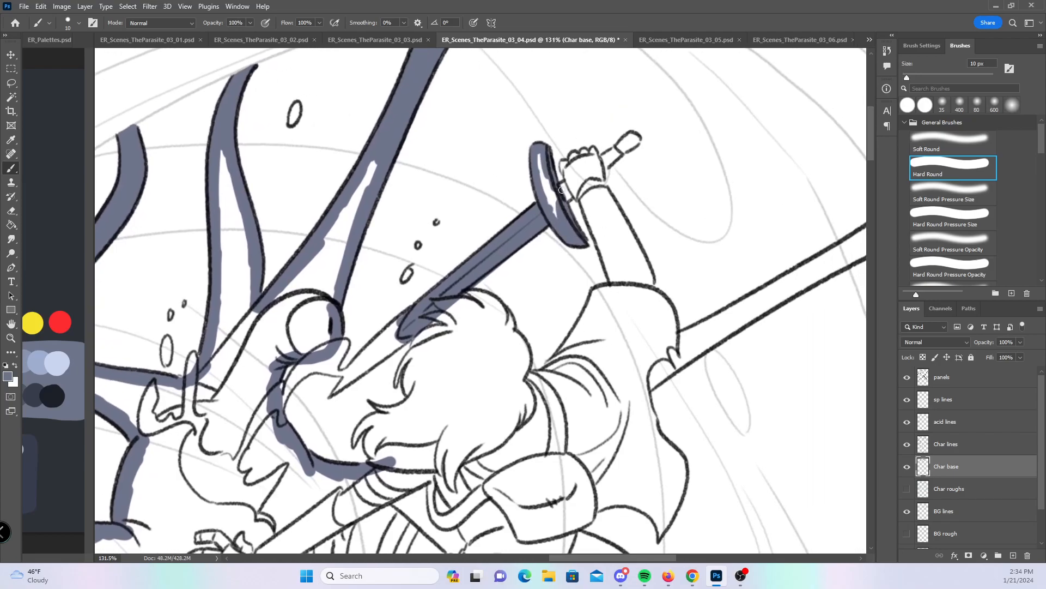
pyautogui.moveTo(570, 188)
pyautogui.mouseDown()
pyautogui.moveTo(541, 161)
pyautogui.moveTo(557, 221)
pyautogui.mouseUp()
# - Fill the gripping hand, the pommel and the hair tufts over the blade using Hard Round Pressure Size
pyautogui.click(948, 224)
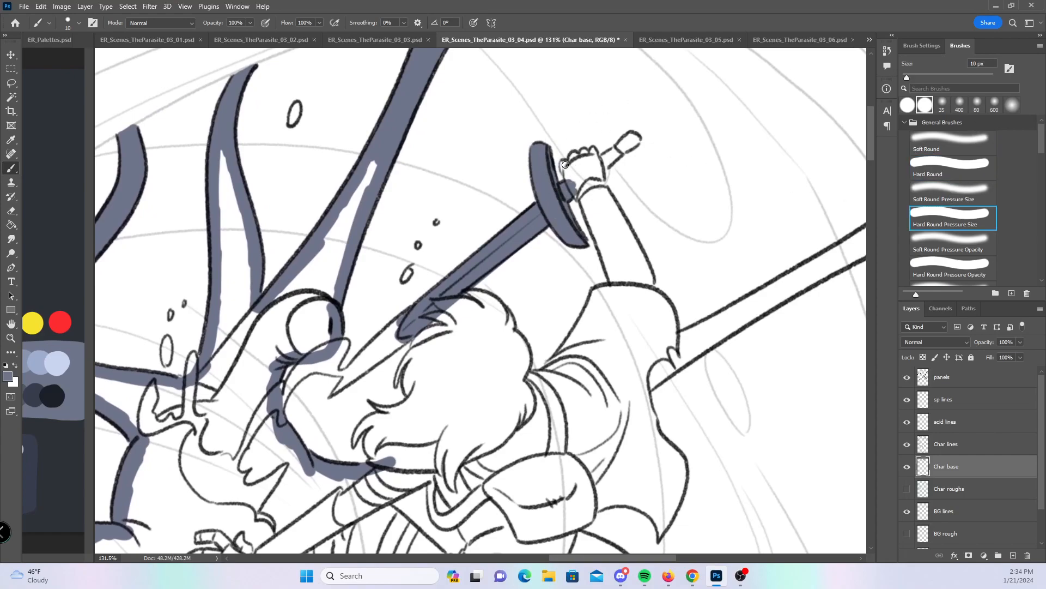
pyautogui.moveTo(563, 172); pyautogui.dragTo(566, 165)
pyautogui.press(']')
pyautogui.moveTo(469, 290)
pyautogui.mouseDown()
pyautogui.moveTo(503, 319)
pyautogui.moveTo(478, 263)
pyautogui.moveTo(450, 305)
pyautogui.moveTo(477, 297)
pyautogui.mouseUp()
pyautogui.moveTo(443, 330)
pyautogui.mouseDown()
pyautogui.moveTo(413, 338)
pyautogui.moveTo(457, 322)
pyautogui.mouseUp()
pyautogui.moveTo(573, 156)
pyautogui.mouseDown()
pyautogui.moveTo(569, 180)
pyautogui.moveTo(585, 152)
pyautogui.moveTo(629, 142)
pyautogui.mouseUp()
# - Paint the raised forearm's edges, the hair's outer edge and the sleeve's edge using Hard Round
pyautogui.click(959, 171)
pyautogui.moveTo(586, 175)
pyautogui.mouseDown()
pyautogui.moveTo(580, 184)
pyautogui.moveTo(619, 150)
pyautogui.moveTo(587, 205)
pyautogui.moveTo(596, 237)
pyautogui.moveTo(610, 233)
pyautogui.moveTo(591, 196)
pyautogui.moveTo(605, 194)
pyautogui.moveTo(649, 280)
pyautogui.moveTo(637, 262)
pyautogui.mouseUp()
pyautogui.scroll(-5, 610, 377)
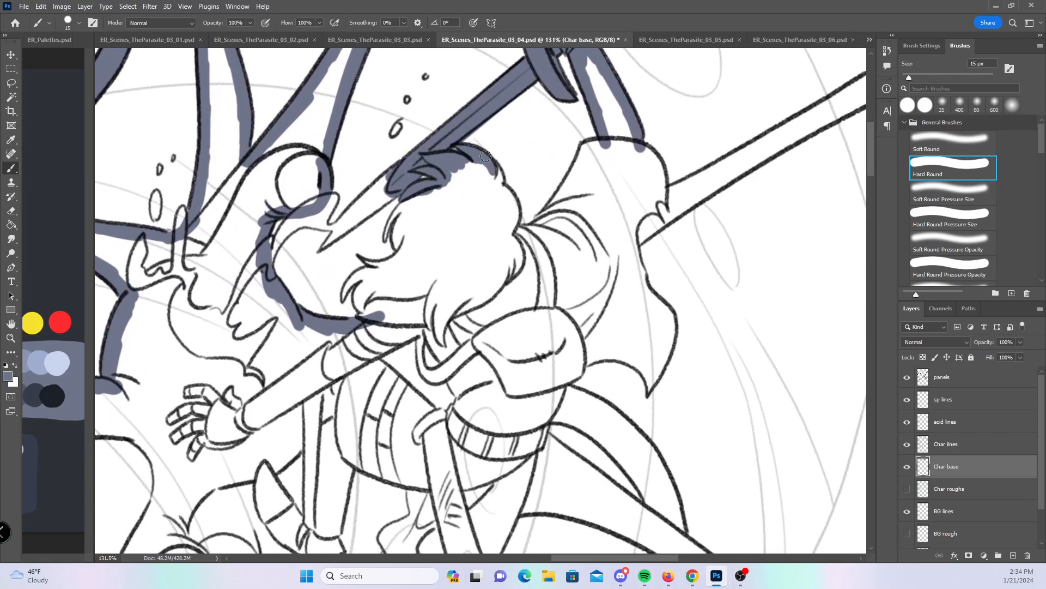
pyautogui.moveTo(497, 175)
pyautogui.mouseDown()
pyautogui.moveTo(517, 211)
pyautogui.moveTo(509, 235)
pyautogui.moveTo(533, 236)
pyautogui.moveTo(599, 145)
pyautogui.mouseUp()
# - Fill the tentacle behind the character, including its hooked tip and nearby droplets, and paint the cape's lower point
pyautogui.moveTo(781, 175); pyautogui.dragTo(564, 341)
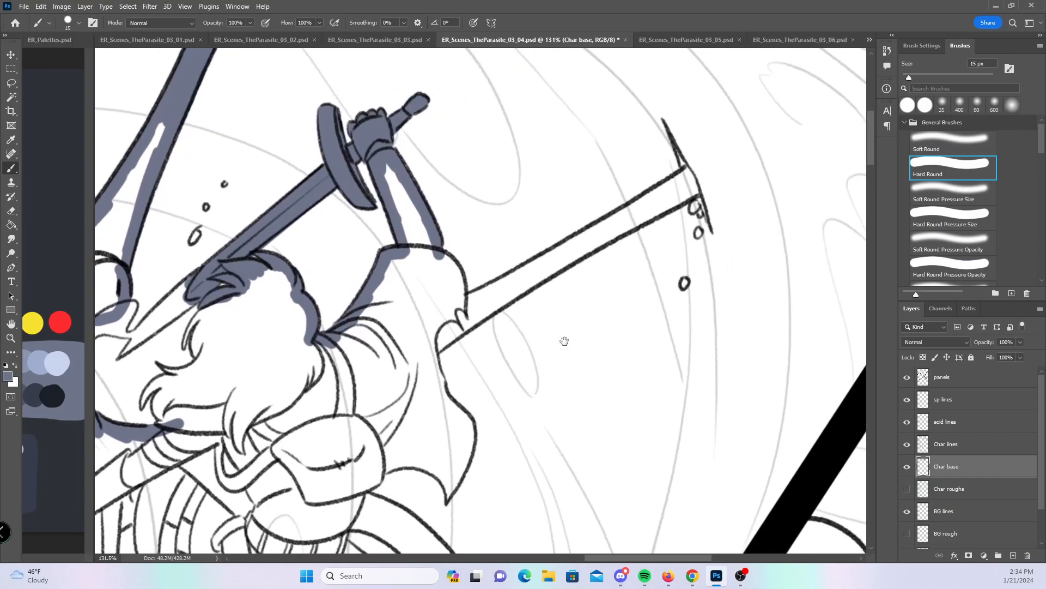
pyautogui.moveTo(438, 252)
pyautogui.mouseDown()
pyautogui.moveTo(455, 276)
pyautogui.moveTo(513, 275)
pyautogui.moveTo(502, 283)
pyautogui.moveTo(671, 183)
pyautogui.moveTo(676, 150)
pyautogui.moveTo(695, 190)
pyautogui.mouseUp()
pyautogui.click(965, 217)
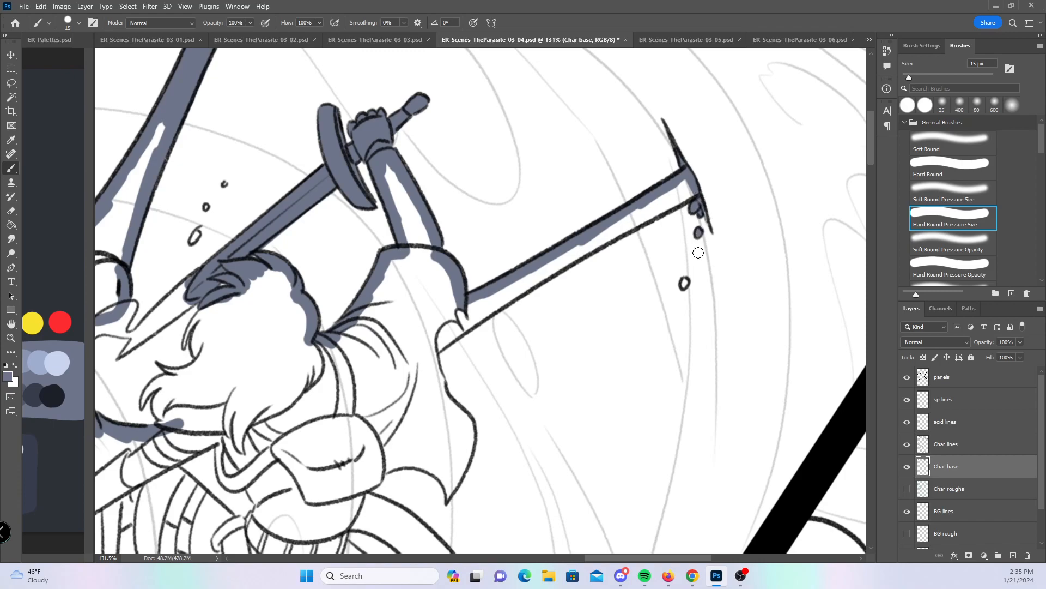
pyautogui.moveTo(448, 499); pyautogui.dragTo(460, 478)
pyautogui.click(972, 174)
pyautogui.moveTo(433, 348)
pyautogui.mouseDown()
pyautogui.moveTo(597, 237)
pyautogui.moveTo(498, 298)
pyautogui.mouseUp()
pyautogui.moveTo(605, 236)
pyautogui.mouseDown()
pyautogui.moveTo(689, 193)
pyautogui.moveTo(689, 183)
pyautogui.moveTo(622, 225)
pyautogui.mouseUp()
# - Paint base color along the cape's lower and outer edges, from the pouch up to the tentacle
pyautogui.moveTo(528, 341); pyautogui.dragTo(642, 185)
pyautogui.moveTo(491, 305)
pyautogui.mouseDown()
pyautogui.moveTo(479, 327)
pyautogui.moveTo(493, 306)
pyautogui.moveTo(490, 323)
pyautogui.moveTo(492, 313)
pyautogui.moveTo(555, 320)
pyautogui.mouseUp()
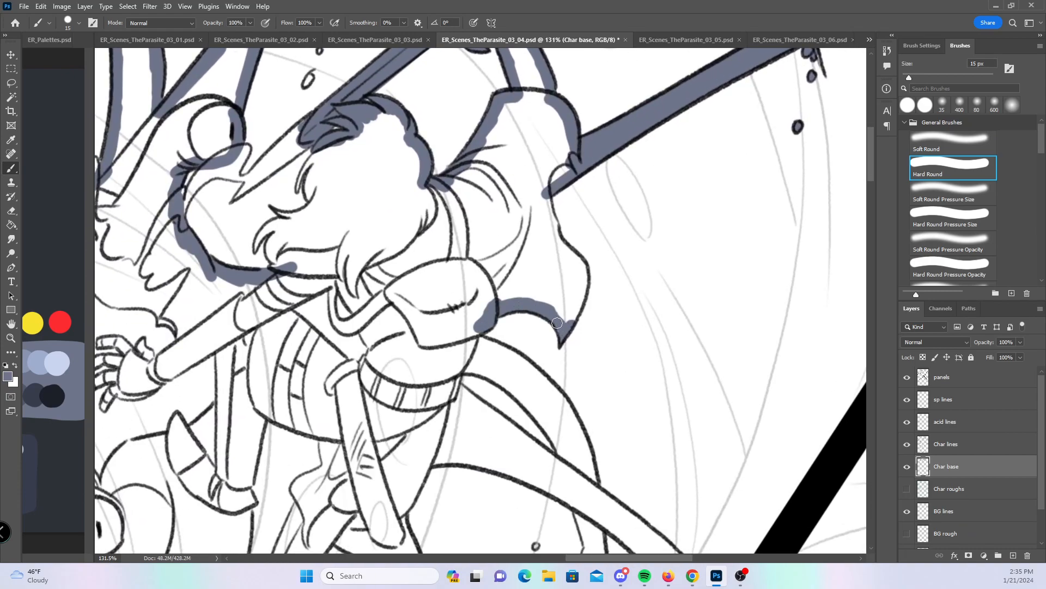
pyautogui.moveTo(547, 200)
pyautogui.mouseDown()
pyautogui.moveTo(555, 236)
pyautogui.moveTo(580, 266)
pyautogui.moveTo(569, 317)
pyautogui.mouseUp()
# - Hide the acid lines layer and paint both edges and the tip of the arched tentacle below the creature's left eye
pyautogui.moveTo(249, 396)
pyautogui.mouseDown()
pyautogui.moveTo(492, 283)
pyautogui.moveTo(503, 292)
pyautogui.moveTo(714, 278)
pyautogui.mouseUp()
pyautogui.moveTo(225, 421)
pyautogui.mouseDown()
pyautogui.moveTo(321, 294)
pyautogui.moveTo(384, 243)
pyautogui.moveTo(364, 252)
pyautogui.mouseUp()
pyautogui.click(907, 422)
pyautogui.moveTo(499, 295); pyautogui.dragTo(502, 232)
pyautogui.click(951, 218)
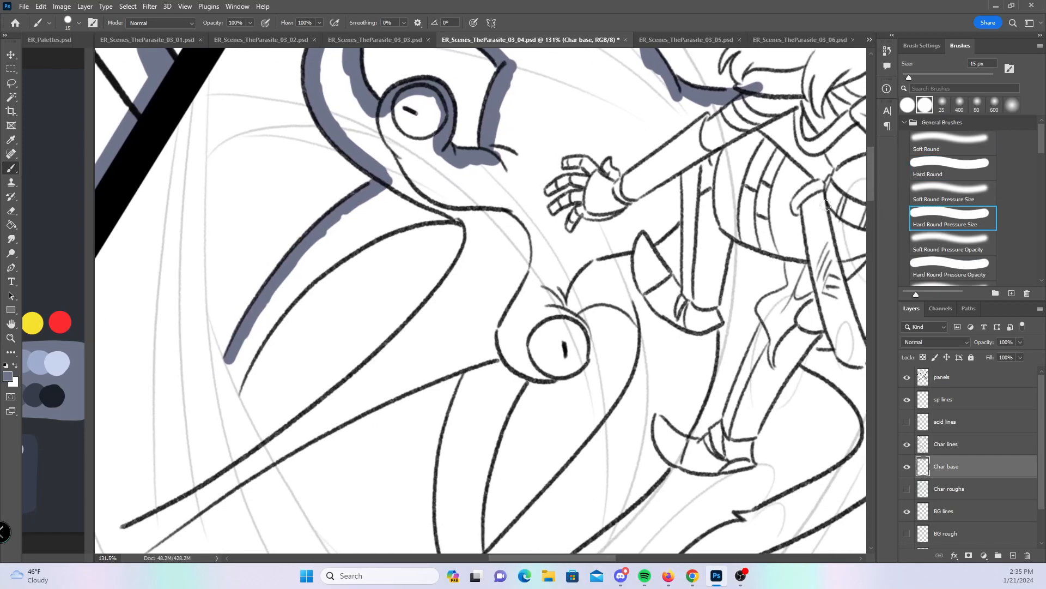
pyautogui.moveTo(238, 383)
pyautogui.mouseDown()
pyautogui.moveTo(240, 343)
pyautogui.moveTo(261, 336)
pyautogui.moveTo(331, 260)
pyautogui.moveTo(384, 229)
pyautogui.moveTo(348, 252)
pyautogui.moveTo(423, 217)
pyautogui.moveTo(462, 214)
pyautogui.moveTo(469, 252)
pyautogui.mouseUp()
# - With Hard Round, paint the arched tentacle's inner and outer edges and fill the straight tentacle's end below it, with acid lines shown
pyautogui.click(939, 167)
pyautogui.moveTo(468, 340)
pyautogui.mouseDown()
pyautogui.moveTo(498, 300)
pyautogui.moveTo(559, 273)
pyautogui.mouseUp()
pyautogui.moveTo(216, 462)
pyautogui.mouseDown()
pyautogui.moveTo(316, 415)
pyautogui.moveTo(413, 340)
pyautogui.mouseUp()
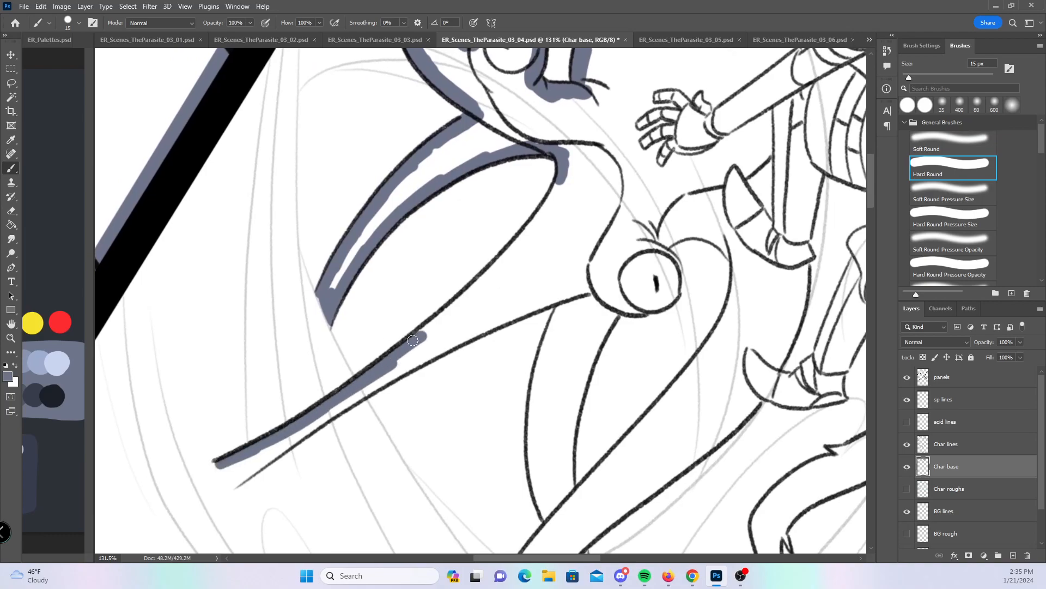
pyautogui.click(908, 422)
pyautogui.moveTo(226, 468)
pyautogui.mouseDown()
pyautogui.moveTo(237, 448)
pyautogui.moveTo(340, 387)
pyautogui.mouseUp()
pyautogui.moveTo(258, 463)
pyautogui.mouseDown()
pyautogui.moveTo(439, 338)
pyautogui.moveTo(415, 360)
pyautogui.moveTo(431, 352)
pyautogui.mouseUp()
pyautogui.moveTo(564, 170)
pyautogui.mouseDown()
pyautogui.moveTo(507, 261)
pyautogui.moveTo(424, 333)
pyautogui.mouseUp()
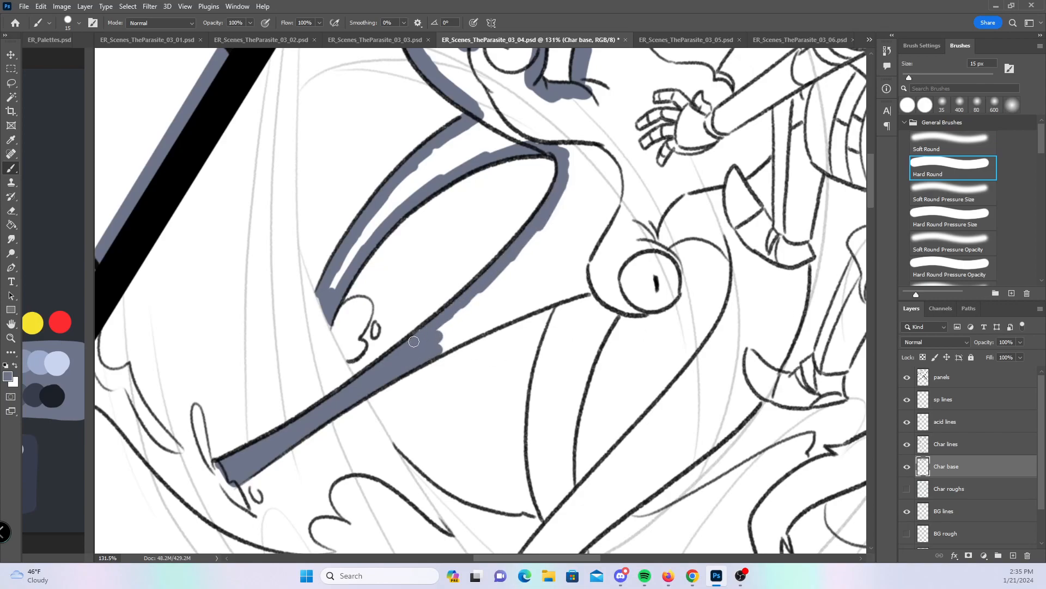
# - Hide the acid lines layer, extend the straight tentacle's lower edge, and paint the curved tentacle's edges up around the creature's lowest eye
pyautogui.click(907, 421)
pyautogui.moveTo(430, 355); pyautogui.dragTo(564, 295)
pyautogui.moveTo(688, 338); pyautogui.dragTo(491, 239)
pyautogui.click(370, 199)
pyautogui.moveTo(371, 203)
pyautogui.mouseDown()
pyautogui.moveTo(335, 299)
pyautogui.moveTo(333, 371)
pyautogui.moveTo(355, 430)
pyautogui.mouseUp()
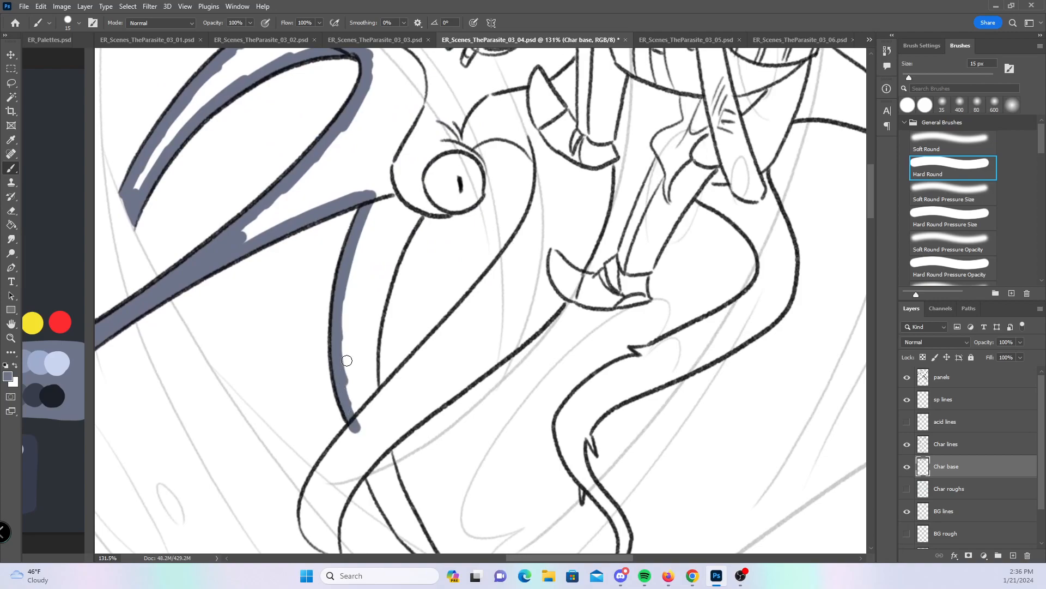
pyautogui.moveTo(426, 202)
pyautogui.mouseDown()
pyautogui.moveTo(383, 294)
pyautogui.moveTo(376, 402)
pyautogui.mouseUp()
pyautogui.moveTo(434, 209)
pyautogui.mouseDown()
pyautogui.moveTo(476, 191)
pyautogui.moveTo(485, 171)
pyautogui.moveTo(459, 144)
pyautogui.mouseUp()
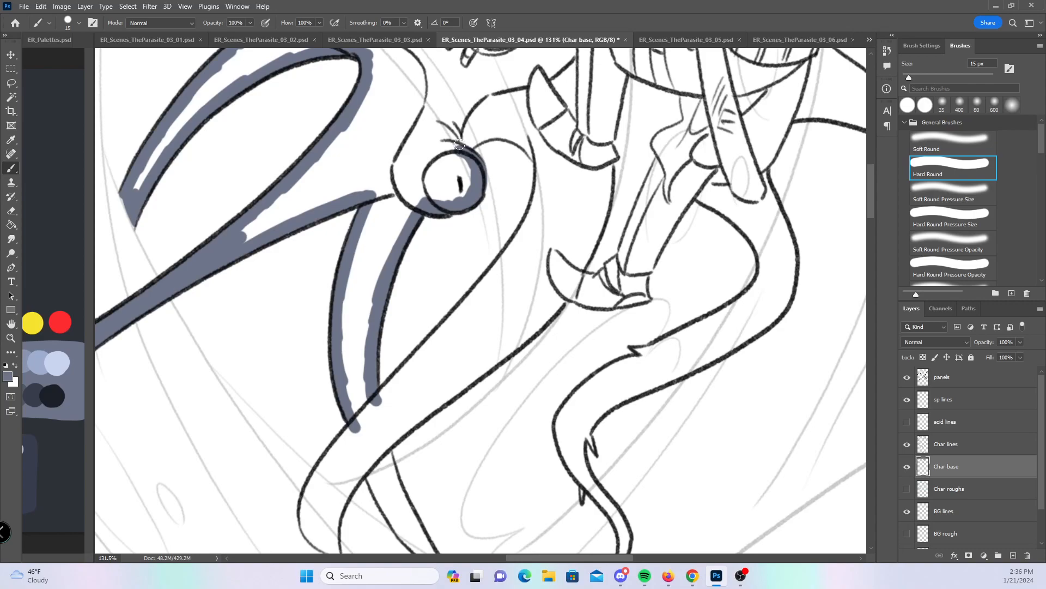
# - Paint the outer edge of the looping tentacle from the lowest eye over its bend and down toward its tip
pyautogui.moveTo(463, 153)
pyautogui.mouseDown()
pyautogui.moveTo(505, 131)
pyautogui.moveTo(530, 139)
pyautogui.moveTo(546, 174)
pyautogui.mouseUp()
pyautogui.moveTo(375, 402)
pyautogui.mouseDown()
pyautogui.moveTo(485, 286)
pyautogui.moveTo(545, 169)
pyautogui.mouseUp()
pyautogui.scroll(-5, 600, 393)
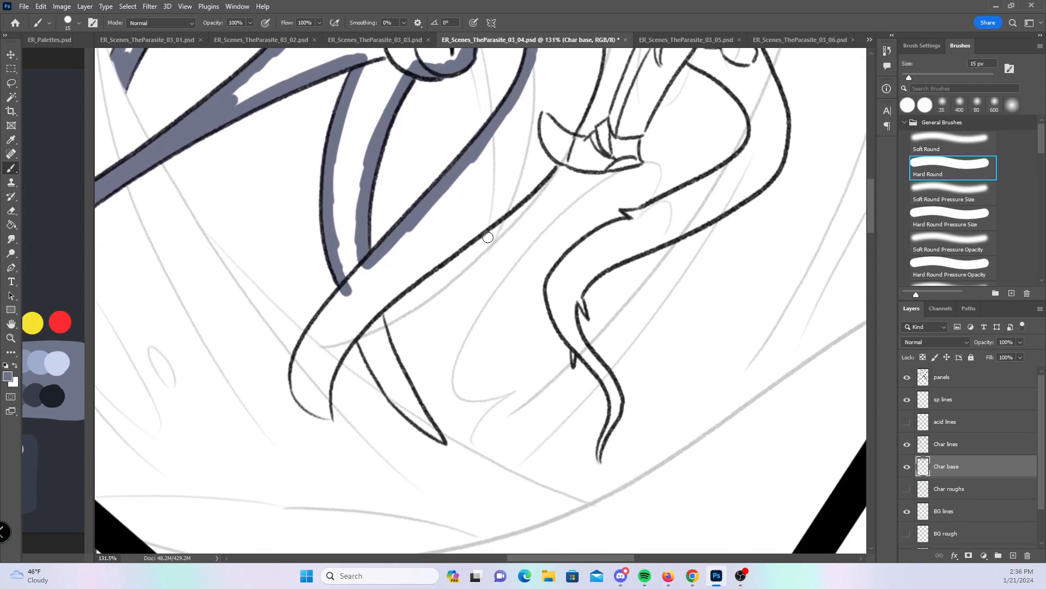
pyautogui.moveTo(297, 388)
pyautogui.mouseDown()
pyautogui.moveTo(296, 355)
pyautogui.moveTo(396, 250)
pyautogui.mouseUp()
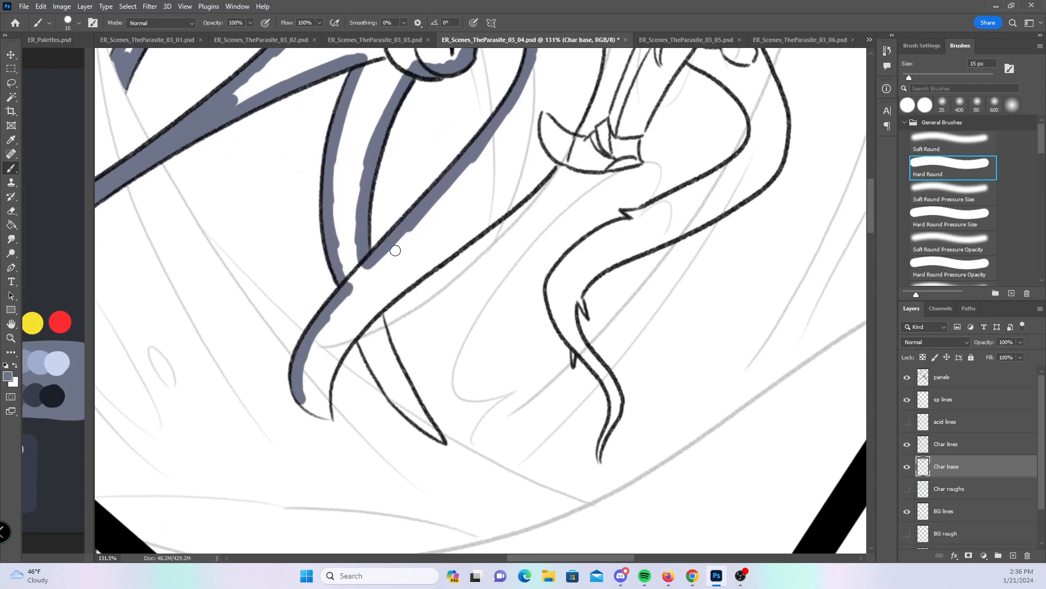
# - Fill the wavy tentacle's spikes and tip with Hard Round Pressure Size, along with the tips of the two tentacles beside it
pyautogui.click(958, 221)
pyautogui.moveTo(573, 361); pyautogui.dragTo(571, 332)
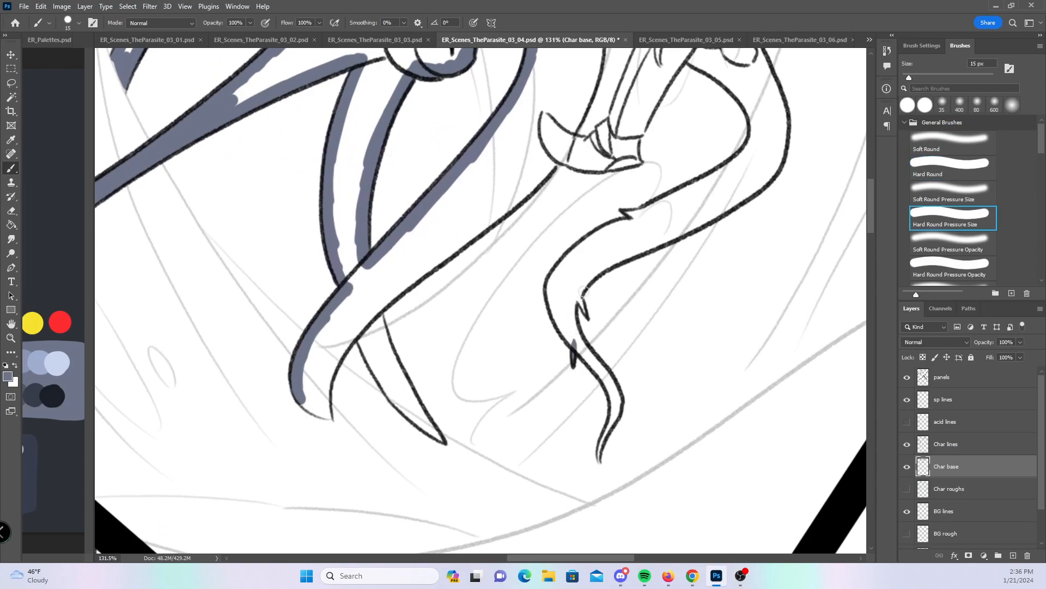
pyautogui.moveTo(623, 211); pyautogui.dragTo(635, 217)
pyautogui.moveTo(601, 450); pyautogui.dragTo(618, 390)
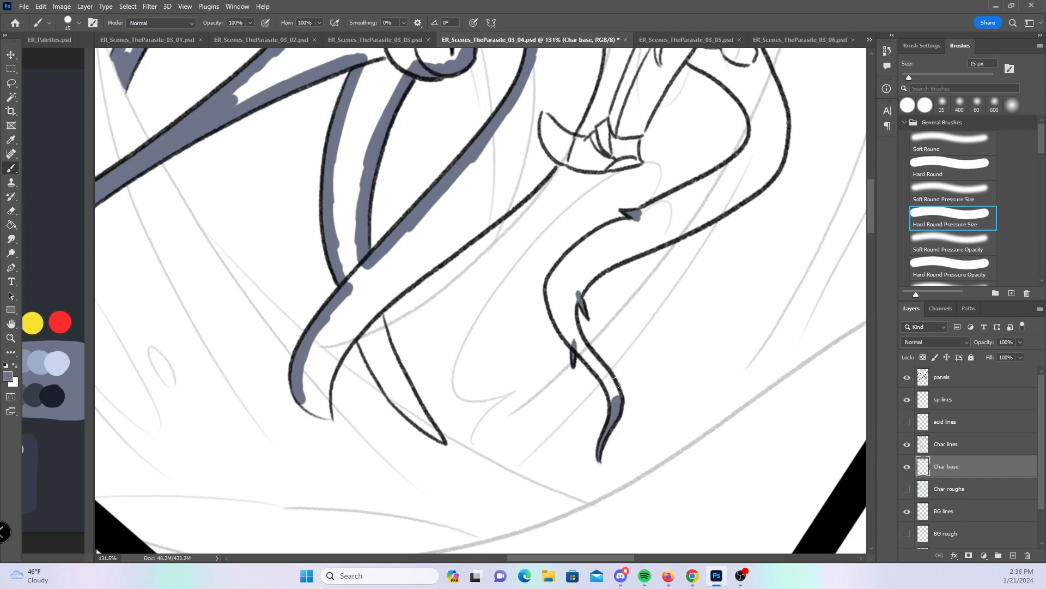
pyautogui.moveTo(430, 433)
pyautogui.mouseDown()
pyautogui.moveTo(439, 440)
pyautogui.moveTo(419, 414)
pyautogui.mouseUp()
pyautogui.moveTo(309, 397)
pyautogui.mouseDown()
pyautogui.moveTo(329, 417)
pyautogui.moveTo(330, 370)
pyautogui.moveTo(365, 316)
pyautogui.moveTo(401, 410)
pyautogui.moveTo(369, 327)
pyautogui.moveTo(398, 388)
pyautogui.moveTo(406, 381)
pyautogui.moveTo(405, 407)
pyautogui.mouseUp()
# - With Hard Round, paint the looping tentacle's lower edge up to the boot and fill the wavy tentacle's narrow lower part
pyautogui.click(954, 166)
pyautogui.moveTo(494, 278); pyautogui.dragTo(461, 356)
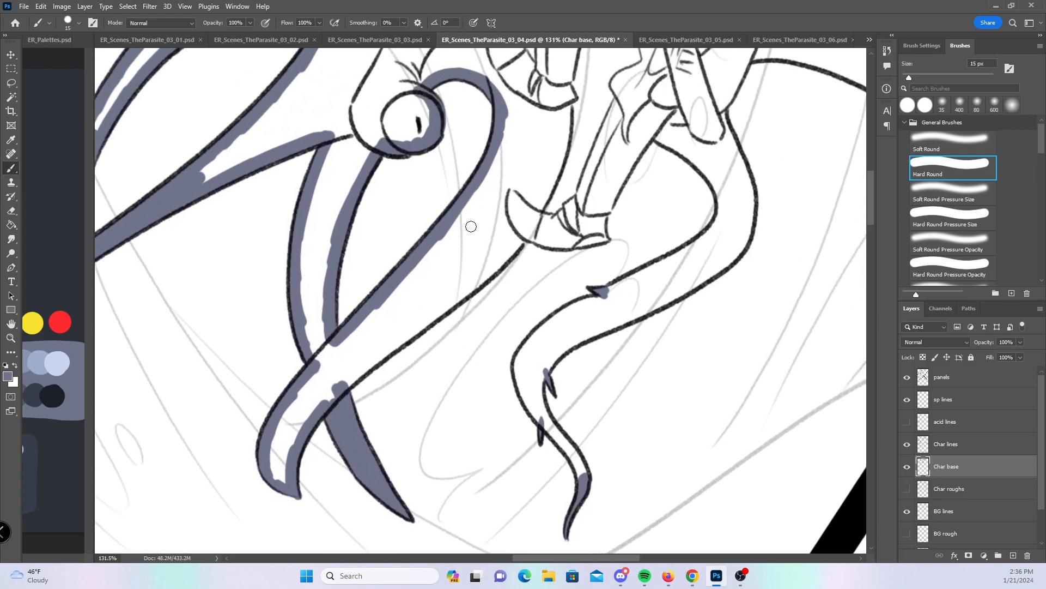
pyautogui.moveTo(341, 387)
pyautogui.mouseDown()
pyautogui.moveTo(499, 267)
pyautogui.moveTo(525, 232)
pyautogui.mouseUp()
pyautogui.moveTo(552, 324)
pyautogui.mouseDown()
pyautogui.moveTo(520, 357)
pyautogui.moveTo(521, 376)
pyautogui.moveTo(581, 482)
pyautogui.mouseUp()
pyautogui.moveTo(535, 344)
pyautogui.mouseDown()
pyautogui.moveTo(548, 419)
pyautogui.moveTo(543, 368)
pyautogui.moveTo(582, 332)
pyautogui.mouseUp()
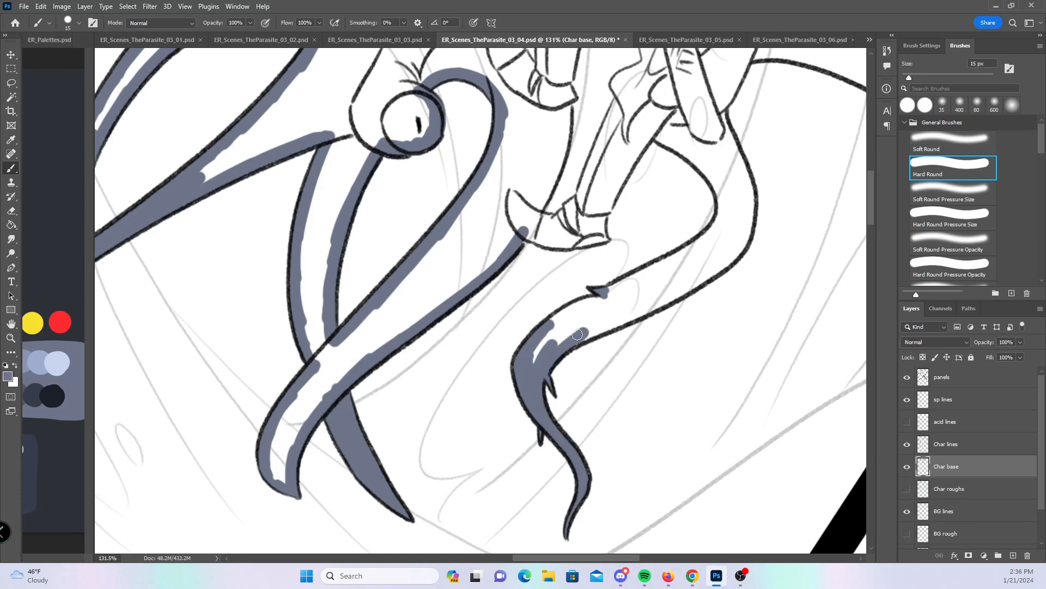
# - Paint both edges of the wavy tentacle's upper part, from its spike around the bend up to the character
pyautogui.moveTo(708, 205); pyautogui.dragTo(579, 293)
pyautogui.moveTo(414, 425); pyautogui.dragTo(530, 357)
pyautogui.moveTo(522, 222)
pyautogui.mouseDown()
pyautogui.moveTo(567, 248)
pyautogui.moveTo(594, 284)
pyautogui.moveTo(590, 323)
pyautogui.moveTo(539, 346)
pyautogui.mouseUp()
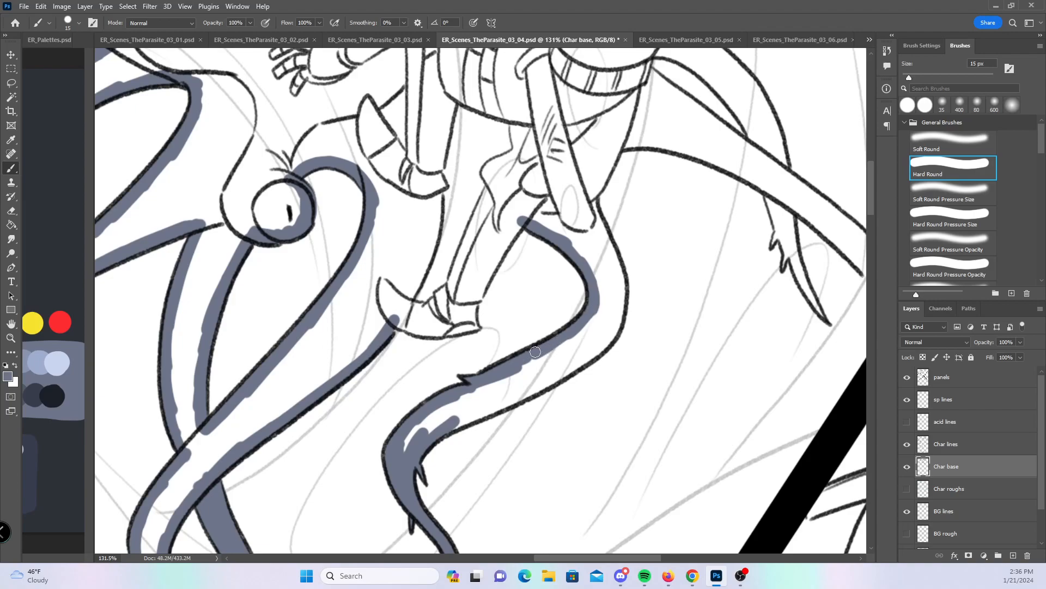
pyautogui.moveTo(404, 438); pyautogui.dragTo(472, 415)
pyautogui.moveTo(590, 195); pyautogui.dragTo(619, 297)
pyautogui.moveTo(509, 399)
pyautogui.mouseDown()
pyautogui.moveTo(582, 357)
pyautogui.moveTo(610, 323)
pyautogui.moveTo(617, 287)
pyautogui.mouseUp()
pyautogui.scroll(5, 668, 374)
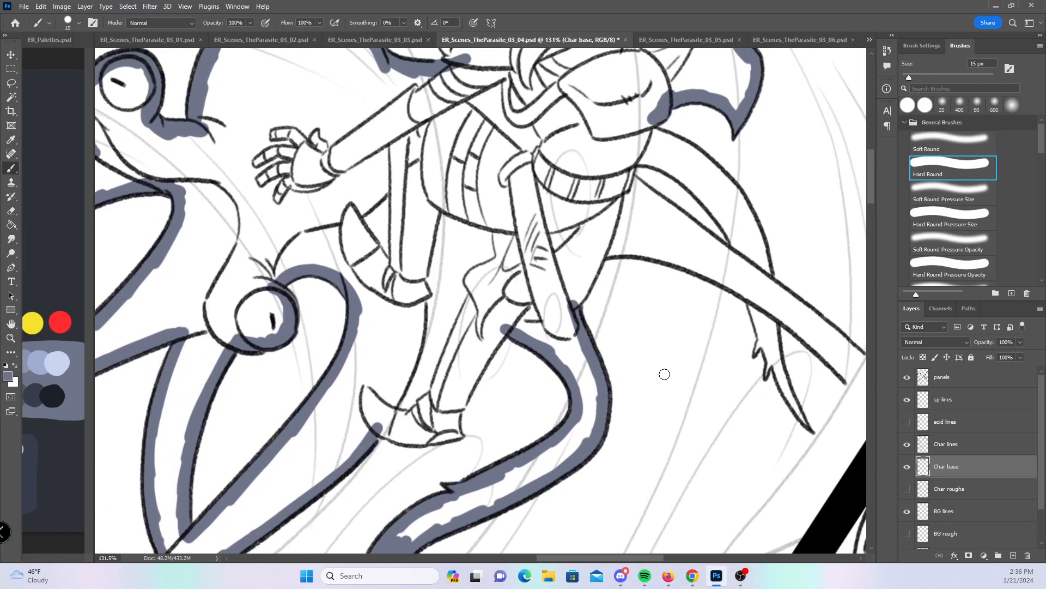
# - Paint base color along the armored character's tunic hem, leg edges and boots
pyautogui.moveTo(414, 300); pyautogui.dragTo(415, 299)
pyautogui.moveTo(421, 293)
pyautogui.mouseDown()
pyautogui.moveTo(437, 193)
pyautogui.moveTo(475, 219)
pyautogui.moveTo(418, 325)
pyautogui.moveTo(421, 315)
pyautogui.moveTo(391, 409)
pyautogui.moveTo(408, 440)
pyautogui.moveTo(433, 440)
pyautogui.moveTo(417, 419)
pyautogui.moveTo(479, 284)
pyautogui.moveTo(471, 282)
pyautogui.moveTo(495, 264)
pyautogui.moveTo(487, 266)
pyautogui.moveTo(499, 226)
pyautogui.mouseUp()
pyautogui.moveTo(444, 435)
pyautogui.mouseDown()
pyautogui.moveTo(461, 395)
pyautogui.moveTo(467, 389)
pyautogui.moveTo(463, 405)
pyautogui.moveTo(496, 341)
pyautogui.mouseUp()
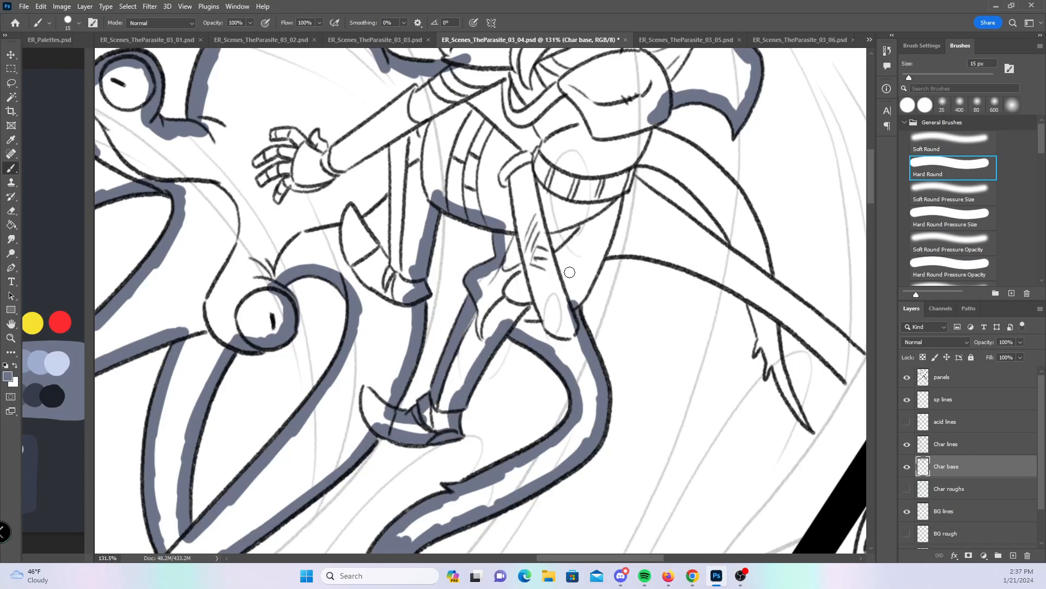
# - Paint the edges of the arched and straight tentacles extending behind the character's waist toward the panel border
pyautogui.moveTo(708, 329); pyautogui.dragTo(526, 433)
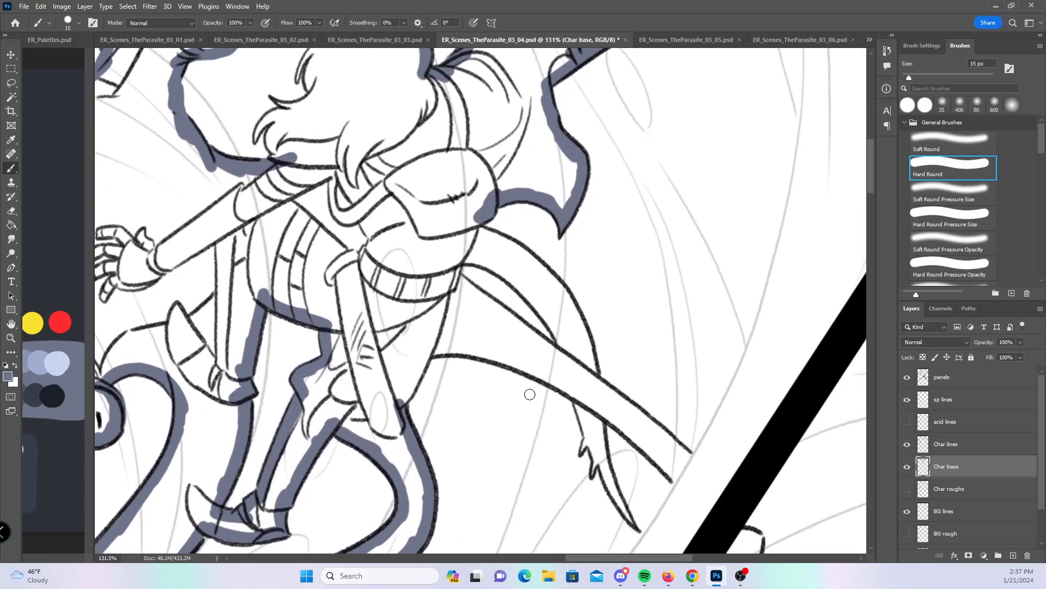
pyautogui.moveTo(472, 219)
pyautogui.mouseDown()
pyautogui.moveTo(539, 272)
pyautogui.moveTo(520, 231)
pyautogui.moveTo(564, 295)
pyautogui.moveTo(597, 384)
pyautogui.mouseUp()
pyautogui.moveTo(456, 256)
pyautogui.mouseDown()
pyautogui.moveTo(501, 269)
pyautogui.moveTo(566, 357)
pyautogui.mouseUp()
pyautogui.moveTo(460, 262)
pyautogui.mouseDown()
pyautogui.moveTo(460, 283)
pyautogui.moveTo(570, 363)
pyautogui.mouseUp()
pyautogui.moveTo(398, 406)
pyautogui.mouseDown()
pyautogui.moveTo(423, 351)
pyautogui.moveTo(479, 353)
pyautogui.moveTo(466, 351)
pyautogui.moveTo(570, 393)
pyautogui.mouseUp()
pyautogui.moveTo(593, 384); pyautogui.dragTo(682, 454)
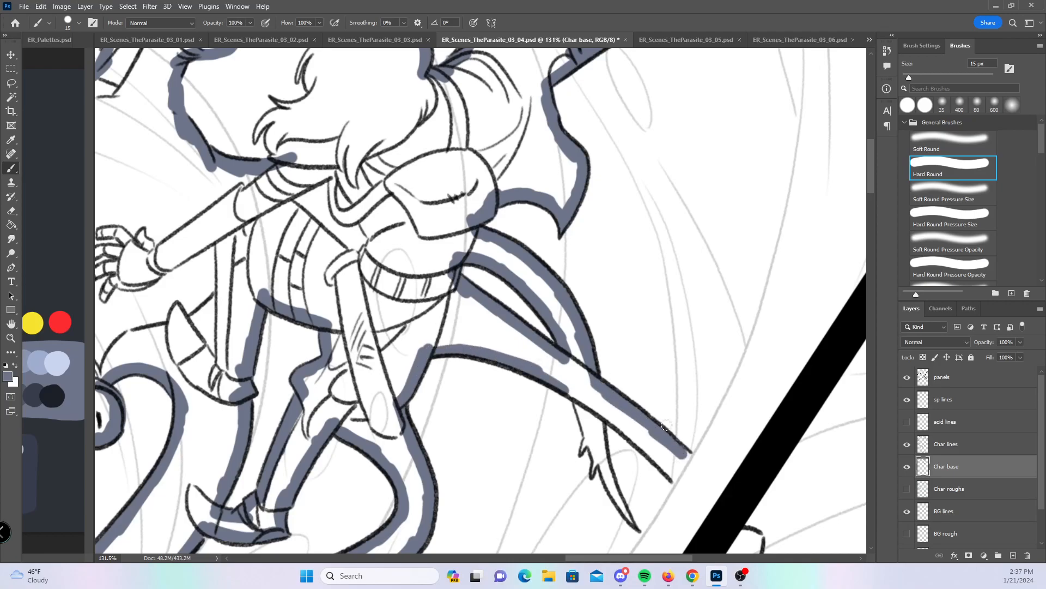
# - Fill the spiked tentacle tip with Hard Round Pressure Size, paint the straight tentacle's lower edge and end, and save the page
pyautogui.moveTo(720, 394); pyautogui.dragTo(642, 279)
pyautogui.click(962, 224)
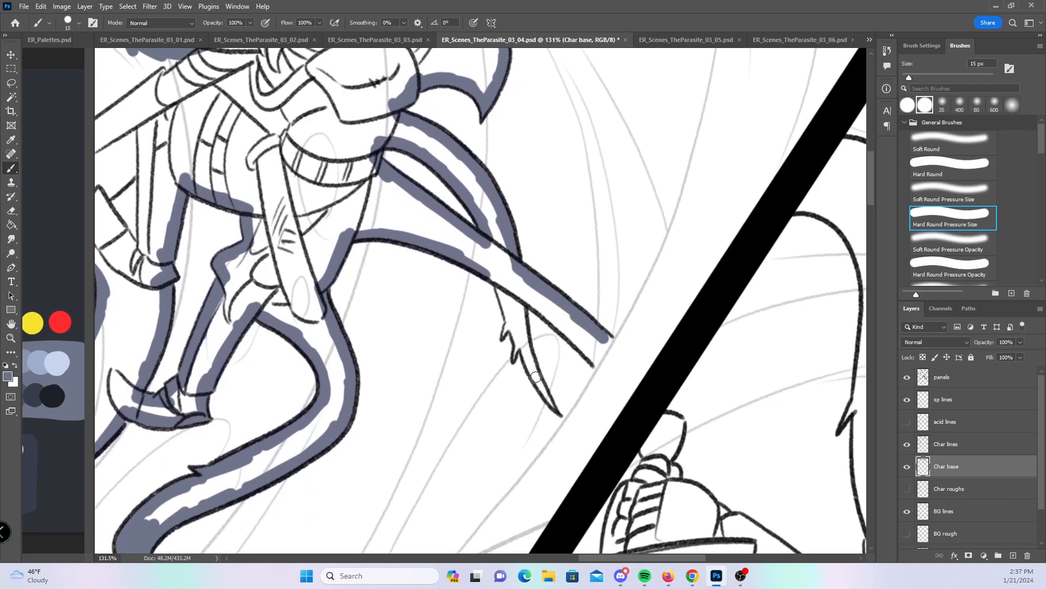
pyautogui.moveTo(505, 321)
pyautogui.mouseDown()
pyautogui.moveTo(516, 354)
pyautogui.moveTo(523, 332)
pyautogui.mouseUp()
pyautogui.moveTo(493, 279)
pyautogui.mouseDown()
pyautogui.moveTo(520, 327)
pyautogui.moveTo(515, 292)
pyautogui.moveTo(597, 361)
pyautogui.moveTo(605, 341)
pyautogui.moveTo(591, 347)
pyautogui.mouseUp()
pyautogui.click(957, 163)
pyautogui.scroll(-10, 624, 294)
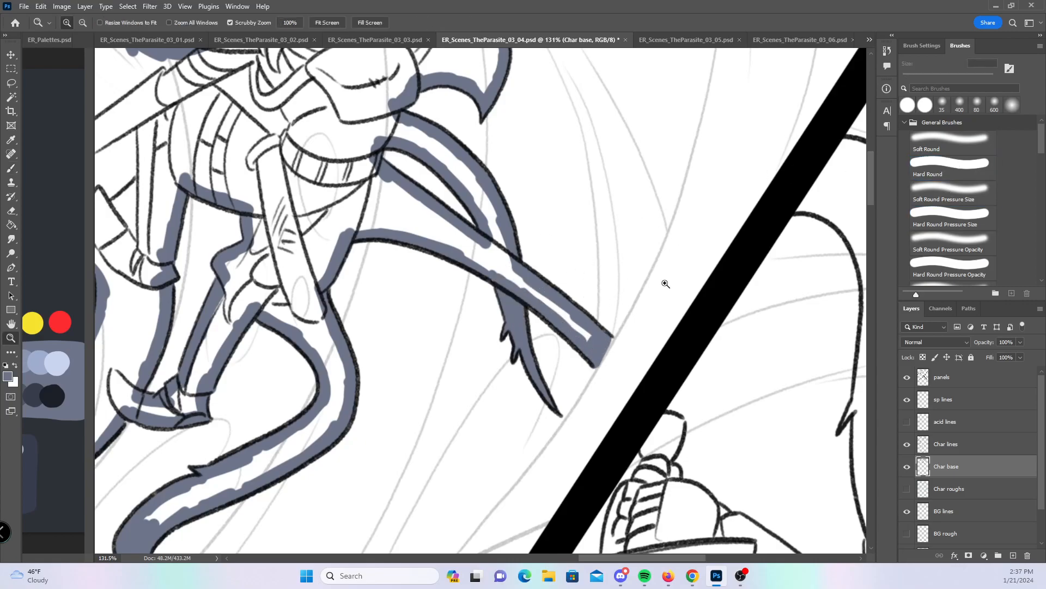
pyautogui.moveTo(559, 281); pyautogui.dragTo(575, 339)
pyautogui.hotkey('ctrl', 's')
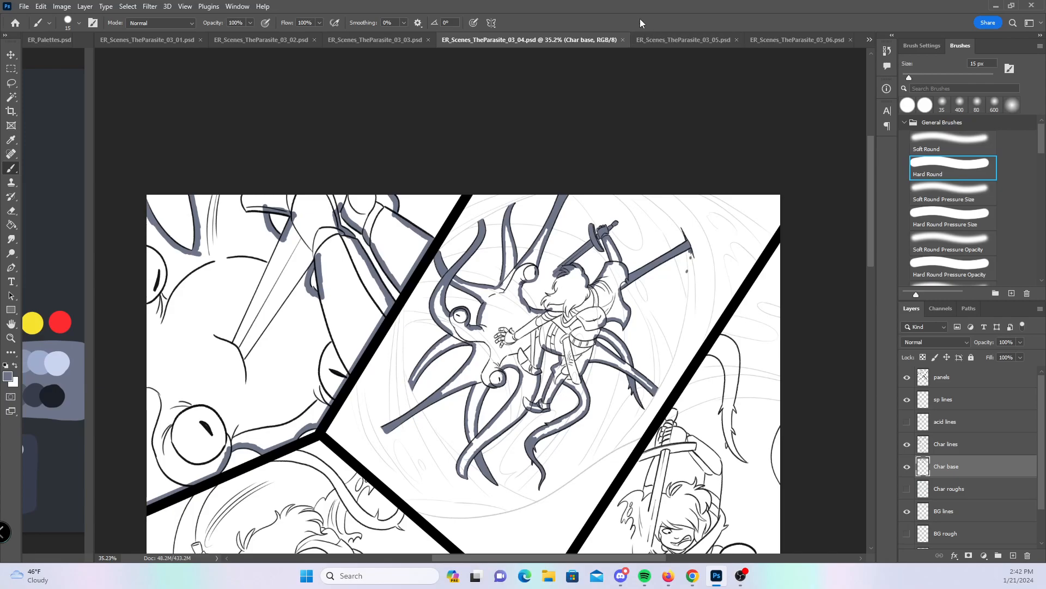
# - Fill the armored character's hair tufts around the face in the middle panel using Hard Round Pressure Size
pyautogui.moveTo(537, 283); pyautogui.dragTo(666, 254)
pyautogui.moveTo(655, 309)
pyautogui.mouseDown()
pyautogui.moveTo(484, 291)
pyautogui.moveTo(411, 297)
pyautogui.moveTo(425, 299)
pyautogui.moveTo(474, 218)
pyautogui.moveTo(459, 328)
pyautogui.mouseUp()
pyautogui.hotkey('ctrl', 'z')
pyautogui.click(959, 221)
pyautogui.moveTo(386, 345)
pyautogui.mouseDown()
pyautogui.moveTo(425, 356)
pyautogui.moveTo(415, 346)
pyautogui.moveTo(449, 343)
pyautogui.mouseUp()
pyautogui.moveTo(362, 384)
pyautogui.mouseDown()
pyautogui.moveTo(400, 354)
pyautogui.moveTo(357, 389)
pyautogui.moveTo(397, 366)
pyautogui.moveTo(369, 414)
pyautogui.moveTo(379, 416)
pyautogui.moveTo(373, 400)
pyautogui.moveTo(383, 446)
pyautogui.moveTo(393, 389)
pyautogui.moveTo(434, 359)
pyautogui.mouseUp()
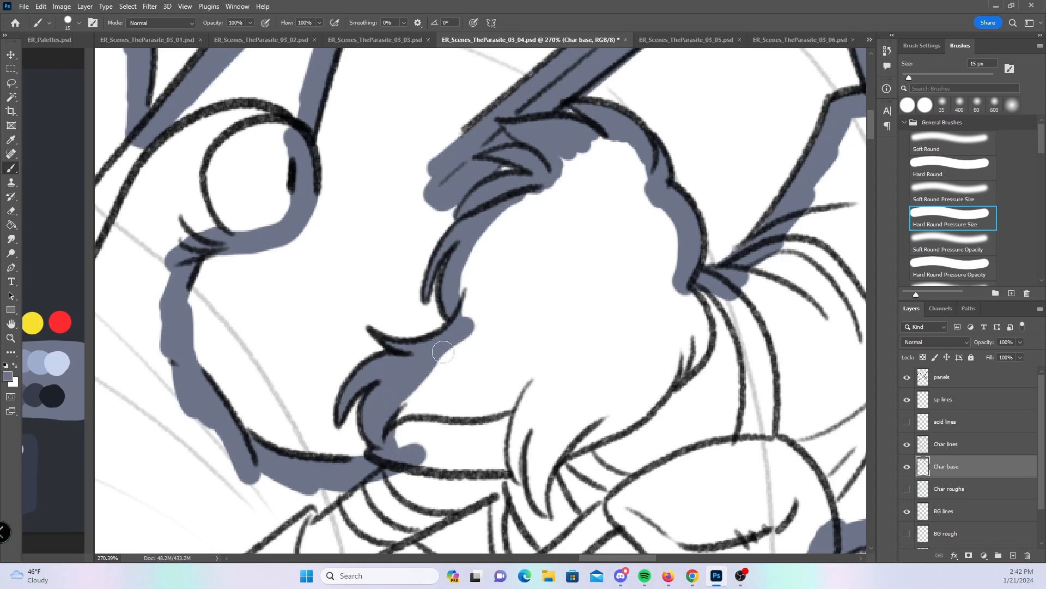
# - Fill the spikes and tapered tip of the hanging tentacle in the right-hand panel and start its edges with Hard Round
pyautogui.press('z')
pyautogui.moveTo(629, 296); pyautogui.dragTo(545, 296)
pyautogui.moveTo(842, 425)
pyautogui.mouseDown()
pyautogui.moveTo(830, 378)
pyautogui.moveTo(597, 187)
pyautogui.moveTo(661, 215)
pyautogui.mouseUp()
pyautogui.press('b')
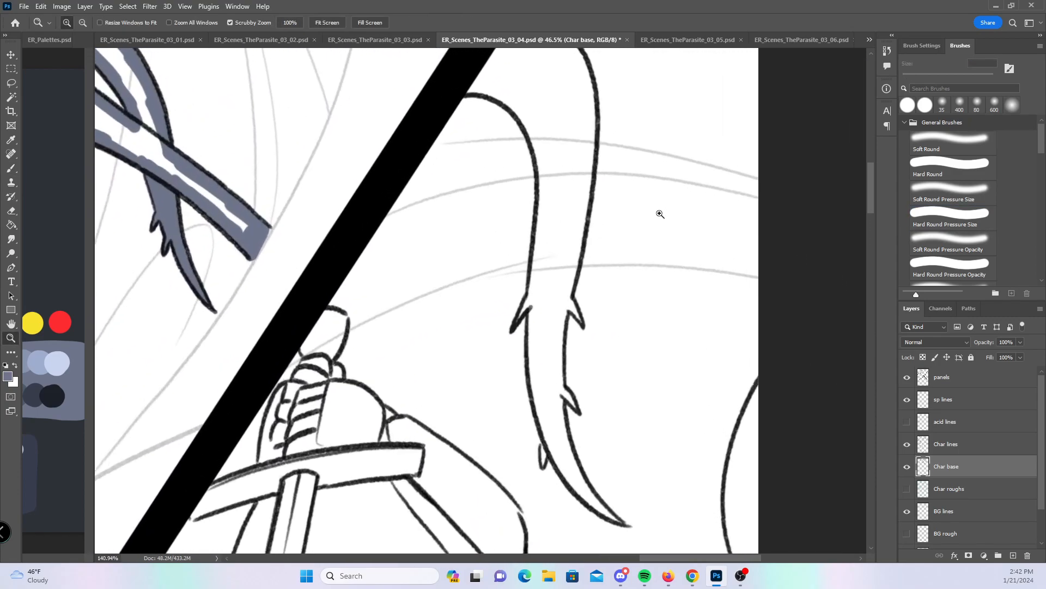
pyautogui.moveTo(598, 313); pyautogui.dragTo(484, 193)
pyautogui.moveTo(398, 241)
pyautogui.mouseDown()
pyautogui.moveTo(413, 207)
pyautogui.moveTo(467, 227)
pyautogui.mouseUp()
pyautogui.moveTo(451, 313); pyautogui.dragTo(465, 330)
pyautogui.moveTo(431, 401)
pyautogui.mouseDown()
pyautogui.moveTo(438, 375)
pyautogui.moveTo(457, 412)
pyautogui.moveTo(527, 472)
pyautogui.mouseUp()
pyautogui.moveTo(441, 366)
pyautogui.mouseDown()
pyautogui.moveTo(467, 416)
pyautogui.moveTo(460, 382)
pyautogui.moveTo(498, 434)
pyautogui.mouseUp()
pyautogui.press(',')
pyautogui.moveTo(421, 207)
pyautogui.mouseDown()
pyautogui.moveTo(423, 315)
pyautogui.moveTo(421, 304)
pyautogui.moveTo(448, 342)
pyautogui.moveTo(443, 268)
pyautogui.moveTo(448, 293)
pyautogui.moveTo(459, 197)
pyautogui.mouseUp()
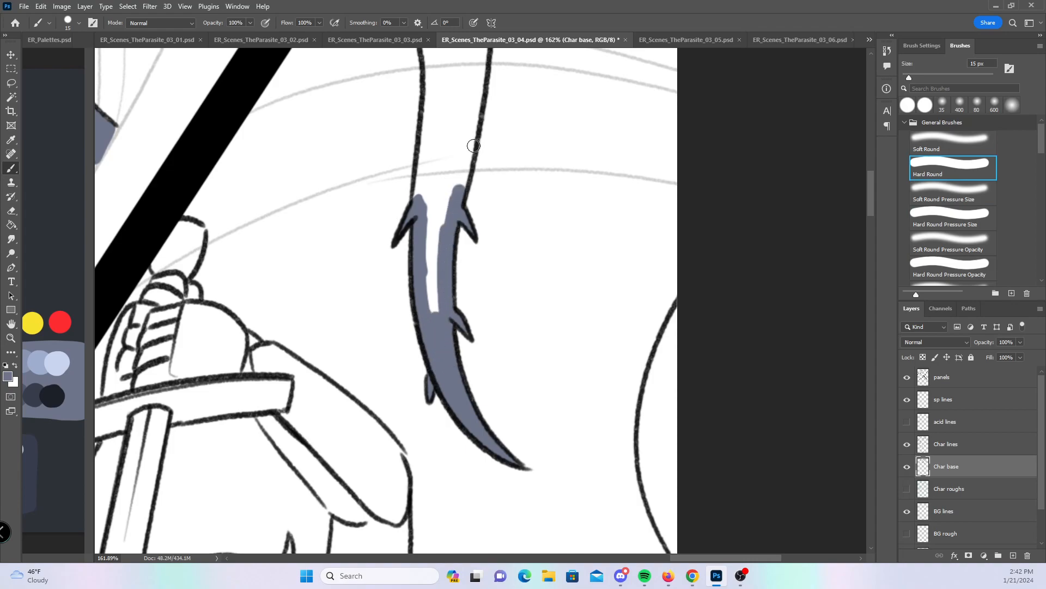
# - Paint both edges of the hanging tentacle upward and around its bend to the panel border
pyautogui.scroll(5, 500, 297)
pyautogui.moveTo(384, 150)
pyautogui.mouseDown()
pyautogui.moveTo(406, 212)
pyautogui.moveTo(391, 354)
pyautogui.mouseUp()
pyautogui.scroll(3, 500, 252)
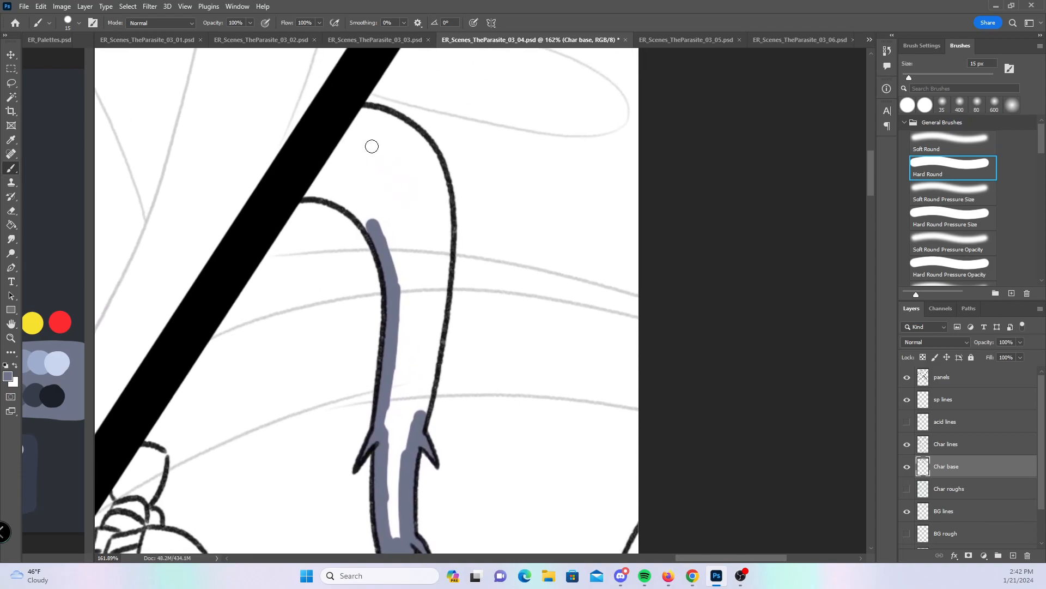
pyautogui.moveTo(301, 185); pyautogui.dragTo(382, 237)
pyautogui.moveTo(319, 185)
pyautogui.mouseDown()
pyautogui.moveTo(363, 111)
pyautogui.moveTo(406, 130)
pyautogui.moveTo(441, 188)
pyautogui.moveTo(444, 279)
pyautogui.moveTo(418, 426)
pyautogui.mouseUp()
# - Show the acid lines layer and paint the tattered, dripping edge of the sword-wielding character's cape with Hard Round Pressure Size
pyautogui.moveTo(469, 309); pyautogui.dragTo(434, 311)
pyautogui.moveTo(434, 312); pyautogui.dragTo(542, 84)
pyautogui.moveTo(361, 319); pyautogui.dragTo(411, 262)
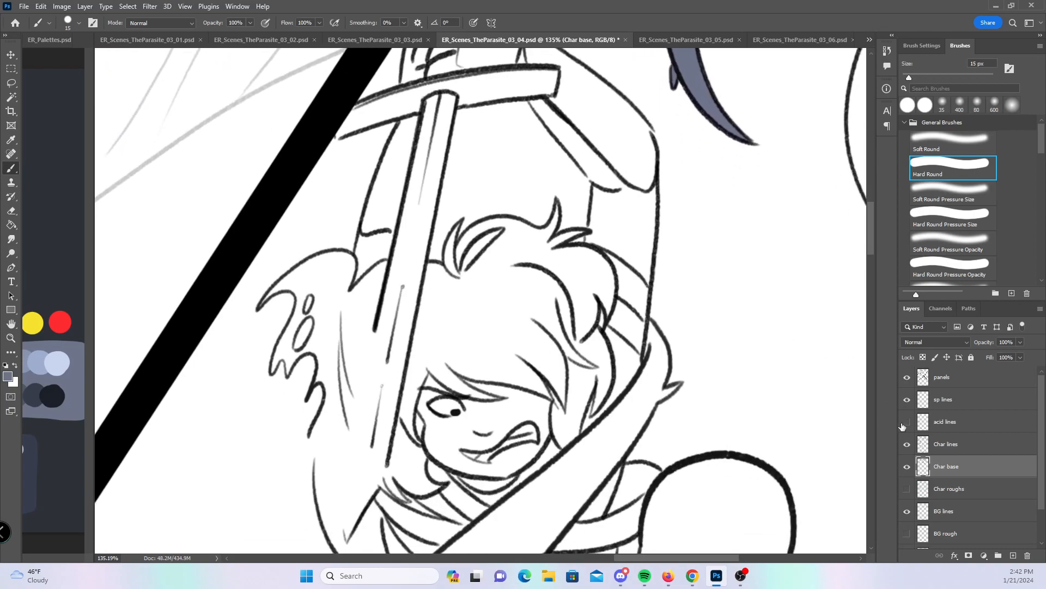
pyautogui.click(907, 421)
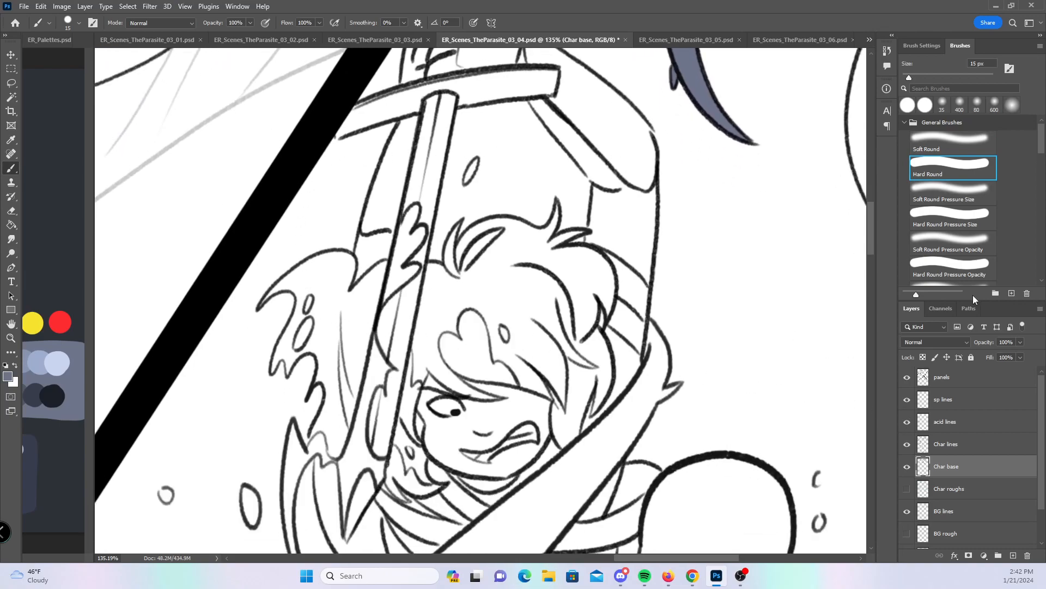
pyautogui.click(962, 218)
pyautogui.moveTo(264, 297)
pyautogui.mouseDown()
pyautogui.moveTo(258, 308)
pyautogui.moveTo(281, 282)
pyautogui.moveTo(293, 289)
pyautogui.moveTo(301, 322)
pyautogui.moveTo(315, 309)
pyautogui.moveTo(304, 294)
pyautogui.moveTo(321, 299)
pyautogui.moveTo(311, 315)
pyautogui.moveTo(305, 297)
pyautogui.mouseUp()
pyautogui.moveTo(286, 337)
pyautogui.mouseDown()
pyautogui.moveTo(273, 369)
pyautogui.moveTo(297, 322)
pyautogui.moveTo(281, 366)
pyautogui.moveTo(291, 344)
pyautogui.moveTo(298, 358)
pyautogui.moveTo(322, 337)
pyautogui.moveTo(312, 302)
pyautogui.mouseUp()
pyautogui.moveTo(439, 307); pyautogui.dragTo(424, 190)
pyautogui.moveTo(297, 230)
pyautogui.mouseDown()
pyautogui.moveTo(314, 294)
pyautogui.moveTo(299, 321)
pyautogui.moveTo(308, 395)
pyautogui.moveTo(380, 478)
pyautogui.mouseUp()
# - Hide the acid lines layer and fill the upper edge of the tattered cape using Hard Round
pyautogui.click(965, 172)
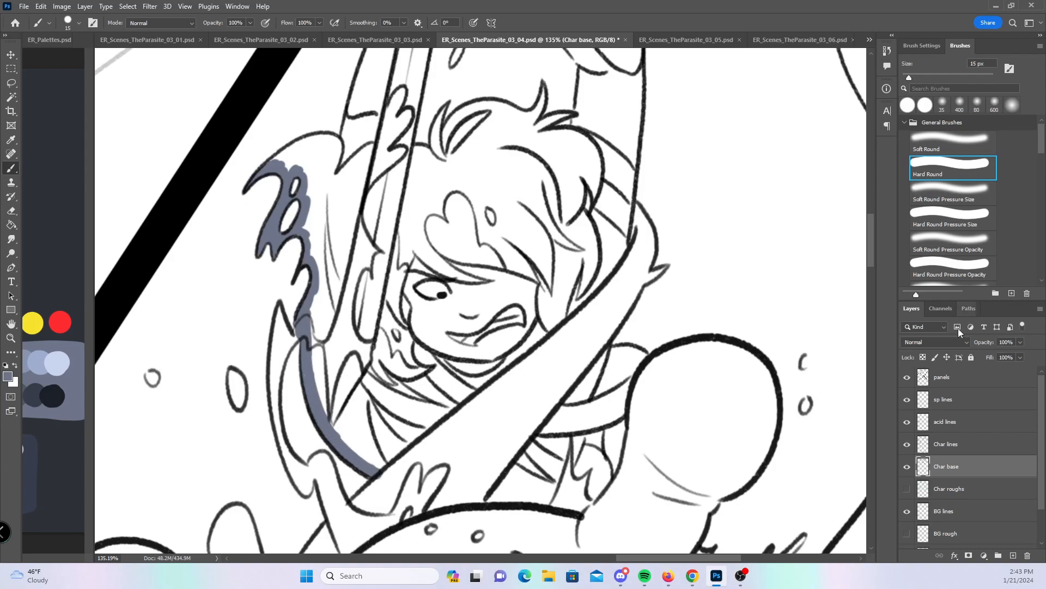
pyautogui.click(907, 422)
pyautogui.moveTo(483, 170); pyautogui.dragTo(483, 349)
pyautogui.moveTo(285, 311)
pyautogui.mouseDown()
pyautogui.moveTo(302, 297)
pyautogui.moveTo(327, 290)
pyautogui.moveTo(291, 313)
pyautogui.moveTo(333, 297)
pyautogui.mouseUp()
pyautogui.moveTo(445, 225); pyautogui.dragTo(423, 304)
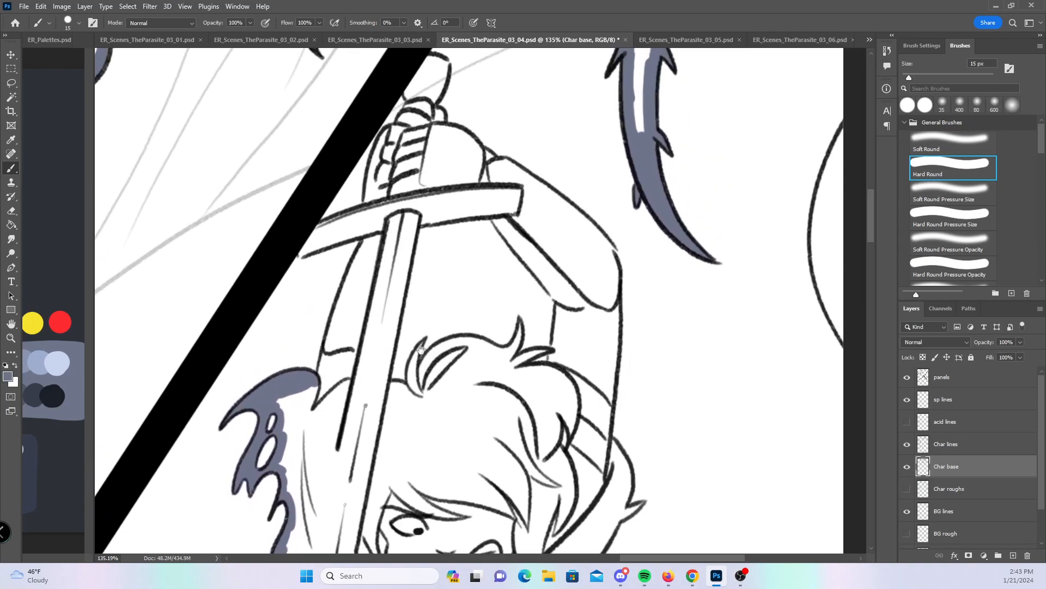
# - Paint the raised arm's outer edge, the crossguard's end beside the panel border, the gripping fingers and the sword's pommel
pyautogui.moveTo(371, 232); pyautogui.dragTo(324, 384)
pyautogui.moveTo(299, 256); pyautogui.dragTo(374, 232)
pyautogui.moveTo(304, 243)
pyautogui.mouseDown()
pyautogui.moveTo(352, 217)
pyautogui.moveTo(379, 207)
pyautogui.mouseUp()
pyautogui.moveTo(394, 126); pyautogui.dragTo(371, 202)
pyautogui.moveTo(448, 116); pyautogui.dragTo(424, 193)
pyautogui.moveTo(365, 209)
pyautogui.mouseDown()
pyautogui.moveTo(402, 136)
pyautogui.moveTo(413, 138)
pyautogui.moveTo(412, 173)
pyautogui.moveTo(417, 140)
pyautogui.mouseUp()
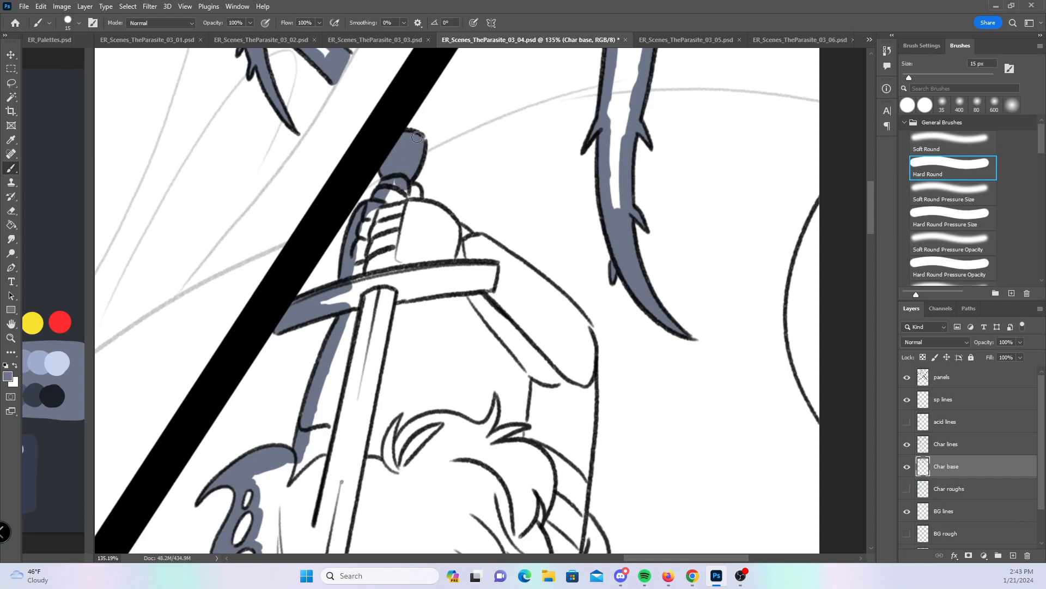
# - Paint the gripping hand's upper edge, both sides of the raised forearm and the underside of the crossguard
pyautogui.moveTo(397, 185)
pyautogui.mouseDown()
pyautogui.moveTo(417, 207)
pyautogui.moveTo(576, 314)
pyautogui.mouseUp()
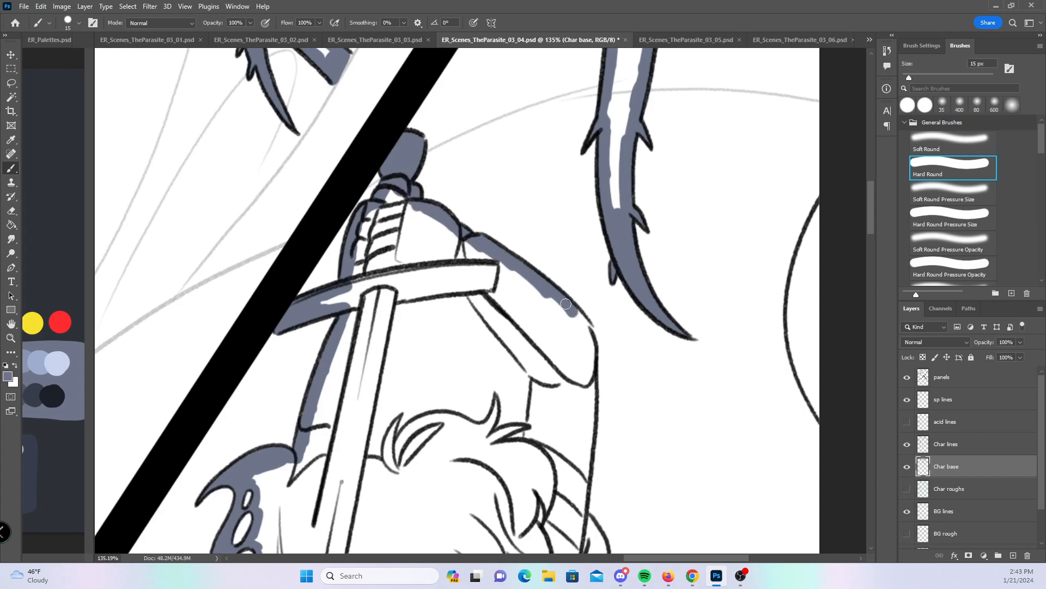
pyautogui.moveTo(467, 285); pyautogui.dragTo(545, 382)
pyautogui.moveTo(388, 300); pyautogui.dragTo(469, 284)
pyautogui.scroll(-5, 497, 207)
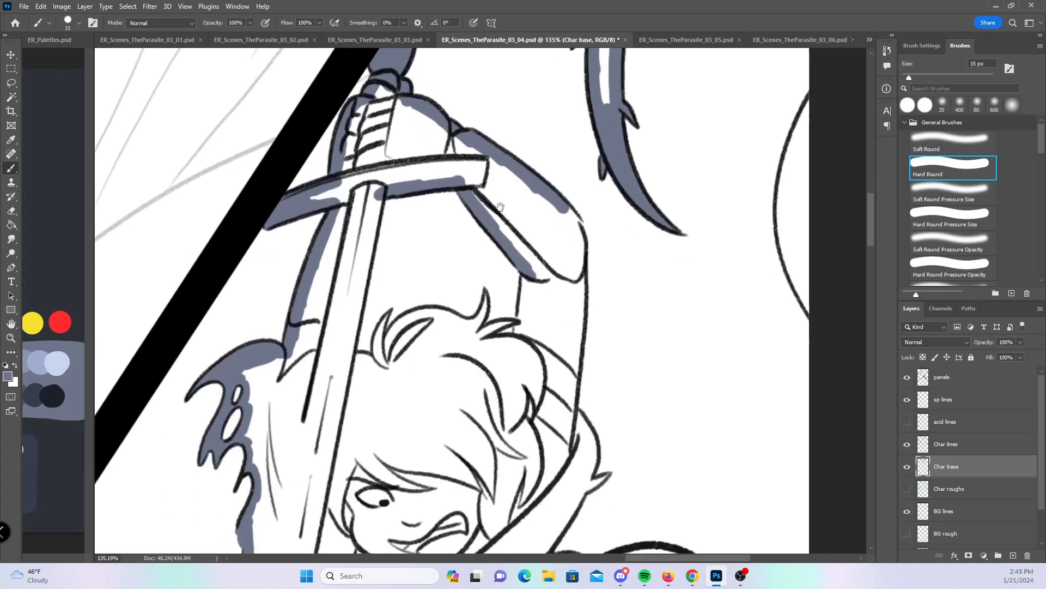
# - Paint the sword blade's edge down to the hair and fill the pointed hair tufts with Hard Round Pressure Size
pyautogui.moveTo(347, 331); pyautogui.dragTo(375, 334)
pyautogui.click(962, 212)
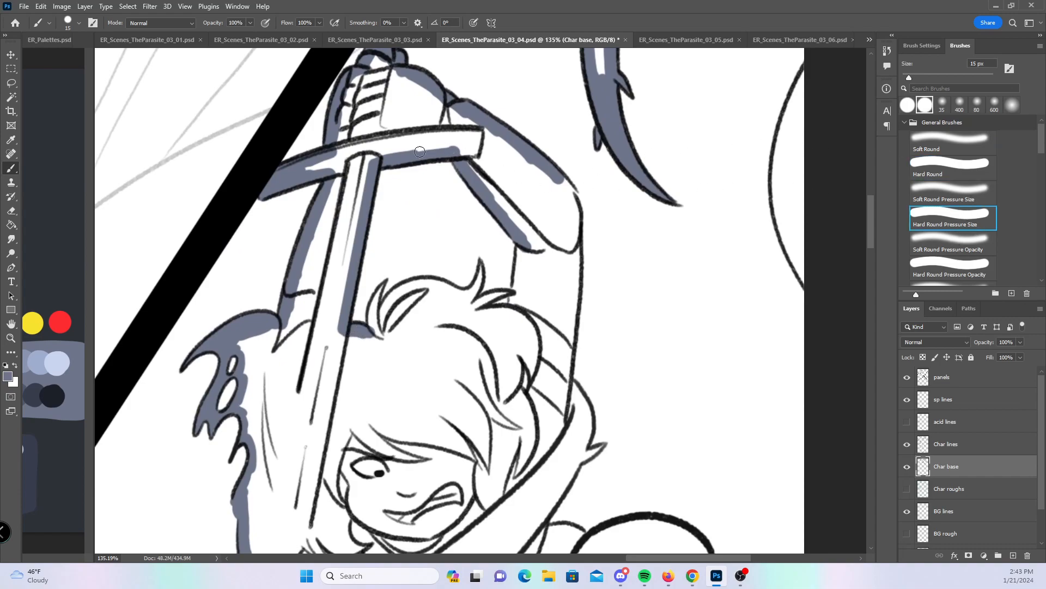
pyautogui.moveTo(381, 287); pyautogui.dragTo(375, 310)
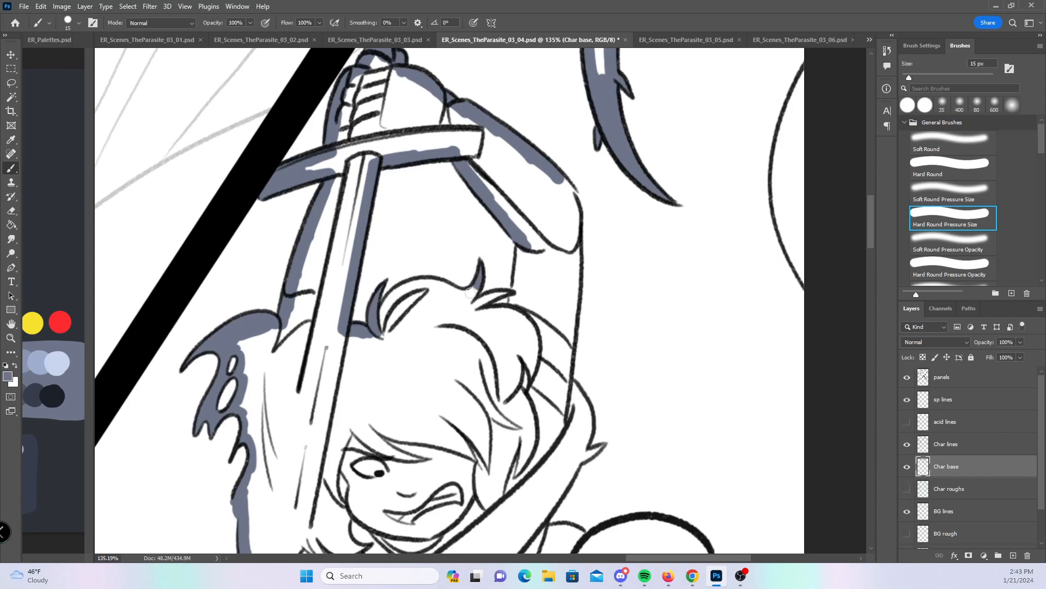
pyautogui.moveTo(478, 301); pyautogui.dragTo(478, 309)
# - With Hard Round, paint along the top of the hair and the edges of the raised upper arm
pyautogui.click(962, 174)
pyautogui.moveTo(383, 318)
pyautogui.mouseDown()
pyautogui.moveTo(398, 289)
pyautogui.moveTo(431, 284)
pyautogui.moveTo(488, 298)
pyautogui.moveTo(488, 315)
pyautogui.moveTo(524, 312)
pyautogui.moveTo(522, 252)
pyautogui.moveTo(517, 288)
pyautogui.mouseUp()
pyautogui.moveTo(569, 183)
pyautogui.mouseDown()
pyautogui.moveTo(577, 245)
pyautogui.moveTo(564, 405)
pyautogui.mouseUp()
# - Paint the lower end of the tentacle crossing the character's chest and fill its spike with Hard Round Pressure Size
pyautogui.scroll(-5, 613, 226)
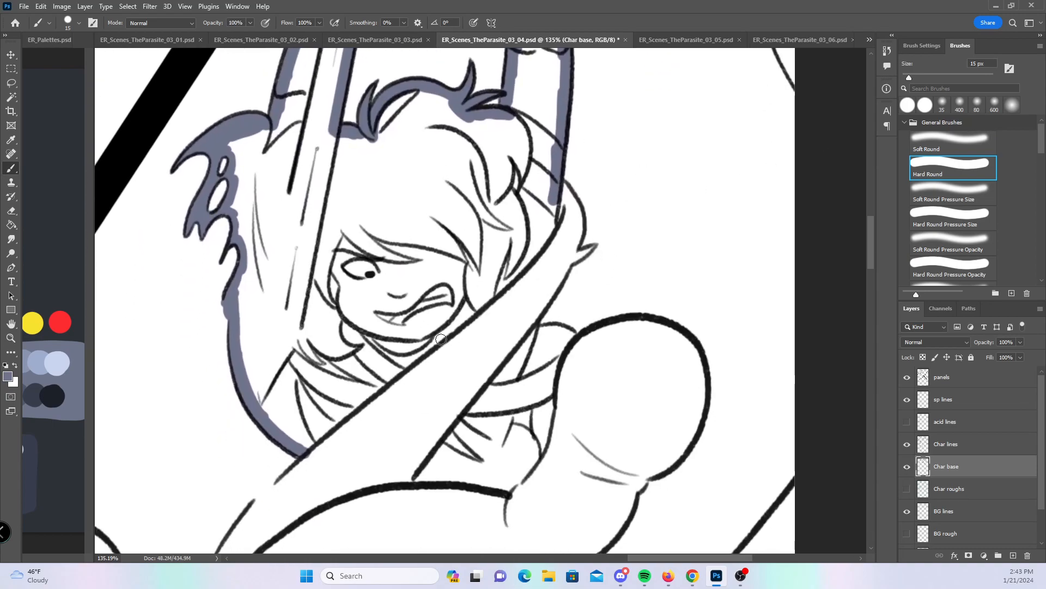
pyautogui.moveTo(260, 505); pyautogui.dragTo(330, 441)
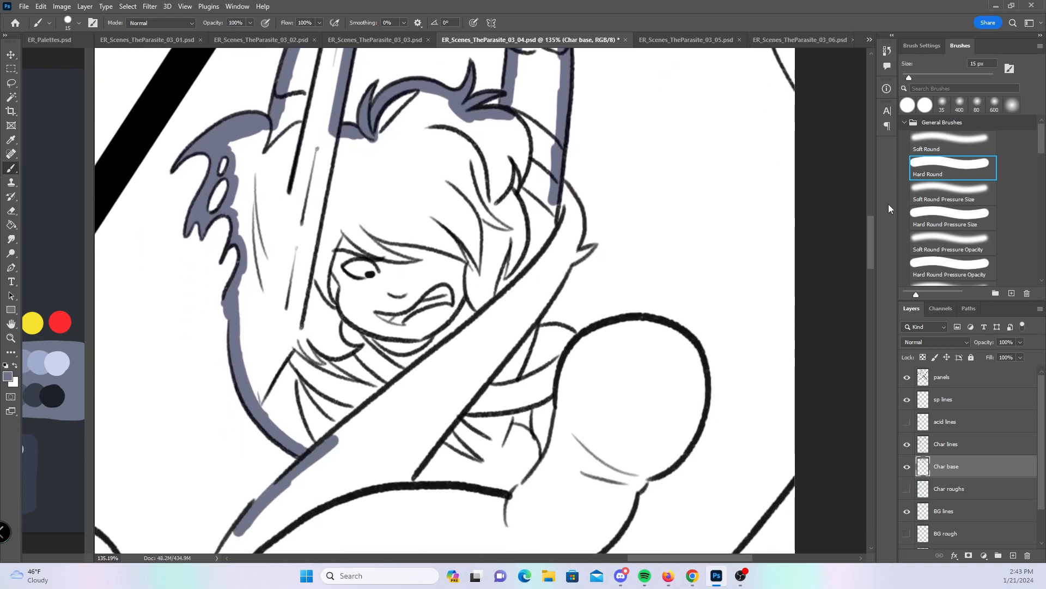
pyautogui.click(968, 219)
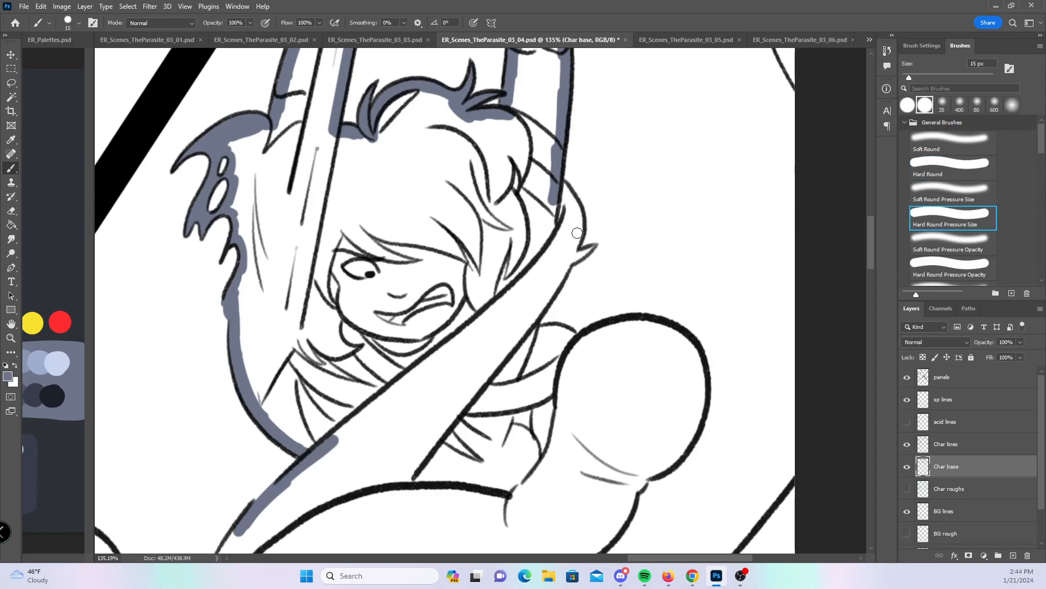
pyautogui.moveTo(581, 255); pyautogui.dragTo(594, 246)
pyautogui.click(962, 172)
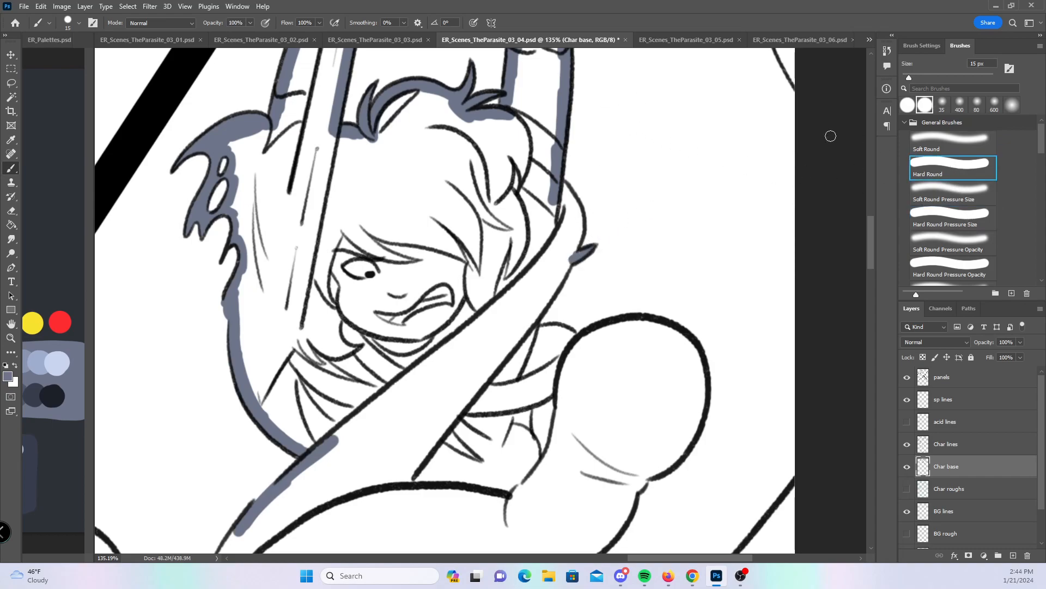
# - Paint the lower edge of the tentacle crossing the chest and outline the creature's bulging eye stalk beside it down to its base
pyautogui.moveTo(555, 181)
pyautogui.mouseDown()
pyautogui.moveTo(583, 235)
pyautogui.moveTo(519, 335)
pyautogui.mouseUp()
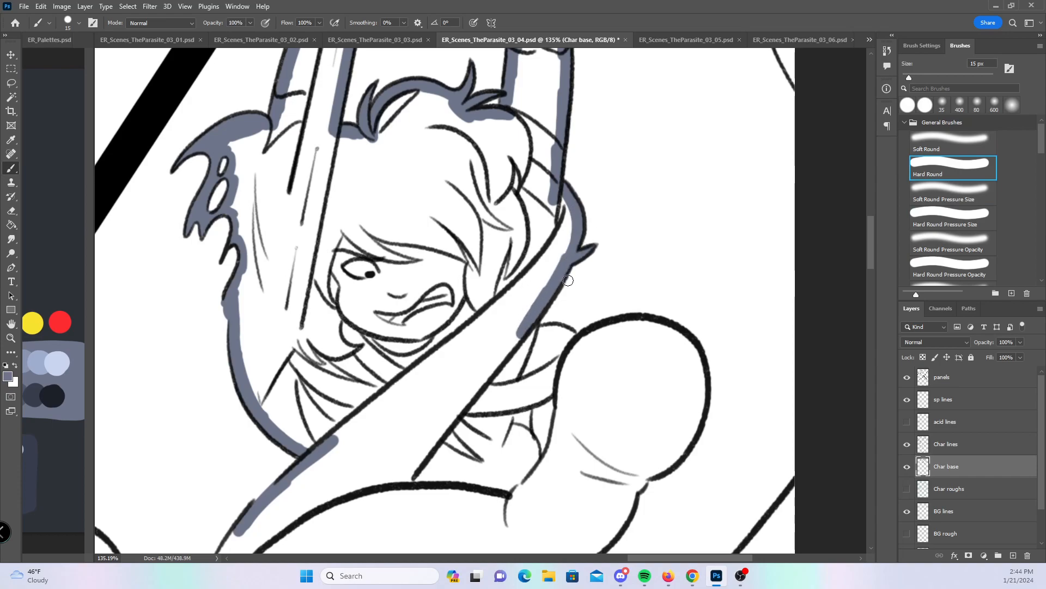
pyautogui.scroll(-5, 698, 241)
pyautogui.moveTo(521, 180)
pyautogui.mouseDown()
pyautogui.moveTo(536, 193)
pyautogui.moveTo(614, 179)
pyautogui.moveTo(654, 188)
pyautogui.moveTo(684, 234)
pyautogui.mouseUp()
pyautogui.moveTo(640, 326)
pyautogui.mouseDown()
pyautogui.moveTo(666, 306)
pyautogui.moveTo(681, 226)
pyautogui.moveTo(597, 388)
pyautogui.moveTo(557, 423)
pyautogui.mouseUp()
pyautogui.moveTo(404, 328)
pyautogui.mouseDown()
pyautogui.moveTo(456, 311)
pyautogui.moveTo(619, 301)
pyautogui.mouseUp()
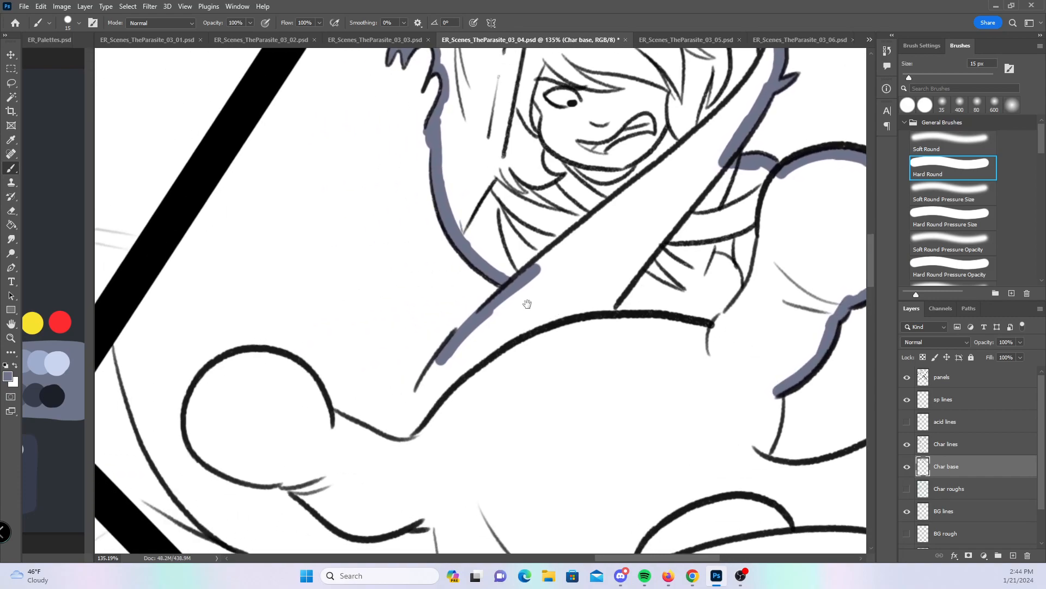
# - Outline the creature's other round eye stalk, the tentacle edge meeting its base and the contour beneath it
pyautogui.moveTo(192, 396)
pyautogui.mouseDown()
pyautogui.moveTo(193, 434)
pyautogui.moveTo(213, 463)
pyautogui.moveTo(287, 488)
pyautogui.mouseUp()
pyautogui.moveTo(191, 407)
pyautogui.mouseDown()
pyautogui.moveTo(222, 370)
pyautogui.moveTo(211, 369)
pyautogui.moveTo(279, 359)
pyautogui.moveTo(258, 355)
pyautogui.moveTo(287, 368)
pyautogui.moveTo(314, 403)
pyautogui.mouseUp()
pyautogui.moveTo(441, 356); pyautogui.dragTo(401, 459)
pyautogui.moveTo(305, 379)
pyautogui.mouseDown()
pyautogui.moveTo(327, 423)
pyautogui.moveTo(394, 447)
pyautogui.mouseUp()
pyautogui.scroll(-5, 510, 304)
pyautogui.hscroll(2, 511, 304)
pyautogui.moveTo(236, 303)
pyautogui.mouseDown()
pyautogui.moveTo(320, 348)
pyautogui.moveTo(382, 343)
pyautogui.mouseUp()
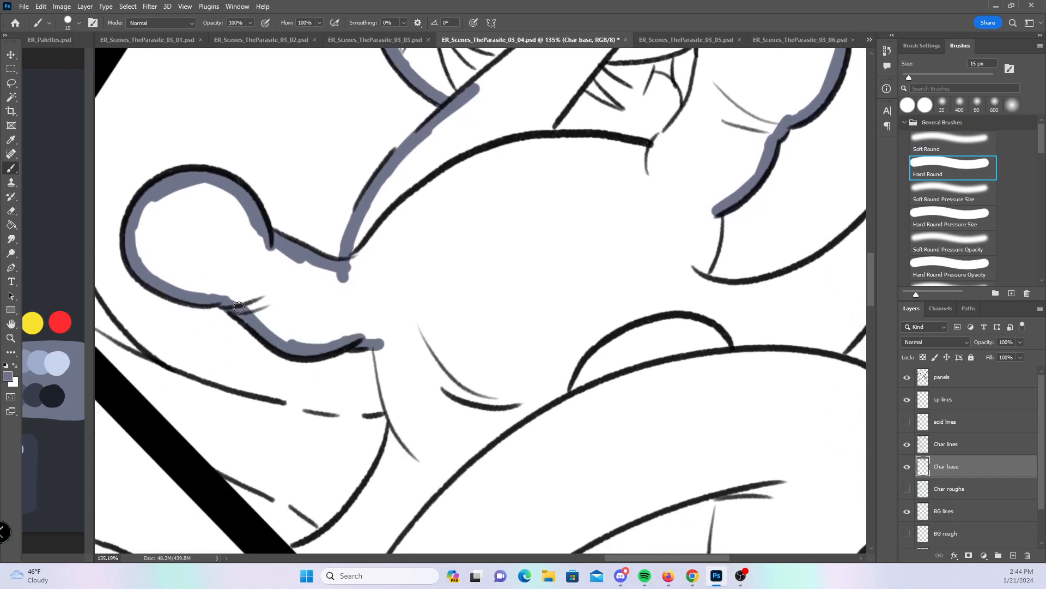
# - Paint the long curved tentacle edge beneath the round eye stalk and check the area against the acid lines layer
pyautogui.hscroll(-3, 327, 201)
pyautogui.moveTo(176, 163)
pyautogui.mouseDown()
pyautogui.moveTo(245, 338)
pyautogui.moveTo(300, 379)
pyautogui.moveTo(364, 401)
pyautogui.mouseUp()
pyautogui.moveTo(303, 373)
pyautogui.mouseDown()
pyautogui.moveTo(484, 424)
pyautogui.moveTo(531, 406)
pyautogui.moveTo(509, 337)
pyautogui.mouseUp()
pyautogui.click(907, 422)
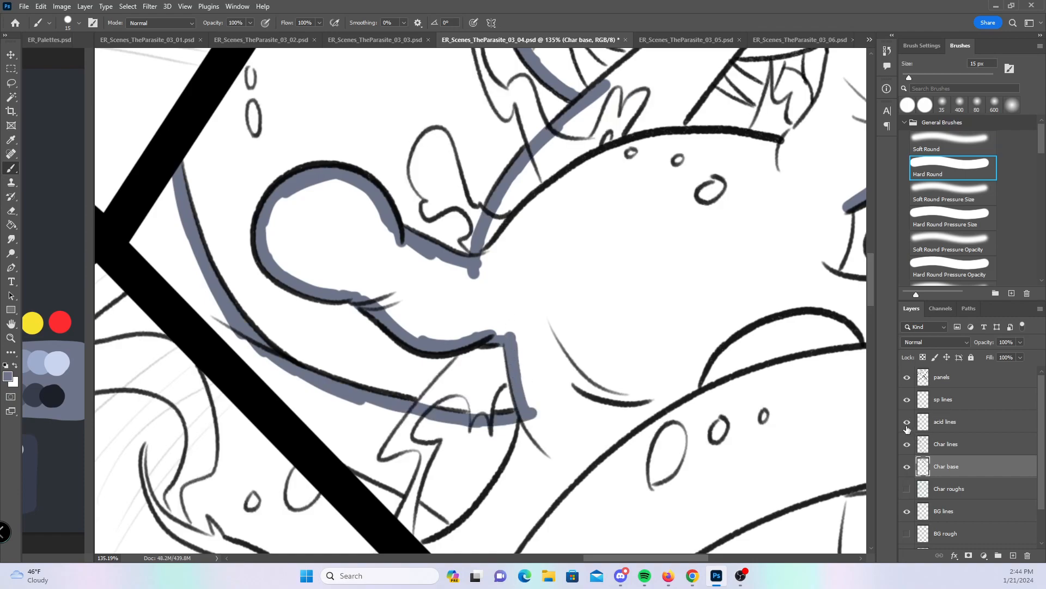
pyautogui.click(907, 423)
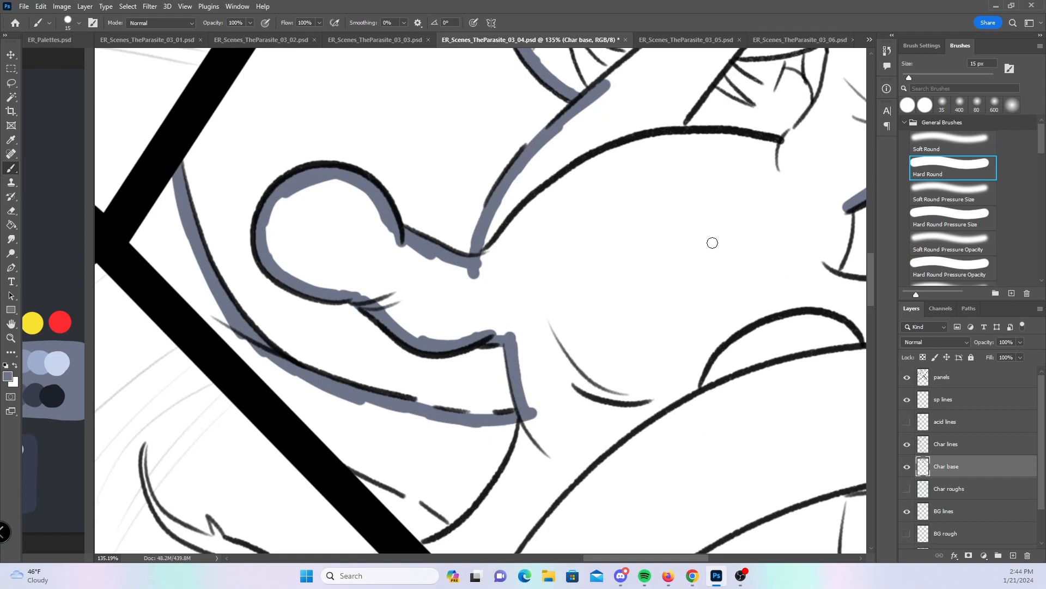
# - Paint along the diagonal panel border and the tentacle edges meeting it with Hard Round
pyautogui.moveTo(129, 245); pyautogui.dragTo(180, 170)
pyautogui.keyDown('shift'); pyautogui.click(348, 462); pyautogui.keyUp('shift')
pyautogui.moveTo(510, 396); pyautogui.dragTo(381, 212)
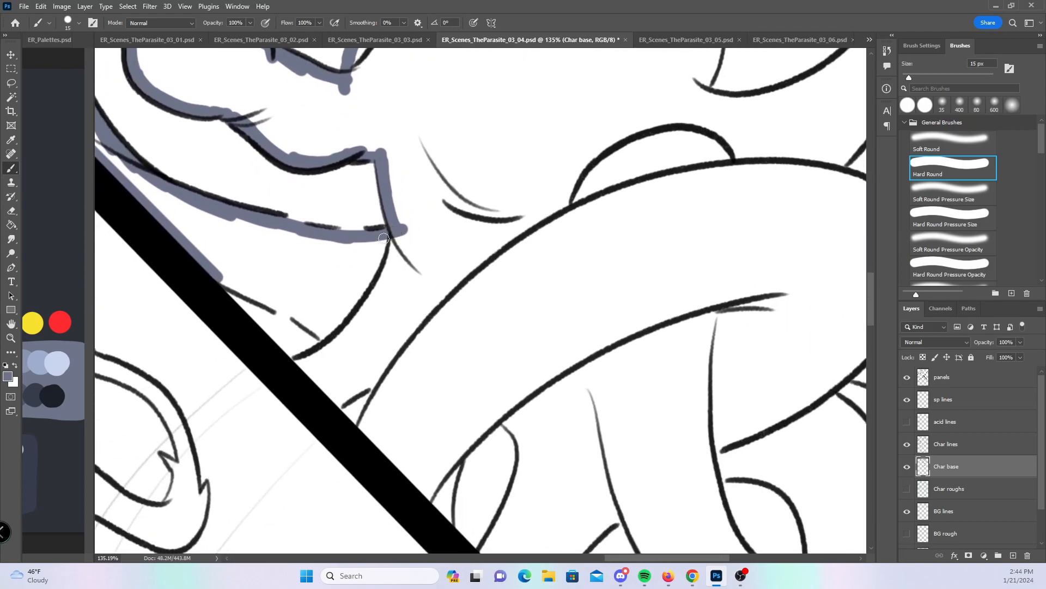
pyautogui.moveTo(228, 284)
pyautogui.mouseDown()
pyautogui.moveTo(331, 348)
pyautogui.moveTo(303, 367)
pyautogui.moveTo(317, 380)
pyautogui.moveTo(344, 395)
pyautogui.moveTo(389, 379)
pyautogui.mouseUp()
pyautogui.moveTo(687, 371)
pyautogui.mouseDown()
pyautogui.moveTo(622, 322)
pyautogui.moveTo(532, 196)
pyautogui.mouseUp()
pyautogui.moveTo(237, 201)
pyautogui.mouseDown()
pyautogui.moveTo(223, 261)
pyautogui.moveTo(272, 311)
pyautogui.moveTo(268, 304)
pyautogui.moveTo(269, 327)
pyautogui.moveTo(322, 264)
pyautogui.moveTo(274, 322)
pyautogui.moveTo(318, 285)
pyautogui.moveTo(312, 356)
pyautogui.mouseUp()
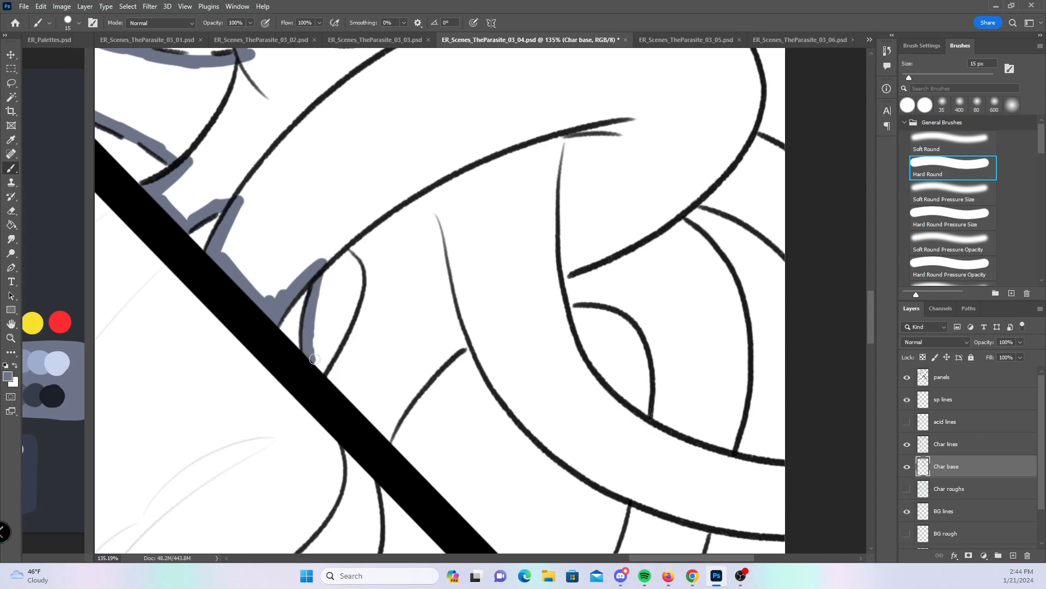
pyautogui.keyDown('shift'); pyautogui.click(388, 440); pyautogui.keyUp('shift')
pyautogui.moveTo(689, 379); pyautogui.dragTo(553, 284)
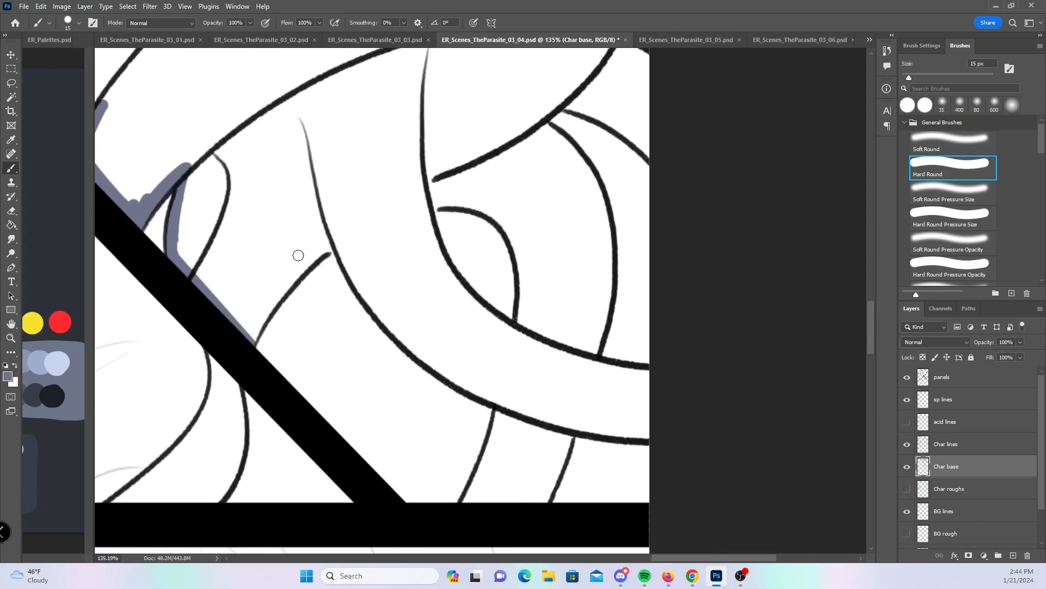
# - Paint the lower coil's edges, the rim of the enclosed gap and the tentacle segments near the panel's bottom
pyautogui.moveTo(249, 341)
pyautogui.mouseDown()
pyautogui.moveTo(297, 272)
pyautogui.moveTo(339, 238)
pyautogui.moveTo(441, 371)
pyautogui.moveTo(504, 403)
pyautogui.mouseUp()
pyautogui.moveTo(427, 202)
pyautogui.mouseDown()
pyautogui.moveTo(477, 306)
pyautogui.moveTo(529, 337)
pyautogui.moveTo(431, 204)
pyautogui.moveTo(486, 204)
pyautogui.moveTo(498, 219)
pyautogui.moveTo(523, 275)
pyautogui.moveTo(521, 326)
pyautogui.mouseUp()
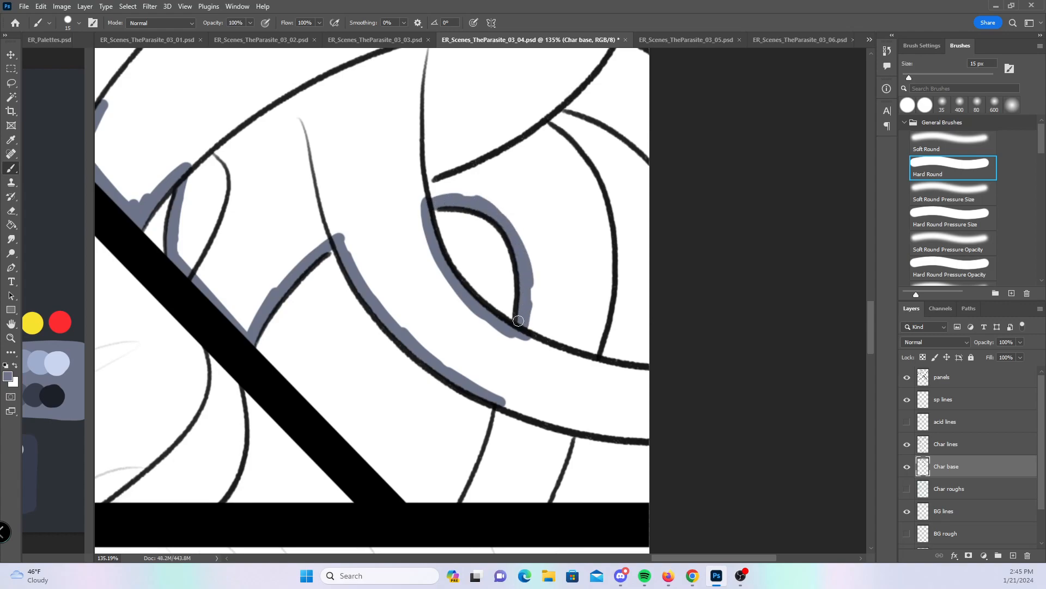
pyautogui.moveTo(505, 400); pyautogui.dragTo(472, 494)
pyautogui.moveTo(570, 430); pyautogui.dragTo(538, 502)
pyautogui.moveTo(657, 367)
pyautogui.mouseDown()
pyautogui.moveTo(637, 391)
pyautogui.moveTo(449, 401)
pyautogui.mouseUp()
pyautogui.moveTo(415, 467); pyautogui.dragTo(502, 478)
pyautogui.moveTo(433, 406); pyautogui.dragTo(512, 420)
pyautogui.moveTo(390, 166)
pyautogui.mouseDown()
pyautogui.moveTo(444, 235)
pyautogui.moveTo(456, 291)
pyautogui.moveTo(449, 372)
pyautogui.mouseUp()
pyautogui.moveTo(535, 271); pyautogui.dragTo(531, 319)
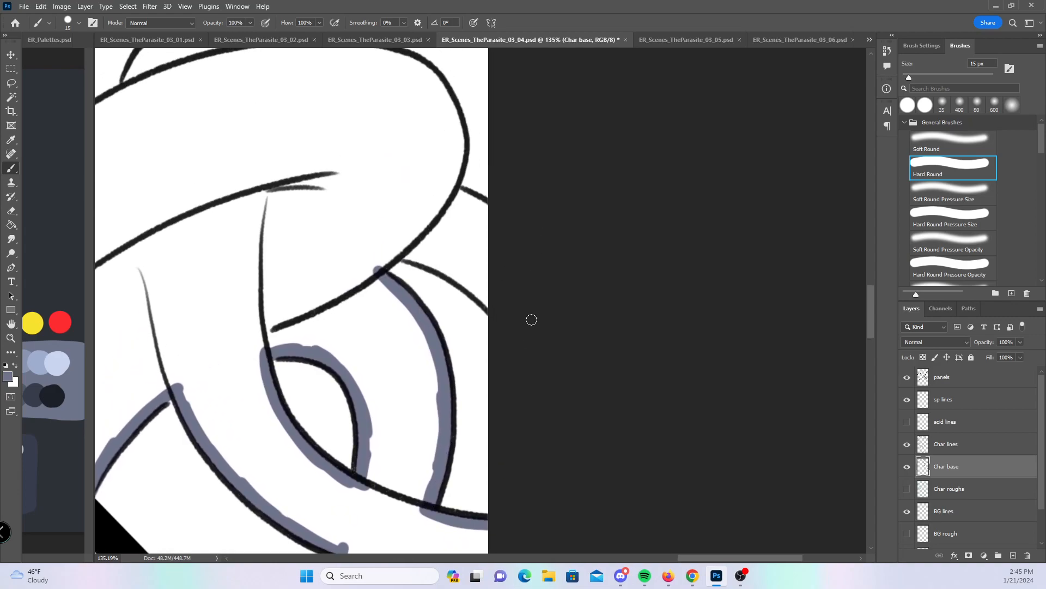
# - Paint the outer curve of the large coil and the tentacle edges running to the page's side
pyautogui.moveTo(371, 266)
pyautogui.mouseDown()
pyautogui.moveTo(415, 261)
pyautogui.moveTo(498, 315)
pyautogui.mouseUp()
pyautogui.hotkey('ctrl', '-')
pyautogui.hotkey('ctrl', '-')
pyautogui.moveTo(525, 201); pyautogui.dragTo(515, 341)
pyautogui.moveTo(473, 313); pyautogui.dragTo(517, 299)
pyautogui.moveTo(378, 242)
pyautogui.mouseDown()
pyautogui.moveTo(431, 281)
pyautogui.moveTo(448, 322)
pyautogui.moveTo(439, 378)
pyautogui.moveTo(476, 402)
pyautogui.mouseUp()
pyautogui.moveTo(486, 301); pyautogui.dragTo(532, 474)
pyautogui.moveTo(302, 266)
pyautogui.mouseDown()
pyautogui.moveTo(291, 315)
pyautogui.moveTo(295, 302)
pyautogui.moveTo(315, 329)
pyautogui.moveTo(280, 332)
pyautogui.moveTo(364, 338)
pyautogui.moveTo(325, 341)
pyautogui.moveTo(405, 313)
pyautogui.moveTo(378, 329)
pyautogui.moveTo(447, 279)
pyautogui.moveTo(527, 193)
pyautogui.mouseUp()
pyautogui.moveTo(425, 408)
pyautogui.mouseDown()
pyautogui.moveTo(528, 266)
pyautogui.moveTo(493, 390)
pyautogui.moveTo(455, 461)
pyautogui.mouseUp()
# - In the adjacent sword-stabbing panel, paint the edges of the tentacles entering from the page's outer side
pyautogui.scroll(-8, 629, 159)
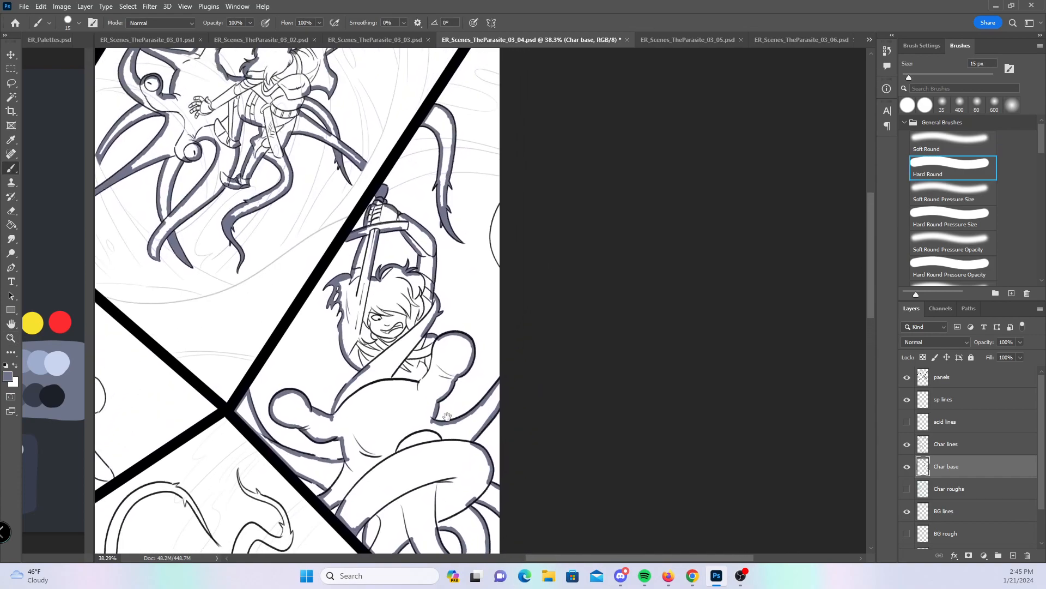
pyautogui.scroll(5, 537, 219)
pyautogui.moveTo(535, 216)
pyautogui.mouseDown()
pyautogui.moveTo(507, 275)
pyautogui.moveTo(501, 326)
pyautogui.moveTo(524, 386)
pyautogui.mouseUp()
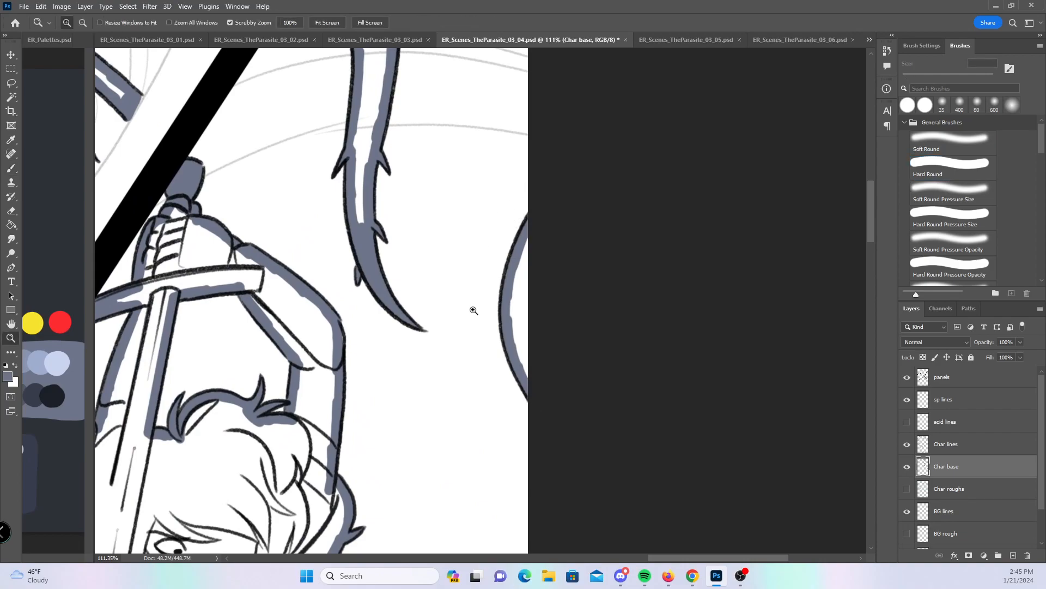
pyautogui.scroll(-5, 474, 304)
pyautogui.moveTo(355, 371); pyautogui.dragTo(576, 148)
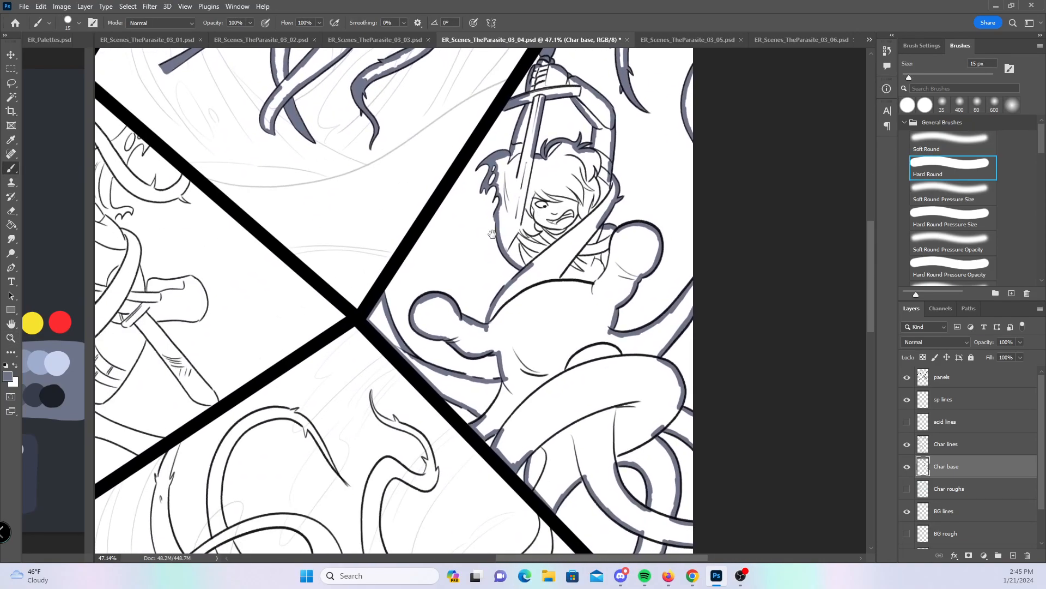
pyautogui.moveTo(327, 306); pyautogui.dragTo(514, 329)
pyautogui.moveTo(273, 315); pyautogui.dragTo(490, 261)
pyautogui.scroll(4, 491, 261)
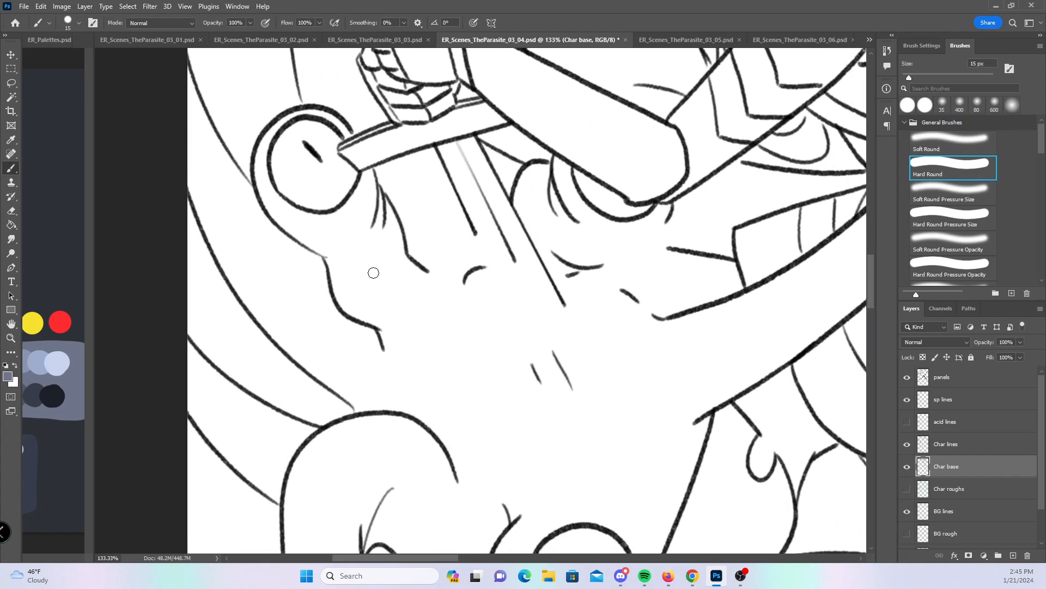
pyautogui.moveTo(191, 399)
pyautogui.mouseDown()
pyautogui.moveTo(221, 445)
pyautogui.moveTo(290, 505)
pyautogui.mouseUp()
pyautogui.moveTo(182, 339)
pyautogui.mouseDown()
pyautogui.moveTo(286, 423)
pyautogui.moveTo(343, 432)
pyautogui.moveTo(333, 430)
pyautogui.moveTo(368, 419)
pyautogui.mouseUp()
pyautogui.moveTo(191, 189)
pyautogui.mouseDown()
pyautogui.moveTo(250, 301)
pyautogui.moveTo(363, 421)
pyautogui.mouseUp()
# - Paint the rim around the creature's eye and both sides of the tentacle rising behind the sword hilt
pyautogui.moveTo(412, 211); pyautogui.dragTo(399, 384)
pyautogui.moveTo(172, 245)
pyautogui.mouseDown()
pyautogui.moveTo(242, 371)
pyautogui.moveTo(268, 303)
pyautogui.moveTo(303, 286)
pyautogui.mouseUp()
pyautogui.moveTo(416, 200); pyautogui.dragTo(357, 378)
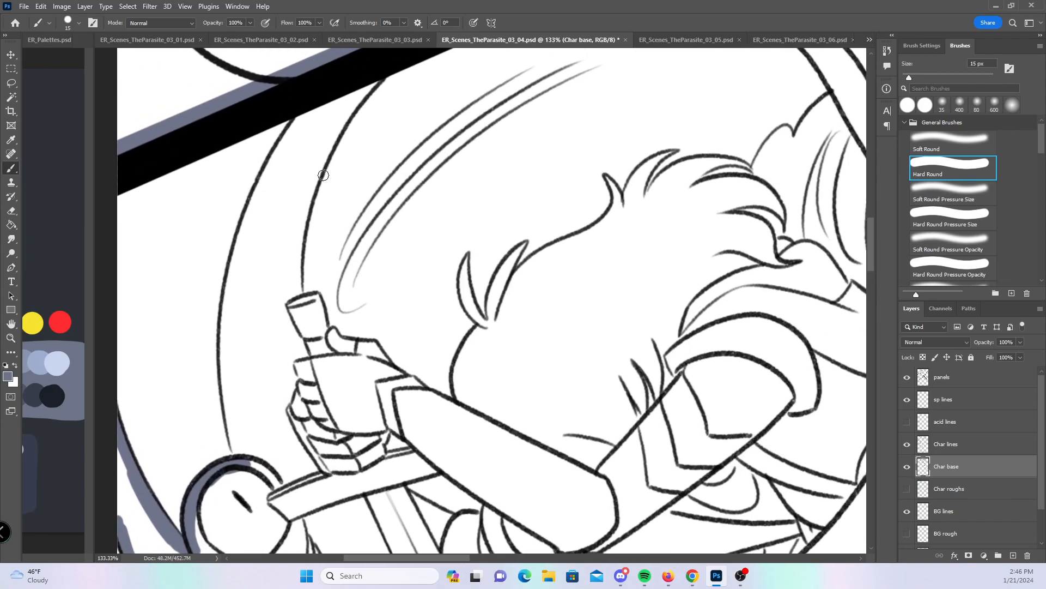
pyautogui.moveTo(305, 111)
pyautogui.mouseDown()
pyautogui.moveTo(235, 245)
pyautogui.moveTo(218, 341)
pyautogui.moveTo(240, 462)
pyautogui.mouseUp()
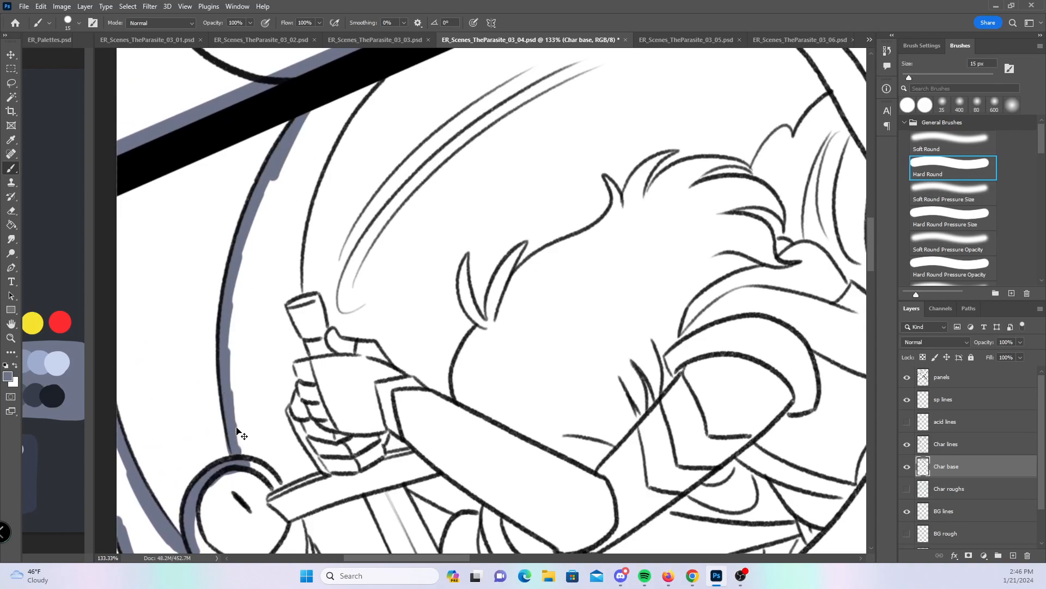
pyautogui.hotkey('ctrl', 'z')
pyautogui.moveTo(230, 416); pyautogui.dragTo(244, 468)
pyautogui.moveTo(370, 83)
pyautogui.mouseDown()
pyautogui.moveTo(311, 177)
pyautogui.moveTo(293, 240)
pyautogui.moveTo(293, 303)
pyautogui.mouseUp()
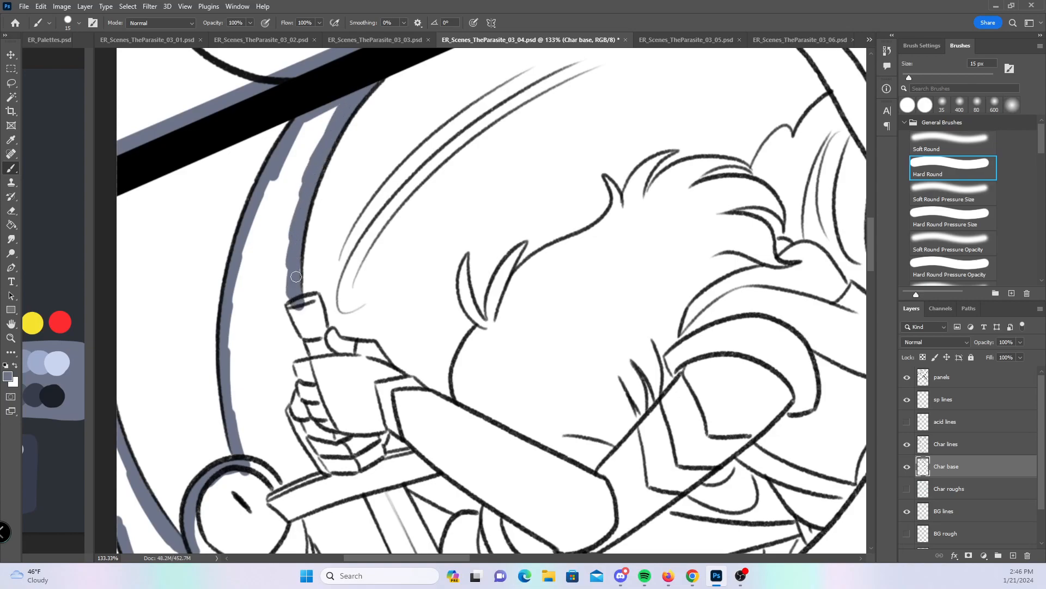
# - Paint the pommel, the gripping hand's and forearm's upper edges and the area beside the blade below the crossguard, with acid lines shown
pyautogui.moveTo(412, 265); pyautogui.dragTo(330, 196)
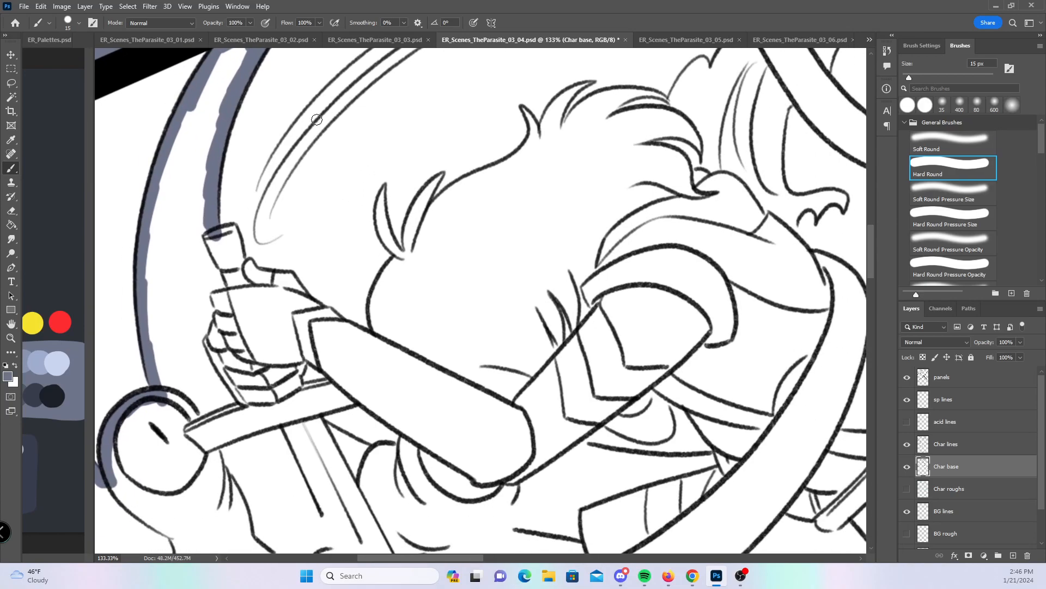
pyautogui.moveTo(220, 231)
pyautogui.mouseDown()
pyautogui.moveTo(240, 260)
pyautogui.moveTo(290, 280)
pyautogui.moveTo(377, 341)
pyautogui.mouseUp()
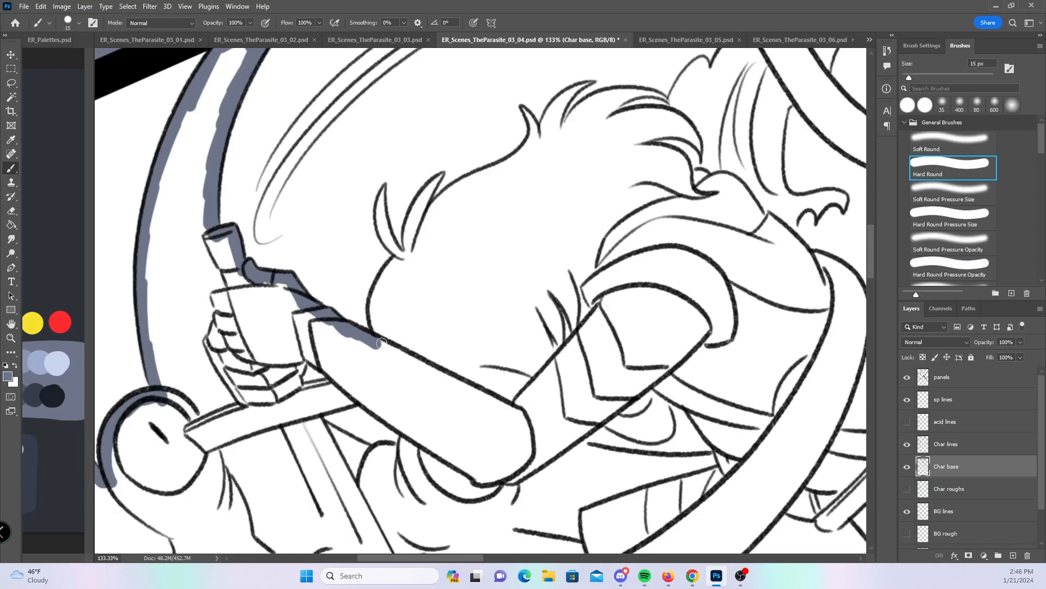
pyautogui.moveTo(507, 401); pyautogui.dragTo(507, 238)
pyautogui.moveTo(315, 244); pyautogui.dragTo(380, 279)
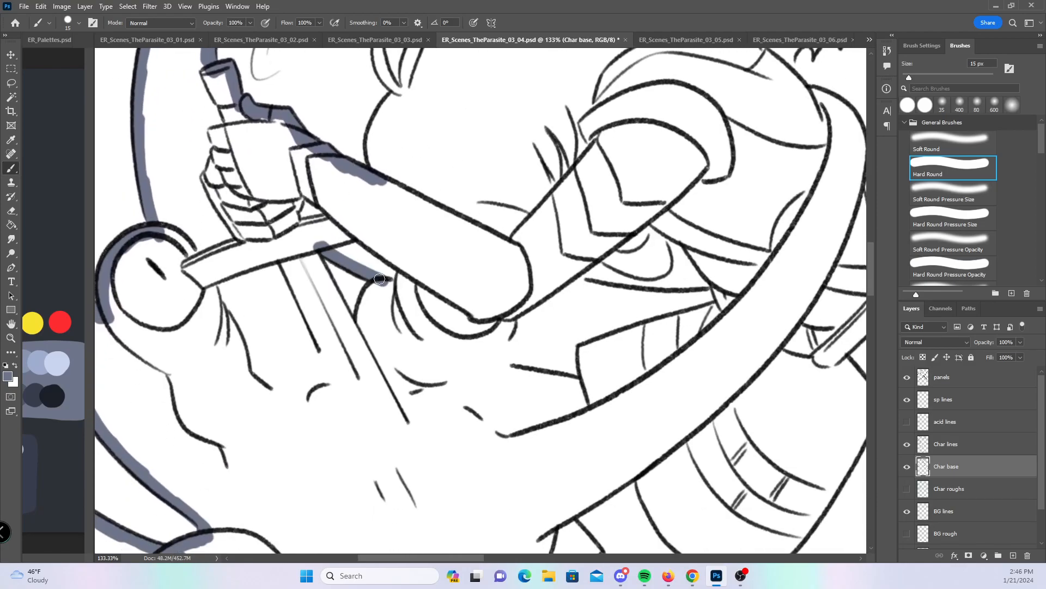
pyautogui.click(908, 423)
pyautogui.moveTo(441, 224); pyautogui.dragTo(507, 259)
pyautogui.moveTo(381, 281)
pyautogui.mouseDown()
pyautogui.moveTo(390, 318)
pyautogui.moveTo(431, 376)
pyautogui.moveTo(446, 313)
pyautogui.moveTo(466, 301)
pyautogui.mouseUp()
pyautogui.moveTo(555, 195); pyautogui.dragTo(460, 366)
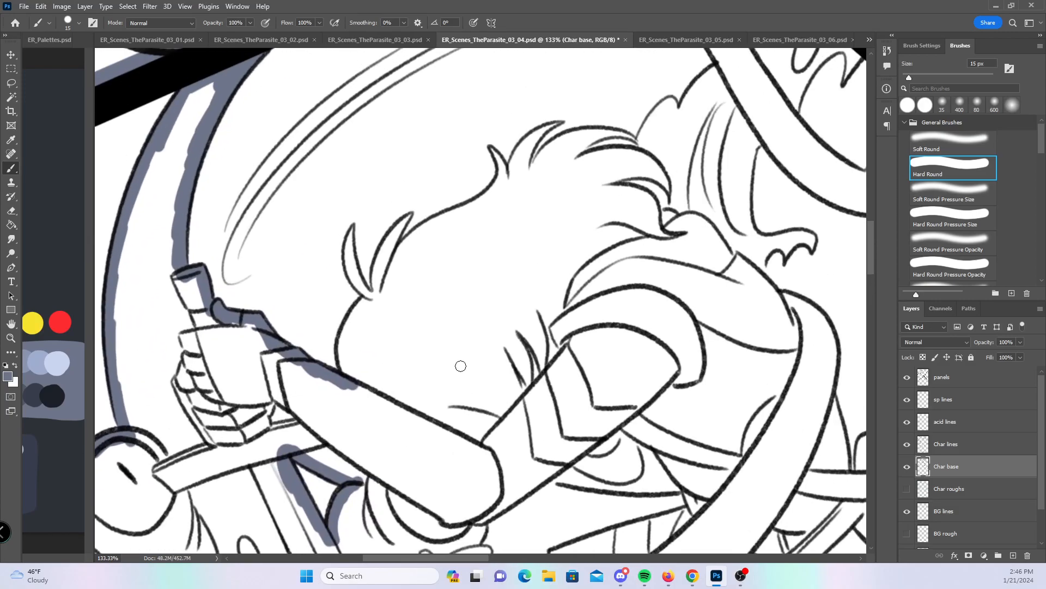
# - Fill the pointed hair tufts along the top of the character's head with Hard Round Pressure Size
pyautogui.click(952, 221)
pyautogui.moveTo(349, 231)
pyautogui.mouseDown()
pyautogui.moveTo(352, 279)
pyautogui.moveTo(354, 264)
pyautogui.mouseUp()
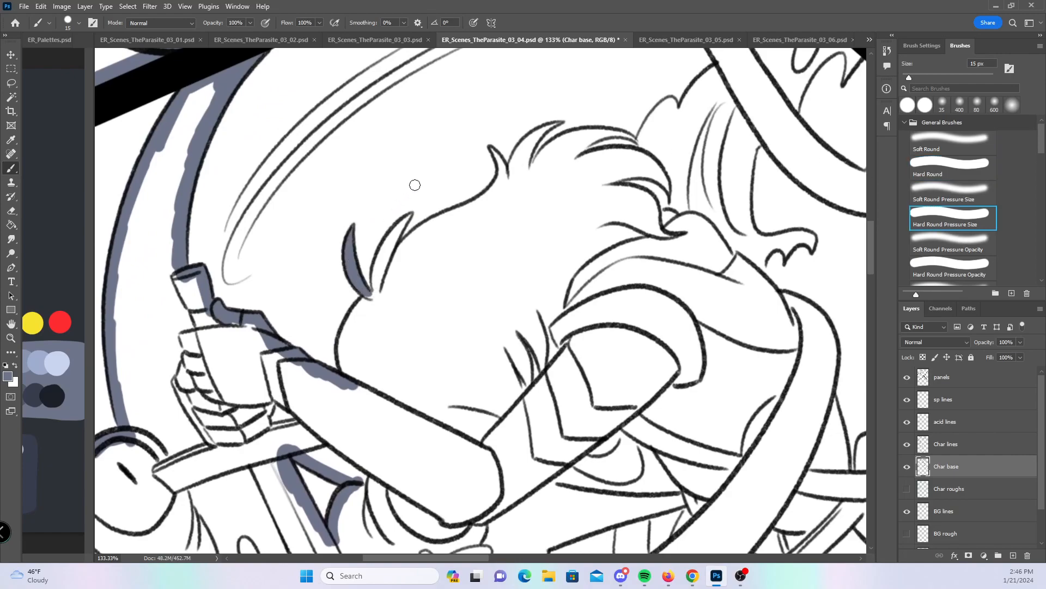
pyautogui.moveTo(400, 230); pyautogui.dragTo(373, 297)
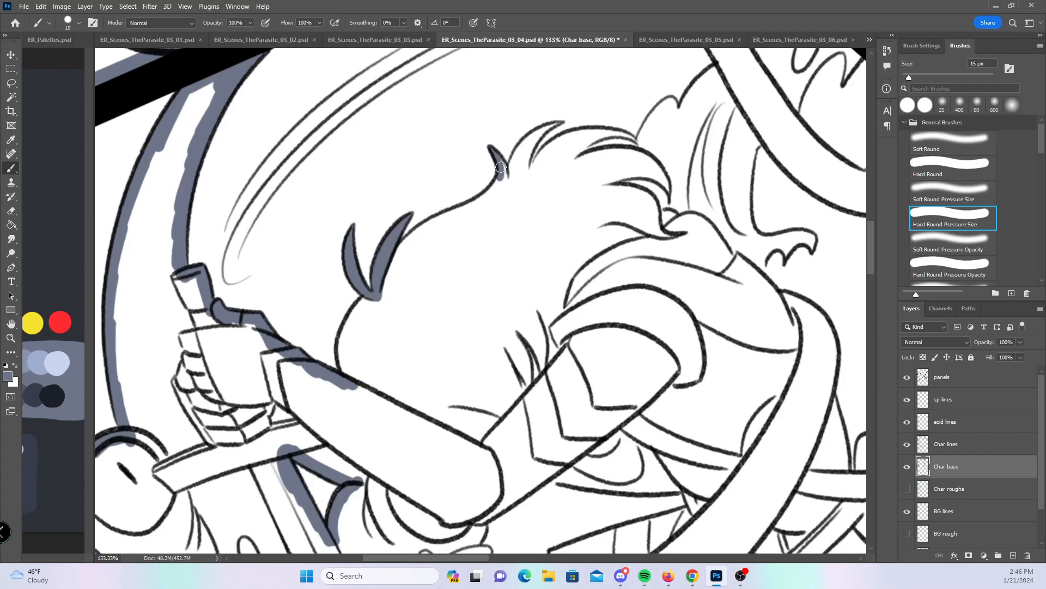
pyautogui.moveTo(555, 126)
pyautogui.mouseDown()
pyautogui.moveTo(518, 166)
pyautogui.moveTo(553, 123)
pyautogui.mouseUp()
pyautogui.moveTo(622, 133); pyautogui.dragTo(616, 134)
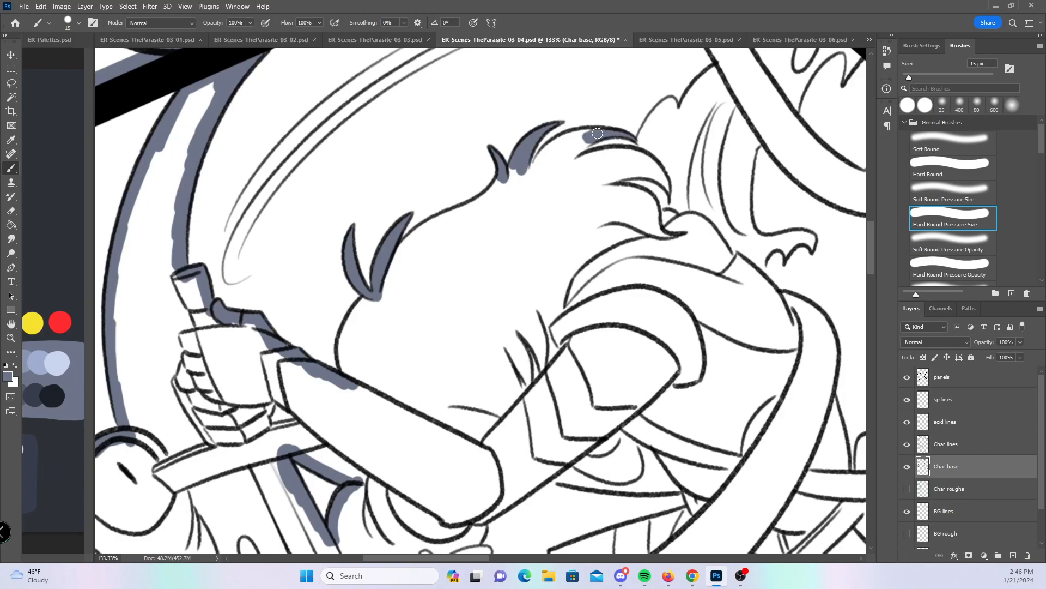
# - With Hard Round, paint the hair's outline from the forearm up across the tufts to the front locks
pyautogui.click(963, 164)
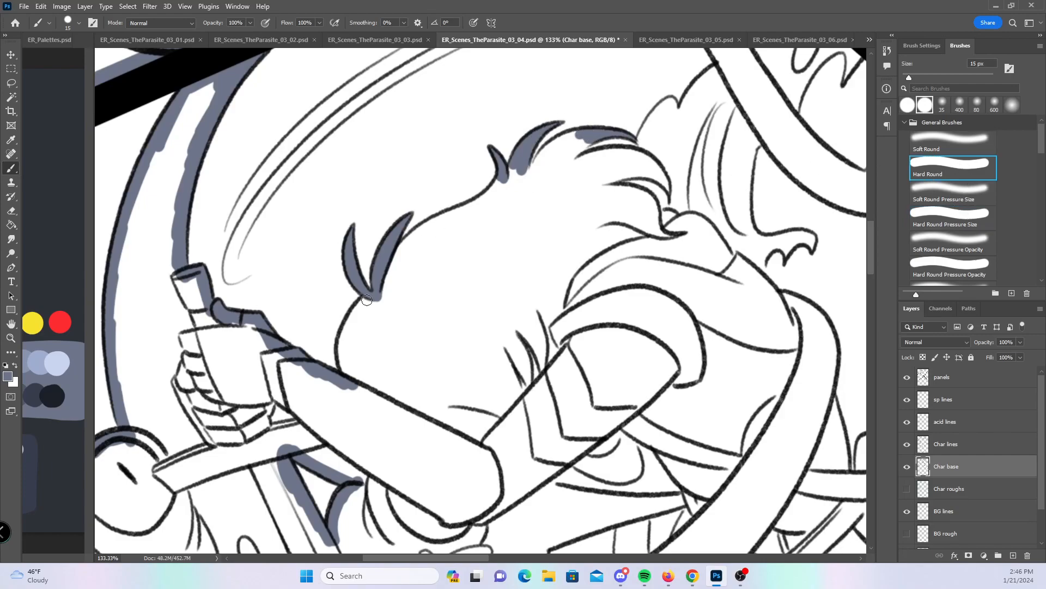
pyautogui.moveTo(344, 360)
pyautogui.mouseDown()
pyautogui.moveTo(349, 316)
pyautogui.moveTo(428, 226)
pyautogui.moveTo(493, 195)
pyautogui.mouseUp()
pyautogui.moveTo(526, 161)
pyautogui.mouseDown()
pyautogui.moveTo(515, 180)
pyautogui.moveTo(562, 141)
pyautogui.moveTo(582, 135)
pyautogui.moveTo(562, 159)
pyautogui.moveTo(620, 152)
pyautogui.mouseUp()
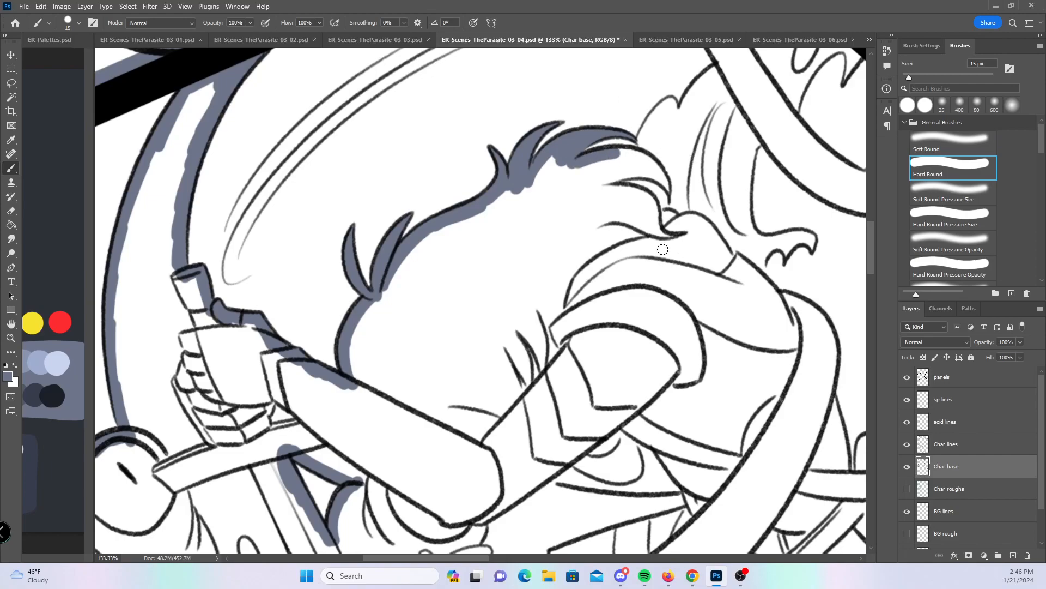
pyautogui.moveTo(669, 254)
pyautogui.mouseDown()
pyautogui.moveTo(375, 357)
pyautogui.moveTo(383, 342)
pyautogui.mouseUp()
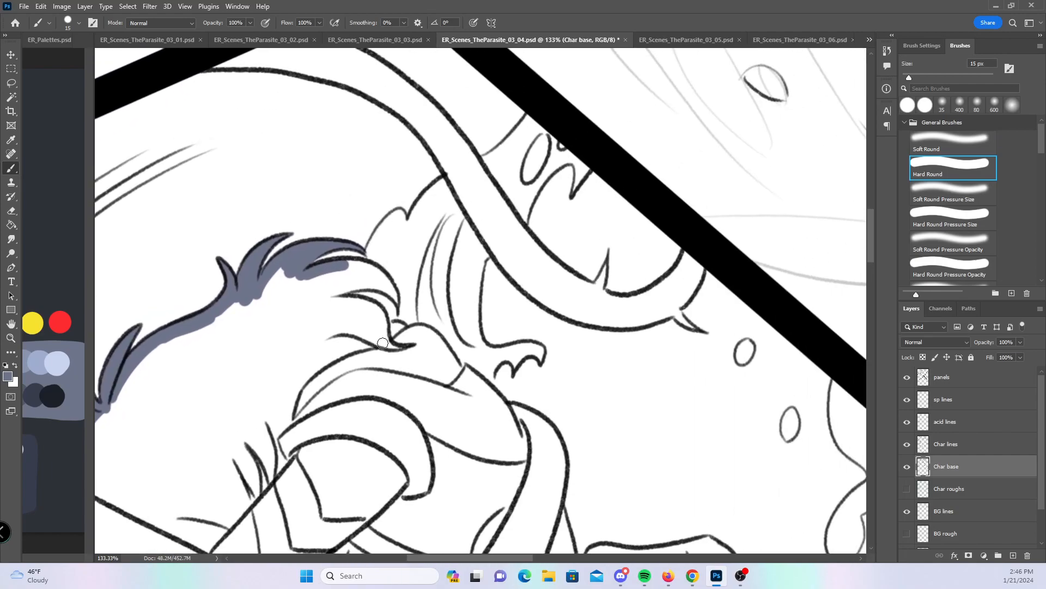
pyautogui.moveTo(341, 264); pyautogui.dragTo(376, 267)
pyautogui.moveTo(527, 257); pyautogui.dragTo(519, 321)
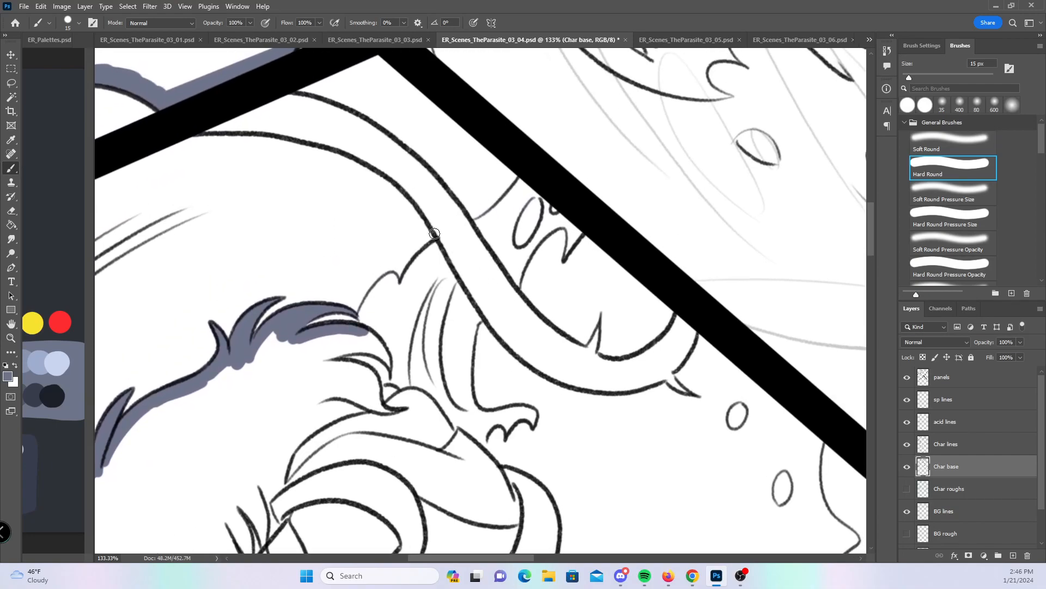
# - Paint the scalloped edge above the hair and both sides of the tentacle descending from the panel border
pyautogui.moveTo(359, 322)
pyautogui.mouseDown()
pyautogui.moveTo(374, 296)
pyautogui.moveTo(389, 280)
pyautogui.moveTo(397, 296)
pyautogui.moveTo(443, 242)
pyautogui.mouseUp()
pyautogui.moveTo(219, 130)
pyautogui.mouseDown()
pyautogui.moveTo(335, 142)
pyautogui.moveTo(424, 207)
pyautogui.moveTo(449, 247)
pyautogui.mouseUp()
pyautogui.moveTo(292, 97)
pyautogui.mouseDown()
pyautogui.moveTo(244, 117)
pyautogui.moveTo(326, 106)
pyautogui.mouseUp()
pyautogui.moveTo(249, 119)
pyautogui.mouseDown()
pyautogui.moveTo(313, 96)
pyautogui.moveTo(398, 151)
pyautogui.moveTo(392, 145)
pyautogui.moveTo(473, 237)
pyautogui.mouseUp()
pyautogui.moveTo(661, 227); pyautogui.dragTo(637, 287)
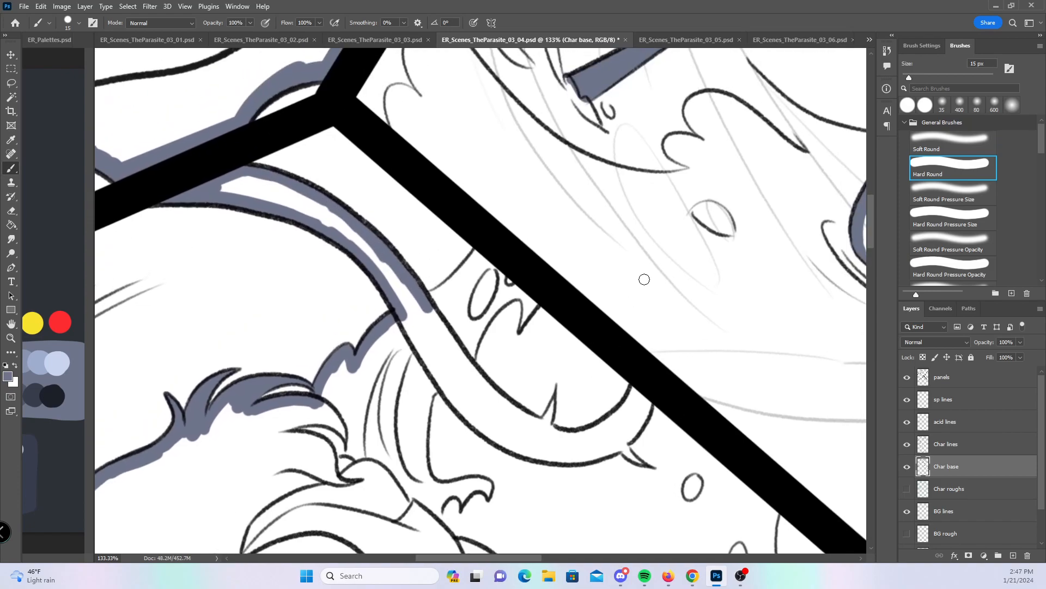
# - Hide the acid lines layer and fill the torn webbing between tentacle and panel border with Hard Round Pressure Size
pyautogui.click(980, 216)
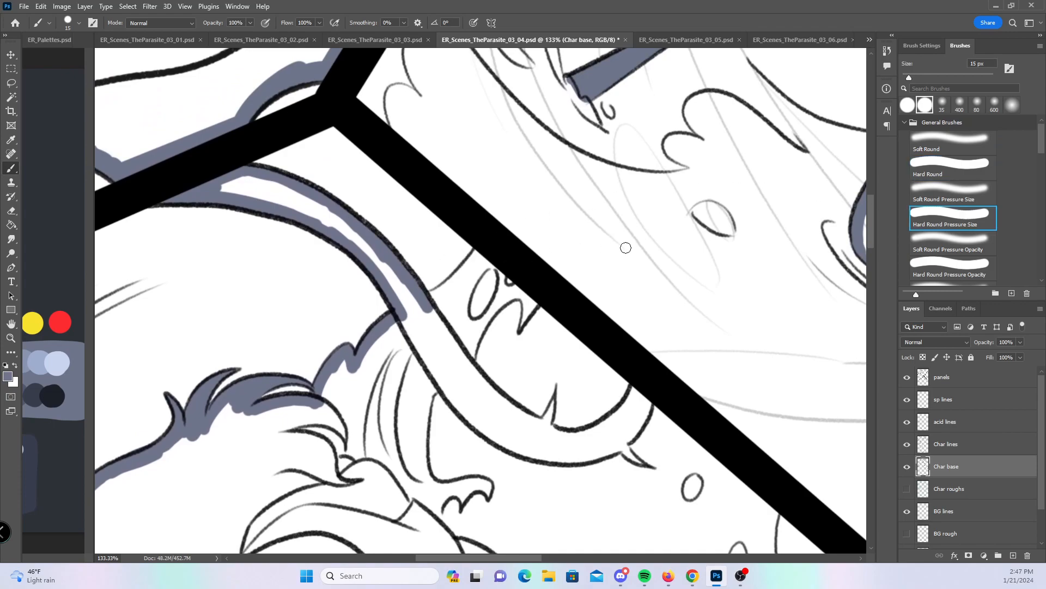
pyautogui.click(907, 422)
pyautogui.moveTo(437, 297); pyautogui.dragTo(484, 236)
pyautogui.moveTo(502, 284); pyautogui.dragTo(501, 269)
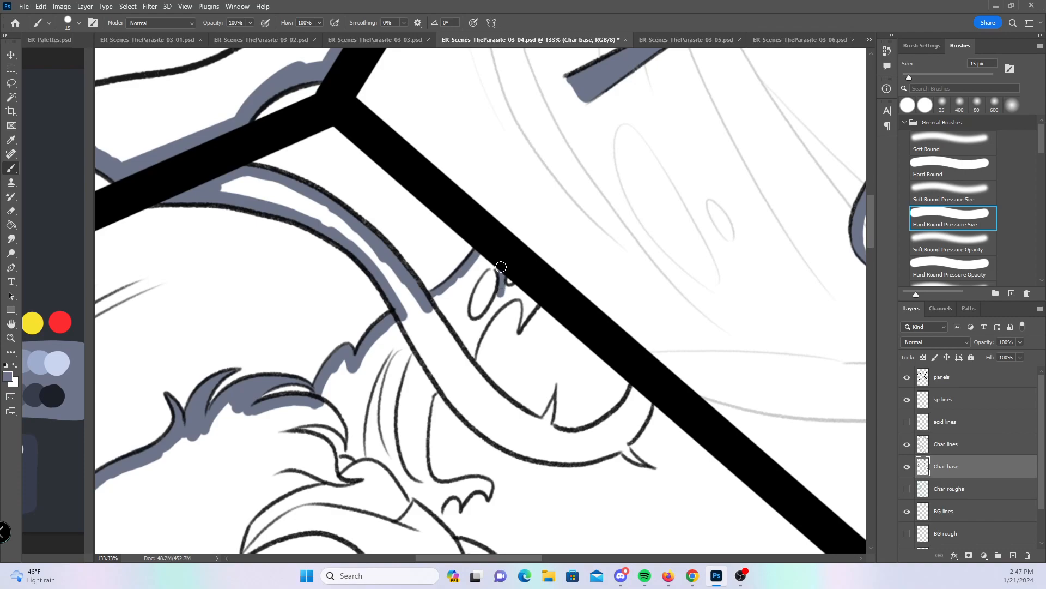
pyautogui.moveTo(460, 308); pyautogui.dragTo(489, 255)
pyautogui.moveTo(472, 331)
pyautogui.mouseDown()
pyautogui.moveTo(508, 290)
pyautogui.moveTo(498, 307)
pyautogui.moveTo(533, 286)
pyautogui.moveTo(516, 298)
pyautogui.moveTo(524, 304)
pyautogui.moveTo(487, 319)
pyautogui.moveTo(473, 350)
pyautogui.moveTo(476, 326)
pyautogui.mouseUp()
pyautogui.moveTo(573, 339); pyautogui.dragTo(511, 227)
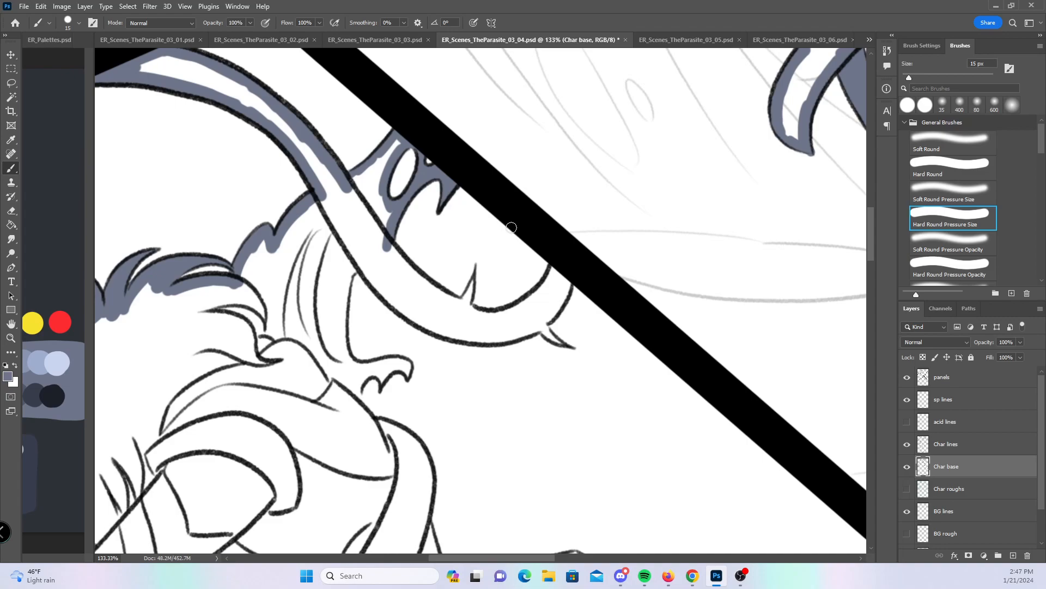
# - Fill the tentacle's two spikes and the ragged tip behind the shoulder, and paint the edge above that tip with Hard Round
pyautogui.moveTo(472, 274)
pyautogui.mouseDown()
pyautogui.moveTo(467, 305)
pyautogui.moveTo(471, 272)
pyautogui.mouseUp()
pyautogui.moveTo(543, 327); pyautogui.dragTo(560, 344)
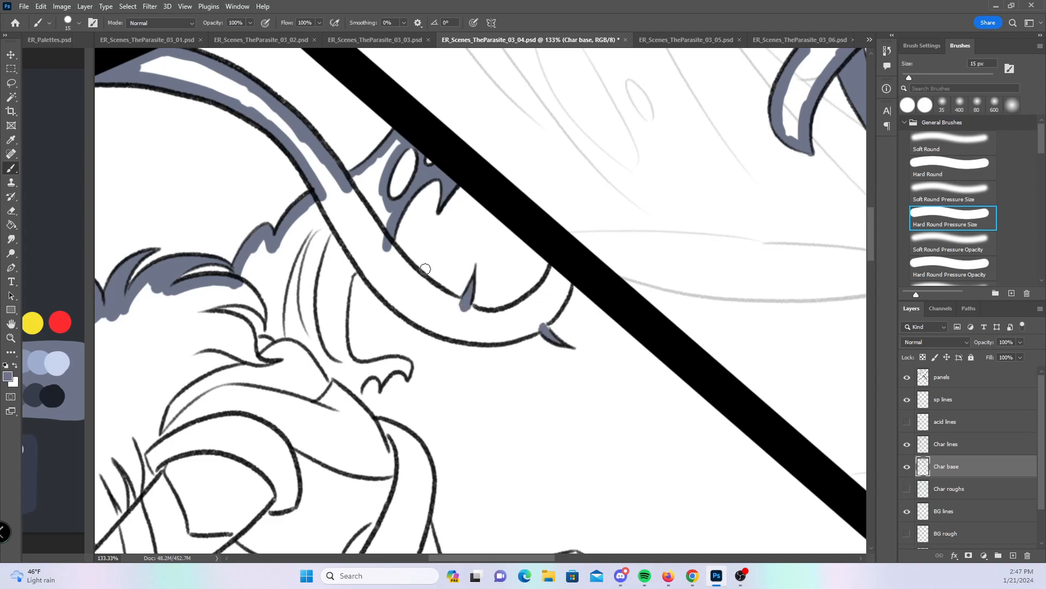
pyautogui.moveTo(353, 397)
pyautogui.mouseDown()
pyautogui.moveTo(371, 371)
pyautogui.moveTo(383, 382)
pyautogui.moveTo(406, 371)
pyautogui.moveTo(370, 368)
pyautogui.mouseUp()
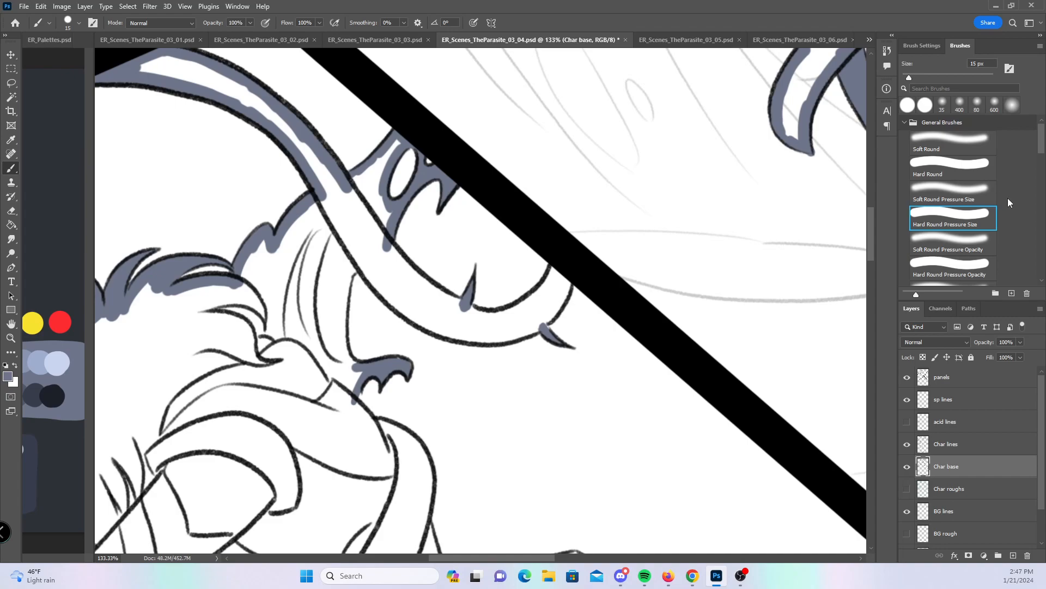
pyautogui.click(958, 176)
pyautogui.moveTo(355, 262)
pyautogui.mouseDown()
pyautogui.moveTo(338, 305)
pyautogui.moveTo(351, 267)
pyautogui.moveTo(339, 330)
pyautogui.moveTo(350, 364)
pyautogui.mouseUp()
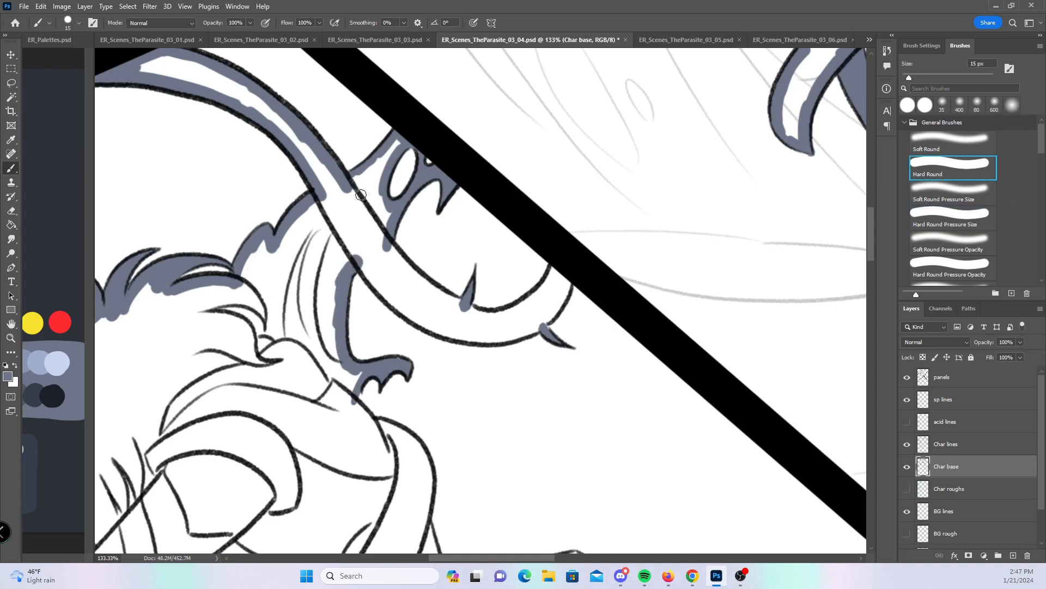
# - Paint along both edges of the hooked tentacle's lower curve, from the shoulder to the panel border
pyautogui.moveTo(358, 260); pyautogui.dragTo(434, 327)
pyautogui.moveTo(388, 245)
pyautogui.mouseDown()
pyautogui.moveTo(478, 316)
pyautogui.moveTo(528, 306)
pyautogui.moveTo(557, 266)
pyautogui.moveTo(506, 298)
pyautogui.mouseUp()
pyautogui.moveTo(454, 333)
pyautogui.mouseDown()
pyautogui.moveTo(503, 335)
pyautogui.moveTo(493, 339)
pyautogui.moveTo(536, 327)
pyautogui.moveTo(564, 286)
pyautogui.moveTo(564, 247)
pyautogui.moveTo(560, 279)
pyautogui.mouseUp()
# - Paint the shoulder edge behind the armor and the outer edge of the tentacle wrapping the torso, down to the belt
pyautogui.moveTo(467, 377); pyautogui.dragTo(442, 165)
pyautogui.moveTo(364, 208)
pyautogui.mouseDown()
pyautogui.moveTo(395, 243)
pyautogui.moveTo(431, 253)
pyautogui.moveTo(436, 277)
pyautogui.mouseUp()
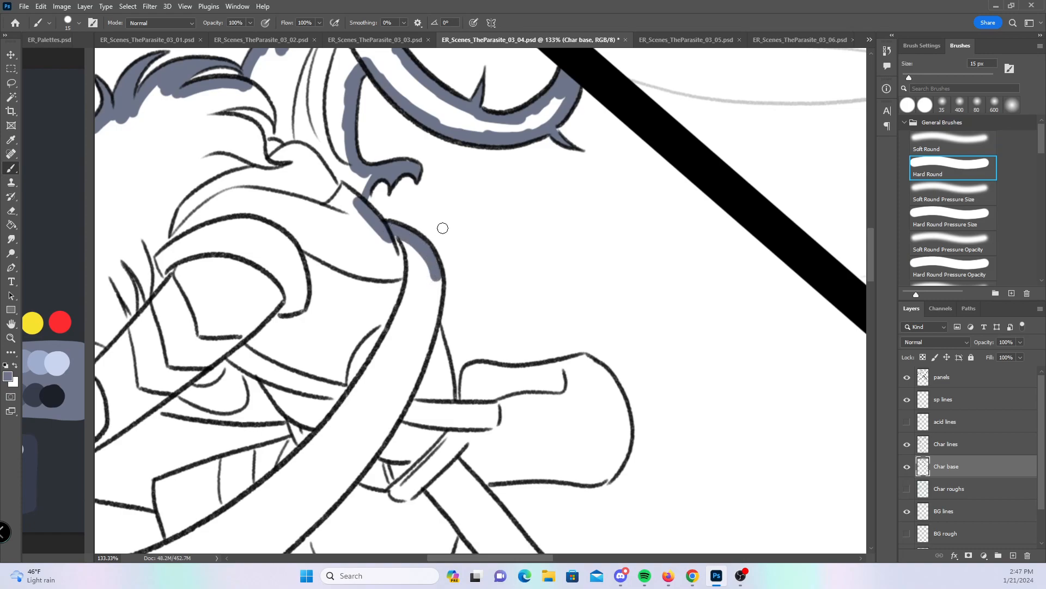
pyautogui.scroll(-2, 519, 245)
pyautogui.moveTo(429, 232)
pyautogui.mouseDown()
pyautogui.moveTo(421, 298)
pyautogui.moveTo(438, 325)
pyautogui.mouseUp()
pyautogui.moveTo(431, 286); pyautogui.dragTo(448, 369)
# - Paint along the inside outline of the rounded shape sticking out behind the character's waist
pyautogui.moveTo(380, 347)
pyautogui.mouseDown()
pyautogui.moveTo(542, 278)
pyautogui.moveTo(589, 296)
pyautogui.moveTo(533, 277)
pyautogui.mouseUp()
pyautogui.moveTo(601, 297); pyautogui.dragTo(615, 293)
pyautogui.moveTo(624, 257)
pyautogui.mouseDown()
pyautogui.moveTo(691, 259)
pyautogui.moveTo(669, 261)
pyautogui.moveTo(731, 246)
pyautogui.moveTo(770, 293)
pyautogui.mouseUp()
pyautogui.moveTo(625, 369); pyautogui.dragTo(758, 369)
pyautogui.moveTo(770, 284)
pyautogui.mouseDown()
pyautogui.moveTo(775, 324)
pyautogui.moveTo(761, 360)
pyautogui.moveTo(771, 334)
pyautogui.mouseUp()
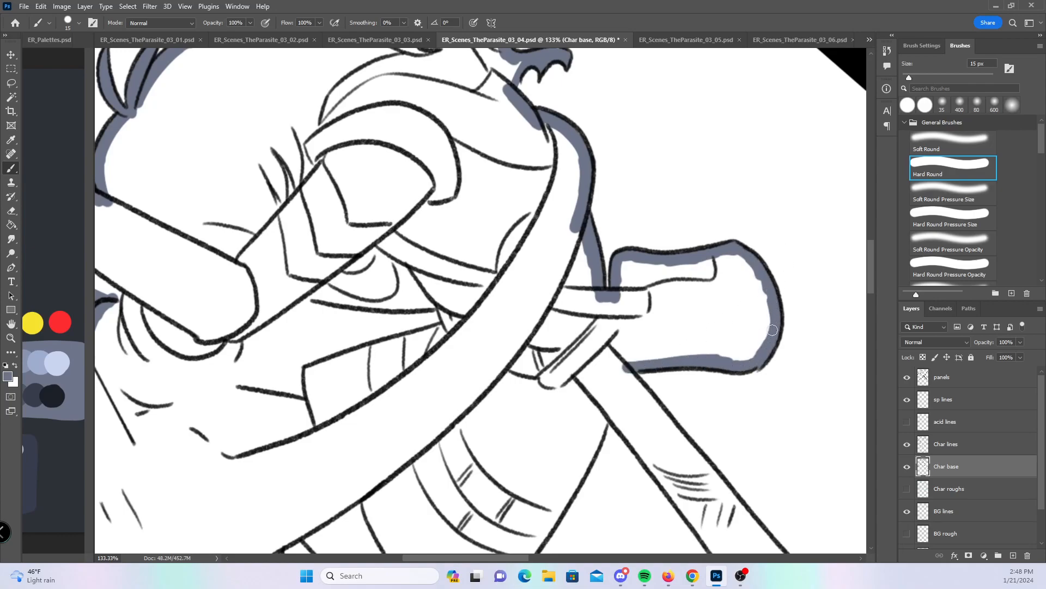
# - Paint both long edges and the rounded end of the diagonal wrapped strip between the waist and the panel border
pyautogui.moveTo(810, 441); pyautogui.dragTo(584, 278)
pyautogui.click(383, 244)
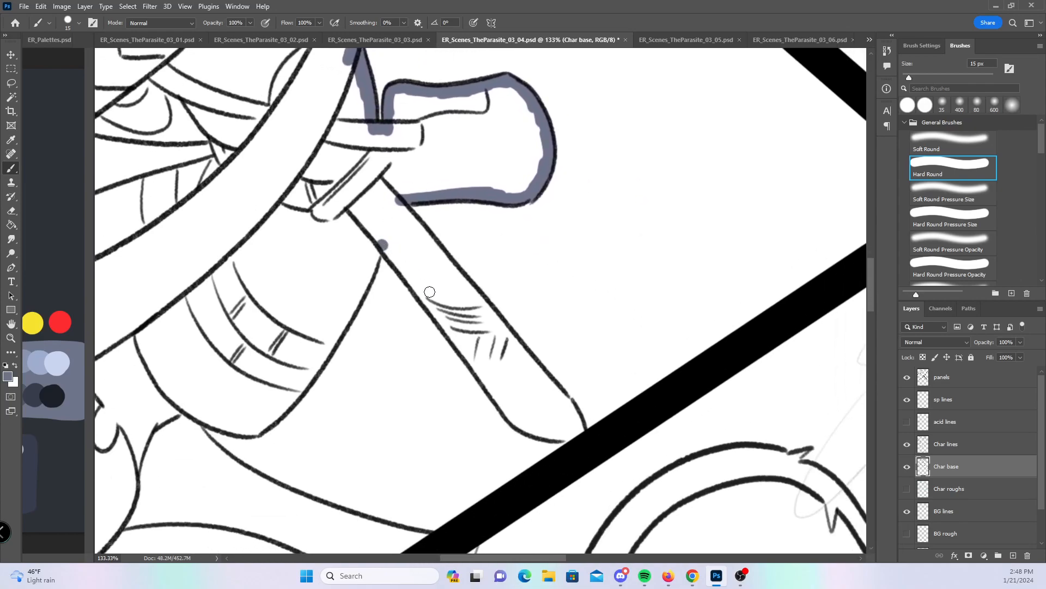
pyautogui.keyDown('shift'); pyautogui.click(454, 336); pyautogui.keyUp('shift')
pyautogui.keyDown('shift'); pyautogui.click(503, 406); pyautogui.keyUp('shift')
pyautogui.moveTo(503, 406)
pyautogui.mouseDown()
pyautogui.moveTo(541, 432)
pyautogui.moveTo(573, 434)
pyautogui.mouseUp()
pyautogui.moveTo(397, 199)
pyautogui.mouseDown()
pyautogui.moveTo(511, 325)
pyautogui.moveTo(571, 409)
pyautogui.moveTo(573, 438)
pyautogui.mouseUp()
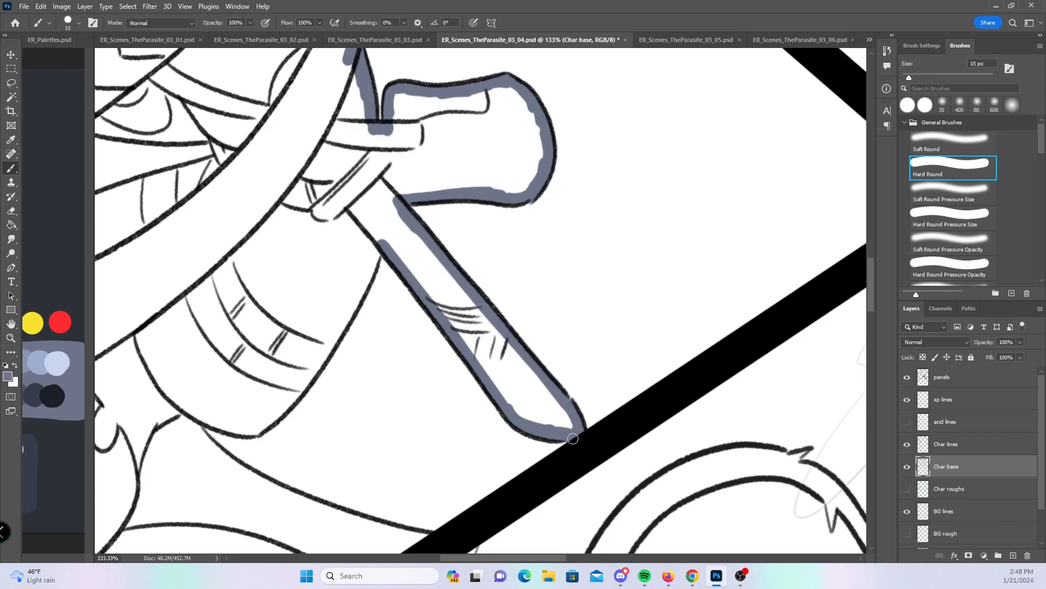
# - Paint the lower edge of the banded thigh armor beside the wrapped strip, and show the acid lines layer
pyautogui.moveTo(413, 362)
pyautogui.mouseDown()
pyautogui.moveTo(592, 305)
pyautogui.moveTo(624, 315)
pyautogui.mouseUp()
pyautogui.moveTo(394, 359)
pyautogui.mouseDown()
pyautogui.moveTo(466, 380)
pyautogui.moveTo(544, 278)
pyautogui.moveTo(584, 179)
pyautogui.mouseUp()
pyautogui.press('z')
pyautogui.moveTo(525, 282)
pyautogui.mouseDown()
pyautogui.moveTo(490, 275)
pyautogui.moveTo(505, 267)
pyautogui.mouseUp()
pyautogui.press('b')
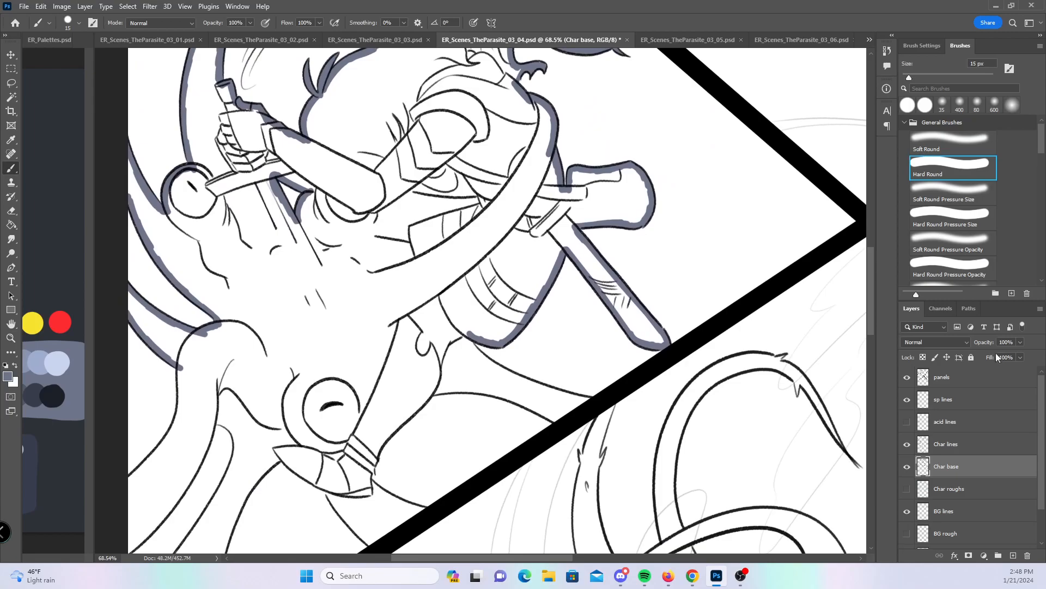
pyautogui.click(907, 423)
# - Paint both edges of the arched tentacle at the panel's lower left, down to the page's bottom border
pyautogui.moveTo(460, 163); pyautogui.dragTo(491, 215)
pyautogui.press('z')
pyautogui.moveTo(452, 252)
pyautogui.mouseDown()
pyautogui.moveTo(472, 245)
pyautogui.moveTo(526, 364)
pyautogui.mouseUp()
pyautogui.press('b')
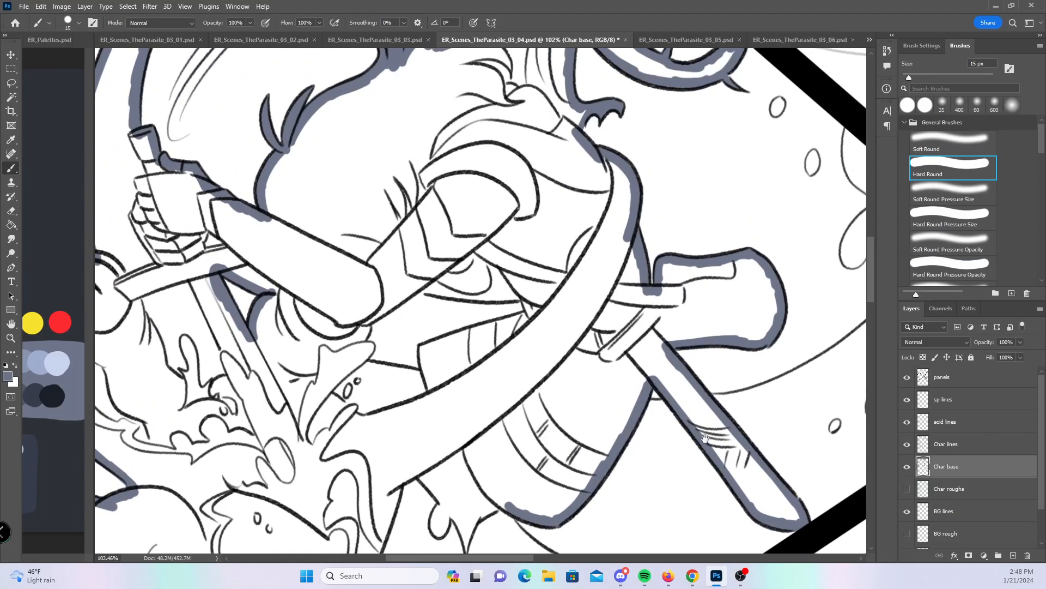
pyautogui.moveTo(546, 405); pyautogui.dragTo(550, 281)
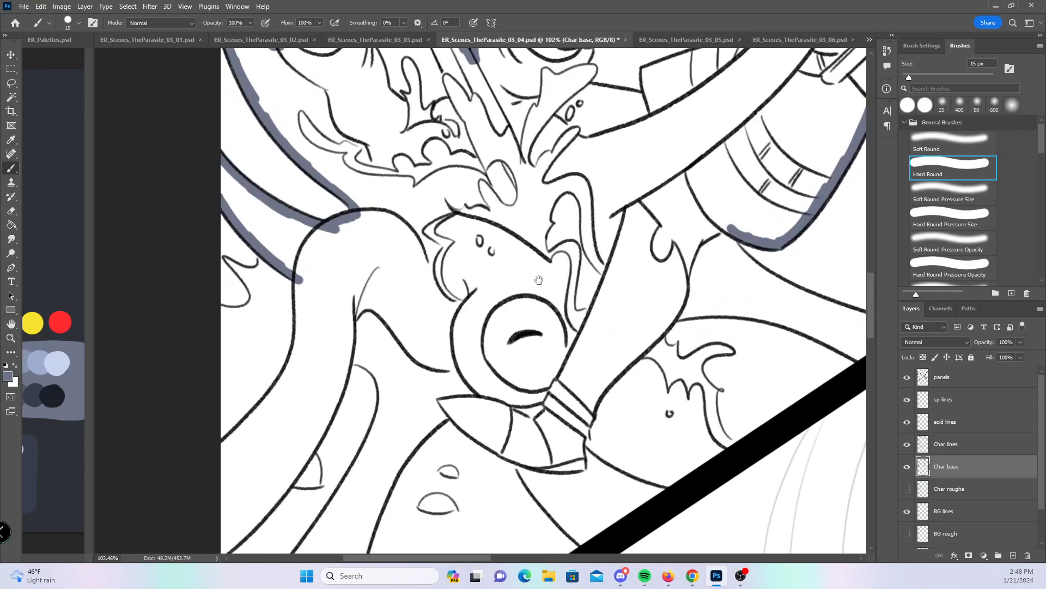
pyautogui.moveTo(223, 447)
pyautogui.mouseDown()
pyautogui.moveTo(282, 378)
pyautogui.moveTo(277, 391)
pyautogui.moveTo(303, 311)
pyautogui.moveTo(293, 355)
pyautogui.moveTo(298, 269)
pyautogui.mouseUp()
pyautogui.scroll(-4, 349, 273)
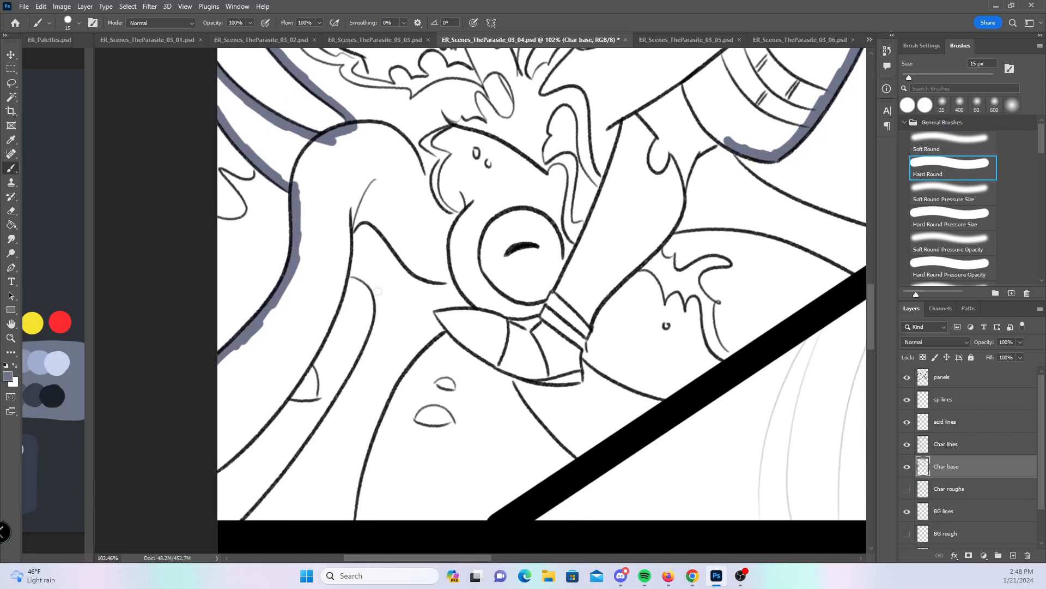
pyautogui.moveTo(212, 469)
pyautogui.mouseDown()
pyautogui.moveTo(257, 425)
pyautogui.moveTo(252, 436)
pyautogui.moveTo(320, 340)
pyautogui.moveTo(342, 258)
pyautogui.moveTo(380, 297)
pyautogui.mouseUp()
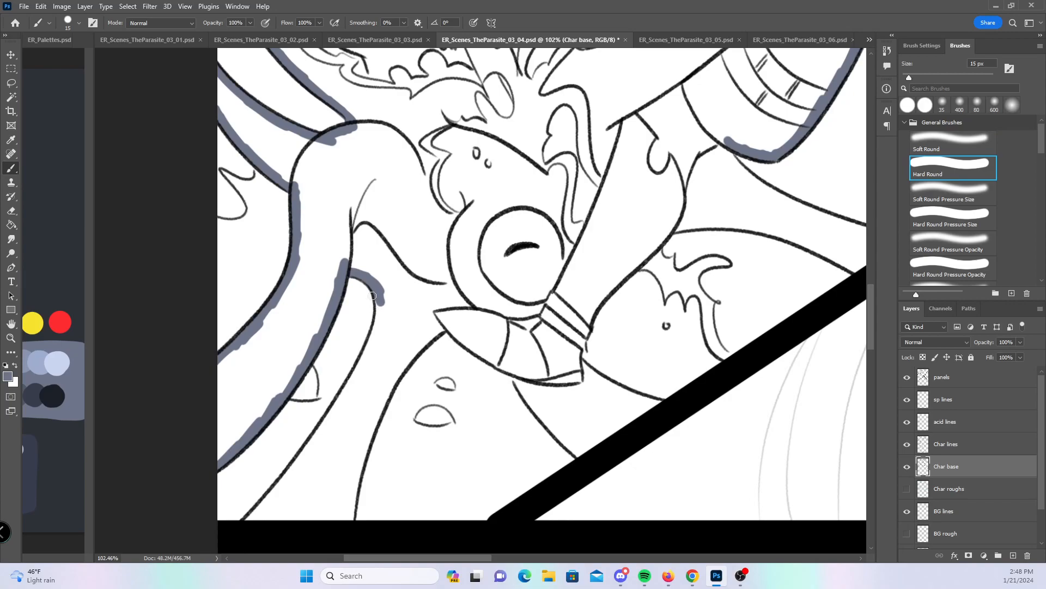
# - Paint the right edge of the neighboring thin tentacle and the curved body edge rising from the page bottom to the boot tip
pyautogui.moveTo(247, 517); pyautogui.dragTo(361, 366)
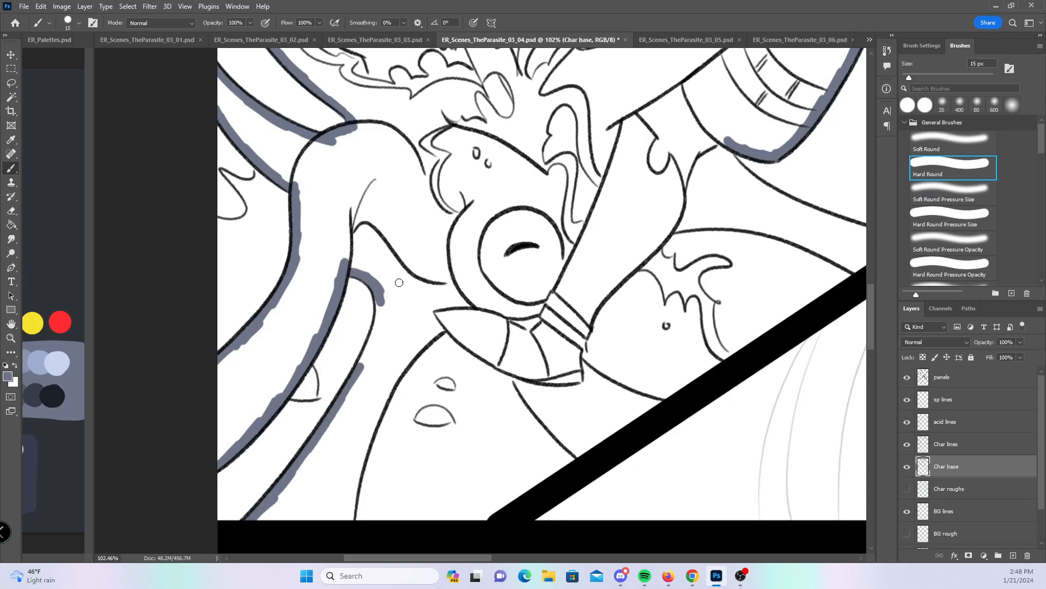
pyautogui.moveTo(379, 302)
pyautogui.mouseDown()
pyautogui.moveTo(357, 372)
pyautogui.moveTo(398, 376)
pyautogui.moveTo(347, 504)
pyautogui.mouseUp()
pyautogui.moveTo(363, 452); pyautogui.dragTo(349, 512)
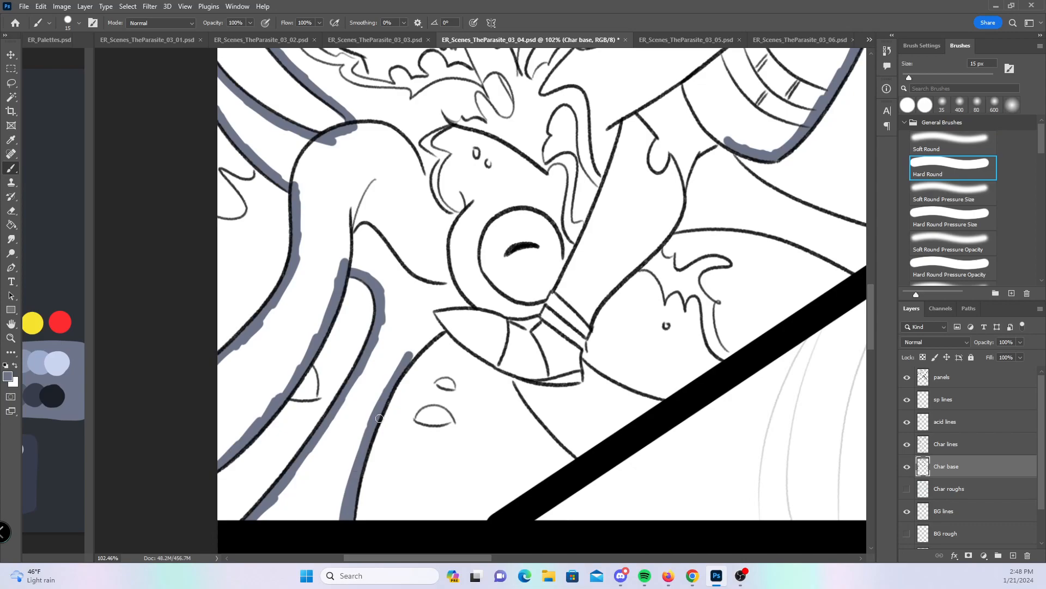
pyautogui.moveTo(525, 360); pyautogui.dragTo(401, 340)
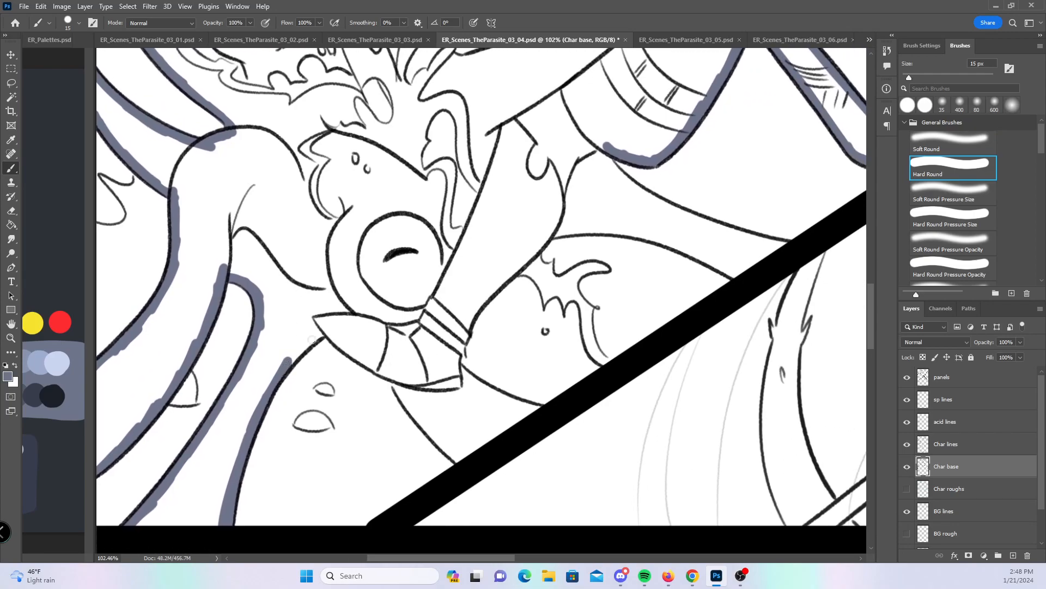
pyautogui.moveTo(288, 360); pyautogui.dragTo(326, 328)
# - Paint along the boot's sole and the two creature edges running from beneath it to the diagonal panel border
pyautogui.moveTo(575, 438); pyautogui.dragTo(536, 462)
pyautogui.moveTo(289, 355)
pyautogui.mouseDown()
pyautogui.moveTo(366, 406)
pyautogui.moveTo(388, 453)
pyautogui.moveTo(422, 486)
pyautogui.mouseUp()
pyautogui.moveTo(414, 386); pyautogui.dragTo(496, 433)
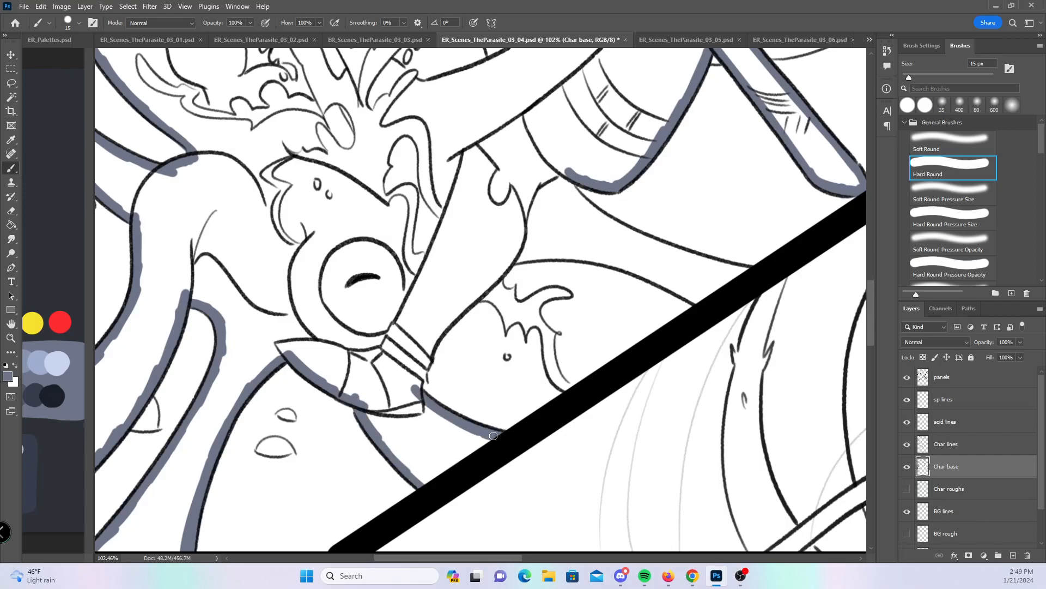
# - Paint the back edge of the lower leg and both edges of the tentacle extending from behind the thigh to the border
pyautogui.moveTo(406, 357)
pyautogui.mouseDown()
pyautogui.moveTo(329, 436)
pyautogui.moveTo(342, 452)
pyautogui.moveTo(379, 388)
pyautogui.moveTo(436, 337)
pyautogui.mouseUp()
pyautogui.moveTo(665, 370); pyautogui.dragTo(487, 438)
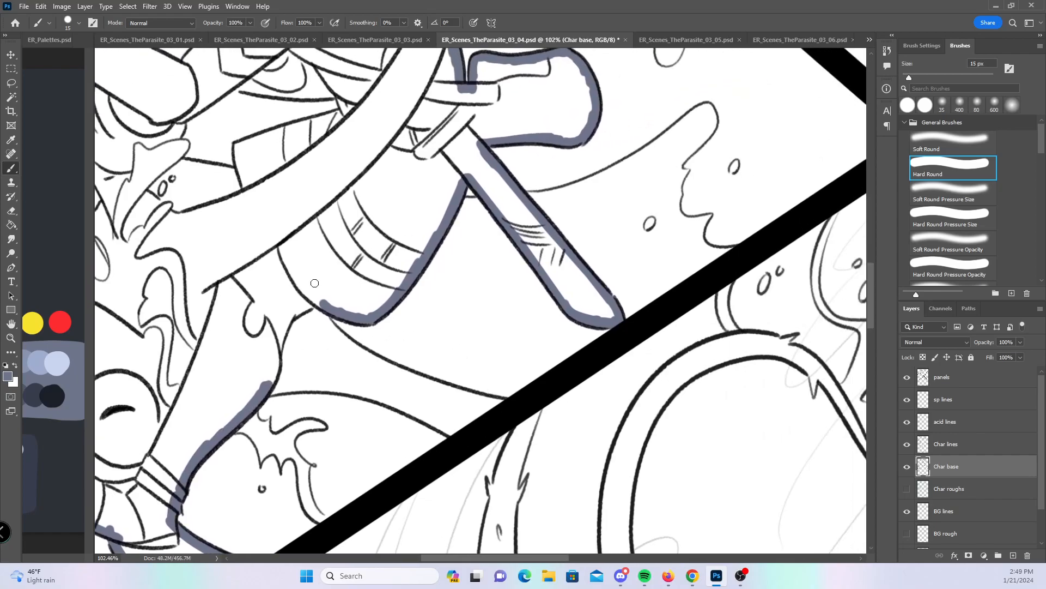
pyautogui.moveTo(324, 320)
pyautogui.mouseDown()
pyautogui.moveTo(401, 374)
pyautogui.moveTo(494, 400)
pyautogui.mouseUp()
pyautogui.moveTo(267, 388)
pyautogui.mouseDown()
pyautogui.moveTo(357, 390)
pyautogui.moveTo(455, 434)
pyautogui.moveTo(490, 405)
pyautogui.mouseUp()
pyautogui.moveTo(345, 356)
pyautogui.mouseDown()
pyautogui.moveTo(597, 344)
pyautogui.moveTo(599, 358)
pyautogui.mouseUp()
# - Check the whole panel's base outline by toggling the acid lines and BG lines layers
pyautogui.moveTo(581, 324); pyautogui.dragTo(534, 427)
pyautogui.click(907, 423)
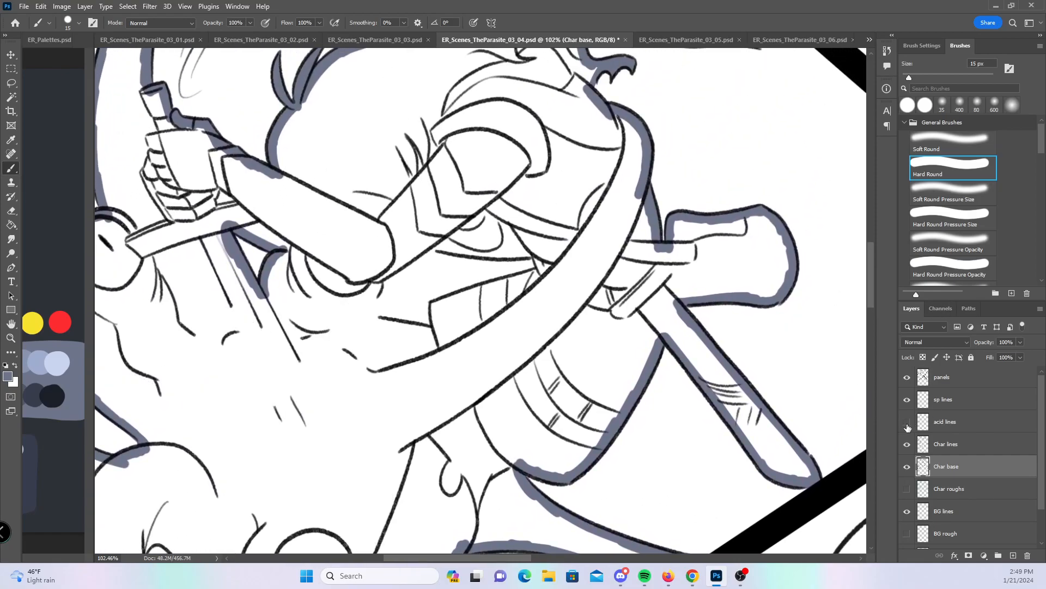
pyautogui.click(907, 422)
pyautogui.moveTo(610, 360); pyautogui.dragTo(638, 479)
pyautogui.moveTo(680, 359); pyautogui.dragTo(624, 374)
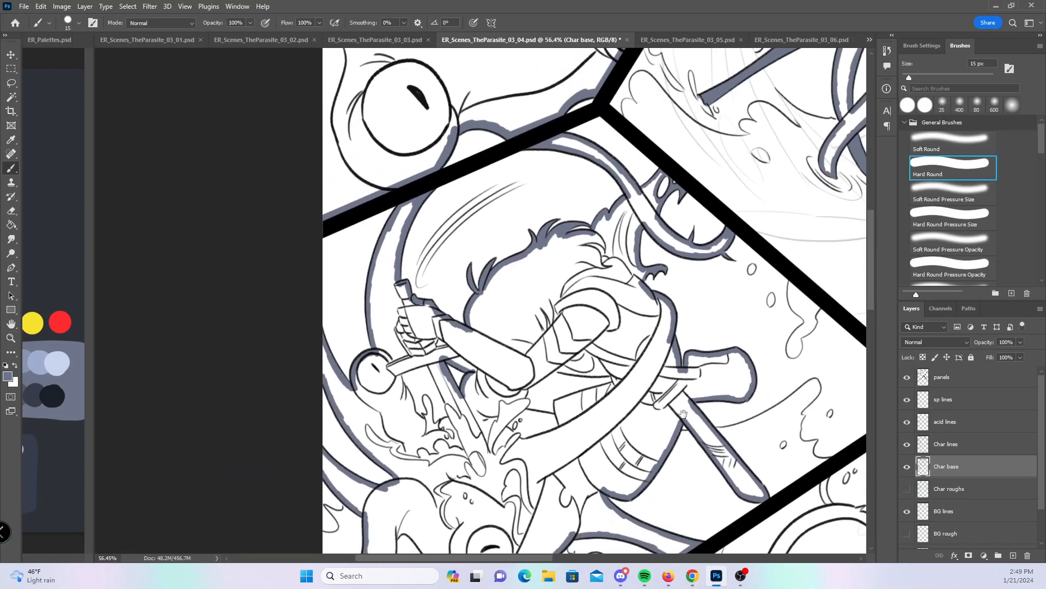
pyautogui.moveTo(666, 424); pyautogui.dragTo(552, 406)
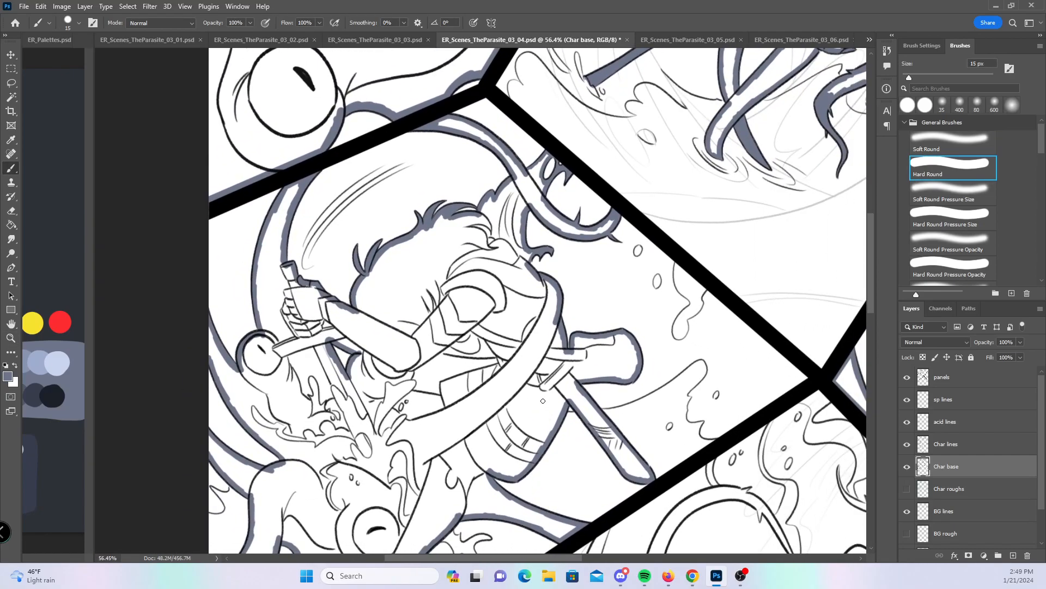
pyautogui.click(904, 516)
pyautogui.click(907, 513)
# - Paint the edges around the open gap between the forearm, the waist armor and the tentacle wrapping the torso
pyautogui.moveTo(513, 427)
pyautogui.mouseDown()
pyautogui.moveTo(527, 298)
pyautogui.moveTo(527, 373)
pyautogui.mouseUp()
pyautogui.press('z')
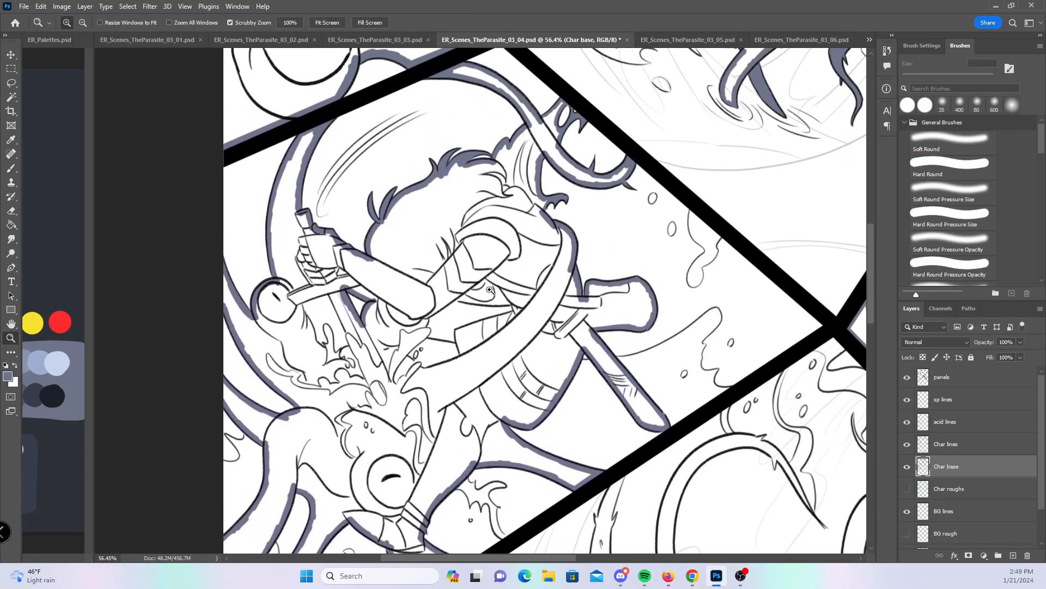
pyautogui.moveTo(472, 290); pyautogui.dragTo(521, 275)
pyautogui.press('b')
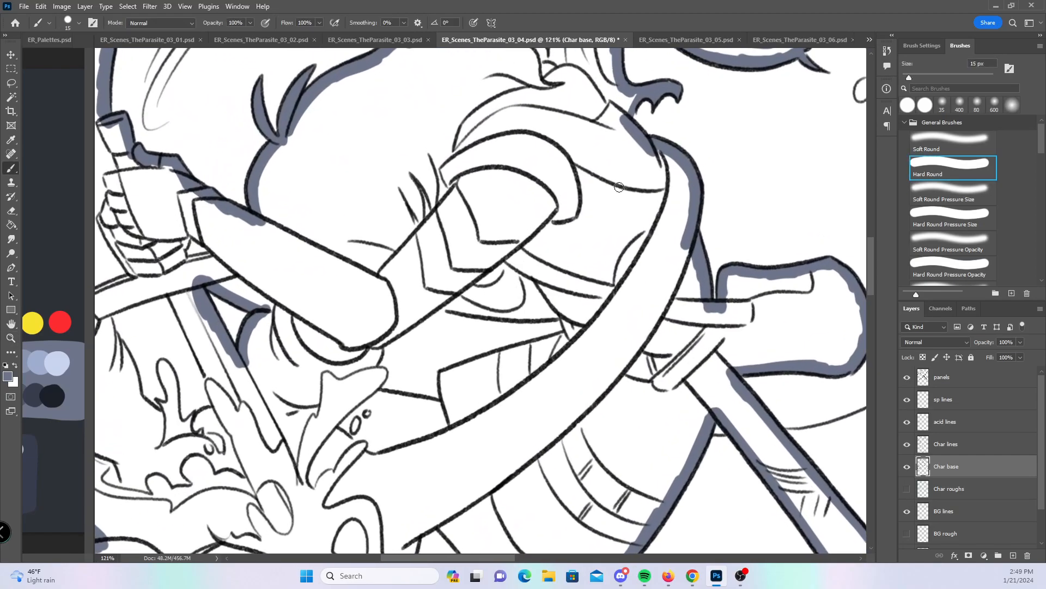
pyautogui.click(16, 140)
pyautogui.click(11, 168)
pyautogui.moveTo(433, 299)
pyautogui.mouseDown()
pyautogui.moveTo(553, 311)
pyautogui.moveTo(539, 308)
pyautogui.mouseUp()
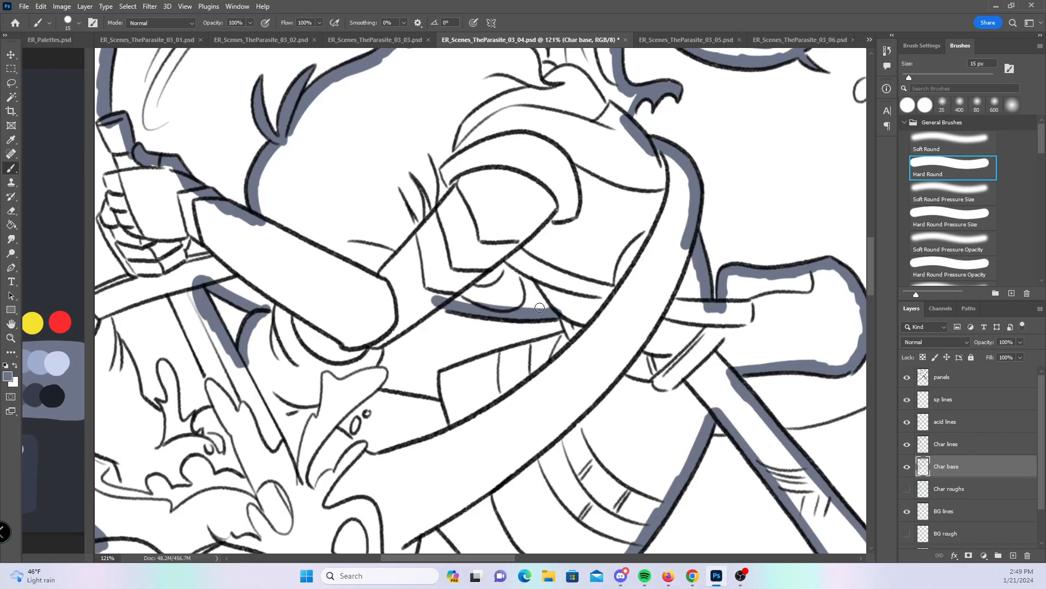
pyautogui.moveTo(373, 342)
pyautogui.mouseDown()
pyautogui.moveTo(446, 295)
pyautogui.moveTo(372, 366)
pyautogui.moveTo(376, 388)
pyautogui.moveTo(455, 407)
pyautogui.moveTo(485, 362)
pyautogui.moveTo(572, 337)
pyautogui.moveTo(562, 311)
pyautogui.mouseUp()
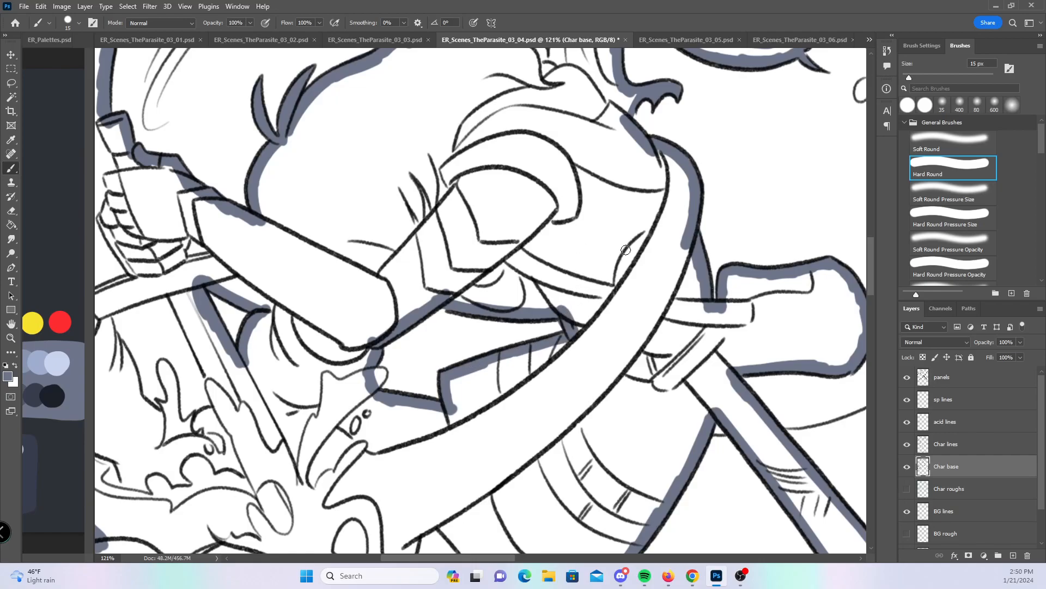
# - Hide the acid lines layer and fill the tentacles' small spikes and narrow tip in the lower panel with Hard Round Pressure Size
pyautogui.moveTo(649, 257); pyautogui.dragTo(597, 272)
pyautogui.moveTo(656, 378); pyautogui.dragTo(553, 346)
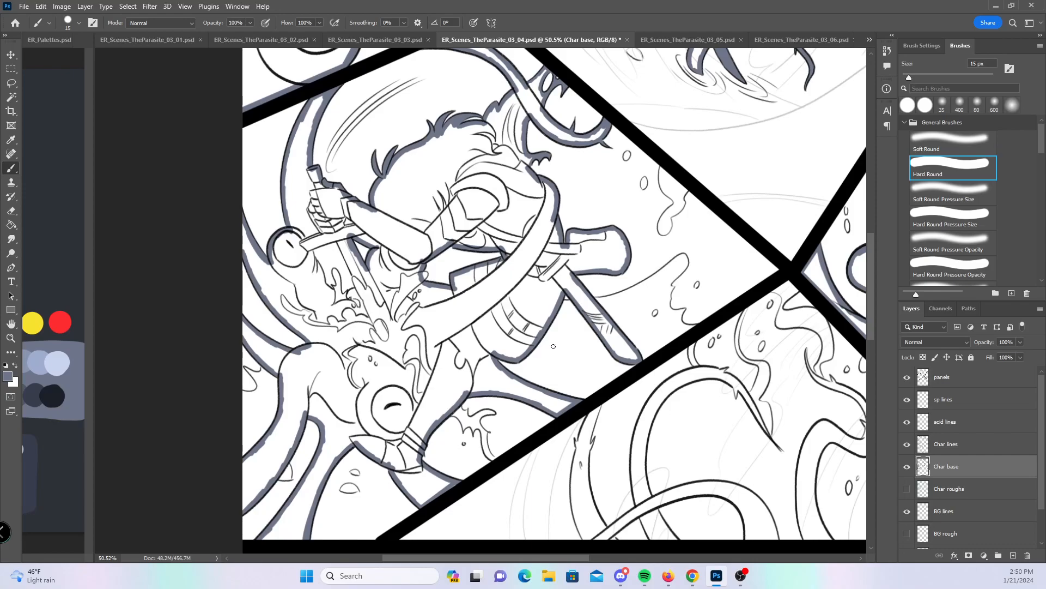
pyautogui.moveTo(740, 425); pyautogui.dragTo(453, 291)
pyautogui.moveTo(297, 331)
pyautogui.mouseDown()
pyautogui.moveTo(333, 321)
pyautogui.moveTo(350, 289)
pyautogui.mouseUp()
pyautogui.click(973, 215)
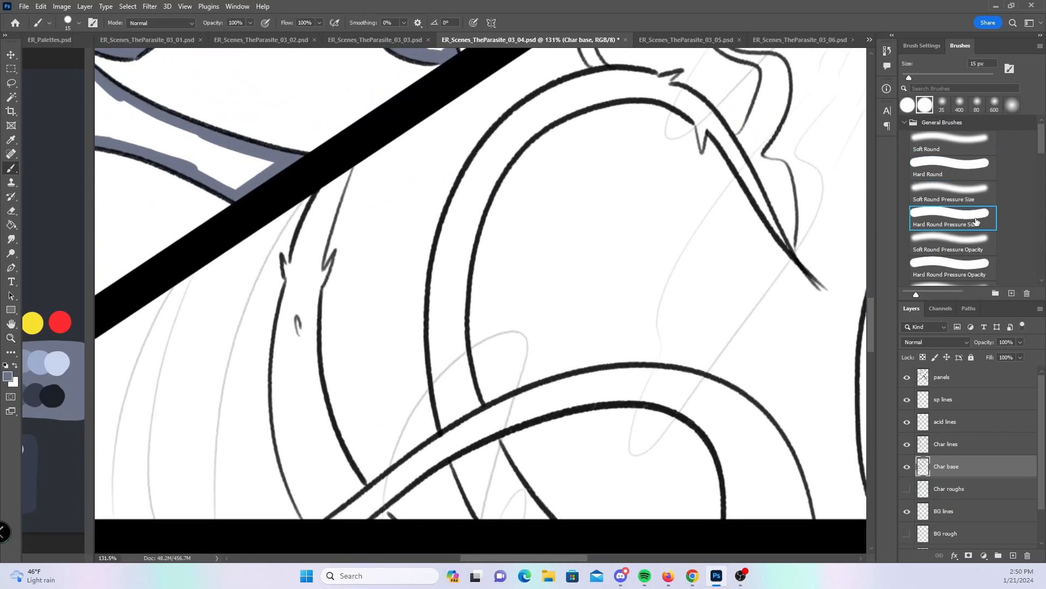
pyautogui.click(907, 422)
pyautogui.moveTo(283, 259); pyautogui.dragTo(289, 280)
pyautogui.moveTo(334, 252)
pyautogui.mouseDown()
pyautogui.moveTo(321, 284)
pyautogui.moveTo(327, 262)
pyautogui.mouseUp()
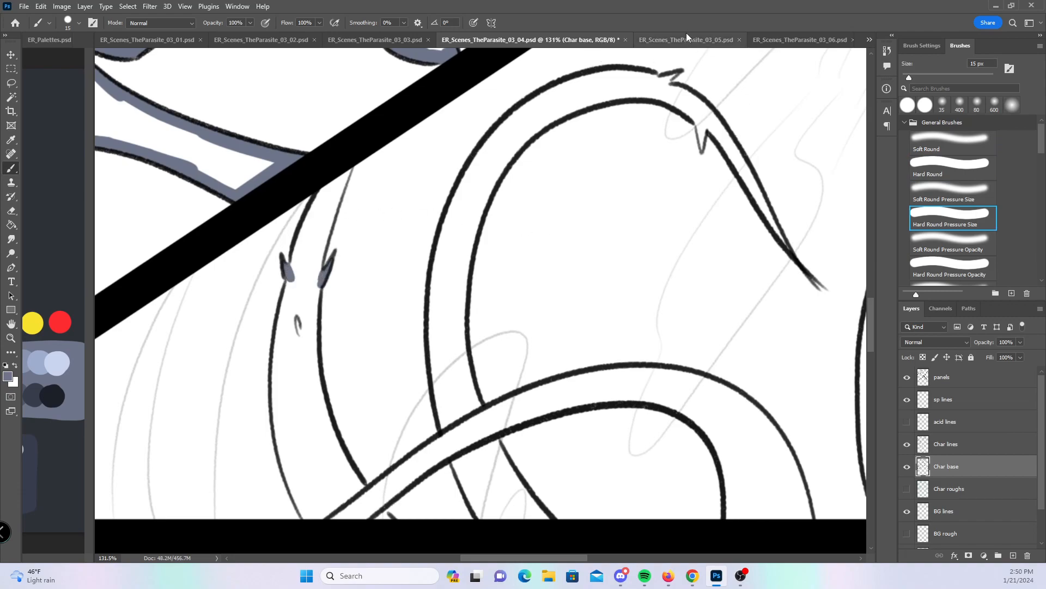
pyautogui.click(673, 75)
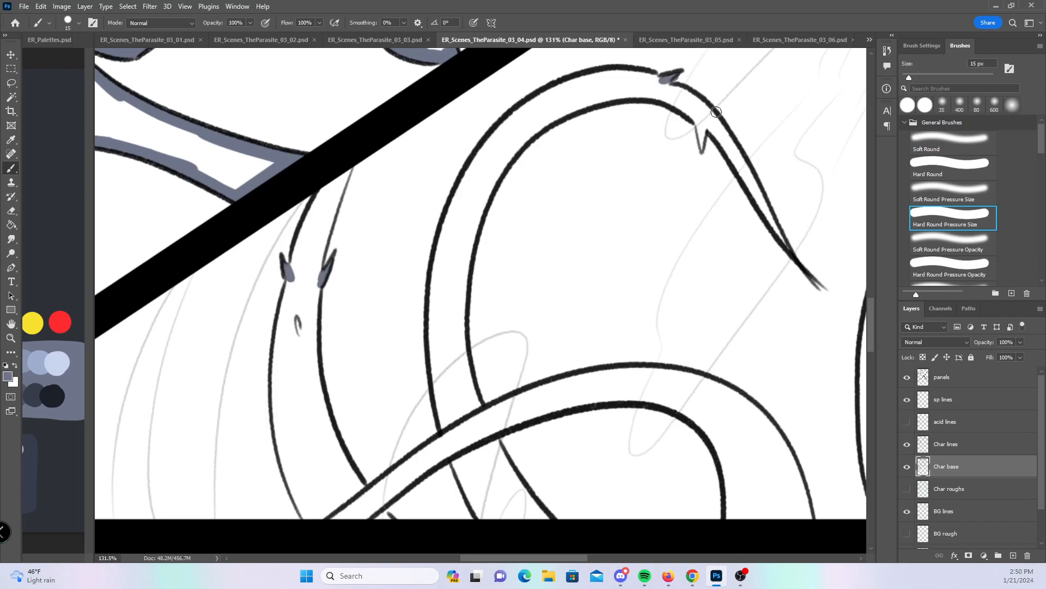
pyautogui.moveTo(702, 147); pyautogui.dragTo(707, 121)
pyautogui.moveTo(740, 171); pyautogui.dragTo(772, 226)
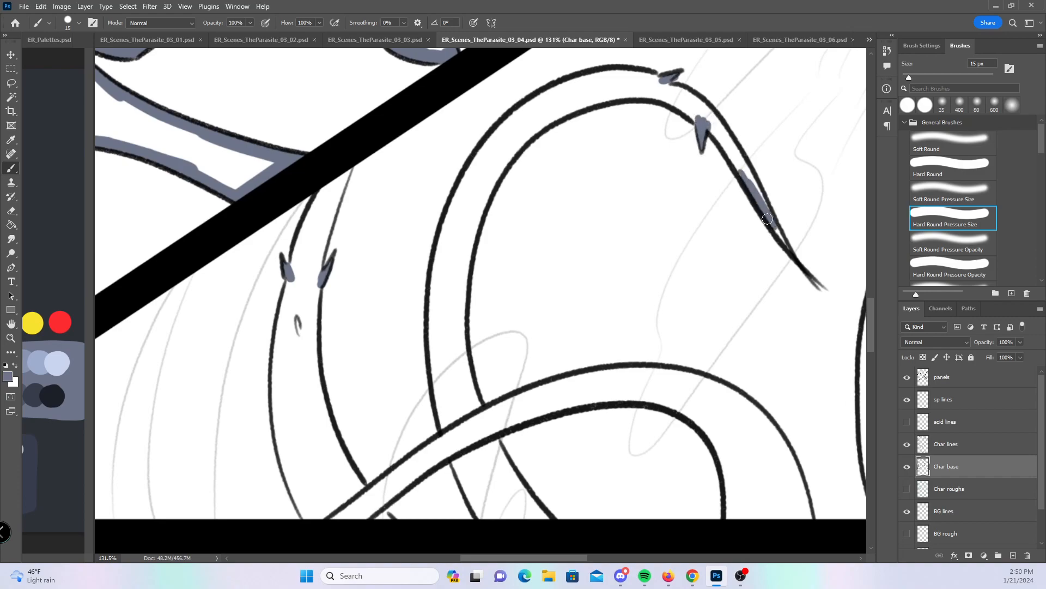
# - With Hard Round, paint both edges of the lower panel's leftmost spiked tentacle down to where it meets the crossing tentacle
pyautogui.click(973, 175)
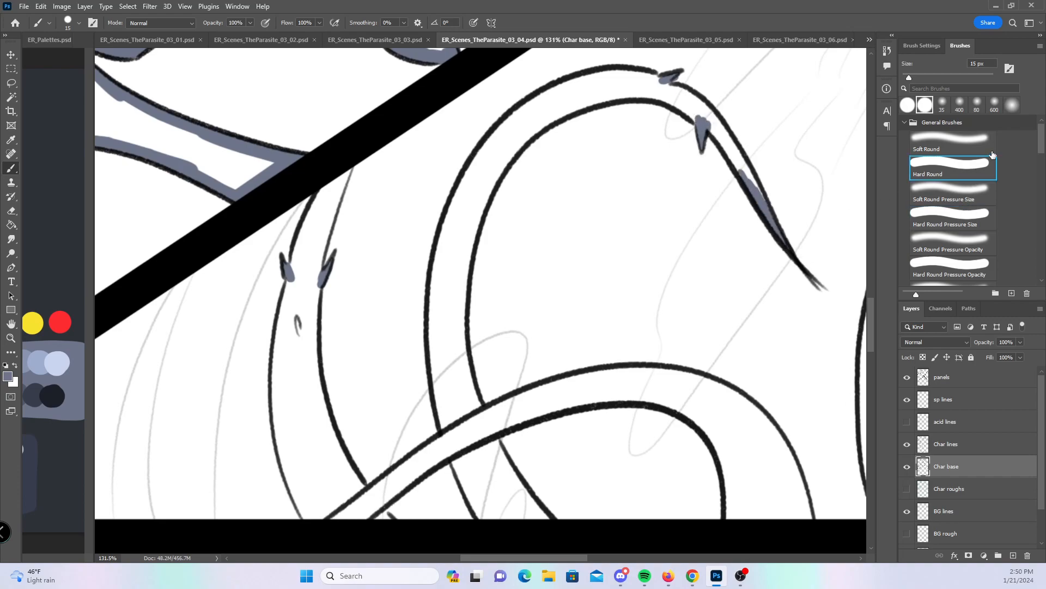
pyautogui.moveTo(292, 276)
pyautogui.mouseDown()
pyautogui.moveTo(348, 164)
pyautogui.moveTo(314, 282)
pyautogui.moveTo(322, 214)
pyautogui.moveTo(279, 333)
pyautogui.moveTo(275, 414)
pyautogui.moveTo(302, 506)
pyautogui.mouseUp()
pyautogui.moveTo(316, 295)
pyautogui.mouseDown()
pyautogui.moveTo(314, 356)
pyautogui.moveTo(337, 450)
pyautogui.moveTo(362, 490)
pyautogui.moveTo(448, 436)
pyautogui.mouseUp()
# - Paint the outer and inner edges of the tall arched tentacle and fill its pointed end
pyautogui.moveTo(484, 151)
pyautogui.mouseDown()
pyautogui.moveTo(437, 267)
pyautogui.moveTo(433, 338)
pyautogui.moveTo(448, 436)
pyautogui.mouseUp()
pyautogui.moveTo(485, 159)
pyautogui.mouseDown()
pyautogui.moveTo(534, 102)
pyautogui.moveTo(508, 122)
pyautogui.moveTo(603, 76)
pyautogui.moveTo(589, 82)
pyautogui.moveTo(665, 87)
pyautogui.moveTo(648, 74)
pyautogui.moveTo(688, 93)
pyautogui.moveTo(750, 186)
pyautogui.moveTo(726, 133)
pyautogui.moveTo(762, 210)
pyautogui.mouseUp()
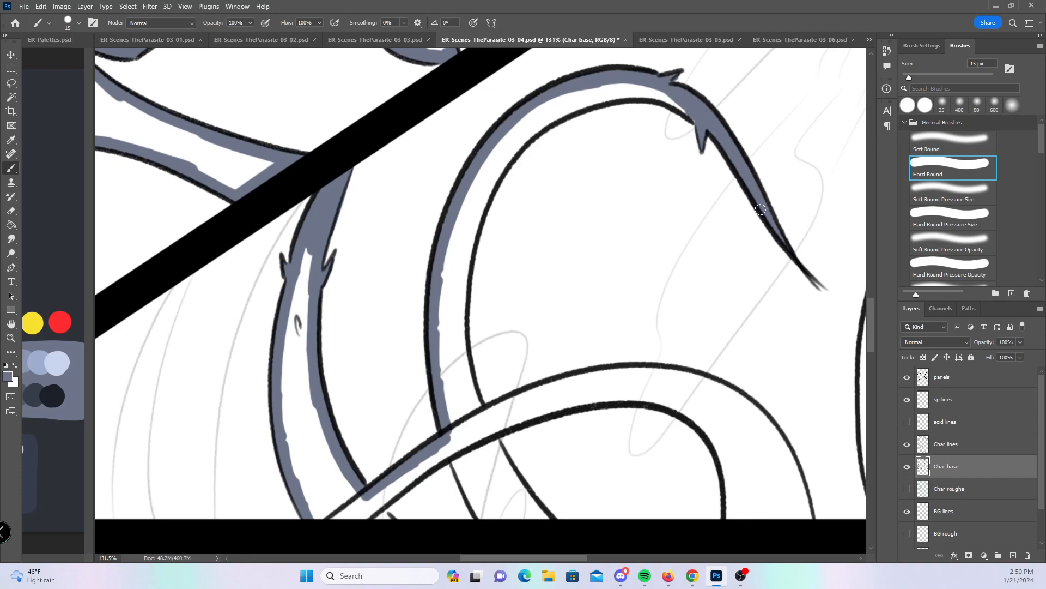
pyautogui.moveTo(476, 212)
pyautogui.mouseDown()
pyautogui.moveTo(534, 130)
pyautogui.moveTo(611, 94)
pyautogui.moveTo(708, 79)
pyautogui.moveTo(631, 88)
pyautogui.moveTo(682, 100)
pyautogui.mouseUp()
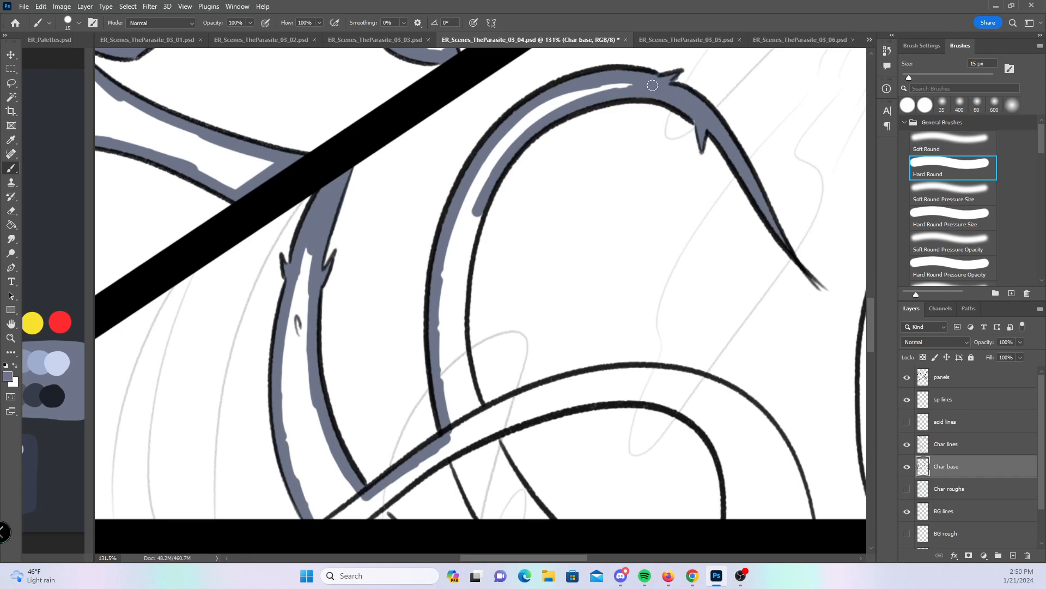
pyautogui.moveTo(481, 213)
pyautogui.mouseDown()
pyautogui.moveTo(461, 283)
pyautogui.moveTo(459, 354)
pyautogui.moveTo(481, 413)
pyautogui.mouseUp()
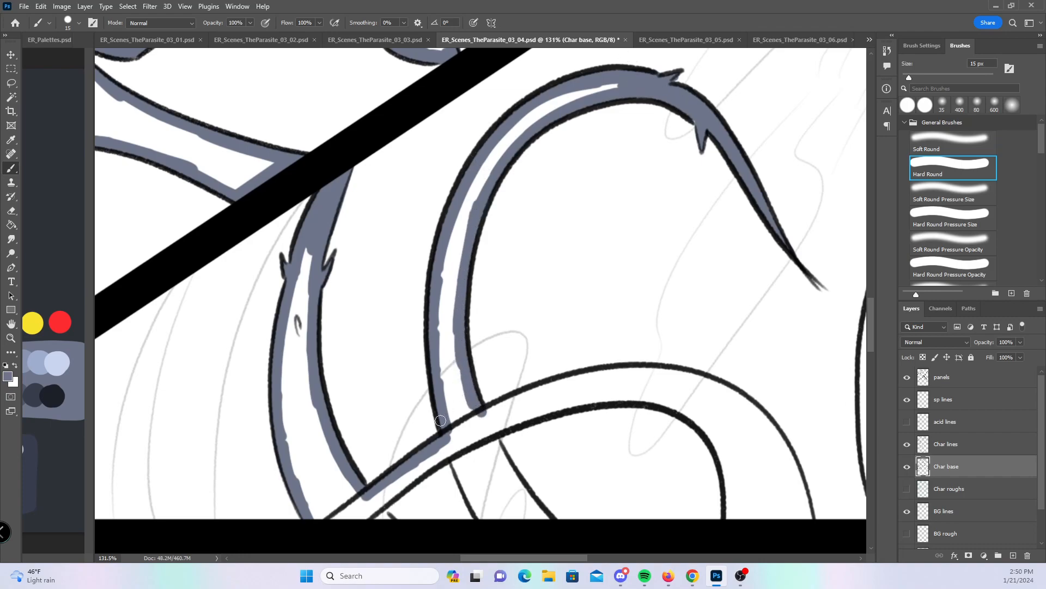
# - Fill the base of the crossing tentacle and paint the arched tentacle's edges below the crossing to the page's bottom border
pyautogui.moveTo(308, 517)
pyautogui.mouseDown()
pyautogui.moveTo(379, 523)
pyautogui.moveTo(381, 503)
pyautogui.moveTo(449, 446)
pyautogui.moveTo(490, 517)
pyautogui.mouseUp()
pyautogui.moveTo(489, 431); pyautogui.dragTo(551, 526)
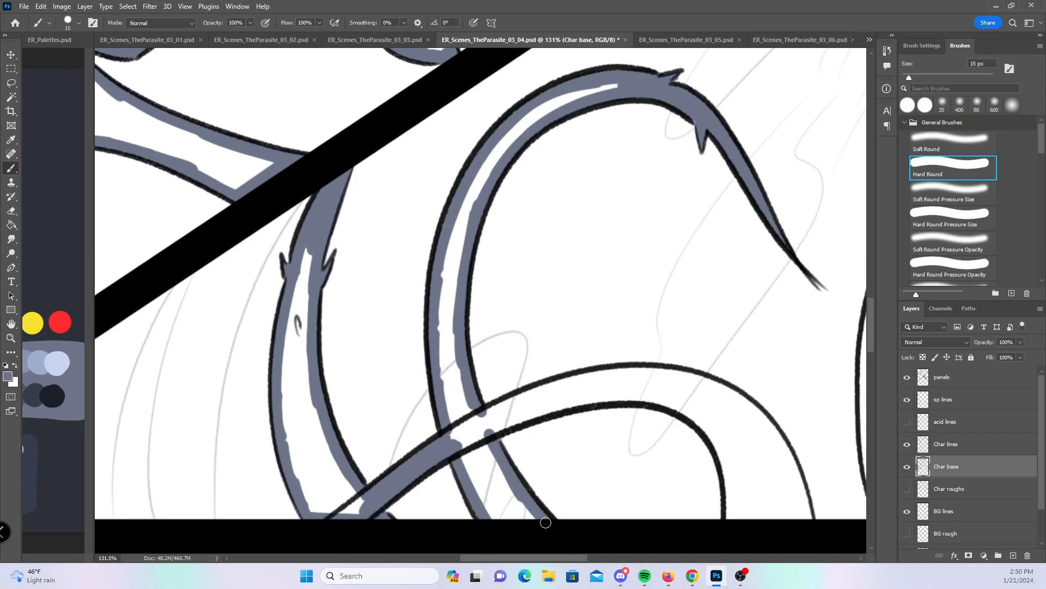
pyautogui.moveTo(485, 517); pyautogui.dragTo(540, 507)
# - Paint the outer and inner edges of the crossing tentacle's low arch
pyautogui.moveTo(637, 437); pyautogui.dragTo(446, 349)
pyautogui.moveTo(297, 346)
pyautogui.mouseDown()
pyautogui.moveTo(425, 307)
pyautogui.moveTo(372, 315)
pyautogui.moveTo(469, 316)
pyautogui.moveTo(451, 309)
pyautogui.moveTo(498, 331)
pyautogui.moveTo(535, 370)
pyautogui.moveTo(537, 433)
pyautogui.moveTo(608, 436)
pyautogui.mouseUp()
pyautogui.moveTo(292, 325)
pyautogui.mouseDown()
pyautogui.moveTo(372, 293)
pyautogui.moveTo(499, 290)
pyautogui.moveTo(580, 341)
pyautogui.moveTo(567, 329)
pyautogui.moveTo(582, 320)
pyautogui.moveTo(617, 428)
pyautogui.mouseUp()
# - Fill the S-shaped tentacle's tip and spikes with Hard Round Pressure Size, and its upper section with Hard Round
pyautogui.moveTo(734, 334)
pyautogui.mouseDown()
pyautogui.moveTo(530, 427)
pyautogui.moveTo(492, 481)
pyautogui.moveTo(454, 491)
pyautogui.mouseUp()
pyautogui.click(917, 208)
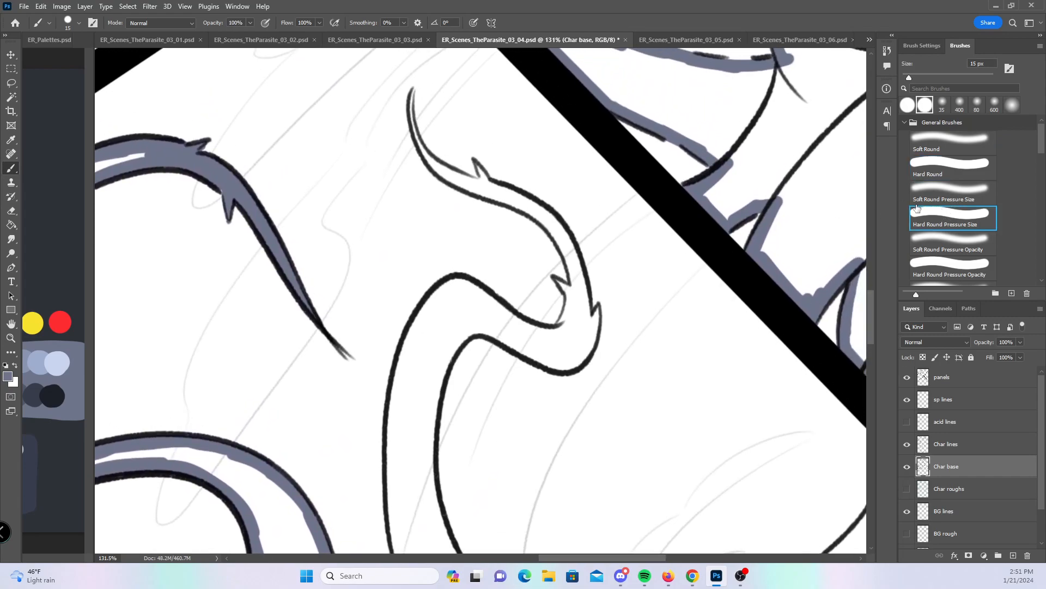
pyautogui.moveTo(413, 84); pyautogui.dragTo(420, 146)
pyautogui.moveTo(448, 180); pyautogui.dragTo(462, 178)
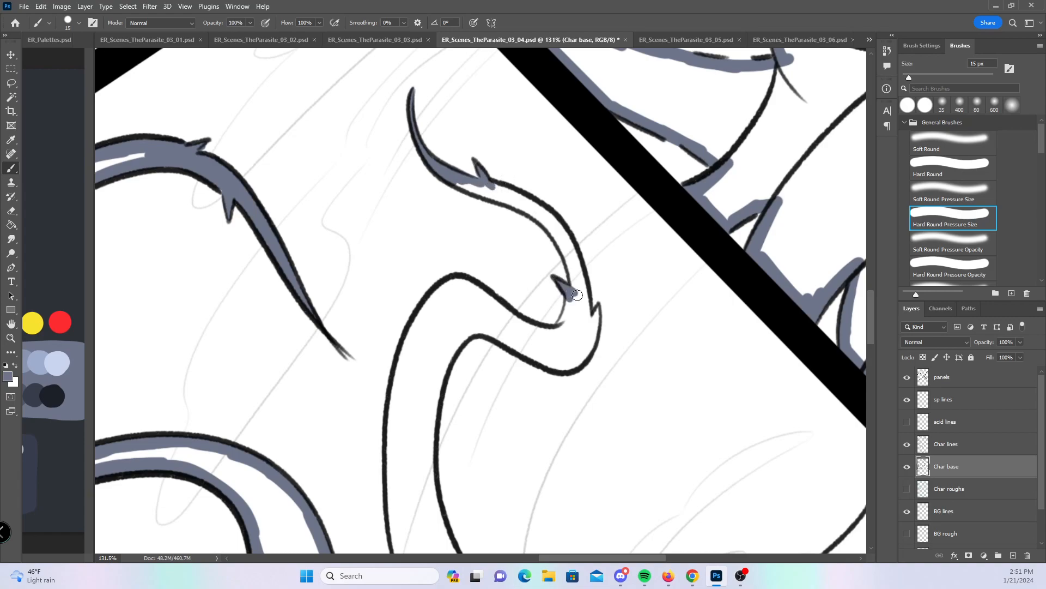
pyautogui.click(944, 161)
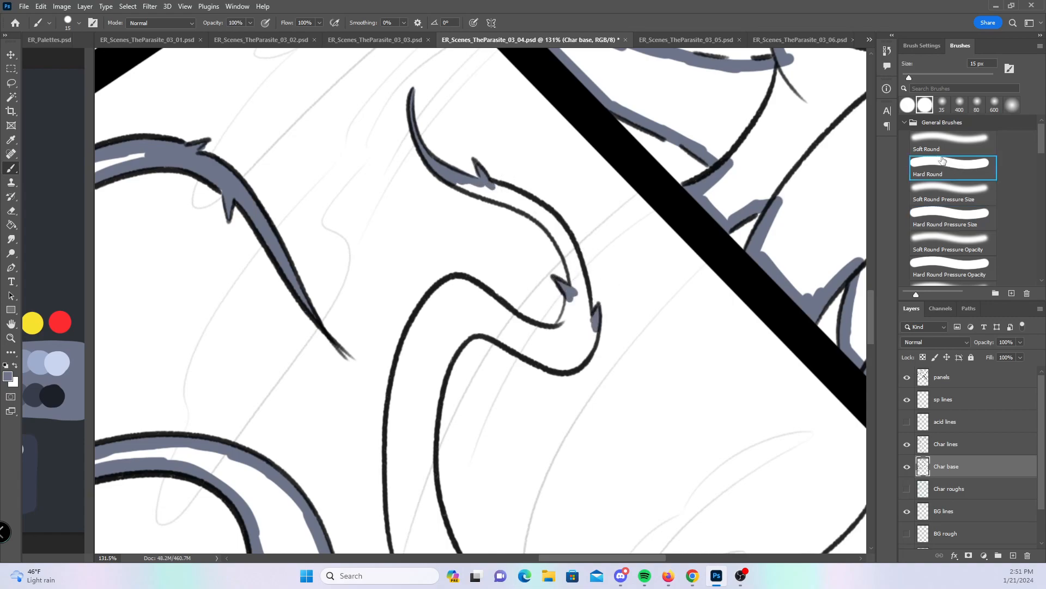
pyautogui.moveTo(452, 177)
pyautogui.mouseDown()
pyautogui.moveTo(538, 208)
pyautogui.moveTo(575, 265)
pyautogui.moveTo(575, 333)
pyautogui.moveTo(578, 265)
pyautogui.mouseUp()
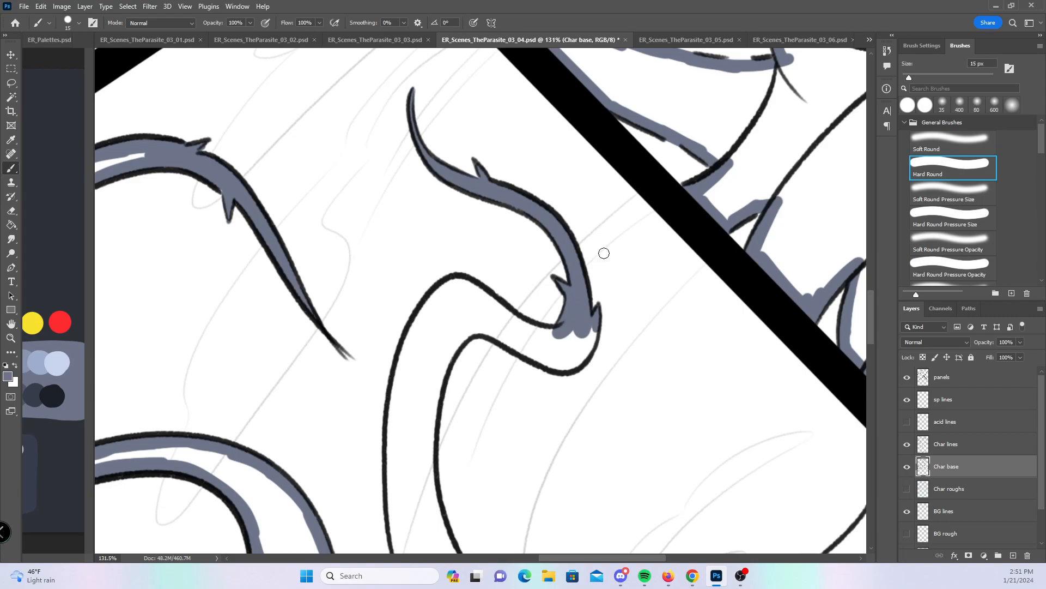
# - Paint the S-shaped tentacle's outer and inner edges from its spiked bend down to the panel's bottom border
pyautogui.scroll(-4, 572, 360)
pyautogui.moveTo(492, 216)
pyautogui.mouseDown()
pyautogui.moveTo(565, 250)
pyautogui.moveTo(606, 232)
pyautogui.mouseUp()
pyautogui.moveTo(444, 196)
pyautogui.mouseDown()
pyautogui.moveTo(408, 342)
pyautogui.moveTo(418, 450)
pyautogui.mouseUp()
pyautogui.moveTo(409, 405)
pyautogui.mouseDown()
pyautogui.moveTo(419, 449)
pyautogui.moveTo(471, 429)
pyautogui.mouseUp()
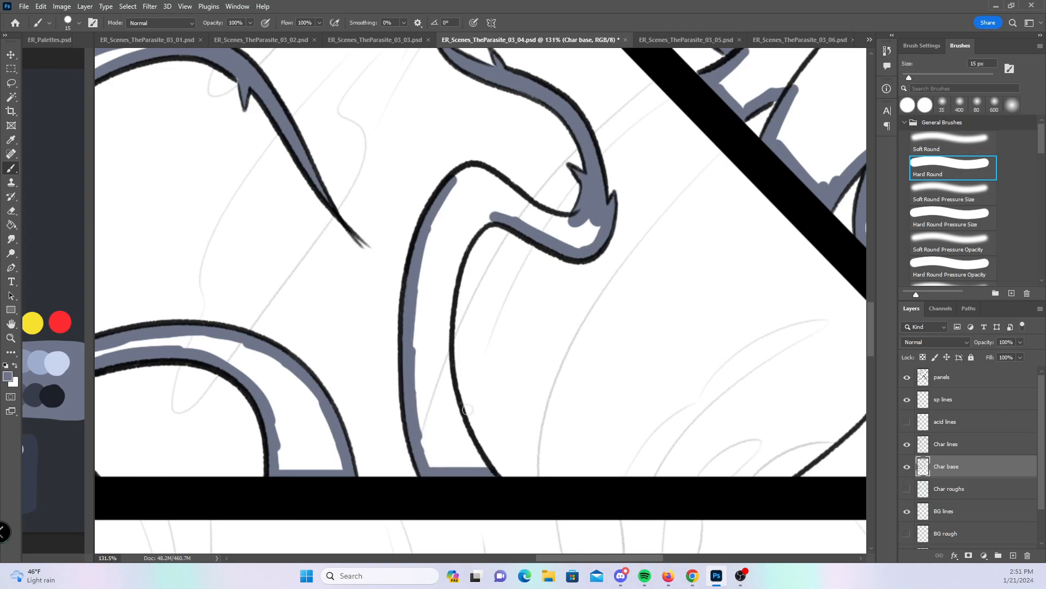
pyautogui.moveTo(455, 264)
pyautogui.mouseDown()
pyautogui.moveTo(448, 396)
pyautogui.moveTo(448, 386)
pyautogui.moveTo(491, 477)
pyautogui.mouseUp()
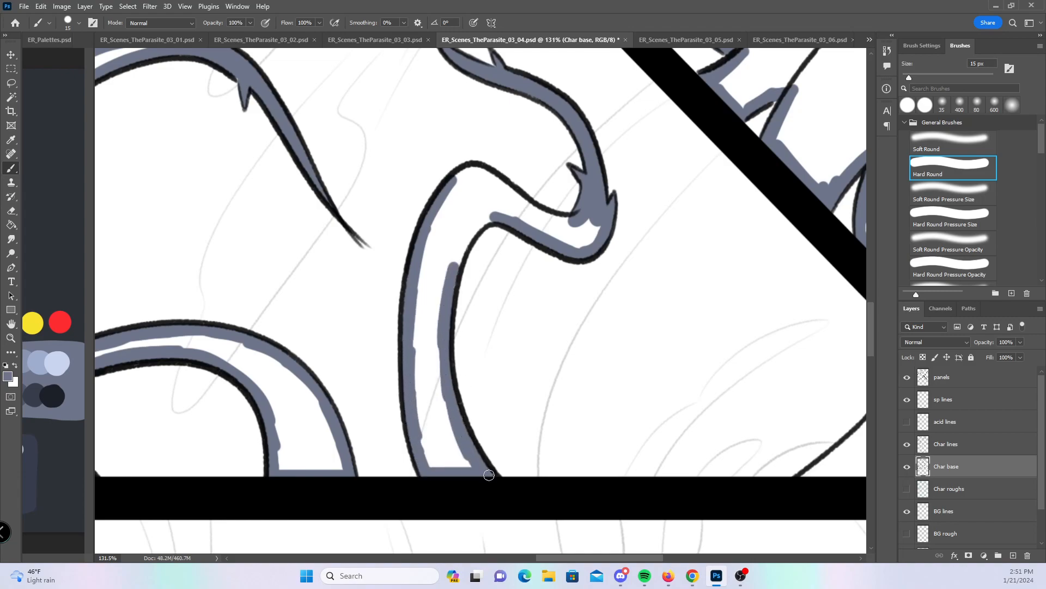
pyautogui.moveTo(456, 266); pyautogui.dragTo(494, 215)
pyautogui.moveTo(453, 185)
pyautogui.mouseDown()
pyautogui.moveTo(479, 172)
pyautogui.moveTo(548, 217)
pyautogui.mouseUp()
# - Fill the hanging tentacle at the top of the bottom panel, using Hard Round Pressure Size for spikes and point and Hard Round for its body
pyautogui.moveTo(624, 334); pyautogui.dragTo(474, 398)
pyautogui.moveTo(531, 425); pyautogui.dragTo(521, 288)
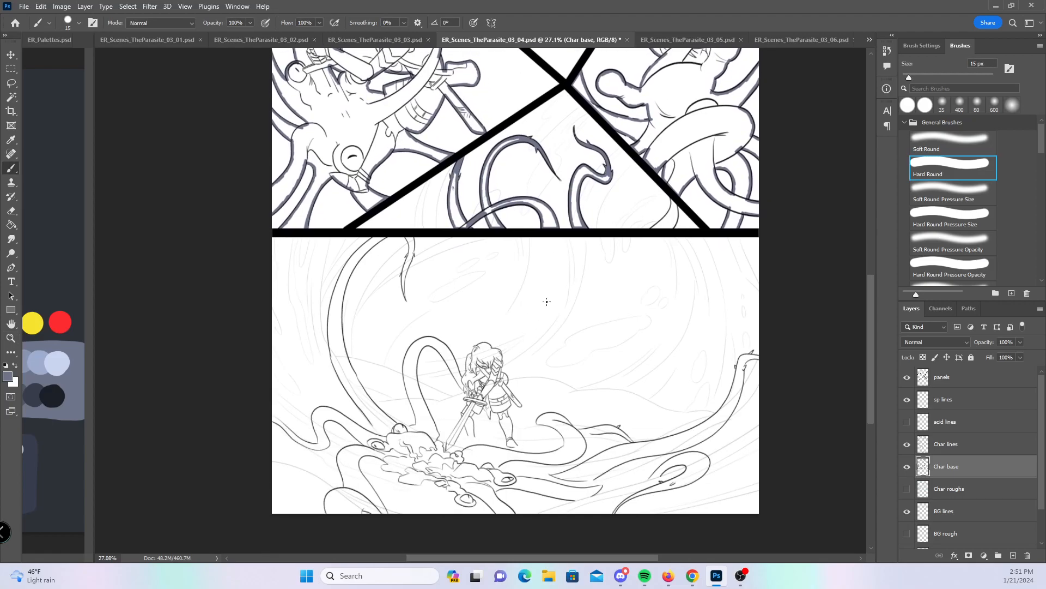
pyautogui.hotkey('ctrl', 'space')
pyautogui.moveTo(354, 348)
pyautogui.mouseDown()
pyautogui.moveTo(385, 292)
pyautogui.moveTo(448, 240)
pyautogui.moveTo(399, 352)
pyautogui.moveTo(383, 330)
pyautogui.mouseUp()
pyautogui.hotkey('ctrl', 'space')
pyautogui.moveTo(583, 282); pyautogui.dragTo(620, 279)
pyautogui.click(971, 217)
pyautogui.moveTo(517, 241); pyautogui.dragTo(540, 224)
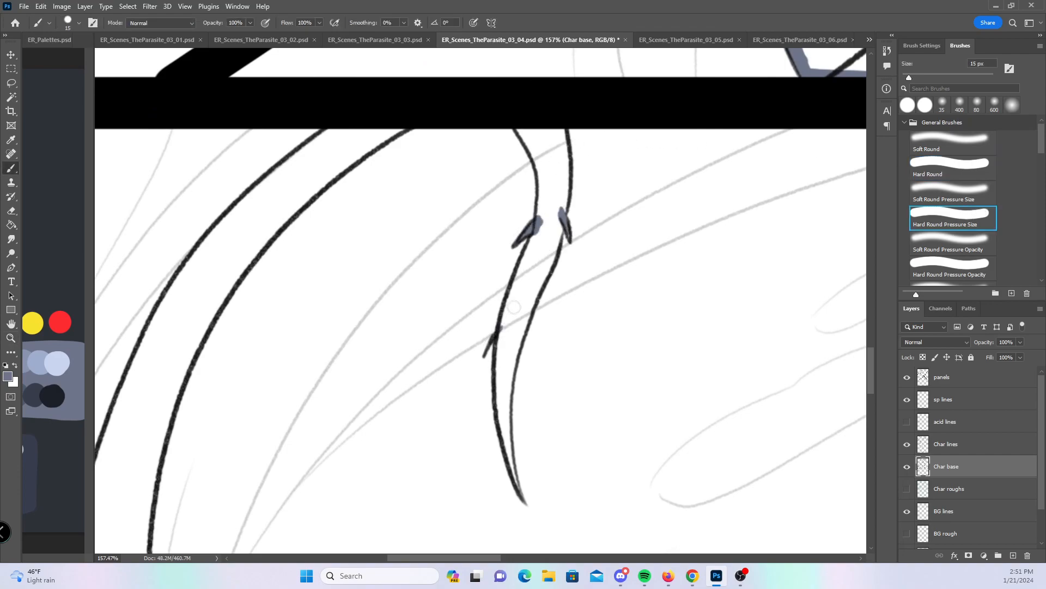
pyautogui.moveTo(502, 429)
pyautogui.mouseDown()
pyautogui.moveTo(521, 497)
pyautogui.moveTo(503, 434)
pyautogui.mouseUp()
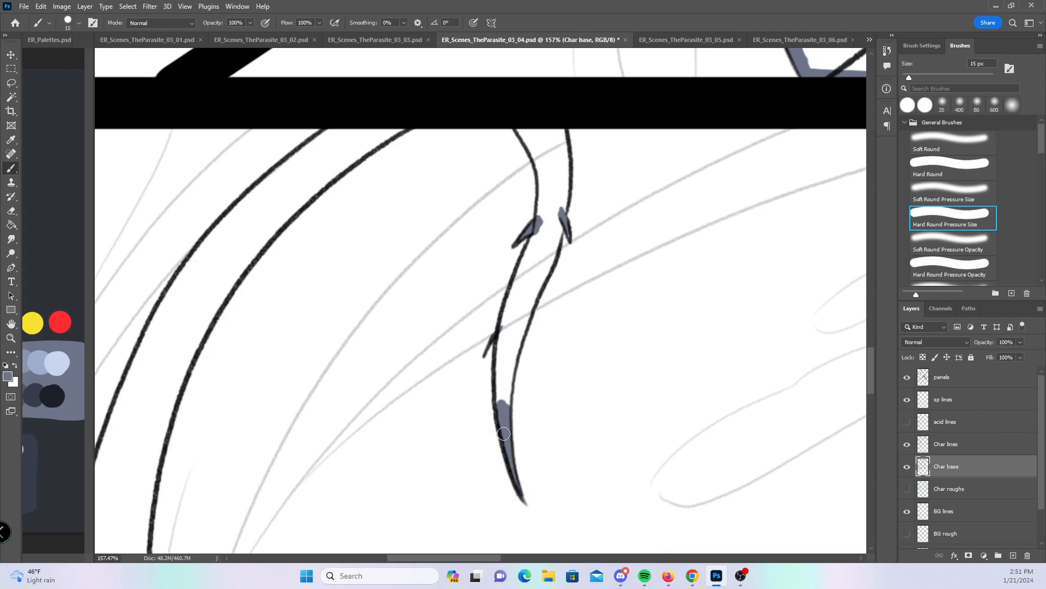
pyautogui.click(933, 167)
pyautogui.moveTo(522, 126)
pyautogui.mouseDown()
pyautogui.moveTo(543, 174)
pyautogui.moveTo(542, 217)
pyautogui.moveTo(513, 300)
pyautogui.moveTo(505, 416)
pyautogui.moveTo(521, 311)
pyautogui.moveTo(513, 345)
pyautogui.moveTo(545, 258)
pyautogui.moveTo(511, 351)
pyautogui.moveTo(547, 241)
pyautogui.moveTo(543, 277)
pyautogui.moveTo(552, 195)
pyautogui.moveTo(563, 195)
pyautogui.moveTo(541, 126)
pyautogui.mouseUp()
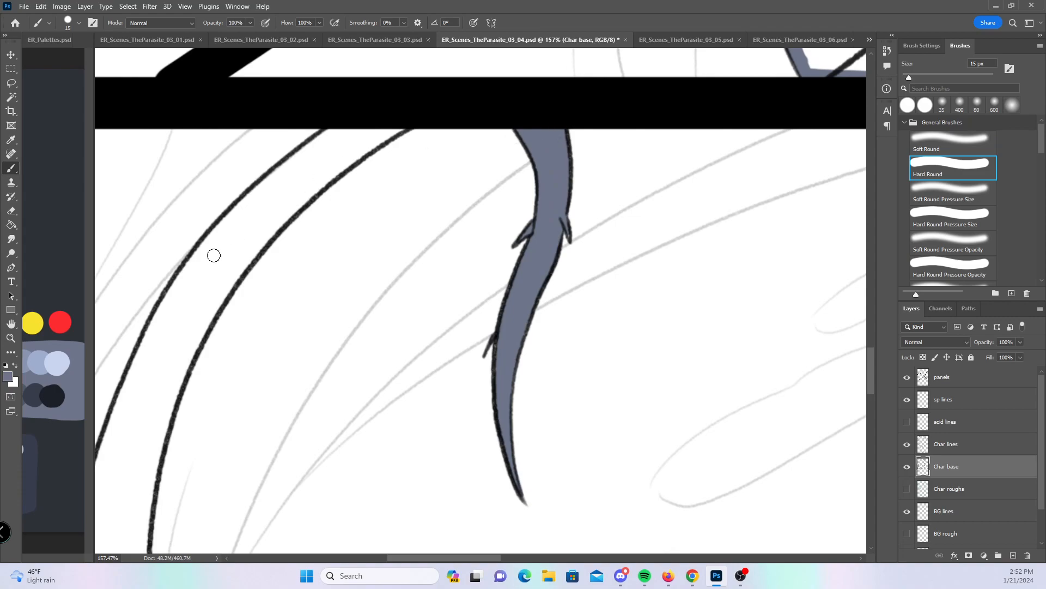
# - Paint the long curved tentacle's outer and inner edges at its upper end, including the strip along the panel's top border
pyautogui.moveTo(146, 340)
pyautogui.mouseDown()
pyautogui.moveTo(253, 204)
pyautogui.moveTo(380, 94)
pyautogui.mouseUp()
pyautogui.moveTo(338, 128); pyautogui.dragTo(397, 125)
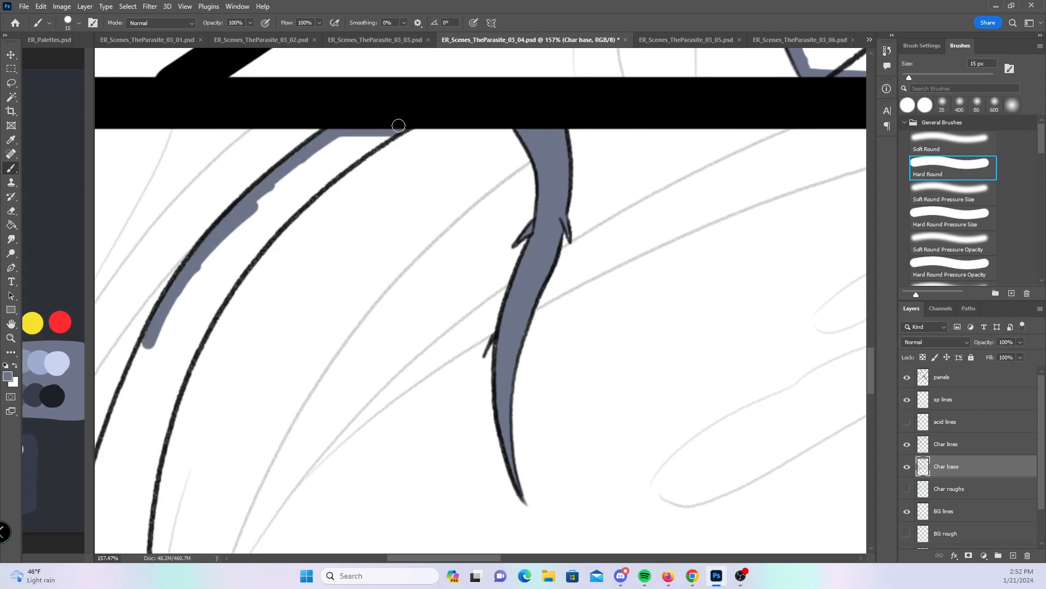
pyautogui.moveTo(332, 286); pyautogui.dragTo(485, 231)
pyautogui.moveTo(243, 445); pyautogui.dragTo(295, 296)
pyautogui.moveTo(302, 431)
pyautogui.mouseDown()
pyautogui.moveTo(341, 291)
pyautogui.moveTo(325, 345)
pyautogui.moveTo(372, 233)
pyautogui.moveTo(458, 135)
pyautogui.mouseUp()
# - Continue both edges of the long curved tentacle down through its middle section
pyautogui.moveTo(427, 175)
pyautogui.mouseDown()
pyautogui.moveTo(483, 114)
pyautogui.moveTo(537, 79)
pyautogui.moveTo(487, 82)
pyautogui.mouseUp()
pyautogui.scroll(-5, 387, 222)
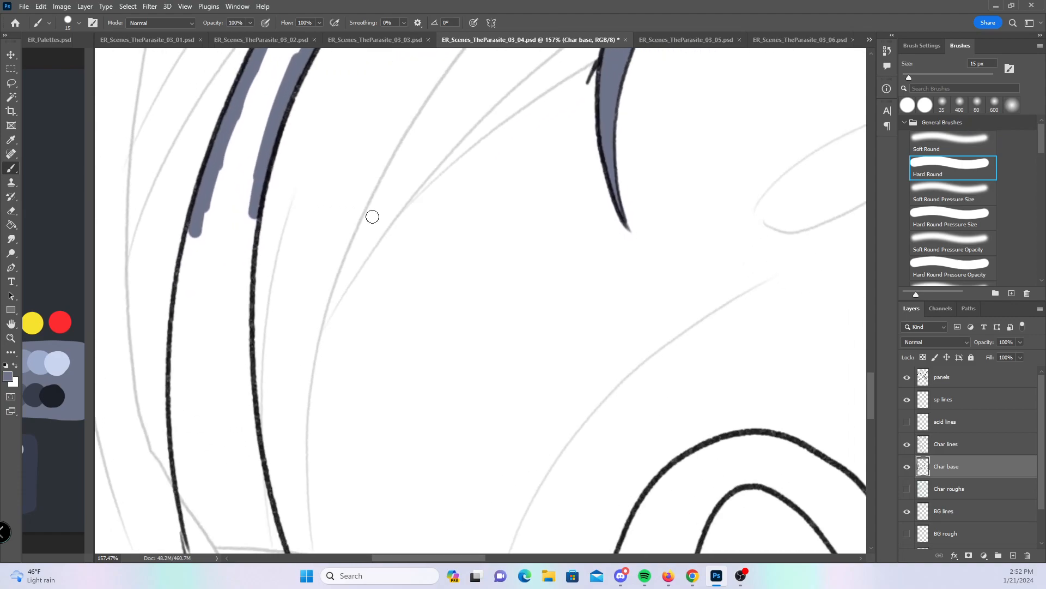
pyautogui.moveTo(176, 418)
pyautogui.mouseDown()
pyautogui.moveTo(187, 258)
pyautogui.moveTo(206, 217)
pyautogui.mouseUp()
pyautogui.moveTo(176, 417); pyautogui.dragTo(182, 503)
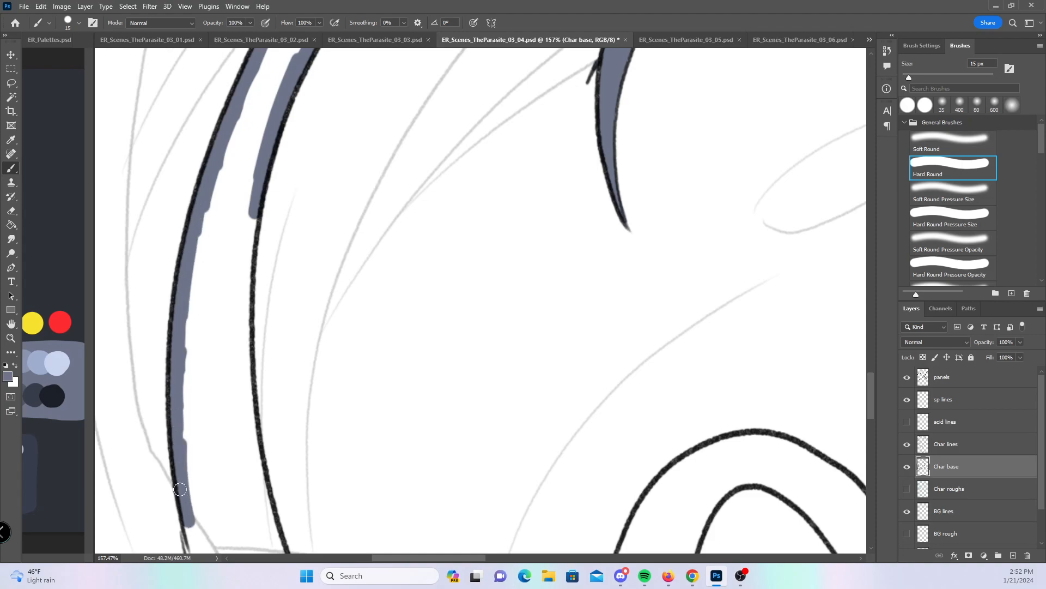
pyautogui.moveTo(251, 215)
pyautogui.mouseDown()
pyautogui.moveTo(241, 339)
pyautogui.moveTo(254, 469)
pyautogui.mouseUp()
pyautogui.moveTo(350, 398); pyautogui.dragTo(361, 230)
pyautogui.moveTo(192, 328)
pyautogui.mouseDown()
pyautogui.moveTo(208, 408)
pyautogui.moveTo(256, 516)
pyautogui.mouseUp()
pyautogui.moveTo(246, 229)
pyautogui.mouseDown()
pyautogui.moveTo(267, 323)
pyautogui.moveTo(328, 477)
pyautogui.mouseUp()
# - Paint the long tentacle's lower edges down to the creature's head and over the top of the upper eye, redoing the outer stroke
pyautogui.moveTo(409, 287); pyautogui.dragTo(355, 180)
pyautogui.moveTo(207, 276); pyautogui.dragTo(344, 475)
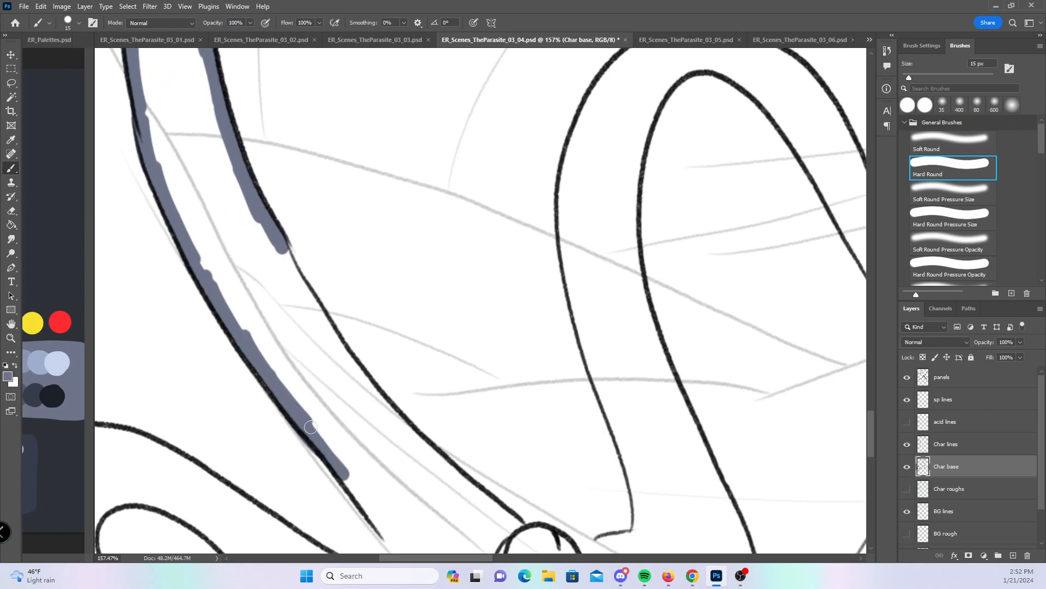
pyautogui.hotkey('ctrl', 'z')
pyautogui.hotkey('ctrl', 'z')
pyautogui.moveTo(270, 382); pyautogui.dragTo(381, 524)
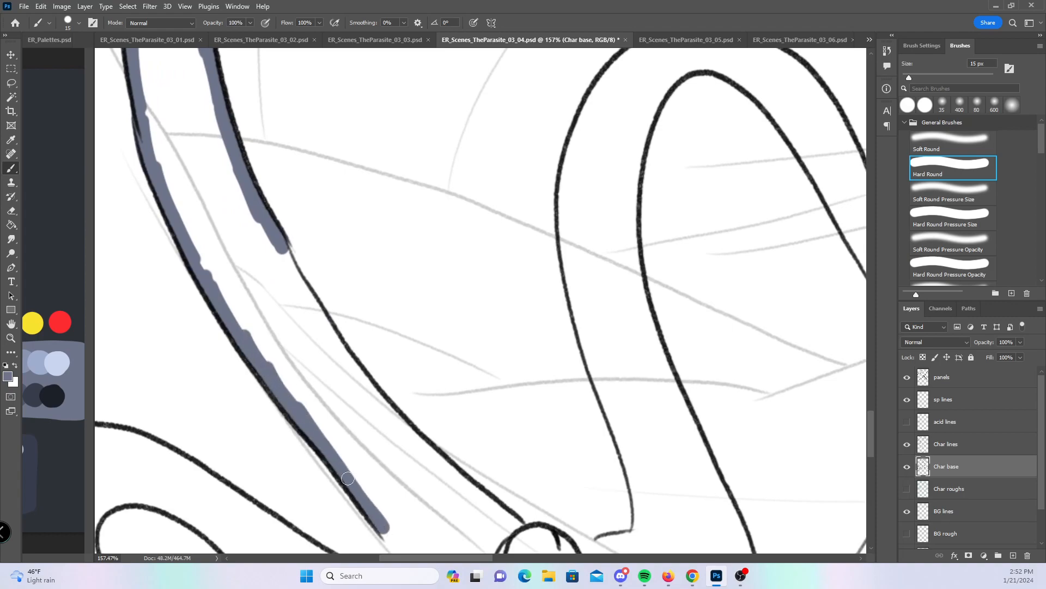
pyautogui.moveTo(278, 245)
pyautogui.mouseDown()
pyautogui.moveTo(332, 336)
pyautogui.moveTo(439, 462)
pyautogui.mouseUp()
pyautogui.moveTo(478, 355)
pyautogui.mouseDown()
pyautogui.moveTo(515, 218)
pyautogui.moveTo(499, 220)
pyautogui.mouseUp()
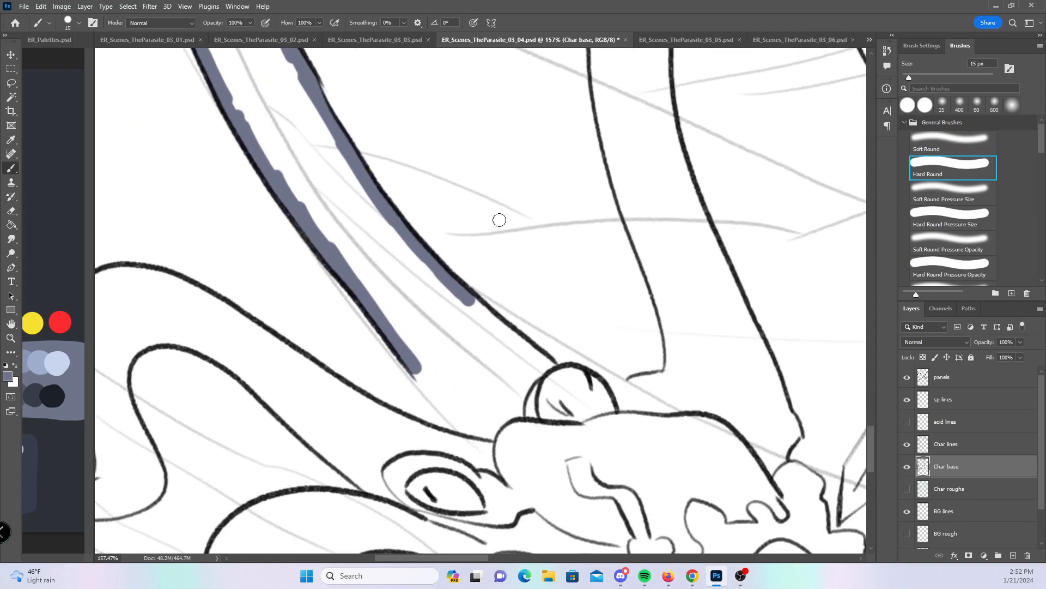
pyautogui.moveTo(425, 383); pyautogui.dragTo(481, 447)
pyautogui.moveTo(473, 300)
pyautogui.mouseDown()
pyautogui.moveTo(554, 375)
pyautogui.moveTo(612, 391)
pyautogui.mouseUp()
# - Fill the wavy tentacle's narrow end at the page's left border and paint the edges of its low bend
pyautogui.moveTo(422, 403); pyautogui.dragTo(645, 291)
pyautogui.moveTo(347, 327)
pyautogui.mouseDown()
pyautogui.moveTo(530, 338)
pyautogui.moveTo(522, 358)
pyautogui.moveTo(424, 341)
pyautogui.mouseUp()
pyautogui.moveTo(158, 245)
pyautogui.mouseDown()
pyautogui.moveTo(163, 264)
pyautogui.moveTo(137, 237)
pyautogui.moveTo(188, 270)
pyautogui.moveTo(145, 236)
pyautogui.moveTo(245, 338)
pyautogui.moveTo(324, 381)
pyautogui.moveTo(370, 394)
pyautogui.moveTo(415, 388)
pyautogui.mouseUp()
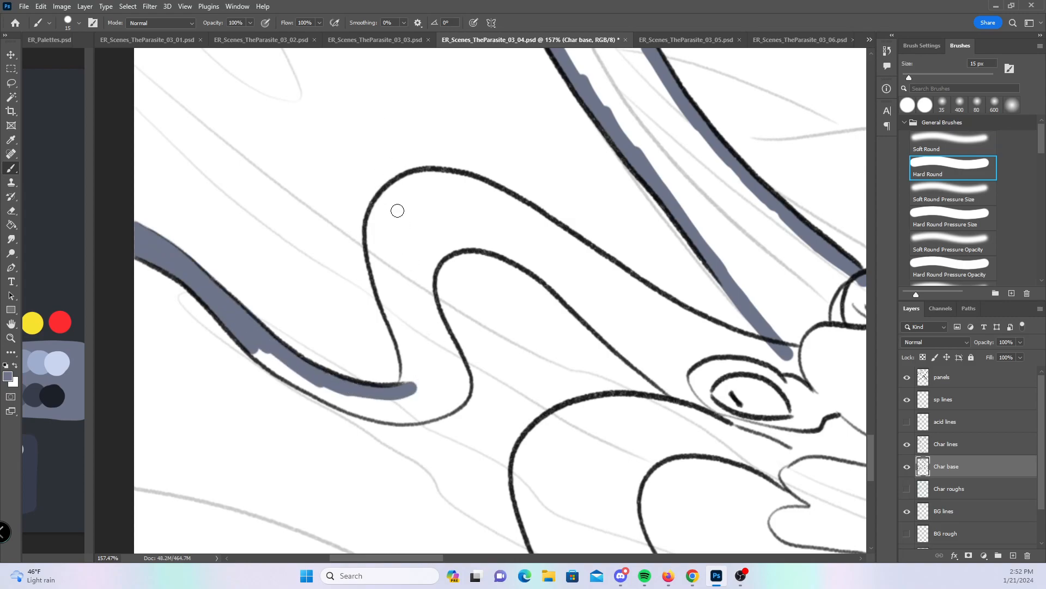
pyautogui.moveTo(380, 215)
pyautogui.mouseDown()
pyautogui.moveTo(375, 252)
pyautogui.moveTo(400, 362)
pyautogui.mouseUp()
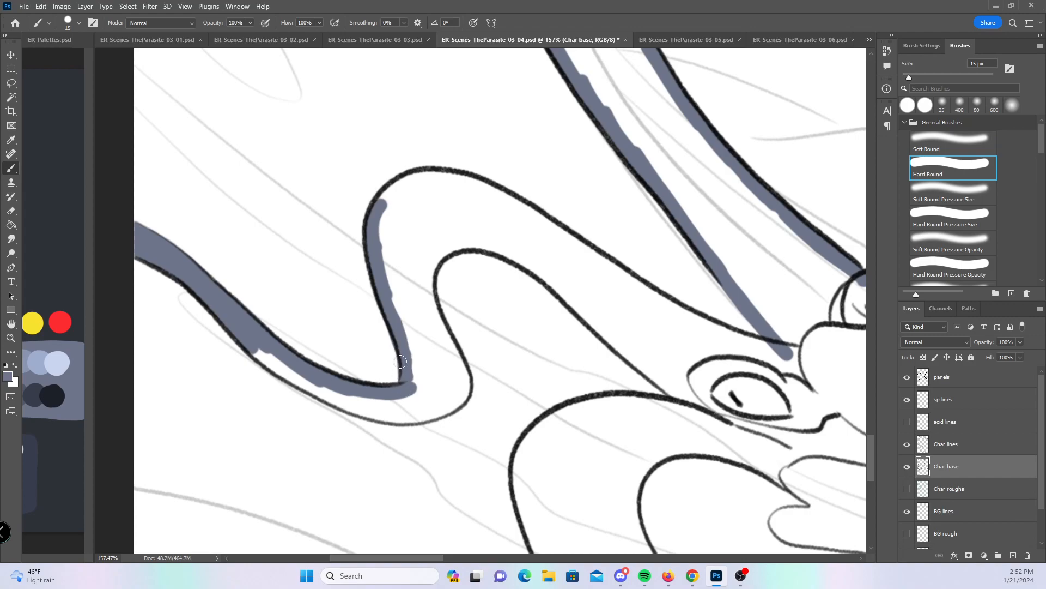
pyautogui.moveTo(252, 351)
pyautogui.mouseDown()
pyautogui.moveTo(382, 415)
pyautogui.moveTo(448, 408)
pyautogui.mouseUp()
# - Paint the wavy tentacle's upper and lower edges over its hump to the creature's head
pyautogui.moveTo(378, 211)
pyautogui.mouseDown()
pyautogui.moveTo(422, 179)
pyautogui.moveTo(504, 199)
pyautogui.moveTo(694, 322)
pyautogui.moveTo(793, 353)
pyautogui.mouseUp()
pyautogui.moveTo(588, 350); pyautogui.dragTo(388, 266)
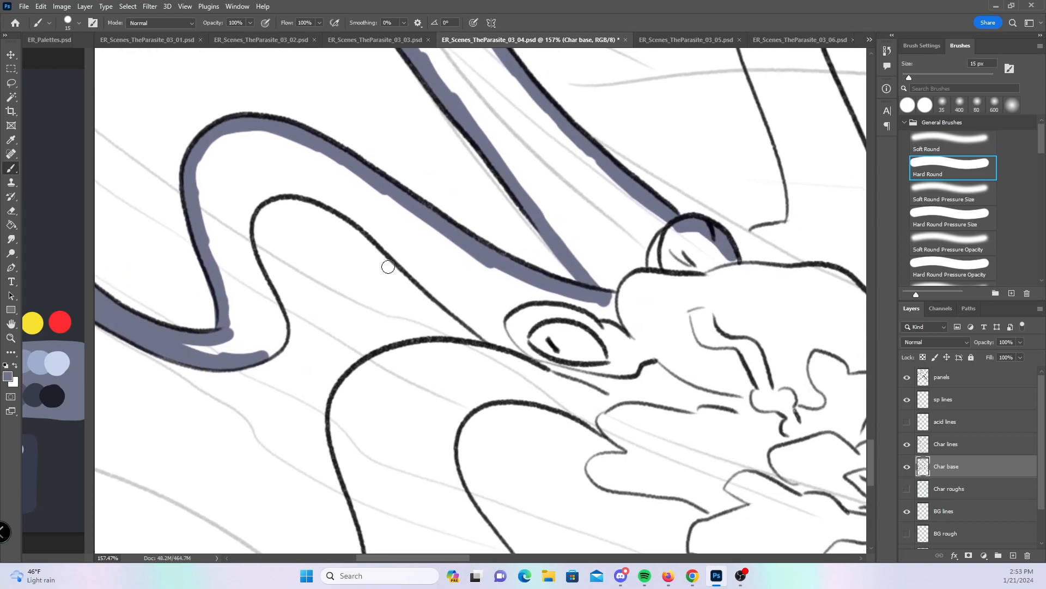
pyautogui.moveTo(248, 210)
pyautogui.mouseDown()
pyautogui.moveTo(265, 349)
pyautogui.moveTo(281, 339)
pyautogui.moveTo(275, 314)
pyautogui.mouseUp()
pyautogui.moveTo(245, 226)
pyautogui.mouseDown()
pyautogui.moveTo(267, 190)
pyautogui.moveTo(347, 207)
pyautogui.moveTo(502, 349)
pyautogui.mouseUp()
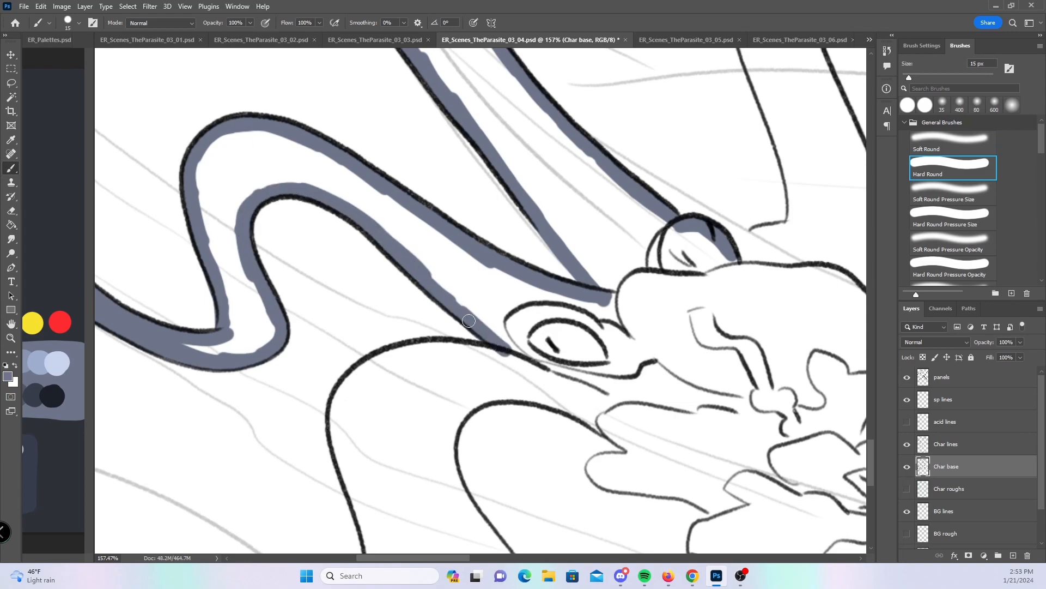
# - Paint both edges of the arched tentacle below the wavy one and the outer edge of its loop, down to the page's bottom border
pyautogui.moveTo(518, 346)
pyautogui.mouseDown()
pyautogui.moveTo(468, 191)
pyautogui.moveTo(452, 194)
pyautogui.mouseUp()
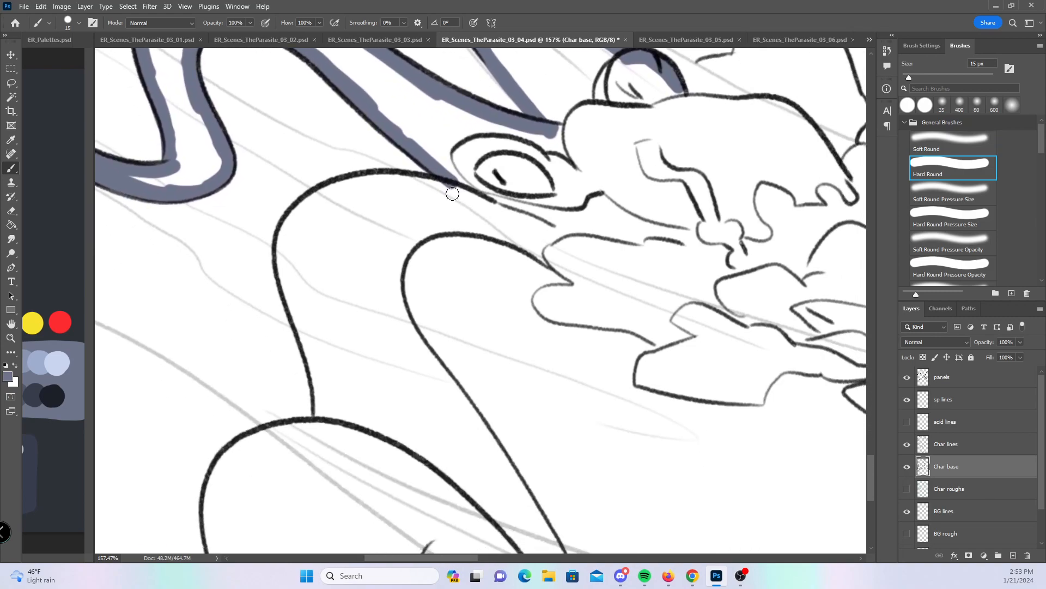
pyautogui.moveTo(289, 219); pyautogui.dragTo(320, 433)
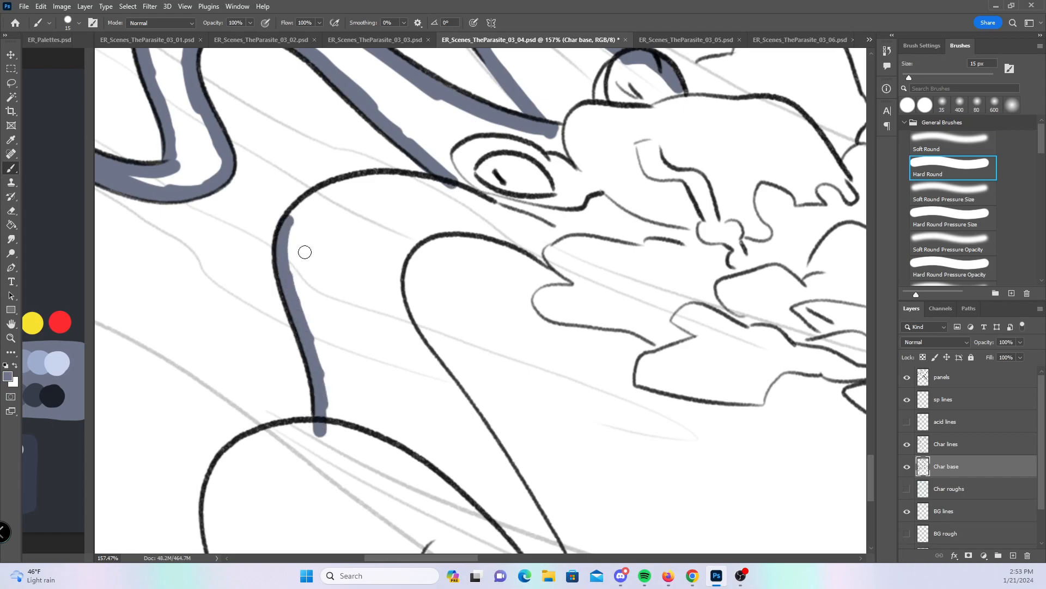
pyautogui.moveTo(289, 222)
pyautogui.mouseDown()
pyautogui.moveTo(332, 192)
pyautogui.moveTo(376, 181)
pyautogui.moveTo(468, 188)
pyautogui.mouseUp()
pyautogui.moveTo(400, 266)
pyautogui.mouseDown()
pyautogui.moveTo(404, 329)
pyautogui.moveTo(462, 404)
pyautogui.moveTo(501, 211)
pyautogui.mouseUp()
pyautogui.moveTo(236, 393)
pyautogui.mouseDown()
pyautogui.moveTo(217, 342)
pyautogui.moveTo(228, 279)
pyautogui.moveTo(310, 242)
pyautogui.moveTo(290, 250)
pyautogui.mouseUp()
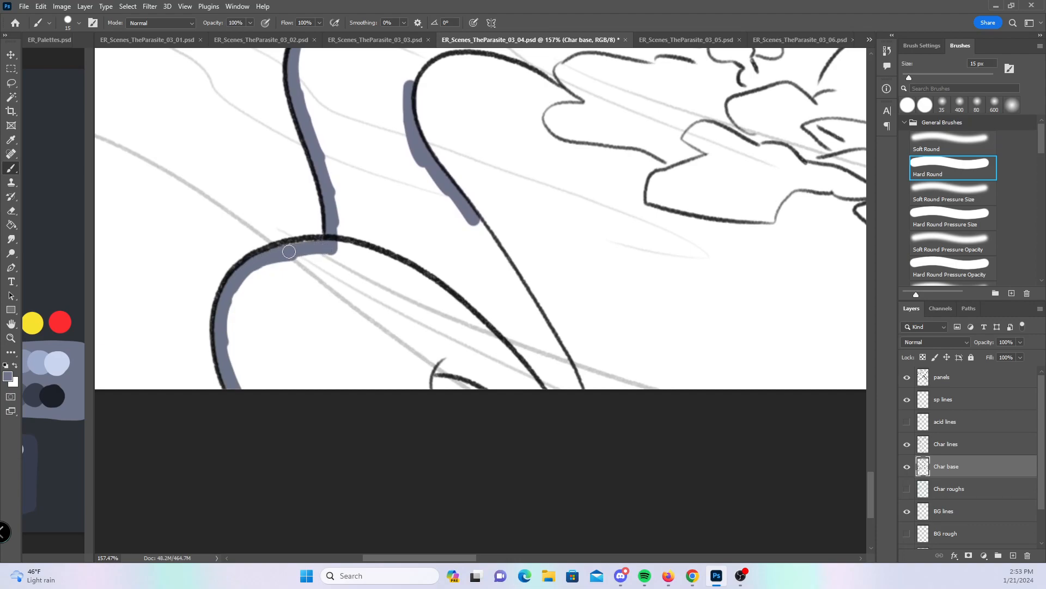
pyautogui.moveTo(574, 299); pyautogui.dragTo(547, 357)
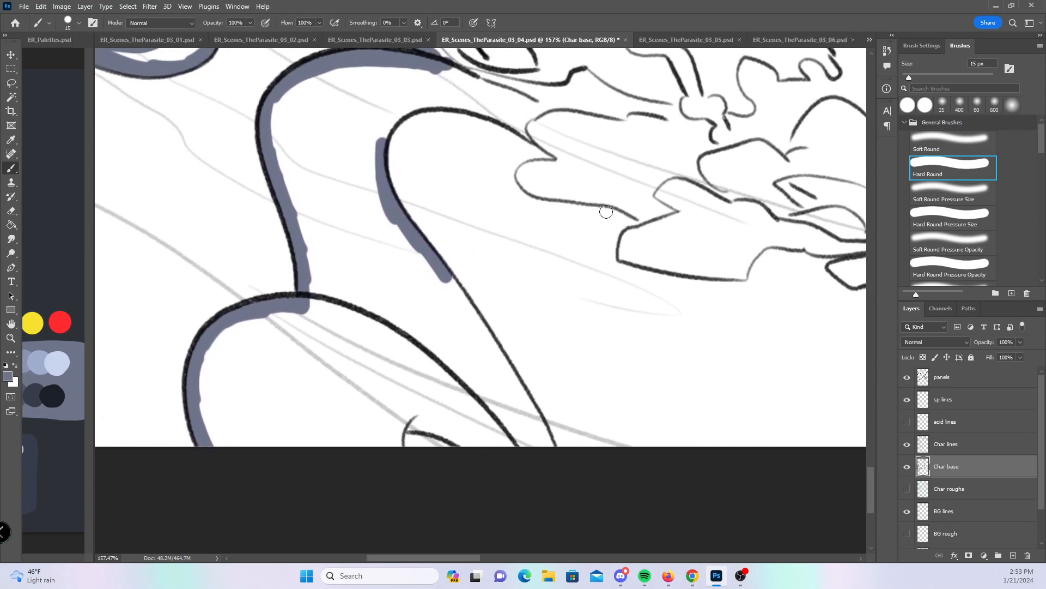
pyautogui.moveTo(467, 303); pyautogui.dragTo(550, 446)
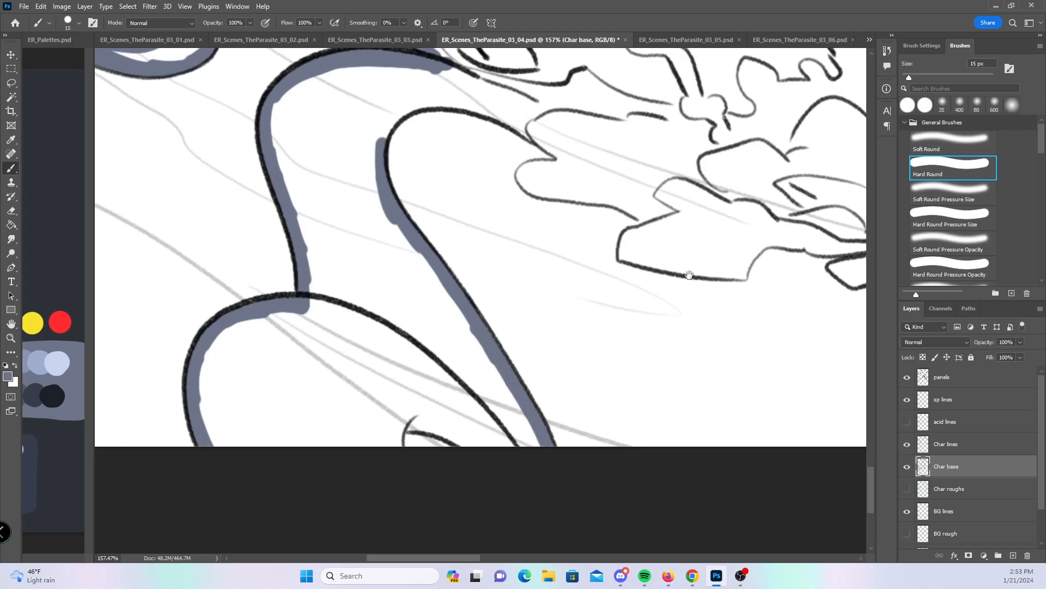
# - Paint along the underside of the creature's melted flesh and fill the small drips at its end
pyautogui.moveTo(689, 275); pyautogui.dragTo(514, 474)
pyautogui.moveTo(207, 341)
pyautogui.mouseDown()
pyautogui.moveTo(229, 313)
pyautogui.moveTo(313, 313)
pyautogui.moveTo(393, 359)
pyautogui.mouseUp()
pyautogui.moveTo(359, 388)
pyautogui.mouseDown()
pyautogui.moveTo(364, 364)
pyautogui.moveTo(352, 369)
pyautogui.mouseUp()
pyautogui.moveTo(371, 392); pyautogui.dragTo(470, 418)
pyautogui.moveTo(637, 306); pyautogui.dragTo(451, 213)
pyautogui.moveTo(299, 327)
pyautogui.mouseDown()
pyautogui.moveTo(264, 361)
pyautogui.moveTo(384, 376)
pyautogui.moveTo(394, 355)
pyautogui.moveTo(456, 349)
pyautogui.moveTo(498, 358)
pyautogui.moveTo(480, 373)
pyautogui.moveTo(496, 387)
pyautogui.moveTo(519, 378)
pyautogui.moveTo(549, 388)
pyautogui.mouseUp()
# - Outline the lower eye stalk in base color and paint both edges of the tentacle running from it to the page's bottom border
pyautogui.moveTo(712, 369); pyautogui.dragTo(450, 304)
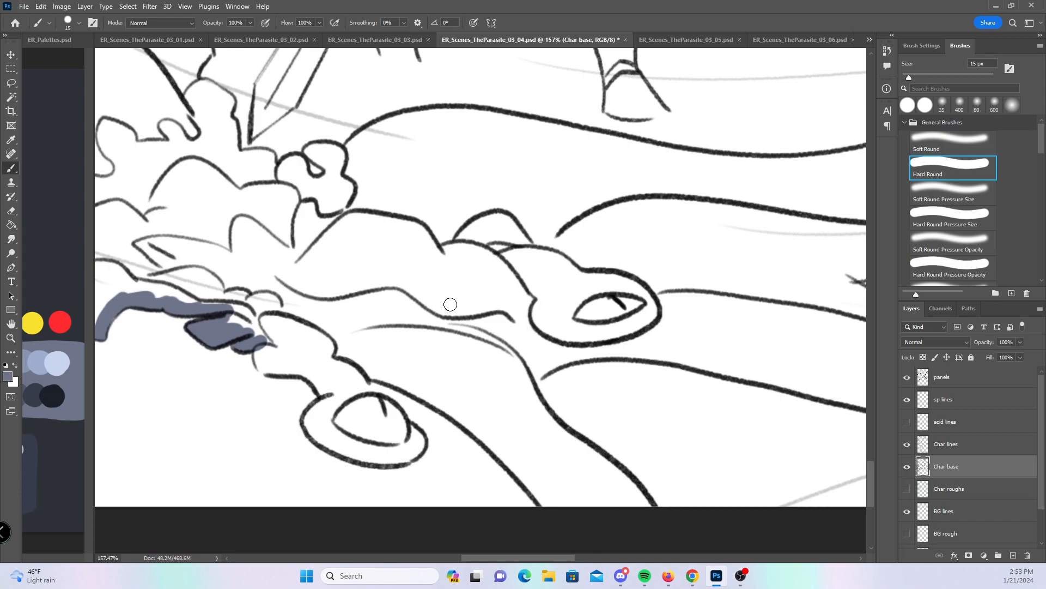
pyautogui.moveTo(263, 345)
pyautogui.mouseDown()
pyautogui.moveTo(264, 373)
pyautogui.moveTo(315, 377)
pyautogui.moveTo(327, 406)
pyautogui.moveTo(306, 428)
pyautogui.moveTo(376, 458)
pyautogui.mouseUp()
pyautogui.moveTo(350, 369)
pyautogui.mouseDown()
pyautogui.moveTo(417, 440)
pyautogui.moveTo(374, 457)
pyautogui.moveTo(413, 455)
pyautogui.mouseUp()
pyautogui.moveTo(361, 372)
pyautogui.mouseDown()
pyautogui.moveTo(463, 417)
pyautogui.moveTo(442, 407)
pyautogui.moveTo(553, 506)
pyautogui.mouseUp()
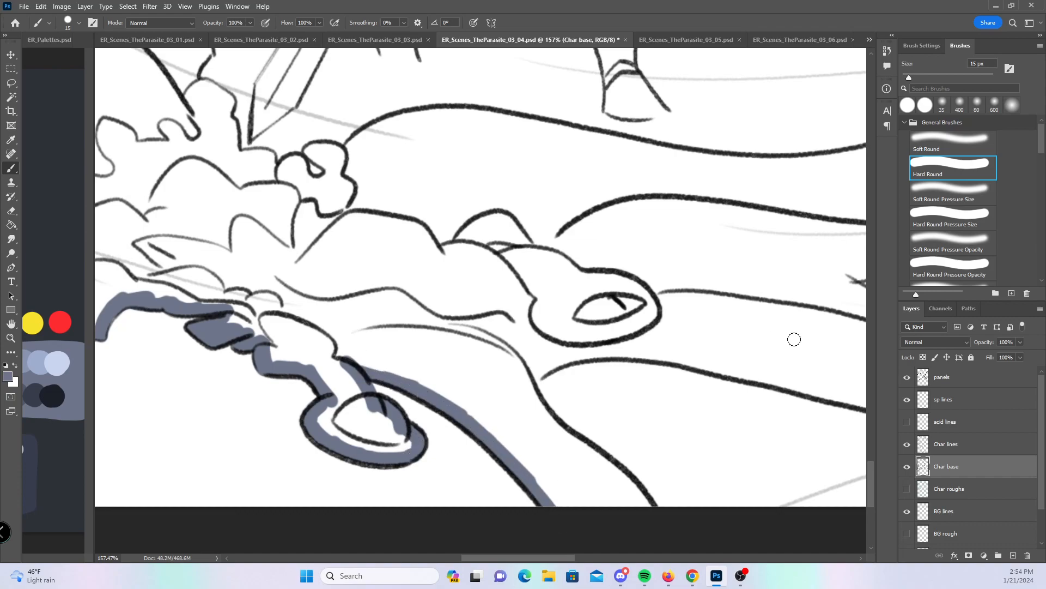
pyautogui.moveTo(627, 435); pyautogui.dragTo(365, 387)
pyautogui.moveTo(263, 322)
pyautogui.mouseDown()
pyautogui.moveTo(321, 403)
pyautogui.moveTo(381, 452)
pyautogui.mouseUp()
pyautogui.moveTo(274, 320)
pyautogui.mouseDown()
pyautogui.moveTo(307, 319)
pyautogui.moveTo(296, 320)
pyautogui.moveTo(395, 310)
pyautogui.moveTo(374, 308)
pyautogui.moveTo(481, 331)
pyautogui.mouseUp()
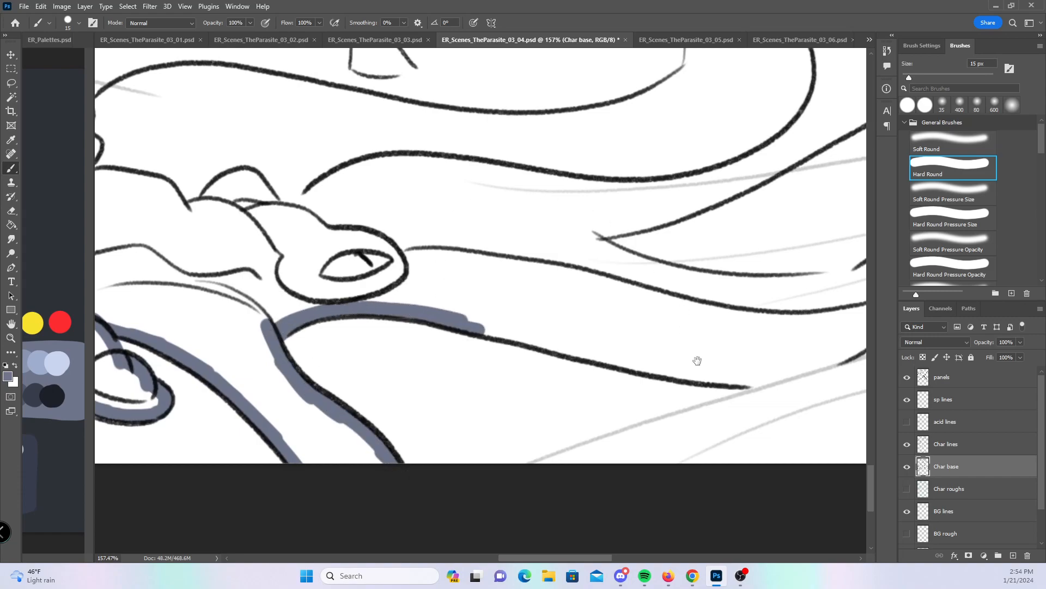
# - Paint the upper and lower edges of the broad tentacle beside the second eye, closing them at its pointed end
pyautogui.moveTo(695, 347); pyautogui.dragTo(501, 393)
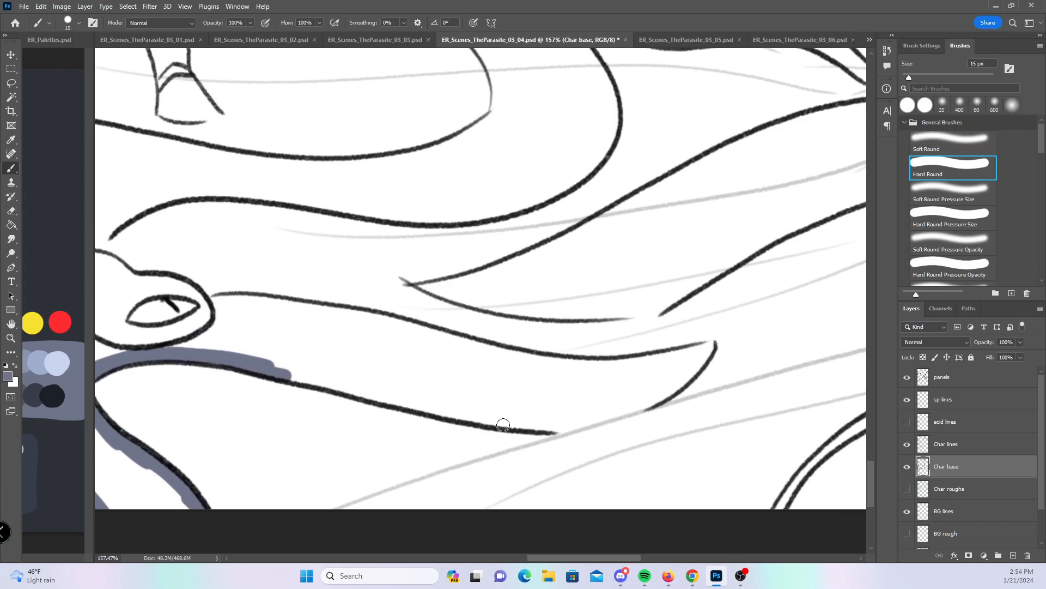
pyautogui.moveTo(137, 277)
pyautogui.mouseDown()
pyautogui.moveTo(208, 314)
pyautogui.moveTo(233, 303)
pyautogui.moveTo(212, 304)
pyautogui.moveTo(285, 308)
pyautogui.moveTo(229, 302)
pyautogui.moveTo(352, 315)
pyautogui.moveTo(341, 315)
pyautogui.moveTo(544, 365)
pyautogui.moveTo(517, 358)
pyautogui.moveTo(620, 365)
pyautogui.moveTo(611, 364)
pyautogui.moveTo(701, 349)
pyautogui.mouseUp()
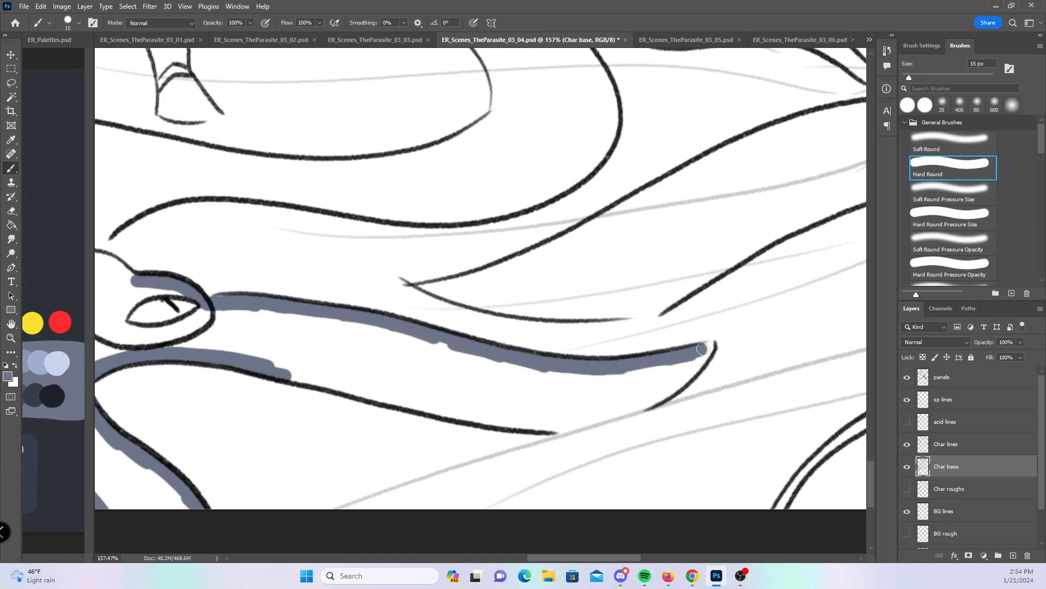
pyautogui.moveTo(282, 369)
pyautogui.mouseDown()
pyautogui.moveTo(567, 429)
pyautogui.moveTo(657, 393)
pyautogui.moveTo(703, 353)
pyautogui.moveTo(659, 398)
pyautogui.moveTo(682, 368)
pyautogui.mouseUp()
# - Fill the curled tentacle's thin base with Hard Round Pressure Size, and paint its widening edges with Hard Round
pyautogui.moveTo(779, 444); pyautogui.dragTo(373, 341)
pyautogui.click(951, 221)
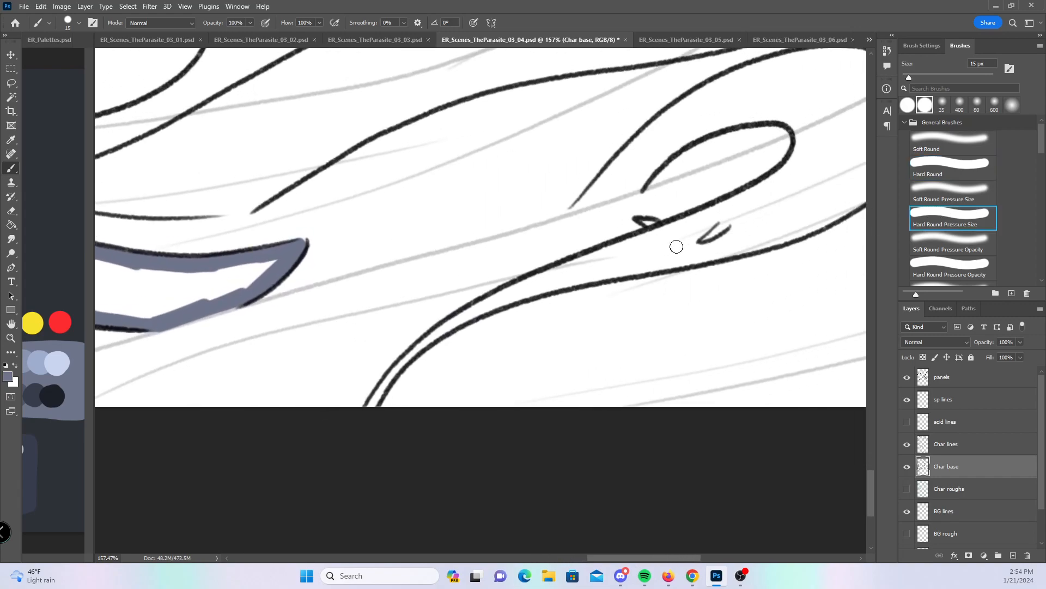
pyautogui.moveTo(409, 352)
pyautogui.mouseDown()
pyautogui.moveTo(384, 388)
pyautogui.moveTo(415, 348)
pyautogui.moveTo(460, 317)
pyautogui.mouseUp()
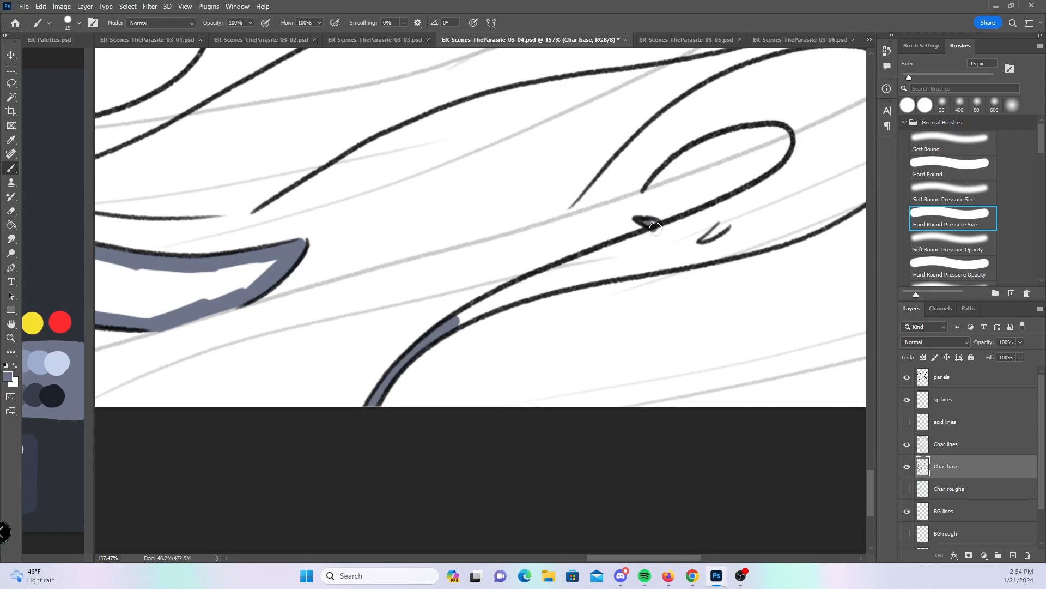
pyautogui.click(936, 176)
pyautogui.moveTo(457, 318)
pyautogui.mouseDown()
pyautogui.moveTo(776, 180)
pyautogui.moveTo(800, 126)
pyautogui.moveTo(752, 196)
pyautogui.mouseUp()
pyautogui.moveTo(470, 312)
pyautogui.mouseDown()
pyautogui.moveTo(573, 269)
pyautogui.moveTo(719, 249)
pyautogui.mouseUp()
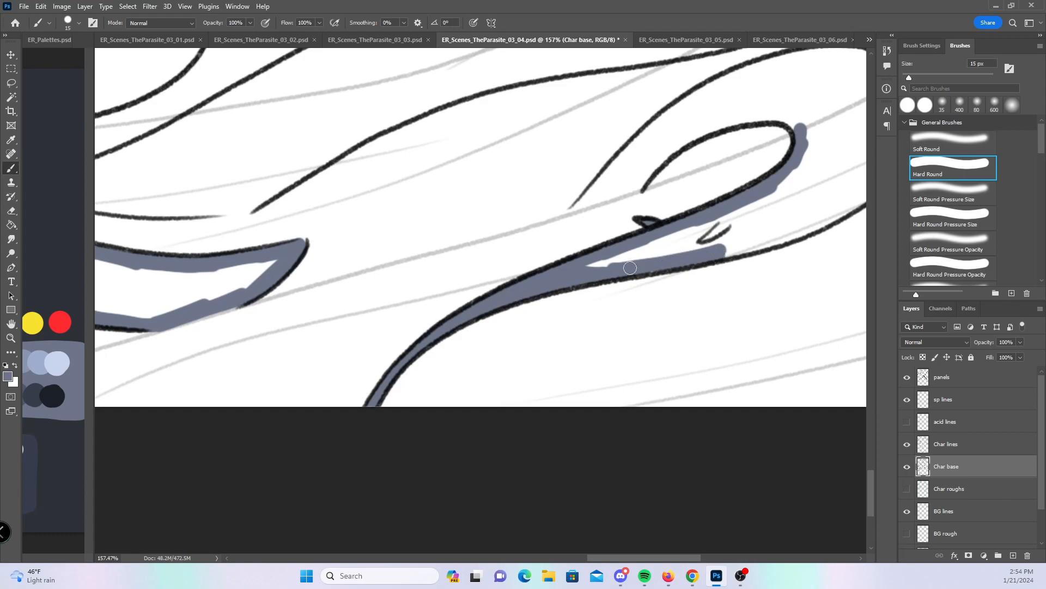
# - Paint the outer edge of the curled tentacle all the way around its loop
pyautogui.moveTo(845, 224); pyautogui.dragTo(595, 397)
pyautogui.click(433, 267)
pyautogui.moveTo(436, 268)
pyautogui.mouseDown()
pyautogui.moveTo(579, 202)
pyautogui.moveTo(627, 191)
pyautogui.moveTo(704, 228)
pyautogui.mouseUp()
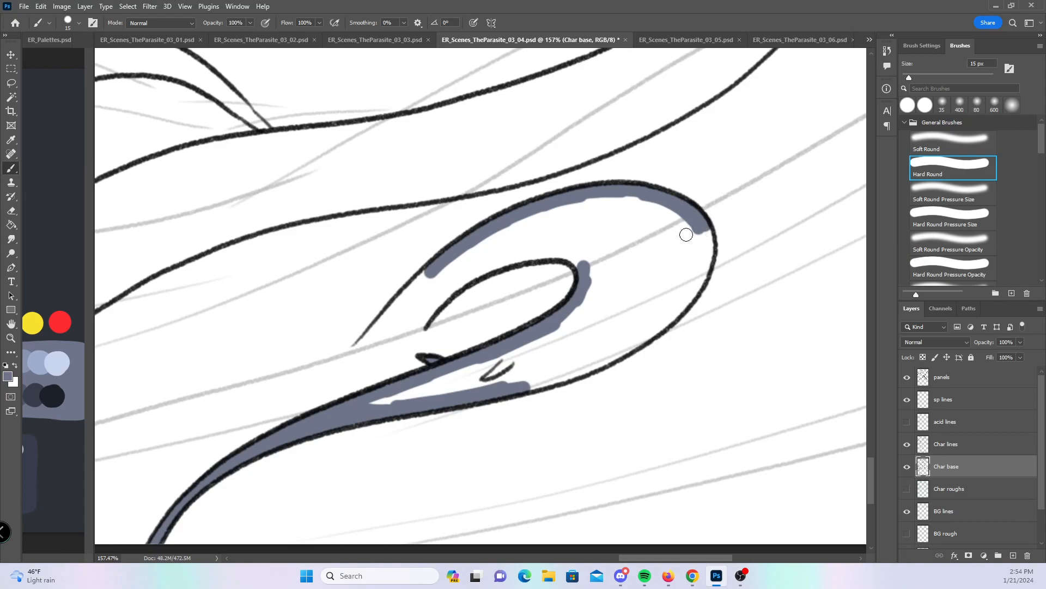
pyautogui.moveTo(531, 379)
pyautogui.mouseDown()
pyautogui.moveTo(618, 354)
pyautogui.moveTo(652, 328)
pyautogui.moveTo(704, 265)
pyautogui.moveTo(700, 226)
pyautogui.mouseUp()
# - Fill the curled tentacle's pointed end with Hard Round Pressure Size and paint the loop's remaining inner edge
pyautogui.click(941, 212)
pyautogui.moveTo(362, 340)
pyautogui.mouseDown()
pyautogui.moveTo(422, 325)
pyautogui.moveTo(444, 259)
pyautogui.moveTo(383, 327)
pyautogui.moveTo(417, 282)
pyautogui.moveTo(456, 268)
pyautogui.moveTo(421, 322)
pyautogui.moveTo(508, 259)
pyautogui.moveTo(565, 255)
pyautogui.moveTo(591, 275)
pyautogui.mouseUp()
pyautogui.click(944, 168)
pyautogui.click(349, 330)
pyautogui.moveTo(389, 319)
pyautogui.mouseDown()
pyautogui.moveTo(667, 317)
pyautogui.moveTo(701, 329)
pyautogui.mouseUp()
pyautogui.hotkey('ctrl', 'z')
# - Fill the sharp corner of the large sweeping tentacle with Hard Round Pressure Size and paint its adjoining edges with Hard Round
pyautogui.moveTo(303, 315)
pyautogui.mouseDown()
pyautogui.moveTo(724, 300)
pyautogui.moveTo(737, 321)
pyautogui.mouseUp()
pyautogui.click(950, 217)
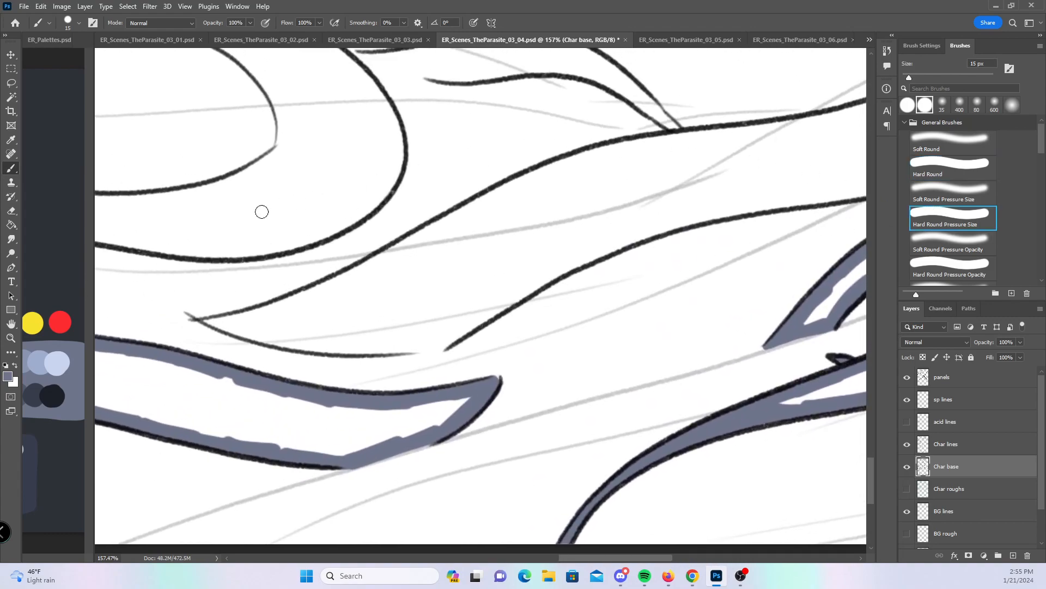
pyautogui.moveTo(202, 320)
pyautogui.mouseDown()
pyautogui.moveTo(232, 326)
pyautogui.moveTo(221, 321)
pyautogui.moveTo(600, 157)
pyautogui.mouseUp()
pyautogui.click(940, 170)
pyautogui.moveTo(235, 327)
pyautogui.mouseDown()
pyautogui.moveTo(298, 341)
pyautogui.moveTo(280, 344)
pyautogui.moveTo(427, 346)
pyautogui.moveTo(641, 236)
pyautogui.mouseUp()
pyautogui.moveTo(586, 260); pyautogui.dragTo(683, 222)
# - Paint the upper and lower edges of the large sweeping tentacle along its curve above the curled one
pyautogui.moveTo(798, 142)
pyautogui.mouseDown()
pyautogui.moveTo(571, 287)
pyautogui.moveTo(545, 316)
pyautogui.mouseUp()
pyautogui.moveTo(352, 305)
pyautogui.mouseDown()
pyautogui.moveTo(646, 254)
pyautogui.moveTo(632, 261)
pyautogui.moveTo(798, 198)
pyautogui.mouseUp()
pyautogui.moveTo(436, 372); pyautogui.dragTo(725, 326)
pyautogui.moveTo(768, 285); pyautogui.dragTo(512, 339)
pyautogui.moveTo(442, 294); pyautogui.dragTo(524, 250)
pyautogui.moveTo(645, 112)
pyautogui.mouseDown()
pyautogui.moveTo(587, 196)
pyautogui.moveTo(507, 267)
pyautogui.mouseUp()
pyautogui.moveTo(374, 416)
pyautogui.mouseDown()
pyautogui.moveTo(533, 333)
pyautogui.moveTo(606, 272)
pyautogui.moveTo(647, 219)
pyautogui.mouseUp()
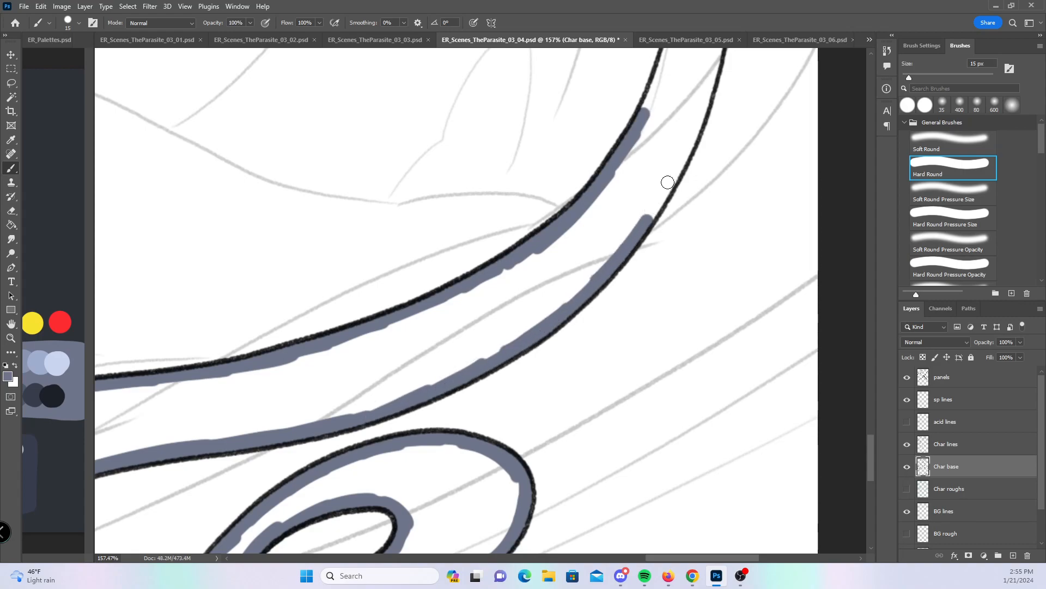
# - Paint both edges of the sweeping tentacle's upright section and fill its three spikes with Hard Round Pressure Size
pyautogui.moveTo(728, 111); pyautogui.dragTo(535, 285)
pyautogui.moveTo(482, 173); pyautogui.dragTo(433, 352)
pyautogui.moveTo(515, 173)
pyautogui.mouseDown()
pyautogui.moveTo(495, 311)
pyautogui.moveTo(442, 436)
pyautogui.mouseUp()
pyautogui.click(950, 217)
pyautogui.moveTo(551, 202); pyautogui.dragTo(547, 254)
pyautogui.moveTo(551, 134); pyautogui.dragTo(532, 142)
pyautogui.moveTo(467, 203); pyautogui.dragTo(472, 208)
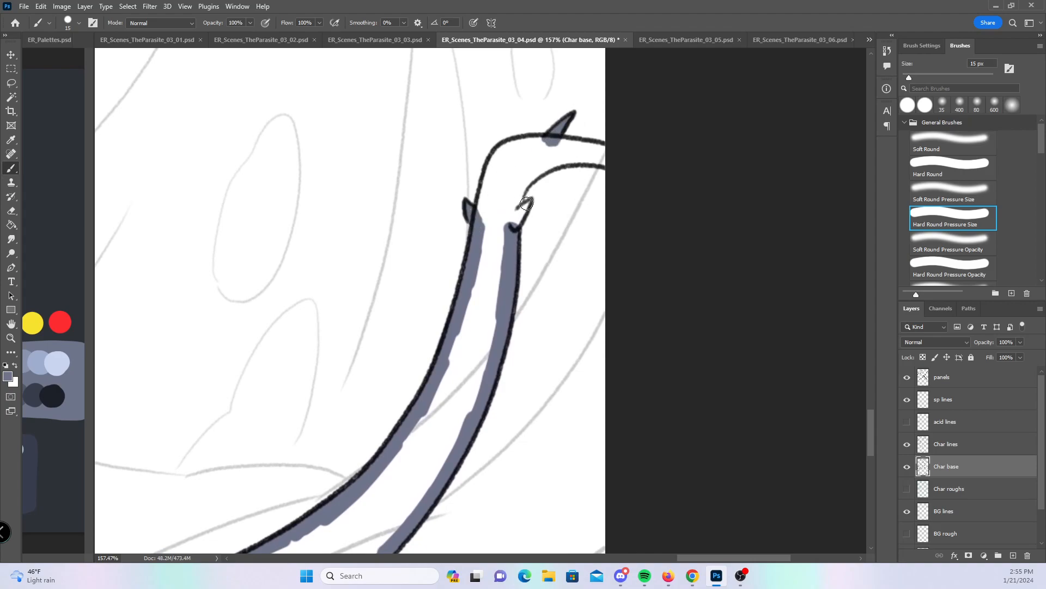
# - Paint both edges of the sweeping tentacle's top bend out to the page's right border with Hard Round
pyautogui.click(979, 161)
pyautogui.moveTo(478, 235)
pyautogui.mouseDown()
pyautogui.moveTo(499, 161)
pyautogui.moveTo(581, 147)
pyautogui.mouseUp()
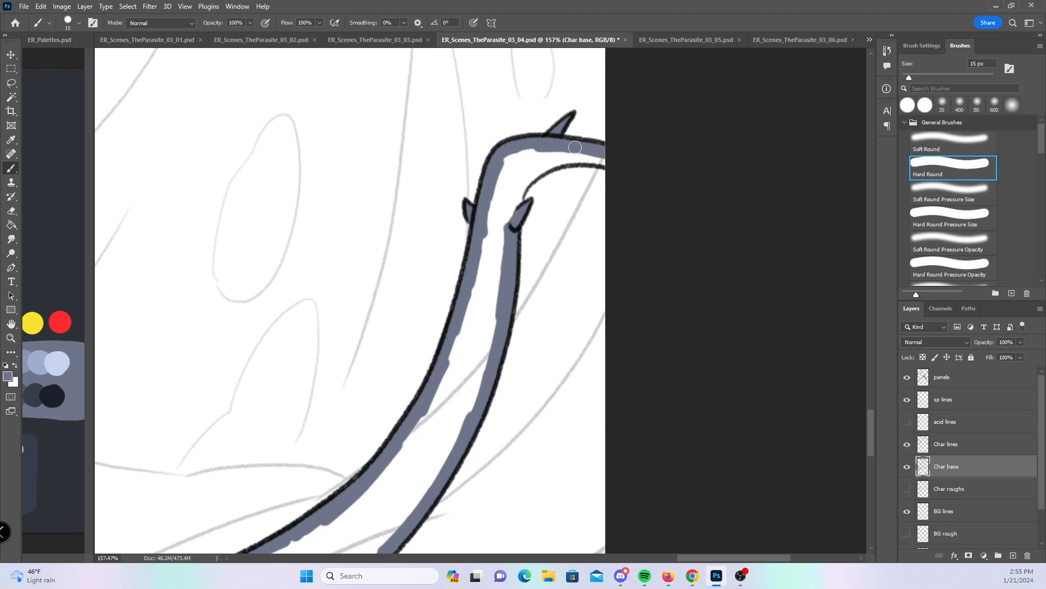
pyautogui.moveTo(505, 223)
pyautogui.mouseDown()
pyautogui.moveTo(520, 180)
pyautogui.moveTo(618, 159)
pyautogui.mouseUp()
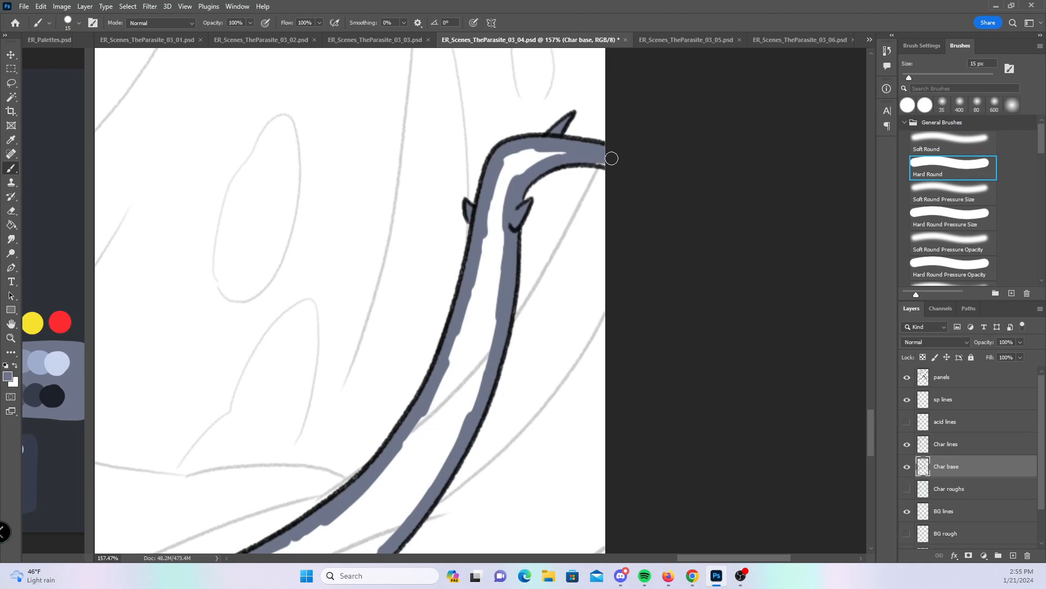
# - Paint the base color along the creature's broken body edge beside the sword tip and the start of the tentacle emerging from it
pyautogui.scroll(-5, 537, 327)
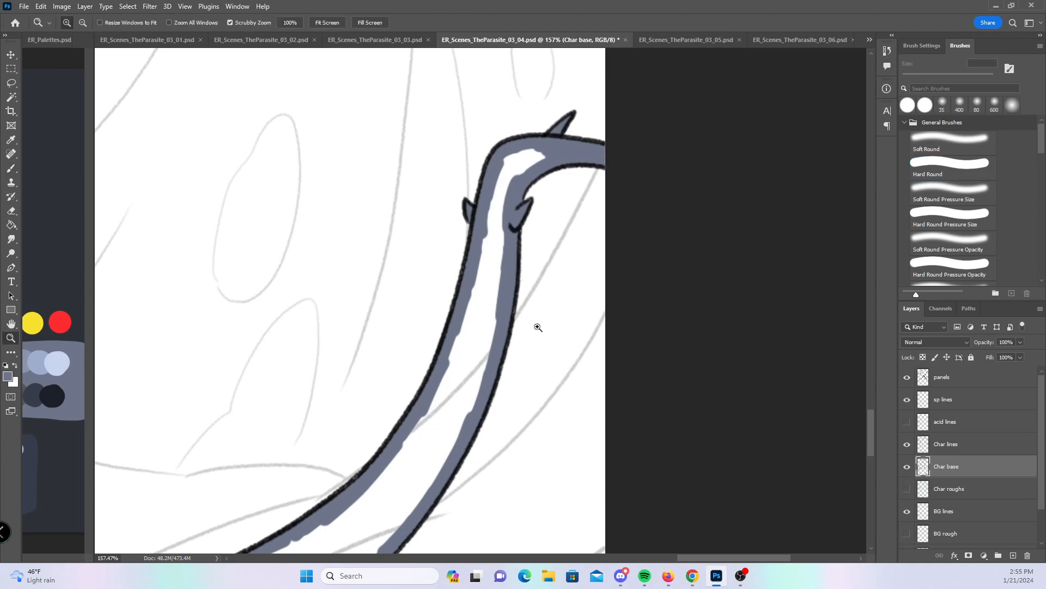
pyautogui.moveTo(455, 303); pyautogui.dragTo(680, 244)
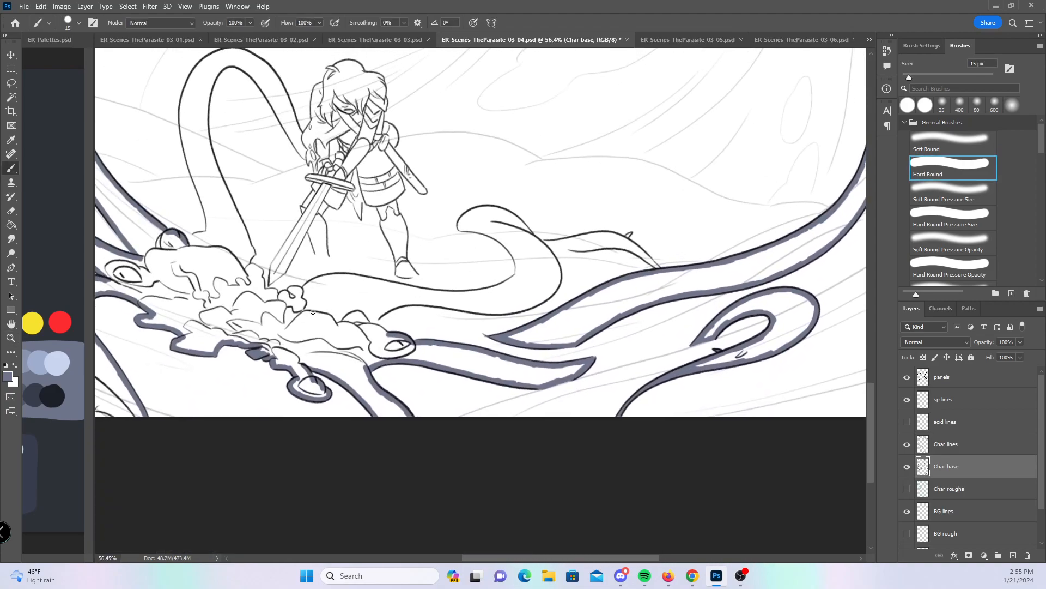
pyautogui.scroll(5, 353, 287)
pyautogui.moveTo(225, 246)
pyautogui.mouseDown()
pyautogui.moveTo(244, 250)
pyautogui.moveTo(258, 317)
pyautogui.mouseUp()
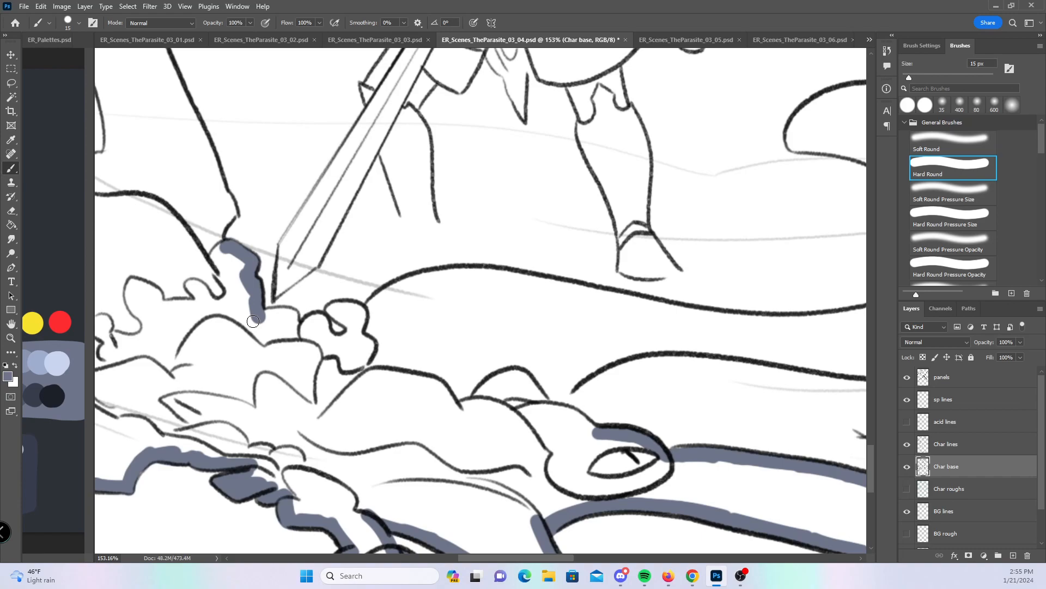
pyautogui.moveTo(258, 290)
pyautogui.mouseDown()
pyautogui.moveTo(279, 316)
pyautogui.moveTo(321, 322)
pyautogui.moveTo(364, 315)
pyautogui.moveTo(440, 274)
pyautogui.moveTo(578, 293)
pyautogui.mouseUp()
pyautogui.moveTo(550, 406)
pyautogui.mouseDown()
pyautogui.moveTo(583, 430)
pyautogui.moveTo(564, 420)
pyautogui.moveTo(602, 360)
pyautogui.mouseUp()
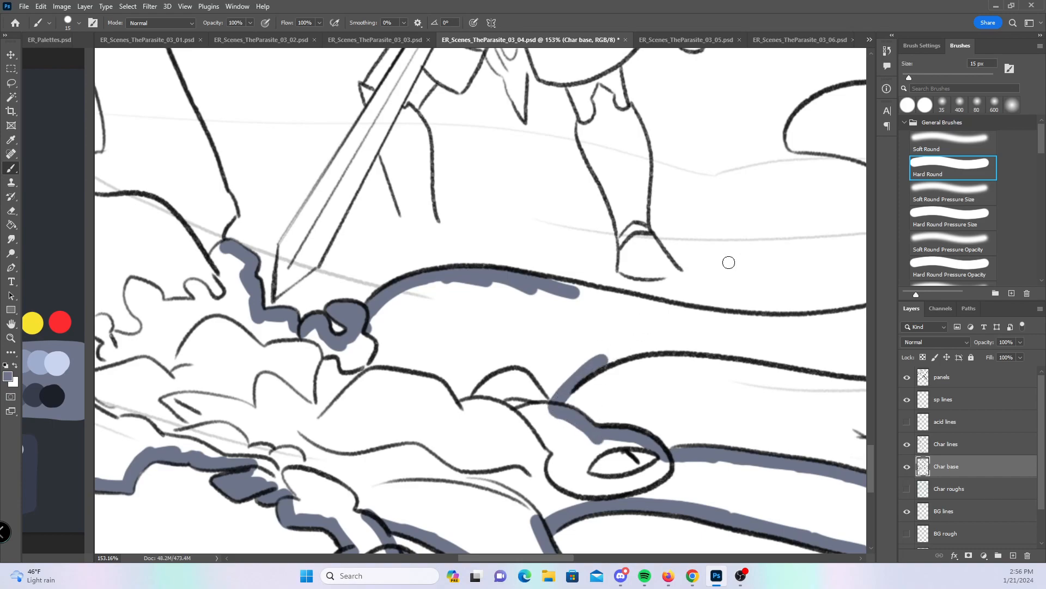
# - Paint both edges of the tentacle curling behind the warrior, around its bend and rounded end, with Hard Round
pyautogui.hscroll(8, 573, 387)
pyautogui.moveTo(241, 282)
pyautogui.mouseDown()
pyautogui.moveTo(485, 313)
pyautogui.moveTo(537, 306)
pyautogui.moveTo(615, 261)
pyautogui.mouseUp()
pyautogui.moveTo(454, 123)
pyautogui.mouseDown()
pyautogui.moveTo(449, 137)
pyautogui.moveTo(545, 156)
pyautogui.moveTo(513, 148)
pyautogui.moveTo(586, 184)
pyautogui.moveTo(607, 233)
pyautogui.mouseUp()
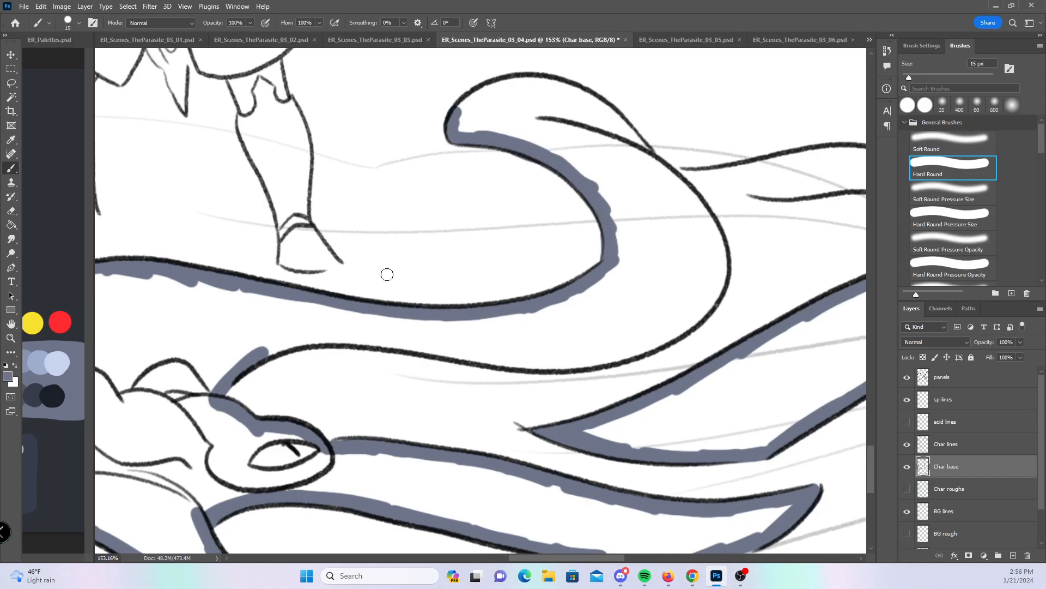
pyautogui.moveTo(262, 354)
pyautogui.mouseDown()
pyautogui.moveTo(348, 339)
pyautogui.moveTo(587, 364)
pyautogui.mouseUp()
pyautogui.moveTo(705, 325); pyautogui.dragTo(540, 369)
pyautogui.moveTo(295, 159)
pyautogui.mouseDown()
pyautogui.moveTo(326, 138)
pyautogui.moveTo(392, 130)
pyautogui.moveTo(463, 177)
pyautogui.moveTo(495, 216)
pyautogui.mouseUp()
pyautogui.moveTo(419, 408)
pyautogui.mouseDown()
pyautogui.moveTo(492, 382)
pyautogui.moveTo(544, 337)
pyautogui.moveTo(557, 310)
pyautogui.moveTo(550, 282)
pyautogui.mouseUp()
pyautogui.moveTo(648, 341); pyautogui.dragTo(516, 388)
pyautogui.moveTo(369, 266); pyautogui.dragTo(414, 324)
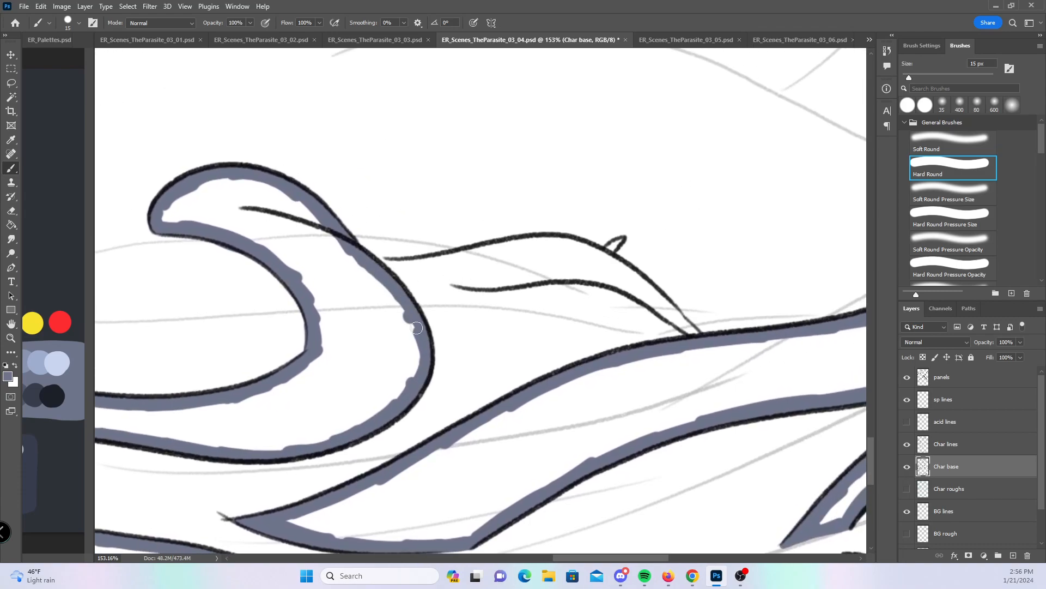
# - Fill the small tentacle tip behind the curled one with Hard Round, and its spike with Hard Round Pressure Size
pyautogui.moveTo(378, 267); pyautogui.dragTo(600, 274)
pyautogui.moveTo(376, 264)
pyautogui.mouseDown()
pyautogui.moveTo(453, 266)
pyautogui.moveTo(565, 245)
pyautogui.moveTo(605, 259)
pyautogui.moveTo(672, 315)
pyautogui.mouseUp()
pyautogui.click(971, 228)
pyautogui.moveTo(618, 242); pyautogui.dragTo(615, 246)
pyautogui.moveTo(497, 252)
pyautogui.mouseDown()
pyautogui.moveTo(466, 269)
pyautogui.moveTo(596, 262)
pyautogui.mouseUp()
# - Paint the base and both lower edges of the arched tentacle rising from the creature's body with Hard Round
pyautogui.scroll(-6, 490, 305)
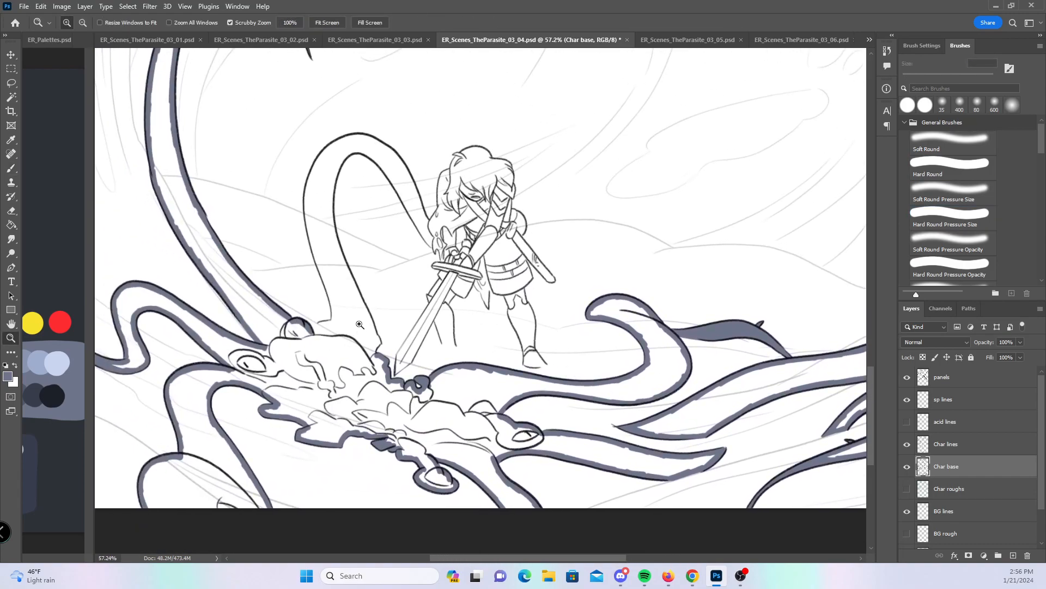
pyautogui.scroll(6, 501, 322)
pyautogui.moveTo(399, 287); pyautogui.dragTo(453, 307)
pyautogui.click(918, 172)
pyautogui.moveTo(271, 348); pyautogui.dragTo(333, 327)
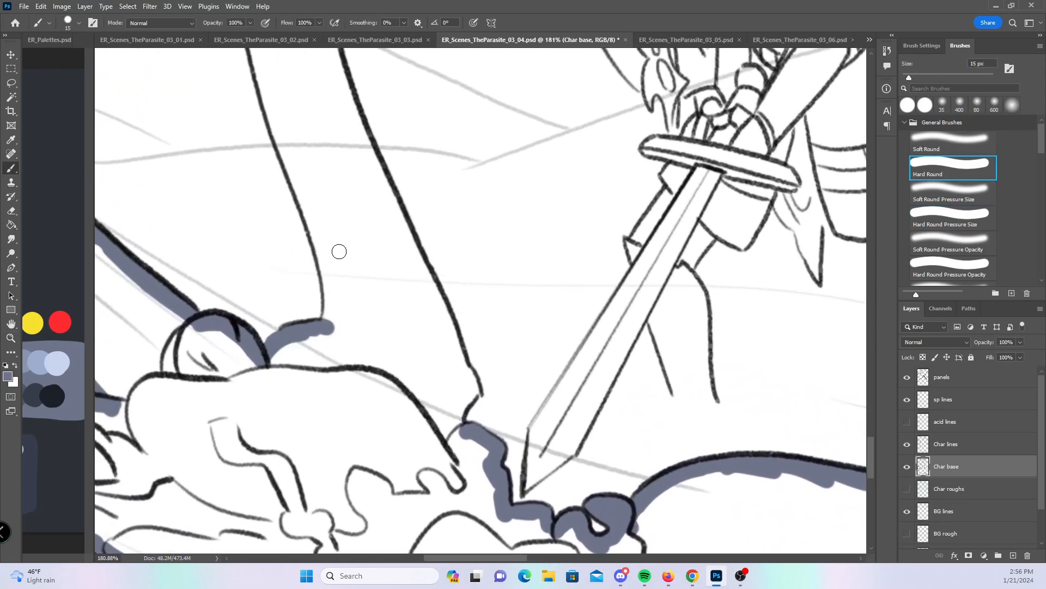
pyautogui.moveTo(265, 81)
pyautogui.mouseDown()
pyautogui.moveTo(334, 271)
pyautogui.moveTo(330, 316)
pyautogui.mouseUp()
pyautogui.moveTo(348, 98); pyautogui.dragTo(457, 355)
pyautogui.moveTo(460, 366)
pyautogui.mouseDown()
pyautogui.moveTo(472, 396)
pyautogui.moveTo(459, 412)
pyautogui.moveTo(464, 430)
pyautogui.mouseUp()
pyautogui.moveTo(476, 128); pyautogui.dragTo(441, 402)
pyautogui.moveTo(429, 302); pyautogui.dragTo(423, 415)
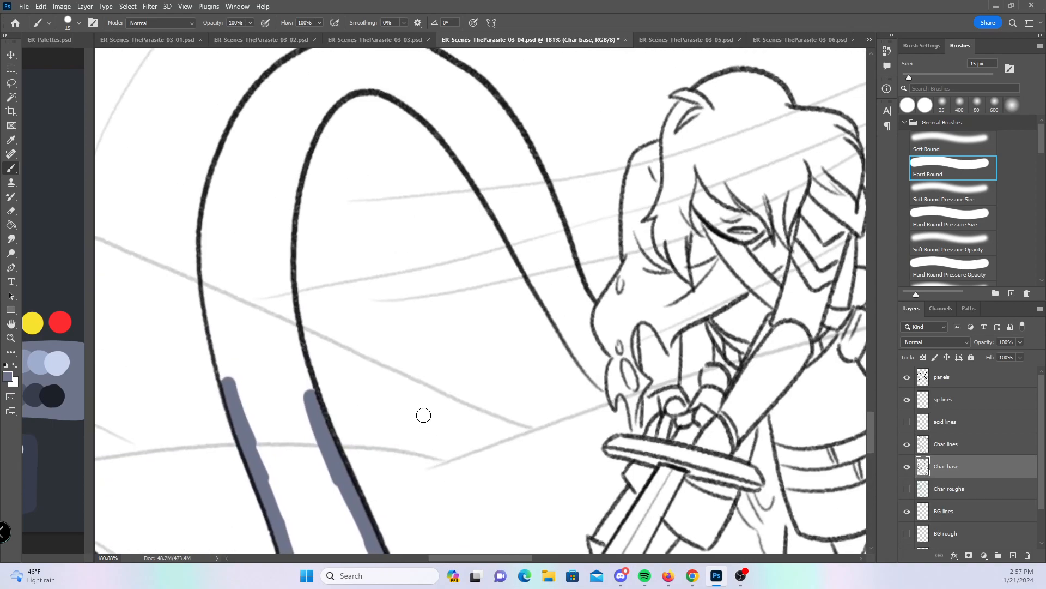
# - Paint the outer and inner edges of the arched tentacle over its top and down to the warrior's shoulder
pyautogui.moveTo(240, 126)
pyautogui.mouseDown()
pyautogui.moveTo(211, 234)
pyautogui.moveTo(218, 351)
pyautogui.mouseUp()
pyautogui.moveTo(211, 315); pyautogui.dragTo(228, 388)
pyautogui.moveTo(309, 133)
pyautogui.mouseDown()
pyautogui.moveTo(284, 215)
pyautogui.moveTo(283, 268)
pyautogui.moveTo(287, 253)
pyautogui.moveTo(296, 355)
pyautogui.moveTo(322, 423)
pyautogui.mouseUp()
pyautogui.moveTo(334, 280); pyautogui.dragTo(336, 435)
pyautogui.moveTo(237, 281)
pyautogui.mouseDown()
pyautogui.moveTo(289, 218)
pyautogui.moveTo(384, 203)
pyautogui.moveTo(469, 237)
pyautogui.moveTo(499, 270)
pyautogui.moveTo(547, 373)
pyautogui.mouseUp()
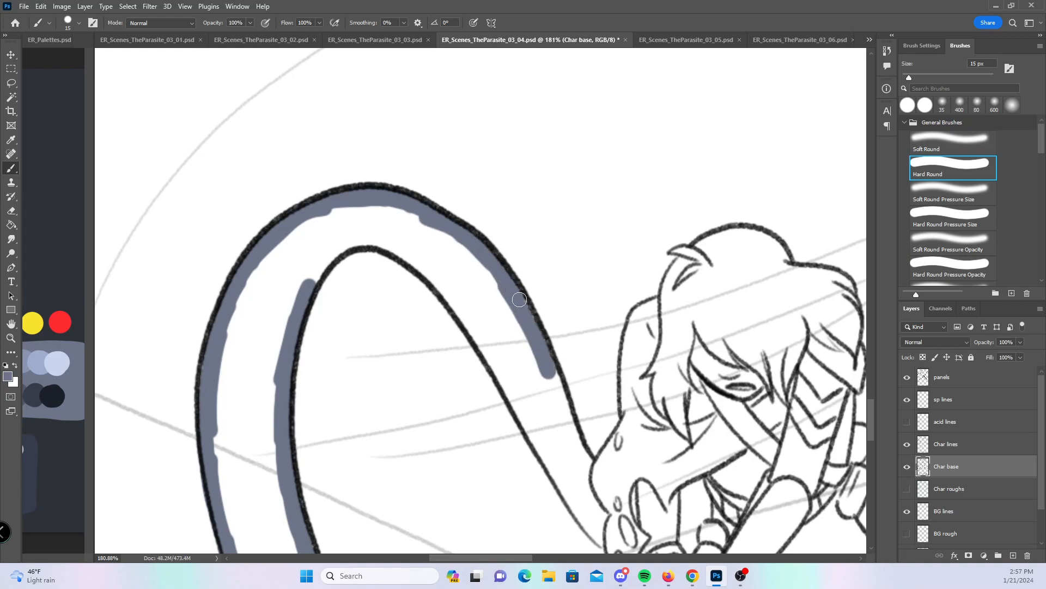
pyautogui.moveTo(309, 282)
pyautogui.mouseDown()
pyautogui.moveTo(341, 246)
pyautogui.moveTo(376, 240)
pyautogui.moveTo(452, 298)
pyautogui.moveTo(493, 360)
pyautogui.mouseUp()
pyautogui.moveTo(635, 322)
pyautogui.mouseDown()
pyautogui.moveTo(426, 160)
pyautogui.moveTo(396, 148)
pyautogui.mouseUp()
pyautogui.moveTo(248, 166); pyautogui.dragTo(330, 308)
pyautogui.moveTo(307, 174); pyautogui.dragTo(358, 281)
# - Fill the ragged end of the arched tentacle and the narrow shapes above the sword hilt with Hard Round Pressure Size
pyautogui.click(937, 222)
pyautogui.moveTo(374, 352); pyautogui.dragTo(393, 399)
pyautogui.moveTo(374, 329); pyautogui.dragTo(391, 360)
pyautogui.moveTo(322, 295)
pyautogui.mouseDown()
pyautogui.moveTo(357, 348)
pyautogui.moveTo(352, 323)
pyautogui.moveTo(375, 345)
pyautogui.mouseUp()
pyautogui.moveTo(399, 393)
pyautogui.mouseDown()
pyautogui.moveTo(364, 278)
pyautogui.moveTo(399, 297)
pyautogui.moveTo(405, 374)
pyautogui.mouseUp()
pyautogui.moveTo(431, 295); pyautogui.dragTo(428, 366)
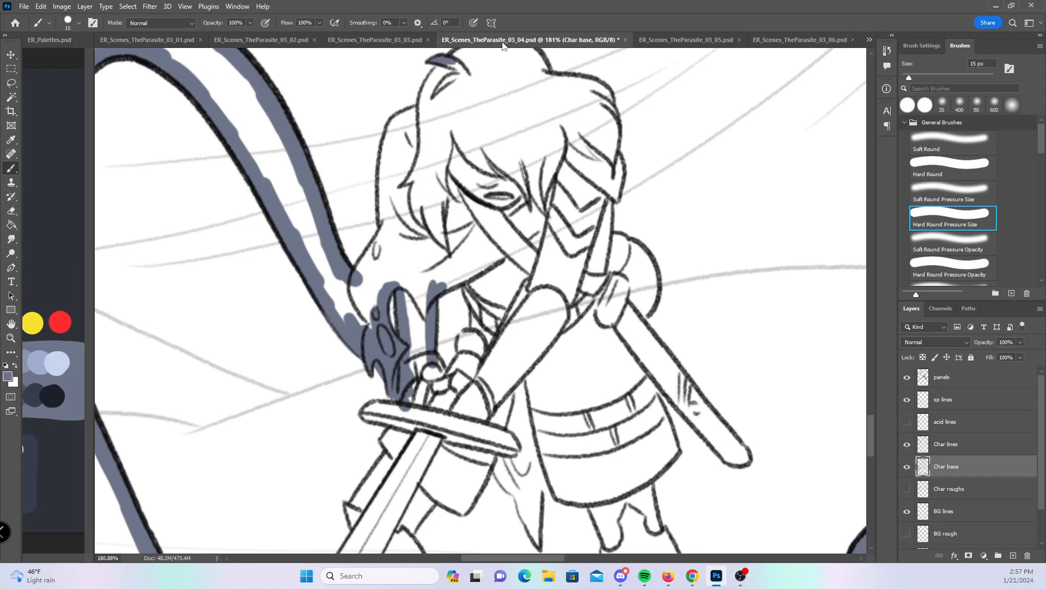
# - Paint the base color inside the outline of the warrior's hair and head with Hard Round
pyautogui.click(942, 167)
pyautogui.moveTo(368, 283)
pyautogui.mouseDown()
pyautogui.moveTo(387, 233)
pyautogui.moveTo(389, 145)
pyautogui.moveTo(427, 106)
pyautogui.mouseUp()
pyautogui.moveTo(427, 107)
pyautogui.mouseDown()
pyautogui.moveTo(377, 244)
pyautogui.moveTo(420, 192)
pyautogui.moveTo(452, 176)
pyautogui.moveTo(479, 182)
pyautogui.moveTo(502, 219)
pyautogui.moveTo(564, 241)
pyautogui.moveTo(567, 329)
pyautogui.mouseUp()
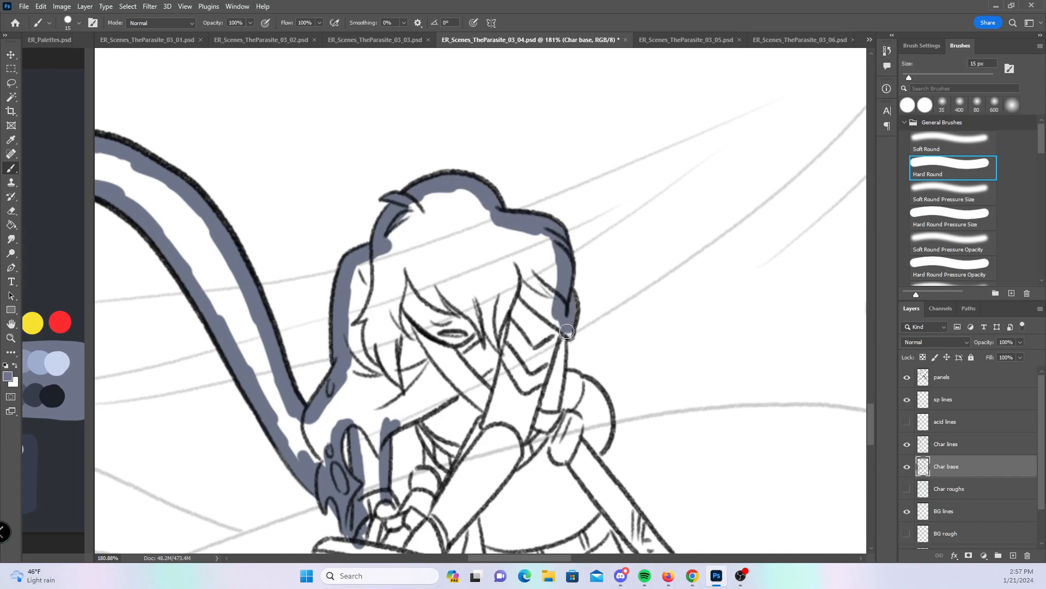
# - Paint the base color on the warrior's sleeve edge, hands at the hilt and the near end of the sword's crossguard
pyautogui.scroll(-5, 565, 205)
pyautogui.hscroll(2, 565, 205)
pyautogui.moveTo(316, 198)
pyautogui.mouseDown()
pyautogui.moveTo(353, 184)
pyautogui.moveTo(367, 221)
pyautogui.mouseUp()
pyautogui.moveTo(315, 269)
pyautogui.mouseDown()
pyautogui.moveTo(328, 291)
pyautogui.moveTo(359, 225)
pyautogui.mouseUp()
pyautogui.moveTo(391, 264); pyautogui.dragTo(504, 154)
pyautogui.moveTo(369, 212); pyautogui.dragTo(394, 206)
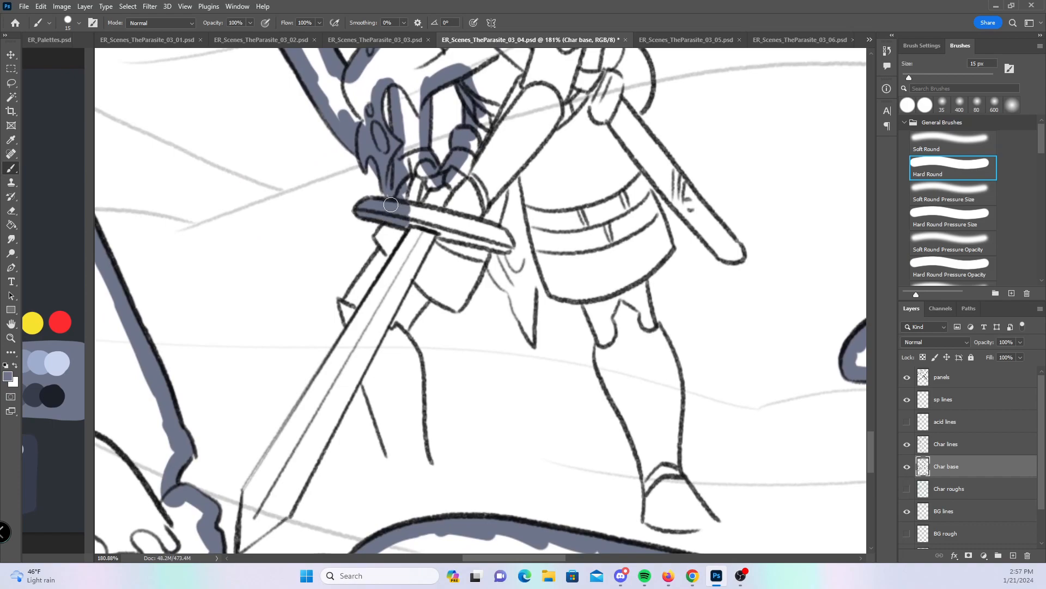
# - Show the acid lines layer and fill the warrior's submerged feet, hanging cloth tip and sword point with Hard Round Pressure Size
pyautogui.click(949, 216)
pyautogui.moveTo(551, 417); pyautogui.dragTo(548, 264)
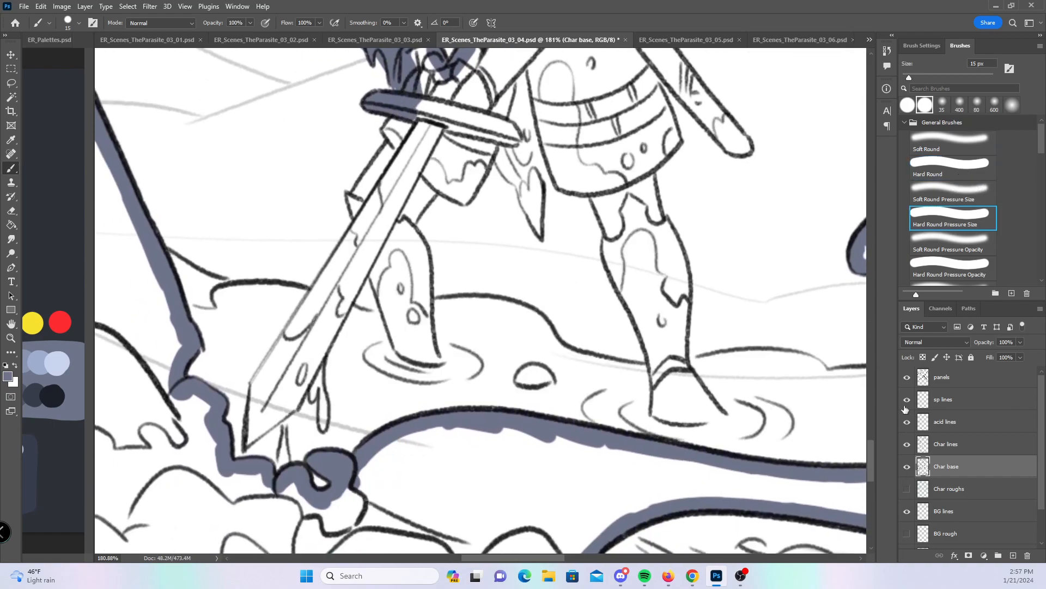
pyautogui.moveTo(416, 356)
pyautogui.mouseDown()
pyautogui.moveTo(420, 322)
pyautogui.moveTo(435, 358)
pyautogui.moveTo(398, 342)
pyautogui.mouseUp()
pyautogui.moveTo(524, 194); pyautogui.dragTo(538, 170)
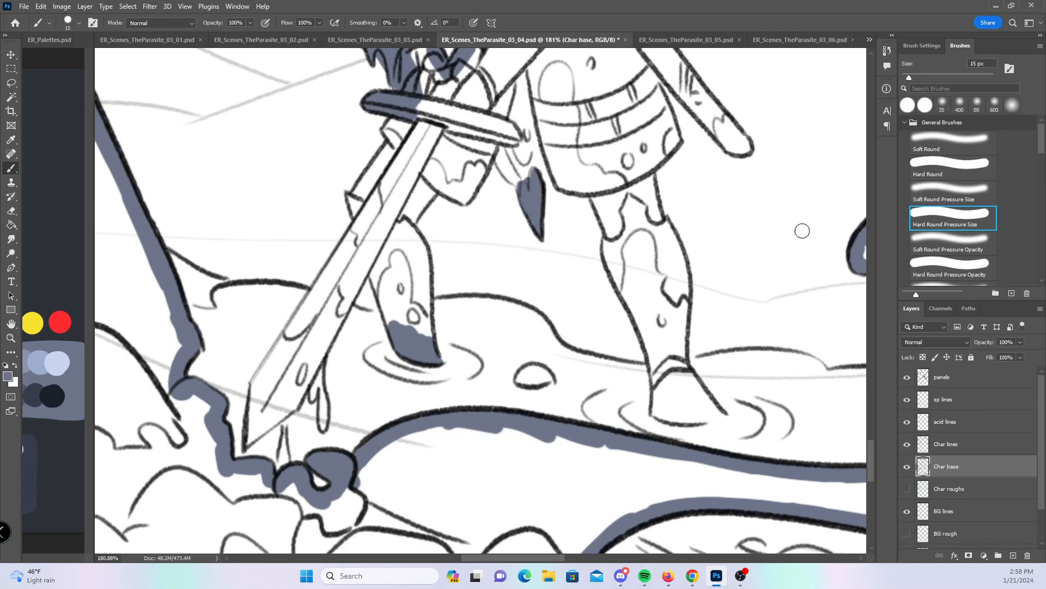
pyautogui.moveTo(656, 400)
pyautogui.mouseDown()
pyautogui.moveTo(656, 414)
pyautogui.moveTo(713, 416)
pyautogui.mouseUp()
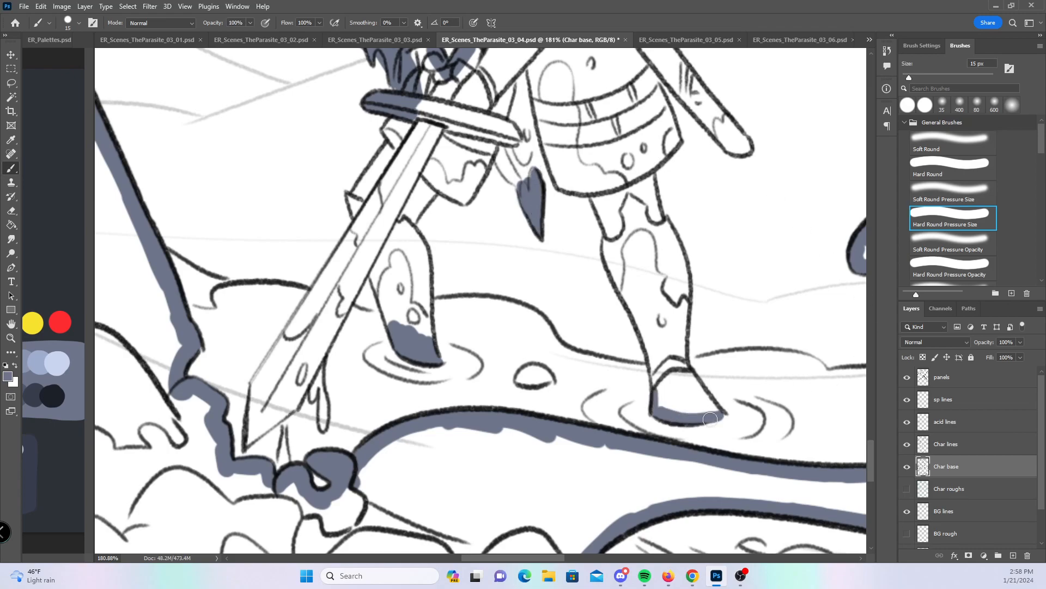
pyautogui.moveTo(246, 435); pyautogui.dragTo(266, 428)
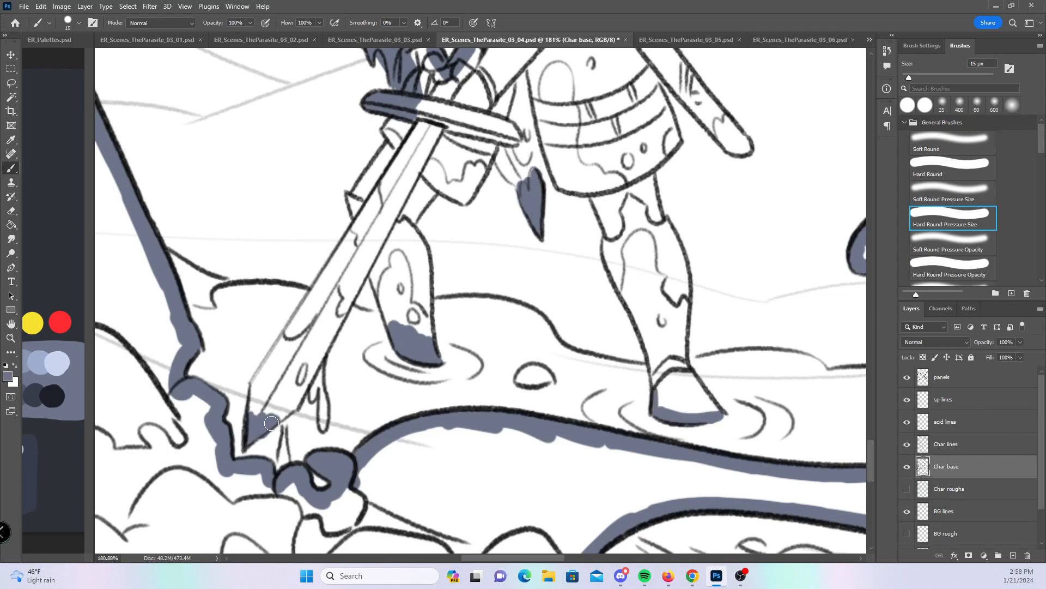
# - Paint the sword blade's edges, the leg behind it and the adjoining armor and cloth edges with Hard Round at 10 px
pyautogui.click(971, 170)
pyautogui.moveTo(406, 127)
pyautogui.mouseDown()
pyautogui.moveTo(400, 101)
pyautogui.moveTo(409, 130)
pyautogui.moveTo(353, 197)
pyautogui.mouseUp()
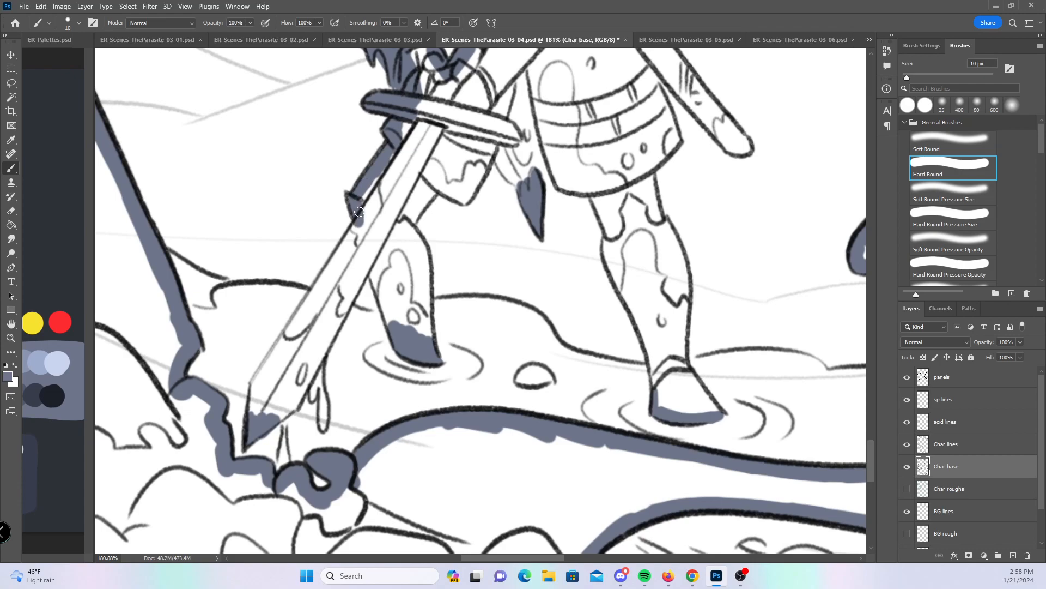
pyautogui.moveTo(355, 233)
pyautogui.mouseDown()
pyautogui.moveTo(265, 367)
pyautogui.moveTo(251, 423)
pyautogui.moveTo(294, 404)
pyautogui.mouseUp()
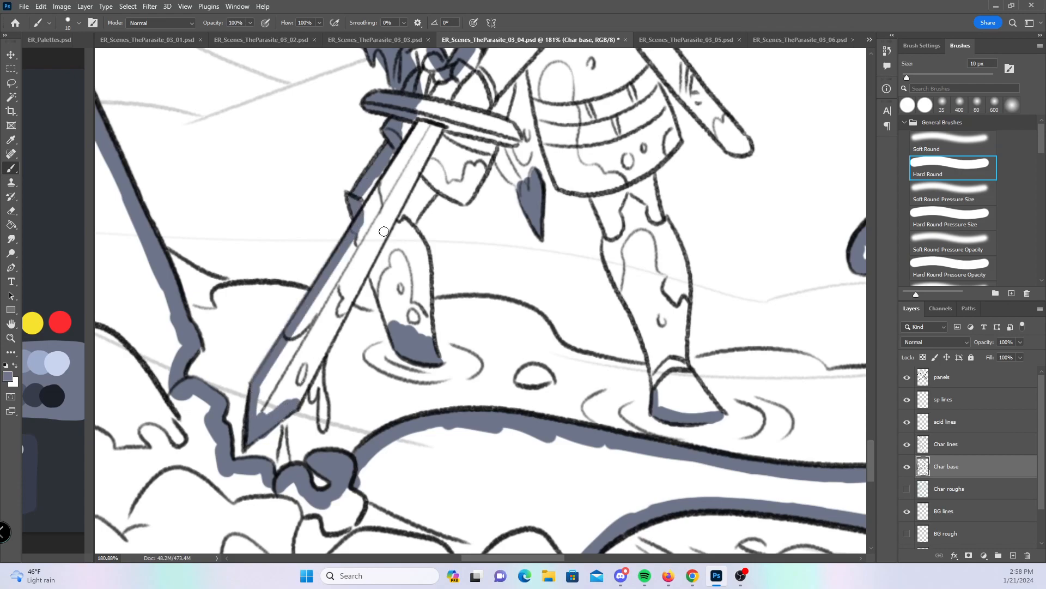
pyautogui.moveTo(367, 265); pyautogui.dragTo(395, 327)
pyautogui.moveTo(406, 217)
pyautogui.mouseDown()
pyautogui.moveTo(421, 246)
pyautogui.moveTo(423, 317)
pyautogui.mouseUp()
pyautogui.moveTo(409, 220)
pyautogui.mouseDown()
pyautogui.moveTo(460, 127)
pyautogui.moveTo(440, 185)
pyautogui.moveTo(462, 200)
pyautogui.moveTo(484, 162)
pyautogui.mouseUp()
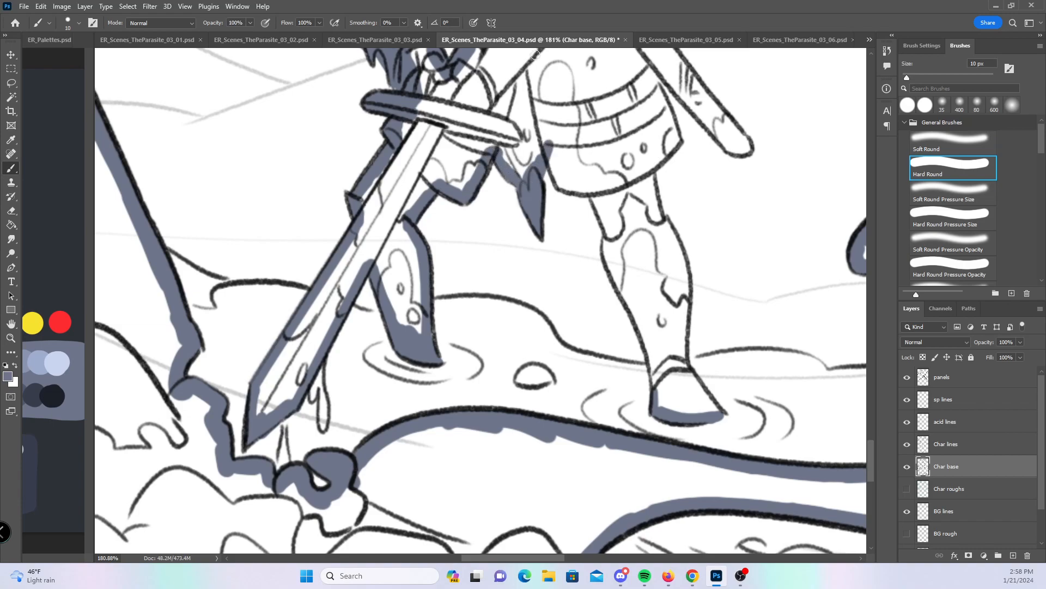
# - Paint the lower waist armor's edge and both edges of the warrior's other leg down to the boot, redoing the outer edge
pyautogui.moveTo(548, 146)
pyautogui.mouseDown()
pyautogui.moveTo(561, 184)
pyautogui.moveTo(601, 168)
pyautogui.moveTo(596, 193)
pyautogui.moveTo(619, 284)
pyautogui.moveTo(658, 386)
pyautogui.mouseUp()
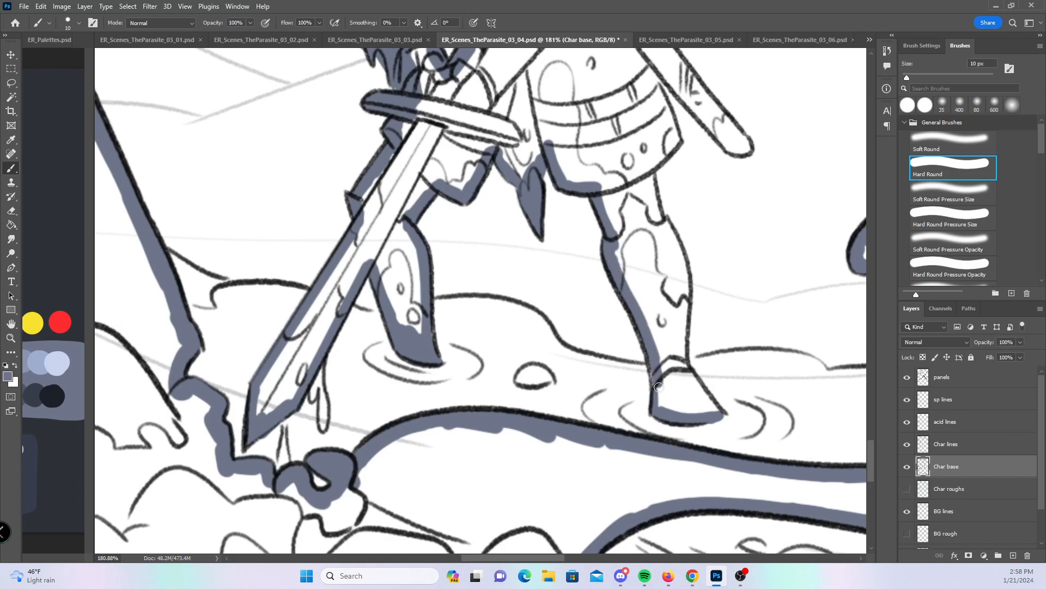
pyautogui.moveTo(648, 162)
pyautogui.mouseDown()
pyautogui.moveTo(687, 299)
pyautogui.moveTo(689, 377)
pyautogui.mouseUp()
pyautogui.hotkey('ctrl', 'z')
pyautogui.hotkey('ctrl', 'z')
pyautogui.moveTo(685, 282)
pyautogui.mouseDown()
pyautogui.moveTo(685, 376)
pyautogui.moveTo(708, 406)
pyautogui.mouseUp()
# - Paint the base color along the warrior's scabbard, the side of the waist armor and the rounded shoulder
pyautogui.moveTo(752, 194); pyautogui.dragTo(550, 451)
pyautogui.moveTo(447, 422); pyautogui.dragTo(472, 397)
pyautogui.moveTo(440, 313); pyautogui.dragTo(468, 383)
pyautogui.moveTo(444, 310); pyautogui.dragTo(542, 401)
pyautogui.moveTo(435, 268); pyautogui.dragTo(539, 398)
pyautogui.moveTo(512, 188); pyautogui.dragTo(523, 244)
pyautogui.moveTo(412, 198)
pyautogui.mouseDown()
pyautogui.moveTo(419, 238)
pyautogui.moveTo(451, 263)
pyautogui.mouseUp()
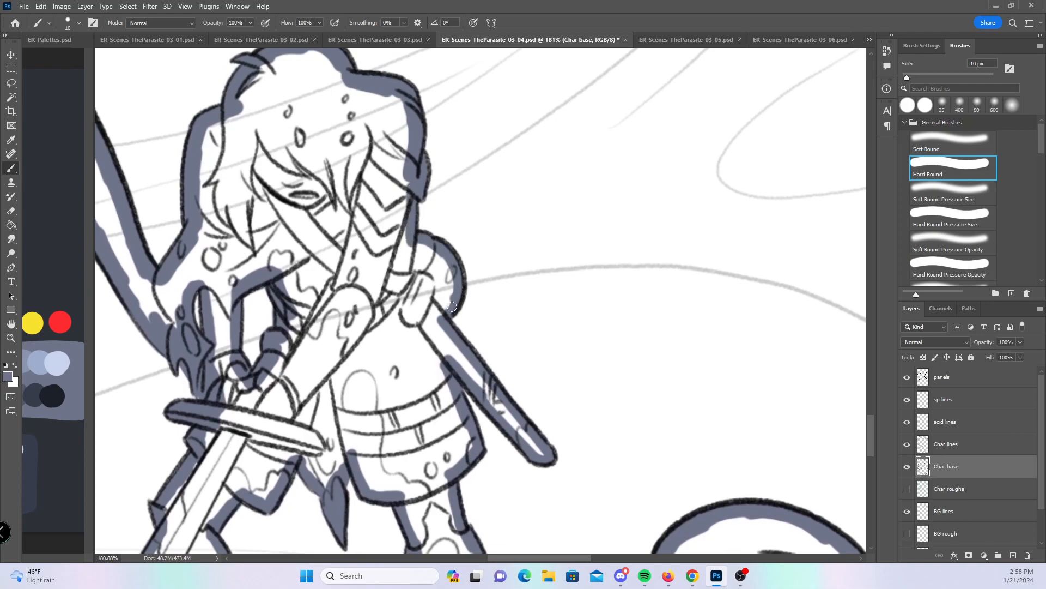
# - Fill the unpainted tentacle segment in the corner of the triangular middle panel with Hard Round at 20 px
pyautogui.moveTo(635, 299); pyautogui.dragTo(520, 306)
pyautogui.moveTo(698, 350); pyautogui.dragTo(535, 402)
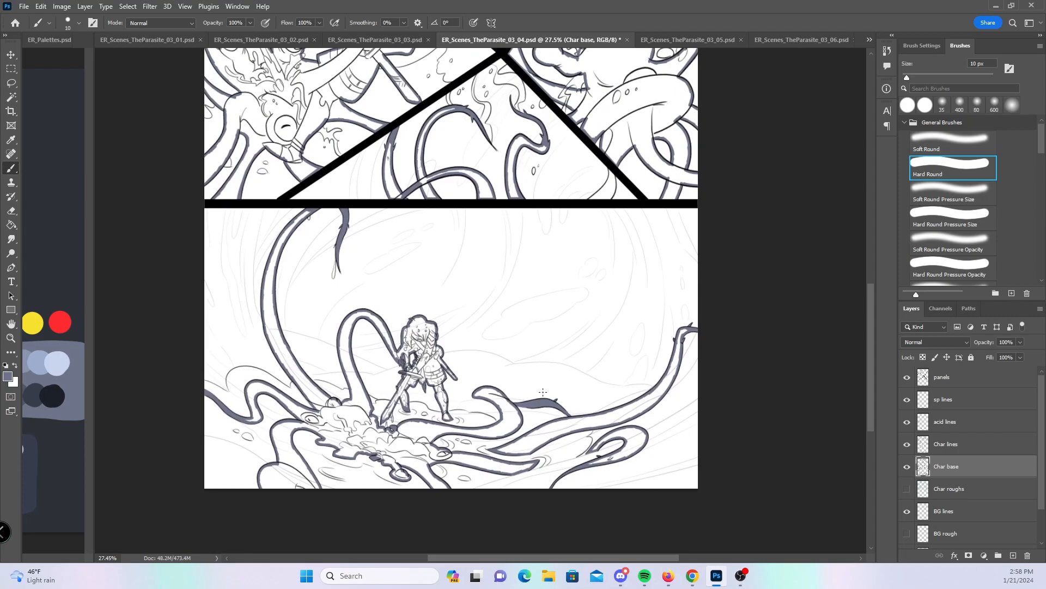
pyautogui.moveTo(605, 147); pyautogui.dragTo(943, 286)
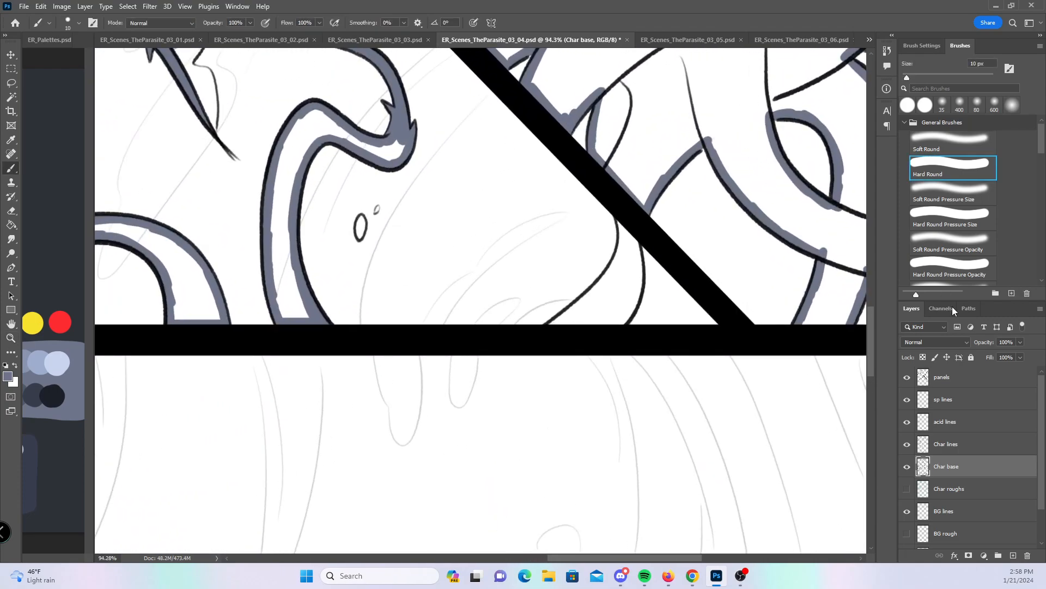
pyautogui.click(906, 424)
pyautogui.click(906, 422)
pyautogui.moveTo(577, 311)
pyautogui.mouseDown()
pyautogui.moveTo(622, 223)
pyautogui.moveTo(615, 275)
pyautogui.moveTo(632, 245)
pyautogui.moveTo(635, 301)
pyautogui.moveTo(569, 315)
pyautogui.moveTo(613, 270)
pyautogui.moveTo(621, 282)
pyautogui.mouseUp()
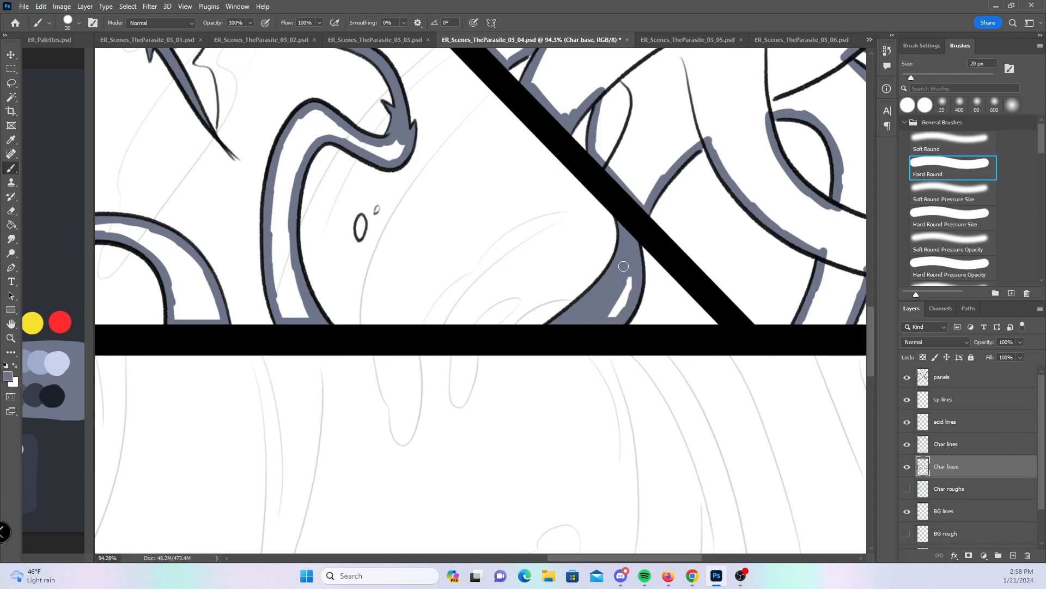
pyautogui.moveTo(617, 297); pyautogui.dragTo(631, 281)
# - Try a Magic Wand selection of the open background in the tall right panel, inspect its boundary and clear it
pyautogui.moveTo(583, 415); pyautogui.dragTo(521, 423)
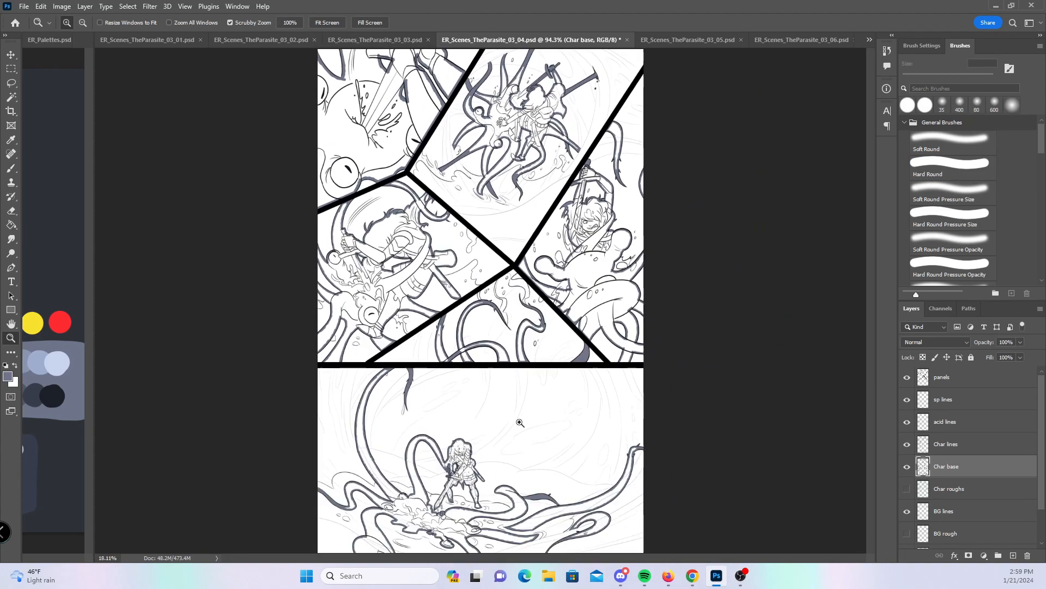
pyautogui.click(11, 95)
pyautogui.click(582, 100)
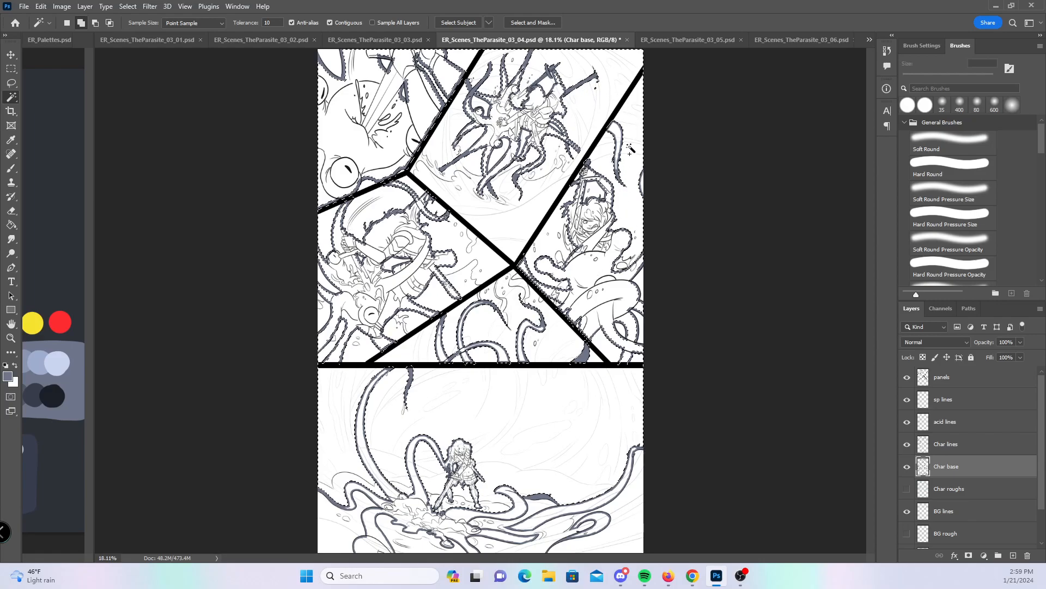
pyautogui.moveTo(671, 252); pyautogui.dragTo(701, 252)
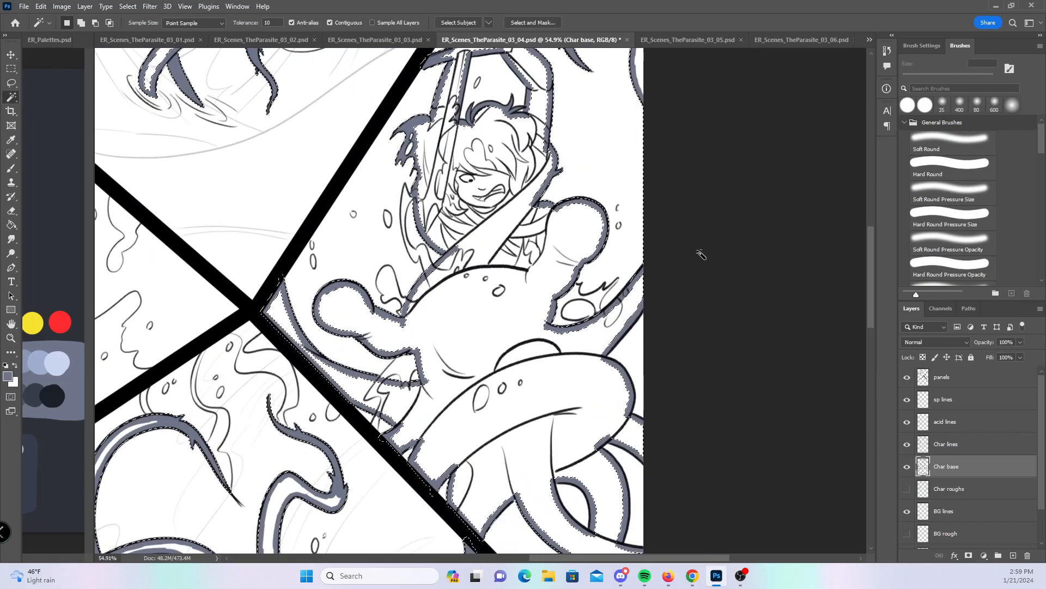
pyautogui.scroll(-1, 638, 318)
pyautogui.moveTo(639, 318); pyautogui.dragTo(664, 210)
pyautogui.hotkey('ctrl', 'd')
pyautogui.press('b')
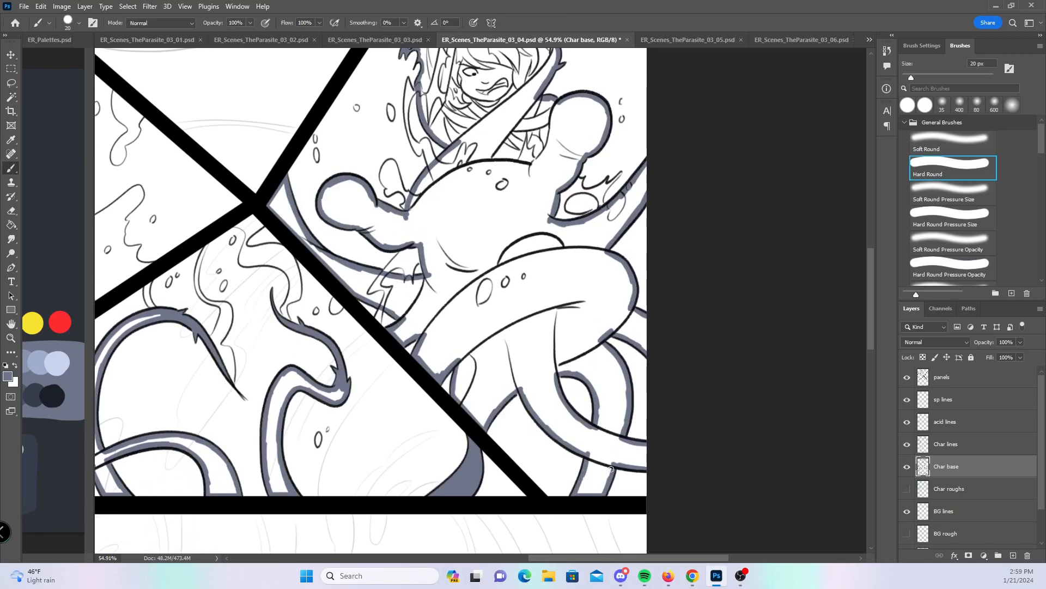
# - Try to select the unpainted interiors of the figures and tentacles across the middle panels together with the Magic Wand
pyautogui.hotkey('ctrl', '0')
pyautogui.press('w')
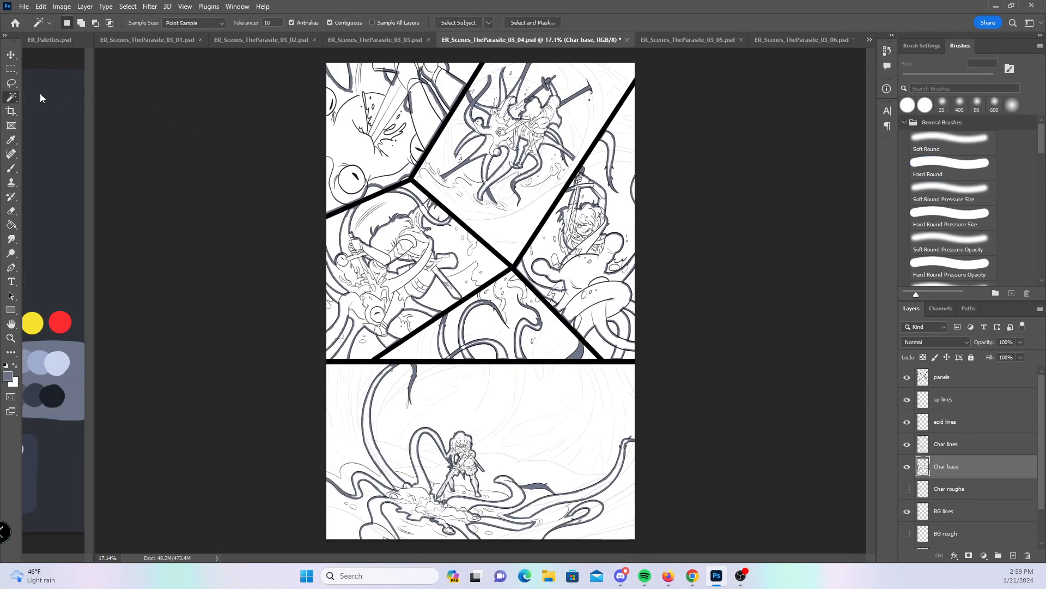
pyautogui.click(586, 269)
pyautogui.keyDown('shift'); pyautogui.click(501, 352); pyautogui.keyUp('shift')
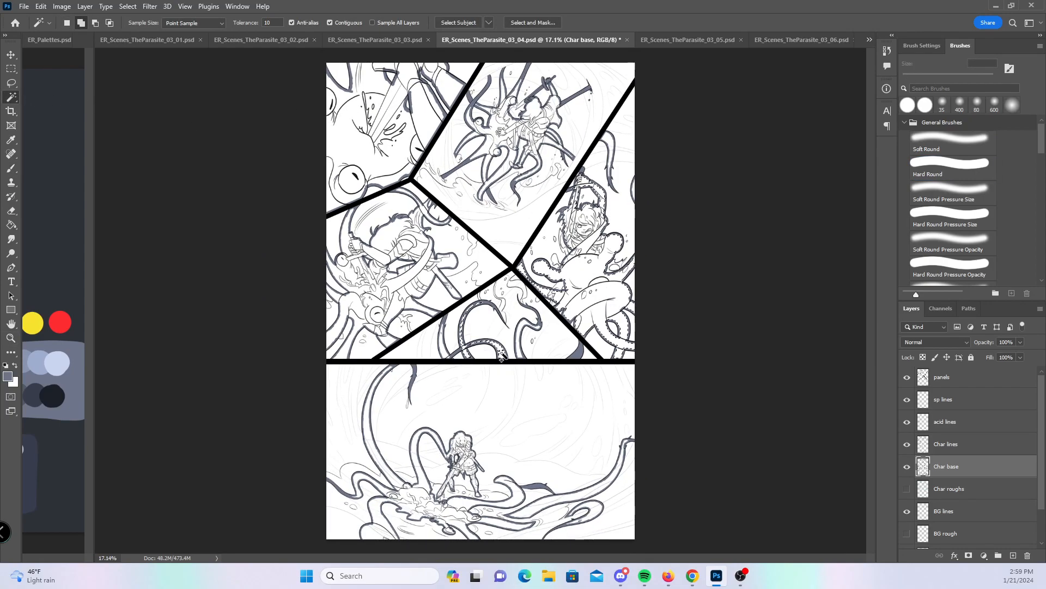
pyautogui.keyDown('shift'); pyautogui.click(443, 346); pyautogui.keyUp('shift')
pyautogui.keyDown('shift'); pyautogui.click(396, 319); pyautogui.keyUp('shift')
pyautogui.press('z')
pyautogui.moveTo(410, 278); pyautogui.dragTo(469, 265)
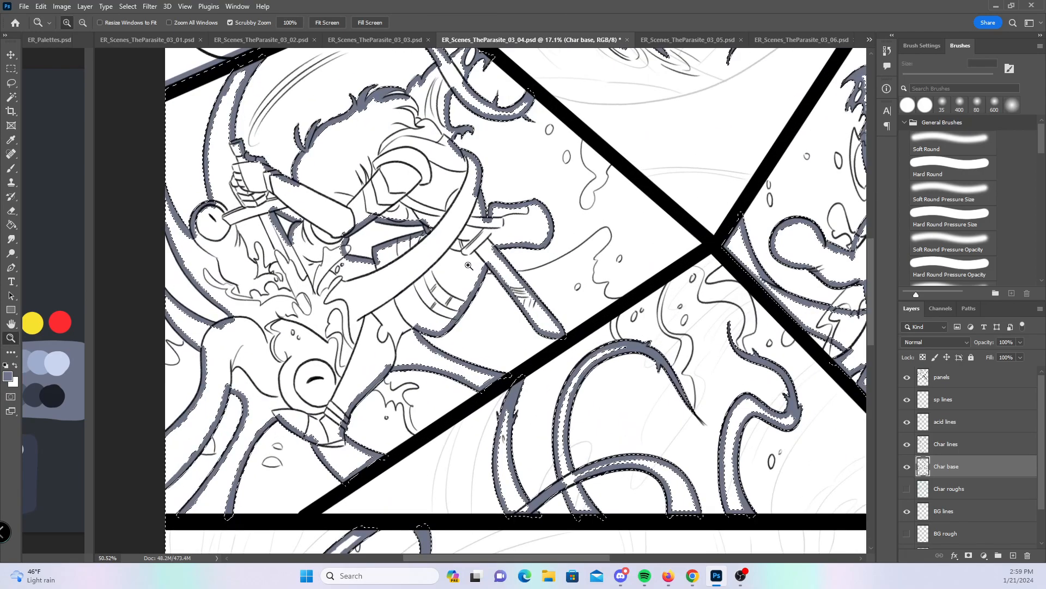
pyautogui.hotkey('ctrl', 'd')
pyautogui.press('b')
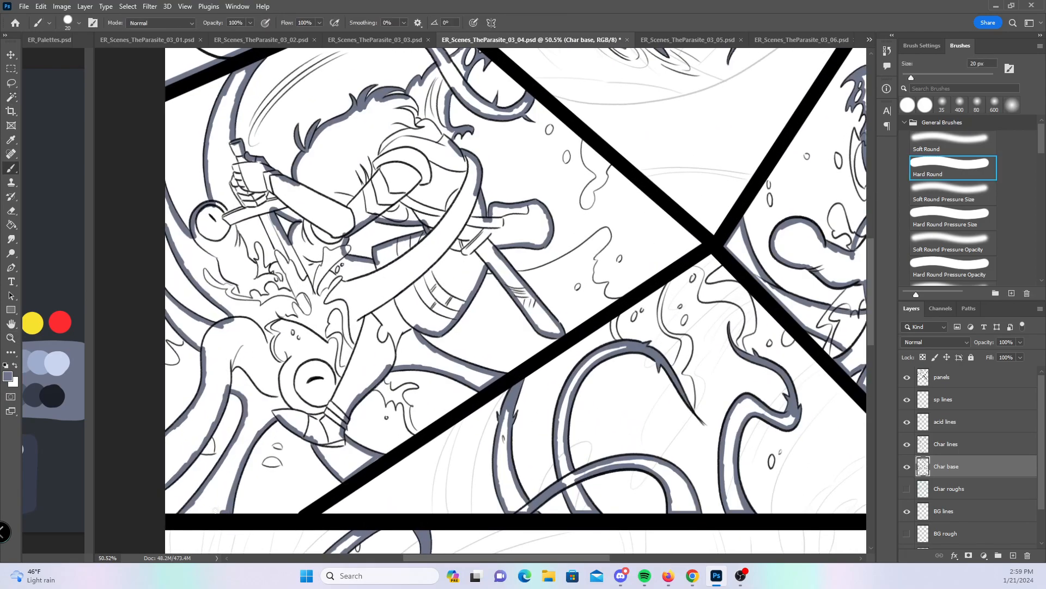
# - Select the unpainted interiors of the figures and tentacles in the middle and tall side panels together with the Magic Wand
pyautogui.press('z')
pyautogui.moveTo(594, 312); pyautogui.dragTo(563, 312)
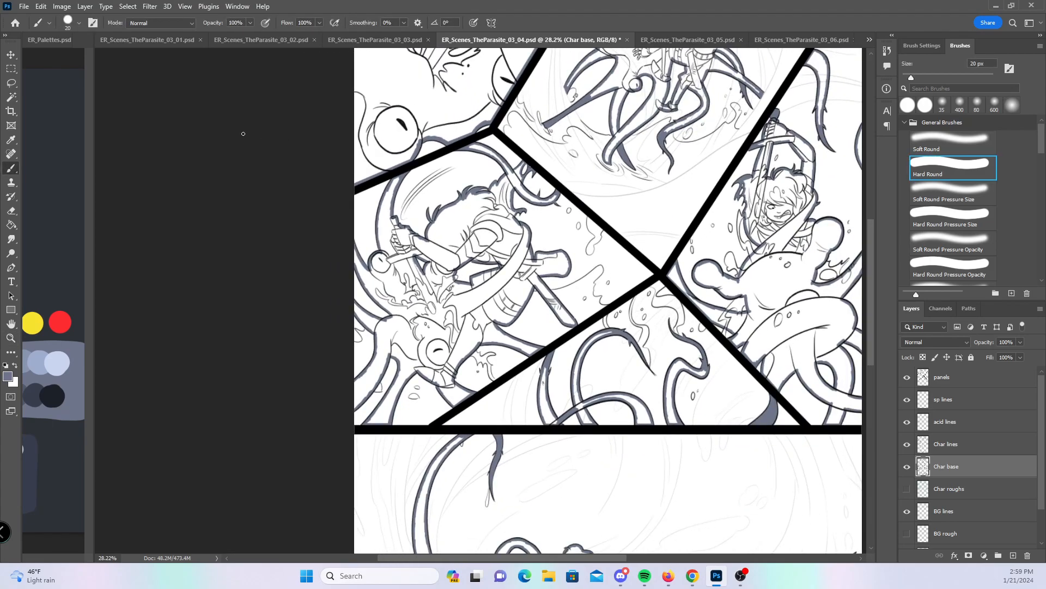
pyautogui.click(12, 98)
pyautogui.click(428, 322)
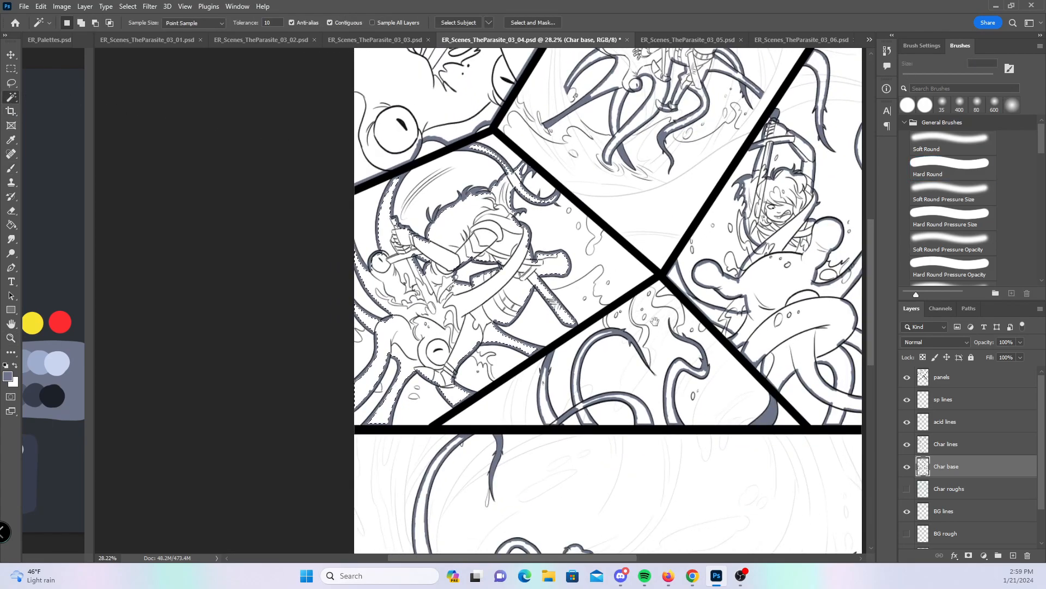
pyautogui.moveTo(656, 321); pyautogui.dragTo(496, 358)
pyautogui.keyDown('shift'); pyautogui.click(430, 453); pyautogui.keyUp('shift')
pyautogui.keyDown('shift'); pyautogui.click(515, 446); pyautogui.keyUp('shift')
pyautogui.keyDown('shift'); pyautogui.click(632, 322); pyautogui.keyUp('shift')
pyautogui.keyDown('shift'); pyautogui.click(662, 117); pyautogui.keyUp('shift')
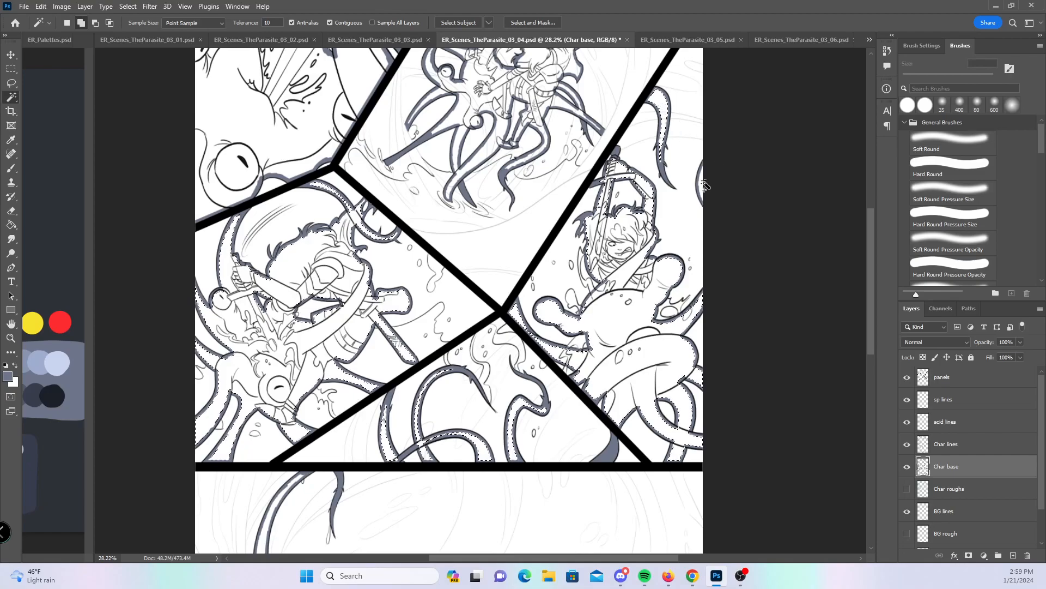
# - Add the unpainted creature and figure interiors in the upper panels and the wide bottom panel to the selection
pyautogui.scroll(5, 479, 270)
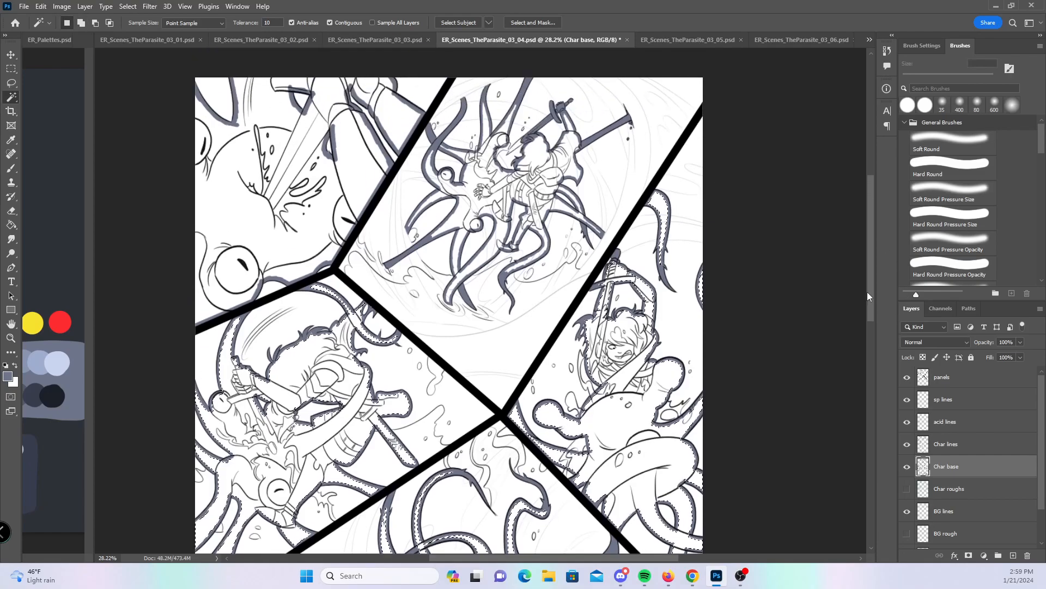
pyautogui.keyDown('shift'); pyautogui.click(286, 286); pyautogui.keyUp('shift')
pyautogui.scroll(-14, 391, 401)
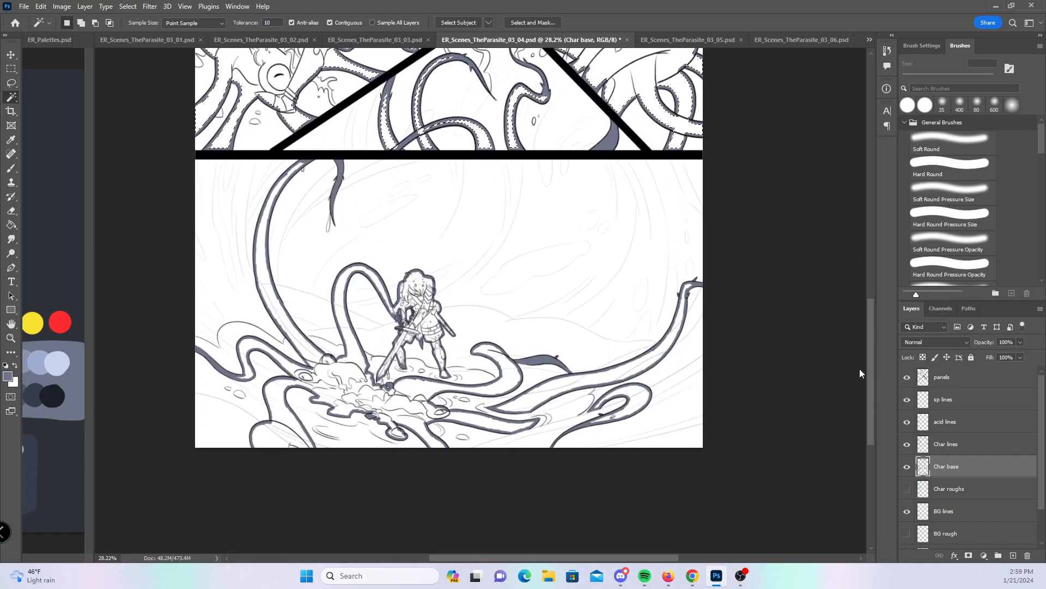
pyautogui.keyDown('shift'); pyautogui.click(391, 400); pyautogui.keyUp('shift')
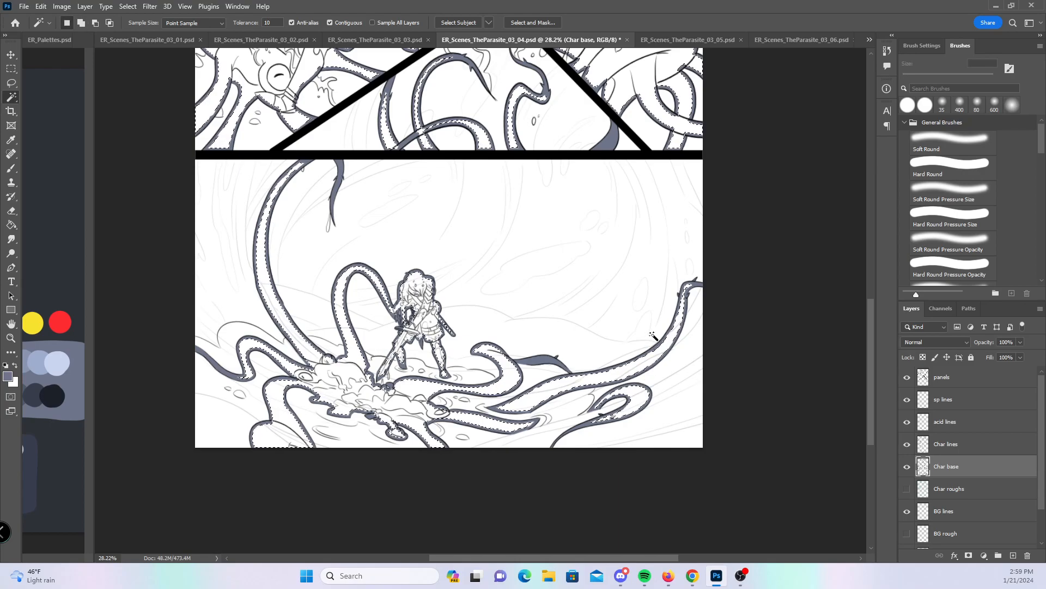
# - Expand the selection by 3 pixels
pyautogui.click(127, 6)
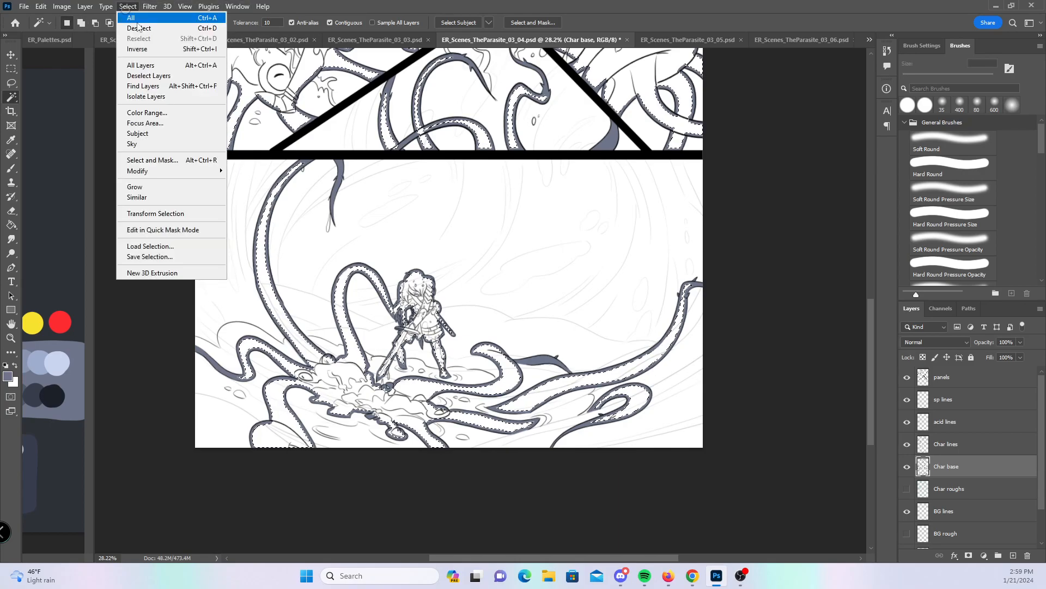
pyautogui.moveTo(219, 178)
pyautogui.click(267, 192)
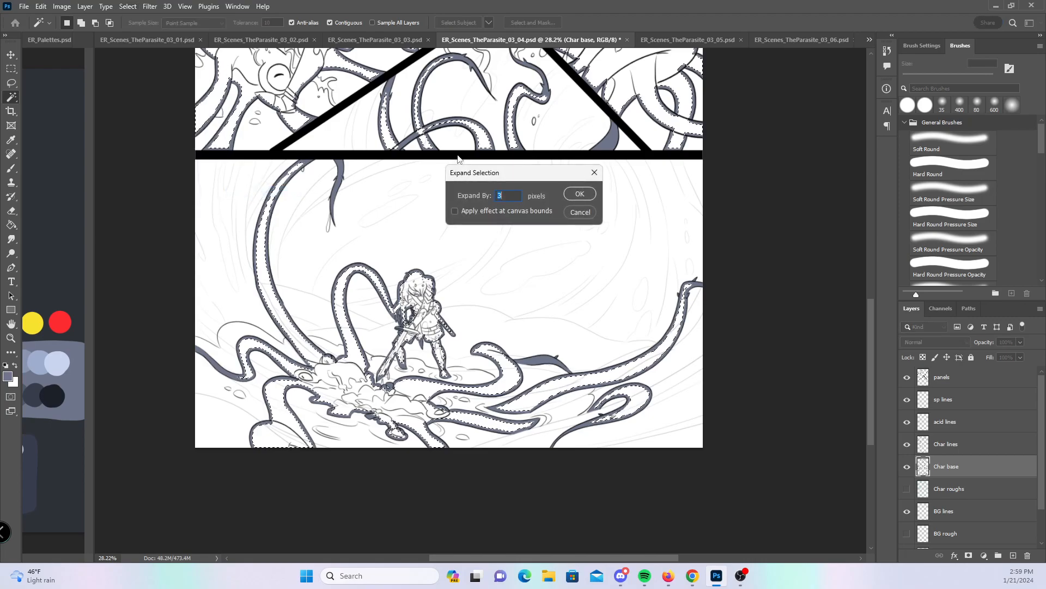
pyautogui.click(579, 194)
# - Fill the selected figure and tentacle interiors across all panels with the base color using Hard Round at 1100 px
pyautogui.click(11, 168)
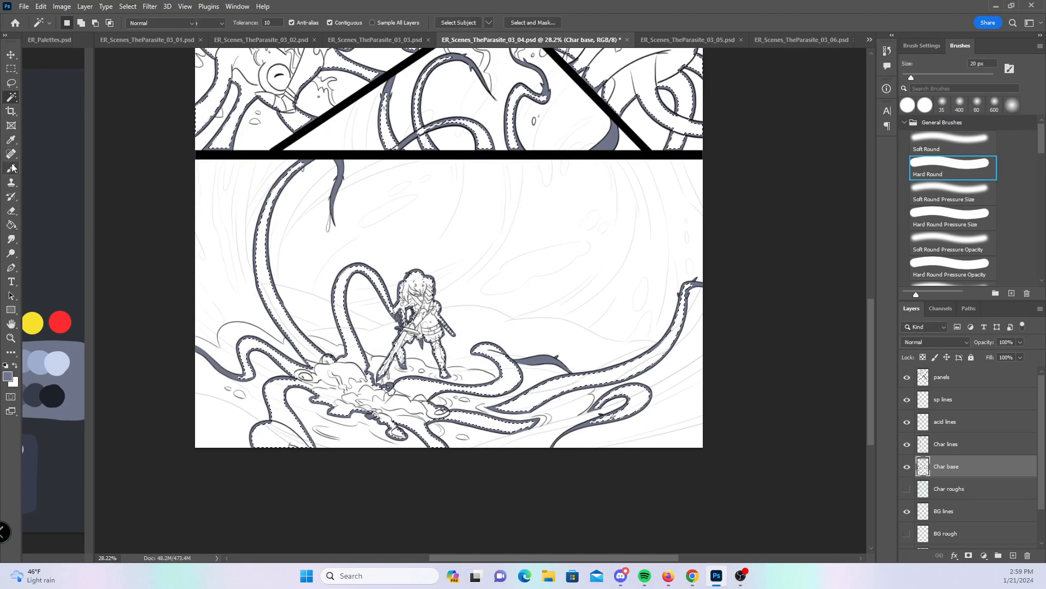
pyautogui.press(']')
pyautogui.press(']')
pyautogui.press(']')
pyautogui.press(']')
pyautogui.press(']')
pyautogui.press(']')
pyautogui.press(']')
pyautogui.press(']')
pyautogui.press(']')
pyautogui.press(']')
pyautogui.press(']')
pyautogui.press(']')
pyautogui.moveTo(327, 422)
pyautogui.mouseDown()
pyautogui.moveTo(273, 240)
pyautogui.moveTo(345, 376)
pyautogui.moveTo(440, 453)
pyautogui.moveTo(596, 443)
pyautogui.moveTo(630, 350)
pyautogui.moveTo(692, 305)
pyautogui.mouseUp()
pyautogui.moveTo(872, 347); pyautogui.dragTo(853, 255)
pyautogui.moveTo(327, 338)
pyautogui.mouseDown()
pyautogui.moveTo(225, 289)
pyautogui.moveTo(556, 386)
pyautogui.moveTo(701, 362)
pyautogui.moveTo(681, 109)
pyautogui.mouseUp()
pyautogui.moveTo(870, 301); pyautogui.dragTo(870, 251)
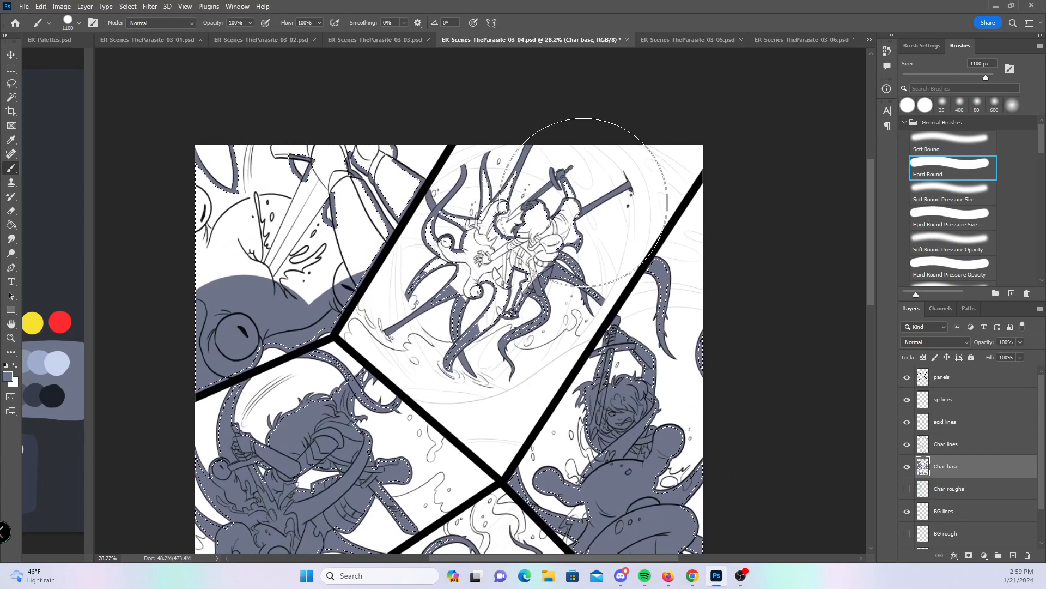
pyautogui.moveTo(362, 121); pyautogui.dragTo(585, 174)
# - Clear the selection and save the finished page 03_04
pyautogui.hotkey('ctrl', 'd')
pyautogui.press('z')
pyautogui.moveTo(606, 366); pyautogui.dragTo(572, 376)
pyautogui.moveTo(570, 442); pyautogui.dragTo(533, 293)
pyautogui.hotkey('ctrl', 's')
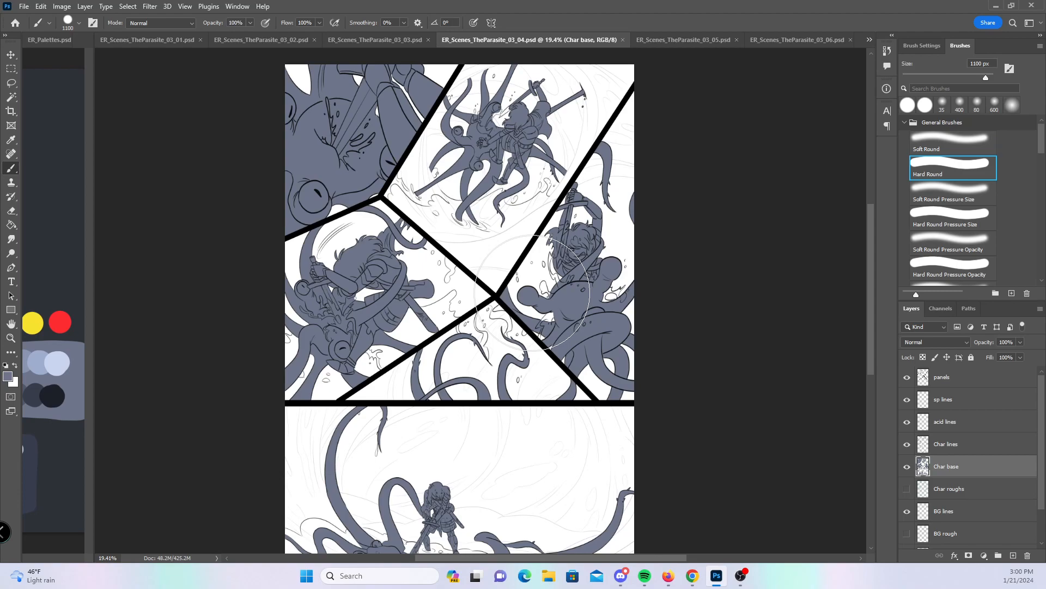
# - Switch to page ER_Scenes_TheParasite_03_05 and hide its Char roughs layer
pyautogui.click(703, 43)
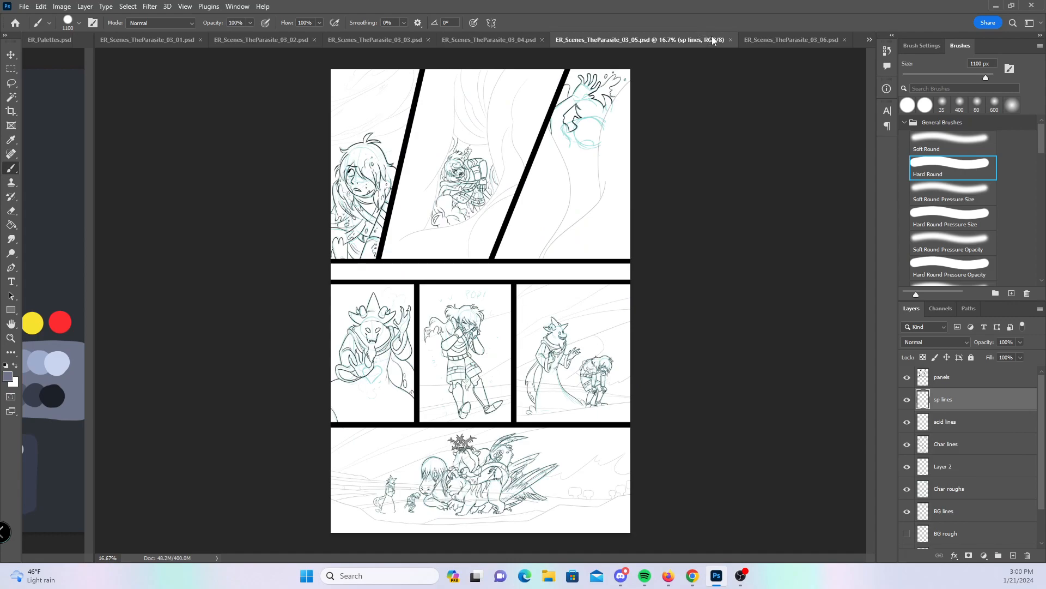
pyautogui.press('z')
pyautogui.moveTo(416, 138); pyautogui.dragTo(423, 137)
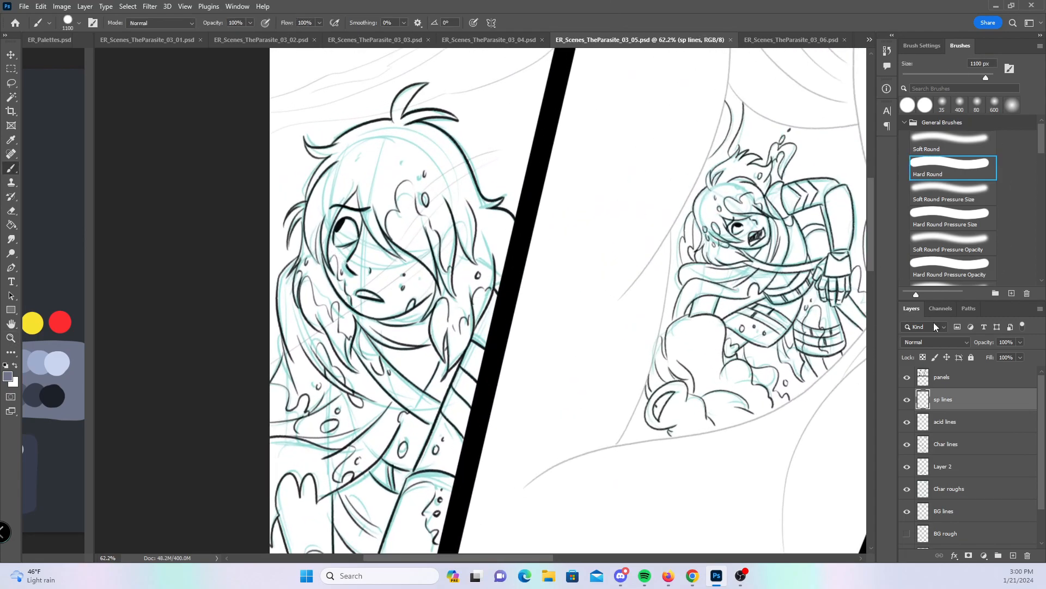
pyautogui.click(907, 489)
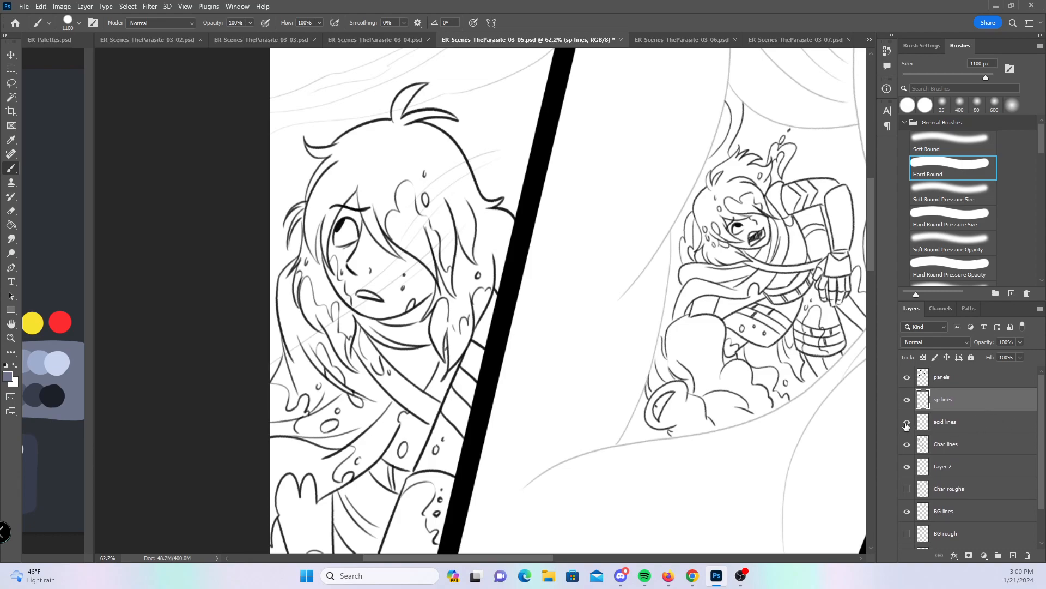
# - Hide the acid lines and Layer 2 layers and place a new layer directly below Char lines
pyautogui.click(908, 423)
pyautogui.click(981, 427)
pyautogui.click(1014, 556)
pyautogui.click(976, 426)
pyautogui.moveTo(993, 428); pyautogui.dragTo(992, 475)
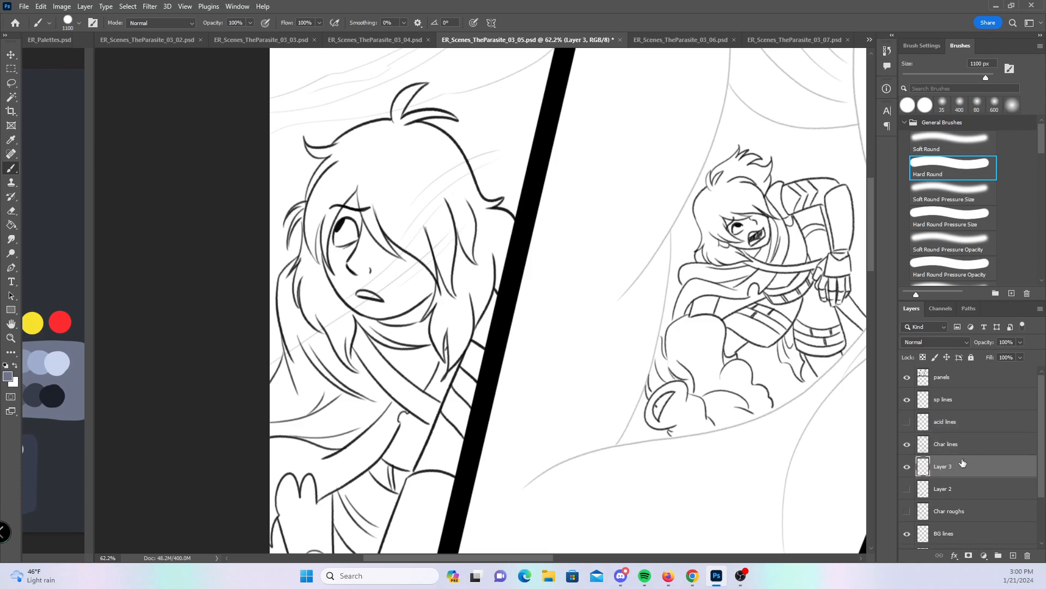
# - Check the line layers by toggling their visibility and rename the new layer Char base
pyautogui.click(907, 443)
pyautogui.click(907, 443)
pyautogui.click(908, 422)
pyautogui.click(908, 422)
pyautogui.click(907, 401)
pyautogui.doubleClick(945, 467)
pyautogui.write('Char base')
pyautogui.press('Return')
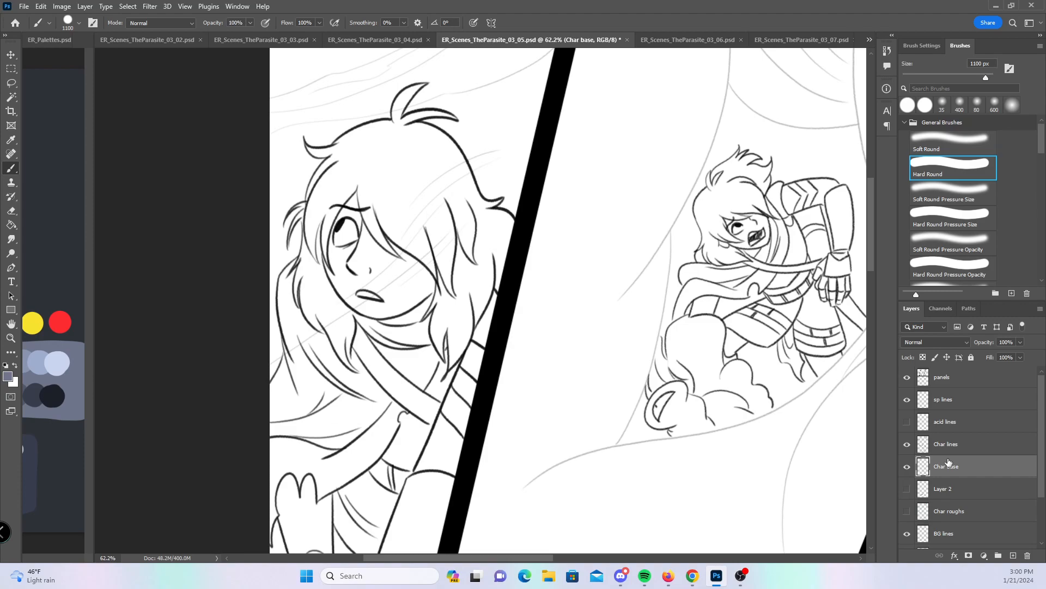
# - Paint the pointed hair tips of the girl in the first panel with Hard Round Pressure Size at 20 px
pyautogui.click(944, 223)
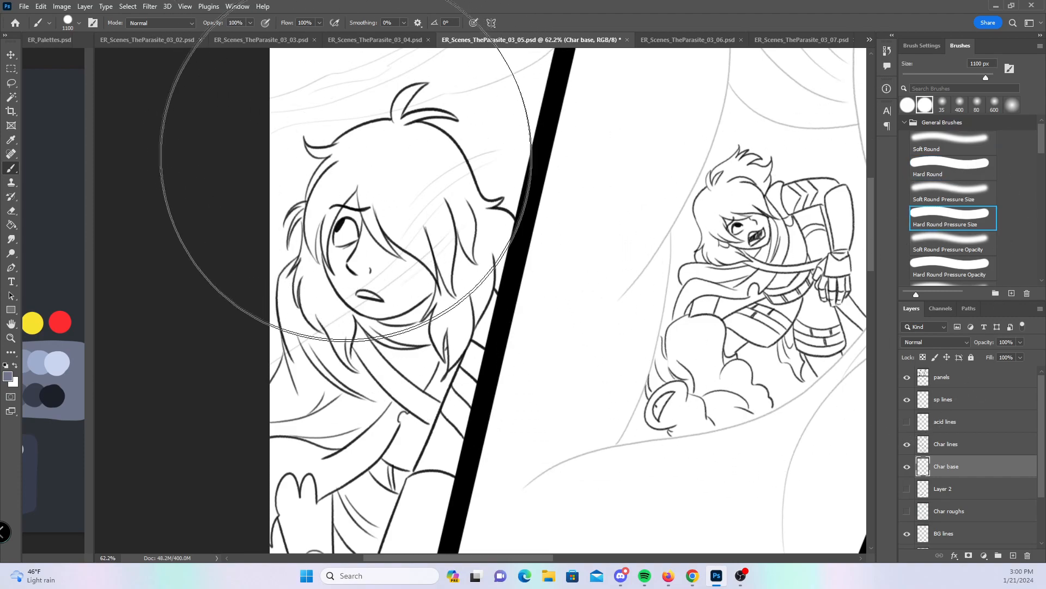
pyautogui.press('[')
pyautogui.press('[')
pyautogui.press('[')
pyautogui.press('[')
pyautogui.press('[')
pyautogui.press('[')
pyautogui.press('[')
pyautogui.press('[')
pyautogui.press('[')
pyautogui.press('[')
pyautogui.press('[')
pyautogui.press('[')
pyautogui.press('[')
pyautogui.press('[')
pyautogui.press('[')
pyautogui.press('[')
pyautogui.press('[')
pyautogui.press('[')
pyautogui.press('[')
pyautogui.press('[')
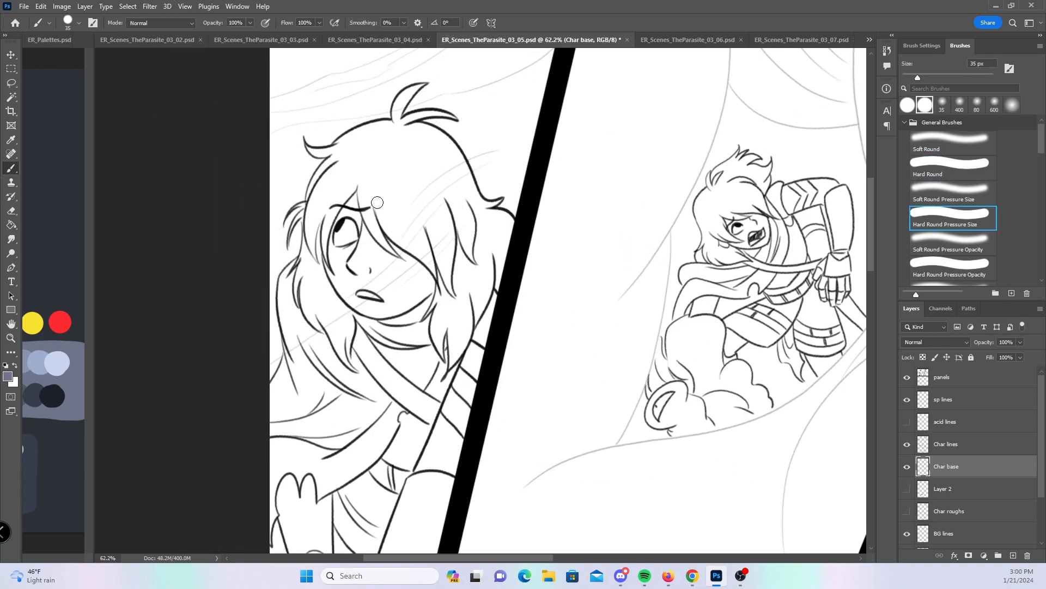
pyautogui.hotkey('ctrl', 'space')
pyautogui.moveTo(360, 161); pyautogui.dragTo(413, 157)
pyautogui.moveTo(368, 232); pyautogui.dragTo(399, 287)
pyautogui.moveTo(249, 169)
pyautogui.mouseDown()
pyautogui.moveTo(272, 196)
pyautogui.moveTo(297, 188)
pyautogui.mouseUp()
pyautogui.moveTo(207, 348); pyautogui.dragTo(262, 327)
pyautogui.moveTo(205, 446)
pyautogui.mouseDown()
pyautogui.moveTo(211, 384)
pyautogui.moveTo(255, 341)
pyautogui.moveTo(227, 462)
pyautogui.mouseUp()
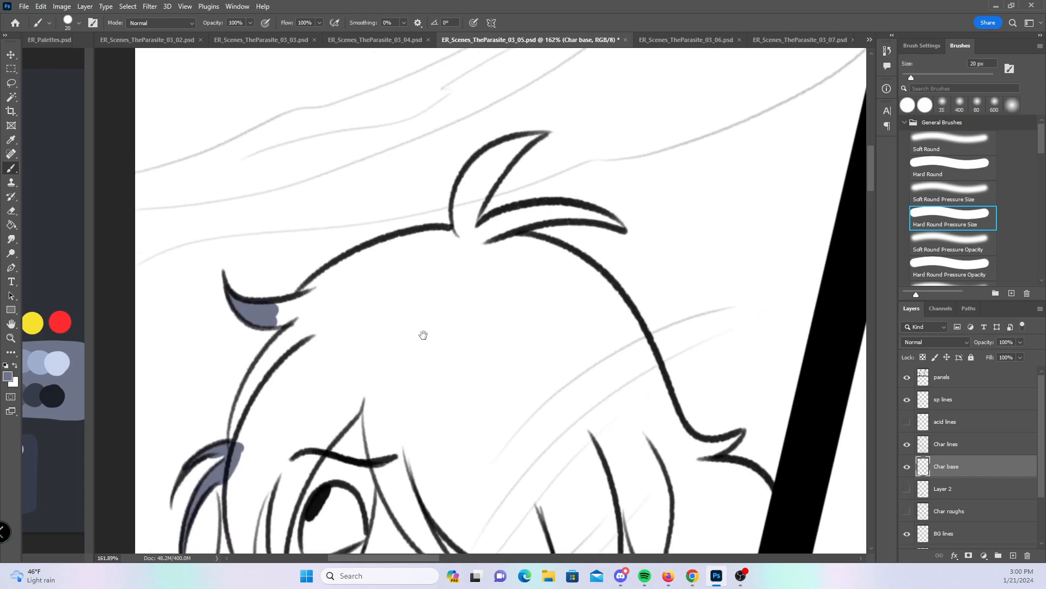
pyautogui.moveTo(545, 133)
pyautogui.mouseDown()
pyautogui.moveTo(504, 148)
pyautogui.moveTo(495, 167)
pyautogui.moveTo(509, 160)
pyautogui.mouseUp()
pyautogui.moveTo(619, 218); pyautogui.dragTo(571, 212)
pyautogui.moveTo(742, 435); pyautogui.dragTo(708, 457)
# - Paint the base color along the girl's crown and inside her upper hair tufts with Hard Round at 20 px
pyautogui.click(951, 166)
pyautogui.moveTo(272, 320)
pyautogui.mouseDown()
pyautogui.moveTo(373, 258)
pyautogui.moveTo(461, 240)
pyautogui.mouseUp()
pyautogui.moveTo(481, 174)
pyautogui.mouseDown()
pyautogui.moveTo(463, 242)
pyautogui.moveTo(506, 163)
pyautogui.mouseUp()
pyautogui.moveTo(586, 213)
pyautogui.mouseDown()
pyautogui.moveTo(505, 221)
pyautogui.moveTo(479, 237)
pyautogui.moveTo(514, 219)
pyautogui.mouseUp()
pyautogui.moveTo(385, 376); pyautogui.dragTo(418, 238)
# - Continue the base color down the outer edge of the girl's long hair to the edge of her cloak
pyautogui.moveTo(292, 233)
pyautogui.mouseDown()
pyautogui.moveTo(270, 310)
pyautogui.moveTo(291, 240)
pyautogui.moveTo(363, 152)
pyautogui.moveTo(314, 217)
pyautogui.moveTo(278, 299)
pyautogui.moveTo(261, 400)
pyautogui.mouseUp()
pyautogui.moveTo(357, 405); pyautogui.dragTo(378, 187)
pyautogui.moveTo(220, 337)
pyautogui.mouseDown()
pyautogui.moveTo(226, 278)
pyautogui.moveTo(287, 198)
pyautogui.moveTo(273, 225)
pyautogui.moveTo(291, 139)
pyautogui.mouseUp()
pyautogui.scroll(-5, 322, 206)
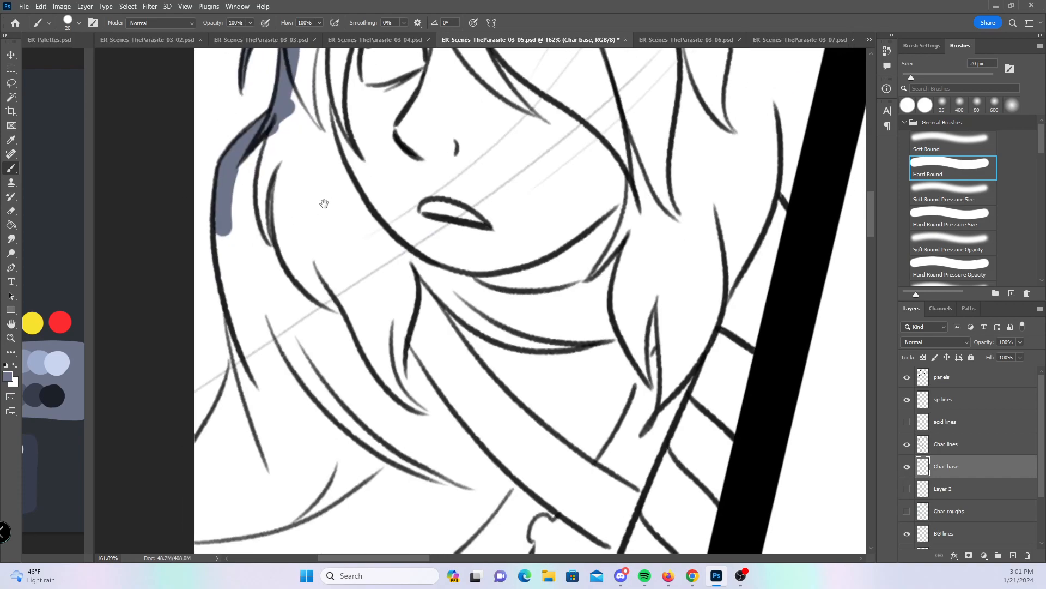
pyautogui.moveTo(210, 423)
pyautogui.mouseDown()
pyautogui.moveTo(243, 363)
pyautogui.moveTo(239, 177)
pyautogui.moveTo(242, 291)
pyautogui.mouseUp()
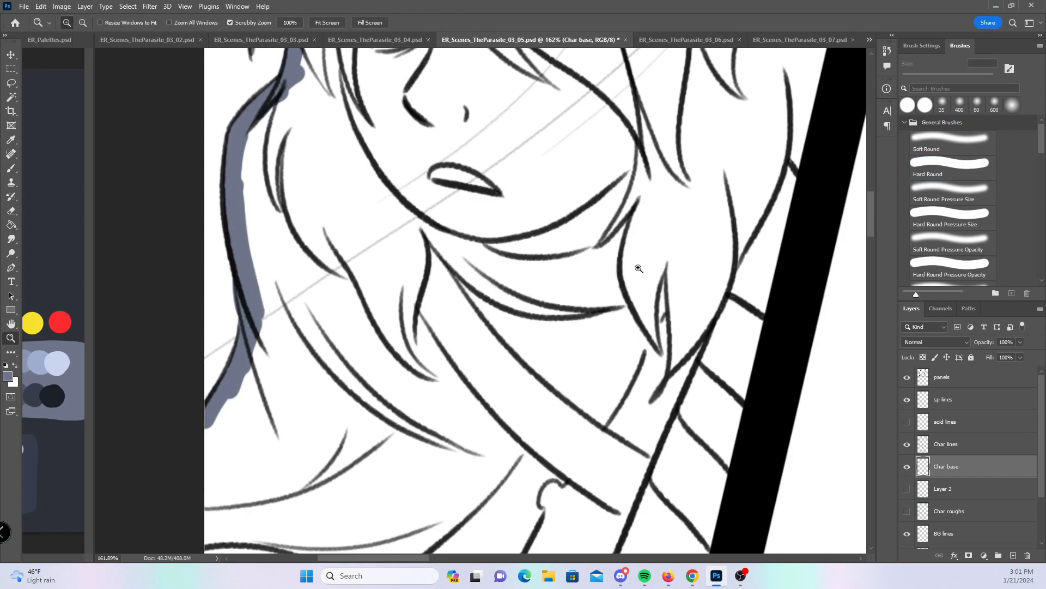
# - Paint the hair edge beside the slanted panel border and run straight base strokes along that border and the panel's lower edge
pyautogui.moveTo(636, 268); pyautogui.dragTo(589, 270)
pyautogui.moveTo(736, 176); pyautogui.dragTo(475, 436)
pyautogui.moveTo(325, 176)
pyautogui.mouseDown()
pyautogui.moveTo(402, 217)
pyautogui.moveTo(443, 293)
pyautogui.moveTo(462, 313)
pyautogui.moveTo(479, 304)
pyautogui.moveTo(466, 325)
pyautogui.moveTo(500, 341)
pyautogui.mouseUp()
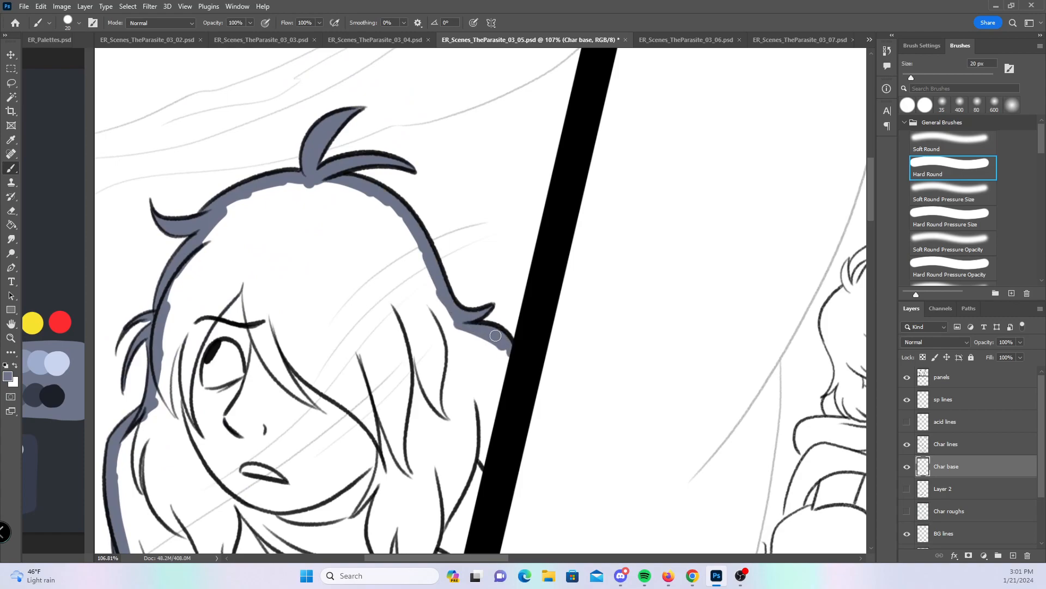
pyautogui.moveTo(507, 383); pyautogui.dragTo(505, 107)
pyautogui.keyDown('shift'); pyautogui.click(416, 497); pyautogui.keyUp('shift')
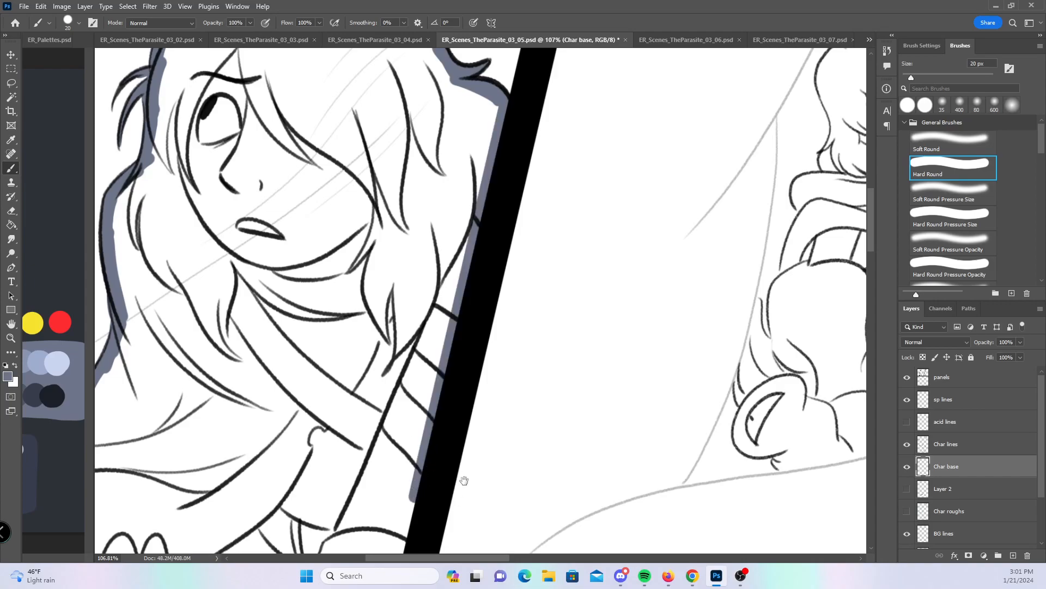
pyautogui.moveTo(463, 490); pyautogui.dragTo(591, 229)
pyautogui.keyDown('shift'); pyautogui.click(501, 421); pyautogui.keyUp('shift')
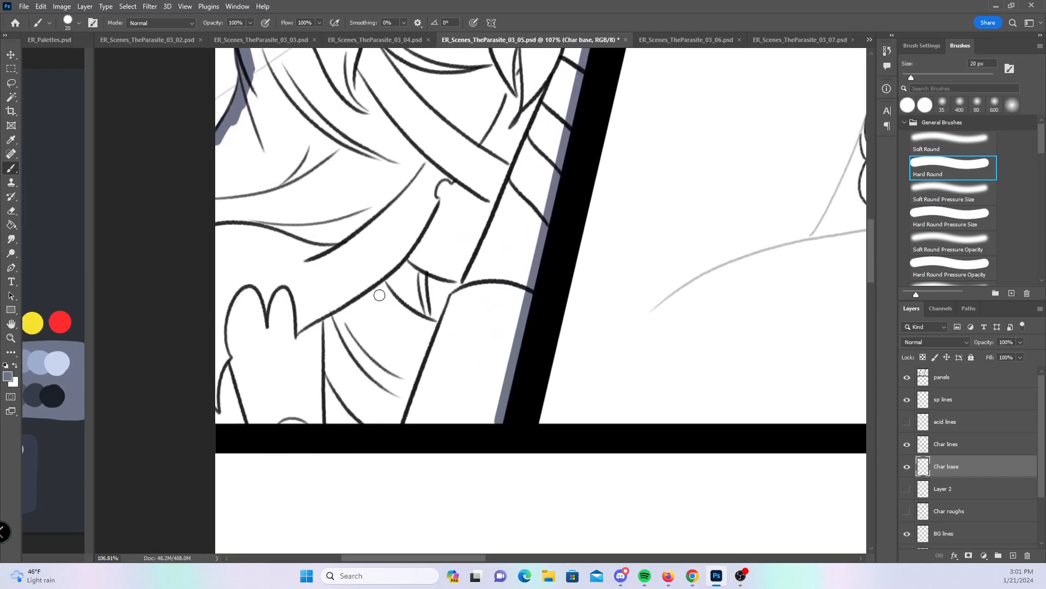
pyautogui.keyDown('shift'); pyautogui.click(257, 424); pyautogui.keyUp('shift')
# - Paint along the outer side of the girl's hand and the small gap beside it at the page edge
pyautogui.moveTo(229, 345); pyautogui.dragTo(253, 420)
pyautogui.hotkey('ctrl', 'z')
pyautogui.moveTo(236, 364); pyautogui.dragTo(247, 399)
pyautogui.click(928, 212)
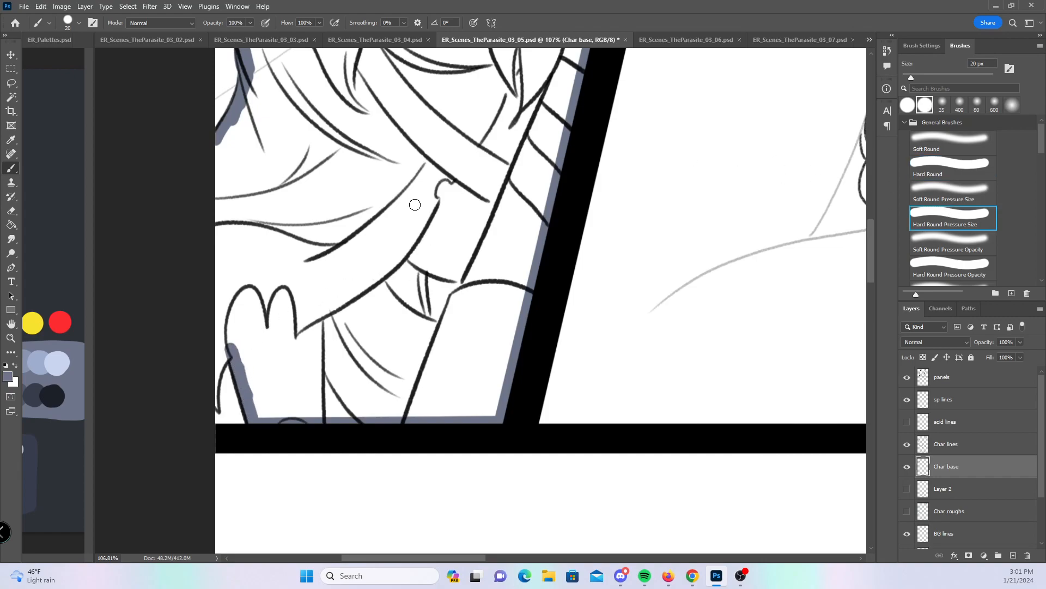
pyautogui.moveTo(220, 361); pyautogui.dragTo(212, 365)
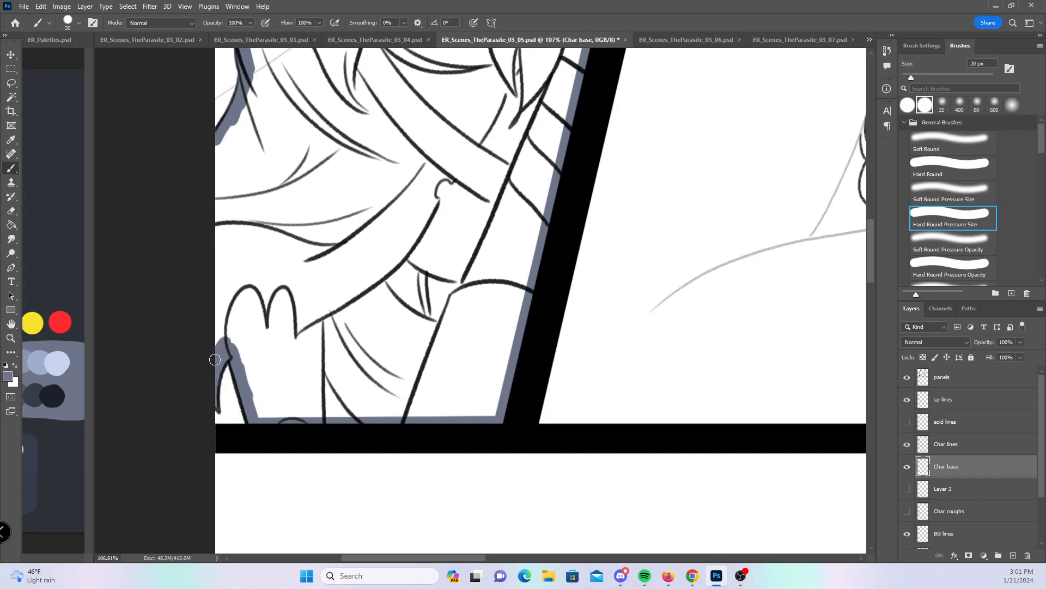
# - Paint the spiky hair tufts of the crouching warrior in the second panel with Hard Round Pressure Size at 10 px
pyautogui.press('z')
pyautogui.moveTo(673, 315); pyautogui.dragTo(627, 316)
pyautogui.moveTo(793, 265); pyautogui.dragTo(402, 439)
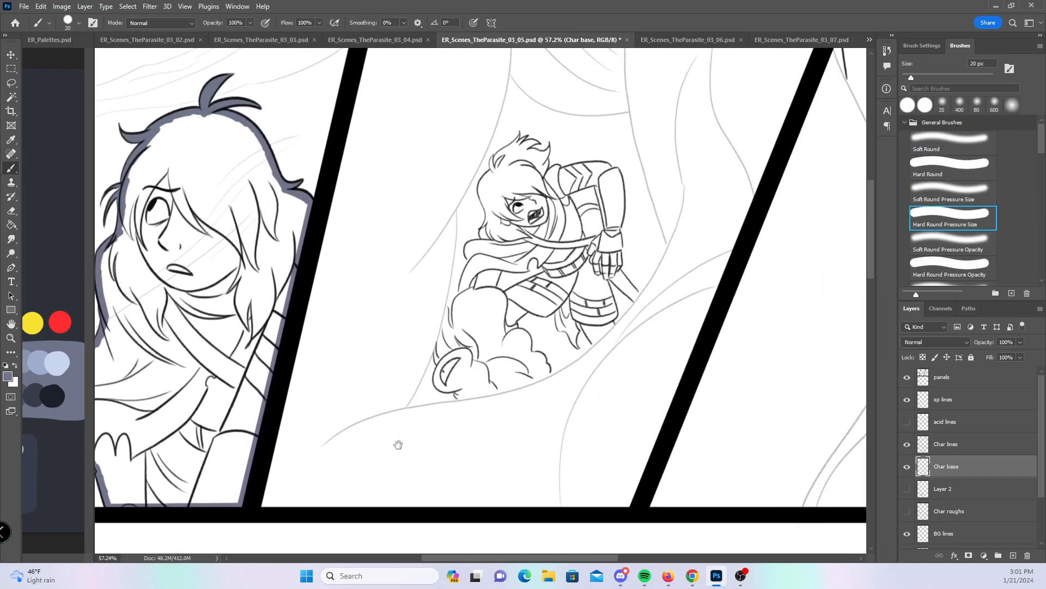
pyautogui.press('z')
pyautogui.moveTo(483, 208)
pyautogui.mouseDown()
pyautogui.moveTo(551, 192)
pyautogui.moveTo(517, 262)
pyautogui.moveTo(505, 340)
pyautogui.mouseUp()
pyautogui.moveTo(421, 143)
pyautogui.mouseDown()
pyautogui.moveTo(401, 186)
pyautogui.moveTo(330, 236)
pyautogui.moveTo(322, 259)
pyautogui.moveTo(313, 238)
pyautogui.moveTo(321, 305)
pyautogui.mouseUp()
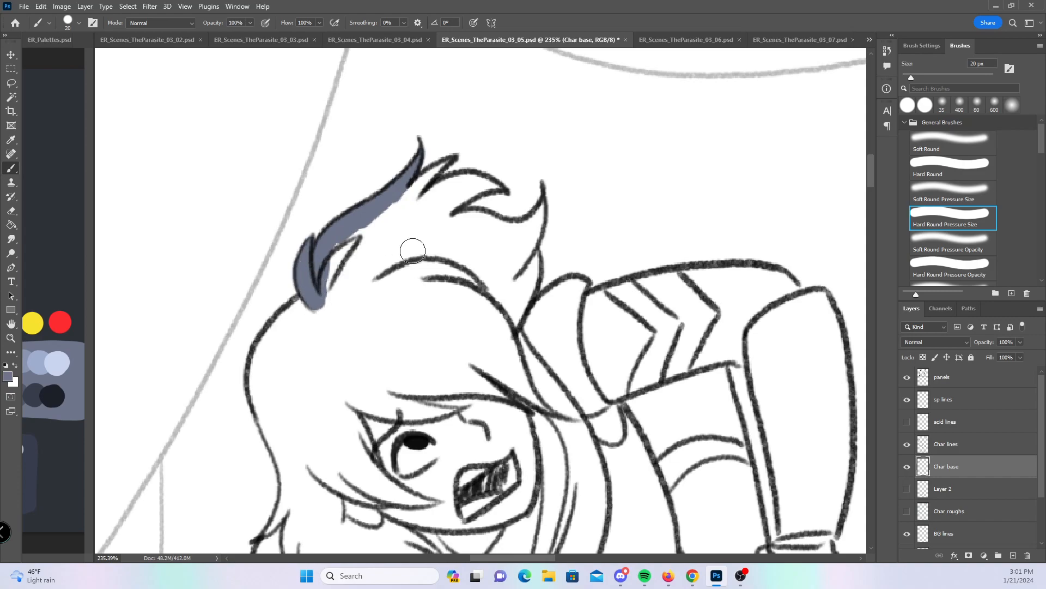
pyautogui.press('[')
pyautogui.moveTo(435, 168)
pyautogui.mouseDown()
pyautogui.moveTo(409, 196)
pyautogui.moveTo(436, 171)
pyautogui.moveTo(472, 183)
pyautogui.moveTo(463, 197)
pyautogui.moveTo(479, 175)
pyautogui.mouseUp()
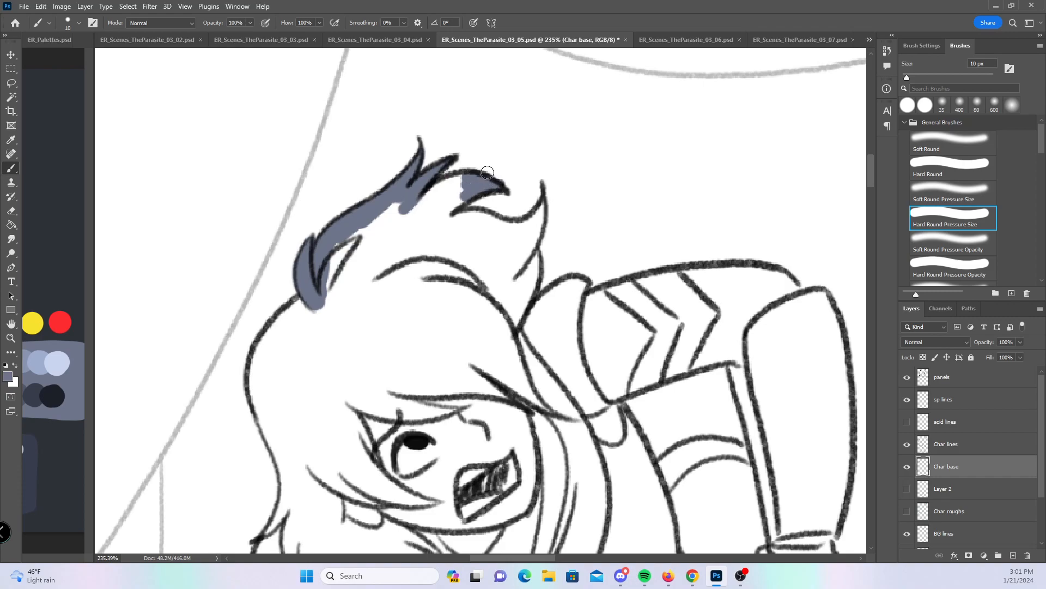
pyautogui.moveTo(542, 205); pyautogui.dragTo(539, 230)
# - Paint the base color along the warrior's crown and down the back of the hair with Hard Round at 10 px
pyautogui.click(951, 163)
pyautogui.moveTo(265, 421)
pyautogui.mouseDown()
pyautogui.moveTo(252, 366)
pyautogui.moveTo(306, 300)
pyautogui.mouseUp()
pyautogui.moveTo(326, 266)
pyautogui.mouseDown()
pyautogui.moveTo(380, 215)
pyautogui.moveTo(470, 179)
pyautogui.moveTo(468, 194)
pyautogui.moveTo(482, 192)
pyautogui.moveTo(449, 217)
pyautogui.moveTo(519, 231)
pyautogui.moveTo(536, 223)
pyautogui.moveTo(519, 298)
pyautogui.mouseUp()
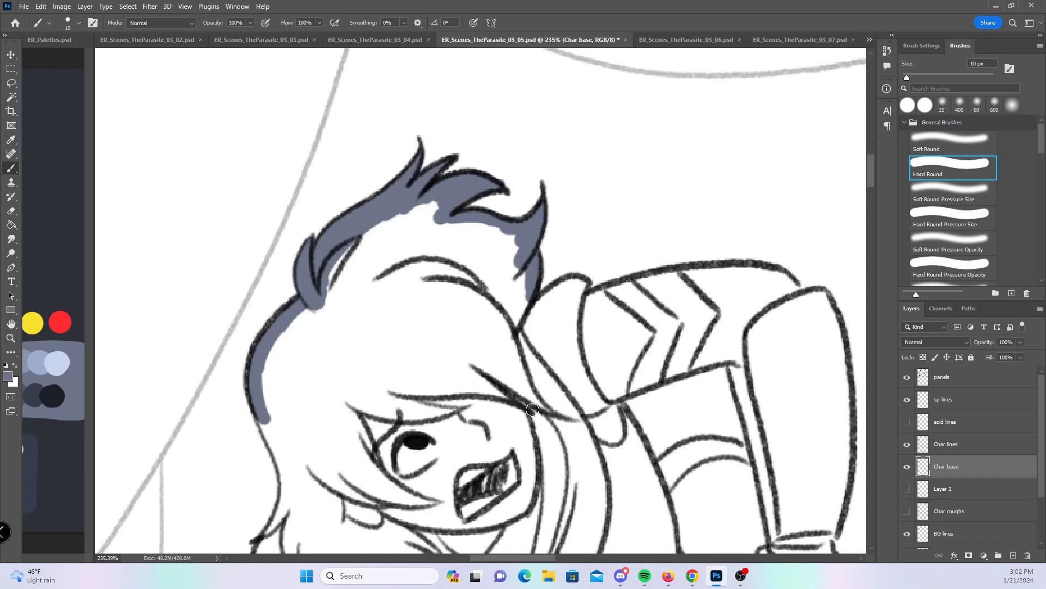
pyautogui.scroll(-5, 537, 401)
pyautogui.moveTo(315, 331)
pyautogui.mouseDown()
pyautogui.moveTo(294, 362)
pyautogui.moveTo(302, 399)
pyautogui.moveTo(315, 307)
pyautogui.mouseUp()
pyautogui.moveTo(300, 241); pyautogui.dragTo(315, 295)
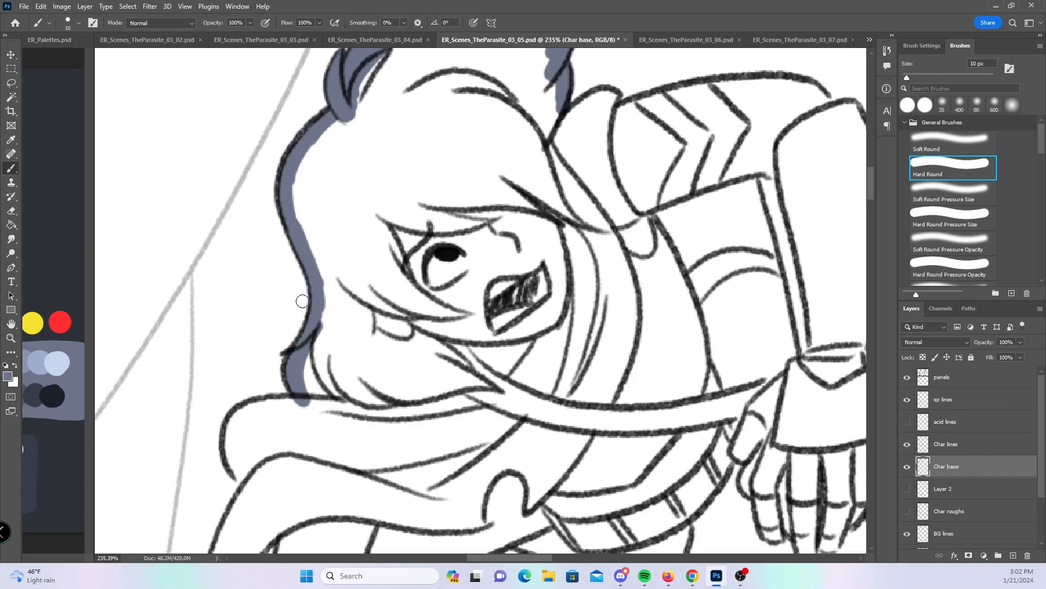
# - Paint the base color along the warrior's scarf fold, shoulder armor and the outer edge of the armored arm
pyautogui.moveTo(231, 443)
pyautogui.mouseDown()
pyautogui.moveTo(233, 472)
pyautogui.moveTo(243, 415)
pyautogui.moveTo(312, 382)
pyautogui.mouseUp()
pyautogui.moveTo(739, 282)
pyautogui.mouseDown()
pyautogui.moveTo(710, 305)
pyautogui.moveTo(481, 357)
pyautogui.mouseUp()
pyautogui.moveTo(312, 193)
pyautogui.mouseDown()
pyautogui.moveTo(360, 175)
pyautogui.moveTo(342, 170)
pyautogui.moveTo(347, 188)
pyautogui.moveTo(432, 164)
pyautogui.moveTo(524, 164)
pyautogui.moveTo(507, 157)
pyautogui.moveTo(572, 188)
pyautogui.mouseUp()
pyautogui.moveTo(383, 295)
pyautogui.mouseDown()
pyautogui.moveTo(425, 366)
pyautogui.moveTo(479, 248)
pyautogui.moveTo(500, 246)
pyautogui.moveTo(531, 343)
pyautogui.mouseUp()
pyautogui.moveTo(425, 359)
pyautogui.mouseDown()
pyautogui.moveTo(445, 344)
pyautogui.moveTo(532, 342)
pyautogui.mouseUp()
pyautogui.moveTo(575, 187)
pyautogui.mouseDown()
pyautogui.moveTo(597, 183)
pyautogui.moveTo(619, 314)
pyautogui.moveTo(595, 434)
pyautogui.moveTo(607, 212)
pyautogui.mouseUp()
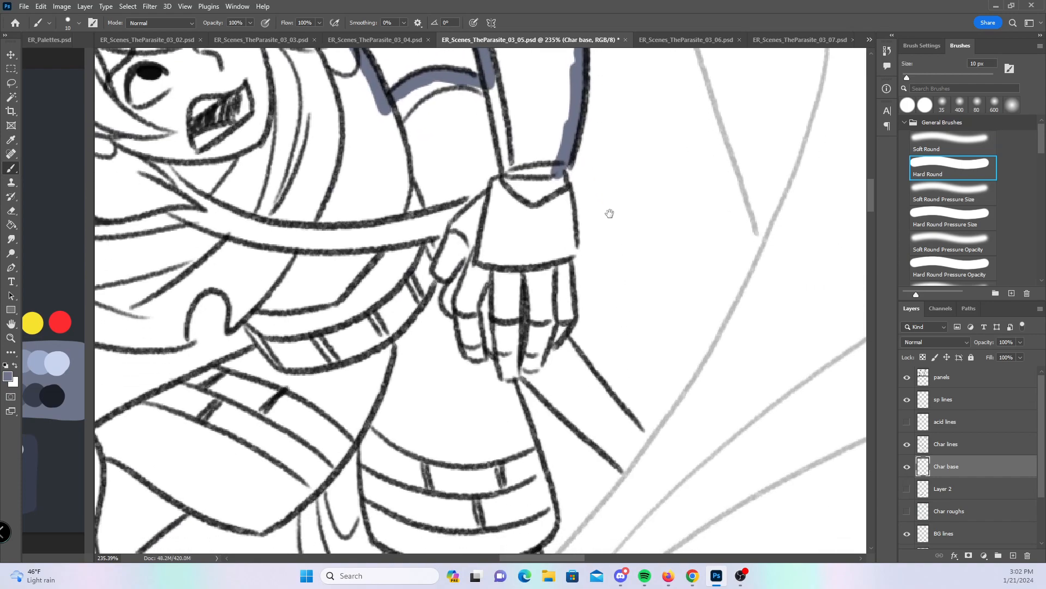
# - Paint inside both edges and the end of the scabbard below the warrior's gauntlet and up the hand's outer side
pyautogui.moveTo(513, 357)
pyautogui.mouseDown()
pyautogui.moveTo(625, 466)
pyautogui.moveTo(633, 448)
pyautogui.mouseUp()
pyautogui.moveTo(549, 326); pyautogui.dragTo(637, 433)
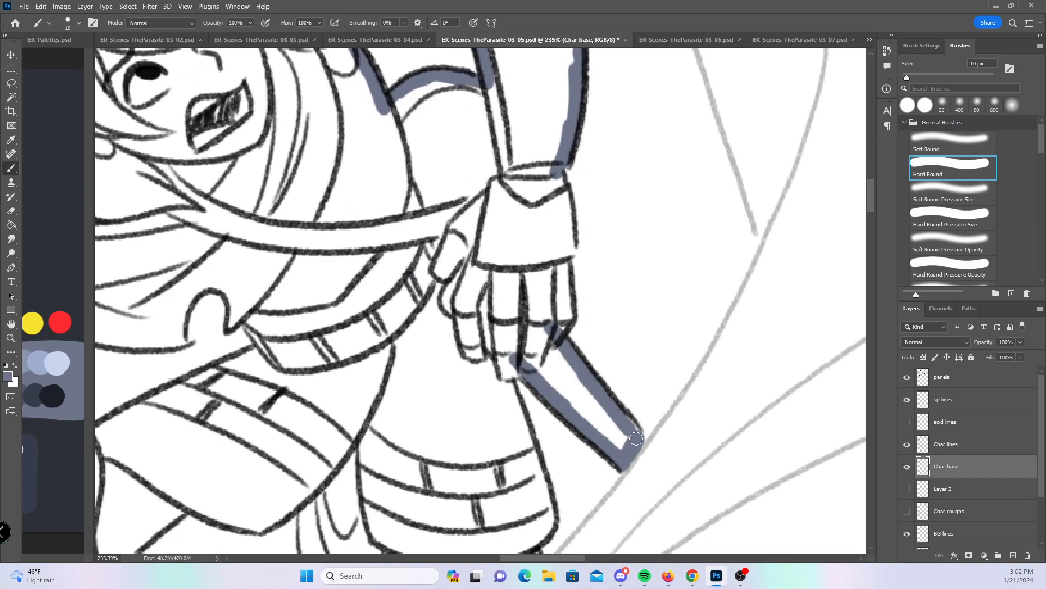
pyautogui.moveTo(559, 329)
pyautogui.mouseDown()
pyautogui.moveTo(565, 199)
pyautogui.moveTo(570, 231)
pyautogui.mouseUp()
# - Paint the base color along the crouching warrior's sleeve, the arched cloth fold and the edge running down from the belt with Hard Round
pyautogui.moveTo(364, 373)
pyautogui.mouseDown()
pyautogui.moveTo(490, 323)
pyautogui.moveTo(688, 321)
pyautogui.mouseUp()
pyautogui.moveTo(224, 398); pyautogui.dragTo(280, 230)
pyautogui.moveTo(356, 378)
pyautogui.mouseDown()
pyautogui.moveTo(393, 277)
pyautogui.moveTo(496, 287)
pyautogui.moveTo(520, 225)
pyautogui.moveTo(558, 239)
pyautogui.moveTo(549, 279)
pyautogui.mouseUp()
pyautogui.click(952, 213)
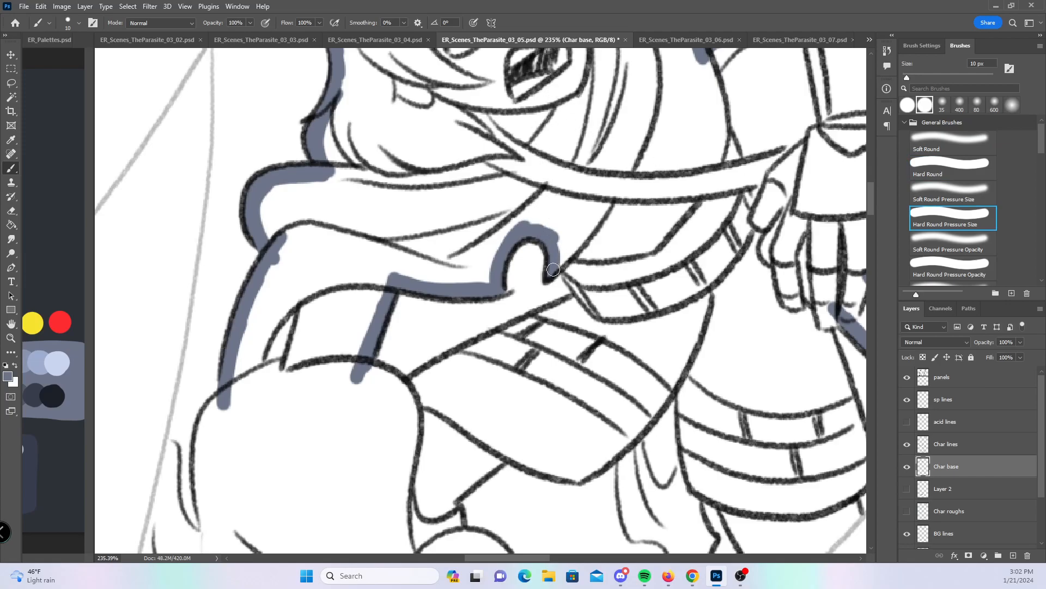
pyautogui.click(953, 166)
pyautogui.moveTo(569, 235)
pyautogui.mouseDown()
pyautogui.moveTo(562, 263)
pyautogui.moveTo(581, 288)
pyautogui.mouseUp()
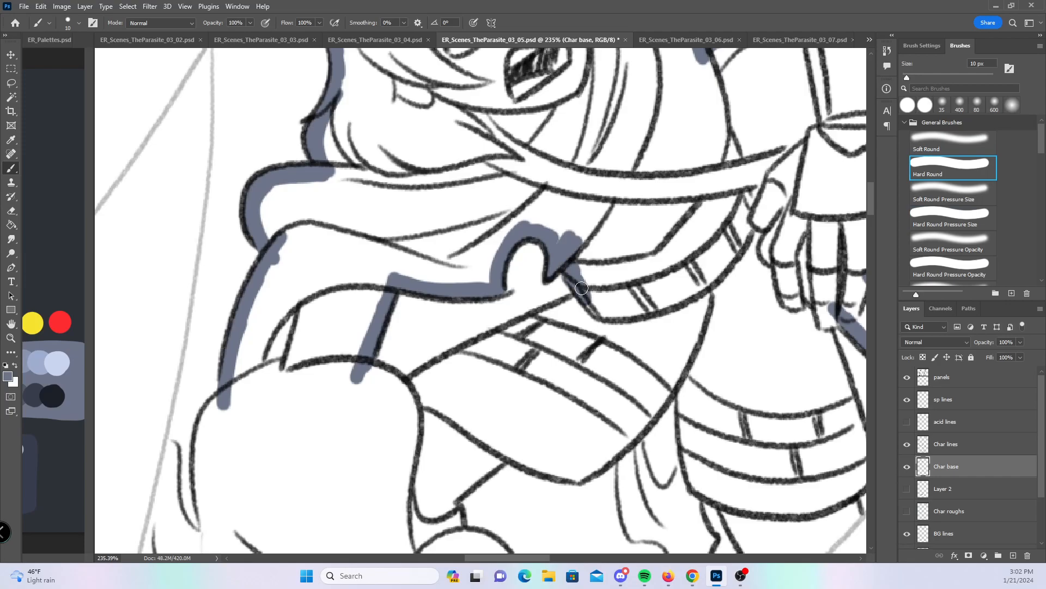
pyautogui.moveTo(398, 389)
pyautogui.mouseDown()
pyautogui.moveTo(593, 294)
pyautogui.moveTo(398, 388)
pyautogui.moveTo(373, 374)
pyautogui.mouseUp()
# - Paint the base color down the outer edge of the large furry limb below the warrior's sleeve, including its side tufts
pyautogui.moveTo(480, 387); pyautogui.dragTo(507, 206)
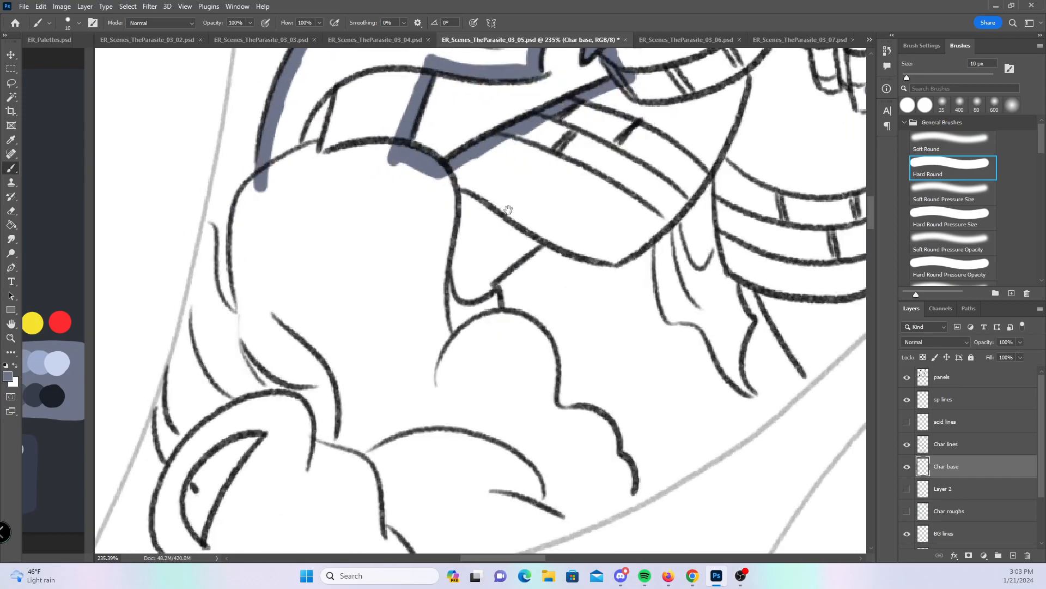
pyautogui.moveTo(244, 313)
pyautogui.mouseDown()
pyautogui.moveTo(236, 238)
pyautogui.moveTo(241, 204)
pyautogui.moveTo(260, 183)
pyautogui.mouseUp()
pyautogui.moveTo(207, 222); pyautogui.dragTo(227, 313)
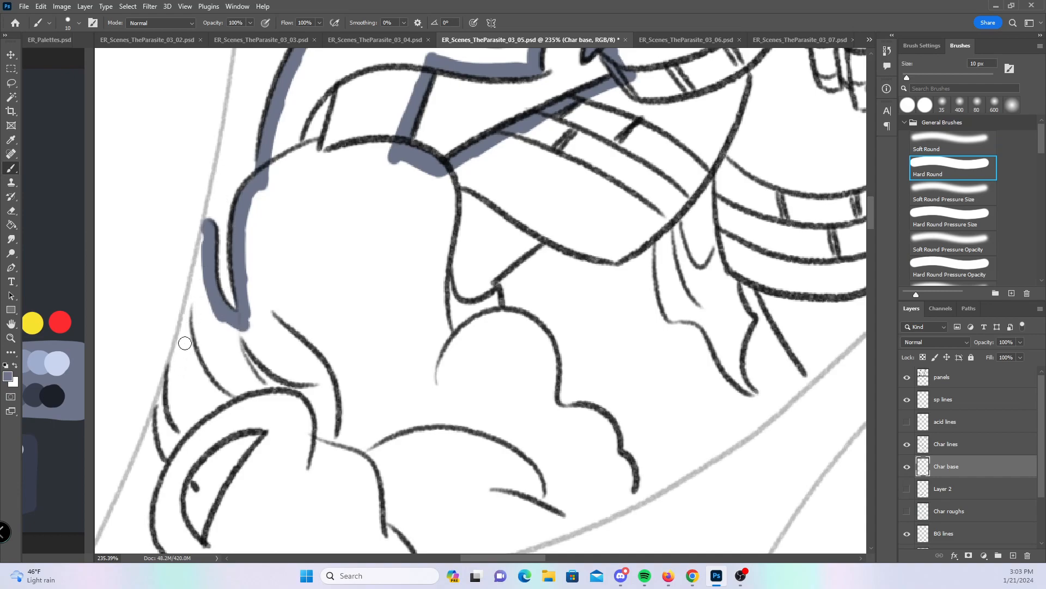
pyautogui.moveTo(206, 234)
pyautogui.mouseDown()
pyautogui.moveTo(159, 415)
pyautogui.moveTo(172, 449)
pyautogui.mouseUp()
# - Paint the base color along the lower edges of the warrior's hip armor and around the banded skirt and its pointed end
pyautogui.moveTo(491, 312)
pyautogui.mouseDown()
pyautogui.moveTo(492, 291)
pyautogui.moveTo(550, 222)
pyautogui.mouseUp()
pyautogui.moveTo(753, 312); pyautogui.dragTo(521, 406)
pyautogui.moveTo(312, 320)
pyautogui.mouseDown()
pyautogui.moveTo(393, 345)
pyautogui.moveTo(431, 309)
pyautogui.mouseUp()
pyautogui.moveTo(494, 346)
pyautogui.mouseDown()
pyautogui.moveTo(537, 374)
pyautogui.moveTo(579, 458)
pyautogui.moveTo(654, 356)
pyautogui.mouseUp()
pyautogui.moveTo(640, 174)
pyautogui.mouseDown()
pyautogui.moveTo(629, 197)
pyautogui.moveTo(670, 322)
pyautogui.moveTo(652, 360)
pyautogui.mouseUp()
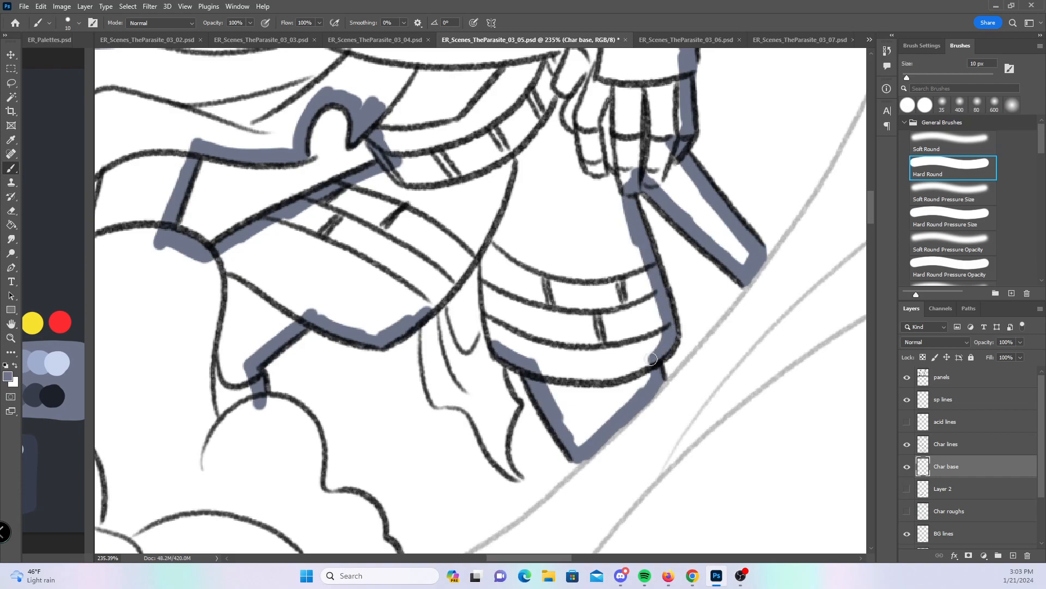
# - Fill the tip of the warrior's hanging cloth with Hard Round Pressure Size and paint the cloth's remaining edges with Hard Round
pyautogui.click(956, 219)
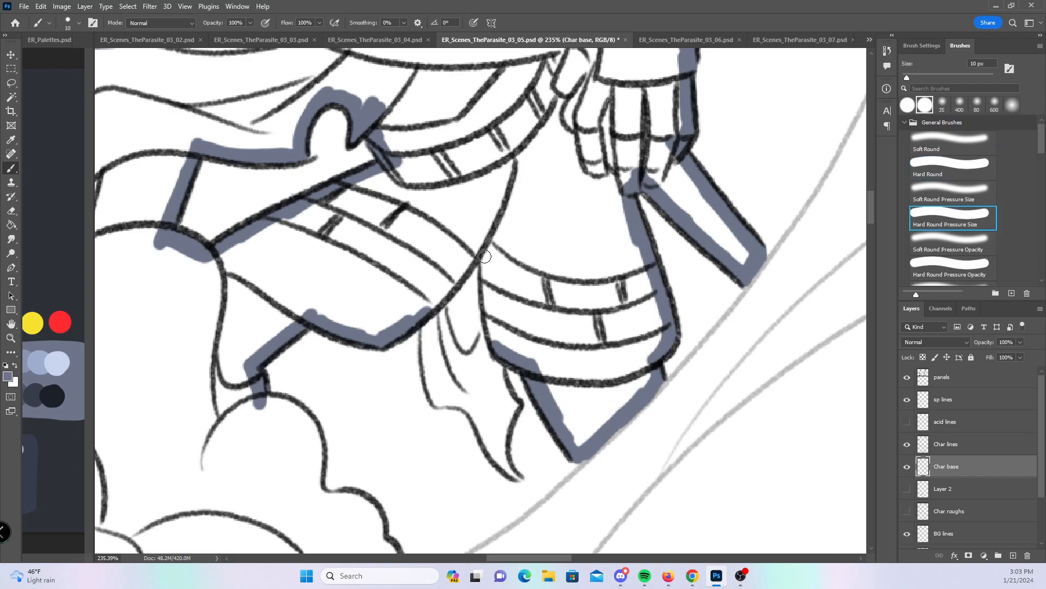
pyautogui.moveTo(483, 439)
pyautogui.mouseDown()
pyautogui.moveTo(506, 466)
pyautogui.moveTo(503, 433)
pyautogui.mouseUp()
pyautogui.click(973, 176)
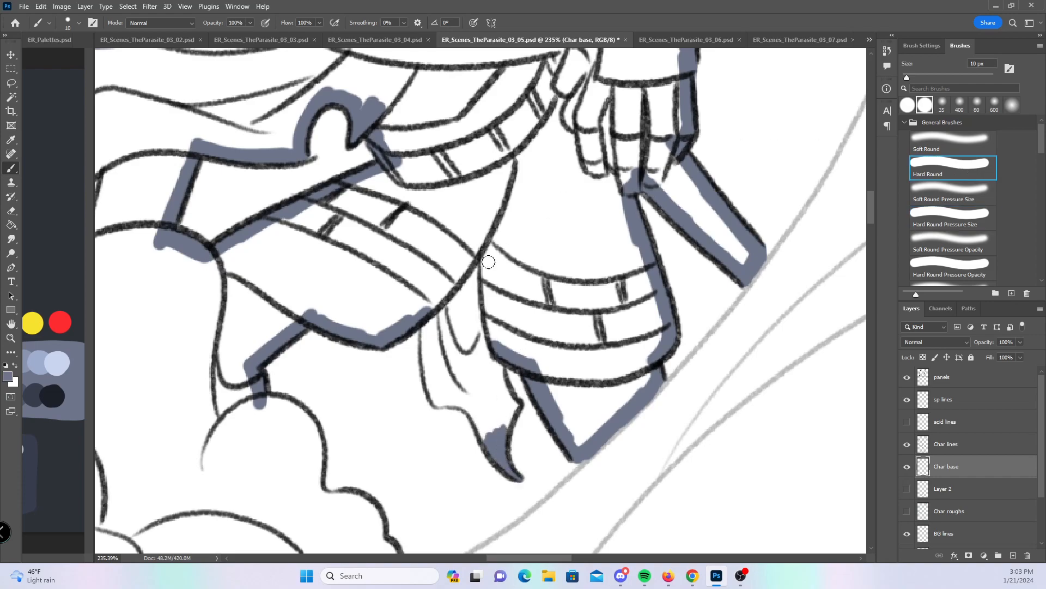
pyautogui.moveTo(428, 323)
pyautogui.mouseDown()
pyautogui.moveTo(430, 384)
pyautogui.moveTo(445, 406)
pyautogui.moveTo(490, 427)
pyautogui.moveTo(505, 406)
pyautogui.moveTo(500, 376)
pyautogui.mouseUp()
# - Paint the base color around the bottom of the furry limb, following its claw and rounded fur contours to close the second-panel figure
pyautogui.moveTo(410, 450)
pyautogui.mouseDown()
pyautogui.moveTo(626, 226)
pyautogui.moveTo(657, 230)
pyautogui.mouseUp()
pyautogui.moveTo(193, 334)
pyautogui.mouseDown()
pyautogui.moveTo(175, 388)
pyautogui.moveTo(221, 431)
pyautogui.moveTo(262, 420)
pyautogui.moveTo(279, 458)
pyautogui.mouseUp()
pyautogui.moveTo(517, 180)
pyautogui.mouseDown()
pyautogui.moveTo(560, 197)
pyautogui.moveTo(570, 236)
pyautogui.mouseUp()
pyautogui.moveTo(573, 271)
pyautogui.mouseDown()
pyautogui.moveTo(609, 274)
pyautogui.moveTo(647, 336)
pyautogui.moveTo(643, 362)
pyautogui.mouseUp()
pyautogui.moveTo(281, 460)
pyautogui.mouseDown()
pyautogui.moveTo(490, 417)
pyautogui.moveTo(638, 367)
pyautogui.moveTo(637, 357)
pyautogui.mouseUp()
pyautogui.moveTo(674, 276); pyautogui.dragTo(572, 281)
pyautogui.moveTo(747, 179); pyautogui.dragTo(530, 328)
# - Fill the narrow pointed corners of the third panel's figure, at the jagged opening and the shoulder spike, with Hard Round Pressure Size
pyautogui.hscroll(10, 529, 328)
pyautogui.scroll(3, 509, 327)
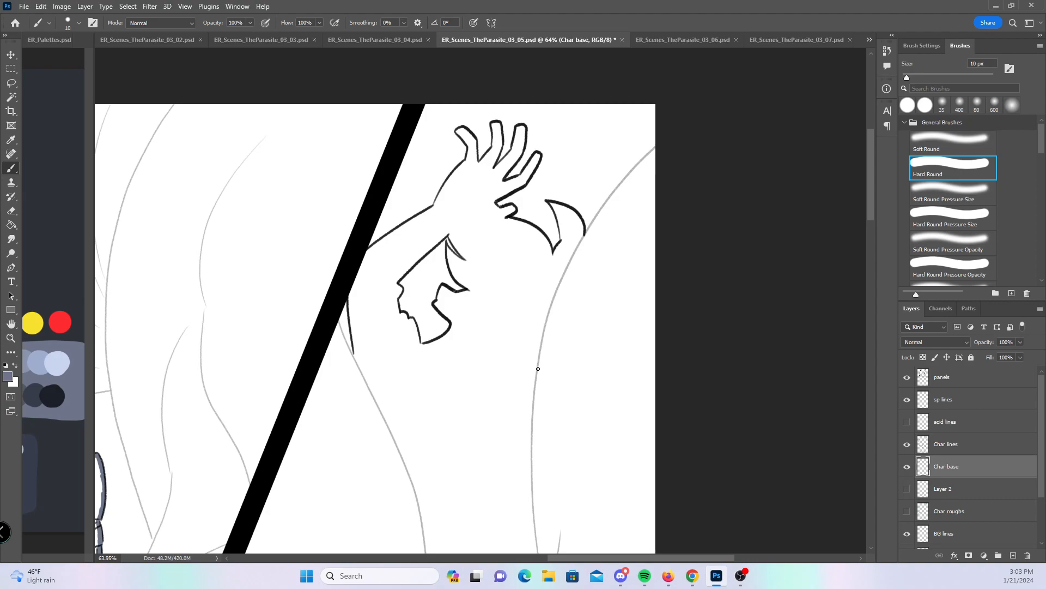
pyautogui.moveTo(442, 160); pyautogui.dragTo(550, 175)
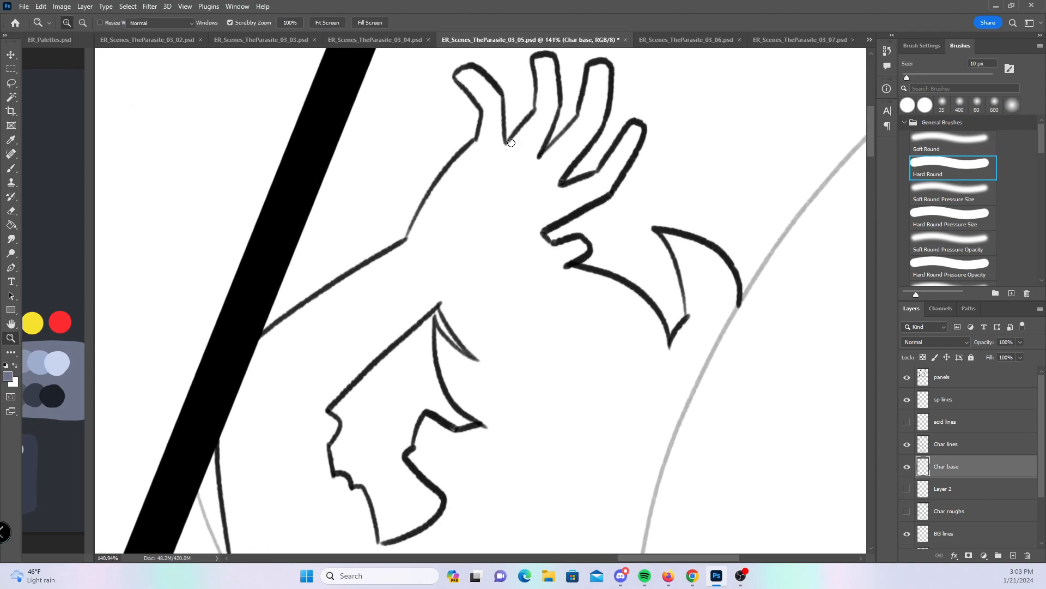
pyautogui.click(937, 211)
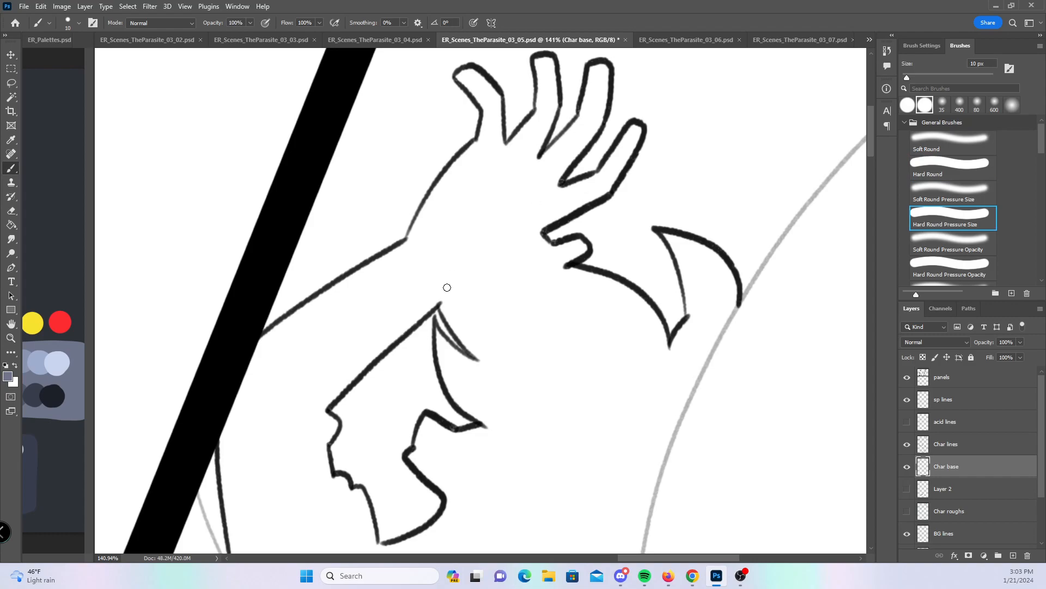
pyautogui.moveTo(449, 347); pyautogui.dragTo(437, 325)
# - Paint the third-panel figure's arm edge, fingers, thumb and the curve down to the shoulder spike with Hard Round at 15 px
pyautogui.click(958, 172)
pyautogui.moveTo(469, 76)
pyautogui.mouseDown()
pyautogui.moveTo(487, 105)
pyautogui.moveTo(495, 97)
pyautogui.mouseUp()
pyautogui.moveTo(250, 353)
pyautogui.mouseDown()
pyautogui.moveTo(411, 243)
pyautogui.moveTo(482, 130)
pyautogui.mouseUp()
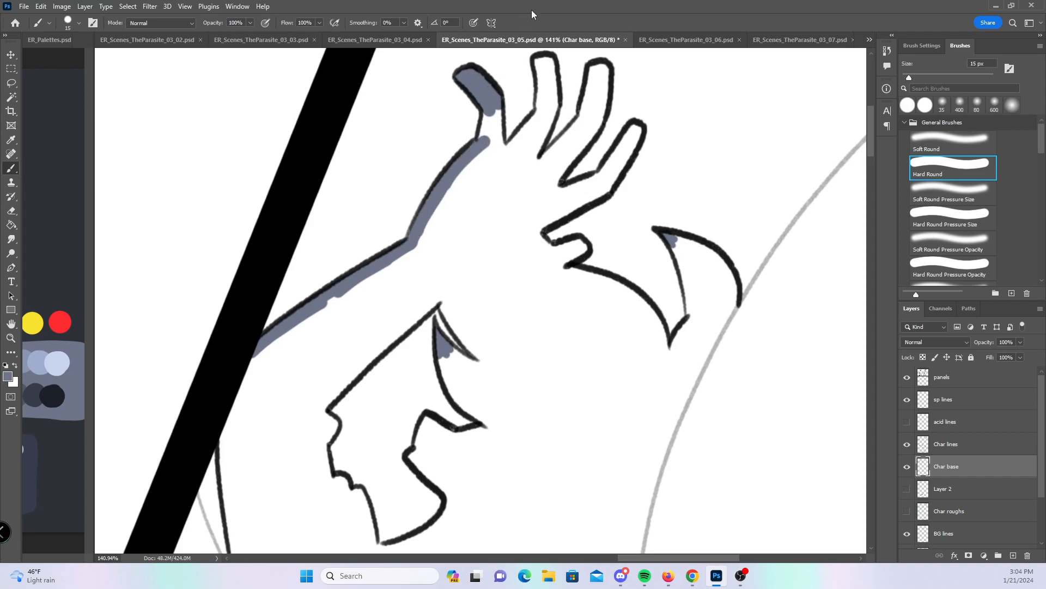
pyautogui.moveTo(490, 104)
pyautogui.mouseDown()
pyautogui.moveTo(483, 139)
pyautogui.moveTo(496, 109)
pyautogui.moveTo(510, 145)
pyautogui.moveTo(537, 118)
pyautogui.mouseUp()
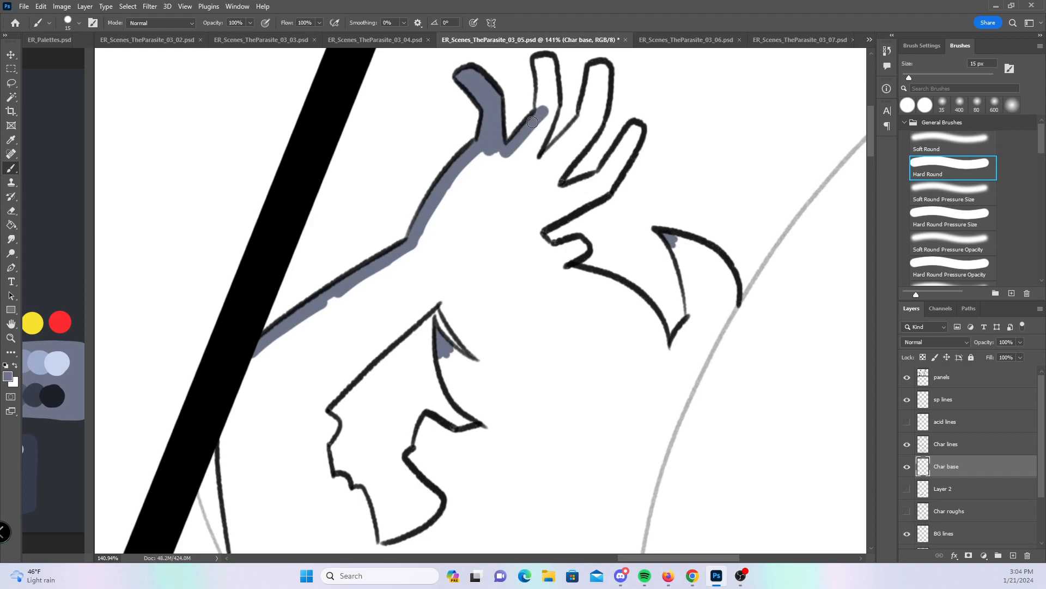
pyautogui.moveTo(541, 64)
pyautogui.mouseDown()
pyautogui.moveTo(552, 102)
pyautogui.moveTo(532, 158)
pyautogui.moveTo(586, 120)
pyautogui.mouseUp()
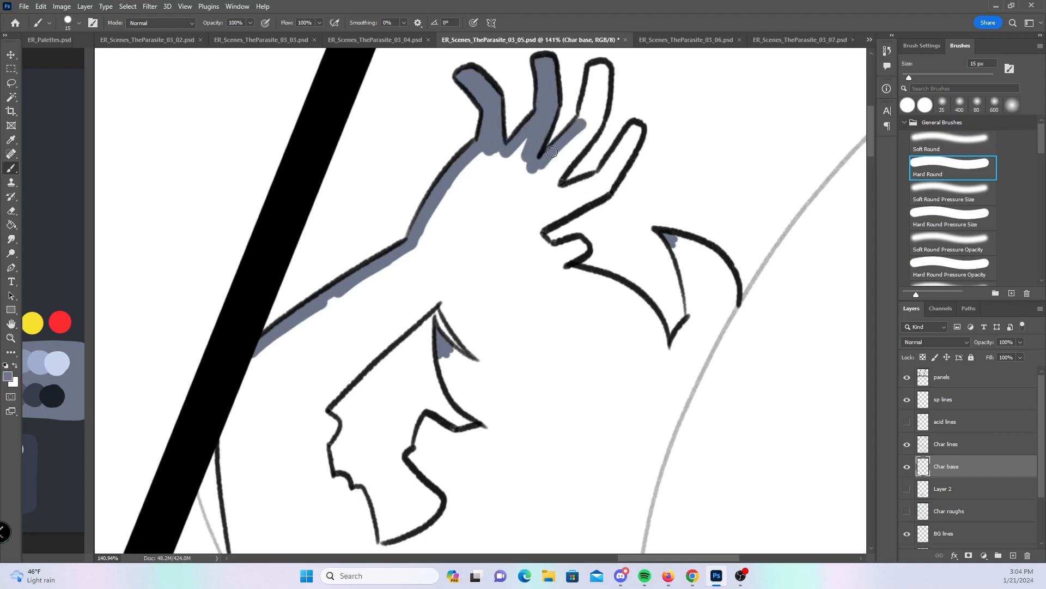
pyautogui.moveTo(594, 71)
pyautogui.mouseDown()
pyautogui.moveTo(588, 98)
pyautogui.moveTo(598, 72)
pyautogui.moveTo(601, 104)
pyautogui.moveTo(609, 86)
pyautogui.moveTo(546, 185)
pyautogui.moveTo(549, 166)
pyautogui.moveTo(588, 131)
pyautogui.moveTo(554, 190)
pyautogui.moveTo(606, 174)
pyautogui.moveTo(600, 180)
pyautogui.moveTo(633, 137)
pyautogui.mouseUp()
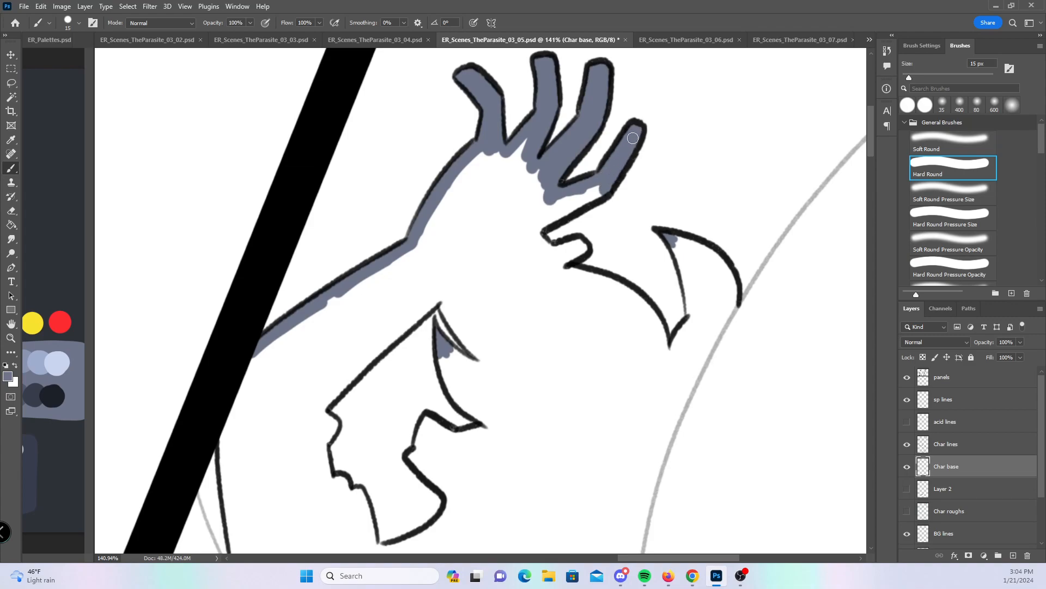
pyautogui.moveTo(600, 184)
pyautogui.mouseDown()
pyautogui.moveTo(555, 220)
pyautogui.moveTo(612, 178)
pyautogui.moveTo(531, 242)
pyautogui.moveTo(583, 249)
pyautogui.moveTo(596, 213)
pyautogui.moveTo(562, 271)
pyautogui.moveTo(633, 295)
pyautogui.moveTo(619, 291)
pyautogui.moveTo(669, 362)
pyautogui.moveTo(695, 318)
pyautogui.moveTo(683, 249)
pyautogui.moveTo(686, 280)
pyautogui.moveTo(694, 243)
pyautogui.moveTo(679, 254)
pyautogui.moveTo(705, 257)
pyautogui.moveTo(732, 300)
pyautogui.mouseUp()
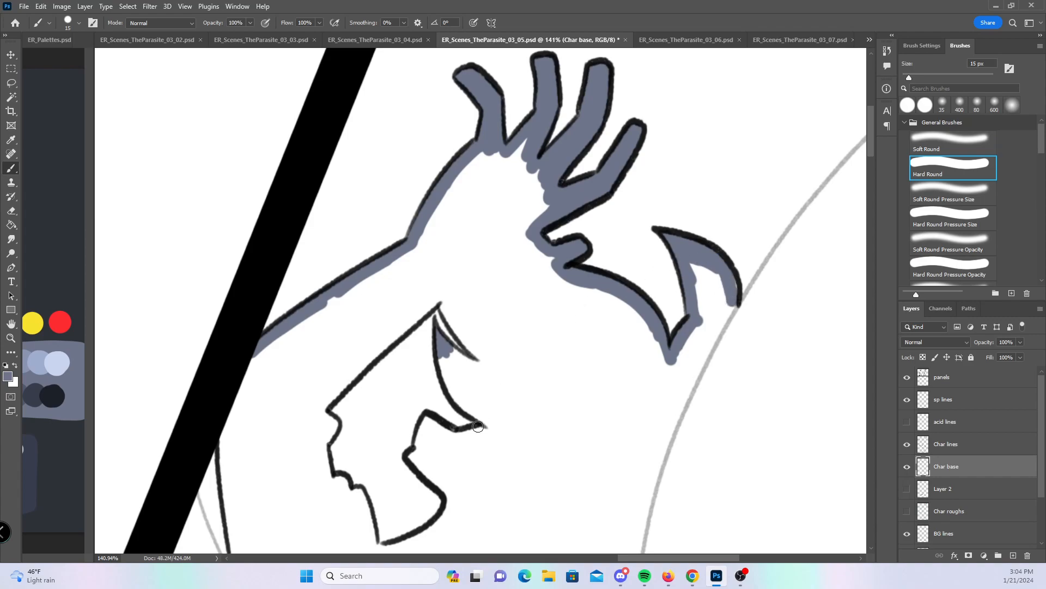
# - Paint the base color along the figure's edge beside the slanted panel border and all around the jagged opening under the arm
pyautogui.scroll(-5, 482, 421)
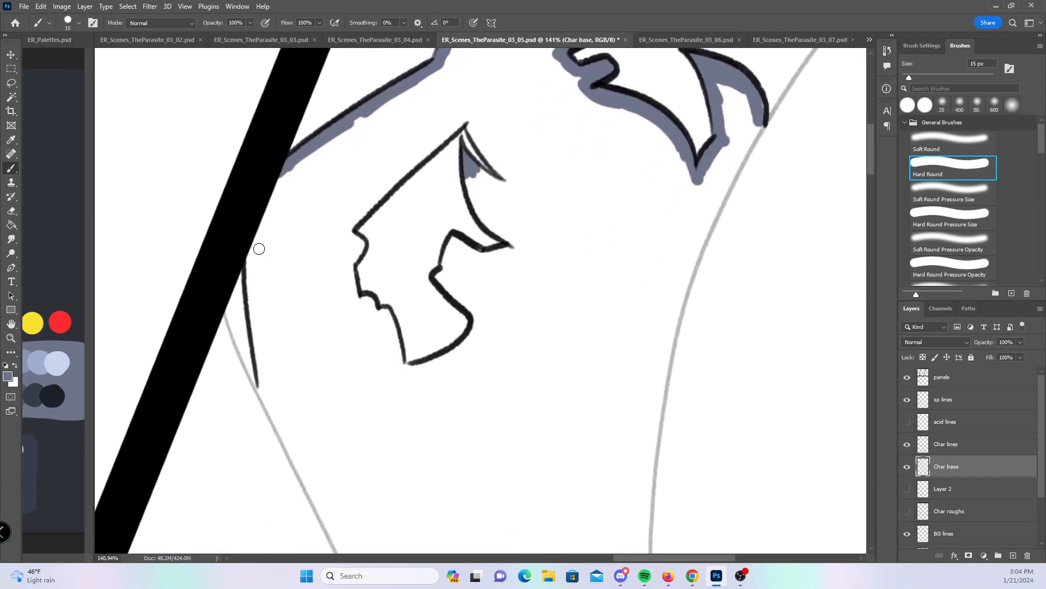
pyautogui.moveTo(287, 163); pyautogui.dragTo(247, 272)
pyautogui.moveTo(342, 229)
pyautogui.mouseDown()
pyautogui.moveTo(446, 127)
pyautogui.moveTo(465, 119)
pyautogui.moveTo(439, 141)
pyautogui.moveTo(476, 116)
pyautogui.moveTo(467, 117)
pyautogui.moveTo(511, 190)
pyautogui.mouseUp()
pyautogui.moveTo(468, 144)
pyautogui.mouseDown()
pyautogui.moveTo(467, 170)
pyautogui.moveTo(527, 249)
pyautogui.mouseUp()
pyautogui.moveTo(453, 239)
pyautogui.mouseDown()
pyautogui.moveTo(444, 268)
pyautogui.moveTo(455, 246)
pyautogui.moveTo(486, 260)
pyautogui.moveTo(514, 248)
pyautogui.moveTo(475, 250)
pyautogui.moveTo(487, 244)
pyautogui.moveTo(456, 284)
pyautogui.mouseUp()
pyautogui.moveTo(351, 234)
pyautogui.mouseDown()
pyautogui.moveTo(347, 255)
pyautogui.moveTo(370, 287)
pyautogui.moveTo(361, 302)
pyautogui.moveTo(387, 316)
pyautogui.moveTo(408, 375)
pyautogui.moveTo(461, 350)
pyautogui.moveTo(481, 312)
pyautogui.mouseUp()
# - Paint the base color down the long inner edge of the third-panel figure's trailing body and along its lower curve
pyautogui.moveTo(599, 338); pyautogui.dragTo(561, 340)
pyautogui.moveTo(581, 378); pyautogui.dragTo(485, 303)
pyautogui.moveTo(304, 218)
pyautogui.mouseDown()
pyautogui.moveTo(311, 284)
pyautogui.moveTo(375, 436)
pyautogui.mouseUp()
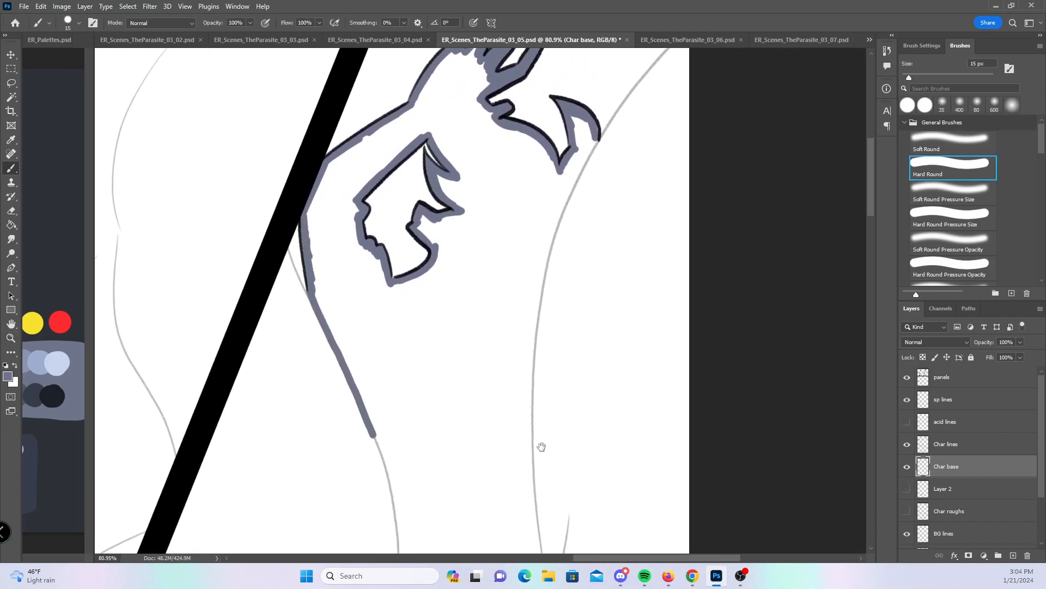
pyautogui.moveTo(539, 446); pyautogui.dragTo(498, 241)
pyautogui.moveTo(333, 243)
pyautogui.mouseDown()
pyautogui.moveTo(355, 399)
pyautogui.moveTo(348, 452)
pyautogui.mouseUp()
pyautogui.moveTo(479, 393)
pyautogui.mouseDown()
pyautogui.moveTo(531, 236)
pyautogui.moveTo(517, 230)
pyautogui.mouseUp()
pyautogui.moveTo(410, 280)
pyautogui.mouseDown()
pyautogui.moveTo(368, 373)
pyautogui.moveTo(264, 544)
pyautogui.moveTo(283, 545)
pyautogui.moveTo(315, 480)
pyautogui.moveTo(360, 431)
pyautogui.moveTo(528, 296)
pyautogui.moveTo(565, 239)
pyautogui.mouseUp()
# - Paint the outer edge and narrow end of the third-panel figure's trailing body, and save the page
pyautogui.moveTo(600, 156); pyautogui.dragTo(530, 311)
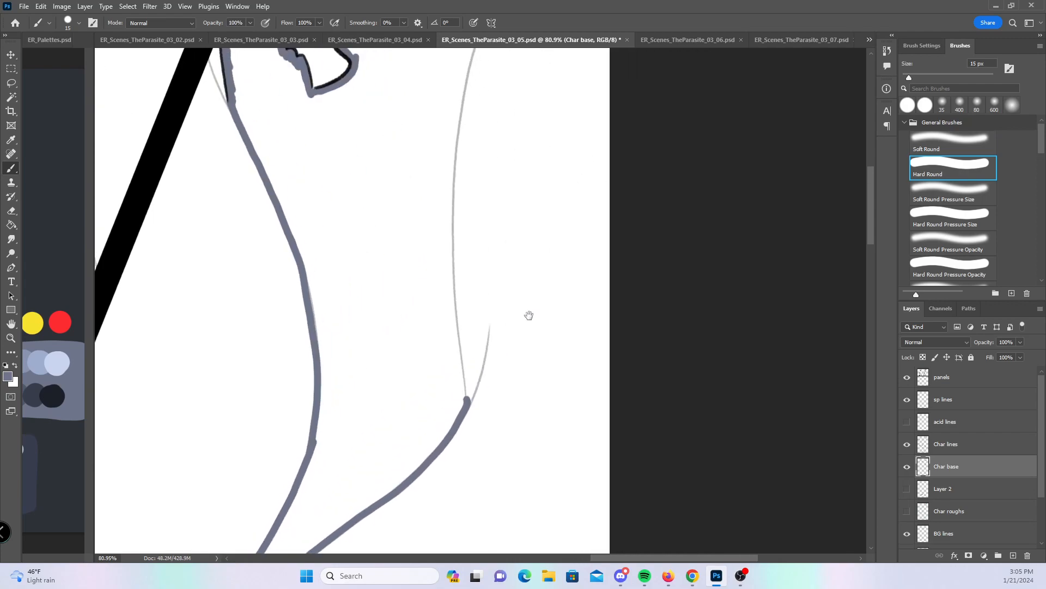
pyautogui.moveTo(452, 132)
pyautogui.mouseDown()
pyautogui.moveTo(444, 213)
pyautogui.moveTo(457, 419)
pyautogui.moveTo(448, 297)
pyautogui.mouseUp()
pyautogui.moveTo(518, 96); pyautogui.dragTo(464, 316)
pyautogui.moveTo(454, 187)
pyautogui.mouseDown()
pyautogui.moveTo(415, 267)
pyautogui.moveTo(392, 364)
pyautogui.mouseUp()
pyautogui.moveTo(480, 339); pyautogui.dragTo(416, 387)
pyautogui.moveTo(398, 451); pyautogui.dragTo(619, 235)
pyautogui.hotkey('ctrl', 's')
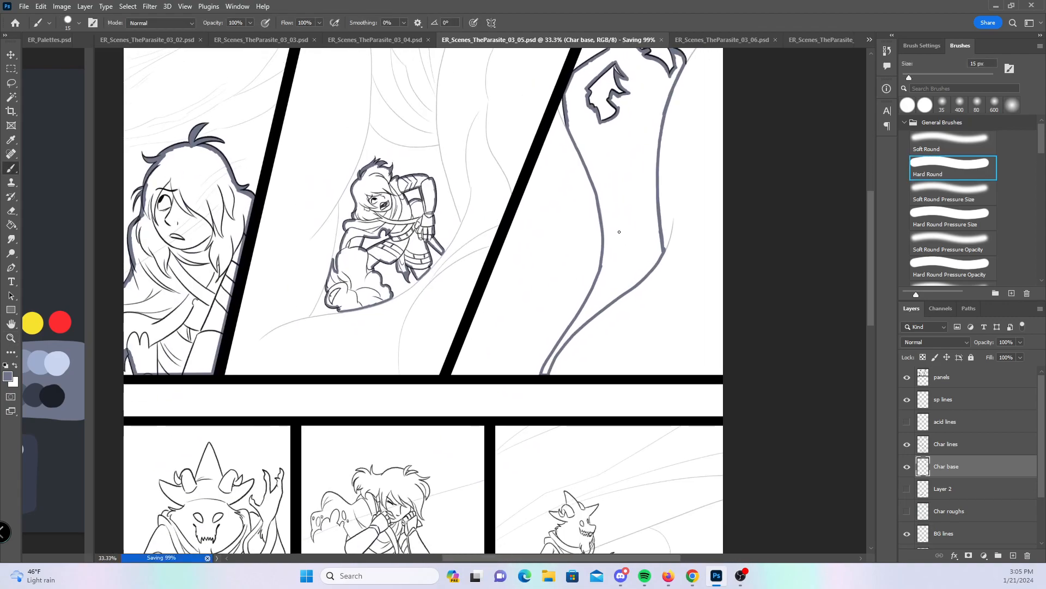
# - Fill the two small curled horn tips of the skull-faced creature in the fourth panel with Hard Round Pressure Size at 15 px
pyautogui.scroll(-5, 869, 257)
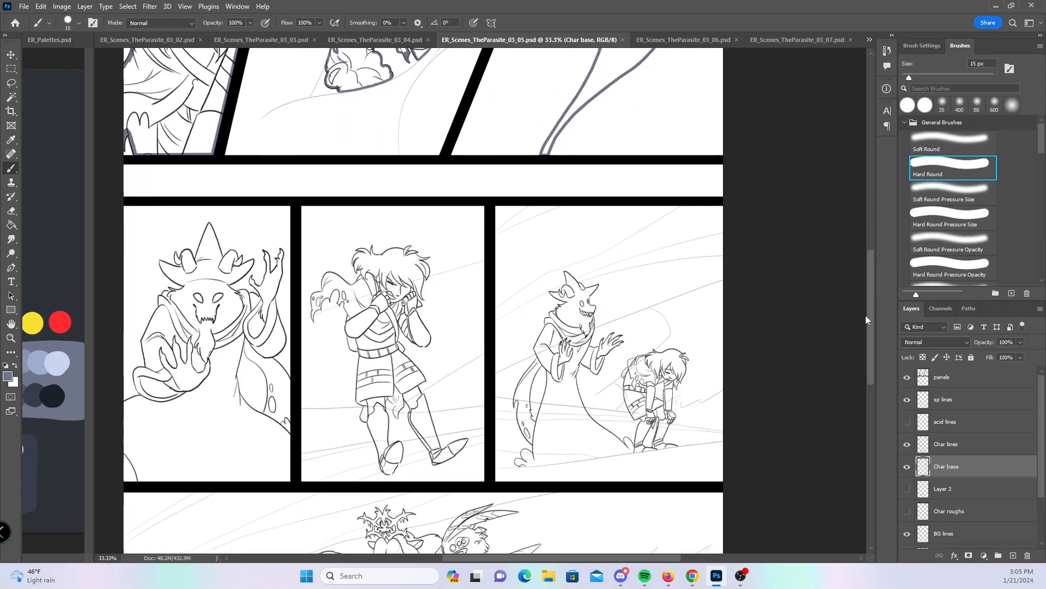
pyautogui.moveTo(214, 222); pyautogui.dragTo(432, 235)
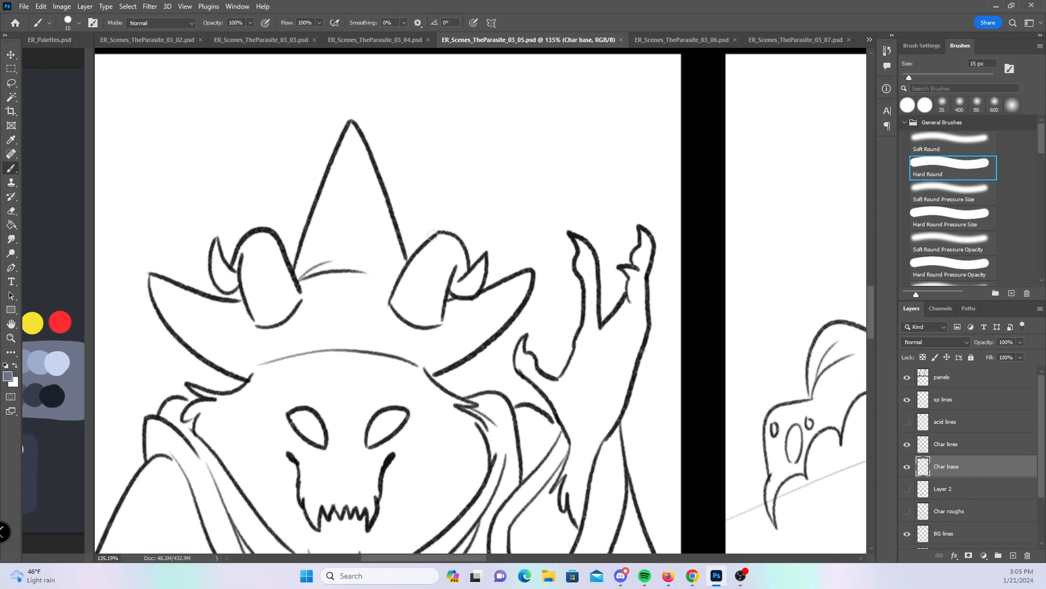
pyautogui.click(956, 225)
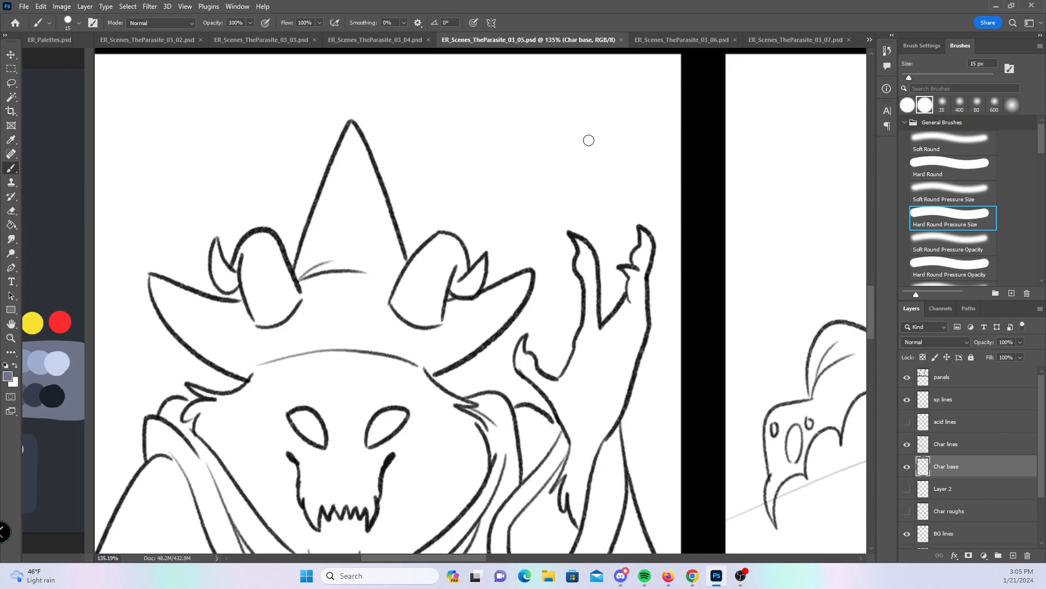
pyautogui.moveTo(216, 264); pyautogui.dragTo(220, 261)
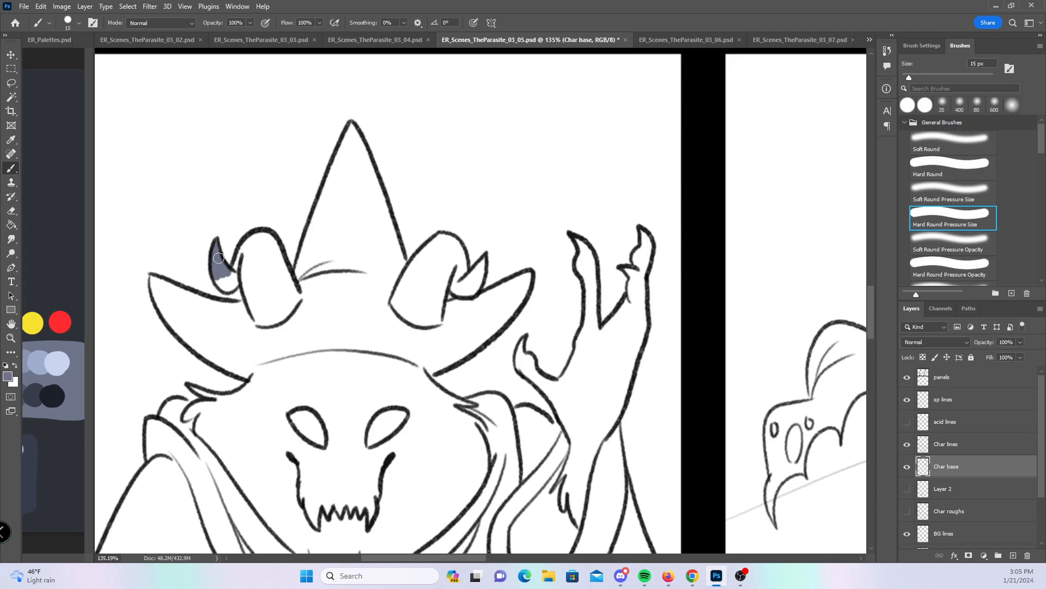
pyautogui.moveTo(484, 257)
pyautogui.mouseDown()
pyautogui.moveTo(478, 269)
pyautogui.moveTo(483, 254)
pyautogui.mouseUp()
# - Fill the claw tips of the creature's raised hand, the fur tuft beside its face and the peak of its central cone
pyautogui.moveTo(581, 242); pyautogui.dragTo(588, 254)
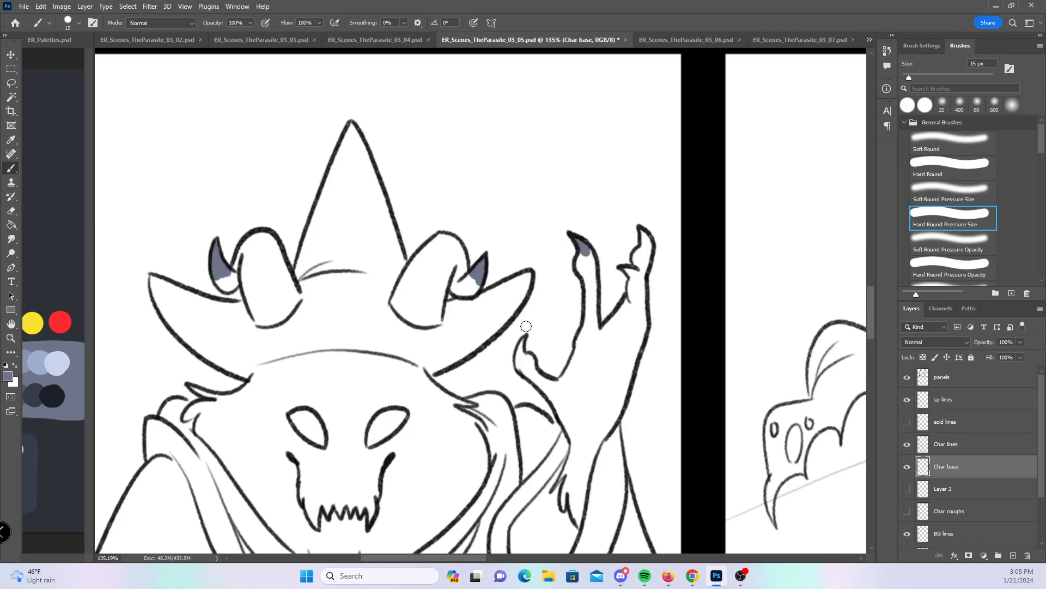
pyautogui.moveTo(524, 340)
pyautogui.mouseDown()
pyautogui.moveTo(519, 363)
pyautogui.moveTo(527, 361)
pyautogui.mouseUp()
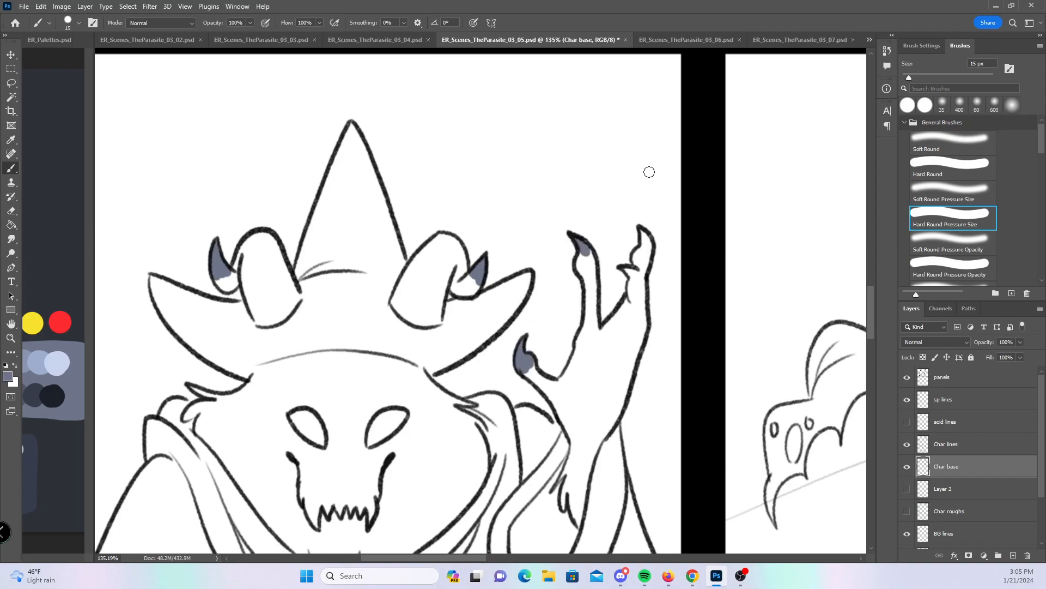
pyautogui.moveTo(641, 230); pyautogui.dragTo(645, 238)
pyautogui.moveTo(193, 388); pyautogui.dragTo(223, 397)
pyautogui.moveTo(349, 130)
pyautogui.mouseDown()
pyautogui.moveTo(341, 156)
pyautogui.moveTo(356, 143)
pyautogui.mouseUp()
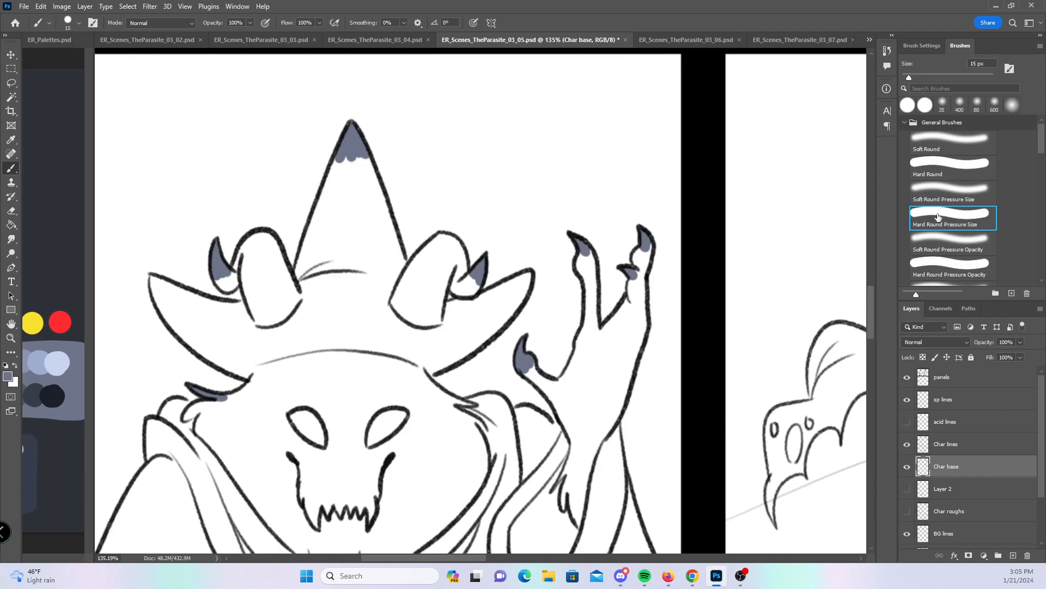
# - Paint the base color inside the edges of the creature's central cone, curled horns and wide side points with Hard Round
pyautogui.click(953, 167)
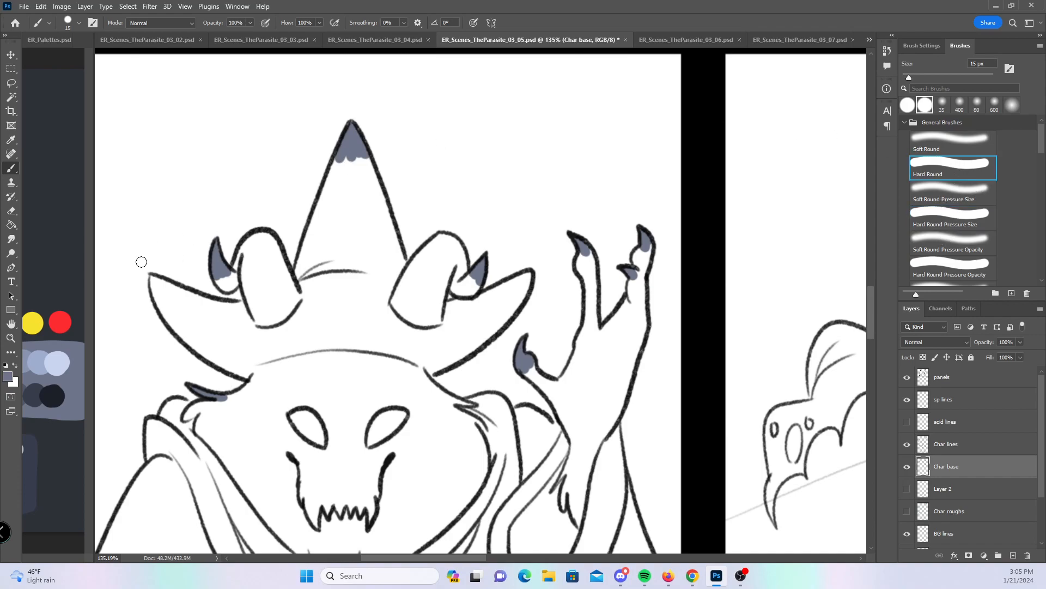
pyautogui.moveTo(153, 279)
pyautogui.mouseDown()
pyautogui.moveTo(167, 311)
pyautogui.moveTo(212, 355)
pyautogui.moveTo(260, 379)
pyautogui.moveTo(213, 299)
pyautogui.moveTo(256, 305)
pyautogui.moveTo(234, 285)
pyautogui.moveTo(261, 232)
pyautogui.moveTo(293, 269)
pyautogui.moveTo(337, 166)
pyautogui.moveTo(364, 163)
pyautogui.moveTo(415, 269)
pyautogui.moveTo(439, 236)
pyautogui.moveTo(455, 238)
pyautogui.moveTo(466, 277)
pyautogui.moveTo(437, 315)
pyautogui.moveTo(460, 286)
pyautogui.moveTo(473, 289)
pyautogui.moveTo(482, 262)
pyautogui.moveTo(468, 301)
pyautogui.moveTo(528, 276)
pyautogui.moveTo(520, 292)
pyautogui.moveTo(525, 276)
pyautogui.mouseUp()
pyautogui.moveTo(430, 373); pyautogui.dragTo(523, 288)
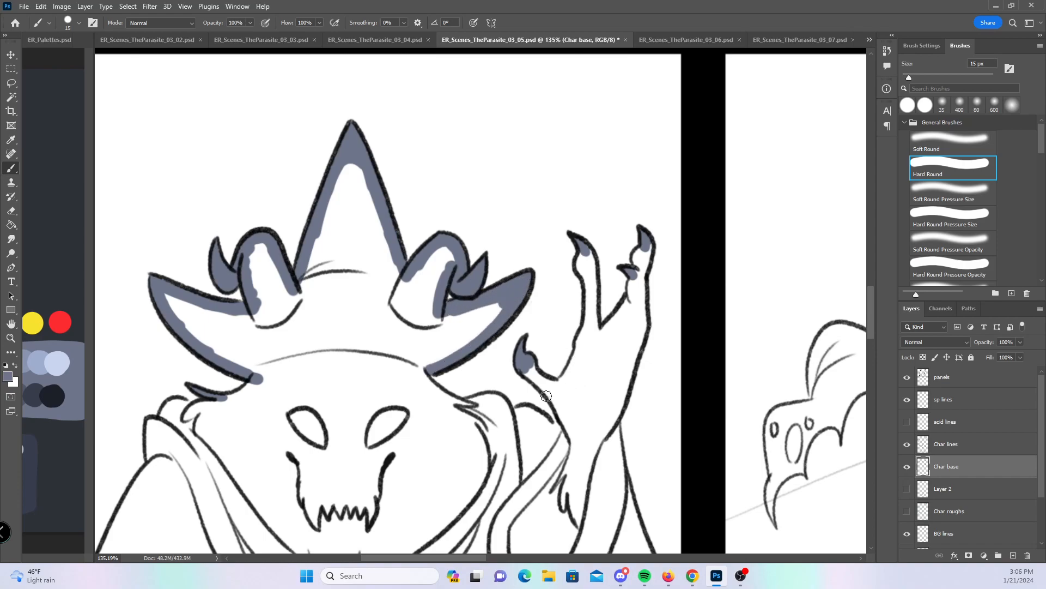
# - Paint the base color along the creature's sleeve and shoulder, the collar edges and the fur on both sides of its face
pyautogui.scroll(-4, 547, 397)
pyautogui.hscroll(-2, 548, 396)
pyautogui.moveTo(152, 427)
pyautogui.mouseDown()
pyautogui.moveTo(155, 395)
pyautogui.moveTo(224, 279)
pyautogui.mouseUp()
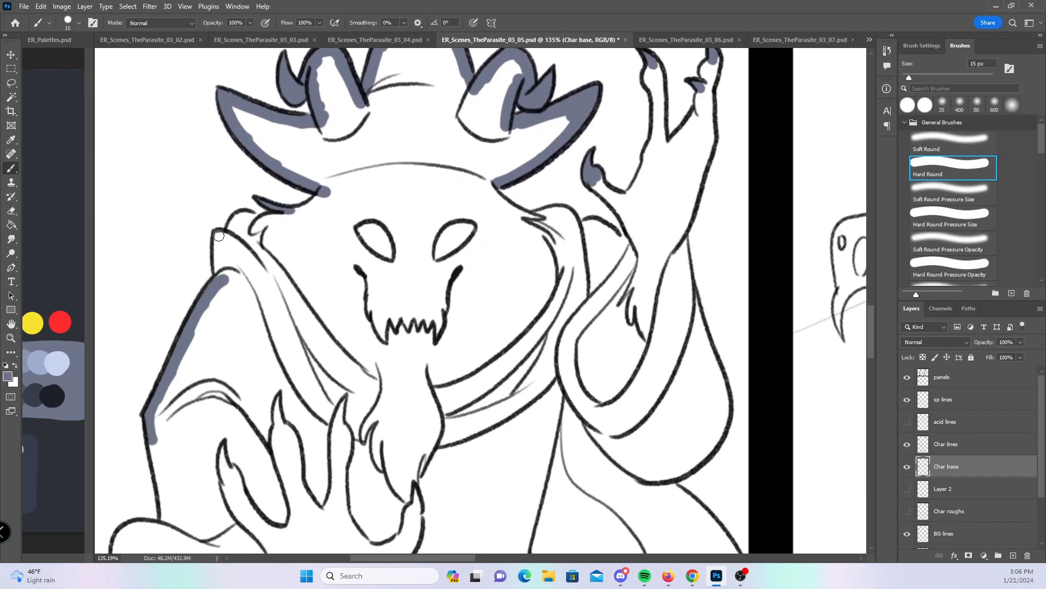
pyautogui.moveTo(218, 237); pyautogui.dragTo(219, 284)
pyautogui.moveTo(222, 239)
pyautogui.mouseDown()
pyautogui.moveTo(245, 216)
pyautogui.moveTo(300, 215)
pyautogui.moveTo(323, 193)
pyautogui.mouseUp()
pyautogui.moveTo(645, 278); pyautogui.dragTo(528, 333)
pyautogui.moveTo(370, 235)
pyautogui.mouseDown()
pyautogui.moveTo(388, 263)
pyautogui.moveTo(411, 272)
pyautogui.moveTo(428, 256)
pyautogui.moveTo(425, 268)
pyautogui.moveTo(509, 302)
pyautogui.mouseUp()
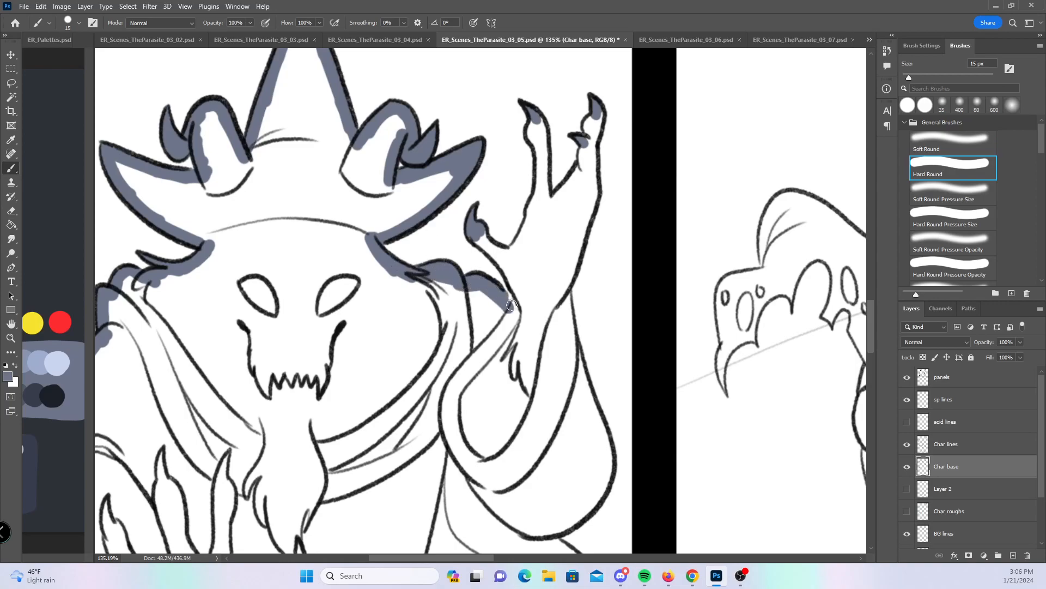
# - Paint the fingers and both edges of the creature's raised hand, continuing onto the upper edge of the sleeve behind it
pyautogui.moveTo(484, 241)
pyautogui.mouseDown()
pyautogui.moveTo(524, 312)
pyautogui.moveTo(507, 253)
pyautogui.mouseUp()
pyautogui.moveTo(524, 207); pyautogui.dragTo(483, 262)
pyautogui.moveTo(496, 174)
pyautogui.mouseDown()
pyautogui.moveTo(490, 199)
pyautogui.moveTo(498, 179)
pyautogui.mouseUp()
pyautogui.moveTo(499, 221); pyautogui.dragTo(499, 203)
pyautogui.moveTo(503, 244)
pyautogui.mouseDown()
pyautogui.moveTo(473, 309)
pyautogui.moveTo(533, 239)
pyautogui.moveTo(550, 177)
pyautogui.moveTo(552, 260)
pyautogui.moveTo(512, 362)
pyautogui.moveTo(546, 453)
pyautogui.mouseUp()
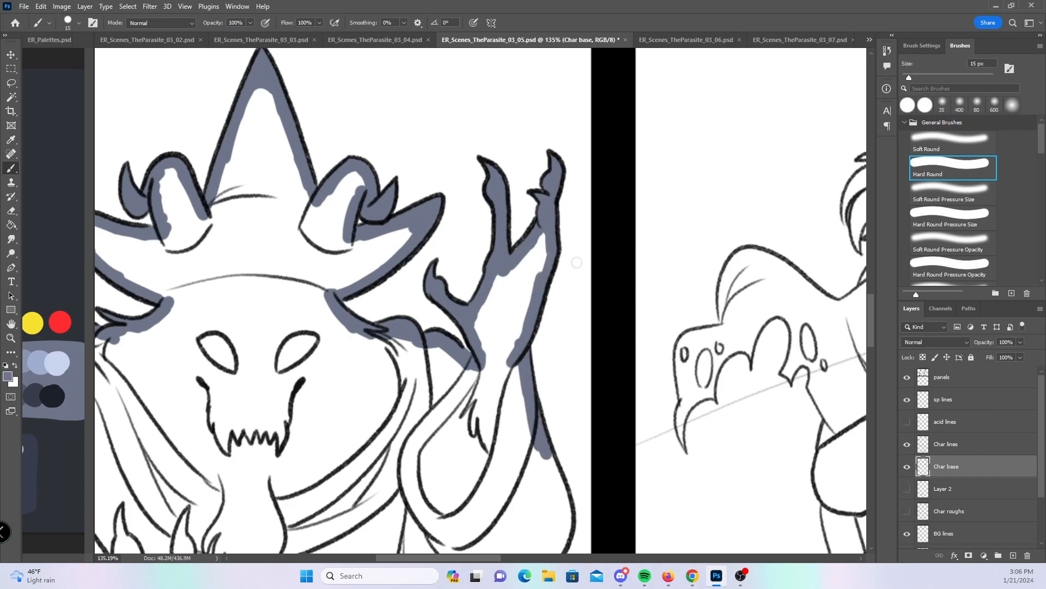
# - Paint the base color around the outer curve of the drooping sleeve below the creature's raised hand
pyautogui.moveTo(645, 407); pyautogui.dragTo(641, 188)
pyautogui.moveTo(519, 388)
pyautogui.mouseDown()
pyautogui.moveTo(561, 340)
pyautogui.moveTo(564, 318)
pyautogui.mouseUp()
pyautogui.moveTo(542, 249); pyautogui.dragTo(564, 338)
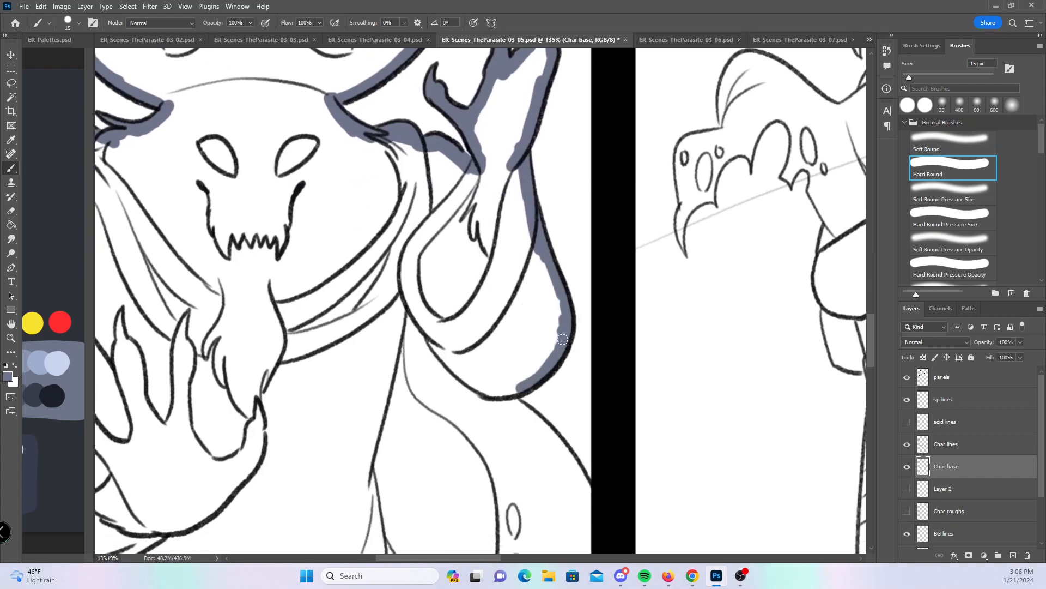
# - Paint the outer side, lower edge and start of the upper curve of the leaf-shaped gap below the sleeve, plus the body edge reaching the panel border
pyautogui.scroll(-5, 519, 304)
pyautogui.moveTo(377, 364); pyautogui.dragTo(417, 192)
pyautogui.click(385, 372)
pyautogui.moveTo(390, 387)
pyautogui.mouseDown()
pyautogui.moveTo(410, 455)
pyautogui.moveTo(511, 518)
pyautogui.mouseUp()
pyautogui.moveTo(522, 269); pyautogui.dragTo(608, 379)
pyautogui.moveTo(424, 199)
pyautogui.mouseDown()
pyautogui.moveTo(439, 274)
pyautogui.moveTo(454, 284)
pyautogui.mouseUp()
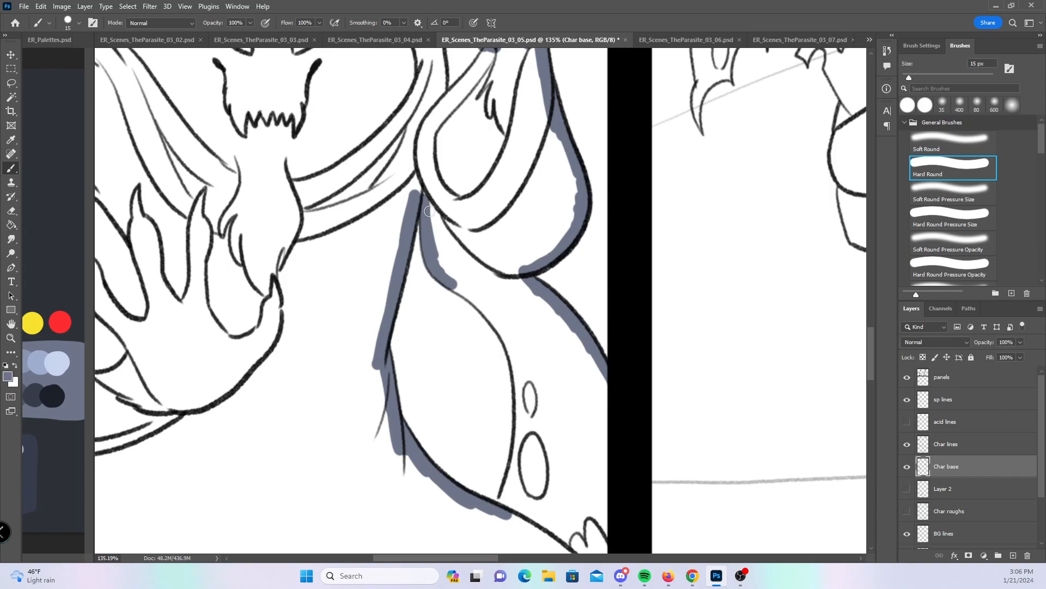
# - Paint the base color along the inner curve of the leaf-shaped gap and around the two oval holes beside it
pyautogui.moveTo(546, 353); pyautogui.dragTo(450, 244)
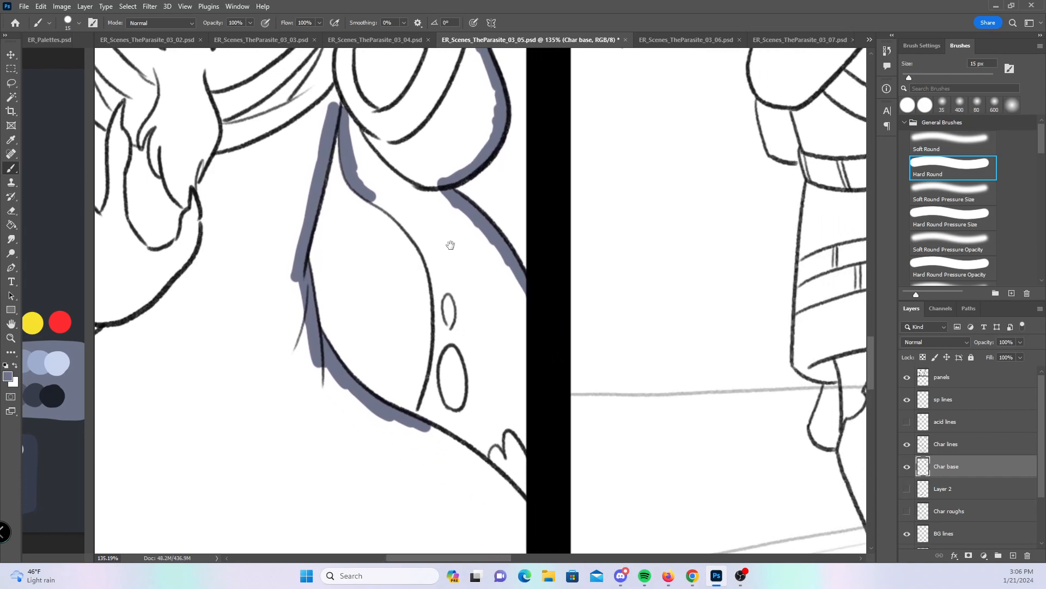
pyautogui.moveTo(371, 195)
pyautogui.mouseDown()
pyautogui.moveTo(431, 251)
pyautogui.moveTo(447, 333)
pyautogui.moveTo(449, 284)
pyautogui.moveTo(464, 316)
pyautogui.moveTo(455, 332)
pyautogui.mouseUp()
pyautogui.click(951, 216)
pyautogui.moveTo(438, 328); pyautogui.dragTo(440, 330)
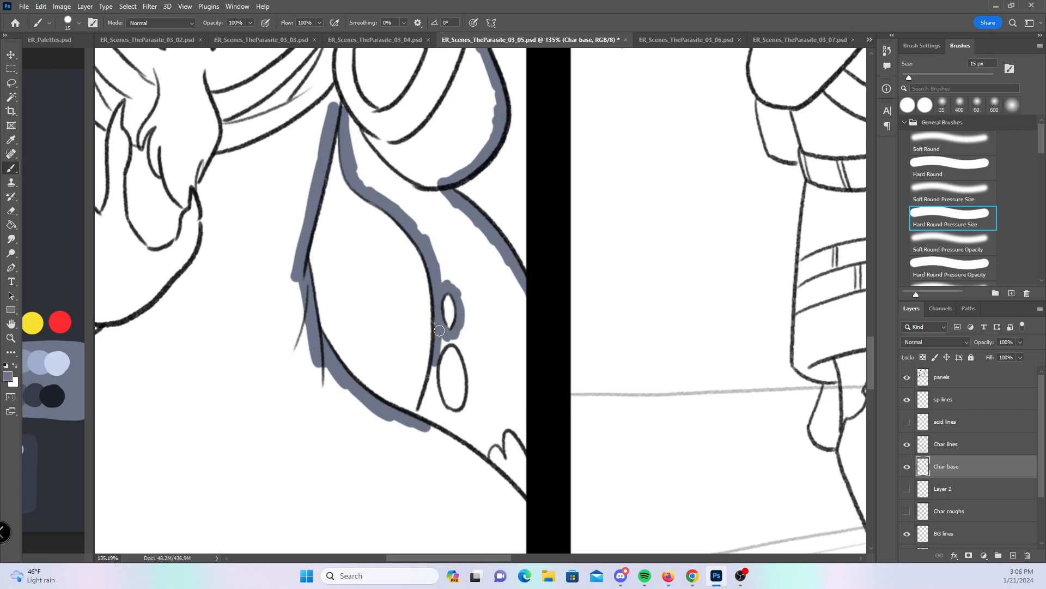
pyautogui.moveTo(436, 375)
pyautogui.mouseDown()
pyautogui.moveTo(436, 400)
pyautogui.moveTo(452, 346)
pyautogui.moveTo(445, 417)
pyautogui.mouseUp()
pyautogui.moveTo(462, 350)
pyautogui.mouseDown()
pyautogui.moveTo(472, 382)
pyautogui.moveTo(464, 412)
pyautogui.mouseUp()
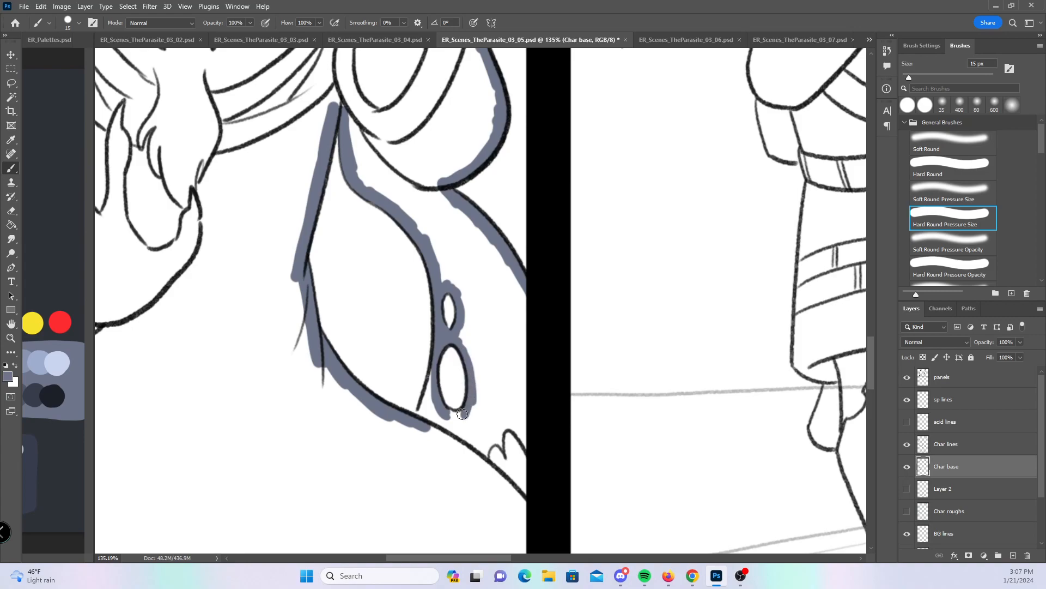
# - Paint around the ragged notch at the creature's lower body edge, the strip between gap and large oval, and the adjoining panel border
pyautogui.moveTo(483, 467); pyautogui.dragTo(503, 428)
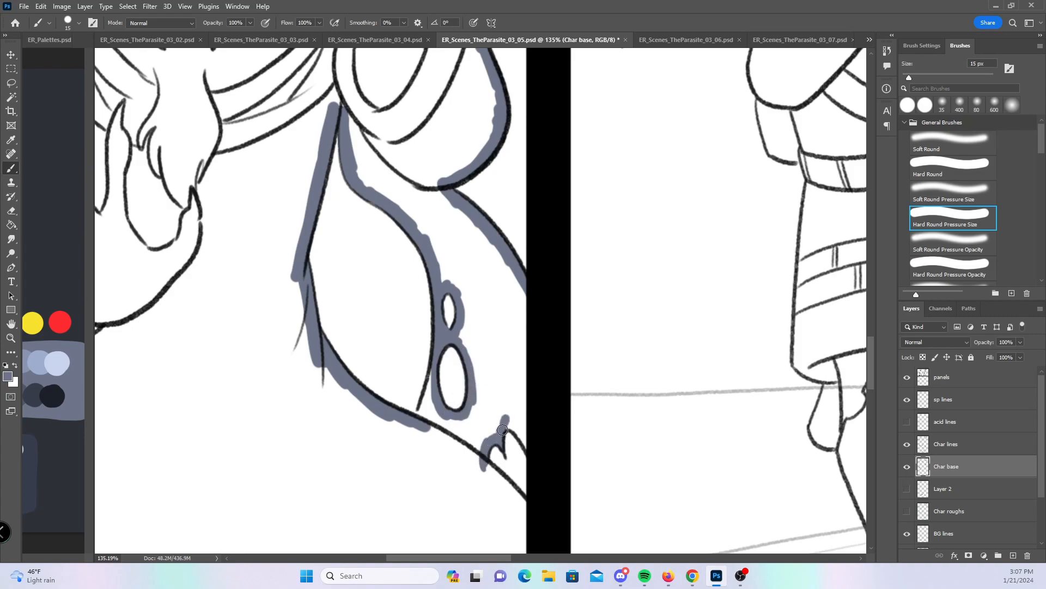
pyautogui.click(978, 170)
pyautogui.moveTo(434, 363); pyautogui.dragTo(433, 431)
pyautogui.moveTo(527, 385)
pyautogui.mouseDown()
pyautogui.moveTo(525, 280)
pyautogui.moveTo(522, 416)
pyautogui.moveTo(521, 363)
pyautogui.mouseUp()
pyautogui.scroll(-5, 589, 314)
pyautogui.hscroll(-1, 589, 313)
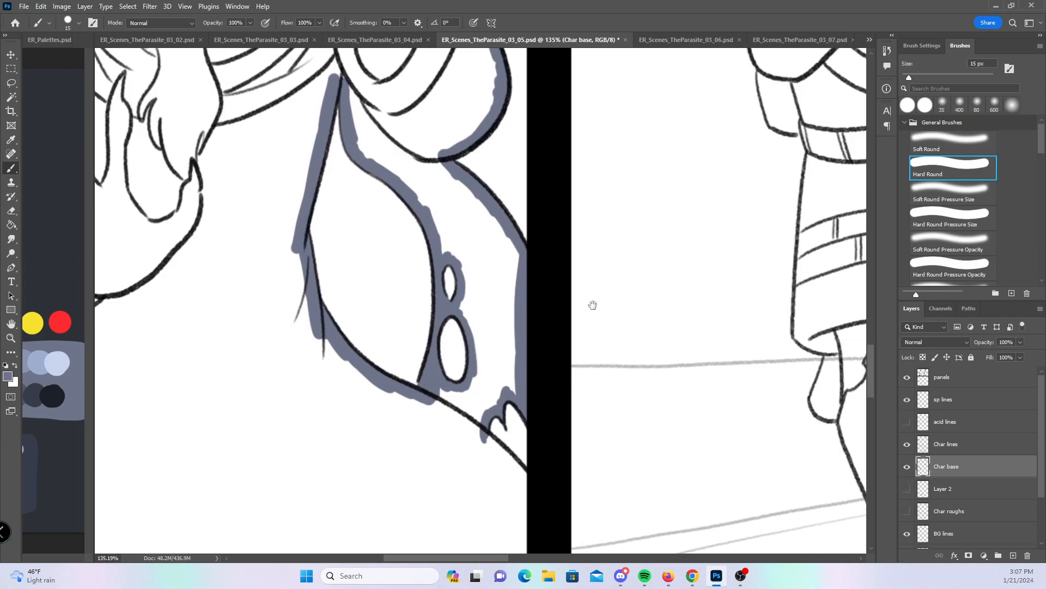
pyautogui.moveTo(508, 294); pyautogui.dragTo(564, 352)
pyautogui.moveTo(516, 317); pyautogui.dragTo(473, 331)
# - Paint the curved body edge in the panel's lower corner and the base color along the panel's bottom and side borders
pyautogui.moveTo(431, 363); pyautogui.dragTo(453, 407)
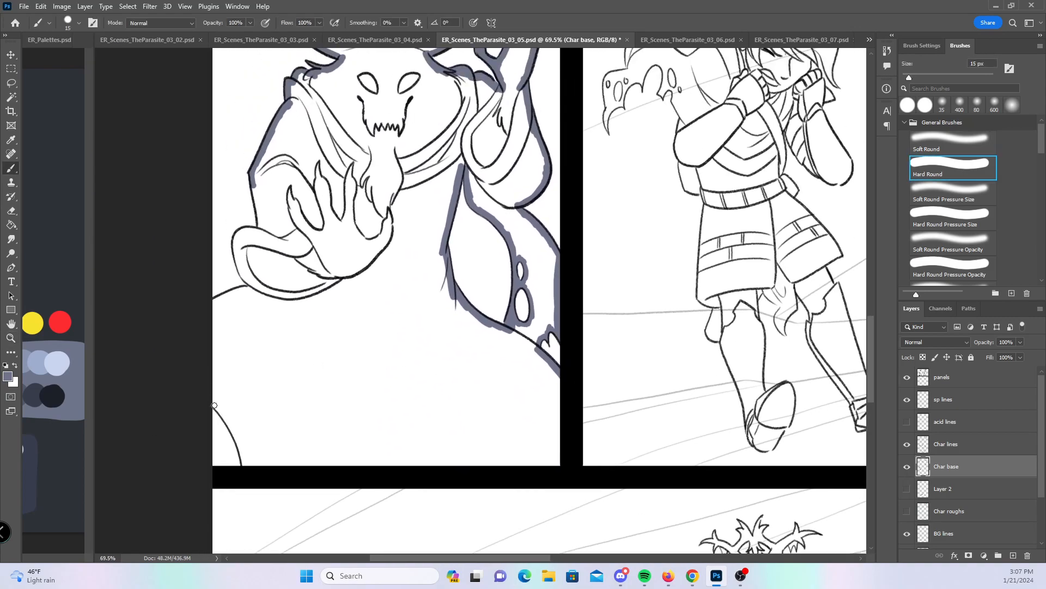
pyautogui.moveTo(214, 405)
pyautogui.mouseDown()
pyautogui.moveTo(245, 470)
pyautogui.moveTo(535, 459)
pyautogui.mouseUp()
pyautogui.moveTo(561, 372); pyautogui.dragTo(558, 467)
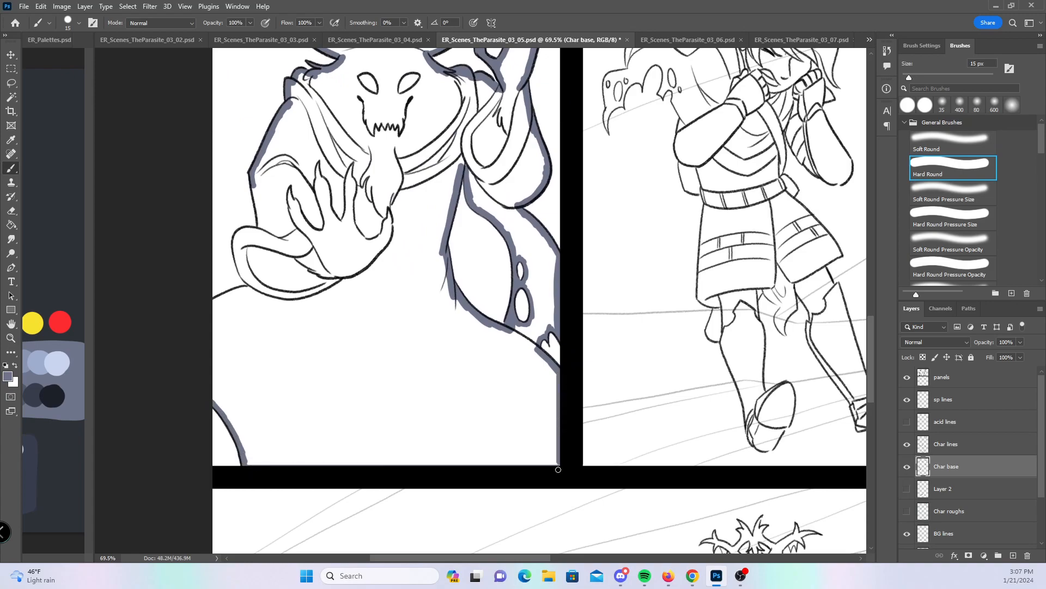
# - Paint the body edge beside the creature's extended hand, the sleeve cuff's outer curve and the arm edge above it, and save the page
pyautogui.moveTo(349, 325); pyautogui.dragTo(399, 420)
pyautogui.moveTo(264, 366); pyautogui.dragTo(303, 367)
pyautogui.moveTo(271, 416); pyautogui.dragTo(336, 391)
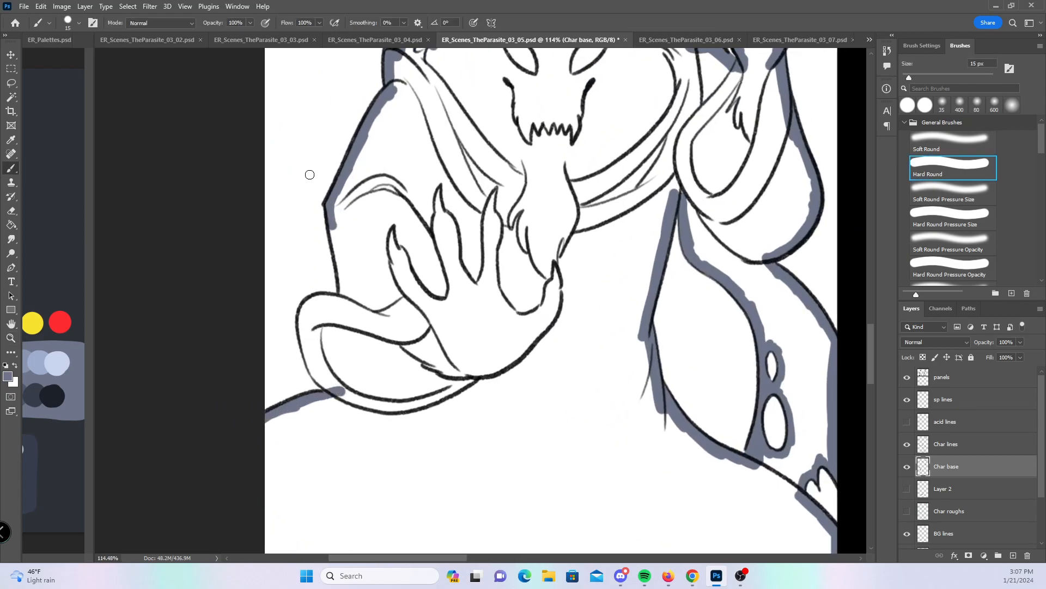
pyautogui.moveTo(307, 303)
pyautogui.mouseDown()
pyautogui.moveTo(305, 344)
pyautogui.moveTo(320, 376)
pyautogui.mouseUp()
pyautogui.moveTo(330, 215); pyautogui.dragTo(341, 302)
pyautogui.hotkey('ctrl', 's')
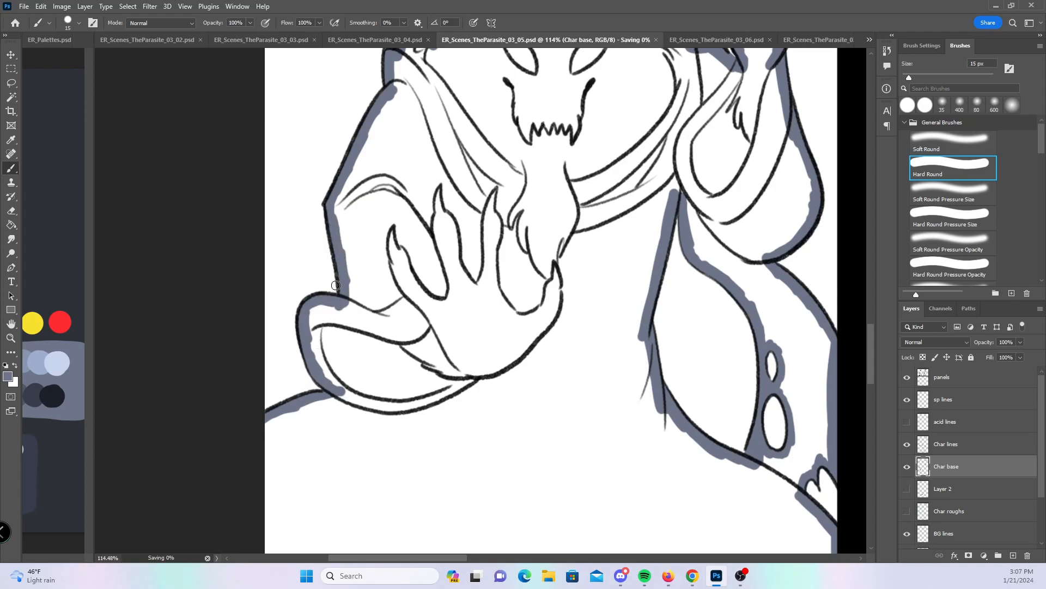
# - Fill the long pointed tip of the fifth-panel character's ragged cape using the Hard Round Pressure Size brush
pyautogui.moveTo(686, 387); pyautogui.dragTo(642, 402)
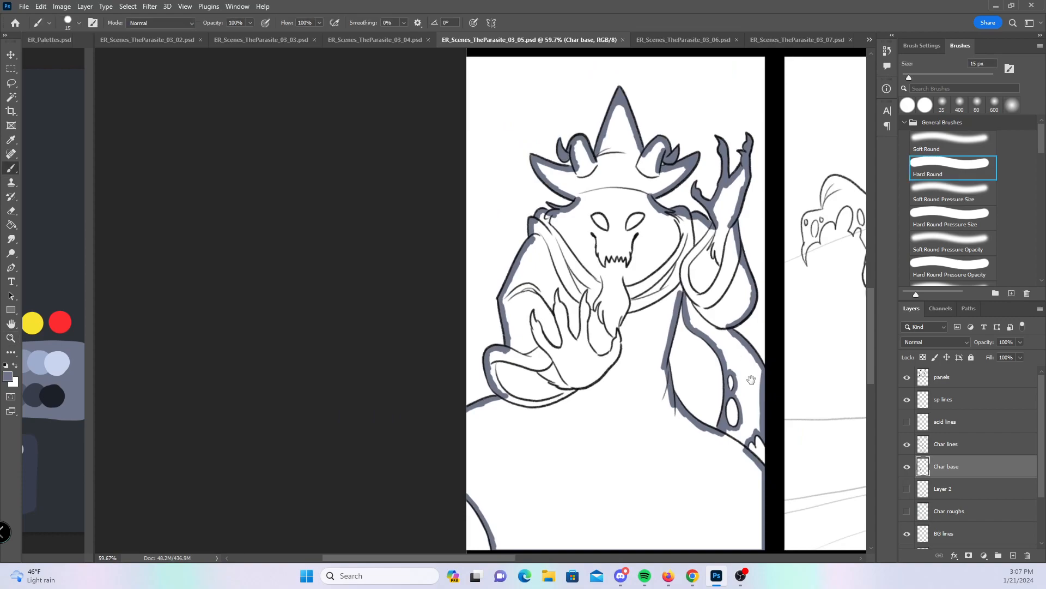
pyautogui.moveTo(785, 378); pyautogui.dragTo(348, 425)
pyautogui.moveTo(531, 333); pyautogui.dragTo(499, 364)
pyautogui.click(957, 214)
pyautogui.moveTo(398, 239); pyautogui.dragTo(475, 216)
pyautogui.moveTo(404, 329); pyautogui.dragTo(490, 241)
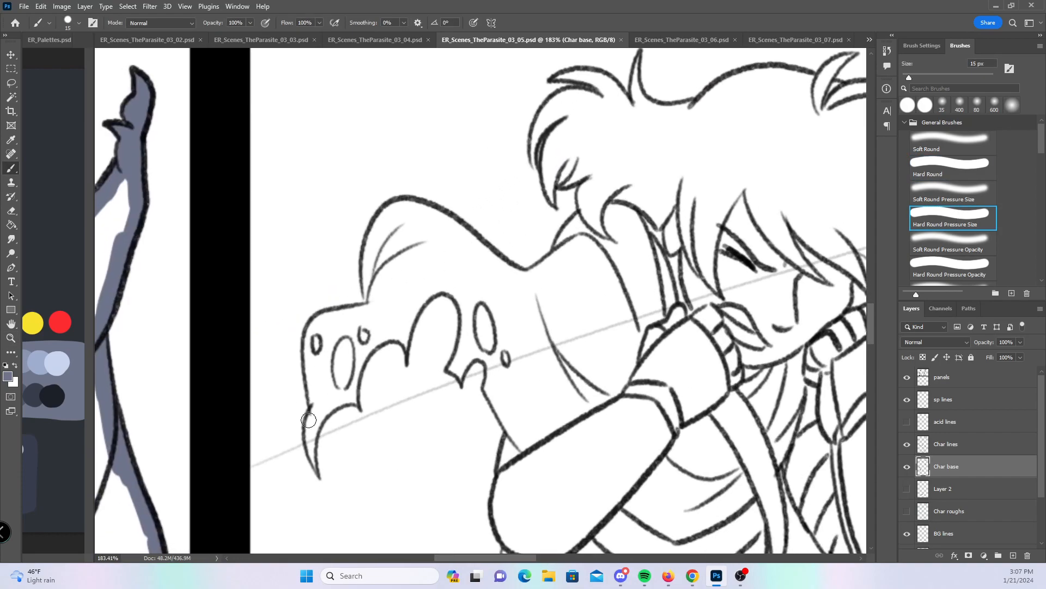
pyautogui.moveTo(320, 476)
pyautogui.mouseDown()
pyautogui.moveTo(314, 408)
pyautogui.moveTo(316, 430)
pyautogui.mouseUp()
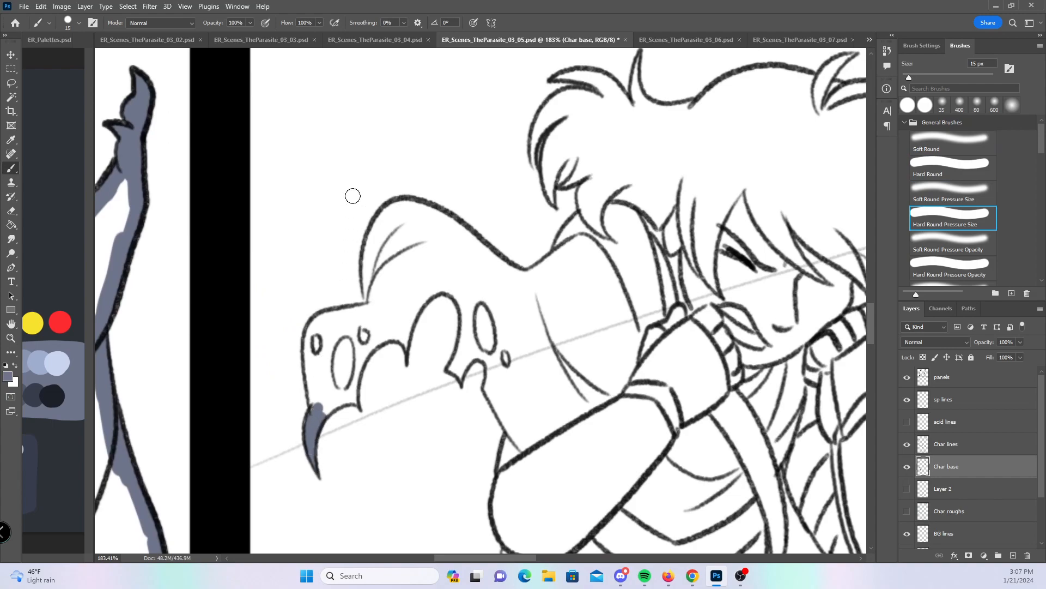
# - Reduce the brush to 10 px and paint around the cape's small holes and into its narrow ragged points
pyautogui.press('[')
pyautogui.moveTo(307, 344)
pyautogui.mouseDown()
pyautogui.moveTo(315, 364)
pyautogui.moveTo(325, 336)
pyautogui.moveTo(360, 354)
pyautogui.moveTo(365, 332)
pyautogui.mouseUp()
pyautogui.moveTo(355, 401)
pyautogui.mouseDown()
pyautogui.moveTo(361, 350)
pyautogui.moveTo(357, 365)
pyautogui.moveTo(385, 340)
pyautogui.moveTo(407, 352)
pyautogui.moveTo(412, 320)
pyautogui.mouseUp()
pyautogui.moveTo(462, 347); pyautogui.dragTo(452, 370)
# - Paint the pointed hair tips on the side of the character's head nearest the cape
pyautogui.moveTo(643, 62); pyautogui.dragTo(636, 73)
pyautogui.moveTo(556, 79); pyautogui.dragTo(584, 73)
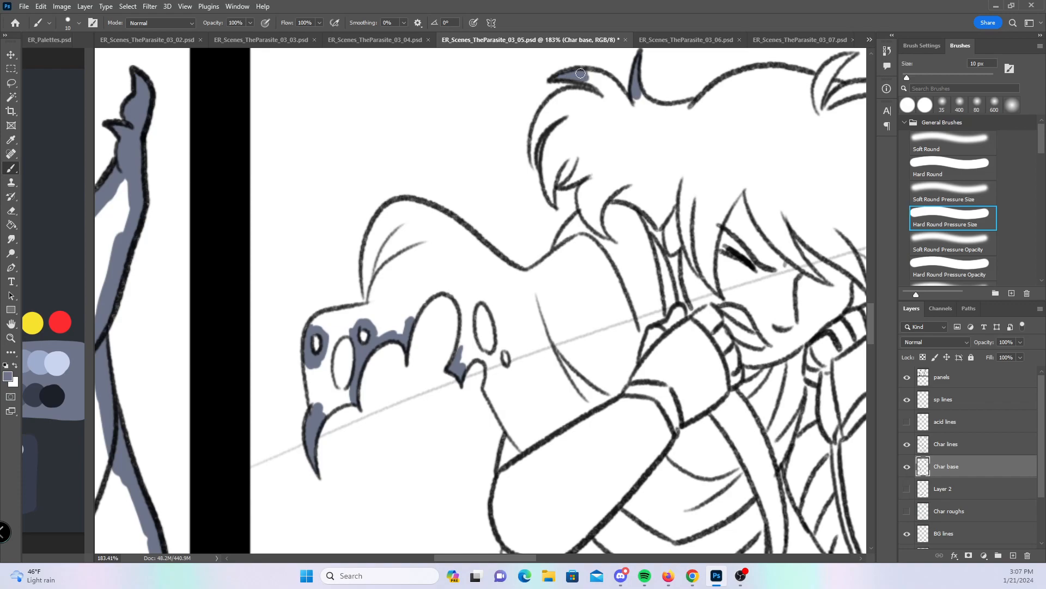
pyautogui.moveTo(537, 160)
pyautogui.mouseDown()
pyautogui.moveTo(532, 128)
pyautogui.moveTo(551, 120)
pyautogui.mouseUp()
pyautogui.moveTo(553, 205); pyautogui.dragTo(552, 194)
# - Switch to the Hard Round brush and paint the cape's ragged hem, upper contour and lower edge down to the bent arm
pyautogui.click(940, 171)
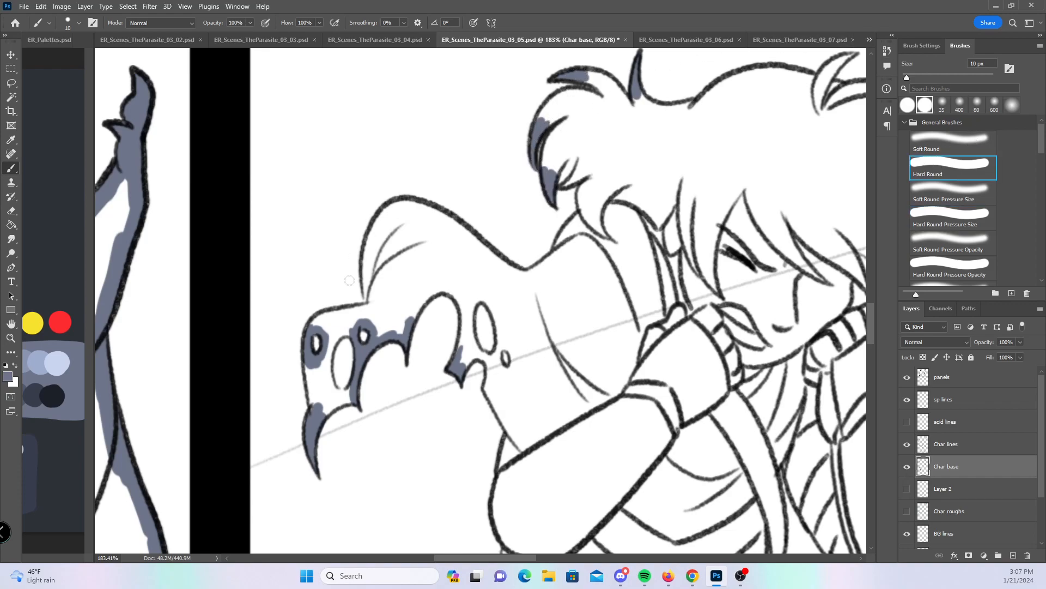
pyautogui.moveTo(308, 359)
pyautogui.mouseDown()
pyautogui.moveTo(331, 400)
pyautogui.moveTo(350, 398)
pyautogui.moveTo(324, 414)
pyautogui.moveTo(344, 402)
pyautogui.mouseUp()
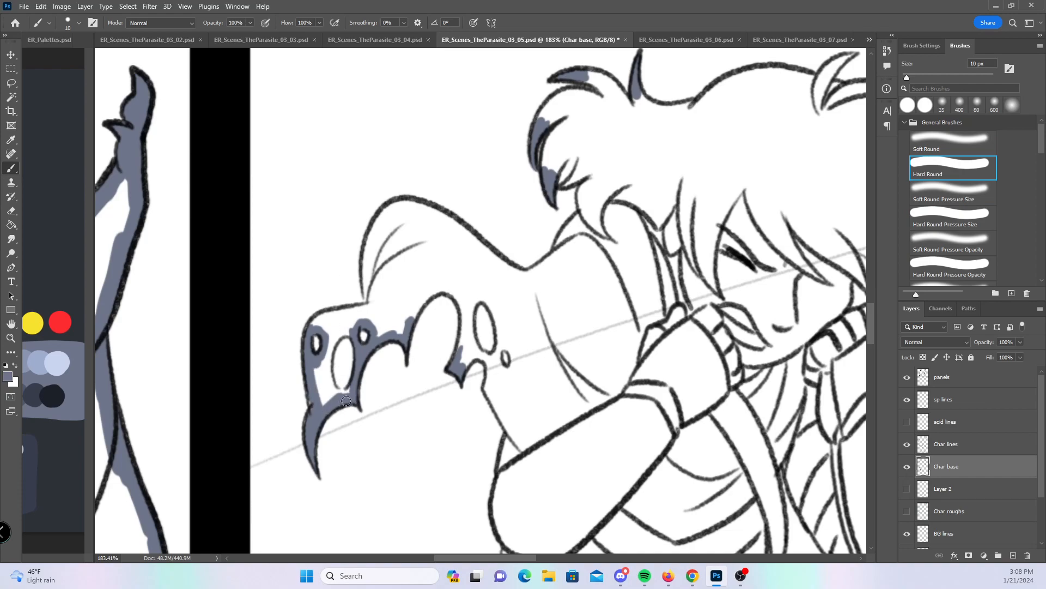
pyautogui.moveTo(327, 367)
pyautogui.mouseDown()
pyautogui.moveTo(332, 391)
pyautogui.moveTo(334, 338)
pyautogui.moveTo(354, 317)
pyautogui.moveTo(319, 320)
pyautogui.moveTo(370, 310)
pyautogui.mouseUp()
pyautogui.moveTo(372, 218)
pyautogui.mouseDown()
pyautogui.moveTo(375, 320)
pyautogui.moveTo(393, 321)
pyautogui.moveTo(389, 329)
pyautogui.moveTo(427, 288)
pyautogui.moveTo(426, 297)
pyautogui.moveTo(447, 291)
pyautogui.moveTo(466, 333)
pyautogui.moveTo(462, 369)
pyautogui.moveTo(484, 299)
pyautogui.moveTo(498, 332)
pyautogui.moveTo(495, 358)
pyautogui.moveTo(483, 354)
pyautogui.moveTo(489, 387)
pyautogui.moveTo(516, 436)
pyautogui.moveTo(497, 365)
pyautogui.moveTo(510, 348)
pyautogui.mouseUp()
pyautogui.moveTo(666, 343); pyautogui.dragTo(569, 388)
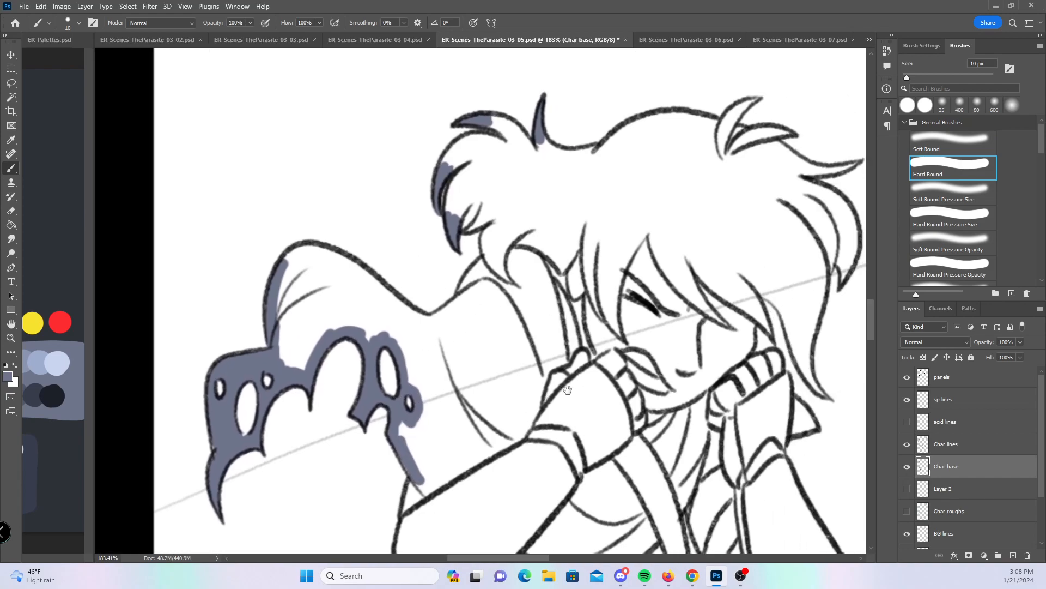
pyautogui.moveTo(293, 252)
pyautogui.mouseDown()
pyautogui.moveTo(317, 251)
pyautogui.moveTo(438, 319)
pyautogui.moveTo(493, 251)
pyautogui.mouseUp()
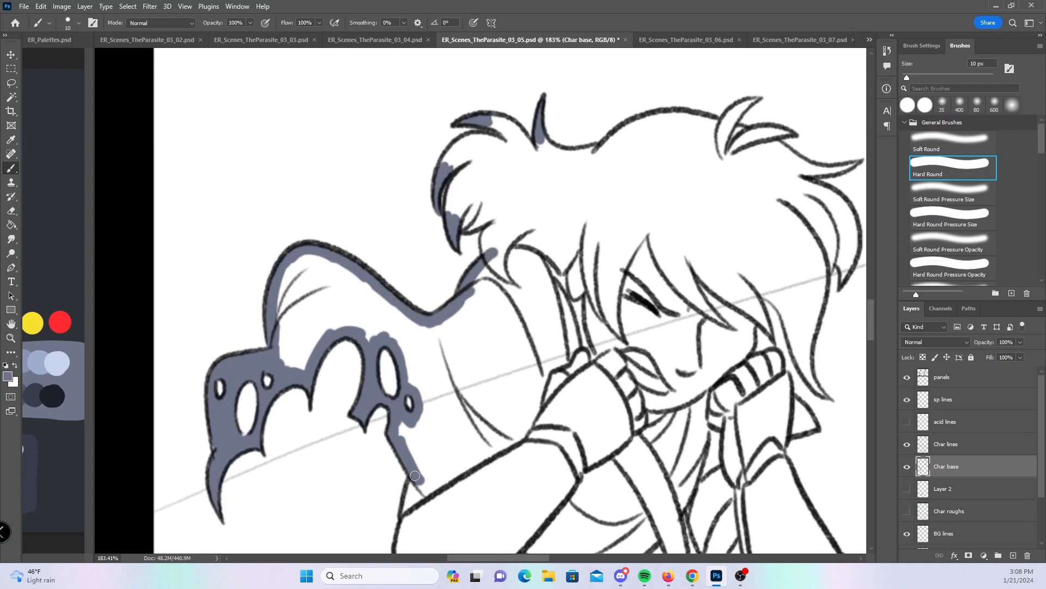
pyautogui.moveTo(417, 471); pyautogui.dragTo(403, 461)
# - Paint the cape-side hair contour up to the crown and fill the pointed hair tips on the opposite side with the pressure-size brush
pyautogui.moveTo(446, 166)
pyautogui.mouseDown()
pyautogui.moveTo(480, 153)
pyautogui.moveTo(452, 191)
pyautogui.moveTo(453, 213)
pyautogui.moveTo(469, 203)
pyautogui.moveTo(476, 225)
pyautogui.moveTo(505, 206)
pyautogui.moveTo(486, 234)
pyautogui.mouseUp()
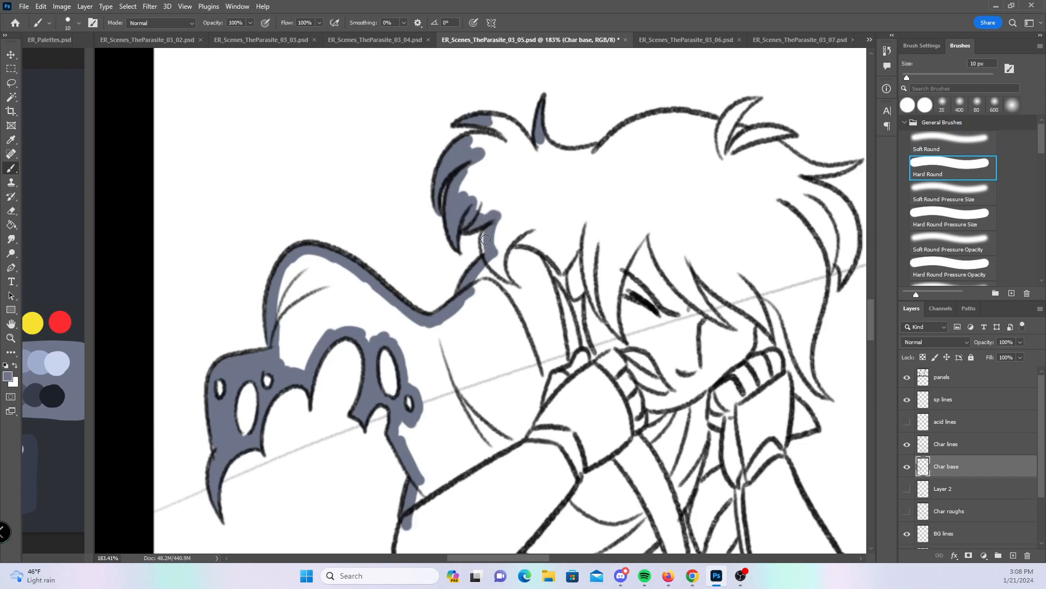
pyautogui.moveTo(495, 142)
pyautogui.mouseDown()
pyautogui.moveTo(487, 116)
pyautogui.moveTo(540, 157)
pyautogui.moveTo(544, 143)
pyautogui.moveTo(600, 151)
pyautogui.mouseUp()
pyautogui.moveTo(702, 391); pyautogui.dragTo(488, 445)
pyautogui.click(950, 208)
pyautogui.moveTo(540, 158)
pyautogui.mouseDown()
pyautogui.moveTo(524, 159)
pyautogui.moveTo(513, 180)
pyautogui.moveTo(528, 162)
pyautogui.mouseUp()
pyautogui.moveTo(579, 187); pyautogui.dragTo(557, 188)
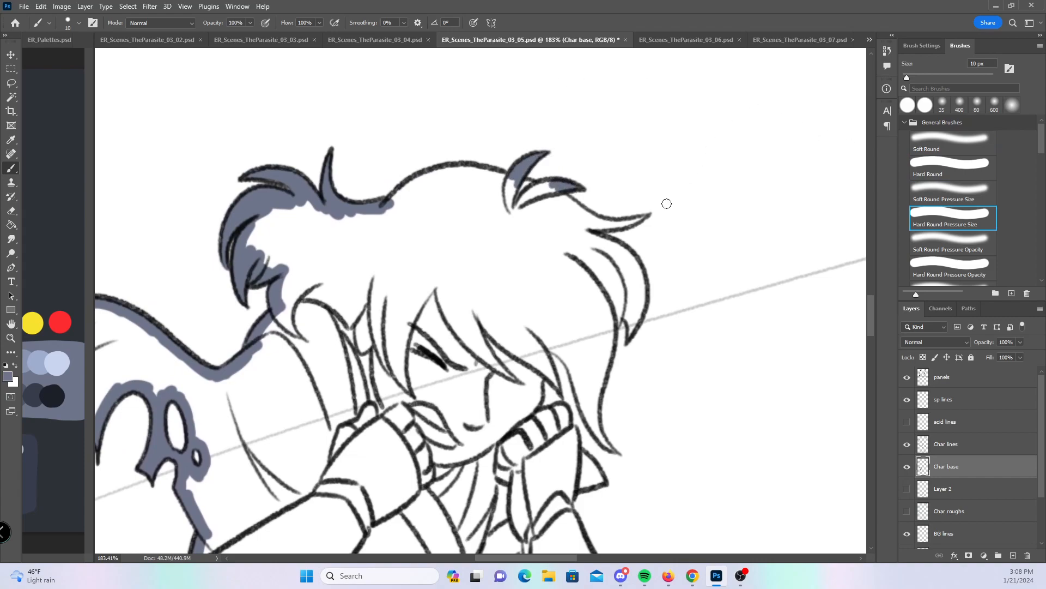
pyautogui.moveTo(630, 326); pyautogui.dragTo(639, 312)
pyautogui.moveTo(594, 429); pyautogui.dragTo(596, 422)
pyautogui.moveTo(557, 385); pyautogui.dragTo(546, 361)
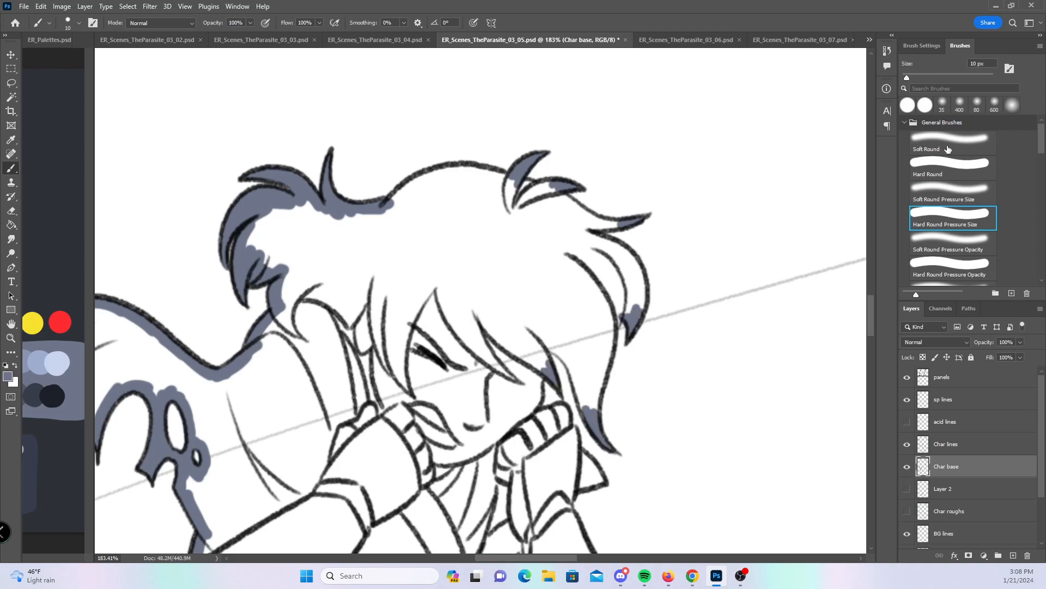
# - Paint the hair's contour with the Hard Round brush from the crown around the far side to the long strands beside the face
pyautogui.click(944, 173)
pyautogui.moveTo(390, 206)
pyautogui.mouseDown()
pyautogui.moveTo(436, 174)
pyautogui.moveTo(474, 170)
pyautogui.moveTo(520, 185)
pyautogui.mouseUp()
pyautogui.hotkey('ctrl', 'z')
pyautogui.hotkey('ctrl', 'z')
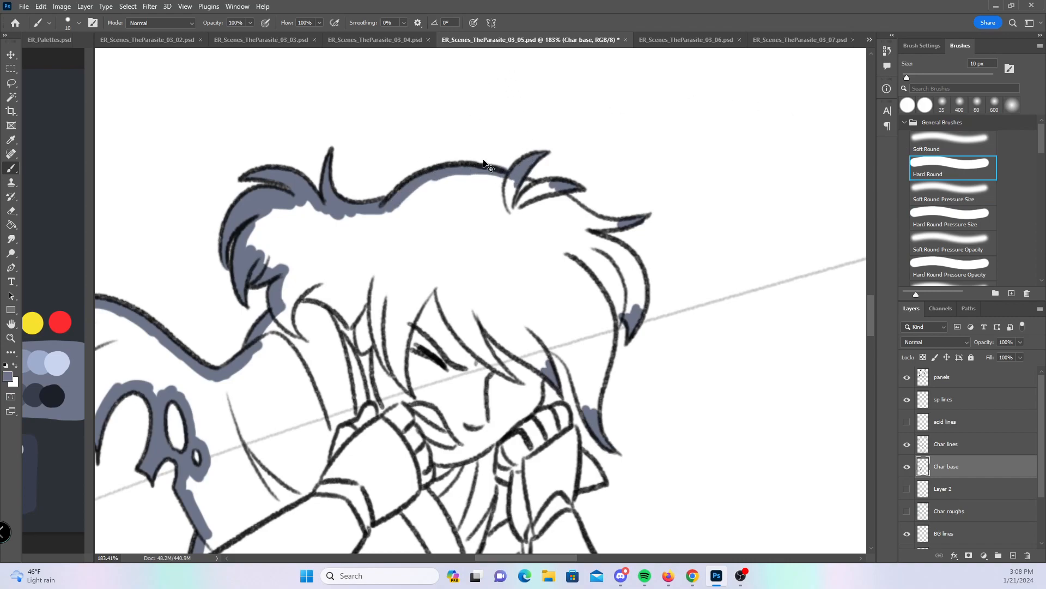
pyautogui.moveTo(437, 175)
pyautogui.mouseDown()
pyautogui.moveTo(539, 188)
pyautogui.moveTo(600, 224)
pyautogui.moveTo(627, 220)
pyautogui.moveTo(578, 202)
pyautogui.moveTo(597, 243)
pyautogui.moveTo(641, 286)
pyautogui.moveTo(616, 323)
pyautogui.moveTo(635, 284)
pyautogui.moveTo(643, 311)
pyautogui.mouseUp()
pyautogui.moveTo(545, 365)
pyautogui.mouseDown()
pyautogui.moveTo(537, 349)
pyautogui.moveTo(546, 342)
pyautogui.moveTo(586, 415)
pyautogui.moveTo(603, 365)
pyautogui.mouseUp()
# - Paint the cheek edge, fingers and pointed collar beside the far hand, plus the narrow strip along the torso
pyautogui.scroll(-5, 624, 289)
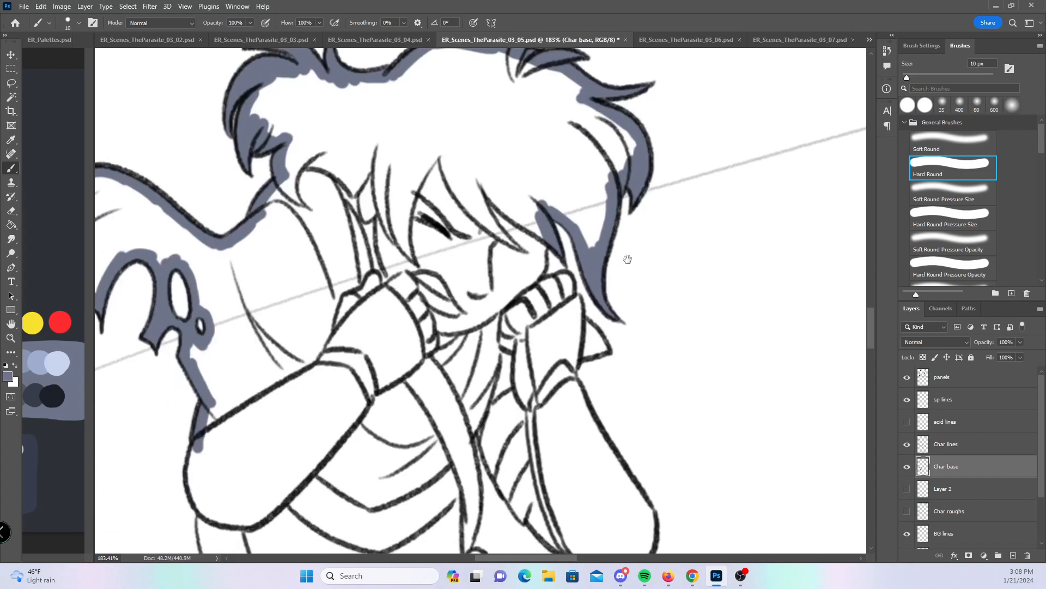
pyautogui.moveTo(536, 161)
pyautogui.mouseDown()
pyautogui.moveTo(530, 200)
pyautogui.moveTo(562, 203)
pyautogui.moveTo(592, 266)
pyautogui.moveTo(581, 246)
pyautogui.moveTo(570, 279)
pyautogui.moveTo(579, 268)
pyautogui.mouseUp()
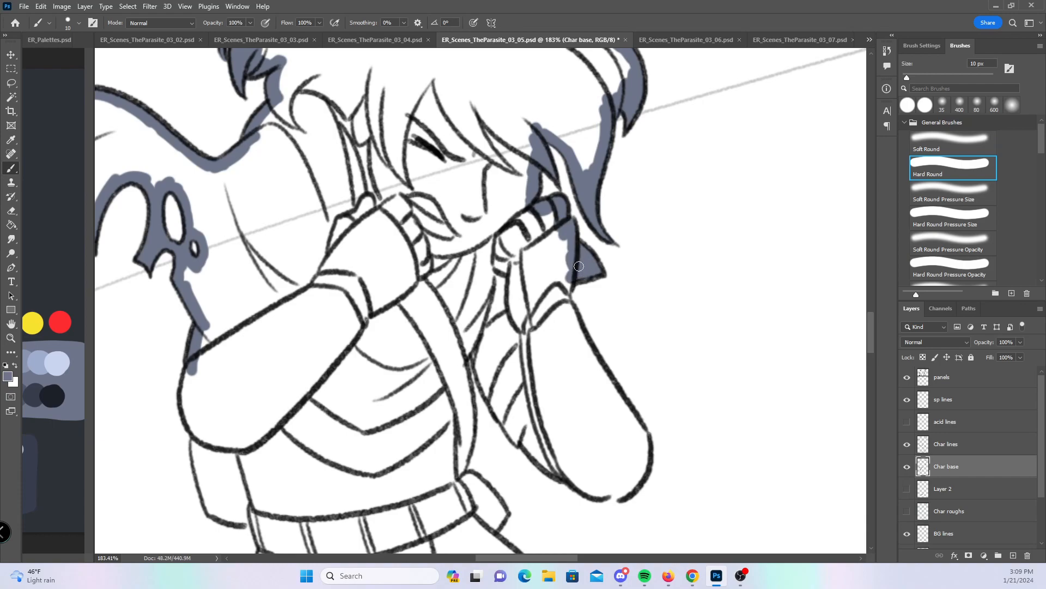
pyautogui.moveTo(464, 370); pyautogui.dragTo(456, 474)
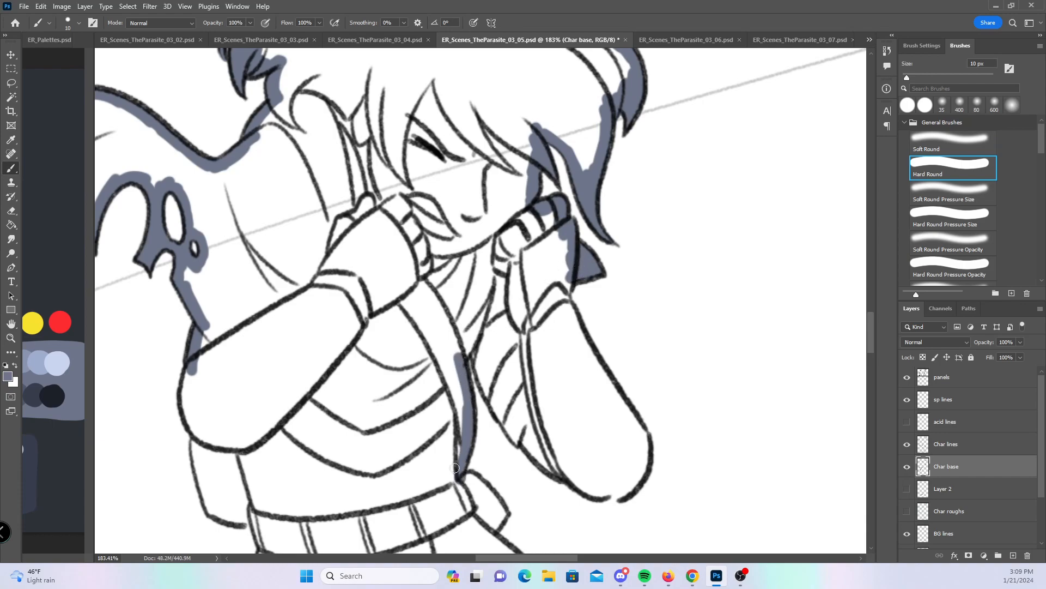
# - Paint the near arm's outer edge, the cape edge hanging beneath it, and the outline of the far arm and sleeve
pyautogui.moveTo(195, 368)
pyautogui.mouseDown()
pyautogui.moveTo(185, 409)
pyautogui.moveTo(204, 482)
pyautogui.mouseUp()
pyautogui.moveTo(227, 516); pyautogui.dragTo(255, 522)
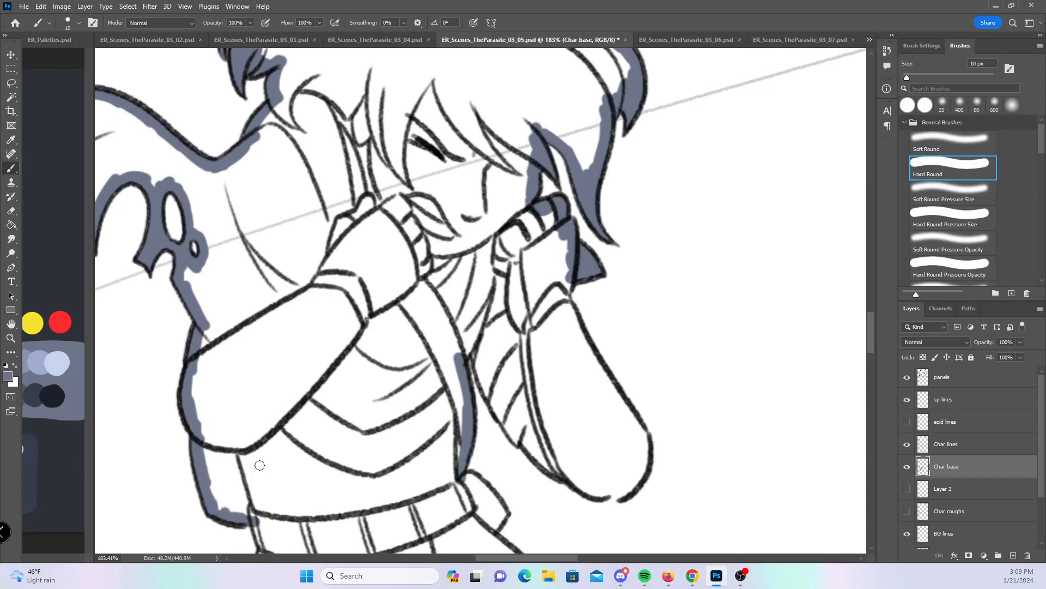
pyautogui.moveTo(471, 356)
pyautogui.mouseDown()
pyautogui.moveTo(470, 341)
pyautogui.moveTo(528, 448)
pyautogui.moveTo(626, 497)
pyautogui.mouseUp()
# - Paint the base color along the belt end and the outer edges of both skirt panels
pyautogui.moveTo(566, 272)
pyautogui.mouseDown()
pyautogui.moveTo(566, 316)
pyautogui.moveTo(650, 454)
pyautogui.moveTo(626, 489)
pyautogui.moveTo(620, 226)
pyautogui.moveTo(628, 188)
pyautogui.mouseUp()
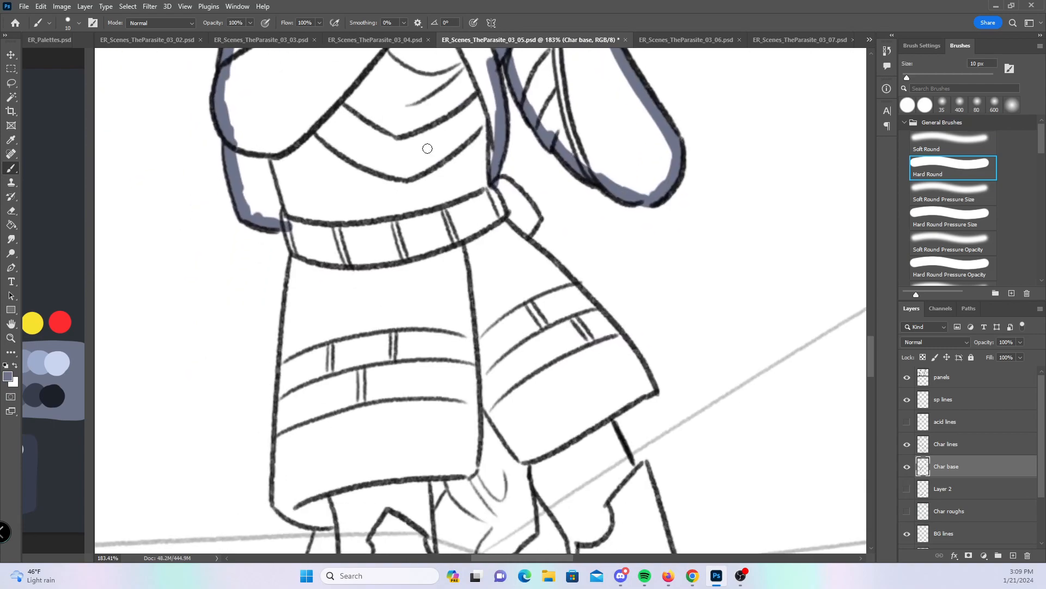
pyautogui.moveTo(291, 232)
pyautogui.mouseDown()
pyautogui.moveTo(278, 509)
pyautogui.moveTo(321, 526)
pyautogui.mouseUp()
pyautogui.moveTo(491, 184)
pyautogui.mouseDown()
pyautogui.moveTo(531, 212)
pyautogui.moveTo(521, 239)
pyautogui.moveTo(600, 321)
pyautogui.mouseUp()
# - Paint the hanging tuft's pointed tip, the near shoe's upper tip and the far boot's top point with the pressure-size brush
pyautogui.moveTo(570, 289)
pyautogui.mouseDown()
pyautogui.moveTo(653, 391)
pyautogui.moveTo(602, 417)
pyautogui.moveTo(639, 121)
pyautogui.mouseUp()
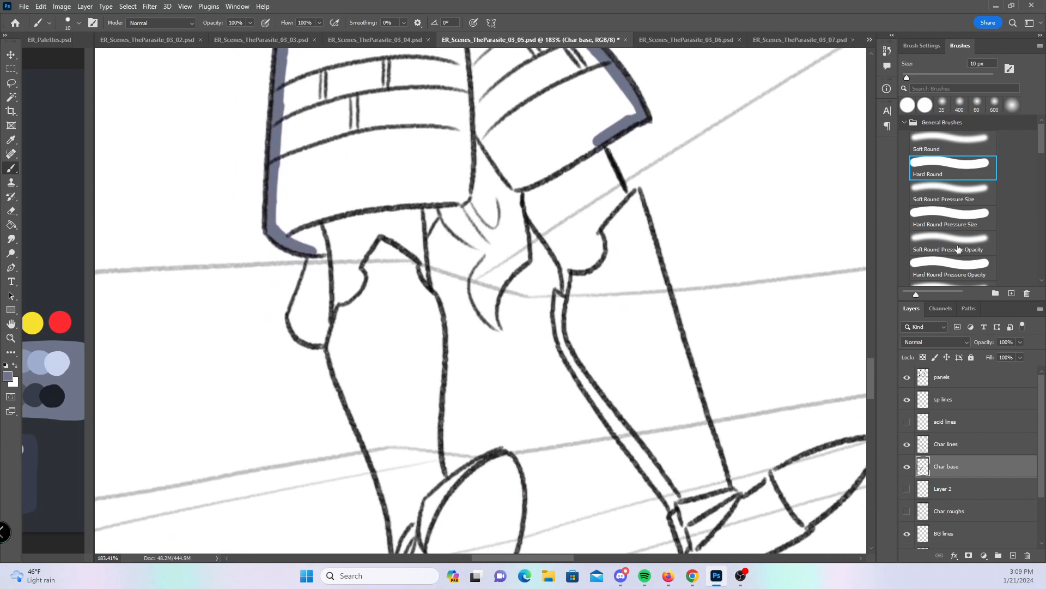
pyautogui.click(959, 220)
pyautogui.moveTo(472, 293)
pyautogui.mouseDown()
pyautogui.moveTo(493, 326)
pyautogui.moveTo(487, 299)
pyautogui.mouseUp()
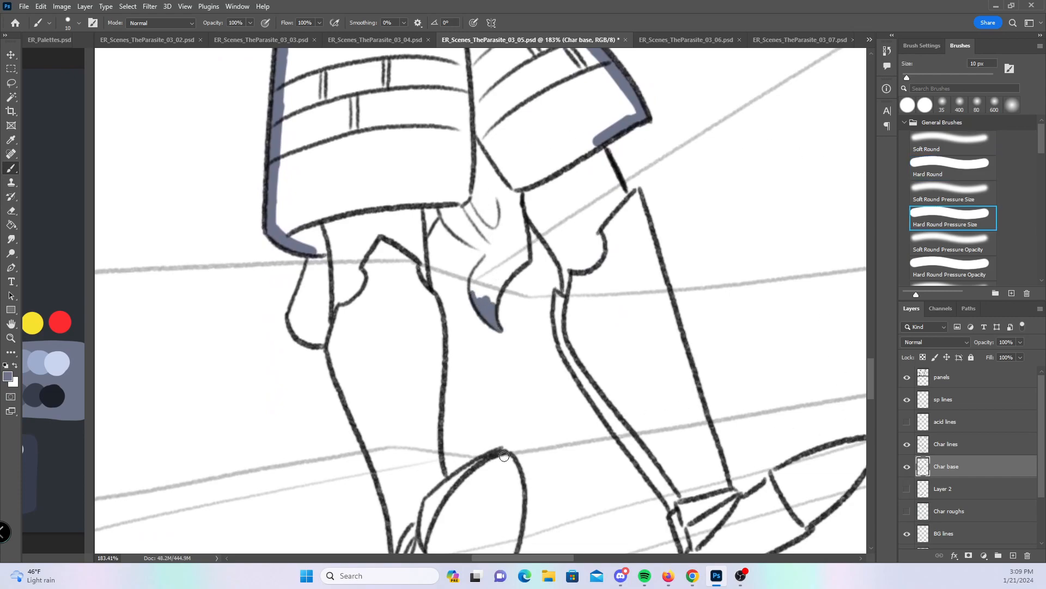
pyautogui.moveTo(634, 199); pyautogui.dragTo(637, 204)
# - Paint the near boot's flap and shin edges, the hanging tuft and the far knee's inner edge, enlarging the Hard Round brush to 15 px
pyautogui.click(971, 172)
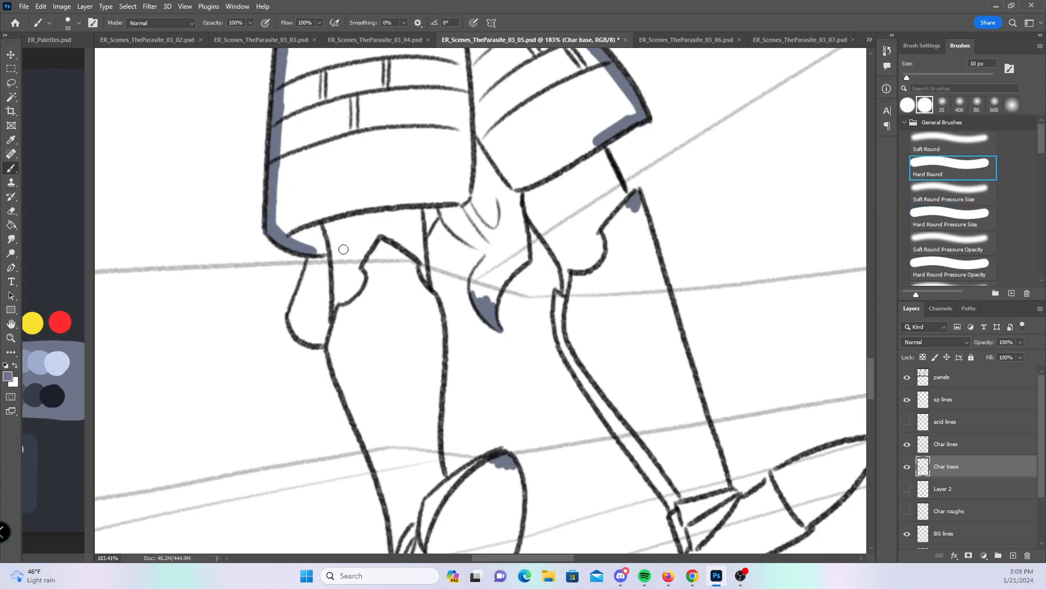
pyautogui.moveTo(313, 254)
pyautogui.mouseDown()
pyautogui.moveTo(291, 325)
pyautogui.moveTo(337, 341)
pyautogui.moveTo(328, 350)
pyautogui.moveTo(382, 469)
pyautogui.mouseUp()
pyautogui.press(']')
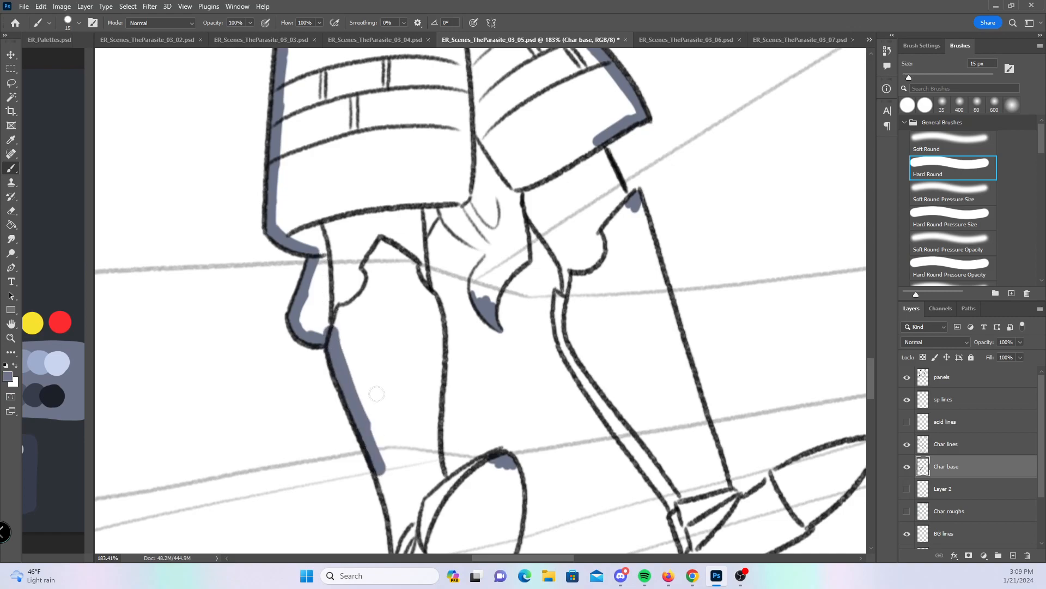
pyautogui.moveTo(416, 213)
pyautogui.mouseDown()
pyautogui.moveTo(431, 334)
pyautogui.moveTo(439, 327)
pyautogui.moveTo(444, 490)
pyautogui.moveTo(502, 463)
pyautogui.moveTo(419, 236)
pyautogui.moveTo(455, 216)
pyautogui.moveTo(493, 248)
pyautogui.moveTo(482, 274)
pyautogui.moveTo(493, 295)
pyautogui.moveTo(518, 256)
pyautogui.moveTo(519, 184)
pyautogui.moveTo(572, 283)
pyautogui.moveTo(562, 327)
pyautogui.moveTo(564, 308)
pyautogui.mouseUp()
# - Paint the outer edge of the far leg down to the ankle and the outline of the near shoe
pyautogui.click(954, 221)
pyautogui.click(954, 166)
pyautogui.moveTo(601, 129)
pyautogui.mouseDown()
pyautogui.moveTo(600, 175)
pyautogui.moveTo(641, 242)
pyautogui.moveTo(717, 462)
pyautogui.mouseUp()
pyautogui.moveTo(644, 357); pyautogui.dragTo(538, 217)
pyautogui.moveTo(300, 305)
pyautogui.mouseDown()
pyautogui.moveTo(322, 427)
pyautogui.moveTo(338, 461)
pyautogui.moveTo(363, 473)
pyautogui.moveTo(434, 361)
pyautogui.moveTo(427, 344)
pyautogui.mouseUp()
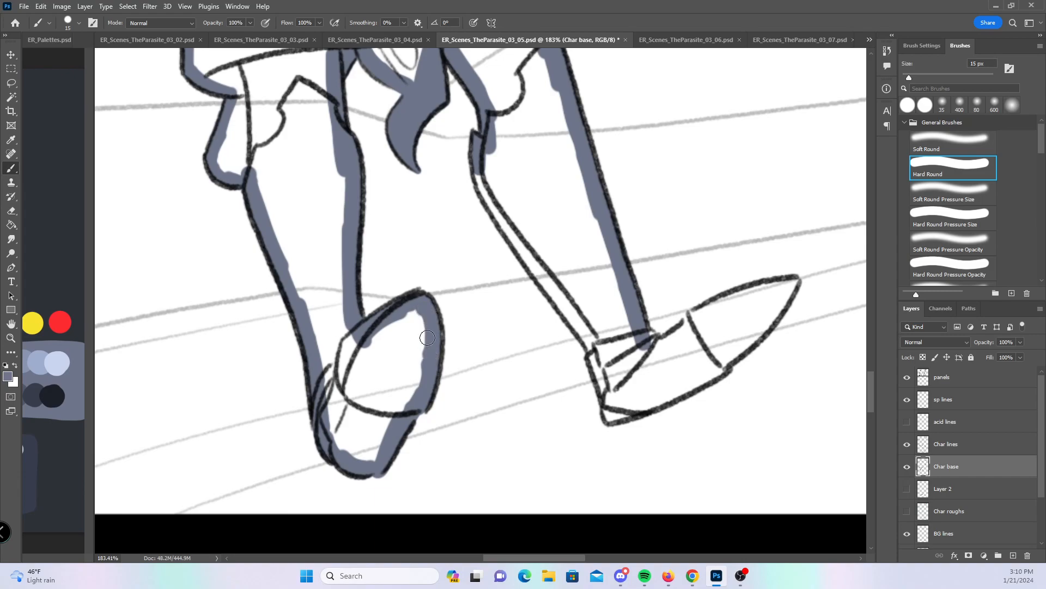
# - Paint the far leg's inner edge, heel and pointed shoe, and save the page
pyautogui.moveTo(477, 152)
pyautogui.mouseDown()
pyautogui.moveTo(506, 221)
pyautogui.moveTo(595, 352)
pyautogui.moveTo(611, 413)
pyautogui.mouseUp()
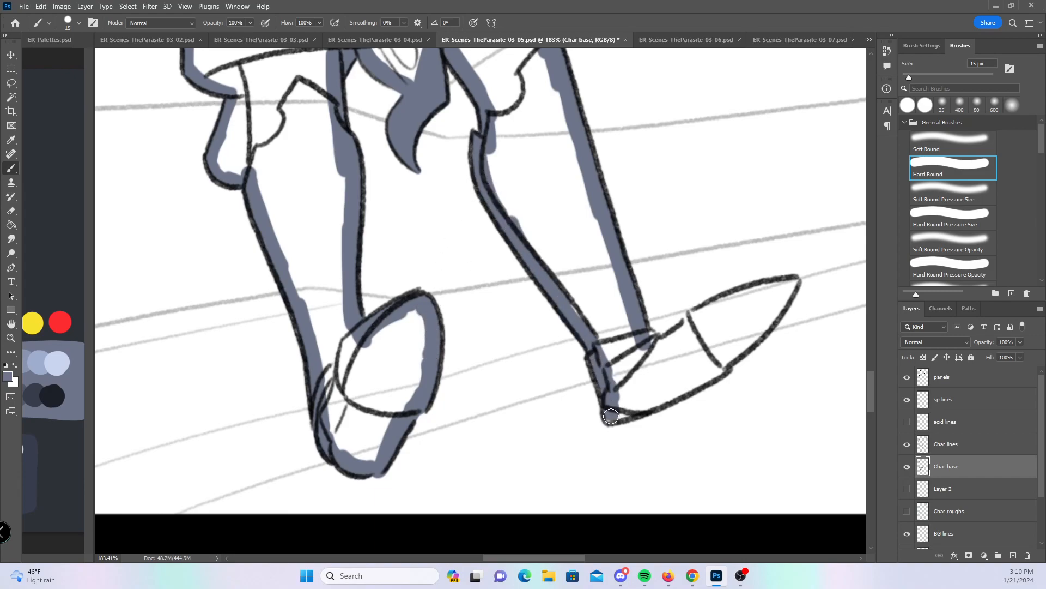
pyautogui.moveTo(642, 342)
pyautogui.mouseDown()
pyautogui.moveTo(662, 349)
pyautogui.moveTo(777, 289)
pyautogui.moveTo(782, 316)
pyautogui.mouseUp()
pyautogui.click(959, 228)
pyautogui.click(954, 174)
pyautogui.moveTo(616, 411)
pyautogui.mouseDown()
pyautogui.moveTo(733, 354)
pyautogui.moveTo(767, 296)
pyautogui.mouseUp()
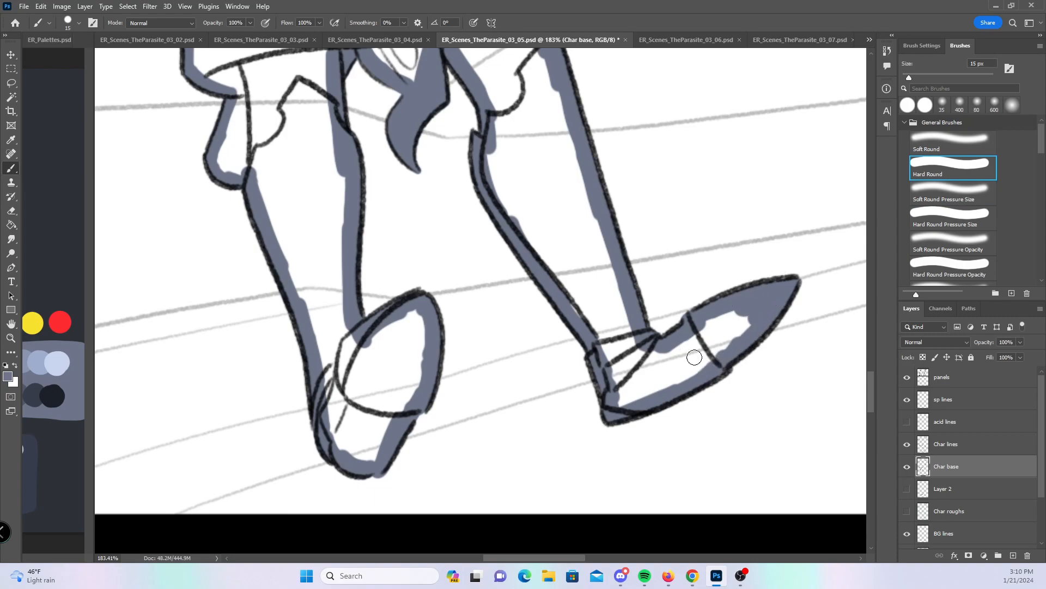
pyautogui.press('z')
pyautogui.moveTo(732, 389); pyautogui.dragTo(659, 389)
pyautogui.moveTo(593, 396); pyautogui.dragTo(496, 423)
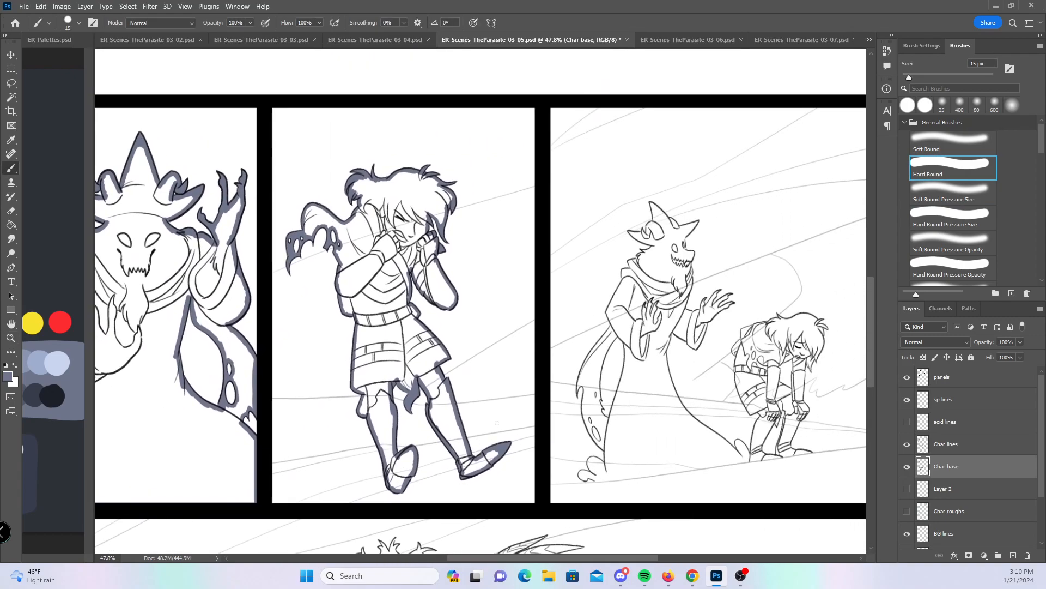
pyautogui.hotkey('ctrl', 's')
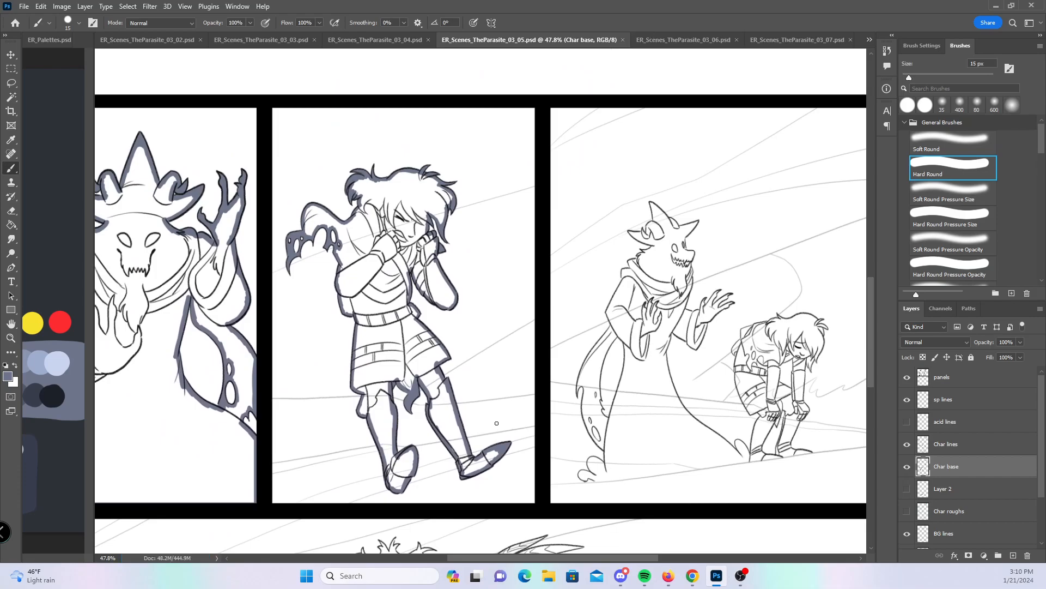
# - Paint the horn tips and neck tuft of the horned creature in the rightmost panel with a 9 px Hard Round Pressure Size brush
pyautogui.moveTo(707, 225); pyautogui.dragTo(779, 217)
pyautogui.press('[')
pyautogui.press('[')
pyautogui.moveTo(405, 238)
pyautogui.mouseDown()
pyautogui.moveTo(412, 271)
pyautogui.moveTo(406, 254)
pyautogui.moveTo(418, 264)
pyautogui.mouseUp()
pyautogui.hotkey('ctrl', 'z')
pyautogui.click(950, 216)
pyautogui.moveTo(337, 252)
pyautogui.mouseDown()
pyautogui.moveTo(354, 264)
pyautogui.moveTo(349, 256)
pyautogui.mouseUp()
pyautogui.moveTo(382, 364); pyautogui.dragTo(426, 347)
pyautogui.moveTo(440, 123)
pyautogui.mouseDown()
pyautogui.moveTo(448, 145)
pyautogui.moveTo(455, 131)
pyautogui.mouseUp()
pyautogui.moveTo(662, 205); pyautogui.dragTo(651, 226)
# - Paint the inner outline of the creature's horns, face, neck fur and collar with the Hard Round brush
pyautogui.click(953, 164)
pyautogui.moveTo(359, 272); pyautogui.dragTo(462, 315)
pyautogui.moveTo(422, 354); pyautogui.dragTo(463, 316)
pyautogui.moveTo(404, 370)
pyautogui.mouseDown()
pyautogui.moveTo(351, 391)
pyautogui.moveTo(352, 427)
pyautogui.moveTo(353, 406)
pyautogui.moveTo(313, 451)
pyautogui.moveTo(332, 433)
pyautogui.moveTo(362, 421)
pyautogui.mouseUp()
pyautogui.moveTo(368, 265)
pyautogui.mouseDown()
pyautogui.moveTo(403, 267)
pyautogui.moveTo(428, 252)
pyautogui.moveTo(442, 212)
pyautogui.moveTo(469, 212)
pyautogui.mouseUp()
pyautogui.moveTo(456, 127)
pyautogui.mouseDown()
pyautogui.moveTo(457, 190)
pyautogui.moveTo(457, 164)
pyautogui.moveTo(490, 158)
pyautogui.moveTo(573, 239)
pyautogui.moveTo(639, 224)
pyautogui.moveTo(621, 256)
pyautogui.moveTo(618, 234)
pyautogui.moveTo(602, 275)
pyautogui.moveTo(600, 349)
pyautogui.moveTo(642, 350)
pyautogui.moveTo(626, 395)
pyautogui.moveTo(632, 455)
pyautogui.mouseUp()
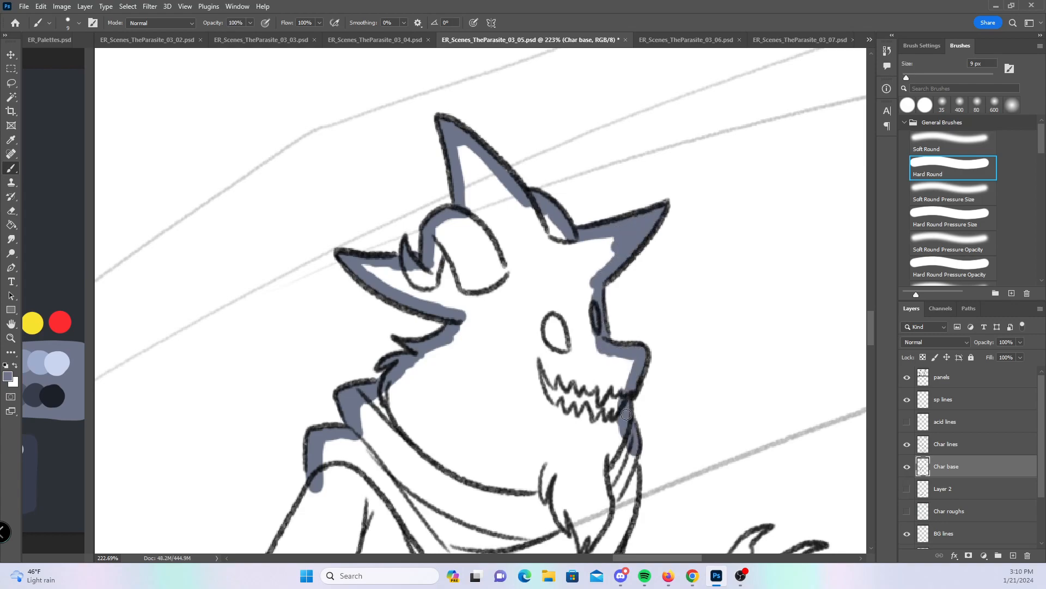
# - Paint the creature's rear upper-arm edge, its beard and chest front, and the edges of its outstretched sleeve
pyautogui.moveTo(661, 394)
pyautogui.mouseDown()
pyautogui.moveTo(650, 194)
pyautogui.moveTo(672, 87)
pyautogui.mouseUp()
pyautogui.moveTo(250, 336)
pyautogui.mouseDown()
pyautogui.moveTo(264, 372)
pyautogui.moveTo(262, 303)
pyautogui.moveTo(331, 181)
pyautogui.mouseUp()
pyautogui.moveTo(638, 154)
pyautogui.mouseDown()
pyautogui.moveTo(640, 213)
pyautogui.moveTo(603, 321)
pyautogui.mouseUp()
pyautogui.moveTo(550, 408); pyautogui.dragTo(624, 466)
pyautogui.moveTo(604, 315)
pyautogui.mouseDown()
pyautogui.moveTo(649, 336)
pyautogui.moveTo(691, 317)
pyautogui.mouseUp()
# - Paint the outstretched hand's claws with Hard Round Pressure Size, and its palm and sleeve cuff with Hard Round
pyautogui.click(946, 222)
pyautogui.moveTo(708, 263)
pyautogui.mouseDown()
pyautogui.moveTo(686, 299)
pyautogui.moveTo(696, 337)
pyautogui.mouseUp()
pyautogui.moveTo(775, 230)
pyautogui.mouseDown()
pyautogui.moveTo(744, 265)
pyautogui.moveTo(814, 250)
pyautogui.moveTo(806, 269)
pyautogui.moveTo(824, 288)
pyautogui.moveTo(810, 297)
pyautogui.mouseUp()
pyautogui.moveTo(591, 367); pyautogui.dragTo(351, 323)
pyautogui.click(975, 162)
pyautogui.moveTo(463, 275)
pyautogui.mouseDown()
pyautogui.moveTo(506, 210)
pyautogui.moveTo(499, 262)
pyautogui.moveTo(562, 214)
pyautogui.moveTo(519, 259)
pyautogui.moveTo(537, 254)
pyautogui.moveTo(529, 274)
pyautogui.moveTo(554, 261)
pyautogui.moveTo(533, 278)
pyautogui.moveTo(572, 258)
pyautogui.moveTo(491, 260)
pyautogui.mouseUp()
pyautogui.moveTo(390, 417)
pyautogui.mouseDown()
pyautogui.moveTo(386, 434)
pyautogui.moveTo(427, 452)
pyautogui.moveTo(477, 327)
pyautogui.moveTo(524, 280)
pyautogui.mouseUp()
pyautogui.moveTo(331, 358)
pyautogui.mouseDown()
pyautogui.moveTo(636, 327)
pyautogui.moveTo(632, 272)
pyautogui.moveTo(651, 257)
pyautogui.mouseUp()
# - Paint the upper edges of the creature's trailing cape and the back and upper front edges of its robe
pyautogui.moveTo(232, 417); pyautogui.dragTo(215, 455)
pyautogui.moveTo(243, 393)
pyautogui.mouseDown()
pyautogui.moveTo(319, 305)
pyautogui.moveTo(360, 229)
pyautogui.mouseUp()
pyautogui.moveTo(293, 483)
pyautogui.mouseDown()
pyautogui.moveTo(327, 370)
pyautogui.moveTo(381, 286)
pyautogui.moveTo(419, 327)
pyautogui.mouseUp()
pyautogui.moveTo(632, 262); pyautogui.dragTo(599, 377)
pyautogui.moveTo(486, 450); pyautogui.dragTo(514, 241)
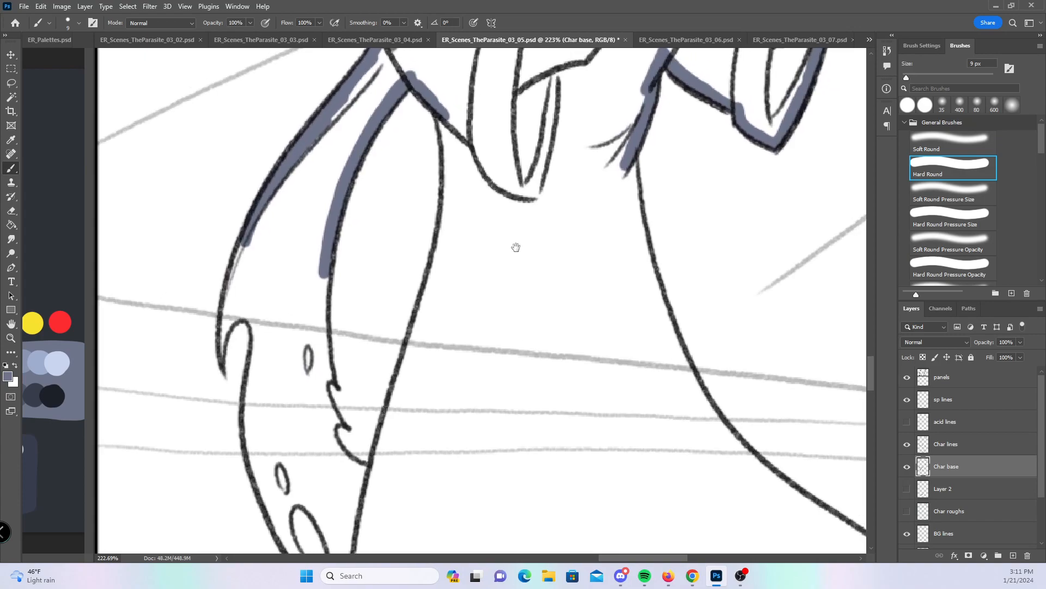
pyautogui.moveTo(371, 477); pyautogui.dragTo(436, 260)
pyautogui.moveTo(446, 120)
pyautogui.mouseDown()
pyautogui.moveTo(447, 182)
pyautogui.moveTo(422, 300)
pyautogui.mouseUp()
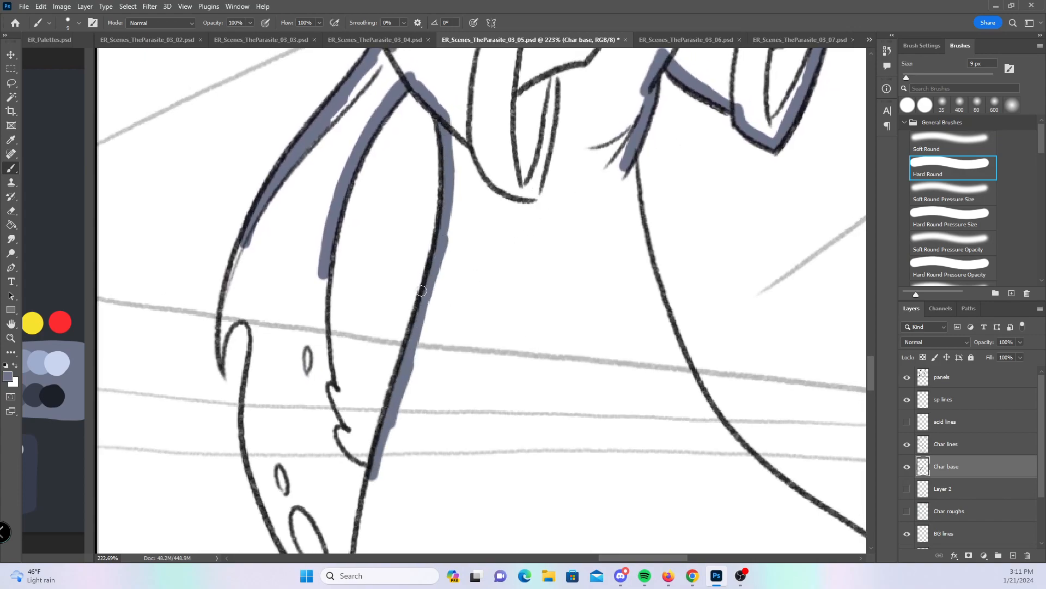
# - Paint the cape's pointed tip and small hole with the pressure-size brush, and its remaining outer and notched inner edges with Hard Round
pyautogui.click(933, 216)
pyautogui.moveTo(224, 338)
pyautogui.mouseDown()
pyautogui.moveTo(219, 364)
pyautogui.moveTo(234, 318)
pyautogui.mouseUp()
pyautogui.moveTo(307, 381)
pyautogui.mouseDown()
pyautogui.moveTo(304, 343)
pyautogui.moveTo(315, 348)
pyautogui.moveTo(312, 379)
pyautogui.moveTo(333, 379)
pyautogui.moveTo(336, 425)
pyautogui.moveTo(324, 371)
pyautogui.mouseUp()
pyautogui.click(950, 168)
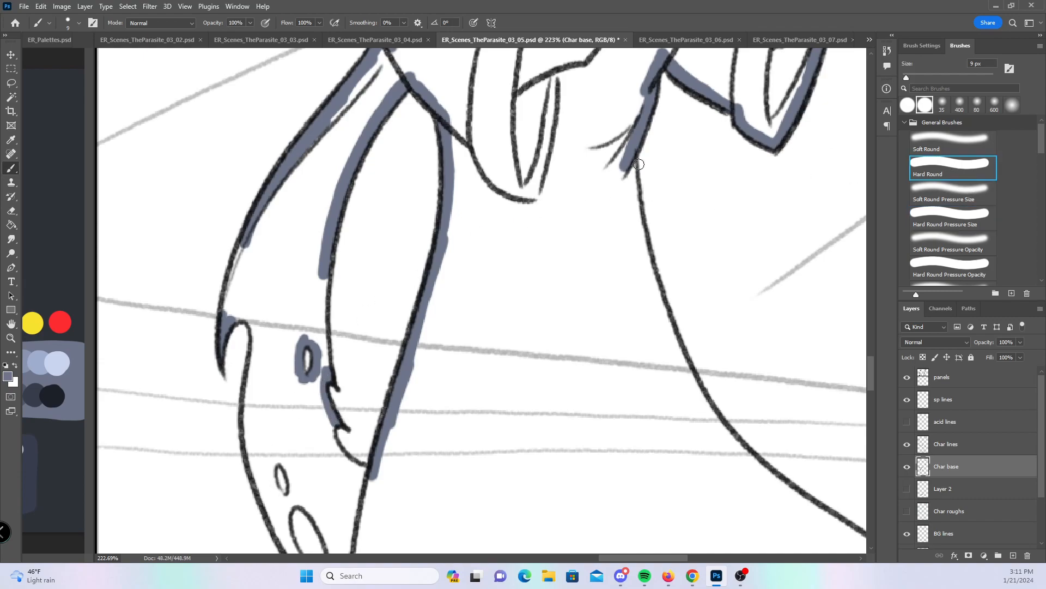
pyautogui.moveTo(227, 323)
pyautogui.mouseDown()
pyautogui.moveTo(250, 234)
pyautogui.moveTo(245, 310)
pyautogui.moveTo(262, 496)
pyautogui.mouseUp()
pyautogui.moveTo(322, 371)
pyautogui.mouseDown()
pyautogui.moveTo(320, 308)
pyautogui.moveTo(329, 436)
pyautogui.moveTo(353, 467)
pyautogui.moveTo(374, 409)
pyautogui.mouseUp()
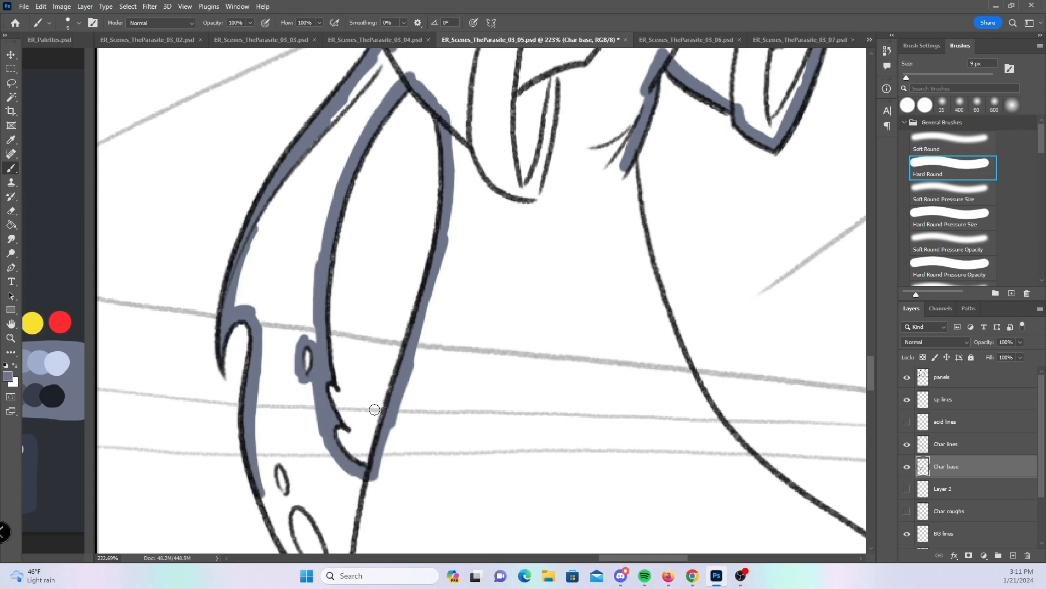
# - Paint the middle of the robe's front edge and the cape's lower end around its two holes
pyautogui.moveTo(631, 156)
pyautogui.mouseDown()
pyautogui.moveTo(657, 307)
pyautogui.moveTo(641, 235)
pyautogui.moveTo(682, 362)
pyautogui.moveTo(722, 429)
pyautogui.mouseUp()
pyautogui.moveTo(508, 469)
pyautogui.mouseDown()
pyautogui.moveTo(442, 345)
pyautogui.moveTo(437, 255)
pyautogui.mouseUp()
pyautogui.moveTo(215, 257); pyautogui.dragTo(264, 356)
pyautogui.moveTo(225, 286)
pyautogui.mouseDown()
pyautogui.moveTo(218, 235)
pyautogui.moveTo(242, 246)
pyautogui.moveTo(239, 303)
pyautogui.moveTo(278, 304)
pyautogui.moveTo(287, 357)
pyautogui.moveTo(260, 355)
pyautogui.moveTo(304, 392)
pyautogui.mouseUp()
pyautogui.moveTo(371, 322); pyautogui.dragTo(354, 272)
# - Paint the curled fold at the robe's rear foot and the short back edge above it
pyautogui.moveTo(248, 457)
pyautogui.mouseDown()
pyautogui.moveTo(224, 433)
pyautogui.moveTo(209, 388)
pyautogui.moveTo(262, 382)
pyautogui.moveTo(292, 423)
pyautogui.mouseUp()
pyautogui.moveTo(242, 459); pyautogui.dragTo(256, 479)
pyautogui.moveTo(293, 338); pyautogui.dragTo(294, 426)
# - Paint the robe's bottom hem along the ground line as connected straight strokes up to its front end
pyautogui.moveTo(261, 487); pyautogui.dragTo(334, 483)
pyautogui.keyDown('shift'); pyautogui.click(461, 467); pyautogui.keyUp('shift')
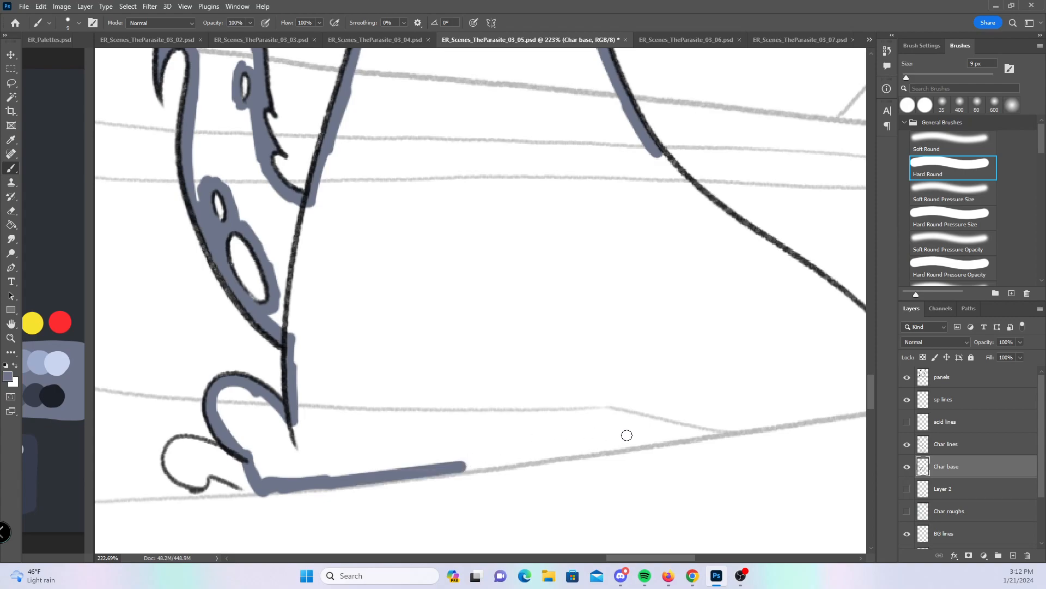
pyautogui.keyDown('shift'); pyautogui.click(613, 444); pyautogui.keyUp('shift')
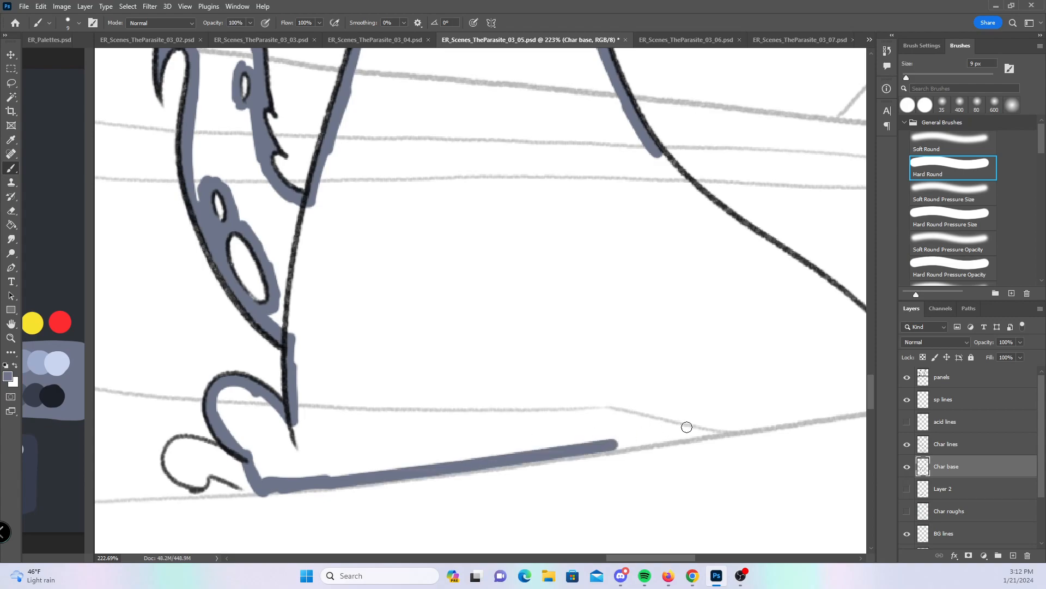
pyautogui.keyDown('shift'); pyautogui.click(736, 425); pyautogui.keyUp('shift')
pyautogui.keyDown('shift'); pyautogui.click(809, 418); pyautogui.keyUp('shift')
pyautogui.moveTo(779, 469); pyautogui.dragTo(440, 472)
pyautogui.keyDown('shift'); pyautogui.click(561, 405); pyautogui.keyUp('shift')
pyautogui.keyDown('shift'); pyautogui.click(620, 398); pyautogui.keyUp('shift')
# - Paint the rest of the robe's front edge down to its curled front end, and save the page
pyautogui.moveTo(320, 157)
pyautogui.mouseDown()
pyautogui.moveTo(569, 364)
pyautogui.moveTo(558, 307)
pyautogui.moveTo(596, 326)
pyautogui.moveTo(623, 377)
pyautogui.mouseUp()
pyautogui.press('z')
pyautogui.moveTo(660, 283); pyautogui.dragTo(493, 297)
pyautogui.press('b')
pyautogui.moveTo(669, 229)
pyautogui.mouseDown()
pyautogui.moveTo(615, 332)
pyautogui.moveTo(606, 379)
pyautogui.mouseUp()
pyautogui.hotkey('ctrl', 's')
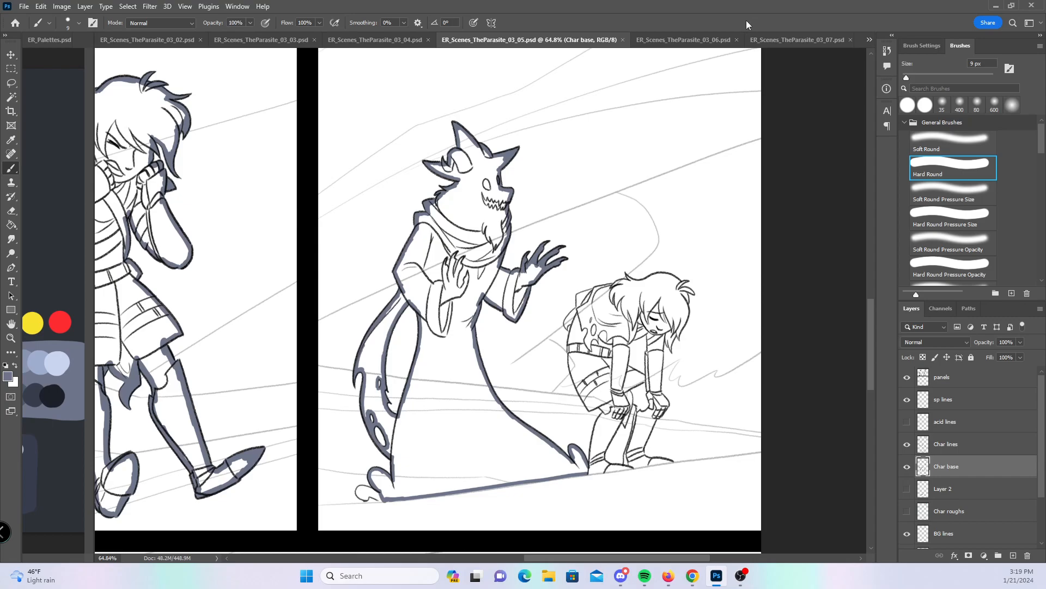
# - Paint the pointed hair tuft at the back of the crouching character's head with the Hard Round Pressure Size brush
pyautogui.hotkey('ctrl', 'space')
pyautogui.moveTo(659, 327); pyautogui.dragTo(750, 325)
pyautogui.press('space')
pyautogui.moveTo(567, 210); pyautogui.dragTo(552, 348)
pyautogui.moveTo(474, 188)
pyautogui.mouseDown()
pyautogui.moveTo(494, 209)
pyautogui.moveTo(476, 191)
pyautogui.moveTo(515, 220)
pyautogui.moveTo(539, 223)
pyautogui.mouseUp()
pyautogui.hotkey('ctrl', 'z')
pyautogui.click(967, 215)
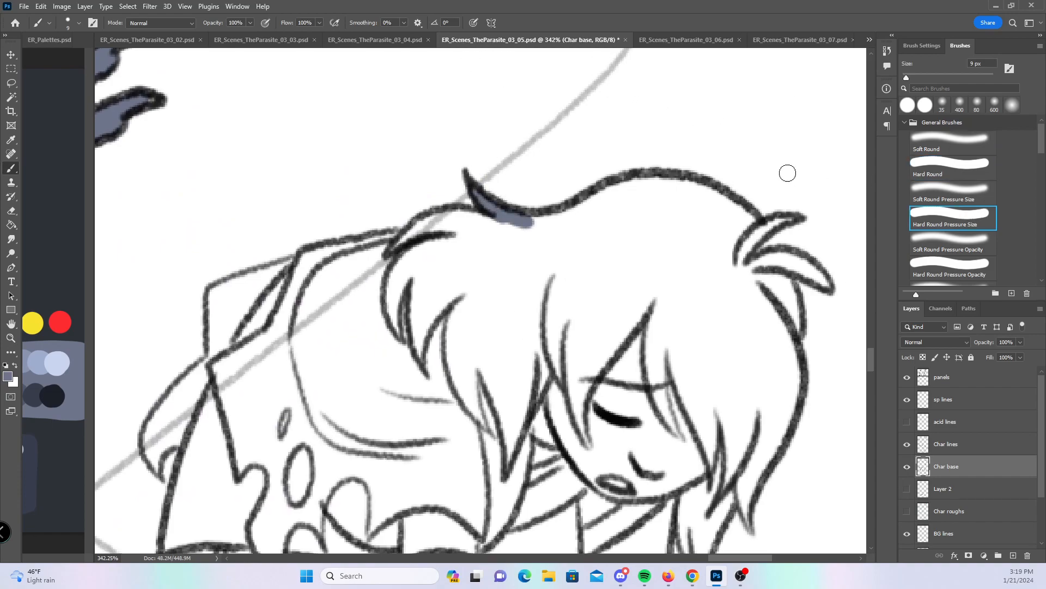
# - Fill the hunched figure's hair tuft, lower hair lock and cloak tip in blue-grey with the Hard Round Pressure Size brush
pyautogui.moveTo(762, 228)
pyautogui.mouseDown()
pyautogui.moveTo(751, 250)
pyautogui.moveTo(774, 251)
pyautogui.moveTo(827, 285)
pyautogui.moveTo(753, 251)
pyautogui.moveTo(783, 231)
pyautogui.mouseUp()
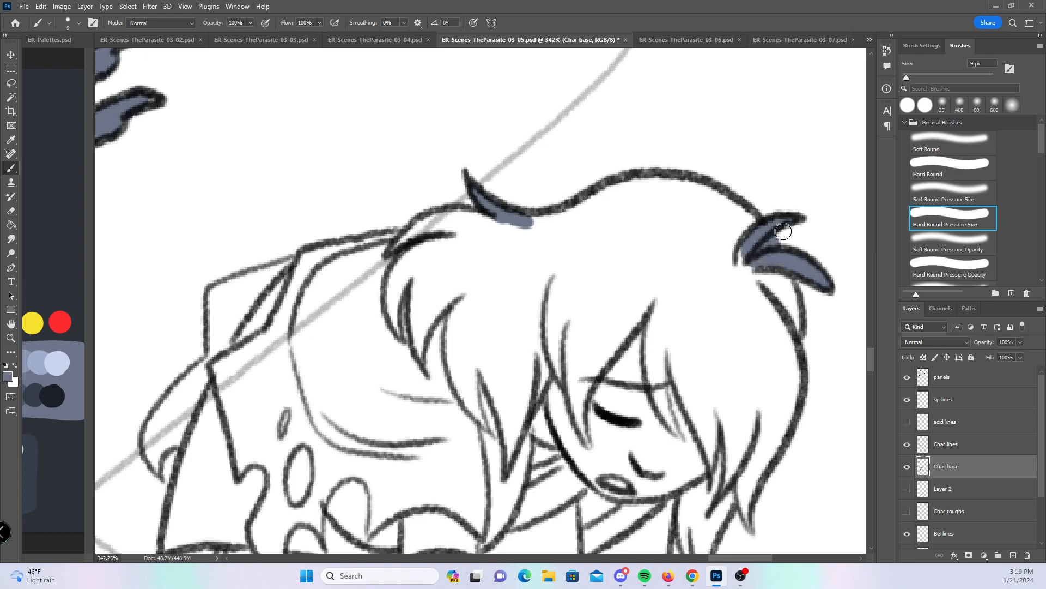
pyautogui.moveTo(743, 471)
pyautogui.mouseDown()
pyautogui.moveTo(755, 523)
pyautogui.moveTo(750, 469)
pyautogui.moveTo(761, 461)
pyautogui.mouseUp()
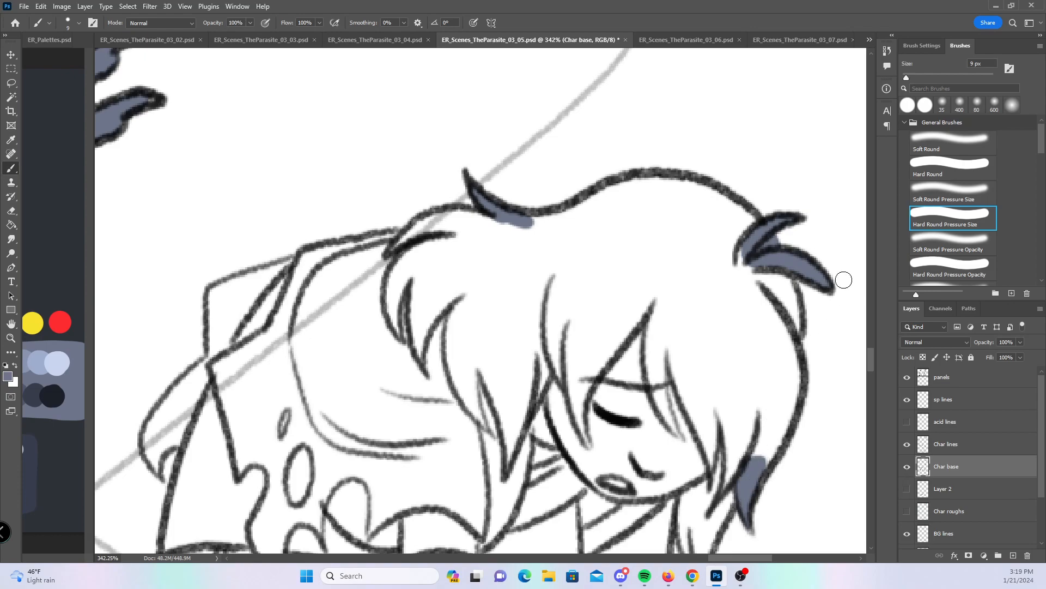
pyautogui.moveTo(161, 469)
pyautogui.mouseDown()
pyautogui.moveTo(148, 433)
pyautogui.moveTo(169, 444)
pyautogui.mouseUp()
# - Paint blue-grey along the inner edges of the hair, torso and arms with Hard Round, and the hair tips by the chin with Hard Round Pressure Size
pyautogui.click(951, 166)
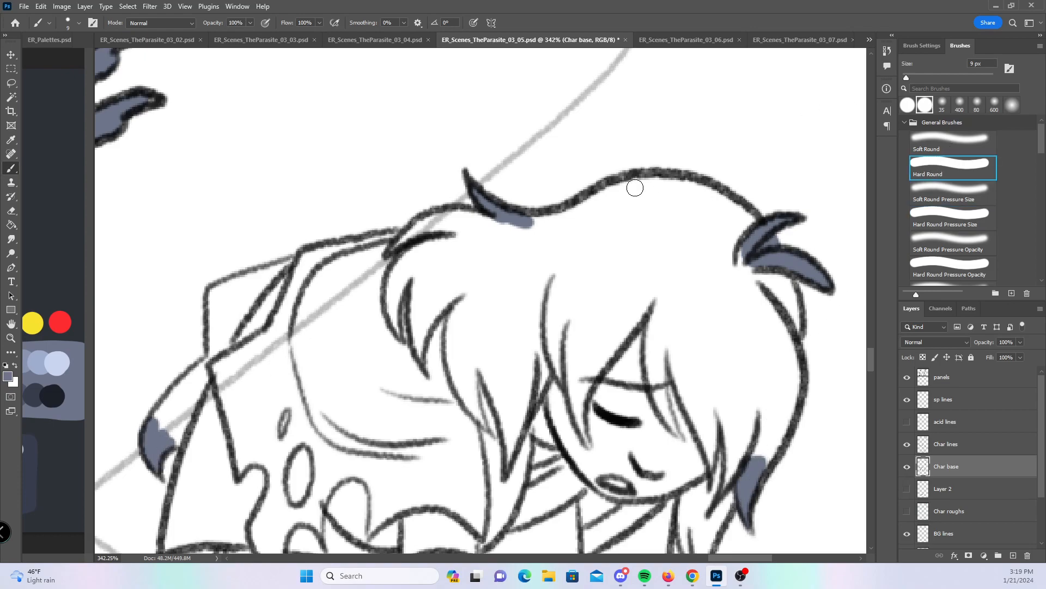
pyautogui.moveTo(155, 428)
pyautogui.mouseDown()
pyautogui.moveTo(218, 359)
pyautogui.moveTo(215, 298)
pyautogui.moveTo(246, 277)
pyautogui.moveTo(445, 220)
pyautogui.moveTo(434, 218)
pyautogui.moveTo(547, 225)
pyautogui.moveTo(644, 174)
pyautogui.moveTo(629, 188)
pyautogui.moveTo(662, 185)
pyautogui.moveTo(736, 210)
pyautogui.moveTo(715, 199)
pyautogui.moveTo(774, 268)
pyautogui.moveTo(784, 367)
pyautogui.moveTo(799, 391)
pyautogui.moveTo(793, 382)
pyautogui.moveTo(747, 470)
pyautogui.mouseUp()
pyautogui.scroll(-5, 567, 425)
pyautogui.moveTo(254, 191)
pyautogui.mouseDown()
pyautogui.moveTo(229, 344)
pyautogui.moveTo(233, 439)
pyautogui.moveTo(257, 515)
pyautogui.mouseUp()
pyautogui.moveTo(521, 259)
pyautogui.mouseDown()
pyautogui.moveTo(511, 336)
pyautogui.moveTo(524, 355)
pyautogui.moveTo(510, 472)
pyautogui.mouseUp()
pyautogui.moveTo(555, 270)
pyautogui.mouseDown()
pyautogui.moveTo(540, 294)
pyautogui.moveTo(654, 231)
pyautogui.moveTo(637, 285)
pyautogui.moveTo(632, 462)
pyautogui.mouseUp()
pyautogui.moveTo(738, 384); pyautogui.dragTo(540, 268)
pyautogui.moveTo(332, 335); pyautogui.dragTo(439, 388)
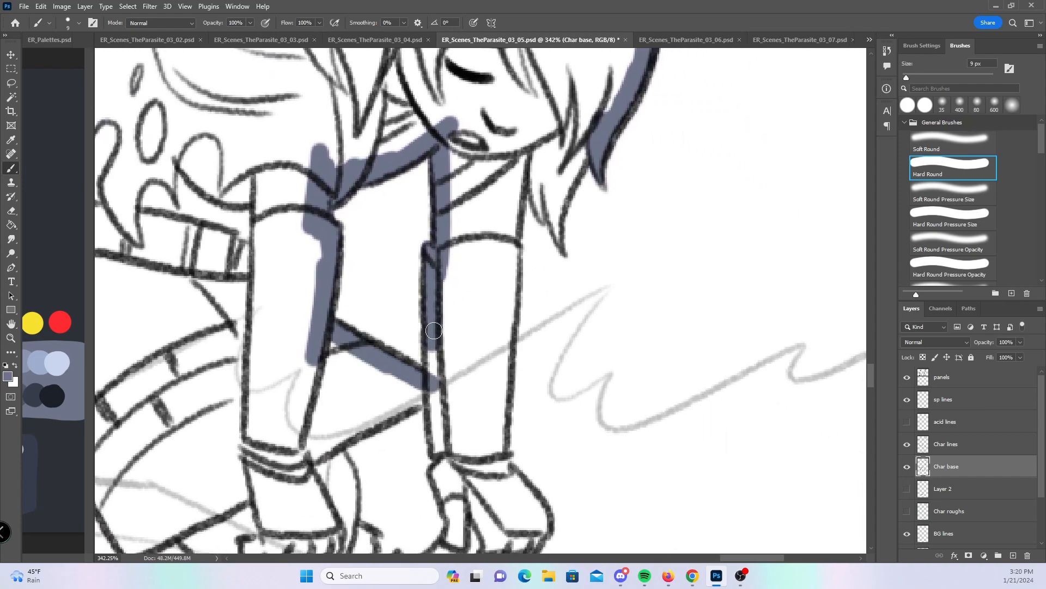
pyautogui.click(951, 218)
pyautogui.moveTo(528, 160)
pyautogui.mouseDown()
pyautogui.moveTo(543, 219)
pyautogui.moveTo(537, 161)
pyautogui.moveTo(545, 170)
pyautogui.moveTo(563, 249)
pyautogui.moveTo(556, 169)
pyautogui.moveTo(597, 132)
pyautogui.mouseUp()
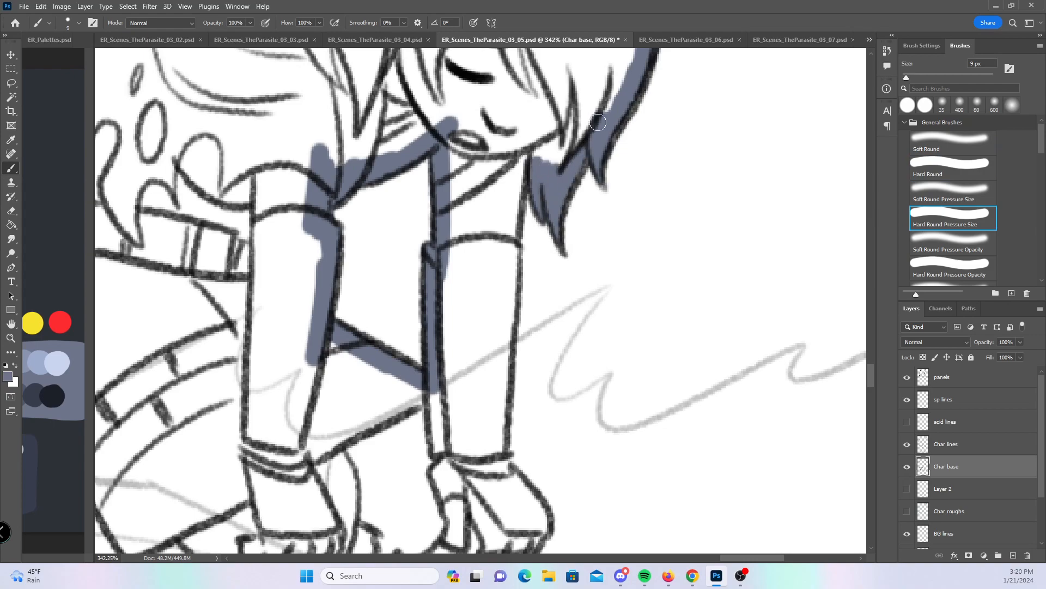
# - Paint the base color just inside the outlines of the hunched figure's outer arm, hand, cloak and upper legs with the Hard Round brush
pyautogui.click(954, 166)
pyautogui.moveTo(543, 163)
pyautogui.mouseDown()
pyautogui.moveTo(570, 148)
pyautogui.moveTo(524, 164)
pyautogui.moveTo(512, 204)
pyautogui.moveTo(519, 180)
pyautogui.moveTo(494, 461)
pyautogui.mouseUp()
pyautogui.moveTo(597, 357); pyautogui.dragTo(638, 158)
pyautogui.moveTo(561, 235); pyautogui.dragTo(599, 300)
pyautogui.moveTo(424, 286)
pyautogui.mouseDown()
pyautogui.moveTo(451, 322)
pyautogui.moveTo(408, 483)
pyautogui.mouseUp()
pyautogui.moveTo(499, 470)
pyautogui.mouseDown()
pyautogui.moveTo(493, 482)
pyautogui.moveTo(547, 368)
pyautogui.moveTo(600, 307)
pyautogui.moveTo(597, 323)
pyautogui.mouseUp()
pyautogui.moveTo(428, 261); pyautogui.dragTo(545, 297)
pyautogui.moveTo(231, 203); pyautogui.dragTo(306, 365)
pyautogui.moveTo(324, 361); pyautogui.dragTo(369, 333)
pyautogui.moveTo(487, 378); pyautogui.dragTo(442, 179)
pyautogui.moveTo(321, 147); pyautogui.dragTo(348, 186)
pyautogui.moveTo(265, 472)
pyautogui.mouseDown()
pyautogui.moveTo(285, 318)
pyautogui.moveTo(278, 365)
pyautogui.moveTo(309, 237)
pyautogui.moveTo(348, 180)
pyautogui.mouseUp()
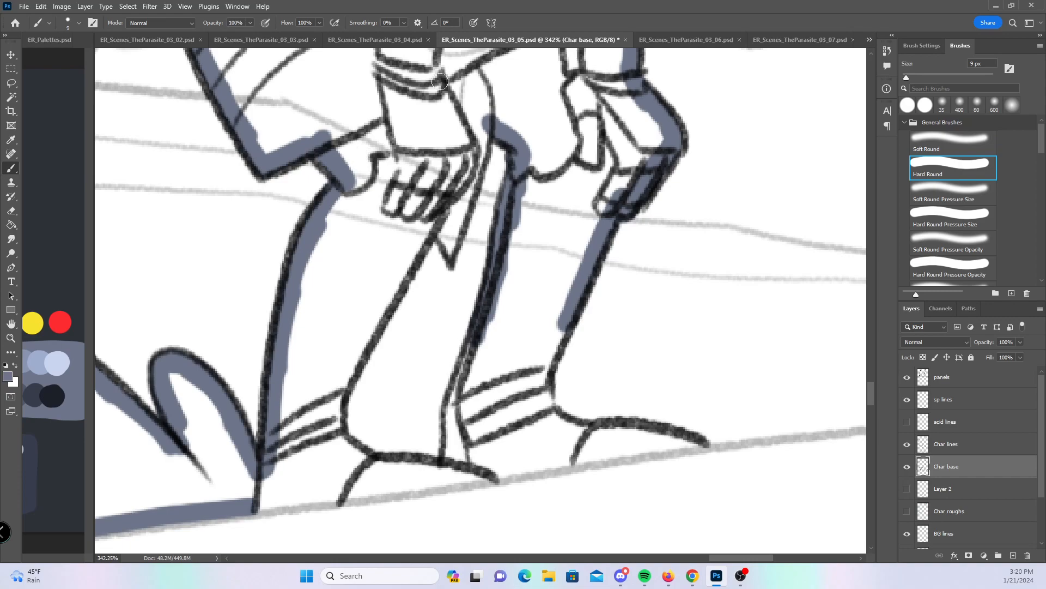
# - Fill the pointed cloth tip between the legs and the front shoe's toe with Hard Round Pressure Size, undoing one stray stroke
pyautogui.click(947, 217)
pyautogui.moveTo(438, 224)
pyautogui.mouseDown()
pyautogui.moveTo(448, 252)
pyautogui.moveTo(488, 122)
pyautogui.mouseUp()
pyautogui.hotkey('ctrl', 'z')
pyautogui.moveTo(443, 211); pyautogui.dragTo(456, 249)
pyautogui.moveTo(673, 442)
pyautogui.mouseDown()
pyautogui.moveTo(649, 443)
pyautogui.moveTo(705, 446)
pyautogui.mouseUp()
# - Paint the base color along the remaining edges of both legs, the shoes and the cloak hem with the Hard Round brush
pyautogui.click(955, 167)
pyautogui.moveTo(453, 207)
pyautogui.mouseDown()
pyautogui.moveTo(484, 116)
pyautogui.moveTo(441, 215)
pyautogui.moveTo(362, 339)
pyautogui.moveTo(327, 443)
pyautogui.mouseUp()
pyautogui.moveTo(452, 261); pyautogui.dragTo(448, 189)
pyautogui.moveTo(326, 357)
pyautogui.mouseDown()
pyautogui.moveTo(369, 391)
pyautogui.moveTo(333, 368)
pyautogui.mouseUp()
pyautogui.moveTo(248, 428); pyautogui.dragTo(268, 427)
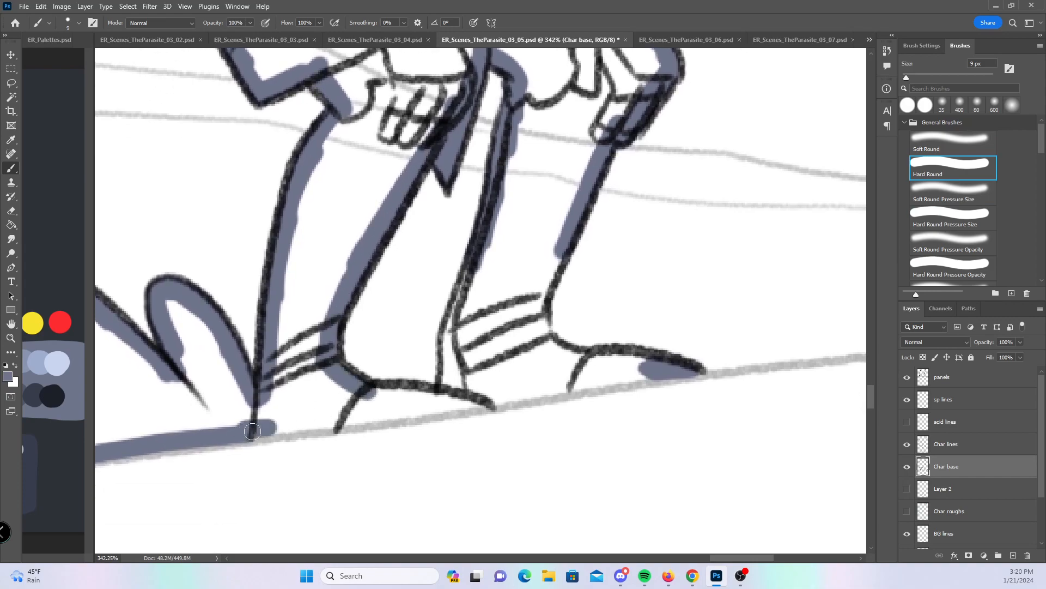
pyautogui.moveTo(371, 416)
pyautogui.mouseDown()
pyautogui.moveTo(482, 403)
pyautogui.moveTo(362, 394)
pyautogui.moveTo(459, 405)
pyautogui.moveTo(366, 404)
pyautogui.mouseUp()
pyautogui.moveTo(505, 150)
pyautogui.mouseDown()
pyautogui.moveTo(479, 278)
pyautogui.moveTo(450, 350)
pyautogui.moveTo(475, 260)
pyautogui.mouseUp()
pyautogui.moveTo(611, 378)
pyautogui.mouseDown()
pyautogui.moveTo(659, 373)
pyautogui.moveTo(632, 360)
pyautogui.mouseUp()
pyautogui.moveTo(559, 234)
pyautogui.mouseDown()
pyautogui.moveTo(535, 311)
pyautogui.moveTo(545, 350)
pyautogui.moveTo(587, 363)
pyautogui.moveTo(569, 370)
pyautogui.moveTo(625, 362)
pyautogui.mouseUp()
pyautogui.moveTo(647, 254); pyautogui.dragTo(535, 210)
# - In the wide panel, fill the scarfed animal character's ear tips, head tufts, neck fur and beard tip with Hard Round Pressure Size
pyautogui.moveTo(349, 355)
pyautogui.mouseDown()
pyautogui.moveTo(536, 214)
pyautogui.moveTo(693, 211)
pyautogui.mouseUp()
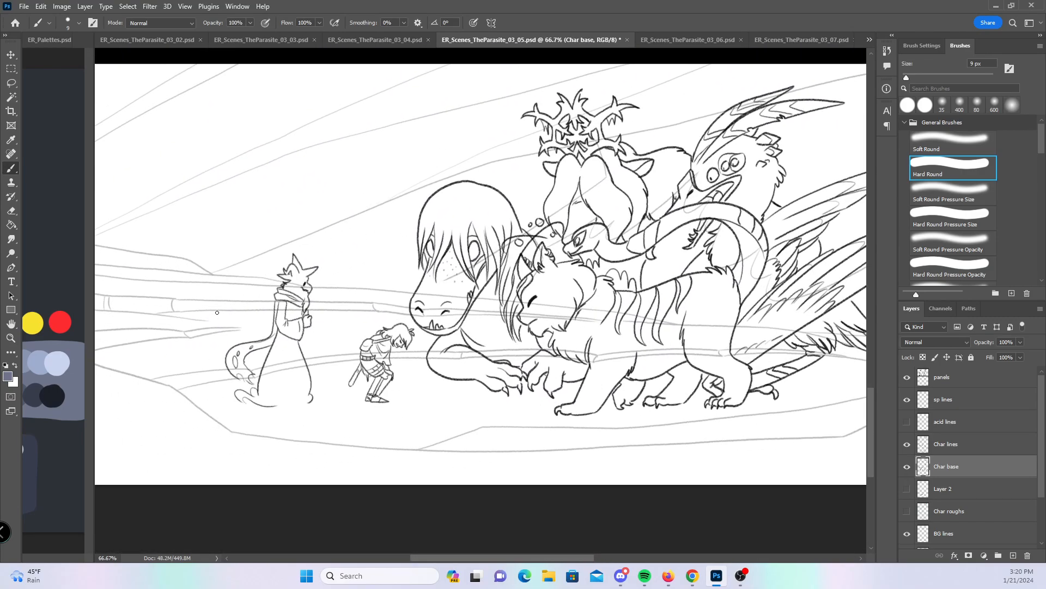
pyautogui.moveTo(256, 301); pyautogui.dragTo(329, 273)
pyautogui.click(933, 215)
pyautogui.moveTo(582, 265); pyautogui.dragTo(535, 298)
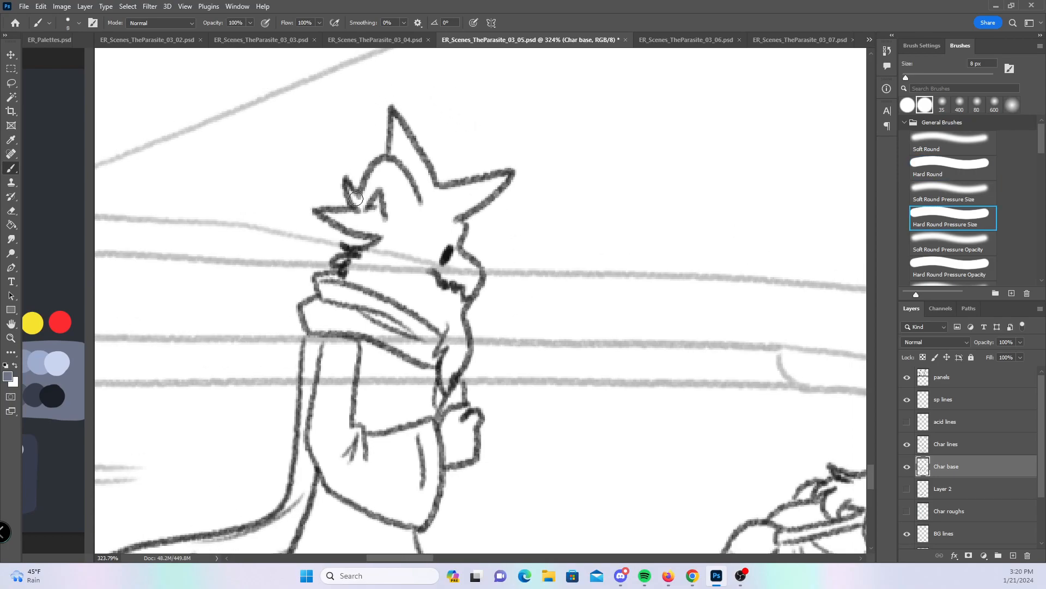
pyautogui.moveTo(347, 184)
pyautogui.mouseDown()
pyautogui.moveTo(362, 207)
pyautogui.moveTo(378, 170)
pyautogui.mouseUp()
pyautogui.moveTo(324, 213); pyautogui.dragTo(360, 229)
pyautogui.moveTo(393, 124)
pyautogui.mouseDown()
pyautogui.moveTo(393, 148)
pyautogui.moveTo(415, 154)
pyautogui.mouseUp()
pyautogui.moveTo(508, 176); pyautogui.dragTo(502, 181)
pyautogui.moveTo(339, 263)
pyautogui.mouseDown()
pyautogui.moveTo(360, 260)
pyautogui.moveTo(351, 275)
pyautogui.moveTo(373, 249)
pyautogui.mouseUp()
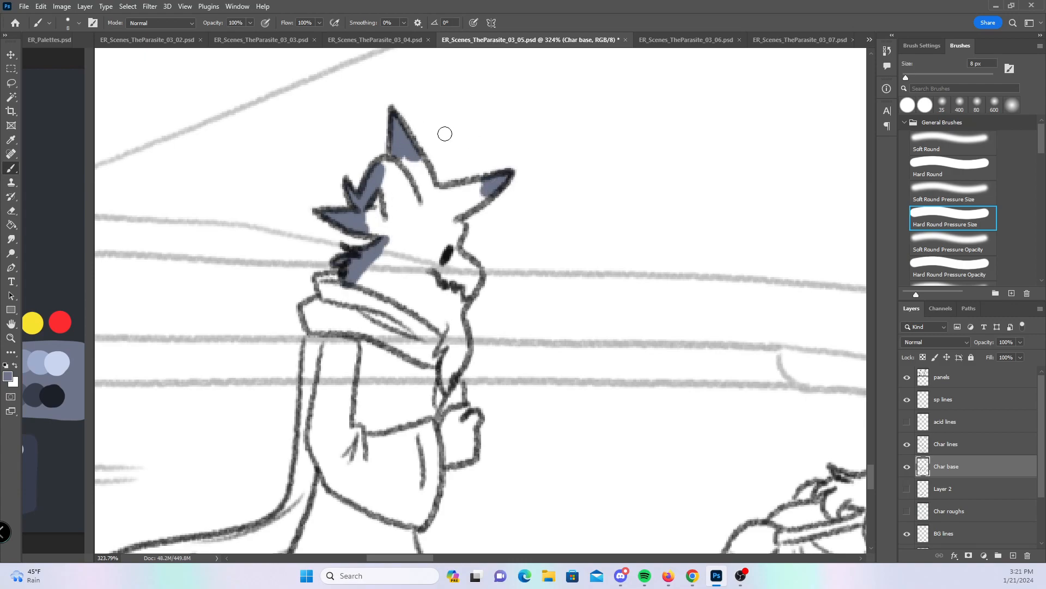
pyautogui.moveTo(445, 391); pyautogui.dragTo(463, 349)
# - Paint the base color inside the outlines of the scarfed character's head, scarf, back, hand and sleeve with the Hard Round brush
pyautogui.click(950, 169)
pyautogui.moveTo(371, 231)
pyautogui.mouseDown()
pyautogui.moveTo(384, 167)
pyautogui.moveTo(399, 154)
pyautogui.moveTo(450, 186)
pyautogui.moveTo(438, 194)
pyautogui.moveTo(485, 185)
pyautogui.moveTo(460, 211)
pyautogui.moveTo(483, 177)
pyautogui.moveTo(455, 221)
pyautogui.moveTo(452, 255)
pyautogui.moveTo(476, 274)
pyautogui.moveTo(457, 304)
pyautogui.moveTo(453, 362)
pyautogui.mouseUp()
pyautogui.moveTo(322, 276)
pyautogui.mouseDown()
pyautogui.moveTo(325, 306)
pyautogui.moveTo(312, 307)
pyautogui.moveTo(308, 384)
pyautogui.mouseUp()
pyautogui.moveTo(467, 383)
pyautogui.mouseDown()
pyautogui.moveTo(512, 146)
pyautogui.moveTo(498, 177)
pyautogui.moveTo(515, 209)
pyautogui.moveTo(503, 217)
pyautogui.mouseUp()
pyautogui.moveTo(466, 282); pyautogui.dragTo(481, 209)
pyautogui.moveTo(405, 234); pyautogui.dragTo(525, 163)
# - Outline the holes in the scarfed character's trailing cape and fill its ragged tips with the Hard Round Pressure Size brush
pyautogui.click(948, 217)
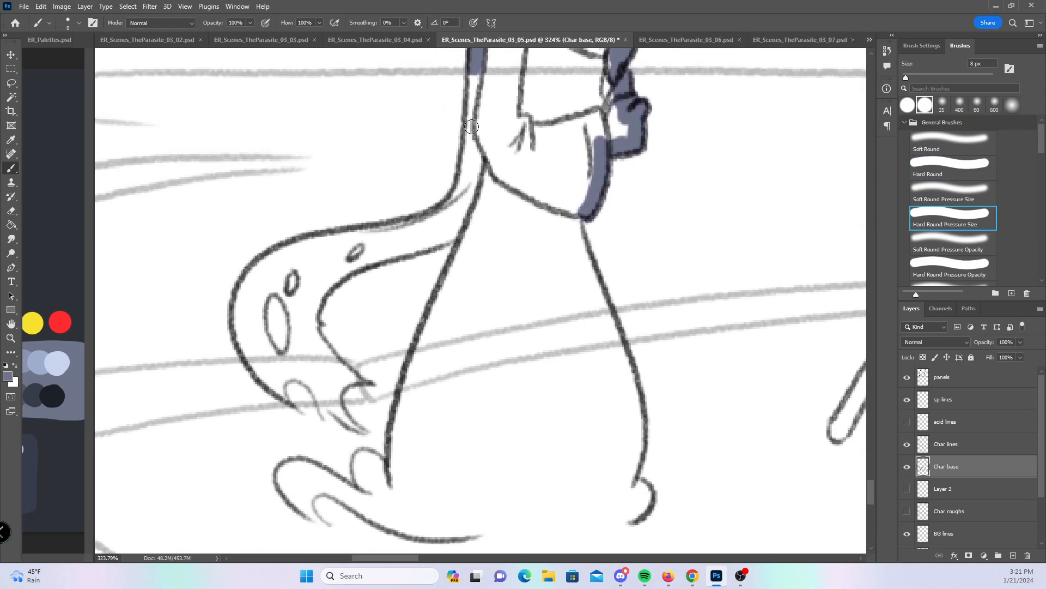
pyautogui.moveTo(340, 270)
pyautogui.mouseDown()
pyautogui.moveTo(360, 240)
pyautogui.moveTo(364, 257)
pyautogui.moveTo(343, 270)
pyautogui.moveTo(357, 268)
pyautogui.mouseUp()
pyautogui.moveTo(293, 281)
pyautogui.mouseDown()
pyautogui.moveTo(283, 300)
pyautogui.moveTo(285, 261)
pyautogui.moveTo(303, 270)
pyautogui.moveTo(261, 343)
pyautogui.moveTo(275, 289)
pyautogui.mouseUp()
pyautogui.moveTo(262, 331)
pyautogui.mouseDown()
pyautogui.moveTo(273, 352)
pyautogui.moveTo(286, 356)
pyautogui.moveTo(294, 325)
pyautogui.mouseUp()
pyautogui.moveTo(283, 395)
pyautogui.mouseDown()
pyautogui.moveTo(275, 381)
pyautogui.moveTo(291, 371)
pyautogui.moveTo(324, 410)
pyautogui.moveTo(329, 391)
pyautogui.moveTo(343, 426)
pyautogui.moveTo(351, 414)
pyautogui.moveTo(338, 409)
pyautogui.moveTo(330, 355)
pyautogui.mouseUp()
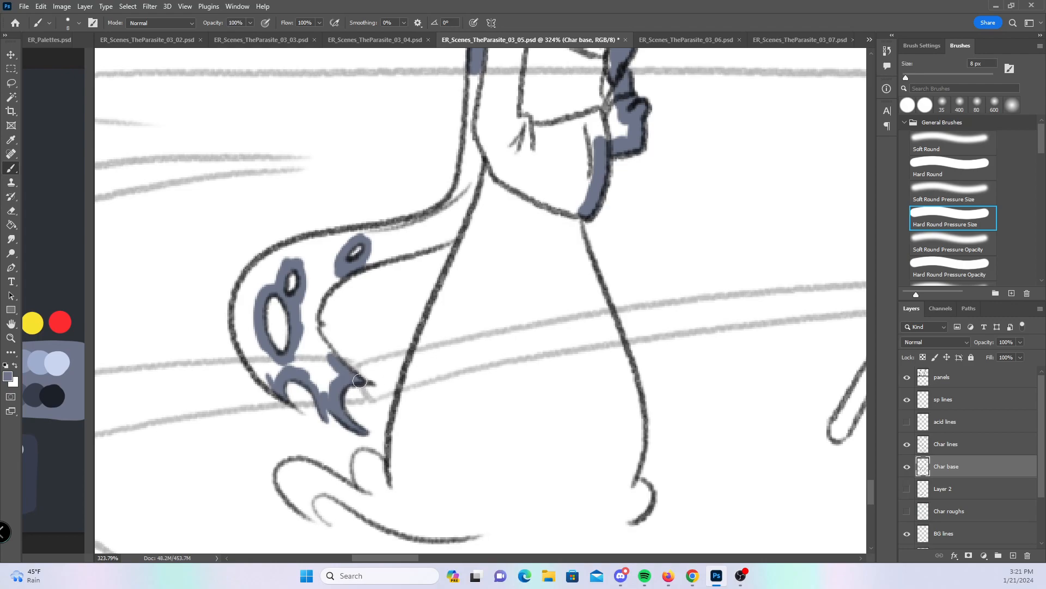
# - Fill the rest of the tattered cape up to the character's back with the Hard Round brush, leaving its holes empty
pyautogui.click(914, 162)
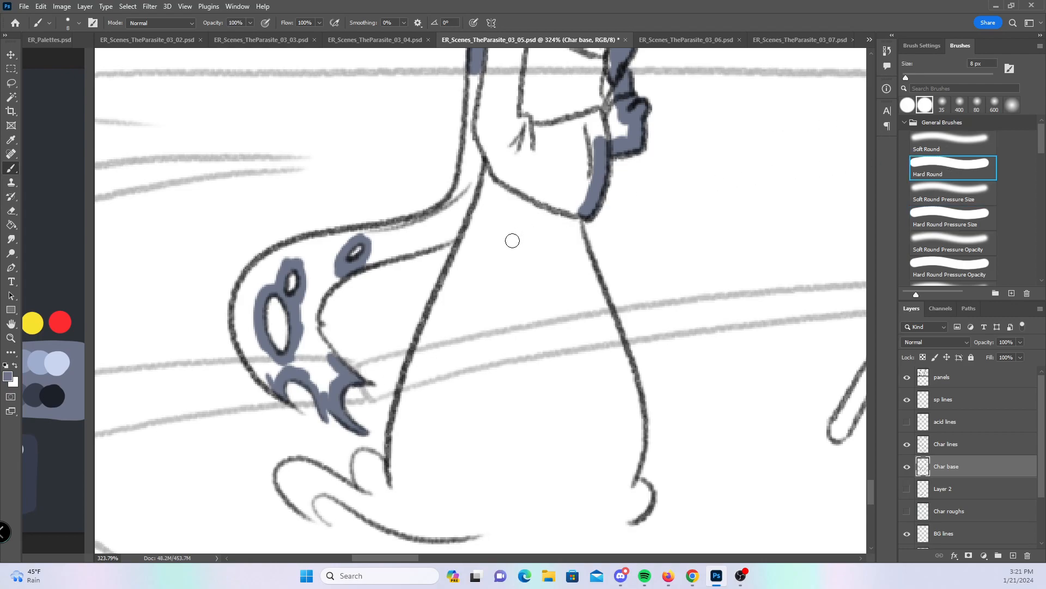
pyautogui.moveTo(242, 294)
pyautogui.mouseDown()
pyautogui.moveTo(275, 385)
pyautogui.moveTo(256, 290)
pyautogui.moveTo(272, 281)
pyautogui.moveTo(259, 272)
pyautogui.moveTo(353, 232)
pyautogui.moveTo(304, 259)
pyautogui.moveTo(324, 254)
pyautogui.moveTo(338, 273)
pyautogui.moveTo(307, 306)
pyautogui.moveTo(305, 335)
pyautogui.moveTo(285, 363)
pyautogui.moveTo(321, 357)
pyautogui.moveTo(310, 300)
pyautogui.mouseUp()
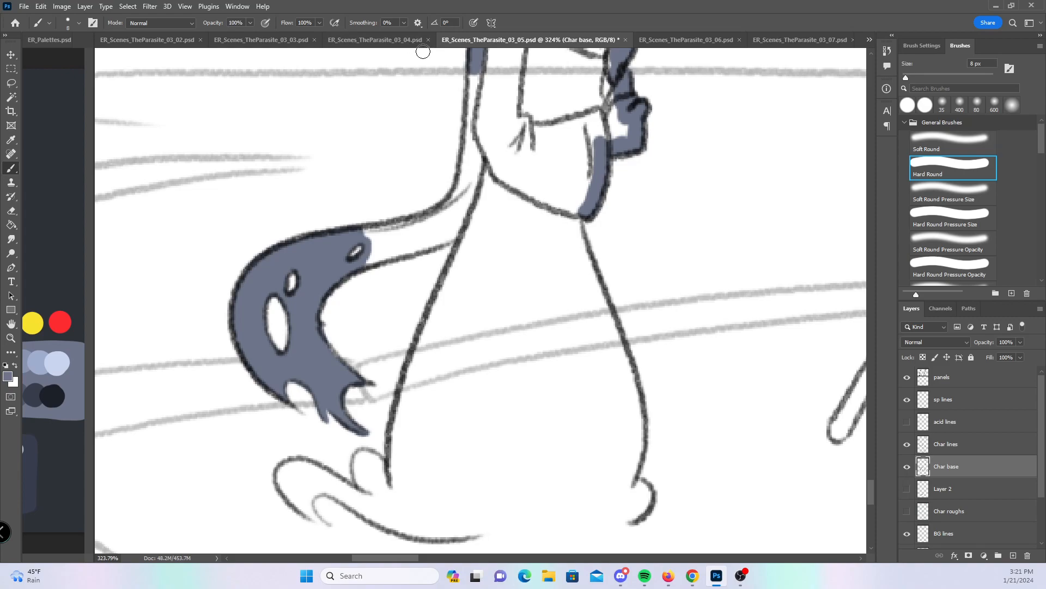
pyautogui.moveTo(367, 238)
pyautogui.mouseDown()
pyautogui.moveTo(416, 225)
pyautogui.moveTo(377, 254)
pyautogui.moveTo(467, 227)
pyautogui.moveTo(437, 228)
pyautogui.moveTo(460, 202)
pyautogui.mouseUp()
pyautogui.moveTo(475, 60)
pyautogui.mouseDown()
pyautogui.moveTo(455, 207)
pyautogui.moveTo(469, 240)
pyautogui.mouseUp()
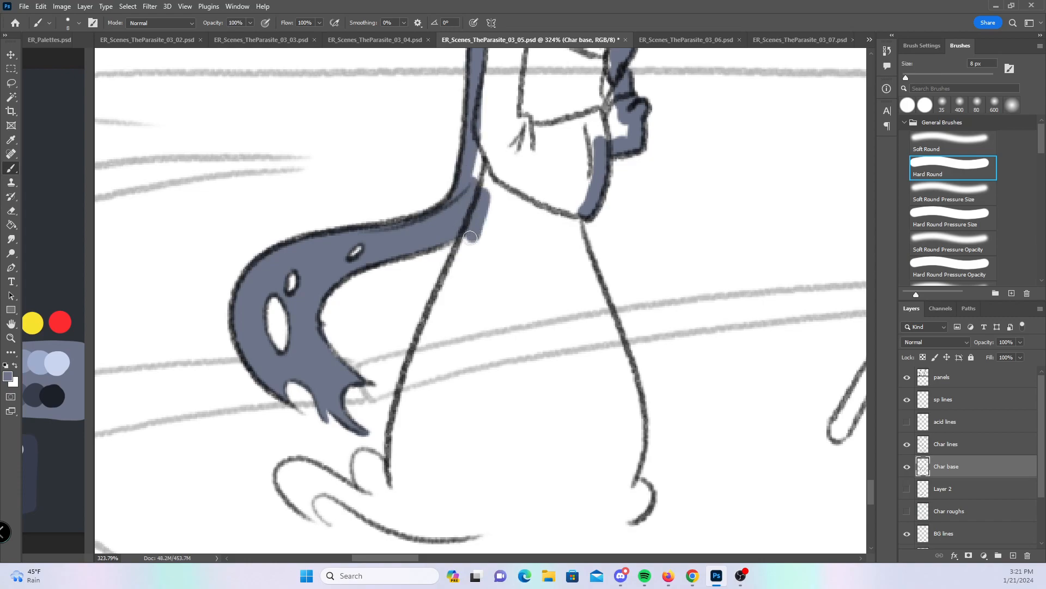
# - Paint the base color along both sides, the hem and the trailing folds of the scarfed character's robe with Hard Round
pyautogui.moveTo(396, 467)
pyautogui.mouseDown()
pyautogui.moveTo(397, 416)
pyautogui.moveTo(396, 454)
pyautogui.moveTo(420, 354)
pyautogui.moveTo(486, 170)
pyautogui.mouseUp()
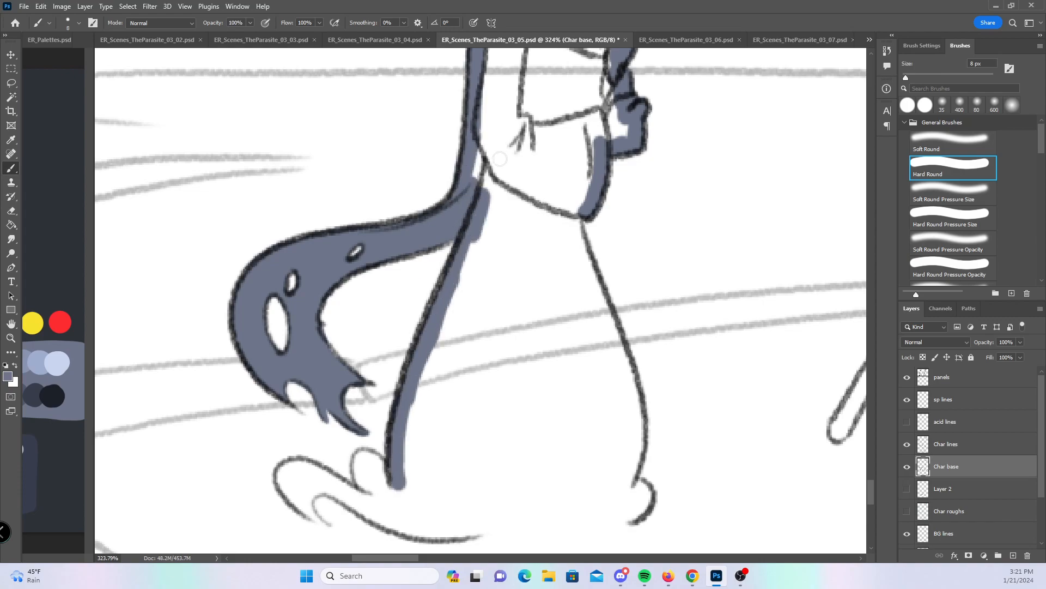
pyautogui.moveTo(581, 203)
pyautogui.mouseDown()
pyautogui.moveTo(571, 246)
pyautogui.moveTo(635, 414)
pyautogui.mouseUp()
pyautogui.moveTo(653, 363); pyautogui.dragTo(591, 184)
pyautogui.moveTo(308, 322)
pyautogui.mouseDown()
pyautogui.moveTo(303, 287)
pyautogui.moveTo(326, 297)
pyautogui.moveTo(322, 326)
pyautogui.moveTo(342, 329)
pyautogui.mouseUp()
pyautogui.moveTo(240, 297)
pyautogui.mouseDown()
pyautogui.moveTo(360, 360)
pyautogui.moveTo(561, 344)
pyautogui.mouseUp()
pyautogui.moveTo(569, 253)
pyautogui.mouseDown()
pyautogui.moveTo(577, 324)
pyautogui.moveTo(564, 344)
pyautogui.moveTo(587, 323)
pyautogui.mouseUp()
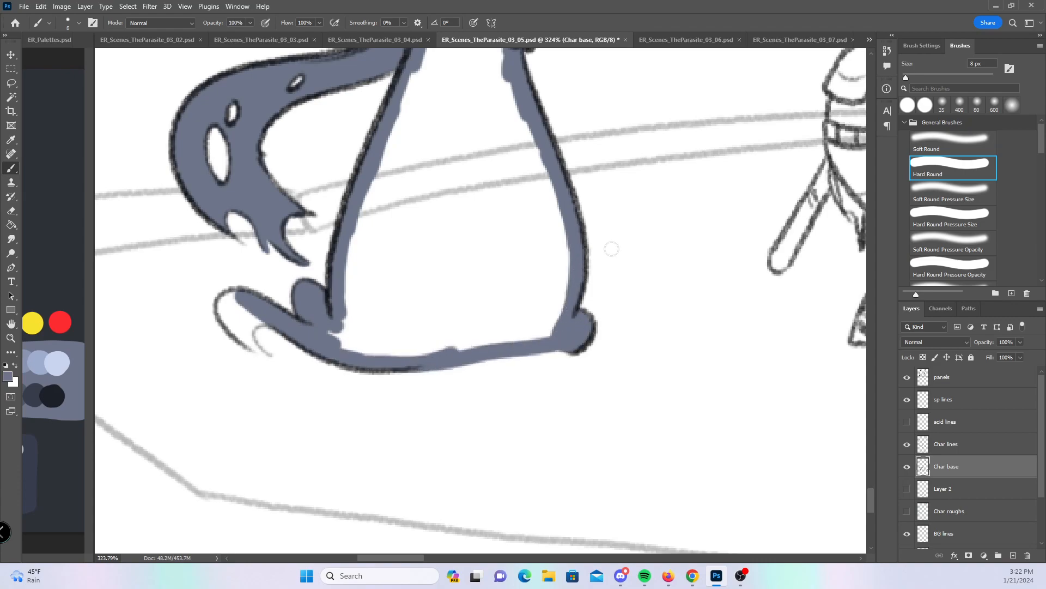
# - Fill the small hunched figure's sword sheath and paint along the back edge of the shoulder and waist with Hard Round
pyautogui.moveTo(705, 297); pyautogui.dragTo(649, 305)
pyautogui.moveTo(776, 267); pyautogui.dragTo(448, 340)
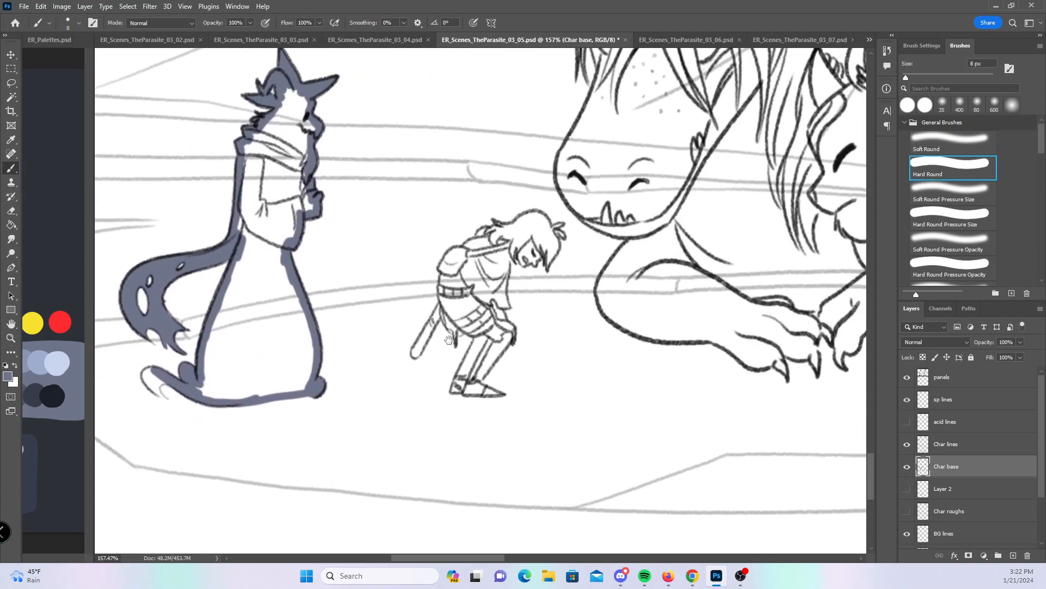
pyautogui.moveTo(473, 286); pyautogui.dragTo(523, 288)
pyautogui.moveTo(371, 406); pyautogui.dragTo(379, 393)
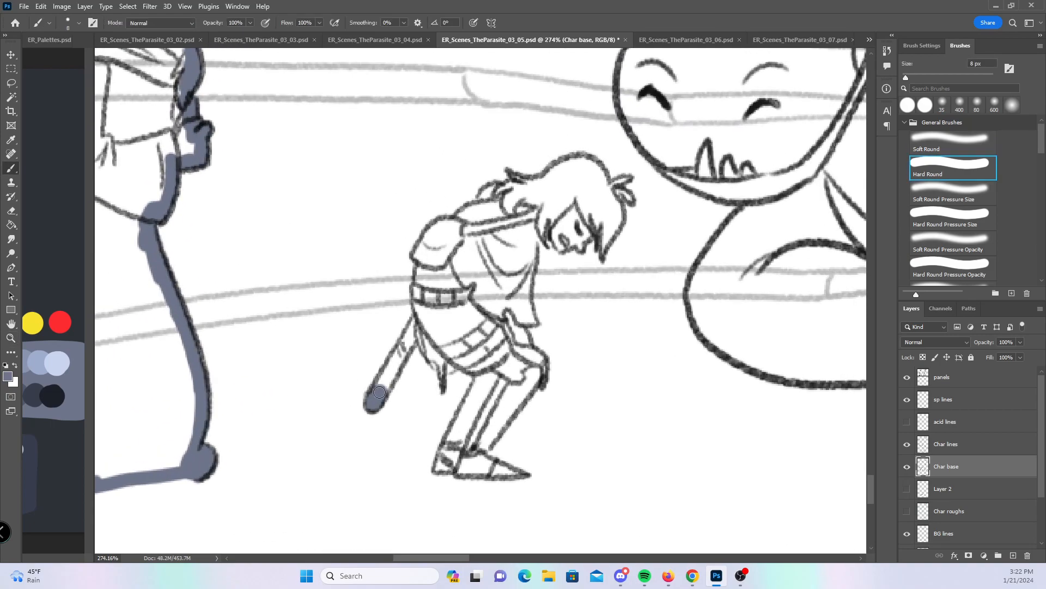
pyautogui.moveTo(423, 312)
pyautogui.mouseDown()
pyautogui.moveTo(382, 390)
pyautogui.moveTo(422, 319)
pyautogui.mouseUp()
pyautogui.moveTo(439, 227); pyautogui.dragTo(420, 299)
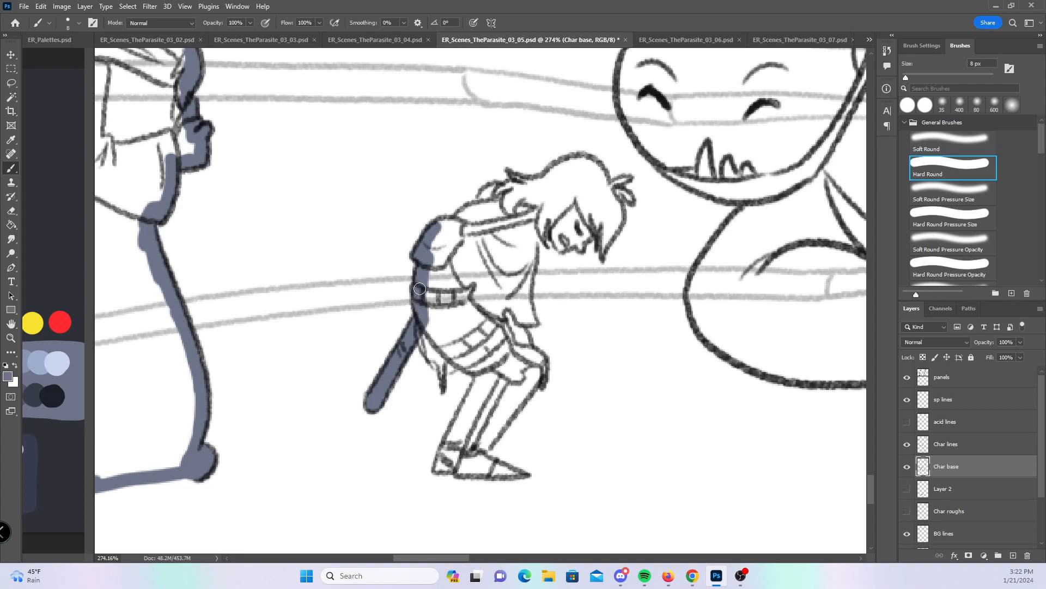
# - Fill the small hunched figure's hair edges, hand area and torn cloth tips with the Hard Round Pressure Size brush
pyautogui.click(944, 219)
pyautogui.moveTo(535, 179)
pyautogui.mouseDown()
pyautogui.moveTo(499, 194)
pyautogui.moveTo(591, 165)
pyautogui.mouseUp()
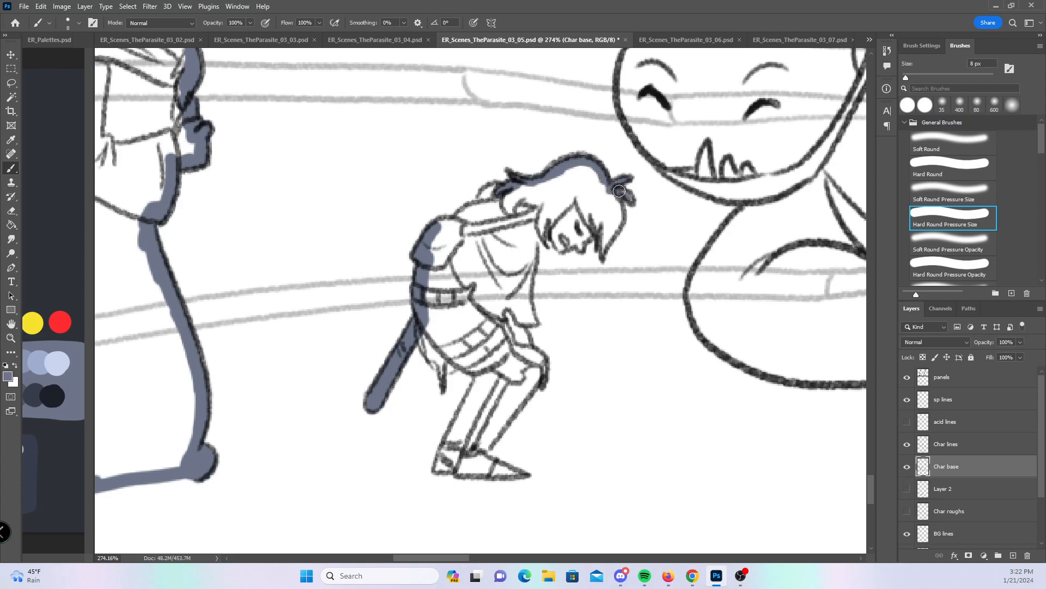
pyautogui.moveTo(598, 233)
pyautogui.mouseDown()
pyautogui.moveTo(603, 251)
pyautogui.moveTo(620, 210)
pyautogui.moveTo(605, 215)
pyautogui.mouseUp()
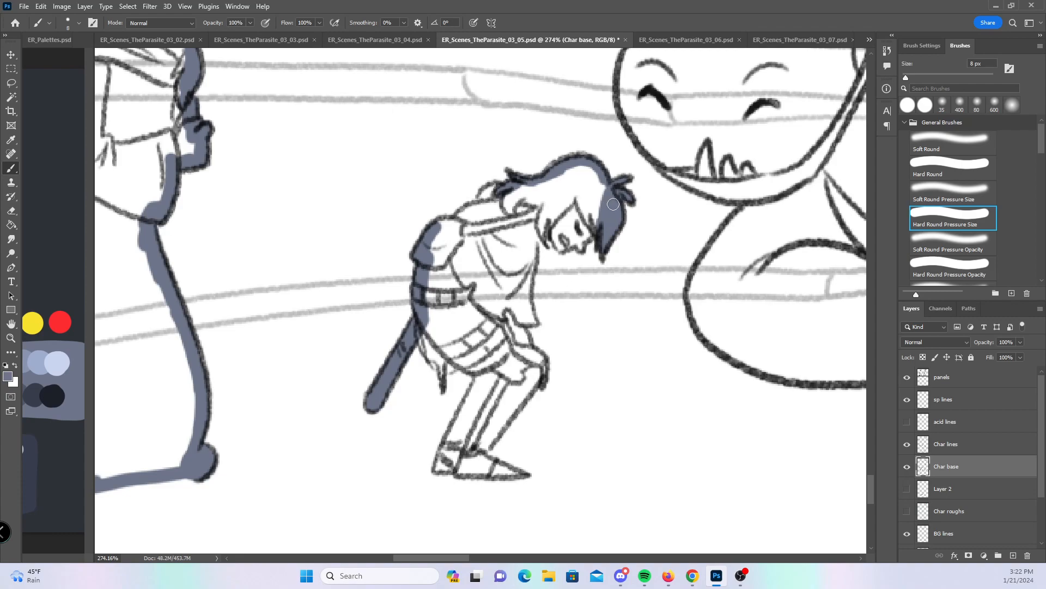
pyautogui.moveTo(517, 342)
pyautogui.mouseDown()
pyautogui.moveTo(511, 316)
pyautogui.moveTo(527, 286)
pyautogui.moveTo(513, 356)
pyautogui.moveTo(542, 372)
pyautogui.mouseUp()
pyautogui.moveTo(419, 324); pyautogui.dragTo(429, 347)
pyautogui.moveTo(442, 385); pyautogui.dragTo(455, 366)
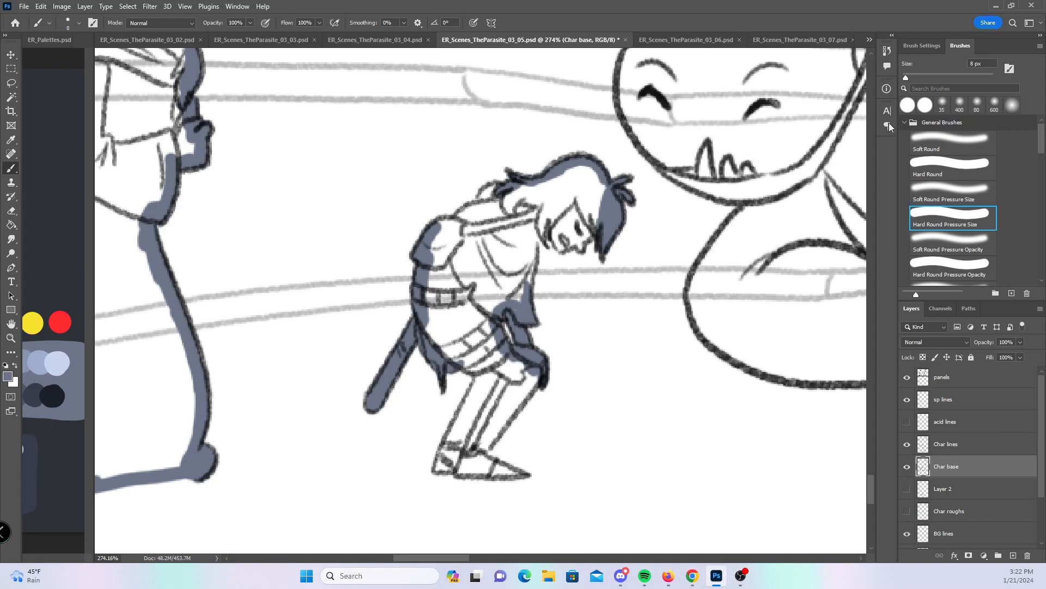
# - Paint the small figure's upper back and front cloak edge with Hard Round, and the lower face with Hard Round Pressure Size
pyautogui.click(950, 165)
pyautogui.moveTo(444, 224); pyautogui.dragTo(547, 175)
pyautogui.moveTo(520, 285); pyautogui.dragTo(552, 203)
pyautogui.click(943, 214)
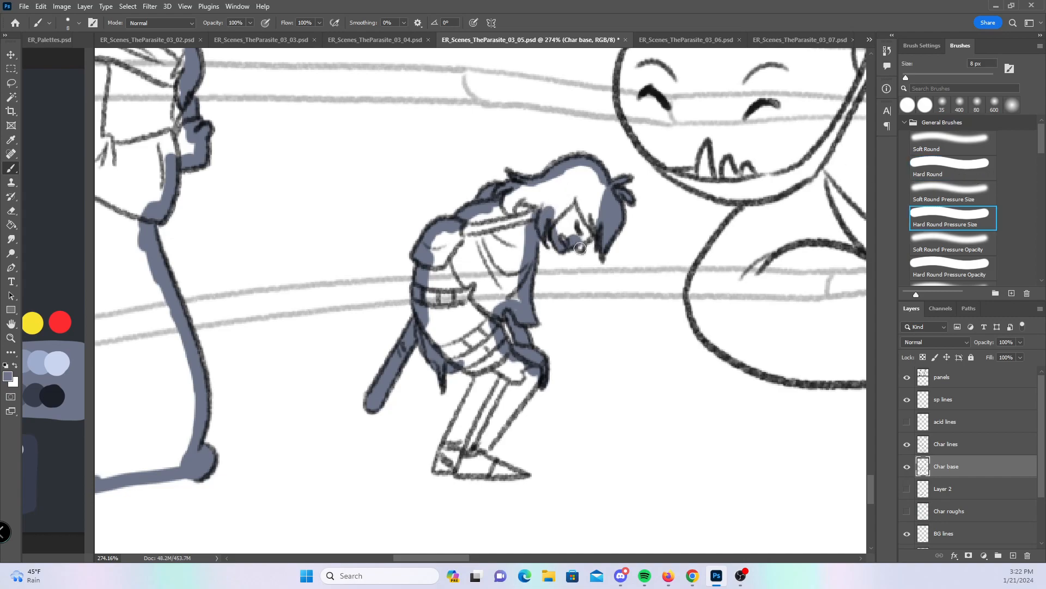
# - Paint the base color inside the small hunched figure's legs, lower clothing and shoes with the Hard Round brush
pyautogui.click(951, 167)
pyautogui.moveTo(555, 320); pyautogui.dragTo(555, 251)
pyautogui.moveTo(361, 250)
pyautogui.mouseDown()
pyautogui.moveTo(418, 295)
pyautogui.moveTo(381, 377)
pyautogui.moveTo(417, 384)
pyautogui.mouseUp()
pyautogui.moveTo(473, 292)
pyautogui.mouseDown()
pyautogui.moveTo(412, 378)
pyautogui.moveTo(458, 394)
pyautogui.mouseUp()
pyautogui.click(940, 212)
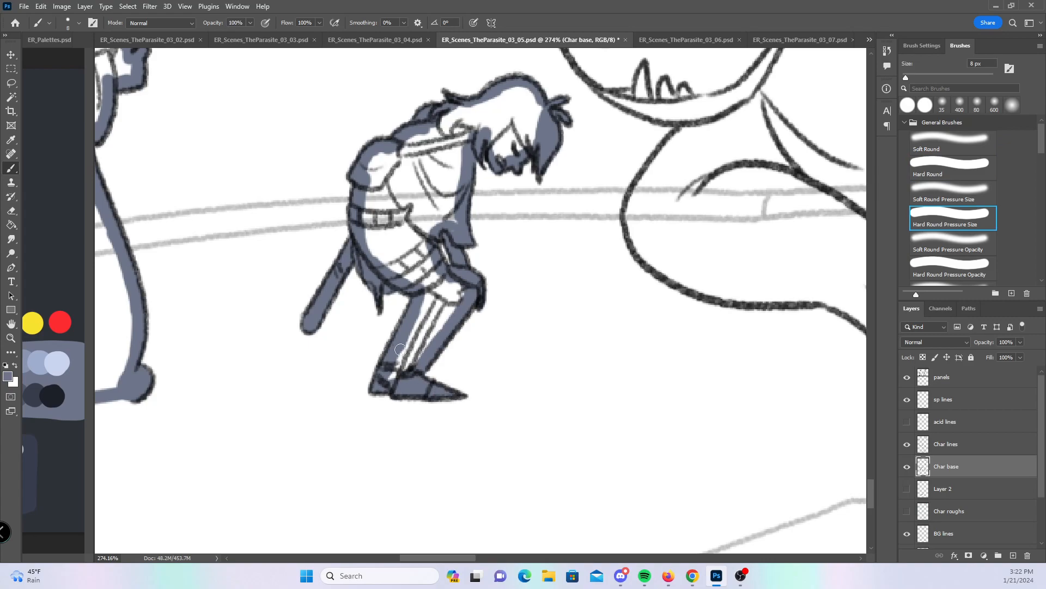
# - Paint the edge of the large long-haired creature's muzzle with Hard Round, and the adjoining hair strands with Hard Round Pressure Size
pyautogui.moveTo(681, 256); pyautogui.dragTo(470, 430)
pyautogui.click(950, 167)
pyautogui.moveTo(521, 242); pyautogui.dragTo(485, 340)
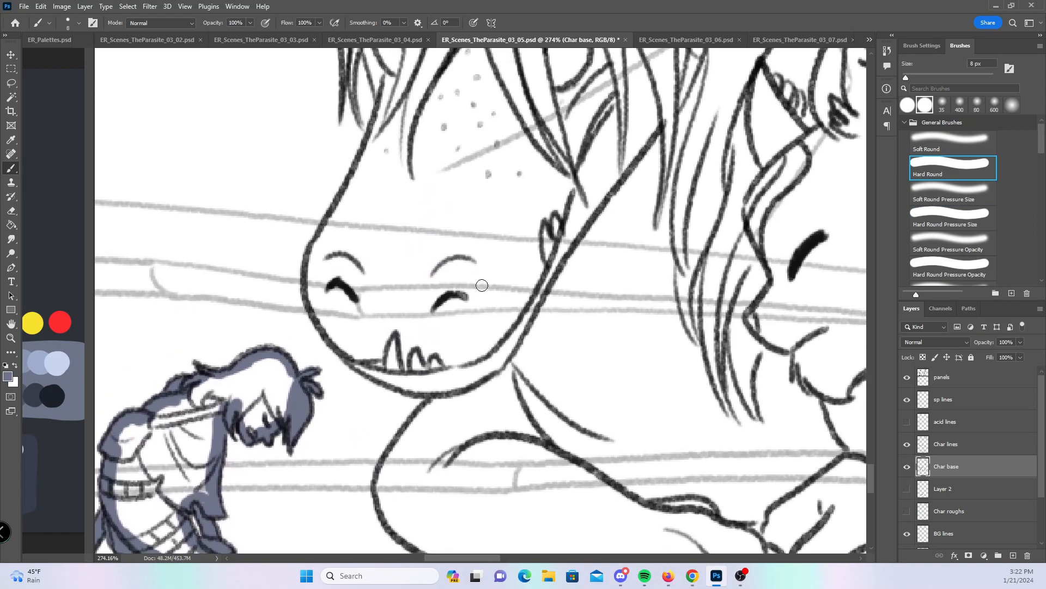
pyautogui.moveTo(366, 163)
pyautogui.mouseDown()
pyautogui.moveTo(314, 248)
pyautogui.moveTo(313, 305)
pyautogui.moveTo(356, 363)
pyautogui.moveTo(409, 388)
pyautogui.moveTo(440, 387)
pyautogui.mouseUp()
pyautogui.scroll(5, 454, 245)
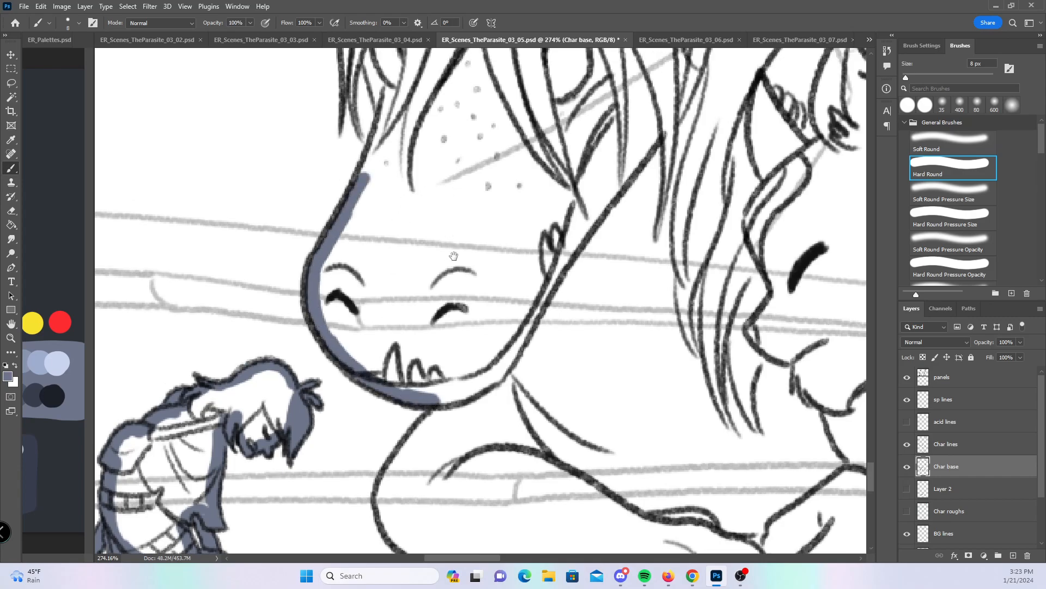
pyautogui.click(940, 221)
pyautogui.moveTo(326, 259)
pyautogui.mouseDown()
pyautogui.moveTo(327, 185)
pyautogui.moveTo(335, 234)
pyautogui.moveTo(350, 181)
pyautogui.moveTo(368, 284)
pyautogui.moveTo(350, 351)
pyautogui.mouseUp()
# - Paint the base color along the top of the long-haired creature's head and the neighboring striped creature's ear
pyautogui.click(953, 171)
pyautogui.moveTo(436, 153); pyautogui.dragTo(406, 301)
pyautogui.moveTo(376, 130)
pyautogui.mouseDown()
pyautogui.moveTo(306, 222)
pyautogui.moveTo(292, 351)
pyautogui.mouseUp()
pyautogui.moveTo(385, 125)
pyautogui.mouseDown()
pyautogui.moveTo(460, 94)
pyautogui.moveTo(513, 93)
pyautogui.moveTo(609, 129)
pyautogui.moveTo(664, 191)
pyautogui.moveTo(707, 297)
pyautogui.mouseUp()
pyautogui.moveTo(723, 253)
pyautogui.mouseDown()
pyautogui.moveTo(403, 236)
pyautogui.moveTo(420, 305)
pyautogui.moveTo(457, 360)
pyautogui.moveTo(508, 359)
pyautogui.moveTo(525, 401)
pyautogui.mouseUp()
pyautogui.click(922, 206)
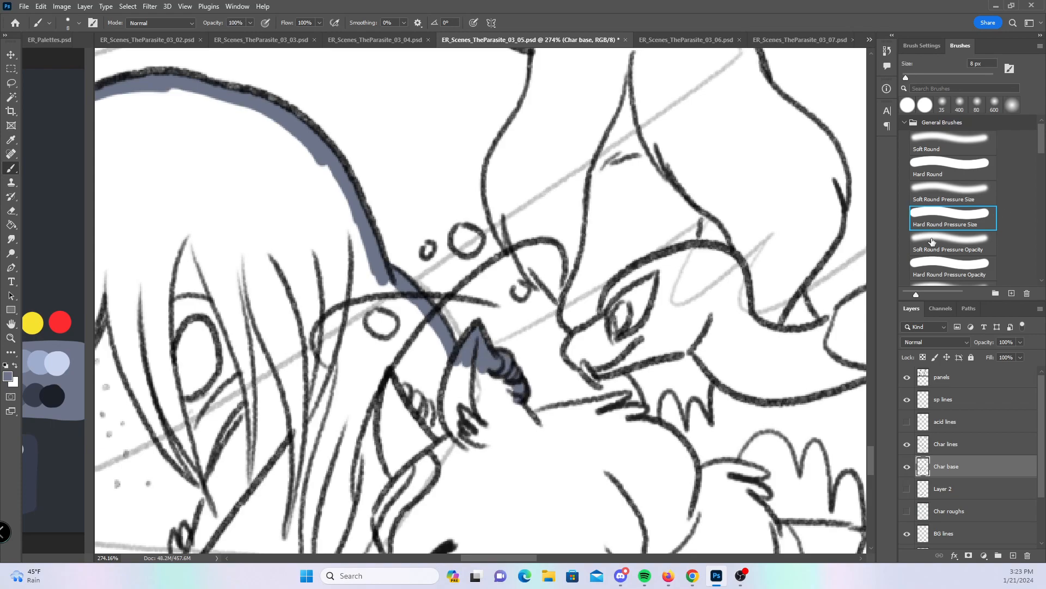
pyautogui.moveTo(677, 399); pyautogui.dragTo(628, 390)
# - Paint the top of the striped creature's head with Hard Round, and fill the adjoining fur tufts with Hard Round Pressure Size
pyautogui.click(965, 167)
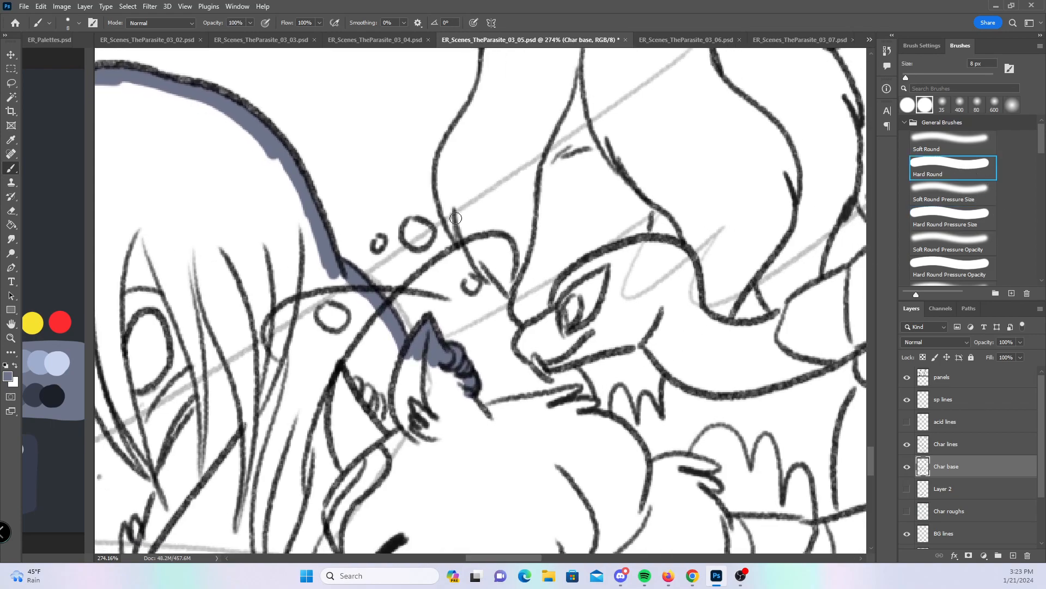
pyautogui.moveTo(446, 364)
pyautogui.mouseDown()
pyautogui.moveTo(493, 426)
pyautogui.moveTo(578, 388)
pyautogui.moveTo(535, 401)
pyautogui.mouseUp()
pyautogui.click(939, 222)
pyautogui.moveTo(549, 409); pyautogui.dragTo(593, 405)
pyautogui.moveTo(575, 355)
pyautogui.mouseDown()
pyautogui.moveTo(601, 408)
pyautogui.moveTo(616, 377)
pyautogui.moveTo(653, 383)
pyautogui.moveTo(659, 372)
pyautogui.mouseUp()
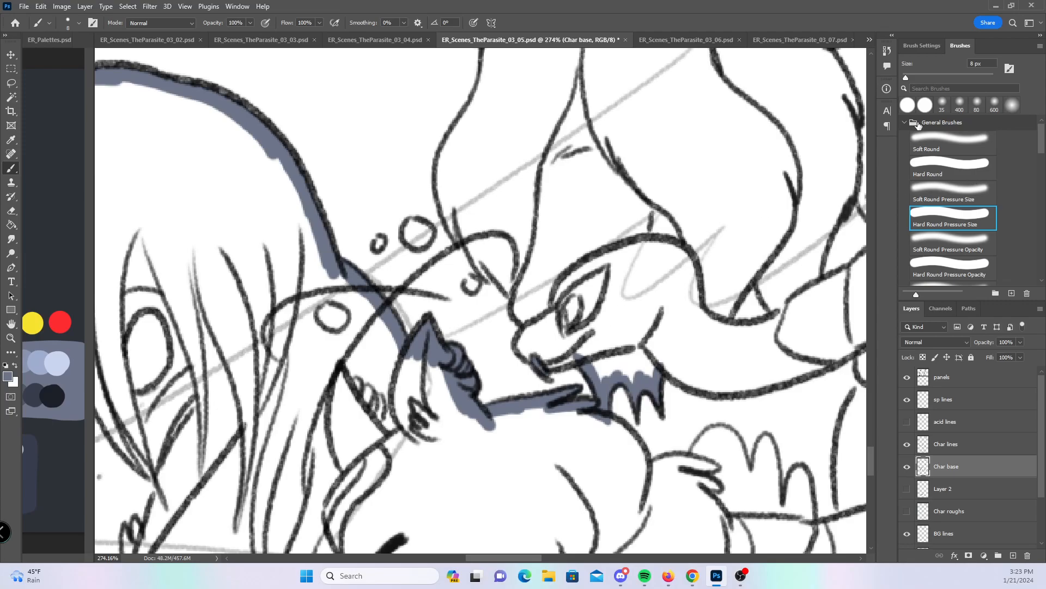
# - Paint the base color along the antlered creature's hair tip, outer hair edge and ear, using Hard Round for the long edges
pyautogui.moveTo(449, 212); pyautogui.dragTo(456, 243)
pyautogui.moveTo(457, 221)
pyautogui.mouseDown()
pyautogui.moveTo(478, 256)
pyautogui.moveTo(463, 223)
pyautogui.moveTo(482, 242)
pyautogui.moveTo(538, 356)
pyautogui.moveTo(556, 360)
pyautogui.mouseUp()
pyautogui.click(942, 168)
pyautogui.moveTo(589, 181); pyautogui.dragTo(527, 346)
pyautogui.moveTo(428, 224)
pyautogui.mouseDown()
pyautogui.moveTo(420, 270)
pyautogui.moveTo(383, 333)
pyautogui.moveTo(394, 320)
pyautogui.mouseUp()
pyautogui.moveTo(500, 206); pyautogui.dragTo(465, 332)
pyautogui.moveTo(351, 278)
pyautogui.mouseDown()
pyautogui.moveTo(366, 311)
pyautogui.moveTo(401, 328)
pyautogui.mouseUp()
pyautogui.moveTo(356, 280)
pyautogui.mouseDown()
pyautogui.moveTo(408, 281)
pyautogui.moveTo(447, 245)
pyautogui.mouseUp()
pyautogui.moveTo(574, 330); pyautogui.dragTo(579, 410)
# - Paint the base color in the tips of the antlers' left and upper prongs with Hard Round Pressure Size
pyautogui.click(954, 218)
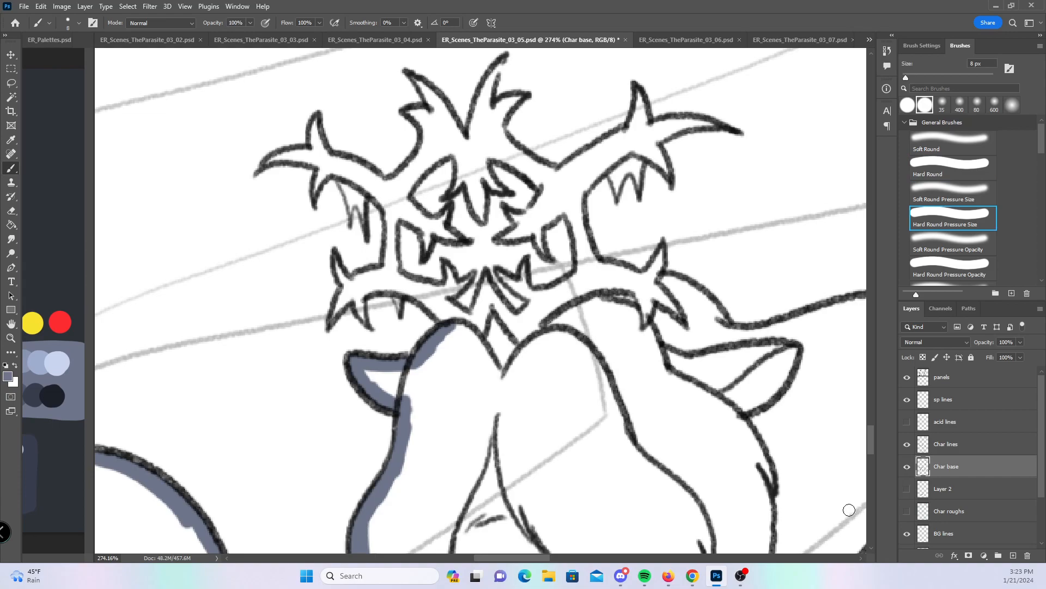
pyautogui.moveTo(272, 159)
pyautogui.mouseDown()
pyautogui.moveTo(299, 154)
pyautogui.moveTo(315, 134)
pyautogui.moveTo(324, 143)
pyautogui.mouseUp()
pyautogui.moveTo(315, 191)
pyautogui.mouseDown()
pyautogui.moveTo(320, 168)
pyautogui.moveTo(341, 178)
pyautogui.moveTo(350, 224)
pyautogui.moveTo(359, 198)
pyautogui.moveTo(366, 229)
pyautogui.moveTo(362, 193)
pyautogui.moveTo(309, 149)
pyautogui.moveTo(300, 158)
pyautogui.moveTo(336, 169)
pyautogui.mouseUp()
pyautogui.moveTo(331, 271); pyautogui.dragTo(348, 282)
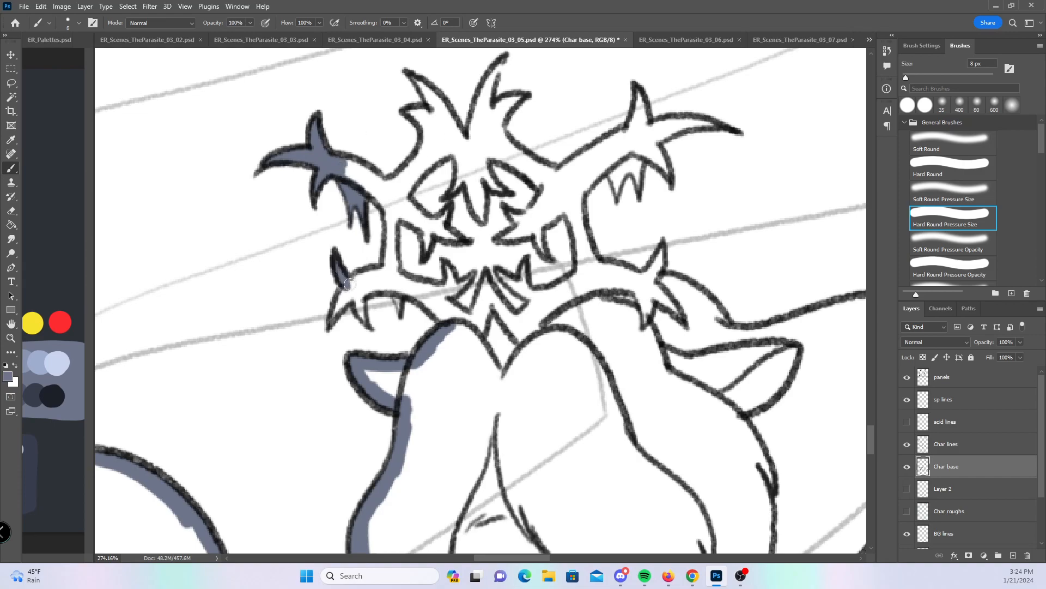
pyautogui.moveTo(331, 321)
pyautogui.mouseDown()
pyautogui.moveTo(349, 282)
pyautogui.moveTo(367, 322)
pyautogui.moveTo(365, 285)
pyautogui.moveTo(360, 301)
pyautogui.moveTo(393, 285)
pyautogui.mouseUp()
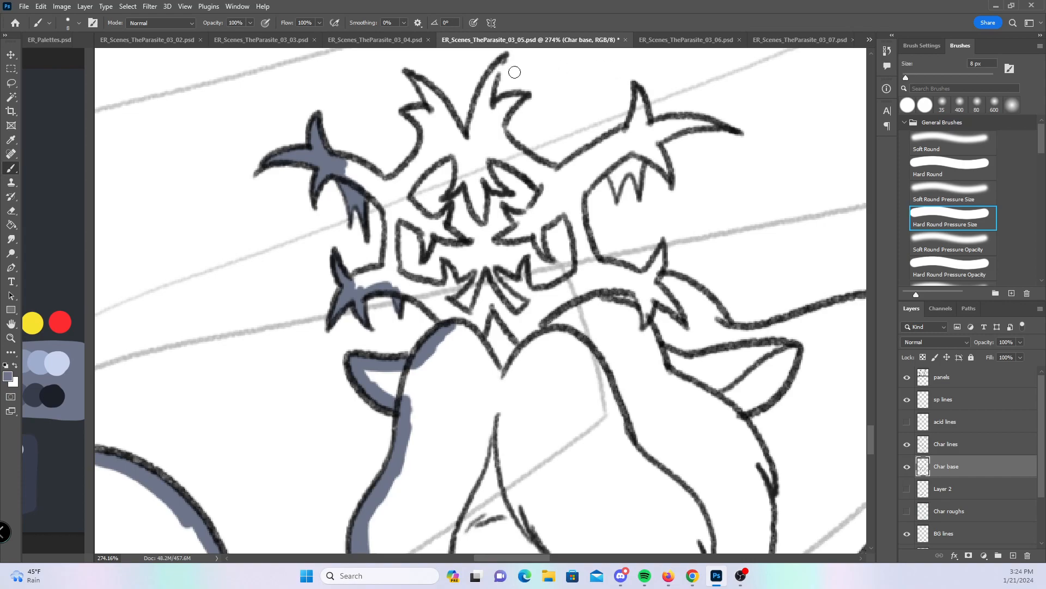
pyautogui.moveTo(415, 121); pyautogui.dragTo(430, 90)
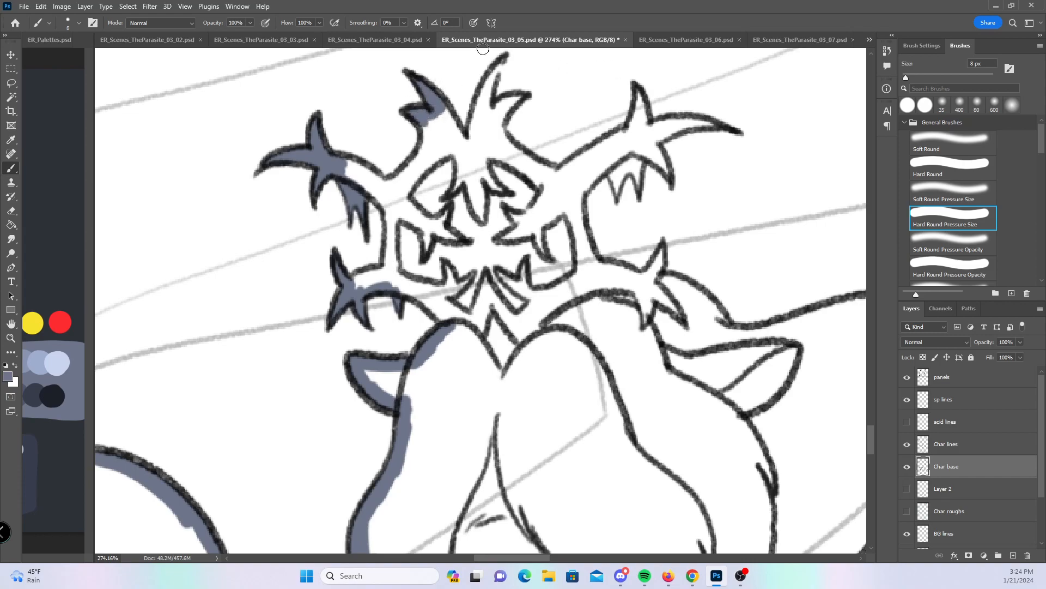
pyautogui.moveTo(460, 157)
pyautogui.mouseDown()
pyautogui.moveTo(455, 188)
pyautogui.moveTo(473, 213)
pyautogui.moveTo(478, 167)
pyautogui.moveTo(495, 184)
pyautogui.moveTo(486, 178)
pyautogui.mouseUp()
pyautogui.moveTo(502, 58)
pyautogui.mouseDown()
pyautogui.moveTo(485, 92)
pyautogui.moveTo(517, 101)
pyautogui.moveTo(504, 109)
pyautogui.moveTo(524, 84)
pyautogui.mouseUp()
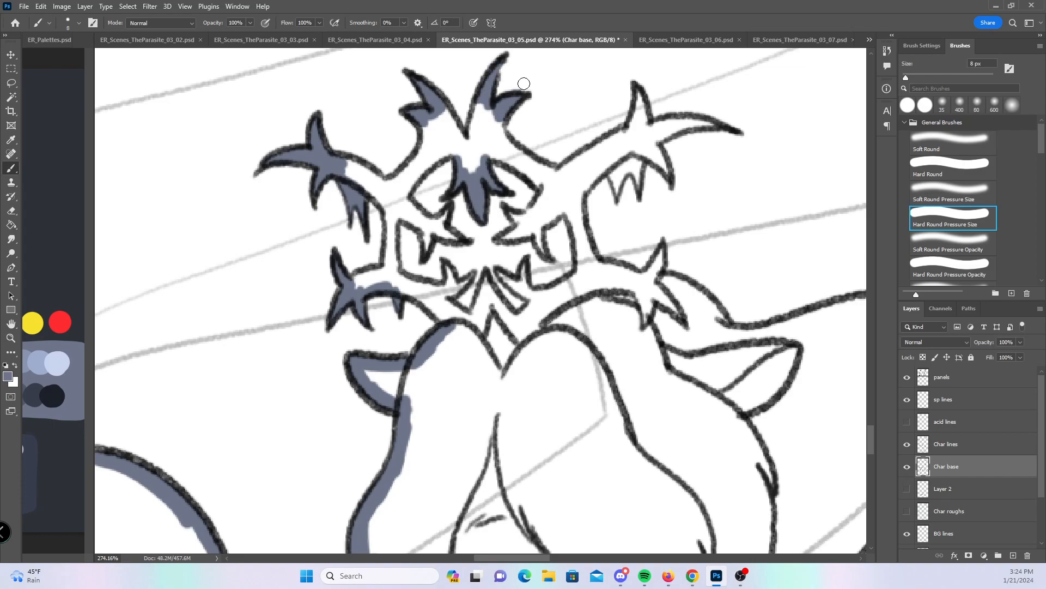
# - Paint the base color in the antlers' inner points and the upper right prong tips
pyautogui.moveTo(411, 219); pyautogui.dragTo(427, 246)
pyautogui.moveTo(404, 201)
pyautogui.mouseDown()
pyautogui.moveTo(420, 218)
pyautogui.moveTo(448, 215)
pyautogui.moveTo(456, 238)
pyautogui.mouseUp()
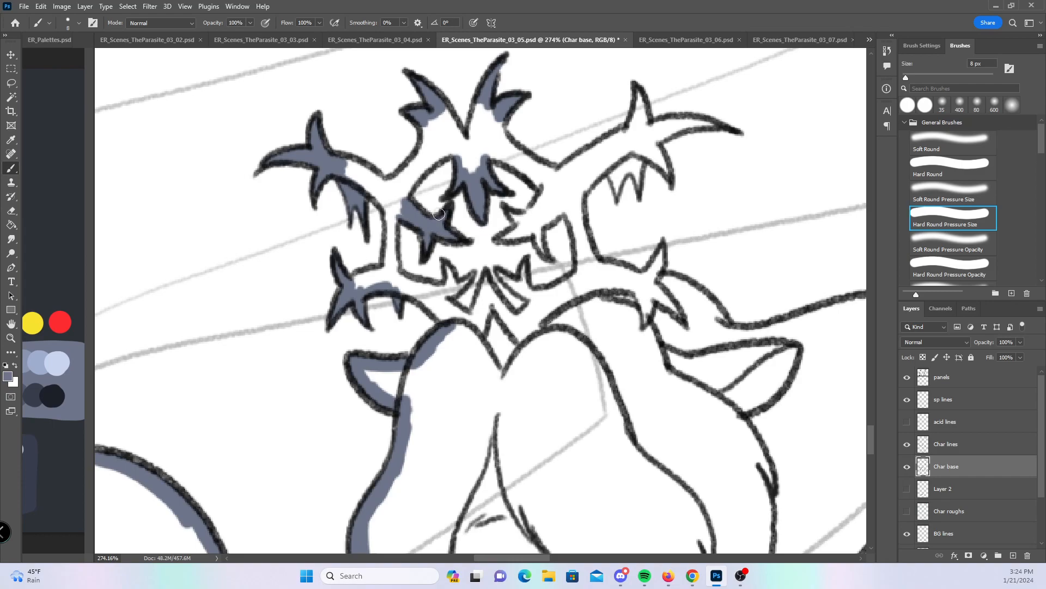
pyautogui.moveTo(444, 264); pyautogui.dragTo(457, 294)
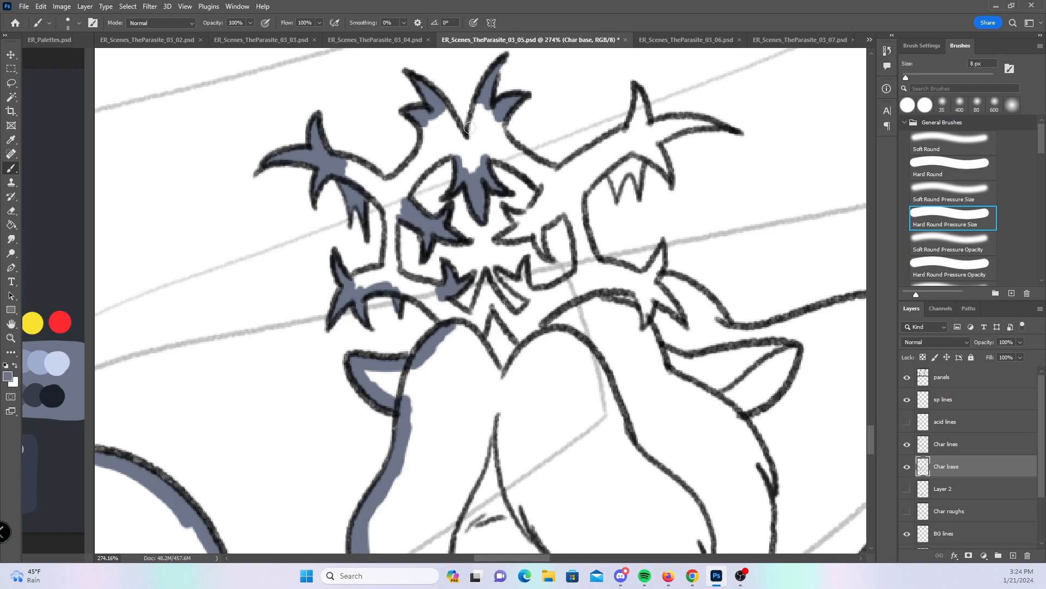
pyautogui.moveTo(498, 289)
pyautogui.mouseDown()
pyautogui.moveTo(482, 300)
pyautogui.moveTo(498, 305)
pyautogui.moveTo(525, 265)
pyautogui.moveTo(519, 291)
pyautogui.mouseUp()
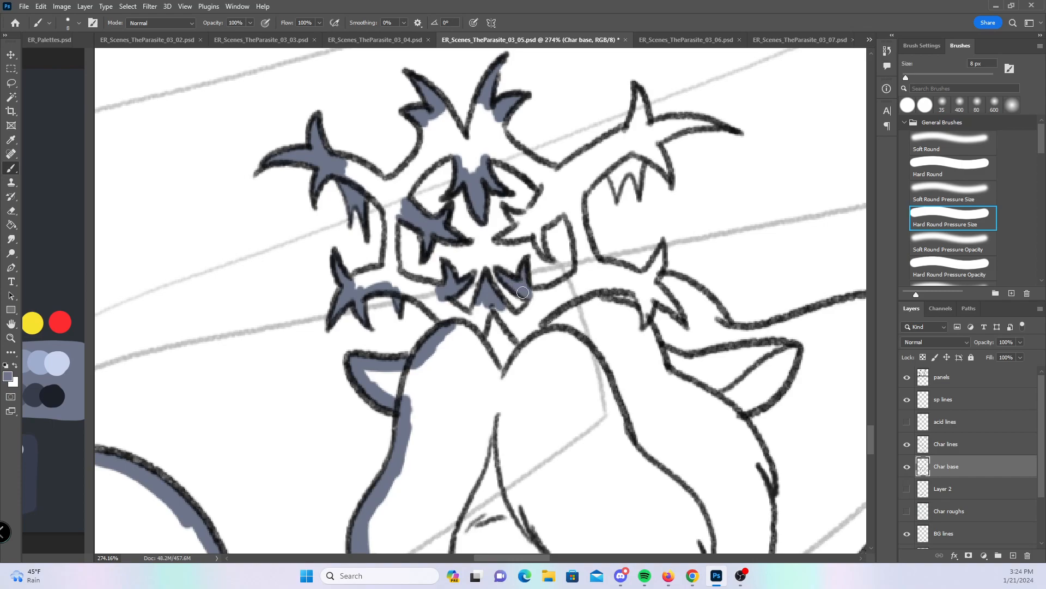
pyautogui.moveTo(529, 223)
pyautogui.mouseDown()
pyautogui.moveTo(509, 213)
pyautogui.moveTo(520, 219)
pyautogui.moveTo(503, 235)
pyautogui.moveTo(534, 231)
pyautogui.moveTo(548, 258)
pyautogui.moveTo(536, 230)
pyautogui.moveTo(541, 192)
pyautogui.mouseUp()
pyautogui.moveTo(637, 91)
pyautogui.mouseDown()
pyautogui.moveTo(635, 117)
pyautogui.moveTo(643, 103)
pyautogui.moveTo(716, 125)
pyautogui.mouseUp()
pyautogui.moveTo(641, 154)
pyautogui.mouseDown()
pyautogui.moveTo(659, 164)
pyautogui.moveTo(655, 149)
pyautogui.mouseUp()
pyautogui.moveTo(615, 181)
pyautogui.mouseDown()
pyautogui.moveTo(634, 161)
pyautogui.moveTo(639, 194)
pyautogui.moveTo(640, 159)
pyautogui.moveTo(667, 121)
pyautogui.mouseUp()
# - Fill the main branches of the antlers with the base color using Hard Round
pyautogui.click(963, 162)
pyautogui.moveTo(338, 167)
pyautogui.mouseDown()
pyautogui.moveTo(376, 185)
pyautogui.moveTo(397, 213)
pyautogui.moveTo(402, 191)
pyautogui.mouseUp()
pyautogui.moveTo(350, 281)
pyautogui.mouseDown()
pyautogui.moveTo(402, 221)
pyautogui.moveTo(391, 231)
pyautogui.moveTo(394, 285)
pyautogui.moveTo(432, 308)
pyautogui.moveTo(408, 285)
pyautogui.moveTo(441, 294)
pyautogui.moveTo(434, 300)
pyautogui.moveTo(467, 316)
pyautogui.moveTo(491, 226)
pyautogui.moveTo(485, 304)
pyautogui.moveTo(498, 254)
pyautogui.moveTo(465, 141)
pyautogui.moveTo(502, 267)
pyautogui.moveTo(501, 315)
pyautogui.moveTo(525, 344)
pyautogui.moveTo(510, 286)
pyautogui.moveTo(530, 306)
pyautogui.moveTo(545, 296)
pyautogui.moveTo(539, 310)
pyautogui.moveTo(547, 294)
pyautogui.moveTo(556, 307)
pyautogui.moveTo(624, 276)
pyautogui.mouseUp()
pyautogui.moveTo(544, 210)
pyautogui.mouseDown()
pyautogui.moveTo(568, 203)
pyautogui.moveTo(589, 280)
pyautogui.moveTo(578, 156)
pyautogui.moveTo(561, 177)
pyautogui.moveTo(619, 138)
pyautogui.moveTo(652, 139)
pyautogui.moveTo(579, 186)
pyautogui.moveTo(620, 151)
pyautogui.moveTo(569, 194)
pyautogui.mouseUp()
pyautogui.moveTo(419, 115)
pyautogui.mouseDown()
pyautogui.moveTo(423, 153)
pyautogui.moveTo(424, 115)
pyautogui.moveTo(442, 83)
pyautogui.moveTo(427, 119)
pyautogui.moveTo(449, 120)
pyautogui.moveTo(407, 177)
pyautogui.moveTo(452, 146)
pyautogui.moveTo(474, 141)
pyautogui.moveTo(460, 144)
pyautogui.moveTo(472, 157)
pyautogui.moveTo(477, 124)
pyautogui.moveTo(473, 143)
pyautogui.moveTo(476, 134)
pyautogui.moveTo(511, 143)
pyautogui.moveTo(486, 147)
pyautogui.moveTo(544, 185)
pyautogui.moveTo(517, 151)
pyautogui.mouseUp()
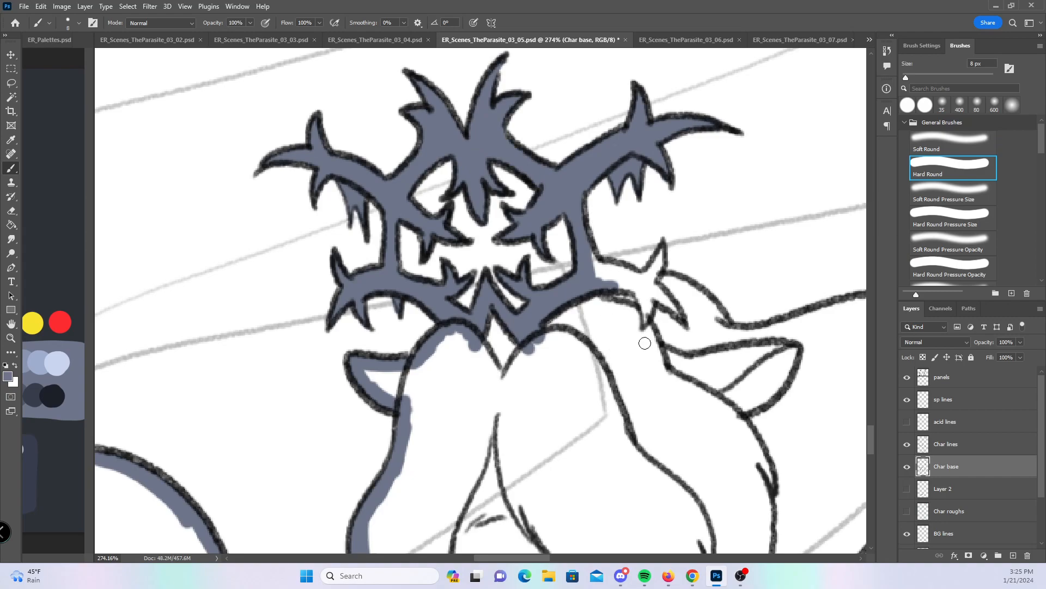
pyautogui.moveTo(635, 376); pyautogui.dragTo(528, 318)
pyautogui.moveTo(479, 195)
pyautogui.mouseDown()
pyautogui.moveTo(522, 219)
pyautogui.moveTo(553, 206)
pyautogui.moveTo(550, 222)
pyautogui.mouseUp()
# - Paint the base color along the back behind the antlered head, up to the beaked creature's crest, with Hard Round
pyautogui.click(949, 218)
pyautogui.click(929, 162)
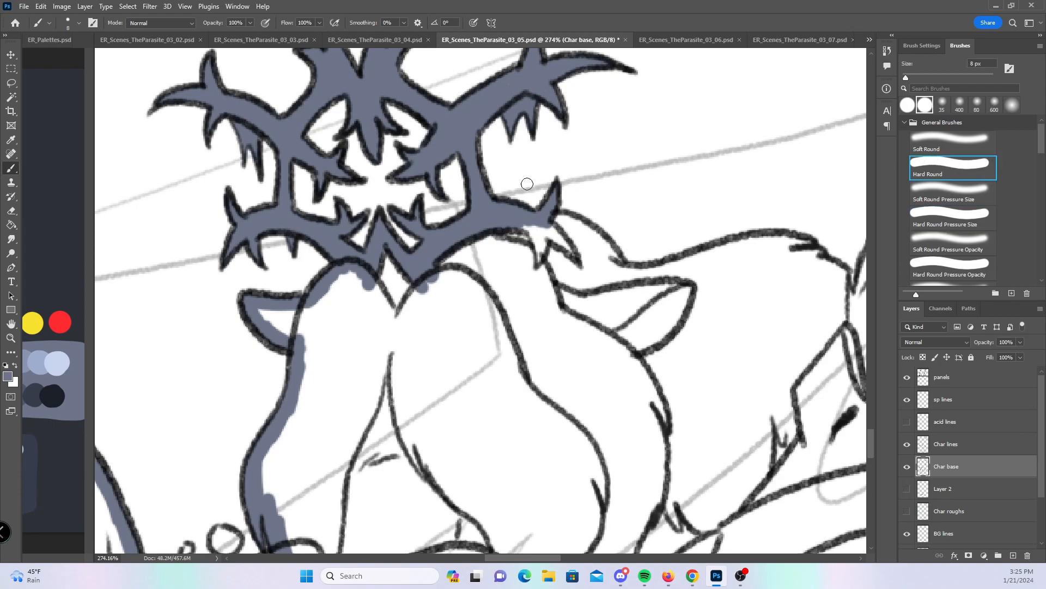
pyautogui.moveTo(553, 217)
pyautogui.mouseDown()
pyautogui.moveTo(589, 232)
pyautogui.moveTo(620, 268)
pyautogui.moveTo(590, 237)
pyautogui.mouseUp()
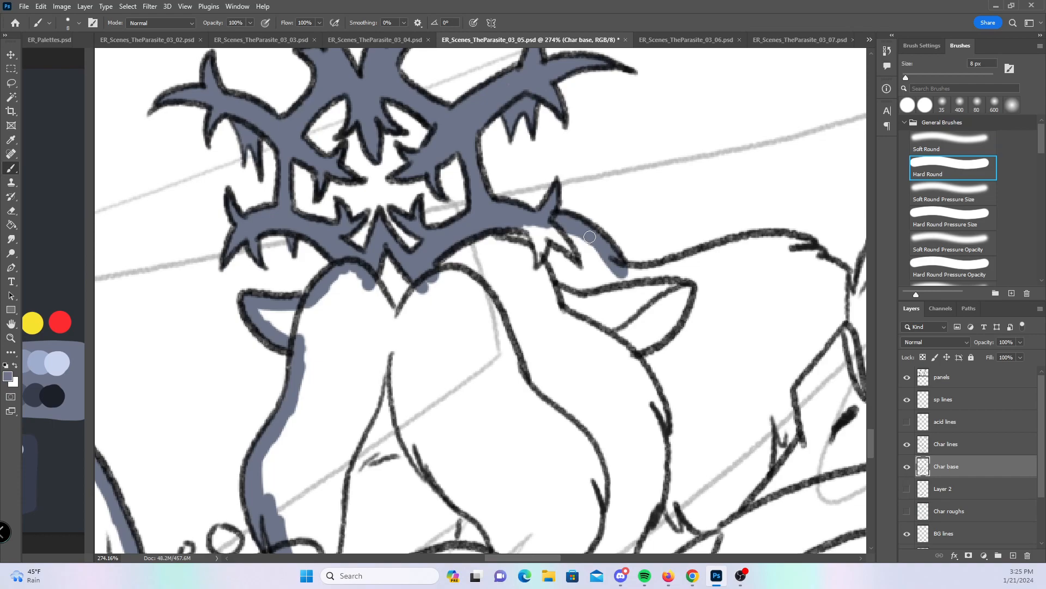
pyautogui.hscroll(5, 589, 237)
pyautogui.moveTo(410, 250)
pyautogui.mouseDown()
pyautogui.moveTo(570, 222)
pyautogui.moveTo(586, 224)
pyautogui.moveTo(635, 273)
pyautogui.moveTo(492, 351)
pyautogui.moveTo(340, 400)
pyautogui.mouseUp()
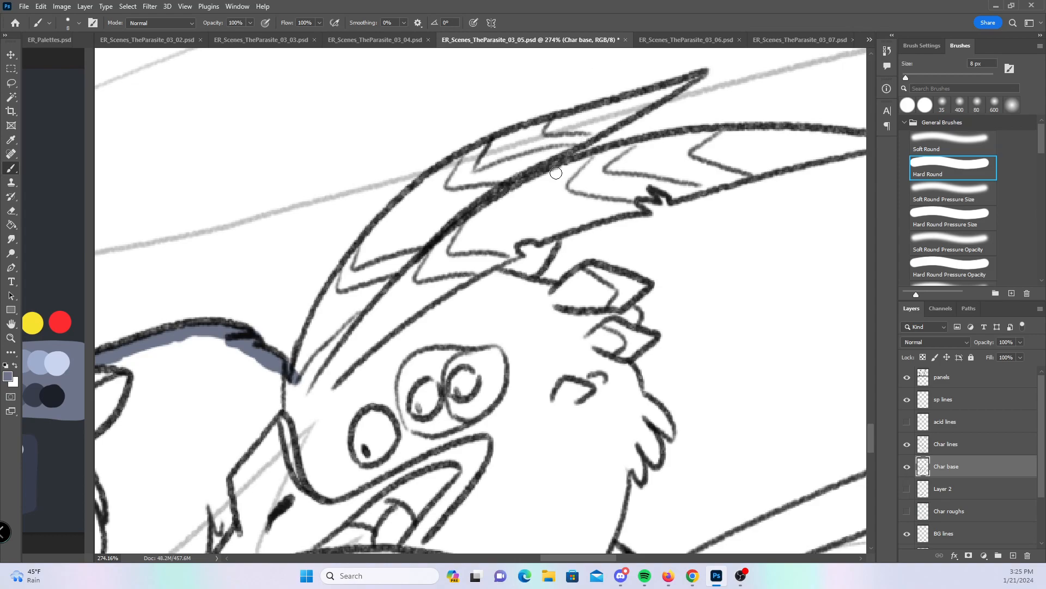
# - Paint the beaked creature's upper crest feather, using Hard Round for the long edges and Hard Round Pressure Size for the tip
pyautogui.moveTo(297, 377)
pyautogui.mouseDown()
pyautogui.moveTo(335, 289)
pyautogui.moveTo(382, 229)
pyautogui.moveTo(486, 146)
pyautogui.moveTo(570, 122)
pyautogui.mouseUp()
pyautogui.click(950, 220)
pyautogui.moveTo(700, 72)
pyautogui.mouseDown()
pyautogui.moveTo(626, 105)
pyautogui.moveTo(686, 81)
pyautogui.mouseUp()
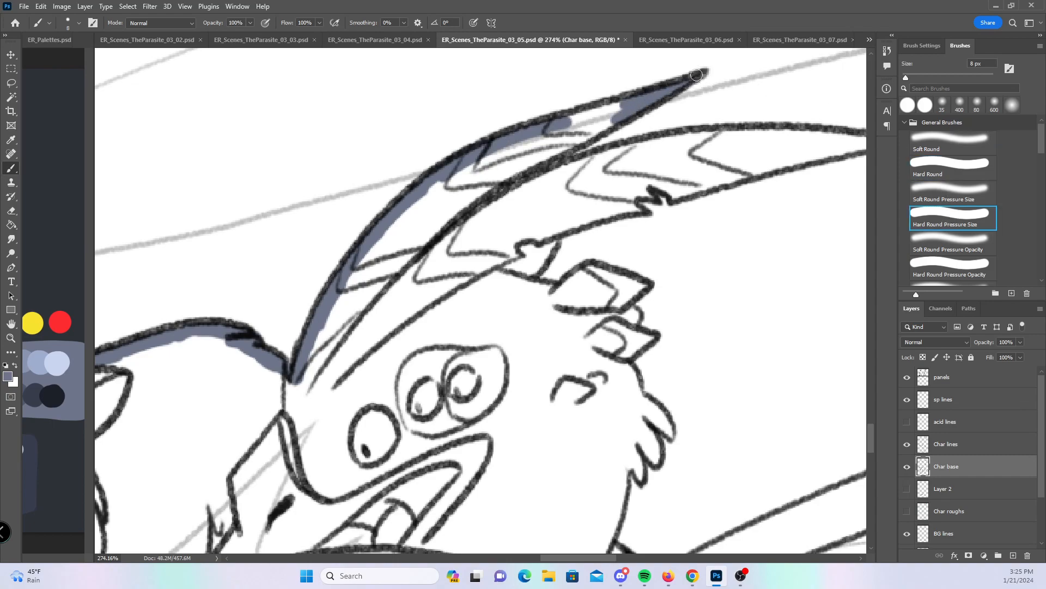
pyautogui.click(969, 169)
pyautogui.moveTo(561, 121)
pyautogui.mouseDown()
pyautogui.moveTo(602, 124)
pyautogui.moveTo(523, 188)
pyautogui.moveTo(654, 146)
pyautogui.mouseUp()
# - Paint the beaked creature's lower crest feather, using Hard Round Pressure Size for the tip and notch and Hard Round for the edges
pyautogui.moveTo(757, 301); pyautogui.dragTo(578, 327)
pyautogui.click(962, 222)
pyautogui.moveTo(730, 167)
pyautogui.mouseDown()
pyautogui.moveTo(681, 173)
pyautogui.moveTo(706, 172)
pyautogui.mouseUp()
pyautogui.moveTo(462, 229)
pyautogui.mouseDown()
pyautogui.moveTo(450, 232)
pyautogui.moveTo(466, 215)
pyautogui.moveTo(496, 221)
pyautogui.mouseUp()
pyautogui.click(966, 165)
pyautogui.moveTo(462, 174)
pyautogui.mouseDown()
pyautogui.moveTo(669, 162)
pyautogui.moveTo(537, 211)
pyautogui.moveTo(657, 175)
pyautogui.moveTo(639, 174)
pyautogui.mouseUp()
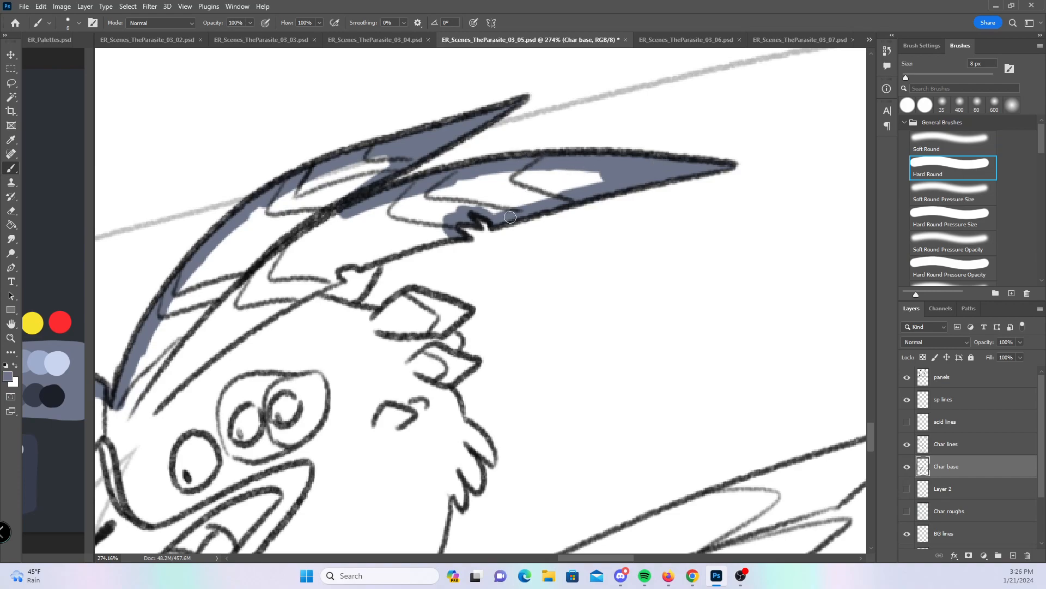
pyautogui.moveTo(349, 311)
pyautogui.mouseDown()
pyautogui.moveTo(375, 266)
pyautogui.moveTo(433, 237)
pyautogui.mouseUp()
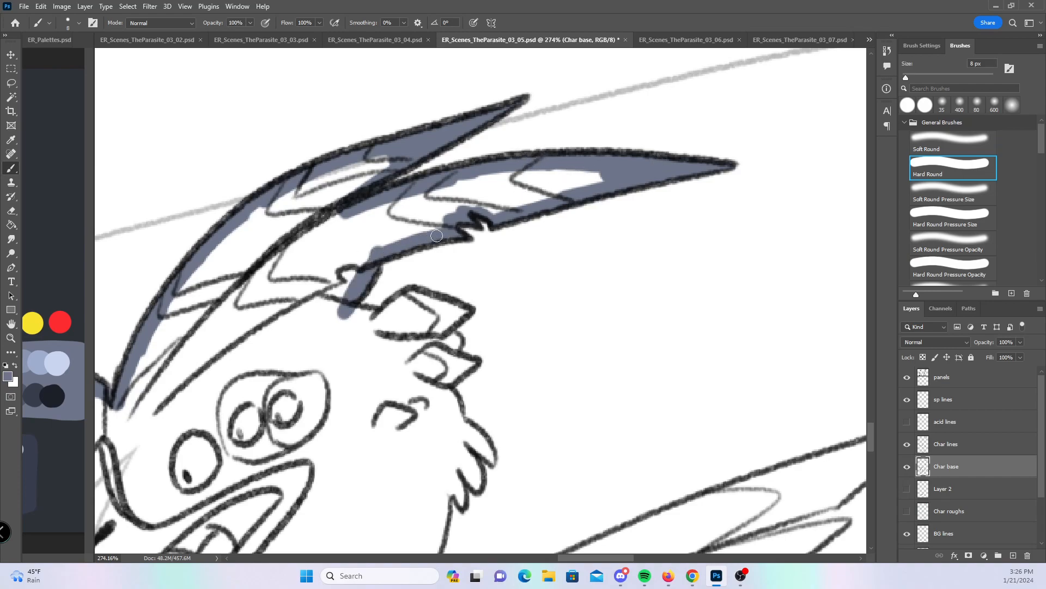
pyautogui.moveTo(476, 208); pyautogui.dragTo(602, 178)
# - Fill the beaked creature's head tufts with Hard Round Pressure Size, and paint the back of its head and neck with Hard Round
pyautogui.moveTo(344, 312)
pyautogui.mouseDown()
pyautogui.moveTo(369, 318)
pyautogui.moveTo(406, 297)
pyautogui.moveTo(466, 313)
pyautogui.moveTo(444, 316)
pyautogui.moveTo(460, 382)
pyautogui.moveTo(447, 378)
pyautogui.mouseUp()
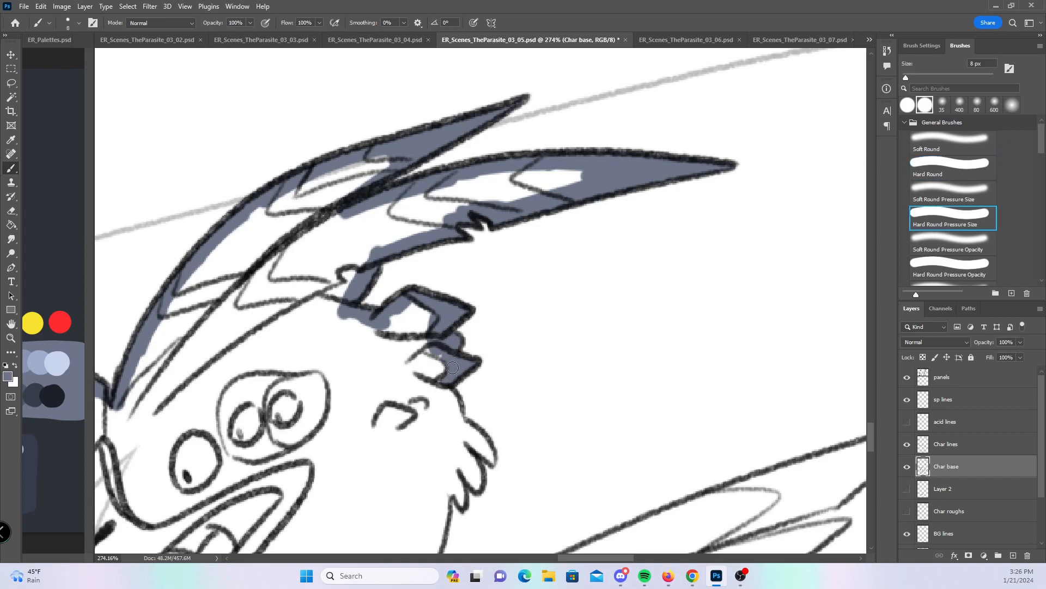
pyautogui.moveTo(551, 367); pyautogui.dragTo(579, 212)
pyautogui.moveTo(480, 267)
pyautogui.mouseDown()
pyautogui.moveTo(499, 294)
pyautogui.moveTo(465, 253)
pyautogui.moveTo(482, 323)
pyautogui.moveTo(476, 275)
pyautogui.mouseUp()
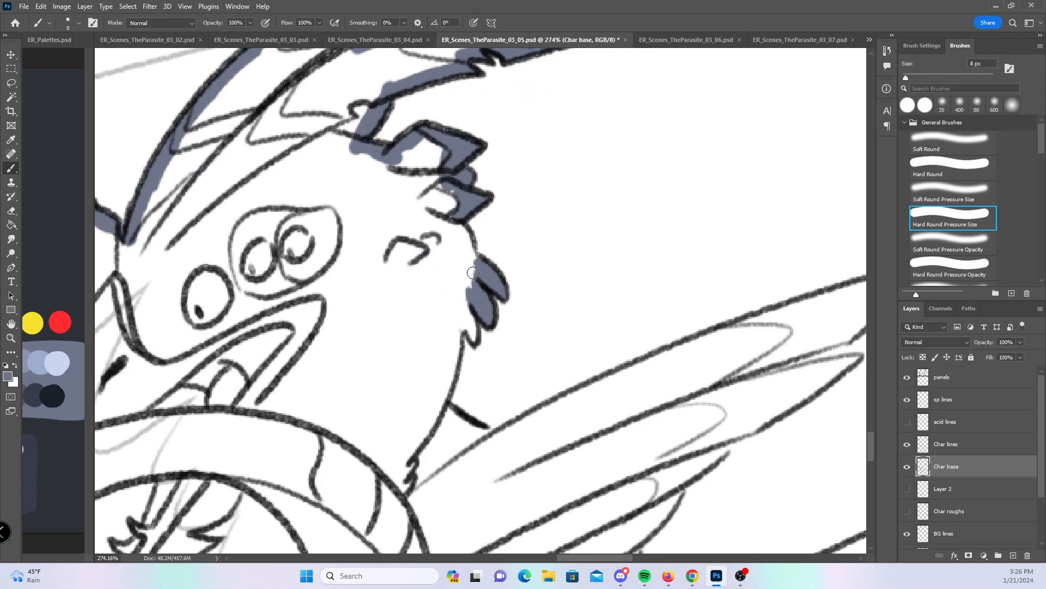
pyautogui.click(988, 164)
pyautogui.moveTo(443, 174)
pyautogui.mouseDown()
pyautogui.moveTo(470, 256)
pyautogui.moveTo(473, 335)
pyautogui.moveTo(457, 283)
pyautogui.moveTo(442, 380)
pyautogui.mouseUp()
pyautogui.moveTo(566, 406); pyautogui.dragTo(507, 313)
pyautogui.moveTo(397, 330)
pyautogui.mouseDown()
pyautogui.moveTo(392, 321)
pyautogui.moveTo(436, 343)
pyautogui.mouseUp()
pyautogui.moveTo(653, 314); pyautogui.dragTo(514, 327)
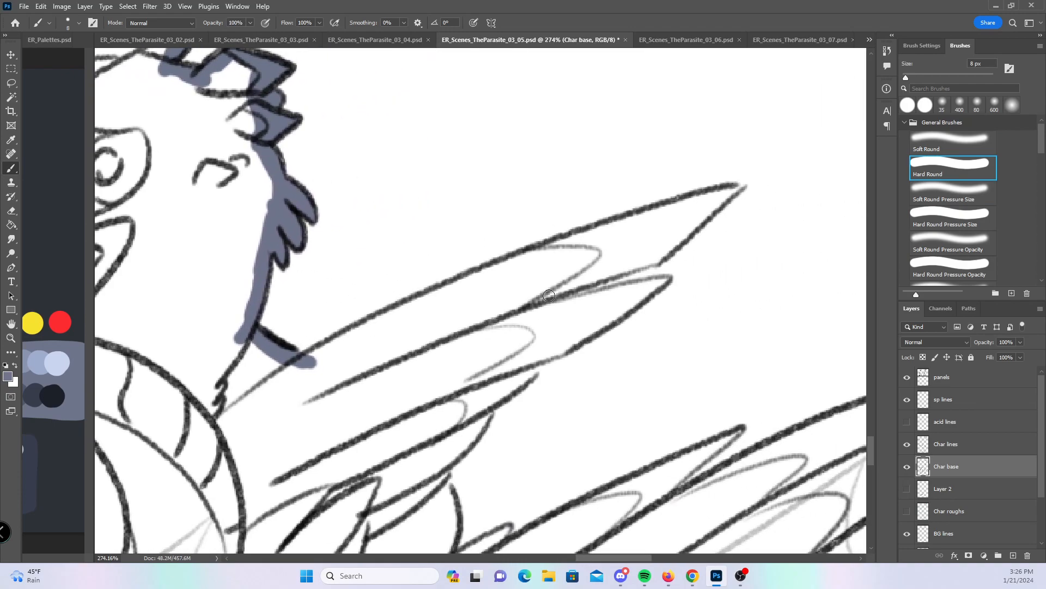
# - Fill the tips of the upper wing's first two feathers with Hard Round Pressure Size, and paint the first feather's edges with Hard Round
pyautogui.click(968, 219)
pyautogui.moveTo(733, 188)
pyautogui.mouseDown()
pyautogui.moveTo(684, 205)
pyautogui.moveTo(691, 220)
pyautogui.moveTo(736, 188)
pyautogui.mouseUp()
pyautogui.moveTo(670, 277)
pyautogui.mouseDown()
pyautogui.moveTo(616, 291)
pyautogui.moveTo(671, 275)
pyautogui.mouseUp()
pyautogui.click(963, 173)
pyautogui.moveTo(313, 357)
pyautogui.mouseDown()
pyautogui.moveTo(494, 270)
pyautogui.moveTo(693, 200)
pyautogui.mouseUp()
pyautogui.moveTo(469, 328)
pyautogui.mouseDown()
pyautogui.moveTo(673, 244)
pyautogui.moveTo(682, 212)
pyautogui.mouseUp()
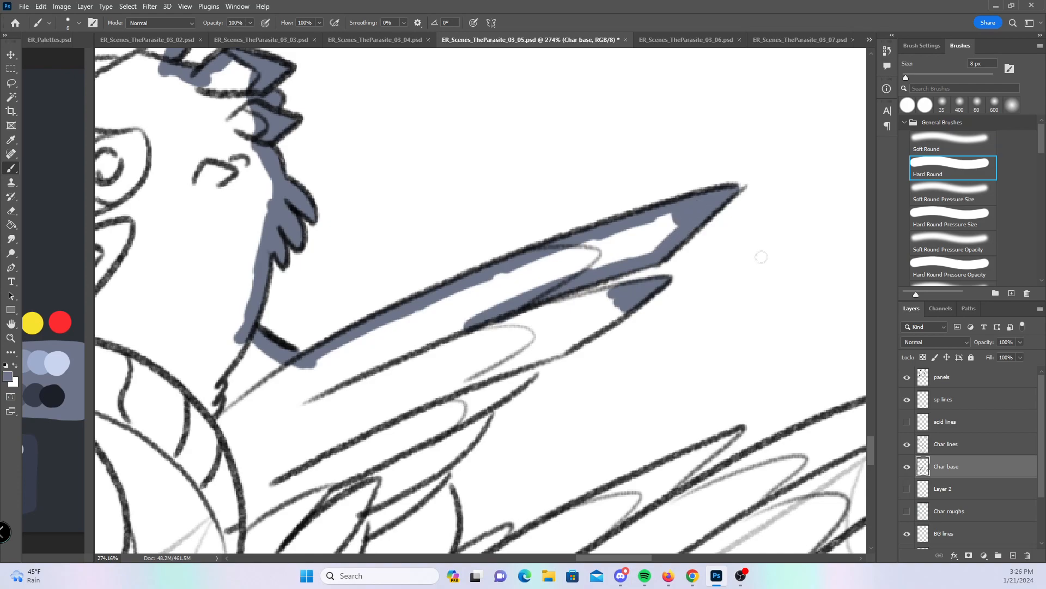
# - Paint the edges of the upper wing's second feather and the ends of the shorter feathers beneath it
pyautogui.moveTo(657, 295); pyautogui.dragTo(641, 202)
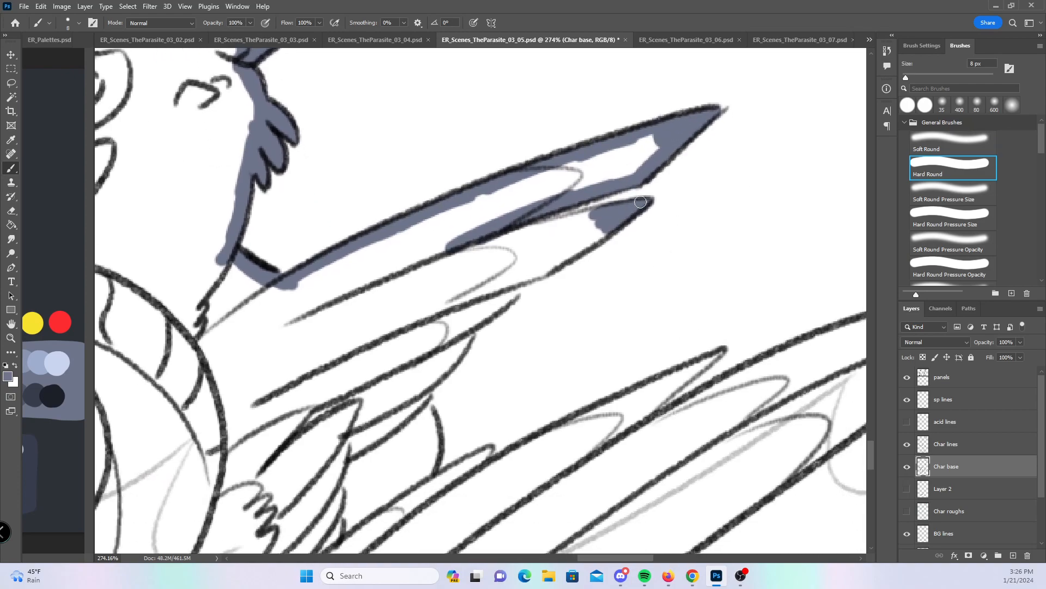
pyautogui.moveTo(469, 255)
pyautogui.mouseDown()
pyautogui.moveTo(447, 248)
pyautogui.moveTo(578, 218)
pyautogui.moveTo(536, 235)
pyautogui.moveTo(517, 278)
pyautogui.moveTo(596, 223)
pyautogui.mouseUp()
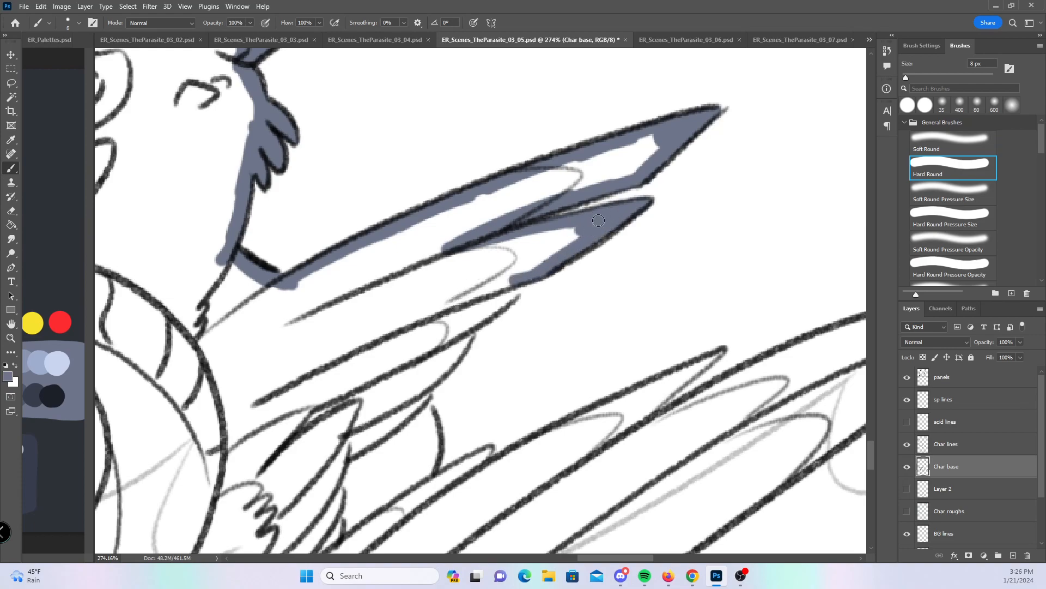
pyautogui.moveTo(520, 282)
pyautogui.mouseDown()
pyautogui.moveTo(455, 327)
pyautogui.moveTo(422, 390)
pyautogui.moveTo(435, 387)
pyautogui.moveTo(438, 444)
pyautogui.moveTo(420, 495)
pyautogui.moveTo(494, 450)
pyautogui.moveTo(632, 402)
pyautogui.mouseUp()
# - Paint the lower wing's shortest outer feather tip with Hard Round Pressure Size, and the long feather edge beside it with Hard Round
pyautogui.click(955, 215)
pyautogui.moveTo(719, 349)
pyautogui.mouseDown()
pyautogui.moveTo(613, 417)
pyautogui.moveTo(681, 382)
pyautogui.moveTo(624, 425)
pyautogui.mouseUp()
pyautogui.click(952, 173)
pyautogui.moveTo(701, 367)
pyautogui.mouseDown()
pyautogui.moveTo(664, 329)
pyautogui.moveTo(497, 270)
pyautogui.mouseUp()
pyautogui.moveTo(415, 320)
pyautogui.mouseDown()
pyautogui.moveTo(401, 357)
pyautogui.moveTo(621, 241)
pyautogui.mouseUp()
# - Paint the lower wing's two longest feathers, using Hard Round Pressure Size for the tips and Hard Round for the edges
pyautogui.click(942, 218)
pyautogui.moveTo(735, 203)
pyautogui.mouseDown()
pyautogui.moveTo(796, 180)
pyautogui.moveTo(722, 216)
pyautogui.moveTo(805, 178)
pyautogui.moveTo(774, 231)
pyautogui.moveTo(807, 219)
pyautogui.mouseUp()
pyautogui.click(951, 166)
pyautogui.moveTo(708, 221)
pyautogui.mouseDown()
pyautogui.moveTo(721, 213)
pyautogui.moveTo(662, 269)
pyautogui.moveTo(785, 226)
pyautogui.mouseUp()
pyautogui.moveTo(523, 423)
pyautogui.mouseDown()
pyautogui.moveTo(727, 272)
pyautogui.moveTo(713, 285)
pyautogui.moveTo(728, 260)
pyautogui.mouseUp()
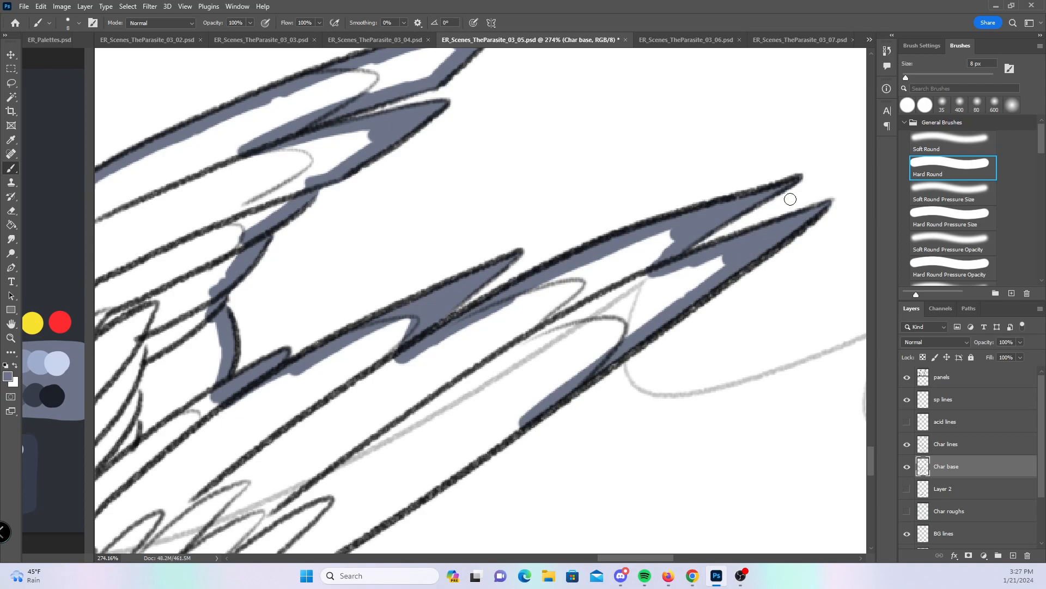
# - Paint the base color along the lower wing's bottom edge and the tail's upper edge with Hard Round
pyautogui.moveTo(530, 382); pyautogui.dragTo(615, 232)
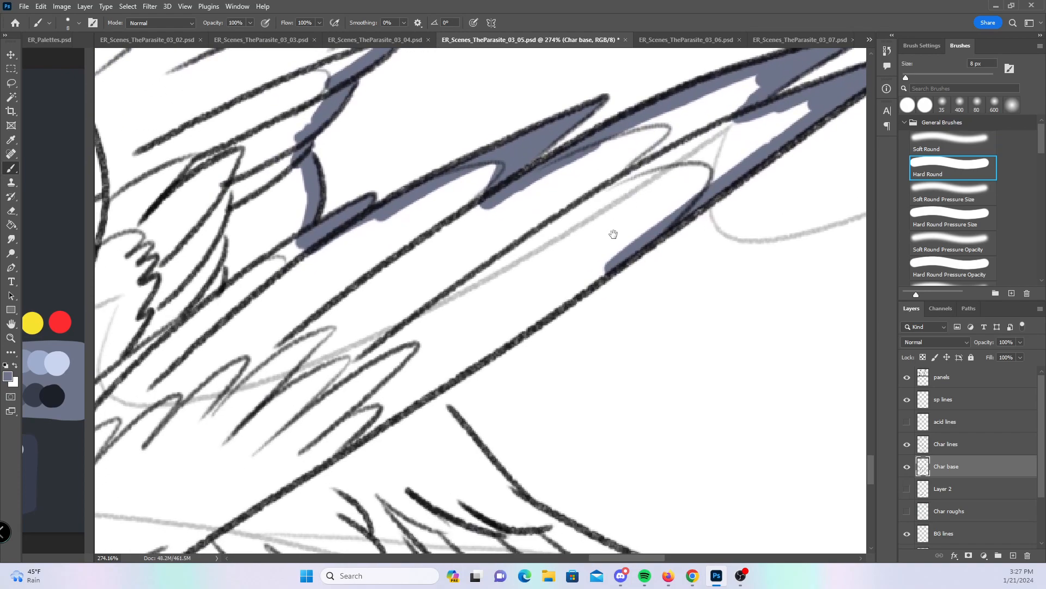
pyautogui.moveTo(416, 400); pyautogui.dragTo(628, 247)
pyautogui.moveTo(567, 387)
pyautogui.mouseDown()
pyautogui.moveTo(516, 250)
pyautogui.moveTo(467, 206)
pyautogui.mouseUp()
pyautogui.moveTo(330, 221)
pyautogui.mouseDown()
pyautogui.moveTo(372, 266)
pyautogui.moveTo(351, 236)
pyautogui.moveTo(382, 281)
pyautogui.moveTo(476, 358)
pyautogui.moveTo(591, 405)
pyautogui.mouseUp()
# - Fill the pointed tail feathers with the base color, alternating Hard Round Pressure Size for the tips and Hard Round for the broader areas
pyautogui.click(969, 224)
pyautogui.moveTo(291, 384)
pyautogui.mouseDown()
pyautogui.moveTo(328, 398)
pyautogui.moveTo(306, 382)
pyautogui.moveTo(328, 391)
pyautogui.moveTo(286, 326)
pyautogui.moveTo(379, 412)
pyautogui.moveTo(360, 398)
pyautogui.moveTo(426, 432)
pyautogui.moveTo(376, 395)
pyautogui.moveTo(484, 434)
pyautogui.moveTo(440, 409)
pyautogui.moveTo(559, 434)
pyautogui.mouseUp()
pyautogui.click(971, 174)
pyautogui.click(959, 225)
pyautogui.click(979, 176)
pyautogui.moveTo(398, 355)
pyautogui.mouseDown()
pyautogui.moveTo(431, 398)
pyautogui.moveTo(507, 422)
pyautogui.moveTo(615, 419)
pyautogui.moveTo(598, 407)
pyautogui.mouseUp()
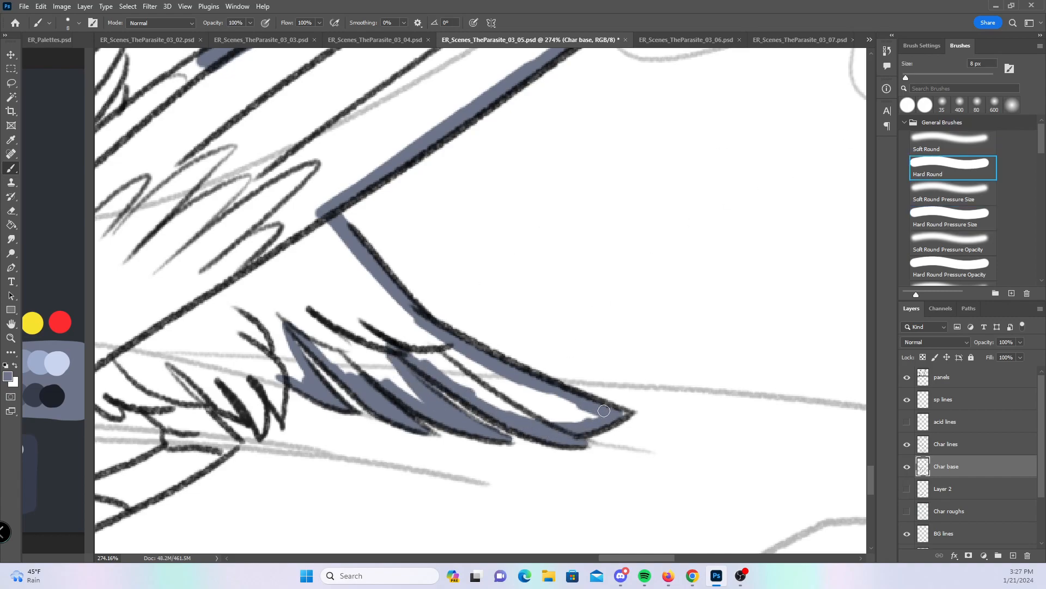
# - Fill the small feather tufts above the striped leg and the claw below it with Hard Round Pressure Size
pyautogui.moveTo(323, 369); pyautogui.dragTo(720, 286)
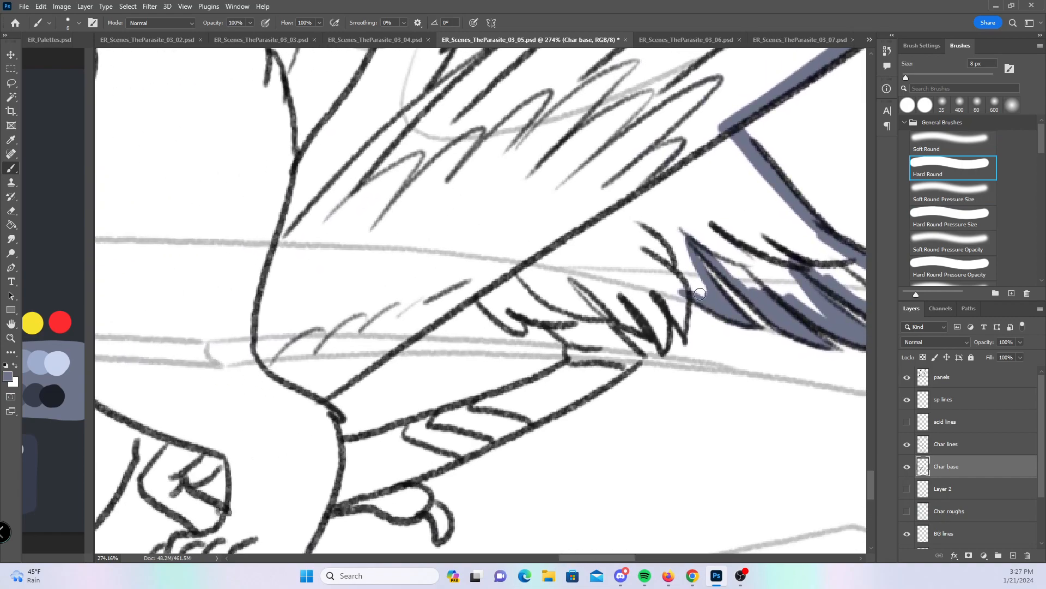
pyautogui.click(955, 217)
pyautogui.moveTo(626, 334); pyautogui.dragTo(534, 268)
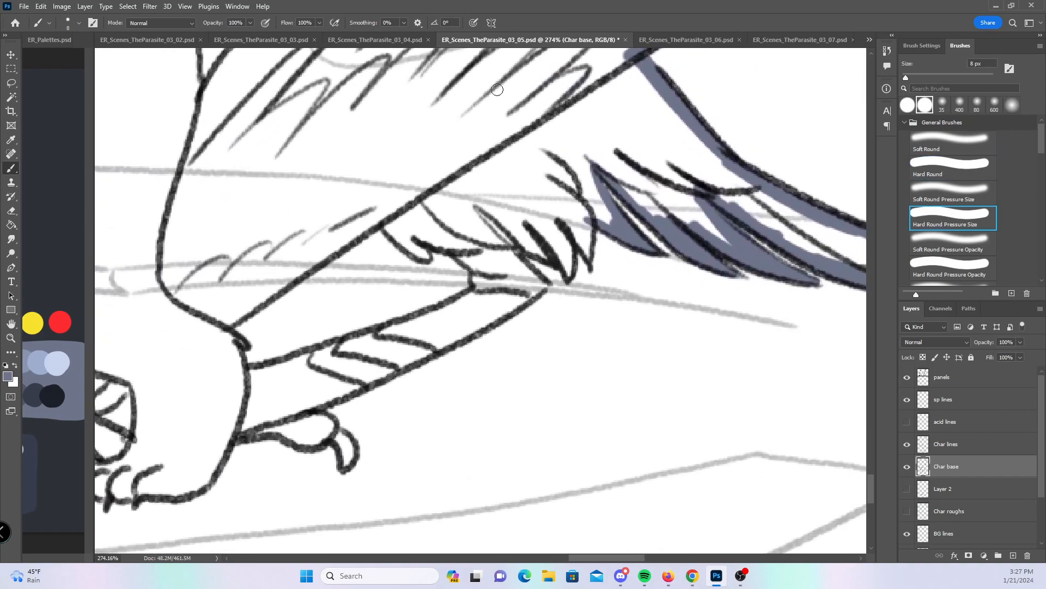
pyautogui.moveTo(420, 245)
pyautogui.mouseDown()
pyautogui.moveTo(426, 255)
pyautogui.moveTo(409, 237)
pyautogui.mouseUp()
pyautogui.moveTo(529, 243)
pyautogui.mouseDown()
pyautogui.moveTo(564, 262)
pyautogui.moveTo(563, 232)
pyautogui.moveTo(584, 252)
pyautogui.moveTo(588, 220)
pyautogui.mouseUp()
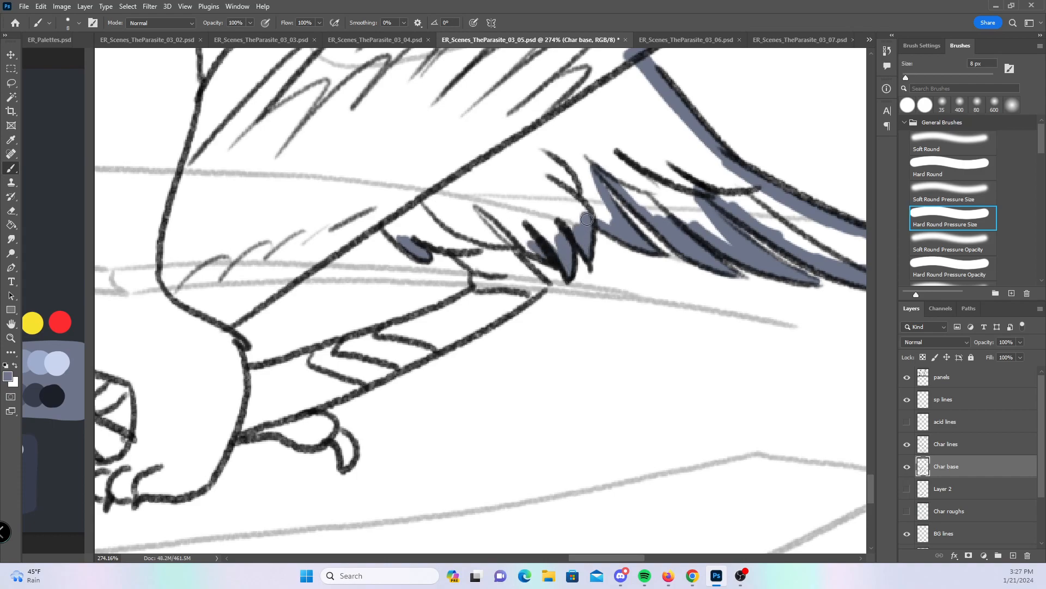
pyautogui.moveTo(337, 439)
pyautogui.mouseDown()
pyautogui.moveTo(344, 467)
pyautogui.moveTo(335, 434)
pyautogui.mouseUp()
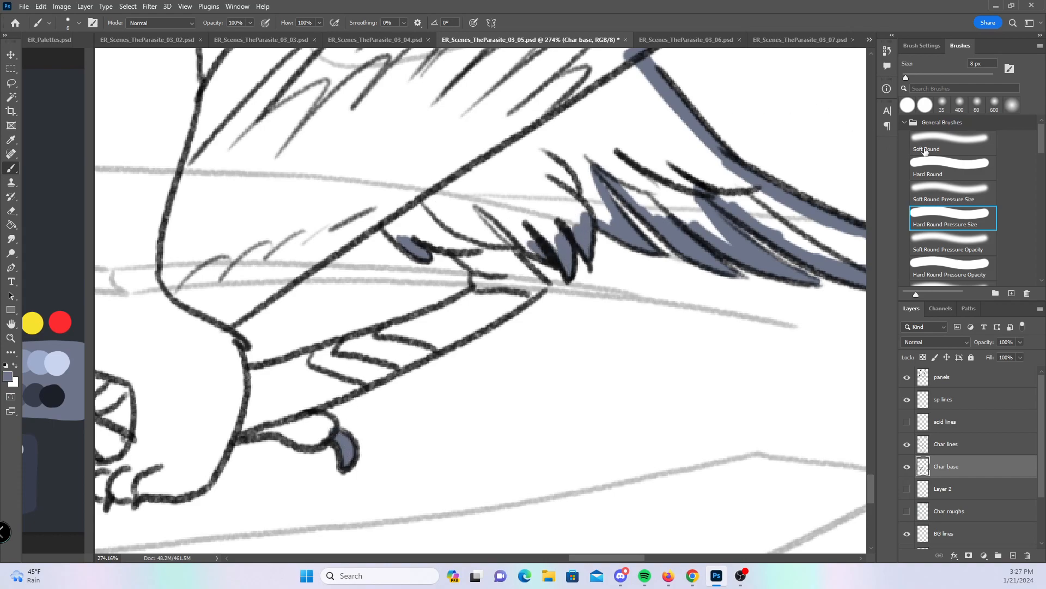
# - Paint the striped leg's edges, its toe and the area beneath the wing and tufts with Hard Round
pyautogui.click(948, 168)
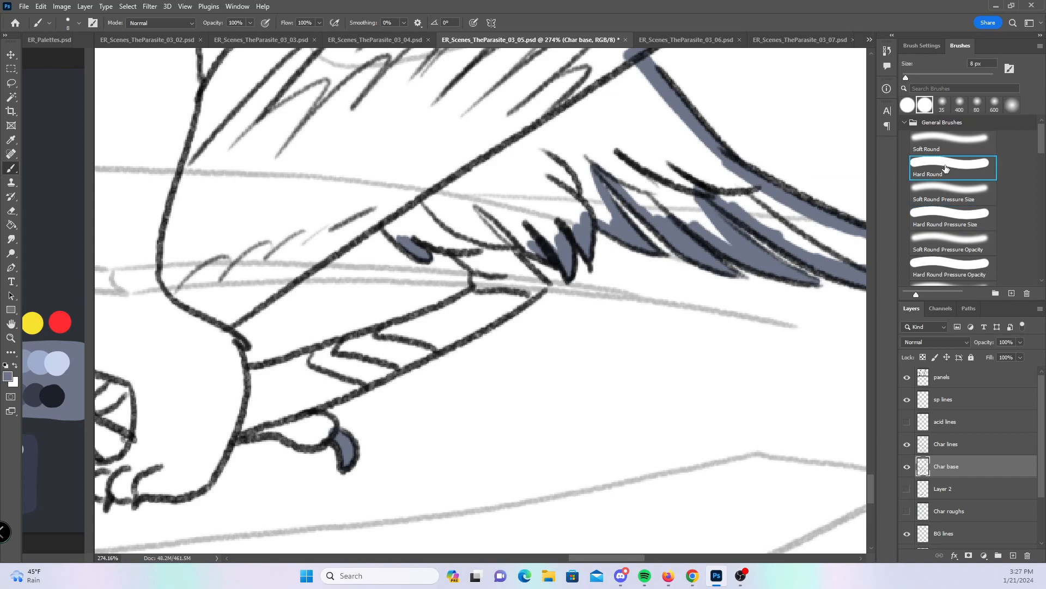
pyautogui.moveTo(220, 329)
pyautogui.mouseDown()
pyautogui.moveTo(348, 240)
pyautogui.moveTo(336, 245)
pyautogui.moveTo(464, 247)
pyautogui.moveTo(483, 269)
pyautogui.moveTo(459, 230)
pyautogui.moveTo(481, 267)
pyautogui.moveTo(508, 248)
pyautogui.moveTo(542, 289)
pyautogui.moveTo(534, 250)
pyautogui.mouseUp()
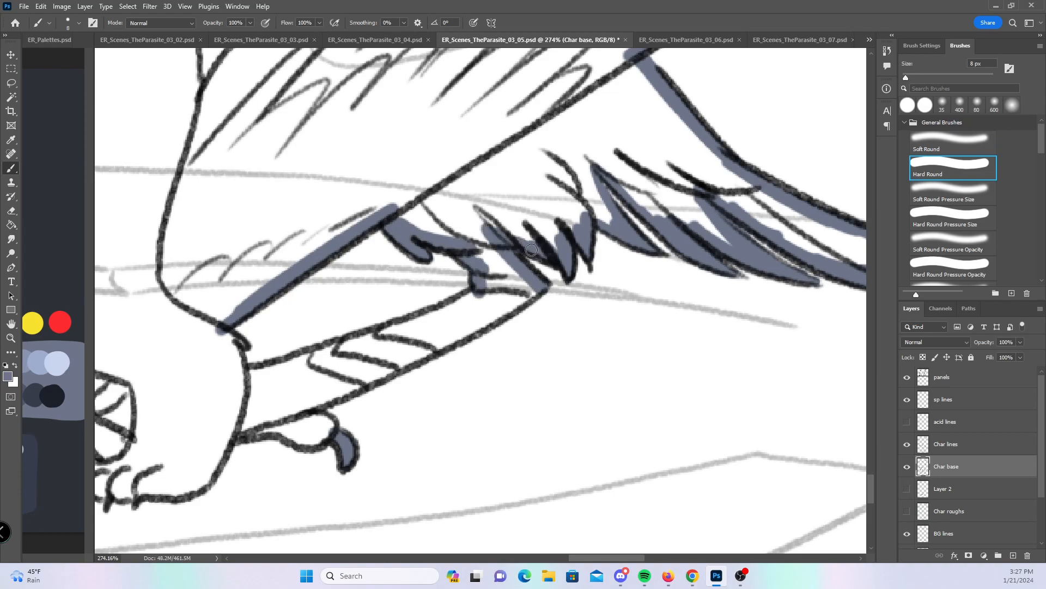
pyautogui.moveTo(213, 326)
pyautogui.mouseDown()
pyautogui.moveTo(240, 343)
pyautogui.moveTo(220, 338)
pyautogui.moveTo(234, 346)
pyautogui.moveTo(238, 377)
pyautogui.moveTo(330, 357)
pyautogui.moveTo(341, 352)
pyautogui.moveTo(294, 366)
pyautogui.moveTo(447, 297)
pyautogui.mouseUp()
pyautogui.moveTo(237, 431)
pyautogui.mouseDown()
pyautogui.moveTo(308, 442)
pyautogui.moveTo(329, 422)
pyautogui.moveTo(288, 425)
pyautogui.mouseUp()
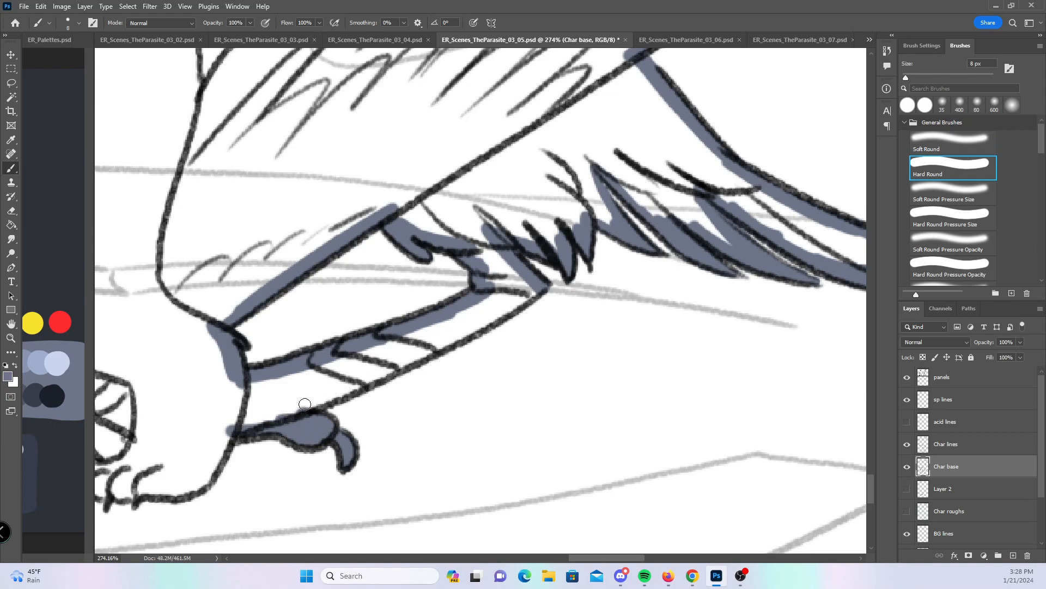
pyautogui.moveTo(290, 414)
pyautogui.mouseDown()
pyautogui.moveTo(519, 299)
pyautogui.moveTo(678, 281)
pyautogui.moveTo(752, 293)
pyautogui.moveTo(762, 308)
pyautogui.moveTo(762, 276)
pyautogui.mouseUp()
# - Paint the outline of the large clawed paw beside the striped leg, using Hard Round Pressure Size for the claws
pyautogui.moveTo(472, 308)
pyautogui.mouseDown()
pyautogui.moveTo(439, 356)
pyautogui.moveTo(509, 406)
pyautogui.moveTo(462, 428)
pyautogui.moveTo(597, 430)
pyautogui.moveTo(613, 370)
pyautogui.mouseUp()
pyautogui.click(943, 216)
pyautogui.click(965, 167)
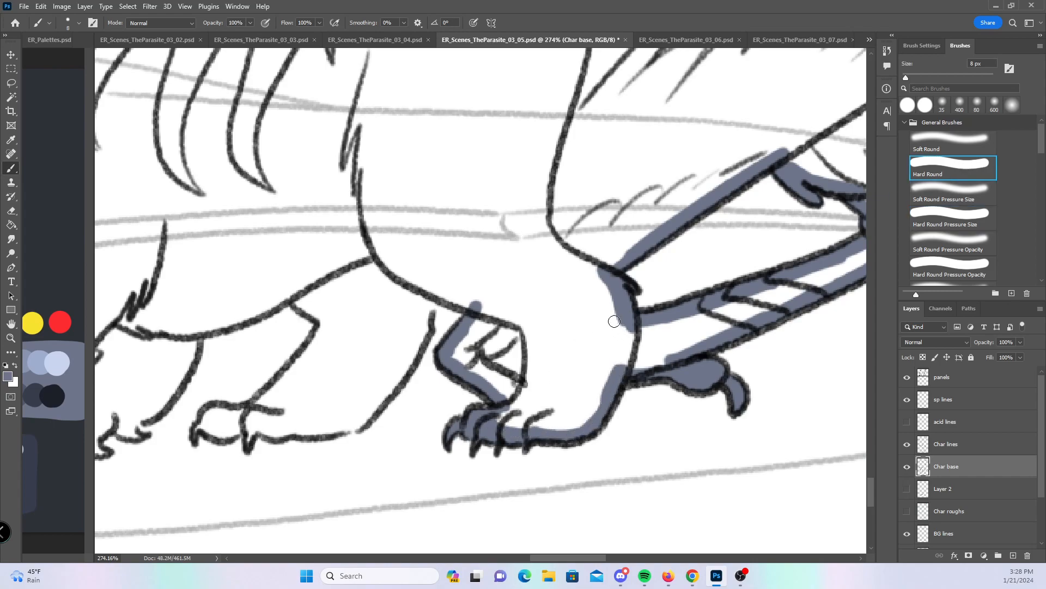
# - Paint the base color along the belly line and the lower edge of the haunch with Hard Round
pyautogui.hscroll(-3, 663, 332)
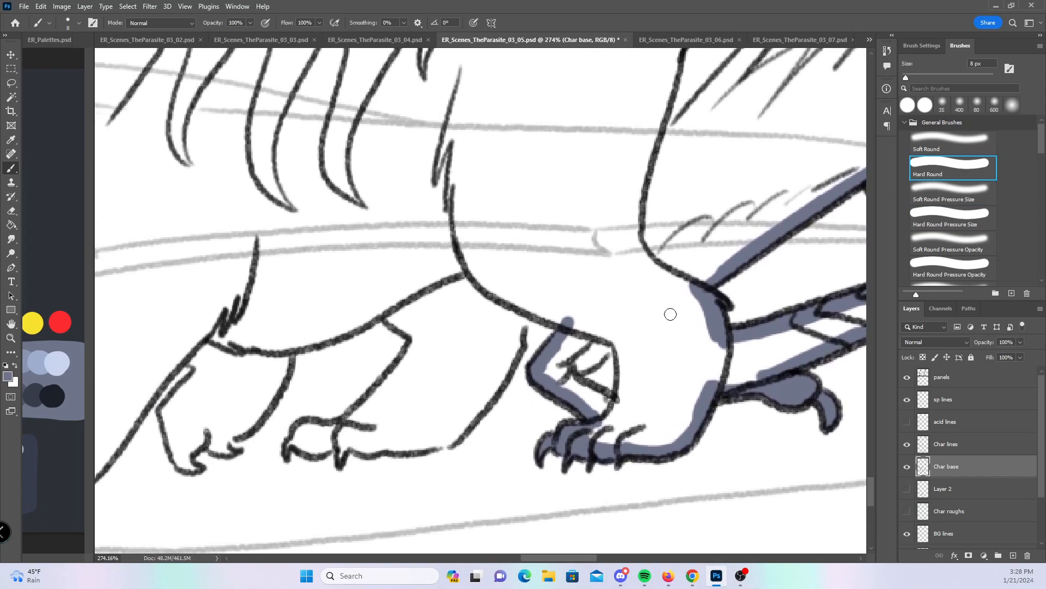
pyautogui.moveTo(283, 348)
pyautogui.mouseDown()
pyautogui.moveTo(400, 307)
pyautogui.moveTo(425, 336)
pyautogui.mouseUp()
pyautogui.moveTo(521, 300)
pyautogui.mouseDown()
pyautogui.moveTo(515, 350)
pyautogui.moveTo(567, 315)
pyautogui.moveTo(579, 321)
pyautogui.mouseUp()
# - Fill the neighboring hind foot's claws with Hard Round Pressure Size, and paint the foot and leg edges with Hard Round
pyautogui.click(929, 214)
pyautogui.moveTo(298, 441)
pyautogui.mouseDown()
pyautogui.moveTo(339, 446)
pyautogui.moveTo(342, 460)
pyautogui.mouseUp()
pyautogui.click(958, 173)
pyautogui.moveTo(295, 433)
pyautogui.mouseDown()
pyautogui.moveTo(315, 445)
pyautogui.moveTo(335, 439)
pyautogui.moveTo(422, 329)
pyautogui.mouseUp()
pyautogui.moveTo(343, 440)
pyautogui.mouseDown()
pyautogui.moveTo(430, 440)
pyautogui.moveTo(409, 451)
pyautogui.moveTo(456, 389)
pyautogui.moveTo(447, 441)
pyautogui.moveTo(513, 355)
pyautogui.mouseUp()
# - Fill the claws of the two front paws with Hard Round Pressure Size, and switch back to Hard Round
pyautogui.moveTo(318, 381)
pyautogui.mouseDown()
pyautogui.moveTo(395, 329)
pyautogui.moveTo(622, 289)
pyautogui.moveTo(677, 336)
pyautogui.mouseUp()
pyautogui.click(980, 217)
pyautogui.moveTo(286, 446); pyautogui.dragTo(309, 410)
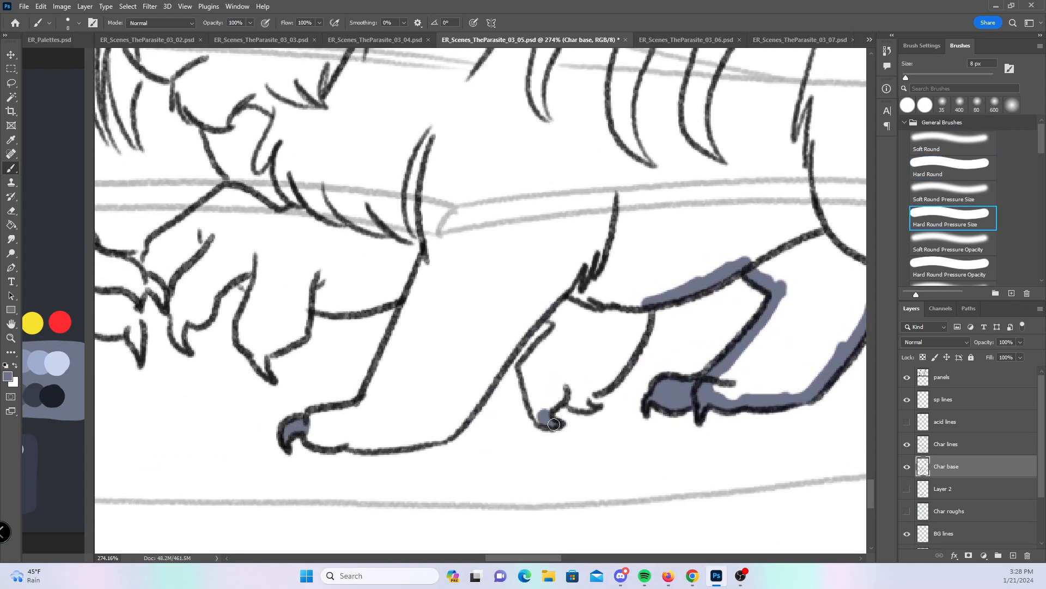
pyautogui.click(962, 168)
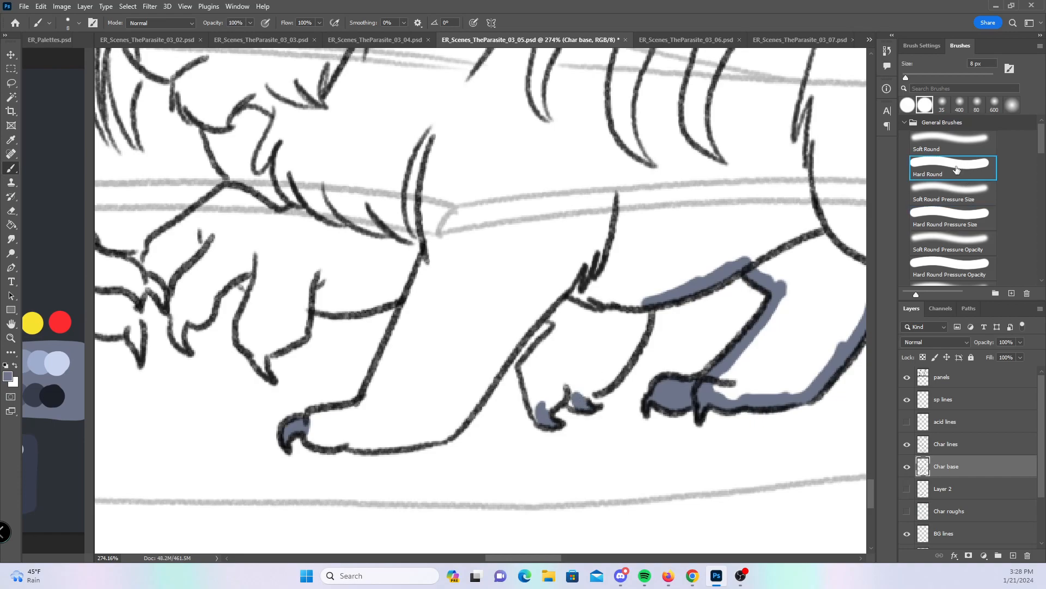
# - Paint the base color along the edges of the striped creature's front leg and the neighboring paw with Hard Round
pyautogui.moveTo(304, 425); pyautogui.dragTo(356, 400)
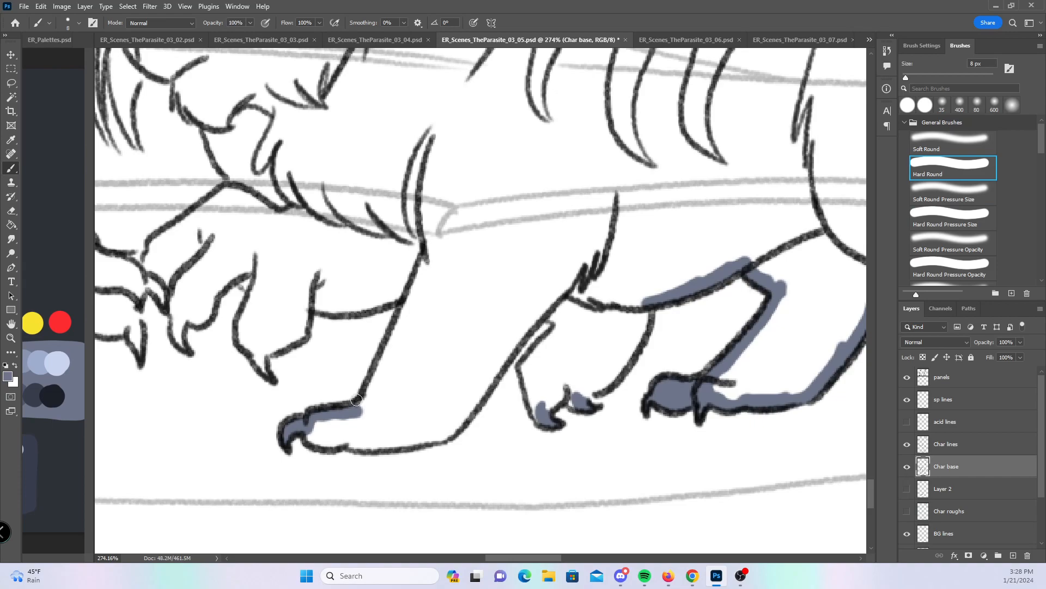
pyautogui.moveTo(310, 301)
pyautogui.mouseDown()
pyautogui.moveTo(346, 308)
pyautogui.moveTo(418, 289)
pyautogui.mouseUp()
pyautogui.moveTo(362, 412); pyautogui.dragTo(420, 285)
pyautogui.moveTo(308, 430)
pyautogui.mouseDown()
pyautogui.moveTo(340, 441)
pyautogui.moveTo(431, 439)
pyautogui.moveTo(460, 428)
pyautogui.moveTo(496, 364)
pyautogui.mouseUp()
pyautogui.moveTo(472, 403)
pyautogui.mouseDown()
pyautogui.moveTo(556, 308)
pyautogui.moveTo(558, 332)
pyautogui.moveTo(535, 357)
pyautogui.moveTo(544, 422)
pyautogui.moveTo(569, 384)
pyautogui.moveTo(573, 406)
pyautogui.moveTo(582, 383)
pyautogui.moveTo(613, 377)
pyautogui.moveTo(643, 321)
pyautogui.mouseUp()
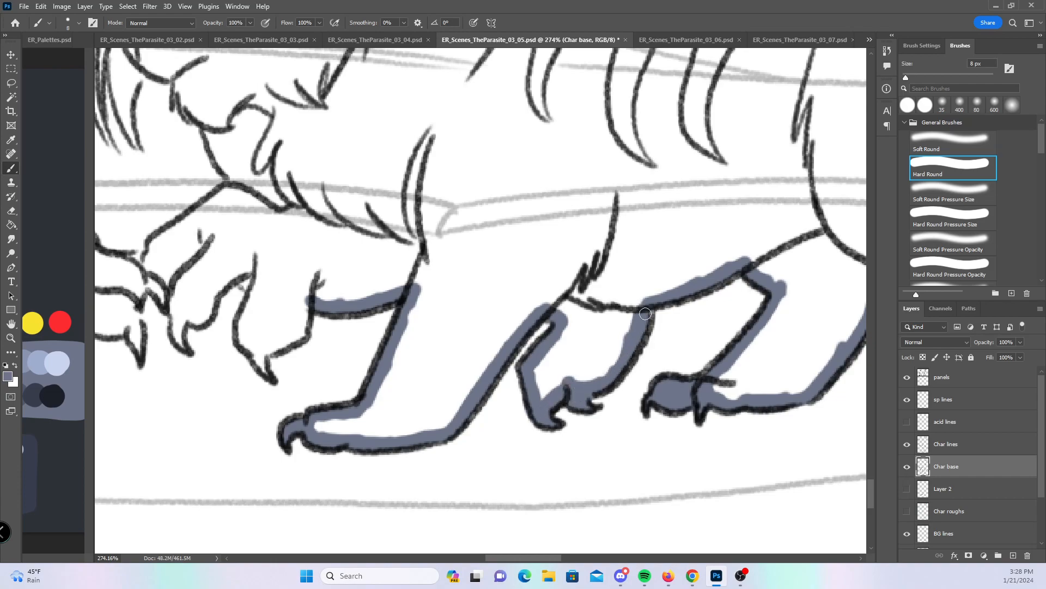
# - Fill the claws of the reaching hand and raised paw with Hard Round Pressure Size, and paint their lower edges with Hard Round
pyautogui.moveTo(316, 270); pyautogui.dragTo(569, 404)
pyautogui.click(951, 216)
pyautogui.moveTo(322, 409); pyautogui.dragTo(458, 361)
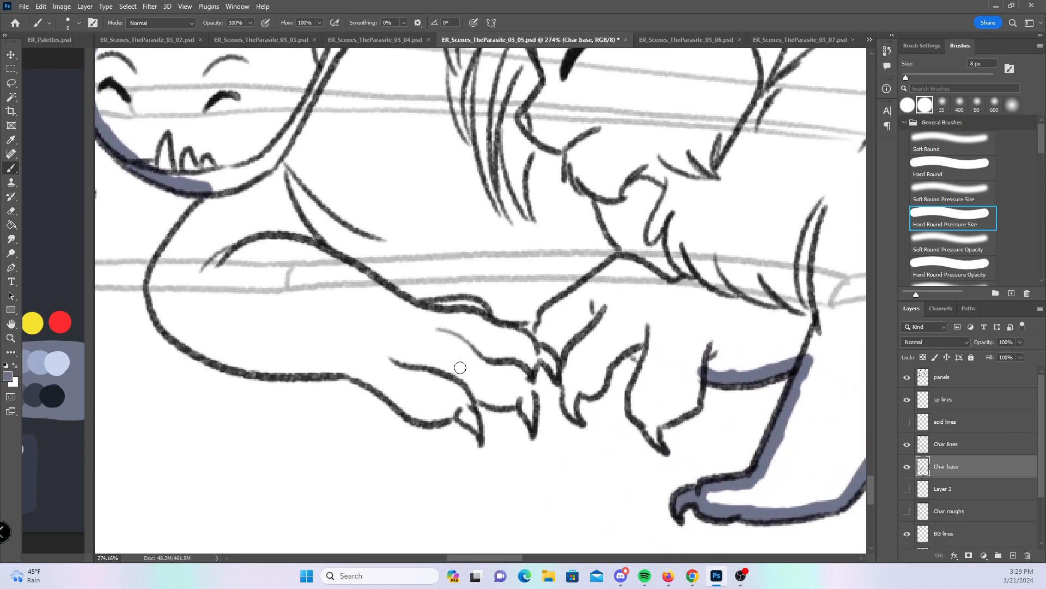
pyautogui.moveTo(463, 412)
pyautogui.mouseDown()
pyautogui.moveTo(528, 411)
pyautogui.moveTo(524, 384)
pyautogui.moveTo(545, 346)
pyautogui.moveTo(530, 397)
pyautogui.moveTo(539, 354)
pyautogui.moveTo(579, 421)
pyautogui.moveTo(575, 394)
pyautogui.mouseUp()
pyautogui.moveTo(649, 427); pyautogui.dragTo(657, 442)
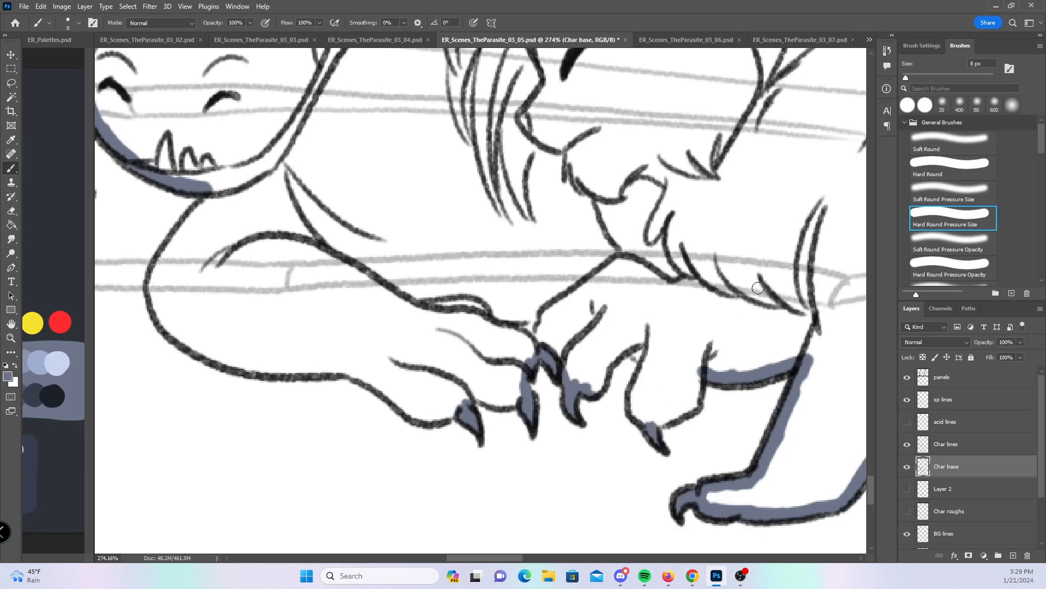
pyautogui.click(952, 160)
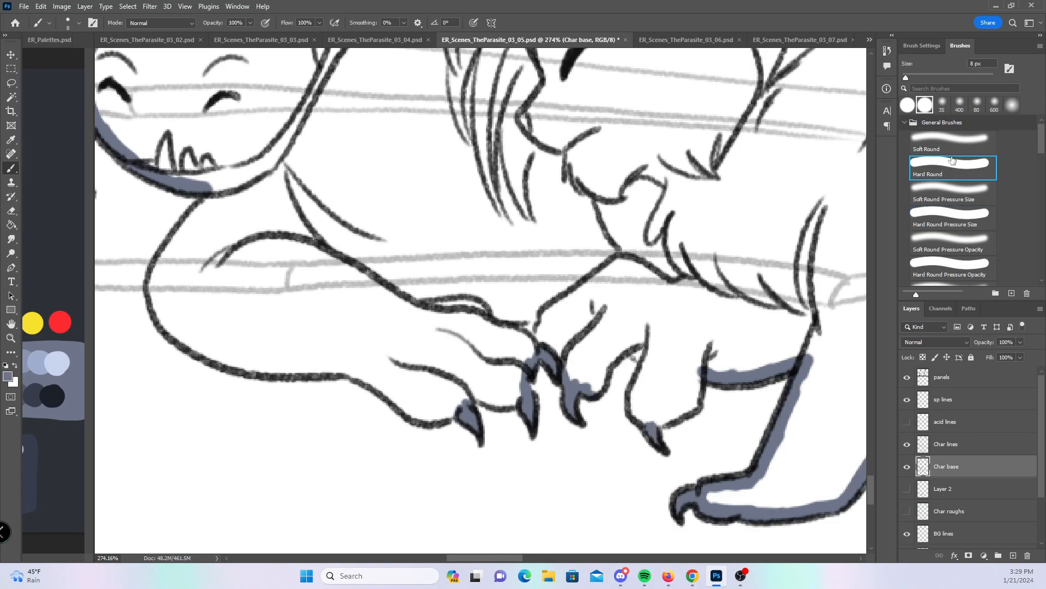
pyautogui.moveTo(203, 213)
pyautogui.mouseDown()
pyautogui.moveTo(164, 251)
pyautogui.moveTo(148, 294)
pyautogui.moveTo(190, 342)
pyautogui.moveTo(359, 375)
pyautogui.moveTo(414, 413)
pyautogui.moveTo(505, 404)
pyautogui.moveTo(539, 351)
pyautogui.moveTo(600, 391)
pyautogui.moveTo(614, 363)
pyautogui.moveTo(640, 346)
pyautogui.moveTo(650, 370)
pyautogui.moveTo(635, 414)
pyautogui.moveTo(676, 417)
pyautogui.moveTo(694, 392)
pyautogui.mouseUp()
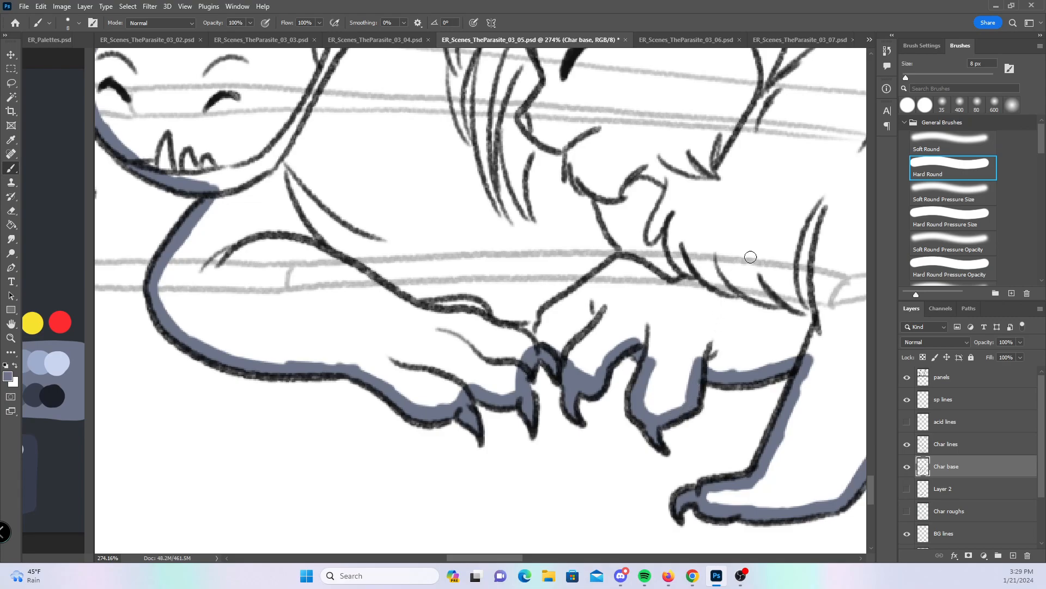
# - Paint the base color along the arched claws resting on the striped creature's back, using Hard Round Pressure Size and Hard Round
pyautogui.moveTo(755, 303); pyautogui.dragTo(467, 383)
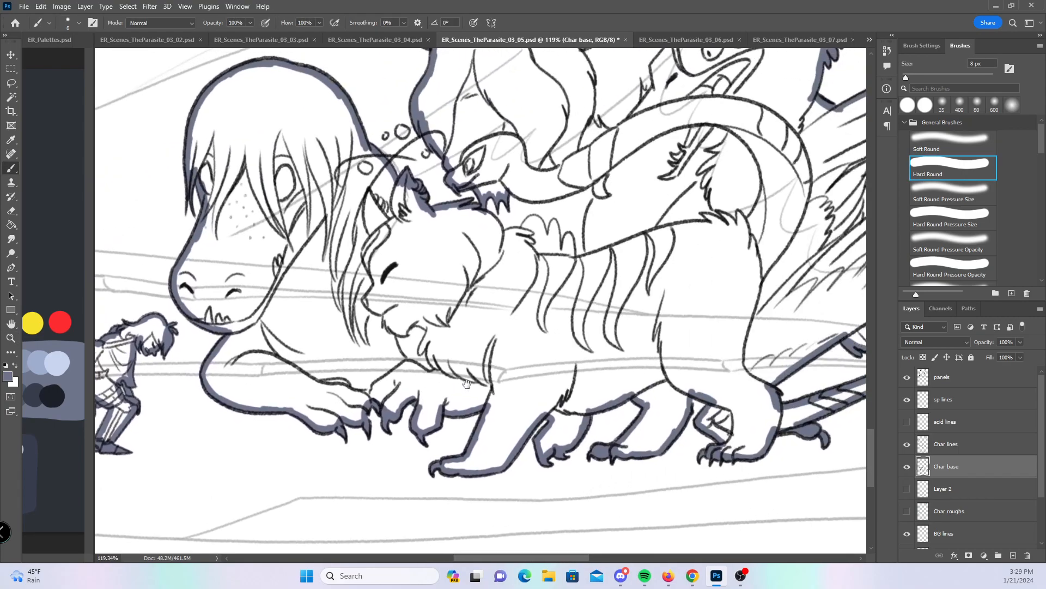
pyautogui.moveTo(624, 383); pyautogui.dragTo(522, 416)
pyautogui.moveTo(489, 305); pyautogui.dragTo(581, 304)
pyautogui.moveTo(385, 373)
pyautogui.mouseDown()
pyautogui.moveTo(406, 336)
pyautogui.moveTo(428, 338)
pyautogui.mouseUp()
pyautogui.click(947, 217)
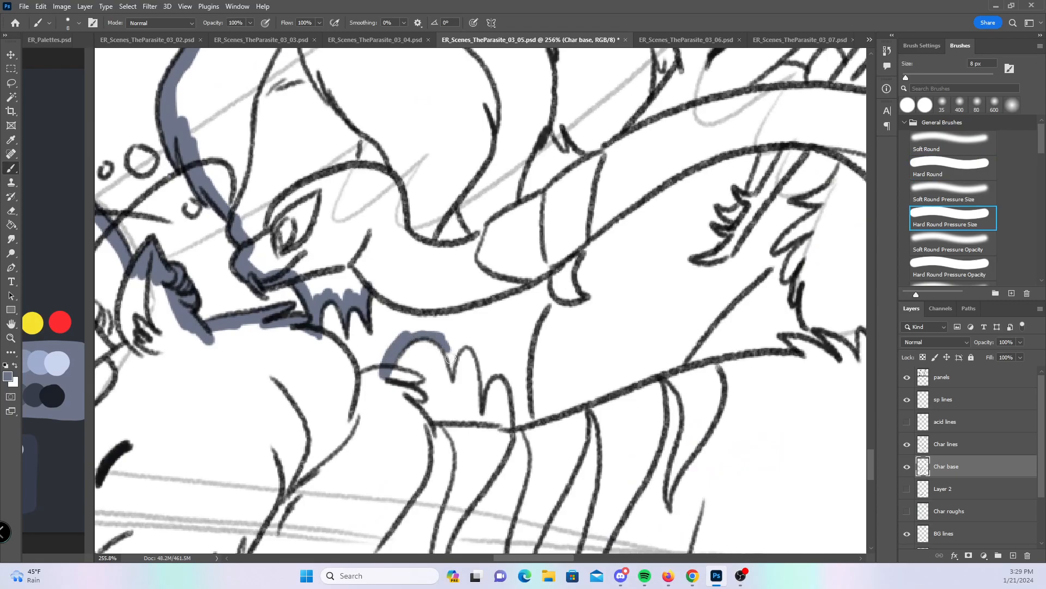
pyautogui.moveTo(453, 375)
pyautogui.mouseDown()
pyautogui.moveTo(462, 344)
pyautogui.moveTo(477, 355)
pyautogui.mouseUp()
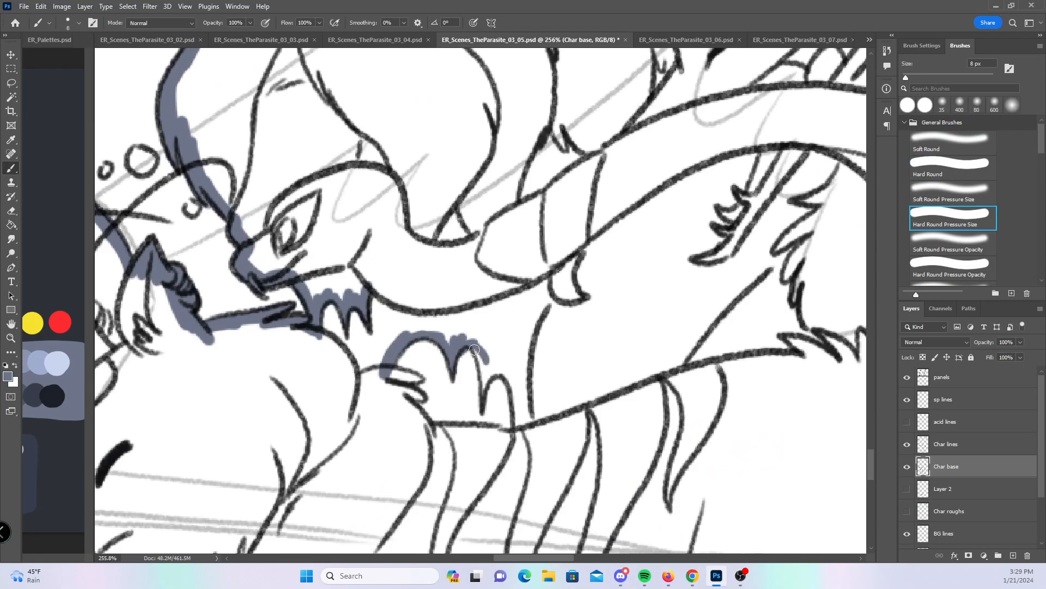
pyautogui.moveTo(483, 397); pyautogui.dragTo(493, 370)
pyautogui.moveTo(383, 373)
pyautogui.mouseDown()
pyautogui.moveTo(416, 378)
pyautogui.moveTo(417, 420)
pyautogui.moveTo(433, 436)
pyautogui.moveTo(487, 433)
pyautogui.mouseUp()
pyautogui.click(945, 172)
pyautogui.moveTo(505, 372); pyautogui.dragTo(524, 439)
# - Select the interiors of the outlined characters and creatures in all panels with the Magic Wand, adding each to the selection
pyautogui.scroll(-6, 766, 386)
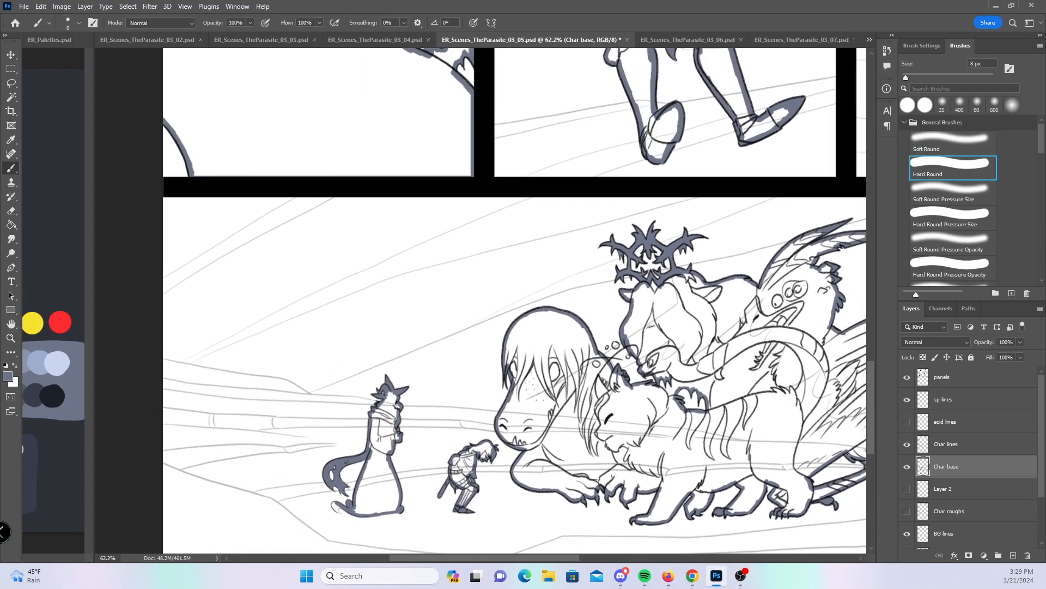
pyautogui.scroll(-4, 718, 371)
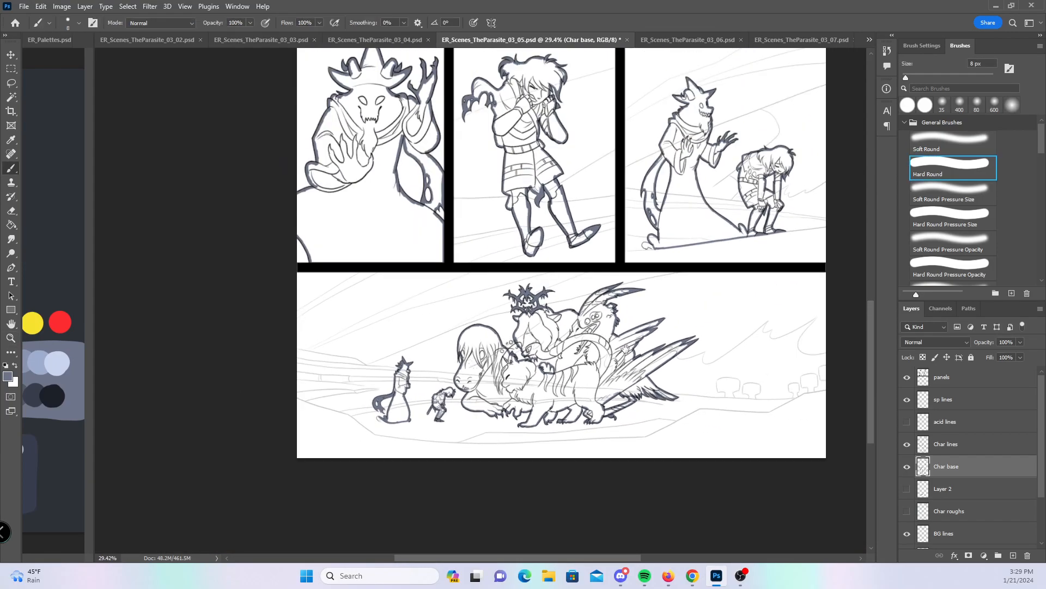
pyautogui.click(11, 98)
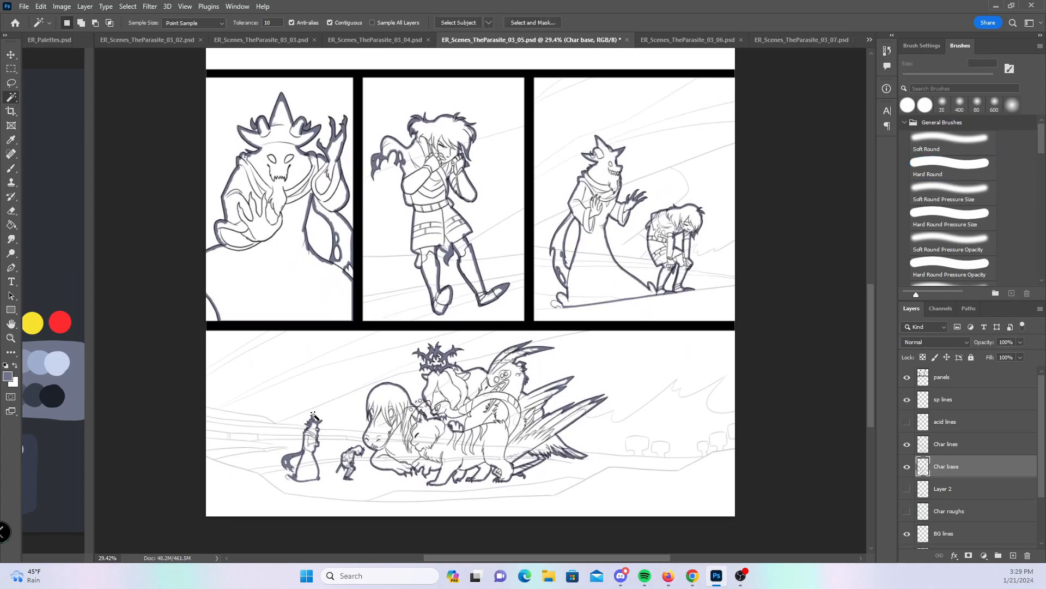
pyautogui.keyDown('shift'); pyautogui.click(349, 459); pyautogui.keyUp('shift')
pyautogui.keyDown('shift'); pyautogui.click(463, 445); pyautogui.keyUp('shift')
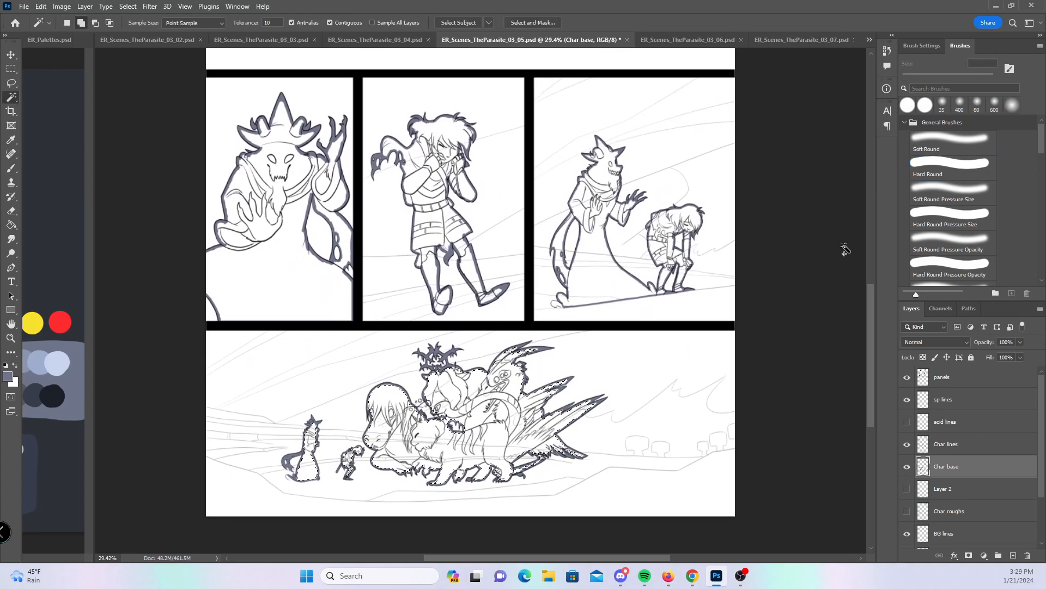
pyautogui.keyDown('shift'); pyautogui.click(668, 226); pyautogui.keyUp('shift')
pyautogui.keyDown('shift'); pyautogui.click(592, 280); pyautogui.keyUp('shift')
pyautogui.keyDown('shift'); pyautogui.click(448, 214); pyautogui.keyUp('shift')
pyautogui.keyDown('shift'); pyautogui.click(278, 268); pyautogui.keyUp('shift')
pyautogui.scroll(8, 278, 268)
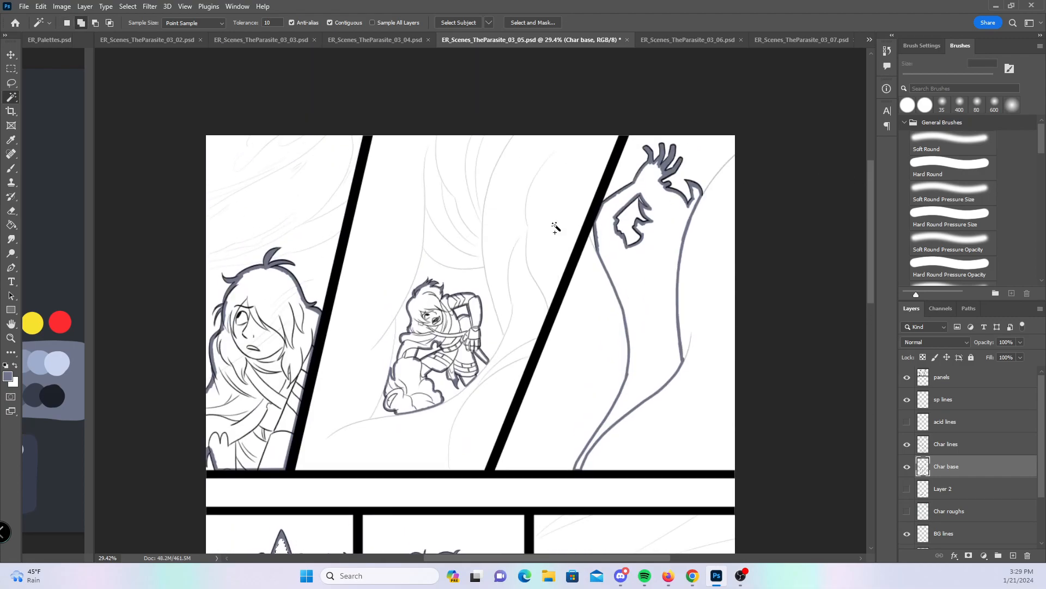
pyautogui.keyDown('shift'); pyautogui.click(425, 336); pyautogui.keyUp('shift')
pyautogui.keyDown('shift'); pyautogui.click(663, 297); pyautogui.keyUp('shift')
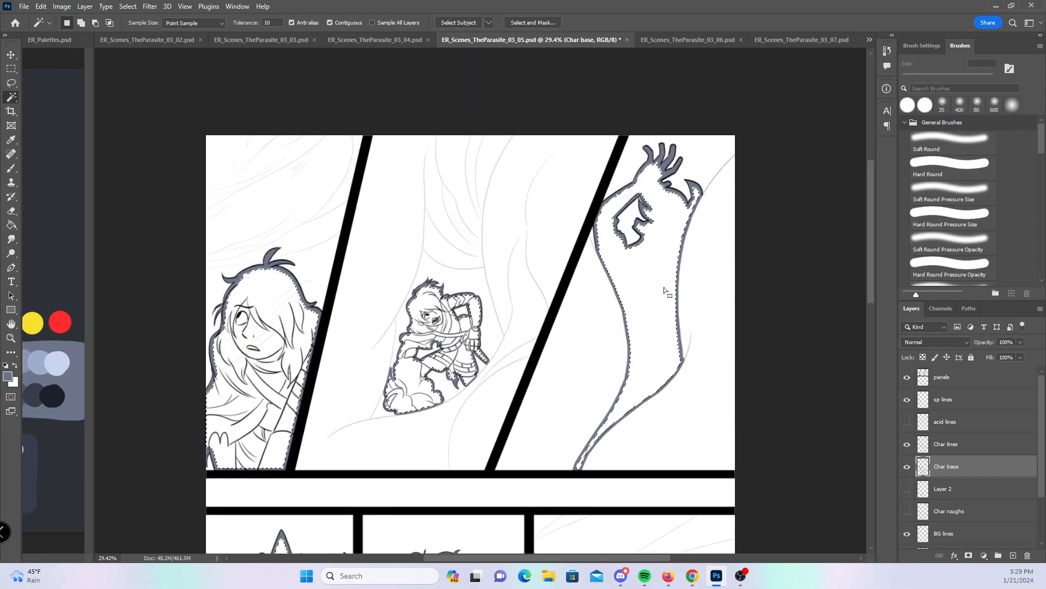
# - Expand the selection by 3 pixels
pyautogui.click(128, 6)
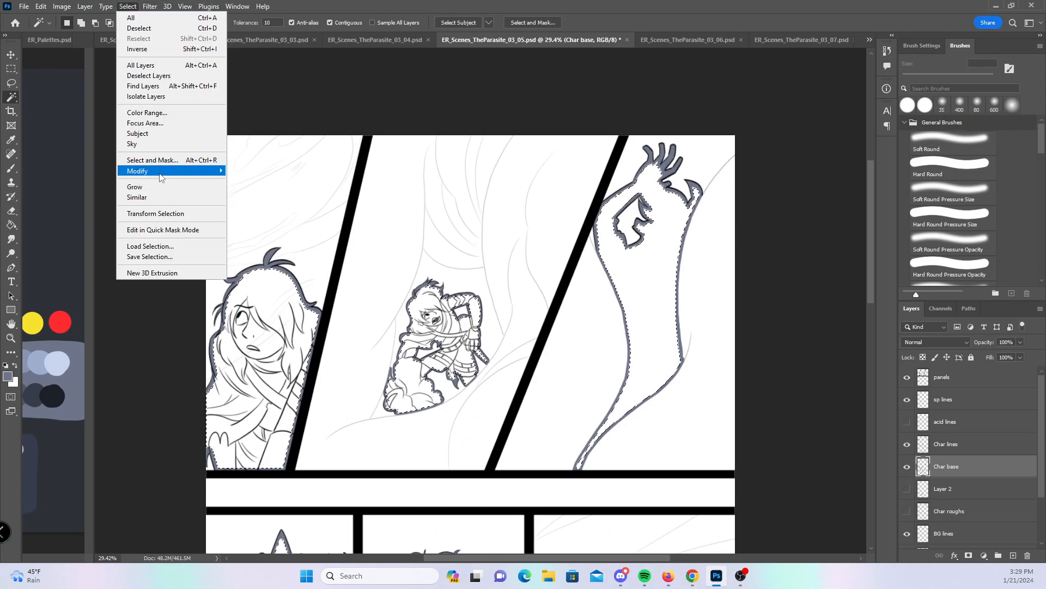
pyautogui.moveTo(161, 171)
pyautogui.click(267, 192)
pyautogui.click(571, 196)
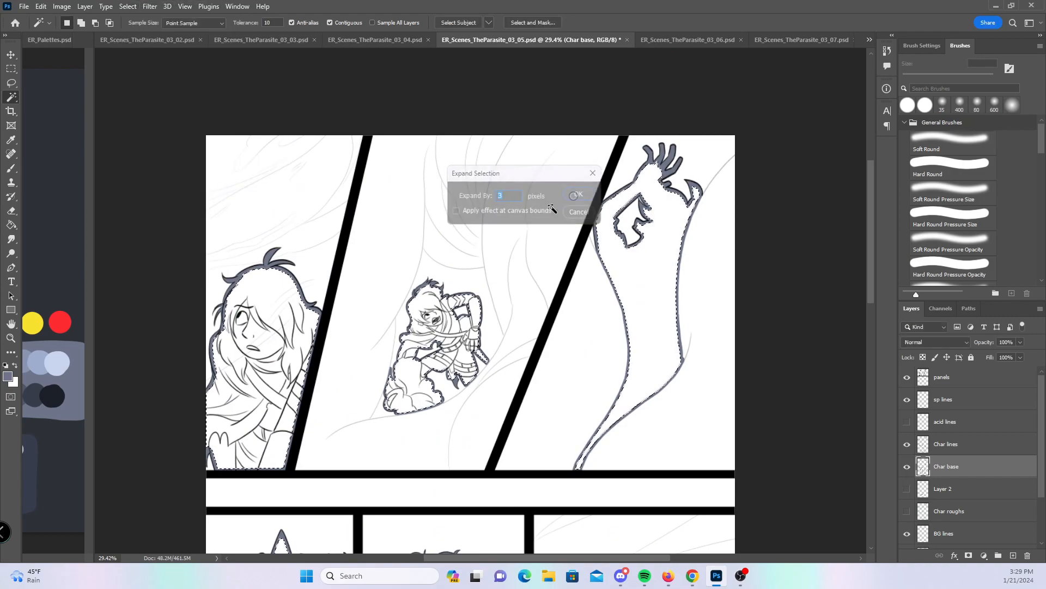
# - Fill the selected characters with the base color using Hard Round at 1000 px, and save the deselected artwork
pyautogui.press('b')
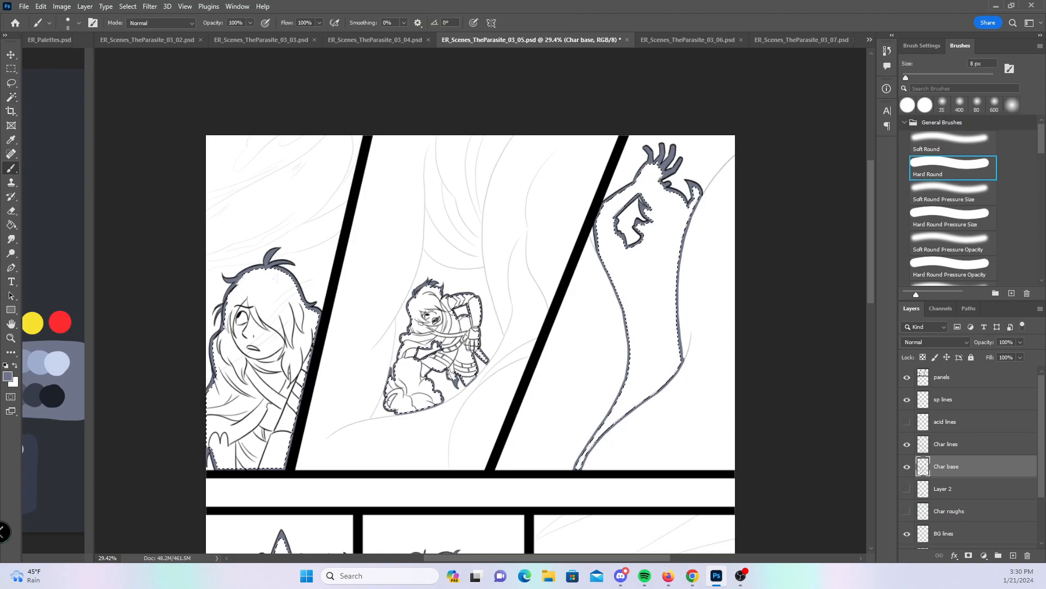
pyautogui.press(']')
pyautogui.press(']')
pyautogui.press(']')
pyautogui.press(']')
pyautogui.press(']')
pyautogui.press(']')
pyautogui.press(']')
pyautogui.press(']')
pyautogui.press(']')
pyautogui.press(']')
pyautogui.press(']')
pyautogui.press(']')
pyautogui.press(']')
pyautogui.press(']')
pyautogui.press(']')
pyautogui.press(']')
pyautogui.press(']')
pyautogui.press(']')
pyautogui.press(']')
pyautogui.press(']')
pyautogui.moveTo(252, 360)
pyautogui.mouseDown()
pyautogui.moveTo(226, 378)
pyautogui.moveTo(255, 403)
pyautogui.mouseUp()
pyautogui.moveTo(378, 247)
pyautogui.mouseDown()
pyautogui.moveTo(502, 175)
pyautogui.moveTo(713, 292)
pyautogui.moveTo(661, 112)
pyautogui.moveTo(872, 264)
pyautogui.moveTo(860, 392)
pyautogui.mouseUp()
pyautogui.moveTo(262, 229)
pyautogui.mouseDown()
pyautogui.moveTo(278, 207)
pyautogui.moveTo(233, 159)
pyautogui.moveTo(432, 140)
pyautogui.moveTo(467, 35)
pyautogui.moveTo(747, 205)
pyautogui.moveTo(568, 345)
pyautogui.moveTo(360, 376)
pyautogui.moveTo(235, 536)
pyautogui.mouseUp()
pyautogui.hotkey('ctrl', 'd')
pyautogui.hotkey('ctrl', 's')
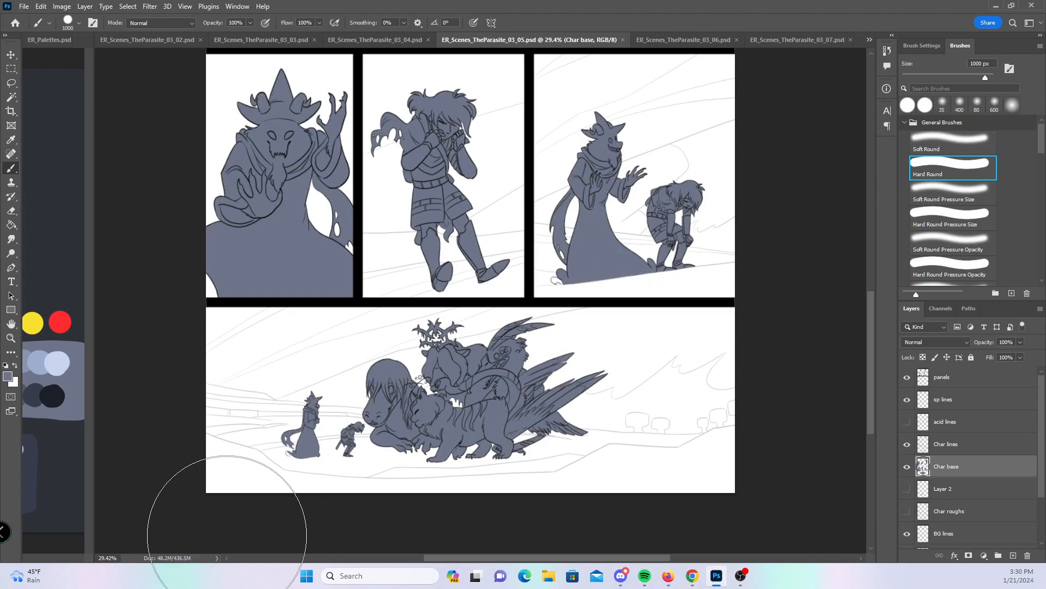
# - Switch to ER_Scenes_TheParasite_03_06.psd and add a layer named Char base directly below Char lines
pyautogui.click(683, 40)
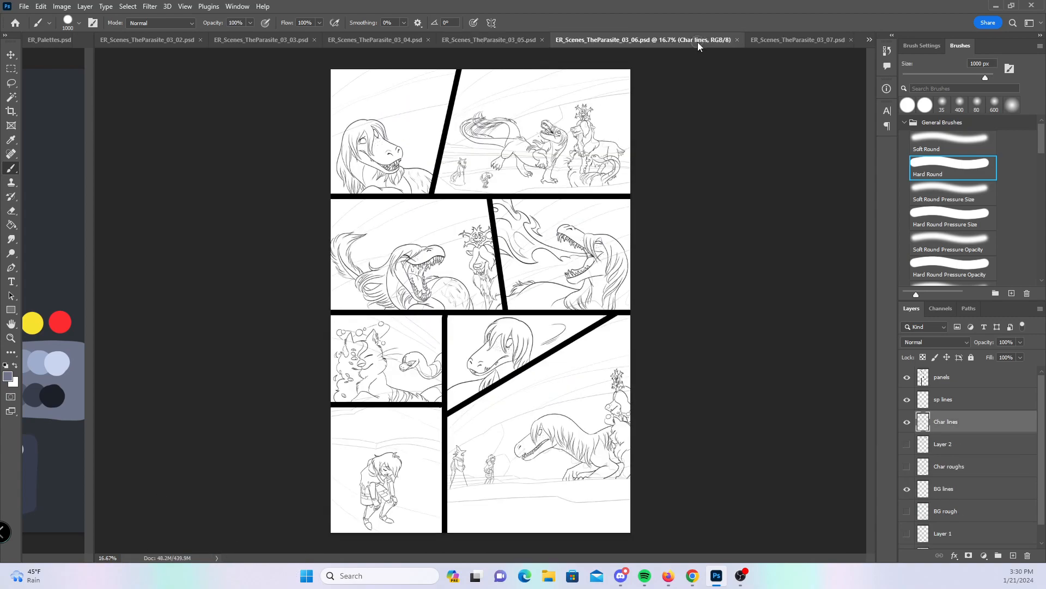
pyautogui.click(973, 445)
pyautogui.click(1013, 555)
pyautogui.doubleClick(947, 443)
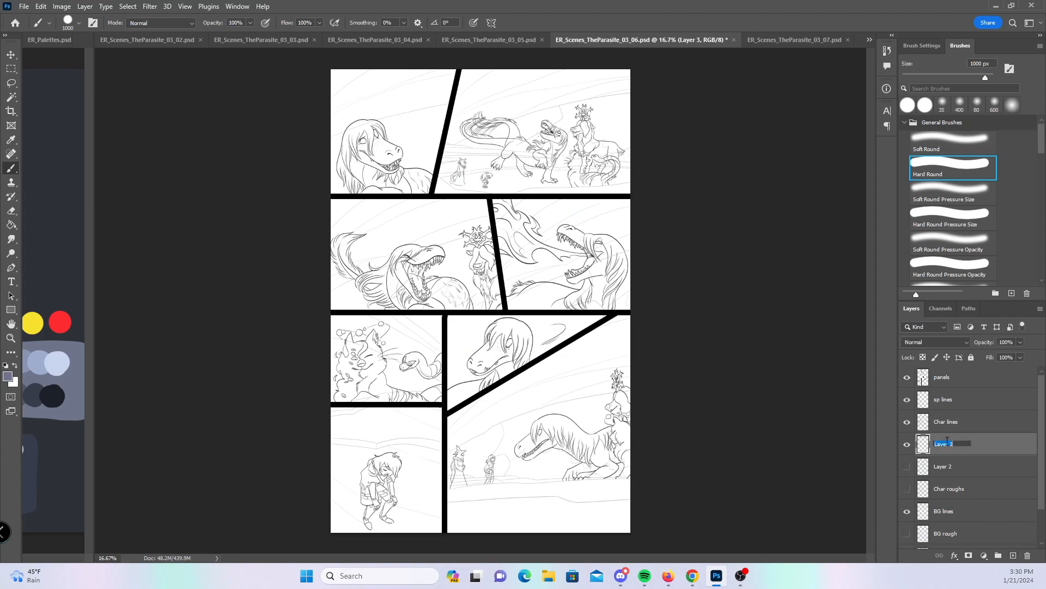
pyautogui.write('ase')
pyautogui.press('Return')
# - Paint the lower hair tips of the long-haired creature in the first panel with Hard Round Pressure Size at 10 px
pyautogui.moveTo(360, 177); pyautogui.dragTo(440, 121)
pyautogui.moveTo(404, 158); pyautogui.dragTo(422, 315)
pyautogui.click(958, 218)
pyautogui.press('[')
pyautogui.press('[')
pyautogui.press('[')
pyautogui.press('[')
pyautogui.press('[')
pyautogui.press('[')
pyautogui.press('[')
pyautogui.press('[')
pyautogui.press('[')
pyautogui.press('[')
pyautogui.press('[')
pyautogui.press('[')
pyautogui.press('[')
pyautogui.press('[')
pyautogui.press('[')
pyautogui.press('[')
pyautogui.press('[')
pyautogui.press('[')
pyautogui.press('[')
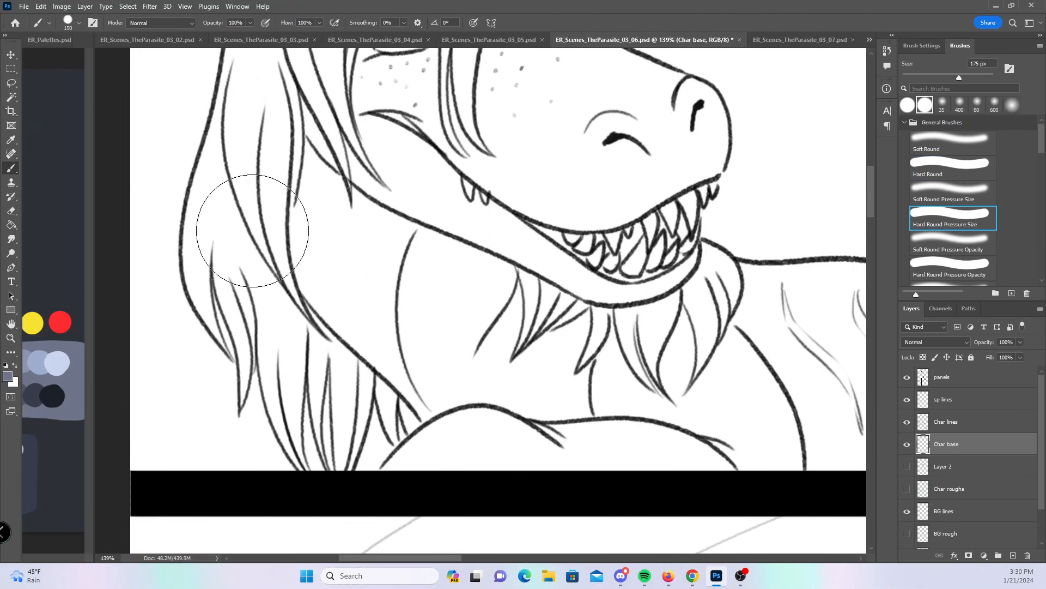
pyautogui.moveTo(214, 334); pyautogui.dragTo(218, 339)
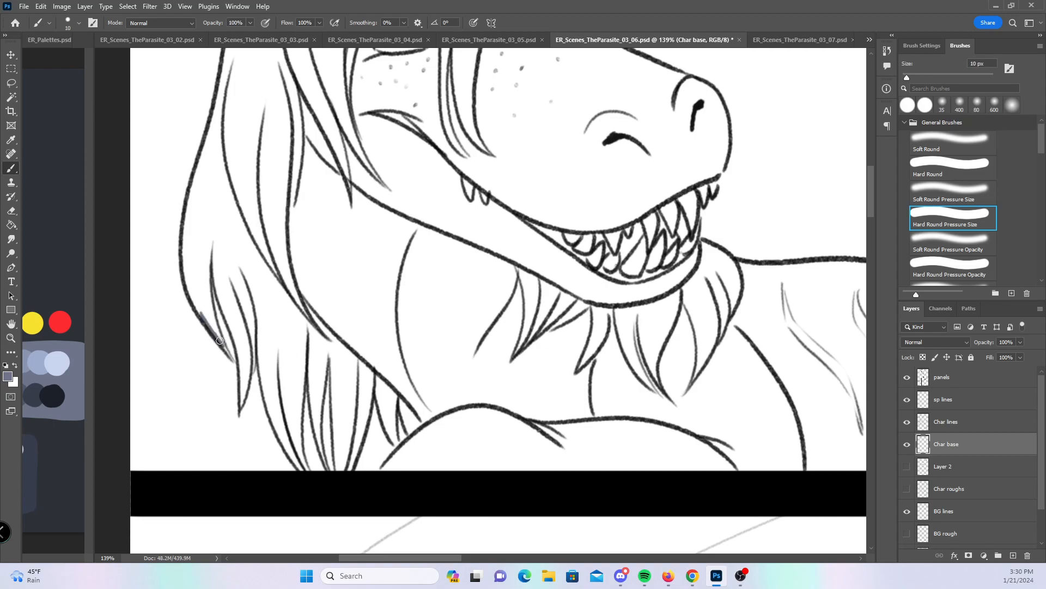
pyautogui.moveTo(240, 407); pyautogui.dragTo(244, 385)
pyautogui.moveTo(292, 446); pyautogui.dragTo(288, 448)
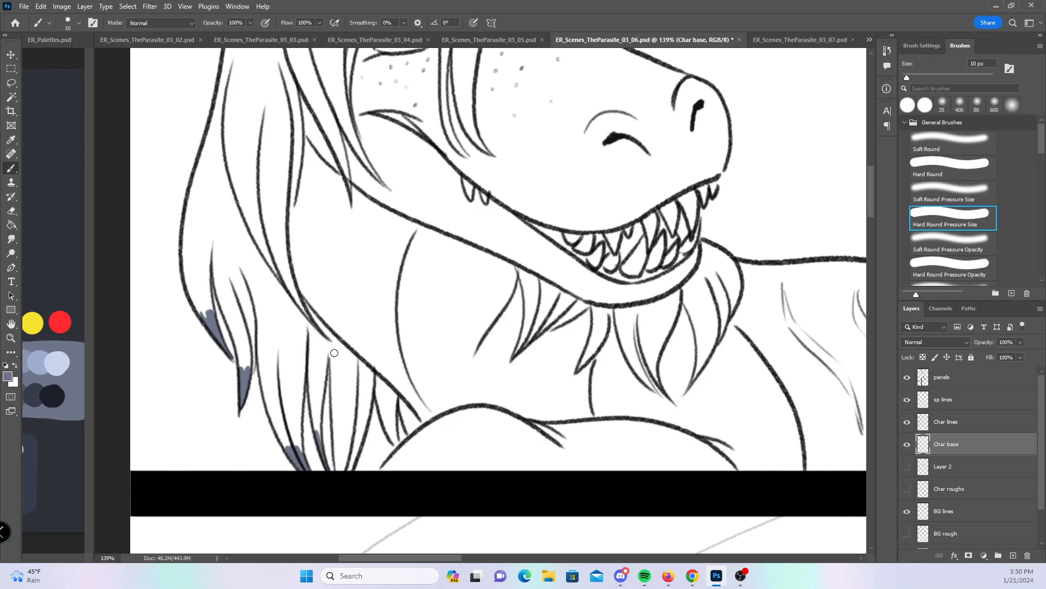
# - Paint the base color along the outer edge and lower locks of the creature's hair with Hard Round
pyautogui.click(951, 169)
pyautogui.moveTo(197, 181)
pyautogui.mouseDown()
pyautogui.moveTo(191, 282)
pyautogui.moveTo(208, 264)
pyautogui.moveTo(208, 315)
pyautogui.moveTo(215, 244)
pyautogui.moveTo(239, 359)
pyautogui.moveTo(254, 348)
pyautogui.moveTo(243, 349)
pyautogui.moveTo(249, 363)
pyautogui.moveTo(257, 332)
pyautogui.moveTo(283, 441)
pyautogui.moveTo(299, 454)
pyautogui.moveTo(307, 357)
pyautogui.moveTo(320, 443)
pyautogui.moveTo(322, 371)
pyautogui.moveTo(313, 393)
pyautogui.moveTo(331, 351)
pyautogui.moveTo(338, 470)
pyautogui.moveTo(353, 463)
pyautogui.moveTo(378, 393)
pyautogui.moveTo(400, 450)
pyautogui.moveTo(393, 418)
pyautogui.moveTo(405, 410)
pyautogui.moveTo(412, 431)
pyautogui.mouseUp()
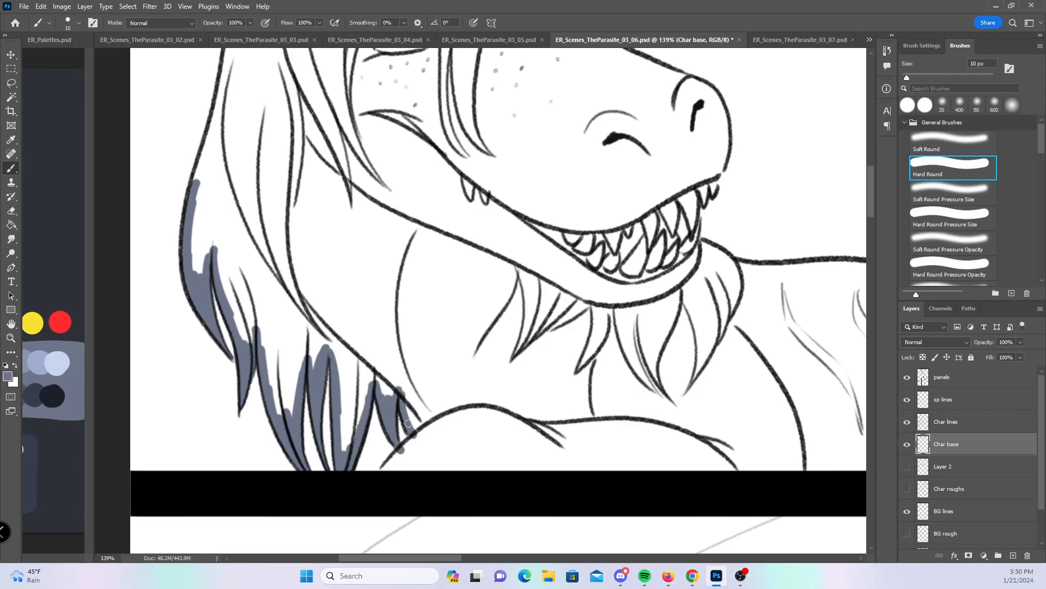
pyautogui.moveTo(385, 469); pyautogui.dragTo(414, 439)
# - Fill the hair tip above the snout and the creature's front teeth with Hard Round Pressure Size
pyautogui.scroll(8, 358, 338)
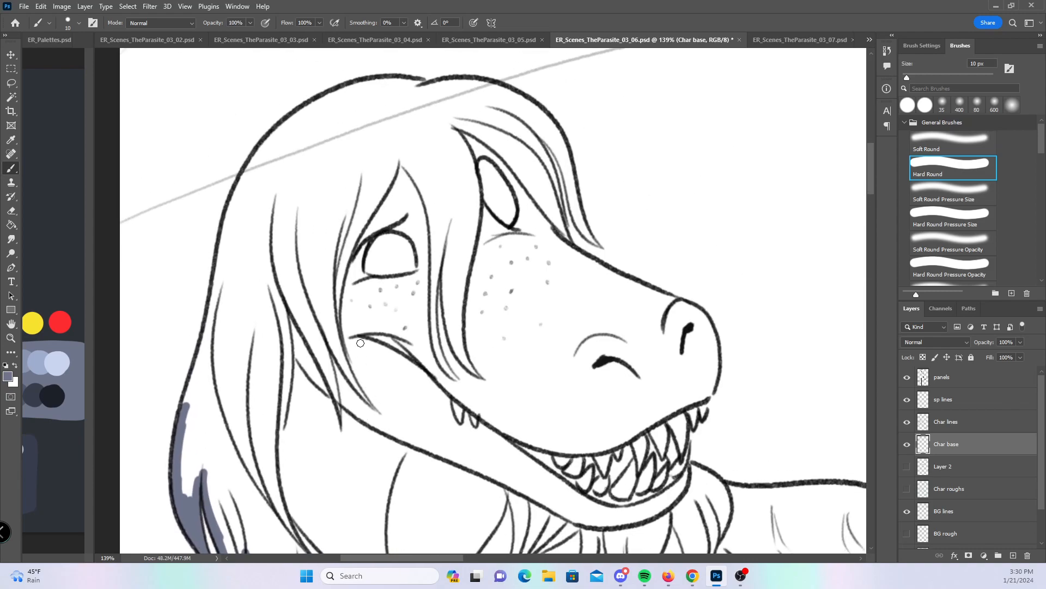
pyautogui.click(917, 211)
pyautogui.moveTo(561, 181)
pyautogui.mouseDown()
pyautogui.moveTo(586, 238)
pyautogui.moveTo(573, 178)
pyautogui.mouseUp()
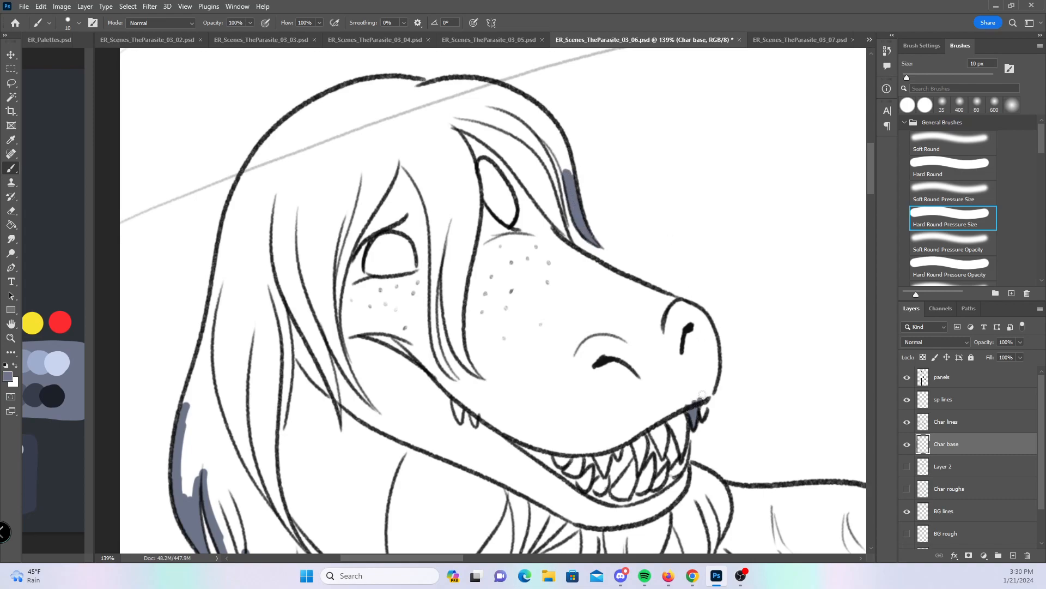
pyautogui.moveTo(662, 440)
pyautogui.mouseDown()
pyautogui.moveTo(665, 419)
pyautogui.moveTo(680, 416)
pyautogui.mouseUp()
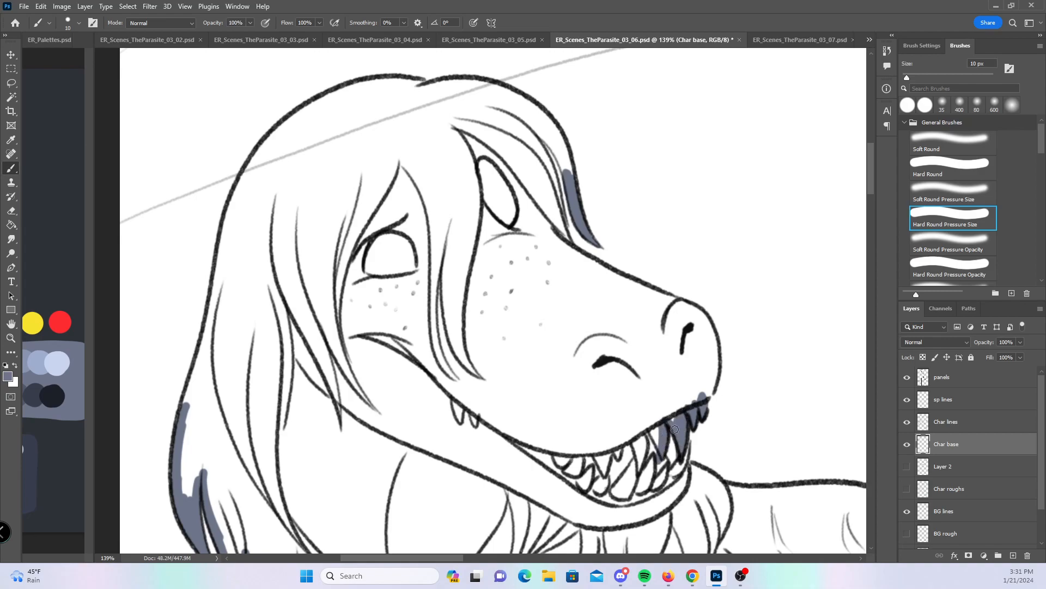
pyautogui.moveTo(674, 469); pyautogui.dragTo(687, 443)
# - Set the Eraser to Hard Round Pressure Size at 9 px
pyautogui.press('e')
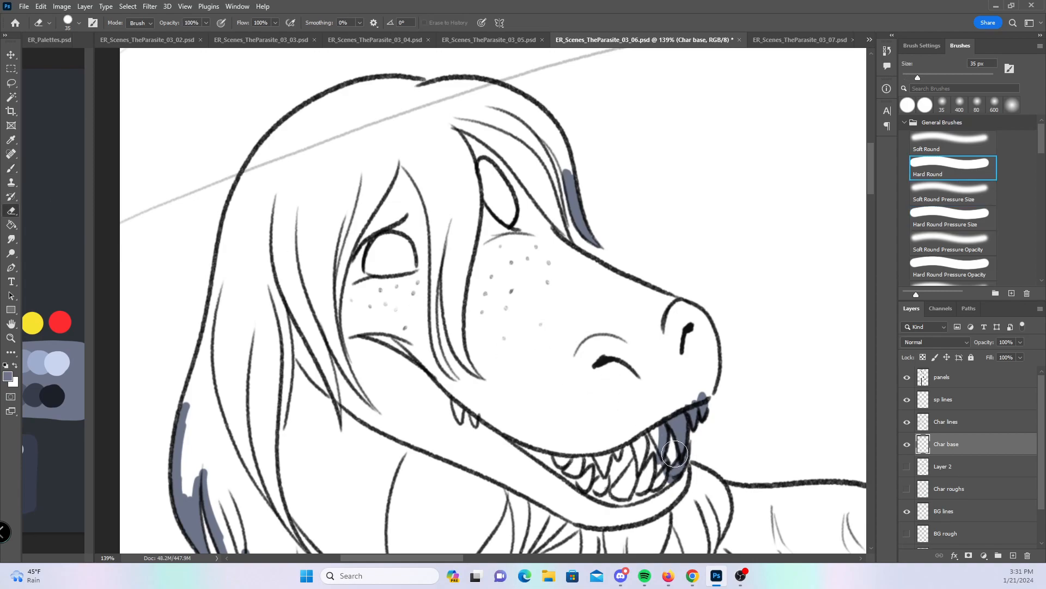
pyautogui.press('[')
pyautogui.press('[')
pyautogui.press('[')
pyautogui.click(959, 214)
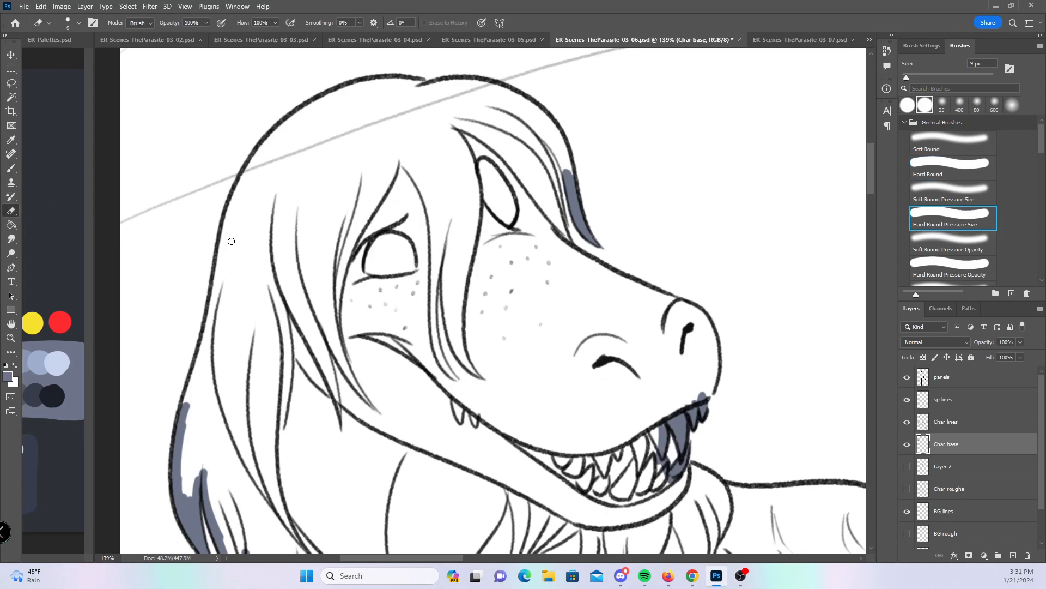
# - Paint the outer hair edge with Hard Round at 20 px, and the inner hair strand and snout edge at 10 px
pyautogui.press(']')
pyautogui.press(']')
pyautogui.click(12, 169)
pyautogui.click(956, 164)
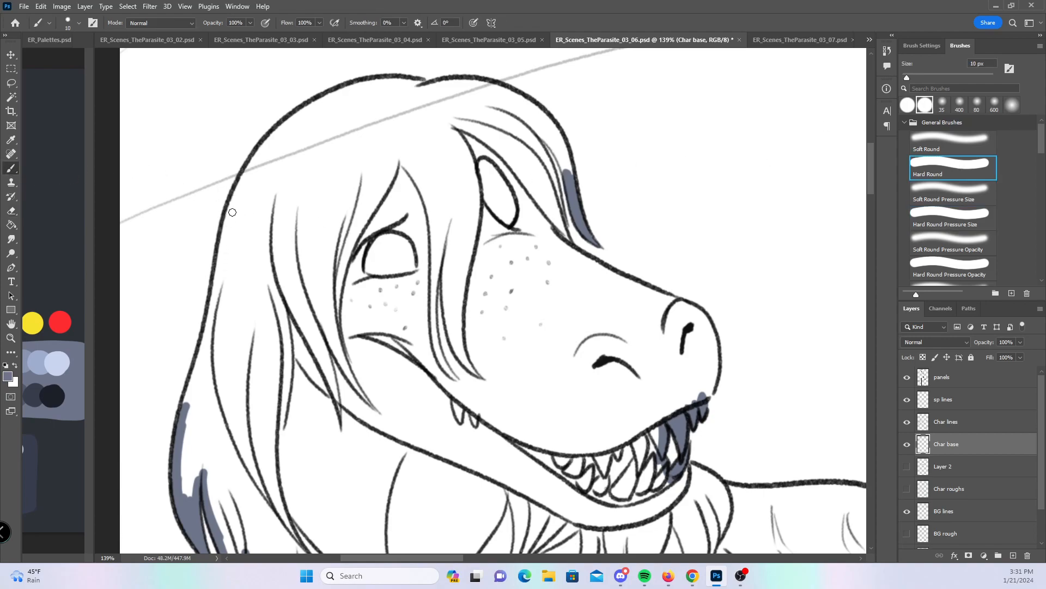
pyautogui.press(']')
pyautogui.moveTo(244, 184)
pyautogui.mouseDown()
pyautogui.moveTo(195, 383)
pyautogui.moveTo(182, 504)
pyautogui.mouseUp()
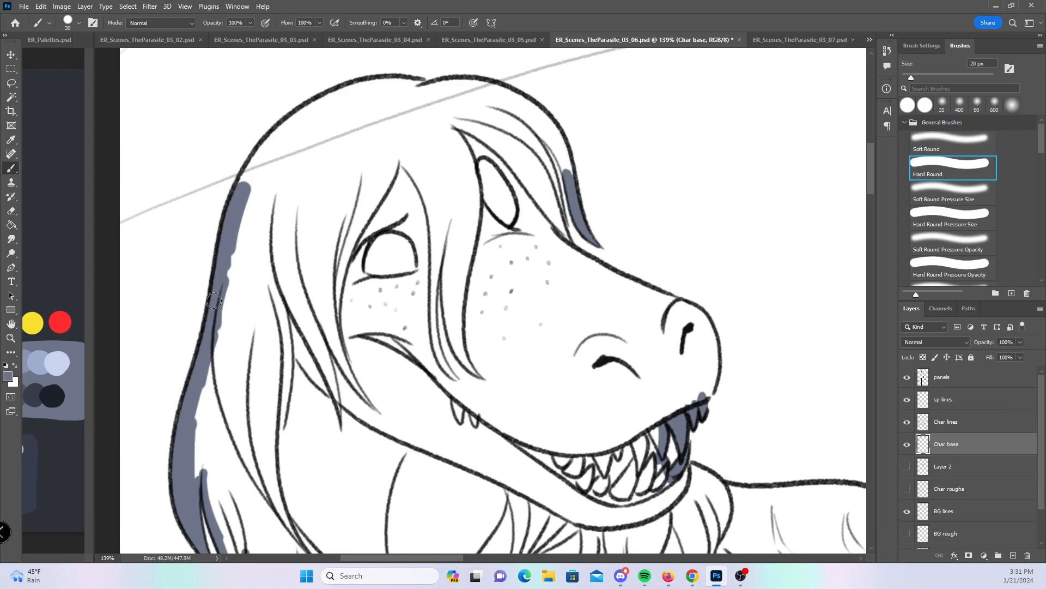
pyautogui.moveTo(245, 187)
pyautogui.mouseDown()
pyautogui.moveTo(262, 151)
pyautogui.moveTo(298, 120)
pyautogui.moveTo(374, 82)
pyautogui.moveTo(362, 87)
pyautogui.moveTo(500, 93)
pyautogui.moveTo(550, 131)
pyautogui.mouseUp()
pyautogui.press('[')
pyautogui.moveTo(536, 126)
pyautogui.mouseDown()
pyautogui.moveTo(573, 258)
pyautogui.moveTo(699, 316)
pyautogui.moveTo(711, 335)
pyautogui.moveTo(709, 393)
pyautogui.moveTo(711, 370)
pyautogui.mouseUp()
# - Paint the base color along the creature's back and the panel's border edges with Hard Round, enlarging the brush to 15 px
pyautogui.press(']')
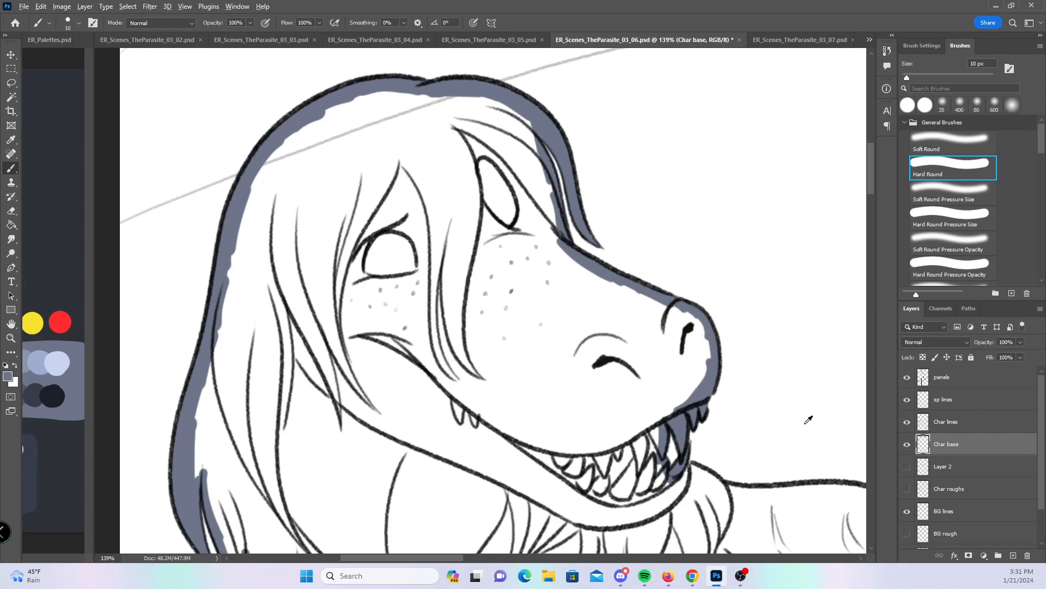
pyautogui.moveTo(829, 407)
pyautogui.mouseDown()
pyautogui.moveTo(608, 177)
pyautogui.moveTo(550, 181)
pyautogui.mouseUp()
pyautogui.moveTo(398, 238)
pyautogui.mouseDown()
pyautogui.moveTo(433, 265)
pyautogui.moveTo(579, 266)
pyautogui.moveTo(542, 262)
pyautogui.moveTo(641, 292)
pyautogui.moveTo(617, 281)
pyautogui.moveTo(674, 321)
pyautogui.mouseUp()
pyautogui.press(']')
pyautogui.moveTo(649, 464); pyautogui.dragTo(463, 463)
# - Fill the standing figure's horns, ear, beard tip and tail markings using Hard Round Pressure Size at 9 px
pyautogui.moveTo(782, 313); pyautogui.dragTo(380, 336)
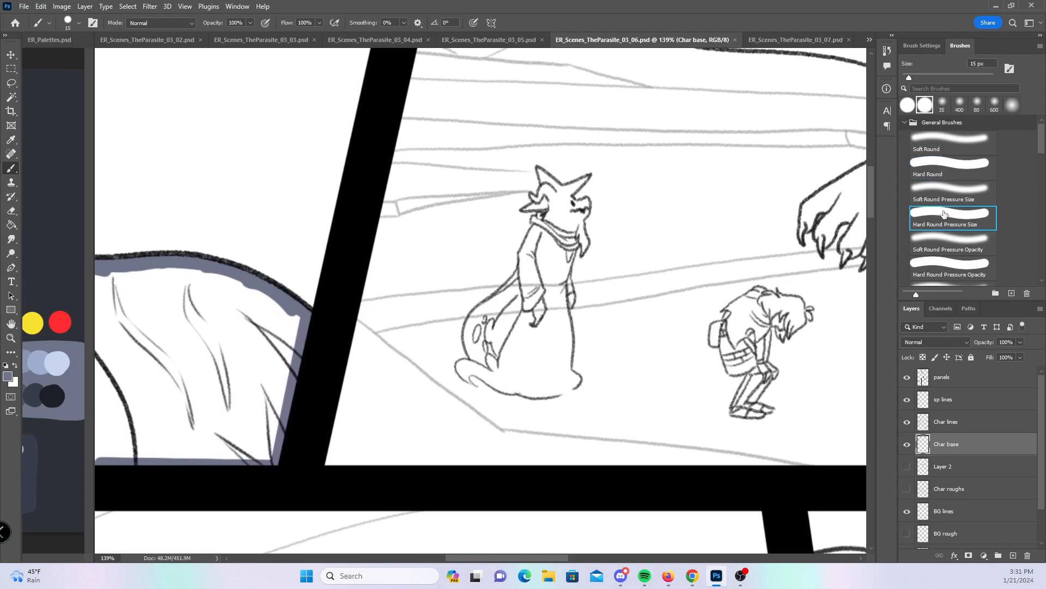
pyautogui.hotkey('ctrl', 'space')
pyautogui.moveTo(571, 208); pyautogui.dragTo(605, 189)
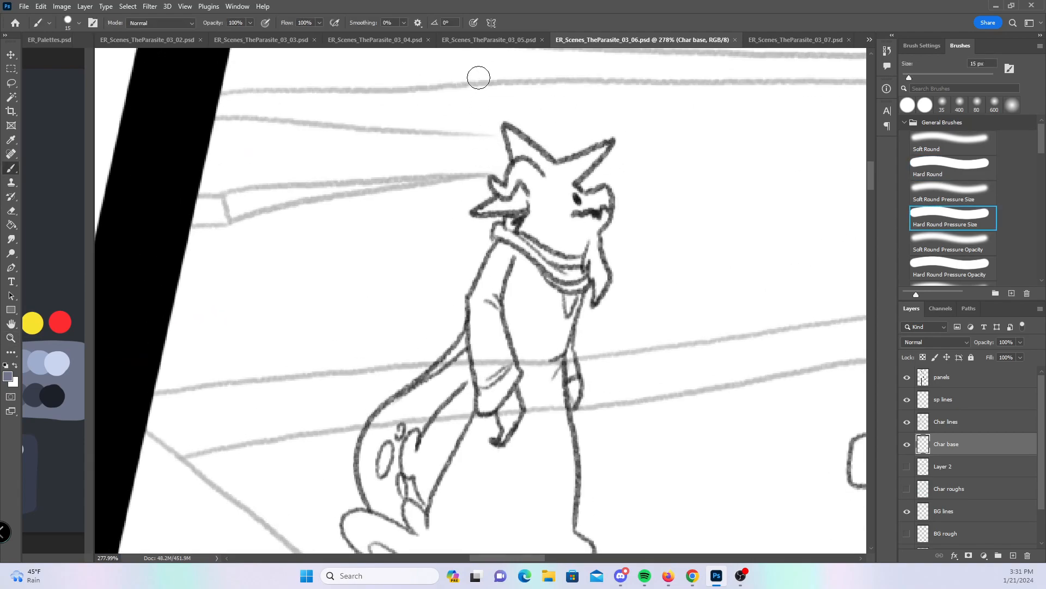
pyautogui.moveTo(494, 183)
pyautogui.mouseDown()
pyautogui.moveTo(509, 194)
pyautogui.moveTo(521, 147)
pyautogui.moveTo(518, 166)
pyautogui.moveTo(531, 153)
pyautogui.mouseUp()
pyautogui.moveTo(494, 204); pyautogui.dragTo(516, 206)
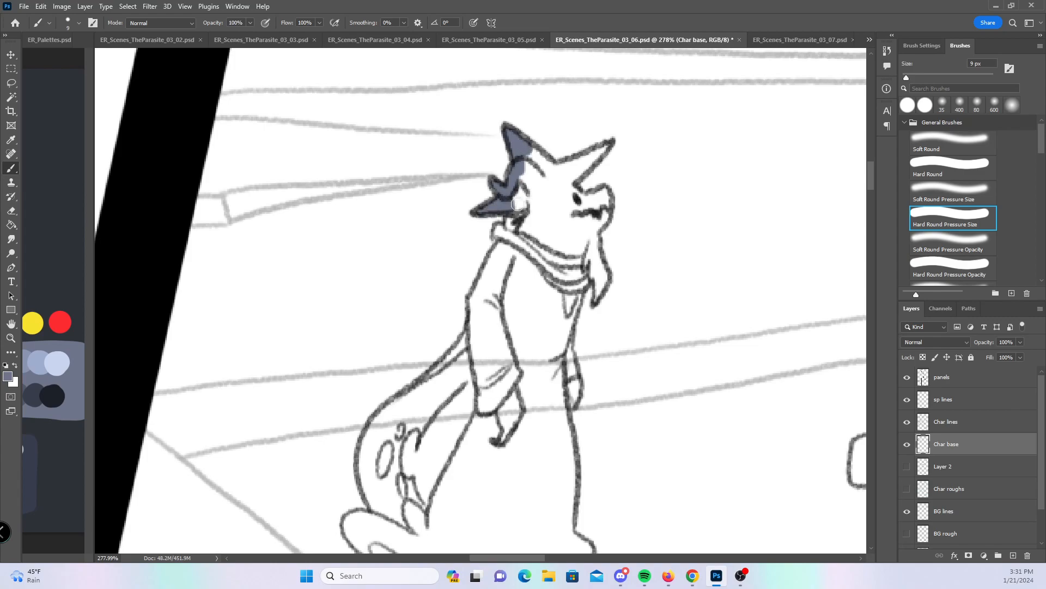
pyautogui.moveTo(608, 145); pyautogui.dragTo(609, 148)
pyautogui.moveTo(590, 251)
pyautogui.mouseDown()
pyautogui.moveTo(595, 302)
pyautogui.moveTo(605, 283)
pyautogui.moveTo(590, 232)
pyautogui.mouseUp()
pyautogui.moveTo(392, 426)
pyautogui.mouseDown()
pyautogui.moveTo(396, 439)
pyautogui.moveTo(410, 420)
pyautogui.mouseUp()
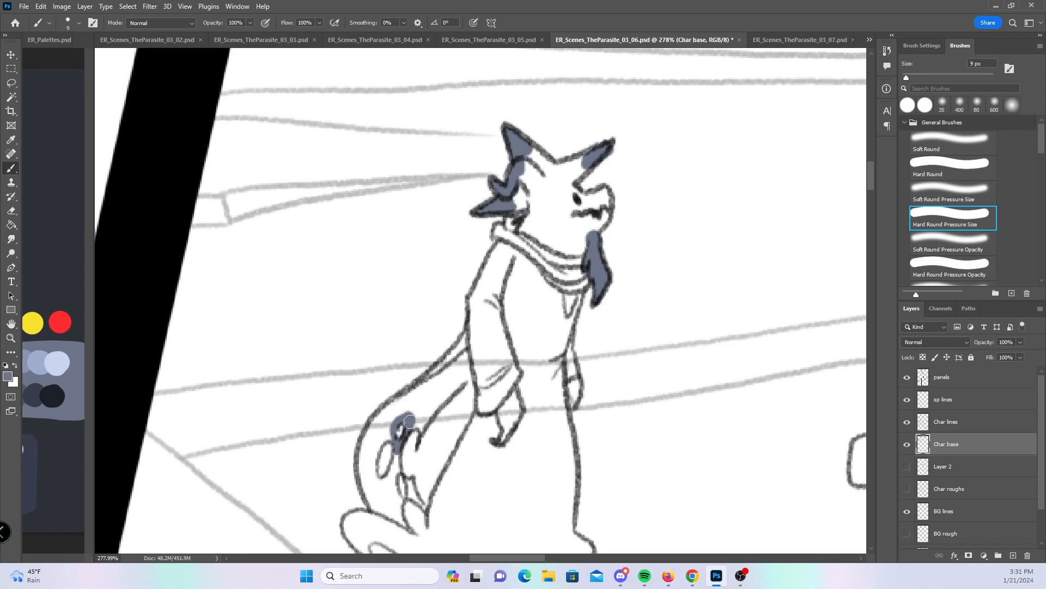
pyautogui.moveTo(397, 472)
pyautogui.mouseDown()
pyautogui.moveTo(400, 507)
pyautogui.moveTo(395, 470)
pyautogui.moveTo(422, 513)
pyautogui.moveTo(395, 472)
pyautogui.moveTo(374, 477)
pyautogui.moveTo(388, 437)
pyautogui.mouseUp()
# - Paint the base color along the standing figure's back, sleeve, tail and head edges with Hard Round, reducing the brush to 7 px
pyautogui.click(943, 165)
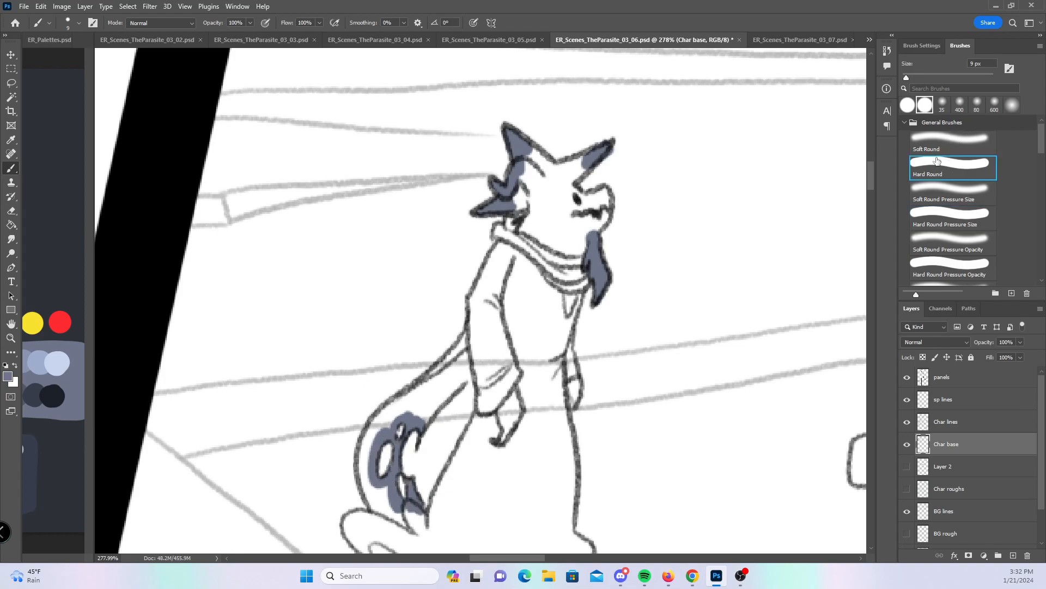
pyautogui.moveTo(530, 194)
pyautogui.mouseDown()
pyautogui.moveTo(498, 232)
pyautogui.moveTo(499, 252)
pyautogui.moveTo(476, 301)
pyautogui.mouseUp()
pyautogui.moveTo(370, 446)
pyautogui.mouseDown()
pyautogui.moveTo(364, 469)
pyautogui.moveTo(370, 429)
pyautogui.moveTo(456, 339)
pyautogui.mouseUp()
pyautogui.moveTo(398, 415)
pyautogui.mouseDown()
pyautogui.moveTo(428, 413)
pyautogui.moveTo(484, 375)
pyautogui.moveTo(483, 417)
pyautogui.moveTo(476, 384)
pyautogui.mouseUp()
pyautogui.moveTo(540, 159)
pyautogui.mouseDown()
pyautogui.moveTo(579, 171)
pyautogui.moveTo(567, 186)
pyautogui.moveTo(558, 165)
pyautogui.moveTo(523, 167)
pyautogui.moveTo(596, 206)
pyautogui.mouseUp()
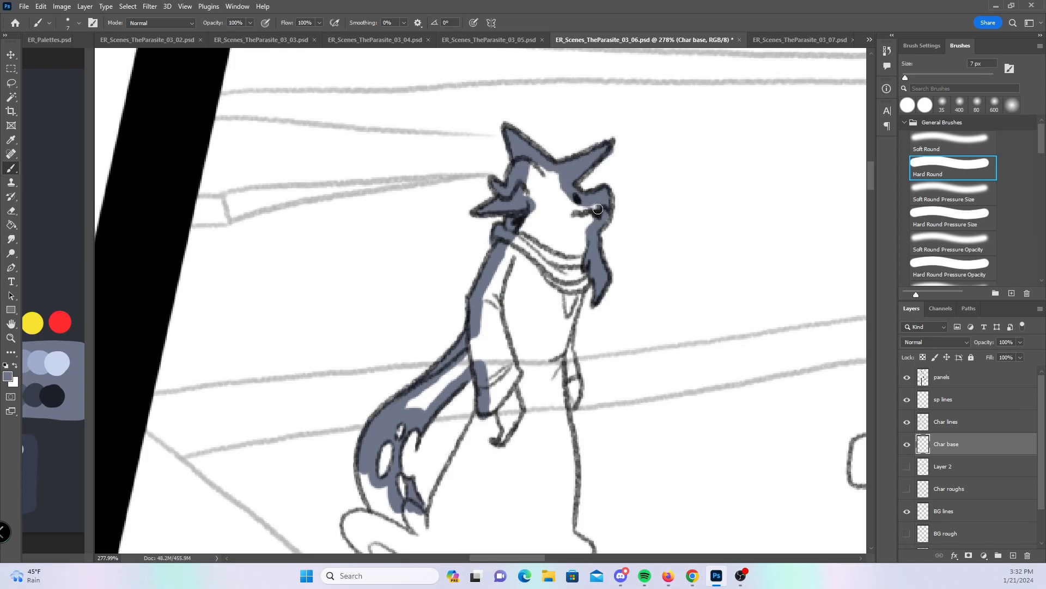
# - Continue the base color along the standing figure's lower coil, bottom edge and front with Hard Round
pyautogui.moveTo(605, 401); pyautogui.dragTo(551, 252)
pyautogui.moveTo(332, 364)
pyautogui.mouseDown()
pyautogui.moveTo(317, 319)
pyautogui.moveTo(343, 348)
pyautogui.moveTo(388, 367)
pyautogui.moveTo(434, 265)
pyautogui.mouseUp()
pyautogui.moveTo(326, 365)
pyautogui.mouseDown()
pyautogui.moveTo(389, 413)
pyautogui.moveTo(372, 408)
pyautogui.moveTo(356, 385)
pyautogui.moveTo(381, 410)
pyautogui.moveTo(453, 433)
pyautogui.moveTo(537, 412)
pyautogui.mouseUp()
pyautogui.moveTo(543, 124)
pyautogui.mouseDown()
pyautogui.moveTo(518, 218)
pyautogui.moveTo(526, 396)
pyautogui.moveTo(544, 400)
pyautogui.moveTo(528, 411)
pyautogui.mouseUp()
# - Paint the crouching figure's head edge, hair tips, upper back and shoe tips with Hard Round Pressure Size at 7 px
pyautogui.moveTo(661, 360); pyautogui.dragTo(297, 327)
pyautogui.click(975, 213)
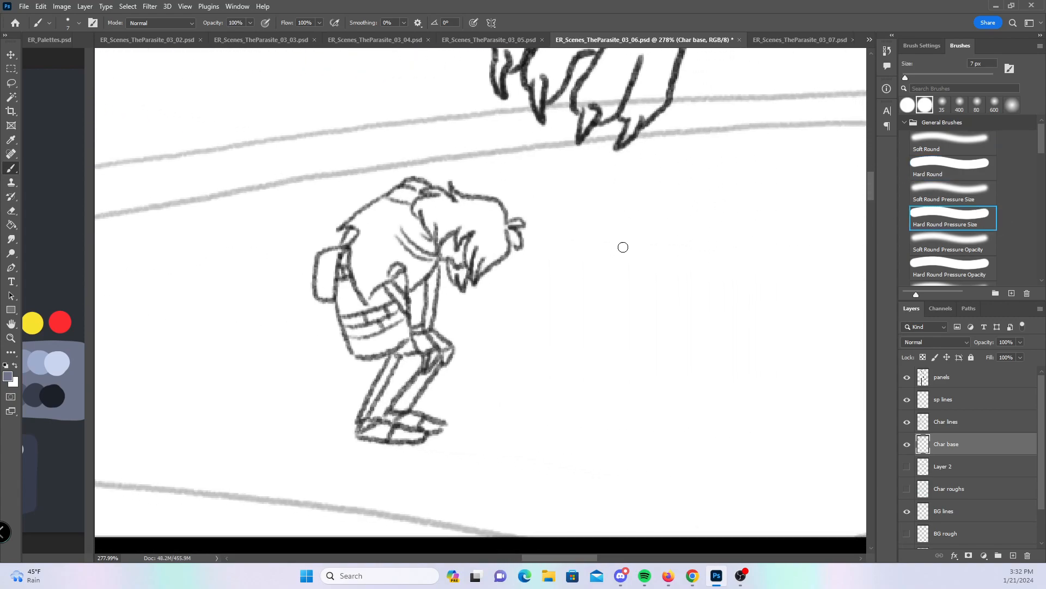
pyautogui.moveTo(518, 222)
pyautogui.mouseDown()
pyautogui.moveTo(512, 240)
pyautogui.moveTo(504, 227)
pyautogui.mouseUp()
pyautogui.moveTo(452, 193)
pyautogui.mouseDown()
pyautogui.moveTo(481, 198)
pyautogui.moveTo(504, 226)
pyautogui.mouseUp()
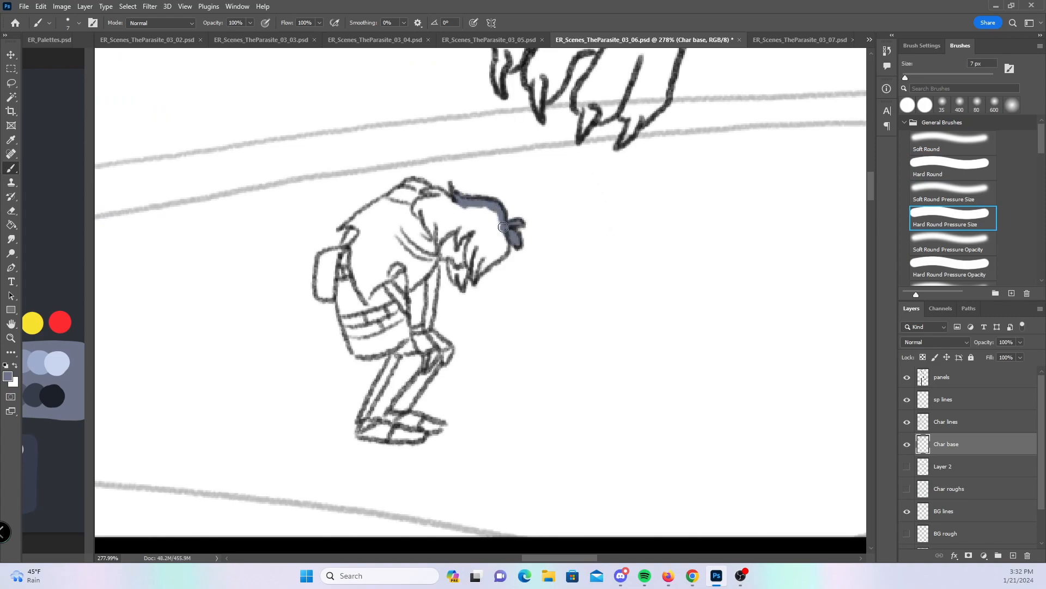
pyautogui.moveTo(455, 282)
pyautogui.mouseDown()
pyautogui.moveTo(475, 251)
pyautogui.moveTo(478, 262)
pyautogui.moveTo(501, 254)
pyautogui.moveTo(511, 215)
pyautogui.mouseUp()
pyautogui.moveTo(341, 227); pyautogui.dragTo(379, 202)
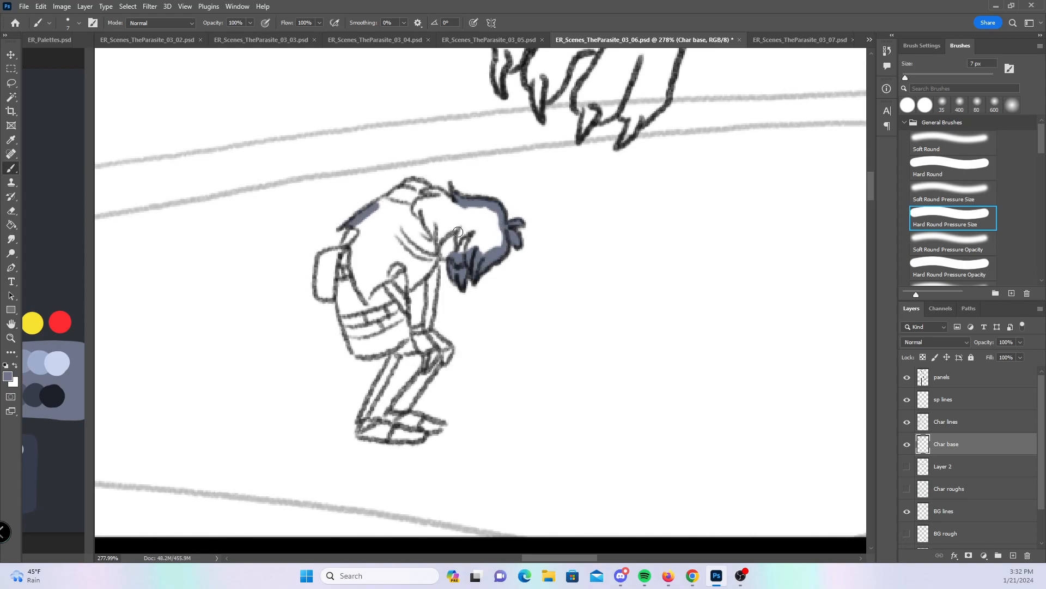
pyautogui.moveTo(424, 422); pyautogui.dragTo(421, 435)
# - Paint the crouching figure's back, bag, waist edge, rear leg and shoes with Hard Round at 7 px
pyautogui.click(973, 170)
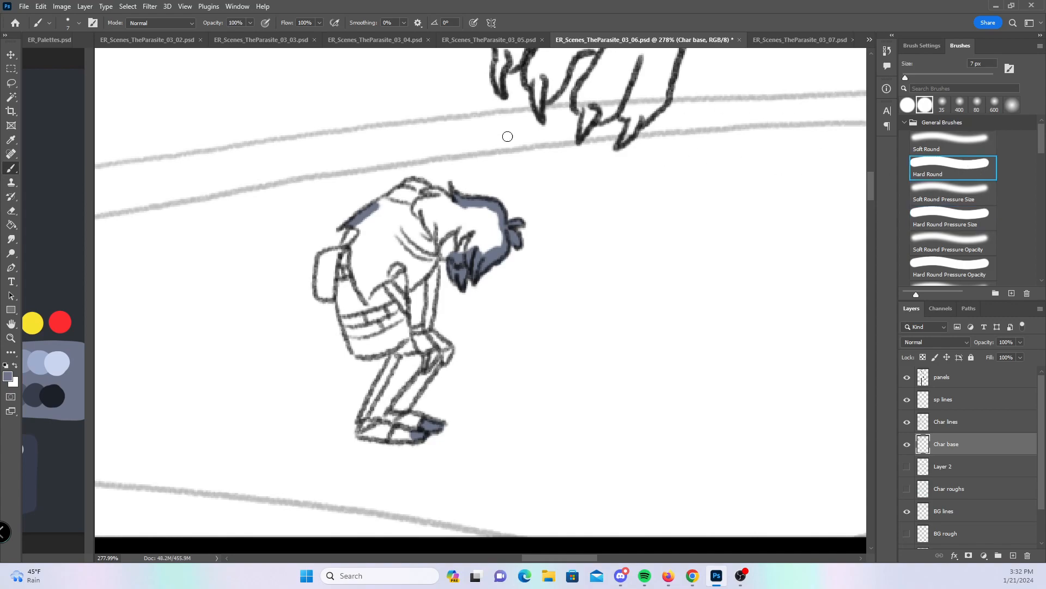
pyautogui.moveTo(374, 209)
pyautogui.mouseDown()
pyautogui.moveTo(410, 184)
pyautogui.moveTo(452, 201)
pyautogui.mouseUp()
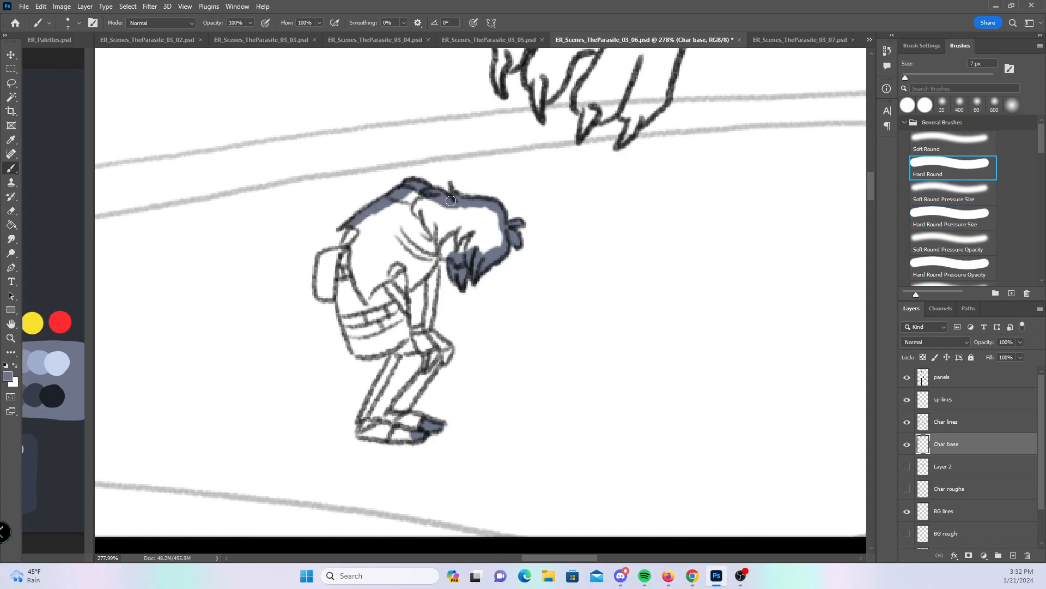
pyautogui.moveTo(351, 239)
pyautogui.mouseDown()
pyautogui.moveTo(319, 288)
pyautogui.moveTo(333, 294)
pyautogui.moveTo(339, 261)
pyautogui.moveTo(359, 350)
pyautogui.moveTo(405, 352)
pyautogui.moveTo(359, 432)
pyautogui.moveTo(417, 433)
pyautogui.mouseUp()
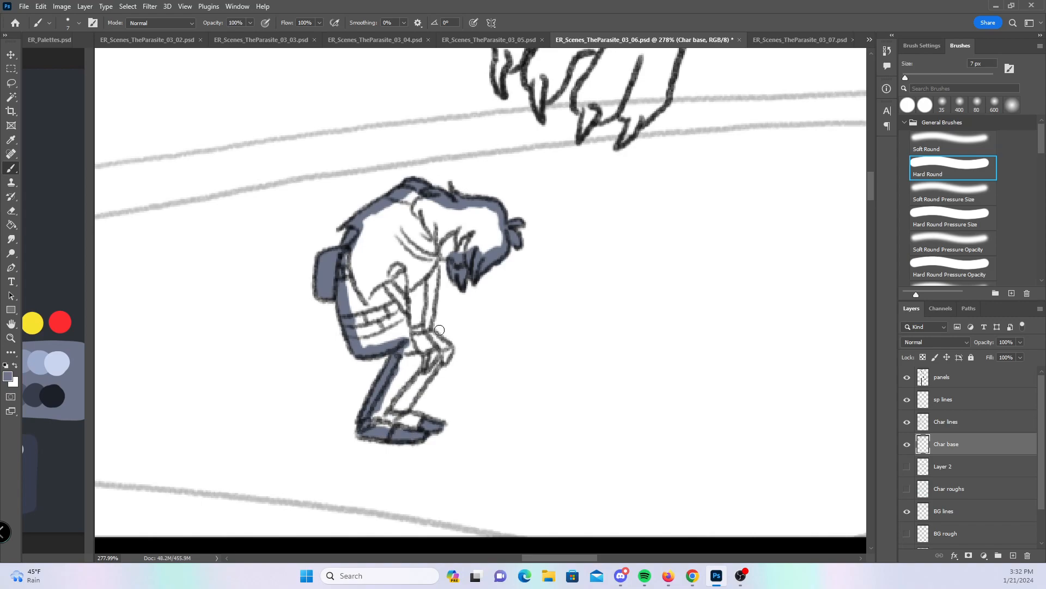
# - Fill the crouching figure's arms, hands, front leg and remaining shoe area with Hard Round
pyautogui.moveTo(378, 277)
pyautogui.mouseDown()
pyautogui.moveTo(406, 305)
pyautogui.moveTo(398, 256)
pyautogui.moveTo(414, 267)
pyautogui.moveTo(413, 319)
pyautogui.mouseUp()
pyautogui.moveTo(452, 246)
pyautogui.mouseDown()
pyautogui.moveTo(428, 310)
pyautogui.moveTo(452, 252)
pyautogui.mouseUp()
pyautogui.moveTo(428, 307)
pyautogui.mouseDown()
pyautogui.moveTo(417, 289)
pyautogui.moveTo(431, 349)
pyautogui.moveTo(434, 334)
pyautogui.moveTo(381, 414)
pyautogui.moveTo(419, 354)
pyautogui.moveTo(425, 375)
pyautogui.mouseUp()
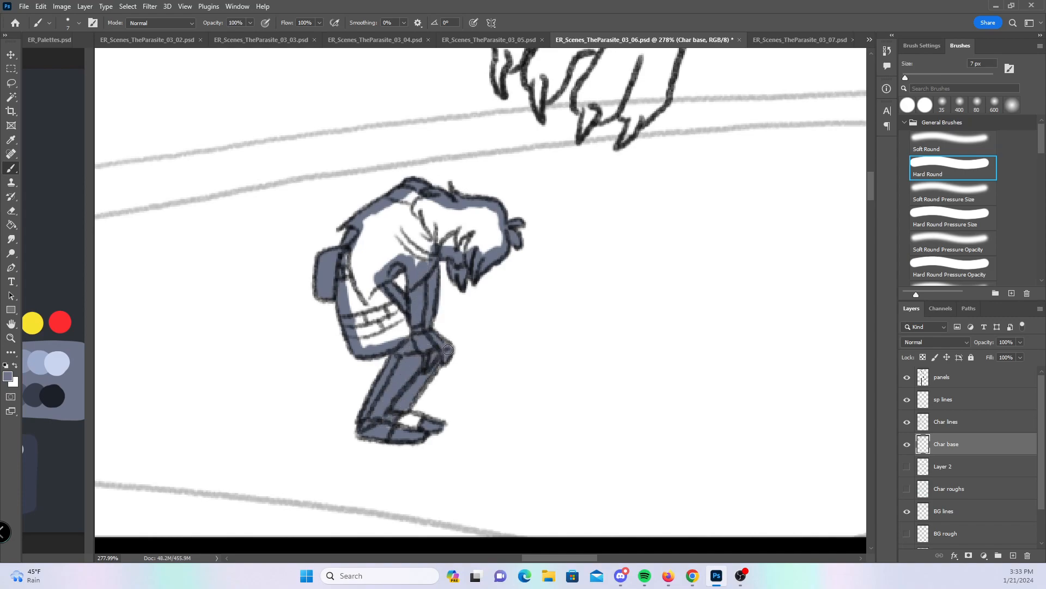
pyautogui.moveTo(396, 421); pyautogui.dragTo(407, 418)
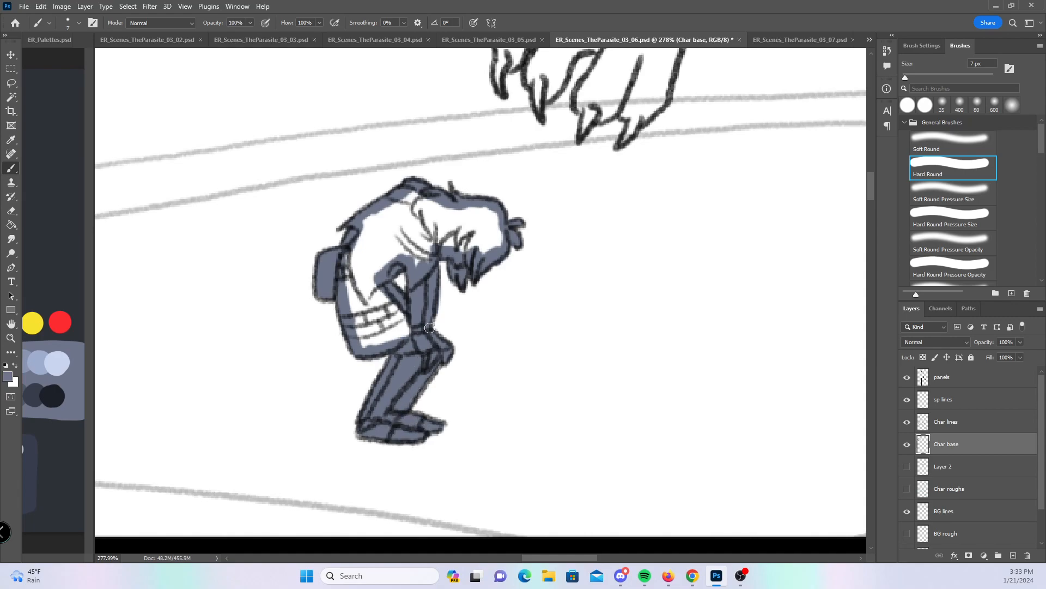
pyautogui.moveTo(411, 266); pyautogui.dragTo(428, 260)
# - Fill the claws of the large creature's nearest hind foot with Hard Round Pressure Size at 7 px
pyautogui.moveTo(643, 294); pyautogui.dragTo(612, 297)
pyautogui.moveTo(636, 229); pyautogui.dragTo(389, 464)
pyautogui.click(944, 207)
pyautogui.moveTo(324, 363); pyautogui.dragTo(355, 364)
pyautogui.moveTo(283, 395)
pyautogui.mouseDown()
pyautogui.moveTo(288, 359)
pyautogui.moveTo(334, 364)
pyautogui.mouseUp()
pyautogui.moveTo(369, 404)
pyautogui.mouseDown()
pyautogui.moveTo(359, 433)
pyautogui.moveTo(387, 392)
pyautogui.mouseUp()
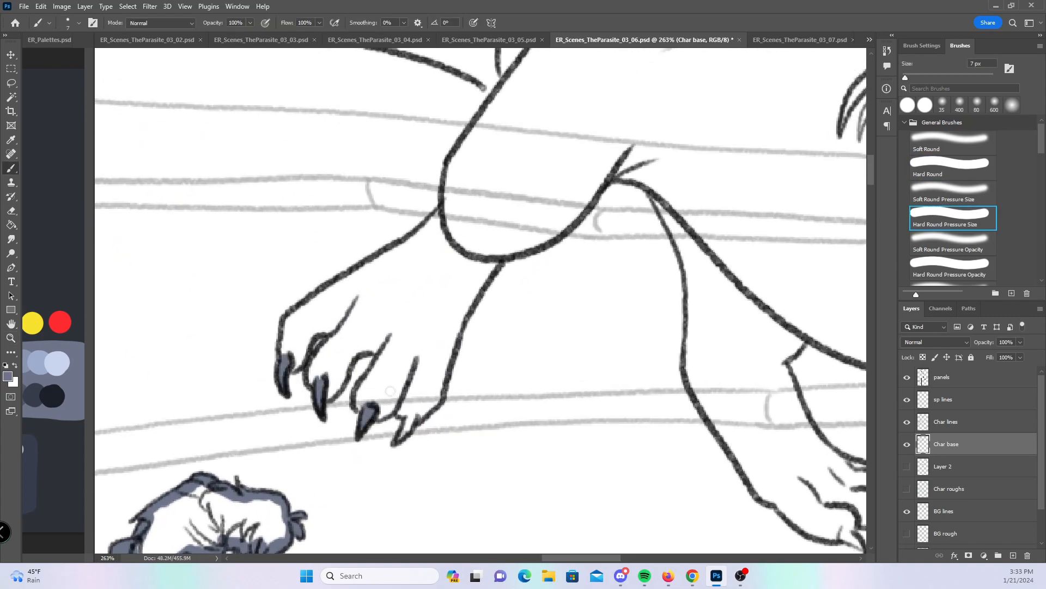
pyautogui.moveTo(405, 427); pyautogui.dragTo(417, 415)
# - Paint the edges of the creature's near hind leg, toes and thigh with Hard Round, enlarging the brush to 8 px
pyautogui.click(957, 170)
pyautogui.moveTo(284, 366)
pyautogui.mouseDown()
pyautogui.moveTo(289, 318)
pyautogui.moveTo(455, 197)
pyautogui.mouseUp()
pyautogui.moveTo(502, 92)
pyautogui.mouseDown()
pyautogui.moveTo(446, 199)
pyautogui.moveTo(455, 150)
pyautogui.mouseUp()
pyautogui.moveTo(291, 360)
pyautogui.mouseDown()
pyautogui.moveTo(300, 332)
pyautogui.moveTo(352, 323)
pyautogui.moveTo(316, 365)
pyautogui.moveTo(323, 393)
pyautogui.moveTo(348, 357)
pyautogui.moveTo(392, 342)
pyautogui.moveTo(364, 402)
pyautogui.moveTo(408, 413)
pyautogui.mouseUp()
pyautogui.moveTo(501, 250)
pyautogui.mouseDown()
pyautogui.moveTo(436, 393)
pyautogui.moveTo(413, 413)
pyautogui.mouseUp()
pyautogui.moveTo(610, 316); pyautogui.dragTo(446, 376)
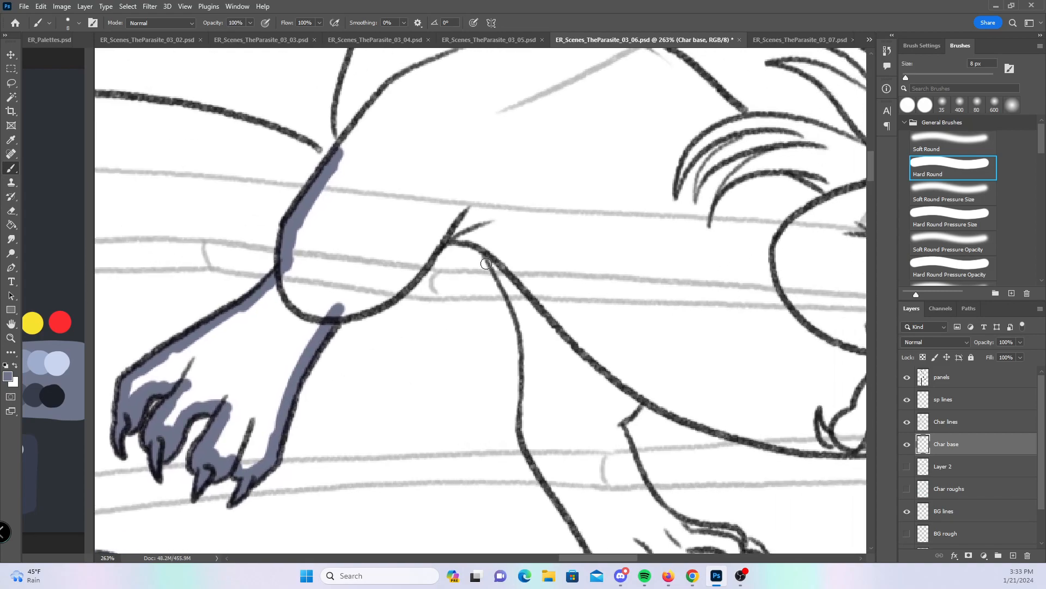
pyautogui.moveTo(338, 315)
pyautogui.mouseDown()
pyautogui.moveTo(456, 231)
pyautogui.moveTo(497, 263)
pyautogui.moveTo(518, 298)
pyautogui.mouseUp()
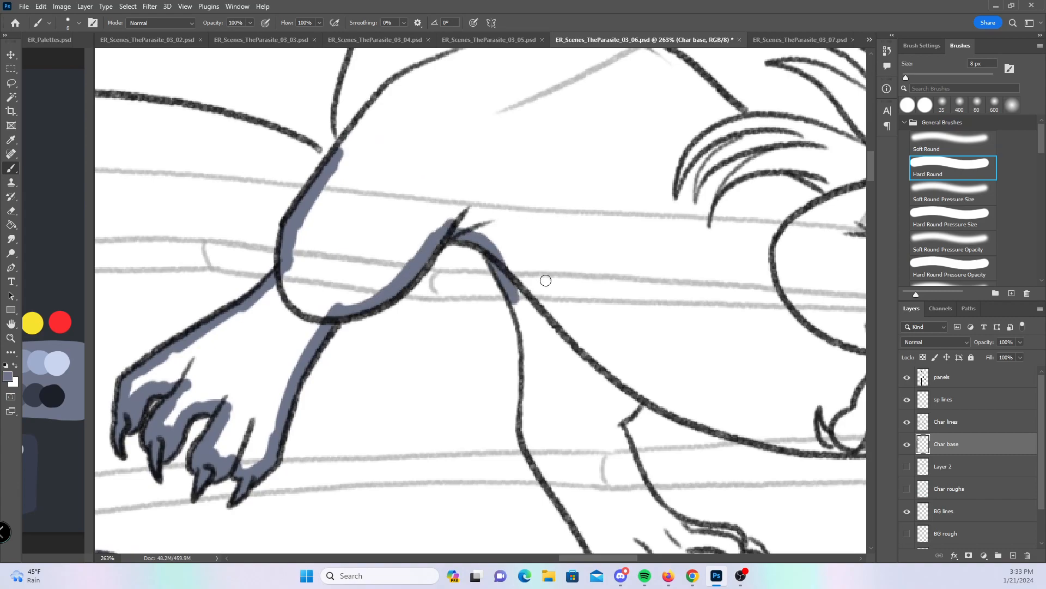
# - Fill the pointed fur tips on the creature's curled tail with Hard Round Pressure Size at 8 px
pyautogui.press('z')
pyautogui.moveTo(571, 325); pyautogui.dragTo(544, 323)
pyautogui.moveTo(490, 298); pyautogui.dragTo(559, 316)
pyautogui.moveTo(572, 353); pyautogui.dragTo(615, 455)
pyautogui.moveTo(231, 192)
pyautogui.mouseDown()
pyautogui.moveTo(253, 192)
pyautogui.moveTo(312, 257)
pyautogui.mouseUp()
pyautogui.click(930, 212)
pyautogui.moveTo(191, 222)
pyautogui.mouseDown()
pyautogui.moveTo(199, 272)
pyautogui.moveTo(203, 256)
pyautogui.mouseUp()
pyautogui.moveTo(206, 199)
pyautogui.mouseDown()
pyautogui.moveTo(229, 169)
pyautogui.moveTo(207, 220)
pyautogui.mouseUp()
pyautogui.scroll(3, 391, 98)
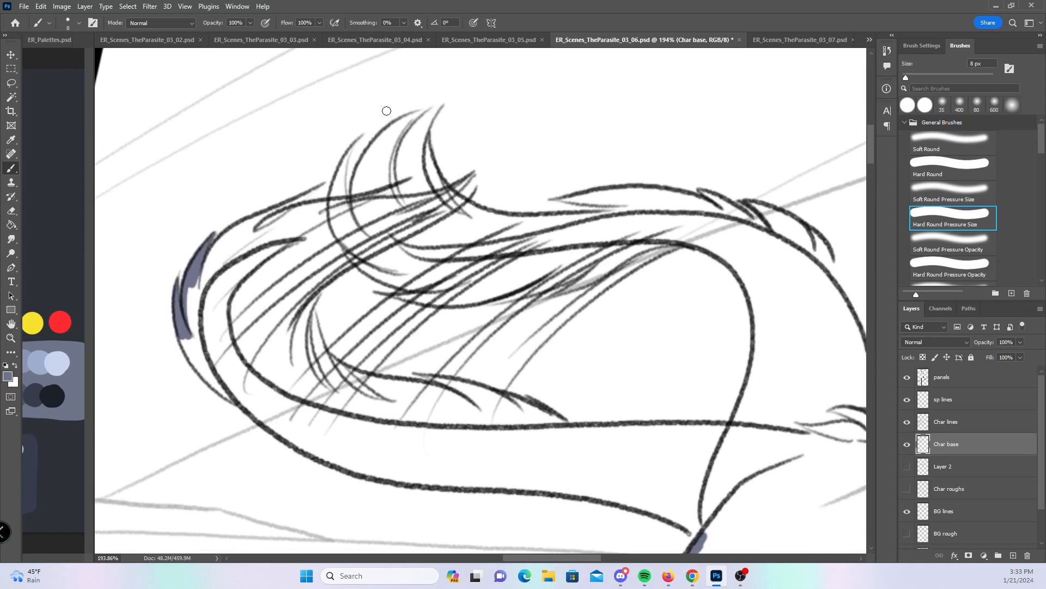
pyautogui.moveTo(360, 137)
pyautogui.mouseDown()
pyautogui.moveTo(341, 183)
pyautogui.moveTo(336, 163)
pyautogui.moveTo(338, 204)
pyautogui.moveTo(346, 163)
pyautogui.mouseUp()
pyautogui.moveTo(421, 111)
pyautogui.mouseDown()
pyautogui.moveTo(373, 148)
pyautogui.moveTo(407, 116)
pyautogui.moveTo(381, 138)
pyautogui.moveTo(381, 159)
pyautogui.moveTo(425, 107)
pyautogui.moveTo(441, 106)
pyautogui.moveTo(424, 120)
pyautogui.moveTo(443, 103)
pyautogui.mouseUp()
# - Extend the base color down the raised tail tufts and around the tail's outer curve, enlarging the brush to 10 px
pyautogui.click(960, 168)
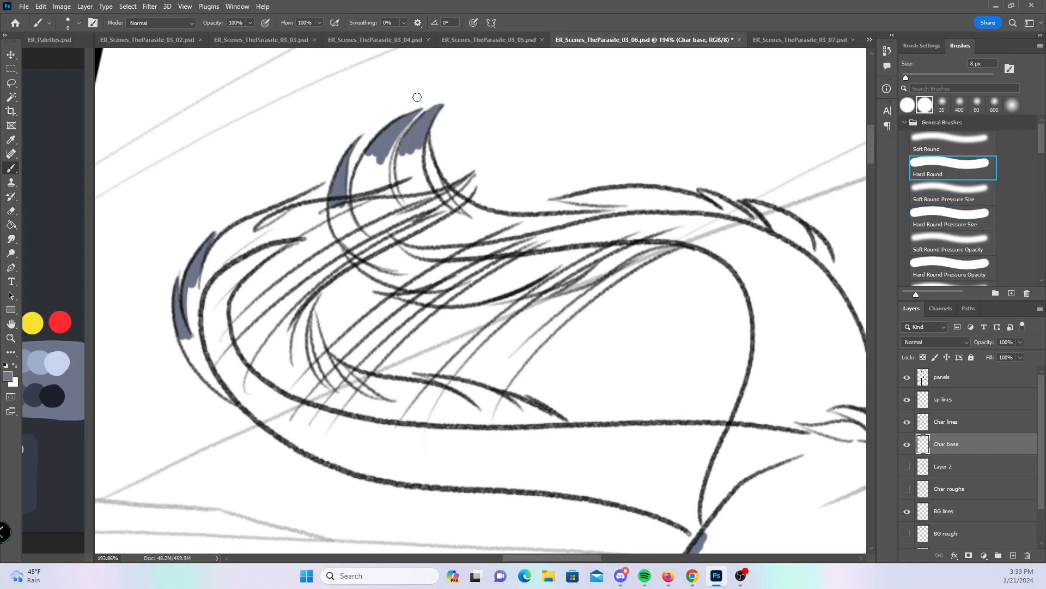
pyautogui.moveTo(369, 157)
pyautogui.mouseDown()
pyautogui.moveTo(361, 226)
pyautogui.moveTo(338, 239)
pyautogui.moveTo(358, 229)
pyautogui.mouseUp()
pyautogui.click(943, 221)
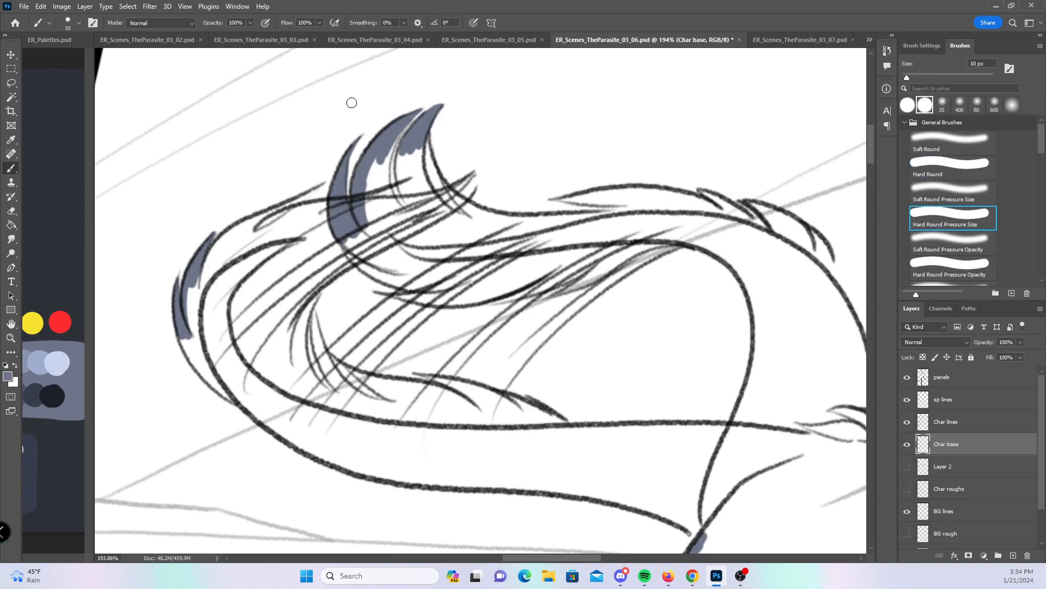
pyautogui.moveTo(288, 204)
pyautogui.mouseDown()
pyautogui.moveTo(232, 236)
pyautogui.moveTo(199, 277)
pyautogui.mouseUp()
pyautogui.click(954, 175)
pyautogui.moveTo(179, 325)
pyautogui.mouseDown()
pyautogui.moveTo(234, 398)
pyautogui.moveTo(308, 449)
pyautogui.mouseUp()
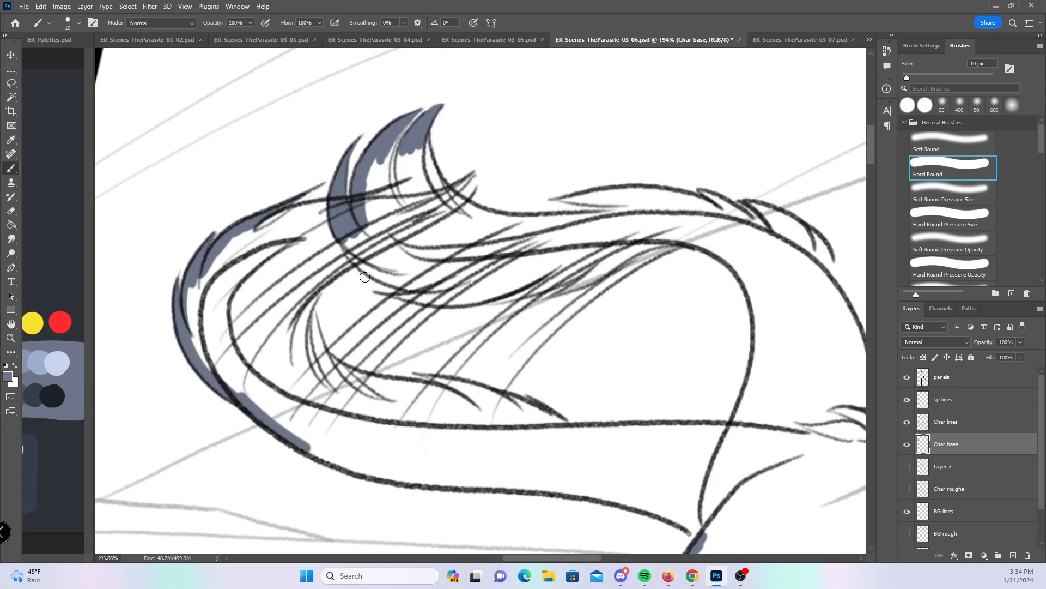
# - Fill the tail's inner fur strands and the fur tips along its upper ridge with Hard Round Pressure Size at 10 px
pyautogui.click(967, 214)
pyautogui.moveTo(316, 323)
pyautogui.mouseDown()
pyautogui.moveTo(337, 394)
pyautogui.moveTo(314, 298)
pyautogui.moveTo(334, 276)
pyautogui.mouseUp()
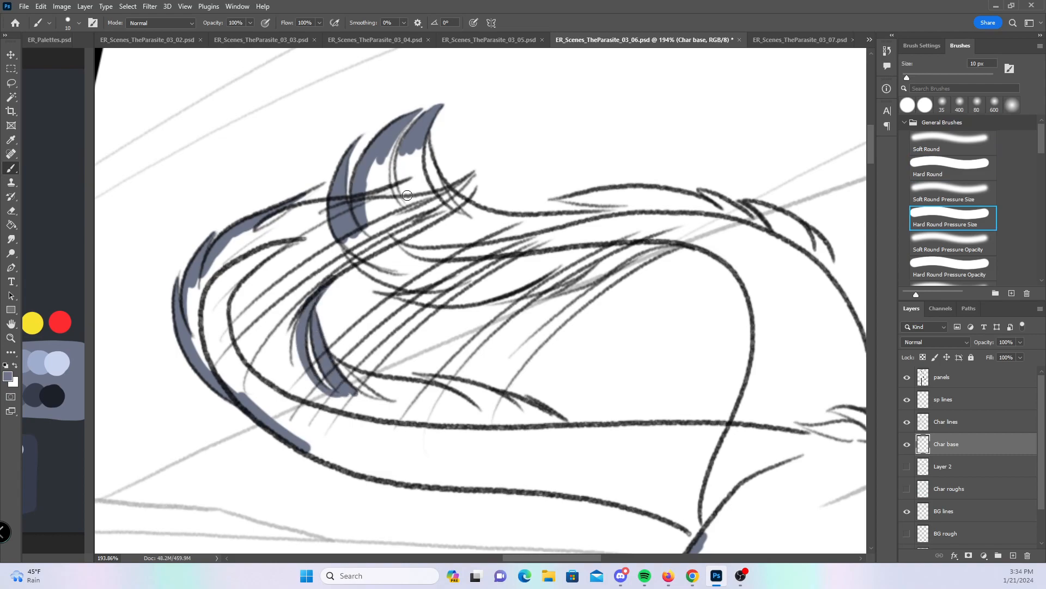
pyautogui.moveTo(339, 378)
pyautogui.mouseDown()
pyautogui.moveTo(358, 395)
pyautogui.moveTo(407, 400)
pyautogui.mouseUp()
pyautogui.moveTo(348, 368)
pyautogui.mouseDown()
pyautogui.moveTo(417, 404)
pyautogui.moveTo(389, 381)
pyautogui.moveTo(465, 399)
pyautogui.moveTo(426, 376)
pyautogui.moveTo(476, 402)
pyautogui.mouseUp()
pyautogui.moveTo(430, 377); pyautogui.dragTo(495, 400)
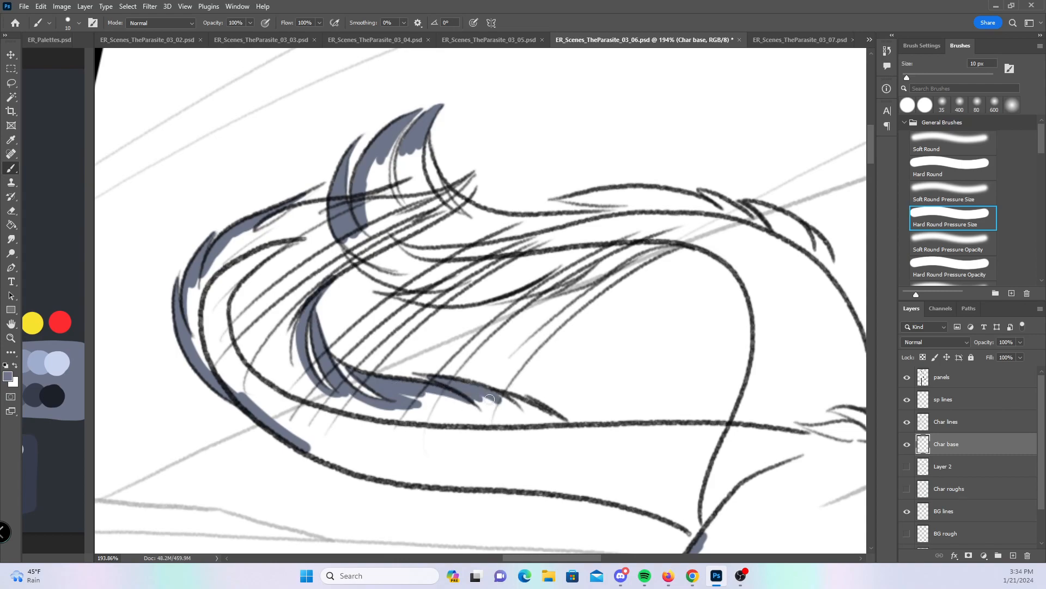
pyautogui.moveTo(393, 295); pyautogui.dragTo(463, 304)
pyautogui.moveTo(568, 203)
pyautogui.mouseDown()
pyautogui.moveTo(605, 191)
pyautogui.moveTo(558, 199)
pyautogui.moveTo(622, 201)
pyautogui.moveTo(623, 192)
pyautogui.mouseUp()
pyautogui.moveTo(700, 192)
pyautogui.mouseDown()
pyautogui.moveTo(728, 207)
pyautogui.moveTo(763, 204)
pyautogui.moveTo(779, 226)
pyautogui.moveTo(790, 215)
pyautogui.mouseUp()
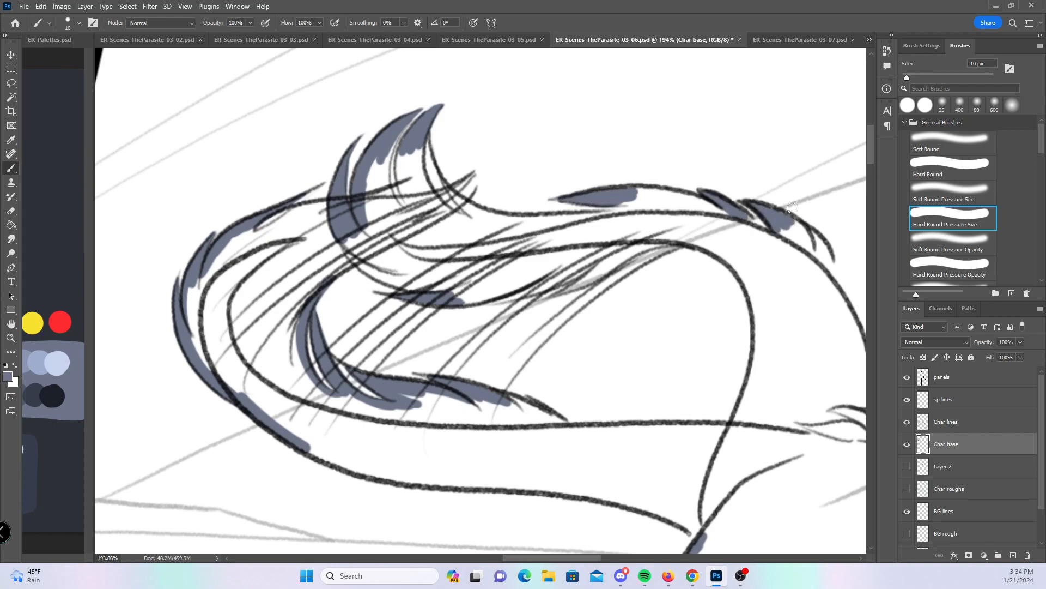
# - Paint the base of the raised tuft and join the tail's upper ridge fur into a continuous band, mainly with Hard Round
pyautogui.click(962, 167)
pyautogui.moveTo(421, 146)
pyautogui.mouseDown()
pyautogui.moveTo(422, 178)
pyautogui.moveTo(455, 215)
pyautogui.moveTo(508, 218)
pyautogui.mouseUp()
pyautogui.click(955, 216)
pyautogui.moveTo(441, 177)
pyautogui.mouseDown()
pyautogui.moveTo(483, 220)
pyautogui.moveTo(506, 219)
pyautogui.mouseUp()
pyautogui.click(947, 165)
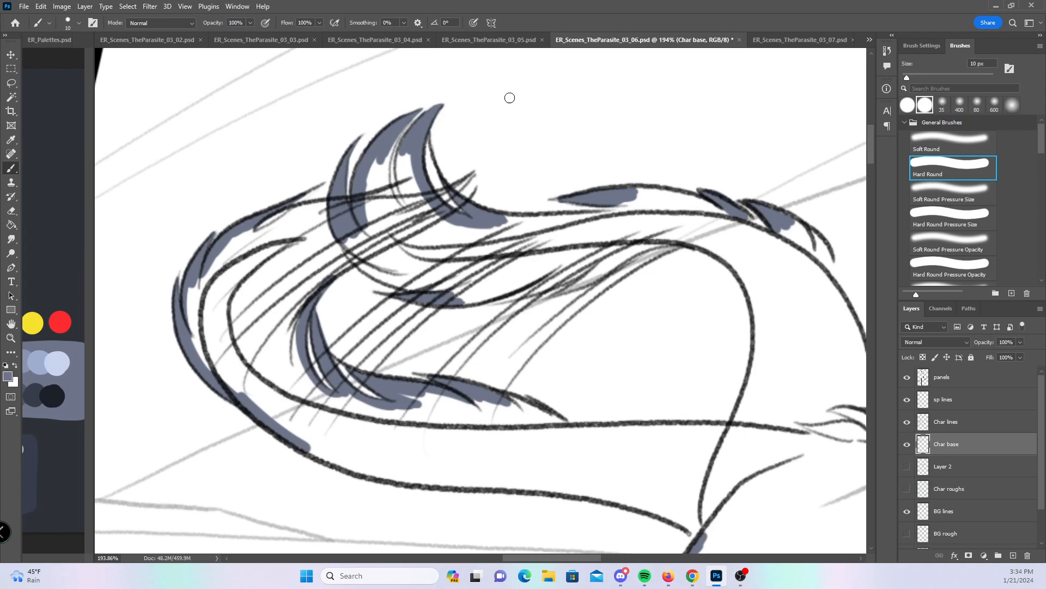
pyautogui.moveTo(248, 232); pyautogui.dragTo(346, 205)
pyautogui.moveTo(398, 126)
pyautogui.mouseDown()
pyautogui.moveTo(391, 161)
pyautogui.moveTo(399, 207)
pyautogui.moveTo(393, 199)
pyautogui.moveTo(406, 145)
pyautogui.moveTo(427, 219)
pyautogui.moveTo(417, 214)
pyautogui.moveTo(607, 218)
pyautogui.moveTo(536, 218)
pyautogui.moveTo(679, 205)
pyautogui.moveTo(645, 190)
pyautogui.moveTo(786, 237)
pyautogui.moveTo(778, 225)
pyautogui.moveTo(789, 223)
pyautogui.moveTo(827, 270)
pyautogui.moveTo(827, 252)
pyautogui.moveTo(789, 247)
pyautogui.mouseUp()
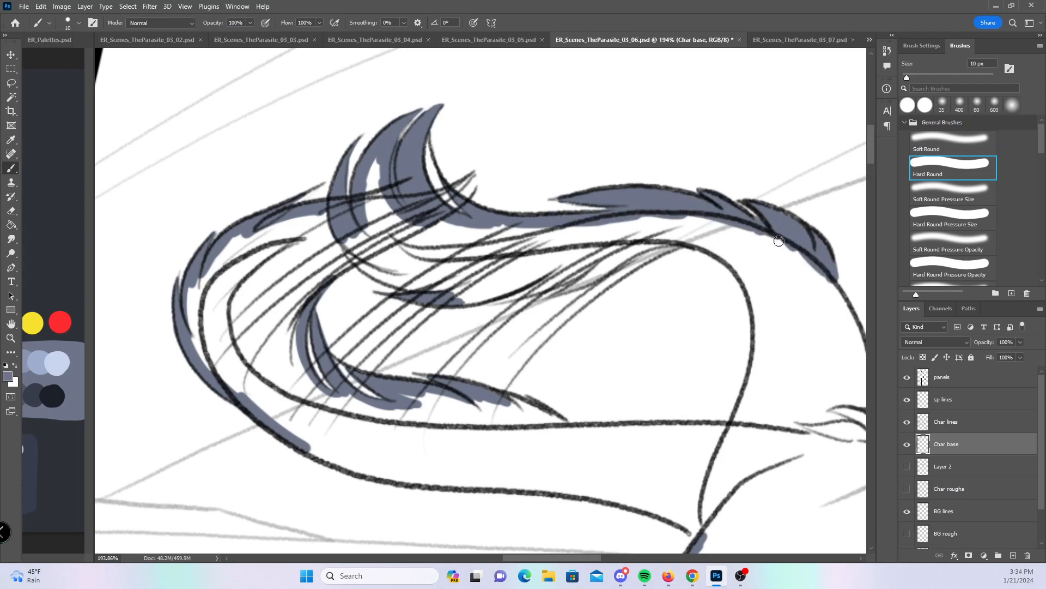
# - Paint the fur band along the tail's inner curve up to the tufts, alternating Hard Round and Hard Round Pressure Size
pyautogui.moveTo(478, 290); pyautogui.dragTo(589, 244)
pyautogui.click(951, 217)
pyautogui.moveTo(513, 299)
pyautogui.mouseDown()
pyautogui.moveTo(621, 243)
pyautogui.moveTo(553, 297)
pyautogui.moveTo(628, 241)
pyautogui.moveTo(586, 284)
pyautogui.moveTo(605, 269)
pyautogui.mouseUp()
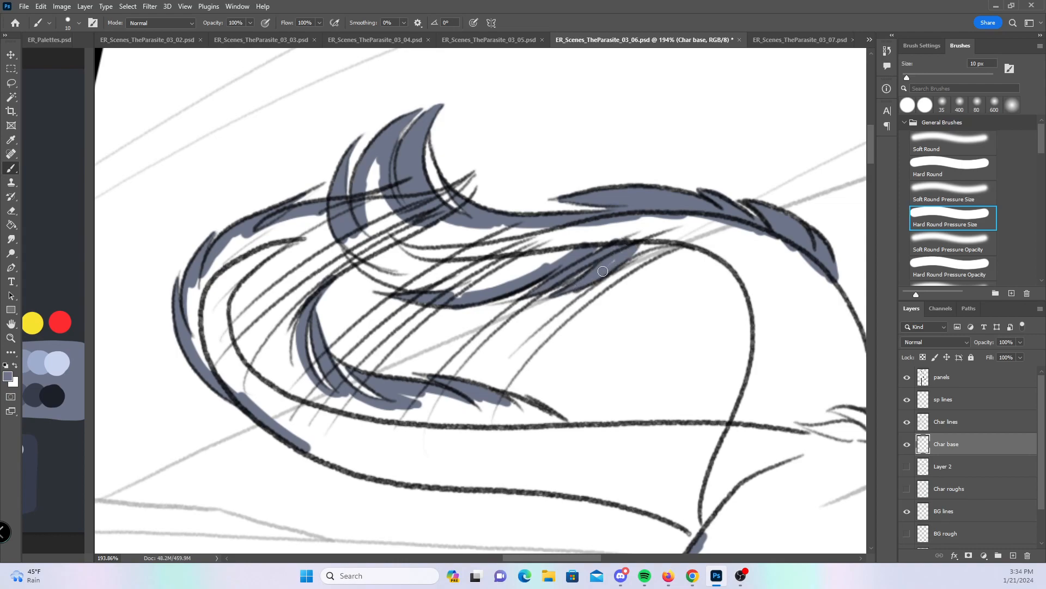
pyautogui.press(',')
pyautogui.moveTo(372, 229)
pyautogui.mouseDown()
pyautogui.moveTo(367, 253)
pyautogui.moveTo(381, 276)
pyautogui.moveTo(360, 262)
pyautogui.moveTo(397, 264)
pyautogui.mouseUp()
pyautogui.moveTo(316, 300); pyautogui.dragTo(326, 278)
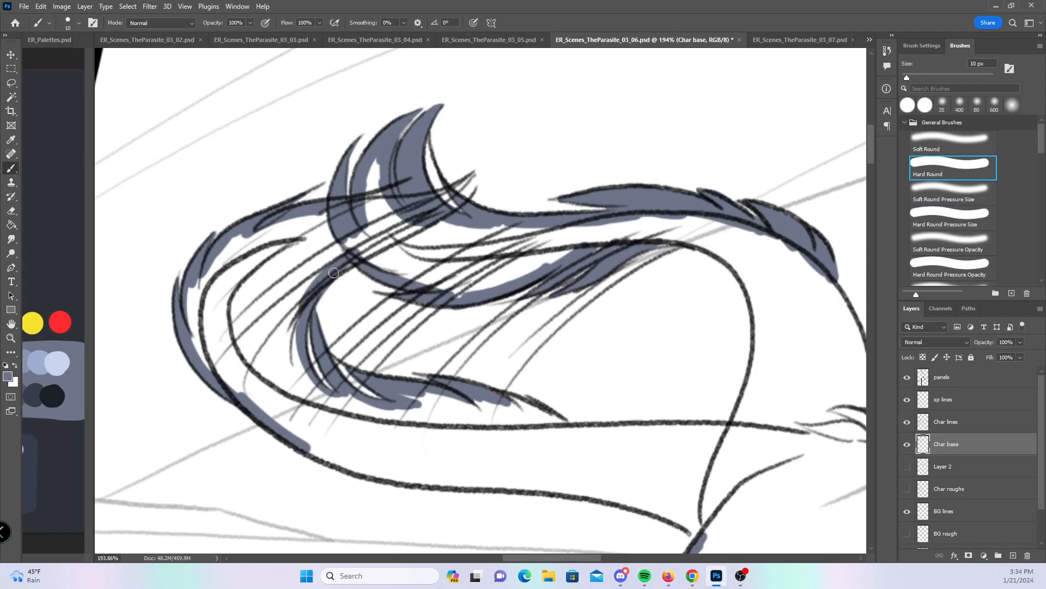
# - Paint the base color along the tail's lower edges and both arching edges down to the hip with Hard Round at 10 px
pyautogui.moveTo(607, 457)
pyautogui.mouseDown()
pyautogui.moveTo(467, 381)
pyautogui.moveTo(479, 377)
pyautogui.mouseUp()
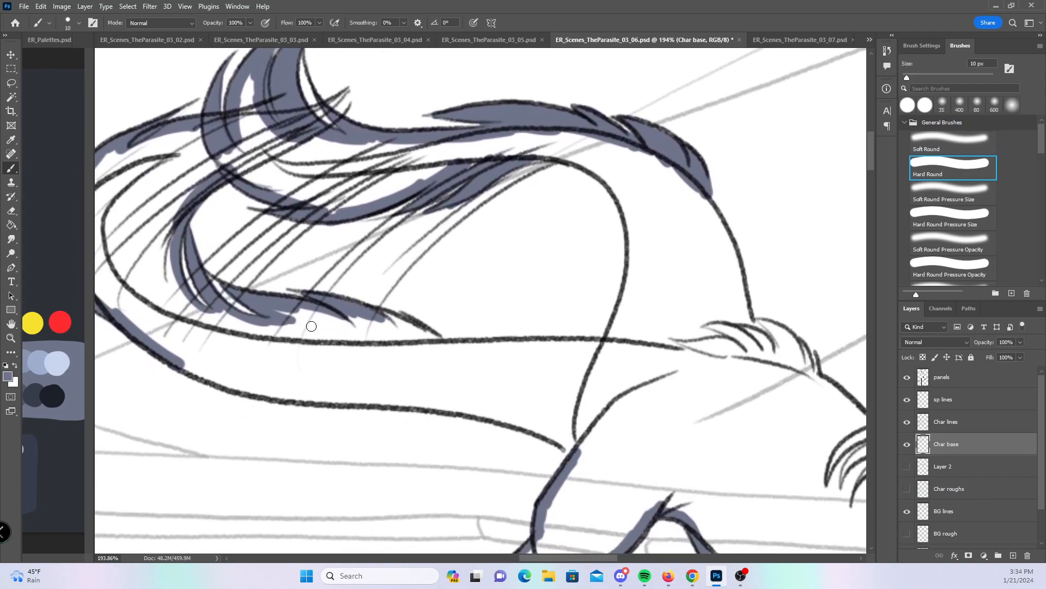
pyautogui.moveTo(176, 362)
pyautogui.mouseDown()
pyautogui.moveTo(291, 398)
pyautogui.moveTo(272, 392)
pyautogui.moveTo(506, 417)
pyautogui.moveTo(486, 415)
pyautogui.moveTo(582, 455)
pyautogui.mouseUp()
pyautogui.moveTo(377, 315)
pyautogui.mouseDown()
pyautogui.moveTo(451, 351)
pyautogui.moveTo(621, 345)
pyautogui.mouseUp()
pyautogui.moveTo(699, 374); pyautogui.dragTo(514, 402)
pyautogui.moveTo(341, 186)
pyautogui.mouseDown()
pyautogui.moveTo(407, 192)
pyautogui.moveTo(394, 186)
pyautogui.moveTo(454, 262)
pyautogui.moveTo(431, 364)
pyautogui.mouseUp()
pyautogui.moveTo(515, 215); pyautogui.dragTo(549, 310)
pyautogui.moveTo(540, 268); pyautogui.dragTo(581, 375)
# - Fill the creature's hip fur tuft and the fur tips below its jaw with Hard Round Pressure Size at 10 px
pyautogui.moveTo(700, 417); pyautogui.dragTo(564, 376)
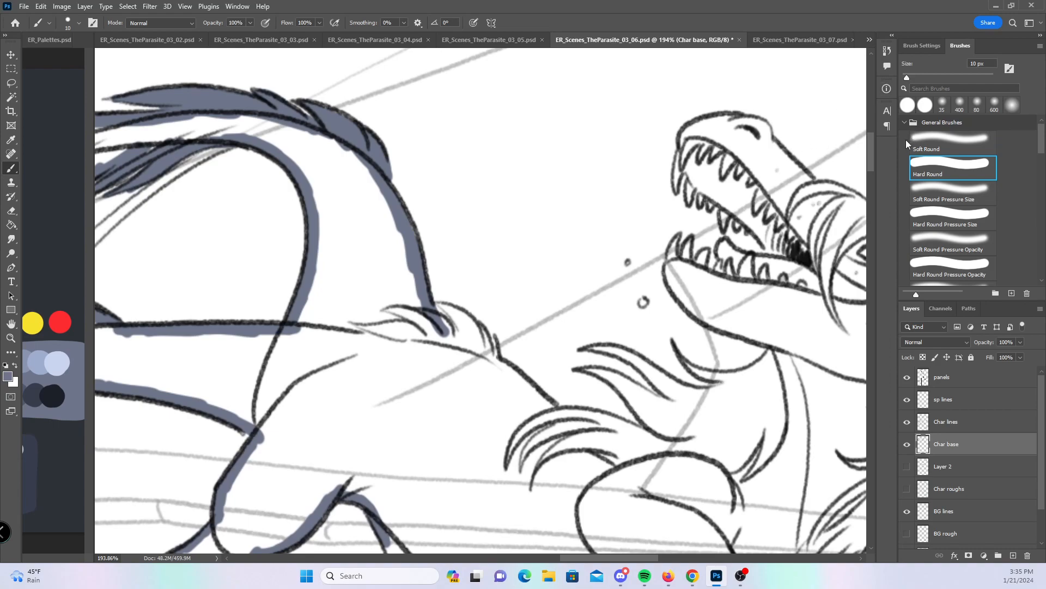
pyautogui.click(925, 207)
pyautogui.moveTo(419, 300)
pyautogui.mouseDown()
pyautogui.moveTo(456, 333)
pyautogui.moveTo(439, 304)
pyautogui.moveTo(460, 337)
pyautogui.moveTo(459, 318)
pyautogui.moveTo(479, 330)
pyautogui.moveTo(490, 312)
pyautogui.moveTo(483, 330)
pyautogui.moveTo(499, 343)
pyautogui.mouseUp()
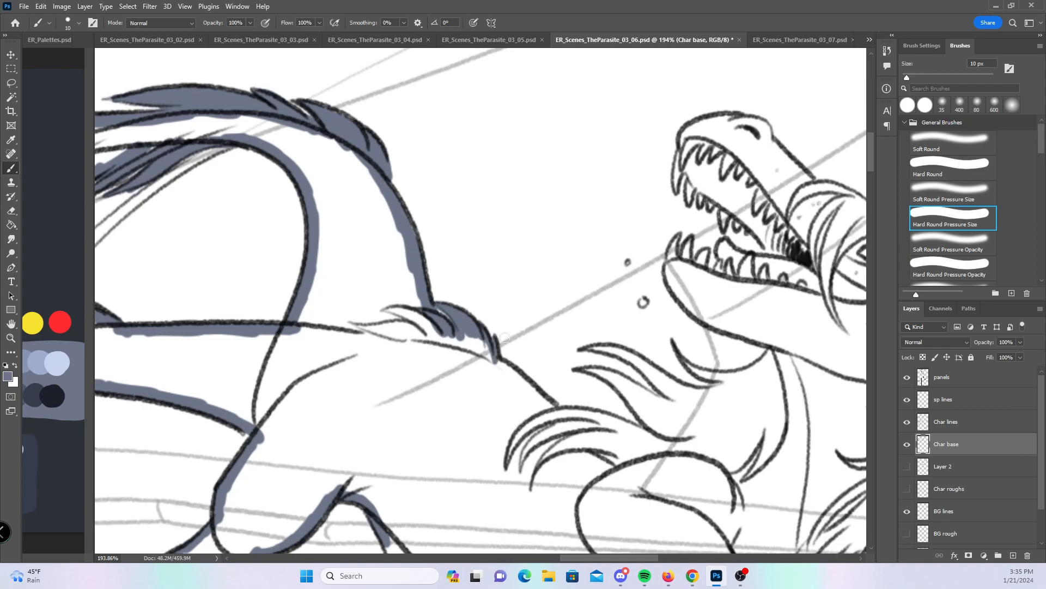
pyautogui.moveTo(714, 437); pyautogui.dragTo(587, 262)
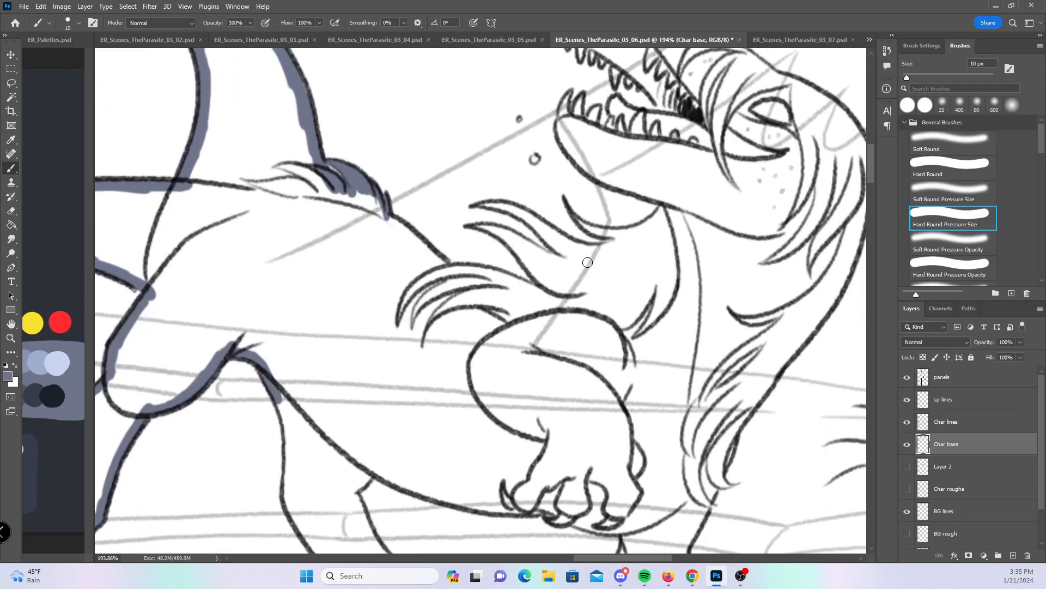
pyautogui.moveTo(490, 230)
pyautogui.mouseDown()
pyautogui.moveTo(511, 242)
pyautogui.moveTo(504, 217)
pyautogui.moveTo(524, 214)
pyautogui.moveTo(600, 235)
pyautogui.mouseUp()
# - Fill the far hind foot's claws and one front claw with Hard Round Pressure Size, and paint the far hind leg's edges with Hard Round
pyautogui.scroll(-4, 708, 273)
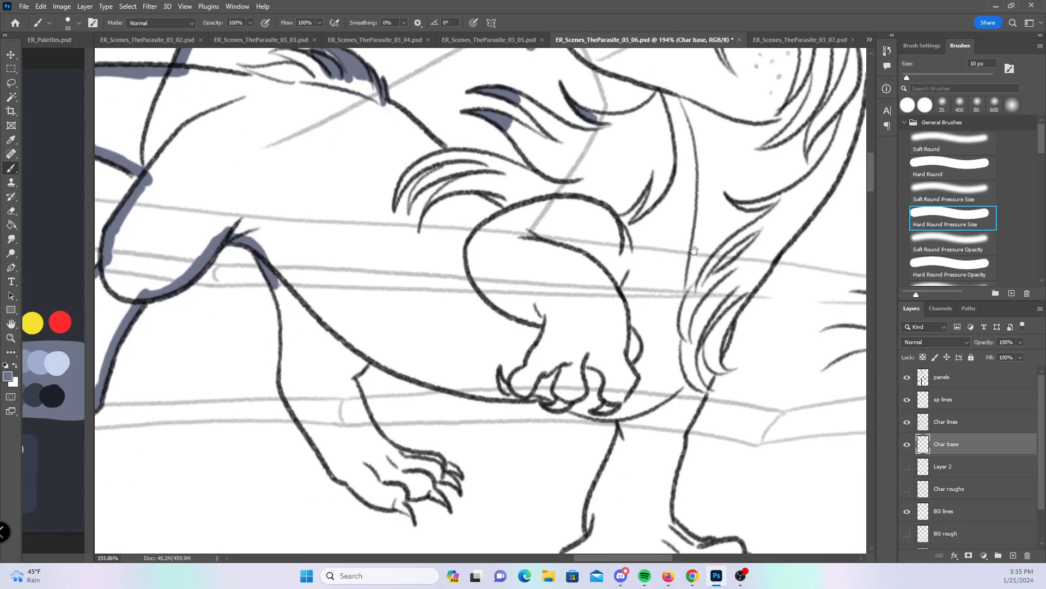
pyautogui.moveTo(393, 499)
pyautogui.mouseDown()
pyautogui.moveTo(445, 501)
pyautogui.moveTo(455, 472)
pyautogui.mouseUp()
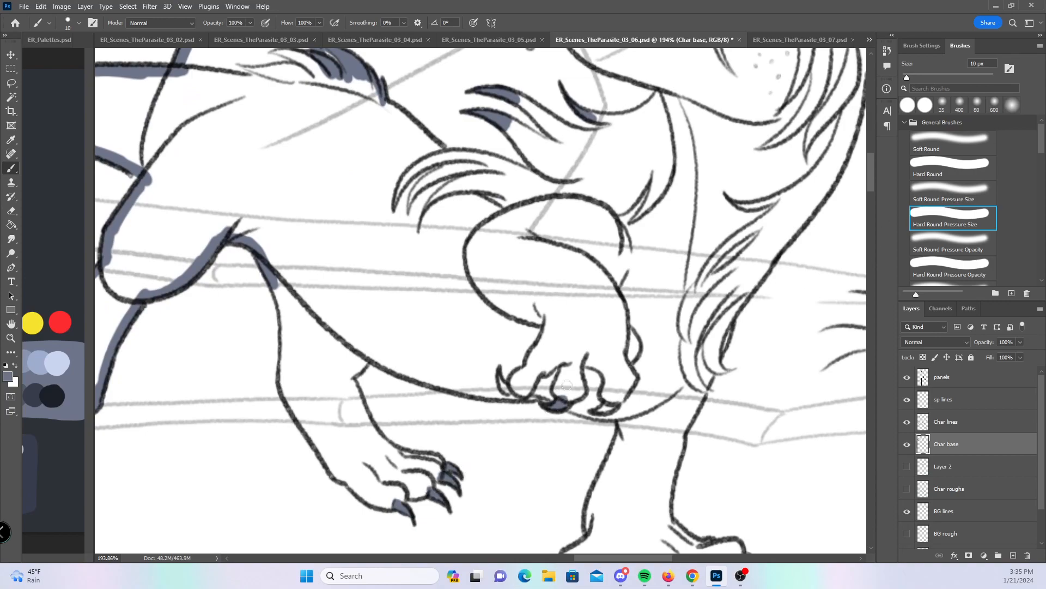
pyautogui.click(962, 164)
pyautogui.moveTo(275, 278)
pyautogui.mouseDown()
pyautogui.moveTo(281, 387)
pyautogui.moveTo(306, 429)
pyautogui.moveTo(340, 450)
pyautogui.moveTo(337, 473)
pyautogui.moveTo(398, 502)
pyautogui.moveTo(432, 477)
pyautogui.moveTo(430, 456)
pyautogui.mouseUp()
pyautogui.moveTo(365, 352)
pyautogui.mouseDown()
pyautogui.moveTo(344, 382)
pyautogui.moveTo(367, 423)
pyautogui.moveTo(419, 460)
pyautogui.mouseUp()
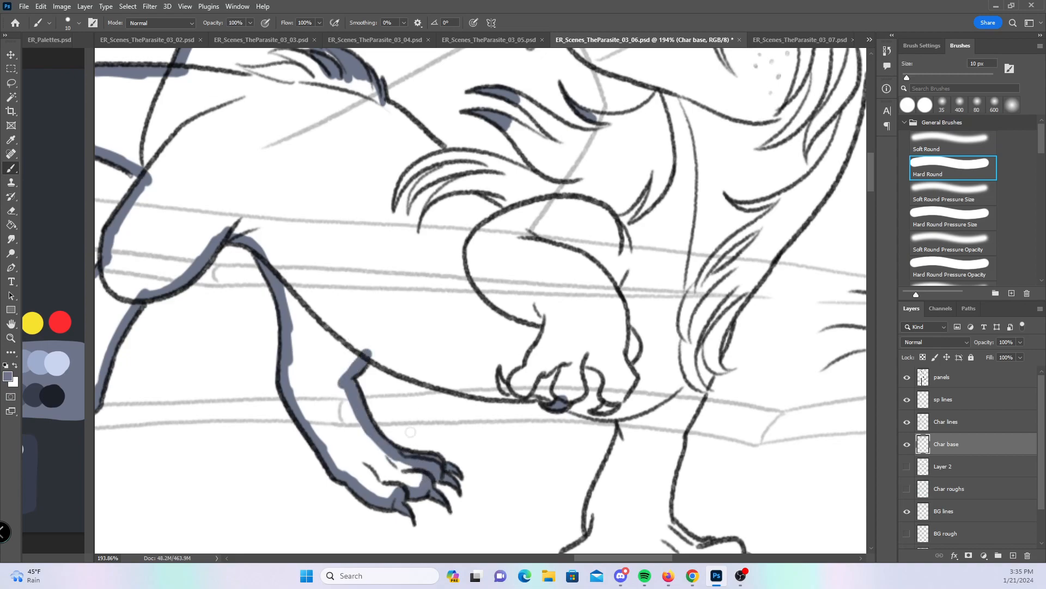
# - Paint the base color along the creature's belly and back edges and fill its neck fur tufts up to the jaw with Hard Round at 10 px
pyautogui.moveTo(376, 360)
pyautogui.mouseDown()
pyautogui.moveTo(474, 391)
pyautogui.moveTo(621, 409)
pyautogui.mouseUp()
pyautogui.moveTo(664, 332); pyautogui.dragTo(538, 439)
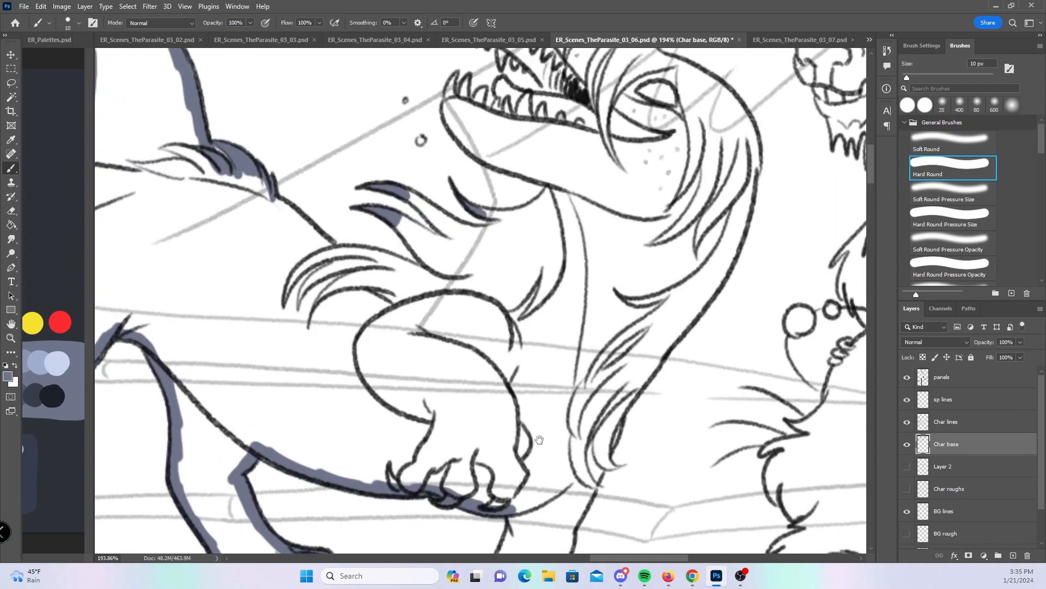
pyautogui.moveTo(259, 205)
pyautogui.mouseDown()
pyautogui.moveTo(315, 256)
pyautogui.moveTo(436, 288)
pyautogui.mouseUp()
pyautogui.moveTo(382, 230)
pyautogui.mouseDown()
pyautogui.moveTo(434, 287)
pyautogui.moveTo(391, 231)
pyautogui.moveTo(443, 265)
pyautogui.mouseUp()
pyautogui.moveTo(388, 200)
pyautogui.mouseDown()
pyautogui.moveTo(454, 248)
pyautogui.moveTo(487, 237)
pyautogui.moveTo(479, 223)
pyautogui.moveTo(516, 216)
pyautogui.moveTo(543, 191)
pyautogui.mouseUp()
pyautogui.moveTo(434, 275); pyautogui.dragTo(499, 234)
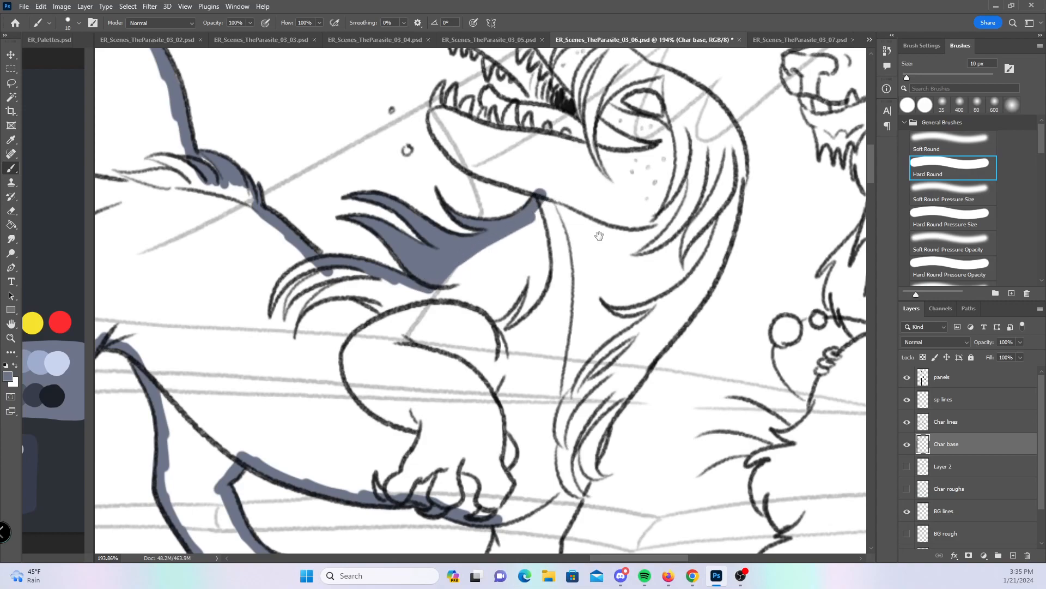
# - Paint the creature's lower jaw, front teeth and tongue at 10 px, using Hard Round Pressure Size for the teeth and Hard Round for the rest
pyautogui.moveTo(553, 188); pyautogui.dragTo(471, 303)
pyautogui.moveTo(356, 241)
pyautogui.mouseDown()
pyautogui.moveTo(374, 270)
pyautogui.moveTo(469, 313)
pyautogui.mouseUp()
pyautogui.click(967, 220)
pyautogui.moveTo(360, 157)
pyautogui.mouseDown()
pyautogui.moveTo(364, 123)
pyautogui.moveTo(375, 174)
pyautogui.moveTo(376, 139)
pyautogui.moveTo(438, 200)
pyautogui.mouseUp()
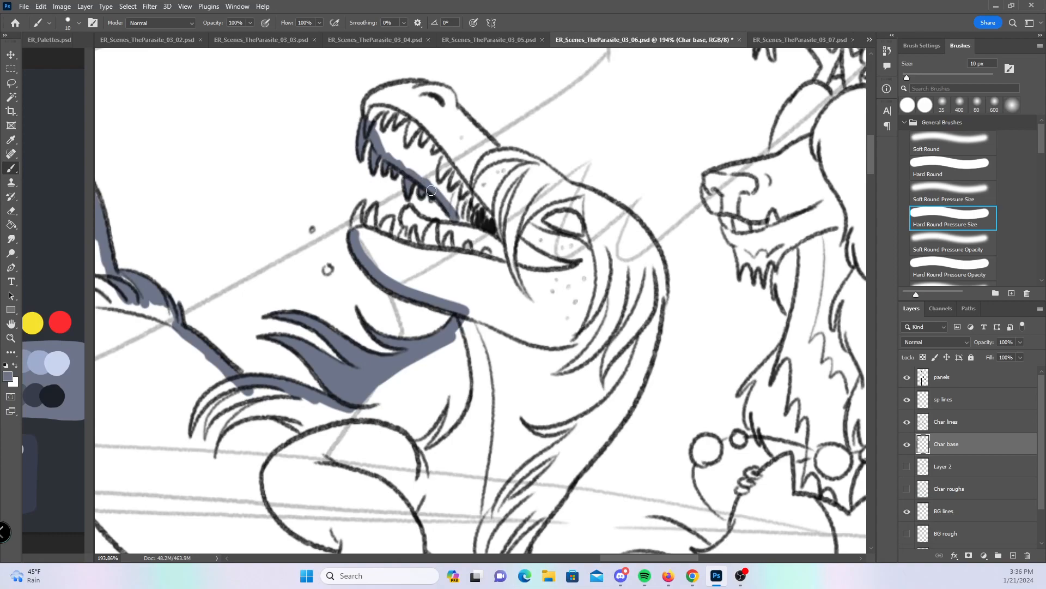
pyautogui.moveTo(361, 205)
pyautogui.mouseDown()
pyautogui.moveTo(355, 232)
pyautogui.moveTo(366, 239)
pyautogui.moveTo(374, 231)
pyautogui.moveTo(388, 245)
pyautogui.moveTo(414, 240)
pyautogui.mouseUp()
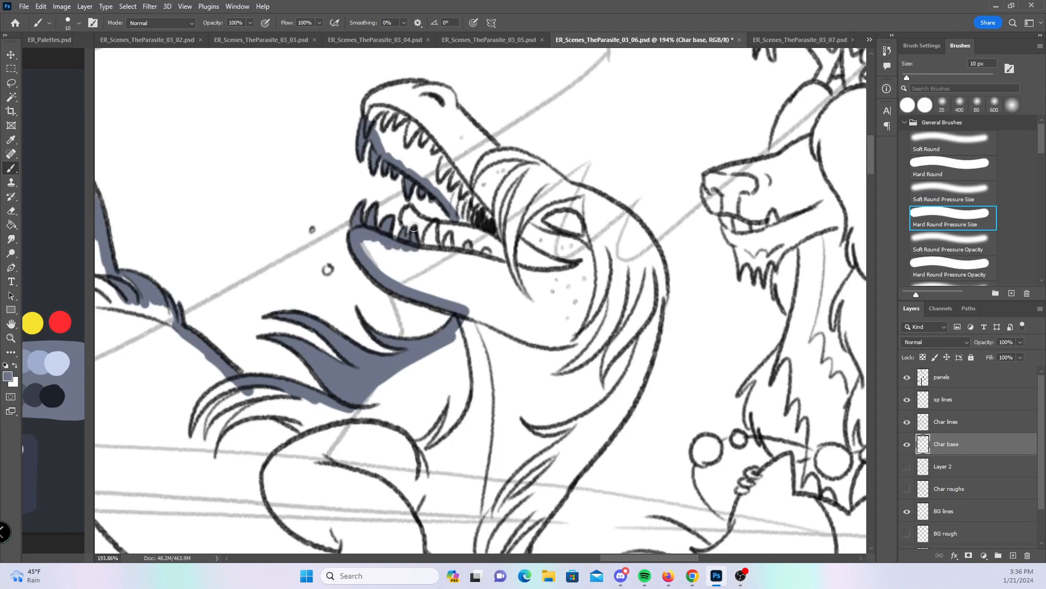
pyautogui.click(967, 160)
pyautogui.moveTo(406, 213)
pyautogui.mouseDown()
pyautogui.moveTo(425, 232)
pyautogui.moveTo(464, 225)
pyautogui.mouseUp()
pyautogui.moveTo(359, 245); pyautogui.dragTo(441, 239)
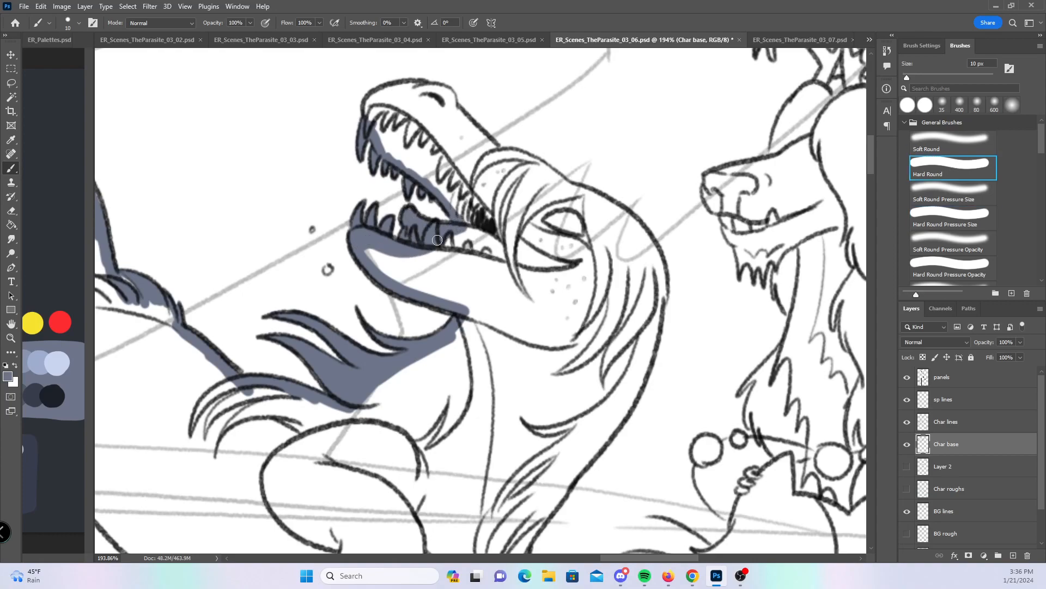
# - Paint the head and upper neck edge with Hard Round, and fill the elbow fur tips and front foot claws with Hard Round Pressure Size
pyautogui.moveTo(377, 128)
pyautogui.mouseDown()
pyautogui.moveTo(369, 99)
pyautogui.moveTo(435, 86)
pyautogui.moveTo(500, 151)
pyautogui.moveTo(616, 208)
pyautogui.moveTo(645, 240)
pyautogui.moveTo(663, 270)
pyautogui.moveTo(656, 341)
pyautogui.moveTo(623, 408)
pyautogui.mouseUp()
pyautogui.scroll(-5, 648, 484)
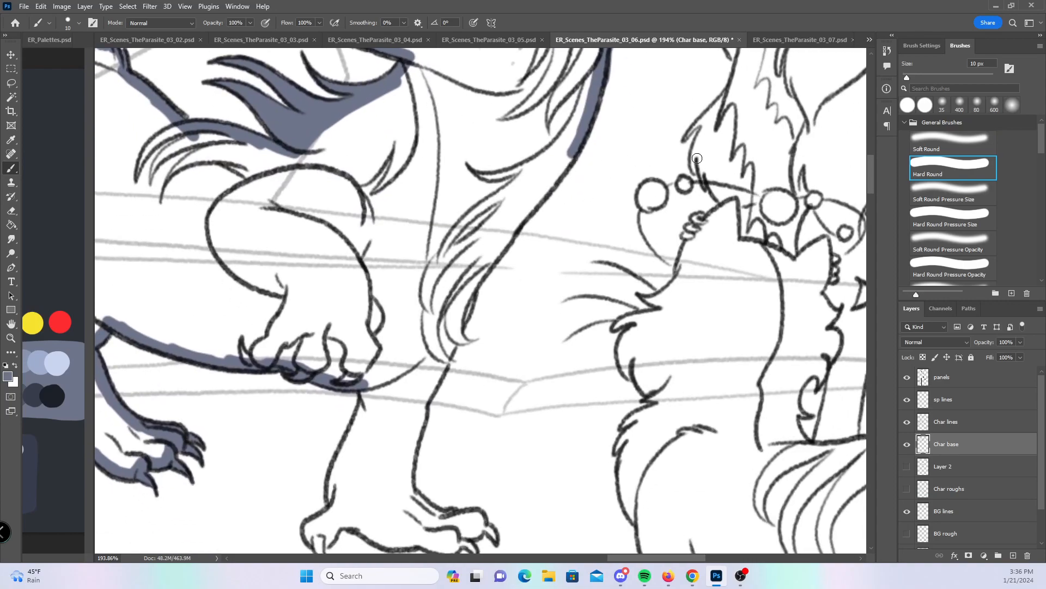
pyautogui.click(958, 219)
pyautogui.moveTo(441, 353)
pyautogui.mouseDown()
pyautogui.moveTo(451, 361)
pyautogui.moveTo(457, 340)
pyautogui.mouseUp()
pyautogui.moveTo(565, 372); pyautogui.dragTo(562, 300)
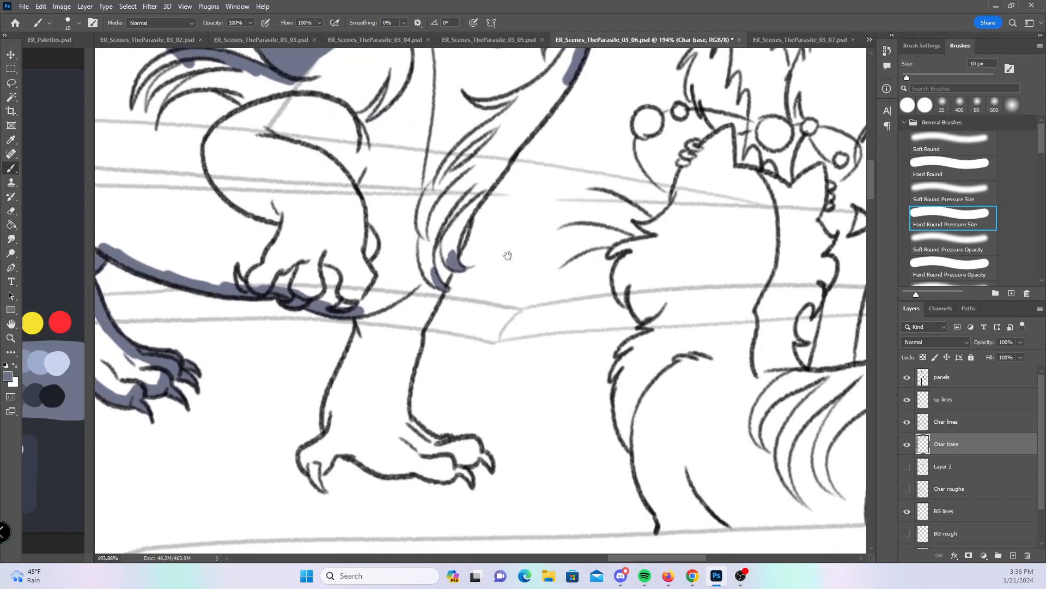
pyautogui.moveTo(322, 489); pyautogui.dragTo(316, 462)
pyautogui.moveTo(483, 453); pyautogui.dragTo(481, 455)
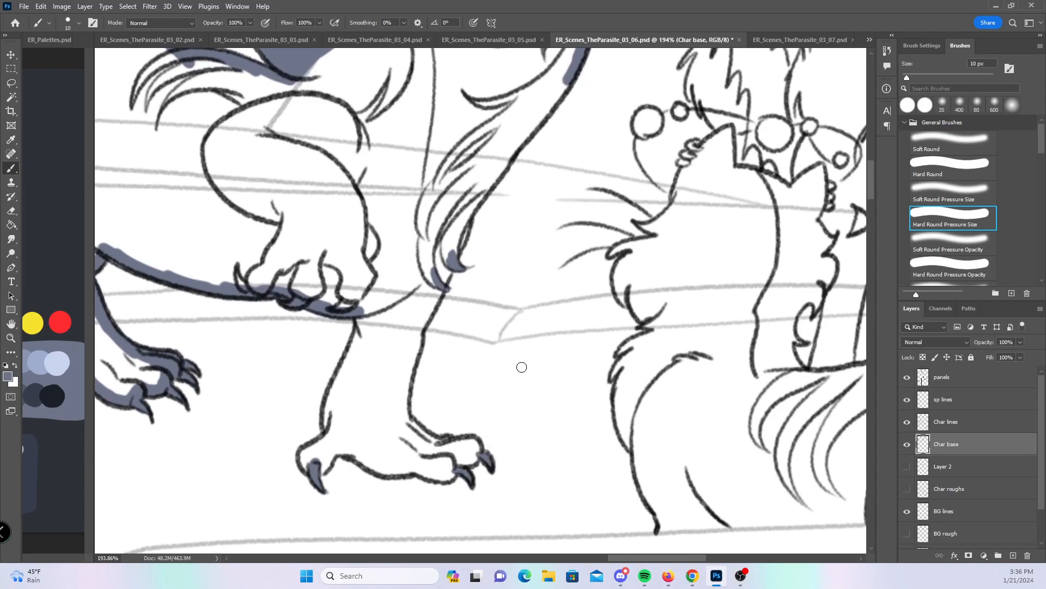
# - Paint the creature's front foot, both front leg edges and the back of its neck with Hard Round at 10 px
pyautogui.click(957, 178)
pyautogui.moveTo(305, 462)
pyautogui.mouseDown()
pyautogui.moveTo(327, 436)
pyautogui.moveTo(360, 310)
pyautogui.mouseUp()
pyautogui.moveTo(321, 454)
pyautogui.mouseDown()
pyautogui.moveTo(441, 477)
pyautogui.moveTo(479, 459)
pyautogui.mouseUp()
pyautogui.moveTo(403, 417)
pyautogui.mouseDown()
pyautogui.moveTo(466, 447)
pyautogui.moveTo(437, 463)
pyautogui.mouseUp()
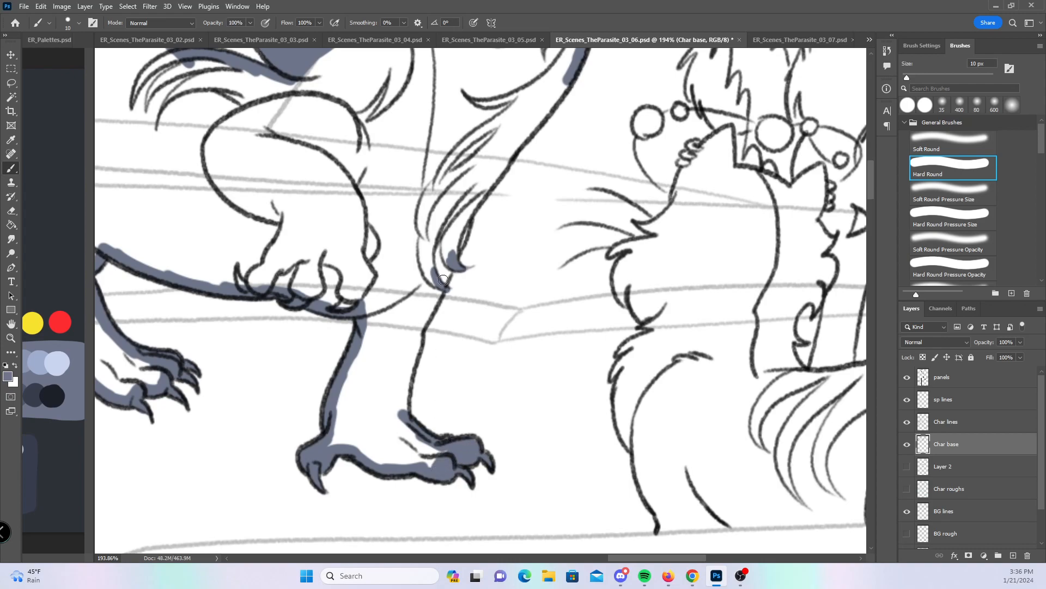
pyautogui.moveTo(441, 282)
pyautogui.mouseDown()
pyautogui.moveTo(412, 349)
pyautogui.moveTo(402, 421)
pyautogui.moveTo(465, 216)
pyautogui.mouseUp()
pyautogui.moveTo(583, 165); pyautogui.dragTo(447, 341)
pyautogui.moveTo(329, 394); pyautogui.dragTo(430, 245)
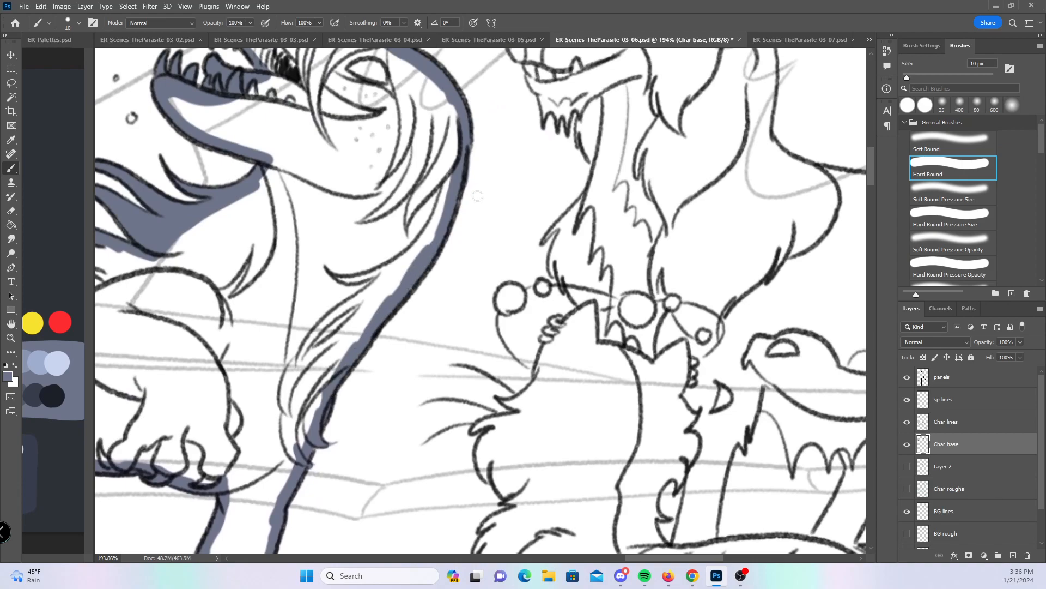
# - Fill the antlered creature's lower near antler branch, chin beard and throat fur with Hard Round Pressure Size at 10 px
pyautogui.moveTo(621, 272); pyautogui.dragTo(538, 378)
pyautogui.moveTo(642, 219); pyautogui.dragTo(557, 339)
pyautogui.click(949, 214)
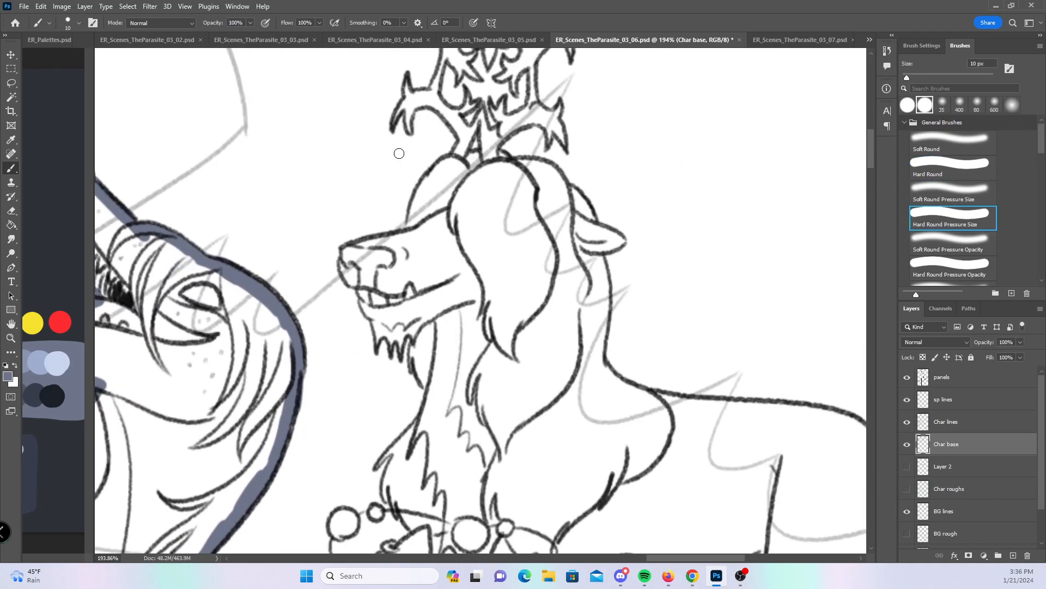
pyautogui.moveTo(395, 124)
pyautogui.mouseDown()
pyautogui.moveTo(408, 82)
pyautogui.moveTo(409, 117)
pyautogui.moveTo(417, 99)
pyautogui.mouseUp()
pyautogui.moveTo(438, 81)
pyautogui.mouseDown()
pyautogui.moveTo(433, 101)
pyautogui.moveTo(462, 112)
pyautogui.moveTo(464, 136)
pyautogui.moveTo(472, 131)
pyautogui.moveTo(457, 157)
pyautogui.moveTo(470, 137)
pyautogui.moveTo(485, 143)
pyautogui.moveTo(481, 113)
pyautogui.mouseUp()
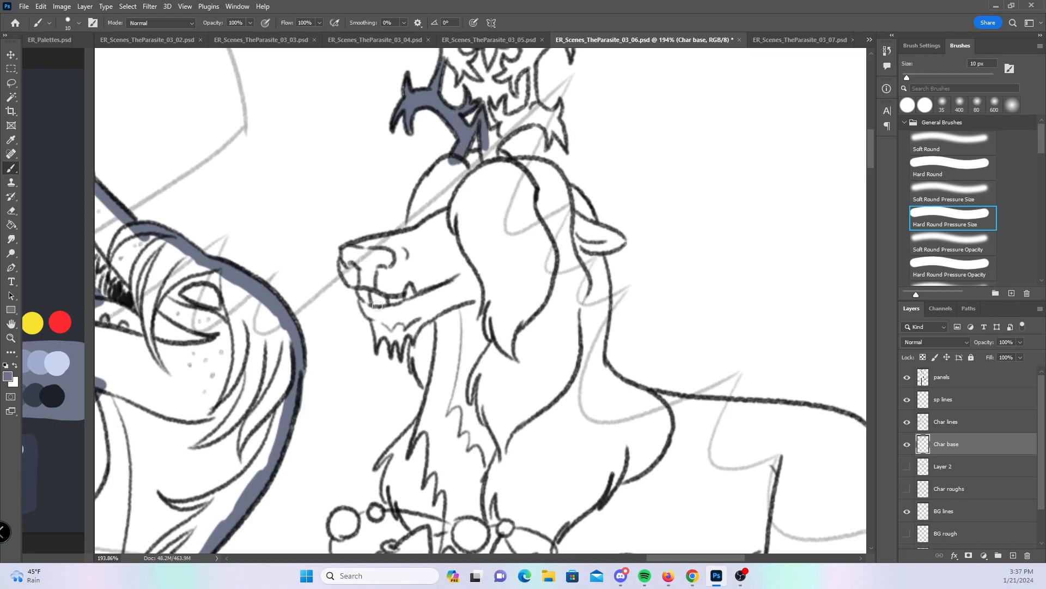
pyautogui.moveTo(377, 345)
pyautogui.mouseDown()
pyautogui.moveTo(386, 324)
pyautogui.moveTo(400, 330)
pyautogui.moveTo(402, 350)
pyautogui.moveTo(404, 325)
pyautogui.moveTo(412, 330)
pyautogui.moveTo(433, 392)
pyautogui.mouseUp()
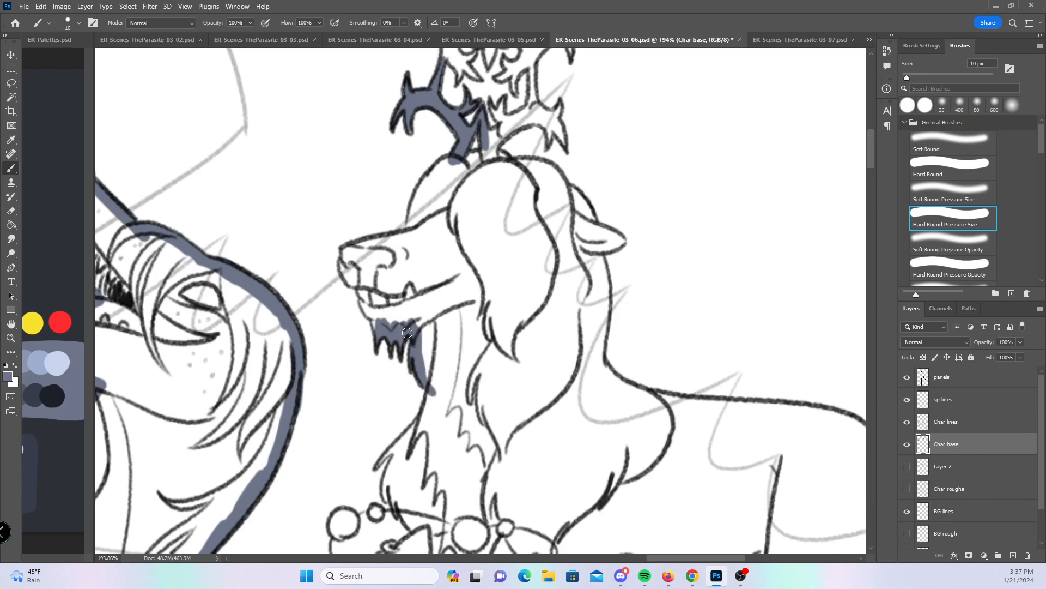
# - Paint the antlered creature's chest fur edge and the jagged gap and knuckles around the beads with Hard Round Pressure Size
pyautogui.moveTo(520, 351)
pyautogui.mouseDown()
pyautogui.moveTo(477, 166)
pyautogui.moveTo(501, 193)
pyautogui.mouseUp()
pyautogui.moveTo(364, 308)
pyautogui.mouseDown()
pyautogui.moveTo(387, 282)
pyautogui.moveTo(367, 341)
pyautogui.moveTo(369, 323)
pyautogui.moveTo(378, 360)
pyautogui.moveTo(402, 380)
pyautogui.moveTo(436, 367)
pyautogui.mouseUp()
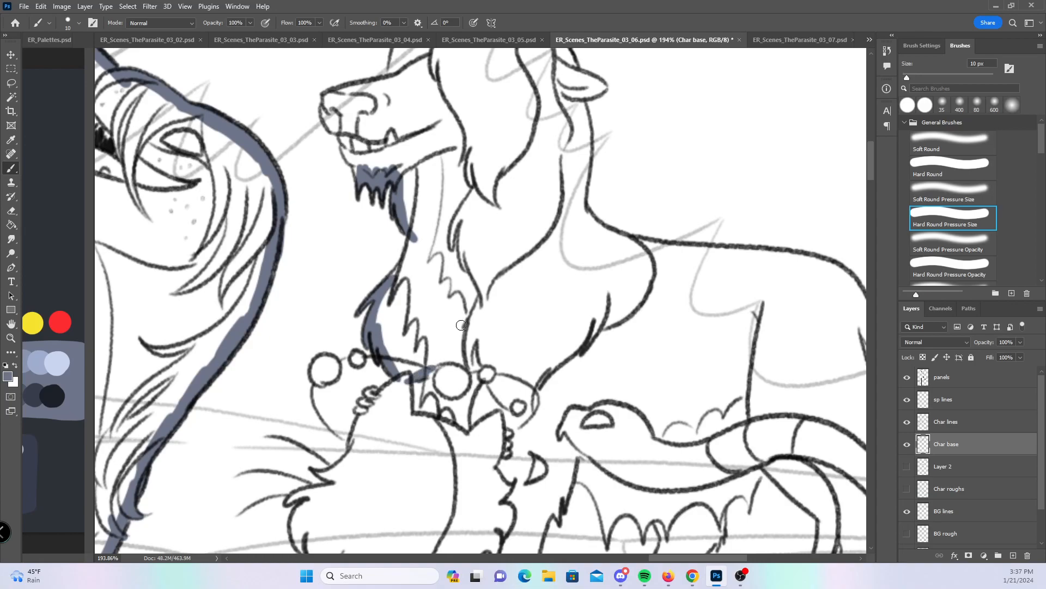
pyautogui.scroll(-5, 483, 245)
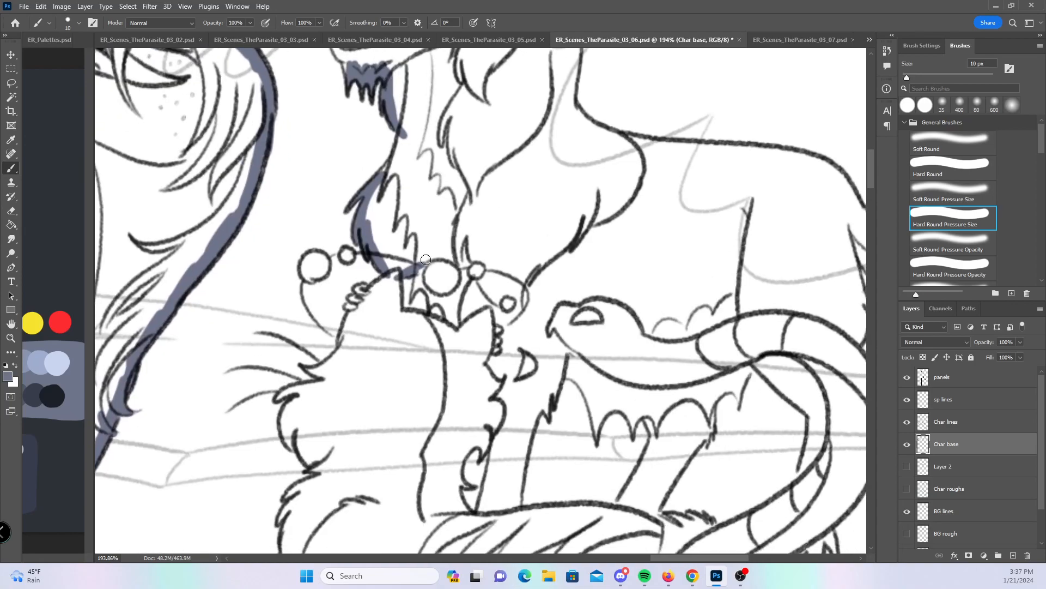
pyautogui.moveTo(417, 277)
pyautogui.mouseDown()
pyautogui.moveTo(419, 256)
pyautogui.moveTo(383, 289)
pyautogui.moveTo(396, 312)
pyautogui.moveTo(417, 317)
pyautogui.moveTo(431, 294)
pyautogui.moveTo(453, 330)
pyautogui.moveTo(421, 268)
pyautogui.mouseUp()
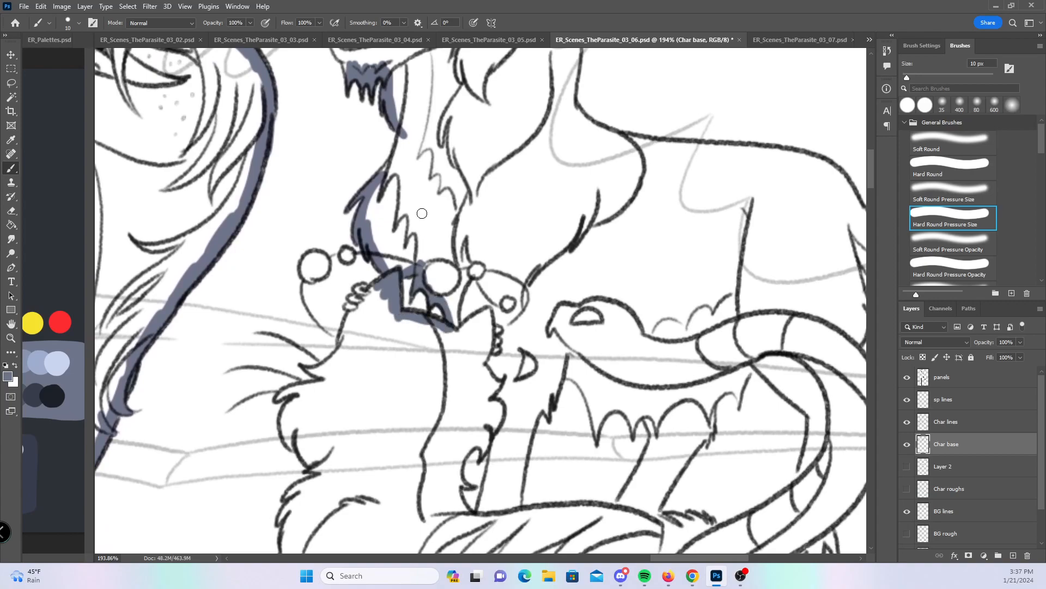
pyautogui.moveTo(353, 299)
pyautogui.mouseDown()
pyautogui.moveTo(348, 306)
pyautogui.moveTo(372, 289)
pyautogui.moveTo(343, 344)
pyautogui.mouseUp()
# - Fill the upper antlers, their inner prongs and the far branch tips with Hard Round Pressure Size at 10 px
pyautogui.moveTo(591, 233); pyautogui.dragTo(506, 441)
pyautogui.moveTo(517, 328); pyautogui.dragTo(503, 450)
pyautogui.moveTo(500, 294); pyautogui.dragTo(495, 354)
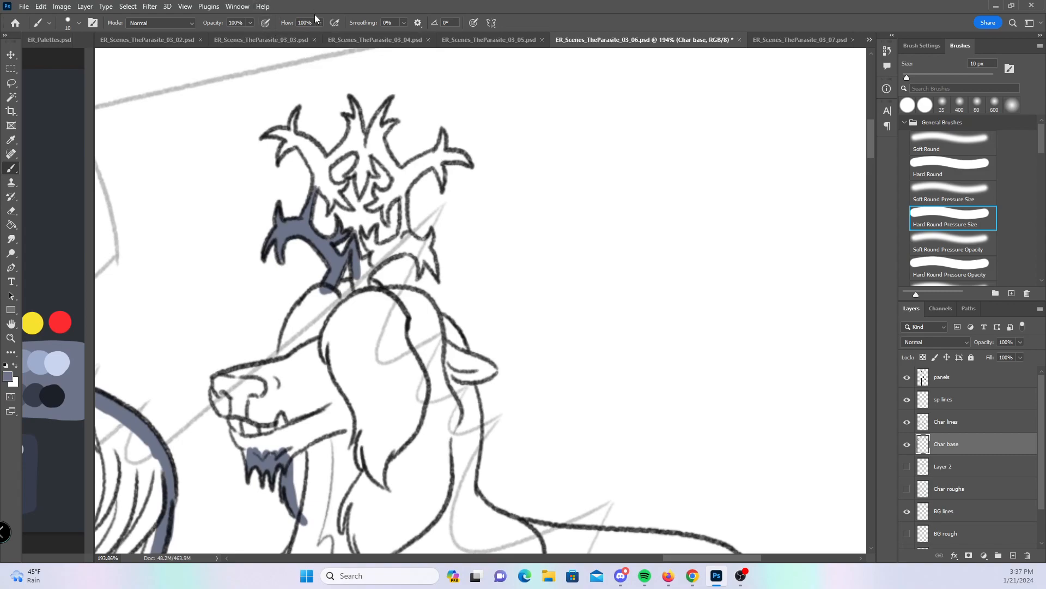
pyautogui.moveTo(276, 124)
pyautogui.mouseDown()
pyautogui.moveTo(300, 106)
pyautogui.moveTo(279, 156)
pyautogui.moveTo(292, 144)
pyautogui.moveTo(310, 161)
pyautogui.moveTo(299, 143)
pyautogui.moveTo(325, 157)
pyautogui.moveTo(324, 191)
pyautogui.moveTo(354, 188)
pyautogui.moveTo(334, 195)
pyautogui.moveTo(347, 182)
pyautogui.moveTo(320, 168)
pyautogui.moveTo(334, 186)
pyautogui.moveTo(344, 153)
pyautogui.moveTo(327, 171)
pyautogui.moveTo(327, 163)
pyautogui.moveTo(348, 149)
pyautogui.moveTo(352, 99)
pyautogui.moveTo(365, 148)
pyautogui.moveTo(351, 173)
pyautogui.moveTo(358, 190)
pyautogui.moveTo(374, 175)
pyautogui.mouseUp()
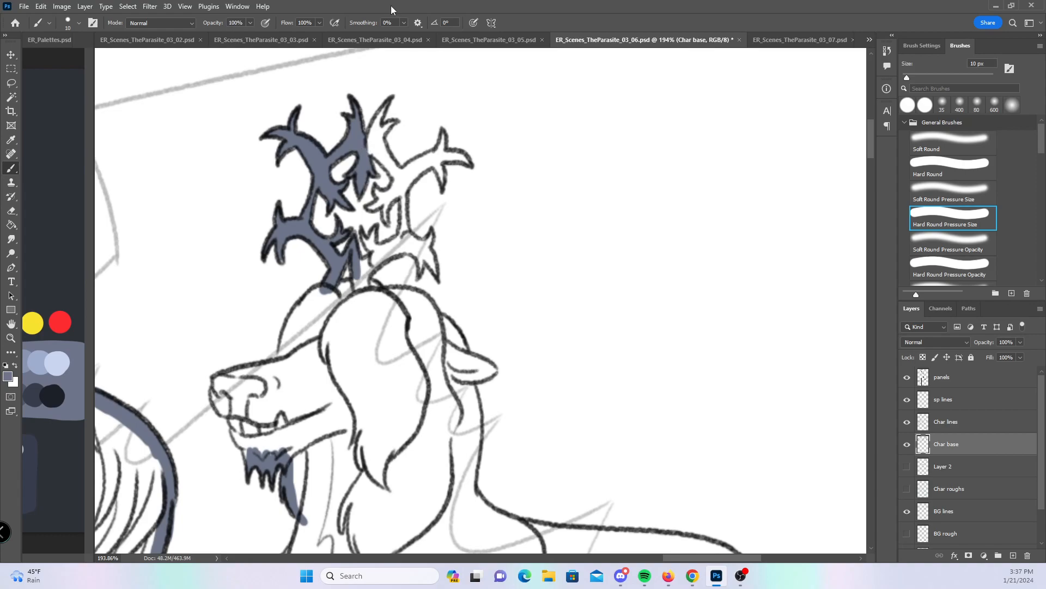
pyautogui.moveTo(385, 97)
pyautogui.mouseDown()
pyautogui.moveTo(369, 151)
pyautogui.moveTo(387, 117)
pyautogui.moveTo(376, 142)
pyautogui.moveTo(393, 122)
pyautogui.moveTo(378, 154)
pyautogui.moveTo(396, 178)
pyautogui.moveTo(382, 142)
pyautogui.moveTo(378, 195)
pyautogui.moveTo(392, 187)
pyautogui.moveTo(370, 208)
pyautogui.moveTo(388, 205)
pyautogui.moveTo(386, 222)
pyautogui.moveTo(403, 190)
pyautogui.moveTo(407, 240)
pyautogui.moveTo(364, 236)
pyautogui.moveTo(370, 246)
pyautogui.moveTo(379, 203)
pyautogui.moveTo(376, 254)
pyautogui.mouseUp()
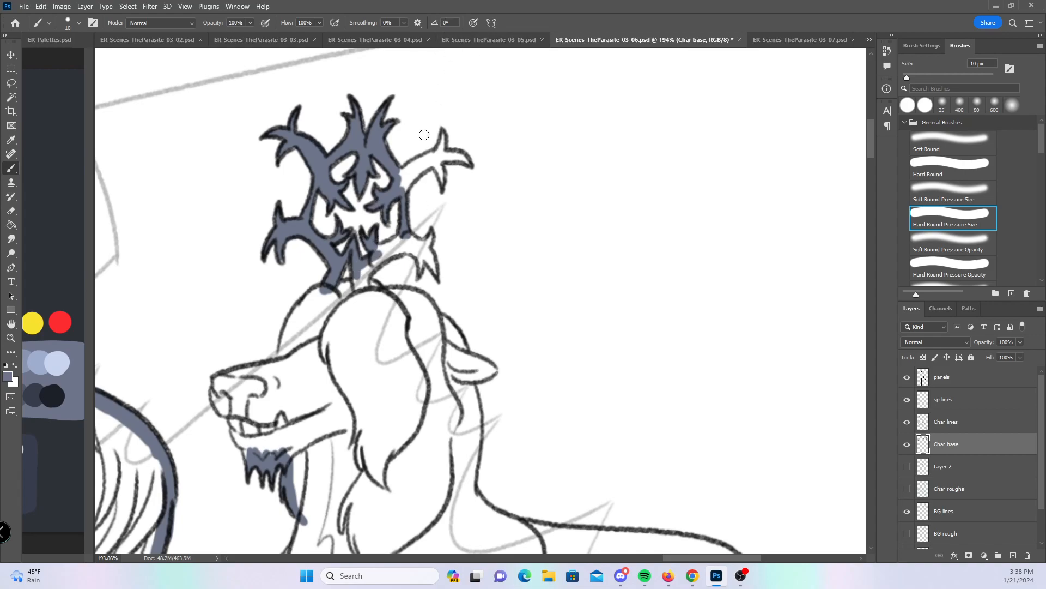
pyautogui.moveTo(442, 135)
pyautogui.mouseDown()
pyautogui.moveTo(443, 187)
pyautogui.moveTo(440, 156)
pyautogui.moveTo(474, 147)
pyautogui.mouseUp()
pyautogui.moveTo(430, 233)
pyautogui.mouseDown()
pyautogui.moveTo(420, 273)
pyautogui.moveTo(425, 259)
pyautogui.moveTo(437, 277)
pyautogui.mouseUp()
# - Fill the remaining far antler branches and the antler base with Hard Round at 10 px
pyautogui.click(956, 167)
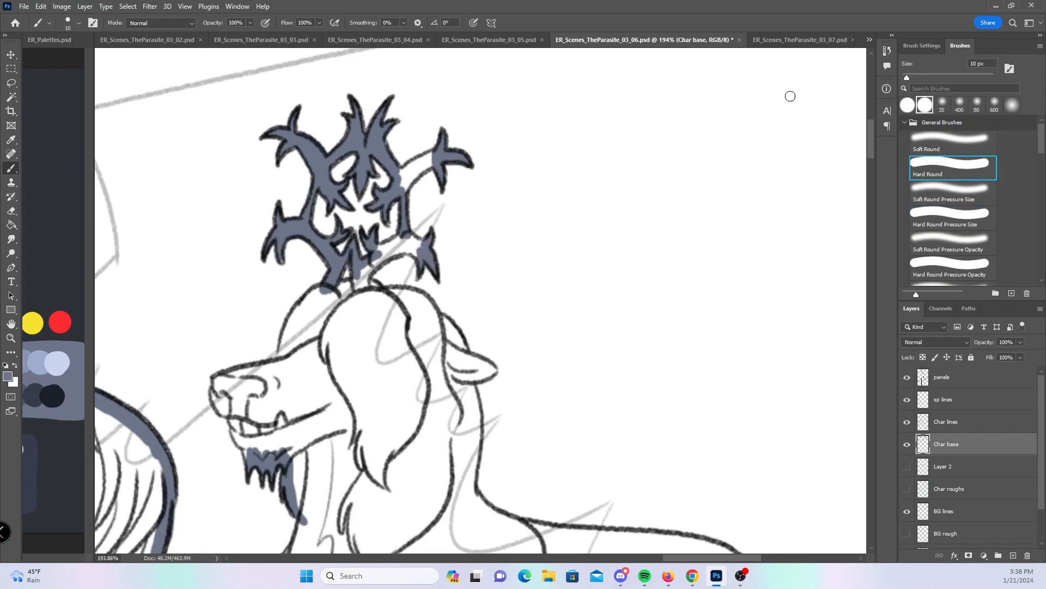
pyautogui.moveTo(401, 174)
pyautogui.mouseDown()
pyautogui.moveTo(430, 155)
pyautogui.moveTo(406, 185)
pyautogui.moveTo(436, 152)
pyautogui.mouseUp()
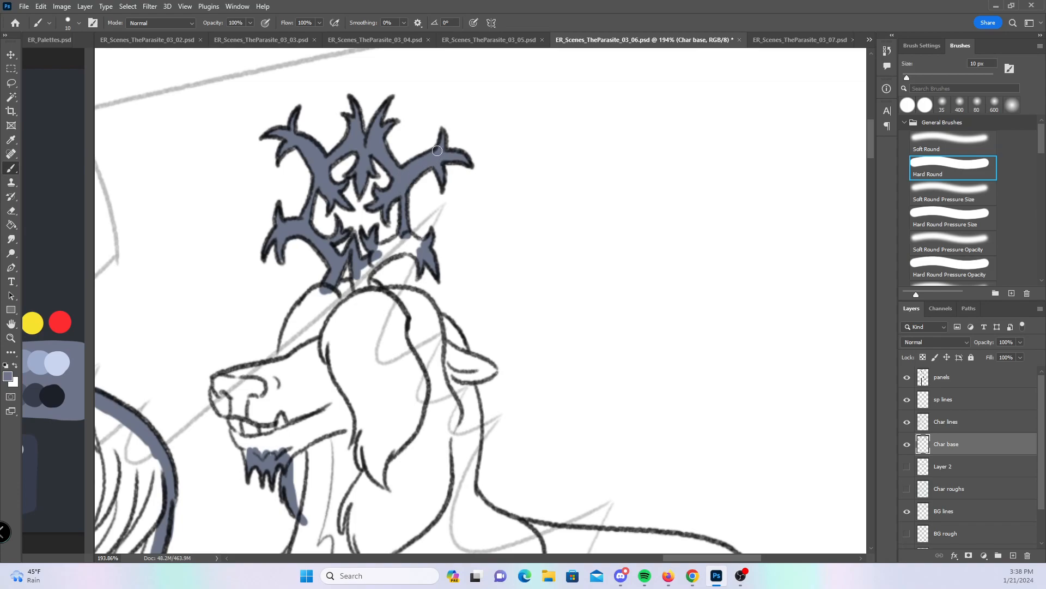
pyautogui.moveTo(377, 254)
pyautogui.mouseDown()
pyautogui.moveTo(357, 275)
pyautogui.moveTo(360, 296)
pyautogui.moveTo(376, 262)
pyautogui.moveTo(420, 245)
pyautogui.mouseUp()
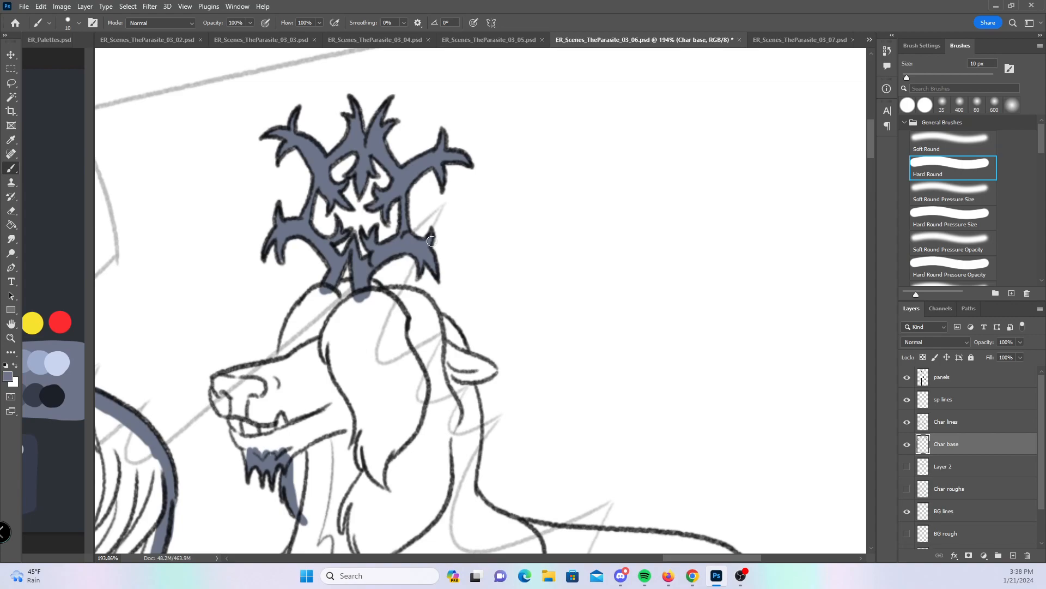
# - Paint the antlered creature's snout, head top, far ear, throat and back edges with Hard Round at 10 px
pyautogui.moveTo(219, 386)
pyautogui.mouseDown()
pyautogui.moveTo(214, 401)
pyautogui.moveTo(246, 449)
pyautogui.mouseUp()
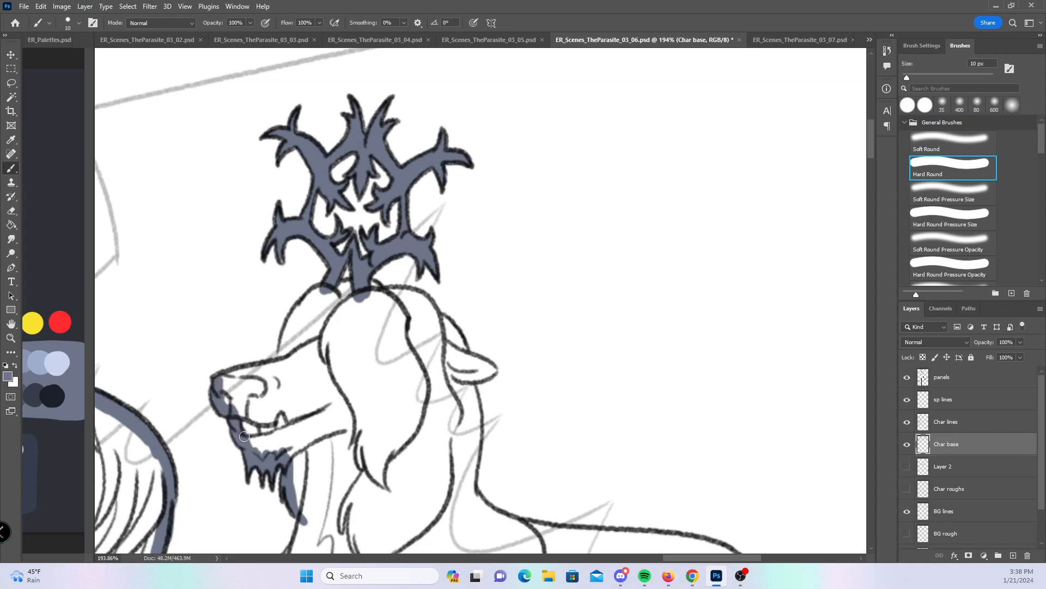
pyautogui.moveTo(224, 378)
pyautogui.mouseDown()
pyautogui.moveTo(284, 358)
pyautogui.moveTo(313, 296)
pyautogui.moveTo(361, 285)
pyautogui.moveTo(382, 288)
pyautogui.moveTo(369, 294)
pyautogui.moveTo(413, 294)
pyautogui.moveTo(466, 359)
pyautogui.moveTo(492, 372)
pyautogui.moveTo(452, 341)
pyautogui.mouseUp()
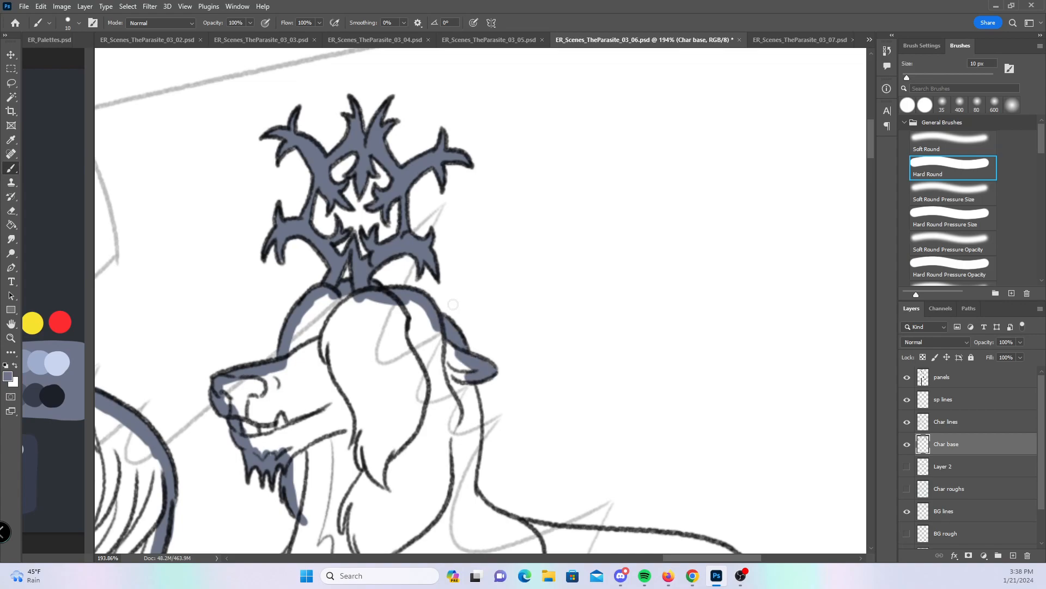
pyautogui.moveTo(511, 445); pyautogui.dragTo(382, 146)
pyautogui.moveTo(203, 267); pyautogui.dragTo(180, 308)
pyautogui.moveTo(362, 125)
pyautogui.mouseDown()
pyautogui.moveTo(374, 153)
pyautogui.moveTo(363, 197)
pyautogui.moveTo(376, 237)
pyautogui.moveTo(403, 256)
pyautogui.moveTo(621, 285)
pyautogui.moveTo(645, 294)
pyautogui.mouseUp()
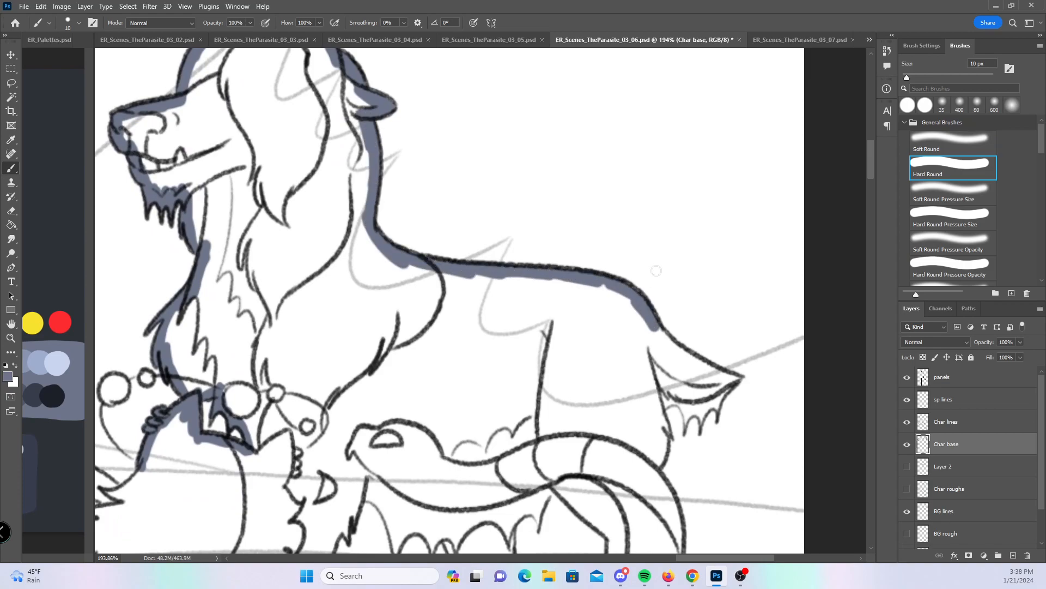
# - Fill the fur fringe under the tail tip with Hard Round Pressure Size, and paint the rump edge out to the tip with Hard Round
pyautogui.click(955, 214)
pyautogui.moveTo(646, 163)
pyautogui.mouseDown()
pyautogui.moveTo(636, 334)
pyautogui.moveTo(571, 139)
pyautogui.mouseUp()
pyautogui.moveTo(583, 384)
pyautogui.mouseDown()
pyautogui.moveTo(610, 407)
pyautogui.moveTo(620, 382)
pyautogui.moveTo(626, 391)
pyautogui.moveTo(643, 374)
pyautogui.moveTo(640, 387)
pyautogui.moveTo(664, 348)
pyautogui.moveTo(642, 349)
pyautogui.mouseUp()
pyautogui.click(954, 166)
pyautogui.moveTo(582, 303)
pyautogui.mouseDown()
pyautogui.moveTo(628, 343)
pyautogui.moveTo(583, 379)
pyautogui.moveTo(626, 380)
pyautogui.moveTo(643, 355)
pyautogui.mouseUp()
# - Paint the base color along the seated furry figure's jagged back edge with Hard Round Pressure Size at 10 px
pyautogui.moveTo(401, 483)
pyautogui.mouseDown()
pyautogui.moveTo(436, 377)
pyautogui.moveTo(524, 298)
pyautogui.moveTo(618, 278)
pyautogui.mouseUp()
pyautogui.click(942, 215)
pyautogui.moveTo(255, 271)
pyautogui.mouseDown()
pyautogui.moveTo(271, 261)
pyautogui.moveTo(260, 266)
pyautogui.mouseUp()
pyautogui.moveTo(218, 294)
pyautogui.mouseDown()
pyautogui.moveTo(266, 275)
pyautogui.moveTo(237, 270)
pyautogui.mouseUp()
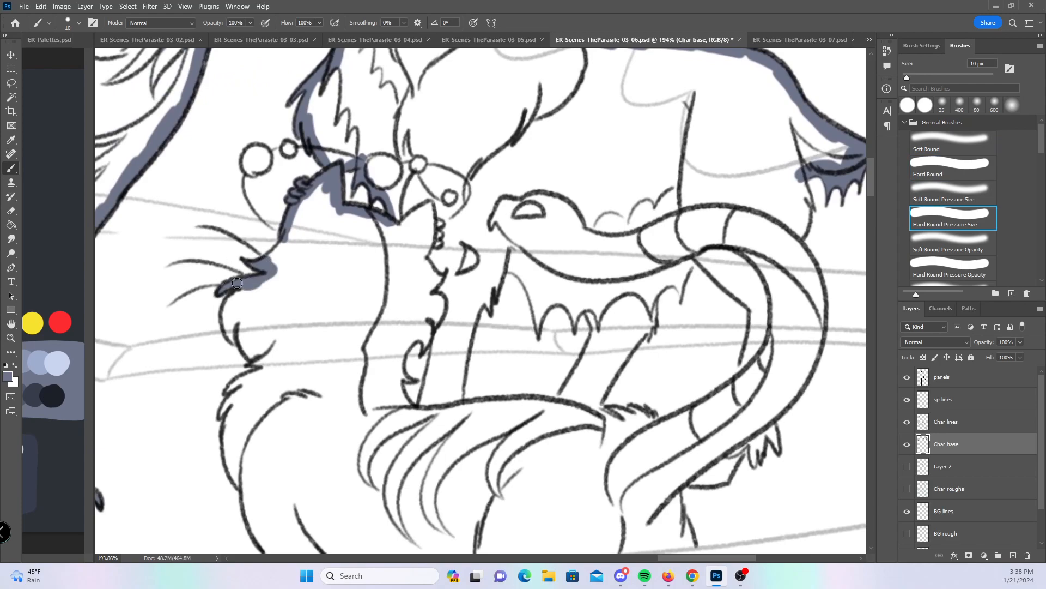
pyautogui.moveTo(234, 342)
pyautogui.mouseDown()
pyautogui.moveTo(239, 290)
pyautogui.moveTo(234, 335)
pyautogui.moveTo(242, 328)
pyautogui.moveTo(269, 368)
pyautogui.moveTo(233, 393)
pyautogui.moveTo(220, 416)
pyautogui.moveTo(233, 398)
pyautogui.moveTo(223, 407)
pyautogui.moveTo(230, 401)
pyautogui.moveTo(230, 425)
pyautogui.moveTo(227, 400)
pyautogui.mouseUp()
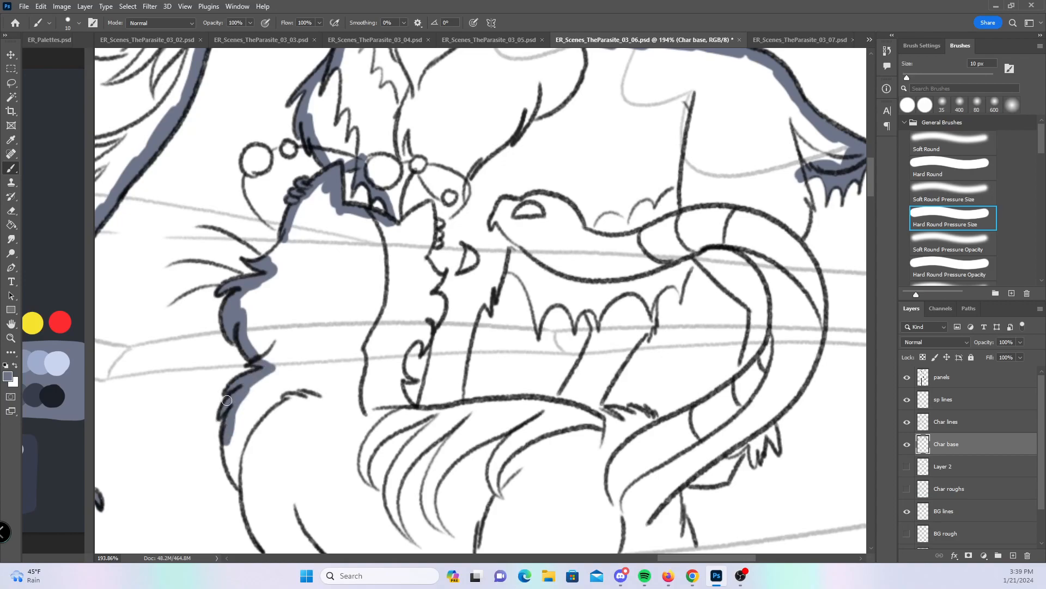
# - Fill the belly fur fringe below the serpent's head and the fur tuft beneath its coiled body with Hard Round Pressure Size
pyautogui.moveTo(502, 266)
pyautogui.mouseDown()
pyautogui.moveTo(524, 279)
pyautogui.moveTo(538, 326)
pyautogui.moveTo(545, 292)
pyautogui.moveTo(561, 288)
pyautogui.moveTo(579, 310)
pyautogui.mouseUp()
pyautogui.moveTo(635, 338); pyautogui.dragTo(692, 254)
pyautogui.moveTo(755, 436)
pyautogui.mouseDown()
pyautogui.moveTo(741, 451)
pyautogui.moveTo(762, 431)
pyautogui.moveTo(755, 464)
pyautogui.moveTo(764, 424)
pyautogui.moveTo(775, 440)
pyautogui.moveTo(769, 410)
pyautogui.mouseUp()
# - Paint the fur at the tail's base with Hard Round Pressure Size and the rear haunch edge with Hard Round
pyautogui.click(968, 168)
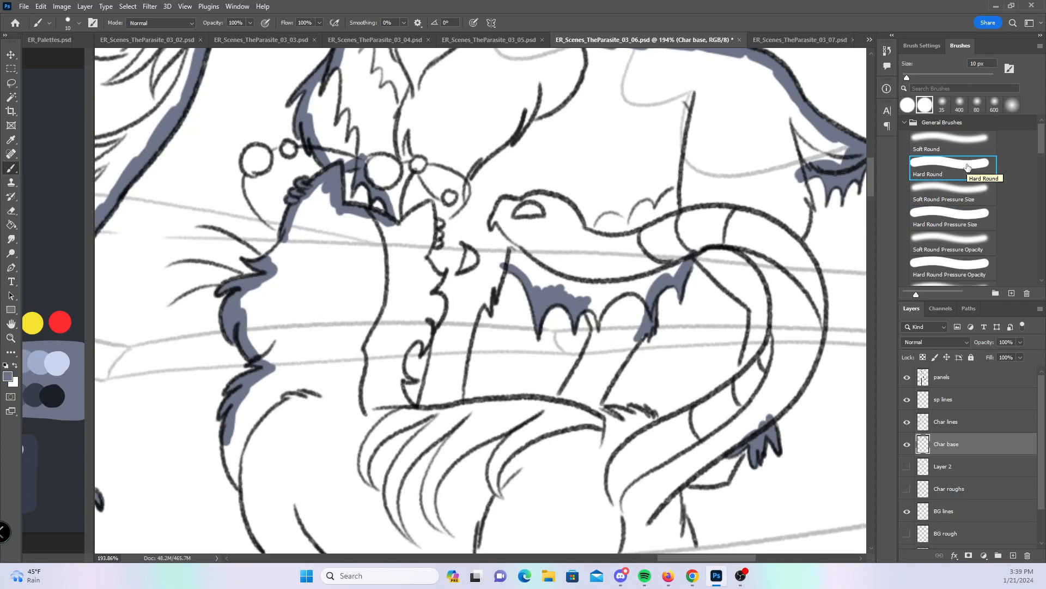
pyautogui.click(953, 218)
pyautogui.moveTo(787, 171)
pyautogui.mouseDown()
pyautogui.moveTo(804, 196)
pyautogui.moveTo(793, 170)
pyautogui.moveTo(842, 146)
pyautogui.mouseUp()
pyautogui.click(949, 168)
pyautogui.moveTo(796, 188); pyautogui.dragTo(795, 242)
pyautogui.moveTo(691, 248); pyautogui.dragTo(761, 311)
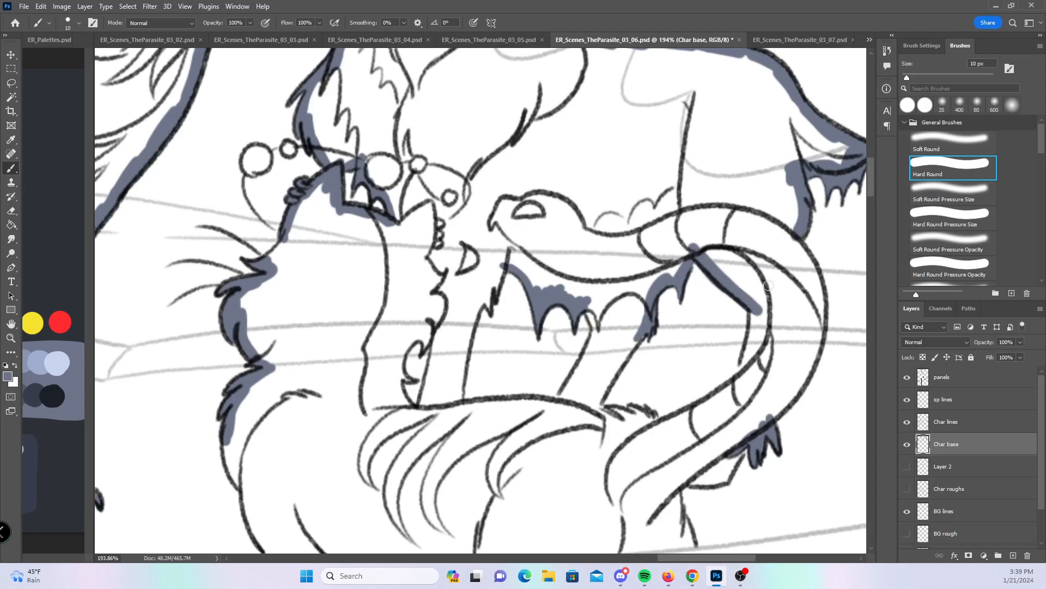
pyautogui.hotkey('ctrl', 'z')
pyautogui.hotkey('ctrl', 'z')
pyautogui.hotkey('ctrl', 'z')
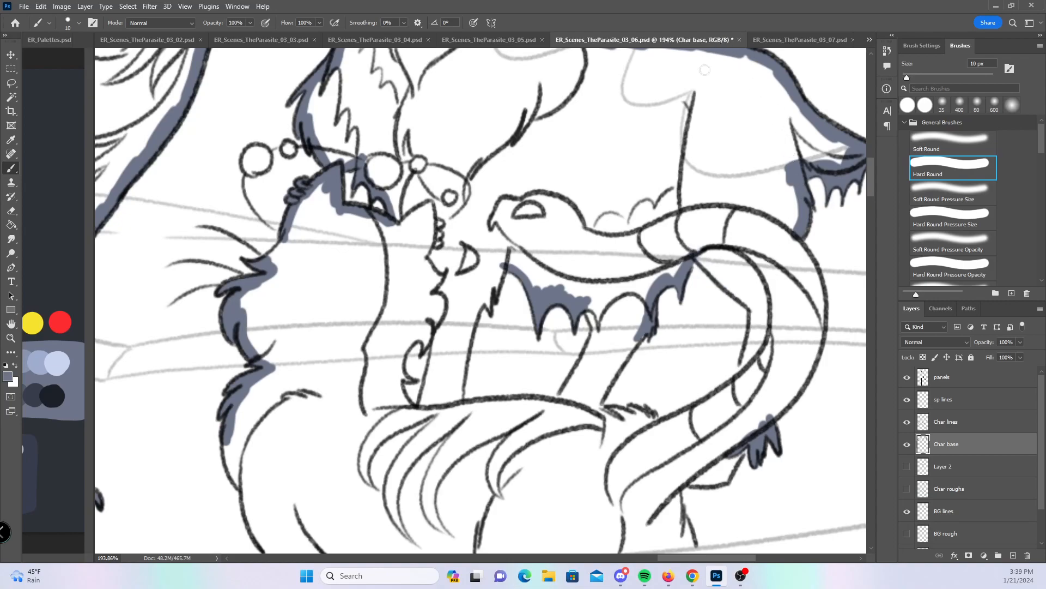
# - Paint the hind leg edge inside the coil, the serpent's outer curve and the two leg edges below the belly fringe with Hard Round
pyautogui.moveTo(708, 246)
pyautogui.mouseDown()
pyautogui.moveTo(763, 310)
pyautogui.moveTo(735, 385)
pyautogui.mouseUp()
pyautogui.moveTo(797, 240)
pyautogui.mouseDown()
pyautogui.moveTo(821, 341)
pyautogui.moveTo(802, 384)
pyautogui.moveTo(726, 450)
pyautogui.mouseUp()
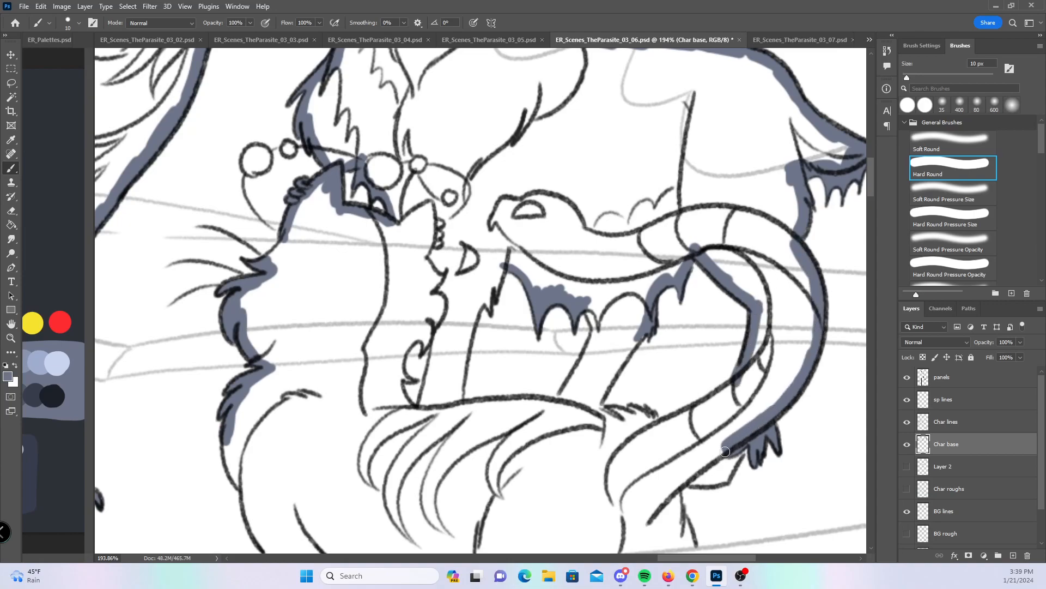
pyautogui.moveTo(604, 304)
pyautogui.mouseDown()
pyautogui.moveTo(588, 318)
pyautogui.moveTo(599, 338)
pyautogui.moveTo(557, 403)
pyautogui.moveTo(626, 354)
pyautogui.moveTo(655, 304)
pyautogui.mouseUp()
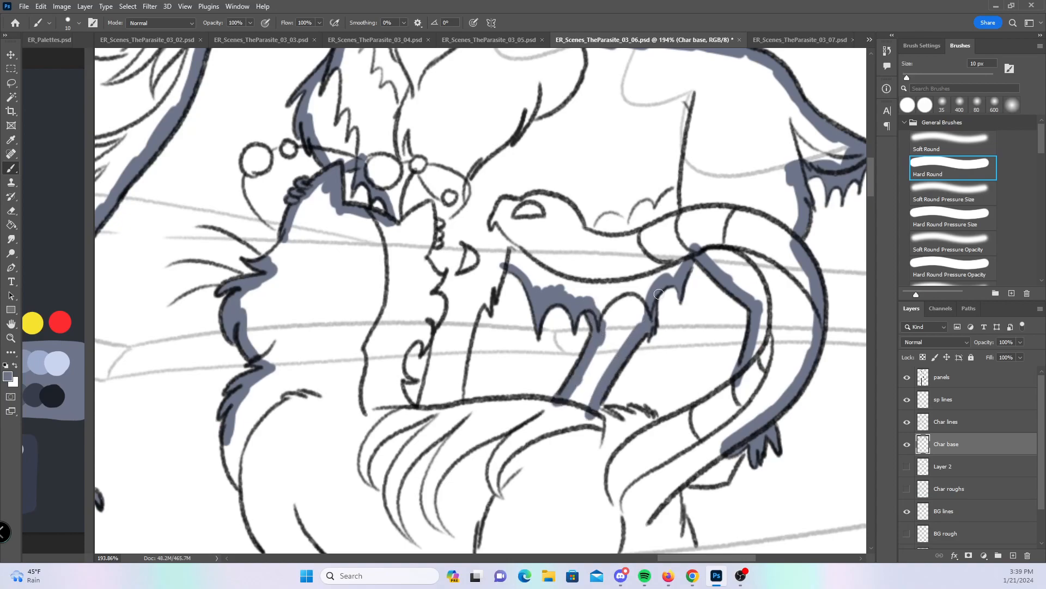
# - Extend the seated figure's back edge and paint its arm fur and the adjacent foreleg edge, alternating Hard Round and Hard Round Pressure Size
pyautogui.moveTo(237, 404)
pyautogui.mouseDown()
pyautogui.moveTo(229, 461)
pyautogui.moveTo(243, 484)
pyautogui.mouseUp()
pyautogui.click(975, 223)
pyautogui.moveTo(406, 375)
pyautogui.mouseDown()
pyautogui.moveTo(397, 366)
pyautogui.moveTo(408, 343)
pyautogui.moveTo(498, 279)
pyautogui.mouseUp()
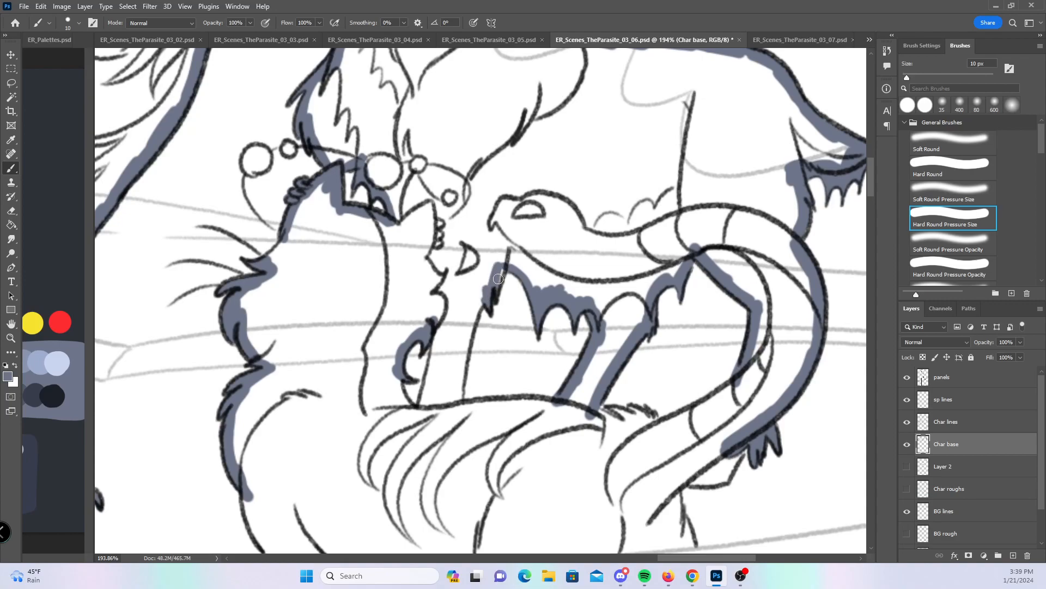
pyautogui.click(963, 174)
pyautogui.moveTo(394, 369)
pyautogui.mouseDown()
pyautogui.moveTo(408, 410)
pyautogui.moveTo(428, 402)
pyautogui.moveTo(439, 334)
pyautogui.mouseUp()
pyautogui.moveTo(457, 404)
pyautogui.mouseDown()
pyautogui.moveTo(468, 341)
pyautogui.moveTo(508, 264)
pyautogui.mouseUp()
# - Paint the lower boundary between the legs and the seated figure's back edge down to the ground line with Hard Round
pyautogui.moveTo(685, 417); pyautogui.dragTo(599, 278)
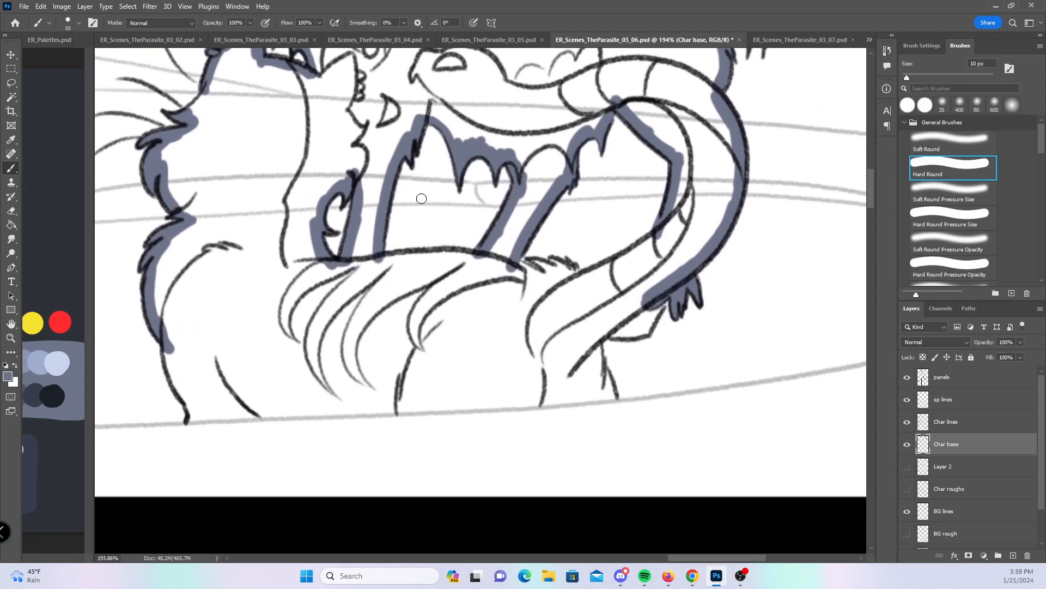
pyautogui.moveTo(377, 261); pyautogui.dragTo(489, 259)
pyautogui.moveTo(175, 362)
pyautogui.mouseDown()
pyautogui.moveTo(192, 414)
pyautogui.moveTo(178, 390)
pyautogui.mouseUp()
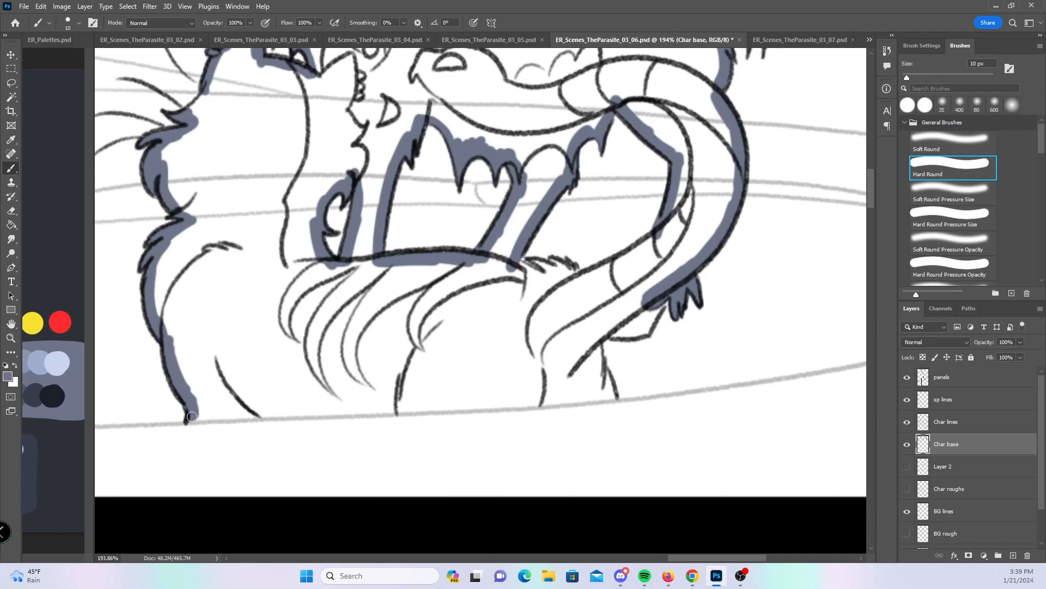
# - Paint a connected straight band along the ground line beneath the seated figure and up the far leg's edge with Hard Round
pyautogui.keyDown('shift'); pyautogui.click(269, 413); pyautogui.keyUp('shift')
pyautogui.keyDown('shift'); pyautogui.click(360, 410); pyautogui.keyUp('shift')
pyautogui.keyDown('shift'); pyautogui.click(448, 405); pyautogui.keyUp('shift')
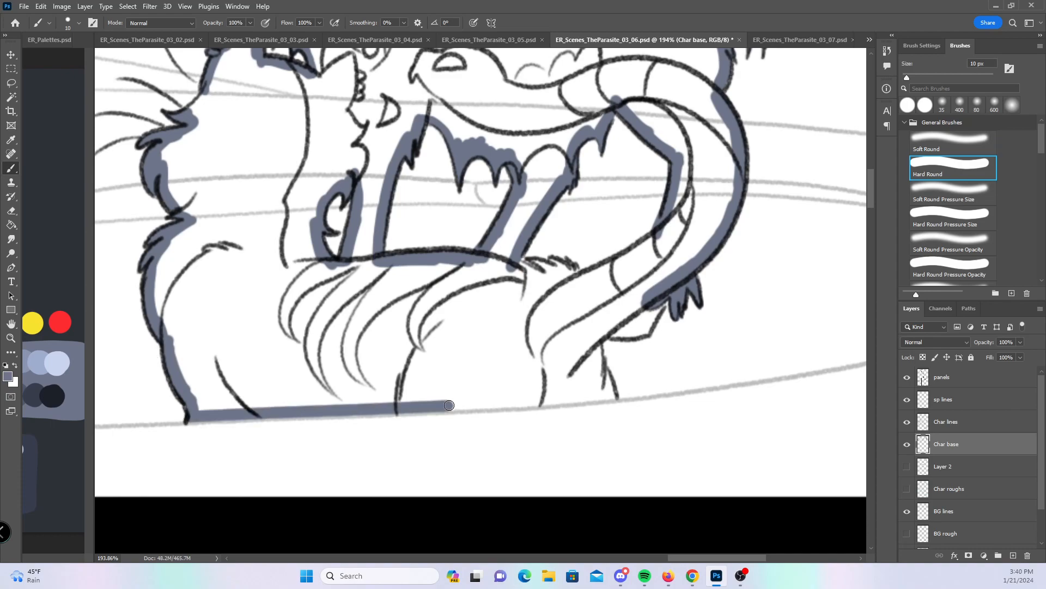
pyautogui.keyDown('shift'); pyautogui.click(531, 402); pyautogui.keyUp('shift')
pyautogui.keyDown('shift'); pyautogui.click(599, 396); pyautogui.keyUp('shift')
pyautogui.moveTo(611, 397); pyautogui.dragTo(593, 335)
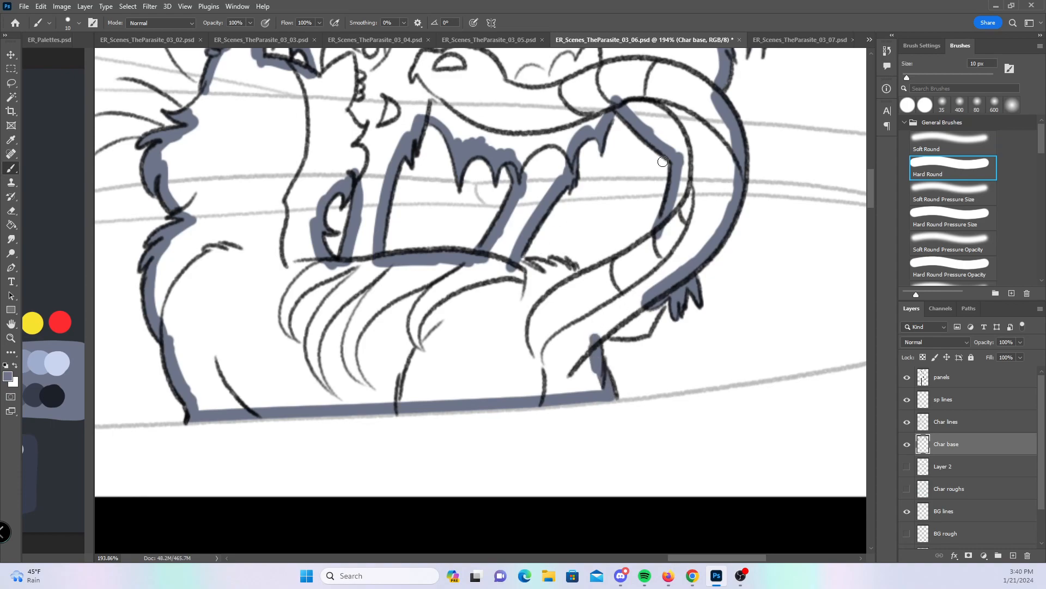
# - Paint the remaining edges around the legs and coil with Hard Round Pressure Size and Hard Round, and save the file
pyautogui.click(951, 221)
pyautogui.moveTo(512, 266)
pyautogui.mouseDown()
pyautogui.moveTo(586, 277)
pyautogui.moveTo(670, 229)
pyautogui.mouseUp()
pyautogui.click(951, 166)
pyautogui.moveTo(598, 337)
pyautogui.mouseDown()
pyautogui.moveTo(649, 320)
pyautogui.moveTo(656, 303)
pyautogui.moveTo(545, 392)
pyautogui.moveTo(613, 307)
pyautogui.moveTo(689, 245)
pyautogui.mouseUp()
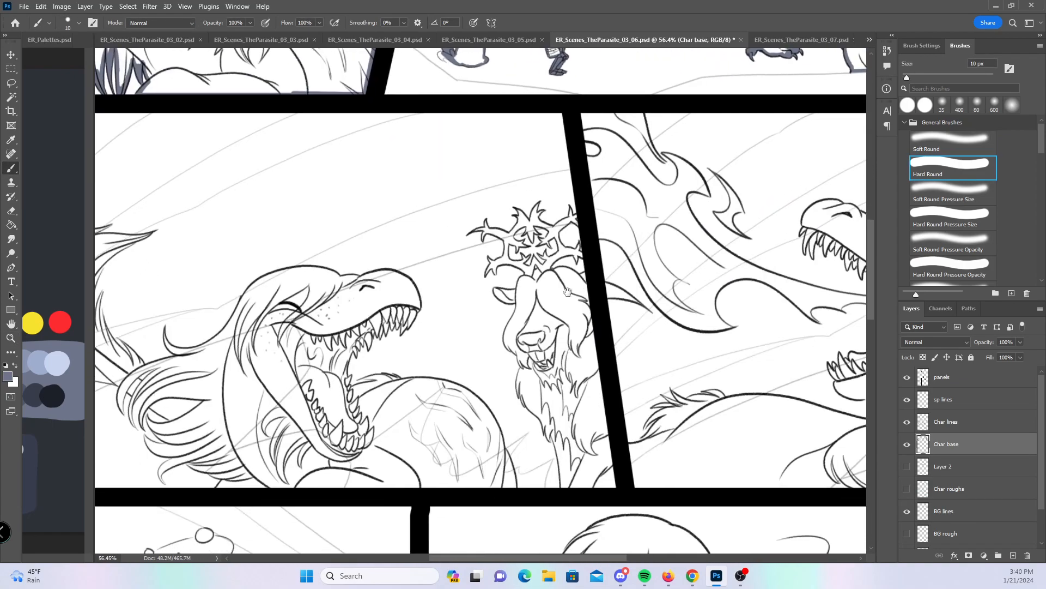
pyautogui.hotkey('ctrl', 's')
# - In the fanged creature's panel, fill the two outer tips of the feathery plume with Hard Round Pressure Size
pyautogui.moveTo(198, 282); pyautogui.dragTo(637, 309)
pyautogui.moveTo(427, 276); pyautogui.dragTo(539, 305)
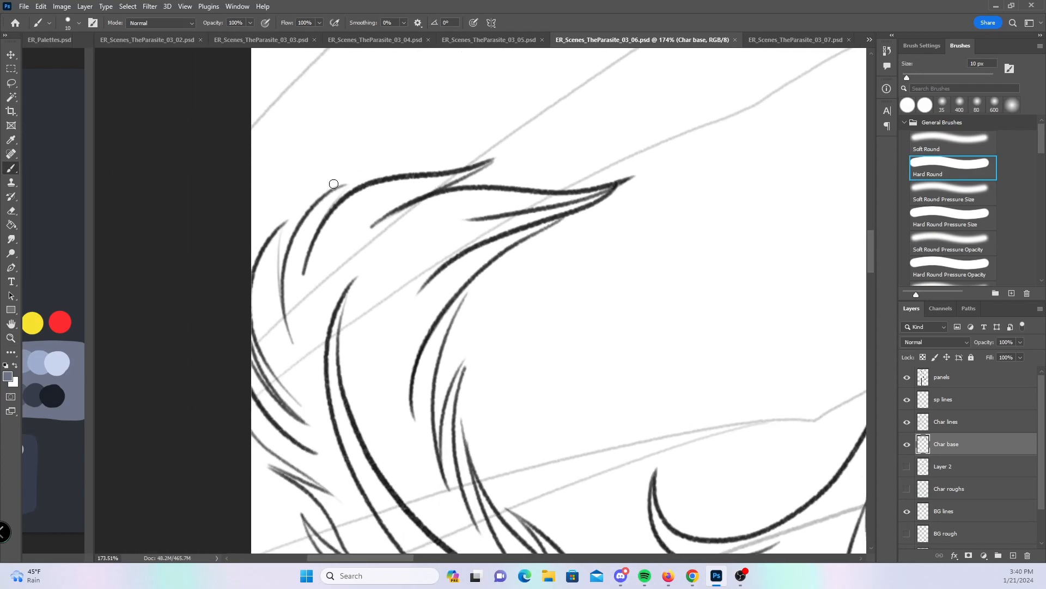
pyautogui.moveTo(349, 185); pyautogui.dragTo(343, 185)
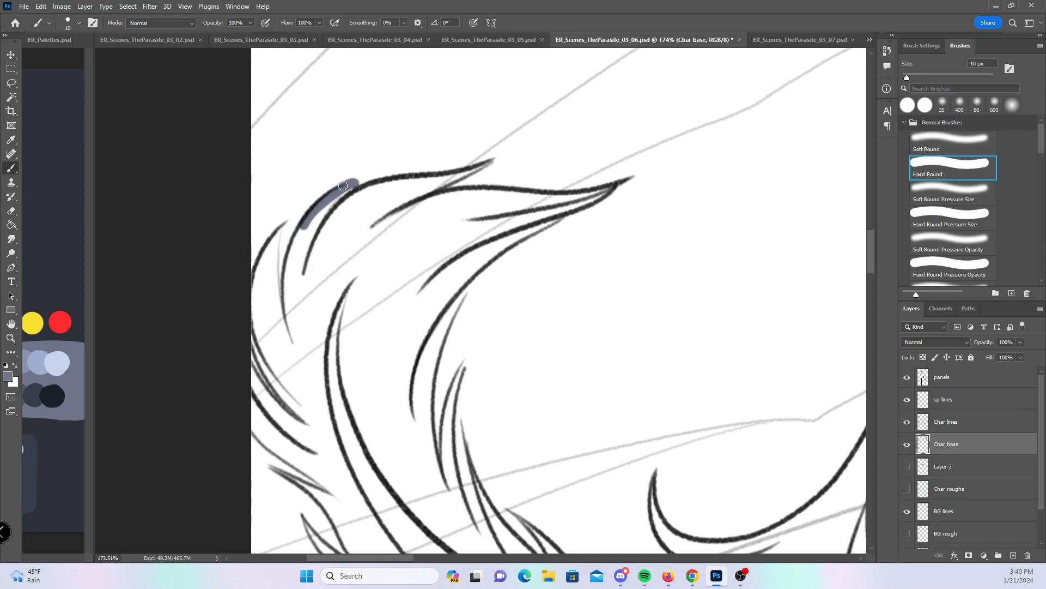
pyautogui.hotkey('ctrl', 'z')
pyautogui.click(953, 218)
pyautogui.moveTo(343, 187)
pyautogui.mouseDown()
pyautogui.moveTo(301, 258)
pyautogui.moveTo(293, 246)
pyautogui.moveTo(261, 268)
pyautogui.moveTo(268, 283)
pyautogui.mouseUp()
pyautogui.moveTo(279, 232); pyautogui.dragTo(276, 281)
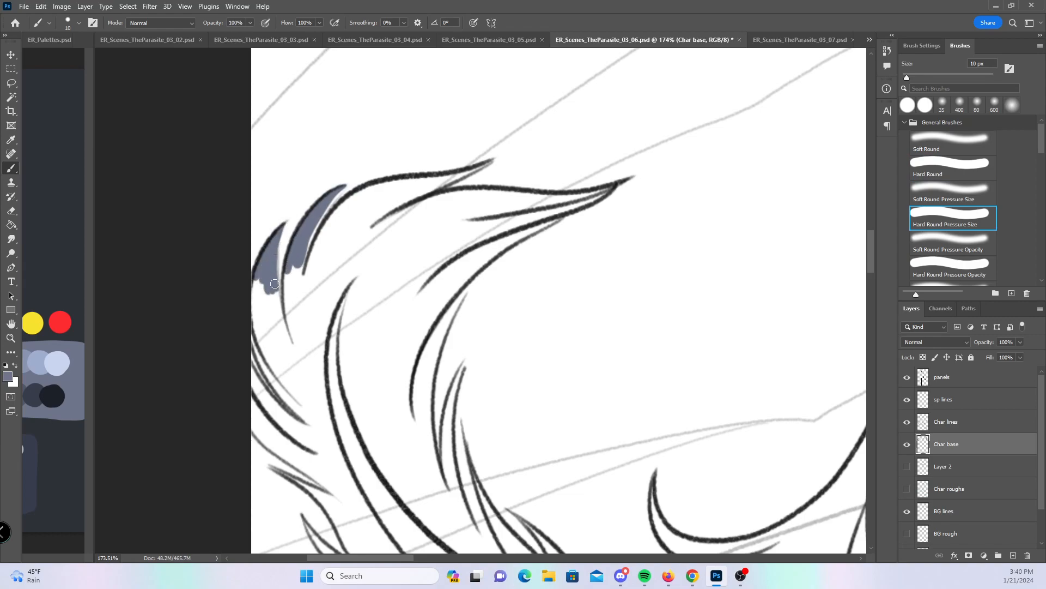
# - Fill the plume's long pointed ends and the small fur tips down both its sides with Hard Round Pressure Size
pyautogui.moveTo(488, 162); pyautogui.dragTo(443, 184)
pyautogui.moveTo(608, 188)
pyautogui.mouseDown()
pyautogui.moveTo(580, 204)
pyautogui.moveTo(626, 176)
pyautogui.mouseUp()
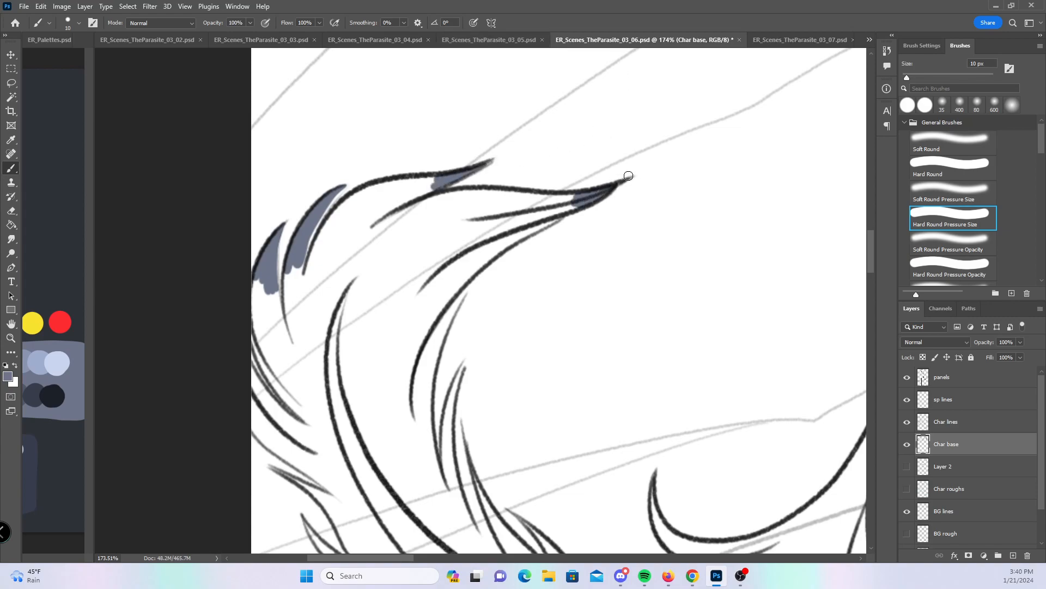
pyautogui.moveTo(459, 294)
pyautogui.mouseDown()
pyautogui.moveTo(440, 344)
pyautogui.moveTo(471, 280)
pyautogui.mouseUp()
pyautogui.moveTo(465, 361)
pyautogui.mouseDown()
pyautogui.moveTo(446, 424)
pyautogui.moveTo(452, 394)
pyautogui.moveTo(461, 468)
pyautogui.moveTo(485, 510)
pyautogui.moveTo(472, 471)
pyautogui.mouseUp()
pyautogui.moveTo(271, 467); pyautogui.dragTo(327, 502)
# - Paint the plume's outer edges with Hard Round, linking the fur tips along the panel edge, over the top and down the inner side
pyautogui.click(944, 173)
pyautogui.moveTo(267, 428)
pyautogui.mouseDown()
pyautogui.moveTo(248, 417)
pyautogui.moveTo(337, 499)
pyautogui.mouseUp()
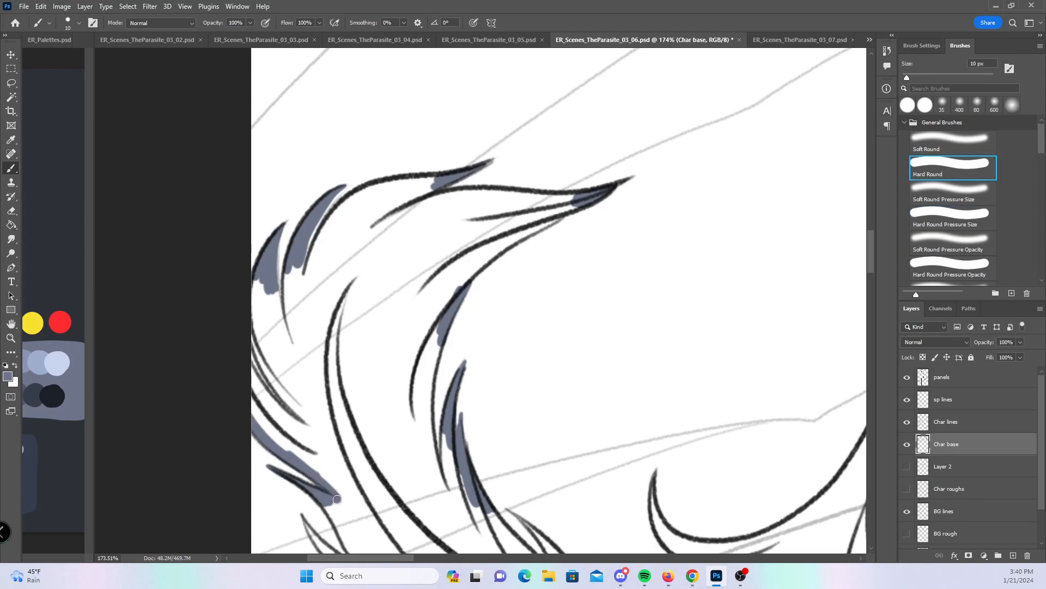
pyautogui.moveTo(250, 402); pyautogui.dragTo(293, 451)
pyautogui.moveTo(252, 383)
pyautogui.mouseDown()
pyautogui.moveTo(288, 431)
pyautogui.moveTo(308, 431)
pyautogui.mouseUp()
pyautogui.moveTo(253, 322); pyautogui.dragTo(297, 409)
pyautogui.moveTo(262, 354); pyautogui.dragTo(316, 433)
pyautogui.moveTo(271, 283)
pyautogui.mouseDown()
pyautogui.moveTo(300, 353)
pyautogui.moveTo(297, 256)
pyautogui.moveTo(306, 249)
pyautogui.moveTo(314, 264)
pyautogui.moveTo(380, 183)
pyautogui.moveTo(589, 195)
pyautogui.mouseUp()
pyautogui.moveTo(462, 284)
pyautogui.mouseDown()
pyautogui.moveTo(498, 242)
pyautogui.moveTo(582, 197)
pyautogui.moveTo(548, 216)
pyautogui.mouseUp()
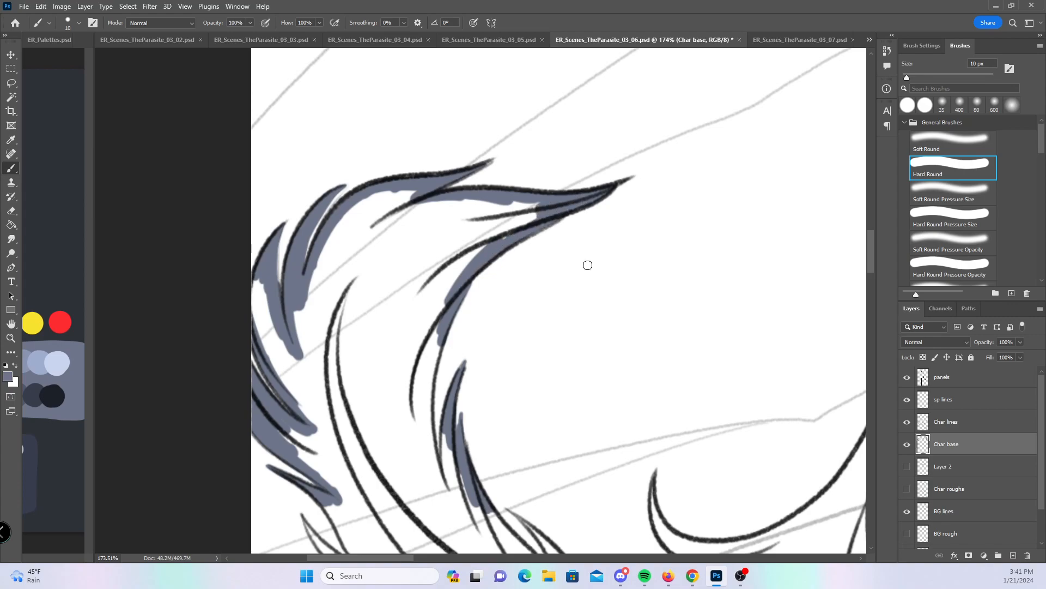
# - Fill the fur tips near the plume's base and the tip of the curled tuft behind the head with Hard Round Pressure Size
pyautogui.moveTo(661, 427); pyautogui.dragTo(563, 185)
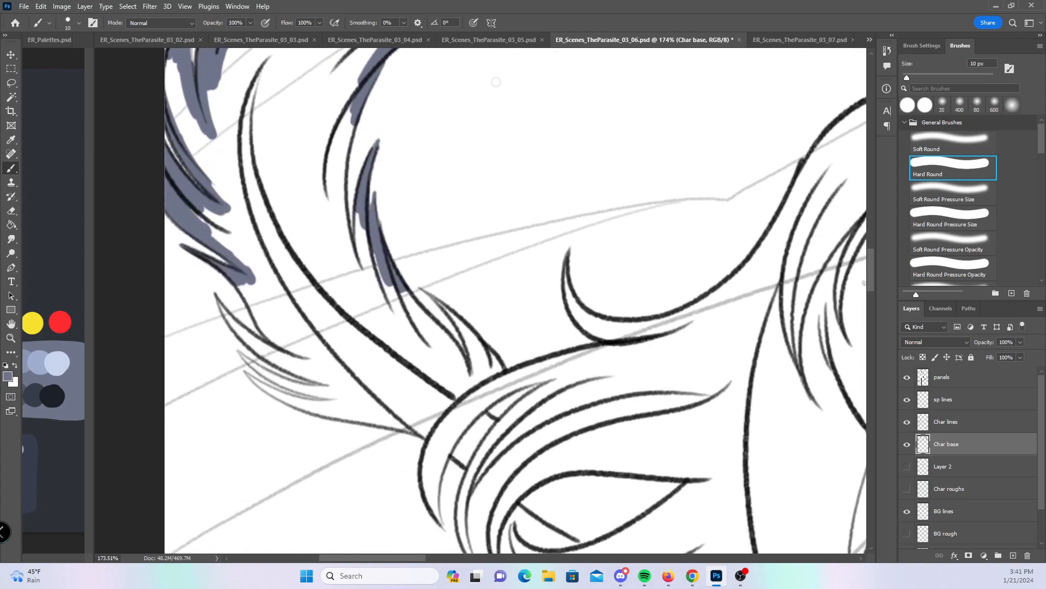
pyautogui.click(936, 220)
pyautogui.moveTo(217, 292)
pyautogui.mouseDown()
pyautogui.moveTo(270, 351)
pyautogui.moveTo(260, 364)
pyautogui.moveTo(238, 353)
pyautogui.moveTo(306, 390)
pyautogui.mouseUp()
pyautogui.moveTo(246, 360); pyautogui.dragTo(326, 395)
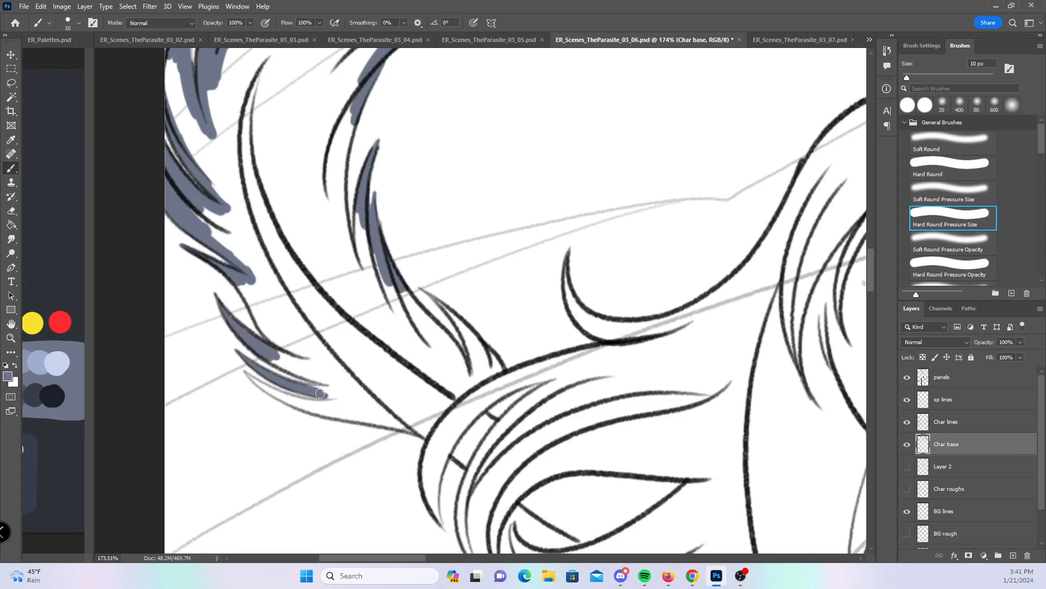
pyautogui.moveTo(244, 370)
pyautogui.mouseDown()
pyautogui.moveTo(297, 406)
pyautogui.moveTo(259, 386)
pyautogui.moveTo(327, 407)
pyautogui.mouseUp()
pyautogui.moveTo(428, 292); pyautogui.dragTo(490, 357)
pyautogui.moveTo(568, 257); pyautogui.dragTo(569, 286)
# - Paint both edges of the plume's lower half down to the mane with Hard Round
pyautogui.click(951, 162)
pyautogui.moveTo(240, 282)
pyautogui.mouseDown()
pyautogui.moveTo(317, 378)
pyautogui.moveTo(284, 349)
pyautogui.moveTo(337, 401)
pyautogui.moveTo(317, 411)
pyautogui.moveTo(349, 414)
pyautogui.moveTo(344, 400)
pyautogui.moveTo(440, 436)
pyautogui.mouseUp()
pyautogui.moveTo(356, 102)
pyautogui.mouseDown()
pyautogui.moveTo(341, 157)
pyautogui.moveTo(348, 240)
pyautogui.moveTo(362, 215)
pyautogui.moveTo(359, 233)
pyautogui.moveTo(385, 280)
pyautogui.moveTo(425, 293)
pyautogui.moveTo(402, 294)
pyautogui.moveTo(466, 380)
pyautogui.moveTo(485, 348)
pyautogui.mouseUp()
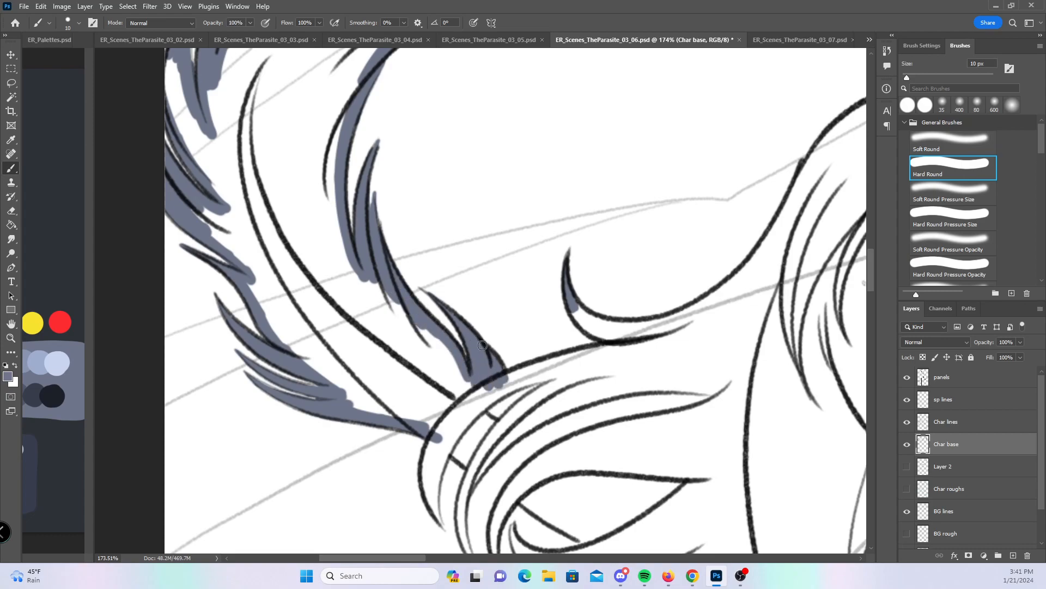
# - Paint the mane's top edge, the curled tuft and the rising back-of-neck line with Hard Round
pyautogui.moveTo(646, 430)
pyautogui.mouseDown()
pyautogui.moveTo(495, 236)
pyautogui.moveTo(472, 280)
pyautogui.moveTo(499, 336)
pyautogui.moveTo(499, 397)
pyautogui.mouseUp()
pyautogui.moveTo(302, 341); pyautogui.dragTo(442, 305)
pyautogui.moveTo(372, 274)
pyautogui.mouseDown()
pyautogui.moveTo(423, 304)
pyautogui.moveTo(395, 283)
pyautogui.moveTo(439, 285)
pyautogui.moveTo(420, 289)
pyautogui.moveTo(503, 263)
pyautogui.moveTo(550, 227)
pyautogui.mouseUp()
pyautogui.moveTo(608, 116); pyautogui.dragTo(561, 206)
pyautogui.moveTo(582, 171); pyautogui.dragTo(547, 227)
# - Fill the mane's strand tips with Hard Round Pressure Size, and paint a band joining the strands with Hard Round
pyautogui.moveTo(534, 382); pyautogui.dragTo(573, 246)
pyautogui.click(941, 219)
pyautogui.moveTo(273, 336)
pyautogui.mouseDown()
pyautogui.moveTo(260, 308)
pyautogui.moveTo(266, 327)
pyautogui.moveTo(271, 286)
pyautogui.moveTo(274, 298)
pyautogui.mouseUp()
pyautogui.moveTo(308, 386)
pyautogui.mouseDown()
pyautogui.moveTo(297, 328)
pyautogui.moveTo(302, 369)
pyautogui.moveTo(312, 298)
pyautogui.mouseUp()
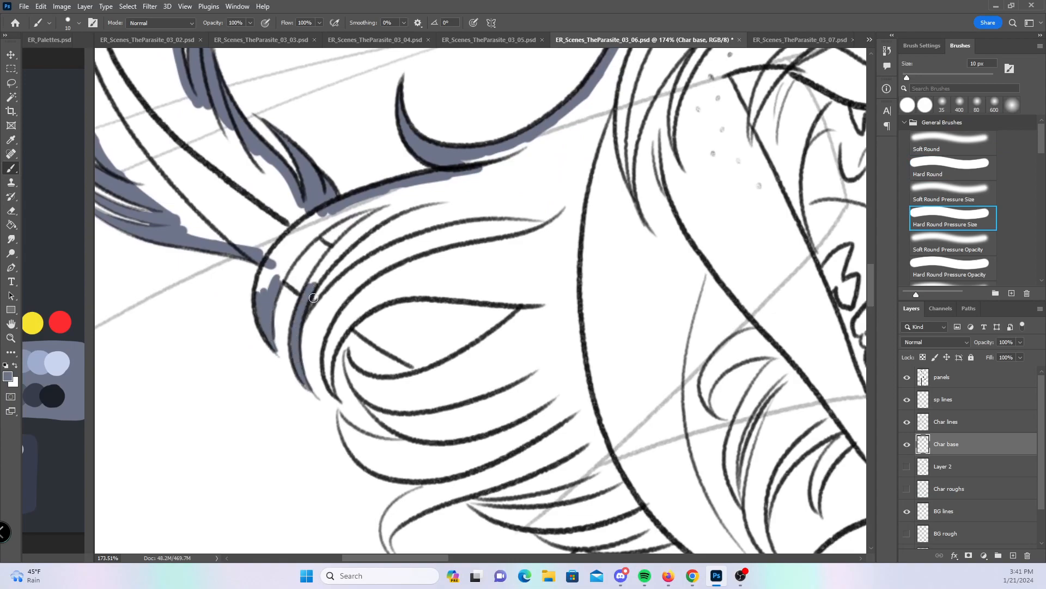
pyautogui.moveTo(331, 383)
pyautogui.mouseDown()
pyautogui.moveTo(334, 338)
pyautogui.moveTo(355, 387)
pyautogui.moveTo(371, 384)
pyautogui.moveTo(349, 362)
pyautogui.mouseUp()
pyautogui.moveTo(354, 446)
pyautogui.mouseDown()
pyautogui.moveTo(343, 423)
pyautogui.moveTo(360, 436)
pyautogui.mouseUp()
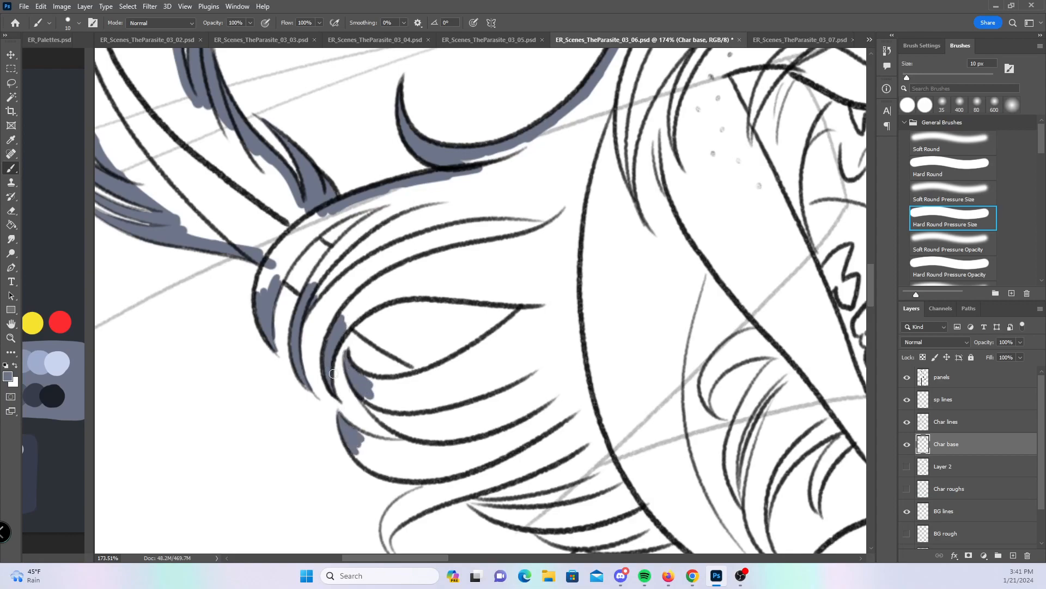
pyautogui.click(971, 172)
pyautogui.moveTo(273, 286)
pyautogui.mouseDown()
pyautogui.moveTo(299, 206)
pyautogui.moveTo(291, 279)
pyautogui.moveTo(343, 327)
pyautogui.moveTo(441, 376)
pyautogui.mouseUp()
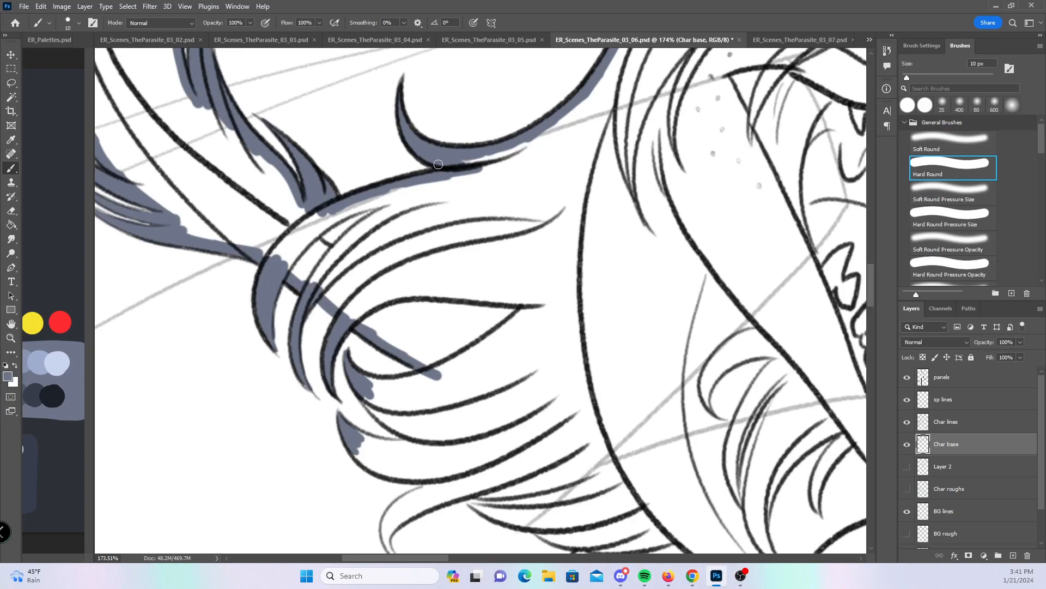
pyautogui.moveTo(367, 382)
pyautogui.mouseDown()
pyautogui.moveTo(400, 387)
pyautogui.moveTo(426, 369)
pyautogui.moveTo(373, 398)
pyautogui.moveTo(426, 439)
pyautogui.mouseUp()
# - Paint the lower mane's curled strand tip with Hard Round Pressure Size and join the lowest strands with Hard Round
pyautogui.moveTo(601, 398); pyautogui.dragTo(532, 238)
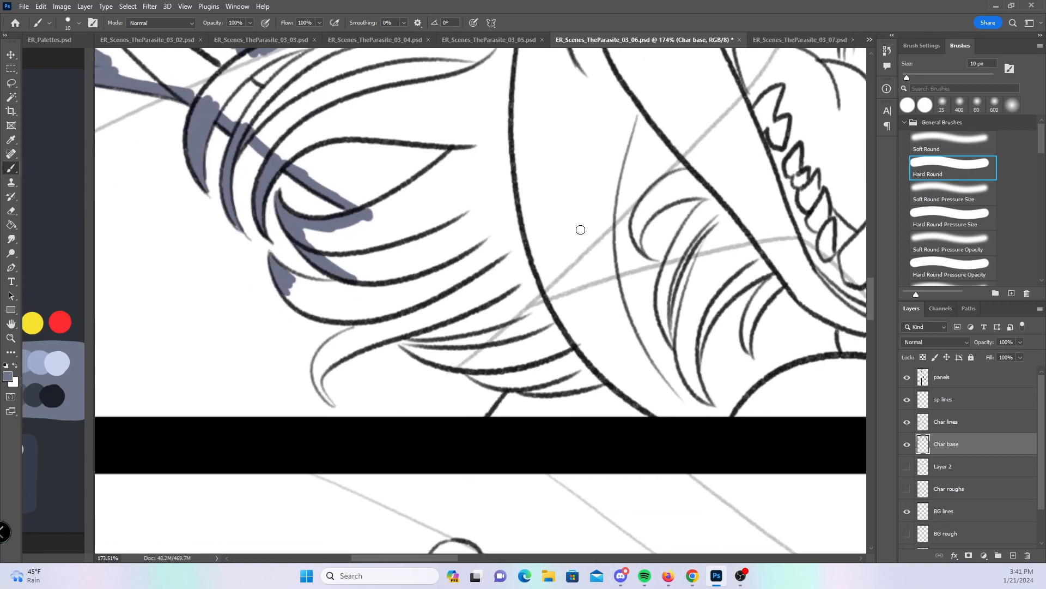
pyautogui.click(958, 217)
pyautogui.moveTo(336, 407)
pyautogui.mouseDown()
pyautogui.moveTo(316, 364)
pyautogui.moveTo(326, 363)
pyautogui.mouseUp()
pyautogui.click(953, 166)
pyautogui.moveTo(289, 278)
pyautogui.mouseDown()
pyautogui.moveTo(325, 315)
pyautogui.moveTo(348, 316)
pyautogui.moveTo(300, 282)
pyautogui.moveTo(360, 281)
pyautogui.mouseUp()
pyautogui.moveTo(318, 364); pyautogui.dragTo(371, 322)
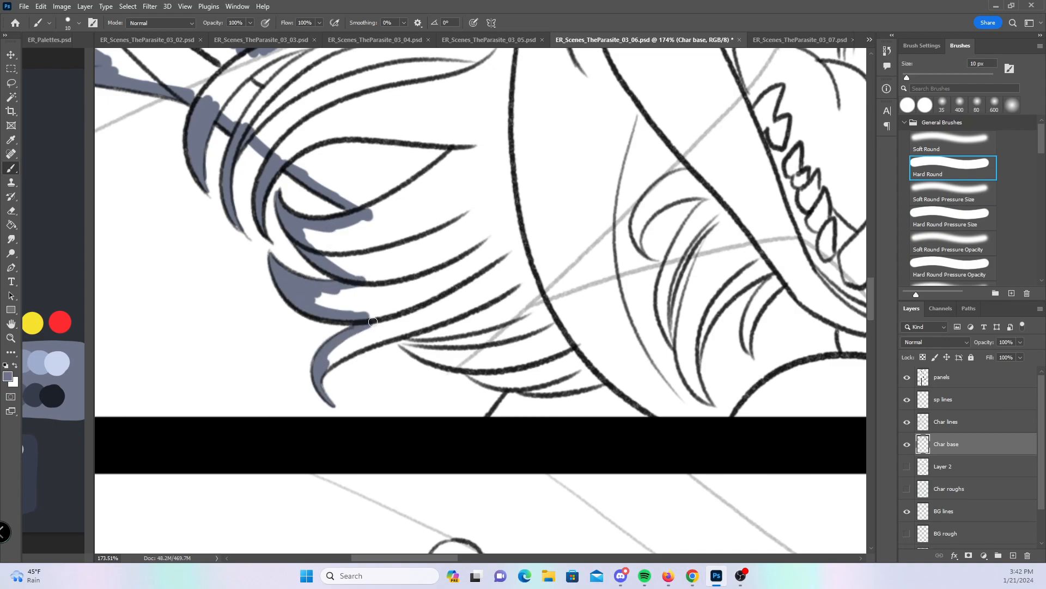
pyautogui.moveTo(330, 364)
pyautogui.mouseDown()
pyautogui.moveTo(400, 327)
pyautogui.moveTo(504, 381)
pyautogui.moveTo(477, 358)
pyautogui.mouseUp()
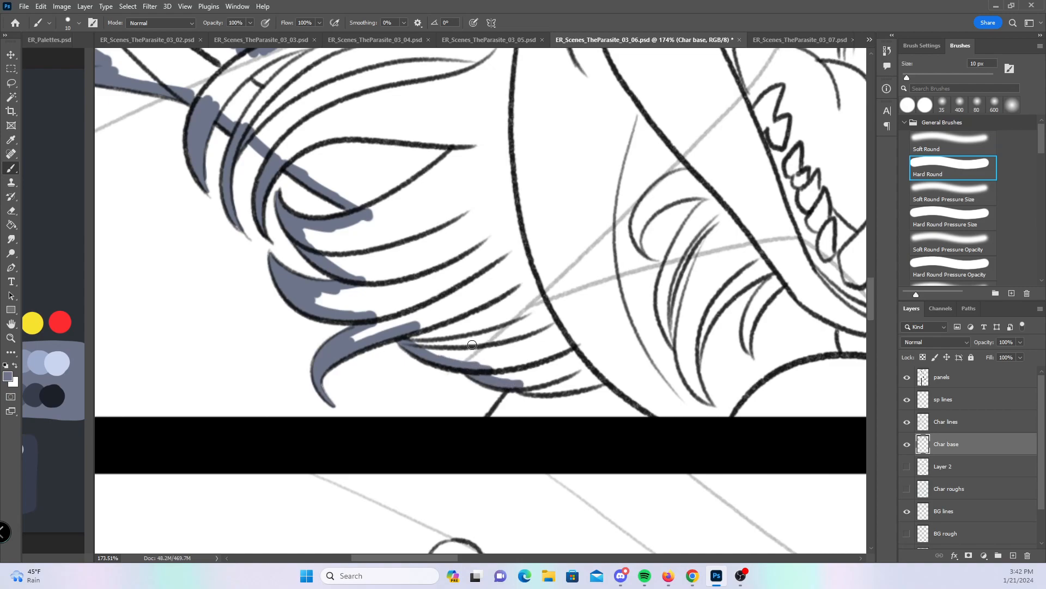
# - Paint a band along the panel's bottom border beneath the fanged creature and up its rearmost body edge with Hard Round
pyautogui.moveTo(506, 404); pyautogui.dragTo(492, 420)
pyautogui.moveTo(688, 430); pyautogui.dragTo(441, 439)
pyautogui.moveTo(257, 424); pyautogui.dragTo(826, 417)
pyautogui.moveTo(773, 444); pyautogui.dragTo(343, 446)
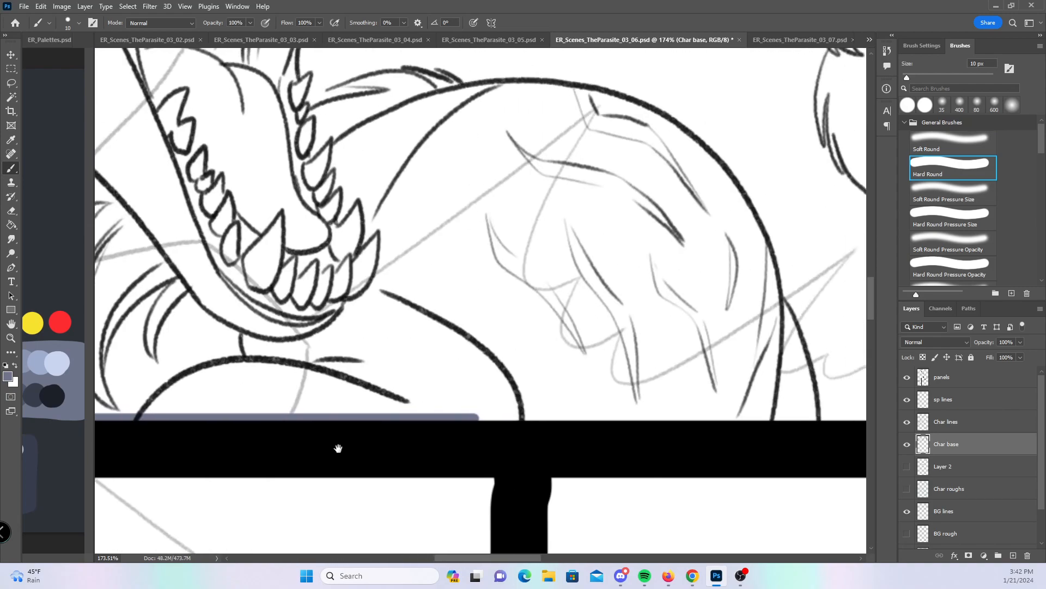
pyautogui.moveTo(425, 424); pyautogui.dragTo(761, 428)
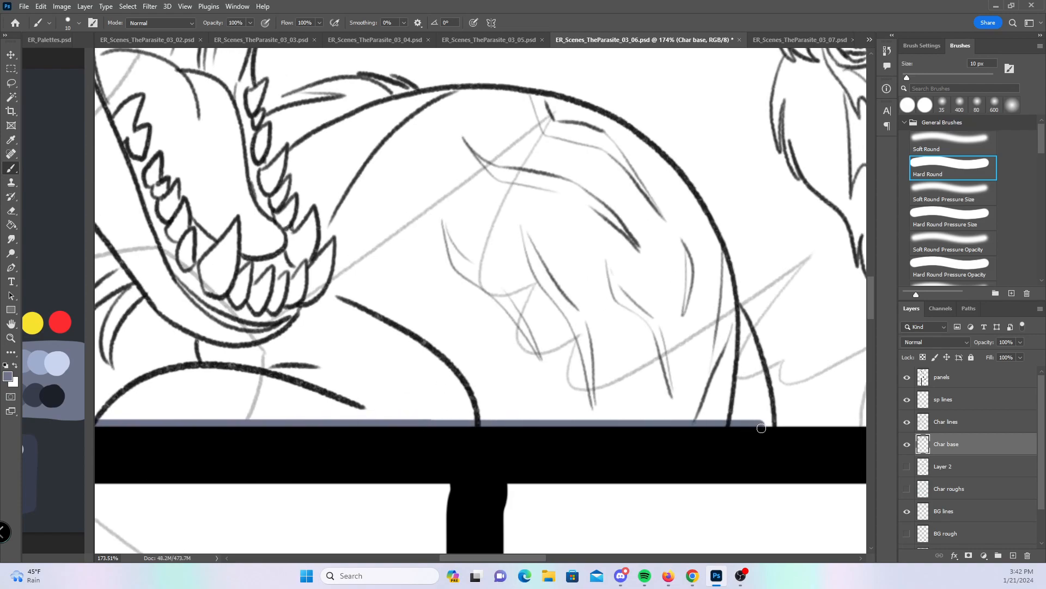
pyautogui.moveTo(737, 306); pyautogui.dragTo(766, 409)
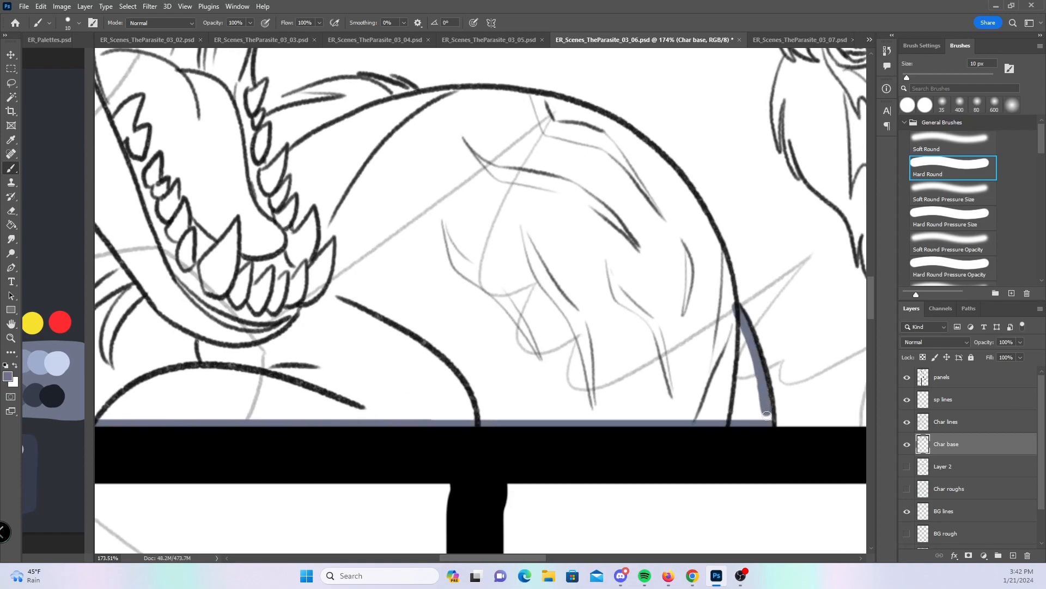
# - Paint the arched back's upper edge with Hard Round and the fur tuft beside the jaw with Hard Round Pressure Size and Hard Round
pyautogui.moveTo(557, 277); pyautogui.dragTo(509, 341)
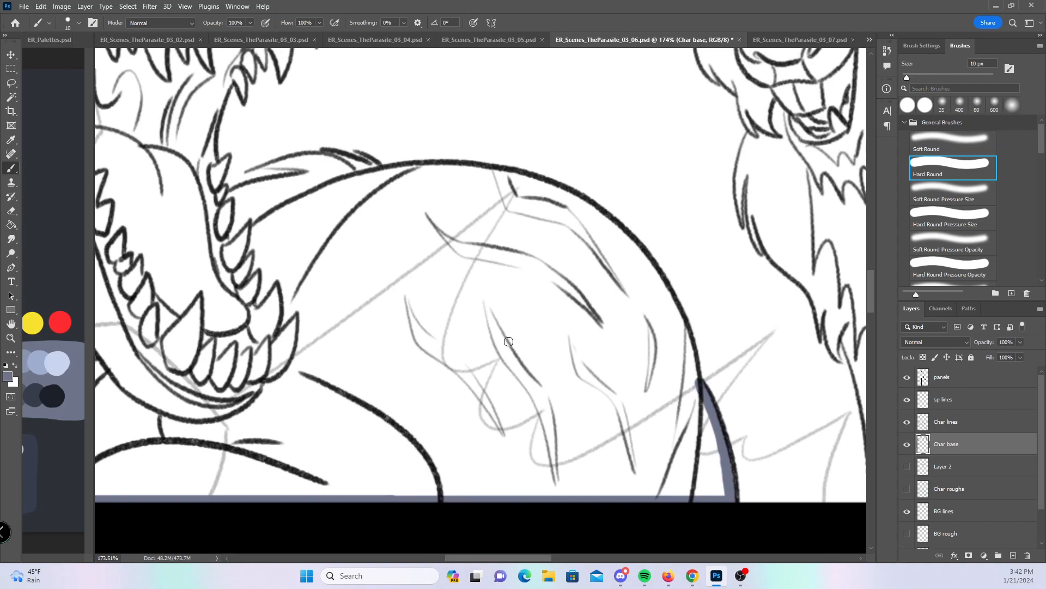
pyautogui.moveTo(405, 168)
pyautogui.mouseDown()
pyautogui.moveTo(388, 171)
pyautogui.moveTo(545, 188)
pyautogui.moveTo(514, 175)
pyautogui.moveTo(599, 217)
pyautogui.moveTo(655, 275)
pyautogui.moveTo(700, 392)
pyautogui.mouseUp()
pyautogui.click(960, 218)
pyautogui.moveTo(266, 164)
pyautogui.mouseDown()
pyautogui.moveTo(468, 301)
pyautogui.moveTo(582, 306)
pyautogui.moveTo(610, 319)
pyautogui.mouseUp()
pyautogui.click(955, 169)
pyautogui.moveTo(444, 350)
pyautogui.mouseDown()
pyautogui.moveTo(566, 311)
pyautogui.moveTo(611, 317)
pyautogui.mouseUp()
# - Fill the outer teeth at the mouth opening with Hard Round Pressure Size, and paint the mouth edge linking them with Hard Round
pyautogui.click(988, 210)
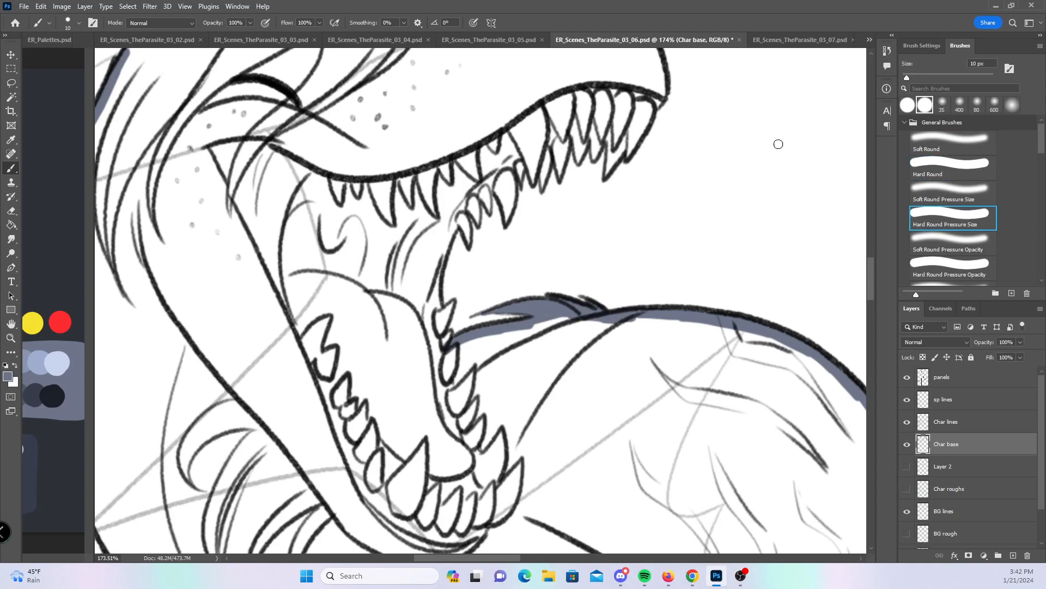
pyautogui.moveTo(451, 304)
pyautogui.mouseDown()
pyautogui.moveTo(441, 349)
pyautogui.moveTo(449, 333)
pyautogui.mouseUp()
pyautogui.moveTo(467, 239)
pyautogui.mouseDown()
pyautogui.moveTo(472, 195)
pyautogui.moveTo(505, 217)
pyautogui.moveTo(508, 196)
pyautogui.moveTo(549, 163)
pyautogui.moveTo(547, 143)
pyautogui.moveTo(566, 141)
pyautogui.mouseUp()
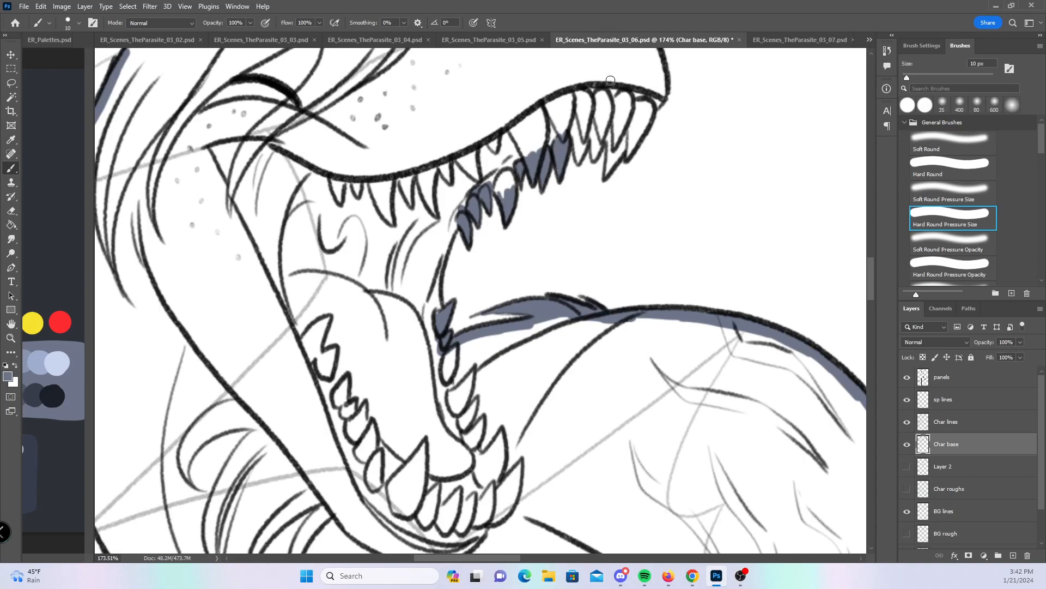
pyautogui.moveTo(578, 159)
pyautogui.mouseDown()
pyautogui.moveTo(587, 137)
pyautogui.moveTo(595, 143)
pyautogui.moveTo(624, 124)
pyautogui.moveTo(606, 173)
pyautogui.moveTo(647, 122)
pyautogui.mouseUp()
pyautogui.click(959, 171)
pyautogui.moveTo(435, 305)
pyautogui.mouseDown()
pyautogui.moveTo(445, 218)
pyautogui.moveTo(542, 145)
pyautogui.moveTo(651, 109)
pyautogui.mouseUp()
# - Paint the upper edge of the fanged creature's snout and head back to the neck with Hard Round
pyautogui.scroll(5, 745, 151)
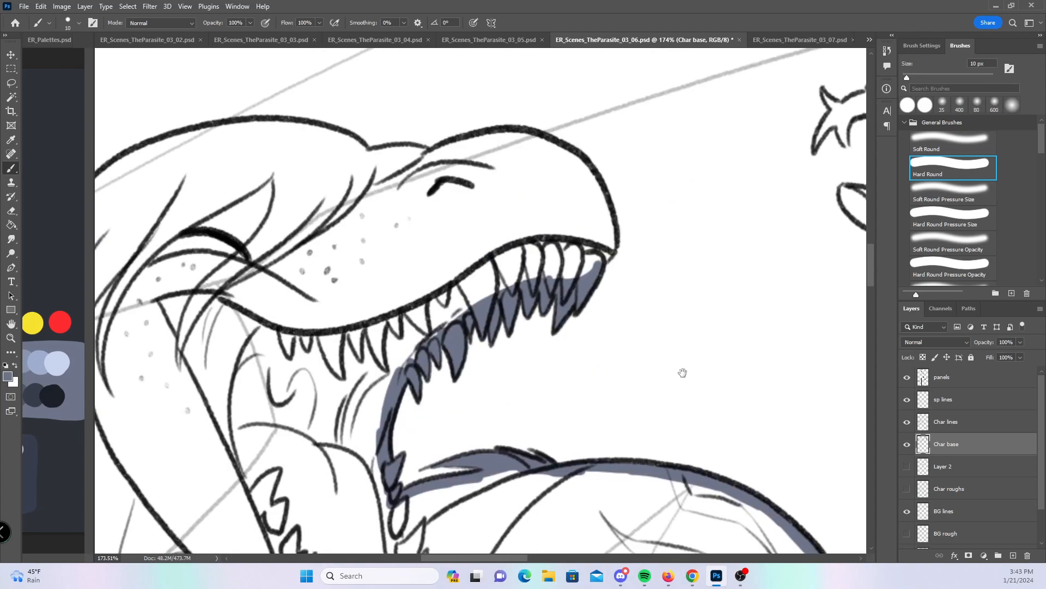
pyautogui.moveTo(423, 199)
pyautogui.mouseDown()
pyautogui.moveTo(487, 188)
pyautogui.moveTo(566, 212)
pyautogui.moveTo(593, 280)
pyautogui.moveTo(585, 316)
pyautogui.moveTo(600, 289)
pyautogui.moveTo(709, 279)
pyautogui.mouseUp()
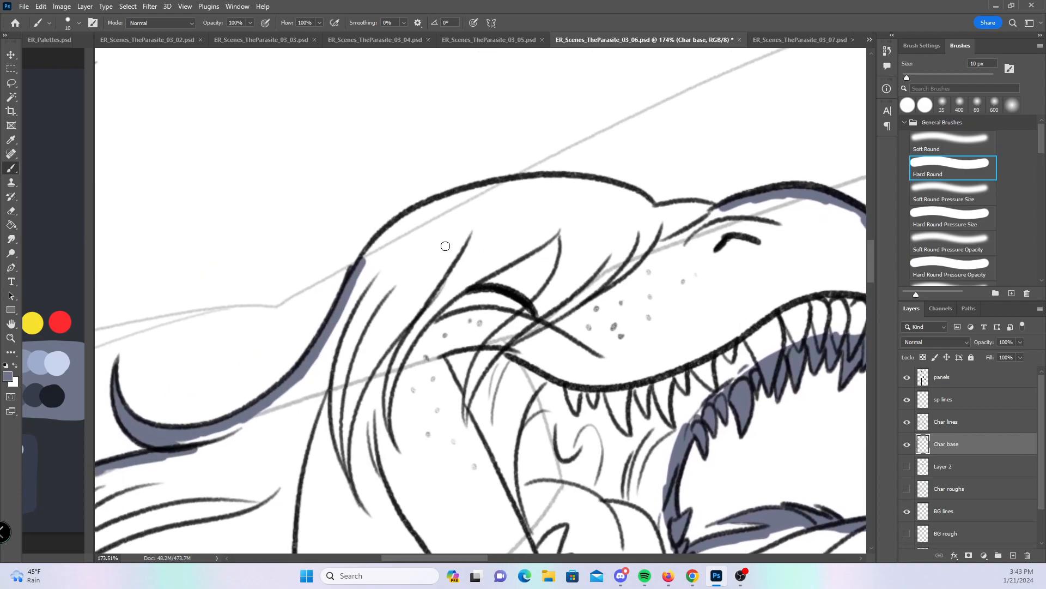
pyautogui.moveTo(362, 264)
pyautogui.mouseDown()
pyautogui.moveTo(455, 197)
pyautogui.moveTo(522, 184)
pyautogui.moveTo(611, 187)
pyautogui.moveTo(654, 214)
pyautogui.moveTo(747, 197)
pyautogui.mouseUp()
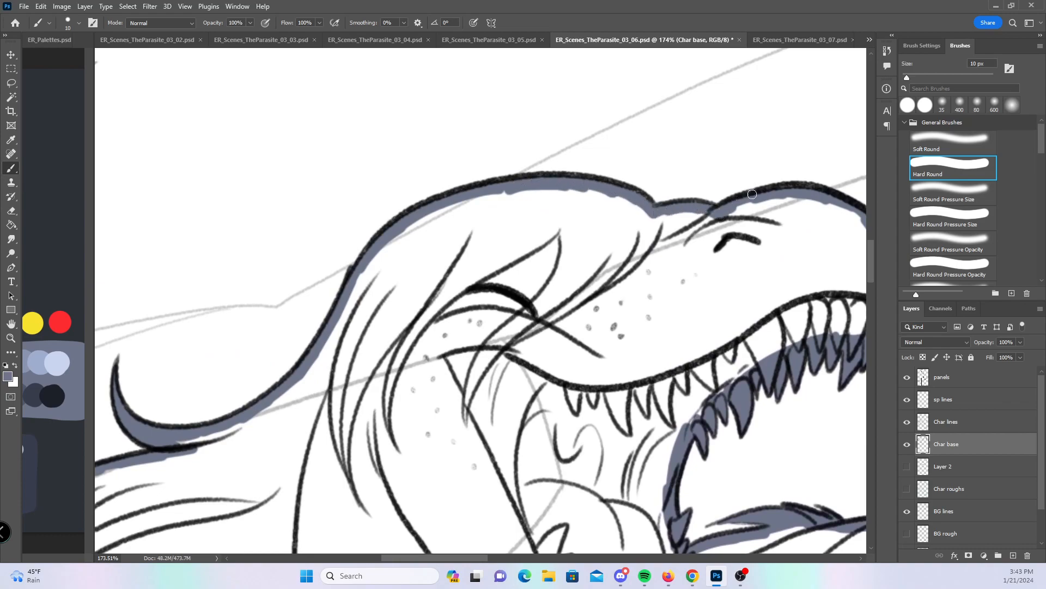
# - Paint the antlered figure's outer neck and chest fur and the fur tip beside its muzzle with Hard Round Pressure Size
pyautogui.moveTo(723, 374); pyautogui.dragTo(676, 430)
pyautogui.moveTo(790, 419); pyautogui.dragTo(575, 282)
pyautogui.moveTo(718, 290); pyautogui.dragTo(414, 277)
pyautogui.moveTo(452, 313); pyautogui.dragTo(513, 288)
pyautogui.click(971, 219)
pyautogui.moveTo(332, 350)
pyautogui.mouseDown()
pyautogui.moveTo(326, 305)
pyautogui.moveTo(338, 280)
pyautogui.moveTo(330, 335)
pyautogui.moveTo(349, 329)
pyautogui.moveTo(351, 368)
pyautogui.moveTo(346, 322)
pyautogui.moveTo(345, 350)
pyautogui.moveTo(423, 464)
pyautogui.moveTo(422, 448)
pyautogui.moveTo(443, 507)
pyautogui.moveTo(437, 460)
pyautogui.mouseUp()
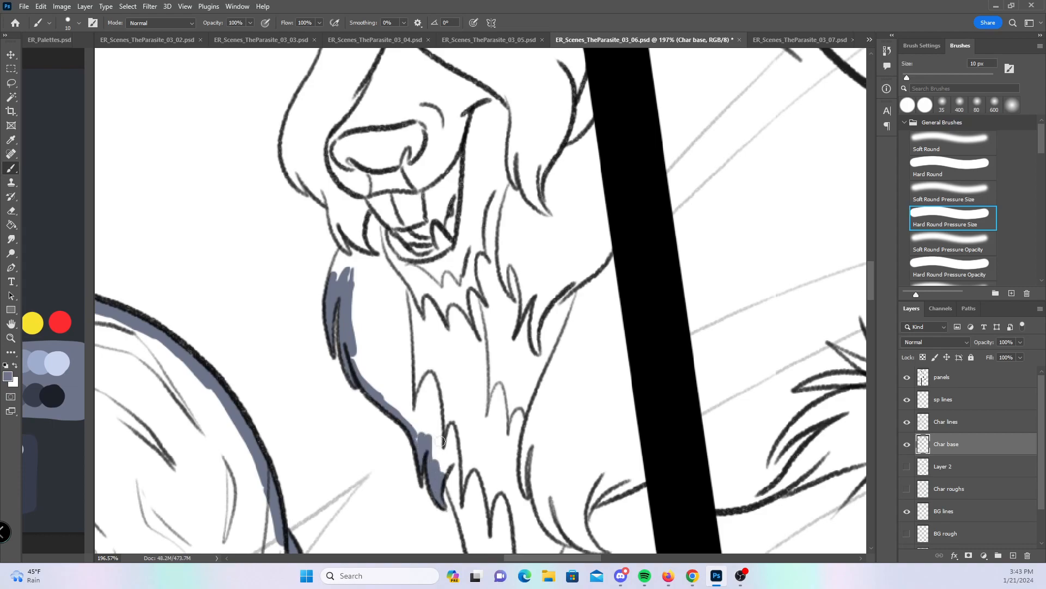
pyautogui.moveTo(291, 176)
pyautogui.mouseDown()
pyautogui.moveTo(287, 158)
pyautogui.moveTo(322, 194)
pyautogui.moveTo(314, 159)
pyautogui.mouseUp()
# - Paint the antlered figure's outer cheek edge and the adjoining fur edge down to the chest with Hard Round
pyautogui.click(935, 171)
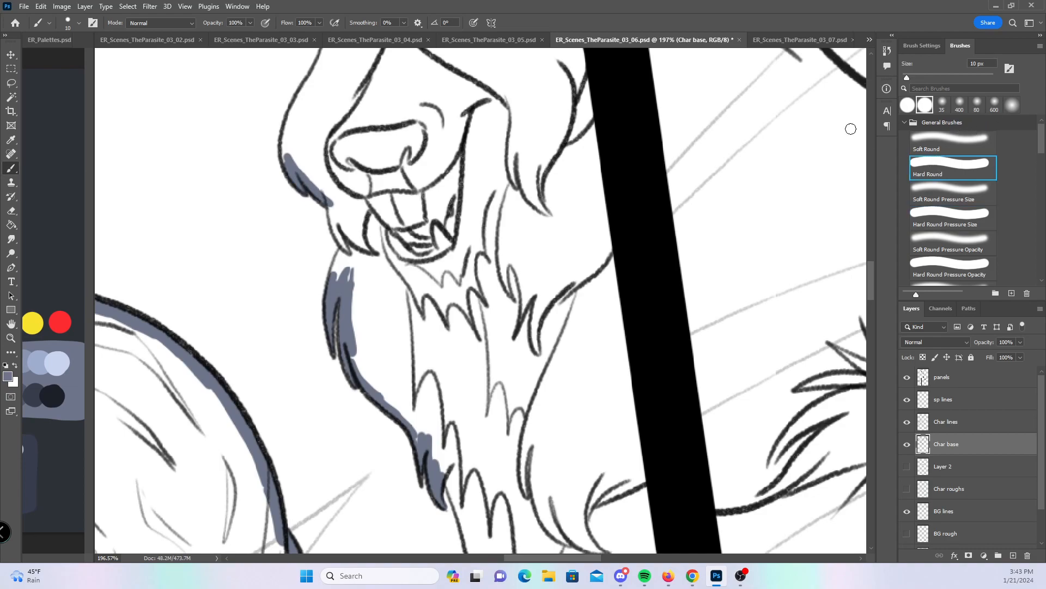
pyautogui.moveTo(316, 78); pyautogui.dragTo(294, 122)
pyautogui.moveTo(289, 162)
pyautogui.mouseDown()
pyautogui.moveTo(330, 197)
pyautogui.moveTo(353, 256)
pyautogui.moveTo(346, 243)
pyautogui.moveTo(363, 365)
pyautogui.moveTo(452, 479)
pyautogui.mouseUp()
# - Paint a band along the slanted panel border beside the antlered figure's body and head with Hard Round
pyautogui.moveTo(579, 454)
pyautogui.mouseDown()
pyautogui.moveTo(535, 329)
pyautogui.moveTo(476, 251)
pyautogui.mouseUp()
pyautogui.moveTo(350, 276)
pyautogui.mouseDown()
pyautogui.moveTo(380, 380)
pyautogui.moveTo(388, 466)
pyautogui.moveTo(470, 468)
pyautogui.moveTo(498, 448)
pyautogui.moveTo(481, 471)
pyautogui.moveTo(563, 379)
pyautogui.mouseUp()
pyautogui.moveTo(553, 143); pyautogui.dragTo(551, 497)
pyautogui.keyDown('shift'); pyautogui.click(462, 123); pyautogui.keyUp('shift')
pyautogui.moveTo(520, 172); pyautogui.dragTo(616, 371)
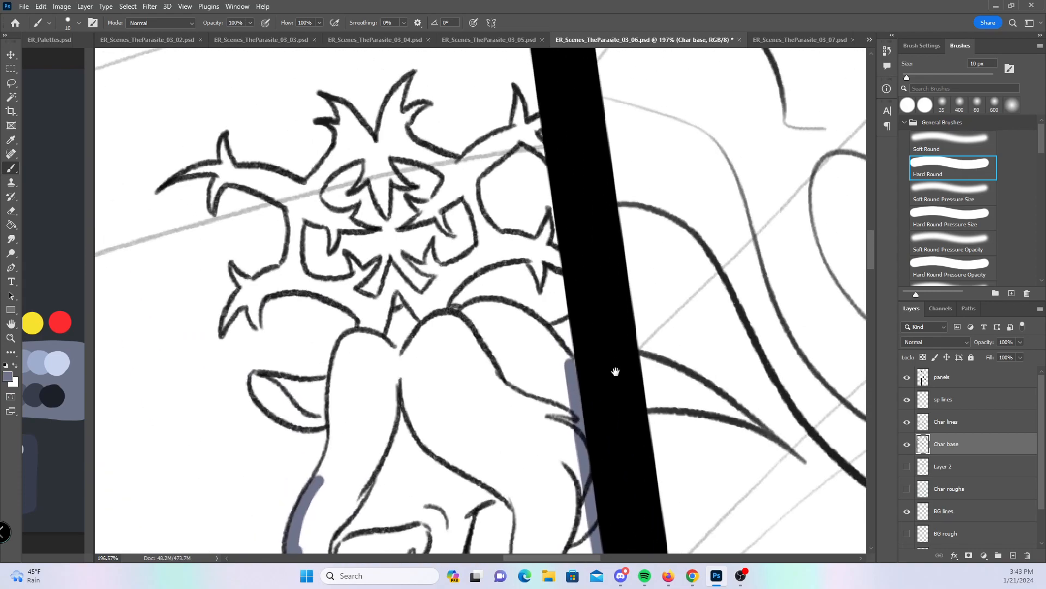
pyautogui.moveTo(547, 332)
pyautogui.mouseDown()
pyautogui.moveTo(570, 323)
pyautogui.moveTo(572, 361)
pyautogui.mouseUp()
# - Fill the two forked outer antler tips farthest from the slanted panel border with Hard Round Pressure Size
pyautogui.click(958, 208)
pyautogui.moveTo(187, 172)
pyautogui.mouseDown()
pyautogui.moveTo(227, 168)
pyautogui.moveTo(223, 176)
pyautogui.moveTo(225, 157)
pyautogui.mouseUp()
pyautogui.moveTo(214, 200)
pyautogui.mouseDown()
pyautogui.moveTo(245, 173)
pyautogui.moveTo(232, 167)
pyautogui.mouseUp()
pyautogui.moveTo(232, 267)
pyautogui.mouseDown()
pyautogui.moveTo(244, 286)
pyautogui.moveTo(249, 277)
pyautogui.mouseUp()
pyautogui.moveTo(229, 312); pyautogui.dragTo(258, 293)
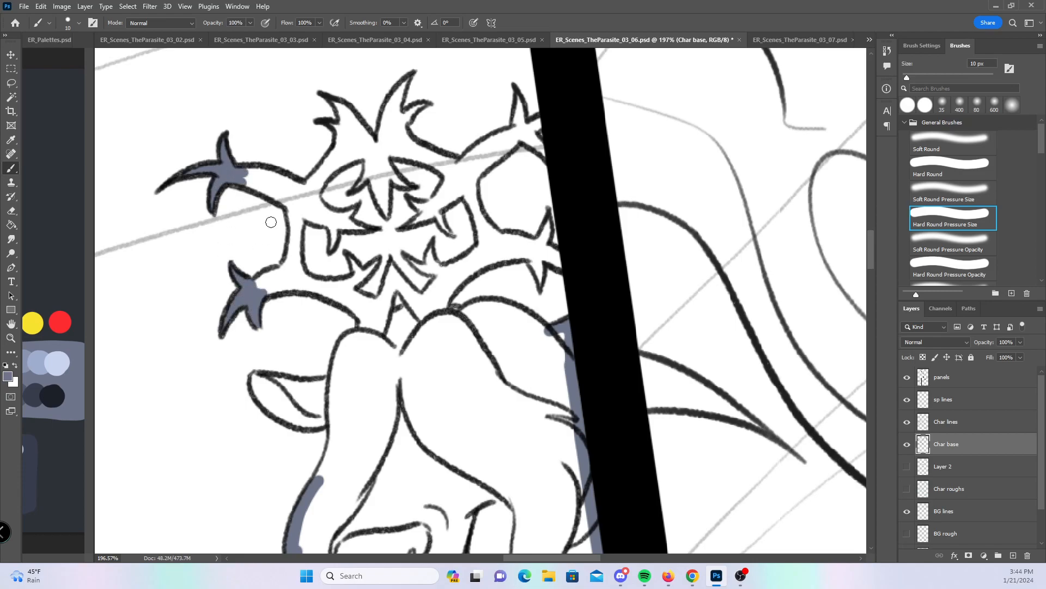
# - Fill the two top antler tips and the forked tips beside the slanted panel border with Hard Round Pressure Size
pyautogui.moveTo(329, 125)
pyautogui.mouseDown()
pyautogui.moveTo(336, 103)
pyautogui.moveTo(353, 122)
pyautogui.mouseUp()
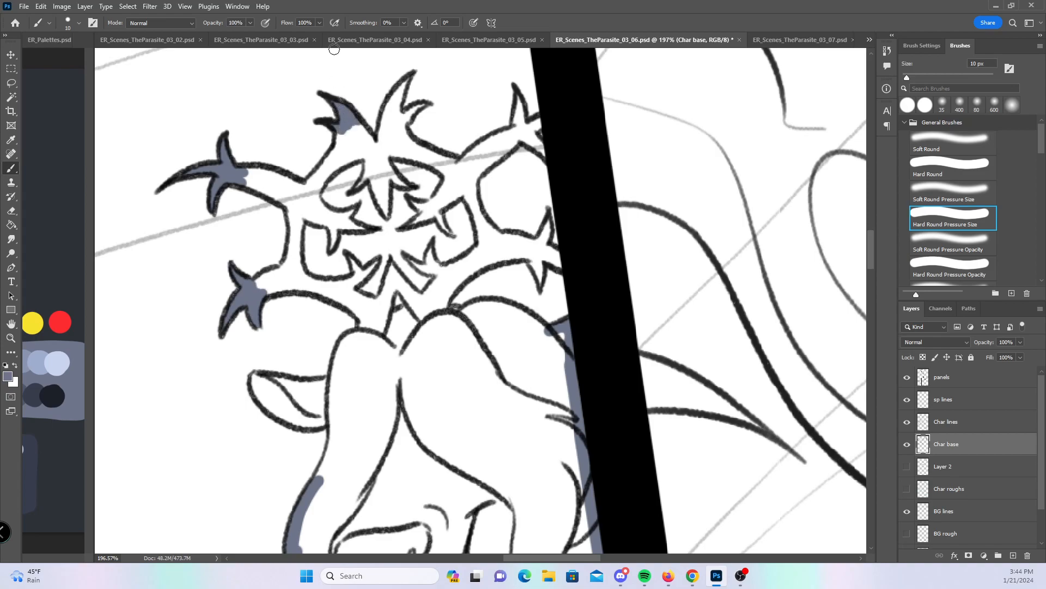
pyautogui.moveTo(409, 77); pyautogui.dragTo(405, 127)
pyautogui.moveTo(518, 94); pyautogui.dragTo(530, 138)
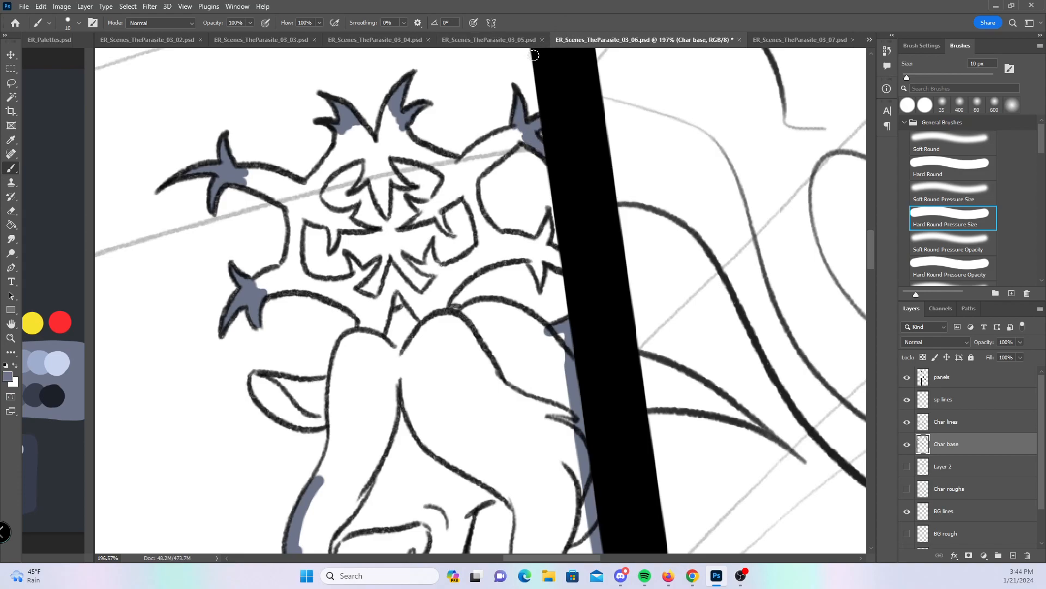
pyautogui.moveTo(548, 220)
pyautogui.mouseDown()
pyautogui.moveTo(536, 275)
pyautogui.moveTo(544, 249)
pyautogui.mouseUp()
# - Fill the pointed prongs in the upper part of the antlers' central ornament with Hard Round Pressure Size
pyautogui.moveTo(331, 249)
pyautogui.mouseDown()
pyautogui.moveTo(334, 224)
pyautogui.moveTo(354, 212)
pyautogui.moveTo(349, 229)
pyautogui.moveTo(358, 227)
pyautogui.moveTo(347, 219)
pyautogui.moveTo(369, 172)
pyautogui.moveTo(384, 198)
pyautogui.mouseUp()
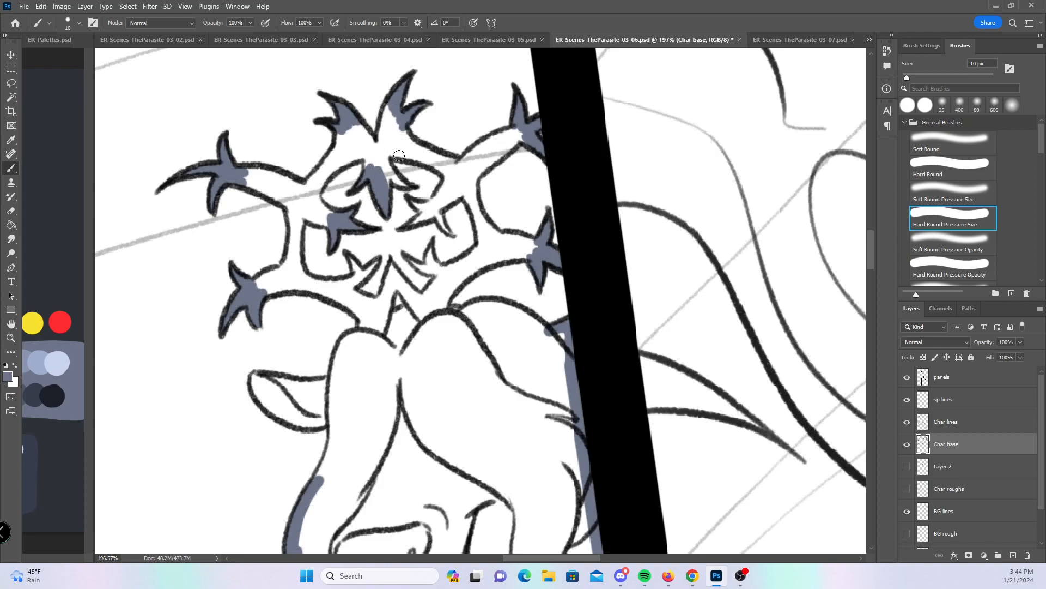
pyautogui.moveTo(403, 185); pyautogui.dragTo(386, 158)
pyautogui.moveTo(419, 205)
pyautogui.mouseDown()
pyautogui.moveTo(410, 227)
pyautogui.moveTo(435, 209)
pyautogui.moveTo(451, 233)
pyautogui.moveTo(445, 195)
pyautogui.mouseUp()
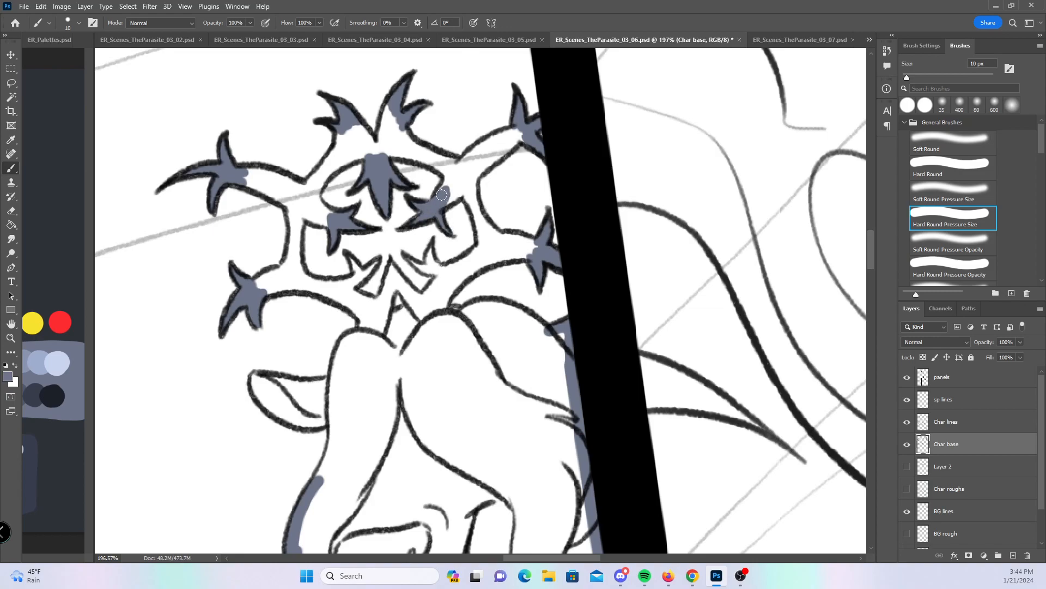
# - Fill the central ornament's lower prongs with Hard Round Pressure Size and the antler branch farthest from the slanted border with Hard Round
pyautogui.moveTo(350, 253)
pyautogui.mouseDown()
pyautogui.moveTo(365, 272)
pyautogui.moveTo(377, 262)
pyautogui.moveTo(350, 287)
pyautogui.moveTo(353, 270)
pyautogui.moveTo(378, 262)
pyautogui.moveTo(421, 265)
pyautogui.moveTo(407, 257)
pyautogui.moveTo(442, 270)
pyautogui.mouseUp()
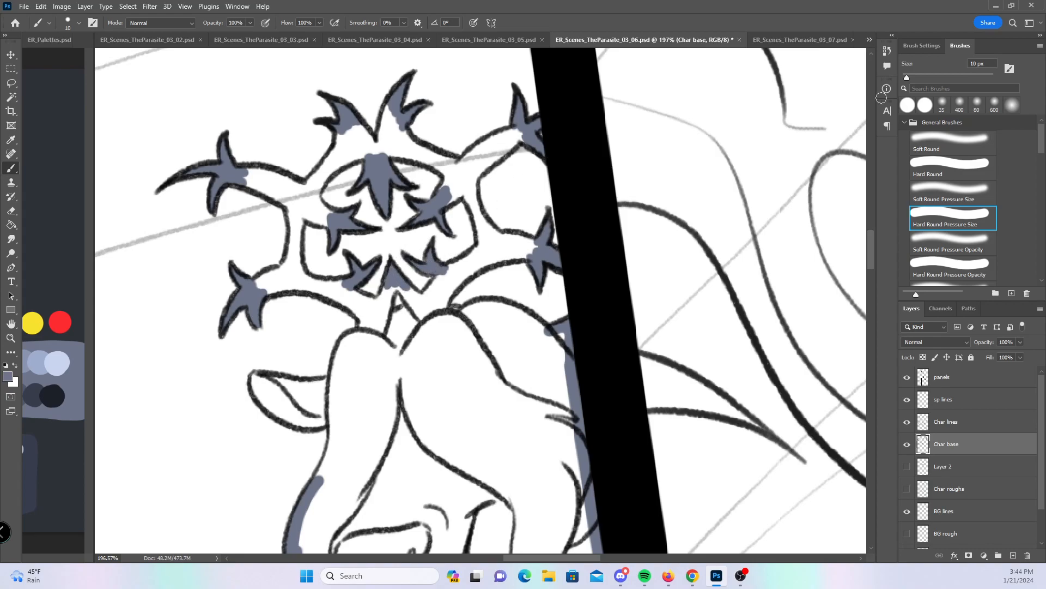
pyautogui.click(945, 171)
pyautogui.moveTo(255, 187)
pyautogui.mouseDown()
pyautogui.moveTo(282, 170)
pyautogui.moveTo(297, 227)
pyautogui.moveTo(289, 261)
pyautogui.moveTo(256, 286)
pyautogui.moveTo(302, 281)
pyautogui.moveTo(286, 272)
pyautogui.moveTo(322, 289)
pyautogui.moveTo(302, 267)
pyautogui.moveTo(343, 281)
pyautogui.moveTo(334, 292)
pyautogui.moveTo(368, 320)
pyautogui.moveTo(391, 254)
pyautogui.moveTo(390, 282)
pyautogui.moveTo(363, 333)
pyautogui.moveTo(377, 336)
pyautogui.moveTo(394, 275)
pyautogui.moveTo(417, 308)
pyautogui.moveTo(425, 304)
pyautogui.moveTo(394, 318)
pyautogui.moveTo(427, 299)
pyautogui.mouseUp()
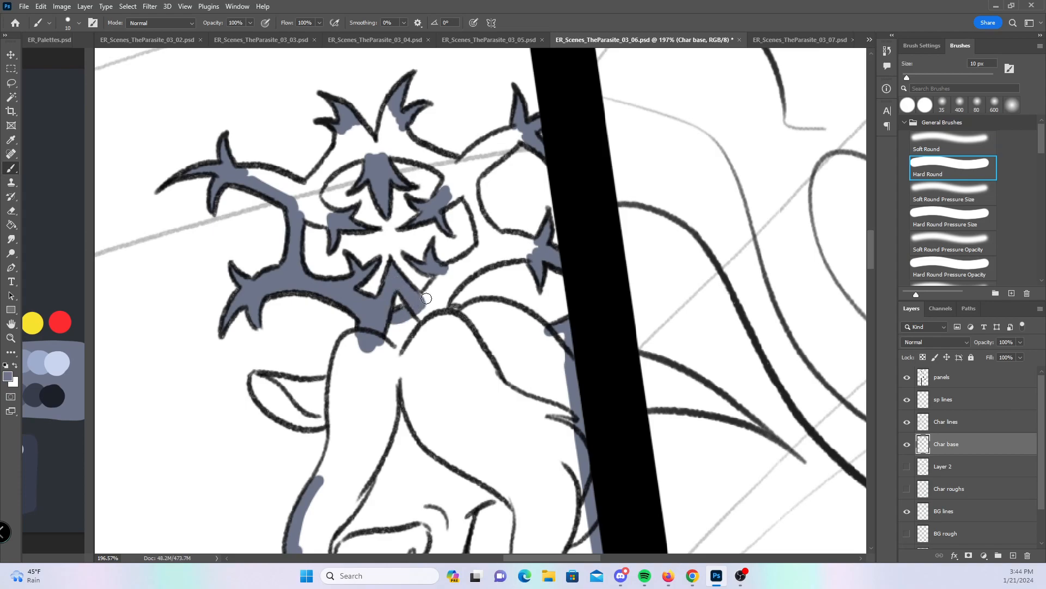
# - Fill the antlers' upper branches and the branches reaching the slanted panel border with Hard Round
pyautogui.moveTo(251, 178)
pyautogui.mouseDown()
pyautogui.moveTo(306, 195)
pyautogui.moveTo(295, 181)
pyautogui.moveTo(296, 209)
pyautogui.moveTo(317, 207)
pyautogui.moveTo(298, 190)
pyautogui.moveTo(318, 190)
pyautogui.moveTo(326, 165)
pyautogui.moveTo(314, 201)
pyautogui.moveTo(340, 142)
pyautogui.moveTo(355, 133)
pyautogui.moveTo(343, 163)
pyautogui.moveTo(356, 154)
pyautogui.moveTo(349, 132)
pyautogui.moveTo(358, 135)
pyautogui.moveTo(388, 99)
pyautogui.moveTo(384, 150)
pyautogui.moveTo(391, 113)
pyautogui.moveTo(386, 151)
pyautogui.moveTo(400, 133)
pyautogui.moveTo(399, 153)
pyautogui.moveTo(417, 156)
pyautogui.moveTo(415, 148)
pyautogui.moveTo(455, 172)
pyautogui.moveTo(462, 162)
pyautogui.moveTo(441, 195)
pyautogui.moveTo(476, 152)
pyautogui.moveTo(522, 131)
pyautogui.mouseUp()
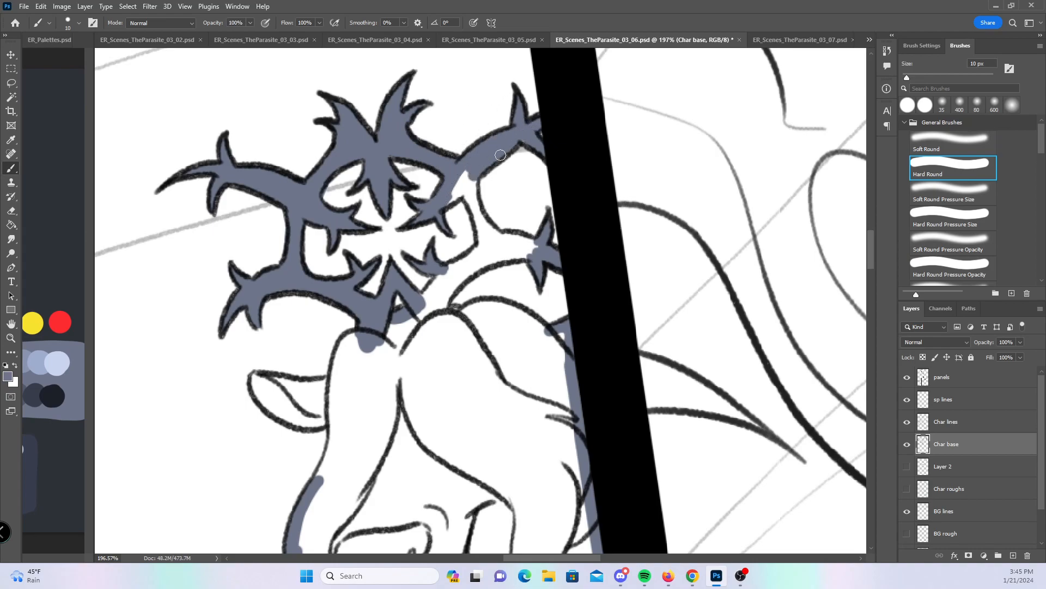
pyautogui.moveTo(456, 188)
pyautogui.mouseDown()
pyautogui.moveTo(455, 201)
pyautogui.moveTo(503, 244)
pyautogui.mouseUp()
pyautogui.moveTo(440, 279)
pyautogui.mouseDown()
pyautogui.moveTo(481, 247)
pyautogui.moveTo(443, 275)
pyautogui.moveTo(452, 277)
pyautogui.moveTo(447, 292)
pyautogui.moveTo(498, 253)
pyautogui.moveTo(530, 244)
pyautogui.mouseUp()
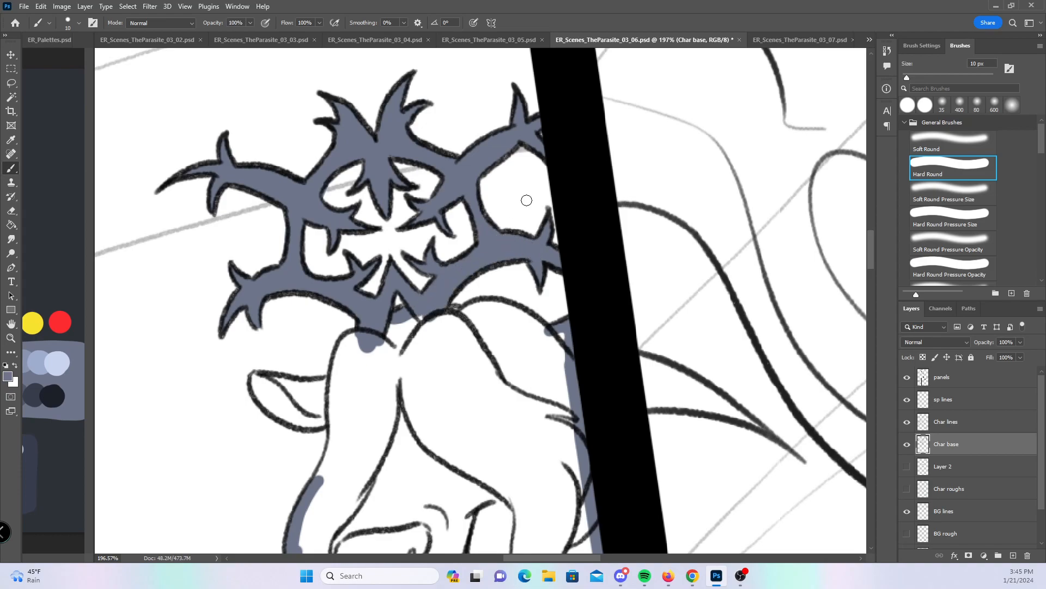
# - Paint a band along the inside edge of the antlered figure's head, ear and cheek with Hard Round
pyautogui.moveTo(430, 314)
pyautogui.mouseDown()
pyautogui.moveTo(488, 304)
pyautogui.moveTo(567, 334)
pyautogui.mouseUp()
pyautogui.moveTo(257, 380)
pyautogui.mouseDown()
pyautogui.moveTo(285, 415)
pyautogui.moveTo(341, 416)
pyautogui.moveTo(328, 449)
pyautogui.mouseUp()
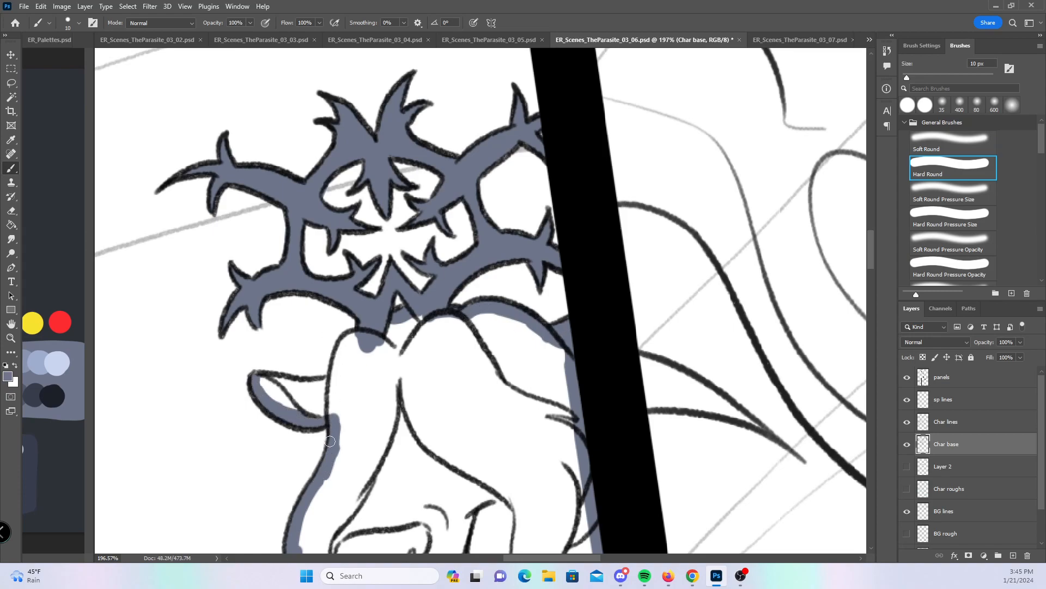
pyautogui.moveTo(262, 384)
pyautogui.mouseDown()
pyautogui.moveTo(313, 389)
pyautogui.moveTo(303, 386)
pyautogui.moveTo(344, 372)
pyautogui.moveTo(349, 339)
pyautogui.mouseUp()
pyautogui.moveTo(597, 328); pyautogui.dragTo(526, 332)
# - Fill the pointed fur tips on the roaring creature's back tuft with Hard Round Pressure Size at 10 px
pyautogui.moveTo(694, 458); pyautogui.dragTo(340, 267)
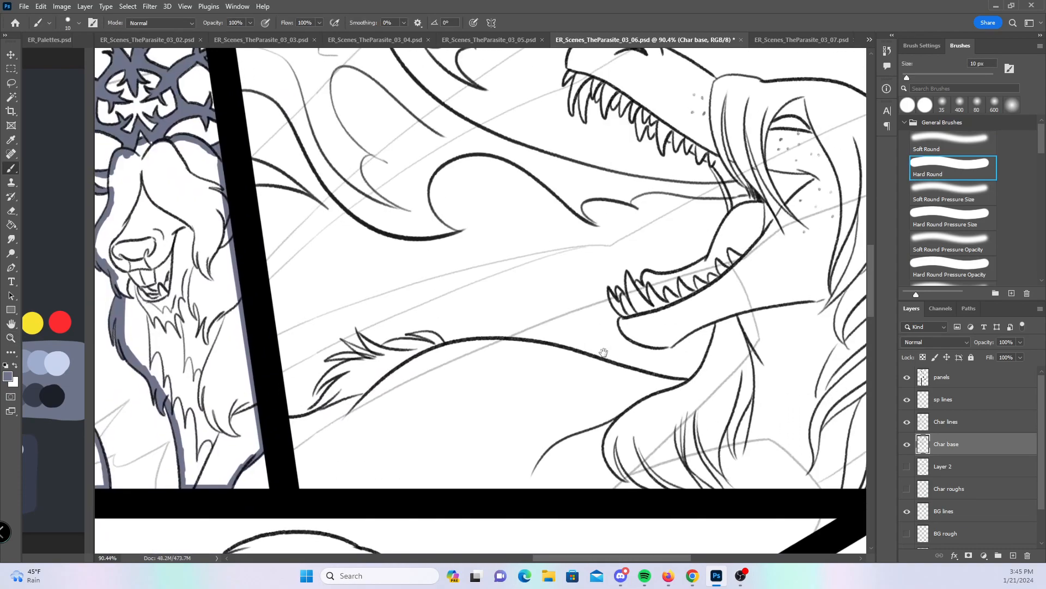
pyautogui.press('z')
pyautogui.moveTo(317, 364)
pyautogui.mouseDown()
pyautogui.moveTo(373, 364)
pyautogui.moveTo(317, 364)
pyautogui.mouseUp()
pyautogui.click(906, 402)
pyautogui.click(906, 401)
pyautogui.press('z')
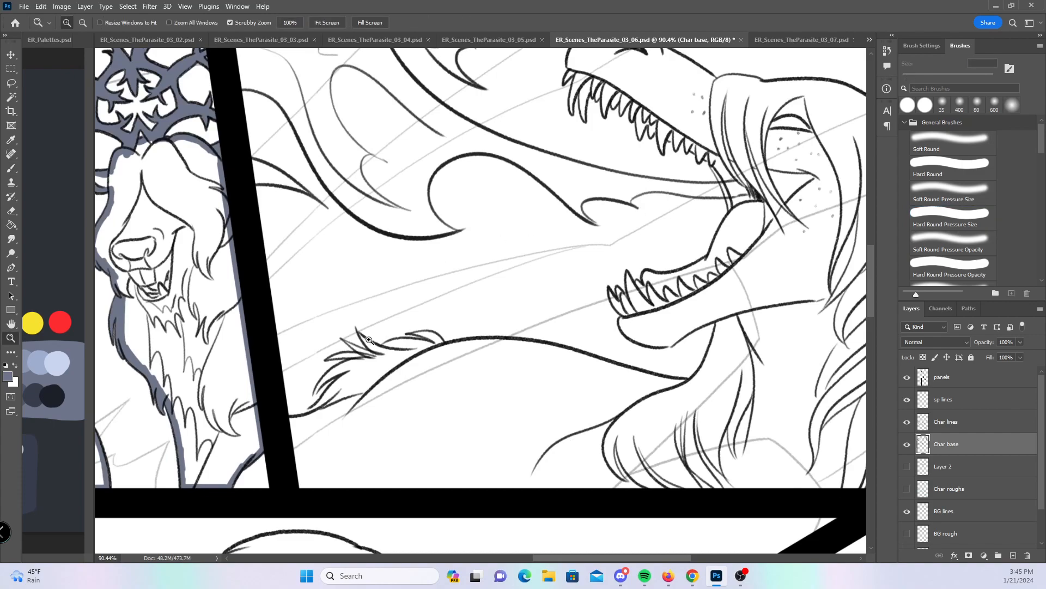
pyautogui.moveTo(376, 346); pyautogui.dragTo(414, 346)
pyautogui.moveTo(330, 337); pyautogui.dragTo(351, 358)
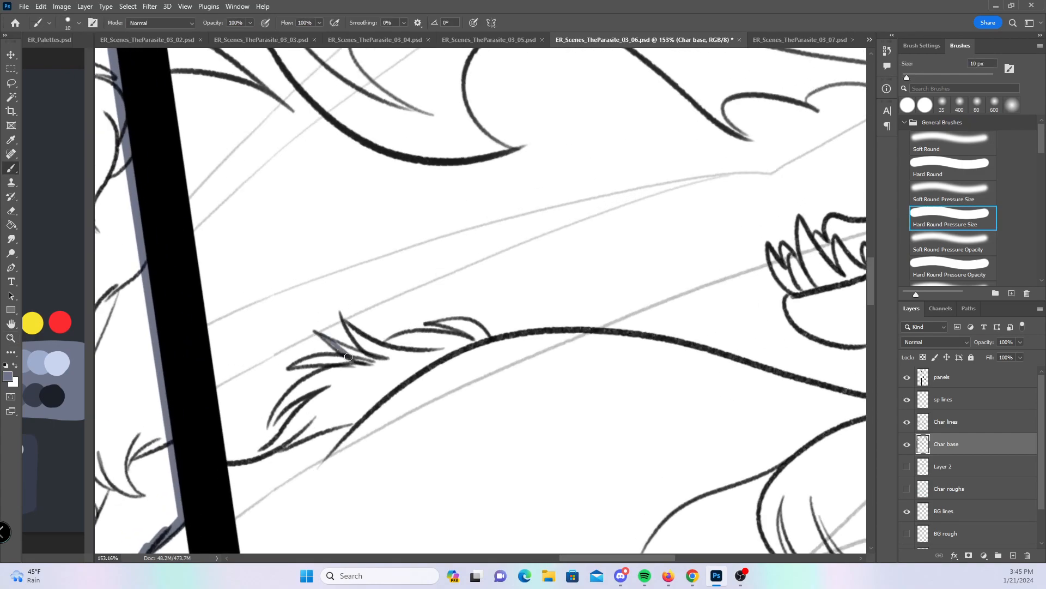
pyautogui.moveTo(344, 319); pyautogui.dragTo(384, 355)
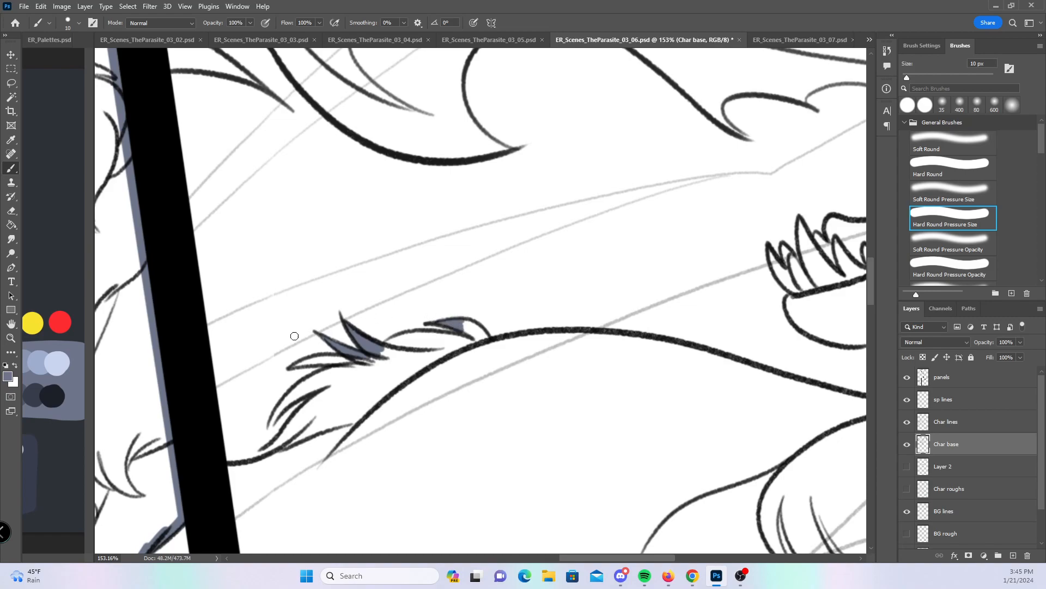
pyautogui.moveTo(296, 365); pyautogui.dragTo(323, 364)
pyautogui.moveTo(269, 425); pyautogui.dragTo(298, 392)
# - Fill the base of the creature's fur tuft with Hard Round, enlarging the brush to 20 px for its lower edge
pyautogui.click(955, 171)
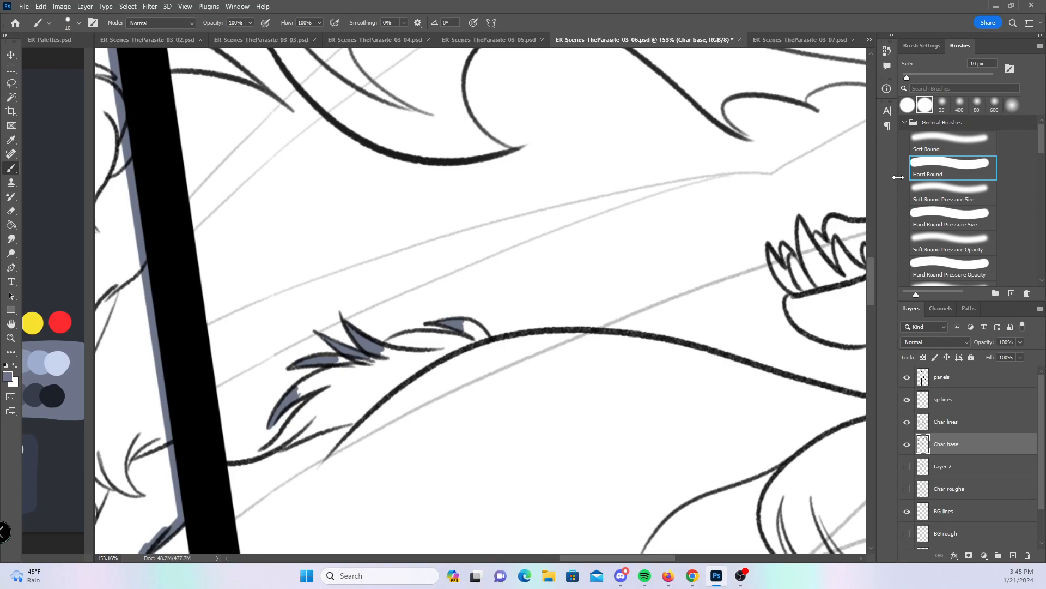
pyautogui.moveTo(298, 393)
pyautogui.mouseDown()
pyautogui.moveTo(333, 368)
pyautogui.moveTo(371, 362)
pyautogui.moveTo(340, 358)
pyautogui.moveTo(412, 336)
pyautogui.moveTo(399, 342)
pyautogui.moveTo(485, 341)
pyautogui.mouseUp()
pyautogui.press(']')
pyautogui.moveTo(233, 473)
pyautogui.mouseDown()
pyautogui.moveTo(286, 452)
pyautogui.moveTo(297, 422)
pyautogui.moveTo(342, 387)
pyautogui.mouseUp()
# - Paint 20 px bands along the slanted and bottom borders of the roaring creature's panel and up its lower mane edge
pyautogui.moveTo(515, 466); pyautogui.dragTo(495, 282)
pyautogui.click(211, 293)
pyautogui.keyDown('shift'); pyautogui.click(237, 403); pyautogui.keyUp('shift')
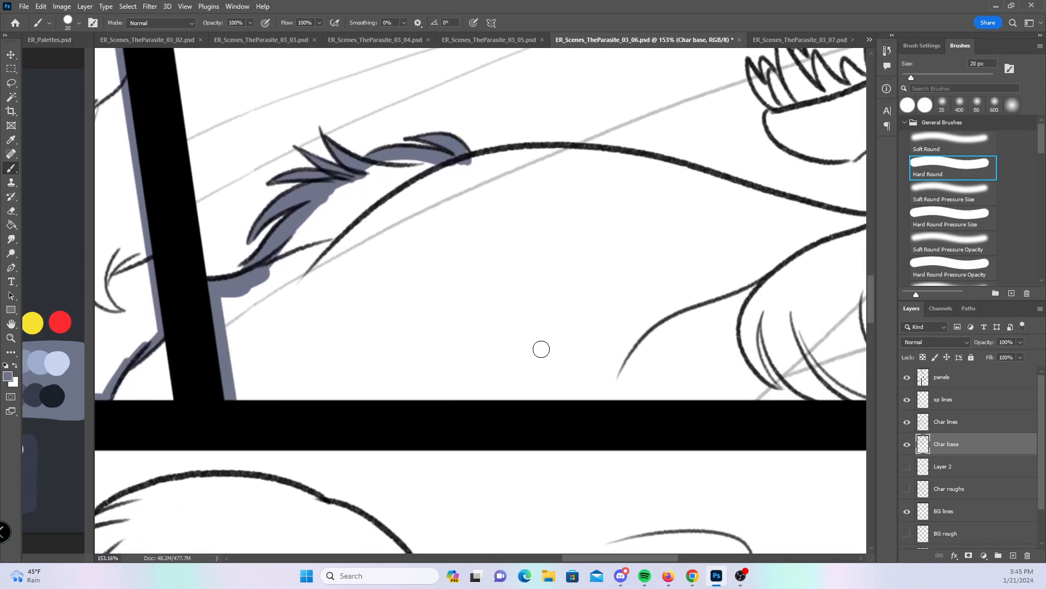
pyautogui.keyDown('shift'); pyautogui.click(836, 391); pyautogui.keyUp('shift')
pyautogui.moveTo(841, 434)
pyautogui.mouseDown()
pyautogui.moveTo(459, 409)
pyautogui.moveTo(218, 439)
pyautogui.mouseUp()
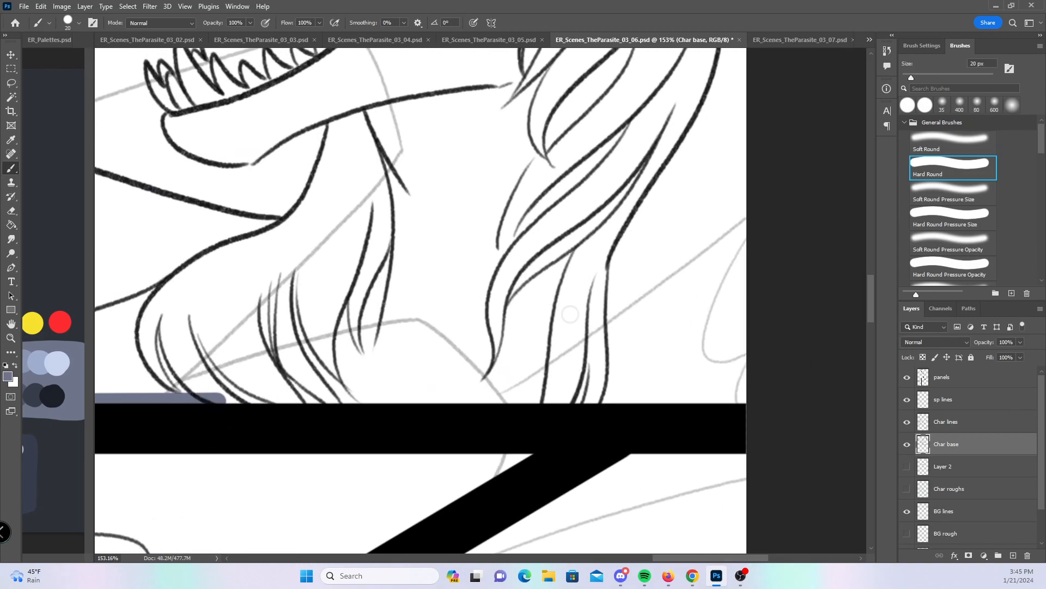
pyautogui.keyDown('shift'); pyautogui.click(590, 398); pyautogui.keyUp('shift')
pyautogui.moveTo(598, 259); pyautogui.dragTo(593, 378)
# - Set the brush to 15 px and paint a band along the roaring creature's back and throat
pyautogui.moveTo(477, 301)
pyautogui.mouseDown()
pyautogui.moveTo(684, 362)
pyautogui.moveTo(701, 378)
pyautogui.mouseUp()
pyautogui.press('[')
pyautogui.moveTo(156, 275)
pyautogui.mouseDown()
pyautogui.moveTo(349, 279)
pyautogui.moveTo(582, 330)
pyautogui.mouseUp()
pyautogui.moveTo(731, 262); pyautogui.dragTo(494, 365)
pyautogui.moveTo(405, 318)
pyautogui.mouseDown()
pyautogui.moveTo(394, 378)
pyautogui.moveTo(354, 433)
pyautogui.mouseUp()
# - Paint a band along the outer edge of the creature's mane and over the top of its head
pyautogui.moveTo(783, 209)
pyautogui.mouseDown()
pyautogui.moveTo(762, 305)
pyautogui.moveTo(693, 417)
pyautogui.mouseUp()
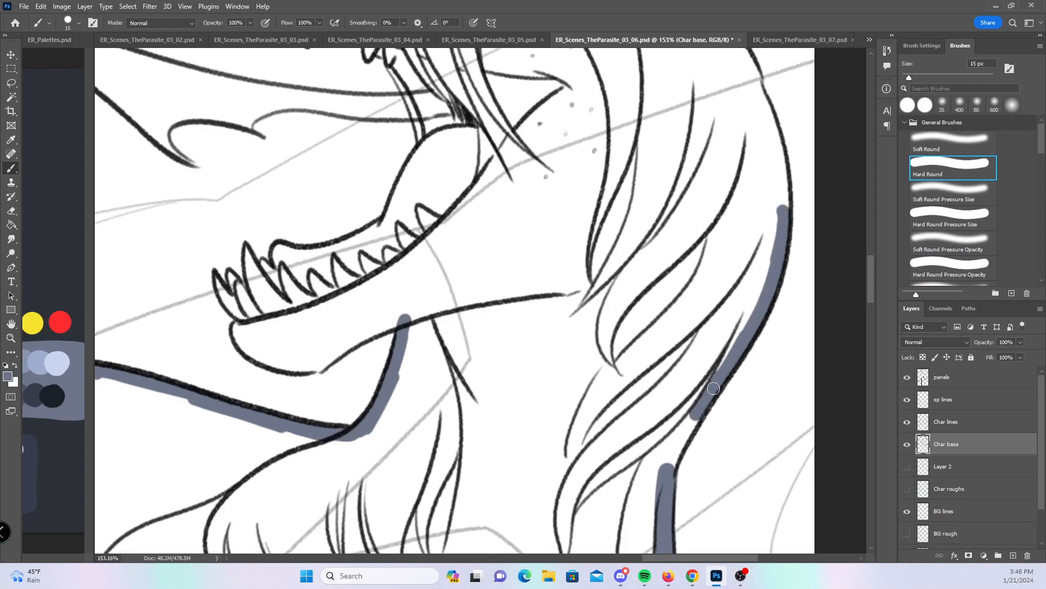
pyautogui.moveTo(718, 380); pyautogui.dragTo(670, 463)
pyautogui.moveTo(675, 252); pyautogui.dragTo(617, 406)
pyautogui.moveTo(343, 79)
pyautogui.mouseDown()
pyautogui.moveTo(369, 70)
pyautogui.moveTo(498, 82)
pyautogui.moveTo(561, 98)
pyautogui.moveTo(625, 140)
pyautogui.moveTo(669, 180)
pyautogui.moveTo(700, 243)
pyautogui.moveTo(721, 377)
pyautogui.mouseUp()
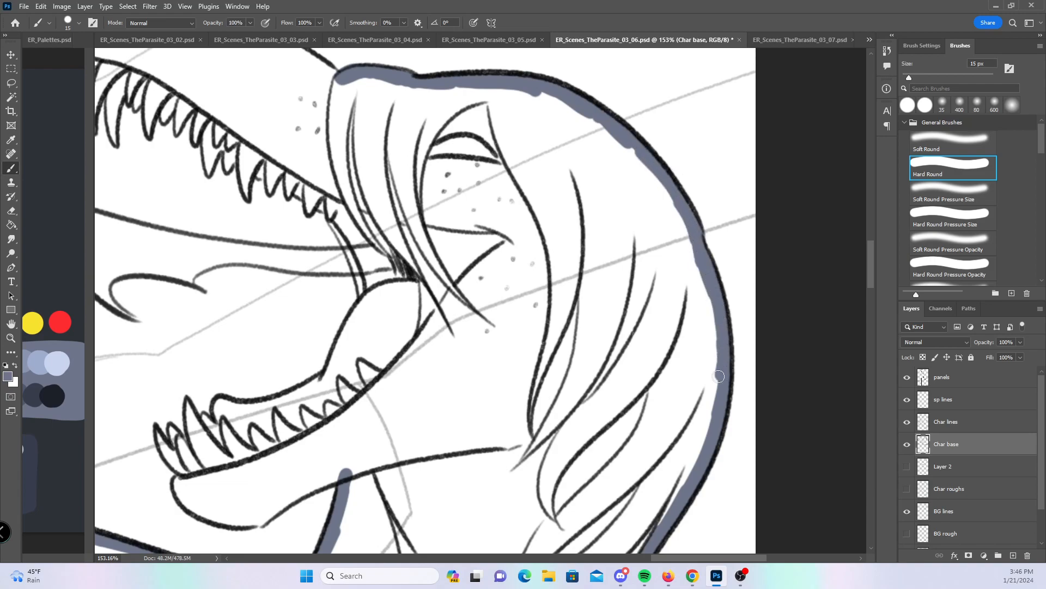
# - Paint the creature's mouth corner and inner lower jaw edge, and fill the front lower teeth with Hard Round Pressure Size
pyautogui.moveTo(431, 335); pyautogui.dragTo(585, 295)
pyautogui.moveTo(491, 172); pyautogui.dragTo(522, 262)
pyautogui.moveTo(376, 366)
pyautogui.mouseDown()
pyautogui.moveTo(382, 379)
pyautogui.moveTo(479, 344)
pyautogui.moveTo(537, 248)
pyautogui.mouseUp()
pyautogui.click(958, 224)
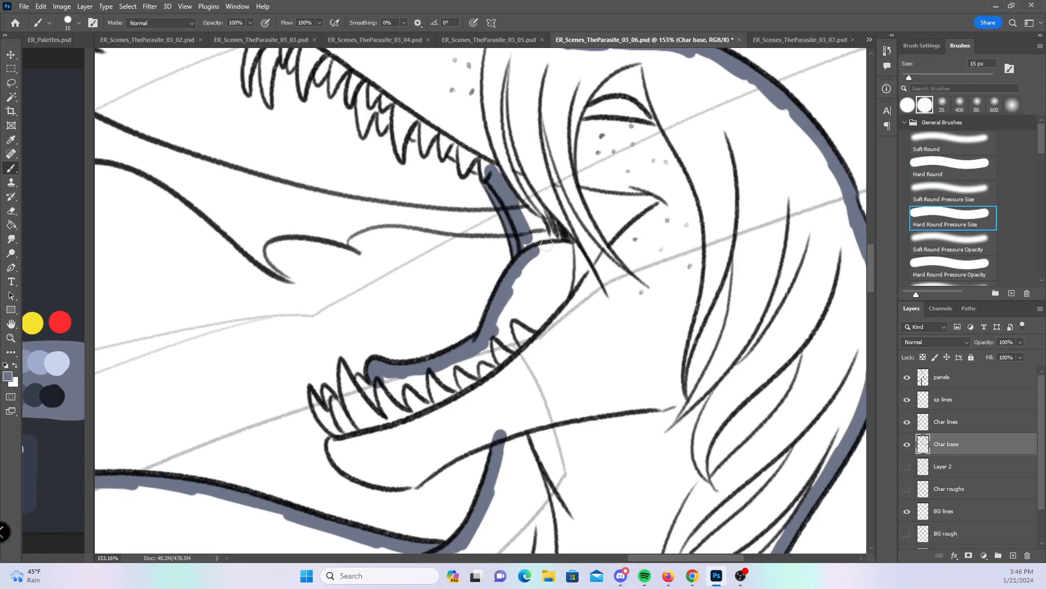
pyautogui.moveTo(311, 392)
pyautogui.mouseDown()
pyautogui.moveTo(330, 428)
pyautogui.moveTo(327, 392)
pyautogui.moveTo(350, 375)
pyautogui.moveTo(353, 415)
pyautogui.moveTo(366, 410)
pyautogui.moveTo(358, 380)
pyautogui.moveTo(379, 395)
pyautogui.mouseUp()
# - Paint a band along the creature's lower jaw and over the top of its snout with Hard Round
pyautogui.click(958, 172)
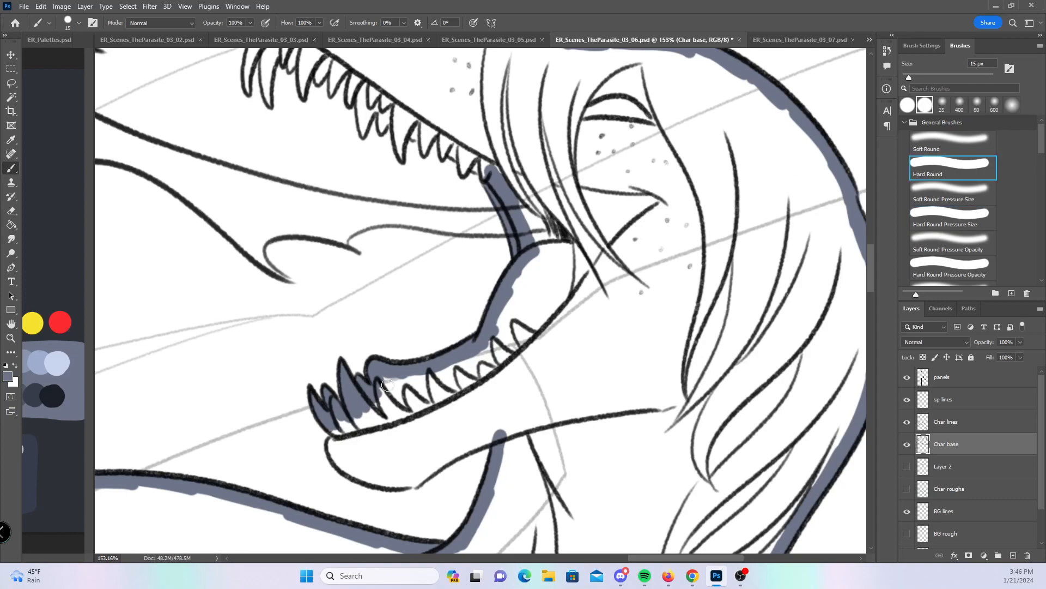
pyautogui.moveTo(338, 422)
pyautogui.mouseDown()
pyautogui.moveTo(338, 458)
pyautogui.moveTo(401, 487)
pyautogui.moveTo(530, 426)
pyautogui.mouseUp()
pyautogui.moveTo(537, 237); pyautogui.dragTo(574, 388)
pyautogui.moveTo(273, 222)
pyautogui.mouseDown()
pyautogui.moveTo(314, 170)
pyautogui.moveTo(368, 164)
pyautogui.moveTo(527, 258)
pyautogui.mouseUp()
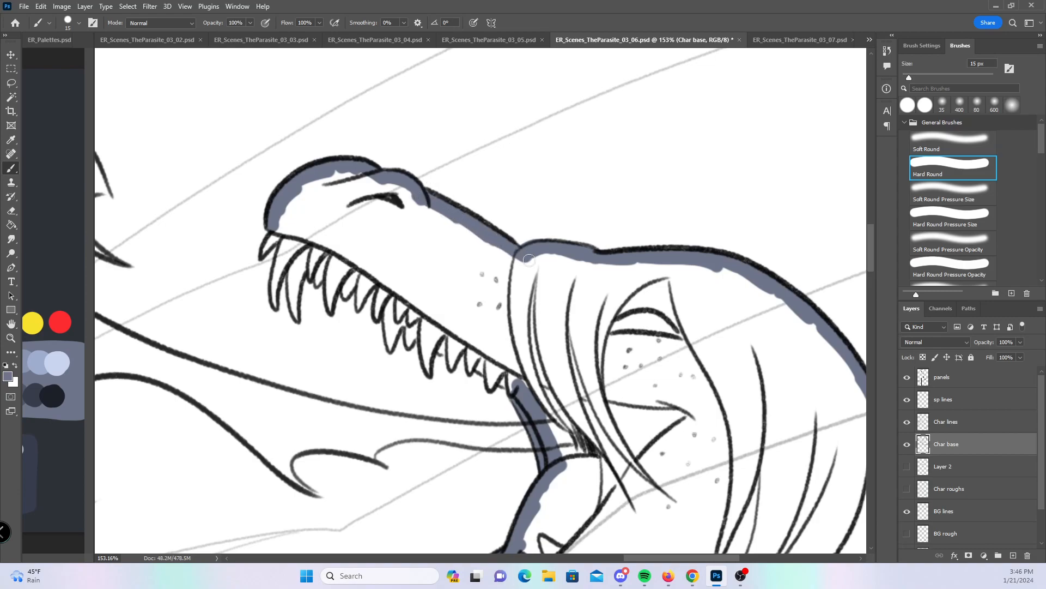
# - Fill the row of upper teeth in the roaring creature's open mouth with Hard Round Pressure Size
pyautogui.click(939, 217)
pyautogui.moveTo(271, 240); pyautogui.dragTo(283, 236)
pyautogui.moveTo(276, 305)
pyautogui.mouseDown()
pyautogui.moveTo(287, 239)
pyautogui.moveTo(296, 313)
pyautogui.moveTo(289, 275)
pyautogui.moveTo(332, 238)
pyautogui.moveTo(309, 275)
pyautogui.moveTo(320, 237)
pyautogui.mouseUp()
pyautogui.moveTo(318, 286)
pyautogui.mouseDown()
pyautogui.moveTo(333, 261)
pyautogui.moveTo(331, 312)
pyautogui.moveTo(331, 273)
pyautogui.moveTo(352, 263)
pyautogui.moveTo(321, 280)
pyautogui.moveTo(354, 258)
pyautogui.moveTo(347, 286)
pyautogui.moveTo(358, 264)
pyautogui.moveTo(358, 278)
pyautogui.moveTo(342, 279)
pyautogui.moveTo(367, 301)
pyautogui.moveTo(358, 311)
pyautogui.moveTo(365, 276)
pyautogui.mouseUp()
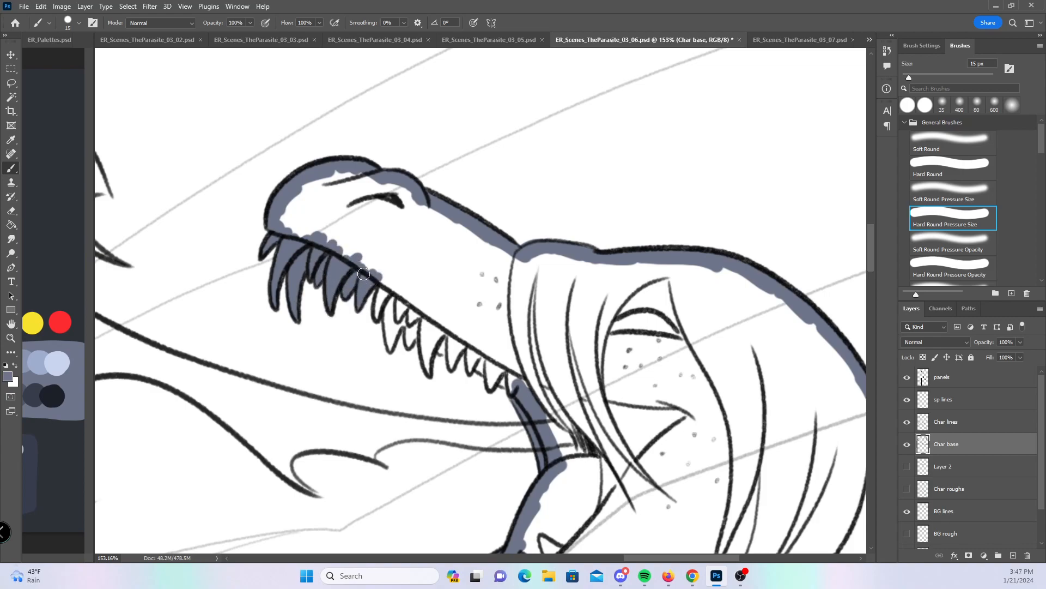
pyautogui.moveTo(376, 317)
pyautogui.mouseDown()
pyautogui.moveTo(392, 288)
pyautogui.moveTo(390, 347)
pyautogui.moveTo(395, 304)
pyautogui.moveTo(401, 317)
pyautogui.moveTo(412, 307)
pyautogui.moveTo(411, 344)
pyautogui.moveTo(426, 317)
pyautogui.moveTo(431, 371)
pyautogui.moveTo(427, 333)
pyautogui.moveTo(431, 347)
pyautogui.moveTo(451, 325)
pyautogui.moveTo(441, 350)
pyautogui.moveTo(430, 329)
pyautogui.moveTo(431, 341)
pyautogui.moveTo(452, 340)
pyautogui.moveTo(453, 356)
pyautogui.moveTo(474, 345)
pyautogui.moveTo(471, 359)
pyautogui.moveTo(503, 378)
pyautogui.mouseUp()
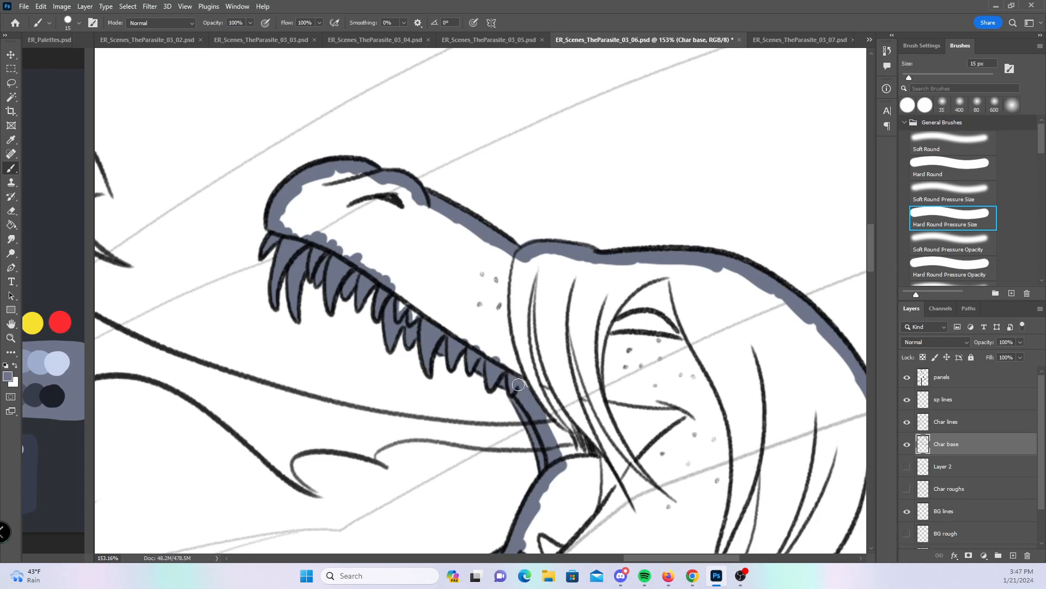
# - Paint a band along the creature's upper gum line with Hard Round and save the file
pyautogui.click(946, 164)
pyautogui.moveTo(284, 220)
pyautogui.mouseDown()
pyautogui.moveTo(381, 270)
pyautogui.moveTo(427, 329)
pyautogui.moveTo(490, 357)
pyautogui.moveTo(538, 413)
pyautogui.mouseUp()
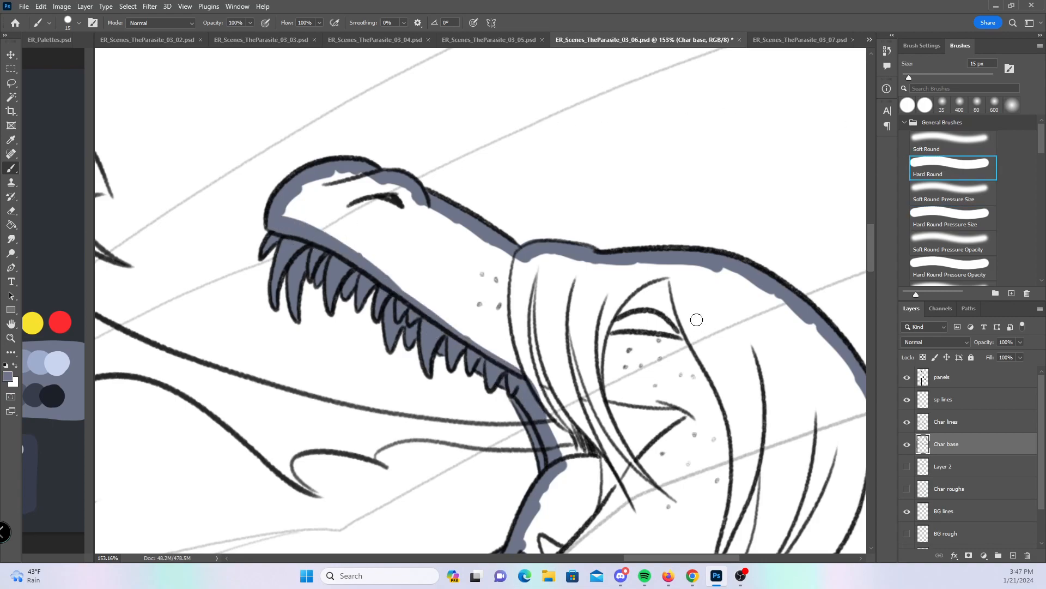
pyautogui.moveTo(692, 377); pyautogui.dragTo(604, 381)
pyautogui.moveTo(607, 511); pyautogui.dragTo(639, 277)
pyautogui.hotkey('ctrl', 's')
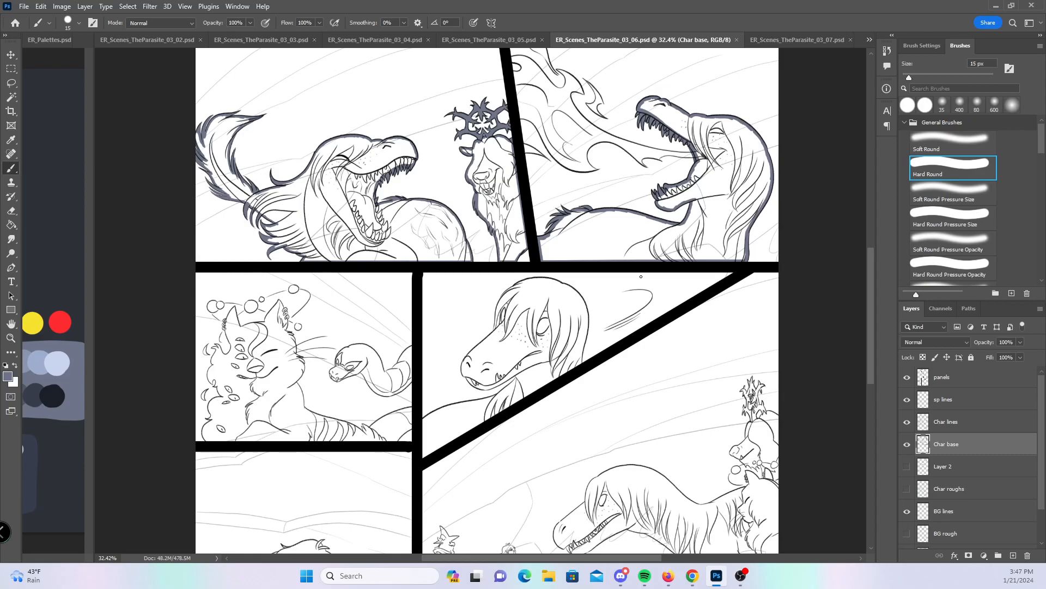
# - Fill the many-eyed cat's ear rings, ear tips and upper cheek fur tips with Hard Round Pressure Size at 10 px
pyautogui.click(962, 216)
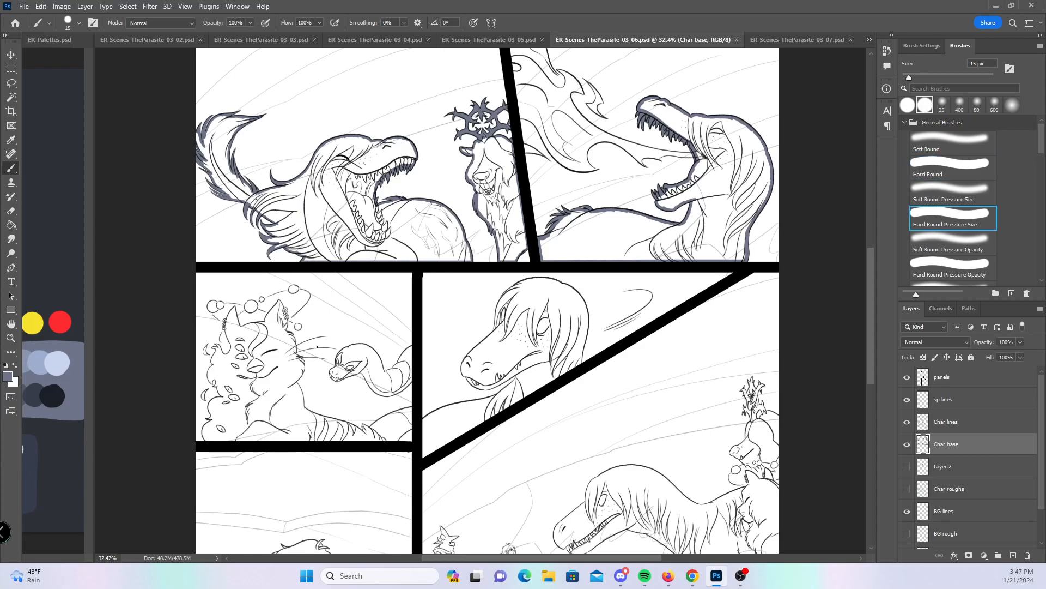
pyautogui.press('z')
pyautogui.moveTo(262, 378); pyautogui.dragTo(352, 346)
pyautogui.press('space')
pyautogui.moveTo(264, 242); pyautogui.dragTo(440, 481)
pyautogui.press('[')
pyautogui.moveTo(181, 229)
pyautogui.mouseDown()
pyautogui.moveTo(183, 226)
pyautogui.moveTo(209, 219)
pyautogui.moveTo(180, 257)
pyautogui.moveTo(201, 258)
pyautogui.moveTo(186, 264)
pyautogui.moveTo(206, 281)
pyautogui.mouseUp()
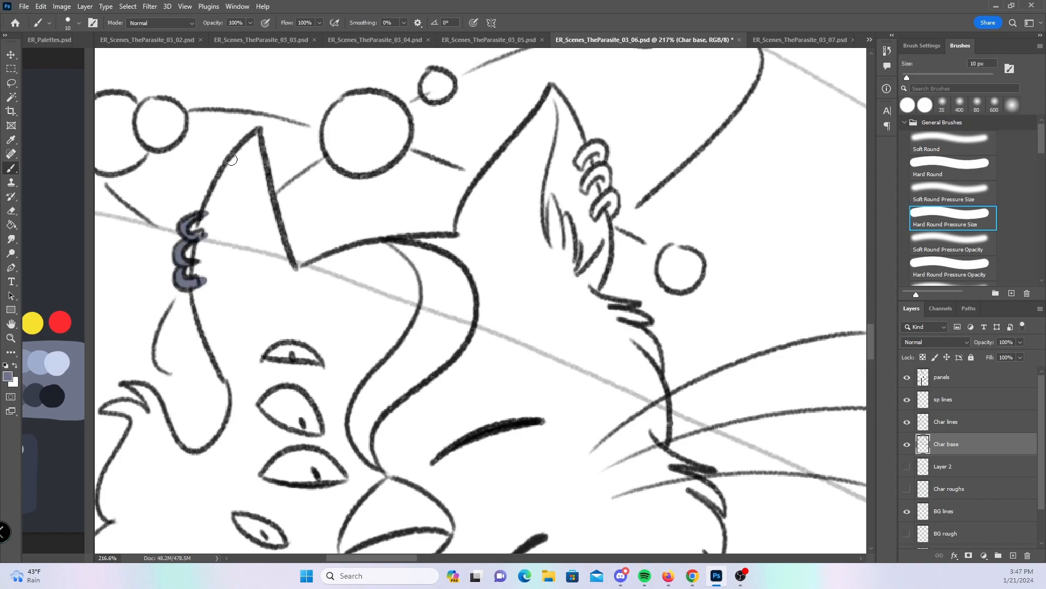
pyautogui.moveTo(242, 153)
pyautogui.mouseDown()
pyautogui.moveTo(240, 164)
pyautogui.moveTo(255, 135)
pyautogui.mouseUp()
pyautogui.moveTo(552, 93)
pyautogui.mouseDown()
pyautogui.moveTo(567, 118)
pyautogui.moveTo(553, 91)
pyautogui.moveTo(587, 123)
pyautogui.moveTo(582, 162)
pyautogui.moveTo(594, 146)
pyautogui.moveTo(594, 162)
pyautogui.moveTo(606, 156)
pyautogui.moveTo(587, 192)
pyautogui.moveTo(608, 170)
pyautogui.moveTo(613, 202)
pyautogui.mouseUp()
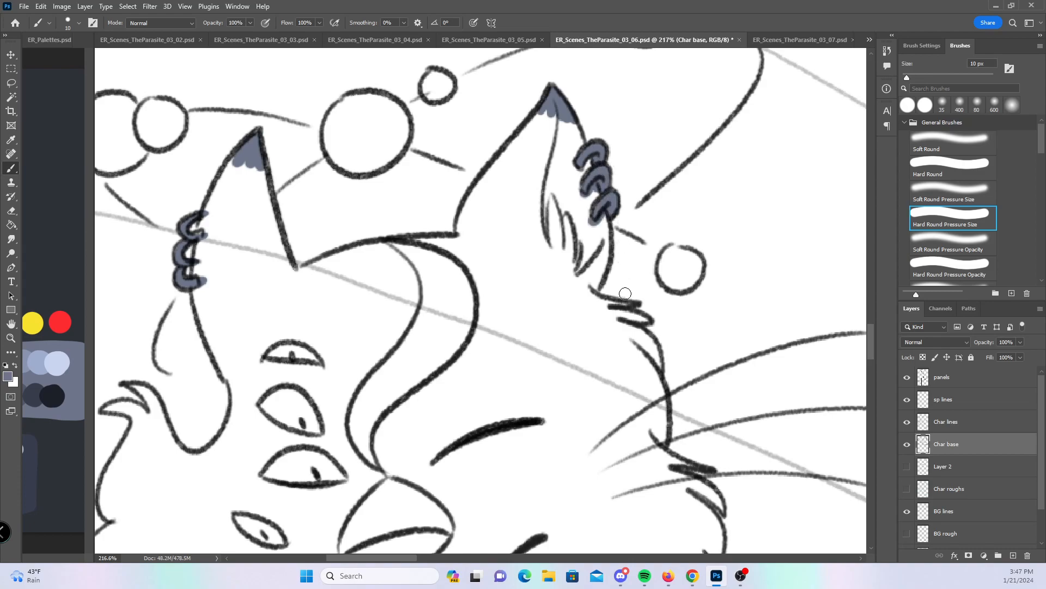
pyautogui.moveTo(618, 309)
pyautogui.mouseDown()
pyautogui.moveTo(661, 320)
pyautogui.moveTo(635, 332)
pyautogui.mouseUp()
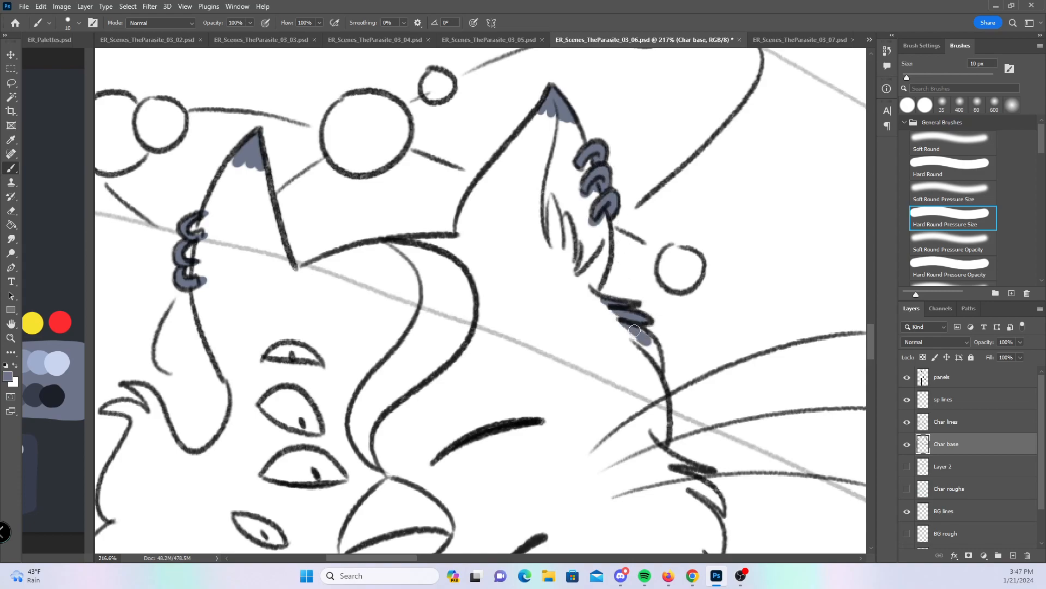
# - Paint a band along the cat's ear edges, the top of its head and its upper cheek with Hard Round
pyautogui.click(926, 159)
pyautogui.moveTo(200, 283)
pyautogui.mouseDown()
pyautogui.moveTo(214, 211)
pyautogui.moveTo(205, 221)
pyautogui.moveTo(251, 157)
pyautogui.moveTo(240, 171)
pyautogui.moveTo(257, 166)
pyautogui.moveTo(304, 282)
pyautogui.moveTo(362, 250)
pyautogui.moveTo(471, 241)
pyautogui.mouseUp()
pyautogui.moveTo(527, 129); pyautogui.dragTo(465, 227)
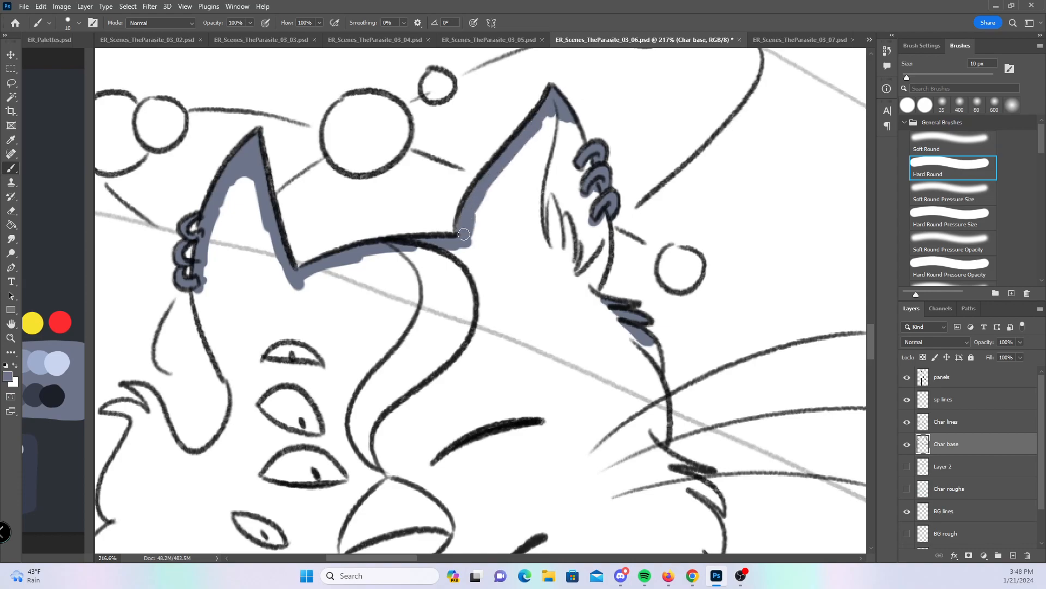
pyautogui.moveTo(547, 114)
pyautogui.mouseDown()
pyautogui.moveTo(584, 169)
pyautogui.moveTo(596, 215)
pyautogui.moveTo(606, 267)
pyautogui.moveTo(595, 293)
pyautogui.moveTo(656, 375)
pyautogui.moveTo(659, 448)
pyautogui.mouseUp()
# - Fill the crescent and curl tip beside the cat's ear, and edge the outer ear and hanging lock with Hard Round
pyautogui.moveTo(364, 391); pyautogui.dragTo(508, 280)
pyautogui.press('.')
pyautogui.press('.')
pyautogui.moveTo(214, 298)
pyautogui.mouseDown()
pyautogui.moveTo(194, 322)
pyautogui.moveTo(202, 342)
pyautogui.moveTo(220, 344)
pyautogui.moveTo(197, 317)
pyautogui.moveTo(210, 289)
pyautogui.moveTo(275, 296)
pyautogui.moveTo(291, 313)
pyautogui.mouseUp()
pyautogui.moveTo(271, 275)
pyautogui.mouseDown()
pyautogui.moveTo(300, 314)
pyautogui.moveTo(285, 279)
pyautogui.moveTo(327, 352)
pyautogui.moveTo(357, 351)
pyautogui.moveTo(377, 265)
pyautogui.mouseUp()
pyautogui.click(941, 161)
pyautogui.moveTo(334, 166); pyautogui.dragTo(380, 282)
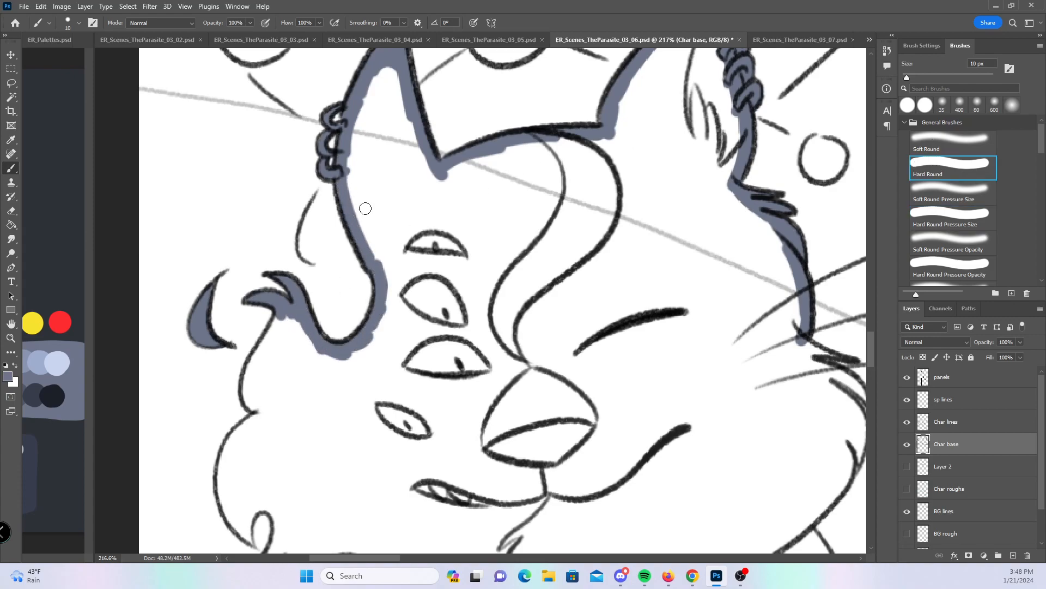
# - Fill the crescent and curl beside the cat's fluffy mane with Hard Round Pressure Size, and edge the mane with Hard Round
pyautogui.moveTo(396, 356); pyautogui.dragTo(432, 235)
pyautogui.click(954, 218)
pyautogui.moveTo(247, 463)
pyautogui.mouseDown()
pyautogui.moveTo(215, 504)
pyautogui.moveTo(236, 528)
pyautogui.moveTo(232, 486)
pyautogui.mouseUp()
pyautogui.moveTo(273, 405)
pyautogui.mouseDown()
pyautogui.moveTo(300, 385)
pyautogui.moveTo(314, 429)
pyautogui.mouseUp()
pyautogui.click(963, 170)
pyautogui.moveTo(308, 184)
pyautogui.mouseDown()
pyautogui.moveTo(285, 263)
pyautogui.moveTo(289, 281)
pyautogui.moveTo(303, 284)
pyautogui.moveTo(260, 339)
pyautogui.moveTo(261, 381)
pyautogui.moveTo(273, 407)
pyautogui.moveTo(283, 388)
pyautogui.moveTo(303, 389)
pyautogui.moveTo(338, 479)
pyautogui.moveTo(358, 498)
pyautogui.mouseUp()
# - Fill the small pointed curl tip on the lower part of the cat's mane with Hard Round Pressure Size
pyautogui.moveTo(484, 464)
pyautogui.mouseDown()
pyautogui.moveTo(514, 222)
pyautogui.moveTo(512, 236)
pyautogui.mouseUp()
pyautogui.click(962, 224)
pyautogui.moveTo(284, 429)
pyautogui.mouseDown()
pyautogui.moveTo(311, 419)
pyautogui.moveTo(303, 391)
pyautogui.mouseUp()
# - Paint a band along the cat's lower mane lobes and the bottom border of its panel with Hard Round
pyautogui.click(926, 160)
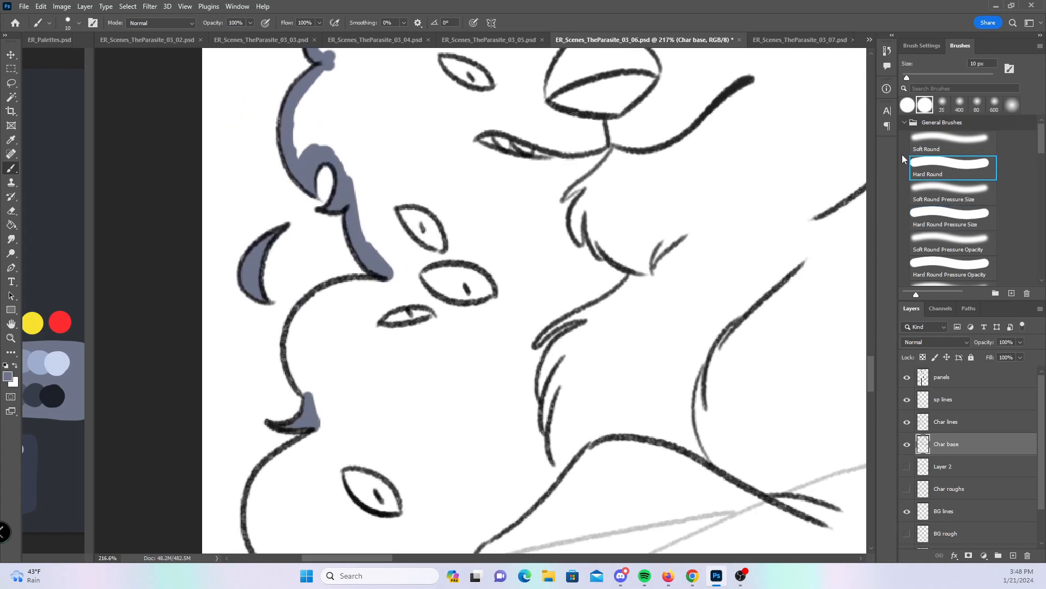
pyautogui.moveTo(299, 315)
pyautogui.mouseDown()
pyautogui.moveTo(294, 345)
pyautogui.moveTo(313, 407)
pyautogui.moveTo(327, 292)
pyautogui.moveTo(389, 278)
pyautogui.moveTo(337, 290)
pyautogui.mouseUp()
pyautogui.moveTo(456, 464); pyautogui.dragTo(424, 282)
pyautogui.moveTo(288, 241)
pyautogui.mouseDown()
pyautogui.moveTo(226, 297)
pyautogui.moveTo(213, 326)
pyautogui.moveTo(219, 372)
pyautogui.moveTo(241, 391)
pyautogui.moveTo(817, 376)
pyautogui.mouseUp()
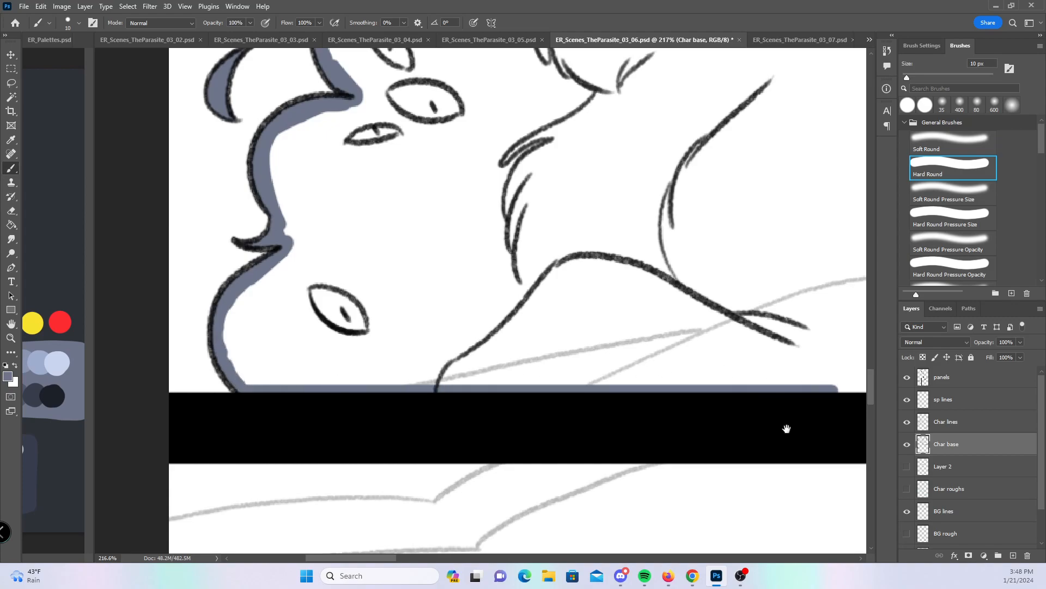
# - Extend the bottom border band and edge the curved shape in the lower corner of the cat's panel with Hard Round
pyautogui.moveTo(787, 427)
pyautogui.mouseDown()
pyautogui.moveTo(405, 434)
pyautogui.moveTo(248, 460)
pyautogui.mouseUp()
pyautogui.moveTo(303, 421)
pyautogui.mouseDown()
pyautogui.moveTo(700, 407)
pyautogui.moveTo(841, 419)
pyautogui.moveTo(338, 444)
pyautogui.mouseUp()
pyautogui.moveTo(396, 426)
pyautogui.mouseDown()
pyautogui.moveTo(521, 418)
pyautogui.moveTo(631, 340)
pyautogui.moveTo(622, 344)
pyautogui.moveTo(623, 197)
pyautogui.mouseUp()
pyautogui.moveTo(341, 342)
pyautogui.mouseDown()
pyautogui.moveTo(409, 286)
pyautogui.moveTo(631, 204)
pyautogui.mouseUp()
pyautogui.moveTo(477, 284); pyautogui.dragTo(673, 323)
# - Fill the jagged fur tuft behind the cat with Hard Round Pressure Size, and edge its striped back and neck with Hard Round
pyautogui.click(941, 217)
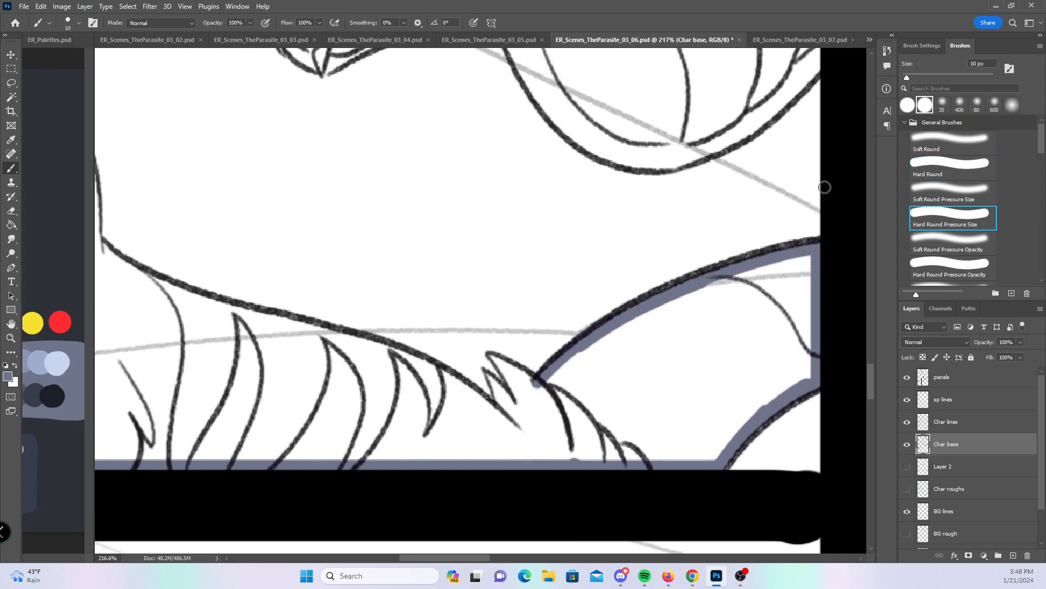
pyautogui.moveTo(495, 378)
pyautogui.mouseDown()
pyautogui.moveTo(507, 405)
pyautogui.moveTo(501, 363)
pyautogui.moveTo(515, 384)
pyautogui.moveTo(530, 377)
pyautogui.mouseUp()
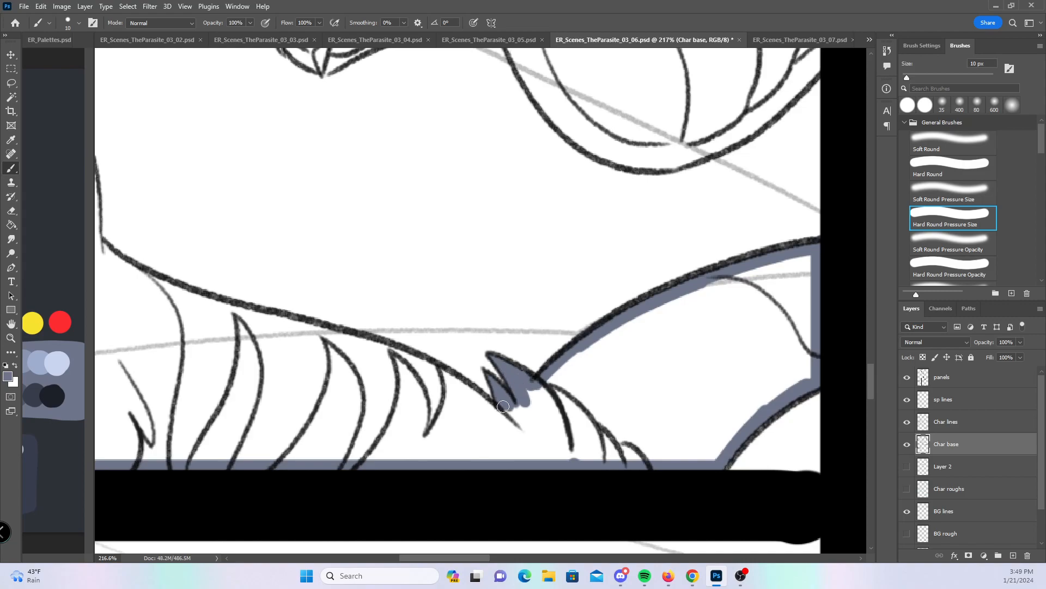
pyautogui.click(956, 167)
pyautogui.moveTo(231, 303)
pyautogui.mouseDown()
pyautogui.moveTo(387, 352)
pyautogui.moveTo(504, 414)
pyautogui.mouseUp()
pyautogui.moveTo(288, 259); pyautogui.dragTo(392, 292)
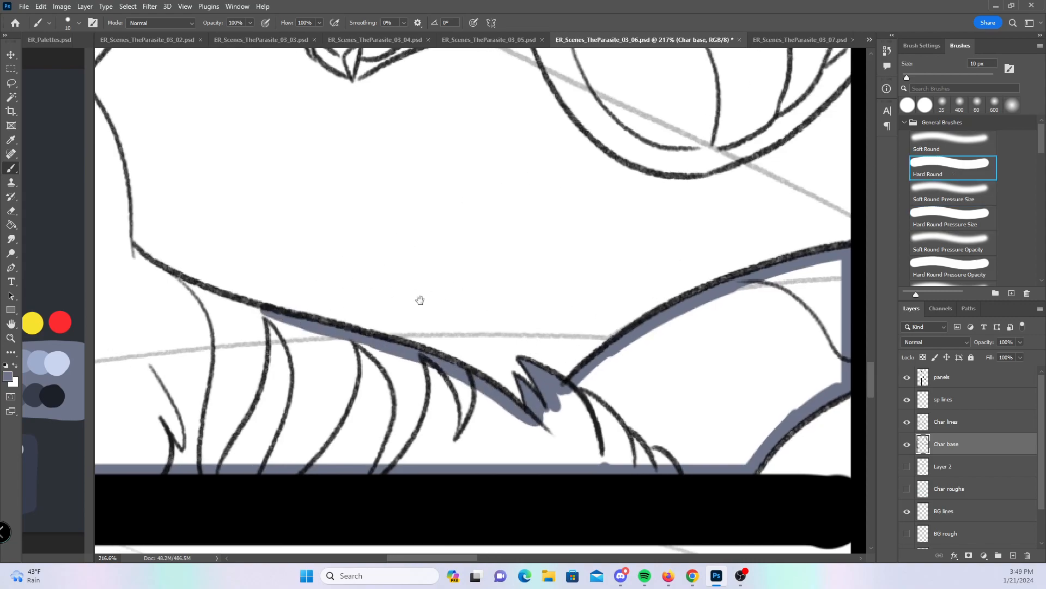
pyautogui.moveTo(286, 166)
pyautogui.mouseDown()
pyautogui.moveTo(327, 223)
pyautogui.moveTo(349, 337)
pyautogui.moveTo(392, 369)
pyautogui.moveTo(468, 399)
pyautogui.mouseUp()
# - Fill the cat's lower cheek fur tips with Hard Round Pressure Size, and edge the cheek down to the neck with Hard Round
pyautogui.moveTo(413, 203); pyautogui.dragTo(460, 396)
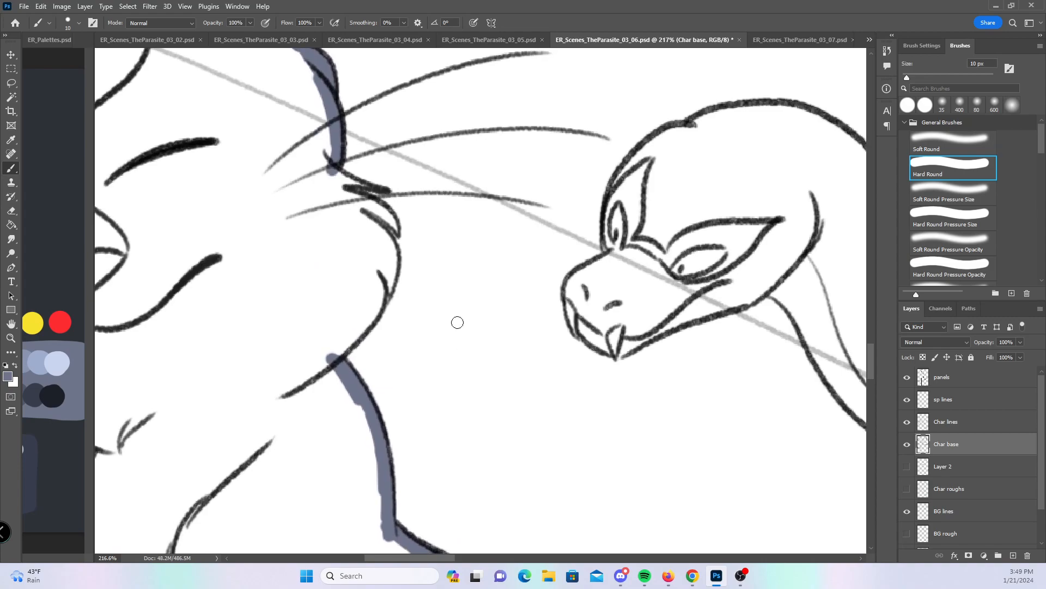
pyautogui.click(962, 219)
pyautogui.moveTo(329, 166)
pyautogui.mouseDown()
pyautogui.moveTo(390, 245)
pyautogui.moveTo(382, 278)
pyautogui.mouseUp()
pyautogui.click(973, 167)
pyautogui.moveTo(335, 355)
pyautogui.mouseDown()
pyautogui.moveTo(381, 283)
pyautogui.moveTo(379, 233)
pyautogui.mouseUp()
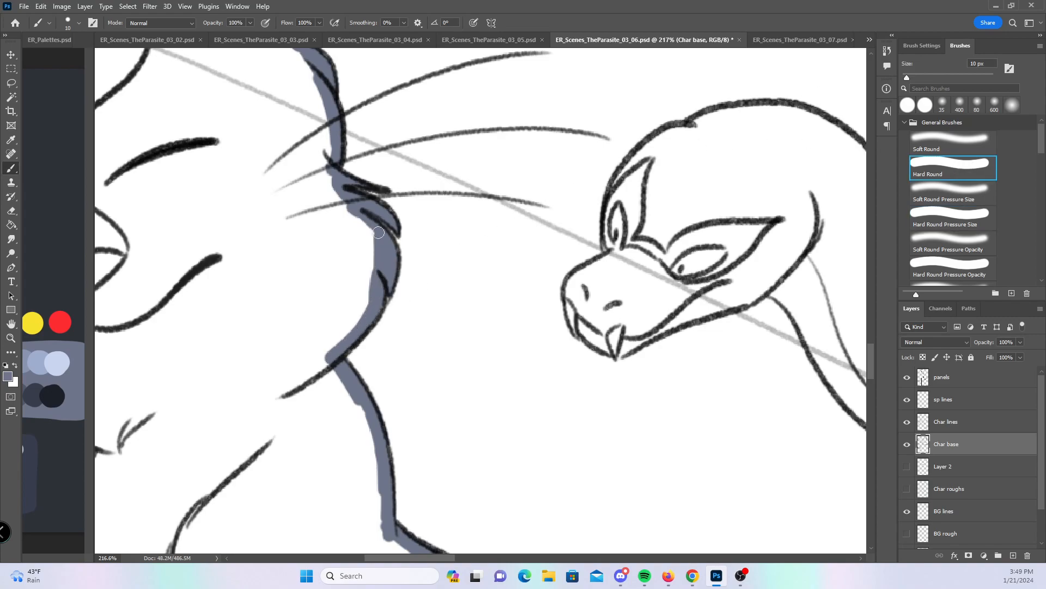
pyautogui.moveTo(784, 423); pyautogui.dragTo(486, 423)
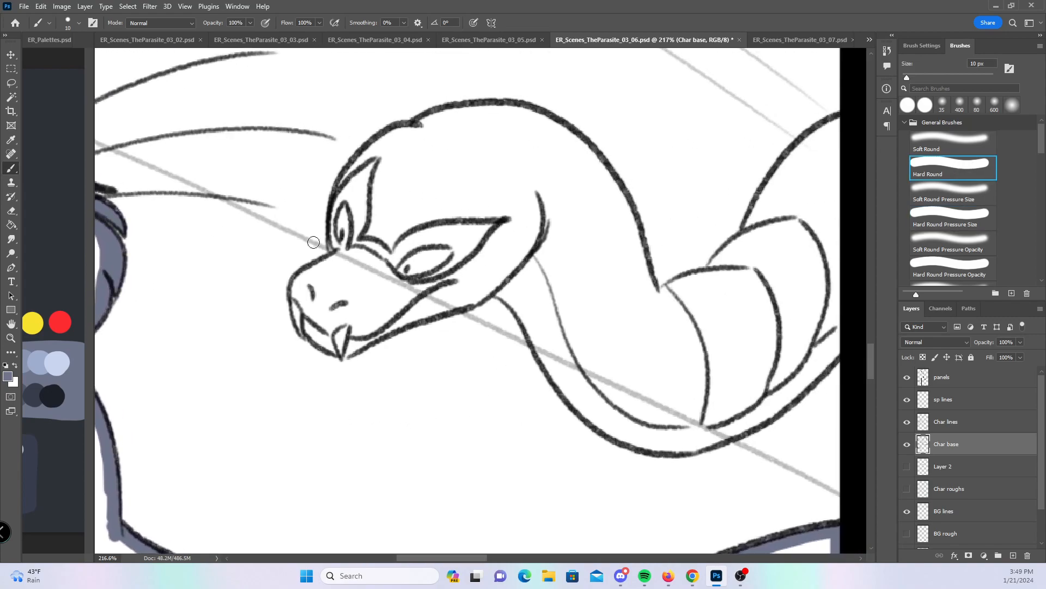
# - Edge the snake's head, arched back and lower coils with Hard Round at 10 px
pyautogui.moveTo(304, 331)
pyautogui.mouseDown()
pyautogui.moveTo(295, 275)
pyautogui.moveTo(341, 254)
pyautogui.moveTo(340, 193)
pyautogui.moveTo(352, 172)
pyautogui.moveTo(419, 125)
pyautogui.moveTo(474, 112)
pyautogui.moveTo(539, 117)
pyautogui.moveTo(595, 158)
pyautogui.moveTo(651, 287)
pyautogui.mouseUp()
pyautogui.moveTo(719, 249); pyautogui.dragTo(669, 391)
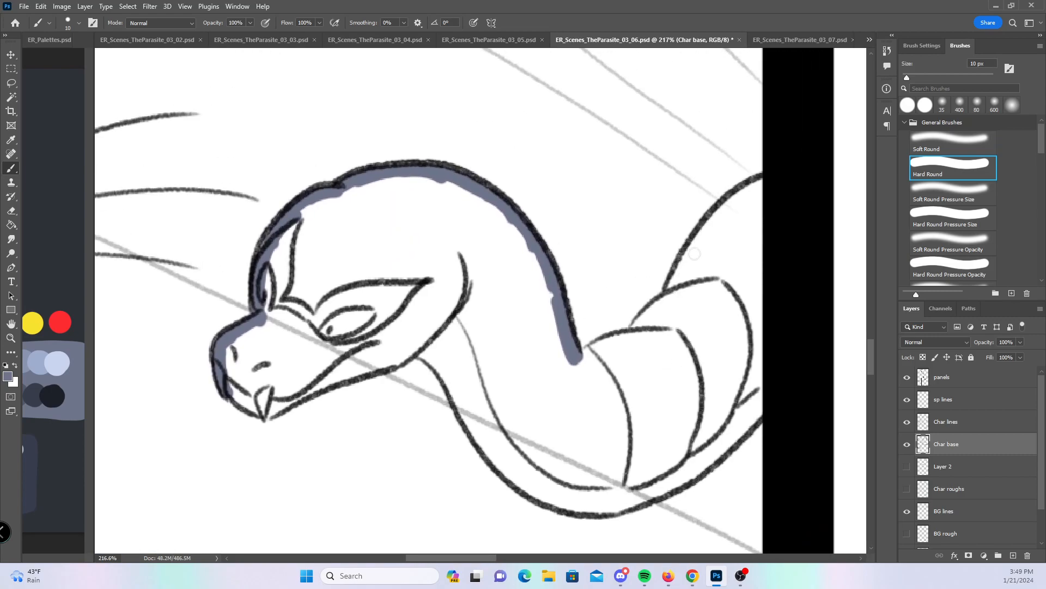
pyautogui.moveTo(585, 345)
pyautogui.mouseDown()
pyautogui.moveTo(646, 336)
pyautogui.moveTo(707, 232)
pyautogui.moveTo(760, 181)
pyautogui.moveTo(757, 412)
pyautogui.mouseUp()
pyautogui.moveTo(225, 381)
pyautogui.mouseDown()
pyautogui.moveTo(240, 395)
pyautogui.moveTo(300, 403)
pyautogui.moveTo(423, 325)
pyautogui.moveTo(468, 417)
pyautogui.moveTo(510, 468)
pyautogui.moveTo(533, 486)
pyautogui.moveTo(624, 507)
pyautogui.moveTo(727, 443)
pyautogui.moveTo(764, 394)
pyautogui.mouseUp()
# - Edge the long-haired creature's neck, muzzle and lower jaw in the adjacent panel with Hard Round at 15 px
pyautogui.press('z')
pyautogui.moveTo(682, 376); pyautogui.dragTo(616, 386)
pyautogui.moveTo(713, 432)
pyautogui.mouseDown()
pyautogui.moveTo(451, 399)
pyautogui.moveTo(496, 381)
pyautogui.mouseUp()
pyautogui.press('z')
pyautogui.moveTo(328, 412); pyautogui.dragTo(386, 381)
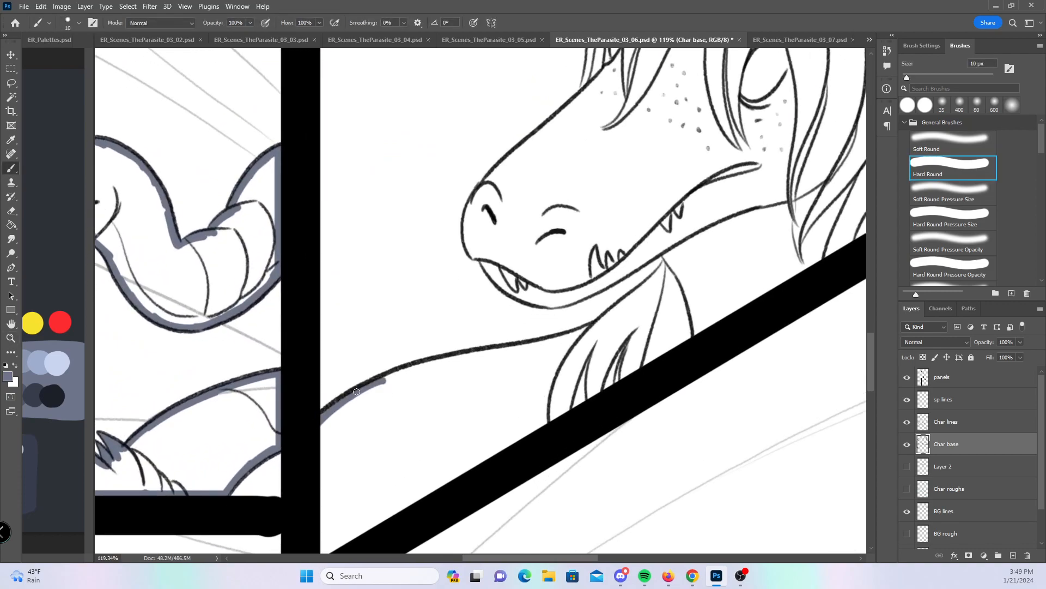
pyautogui.moveTo(316, 431)
pyautogui.mouseDown()
pyautogui.moveTo(418, 367)
pyautogui.moveTo(600, 328)
pyautogui.moveTo(664, 270)
pyautogui.mouseUp()
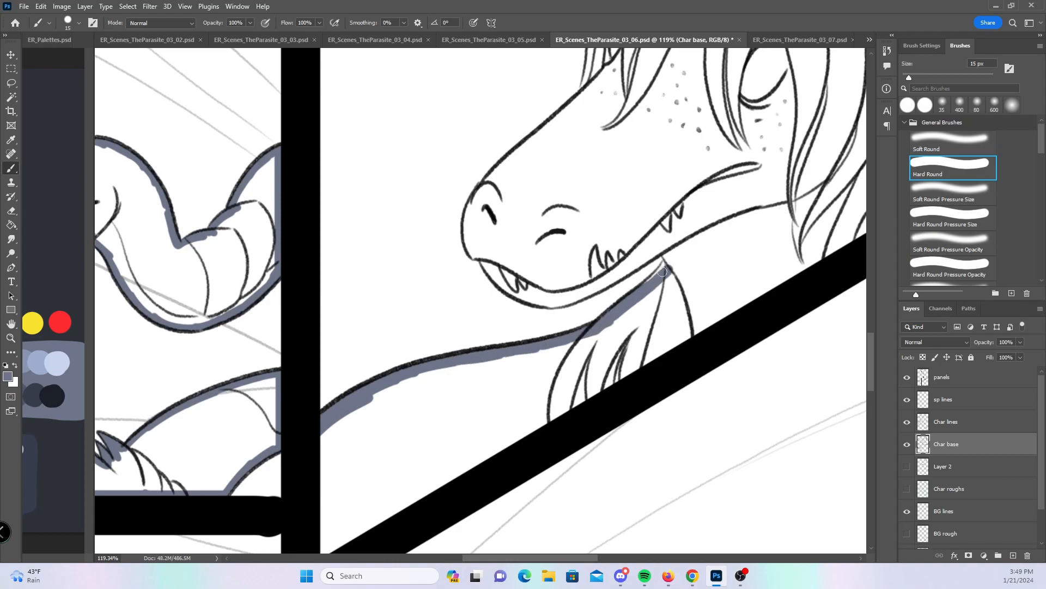
pyautogui.moveTo(476, 196)
pyautogui.mouseDown()
pyautogui.moveTo(471, 235)
pyautogui.moveTo(522, 295)
pyautogui.moveTo(545, 303)
pyautogui.moveTo(665, 245)
pyautogui.mouseUp()
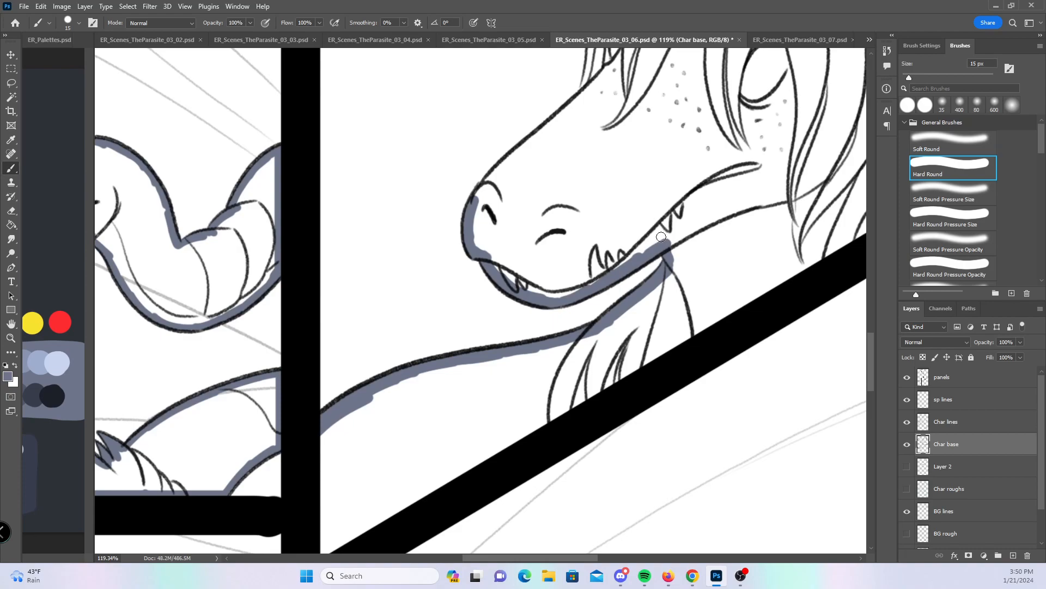
# - Paint a band along that panel's diagonal border, and edge the creature's snout bridge and ear with Hard Round
pyautogui.moveTo(456, 430); pyautogui.dragTo(459, 367)
pyautogui.moveTo(327, 364); pyautogui.dragTo(328, 481)
pyautogui.moveTo(775, 282); pyautogui.dragTo(410, 550)
pyautogui.moveTo(608, 250); pyautogui.dragTo(607, 255)
pyautogui.moveTo(118, 408)
pyautogui.mouseDown()
pyautogui.moveTo(172, 347)
pyautogui.moveTo(232, 304)
pyautogui.moveTo(258, 261)
pyautogui.mouseUp()
pyautogui.moveTo(254, 206); pyautogui.dragTo(251, 257)
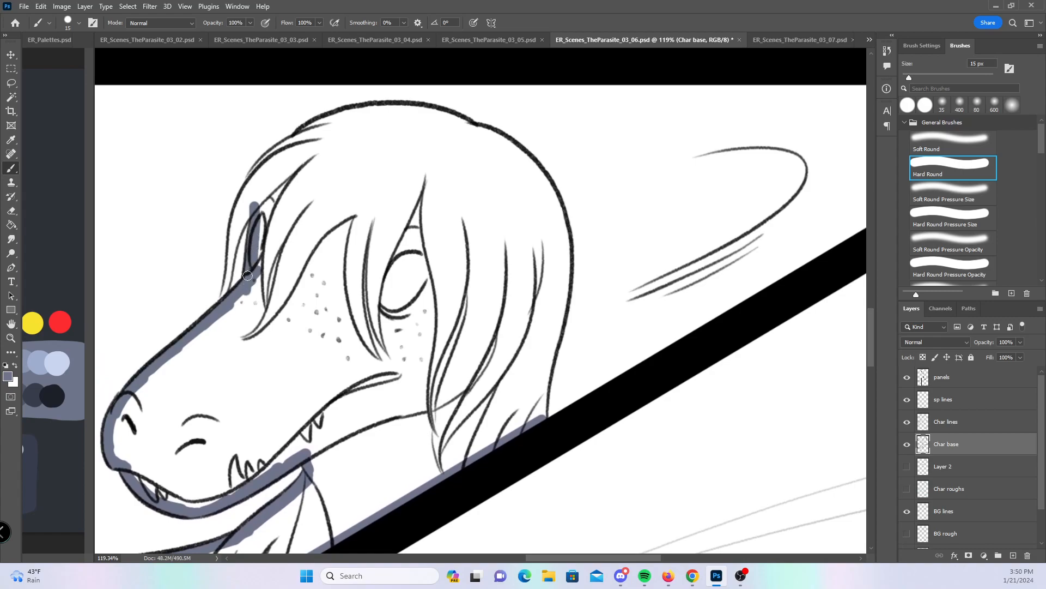
# - Edge the outer outline of the creature's long hair, using Hard Round Pressure Size for the front locks, and save the file
pyautogui.click(938, 221)
pyautogui.moveTo(228, 293)
pyautogui.mouseDown()
pyautogui.moveTo(232, 235)
pyautogui.moveTo(275, 157)
pyautogui.moveTo(349, 114)
pyautogui.moveTo(422, 109)
pyautogui.moveTo(503, 143)
pyautogui.moveTo(550, 191)
pyautogui.moveTo(566, 281)
pyautogui.moveTo(545, 375)
pyautogui.moveTo(553, 334)
pyautogui.mouseUp()
pyautogui.click(961, 167)
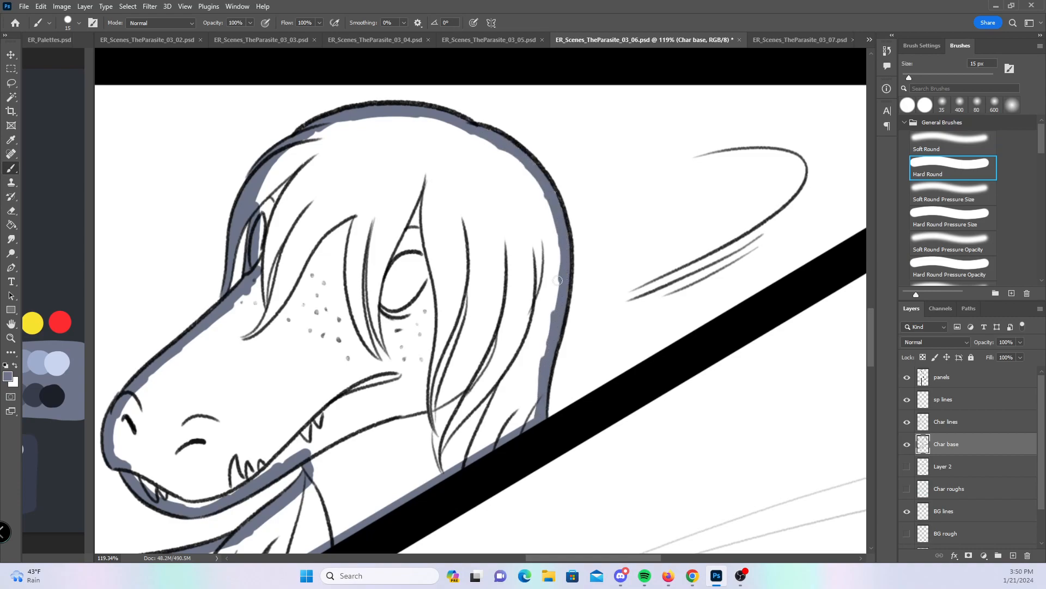
pyautogui.moveTo(435, 375); pyautogui.dragTo(322, 414)
pyautogui.moveTo(262, 490); pyautogui.dragTo(458, 264)
pyautogui.moveTo(373, 372); pyautogui.dragTo(356, 355)
pyautogui.press('z')
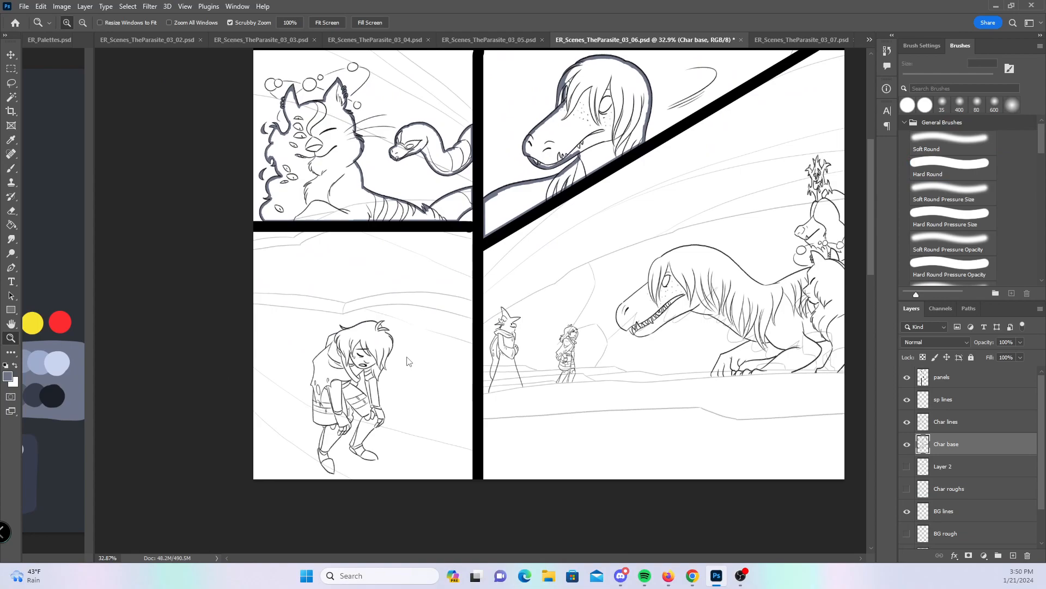
pyautogui.hotkey('ctrl', 's')
pyautogui.press('b')
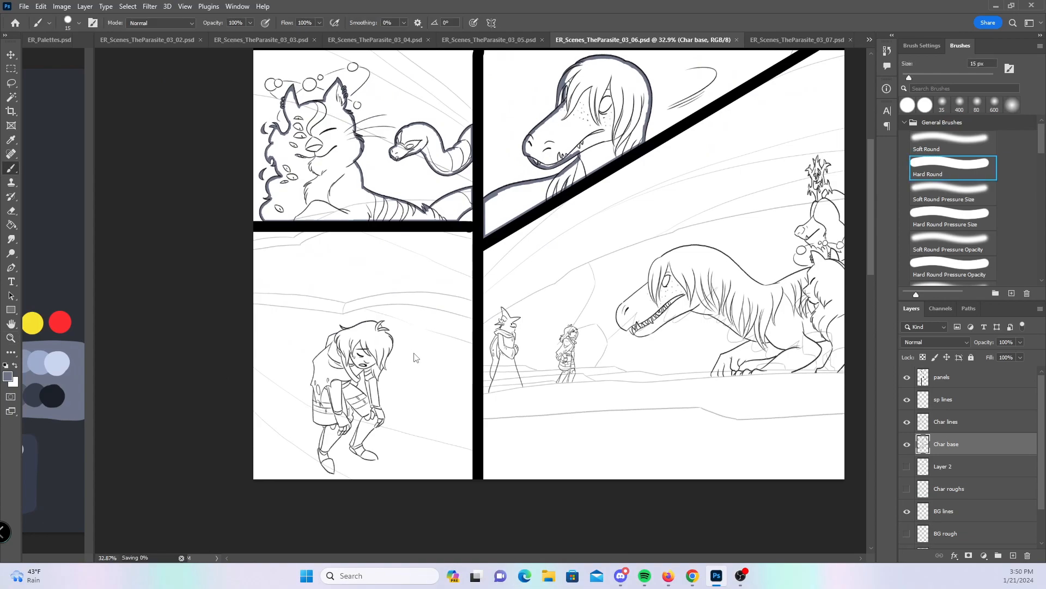
# - Close ER_Scenes_TheParasite_03_06.psd and reopen it from the recent files
pyautogui.click(736, 39)
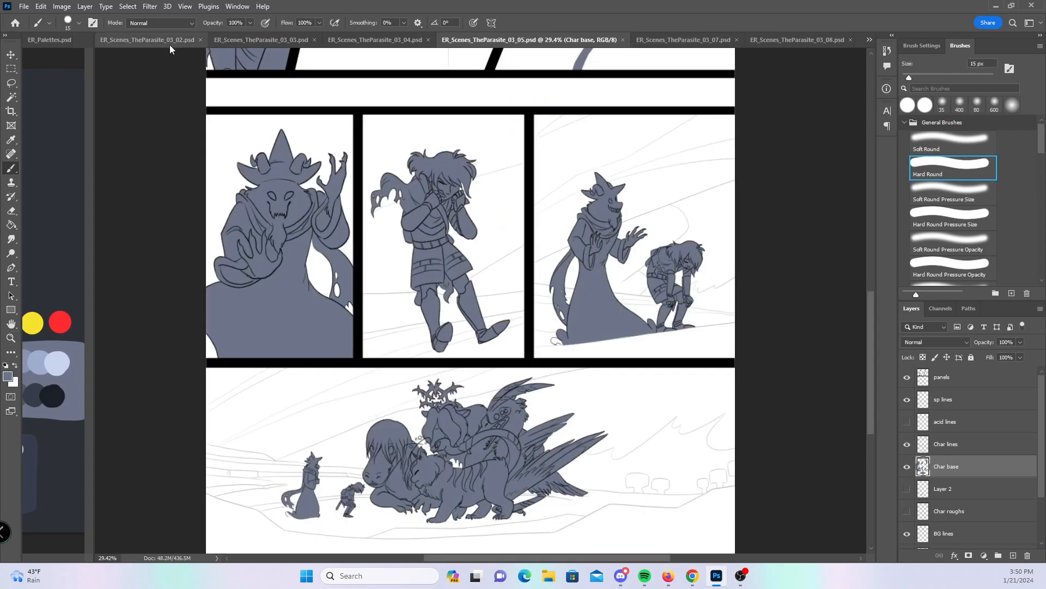
pyautogui.click(24, 6)
pyautogui.moveTo(106, 72)
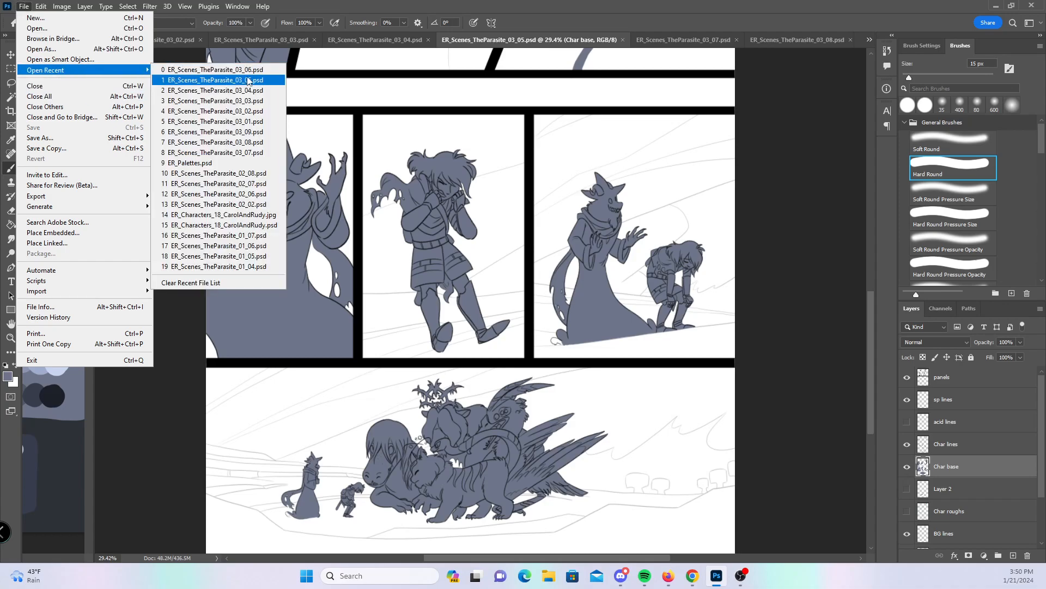
pyautogui.click(268, 71)
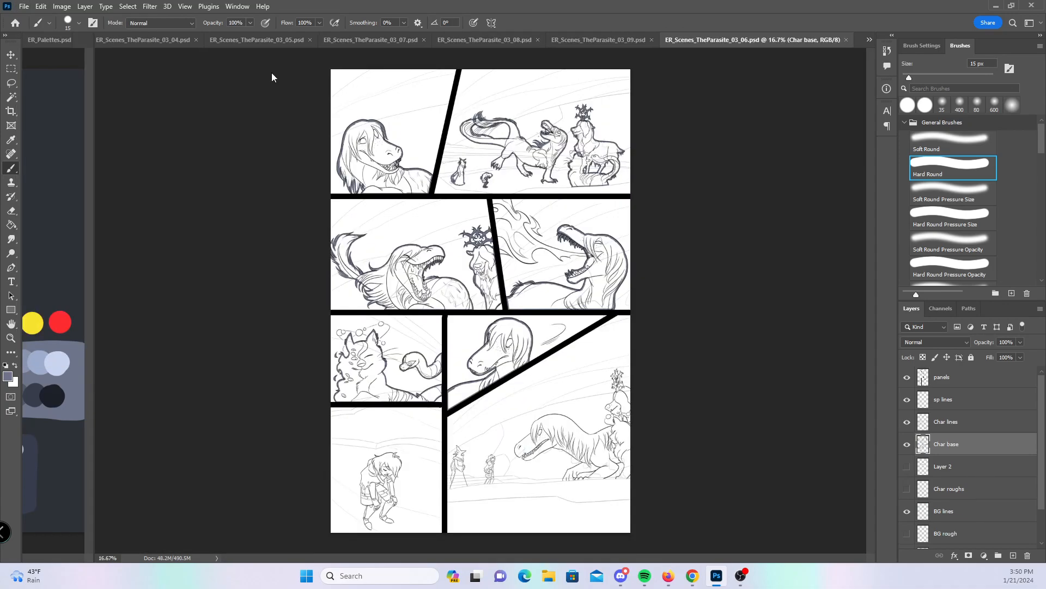
# - Fill the hunched character's upper hair tufts and pointed lower hair tips with Hard Round Pressure Size
pyautogui.press('z')
pyautogui.moveTo(350, 474); pyautogui.dragTo(556, 417)
pyautogui.press('b')
pyautogui.moveTo(727, 410); pyautogui.dragTo(400, 394)
pyautogui.click(979, 220)
pyautogui.moveTo(472, 189); pyautogui.dragTo(465, 212)
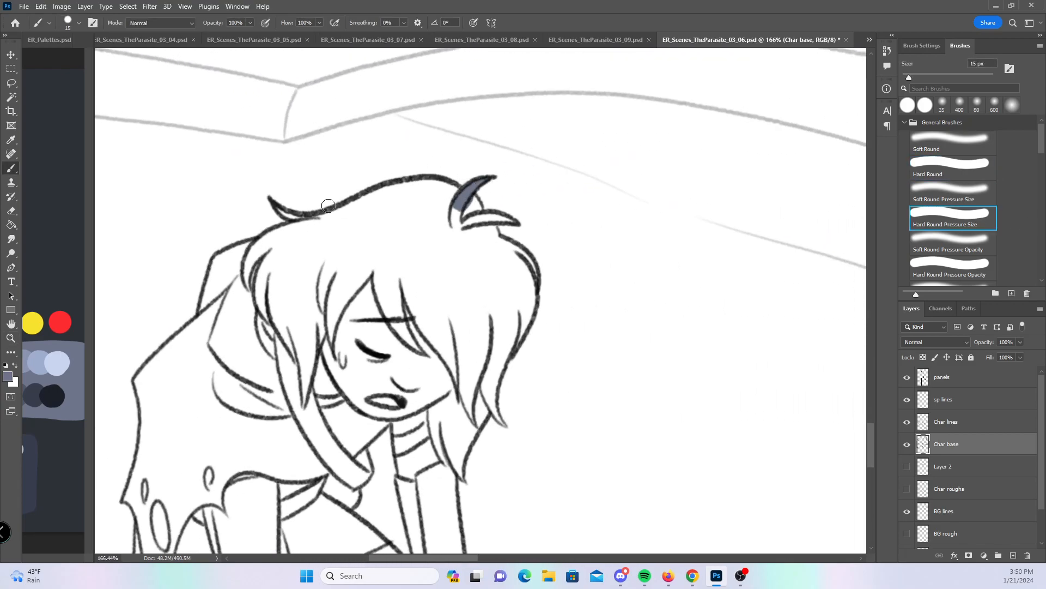
pyautogui.moveTo(274, 203); pyautogui.dragTo(321, 221)
pyautogui.moveTo(459, 228); pyautogui.dragTo(496, 221)
pyautogui.moveTo(483, 386)
pyautogui.mouseDown()
pyautogui.moveTo(503, 426)
pyautogui.moveTo(500, 361)
pyautogui.mouseUp()
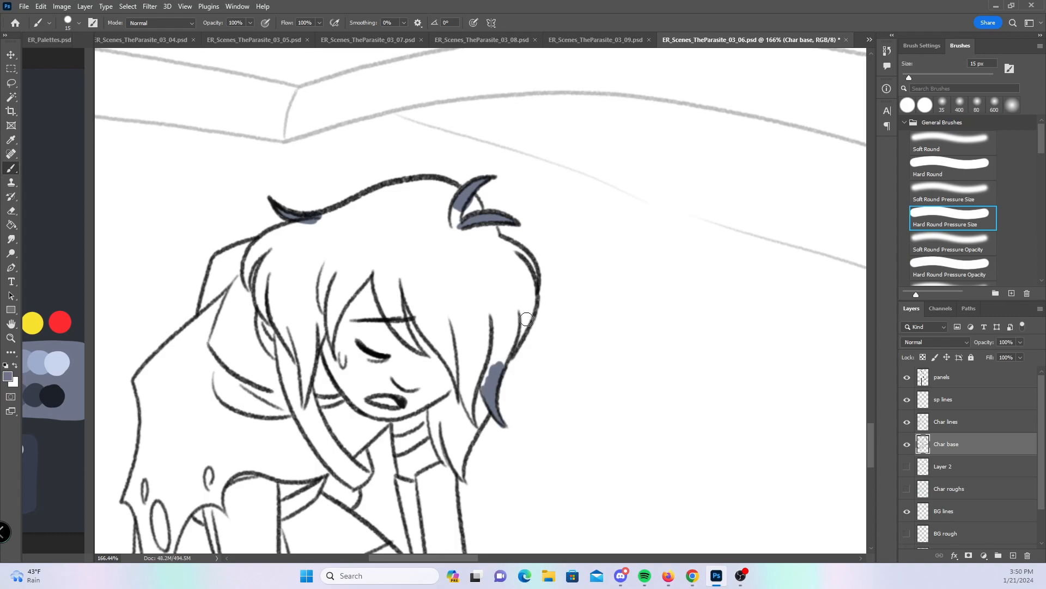
pyautogui.moveTo(460, 469)
pyautogui.mouseDown()
pyautogui.moveTo(460, 441)
pyautogui.moveTo(461, 455)
pyautogui.moveTo(473, 423)
pyautogui.mouseUp()
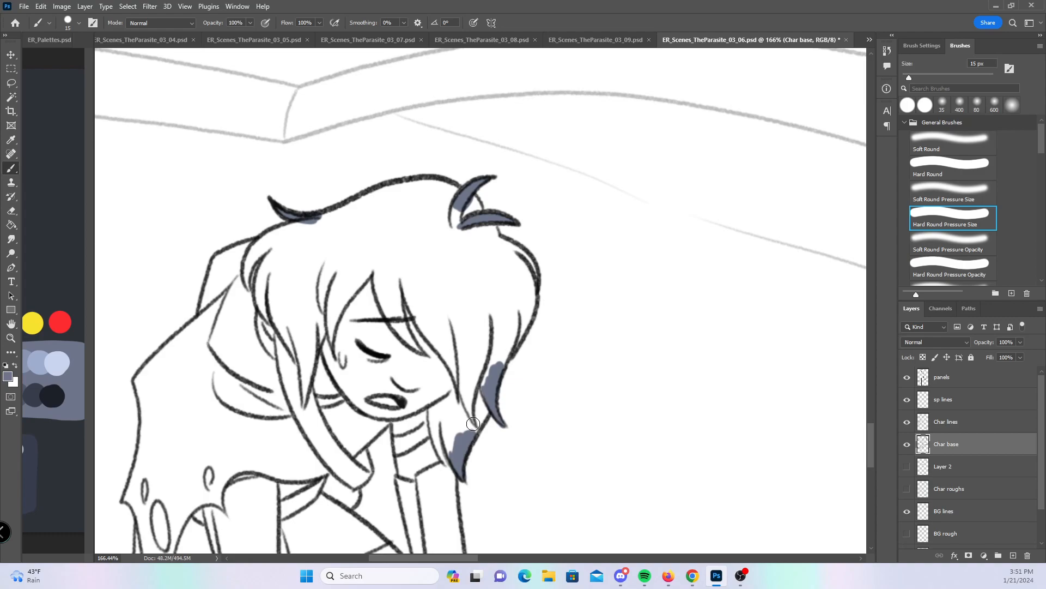
# - Edge the raised hood behind the hunched character's head and the outer outline of the hair with Hard Round
pyautogui.click(957, 168)
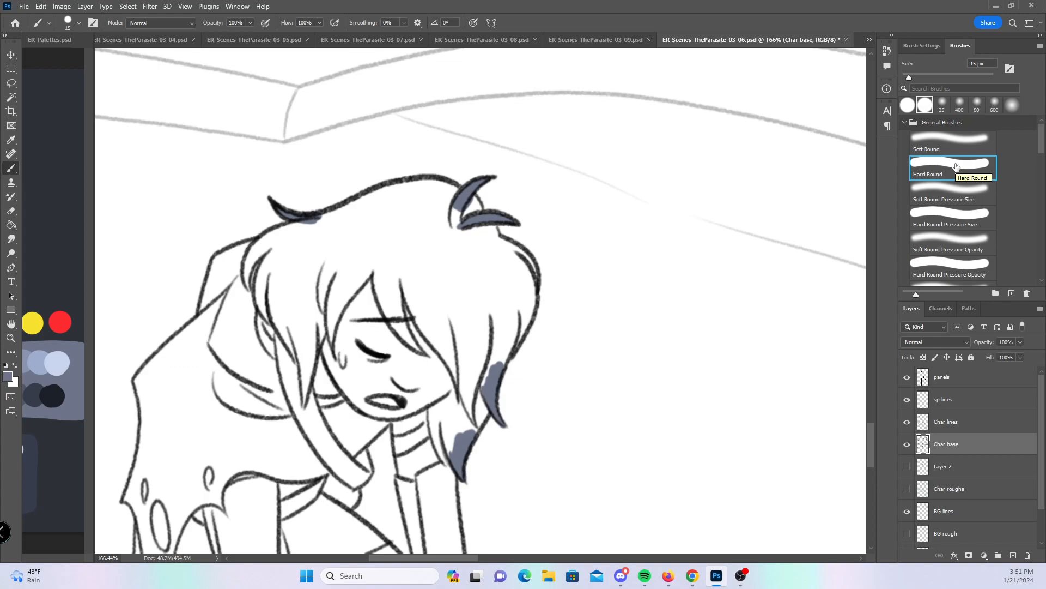
pyautogui.moveTo(221, 258); pyautogui.dragTo(201, 321)
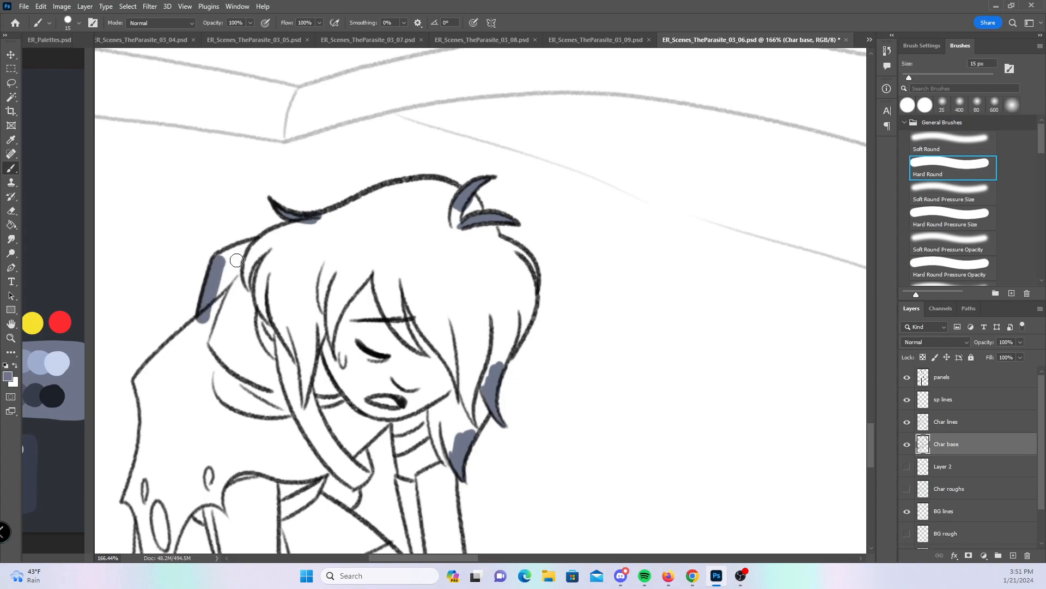
pyautogui.moveTo(215, 262)
pyautogui.mouseDown()
pyautogui.moveTo(417, 187)
pyautogui.moveTo(404, 189)
pyautogui.moveTo(460, 191)
pyautogui.moveTo(488, 237)
pyautogui.moveTo(531, 282)
pyautogui.moveTo(536, 274)
pyautogui.moveTo(497, 367)
pyautogui.mouseUp()
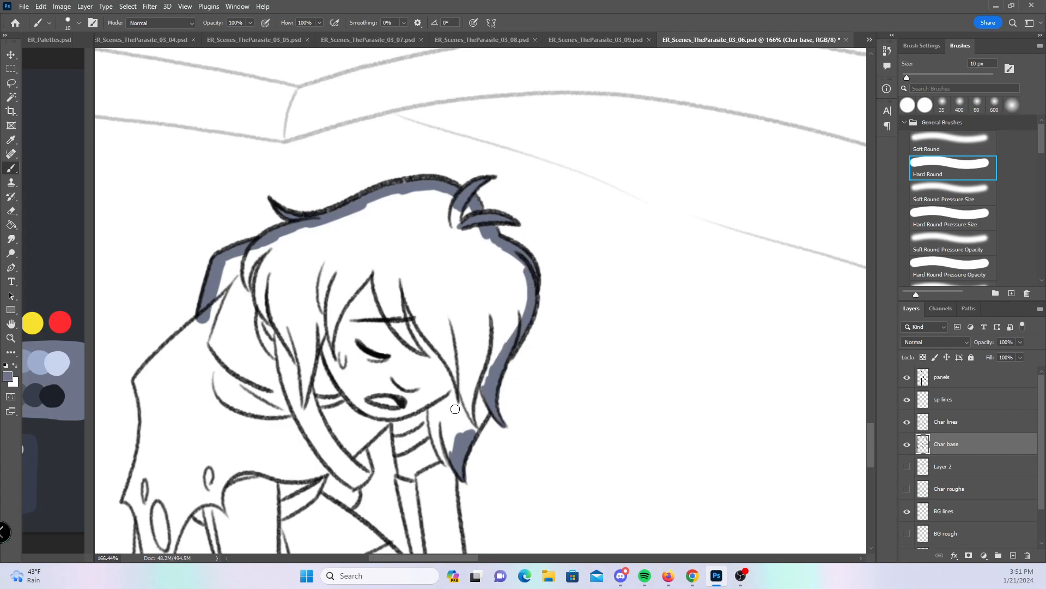
pyautogui.moveTo(453, 454)
pyautogui.mouseDown()
pyautogui.moveTo(470, 414)
pyautogui.moveTo(482, 414)
pyautogui.moveTo(489, 364)
pyautogui.mouseUp()
# - Edge the hunched character's cloak, tunic, far arm and thigh with Hard Round at 10 px
pyautogui.moveTo(370, 366); pyautogui.dragTo(504, 230)
pyautogui.moveTo(270, 252); pyautogui.dragTo(343, 185)
pyautogui.moveTo(271, 257)
pyautogui.mouseDown()
pyautogui.moveTo(281, 297)
pyautogui.moveTo(267, 356)
pyautogui.moveTo(276, 404)
pyautogui.moveTo(197, 229)
pyautogui.moveTo(196, 365)
pyautogui.moveTo(241, 385)
pyautogui.moveTo(250, 402)
pyautogui.mouseUp()
pyautogui.moveTo(408, 166)
pyautogui.mouseDown()
pyautogui.moveTo(402, 190)
pyautogui.moveTo(419, 162)
pyautogui.moveTo(415, 134)
pyautogui.moveTo(437, 109)
pyautogui.moveTo(453, 125)
pyautogui.moveTo(452, 113)
pyautogui.moveTo(480, 268)
pyautogui.mouseUp()
pyautogui.moveTo(401, 198); pyautogui.dragTo(477, 267)
pyautogui.moveTo(501, 139)
pyautogui.mouseDown()
pyautogui.moveTo(517, 274)
pyautogui.moveTo(547, 351)
pyautogui.mouseUp()
pyautogui.moveTo(378, 278); pyautogui.dragTo(445, 350)
pyautogui.scroll(-2, 490, 245)
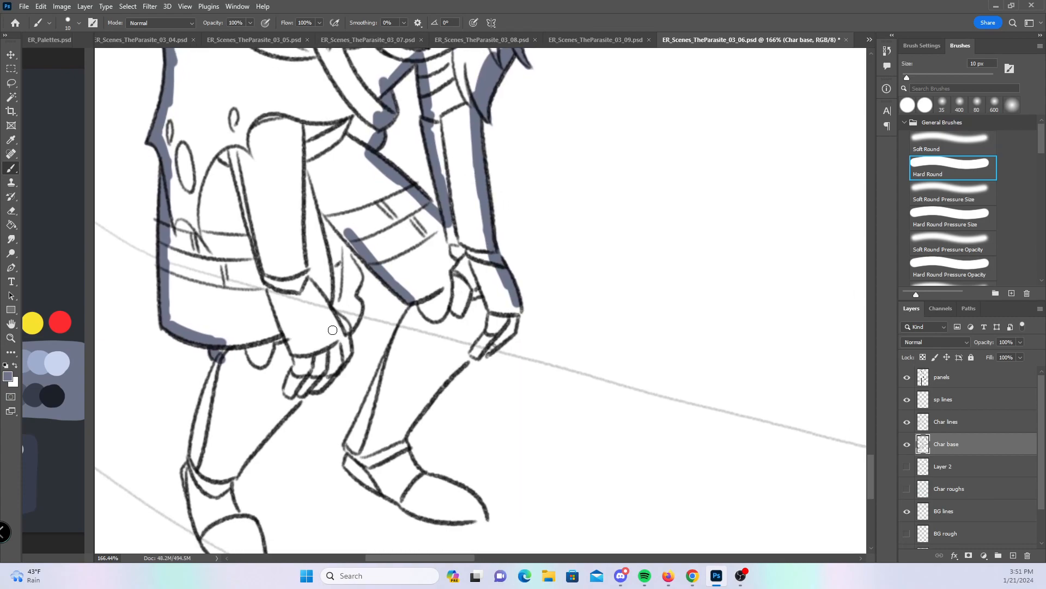
# - Edge the hunched character's lower legs, hanging hands and far boot with Hard Round
pyautogui.moveTo(194, 464); pyautogui.dragTo(224, 352)
pyautogui.moveTo(227, 479)
pyautogui.mouseDown()
pyautogui.moveTo(319, 373)
pyautogui.moveTo(347, 357)
pyautogui.moveTo(359, 304)
pyautogui.moveTo(352, 268)
pyautogui.moveTo(354, 289)
pyautogui.moveTo(370, 260)
pyautogui.mouseUp()
pyautogui.moveTo(417, 301)
pyautogui.mouseDown()
pyautogui.moveTo(351, 464)
pyautogui.moveTo(445, 520)
pyautogui.mouseUp()
pyautogui.moveTo(402, 434)
pyautogui.mouseDown()
pyautogui.moveTo(428, 483)
pyautogui.moveTo(469, 499)
pyautogui.moveTo(441, 514)
pyautogui.moveTo(470, 515)
pyautogui.mouseUp()
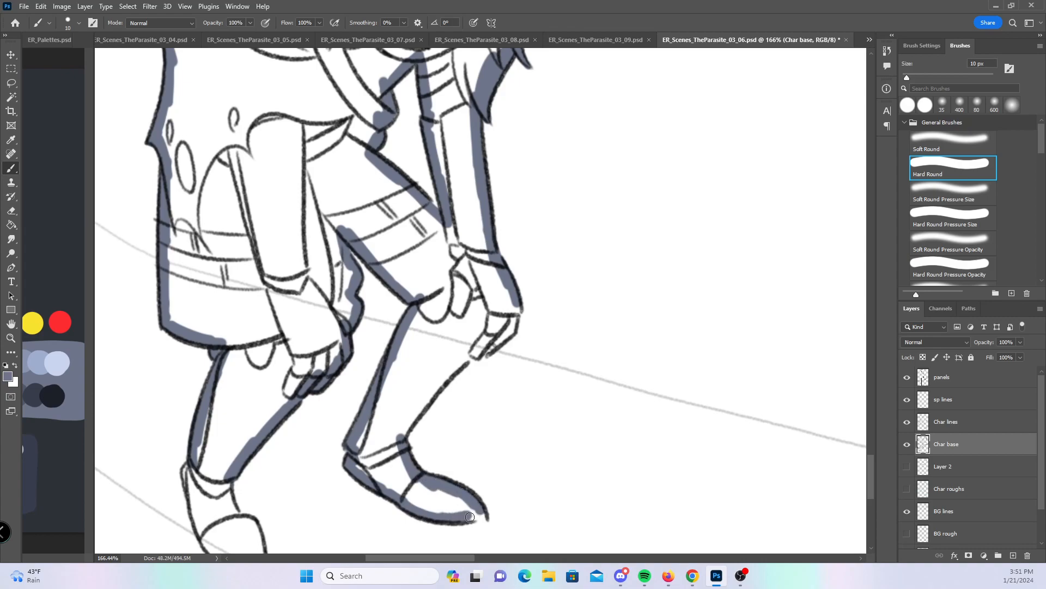
pyautogui.moveTo(399, 438)
pyautogui.mouseDown()
pyautogui.moveTo(463, 356)
pyautogui.moveTo(510, 328)
pyautogui.mouseUp()
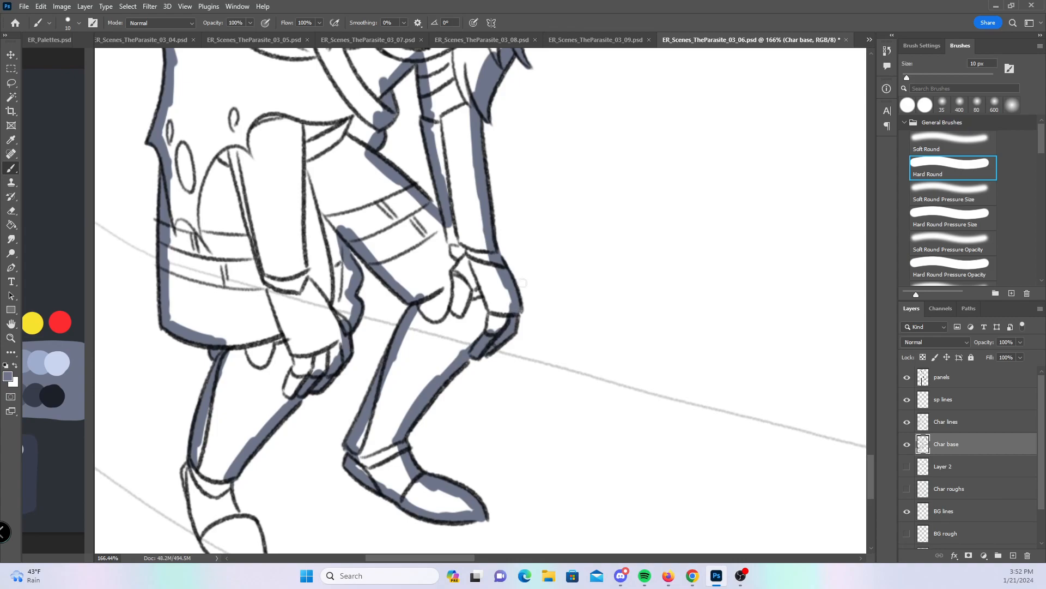
# - Edge the hunched character's remaining boot with Hard Round
pyautogui.moveTo(495, 410); pyautogui.dragTo(474, 306)
pyautogui.moveTo(171, 339)
pyautogui.mouseDown()
pyautogui.moveTo(184, 393)
pyautogui.moveTo(223, 446)
pyautogui.moveTo(246, 457)
pyautogui.mouseUp()
pyautogui.moveTo(209, 343)
pyautogui.mouseDown()
pyautogui.moveTo(224, 389)
pyautogui.moveTo(239, 392)
pyautogui.moveTo(244, 442)
pyautogui.mouseUp()
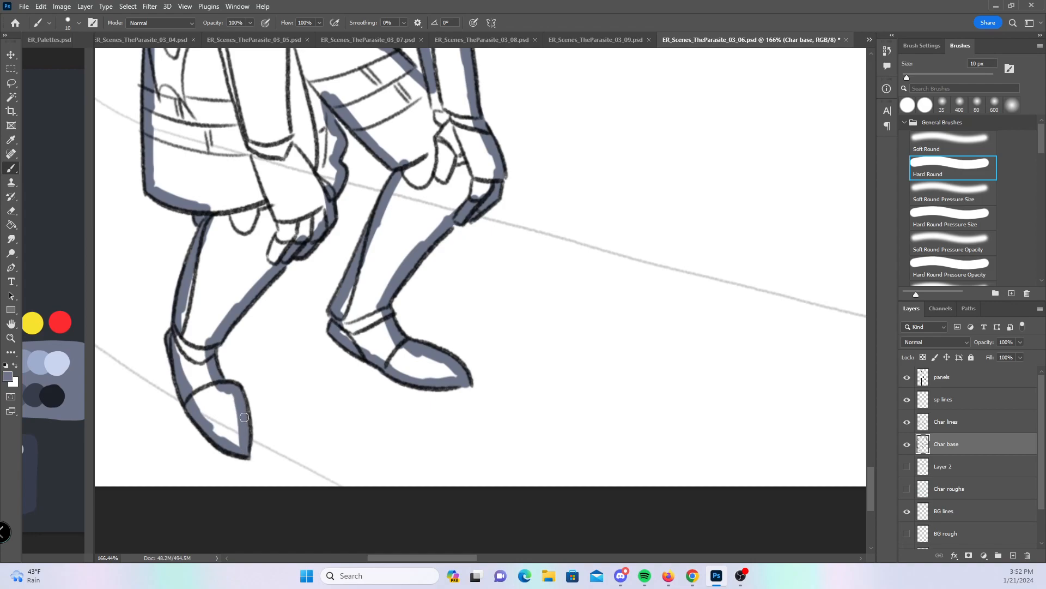
pyautogui.moveTo(571, 314); pyautogui.dragTo(427, 317)
pyautogui.moveTo(706, 267); pyautogui.dragTo(511, 391)
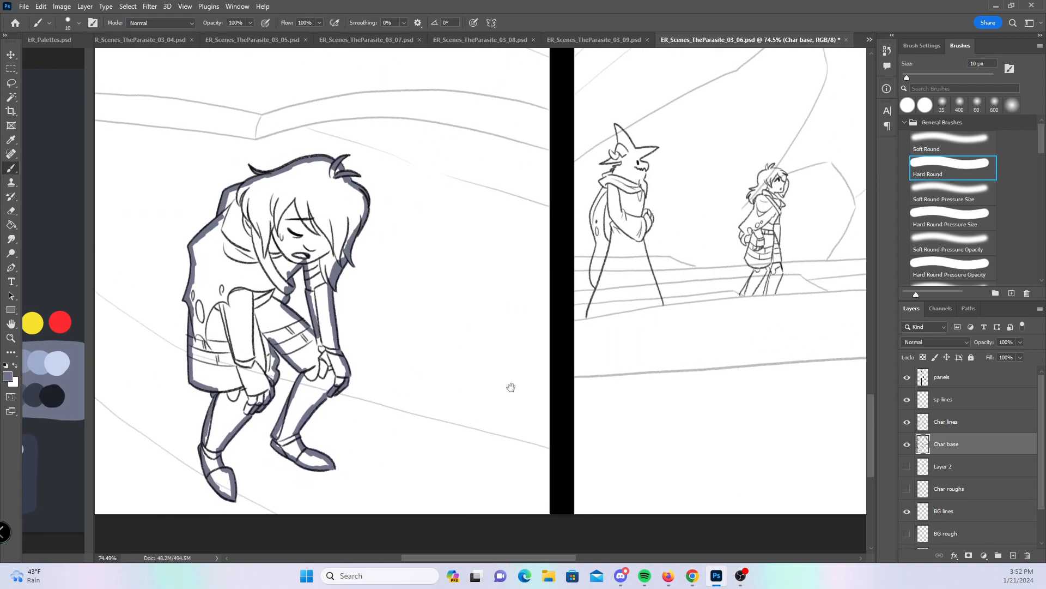
# - Fill the robed figure's horns, ear, neck fur, beard and the area around the cape holes with Hard Round Pressure Size
pyautogui.moveTo(731, 303); pyautogui.dragTo(414, 384)
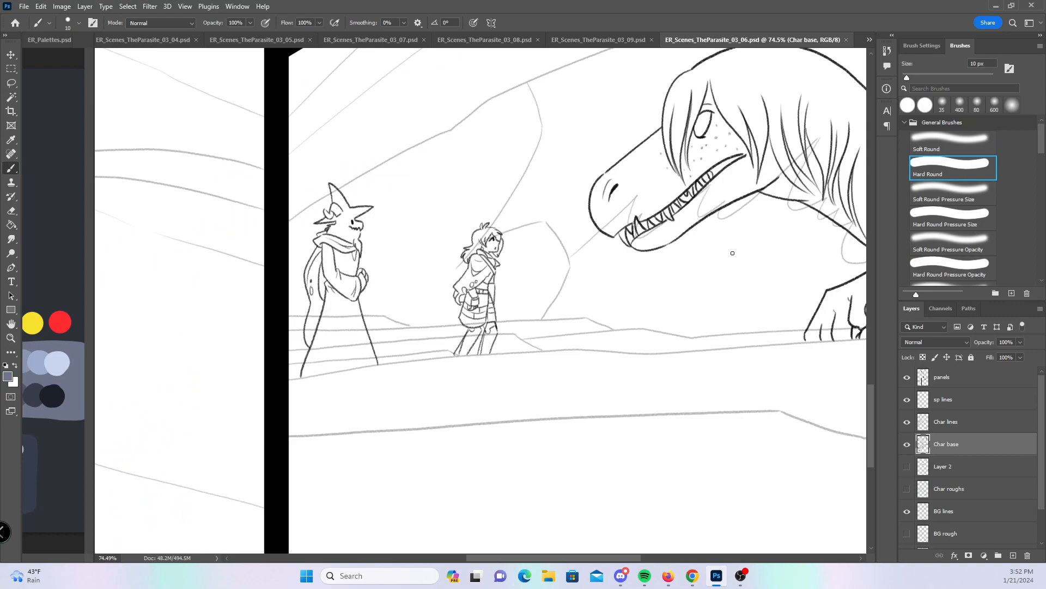
pyautogui.click(947, 216)
pyautogui.moveTo(329, 239); pyautogui.dragTo(415, 240)
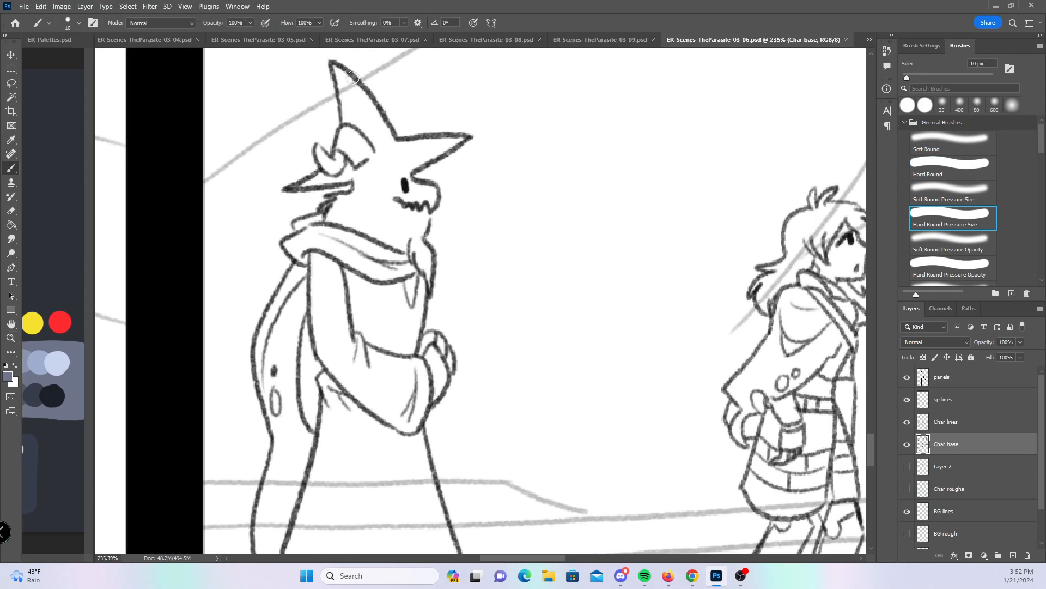
pyautogui.moveTo(341, 88)
pyautogui.mouseDown()
pyautogui.moveTo(348, 101)
pyautogui.moveTo(355, 79)
pyautogui.moveTo(346, 125)
pyautogui.moveTo(347, 111)
pyautogui.mouseUp()
pyautogui.moveTo(330, 153)
pyautogui.mouseDown()
pyautogui.moveTo(296, 187)
pyautogui.moveTo(324, 170)
pyautogui.moveTo(319, 179)
pyautogui.moveTo(347, 179)
pyautogui.moveTo(337, 177)
pyautogui.moveTo(362, 117)
pyautogui.moveTo(357, 90)
pyautogui.moveTo(393, 141)
pyautogui.mouseUp()
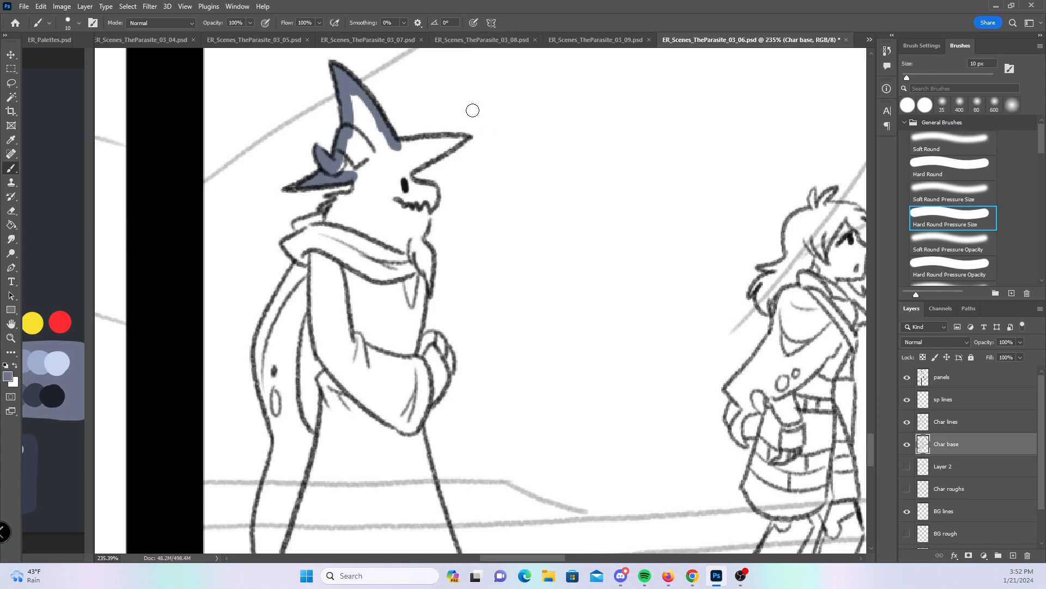
pyautogui.moveTo(417, 144)
pyautogui.mouseDown()
pyautogui.moveTo(466, 138)
pyautogui.moveTo(418, 140)
pyautogui.mouseUp()
pyautogui.moveTo(331, 197)
pyautogui.mouseDown()
pyautogui.moveTo(330, 220)
pyautogui.moveTo(365, 162)
pyautogui.mouseUp()
pyautogui.moveTo(420, 254)
pyautogui.mouseDown()
pyautogui.moveTo(430, 287)
pyautogui.moveTo(424, 243)
pyautogui.mouseUp()
pyautogui.moveTo(266, 382)
pyautogui.mouseDown()
pyautogui.moveTo(273, 433)
pyautogui.moveTo(269, 383)
pyautogui.moveTo(283, 414)
pyautogui.moveTo(273, 361)
pyautogui.moveTo(272, 381)
pyautogui.mouseUp()
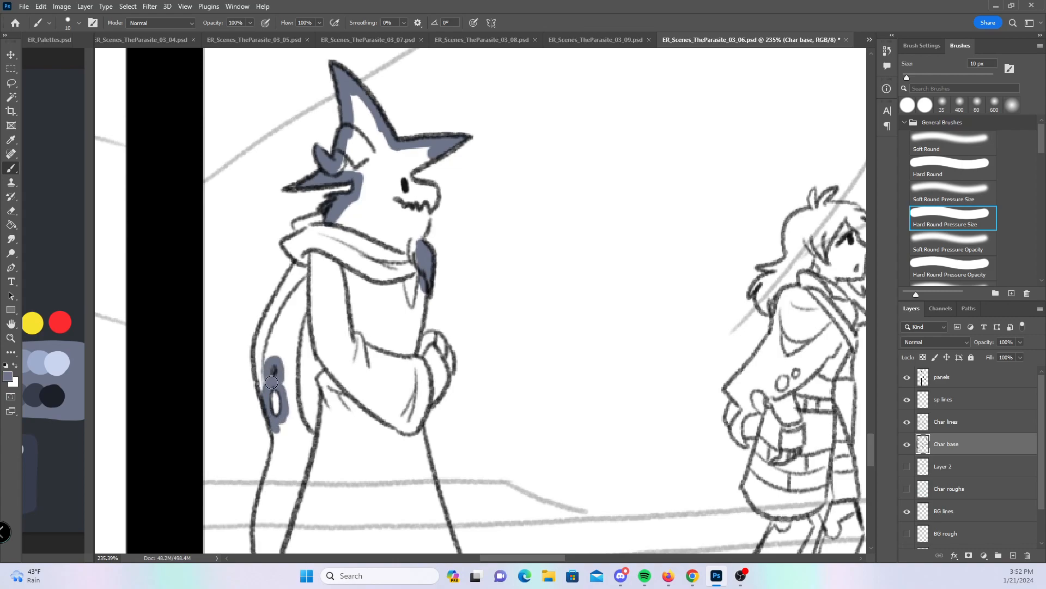
# - Edge the robed figure's cape, sleeves, chest and both sides of the robe with Hard Round
pyautogui.click(934, 170)
pyautogui.moveTo(296, 267)
pyautogui.mouseDown()
pyautogui.moveTo(260, 379)
pyautogui.moveTo(270, 343)
pyautogui.moveTo(284, 361)
pyautogui.moveTo(308, 273)
pyautogui.moveTo(300, 224)
pyautogui.moveTo(323, 225)
pyautogui.moveTo(316, 306)
pyautogui.moveTo(341, 380)
pyautogui.moveTo(311, 452)
pyautogui.moveTo(330, 389)
pyautogui.mouseUp()
pyautogui.moveTo(421, 280)
pyautogui.mouseDown()
pyautogui.moveTo(412, 338)
pyautogui.moveTo(435, 347)
pyautogui.moveTo(422, 360)
pyautogui.moveTo(444, 350)
pyautogui.moveTo(447, 368)
pyautogui.moveTo(428, 401)
pyautogui.moveTo(431, 364)
pyautogui.mouseUp()
pyautogui.moveTo(522, 416); pyautogui.dragTo(502, 202)
pyautogui.moveTo(273, 216)
pyautogui.mouseDown()
pyautogui.moveTo(240, 338)
pyautogui.moveTo(259, 376)
pyautogui.mouseUp()
pyautogui.moveTo(240, 450)
pyautogui.mouseDown()
pyautogui.moveTo(233, 461)
pyautogui.moveTo(260, 373)
pyautogui.mouseUp()
pyautogui.moveTo(407, 191)
pyautogui.mouseDown()
pyautogui.moveTo(395, 227)
pyautogui.moveTo(459, 423)
pyautogui.mouseUp()
# - Paint a band along the bottom of the figure's robe, joining its two side edges with Hard Round
pyautogui.moveTo(471, 346); pyautogui.dragTo(587, 297)
pyautogui.moveTo(341, 420)
pyautogui.mouseDown()
pyautogui.moveTo(415, 402)
pyautogui.moveTo(356, 412)
pyautogui.mouseUp()
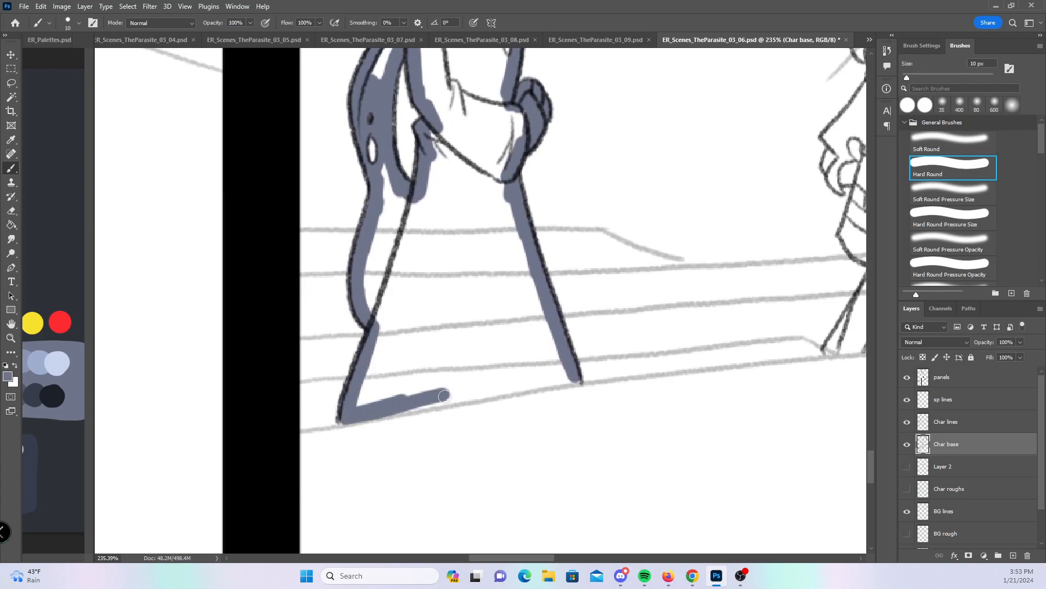
pyautogui.keyDown('shift'); pyautogui.click(528, 380); pyautogui.keyUp('shift')
pyautogui.keyDown('shift'); pyautogui.click(581, 376); pyautogui.keyUp('shift')
# - Fill the small standing character's hair tufts, chin lock, scarf and rear hand with Hard Round Pressure Size
pyautogui.moveTo(693, 277)
pyautogui.mouseDown()
pyautogui.moveTo(325, 383)
pyautogui.moveTo(262, 436)
pyautogui.mouseUp()
pyautogui.click(940, 211)
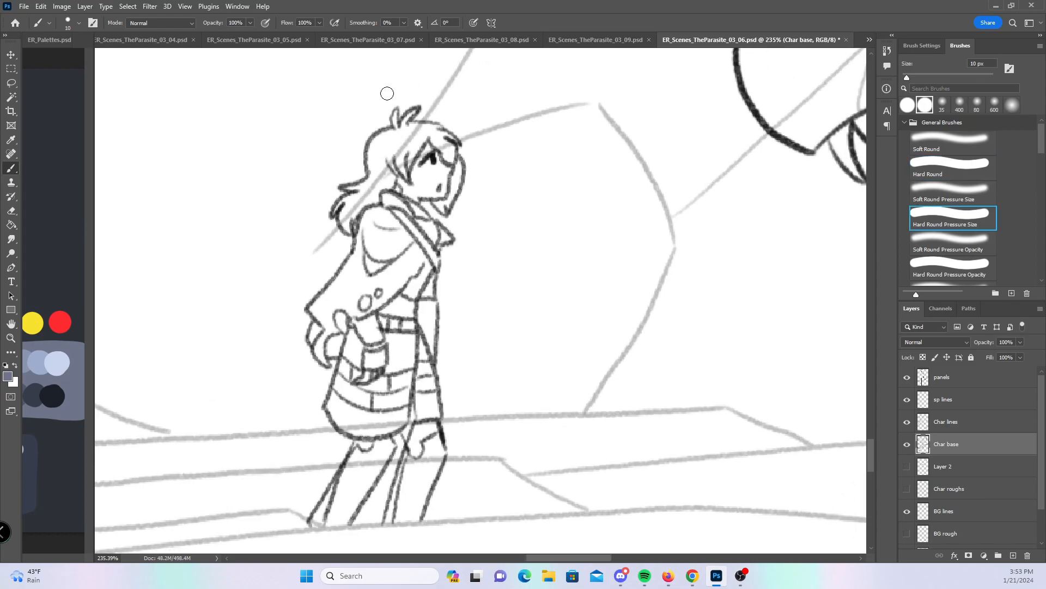
pyautogui.moveTo(396, 114)
pyautogui.mouseDown()
pyautogui.moveTo(399, 134)
pyautogui.moveTo(419, 107)
pyautogui.moveTo(406, 135)
pyautogui.mouseUp()
pyautogui.moveTo(340, 187); pyautogui.dragTo(375, 178)
pyautogui.moveTo(337, 212)
pyautogui.mouseDown()
pyautogui.moveTo(360, 195)
pyautogui.moveTo(350, 230)
pyautogui.moveTo(356, 218)
pyautogui.mouseUp()
pyautogui.moveTo(435, 126); pyautogui.dragTo(458, 145)
pyautogui.moveTo(437, 202)
pyautogui.mouseDown()
pyautogui.moveTo(442, 214)
pyautogui.moveTo(451, 195)
pyautogui.moveTo(430, 223)
pyautogui.moveTo(443, 234)
pyautogui.mouseUp()
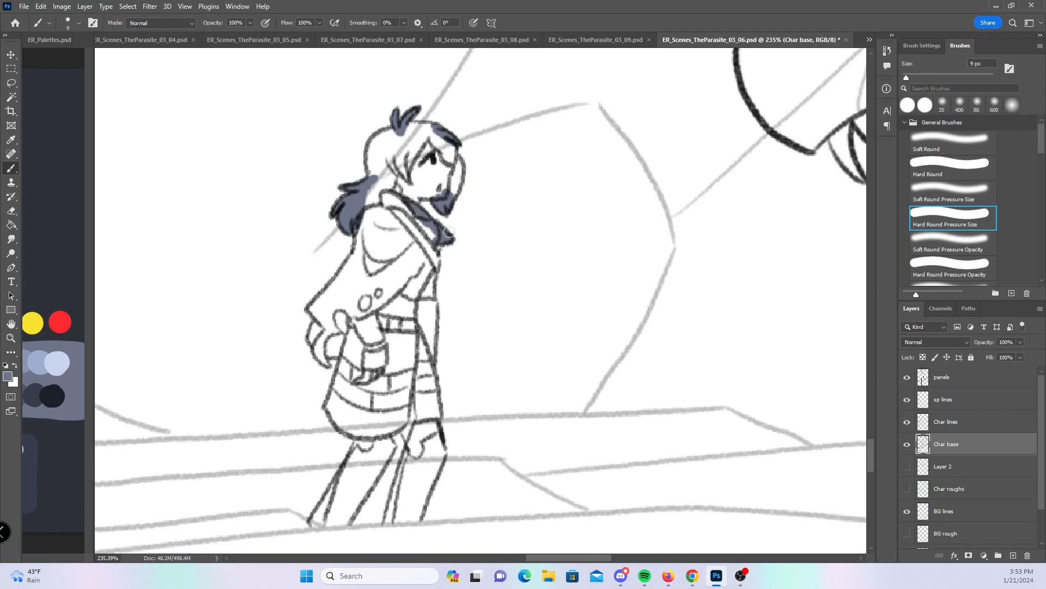
pyautogui.moveTo(317, 323)
pyautogui.mouseDown()
pyautogui.moveTo(308, 338)
pyautogui.moveTo(330, 355)
pyautogui.mouseUp()
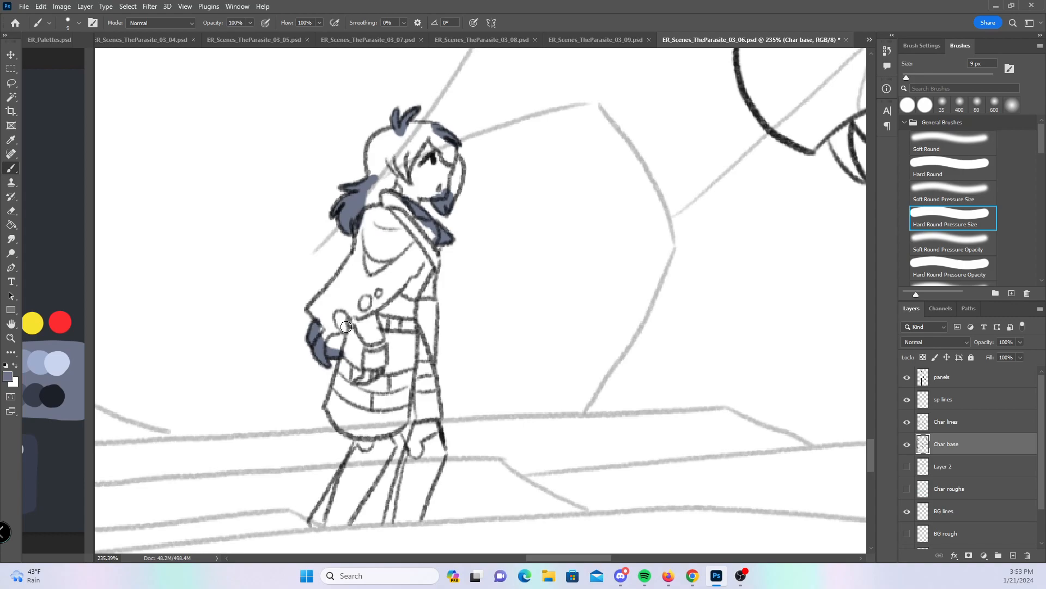
# - Edge the small standing character's hair, back of the cape, chest and rear coat hem with an 8 px Hard Round brush
pyautogui.click(965, 168)
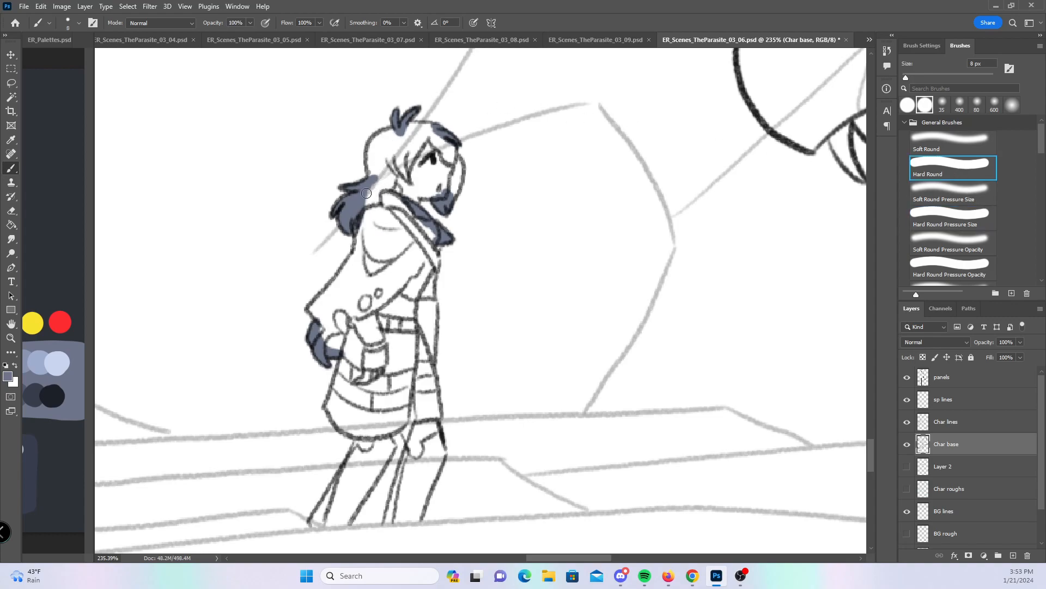
pyautogui.moveTo(322, 340)
pyautogui.mouseDown()
pyautogui.moveTo(310, 308)
pyautogui.moveTo(340, 271)
pyautogui.moveTo(358, 215)
pyautogui.mouseUp()
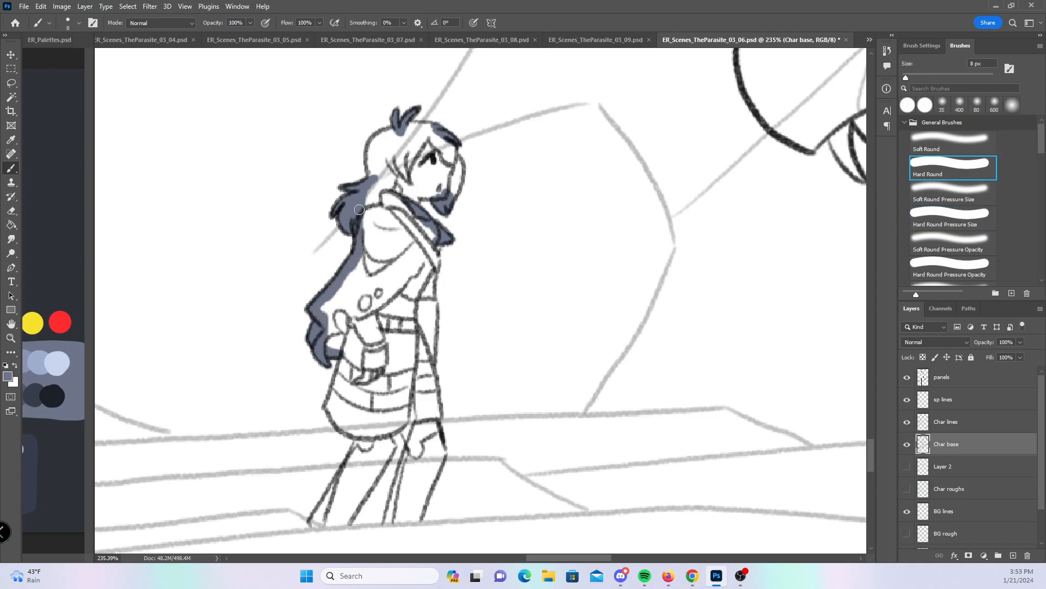
pyautogui.moveTo(374, 176)
pyautogui.mouseDown()
pyautogui.moveTo(371, 140)
pyautogui.moveTo(430, 122)
pyautogui.moveTo(456, 175)
pyautogui.moveTo(447, 192)
pyautogui.mouseUp()
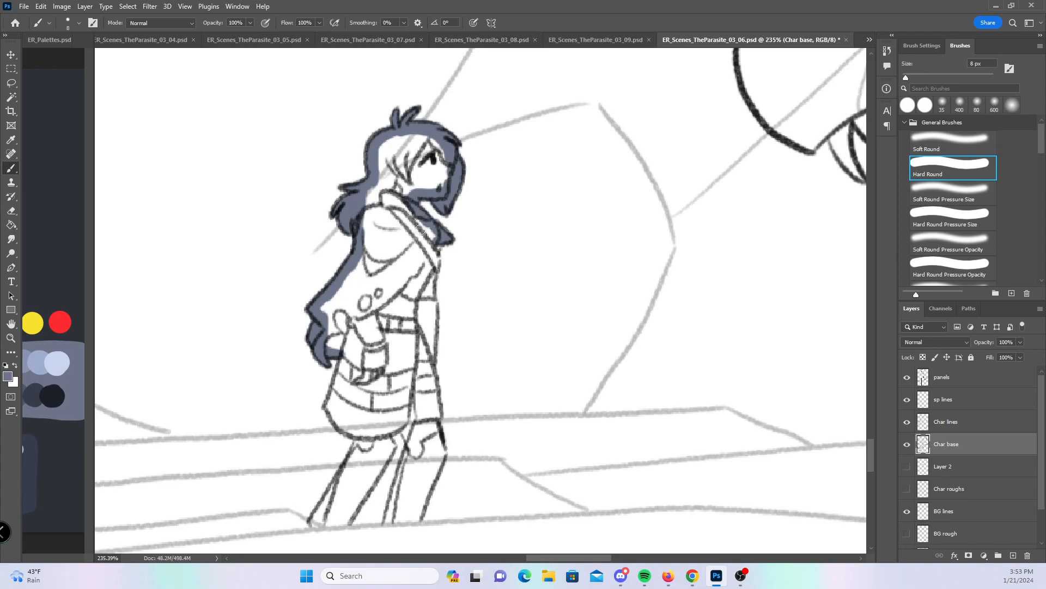
pyautogui.moveTo(437, 252); pyautogui.dragTo(431, 375)
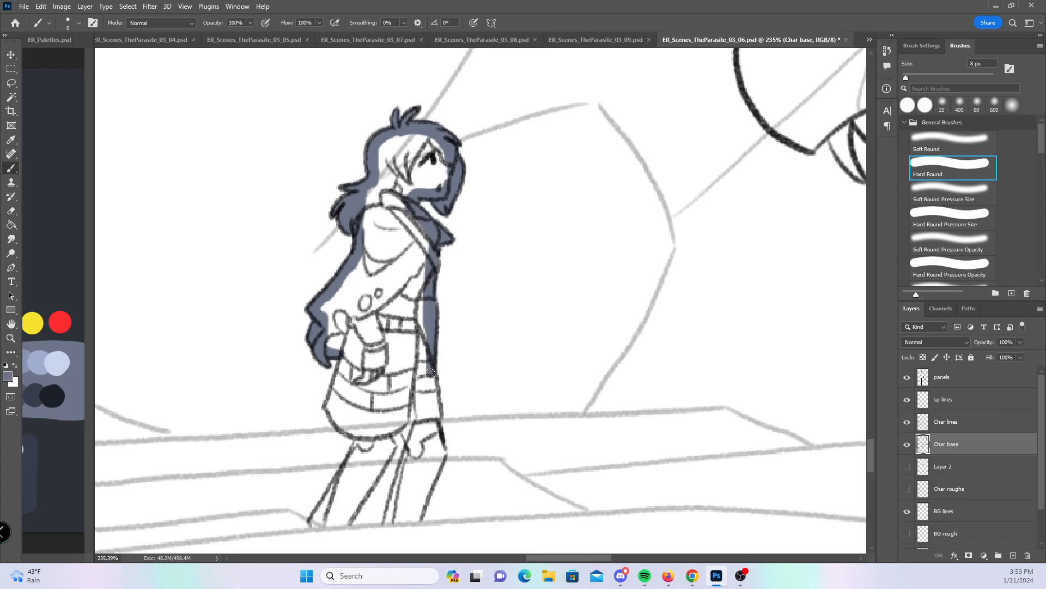
pyautogui.moveTo(349, 358)
pyautogui.mouseDown()
pyautogui.moveTo(332, 401)
pyautogui.moveTo(343, 427)
pyautogui.moveTo(360, 432)
pyautogui.mouseUp()
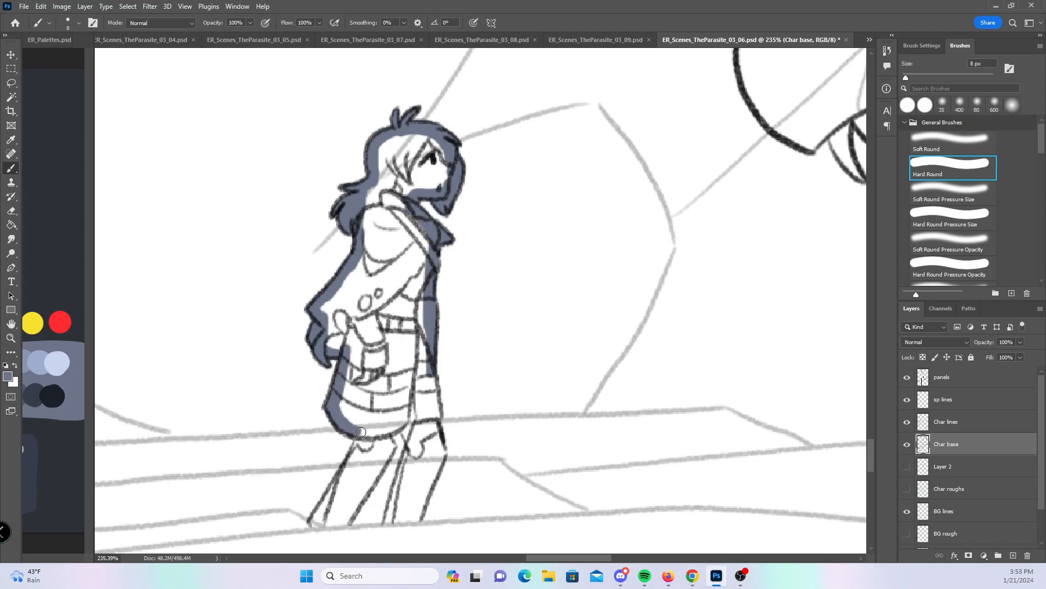
# - Edge the small character's legs and the lower front of the coat and sleeve in the base color
pyautogui.moveTo(461, 339)
pyautogui.mouseDown()
pyautogui.moveTo(437, 231)
pyautogui.moveTo(412, 192)
pyautogui.mouseUp()
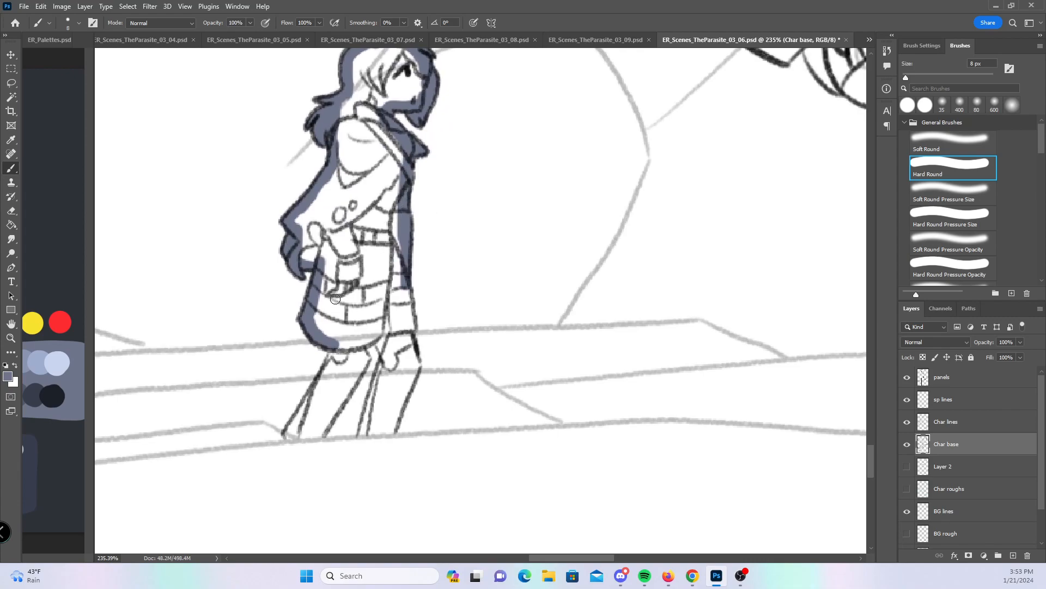
pyautogui.moveTo(288, 436)
pyautogui.mouseDown()
pyautogui.moveTo(329, 366)
pyautogui.moveTo(330, 328)
pyautogui.mouseUp()
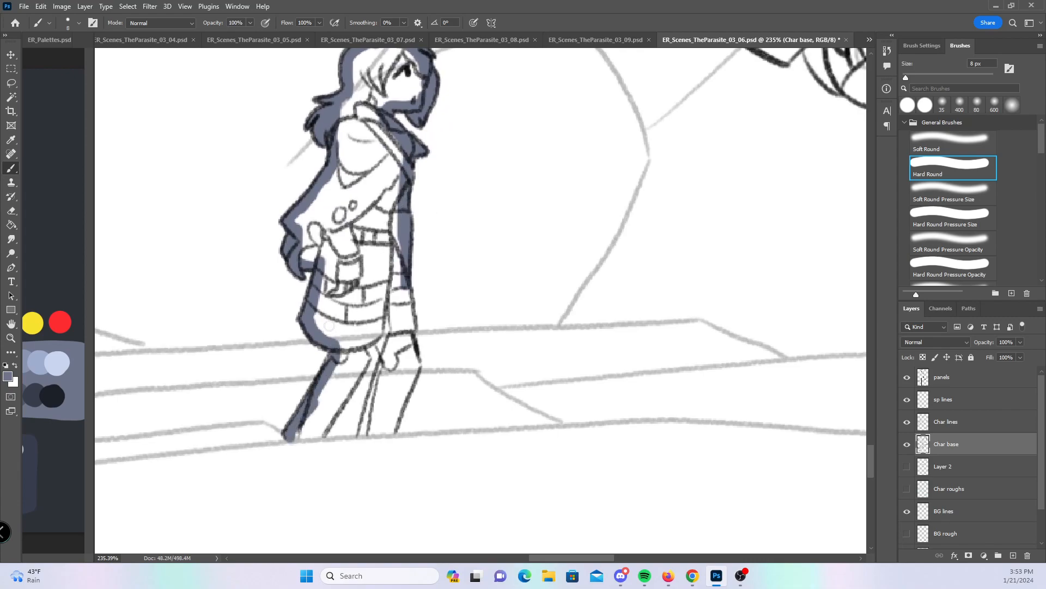
pyautogui.moveTo(362, 356)
pyautogui.mouseDown()
pyautogui.moveTo(365, 338)
pyautogui.moveTo(360, 352)
pyautogui.moveTo(382, 339)
pyautogui.moveTo(387, 356)
pyautogui.moveTo(363, 434)
pyautogui.moveTo(389, 425)
pyautogui.mouseUp()
pyautogui.moveTo(405, 287)
pyautogui.mouseDown()
pyautogui.moveTo(414, 368)
pyautogui.moveTo(389, 426)
pyautogui.mouseUp()
# - Fill the front teeth and mouth tip of the large maned creature with Hard Round Pressure Size
pyautogui.moveTo(555, 272); pyautogui.dragTo(392, 273)
pyautogui.moveTo(715, 194)
pyautogui.mouseDown()
pyautogui.moveTo(403, 349)
pyautogui.moveTo(485, 297)
pyautogui.mouseUp()
pyautogui.click(948, 214)
pyautogui.moveTo(371, 255); pyautogui.dragTo(436, 261)
pyautogui.moveTo(335, 347)
pyautogui.mouseDown()
pyautogui.moveTo(329, 376)
pyautogui.moveTo(352, 390)
pyautogui.moveTo(334, 340)
pyautogui.moveTo(347, 328)
pyautogui.moveTo(357, 343)
pyautogui.moveTo(368, 309)
pyautogui.mouseUp()
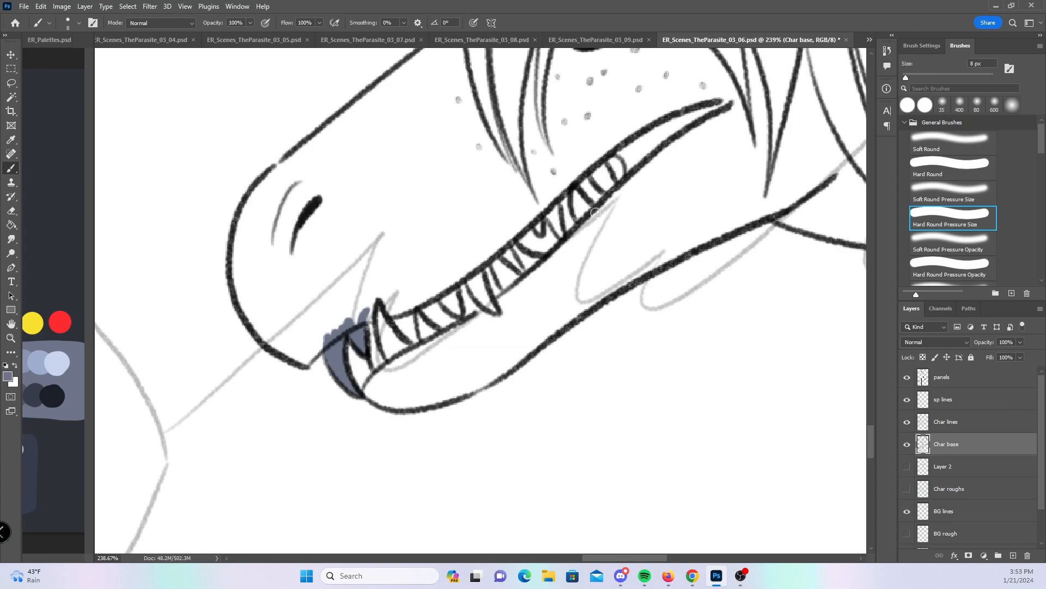
pyautogui.moveTo(366, 330); pyautogui.dragTo(389, 364)
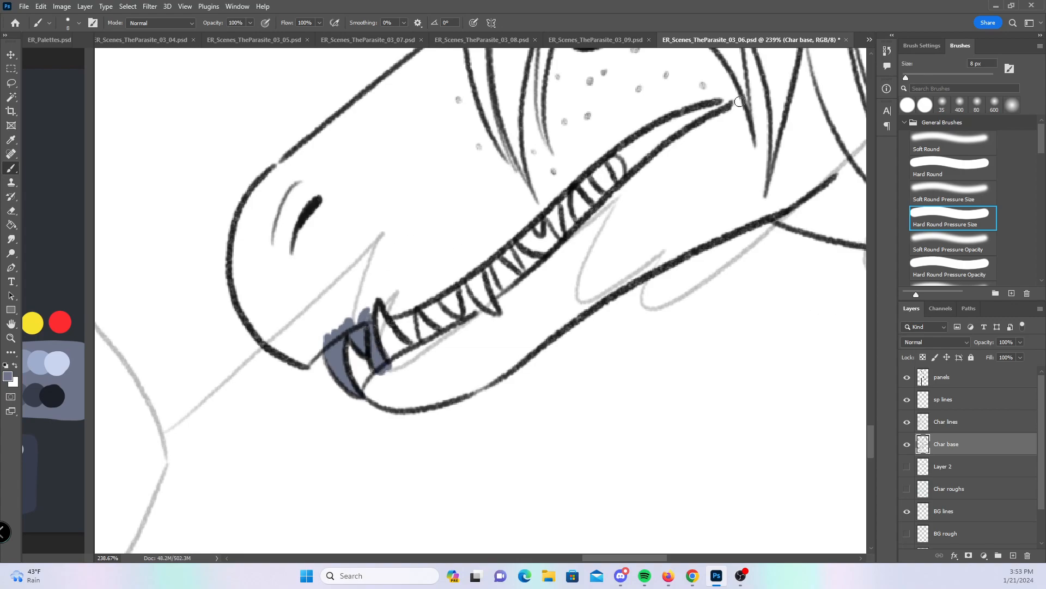
# - Edge the large creature's snout tip, front lip and lower jaw with Hard Round
pyautogui.click(952, 162)
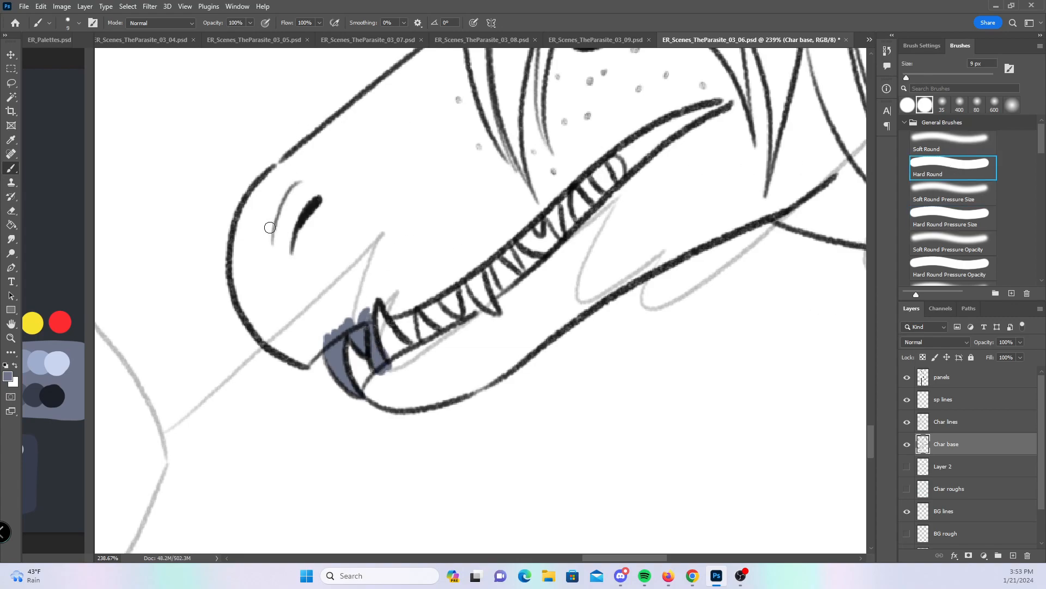
pyautogui.moveTo(245, 220)
pyautogui.mouseDown()
pyautogui.moveTo(243, 289)
pyautogui.moveTo(285, 344)
pyautogui.moveTo(308, 343)
pyautogui.moveTo(306, 360)
pyautogui.moveTo(331, 333)
pyautogui.moveTo(370, 312)
pyautogui.mouseUp()
pyautogui.moveTo(386, 380)
pyautogui.mouseDown()
pyautogui.moveTo(368, 391)
pyautogui.moveTo(401, 403)
pyautogui.moveTo(390, 395)
pyautogui.moveTo(467, 380)
pyautogui.moveTo(449, 382)
pyautogui.moveTo(465, 390)
pyautogui.moveTo(625, 277)
pyautogui.moveTo(789, 200)
pyautogui.mouseUp()
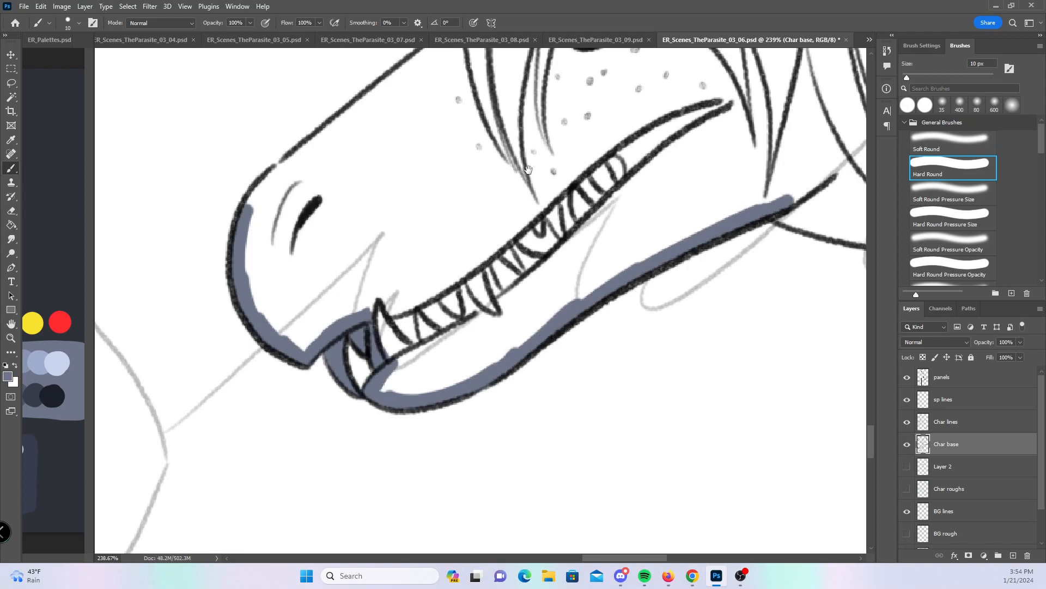
# - Edge the large creature's upper outline from the snout over the head and along the back with Hard Round
pyautogui.moveTo(342, 167); pyautogui.dragTo(310, 327)
pyautogui.moveTo(215, 368); pyautogui.dragTo(449, 159)
pyautogui.moveTo(521, 116); pyautogui.dragTo(420, 288)
pyautogui.moveTo(433, 166)
pyautogui.mouseDown()
pyautogui.moveTo(389, 188)
pyautogui.moveTo(357, 223)
pyautogui.moveTo(336, 311)
pyautogui.mouseUp()
pyautogui.moveTo(474, 174)
pyautogui.mouseDown()
pyautogui.moveTo(418, 268)
pyautogui.moveTo(374, 306)
pyautogui.moveTo(367, 299)
pyautogui.moveTo(413, 240)
pyautogui.moveTo(524, 208)
pyautogui.moveTo(581, 212)
pyautogui.mouseUp()
pyautogui.moveTo(543, 366)
pyautogui.mouseDown()
pyautogui.moveTo(458, 367)
pyautogui.moveTo(264, 338)
pyautogui.mouseUp()
pyautogui.moveTo(299, 188)
pyautogui.mouseDown()
pyautogui.moveTo(328, 191)
pyautogui.moveTo(302, 184)
pyautogui.moveTo(409, 211)
pyautogui.moveTo(389, 203)
pyautogui.moveTo(487, 244)
pyautogui.moveTo(584, 320)
pyautogui.moveTo(559, 303)
pyautogui.moveTo(700, 436)
pyautogui.mouseUp()
pyautogui.moveTo(672, 526)
pyautogui.mouseDown()
pyautogui.moveTo(341, 402)
pyautogui.moveTo(288, 409)
pyautogui.mouseUp()
pyautogui.moveTo(306, 309)
pyautogui.mouseDown()
pyautogui.moveTo(376, 353)
pyautogui.moveTo(423, 357)
pyautogui.moveTo(498, 341)
pyautogui.moveTo(668, 248)
pyautogui.moveTo(751, 223)
pyautogui.mouseUp()
pyautogui.moveTo(807, 242); pyautogui.dragTo(473, 341)
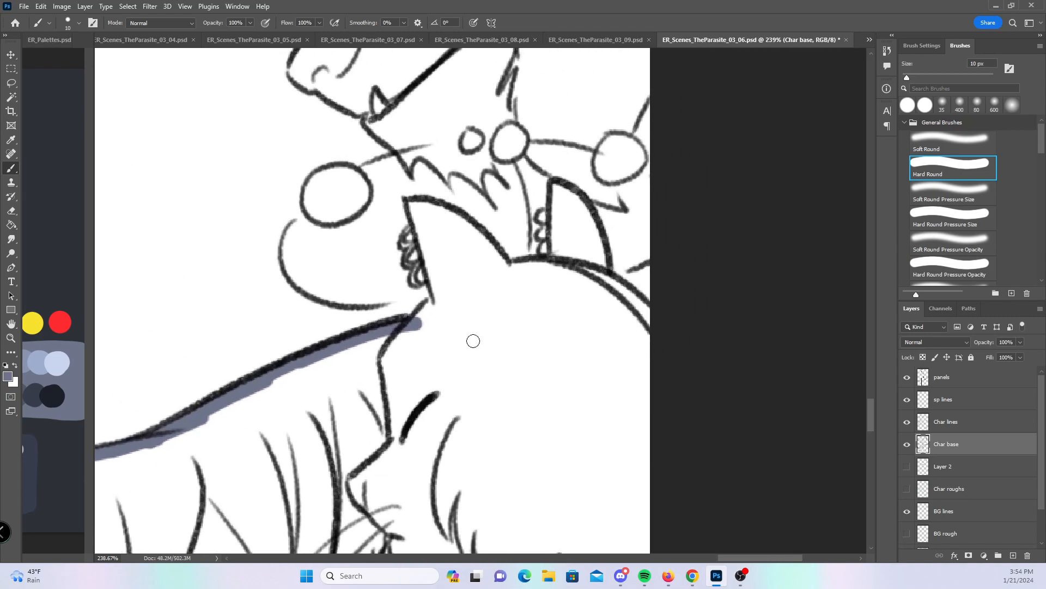
# - Fill the curls beside the front pointed ear and edge that ear with Hard Round Pressure Size
pyautogui.click(953, 216)
pyautogui.moveTo(414, 224)
pyautogui.mouseDown()
pyautogui.moveTo(411, 245)
pyautogui.moveTo(427, 255)
pyautogui.mouseUp()
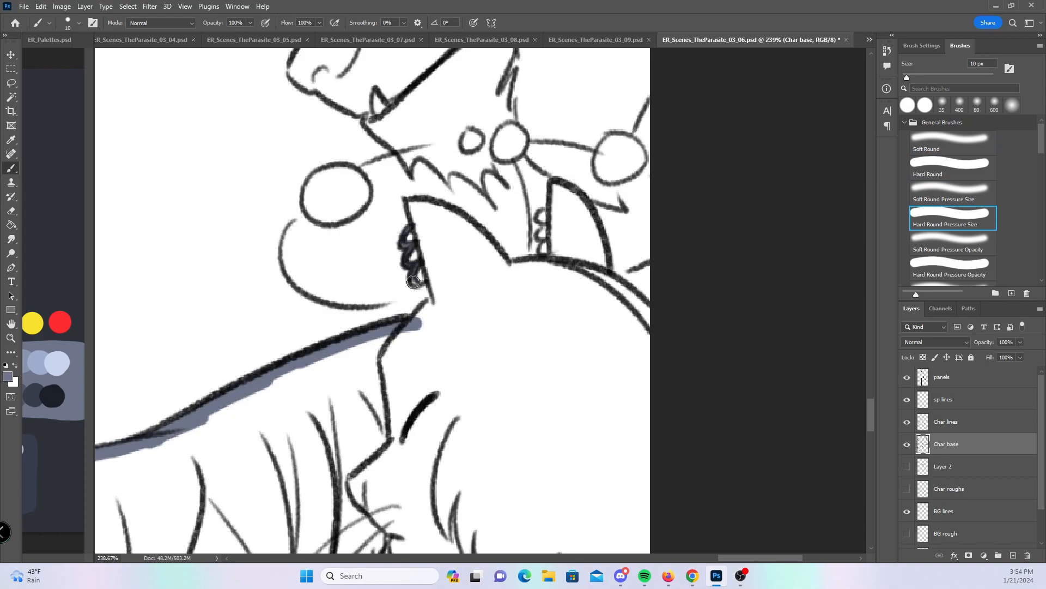
pyautogui.moveTo(421, 208)
pyautogui.mouseDown()
pyautogui.moveTo(417, 226)
pyautogui.moveTo(430, 202)
pyautogui.moveTo(439, 294)
pyautogui.moveTo(423, 321)
pyautogui.moveTo(444, 213)
pyautogui.moveTo(504, 275)
pyautogui.mouseUp()
# - Edge the strip between the ears and the antlered head's forehead, snout and jaw fur with Hard Round
pyautogui.click(957, 169)
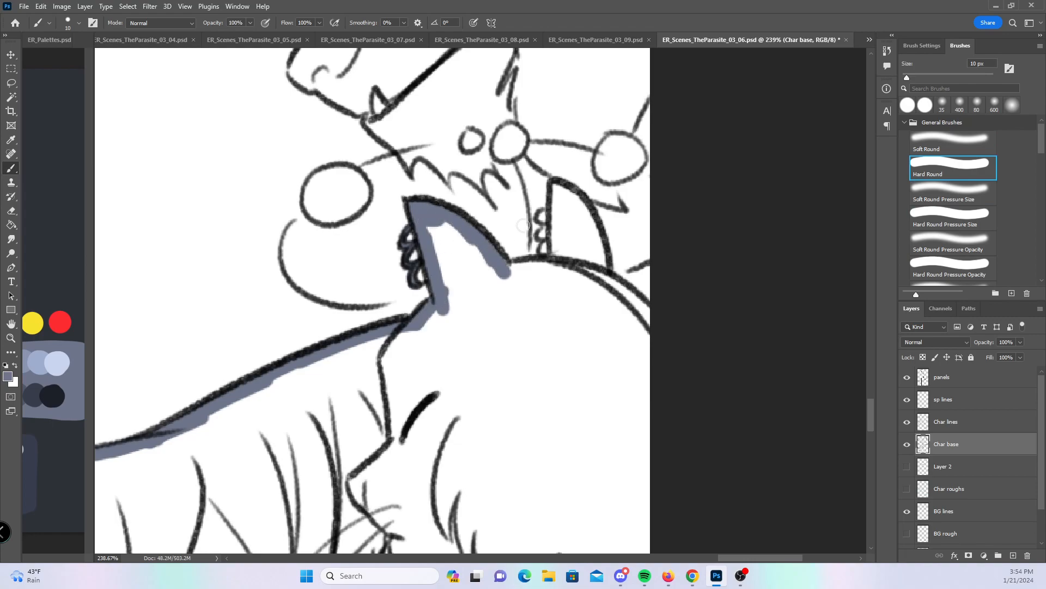
pyautogui.scroll(3, 638, 344)
pyautogui.hscroll(2, 638, 344)
pyautogui.moveTo(438, 404); pyautogui.dragTo(494, 393)
pyautogui.moveTo(454, 276); pyautogui.dragTo(474, 364)
pyautogui.moveTo(613, 236); pyautogui.dragTo(605, 373)
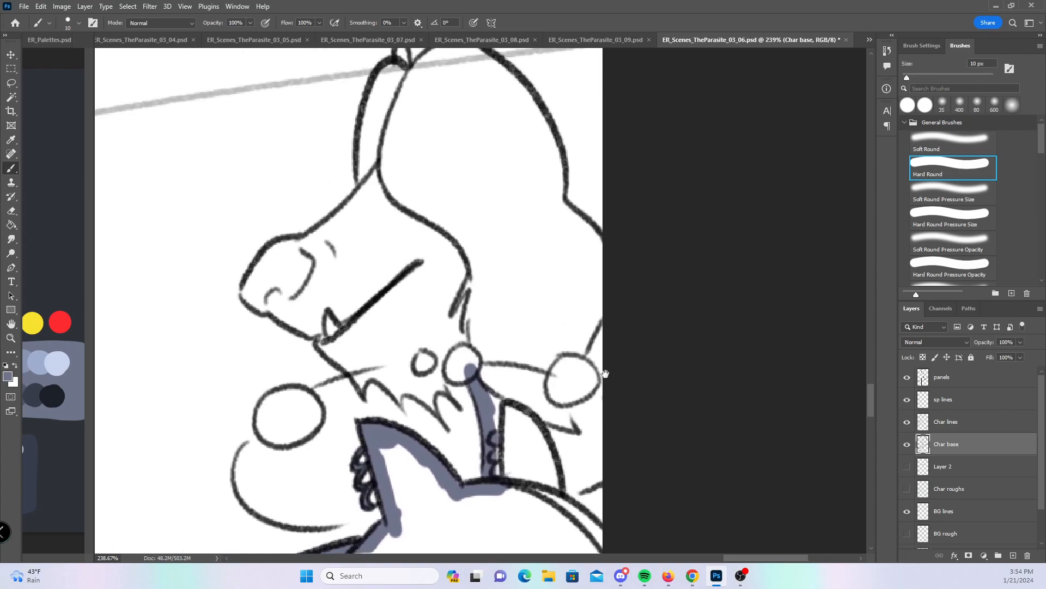
pyautogui.moveTo(256, 294)
pyautogui.mouseDown()
pyautogui.moveTo(265, 261)
pyautogui.moveTo(327, 228)
pyautogui.moveTo(373, 100)
pyautogui.moveTo(361, 173)
pyautogui.moveTo(248, 295)
pyautogui.moveTo(321, 330)
pyautogui.moveTo(357, 382)
pyautogui.moveTo(371, 370)
pyautogui.moveTo(401, 404)
pyautogui.moveTo(398, 392)
pyautogui.moveTo(431, 397)
pyautogui.moveTo(435, 410)
pyautogui.moveTo(433, 386)
pyautogui.moveTo(454, 371)
pyautogui.moveTo(446, 387)
pyautogui.moveTo(466, 366)
pyautogui.mouseUp()
# - Fill the lower prongs and inner branches of the antlers with Hard Round Pressure Size
pyautogui.click(953, 216)
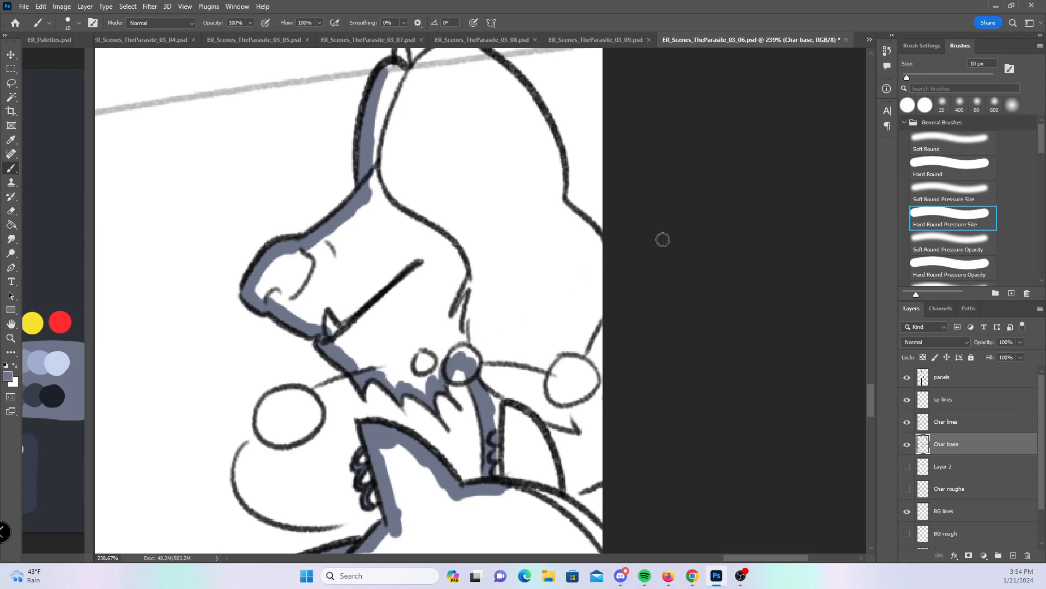
pyautogui.moveTo(535, 165); pyautogui.dragTo(518, 330)
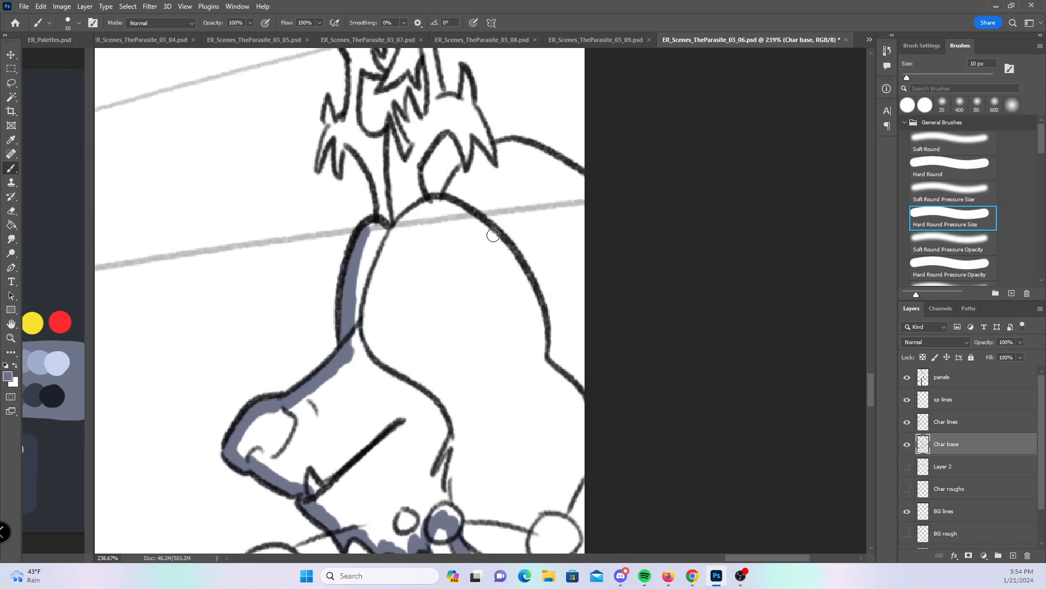
pyautogui.scroll(5, 498, 240)
pyautogui.moveTo(320, 335)
pyautogui.mouseDown()
pyautogui.moveTo(333, 270)
pyautogui.moveTo(341, 306)
pyautogui.mouseUp()
pyautogui.moveTo(340, 342)
pyautogui.mouseDown()
pyautogui.moveTo(357, 226)
pyautogui.moveTo(348, 304)
pyautogui.moveTo(355, 295)
pyautogui.moveTo(375, 310)
pyautogui.moveTo(391, 297)
pyautogui.moveTo(403, 333)
pyautogui.moveTo(417, 318)
pyautogui.moveTo(410, 281)
pyautogui.moveTo(398, 279)
pyautogui.moveTo(409, 296)
pyautogui.moveTo(411, 269)
pyautogui.moveTo(424, 289)
pyautogui.mouseUp()
pyautogui.moveTo(471, 245); pyautogui.dragTo(459, 283)
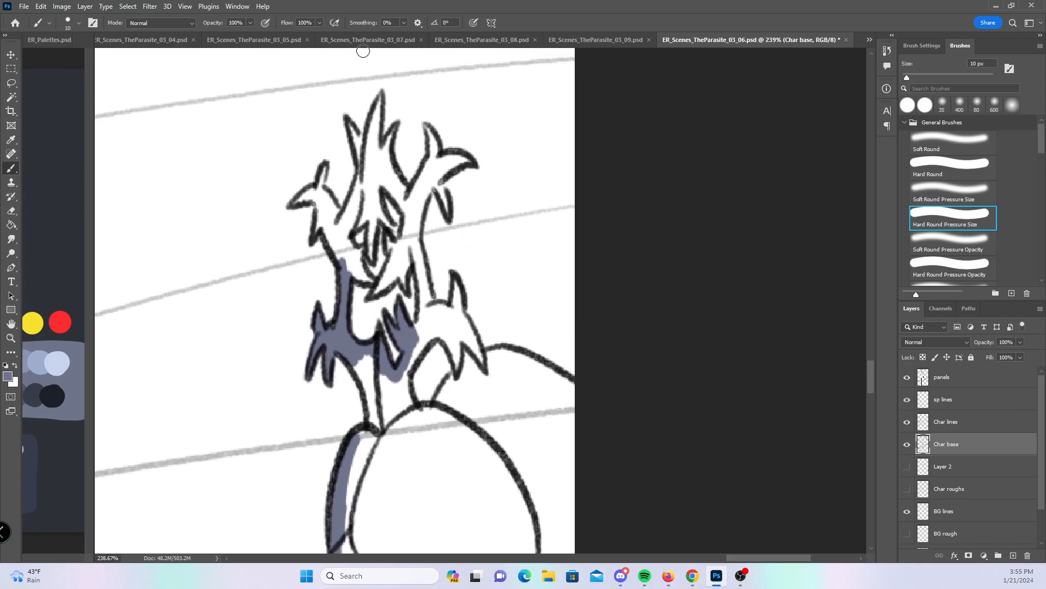
# - Fill the upper and rear antler prongs with Hard Round Pressure Size, finishing the antler bases with Hard Round
pyautogui.moveTo(316, 204)
pyautogui.mouseDown()
pyautogui.moveTo(299, 202)
pyautogui.moveTo(325, 168)
pyautogui.moveTo(316, 232)
pyautogui.moveTo(329, 218)
pyautogui.moveTo(326, 194)
pyautogui.mouseUp()
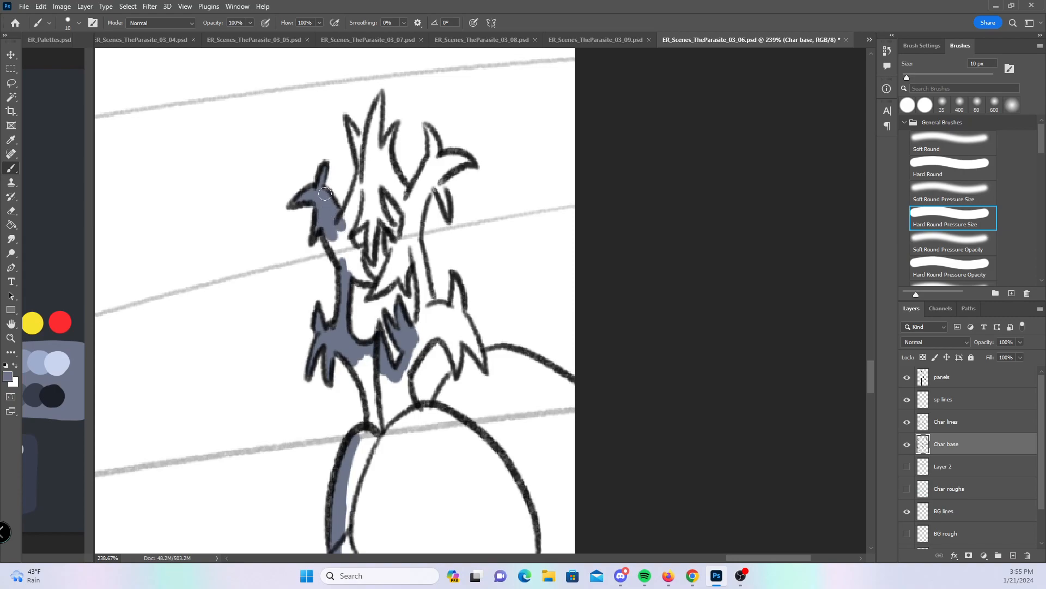
pyautogui.moveTo(342, 263)
pyautogui.mouseDown()
pyautogui.moveTo(365, 281)
pyautogui.moveTo(346, 229)
pyautogui.moveTo(369, 175)
pyautogui.moveTo(352, 220)
pyautogui.moveTo(369, 210)
pyautogui.mouseUp()
pyautogui.moveTo(371, 260)
pyautogui.mouseDown()
pyautogui.moveTo(379, 215)
pyautogui.moveTo(395, 235)
pyautogui.mouseUp()
pyautogui.moveTo(349, 120)
pyautogui.mouseDown()
pyautogui.moveTo(364, 158)
pyautogui.moveTo(382, 97)
pyautogui.moveTo(375, 117)
pyautogui.moveTo(386, 143)
pyautogui.moveTo(393, 128)
pyautogui.moveTo(385, 173)
pyautogui.moveTo(404, 208)
pyautogui.moveTo(374, 191)
pyautogui.mouseUp()
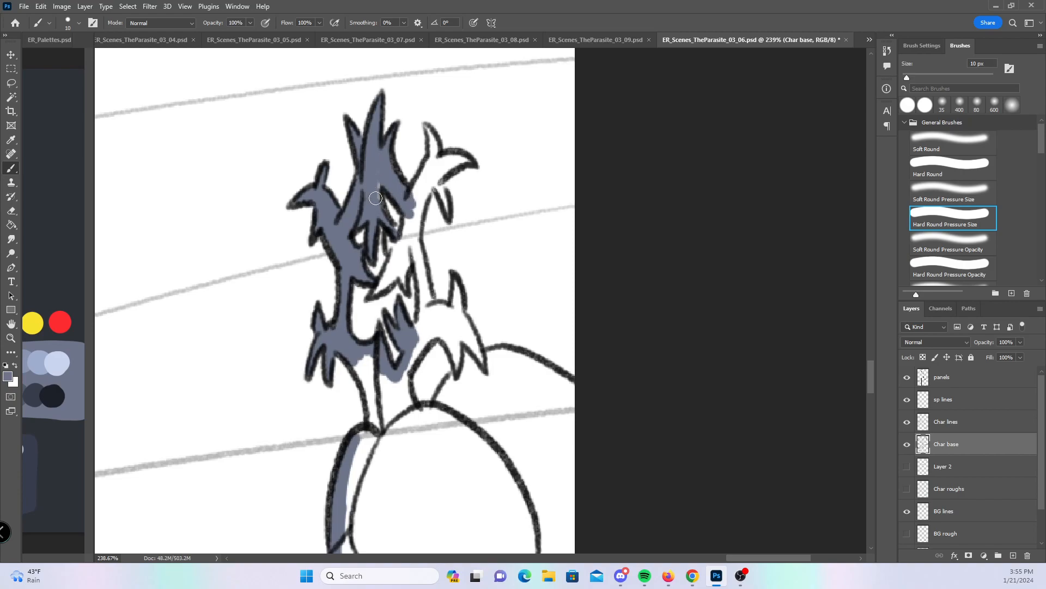
pyautogui.moveTo(387, 238)
pyautogui.mouseDown()
pyautogui.moveTo(393, 256)
pyautogui.moveTo(379, 291)
pyautogui.moveTo(406, 281)
pyautogui.moveTo(410, 210)
pyautogui.mouseUp()
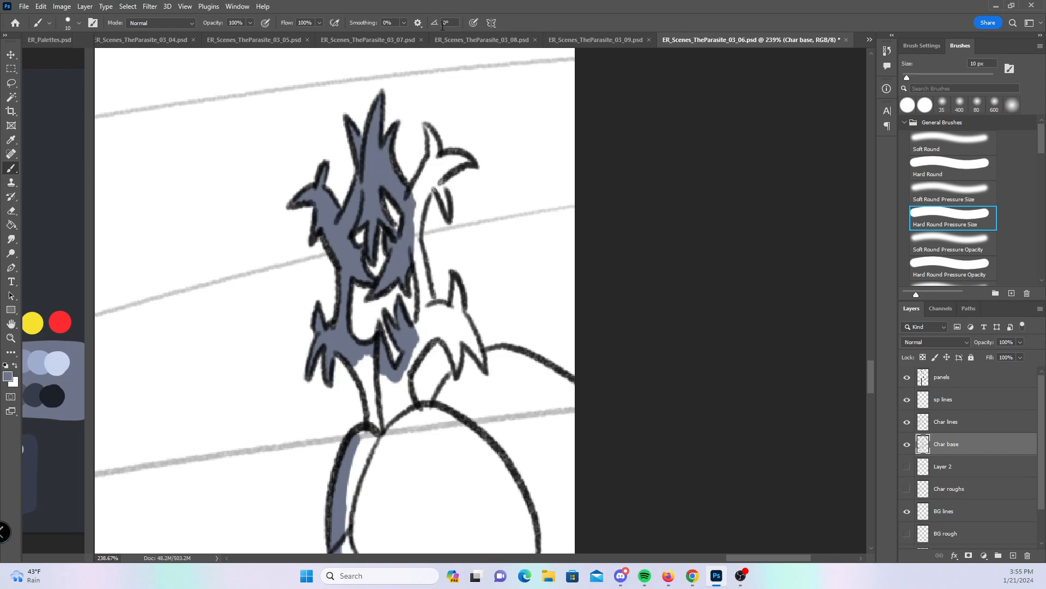
pyautogui.moveTo(429, 132)
pyautogui.mouseDown()
pyautogui.moveTo(436, 168)
pyautogui.moveTo(444, 155)
pyautogui.moveTo(465, 161)
pyautogui.moveTo(417, 199)
pyautogui.moveTo(417, 234)
pyautogui.moveTo(440, 194)
pyautogui.moveTo(419, 250)
pyautogui.moveTo(424, 335)
pyautogui.moveTo(458, 306)
pyautogui.moveTo(455, 280)
pyautogui.moveTo(457, 338)
pyautogui.moveTo(475, 357)
pyautogui.moveTo(463, 319)
pyautogui.mouseUp()
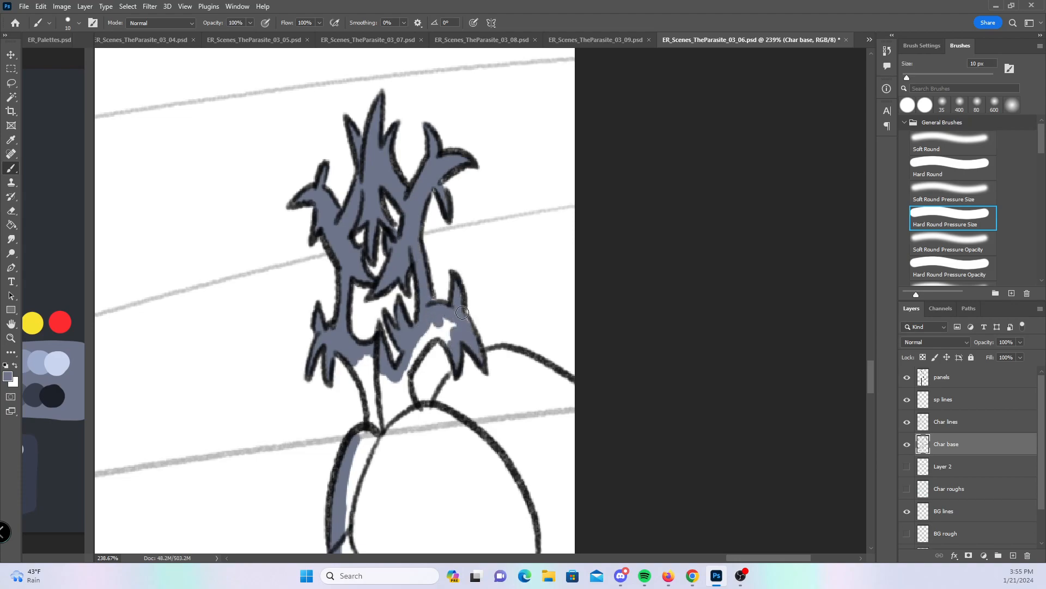
pyautogui.click(958, 167)
pyautogui.moveTo(372, 375)
pyautogui.mouseDown()
pyautogui.moveTo(373, 441)
pyautogui.moveTo(370, 424)
pyautogui.moveTo(388, 395)
pyautogui.moveTo(390, 432)
pyautogui.moveTo(410, 418)
pyautogui.moveTo(418, 350)
pyautogui.moveTo(458, 332)
pyautogui.mouseUp()
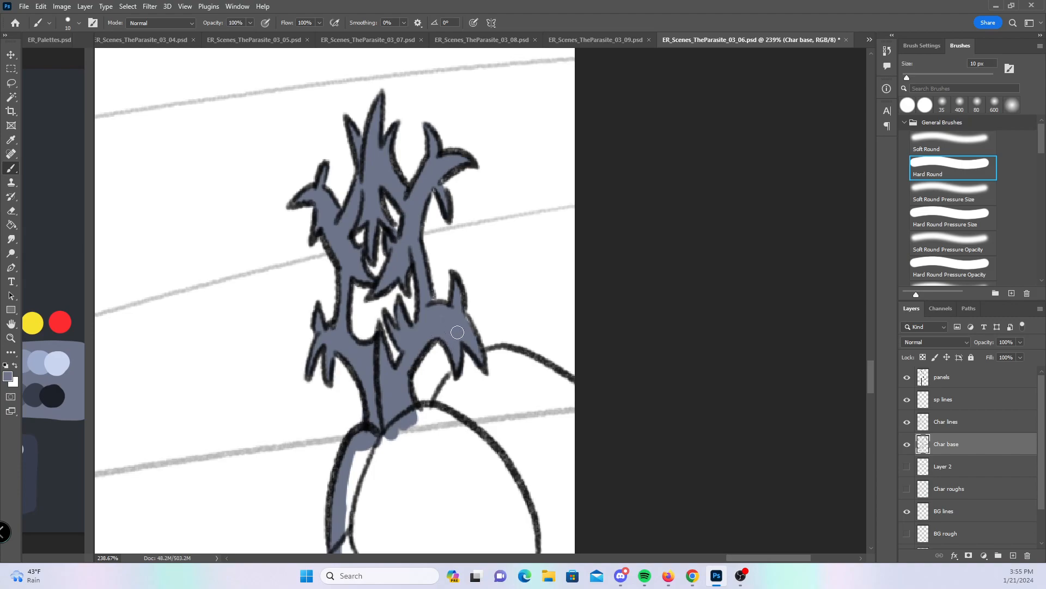
# - Edge the underside of the large creature's neck with Hard Round, touching up a mane tip with Hard Round Pressure Size
pyautogui.moveTo(422, 413)
pyautogui.mouseDown()
pyautogui.moveTo(455, 406)
pyautogui.moveTo(507, 356)
pyautogui.moveTo(546, 370)
pyautogui.moveTo(594, 339)
pyautogui.moveTo(531, 327)
pyautogui.mouseUp()
pyautogui.moveTo(584, 451); pyautogui.dragTo(526, 194)
pyautogui.moveTo(497, 333); pyautogui.dragTo(625, 234)
pyautogui.moveTo(345, 286); pyautogui.dragTo(362, 286)
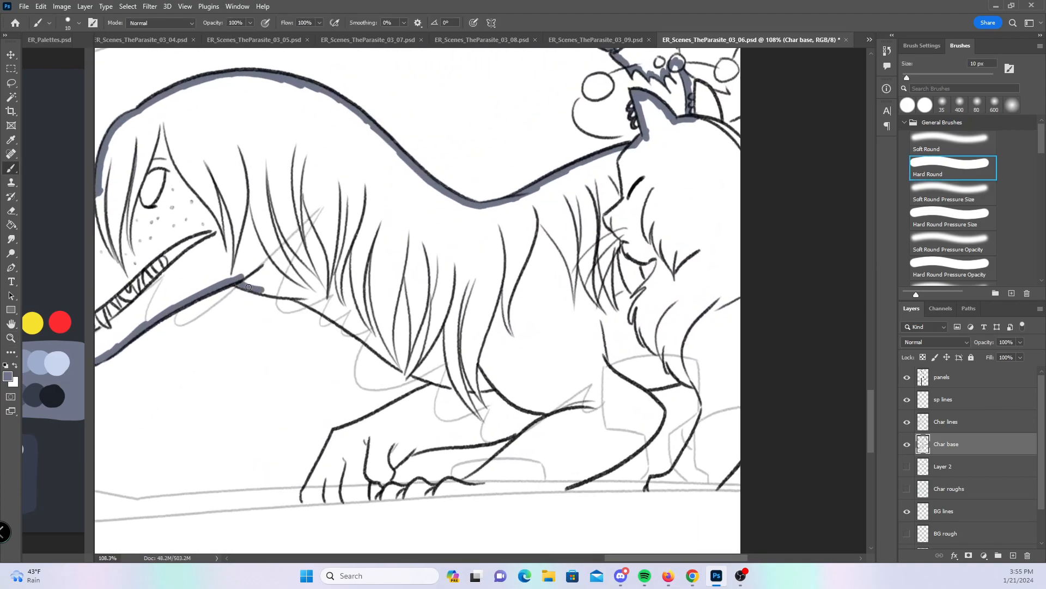
pyautogui.moveTo(282, 295)
pyautogui.mouseDown()
pyautogui.moveTo(307, 297)
pyautogui.moveTo(405, 372)
pyautogui.mouseUp()
pyautogui.moveTo(409, 275); pyautogui.dragTo(513, 272)
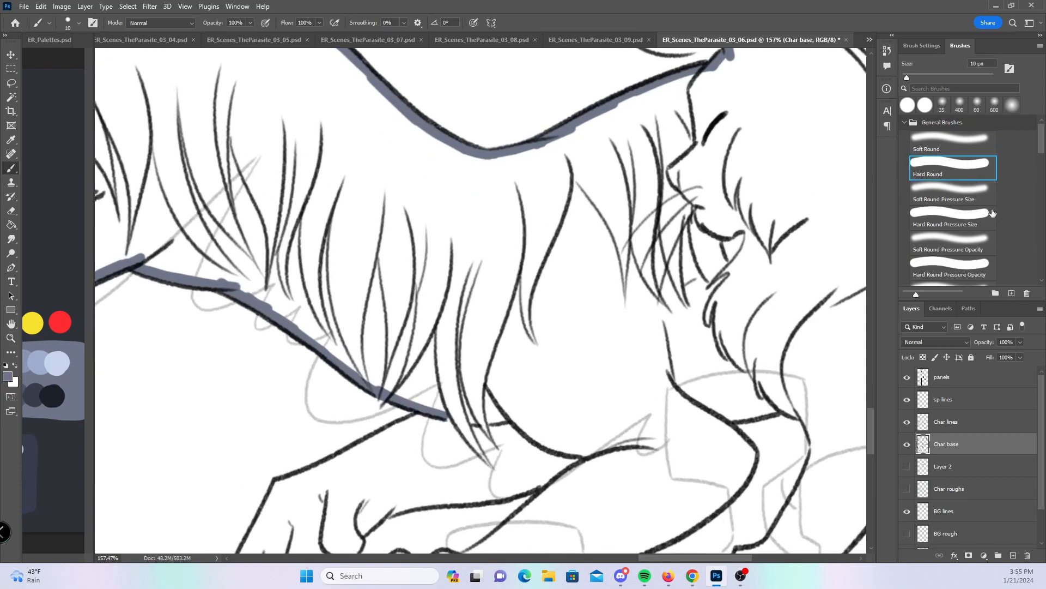
pyautogui.click(959, 220)
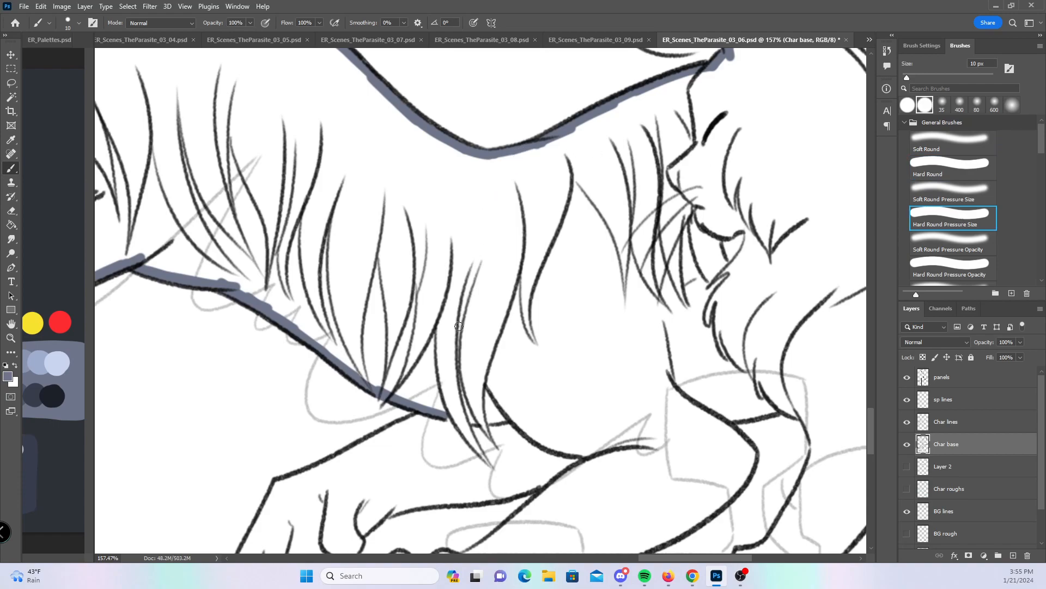
pyautogui.moveTo(382, 403); pyautogui.dragTo(387, 386)
# - Edge the large creature's far foreleg and paw on all sides with Hard Round
pyautogui.moveTo(603, 417); pyautogui.dragTo(614, 260)
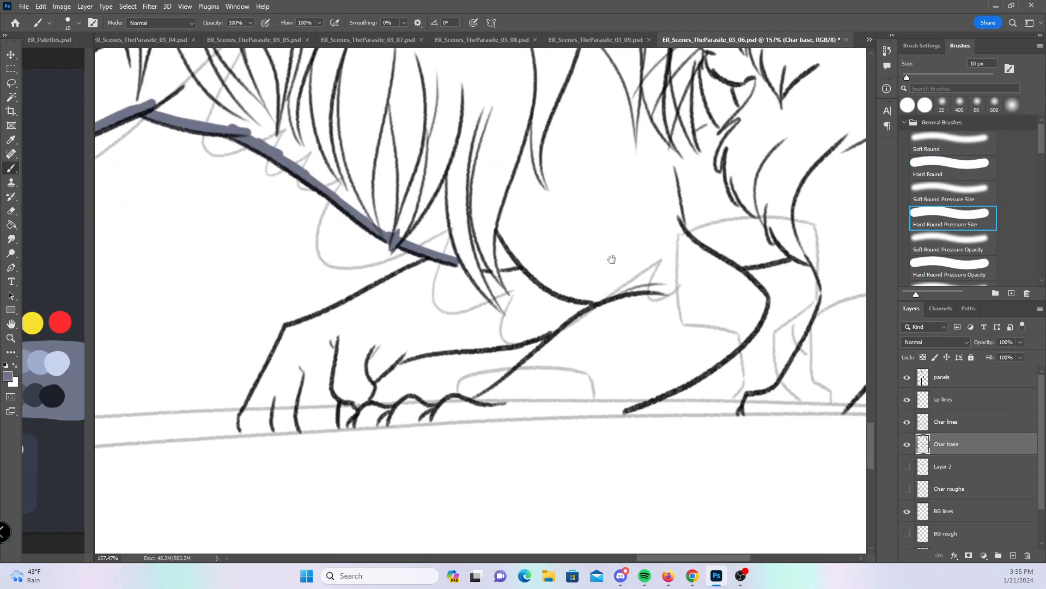
pyautogui.click(948, 175)
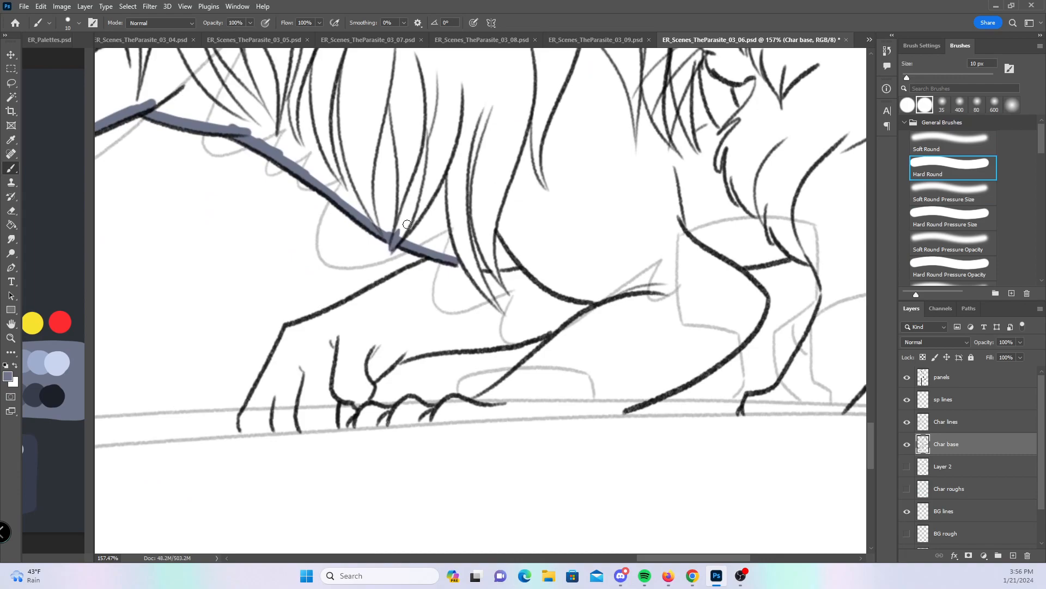
pyautogui.moveTo(276, 357)
pyautogui.mouseDown()
pyautogui.moveTo(320, 320)
pyautogui.moveTo(437, 261)
pyautogui.mouseUp()
pyautogui.moveTo(278, 357); pyautogui.dragTo(250, 404)
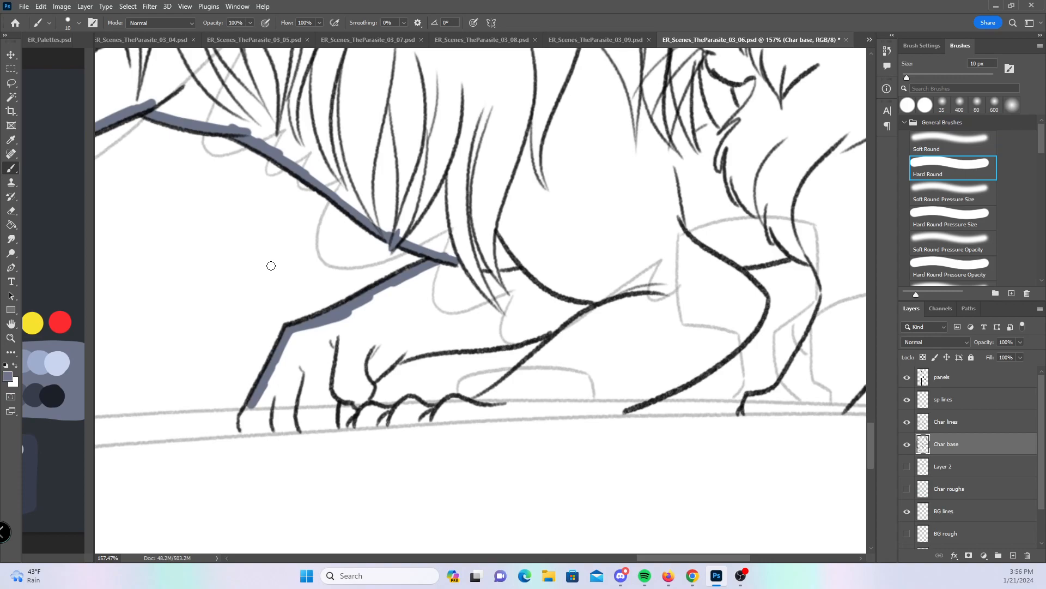
pyautogui.keyDown('shift'); pyautogui.click(323, 427); pyautogui.keyUp('shift')
pyautogui.moveTo(333, 424)
pyautogui.mouseDown()
pyautogui.moveTo(341, 392)
pyautogui.moveTo(357, 402)
pyautogui.moveTo(409, 356)
pyautogui.moveTo(570, 322)
pyautogui.mouseUp()
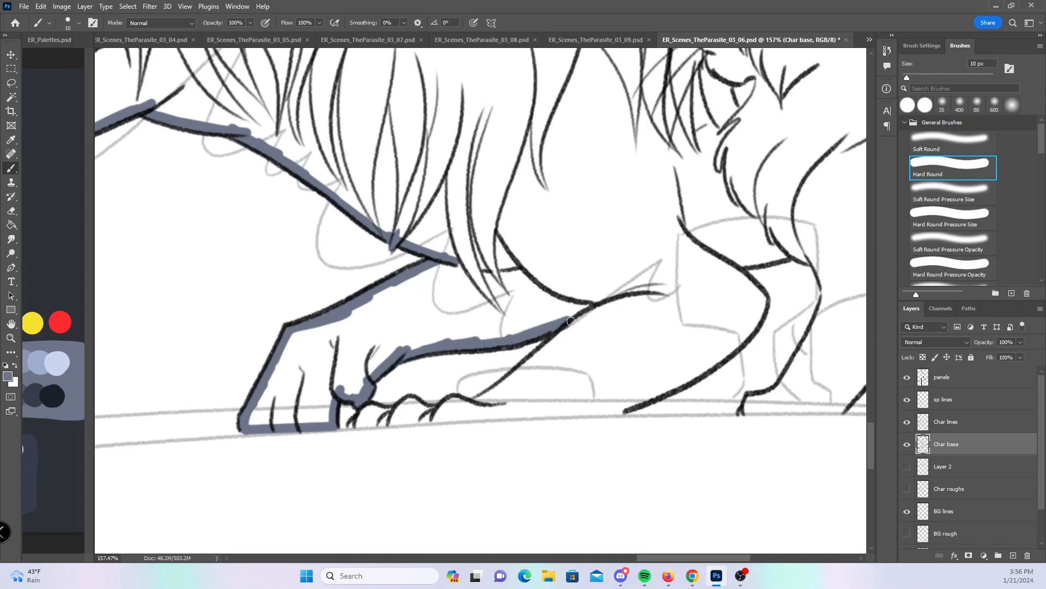
# - Fill the near paw's toes, edge the front of that foreleg and paint a straight band along its base
pyautogui.moveTo(360, 418)
pyautogui.mouseDown()
pyautogui.moveTo(482, 402)
pyautogui.moveTo(575, 320)
pyautogui.mouseUp()
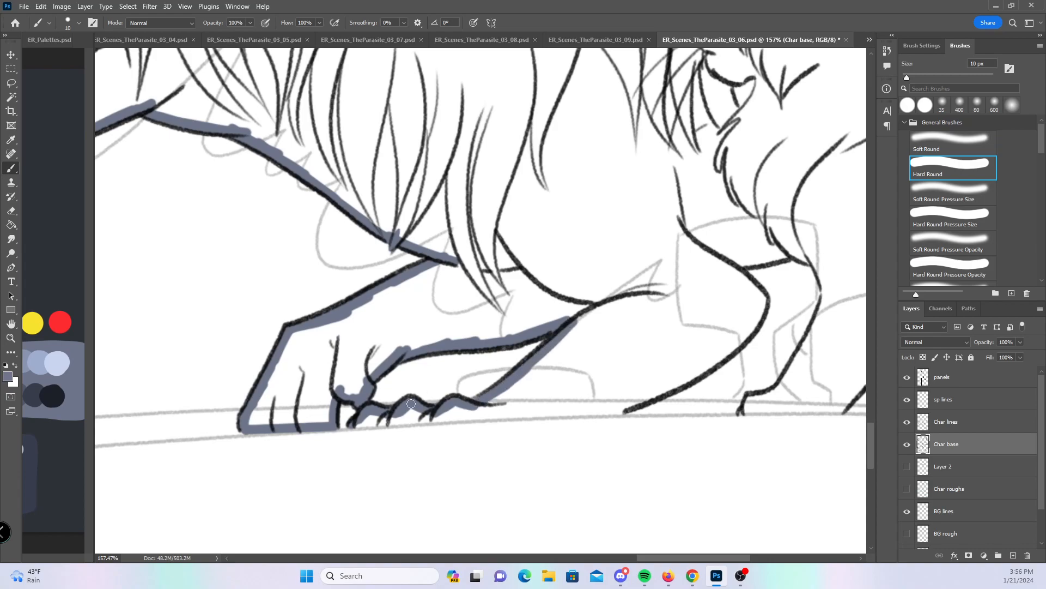
pyautogui.moveTo(441, 412); pyautogui.dragTo(442, 418)
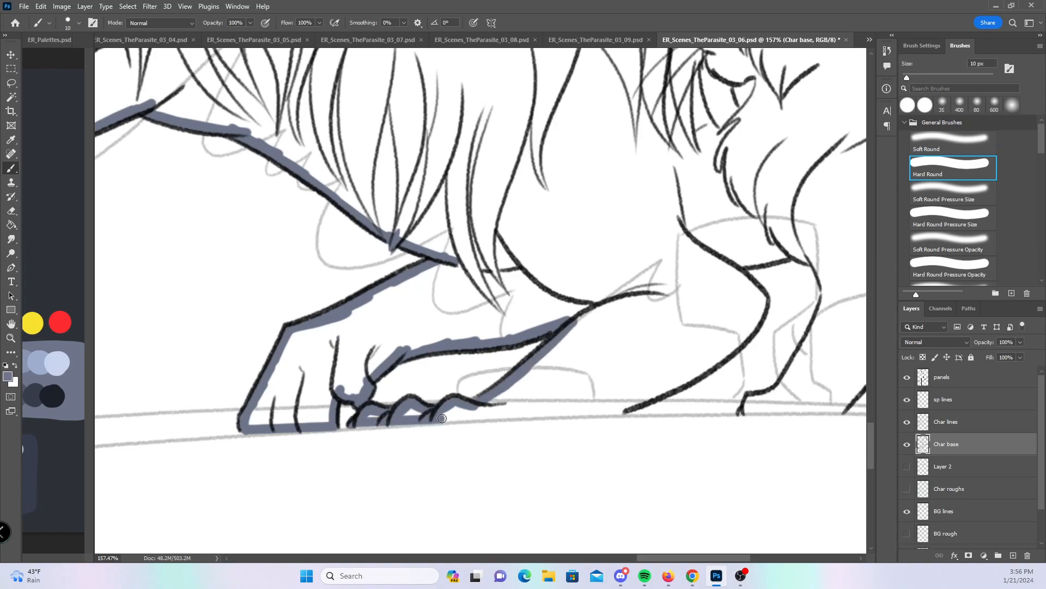
pyautogui.keyDown('shift'); pyautogui.click(576, 410); pyautogui.keyUp('shift')
pyautogui.keyDown('shift'); pyautogui.click(622, 410); pyautogui.keyUp('shift')
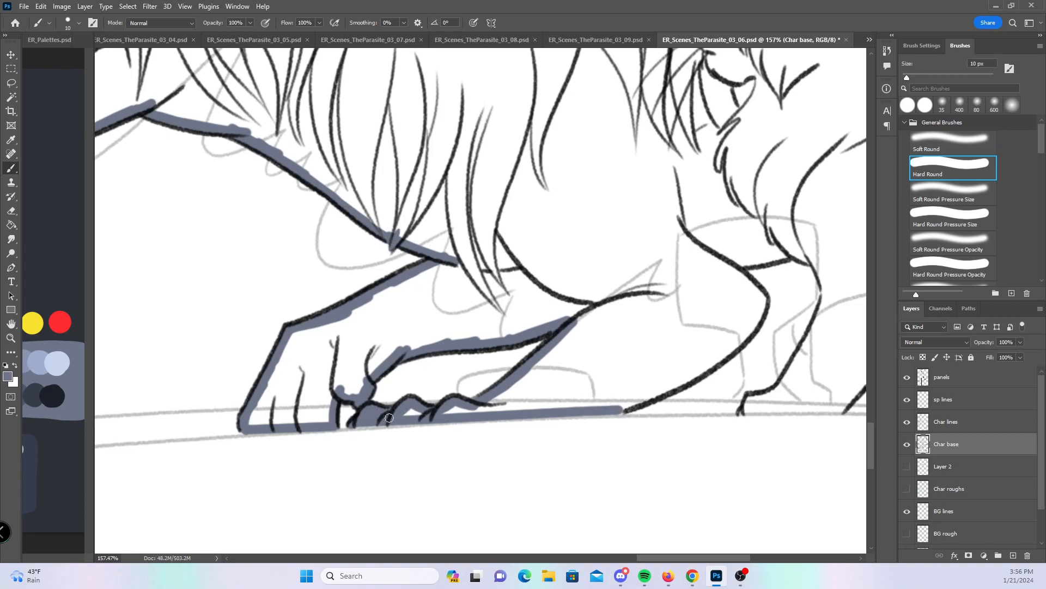
# - Edge the rear contour of the near foreleg and the short belly line behind it with Hard Round
pyautogui.moveTo(621, 410)
pyautogui.mouseDown()
pyautogui.moveTo(714, 359)
pyautogui.moveTo(760, 312)
pyautogui.mouseUp()
pyautogui.moveTo(829, 357); pyautogui.dragTo(465, 397)
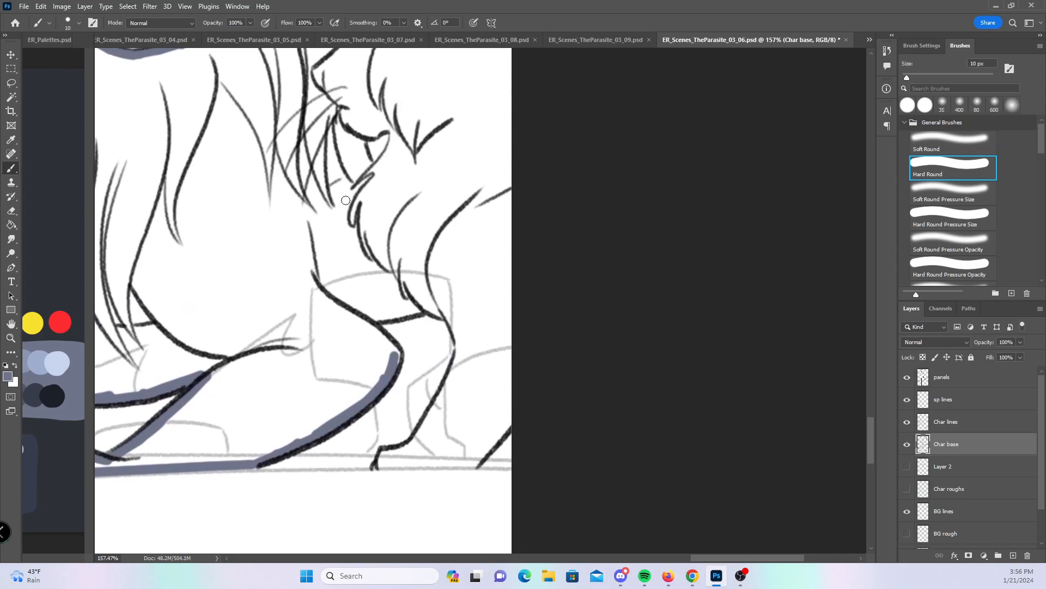
pyautogui.moveTo(367, 322)
pyautogui.mouseDown()
pyautogui.moveTo(396, 354)
pyautogui.moveTo(409, 315)
pyautogui.moveTo(441, 315)
pyautogui.mouseUp()
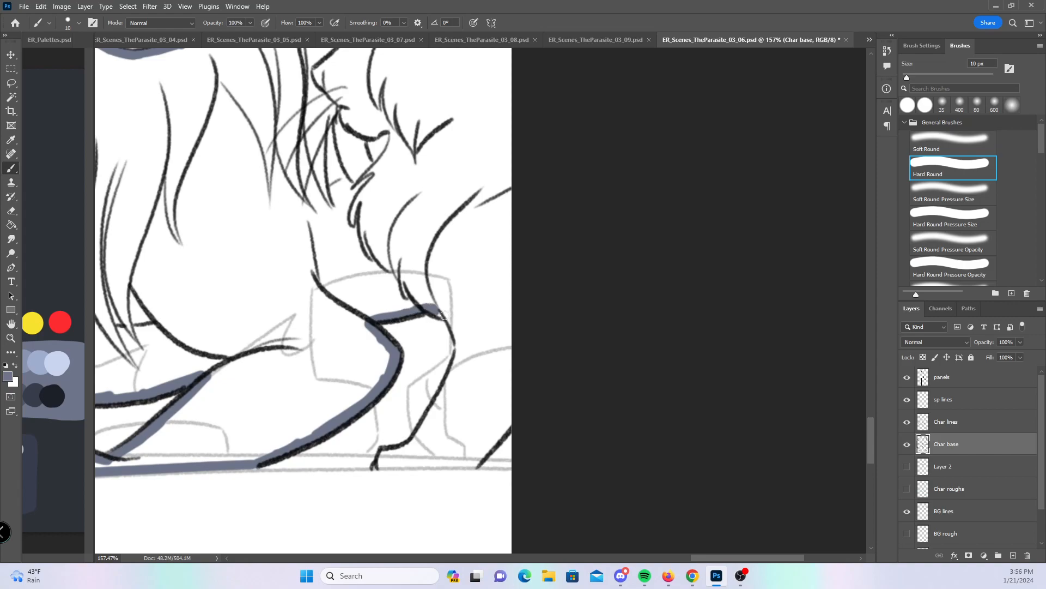
# - Edge the remaining leg beside the page border with Hard Round, including its base and the short diagonal contour behind it
pyautogui.moveTo(383, 458)
pyautogui.mouseDown()
pyautogui.moveTo(422, 436)
pyautogui.moveTo(439, 409)
pyautogui.moveTo(461, 351)
pyautogui.moveTo(450, 314)
pyautogui.mouseUp()
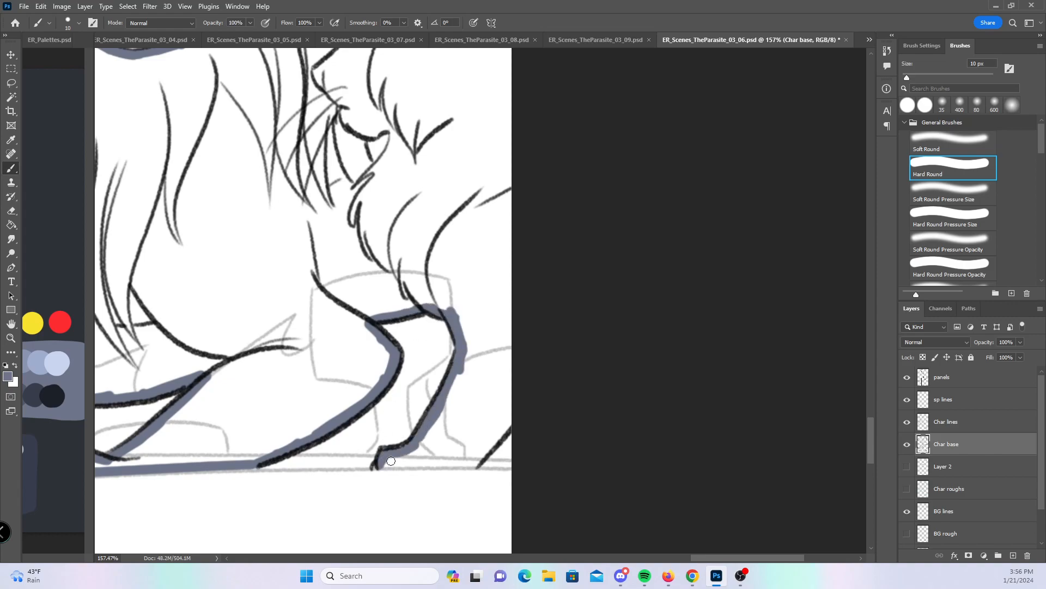
pyautogui.moveTo(455, 462)
pyautogui.mouseDown()
pyautogui.moveTo(498, 443)
pyautogui.moveTo(523, 410)
pyautogui.mouseUp()
pyautogui.scroll(-8, 428, 406)
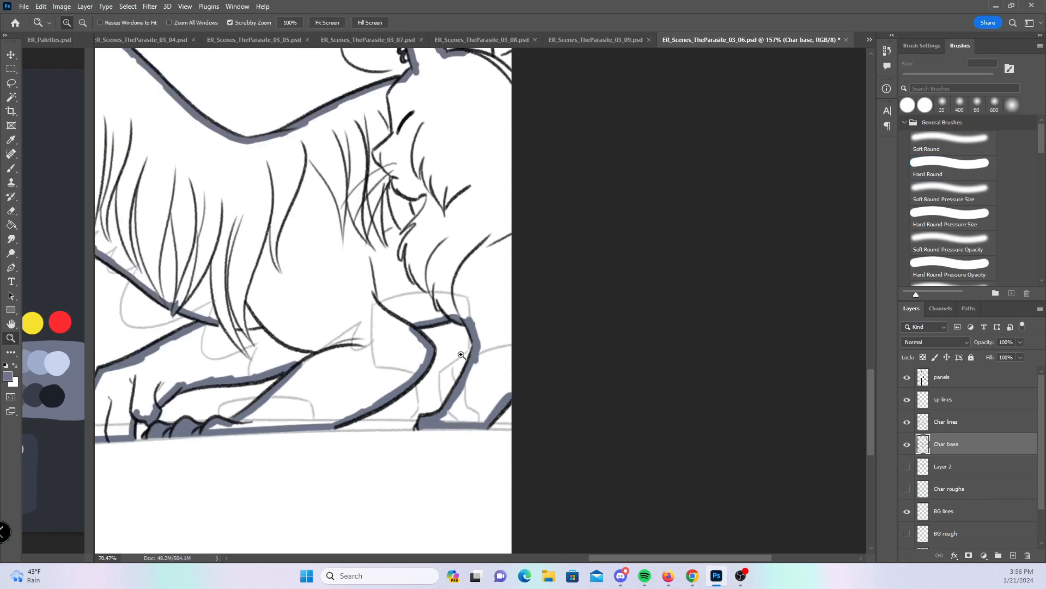
pyautogui.moveTo(575, 450); pyautogui.dragTo(628, 478)
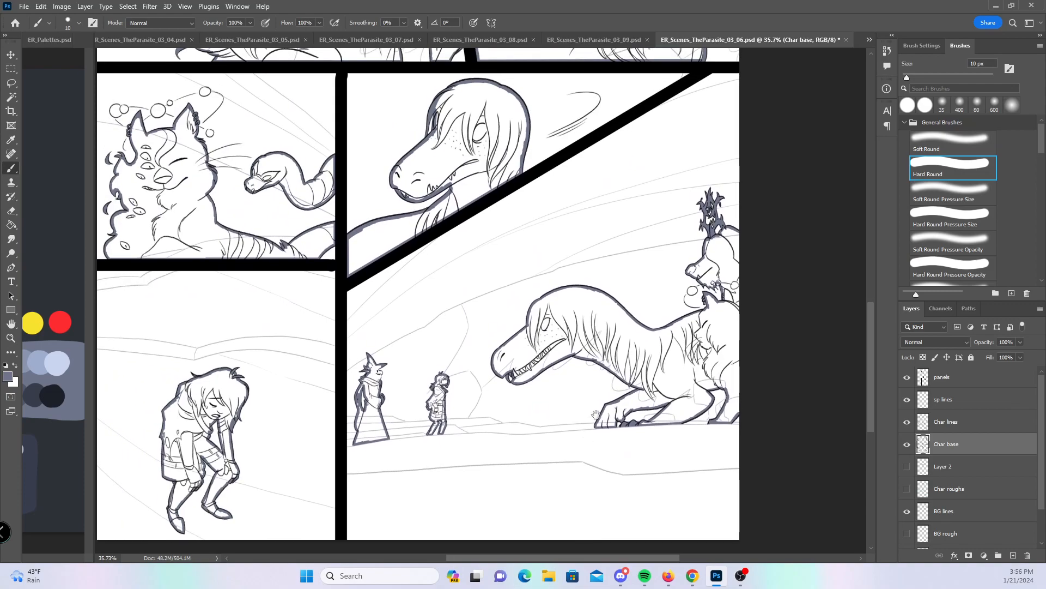
pyautogui.click(11, 98)
pyautogui.click(184, 196)
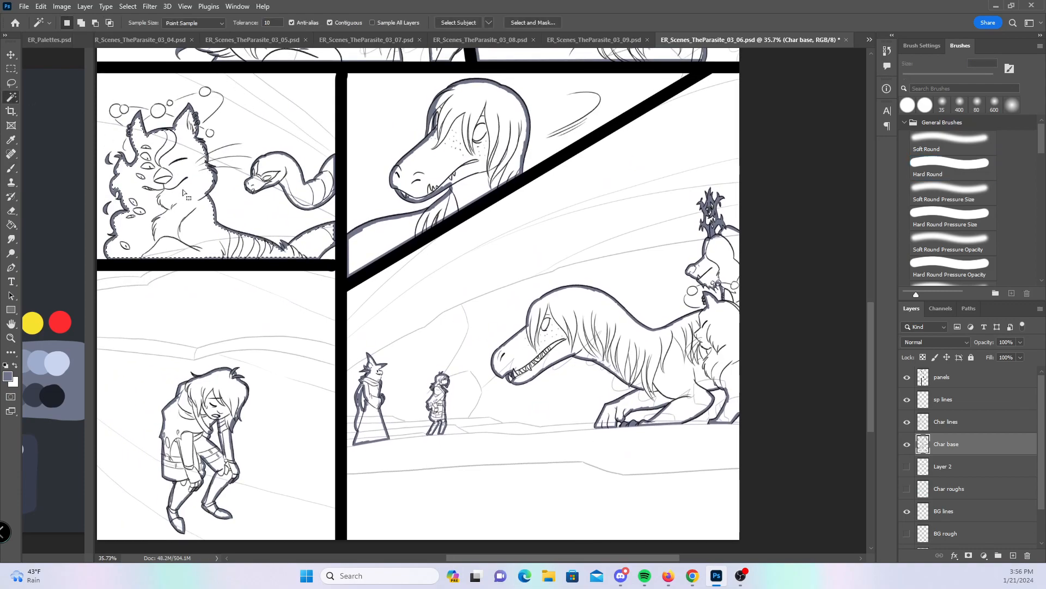
pyautogui.keyDown('shift'); pyautogui.click(295, 178); pyautogui.keyUp('shift')
pyautogui.keyDown('shift'); pyautogui.click(462, 145); pyautogui.keyUp('shift')
pyautogui.keyDown('shift'); pyautogui.click(212, 387); pyautogui.keyUp('shift')
pyautogui.keyDown('shift'); pyautogui.click(369, 429); pyautogui.keyUp('shift')
# - Clear the selection and close the gap in the base edge at the tall horned figure's muzzle with Hard Round
pyautogui.press('z')
pyautogui.moveTo(388, 416); pyautogui.dragTo(456, 406)
pyautogui.hotkey('ctrl', 'd')
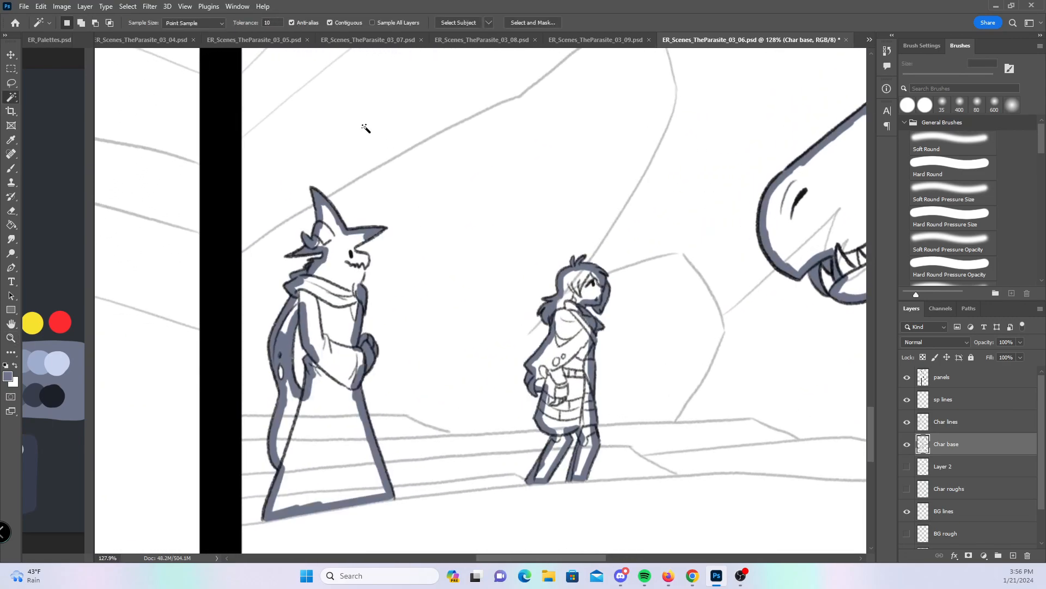
pyautogui.press('b')
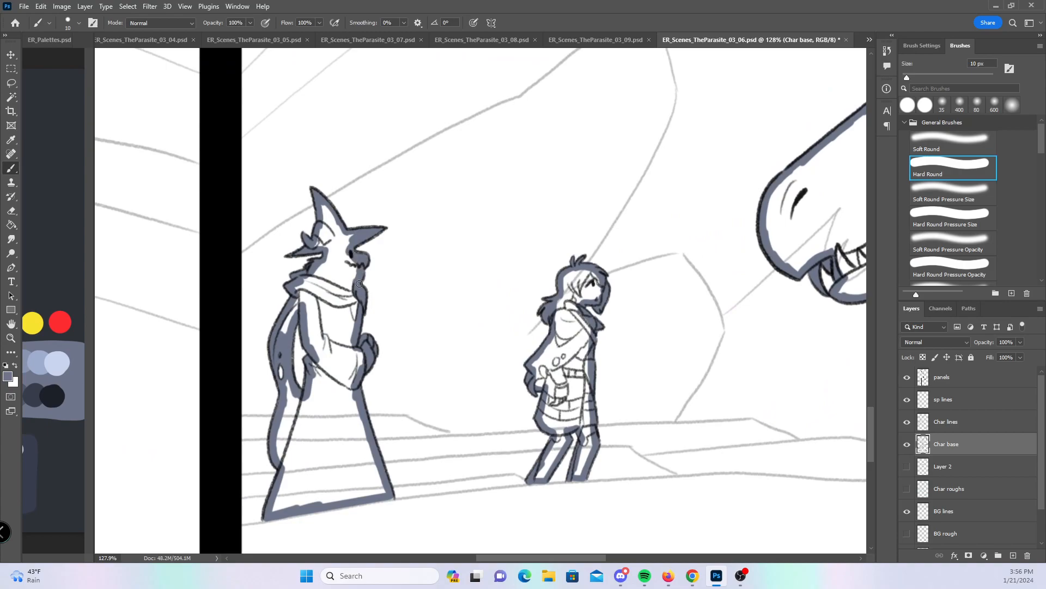
pyautogui.scroll(-10, 624, 309)
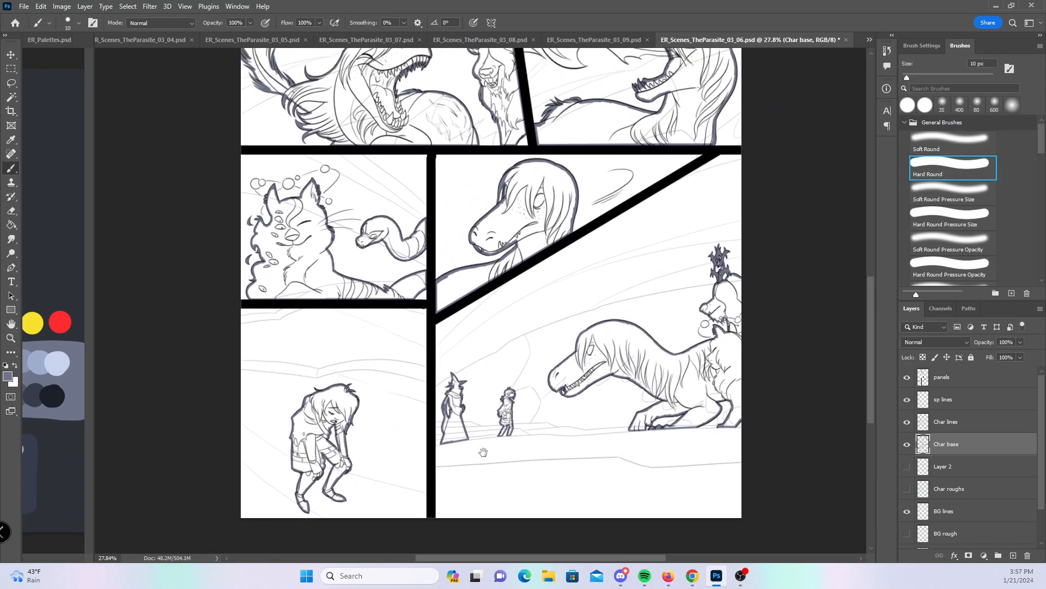
pyautogui.click(11, 97)
pyautogui.click(318, 419)
pyautogui.keyDown('shift'); pyautogui.click(283, 251); pyautogui.keyUp('shift')
pyautogui.keyDown('shift'); pyautogui.click(523, 218); pyautogui.keyUp('shift')
pyautogui.click(454, 417)
pyautogui.click(506, 416)
pyautogui.click(627, 376)
pyautogui.moveTo(871, 331); pyautogui.dragTo(865, 241)
pyautogui.click(491, 430)
pyautogui.click(692, 382)
pyautogui.keyDown('shift'); pyautogui.click(659, 247); pyautogui.keyUp('shift')
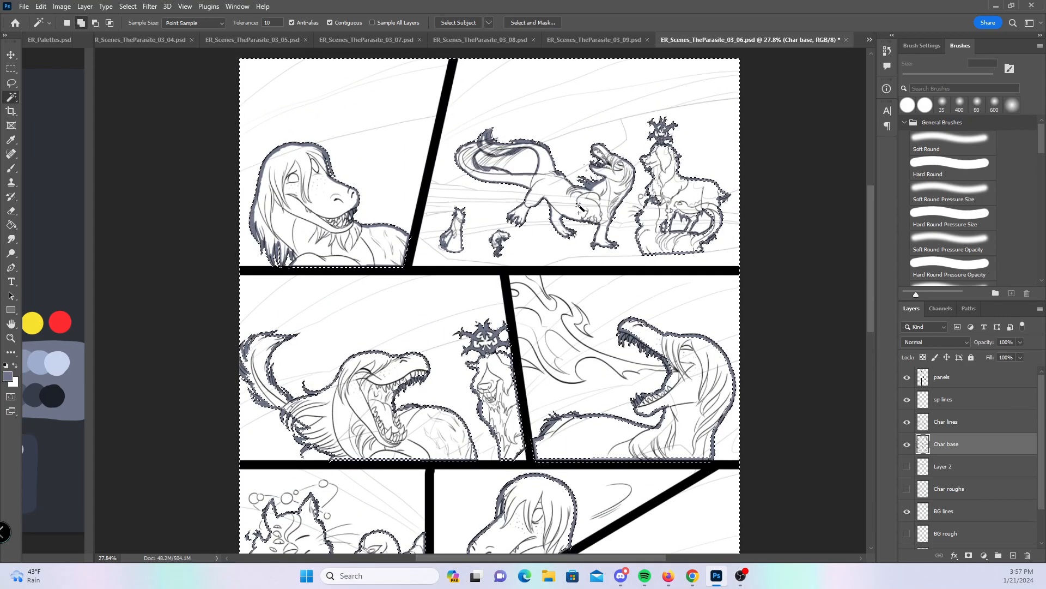
# - Clear the selection and patch the base edge around the furry seated creature in the page's upper-right panel with Hard Round
pyautogui.moveTo(729, 183); pyautogui.dragTo(804, 190)
pyautogui.hotkey('ctrl', 'd')
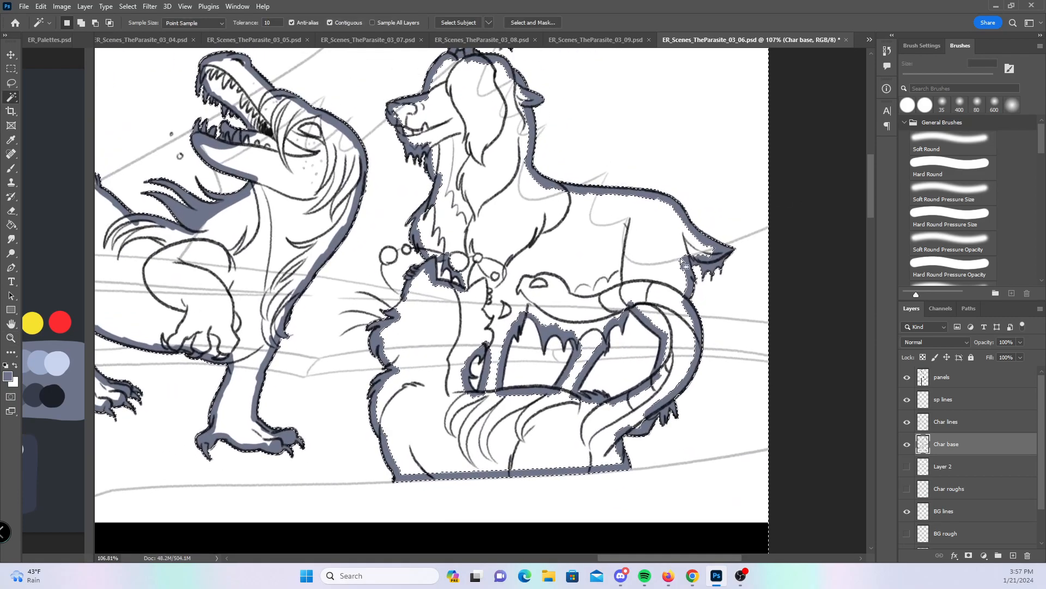
pyautogui.press('b')
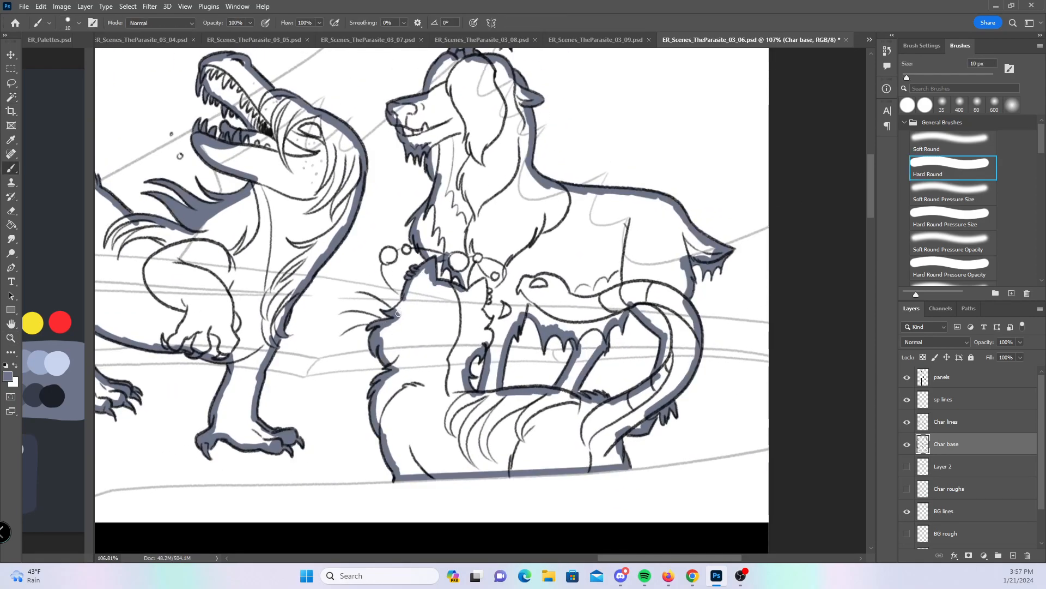
pyautogui.moveTo(641, 382); pyautogui.dragTo(569, 380)
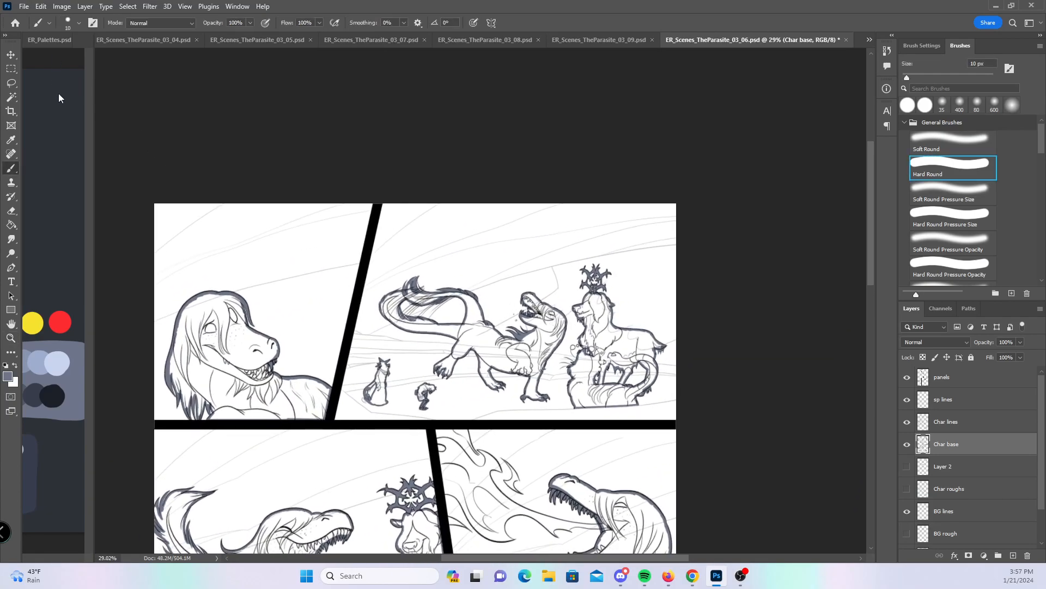
pyautogui.press('w')
pyautogui.click(220, 351)
pyautogui.click(380, 398)
pyautogui.click(424, 392)
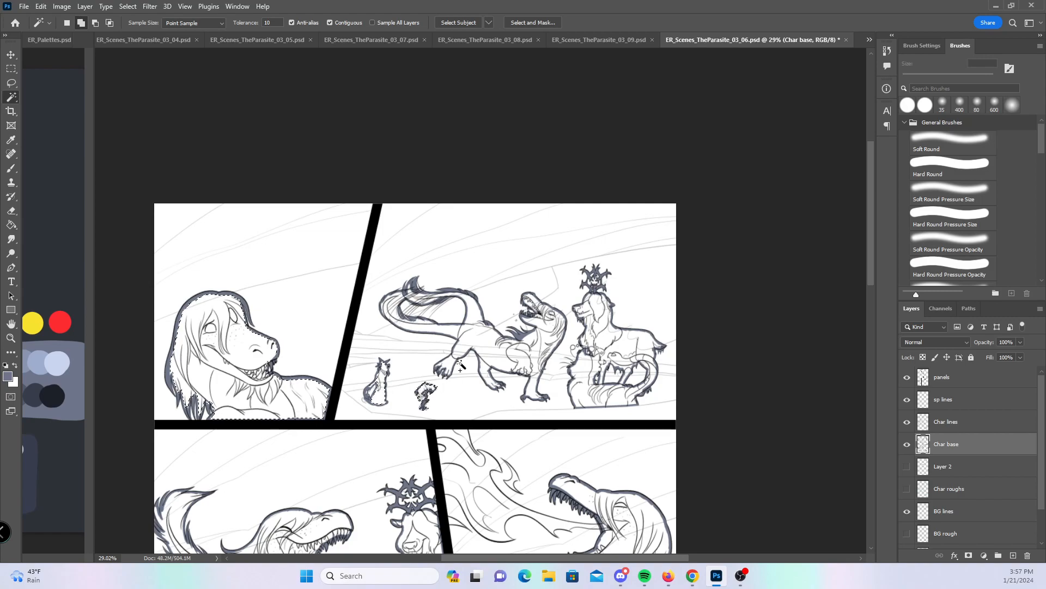
pyautogui.click(479, 355)
pyautogui.hotkey('ctrl', 'd')
# - Select the unpainted interiors of the characters in the page's top and middle rows with the Magic Wand
pyautogui.click(422, 390)
pyautogui.keyDown('shift'); pyautogui.click(379, 396); pyautogui.keyUp('shift')
pyautogui.keyDown('shift'); pyautogui.click(218, 358); pyautogui.keyUp('shift')
pyautogui.keyDown('shift'); pyautogui.click(537, 298); pyautogui.keyUp('shift')
pyautogui.keyDown('shift'); pyautogui.click(612, 353); pyautogui.keyUp('shift')
pyautogui.scroll(-1, 872, 265)
pyautogui.scroll(-5, 872, 265)
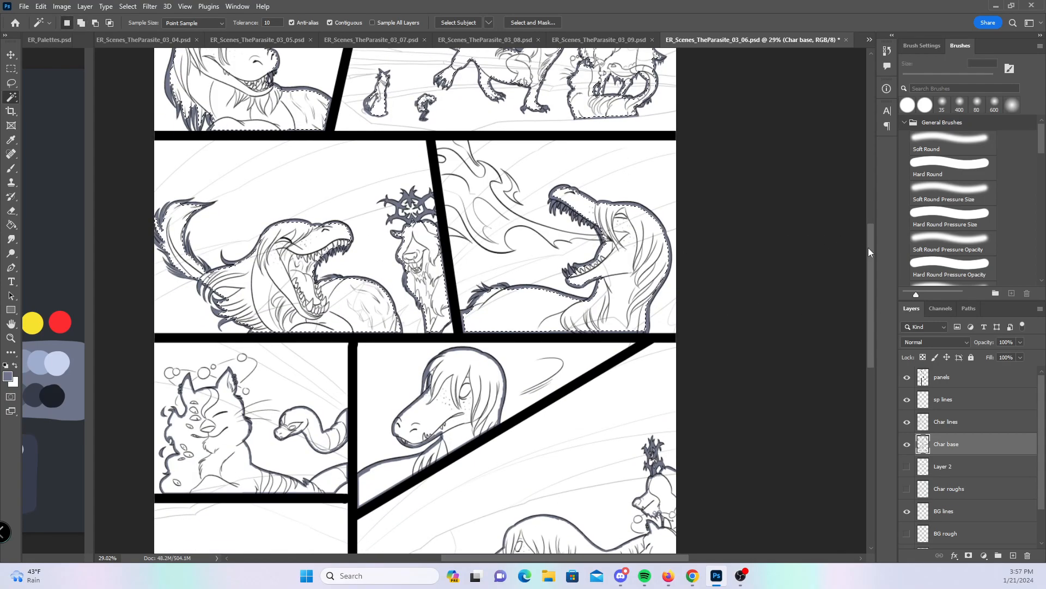
# - Add the unpainted interiors of the characters in the lower panels to the Magic Wand selection, including both small standing figures
pyautogui.scroll(-5, 703, 256)
pyautogui.keyDown('shift'); pyautogui.click(246, 363); pyautogui.keyUp('shift')
pyautogui.keyDown('shift'); pyautogui.click(220, 211); pyautogui.keyUp('shift')
pyautogui.keyDown('shift'); pyautogui.click(327, 199); pyautogui.keyUp('shift')
pyautogui.keyDown('shift'); pyautogui.click(457, 139); pyautogui.keyUp('shift')
pyautogui.keyDown('shift'); pyautogui.click(524, 333); pyautogui.keyUp('shift')
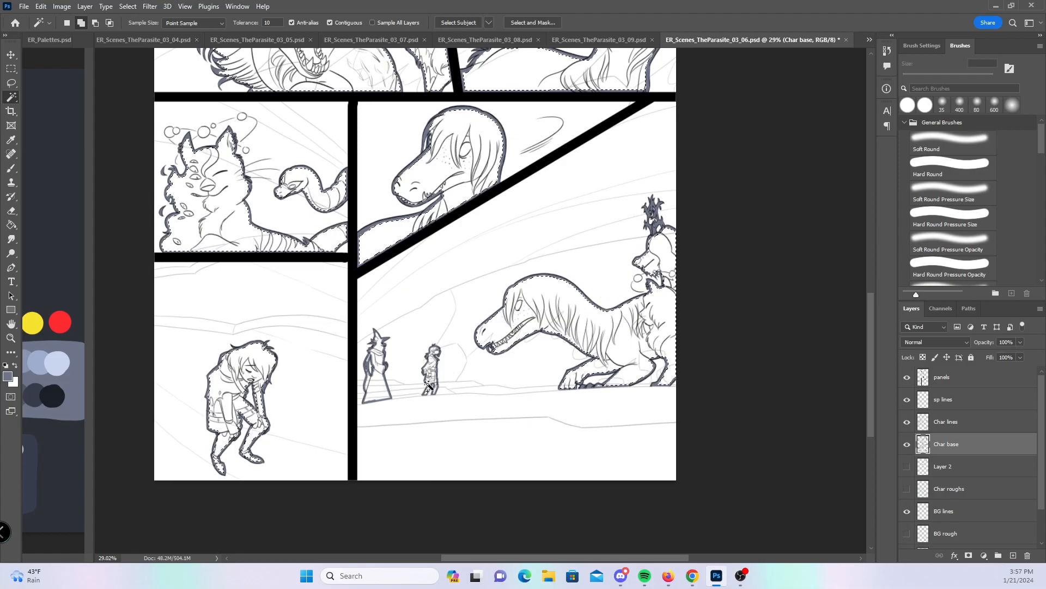
pyautogui.keyDown('shift'); pyautogui.click(380, 364); pyautogui.keyUp('shift')
pyautogui.hotkey('ctrl', '0')
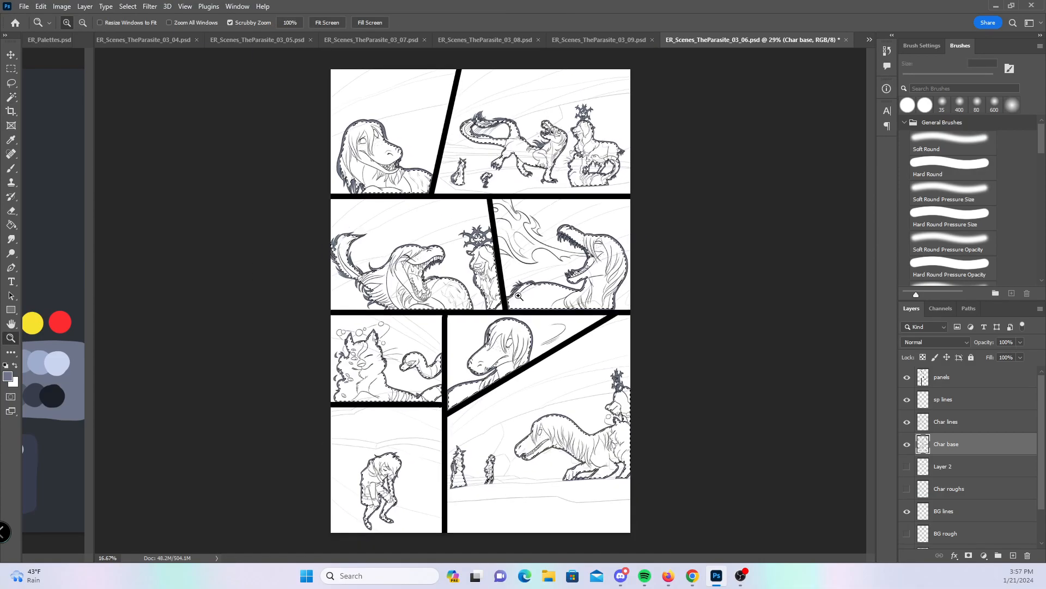
# - Expand the selection of the character interiors
pyautogui.click(128, 6)
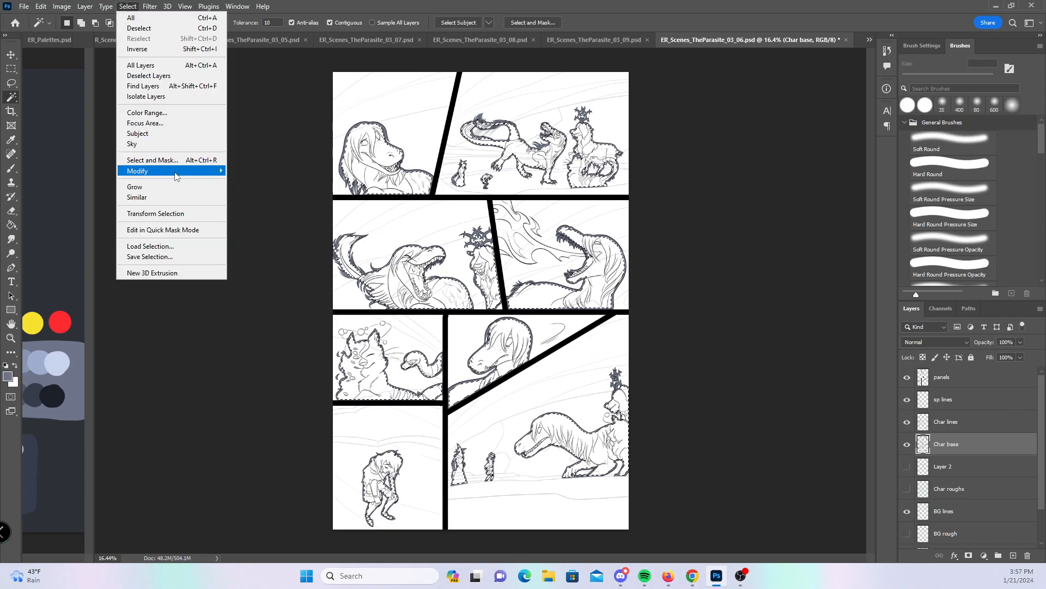
pyautogui.moveTo(175, 172)
pyautogui.click(294, 192)
pyautogui.click(585, 183)
# - Fill the selected character interiors with the blue-grey base color using Hard Round at 700 px, deselect and save the page
pyautogui.press('b')
pyautogui.press(']')
pyautogui.press(']')
pyautogui.press(']')
pyautogui.press(']')
pyautogui.press(']')
pyautogui.press(']')
pyautogui.press(']')
pyautogui.press(']')
pyautogui.press(']')
pyautogui.press(']')
pyautogui.press(']')
pyautogui.press(']')
pyautogui.press(']')
pyautogui.press(']')
pyautogui.press(']')
pyautogui.press(']')
pyautogui.press(']')
pyautogui.press(']')
pyautogui.press(']')
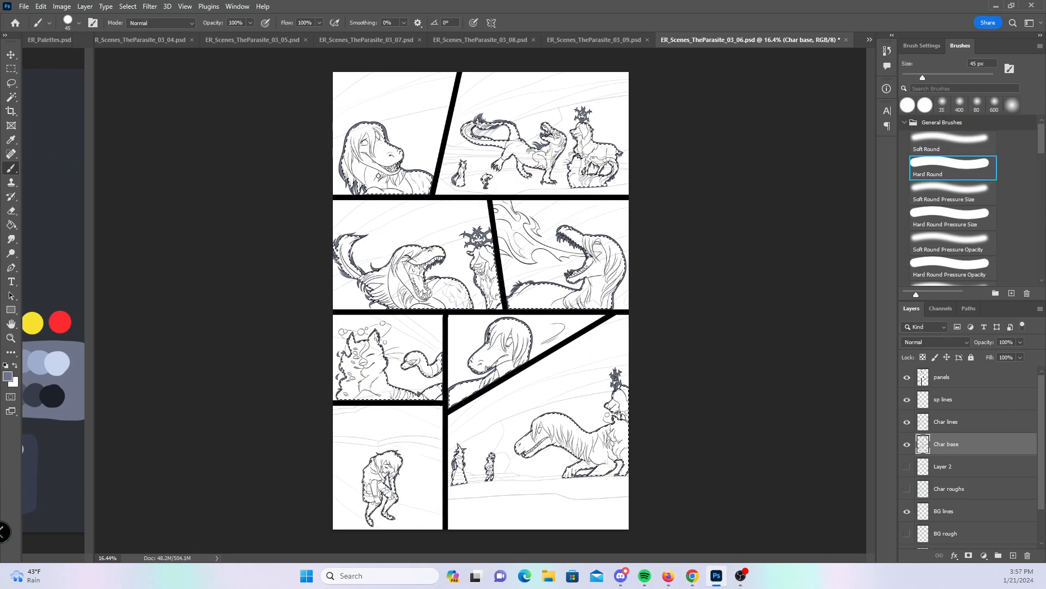
pyautogui.moveTo(361, 143)
pyautogui.mouseDown()
pyautogui.moveTo(370, 199)
pyautogui.moveTo(513, 163)
pyautogui.moveTo(594, 159)
pyautogui.moveTo(361, 309)
pyautogui.moveTo(458, 306)
pyautogui.moveTo(567, 272)
pyautogui.moveTo(649, 280)
pyautogui.moveTo(354, 349)
pyautogui.moveTo(381, 420)
pyautogui.moveTo(513, 381)
pyautogui.moveTo(616, 398)
pyautogui.moveTo(618, 369)
pyautogui.mouseUp()
pyautogui.hotkey('ctrl', 'd')
pyautogui.hotkey('ctrl', 's')
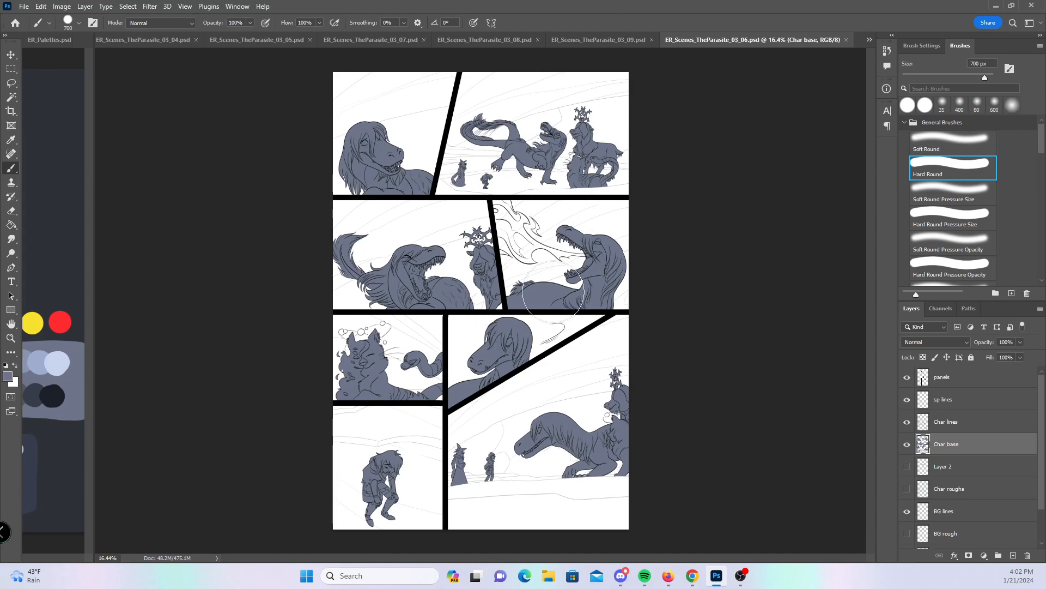
# - Switch to ER_Scenes_TheParasite_03_07.psd and hide its Char roughs layer and Layer 2
pyautogui.click(869, 40)
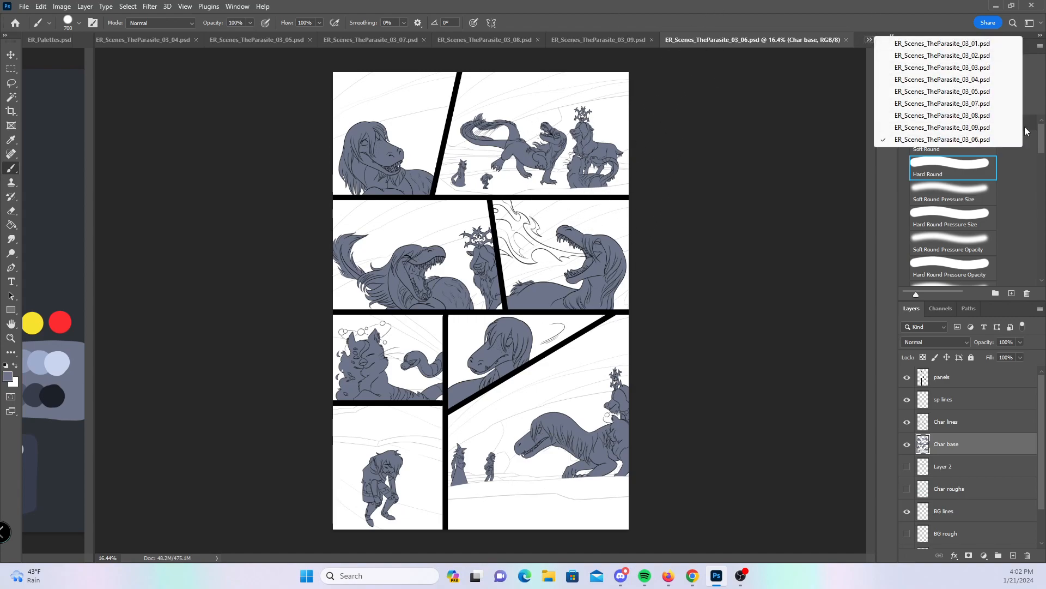
pyautogui.click(987, 104)
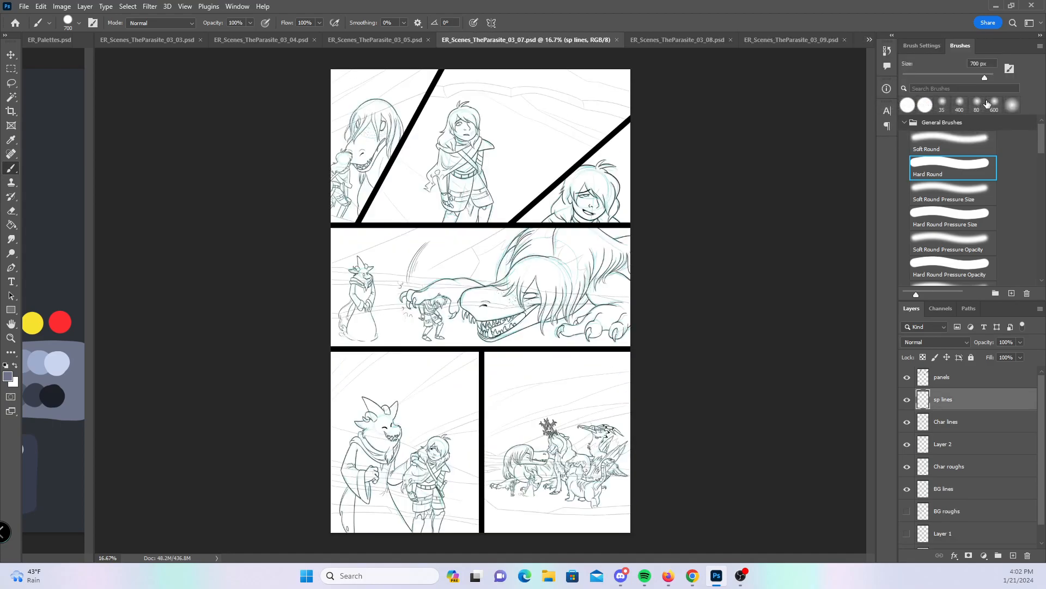
pyautogui.moveTo(382, 127); pyautogui.dragTo(492, 103)
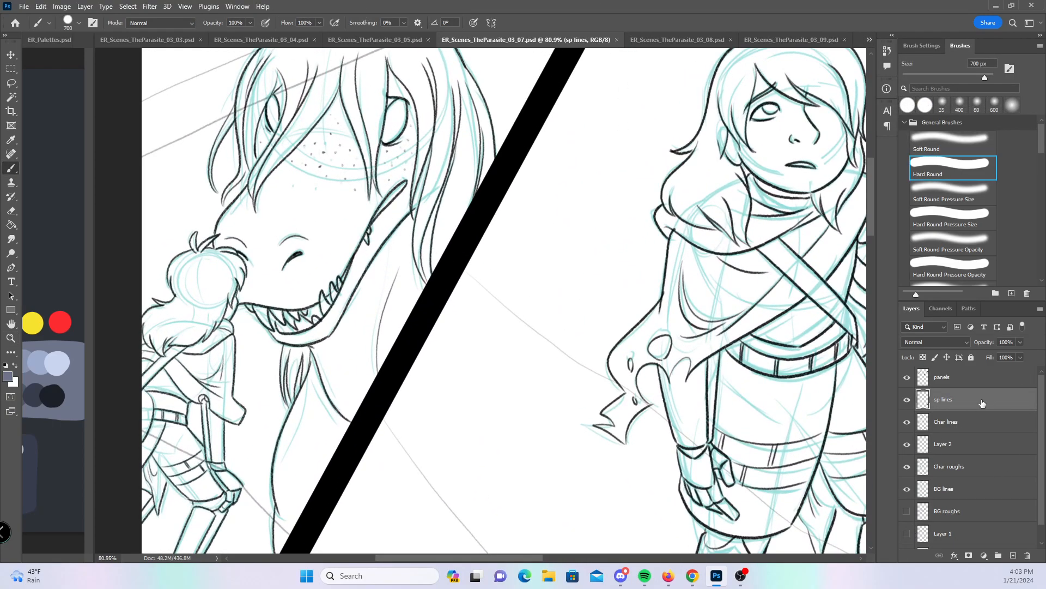
pyautogui.click(907, 466)
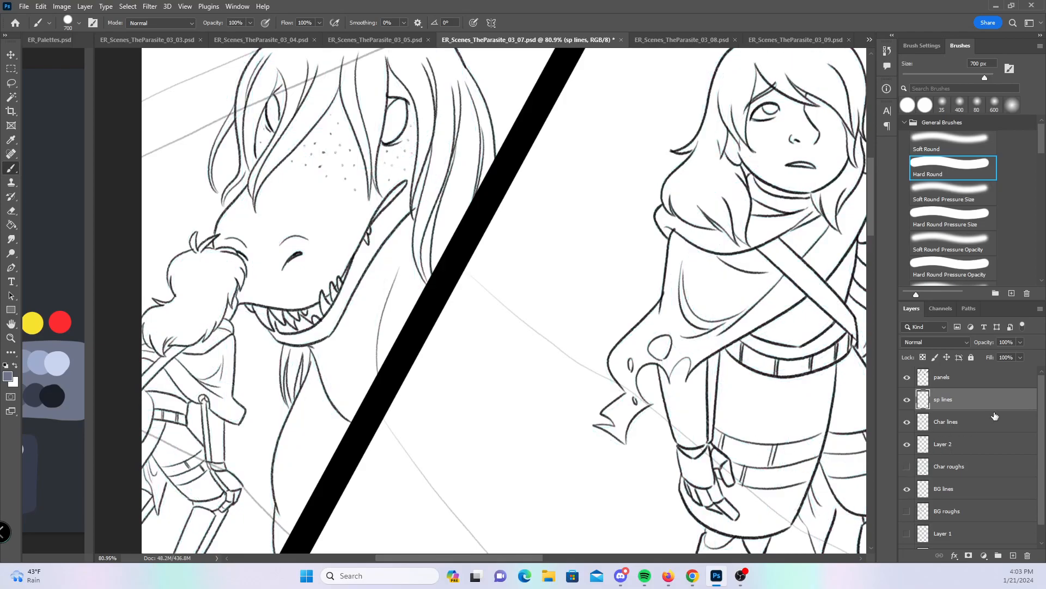
pyautogui.click(908, 446)
pyautogui.click(908, 444)
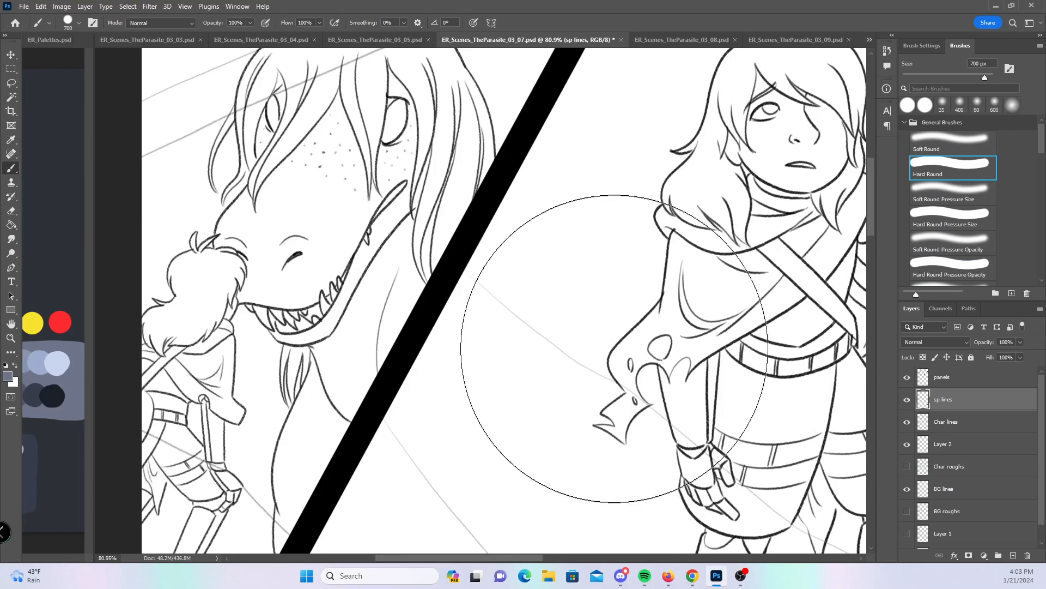
pyautogui.scroll(-5, 614, 349)
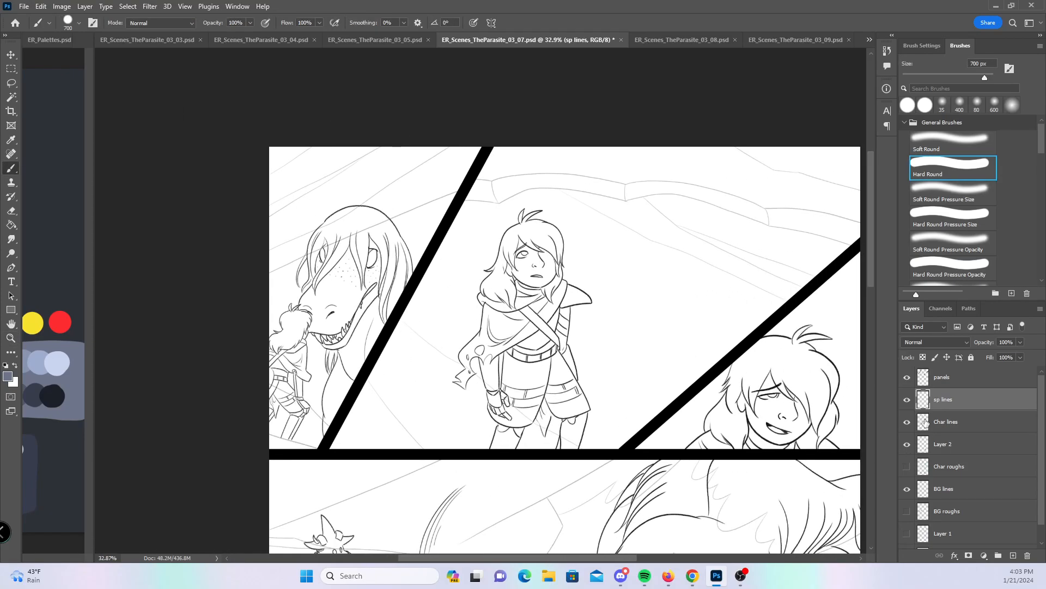
pyautogui.moveTo(871, 259); pyautogui.dragTo(866, 392)
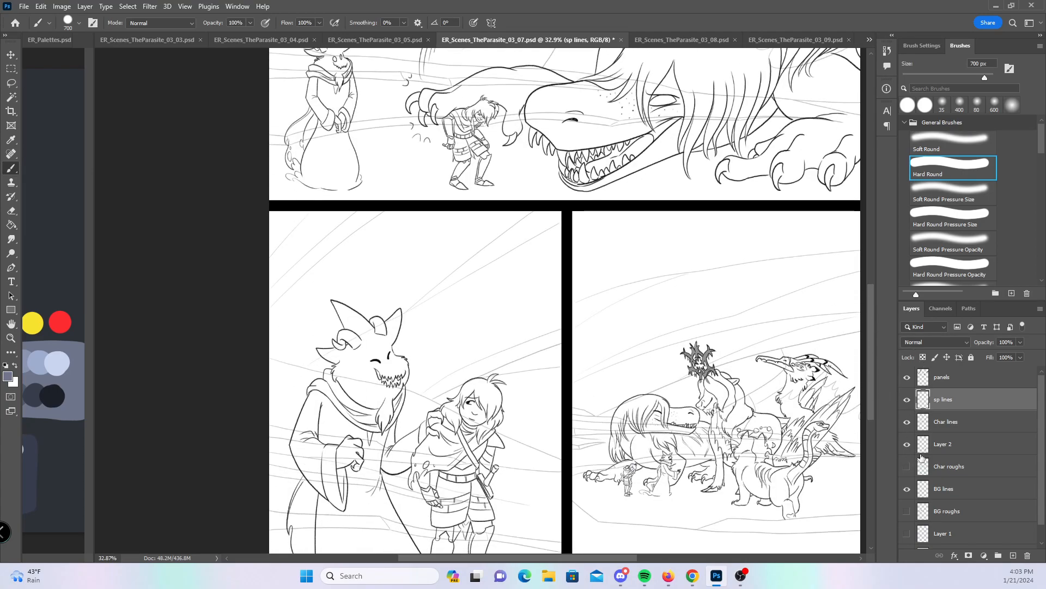
pyautogui.click(907, 444)
pyautogui.moveTo(871, 335); pyautogui.dragTo(847, 186)
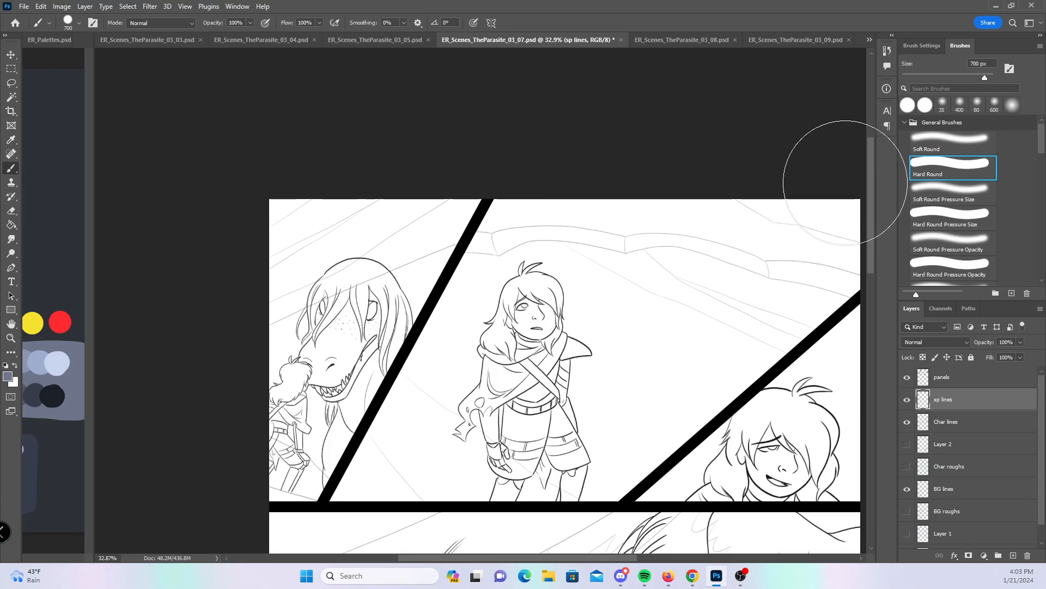
# - Add a new layer named Char base directly above Layer 2
pyautogui.moveTo(340, 363); pyautogui.dragTo(415, 377)
pyautogui.moveTo(425, 414); pyautogui.dragTo(458, 296)
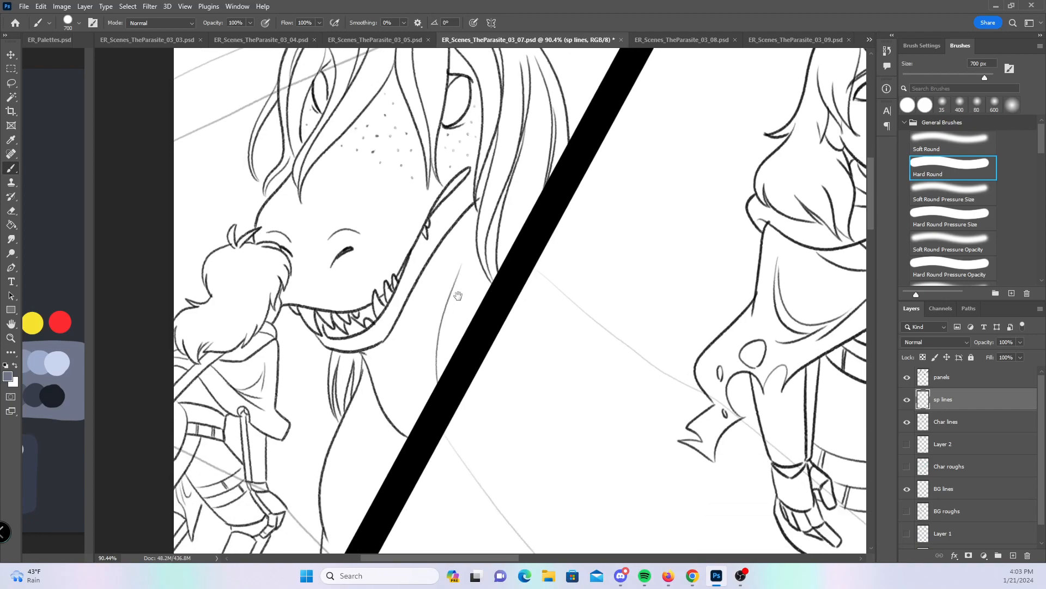
pyautogui.click(977, 442)
pyautogui.click(1013, 555)
pyautogui.doubleClick(946, 444)
pyautogui.write('Char base')
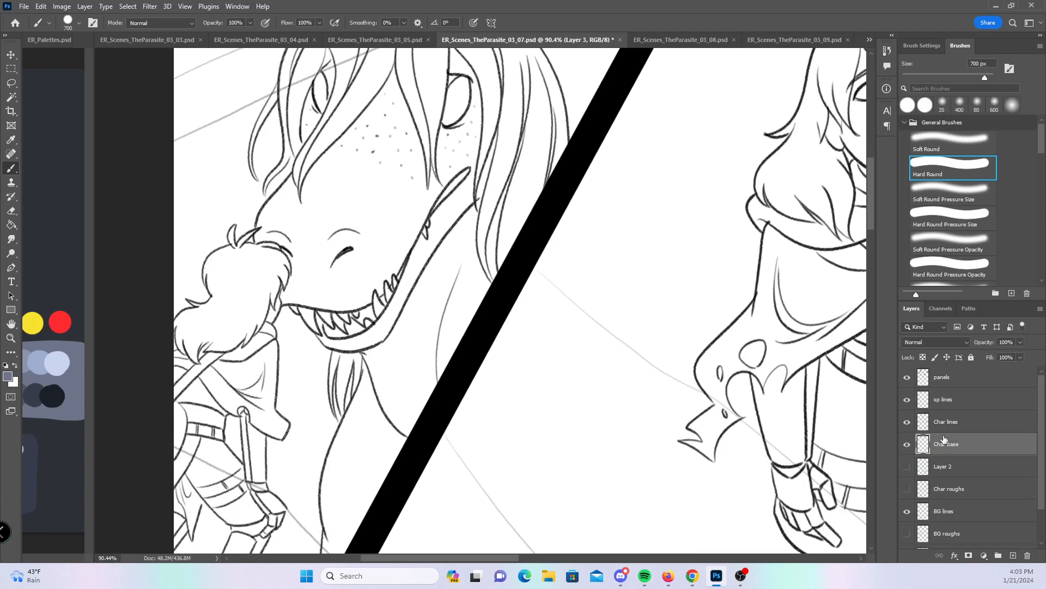
pyautogui.press('Return')
# - Fill the small character's head tuft and pointed nape lock in the first panel using Hard Round Pressure Size at 10 px
pyautogui.click(960, 224)
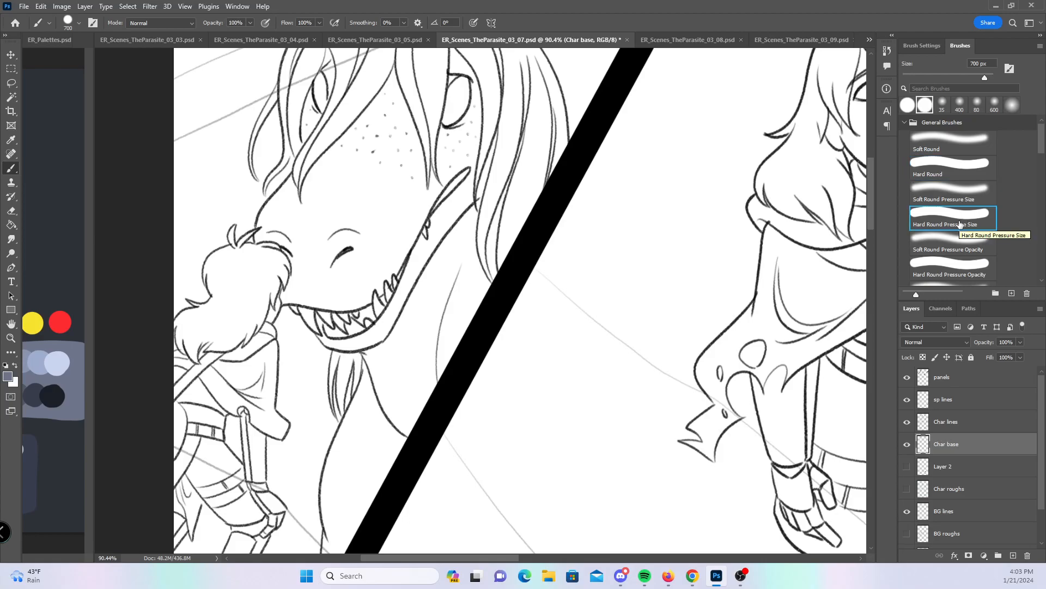
pyautogui.press('z')
pyautogui.moveTo(279, 224)
pyautogui.mouseDown()
pyautogui.moveTo(320, 215)
pyautogui.moveTo(381, 222)
pyautogui.mouseUp()
pyautogui.press('space')
pyautogui.press('[')
pyautogui.press('[')
pyautogui.press('[')
pyautogui.press('[')
pyautogui.press('[')
pyautogui.press('[')
pyautogui.press('[')
pyautogui.press('[')
pyautogui.press('[')
pyautogui.press('[')
pyautogui.press('[')
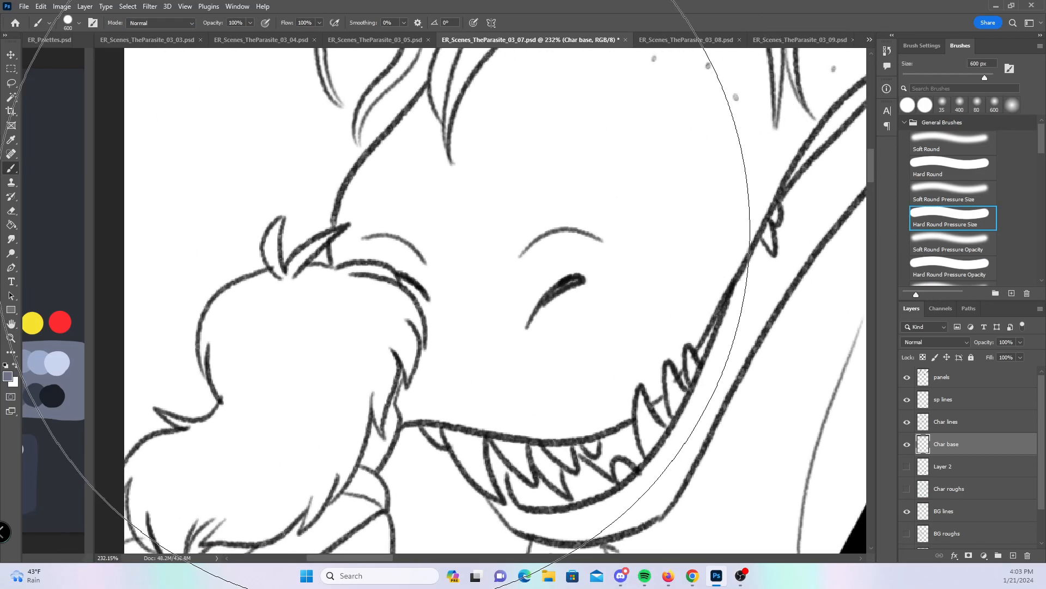
pyautogui.press('[')
pyautogui.press('[')
pyautogui.press('[')
pyautogui.press('[')
pyautogui.press('[')
pyautogui.press('[')
pyautogui.press('[')
pyautogui.press('[')
pyautogui.press('[')
pyautogui.moveTo(272, 240)
pyautogui.mouseDown()
pyautogui.moveTo(280, 222)
pyautogui.moveTo(270, 261)
pyautogui.moveTo(279, 218)
pyautogui.moveTo(285, 274)
pyautogui.moveTo(341, 229)
pyautogui.mouseUp()
pyautogui.press('space')
pyautogui.moveTo(398, 256); pyautogui.dragTo(443, 186)
pyautogui.moveTo(201, 339); pyautogui.dragTo(256, 357)
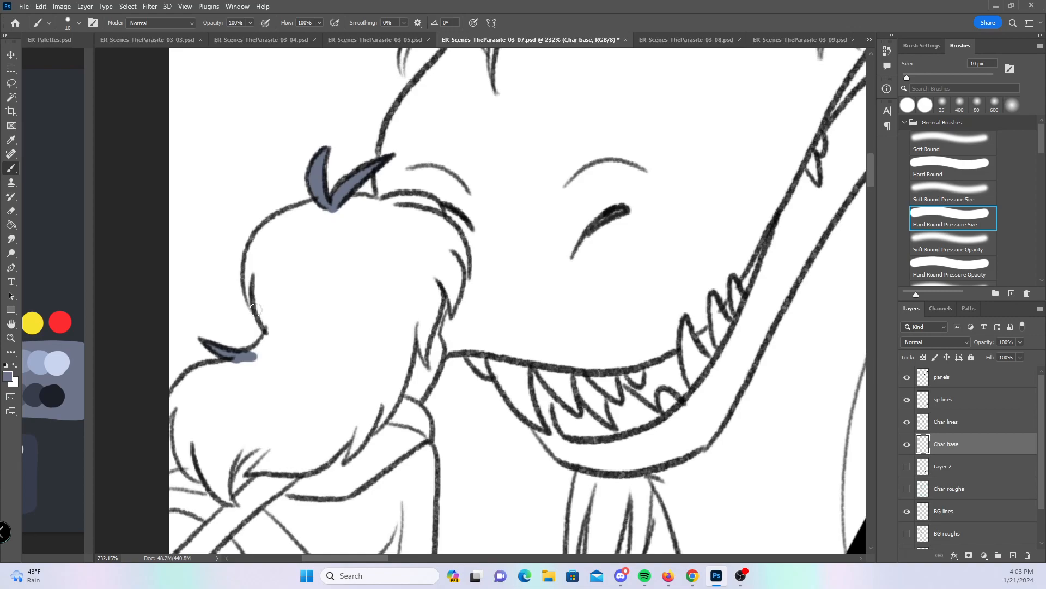
# - Edge the back and crown of the small character's hair with Hard Round, from the panel border to beyond the tuft
pyautogui.click(962, 171)
pyautogui.moveTo(173, 412)
pyautogui.mouseDown()
pyautogui.moveTo(204, 372)
pyautogui.moveTo(258, 350)
pyautogui.mouseUp()
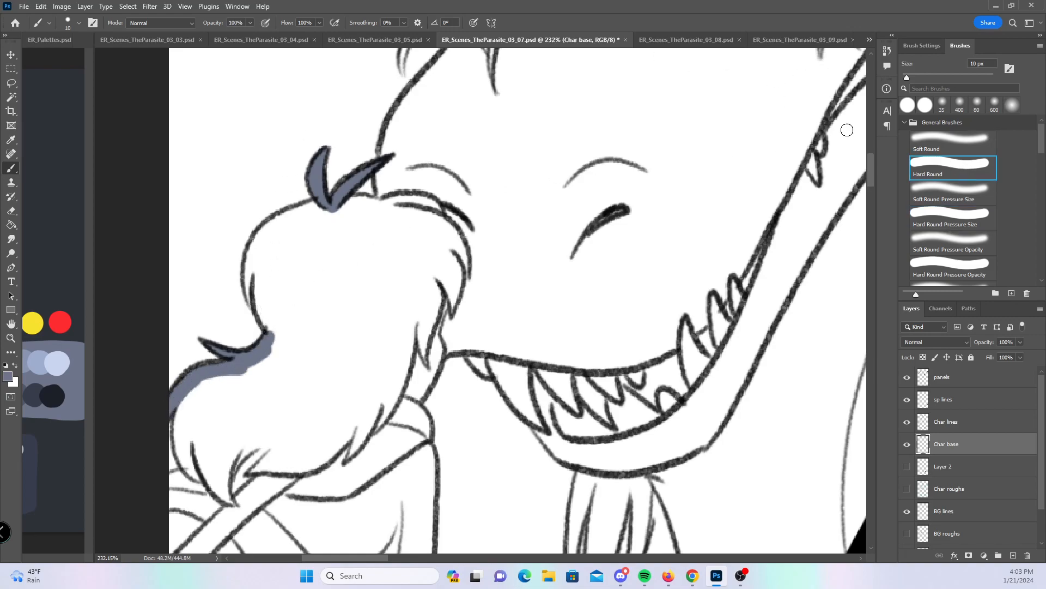
pyautogui.moveTo(297, 215)
pyautogui.mouseDown()
pyautogui.moveTo(255, 254)
pyautogui.moveTo(252, 287)
pyautogui.moveTo(277, 338)
pyautogui.moveTo(273, 243)
pyautogui.moveTo(311, 215)
pyautogui.moveTo(363, 202)
pyautogui.mouseUp()
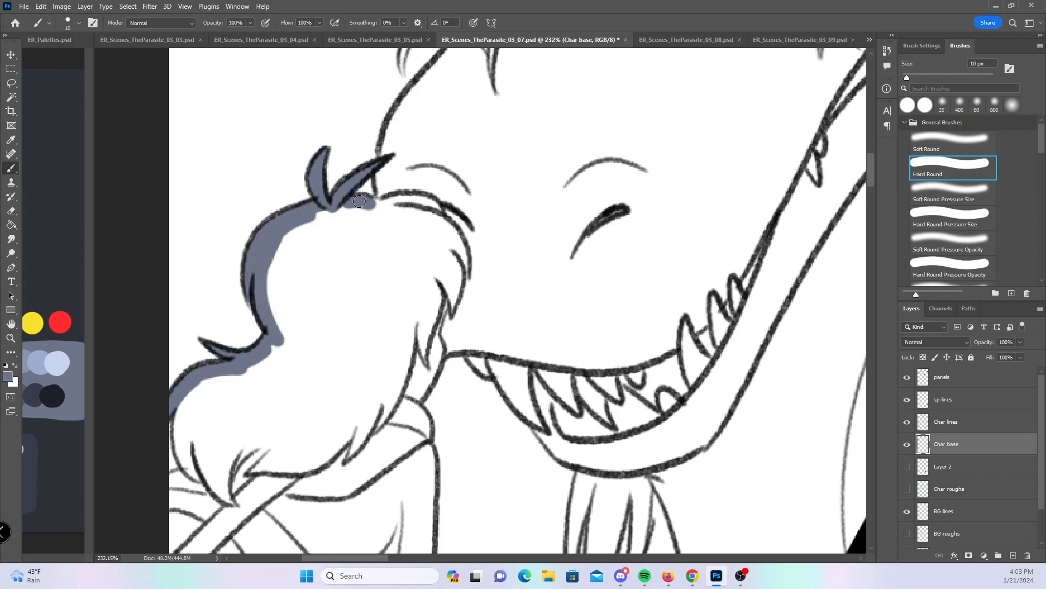
# - Edge the large creature's snout contour with Hard Round, from the small character's tuft up to the overhanging hair
pyautogui.moveTo(476, 165); pyautogui.dragTo(414, 268)
pyautogui.moveTo(321, 296)
pyautogui.mouseDown()
pyautogui.moveTo(326, 239)
pyautogui.moveTo(426, 109)
pyautogui.mouseUp()
pyautogui.scroll(5, 472, 248)
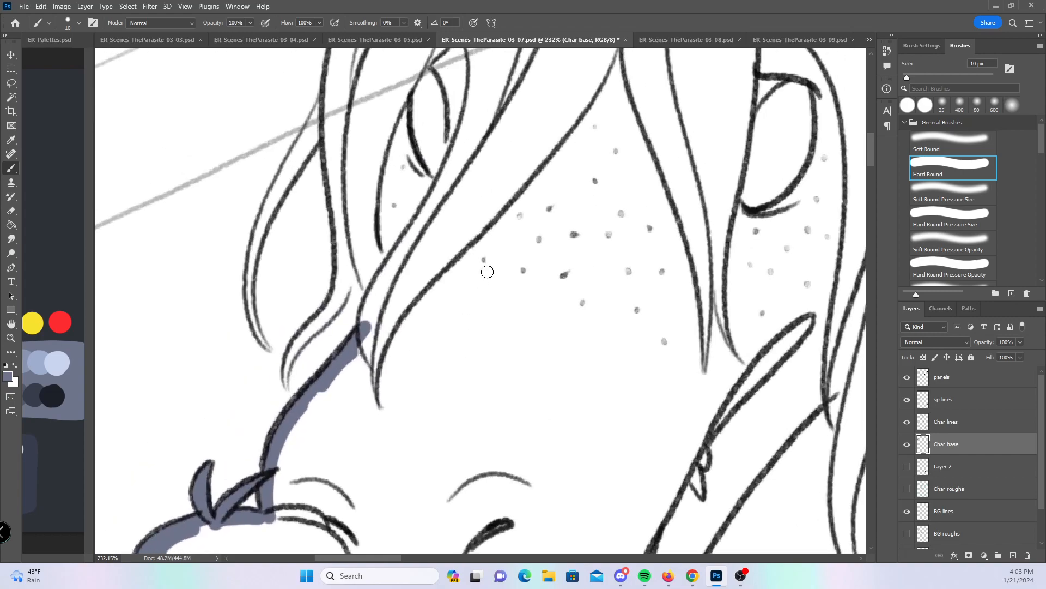
# - Fill the creature's hanging hair locks beside the snout with Hard Round Pressure Size, and edge the adjoining hair with Hard Round
pyautogui.click(948, 218)
pyautogui.moveTo(269, 348)
pyautogui.mouseDown()
pyautogui.moveTo(249, 295)
pyautogui.moveTo(257, 332)
pyautogui.moveTo(255, 242)
pyautogui.moveTo(322, 103)
pyautogui.moveTo(314, 137)
pyautogui.mouseUp()
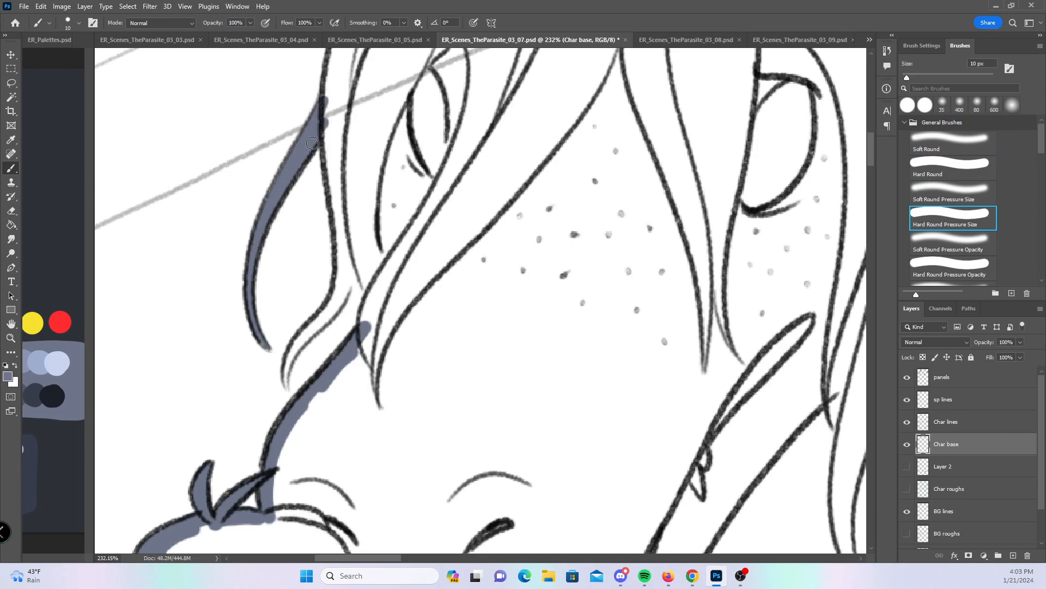
pyautogui.moveTo(289, 367); pyautogui.dragTo(325, 318)
pyautogui.click(947, 169)
pyautogui.moveTo(326, 101)
pyautogui.mouseDown()
pyautogui.moveTo(349, 272)
pyautogui.moveTo(340, 297)
pyautogui.mouseUp()
pyautogui.moveTo(338, 209)
pyautogui.mouseDown()
pyautogui.moveTo(377, 289)
pyautogui.moveTo(371, 309)
pyautogui.mouseUp()
# - Edge the rest of the large creature's hair with Hard Round, over the crown and round to the diagonal panel border
pyautogui.moveTo(440, 140); pyautogui.dragTo(414, 331)
pyautogui.moveTo(299, 294)
pyautogui.mouseDown()
pyautogui.moveTo(334, 184)
pyautogui.moveTo(316, 217)
pyautogui.moveTo(416, 89)
pyautogui.mouseUp()
pyautogui.moveTo(494, 100); pyautogui.dragTo(396, 279)
pyautogui.moveTo(314, 274)
pyautogui.mouseDown()
pyautogui.moveTo(376, 208)
pyautogui.moveTo(366, 221)
pyautogui.moveTo(481, 159)
pyautogui.moveTo(453, 171)
pyautogui.moveTo(570, 146)
pyautogui.mouseUp()
pyautogui.moveTo(625, 354); pyautogui.dragTo(341, 341)
pyautogui.moveTo(283, 140)
pyautogui.mouseDown()
pyautogui.moveTo(358, 148)
pyautogui.moveTo(333, 139)
pyautogui.moveTo(432, 180)
pyautogui.moveTo(398, 157)
pyautogui.moveTo(487, 220)
pyautogui.moveTo(466, 198)
pyautogui.moveTo(546, 289)
pyautogui.moveTo(579, 362)
pyautogui.mouseUp()
pyautogui.moveTo(654, 408); pyautogui.dragTo(477, 222)
pyautogui.moveTo(409, 146)
pyautogui.mouseDown()
pyautogui.moveTo(449, 216)
pyautogui.moveTo(441, 199)
pyautogui.moveTo(483, 324)
pyautogui.moveTo(488, 389)
pyautogui.moveTo(458, 326)
pyautogui.mouseUp()
pyautogui.moveTo(405, 402); pyautogui.dragTo(612, 166)
pyautogui.moveTo(431, 294); pyautogui.dragTo(488, 197)
pyautogui.moveTo(370, 285); pyautogui.dragTo(436, 267)
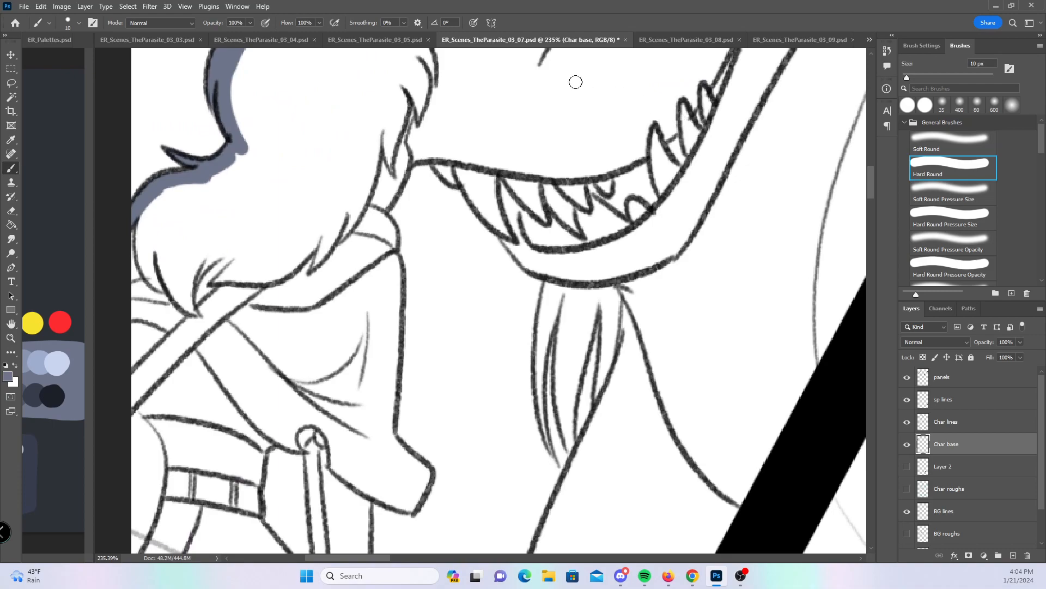
# - Fill the creature's outermost teeth and chin tuft with Hard Round Pressure Size and Hard Round, and edge its lower jaw
pyautogui.click(956, 223)
pyautogui.moveTo(432, 158); pyautogui.dragTo(493, 219)
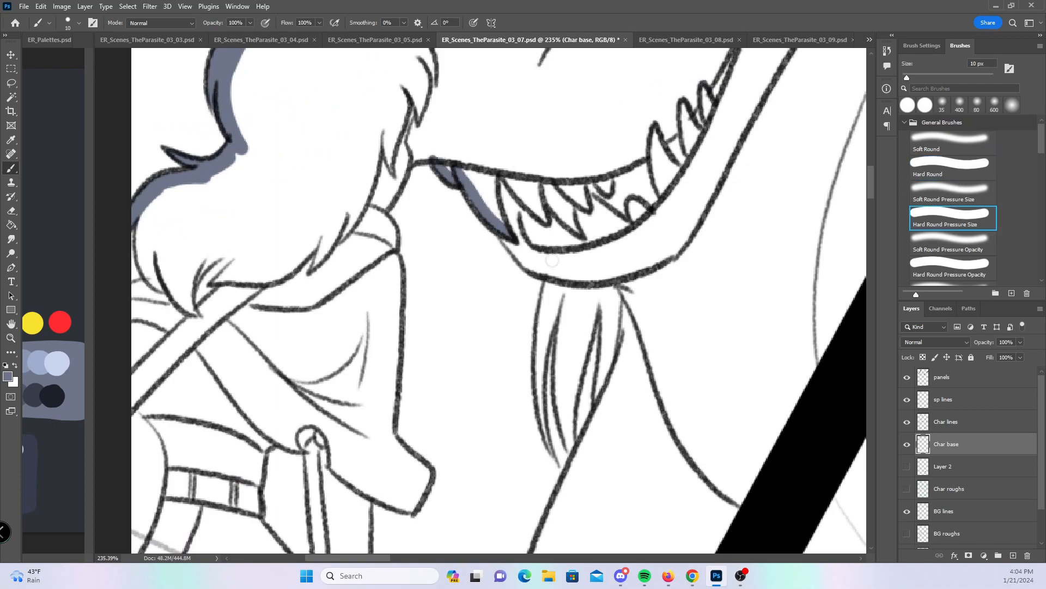
pyautogui.moveTo(542, 326); pyautogui.dragTo(539, 368)
pyautogui.moveTo(553, 452)
pyautogui.mouseDown()
pyautogui.moveTo(545, 327)
pyautogui.moveTo(543, 360)
pyautogui.moveTo(541, 335)
pyautogui.mouseUp()
pyautogui.click(949, 161)
pyautogui.moveTo(497, 224)
pyautogui.mouseDown()
pyautogui.moveTo(533, 267)
pyautogui.moveTo(558, 278)
pyautogui.moveTo(562, 265)
pyautogui.moveTo(551, 281)
pyautogui.moveTo(569, 318)
pyautogui.moveTo(562, 376)
pyautogui.moveTo(578, 470)
pyautogui.moveTo(570, 370)
pyautogui.moveTo(581, 351)
pyautogui.moveTo(578, 365)
pyautogui.moveTo(568, 358)
pyautogui.moveTo(587, 318)
pyautogui.moveTo(606, 311)
pyautogui.moveTo(582, 436)
pyautogui.mouseUp()
# - Edge the small character's side from the creature's mouth corner down the cape, round its pointed corner and beside the belt
pyautogui.moveTo(403, 155)
pyautogui.mouseDown()
pyautogui.moveTo(456, 171)
pyautogui.moveTo(399, 163)
pyautogui.moveTo(385, 202)
pyautogui.moveTo(390, 286)
pyautogui.moveTo(394, 264)
pyautogui.moveTo(385, 432)
pyautogui.mouseUp()
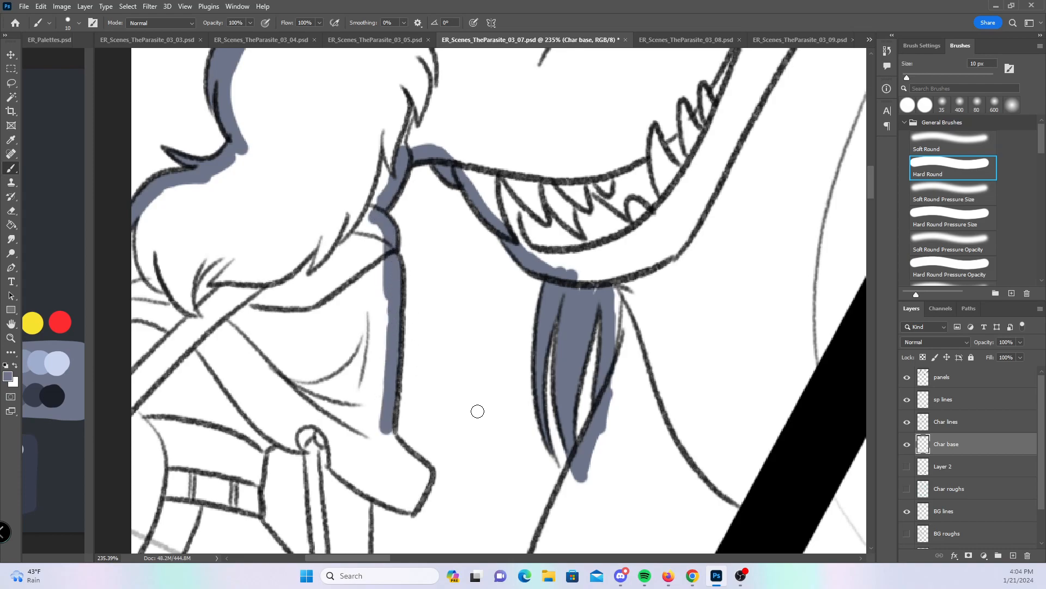
pyautogui.moveTo(467, 377); pyautogui.dragTo(488, 192)
pyautogui.moveTo(395, 307); pyautogui.dragTo(434, 322)
pyautogui.moveTo(413, 255)
pyautogui.mouseDown()
pyautogui.moveTo(446, 286)
pyautogui.moveTo(434, 320)
pyautogui.mouseUp()
pyautogui.moveTo(273, 335); pyautogui.dragTo(285, 252)
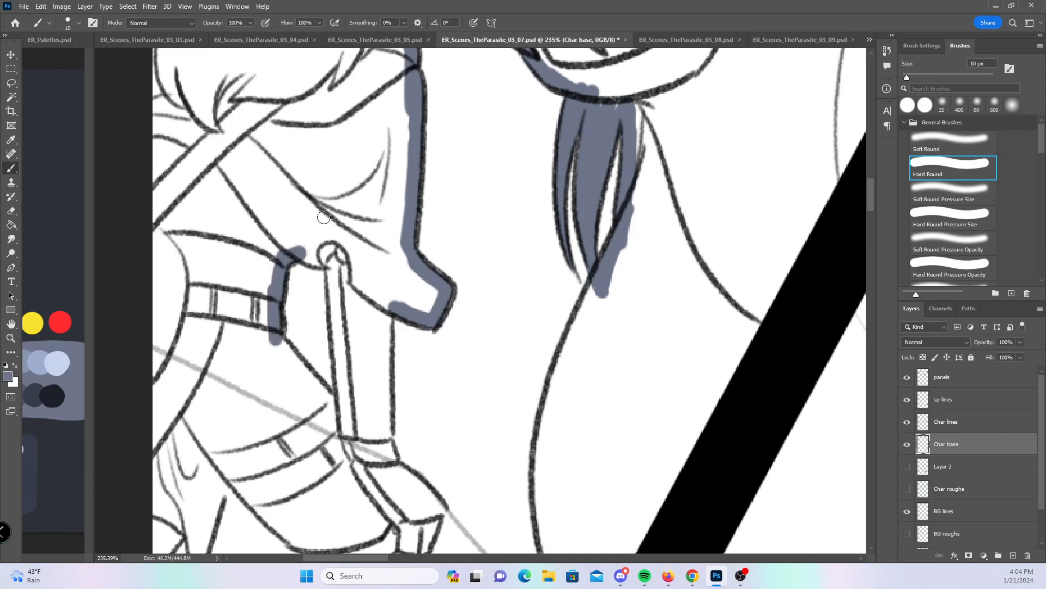
# - Fill the narrow rod hanging beside the small character's belt, and edge the waist and forearm below the cape
pyautogui.click(952, 219)
pyautogui.moveTo(315, 260)
pyautogui.mouseDown()
pyautogui.moveTo(333, 270)
pyautogui.moveTo(346, 417)
pyautogui.mouseUp()
pyautogui.click(970, 165)
pyautogui.moveTo(294, 358)
pyautogui.mouseDown()
pyautogui.moveTo(287, 350)
pyautogui.moveTo(325, 401)
pyautogui.mouseUp()
pyautogui.moveTo(465, 355); pyautogui.dragTo(425, 190)
pyautogui.moveTo(377, 137)
pyautogui.mouseDown()
pyautogui.moveTo(366, 254)
pyautogui.moveTo(375, 313)
pyautogui.mouseUp()
# - Fill the small character's pointed cloth tail with Hard Round Pressure Size, and edge the tunic hem to the leg with Hard Round
pyautogui.click(940, 214)
pyautogui.moveTo(183, 430)
pyautogui.mouseDown()
pyautogui.moveTo(175, 389)
pyautogui.moveTo(187, 381)
pyautogui.moveTo(130, 455)
pyautogui.mouseUp()
pyautogui.click(948, 168)
pyautogui.moveTo(181, 386)
pyautogui.mouseDown()
pyautogui.moveTo(213, 311)
pyautogui.moveTo(276, 381)
pyautogui.moveTo(291, 377)
pyautogui.mouseUp()
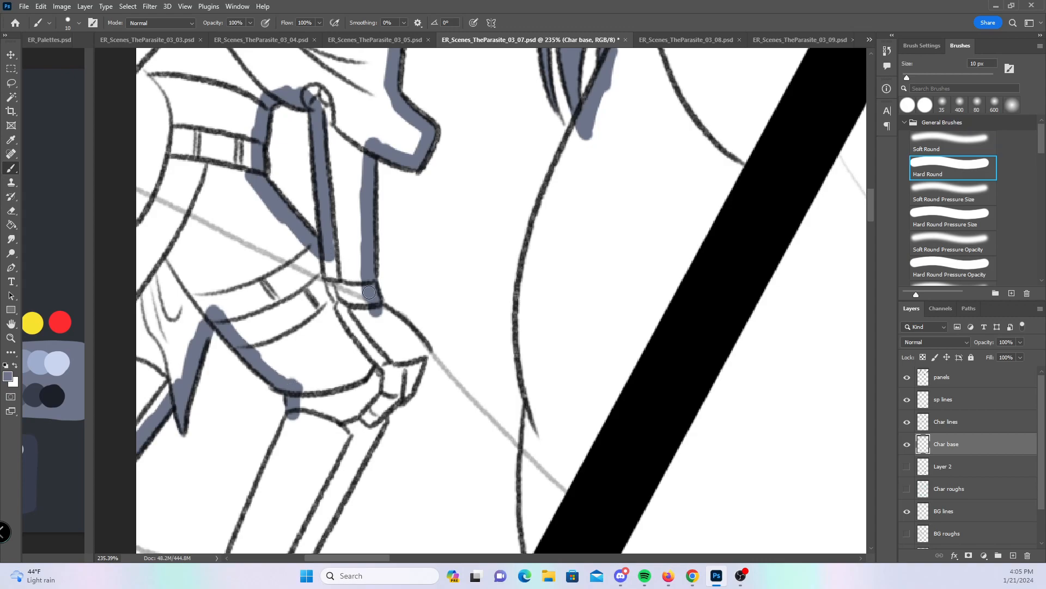
# - Edge the small character's hand and both sides and the base of the lower leg
pyautogui.moveTo(377, 303); pyautogui.dragTo(419, 343)
pyautogui.moveTo(374, 421); pyautogui.dragTo(409, 379)
pyautogui.moveTo(480, 388); pyautogui.dragTo(482, 208)
pyautogui.moveTo(302, 221)
pyautogui.mouseDown()
pyautogui.moveTo(273, 316)
pyautogui.moveTo(236, 379)
pyautogui.moveTo(300, 391)
pyautogui.moveTo(385, 234)
pyautogui.mouseUp()
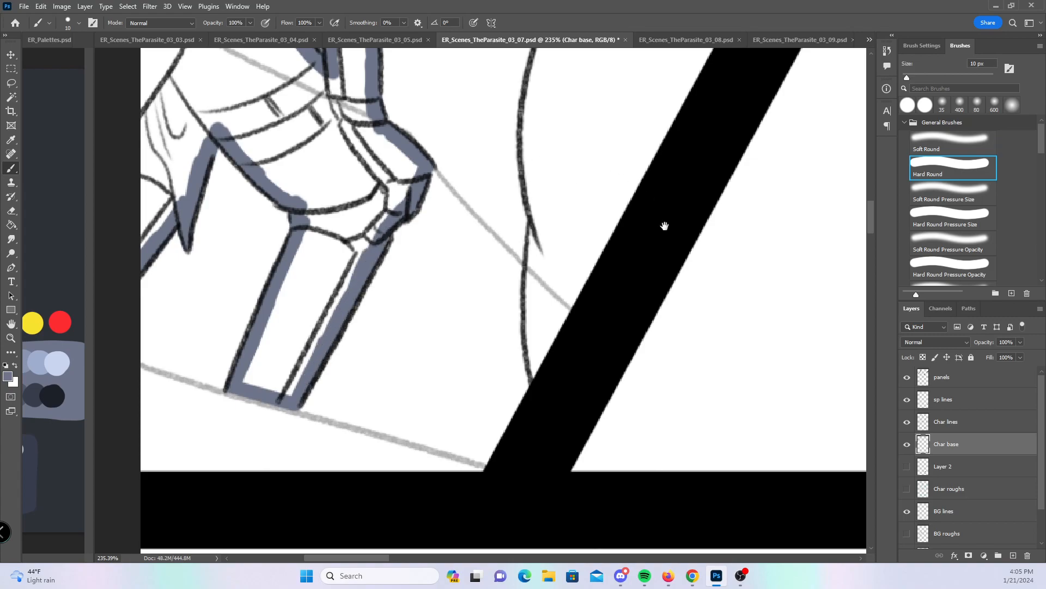
# - Edge the creature's body contour from below the chin tuft down to the diagonal panel border
pyautogui.moveTo(662, 218); pyautogui.dragTo(553, 254)
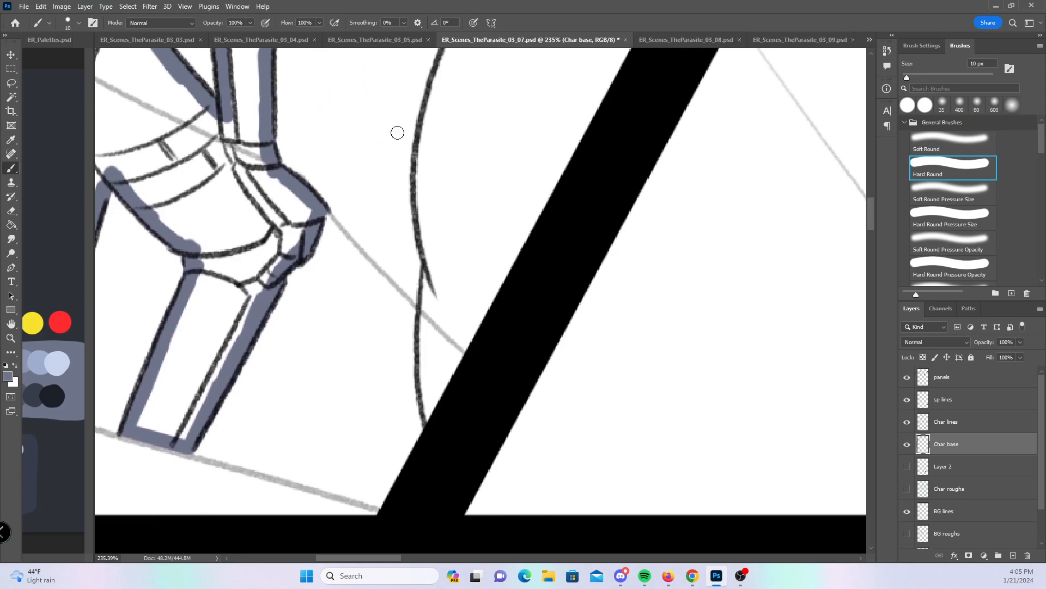
pyautogui.moveTo(422, 190)
pyautogui.mouseDown()
pyautogui.moveTo(436, 297)
pyautogui.moveTo(428, 394)
pyautogui.mouseUp()
pyautogui.moveTo(471, 187)
pyautogui.mouseDown()
pyautogui.moveTo(440, 345)
pyautogui.moveTo(419, 378)
pyautogui.mouseUp()
pyautogui.moveTo(436, 169)
pyautogui.mouseDown()
pyautogui.moveTo(395, 261)
pyautogui.moveTo(374, 349)
pyautogui.moveTo(444, 143)
pyautogui.mouseUp()
# - Edge the creature's body along the diagonal panel border with a straight 15 px Hard Round stroke
pyautogui.moveTo(535, 82)
pyautogui.mouseDown()
pyautogui.moveTo(456, 404)
pyautogui.moveTo(462, 391)
pyautogui.mouseUp()
pyautogui.moveTo(469, 92); pyautogui.dragTo(471, 399)
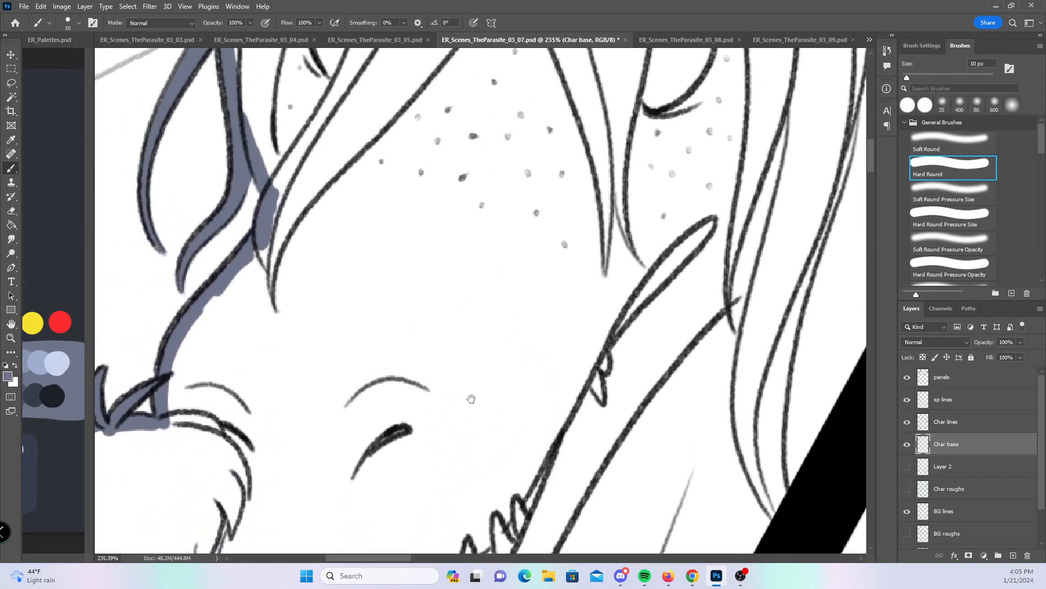
pyautogui.scroll(-4, 626, 210)
pyautogui.moveTo(834, 327); pyautogui.dragTo(597, 327)
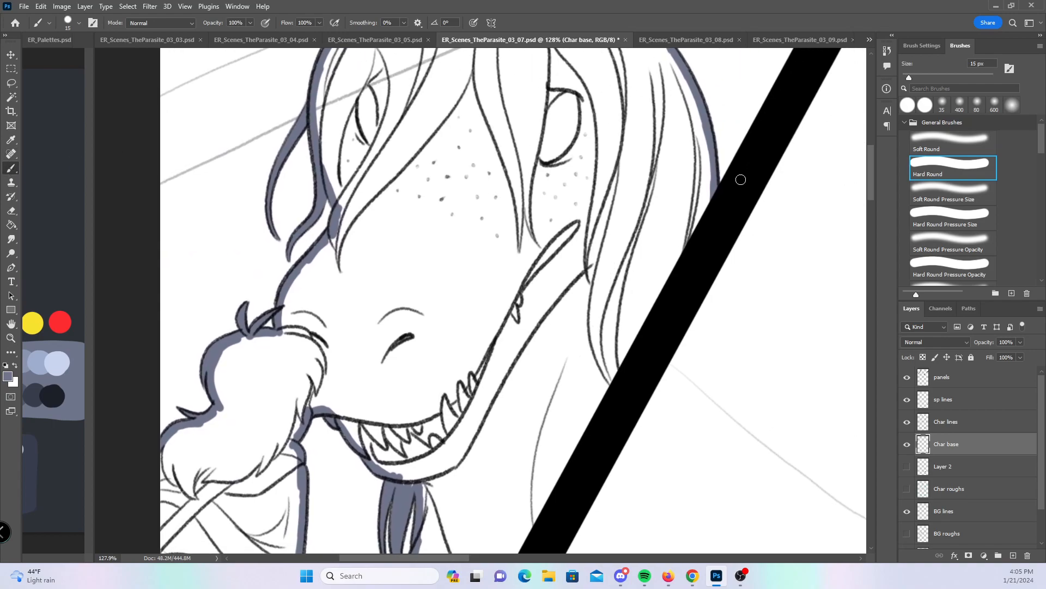
pyautogui.moveTo(658, 421); pyautogui.dragTo(638, 187)
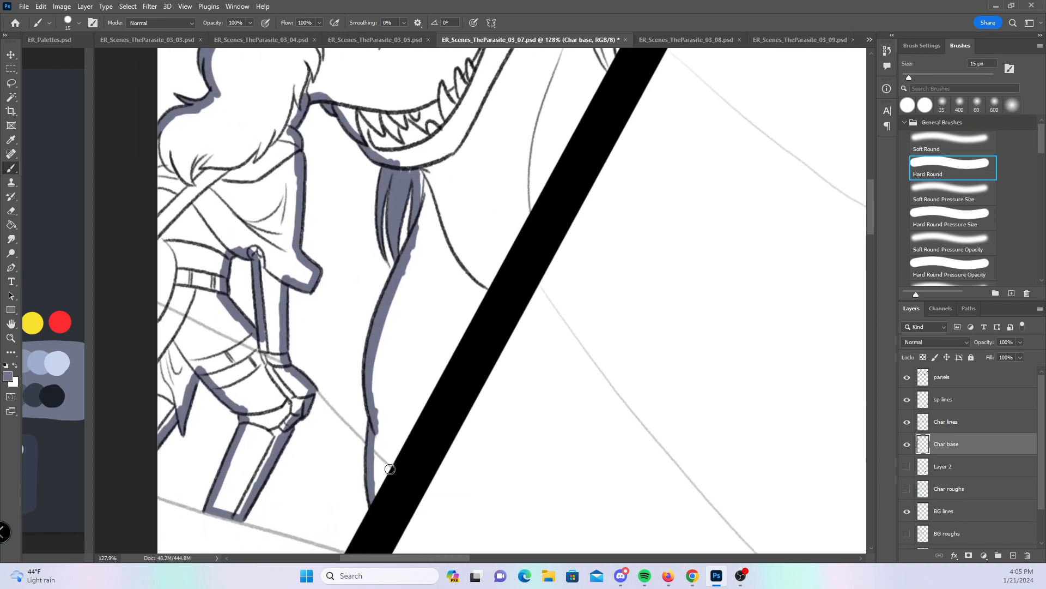
pyautogui.keyDown('shift'); pyautogui.click(374, 494); pyautogui.keyUp('shift')
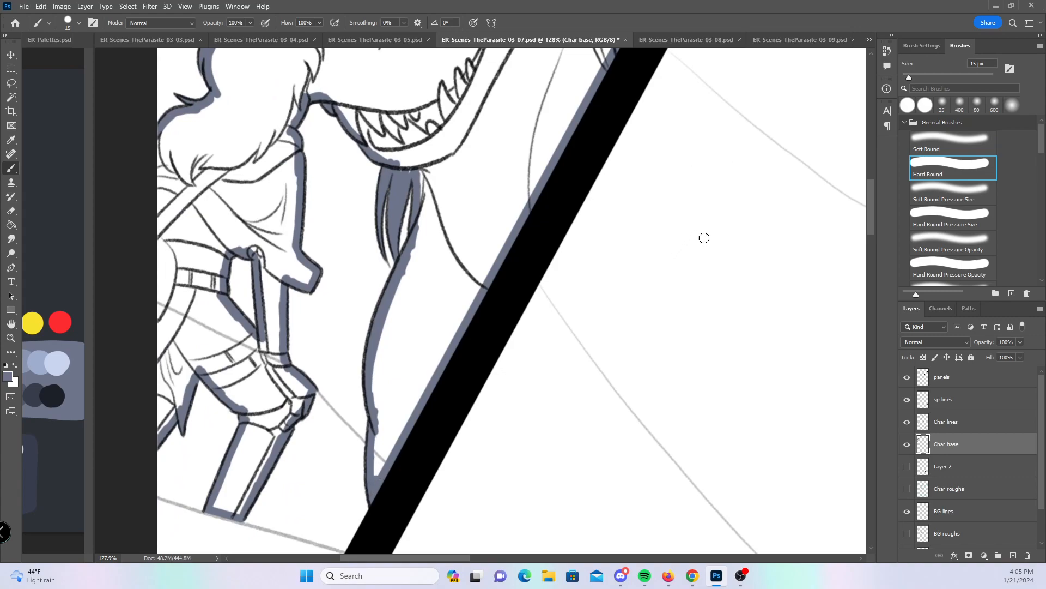
# - Fill the torn cape's lowest point in the second panel and ring its two small holes using Hard Round Pressure Size at 15 px
pyautogui.scroll(-3, 681, 271)
pyautogui.moveTo(783, 236); pyautogui.dragTo(393, 352)
pyautogui.click(940, 209)
pyautogui.moveTo(679, 175)
pyautogui.mouseDown()
pyautogui.moveTo(636, 191)
pyautogui.moveTo(637, 144)
pyautogui.mouseUp()
pyautogui.press('z')
pyautogui.moveTo(427, 401); pyautogui.dragTo(460, 388)
pyautogui.press('b')
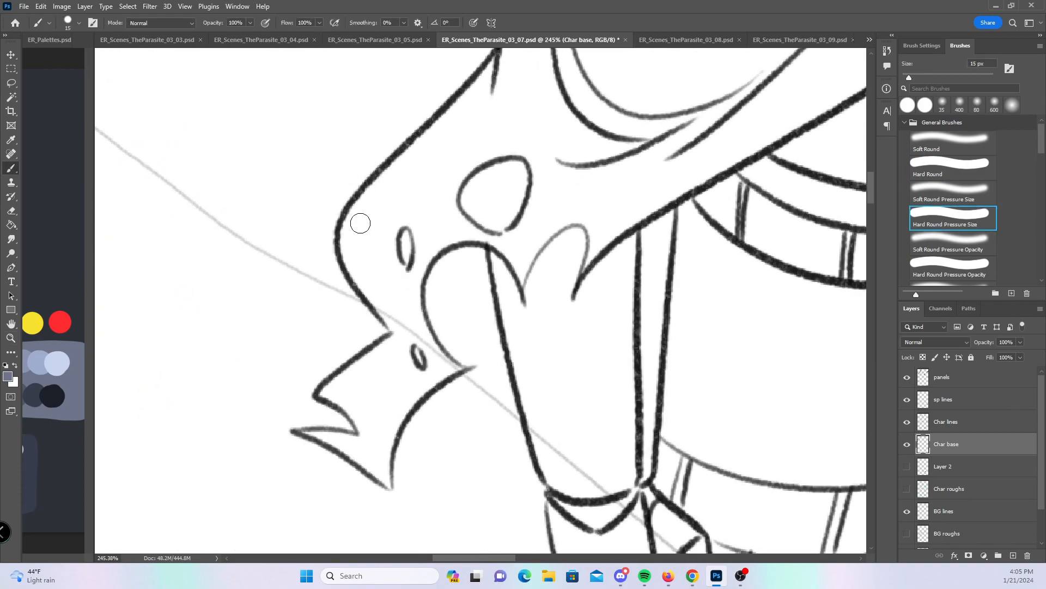
pyautogui.moveTo(301, 433)
pyautogui.mouseDown()
pyautogui.moveTo(350, 443)
pyautogui.moveTo(376, 457)
pyautogui.moveTo(365, 464)
pyautogui.moveTo(374, 471)
pyautogui.moveTo(397, 417)
pyautogui.mouseUp()
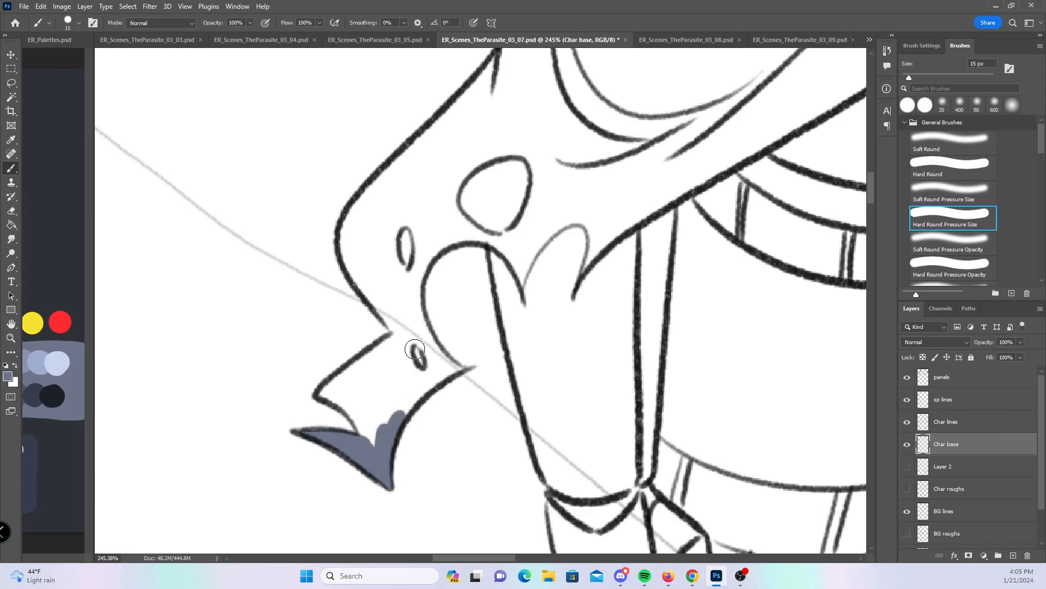
pyautogui.moveTo(405, 344)
pyautogui.mouseDown()
pyautogui.moveTo(428, 381)
pyautogui.moveTo(411, 335)
pyautogui.moveTo(433, 366)
pyautogui.mouseUp()
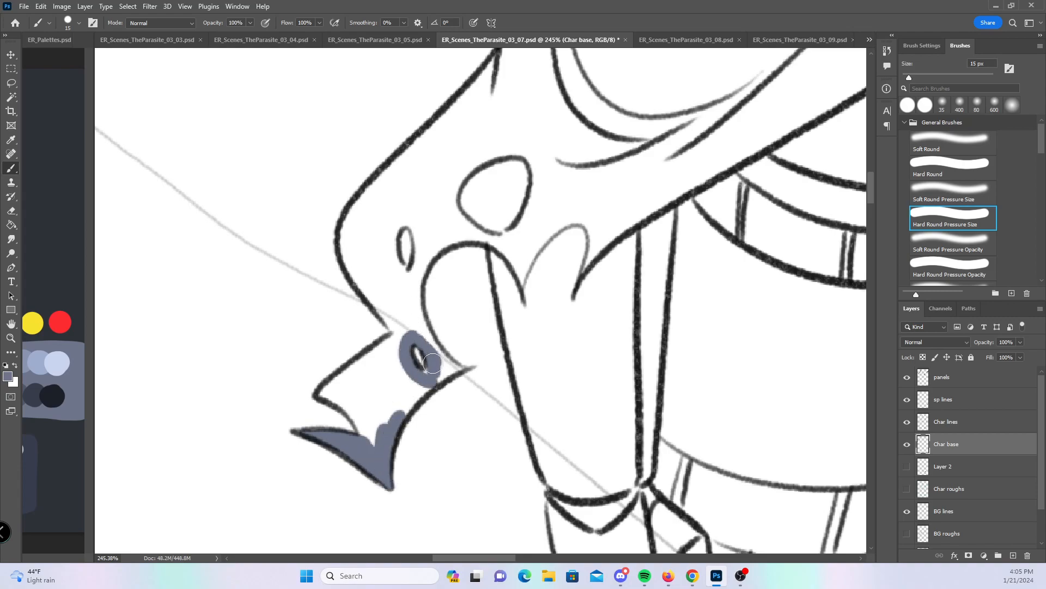
pyautogui.moveTo(402, 278)
pyautogui.mouseDown()
pyautogui.moveTo(388, 240)
pyautogui.moveTo(401, 215)
pyautogui.moveTo(422, 242)
pyautogui.moveTo(417, 335)
pyautogui.moveTo(448, 359)
pyautogui.mouseUp()
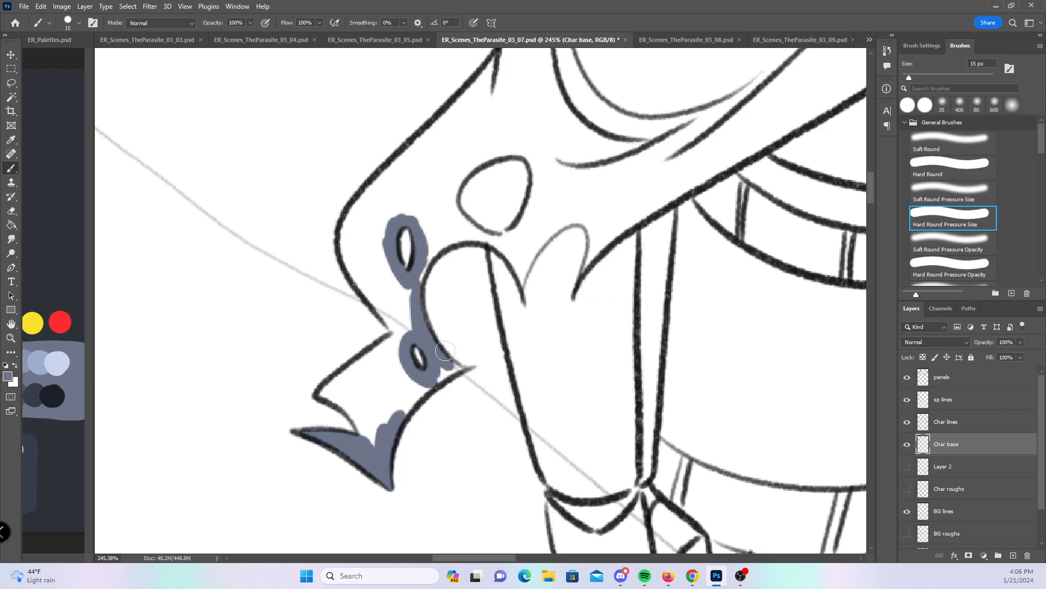
# - Edge the torn cape's jagged outer side and fill its interior around the two small holes with Hard Round
pyautogui.moveTo(320, 396)
pyautogui.mouseDown()
pyautogui.moveTo(357, 421)
pyautogui.moveTo(395, 382)
pyautogui.moveTo(406, 406)
pyautogui.moveTo(430, 379)
pyautogui.mouseUp()
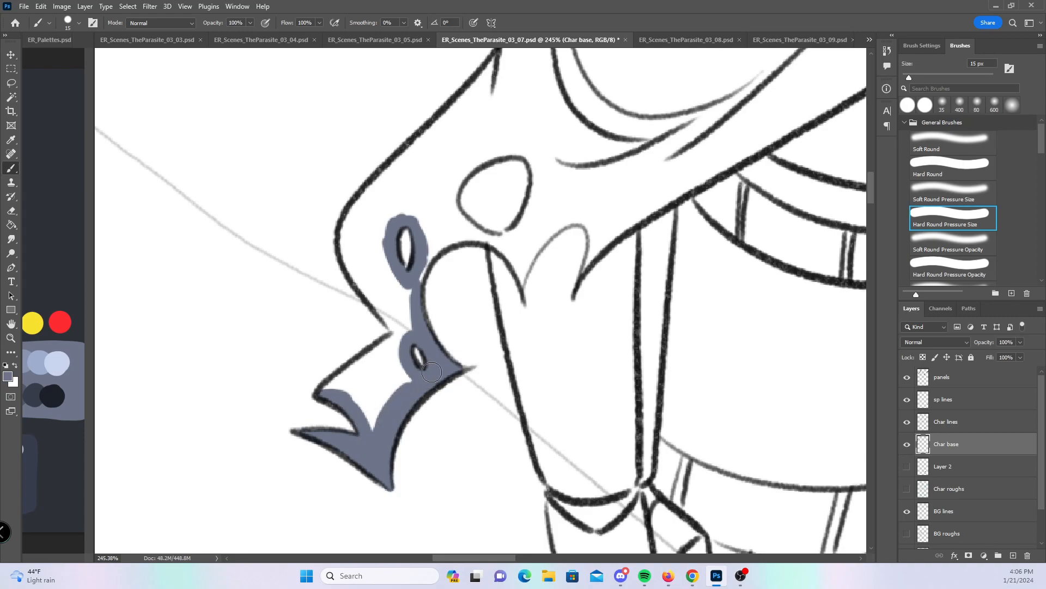
pyautogui.moveTo(331, 389); pyautogui.dragTo(400, 322)
pyautogui.moveTo(374, 187)
pyautogui.mouseDown()
pyautogui.moveTo(348, 259)
pyautogui.moveTo(401, 332)
pyautogui.mouseUp()
pyautogui.click(937, 168)
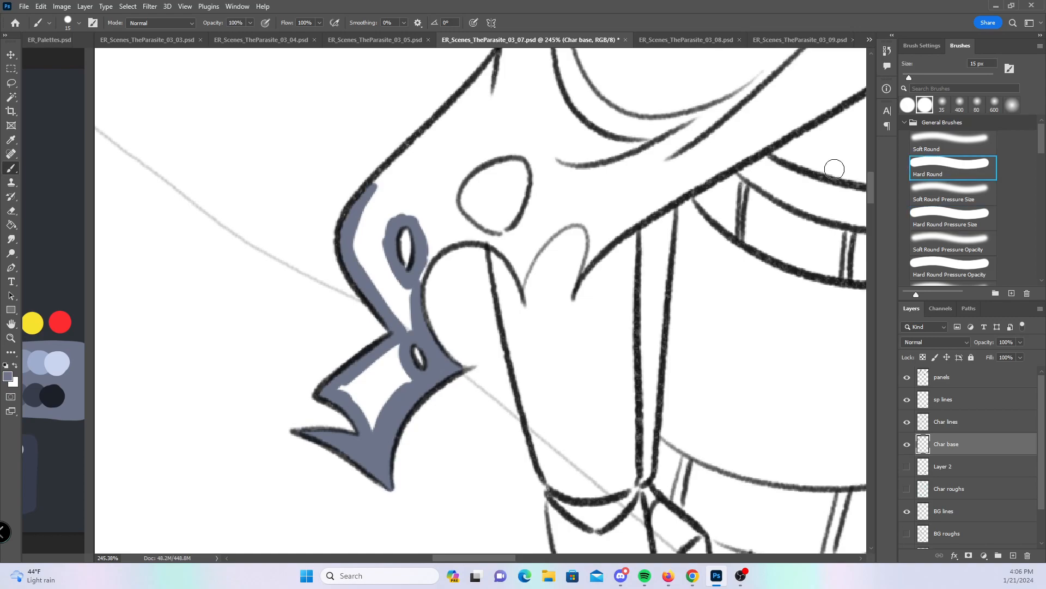
pyautogui.moveTo(343, 381)
pyautogui.mouseDown()
pyautogui.moveTo(382, 376)
pyautogui.moveTo(407, 389)
pyautogui.mouseUp()
pyautogui.moveTo(367, 212)
pyautogui.mouseDown()
pyautogui.moveTo(395, 311)
pyautogui.moveTo(403, 288)
pyautogui.moveTo(392, 183)
pyautogui.moveTo(428, 188)
pyautogui.mouseUp()
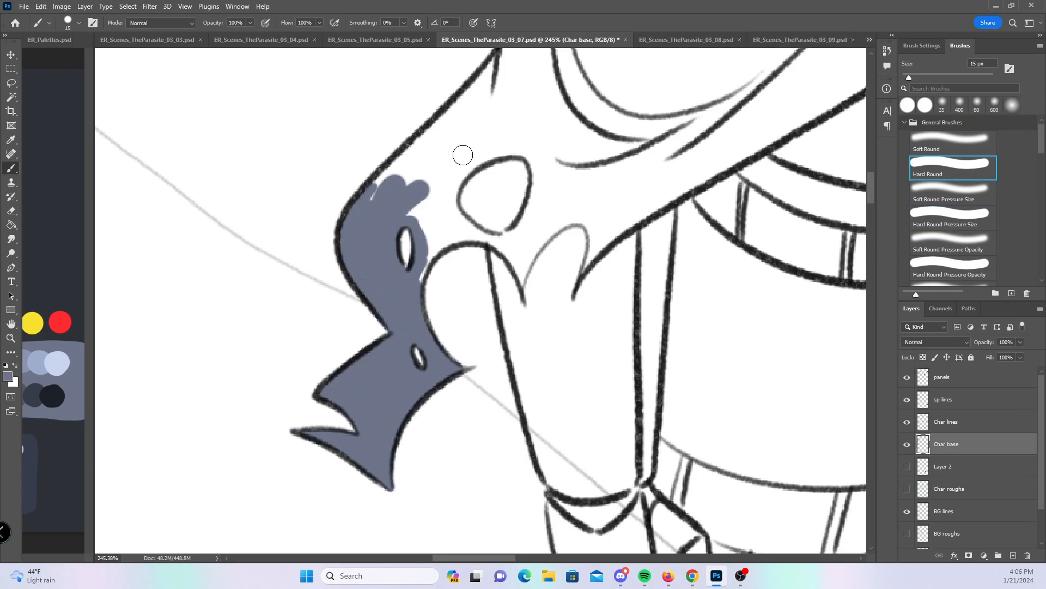
# - Edge the arched gap beneath the cape and extend the cape's fill up its outer side, around the large hole
pyautogui.click(942, 217)
pyautogui.moveTo(426, 292)
pyautogui.mouseDown()
pyautogui.moveTo(444, 239)
pyautogui.moveTo(475, 230)
pyautogui.moveTo(505, 240)
pyautogui.mouseUp()
pyautogui.click(962, 174)
pyautogui.moveTo(373, 198)
pyautogui.mouseDown()
pyautogui.moveTo(497, 61)
pyautogui.moveTo(437, 180)
pyautogui.moveTo(435, 231)
pyautogui.mouseUp()
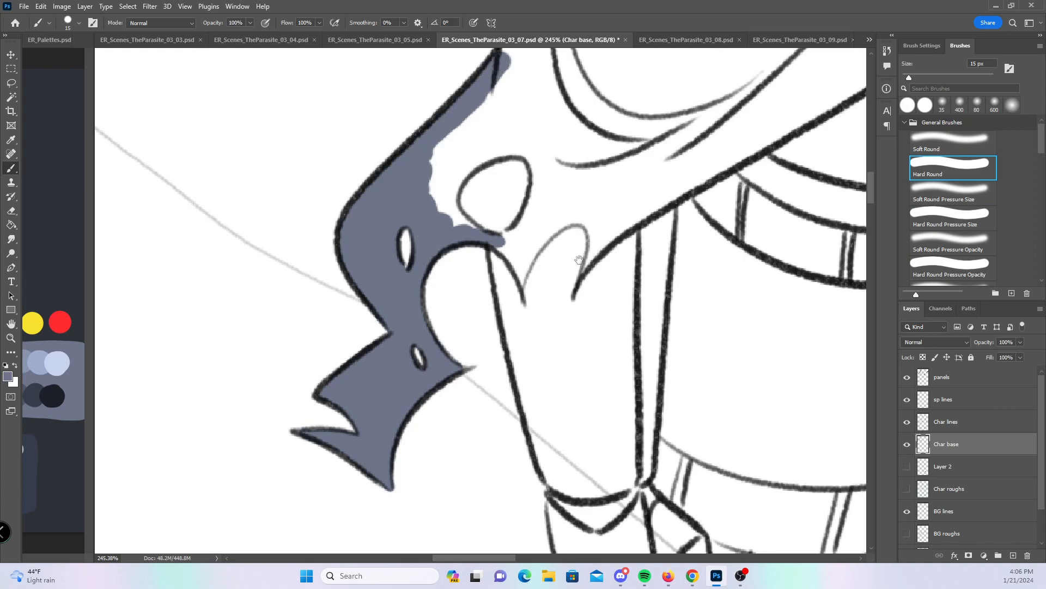
# - Edge the second-panel character's near side, rounded coat hem and first leg, closing the leg along the panel's lower border
pyautogui.moveTo(585, 332); pyautogui.dragTo(487, 222)
pyautogui.moveTo(399, 124); pyautogui.dragTo(469, 385)
pyautogui.moveTo(491, 322)
pyautogui.mouseDown()
pyautogui.moveTo(452, 171)
pyautogui.moveTo(423, 168)
pyautogui.mouseUp()
pyautogui.moveTo(379, 197)
pyautogui.mouseDown()
pyautogui.moveTo(403, 321)
pyautogui.moveTo(398, 355)
pyautogui.moveTo(455, 450)
pyautogui.moveTo(478, 466)
pyautogui.mouseUp()
pyautogui.moveTo(577, 461); pyautogui.dragTo(483, 236)
pyautogui.moveTo(375, 232)
pyautogui.mouseDown()
pyautogui.moveTo(313, 419)
pyautogui.moveTo(465, 416)
pyautogui.moveTo(494, 395)
pyautogui.moveTo(567, 234)
pyautogui.mouseUp()
pyautogui.moveTo(724, 250); pyautogui.dragTo(509, 343)
pyautogui.moveTo(373, 327)
pyautogui.mouseDown()
pyautogui.moveTo(419, 301)
pyautogui.moveTo(452, 231)
pyautogui.moveTo(511, 407)
pyautogui.moveTo(517, 386)
pyautogui.mouseUp()
# - Edge the pointed cloth between the coat flaps, the second flap's curve and the second leg down to the panel border
pyautogui.click(949, 215)
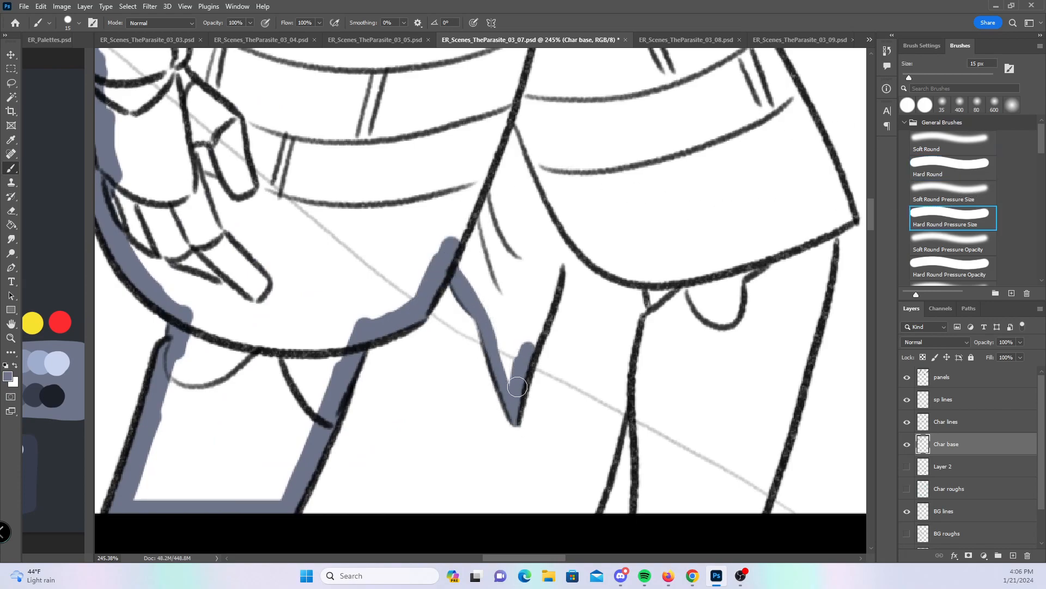
pyautogui.click(963, 173)
pyautogui.moveTo(529, 343)
pyautogui.mouseDown()
pyautogui.moveTo(567, 213)
pyautogui.moveTo(654, 277)
pyautogui.moveTo(646, 425)
pyautogui.moveTo(618, 489)
pyautogui.mouseUp()
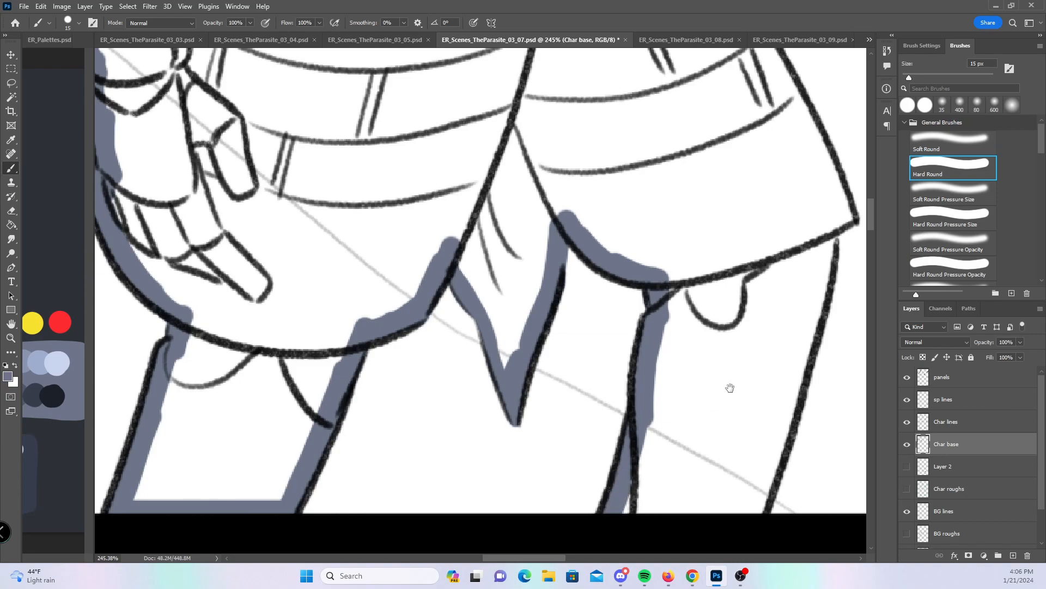
pyautogui.moveTo(739, 386); pyautogui.dragTo(441, 386)
pyautogui.moveTo(355, 505); pyautogui.dragTo(501, 498)
pyautogui.moveTo(563, 221); pyautogui.dragTo(497, 491)
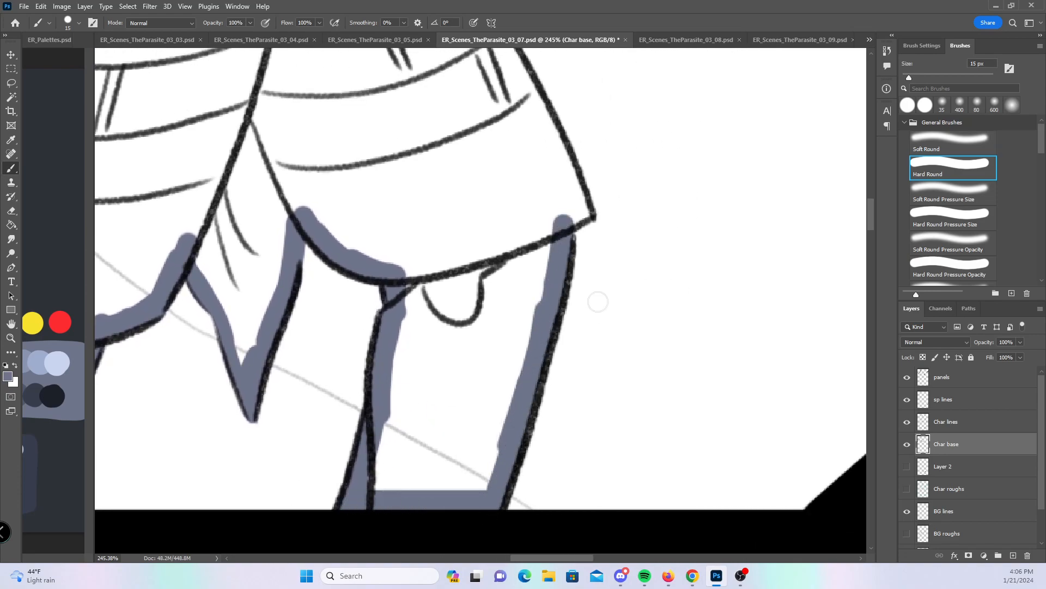
# - Edge the coat's outer side, the long narrow flap above it and the arm up to the pointed shoulder piece
pyautogui.moveTo(642, 252); pyautogui.dragTo(577, 416)
pyautogui.moveTo(424, 177)
pyautogui.mouseDown()
pyautogui.moveTo(518, 378)
pyautogui.moveTo(505, 368)
pyautogui.mouseUp()
pyautogui.moveTo(494, 150); pyautogui.dragTo(507, 398)
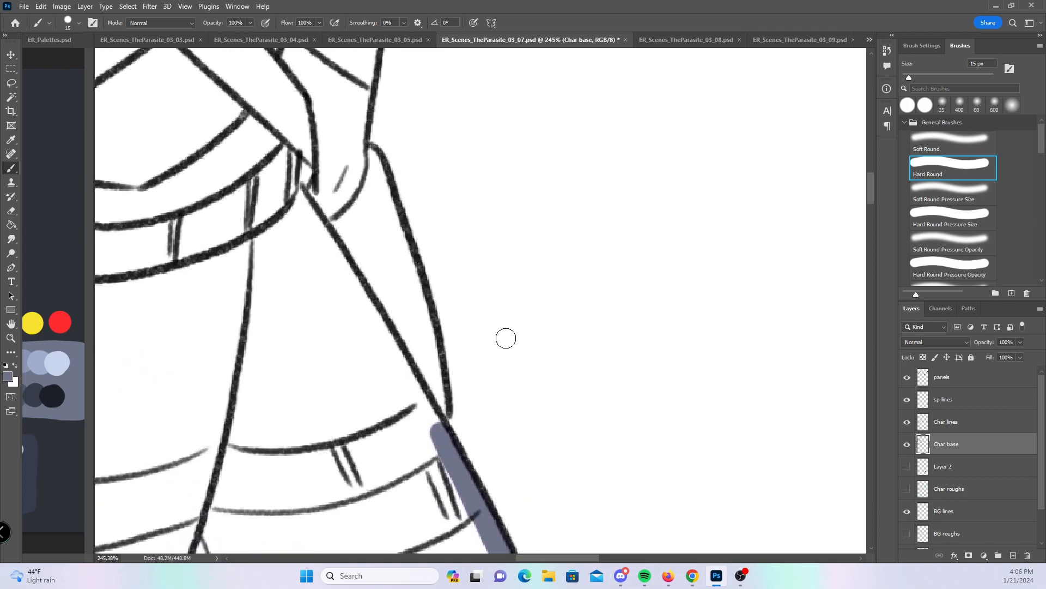
pyautogui.moveTo(373, 159)
pyautogui.mouseDown()
pyautogui.moveTo(428, 335)
pyautogui.moveTo(444, 439)
pyautogui.mouseUp()
pyautogui.moveTo(445, 236); pyautogui.dragTo(537, 474)
pyautogui.moveTo(440, 140); pyautogui.dragTo(428, 307)
pyautogui.moveTo(426, 325); pyautogui.dragTo(415, 444)
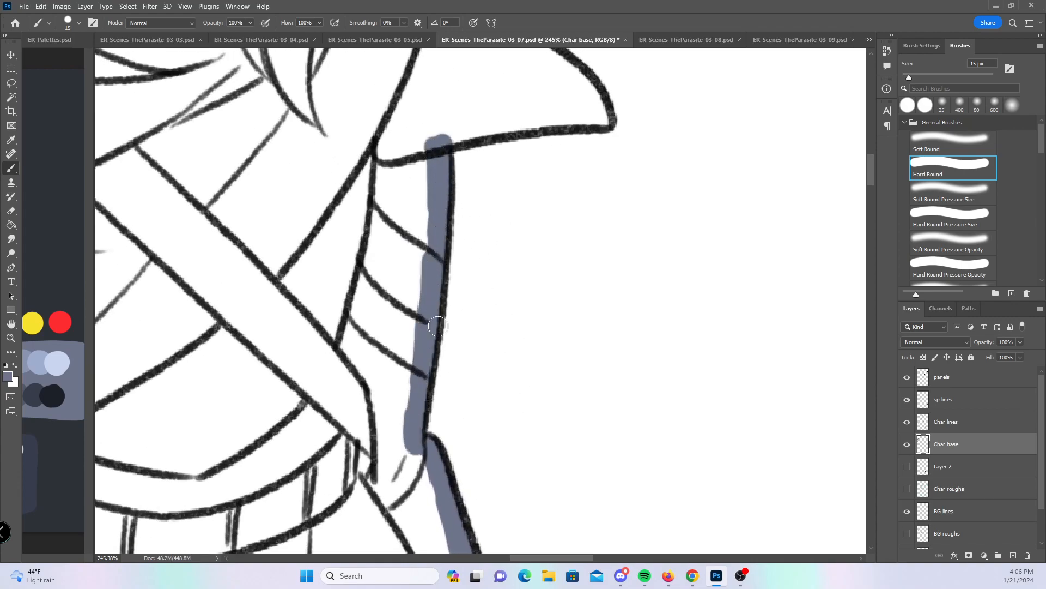
# - Edge the pointed shoulder piece and the collar beside the character's neck
pyautogui.scroll(5, 490, 430)
pyautogui.moveTo(354, 181)
pyautogui.mouseDown()
pyautogui.moveTo(390, 215)
pyautogui.moveTo(467, 245)
pyautogui.moveTo(564, 316)
pyautogui.moveTo(570, 341)
pyautogui.mouseUp()
pyautogui.moveTo(406, 364)
pyautogui.mouseDown()
pyautogui.moveTo(512, 344)
pyautogui.moveTo(565, 345)
pyautogui.mouseUp()
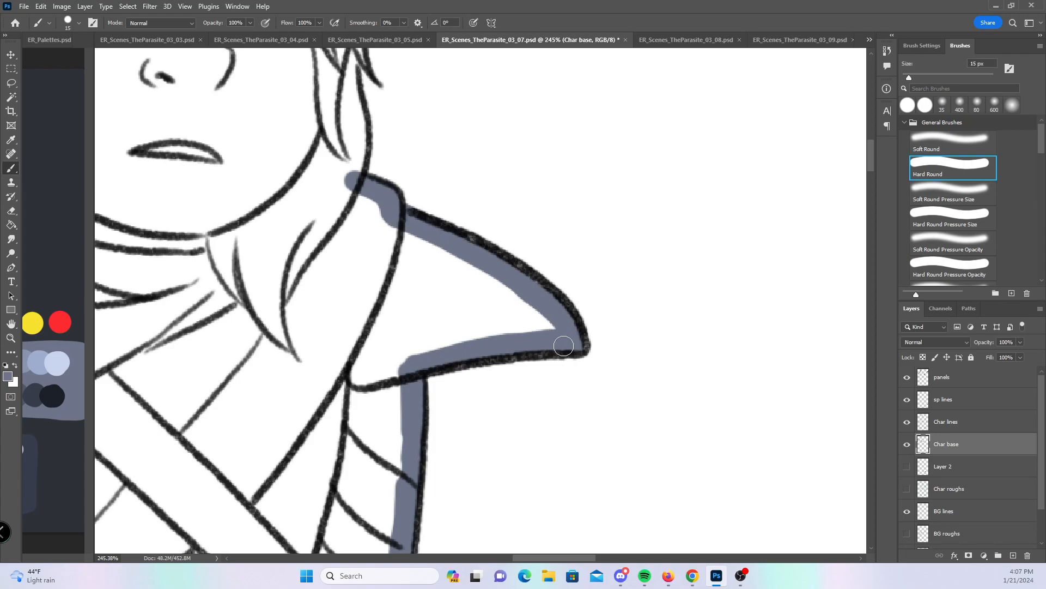
# - Edge the second-panel character's opposite shoulder and the lower outer contour of the long hair above it
pyautogui.moveTo(500, 273); pyautogui.dragTo(436, 287)
pyautogui.moveTo(245, 331); pyautogui.dragTo(299, 349)
pyautogui.moveTo(237, 369); pyautogui.dragTo(290, 356)
pyautogui.moveTo(283, 201)
pyautogui.mouseDown()
pyautogui.moveTo(265, 231)
pyautogui.moveTo(294, 286)
pyautogui.moveTo(283, 403)
pyautogui.moveTo(291, 357)
pyautogui.mouseUp()
pyautogui.moveTo(379, 165); pyautogui.dragTo(354, 343)
pyautogui.moveTo(257, 376)
pyautogui.mouseDown()
pyautogui.moveTo(276, 315)
pyautogui.moveTo(340, 242)
pyautogui.mouseUp()
pyautogui.moveTo(421, 193); pyautogui.dragTo(388, 274)
# - Fill the flicked hair tips with Hard Round Pressure Size, and edge both sides of the hair with Hard Round
pyautogui.click(953, 219)
pyautogui.moveTo(247, 332)
pyautogui.mouseDown()
pyautogui.moveTo(284, 329)
pyautogui.moveTo(268, 330)
pyautogui.moveTo(294, 322)
pyautogui.moveTo(306, 279)
pyautogui.mouseUp()
pyautogui.moveTo(532, 249); pyautogui.dragTo(473, 328)
pyautogui.moveTo(629, 350)
pyautogui.mouseDown()
pyautogui.moveTo(628, 361)
pyautogui.moveTo(625, 326)
pyautogui.mouseUp()
pyautogui.click(951, 174)
pyautogui.moveTo(323, 157)
pyautogui.mouseDown()
pyautogui.moveTo(288, 196)
pyautogui.moveTo(252, 332)
pyautogui.mouseUp()
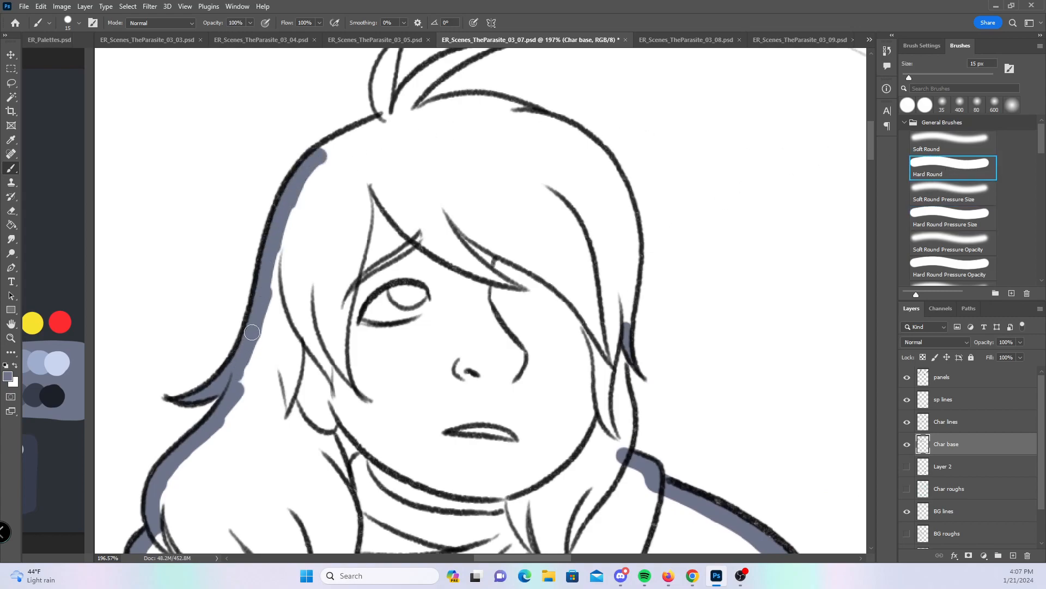
pyautogui.moveTo(624, 327)
pyautogui.mouseDown()
pyautogui.moveTo(627, 436)
pyautogui.moveTo(613, 466)
pyautogui.mouseUp()
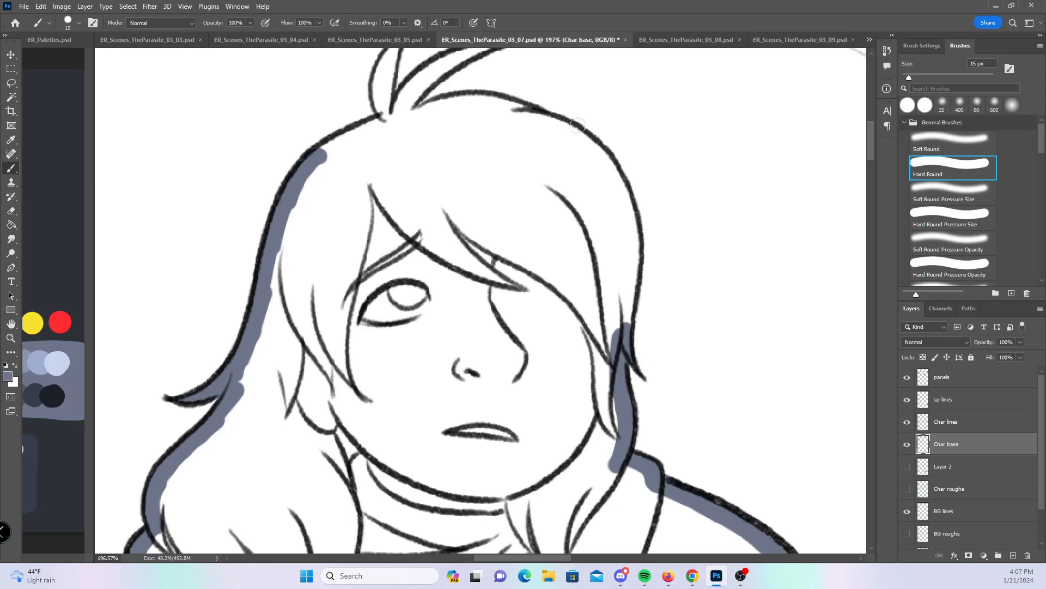
# - Edge the crown of the second-panel character's hair and fill the two-pronged tuft on top
pyautogui.moveTo(419, 111)
pyautogui.mouseDown()
pyautogui.moveTo(485, 106)
pyautogui.moveTo(537, 118)
pyautogui.moveTo(610, 174)
pyautogui.moveTo(630, 221)
pyautogui.moveTo(618, 332)
pyautogui.mouseUp()
pyautogui.moveTo(465, 202); pyautogui.dragTo(470, 358)
pyautogui.click(936, 209)
pyautogui.moveTo(410, 187)
pyautogui.mouseDown()
pyautogui.moveTo(383, 261)
pyautogui.moveTo(402, 203)
pyautogui.mouseUp()
pyautogui.moveTo(515, 197)
pyautogui.mouseDown()
pyautogui.moveTo(449, 216)
pyautogui.moveTo(397, 263)
pyautogui.moveTo(455, 220)
pyautogui.mouseUp()
pyautogui.click(950, 174)
pyautogui.moveTo(327, 304)
pyautogui.mouseDown()
pyautogui.moveTo(401, 271)
pyautogui.moveTo(458, 267)
pyautogui.mouseUp()
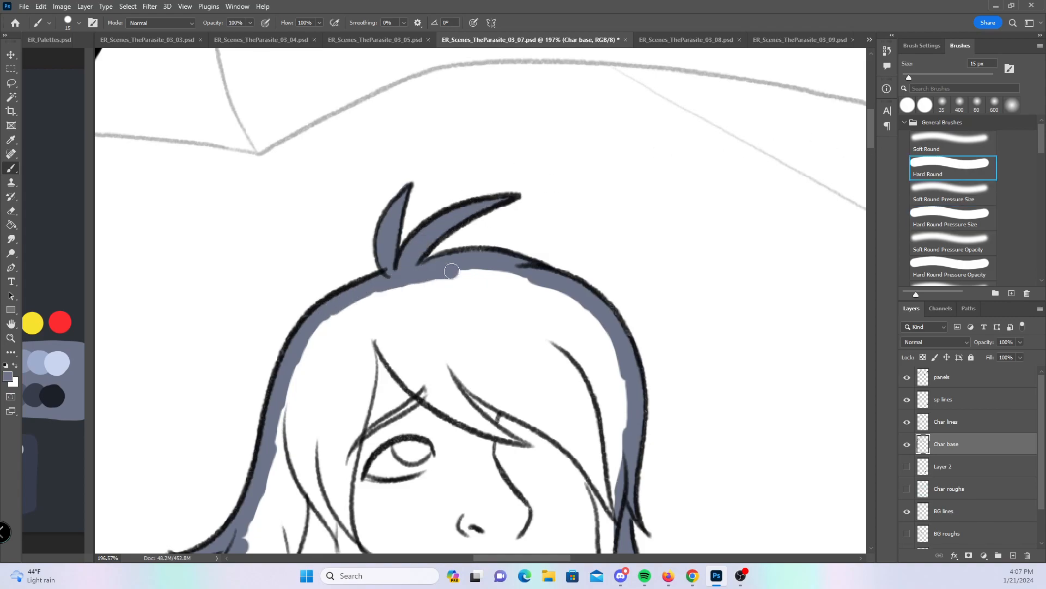
# - Fill the third-panel character's flicked hair tips with Hard Round Pressure Size, and edge the adjoining hair with Hard Round
pyautogui.press('z')
pyautogui.moveTo(612, 298); pyautogui.dragTo(573, 327)
pyautogui.moveTo(747, 444); pyautogui.dragTo(263, 346)
pyautogui.moveTo(538, 392); pyautogui.dragTo(526, 240)
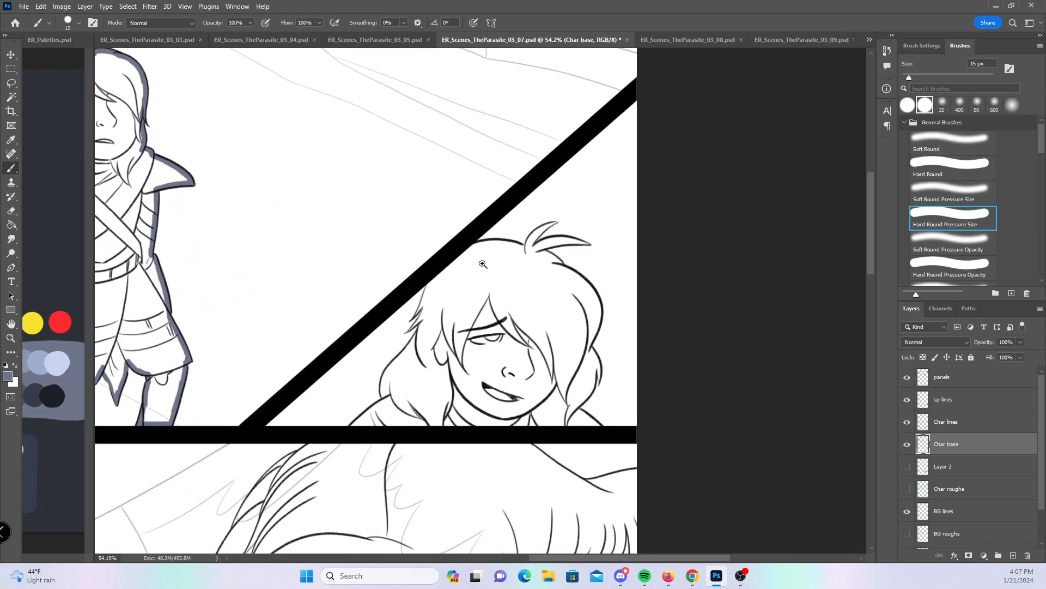
pyautogui.press('z')
pyautogui.moveTo(468, 287); pyautogui.dragTo(494, 288)
pyautogui.moveTo(522, 333); pyautogui.dragTo(493, 263)
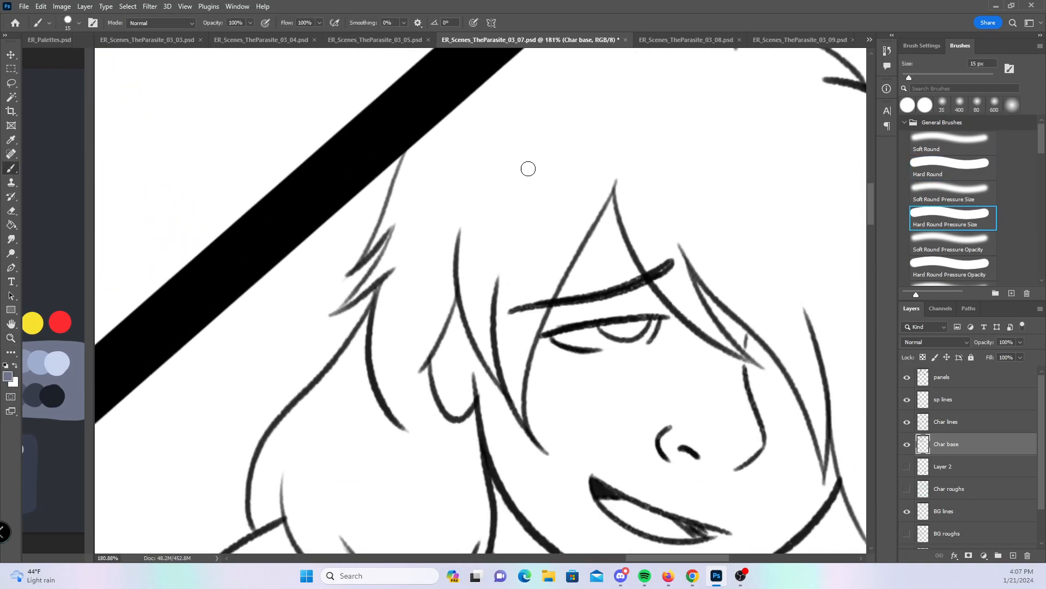
pyautogui.moveTo(359, 268); pyautogui.dragTo(399, 209)
pyautogui.moveTo(341, 308)
pyautogui.mouseDown()
pyautogui.moveTo(397, 249)
pyautogui.moveTo(394, 208)
pyautogui.moveTo(418, 138)
pyautogui.moveTo(416, 210)
pyautogui.moveTo(395, 261)
pyautogui.mouseUp()
pyautogui.click(947, 166)
pyautogui.moveTo(426, 333); pyautogui.dragTo(469, 221)
# - Edge the third-panel character along the panel's lower border and over the far shoulder
pyautogui.moveTo(312, 431)
pyautogui.mouseDown()
pyautogui.moveTo(302, 366)
pyautogui.moveTo(422, 194)
pyautogui.moveTo(218, 512)
pyautogui.moveTo(788, 510)
pyautogui.mouseUp()
pyautogui.moveTo(793, 469); pyautogui.dragTo(320, 443)
pyautogui.moveTo(293, 484)
pyautogui.mouseDown()
pyautogui.moveTo(457, 471)
pyautogui.moveTo(545, 482)
pyautogui.mouseUp()
pyautogui.moveTo(463, 431); pyautogui.dragTo(533, 483)
# - Fill the small hair tip above the far shoulder and edge the hanging lock beside the face
pyautogui.click(930, 224)
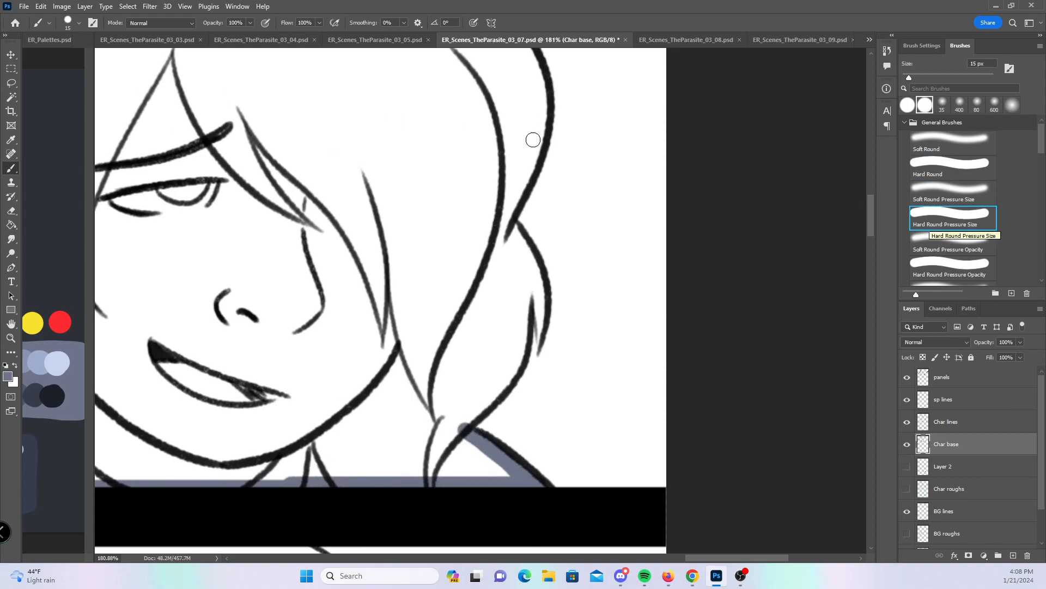
pyautogui.moveTo(533, 286)
pyautogui.mouseDown()
pyautogui.moveTo(539, 349)
pyautogui.moveTo(533, 267)
pyautogui.mouseUp()
pyautogui.click(966, 174)
pyautogui.moveTo(507, 219); pyautogui.dragTo(539, 289)
pyautogui.moveTo(452, 441)
pyautogui.mouseDown()
pyautogui.moveTo(517, 343)
pyautogui.moveTo(518, 356)
pyautogui.moveTo(525, 226)
pyautogui.mouseUp()
# - Edge the upper outer curve and crown of the third-panel character's hair, including the stretch along the diagonal panel border
pyautogui.scroll(5, 871, 218)
pyautogui.moveTo(412, 202)
pyautogui.mouseDown()
pyautogui.moveTo(474, 240)
pyautogui.moveTo(537, 340)
pyautogui.moveTo(533, 321)
pyautogui.moveTo(541, 385)
pyautogui.moveTo(519, 433)
pyautogui.moveTo(523, 409)
pyautogui.mouseUp()
pyautogui.moveTo(496, 335); pyautogui.dragTo(625, 338)
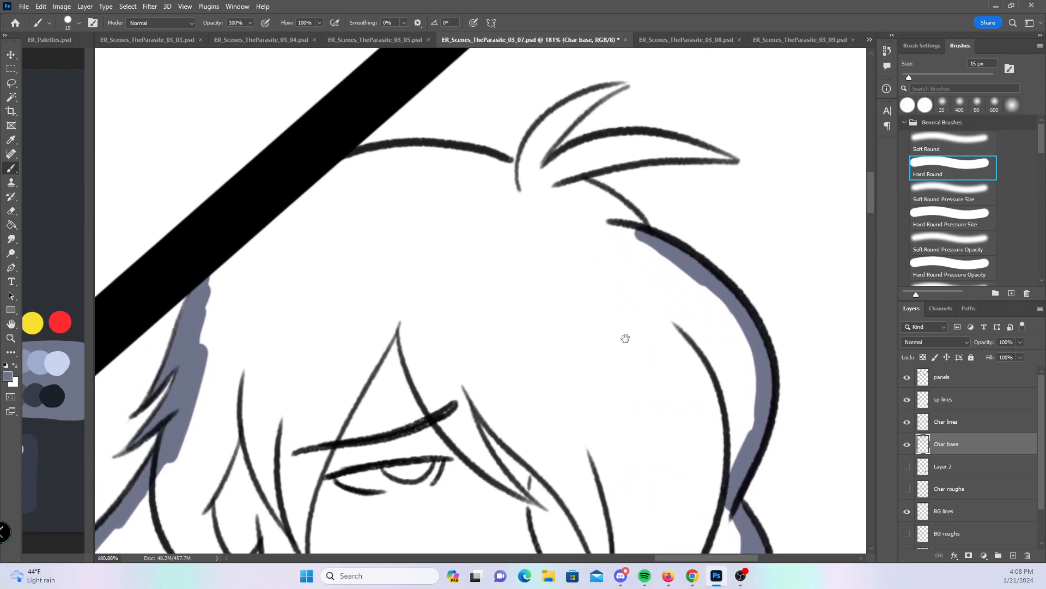
pyautogui.moveTo(342, 164)
pyautogui.mouseDown()
pyautogui.moveTo(377, 149)
pyautogui.moveTo(344, 162)
pyautogui.moveTo(459, 159)
pyautogui.moveTo(408, 152)
pyautogui.moveTo(502, 166)
pyautogui.mouseUp()
pyautogui.moveTo(633, 256); pyautogui.dragTo(579, 301)
# - Fill the third-panel character's two-pronged hair tuft and edge the short lock behind it, joining the crown's edging
pyautogui.click(958, 219)
pyautogui.moveTo(571, 130)
pyautogui.mouseDown()
pyautogui.moveTo(515, 155)
pyautogui.moveTo(523, 164)
pyautogui.moveTo(554, 142)
pyautogui.mouseUp()
pyautogui.moveTo(637, 196)
pyautogui.mouseDown()
pyautogui.moveTo(659, 199)
pyautogui.moveTo(624, 197)
pyautogui.mouseUp()
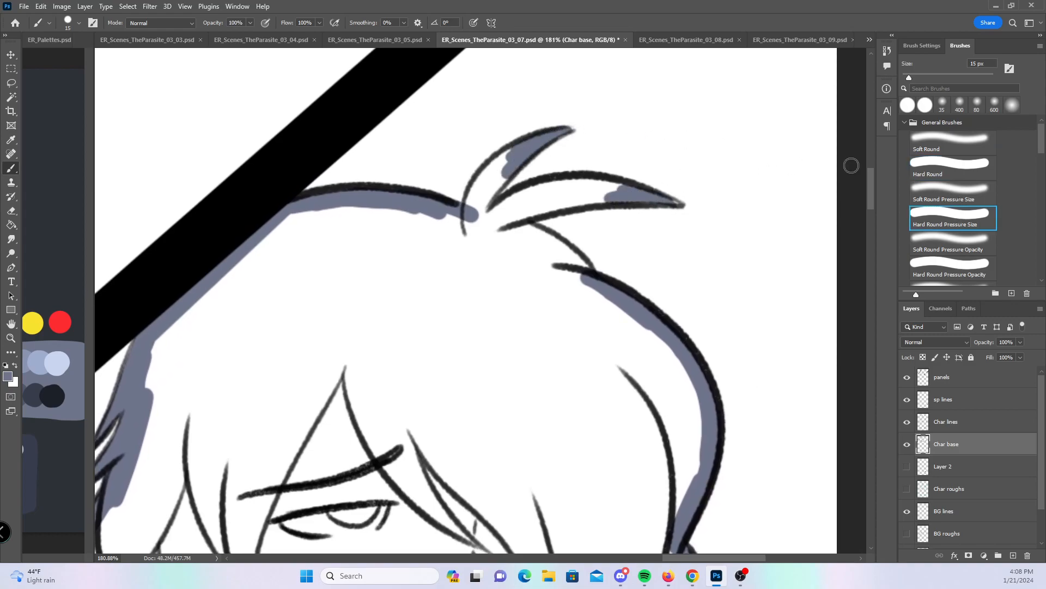
pyautogui.click(955, 167)
pyautogui.moveTo(569, 132)
pyautogui.mouseDown()
pyautogui.moveTo(469, 215)
pyautogui.moveTo(488, 188)
pyautogui.moveTo(480, 223)
pyautogui.moveTo(576, 191)
pyautogui.moveTo(553, 190)
pyautogui.moveTo(570, 180)
pyautogui.mouseUp()
pyautogui.moveTo(500, 224)
pyautogui.mouseDown()
pyautogui.moveTo(593, 289)
pyautogui.moveTo(564, 266)
pyautogui.mouseUp()
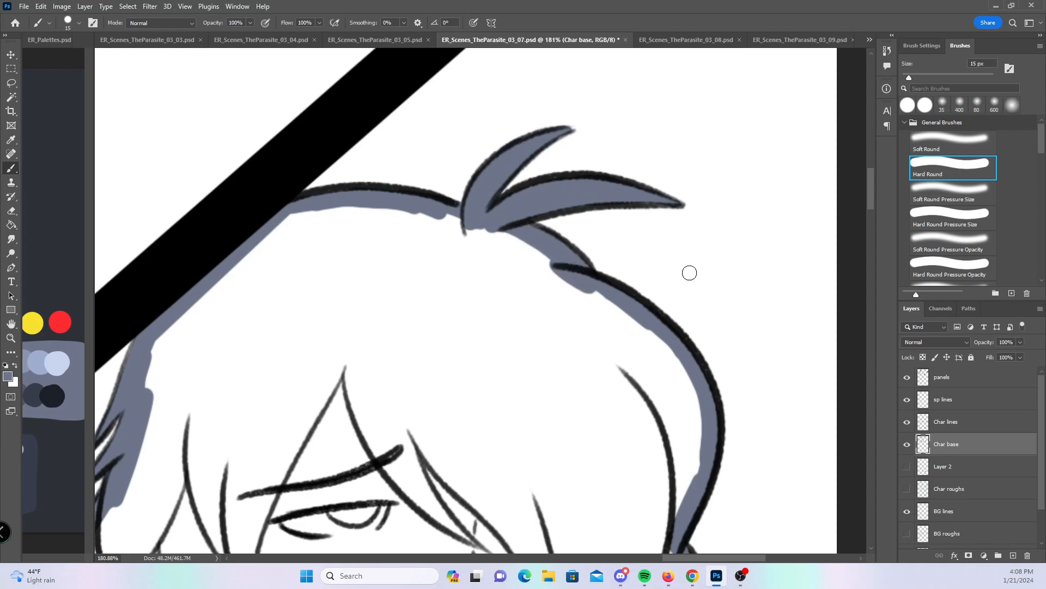
# - Save the comic page file
pyautogui.hotkey('ctrl', '0')
pyautogui.hotkey('ctrl', 's')
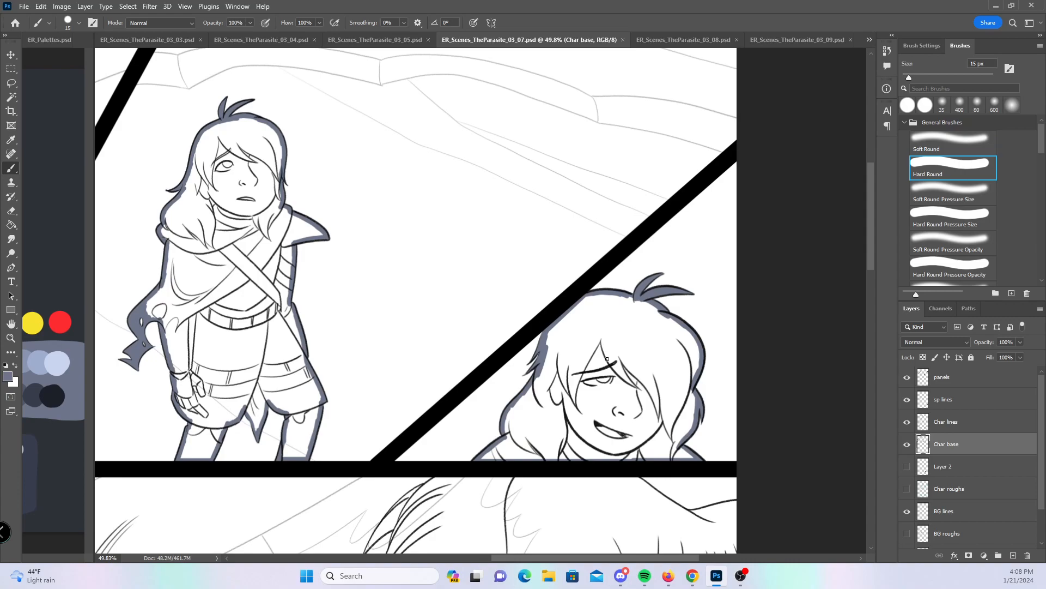
# - Fill the horned character's horn and ear tips and the cheek fur using the Hard Round Pressure Size brush at 9 px
pyautogui.moveTo(869, 185); pyautogui.dragTo(866, 251)
pyautogui.moveTo(303, 372); pyautogui.dragTo(568, 285)
pyautogui.moveTo(173, 268); pyautogui.dragTo(276, 254)
pyautogui.moveTo(288, 130); pyautogui.dragTo(383, 347)
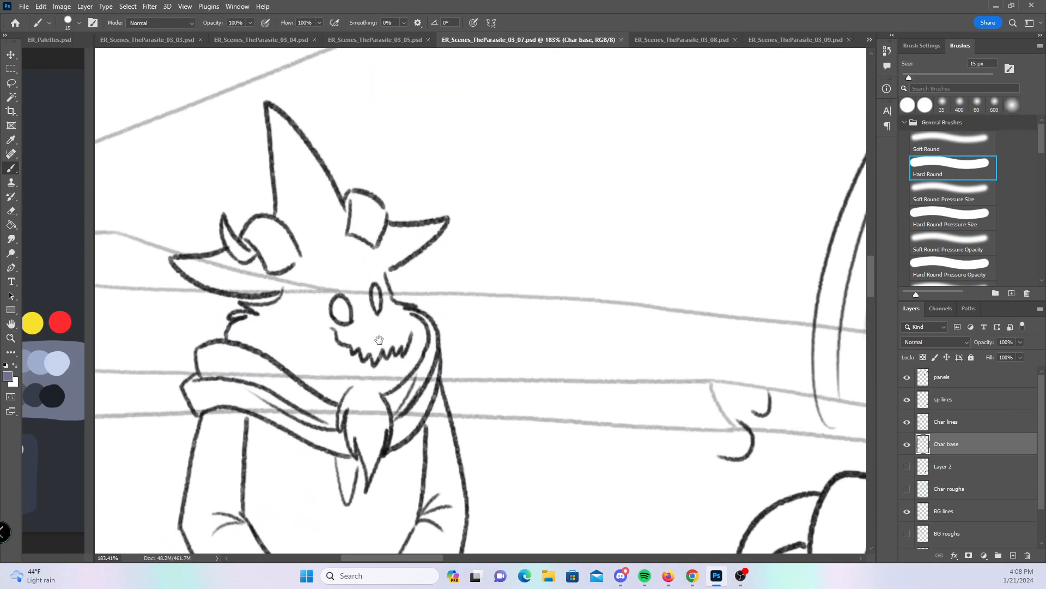
pyautogui.press('[')
pyautogui.press('[')
pyautogui.moveTo(224, 220)
pyautogui.mouseDown()
pyautogui.moveTo(236, 248)
pyautogui.moveTo(229, 225)
pyautogui.mouseUp()
pyautogui.hotkey('ctrl', 'z')
pyautogui.click(949, 215)
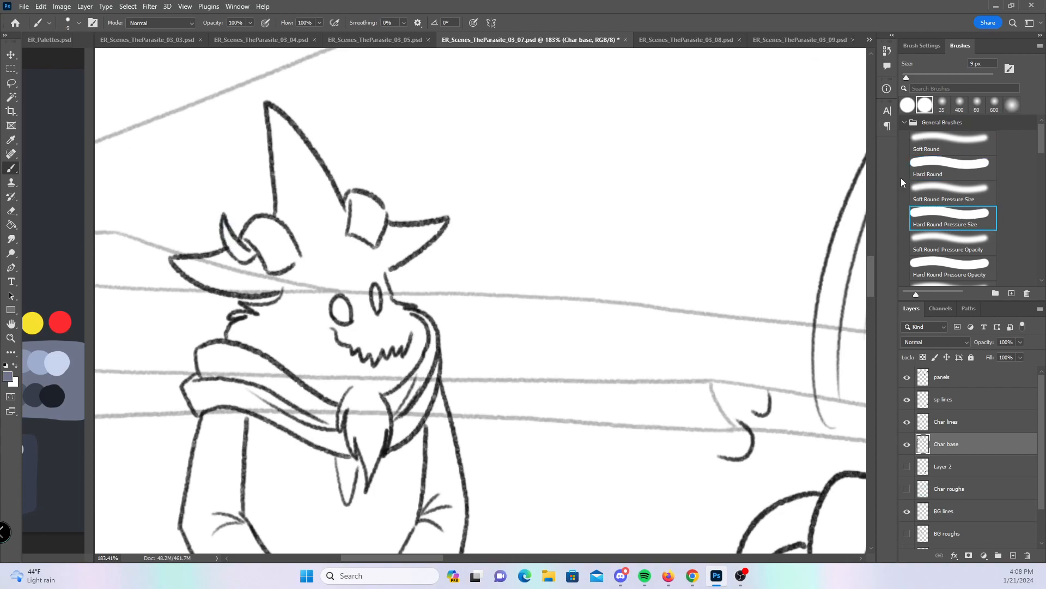
pyautogui.moveTo(276, 103); pyautogui.dragTo(268, 128)
pyautogui.moveTo(224, 222); pyautogui.dragTo(232, 240)
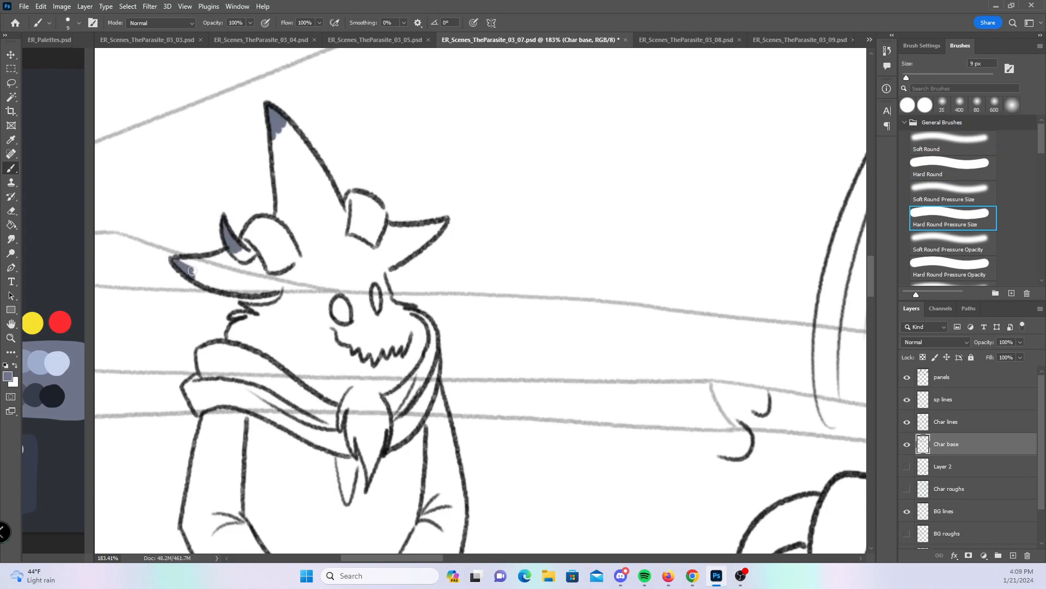
pyautogui.moveTo(443, 223); pyautogui.dragTo(435, 232)
pyautogui.moveTo(247, 306)
pyautogui.mouseDown()
pyautogui.moveTo(261, 309)
pyautogui.moveTo(231, 334)
pyautogui.mouseUp()
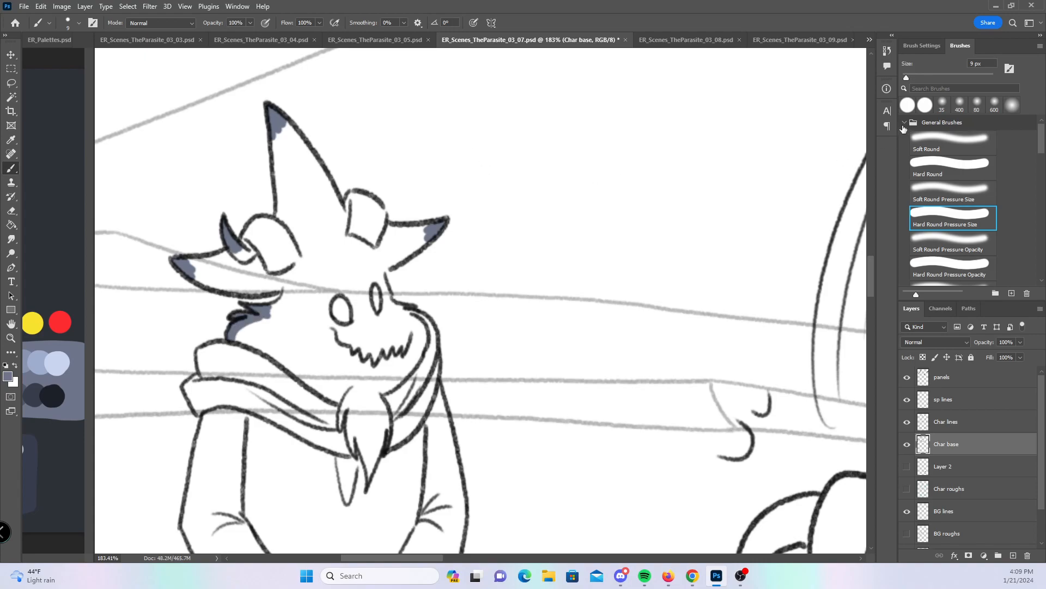
# - Edge the horned character's ears, horn bases and tall central point with the Hard Round brush
pyautogui.click(933, 174)
pyautogui.moveTo(207, 281)
pyautogui.mouseDown()
pyautogui.moveTo(286, 288)
pyautogui.moveTo(289, 298)
pyautogui.mouseUp()
pyautogui.moveTo(212, 267)
pyautogui.mouseDown()
pyautogui.moveTo(254, 225)
pyautogui.moveTo(279, 227)
pyautogui.mouseUp()
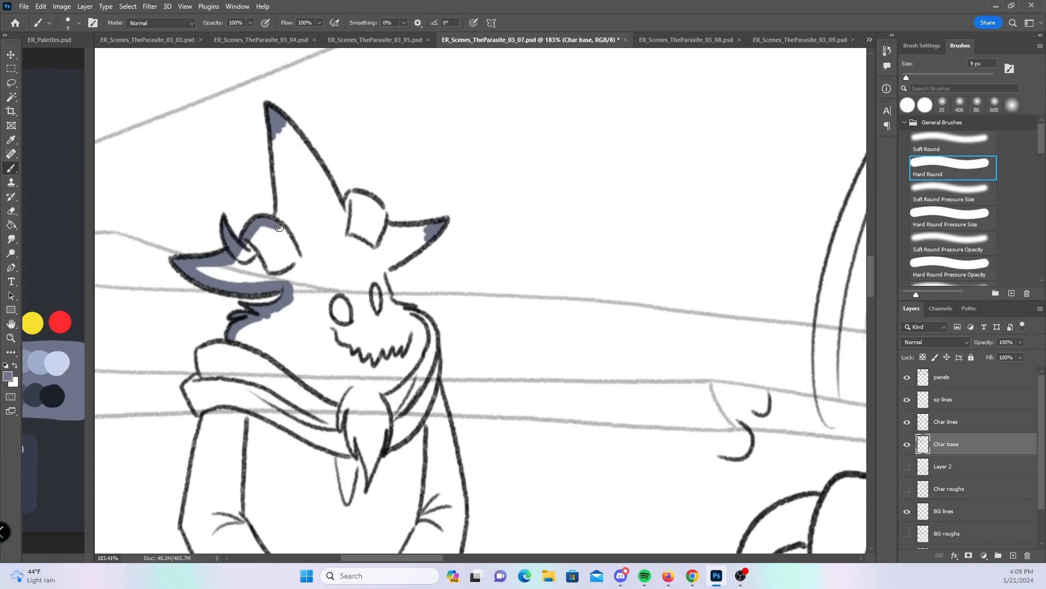
pyautogui.moveTo(276, 143)
pyautogui.mouseDown()
pyautogui.moveTo(279, 185)
pyautogui.moveTo(281, 162)
pyautogui.mouseUp()
pyautogui.moveTo(282, 126)
pyautogui.mouseDown()
pyautogui.moveTo(348, 216)
pyautogui.moveTo(353, 194)
pyautogui.moveTo(427, 230)
pyautogui.mouseUp()
pyautogui.moveTo(383, 269); pyautogui.dragTo(429, 230)
# - Edge the horned character's scarf folds and upper sleeve on one side, and the cheek and scarf on the other
pyautogui.moveTo(398, 297); pyautogui.dragTo(484, 224)
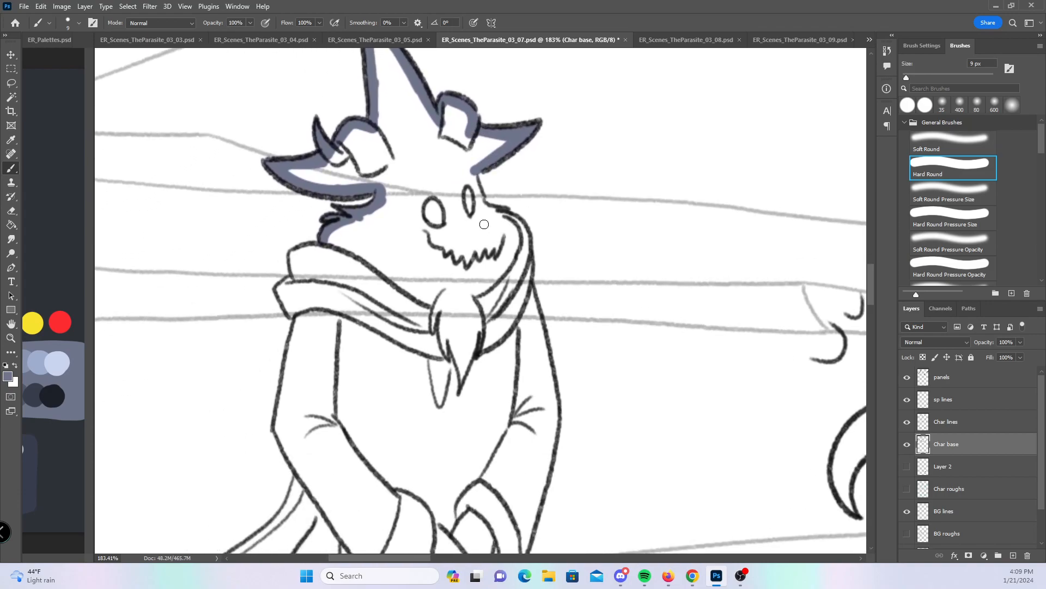
pyautogui.moveTo(297, 263)
pyautogui.mouseDown()
pyautogui.moveTo(291, 255)
pyautogui.moveTo(325, 248)
pyautogui.moveTo(278, 290)
pyautogui.moveTo(293, 317)
pyautogui.moveTo(275, 426)
pyautogui.moveTo(285, 443)
pyautogui.mouseUp()
pyautogui.moveTo(477, 183)
pyautogui.mouseDown()
pyautogui.moveTo(485, 210)
pyautogui.moveTo(523, 237)
pyautogui.moveTo(527, 283)
pyautogui.mouseUp()
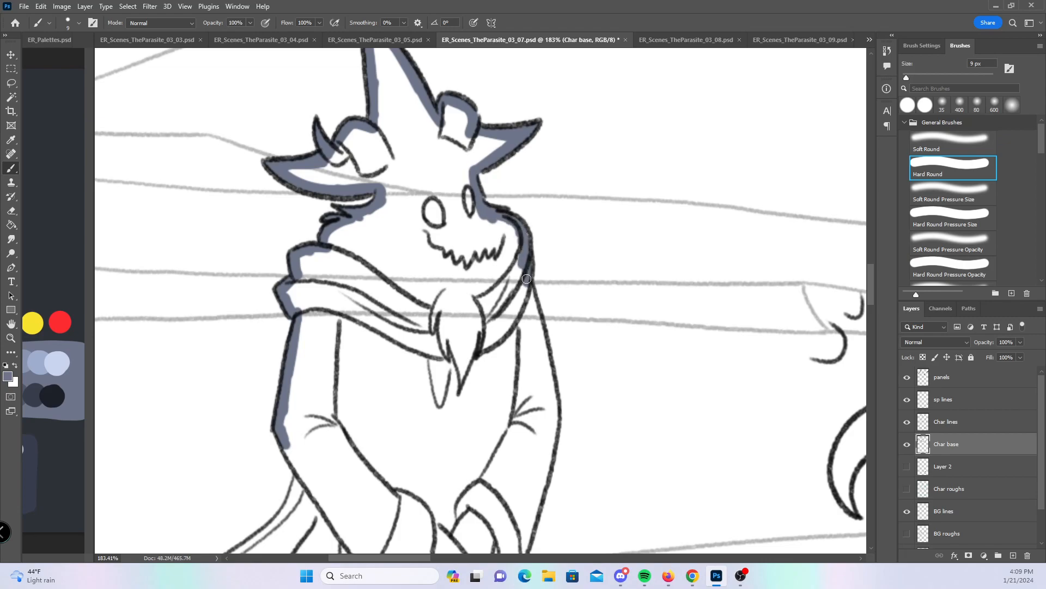
# - Edge the horned character's lower sleeves, the upper strands of the trailing cape and the start of the robe's side
pyautogui.scroll(-5, 546, 245)
pyautogui.moveTo(489, 121); pyautogui.dragTo(513, 186)
pyautogui.moveTo(138, 455)
pyautogui.mouseDown()
pyautogui.moveTo(254, 350)
pyautogui.moveTo(260, 289)
pyautogui.moveTo(267, 319)
pyautogui.mouseUp()
pyautogui.moveTo(232, 430)
pyautogui.mouseDown()
pyautogui.moveTo(282, 341)
pyautogui.moveTo(315, 382)
pyautogui.moveTo(310, 411)
pyautogui.mouseUp()
pyautogui.moveTo(268, 508); pyautogui.dragTo(313, 417)
pyautogui.moveTo(513, 216)
pyautogui.mouseDown()
pyautogui.moveTo(521, 256)
pyautogui.moveTo(510, 316)
pyautogui.moveTo(469, 452)
pyautogui.moveTo(554, 229)
pyautogui.mouseUp()
# - Fill the tattered outer end of the trailing cape around its holes with the Hard Round Pressure Size brush
pyautogui.click(951, 217)
pyautogui.moveTo(165, 317)
pyautogui.mouseDown()
pyautogui.moveTo(159, 292)
pyautogui.moveTo(175, 284)
pyautogui.moveTo(192, 357)
pyautogui.moveTo(167, 374)
pyautogui.moveTo(165, 397)
pyautogui.mouseUp()
pyautogui.moveTo(172, 359)
pyautogui.mouseDown()
pyautogui.moveTo(165, 401)
pyautogui.moveTo(188, 429)
pyautogui.mouseUp()
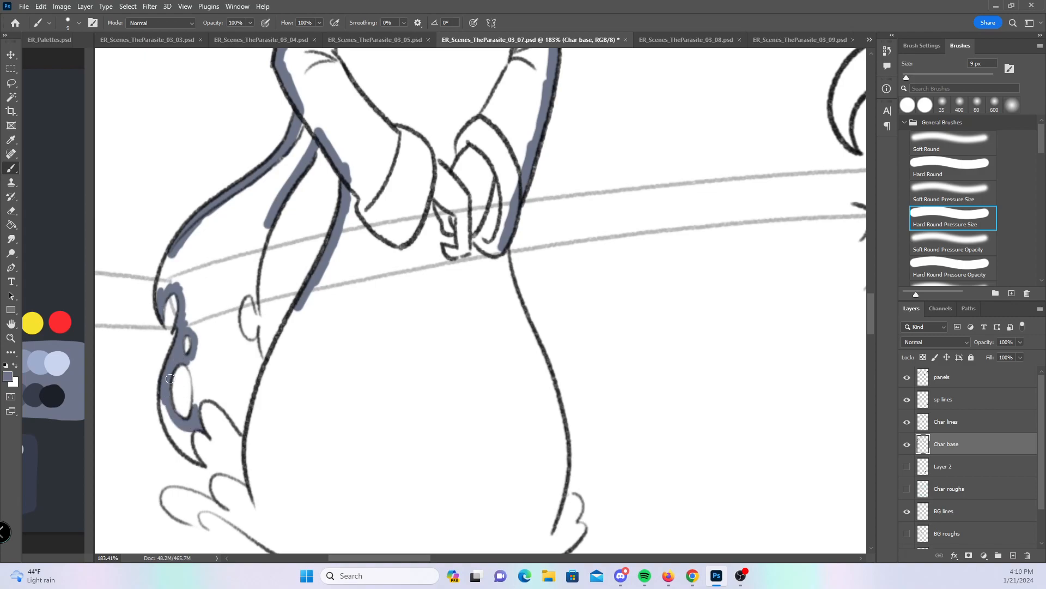
pyautogui.moveTo(200, 466); pyautogui.dragTo(188, 434)
pyautogui.moveTo(162, 394); pyautogui.dragTo(194, 458)
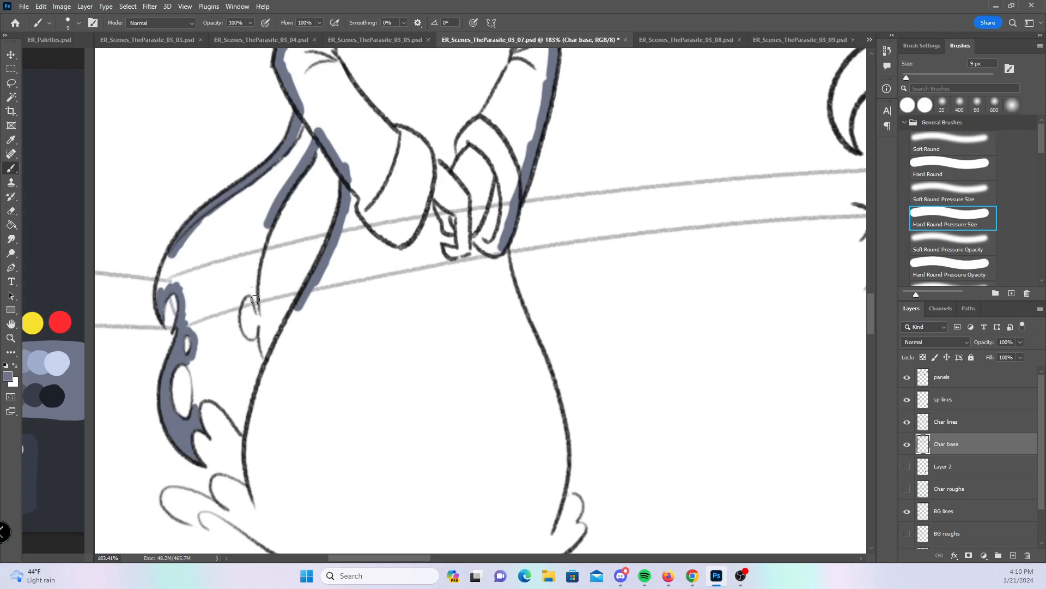
# - Fill the notched edge of the cape's inner strip beside the robe
pyautogui.moveTo(253, 284); pyautogui.dragTo(272, 213)
pyautogui.moveTo(242, 338); pyautogui.dragTo(246, 286)
pyautogui.moveTo(240, 331); pyautogui.dragTo(268, 376)
# - Join and thicken the edging of the cape's outer and inner strips with the Hard Round brush
pyautogui.click(961, 167)
pyautogui.moveTo(160, 289)
pyautogui.mouseDown()
pyautogui.moveTo(170, 254)
pyautogui.moveTo(188, 296)
pyautogui.moveTo(172, 281)
pyautogui.mouseUp()
pyautogui.moveTo(191, 326); pyautogui.dragTo(202, 381)
pyautogui.moveTo(211, 396)
pyautogui.mouseDown()
pyautogui.moveTo(234, 417)
pyautogui.moveTo(204, 383)
pyautogui.mouseUp()
pyautogui.moveTo(251, 345)
pyautogui.mouseDown()
pyautogui.moveTo(244, 278)
pyautogui.moveTo(247, 288)
pyautogui.moveTo(269, 221)
pyautogui.mouseUp()
# - Edge the robe's bottom hem and far side, and fill the small ruffle at the hem's corner
pyautogui.moveTo(267, 377)
pyautogui.mouseDown()
pyautogui.moveTo(309, 276)
pyautogui.moveTo(264, 348)
pyautogui.moveTo(222, 332)
pyautogui.moveTo(256, 344)
pyautogui.moveTo(270, 389)
pyautogui.moveTo(327, 413)
pyautogui.moveTo(417, 423)
pyautogui.mouseUp()
pyautogui.scroll(-5, 532, 338)
pyautogui.moveTo(506, 104)
pyautogui.mouseDown()
pyautogui.moveTo(559, 252)
pyautogui.moveTo(566, 214)
pyautogui.moveTo(560, 261)
pyautogui.moveTo(579, 347)
pyautogui.moveTo(572, 376)
pyautogui.moveTo(590, 376)
pyautogui.mouseUp()
pyautogui.moveTo(418, 419)
pyautogui.mouseDown()
pyautogui.moveTo(513, 420)
pyautogui.moveTo(546, 407)
pyautogui.moveTo(584, 384)
pyautogui.moveTo(574, 357)
pyautogui.mouseUp()
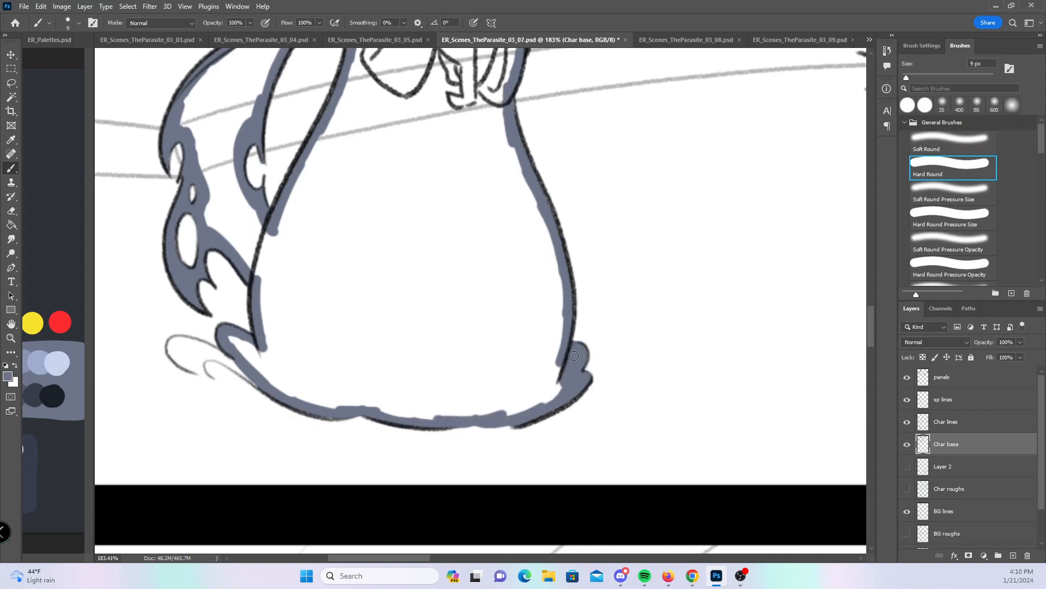
# - Fill the tips of the giant creature's claws beside the crouching character with the Hard Round Pressure Size brush
pyautogui.moveTo(693, 287); pyautogui.dragTo(605, 286)
pyautogui.moveTo(761, 296)
pyautogui.mouseDown()
pyautogui.moveTo(370, 365)
pyautogui.moveTo(390, 347)
pyautogui.mouseUp()
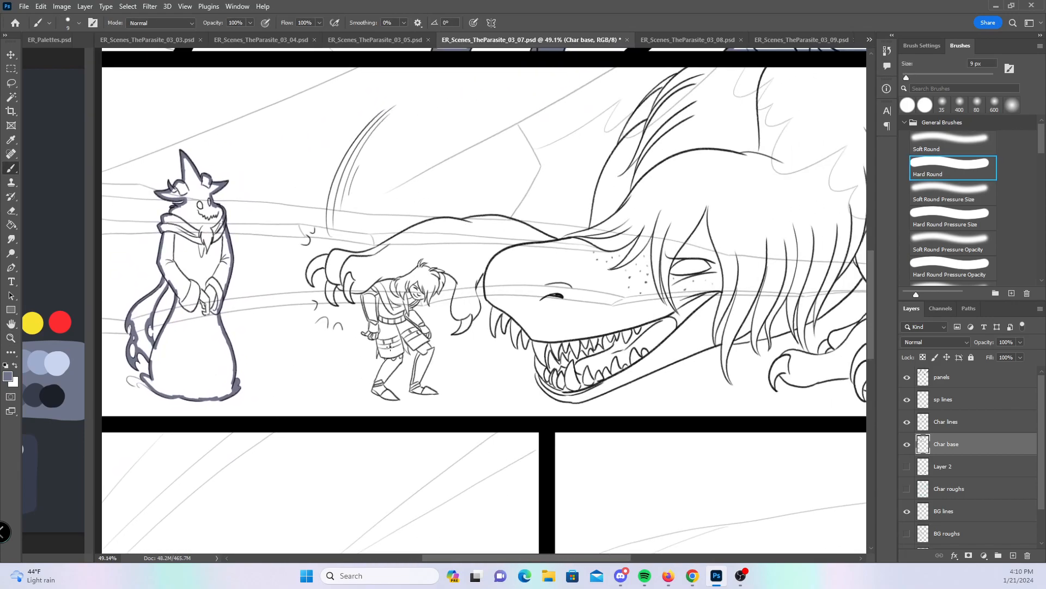
pyautogui.click(957, 217)
pyautogui.moveTo(358, 254); pyautogui.dragTo(416, 243)
pyautogui.moveTo(367, 315); pyautogui.dragTo(407, 201)
pyautogui.moveTo(293, 203)
pyautogui.mouseDown()
pyautogui.moveTo(269, 238)
pyautogui.moveTo(269, 226)
pyautogui.mouseUp()
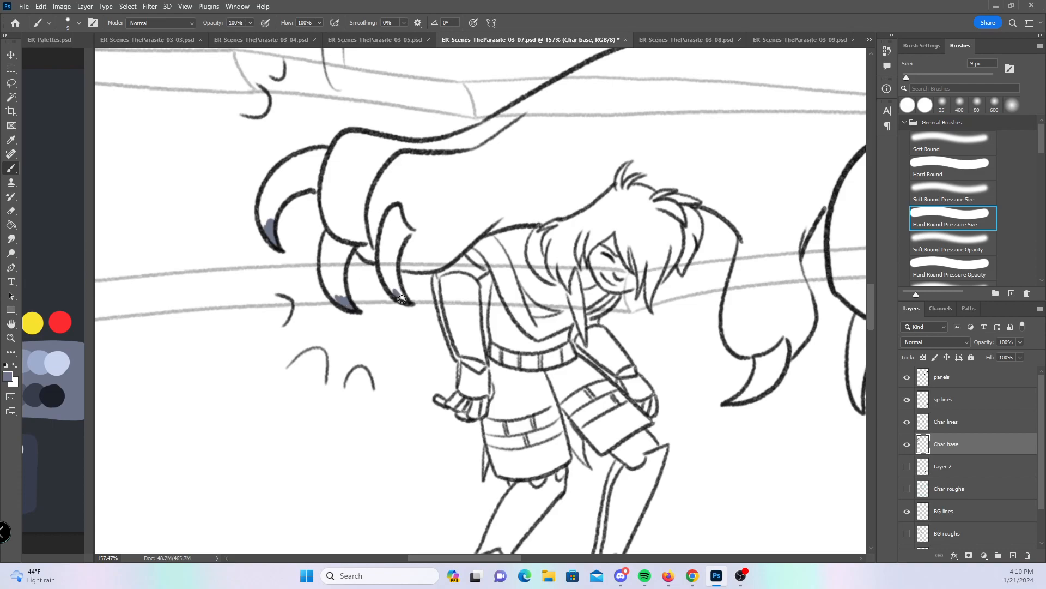
# - Fill the tips of the large claws, the small character's hair, fingers and cloth points with slate blue using the Hard Round Pressure Size brush
pyautogui.moveTo(729, 402); pyautogui.dragTo(744, 403)
pyautogui.moveTo(637, 294)
pyautogui.mouseDown()
pyautogui.moveTo(648, 267)
pyautogui.moveTo(651, 295)
pyautogui.mouseUp()
pyautogui.moveTo(677, 263)
pyautogui.mouseDown()
pyautogui.moveTo(656, 284)
pyautogui.moveTo(694, 233)
pyautogui.moveTo(687, 261)
pyautogui.mouseUp()
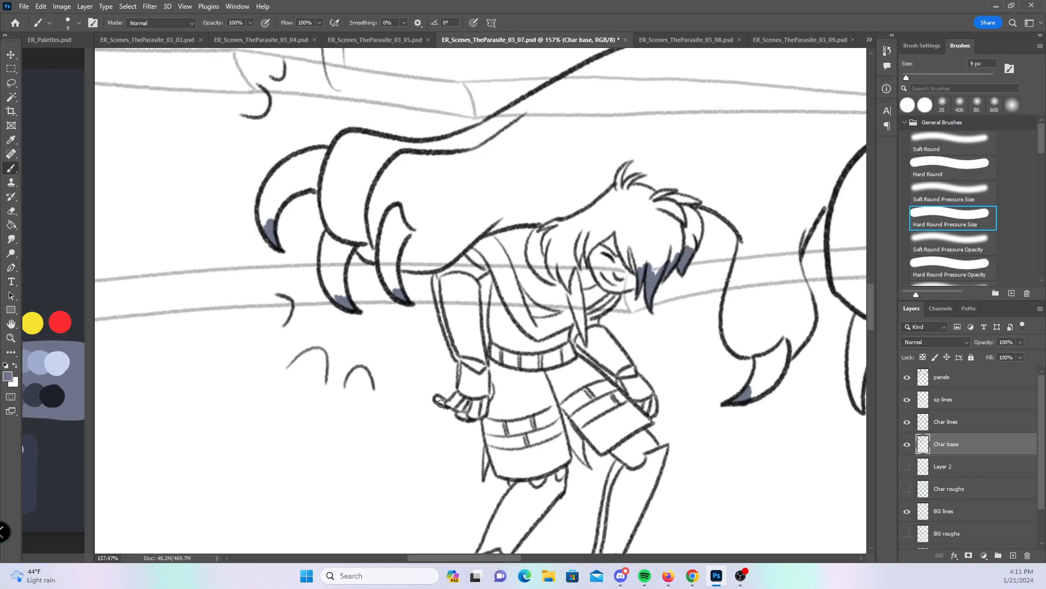
pyautogui.moveTo(483, 478); pyautogui.dragTo(486, 451)
pyautogui.moveTo(568, 442)
pyautogui.mouseDown()
pyautogui.moveTo(588, 465)
pyautogui.moveTo(580, 452)
pyautogui.mouseUp()
# - Paint slate-blue base along the creature's claws and palm and the character's hanging arm with the Hard Round brush at 10 px
pyautogui.click(973, 167)
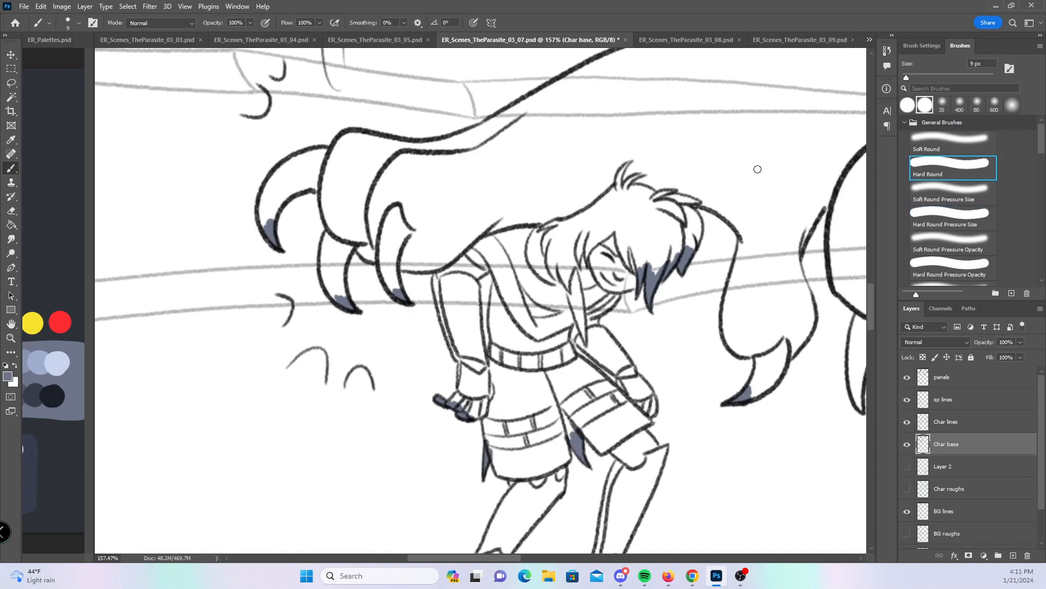
pyautogui.moveTo(268, 218)
pyautogui.mouseDown()
pyautogui.moveTo(304, 188)
pyautogui.moveTo(339, 193)
pyautogui.moveTo(325, 201)
pyautogui.moveTo(341, 211)
pyautogui.moveTo(330, 235)
pyautogui.moveTo(336, 285)
pyautogui.moveTo(356, 238)
pyautogui.moveTo(335, 271)
pyautogui.moveTo(330, 262)
pyautogui.moveTo(361, 235)
pyautogui.moveTo(362, 250)
pyautogui.moveTo(390, 266)
pyautogui.moveTo(440, 263)
pyautogui.moveTo(444, 313)
pyautogui.moveTo(442, 301)
pyautogui.moveTo(463, 339)
pyautogui.moveTo(460, 398)
pyautogui.moveTo(492, 451)
pyautogui.mouseUp()
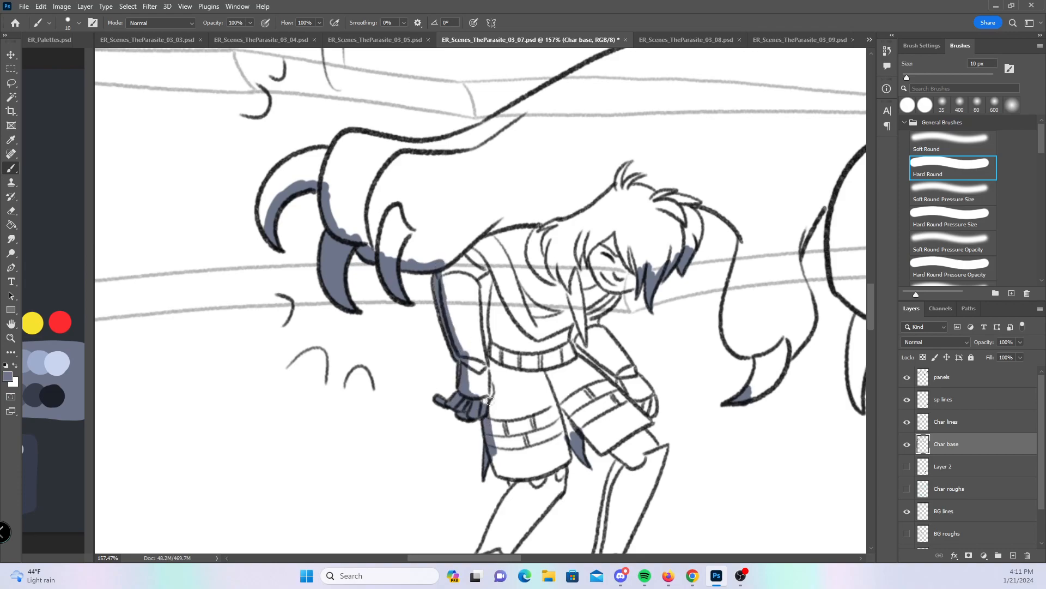
pyautogui.moveTo(264, 202)
pyautogui.mouseDown()
pyautogui.moveTo(287, 165)
pyautogui.moveTo(361, 133)
pyautogui.moveTo(386, 146)
pyautogui.moveTo(455, 142)
pyautogui.moveTo(602, 68)
pyautogui.mouseUp()
# - Paint the base colour along the back of the character's hair and the long curling finger and claw behind them
pyautogui.press(']')
pyautogui.moveTo(652, 331)
pyautogui.mouseDown()
pyautogui.moveTo(604, 323)
pyautogui.moveTo(479, 227)
pyautogui.mouseUp()
pyautogui.press('[')
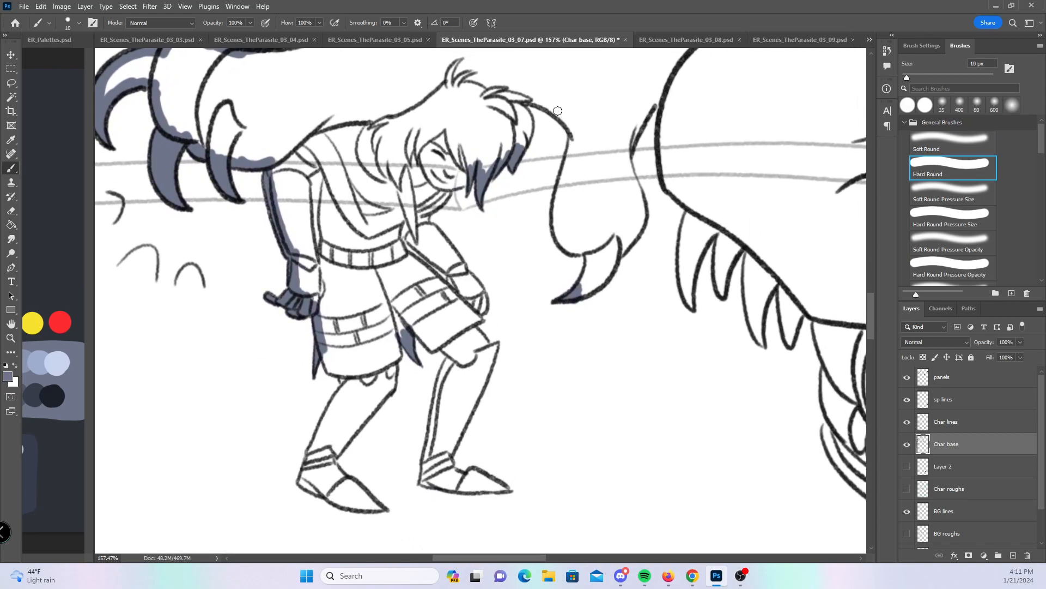
pyautogui.moveTo(519, 145)
pyautogui.mouseDown()
pyautogui.moveTo(526, 120)
pyautogui.moveTo(515, 96)
pyautogui.moveTo(539, 99)
pyautogui.moveTo(573, 125)
pyautogui.moveTo(564, 248)
pyautogui.moveTo(593, 252)
pyautogui.moveTo(579, 289)
pyautogui.moveTo(601, 279)
pyautogui.mouseUp()
pyautogui.moveTo(647, 111); pyautogui.dragTo(669, 87)
pyautogui.moveTo(624, 153)
pyautogui.mouseDown()
pyautogui.moveTo(638, 221)
pyautogui.moveTo(601, 278)
pyautogui.mouseUp()
pyautogui.moveTo(637, 235); pyautogui.dragTo(631, 239)
# - Paint the base colour along the hems of the character's shorts, their bent arm and the exposed knee
pyautogui.moveTo(550, 378); pyautogui.dragTo(527, 372)
pyautogui.moveTo(301, 343)
pyautogui.mouseDown()
pyautogui.moveTo(324, 384)
pyautogui.moveTo(375, 344)
pyautogui.moveTo(379, 320)
pyautogui.moveTo(413, 344)
pyautogui.mouseUp()
pyautogui.moveTo(404, 229)
pyautogui.mouseDown()
pyautogui.moveTo(450, 170)
pyautogui.moveTo(420, 184)
pyautogui.moveTo(403, 226)
pyautogui.moveTo(455, 281)
pyautogui.moveTo(459, 303)
pyautogui.mouseUp()
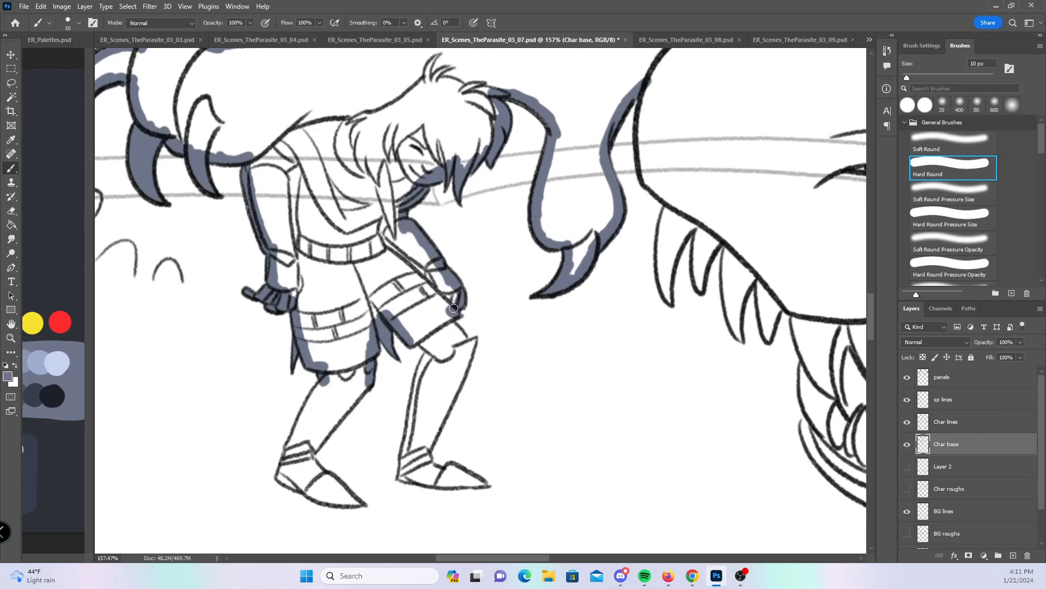
pyautogui.moveTo(414, 339)
pyautogui.mouseDown()
pyautogui.moveTo(449, 319)
pyautogui.moveTo(461, 338)
pyautogui.moveTo(513, 334)
pyautogui.moveTo(506, 273)
pyautogui.moveTo(516, 239)
pyautogui.mouseUp()
# - Fill the character's boot tips with Hard Round Pressure Size, and paint along both legs and boots with Hard Round
pyautogui.click(968, 212)
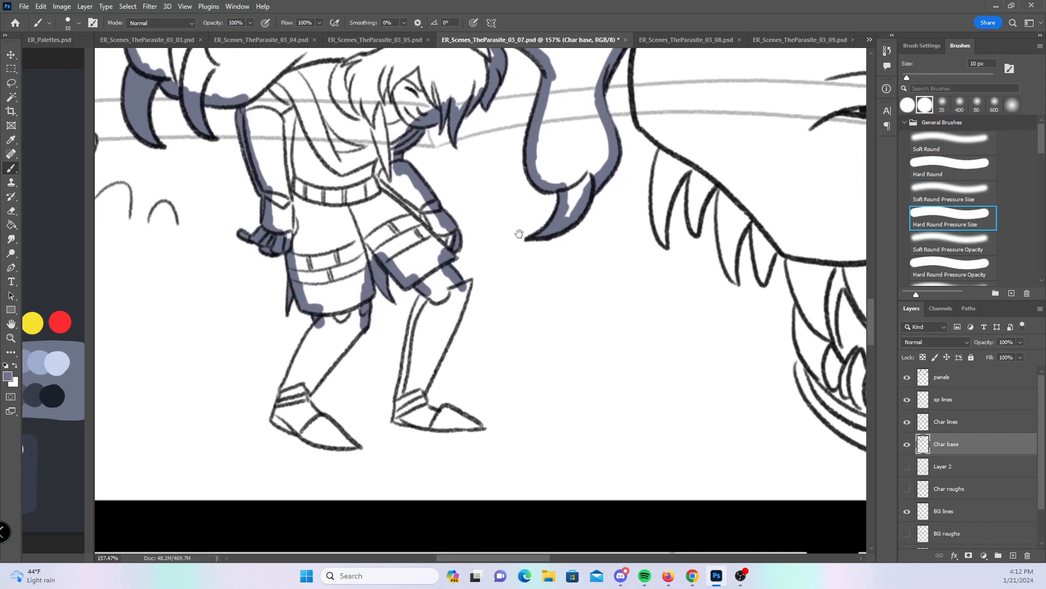
pyautogui.moveTo(472, 283); pyautogui.dragTo(464, 279)
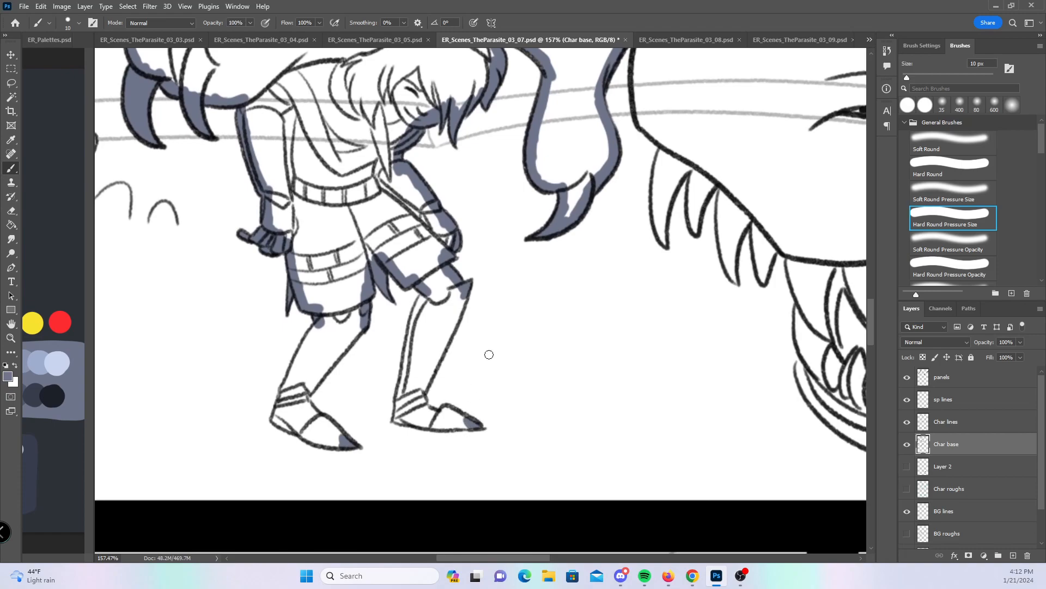
pyautogui.click(915, 165)
pyautogui.moveTo(276, 421); pyautogui.dragTo(321, 323)
pyautogui.moveTo(278, 422)
pyautogui.mouseDown()
pyautogui.moveTo(325, 441)
pyautogui.moveTo(316, 406)
pyautogui.moveTo(316, 419)
pyautogui.moveTo(344, 440)
pyautogui.moveTo(303, 395)
pyautogui.moveTo(328, 436)
pyautogui.moveTo(301, 346)
pyautogui.moveTo(313, 386)
pyautogui.moveTo(367, 306)
pyautogui.mouseUp()
pyautogui.moveTo(429, 288); pyautogui.dragTo(394, 422)
pyautogui.moveTo(467, 283)
pyautogui.mouseDown()
pyautogui.moveTo(420, 392)
pyautogui.moveTo(424, 408)
pyautogui.moveTo(415, 377)
pyautogui.moveTo(413, 417)
pyautogui.moveTo(398, 420)
pyautogui.moveTo(462, 427)
pyautogui.moveTo(423, 407)
pyautogui.moveTo(454, 420)
pyautogui.mouseUp()
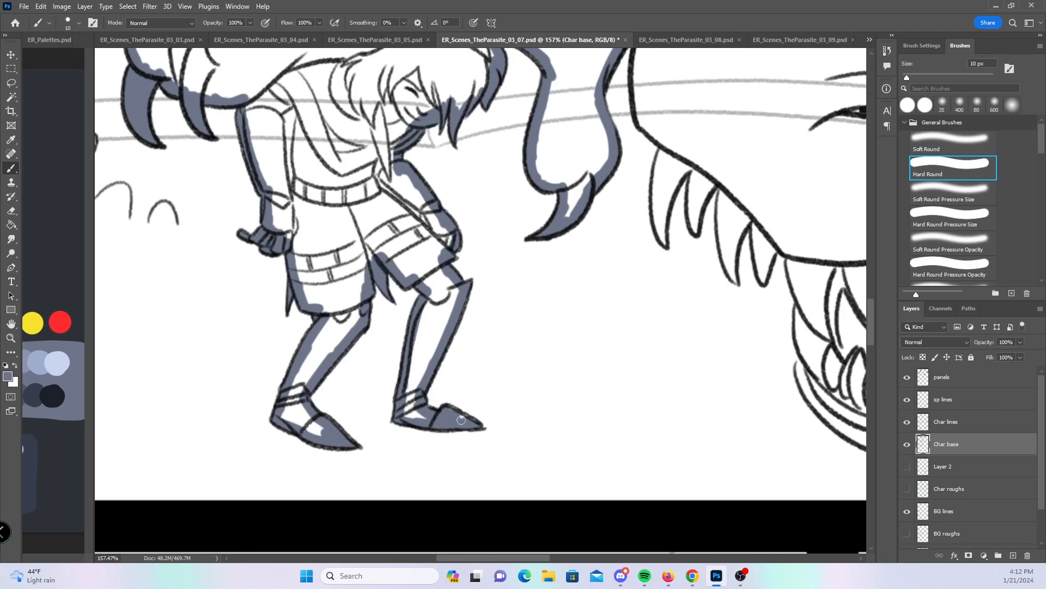
# - Fill the tips of the creature's front teeth with the base colour using the Hard Round Pressure Size brush
pyautogui.moveTo(668, 346); pyautogui.dragTo(370, 387)
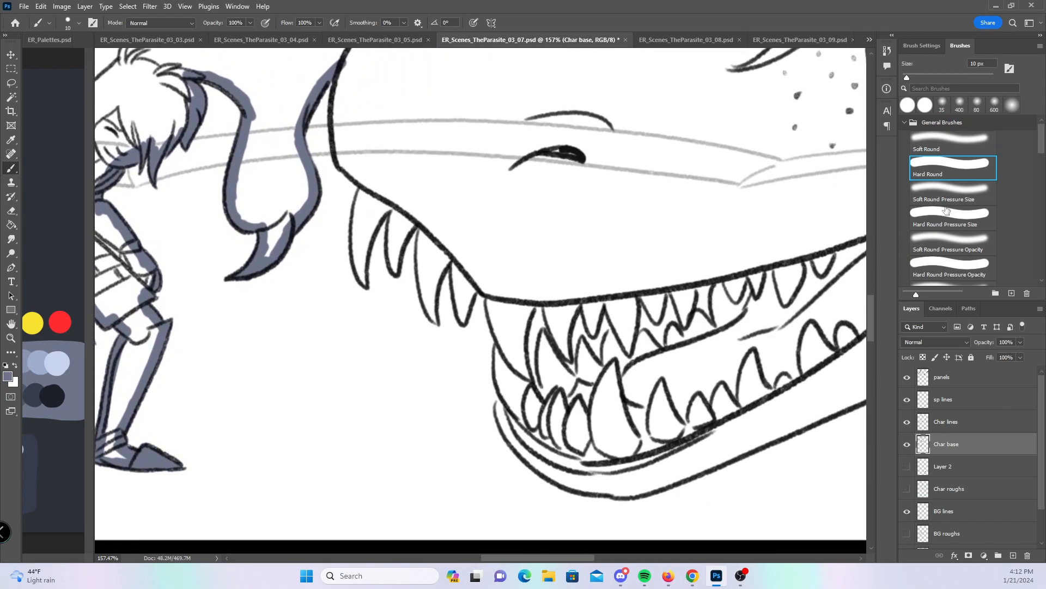
pyautogui.click(955, 217)
pyautogui.moveTo(362, 276)
pyautogui.mouseDown()
pyautogui.moveTo(357, 257)
pyautogui.moveTo(364, 270)
pyautogui.moveTo(395, 268)
pyautogui.mouseUp()
pyautogui.moveTo(436, 313)
pyautogui.mouseDown()
pyautogui.moveTo(437, 322)
pyautogui.moveTo(429, 292)
pyautogui.moveTo(461, 320)
pyautogui.moveTo(467, 305)
pyautogui.mouseUp()
pyautogui.moveTo(544, 338)
pyautogui.mouseDown()
pyautogui.moveTo(542, 360)
pyautogui.moveTo(587, 359)
pyautogui.moveTo(586, 322)
pyautogui.moveTo(565, 344)
pyautogui.mouseUp()
# - Paint the base colour along the creature's snout edge and over its upper teeth with the Hard Round brush
pyautogui.click(957, 173)
pyautogui.moveTo(340, 72)
pyautogui.mouseDown()
pyautogui.moveTo(342, 166)
pyautogui.moveTo(366, 181)
pyautogui.moveTo(356, 226)
pyautogui.moveTo(368, 232)
pyautogui.moveTo(391, 201)
pyautogui.moveTo(390, 252)
pyautogui.moveTo(406, 220)
pyautogui.moveTo(428, 216)
pyautogui.moveTo(429, 291)
pyautogui.moveTo(455, 251)
pyautogui.moveTo(463, 306)
pyautogui.moveTo(494, 276)
pyautogui.moveTo(507, 399)
pyautogui.moveTo(522, 303)
pyautogui.moveTo(547, 297)
pyautogui.moveTo(553, 332)
pyautogui.moveTo(576, 302)
pyautogui.moveTo(593, 319)
pyautogui.moveTo(607, 300)
pyautogui.moveTo(614, 306)
pyautogui.moveTo(607, 299)
pyautogui.mouseUp()
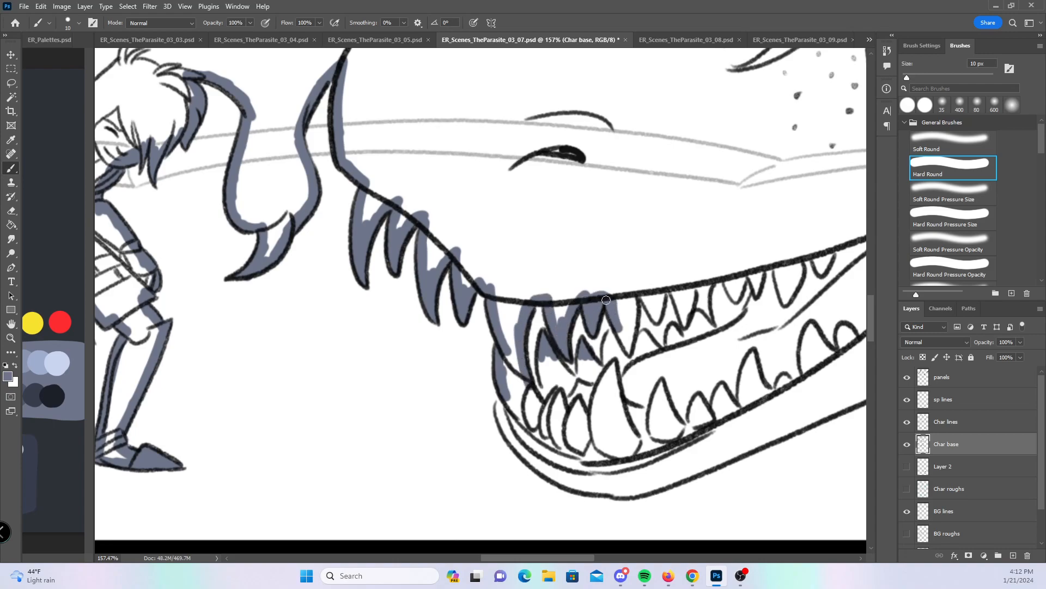
pyautogui.moveTo(590, 360)
pyautogui.mouseDown()
pyautogui.moveTo(604, 373)
pyautogui.moveTo(618, 312)
pyautogui.mouseUp()
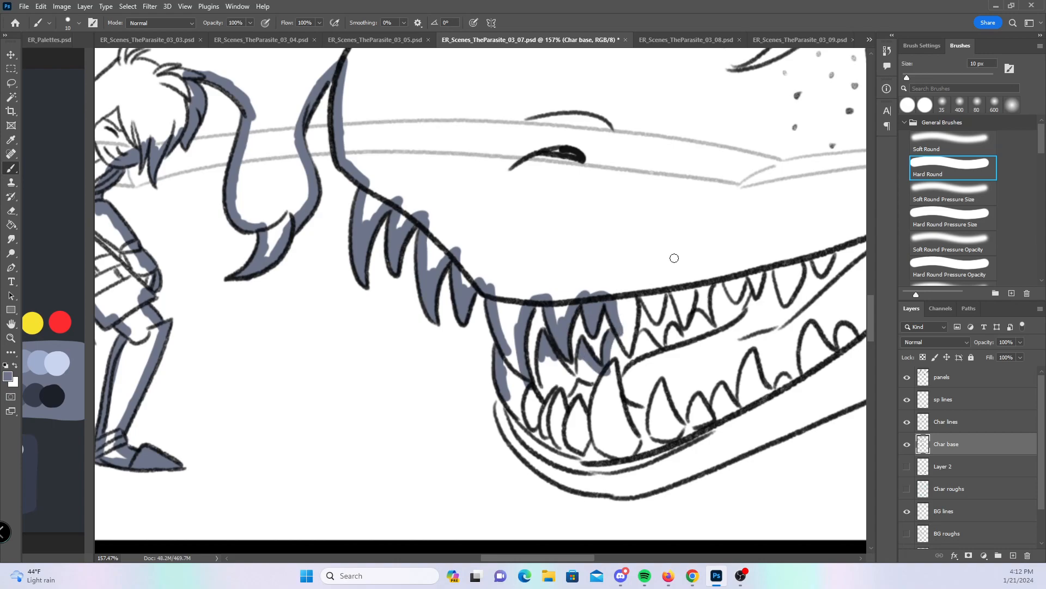
pyautogui.moveTo(580, 366)
pyautogui.mouseDown()
pyautogui.moveTo(581, 381)
pyautogui.moveTo(548, 360)
pyautogui.moveTo(586, 375)
pyautogui.mouseUp()
pyautogui.moveTo(639, 340)
pyautogui.mouseDown()
pyautogui.moveTo(631, 299)
pyautogui.moveTo(640, 286)
pyautogui.moveTo(657, 319)
pyautogui.moveTo(666, 287)
pyautogui.moveTo(680, 318)
pyautogui.moveTo(684, 281)
pyautogui.mouseUp()
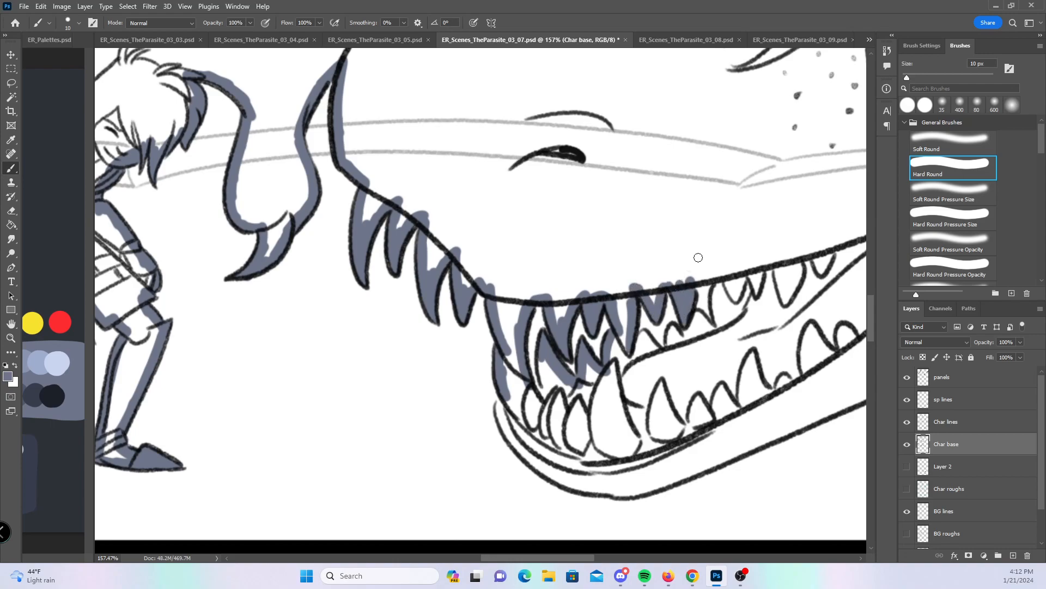
pyautogui.moveTo(645, 336)
pyautogui.mouseDown()
pyautogui.moveTo(659, 349)
pyautogui.moveTo(692, 341)
pyautogui.moveTo(697, 315)
pyautogui.moveTo(711, 327)
pyautogui.moveTo(679, 350)
pyautogui.moveTo(715, 335)
pyautogui.mouseUp()
pyautogui.moveTo(717, 278); pyautogui.dragTo(721, 338)
pyautogui.moveTo(679, 284)
pyautogui.mouseDown()
pyautogui.moveTo(696, 281)
pyautogui.moveTo(660, 302)
pyautogui.mouseUp()
# - Paint the base colour along the creature's lower jaw outline with the Hard Round brush at 15 px
pyautogui.moveTo(506, 346)
pyautogui.mouseDown()
pyautogui.moveTo(510, 436)
pyautogui.moveTo(567, 482)
pyautogui.moveTo(632, 493)
pyautogui.mouseUp()
pyautogui.moveTo(734, 422); pyautogui.dragTo(499, 377)
pyautogui.moveTo(402, 440); pyautogui.dragTo(831, 264)
pyautogui.moveTo(794, 379); pyautogui.dragTo(411, 398)
pyautogui.moveTo(438, 289); pyautogui.dragTo(487, 274)
# - Fill the hanging hair tips beneath the creature's jaw and the nearest paw's claw tip using the Hard Round Pressure Size brush
pyautogui.click(941, 214)
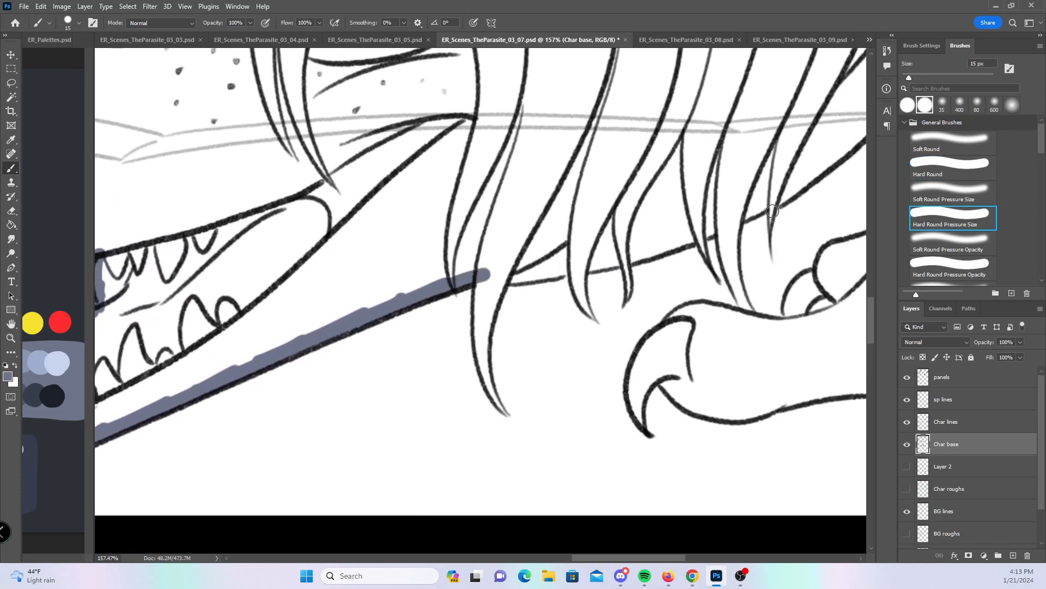
pyautogui.moveTo(484, 379)
pyautogui.mouseDown()
pyautogui.moveTo(505, 411)
pyautogui.moveTo(484, 372)
pyautogui.moveTo(483, 322)
pyautogui.moveTo(482, 348)
pyautogui.mouseUp()
pyautogui.moveTo(573, 269)
pyautogui.mouseDown()
pyautogui.moveTo(594, 318)
pyautogui.moveTo(580, 260)
pyautogui.moveTo(576, 275)
pyautogui.mouseUp()
pyautogui.moveTo(623, 249); pyautogui.dragTo(627, 264)
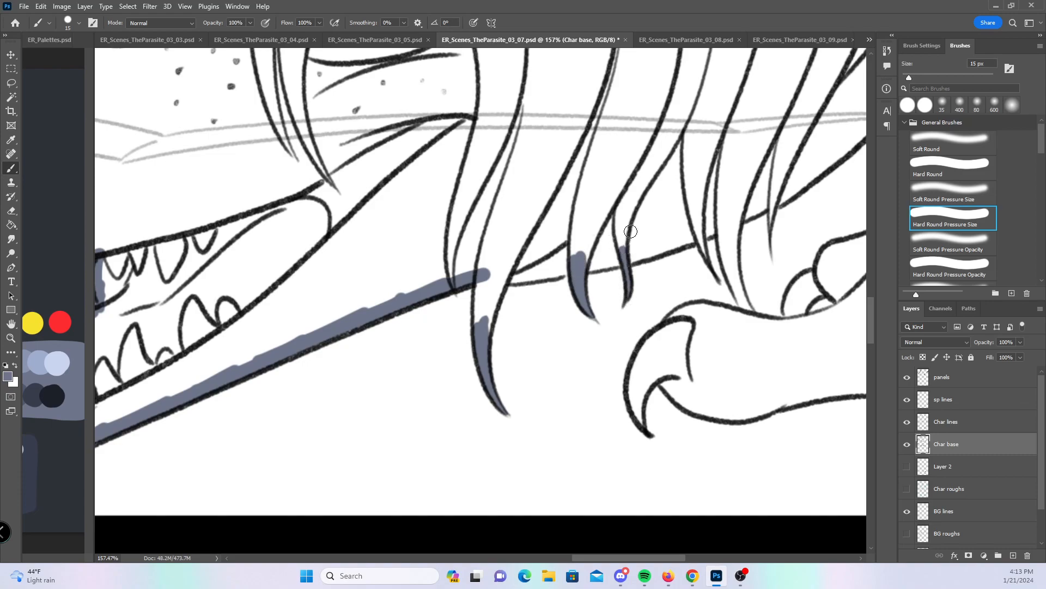
pyautogui.moveTo(699, 226)
pyautogui.mouseDown()
pyautogui.moveTo(704, 252)
pyautogui.moveTo(701, 235)
pyautogui.mouseUp()
pyautogui.moveTo(723, 236)
pyautogui.mouseDown()
pyautogui.moveTo(754, 319)
pyautogui.moveTo(726, 221)
pyautogui.moveTo(730, 236)
pyautogui.moveTo(774, 191)
pyautogui.mouseUp()
pyautogui.moveTo(642, 419)
pyautogui.mouseDown()
pyautogui.moveTo(630, 387)
pyautogui.moveTo(642, 421)
pyautogui.mouseUp()
# - Paint the base colour along the throat line behind the hair strands and over the nearest paw's claw and upper edge with Hard Round
pyautogui.click(950, 165)
pyautogui.moveTo(490, 275)
pyautogui.mouseDown()
pyautogui.moveTo(477, 327)
pyautogui.moveTo(502, 269)
pyautogui.moveTo(556, 271)
pyautogui.mouseUp()
pyautogui.moveTo(581, 264)
pyautogui.mouseDown()
pyautogui.moveTo(657, 242)
pyautogui.moveTo(643, 255)
pyautogui.moveTo(681, 230)
pyautogui.moveTo(628, 251)
pyautogui.moveTo(804, 183)
pyautogui.mouseUp()
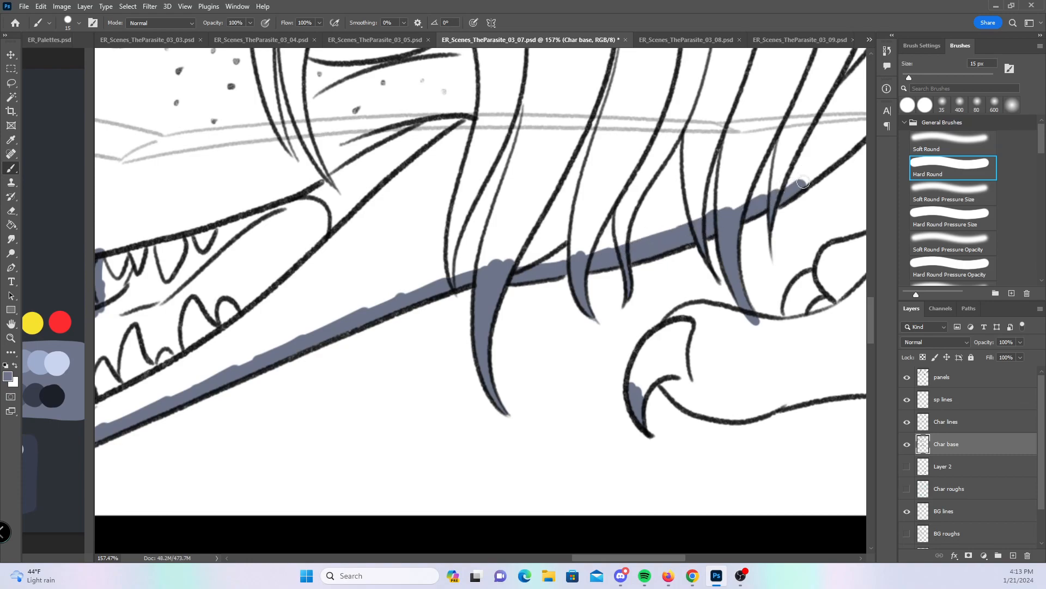
pyautogui.moveTo(635, 394)
pyautogui.mouseDown()
pyautogui.moveTo(646, 357)
pyautogui.moveTo(684, 315)
pyautogui.moveTo(782, 324)
pyautogui.mouseUp()
pyautogui.moveTo(785, 385)
pyautogui.mouseDown()
pyautogui.moveTo(304, 397)
pyautogui.moveTo(317, 390)
pyautogui.mouseUp()
# - Fill the claw tips of the creature's other two front toes using the Hard Round Pressure Size brush
pyautogui.click(960, 221)
pyautogui.moveTo(446, 442); pyautogui.dragTo(465, 470)
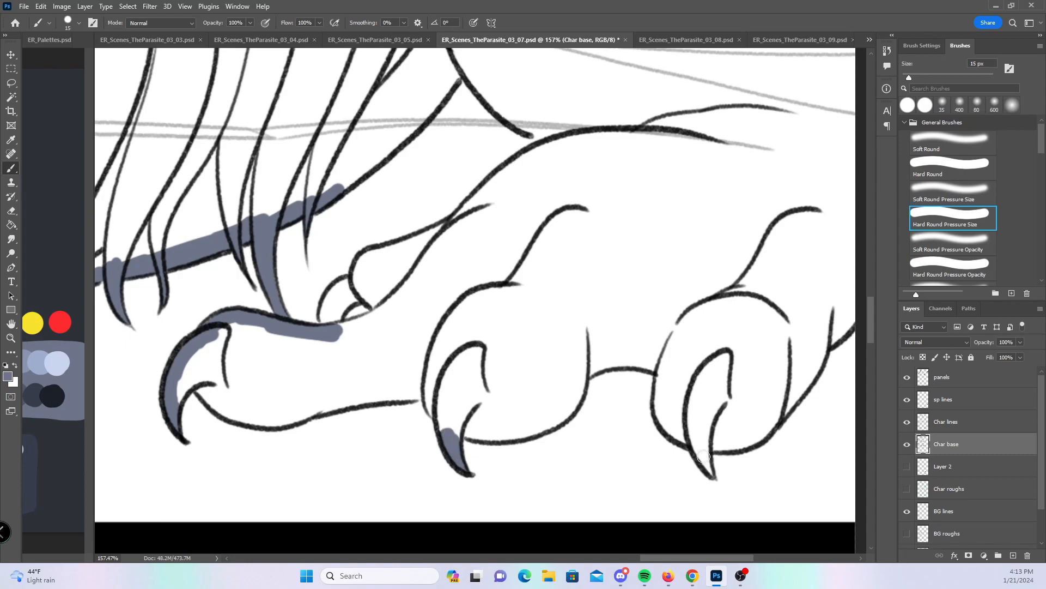
pyautogui.moveTo(709, 464); pyautogui.dragTo(696, 433)
# - Paint the base colour along the creature's rear toes, foreleg and chest outline with the Hard Round brush
pyautogui.click(952, 174)
pyautogui.moveTo(326, 298)
pyautogui.mouseDown()
pyautogui.moveTo(347, 282)
pyautogui.moveTo(329, 328)
pyautogui.moveTo(350, 296)
pyautogui.moveTo(370, 290)
pyautogui.moveTo(380, 307)
pyautogui.moveTo(356, 281)
pyautogui.moveTo(469, 216)
pyautogui.moveTo(494, 190)
pyautogui.moveTo(460, 216)
pyautogui.moveTo(553, 144)
pyautogui.mouseUp()
pyautogui.moveTo(338, 186)
pyautogui.mouseDown()
pyautogui.moveTo(415, 126)
pyautogui.moveTo(467, 57)
pyautogui.moveTo(490, 94)
pyautogui.moveTo(473, 77)
pyautogui.moveTo(538, 131)
pyautogui.mouseUp()
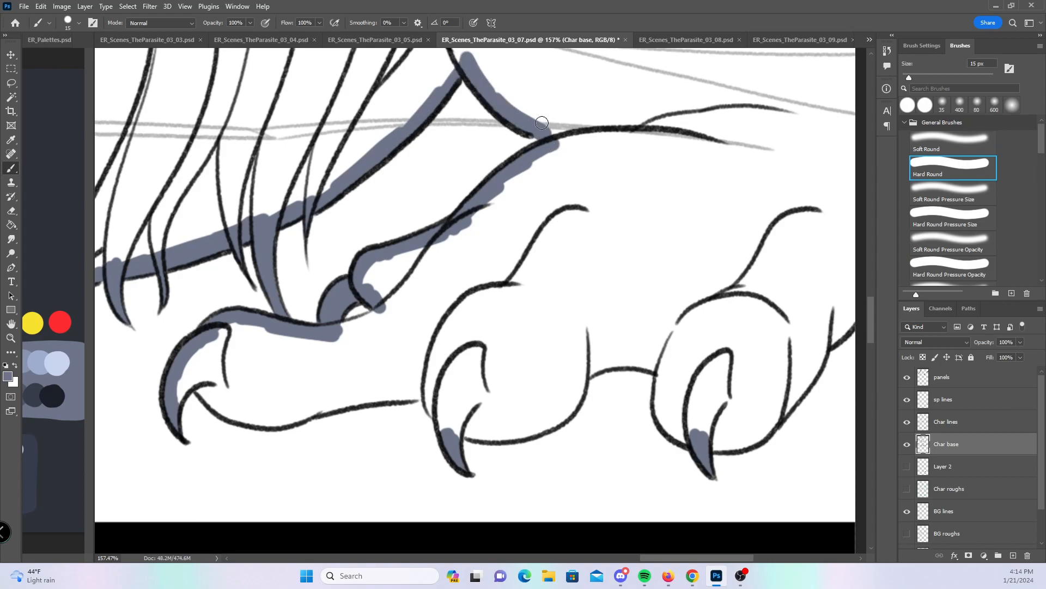
# - Paint the base colour along the undersides of the creature's paw and toes up to the panel's edge
pyautogui.moveTo(180, 395)
pyautogui.mouseDown()
pyautogui.moveTo(235, 415)
pyautogui.moveTo(297, 415)
pyautogui.moveTo(282, 423)
pyautogui.moveTo(425, 392)
pyautogui.mouseUp()
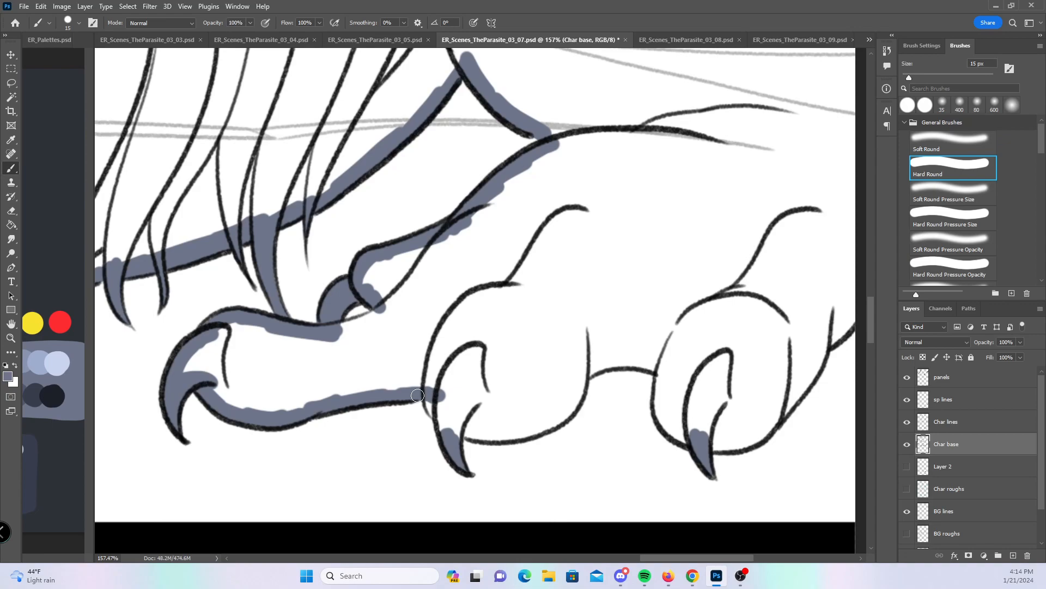
pyautogui.moveTo(439, 409)
pyautogui.mouseDown()
pyautogui.moveTo(458, 438)
pyautogui.moveTo(545, 425)
pyautogui.moveTo(531, 428)
pyautogui.moveTo(571, 405)
pyautogui.moveTo(586, 373)
pyautogui.moveTo(616, 363)
pyautogui.moveTo(661, 370)
pyautogui.mouseUp()
pyautogui.moveTo(796, 407); pyautogui.dragTo(524, 376)
pyautogui.moveTo(426, 370)
pyautogui.mouseDown()
pyautogui.moveTo(417, 399)
pyautogui.moveTo(432, 419)
pyautogui.moveTo(504, 427)
pyautogui.moveTo(605, 312)
pyautogui.mouseUp()
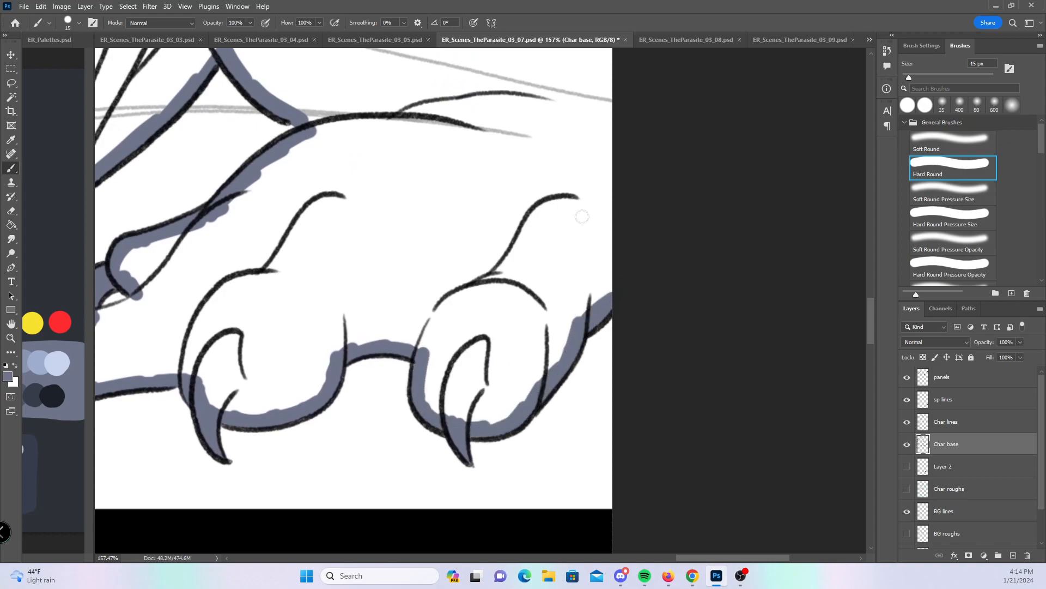
# - Paint the base colour along the upper outline of the creature's outstretched arm behind the small character
pyautogui.scroll(-5, 556, 282)
pyautogui.moveTo(422, 315); pyautogui.dragTo(655, 342)
pyautogui.moveTo(366, 324)
pyautogui.mouseDown()
pyautogui.moveTo(395, 303)
pyautogui.moveTo(540, 312)
pyautogui.mouseUp()
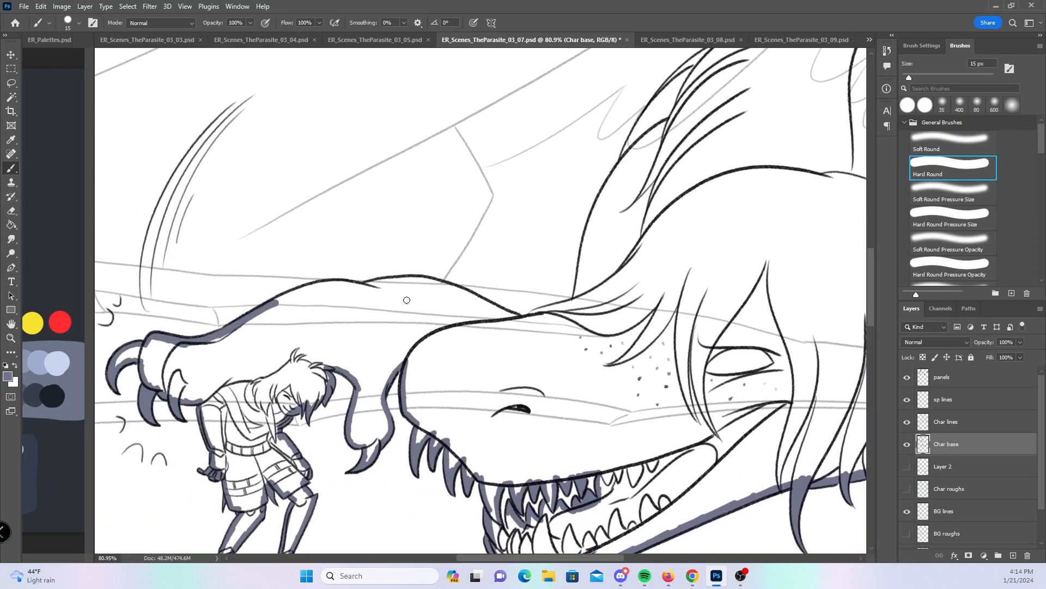
pyautogui.scroll(3, 278, 322)
pyautogui.moveTo(247, 295)
pyautogui.mouseDown()
pyautogui.moveTo(333, 273)
pyautogui.moveTo(473, 267)
pyautogui.moveTo(454, 265)
pyautogui.moveTo(533, 278)
pyautogui.moveTo(524, 271)
pyautogui.moveTo(668, 332)
pyautogui.mouseUp()
# - Paint the base colour from the creature's shoulder up the outer edge of its back and mane to the panel border
pyautogui.moveTo(753, 262); pyautogui.dragTo(423, 324)
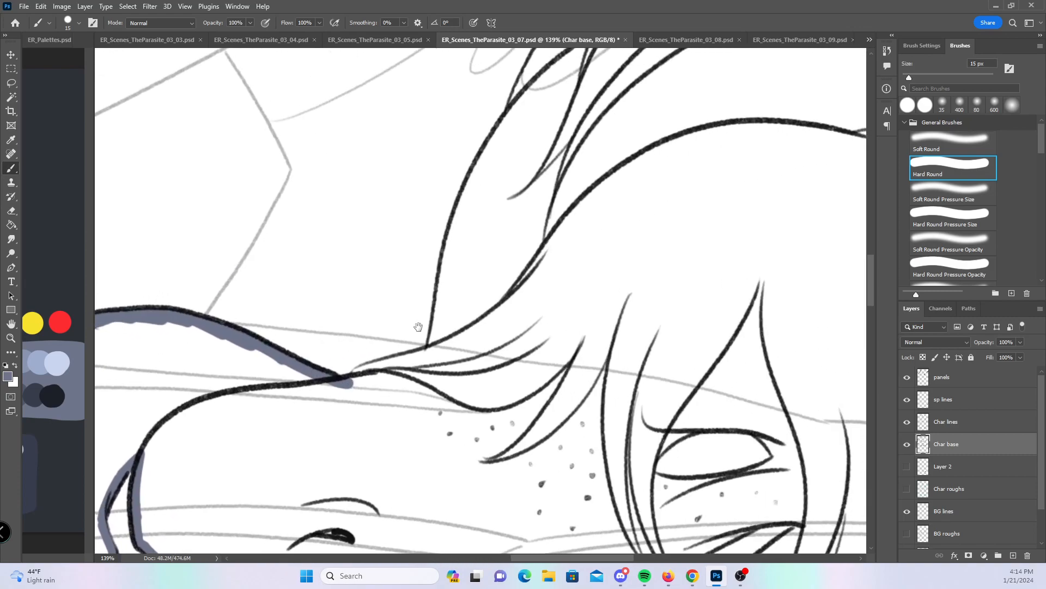
pyautogui.moveTo(353, 386); pyautogui.dragTo(433, 353)
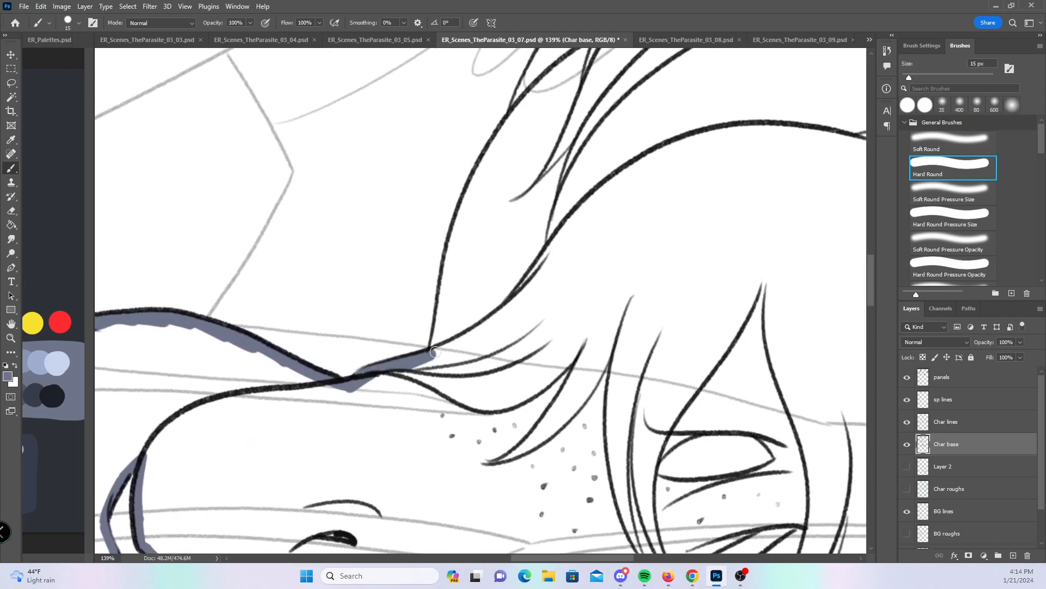
pyautogui.moveTo(498, 139)
pyautogui.mouseDown()
pyautogui.moveTo(460, 221)
pyautogui.moveTo(436, 352)
pyautogui.mouseUp()
pyautogui.moveTo(594, 119); pyautogui.dragTo(435, 316)
pyautogui.moveTo(343, 334)
pyautogui.mouseDown()
pyautogui.moveTo(384, 247)
pyautogui.moveTo(451, 164)
pyautogui.moveTo(523, 116)
pyautogui.mouseUp()
pyautogui.moveTo(651, 208); pyautogui.dragTo(313, 350)
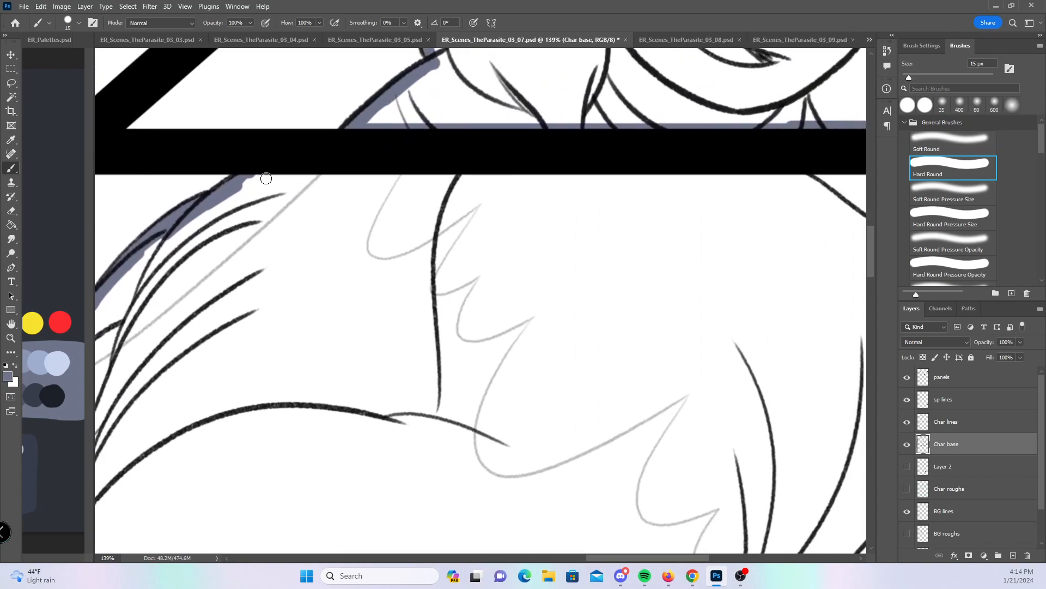
# - Paint the base colour along the panel's upper border and down the creature's back to the page edge, and save the file
pyautogui.moveTo(248, 178); pyautogui.dragTo(807, 176)
pyautogui.moveTo(728, 402)
pyautogui.mouseDown()
pyautogui.moveTo(367, 405)
pyautogui.moveTo(259, 419)
pyautogui.mouseUp()
pyautogui.moveTo(368, 181)
pyautogui.mouseDown()
pyautogui.moveTo(445, 256)
pyautogui.moveTo(429, 240)
pyautogui.moveTo(511, 275)
pyautogui.moveTo(505, 288)
pyautogui.moveTo(657, 252)
pyautogui.mouseUp()
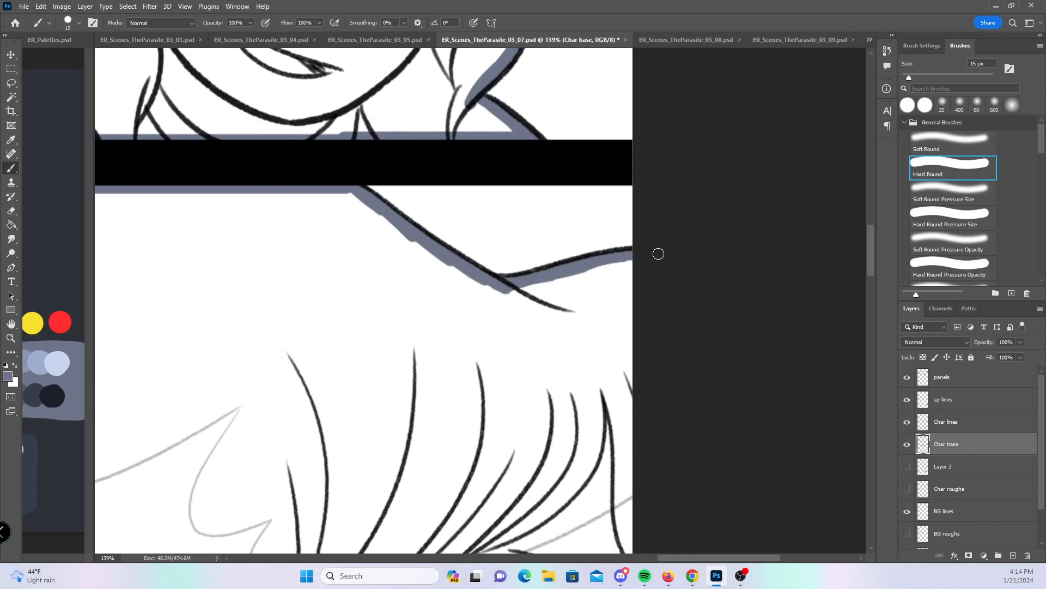
pyautogui.press('z')
pyautogui.moveTo(569, 334); pyautogui.dragTo(485, 354)
pyautogui.press('b')
pyautogui.moveTo(474, 415); pyautogui.dragTo(674, 230)
pyautogui.moveTo(671, 407); pyautogui.dragTo(658, 390)
pyautogui.hotkey('ctrl', 's')
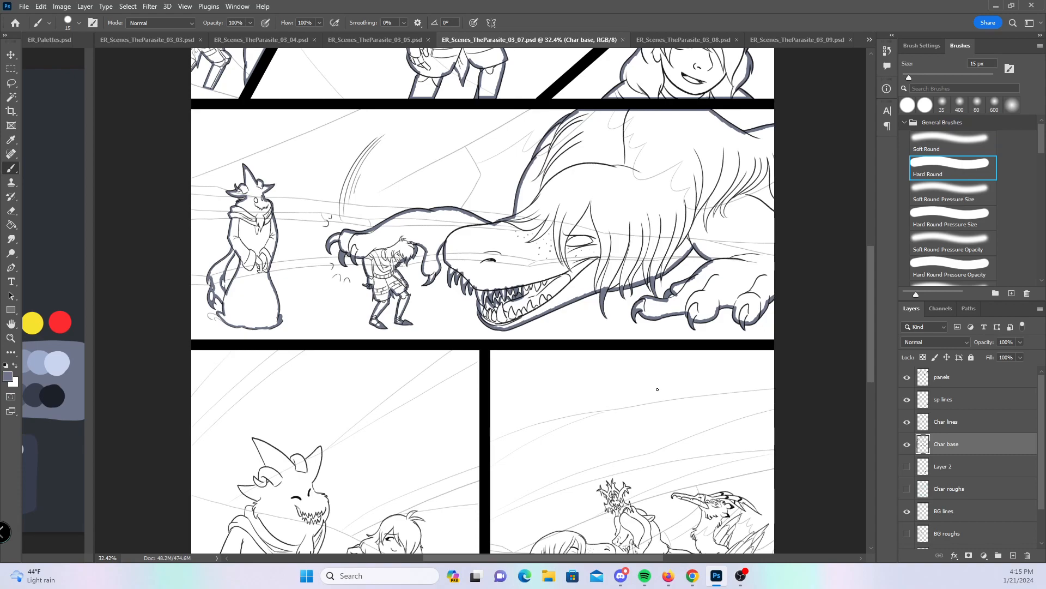
# - Fill the ear and horn tips of the robed creature in the lower panel using the Hard Round Pressure Size brush
pyautogui.click(965, 215)
pyautogui.moveTo(869, 284); pyautogui.dragTo(859, 345)
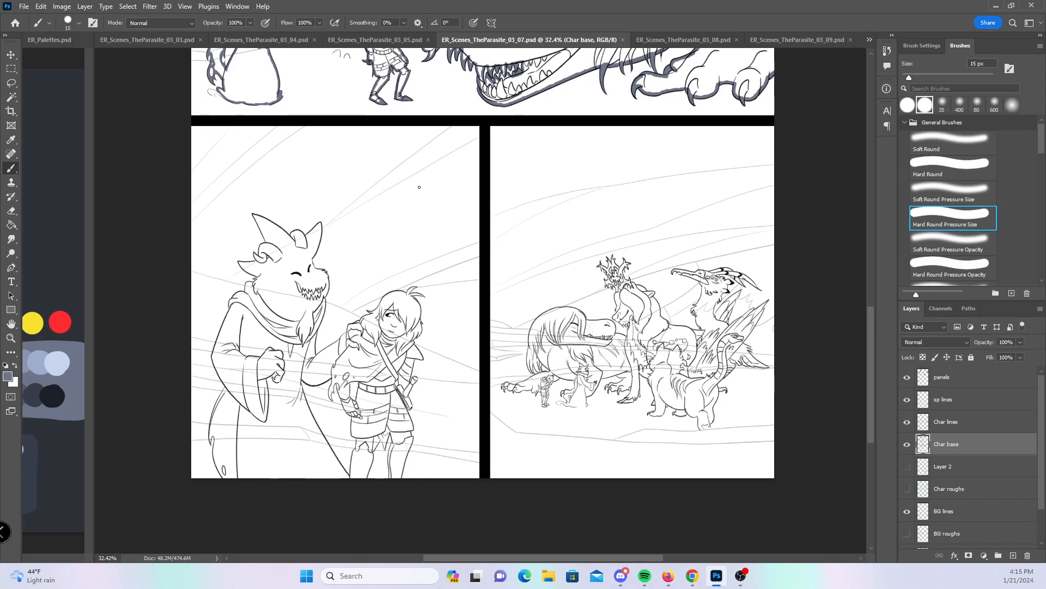
pyautogui.moveTo(276, 203); pyautogui.dragTo(360, 187)
pyautogui.moveTo(298, 316); pyautogui.dragTo(430, 154)
pyautogui.moveTo(188, 383)
pyautogui.mouseDown()
pyautogui.moveTo(204, 409)
pyautogui.moveTo(213, 389)
pyautogui.mouseUp()
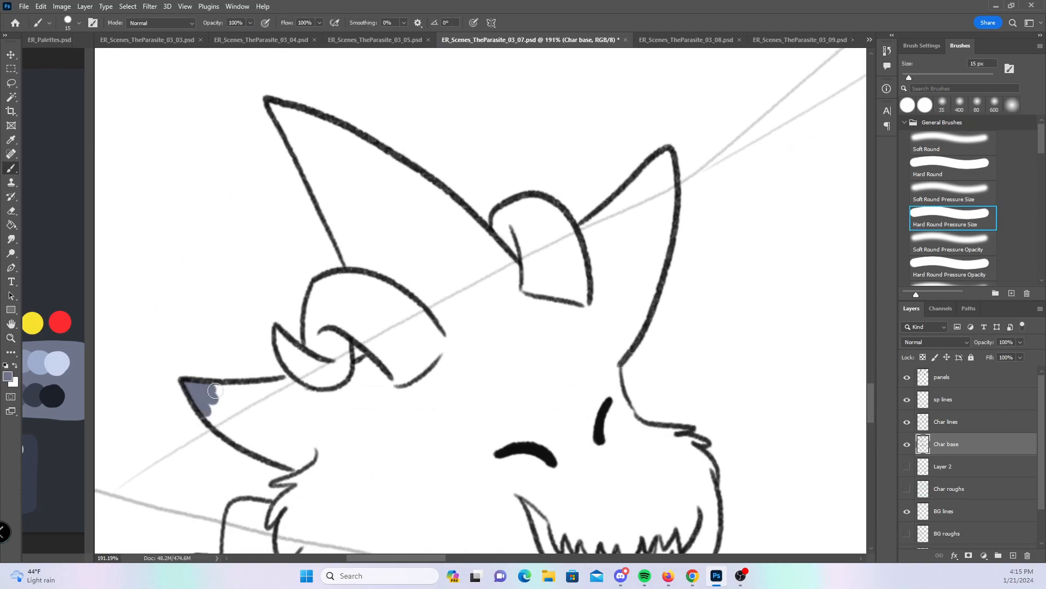
pyautogui.moveTo(280, 333); pyautogui.dragTo(284, 341)
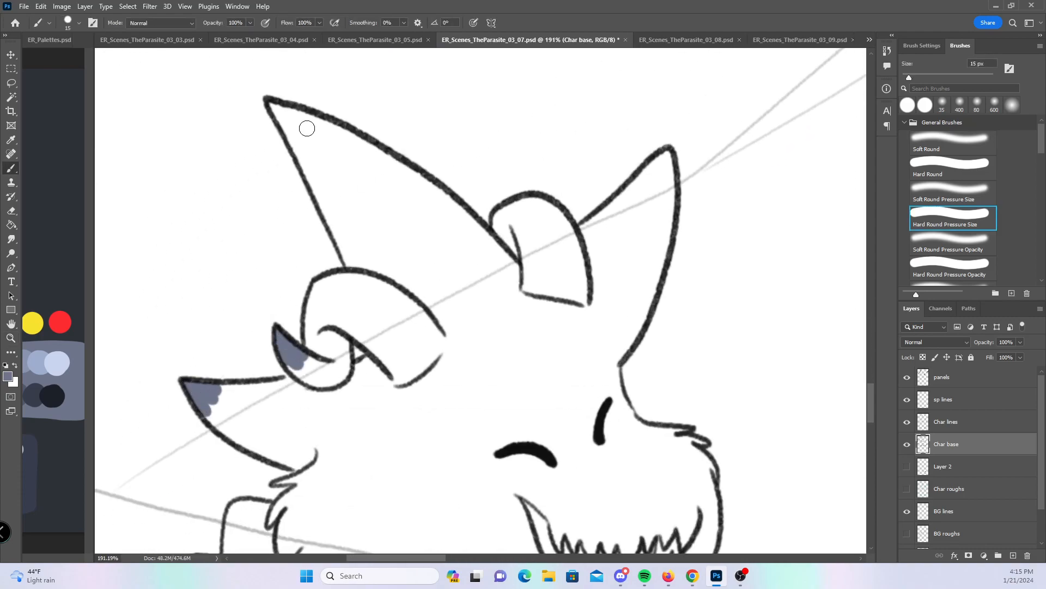
pyautogui.moveTo(284, 125)
pyautogui.mouseDown()
pyautogui.moveTo(293, 140)
pyautogui.moveTo(275, 101)
pyautogui.mouseUp()
pyautogui.moveTo(657, 160); pyautogui.dragTo(671, 184)
# - Paint the base colour into the robed creature's cheek fur and along the outer edge of its snout
pyautogui.moveTo(482, 297); pyautogui.dragTo(502, 128)
pyautogui.moveTo(297, 314)
pyautogui.mouseDown()
pyautogui.moveTo(330, 300)
pyautogui.moveTo(304, 333)
pyautogui.mouseUp()
pyautogui.moveTo(636, 207)
pyautogui.mouseDown()
pyautogui.moveTo(646, 239)
pyautogui.moveTo(712, 260)
pyautogui.moveTo(693, 264)
pyautogui.moveTo(727, 273)
pyautogui.moveTo(701, 268)
pyautogui.moveTo(733, 306)
pyautogui.mouseUp()
# - Paint the base colour along the robed creature's ears, curled horn and snout with the Hard Round brush
pyautogui.click(949, 169)
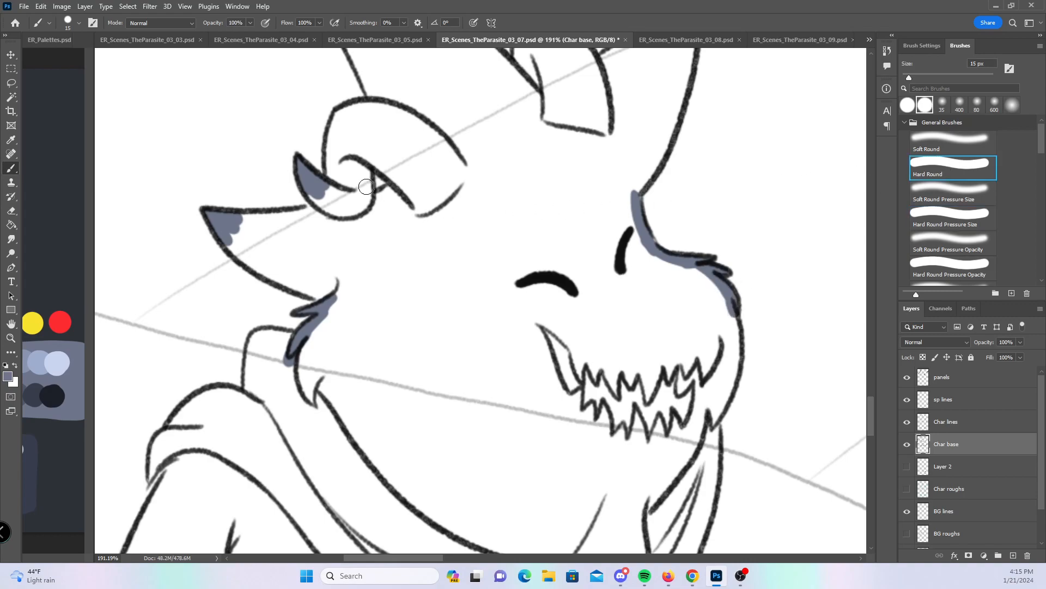
pyautogui.moveTo(228, 236); pyautogui.dragTo(334, 299)
pyautogui.moveTo(242, 220)
pyautogui.mouseDown()
pyautogui.moveTo(329, 205)
pyautogui.moveTo(312, 190)
pyautogui.moveTo(329, 201)
pyautogui.moveTo(335, 127)
pyautogui.moveTo(357, 109)
pyautogui.mouseUp()
pyautogui.moveTo(364, 176)
pyautogui.mouseDown()
pyautogui.moveTo(366, 214)
pyautogui.moveTo(405, 179)
pyautogui.moveTo(384, 168)
pyautogui.mouseUp()
pyautogui.moveTo(159, 497)
pyautogui.mouseDown()
pyautogui.moveTo(156, 440)
pyautogui.moveTo(218, 389)
pyautogui.moveTo(254, 397)
pyautogui.moveTo(251, 335)
pyautogui.moveTo(286, 340)
pyautogui.mouseUp()
pyautogui.moveTo(488, 133); pyautogui.dragTo(406, 332)
pyautogui.moveTo(218, 191)
pyautogui.mouseDown()
pyautogui.moveTo(284, 325)
pyautogui.moveTo(246, 191)
pyautogui.moveTo(268, 191)
pyautogui.moveTo(376, 257)
pyautogui.moveTo(430, 307)
pyautogui.moveTo(445, 269)
pyautogui.moveTo(473, 262)
pyautogui.moveTo(500, 302)
pyautogui.moveTo(588, 229)
pyautogui.moveTo(597, 284)
pyautogui.moveTo(531, 448)
pyautogui.moveTo(562, 488)
pyautogui.moveTo(614, 496)
pyautogui.moveTo(572, 247)
pyautogui.moveTo(481, 203)
pyautogui.mouseUp()
pyautogui.hotkey('ctrl', 'z')
pyautogui.moveTo(452, 342)
pyautogui.mouseDown()
pyautogui.moveTo(462, 331)
pyautogui.moveTo(440, 228)
pyautogui.mouseUp()
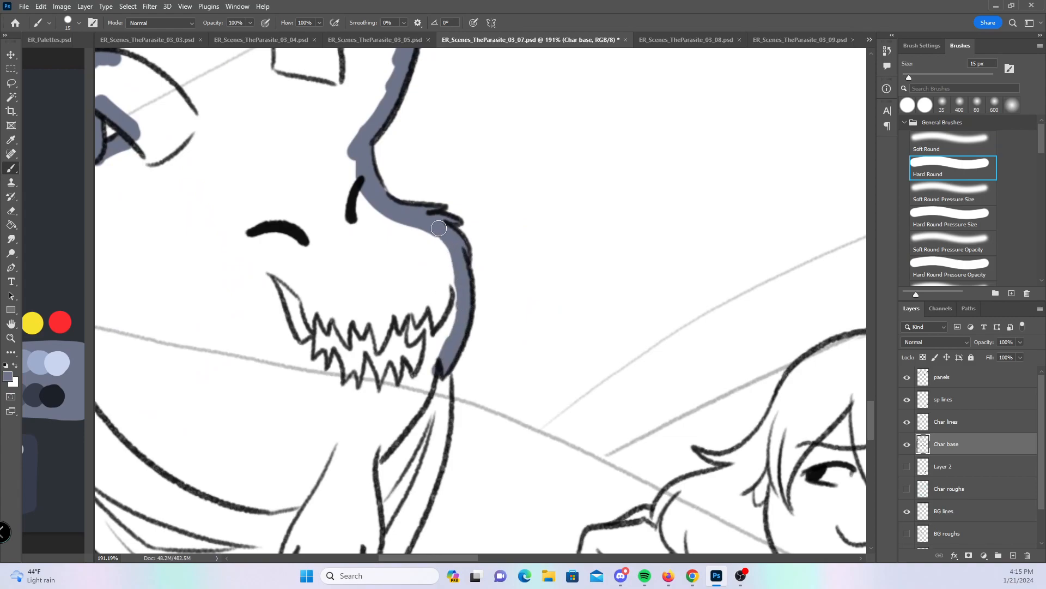
# - Paint the base colour from the robed creature's chin down along its neck fur
pyautogui.moveTo(445, 381); pyautogui.dragTo(440, 437)
pyautogui.moveTo(526, 388); pyautogui.dragTo(528, 220)
pyautogui.moveTo(389, 401); pyautogui.dragTo(440, 284)
# - Paint the base colour along the robe's shoulder and outer sleeve edge, undoing the stray stroke beside the robe's lower line
pyautogui.moveTo(188, 332)
pyautogui.mouseDown()
pyautogui.moveTo(533, 244)
pyautogui.moveTo(650, 291)
pyautogui.mouseUp()
pyautogui.moveTo(262, 450)
pyautogui.mouseDown()
pyautogui.moveTo(312, 297)
pyautogui.moveTo(362, 211)
pyautogui.mouseUp()
pyautogui.moveTo(396, 434); pyautogui.dragTo(365, 189)
pyautogui.moveTo(231, 206)
pyautogui.mouseDown()
pyautogui.moveTo(213, 251)
pyautogui.moveTo(300, 432)
pyautogui.mouseUp()
pyautogui.moveTo(414, 337)
pyautogui.mouseDown()
pyautogui.moveTo(397, 282)
pyautogui.moveTo(416, 182)
pyautogui.mouseUp()
pyautogui.moveTo(338, 401); pyautogui.dragTo(353, 307)
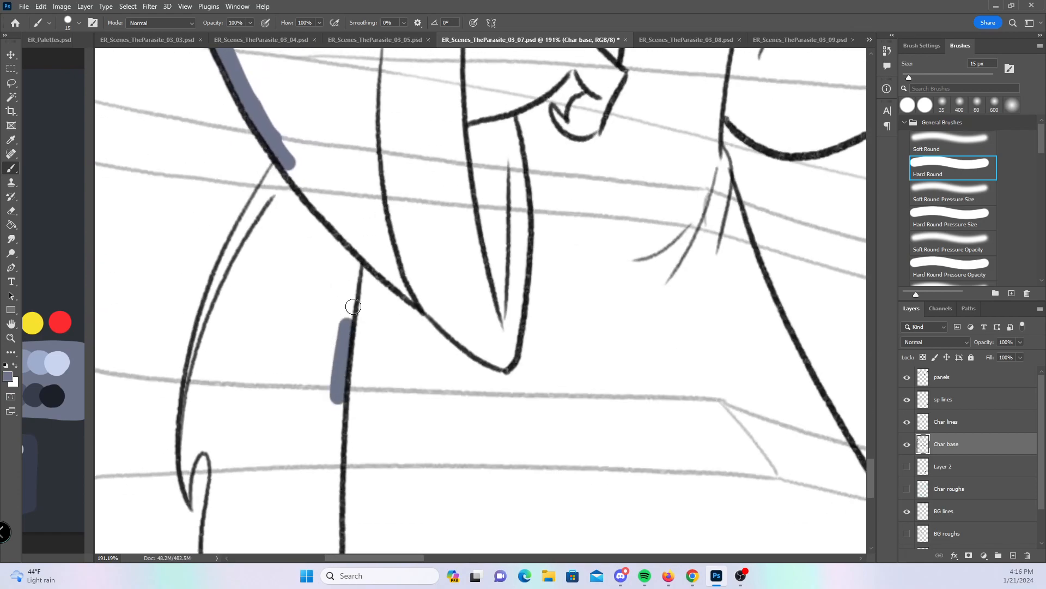
pyautogui.hotkey('ctrl', 'z')
# - Paint the robed creature's tail edges with Hard Round, filling its narrow points with the Hard Round Pressure Size brush
pyautogui.moveTo(188, 413)
pyautogui.mouseDown()
pyautogui.moveTo(233, 256)
pyautogui.moveTo(290, 158)
pyautogui.mouseUp()
pyautogui.scroll(-5, 312, 179)
pyautogui.click(949, 212)
pyautogui.moveTo(222, 312)
pyautogui.mouseDown()
pyautogui.moveTo(227, 260)
pyautogui.moveTo(249, 249)
pyautogui.mouseUp()
pyautogui.moveTo(282, 451)
pyautogui.mouseDown()
pyautogui.moveTo(275, 477)
pyautogui.moveTo(286, 429)
pyautogui.mouseUp()
pyautogui.click(949, 166)
pyautogui.moveTo(219, 275)
pyautogui.mouseDown()
pyautogui.moveTo(229, 214)
pyautogui.moveTo(254, 290)
pyautogui.moveTo(260, 436)
pyautogui.moveTo(277, 458)
pyautogui.moveTo(291, 414)
pyautogui.moveTo(303, 431)
pyautogui.moveTo(326, 475)
pyautogui.moveTo(311, 513)
pyautogui.mouseUp()
# - Paint the base colour along the robe's front edge and the upper and lower edges of the creature's outstretched arm
pyautogui.moveTo(792, 417); pyautogui.dragTo(275, 412)
pyautogui.moveTo(398, 313)
pyautogui.mouseDown()
pyautogui.moveTo(471, 442)
pyautogui.moveTo(526, 505)
pyautogui.mouseUp()
pyautogui.moveTo(275, 96); pyautogui.dragTo(401, 330)
pyautogui.moveTo(376, 188); pyautogui.dragTo(454, 483)
pyautogui.moveTo(284, 199); pyautogui.dragTo(334, 402)
pyautogui.moveTo(434, 284); pyautogui.dragTo(398, 457)
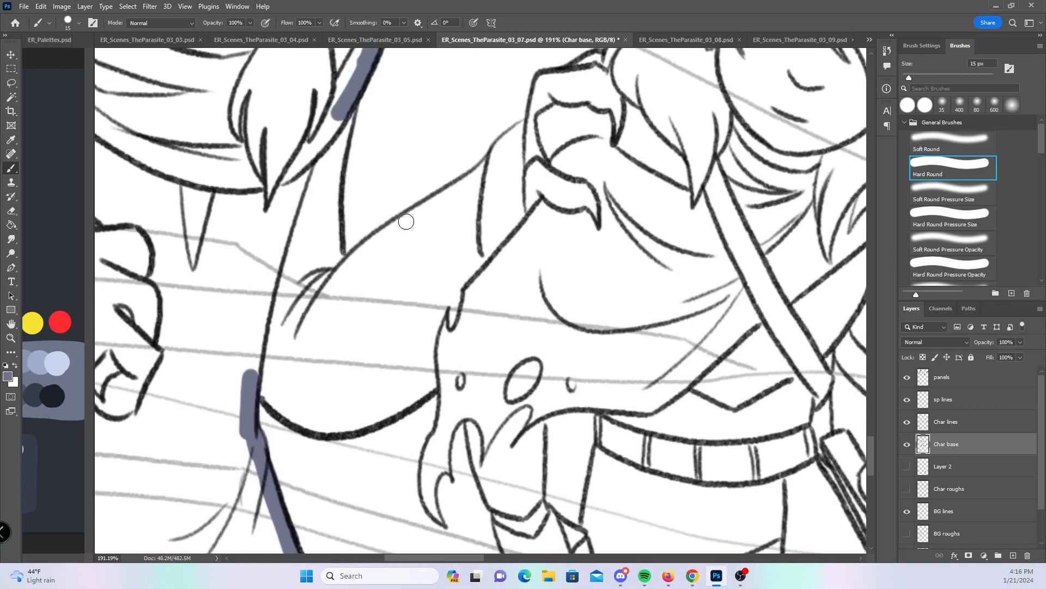
pyautogui.moveTo(347, 111)
pyautogui.mouseDown()
pyautogui.moveTo(327, 182)
pyautogui.moveTo(342, 279)
pyautogui.moveTo(537, 122)
pyautogui.mouseUp()
pyautogui.moveTo(252, 376)
pyautogui.mouseDown()
pyautogui.moveTo(300, 421)
pyautogui.moveTo(365, 428)
pyautogui.moveTo(444, 376)
pyautogui.mouseUp()
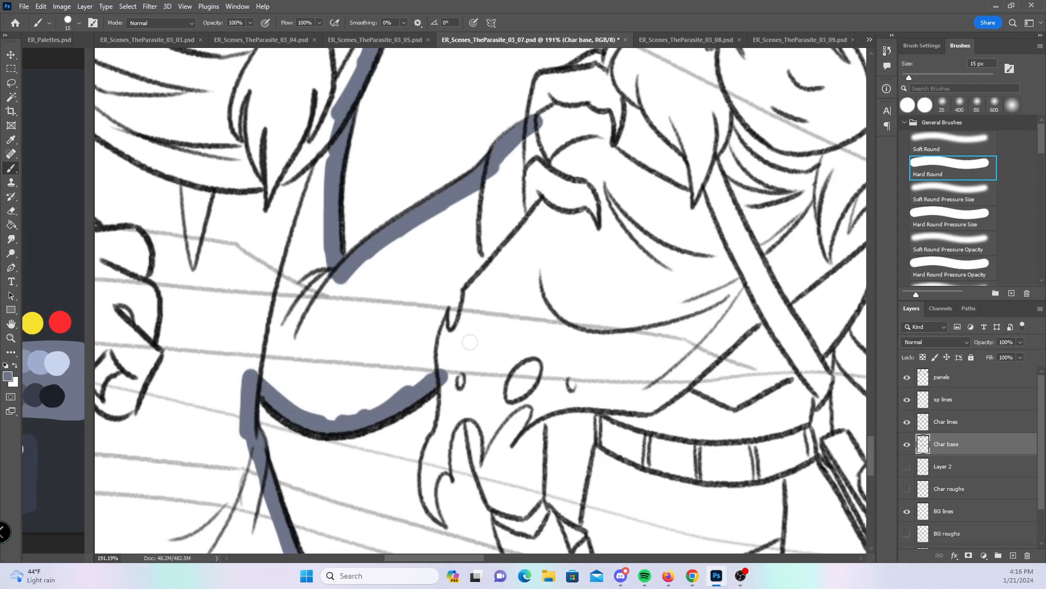
# - Paint around the gap between the young character's arm and waist, and fill the pointed sleeve-side fur tip with Hard Round Pressure Size
pyautogui.moveTo(588, 378); pyautogui.dragTo(466, 205)
pyautogui.moveTo(410, 246)
pyautogui.mouseDown()
pyautogui.moveTo(462, 225)
pyautogui.moveTo(484, 272)
pyautogui.moveTo(462, 373)
pyautogui.moveTo(414, 304)
pyautogui.moveTo(413, 352)
pyautogui.moveTo(452, 365)
pyautogui.mouseUp()
pyautogui.click(932, 216)
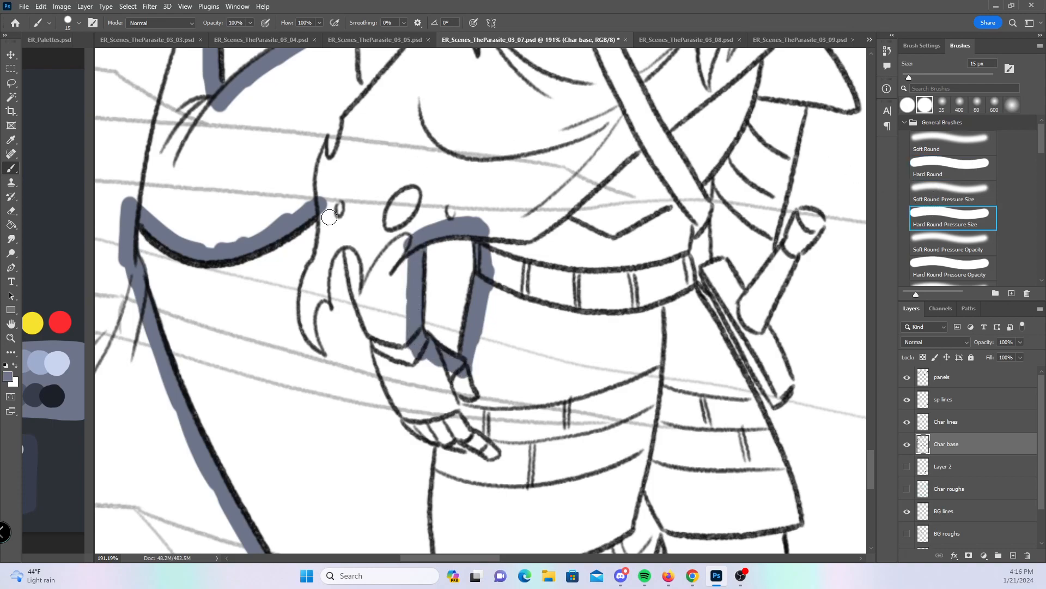
pyautogui.moveTo(320, 348)
pyautogui.mouseDown()
pyautogui.moveTo(305, 318)
pyautogui.moveTo(306, 294)
pyautogui.moveTo(325, 289)
pyautogui.moveTo(314, 262)
pyautogui.moveTo(324, 244)
pyautogui.mouseUp()
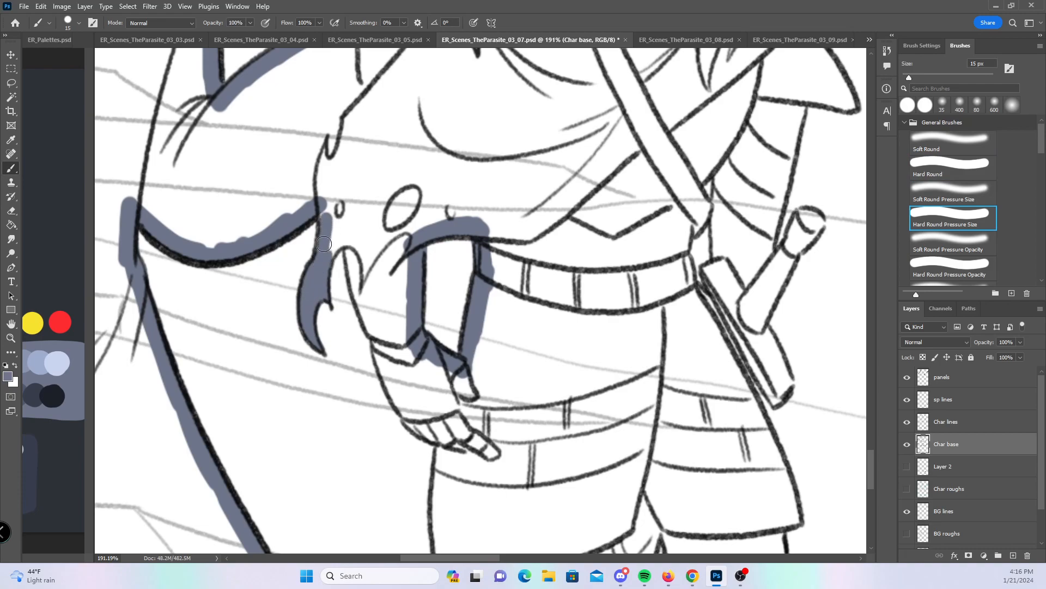
# - Paint the base colour with Hard Round along the young character's lowered arm and hand, down the tunic side and outer leg edge
pyautogui.click(948, 167)
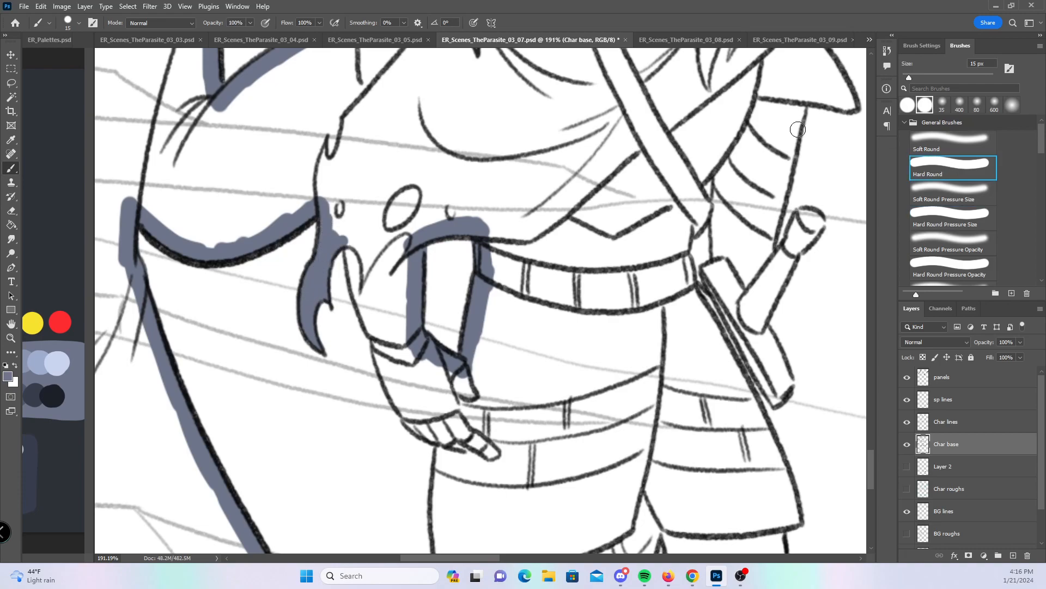
pyautogui.moveTo(348, 245)
pyautogui.mouseDown()
pyautogui.moveTo(395, 385)
pyautogui.moveTo(424, 429)
pyautogui.mouseUp()
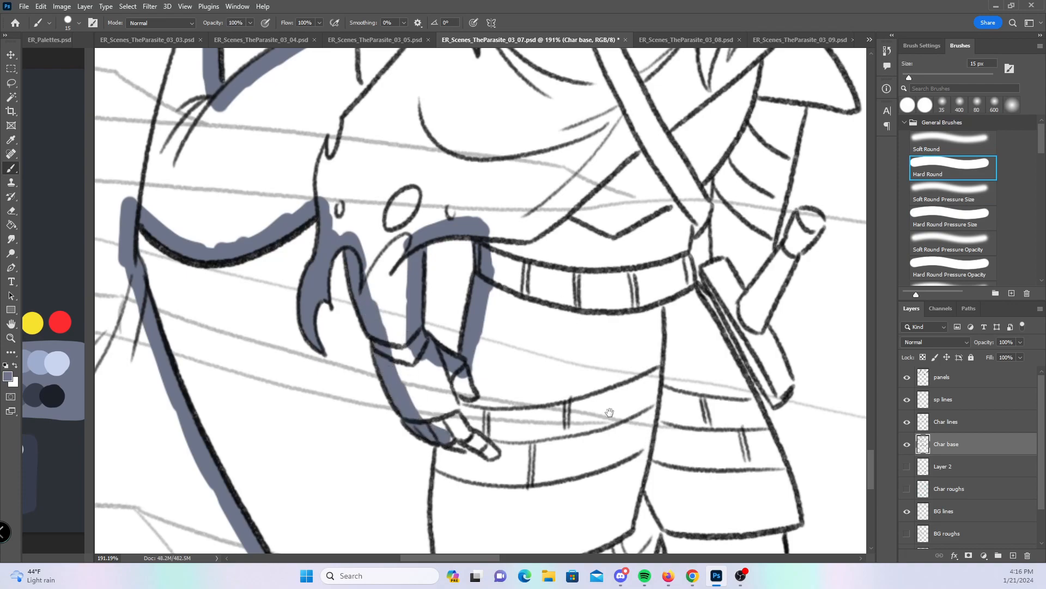
pyautogui.moveTo(618, 426); pyautogui.dragTo(501, 258)
pyautogui.moveTo(333, 261)
pyautogui.mouseDown()
pyautogui.moveTo(325, 381)
pyautogui.moveTo(366, 389)
pyautogui.mouseUp()
pyautogui.moveTo(471, 358); pyautogui.dragTo(461, 253)
pyautogui.moveTo(352, 254)
pyautogui.mouseDown()
pyautogui.moveTo(344, 354)
pyautogui.moveTo(323, 360)
pyautogui.moveTo(307, 511)
pyautogui.mouseUp()
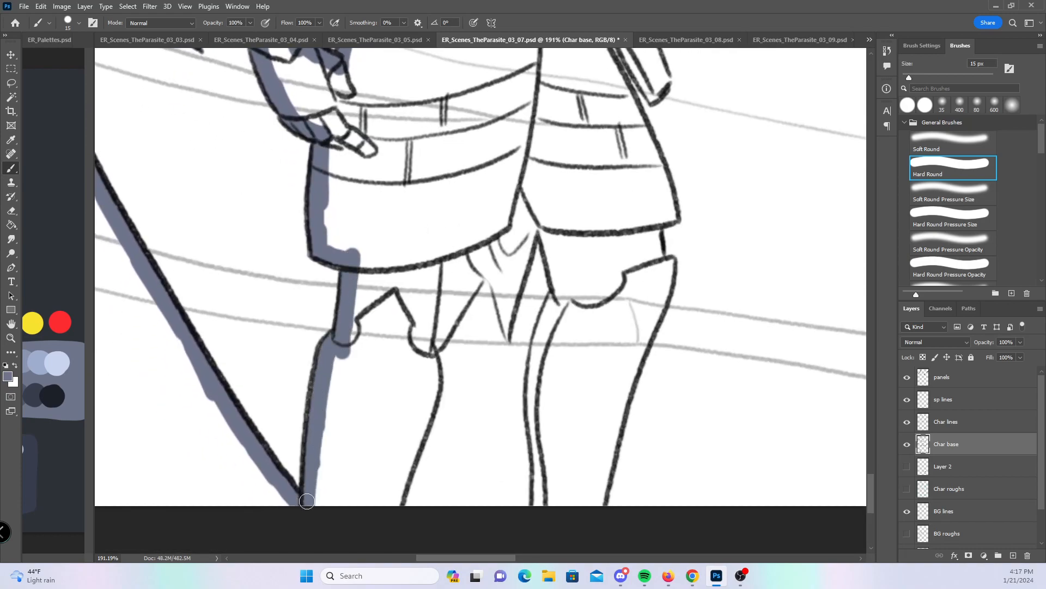
# - Paint the young character's remaining leg edges and tunic side, covering the narrow area between the legs with Hard Round Pressure Size
pyautogui.moveTo(431, 348)
pyautogui.mouseDown()
pyautogui.moveTo(433, 404)
pyautogui.moveTo(397, 504)
pyautogui.mouseUp()
pyautogui.click(968, 216)
pyautogui.moveTo(440, 327)
pyautogui.mouseDown()
pyautogui.moveTo(486, 264)
pyautogui.moveTo(506, 330)
pyautogui.moveTo(523, 275)
pyautogui.moveTo(515, 261)
pyautogui.moveTo(539, 210)
pyautogui.moveTo(557, 268)
pyautogui.moveTo(535, 399)
pyautogui.moveTo(540, 461)
pyautogui.moveTo(546, 438)
pyautogui.mouseUp()
pyautogui.click(969, 170)
pyautogui.moveTo(630, 98)
pyautogui.mouseDown()
pyautogui.moveTo(671, 216)
pyautogui.moveTo(643, 196)
pyautogui.moveTo(660, 211)
pyautogui.moveTo(650, 213)
pyautogui.moveTo(660, 272)
pyautogui.moveTo(669, 264)
pyautogui.moveTo(615, 405)
pyautogui.moveTo(617, 414)
pyautogui.moveTo(625, 390)
pyautogui.moveTo(591, 527)
pyautogui.mouseUp()
# - Paint the base colour over the young character's sword handle and scabbard, and along the belt side, hanging sleeve and shoulder guard
pyautogui.moveTo(737, 159); pyautogui.dragTo(603, 460)
pyautogui.moveTo(484, 408)
pyautogui.mouseDown()
pyautogui.moveTo(488, 366)
pyautogui.moveTo(514, 411)
pyautogui.moveTo(499, 347)
pyautogui.moveTo(519, 401)
pyautogui.moveTo(512, 376)
pyautogui.mouseUp()
pyautogui.moveTo(532, 258)
pyautogui.mouseDown()
pyautogui.moveTo(552, 229)
pyautogui.moveTo(499, 327)
pyautogui.moveTo(531, 270)
pyautogui.mouseUp()
pyautogui.moveTo(596, 221); pyautogui.dragTo(647, 356)
pyautogui.moveTo(461, 376)
pyautogui.mouseDown()
pyautogui.moveTo(480, 313)
pyautogui.moveTo(466, 300)
pyautogui.moveTo(472, 324)
pyautogui.moveTo(504, 354)
pyautogui.moveTo(500, 406)
pyautogui.mouseUp()
pyautogui.moveTo(460, 381)
pyautogui.mouseDown()
pyautogui.moveTo(470, 424)
pyautogui.moveTo(504, 389)
pyautogui.mouseUp()
pyautogui.moveTo(574, 149)
pyautogui.mouseDown()
pyautogui.moveTo(627, 228)
pyautogui.moveTo(601, 222)
pyautogui.moveTo(604, 199)
pyautogui.moveTo(563, 279)
pyautogui.moveTo(532, 414)
pyautogui.mouseUp()
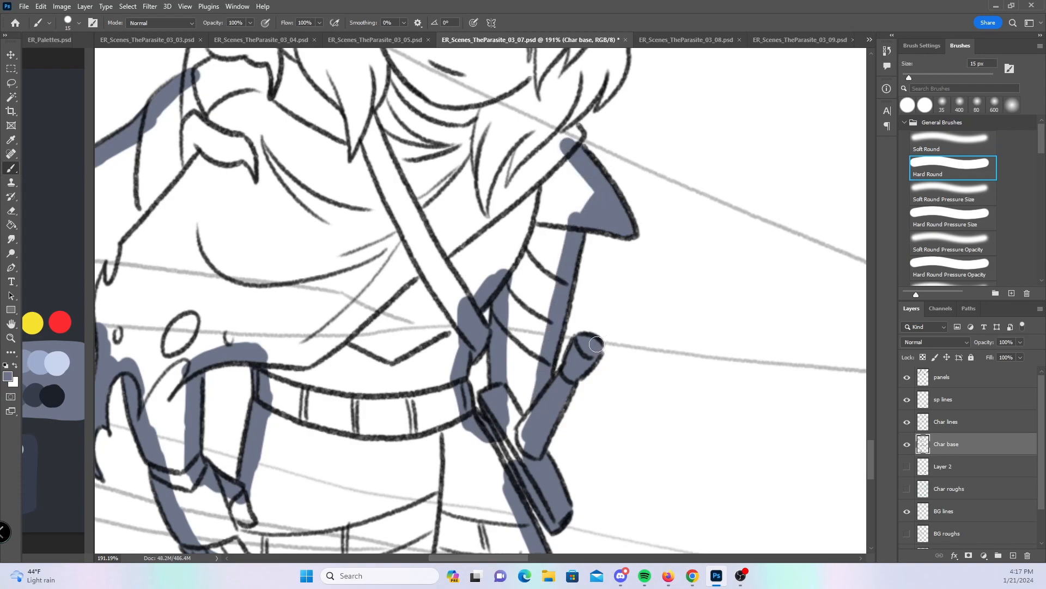
# - Fill the young character's pointed hair tufts and side hair tips with the Hard Round Pressure Size brush
pyautogui.moveTo(468, 304); pyautogui.dragTo(459, 421)
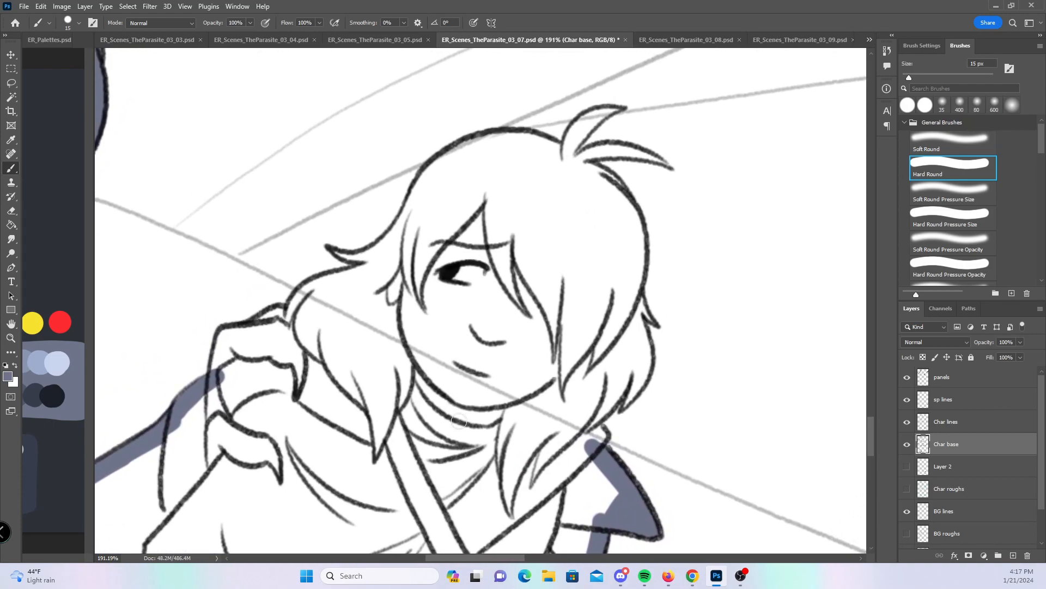
pyautogui.click(950, 215)
pyautogui.moveTo(620, 109)
pyautogui.mouseDown()
pyautogui.moveTo(583, 122)
pyautogui.moveTo(568, 137)
pyautogui.moveTo(572, 152)
pyautogui.moveTo(615, 109)
pyautogui.mouseUp()
pyautogui.moveTo(639, 156)
pyautogui.mouseDown()
pyautogui.moveTo(621, 148)
pyautogui.moveTo(662, 164)
pyautogui.mouseUp()
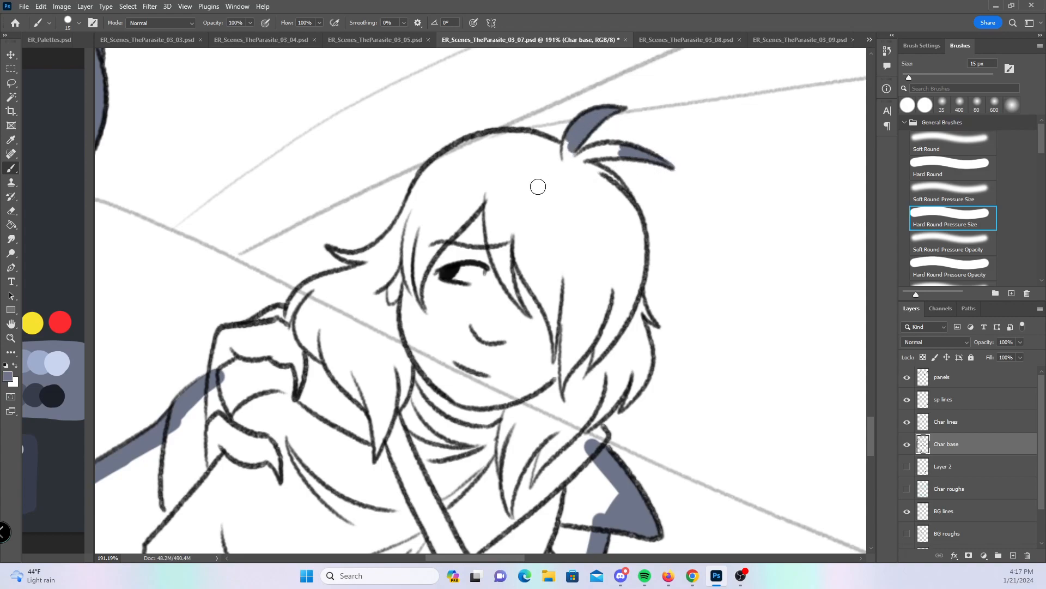
pyautogui.moveTo(330, 248); pyautogui.dragTo(373, 258)
pyautogui.moveTo(642, 302)
pyautogui.mouseDown()
pyautogui.moveTo(646, 321)
pyautogui.moveTo(641, 311)
pyautogui.mouseUp()
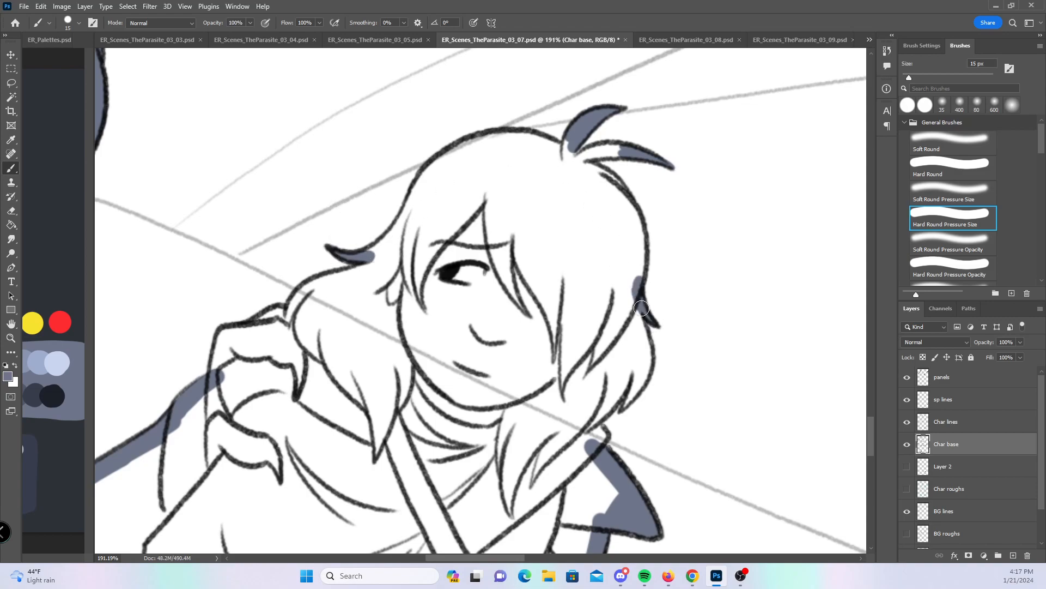
pyautogui.moveTo(624, 406); pyautogui.dragTo(646, 366)
# - Paint along the young character's raised arm and the outer hair outline with Hard Round, and save the document
pyautogui.click(951, 165)
pyautogui.moveTo(219, 354)
pyautogui.mouseDown()
pyautogui.moveTo(298, 307)
pyautogui.moveTo(285, 322)
pyautogui.moveTo(372, 258)
pyautogui.moveTo(361, 264)
pyautogui.moveTo(436, 166)
pyautogui.moveTo(528, 143)
pyautogui.moveTo(621, 149)
pyautogui.moveTo(591, 154)
pyautogui.moveTo(608, 156)
pyautogui.moveTo(605, 180)
pyautogui.moveTo(592, 172)
pyautogui.moveTo(632, 230)
pyautogui.moveTo(635, 376)
pyautogui.moveTo(593, 420)
pyautogui.moveTo(589, 442)
pyautogui.moveTo(601, 435)
pyautogui.moveTo(591, 409)
pyautogui.moveTo(618, 382)
pyautogui.moveTo(634, 346)
pyautogui.moveTo(602, 414)
pyautogui.moveTo(660, 301)
pyautogui.mouseUp()
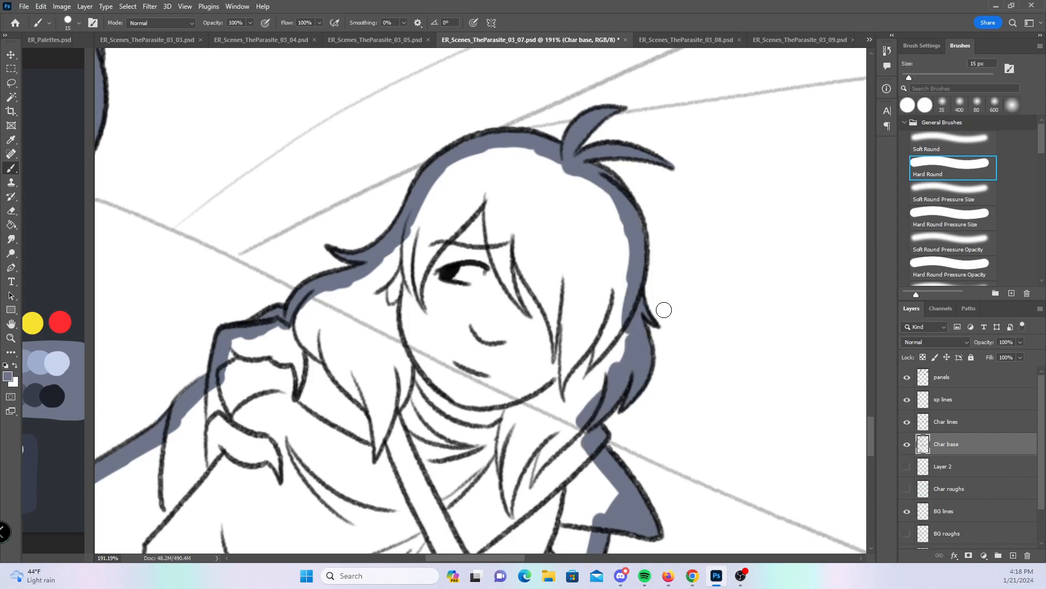
pyautogui.moveTo(716, 393); pyautogui.dragTo(627, 401)
pyautogui.moveTo(636, 458); pyautogui.dragTo(349, 355)
pyautogui.hotkey('ctrl', 's')
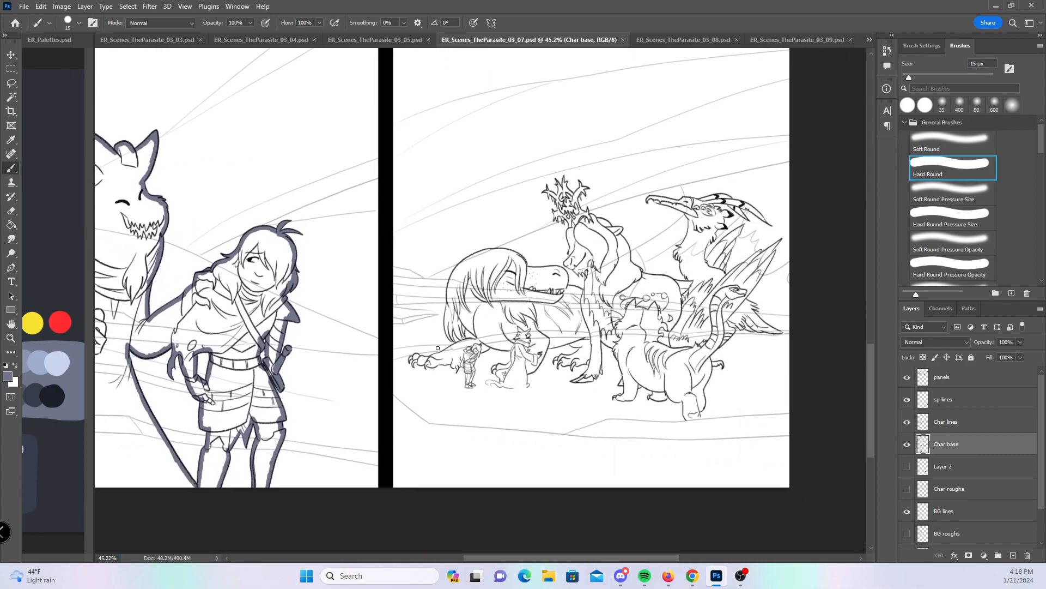
# - Fill the long-haired beast's lower hair tips and front claws in the last panel with Hard Round Pressure Size at 10 px
pyautogui.press('z')
pyautogui.moveTo(444, 344); pyautogui.dragTo(524, 343)
pyautogui.press('b')
pyautogui.click(950, 217)
pyautogui.press('[')
pyautogui.moveTo(459, 305)
pyautogui.mouseDown()
pyautogui.moveTo(481, 340)
pyautogui.moveTo(458, 275)
pyautogui.moveTo(500, 347)
pyautogui.moveTo(480, 302)
pyautogui.moveTo(499, 273)
pyautogui.moveTo(503, 306)
pyautogui.moveTo(494, 286)
pyautogui.moveTo(516, 298)
pyautogui.moveTo(519, 274)
pyautogui.moveTo(541, 306)
pyautogui.mouseUp()
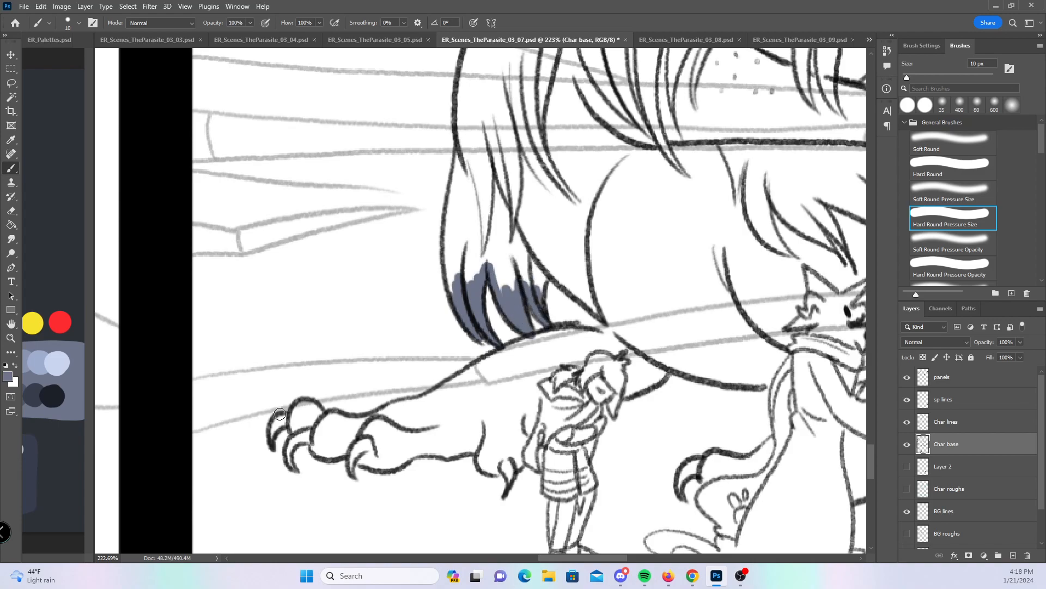
pyautogui.moveTo(275, 420); pyautogui.dragTo(285, 419)
pyautogui.moveTo(293, 467)
pyautogui.mouseDown()
pyautogui.moveTo(309, 440)
pyautogui.moveTo(358, 460)
pyautogui.mouseUp()
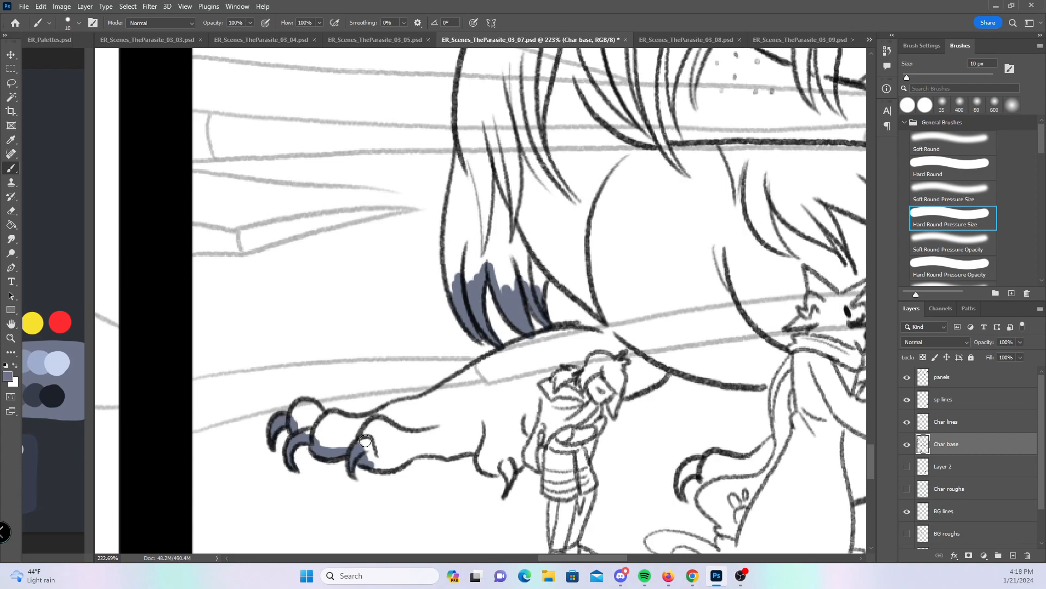
pyautogui.moveTo(507, 474); pyautogui.dragTo(512, 462)
# - Paint the long-haired beast's front toes, both foreleg edges and the outer edge of its hanging hair with Hard Round
pyautogui.click(955, 168)
pyautogui.moveTo(307, 435)
pyautogui.mouseDown()
pyautogui.moveTo(373, 423)
pyautogui.moveTo(420, 409)
pyautogui.moveTo(390, 408)
pyautogui.moveTo(448, 395)
pyautogui.moveTo(432, 398)
pyautogui.moveTo(575, 317)
pyautogui.moveTo(530, 343)
pyautogui.moveTo(559, 329)
pyautogui.mouseUp()
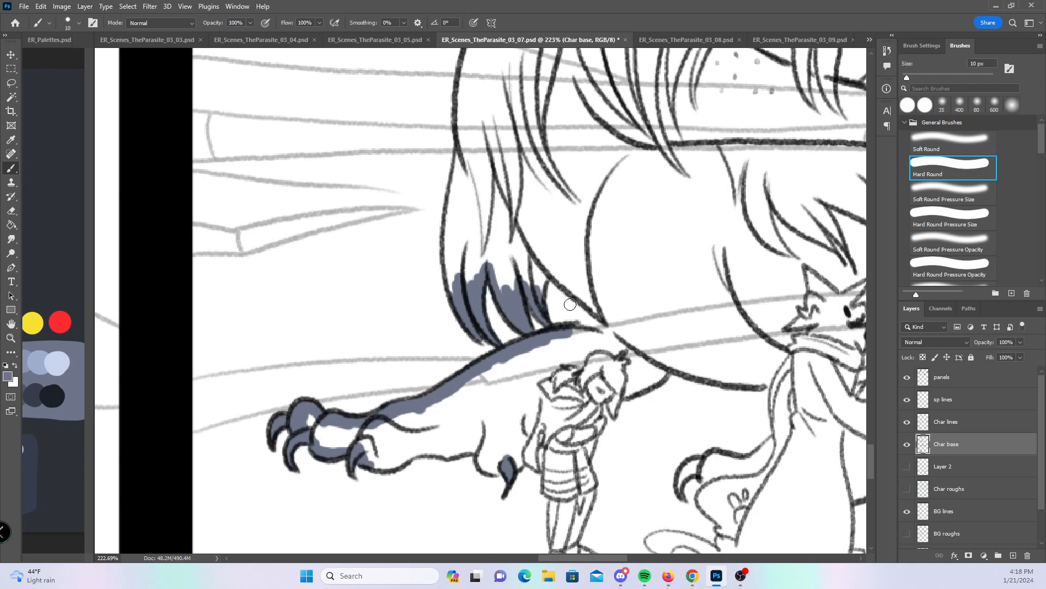
pyautogui.moveTo(464, 129); pyautogui.dragTo(457, 297)
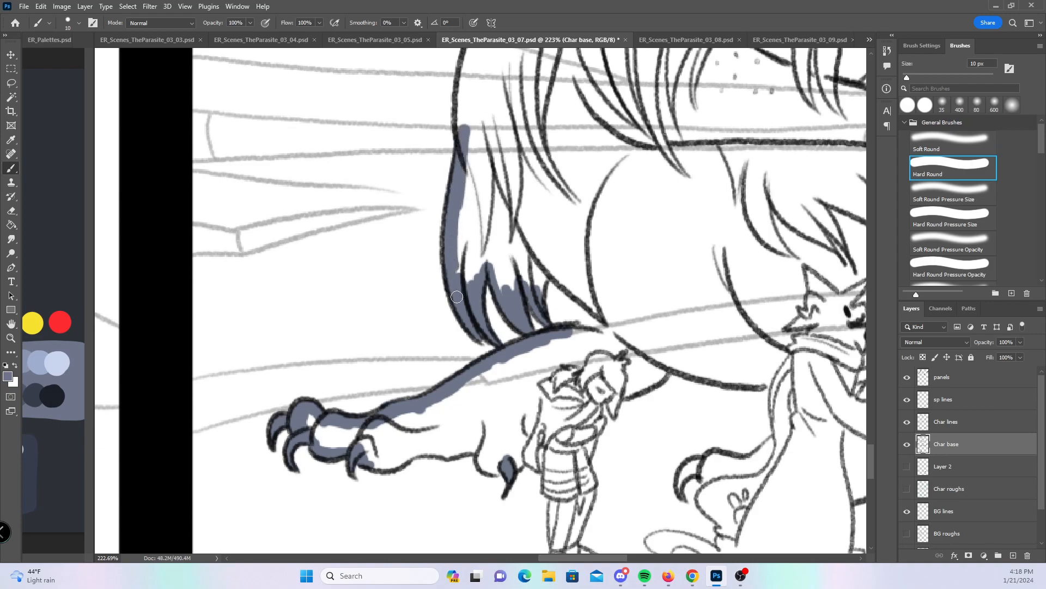
pyautogui.moveTo(467, 65); pyautogui.dragTo(462, 143)
pyautogui.moveTo(373, 453)
pyautogui.mouseDown()
pyautogui.moveTo(395, 462)
pyautogui.moveTo(427, 445)
pyautogui.moveTo(484, 445)
pyautogui.moveTo(480, 455)
pyautogui.moveTo(499, 469)
pyautogui.mouseUp()
# - Paint the beast's belly edge between the two small figures, undoing the stray stroke on the small young character
pyautogui.moveTo(610, 464); pyautogui.dragTo(474, 377)
pyautogui.moveTo(483, 315)
pyautogui.mouseDown()
pyautogui.moveTo(529, 277)
pyautogui.moveTo(571, 293)
pyautogui.moveTo(549, 286)
pyautogui.moveTo(642, 295)
pyautogui.mouseUp()
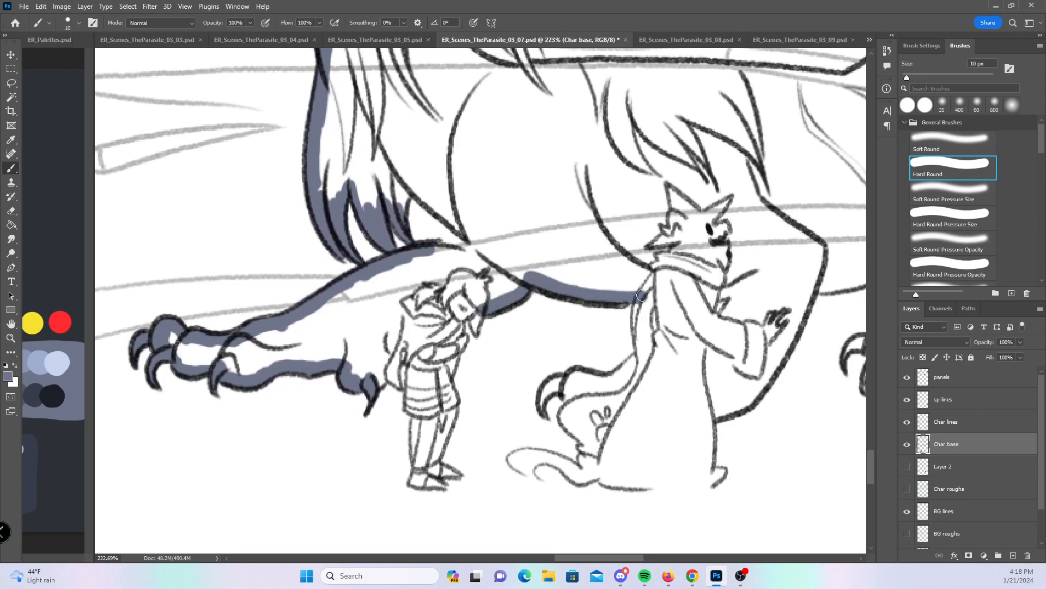
pyautogui.moveTo(474, 320); pyautogui.dragTo(476, 315)
pyautogui.hotkey('ctrl', 'z')
# - Paint the small young character's face-side hair, body edges, legs and shoes with Hard Round Pressure Size
pyautogui.click(963, 218)
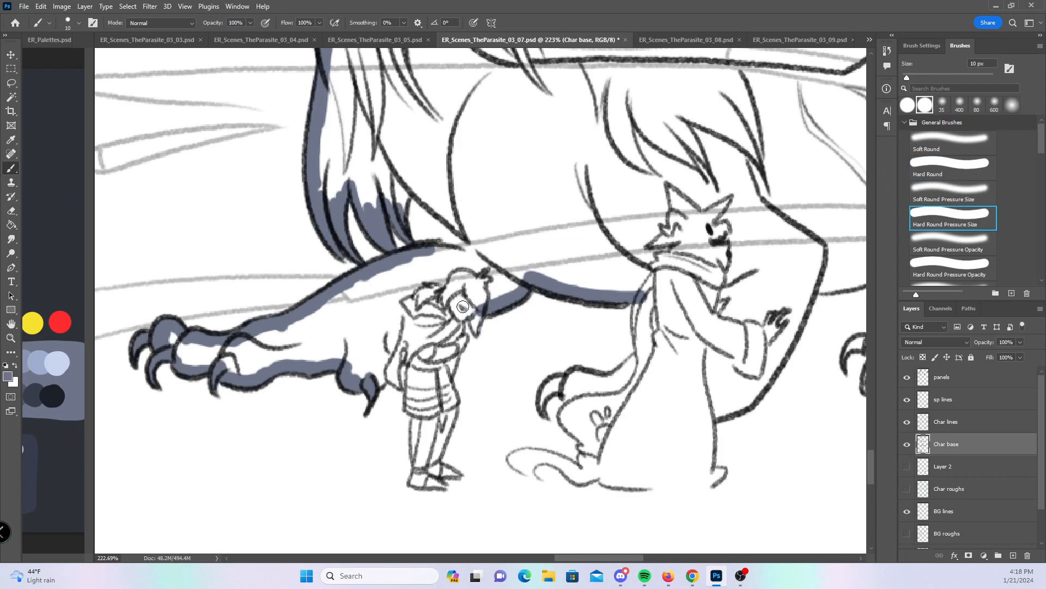
pyautogui.moveTo(478, 336)
pyautogui.mouseDown()
pyautogui.moveTo(483, 295)
pyautogui.moveTo(457, 321)
pyautogui.moveTo(456, 299)
pyautogui.mouseUp()
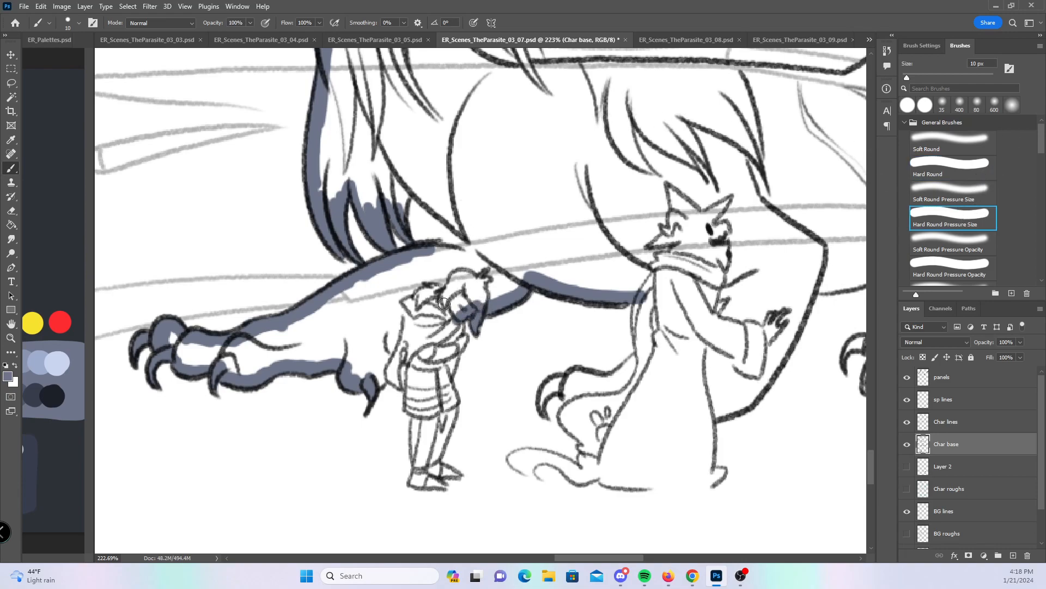
pyautogui.moveTo(382, 381)
pyautogui.mouseDown()
pyautogui.moveTo(403, 359)
pyautogui.moveTo(416, 461)
pyautogui.moveTo(423, 478)
pyautogui.moveTo(439, 467)
pyautogui.mouseUp()
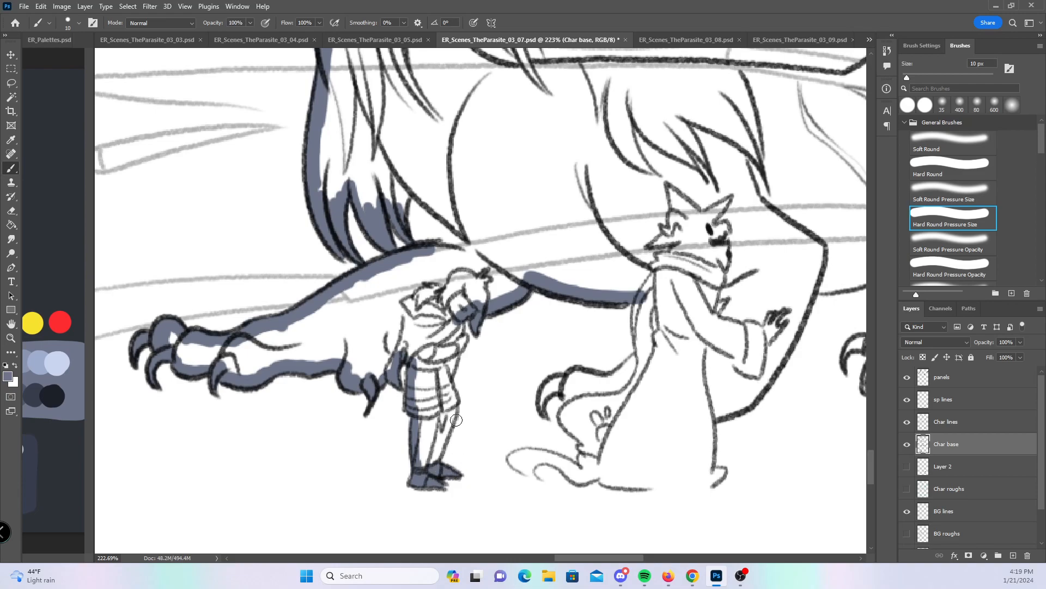
pyautogui.moveTo(445, 382); pyautogui.dragTo(460, 317)
pyautogui.moveTo(456, 358); pyautogui.dragTo(433, 468)
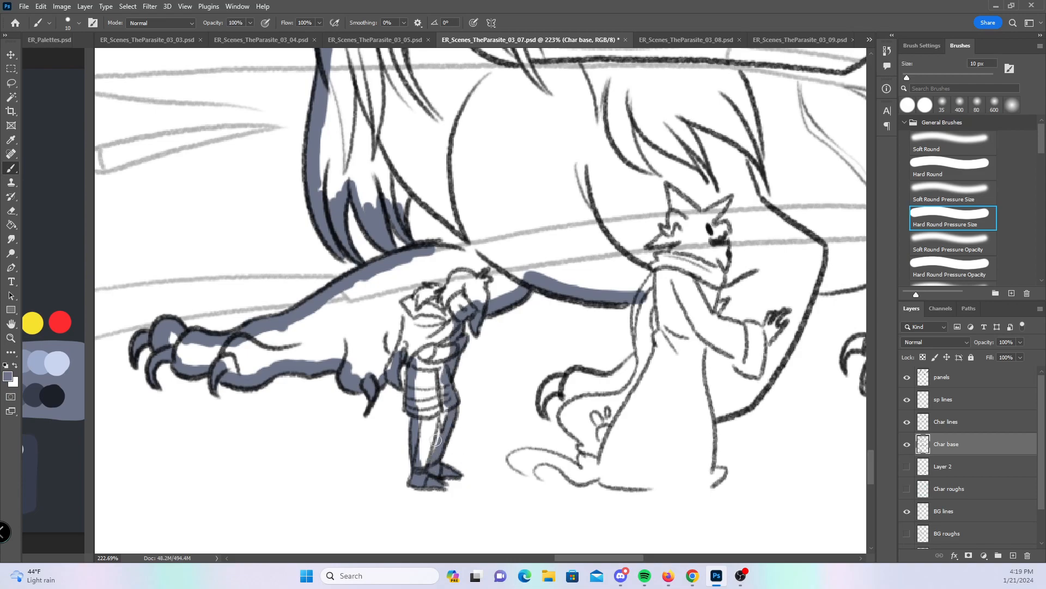
# - Fill the beast's clawed foot behind the small robed figure and paint up the leg beside the robe
pyautogui.moveTo(551, 399)
pyautogui.mouseDown()
pyautogui.moveTo(553, 385)
pyautogui.moveTo(567, 383)
pyautogui.moveTo(572, 402)
pyautogui.mouseUp()
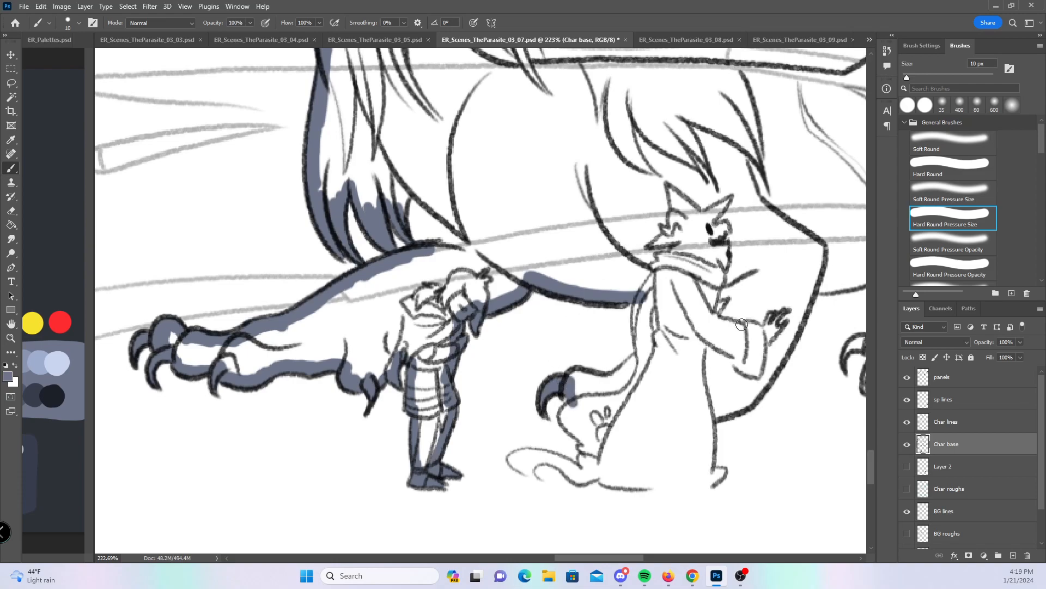
pyautogui.moveTo(744, 449); pyautogui.dragTo(539, 396)
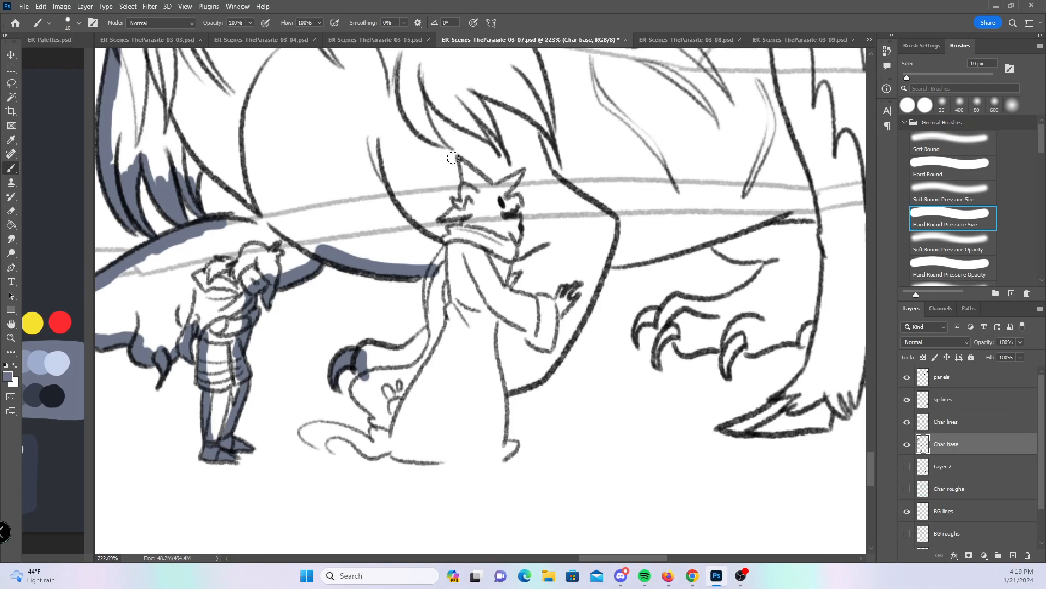
pyautogui.moveTo(360, 368)
pyautogui.mouseDown()
pyautogui.moveTo(381, 349)
pyautogui.moveTo(422, 344)
pyautogui.moveTo(439, 324)
pyautogui.moveTo(429, 293)
pyautogui.moveTo(438, 266)
pyautogui.mouseUp()
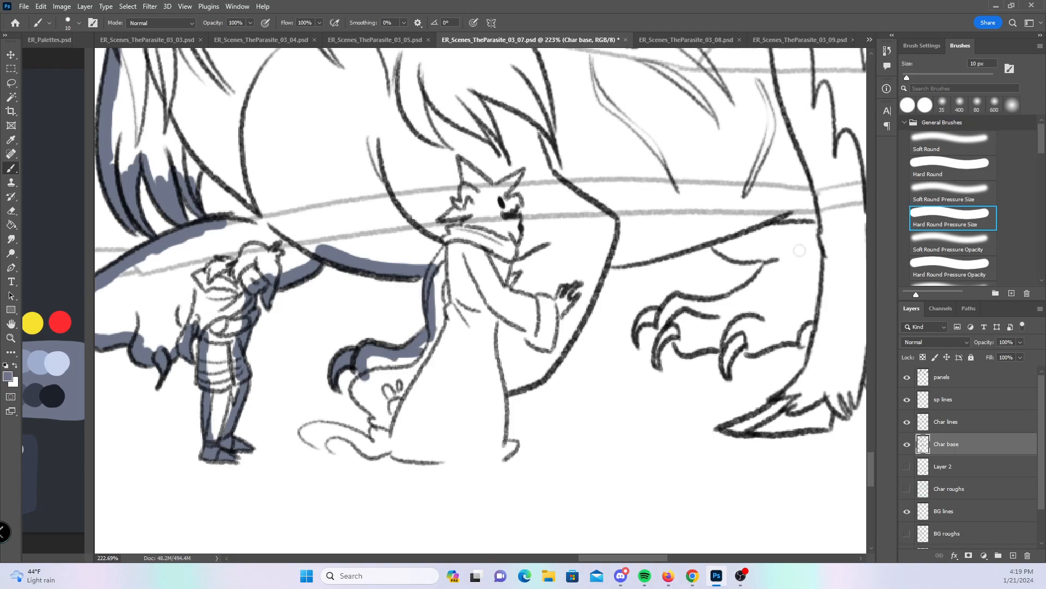
pyautogui.moveTo(366, 375)
pyautogui.mouseDown()
pyautogui.moveTo(358, 391)
pyautogui.moveTo(382, 431)
pyautogui.moveTo(379, 383)
pyautogui.moveTo(369, 373)
pyautogui.moveTo(414, 359)
pyautogui.moveTo(406, 407)
pyautogui.mouseUp()
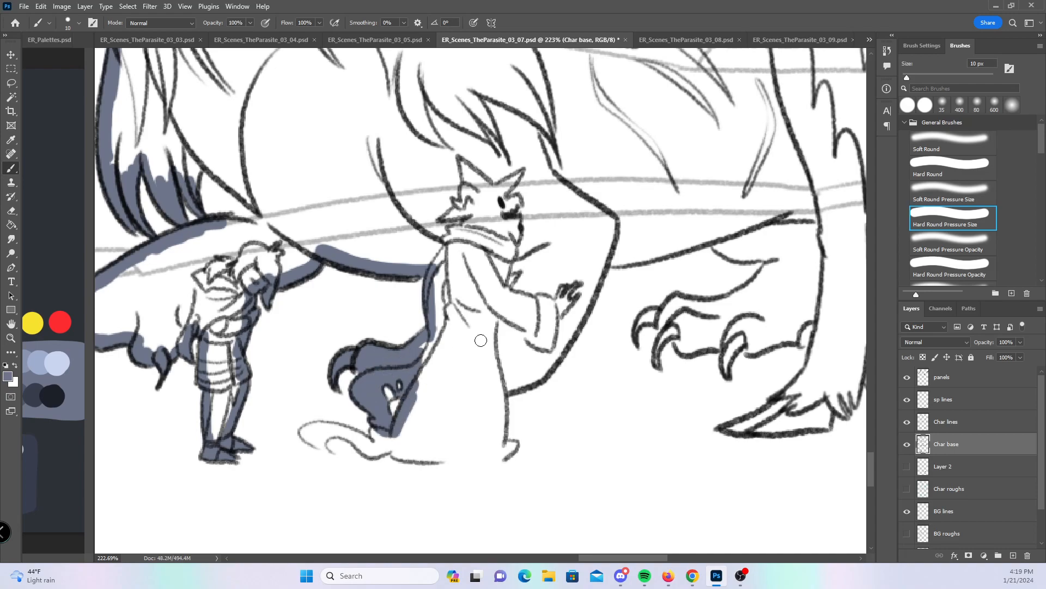
# - Fill the claws of the beast's far foot and the talon tip of the neighbouring creature's leg
pyautogui.moveTo(636, 338)
pyautogui.mouseDown()
pyautogui.moveTo(654, 317)
pyautogui.moveTo(668, 321)
pyautogui.mouseUp()
pyautogui.moveTo(661, 365); pyautogui.dragTo(675, 331)
pyautogui.moveTo(726, 373); pyautogui.dragTo(752, 330)
pyautogui.moveTo(728, 428); pyautogui.dragTo(761, 417)
# - Paint the small robed figure's tail base, robe hem and lower front edge with Hard Round
pyautogui.click(954, 176)
pyautogui.moveTo(379, 419)
pyautogui.mouseDown()
pyautogui.moveTo(381, 444)
pyautogui.moveTo(345, 430)
pyautogui.moveTo(401, 452)
pyautogui.moveTo(511, 447)
pyautogui.moveTo(488, 441)
pyautogui.mouseUp()
pyautogui.moveTo(501, 385); pyautogui.dragTo(498, 449)
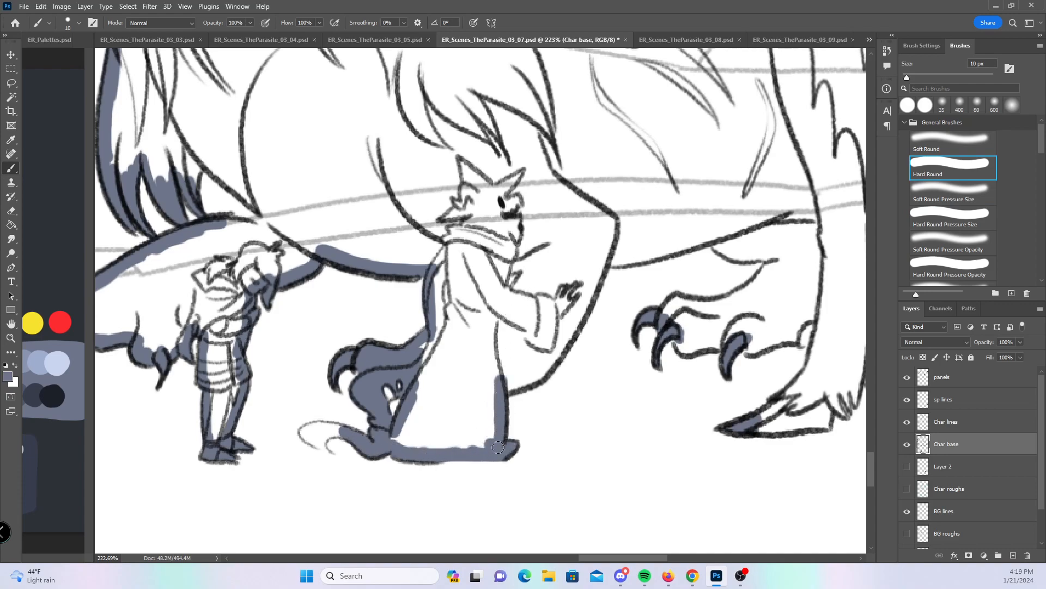
# - Paint the base colour along the beast's thigh and the upper and lower edges of its far clawed foot
pyautogui.moveTo(501, 385)
pyautogui.mouseDown()
pyautogui.moveTo(554, 353)
pyautogui.moveTo(609, 249)
pyautogui.moveTo(657, 258)
pyautogui.moveTo(694, 240)
pyautogui.moveTo(777, 256)
pyautogui.mouseUp()
pyautogui.moveTo(665, 321)
pyautogui.mouseDown()
pyautogui.moveTo(741, 297)
pyautogui.moveTo(765, 272)
pyautogui.mouseUp()
pyautogui.moveTo(676, 317)
pyautogui.mouseDown()
pyautogui.moveTo(687, 349)
pyautogui.moveTo(820, 340)
pyautogui.mouseUp()
# - Fill the taloned leg's ankle fur, the maned creature's front claws and the small triangle behind its foreleg with Hard Round Pressure Size
pyautogui.moveTo(758, 421); pyautogui.dragTo(288, 432)
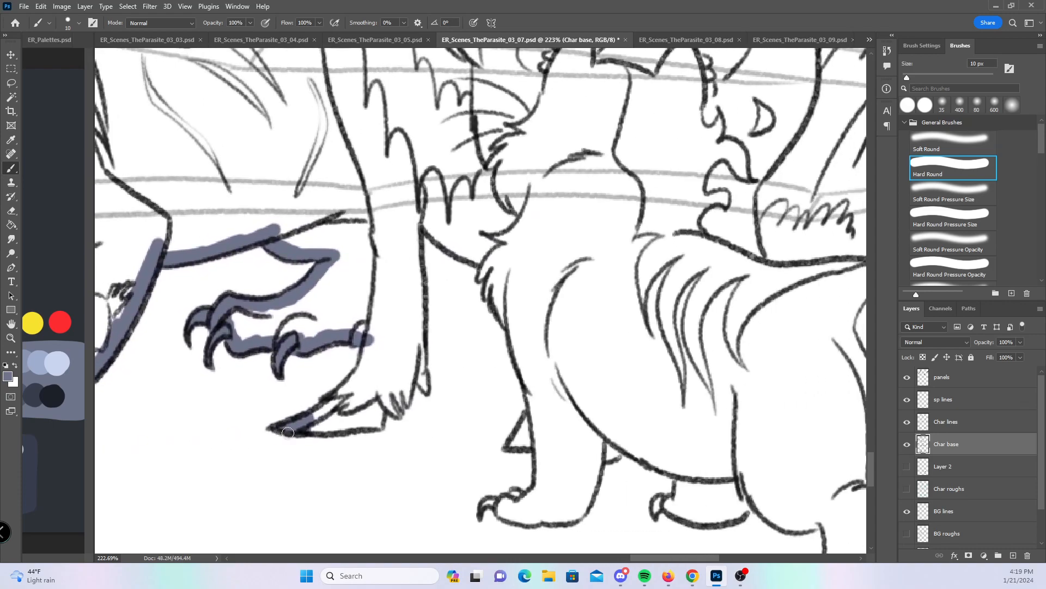
pyautogui.click(944, 224)
pyautogui.moveTo(380, 392)
pyautogui.mouseDown()
pyautogui.moveTo(420, 371)
pyautogui.moveTo(419, 346)
pyautogui.mouseUp()
pyautogui.moveTo(489, 502)
pyautogui.mouseDown()
pyautogui.moveTo(515, 496)
pyautogui.moveTo(506, 513)
pyautogui.mouseUp()
pyautogui.moveTo(514, 445)
pyautogui.mouseDown()
pyautogui.moveTo(525, 423)
pyautogui.moveTo(529, 439)
pyautogui.mouseUp()
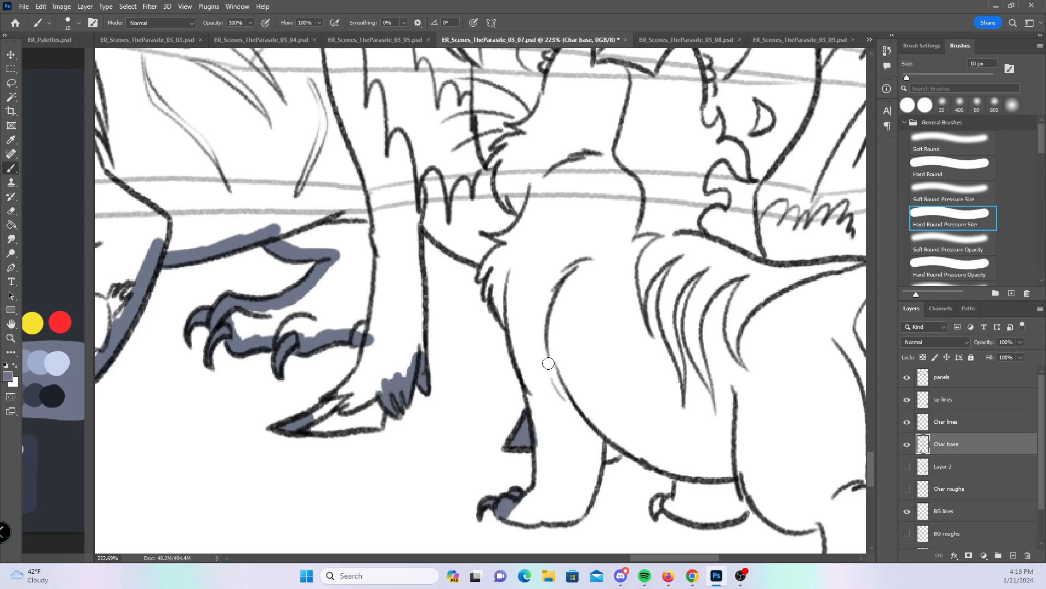
# - Paint the talon and edges of the taloned leg with Hard Round, continuing along the belly line to the maned creature's chest
pyautogui.click(947, 169)
pyautogui.moveTo(312, 419)
pyautogui.mouseDown()
pyautogui.moveTo(359, 376)
pyautogui.moveTo(373, 335)
pyautogui.moveTo(371, 345)
pyautogui.mouseUp()
pyautogui.moveTo(308, 430)
pyautogui.mouseDown()
pyautogui.moveTo(366, 422)
pyautogui.moveTo(333, 422)
pyautogui.mouseUp()
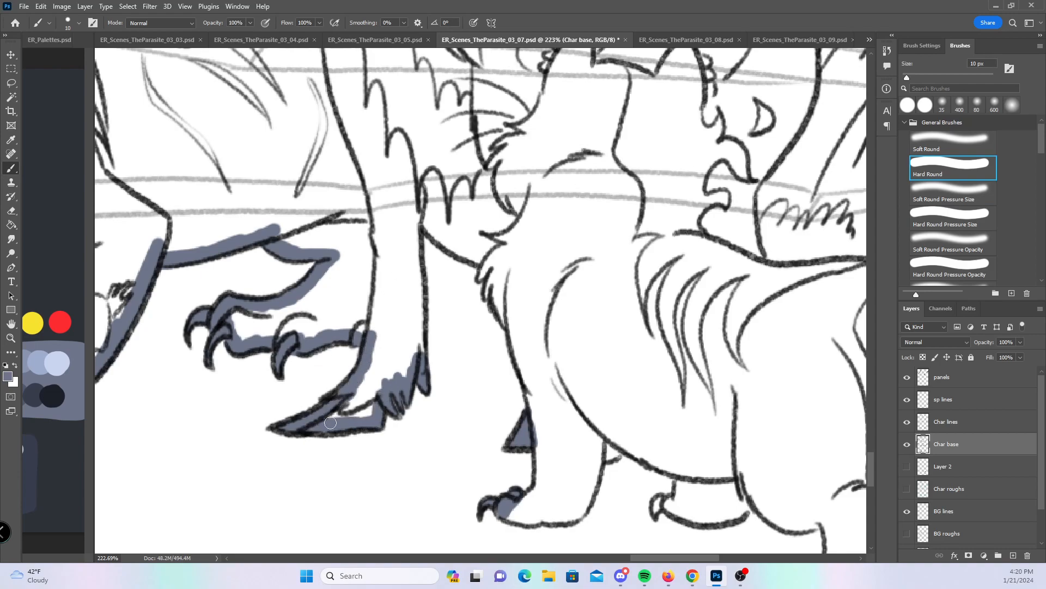
pyautogui.moveTo(408, 360)
pyautogui.mouseDown()
pyautogui.moveTo(419, 206)
pyautogui.moveTo(447, 242)
pyautogui.moveTo(499, 264)
pyautogui.mouseUp()
# - Fill the maned creature's chest fur tips with Hard Round Pressure Size, and paint its foreleg and belly edge with Hard Round
pyautogui.click(945, 224)
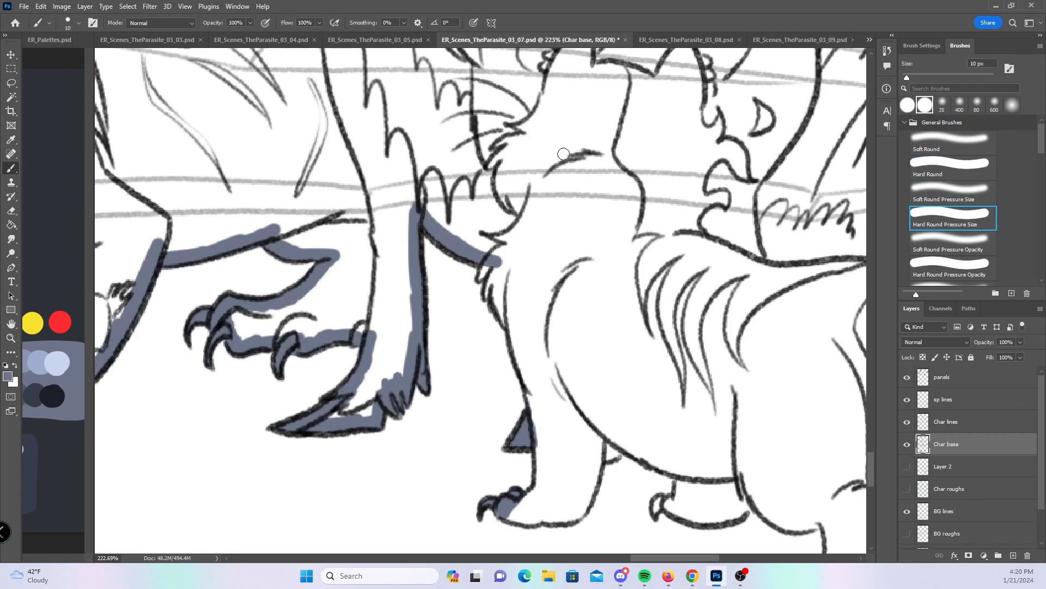
pyautogui.moveTo(481, 278)
pyautogui.mouseDown()
pyautogui.moveTo(496, 267)
pyautogui.moveTo(488, 297)
pyautogui.moveTo(504, 309)
pyautogui.moveTo(541, 447)
pyautogui.moveTo(547, 485)
pyautogui.moveTo(521, 506)
pyautogui.moveTo(580, 513)
pyautogui.moveTo(593, 470)
pyautogui.moveTo(627, 429)
pyautogui.mouseUp()
pyautogui.click(967, 175)
pyautogui.moveTo(797, 399)
pyautogui.mouseDown()
pyautogui.moveTo(469, 369)
pyautogui.moveTo(367, 320)
pyautogui.mouseUp()
pyautogui.moveTo(288, 352); pyautogui.dragTo(338, 378)
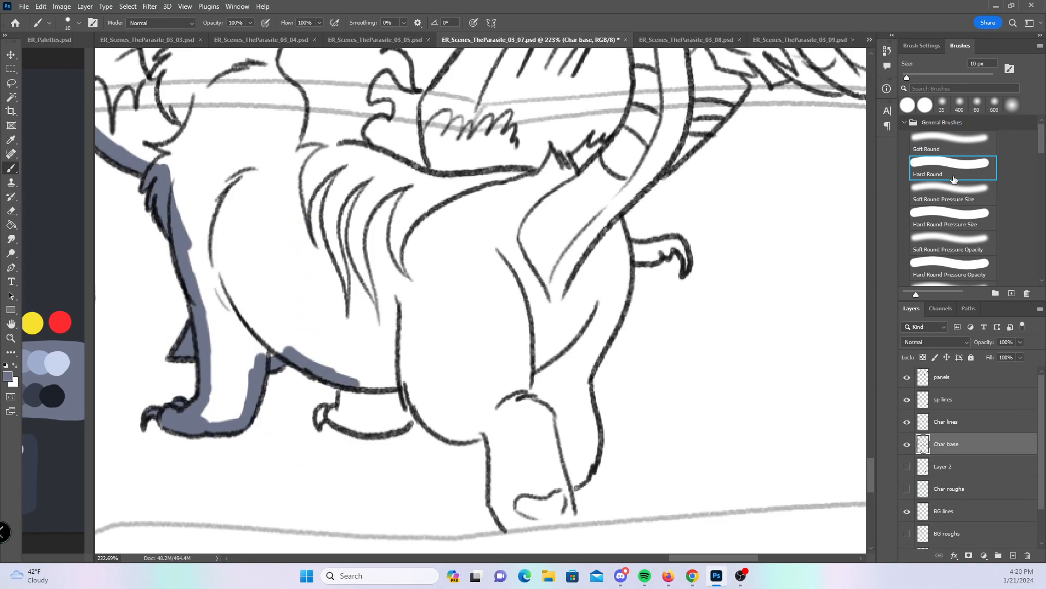
# - Fill the claws of the maned creature's far hind foot and the clawed foot behind its haunch with Hard Round Pressure Size
pyautogui.click(934, 218)
pyautogui.moveTo(319, 423)
pyautogui.mouseDown()
pyautogui.moveTo(327, 410)
pyautogui.moveTo(340, 415)
pyautogui.moveTo(345, 390)
pyautogui.mouseUp()
pyautogui.moveTo(633, 250)
pyautogui.mouseDown()
pyautogui.moveTo(678, 241)
pyautogui.moveTo(683, 268)
pyautogui.mouseUp()
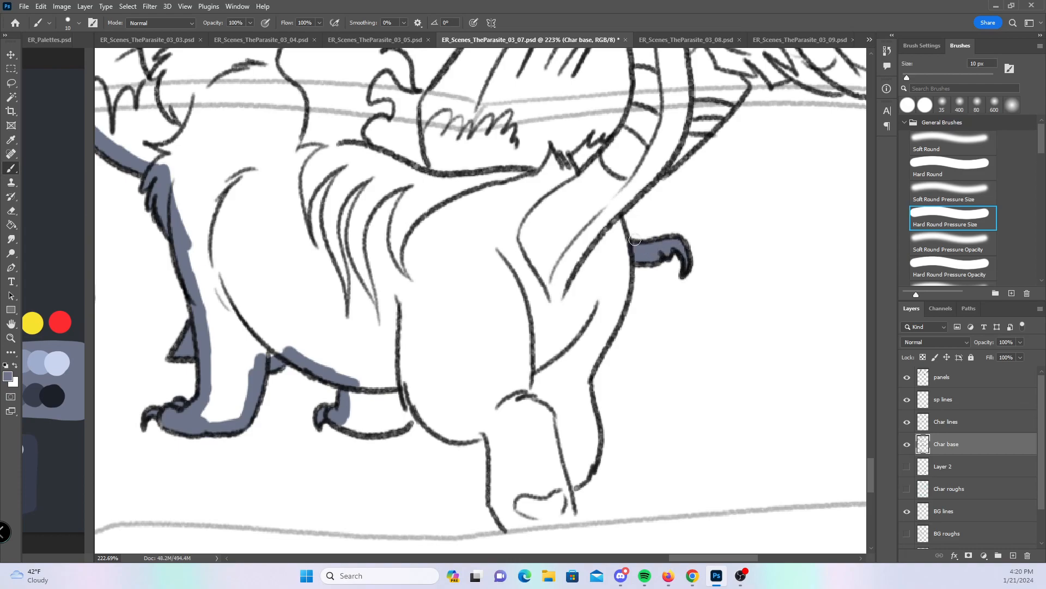
# - Paint the edges of the maned creature's hind feet, lower belly and haunch with Hard Round
pyautogui.click(960, 167)
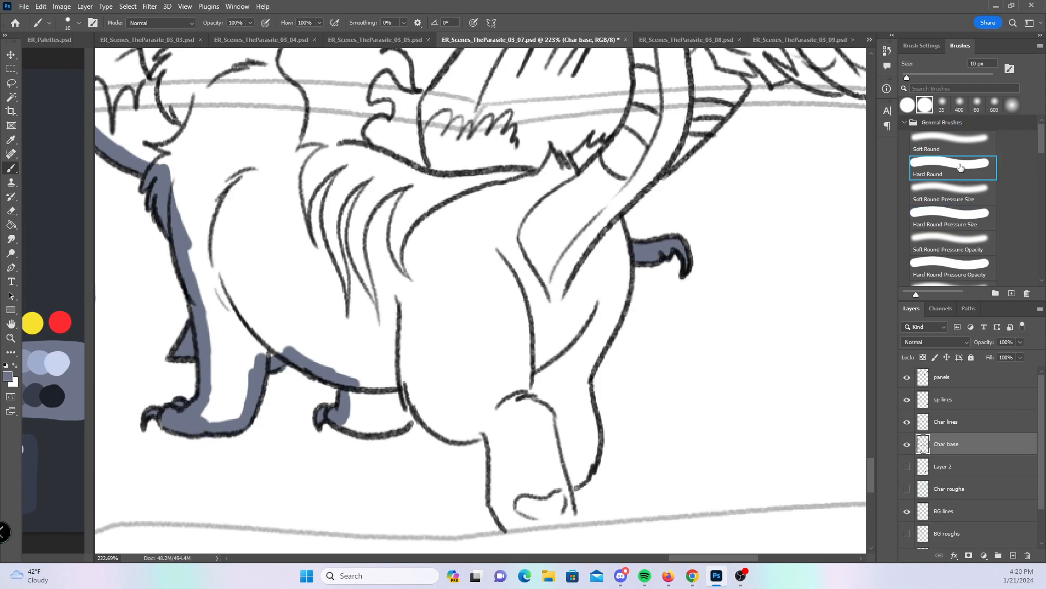
pyautogui.moveTo(344, 421)
pyautogui.mouseDown()
pyautogui.moveTo(378, 428)
pyautogui.moveTo(424, 413)
pyautogui.moveTo(478, 434)
pyautogui.moveTo(462, 439)
pyautogui.moveTo(492, 435)
pyautogui.moveTo(496, 502)
pyautogui.moveTo(515, 526)
pyautogui.moveTo(570, 519)
pyautogui.moveTo(559, 466)
pyautogui.mouseUp()
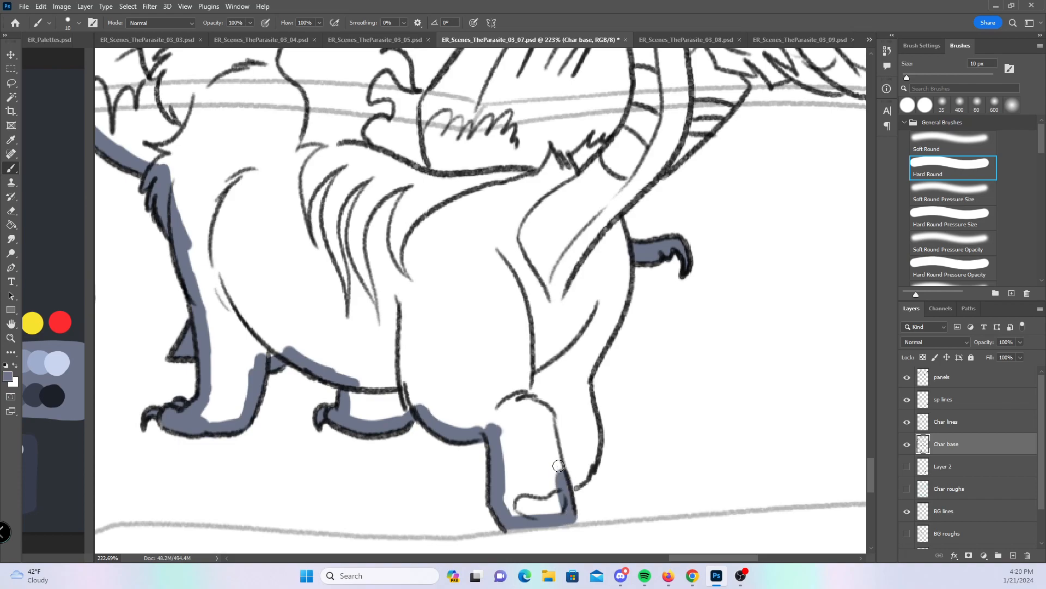
pyautogui.moveTo(611, 215)
pyautogui.mouseDown()
pyautogui.moveTo(624, 272)
pyautogui.moveTo(589, 363)
pyautogui.moveTo(594, 454)
pyautogui.moveTo(564, 486)
pyautogui.mouseUp()
# - Fill the jagged feather tips beneath the serpent tail's head with Hard Round Pressure Size, and paint along those feathers with Hard Round
pyautogui.moveTo(724, 208); pyautogui.dragTo(571, 423)
pyautogui.click(960, 218)
pyautogui.moveTo(644, 150)
pyautogui.mouseDown()
pyautogui.moveTo(701, 177)
pyautogui.moveTo(687, 175)
pyautogui.moveTo(689, 191)
pyautogui.moveTo(706, 198)
pyautogui.mouseUp()
pyautogui.moveTo(783, 294)
pyautogui.mouseDown()
pyautogui.moveTo(826, 311)
pyautogui.moveTo(799, 303)
pyautogui.mouseUp()
pyautogui.click(953, 166)
pyautogui.moveTo(651, 163)
pyautogui.mouseDown()
pyautogui.moveTo(719, 256)
pyautogui.moveTo(797, 303)
pyautogui.mouseUp()
# - Paint the lower edge of the feathers back to the maned creature's tail base with Hard Round
pyautogui.moveTo(598, 266)
pyautogui.mouseDown()
pyautogui.moveTo(621, 297)
pyautogui.moveTo(779, 311)
pyautogui.moveTo(758, 287)
pyautogui.mouseUp()
pyautogui.moveTo(459, 428)
pyautogui.mouseDown()
pyautogui.moveTo(569, 325)
pyautogui.moveTo(587, 297)
pyautogui.moveTo(580, 277)
pyautogui.moveTo(597, 281)
pyautogui.moveTo(602, 267)
pyautogui.mouseUp()
pyautogui.click(948, 215)
pyautogui.click(962, 170)
# - Fill the pointed feather tips of the long-beaked creature's raised wings with Hard Round Pressure Size
pyautogui.moveTo(578, 165)
pyautogui.mouseDown()
pyautogui.moveTo(625, 223)
pyautogui.moveTo(639, 294)
pyautogui.moveTo(440, 447)
pyautogui.mouseUp()
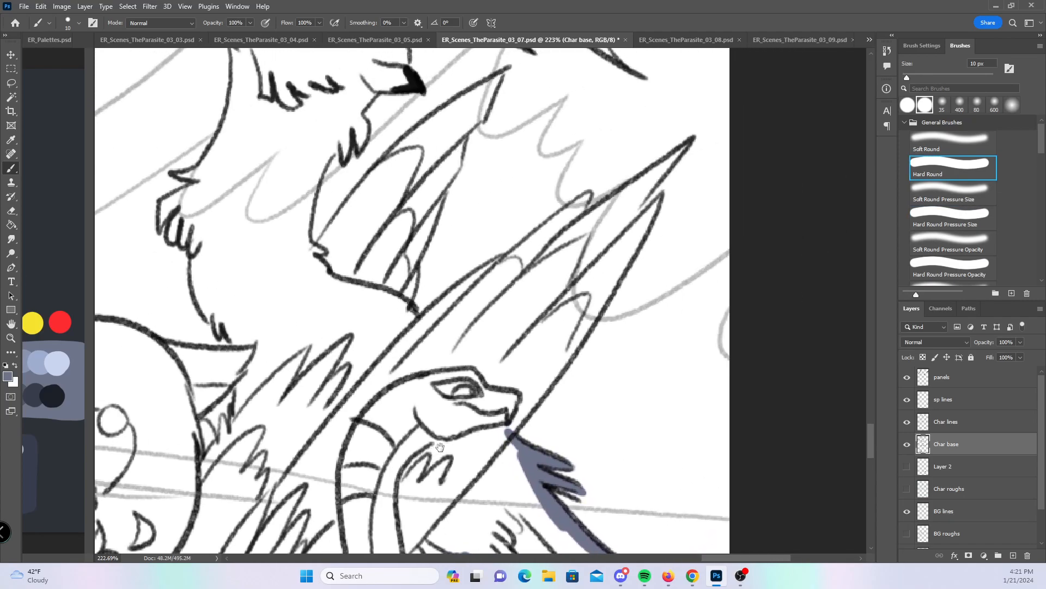
pyautogui.click(939, 216)
pyautogui.moveTo(493, 84)
pyautogui.mouseDown()
pyautogui.moveTo(474, 99)
pyautogui.moveTo(482, 113)
pyautogui.moveTo(497, 77)
pyautogui.mouseUp()
pyautogui.moveTo(590, 194)
pyautogui.mouseDown()
pyautogui.moveTo(556, 221)
pyautogui.moveTo(584, 203)
pyautogui.moveTo(576, 217)
pyautogui.mouseUp()
pyautogui.moveTo(691, 140)
pyautogui.mouseDown()
pyautogui.moveTo(651, 182)
pyautogui.moveTo(632, 234)
pyautogui.moveTo(658, 194)
pyautogui.mouseUp()
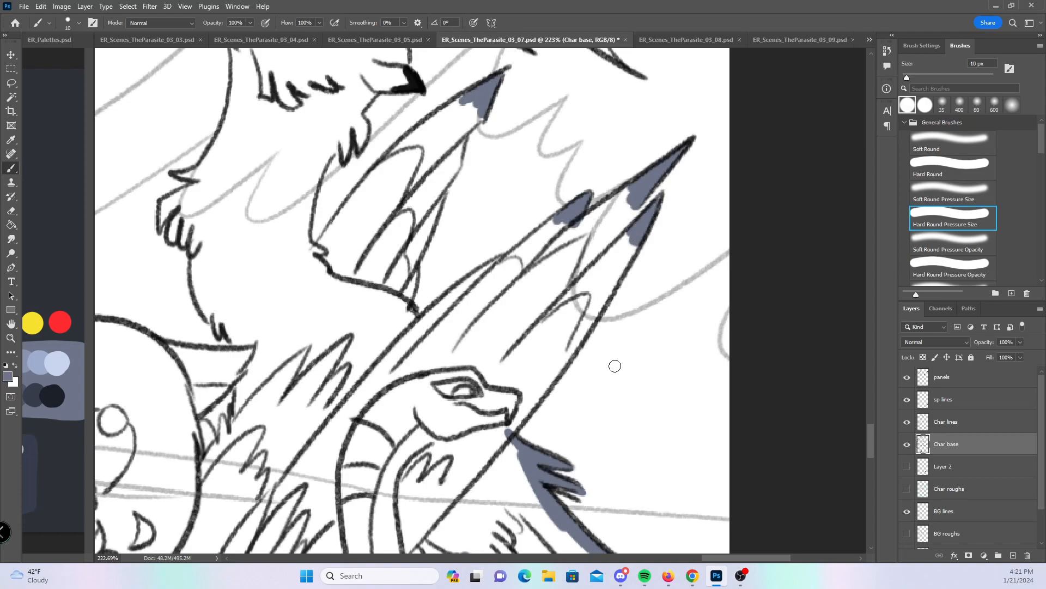
# - Paint along the outer edges of the long-beaked creature's raised wings with Hard Round, and switch to the Hard Round Pressure Size brush
pyautogui.click(957, 173)
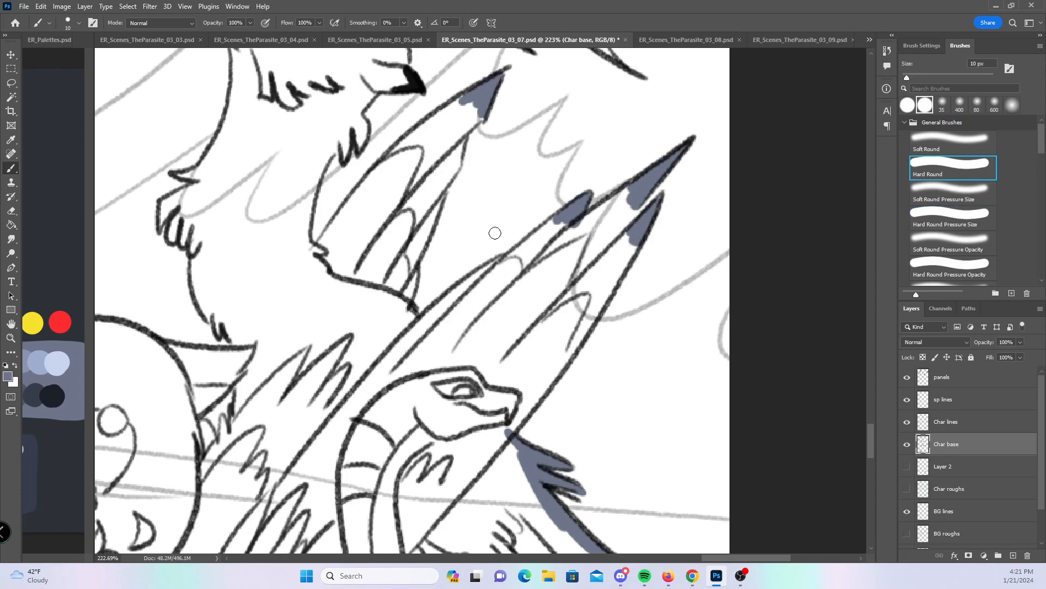
pyautogui.moveTo(455, 105)
pyautogui.mouseDown()
pyautogui.moveTo(359, 196)
pyautogui.moveTo(311, 262)
pyautogui.moveTo(468, 122)
pyautogui.moveTo(398, 311)
pyautogui.moveTo(419, 327)
pyautogui.moveTo(564, 216)
pyautogui.moveTo(626, 196)
pyautogui.moveTo(635, 247)
pyautogui.moveTo(596, 283)
pyautogui.moveTo(588, 324)
pyautogui.moveTo(504, 439)
pyautogui.moveTo(521, 404)
pyautogui.mouseUp()
pyautogui.moveTo(378, 235)
pyautogui.mouseDown()
pyautogui.moveTo(479, 330)
pyautogui.moveTo(480, 433)
pyautogui.moveTo(487, 426)
pyautogui.mouseUp()
pyautogui.click(951, 216)
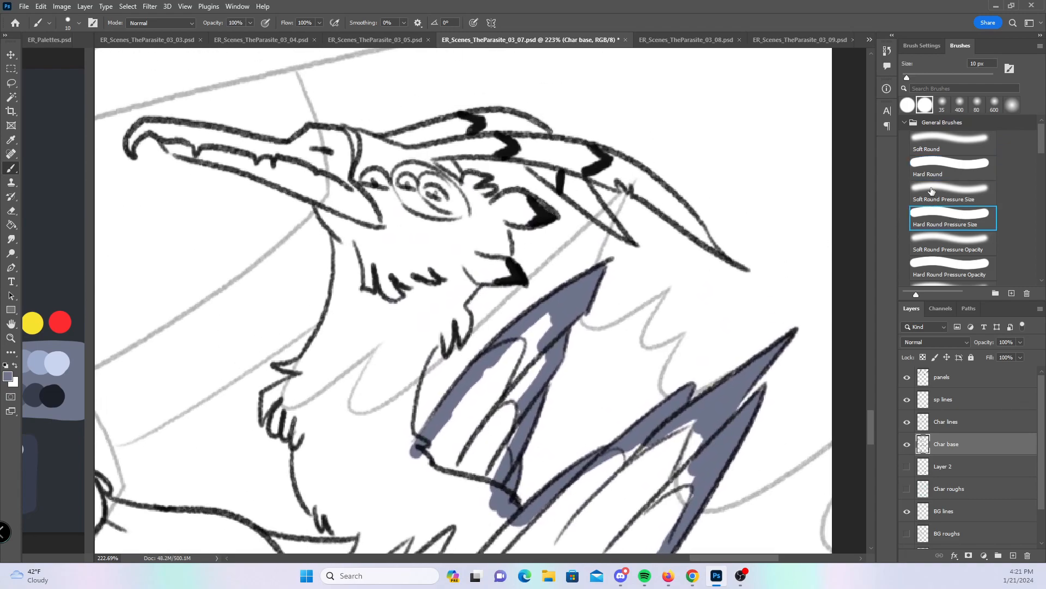
# - Fill the long-beaked creature's hooked beak tip, chest and neck fur tufts, ear tips and crest points with Hard Round Pressure Size
pyautogui.moveTo(130, 143)
pyautogui.mouseDown()
pyautogui.moveTo(137, 131)
pyautogui.moveTo(164, 129)
pyautogui.moveTo(175, 143)
pyautogui.mouseUp()
pyautogui.moveTo(281, 365); pyautogui.dragTo(301, 365)
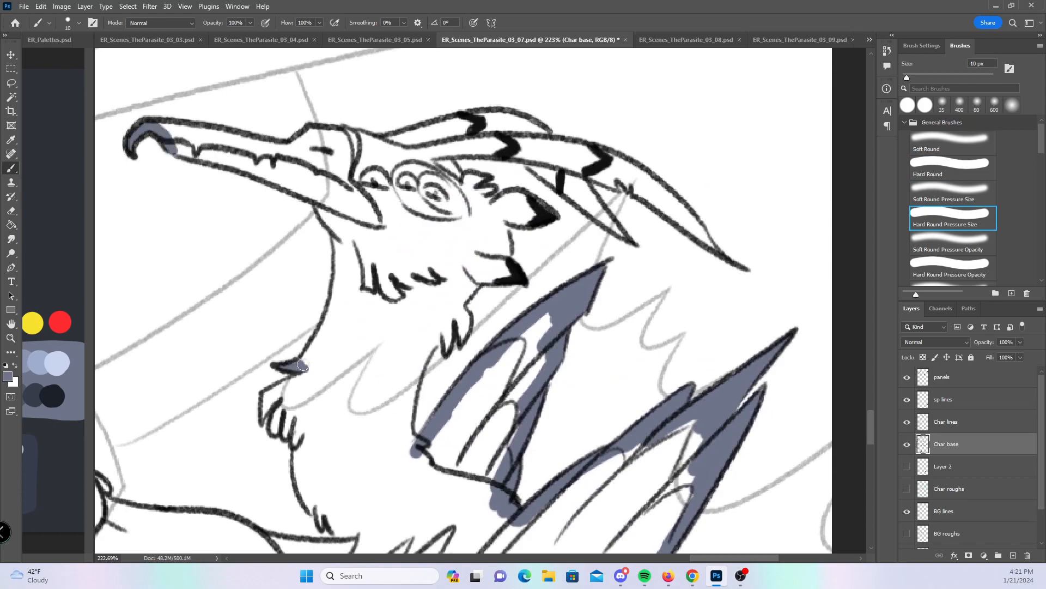
pyautogui.moveTo(267, 406)
pyautogui.mouseDown()
pyautogui.moveTo(266, 392)
pyautogui.moveTo(295, 385)
pyautogui.moveTo(283, 409)
pyautogui.moveTo(297, 431)
pyautogui.mouseUp()
pyautogui.moveTo(603, 223)
pyautogui.mouseDown()
pyautogui.moveTo(613, 226)
pyautogui.moveTo(599, 204)
pyautogui.mouseUp()
pyautogui.moveTo(696, 226)
pyautogui.mouseDown()
pyautogui.moveTo(721, 253)
pyautogui.moveTo(702, 235)
pyautogui.mouseUp()
pyautogui.moveTo(500, 268); pyautogui.dragTo(504, 261)
pyautogui.moveTo(524, 201); pyautogui.dragTo(537, 218)
pyautogui.moveTo(469, 186)
pyautogui.mouseDown()
pyautogui.moveTo(479, 181)
pyautogui.moveTo(488, 194)
pyautogui.mouseUp()
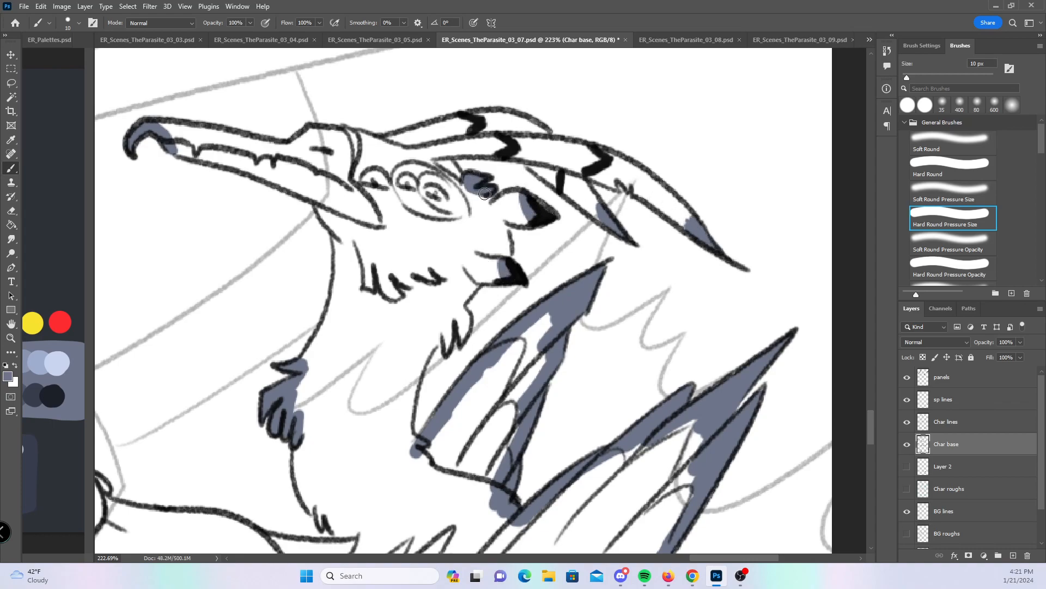
pyautogui.moveTo(441, 326)
pyautogui.mouseDown()
pyautogui.moveTo(453, 316)
pyautogui.moveTo(465, 334)
pyautogui.mouseUp()
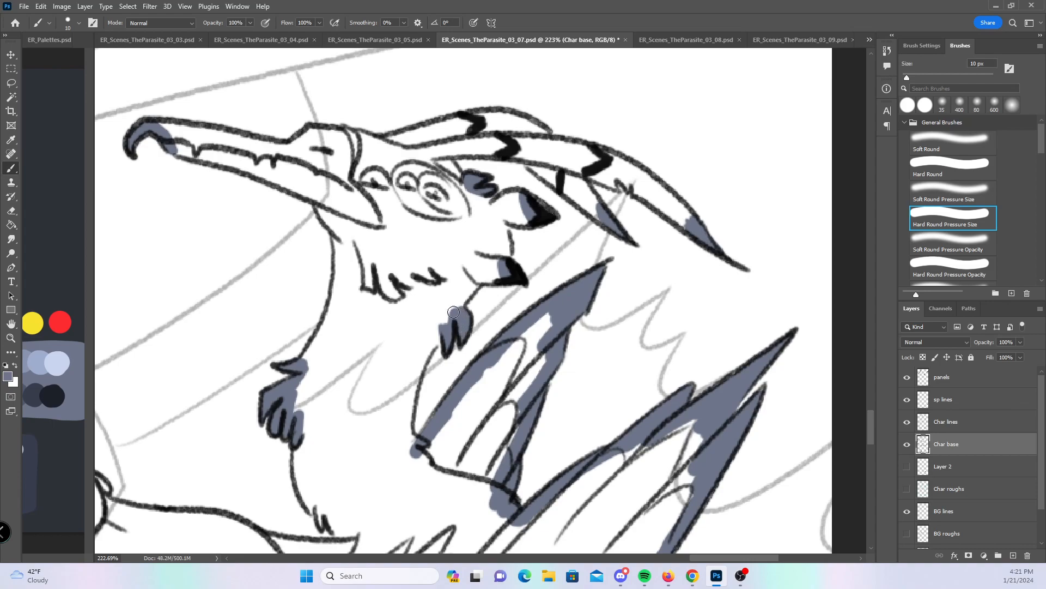
# - Paint along the long-beaked creature's beak, front of the neck and swept-back crest with Hard Round
pyautogui.click(951, 163)
pyautogui.moveTo(173, 149)
pyautogui.mouseDown()
pyautogui.moveTo(273, 176)
pyautogui.moveTo(323, 199)
pyautogui.moveTo(345, 238)
pyautogui.mouseUp()
pyautogui.moveTo(302, 362)
pyautogui.mouseDown()
pyautogui.moveTo(341, 285)
pyautogui.moveTo(337, 209)
pyautogui.mouseUp()
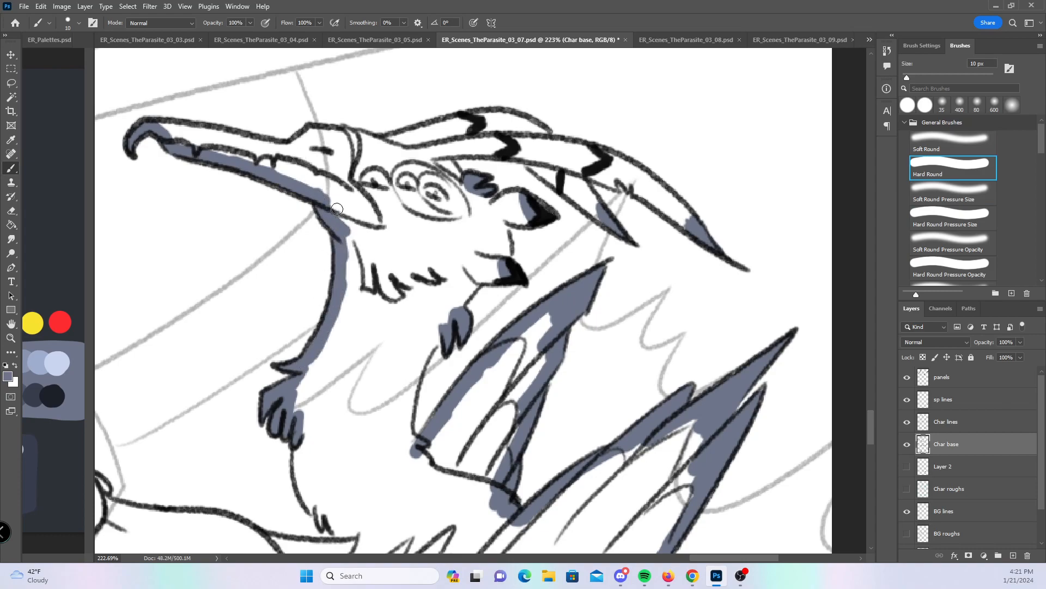
pyautogui.moveTo(183, 143)
pyautogui.mouseDown()
pyautogui.moveTo(294, 150)
pyautogui.moveTo(341, 127)
pyautogui.moveTo(388, 144)
pyautogui.moveTo(505, 117)
pyautogui.moveTo(495, 116)
pyautogui.moveTo(614, 161)
pyautogui.moveTo(605, 154)
pyautogui.moveTo(687, 216)
pyautogui.moveTo(634, 170)
pyautogui.moveTo(643, 196)
pyautogui.moveTo(639, 178)
pyautogui.moveTo(684, 225)
pyautogui.mouseUp()
pyautogui.moveTo(529, 160)
pyautogui.mouseDown()
pyautogui.moveTo(602, 218)
pyautogui.moveTo(566, 170)
pyautogui.moveTo(614, 185)
pyautogui.moveTo(621, 155)
pyautogui.mouseUp()
# - Paint beneath the long-beaked creature's crest and along the back of its head and neck with Hard Round
pyautogui.click(944, 213)
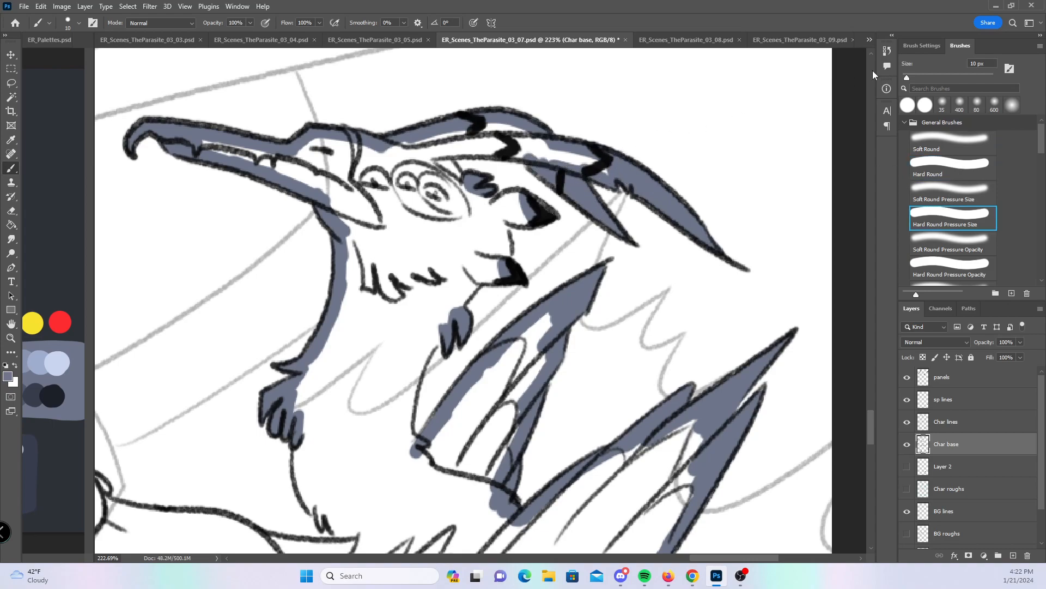
pyautogui.click(952, 171)
pyautogui.moveTo(444, 163)
pyautogui.mouseDown()
pyautogui.moveTo(447, 180)
pyautogui.moveTo(441, 158)
pyautogui.moveTo(458, 151)
pyautogui.moveTo(542, 159)
pyautogui.mouseUp()
pyautogui.moveTo(485, 199)
pyautogui.mouseDown()
pyautogui.moveTo(499, 210)
pyautogui.moveTo(526, 202)
pyautogui.moveTo(521, 223)
pyautogui.moveTo(494, 229)
pyautogui.moveTo(504, 259)
pyautogui.moveTo(475, 275)
pyautogui.moveTo(498, 272)
pyautogui.mouseUp()
pyautogui.moveTo(454, 320); pyautogui.dragTo(475, 286)
pyautogui.moveTo(444, 330)
pyautogui.mouseDown()
pyautogui.moveTo(411, 398)
pyautogui.moveTo(408, 437)
pyautogui.moveTo(570, 208)
pyautogui.mouseUp()
# - Paint the long-beaked creature's lower chest and the maned creature's back up to its shoulder with Hard Round
pyautogui.moveTo(159, 228)
pyautogui.mouseDown()
pyautogui.moveTo(214, 270)
pyautogui.moveTo(209, 284)
pyautogui.moveTo(288, 298)
pyautogui.moveTo(367, 330)
pyautogui.moveTo(466, 322)
pyautogui.moveTo(439, 305)
pyautogui.moveTo(455, 319)
pyautogui.mouseUp()
pyautogui.click(944, 222)
pyautogui.click(942, 170)
pyautogui.moveTo(425, 145)
pyautogui.mouseDown()
pyautogui.moveTo(416, 278)
pyautogui.moveTo(426, 271)
pyautogui.moveTo(452, 304)
pyautogui.mouseUp()
pyautogui.moveTo(599, 437); pyautogui.dragTo(715, 275)
pyautogui.moveTo(427, 250); pyautogui.dragTo(643, 251)
pyautogui.moveTo(584, 222); pyautogui.dragTo(557, 417)
pyautogui.moveTo(473, 303); pyautogui.dragTo(537, 366)
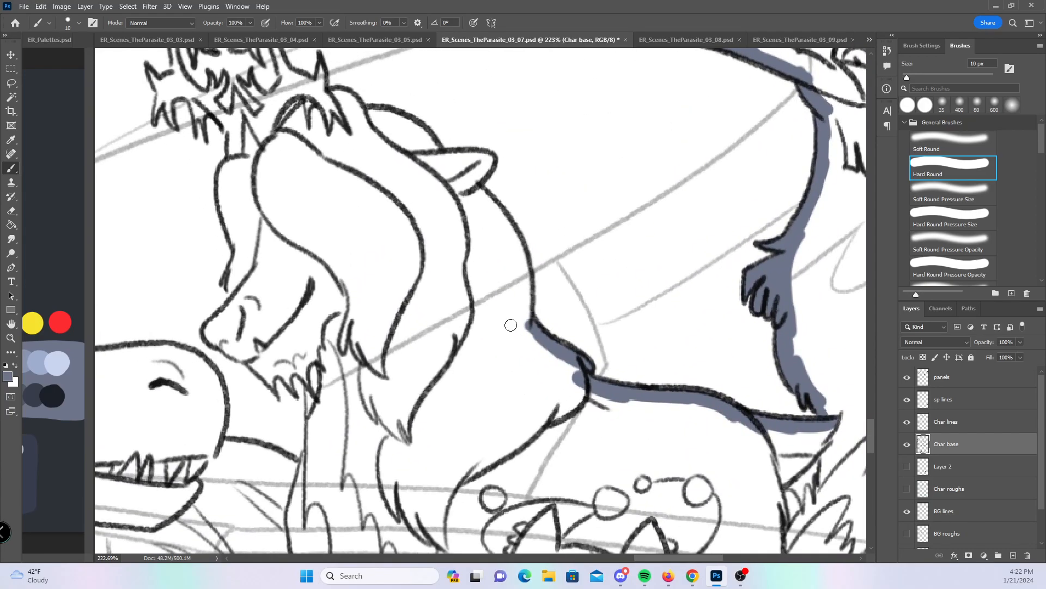
# - Fill the maned creature's jagged chin fur and the pointed hair edge on its forehead with Hard Round Pressure Size
pyautogui.moveTo(272, 385)
pyautogui.mouseDown()
pyautogui.moveTo(291, 386)
pyautogui.moveTo(304, 363)
pyautogui.moveTo(321, 361)
pyautogui.mouseUp()
pyautogui.hotkey('ctrl', 'z')
pyautogui.click(966, 215)
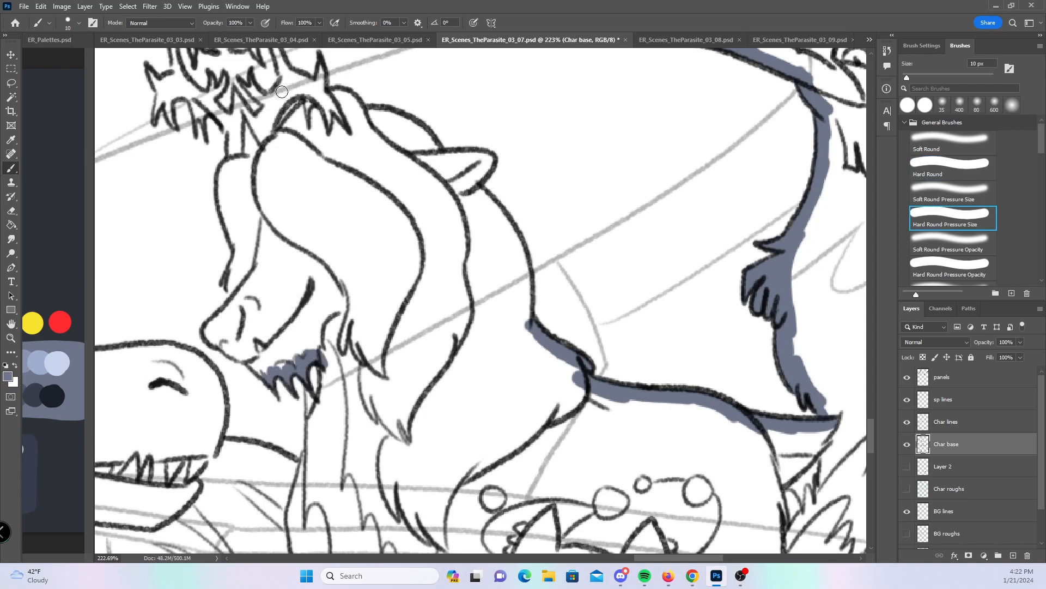
pyautogui.moveTo(233, 307); pyautogui.dragTo(234, 264)
pyautogui.moveTo(224, 166)
pyautogui.mouseDown()
pyautogui.moveTo(232, 226)
pyautogui.moveTo(233, 204)
pyautogui.mouseUp()
# - Paint along the maned creature's face, throat, head, ear and upper back with Hard Round
pyautogui.click(966, 163)
pyautogui.moveTo(221, 166)
pyautogui.mouseDown()
pyautogui.moveTo(233, 308)
pyautogui.moveTo(212, 324)
pyautogui.moveTo(226, 349)
pyautogui.moveTo(289, 371)
pyautogui.moveTo(332, 349)
pyautogui.moveTo(312, 449)
pyautogui.mouseUp()
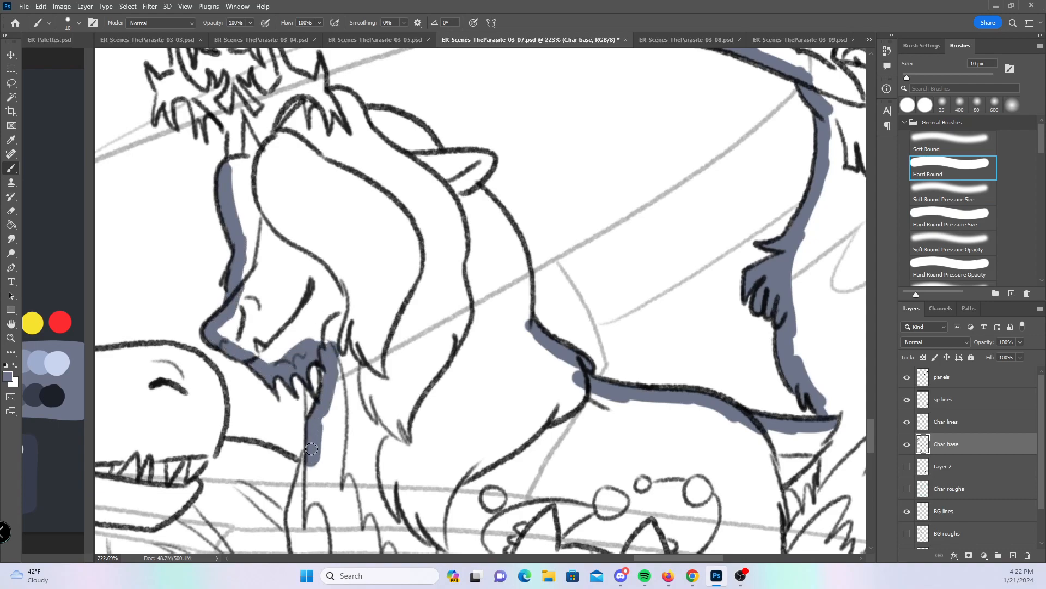
pyautogui.moveTo(212, 447)
pyautogui.mouseDown()
pyautogui.moveTo(284, 461)
pyautogui.moveTo(294, 445)
pyautogui.mouseUp()
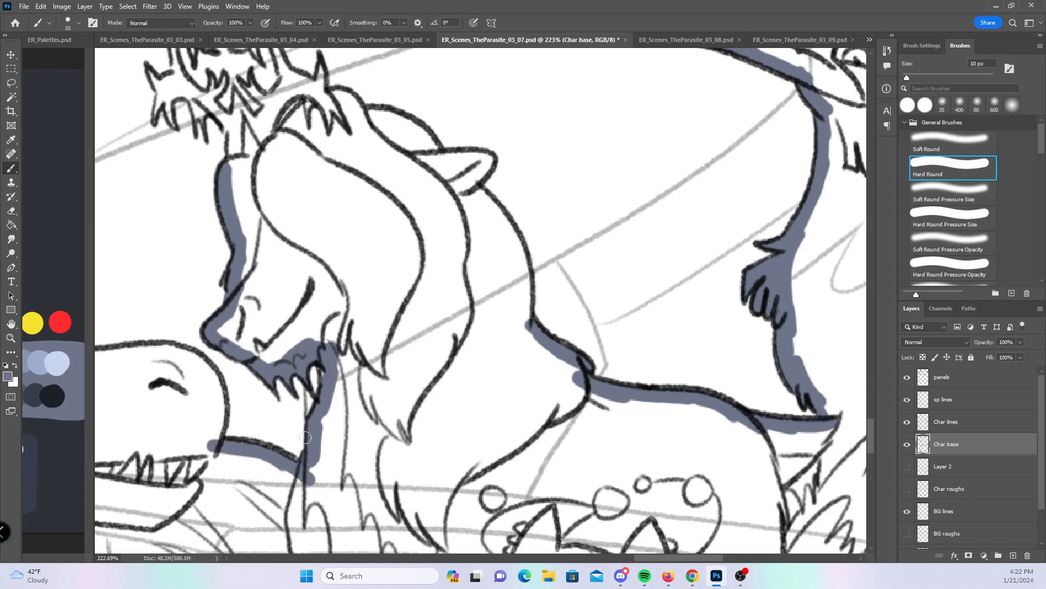
pyautogui.moveTo(281, 132)
pyautogui.mouseDown()
pyautogui.moveTo(335, 94)
pyautogui.moveTo(366, 119)
pyautogui.moveTo(489, 161)
pyautogui.moveTo(467, 191)
pyautogui.moveTo(502, 226)
pyautogui.moveTo(527, 288)
pyautogui.moveTo(529, 337)
pyautogui.mouseUp()
pyautogui.moveTo(354, 263); pyautogui.dragTo(463, 443)
# - Fill the pointed prongs of the maned creature's antlers with Hard Round Pressure Size
pyautogui.click(920, 220)
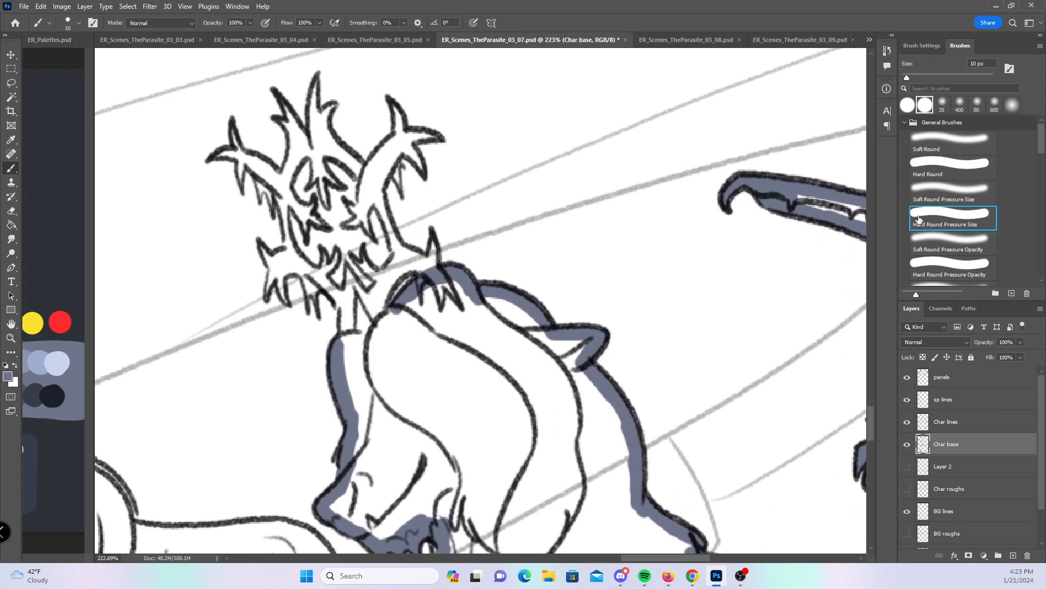
pyautogui.moveTo(218, 154)
pyautogui.mouseDown()
pyautogui.moveTo(239, 149)
pyautogui.moveTo(275, 163)
pyautogui.mouseUp()
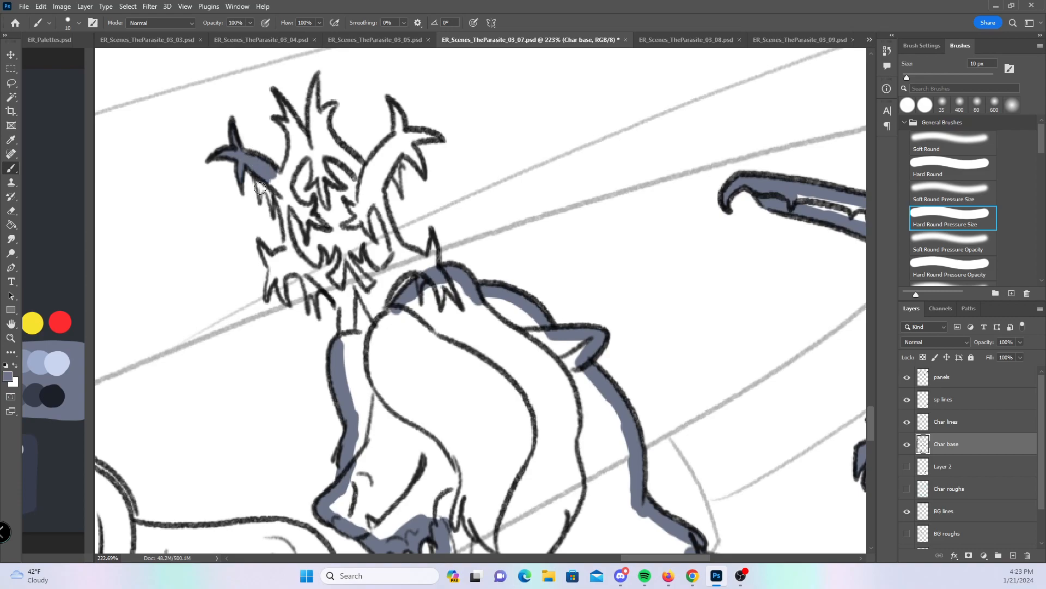
pyautogui.moveTo(261, 198)
pyautogui.mouseDown()
pyautogui.moveTo(281, 183)
pyautogui.moveTo(289, 241)
pyautogui.moveTo(287, 197)
pyautogui.moveTo(324, 226)
pyautogui.mouseUp()
pyautogui.moveTo(279, 179)
pyautogui.mouseDown()
pyautogui.moveTo(290, 191)
pyautogui.moveTo(288, 169)
pyautogui.mouseUp()
pyautogui.moveTo(279, 120)
pyautogui.mouseDown()
pyautogui.moveTo(294, 130)
pyautogui.moveTo(288, 106)
pyautogui.moveTo(327, 204)
pyautogui.moveTo(310, 134)
pyautogui.mouseUp()
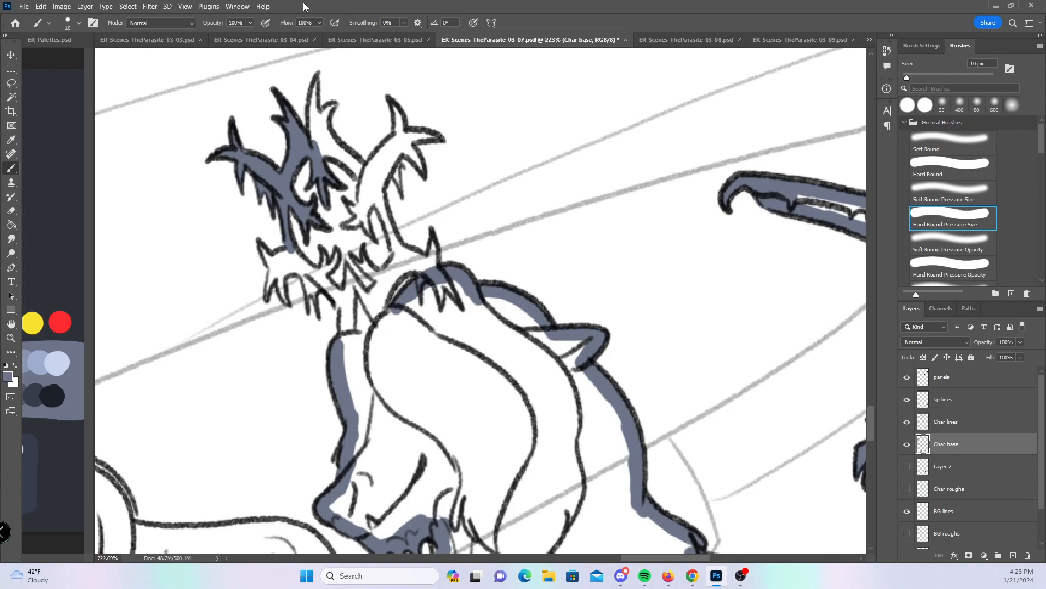
pyautogui.moveTo(313, 87)
pyautogui.mouseDown()
pyautogui.moveTo(316, 113)
pyautogui.moveTo(330, 106)
pyautogui.moveTo(401, 130)
pyautogui.moveTo(421, 166)
pyautogui.moveTo(400, 121)
pyautogui.mouseUp()
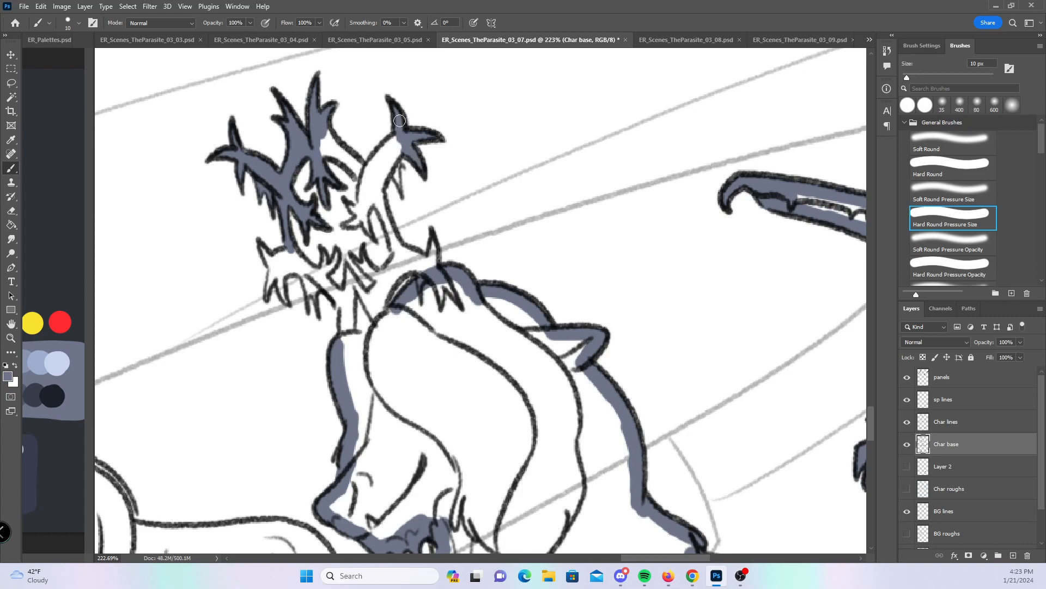
pyautogui.moveTo(399, 183); pyautogui.dragTo(398, 159)
pyautogui.moveTo(360, 206); pyautogui.dragTo(361, 220)
pyautogui.moveTo(260, 259); pyautogui.dragTo(285, 255)
pyautogui.moveTo(267, 298)
pyautogui.mouseDown()
pyautogui.moveTo(274, 265)
pyautogui.moveTo(289, 303)
pyautogui.moveTo(280, 270)
pyautogui.moveTo(309, 278)
pyautogui.moveTo(309, 299)
pyautogui.moveTo(303, 274)
pyautogui.moveTo(312, 284)
pyautogui.moveTo(324, 252)
pyautogui.moveTo(325, 273)
pyautogui.moveTo(346, 239)
pyautogui.moveTo(346, 290)
pyautogui.moveTo(366, 299)
pyautogui.moveTo(363, 258)
pyautogui.moveTo(392, 240)
pyautogui.moveTo(438, 272)
pyautogui.mouseUp()
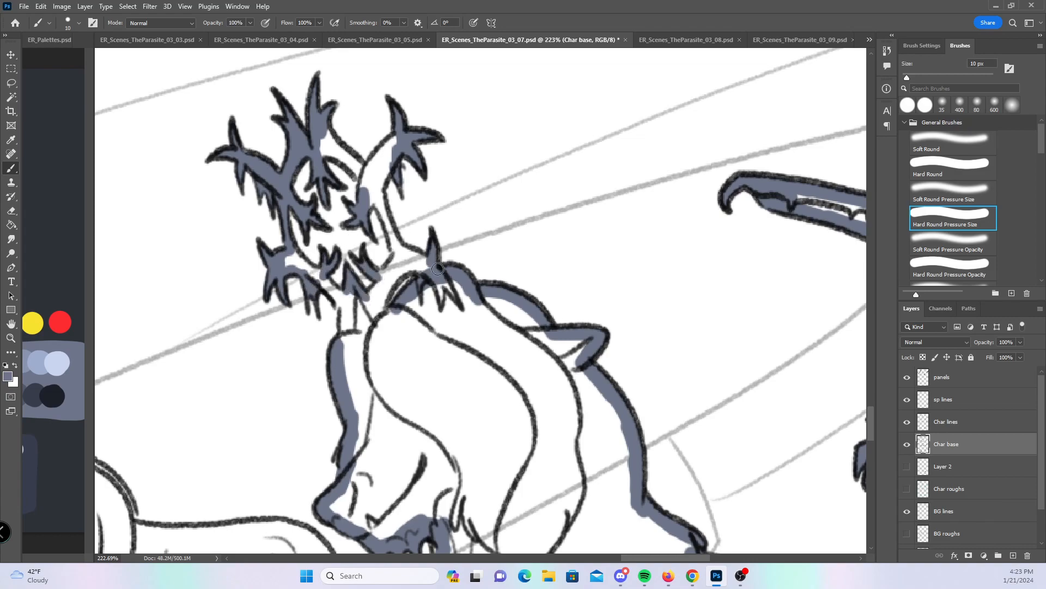
# - Fill the remaining gaps in the maned creature's antler stems and bases with Hard Round
pyautogui.click(948, 172)
pyautogui.moveTo(287, 256)
pyautogui.mouseDown()
pyautogui.moveTo(312, 259)
pyautogui.moveTo(339, 298)
pyautogui.moveTo(348, 262)
pyautogui.moveTo(347, 303)
pyautogui.moveTo(363, 306)
pyautogui.moveTo(385, 277)
pyautogui.moveTo(384, 289)
pyautogui.moveTo(432, 270)
pyautogui.moveTo(425, 261)
pyautogui.moveTo(397, 264)
pyautogui.mouseUp()
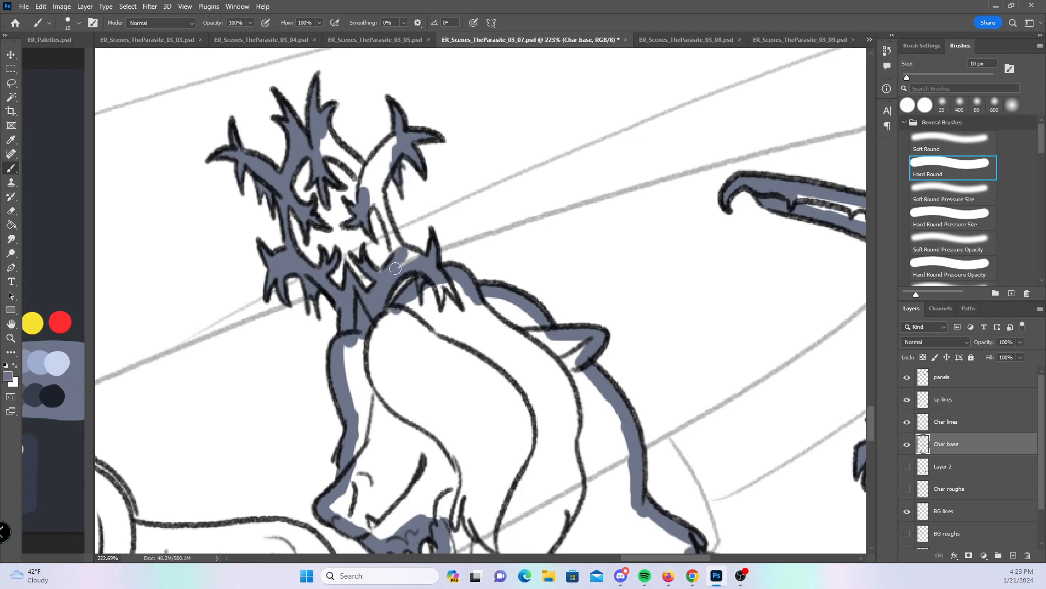
pyautogui.moveTo(376, 207); pyautogui.dragTo(411, 262)
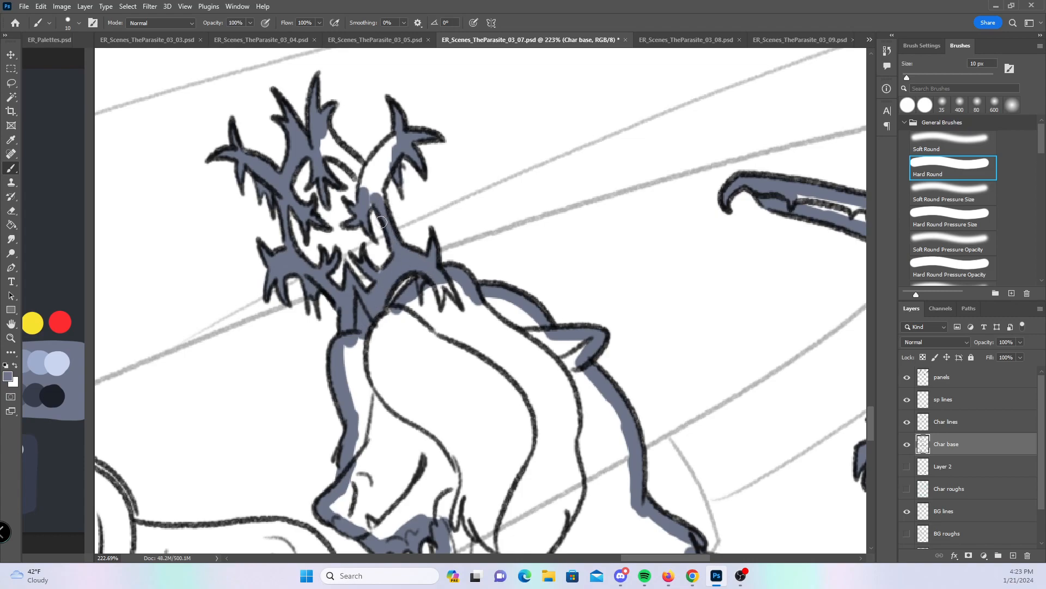
pyautogui.moveTo(319, 152)
pyautogui.mouseDown()
pyautogui.moveTo(357, 172)
pyautogui.moveTo(370, 138)
pyautogui.mouseUp()
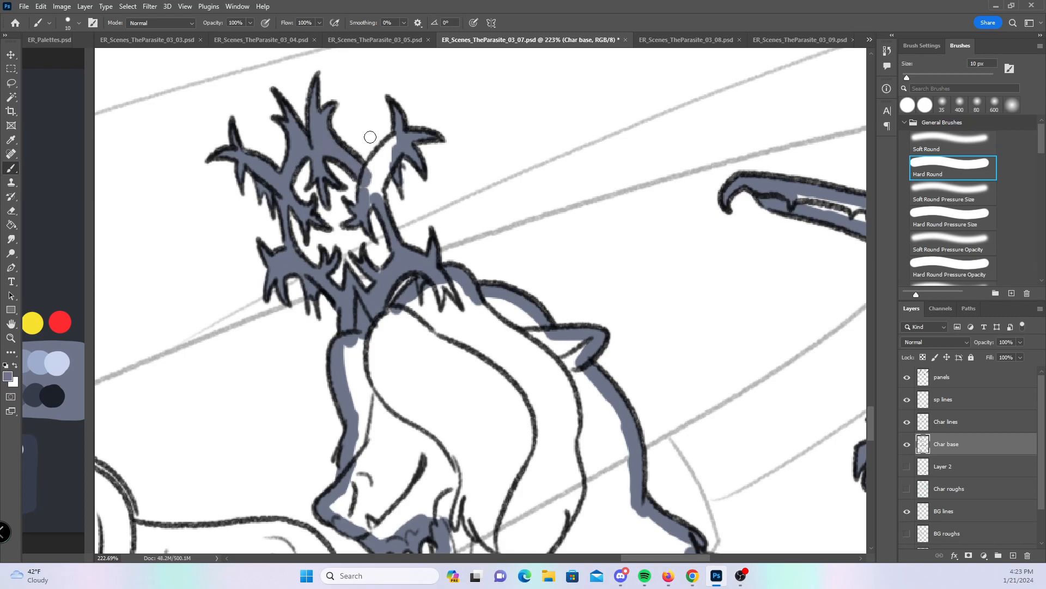
pyautogui.moveTo(367, 205)
pyautogui.mouseDown()
pyautogui.moveTo(384, 175)
pyautogui.moveTo(377, 196)
pyautogui.moveTo(384, 142)
pyautogui.mouseUp()
pyautogui.moveTo(390, 298); pyautogui.dragTo(390, 315)
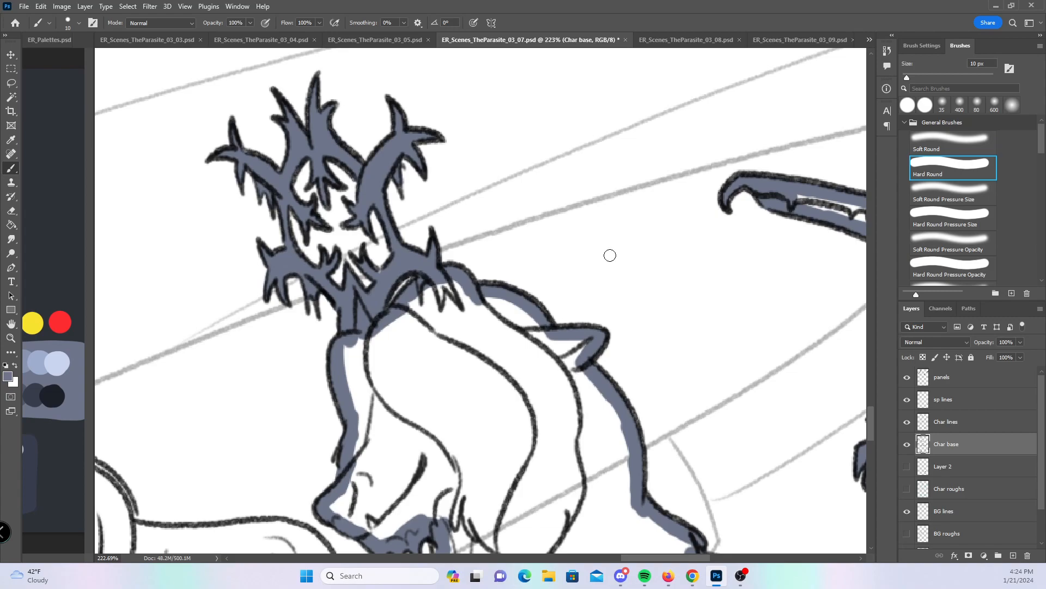
# - Paint along the long-haired creature's back, head and snout with Hard Round to close its outline
pyautogui.moveTo(604, 320); pyautogui.dragTo(496, 371)
pyautogui.moveTo(481, 477); pyautogui.dragTo(472, 443)
pyautogui.moveTo(333, 363)
pyautogui.mouseDown()
pyautogui.moveTo(380, 356)
pyautogui.moveTo(394, 321)
pyautogui.moveTo(366, 343)
pyautogui.mouseUp()
pyautogui.moveTo(410, 298)
pyautogui.mouseDown()
pyautogui.moveTo(438, 275)
pyautogui.moveTo(575, 224)
pyautogui.mouseUp()
pyautogui.moveTo(668, 446); pyautogui.dragTo(368, 404)
pyautogui.moveTo(271, 192)
pyautogui.mouseDown()
pyautogui.moveTo(335, 203)
pyautogui.moveTo(328, 196)
pyautogui.moveTo(397, 243)
pyautogui.moveTo(390, 220)
pyautogui.moveTo(408, 274)
pyautogui.moveTo(550, 277)
pyautogui.moveTo(577, 293)
pyautogui.moveTo(561, 260)
pyautogui.moveTo(594, 337)
pyautogui.moveTo(584, 366)
pyautogui.mouseUp()
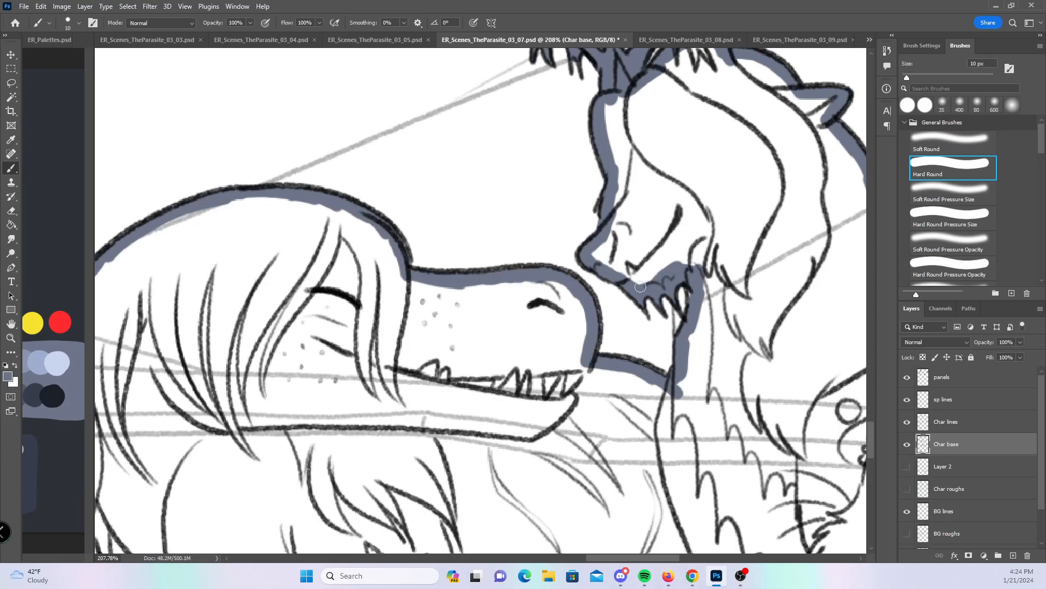
pyautogui.moveTo(712, 426); pyautogui.dragTo(611, 353)
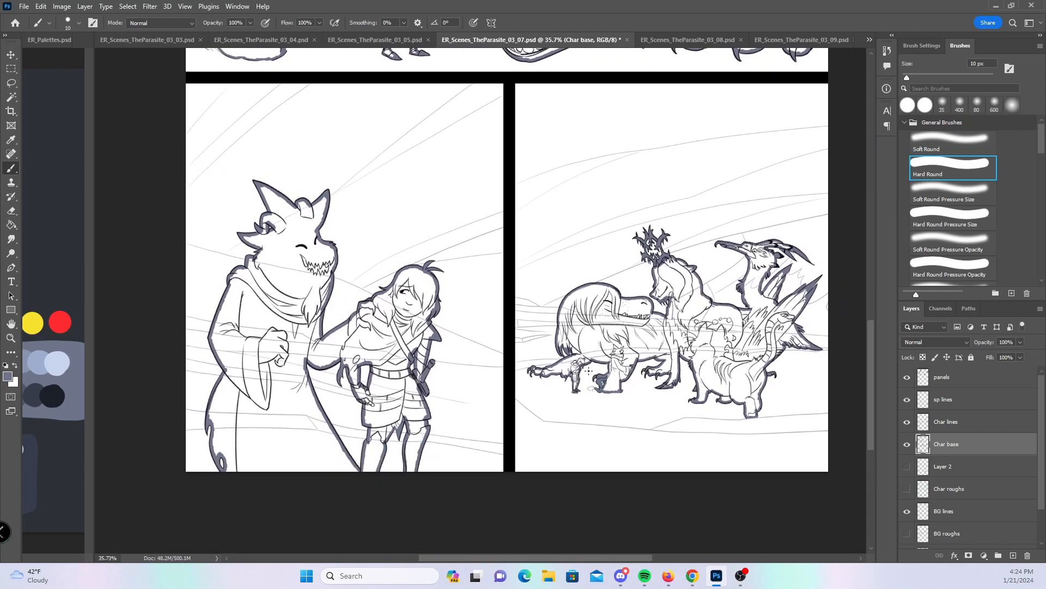
# - Select the empty interiors of the outlined characters and creatures across the page's panels with the Magic Wand
pyautogui.click(11, 98)
pyautogui.click(278, 411)
pyautogui.keyDown('shift'); pyautogui.click(728, 354); pyautogui.keyUp('shift')
pyautogui.moveTo(868, 387); pyautogui.dragTo(871, 224)
pyautogui.keyDown('shift'); pyautogui.click(395, 369); pyautogui.keyUp('shift')
pyautogui.keyDown('shift'); pyautogui.click(472, 303); pyautogui.keyUp('shift')
pyautogui.keyDown('shift'); pyautogui.click(267, 254); pyautogui.keyUp('shift')
pyautogui.keyDown('shift'); pyautogui.click(771, 359); pyautogui.keyUp('shift')
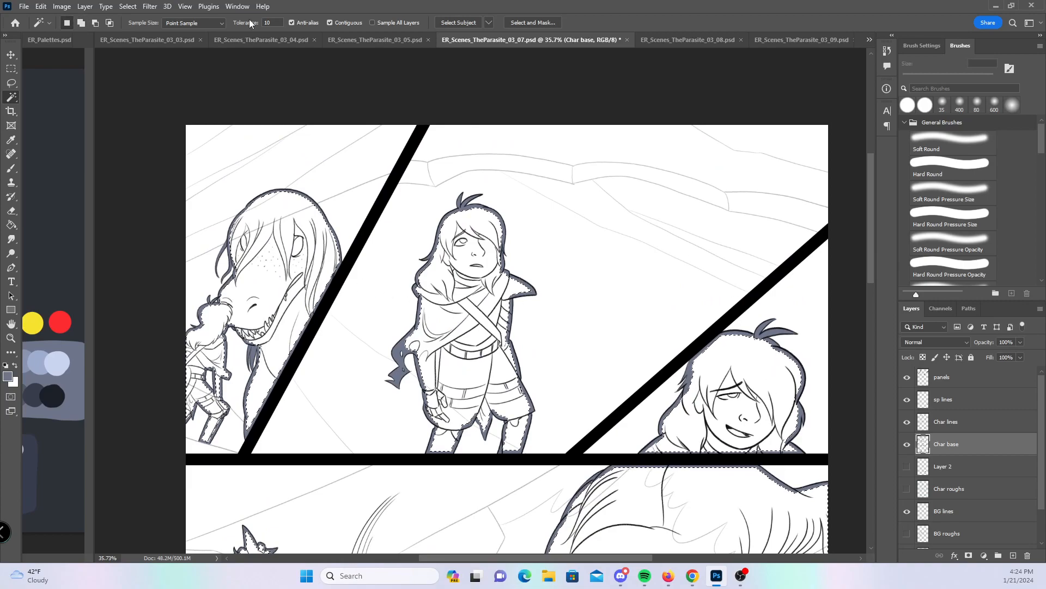
# - Expand the selection by 3 pixels
pyautogui.click(129, 6)
pyautogui.moveTo(218, 166)
pyautogui.click(258, 191)
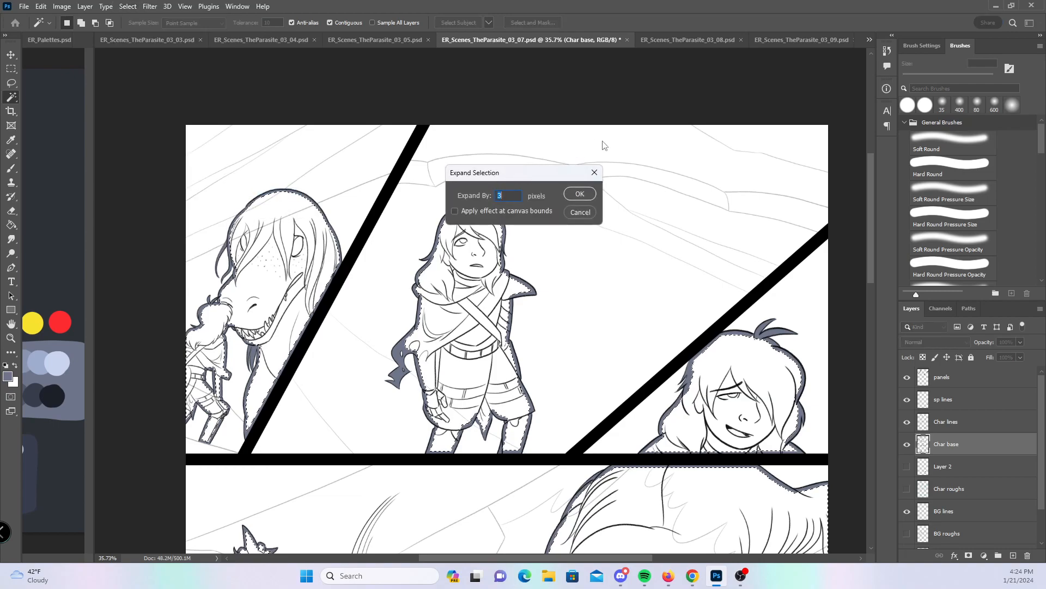
pyautogui.click(577, 194)
# - Fill the selected figures in the top row of panels with slate blue using a 500 px Hard Round brush
pyautogui.press('b')
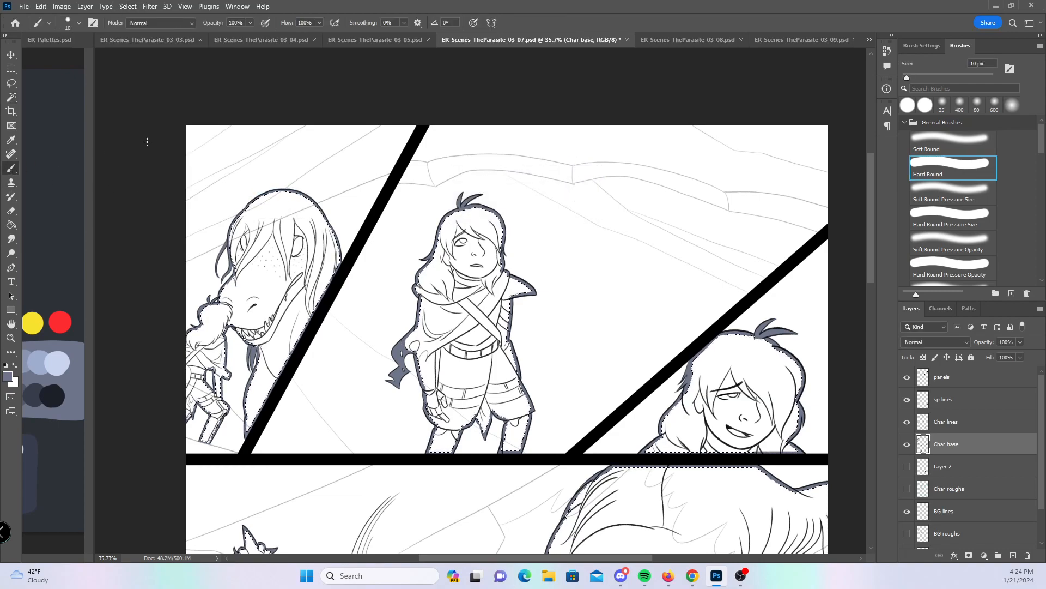
pyautogui.press(']')
pyautogui.press(']')
pyautogui.press(']')
pyautogui.press(']')
pyautogui.press(']')
pyautogui.press(']')
pyautogui.press(']')
pyautogui.press(']')
pyautogui.press(']')
pyautogui.press(']')
pyautogui.press(']')
pyautogui.press(']')
pyautogui.press(']')
pyautogui.press(']')
pyautogui.press(']')
pyautogui.press(']')
pyautogui.press(']')
pyautogui.press(']')
pyautogui.press(']')
pyautogui.press(']')
pyautogui.moveTo(247, 286)
pyautogui.mouseDown()
pyautogui.moveTo(224, 358)
pyautogui.moveTo(272, 403)
pyautogui.moveTo(284, 342)
pyautogui.moveTo(232, 297)
pyautogui.moveTo(462, 209)
pyautogui.moveTo(448, 343)
pyautogui.moveTo(417, 437)
pyautogui.moveTo(505, 375)
pyautogui.moveTo(554, 396)
pyautogui.moveTo(702, 300)
pyautogui.moveTo(778, 323)
pyautogui.moveTo(762, 398)
pyautogui.moveTo(810, 409)
pyautogui.mouseUp()
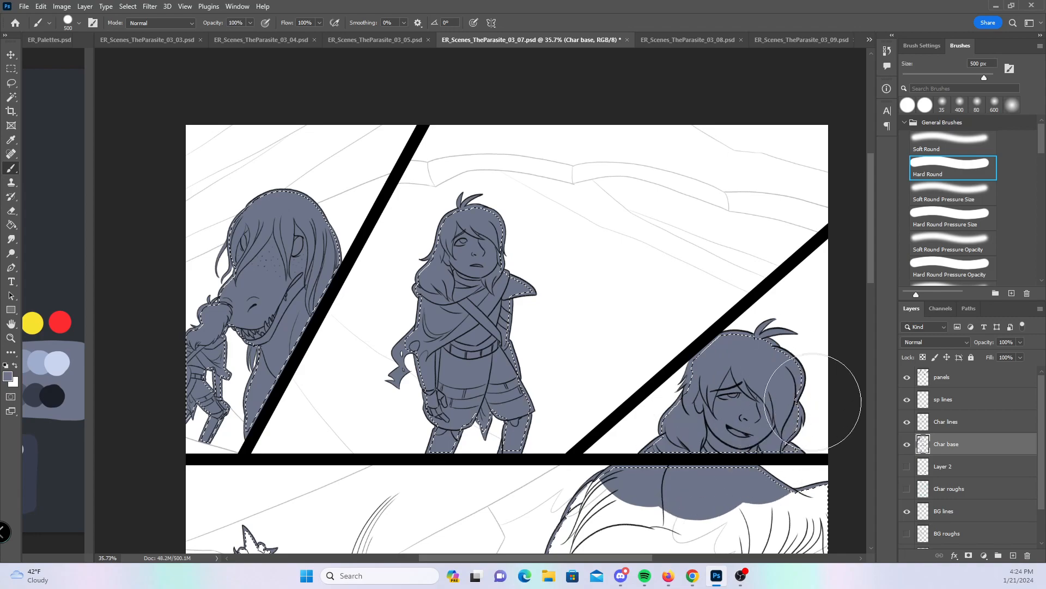
# - Fill the selected figures in the middle and bottom panels with the same colour, then deselect and save the page
pyautogui.moveTo(870, 277); pyautogui.dragTo(871, 367)
pyautogui.moveTo(240, 245)
pyautogui.mouseDown()
pyautogui.moveTo(234, 283)
pyautogui.moveTo(414, 218)
pyautogui.moveTo(545, 245)
pyautogui.moveTo(657, 325)
pyautogui.moveTo(785, 349)
pyautogui.moveTo(774, 213)
pyautogui.moveTo(654, 169)
pyautogui.moveTo(565, 158)
pyautogui.mouseUp()
pyautogui.moveTo(870, 294); pyautogui.dragTo(866, 370)
pyautogui.moveTo(283, 237)
pyautogui.mouseDown()
pyautogui.moveTo(241, 310)
pyautogui.moveTo(308, 325)
pyautogui.moveTo(272, 308)
pyautogui.moveTo(264, 375)
pyautogui.moveTo(330, 383)
pyautogui.moveTo(385, 430)
pyautogui.moveTo(408, 495)
pyautogui.mouseUp()
pyautogui.moveTo(607, 277)
pyautogui.mouseDown()
pyautogui.moveTo(634, 395)
pyautogui.moveTo(635, 338)
pyautogui.moveTo(668, 373)
pyautogui.moveTo(795, 262)
pyautogui.moveTo(820, 307)
pyautogui.mouseUp()
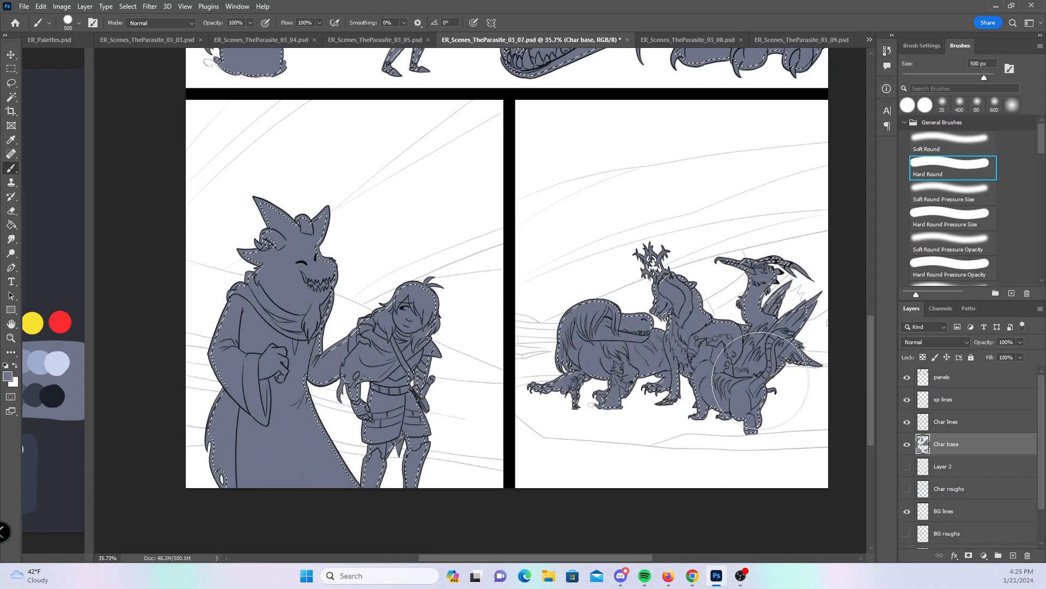
pyautogui.hotkey('ctrl', 'd')
pyautogui.hotkey('ctrl', 's')
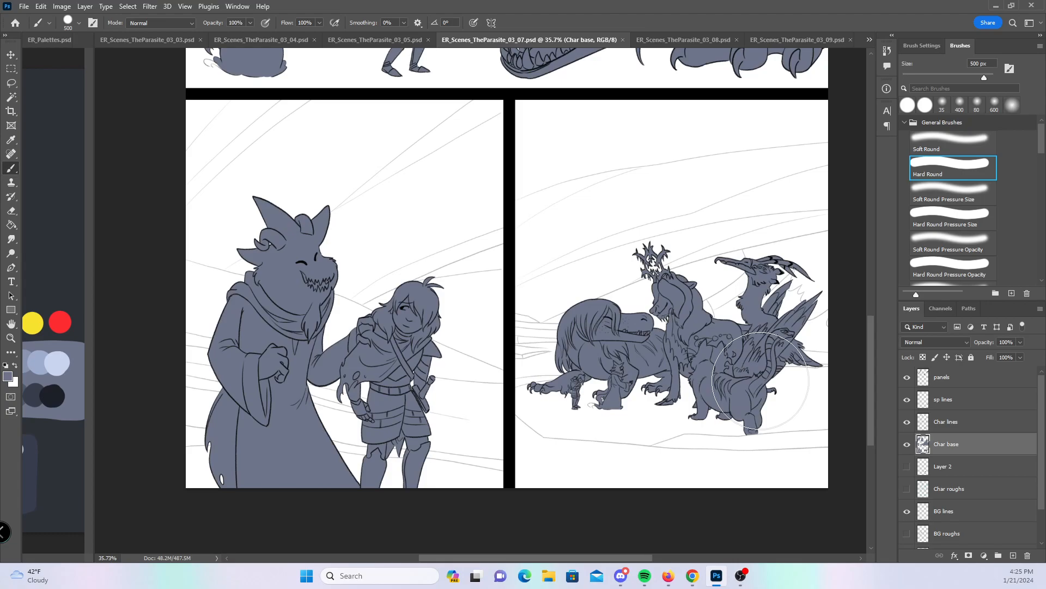
# - Switch to ER_Scenes_TheParasite_03_08.psd and add a layer named "Char base" directly above Layer 2
pyautogui.click(694, 40)
pyautogui.press('z')
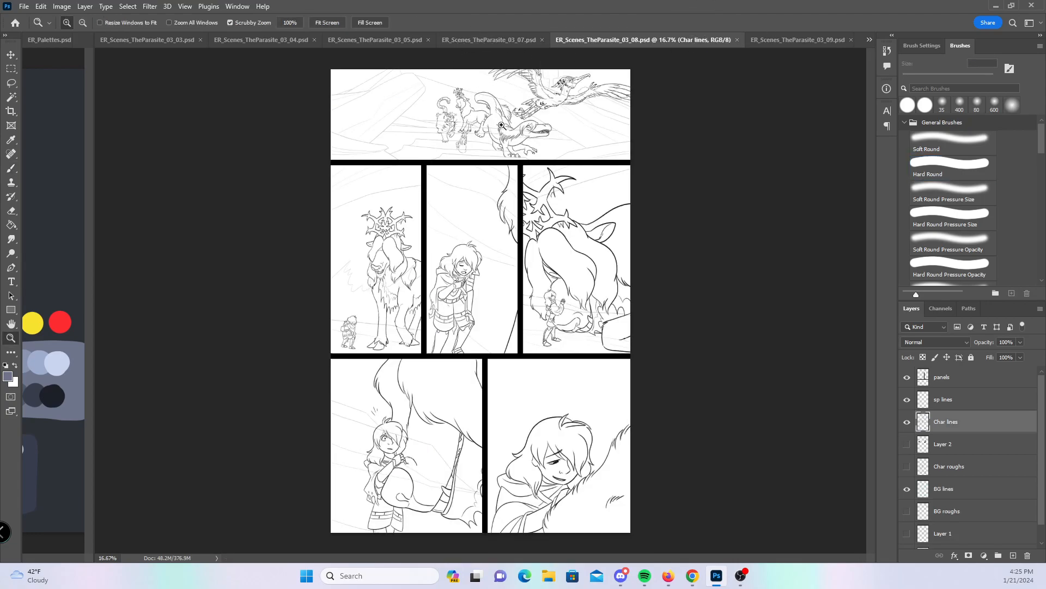
pyautogui.moveTo(501, 126); pyautogui.dragTo(579, 109)
pyautogui.press('b')
pyautogui.moveTo(445, 208); pyautogui.dragTo(490, 304)
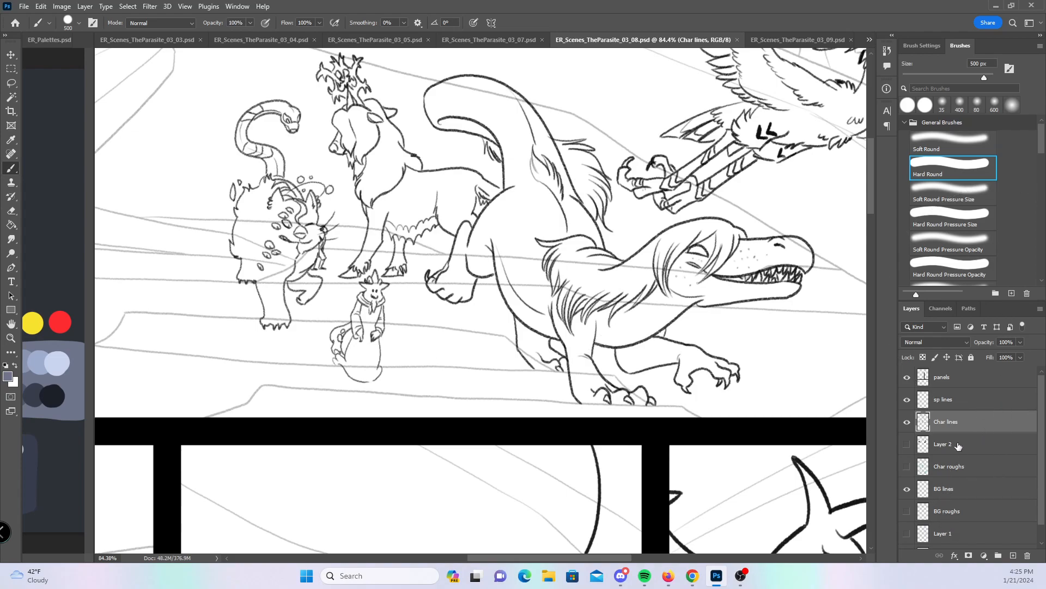
pyautogui.click(959, 445)
pyautogui.click(1013, 555)
pyautogui.doubleClick(939, 444)
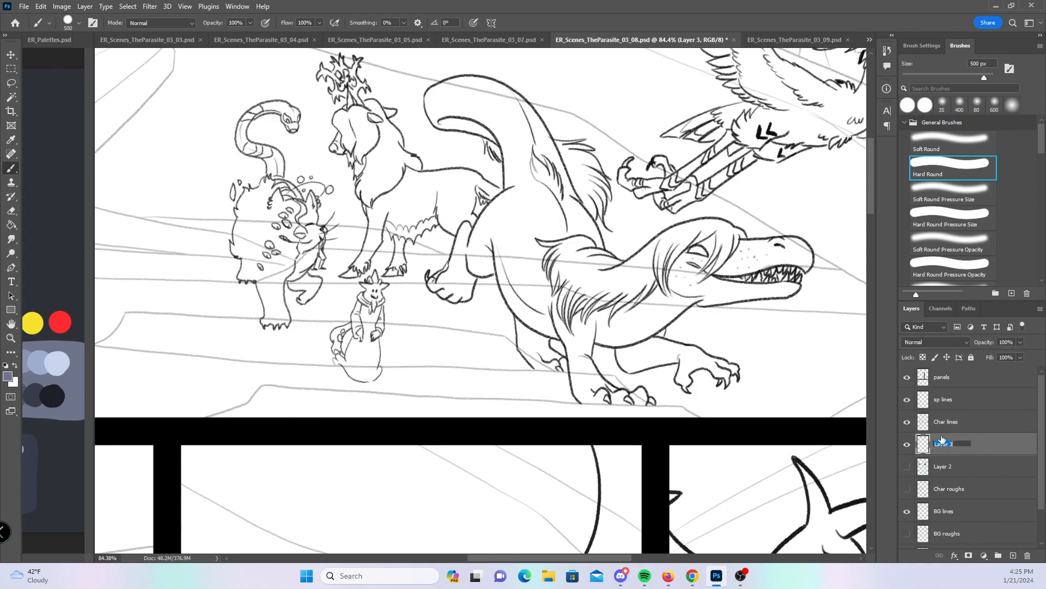
pyautogui.write('Char base')
pyautogui.press('Return')
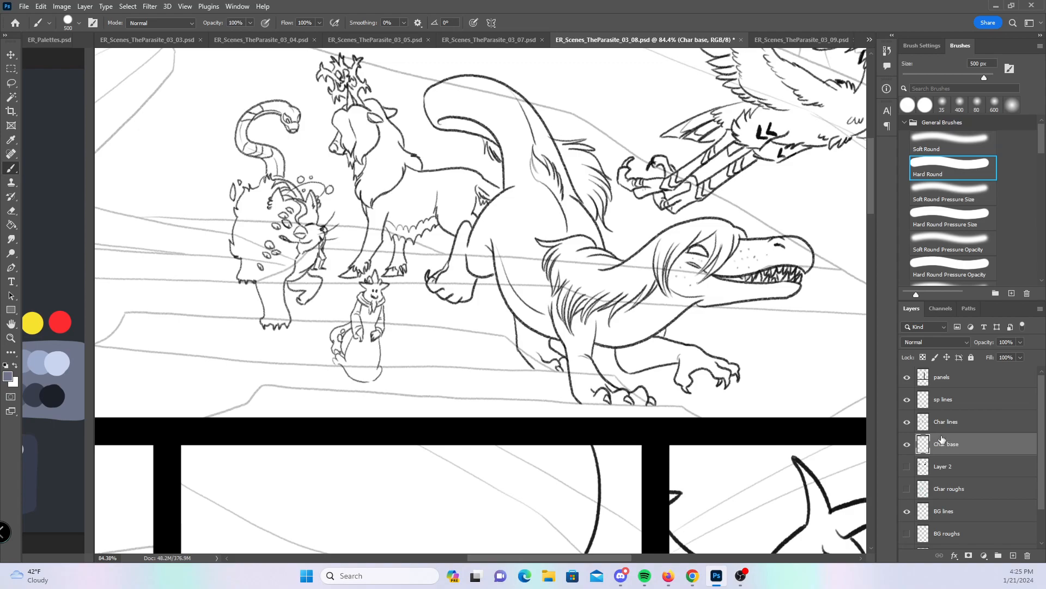
# - Fill the droplet shapes and the feline creature's shoulder fur using Hard Round Pressure Size at 10 px
pyautogui.click(935, 221)
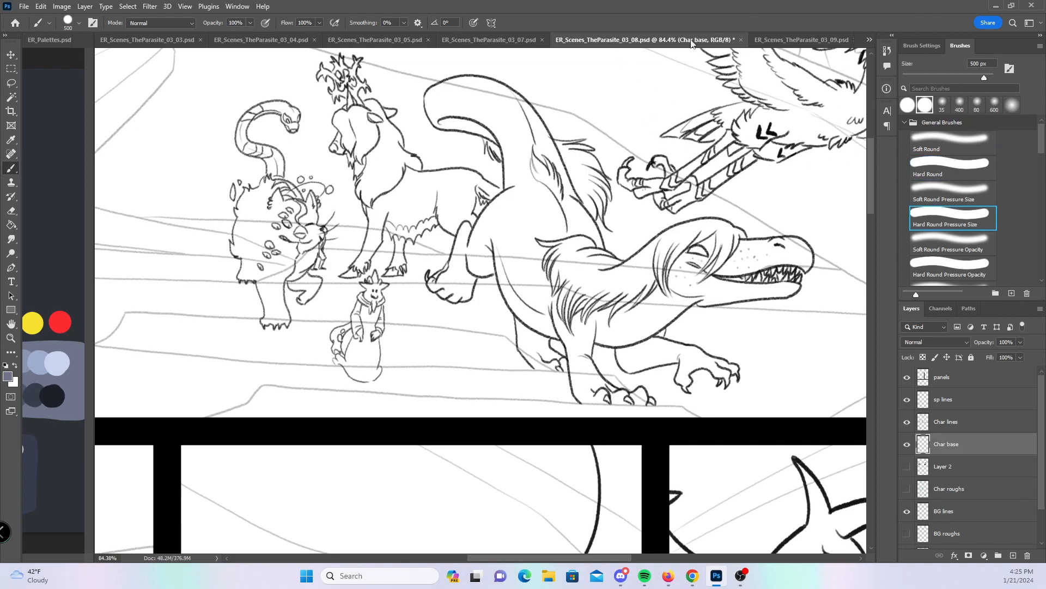
pyautogui.press('[')
pyautogui.press('[')
pyautogui.press('[')
pyautogui.press('[')
pyautogui.press('[')
pyautogui.press('[')
pyautogui.press('[')
pyautogui.press('[')
pyautogui.press('[')
pyautogui.press('[')
pyautogui.press('[')
pyautogui.press('[')
pyautogui.scroll(5, 255, 139)
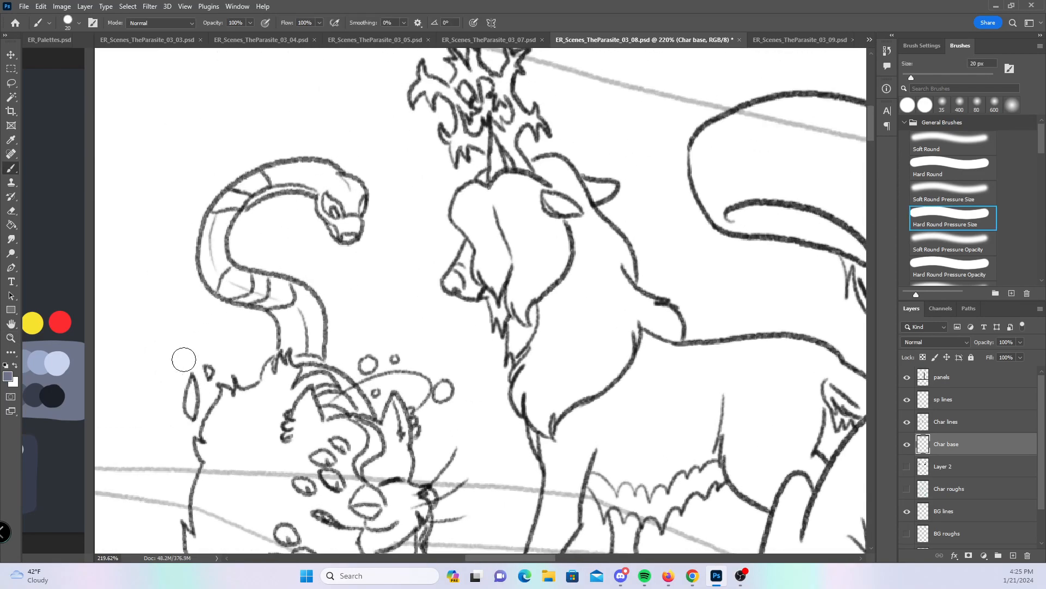
pyautogui.press('[')
pyautogui.press('[')
pyautogui.moveTo(191, 379)
pyautogui.mouseDown()
pyautogui.moveTo(190, 413)
pyautogui.moveTo(214, 363)
pyautogui.moveTo(226, 394)
pyautogui.moveTo(260, 400)
pyautogui.moveTo(246, 395)
pyautogui.moveTo(271, 362)
pyautogui.moveTo(269, 379)
pyautogui.moveTo(279, 370)
pyautogui.moveTo(283, 347)
pyautogui.mouseUp()
# - Fill the goat-like creature's branching antlers with slate blue using the 10 px Hard Round Pressure Size brush
pyautogui.moveTo(543, 251); pyautogui.dragTo(517, 319)
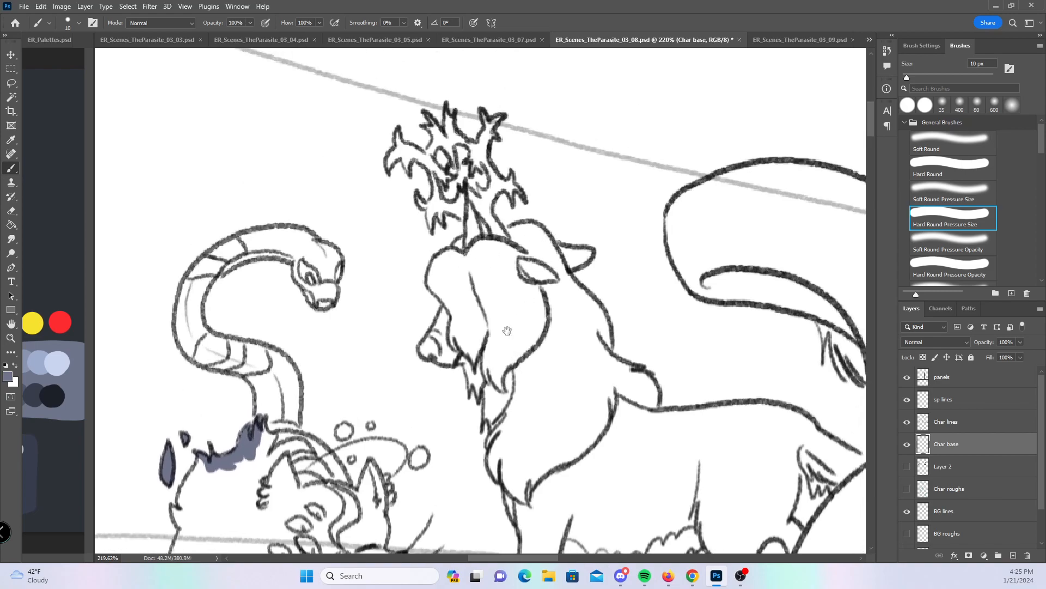
pyautogui.moveTo(426, 121)
pyautogui.mouseDown()
pyautogui.moveTo(455, 165)
pyautogui.moveTo(451, 109)
pyautogui.moveTo(447, 142)
pyautogui.moveTo(473, 150)
pyautogui.mouseUp()
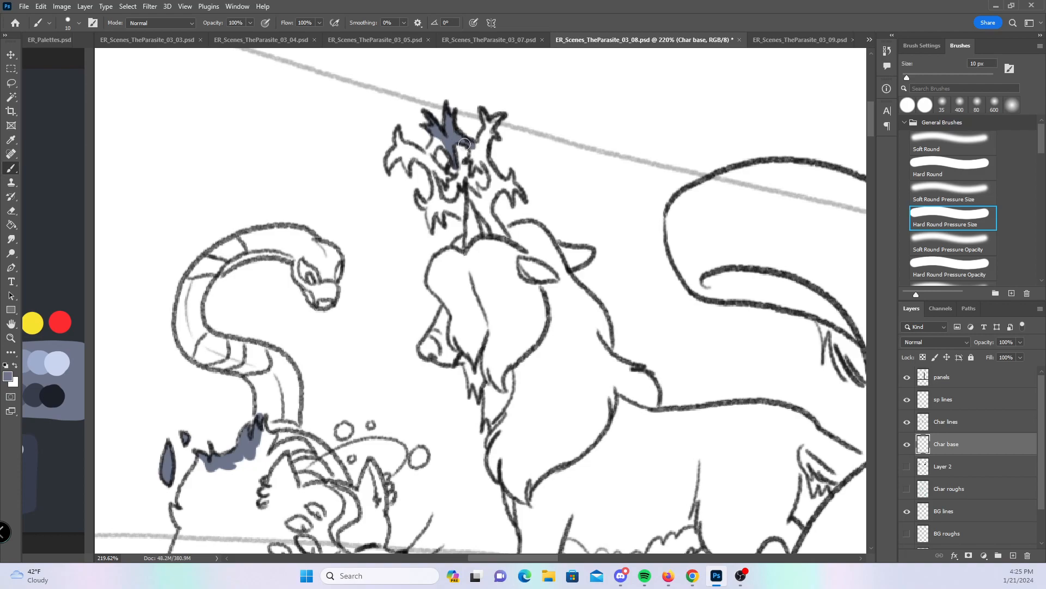
pyautogui.moveTo(389, 162)
pyautogui.mouseDown()
pyautogui.moveTo(399, 131)
pyautogui.moveTo(407, 169)
pyautogui.moveTo(412, 148)
pyautogui.moveTo(430, 162)
pyautogui.moveTo(446, 132)
pyautogui.moveTo(435, 188)
pyautogui.moveTo(450, 177)
pyautogui.moveTo(419, 192)
pyautogui.moveTo(430, 218)
pyautogui.moveTo(447, 194)
pyautogui.moveTo(442, 222)
pyautogui.moveTo(439, 201)
pyautogui.moveTo(462, 210)
pyautogui.moveTo(473, 196)
pyautogui.moveTo(453, 208)
pyautogui.moveTo(478, 189)
pyautogui.mouseUp()
pyautogui.moveTo(471, 238); pyautogui.dragTo(473, 228)
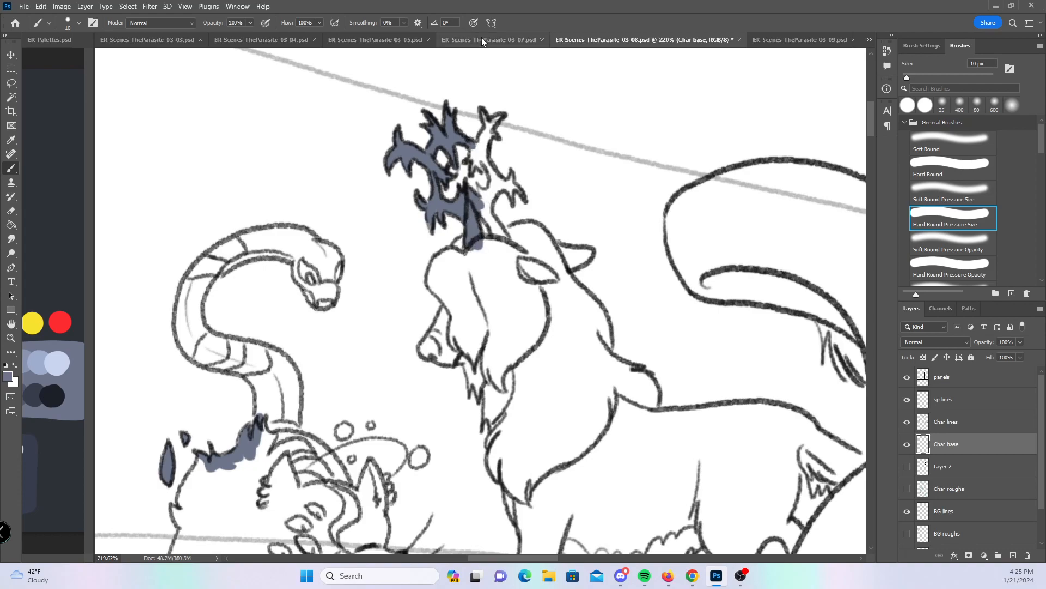
pyautogui.moveTo(472, 155)
pyautogui.mouseDown()
pyautogui.moveTo(494, 119)
pyautogui.moveTo(487, 135)
pyautogui.moveTo(483, 112)
pyautogui.mouseUp()
pyautogui.moveTo(492, 171); pyautogui.dragTo(489, 207)
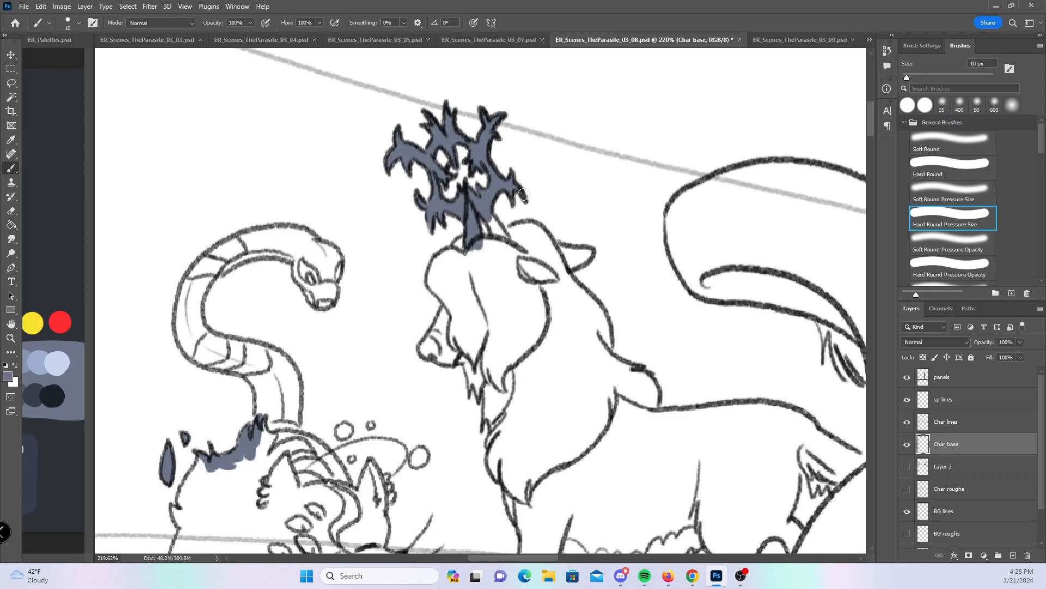
# - Colour the antlered creature's beard, then block in the edges of its face, ear, neck and shoulder hump with Hard Round
pyautogui.moveTo(470, 378)
pyautogui.mouseDown()
pyautogui.moveTo(466, 357)
pyautogui.moveTo(465, 372)
pyautogui.moveTo(479, 353)
pyautogui.moveTo(494, 410)
pyautogui.moveTo(487, 393)
pyautogui.moveTo(493, 472)
pyautogui.moveTo(508, 493)
pyautogui.moveTo(503, 479)
pyautogui.mouseUp()
pyautogui.click(950, 170)
pyautogui.moveTo(468, 239)
pyautogui.mouseDown()
pyautogui.moveTo(435, 276)
pyautogui.moveTo(451, 309)
pyautogui.moveTo(429, 345)
pyautogui.moveTo(455, 358)
pyautogui.mouseUp()
pyautogui.moveTo(490, 244)
pyautogui.mouseDown()
pyautogui.moveTo(489, 214)
pyautogui.moveTo(494, 225)
pyautogui.moveTo(528, 222)
pyautogui.moveTo(509, 233)
pyautogui.moveTo(538, 232)
pyautogui.moveTo(573, 247)
pyautogui.moveTo(555, 249)
pyautogui.moveTo(589, 252)
pyautogui.moveTo(569, 265)
pyautogui.moveTo(583, 303)
pyautogui.moveTo(599, 316)
pyautogui.moveTo(605, 352)
pyautogui.moveTo(650, 412)
pyautogui.mouseUp()
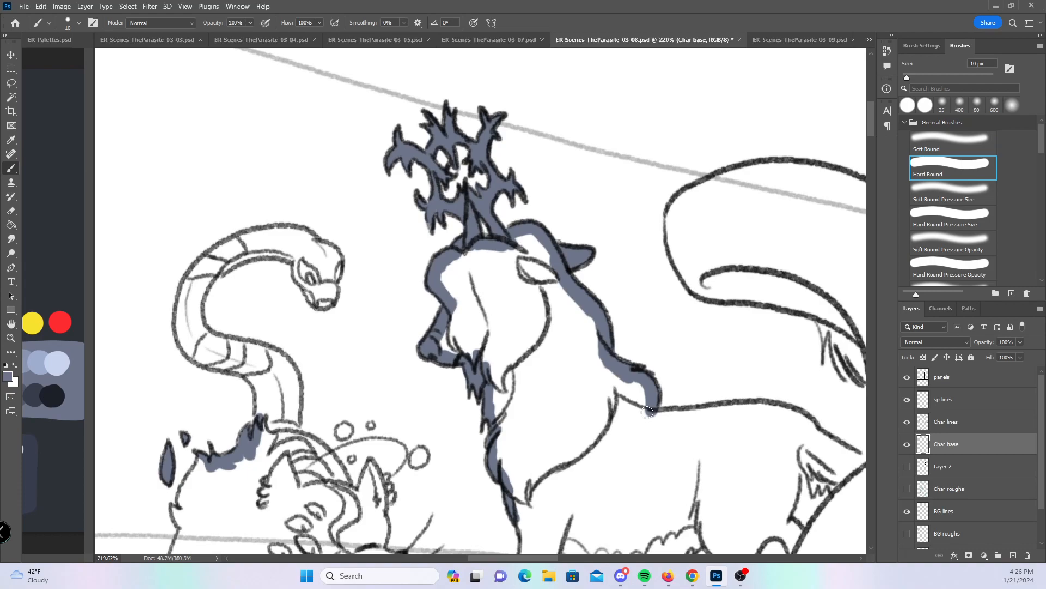
# - Fill the snake's head and curved body with slate blue down to where it meets the feline's back
pyautogui.moveTo(189, 291)
pyautogui.mouseDown()
pyautogui.moveTo(184, 342)
pyautogui.moveTo(257, 388)
pyautogui.moveTo(262, 425)
pyautogui.moveTo(229, 252)
pyautogui.moveTo(292, 232)
pyautogui.moveTo(305, 290)
pyautogui.moveTo(328, 303)
pyautogui.moveTo(327, 246)
pyautogui.moveTo(306, 240)
pyautogui.moveTo(207, 270)
pyautogui.moveTo(300, 253)
pyautogui.moveTo(256, 247)
pyautogui.moveTo(303, 241)
pyautogui.moveTo(326, 280)
pyautogui.moveTo(302, 243)
pyautogui.mouseUp()
pyautogui.moveTo(191, 321)
pyautogui.mouseDown()
pyautogui.moveTo(206, 348)
pyautogui.moveTo(219, 341)
pyautogui.moveTo(275, 362)
pyautogui.moveTo(300, 389)
pyautogui.moveTo(294, 445)
pyautogui.mouseUp()
pyautogui.moveTo(207, 353)
pyautogui.mouseDown()
pyautogui.moveTo(286, 381)
pyautogui.moveTo(282, 425)
pyautogui.mouseUp()
# - Paint slate blue inside the feline's shaggy back and flank contour down to the lower fur edge with Hard Round Pressure Size
pyautogui.moveTo(576, 332)
pyautogui.mouseDown()
pyautogui.moveTo(622, 131)
pyautogui.moveTo(642, 103)
pyautogui.mouseUp()
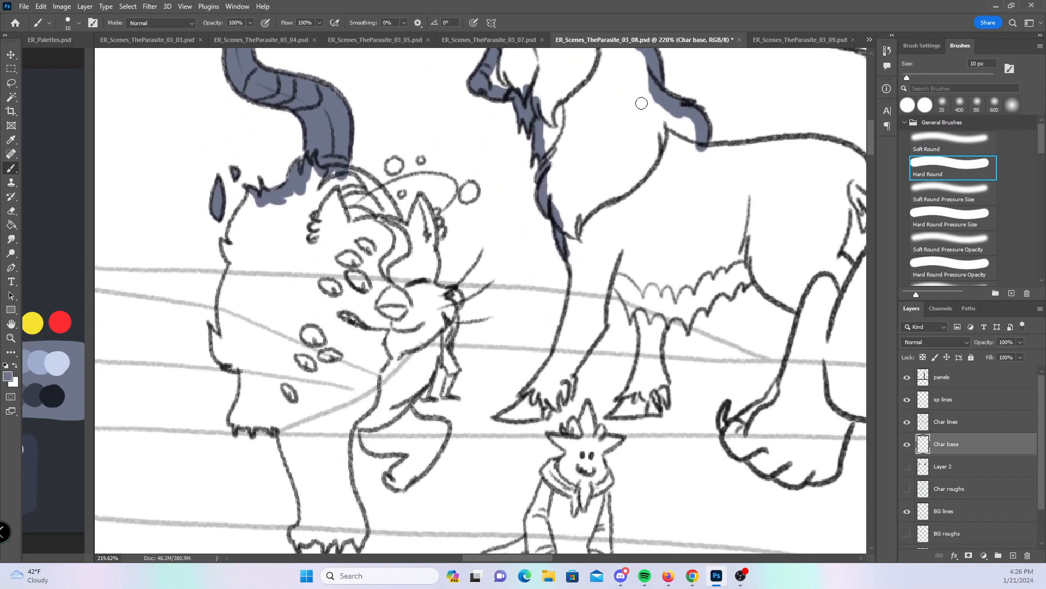
pyautogui.click(953, 213)
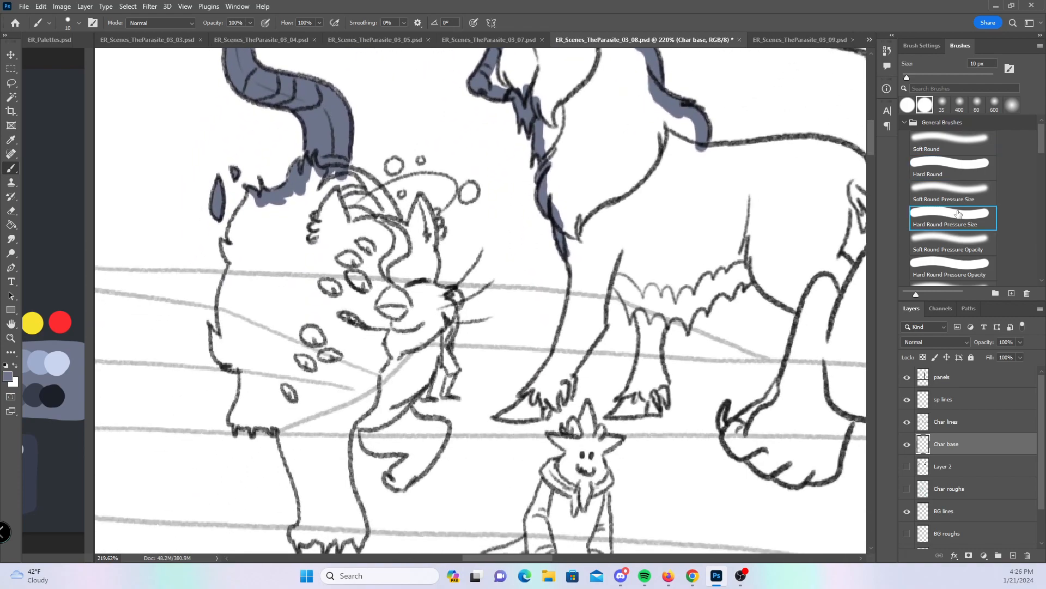
pyautogui.moveTo(224, 243)
pyautogui.mouseDown()
pyautogui.moveTo(228, 264)
pyautogui.moveTo(251, 190)
pyautogui.mouseUp()
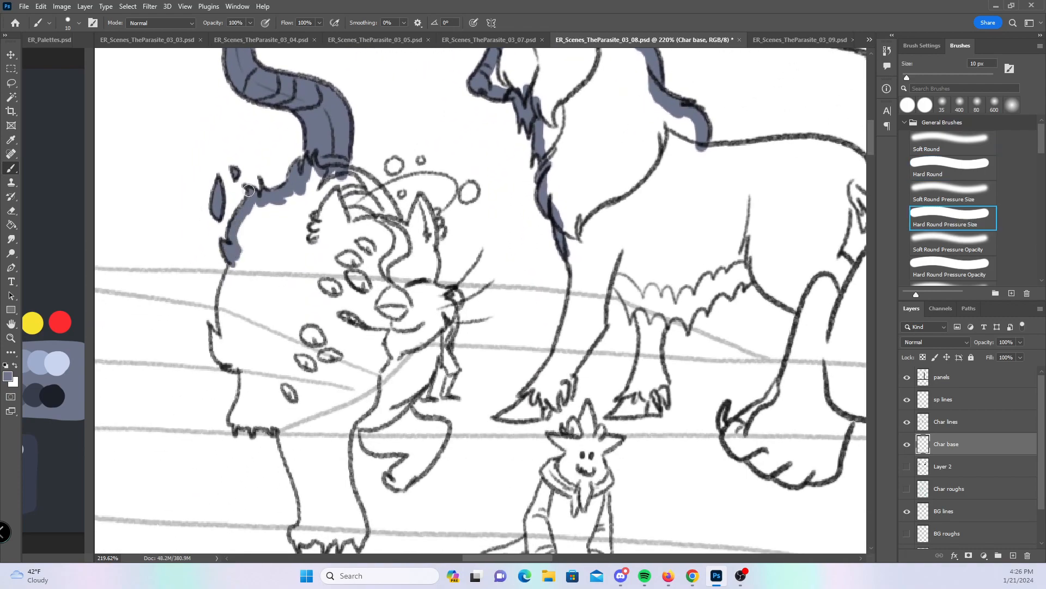
pyautogui.moveTo(216, 338)
pyautogui.mouseDown()
pyautogui.moveTo(214, 353)
pyautogui.moveTo(239, 372)
pyautogui.moveTo(225, 290)
pyautogui.mouseUp()
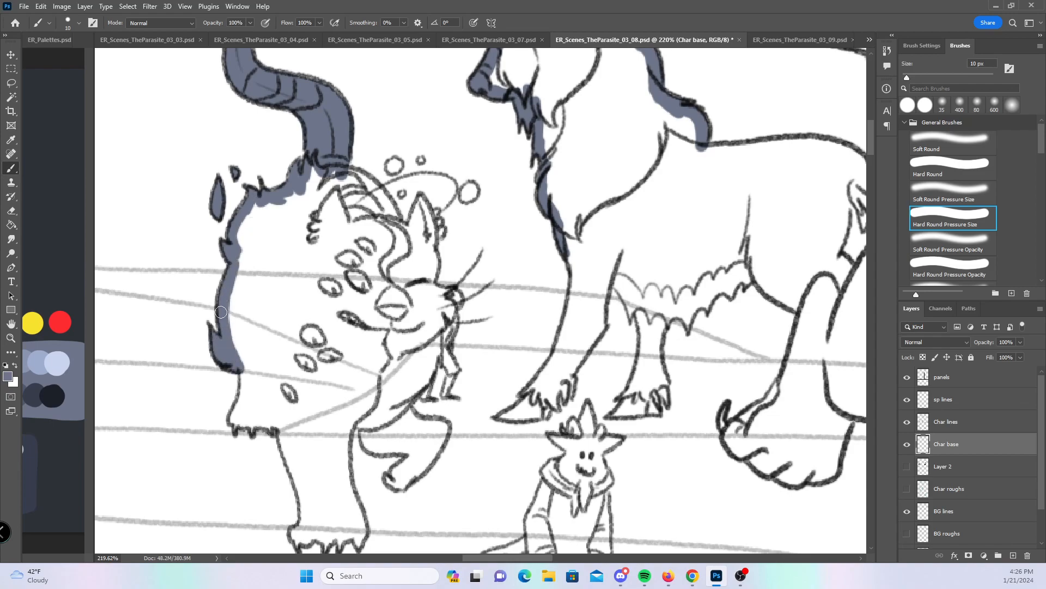
pyautogui.moveTo(237, 418)
pyautogui.mouseDown()
pyautogui.moveTo(247, 388)
pyautogui.moveTo(239, 361)
pyautogui.mouseUp()
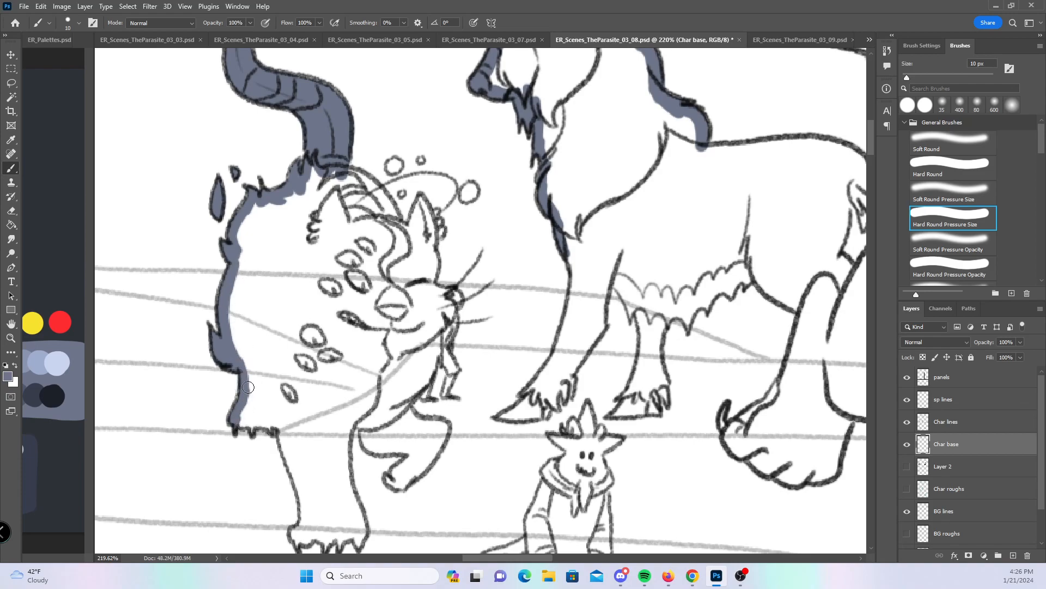
pyautogui.moveTo(236, 418); pyautogui.dragTo(267, 421)
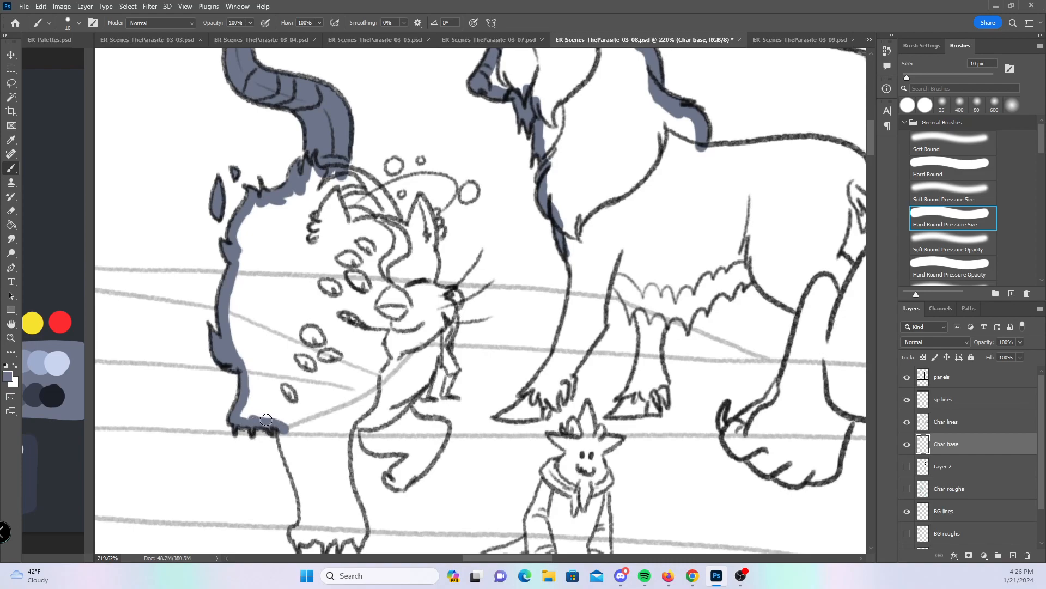
# - Paint slate blue along the feline's forehead, ear and muzzle, the thin limbs below its chin and part of its raised paw
pyautogui.moveTo(370, 188)
pyautogui.mouseDown()
pyautogui.moveTo(384, 207)
pyautogui.moveTo(414, 204)
pyautogui.moveTo(411, 234)
pyautogui.moveTo(418, 214)
pyautogui.moveTo(433, 287)
pyautogui.moveTo(456, 301)
pyautogui.moveTo(445, 297)
pyautogui.mouseUp()
pyautogui.moveTo(421, 393)
pyautogui.mouseDown()
pyautogui.moveTo(431, 368)
pyautogui.moveTo(445, 356)
pyautogui.moveTo(449, 363)
pyautogui.moveTo(451, 328)
pyautogui.mouseUp()
pyautogui.moveTo(450, 378); pyautogui.dragTo(453, 369)
pyautogui.moveTo(368, 430)
pyautogui.mouseDown()
pyautogui.moveTo(364, 451)
pyautogui.moveTo(421, 453)
pyautogui.moveTo(389, 476)
pyautogui.moveTo(403, 484)
pyautogui.mouseUp()
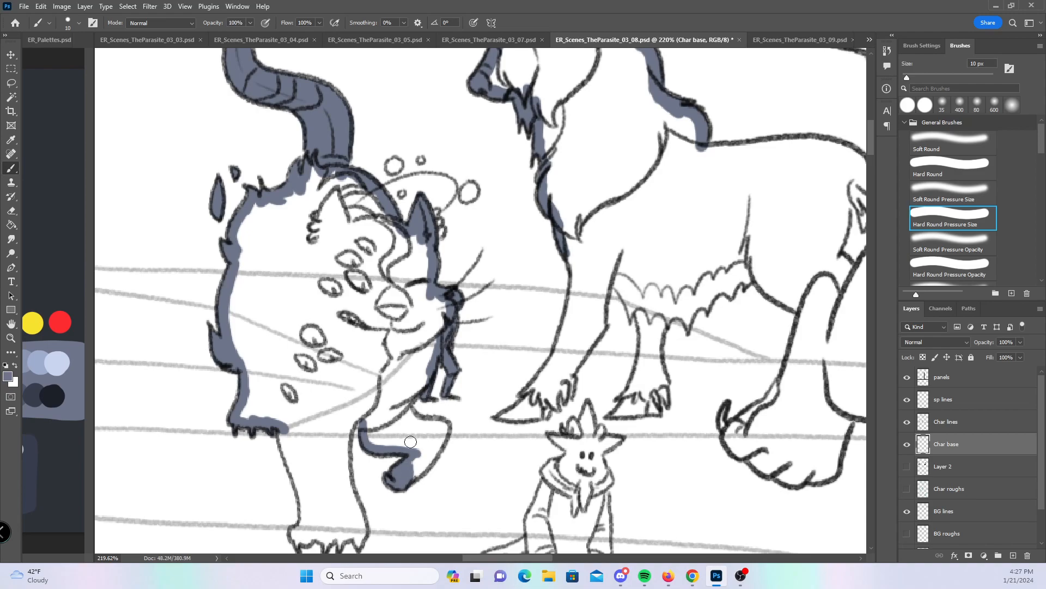
# - Colour the feline's standing paw and the inner edges of its leg, then fill the raised paw using Hard Round
pyautogui.moveTo(871, 146); pyautogui.dragTo(871, 151)
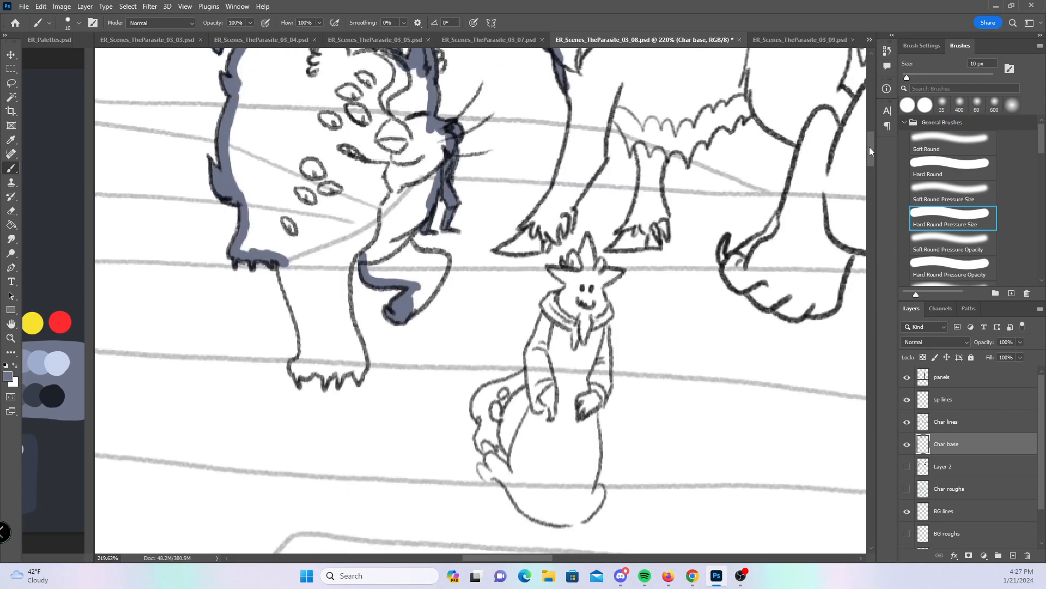
pyautogui.moveTo(291, 365)
pyautogui.mouseDown()
pyautogui.moveTo(325, 378)
pyautogui.moveTo(346, 367)
pyautogui.moveTo(339, 381)
pyautogui.moveTo(362, 358)
pyautogui.mouseUp()
pyautogui.click(954, 167)
pyautogui.moveTo(278, 255)
pyautogui.mouseDown()
pyautogui.moveTo(308, 349)
pyautogui.moveTo(321, 364)
pyautogui.moveTo(347, 363)
pyautogui.moveTo(360, 350)
pyautogui.moveTo(346, 283)
pyautogui.moveTo(358, 247)
pyautogui.mouseUp()
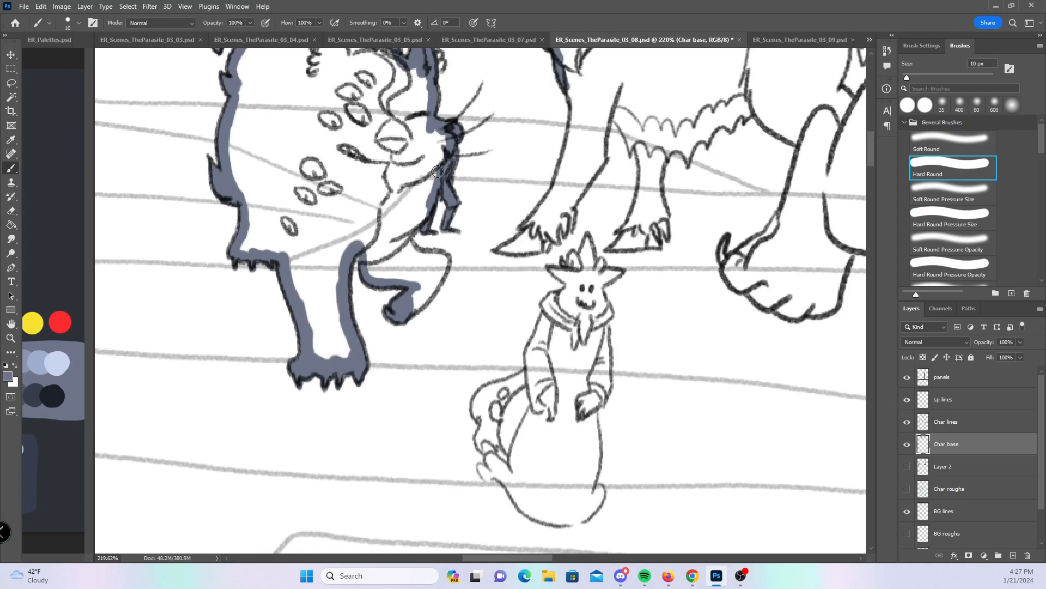
pyautogui.moveTo(416, 223)
pyautogui.mouseDown()
pyautogui.moveTo(401, 248)
pyautogui.moveTo(439, 267)
pyautogui.moveTo(413, 309)
pyautogui.moveTo(436, 275)
pyautogui.moveTo(423, 262)
pyautogui.mouseUp()
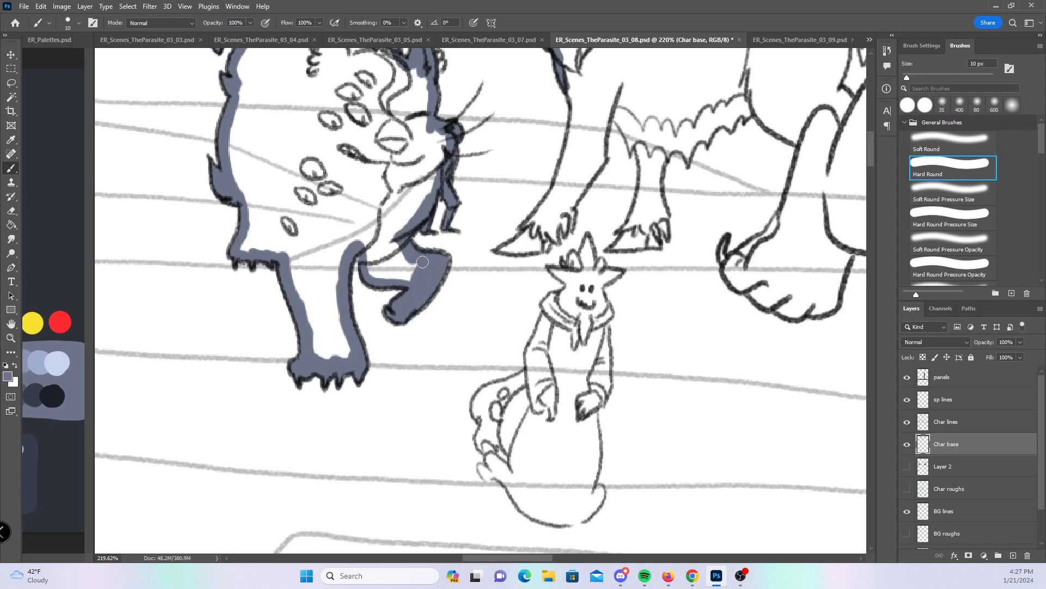
# - Fill the antlered creature's feet and belly fringe and the large neighbouring foot's first claw with Hard Round Pressure Size
pyautogui.moveTo(743, 287); pyautogui.dragTo(517, 302)
pyautogui.click(952, 211)
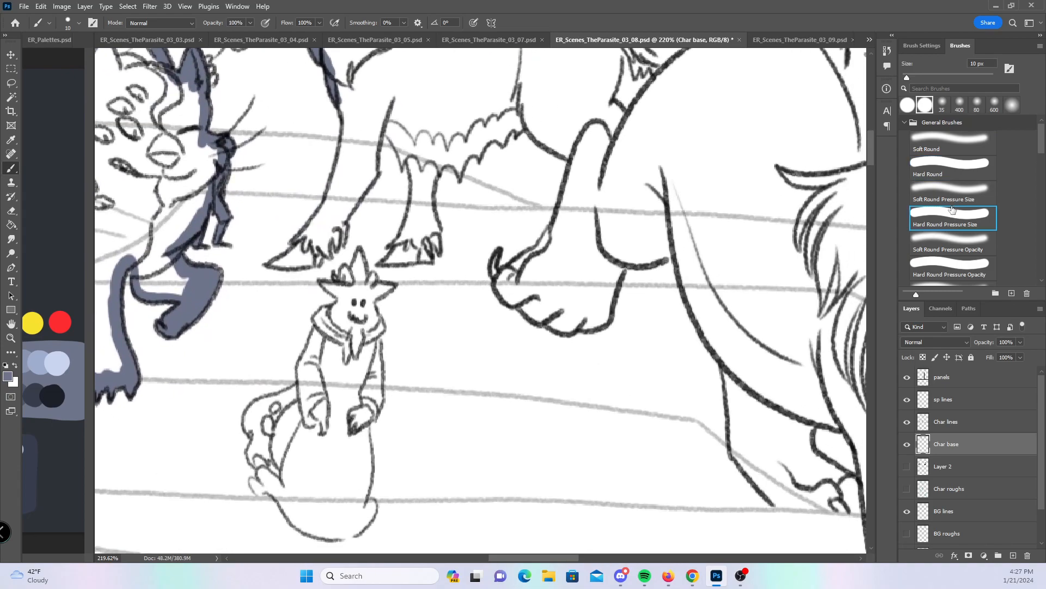
pyautogui.moveTo(274, 255)
pyautogui.mouseDown()
pyautogui.moveTo(318, 261)
pyautogui.moveTo(347, 223)
pyautogui.mouseUp()
pyautogui.moveTo(295, 250); pyautogui.dragTo(315, 220)
pyautogui.moveTo(398, 254)
pyautogui.mouseDown()
pyautogui.moveTo(382, 265)
pyautogui.moveTo(422, 258)
pyautogui.moveTo(435, 218)
pyautogui.mouseUp()
pyautogui.moveTo(387, 128)
pyautogui.mouseDown()
pyautogui.moveTo(404, 167)
pyautogui.moveTo(461, 166)
pyautogui.moveTo(490, 133)
pyautogui.moveTo(503, 143)
pyautogui.moveTo(535, 114)
pyautogui.mouseUp()
pyautogui.moveTo(498, 264); pyautogui.dragTo(501, 281)
# - Block in the antlered creature's front legs and the contours of the large clawed foot and its leg with Hard Round
pyautogui.click(953, 161)
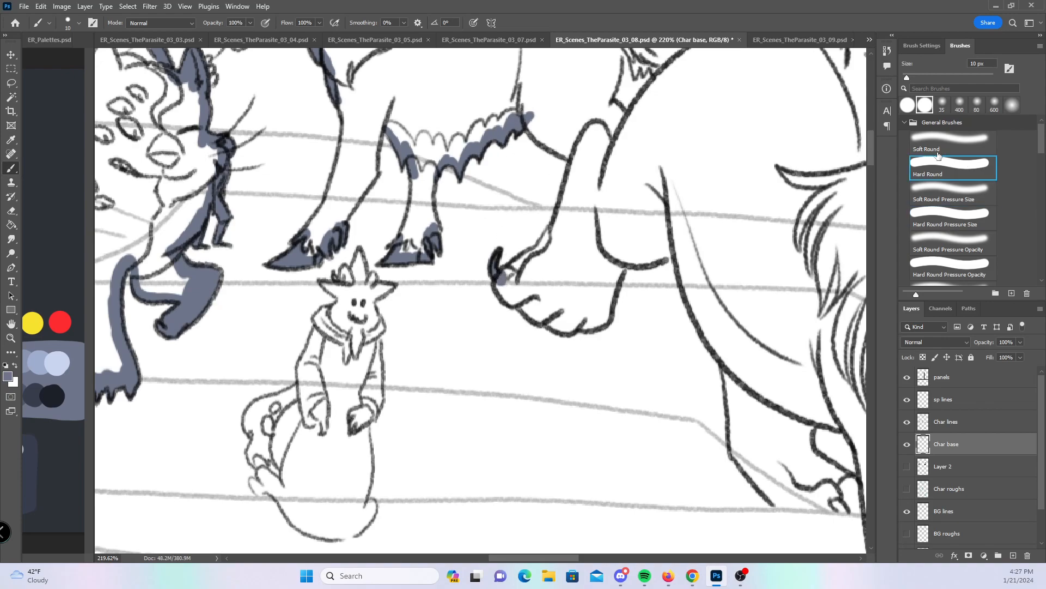
pyautogui.moveTo(341, 100)
pyautogui.mouseDown()
pyautogui.moveTo(341, 188)
pyautogui.moveTo(344, 160)
pyautogui.moveTo(307, 238)
pyautogui.moveTo(317, 244)
pyautogui.moveTo(336, 223)
pyautogui.moveTo(370, 176)
pyautogui.moveTo(377, 132)
pyautogui.moveTo(390, 132)
pyautogui.moveTo(344, 198)
pyautogui.mouseUp()
pyautogui.moveTo(412, 162)
pyautogui.mouseDown()
pyautogui.moveTo(418, 241)
pyautogui.moveTo(433, 229)
pyautogui.moveTo(443, 165)
pyautogui.moveTo(428, 218)
pyautogui.moveTo(420, 198)
pyautogui.moveTo(465, 142)
pyautogui.moveTo(458, 161)
pyautogui.moveTo(506, 120)
pyautogui.moveTo(533, 117)
pyautogui.moveTo(554, 146)
pyautogui.moveTo(577, 136)
pyautogui.moveTo(553, 241)
pyautogui.mouseUp()
pyautogui.hotkey('ctrl', 'z')
pyautogui.moveTo(509, 275)
pyautogui.mouseDown()
pyautogui.moveTo(545, 247)
pyautogui.moveTo(502, 275)
pyautogui.moveTo(499, 297)
pyautogui.moveTo(588, 329)
pyautogui.moveTo(626, 261)
pyautogui.moveTo(684, 246)
pyautogui.mouseUp()
# - Fill the small seated figure's pointed headpiece and curled spotted tail using Hard Round Pressure Size
pyautogui.moveTo(495, 399); pyautogui.dragTo(539, 241)
pyautogui.click(948, 216)
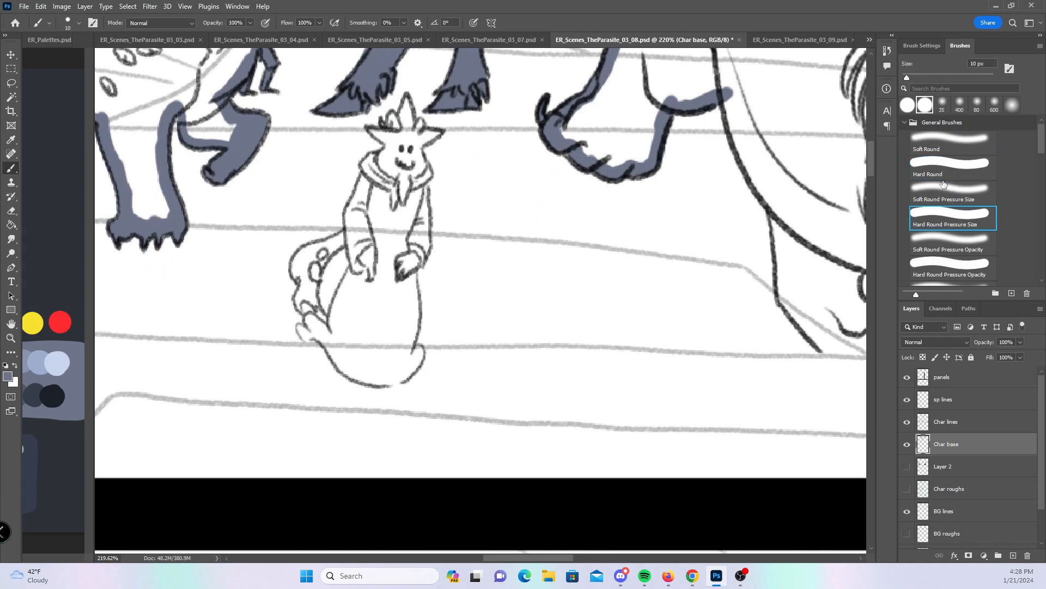
pyautogui.moveTo(373, 131)
pyautogui.mouseDown()
pyautogui.moveTo(398, 128)
pyautogui.moveTo(406, 100)
pyautogui.moveTo(409, 133)
pyautogui.moveTo(424, 126)
pyautogui.moveTo(422, 142)
pyautogui.mouseUp()
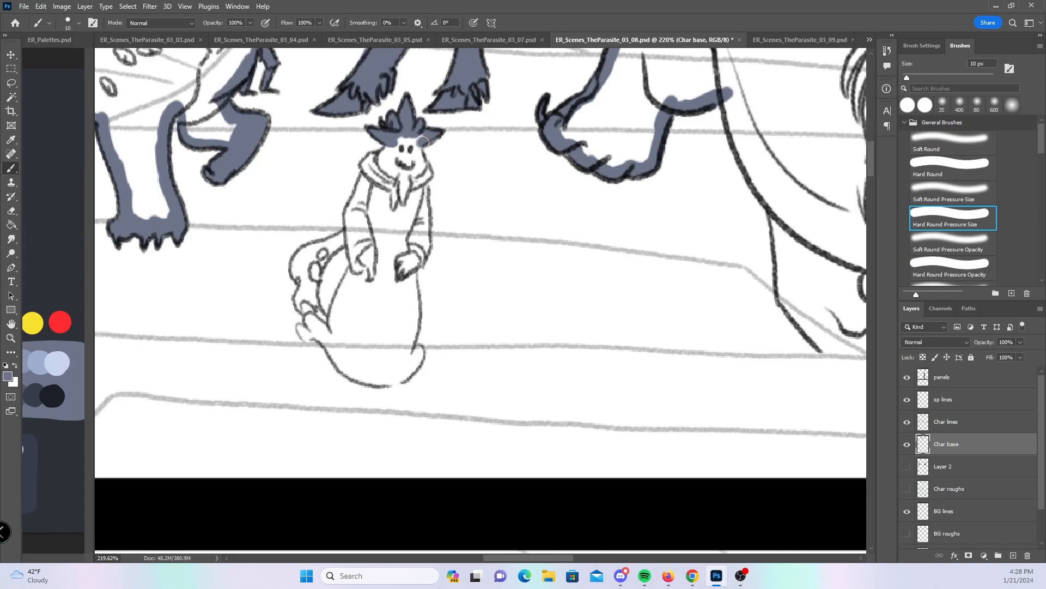
pyautogui.moveTo(295, 258)
pyautogui.mouseDown()
pyautogui.moveTo(302, 314)
pyautogui.moveTo(310, 294)
pyautogui.mouseUp()
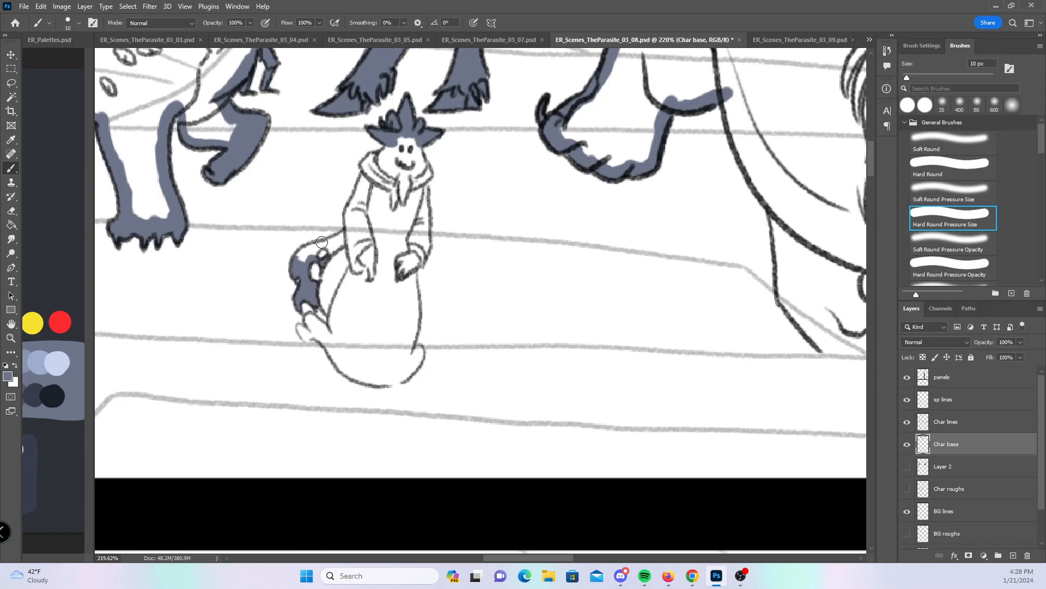
pyautogui.moveTo(336, 244); pyautogui.dragTo(349, 238)
pyautogui.moveTo(312, 329)
pyautogui.mouseDown()
pyautogui.moveTo(327, 344)
pyautogui.moveTo(328, 312)
pyautogui.mouseUp()
# - Paint slate blue along the inner edges of the seated figure's face, collar, arms and rounded body with Hard Round
pyautogui.click(959, 165)
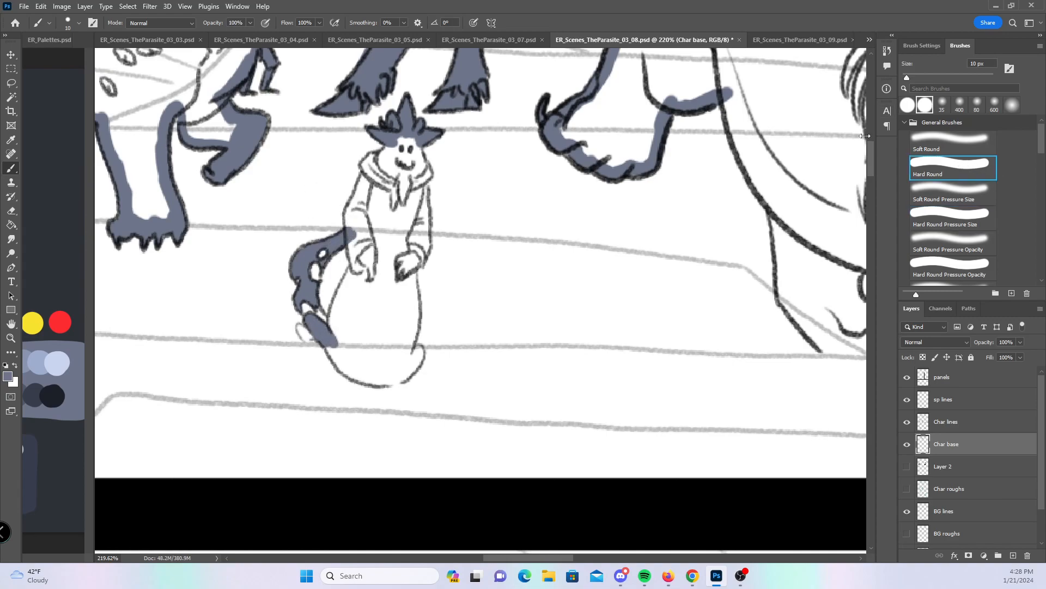
pyautogui.moveTo(386, 159)
pyautogui.mouseDown()
pyautogui.moveTo(353, 210)
pyautogui.moveTo(359, 251)
pyautogui.moveTo(337, 330)
pyautogui.moveTo(346, 367)
pyautogui.moveTo(336, 355)
pyautogui.moveTo(392, 379)
pyautogui.moveTo(418, 350)
pyautogui.mouseUp()
pyautogui.moveTo(410, 274)
pyautogui.mouseDown()
pyautogui.moveTo(416, 322)
pyautogui.moveTo(403, 369)
pyautogui.mouseUp()
pyautogui.moveTo(421, 163)
pyautogui.mouseDown()
pyautogui.moveTo(425, 249)
pyautogui.moveTo(417, 225)
pyautogui.mouseUp()
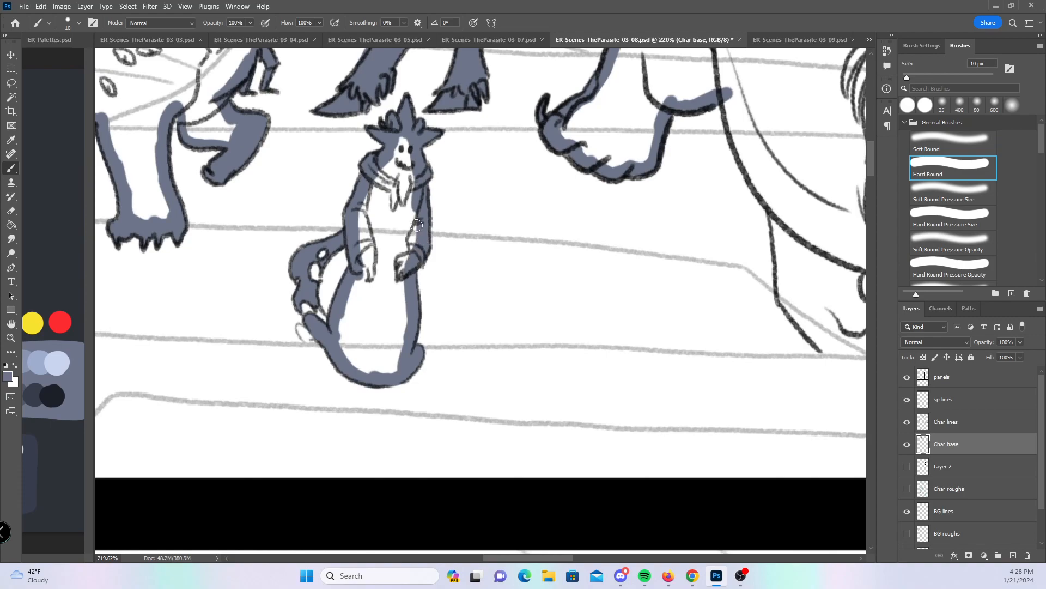
# - Paint slate blue along the inside contours of the large feathered dinosaur's legs and underside
pyautogui.moveTo(762, 348); pyautogui.dragTo(290, 391)
pyautogui.moveTo(259, 127)
pyautogui.mouseDown()
pyautogui.moveTo(281, 205)
pyautogui.moveTo(315, 255)
pyautogui.moveTo(319, 350)
pyautogui.moveTo(357, 390)
pyautogui.moveTo(398, 388)
pyautogui.mouseUp()
pyautogui.moveTo(358, 393); pyautogui.dragTo(453, 399)
pyautogui.moveTo(388, 335); pyautogui.dragTo(451, 378)
pyautogui.moveTo(403, 350)
pyautogui.mouseDown()
pyautogui.moveTo(386, 309)
pyautogui.moveTo(394, 300)
pyautogui.moveTo(430, 314)
pyautogui.mouseUp()
pyautogui.moveTo(544, 237); pyautogui.dragTo(397, 193)
pyautogui.moveTo(284, 261); pyautogui.dragTo(308, 326)
pyautogui.moveTo(305, 362)
pyautogui.mouseDown()
pyautogui.moveTo(330, 432)
pyautogui.moveTo(489, 439)
pyautogui.mouseUp()
pyautogui.moveTo(348, 324)
pyautogui.mouseDown()
pyautogui.moveTo(401, 395)
pyautogui.moveTo(460, 419)
pyautogui.mouseUp()
pyautogui.moveTo(350, 322)
pyautogui.mouseDown()
pyautogui.moveTo(355, 275)
pyautogui.moveTo(429, 286)
pyautogui.moveTo(455, 357)
pyautogui.moveTo(594, 328)
pyautogui.mouseUp()
pyautogui.moveTo(546, 227)
pyautogui.mouseDown()
pyautogui.moveTo(534, 275)
pyautogui.moveTo(632, 299)
pyautogui.mouseUp()
# - Fill the dinosaur's claws with Hard Round Pressure Size, then block in the edges of its forelimb with Hard Round
pyautogui.click(954, 218)
pyautogui.moveTo(514, 431); pyautogui.dragTo(508, 427)
pyautogui.moveTo(600, 404); pyautogui.dragTo(600, 399)
pyautogui.moveTo(686, 388)
pyautogui.mouseDown()
pyautogui.moveTo(691, 367)
pyautogui.moveTo(709, 380)
pyautogui.moveTo(712, 363)
pyautogui.moveTo(729, 357)
pyautogui.moveTo(736, 367)
pyautogui.mouseUp()
pyautogui.click(960, 174)
pyautogui.moveTo(460, 417); pyautogui.dragTo(499, 410)
pyautogui.moveTo(619, 360); pyautogui.dragTo(431, 400)
pyautogui.moveTo(403, 357)
pyautogui.mouseDown()
pyautogui.moveTo(404, 425)
pyautogui.moveTo(419, 424)
pyautogui.moveTo(428, 384)
pyautogui.moveTo(463, 377)
pyautogui.moveTo(507, 405)
pyautogui.mouseUp()
pyautogui.moveTo(443, 332)
pyautogui.mouseDown()
pyautogui.moveTo(479, 364)
pyautogui.moveTo(519, 375)
pyautogui.moveTo(499, 397)
pyautogui.moveTo(520, 382)
pyautogui.moveTo(553, 389)
pyautogui.mouseUp()
# - Paint slate blue inside the dinosaur's neck, head crest and upper snout contours and along its throat and lower jaw
pyautogui.moveTo(537, 300)
pyautogui.mouseDown()
pyautogui.moveTo(575, 392)
pyautogui.moveTo(567, 422)
pyautogui.mouseUp()
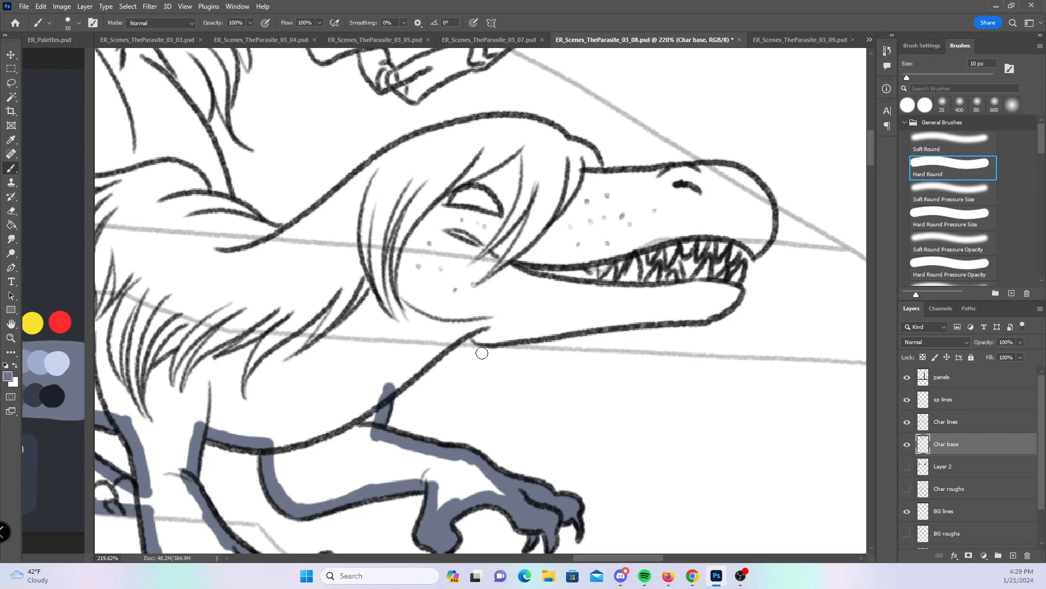
pyautogui.moveTo(288, 233)
pyautogui.mouseDown()
pyautogui.moveTo(389, 159)
pyautogui.moveTo(468, 123)
pyautogui.moveTo(521, 115)
pyautogui.moveTo(618, 173)
pyautogui.moveTo(693, 170)
pyautogui.moveTo(754, 193)
pyautogui.mouseUp()
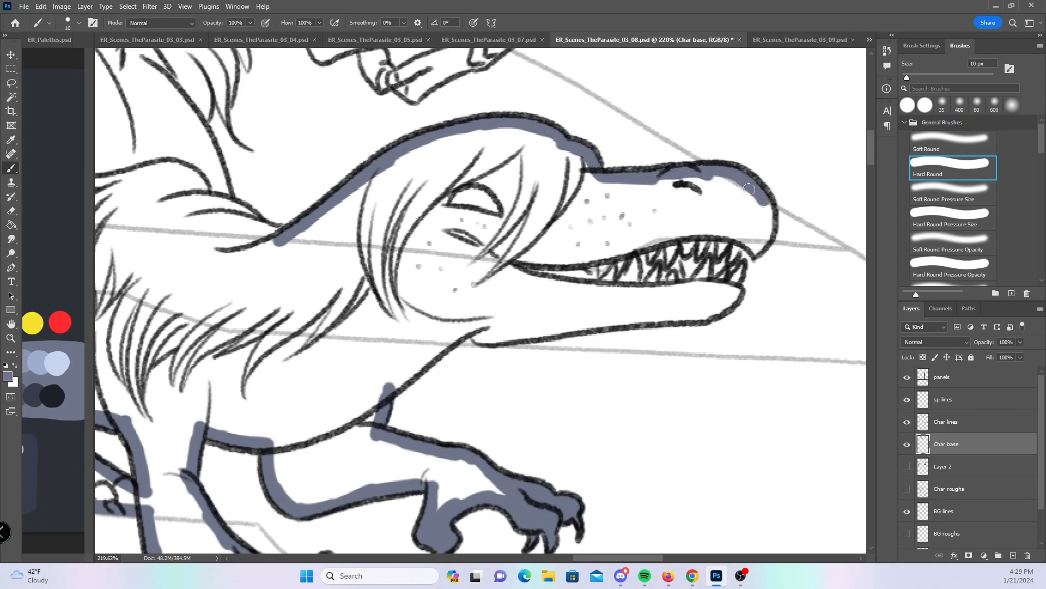
pyautogui.moveTo(388, 388)
pyautogui.mouseDown()
pyautogui.moveTo(481, 326)
pyautogui.moveTo(526, 333)
pyautogui.moveTo(666, 319)
pyautogui.moveTo(723, 307)
pyautogui.moveTo(735, 292)
pyautogui.mouseUp()
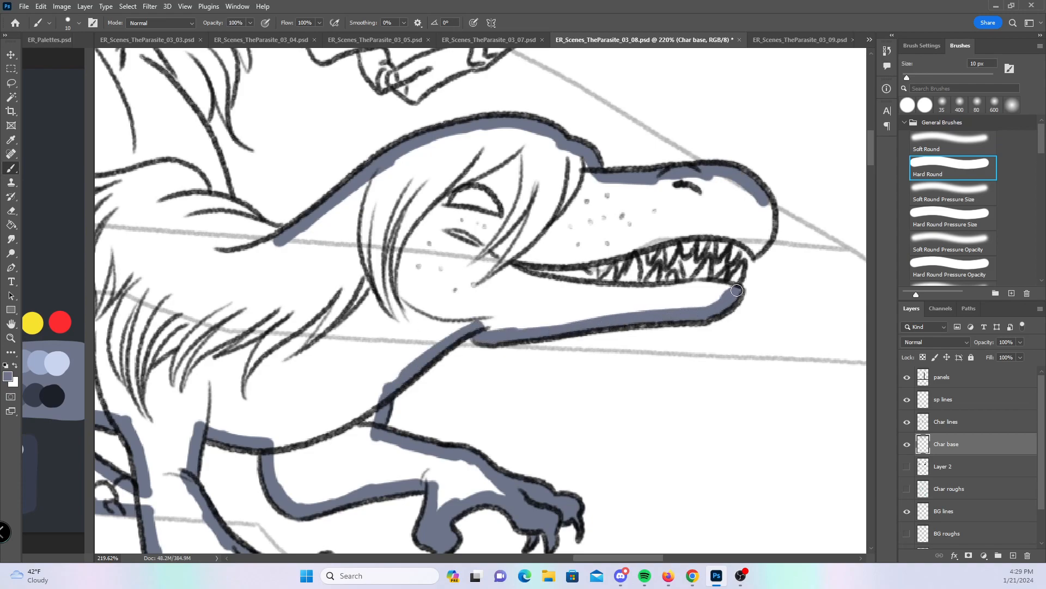
# - Colour the dinosaur's front teeth and the gum lines around its mouth with Hard Round Pressure Size
pyautogui.click(948, 216)
pyautogui.moveTo(685, 237); pyautogui.dragTo(759, 249)
pyautogui.moveTo(666, 246); pyautogui.dragTo(723, 230)
pyautogui.moveTo(654, 239)
pyautogui.mouseDown()
pyautogui.moveTo(649, 256)
pyautogui.moveTo(632, 245)
pyautogui.moveTo(627, 284)
pyautogui.moveTo(702, 281)
pyautogui.moveTo(701, 267)
pyautogui.moveTo(707, 287)
pyautogui.moveTo(728, 296)
pyautogui.mouseUp()
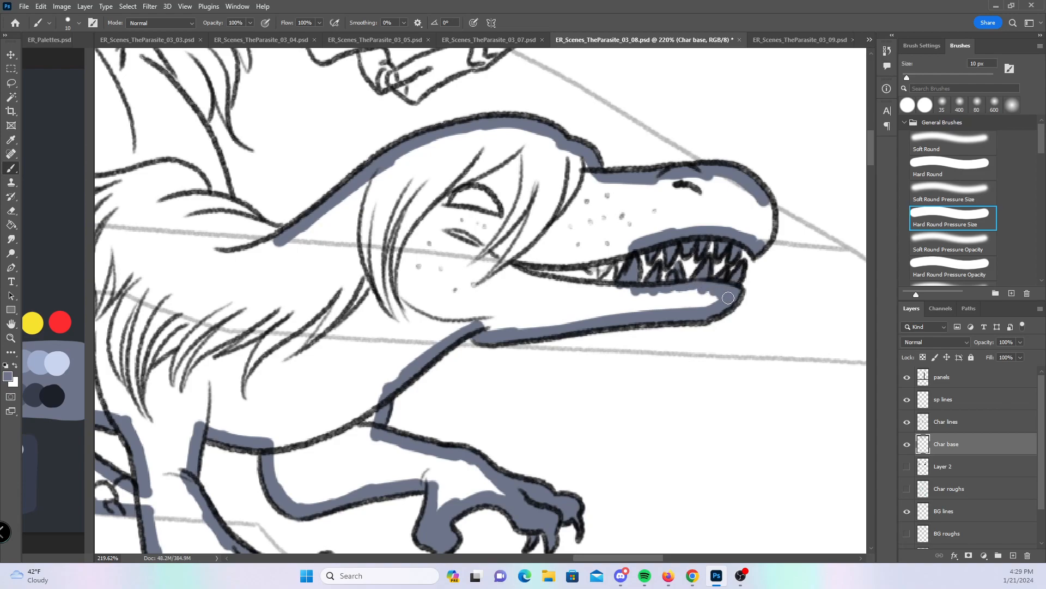
# - Close the slate-blue edge around the dinosaur's snout tip and fill the front of its lower jaw with Hard Round
pyautogui.click(959, 176)
pyautogui.moveTo(766, 206); pyautogui.dragTo(760, 235)
pyautogui.moveTo(633, 292)
pyautogui.mouseDown()
pyautogui.moveTo(708, 297)
pyautogui.moveTo(637, 306)
pyautogui.mouseUp()
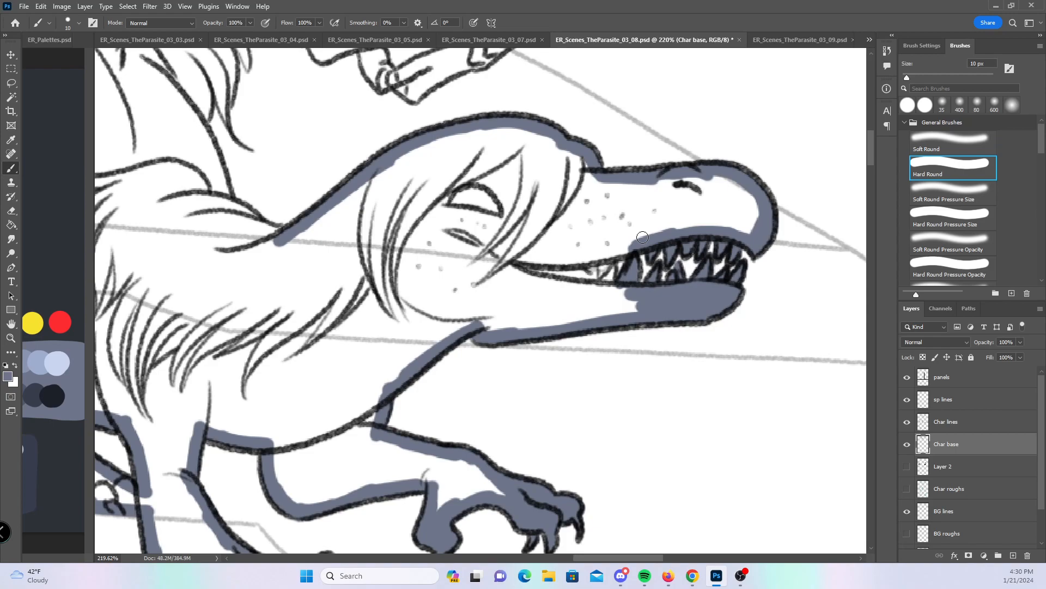
# - Paint slate blue along the antlered creature's back and the adjoining base of the dinosaur's curled tail
pyautogui.moveTo(383, 126)
pyautogui.mouseDown()
pyautogui.moveTo(697, 213)
pyautogui.moveTo(680, 224)
pyautogui.mouseUp()
pyautogui.moveTo(489, 214)
pyautogui.mouseDown()
pyautogui.moveTo(539, 319)
pyautogui.moveTo(583, 340)
pyautogui.mouseUp()
pyautogui.moveTo(561, 296)
pyautogui.mouseDown()
pyautogui.moveTo(701, 397)
pyautogui.moveTo(624, 374)
pyautogui.mouseUp()
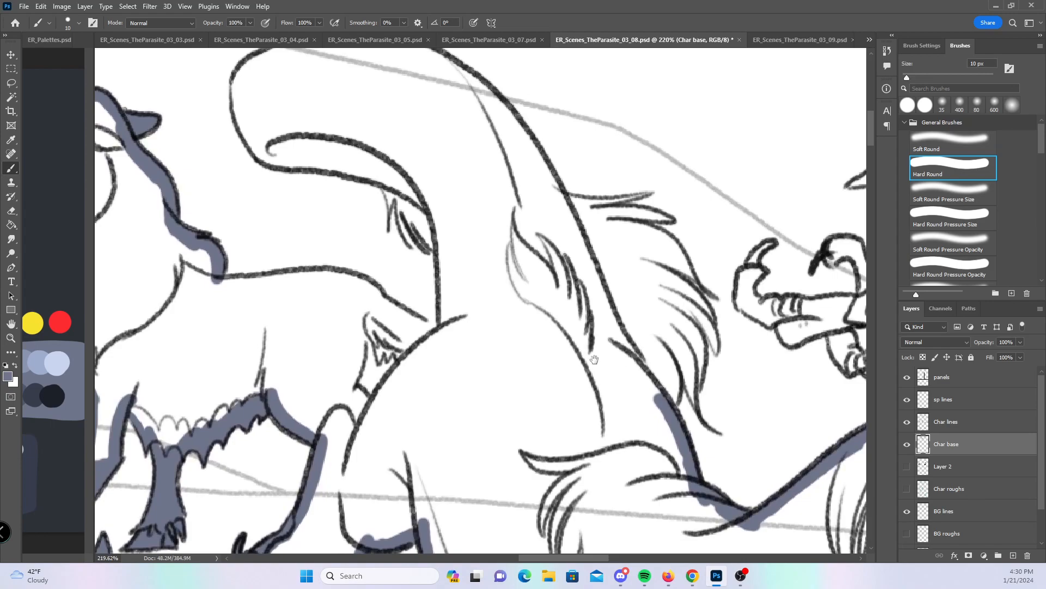
pyautogui.moveTo(216, 281)
pyautogui.mouseDown()
pyautogui.moveTo(352, 281)
pyautogui.moveTo(444, 338)
pyautogui.mouseUp()
pyautogui.moveTo(439, 235)
pyautogui.mouseDown()
pyautogui.moveTo(448, 310)
pyautogui.moveTo(477, 296)
pyautogui.mouseUp()
pyautogui.moveTo(394, 267)
pyautogui.mouseDown()
pyautogui.moveTo(383, 320)
pyautogui.moveTo(390, 291)
pyautogui.mouseUp()
pyautogui.hotkey('ctrl', 'z')
pyautogui.moveTo(536, 295); pyautogui.dragTo(468, 462)
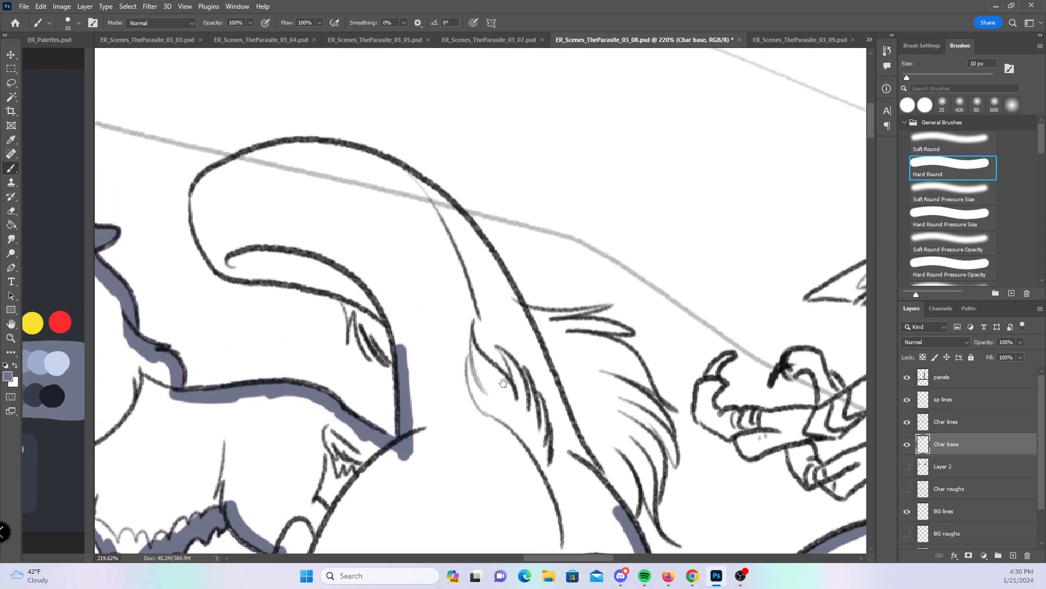
# - Fill the feather tufts beneath the dinosaur's curled tail and along its outer side using Hard Round Pressure Size
pyautogui.click(955, 214)
pyautogui.moveTo(536, 334); pyautogui.dragTo(470, 229)
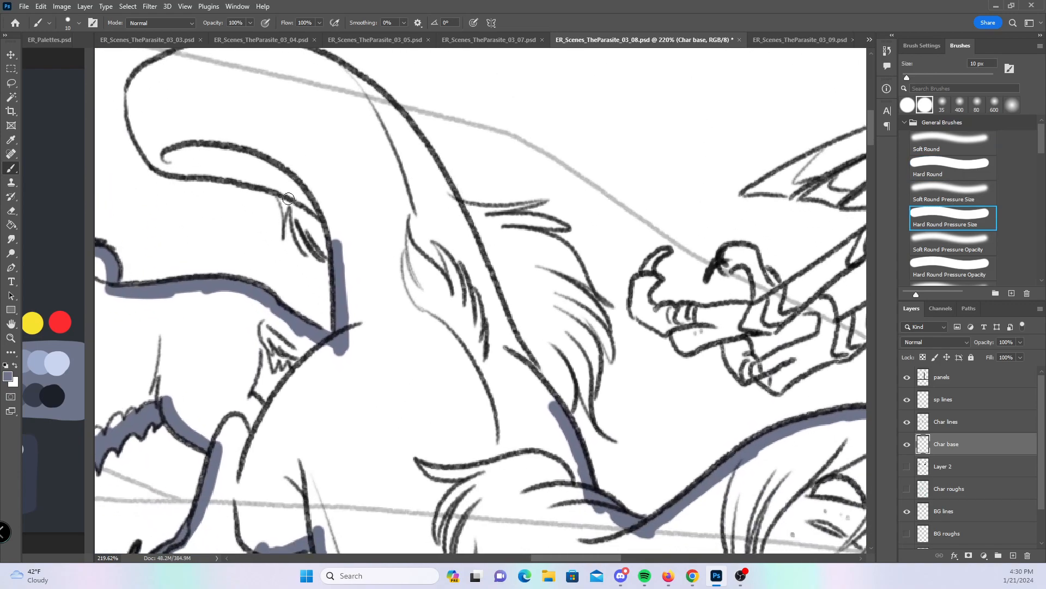
pyautogui.moveTo(285, 216)
pyautogui.mouseDown()
pyautogui.moveTo(281, 196)
pyautogui.moveTo(305, 240)
pyautogui.moveTo(324, 235)
pyautogui.mouseUp()
pyautogui.moveTo(537, 200)
pyautogui.mouseDown()
pyautogui.moveTo(472, 211)
pyautogui.moveTo(565, 227)
pyautogui.mouseUp()
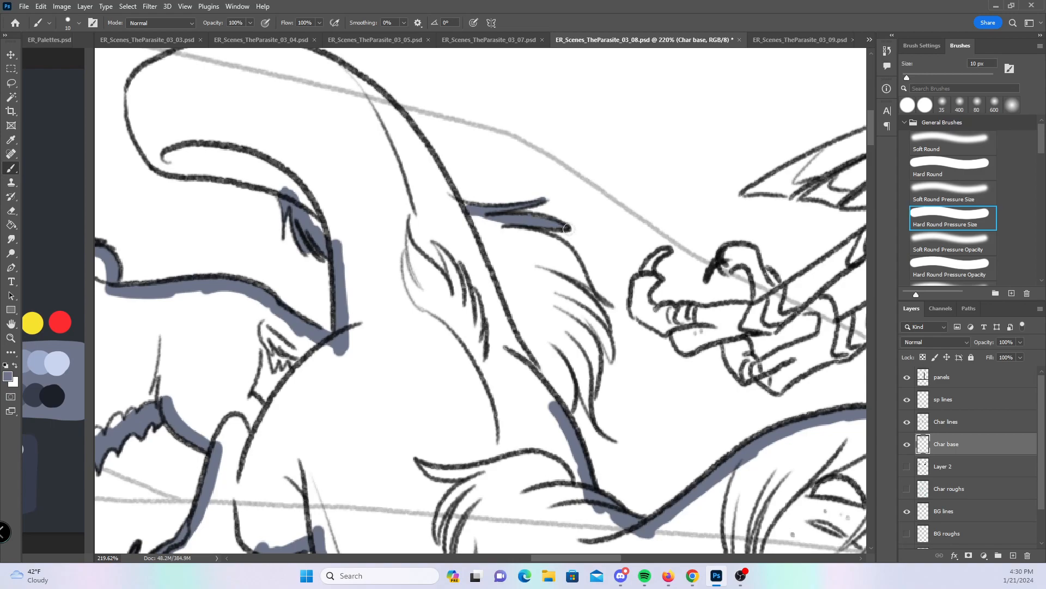
pyautogui.moveTo(602, 311); pyautogui.dragTo(512, 269)
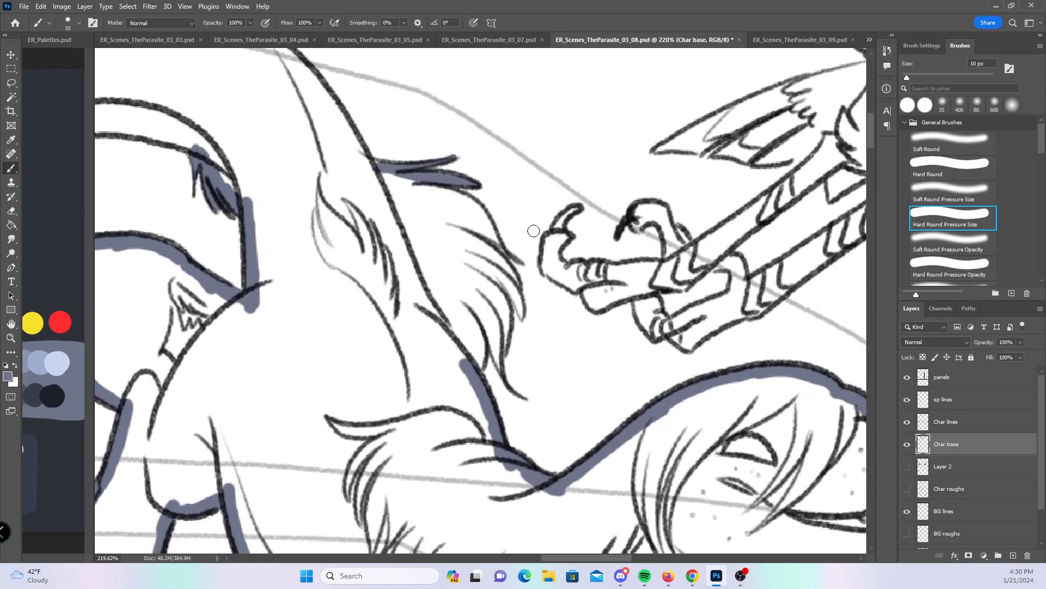
pyautogui.moveTo(477, 233)
pyautogui.mouseDown()
pyautogui.moveTo(500, 247)
pyautogui.moveTo(463, 207)
pyautogui.mouseUp()
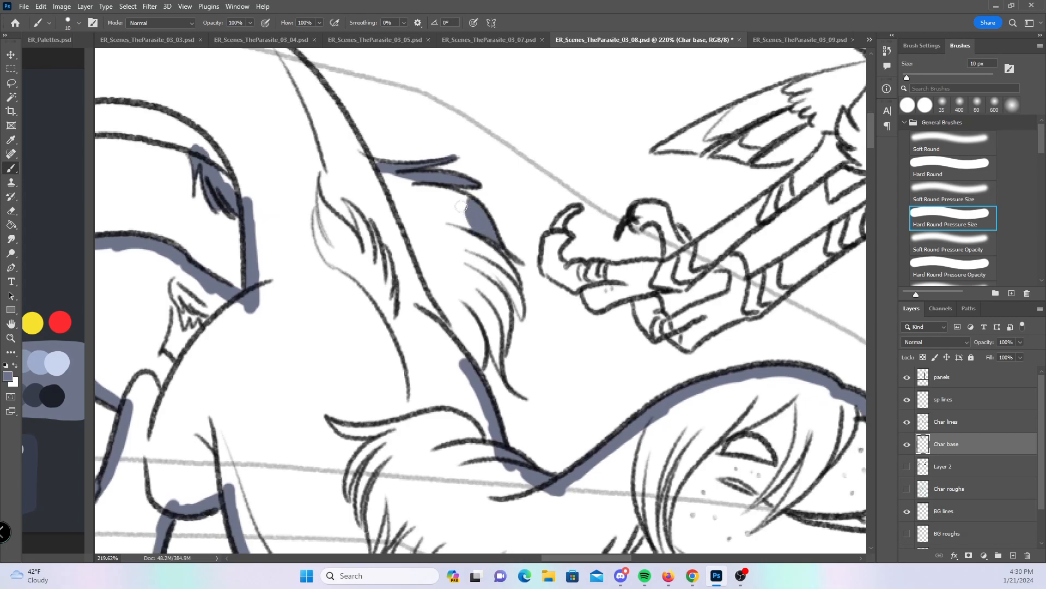
pyautogui.moveTo(422, 177); pyautogui.dragTo(478, 212)
pyautogui.moveTo(487, 250)
pyautogui.mouseDown()
pyautogui.moveTo(517, 283)
pyautogui.moveTo(502, 263)
pyautogui.moveTo(509, 295)
pyautogui.moveTo(501, 254)
pyautogui.moveTo(498, 364)
pyautogui.moveTo(503, 286)
pyautogui.mouseUp()
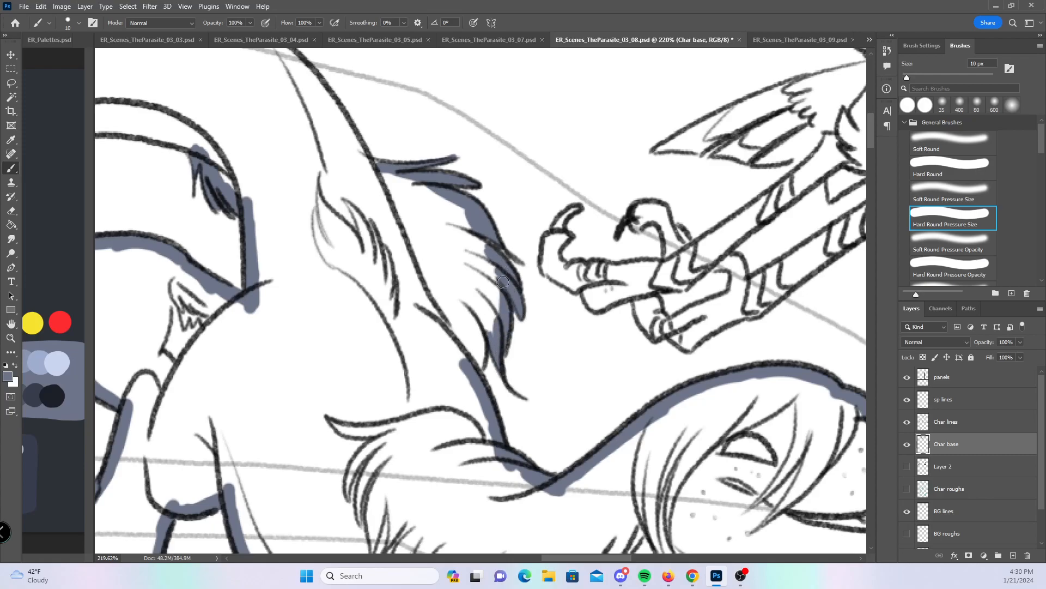
# - Extend the slate blue along the tail-side feathers and inside the curled tail's contours with Hard Round
pyautogui.click(953, 166)
pyautogui.moveTo(386, 173)
pyautogui.mouseDown()
pyautogui.moveTo(481, 239)
pyautogui.moveTo(490, 261)
pyautogui.moveTo(470, 363)
pyautogui.moveTo(493, 300)
pyautogui.mouseUp()
pyautogui.moveTo(201, 95)
pyautogui.mouseDown()
pyautogui.moveTo(284, 143)
pyautogui.moveTo(359, 211)
pyautogui.mouseUp()
pyautogui.moveTo(203, 157)
pyautogui.mouseDown()
pyautogui.moveTo(224, 226)
pyautogui.moveTo(242, 246)
pyautogui.moveTo(361, 268)
pyautogui.moveTo(407, 317)
pyautogui.mouseUp()
pyautogui.moveTo(209, 158)
pyautogui.mouseDown()
pyautogui.moveTo(299, 118)
pyautogui.moveTo(394, 140)
pyautogui.moveTo(439, 164)
pyautogui.moveTo(525, 275)
pyautogui.moveTo(176, 157)
pyautogui.moveTo(132, 156)
pyautogui.mouseUp()
pyautogui.click(951, 218)
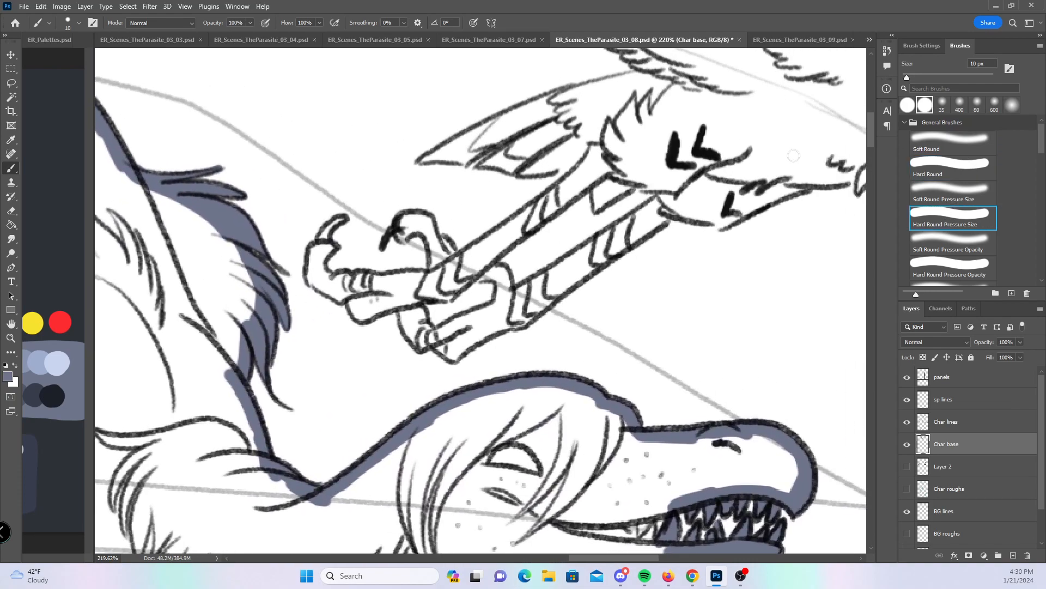
# - Fill the flying bird's curved talons and both feet with slate blue, using Hard Round Pressure Size and Hard Round
pyautogui.moveTo(344, 217); pyautogui.dragTo(313, 260)
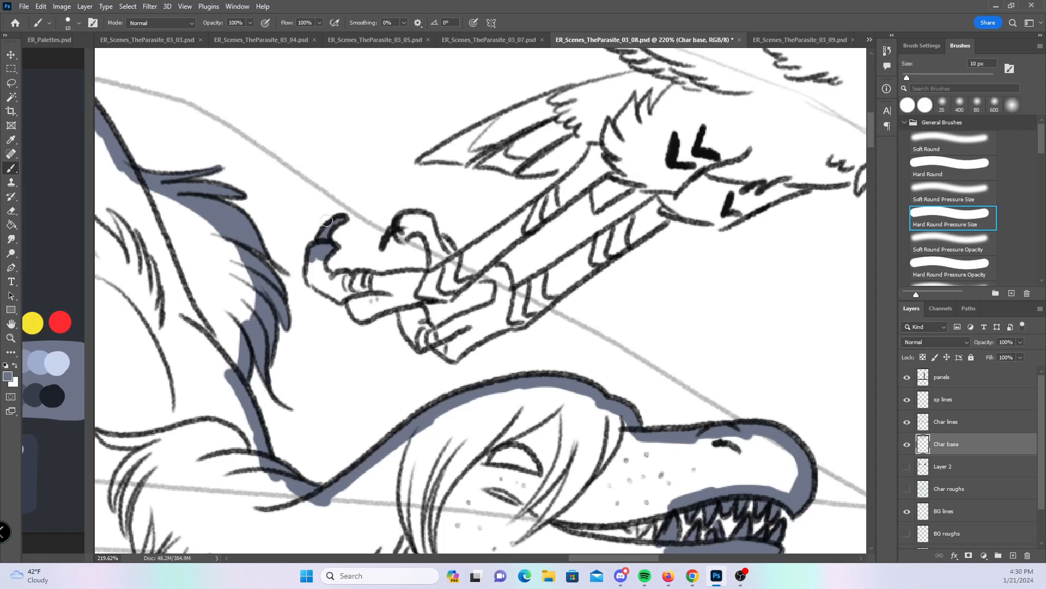
pyautogui.moveTo(403, 218); pyautogui.dragTo(400, 240)
pyautogui.click(963, 170)
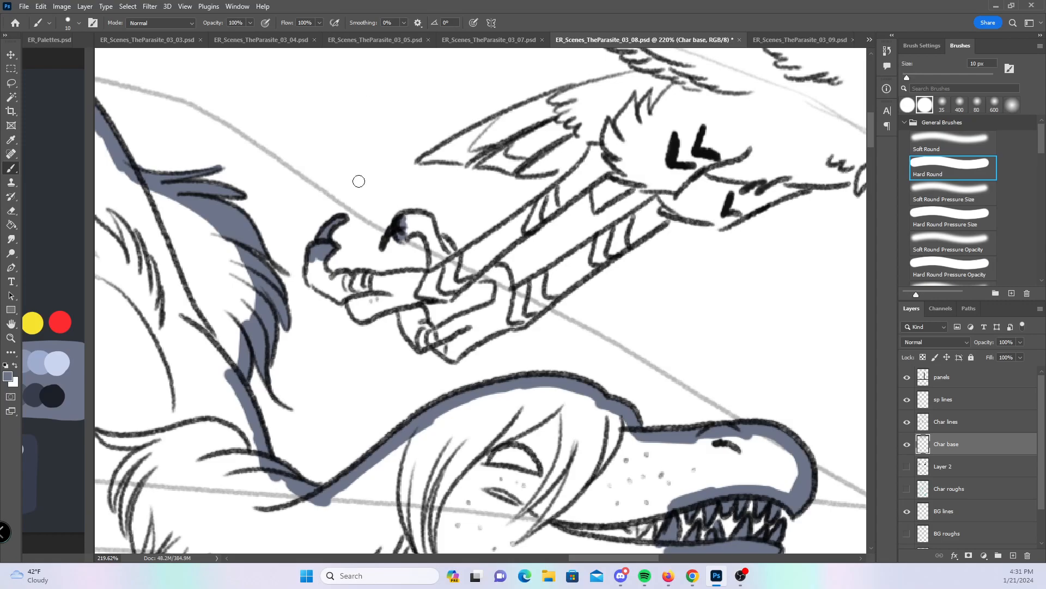
pyautogui.moveTo(314, 257)
pyautogui.mouseDown()
pyautogui.moveTo(347, 276)
pyautogui.moveTo(362, 318)
pyautogui.moveTo(377, 305)
pyautogui.moveTo(374, 280)
pyautogui.moveTo(382, 302)
pyautogui.moveTo(398, 279)
pyautogui.moveTo(413, 278)
pyautogui.moveTo(390, 292)
pyautogui.moveTo(401, 300)
pyautogui.moveTo(434, 241)
pyautogui.moveTo(424, 276)
pyautogui.moveTo(428, 247)
pyautogui.moveTo(407, 220)
pyautogui.moveTo(422, 219)
pyautogui.moveTo(437, 256)
pyautogui.moveTo(445, 247)
pyautogui.moveTo(453, 255)
pyautogui.moveTo(408, 308)
pyautogui.moveTo(412, 324)
pyautogui.moveTo(432, 327)
pyautogui.moveTo(431, 336)
pyautogui.moveTo(453, 329)
pyautogui.moveTo(442, 283)
pyautogui.moveTo(445, 292)
pyautogui.moveTo(459, 286)
pyautogui.moveTo(439, 285)
pyautogui.moveTo(489, 255)
pyautogui.moveTo(486, 274)
pyautogui.moveTo(506, 276)
pyautogui.moveTo(508, 309)
pyautogui.moveTo(473, 339)
pyautogui.moveTo(441, 344)
pyautogui.moveTo(487, 329)
pyautogui.moveTo(471, 328)
pyautogui.moveTo(500, 305)
pyautogui.moveTo(504, 330)
pyautogui.mouseUp()
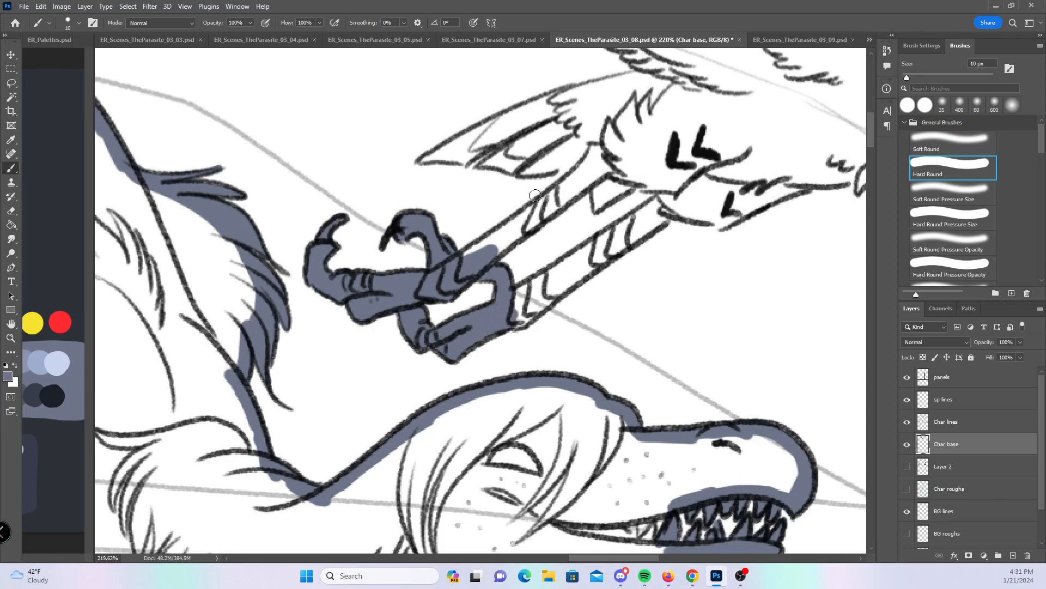
# - Fill both of the bird's legs with Hard Round and its tail feather tips with Hard Round Pressure Size
pyautogui.moveTo(471, 256)
pyautogui.mouseDown()
pyautogui.moveTo(559, 187)
pyautogui.moveTo(534, 220)
pyautogui.moveTo(599, 172)
pyautogui.moveTo(569, 163)
pyautogui.mouseUp()
pyautogui.moveTo(710, 241); pyautogui.dragTo(538, 303)
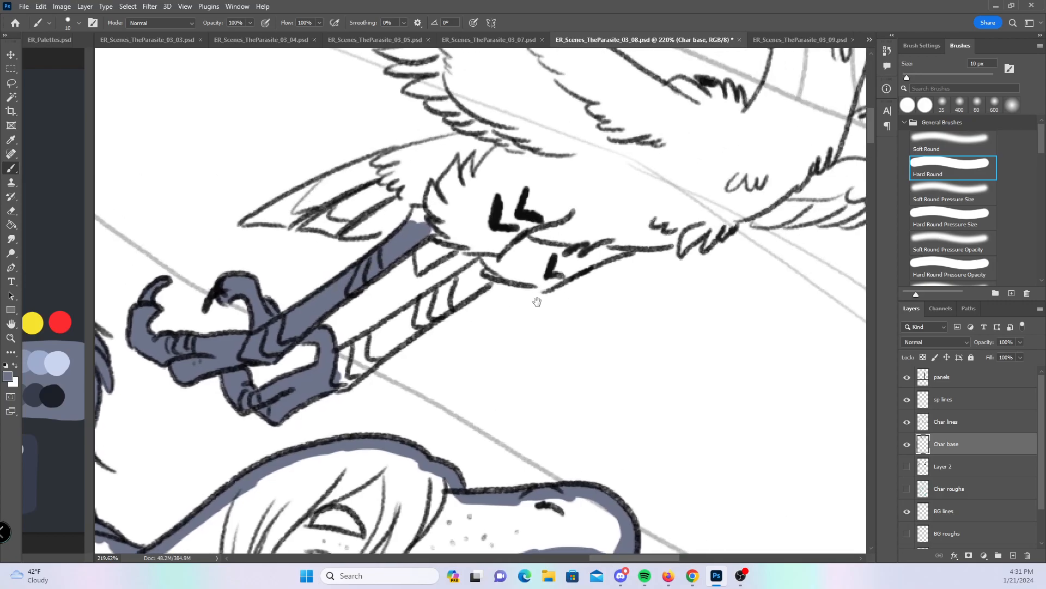
pyautogui.moveTo(338, 362)
pyautogui.mouseDown()
pyautogui.moveTo(491, 259)
pyautogui.moveTo(338, 373)
pyautogui.moveTo(343, 385)
pyautogui.moveTo(463, 296)
pyautogui.moveTo(429, 309)
pyautogui.mouseUp()
pyautogui.click(950, 208)
pyautogui.moveTo(245, 222)
pyautogui.mouseDown()
pyautogui.moveTo(284, 223)
pyautogui.moveTo(268, 201)
pyautogui.moveTo(279, 204)
pyautogui.moveTo(260, 218)
pyautogui.moveTo(272, 208)
pyautogui.moveTo(295, 217)
pyautogui.moveTo(334, 212)
pyautogui.moveTo(306, 227)
pyautogui.moveTo(340, 215)
pyautogui.moveTo(333, 234)
pyautogui.moveTo(376, 216)
pyautogui.moveTo(348, 236)
pyautogui.moveTo(446, 210)
pyautogui.moveTo(421, 241)
pyautogui.moveTo(425, 266)
pyautogui.moveTo(448, 234)
pyautogui.mouseUp()
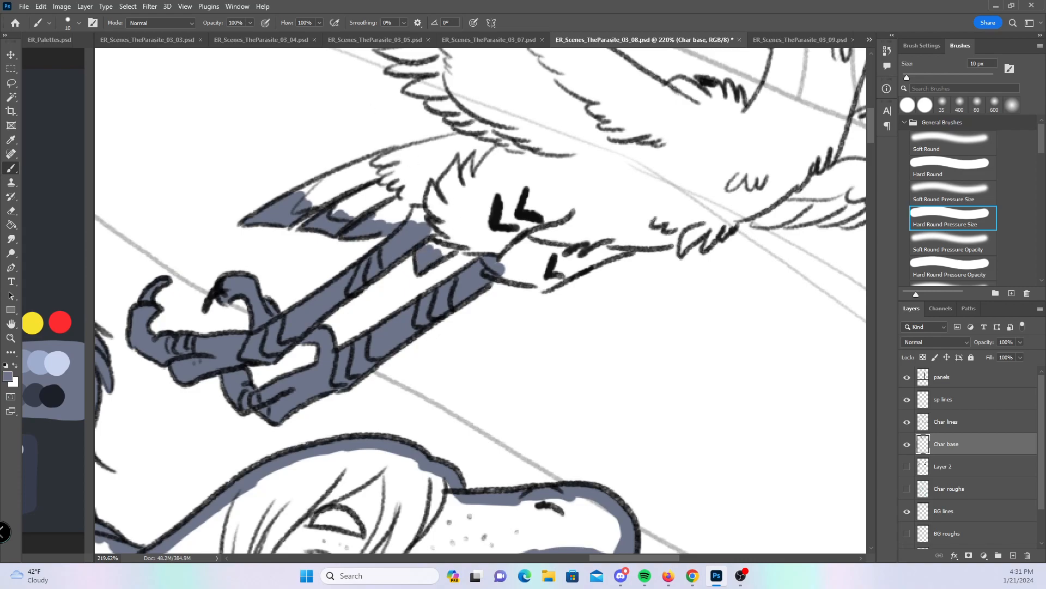
pyautogui.hotkey('alt', 'Tab')
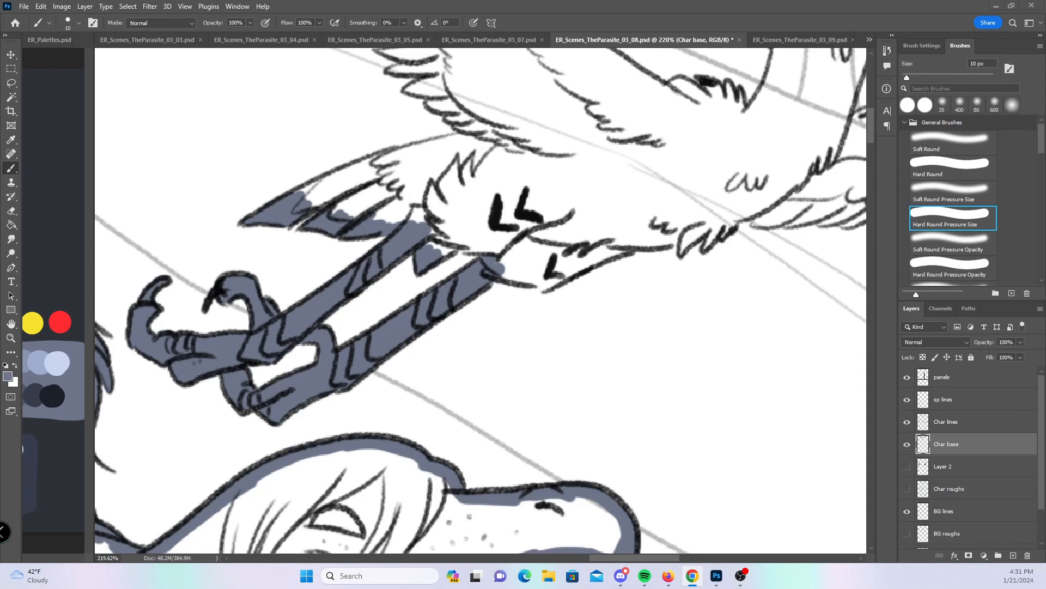
pyautogui.hotkey('alt', 'Tab')
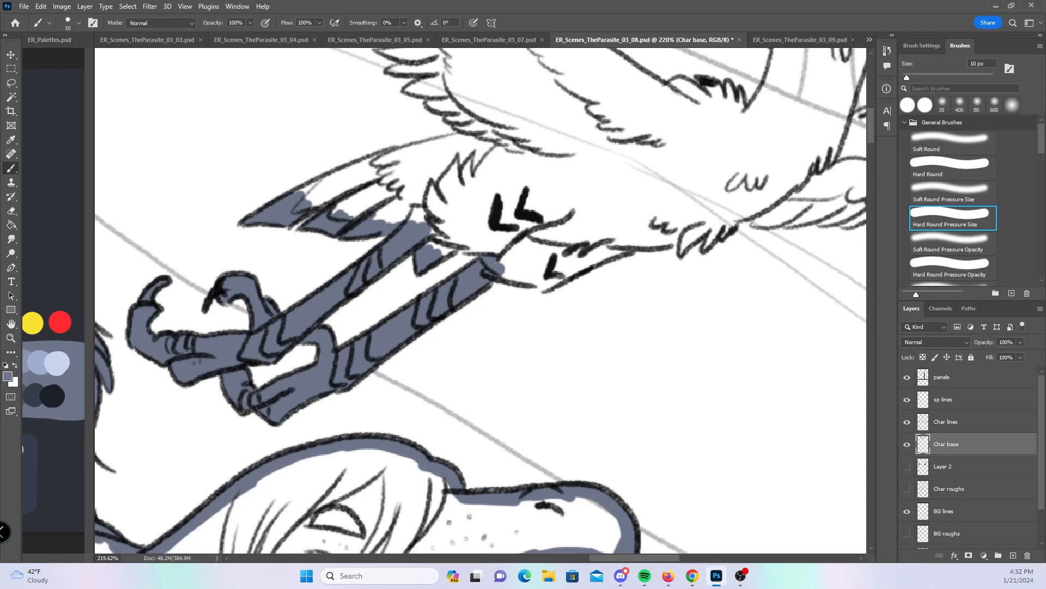
# - Fill the feather tufts on the bird's underside and back, and paint slate blue along the tail's upper edge
pyautogui.moveTo(699, 281); pyautogui.dragTo(604, 422)
pyautogui.moveTo(593, 379)
pyautogui.mouseDown()
pyautogui.moveTo(618, 371)
pyautogui.moveTo(613, 392)
pyautogui.moveTo(642, 364)
pyautogui.mouseUp()
pyautogui.moveTo(579, 221); pyautogui.dragTo(651, 252)
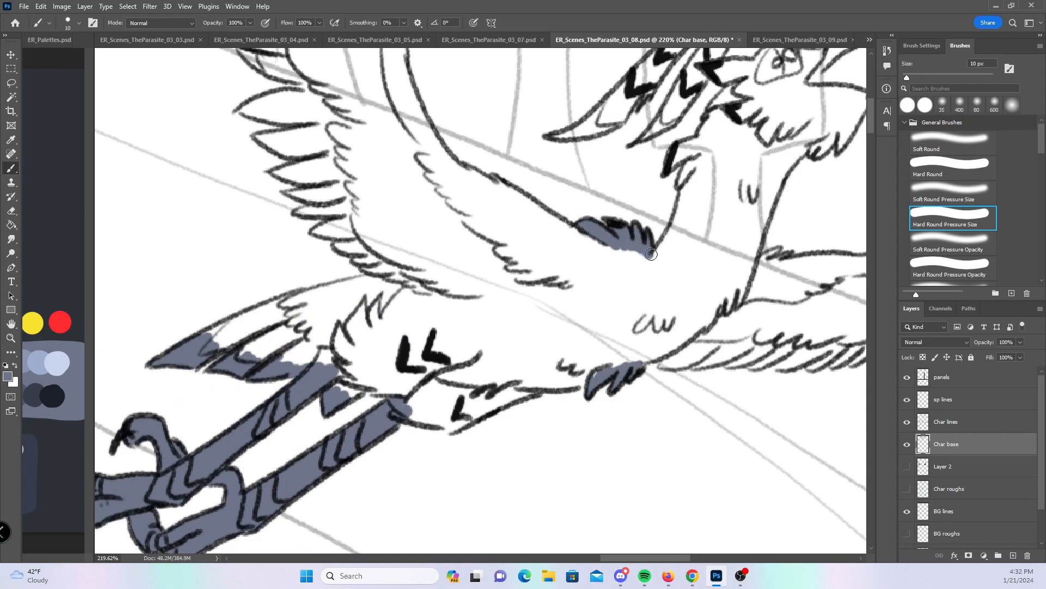
pyautogui.click(951, 170)
pyautogui.moveTo(217, 334)
pyautogui.mouseDown()
pyautogui.moveTo(376, 280)
pyautogui.moveTo(377, 258)
pyautogui.moveTo(357, 251)
pyautogui.moveTo(370, 268)
pyautogui.mouseUp()
# - Save the page 03_08 document
pyautogui.press('z')
pyautogui.moveTo(582, 301); pyautogui.dragTo(430, 306)
pyautogui.press('b')
pyautogui.moveTo(626, 470); pyautogui.dragTo(623, 214)
pyautogui.hotkey('ctrl', 's')
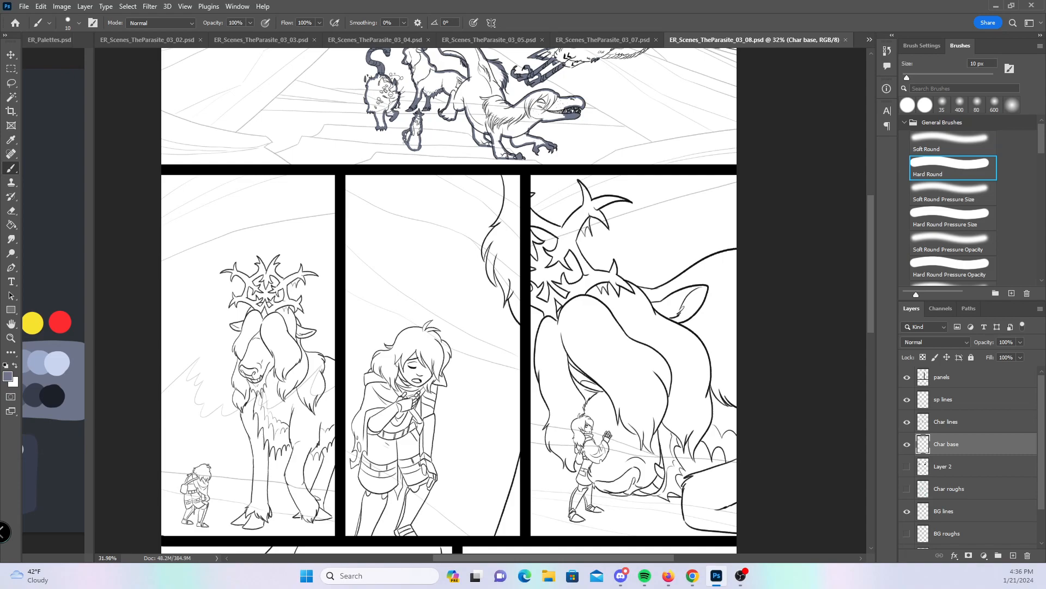
# - Fill the tips of the raised wing's long outer feathers with slate blue using Hard Round Pressure Size
pyautogui.moveTo(871, 219); pyautogui.dragTo(845, 116)
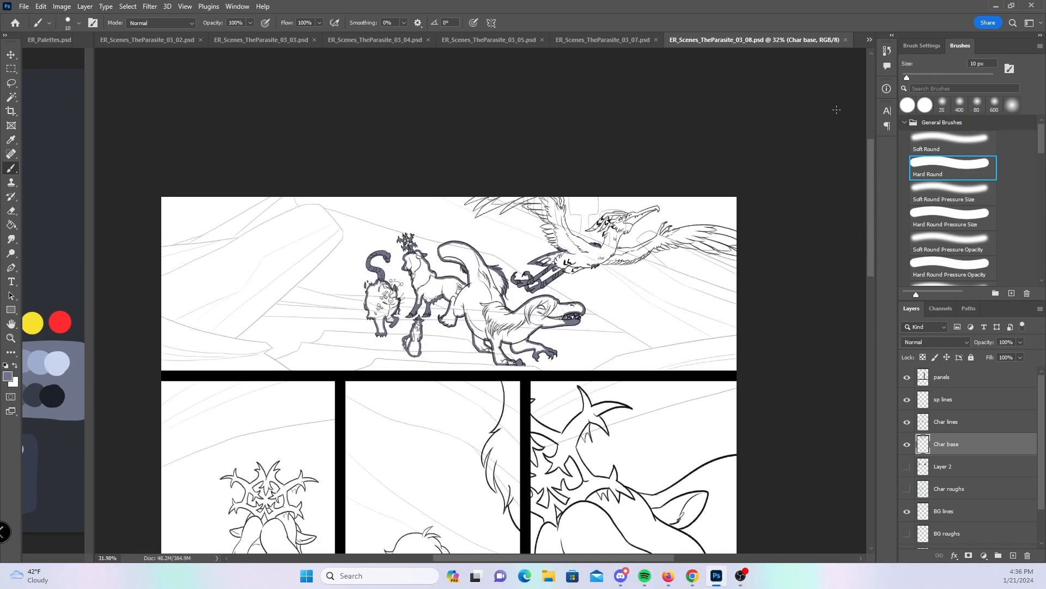
pyautogui.press('z')
pyautogui.moveTo(645, 206); pyautogui.dragTo(721, 197)
pyautogui.moveTo(426, 307); pyautogui.dragTo(779, 383)
pyautogui.press('z')
pyautogui.moveTo(357, 305)
pyautogui.mouseDown()
pyautogui.moveTo(374, 317)
pyautogui.moveTo(437, 321)
pyautogui.moveTo(406, 297)
pyautogui.moveTo(382, 320)
pyautogui.moveTo(418, 288)
pyautogui.mouseUp()
pyautogui.hotkey('ctrl', 'z')
pyautogui.click(951, 216)
pyautogui.moveTo(234, 333)
pyautogui.mouseDown()
pyautogui.moveTo(258, 300)
pyautogui.moveTo(256, 320)
pyautogui.moveTo(265, 318)
pyautogui.moveTo(219, 297)
pyautogui.moveTo(244, 274)
pyautogui.mouseUp()
pyautogui.moveTo(166, 257)
pyautogui.mouseDown()
pyautogui.moveTo(202, 233)
pyautogui.moveTo(191, 247)
pyautogui.moveTo(191, 230)
pyautogui.mouseUp()
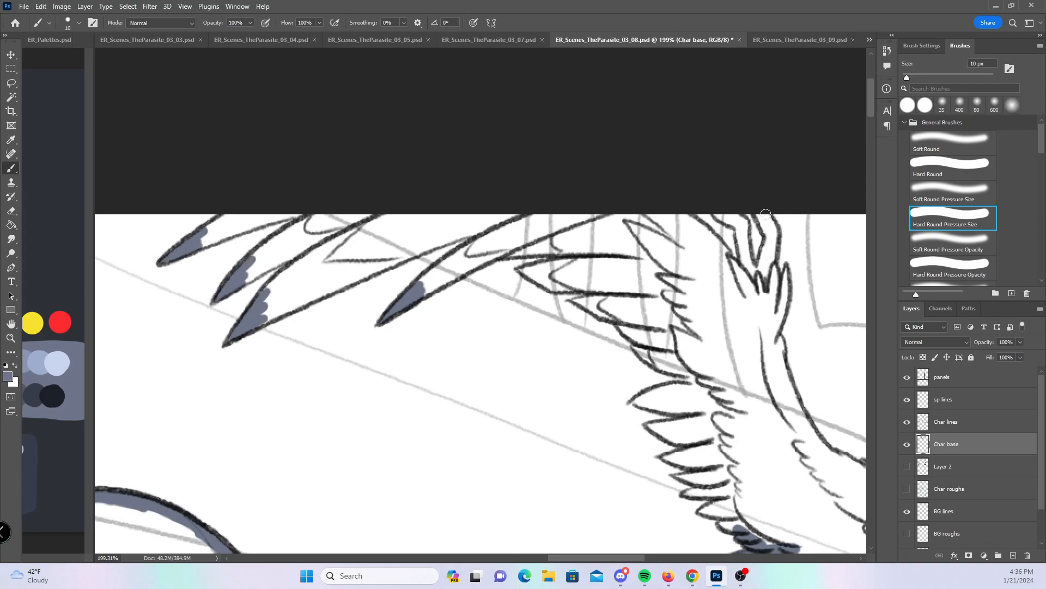
# - Fill the feather tufts along the raised wing's upper leading edge and the tips of its shorter trailing feathers
pyautogui.moveTo(720, 213)
pyautogui.mouseDown()
pyautogui.moveTo(743, 217)
pyautogui.moveTo(757, 274)
pyautogui.moveTo(759, 214)
pyautogui.moveTo(764, 264)
pyautogui.moveTo(761, 216)
pyautogui.moveTo(775, 230)
pyautogui.moveTo(784, 287)
pyautogui.moveTo(786, 270)
pyautogui.moveTo(781, 327)
pyautogui.mouseUp()
pyautogui.moveTo(534, 269)
pyautogui.mouseDown()
pyautogui.moveTo(524, 270)
pyautogui.moveTo(540, 267)
pyautogui.moveTo(600, 313)
pyautogui.moveTo(583, 299)
pyautogui.mouseUp()
pyautogui.moveTo(637, 338)
pyautogui.mouseDown()
pyautogui.moveTo(624, 326)
pyautogui.moveTo(652, 364)
pyautogui.moveTo(638, 400)
pyautogui.moveTo(668, 441)
pyautogui.moveTo(664, 430)
pyautogui.mouseUp()
# - Extend slate blue along the raised wing's long feathers, leading edge and trailing feathers with Hard Round
pyautogui.click(930, 164)
pyautogui.moveTo(222, 217)
pyautogui.mouseDown()
pyautogui.moveTo(245, 234)
pyautogui.moveTo(262, 218)
pyautogui.moveTo(315, 209)
pyautogui.mouseUp()
pyautogui.moveTo(252, 264)
pyautogui.mouseDown()
pyautogui.moveTo(328, 212)
pyautogui.moveTo(259, 270)
pyautogui.moveTo(300, 250)
pyautogui.moveTo(285, 252)
pyautogui.moveTo(298, 242)
pyautogui.moveTo(279, 289)
pyautogui.moveTo(301, 263)
pyautogui.moveTo(253, 323)
pyautogui.moveTo(495, 223)
pyautogui.moveTo(426, 278)
pyautogui.moveTo(501, 230)
pyautogui.moveTo(441, 280)
pyautogui.moveTo(502, 247)
pyautogui.moveTo(493, 241)
pyautogui.moveTo(483, 258)
pyautogui.moveTo(579, 214)
pyautogui.mouseUp()
pyautogui.moveTo(603, 399); pyautogui.dragTo(387, 386)
pyautogui.moveTo(304, 242)
pyautogui.mouseDown()
pyautogui.moveTo(328, 235)
pyautogui.moveTo(306, 233)
pyautogui.moveTo(289, 203)
pyautogui.moveTo(291, 237)
pyautogui.moveTo(351, 235)
pyautogui.moveTo(331, 255)
pyautogui.moveTo(369, 246)
pyautogui.moveTo(332, 269)
pyautogui.moveTo(382, 273)
pyautogui.moveTo(446, 352)
pyautogui.moveTo(480, 363)
pyautogui.moveTo(437, 383)
pyautogui.moveTo(473, 353)
pyautogui.mouseUp()
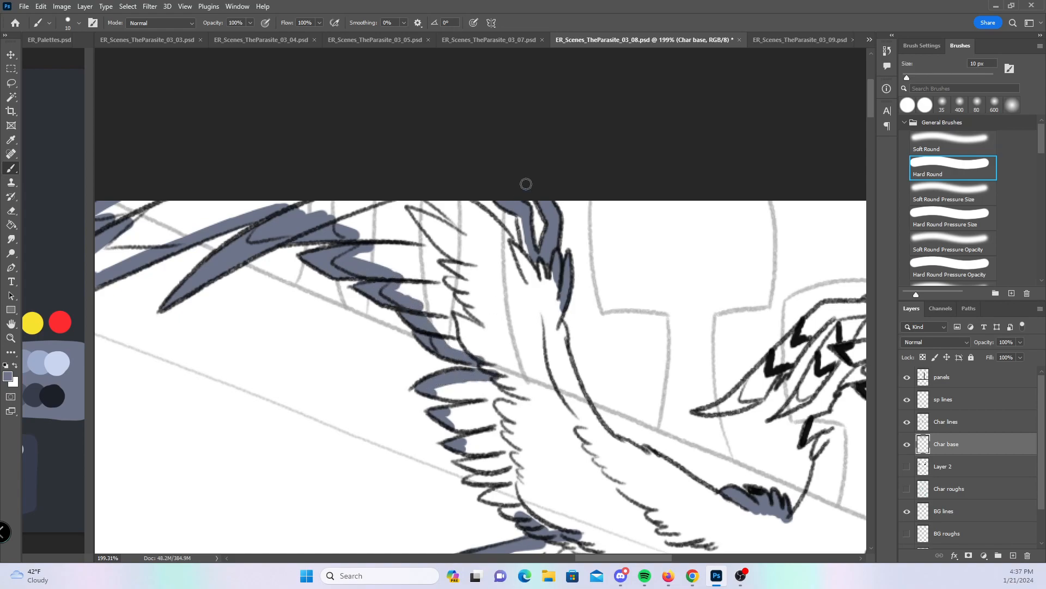
pyautogui.moveTo(560, 296)
pyautogui.mouseDown()
pyautogui.moveTo(565, 355)
pyautogui.moveTo(606, 436)
pyautogui.mouseUp()
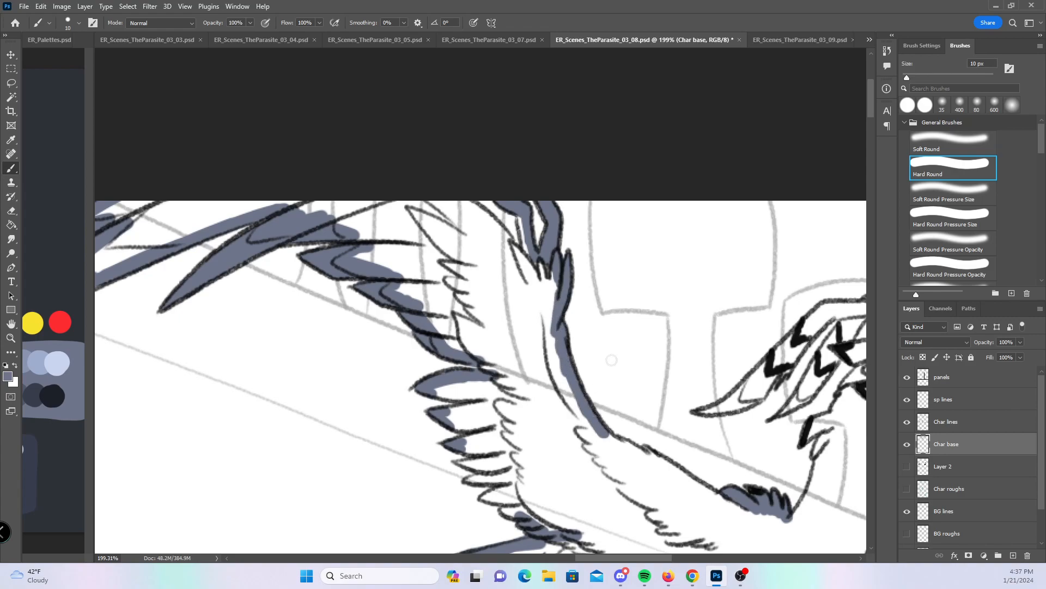
pyautogui.moveTo(766, 393); pyautogui.dragTo(591, 250)
pyautogui.moveTo(266, 248)
pyautogui.mouseDown()
pyautogui.moveTo(308, 261)
pyautogui.moveTo(283, 278)
pyautogui.moveTo(309, 291)
pyautogui.moveTo(285, 299)
pyautogui.moveTo(324, 307)
pyautogui.moveTo(312, 304)
pyautogui.mouseUp()
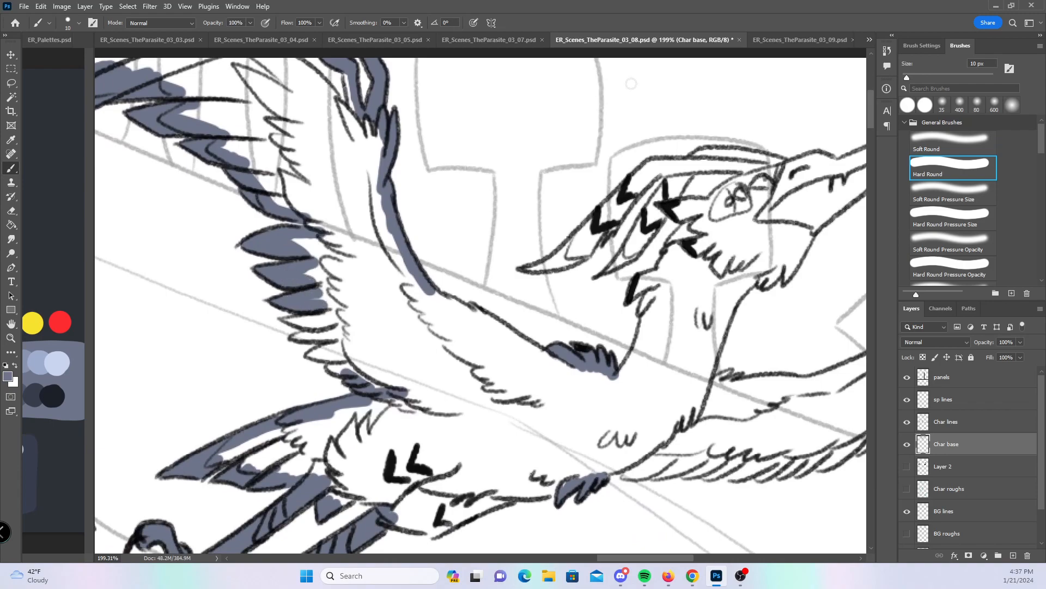
# - Fill the bird's crest tips, the tufts at the back of its neck and the small trailing wing feathers with Hard Round Pressure Size
pyautogui.click(969, 223)
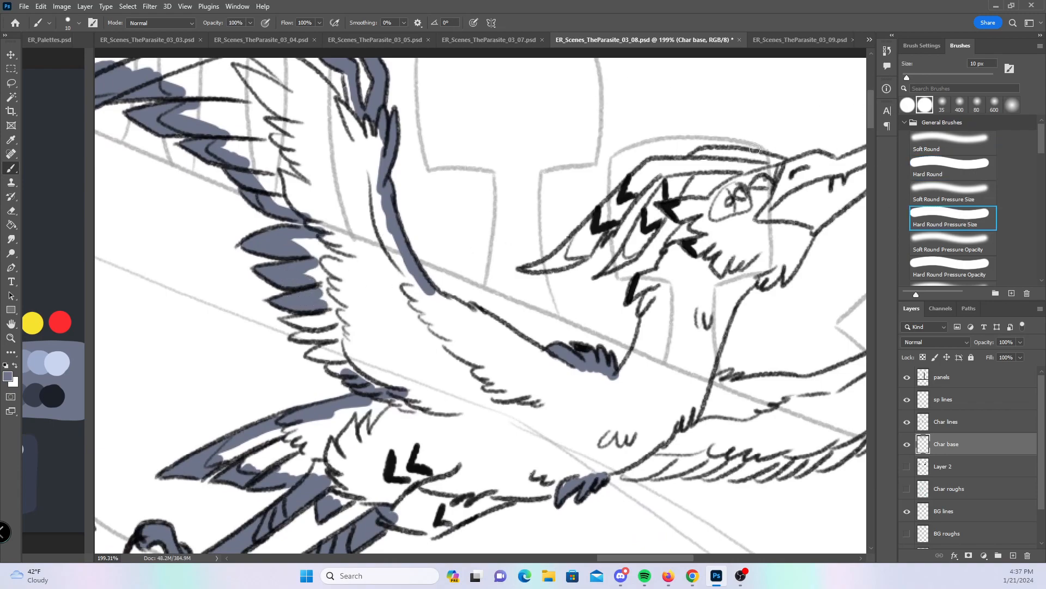
pyautogui.moveTo(526, 267)
pyautogui.mouseDown()
pyautogui.moveTo(568, 249)
pyautogui.moveTo(564, 261)
pyautogui.moveTo(580, 251)
pyautogui.moveTo(625, 256)
pyautogui.moveTo(649, 236)
pyautogui.mouseUp()
pyautogui.moveTo(637, 288)
pyautogui.mouseDown()
pyautogui.moveTo(652, 275)
pyautogui.moveTo(643, 309)
pyautogui.mouseUp()
pyautogui.moveTo(672, 246)
pyautogui.mouseDown()
pyautogui.moveTo(688, 224)
pyautogui.moveTo(679, 240)
pyautogui.mouseUp()
pyautogui.moveTo(291, 325)
pyautogui.mouseDown()
pyautogui.moveTo(318, 322)
pyautogui.moveTo(292, 340)
pyautogui.moveTo(326, 338)
pyautogui.moveTo(308, 357)
pyautogui.moveTo(326, 348)
pyautogui.mouseUp()
# - Paint slate blue along the raised wing's trailing edge, the bird's back line and its underside with Hard Round
pyautogui.click(952, 167)
pyautogui.moveTo(289, 243)
pyautogui.mouseDown()
pyautogui.moveTo(309, 261)
pyautogui.moveTo(333, 368)
pyautogui.moveTo(365, 378)
pyautogui.mouseUp()
pyautogui.moveTo(444, 293)
pyautogui.mouseDown()
pyautogui.moveTo(573, 374)
pyautogui.moveTo(602, 376)
pyautogui.mouseUp()
pyautogui.moveTo(715, 455); pyautogui.dragTo(596, 335)
pyautogui.moveTo(221, 381)
pyautogui.mouseDown()
pyautogui.moveTo(254, 377)
pyautogui.moveTo(311, 409)
pyautogui.moveTo(479, 345)
pyautogui.mouseUp()
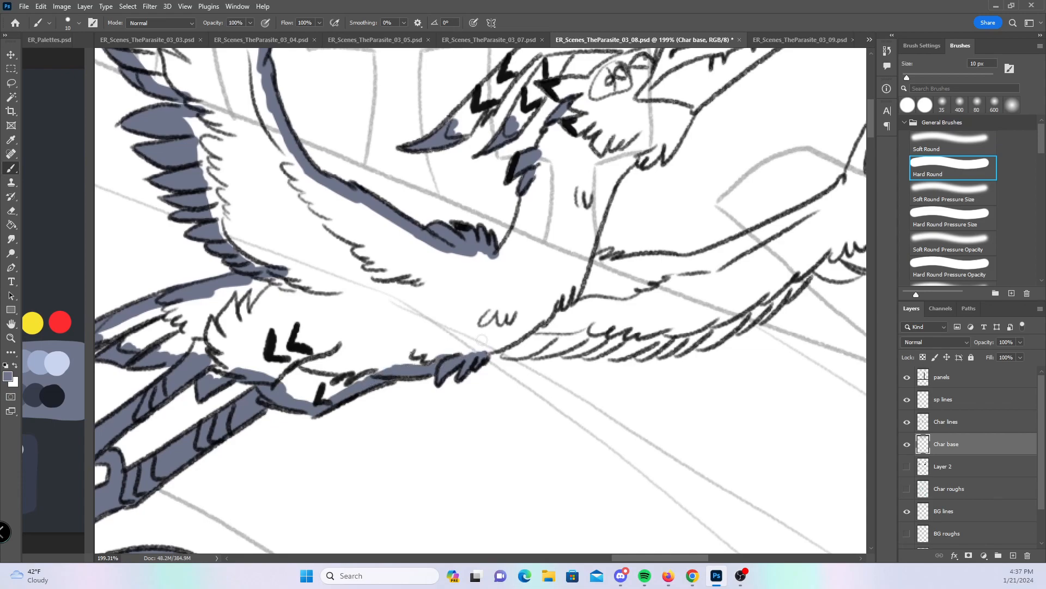
# - Paint slate blue along the back of the bird's neck and fill its head crest up to the beak base
pyautogui.moveTo(716, 262); pyautogui.dragTo(537, 381)
pyautogui.moveTo(315, 374); pyautogui.dragTo(385, 220)
pyautogui.moveTo(283, 228)
pyautogui.mouseDown()
pyautogui.moveTo(352, 167)
pyautogui.moveTo(327, 183)
pyautogui.moveTo(342, 168)
pyautogui.moveTo(383, 153)
pyautogui.mouseUp()
pyautogui.moveTo(336, 232)
pyautogui.mouseDown()
pyautogui.moveTo(357, 197)
pyautogui.moveTo(340, 242)
pyautogui.moveTo(353, 188)
pyautogui.mouseUp()
pyautogui.moveTo(393, 156)
pyautogui.mouseDown()
pyautogui.moveTo(438, 166)
pyautogui.moveTo(405, 151)
pyautogui.moveTo(415, 150)
pyautogui.moveTo(474, 167)
pyautogui.mouseUp()
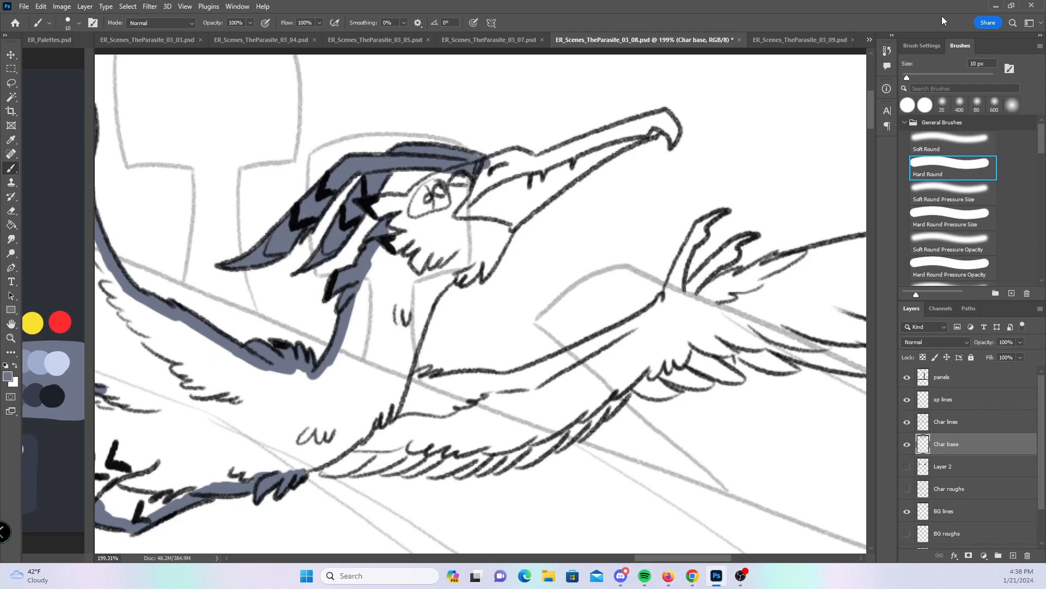
# - Fill the beak's hooked tip, the outstretched wing's claw tips and the throat tuft with Hard Round Pressure Size
pyautogui.click(953, 216)
pyautogui.moveTo(667, 122); pyautogui.dragTo(672, 124)
pyautogui.moveTo(725, 214)
pyautogui.mouseDown()
pyautogui.moveTo(699, 229)
pyautogui.moveTo(744, 241)
pyautogui.mouseUp()
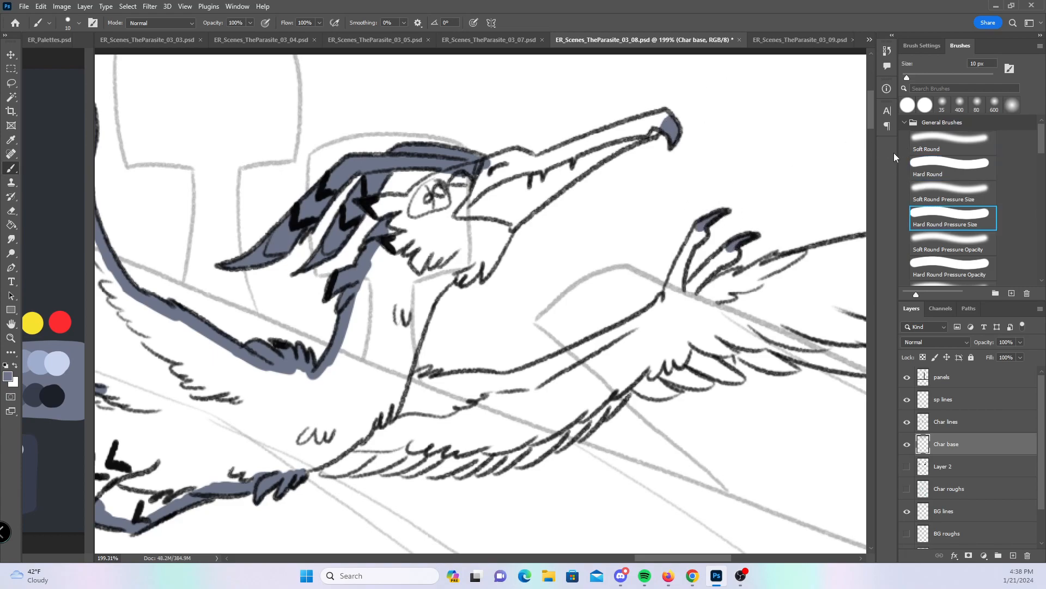
pyautogui.moveTo(467, 270)
pyautogui.mouseDown()
pyautogui.moveTo(486, 259)
pyautogui.moveTo(488, 268)
pyautogui.mouseUp()
# - Paint slate blue over the bird's face edge, upper and lower beak, and the front of its neck with Hard Round
pyautogui.click(973, 166)
pyautogui.moveTo(379, 202)
pyautogui.mouseDown()
pyautogui.moveTo(406, 201)
pyautogui.moveTo(392, 211)
pyautogui.moveTo(493, 149)
pyautogui.moveTo(467, 171)
pyautogui.moveTo(528, 159)
pyautogui.moveTo(477, 158)
pyautogui.moveTo(529, 162)
pyautogui.moveTo(666, 116)
pyautogui.mouseUp()
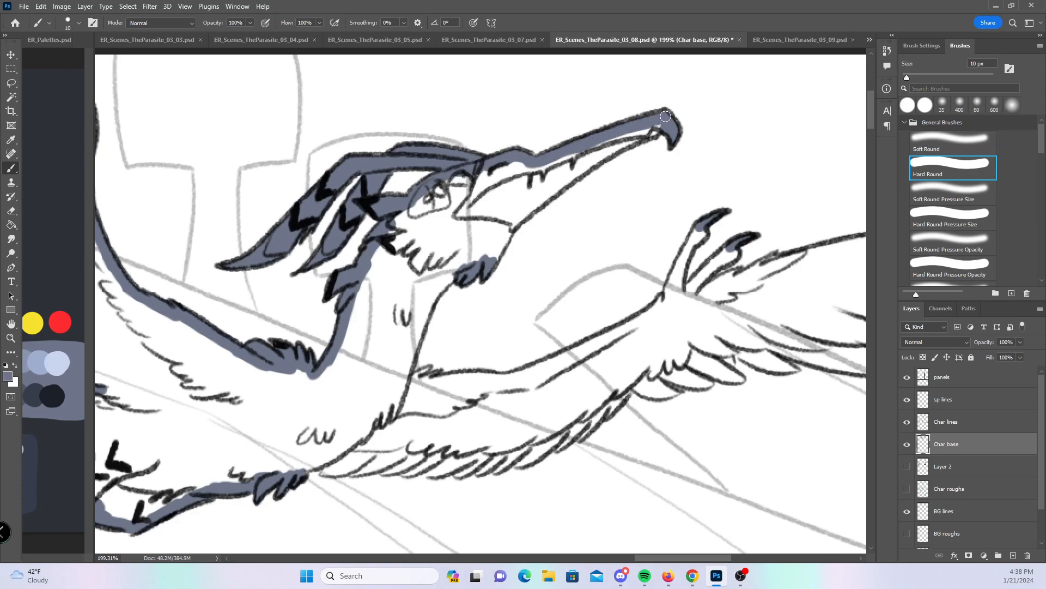
pyautogui.moveTo(493, 259)
pyautogui.mouseDown()
pyautogui.moveTo(530, 210)
pyautogui.moveTo(651, 130)
pyautogui.moveTo(629, 134)
pyautogui.mouseUp()
pyautogui.moveTo(403, 393); pyautogui.dragTo(441, 289)
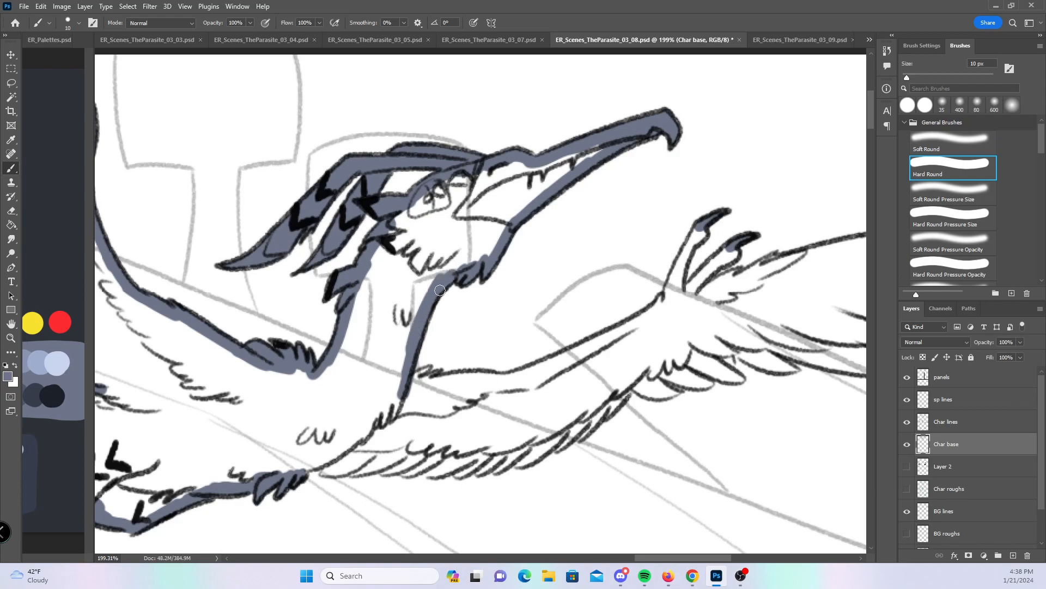
# - Paint the first feathers along the outstretched wing's underside and the notch where the wing meets the neck
pyautogui.moveTo(681, 432)
pyautogui.mouseDown()
pyautogui.moveTo(507, 364)
pyautogui.moveTo(550, 372)
pyautogui.mouseUp()
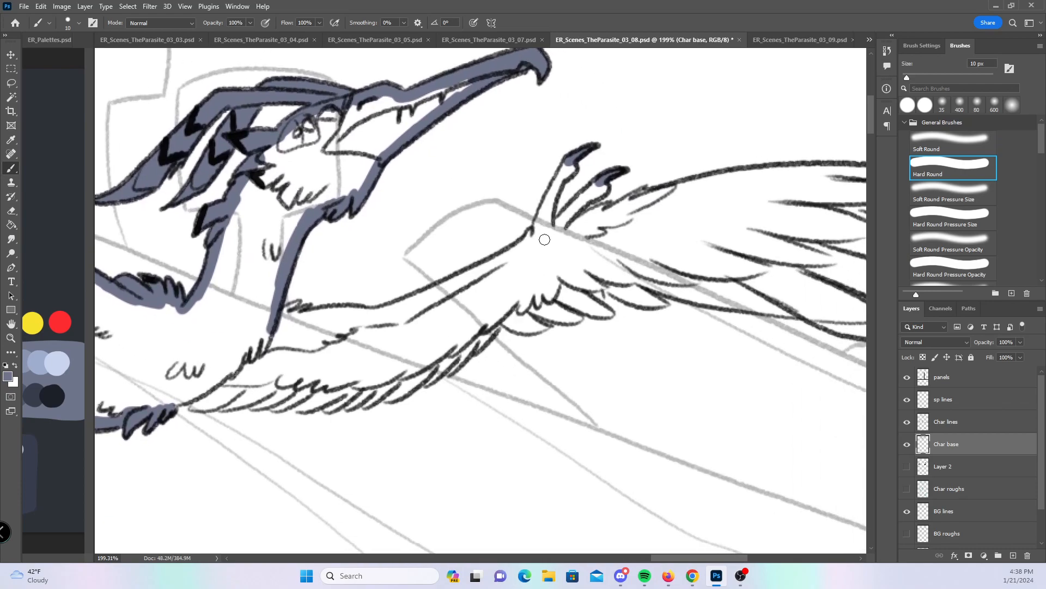
pyautogui.moveTo(152, 408)
pyautogui.mouseDown()
pyautogui.moveTo(207, 389)
pyautogui.moveTo(193, 405)
pyautogui.moveTo(243, 406)
pyautogui.mouseUp()
pyautogui.click(953, 216)
pyautogui.moveTo(332, 408)
pyautogui.mouseDown()
pyautogui.moveTo(360, 394)
pyautogui.moveTo(347, 408)
pyautogui.moveTo(370, 396)
pyautogui.moveTo(366, 406)
pyautogui.moveTo(389, 384)
pyautogui.mouseUp()
pyautogui.moveTo(289, 311)
pyautogui.mouseDown()
pyautogui.moveTo(284, 320)
pyautogui.moveTo(293, 304)
pyautogui.mouseUp()
# - Extend slate blue along the outstretched wing's inner lower and upper edges and fill both wing claws with Hard Round
pyautogui.click(955, 174)
pyautogui.moveTo(215, 393)
pyautogui.mouseDown()
pyautogui.moveTo(286, 406)
pyautogui.moveTo(411, 384)
pyautogui.mouseUp()
pyautogui.moveTo(286, 319)
pyautogui.mouseDown()
pyautogui.moveTo(402, 306)
pyautogui.moveTo(536, 232)
pyautogui.mouseUp()
pyautogui.moveTo(559, 175)
pyautogui.mouseDown()
pyautogui.moveTo(569, 163)
pyautogui.moveTo(540, 240)
pyautogui.moveTo(548, 234)
pyautogui.mouseUp()
pyautogui.moveTo(602, 180); pyautogui.dragTo(556, 234)
# - Fill the lower feather tips of the outstretched wing and paint slate blue along its upper edge to the page border
pyautogui.moveTo(651, 326)
pyautogui.mouseDown()
pyautogui.moveTo(366, 336)
pyautogui.moveTo(366, 325)
pyautogui.mouseUp()
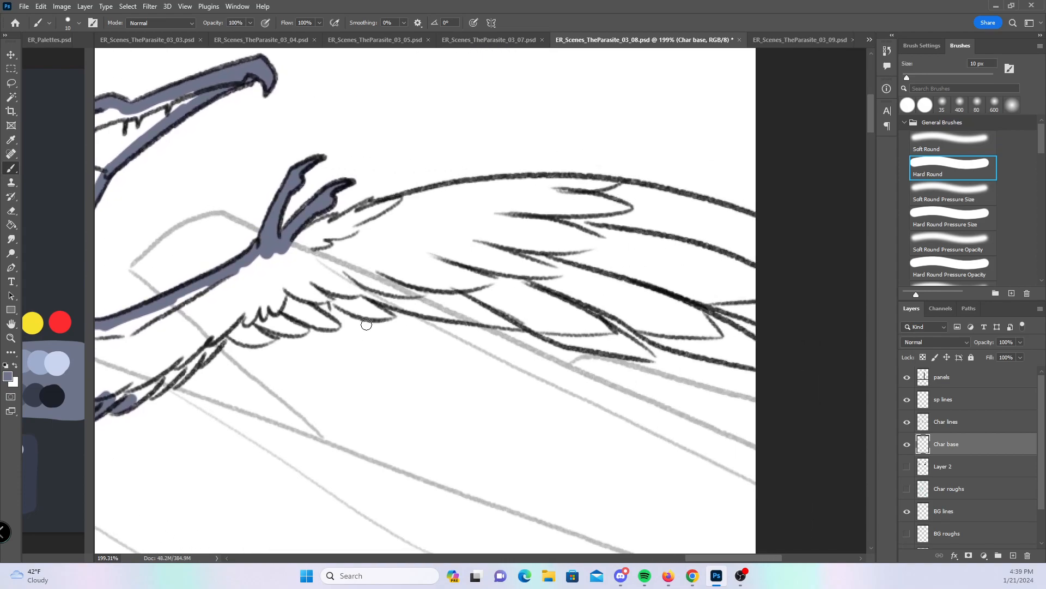
pyautogui.click(952, 221)
pyautogui.moveTo(629, 350); pyautogui.dragTo(648, 356)
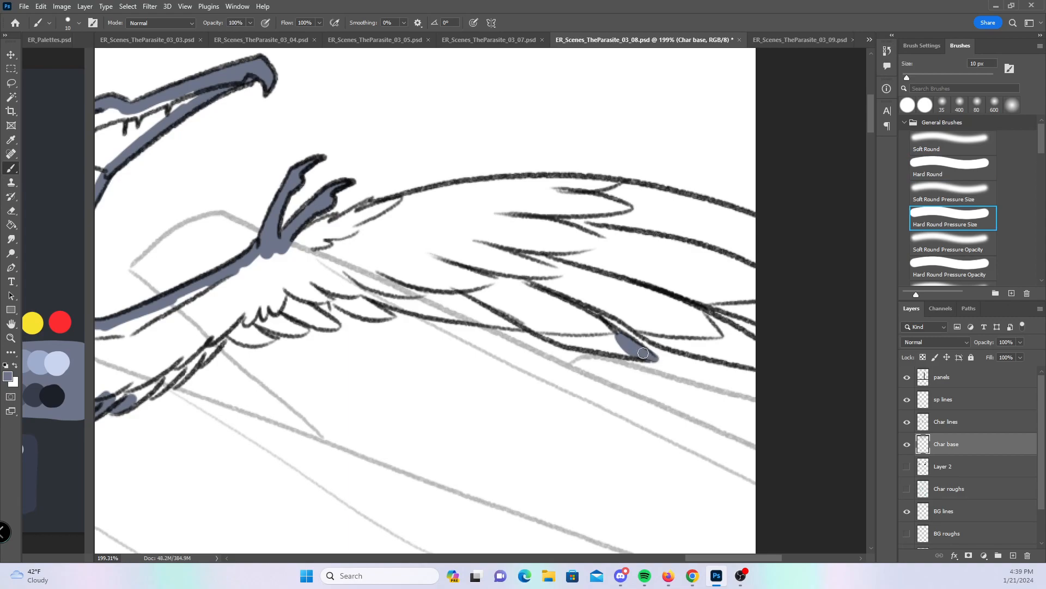
pyautogui.moveTo(253, 345)
pyautogui.mouseDown()
pyautogui.moveTo(273, 335)
pyautogui.moveTo(243, 327)
pyautogui.moveTo(303, 327)
pyautogui.moveTo(294, 308)
pyautogui.moveTo(329, 320)
pyautogui.moveTo(315, 314)
pyautogui.moveTo(325, 303)
pyautogui.moveTo(381, 315)
pyautogui.moveTo(361, 298)
pyautogui.moveTo(372, 307)
pyautogui.mouseUp()
pyautogui.moveTo(288, 245)
pyautogui.mouseDown()
pyautogui.moveTo(370, 201)
pyautogui.moveTo(510, 183)
pyautogui.moveTo(662, 192)
pyautogui.moveTo(765, 225)
pyautogui.mouseUp()
# - Complete the slate-blue band along the outstretched wing's lower edge and the feathers at the page border with Hard Round
pyautogui.click(989, 162)
pyautogui.moveTo(327, 292)
pyautogui.mouseDown()
pyautogui.moveTo(631, 352)
pyautogui.moveTo(567, 305)
pyautogui.moveTo(754, 366)
pyautogui.mouseUp()
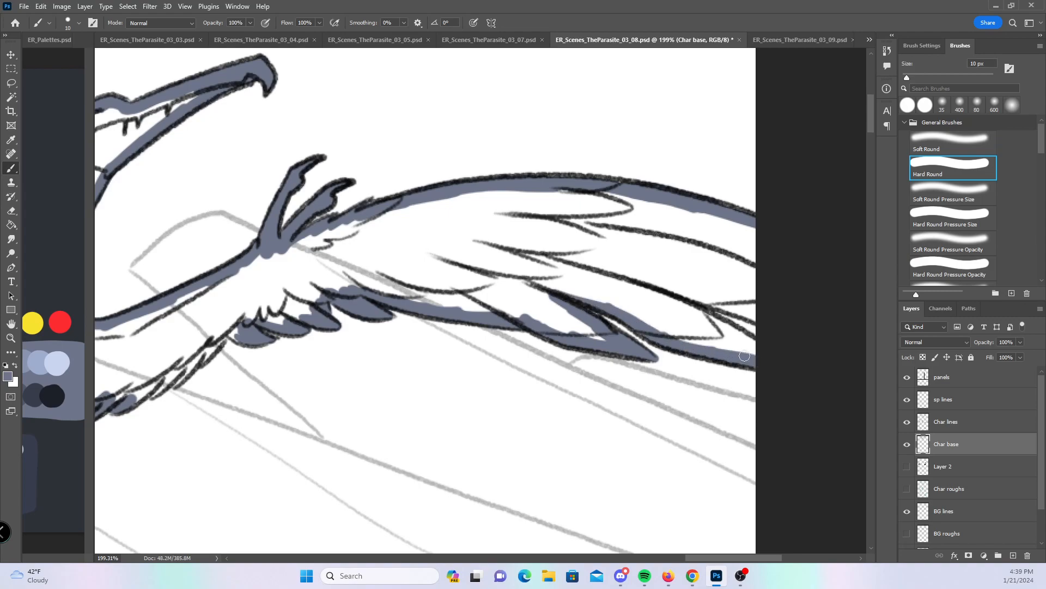
pyautogui.moveTo(674, 301); pyautogui.dragTo(737, 337)
pyautogui.moveTo(688, 303)
pyautogui.mouseDown()
pyautogui.moveTo(755, 309)
pyautogui.moveTo(736, 312)
pyautogui.mouseUp()
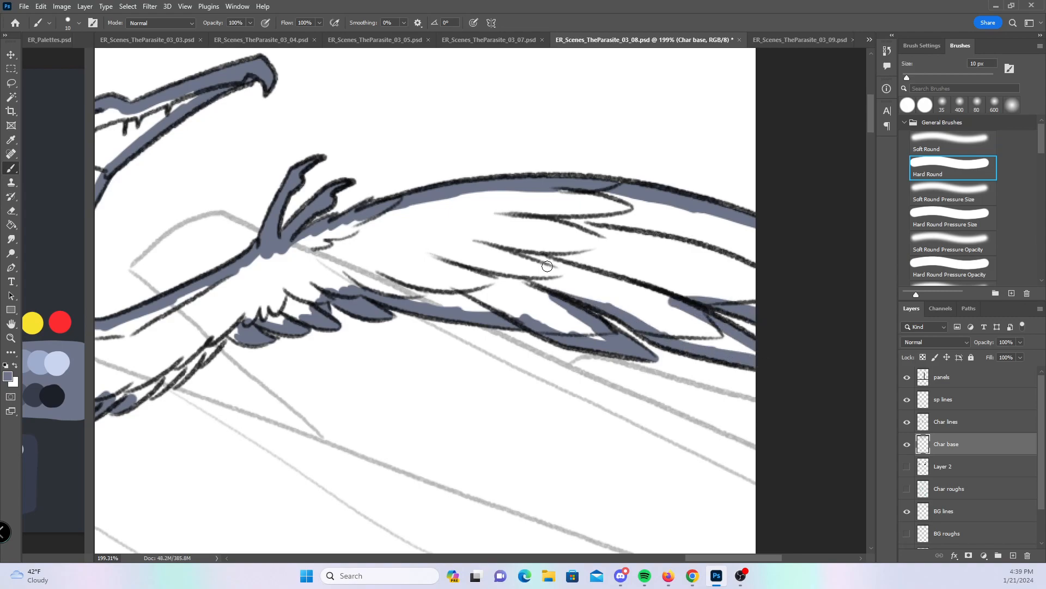
pyautogui.moveTo(325, 400); pyautogui.dragTo(629, 336)
pyautogui.moveTo(436, 342)
pyautogui.mouseDown()
pyautogui.moveTo(537, 256)
pyautogui.moveTo(546, 281)
pyautogui.mouseUp()
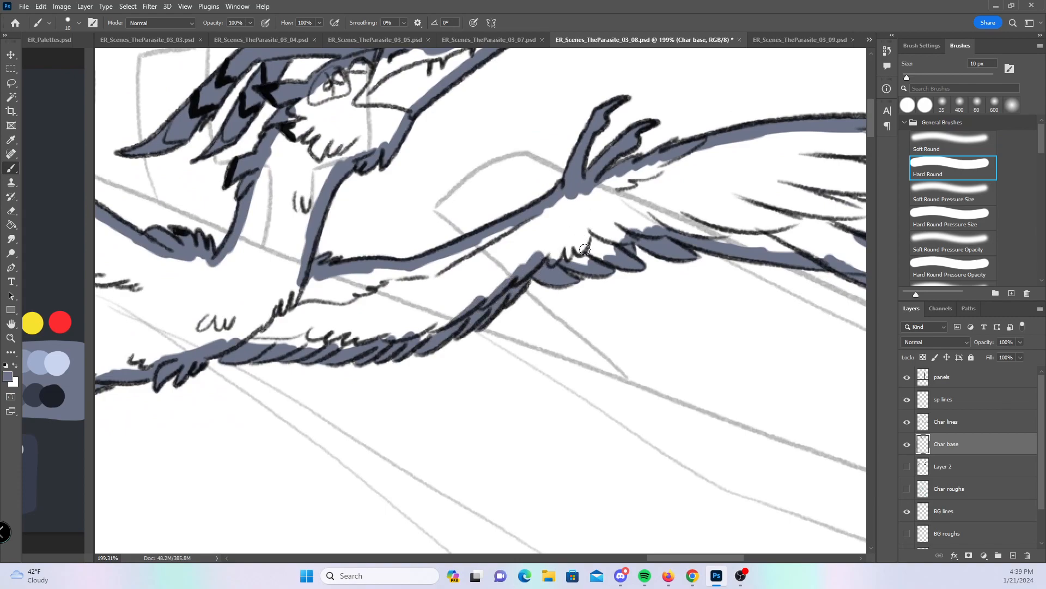
# - Fill the outer tines of the front-facing antlered creature's left-hand antler in the lower panel with Hard Round Pressure Size
pyautogui.moveTo(616, 321); pyautogui.dragTo(403, 348)
pyautogui.moveTo(518, 401); pyautogui.dragTo(605, 221)
pyautogui.moveTo(500, 320); pyautogui.dragTo(678, 170)
pyautogui.moveTo(345, 399); pyautogui.dragTo(531, 198)
pyautogui.moveTo(428, 324); pyautogui.dragTo(407, 406)
pyautogui.moveTo(344, 249); pyautogui.dragTo(393, 249)
pyautogui.press('b')
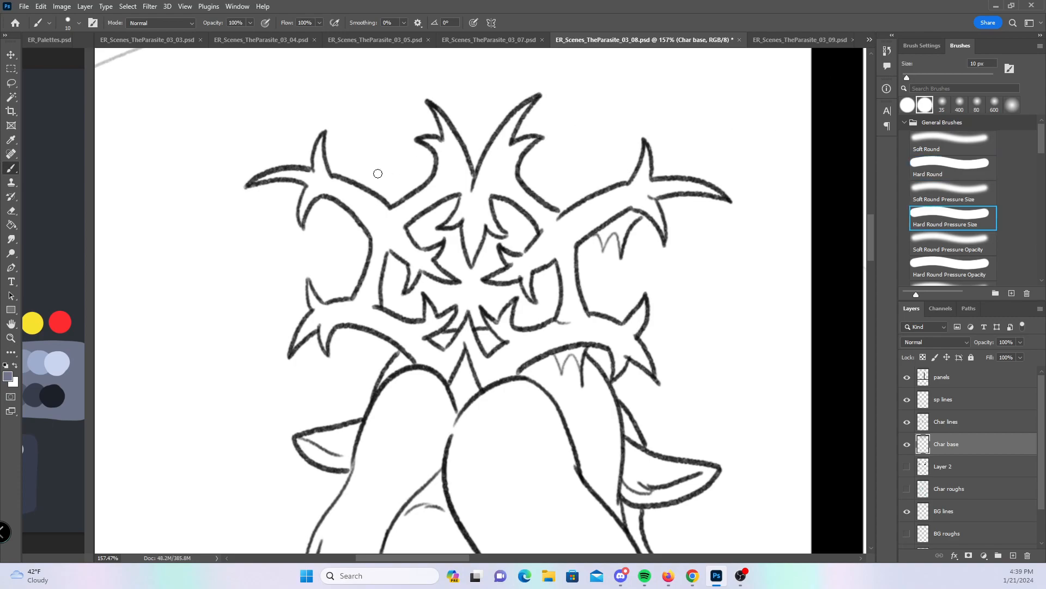
pyautogui.moveTo(253, 181); pyautogui.dragTo(278, 176)
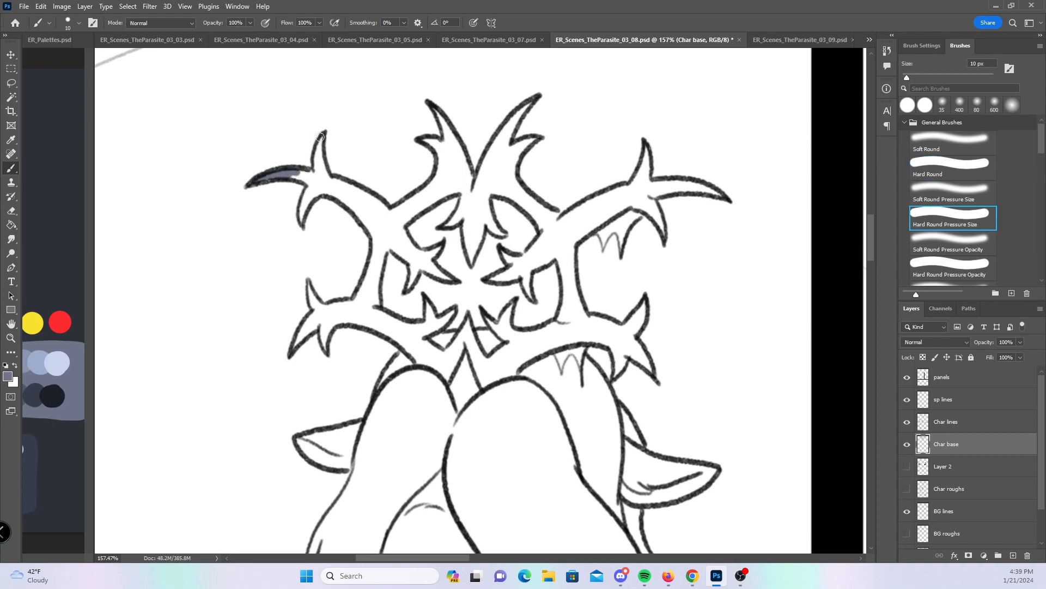
pyautogui.moveTo(300, 226); pyautogui.dragTo(303, 202)
pyautogui.moveTo(309, 281); pyautogui.dragTo(315, 304)
pyautogui.moveTo(293, 348)
pyautogui.mouseDown()
pyautogui.moveTo(308, 327)
pyautogui.moveTo(332, 327)
pyautogui.mouseUp()
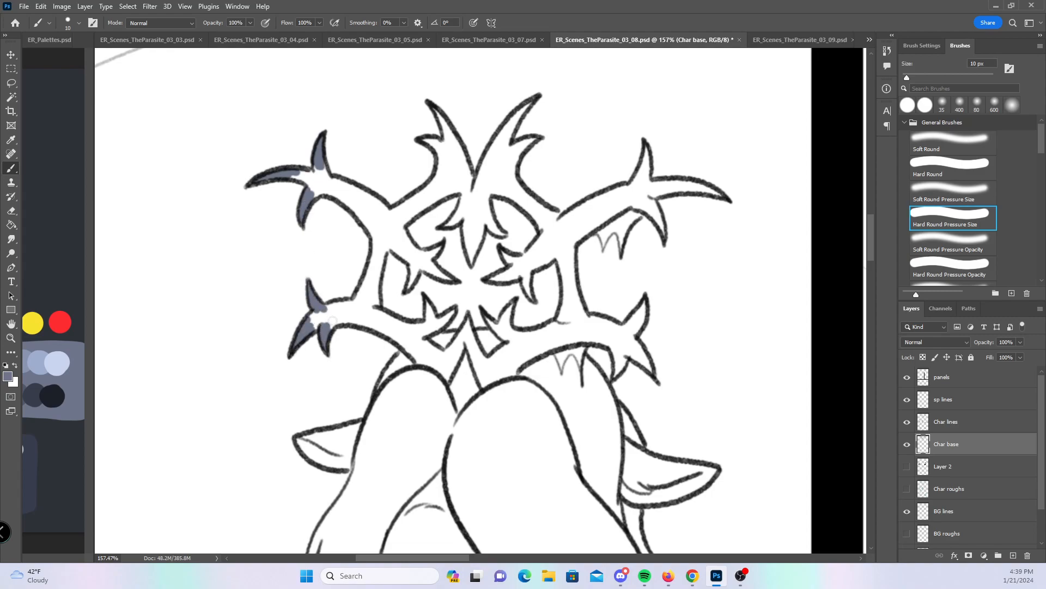
# - Fill the antlers' upper centre tines, the left-hand inner tines and the central downward points with slate blue
pyautogui.moveTo(421, 137)
pyautogui.mouseDown()
pyautogui.moveTo(432, 145)
pyautogui.moveTo(439, 109)
pyautogui.moveTo(458, 144)
pyautogui.moveTo(449, 125)
pyautogui.mouseUp()
pyautogui.moveTo(528, 106)
pyautogui.mouseDown()
pyautogui.moveTo(509, 137)
pyautogui.moveTo(525, 143)
pyautogui.mouseUp()
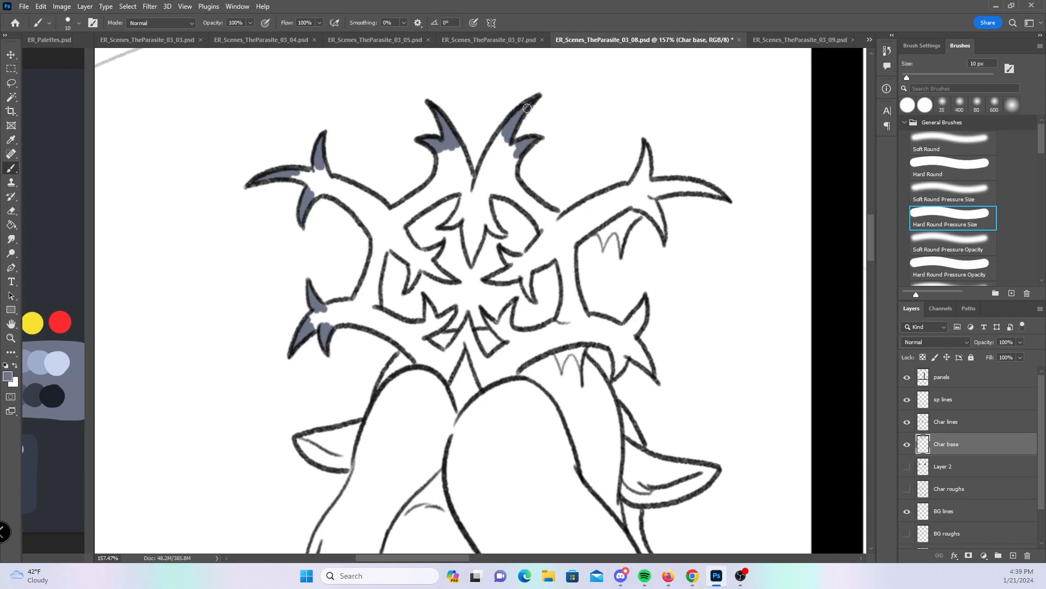
pyautogui.moveTo(406, 292)
pyautogui.mouseDown()
pyautogui.moveTo(415, 269)
pyautogui.moveTo(447, 277)
pyautogui.moveTo(431, 258)
pyautogui.mouseUp()
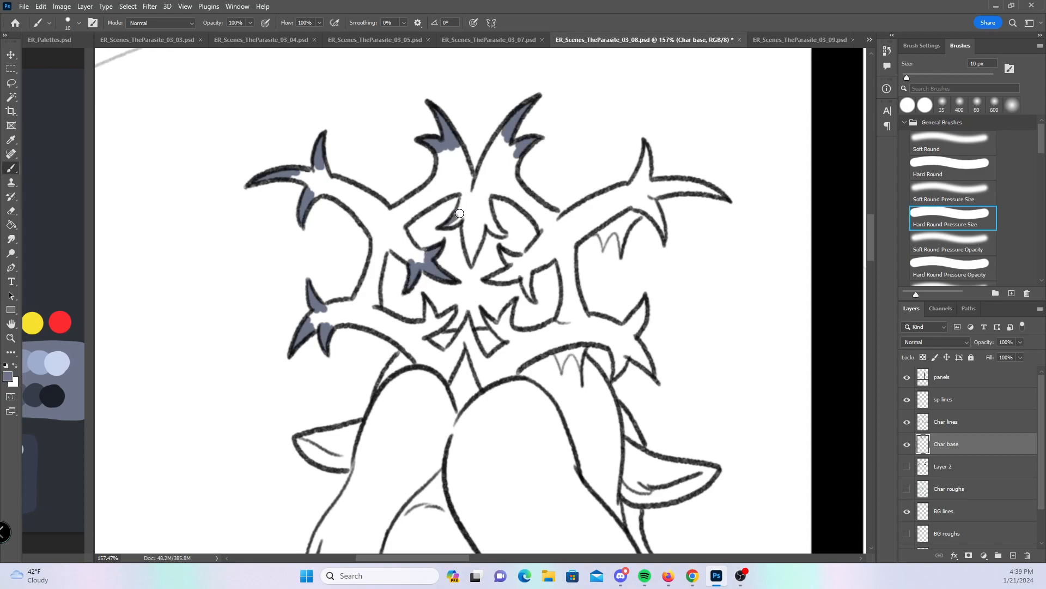
pyautogui.moveTo(460, 213)
pyautogui.mouseDown()
pyautogui.moveTo(469, 253)
pyautogui.moveTo(473, 224)
pyautogui.moveTo(500, 234)
pyautogui.moveTo(489, 214)
pyautogui.mouseUp()
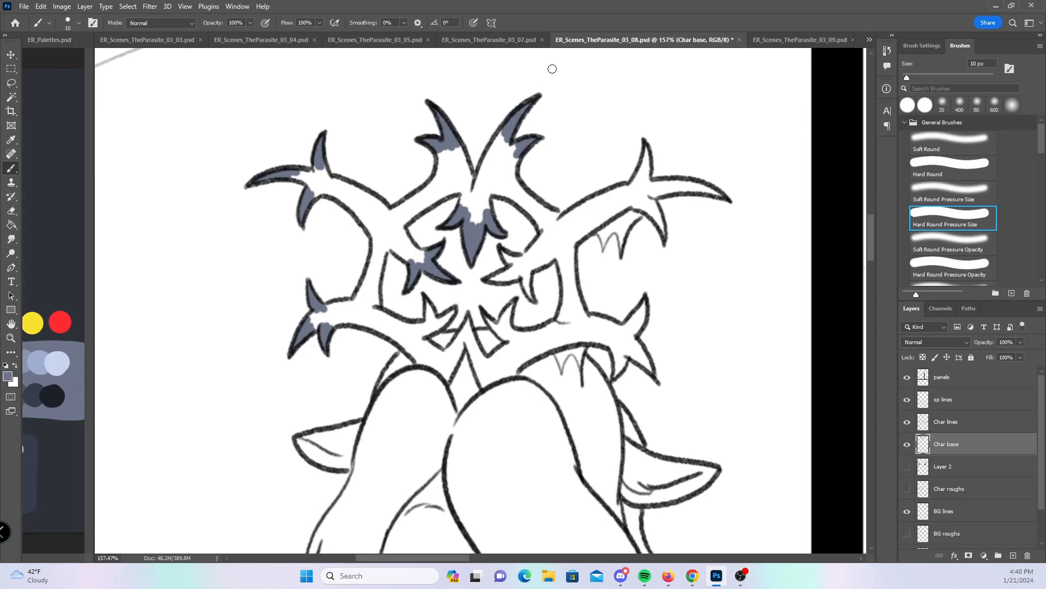
# - Fill the upper outer tines of the right-hand antler and the pointed strands hanging beneath it
pyautogui.moveTo(646, 158); pyautogui.dragTo(648, 155)
pyautogui.moveTo(688, 187); pyautogui.dragTo(695, 188)
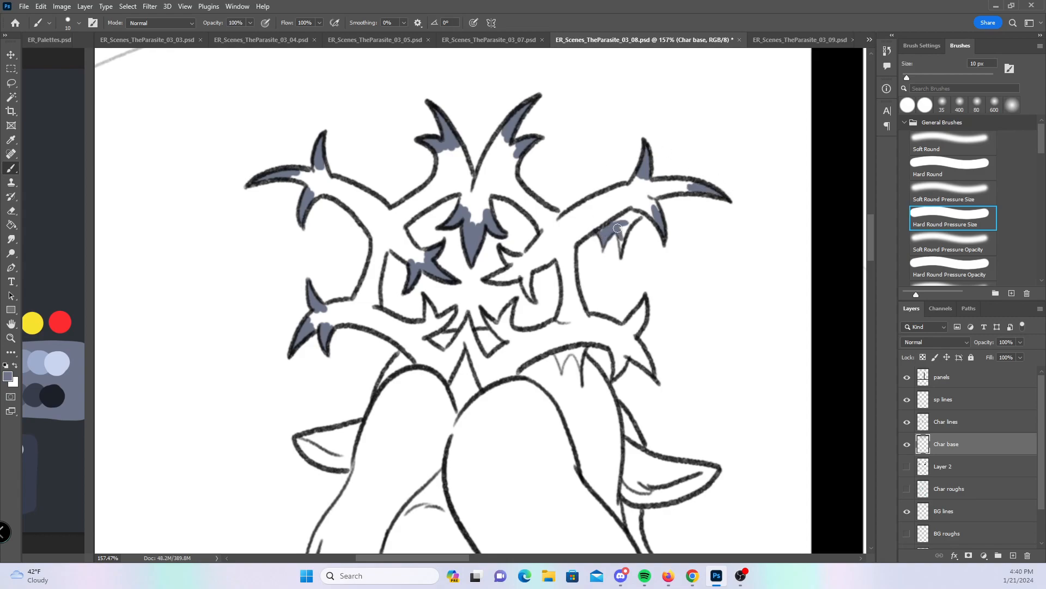
pyautogui.moveTo(621, 237); pyautogui.dragTo(638, 216)
# - Fill the antlers' remaining inner tines and the lower outer tines of the right-hand antler with slate blue
pyautogui.moveTo(510, 269); pyautogui.dragTo(528, 283)
pyautogui.moveTo(434, 311)
pyautogui.mouseDown()
pyautogui.moveTo(427, 316)
pyautogui.moveTo(439, 321)
pyautogui.moveTo(454, 308)
pyautogui.moveTo(470, 335)
pyautogui.mouseUp()
pyautogui.moveTo(519, 308)
pyautogui.mouseDown()
pyautogui.moveTo(502, 314)
pyautogui.moveTo(510, 327)
pyautogui.mouseUp()
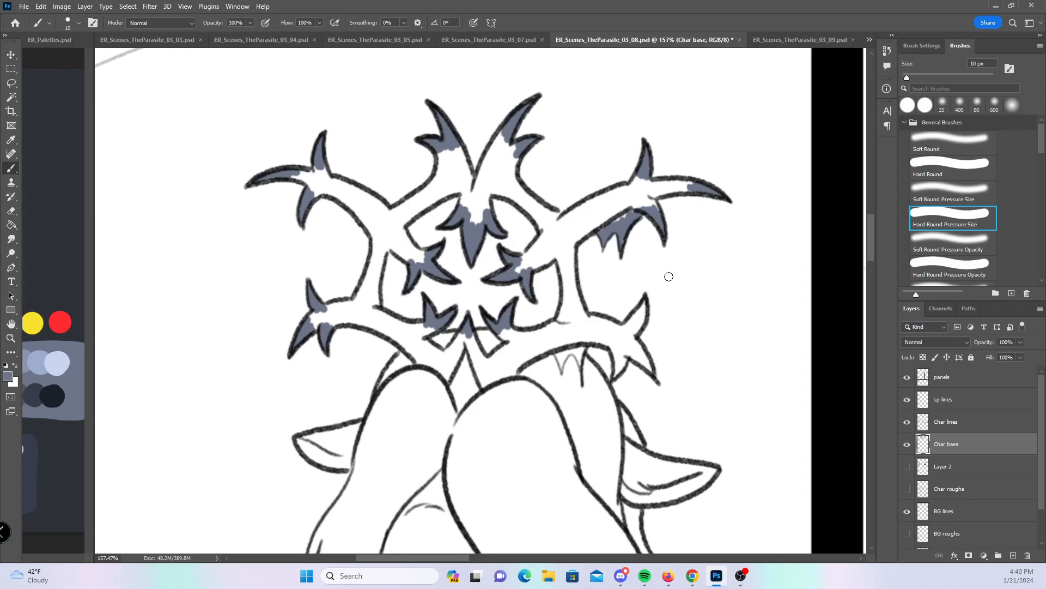
pyautogui.moveTo(645, 300)
pyautogui.mouseDown()
pyautogui.moveTo(638, 327)
pyautogui.moveTo(646, 299)
pyautogui.mouseUp()
pyautogui.moveTo(617, 368); pyautogui.dragTo(647, 363)
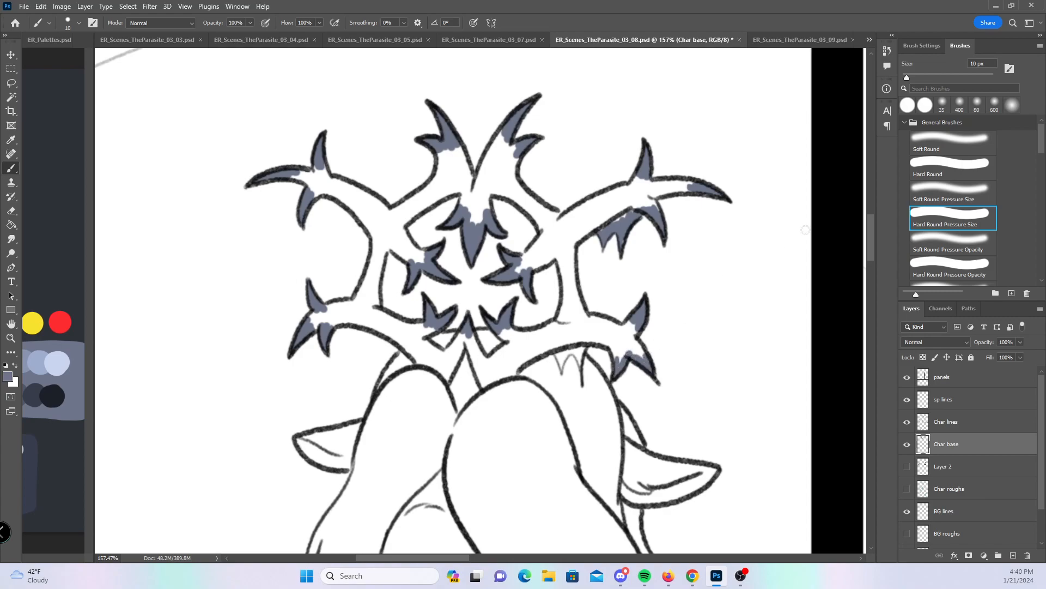
# - Line the outer edges of the antlers' upper branches and left-hand lower branch with slate blue using Hard Round
pyautogui.click(956, 172)
pyautogui.moveTo(291, 176)
pyautogui.mouseDown()
pyautogui.moveTo(318, 177)
pyautogui.moveTo(318, 191)
pyautogui.moveTo(314, 181)
pyautogui.moveTo(332, 180)
pyautogui.moveTo(397, 214)
pyautogui.moveTo(443, 172)
pyautogui.moveTo(448, 146)
pyautogui.moveTo(455, 142)
pyautogui.moveTo(477, 183)
pyautogui.moveTo(498, 153)
pyautogui.moveTo(542, 133)
pyautogui.moveTo(513, 163)
pyautogui.moveTo(522, 190)
pyautogui.moveTo(564, 216)
pyautogui.moveTo(608, 194)
pyautogui.moveTo(661, 139)
pyautogui.moveTo(639, 175)
pyautogui.moveTo(650, 191)
pyautogui.moveTo(685, 185)
pyautogui.moveTo(657, 209)
pyautogui.mouseUp()
pyautogui.moveTo(569, 252); pyautogui.dragTo(640, 196)
pyautogui.moveTo(327, 189); pyautogui.dragTo(381, 243)
pyautogui.moveTo(337, 315)
pyautogui.mouseDown()
pyautogui.moveTo(375, 261)
pyautogui.moveTo(355, 306)
pyautogui.moveTo(372, 265)
pyautogui.mouseUp()
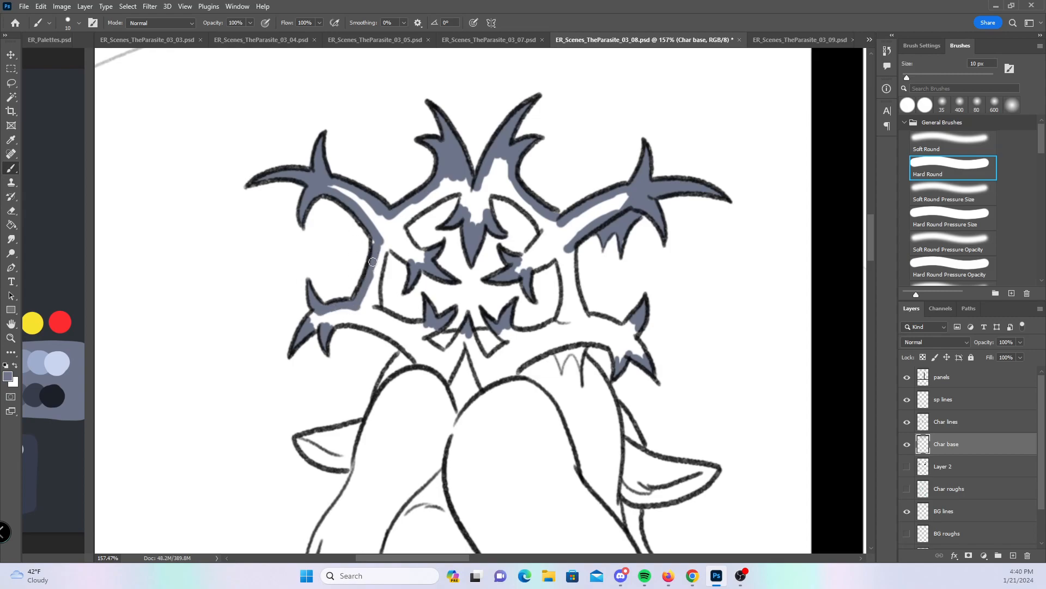
pyautogui.moveTo(330, 310)
pyautogui.mouseDown()
pyautogui.moveTo(357, 312)
pyautogui.moveTo(339, 320)
pyautogui.moveTo(415, 355)
pyautogui.mouseUp()
pyautogui.moveTo(374, 309); pyautogui.dragTo(414, 327)
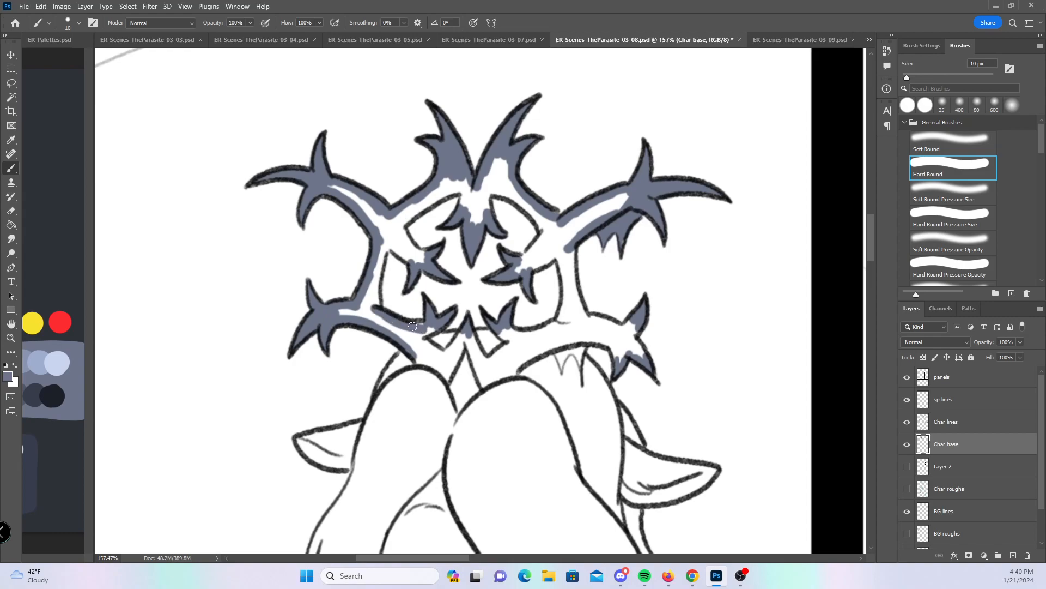
# - Fill the antlers' inner left-hand, central and right-hand branches with slate blue down to the lower crossbar
pyautogui.moveTo(376, 290)
pyautogui.mouseDown()
pyautogui.moveTo(392, 222)
pyautogui.moveTo(385, 242)
pyautogui.moveTo(419, 254)
pyautogui.moveTo(400, 238)
pyautogui.moveTo(395, 208)
pyautogui.moveTo(413, 218)
pyautogui.moveTo(446, 194)
pyautogui.moveTo(432, 190)
pyautogui.moveTo(442, 185)
pyautogui.moveTo(408, 209)
pyautogui.moveTo(404, 255)
pyautogui.mouseUp()
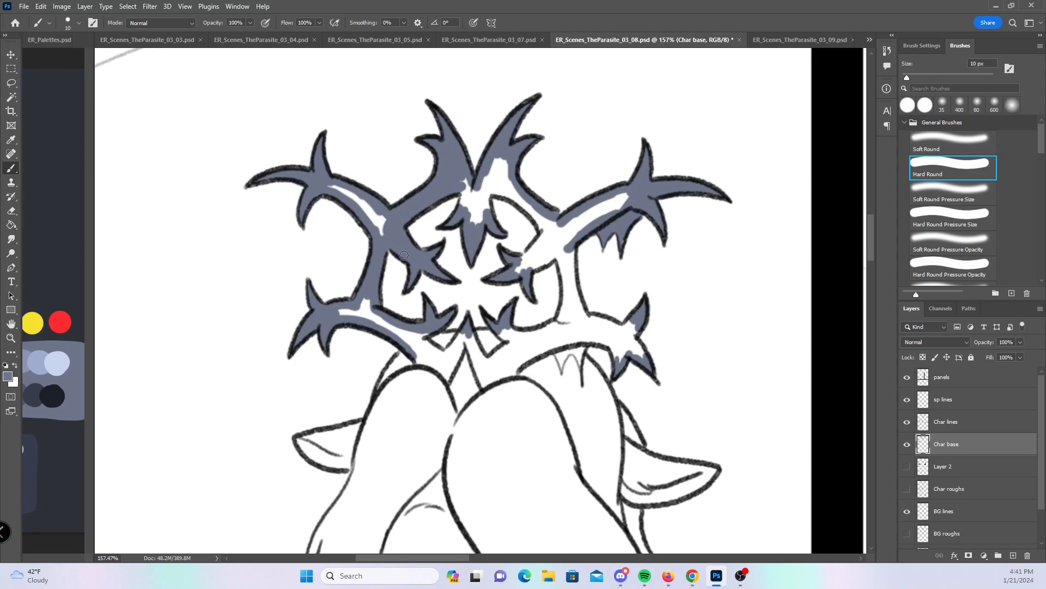
pyautogui.moveTo(349, 190); pyautogui.dragTo(383, 218)
pyautogui.moveTo(466, 172)
pyautogui.mouseDown()
pyautogui.moveTo(470, 216)
pyautogui.moveTo(487, 216)
pyautogui.moveTo(488, 160)
pyautogui.moveTo(494, 189)
pyautogui.moveTo(548, 230)
pyautogui.mouseUp()
pyautogui.moveTo(497, 163)
pyautogui.mouseDown()
pyautogui.moveTo(491, 183)
pyautogui.moveTo(506, 168)
pyautogui.mouseUp()
pyautogui.moveTo(527, 266)
pyautogui.mouseDown()
pyautogui.moveTo(548, 219)
pyautogui.moveTo(558, 233)
pyautogui.moveTo(540, 262)
pyautogui.moveTo(580, 212)
pyautogui.moveTo(630, 191)
pyautogui.mouseUp()
pyautogui.moveTo(591, 233)
pyautogui.mouseDown()
pyautogui.moveTo(561, 270)
pyautogui.moveTo(573, 325)
pyautogui.moveTo(582, 314)
pyautogui.mouseUp()
pyautogui.moveTo(469, 331)
pyautogui.mouseDown()
pyautogui.moveTo(436, 336)
pyautogui.moveTo(553, 329)
pyautogui.moveTo(541, 331)
pyautogui.mouseUp()
pyautogui.moveTo(608, 322)
pyautogui.mouseDown()
pyautogui.moveTo(633, 321)
pyautogui.moveTo(613, 328)
pyautogui.moveTo(614, 345)
pyautogui.moveTo(620, 337)
pyautogui.moveTo(645, 361)
pyautogui.mouseUp()
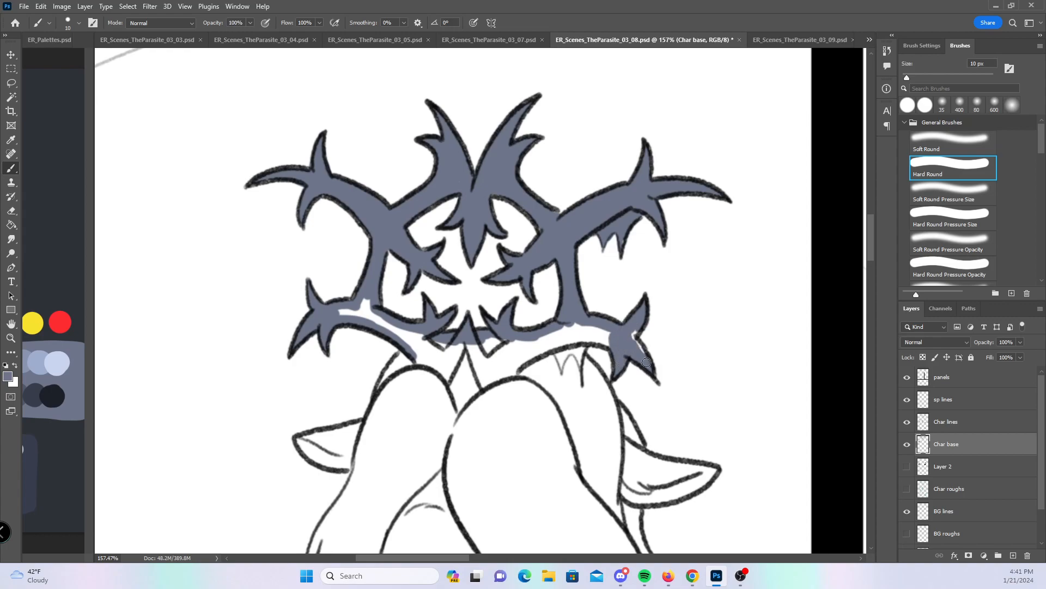
# - Line the creature's left-hand ear and both sides of the head beneath the antlers with slate blue
pyautogui.moveTo(515, 400); pyautogui.dragTo(465, 242)
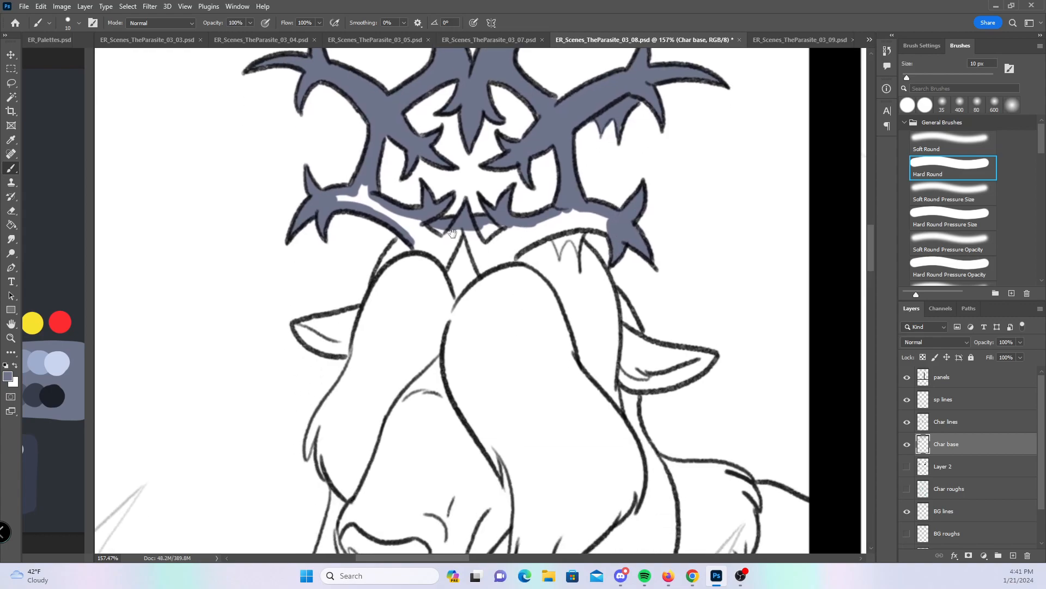
pyautogui.moveTo(303, 331)
pyautogui.mouseDown()
pyautogui.moveTo(330, 349)
pyautogui.moveTo(306, 324)
pyautogui.moveTo(372, 309)
pyautogui.moveTo(408, 233)
pyautogui.mouseUp()
pyautogui.moveTo(595, 225)
pyautogui.mouseDown()
pyautogui.moveTo(605, 227)
pyautogui.moveTo(578, 257)
pyautogui.moveTo(635, 329)
pyautogui.moveTo(620, 301)
pyautogui.mouseUp()
pyautogui.moveTo(638, 364)
pyautogui.mouseDown()
pyautogui.moveTo(521, 317)
pyautogui.moveTo(511, 287)
pyautogui.mouseUp()
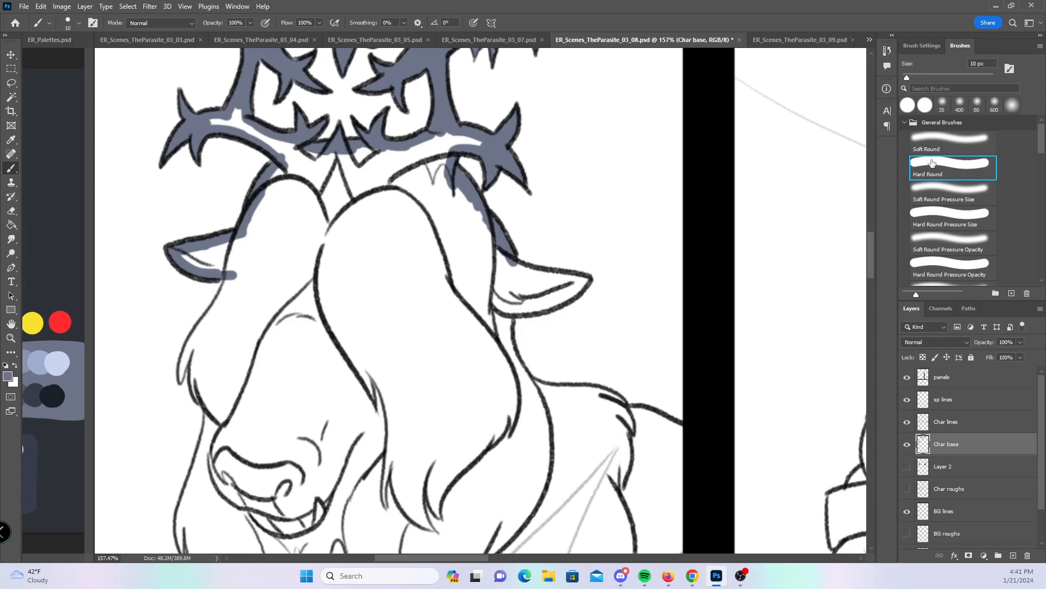
# - Fill the left-hand hair tuft with Hard Round Pressure Size and line that side's hair and mane with Hard Round
pyautogui.click(965, 220)
pyautogui.moveTo(181, 374)
pyautogui.mouseDown()
pyautogui.moveTo(198, 334)
pyautogui.moveTo(195, 391)
pyautogui.moveTo(193, 355)
pyautogui.mouseUp()
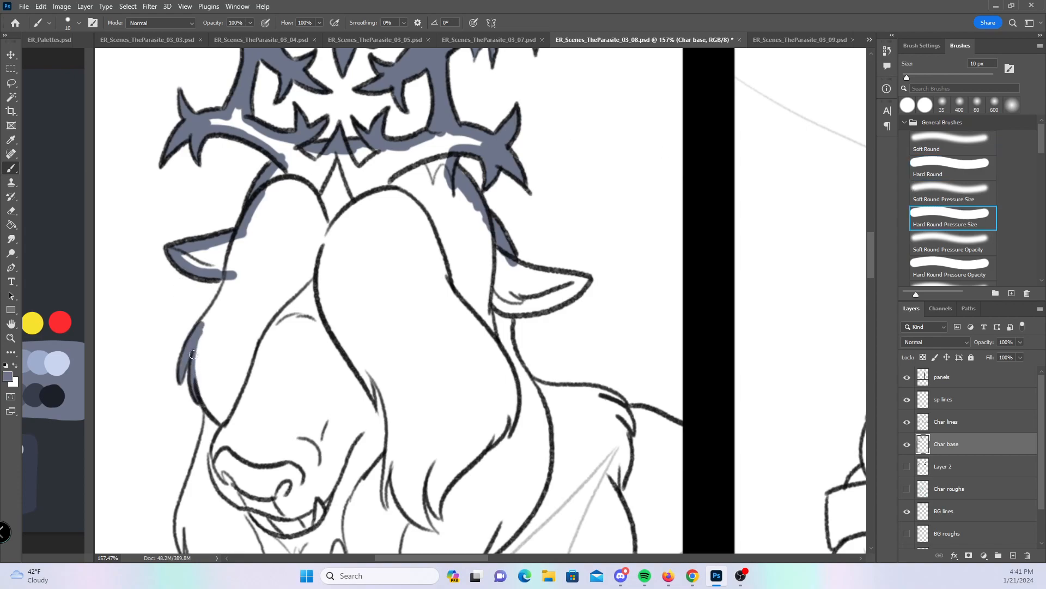
pyautogui.click(940, 165)
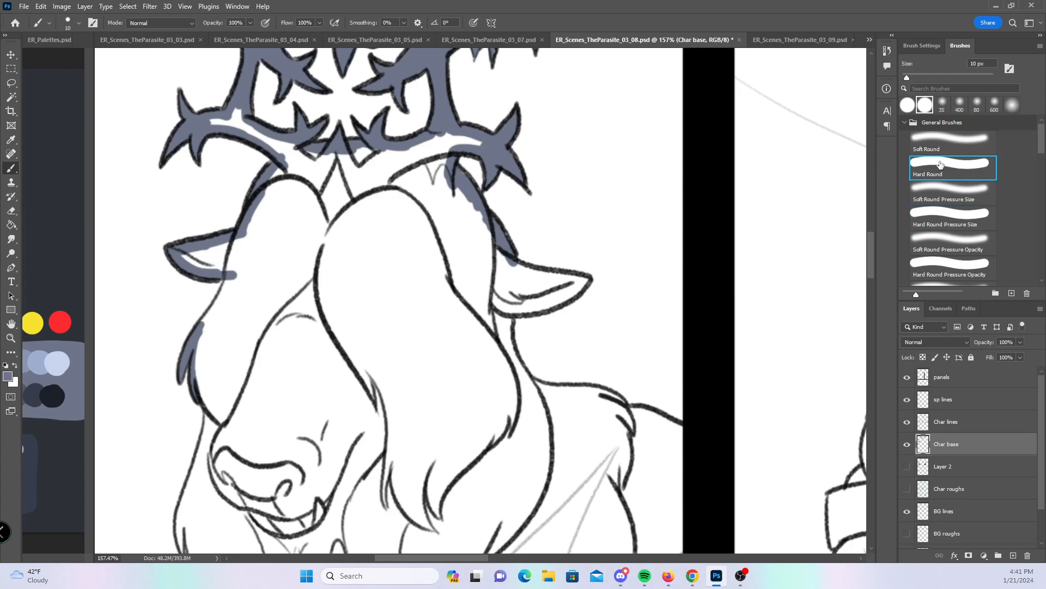
pyautogui.moveTo(203, 330)
pyautogui.mouseDown()
pyautogui.moveTo(227, 281)
pyautogui.moveTo(203, 378)
pyautogui.moveTo(210, 410)
pyautogui.mouseUp()
pyautogui.moveTo(180, 515); pyautogui.dragTo(207, 413)
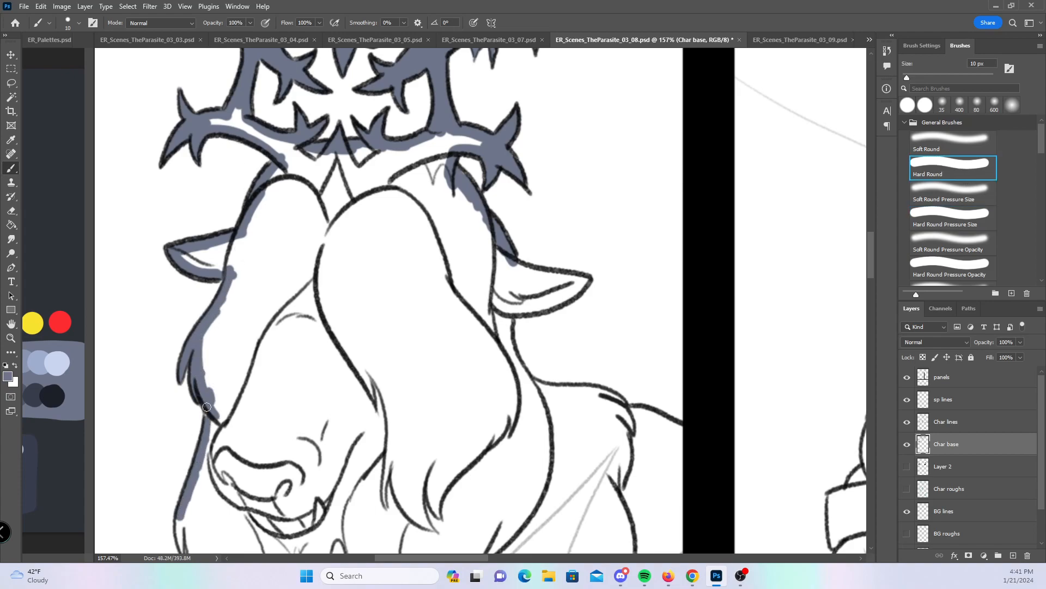
# - Line the creature's right-hand ear, neck and back, continuing along the body's cut-off edge at the panel border
pyautogui.moveTo(510, 259)
pyautogui.mouseDown()
pyautogui.moveTo(542, 278)
pyautogui.moveTo(582, 281)
pyautogui.mouseUp()
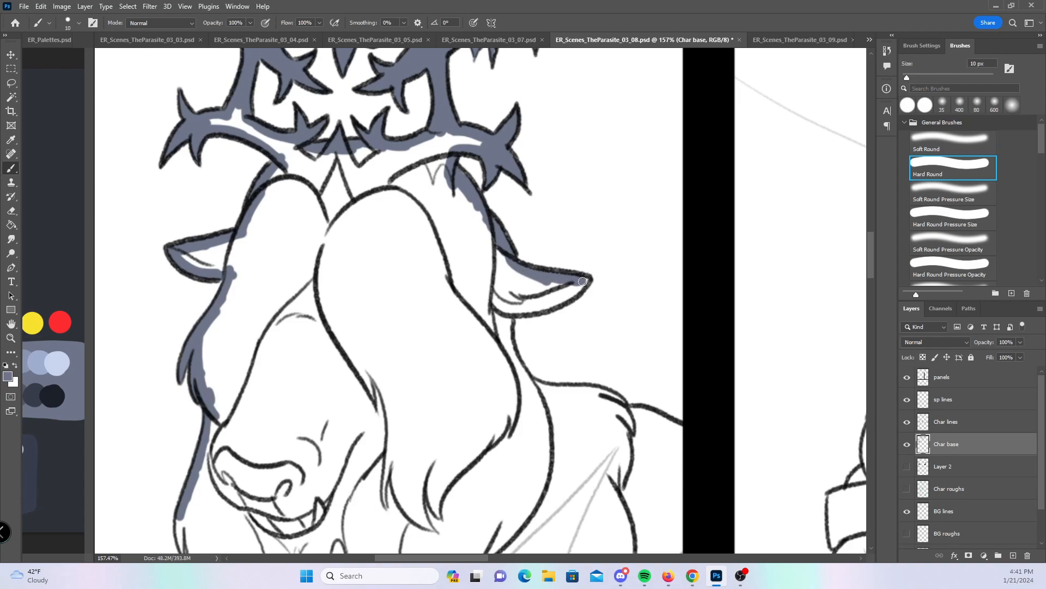
pyautogui.moveTo(515, 312); pyautogui.dragTo(584, 283)
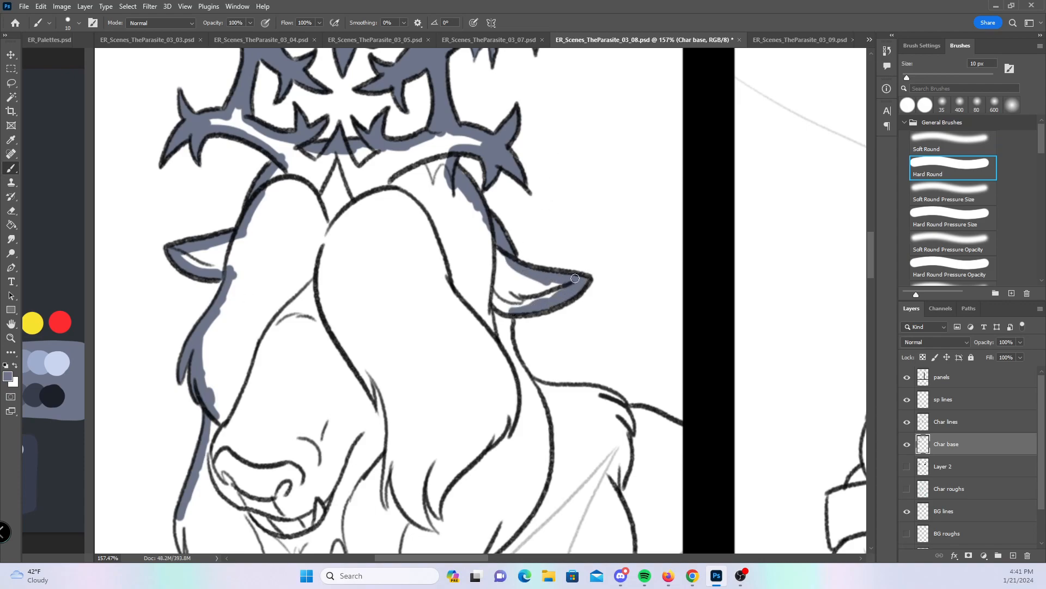
pyautogui.moveTo(508, 306)
pyautogui.mouseDown()
pyautogui.moveTo(537, 389)
pyautogui.moveTo(510, 344)
pyautogui.moveTo(546, 393)
pyautogui.moveTo(616, 399)
pyautogui.moveTo(685, 431)
pyautogui.mouseUp()
pyautogui.moveTo(626, 404)
pyautogui.mouseDown()
pyautogui.moveTo(595, 191)
pyautogui.moveTo(657, 157)
pyautogui.mouseUp()
pyautogui.moveTo(711, 191); pyautogui.dragTo(710, 479)
# - Fill the pointed tufts of the lower left-hand mane with Hard Round Pressure Size and line its outer edge with Hard Round
pyautogui.click(918, 210)
pyautogui.moveTo(209, 291)
pyautogui.mouseDown()
pyautogui.moveTo(218, 268)
pyautogui.moveTo(227, 317)
pyautogui.mouseUp()
pyautogui.moveTo(232, 409); pyautogui.dragTo(224, 380)
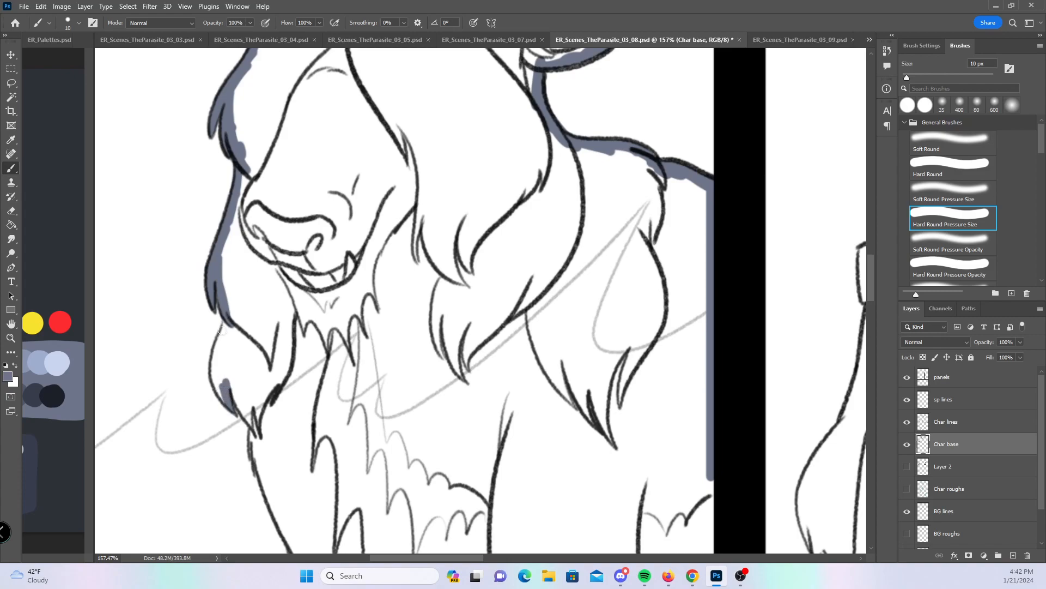
pyautogui.click(956, 169)
pyautogui.moveTo(228, 315)
pyautogui.mouseDown()
pyautogui.moveTo(218, 397)
pyautogui.moveTo(237, 393)
pyautogui.moveTo(223, 385)
pyautogui.mouseUp()
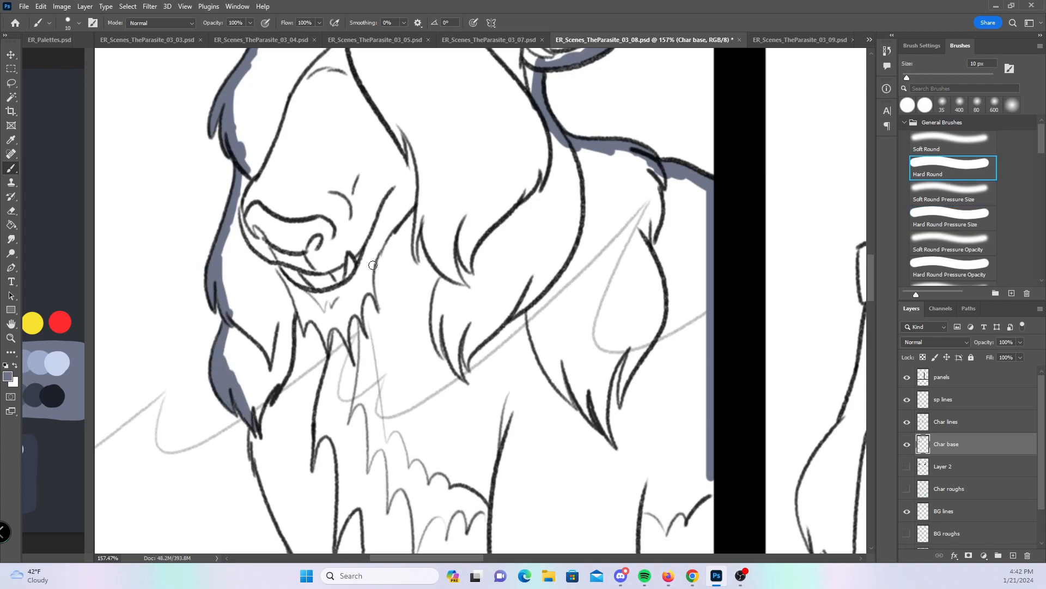
# - Line the upper outer edge of the left-hand foreleg with slate blue, redoing the first stroke
pyautogui.scroll(-5, 360, 257)
pyautogui.moveTo(217, 235)
pyautogui.mouseDown()
pyautogui.moveTo(219, 272)
pyautogui.moveTo(267, 410)
pyautogui.mouseUp()
pyautogui.hotkey('ctrl', 'z')
pyautogui.moveTo(234, 315); pyautogui.dragTo(270, 420)
pyautogui.moveTo(257, 385); pyautogui.dragTo(257, 413)
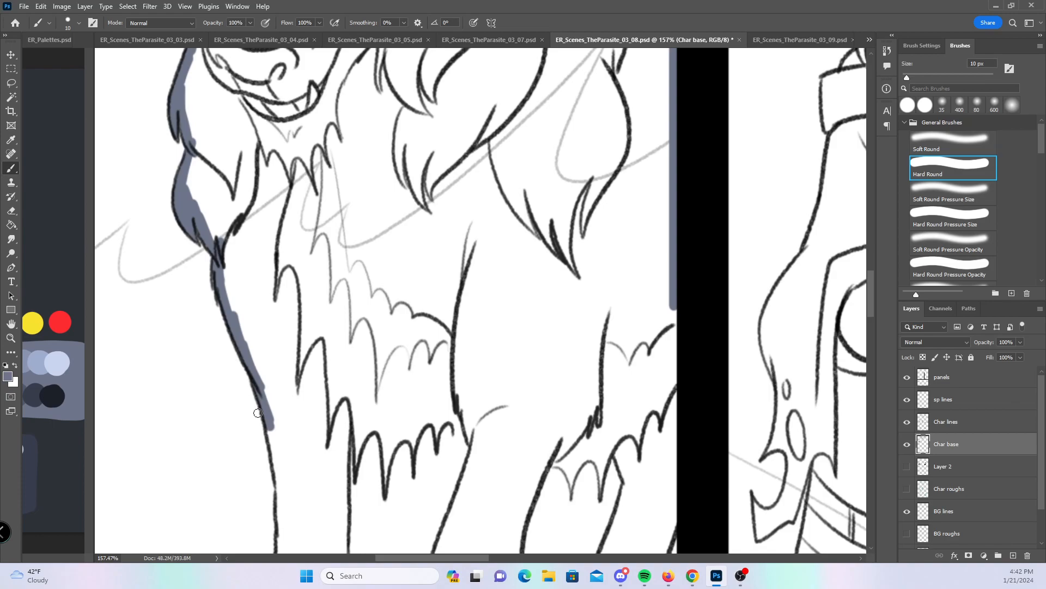
# - Fill the belly fringe between the legs with slate blue using Hard Round Pressure Size
pyautogui.click(963, 221)
pyautogui.moveTo(357, 469)
pyautogui.mouseDown()
pyautogui.moveTo(362, 432)
pyautogui.moveTo(375, 425)
pyautogui.moveTo(387, 443)
pyautogui.moveTo(385, 488)
pyautogui.moveTo(398, 436)
pyautogui.moveTo(465, 406)
pyautogui.mouseUp()
pyautogui.moveTo(555, 465)
pyautogui.mouseDown()
pyautogui.moveTo(569, 484)
pyautogui.moveTo(578, 460)
pyautogui.moveTo(568, 463)
pyautogui.moveTo(587, 452)
pyautogui.moveTo(592, 461)
pyautogui.mouseUp()
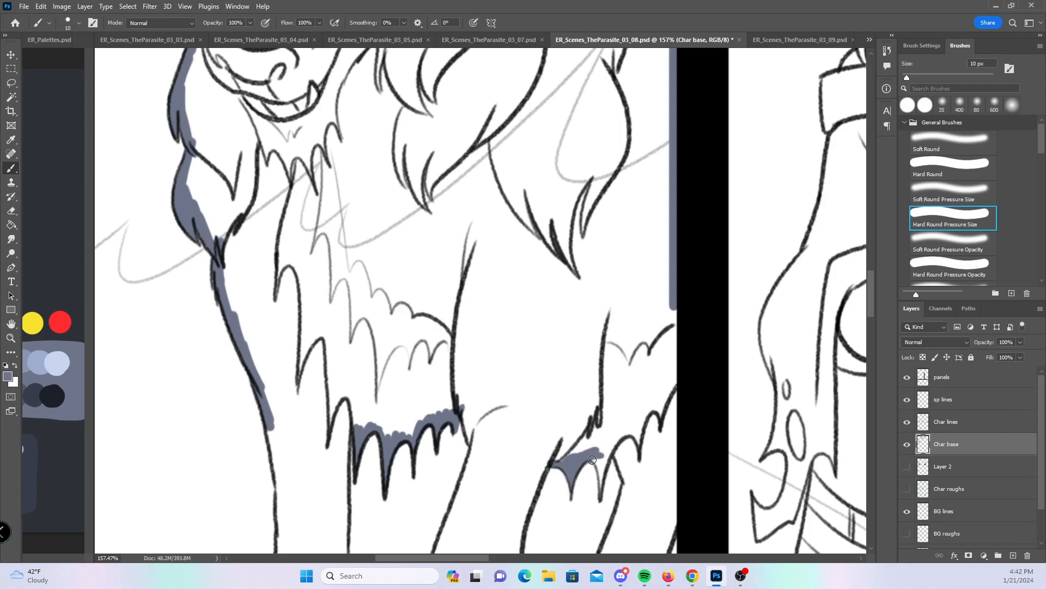
pyautogui.moveTo(600, 499); pyautogui.dragTo(613, 443)
# - Line the edges of the creature's two forelegs below the chest fur with Hard Round
pyautogui.click(957, 178)
pyautogui.moveTo(509, 373); pyautogui.dragTo(513, 191)
pyautogui.moveTo(284, 260)
pyautogui.mouseDown()
pyautogui.moveTo(297, 381)
pyautogui.moveTo(284, 499)
pyautogui.mouseUp()
pyautogui.moveTo(362, 250)
pyautogui.mouseDown()
pyautogui.moveTo(408, 262)
pyautogui.moveTo(455, 250)
pyautogui.moveTo(489, 266)
pyautogui.moveTo(446, 422)
pyautogui.moveTo(478, 504)
pyautogui.mouseUp()
pyautogui.moveTo(552, 316)
pyautogui.mouseDown()
pyautogui.moveTo(560, 300)
pyautogui.moveTo(628, 274)
pyautogui.moveTo(641, 309)
pyautogui.mouseUp()
# - Line the edges of the hind legs behind the right-hand foreleg with slate blue down to the hooves
pyautogui.moveTo(633, 392); pyautogui.dragTo(545, 252)
pyautogui.moveTo(441, 232)
pyautogui.mouseDown()
pyautogui.moveTo(443, 308)
pyautogui.moveTo(487, 375)
pyautogui.mouseUp()
pyautogui.moveTo(504, 322); pyautogui.dragTo(483, 370)
pyautogui.moveTo(515, 300)
pyautogui.mouseDown()
pyautogui.moveTo(533, 255)
pyautogui.moveTo(507, 297)
pyautogui.moveTo(563, 190)
pyautogui.mouseUp()
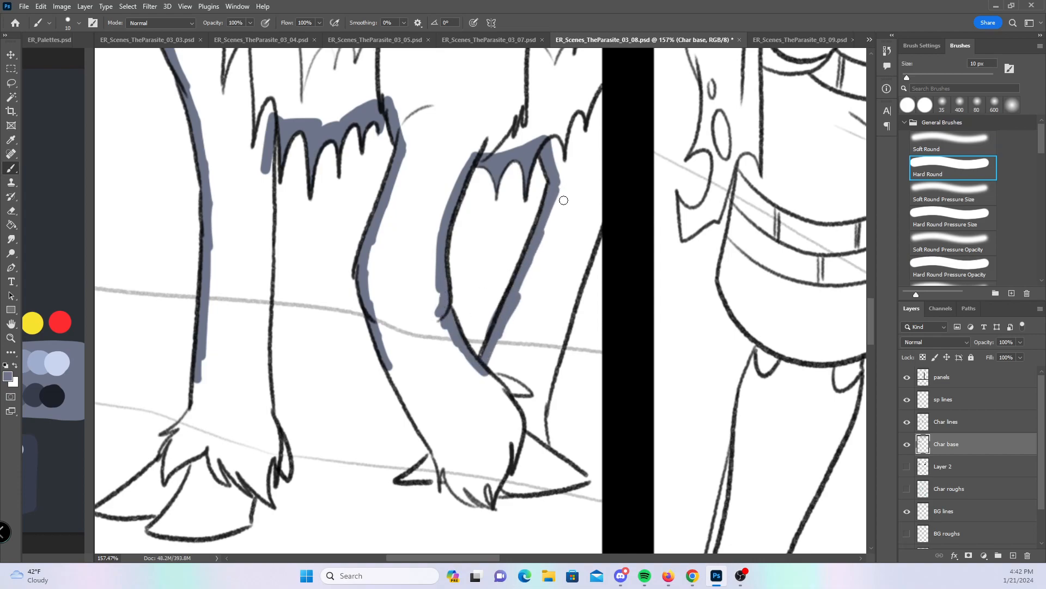
pyautogui.moveTo(546, 451)
pyautogui.mouseDown()
pyautogui.moveTo(545, 376)
pyautogui.moveTo(606, 199)
pyautogui.moveTo(592, 290)
pyautogui.mouseUp()
pyautogui.moveTo(557, 122); pyautogui.dragTo(559, 338)
# - Fill the ankle fur tufts and pointed hoof tips of the forelegs using Hard Round Pressure Size
pyautogui.moveTo(467, 338); pyautogui.dragTo(615, 157)
pyautogui.click(935, 216)
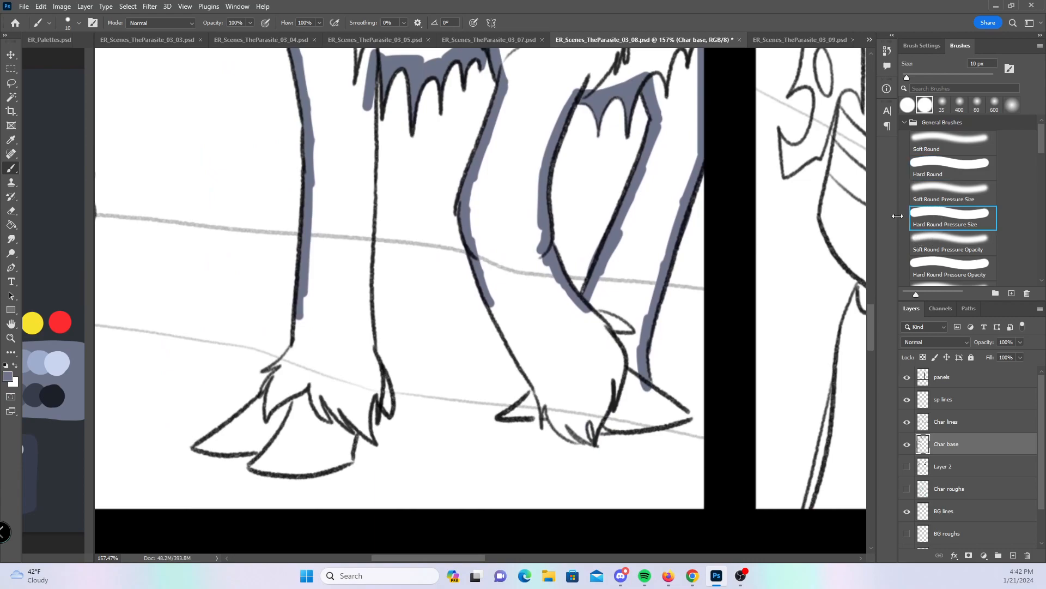
pyautogui.moveTo(276, 369)
pyautogui.mouseDown()
pyautogui.moveTo(297, 343)
pyautogui.moveTo(276, 380)
pyautogui.mouseUp()
pyautogui.moveTo(382, 393); pyautogui.dragTo(388, 411)
pyautogui.moveTo(376, 368); pyautogui.dragTo(380, 376)
pyautogui.moveTo(361, 426)
pyautogui.mouseDown()
pyautogui.moveTo(373, 441)
pyautogui.moveTo(365, 421)
pyautogui.mouseUp()
pyautogui.moveTo(204, 451); pyautogui.dragTo(263, 466)
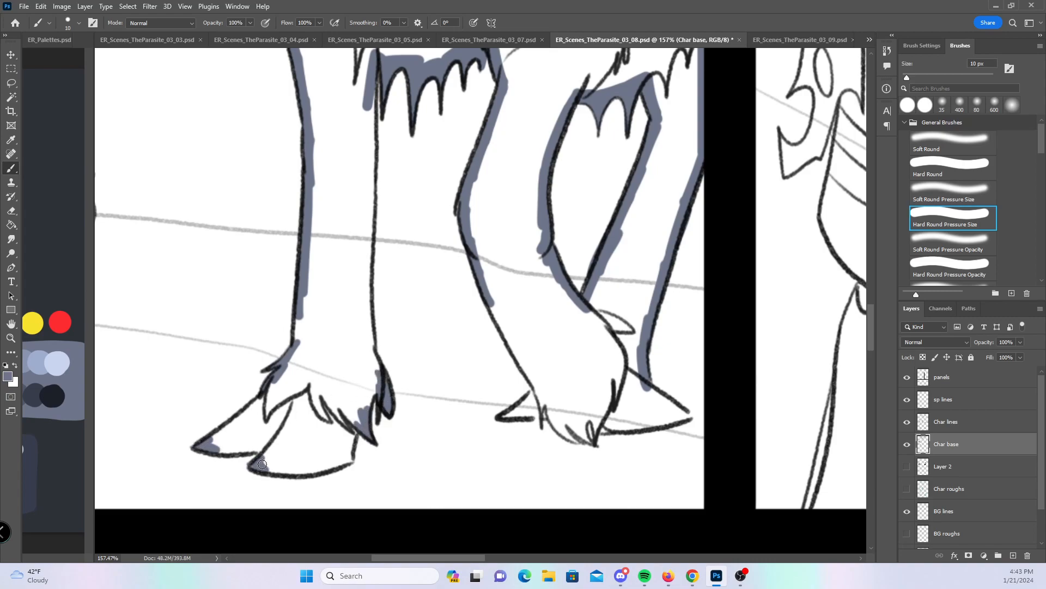
pyautogui.moveTo(509, 415)
pyautogui.mouseDown()
pyautogui.moveTo(567, 433)
pyautogui.moveTo(551, 411)
pyautogui.moveTo(578, 429)
pyautogui.moveTo(587, 418)
pyautogui.mouseUp()
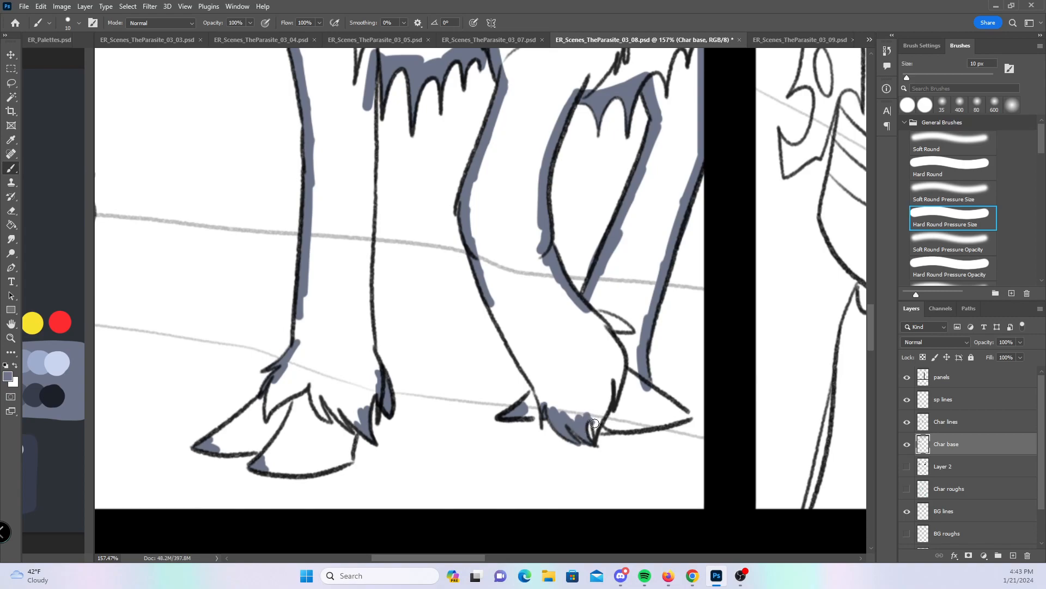
# - Line the left-hand foreleg's ankle, hooves and inner edge, and the lower right-hand legs and hoof, with Hard Round
pyautogui.click(954, 170)
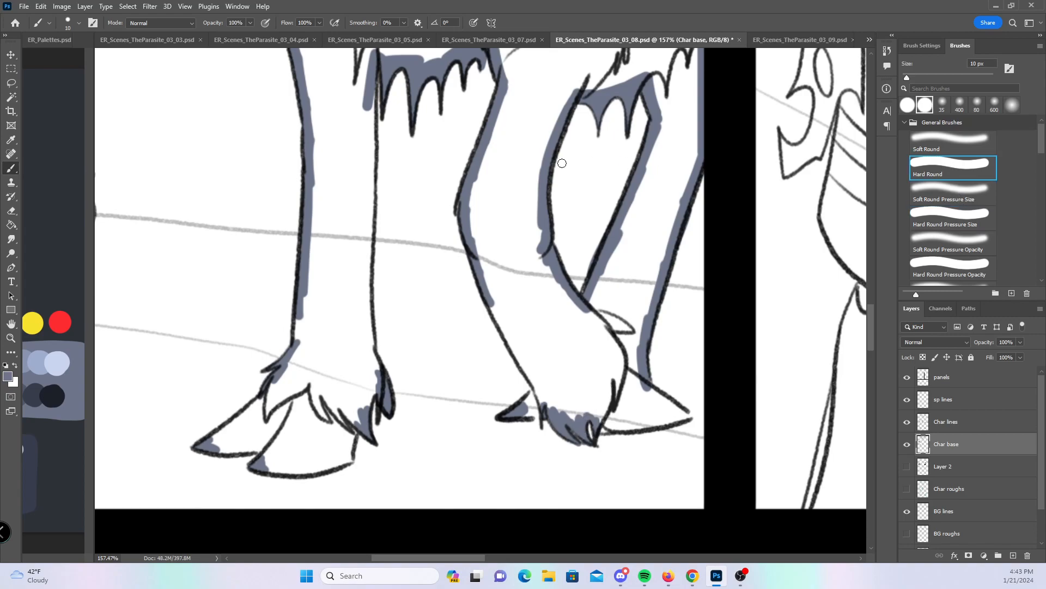
pyautogui.moveTo(262, 390)
pyautogui.mouseDown()
pyautogui.moveTo(238, 424)
pyautogui.moveTo(272, 392)
pyautogui.moveTo(292, 354)
pyautogui.moveTo(296, 301)
pyautogui.mouseUp()
pyautogui.moveTo(231, 447)
pyautogui.mouseDown()
pyautogui.moveTo(219, 451)
pyautogui.moveTo(270, 450)
pyautogui.moveTo(266, 467)
pyautogui.moveTo(346, 462)
pyautogui.moveTo(373, 354)
pyautogui.mouseUp()
pyautogui.moveTo(370, 80); pyautogui.dragTo(372, 350)
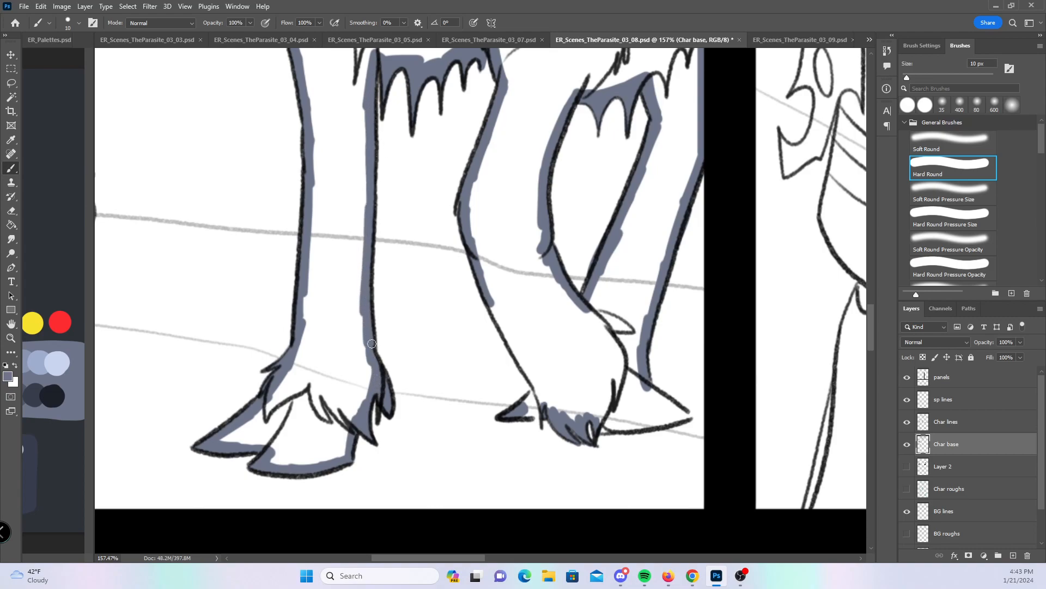
pyautogui.moveTo(493, 294)
pyautogui.mouseDown()
pyautogui.moveTo(542, 413)
pyautogui.moveTo(670, 422)
pyautogui.moveTo(646, 390)
pyautogui.moveTo(675, 416)
pyautogui.mouseUp()
# - Line the small figure's hair and fill its collar point with slate blue using Hard Round Pressure Size
pyautogui.click(947, 214)
pyautogui.moveTo(350, 234)
pyautogui.mouseDown()
pyautogui.moveTo(485, 221)
pyautogui.moveTo(556, 243)
pyautogui.mouseUp()
pyautogui.moveTo(347, 164); pyautogui.dragTo(388, 165)
pyautogui.moveTo(328, 145)
pyautogui.mouseDown()
pyautogui.moveTo(392, 117)
pyautogui.moveTo(454, 138)
pyautogui.mouseUp()
pyautogui.moveTo(326, 166)
pyautogui.mouseDown()
pyautogui.moveTo(338, 163)
pyautogui.moveTo(310, 177)
pyautogui.moveTo(294, 205)
pyautogui.mouseUp()
pyautogui.moveTo(309, 195); pyautogui.dragTo(353, 153)
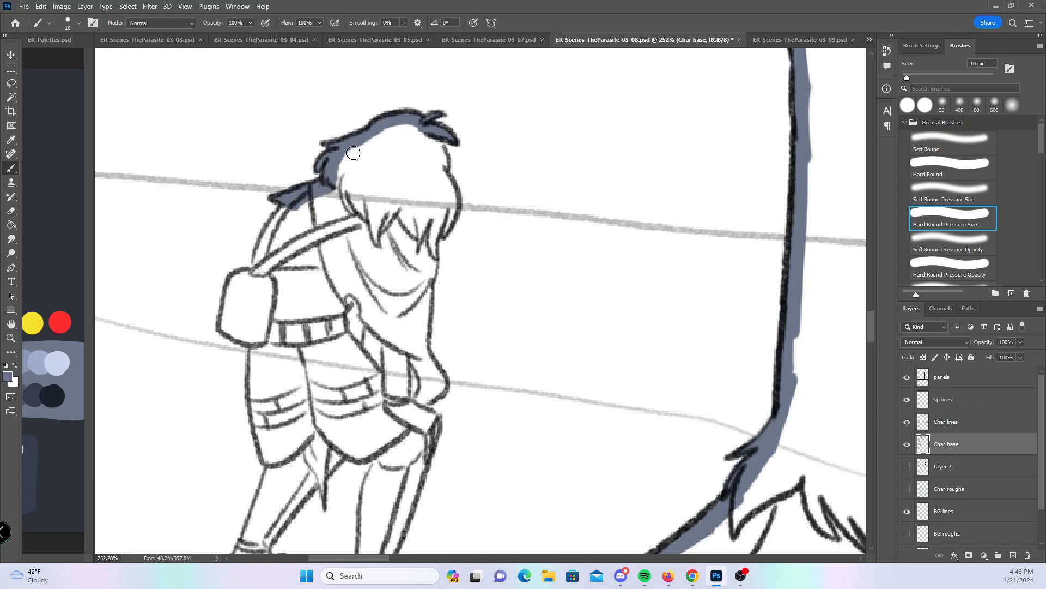
pyautogui.moveTo(432, 138)
pyautogui.mouseDown()
pyautogui.moveTo(453, 218)
pyautogui.moveTo(444, 238)
pyautogui.moveTo(440, 206)
pyautogui.mouseUp()
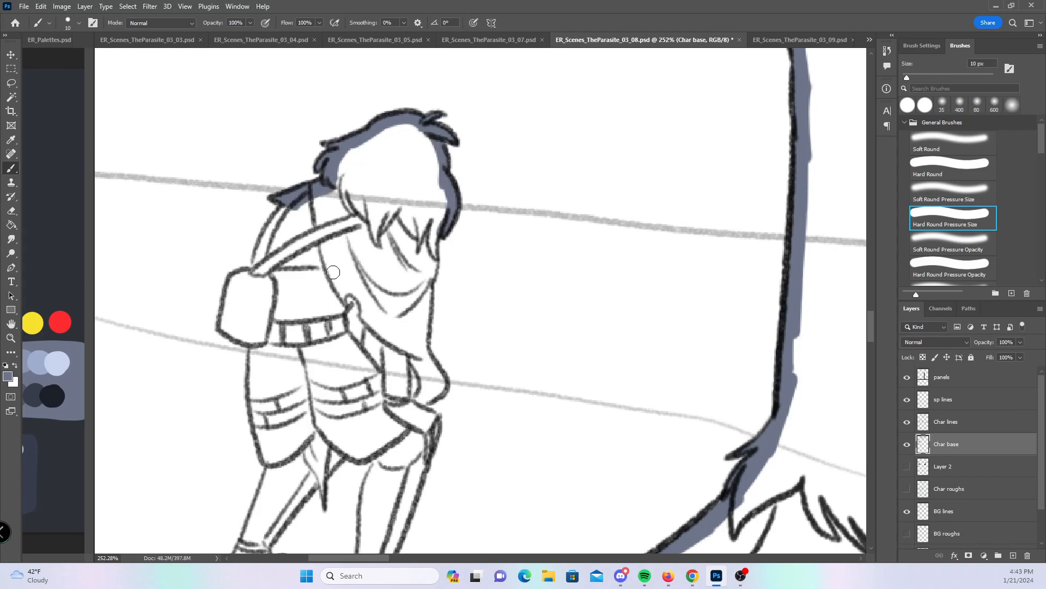
# - Line the small figure's back arm, backpack and rear clothing edge with Hard Round
pyautogui.moveTo(322, 500); pyautogui.dragTo(318, 457)
pyautogui.click(951, 164)
pyautogui.moveTo(238, 289)
pyautogui.mouseDown()
pyautogui.moveTo(224, 319)
pyautogui.moveTo(248, 340)
pyautogui.moveTo(248, 278)
pyautogui.moveTo(259, 276)
pyautogui.mouseUp()
pyautogui.moveTo(292, 199)
pyautogui.mouseDown()
pyautogui.moveTo(263, 251)
pyautogui.moveTo(272, 231)
pyautogui.mouseUp()
pyautogui.moveTo(405, 370); pyautogui.dragTo(416, 249)
pyautogui.moveTo(261, 215); pyautogui.dragTo(278, 334)
# - Fill the small figure's boots and line its legs and shorts hem with slate blue
pyautogui.moveTo(240, 452); pyautogui.dragTo(284, 332)
pyautogui.moveTo(271, 430)
pyautogui.mouseDown()
pyautogui.moveTo(325, 354)
pyautogui.moveTo(366, 321)
pyautogui.moveTo(375, 334)
pyautogui.moveTo(390, 330)
pyautogui.moveTo(372, 462)
pyautogui.moveTo(362, 465)
pyautogui.mouseUp()
pyautogui.moveTo(252, 451)
pyautogui.mouseDown()
pyautogui.moveTo(259, 436)
pyautogui.moveTo(294, 442)
pyautogui.moveTo(327, 464)
pyautogui.mouseUp()
pyautogui.moveTo(382, 479)
pyautogui.mouseDown()
pyautogui.moveTo(405, 478)
pyautogui.moveTo(442, 483)
pyautogui.mouseUp()
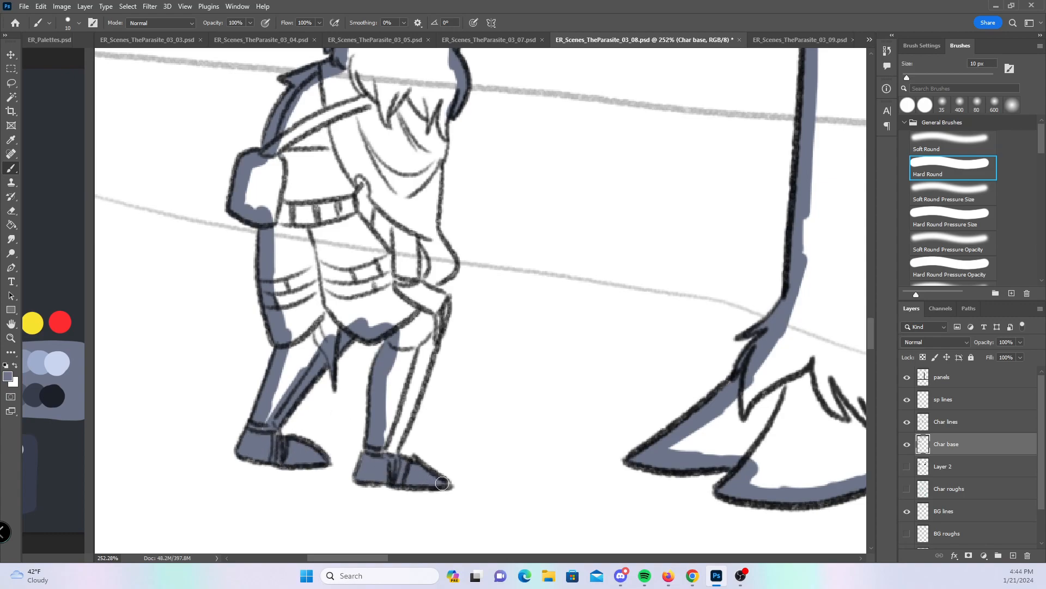
# - Line the small figure's cloak front, forward hand and front leg with slate blue
pyautogui.moveTo(419, 245)
pyautogui.mouseDown()
pyautogui.moveTo(414, 214)
pyautogui.moveTo(434, 276)
pyautogui.moveTo(449, 256)
pyautogui.moveTo(423, 196)
pyautogui.moveTo(429, 187)
pyautogui.moveTo(433, 197)
pyautogui.moveTo(447, 93)
pyautogui.moveTo(420, 291)
pyautogui.moveTo(444, 306)
pyautogui.moveTo(388, 452)
pyautogui.moveTo(425, 346)
pyautogui.moveTo(410, 365)
pyautogui.mouseUp()
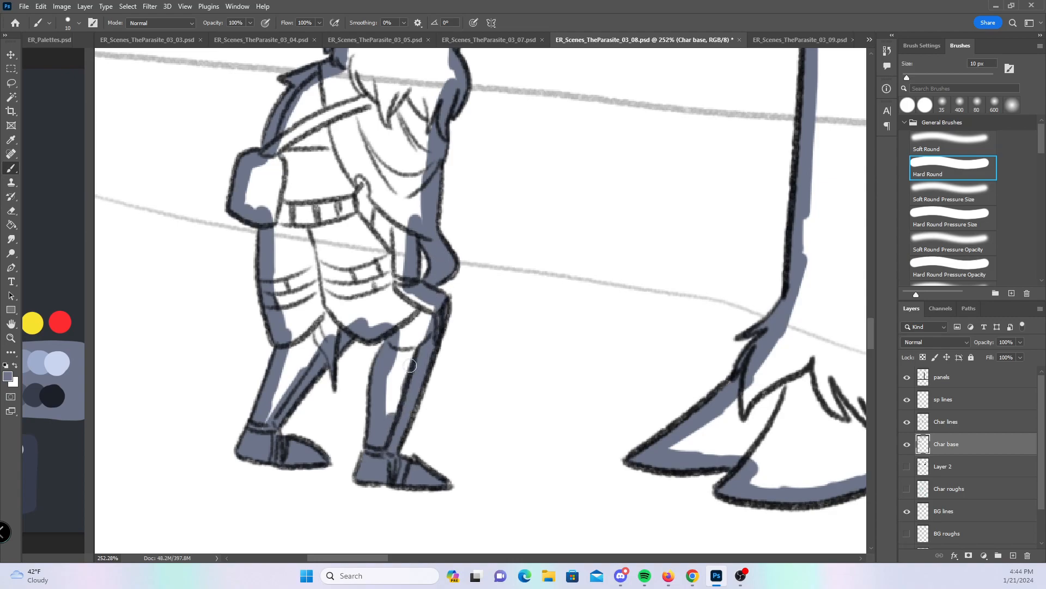
pyautogui.moveTo(276, 401); pyautogui.dragTo(266, 427)
pyautogui.moveTo(647, 286); pyautogui.dragTo(556, 300)
# - Fill the pointed hair tips of the character in the middle panel using Hard Round Pressure Size
pyautogui.moveTo(698, 360); pyautogui.dragTo(329, 423)
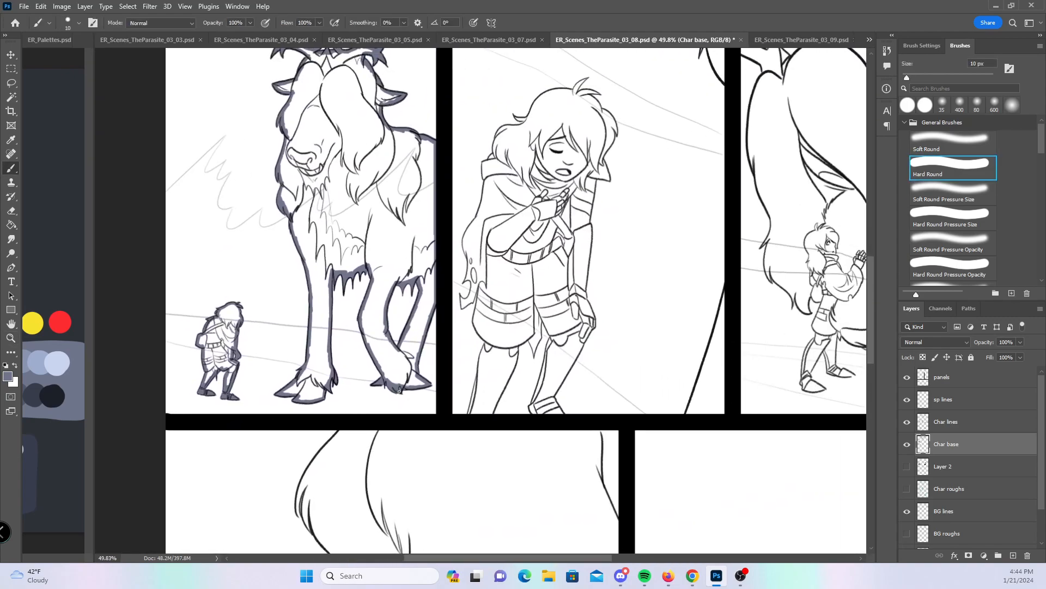
pyautogui.click(947, 213)
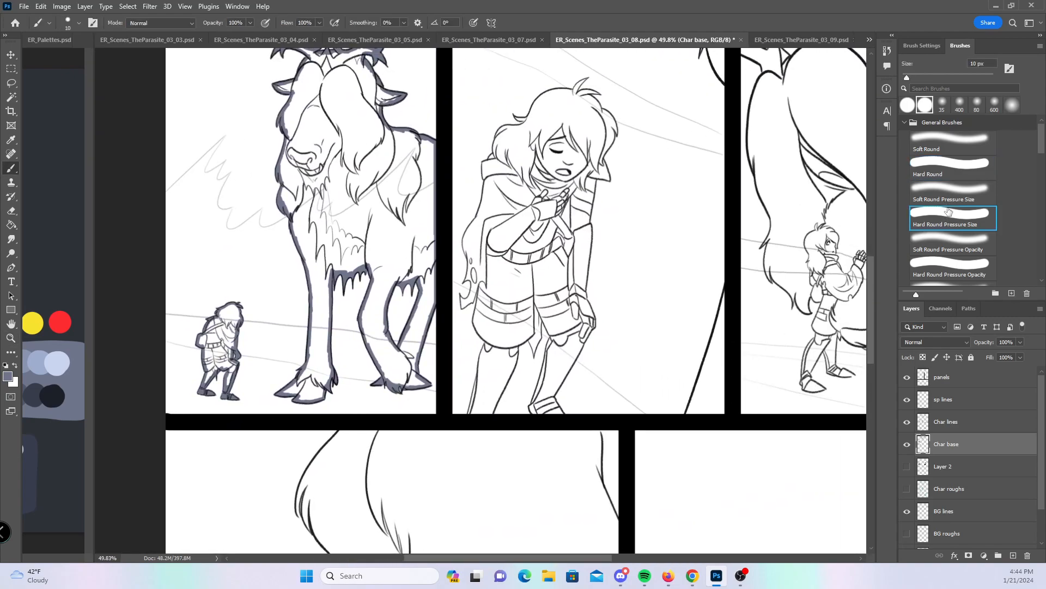
pyautogui.moveTo(596, 134); pyautogui.dragTo(663, 137)
pyautogui.moveTo(654, 142); pyautogui.dragTo(640, 295)
pyautogui.moveTo(526, 125); pyautogui.dragTo(547, 109)
pyautogui.moveTo(321, 231); pyautogui.dragTo(342, 239)
pyautogui.moveTo(552, 158); pyautogui.dragTo(585, 157)
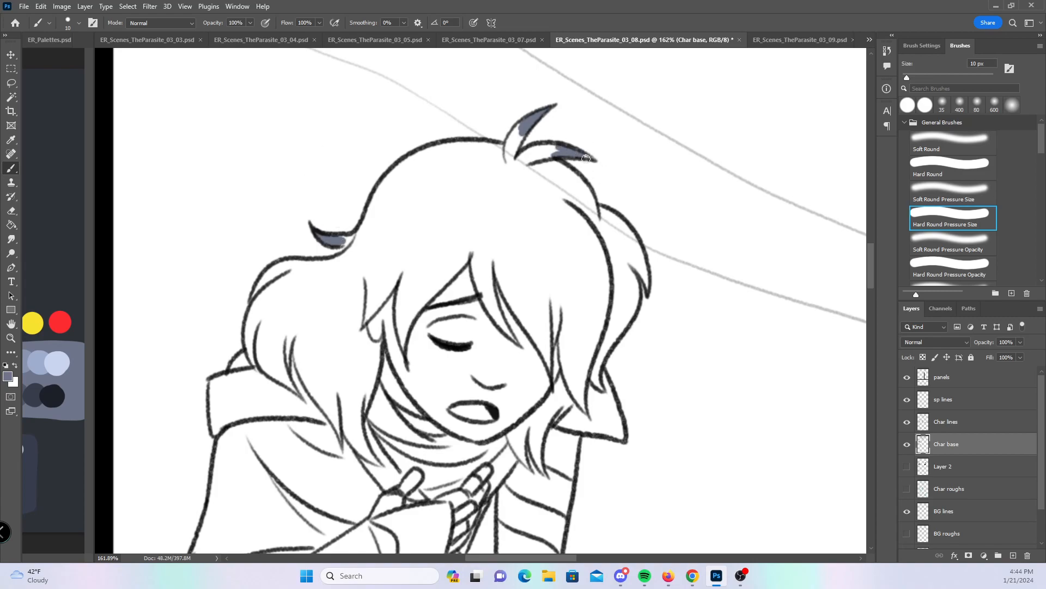
pyautogui.moveTo(636, 268); pyautogui.dragTo(643, 277)
# - Line the middle-panel character's outer hair and left-hand hood edge with slate blue using Hard Round
pyautogui.click(948, 163)
pyautogui.moveTo(338, 235)
pyautogui.mouseDown()
pyautogui.moveTo(375, 213)
pyautogui.moveTo(384, 186)
pyautogui.moveTo(431, 149)
pyautogui.moveTo(494, 142)
pyautogui.moveTo(508, 155)
pyautogui.moveTo(524, 130)
pyautogui.moveTo(512, 152)
pyautogui.mouseUp()
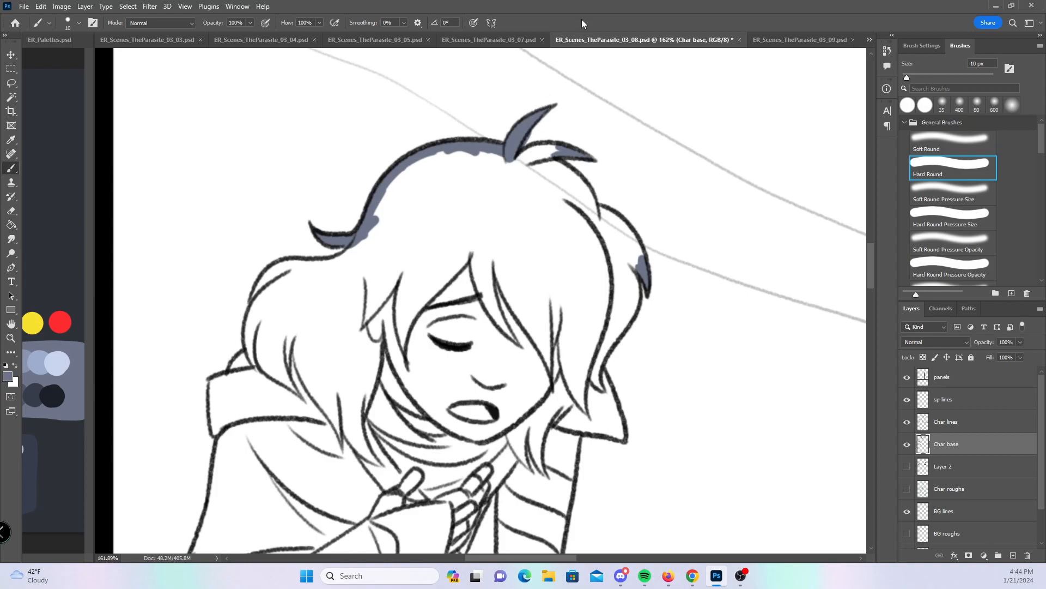
pyautogui.moveTo(556, 154)
pyautogui.mouseDown()
pyautogui.moveTo(530, 158)
pyautogui.moveTo(572, 177)
pyautogui.moveTo(633, 240)
pyautogui.moveTo(648, 270)
pyautogui.moveTo(634, 273)
pyautogui.mouseUp()
pyautogui.moveTo(479, 278); pyautogui.dragTo(571, 201)
pyautogui.moveTo(303, 307)
pyautogui.mouseDown()
pyautogui.moveTo(305, 355)
pyautogui.moveTo(310, 313)
pyautogui.moveTo(345, 262)
pyautogui.moveTo(336, 232)
pyautogui.moveTo(357, 202)
pyautogui.moveTo(446, 169)
pyautogui.mouseUp()
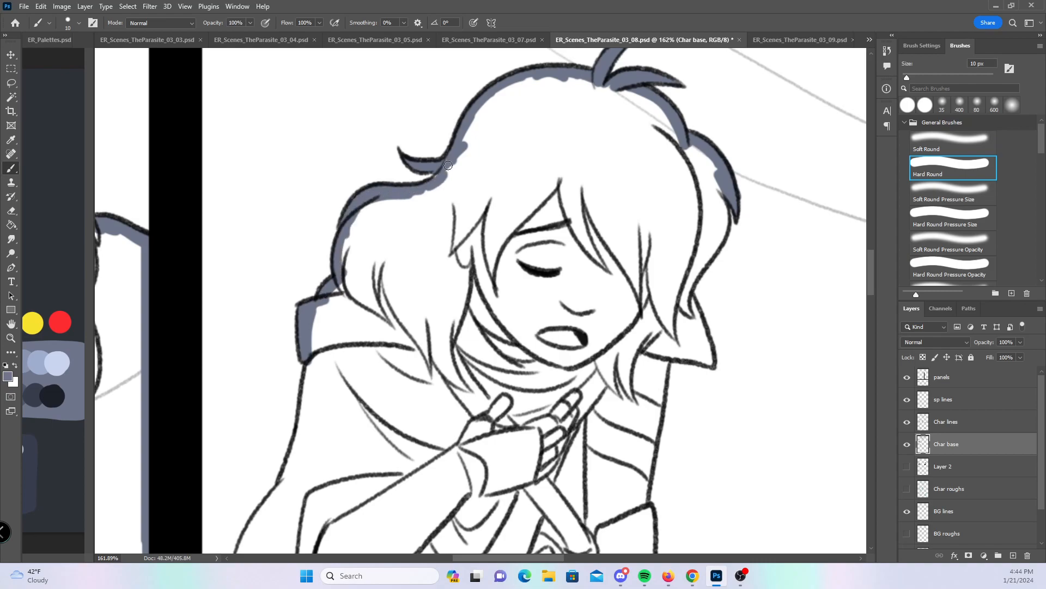
# - Line the character's lower right-hand hair, the pointed hood corner beside it and the cloak's left-hand outer edge
pyautogui.moveTo(690, 317)
pyautogui.mouseDown()
pyautogui.moveTo(722, 194)
pyautogui.moveTo(687, 292)
pyautogui.mouseUp()
pyautogui.moveTo(660, 349)
pyautogui.mouseDown()
pyautogui.moveTo(705, 359)
pyautogui.moveTo(695, 309)
pyautogui.moveTo(701, 333)
pyautogui.moveTo(678, 302)
pyautogui.mouseUp()
pyautogui.scroll(-5, 332, 260)
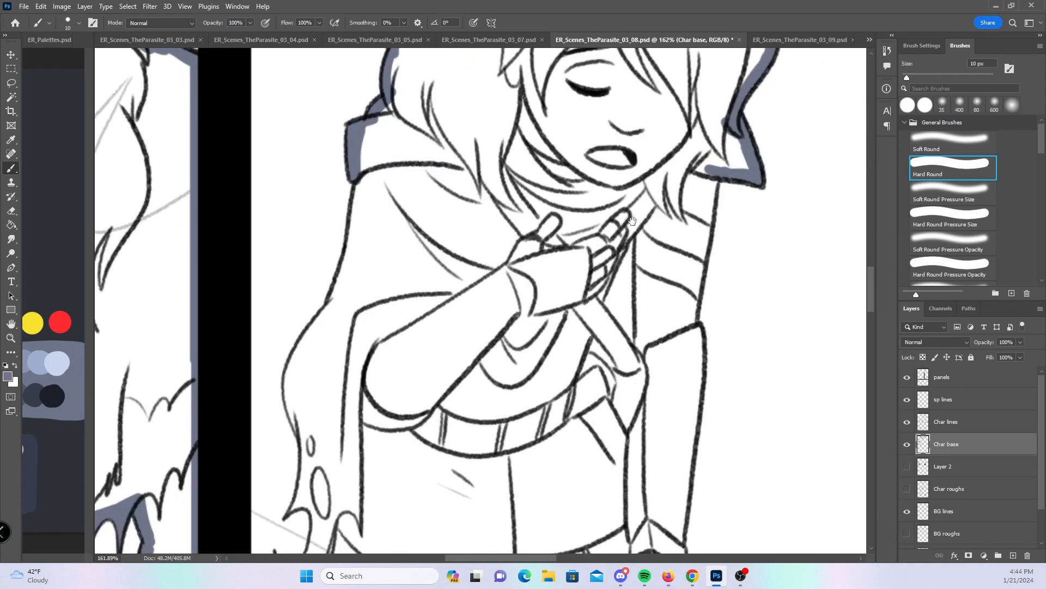
pyautogui.moveTo(303, 421)
pyautogui.mouseDown()
pyautogui.moveTo(296, 352)
pyautogui.moveTo(347, 256)
pyautogui.moveTo(335, 289)
pyautogui.moveTo(339, 279)
pyautogui.moveTo(379, 124)
pyautogui.mouseUp()
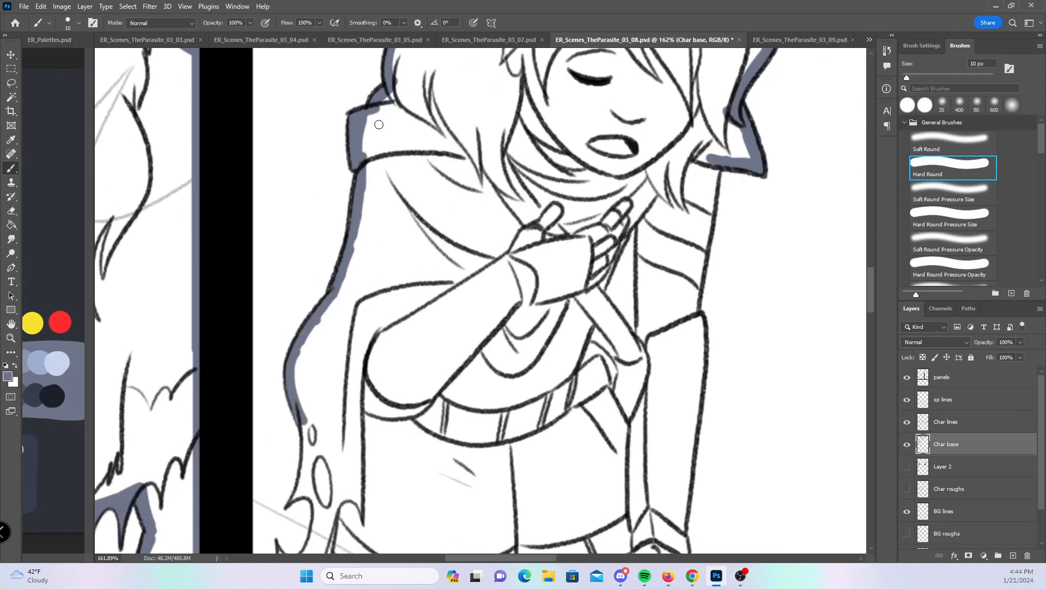
# - Line the cloak opening beneath the raised hand and the outer edge of the character's lowered arm
pyautogui.moveTo(599, 292)
pyautogui.mouseDown()
pyautogui.moveTo(641, 219)
pyautogui.moveTo(641, 344)
pyautogui.mouseUp()
pyautogui.moveTo(595, 300); pyautogui.dragTo(641, 354)
pyautogui.moveTo(715, 169); pyautogui.dragTo(691, 329)
pyautogui.scroll(-5, 737, 207)
pyautogui.hscroll(2, 708, 196)
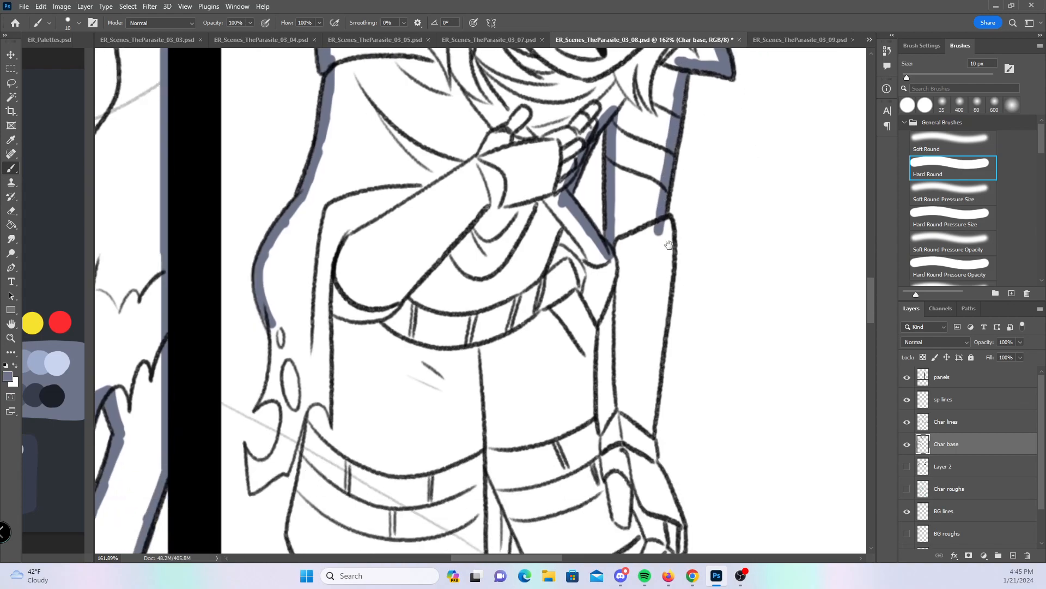
pyautogui.moveTo(638, 149); pyautogui.dragTo(624, 368)
# - Fill the cloak's tattered end around its holes with Hard Round Pressure Size and line the left-hand shorts edge with Hard Round
pyautogui.click(951, 220)
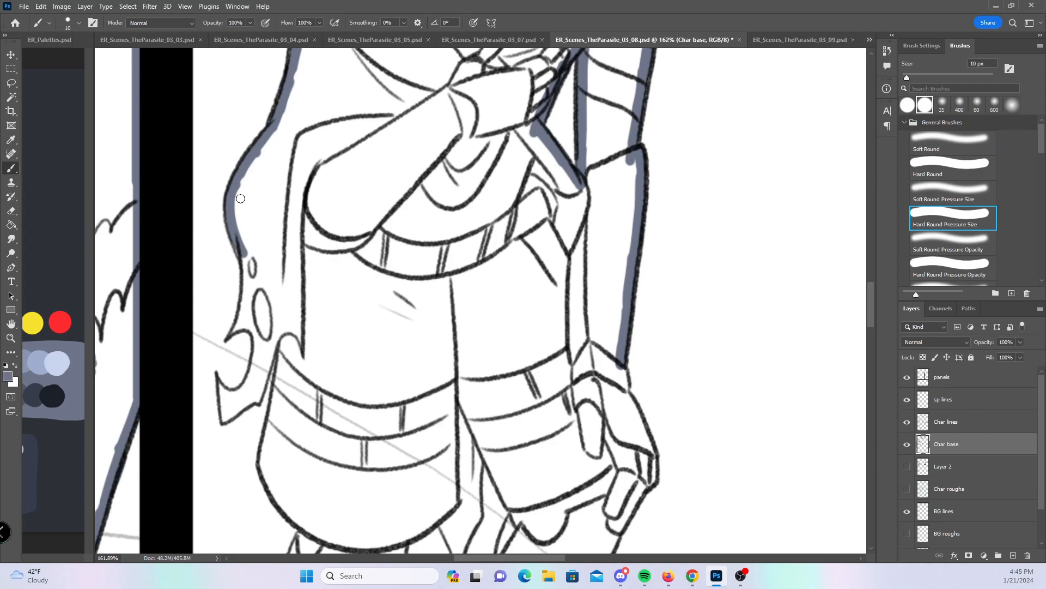
pyautogui.moveTo(236, 323)
pyautogui.mouseDown()
pyautogui.moveTo(255, 255)
pyautogui.moveTo(255, 282)
pyautogui.mouseUp()
pyautogui.moveTo(219, 381)
pyautogui.mouseDown()
pyautogui.moveTo(223, 409)
pyautogui.moveTo(253, 368)
pyautogui.moveTo(249, 297)
pyautogui.moveTo(259, 339)
pyautogui.mouseUp()
pyautogui.moveTo(268, 294)
pyautogui.mouseDown()
pyautogui.moveTo(276, 335)
pyautogui.moveTo(263, 341)
pyautogui.mouseUp()
pyautogui.moveTo(224, 409)
pyautogui.mouseDown()
pyautogui.moveTo(258, 401)
pyautogui.moveTo(242, 395)
pyautogui.moveTo(260, 370)
pyautogui.moveTo(261, 389)
pyautogui.moveTo(270, 355)
pyautogui.moveTo(259, 360)
pyautogui.moveTo(275, 333)
pyautogui.moveTo(265, 454)
pyautogui.mouseUp()
pyautogui.click(952, 166)
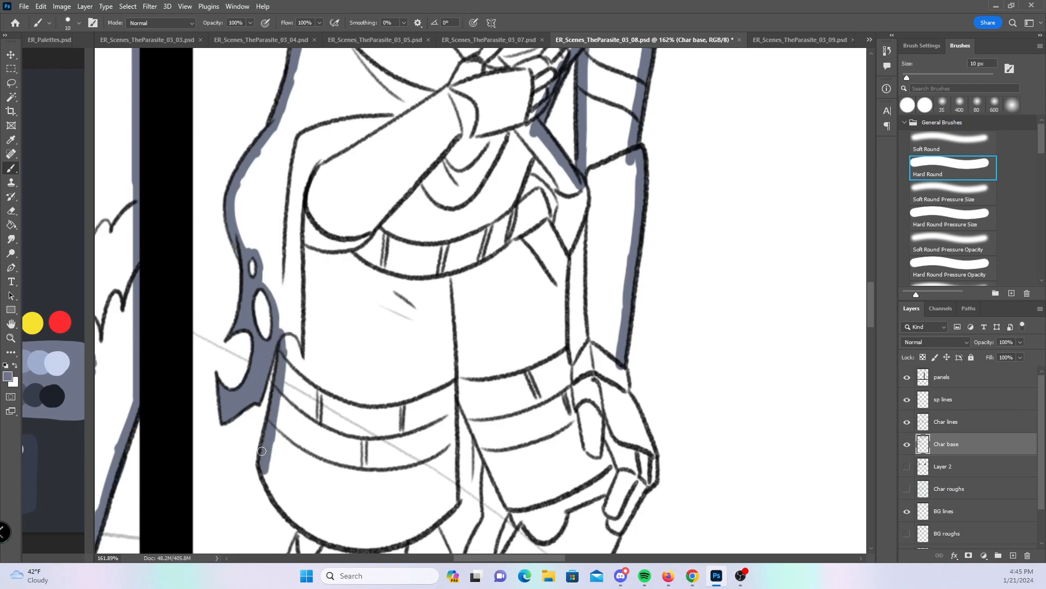
# - Fill the pointed cloth tip between the character's legs with Hard Round Pressure Size and line the shorts, legs and lowered hand with Hard Round
pyautogui.moveTo(628, 425); pyautogui.dragTo(649, 148)
pyautogui.click(957, 221)
pyautogui.moveTo(471, 342); pyautogui.dragTo(474, 294)
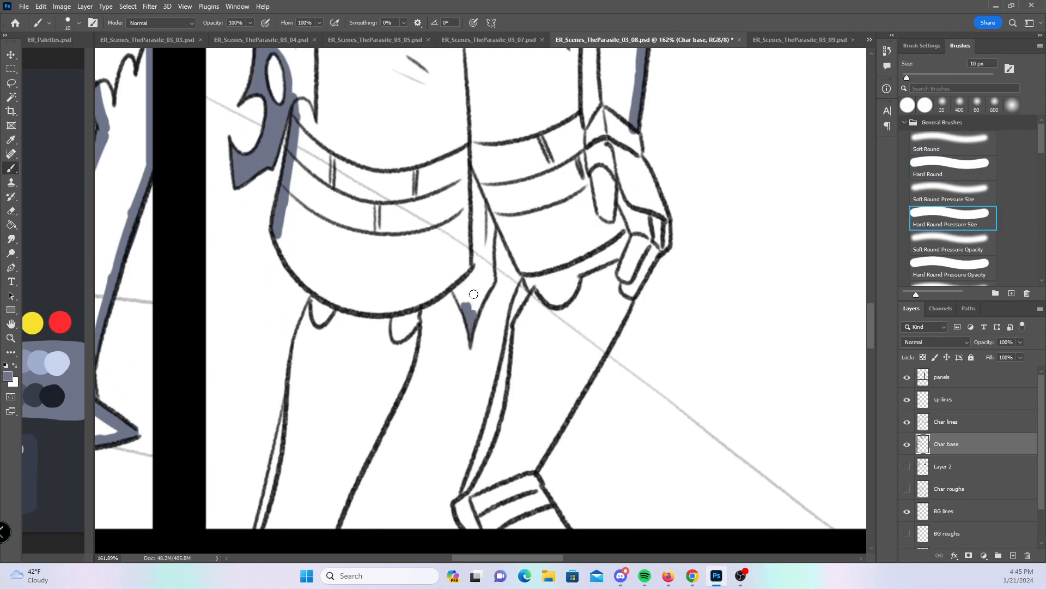
pyautogui.click(965, 173)
pyautogui.moveTo(290, 231)
pyautogui.mouseDown()
pyautogui.moveTo(289, 267)
pyautogui.moveTo(319, 287)
pyautogui.moveTo(262, 524)
pyautogui.moveTo(332, 525)
pyautogui.moveTo(395, 391)
pyautogui.moveTo(418, 309)
pyautogui.moveTo(467, 262)
pyautogui.moveTo(464, 307)
pyautogui.moveTo(493, 272)
pyautogui.moveTo(497, 212)
pyautogui.moveTo(526, 284)
pyautogui.moveTo(458, 506)
pyautogui.moveTo(477, 527)
pyautogui.moveTo(559, 524)
pyautogui.moveTo(541, 484)
pyautogui.mouseUp()
pyautogui.moveTo(635, 135)
pyautogui.mouseDown()
pyautogui.moveTo(662, 250)
pyautogui.moveTo(532, 469)
pyautogui.mouseUp()
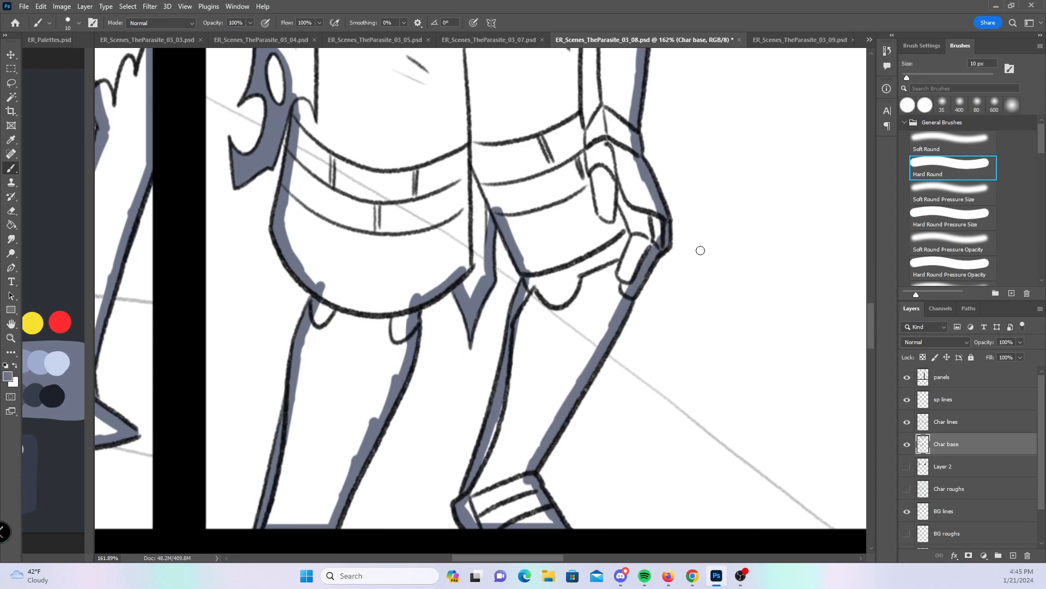
# - Line the creature's wedge-shaped sliver in the middle panel's lower right corner, including its edges along the panel border
pyautogui.scroll(-5, 685, 254)
pyautogui.moveTo(724, 243); pyautogui.dragTo(444, 414)
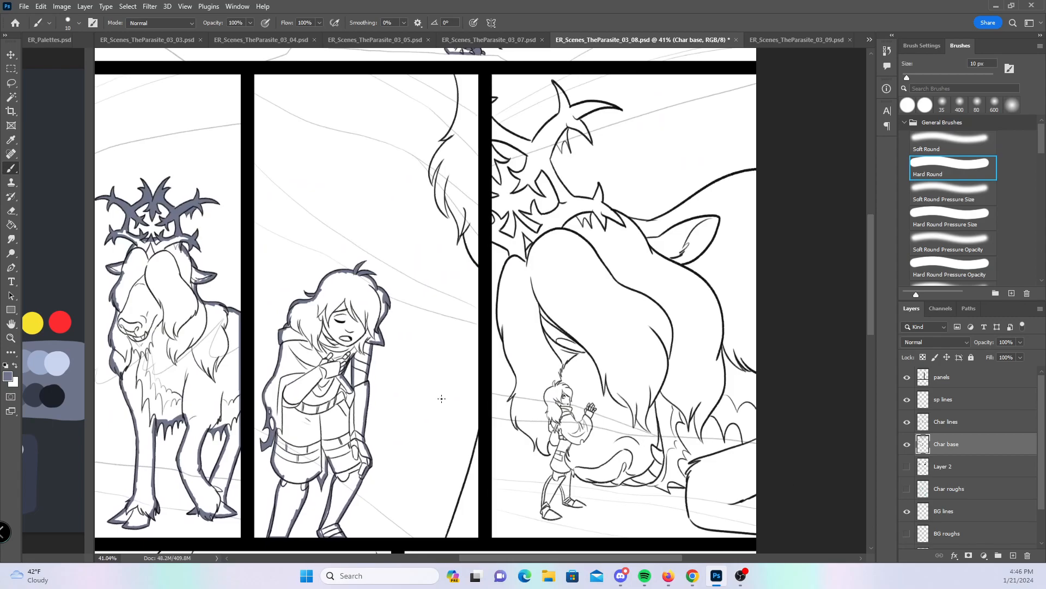
pyautogui.moveTo(512, 434)
pyautogui.mouseDown()
pyautogui.moveTo(507, 281)
pyautogui.moveTo(557, 275)
pyautogui.mouseUp()
pyautogui.press('z')
pyautogui.press('b')
pyautogui.moveTo(432, 416); pyautogui.dragTo(424, 440)
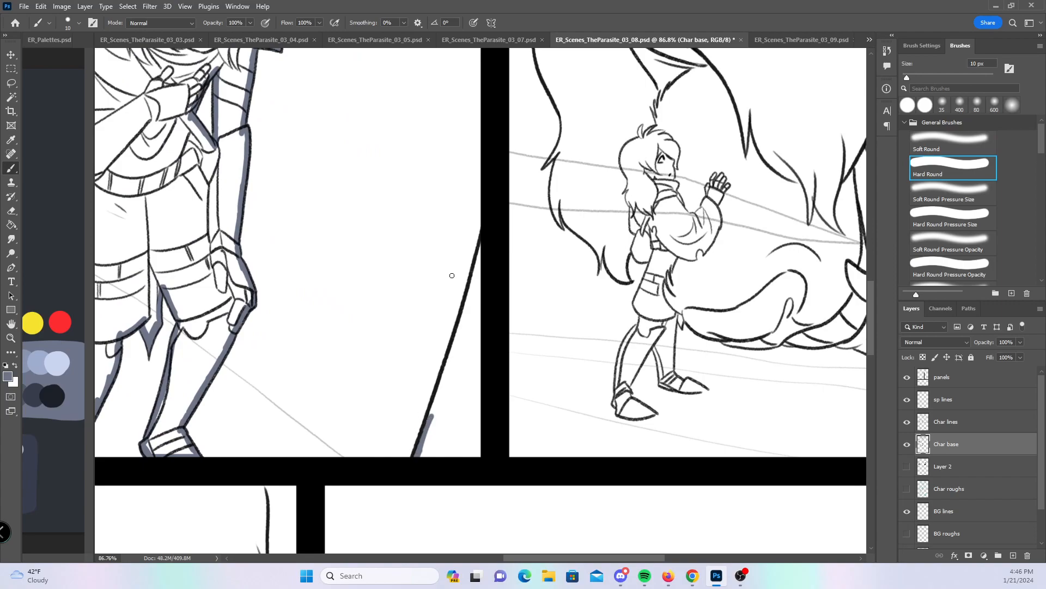
pyautogui.moveTo(417, 458)
pyautogui.mouseDown()
pyautogui.moveTo(485, 238)
pyautogui.moveTo(481, 463)
pyautogui.moveTo(496, 454)
pyautogui.mouseUp()
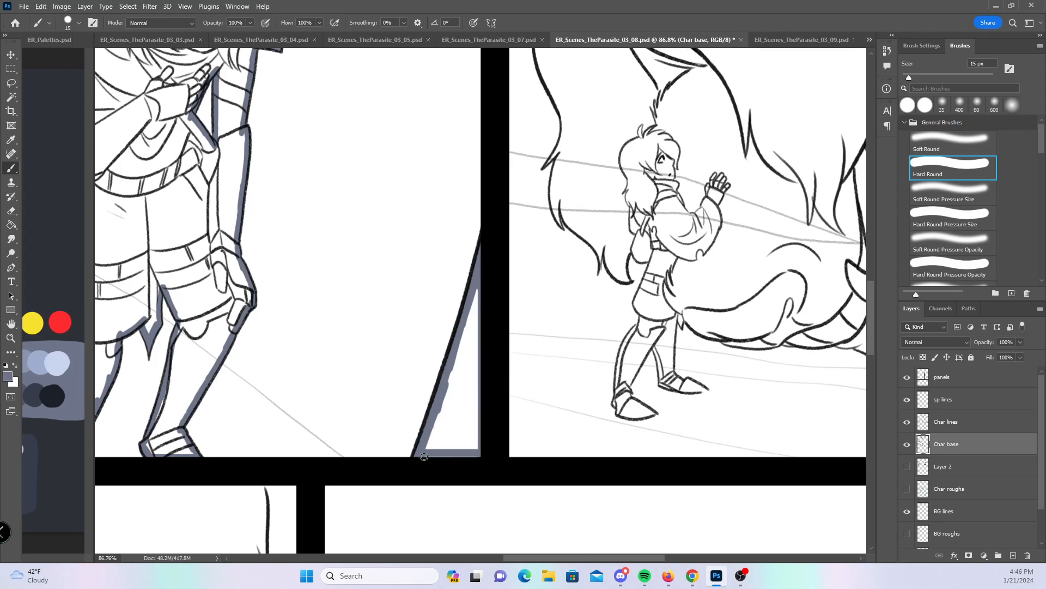
# - Fill the creature's fur tips along the middle panel's right-hand edge with a 15 px Hard Round Pressure Size brush
pyautogui.moveTo(865, 327); pyautogui.dragTo(885, 221)
pyautogui.click(954, 216)
pyautogui.moveTo(410, 236)
pyautogui.mouseDown()
pyautogui.moveTo(415, 243)
pyautogui.moveTo(424, 233)
pyautogui.mouseUp()
pyautogui.moveTo(380, 334); pyautogui.dragTo(381, 332)
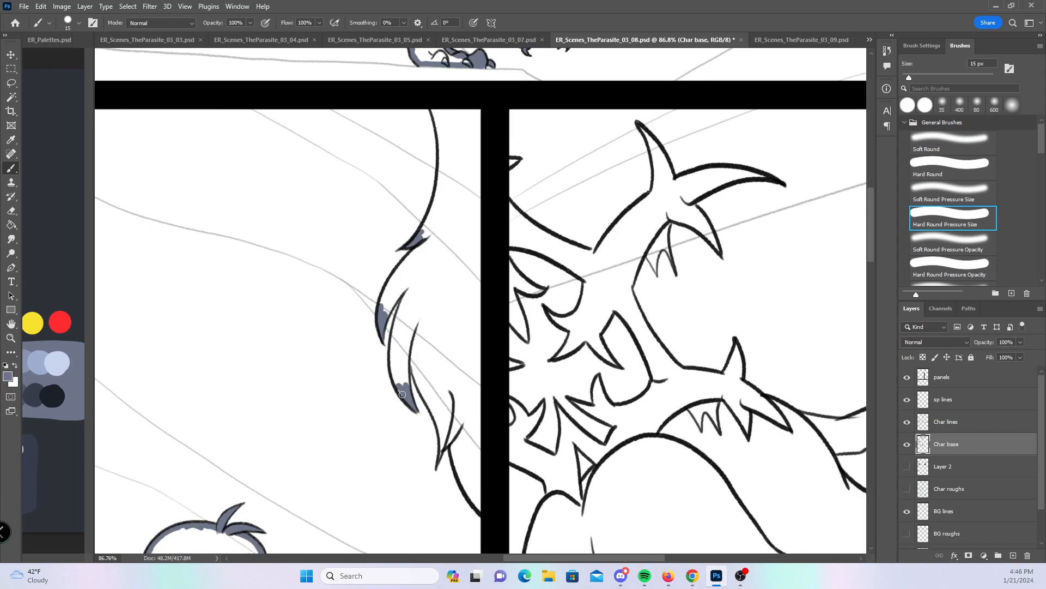
pyautogui.moveTo(438, 461); pyautogui.dragTo(442, 445)
# - Line the creature's fur contour and the adjoining panel border in the middle panel with Hard Round, redoing the faulty strokes
pyautogui.click(937, 167)
pyautogui.moveTo(434, 108)
pyautogui.mouseDown()
pyautogui.moveTo(440, 188)
pyautogui.moveTo(398, 275)
pyautogui.moveTo(430, 235)
pyautogui.mouseUp()
pyautogui.moveTo(397, 282)
pyautogui.mouseDown()
pyautogui.moveTo(410, 284)
pyautogui.moveTo(395, 382)
pyautogui.moveTo(406, 383)
pyautogui.moveTo(411, 346)
pyautogui.mouseUp()
pyautogui.moveTo(413, 353); pyautogui.dragTo(436, 413)
pyautogui.hotkey('ctrl', 'z')
pyautogui.hotkey('ctrl', 'z')
pyautogui.moveTo(413, 353)
pyautogui.mouseDown()
pyautogui.moveTo(479, 508)
pyautogui.moveTo(480, 106)
pyautogui.moveTo(441, 112)
pyautogui.mouseUp()
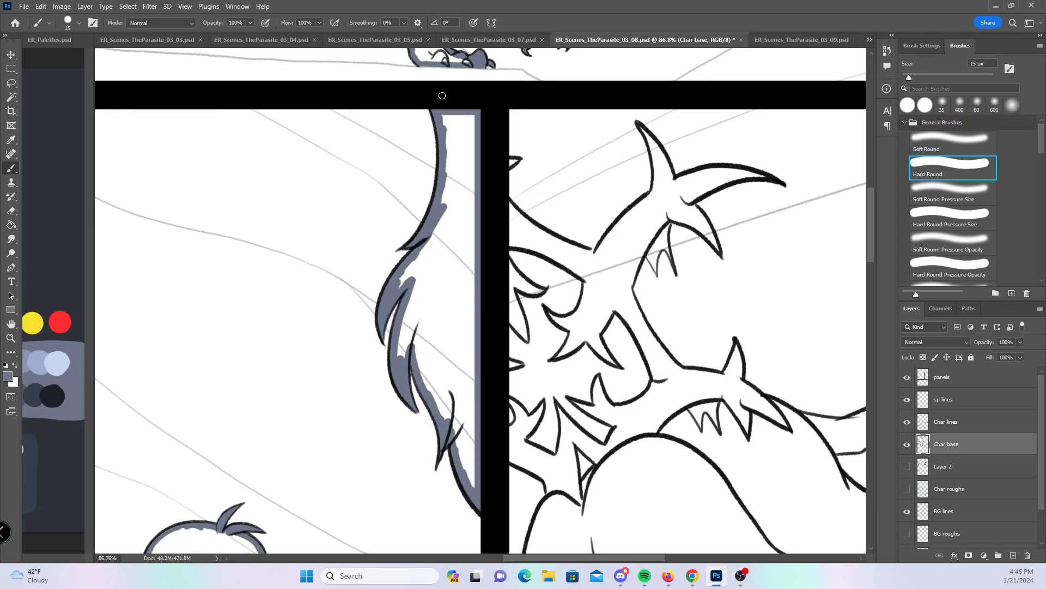
# - Fill the pointed antler tips and small gaps of the right-hand panel's creature with Hard Round Pressure Size
pyautogui.click(951, 212)
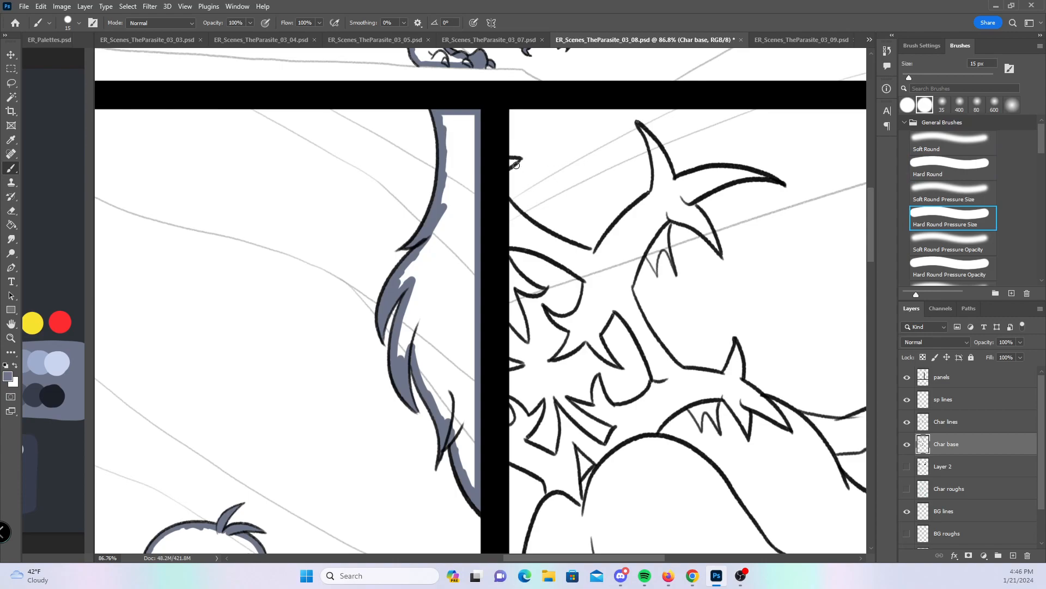
pyautogui.click(512, 163)
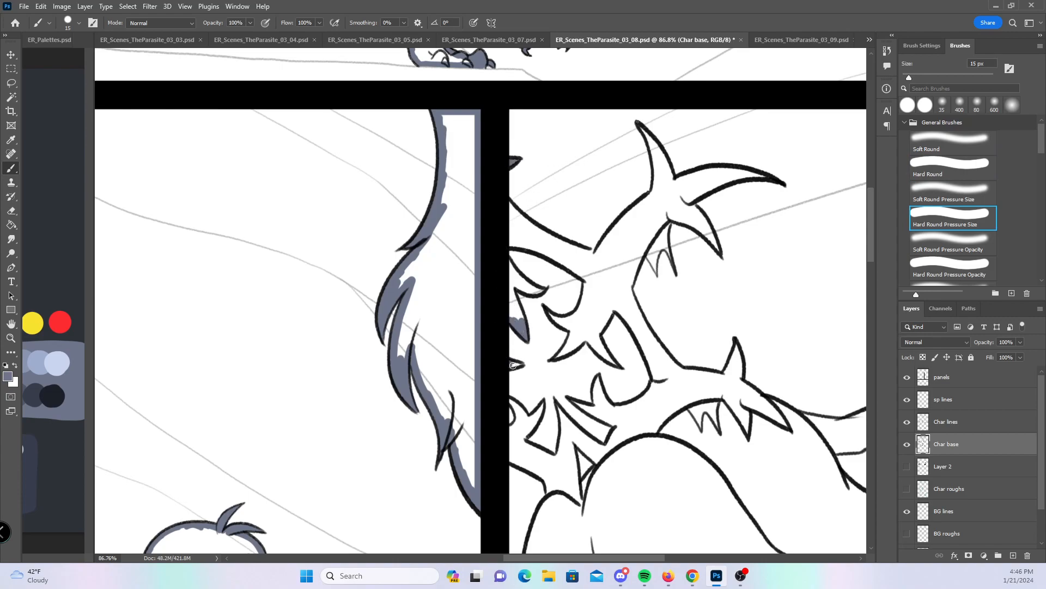
pyautogui.moveTo(545, 311); pyautogui.dragTo(557, 320)
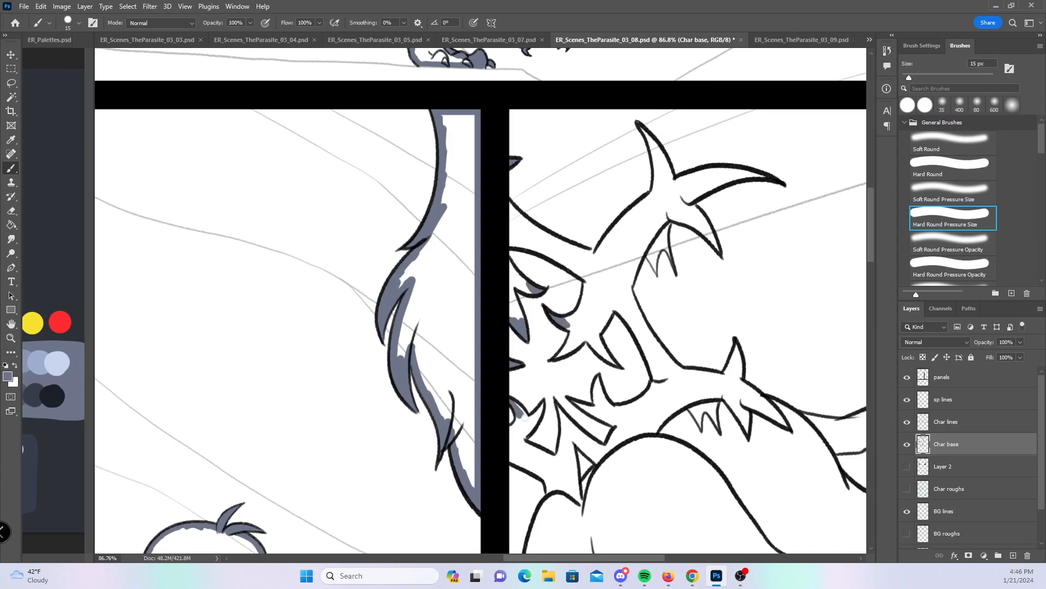
pyautogui.moveTo(548, 405)
pyautogui.mouseDown()
pyautogui.moveTo(537, 414)
pyautogui.moveTo(563, 413)
pyautogui.mouseUp()
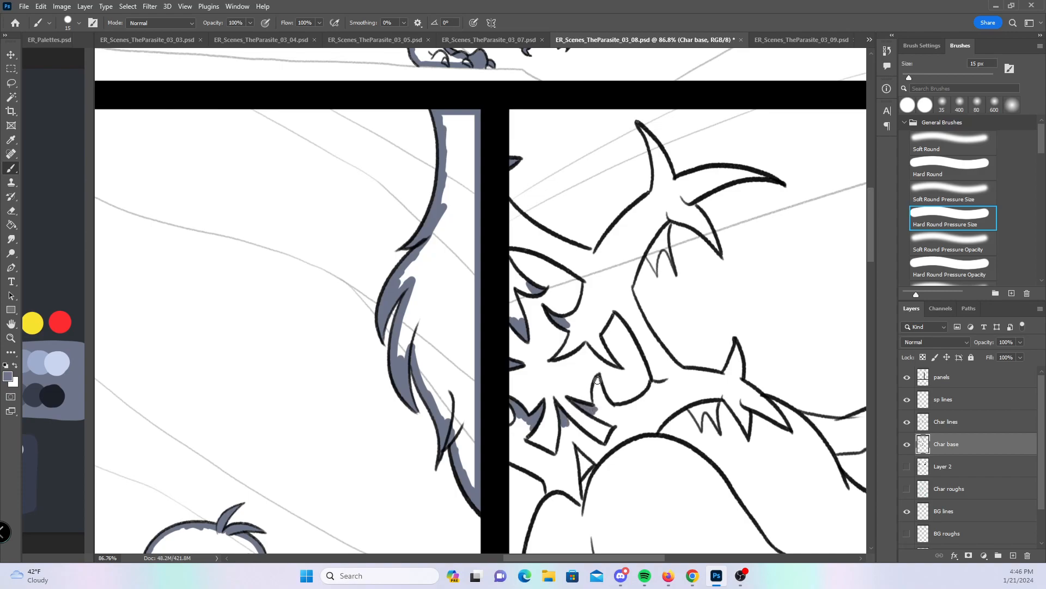
pyautogui.moveTo(555, 360); pyautogui.dragTo(566, 342)
pyautogui.moveTo(652, 128); pyautogui.dragTo(651, 145)
pyautogui.moveTo(654, 268)
pyautogui.mouseDown()
pyautogui.moveTo(656, 244)
pyautogui.moveTo(671, 261)
pyautogui.moveTo(666, 224)
pyautogui.mouseUp()
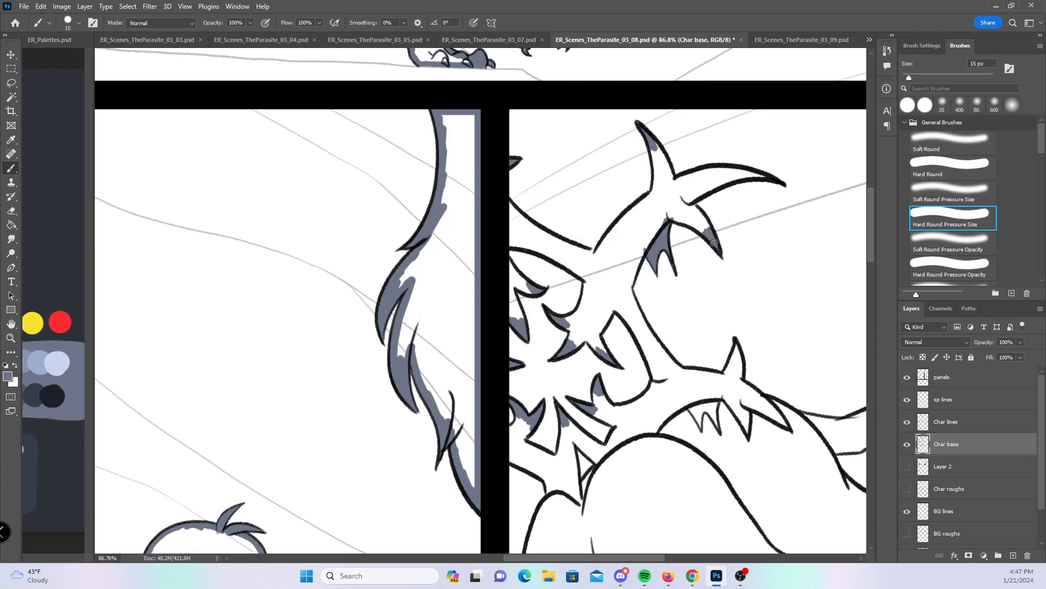
pyautogui.moveTo(746, 420); pyautogui.dragTo(573, 254)
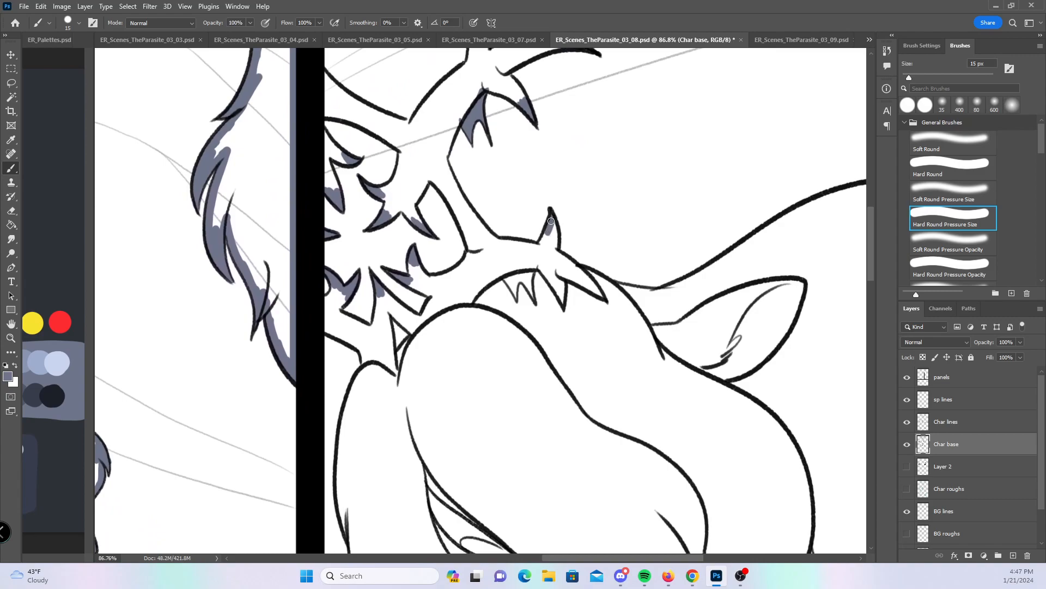
# - Block in the branching antler base above the creature's head in the right-hand panel with Hard Round
pyautogui.click(987, 176)
pyautogui.moveTo(335, 285)
pyautogui.mouseDown()
pyautogui.moveTo(336, 308)
pyautogui.moveTo(346, 282)
pyautogui.moveTo(326, 327)
pyautogui.moveTo(366, 361)
pyautogui.mouseUp()
pyautogui.moveTo(330, 307)
pyautogui.mouseDown()
pyautogui.moveTo(378, 332)
pyautogui.moveTo(379, 290)
pyautogui.moveTo(406, 299)
pyautogui.mouseUp()
pyautogui.moveTo(394, 360)
pyautogui.mouseDown()
pyautogui.moveTo(386, 303)
pyautogui.moveTo(416, 334)
pyautogui.moveTo(416, 321)
pyautogui.moveTo(403, 348)
pyautogui.moveTo(432, 299)
pyautogui.moveTo(402, 219)
pyautogui.moveTo(407, 281)
pyautogui.moveTo(418, 286)
pyautogui.moveTo(413, 268)
pyautogui.moveTo(427, 288)
pyautogui.moveTo(457, 270)
pyautogui.mouseUp()
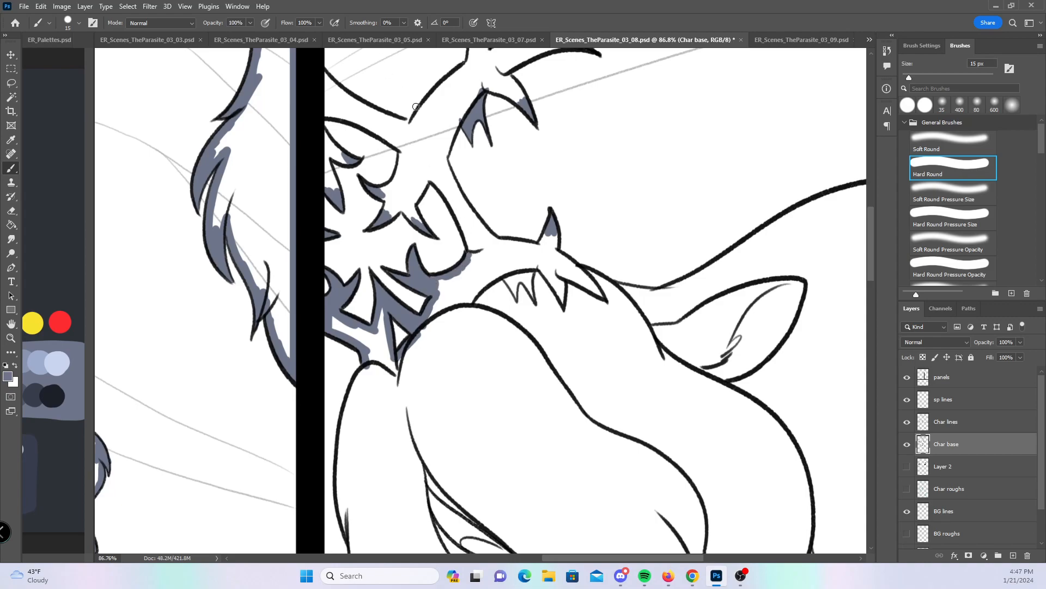
pyautogui.moveTo(500, 156); pyautogui.dragTo(529, 293)
pyautogui.moveTo(352, 316)
pyautogui.mouseDown()
pyautogui.moveTo(347, 279)
pyautogui.moveTo(375, 298)
pyautogui.mouseUp()
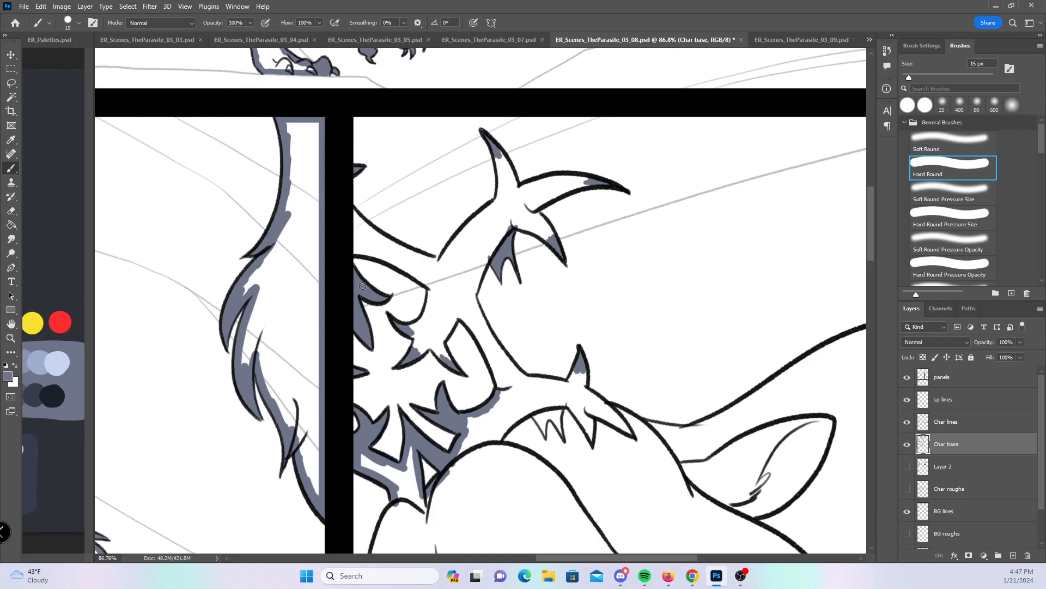
# - Line the creature's upper antler branches in the right-hand panel and fill their pointed ends with Hard Round
pyautogui.moveTo(356, 251)
pyautogui.mouseDown()
pyautogui.moveTo(410, 272)
pyautogui.moveTo(350, 210)
pyautogui.moveTo(395, 247)
pyautogui.moveTo(377, 234)
pyautogui.moveTo(441, 262)
pyautogui.moveTo(501, 200)
pyautogui.mouseUp()
pyautogui.moveTo(496, 150)
pyautogui.mouseDown()
pyautogui.moveTo(513, 187)
pyautogui.moveTo(498, 153)
pyautogui.mouseUp()
pyautogui.moveTo(562, 178)
pyautogui.mouseDown()
pyautogui.moveTo(526, 188)
pyautogui.moveTo(584, 184)
pyautogui.mouseUp()
pyautogui.moveTo(545, 239); pyautogui.dragTo(550, 232)
# - Line the inner and lower antler branches and the creature's back contour behind the ear
pyautogui.moveTo(472, 293); pyautogui.dragTo(521, 210)
pyautogui.moveTo(415, 325)
pyautogui.mouseDown()
pyautogui.moveTo(432, 291)
pyautogui.moveTo(414, 353)
pyautogui.moveTo(436, 340)
pyautogui.moveTo(451, 360)
pyautogui.moveTo(439, 341)
pyautogui.moveTo(476, 305)
pyautogui.moveTo(458, 315)
pyautogui.moveTo(499, 380)
pyautogui.mouseUp()
pyautogui.moveTo(470, 289)
pyautogui.mouseDown()
pyautogui.moveTo(510, 366)
pyautogui.moveTo(485, 342)
pyautogui.mouseUp()
pyautogui.moveTo(575, 331); pyautogui.dragTo(473, 204)
pyautogui.moveTo(429, 248)
pyautogui.mouseDown()
pyautogui.moveTo(481, 248)
pyautogui.moveTo(472, 248)
pyautogui.moveTo(488, 271)
pyautogui.moveTo(581, 305)
pyautogui.moveTo(752, 210)
pyautogui.moveTo(829, 192)
pyautogui.mouseUp()
# - Line the left-hand edge of the creature's long face fur with a 20 px Hard Round brush
pyautogui.press(']')
pyautogui.moveTo(529, 353); pyautogui.dragTo(644, 132)
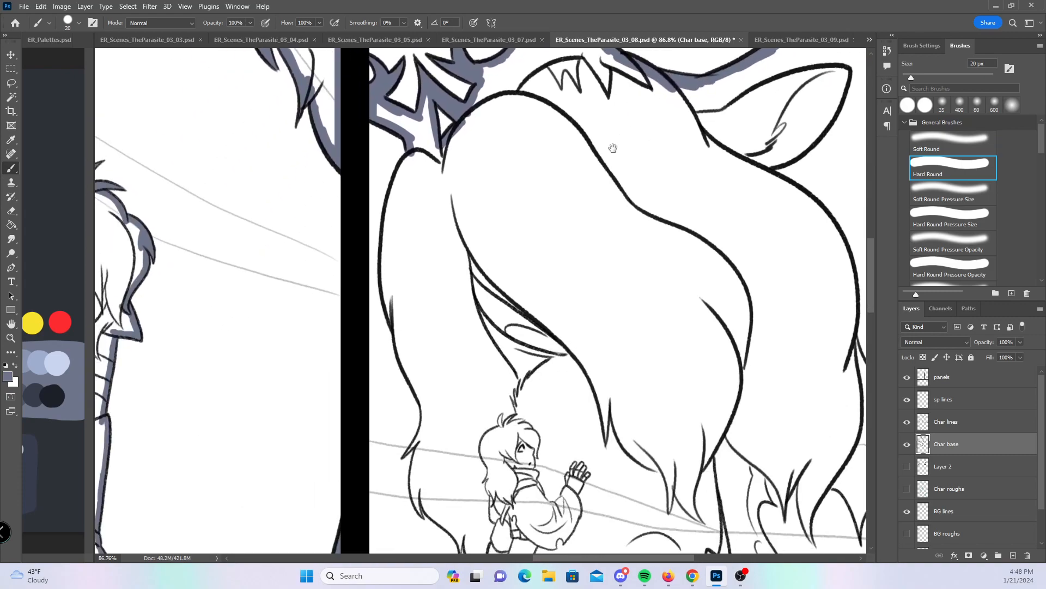
pyautogui.moveTo(417, 150)
pyautogui.mouseDown()
pyautogui.moveTo(390, 226)
pyautogui.moveTo(392, 189)
pyautogui.moveTo(391, 300)
pyautogui.moveTo(417, 382)
pyautogui.mouseUp()
pyautogui.moveTo(589, 420); pyautogui.dragTo(558, 235)
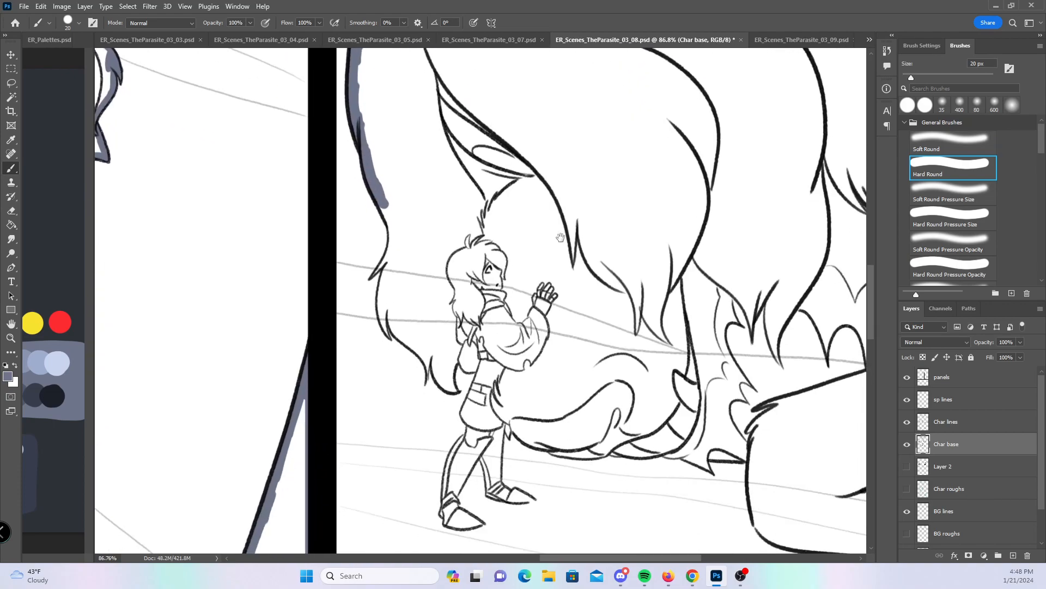
pyautogui.moveTo(424, 261); pyautogui.dragTo(452, 261)
# - Fill the creature's hanging fur tips beside the small character with Hard Round Pressure Size
pyautogui.click(970, 214)
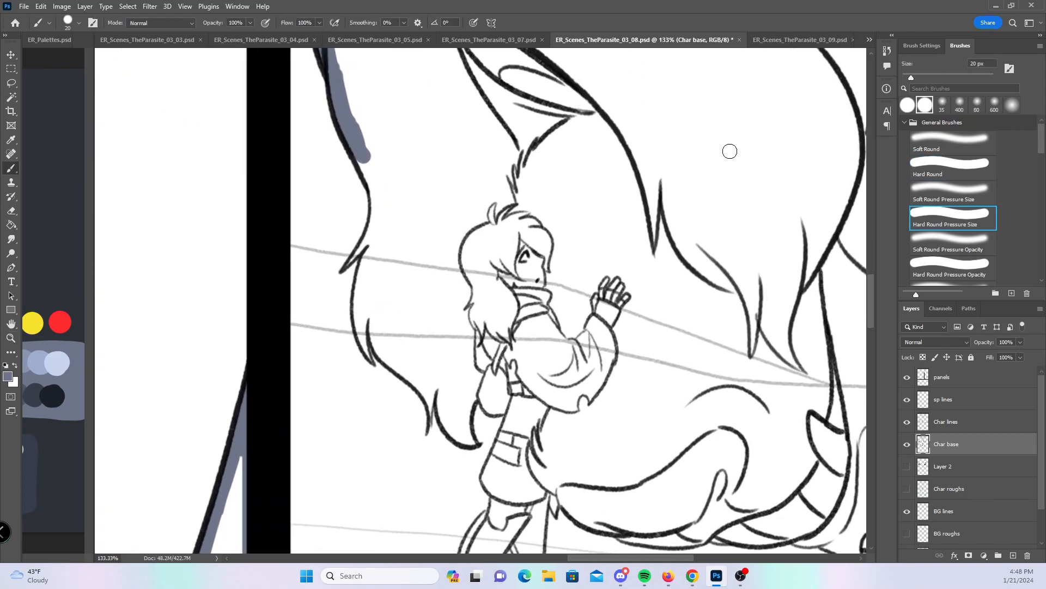
pyautogui.moveTo(351, 265)
pyautogui.mouseDown()
pyautogui.moveTo(377, 224)
pyautogui.moveTo(367, 251)
pyautogui.mouseUp()
pyautogui.moveTo(357, 313)
pyautogui.mouseDown()
pyautogui.moveTo(367, 352)
pyautogui.moveTo(367, 256)
pyautogui.moveTo(383, 347)
pyautogui.mouseUp()
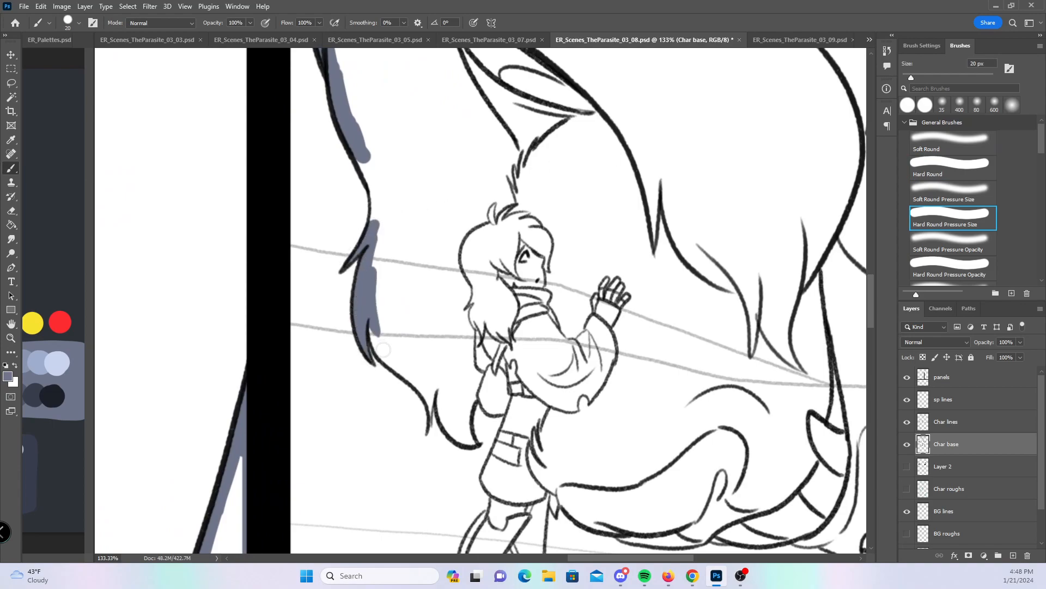
pyautogui.moveTo(429, 425)
pyautogui.mouseDown()
pyautogui.moveTo(435, 381)
pyautogui.moveTo(455, 438)
pyautogui.moveTo(470, 441)
pyautogui.moveTo(448, 393)
pyautogui.mouseUp()
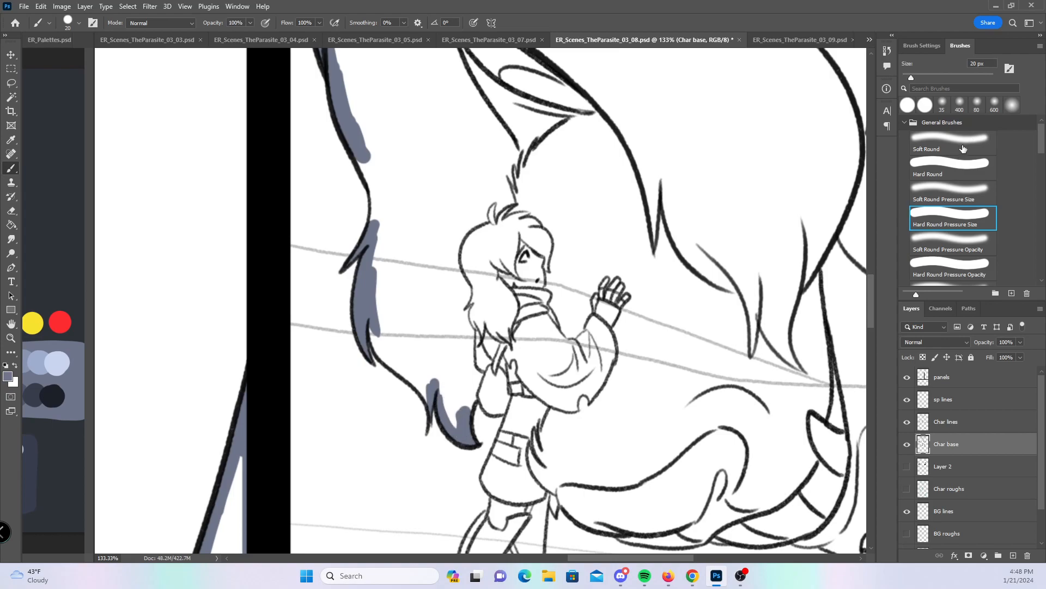
# - Join the creature's fur tips behind the small character with Hard Round and fill the character's cloth and shoe tips with 10 px Hard Round Pressure Size
pyautogui.click(972, 180)
pyautogui.moveTo(362, 151)
pyautogui.mouseDown()
pyautogui.moveTo(378, 184)
pyautogui.moveTo(388, 350)
pyautogui.moveTo(427, 394)
pyautogui.moveTo(409, 351)
pyautogui.moveTo(465, 416)
pyautogui.moveTo(482, 376)
pyautogui.moveTo(492, 408)
pyautogui.moveTo(518, 406)
pyautogui.mouseUp()
pyautogui.moveTo(697, 400); pyautogui.dragTo(629, 204)
pyautogui.click(957, 216)
pyautogui.press('[')
pyautogui.moveTo(515, 420); pyautogui.dragTo(525, 417)
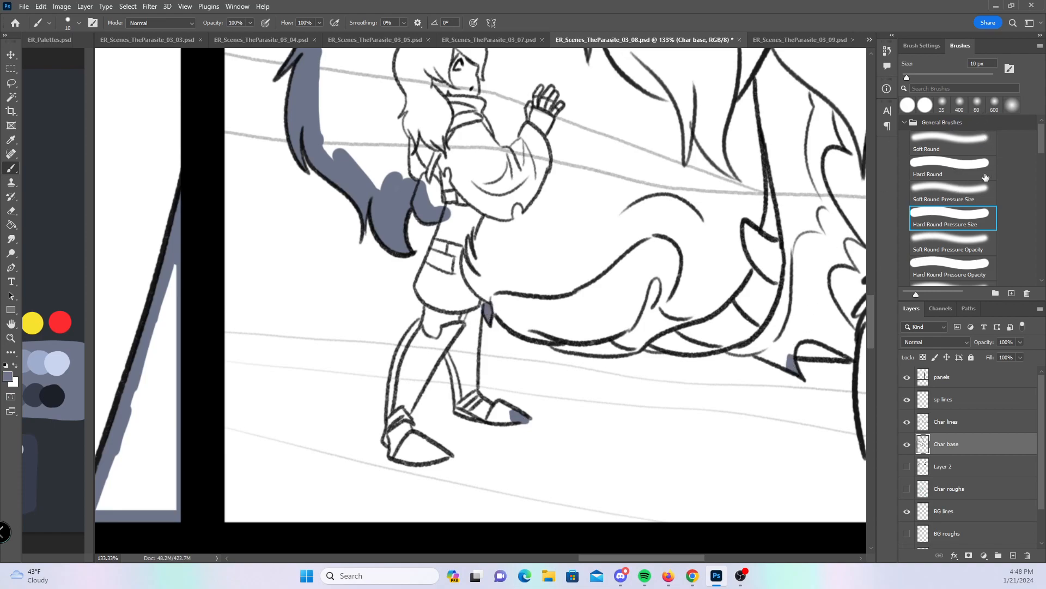
# - Line the small character's shorts and legs and block in both shoes with Hard Round
pyautogui.click(970, 166)
pyautogui.moveTo(445, 221); pyautogui.dragTo(429, 302)
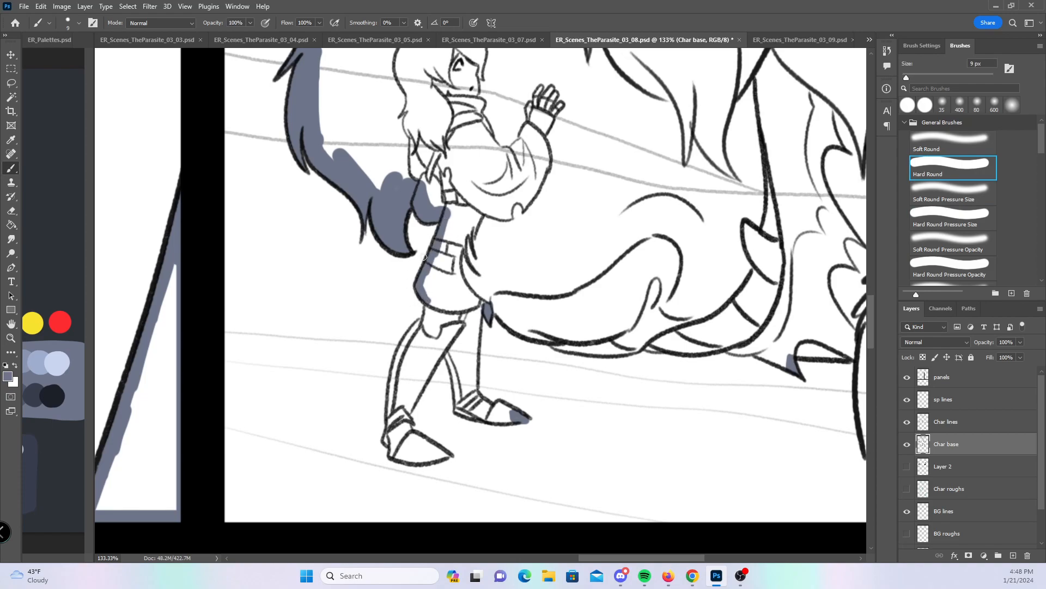
pyautogui.moveTo(393, 381); pyautogui.dragTo(429, 310)
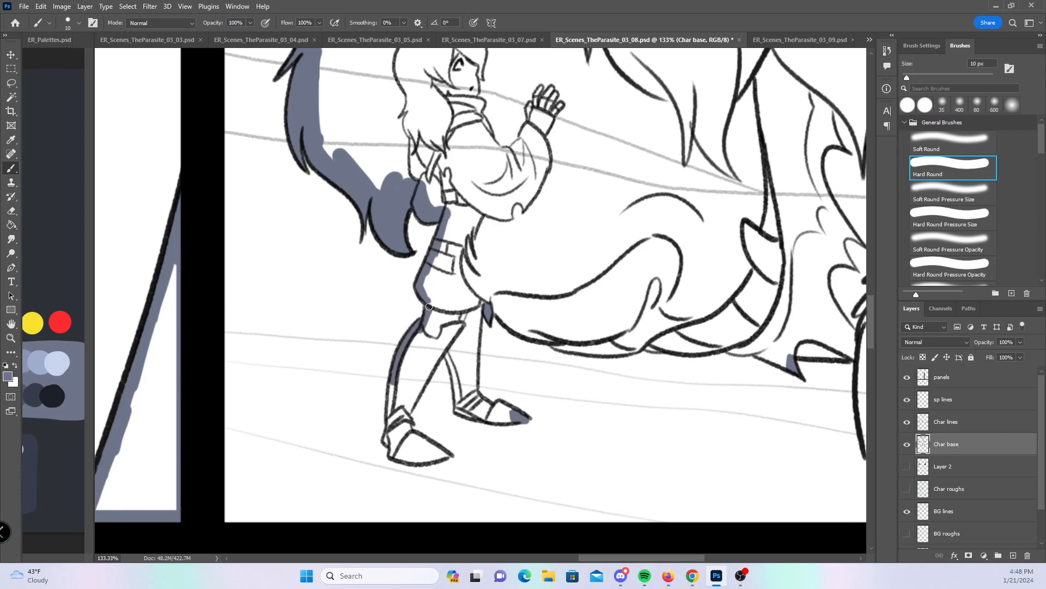
pyautogui.moveTo(396, 380)
pyautogui.mouseDown()
pyautogui.moveTo(392, 452)
pyautogui.moveTo(444, 457)
pyautogui.moveTo(410, 404)
pyautogui.moveTo(457, 306)
pyautogui.mouseUp()
pyautogui.moveTo(444, 352); pyautogui.dragTo(455, 374)
pyautogui.moveTo(461, 410); pyautogui.dragTo(503, 420)
pyautogui.moveTo(465, 301)
pyautogui.mouseDown()
pyautogui.moveTo(477, 344)
pyautogui.moveTo(474, 398)
pyautogui.moveTo(488, 406)
pyautogui.mouseUp()
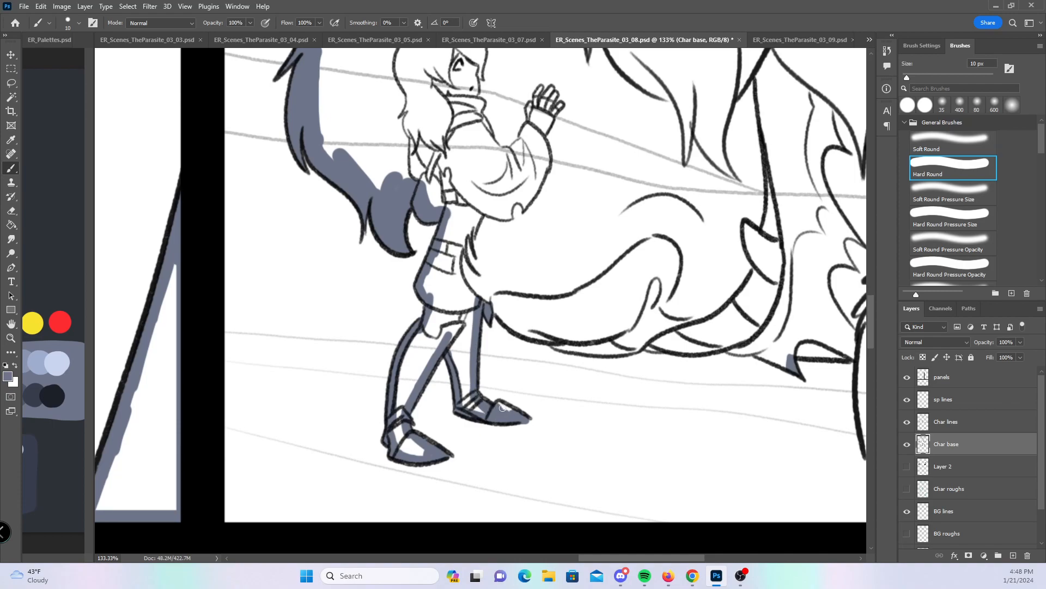
# - Line the creature's underside from the small character to its large foreleg with a 15 px Hard Round brush
pyautogui.moveTo(724, 386)
pyautogui.mouseDown()
pyautogui.moveTo(656, 407)
pyautogui.moveTo(496, 399)
pyautogui.mouseUp()
pyautogui.press(']')
pyautogui.moveTo(264, 313)
pyautogui.mouseDown()
pyautogui.moveTo(310, 348)
pyautogui.moveTo(360, 362)
pyautogui.moveTo(511, 353)
pyautogui.moveTo(502, 361)
pyautogui.moveTo(527, 362)
pyautogui.moveTo(550, 345)
pyautogui.moveTo(554, 365)
pyautogui.moveTo(645, 385)
pyautogui.mouseUp()
pyautogui.hscroll(5, 632, 392)
pyautogui.scroll(-2, 632, 393)
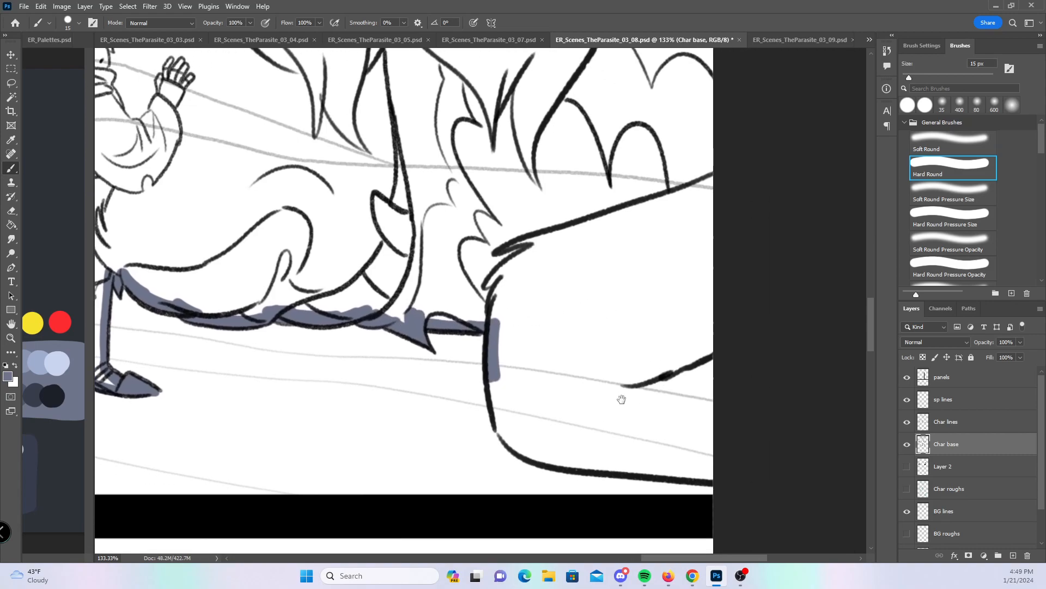
pyautogui.moveTo(464, 371)
pyautogui.mouseDown()
pyautogui.moveTo(472, 423)
pyautogui.moveTo(506, 447)
pyautogui.moveTo(652, 460)
pyautogui.mouseUp()
# - Fill the hair tuft and flicked side strand of the wide-eyed character in the lower panel with Hard Round Pressure Size
pyautogui.press('z')
pyautogui.moveTo(591, 277); pyautogui.dragTo(828, 92)
pyautogui.press('z')
pyautogui.moveTo(403, 271); pyautogui.dragTo(436, 270)
pyautogui.press('b')
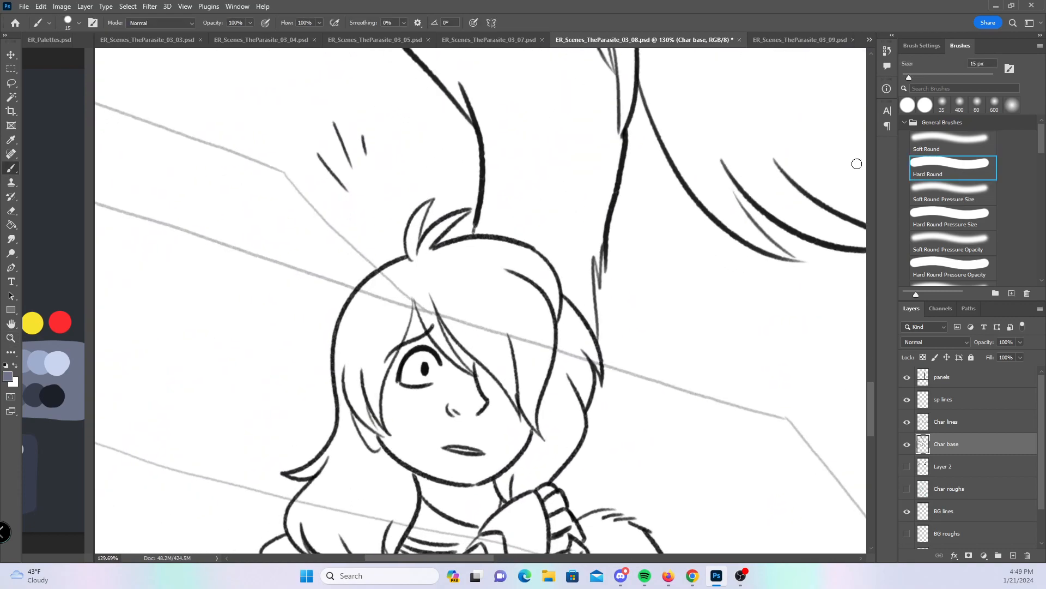
pyautogui.moveTo(425, 212)
pyautogui.mouseDown()
pyautogui.moveTo(410, 235)
pyautogui.moveTo(415, 265)
pyautogui.moveTo(430, 200)
pyautogui.moveTo(433, 238)
pyautogui.moveTo(438, 228)
pyautogui.mouseUp()
pyautogui.moveTo(456, 308); pyautogui.dragTo(493, 243)
pyautogui.moveTo(344, 408); pyautogui.dragTo(353, 402)
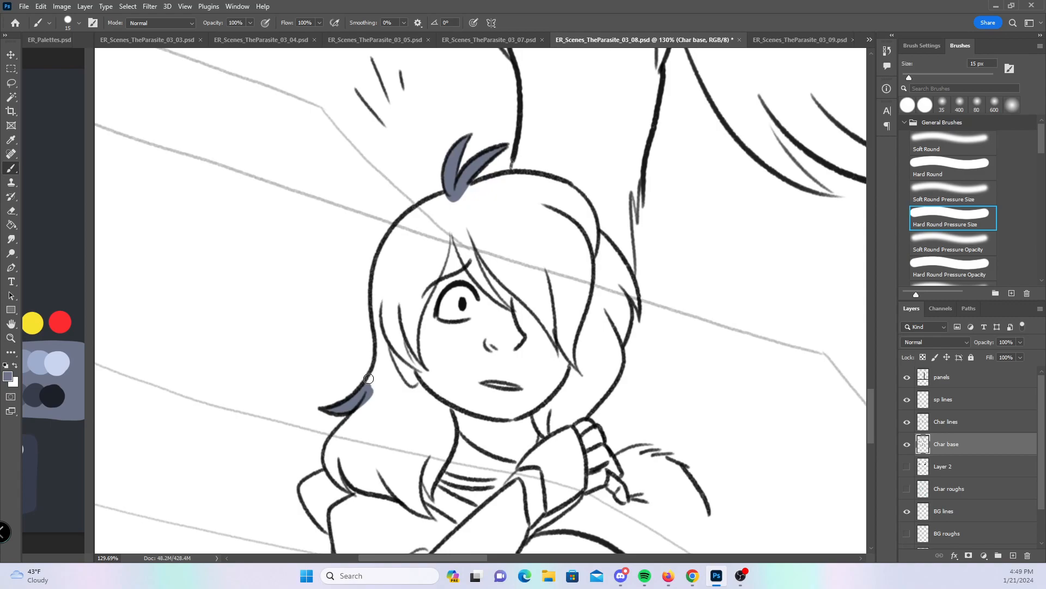
# - Line the wide-eyed character's left-hand outer hair edge from the tuft to the shoulder with Hard Round
pyautogui.click(958, 169)
pyautogui.moveTo(459, 190)
pyautogui.mouseDown()
pyautogui.moveTo(383, 254)
pyautogui.moveTo(371, 381)
pyautogui.mouseUp()
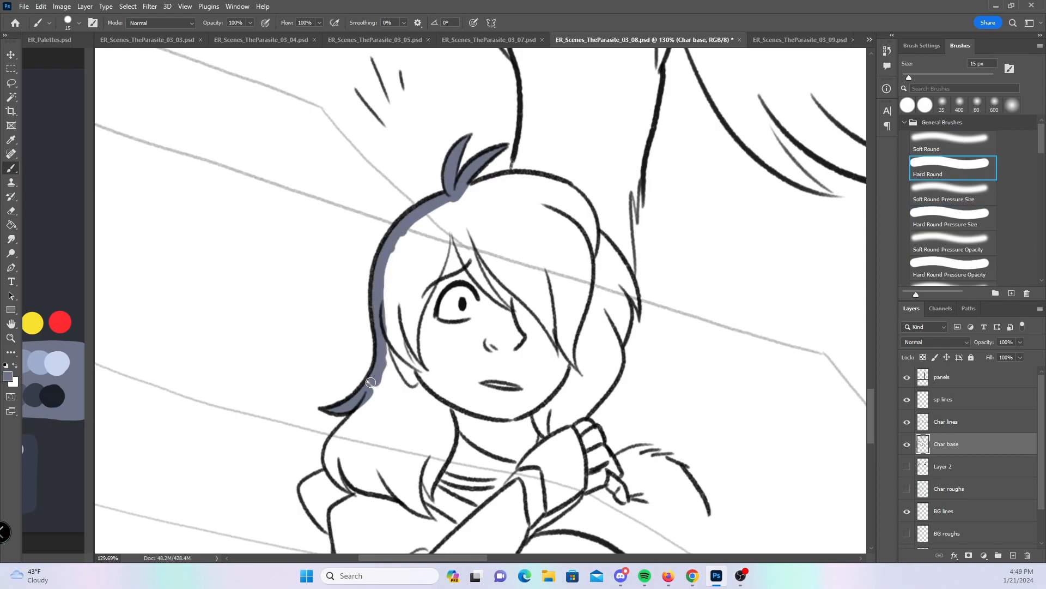
pyautogui.moveTo(334, 473)
pyautogui.mouseDown()
pyautogui.moveTo(330, 446)
pyautogui.moveTo(370, 392)
pyautogui.mouseUp()
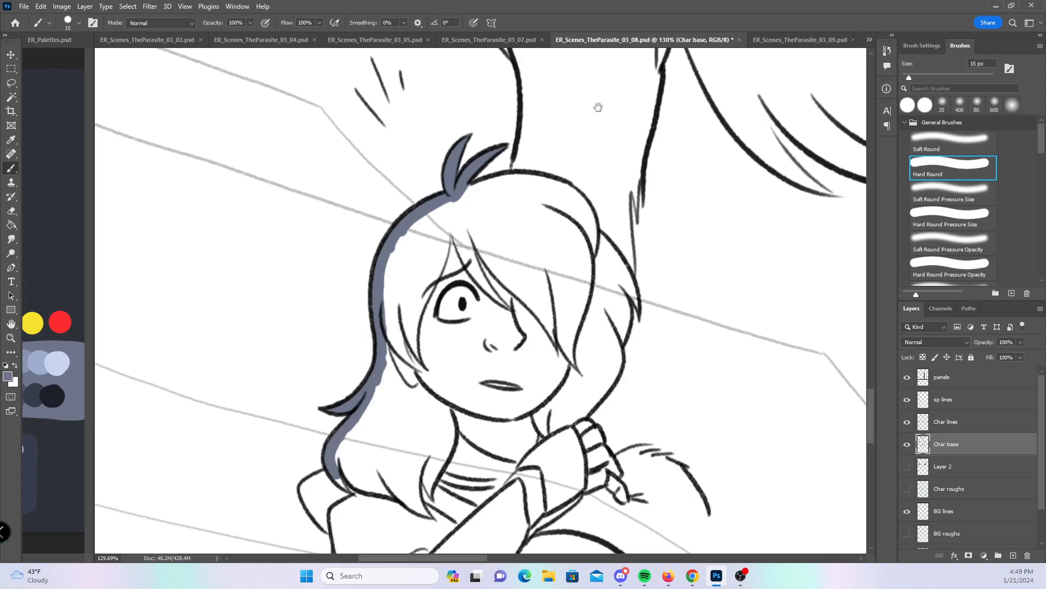
# - Line the creature's contour above the wide-eyed character's head and fill a fur tip with Hard Round Pressure Size
pyautogui.moveTo(588, 148); pyautogui.dragTo(481, 337)
pyautogui.moveTo(365, 376); pyautogui.dragTo(414, 364)
pyautogui.moveTo(316, 113)
pyautogui.mouseDown()
pyautogui.moveTo(351, 176)
pyautogui.moveTo(423, 257)
pyautogui.moveTo(415, 349)
pyautogui.mouseUp()
pyautogui.scroll(5, 442, 310)
pyautogui.click(949, 218)
pyautogui.moveTo(315, 306)
pyautogui.mouseDown()
pyautogui.moveTo(304, 256)
pyautogui.moveTo(315, 234)
pyautogui.moveTo(324, 314)
pyautogui.moveTo(339, 320)
pyautogui.mouseUp()
# - Line the creature's remaining upper contour in the lower panel and its edge along the right-hand panel border with Hard Round
pyautogui.click(956, 165)
pyautogui.moveTo(338, 242); pyautogui.dragTo(355, 343)
pyautogui.moveTo(306, 254); pyautogui.dragTo(368, 139)
pyautogui.moveTo(339, 194)
pyautogui.mouseDown()
pyautogui.moveTo(424, 77)
pyautogui.moveTo(751, 93)
pyautogui.mouseUp()
pyautogui.moveTo(734, 341); pyautogui.dragTo(337, 407)
pyautogui.moveTo(357, 146)
pyautogui.mouseDown()
pyautogui.moveTo(742, 146)
pyautogui.moveTo(743, 551)
pyautogui.moveTo(752, 577)
pyautogui.mouseUp()
pyautogui.moveTo(797, 499); pyautogui.dragTo(658, 73)
pyautogui.moveTo(609, 102)
pyautogui.mouseDown()
pyautogui.moveTo(601, 468)
pyautogui.moveTo(652, 142)
pyautogui.moveTo(598, 259)
pyautogui.moveTo(614, 288)
pyautogui.moveTo(586, 403)
pyautogui.moveTo(611, 467)
pyautogui.moveTo(681, 220)
pyautogui.mouseUp()
# - Fill the first pointed fur spike at the panel's lower right with Hard Round Pressure Size, redoing the faulty strokes
pyautogui.click(958, 225)
pyautogui.moveTo(547, 422)
pyautogui.mouseDown()
pyautogui.moveTo(556, 437)
pyautogui.moveTo(557, 397)
pyautogui.moveTo(577, 391)
pyautogui.mouseUp()
pyautogui.hotkey('ctrl', 'z')
pyautogui.hotkey('ctrl', 'z')
pyautogui.moveTo(562, 437)
pyautogui.mouseDown()
pyautogui.moveTo(550, 398)
pyautogui.moveTo(588, 402)
pyautogui.mouseUp()
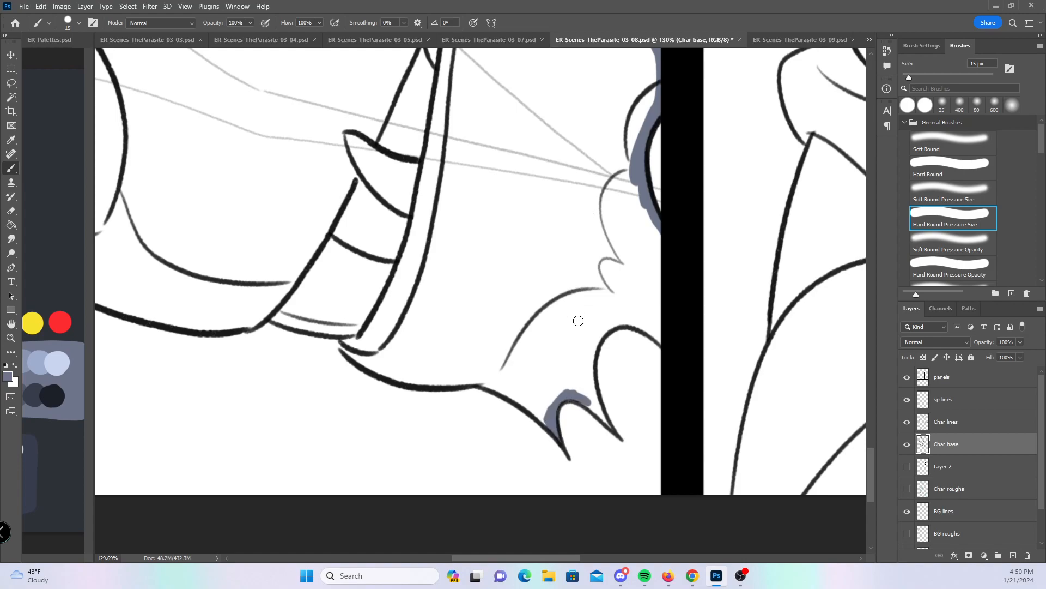
pyautogui.moveTo(583, 399)
pyautogui.mouseDown()
pyautogui.moveTo(599, 415)
pyautogui.moveTo(595, 406)
pyautogui.mouseUp()
# - Line the creature's spiked lower edge, the adjoining panel border and the long underside beside the character with Hard Round
pyautogui.click(939, 163)
pyautogui.moveTo(341, 332)
pyautogui.mouseDown()
pyautogui.moveTo(410, 378)
pyautogui.moveTo(504, 377)
pyautogui.moveTo(548, 419)
pyautogui.moveTo(597, 327)
pyautogui.moveTo(627, 321)
pyautogui.moveTo(662, 347)
pyautogui.mouseUp()
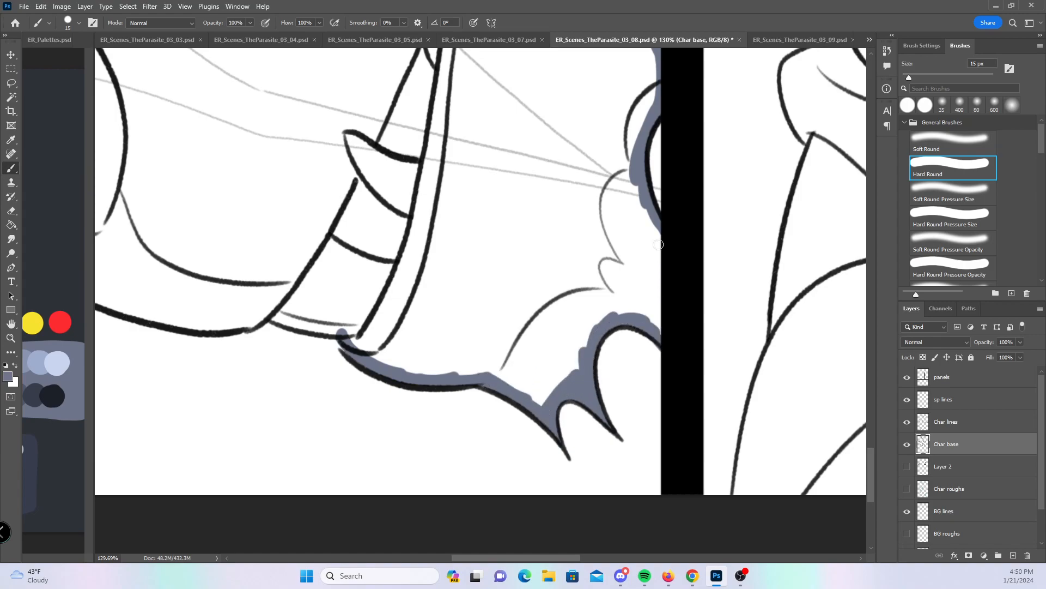
pyautogui.moveTo(662, 241); pyautogui.dragTo(658, 337)
pyautogui.moveTo(328, 312); pyautogui.dragTo(661, 368)
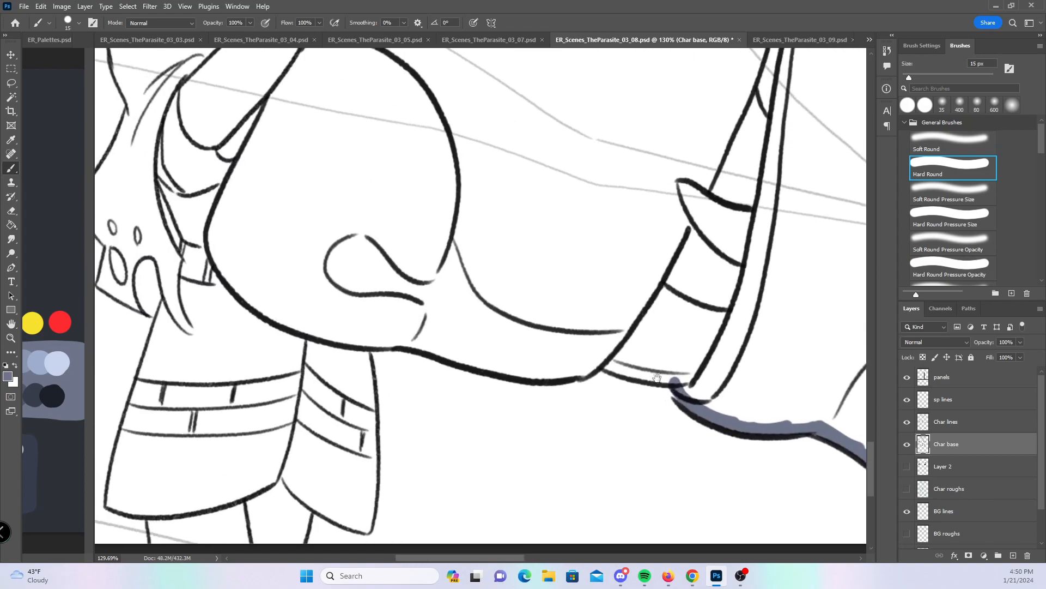
pyautogui.moveTo(355, 347); pyautogui.dragTo(582, 378)
pyautogui.moveTo(599, 372); pyautogui.dragTo(673, 387)
# - Fill the tattered cloak end around its holes on the lower-panel character with Hard Round Pressure Size
pyautogui.moveTo(498, 336); pyautogui.dragTo(732, 448)
pyautogui.click(959, 218)
pyautogui.moveTo(358, 416); pyautogui.dragTo(335, 408)
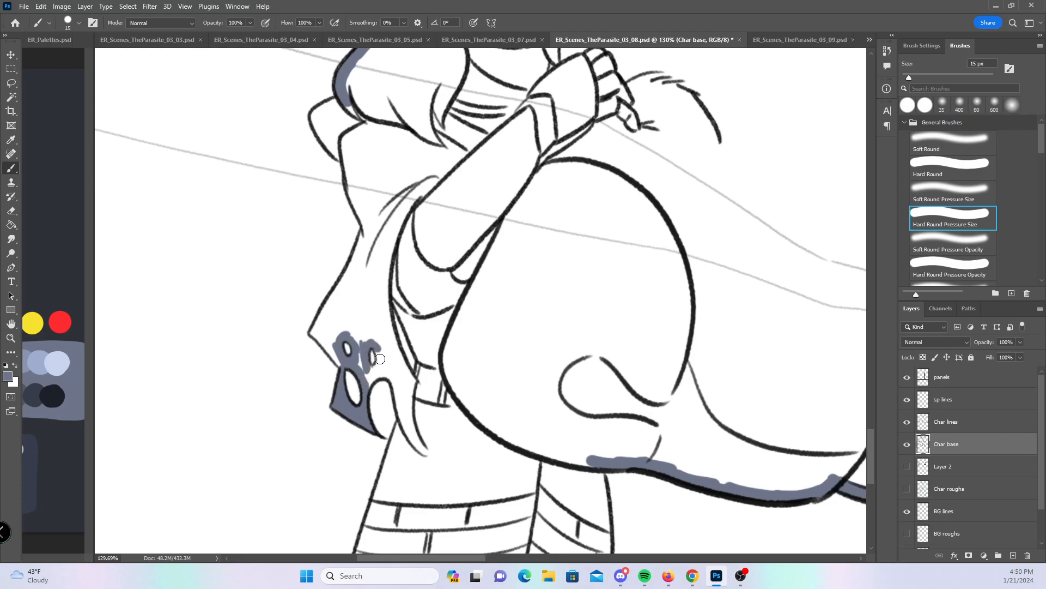
# - Line the hood, the cloak's left-hand outer edge and its inner hanging strip on the lower-panel character with Hard Round
pyautogui.click(952, 167)
pyautogui.moveTo(341, 102)
pyautogui.mouseDown()
pyautogui.moveTo(315, 113)
pyautogui.moveTo(376, 237)
pyautogui.mouseUp()
pyautogui.moveTo(314, 332); pyautogui.dragTo(367, 223)
pyautogui.moveTo(348, 271)
pyautogui.mouseDown()
pyautogui.moveTo(322, 332)
pyautogui.moveTo(336, 355)
pyautogui.mouseUp()
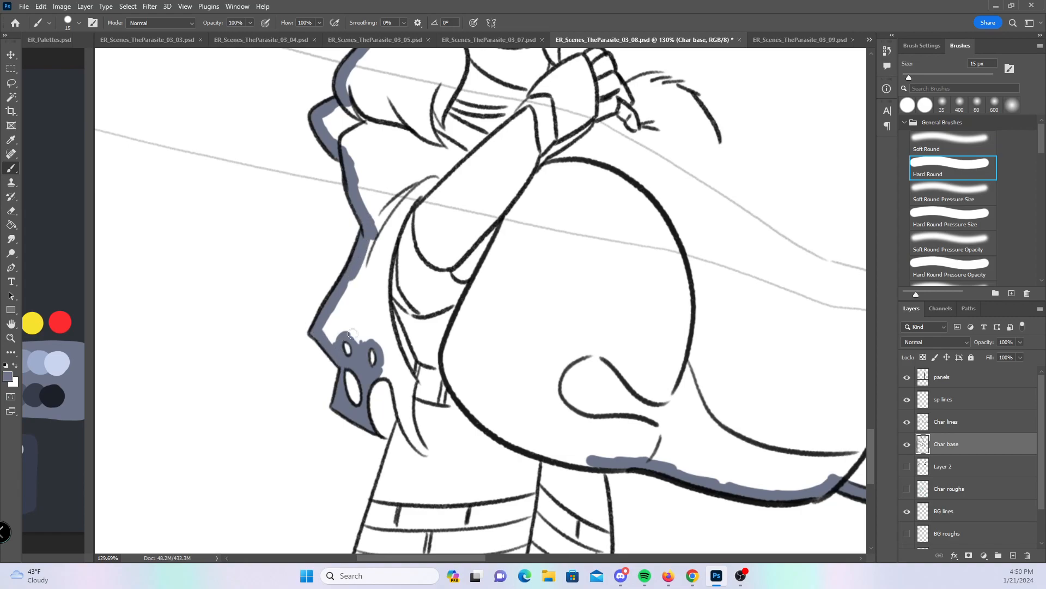
pyautogui.moveTo(391, 377); pyautogui.dragTo(409, 438)
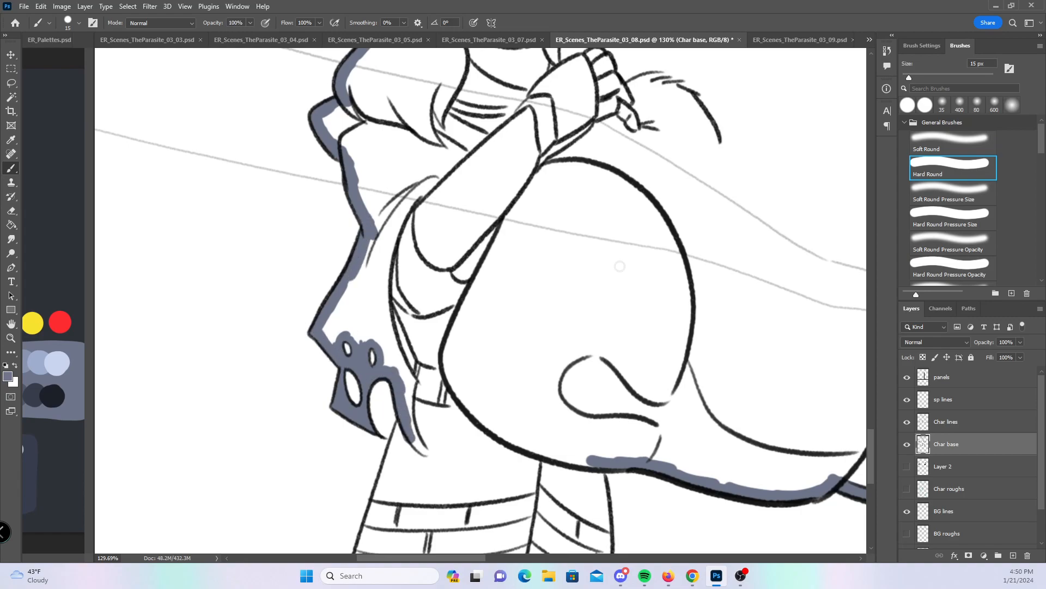
# - Line the inner cloak strip, the tunic's side edges and the legs of the lower-panel character with Hard Round, and save the page
pyautogui.moveTo(391, 338)
pyautogui.mouseDown()
pyautogui.moveTo(382, 310)
pyautogui.moveTo(406, 327)
pyautogui.moveTo(426, 369)
pyautogui.mouseUp()
pyautogui.moveTo(537, 379); pyautogui.dragTo(502, 227)
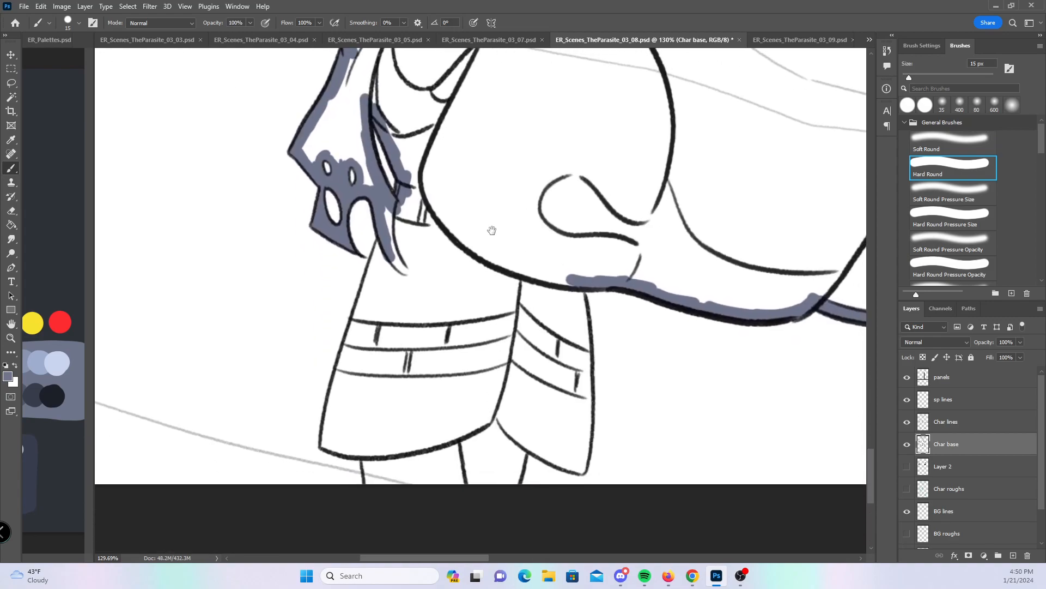
pyautogui.moveTo(326, 440)
pyautogui.mouseDown()
pyautogui.moveTo(338, 362)
pyautogui.moveTo(371, 276)
pyautogui.mouseUp()
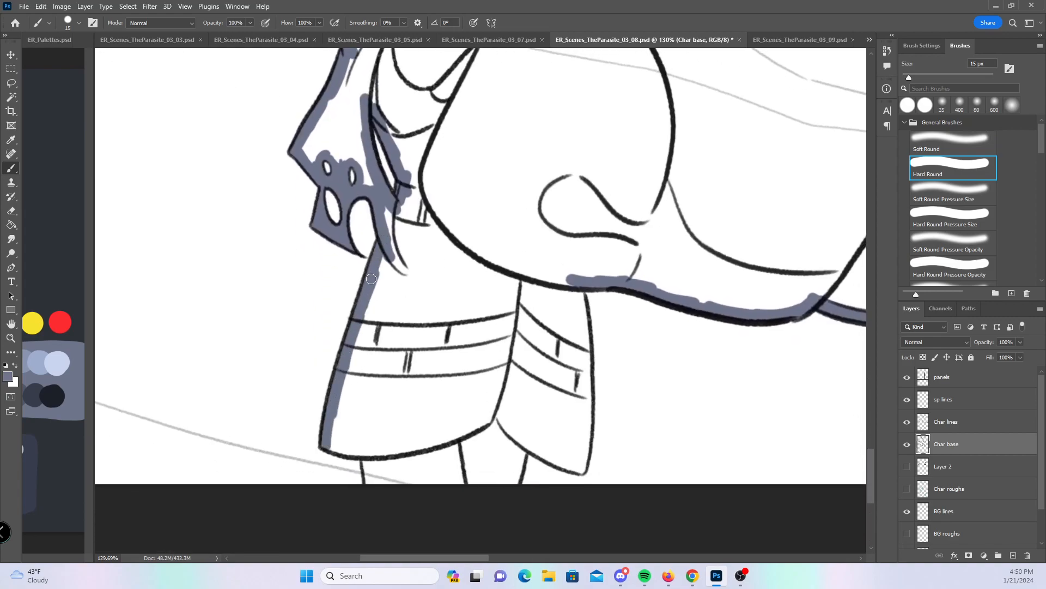
pyautogui.moveTo(330, 433)
pyautogui.mouseDown()
pyautogui.moveTo(336, 443)
pyautogui.moveTo(363, 435)
pyautogui.mouseUp()
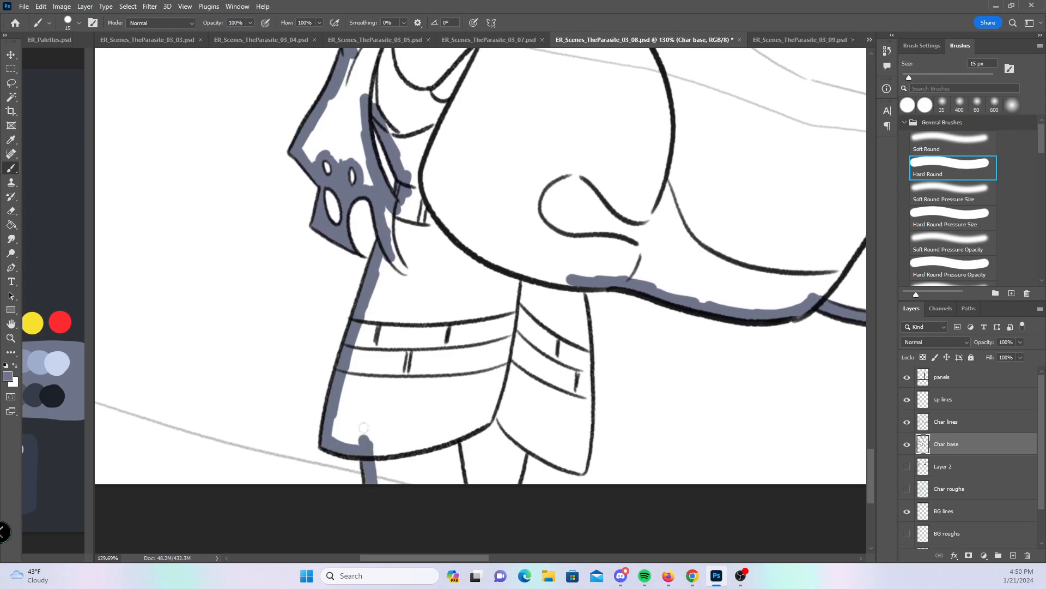
pyautogui.moveTo(581, 469); pyautogui.dragTo(578, 323)
pyautogui.moveTo(516, 473)
pyautogui.mouseDown()
pyautogui.moveTo(537, 445)
pyautogui.moveTo(574, 467)
pyautogui.mouseUp()
pyautogui.moveTo(627, 320); pyautogui.dragTo(597, 309)
pyautogui.hotkey('ctrl', 's')
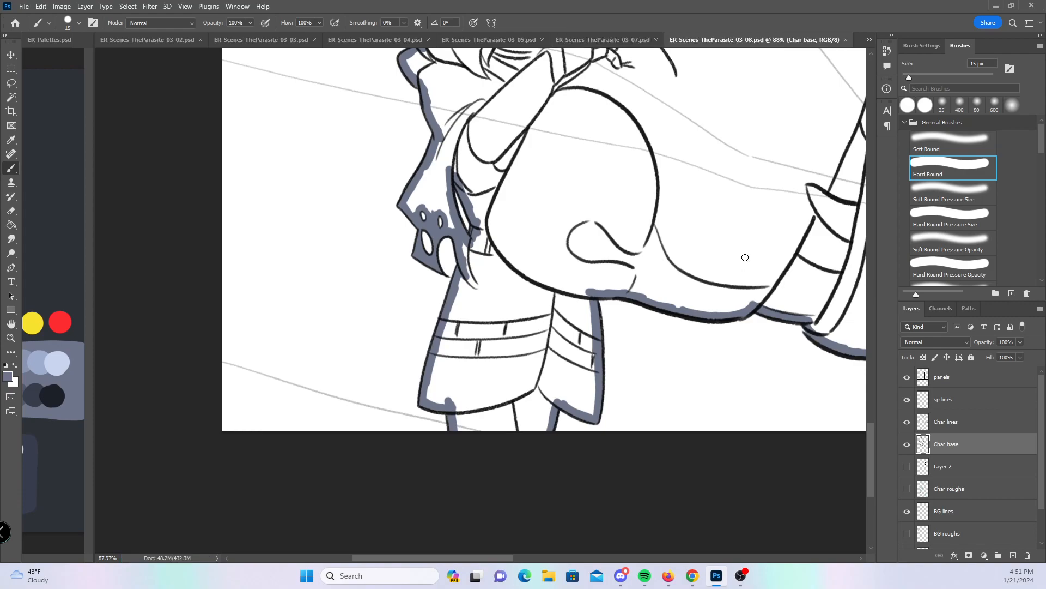
# - Fill the pointed hair tips on the close-up character in the last panel with Hard Round Pressure Size at 15 px
pyautogui.moveTo(714, 259); pyautogui.dragTo(289, 406)
pyautogui.moveTo(602, 274)
pyautogui.mouseDown()
pyautogui.moveTo(526, 308)
pyautogui.moveTo(474, 284)
pyautogui.mouseUp()
pyautogui.moveTo(493, 224); pyautogui.dragTo(740, 149)
pyautogui.click(949, 221)
pyautogui.moveTo(392, 339); pyautogui.dragTo(402, 336)
pyautogui.moveTo(701, 243); pyautogui.dragTo(527, 320)
pyautogui.moveTo(614, 112); pyautogui.dragTo(586, 131)
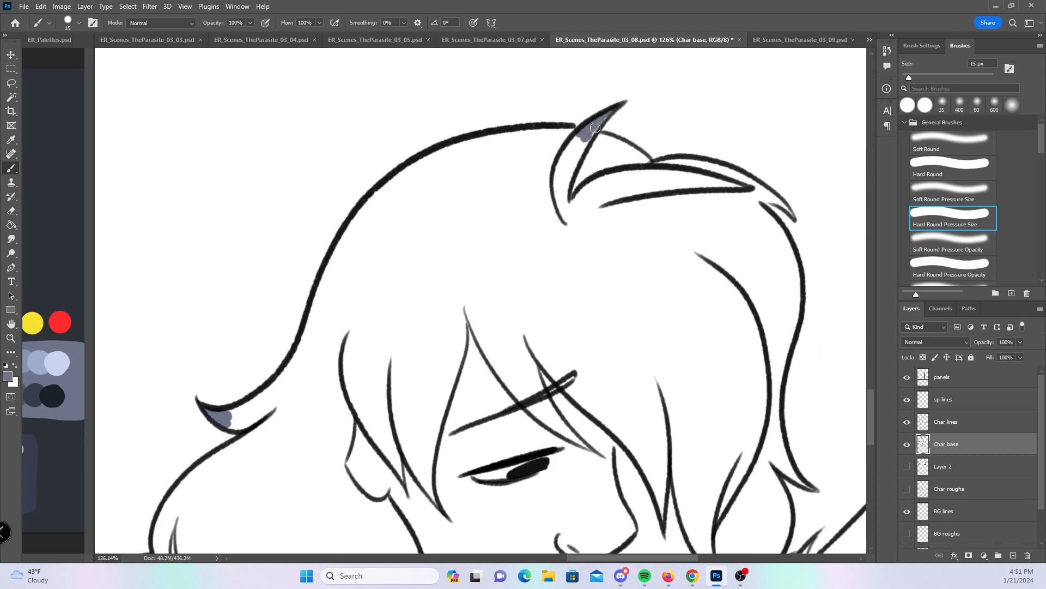
pyautogui.moveTo(765, 200); pyautogui.dragTo(771, 195)
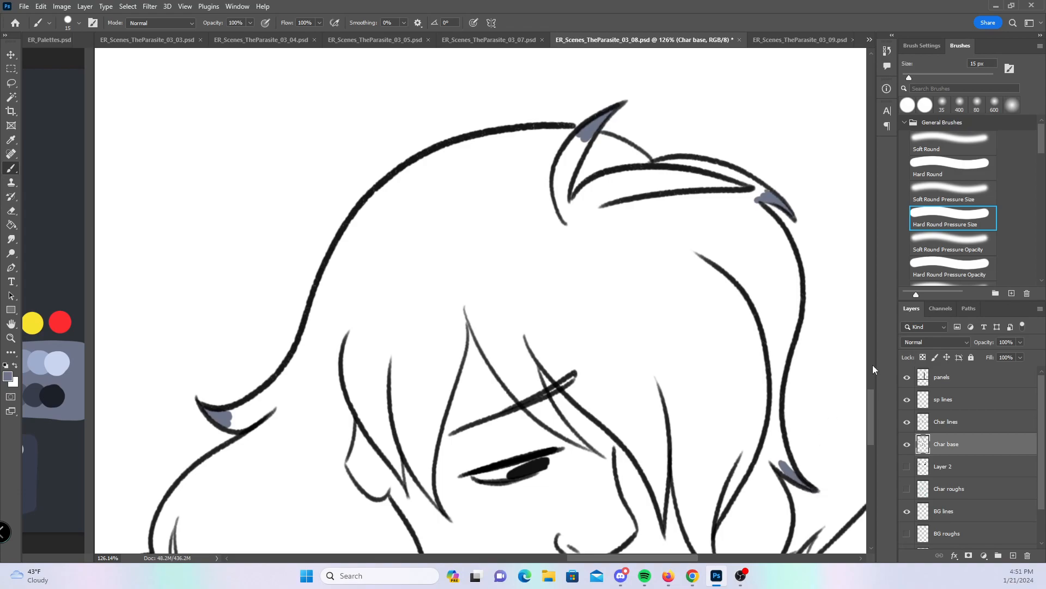
# - Line the outer edges of the close-up character's hair, hood and cloak with Hard Round
pyautogui.click(956, 169)
pyautogui.moveTo(223, 417)
pyautogui.mouseDown()
pyautogui.moveTo(278, 385)
pyautogui.moveTo(362, 219)
pyautogui.moveTo(458, 146)
pyautogui.moveTo(581, 134)
pyautogui.moveTo(658, 166)
pyautogui.moveTo(740, 178)
pyautogui.moveTo(707, 168)
pyautogui.moveTo(768, 204)
pyautogui.moveTo(750, 201)
pyautogui.moveTo(785, 236)
pyautogui.moveTo(796, 303)
pyautogui.moveTo(796, 286)
pyautogui.moveTo(770, 406)
pyautogui.moveTo(779, 372)
pyautogui.moveTo(783, 461)
pyautogui.mouseUp()
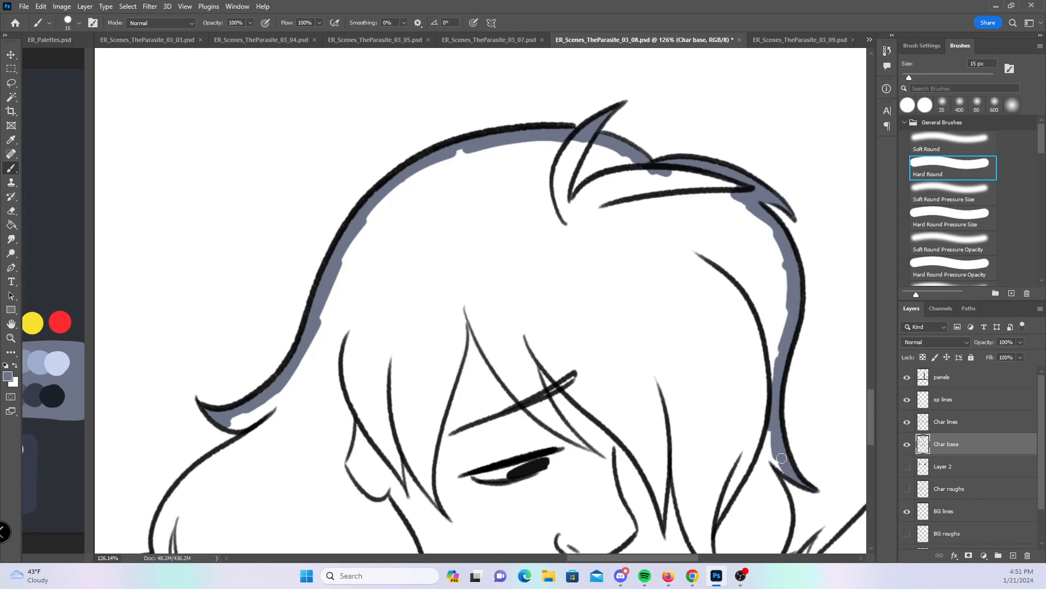
pyautogui.moveTo(379, 408)
pyautogui.mouseDown()
pyautogui.moveTo(515, 218)
pyautogui.moveTo(519, 155)
pyautogui.mouseUp()
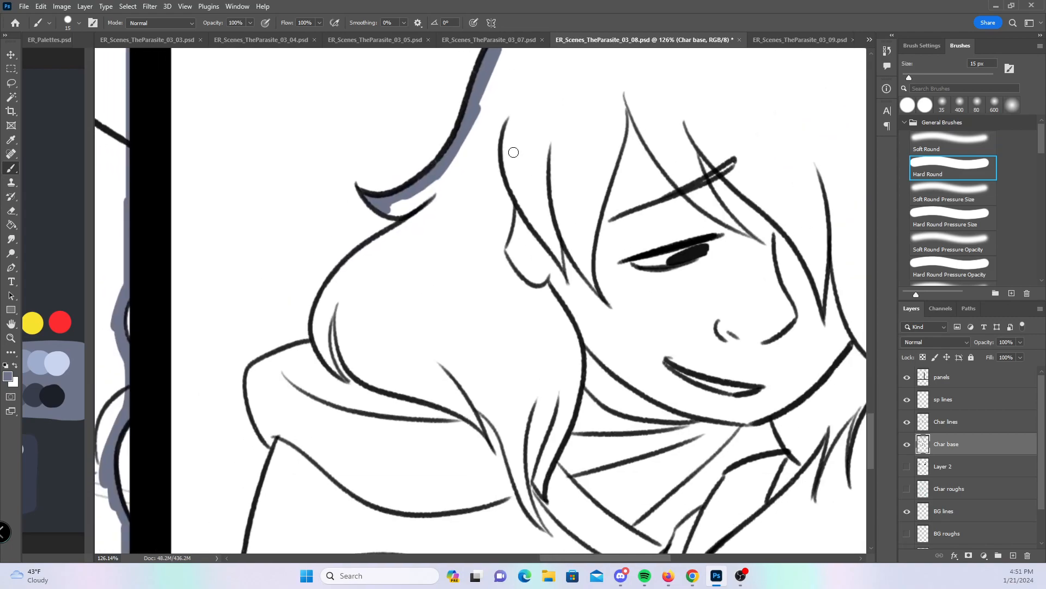
pyautogui.moveTo(316, 331)
pyautogui.mouseDown()
pyautogui.moveTo(345, 273)
pyautogui.moveTo(405, 223)
pyautogui.moveTo(399, 203)
pyautogui.moveTo(406, 212)
pyautogui.moveTo(436, 183)
pyautogui.mouseUp()
pyautogui.moveTo(315, 344)
pyautogui.mouseDown()
pyautogui.moveTo(280, 358)
pyautogui.moveTo(254, 399)
pyautogui.moveTo(274, 442)
pyautogui.mouseUp()
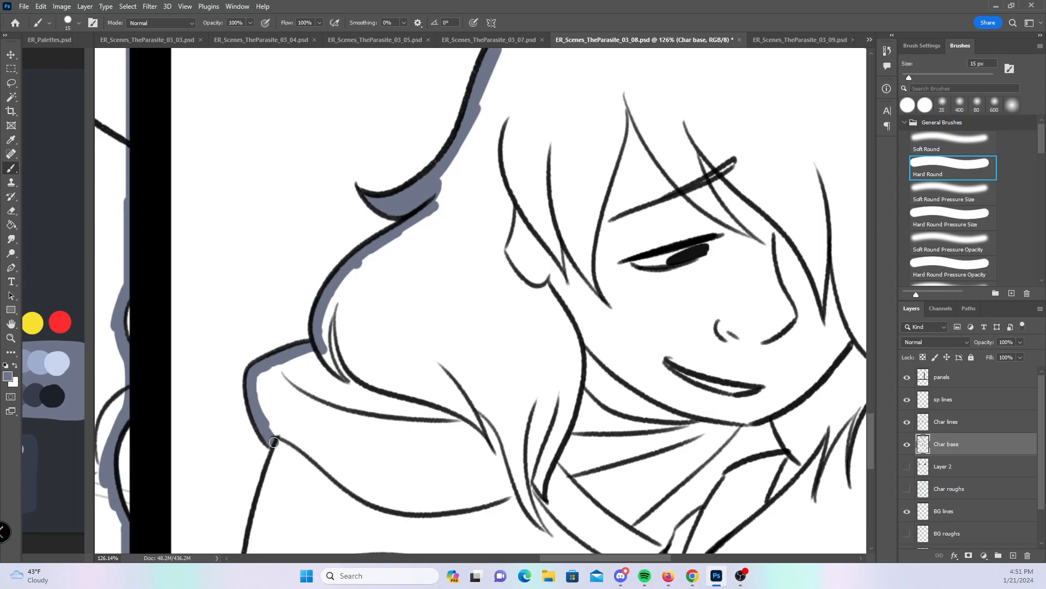
pyautogui.moveTo(389, 429); pyautogui.dragTo(392, 231)
pyautogui.moveTo(277, 236); pyautogui.dragTo(232, 449)
pyautogui.moveTo(343, 329); pyautogui.dragTo(365, 161)
pyautogui.moveTo(254, 270); pyautogui.dragTo(217, 430)
# - Line the lower hair edge down to the fur beside the face and along the creature's sloping edge, filling the small fur spikes
pyautogui.press('z')
pyautogui.moveTo(739, 279); pyautogui.dragTo(671, 280)
pyautogui.press('b')
pyautogui.moveTo(822, 255); pyautogui.dragTo(494, 409)
pyautogui.press('z')
pyautogui.moveTo(499, 283); pyautogui.dragTo(581, 281)
pyautogui.press('b')
pyautogui.moveTo(462, 243)
pyautogui.mouseDown()
pyautogui.moveTo(488, 323)
pyautogui.moveTo(468, 404)
pyautogui.mouseUp()
pyautogui.click(908, 213)
pyautogui.moveTo(521, 357)
pyautogui.mouseDown()
pyautogui.moveTo(497, 404)
pyautogui.moveTo(509, 376)
pyautogui.moveTo(502, 380)
pyautogui.mouseUp()
pyautogui.click(961, 171)
pyautogui.moveTo(639, 255); pyautogui.dragTo(511, 408)
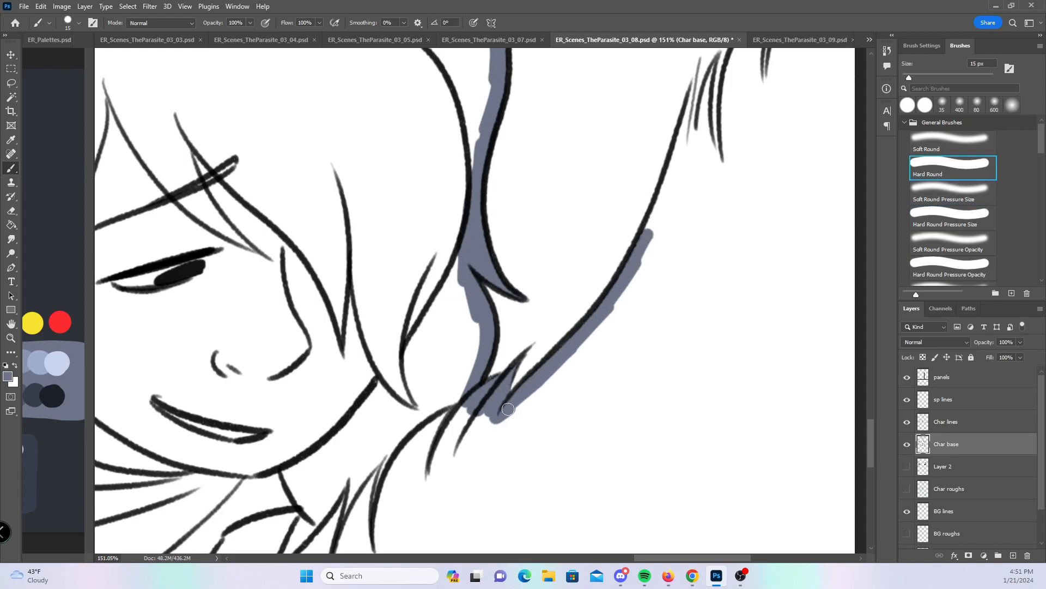
# - Fill the fur tufts up the creature's sloping edge with Hard Round Pressure Size and connect them to the panel border with Hard Round
pyautogui.moveTo(726, 249); pyautogui.dragTo(491, 408)
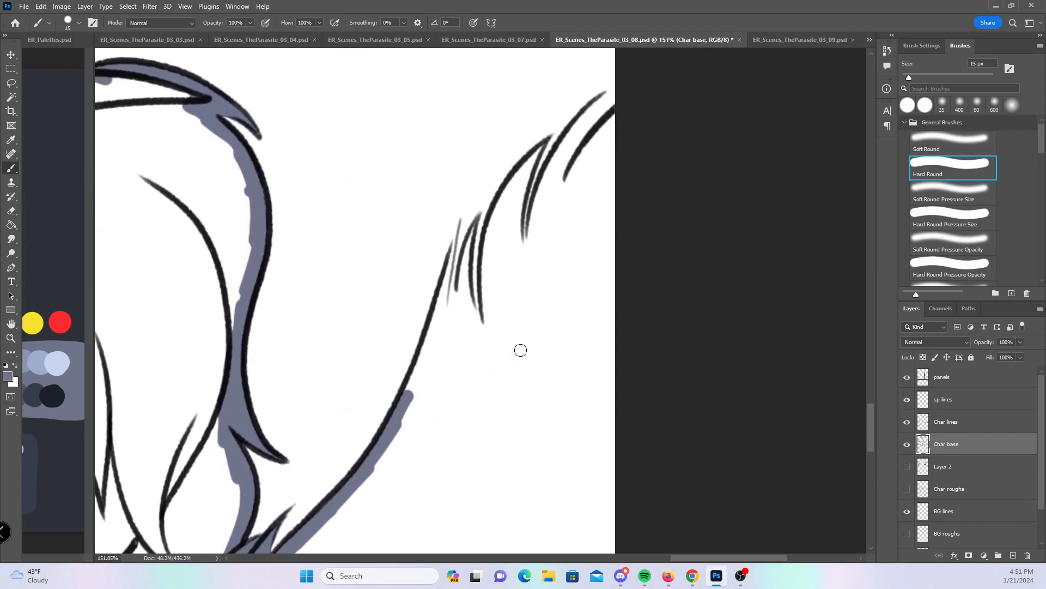
pyautogui.click(970, 219)
pyautogui.moveTo(452, 255); pyautogui.dragTo(446, 309)
pyautogui.moveTo(478, 222)
pyautogui.mouseDown()
pyautogui.moveTo(451, 314)
pyautogui.moveTo(463, 304)
pyautogui.moveTo(479, 326)
pyautogui.mouseUp()
pyautogui.moveTo(543, 139)
pyautogui.mouseDown()
pyautogui.moveTo(518, 180)
pyautogui.moveTo(530, 173)
pyautogui.mouseUp()
pyautogui.moveTo(606, 94)
pyautogui.mouseDown()
pyautogui.moveTo(564, 180)
pyautogui.moveTo(551, 161)
pyautogui.moveTo(545, 199)
pyautogui.moveTo(559, 203)
pyautogui.mouseUp()
pyautogui.click(962, 170)
pyautogui.moveTo(440, 293)
pyautogui.mouseDown()
pyautogui.moveTo(408, 396)
pyautogui.moveTo(447, 319)
pyautogui.moveTo(457, 333)
pyautogui.moveTo(489, 320)
pyautogui.moveTo(489, 277)
pyautogui.moveTo(515, 186)
pyautogui.moveTo(502, 245)
pyautogui.moveTo(520, 260)
pyautogui.mouseUp()
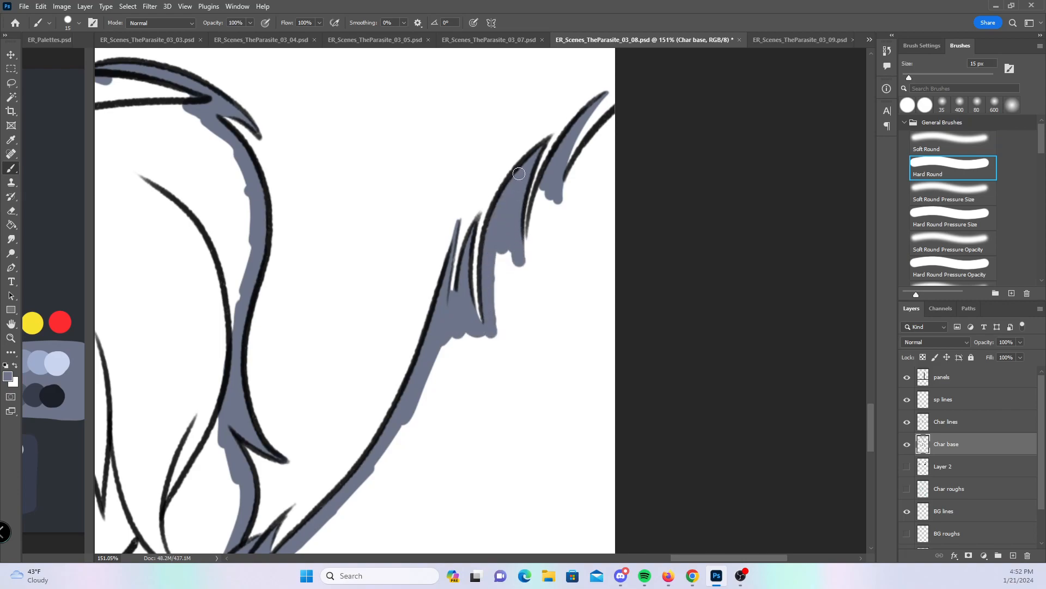
pyautogui.moveTo(533, 250)
pyautogui.mouseDown()
pyautogui.moveTo(537, 186)
pyautogui.moveTo(569, 180)
pyautogui.moveTo(605, 125)
pyautogui.moveTo(602, 142)
pyautogui.mouseUp()
pyautogui.moveTo(669, 285); pyautogui.dragTo(246, 170)
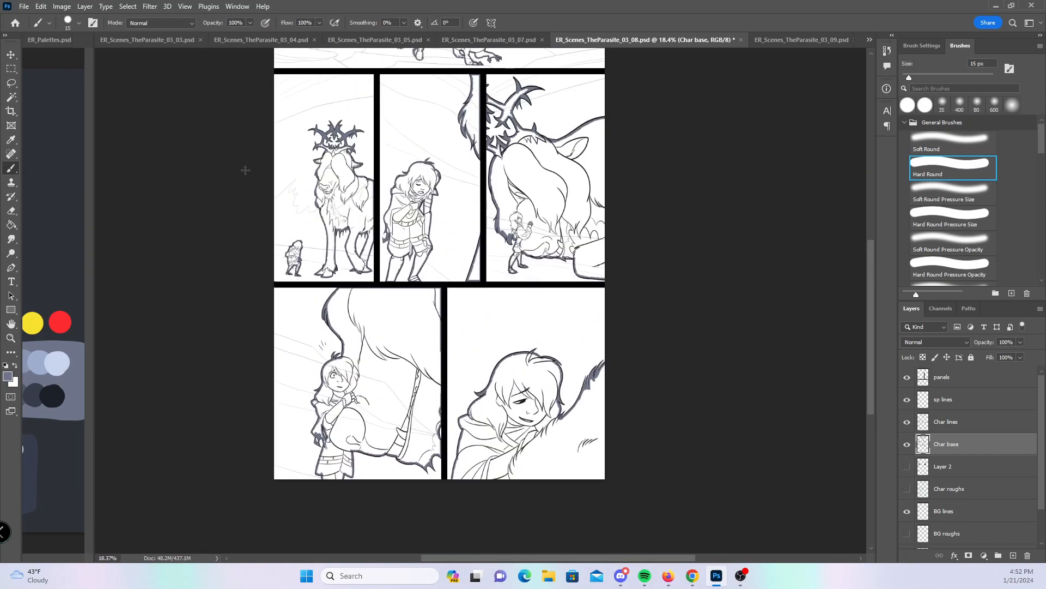
pyautogui.click(11, 99)
pyautogui.keyDown('shift'); pyautogui.click(348, 208); pyautogui.keyUp('shift')
pyautogui.keyDown('shift'); pyautogui.click(410, 222); pyautogui.keyUp('shift')
pyautogui.keyDown('shift'); pyautogui.click(564, 187); pyautogui.keyUp('shift')
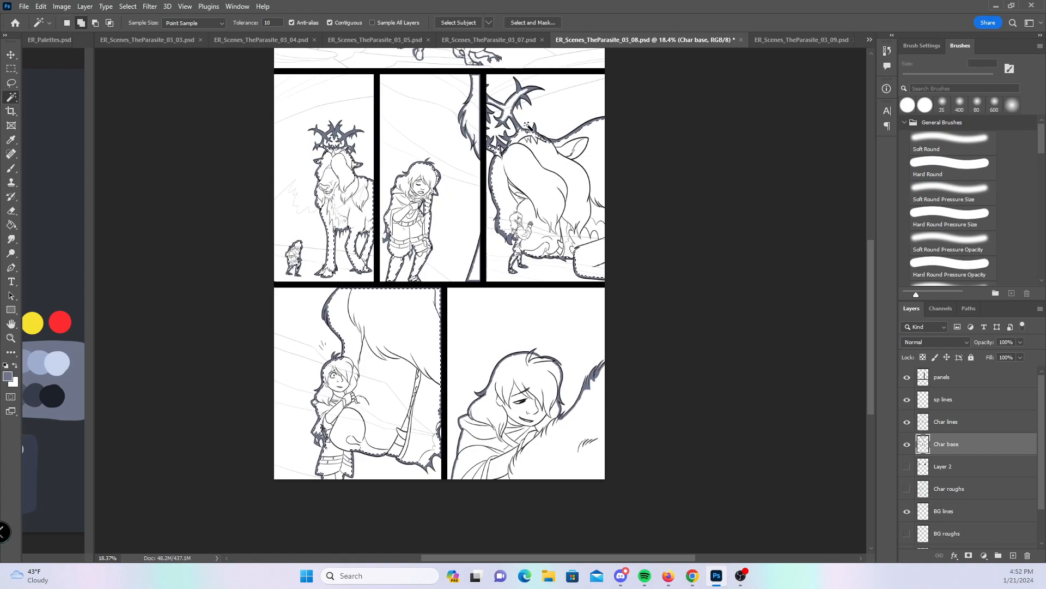
pyautogui.keyDown('shift'); pyautogui.click(515, 396); pyautogui.keyUp('shift')
pyautogui.moveTo(872, 310); pyautogui.dragTo(868, 201)
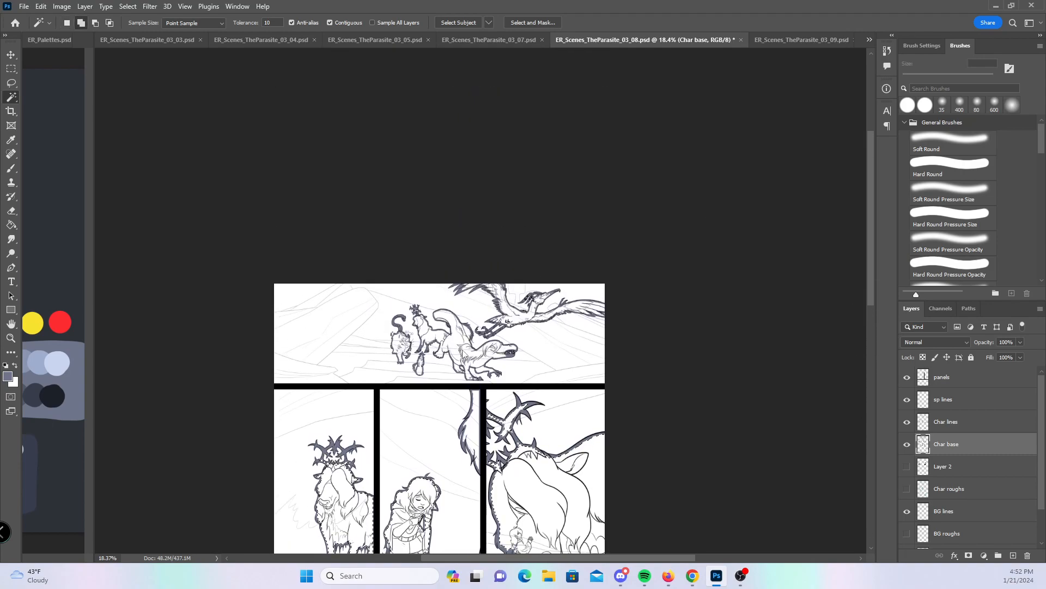
pyautogui.keyDown('shift'); pyautogui.click(540, 298); pyautogui.keyUp('shift')
pyautogui.press('z')
pyautogui.moveTo(555, 245); pyautogui.dragTo(665, 251)
pyautogui.press('w')
pyautogui.moveTo(722, 316); pyautogui.dragTo(680, 199)
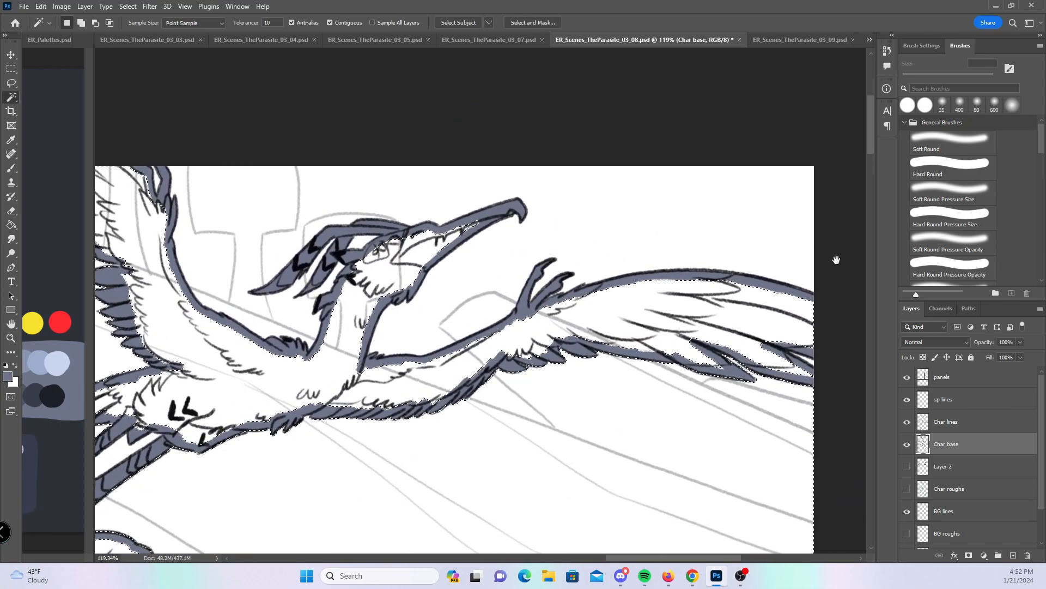
pyautogui.moveTo(460, 411); pyautogui.dragTo(683, 344)
pyautogui.hotkey('ctrl', 'd')
# - Select the insides of the antlered creature in the middle row and the top-panel figures with the Magic Wand, adding each area
pyautogui.press('b')
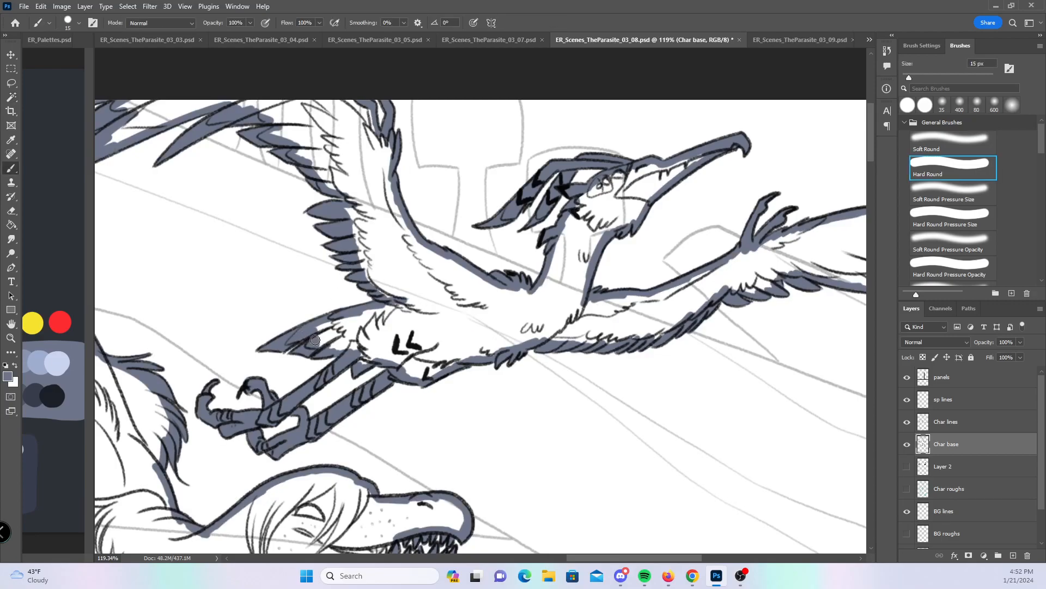
pyautogui.moveTo(714, 365); pyautogui.dragTo(645, 364)
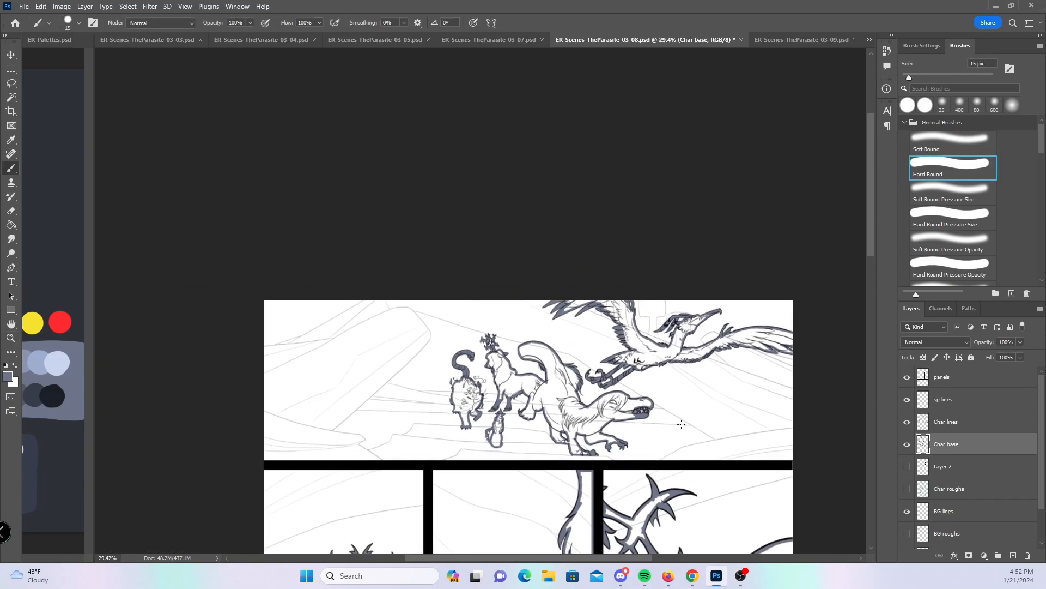
pyautogui.moveTo(650, 461); pyautogui.dragTo(479, 311)
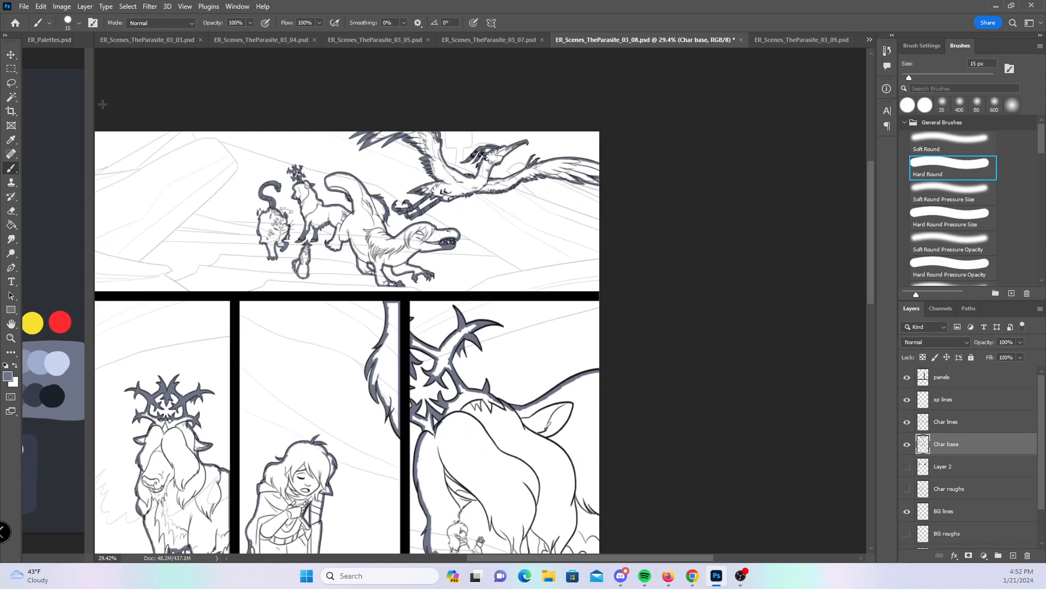
pyautogui.click(18, 96)
pyautogui.click(174, 466)
pyautogui.keyDown('shift'); pyautogui.click(276, 232); pyautogui.keyUp('shift')
pyautogui.keyDown('shift'); pyautogui.click(303, 275); pyautogui.keyUp('shift')
pyautogui.keyDown('shift'); pyautogui.click(327, 221); pyautogui.keyUp('shift')
pyautogui.keyDown('shift'); pyautogui.click(452, 141); pyautogui.keyUp('shift')
# - Add the unfilled insides of the remaining middle-row figures and both bottom-row panels' figures to the Magic Wand selection
pyautogui.moveTo(872, 165); pyautogui.dragTo(860, 234)
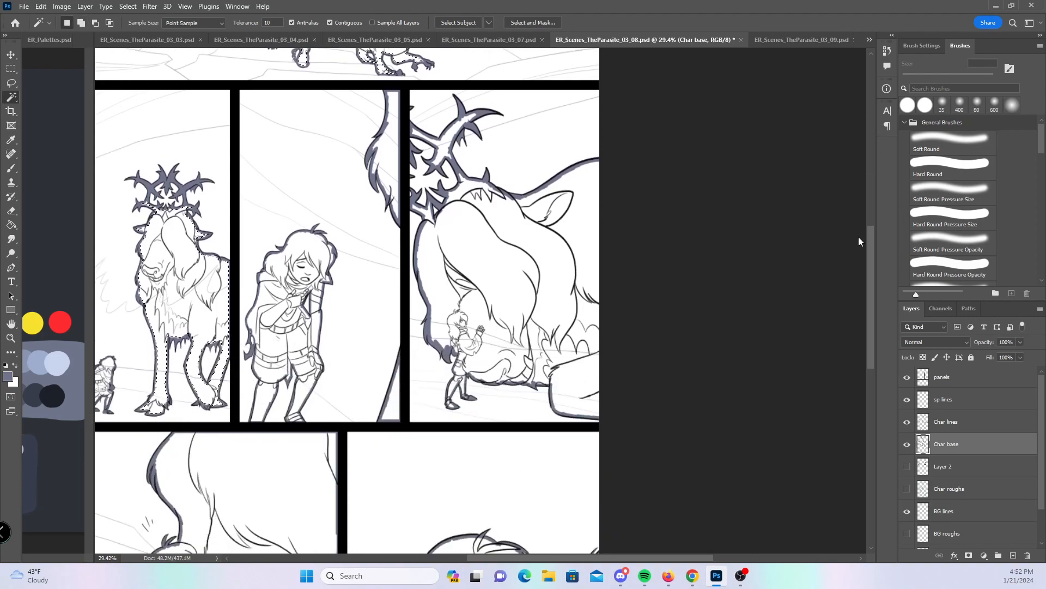
pyautogui.keyDown('shift'); pyautogui.click(495, 246); pyautogui.keyUp('shift')
pyautogui.keyDown('shift'); pyautogui.click(295, 255); pyautogui.keyUp('shift')
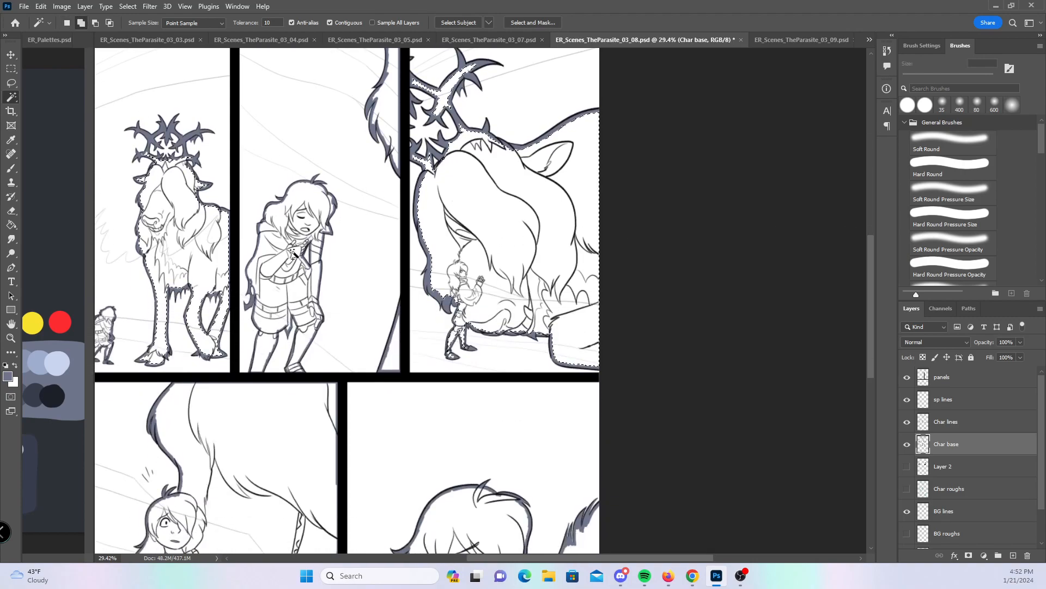
pyautogui.keyDown('shift'); pyautogui.click(392, 251); pyautogui.keyUp('shift')
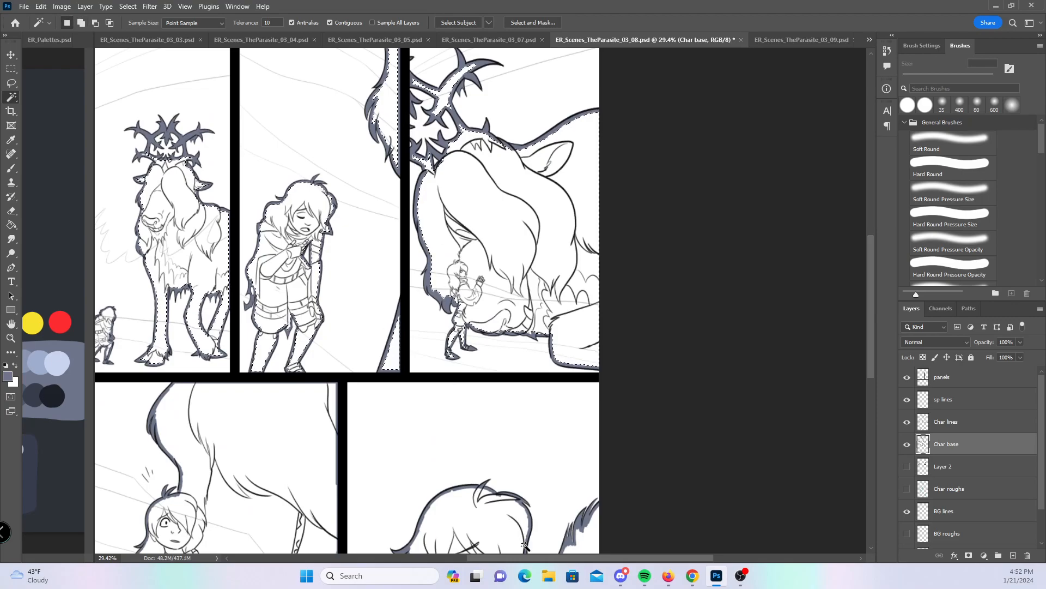
pyautogui.moveTo(533, 562); pyautogui.dragTo(440, 561)
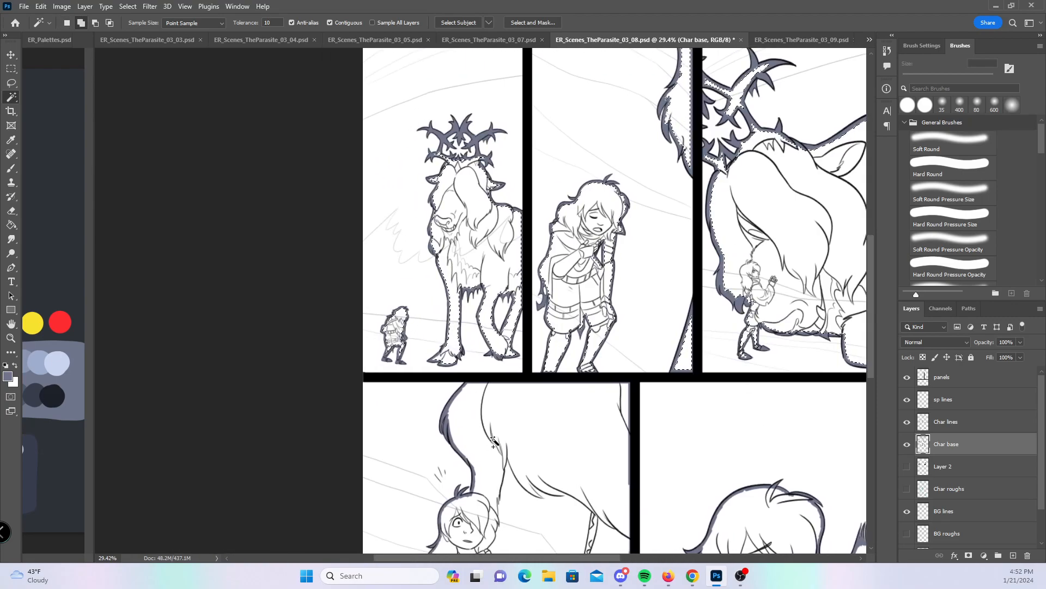
pyautogui.moveTo(872, 315); pyautogui.dragTo(871, 383)
pyautogui.moveTo(663, 421); pyautogui.dragTo(507, 427)
# - Expand the combined selection by 3 pixels
pyautogui.press('z')
pyautogui.moveTo(611, 305)
pyautogui.mouseDown()
pyautogui.moveTo(576, 305)
pyautogui.moveTo(594, 306)
pyautogui.mouseUp()
pyautogui.press('w')
pyautogui.click(128, 6)
pyautogui.moveTo(192, 173)
pyautogui.click(248, 191)
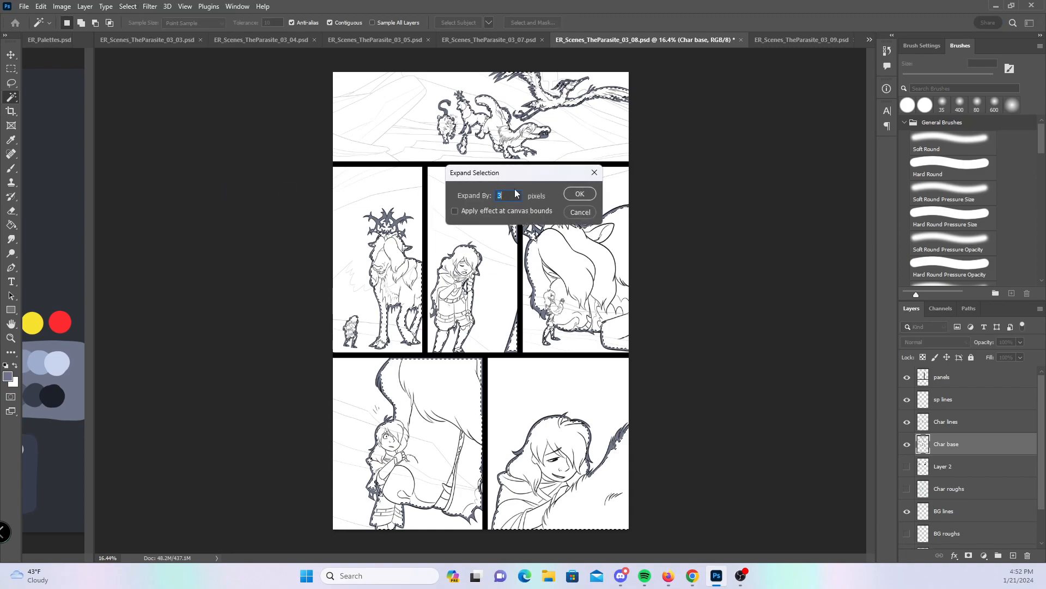
pyautogui.click(578, 194)
# - Paint the whole selection slate blue with a 1100 px Hard Round brush, deselect and save the page
pyautogui.click(12, 168)
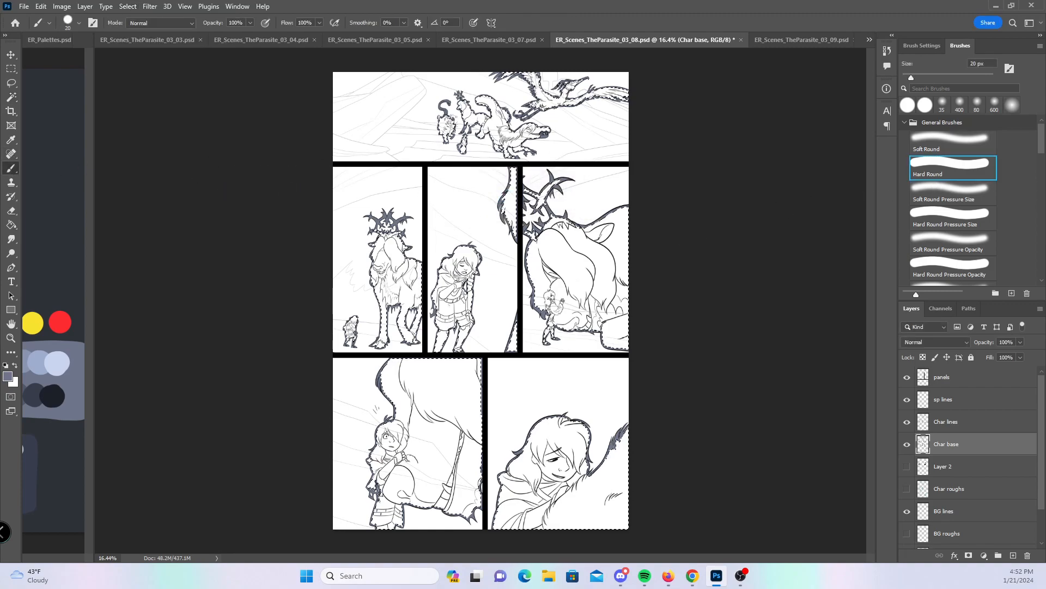
pyautogui.press(']')
pyautogui.press(']')
pyautogui.press(']')
pyautogui.press(']')
pyautogui.press(']')
pyautogui.press(']')
pyautogui.press(']')
pyautogui.press(']')
pyautogui.press(']')
pyautogui.press(']')
pyautogui.press(']')
pyautogui.press(']')
pyautogui.press(']')
pyautogui.press(']')
pyautogui.press(']')
pyautogui.press(']')
pyautogui.press(']')
pyautogui.press(']')
pyautogui.press(']')
pyautogui.moveTo(444, 115)
pyautogui.mouseDown()
pyautogui.moveTo(585, 148)
pyautogui.moveTo(510, 309)
pyautogui.moveTo(604, 272)
pyautogui.moveTo(374, 245)
pyautogui.moveTo(376, 221)
pyautogui.moveTo(402, 490)
pyautogui.moveTo(463, 480)
pyautogui.moveTo(549, 432)
pyautogui.moveTo(613, 338)
pyautogui.moveTo(602, 302)
pyautogui.moveTo(610, 442)
pyautogui.mouseUp()
pyautogui.hotkey('ctrl', 'd')
pyautogui.hotkey('ctrl', 's')
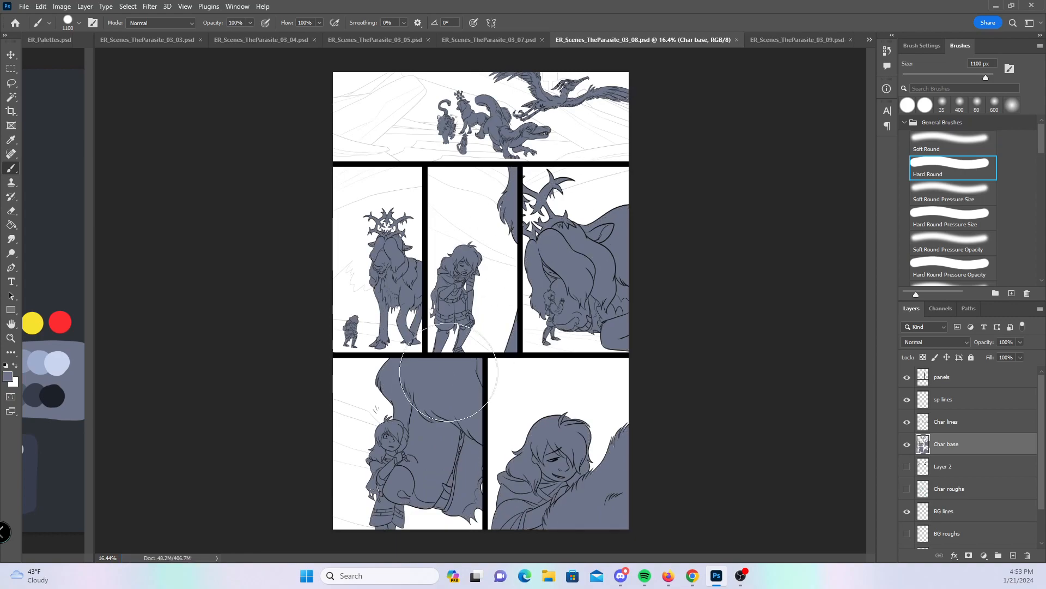
# - On page ER_Scenes_TheParasite_03_09.psd, hide Layer 2 and add a layer named Char base directly below Char lines
pyautogui.click(797, 40)
pyautogui.press('z')
pyautogui.moveTo(388, 119); pyautogui.dragTo(474, 112)
pyautogui.press('b')
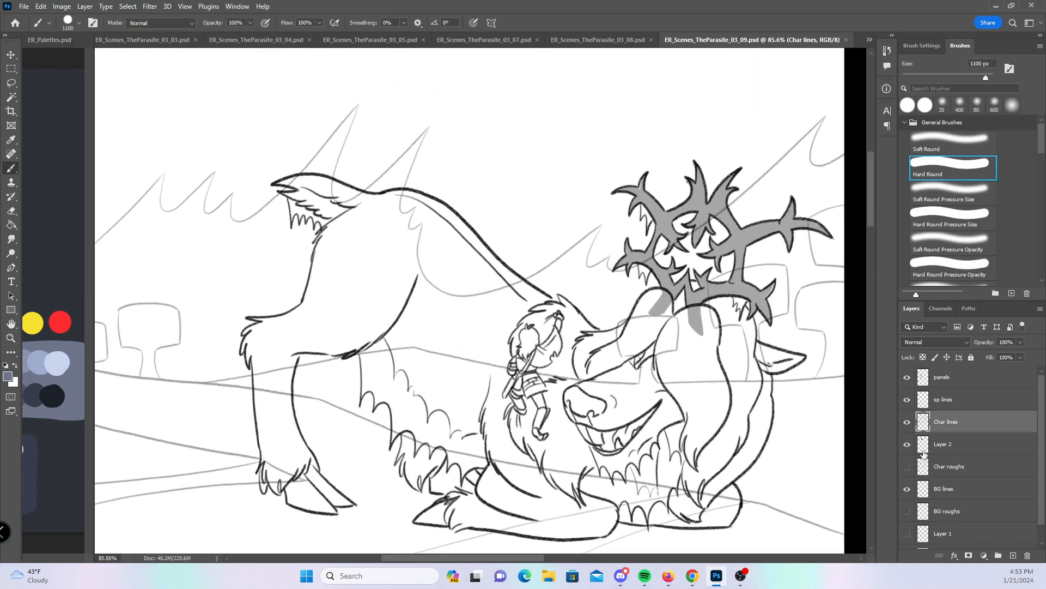
pyautogui.click(907, 444)
pyautogui.keyDown('ctrl'); pyautogui.click(1013, 555); pyautogui.keyUp('ctrl')
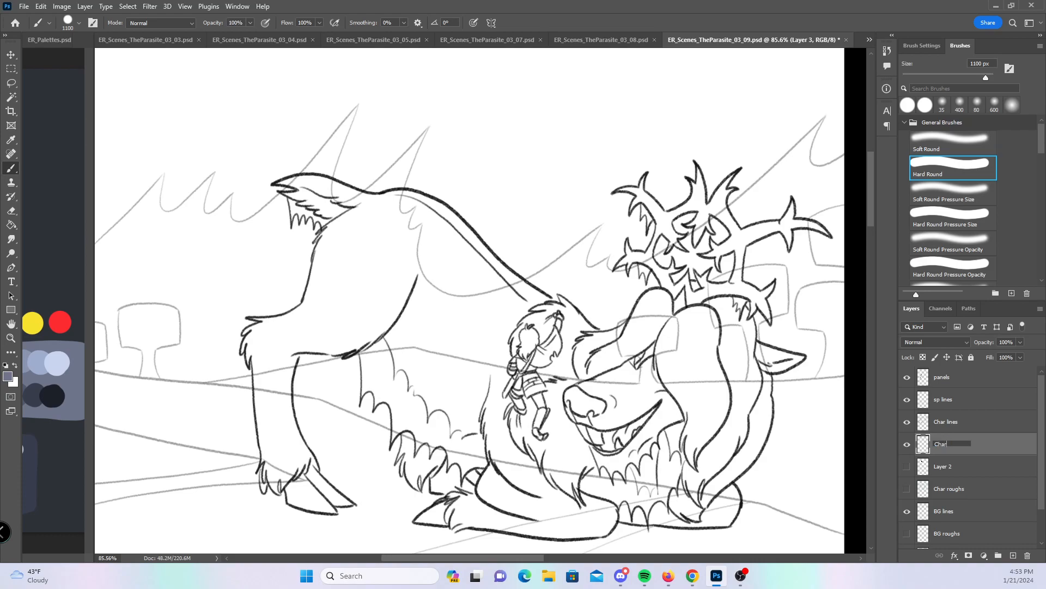
pyautogui.write('e')
pyautogui.press('Return')
# - Fill the creature's tail tip and the scalloped fringe beneath it with Hard Round Pressure Size at 15 px
pyautogui.click(950, 217)
pyautogui.press('[')
pyautogui.press('[')
pyautogui.press('[')
pyautogui.press('[')
pyautogui.press('[')
pyautogui.press('[')
pyautogui.press('[')
pyautogui.press('[')
pyautogui.press('[')
pyautogui.press('[')
pyautogui.press('[')
pyautogui.press('[')
pyautogui.press('[')
pyautogui.press('[')
pyautogui.press('[')
pyautogui.press('[')
pyautogui.press('[')
pyautogui.press('[')
pyautogui.press('[')
pyautogui.press('[')
pyautogui.press('[')
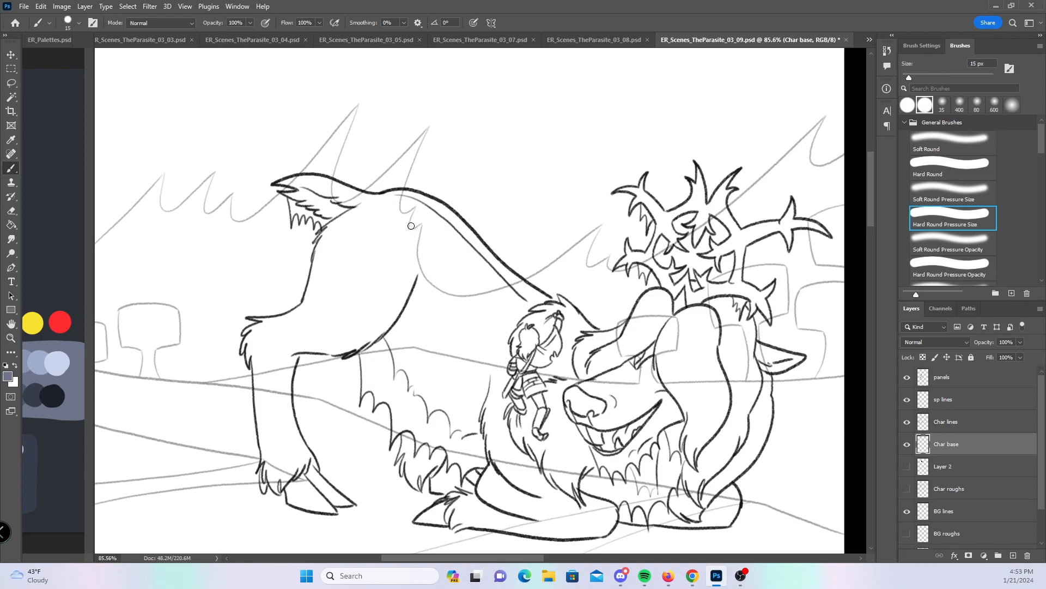
pyautogui.moveTo(320, 159); pyautogui.dragTo(356, 151)
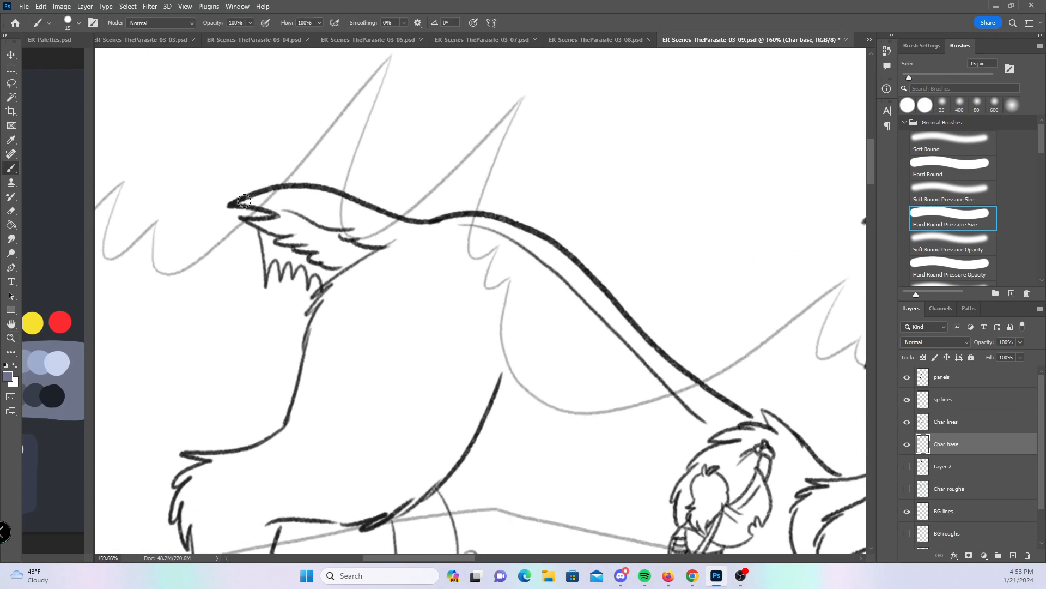
pyautogui.moveTo(256, 201)
pyautogui.mouseDown()
pyautogui.moveTo(272, 207)
pyautogui.moveTo(261, 198)
pyautogui.mouseUp()
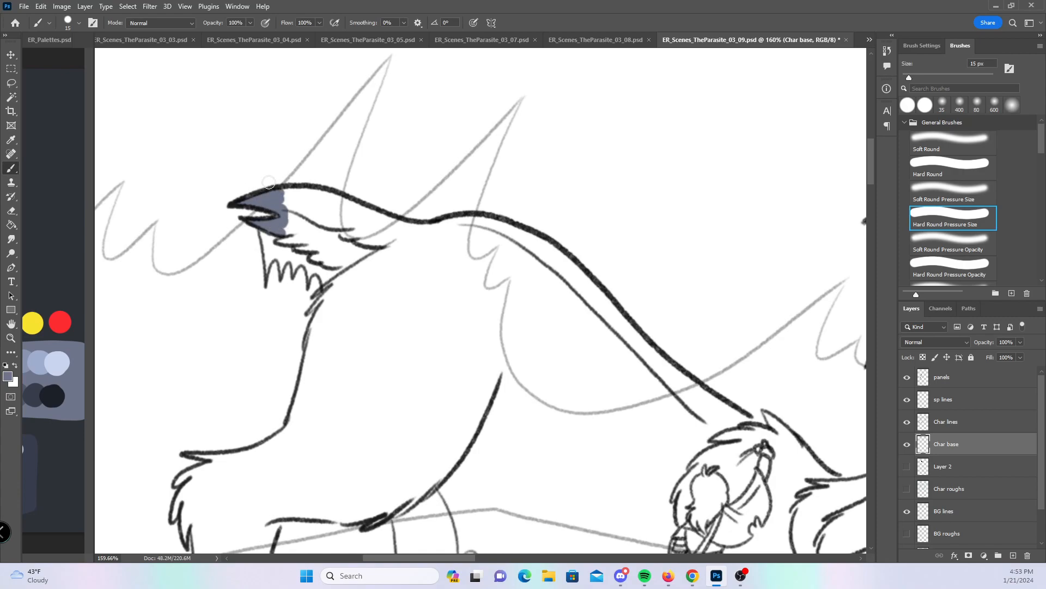
pyautogui.moveTo(281, 275)
pyautogui.mouseDown()
pyautogui.moveTo(288, 259)
pyautogui.moveTo(268, 237)
pyautogui.moveTo(325, 281)
pyautogui.mouseUp()
# - Fill the fur tufts on the creature's rump and on the back of its hind-leg joint with Hard Round Pressure Size
pyautogui.moveTo(383, 300); pyautogui.dragTo(497, 180)
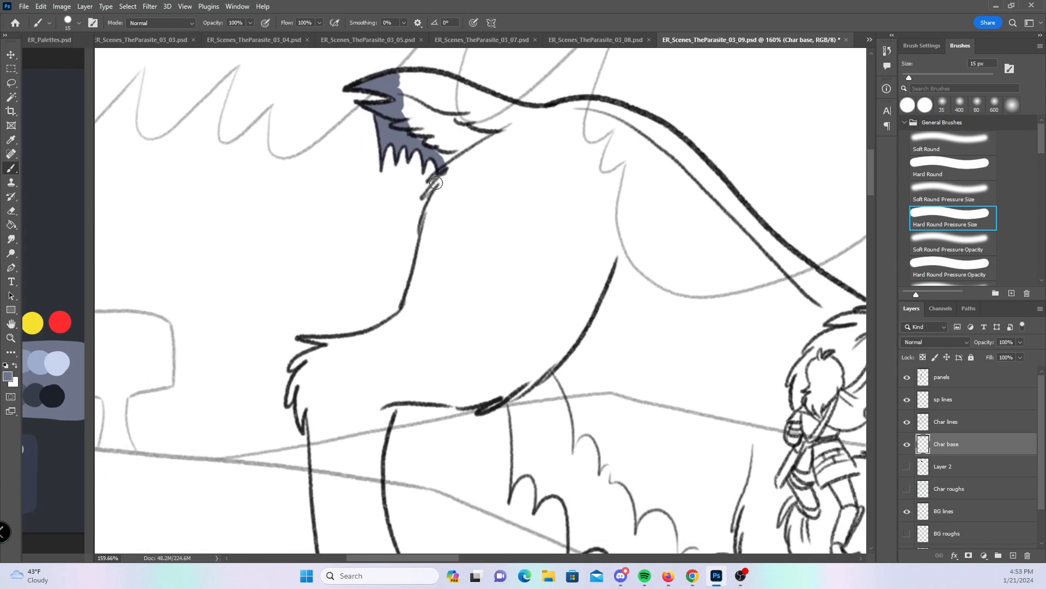
pyautogui.moveTo(436, 194); pyautogui.dragTo(423, 224)
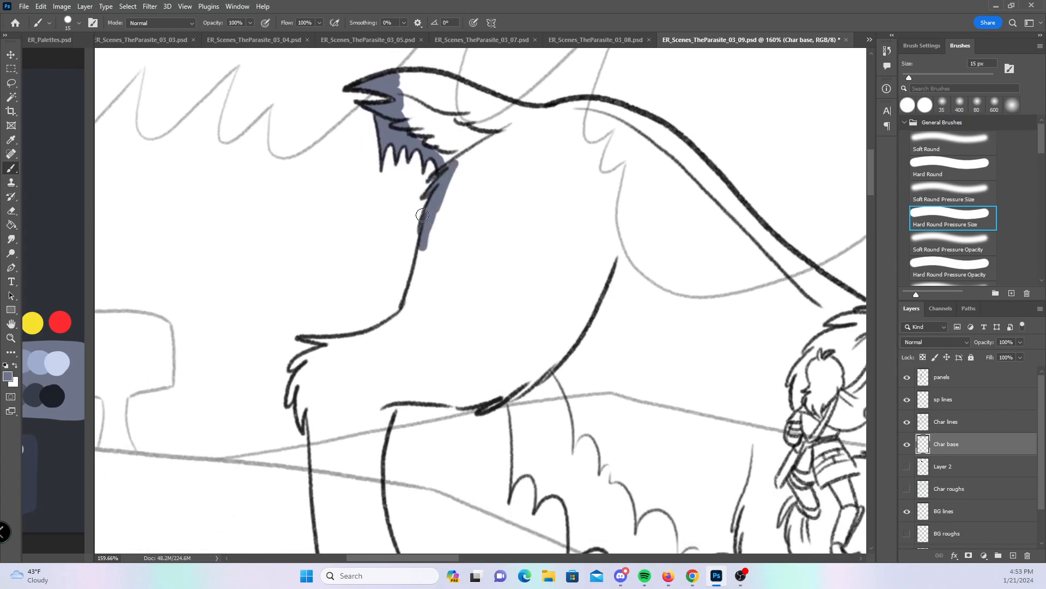
pyautogui.moveTo(317, 338); pyautogui.dragTo(346, 342)
pyautogui.moveTo(291, 369)
pyautogui.mouseDown()
pyautogui.moveTo(325, 349)
pyautogui.moveTo(309, 362)
pyautogui.mouseUp()
pyautogui.moveTo(289, 400); pyautogui.dragTo(305, 381)
pyautogui.moveTo(300, 423); pyautogui.dragTo(309, 370)
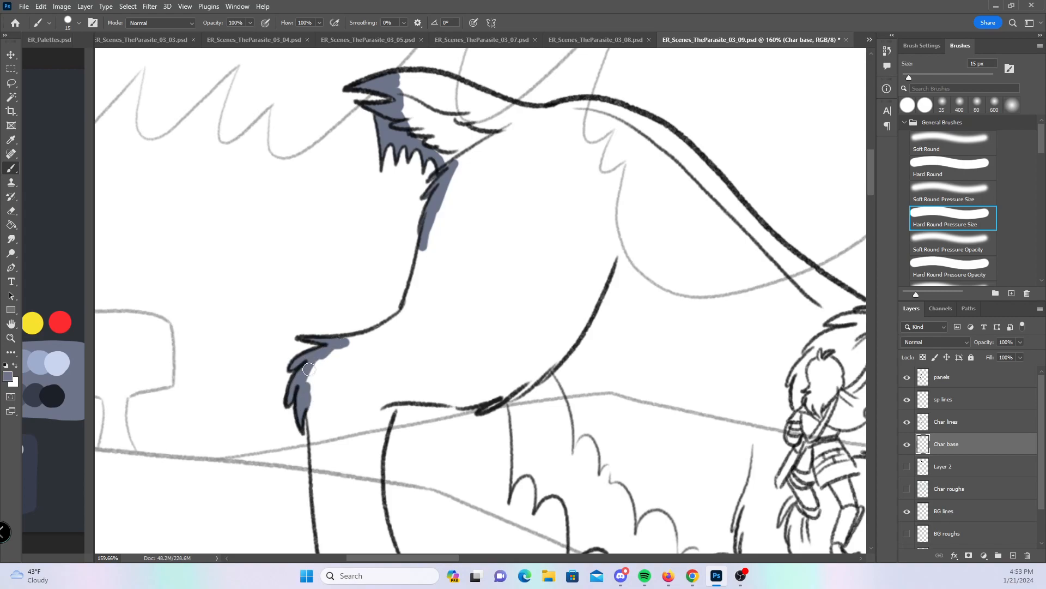
# - Paint slate blue inside the creature's back line, rump and upper hind-leg edge down to the joint with Hard Round at 15 px
pyautogui.click(921, 160)
pyautogui.moveTo(314, 375)
pyautogui.mouseDown()
pyautogui.moveTo(337, 346)
pyautogui.moveTo(409, 308)
pyautogui.moveTo(430, 203)
pyautogui.moveTo(414, 106)
pyautogui.moveTo(451, 171)
pyautogui.moveTo(408, 125)
pyautogui.moveTo(408, 85)
pyautogui.moveTo(397, 79)
pyautogui.moveTo(499, 104)
pyautogui.moveTo(640, 116)
pyautogui.moveTo(629, 114)
pyautogui.moveTo(678, 143)
pyautogui.moveTo(813, 275)
pyautogui.mouseUp()
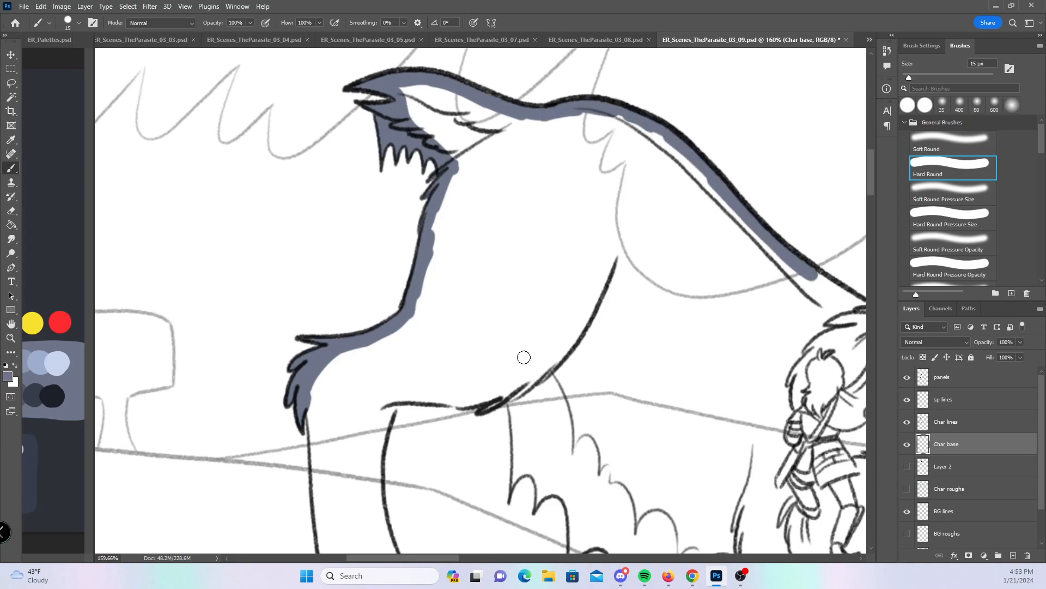
# - Fill the ankle fur tufts and hoof tips of the creature's hind leg with Hard Round Pressure Size
pyautogui.moveTo(501, 384)
pyautogui.mouseDown()
pyautogui.moveTo(397, 292)
pyautogui.moveTo(398, 273)
pyautogui.mouseUp()
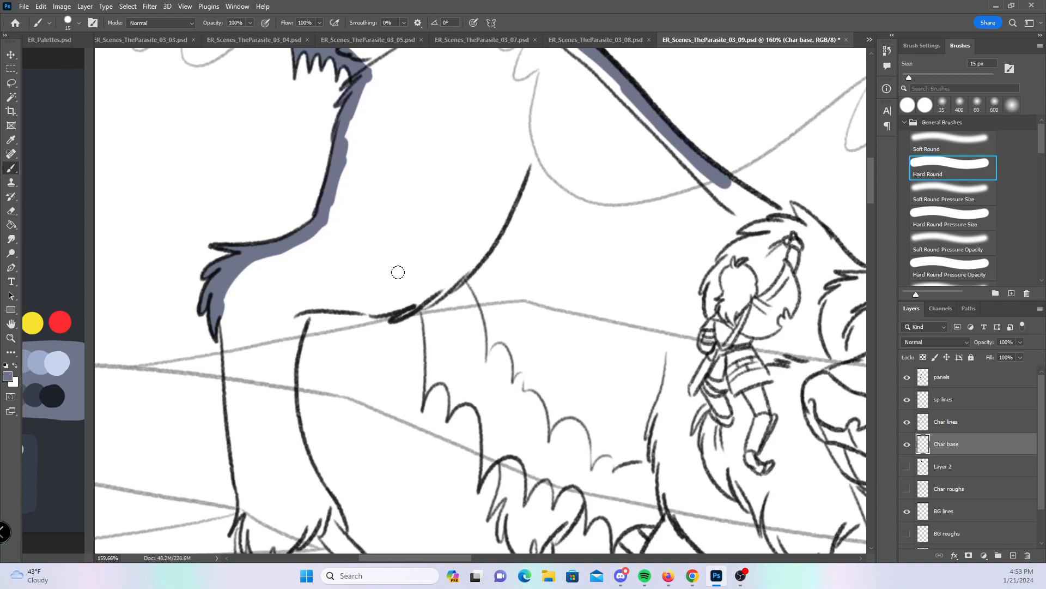
pyautogui.click(953, 220)
pyautogui.moveTo(513, 294)
pyautogui.mouseDown()
pyautogui.moveTo(488, 264)
pyautogui.moveTo(454, 152)
pyautogui.mouseUp()
pyautogui.moveTo(271, 396)
pyautogui.mouseDown()
pyautogui.moveTo(268, 361)
pyautogui.moveTo(301, 415)
pyautogui.moveTo(293, 400)
pyautogui.moveTo(307, 405)
pyautogui.mouseUp()
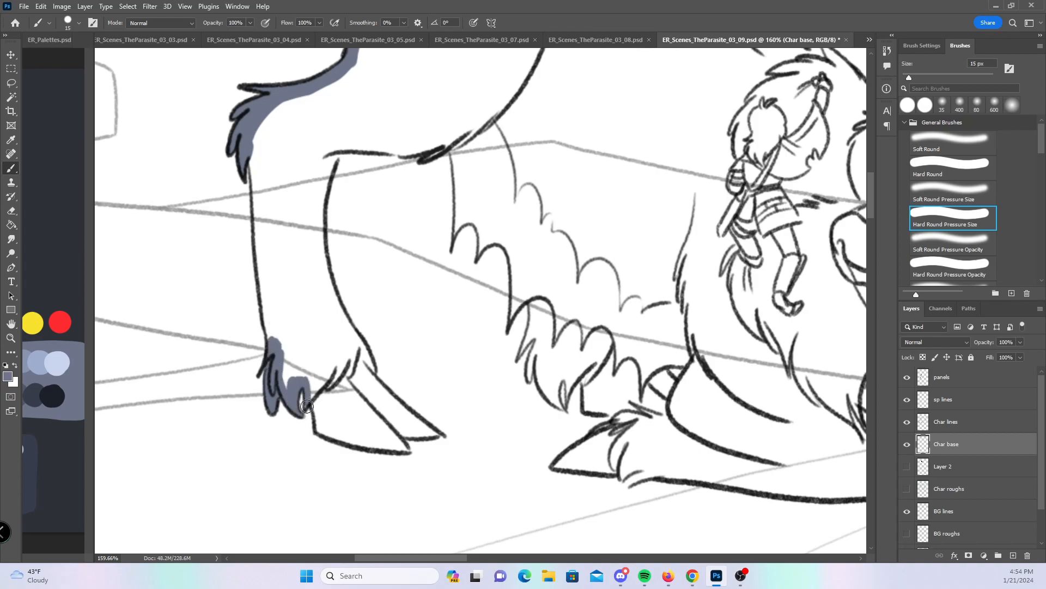
pyautogui.moveTo(384, 431)
pyautogui.mouseDown()
pyautogui.moveTo(407, 450)
pyautogui.moveTo(411, 433)
pyautogui.moveTo(432, 435)
pyautogui.moveTo(411, 417)
pyautogui.mouseUp()
# - Fill the scalloped belly fringe, the shaggy fur below it and the pointed hoof beside it with Hard Round Pressure Size
pyautogui.click(458, 223)
pyautogui.moveTo(432, 155); pyautogui.dragTo(465, 122)
pyautogui.moveTo(460, 204)
pyautogui.mouseDown()
pyautogui.moveTo(457, 232)
pyautogui.moveTo(472, 216)
pyautogui.moveTo(485, 229)
pyautogui.moveTo(479, 249)
pyautogui.moveTo(490, 233)
pyautogui.moveTo(515, 233)
pyautogui.moveTo(506, 241)
pyautogui.moveTo(517, 256)
pyautogui.moveTo(510, 324)
pyautogui.moveTo(525, 297)
pyautogui.moveTo(539, 296)
pyautogui.mouseUp()
pyautogui.moveTo(518, 356)
pyautogui.mouseDown()
pyautogui.moveTo(537, 291)
pyautogui.moveTo(541, 349)
pyautogui.moveTo(529, 367)
pyautogui.moveTo(539, 305)
pyautogui.moveTo(542, 373)
pyautogui.moveTo(556, 401)
pyautogui.moveTo(548, 365)
pyautogui.moveTo(566, 398)
pyautogui.moveTo(591, 364)
pyautogui.moveTo(589, 406)
pyautogui.moveTo(585, 383)
pyautogui.mouseUp()
pyautogui.moveTo(559, 464); pyautogui.dragTo(638, 413)
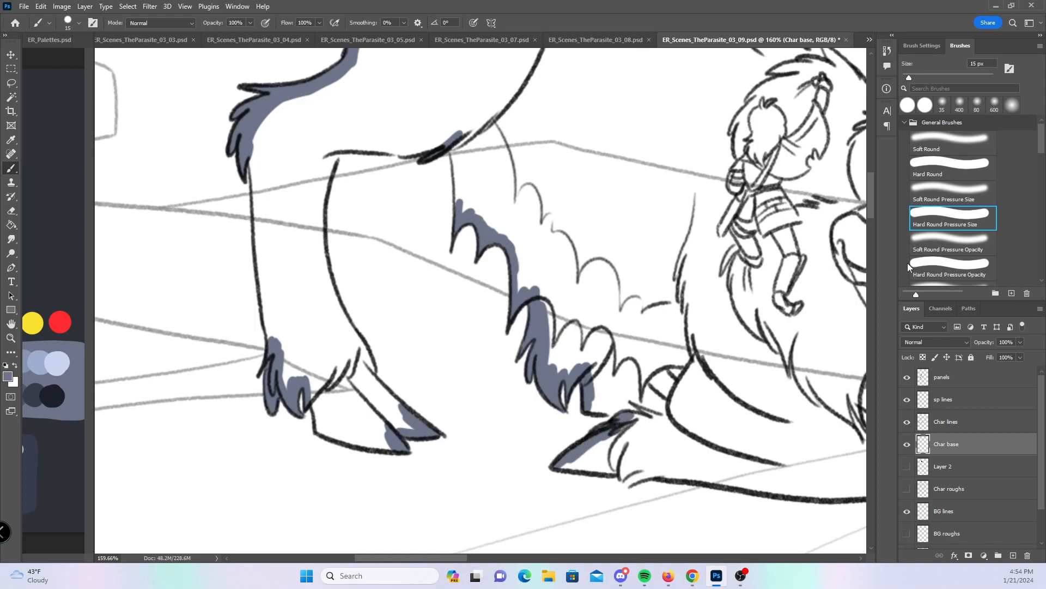
# - Paint inside the hind leg's edges and hoof, and along the belly line down through the fringe, with Hard Round
pyautogui.click(946, 168)
pyautogui.moveTo(245, 143)
pyautogui.mouseDown()
pyautogui.moveTo(289, 392)
pyautogui.moveTo(306, 384)
pyautogui.moveTo(320, 412)
pyautogui.moveTo(302, 377)
pyautogui.moveTo(322, 423)
pyautogui.moveTo(353, 441)
pyautogui.moveTo(393, 445)
pyautogui.moveTo(380, 422)
pyautogui.moveTo(409, 430)
pyautogui.mouseUp()
pyautogui.moveTo(352, 353); pyautogui.dragTo(391, 411)
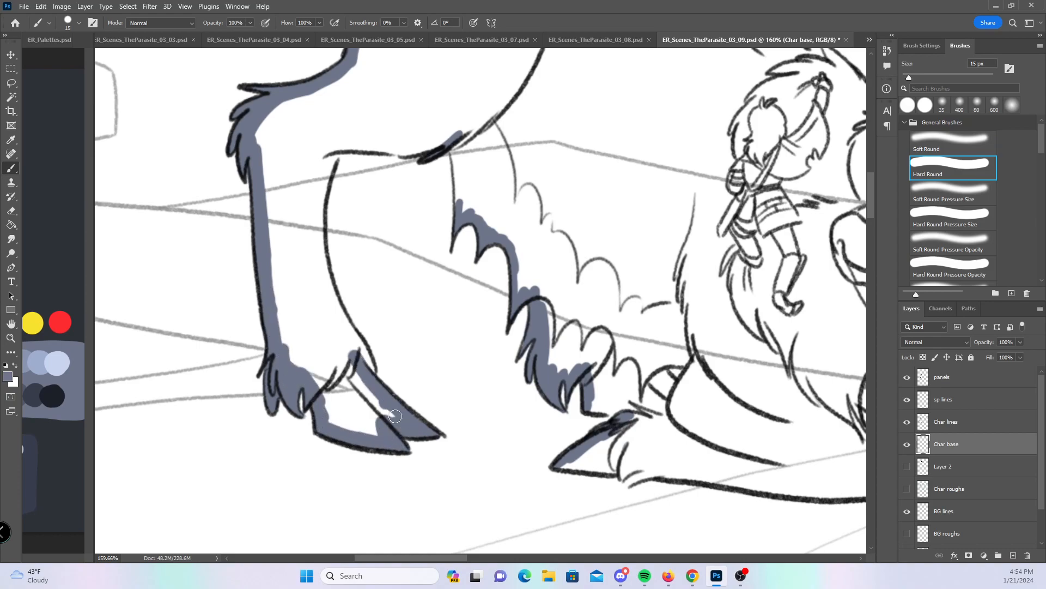
pyautogui.moveTo(329, 149)
pyautogui.mouseDown()
pyautogui.moveTo(316, 200)
pyautogui.moveTo(320, 260)
pyautogui.moveTo(348, 333)
pyautogui.mouseUp()
pyautogui.moveTo(633, 268); pyautogui.dragTo(525, 347)
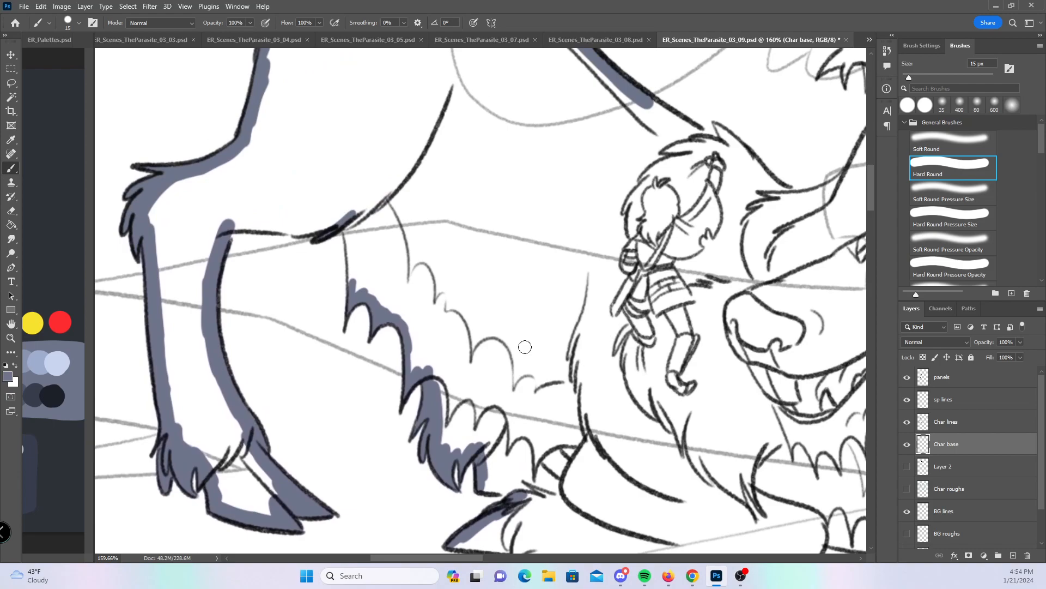
pyautogui.moveTo(229, 225)
pyautogui.mouseDown()
pyautogui.moveTo(332, 226)
pyautogui.moveTo(354, 238)
pyautogui.moveTo(350, 227)
pyautogui.moveTo(356, 291)
pyautogui.moveTo(411, 332)
pyautogui.moveTo(447, 429)
pyautogui.moveTo(462, 452)
pyautogui.moveTo(488, 450)
pyautogui.moveTo(492, 488)
pyautogui.moveTo(500, 486)
pyautogui.mouseUp()
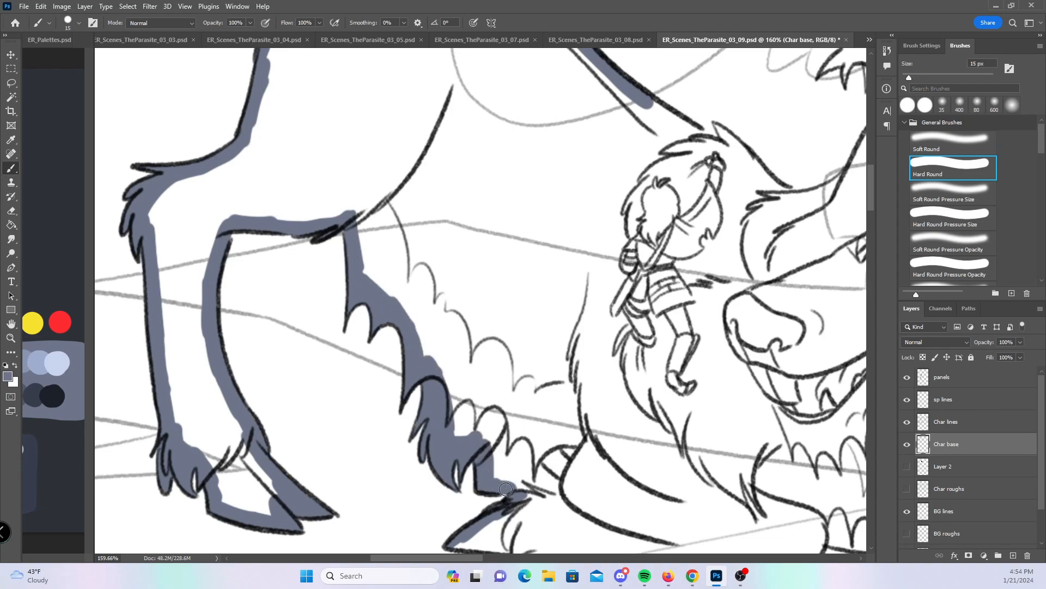
# - Paint along the bottom edges of the creature's resting legs and up around the front paw, finishing with Hard Round
pyautogui.moveTo(637, 392); pyautogui.dragTo(457, 261)
pyautogui.click(965, 217)
pyautogui.moveTo(322, 405)
pyautogui.mouseDown()
pyautogui.moveTo(344, 427)
pyautogui.moveTo(361, 405)
pyautogui.mouseUp()
pyautogui.click(950, 169)
pyautogui.moveTo(282, 412)
pyautogui.mouseDown()
pyautogui.moveTo(324, 403)
pyautogui.moveTo(461, 430)
pyautogui.moveTo(617, 435)
pyautogui.mouseUp()
pyautogui.moveTo(719, 462); pyautogui.dragTo(453, 465)
pyautogui.moveTo(348, 434)
pyautogui.mouseDown()
pyautogui.moveTo(373, 399)
pyautogui.moveTo(568, 417)
pyautogui.mouseUp()
pyautogui.moveTo(582, 344)
pyautogui.mouseDown()
pyautogui.moveTo(599, 364)
pyautogui.moveTo(596, 400)
pyautogui.moveTo(580, 416)
pyautogui.mouseUp()
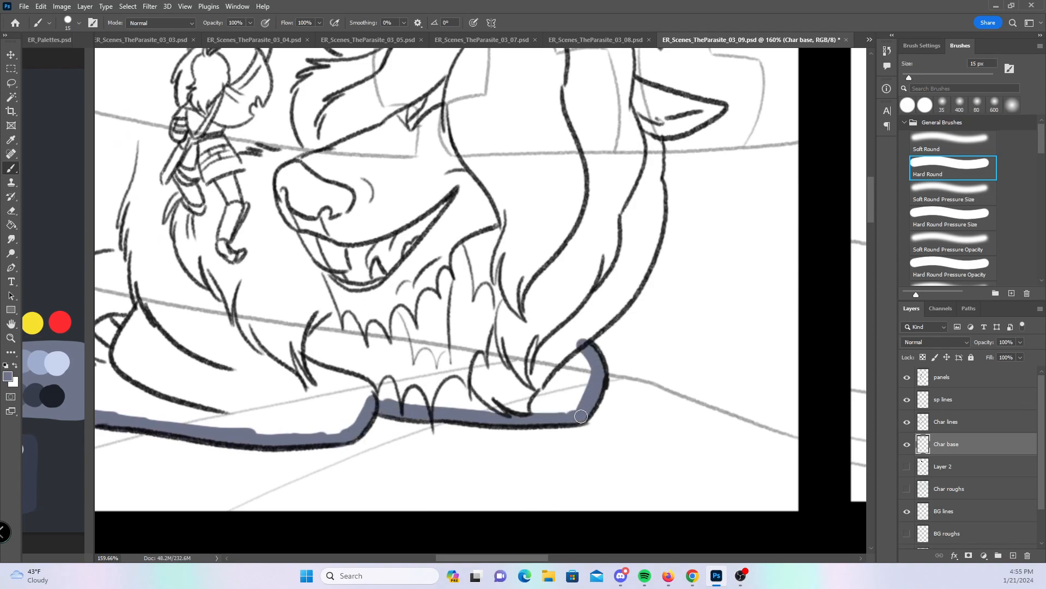
# - Paint the outer mane edge with Hard Round, and the ear tip and the fur peak above the rider with Hard Round Pressure Size
pyautogui.moveTo(654, 129)
pyautogui.mouseDown()
pyautogui.moveTo(654, 216)
pyautogui.moveTo(640, 270)
pyautogui.moveTo(623, 305)
pyautogui.moveTo(581, 339)
pyautogui.mouseUp()
pyautogui.moveTo(692, 224)
pyautogui.mouseDown()
pyautogui.moveTo(656, 344)
pyautogui.moveTo(663, 338)
pyautogui.moveTo(608, 321)
pyautogui.moveTo(617, 330)
pyautogui.mouseUp()
pyautogui.click(955, 215)
pyautogui.moveTo(579, 229)
pyautogui.mouseDown()
pyautogui.moveTo(668, 291)
pyautogui.moveTo(676, 308)
pyautogui.mouseUp()
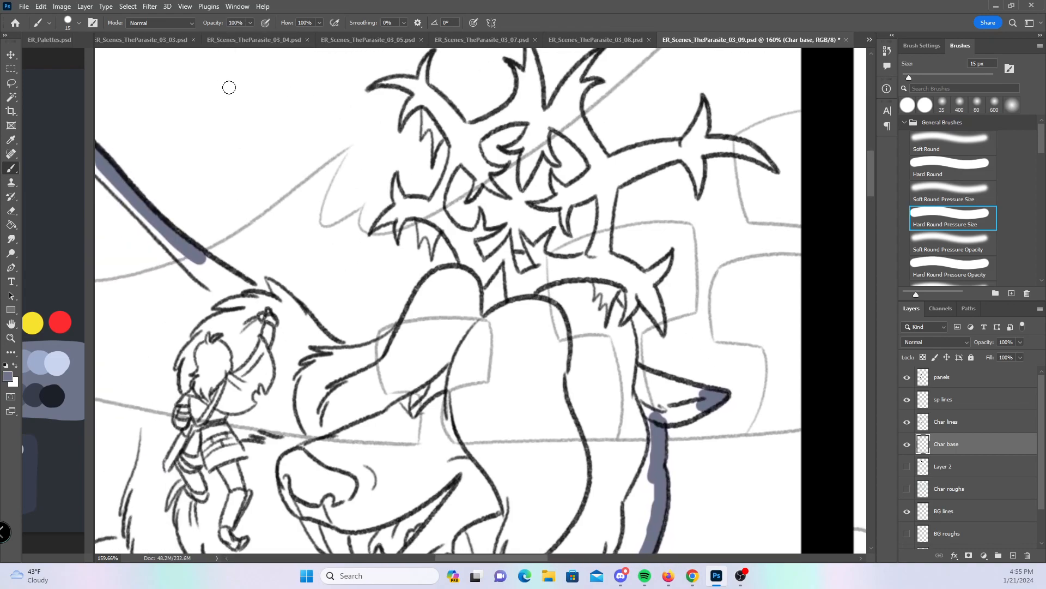
pyautogui.moveTo(274, 292); pyautogui.dragTo(298, 310)
# - Fill the low antler prong on the rider's side and the small tines at the antlers' lower centre, then save the page
pyautogui.moveTo(376, 224)
pyautogui.mouseDown()
pyautogui.moveTo(396, 181)
pyautogui.moveTo(398, 233)
pyautogui.moveTo(410, 206)
pyautogui.moveTo(419, 211)
pyautogui.moveTo(432, 255)
pyautogui.moveTo(431, 225)
pyautogui.moveTo(488, 213)
pyautogui.moveTo(479, 214)
pyautogui.moveTo(477, 234)
pyautogui.moveTo(508, 221)
pyautogui.moveTo(516, 265)
pyautogui.moveTo(524, 236)
pyautogui.moveTo(534, 248)
pyautogui.moveTo(550, 231)
pyautogui.moveTo(541, 255)
pyautogui.mouseUp()
pyautogui.hotkey('ctrl', 'z')
pyautogui.moveTo(625, 312); pyautogui.dragTo(563, 376)
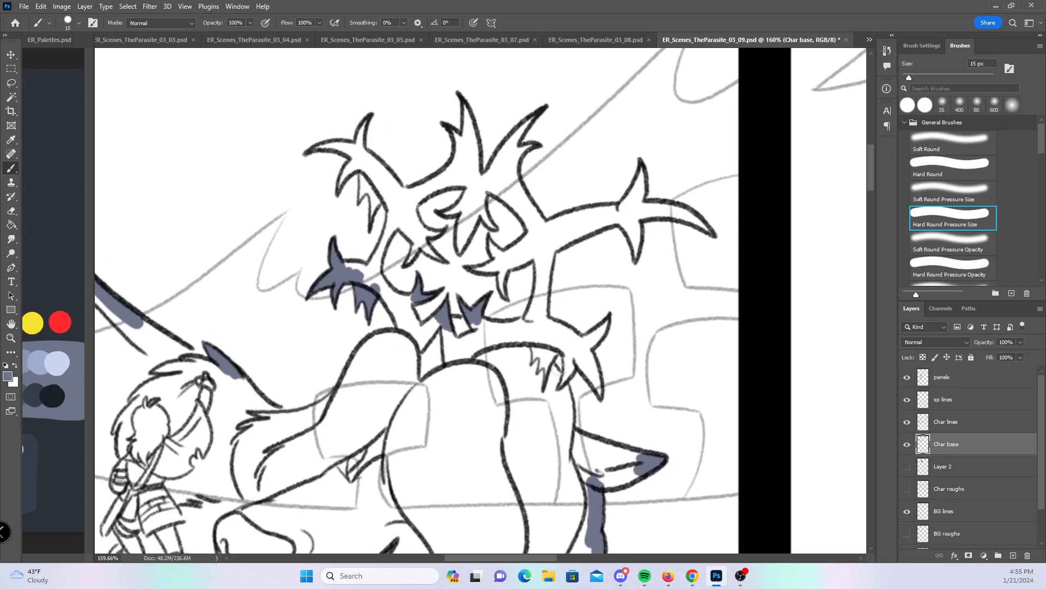
pyautogui.hotkey('ctrl', 's')
# - Fill the upper antler branch on the rider's side, including its prongs and hanging strands, with Hard Round Pressure Size
pyautogui.moveTo(326, 146); pyautogui.dragTo(354, 146)
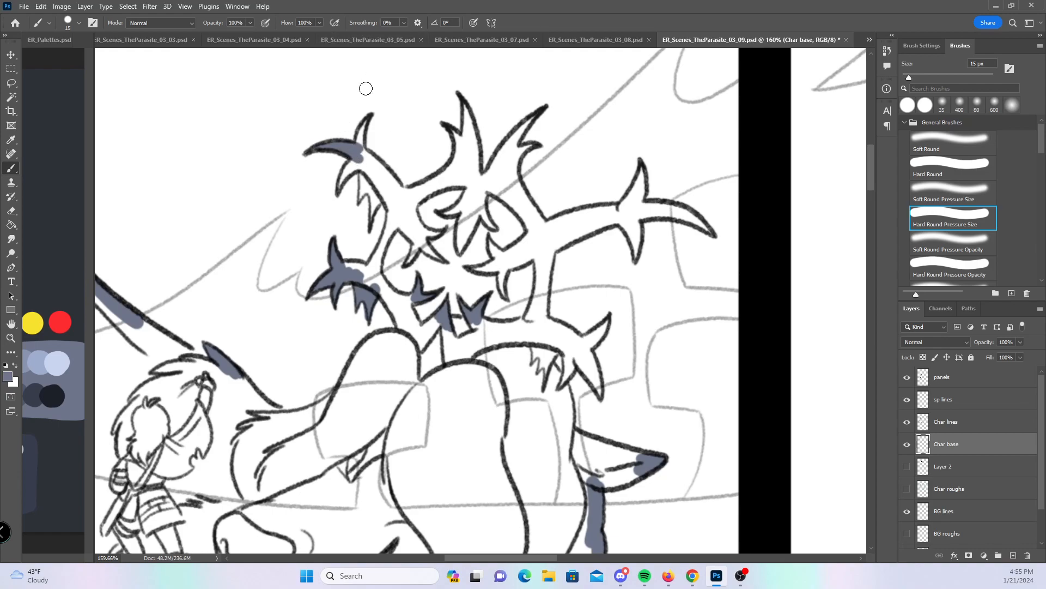
pyautogui.moveTo(361, 132); pyautogui.dragTo(361, 121)
pyautogui.moveTo(339, 190); pyautogui.dragTo(357, 165)
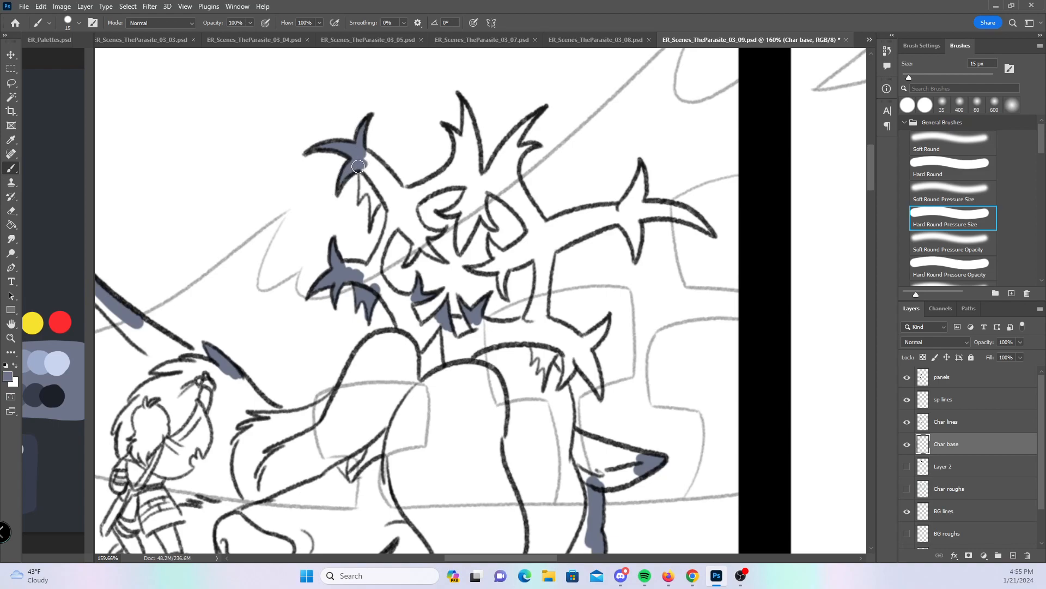
pyautogui.moveTo(359, 202)
pyautogui.mouseDown()
pyautogui.moveTo(367, 176)
pyautogui.moveTo(370, 224)
pyautogui.moveTo(383, 192)
pyautogui.moveTo(379, 163)
pyautogui.moveTo(398, 192)
pyautogui.mouseUp()
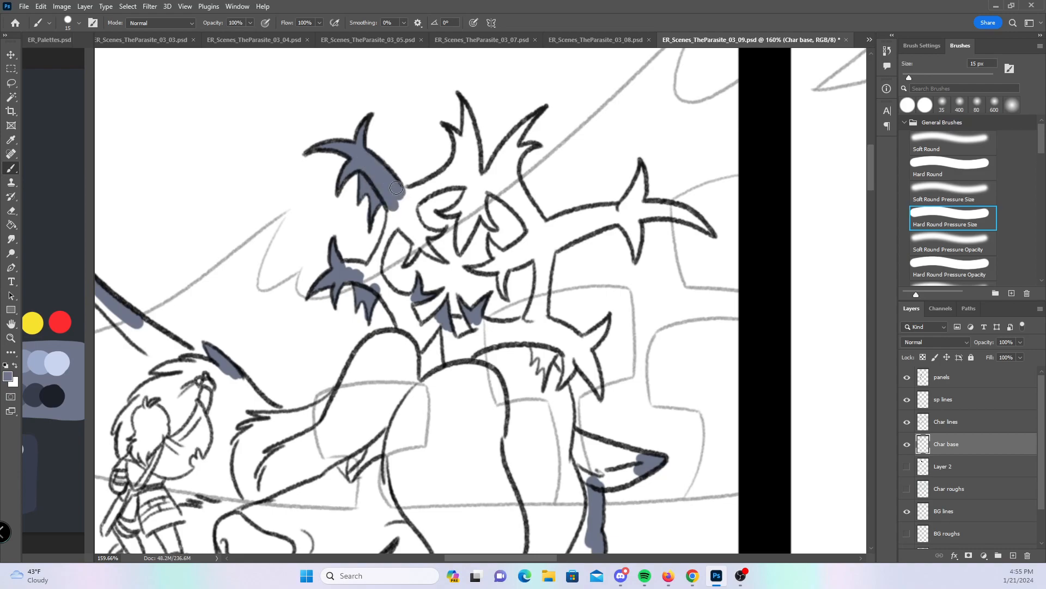
# - Fill the two topmost antler prongs and the inner tines around the antlers' centre with Hard Round Pressure Size
pyautogui.moveTo(408, 259)
pyautogui.mouseDown()
pyautogui.moveTo(417, 233)
pyautogui.moveTo(436, 255)
pyautogui.moveTo(420, 230)
pyautogui.moveTo(467, 202)
pyautogui.moveTo(460, 251)
pyautogui.moveTo(472, 220)
pyautogui.moveTo(494, 231)
pyautogui.moveTo(481, 188)
pyautogui.mouseUp()
pyautogui.moveTo(453, 132)
pyautogui.mouseDown()
pyautogui.moveTo(468, 112)
pyautogui.moveTo(464, 133)
pyautogui.moveTo(475, 140)
pyautogui.mouseUp()
pyautogui.moveTo(533, 115)
pyautogui.mouseDown()
pyautogui.moveTo(506, 153)
pyautogui.moveTo(509, 163)
pyautogui.moveTo(532, 145)
pyautogui.moveTo(523, 154)
pyautogui.mouseUp()
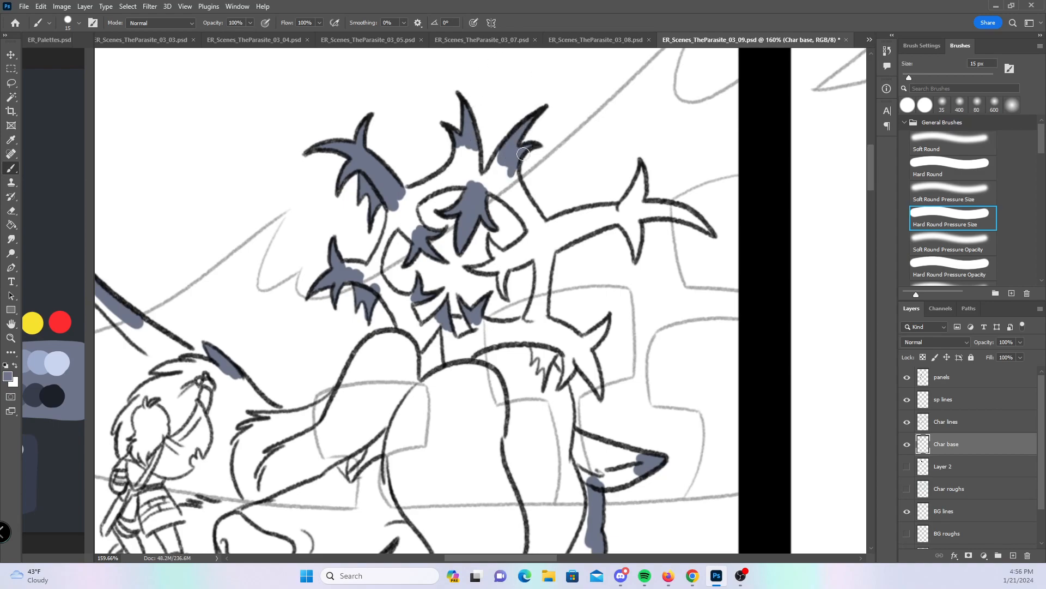
pyautogui.moveTo(490, 240)
pyautogui.mouseDown()
pyautogui.moveTo(502, 255)
pyautogui.moveTo(493, 262)
pyautogui.moveTo(507, 266)
pyautogui.mouseUp()
# - Fill the prong tips of the long outer antler branch, and the lower prong cluster above the ear with its hanging strands
pyautogui.moveTo(642, 166); pyautogui.dragTo(641, 178)
pyautogui.moveTo(683, 208); pyautogui.dragTo(714, 234)
pyautogui.moveTo(630, 252); pyautogui.dragTo(634, 224)
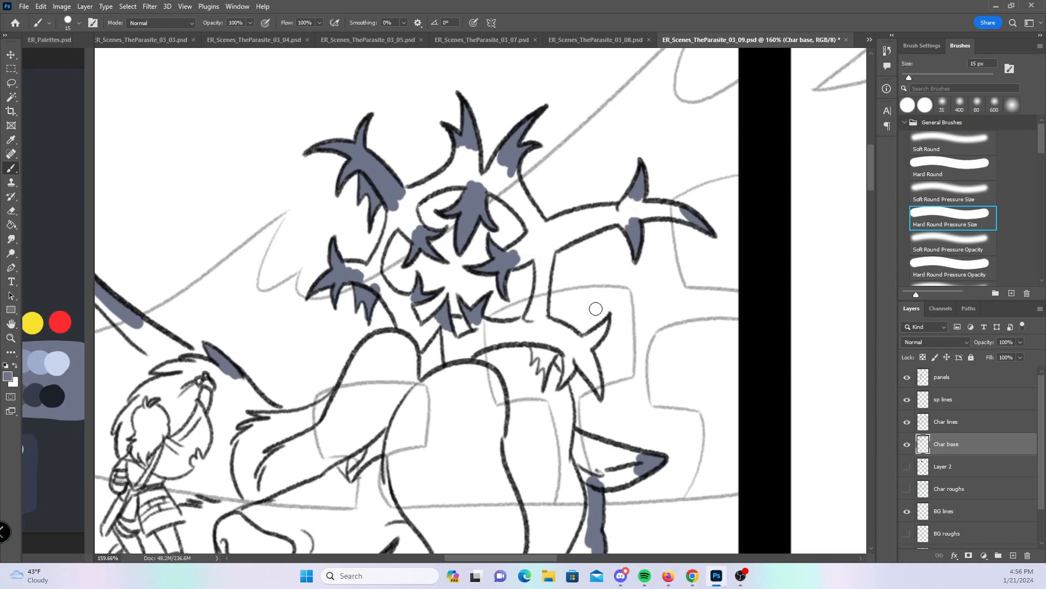
pyautogui.moveTo(593, 334); pyautogui.dragTo(607, 319)
pyautogui.moveTo(567, 384)
pyautogui.mouseDown()
pyautogui.moveTo(566, 360)
pyautogui.moveTo(584, 359)
pyautogui.moveTo(597, 390)
pyautogui.moveTo(586, 348)
pyautogui.mouseUp()
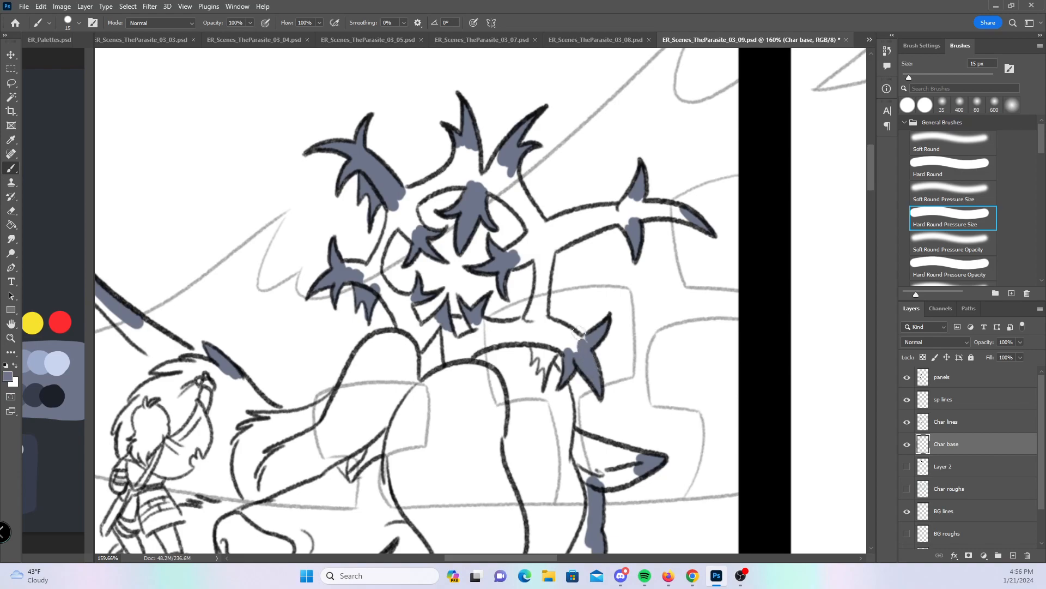
pyautogui.moveTo(539, 387); pyautogui.dragTo(558, 349)
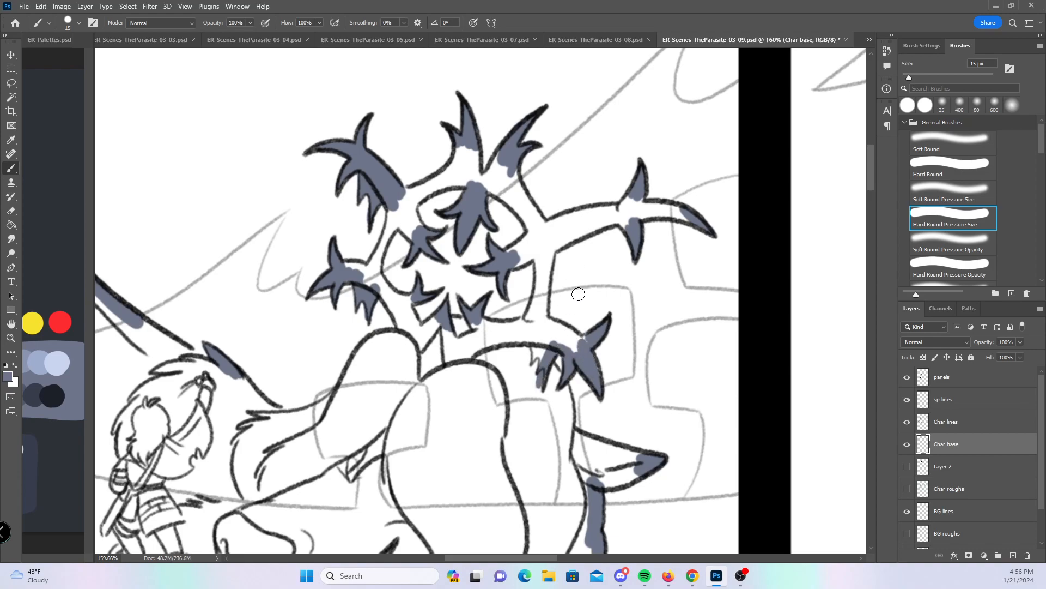
# - Paint the low antler branch on the rider's side and the line from the back over the neck to the head with Hard Round
pyautogui.click(969, 172)
pyautogui.moveTo(362, 251)
pyautogui.mouseDown()
pyautogui.moveTo(355, 270)
pyautogui.moveTo(376, 278)
pyautogui.moveTo(410, 338)
pyautogui.mouseUp()
pyautogui.moveTo(125, 318)
pyautogui.mouseDown()
pyautogui.moveTo(232, 384)
pyautogui.moveTo(319, 415)
pyautogui.moveTo(348, 370)
pyautogui.moveTo(391, 340)
pyautogui.moveTo(415, 340)
pyautogui.mouseUp()
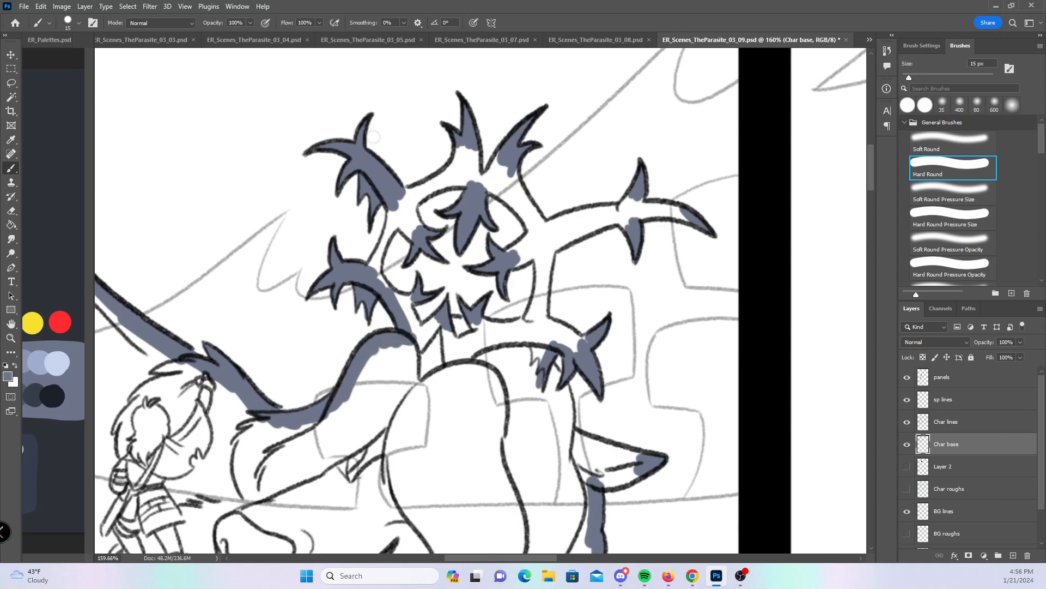
# - Fill the antlers' lower stems, base and outer branch, plus the edges of the head and ear, with Hard Round at 10 px
pyautogui.press('[')
pyautogui.moveTo(373, 269); pyautogui.dragTo(391, 209)
pyautogui.moveTo(376, 279)
pyautogui.mouseDown()
pyautogui.moveTo(438, 328)
pyautogui.moveTo(533, 318)
pyautogui.mouseUp()
pyautogui.moveTo(512, 266)
pyautogui.mouseDown()
pyautogui.moveTo(535, 247)
pyautogui.moveTo(532, 319)
pyautogui.moveTo(545, 306)
pyautogui.moveTo(547, 250)
pyautogui.moveTo(610, 221)
pyautogui.moveTo(623, 227)
pyautogui.moveTo(632, 200)
pyautogui.moveTo(641, 218)
pyautogui.moveTo(671, 207)
pyautogui.moveTo(680, 215)
pyautogui.mouseUp()
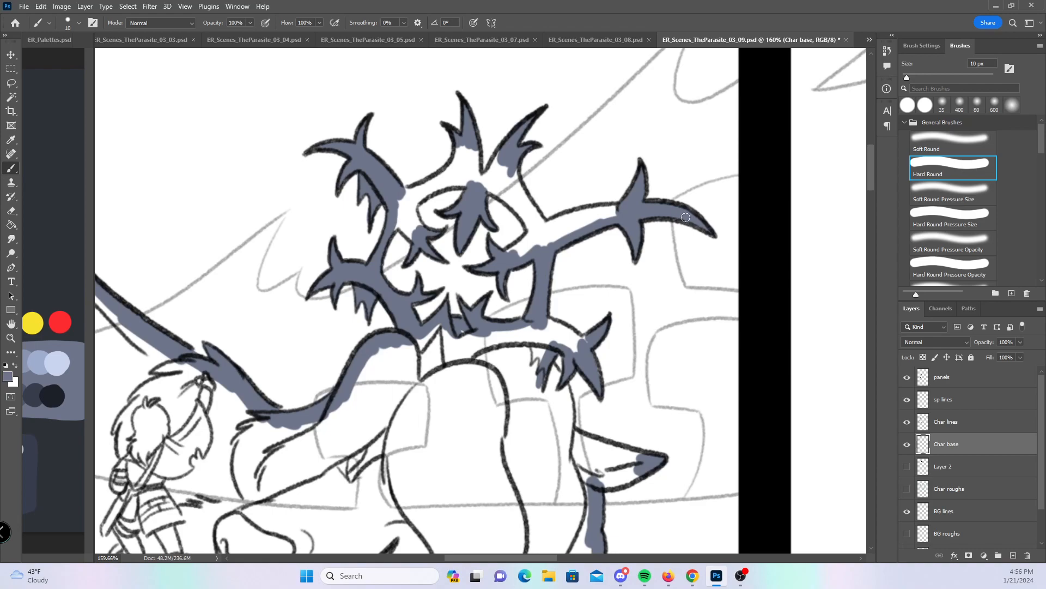
pyautogui.moveTo(550, 325); pyautogui.dragTo(568, 331)
pyautogui.moveTo(545, 369)
pyautogui.mouseDown()
pyautogui.moveTo(562, 384)
pyautogui.moveTo(570, 433)
pyautogui.moveTo(637, 456)
pyautogui.moveTo(640, 470)
pyautogui.moveTo(627, 458)
pyautogui.mouseUp()
# - Fill the remaining white areas of the antlers' central and upper branches and the long outer branch with Hard Round
pyautogui.moveTo(393, 232)
pyautogui.mouseDown()
pyautogui.moveTo(409, 237)
pyautogui.moveTo(415, 219)
pyautogui.mouseUp()
pyautogui.moveTo(413, 208)
pyautogui.mouseDown()
pyautogui.moveTo(460, 181)
pyautogui.moveTo(441, 177)
pyautogui.moveTo(458, 159)
pyautogui.moveTo(453, 170)
pyautogui.moveTo(468, 159)
pyautogui.moveTo(477, 171)
pyautogui.moveTo(457, 170)
pyautogui.moveTo(495, 165)
pyautogui.moveTo(491, 189)
pyautogui.moveTo(530, 232)
pyautogui.moveTo(519, 254)
pyautogui.mouseUp()
pyautogui.moveTo(495, 190); pyautogui.dragTo(546, 227)
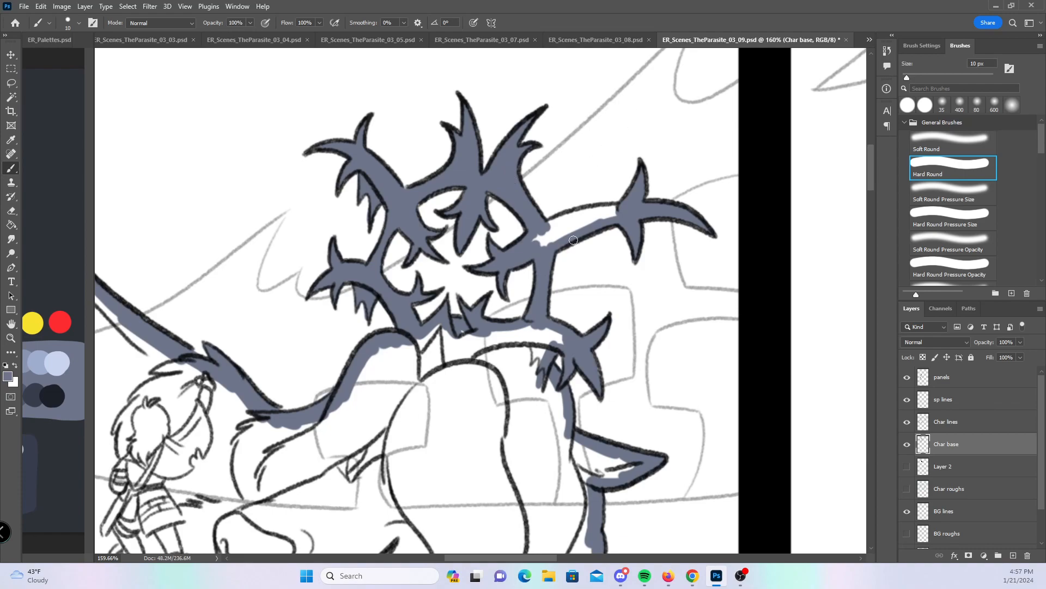
pyautogui.moveTo(537, 239); pyautogui.dragTo(547, 246)
pyautogui.moveTo(606, 222)
pyautogui.mouseDown()
pyautogui.moveTo(582, 220)
pyautogui.moveTo(615, 209)
pyautogui.moveTo(550, 224)
pyautogui.mouseUp()
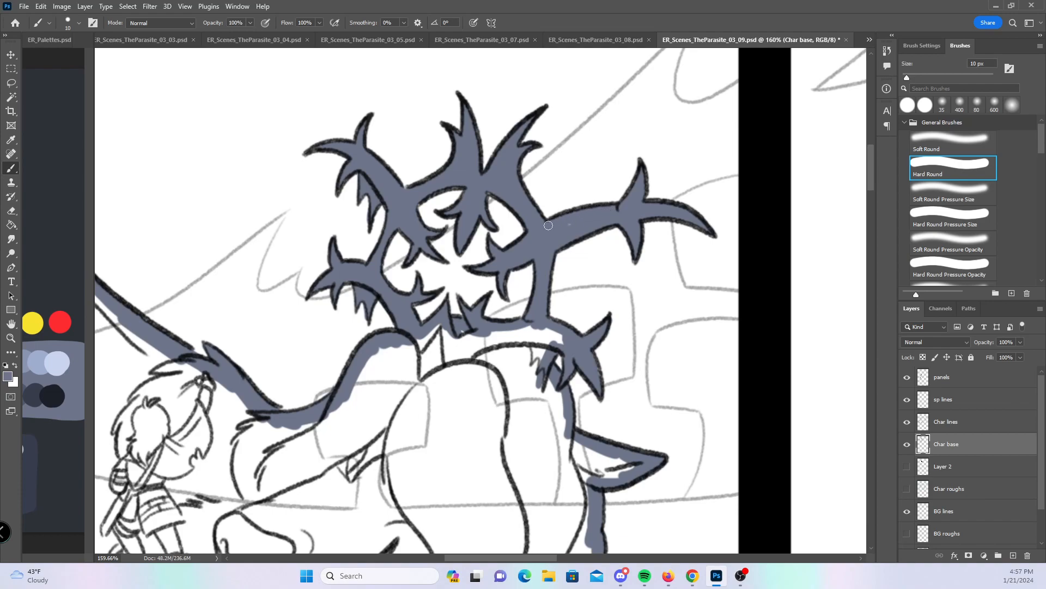
# - In the next panel, fill the walking creature's tail tip and tail fringe with Hard Round Pressure Size at 10 px
pyautogui.moveTo(672, 311); pyautogui.dragTo(613, 327)
pyautogui.moveTo(675, 392); pyautogui.dragTo(571, 301)
pyautogui.moveTo(746, 362); pyautogui.dragTo(443, 336)
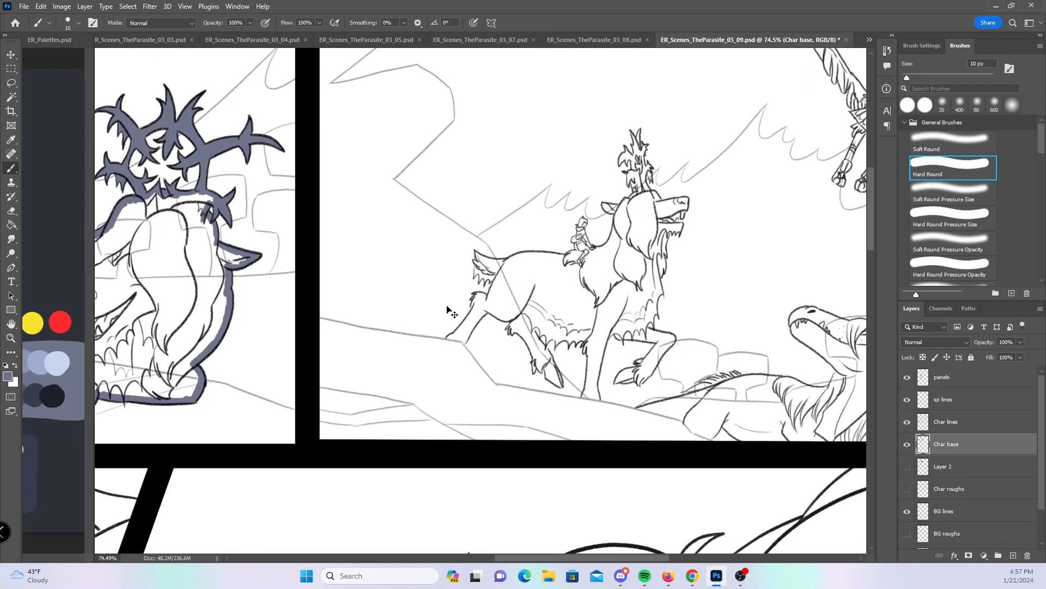
pyautogui.moveTo(491, 227); pyautogui.dragTo(562, 227)
pyautogui.click(923, 212)
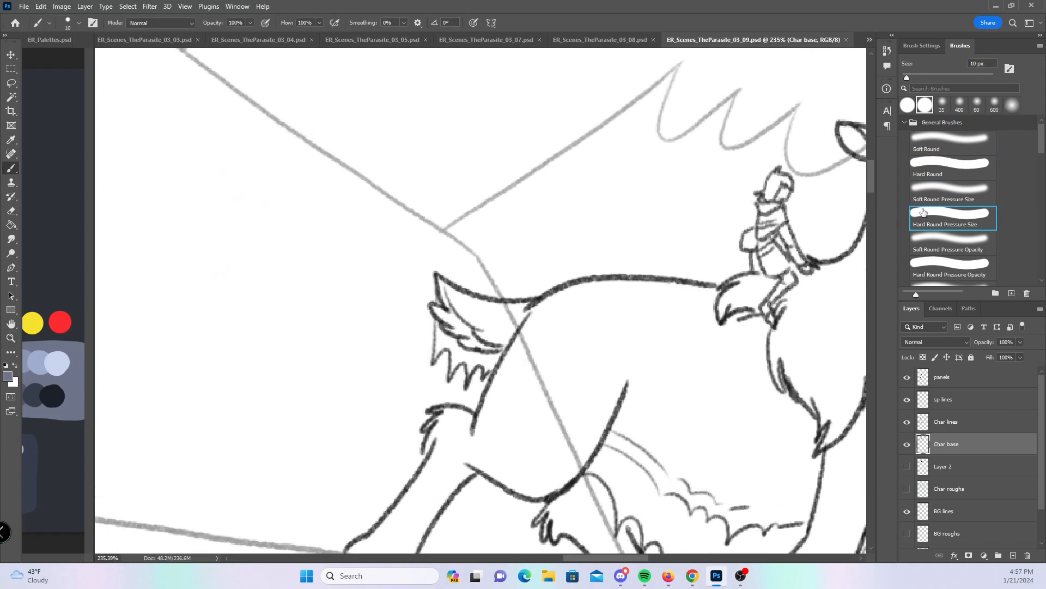
pyautogui.moveTo(445, 289); pyautogui.dragTo(441, 309)
pyautogui.moveTo(438, 354)
pyautogui.mouseDown()
pyautogui.moveTo(449, 379)
pyautogui.moveTo(463, 349)
pyautogui.moveTo(476, 354)
pyautogui.moveTo(467, 380)
pyautogui.moveTo(492, 364)
pyautogui.mouseUp()
# - Fill the fur tufts on both hind-leg joints and the bag on the rider's back with Hard Round Pressure Size
pyautogui.moveTo(579, 375); pyautogui.dragTo(541, 245)
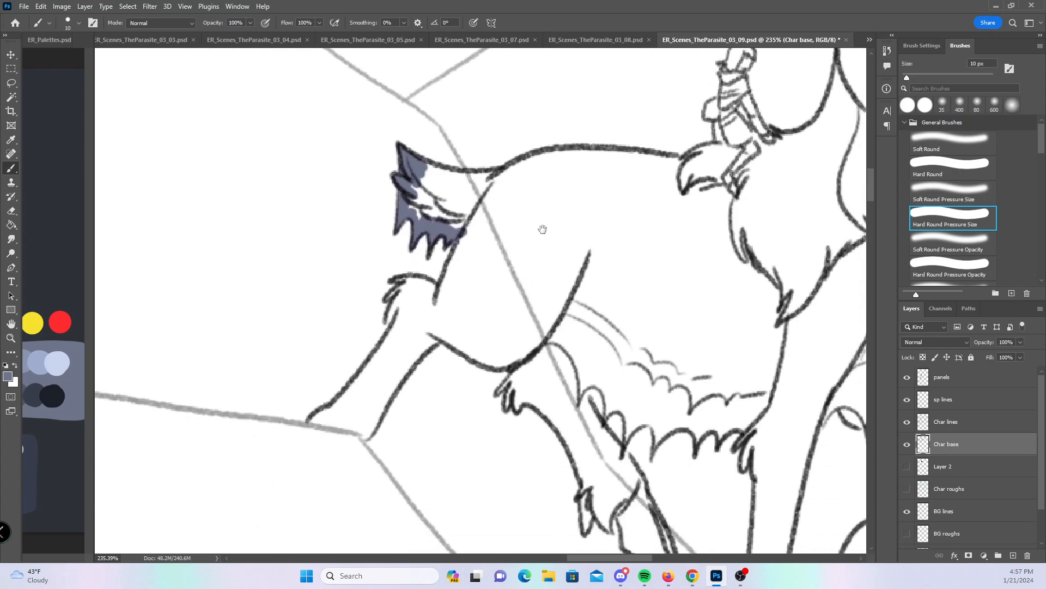
pyautogui.moveTo(395, 282)
pyautogui.mouseDown()
pyautogui.moveTo(442, 295)
pyautogui.moveTo(395, 297)
pyautogui.moveTo(392, 321)
pyautogui.moveTo(401, 283)
pyautogui.mouseUp()
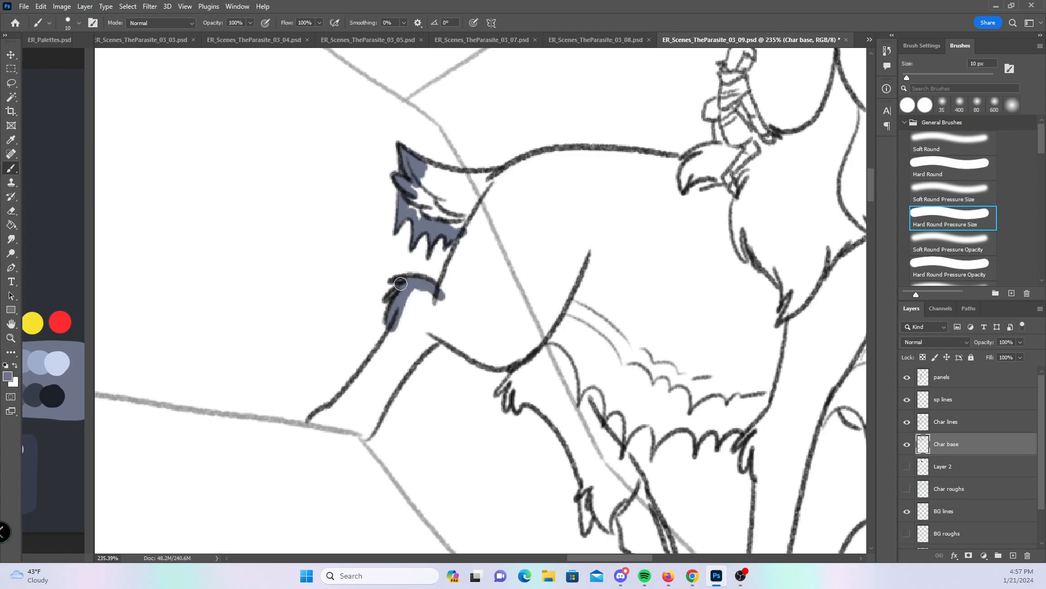
pyautogui.moveTo(497, 392)
pyautogui.mouseDown()
pyautogui.moveTo(522, 365)
pyautogui.moveTo(517, 408)
pyautogui.mouseUp()
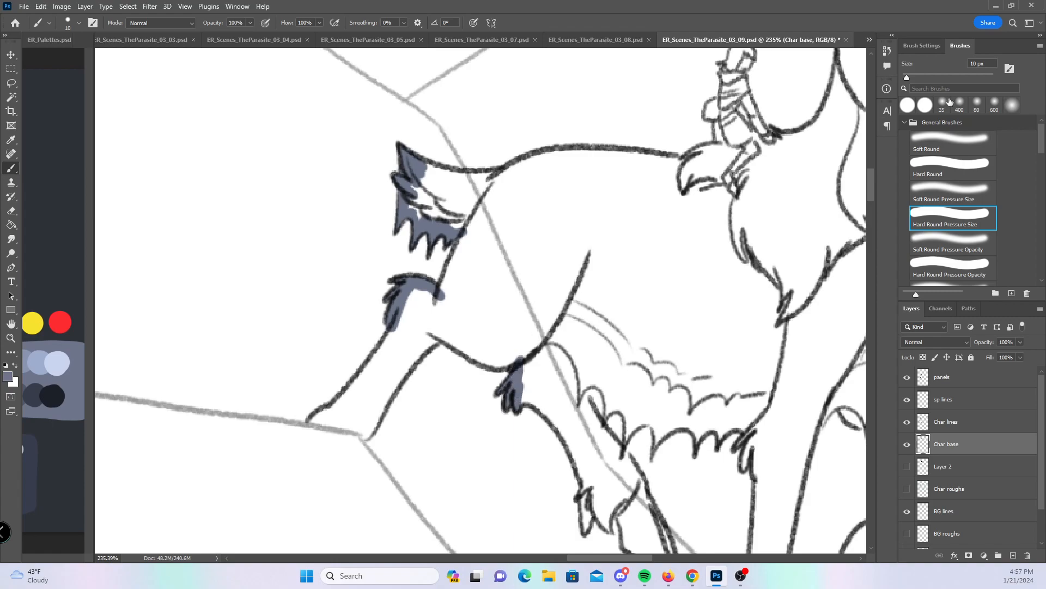
pyautogui.moveTo(715, 113)
pyautogui.mouseDown()
pyautogui.moveTo(708, 109)
pyautogui.moveTo(726, 148)
pyautogui.mouseUp()
# - Paint inside the walking creature's tail and back line, the rear hind leg's edges and the lower thigh line with Hard Round
pyautogui.click(938, 163)
pyautogui.moveTo(403, 180)
pyautogui.mouseDown()
pyautogui.moveTo(437, 210)
pyautogui.moveTo(424, 165)
pyautogui.moveTo(422, 184)
pyautogui.moveTo(446, 177)
pyautogui.moveTo(430, 166)
pyautogui.moveTo(468, 181)
pyautogui.moveTo(605, 161)
pyautogui.moveTo(583, 154)
pyautogui.moveTo(703, 162)
pyautogui.mouseUp()
pyautogui.moveTo(316, 421)
pyautogui.mouseDown()
pyautogui.moveTo(381, 358)
pyautogui.moveTo(411, 297)
pyautogui.mouseUp()
pyautogui.moveTo(365, 424)
pyautogui.mouseDown()
pyautogui.moveTo(334, 415)
pyautogui.moveTo(359, 429)
pyautogui.moveTo(447, 325)
pyautogui.moveTo(509, 368)
pyautogui.moveTo(535, 353)
pyautogui.mouseUp()
# - Fill the walking creature's belly fringe and the nearer hind leg's ankle fur and hoof with Hard Round Pressure Size
pyautogui.moveTo(722, 392)
pyautogui.mouseDown()
pyautogui.moveTo(668, 376)
pyautogui.moveTo(495, 251)
pyautogui.mouseUp()
pyautogui.click(936, 212)
pyautogui.moveTo(351, 319)
pyautogui.mouseDown()
pyautogui.moveTo(379, 296)
pyautogui.moveTo(381, 330)
pyautogui.moveTo(389, 319)
pyautogui.moveTo(404, 338)
pyautogui.moveTo(397, 318)
pyautogui.moveTo(403, 347)
pyautogui.moveTo(433, 336)
pyautogui.moveTo(436, 354)
pyautogui.moveTo(437, 339)
pyautogui.moveTo(461, 332)
pyautogui.moveTo(473, 348)
pyautogui.moveTo(500, 331)
pyautogui.moveTo(495, 349)
pyautogui.moveTo(528, 321)
pyautogui.moveTo(514, 358)
pyautogui.moveTo(541, 328)
pyautogui.moveTo(524, 379)
pyautogui.mouseUp()
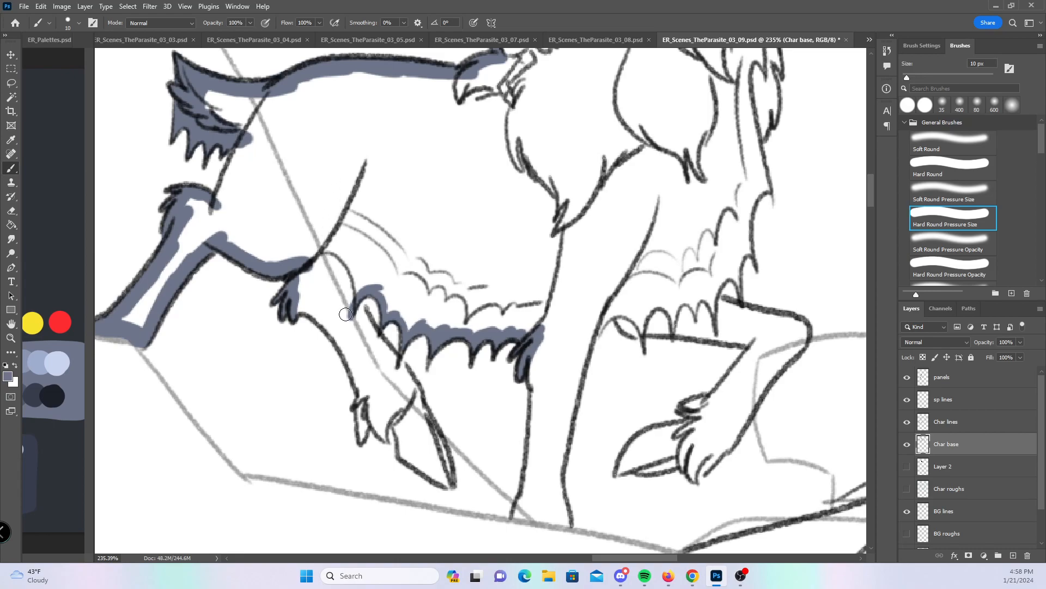
pyautogui.moveTo(367, 409)
pyautogui.mouseDown()
pyautogui.moveTo(362, 439)
pyautogui.moveTo(366, 389)
pyautogui.moveTo(360, 398)
pyautogui.moveTo(382, 431)
pyautogui.moveTo(387, 418)
pyautogui.moveTo(404, 456)
pyautogui.moveTo(445, 484)
pyautogui.moveTo(443, 454)
pyautogui.mouseUp()
# - Paint inside the edges of the nearer hind leg and the straight front leg with Hard Round
pyautogui.click(949, 169)
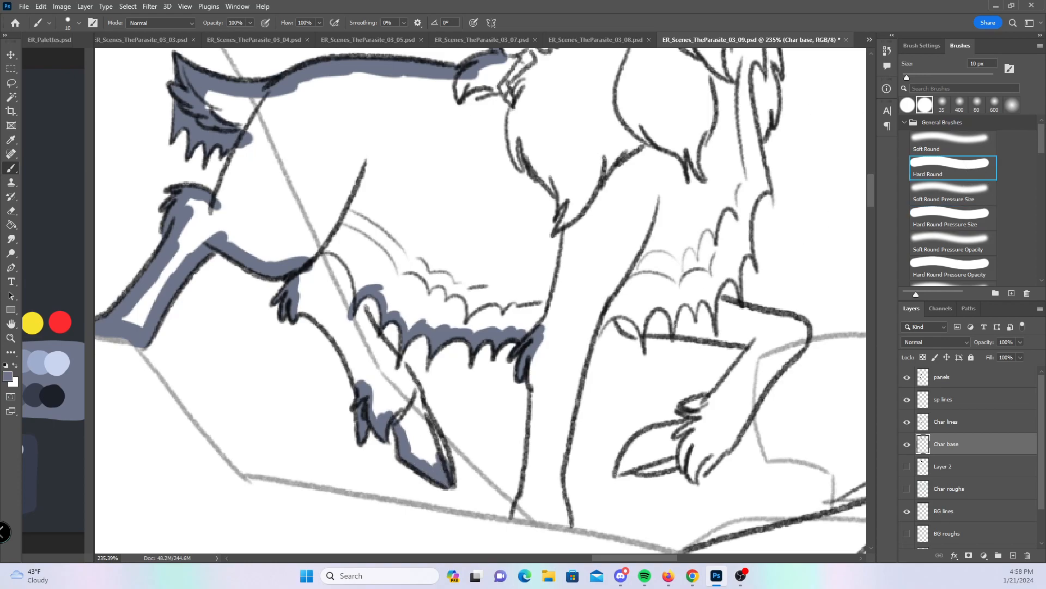
pyautogui.scroll(-1, 481, 301)
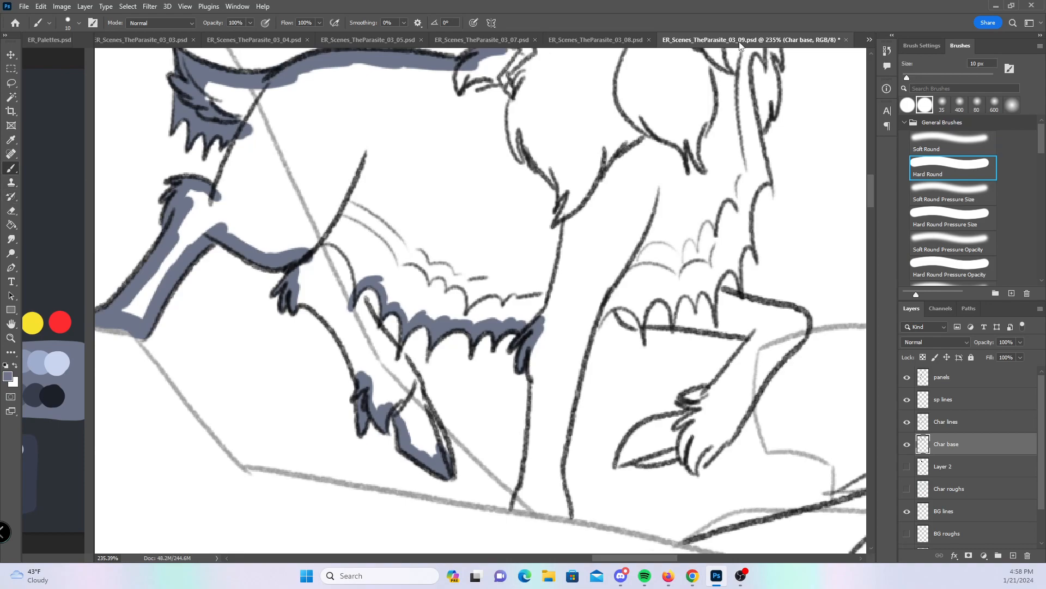
pyautogui.moveTo(299, 297)
pyautogui.mouseDown()
pyautogui.moveTo(321, 308)
pyautogui.moveTo(357, 361)
pyautogui.mouseUp()
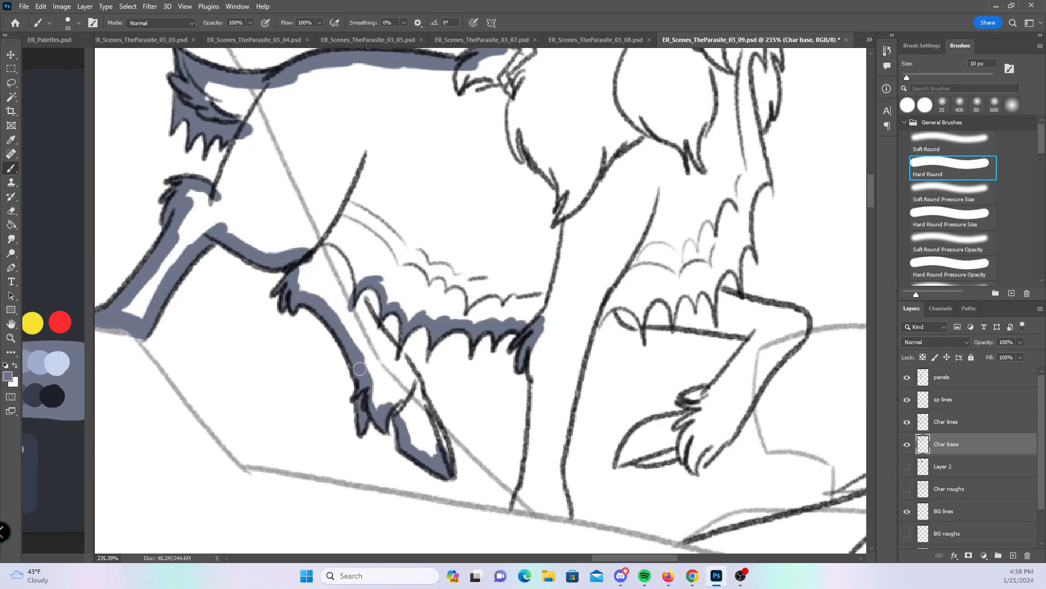
pyautogui.moveTo(343, 275)
pyautogui.mouseDown()
pyautogui.moveTo(419, 398)
pyautogui.moveTo(431, 452)
pyautogui.mouseUp()
pyautogui.moveTo(541, 355)
pyautogui.mouseDown()
pyautogui.moveTo(522, 497)
pyautogui.moveTo(516, 472)
pyautogui.moveTo(527, 507)
pyautogui.moveTo(569, 513)
pyautogui.mouseUp()
pyautogui.moveTo(601, 297)
pyautogui.mouseDown()
pyautogui.moveTo(561, 420)
pyautogui.moveTo(556, 493)
pyautogui.moveTo(546, 423)
pyautogui.mouseUp()
# - Fill the chest fringe edges and the raised front leg's ankle tuft and hoof tip with Hard Round Pressure Size
pyautogui.hscroll(5, 828, 325)
pyautogui.click(920, 209)
pyautogui.moveTo(337, 308)
pyautogui.mouseDown()
pyautogui.moveTo(379, 314)
pyautogui.moveTo(360, 321)
pyautogui.mouseUp()
pyautogui.moveTo(474, 260)
pyautogui.mouseDown()
pyautogui.moveTo(479, 299)
pyautogui.moveTo(504, 187)
pyautogui.mouseUp()
pyautogui.moveTo(433, 402)
pyautogui.mouseDown()
pyautogui.moveTo(454, 395)
pyautogui.moveTo(445, 412)
pyautogui.mouseUp()
pyautogui.moveTo(360, 472)
pyautogui.mouseDown()
pyautogui.moveTo(371, 450)
pyautogui.moveTo(380, 468)
pyautogui.mouseUp()
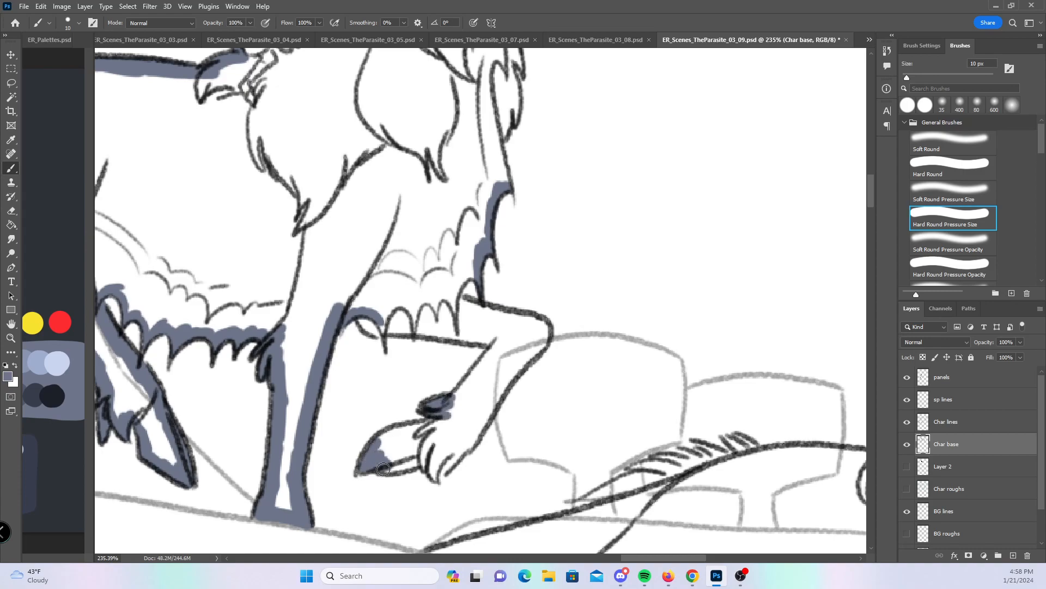
# - Paint inside the raised front leg's edges, ankle fur and hoof, joining them to the chest fringe, with Hard Round
pyautogui.click(935, 158)
pyautogui.moveTo(358, 315); pyautogui.dragTo(459, 331)
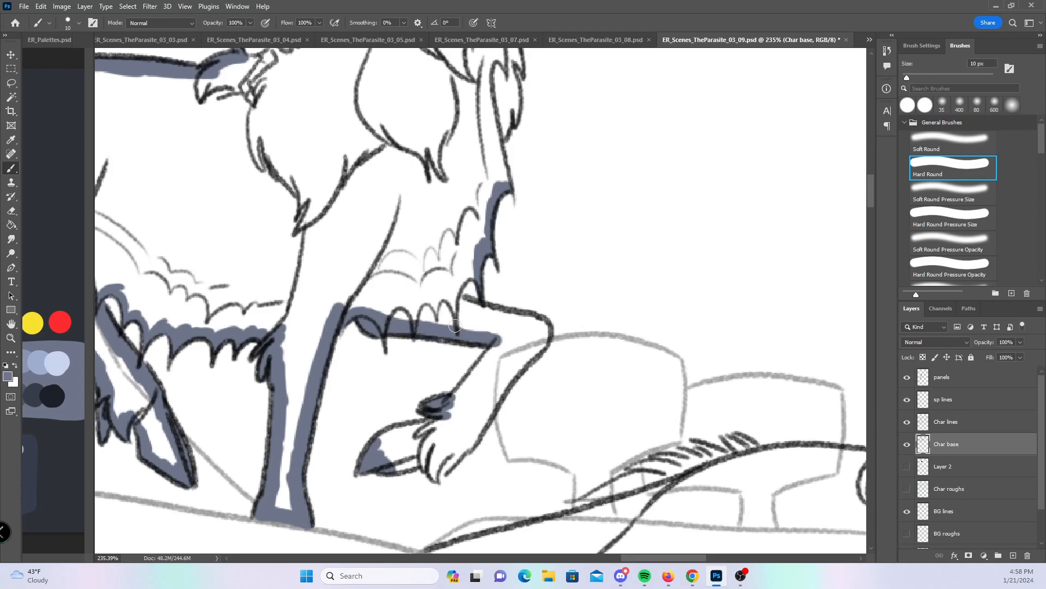
pyautogui.moveTo(453, 303)
pyautogui.mouseDown()
pyautogui.moveTo(473, 268)
pyautogui.moveTo(458, 304)
pyautogui.moveTo(545, 329)
pyautogui.mouseUp()
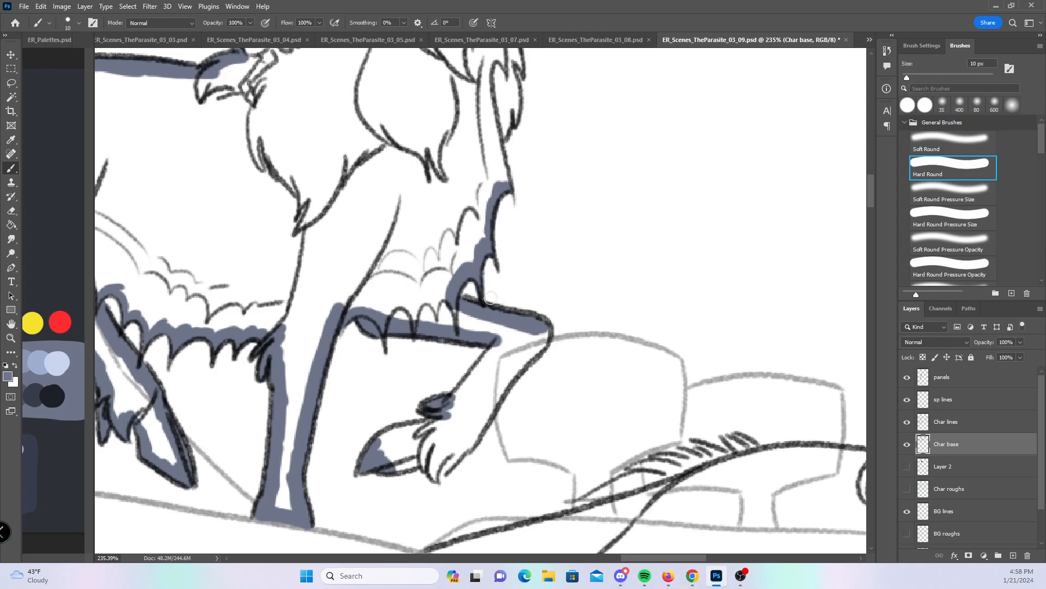
pyautogui.moveTo(377, 453)
pyautogui.mouseDown()
pyautogui.moveTo(391, 434)
pyautogui.moveTo(432, 430)
pyautogui.moveTo(456, 409)
pyautogui.moveTo(448, 404)
pyautogui.moveTo(499, 344)
pyautogui.moveTo(395, 460)
pyautogui.moveTo(432, 456)
pyautogui.moveTo(434, 478)
pyautogui.moveTo(443, 450)
pyautogui.moveTo(425, 467)
pyautogui.moveTo(443, 470)
pyautogui.moveTo(479, 433)
pyautogui.mouseUp()
pyautogui.press('.')
pyautogui.press('.')
pyautogui.click(962, 174)
pyautogui.moveTo(540, 333)
pyautogui.mouseDown()
pyautogui.moveTo(545, 343)
pyautogui.moveTo(488, 410)
pyautogui.mouseUp()
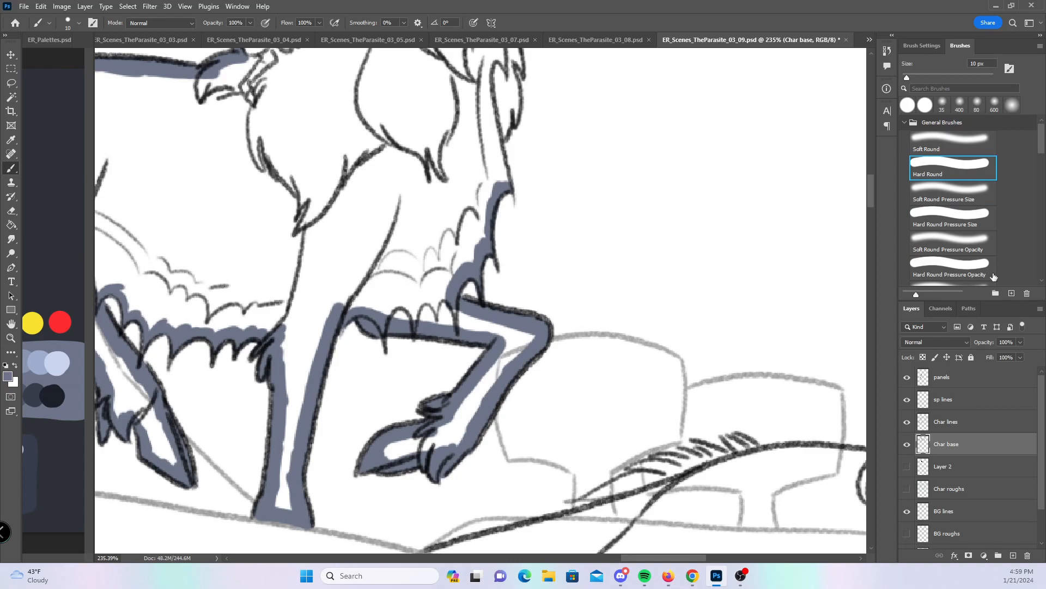
pyautogui.moveTo(871, 189); pyautogui.dragTo(869, 172)
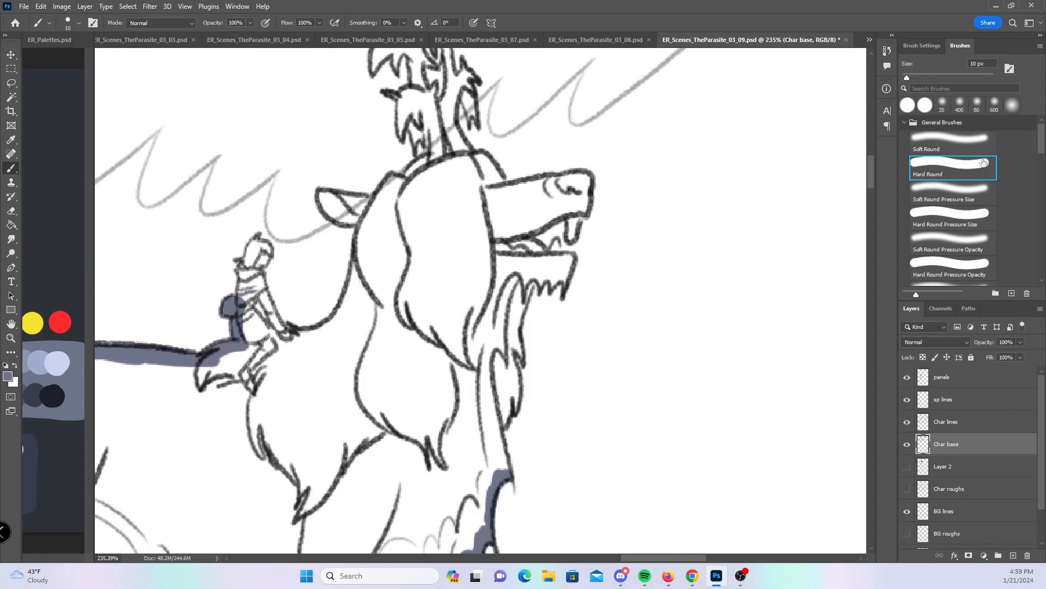
# - Fill the rider and the walking creature's teeth, lower jaw and throat fur with Hard Round Pressure Size
pyautogui.click(953, 215)
pyautogui.moveTo(243, 309)
pyautogui.mouseDown()
pyautogui.moveTo(241, 256)
pyautogui.moveTo(256, 241)
pyautogui.moveTo(260, 268)
pyautogui.moveTo(267, 248)
pyautogui.moveTo(244, 305)
pyautogui.moveTo(261, 291)
pyautogui.moveTo(256, 327)
pyautogui.moveTo(284, 327)
pyautogui.mouseUp()
pyautogui.moveTo(572, 214)
pyautogui.mouseDown()
pyautogui.moveTo(555, 256)
pyautogui.moveTo(535, 233)
pyautogui.moveTo(545, 253)
pyautogui.moveTo(528, 282)
pyautogui.moveTo(544, 272)
pyautogui.moveTo(551, 289)
pyautogui.moveTo(569, 259)
pyautogui.mouseUp()
pyautogui.moveTo(510, 338)
pyautogui.mouseDown()
pyautogui.moveTo(517, 363)
pyautogui.moveTo(515, 305)
pyautogui.moveTo(507, 360)
pyautogui.moveTo(516, 391)
pyautogui.moveTo(496, 436)
pyautogui.moveTo(499, 461)
pyautogui.moveTo(490, 368)
pyautogui.mouseUp()
# - Fill the walking creature's jagged antlers in slate blue, from the pointed tips down to the top of the head
pyautogui.moveTo(870, 174); pyautogui.dragTo(871, 158)
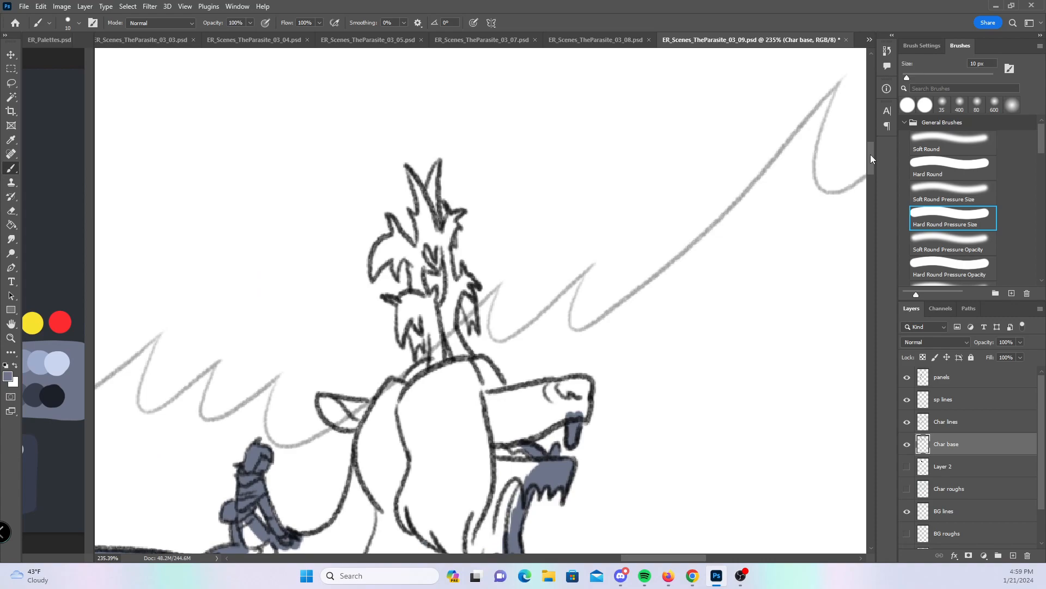
pyautogui.moveTo(388, 215); pyautogui.dragTo(397, 235)
pyautogui.moveTo(374, 274)
pyautogui.mouseDown()
pyautogui.moveTo(386, 240)
pyautogui.moveTo(406, 256)
pyautogui.moveTo(398, 251)
pyautogui.moveTo(420, 245)
pyautogui.moveTo(423, 218)
pyautogui.mouseUp()
pyautogui.moveTo(408, 168)
pyautogui.mouseDown()
pyautogui.moveTo(427, 218)
pyautogui.moveTo(439, 180)
pyautogui.moveTo(444, 234)
pyautogui.moveTo(452, 213)
pyautogui.moveTo(458, 220)
pyautogui.mouseUp()
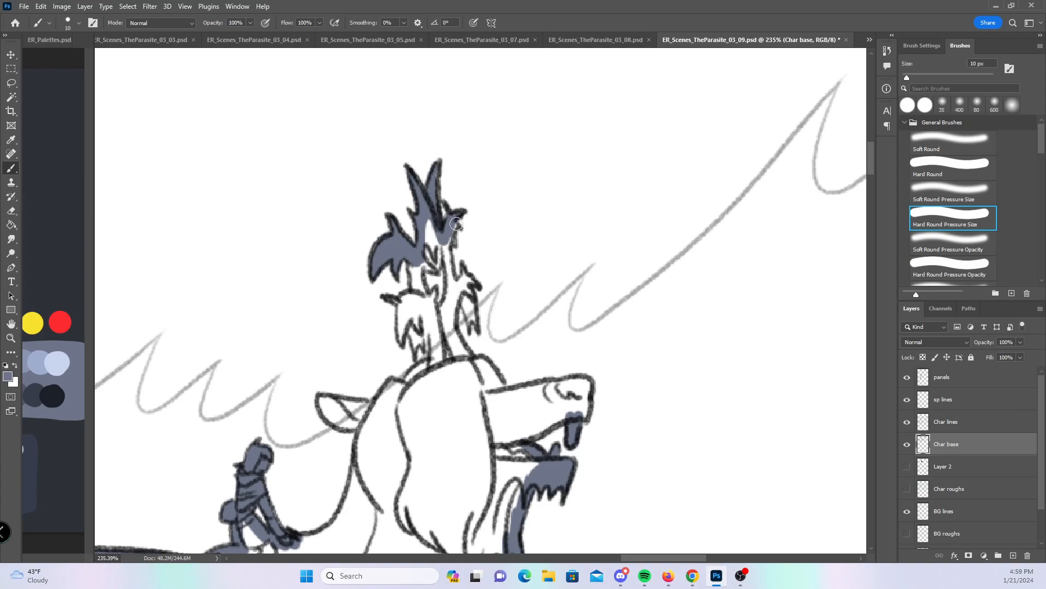
pyautogui.moveTo(423, 262)
pyautogui.mouseDown()
pyautogui.moveTo(430, 227)
pyautogui.moveTo(447, 240)
pyautogui.moveTo(450, 270)
pyautogui.moveTo(415, 289)
pyautogui.moveTo(414, 257)
pyautogui.mouseUp()
pyautogui.moveTo(394, 300)
pyautogui.mouseDown()
pyautogui.moveTo(418, 341)
pyautogui.moveTo(410, 318)
pyautogui.moveTo(425, 319)
pyautogui.moveTo(433, 289)
pyautogui.moveTo(436, 349)
pyautogui.moveTo(435, 264)
pyautogui.moveTo(460, 364)
pyautogui.moveTo(450, 287)
pyautogui.moveTo(446, 327)
pyautogui.moveTo(472, 289)
pyautogui.moveTo(470, 321)
pyautogui.moveTo(454, 284)
pyautogui.mouseUp()
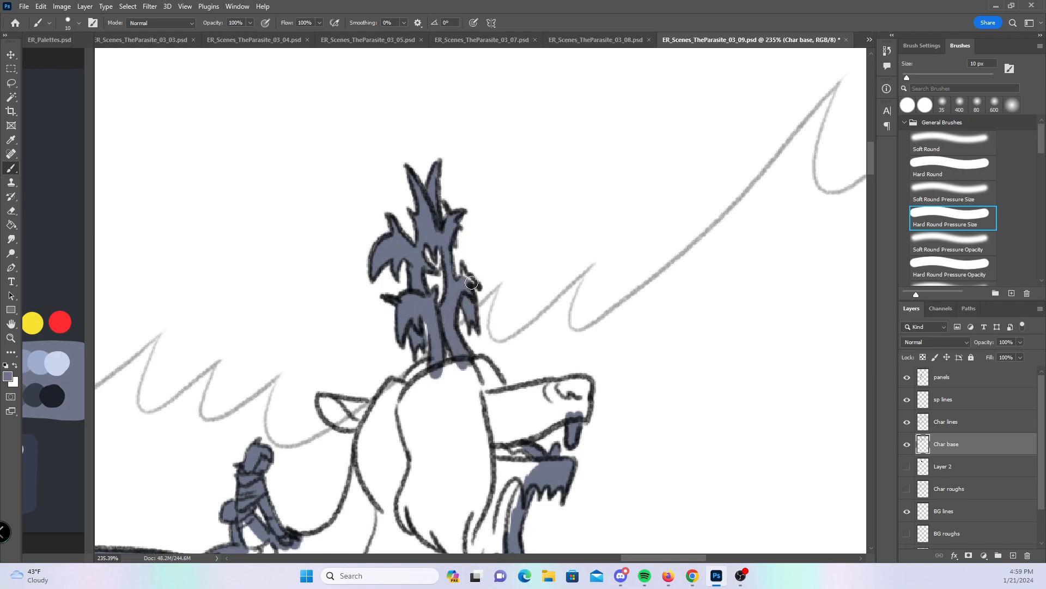
# - Paint inside the edges of the walking creature's muzzle, ear, head and neck with Hard Round, and save the page
pyautogui.moveTo(598, 382); pyautogui.dragTo(635, 257)
pyautogui.click(954, 166)
pyautogui.moveTo(334, 423)
pyautogui.mouseDown()
pyautogui.moveTo(382, 376)
pyautogui.moveTo(393, 321)
pyautogui.mouseUp()
pyautogui.moveTo(349, 283)
pyautogui.mouseDown()
pyautogui.moveTo(392, 330)
pyautogui.moveTo(376, 289)
pyautogui.moveTo(403, 300)
pyautogui.moveTo(416, 275)
pyautogui.moveTo(475, 248)
pyautogui.moveTo(504, 245)
pyautogui.moveTo(520, 265)
pyautogui.moveTo(583, 275)
pyautogui.moveTo(608, 263)
pyautogui.moveTo(616, 297)
pyautogui.moveTo(562, 313)
pyautogui.moveTo(586, 299)
pyautogui.moveTo(597, 273)
pyautogui.moveTo(584, 289)
pyautogui.mouseUp()
pyautogui.moveTo(694, 345); pyautogui.dragTo(636, 355)
pyautogui.moveTo(713, 429); pyautogui.dragTo(485, 378)
pyautogui.hotkey('ctrl', 's')
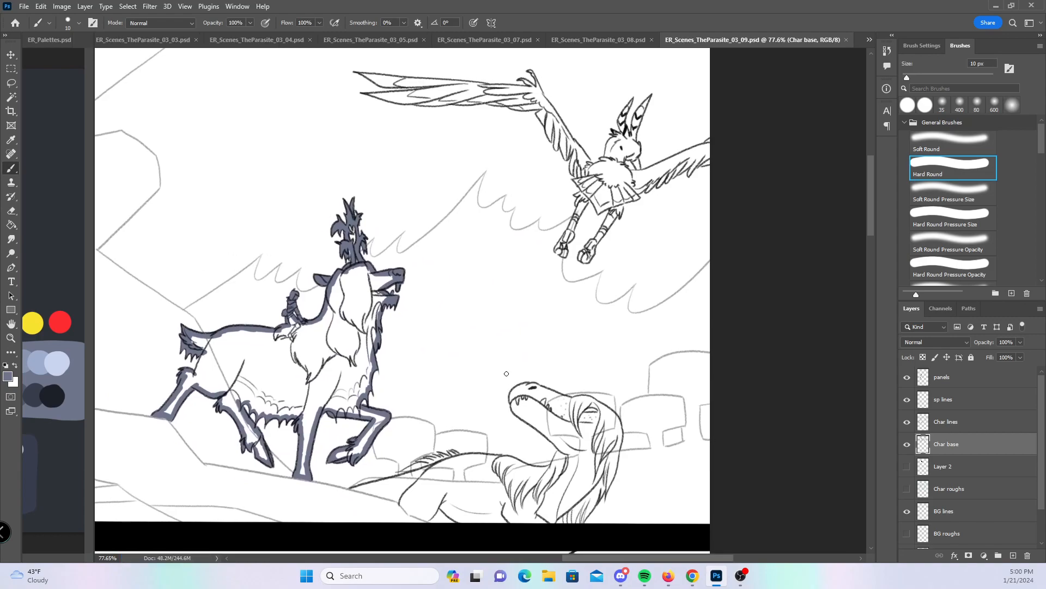
# - Fill the feather tips, claws and lower feathers of the flying creature's fully visible wing with Hard Round Pressure Size
pyautogui.click(954, 212)
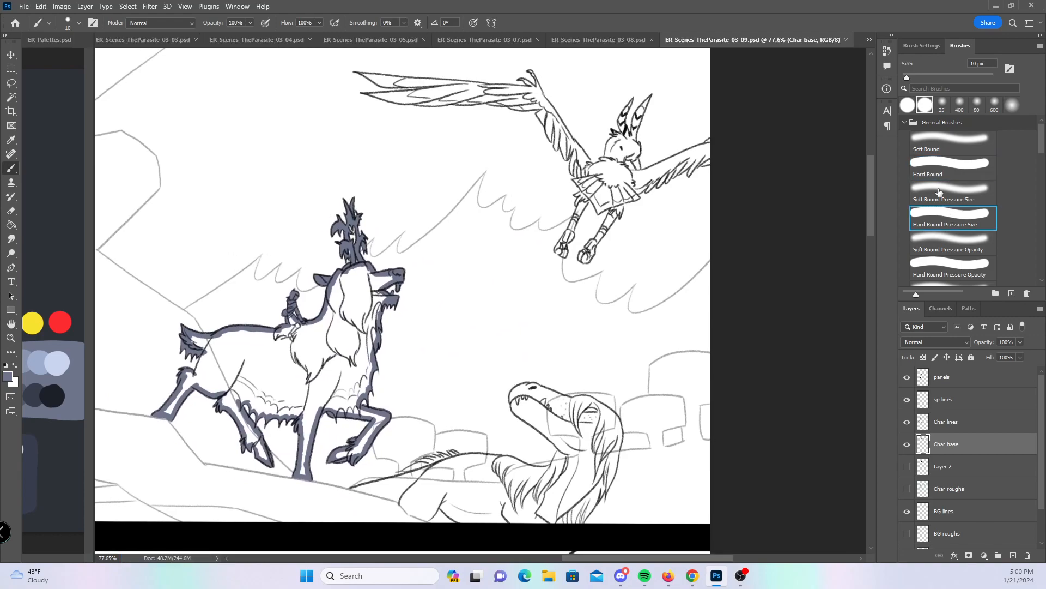
pyautogui.moveTo(534, 155); pyautogui.dragTo(605, 158)
pyautogui.moveTo(520, 197); pyautogui.dragTo(625, 404)
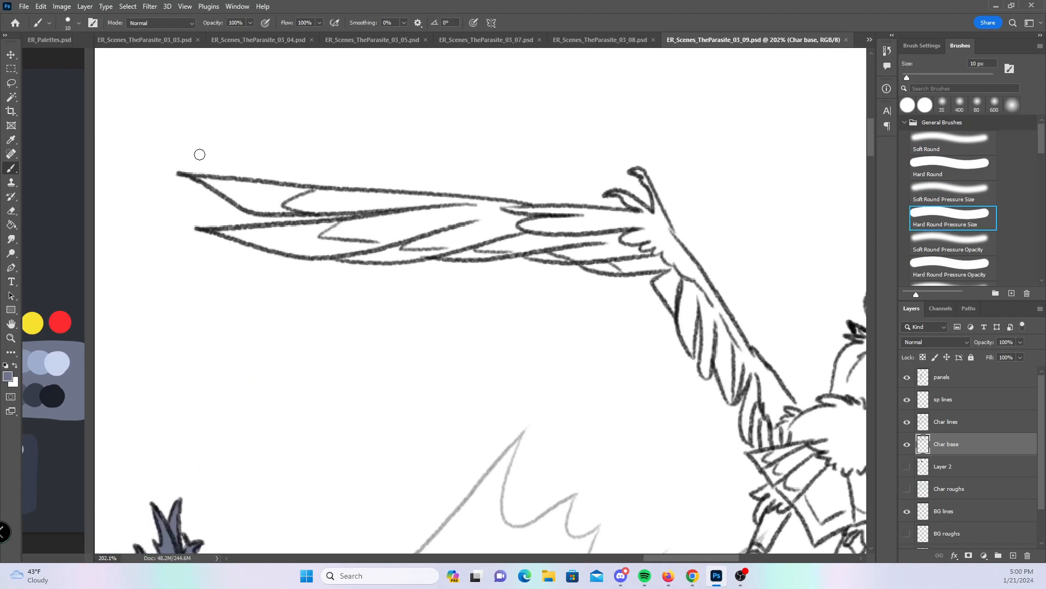
pyautogui.moveTo(213, 187)
pyautogui.mouseDown()
pyautogui.moveTo(231, 196)
pyautogui.moveTo(220, 182)
pyautogui.mouseUp()
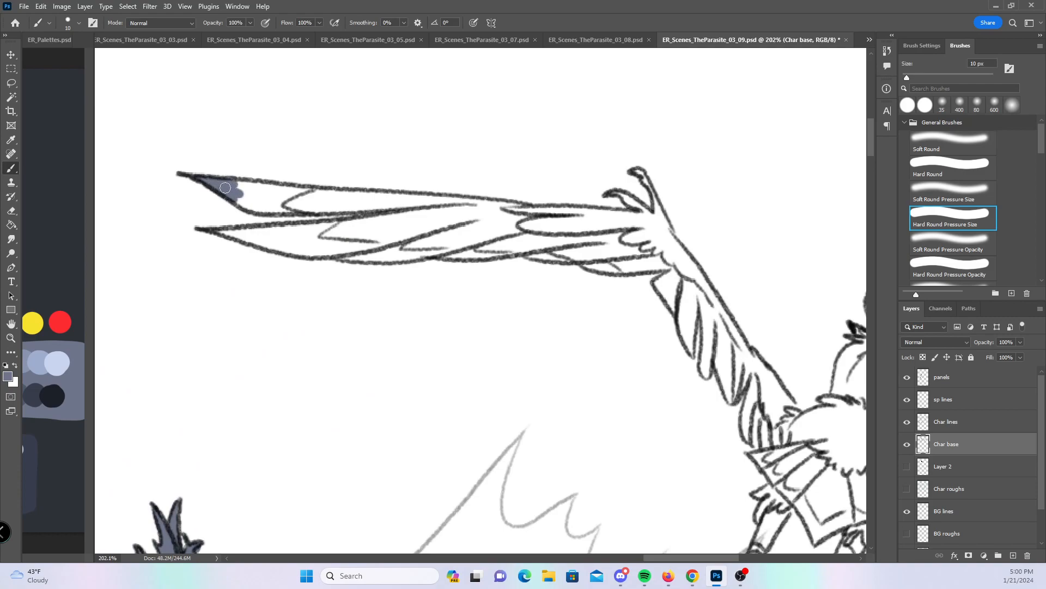
pyautogui.moveTo(248, 240); pyautogui.dragTo(264, 232)
pyautogui.moveTo(621, 194); pyautogui.dragTo(647, 210)
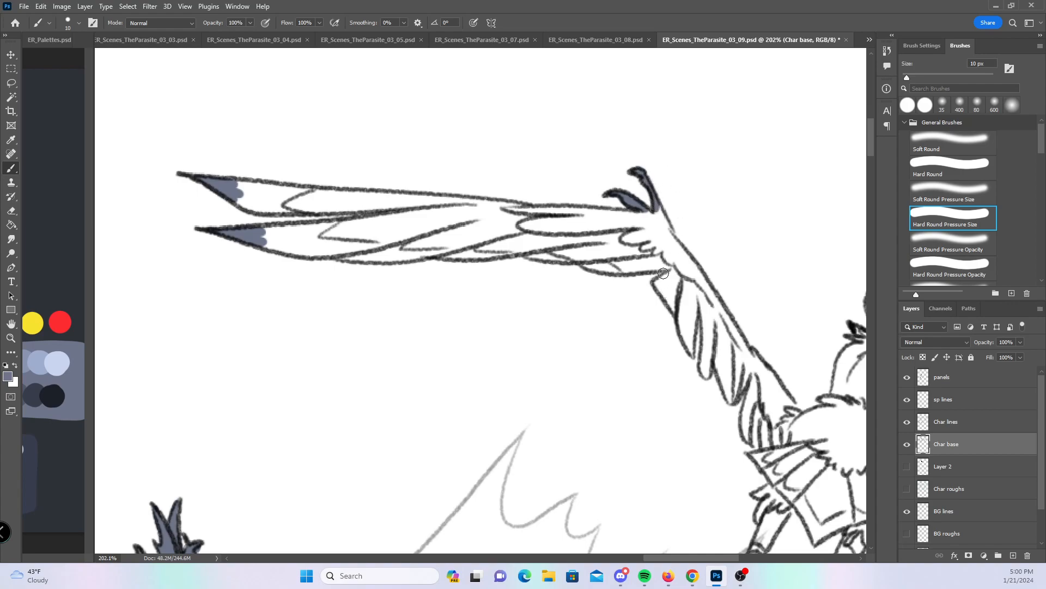
pyautogui.moveTo(656, 283)
pyautogui.mouseDown()
pyautogui.moveTo(673, 308)
pyautogui.moveTo(672, 287)
pyautogui.moveTo(693, 356)
pyautogui.moveTo(687, 336)
pyautogui.moveTo(710, 329)
pyautogui.moveTo(706, 319)
pyautogui.moveTo(704, 362)
pyautogui.moveTo(713, 338)
pyautogui.moveTo(734, 392)
pyautogui.moveTo(761, 382)
pyautogui.moveTo(748, 427)
pyautogui.mouseUp()
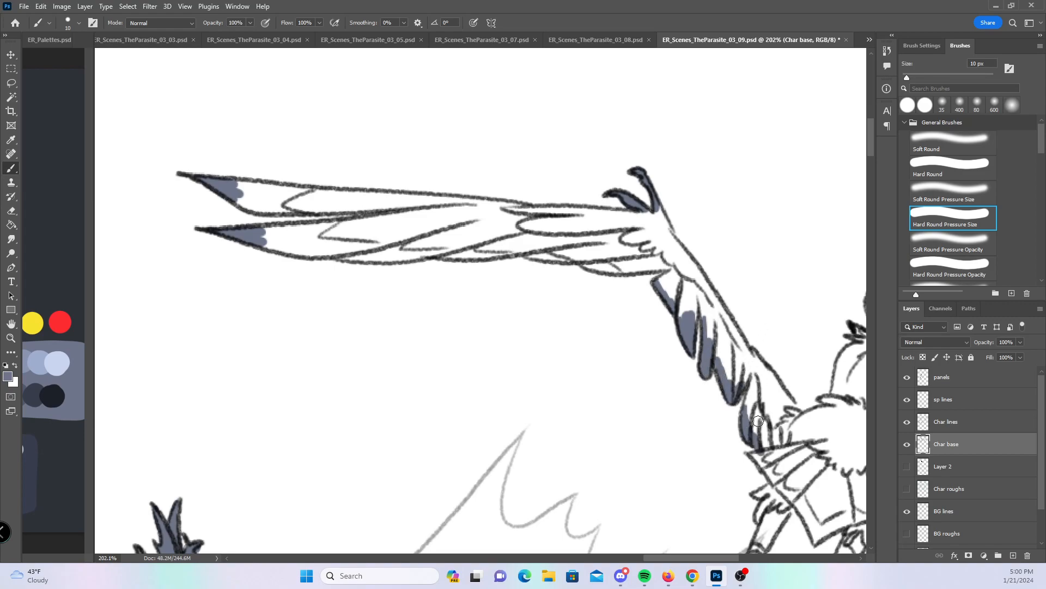
# - Paint inside the upper and lower edges of that wing, joining its feathers down to the body, with Hard Round
pyautogui.click(967, 165)
pyautogui.moveTo(231, 194)
pyautogui.mouseDown()
pyautogui.moveTo(358, 209)
pyautogui.moveTo(232, 188)
pyautogui.moveTo(356, 202)
pyautogui.moveTo(245, 183)
pyautogui.moveTo(392, 203)
pyautogui.moveTo(658, 214)
pyautogui.moveTo(806, 426)
pyautogui.mouseUp()
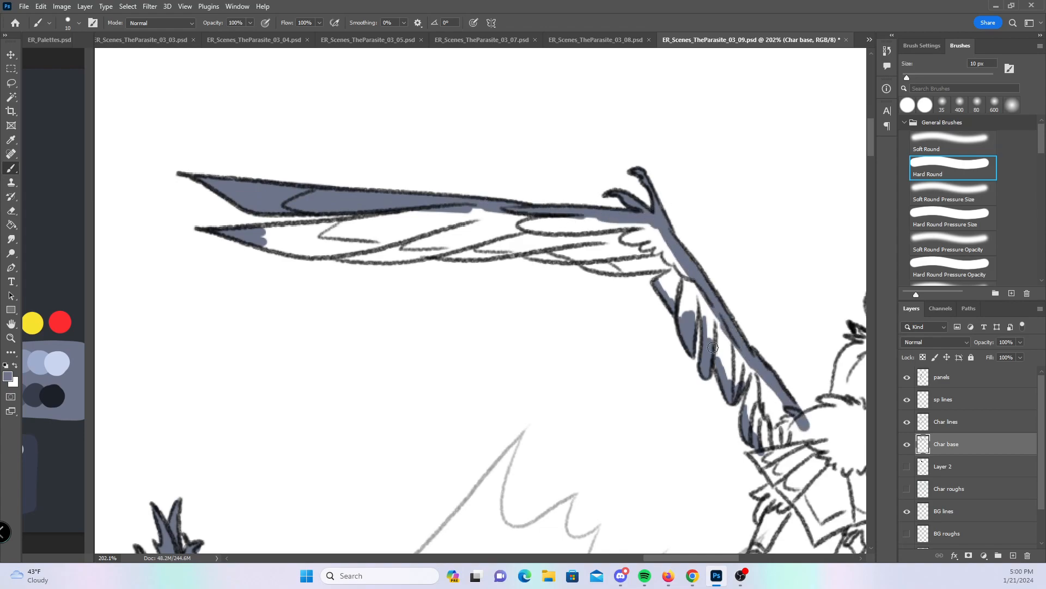
pyautogui.moveTo(265, 228); pyautogui.dragTo(435, 205)
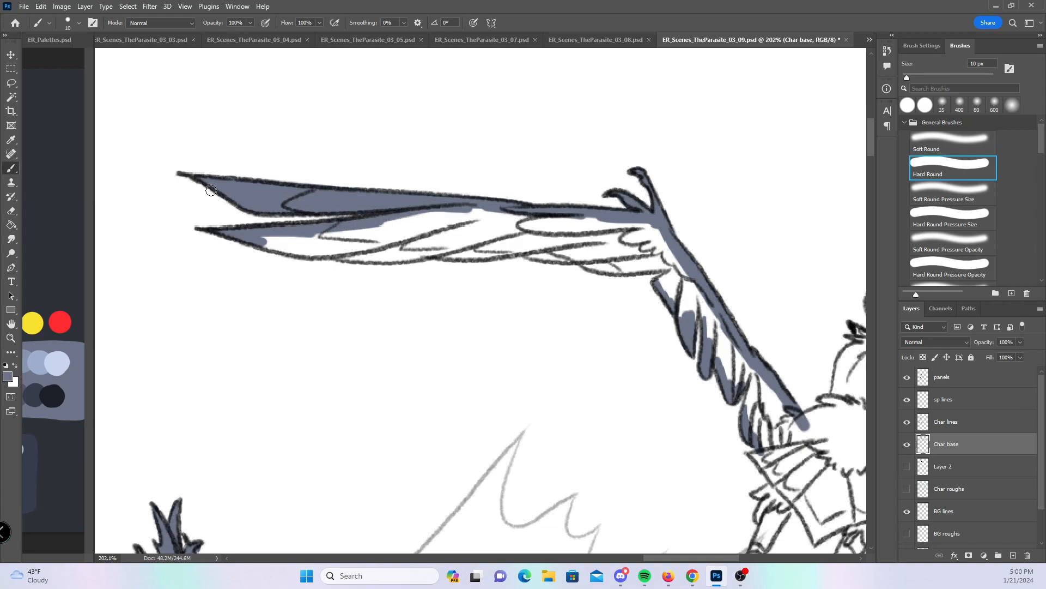
pyautogui.moveTo(246, 232)
pyautogui.mouseDown()
pyautogui.moveTo(321, 254)
pyautogui.moveTo(425, 256)
pyautogui.moveTo(272, 234)
pyautogui.mouseUp()
pyautogui.moveTo(415, 253)
pyautogui.mouseDown()
pyautogui.moveTo(536, 245)
pyautogui.moveTo(656, 268)
pyautogui.moveTo(645, 267)
pyautogui.moveTo(666, 235)
pyautogui.moveTo(683, 306)
pyautogui.moveTo(685, 272)
pyautogui.moveTo(742, 378)
pyautogui.mouseUp()
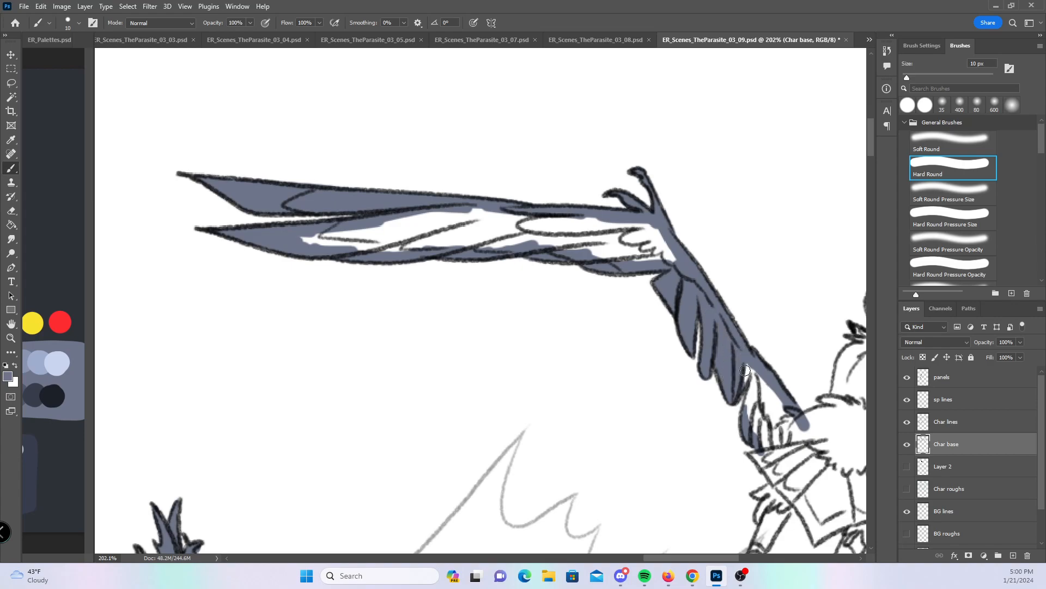
pyautogui.moveTo(715, 418); pyautogui.dragTo(297, 215)
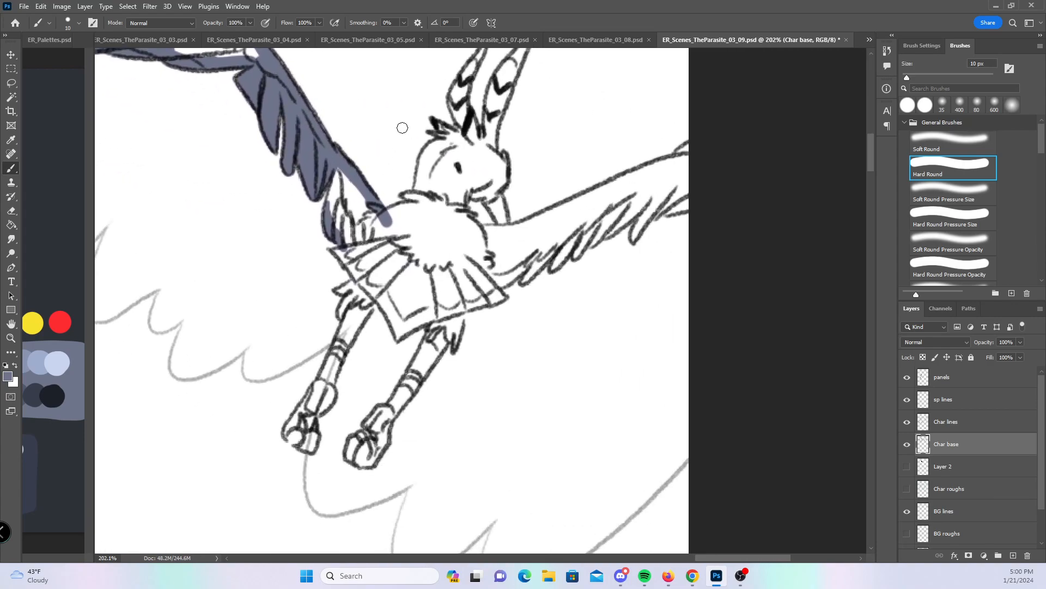
pyautogui.moveTo(338, 169); pyautogui.dragTo(335, 187)
# - Fill the flying creature's tail corners, thigh feathers, feet and the cropped wing's lower feathers with Hard Round Pressure Size
pyautogui.click(956, 217)
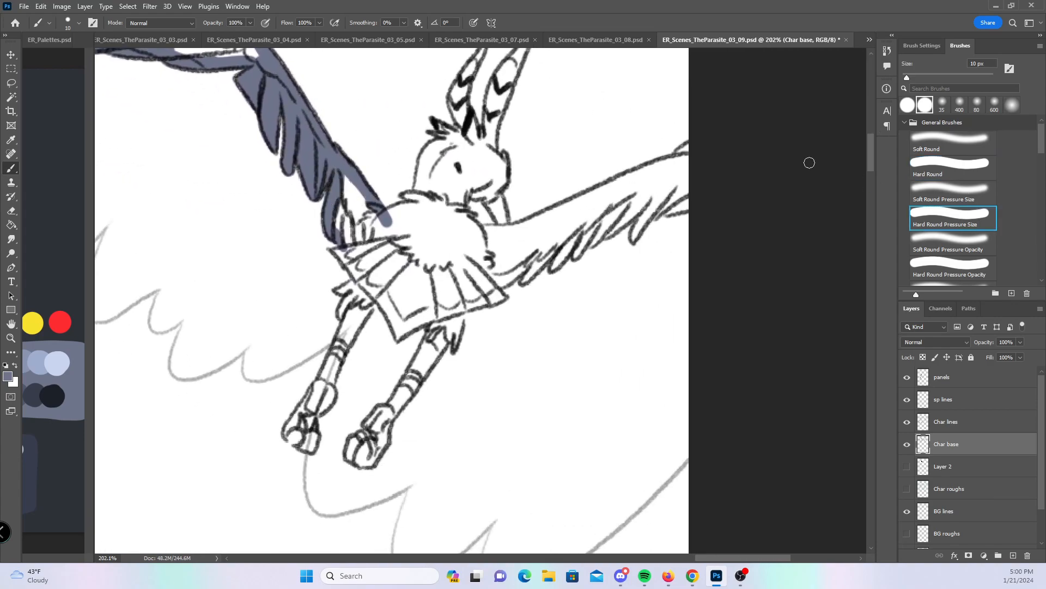
pyautogui.moveTo(339, 252)
pyautogui.mouseDown()
pyautogui.moveTo(347, 258)
pyautogui.moveTo(335, 252)
pyautogui.mouseUp()
pyautogui.moveTo(353, 290); pyautogui.dragTo(344, 316)
pyautogui.moveTo(301, 424)
pyautogui.mouseDown()
pyautogui.moveTo(288, 431)
pyautogui.moveTo(294, 443)
pyautogui.moveTo(312, 445)
pyautogui.moveTo(308, 412)
pyautogui.moveTo(329, 388)
pyautogui.mouseUp()
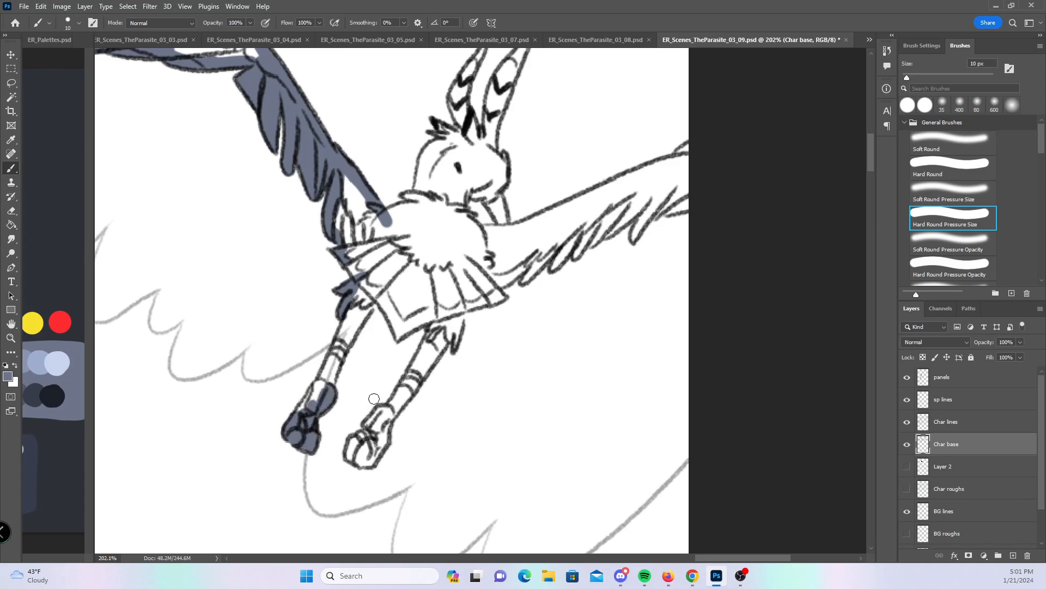
pyautogui.moveTo(381, 410)
pyautogui.mouseDown()
pyautogui.moveTo(350, 451)
pyautogui.moveTo(378, 445)
pyautogui.moveTo(389, 417)
pyautogui.mouseUp()
pyautogui.moveTo(439, 321)
pyautogui.mouseDown()
pyautogui.moveTo(456, 322)
pyautogui.moveTo(454, 349)
pyautogui.moveTo(465, 305)
pyautogui.mouseUp()
pyautogui.moveTo(556, 265); pyautogui.dragTo(582, 224)
pyautogui.moveTo(523, 275)
pyautogui.mouseDown()
pyautogui.moveTo(579, 224)
pyautogui.moveTo(590, 234)
pyautogui.moveTo(575, 254)
pyautogui.moveTo(635, 195)
pyautogui.moveTo(608, 233)
pyautogui.moveTo(656, 195)
pyautogui.moveTo(637, 236)
pyautogui.moveTo(650, 218)
pyautogui.moveTo(709, 201)
pyautogui.mouseUp()
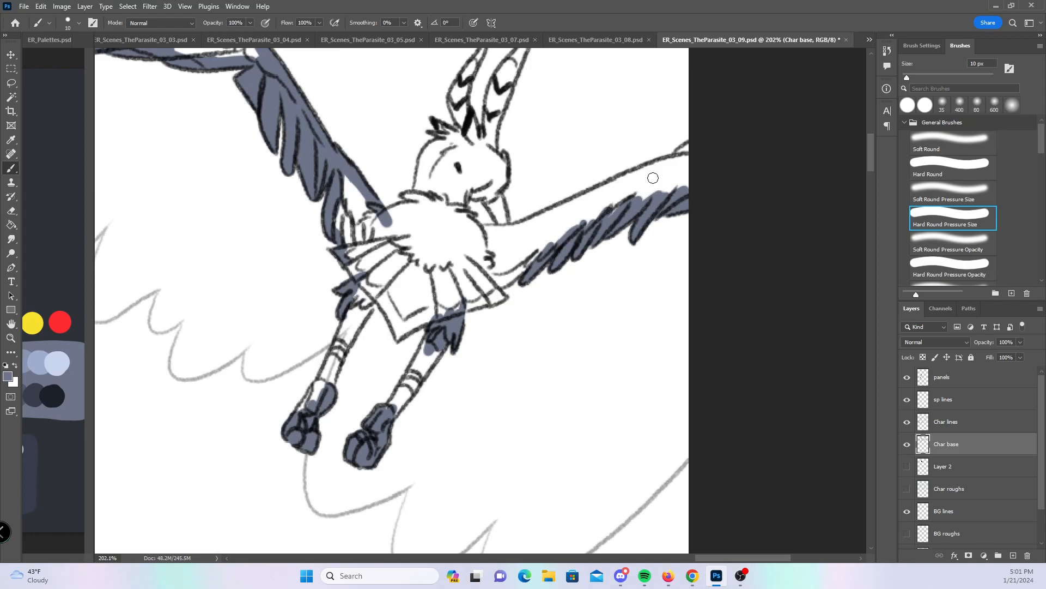
pyautogui.moveTo(492, 290); pyautogui.dragTo(501, 296)
# - Paint inside the edges of the flying creature's legs, tail fan and cropped wing with Hard Round
pyautogui.click(979, 171)
pyautogui.moveTo(295, 421)
pyautogui.mouseDown()
pyautogui.moveTo(316, 406)
pyautogui.moveTo(356, 306)
pyautogui.moveTo(333, 367)
pyautogui.moveTo(373, 300)
pyautogui.mouseUp()
pyautogui.moveTo(347, 254)
pyautogui.mouseDown()
pyautogui.moveTo(392, 308)
pyautogui.moveTo(399, 337)
pyautogui.moveTo(441, 315)
pyautogui.moveTo(430, 314)
pyautogui.moveTo(393, 409)
pyautogui.moveTo(449, 318)
pyautogui.moveTo(532, 262)
pyautogui.moveTo(565, 215)
pyautogui.moveTo(542, 253)
pyautogui.moveTo(648, 204)
pyautogui.mouseUp()
# - Fill the flying creature's striped horns, head tuft, beak area and neck ruff edges with Hard Round Pressure Size
pyautogui.moveTo(497, 234)
pyautogui.mouseDown()
pyautogui.moveTo(693, 159)
pyautogui.moveTo(693, 146)
pyautogui.moveTo(655, 169)
pyautogui.moveTo(666, 142)
pyautogui.moveTo(688, 143)
pyautogui.moveTo(617, 199)
pyautogui.moveTo(601, 300)
pyautogui.moveTo(603, 411)
pyautogui.mouseUp()
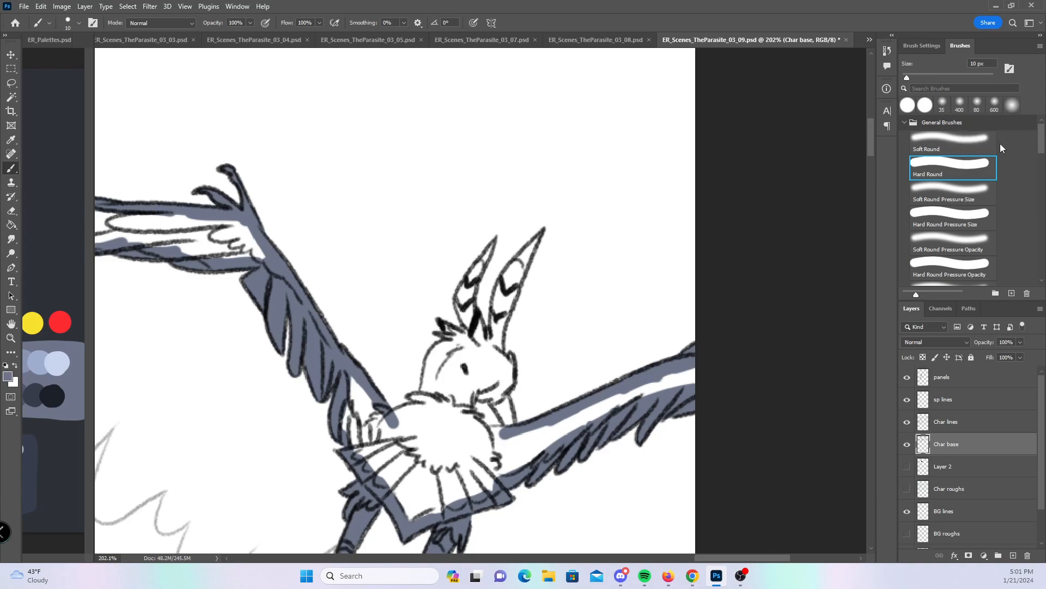
pyautogui.click(949, 219)
pyautogui.moveTo(493, 242)
pyautogui.mouseDown()
pyautogui.moveTo(461, 299)
pyautogui.moveTo(471, 284)
pyautogui.moveTo(473, 328)
pyautogui.moveTo(489, 342)
pyautogui.moveTo(502, 281)
pyautogui.moveTo(539, 232)
pyautogui.moveTo(503, 297)
pyautogui.moveTo(498, 353)
pyautogui.moveTo(529, 254)
pyautogui.moveTo(448, 326)
pyautogui.moveTo(471, 341)
pyautogui.mouseUp()
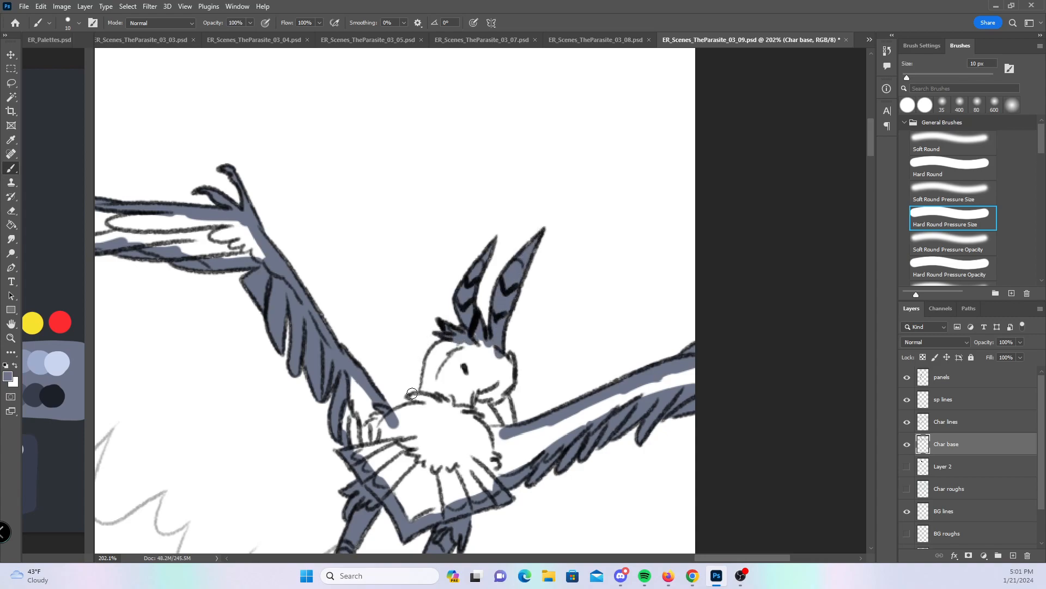
pyautogui.moveTo(419, 401); pyautogui.dragTo(433, 396)
pyautogui.moveTo(499, 349)
pyautogui.mouseDown()
pyautogui.moveTo(499, 401)
pyautogui.moveTo(475, 418)
pyautogui.mouseUp()
# - Paint inside the flying creature's head and shoulder edges with Hard Round, joining them to both wings
pyautogui.click(948, 165)
pyautogui.moveTo(393, 418)
pyautogui.mouseDown()
pyautogui.moveTo(429, 397)
pyautogui.moveTo(428, 367)
pyautogui.moveTo(461, 340)
pyautogui.moveTo(487, 350)
pyautogui.moveTo(513, 431)
pyautogui.moveTo(511, 370)
pyautogui.moveTo(465, 409)
pyautogui.moveTo(477, 389)
pyautogui.moveTo(502, 412)
pyautogui.moveTo(496, 398)
pyautogui.moveTo(469, 418)
pyautogui.moveTo(505, 430)
pyautogui.mouseUp()
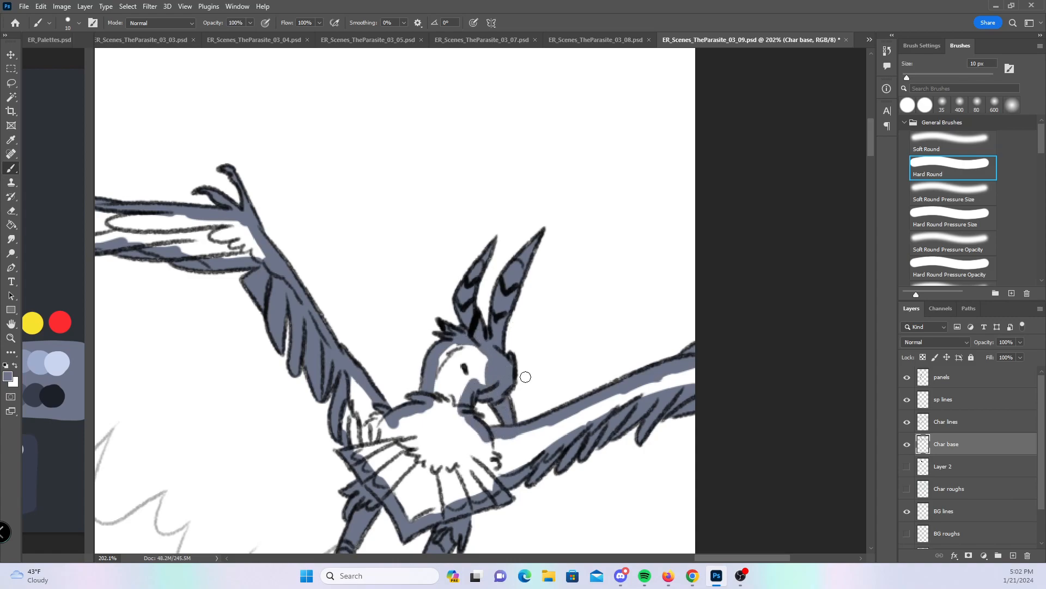
pyautogui.moveTo(637, 401); pyautogui.dragTo(580, 409)
# - Fill the spiky back crest of the reclining long-snouted creature with Hard Round Pressure Size
pyautogui.moveTo(558, 524); pyautogui.dragTo(584, 252)
pyautogui.moveTo(535, 406); pyautogui.dragTo(605, 277)
pyautogui.moveTo(365, 379)
pyautogui.mouseDown()
pyautogui.moveTo(471, 331)
pyautogui.moveTo(487, 339)
pyautogui.moveTo(487, 325)
pyautogui.moveTo(464, 321)
pyautogui.moveTo(524, 324)
pyautogui.moveTo(484, 313)
pyautogui.moveTo(534, 324)
pyautogui.moveTo(514, 304)
pyautogui.moveTo(558, 313)
pyautogui.moveTo(572, 306)
pyautogui.moveTo(582, 294)
pyautogui.mouseUp()
pyautogui.click(967, 221)
pyautogui.moveTo(288, 401)
pyautogui.mouseDown()
pyautogui.moveTo(306, 412)
pyautogui.moveTo(301, 402)
pyautogui.moveTo(332, 387)
pyautogui.moveTo(425, 367)
pyautogui.moveTo(404, 373)
pyautogui.moveTo(529, 325)
pyautogui.moveTo(691, 309)
pyautogui.mouseUp()
# - Paint inside the reclining creature's tail, back, underside, front of the neck and lower jaw edges with Hard Round
pyautogui.press(',')
pyautogui.press(',')
pyautogui.moveTo(296, 407)
pyautogui.mouseDown()
pyautogui.moveTo(386, 433)
pyautogui.moveTo(476, 292)
pyautogui.moveTo(453, 280)
pyautogui.moveTo(297, 341)
pyautogui.moveTo(317, 366)
pyautogui.moveTo(369, 386)
pyautogui.moveTo(409, 338)
pyautogui.moveTo(429, 365)
pyautogui.moveTo(482, 396)
pyautogui.moveTo(474, 389)
pyautogui.moveTo(653, 388)
pyautogui.mouseUp()
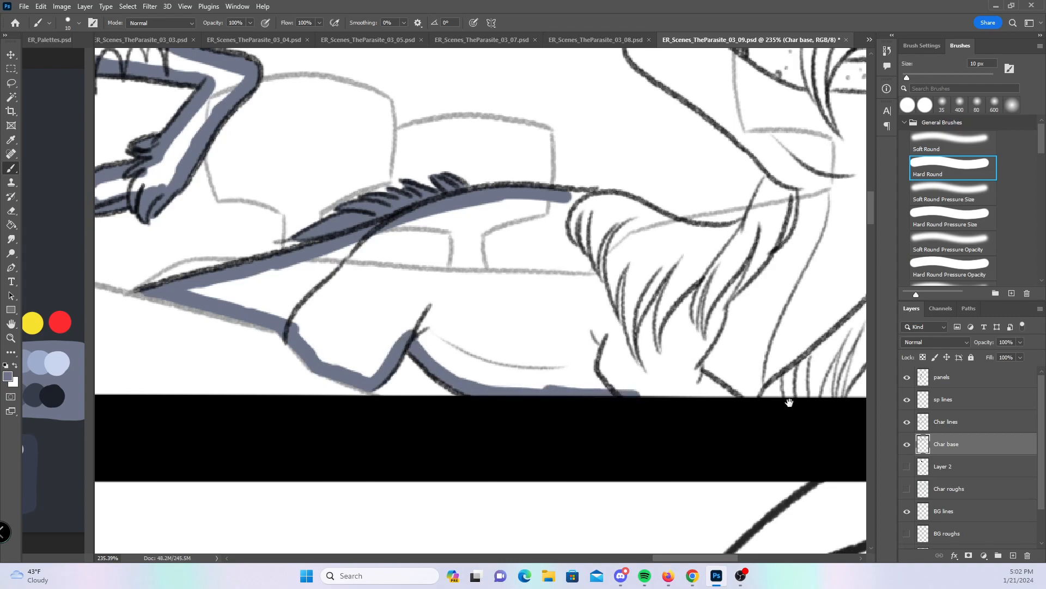
pyautogui.moveTo(792, 398); pyautogui.dragTo(528, 454)
pyautogui.moveTo(315, 244)
pyautogui.mouseDown()
pyautogui.moveTo(351, 239)
pyautogui.moveTo(452, 278)
pyautogui.moveTo(507, 273)
pyautogui.moveTo(525, 215)
pyautogui.mouseUp()
pyautogui.moveTo(382, 74)
pyautogui.mouseDown()
pyautogui.moveTo(388, 106)
pyautogui.moveTo(504, 195)
pyautogui.moveTo(525, 217)
pyautogui.moveTo(521, 231)
pyautogui.mouseUp()
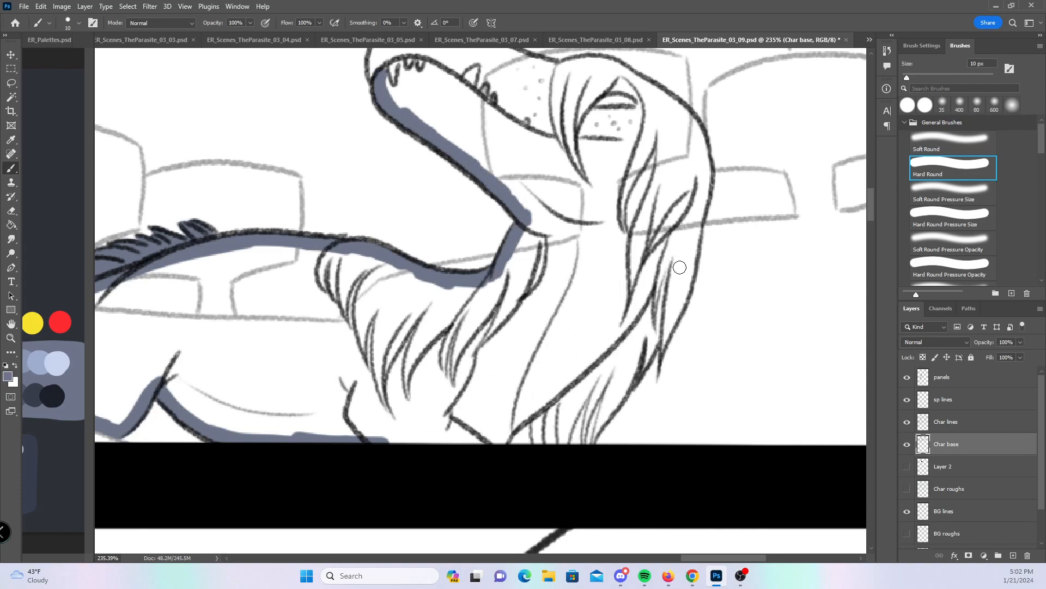
# - Fill the lower mane strands behind the reclining creature's neck with Hard Round Pressure Size
pyautogui.click(958, 214)
pyautogui.moveTo(644, 369)
pyautogui.mouseDown()
pyautogui.moveTo(684, 289)
pyautogui.moveTo(671, 321)
pyautogui.mouseUp()
pyautogui.moveTo(536, 408)
pyautogui.mouseDown()
pyautogui.moveTo(540, 436)
pyautogui.moveTo(561, 451)
pyautogui.moveTo(609, 363)
pyautogui.moveTo(594, 436)
pyautogui.moveTo(621, 359)
pyautogui.moveTo(591, 436)
pyautogui.moveTo(628, 385)
pyautogui.moveTo(629, 356)
pyautogui.mouseUp()
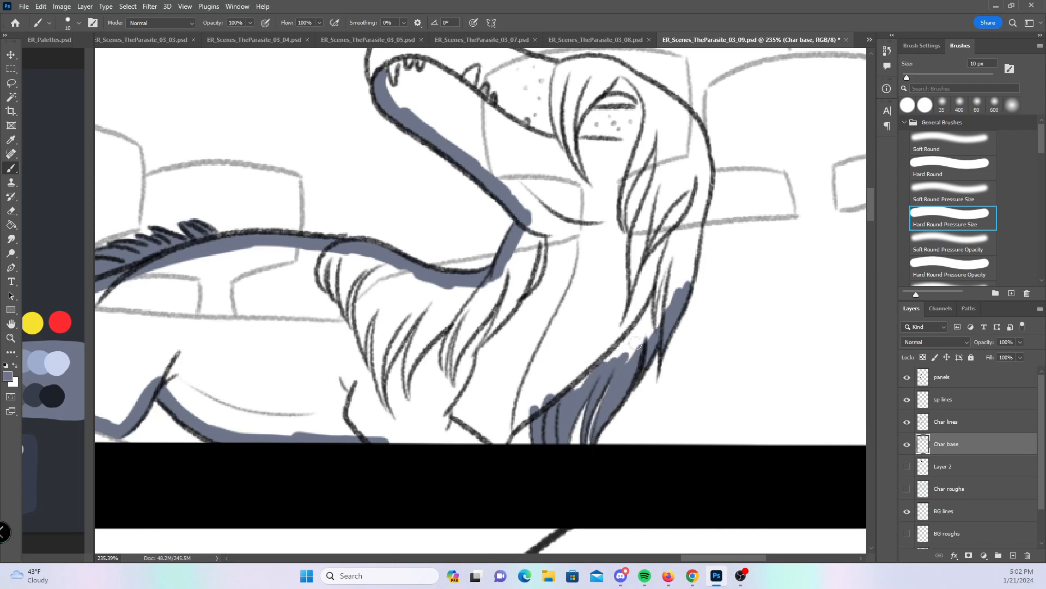
# - Paint inside the reclining creature's bottom edge, snout, head and nape with Hard Round, and save the page
pyautogui.click(960, 165)
pyautogui.moveTo(384, 439)
pyautogui.mouseDown()
pyautogui.moveTo(504, 438)
pyautogui.moveTo(676, 298)
pyautogui.mouseUp()
pyautogui.moveTo(773, 224); pyautogui.dragTo(729, 323)
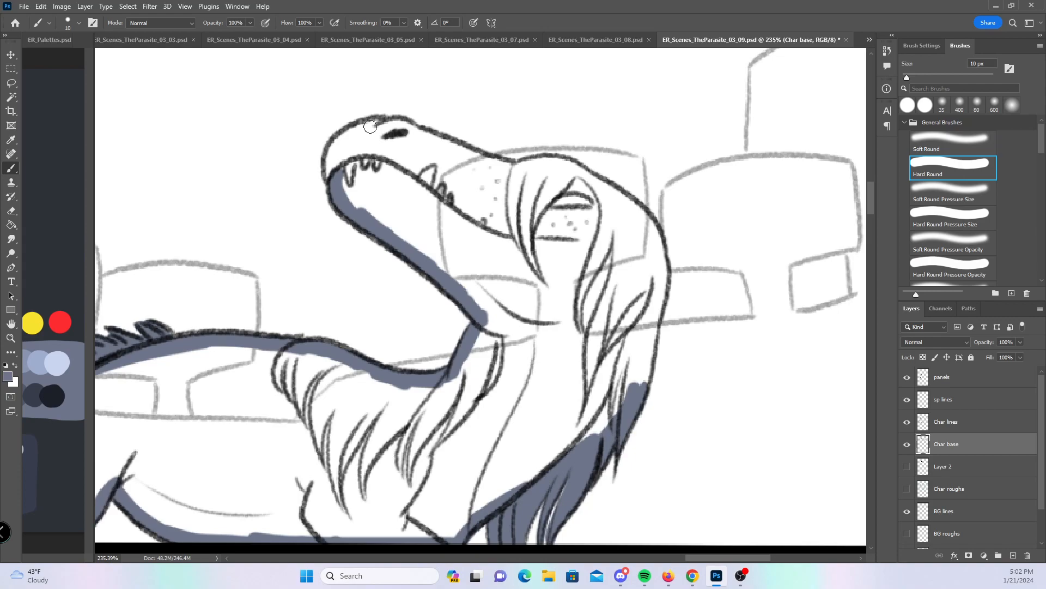
pyautogui.moveTo(331, 170)
pyautogui.mouseDown()
pyautogui.moveTo(349, 129)
pyautogui.moveTo(385, 123)
pyautogui.moveTo(627, 206)
pyautogui.moveTo(662, 264)
pyautogui.moveTo(639, 389)
pyautogui.moveTo(661, 257)
pyautogui.mouseUp()
pyautogui.scroll(-5, 696, 376)
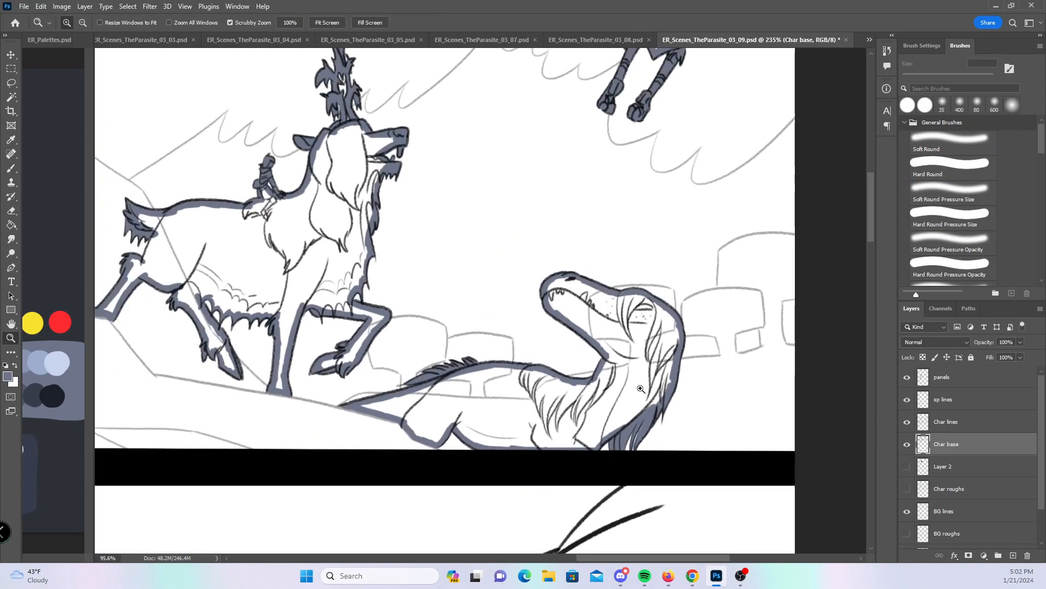
pyautogui.moveTo(499, 438); pyautogui.dragTo(623, 342)
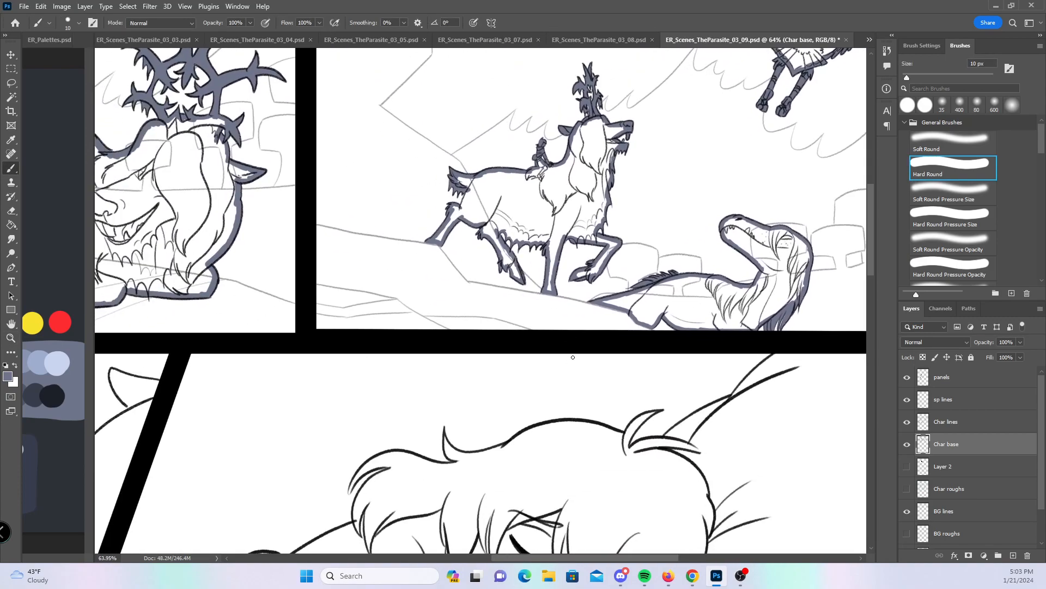
pyautogui.moveTo(425, 444)
pyautogui.mouseDown()
pyautogui.moveTo(703, 283)
pyautogui.moveTo(730, 279)
pyautogui.mouseUp()
pyautogui.click(943, 218)
pyautogui.hotkey('ctrl', 's')
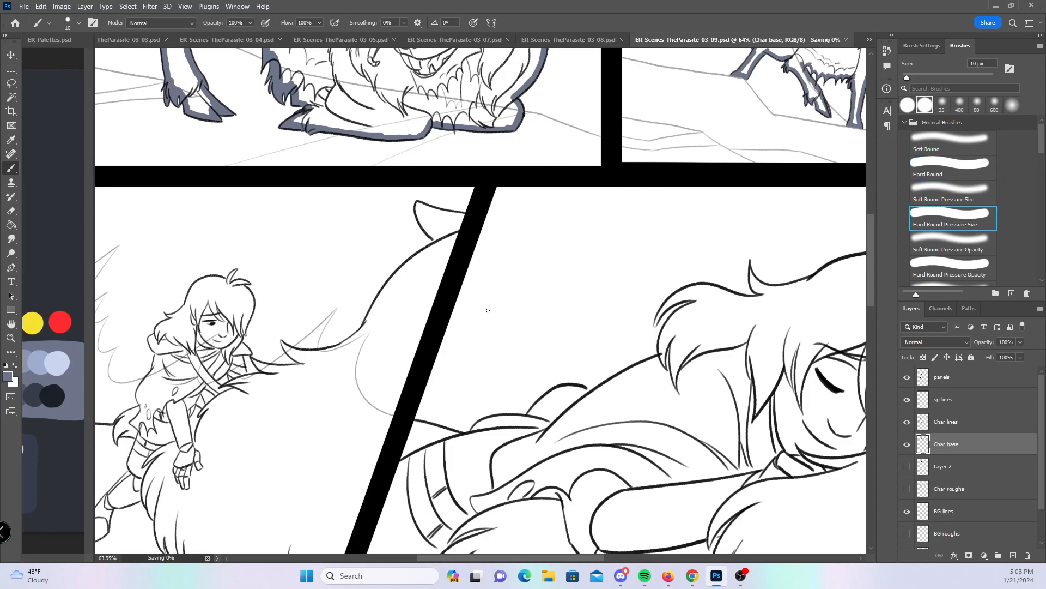
# - Reset the foreground colour to the slate-blue base colour and save the page
pyautogui.moveTo(323, 418); pyautogui.dragTo(568, 290)
pyautogui.moveTo(422, 218); pyautogui.dragTo(431, 218)
pyautogui.moveTo(652, 249); pyautogui.dragTo(440, 450)
pyautogui.moveTo(450, 288); pyautogui.dragTo(426, 385)
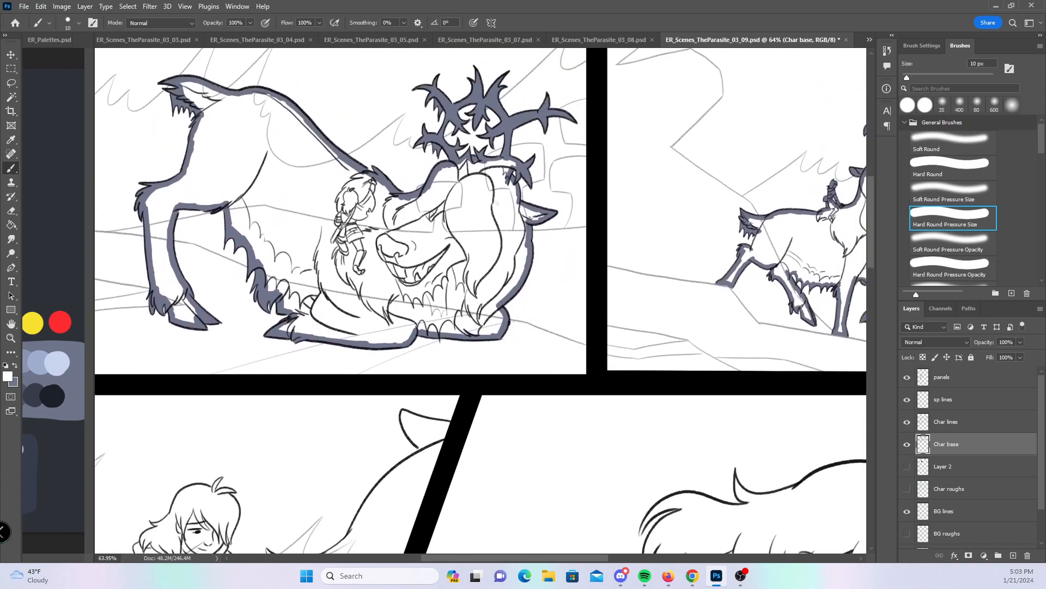
pyautogui.moveTo(303, 424); pyautogui.dragTo(493, 191)
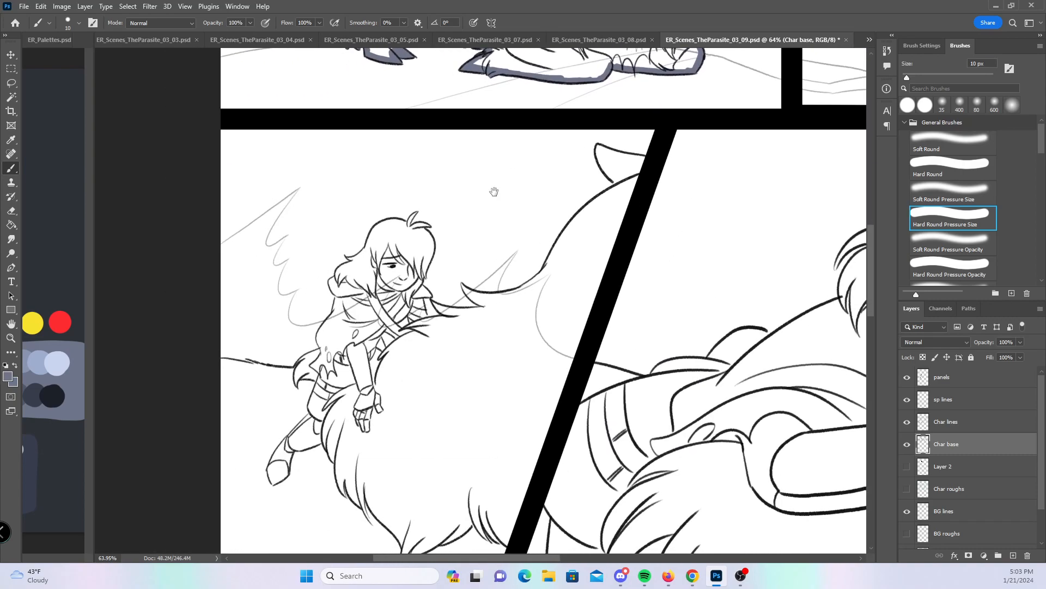
pyautogui.press('z')
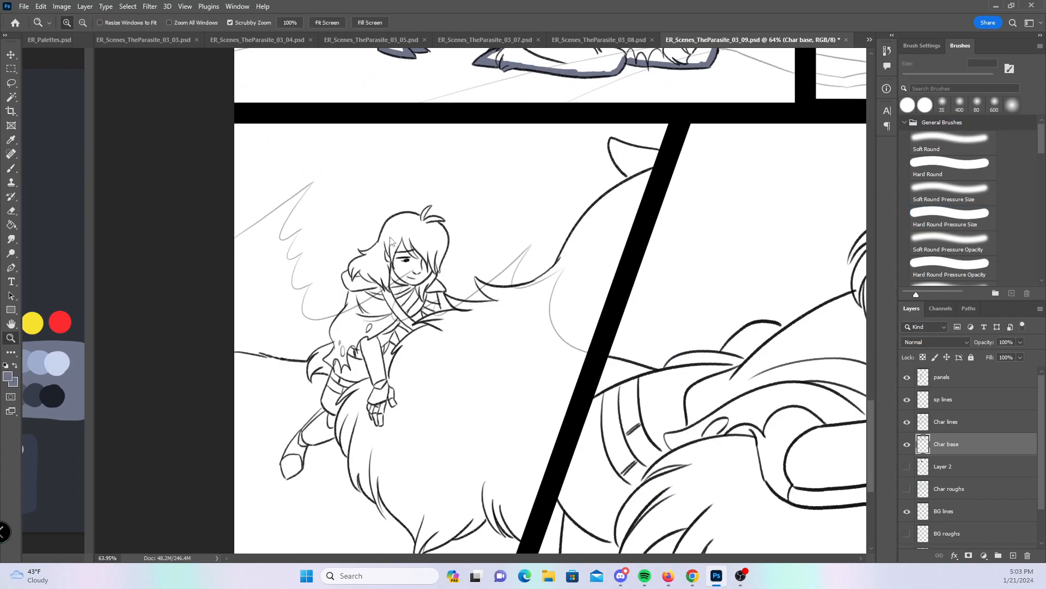
pyautogui.press('b')
pyautogui.hotkey('ctrl', 's')
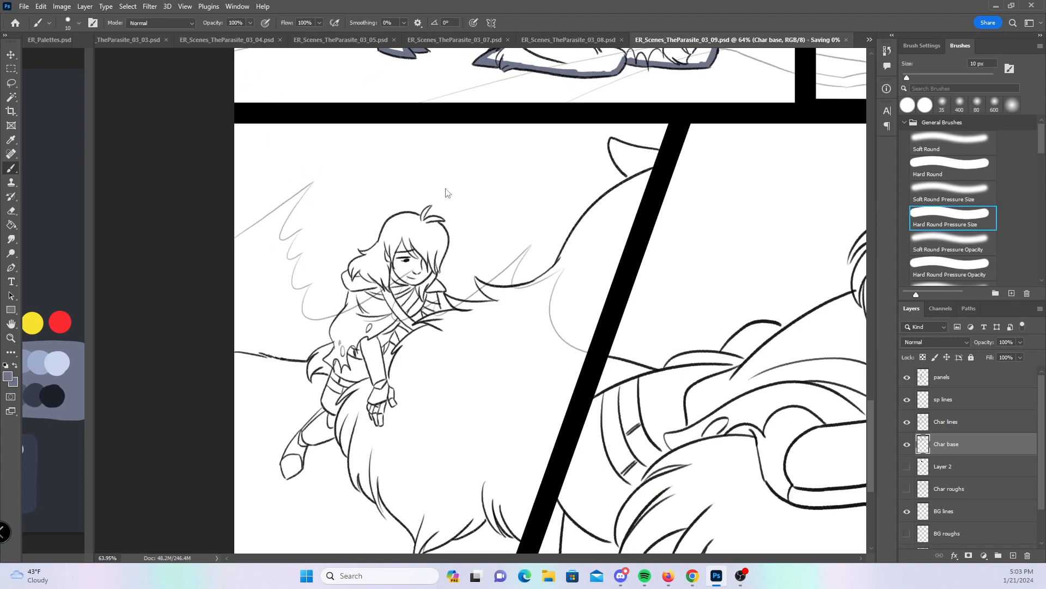
# - Close ER_Scenes_TheParasite_03_09.psd and reopen it from the recent files
pyautogui.click(846, 41)
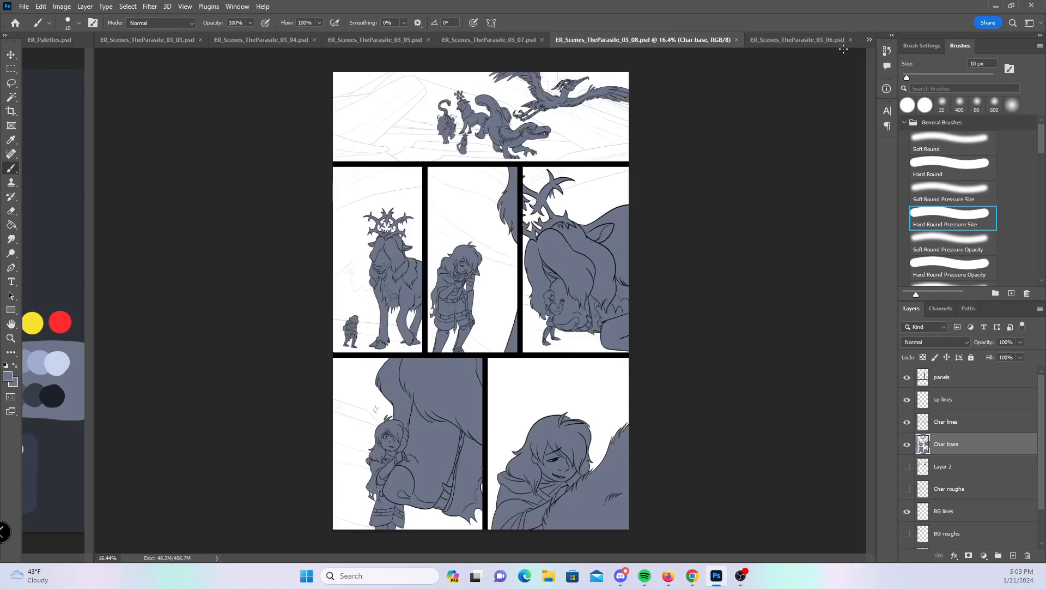
pyautogui.click(24, 6)
pyautogui.moveTo(103, 70)
pyautogui.click(256, 71)
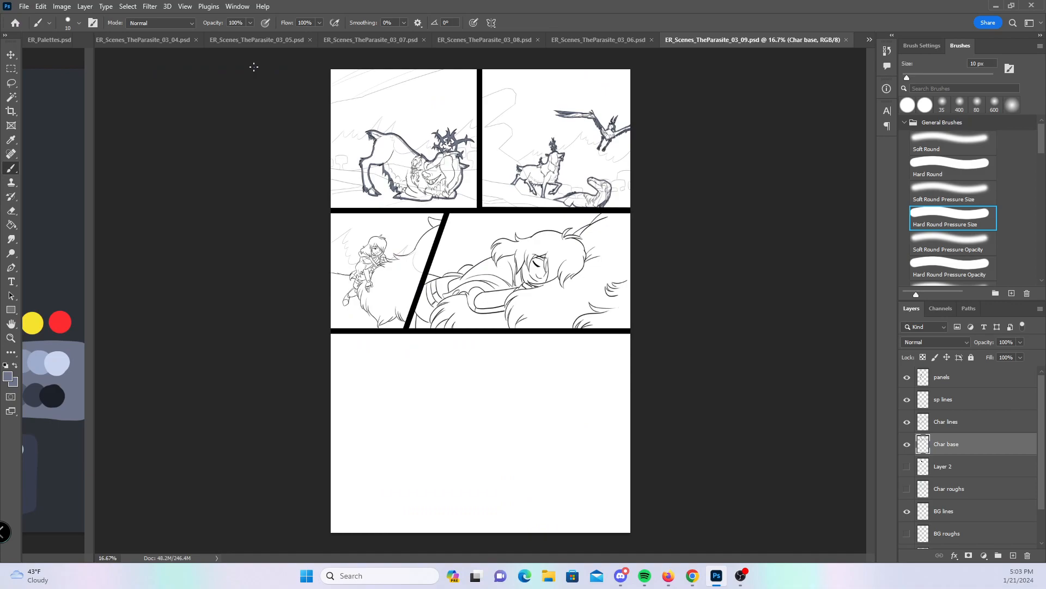
# - Fill the third-panel girl's hair tufts and tips and the creature's adjacent fur points with slate-blue using Hard Round Pressure Size
pyautogui.press('z')
pyautogui.moveTo(329, 236)
pyautogui.mouseDown()
pyautogui.moveTo(471, 246)
pyautogui.moveTo(460, 245)
pyautogui.moveTo(406, 331)
pyautogui.moveTo(371, 427)
pyautogui.mouseUp()
pyautogui.press('b')
pyautogui.moveTo(536, 160); pyautogui.dragTo(515, 191)
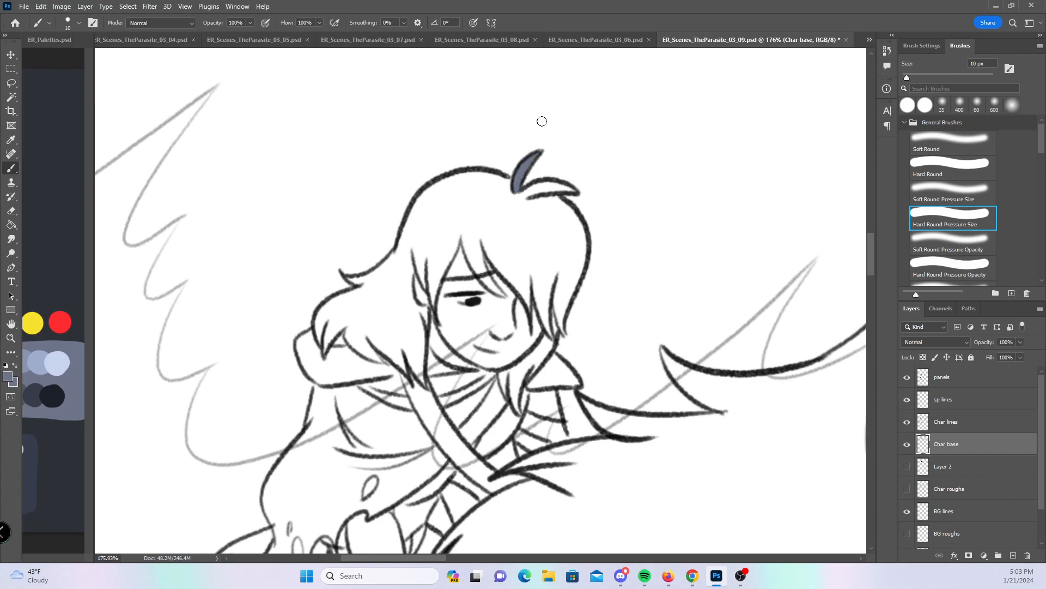
pyautogui.moveTo(345, 275); pyautogui.dragTo(357, 278)
pyautogui.moveTo(538, 185); pyautogui.dragTo(556, 186)
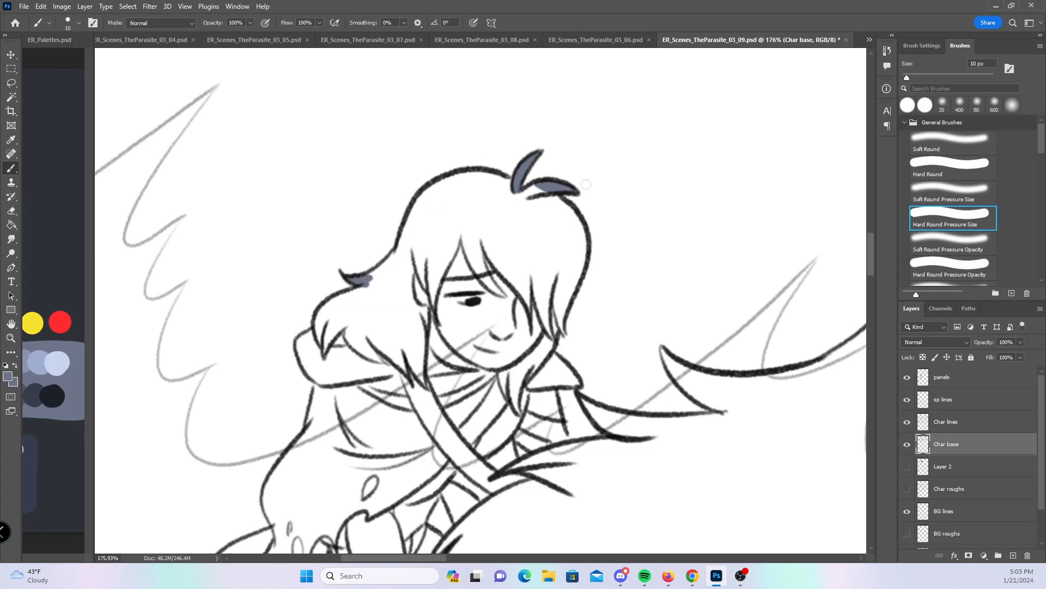
pyautogui.moveTo(553, 303); pyautogui.dragTo(558, 312)
pyautogui.moveTo(684, 370)
pyautogui.mouseDown()
pyautogui.moveTo(663, 352)
pyautogui.moveTo(677, 368)
pyautogui.mouseUp()
pyautogui.moveTo(584, 401); pyautogui.dragTo(590, 406)
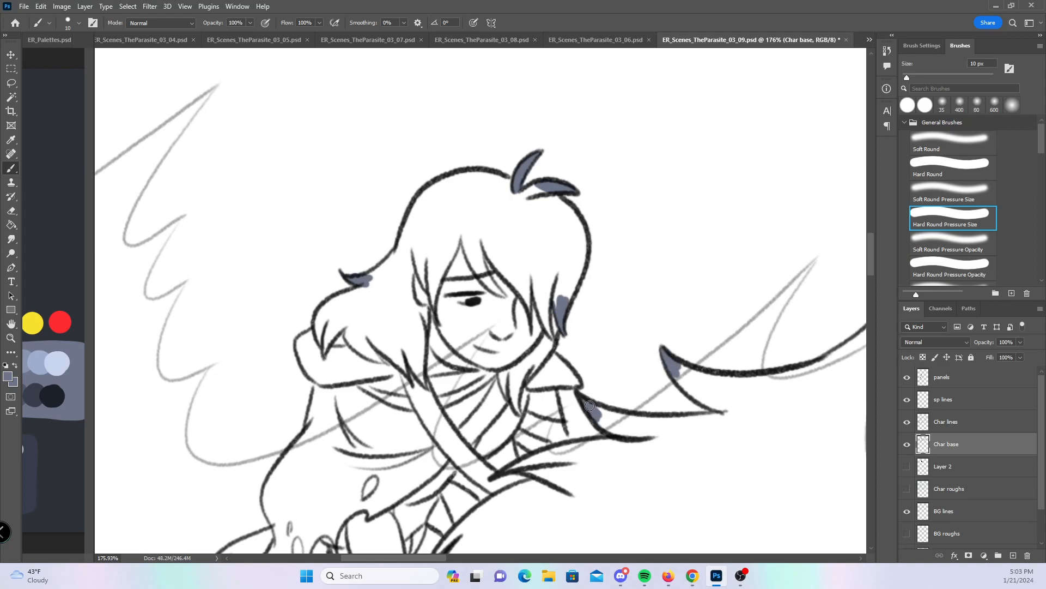
# - Paint inside the girl's head, hair and shoulder outlines and the creature's adjacent fur tufts with Hard Round
pyautogui.click(939, 159)
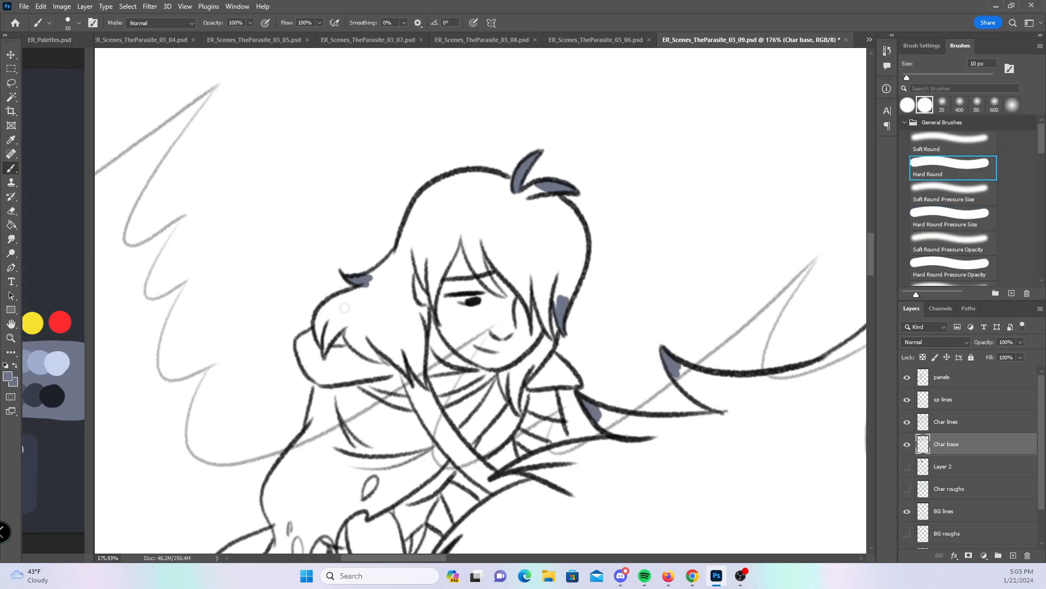
pyautogui.moveTo(300, 343)
pyautogui.mouseDown()
pyautogui.moveTo(324, 384)
pyautogui.moveTo(305, 337)
pyautogui.moveTo(354, 293)
pyautogui.moveTo(327, 308)
pyautogui.moveTo(378, 278)
pyautogui.moveTo(407, 226)
pyautogui.moveTo(467, 172)
pyautogui.moveTo(454, 179)
pyautogui.moveTo(558, 192)
pyautogui.moveTo(548, 195)
pyautogui.moveTo(573, 222)
pyautogui.moveTo(568, 294)
pyautogui.mouseUp()
pyautogui.moveTo(548, 338)
pyautogui.mouseDown()
pyautogui.moveTo(571, 384)
pyautogui.moveTo(559, 376)
pyautogui.moveTo(549, 408)
pyautogui.moveTo(558, 436)
pyautogui.moveTo(559, 422)
pyautogui.moveTo(580, 446)
pyautogui.moveTo(611, 420)
pyautogui.moveTo(623, 438)
pyautogui.moveTo(620, 415)
pyautogui.moveTo(737, 410)
pyautogui.mouseUp()
pyautogui.moveTo(678, 378)
pyautogui.mouseDown()
pyautogui.moveTo(734, 415)
pyautogui.moveTo(687, 372)
pyautogui.moveTo(717, 379)
pyautogui.mouseUp()
pyautogui.moveTo(639, 459); pyautogui.dragTo(702, 272)
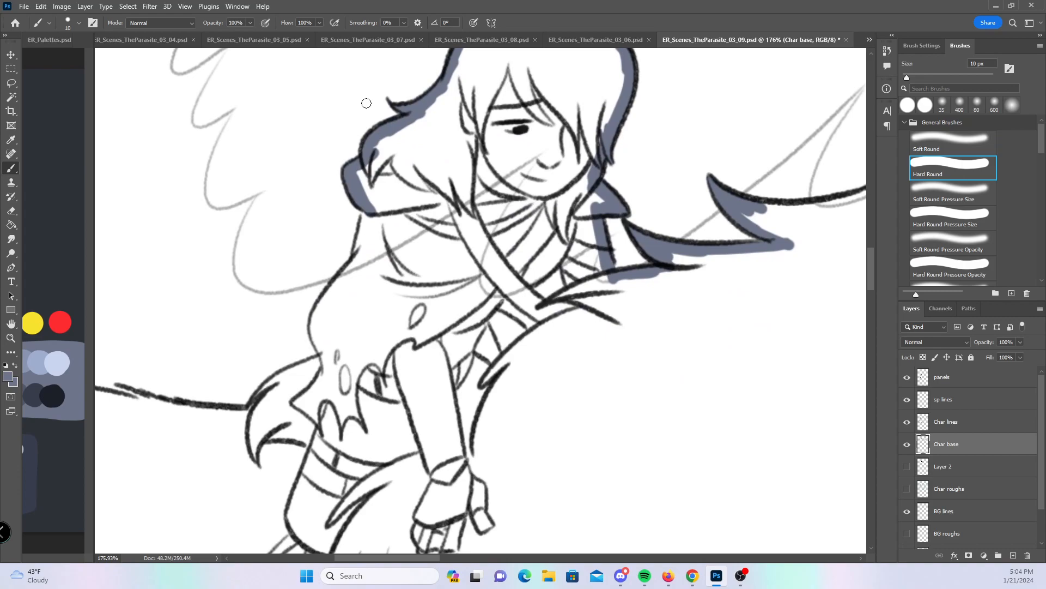
# - Paint inside the contour of the girl's back, the creature's fur behind her, and her forearm
pyautogui.moveTo(364, 206)
pyautogui.mouseDown()
pyautogui.moveTo(349, 272)
pyautogui.moveTo(313, 329)
pyautogui.mouseUp()
pyautogui.moveTo(247, 415)
pyautogui.mouseDown()
pyautogui.moveTo(297, 369)
pyautogui.moveTo(335, 353)
pyautogui.mouseUp()
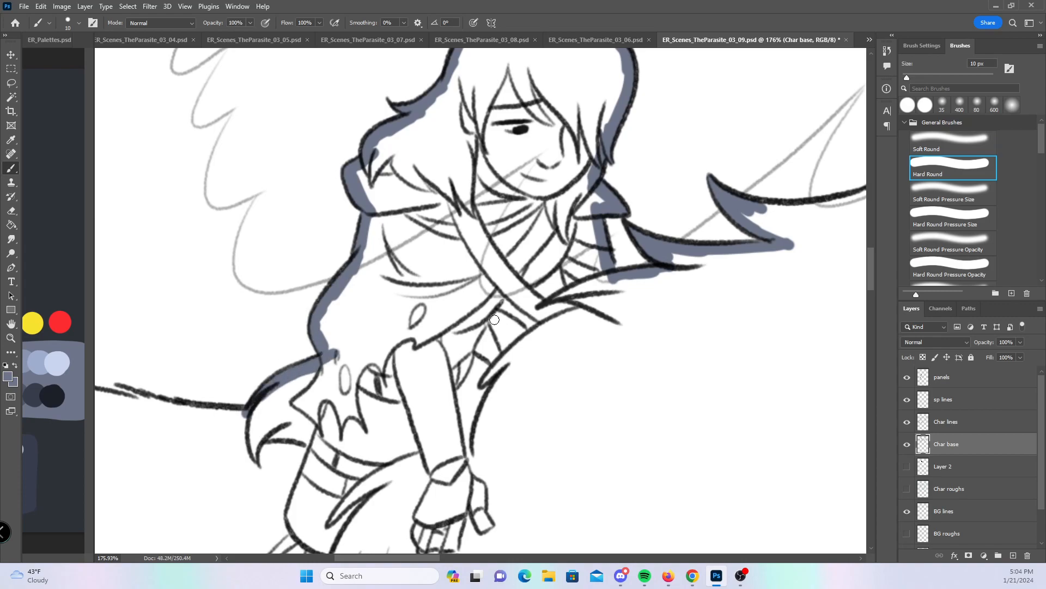
pyautogui.moveTo(498, 319)
pyautogui.mouseDown()
pyautogui.moveTo(524, 330)
pyautogui.moveTo(497, 303)
pyautogui.moveTo(506, 289)
pyautogui.moveTo(554, 324)
pyautogui.moveTo(519, 289)
pyautogui.moveTo(552, 307)
pyautogui.moveTo(530, 282)
pyautogui.moveTo(539, 276)
pyautogui.moveTo(527, 293)
pyautogui.moveTo(555, 264)
pyautogui.moveTo(575, 292)
pyautogui.mouseUp()
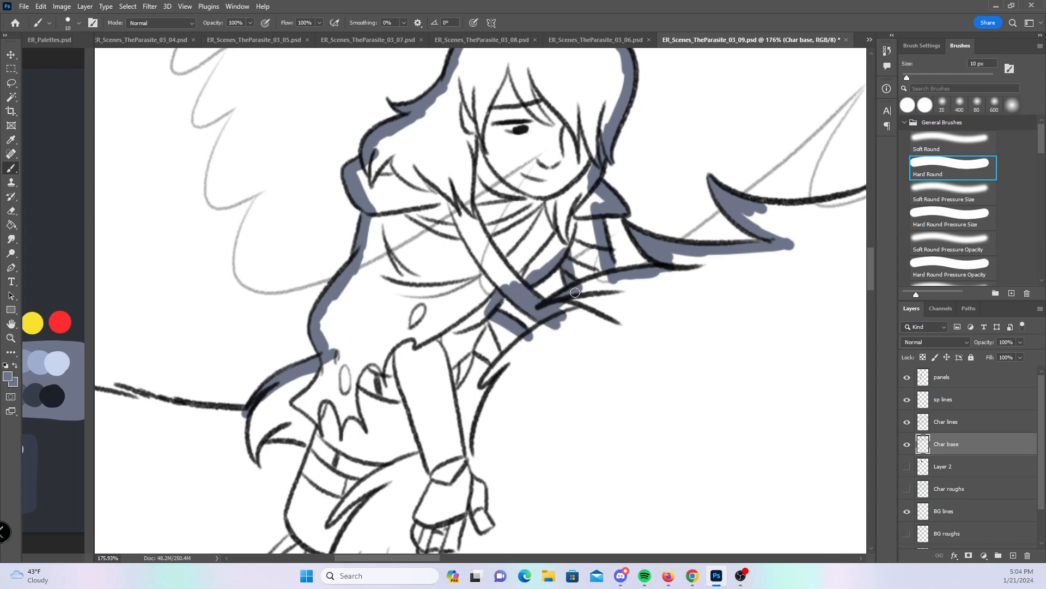
pyautogui.moveTo(528, 346); pyautogui.dragTo(554, 324)
# - Paint the base colour beneath the creature's back line, from the panel's outer edge to the fur behind the girl
pyautogui.moveTo(519, 429)
pyautogui.mouseDown()
pyautogui.moveTo(535, 401)
pyautogui.moveTo(697, 333)
pyautogui.mouseUp()
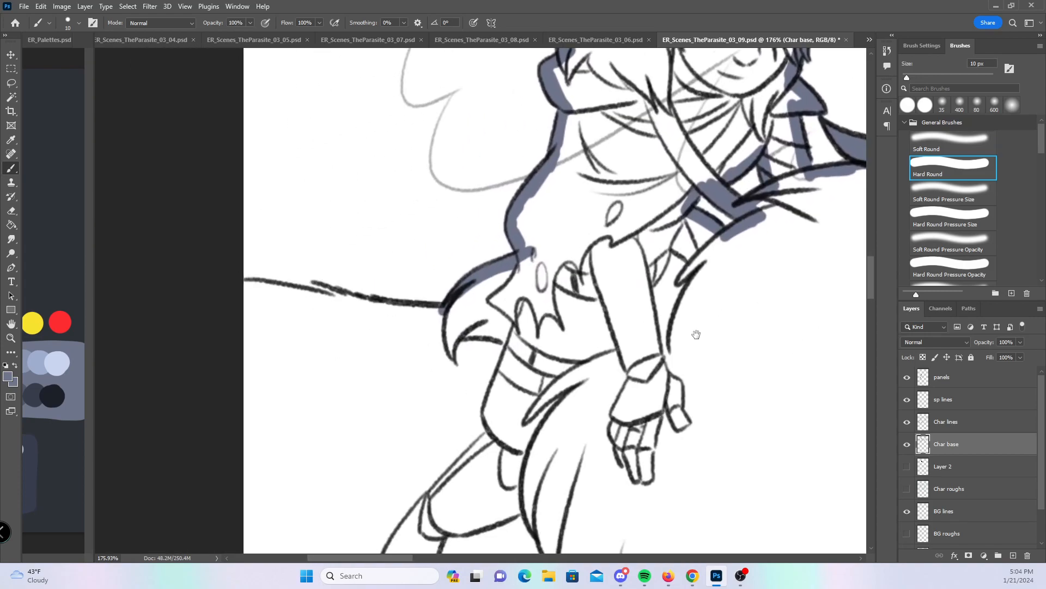
pyautogui.moveTo(247, 288); pyautogui.dragTo(305, 301)
pyautogui.moveTo(256, 285)
pyautogui.mouseDown()
pyautogui.moveTo(389, 296)
pyautogui.moveTo(378, 308)
pyautogui.moveTo(459, 310)
pyautogui.mouseUp()
pyautogui.click(954, 220)
pyautogui.click(951, 166)
# - Paint inside the creature's neck and ear contours up to the slanted panel divider with Hard Round at 15 px
pyautogui.moveTo(728, 488)
pyautogui.mouseDown()
pyautogui.moveTo(635, 279)
pyautogui.moveTo(609, 259)
pyautogui.moveTo(427, 458)
pyautogui.mouseUp()
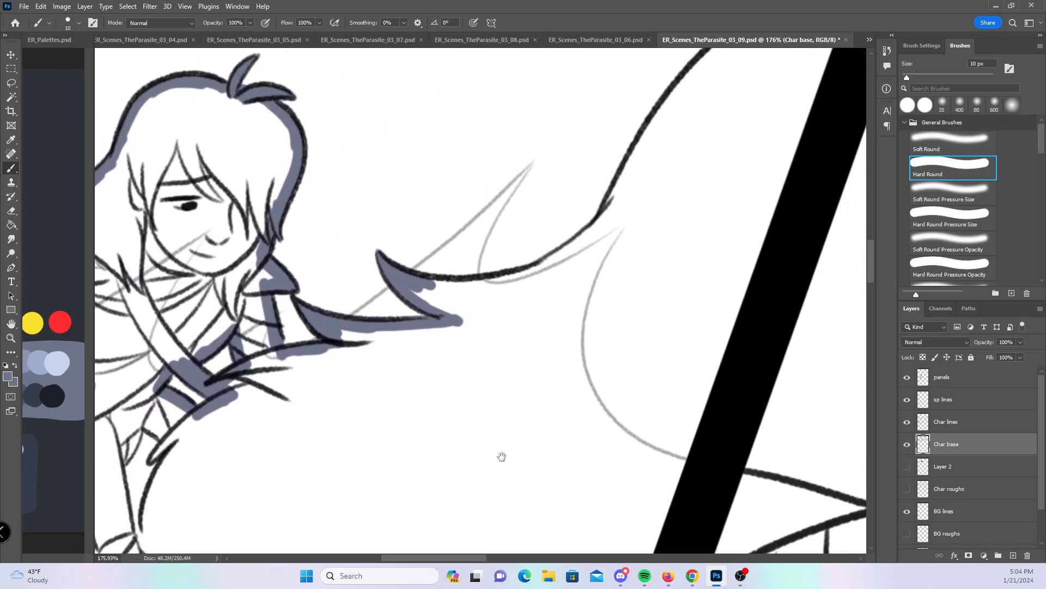
pyautogui.press(']')
pyautogui.moveTo(349, 376)
pyautogui.mouseDown()
pyautogui.moveTo(480, 362)
pyautogui.moveTo(531, 316)
pyautogui.moveTo(663, 131)
pyautogui.mouseUp()
pyautogui.moveTo(738, 105); pyautogui.dragTo(567, 358)
pyautogui.moveTo(529, 188)
pyautogui.mouseDown()
pyautogui.moveTo(542, 240)
pyautogui.moveTo(590, 294)
pyautogui.mouseUp()
pyautogui.moveTo(482, 376); pyautogui.dragTo(591, 293)
pyautogui.moveTo(537, 188); pyautogui.dragTo(657, 223)
pyautogui.moveTo(611, 339); pyautogui.dragTo(545, 360)
# - Close the creature's base shape with straight strokes along the third panel's slanted and bottom borders
pyautogui.moveTo(568, 467)
pyautogui.mouseDown()
pyautogui.moveTo(639, 210)
pyautogui.moveTo(632, 229)
pyautogui.mouseUp()
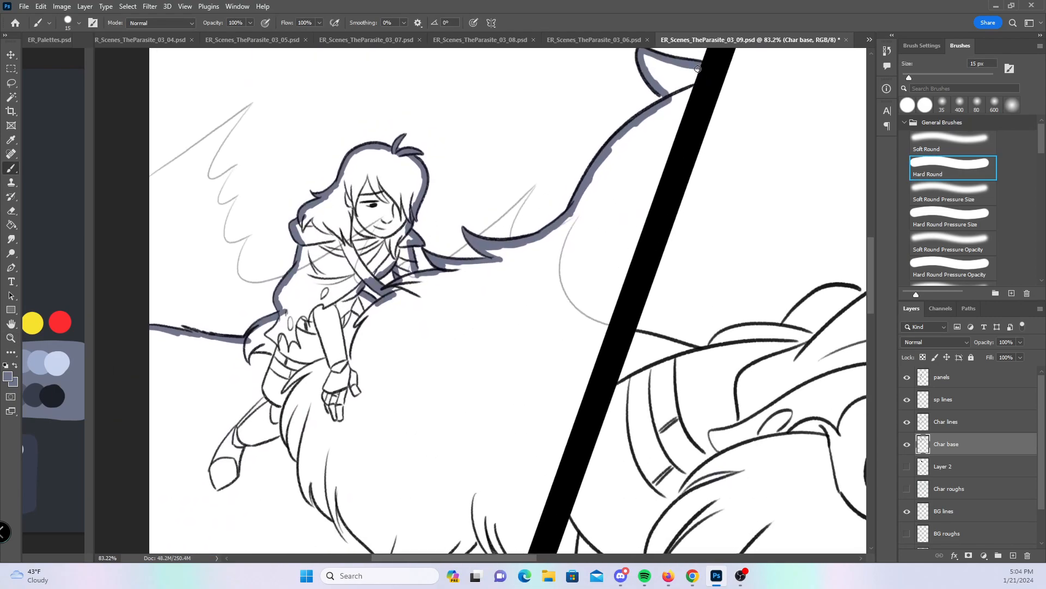
pyautogui.moveTo(591, 477); pyautogui.dragTo(632, 249)
pyautogui.keyDown('shift'); pyautogui.click(551, 373); pyautogui.keyUp('shift')
pyautogui.moveTo(551, 372)
pyautogui.mouseDown()
pyautogui.moveTo(201, 352)
pyautogui.moveTo(156, 318)
pyautogui.mouseUp()
# - Paint beneath the back line and the two rounded bumps behind the sleeping girl in the fourth panel
pyautogui.moveTo(764, 304); pyautogui.dragTo(638, 343)
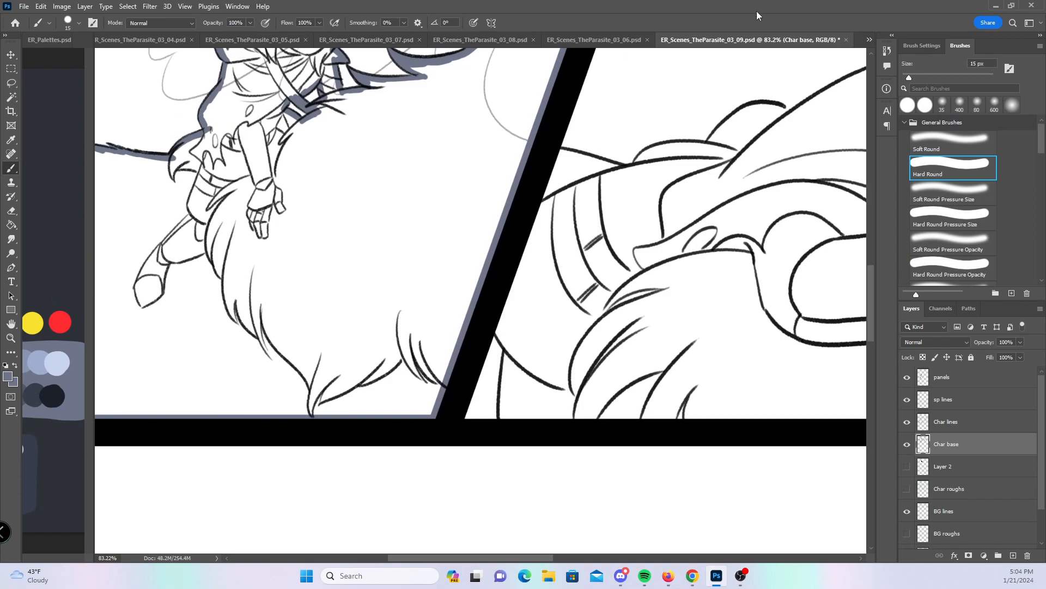
pyautogui.moveTo(732, 252); pyautogui.dragTo(459, 380)
pyautogui.moveTo(285, 280)
pyautogui.mouseDown()
pyautogui.moveTo(357, 298)
pyautogui.moveTo(409, 275)
pyautogui.mouseUp()
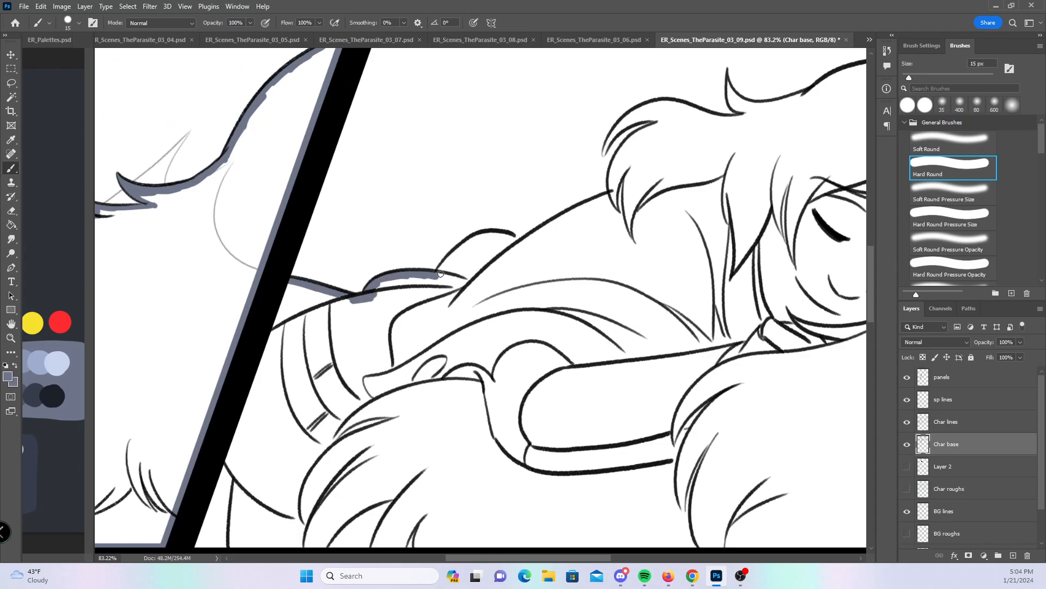
pyautogui.moveTo(458, 251); pyautogui.dragTo(489, 231)
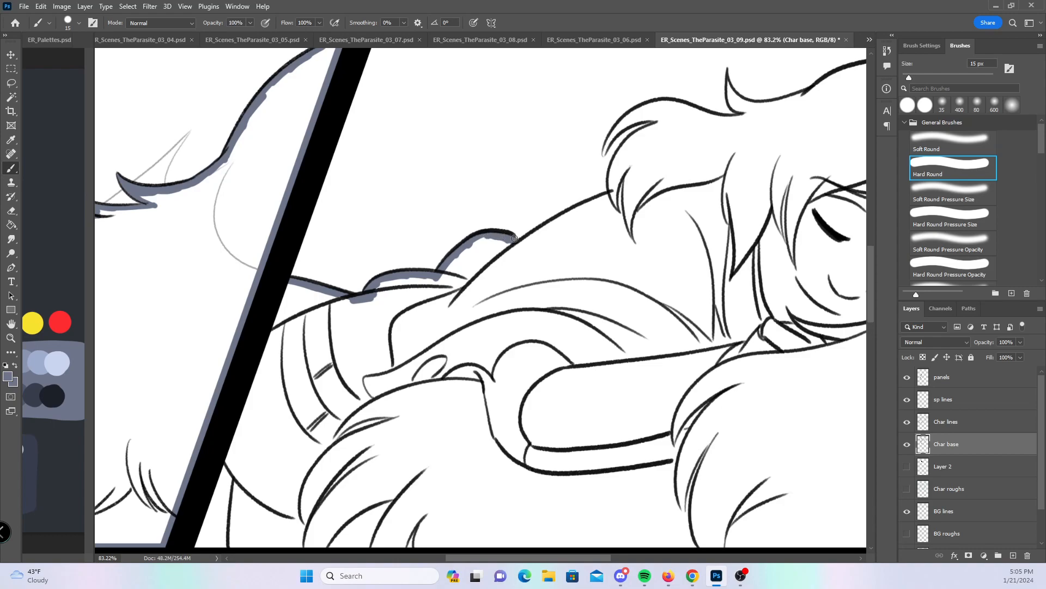
# - Paint base-colour strips along the fourth panel's slanted and bottom borders
pyautogui.keyDown('shift'); pyautogui.click(292, 282); pyautogui.keyUp('shift')
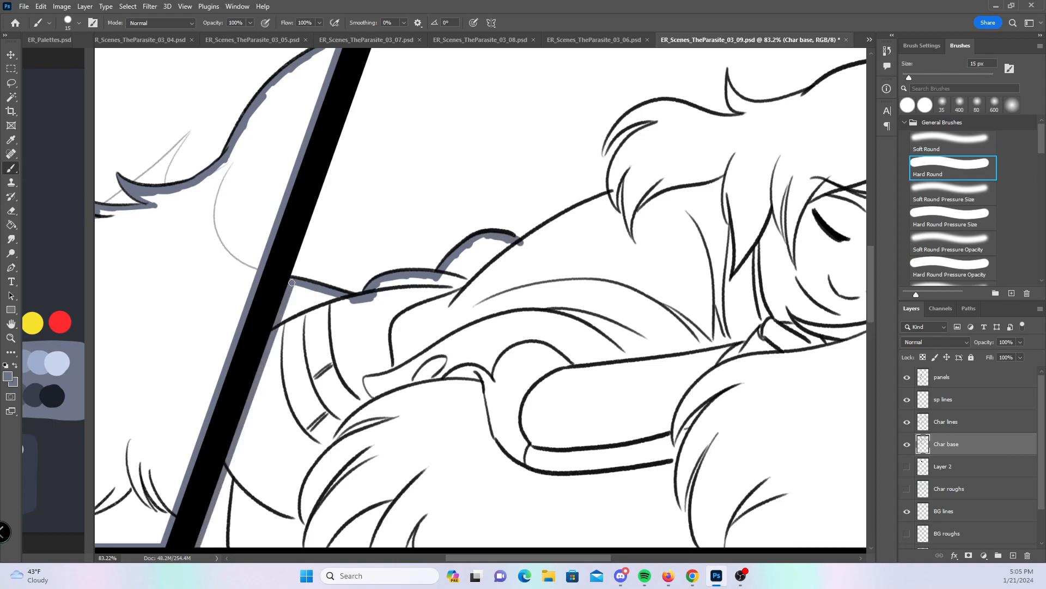
pyautogui.moveTo(610, 475); pyautogui.dragTo(484, 371)
pyautogui.moveTo(193, 400); pyautogui.dragTo(240, 402)
pyautogui.moveTo(135, 443); pyautogui.dragTo(904, 421)
pyautogui.moveTo(394, 266); pyautogui.dragTo(859, 456)
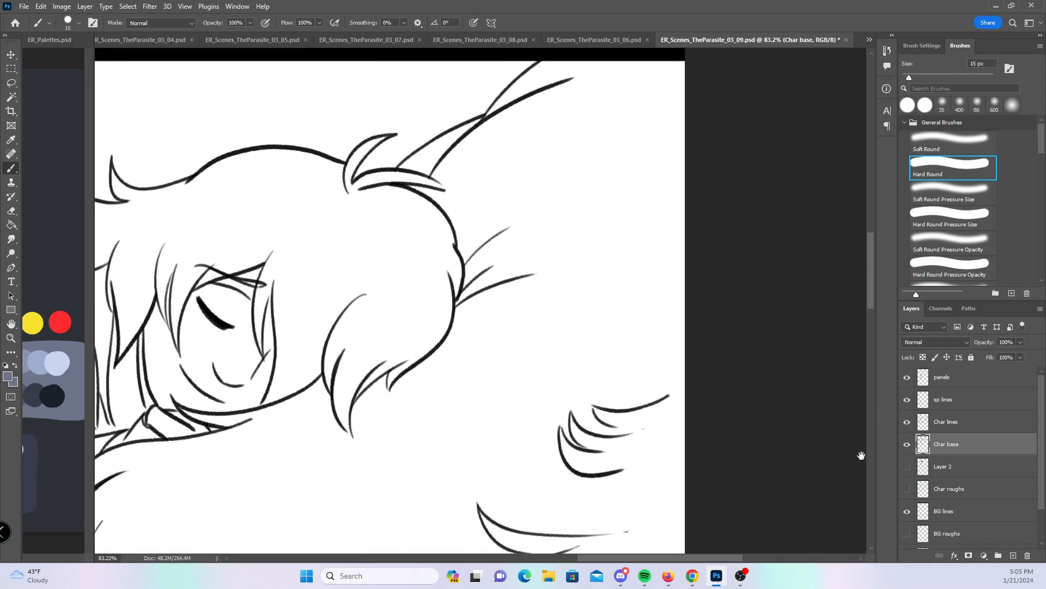
# - Fill the tips of the sleeping girl's hair tufts with Hard Round Pressure Size
pyautogui.moveTo(380, 330); pyautogui.dragTo(737, 327)
pyautogui.click(967, 216)
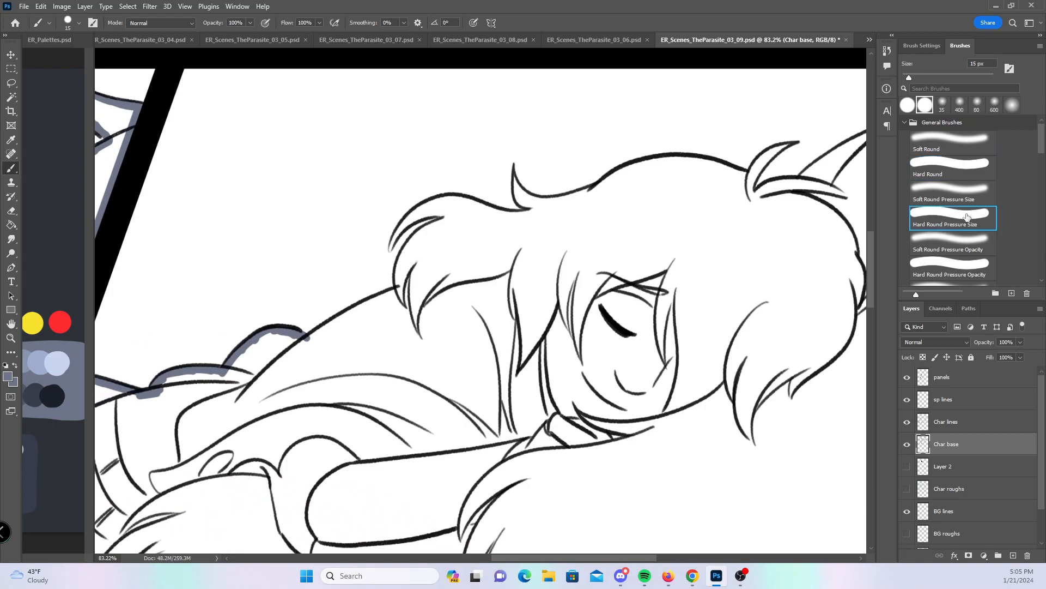
pyautogui.moveTo(390, 248); pyautogui.dragTo(419, 216)
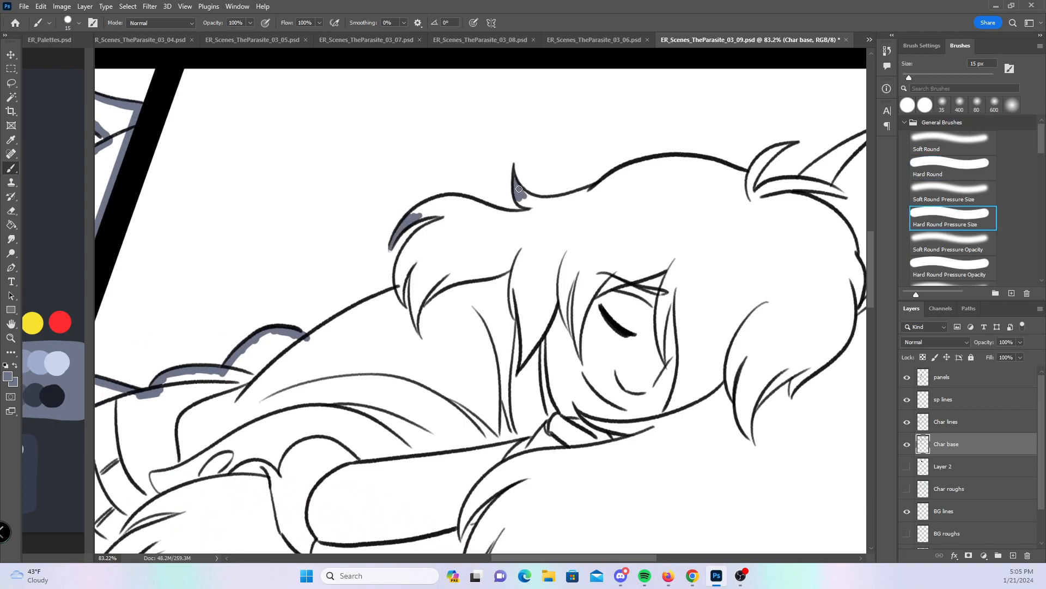
pyautogui.moveTo(684, 284); pyautogui.dragTo(615, 316)
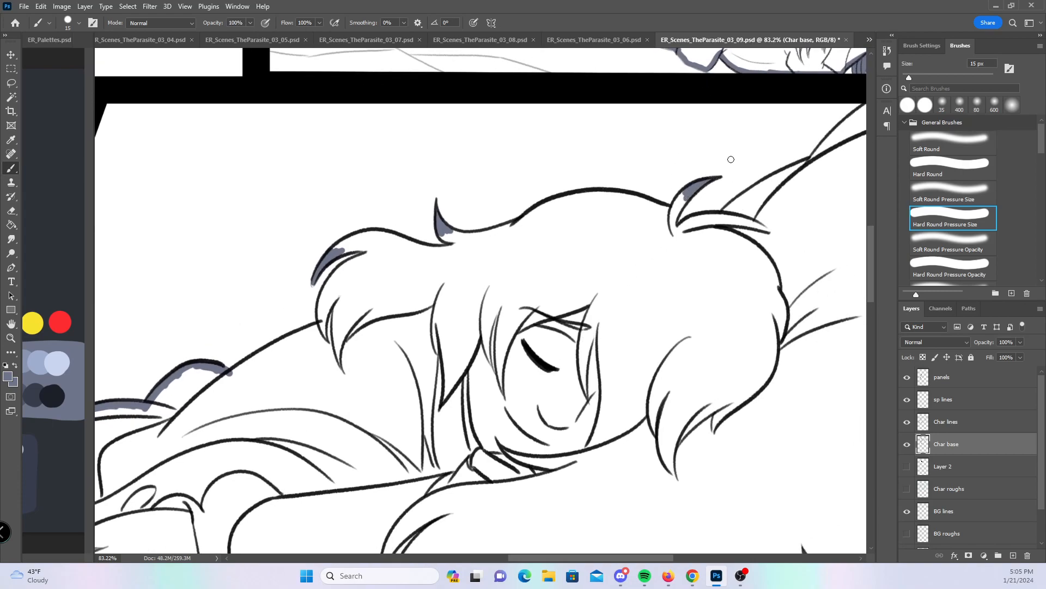
# - Paint inside the sleeping girl's back line and rear hair contour with Hard Round at 20 px
pyautogui.click(954, 167)
pyautogui.press(']')
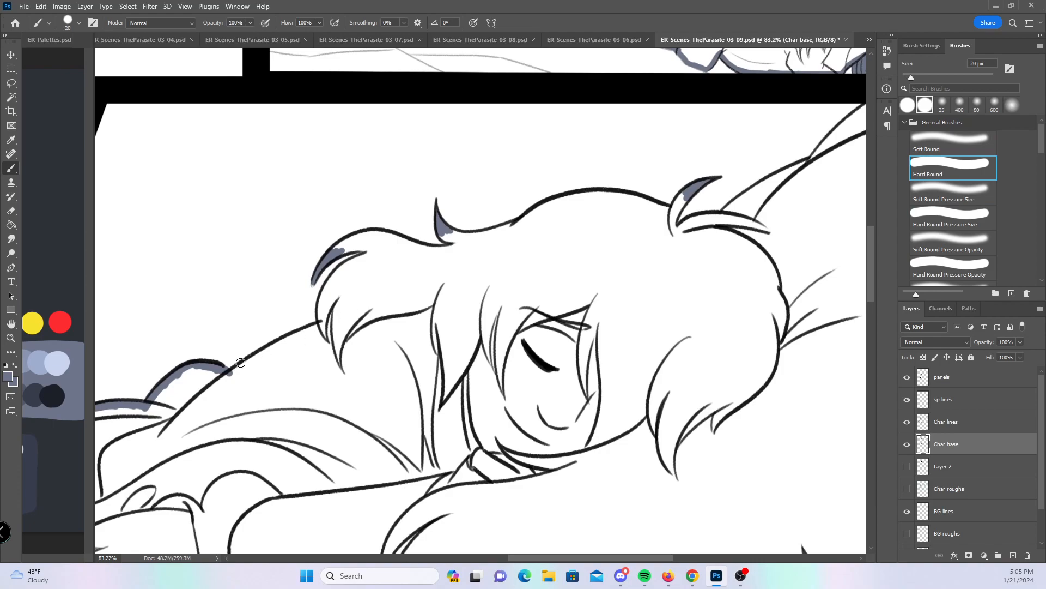
pyautogui.moveTo(233, 375)
pyautogui.mouseDown()
pyautogui.moveTo(318, 329)
pyautogui.moveTo(335, 280)
pyautogui.moveTo(381, 250)
pyautogui.mouseUp()
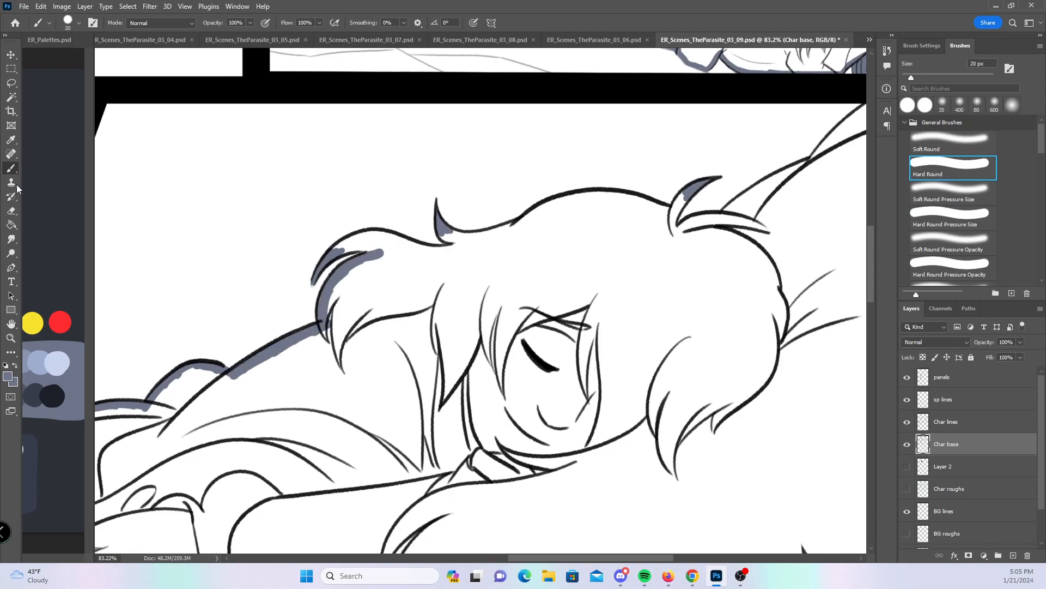
# - Touch up the line where the sleeping girl's back meets her hair with the Eraser on Char lines, and reselect Char base
pyautogui.press('e')
pyautogui.click(964, 423)
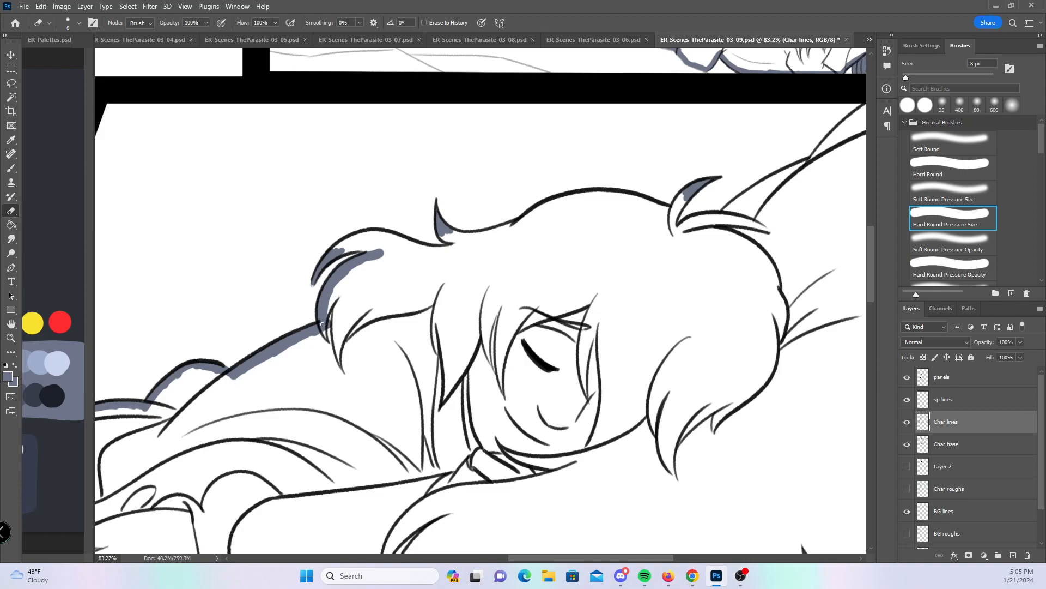
pyautogui.click(13, 168)
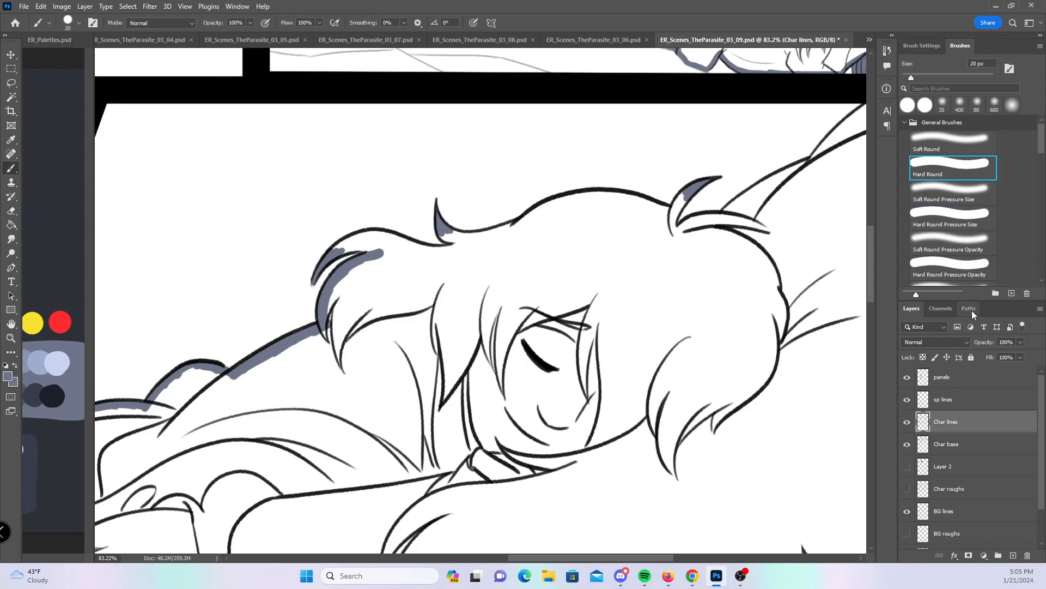
pyautogui.click(967, 446)
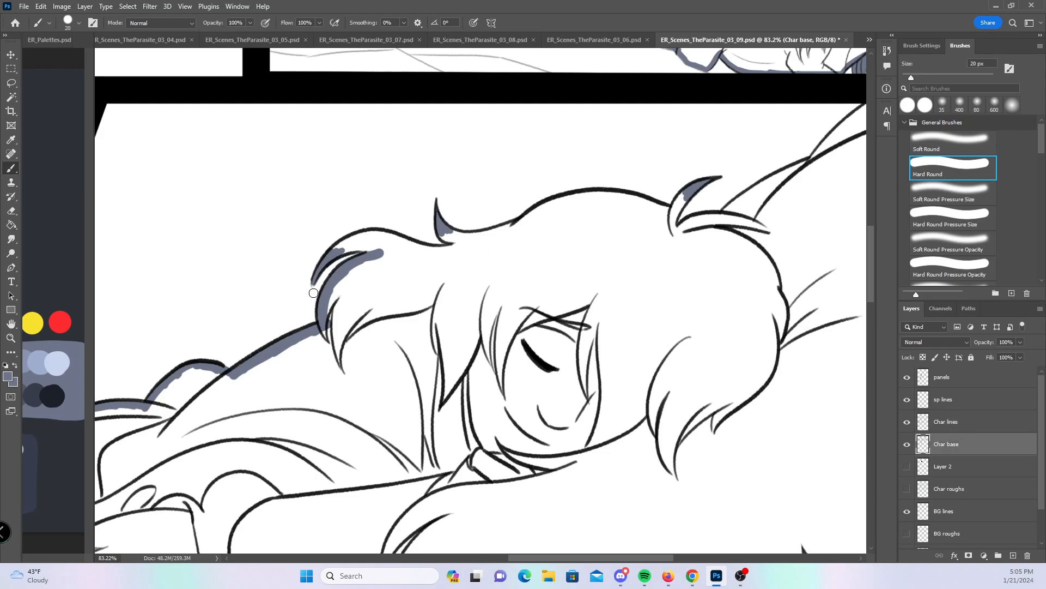
# - Paint inside the top of the sleeping girl's hair and the creature's line rising to the panel's upper border
pyautogui.moveTo(338, 251)
pyautogui.mouseDown()
pyautogui.moveTo(385, 236)
pyautogui.moveTo(447, 251)
pyautogui.moveTo(443, 232)
pyautogui.moveTo(533, 224)
pyautogui.moveTo(494, 234)
pyautogui.moveTo(568, 200)
pyautogui.mouseUp()
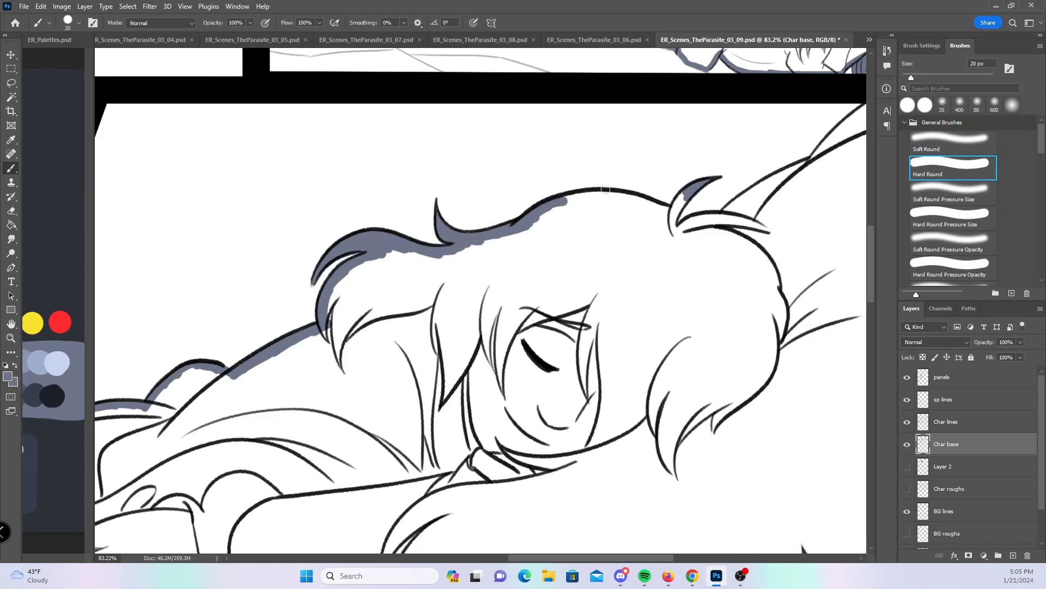
pyautogui.hscroll(4, 664, 399)
pyautogui.moveTo(338, 211)
pyautogui.mouseDown()
pyautogui.moveTo(454, 218)
pyautogui.moveTo(461, 206)
pyautogui.moveTo(449, 236)
pyautogui.moveTo(463, 240)
pyautogui.moveTo(501, 230)
pyautogui.moveTo(464, 235)
pyautogui.moveTo(591, 171)
pyautogui.moveTo(645, 118)
pyautogui.moveTo(817, 126)
pyautogui.mouseUp()
pyautogui.moveTo(719, 350); pyautogui.dragTo(657, 366)
pyautogui.moveTo(498, 160); pyautogui.dragTo(487, 193)
# - Check the base outlines for gaps with Magic Wand selections, inspect the second panel's antlered creature, and deselect
pyautogui.click(12, 97)
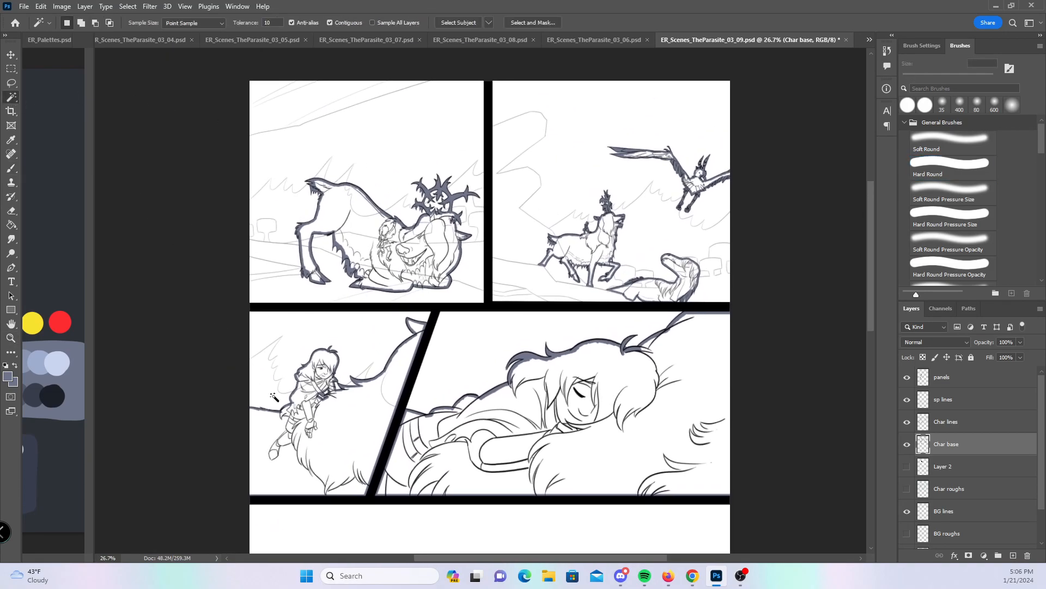
pyautogui.click(326, 416)
pyautogui.click(573, 428)
pyautogui.click(599, 257)
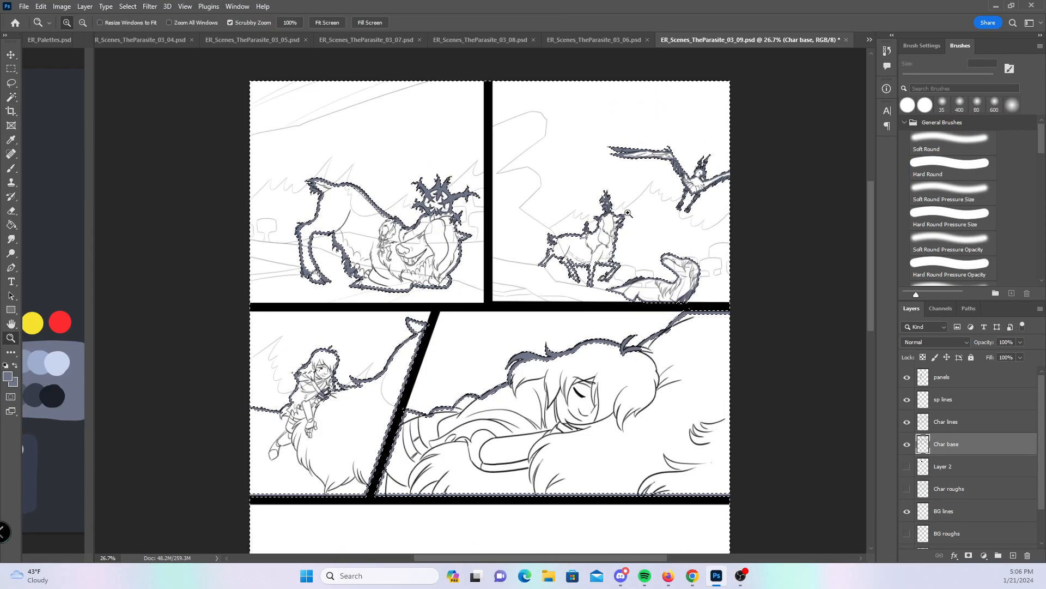
pyautogui.scroll(5, 685, 218)
pyautogui.hotkey('ctrl', 'd')
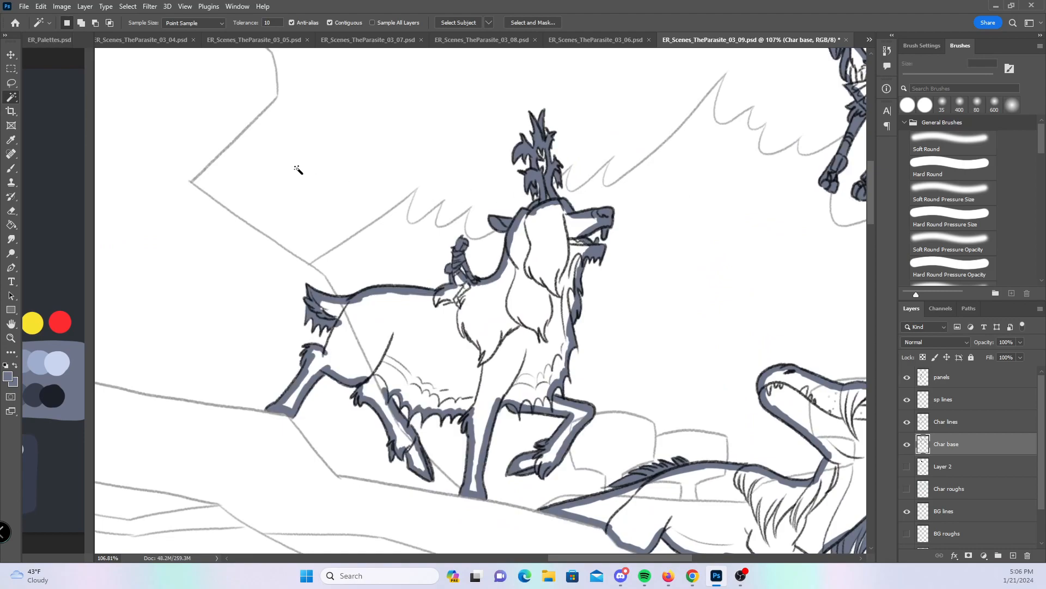
# - Patch the antlered creature's outline between its tail and hind leg with Hard Round at 10 px
pyautogui.press('b')
pyautogui.press('[')
pyautogui.press('[')
pyautogui.moveTo(329, 357); pyautogui.dragTo(339, 323)
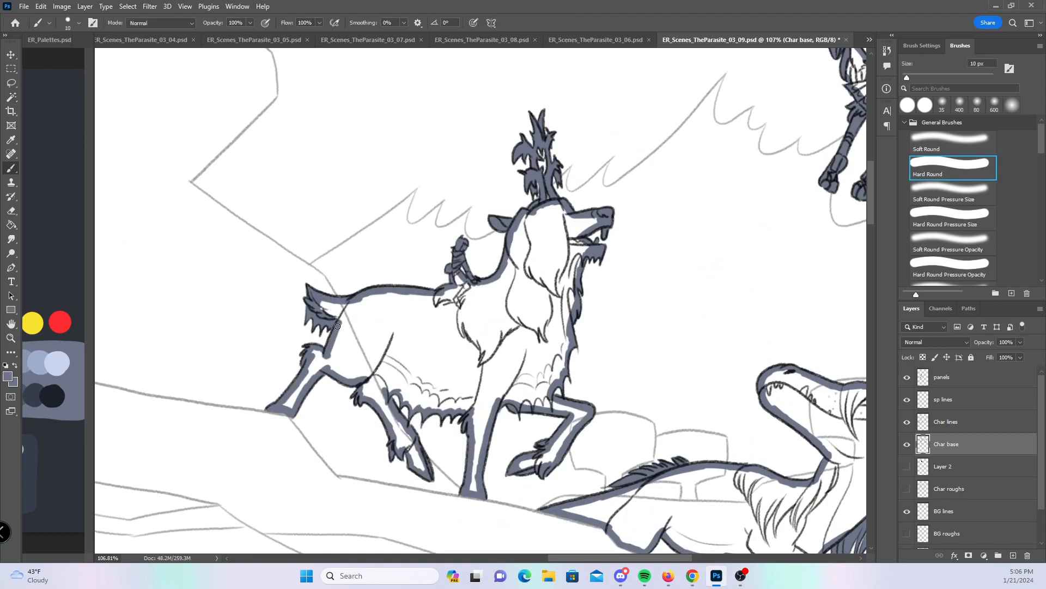
pyautogui.moveTo(724, 362); pyautogui.dragTo(618, 387)
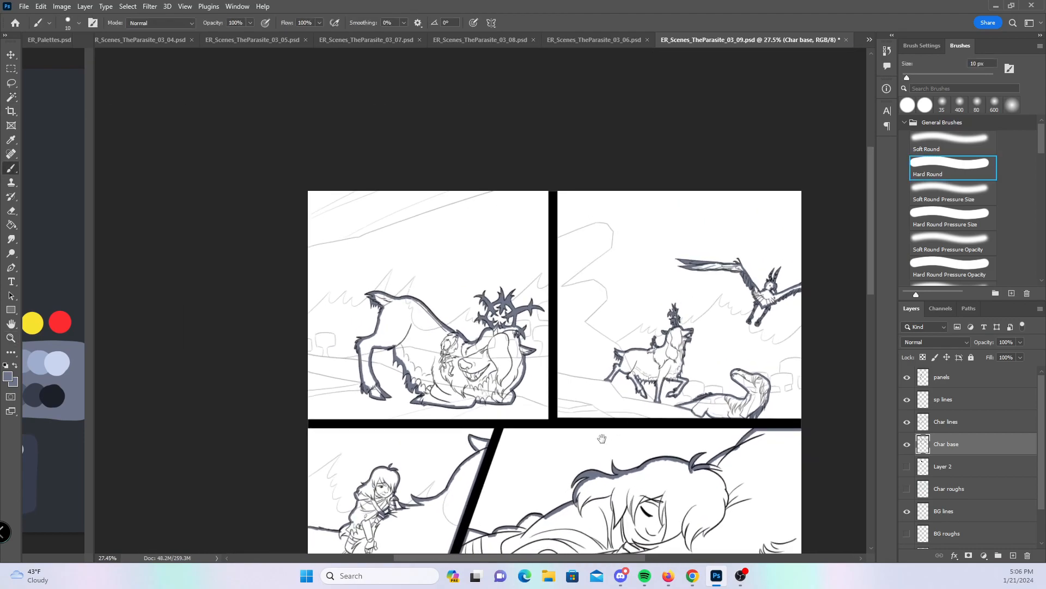
# - Select the interiors of the first-panel creature and the third-panel figures with the Magic Wand to check for gaps
pyautogui.moveTo(591, 433); pyautogui.dragTo(552, 296)
pyautogui.click(14, 98)
pyautogui.click(393, 211)
pyautogui.keyDown('shift'); pyautogui.click(366, 424); pyautogui.keyUp('shift')
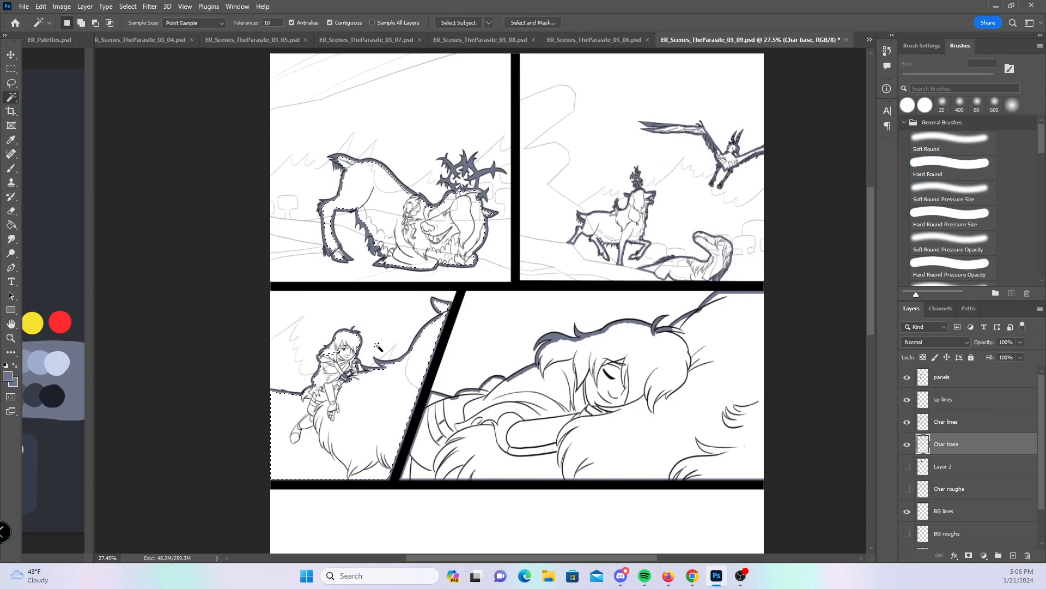
pyautogui.press('z')
pyautogui.moveTo(333, 363); pyautogui.dragTo(405, 358)
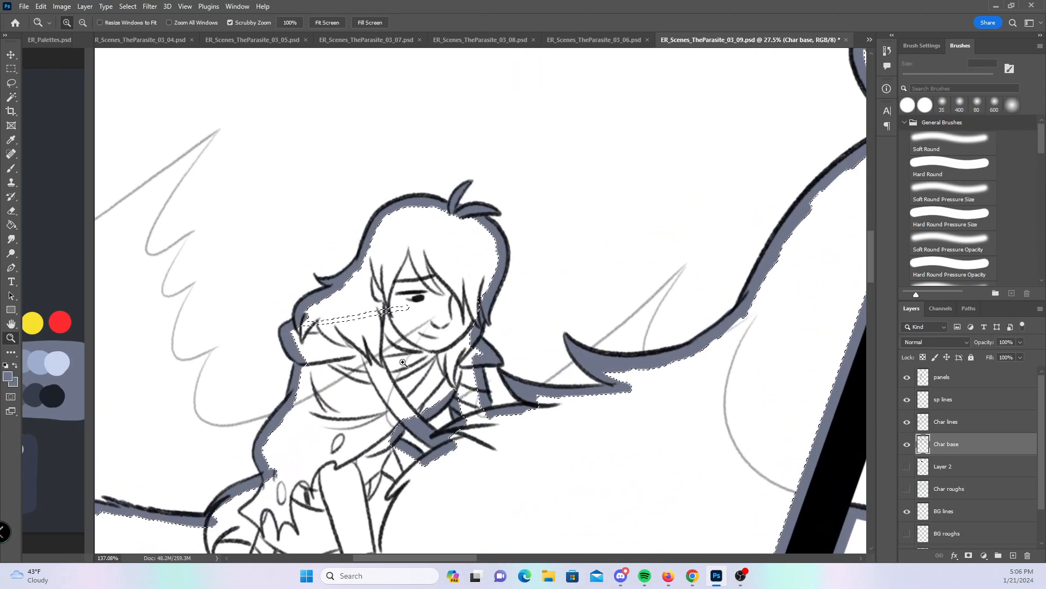
pyautogui.press('w')
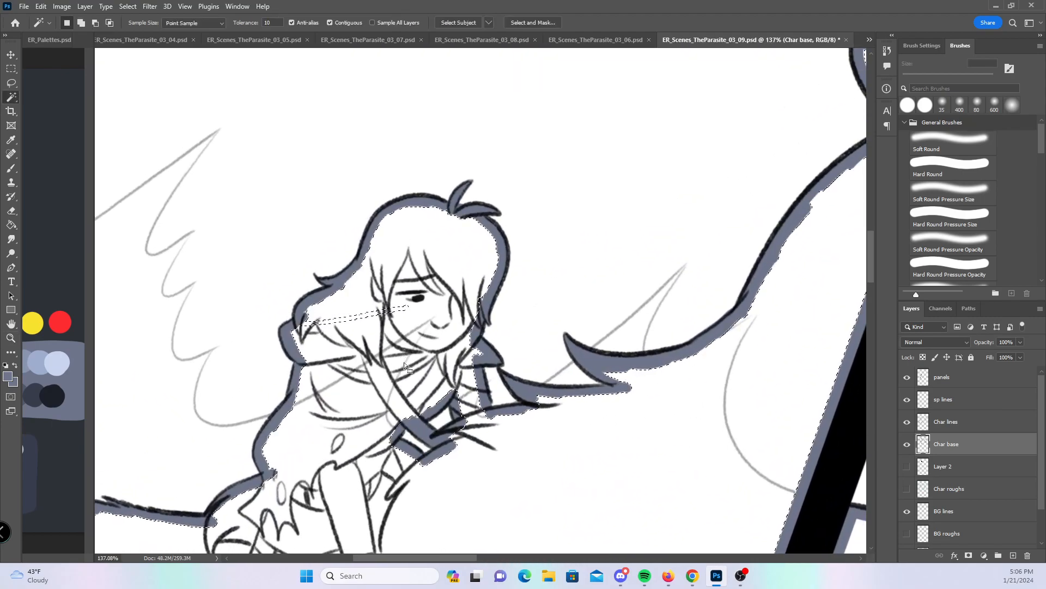
# - Deselect and paint a base-colour stroke across the third-panel girl's hair to her eye with Hard Round
pyautogui.hotkey('ctrl', 'd')
pyautogui.click(11, 169)
pyautogui.moveTo(312, 320)
pyautogui.mouseDown()
pyautogui.moveTo(385, 304)
pyautogui.moveTo(330, 326)
pyautogui.moveTo(410, 301)
pyautogui.mouseUp()
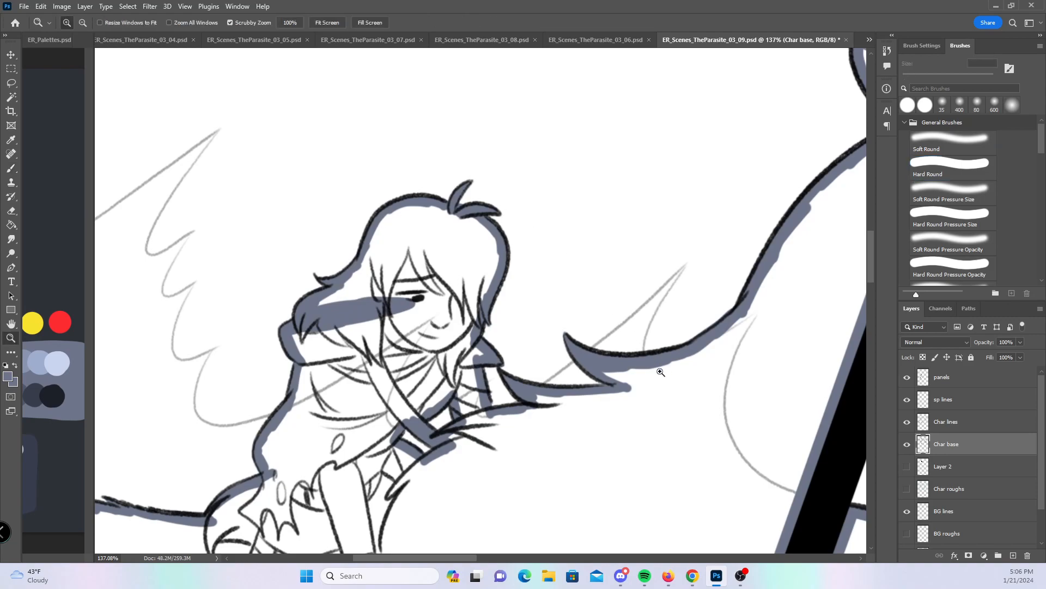
pyautogui.scroll(-10, 338, 294)
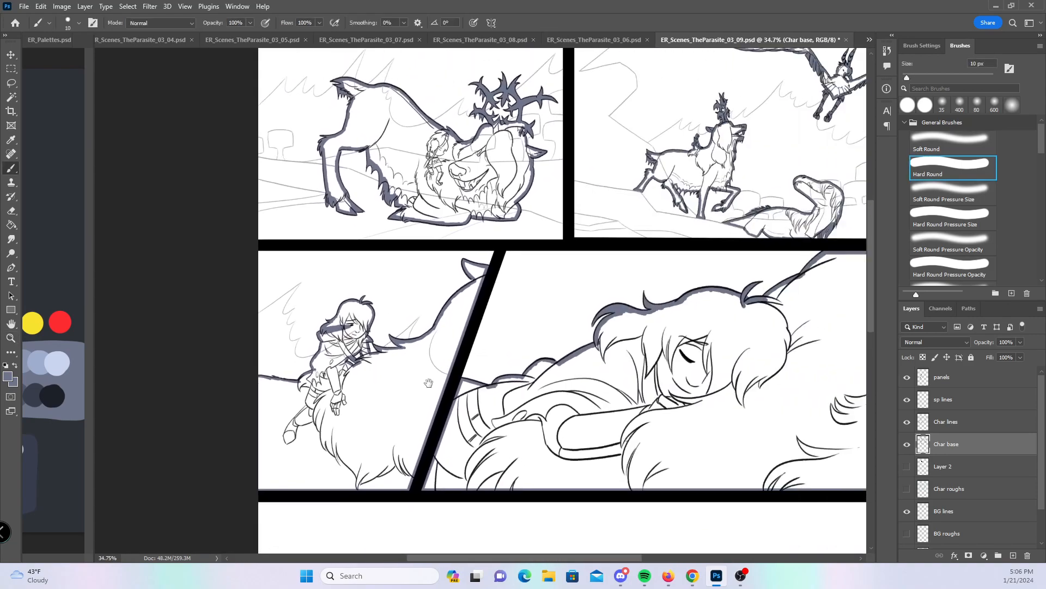
pyautogui.moveTo(429, 384); pyautogui.dragTo(421, 381)
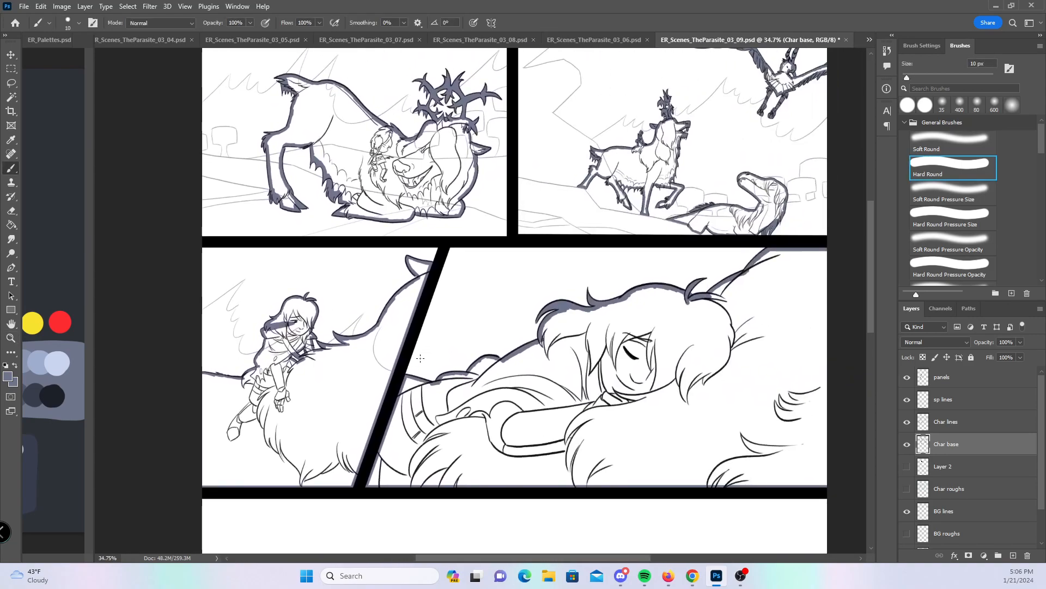
# - Select the interiors of the outlined characters and creatures across all four panels with the Magic Wand, adding each area to one selection
pyautogui.click(11, 97)
pyautogui.click(271, 427)
pyautogui.keyDown('shift'); pyautogui.click(641, 433); pyautogui.keyUp('shift')
pyautogui.keyDown('shift'); pyautogui.click(763, 217); pyautogui.keyUp('shift')
pyautogui.keyDown('shift'); pyautogui.click(655, 168); pyautogui.keyUp('shift')
pyautogui.keyDown('shift'); pyautogui.click(434, 160); pyautogui.keyUp('shift')
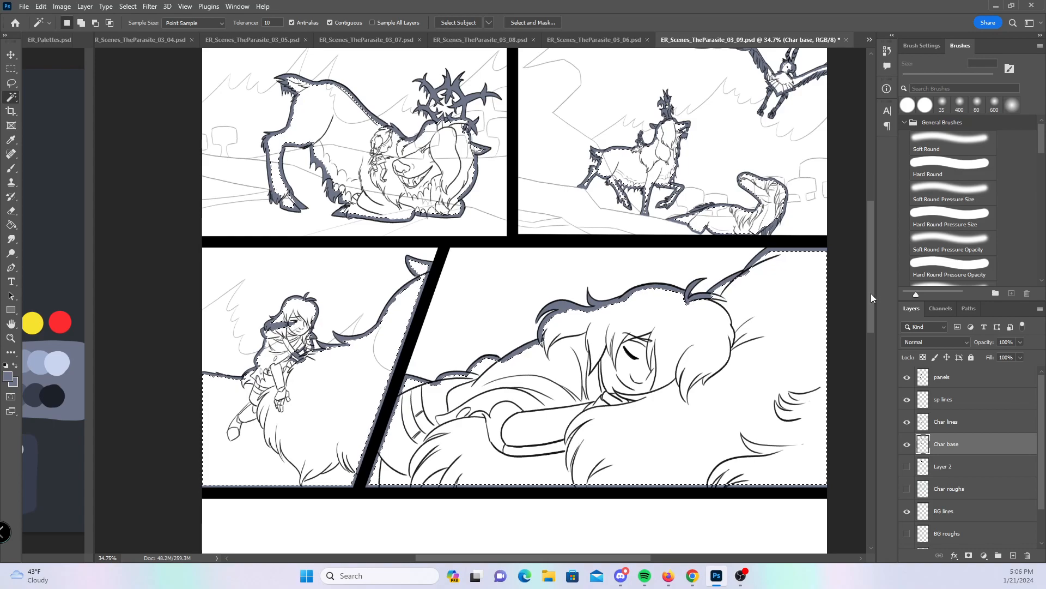
pyautogui.scroll(3, 800, 103)
pyautogui.keyDown('shift'); pyautogui.click(792, 224); pyautogui.keyUp('shift')
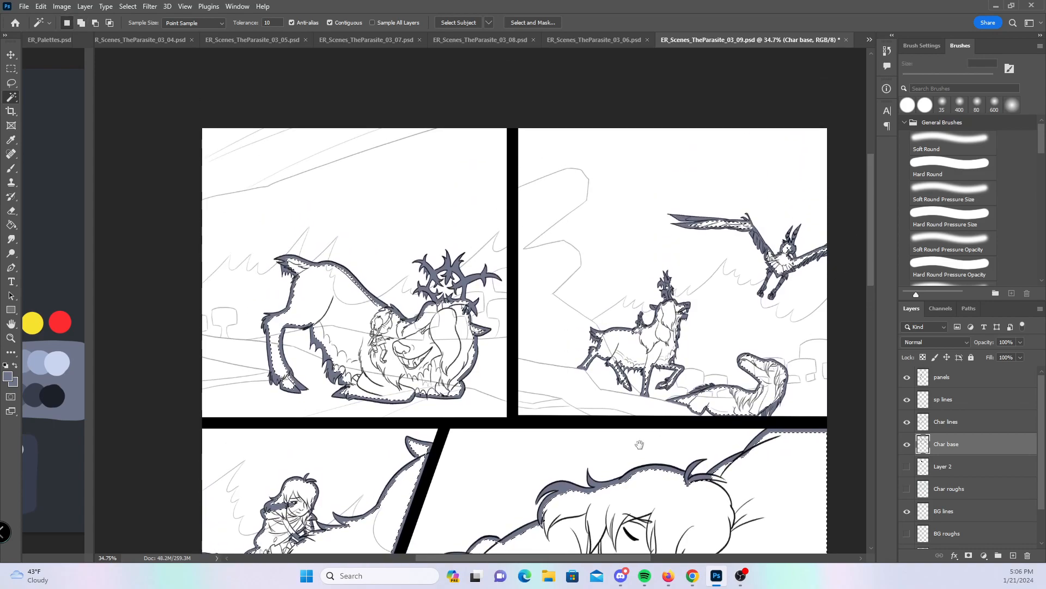
pyautogui.scroll(-3, 636, 294)
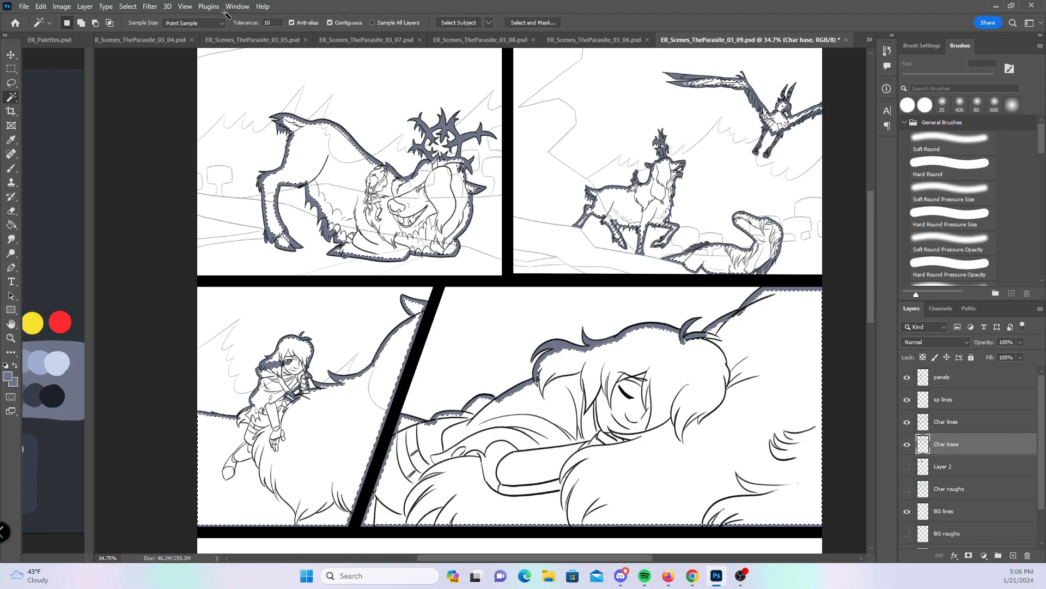
# - Expand the combined selection so that it reaches under the painted outlines
pyautogui.click(128, 6)
pyautogui.moveTo(166, 179)
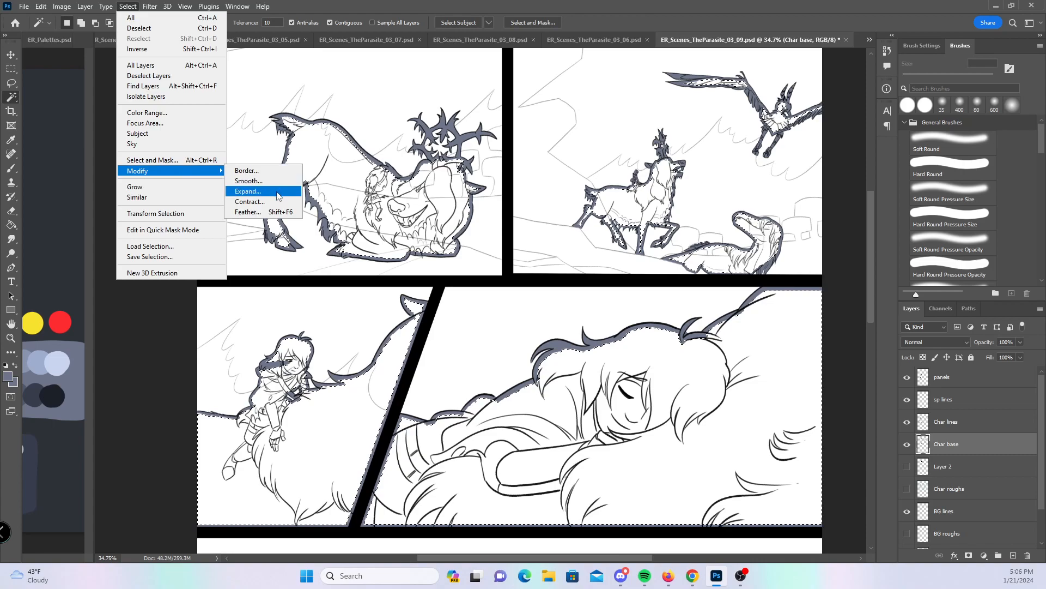
pyautogui.click(245, 191)
pyautogui.click(584, 194)
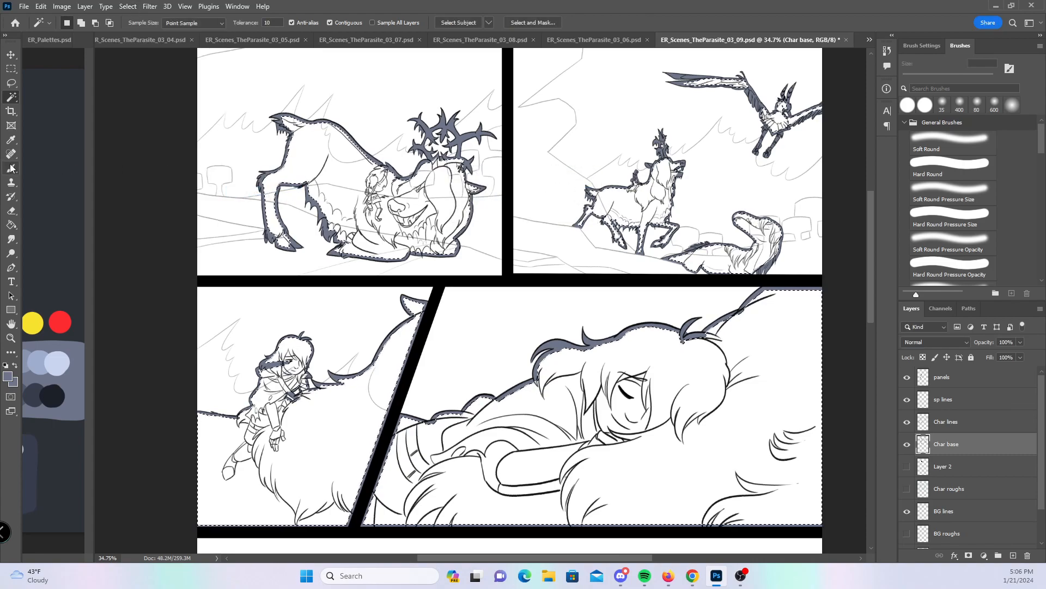
# - Fill the selected figures in all four panels with slate-blue base colour using Hard Round at 700 px, and deselect
pyautogui.press('b')
pyautogui.press(']')
pyautogui.press(']')
pyautogui.press(']')
pyautogui.press(']')
pyautogui.press(']')
pyautogui.press(']')
pyautogui.press(']')
pyautogui.press(']')
pyautogui.press(']')
pyautogui.moveTo(277, 273)
pyautogui.mouseDown()
pyautogui.moveTo(275, 258)
pyautogui.moveTo(380, 260)
pyautogui.moveTo(349, 524)
pyautogui.moveTo(209, 430)
pyautogui.moveTo(505, 358)
pyautogui.mouseUp()
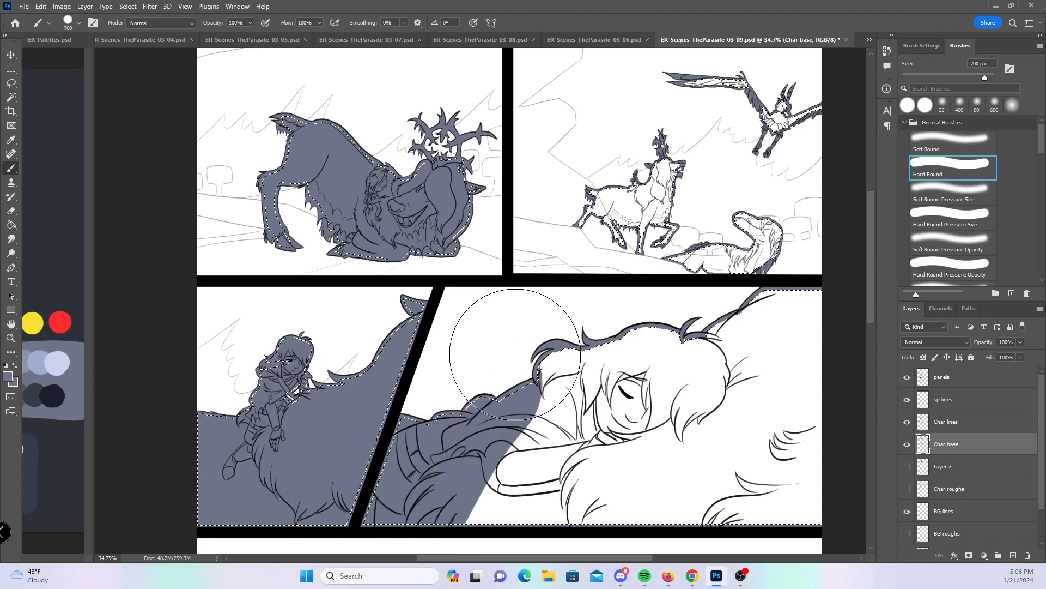
pyautogui.moveTo(653, 447)
pyautogui.mouseDown()
pyautogui.moveTo(893, 381)
pyautogui.moveTo(654, 240)
pyautogui.moveTo(612, 234)
pyautogui.moveTo(698, 139)
pyautogui.moveTo(669, 258)
pyautogui.moveTo(661, 235)
pyautogui.mouseUp()
pyautogui.hotkey('ctrl', 'd')
# - View the filled panels together and save ER_Scenes_TheParasite_03_09.psd
pyautogui.press('z')
pyautogui.moveTo(656, 398); pyautogui.dragTo(623, 400)
pyautogui.press('b')
pyautogui.hotkey('ctrl', 's')
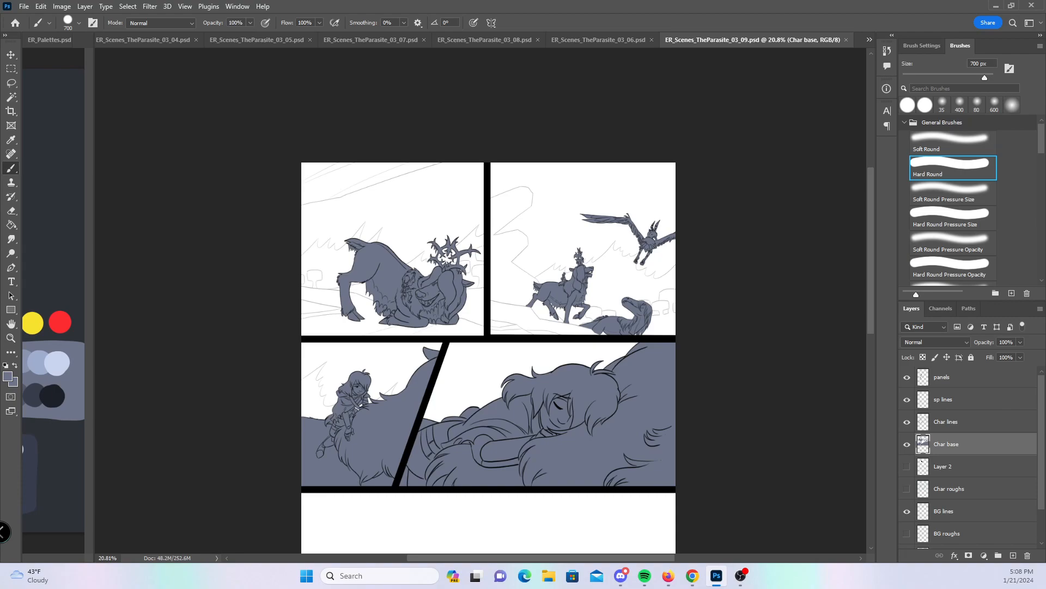
pyautogui.hotkey('alt', 'Tab')
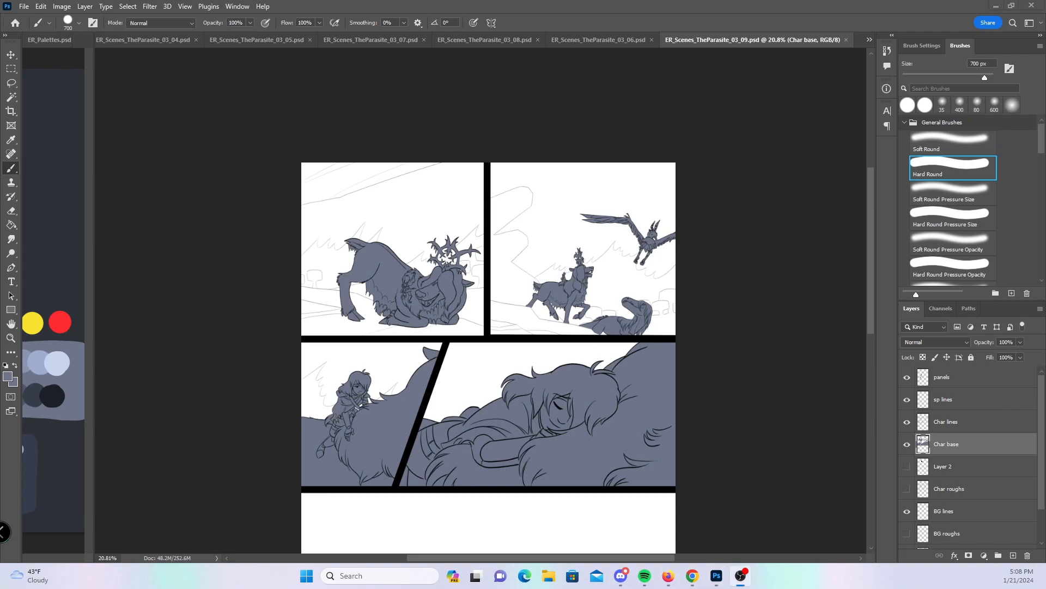